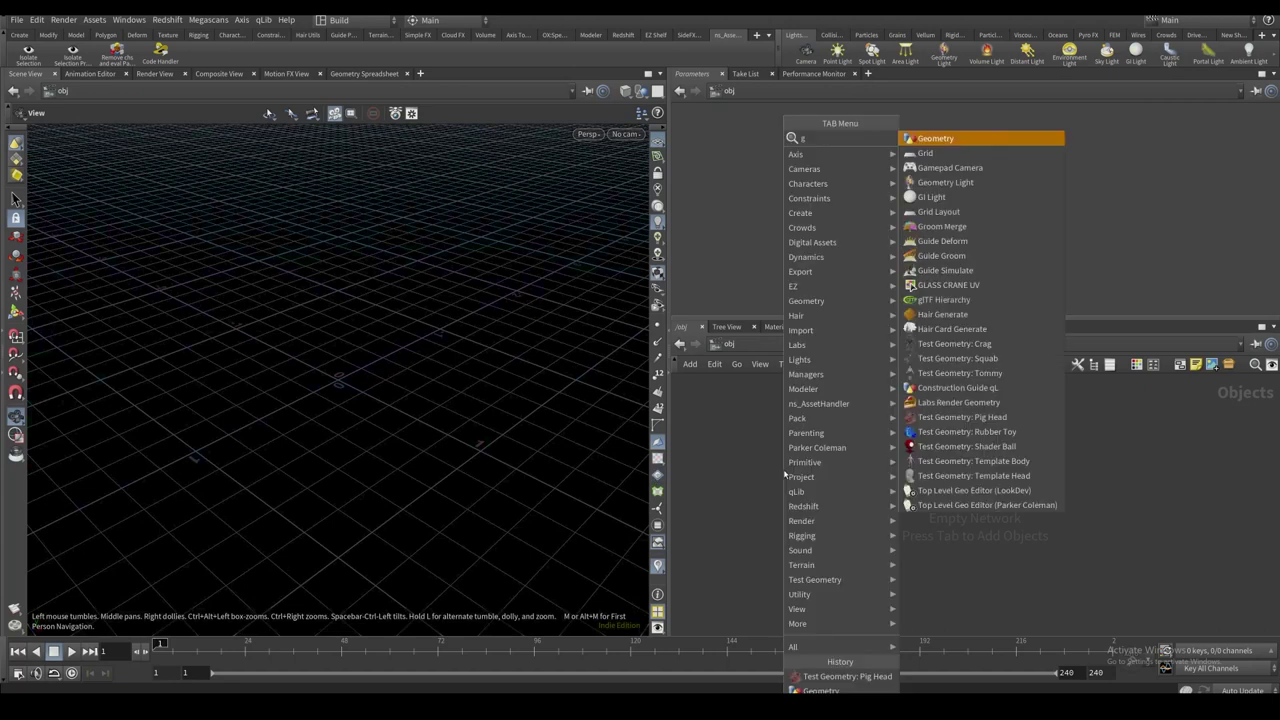
# Create a Geometry object and place an EZ Grass node inside its network.
pyautogui.press('Return')
pyautogui.doubleClick(801, 476)
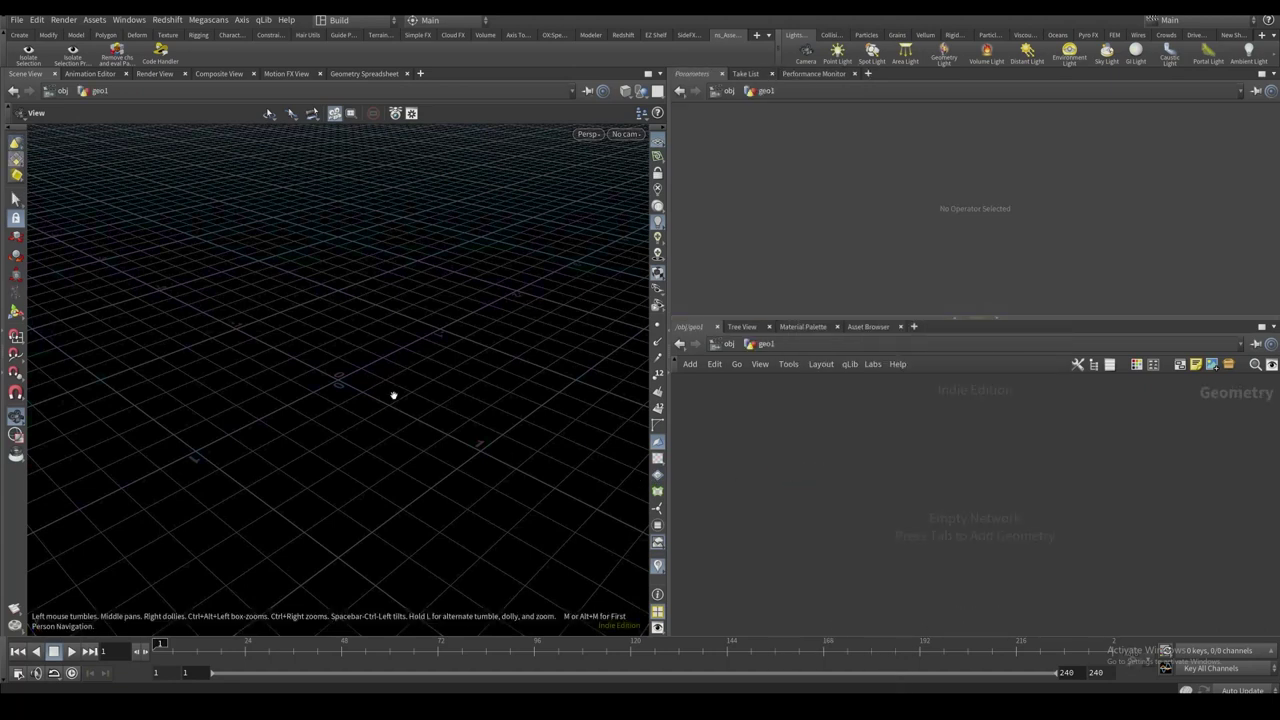
pyautogui.moveTo(386, 391); pyautogui.dragTo(403, 369)
pyautogui.press('Tab')
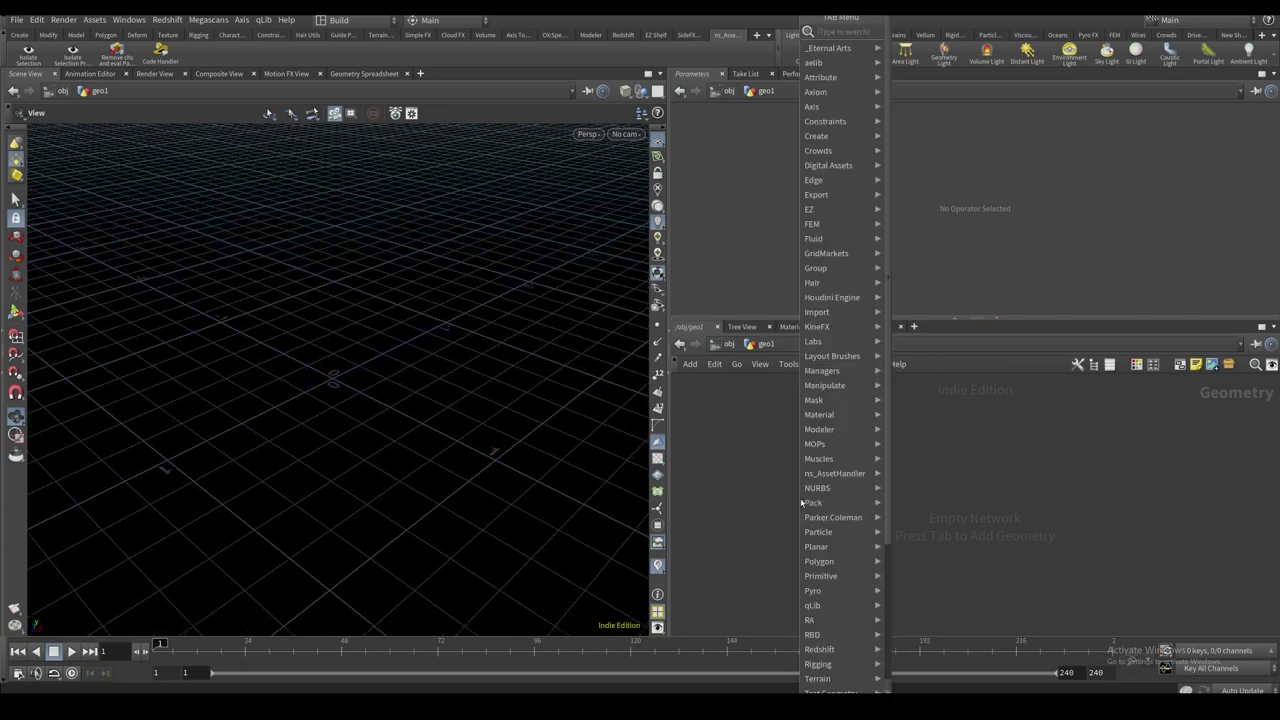
pyautogui.moveTo(899, 213)
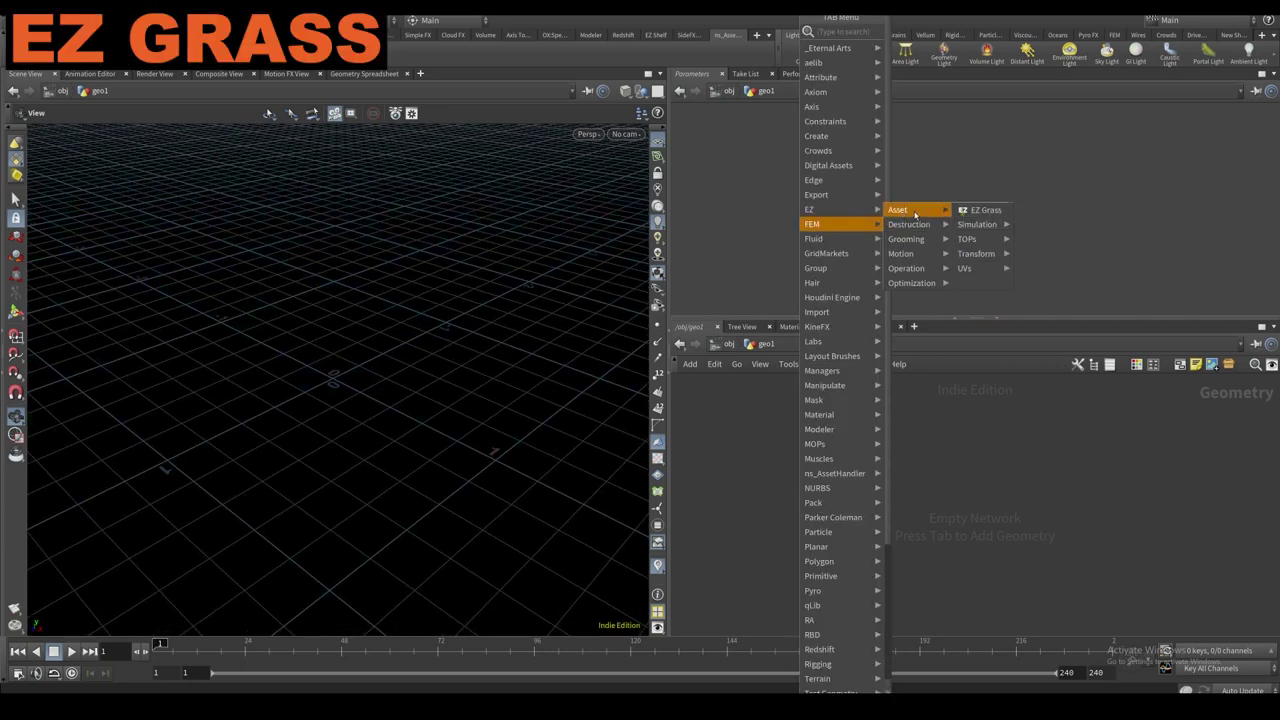
pyautogui.click(984, 210)
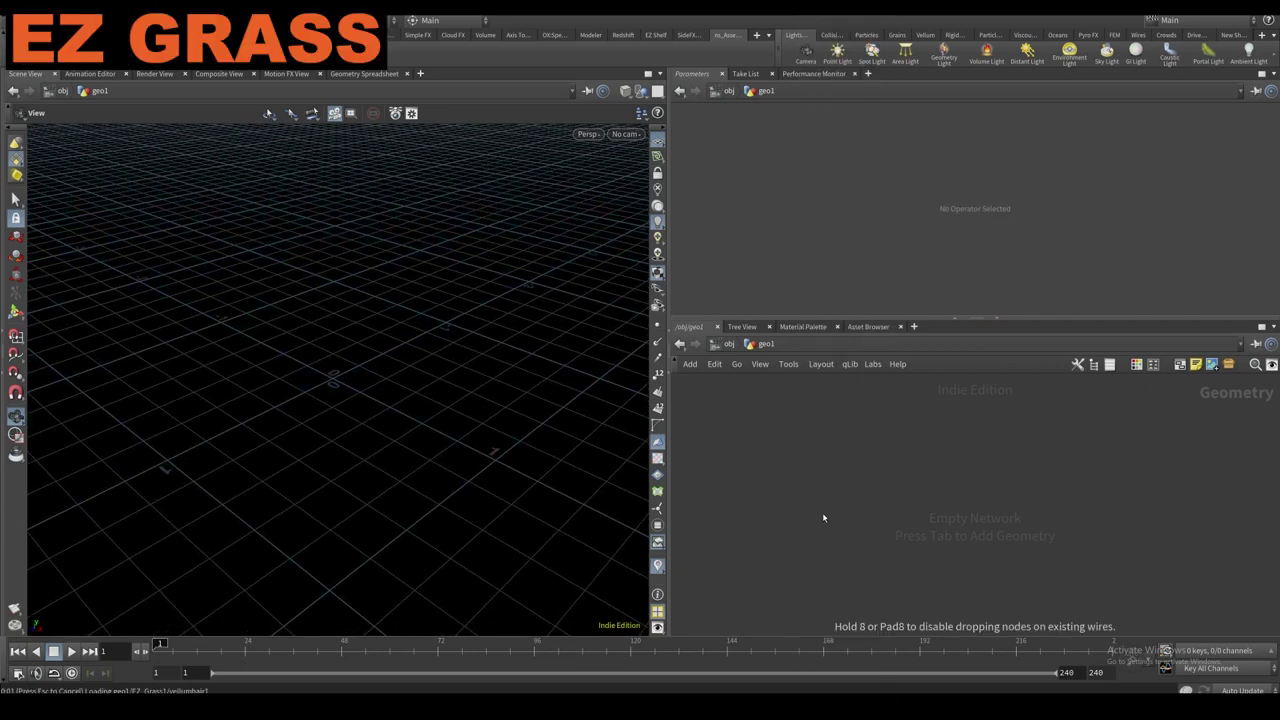
pyautogui.click(819, 512)
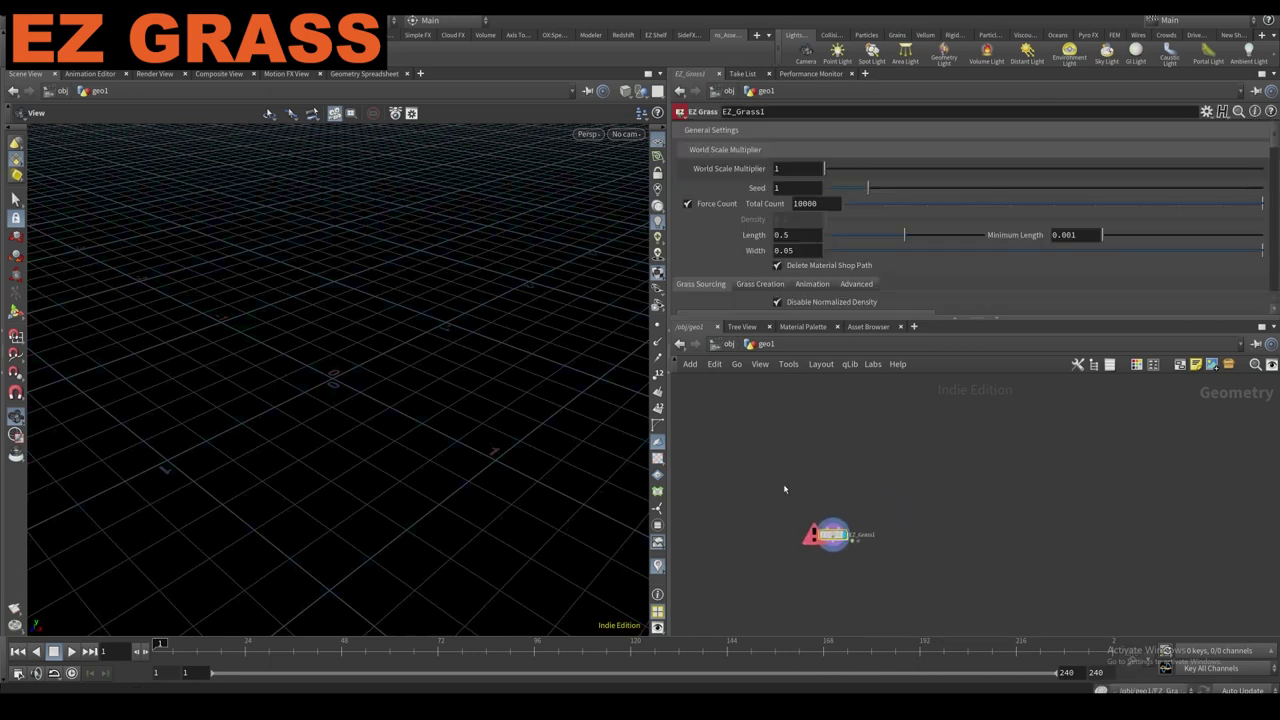
# Add a Grid node and wire it into the first input of the EZ Grass node.
pyautogui.press('Tab')
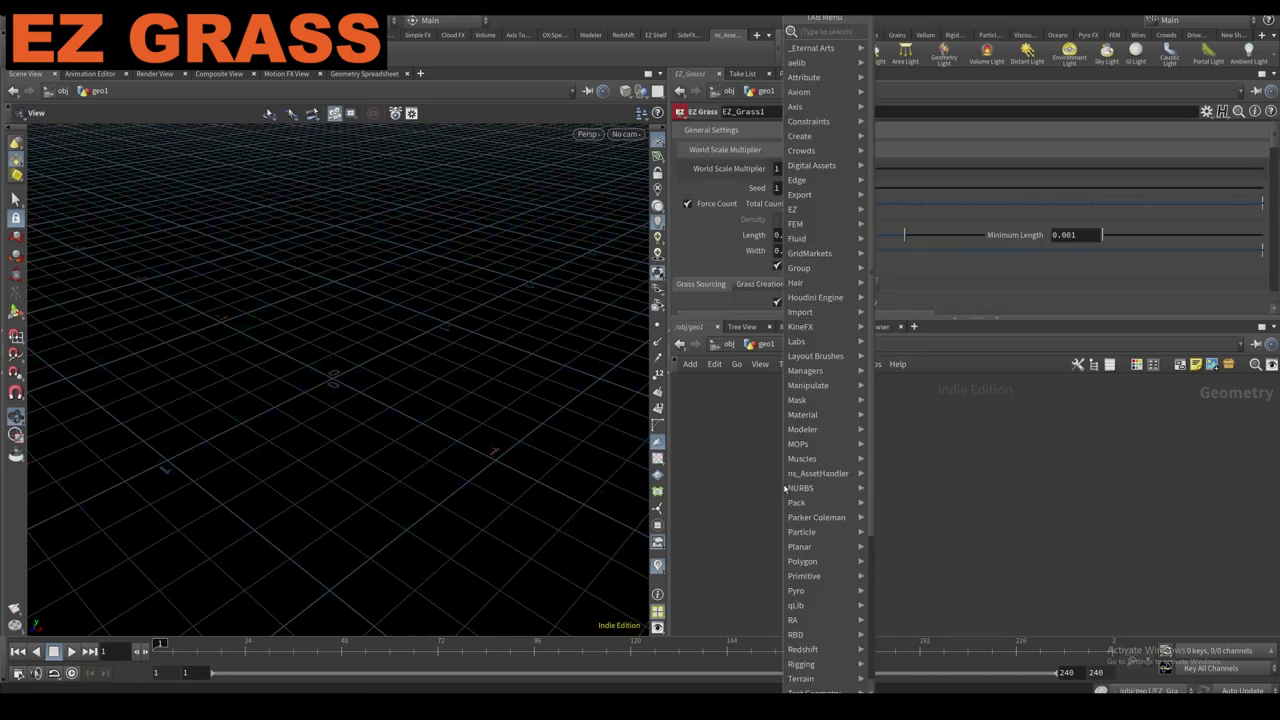
pyautogui.write('grid')
pyautogui.press('Return')
pyautogui.click(779, 443)
pyautogui.click(778, 450)
pyautogui.click(834, 542)
pyautogui.moveTo(517, 355); pyautogui.dragTo(396, 428, button='right')
pyautogui.scroll(-5, 396, 428)
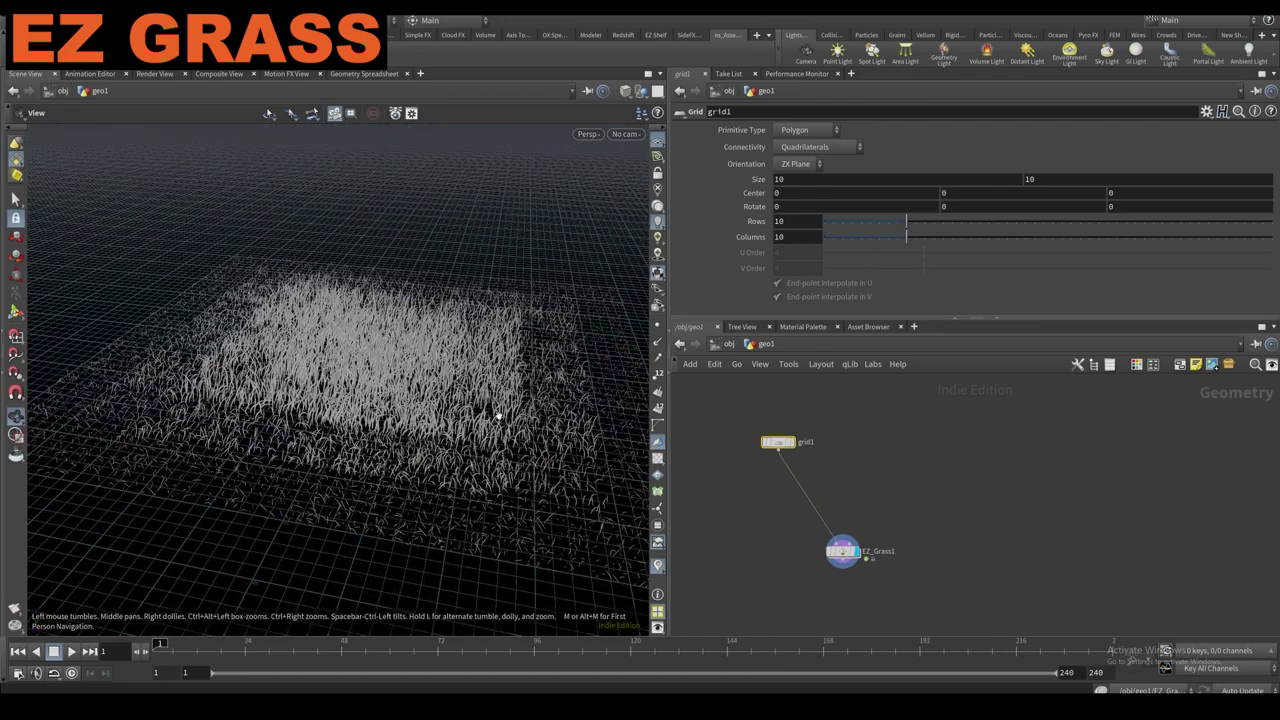
# Display the grid and insert a Mountain node between the grid and the EZ Grass node.
pyautogui.click(784, 443)
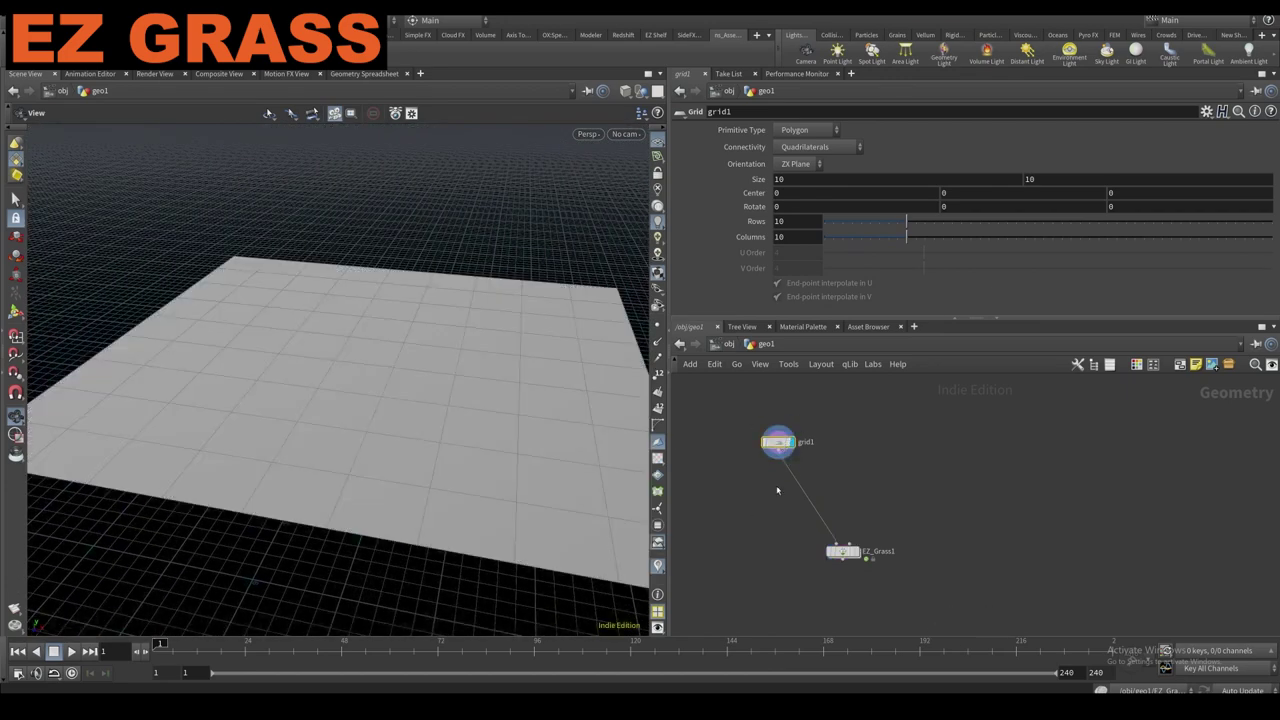
pyautogui.press('Tab')
pyautogui.write('mount')
pyautogui.press('Return')
pyautogui.click(801, 475)
# Insert a Subdivide node between the grid and the mountain to give the surface more polygons.
pyautogui.press('Tab')
pyautogui.write('subd')
pyautogui.press('Return')
pyautogui.click(784, 474)
pyautogui.moveTo(973, 181); pyautogui.dragTo(1255, 203)
# Set the mountain's noise Amplitude to 0.25 and its Element Size to about 1.2.
pyautogui.click(790, 507)
pyautogui.scroll(-4, 875, 271)
pyautogui.moveTo(868, 252)
pyautogui.mouseDown()
pyautogui.moveTo(923, 252)
pyautogui.moveTo(875, 252)
pyautogui.mouseUp()
pyautogui.moveTo(400, 350); pyautogui.dragTo(540, 360)
pyautogui.scroll(-3, 809, 571)
pyautogui.moveTo(819, 577); pyautogui.dragTo(811, 557, button='middle')
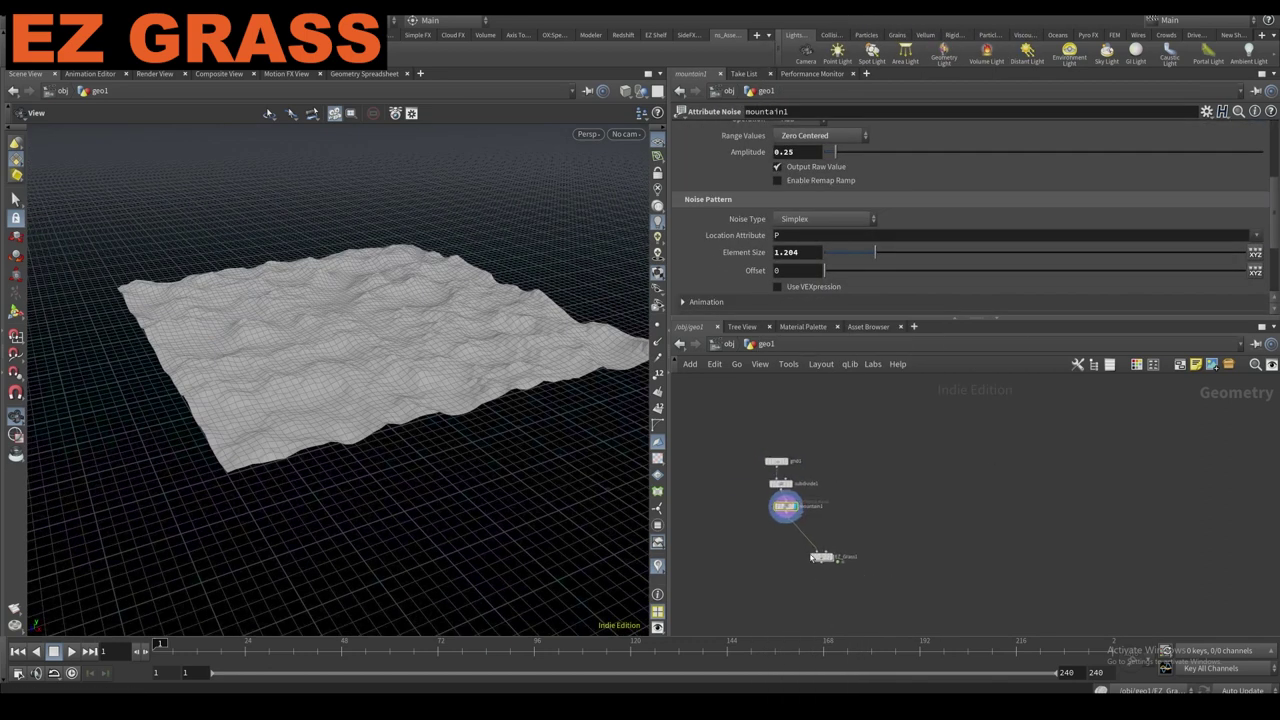
# Move the EZ Grass node below the mountain, display it and show its parameters.
pyautogui.moveTo(820, 557); pyautogui.dragTo(812, 577)
pyautogui.click(827, 562)
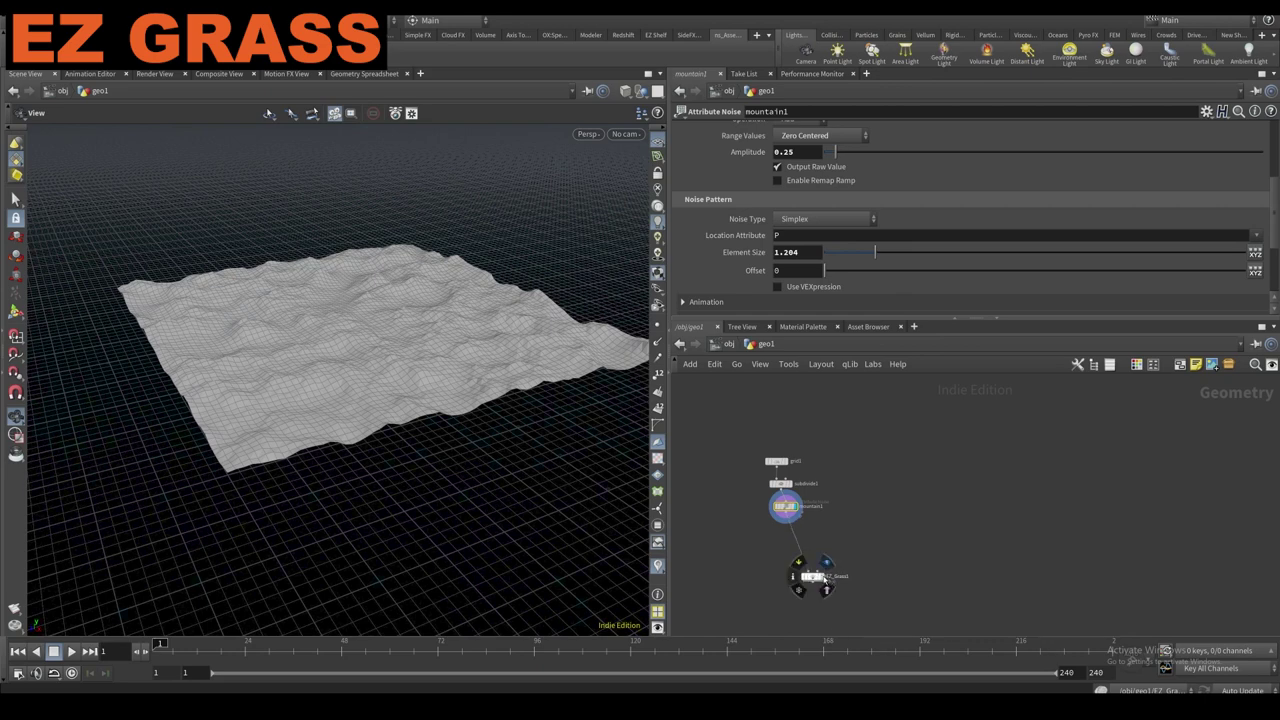
pyautogui.click(815, 577)
pyautogui.moveTo(349, 369); pyautogui.dragTo(397, 389)
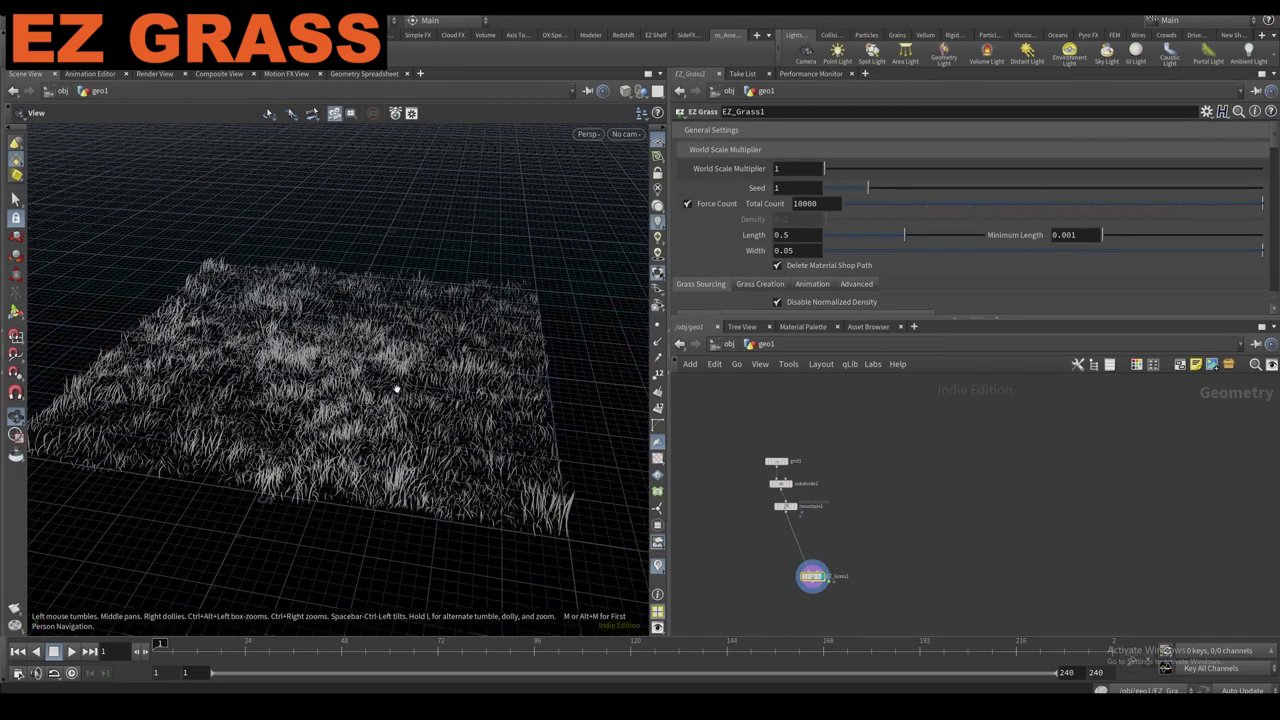
pyautogui.scroll(-1, 752, 262)
pyautogui.scroll(1, 750, 261)
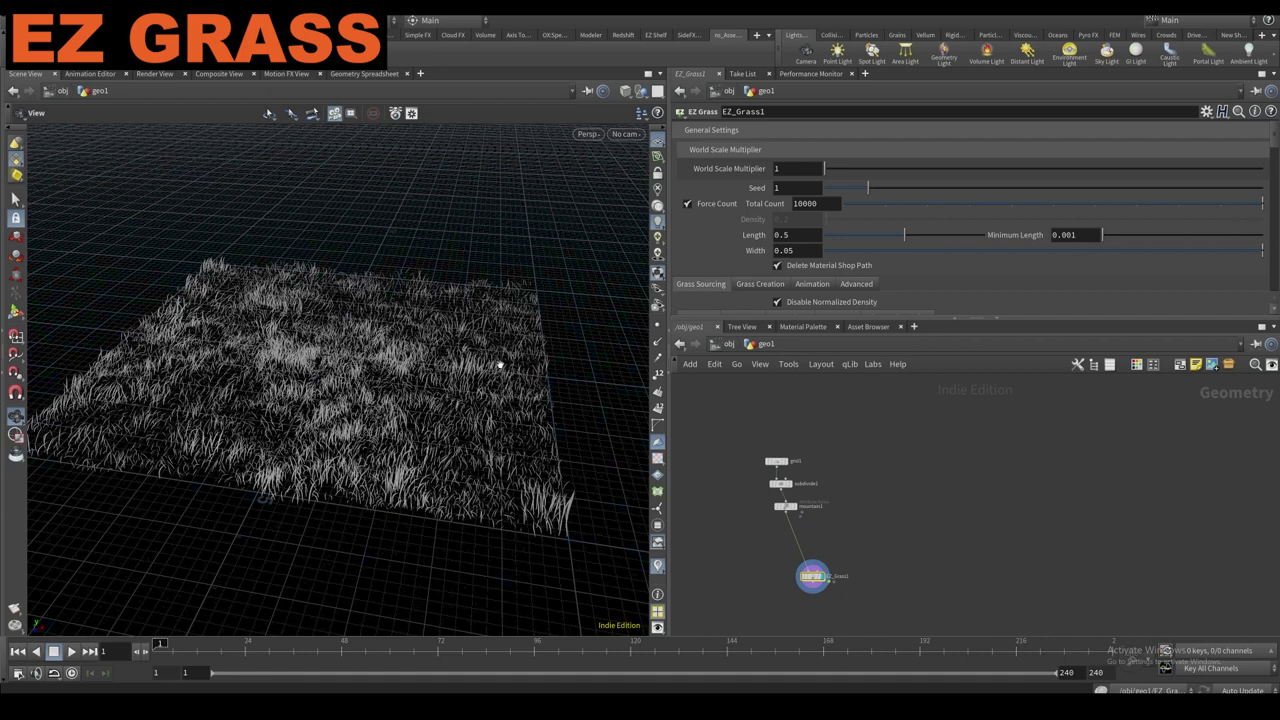
# Enlarge the parameter area and try a higher World Scale Multiplier on the EZ Grass node.
pyautogui.moveTo(770, 320); pyautogui.dragTo(770, 375)
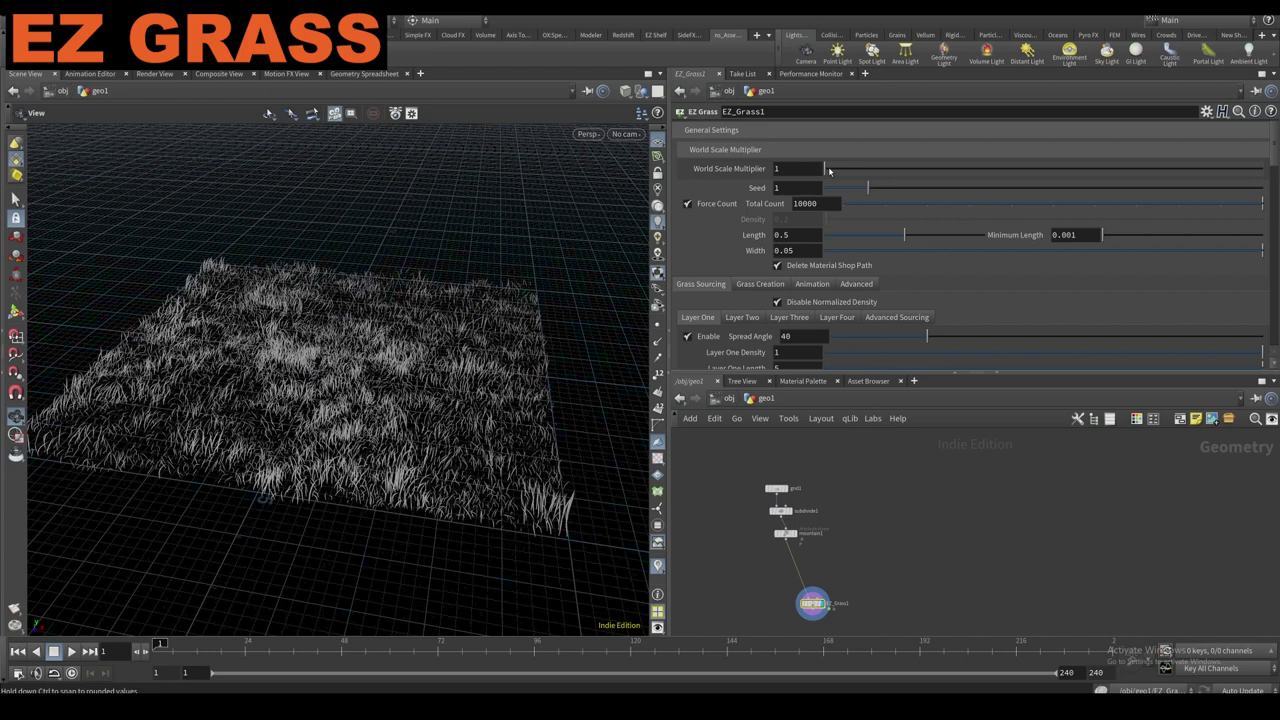
pyautogui.moveTo(828, 170); pyautogui.dragTo(824, 169)
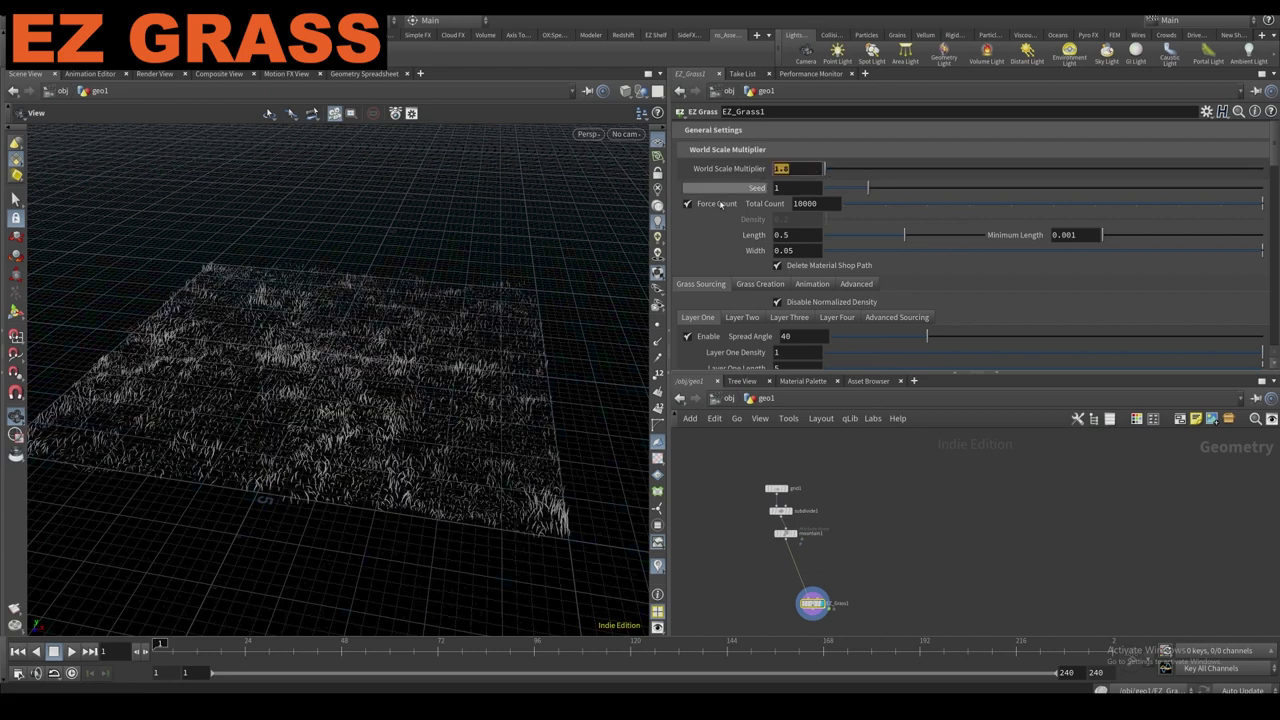
pyautogui.moveTo(420, 385); pyautogui.dragTo(406, 337)
pyautogui.moveTo(406, 337); pyautogui.dragTo(463, 343, button='right')
# Try World Scale Multiplier values of 0.5 and 0.1 on the EZ Grass node.
pyautogui.click(796, 170)
pyautogui.press('Return')
pyautogui.write('0.')
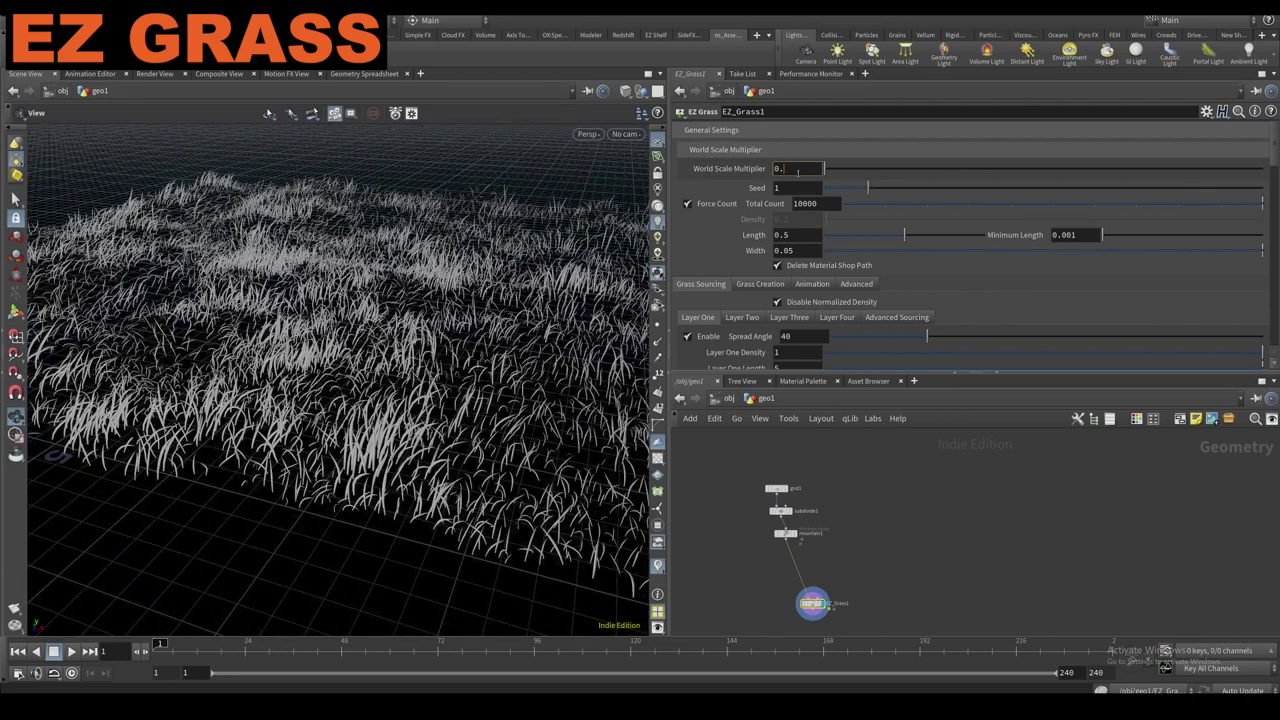
pyautogui.write('5')
pyautogui.press('Return')
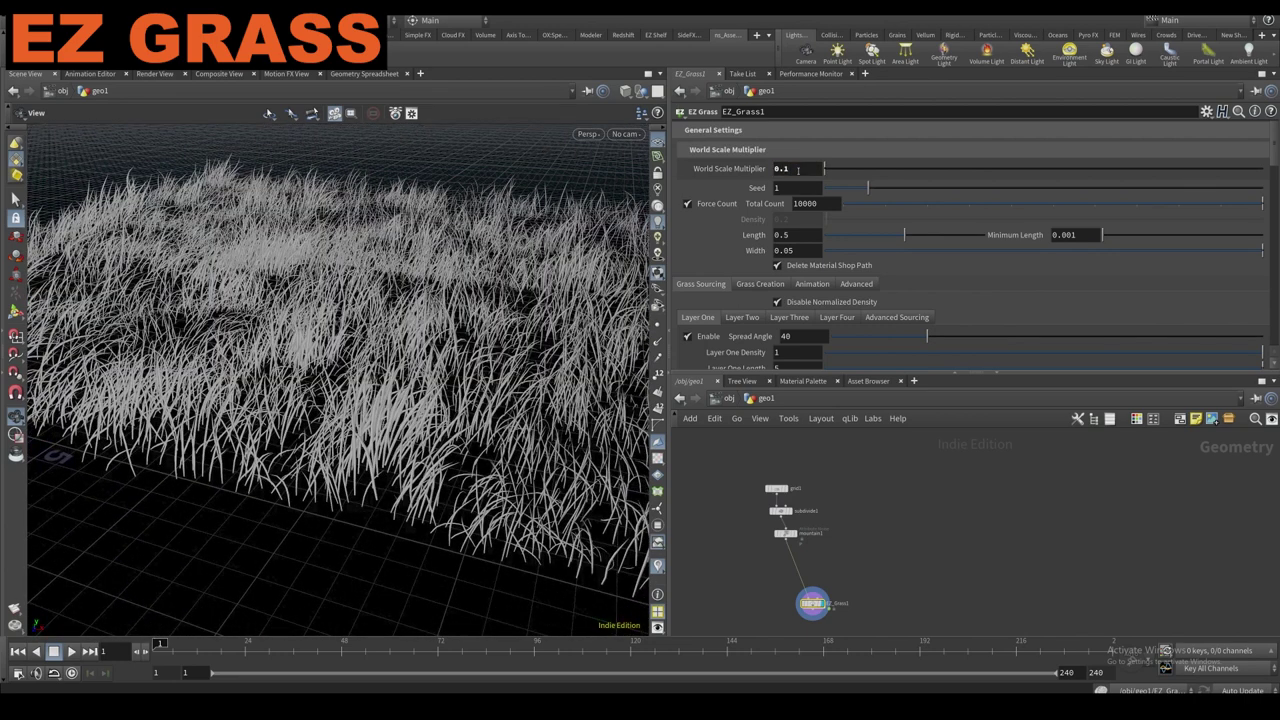
pyautogui.press('Return')
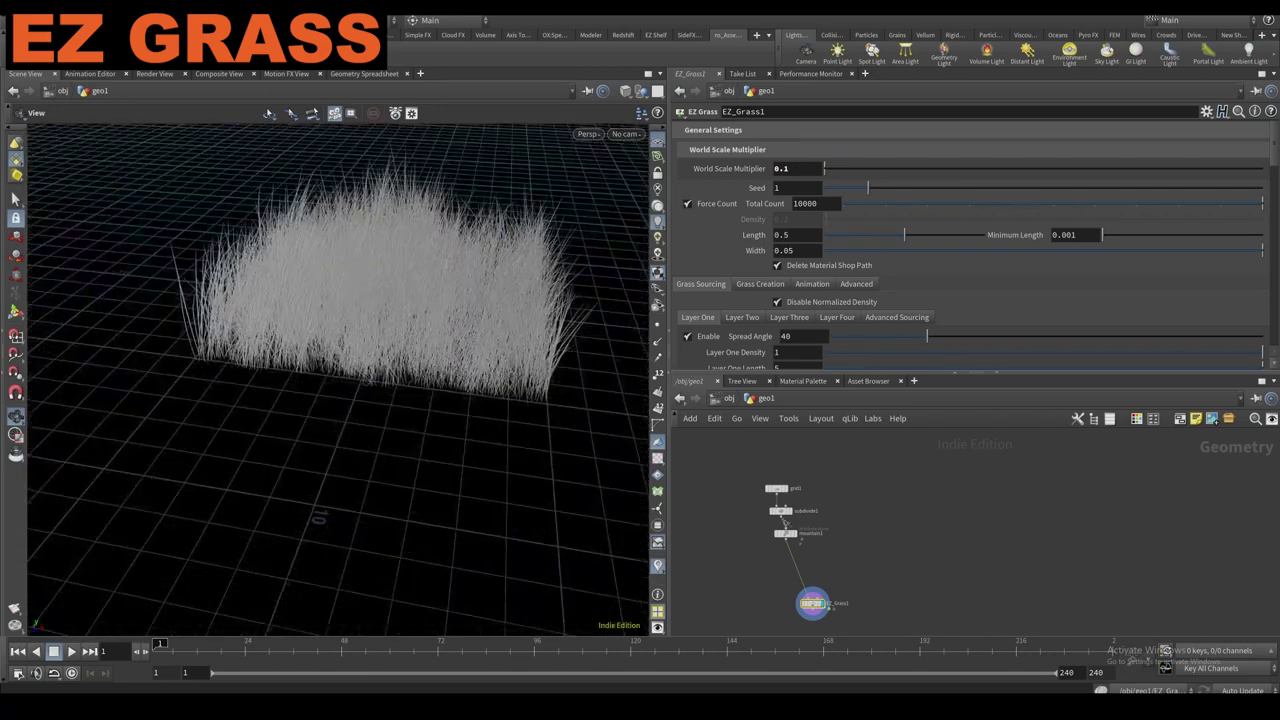
# Display the bare mountain terrain and the EZ Grass output in turn to compare the grass size with the ground.
pyautogui.moveTo(799, 542)
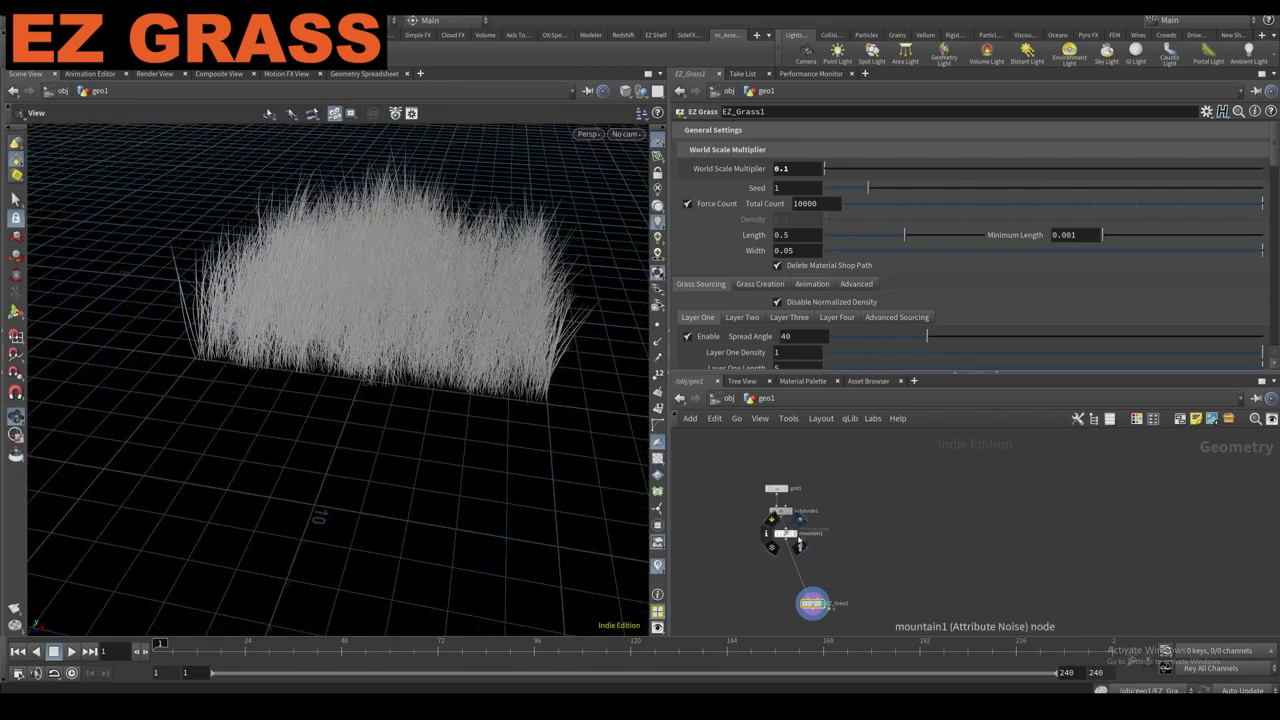
pyautogui.click(800, 520)
pyautogui.click(785, 534)
pyautogui.moveTo(445, 322); pyautogui.dragTo(467, 345)
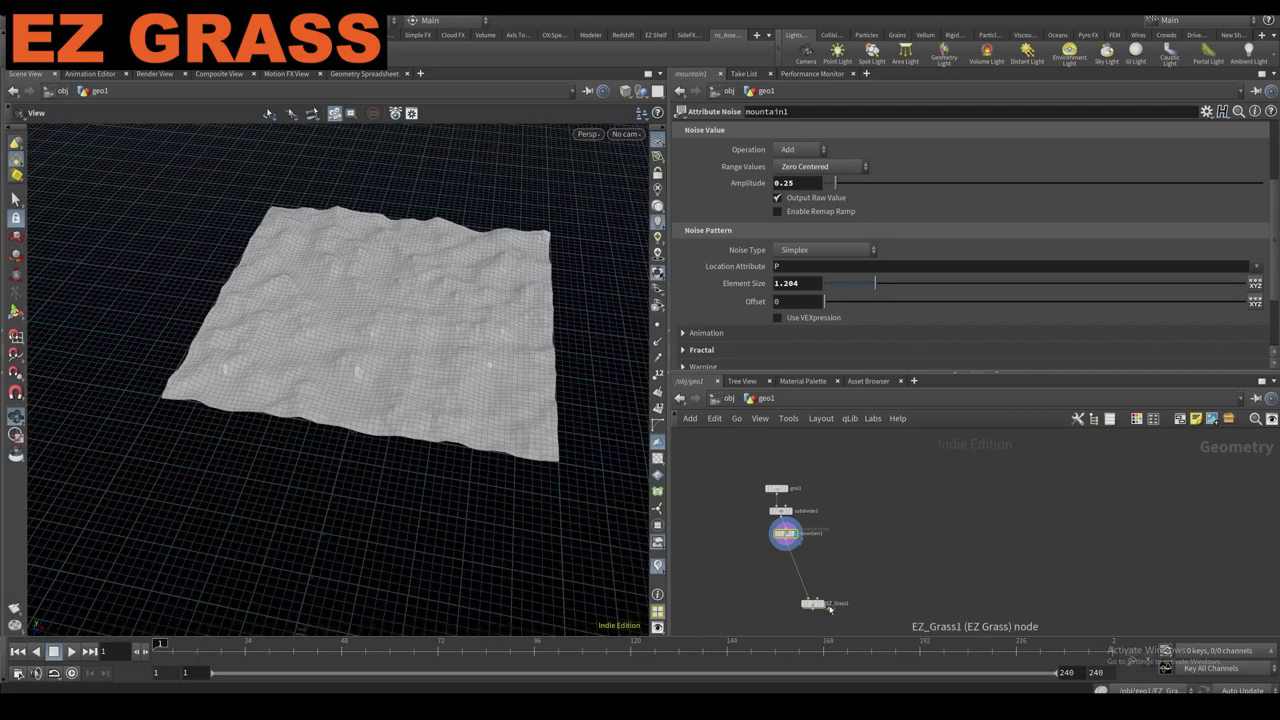
pyautogui.click(829, 609)
pyautogui.click(812, 603)
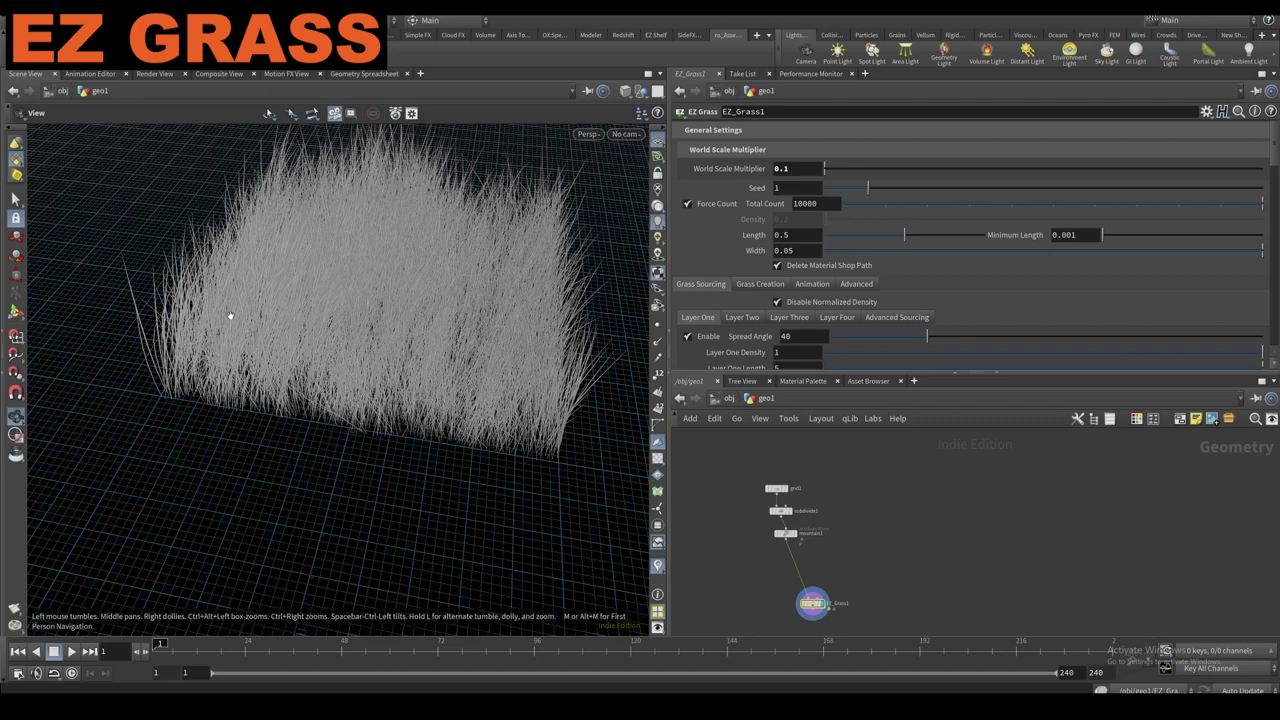
pyautogui.moveTo(396, 194); pyautogui.dragTo(408, 236)
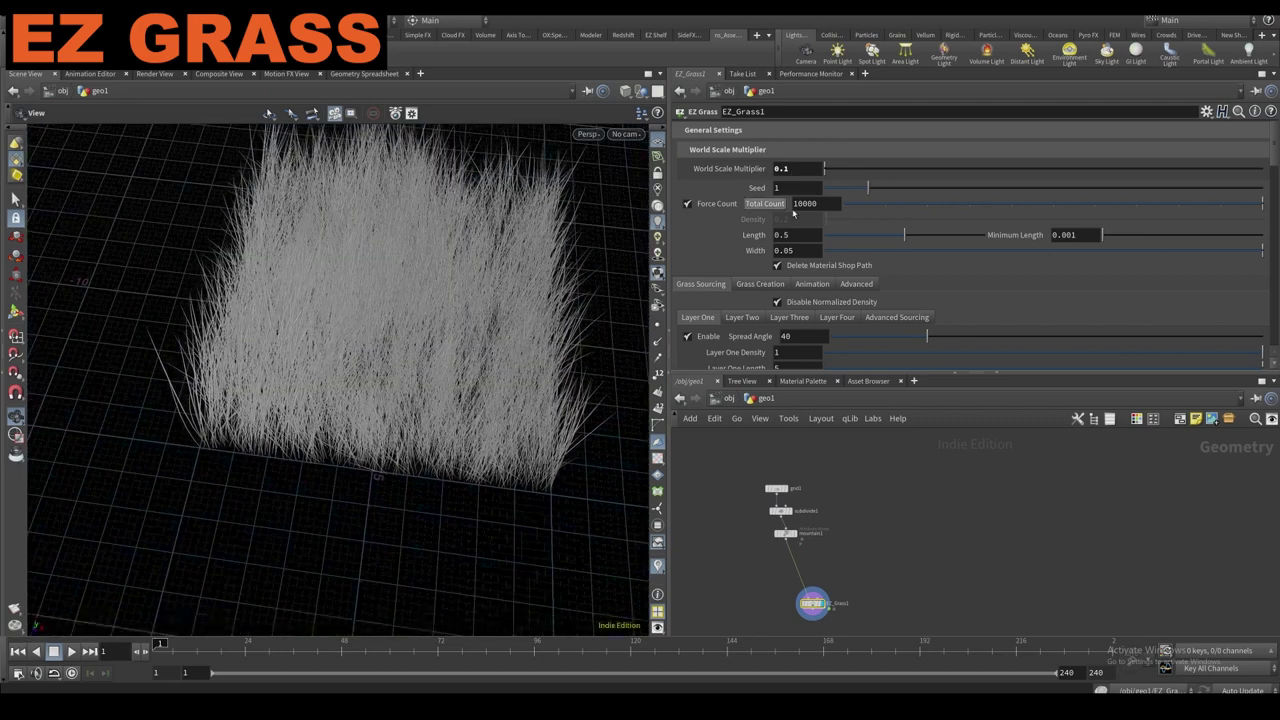
# Raise the EZ Grass World Scale Multiplier to 2 and then to 3.
pyautogui.moveTo(471, 306); pyautogui.dragTo(503, 209)
pyautogui.moveTo(503, 209); pyautogui.dragTo(443, 291, button='right')
pyautogui.moveTo(443, 480); pyautogui.dragTo(763, 215)
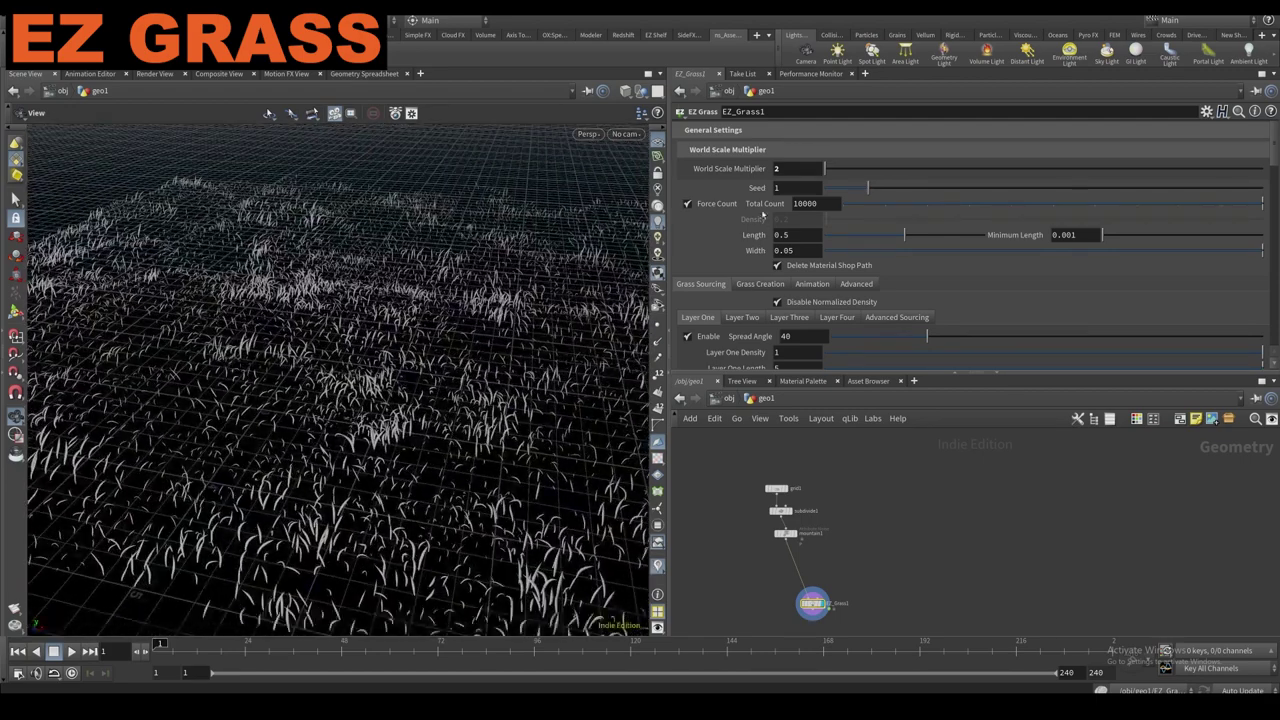
pyautogui.write('3')
pyautogui.press('Return')
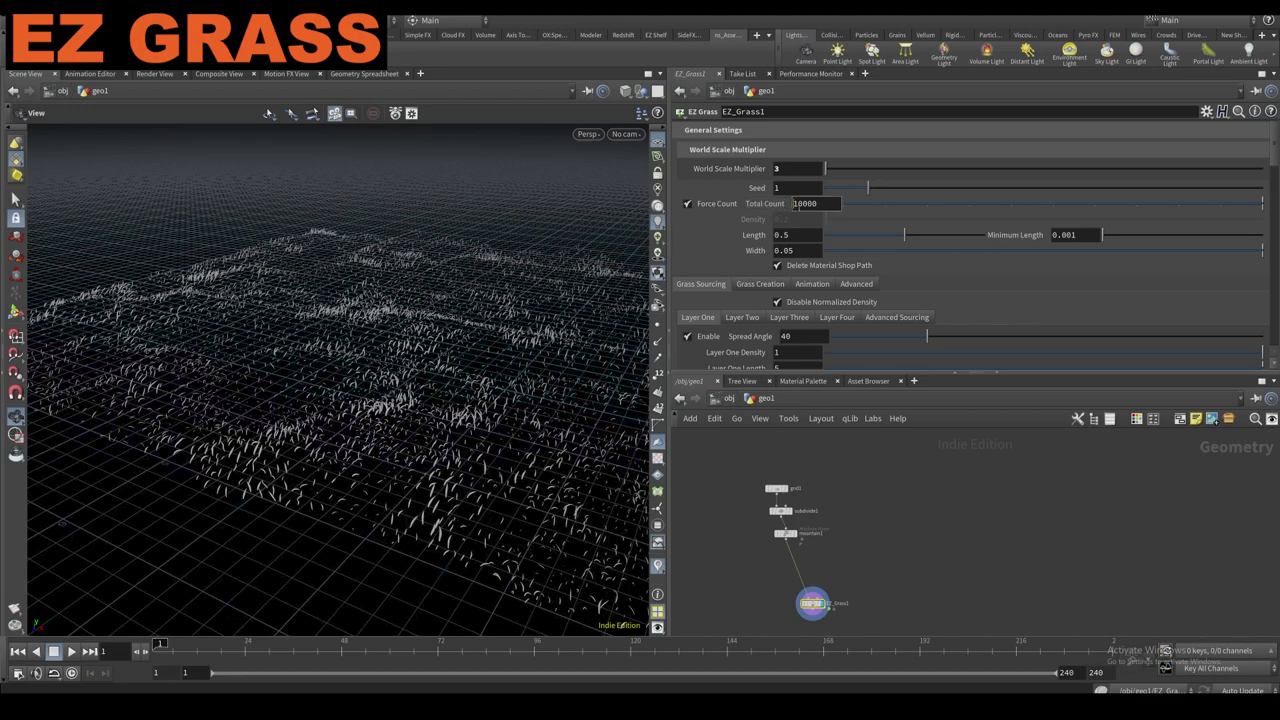
# Set the EZ Grass Total Count to 50000 and inspect the denser grass up close.
pyautogui.moveTo(538, 322); pyautogui.dragTo(520, 369)
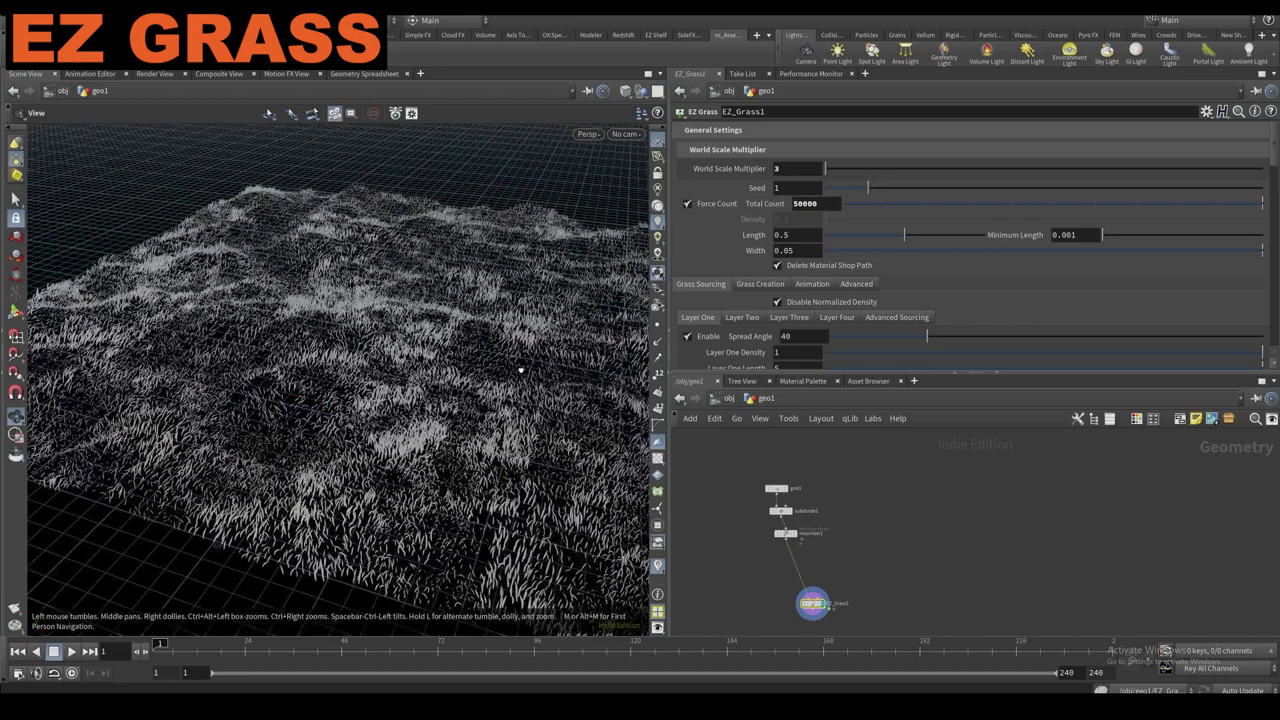
pyautogui.moveTo(520, 369); pyautogui.dragTo(423, 389, button='right')
pyautogui.moveTo(423, 389); pyautogui.dragTo(470, 330)
pyautogui.scroll(-1, 700, 349)
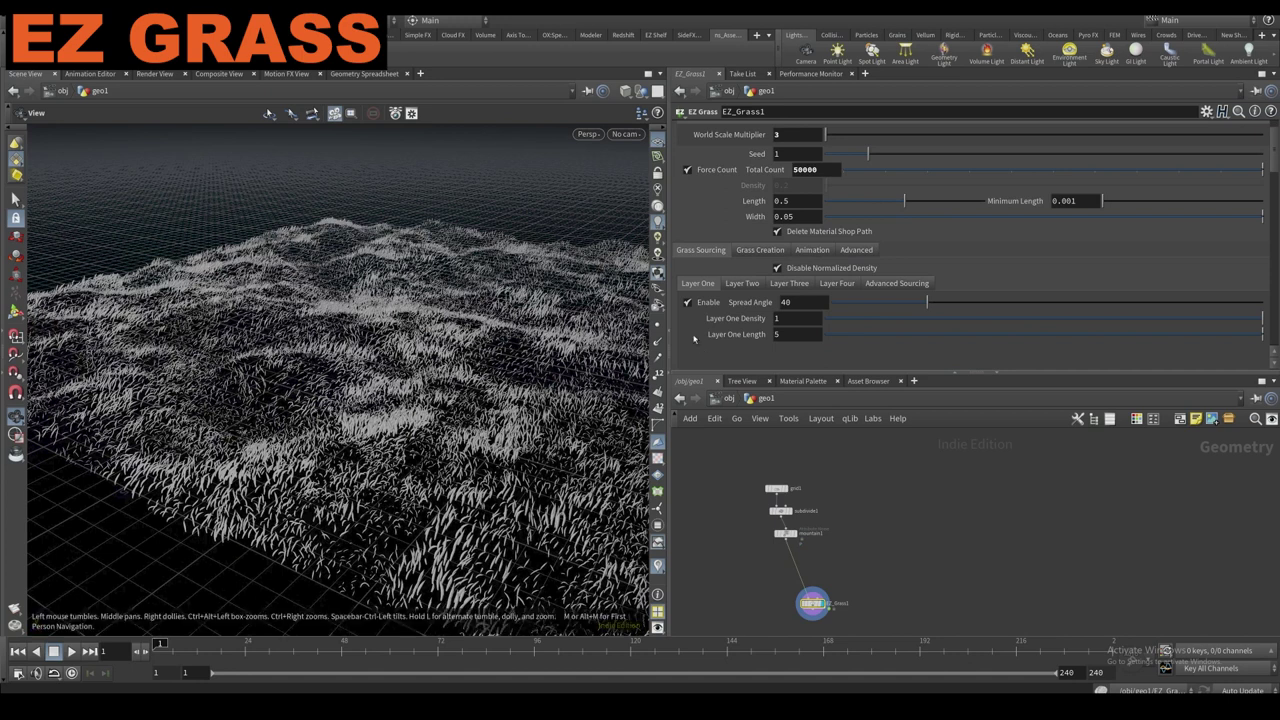
# Delete all nodes of the grass setup and place an EZ Fracture node in the empty network.
pyautogui.scroll(-2, 837, 570)
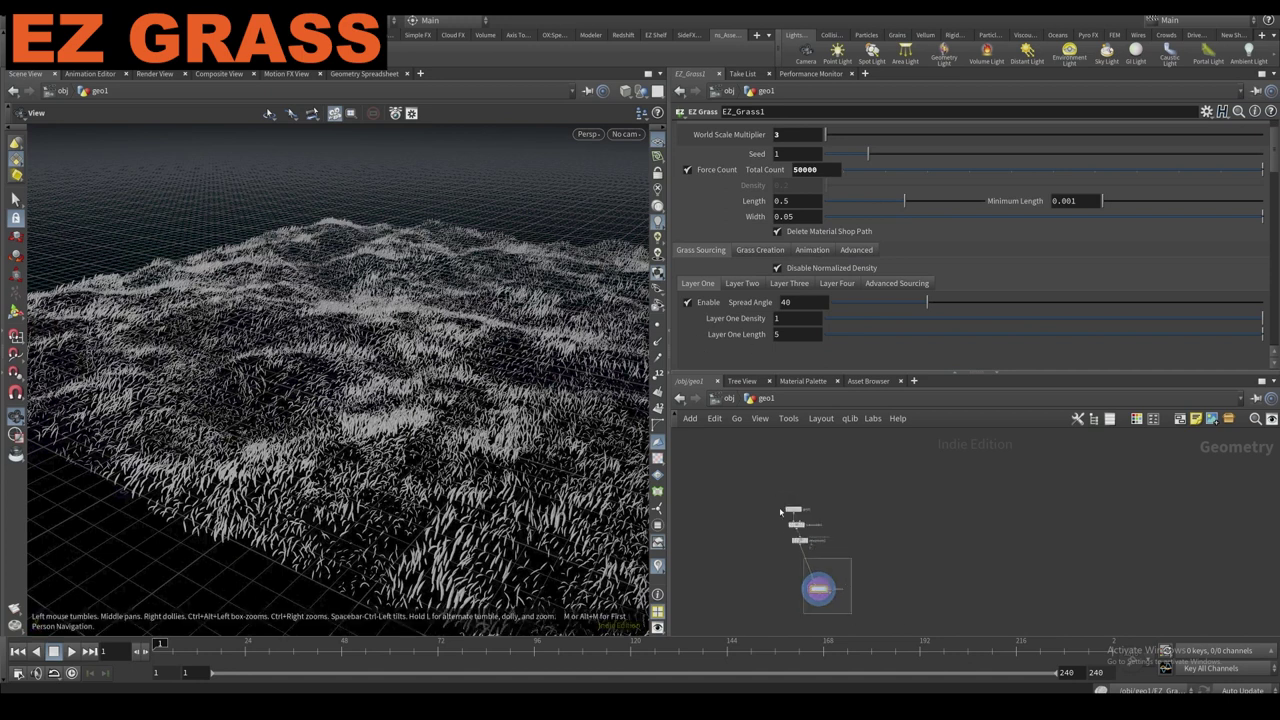
pyautogui.moveTo(787, 525); pyautogui.dragTo(773, 496)
pyautogui.press('Delete')
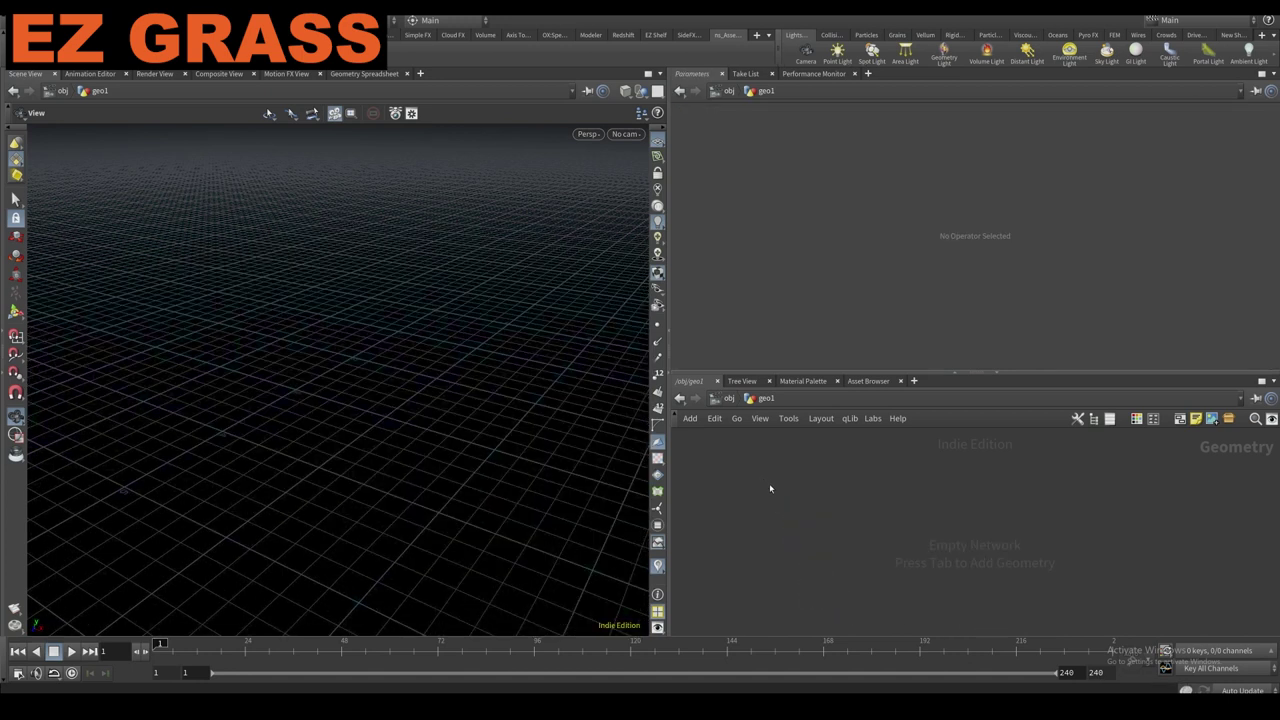
pyautogui.press('Tab')
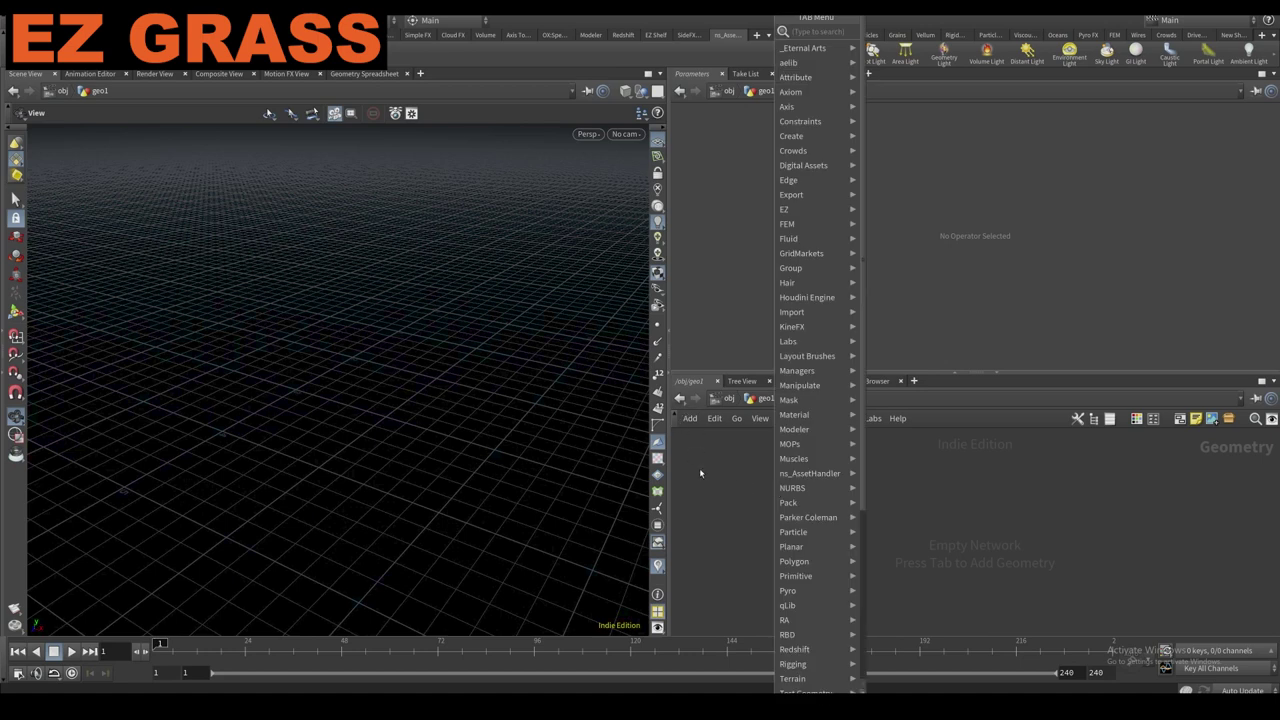
pyautogui.moveTo(790, 214)
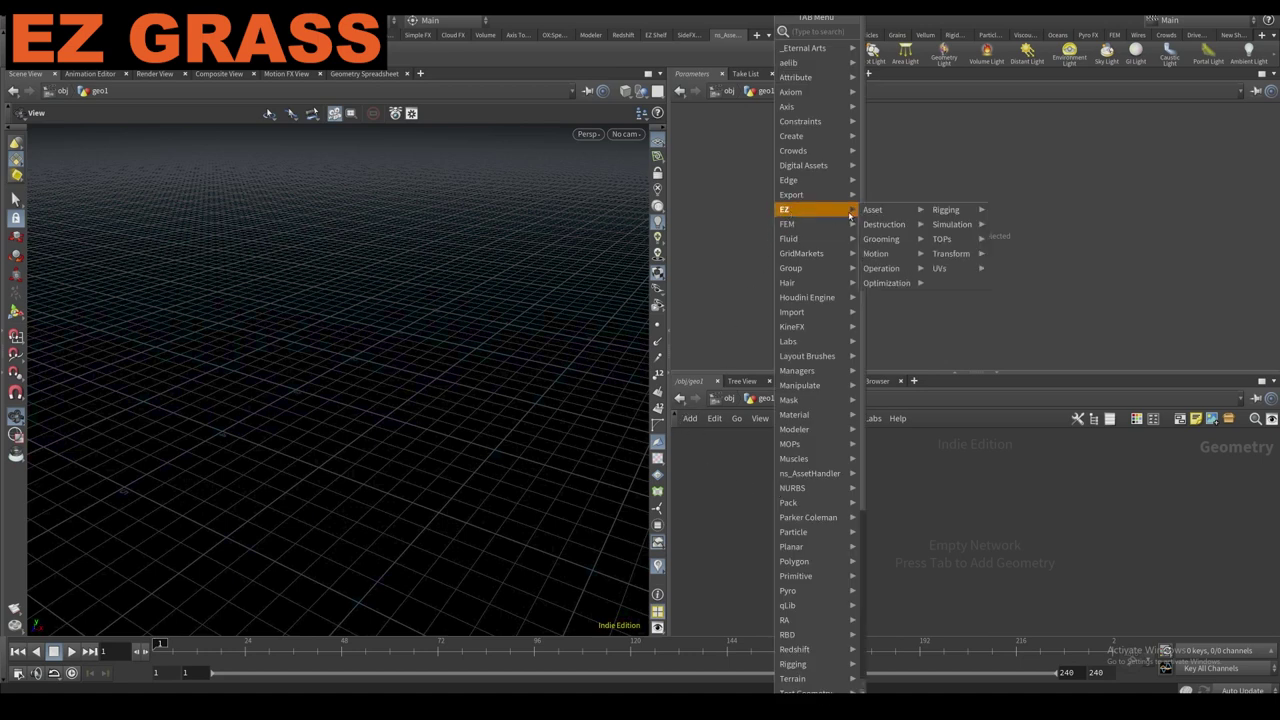
pyautogui.moveTo(893, 227)
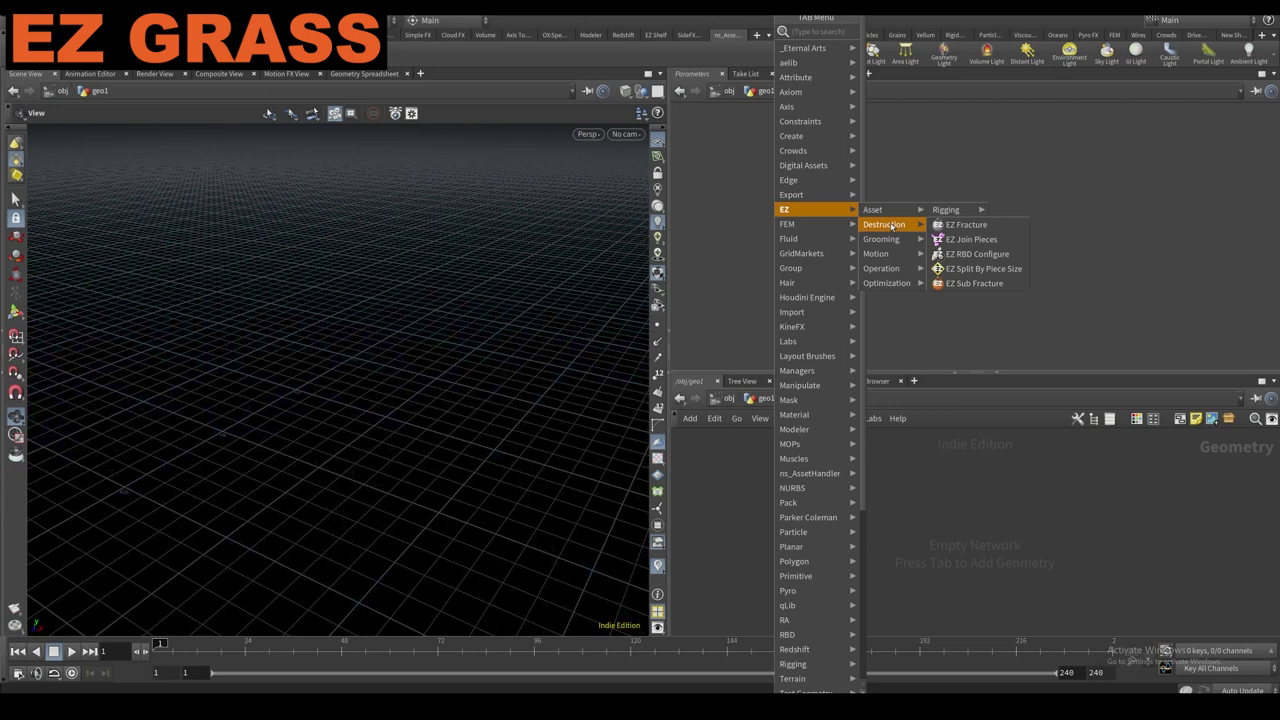
pyautogui.click(940, 226)
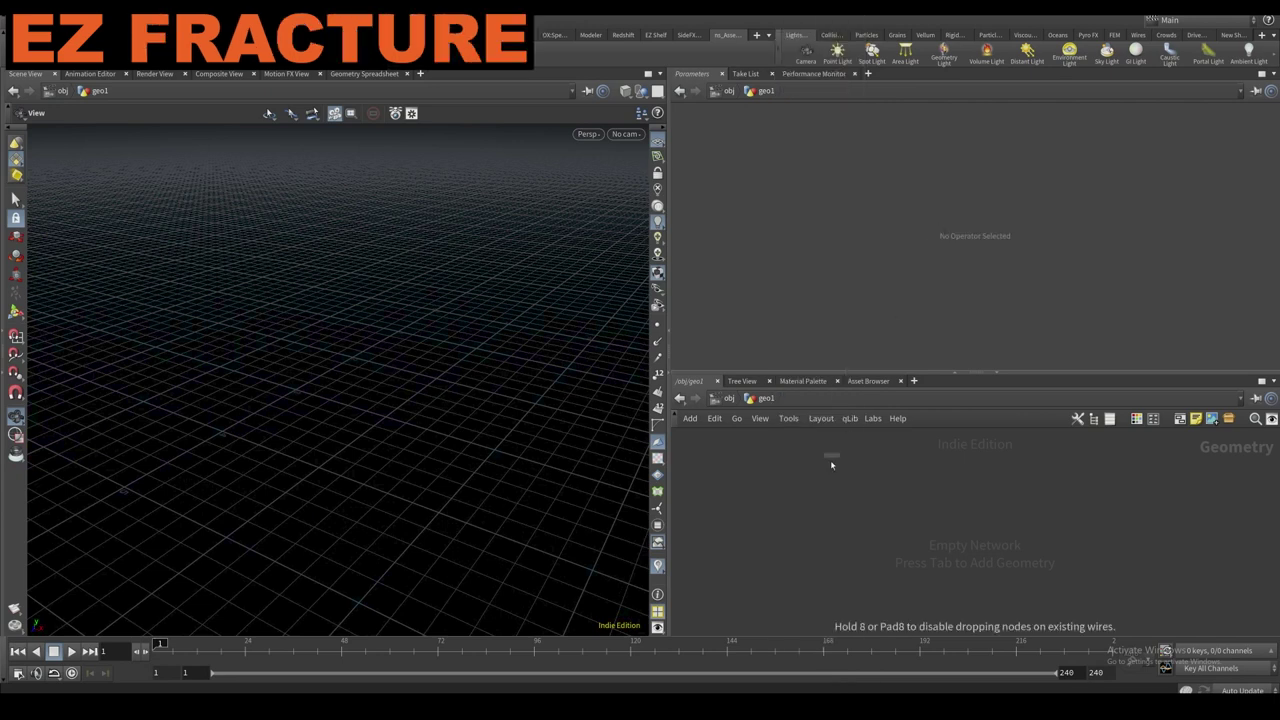
pyautogui.click(800, 556)
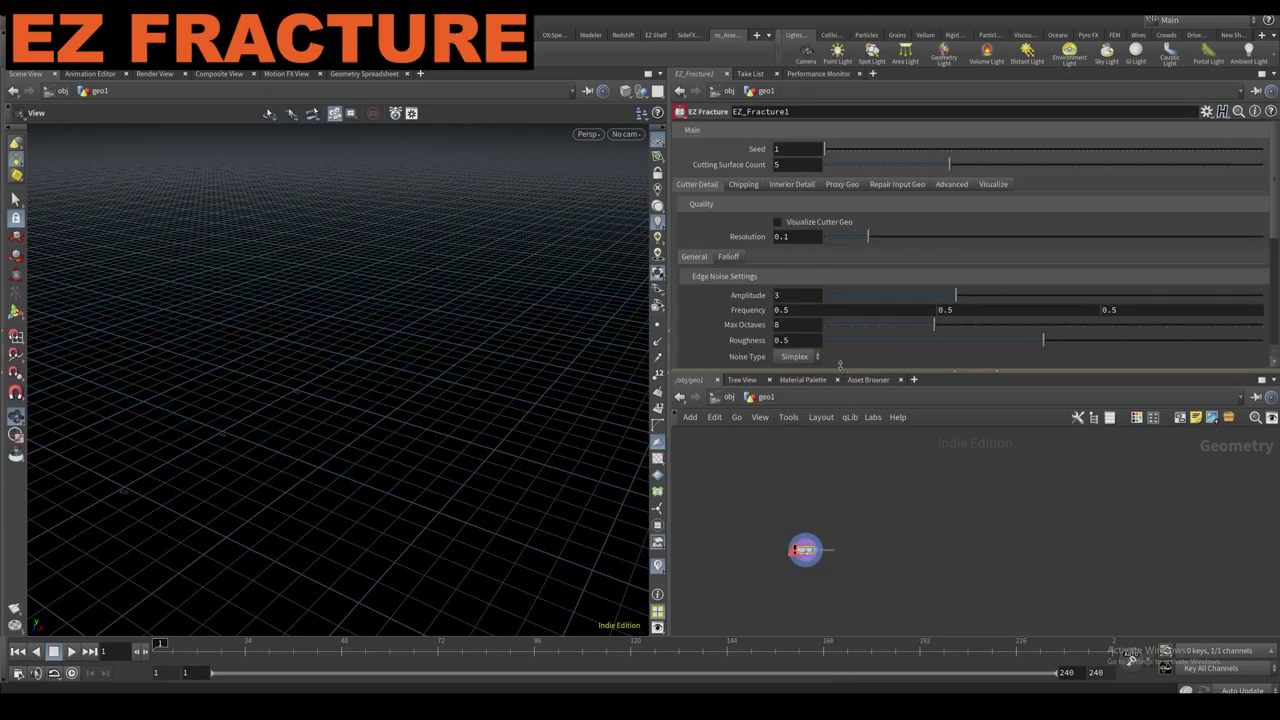
# Add a Test Geometry: Pig Head node and wire it into the EZ Fracture node's first input.
pyautogui.press('Tab')
pyautogui.write('pig')
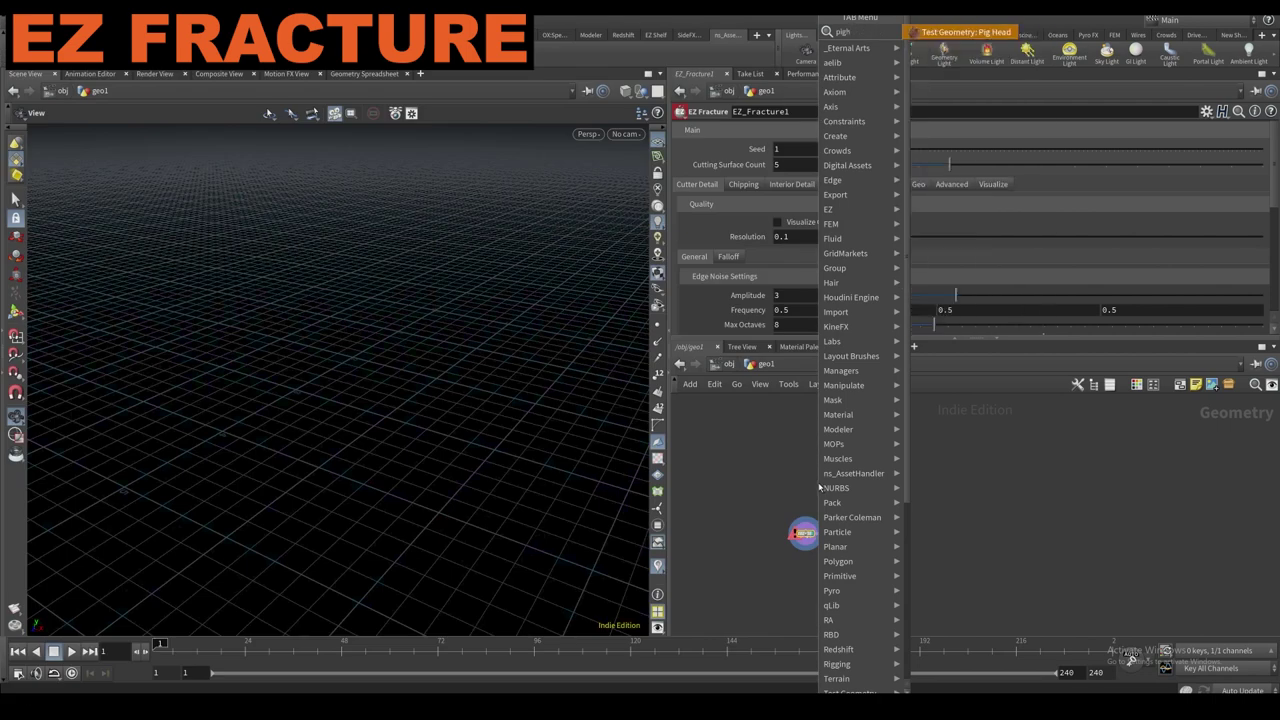
pyautogui.press('Return')
pyautogui.click(802, 474)
pyautogui.click(803, 482)
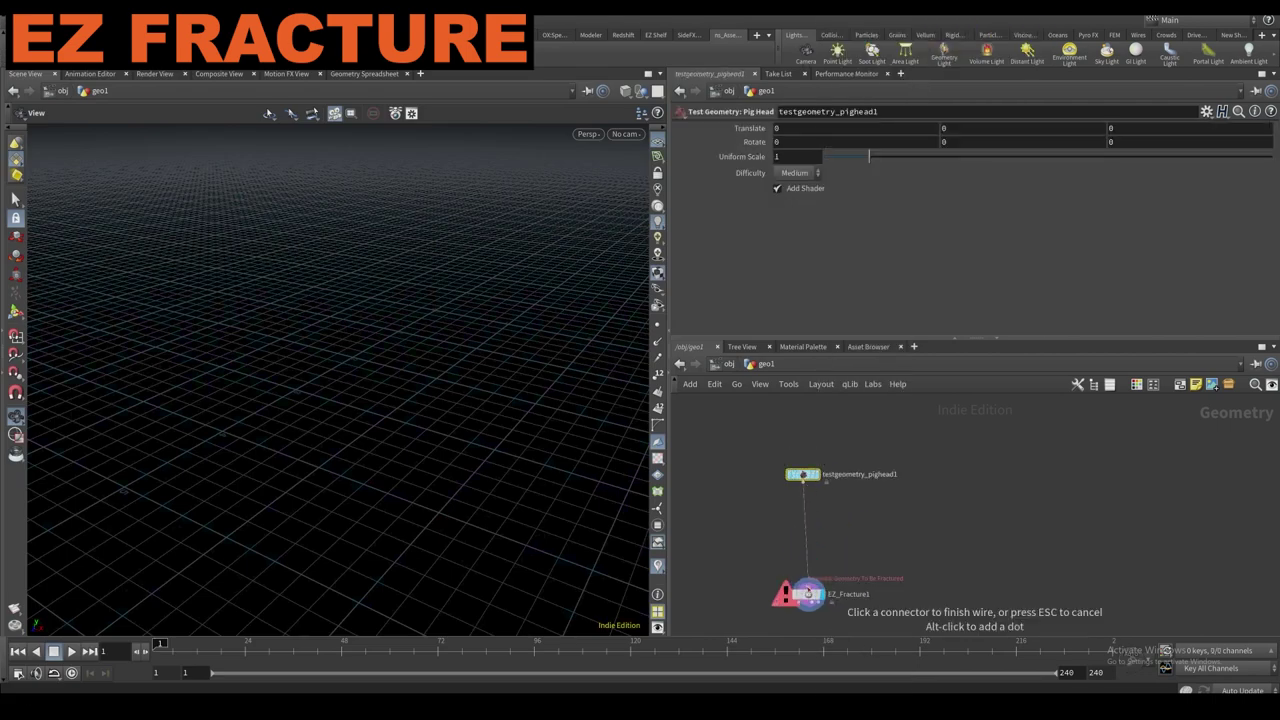
pyautogui.click(808, 581)
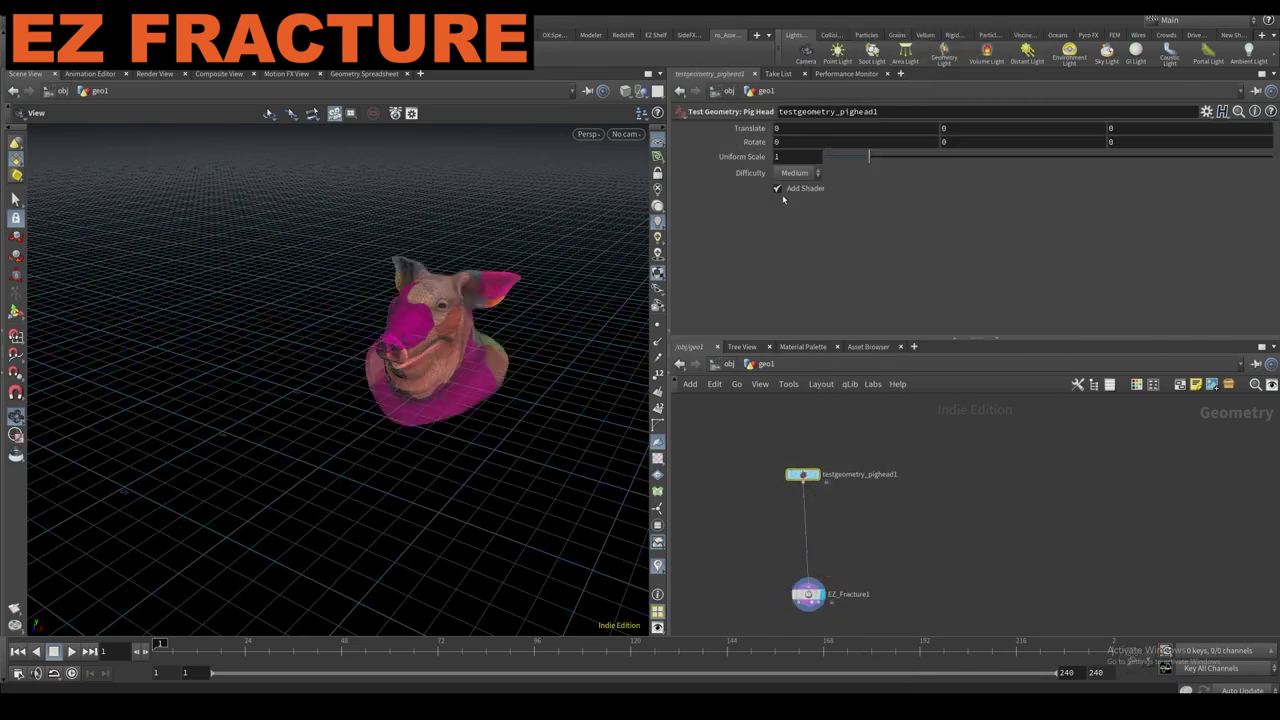
# Turn off Add Shader on the pig head test geometry and inspect the fractured head up close.
pyautogui.moveTo(431, 331); pyautogui.dragTo(545, 153, button='right')
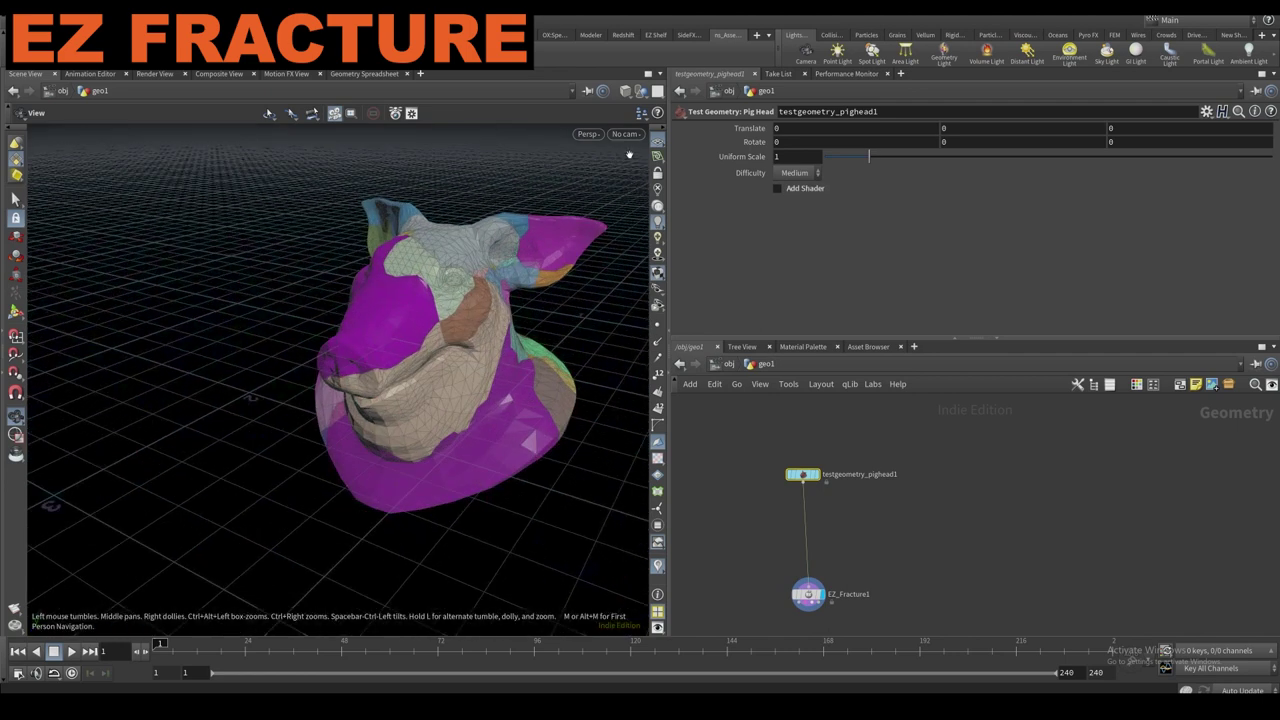
pyautogui.moveTo(629, 155); pyautogui.dragTo(597, 206)
pyautogui.moveTo(431, 309); pyautogui.dragTo(457, 277, button='right')
pyautogui.moveTo(457, 277); pyautogui.dragTo(411, 297)
pyautogui.moveTo(411, 297); pyautogui.dragTo(460, 245, button='right')
pyautogui.moveTo(460, 245)
pyautogui.mouseDown()
pyautogui.moveTo(500, 240)
pyautogui.moveTo(455, 242)
pyautogui.mouseUp()
pyautogui.scroll(-2, 790, 530)
# Show the EZ Fracture node's parameters, enlarge their area and look at the fractured head from the side.
pyautogui.click(760, 525)
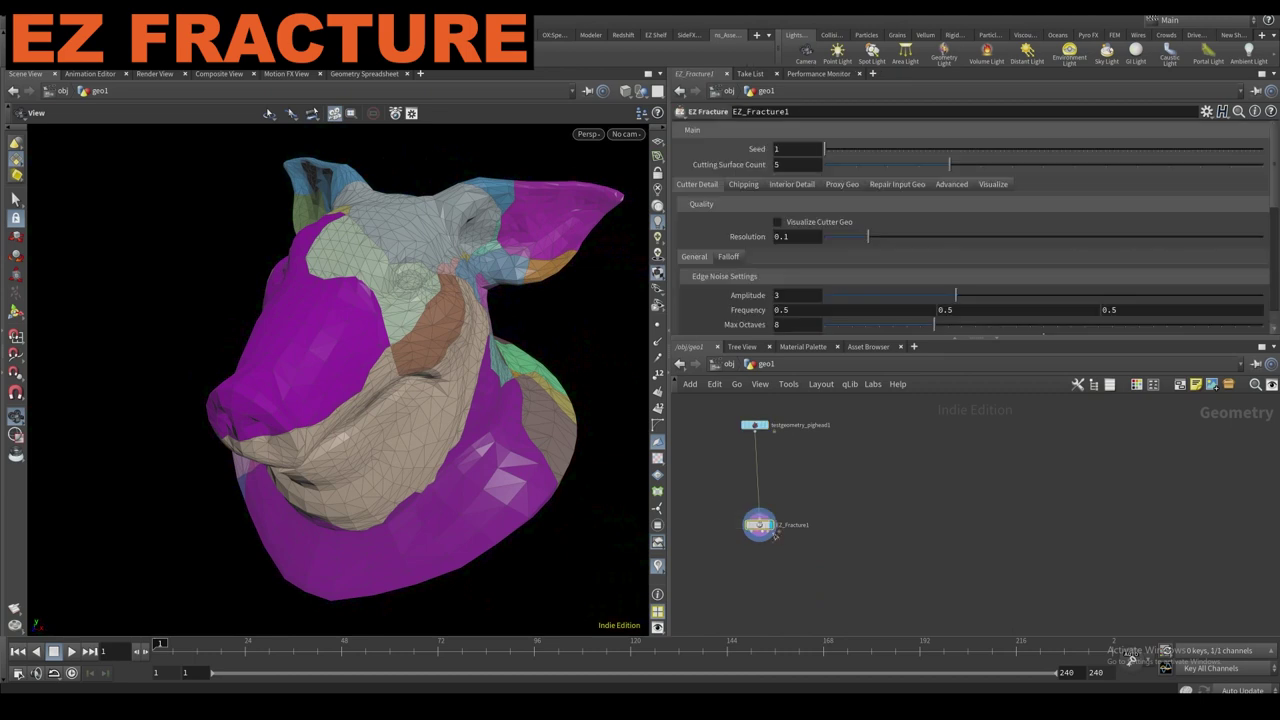
pyautogui.moveTo(748, 340); pyautogui.dragTo(748, 386)
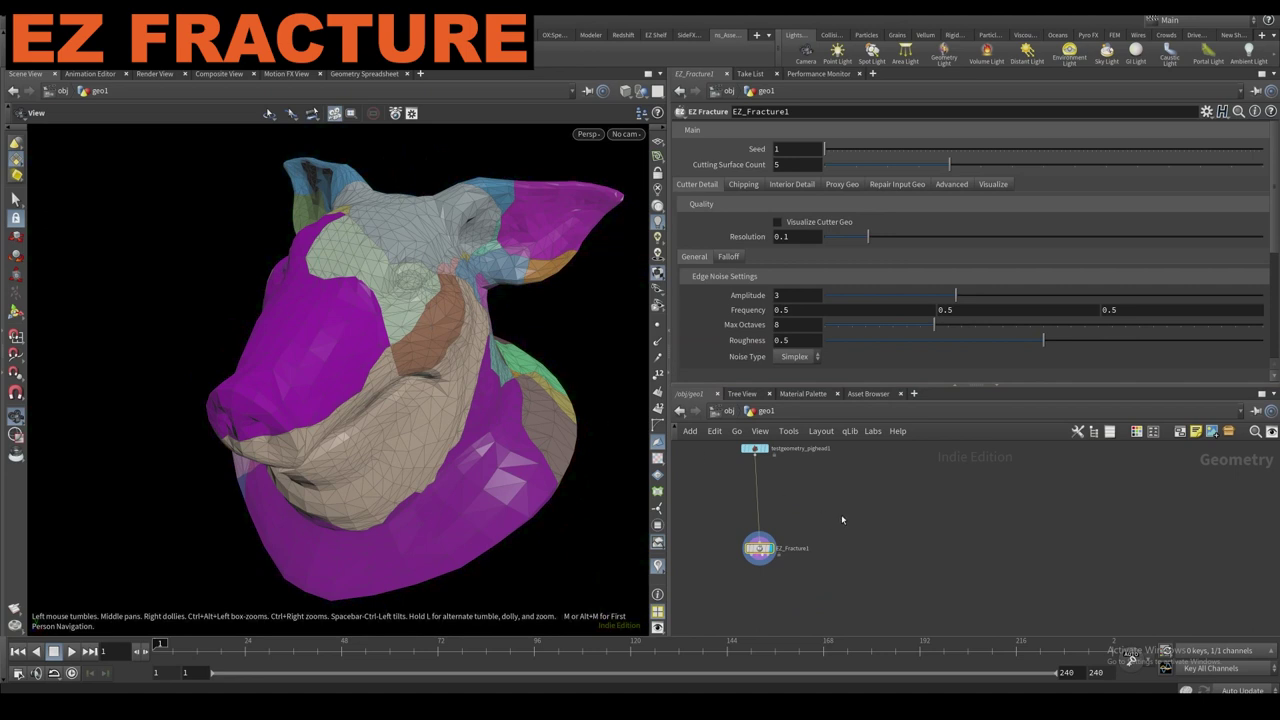
pyautogui.moveTo(381, 388); pyautogui.dragTo(385, 357)
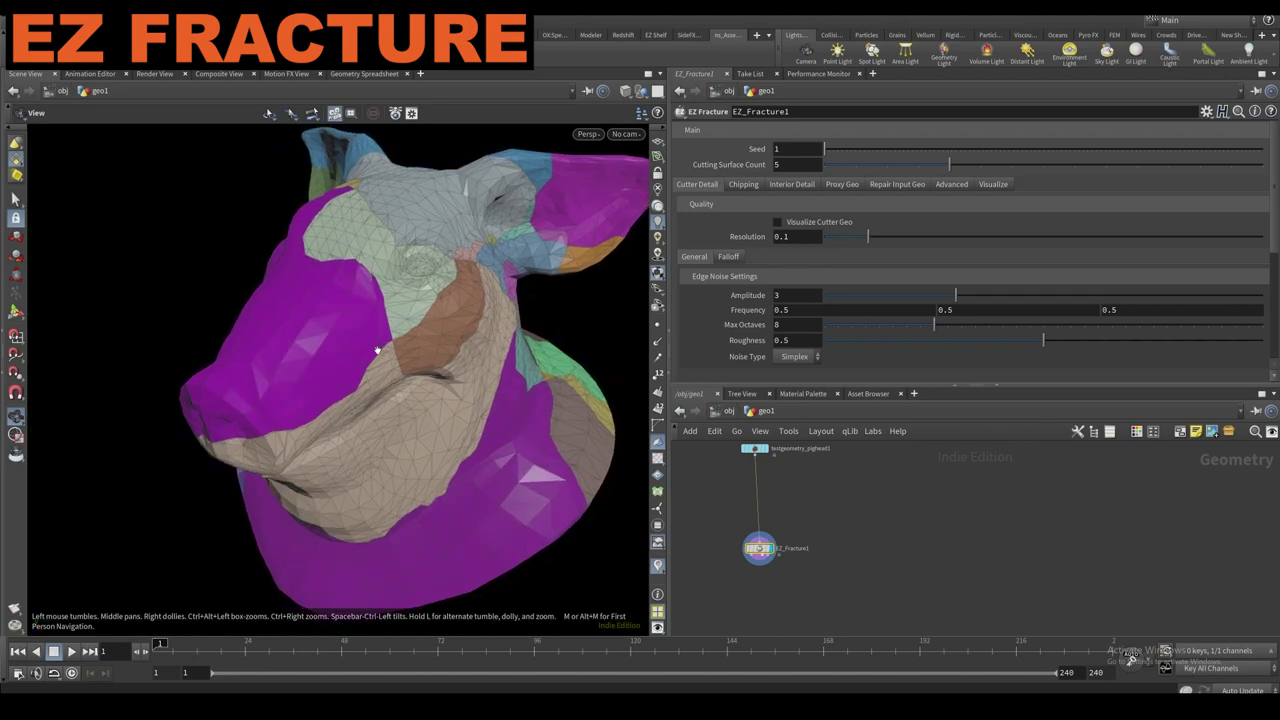
pyautogui.moveTo(347, 372); pyautogui.dragTo(375, 365)
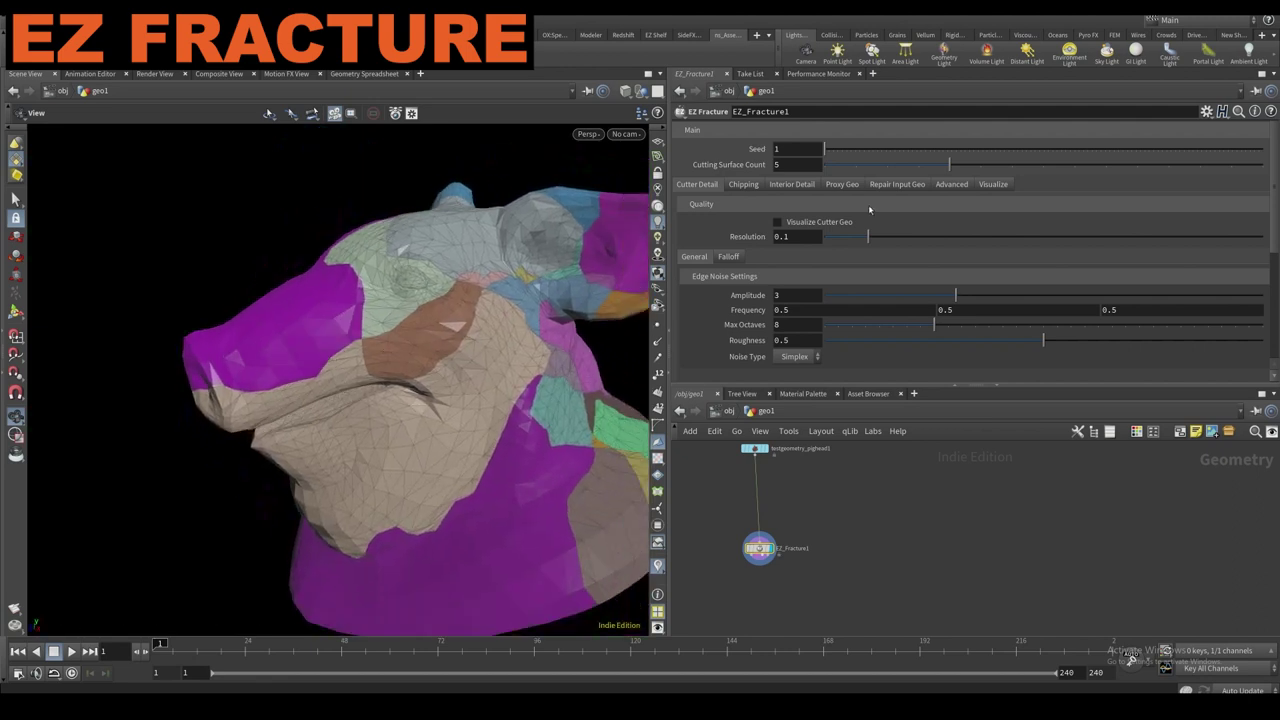
# Turn on Exploded View for the EZ Fracture pieces and increase the Explode Distance to spread them apart.
pyautogui.click(993, 184)
pyautogui.click(736, 223)
pyautogui.moveTo(887, 224); pyautogui.dragTo(912, 224)
pyautogui.scroll(-3, 446, 288)
pyautogui.moveTo(365, 278); pyautogui.dragTo(370, 318)
# Enable Chipping on the EZ Fracture node and turn on Single Pass to preview one piece's chips.
pyautogui.click(697, 184)
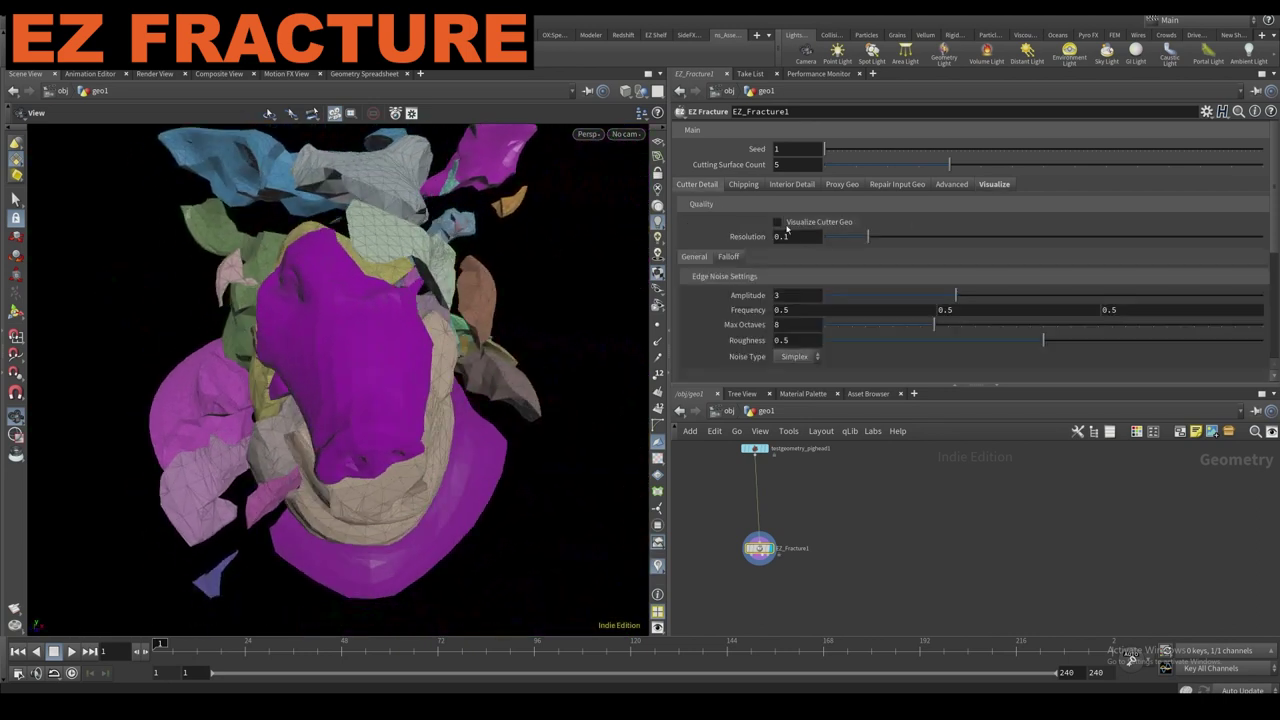
pyautogui.click(743, 185)
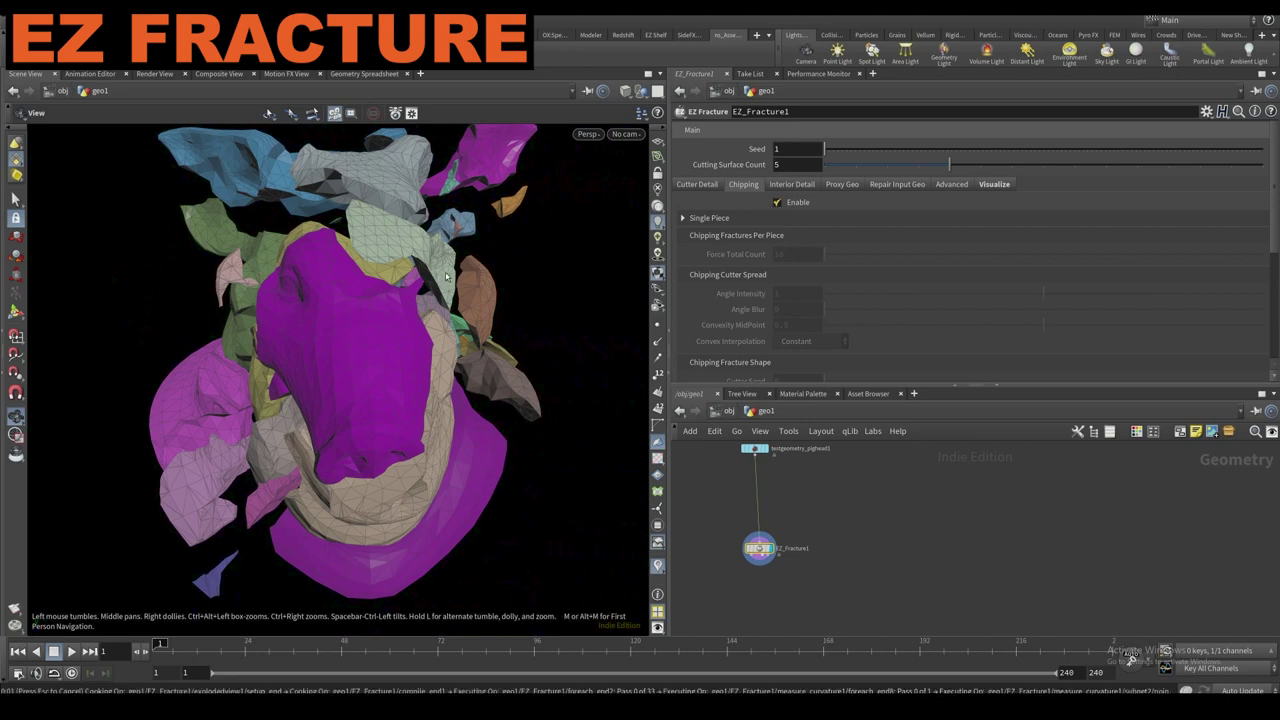
pyautogui.click(692, 222)
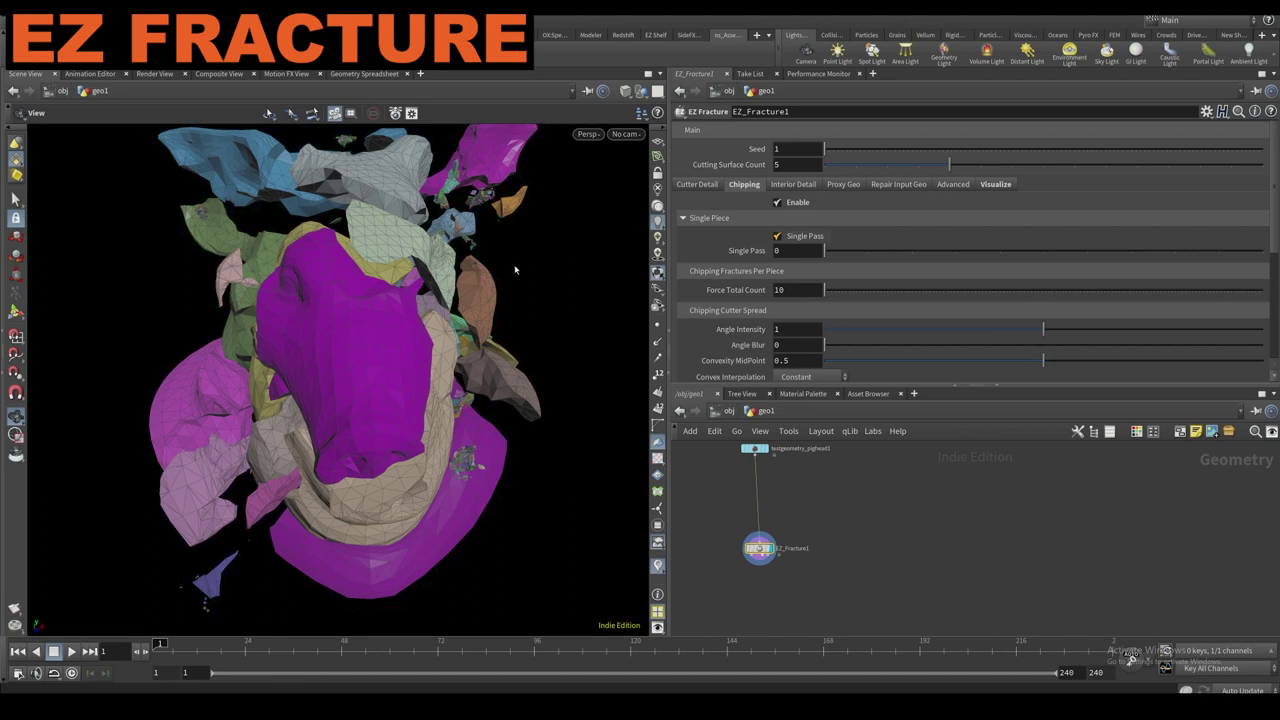
pyautogui.moveTo(330, 276); pyautogui.dragTo(380, 272)
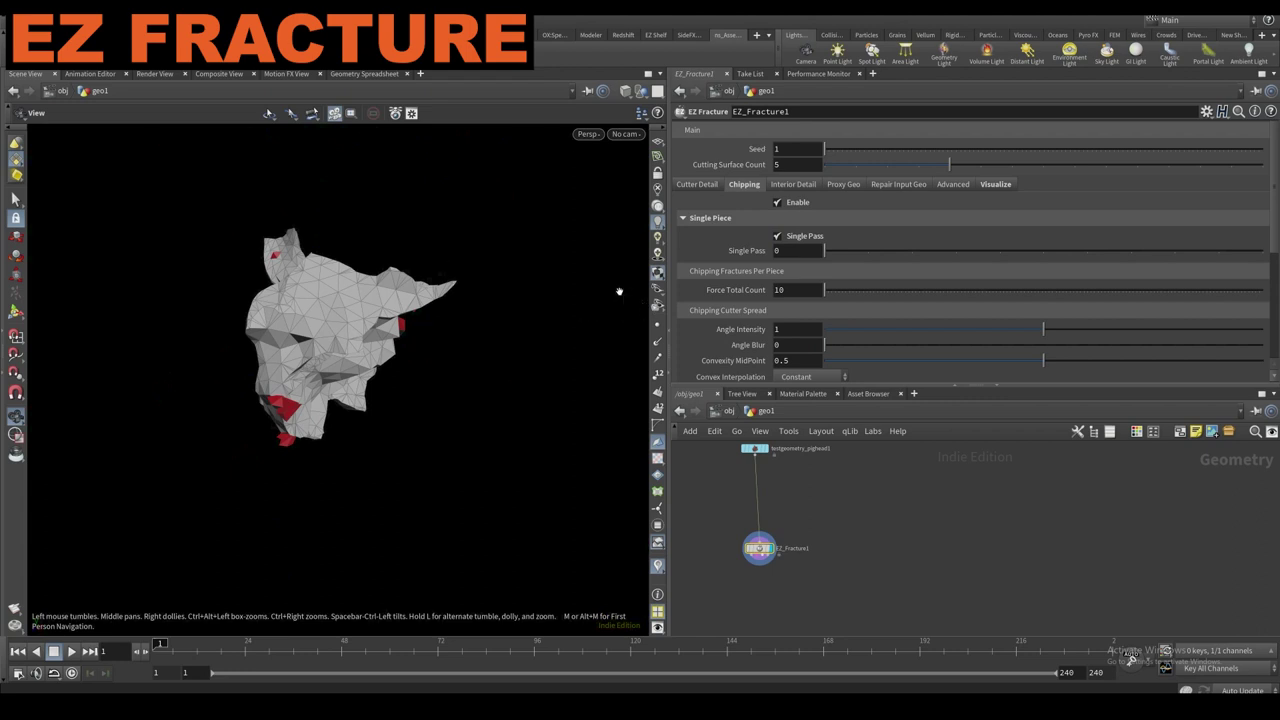
pyautogui.moveTo(619, 291); pyautogui.dragTo(475, 331)
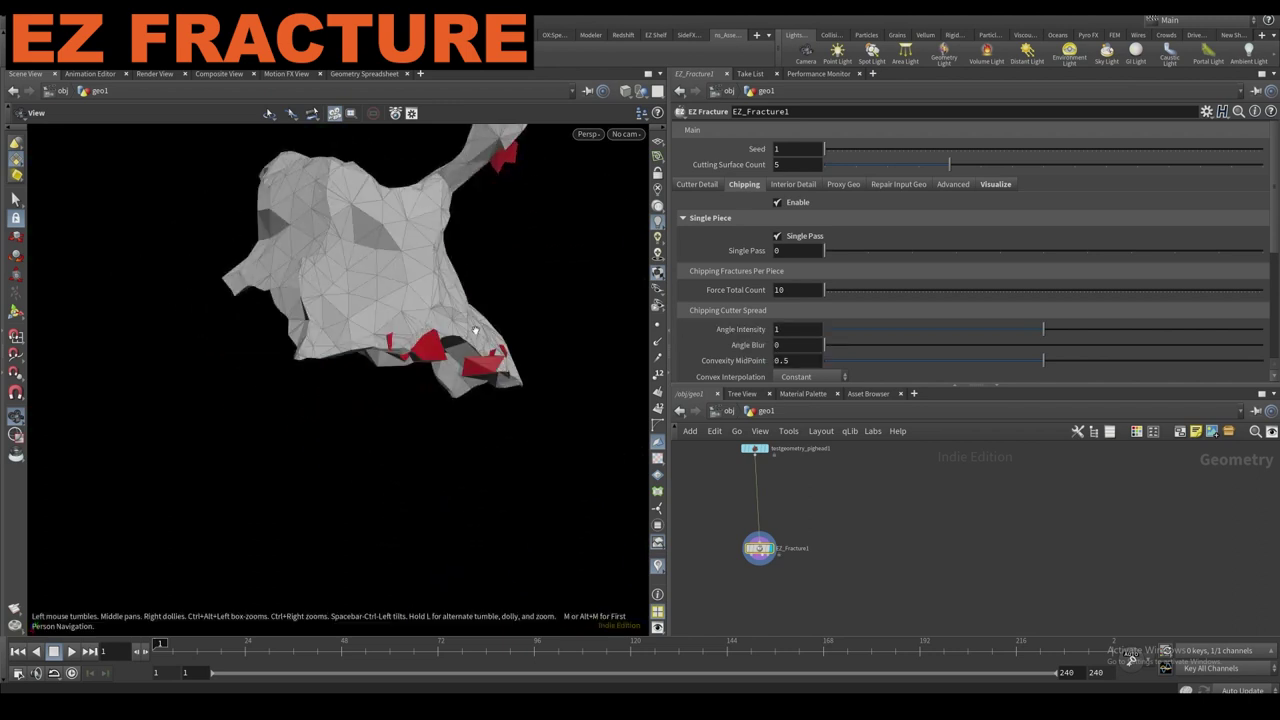
# Lower the chipping Convexity MidPoint to 0.0053.
pyautogui.scroll(2, 475, 331)
pyautogui.scroll(-3, 712, 320)
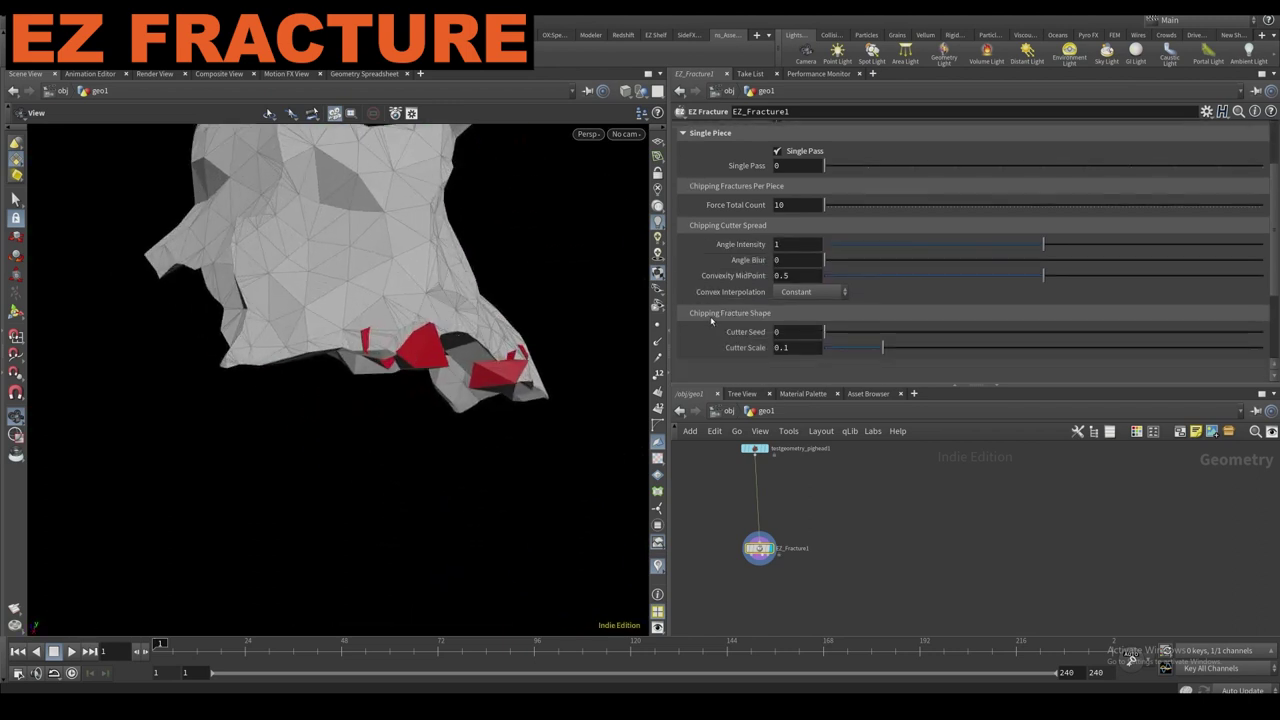
pyautogui.scroll(3, 731, 270)
pyautogui.scroll(-2, 731, 270)
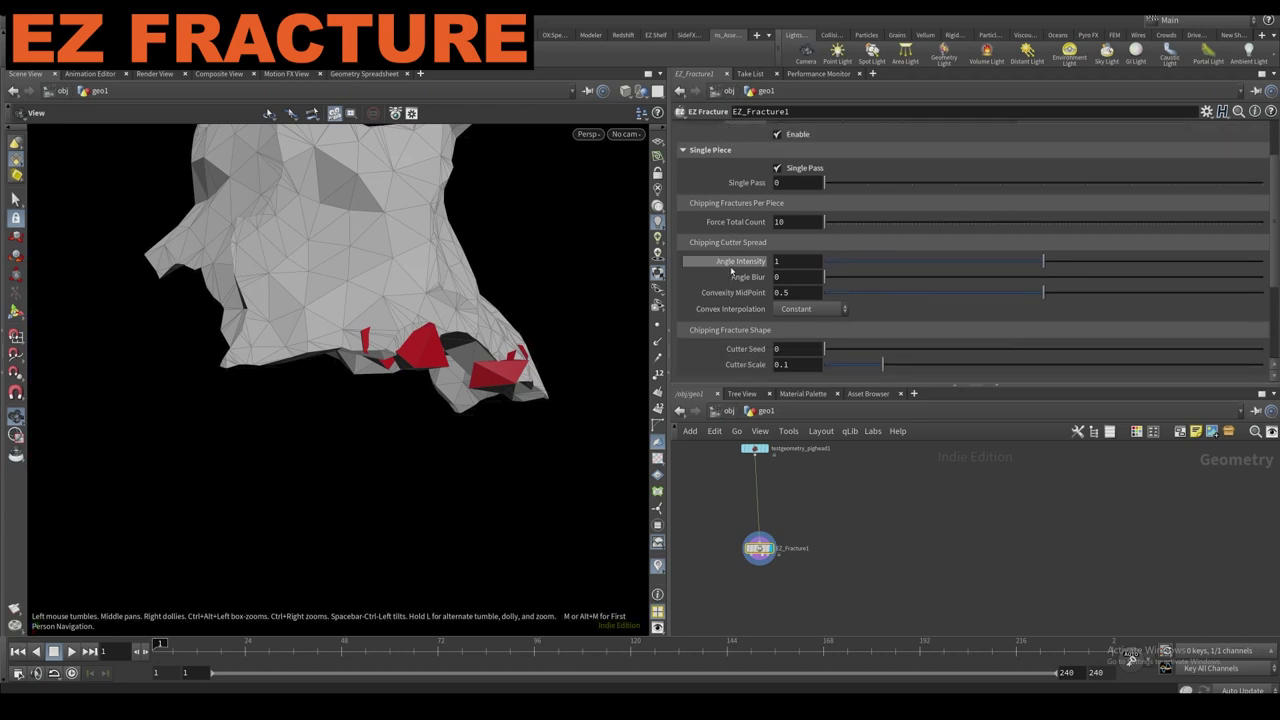
pyautogui.scroll(-1, 731, 270)
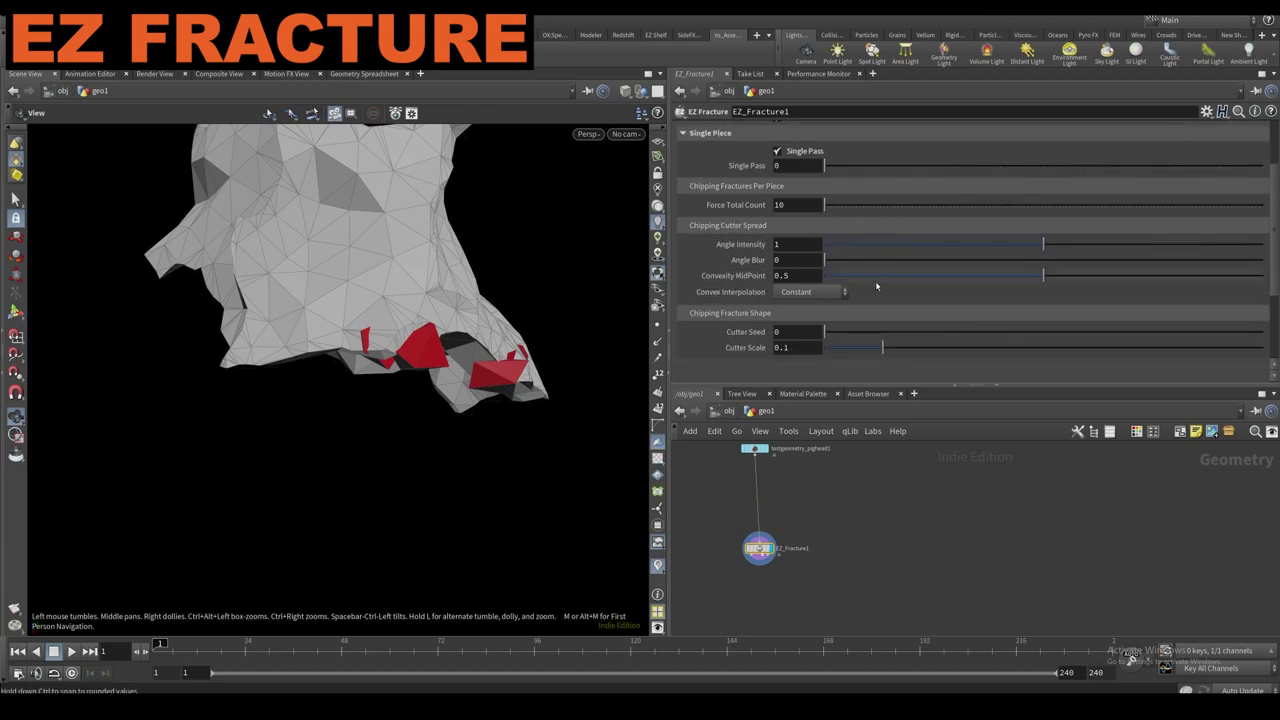
pyautogui.moveTo(470, 295); pyautogui.dragTo(414, 304)
pyautogui.moveTo(881, 277); pyautogui.dragTo(828, 276)
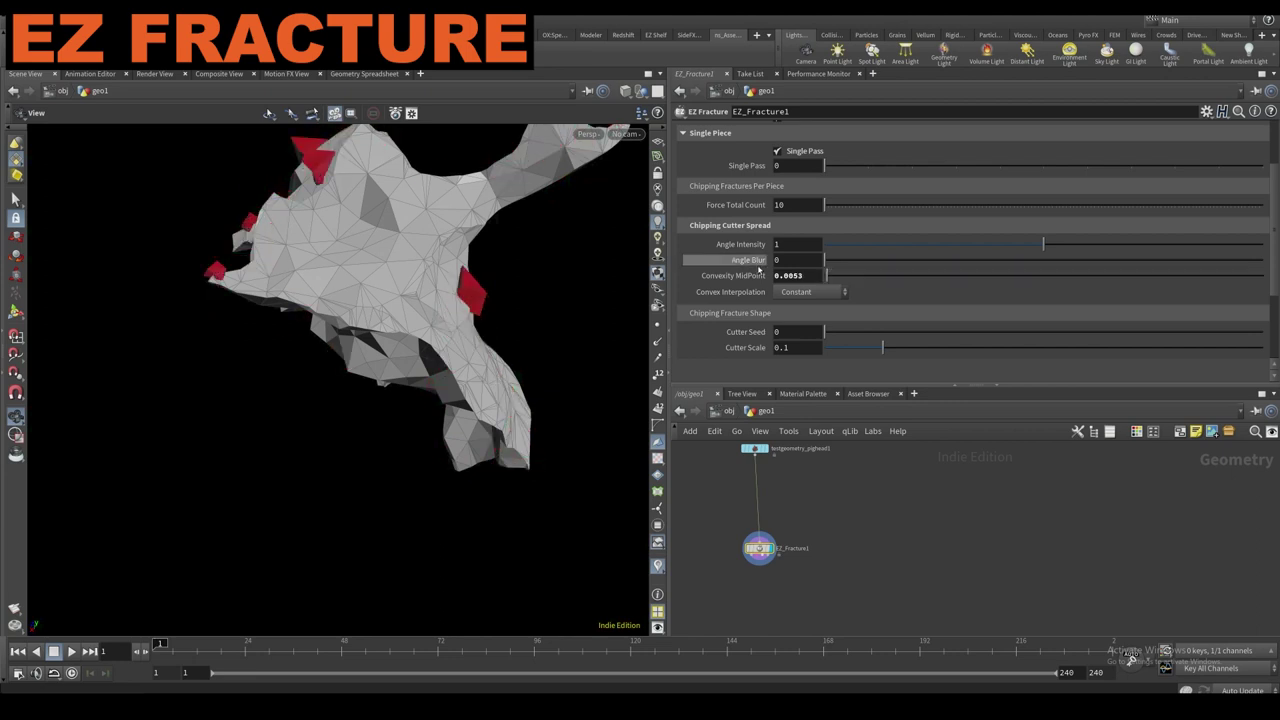
# Set the chipping Force Total Count to 229 and the Convexity MidPoint to 0.8828, and check where the chips land.
pyautogui.moveTo(825, 205)
pyautogui.mouseDown()
pyautogui.moveTo(875, 202)
pyautogui.moveTo(828, 204)
pyautogui.mouseUp()
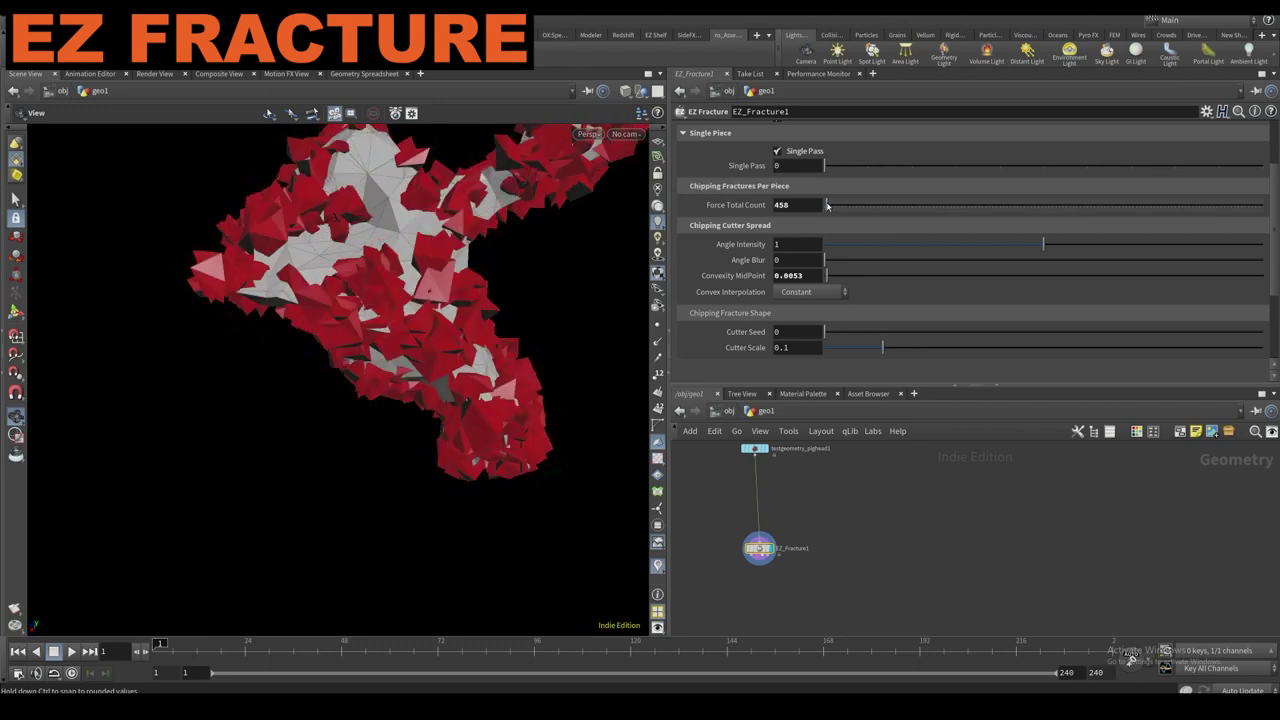
pyautogui.moveTo(828, 205); pyautogui.dragTo(827, 205)
pyautogui.moveTo(840, 289); pyautogui.dragTo(1211, 290)
pyautogui.moveTo(390, 330); pyautogui.dragTo(154, 181)
pyautogui.moveTo(425, 300); pyautogui.dragTo(261, 322)
pyautogui.moveTo(207, 298); pyautogui.dragTo(452, 261)
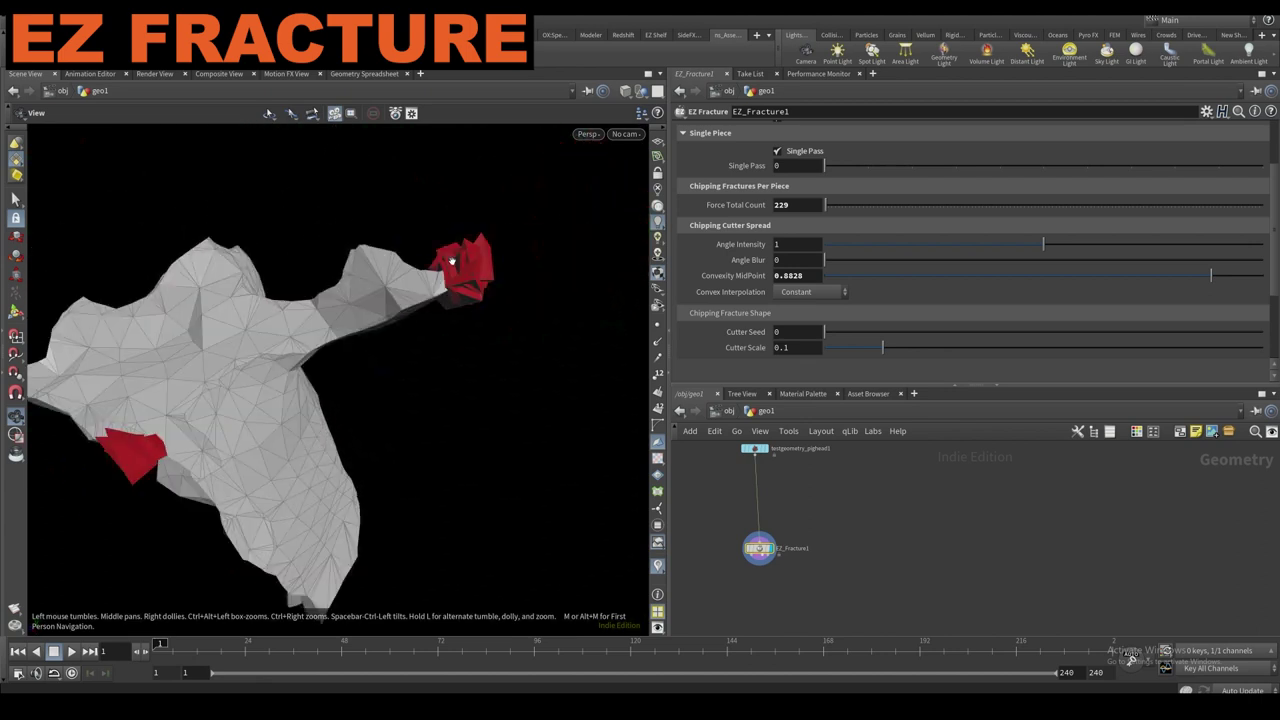
pyautogui.moveTo(389, 291); pyautogui.dragTo(586, 309)
# Set the chipping Convexity MidPoint to 0.0731 and inspect the chips along the piece's edges.
pyautogui.moveTo(1092, 279); pyautogui.dragTo(857, 275)
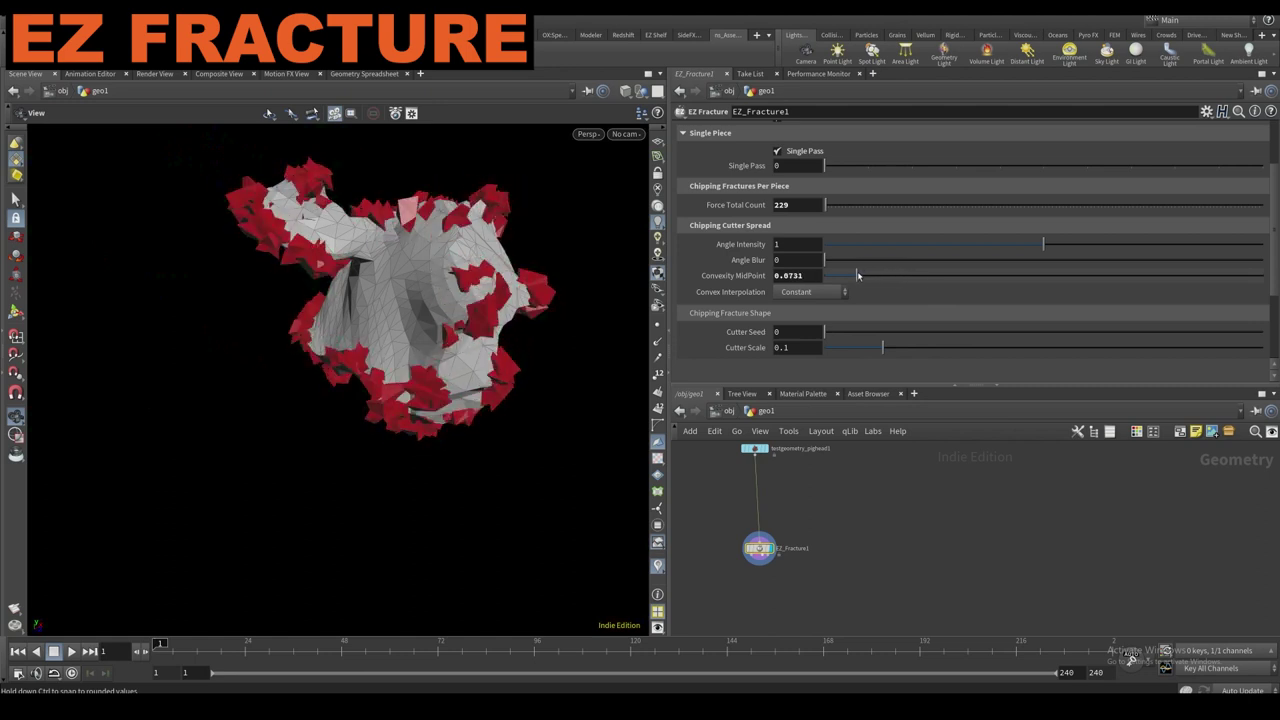
pyautogui.moveTo(489, 294); pyautogui.dragTo(447, 345)
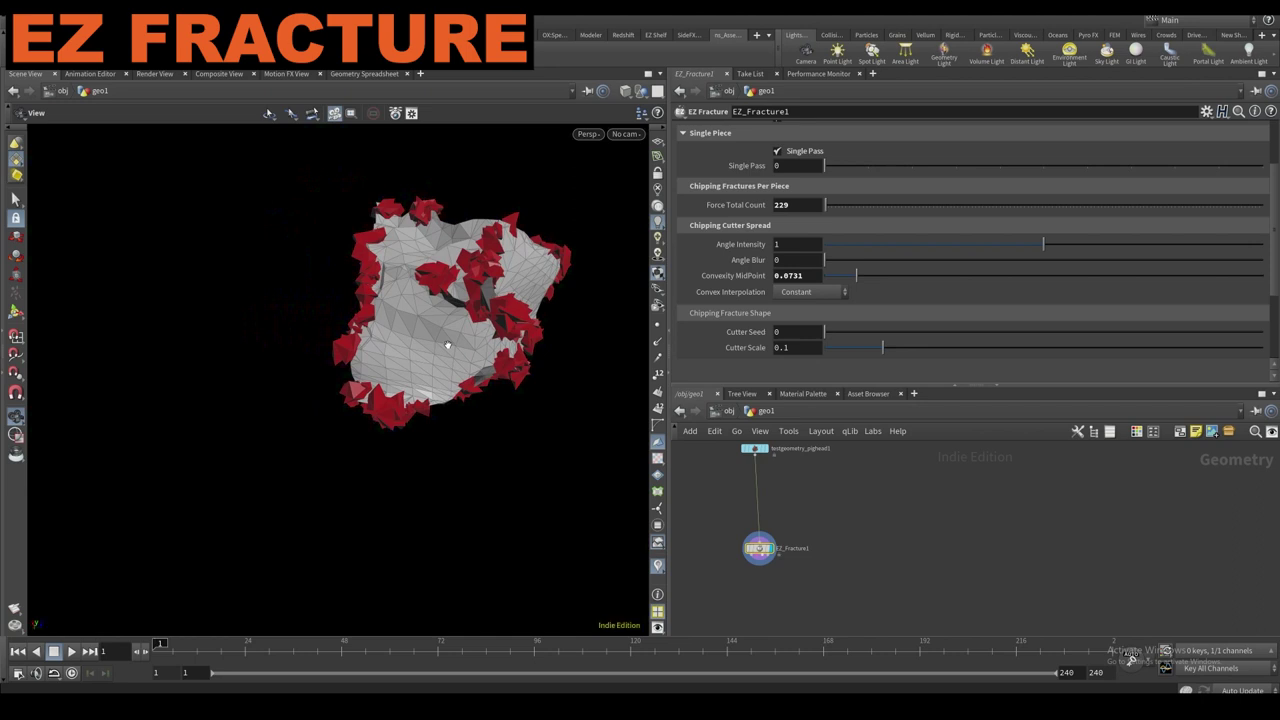
pyautogui.scroll(10, 411, 333)
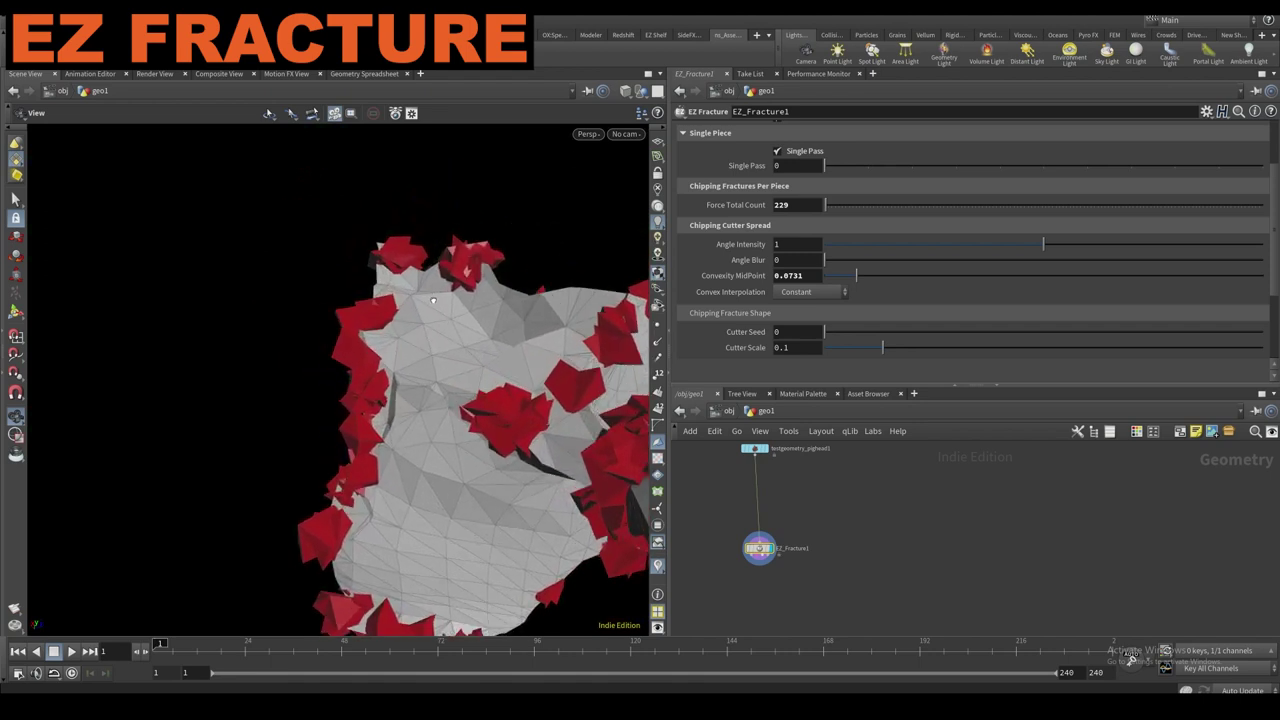
# Reduce the chipping Cutter Scale and set the Angle Intensity to 0.98.
pyautogui.moveTo(882, 347)
pyautogui.mouseDown()
pyautogui.moveTo(997, 347)
pyautogui.moveTo(863, 347)
pyautogui.mouseUp()
pyautogui.moveTo(1043, 244)
pyautogui.mouseDown()
pyautogui.moveTo(928, 244)
pyautogui.moveTo(1039, 244)
pyautogui.mouseUp()
# Set the chipping Force Total Count to 55 and turn off Single Pass to chip all the pieces.
pyautogui.scroll(3, 778, 206)
pyautogui.scroll(-2, 792, 252)
pyautogui.doubleClick(798, 222)
pyautogui.write('55')
pyautogui.press('Return')
pyautogui.scroll(1, 780, 205)
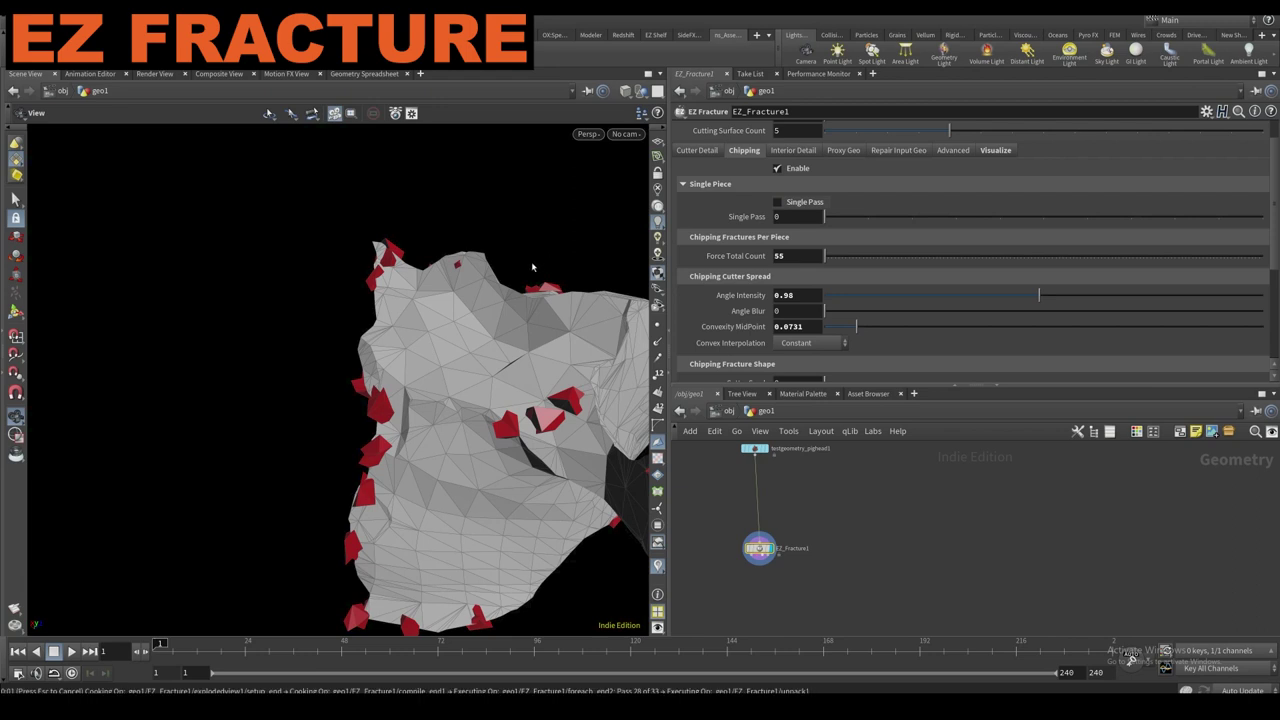
pyautogui.moveTo(526, 264); pyautogui.dragTo(240, 320)
pyautogui.scroll(1, 800, 272)
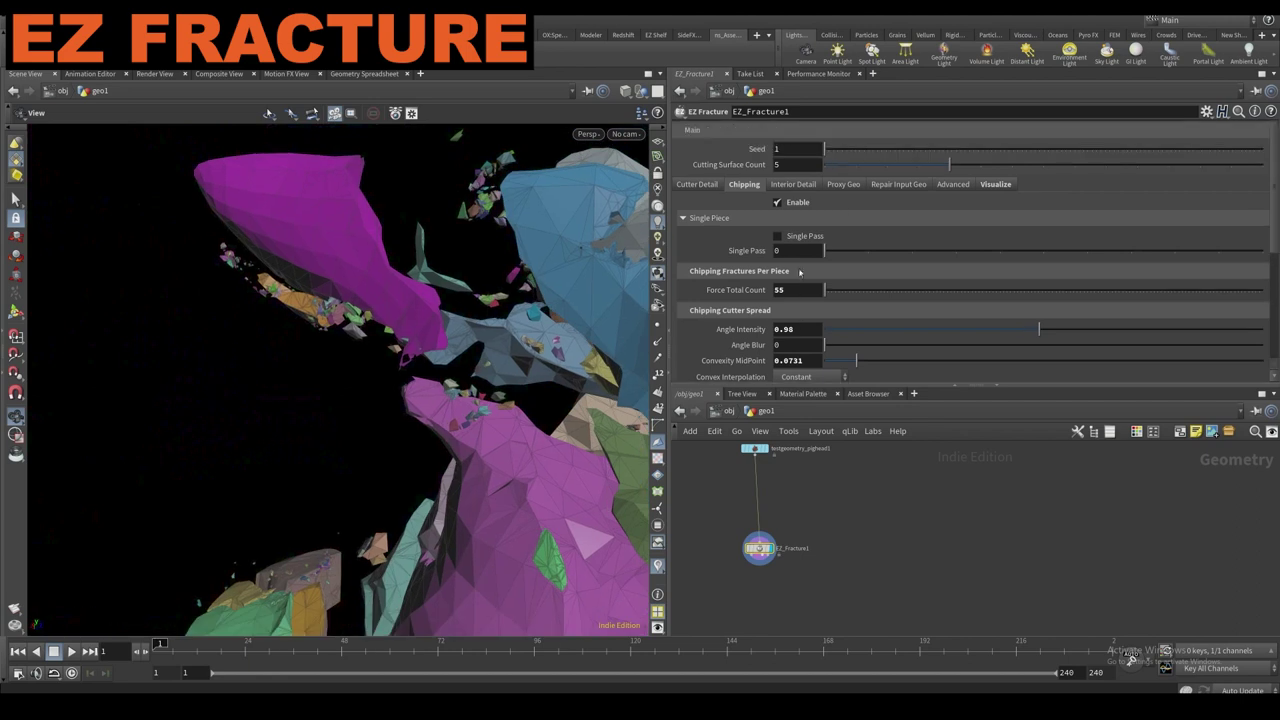
# Turn off Exploded View and examine the chips along the cracks of the assembled pig head.
pyautogui.click(995, 184)
pyautogui.click(714, 222)
pyautogui.moveTo(471, 414); pyautogui.dragTo(357, 451)
pyautogui.moveTo(357, 451); pyautogui.dragTo(434, 414, button='right')
pyautogui.moveTo(434, 414); pyautogui.dragTo(437, 431)
pyautogui.moveTo(437, 431); pyautogui.dragTo(325, 480, button='right')
pyautogui.moveTo(325, 480); pyautogui.dragTo(437, 420)
pyautogui.moveTo(437, 420); pyautogui.dragTo(352, 435, button='right')
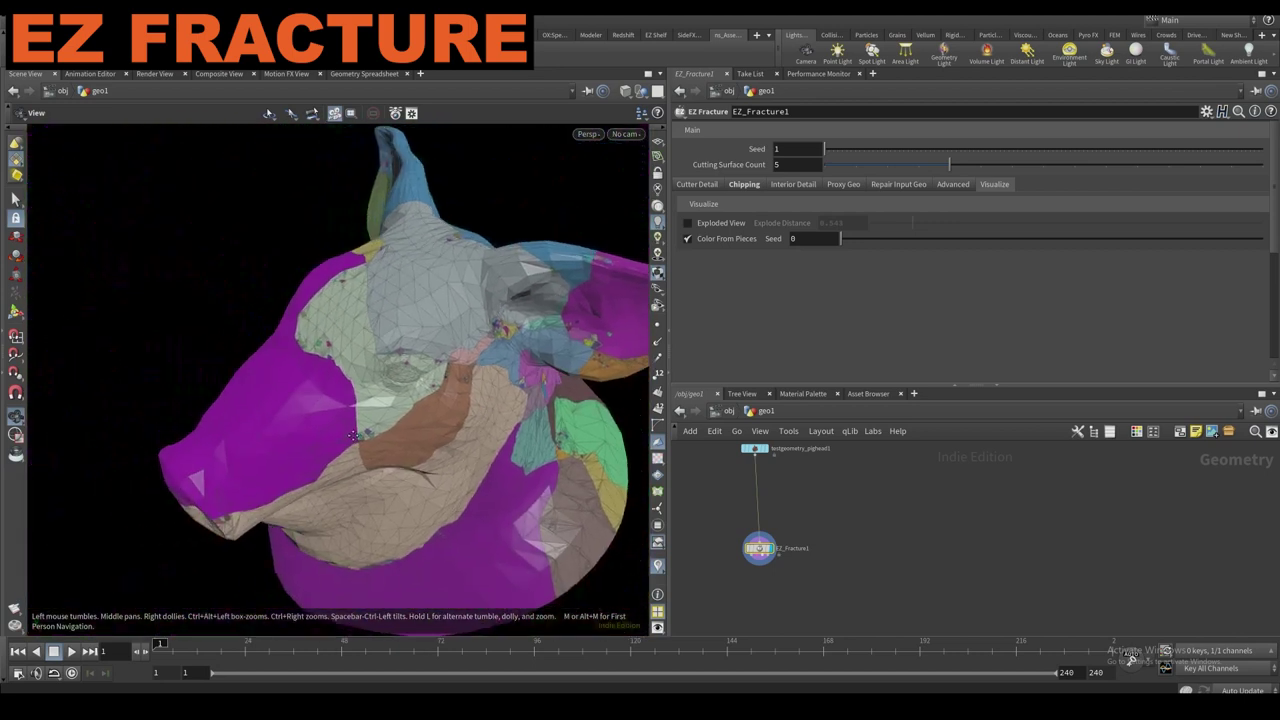
pyautogui.moveTo(352, 435); pyautogui.dragTo(377, 368)
pyautogui.moveTo(377, 368); pyautogui.dragTo(320, 343, button='right')
pyautogui.moveTo(320, 343); pyautogui.dragTo(248, 308)
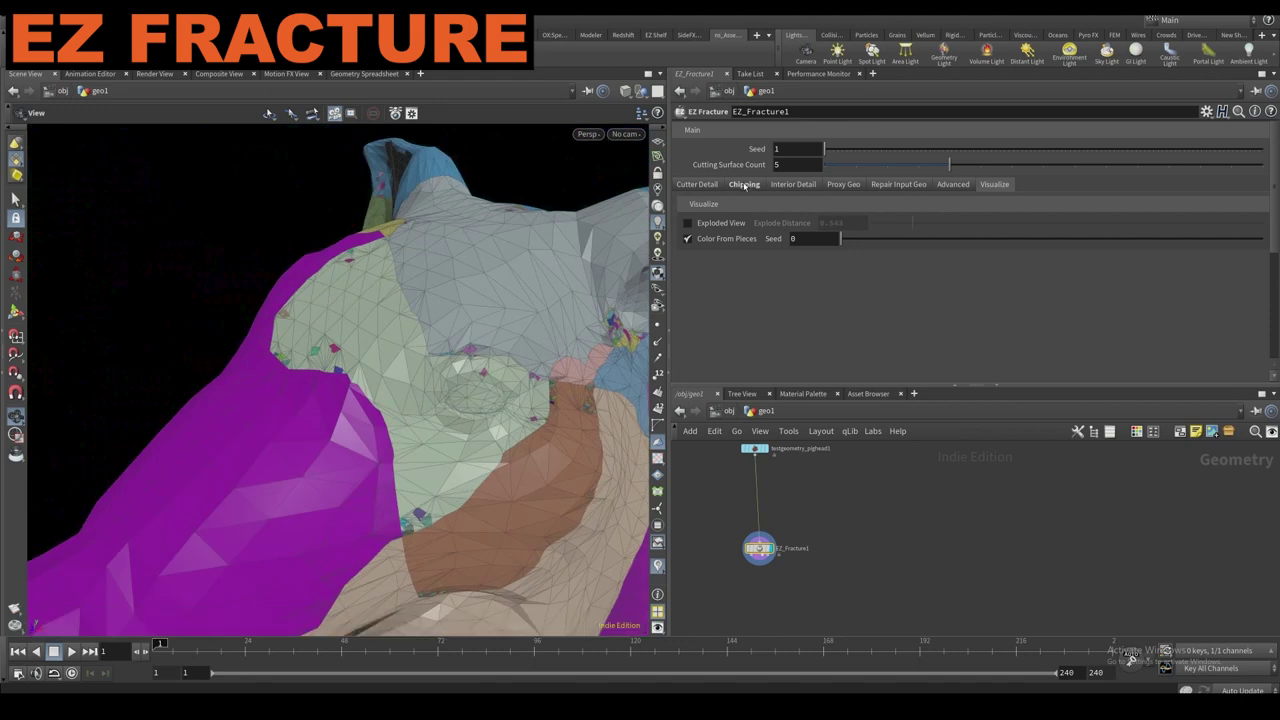
# Disable Chipping on the EZ Fracture node and look at the head without chips.
pyautogui.click(744, 186)
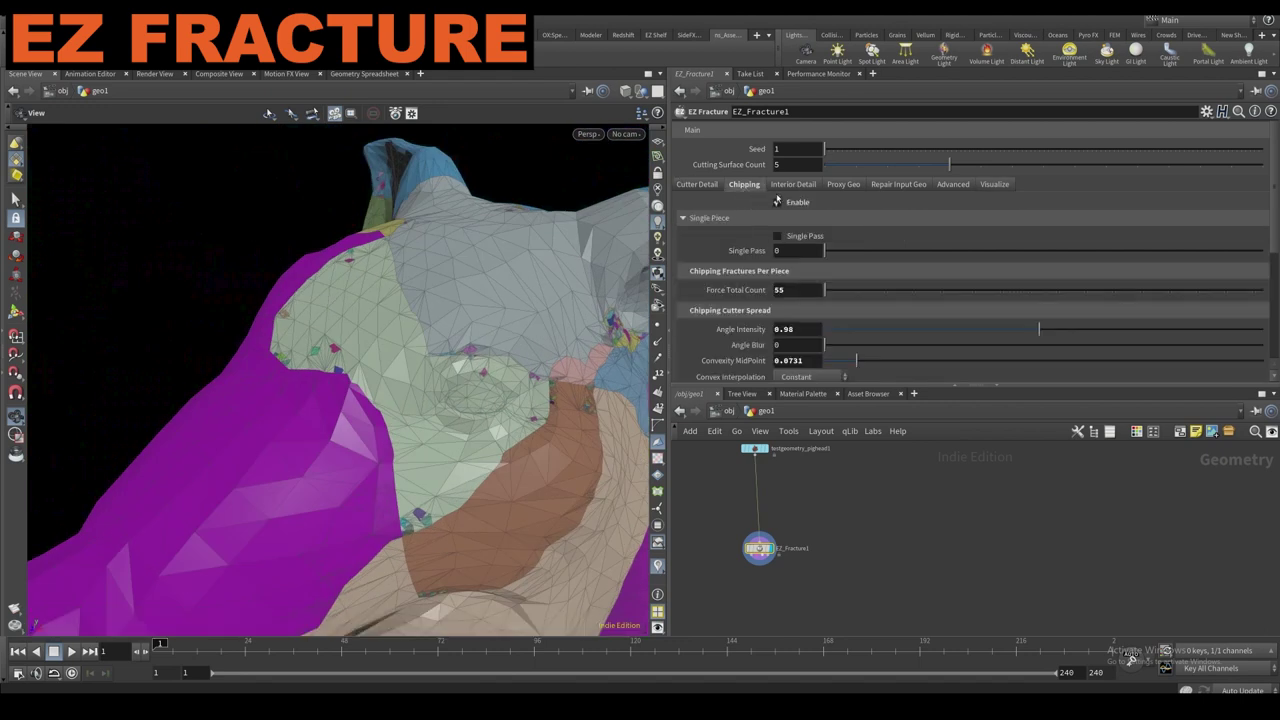
pyautogui.moveTo(643, 329); pyautogui.dragTo(633, 320)
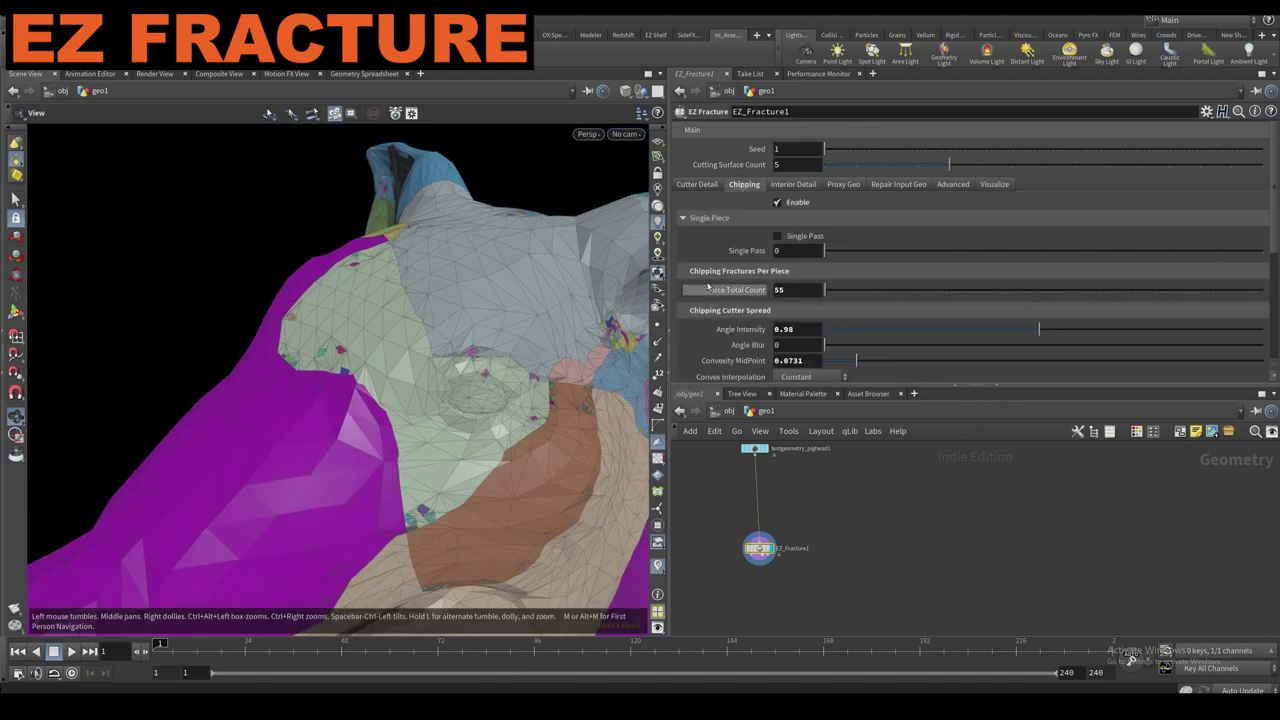
pyautogui.click(779, 202)
pyautogui.moveTo(507, 347); pyautogui.dragTo(535, 372, button='right')
pyautogui.moveTo(535, 372); pyautogui.dragTo(459, 297)
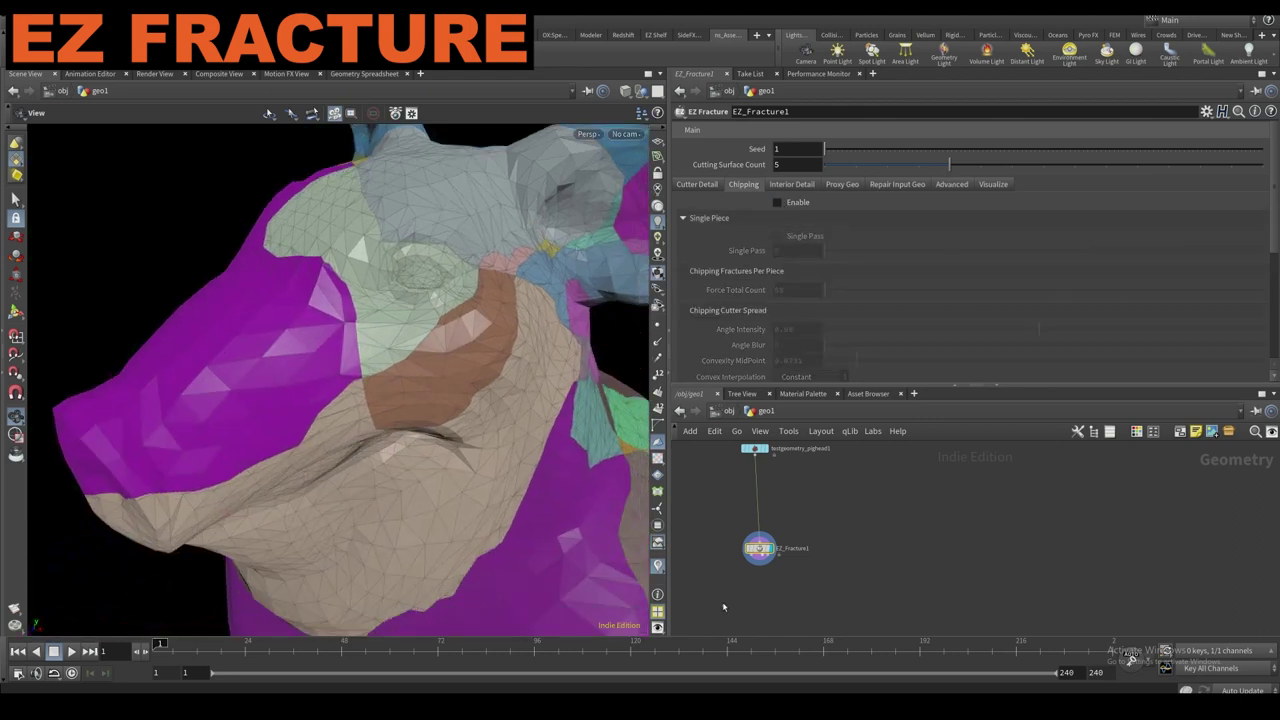
# Show the Proxy Geo settings of EZ Fracture and add a Null node below it in the network.
pyautogui.moveTo(717, 603); pyautogui.dragTo(700, 565, button='middle')
pyautogui.click(848, 185)
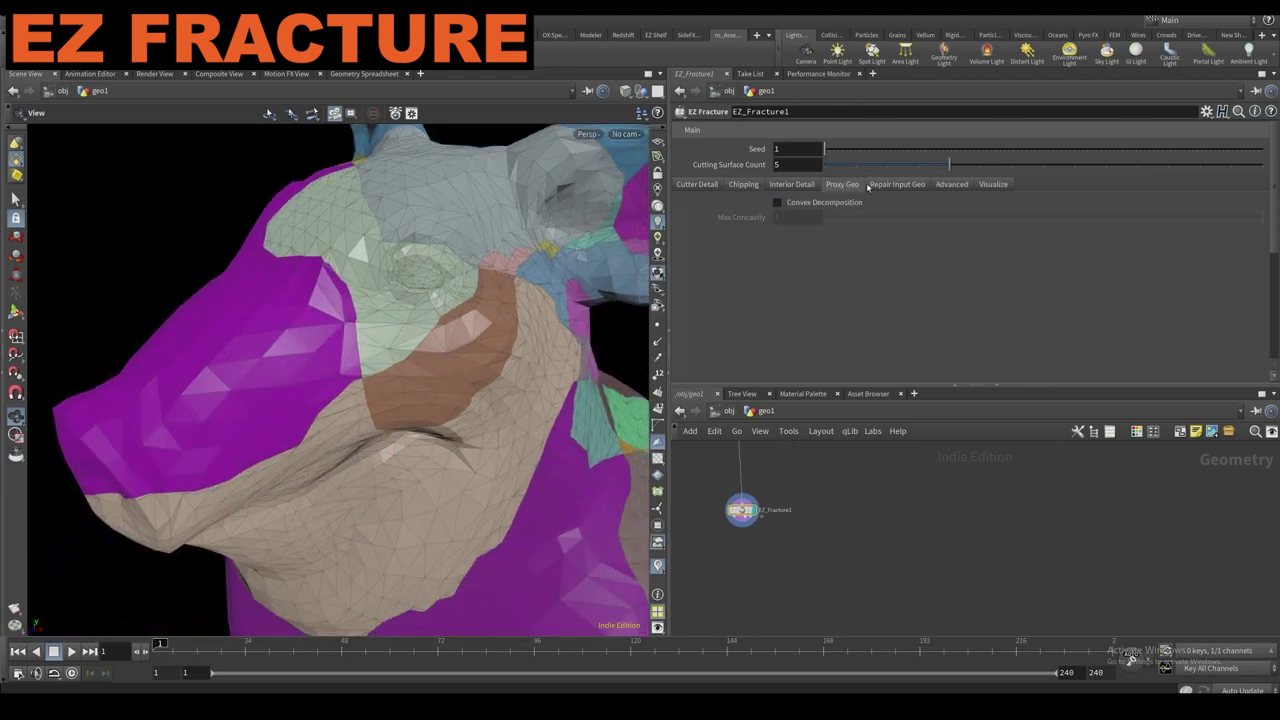
pyautogui.moveTo(802, 509); pyautogui.dragTo(839, 503, button='middle')
pyautogui.scroll(1, 839, 503)
pyautogui.press('Tab')
pyautogui.write('null')
pyautogui.press('Return')
pyautogui.click(801, 548)
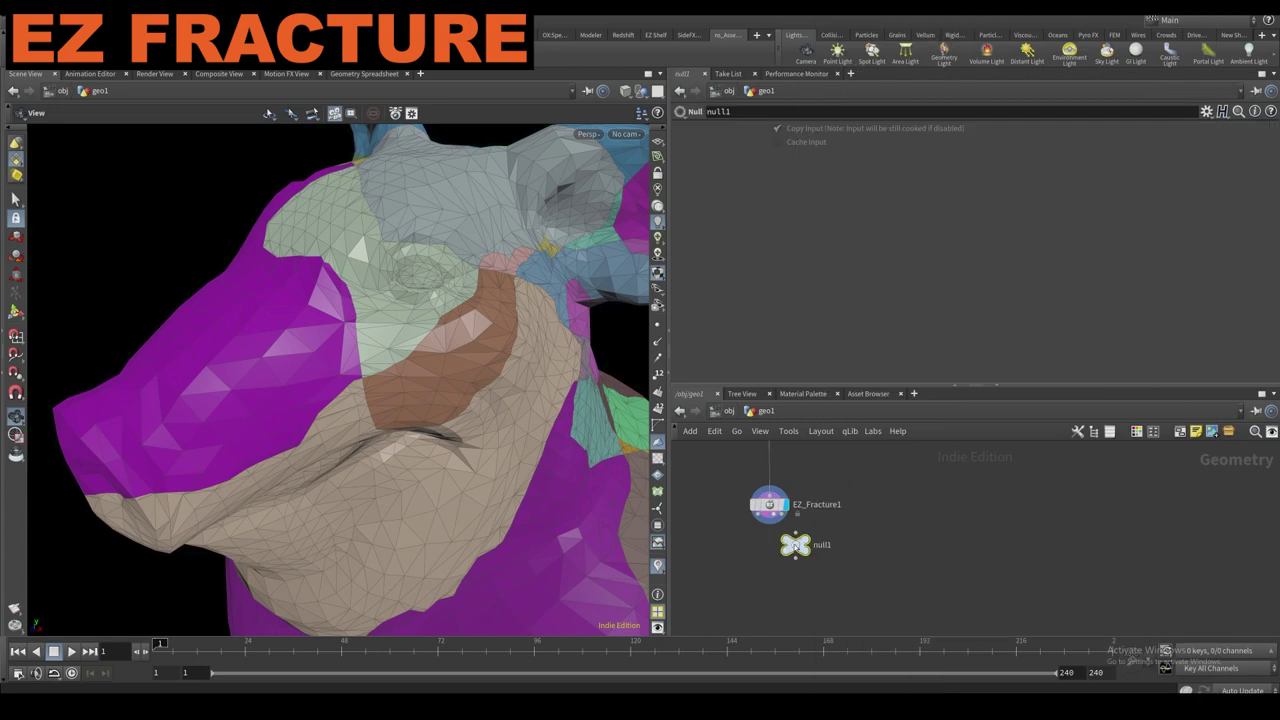
# Wire the Null node to the EZ Fracture node's Proxy output and display the Null in the viewport.
pyautogui.moveTo(794, 538); pyautogui.dragTo(775, 515)
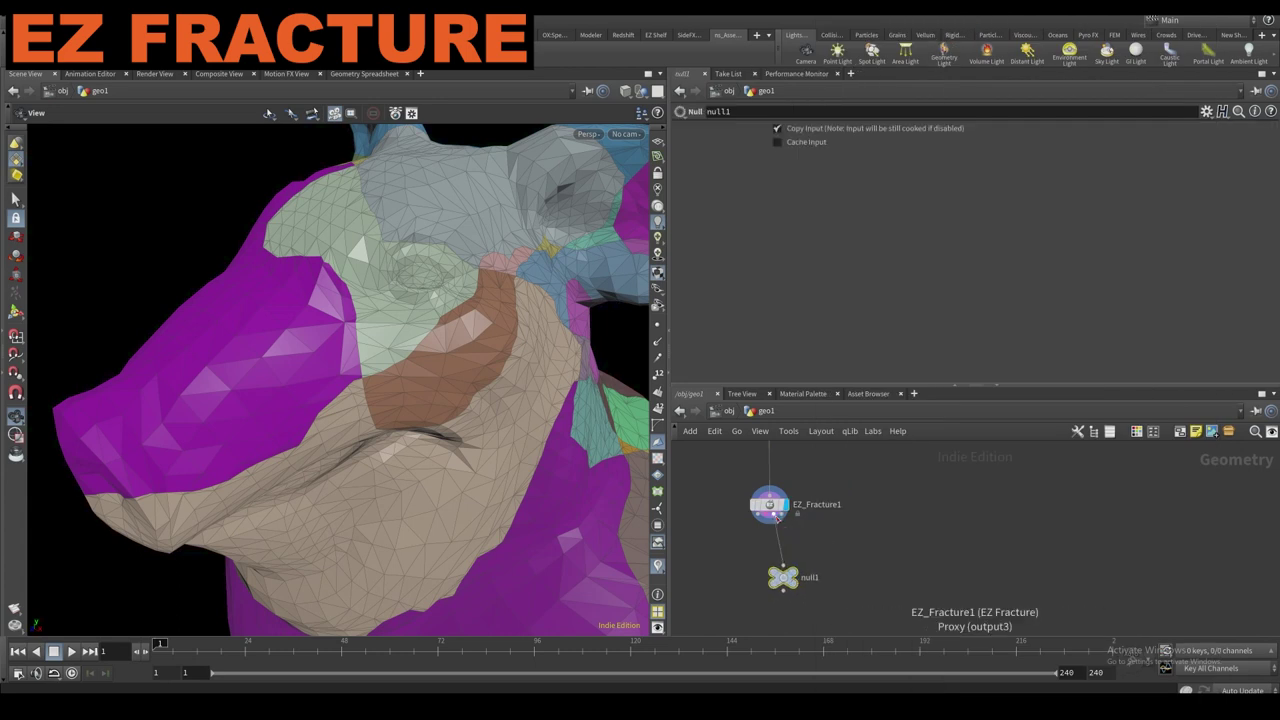
pyautogui.click(795, 571)
pyautogui.moveTo(766, 514); pyautogui.dragTo(780, 567)
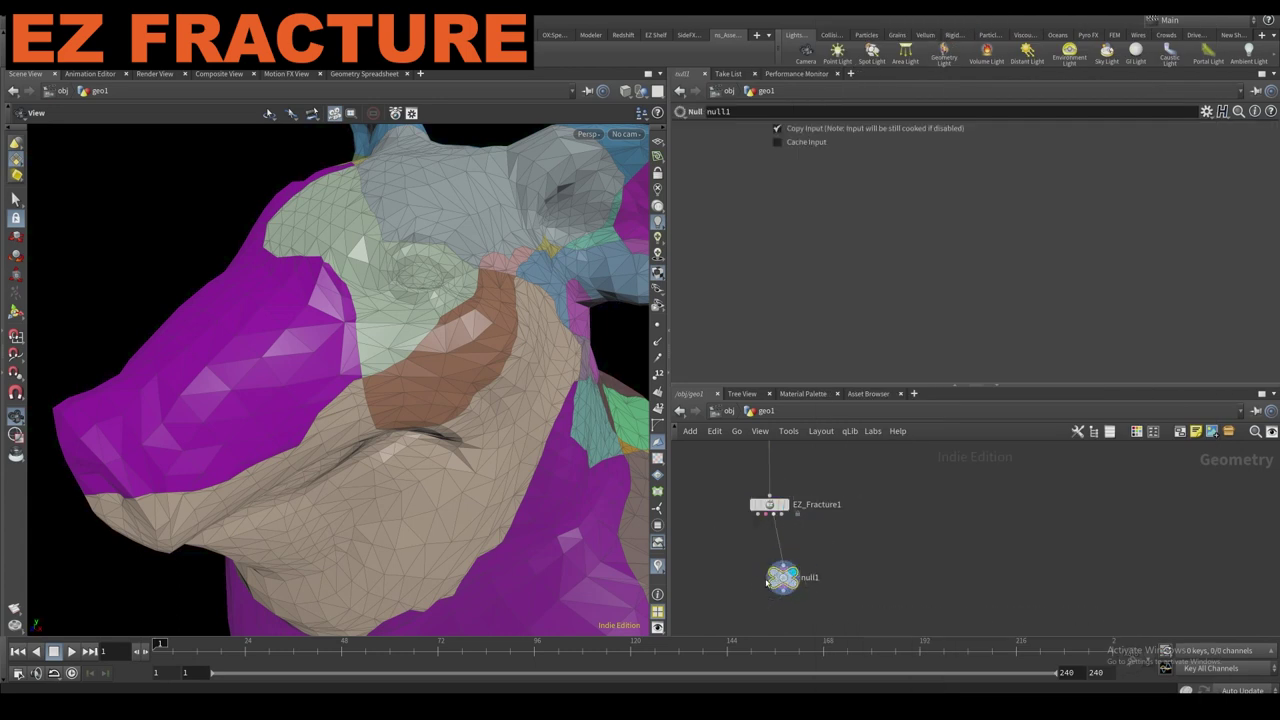
# Enable Convex Decomposition for the EZ Fracture proxy geometry.
pyautogui.click(775, 505)
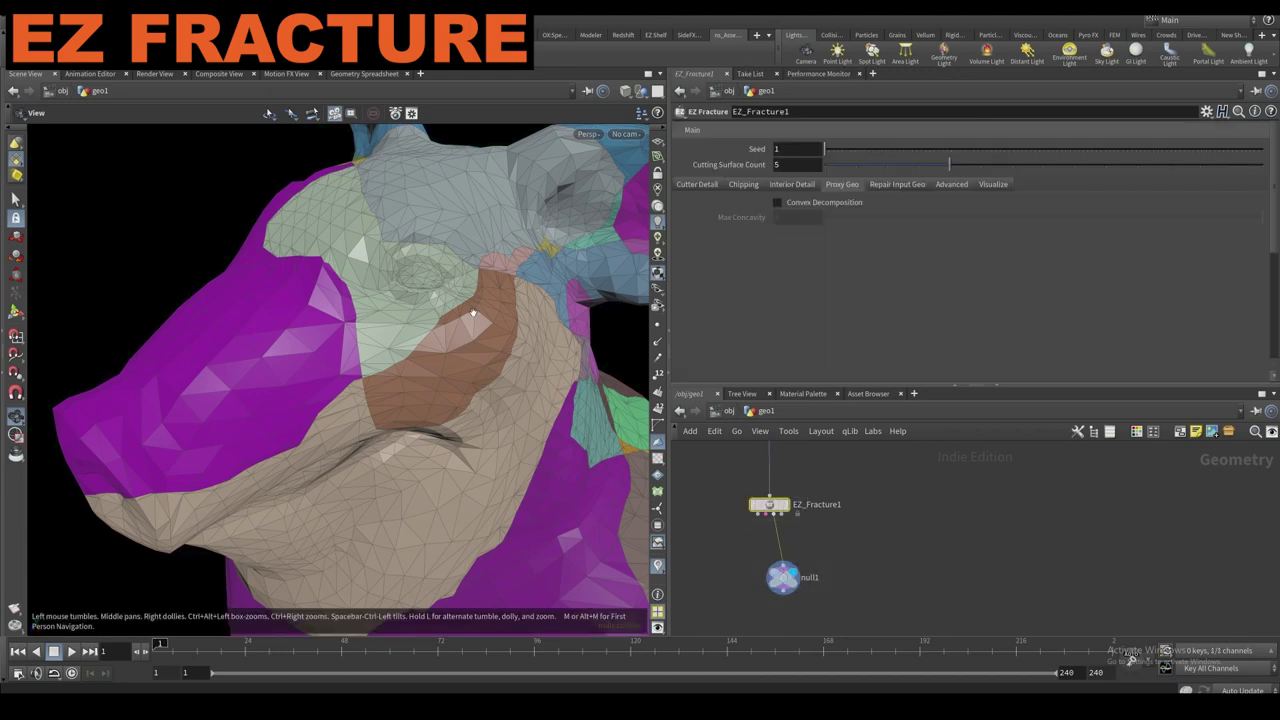
pyautogui.moveTo(473, 314)
pyautogui.mouseDown()
pyautogui.moveTo(449, 337)
pyautogui.moveTo(411, 301)
pyautogui.moveTo(478, 308)
pyautogui.mouseUp()
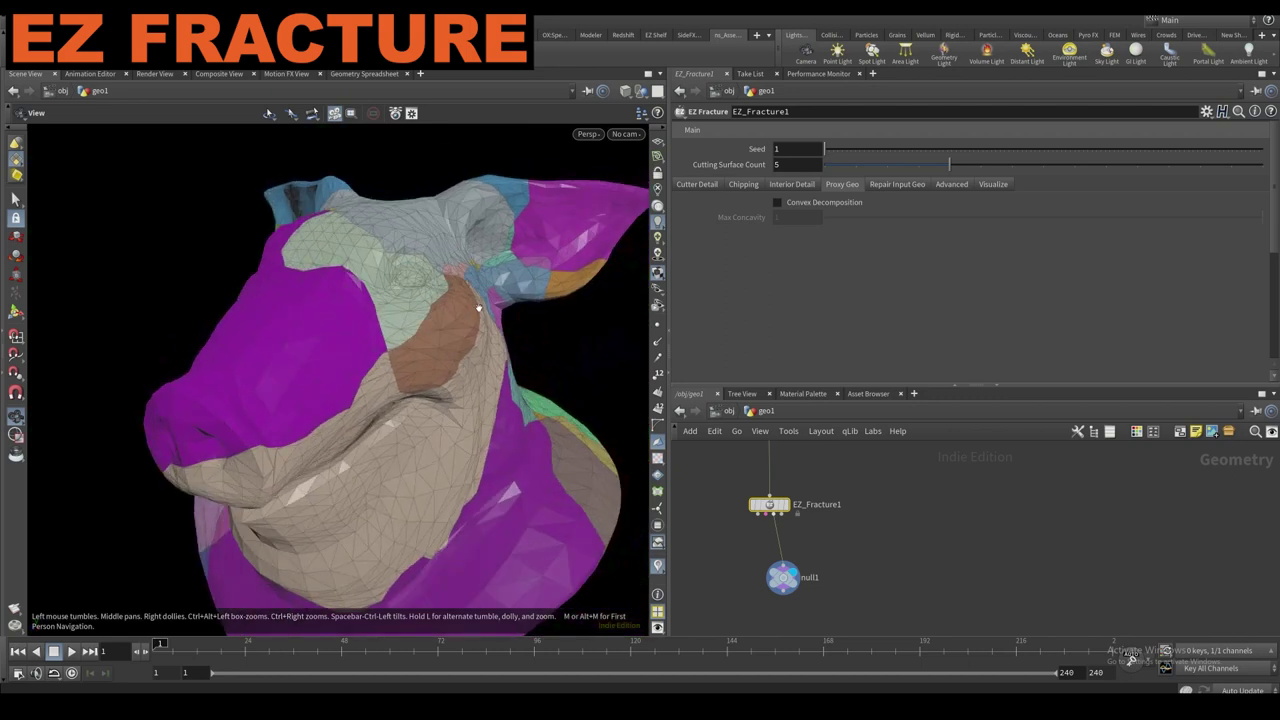
pyautogui.moveTo(354, 345); pyautogui.dragTo(400, 355)
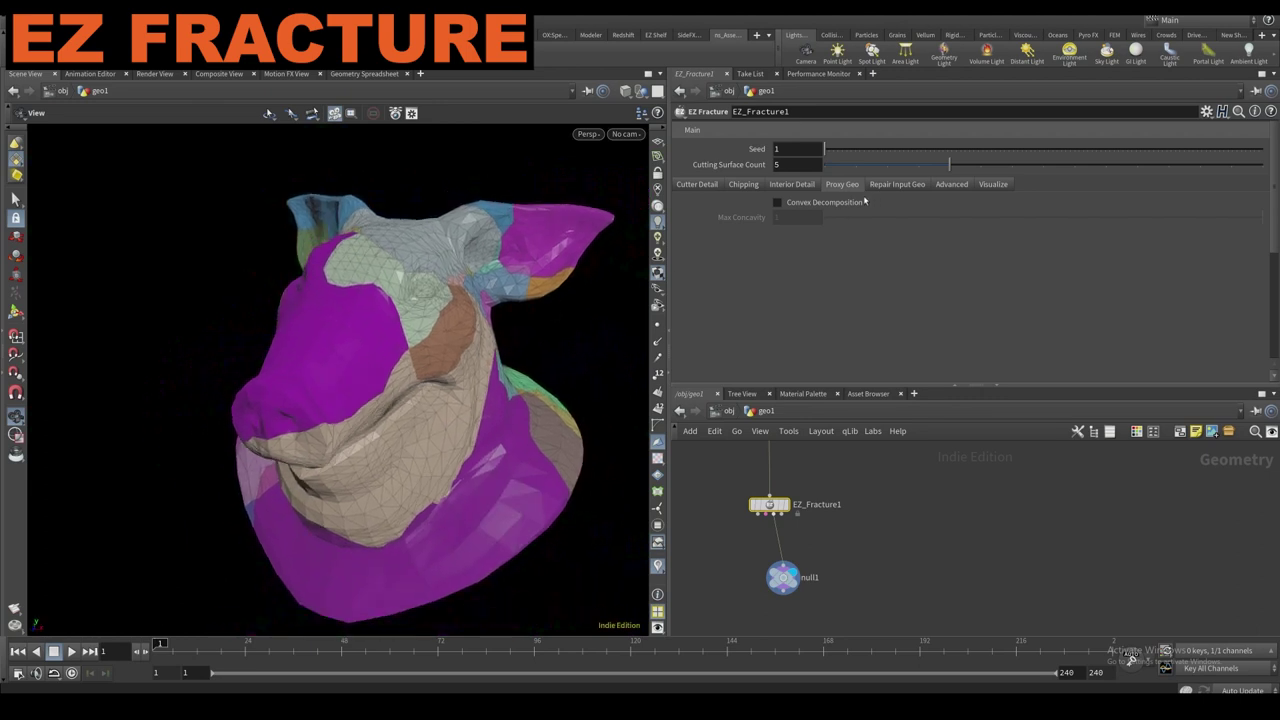
pyautogui.moveTo(482, 278); pyautogui.dragTo(434, 288)
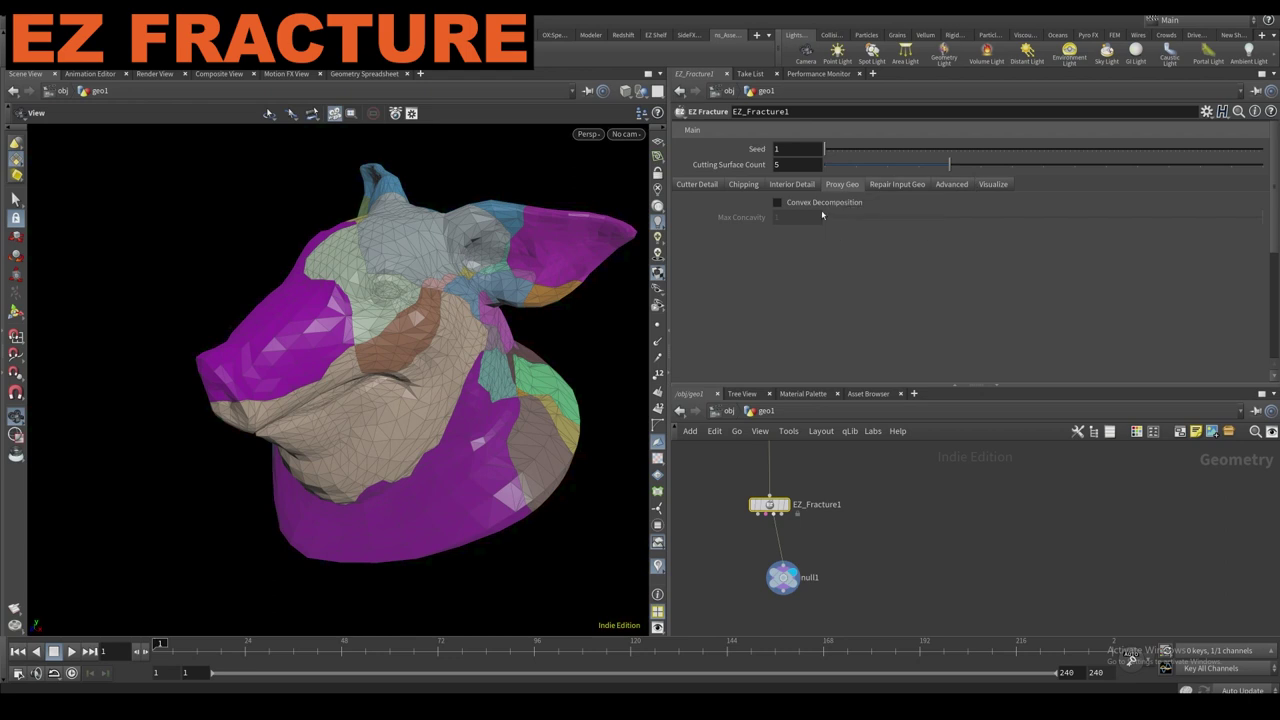
pyautogui.click(812, 203)
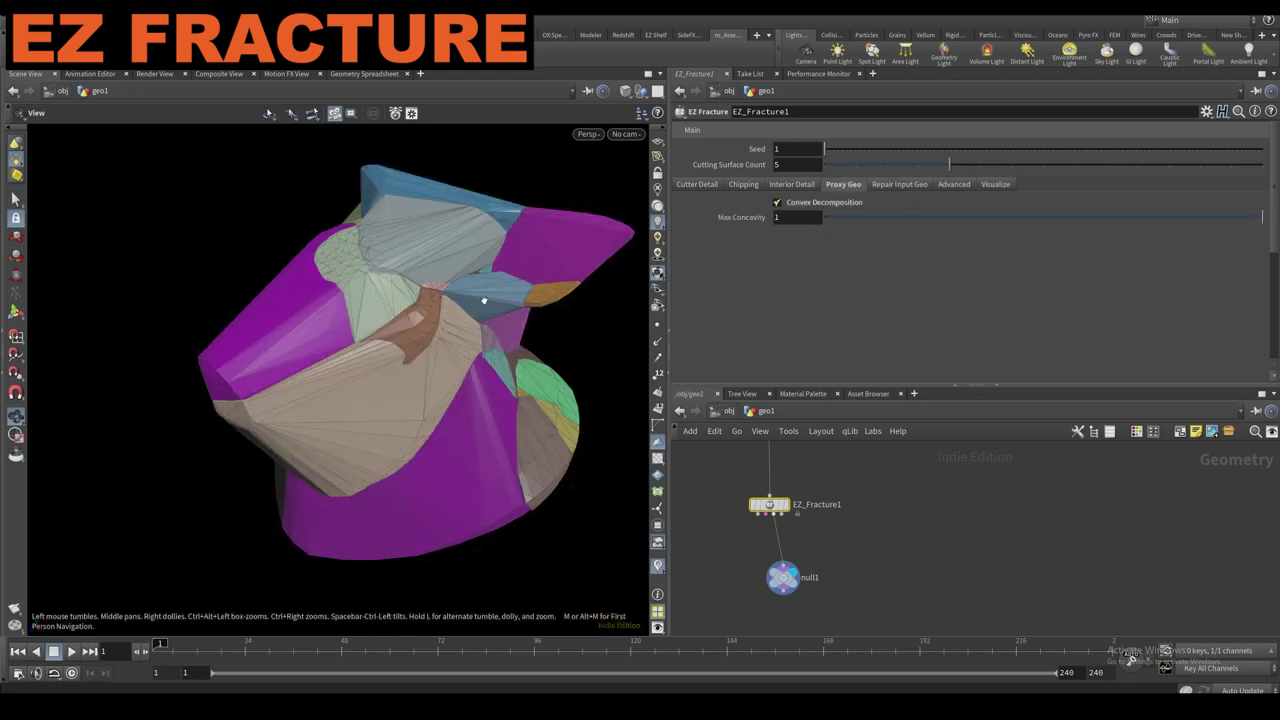
# Lower the Max Concavity of the EZ Fracture proxy geometry to about 0.226 and check the pieces.
pyautogui.scroll(3, 387, 279)
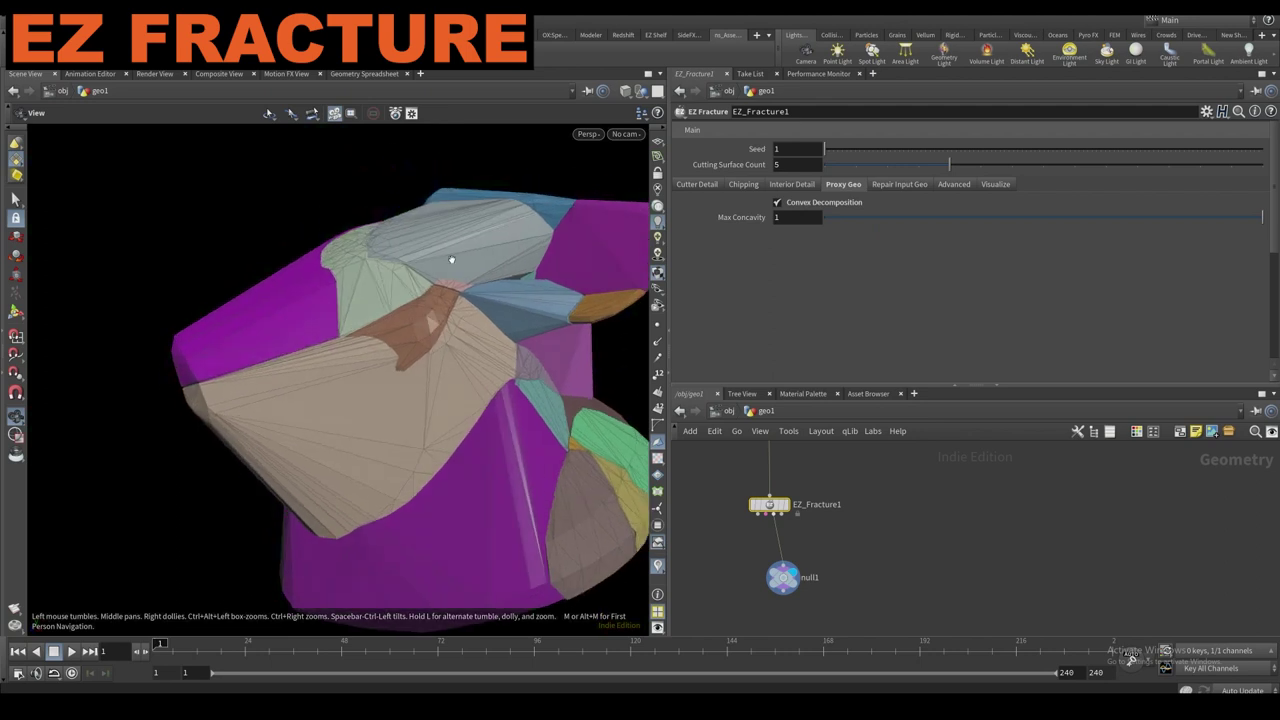
pyautogui.moveTo(422, 276); pyautogui.dragTo(349, 316)
pyautogui.moveTo(1118, 224); pyautogui.dragTo(941, 229)
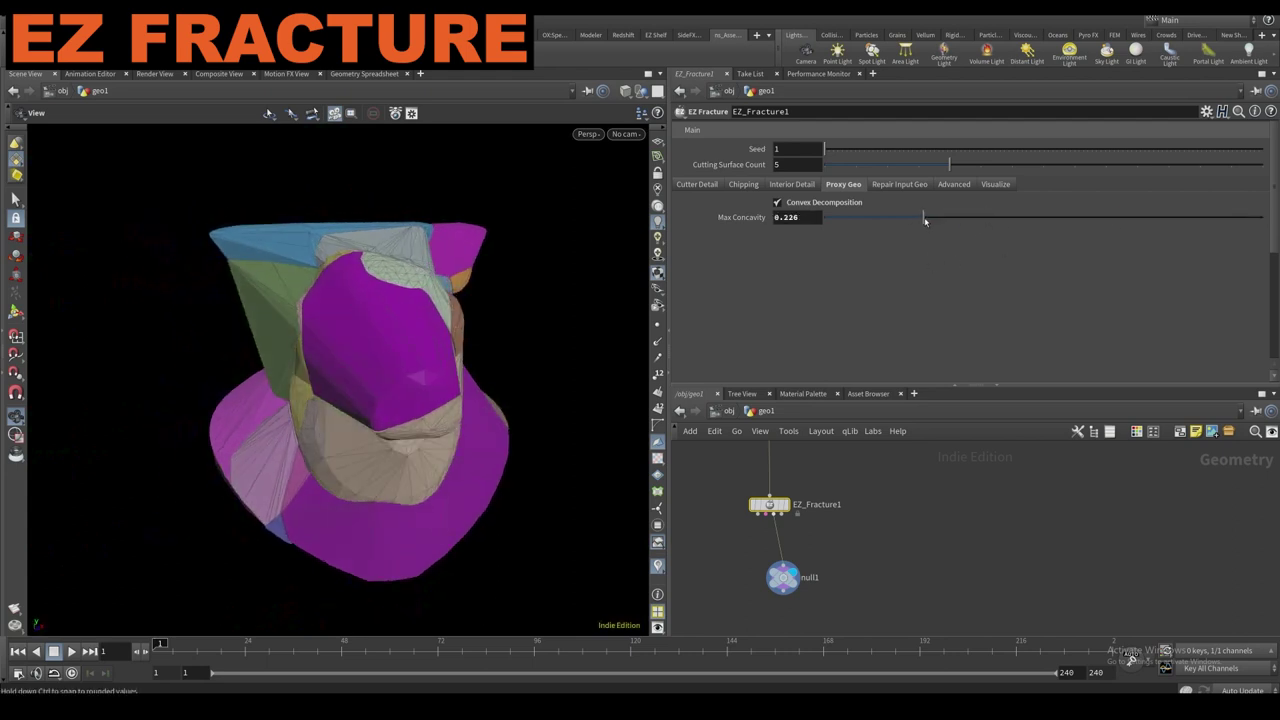
pyautogui.moveTo(445, 267); pyautogui.dragTo(504, 276)
# Set the Max Concavity of the proxy's convex decomposition to 0.01 and examine the tighter proxy pieces.
pyautogui.moveTo(881, 217); pyautogui.dragTo(838, 222)
pyautogui.moveTo(442, 296)
pyautogui.mouseDown()
pyautogui.moveTo(628, 263)
pyautogui.moveTo(509, 277)
pyautogui.moveTo(613, 260)
pyautogui.mouseUp()
pyautogui.write('1')
pyautogui.press('Return')
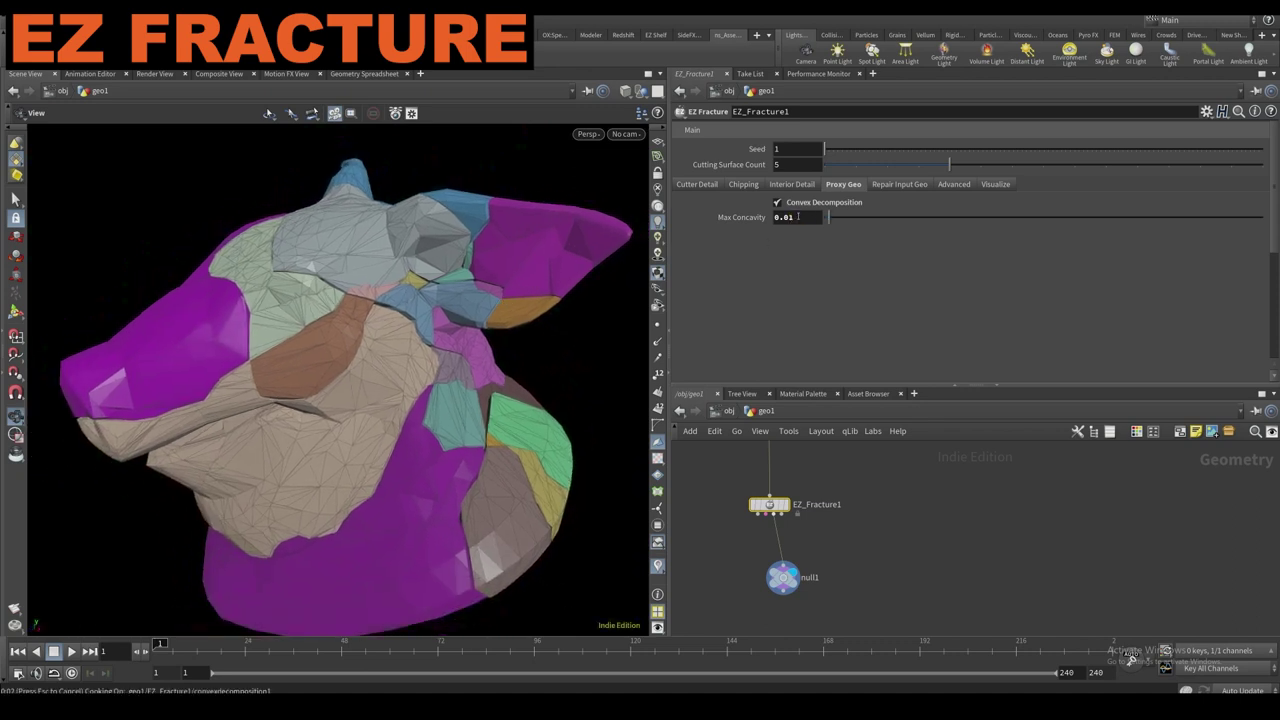
pyautogui.moveTo(322, 205); pyautogui.dragTo(451, 234)
pyautogui.scroll(4, 337, 255)
pyautogui.scroll(-3, 337, 255)
pyautogui.scroll(-4, 451, 234)
pyautogui.moveTo(335, 350); pyautogui.dragTo(262, 370)
# Move the Null aside and add an EZ RBD Configure node below EZ Fracture.
pyautogui.scroll(-1, 733, 517)
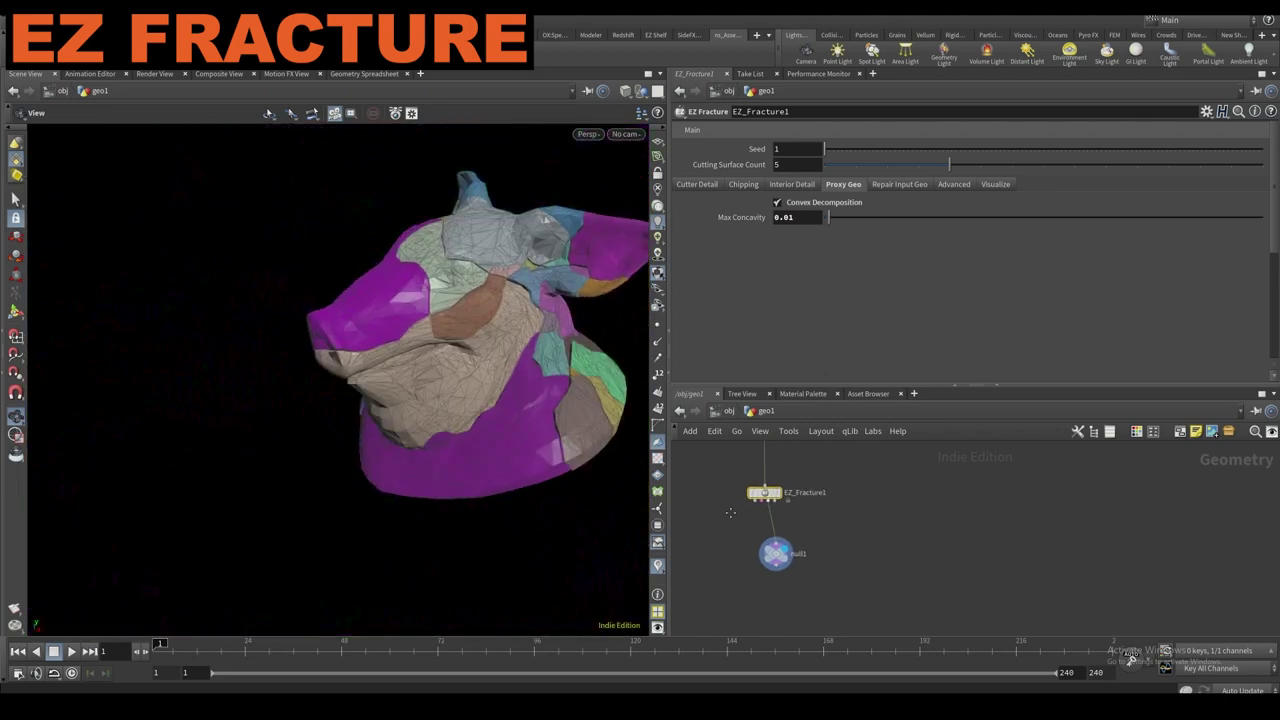
pyautogui.moveTo(733, 517); pyautogui.dragTo(716, 467, button='middle')
pyautogui.moveTo(767, 513); pyautogui.dragTo(836, 529)
pyautogui.moveTo(748, 503); pyautogui.dragTo(773, 547, button='middle')
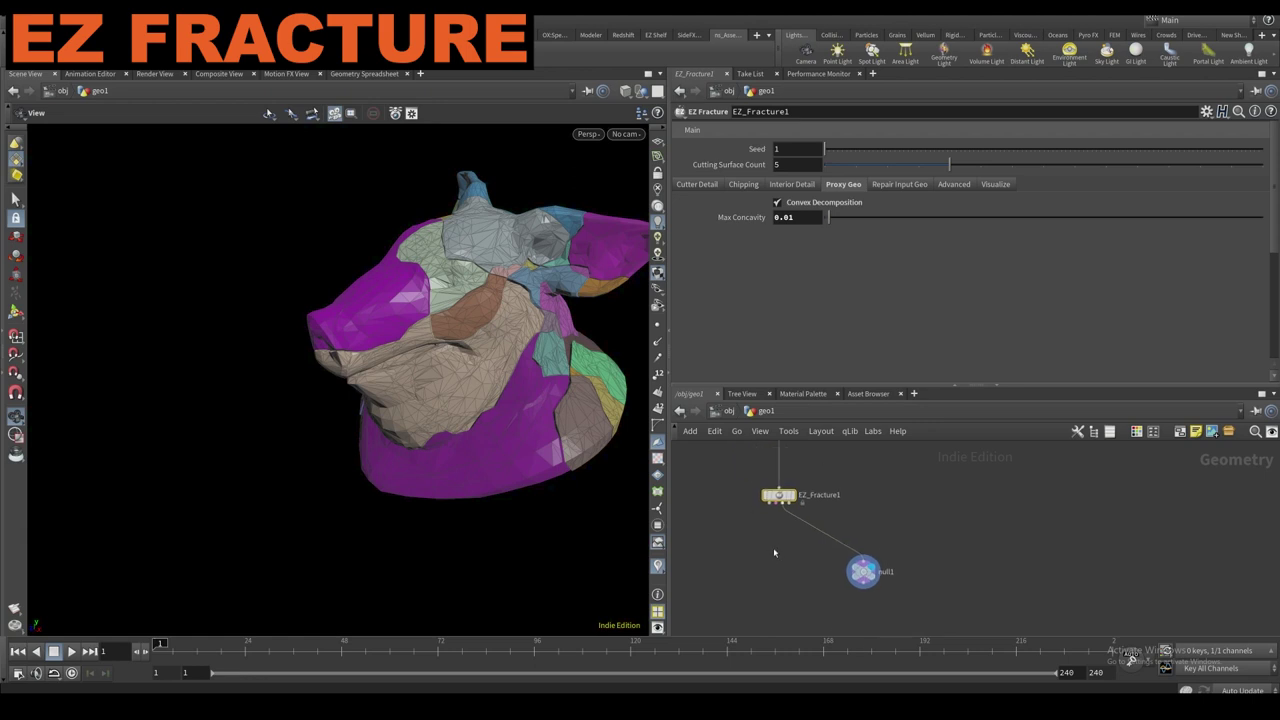
pyautogui.press('Tab')
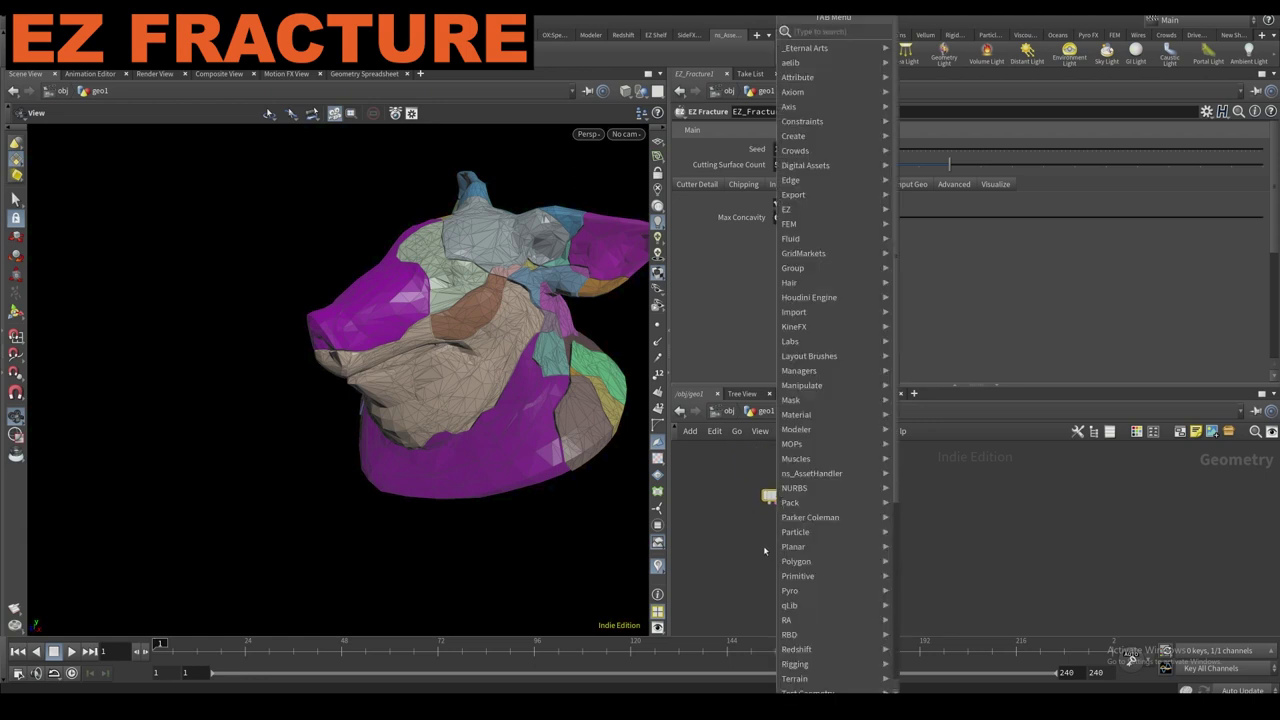
pyautogui.write('ez rbd')
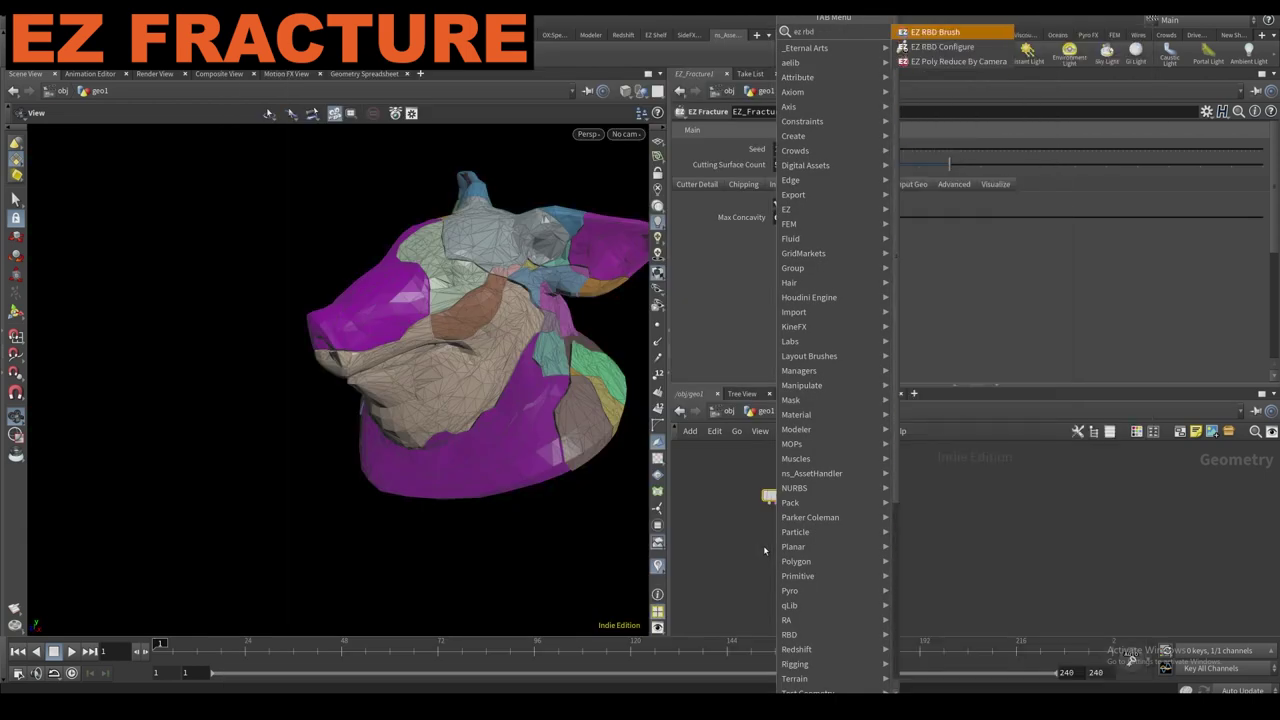
pyautogui.press('Down')
pyautogui.press('Return')
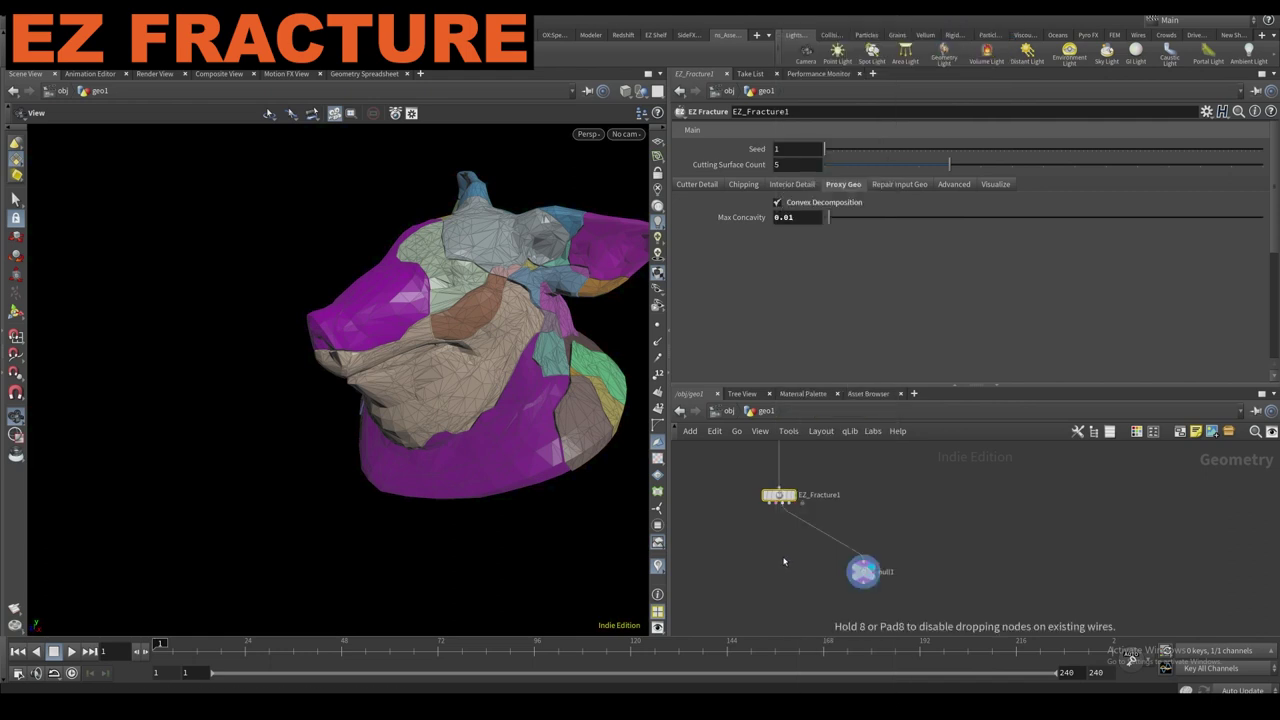
pyautogui.click(780, 557)
# Connect the first three outputs of EZ Fracture to the matching inputs of EZ RBD Configure.
pyautogui.click(767, 494)
pyautogui.click(767, 547)
pyautogui.click(775, 547)
pyautogui.click(769, 494)
pyautogui.click(775, 494)
pyautogui.click(775, 547)
pyautogui.click(775, 493)
pyautogui.click(783, 547)
pyautogui.click(784, 494)
pyautogui.click(783, 547)
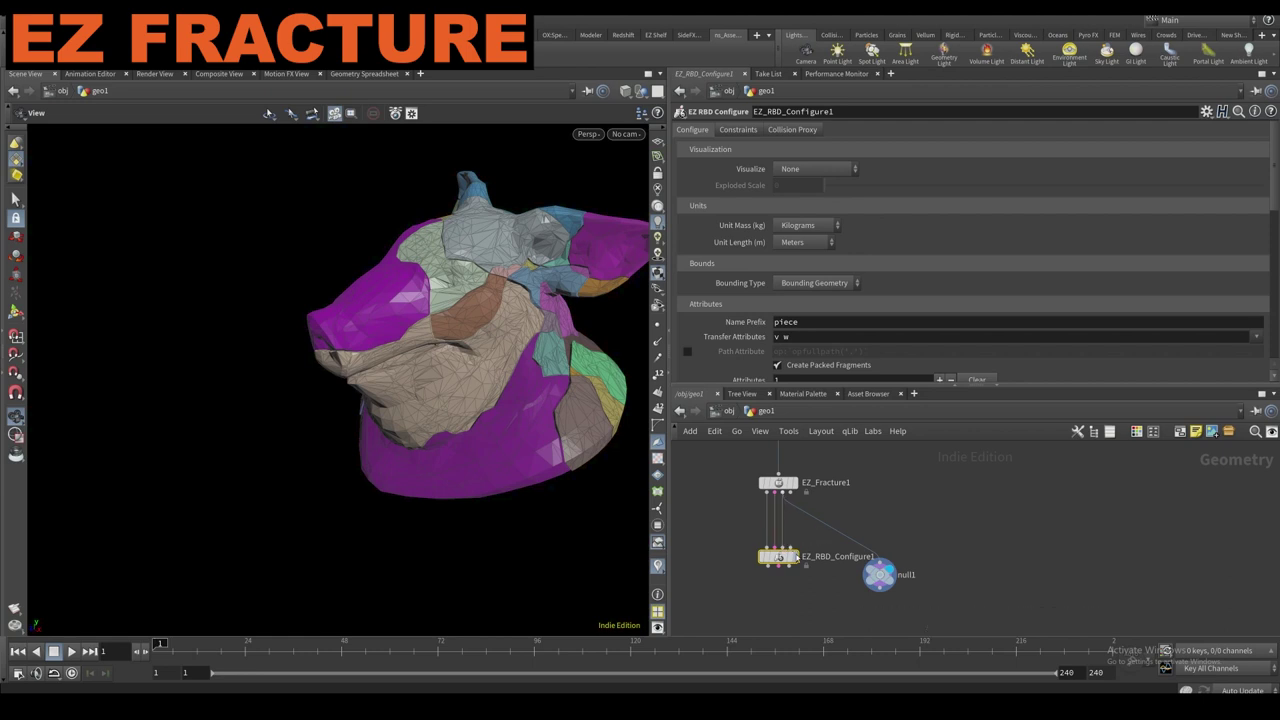
# Display EZ RBD Configure, move the Null further aside and show the node's Constraints settings.
pyautogui.click(795, 557)
pyautogui.moveTo(882, 592); pyautogui.dragTo(960, 580)
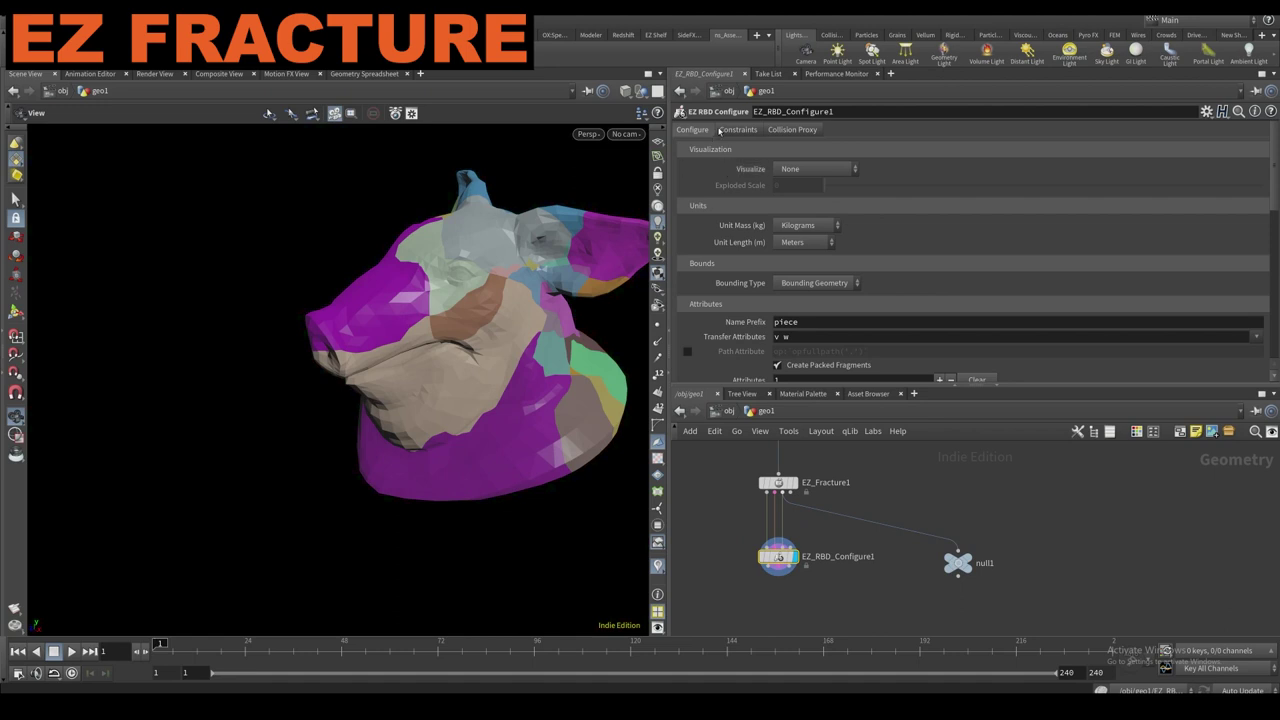
pyautogui.click(736, 130)
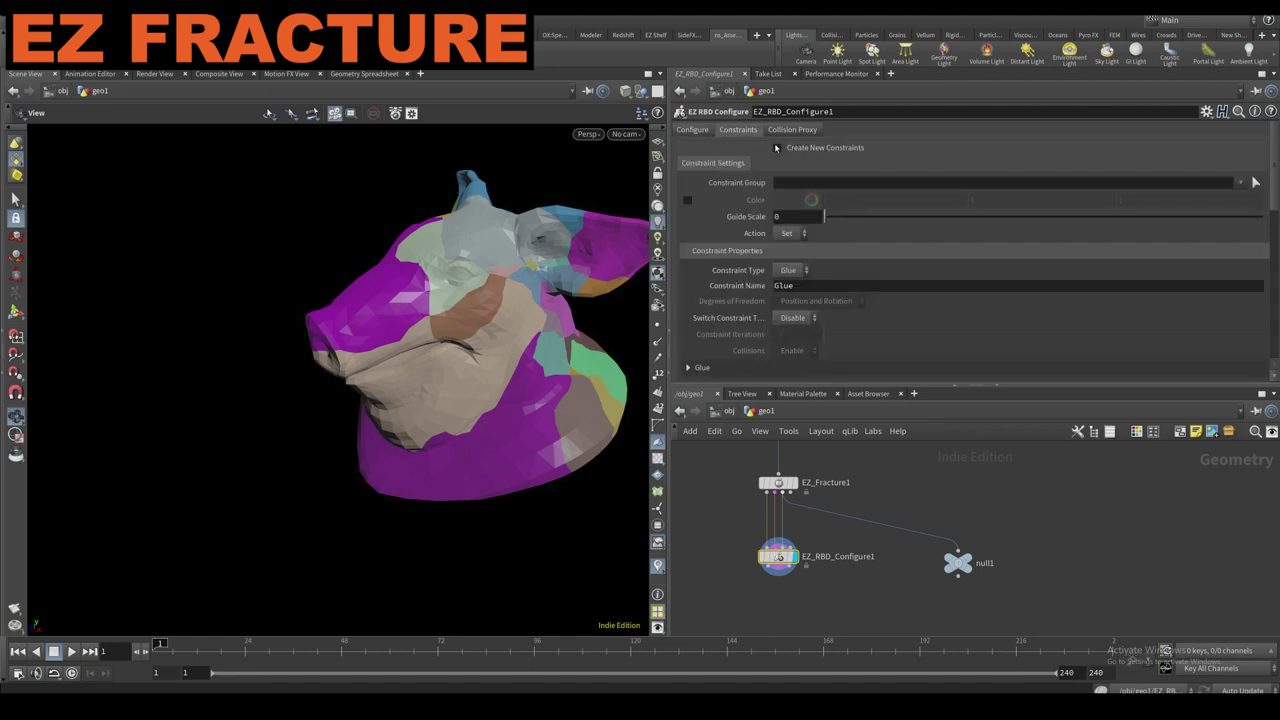
pyautogui.moveTo(430, 290); pyautogui.dragTo(515, 283)
# Rewire the Null to EZ Fracture's constraint output and display the Null.
pyautogui.click(955, 548)
pyautogui.click(779, 503)
pyautogui.click(960, 562)
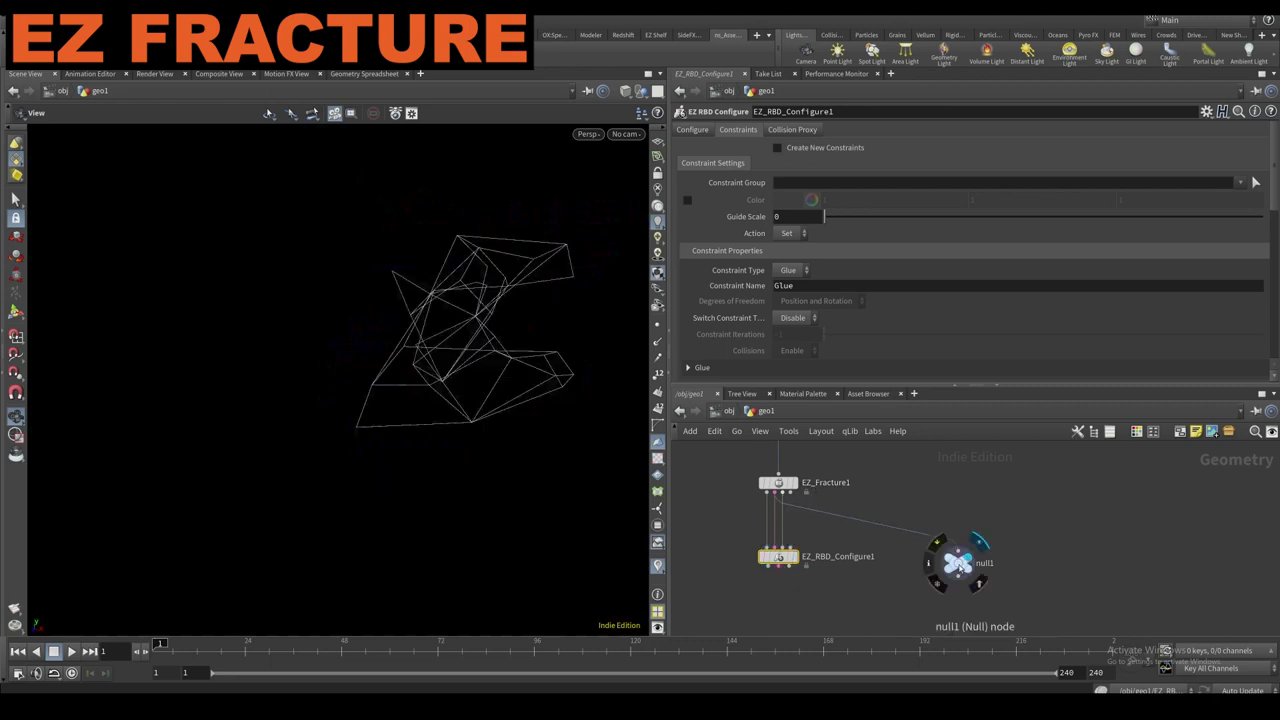
# Enable Chipping on EZ Fracture and inspect the constraint network of the chipped head.
pyautogui.moveTo(748, 491); pyautogui.dragTo(814, 499)
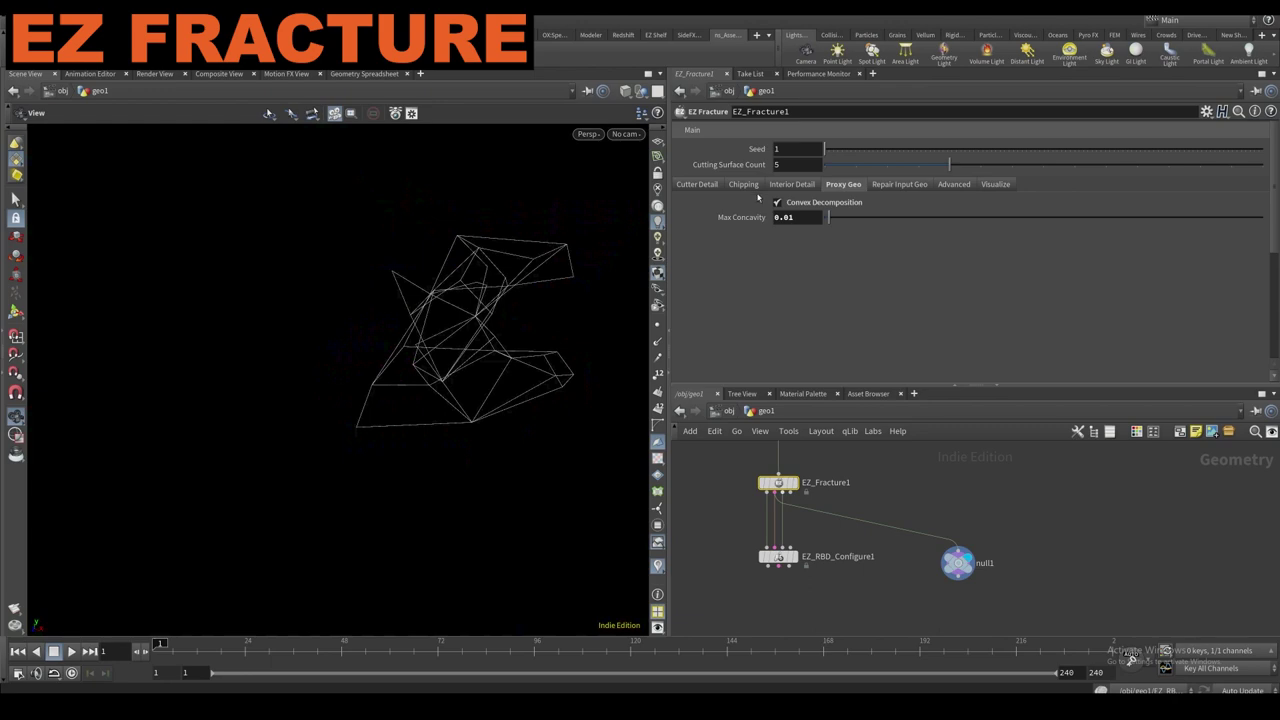
pyautogui.click(753, 186)
pyautogui.click(778, 202)
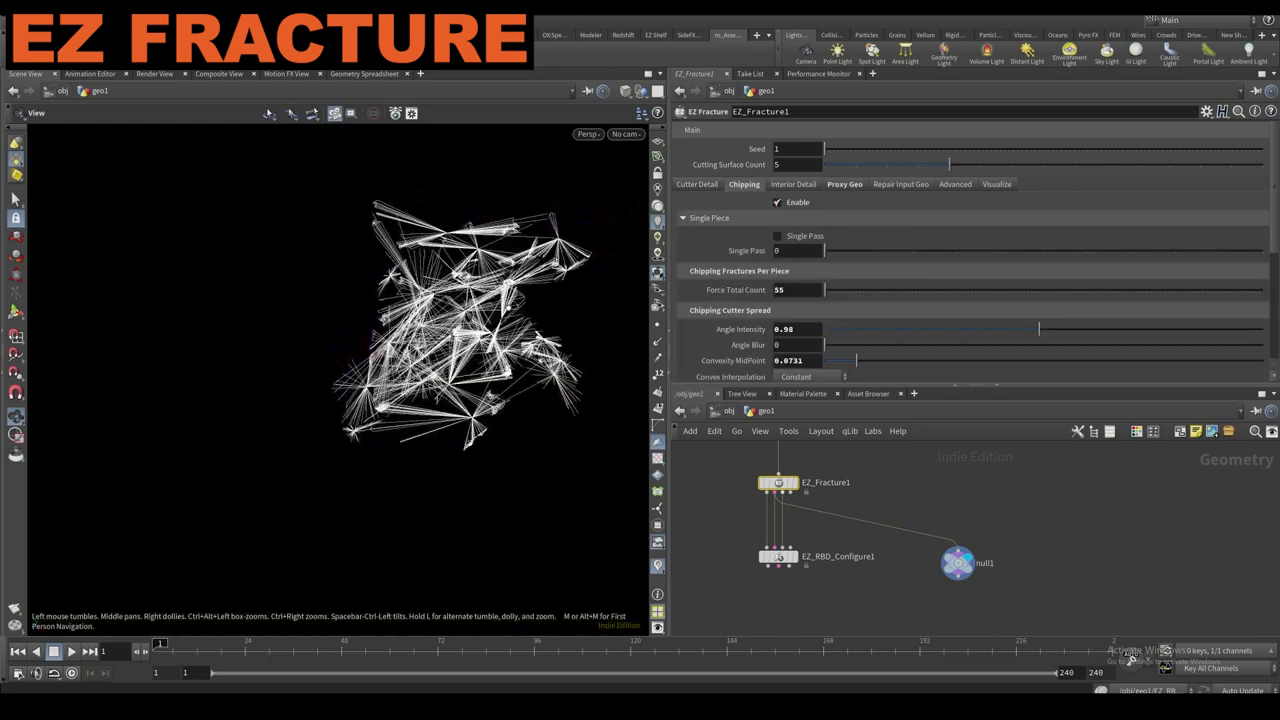
pyautogui.moveTo(376, 384)
pyautogui.mouseDown()
pyautogui.moveTo(520, 395)
pyautogui.moveTo(390, 380)
pyautogui.mouseUp()
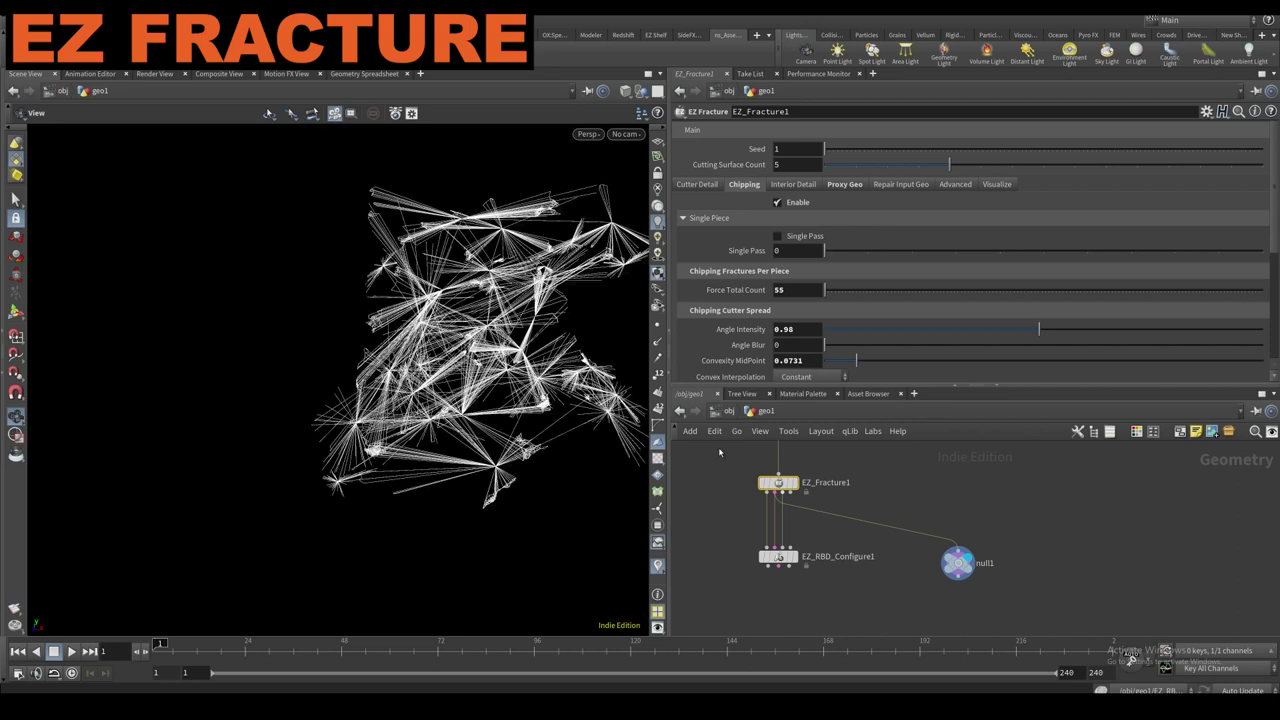
pyautogui.moveTo(780, 558)
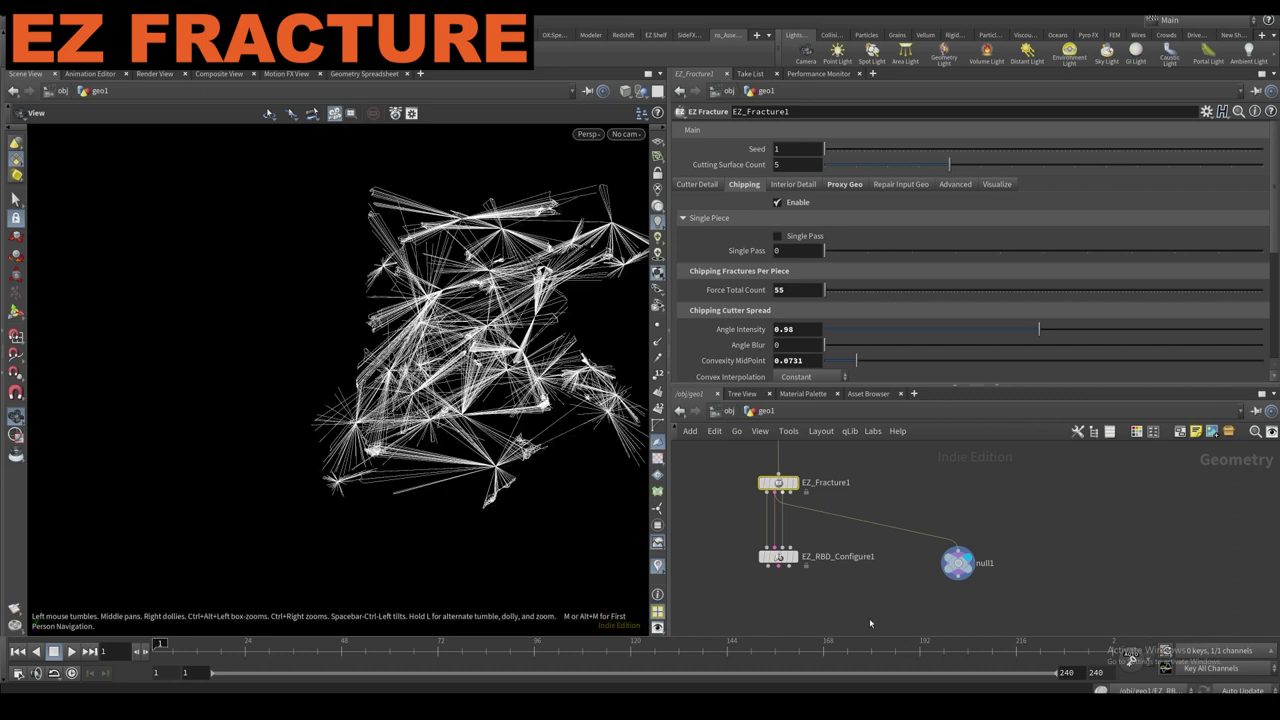
pyautogui.moveTo(860, 597); pyautogui.dragTo(840, 574, button='middle')
pyautogui.moveTo(424, 404); pyautogui.dragTo(448, 396)
pyautogui.moveTo(416, 242); pyautogui.dragTo(418, 250)
# Wire the Null to EZ RBD Configure's constraint output and display the Null.
pyautogui.click(760, 535)
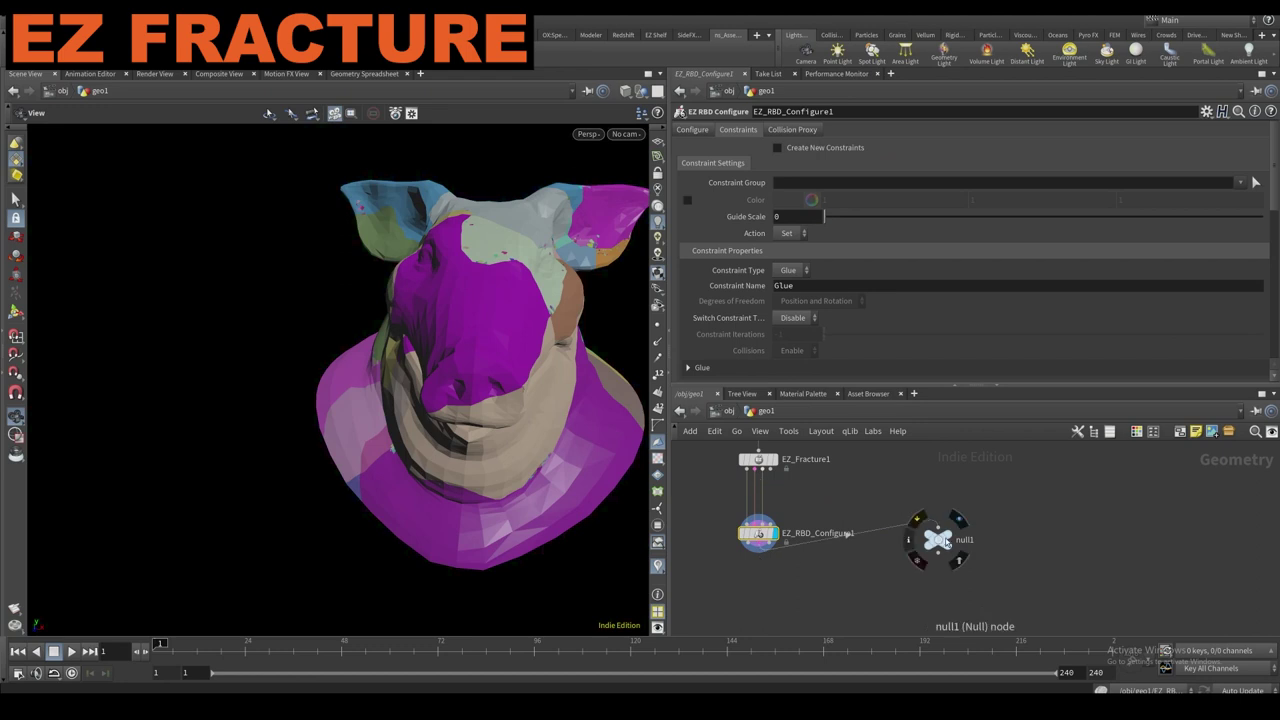
pyautogui.click(958, 519)
pyautogui.moveTo(945, 540); pyautogui.dragTo(900, 584)
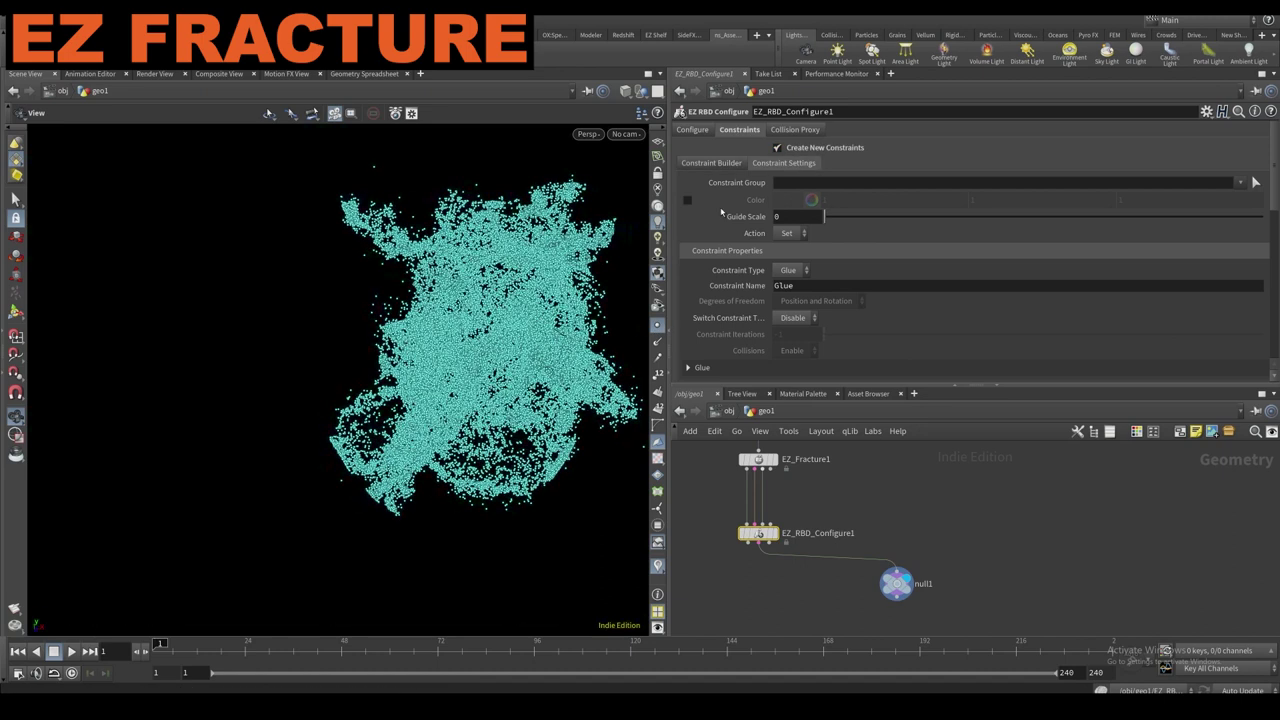
# Examine the Constraint Builder settings and Connection Type options for new constraints on EZ RBD Configure.
pyautogui.click(711, 162)
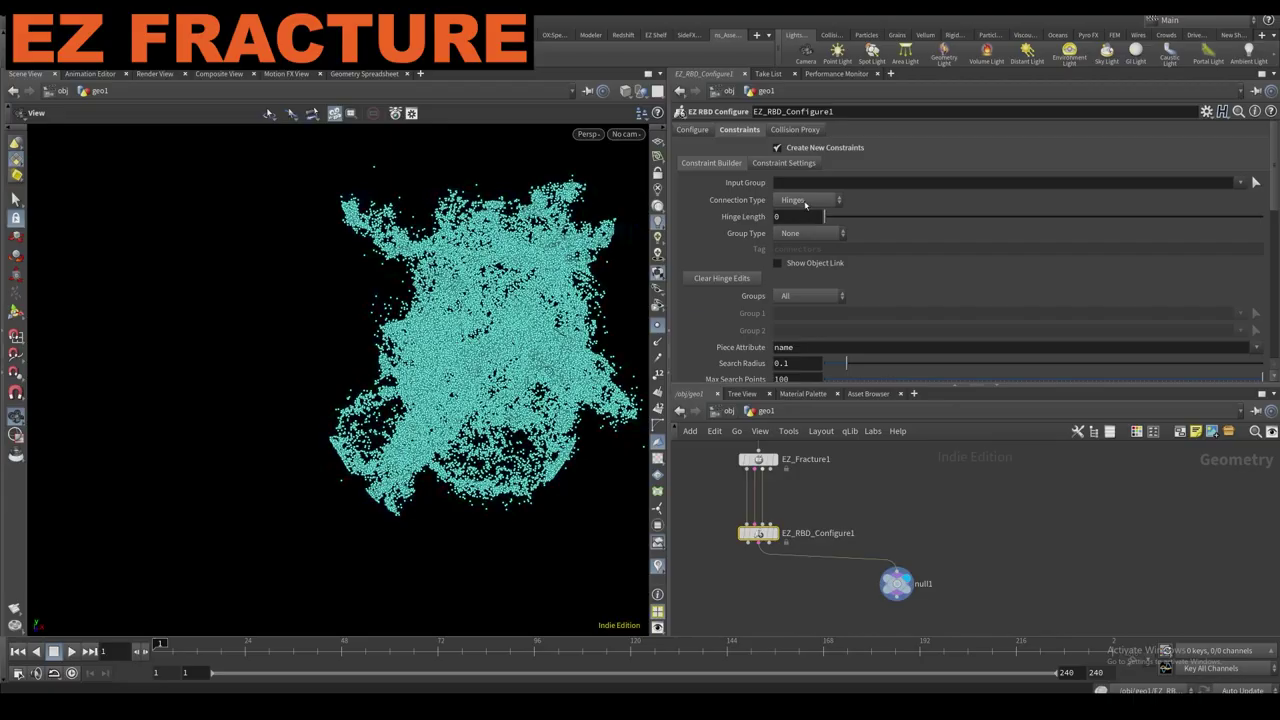
pyautogui.scroll(4, 460, 308)
pyautogui.moveTo(460, 308); pyautogui.dragTo(384, 228)
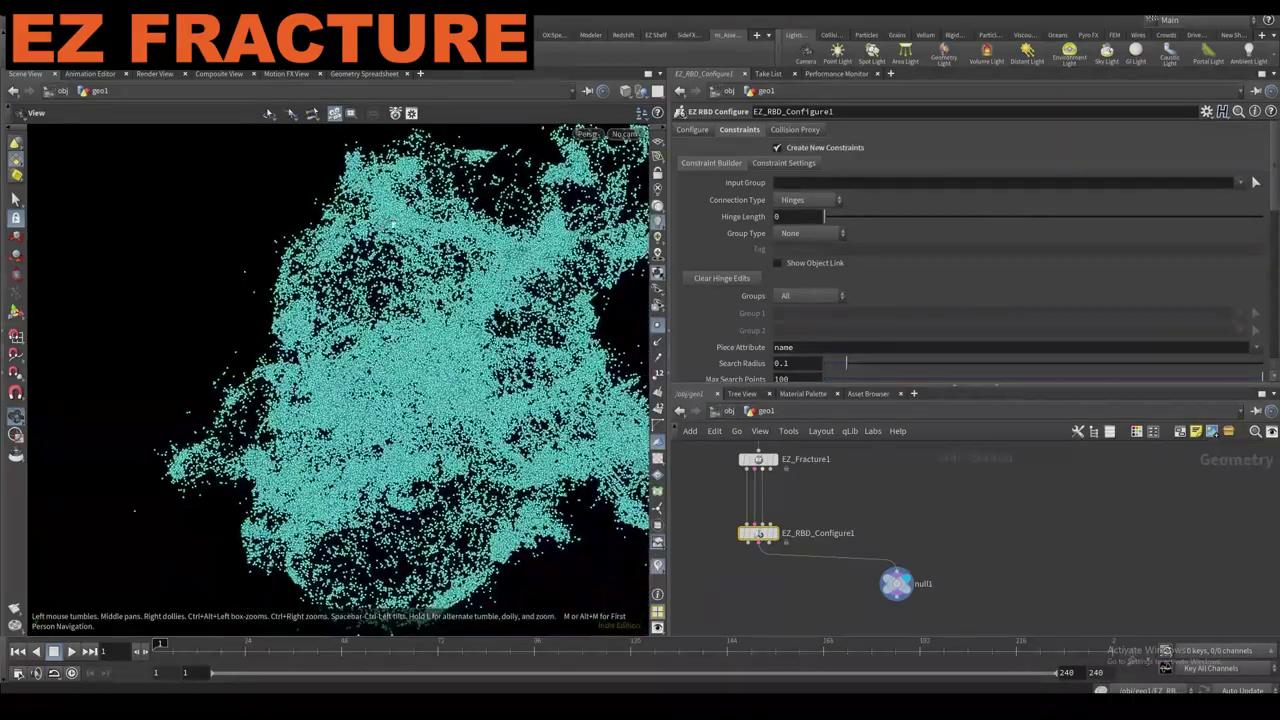
pyautogui.click(797, 204)
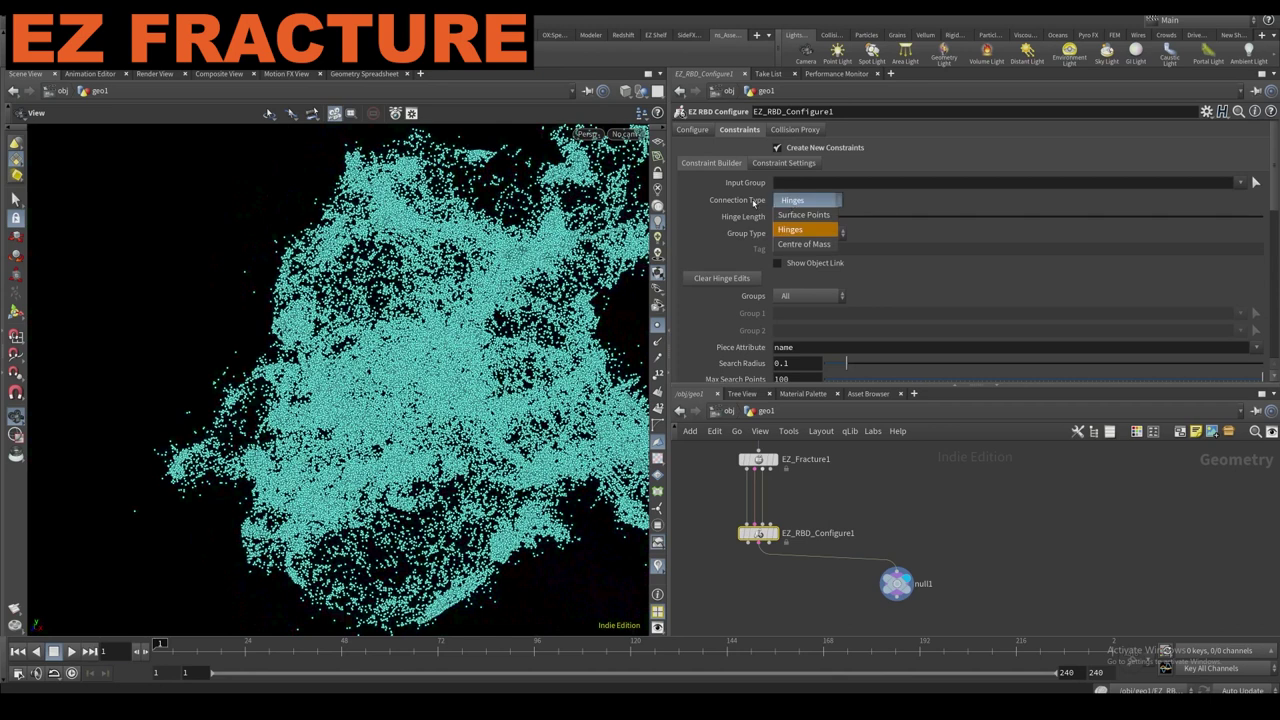
pyautogui.click(728, 197)
pyautogui.moveTo(430, 292); pyautogui.dragTo(478, 274)
# Turn Create New Constraints off and on again to compare, and look through the Glue constraint properties.
pyautogui.click(778, 148)
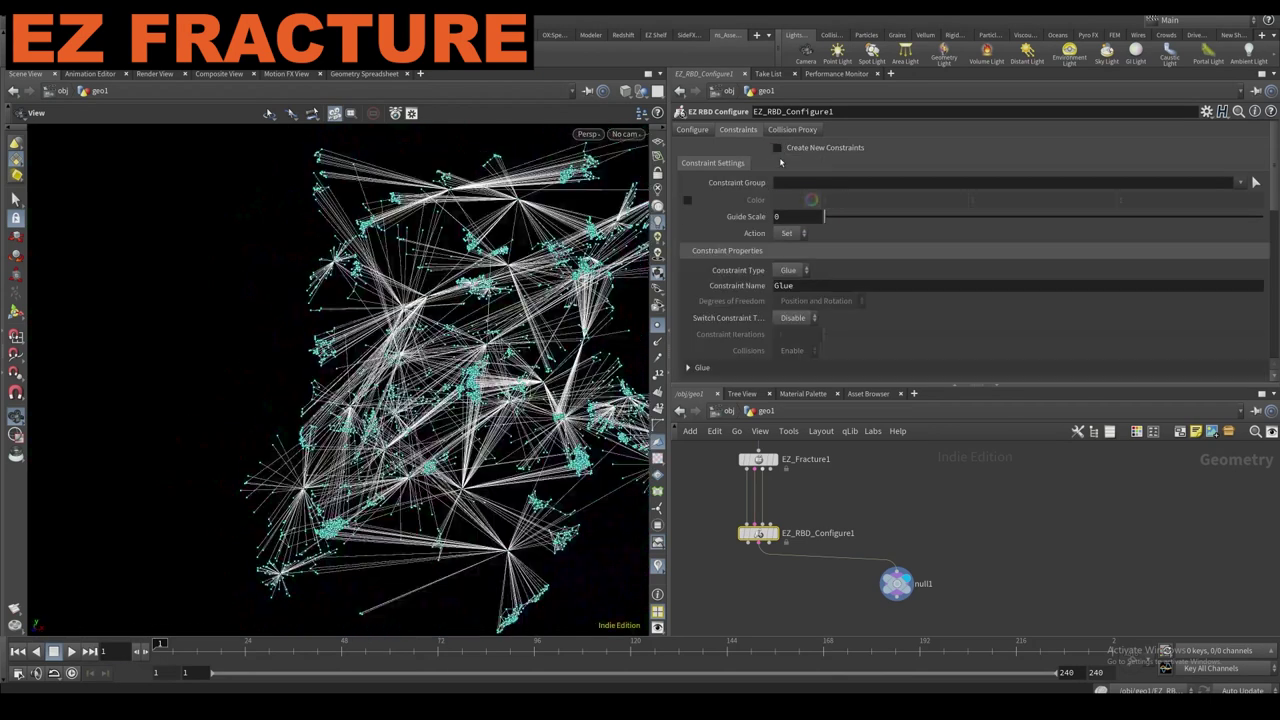
pyautogui.click(777, 148)
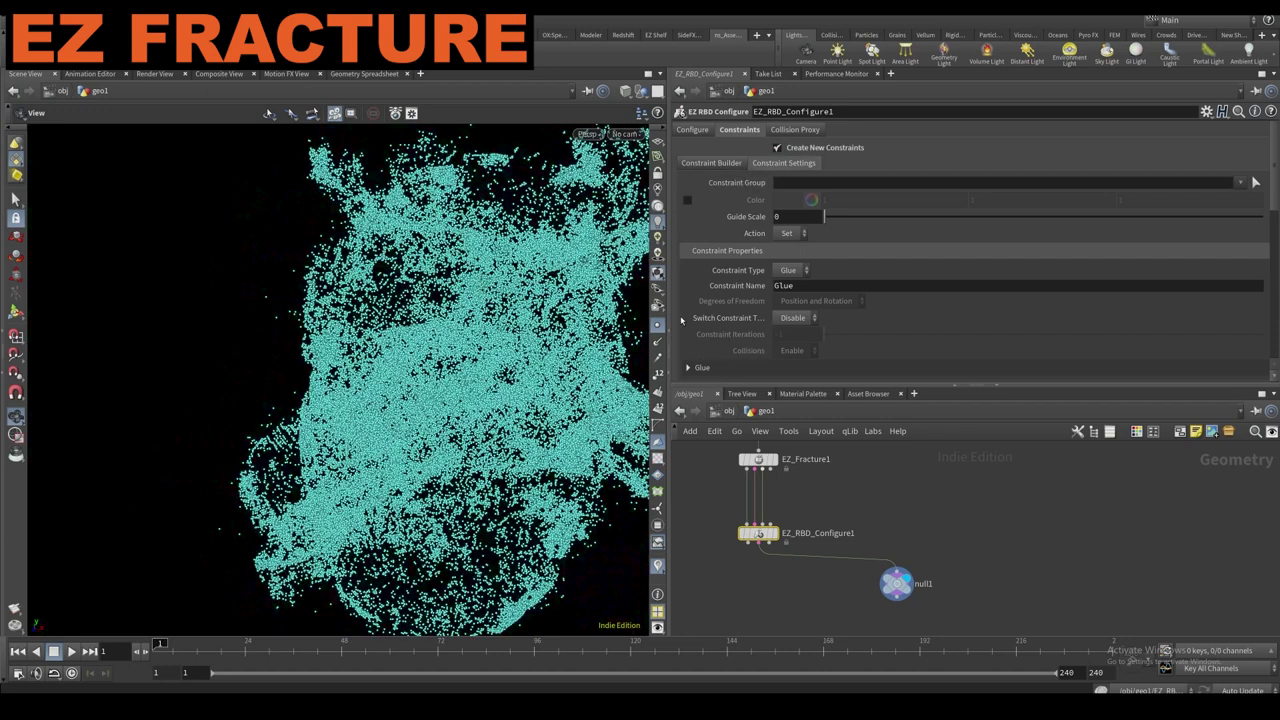
pyautogui.scroll(-2, 745, 225)
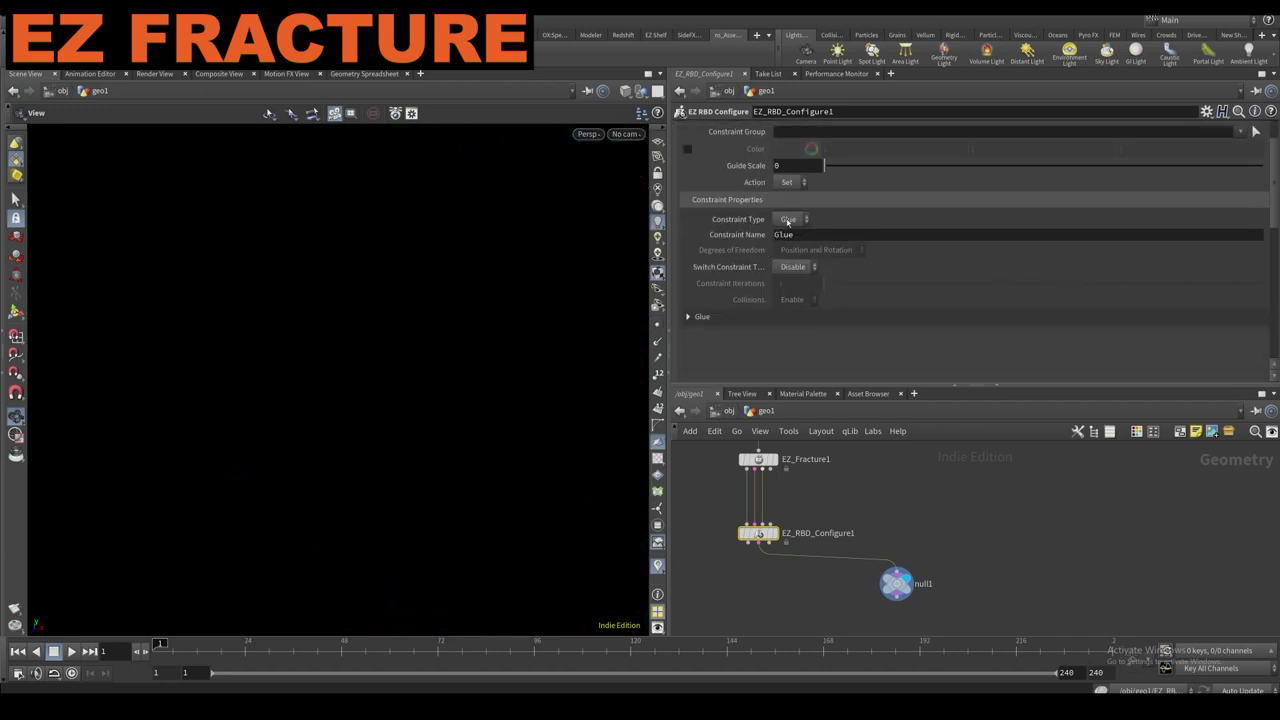
pyautogui.scroll(-1, 747, 290)
pyautogui.click(698, 318)
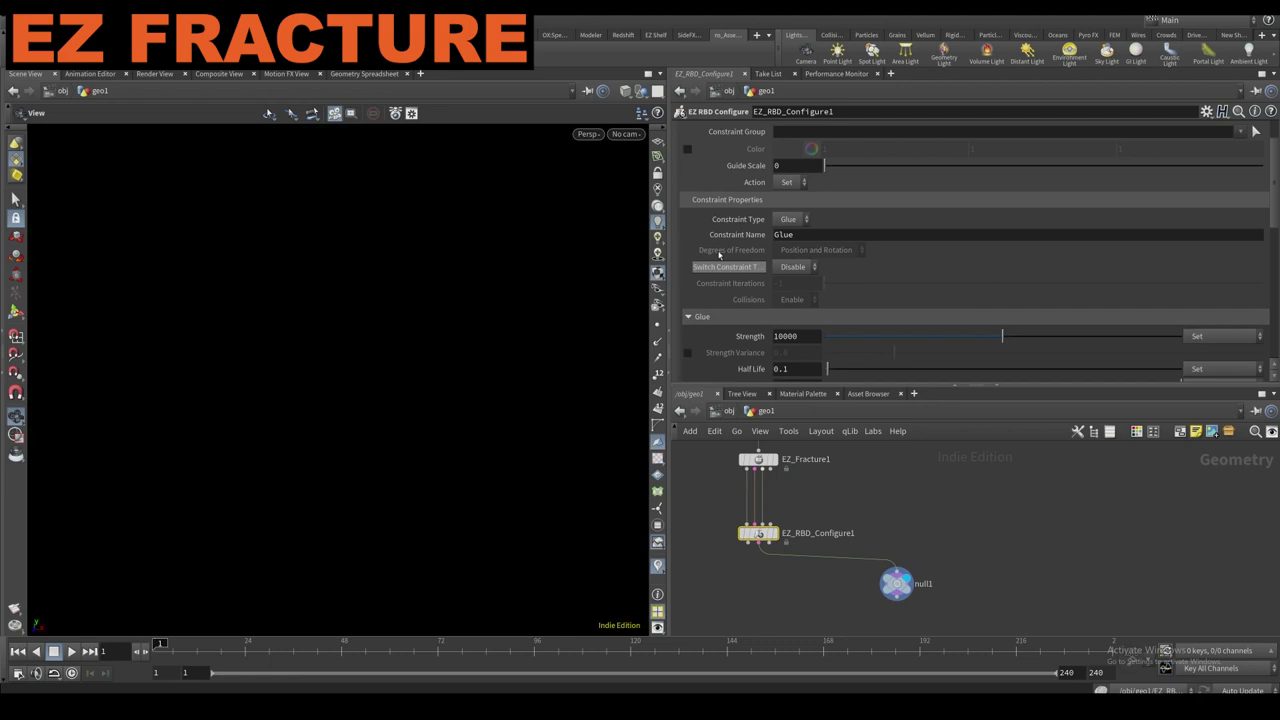
pyautogui.scroll(3, 738, 238)
# Show the Collision Proxy settings of EZ RBD Configure and rewire the Null to the node's third output.
pyautogui.click(779, 131)
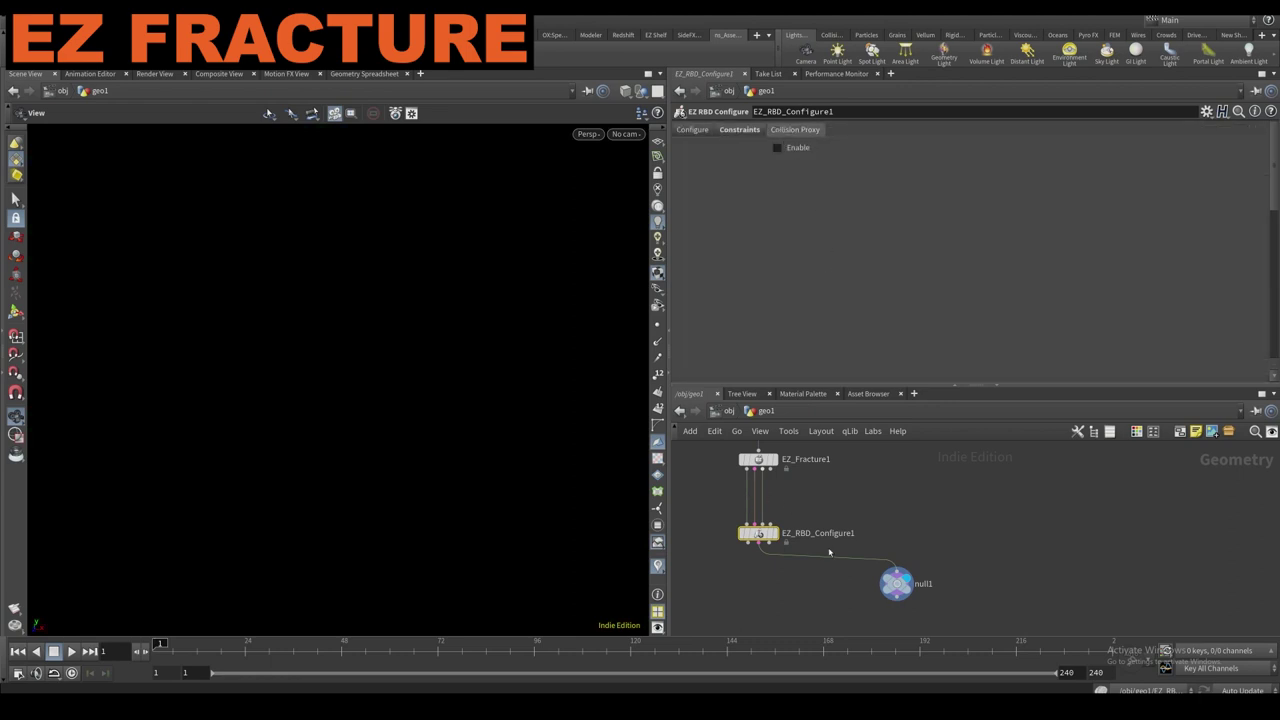
pyautogui.click(773, 541)
pyautogui.click(889, 561)
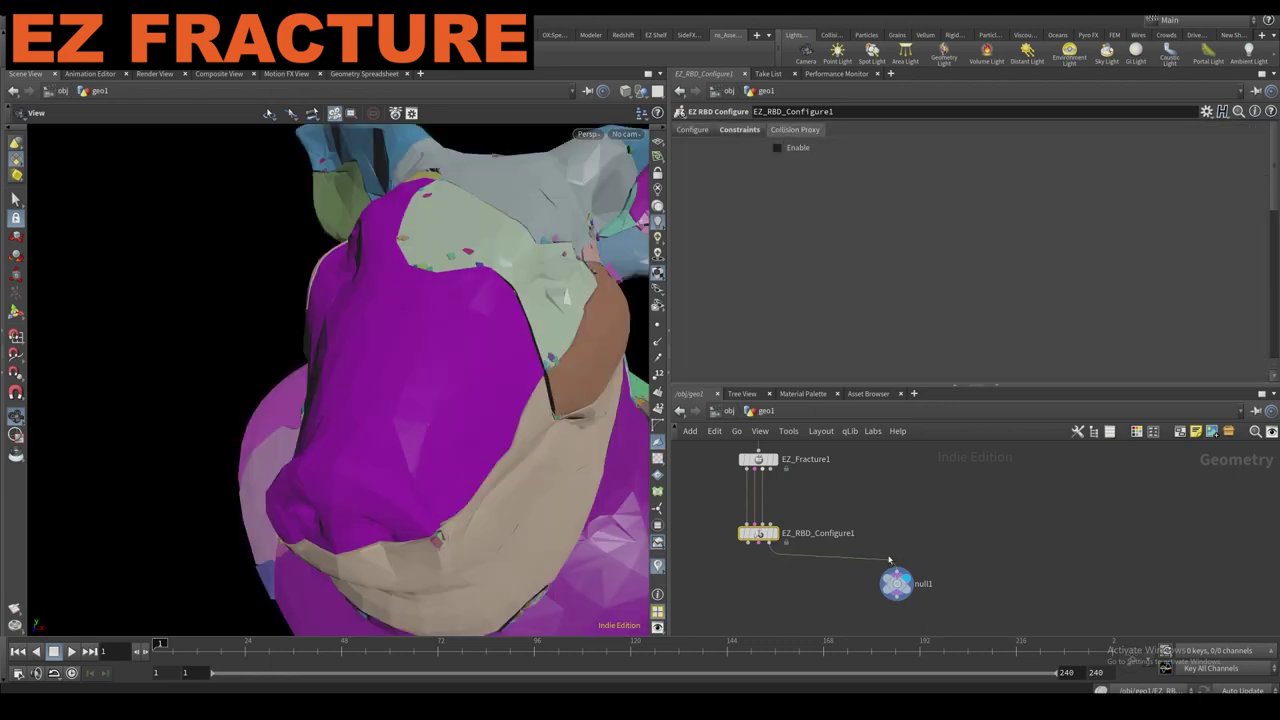
pyautogui.moveTo(857, 483); pyautogui.dragTo(729, 453)
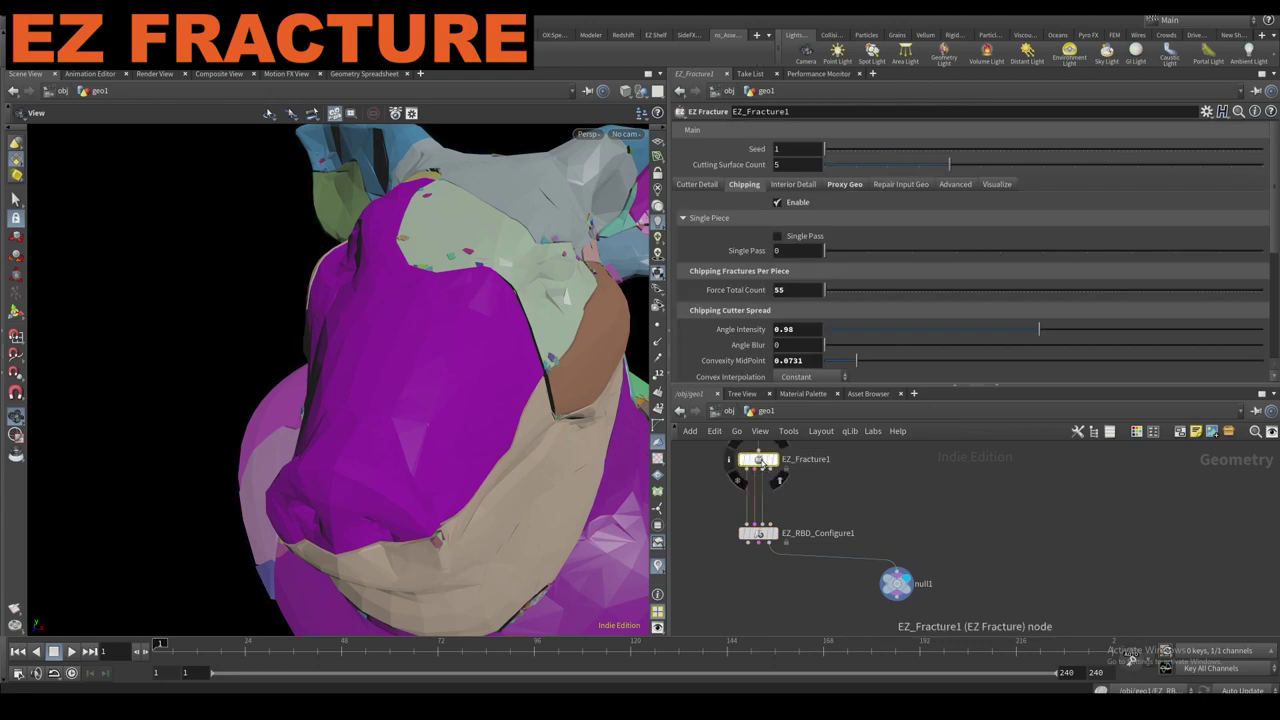
# Add an RBD Bullet Solver wired below EZ RBD Configure and display it.
pyautogui.click(757, 533)
pyautogui.moveTo(776, 574); pyautogui.dragTo(788, 524, button='middle')
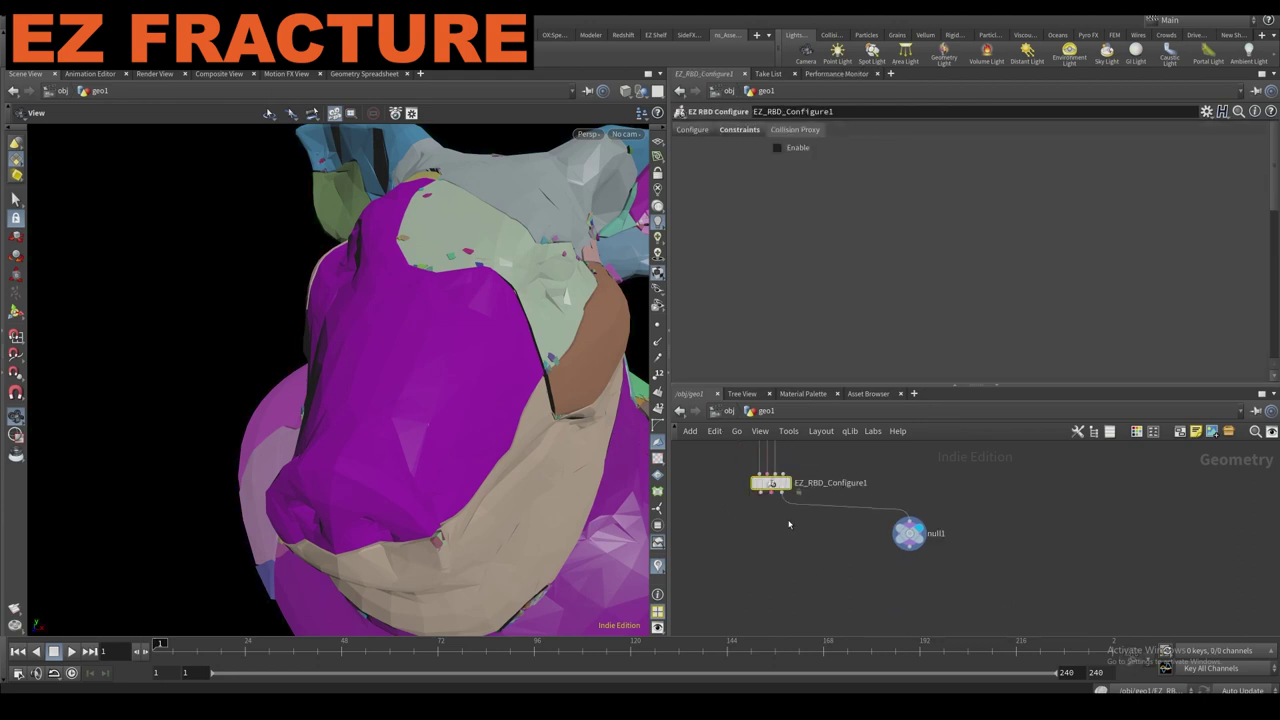
pyautogui.press('Tab')
pyautogui.click(751, 533)
pyautogui.scroll(-2, 764, 530)
pyautogui.press('Tab')
pyautogui.write('rbd s')
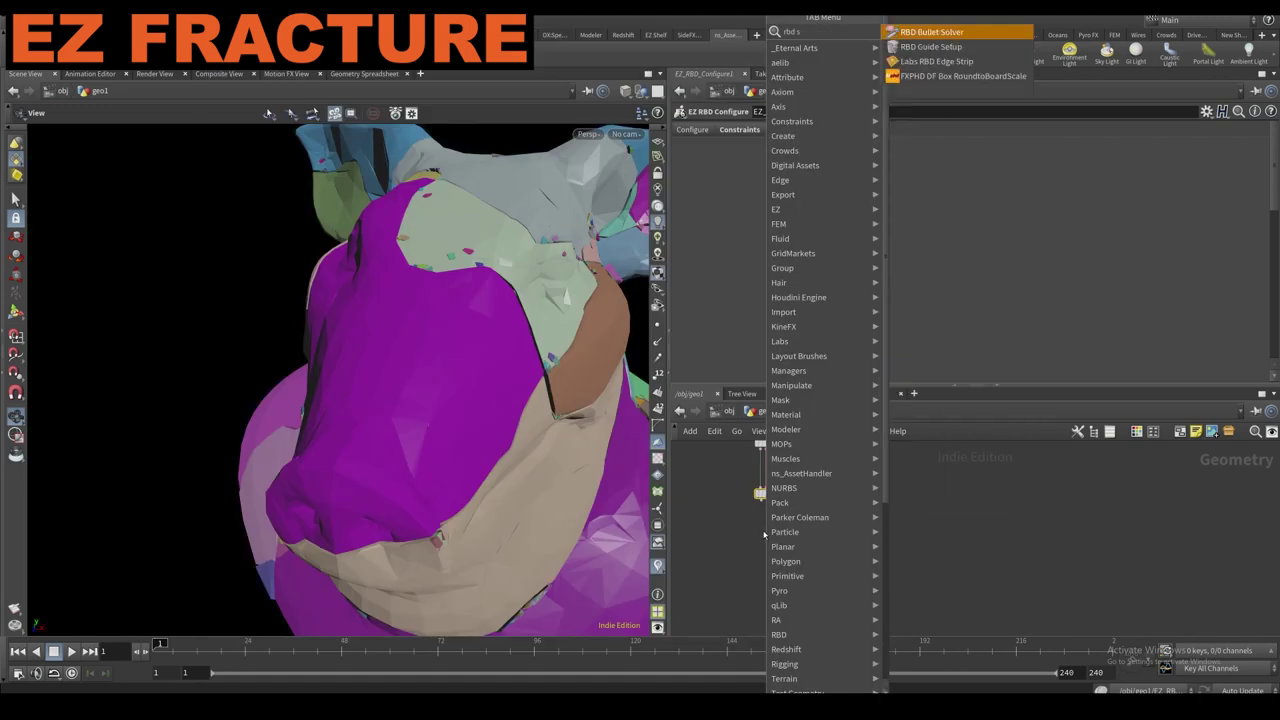
pyautogui.press('Return')
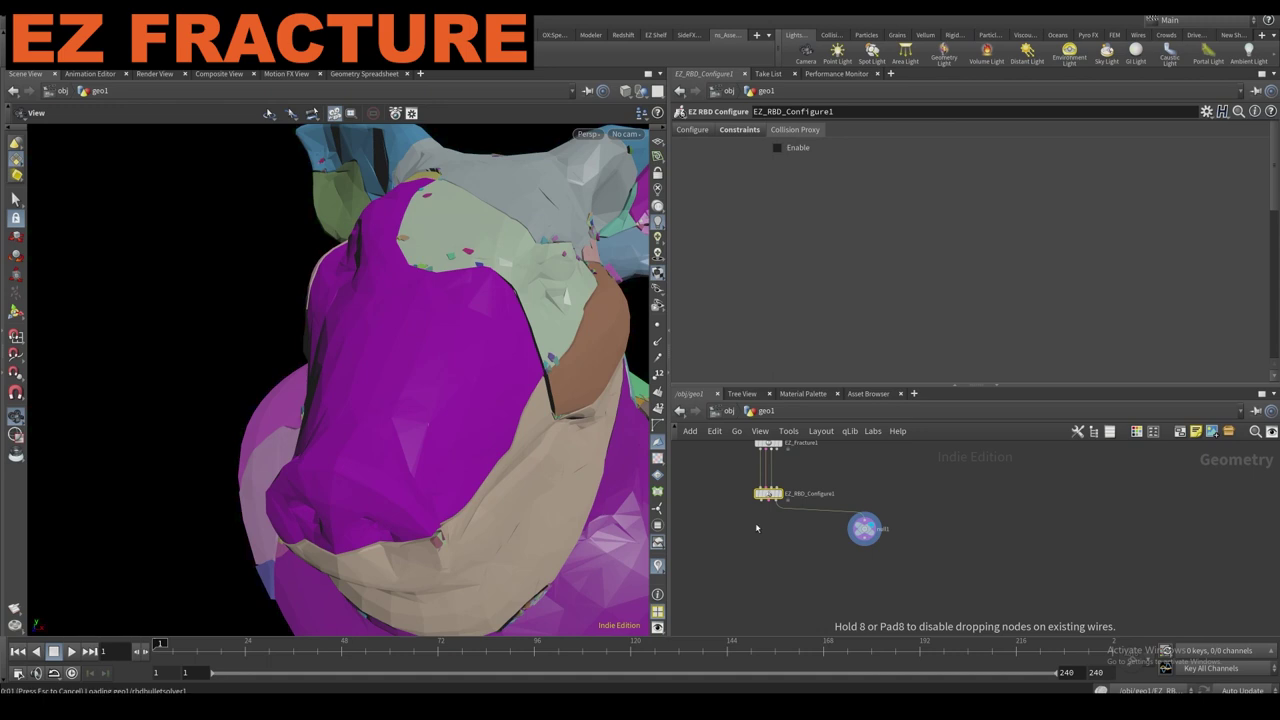
pyautogui.click(758, 532)
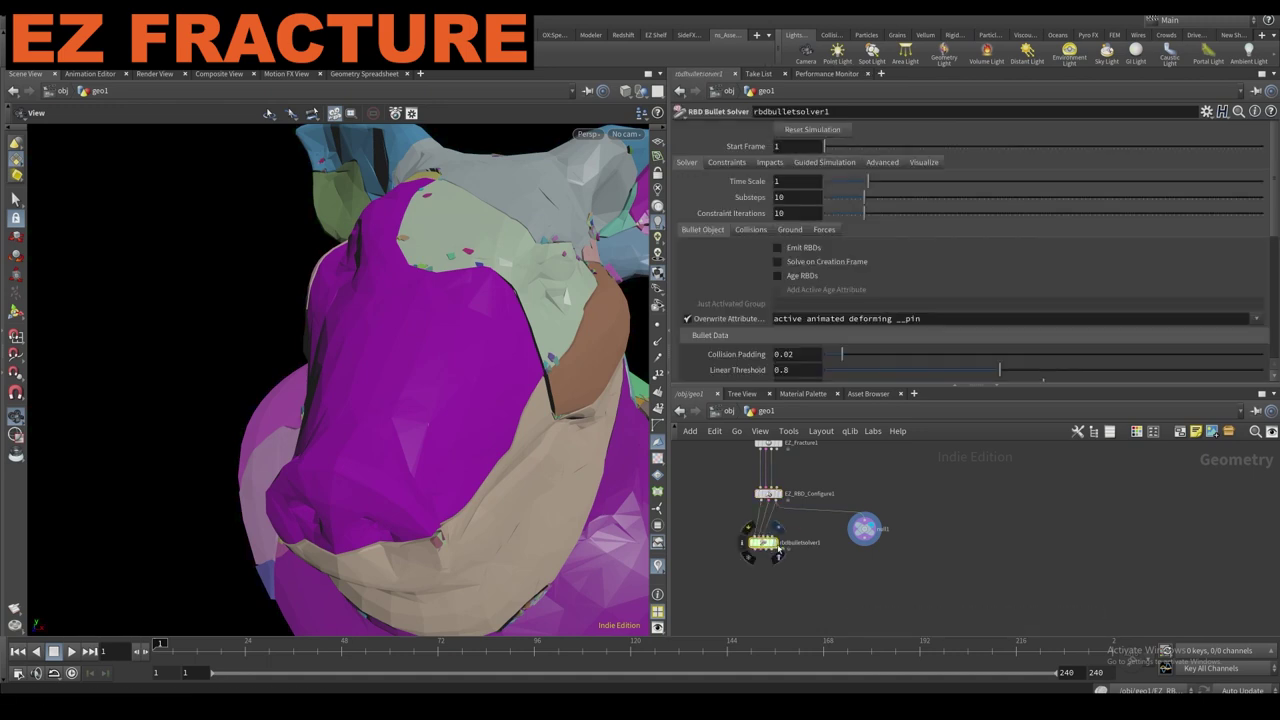
pyautogui.click(778, 544)
pyautogui.scroll(-10, 437, 408)
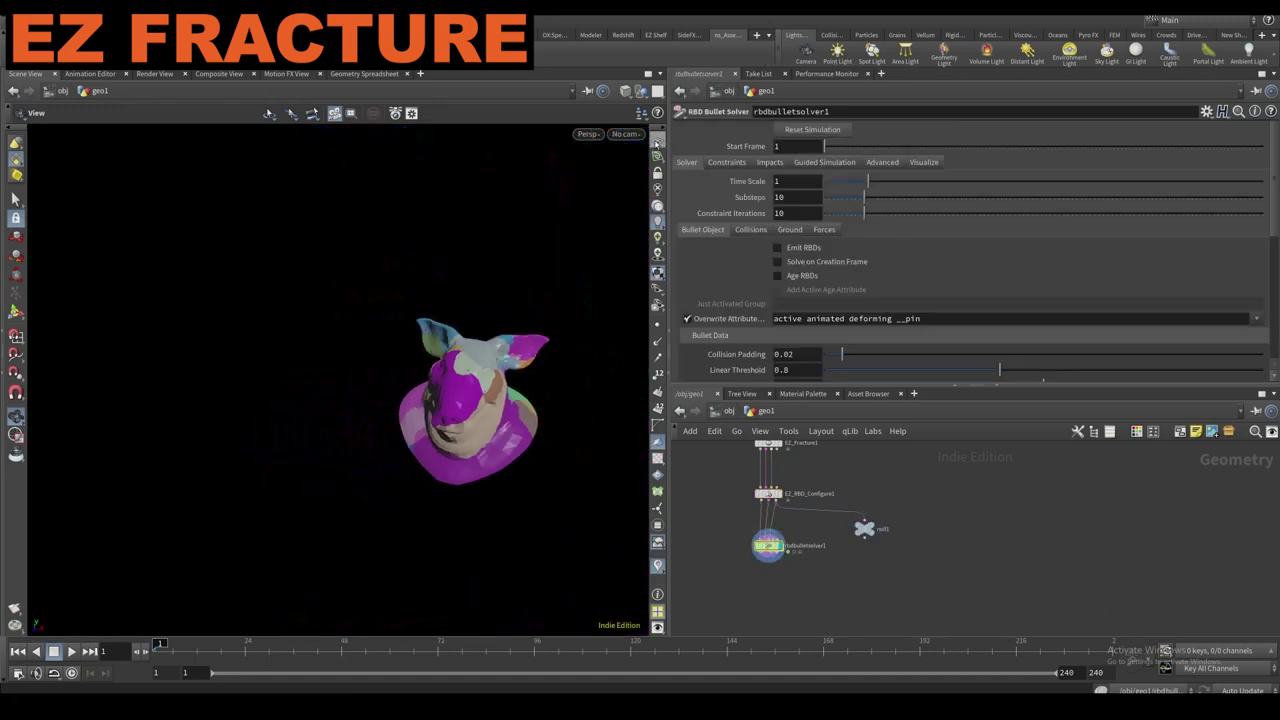
# Add a Ground Plane to the RBD Bullet Solver and set its ground position to -3 in Y.
pyautogui.click(657, 144)
pyautogui.scroll(-1, 783, 347)
pyautogui.moveTo(508, 374); pyautogui.dragTo(540, 335)
pyautogui.click(746, 197)
pyautogui.click(783, 198)
pyautogui.click(804, 214)
pyautogui.moveTo(971, 255); pyautogui.dragTo(935, 262, button='middle')
pyautogui.click(657, 142)
# Enable real-time playback, run the simulation to about frame 19 and scrub back to frame 17.
pyautogui.scroll(1, 740, 271)
pyautogui.click(71, 673)
pyautogui.click(70, 653)
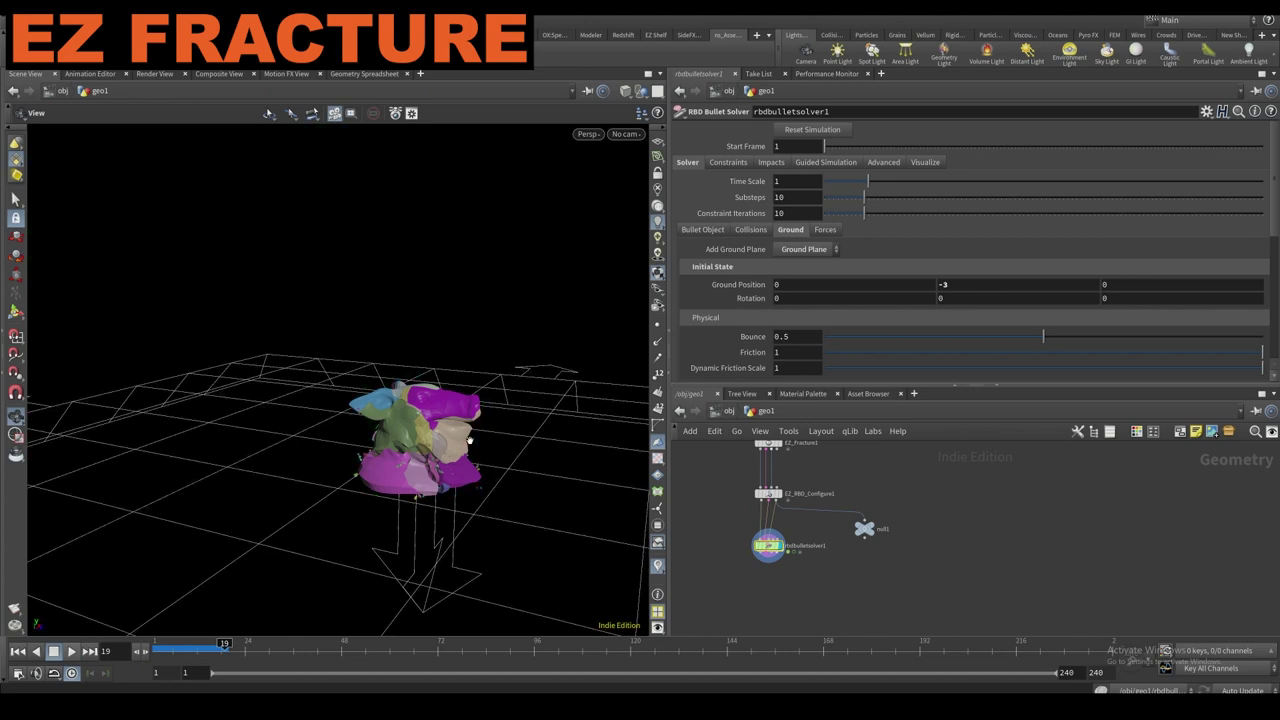
pyautogui.press('Escape')
pyautogui.moveTo(223, 651); pyautogui.dragTo(216, 651)
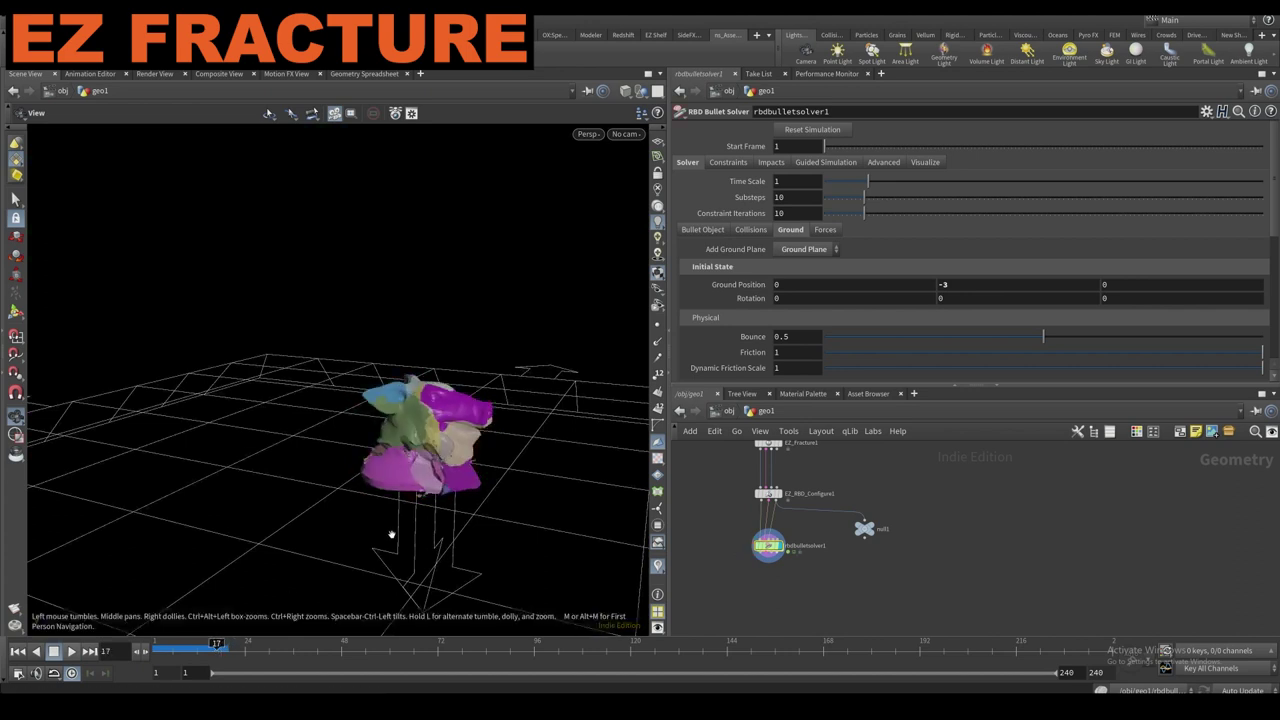
# Inspect the fractured pig head up close and review EZ Fracture's Advanced, Repair Input Geo and Cutter Detail settings.
pyautogui.moveTo(365, 548); pyautogui.dragTo(543, 320, button='right')
pyautogui.moveTo(543, 320); pyautogui.dragTo(398, 411)
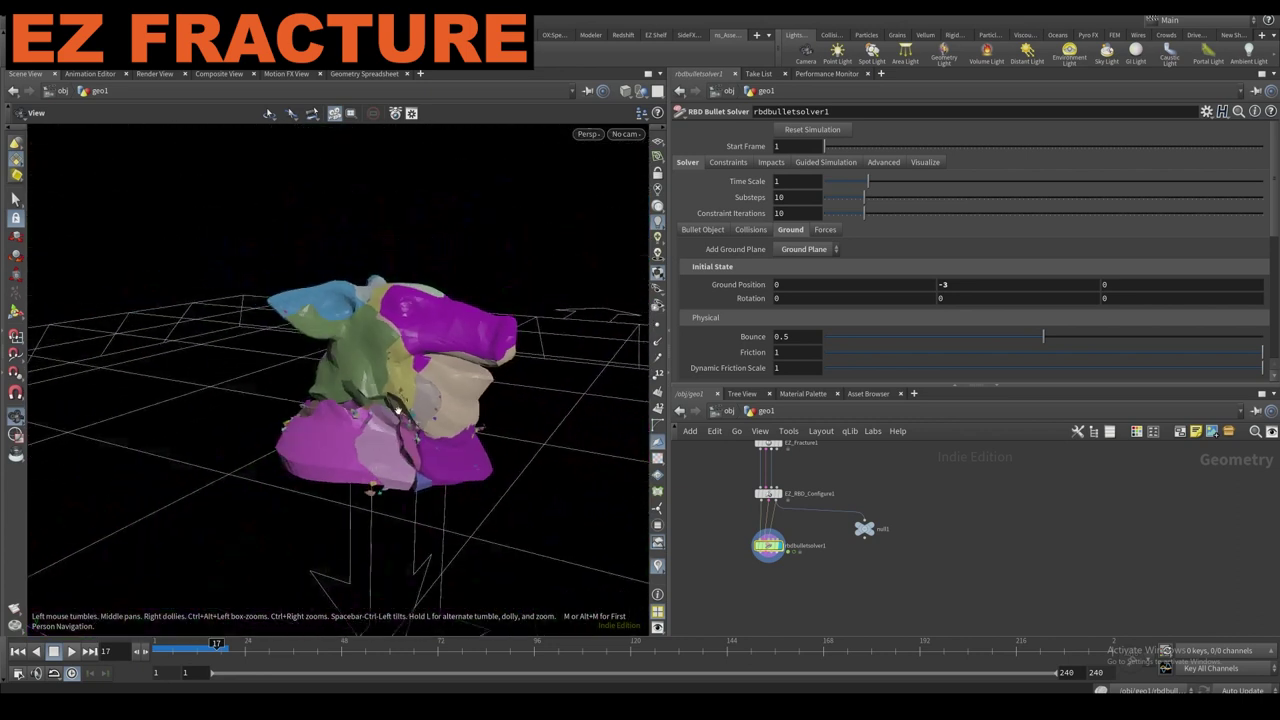
pyautogui.scroll(-2, 750, 541)
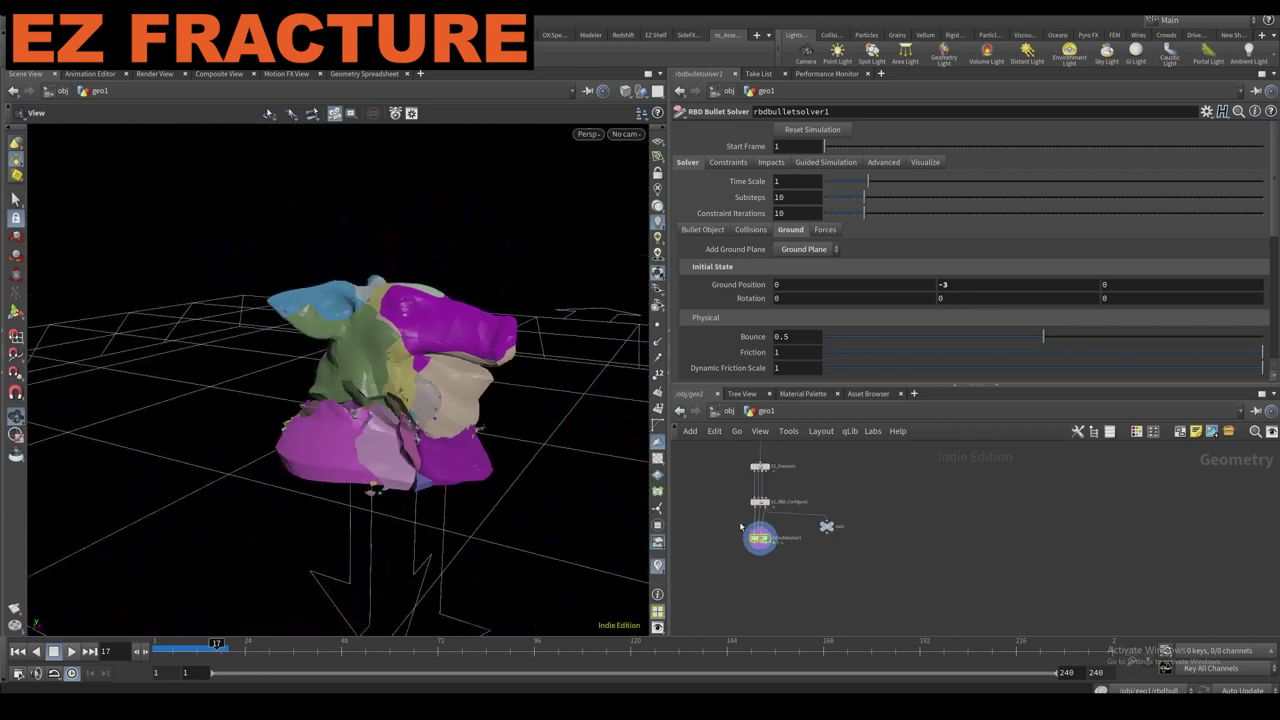
pyautogui.click(775, 487)
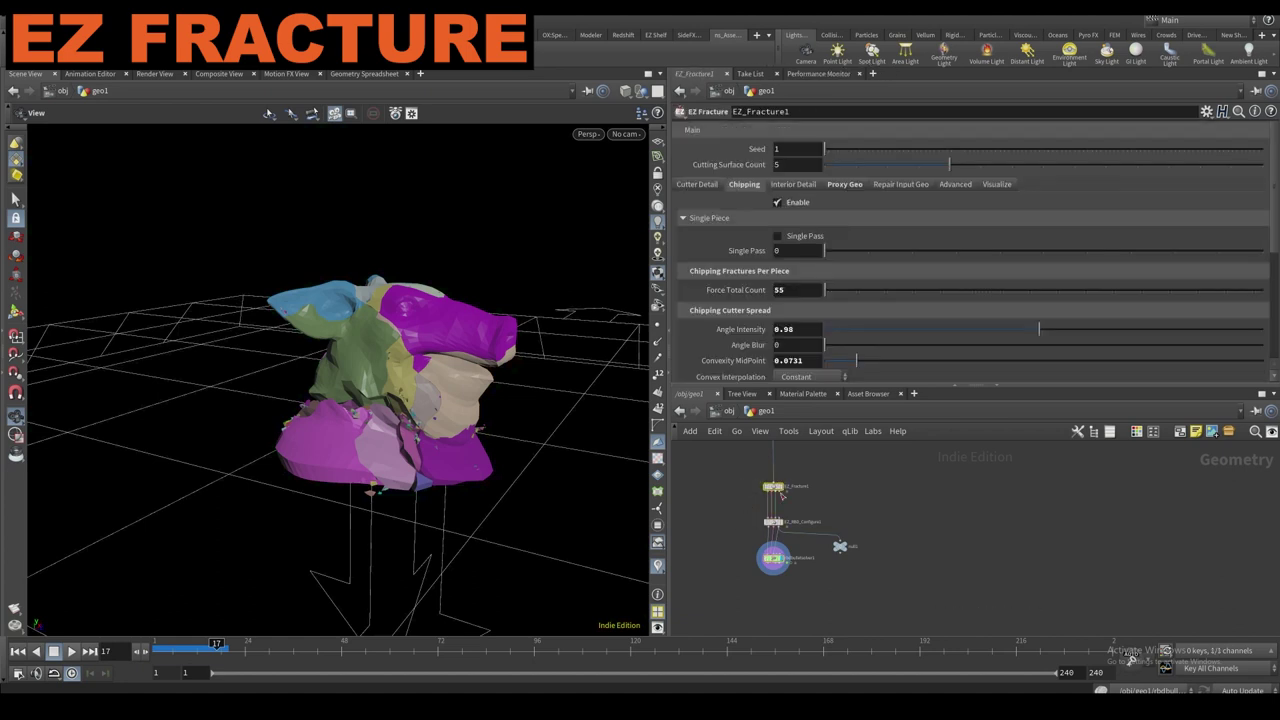
pyautogui.click(960, 185)
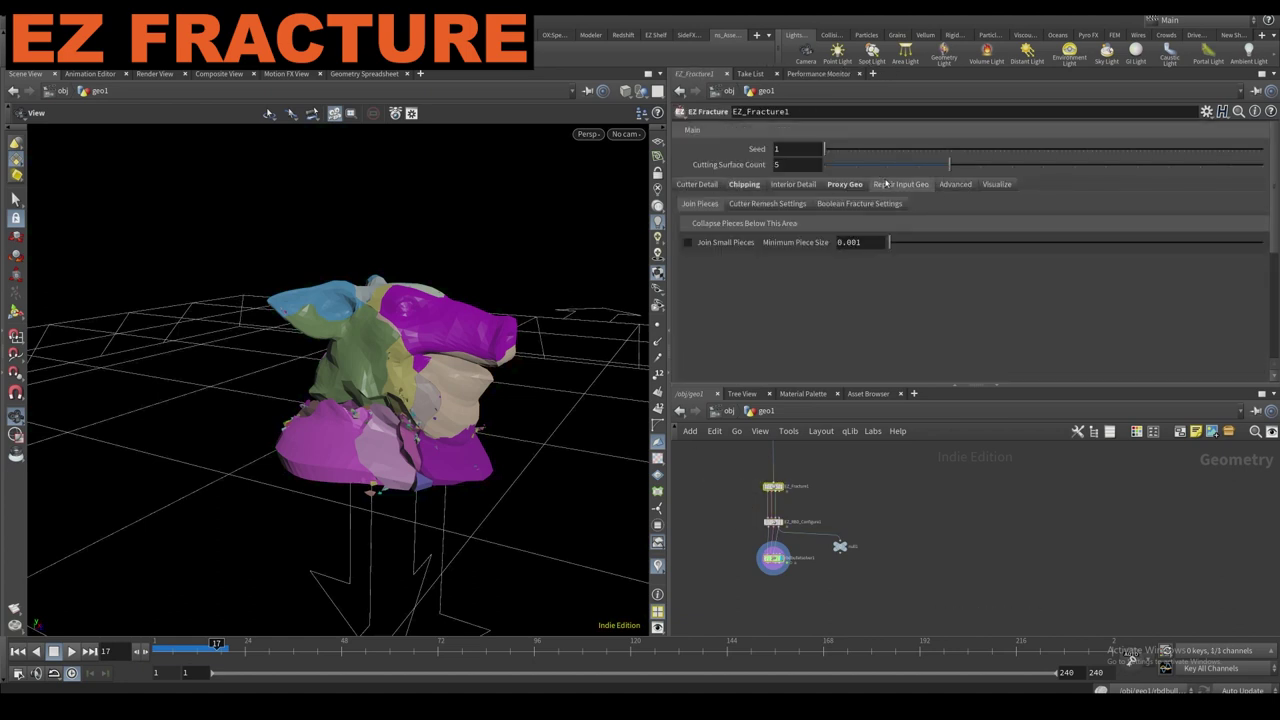
pyautogui.click(900, 184)
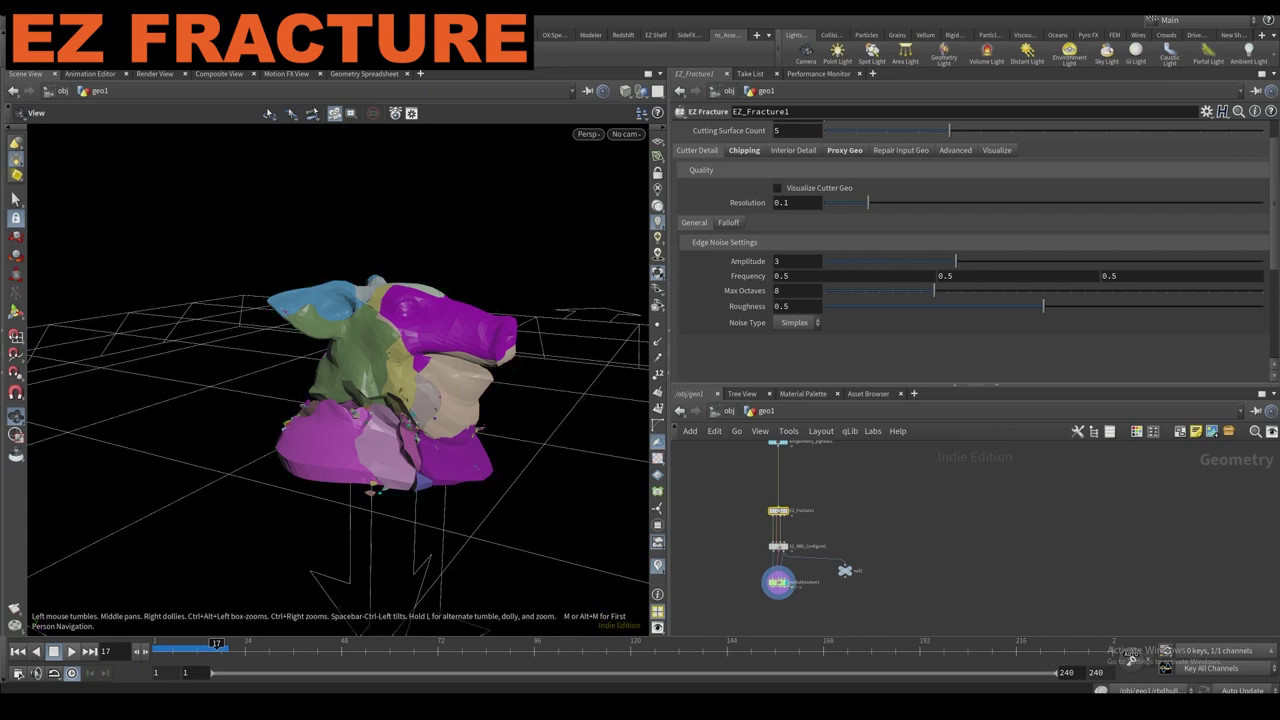
pyautogui.scroll(-2, 705, 491)
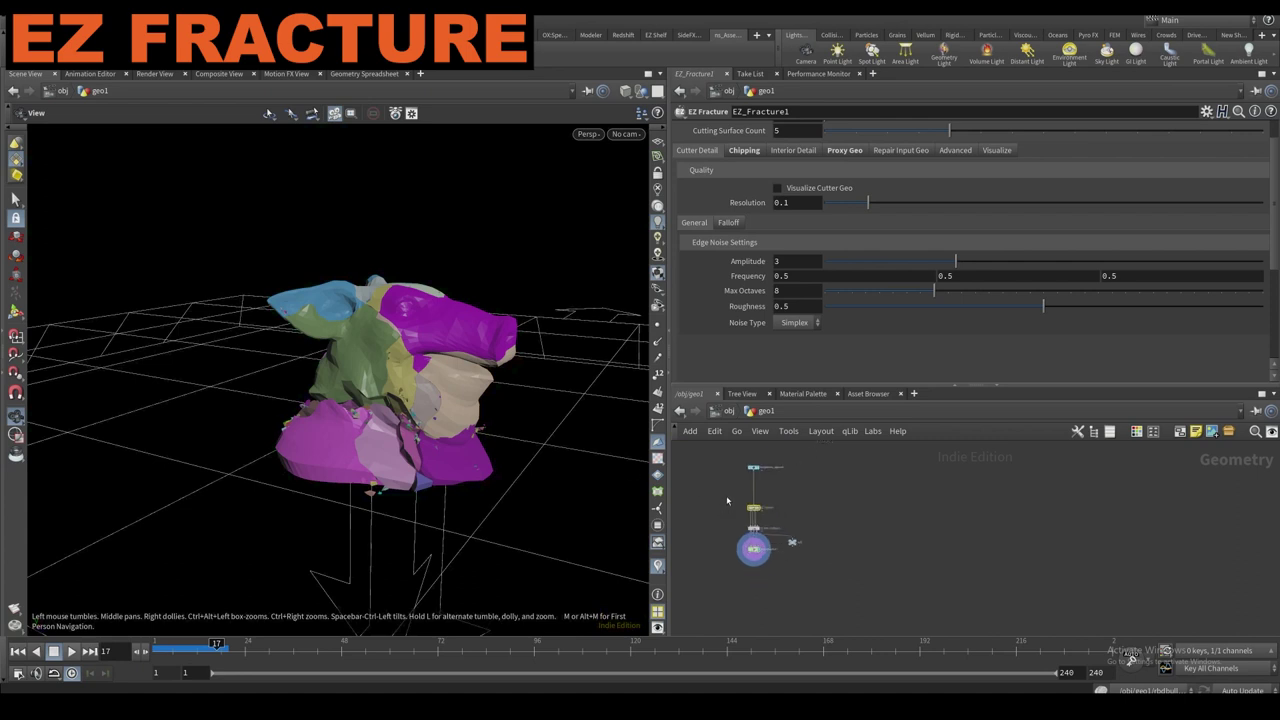
pyautogui.moveTo(798, 586); pyautogui.dragTo(799, 587)
pyautogui.scroll(3, 768, 557)
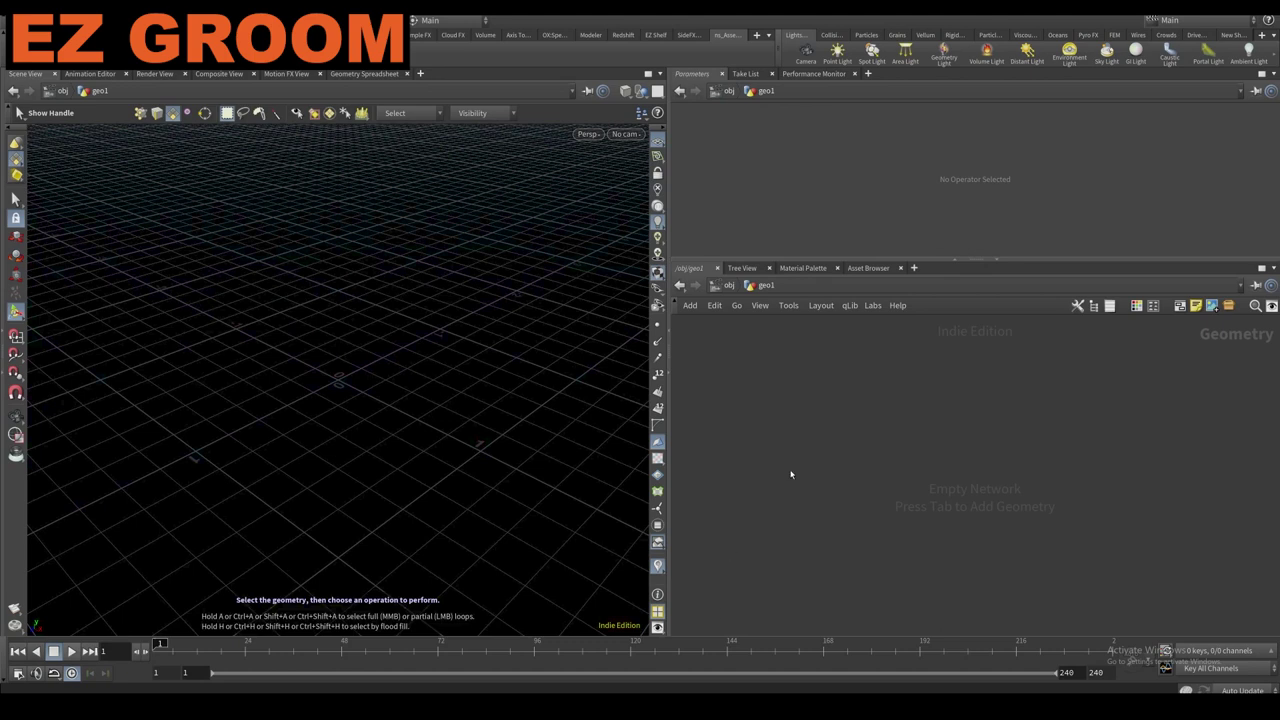
# Add an EZ Groom node from the EZ Grooming tools to the empty geometry network.
pyautogui.press('Tab')
pyautogui.moveTo(800, 209)
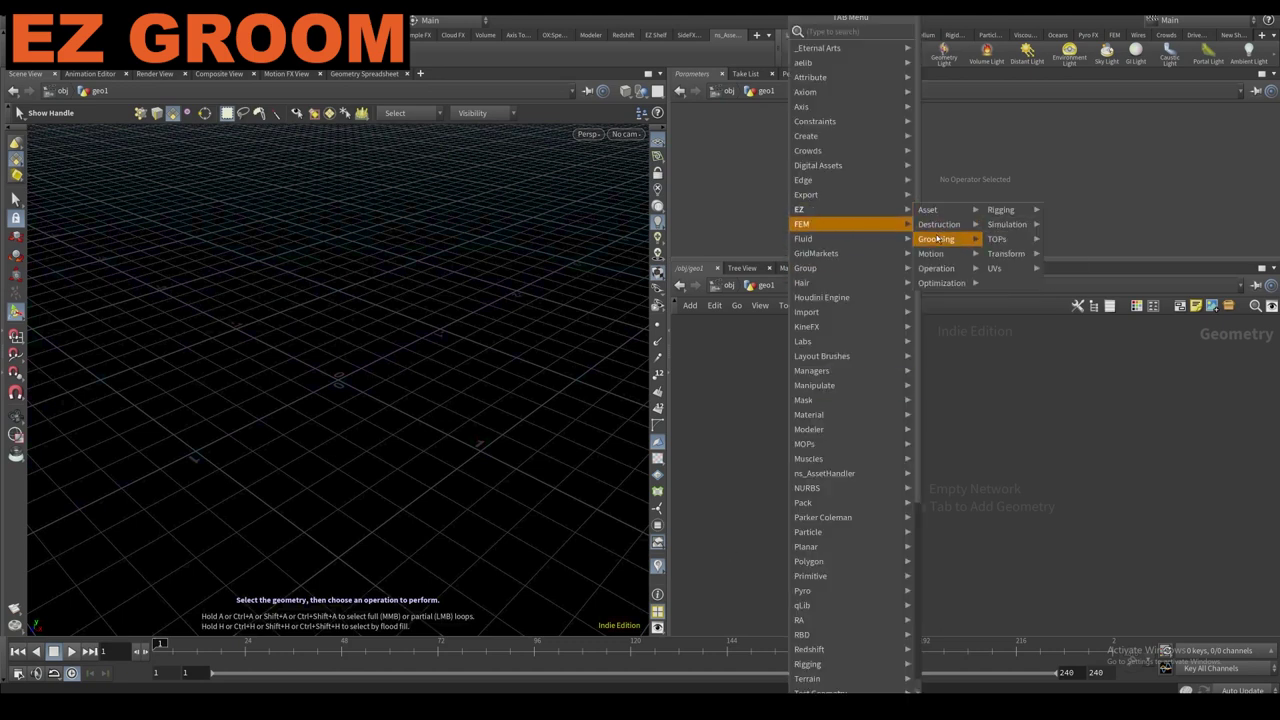
pyautogui.click(996, 240)
pyautogui.click(780, 478)
# Add a Rubber Toy test geometry above EZ Groom, display it and disable its Add Shader option.
pyautogui.press('Tab')
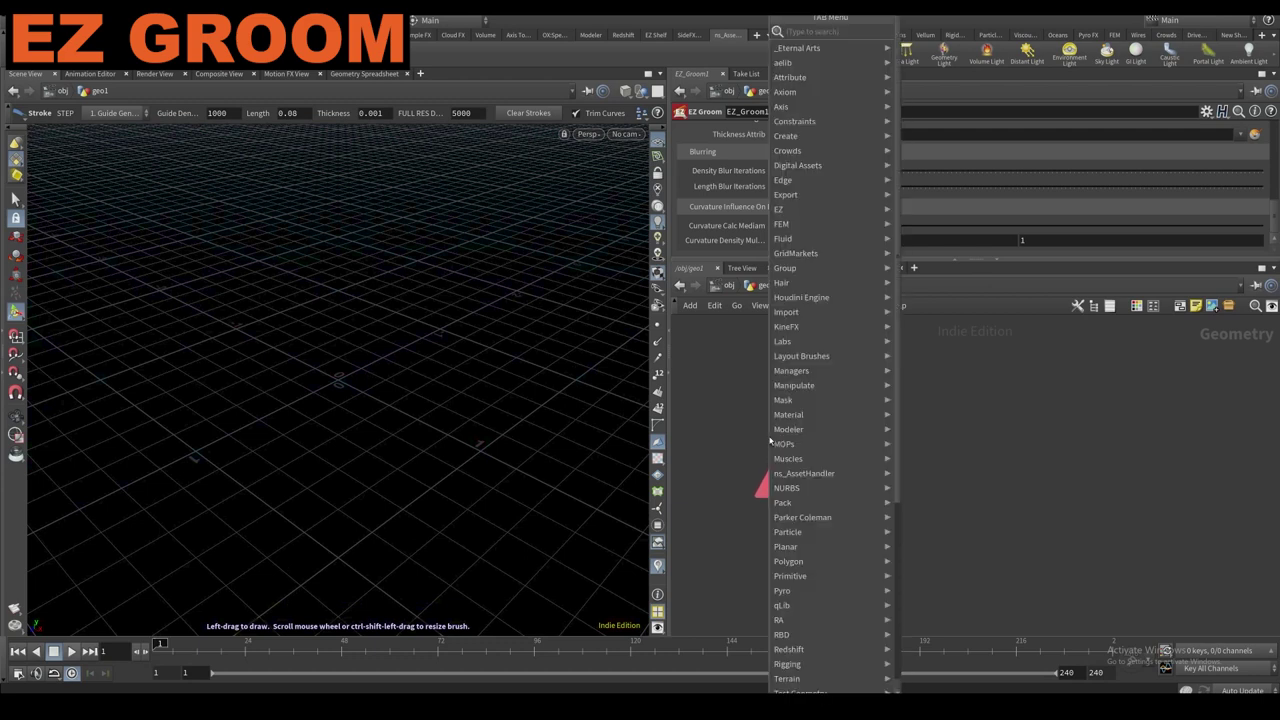
pyautogui.write('test')
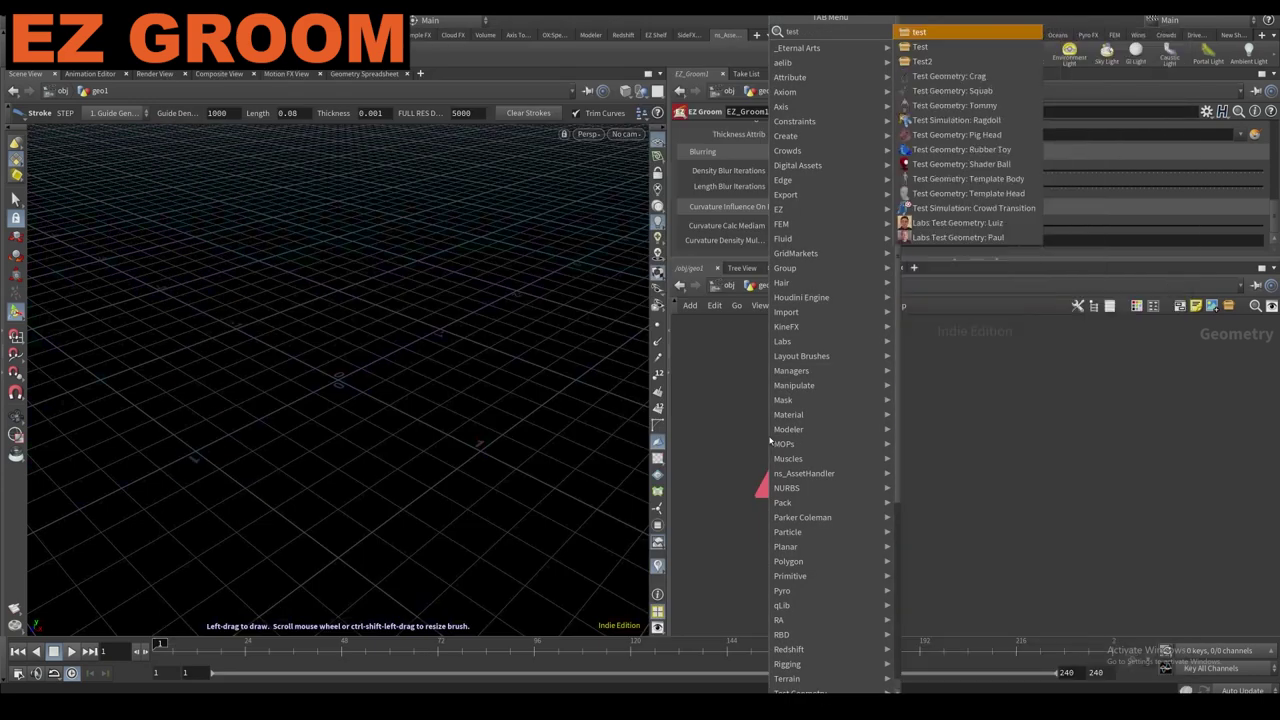
pyautogui.click(922, 151)
pyautogui.click(775, 398)
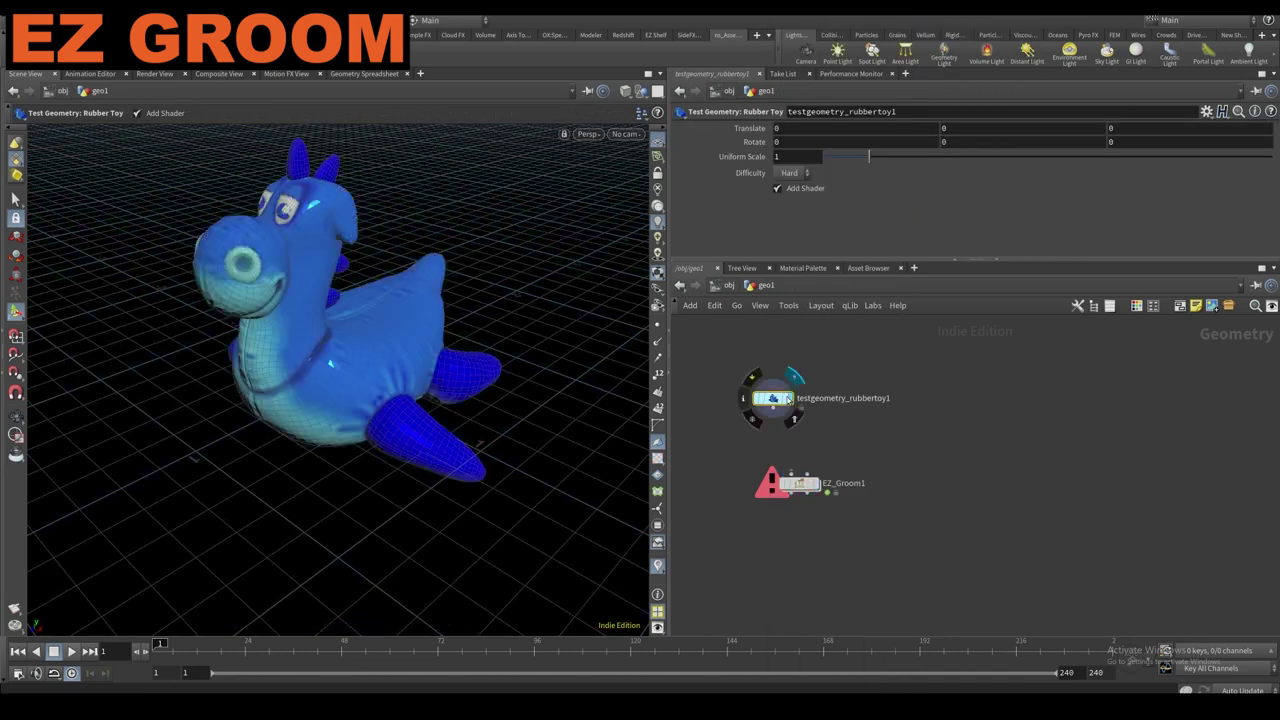
pyautogui.click(779, 188)
# Wire the rubber toy into EZ Groom's first input and display EZ Groom with more room for its parameters.
pyautogui.keyDown('alt'); pyautogui.moveTo(150, 295); pyautogui.dragTo(364, 297); pyautogui.keyUp('alt')
pyautogui.click(773, 408)
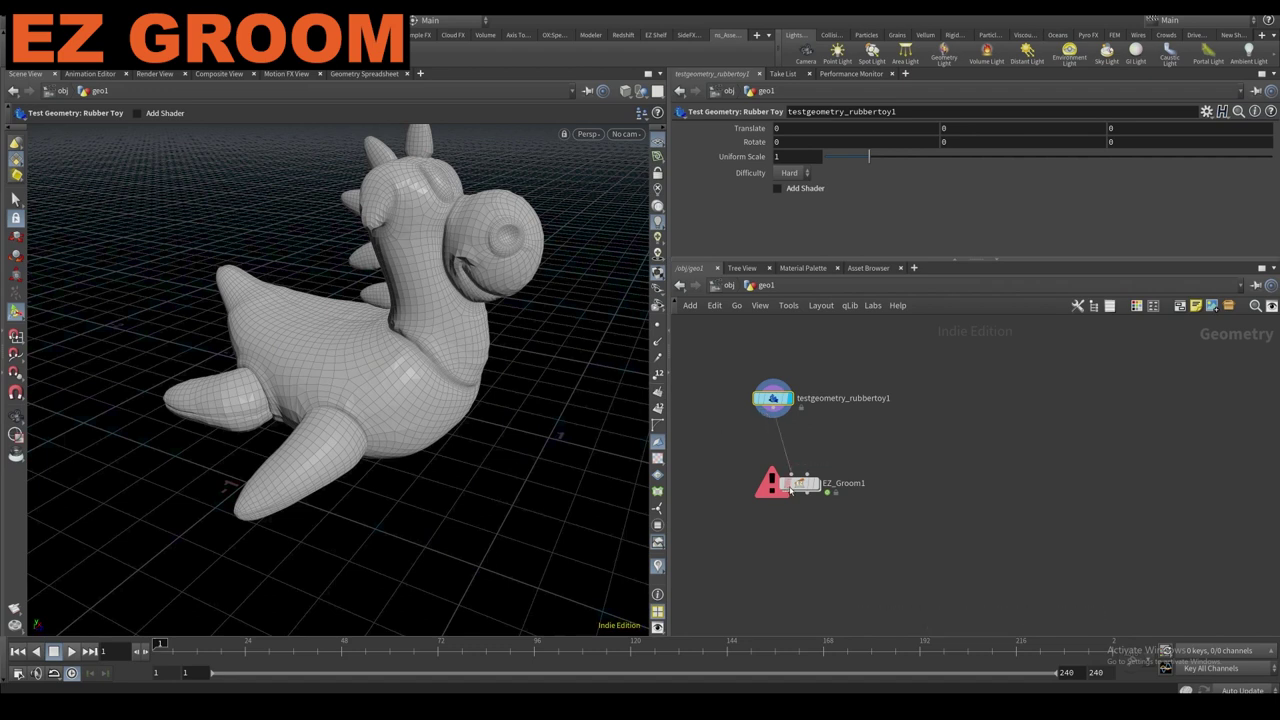
pyautogui.click(791, 472)
pyautogui.click(816, 484)
pyautogui.moveTo(796, 261); pyautogui.dragTo(770, 433)
pyautogui.scroll(3, 727, 348)
pyautogui.click(774, 259)
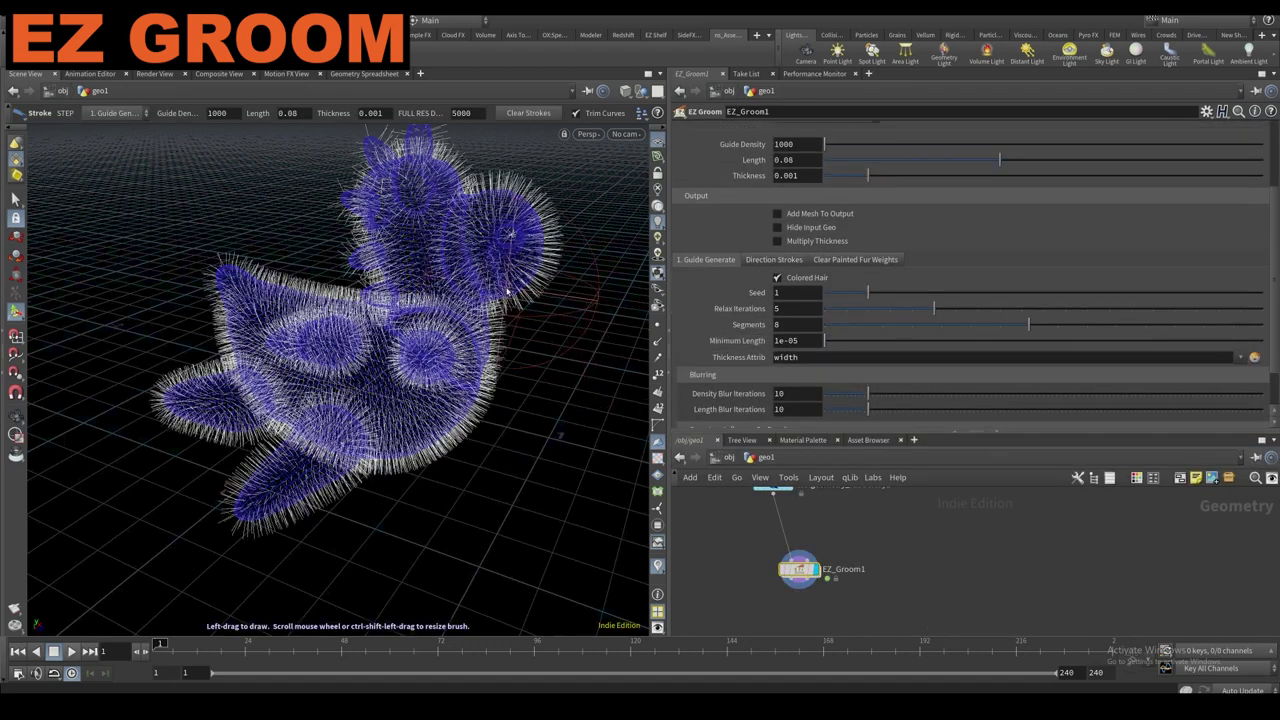
pyautogui.keyDown('alt'); pyautogui.moveTo(371, 263); pyautogui.dragTo(480, 280); pyautogui.keyUp('alt')
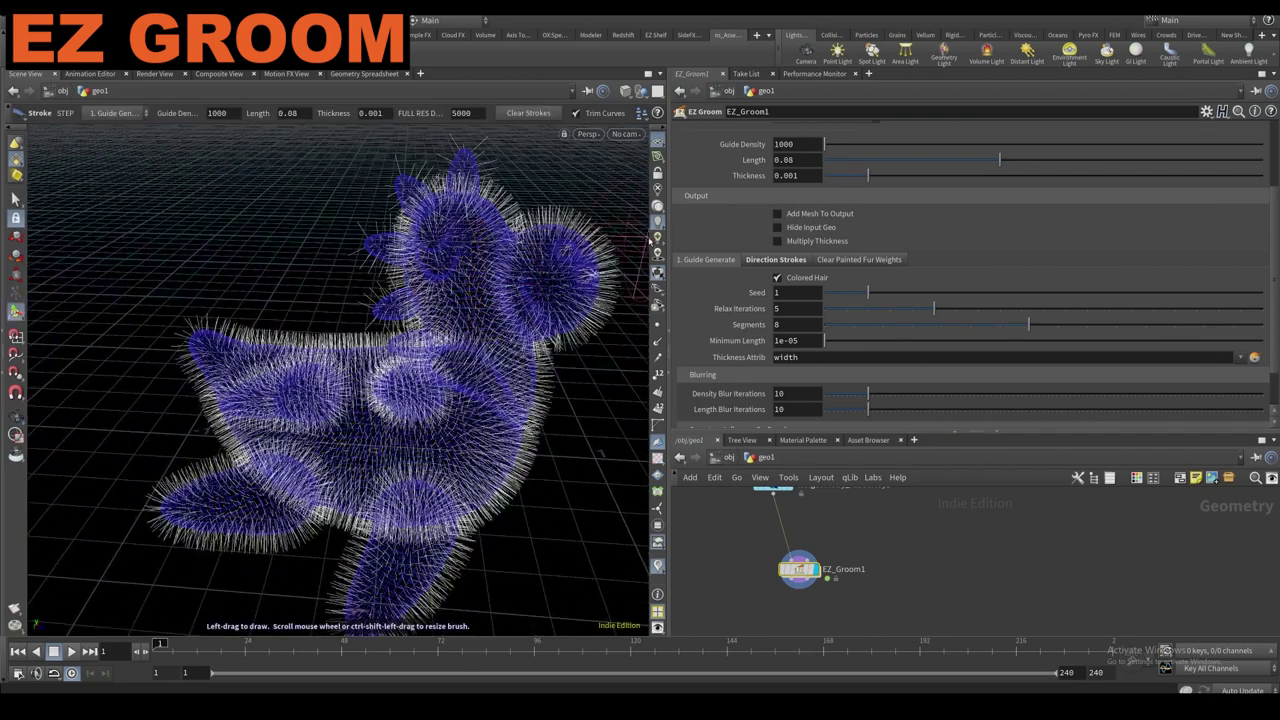
# Review EZ Groom's How it works notes, the available STEP options and the Guide Generate parameters.
pyautogui.scroll(3, 741, 246)
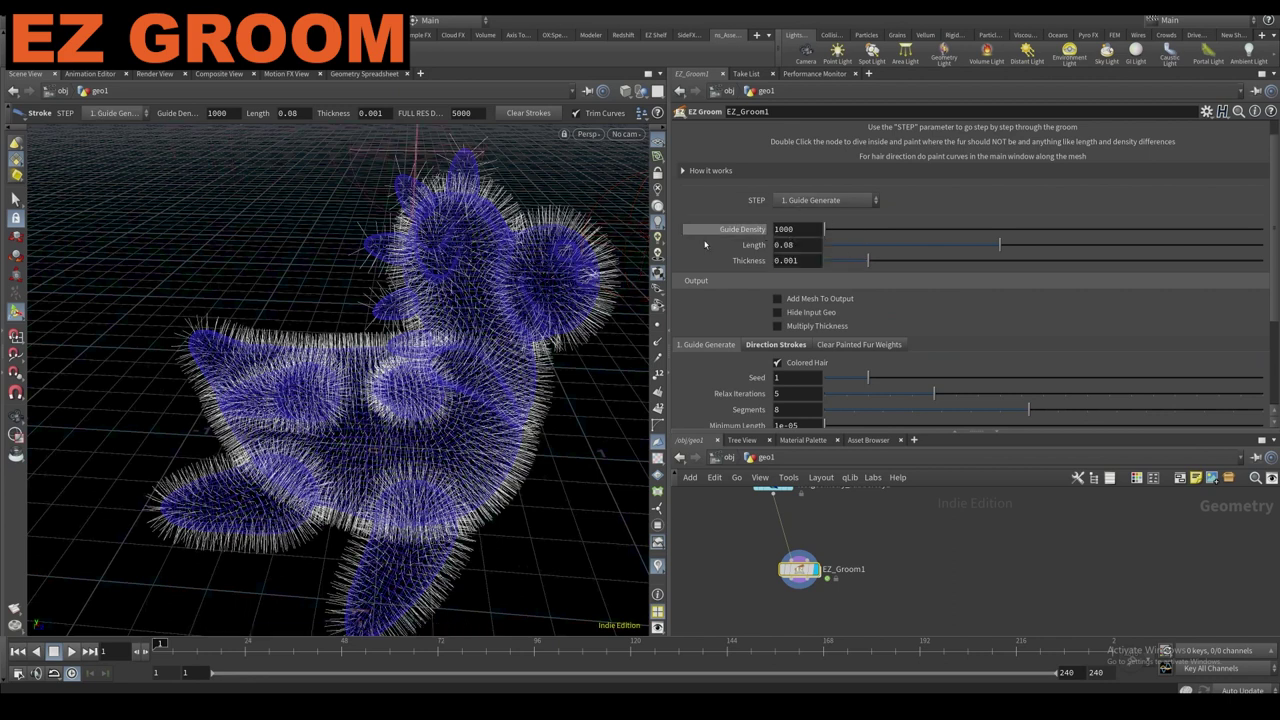
pyautogui.scroll(1, 704, 245)
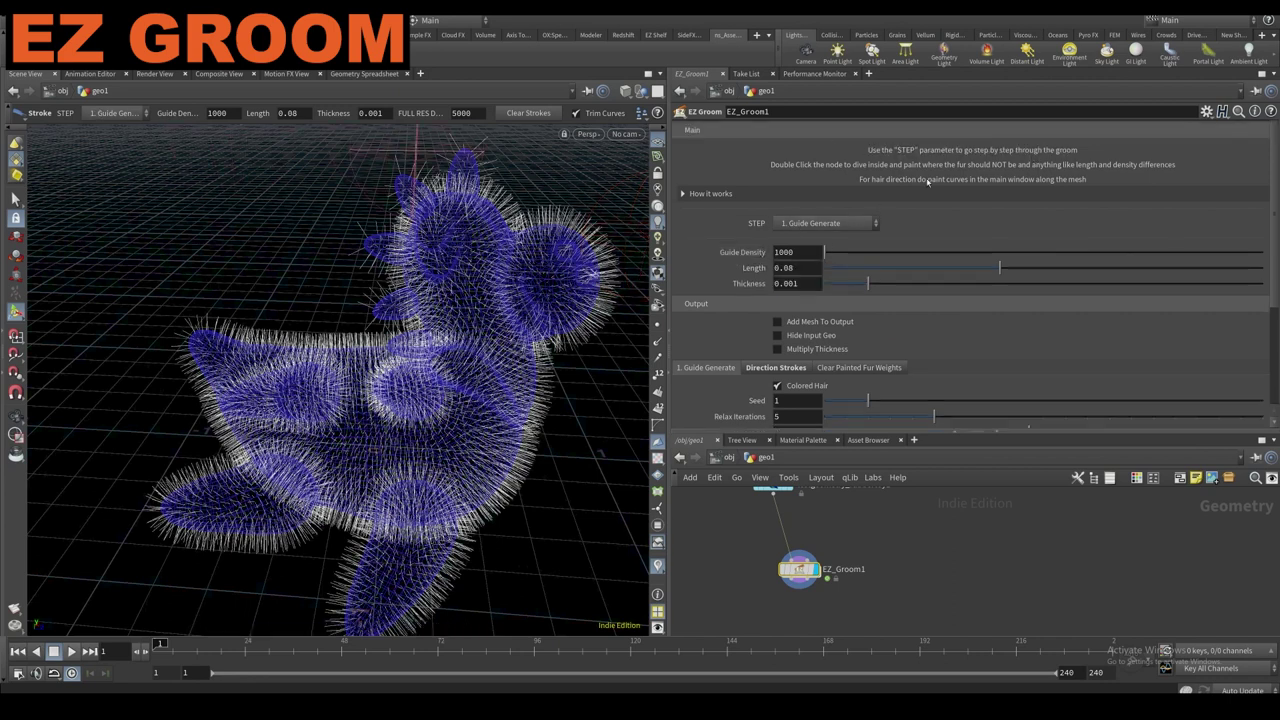
pyautogui.click(786, 224)
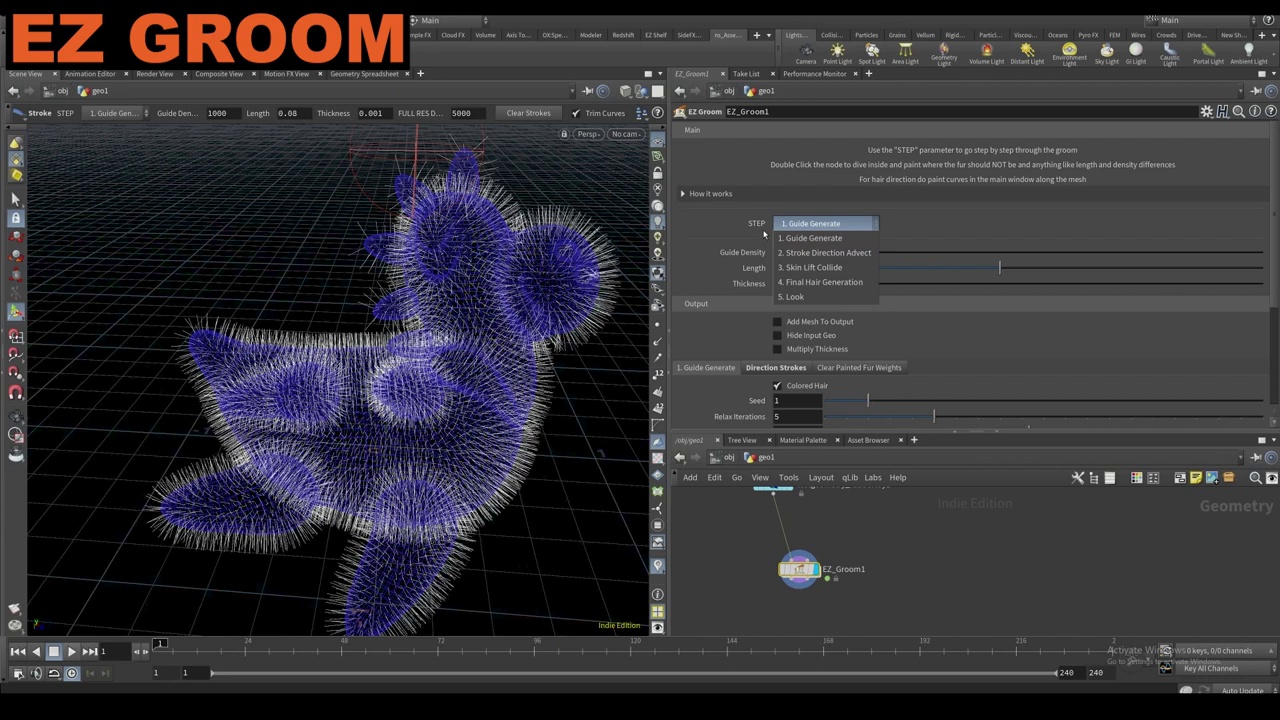
pyautogui.click(708, 193)
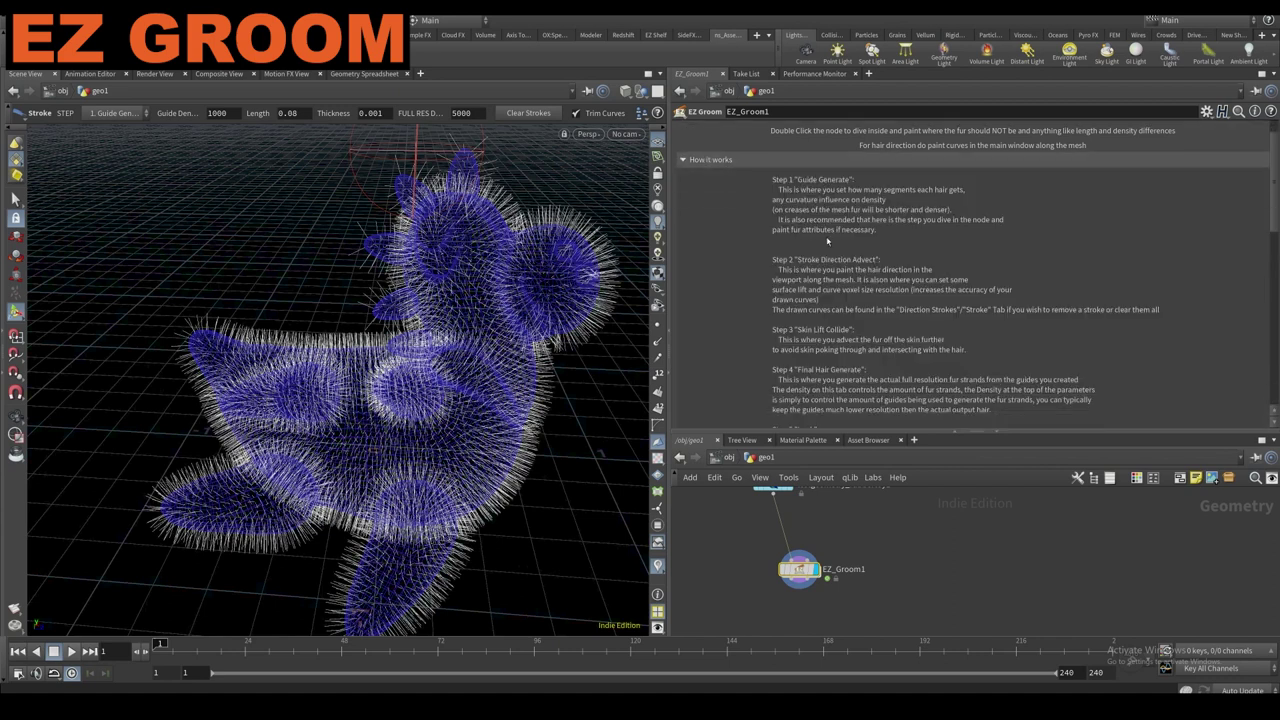
pyautogui.click(712, 194)
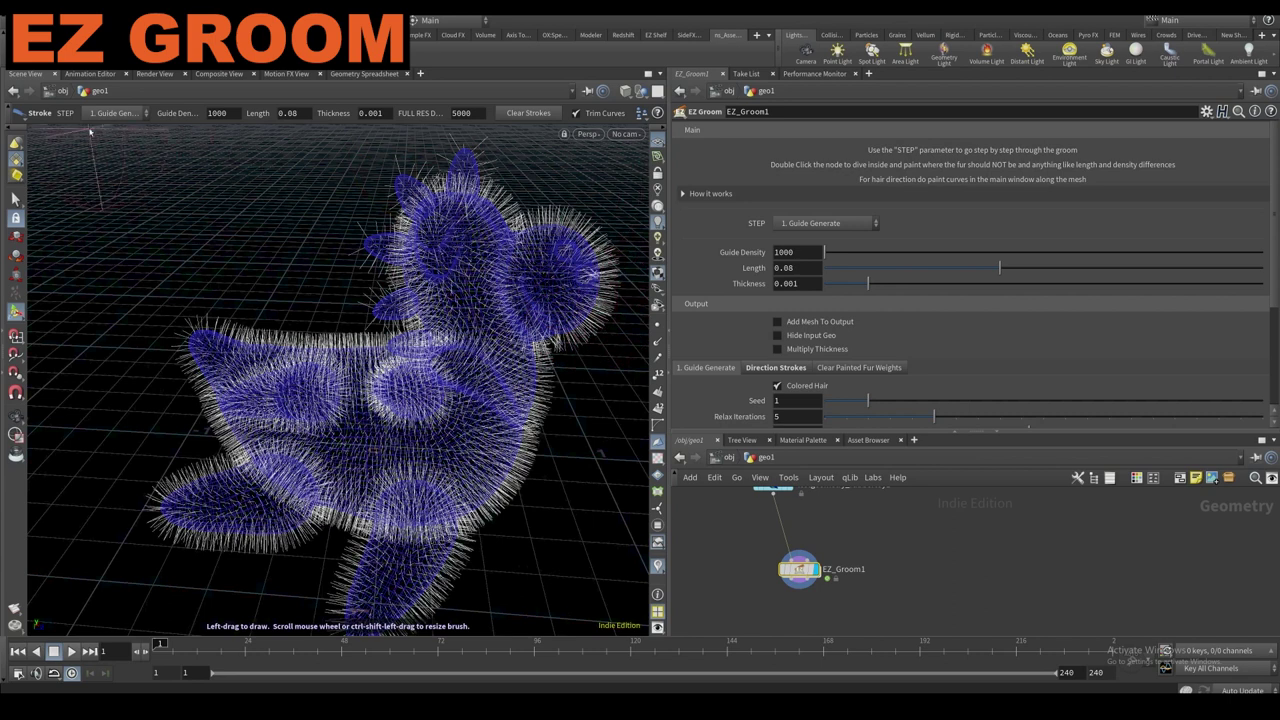
pyautogui.click(115, 113)
pyautogui.click(793, 226)
pyautogui.click(793, 226)
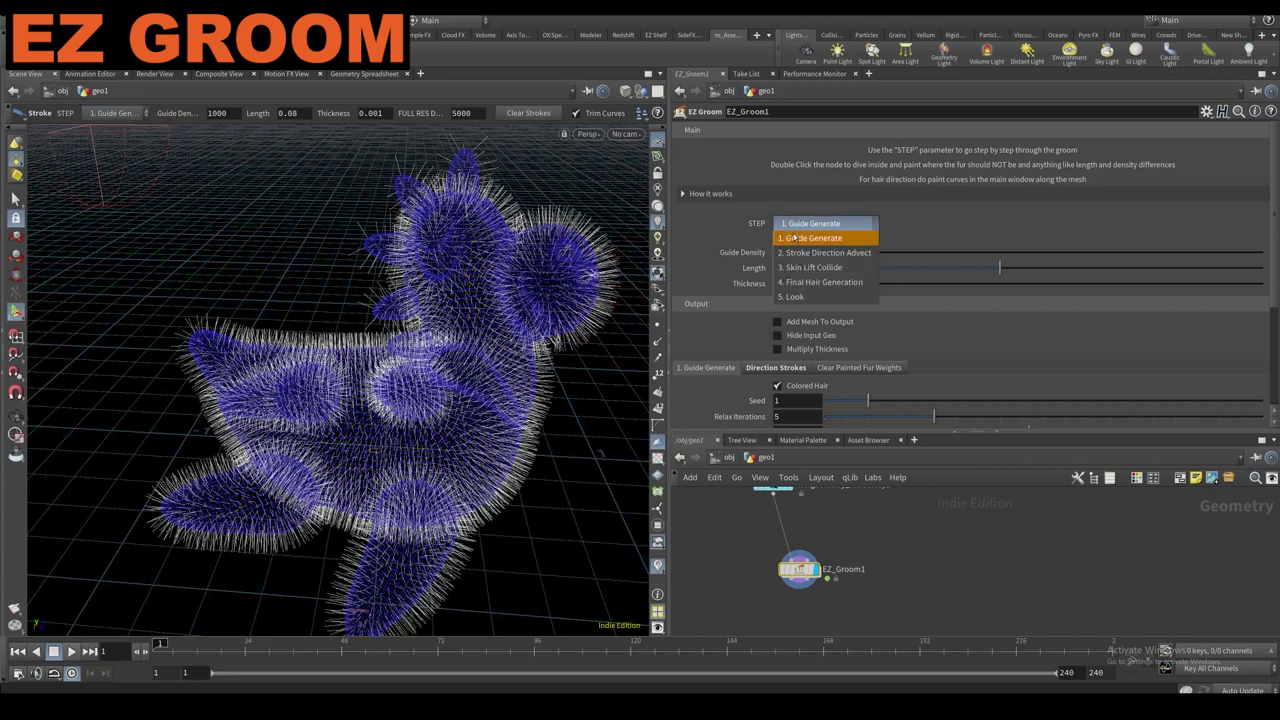
pyautogui.click(722, 222)
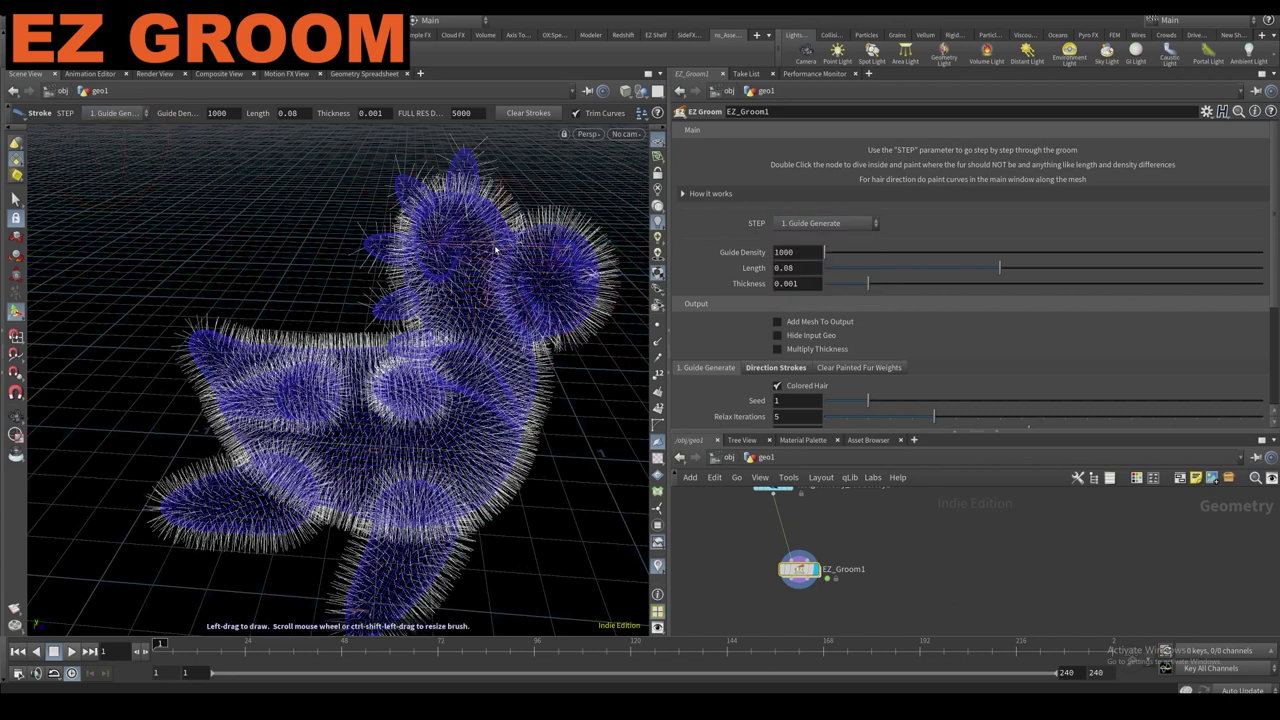
pyautogui.scroll(-6, 743, 286)
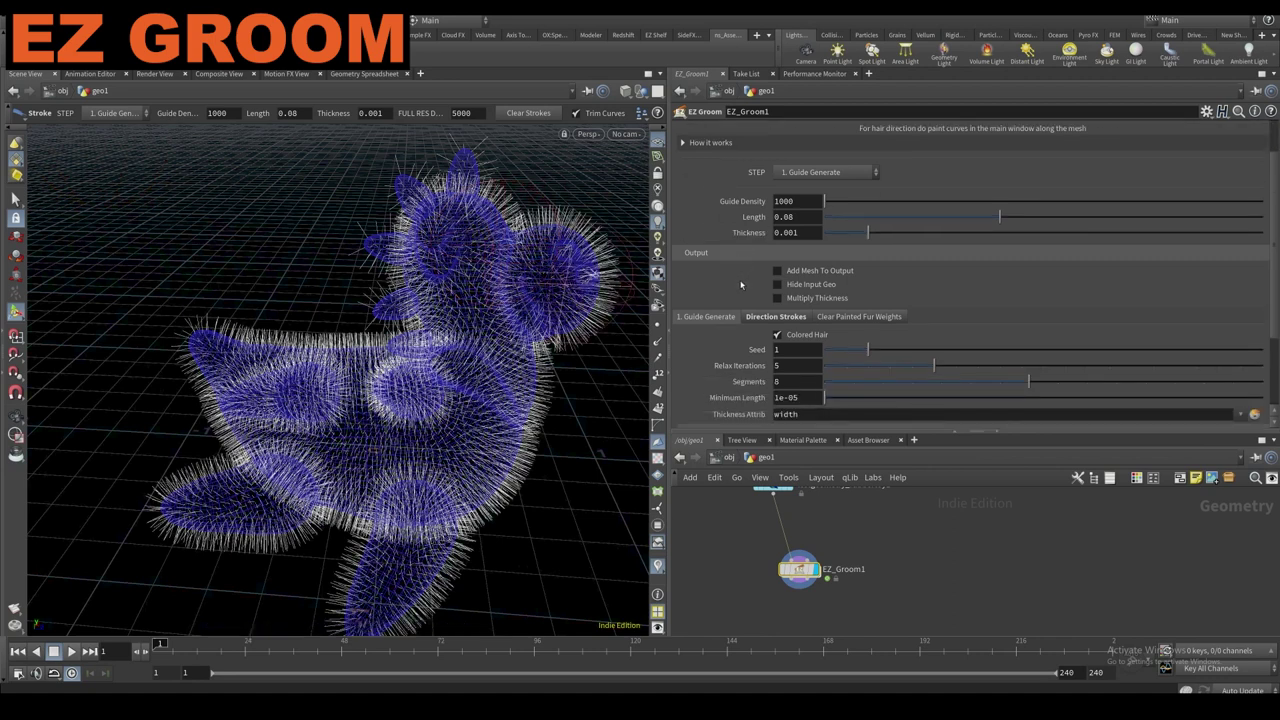
pyautogui.scroll(6, 714, 291)
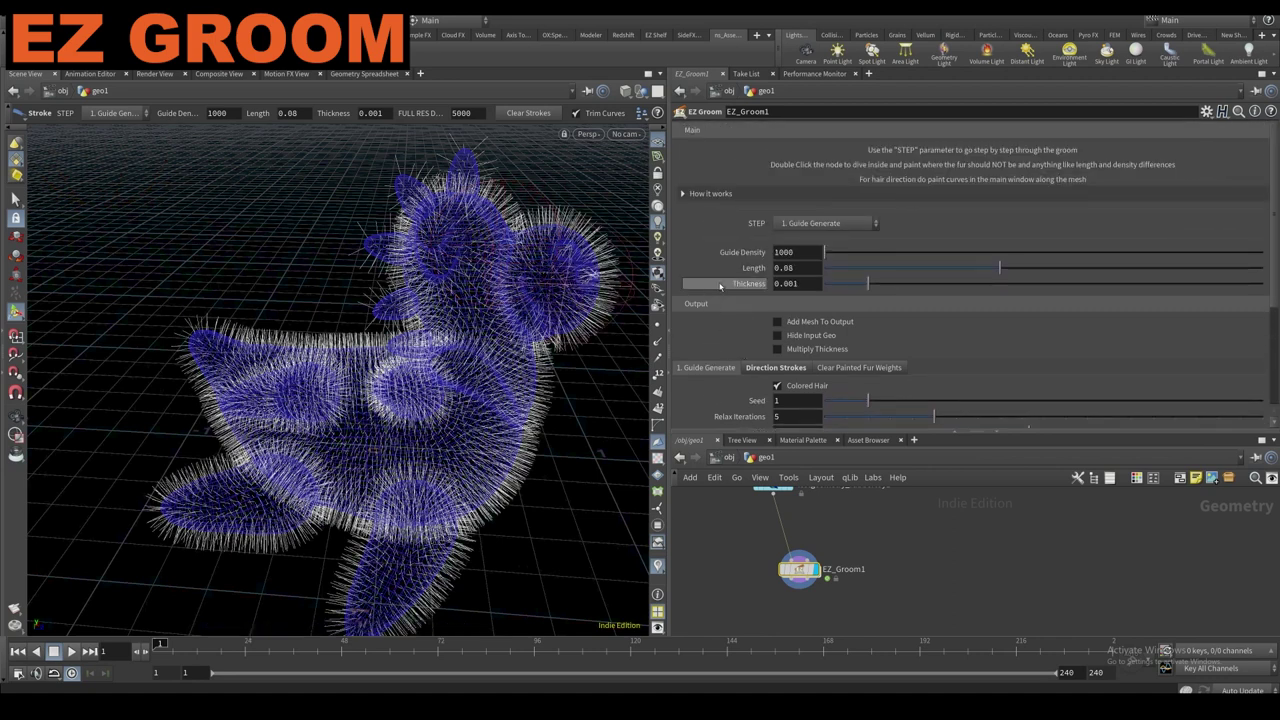
# Enable Add Mesh To Output on EZ Groom so the toy's mesh shows with the hair guides.
pyautogui.press('Escape')
pyautogui.moveTo(550, 290)
pyautogui.mouseDown()
pyautogui.moveTo(505, 247)
pyautogui.moveTo(457, 314)
pyautogui.moveTo(323, 266)
pyautogui.moveTo(158, 274)
pyautogui.moveTo(523, 298)
pyautogui.moveTo(588, 331)
pyautogui.moveTo(508, 366)
pyautogui.moveTo(560, 330)
pyautogui.mouseUp()
pyautogui.press('Return')
pyautogui.click(795, 324)
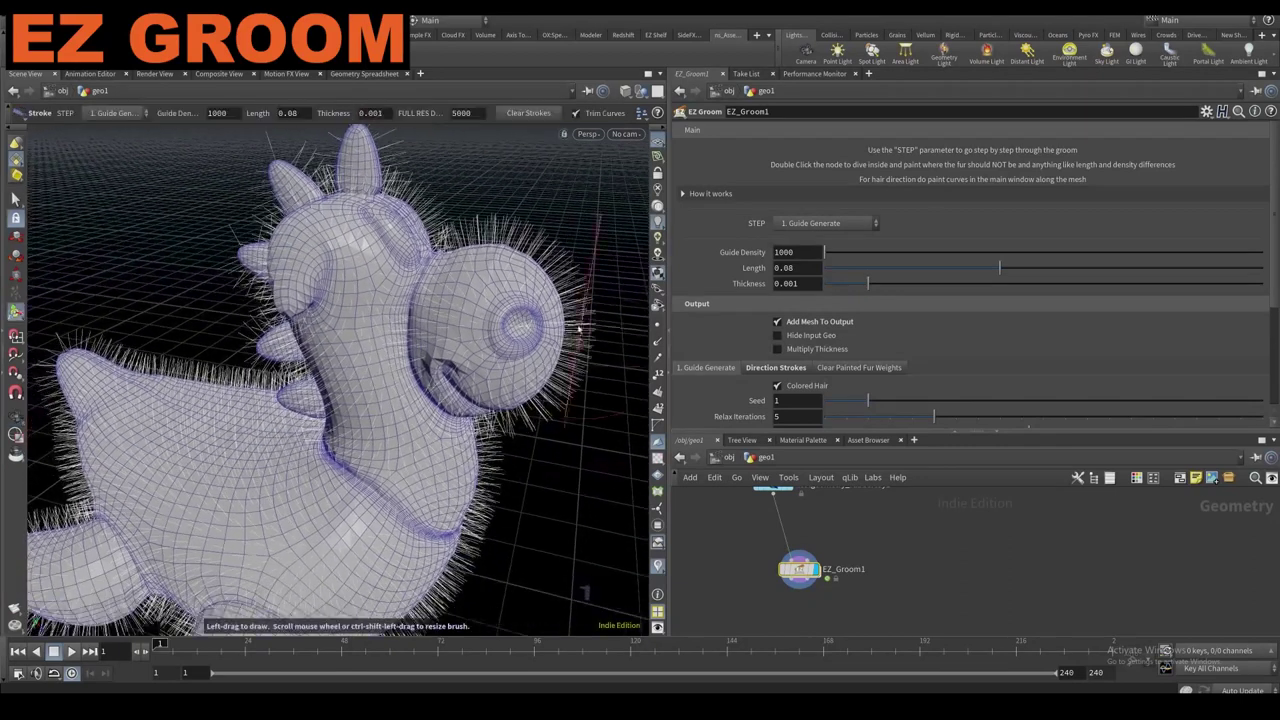
# Try 6 Segments for the hair guides with points displayed, restore the default and toggle Colored Hair off and on.
pyautogui.scroll(-2, 779, 329)
pyautogui.scroll(-2, 778, 330)
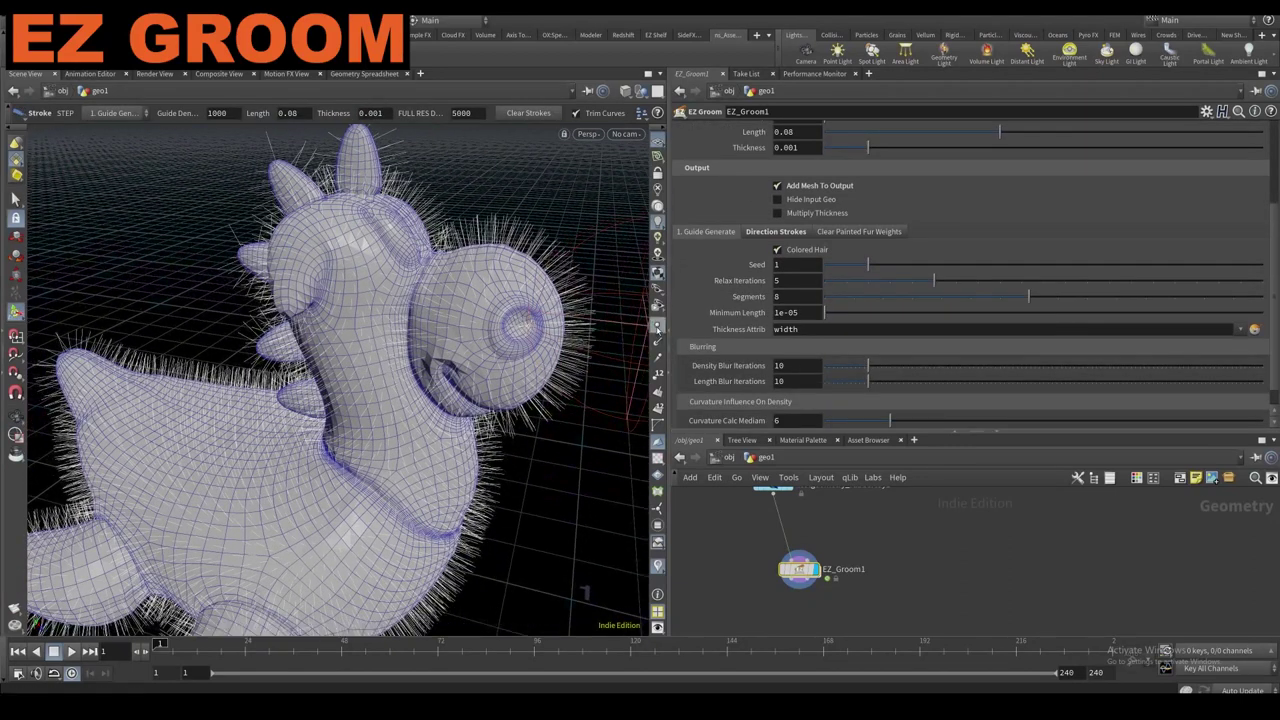
pyautogui.press('Escape')
pyautogui.press('Return')
pyautogui.scroll(-1, 850, 394)
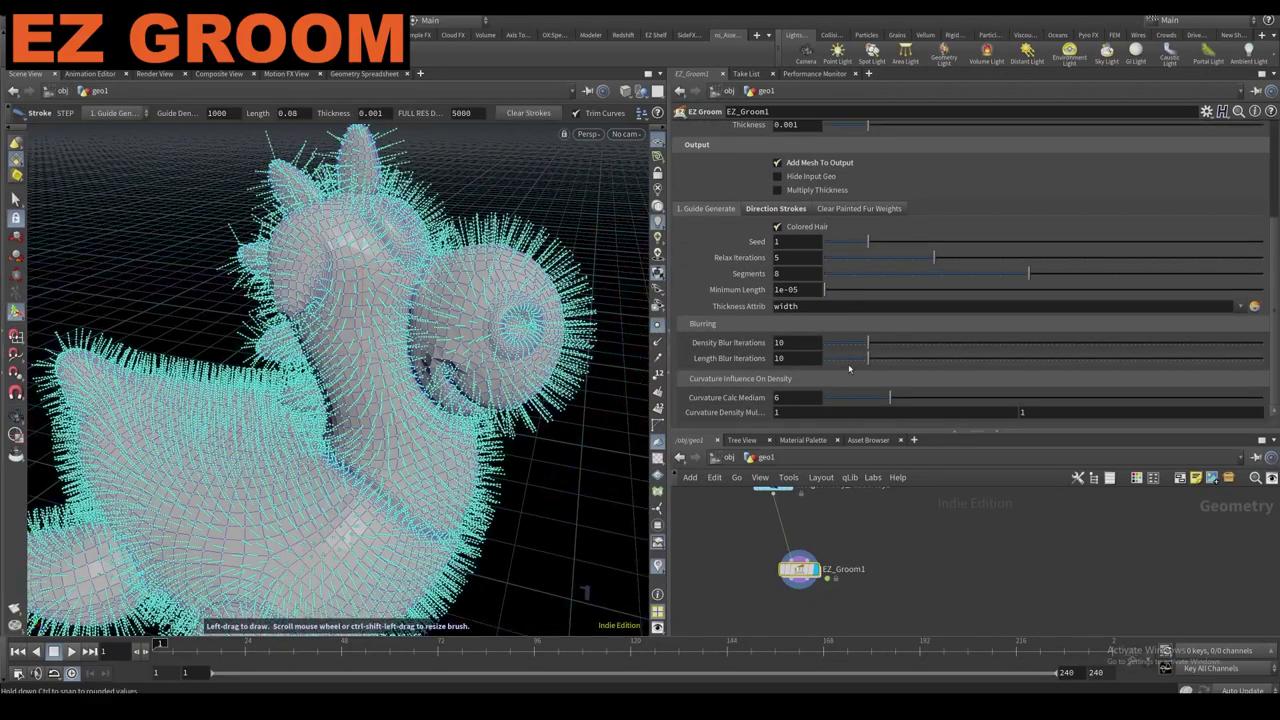
pyautogui.moveTo(913, 277); pyautogui.dragTo(960, 275)
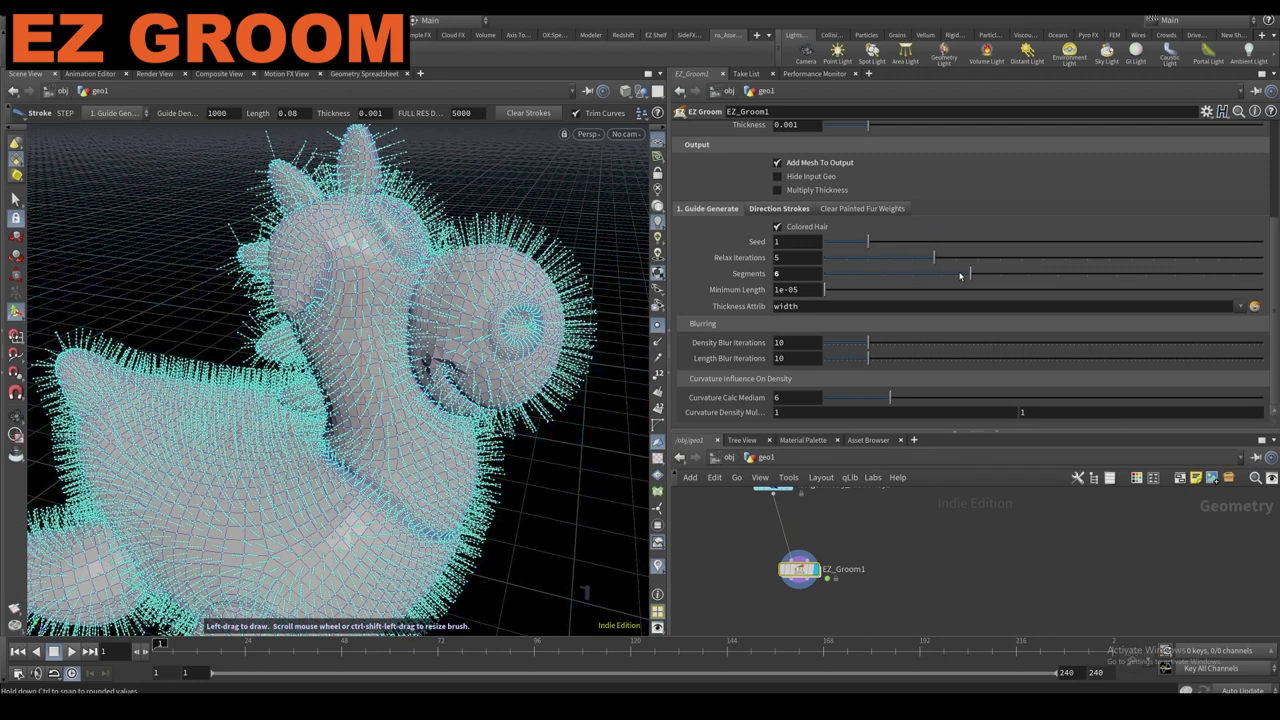
pyautogui.keyDown('ctrl'); pyautogui.middleClick(748, 273); pyautogui.keyUp('ctrl')
pyautogui.click(778, 228)
pyautogui.click(778, 228)
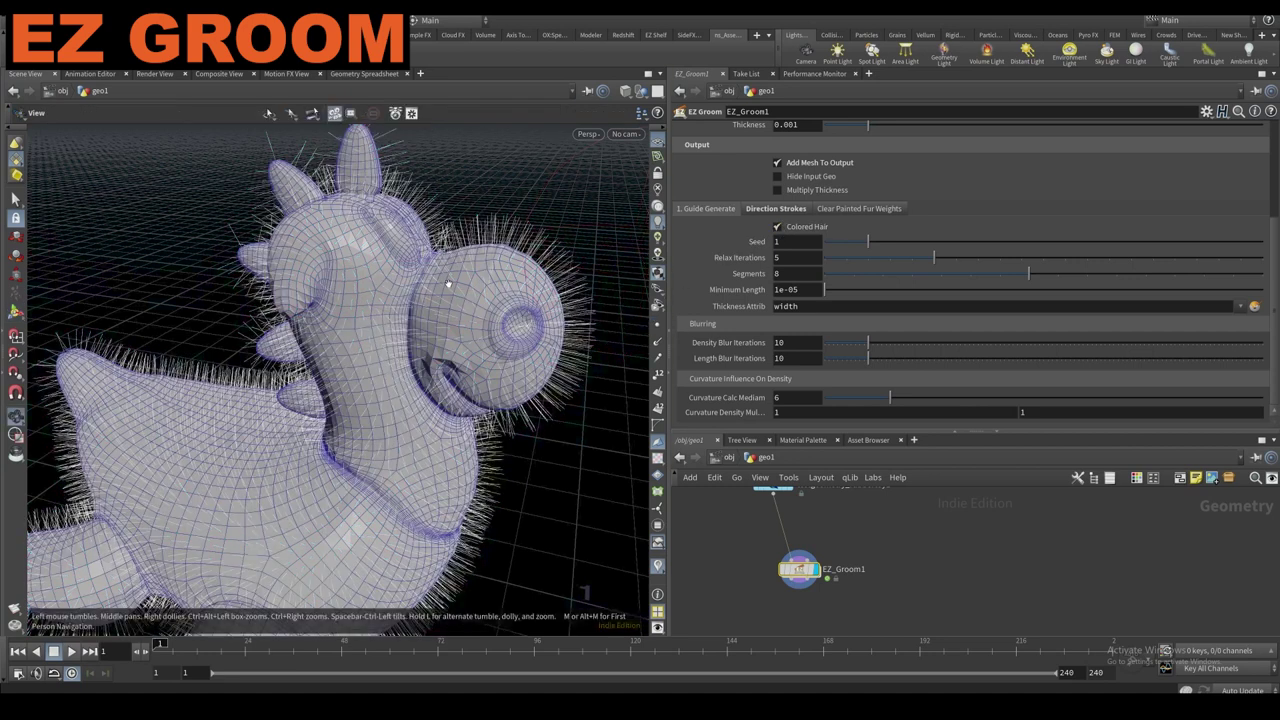
# Set EZ Groom's Guide Density to 2000 and view the denser guides from the toy's front.
pyautogui.keyDown('alt'); pyautogui.moveTo(350, 400); pyautogui.dragTo(300, 400); pyautogui.keyUp('alt')
pyautogui.scroll(2, 811, 197)
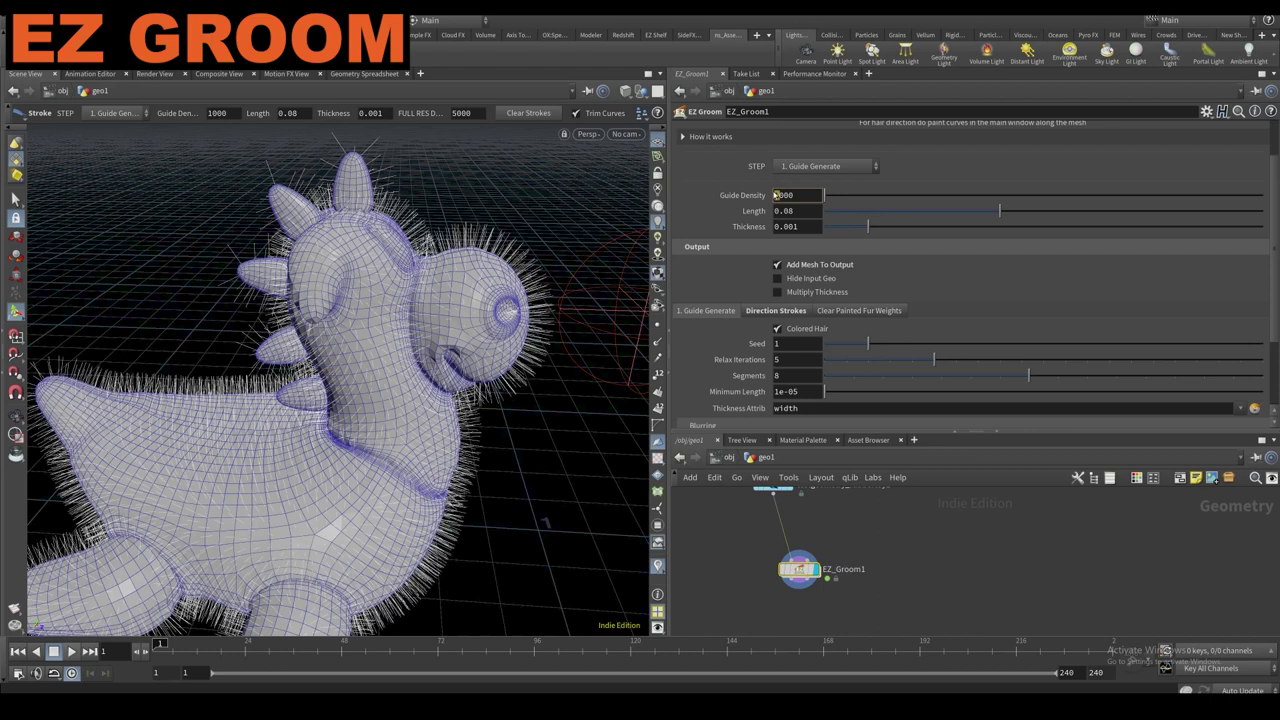
pyautogui.write('2')
pyautogui.press('Return')
pyautogui.keyDown('alt'); pyautogui.moveTo(400, 290); pyautogui.dragTo(290, 305); pyautogui.keyUp('alt')
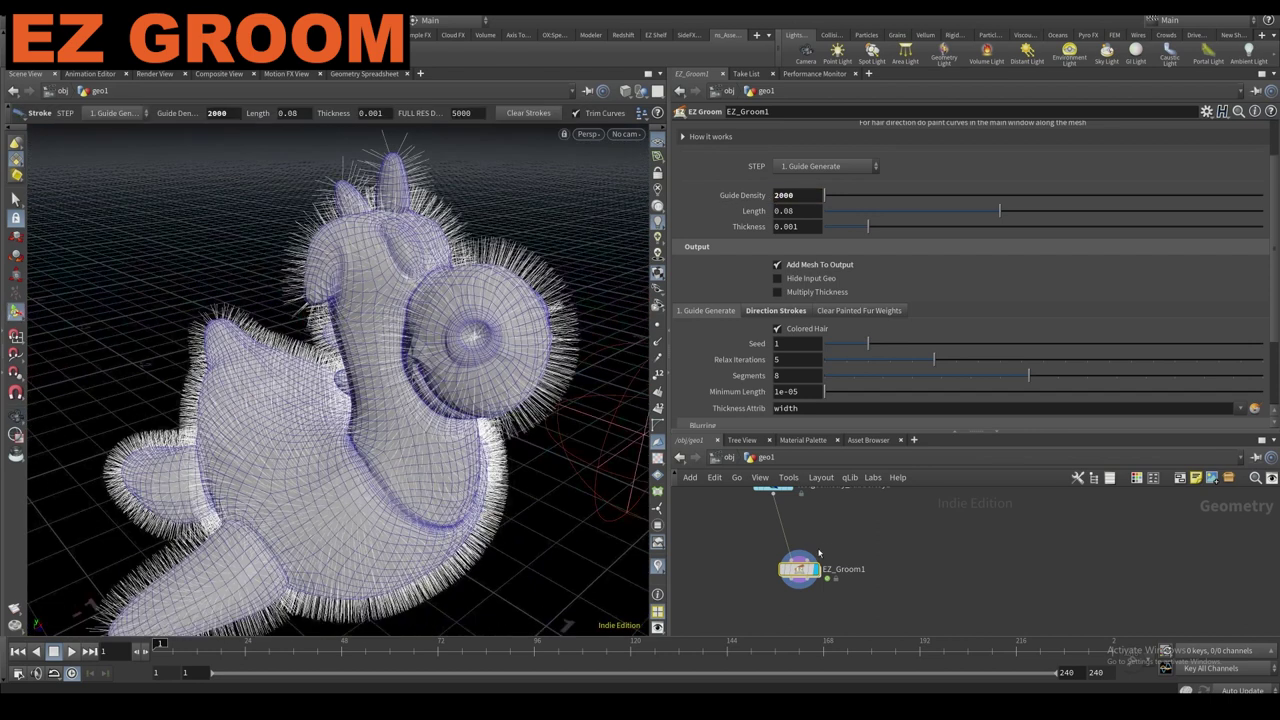
# Open the Paint network inside EZ_Groom1 and select the PAINT_DENSITY_AND_LENGTH node.
pyautogui.moveTo(764, 436); pyautogui.dragTo(764, 382)
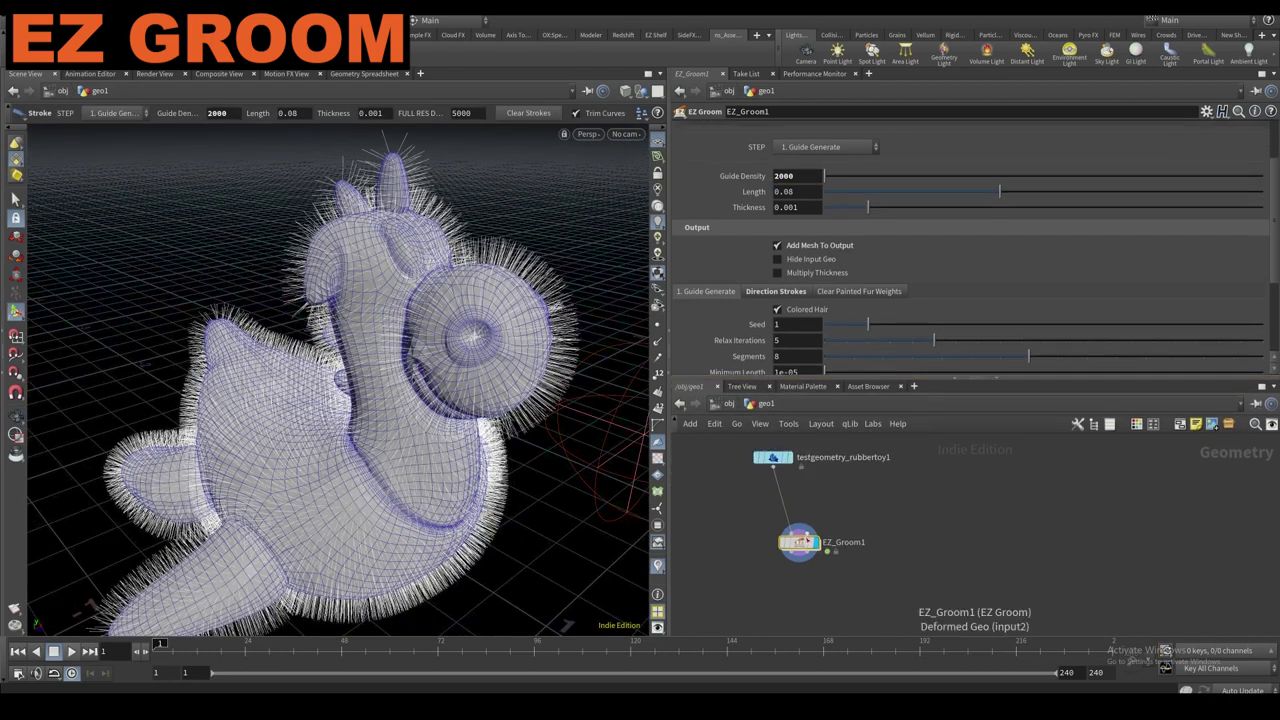
pyautogui.doubleClick(800, 542)
pyautogui.click(958, 518)
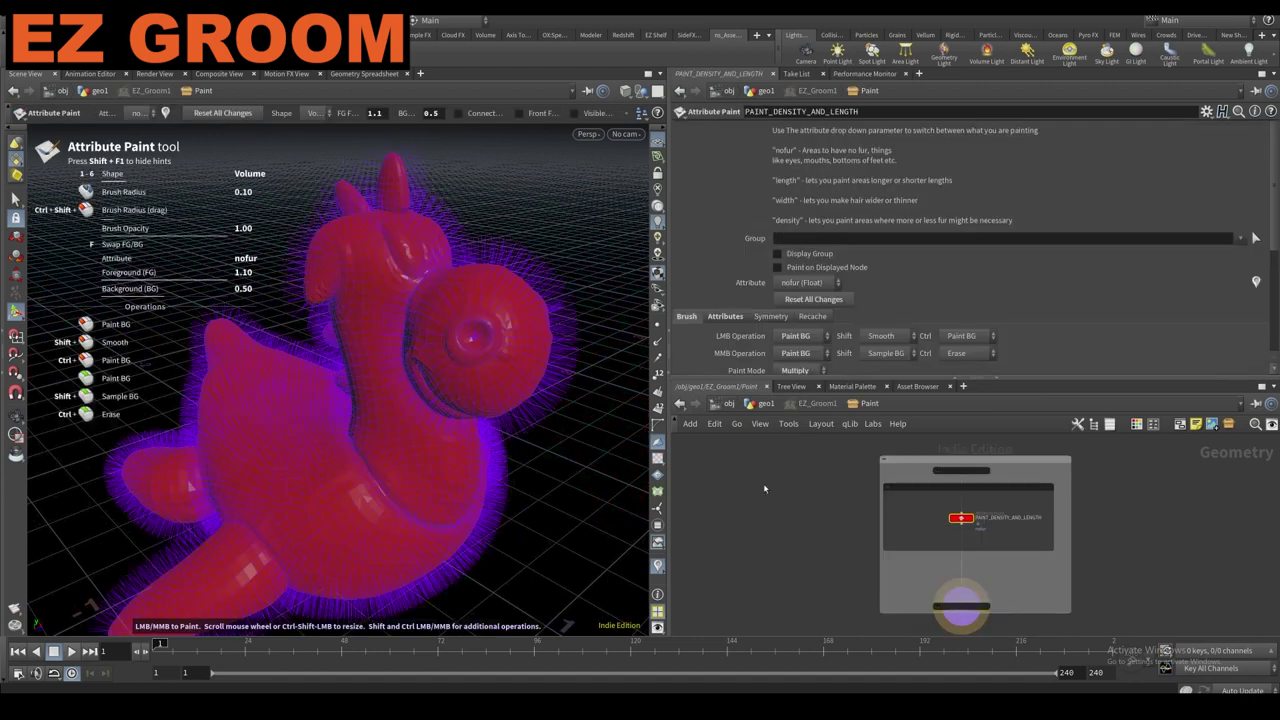
pyautogui.scroll(3, 962, 530)
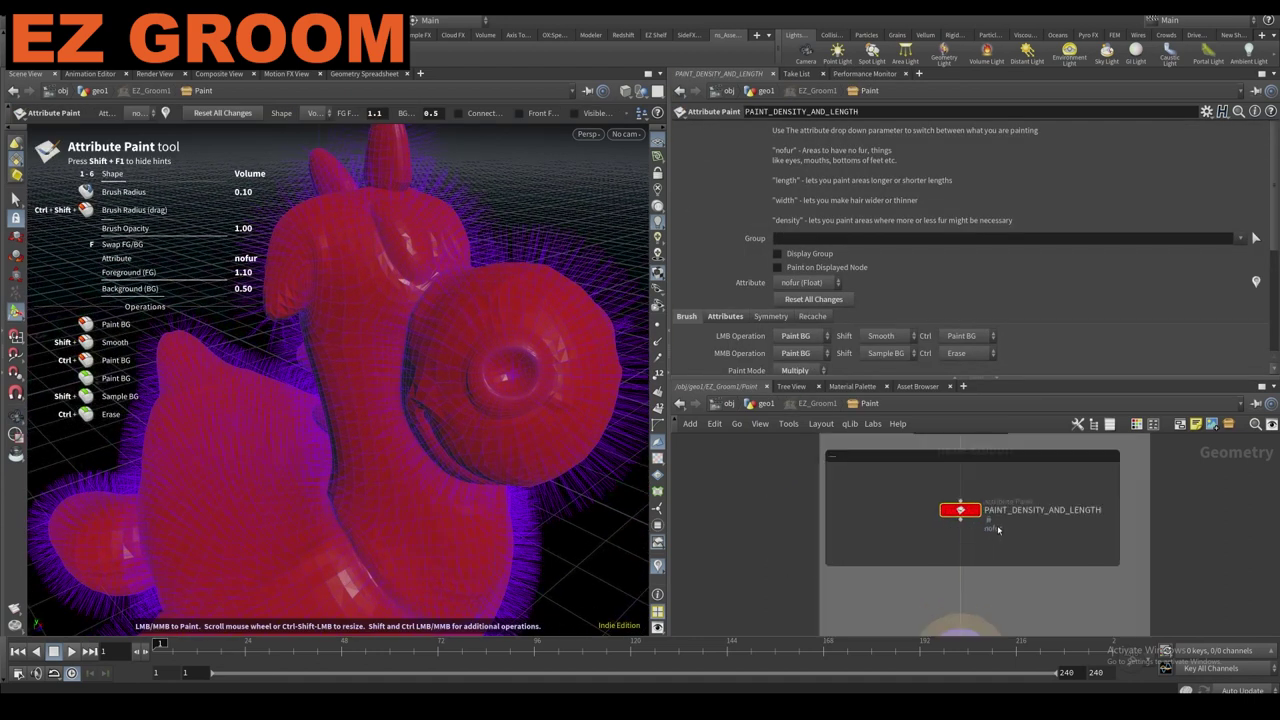
pyautogui.moveTo(1001, 538); pyautogui.dragTo(960, 552, button='middle')
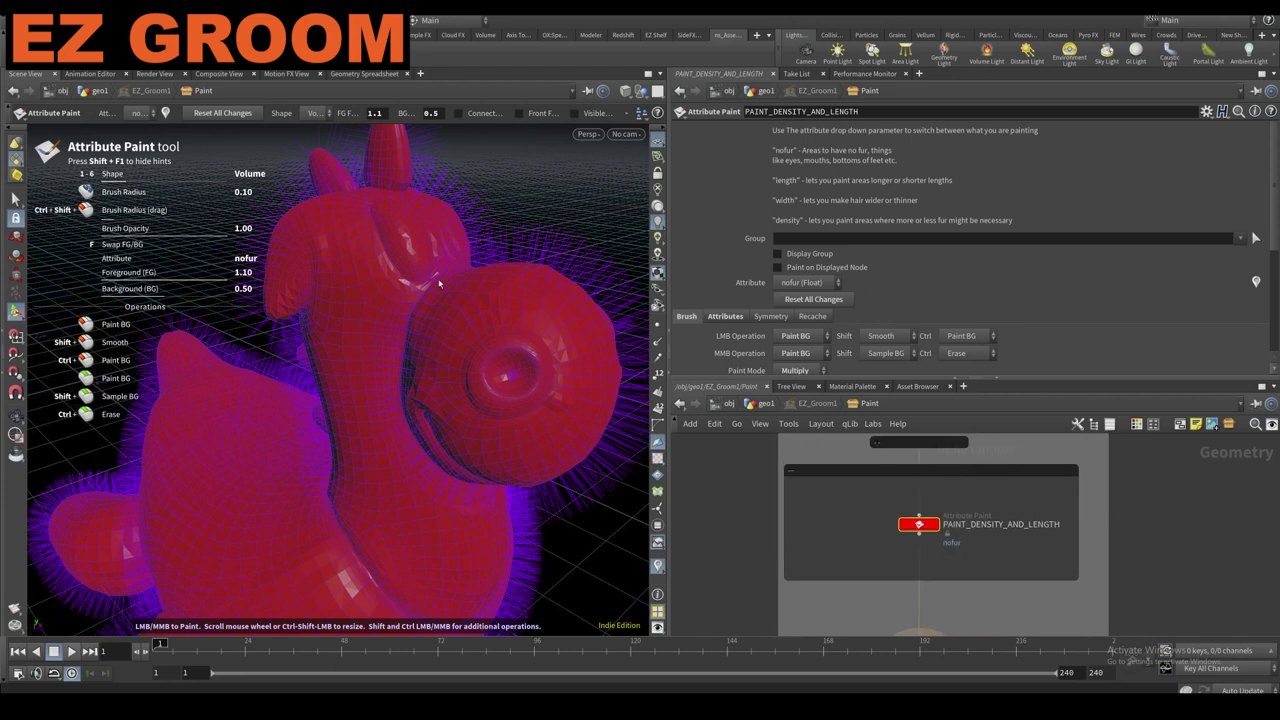
# Review the paintable attributes, choose nofur and reduce the brush radius to about 0.05 for the toy's eye area.
pyautogui.click(138, 113)
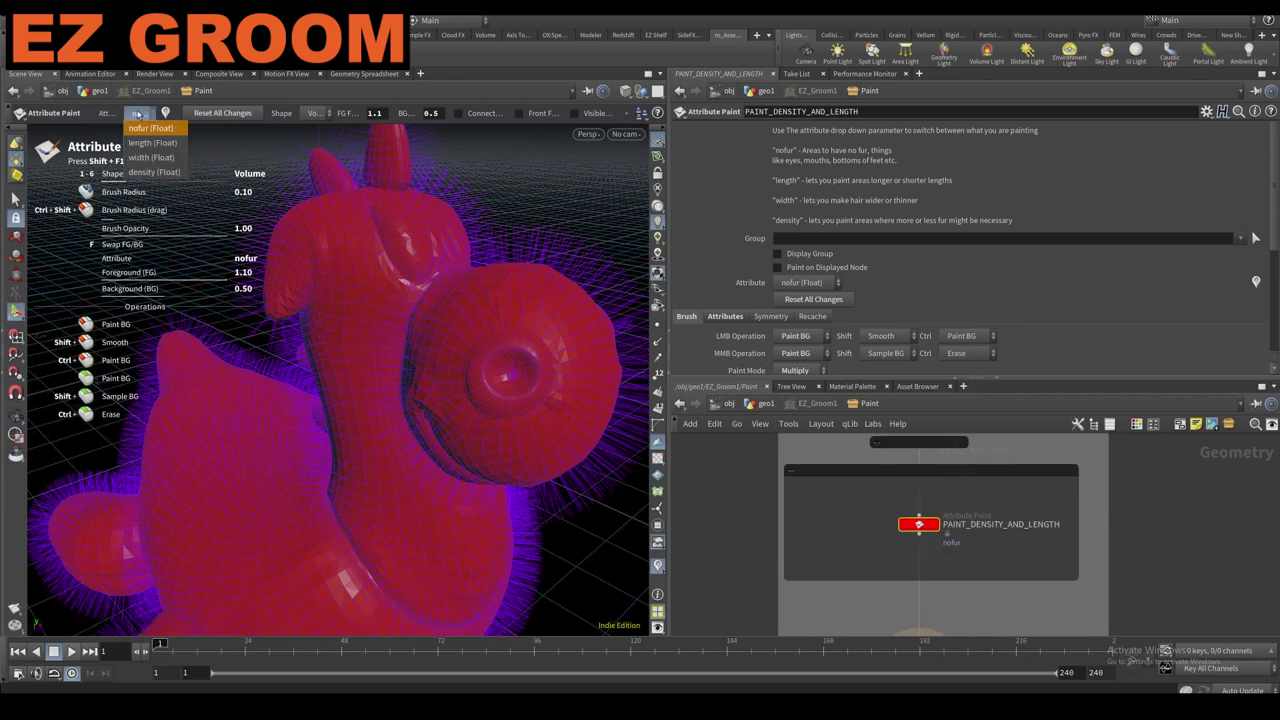
pyautogui.click(785, 189)
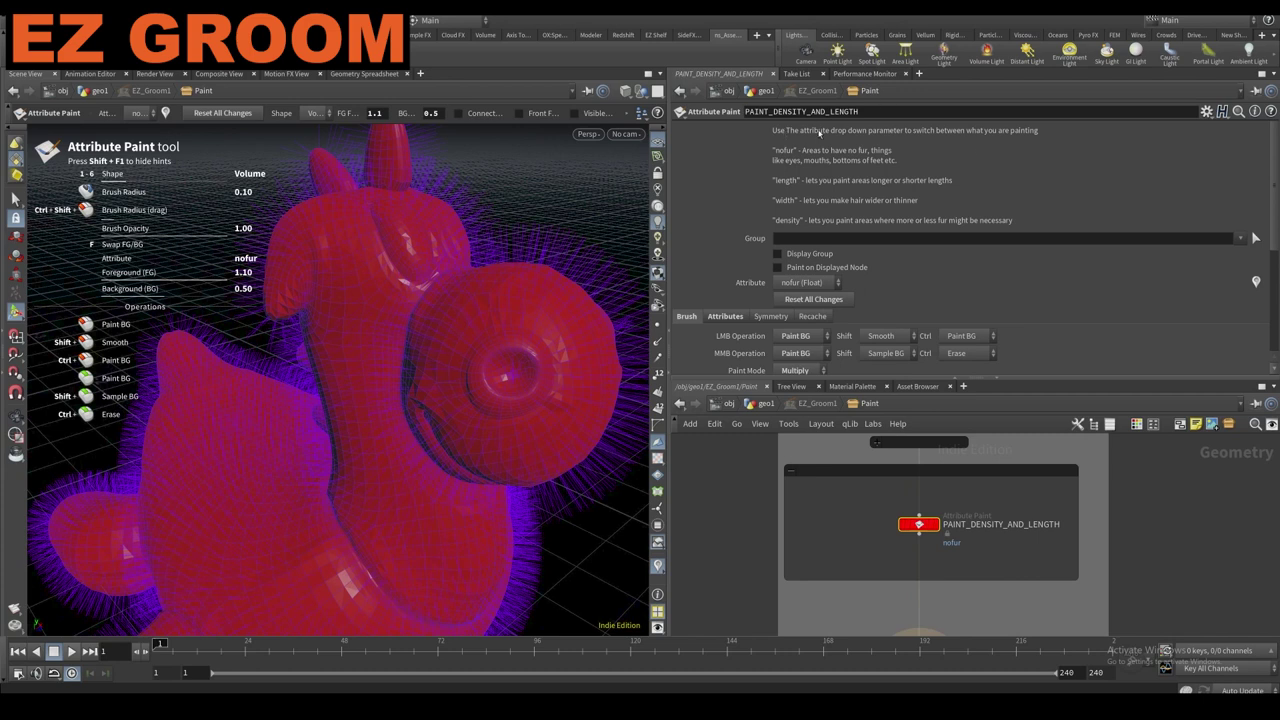
pyautogui.click(137, 113)
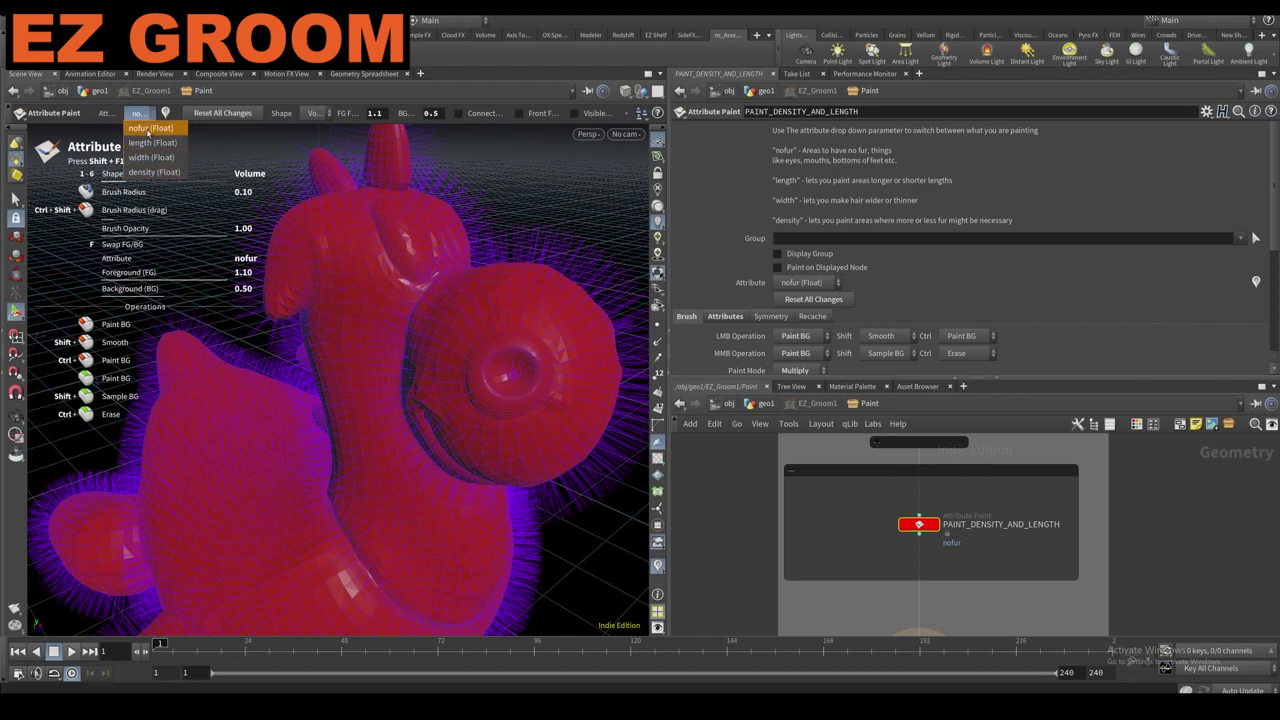
pyautogui.click(148, 132)
pyautogui.keyDown('alt'); pyautogui.scroll(3, 420, 226); pyautogui.keyUp('alt')
pyautogui.moveTo(420, 226)
pyautogui.keyDown('alt'); pyautogui.mouseDown()
pyautogui.moveTo(406, 217)
pyautogui.moveTo(386, 262)
pyautogui.moveTo(399, 236)
pyautogui.moveTo(478, 250)
pyautogui.mouseUp(); pyautogui.keyUp('alt')
pyautogui.scroll(-1, 378, 260)
pyautogui.press('Return')
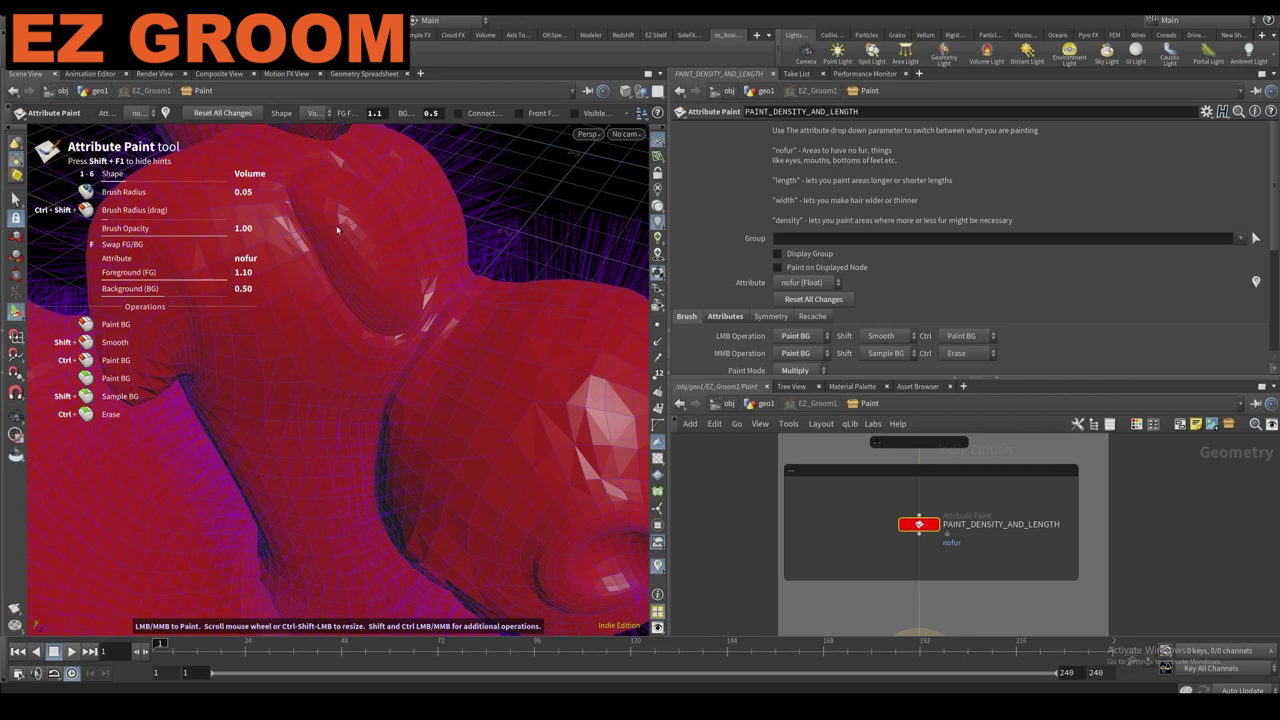
# Set the Paint Mode to Add and paint the nofur attribute over both of the toy's eyes.
pyautogui.scroll(-3, 832, 332)
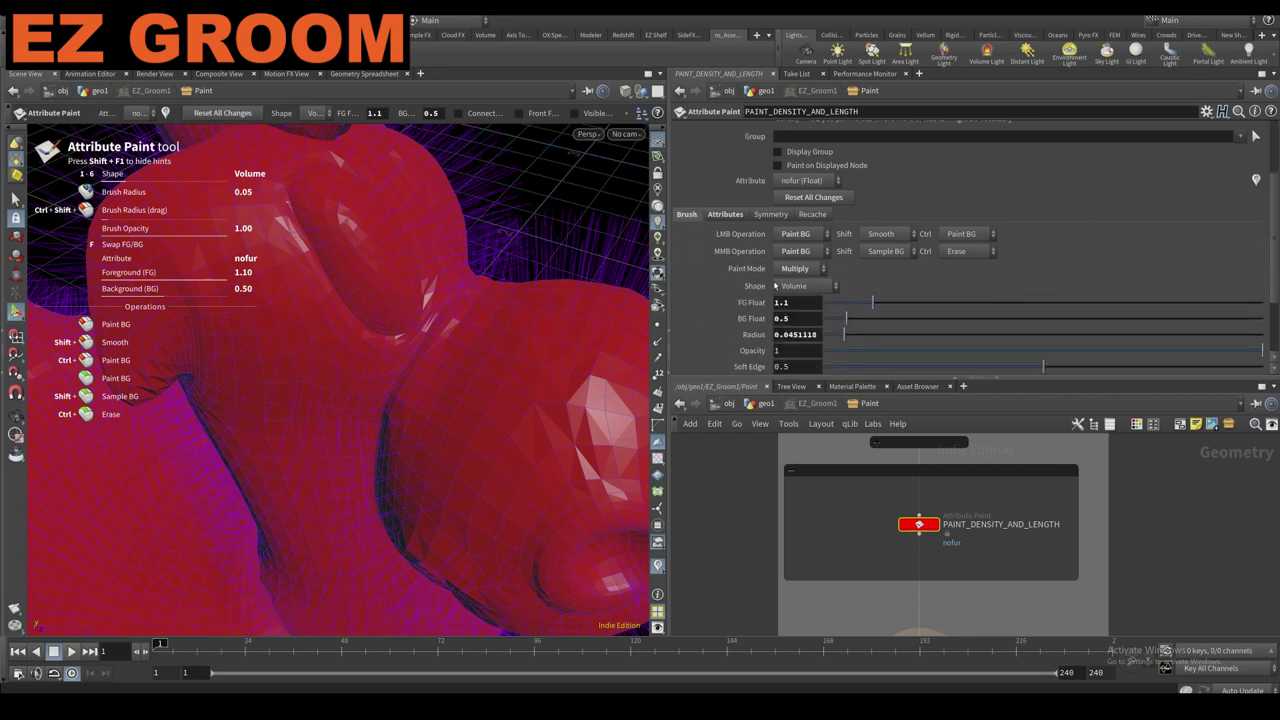
pyautogui.click(796, 268)
pyautogui.click(785, 298)
pyautogui.moveTo(368, 262)
pyautogui.mouseDown()
pyautogui.moveTo(390, 332)
pyautogui.moveTo(422, 322)
pyautogui.mouseUp()
pyautogui.keyDown('alt'); pyautogui.moveTo(422, 322); pyautogui.dragTo(335, 258); pyautogui.keyUp('alt')
pyautogui.moveTo(398, 303)
pyautogui.mouseDown()
pyautogui.moveTo(383, 218)
pyautogui.moveTo(394, 285)
pyautogui.mouseUp()
pyautogui.moveTo(400, 262)
pyautogui.keyDown('alt'); pyautogui.mouseDown()
pyautogui.moveTo(301, 235)
pyautogui.moveTo(380, 205)
pyautogui.mouseUp(); pyautogui.keyUp('alt')
pyautogui.moveTo(514, 322)
pyautogui.mouseDown()
pyautogui.moveTo(523, 338)
pyautogui.moveTo(528, 226)
pyautogui.moveTo(540, 294)
pyautogui.moveTo(526, 329)
pyautogui.moveTo(514, 260)
pyautogui.moveTo(460, 249)
pyautogui.moveTo(545, 275)
pyautogui.mouseUp()
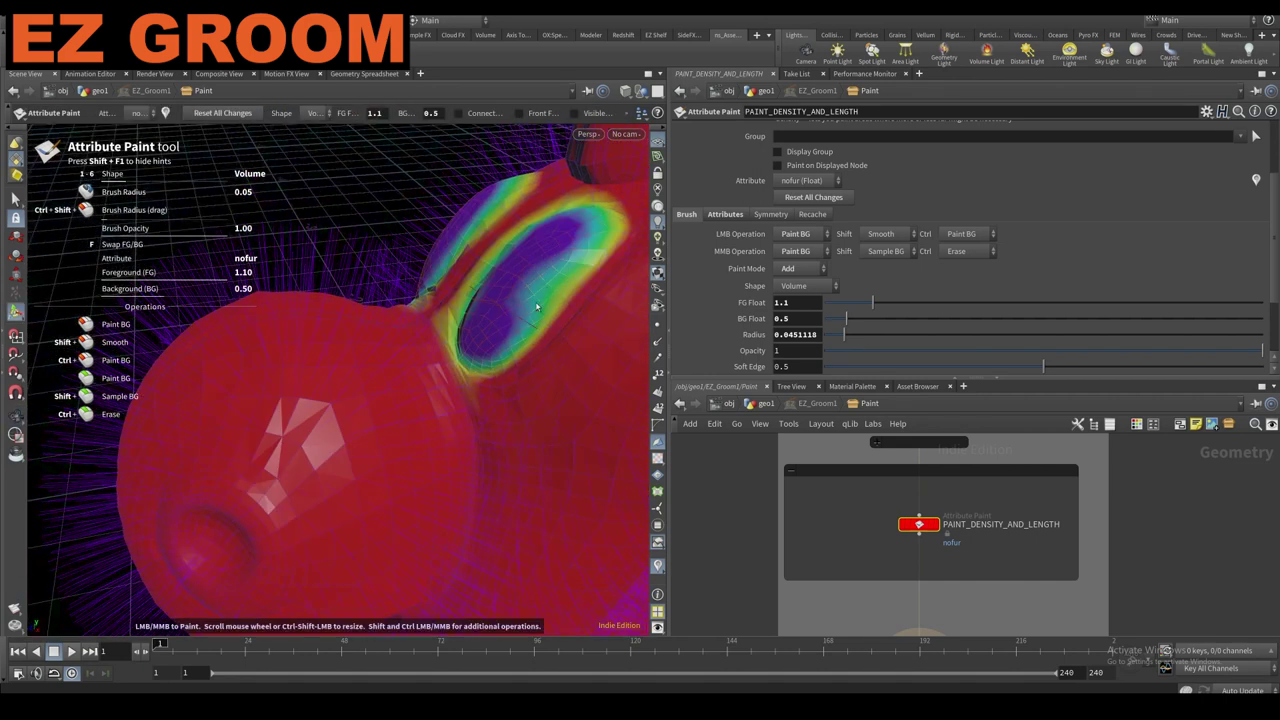
# Paint the nofur attribute along the toy's mouth and inside its nostril.
pyautogui.moveTo(520, 337)
pyautogui.keyDown('alt'); pyautogui.mouseDown()
pyautogui.moveTo(449, 343)
pyautogui.moveTo(444, 279)
pyautogui.mouseUp(); pyautogui.keyUp('alt')
pyautogui.keyDown('alt'); pyautogui.moveTo(444, 278); pyautogui.dragTo(517, 437, button='right'); pyautogui.keyUp('alt')
pyautogui.moveTo(504, 441); pyautogui.dragTo(449, 475)
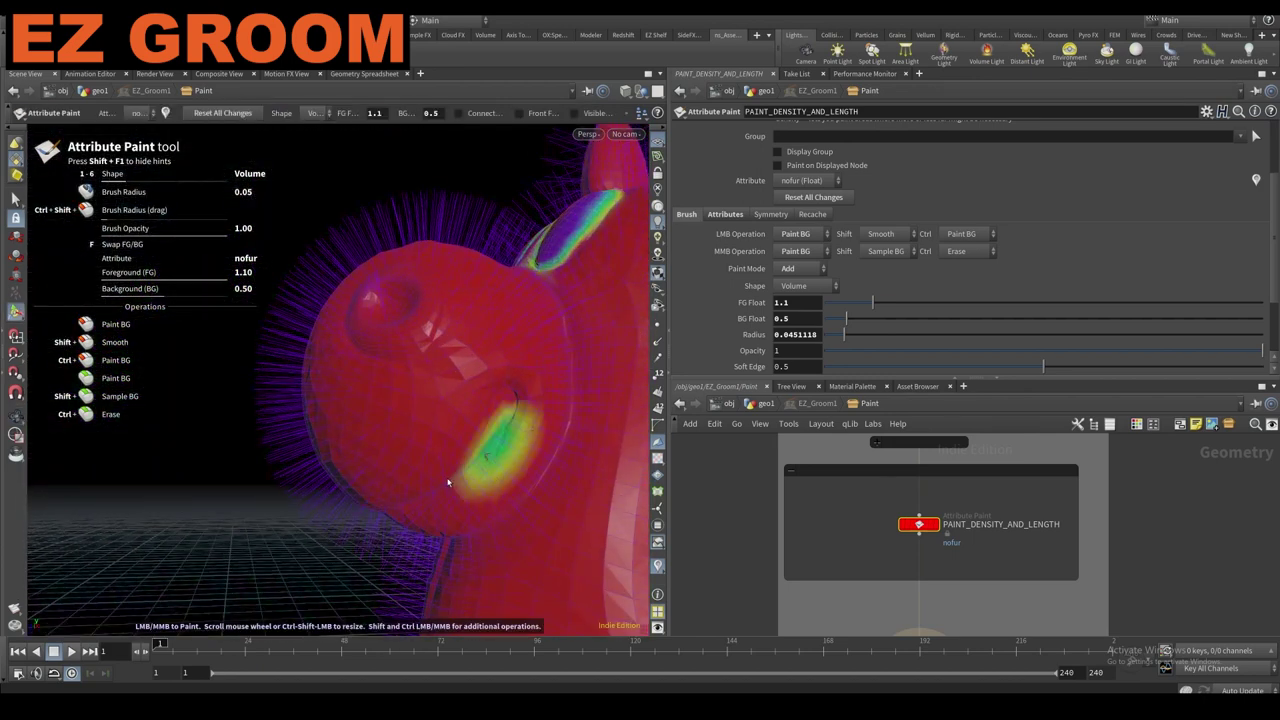
pyautogui.moveTo(449, 475); pyautogui.dragTo(407, 492)
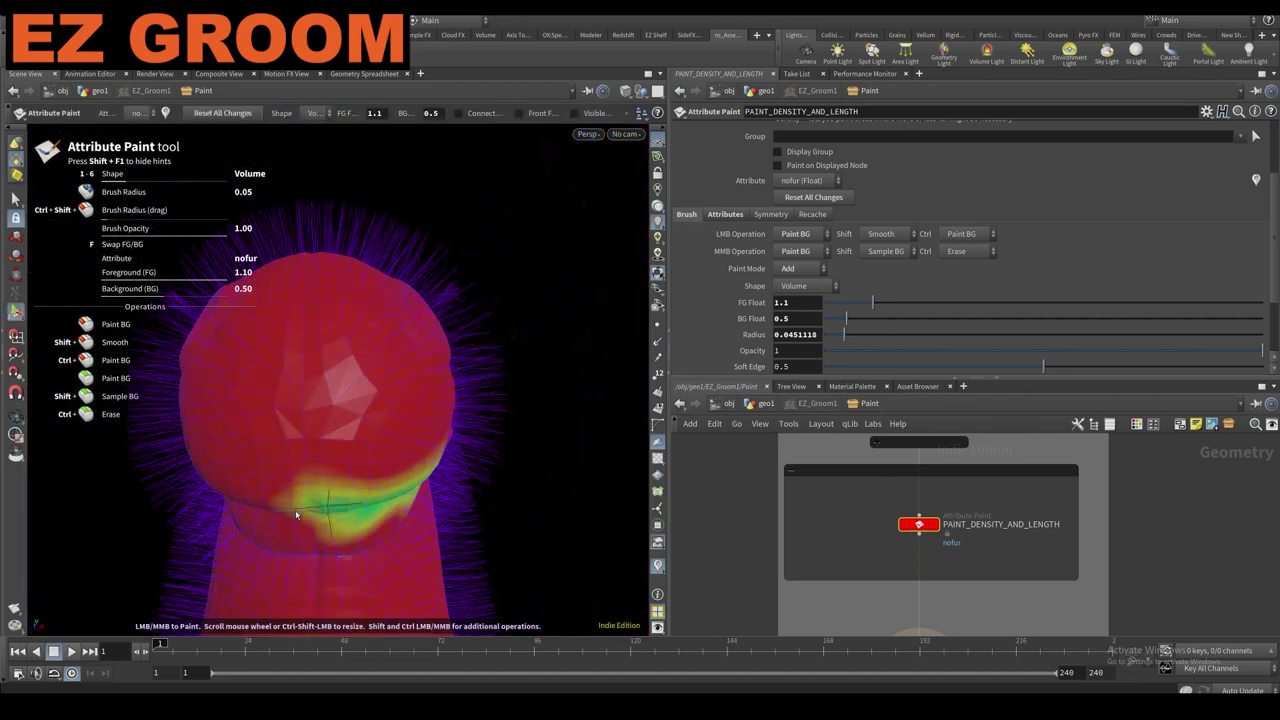
pyautogui.moveTo(296, 515)
pyautogui.keyDown('alt'); pyautogui.mouseDown()
pyautogui.moveTo(440, 478)
pyautogui.moveTo(517, 295)
pyautogui.moveTo(318, 345)
pyautogui.mouseUp(); pyautogui.keyUp('alt')
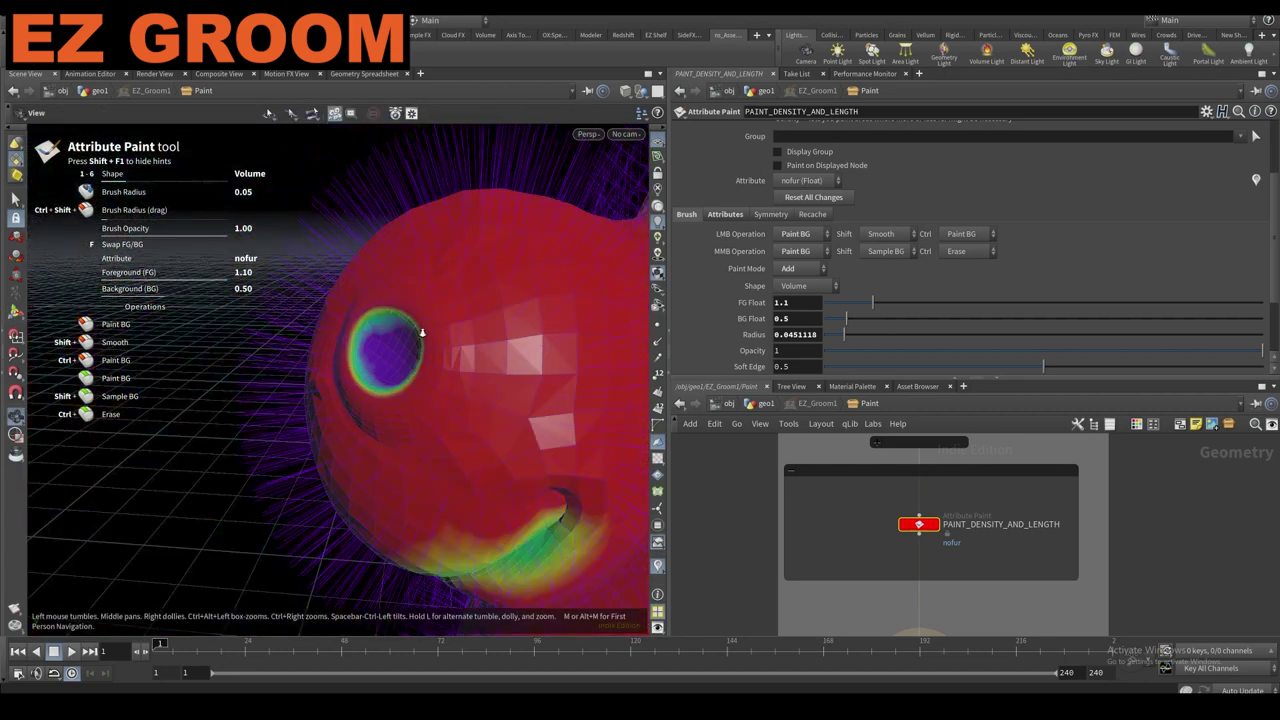
pyautogui.keyDown('alt'); pyautogui.moveTo(318, 345); pyautogui.dragTo(246, 366, button='right'); pyautogui.keyUp('alt')
pyautogui.keyDown('alt'); pyautogui.moveTo(246, 366); pyautogui.dragTo(406, 409); pyautogui.keyUp('alt')
pyautogui.keyDown('alt'); pyautogui.moveTo(406, 409); pyautogui.dragTo(503, 474, button='middle'); pyautogui.keyUp('alt')
# Switch painting to the length attribute with Paint Mode Multiply, foreground value 1.5 and Paint FG as the main brush operation.
pyautogui.scroll(2, 360, 289)
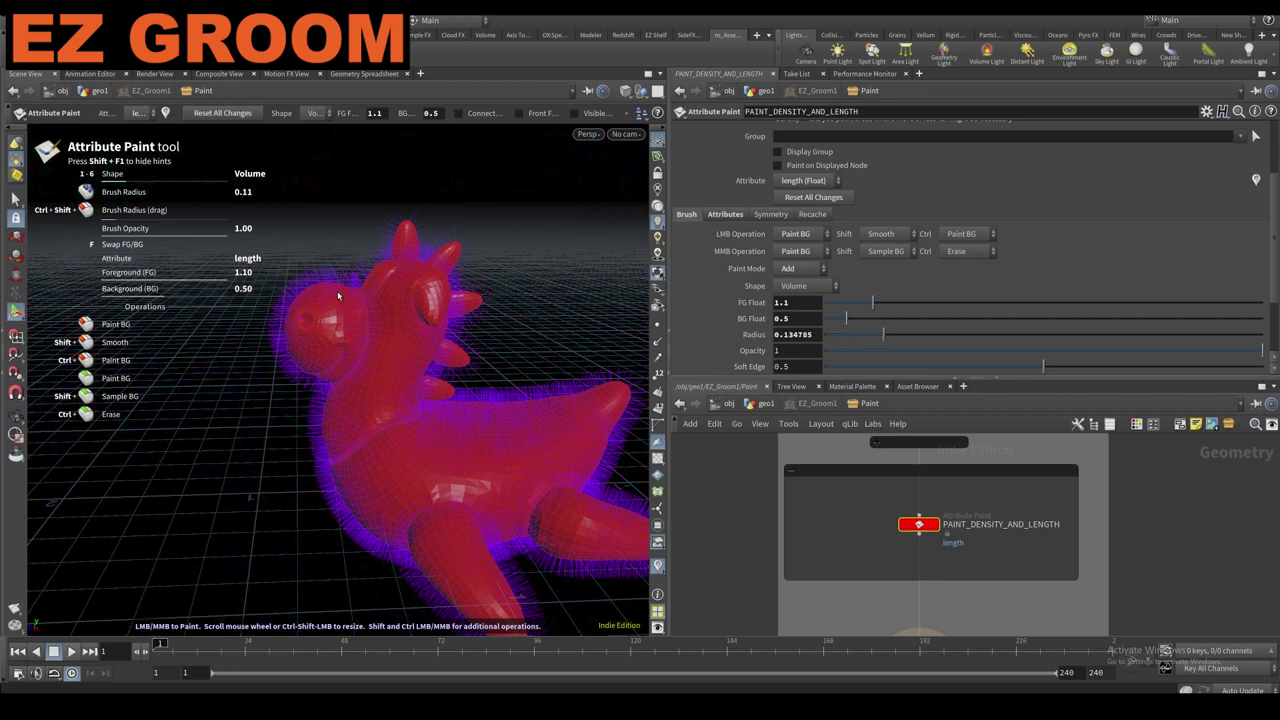
pyautogui.moveTo(338, 296)
pyautogui.keyDown('alt'); pyautogui.mouseDown()
pyautogui.moveTo(297, 331)
pyautogui.moveTo(447, 292)
pyautogui.moveTo(337, 289)
pyautogui.moveTo(420, 292)
pyautogui.mouseUp(); pyautogui.keyUp('alt')
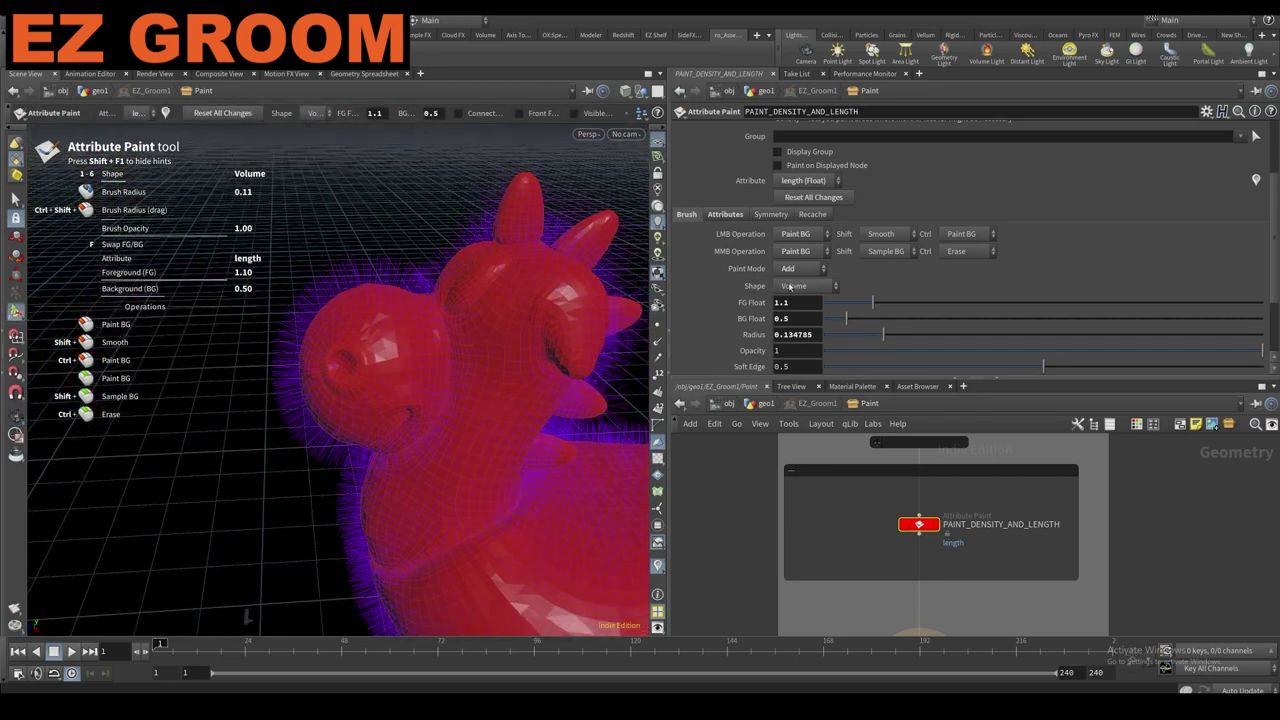
pyautogui.click(788, 270)
pyautogui.click(802, 338)
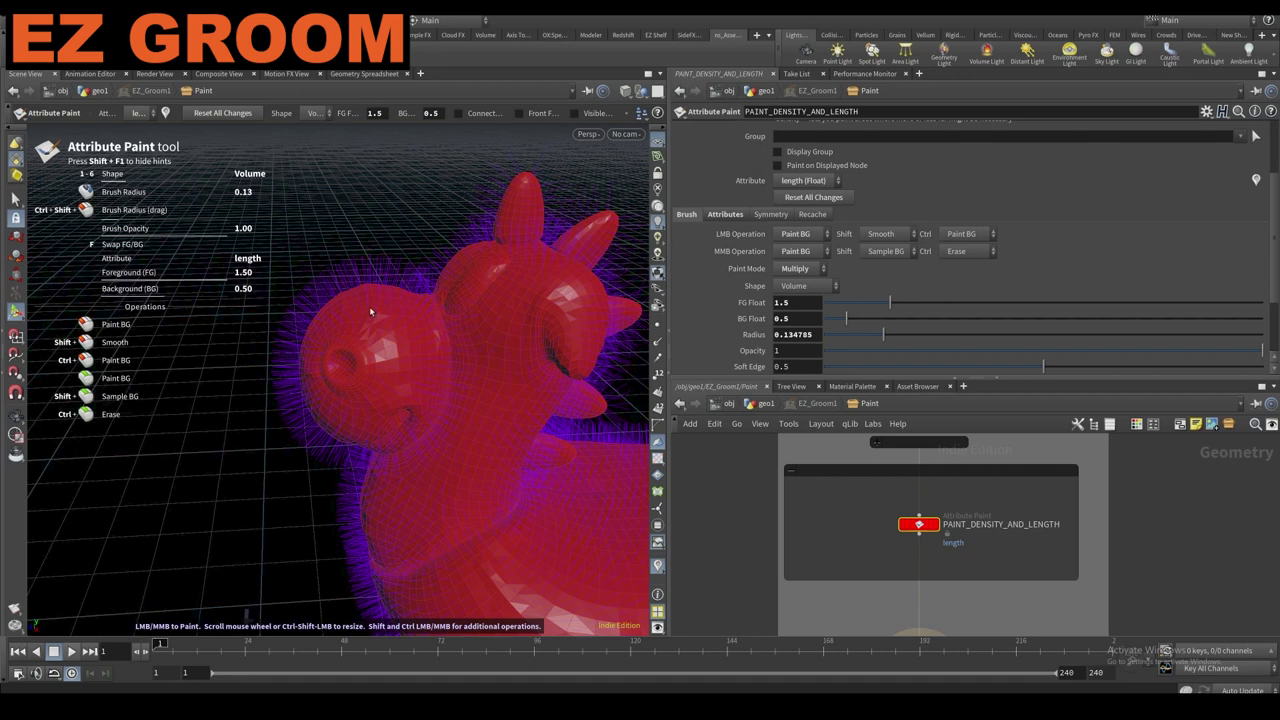
pyautogui.rightClick(371, 313)
pyautogui.click(404, 374)
pyautogui.rightClick(371, 327)
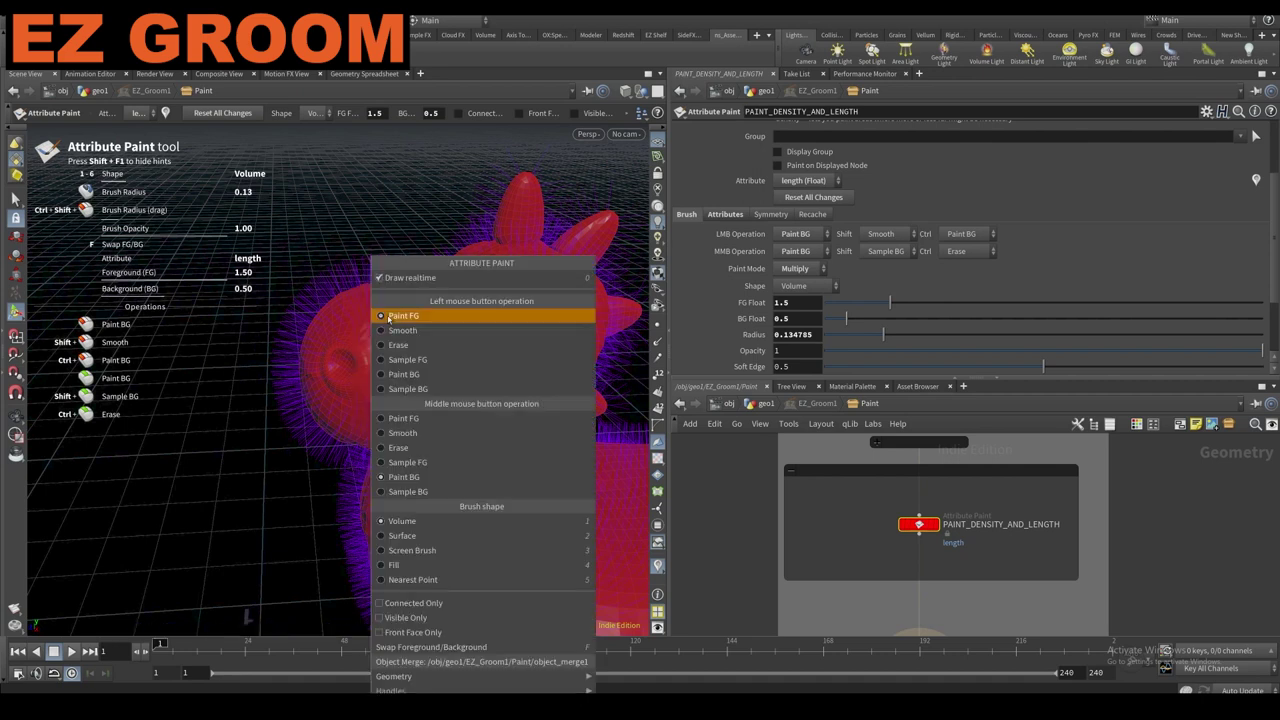
pyautogui.click(436, 474)
# Try painting longer fur over the snout and head with the foreground length value, and undo the strokes.
pyautogui.moveTo(353, 325)
pyautogui.mouseDown()
pyautogui.moveTo(376, 325)
pyautogui.moveTo(347, 316)
pyautogui.moveTo(513, 270)
pyautogui.mouseUp()
pyautogui.press('space')
pyautogui.moveTo(502, 314); pyautogui.dragTo(529, 326)
pyautogui.press('space')
pyautogui.hotkey('ctrl', 'z')
pyautogui.hotkey('ctrl', 'z')
pyautogui.hotkey('ctrl', 'z')
pyautogui.hotkey('ctrl', 'z')
pyautogui.hotkey('ctrl', 'z')
pyautogui.hotkey('ctrl', 'z')
pyautogui.hotkey('ctrl', 'z')
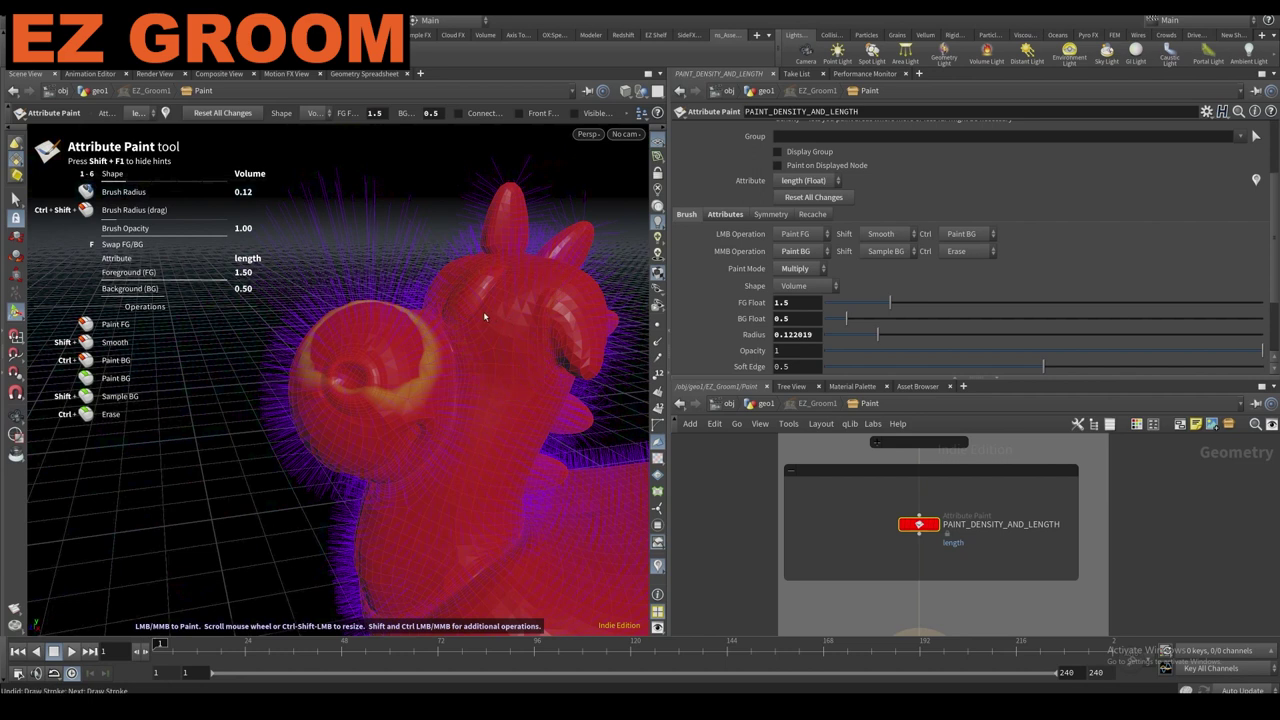
# Paint the length attribute over the snout, and set the brush to Smooth with a radius of about 0.27.
pyautogui.rightClick(484, 317)
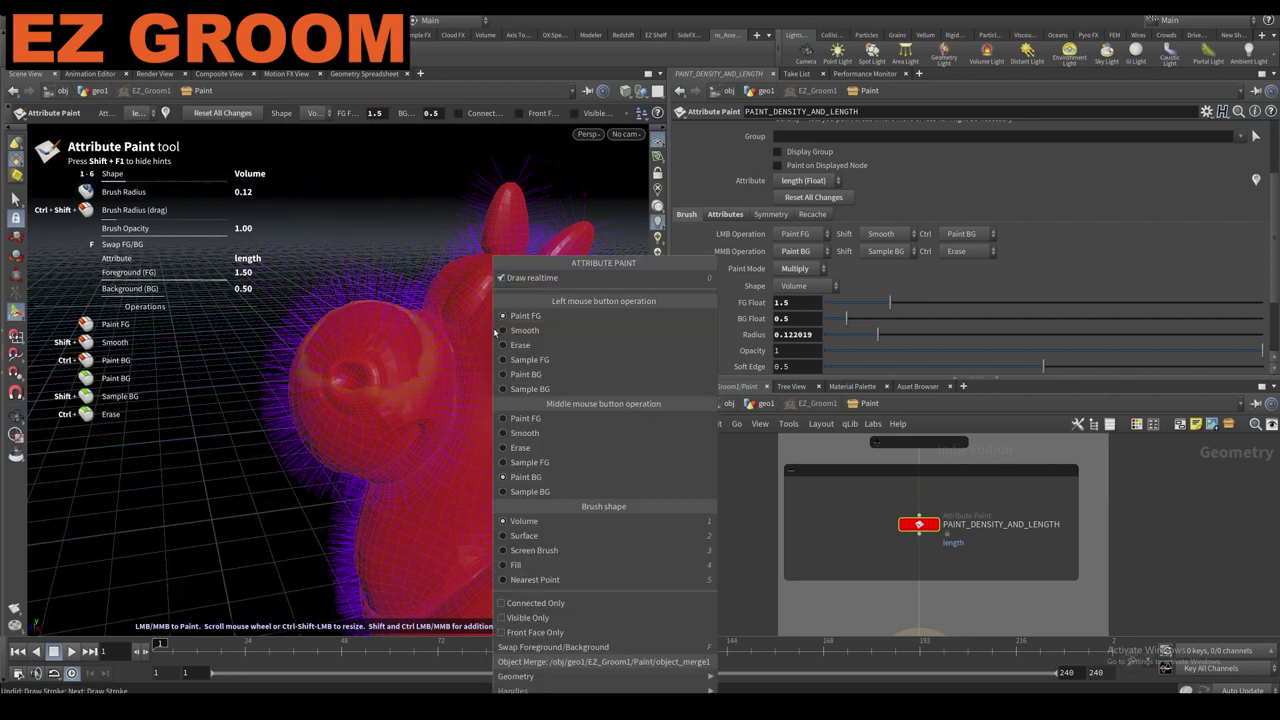
pyautogui.click(540, 478)
pyautogui.moveTo(329, 339)
pyautogui.mouseDown(button='middle')
pyautogui.moveTo(388, 346)
pyautogui.moveTo(400, 371)
pyautogui.mouseUp(button='middle')
pyautogui.keyDown('alt'); pyautogui.moveTo(400, 371); pyautogui.dragTo(306, 366); pyautogui.keyUp('alt')
pyautogui.rightClick(369, 364)
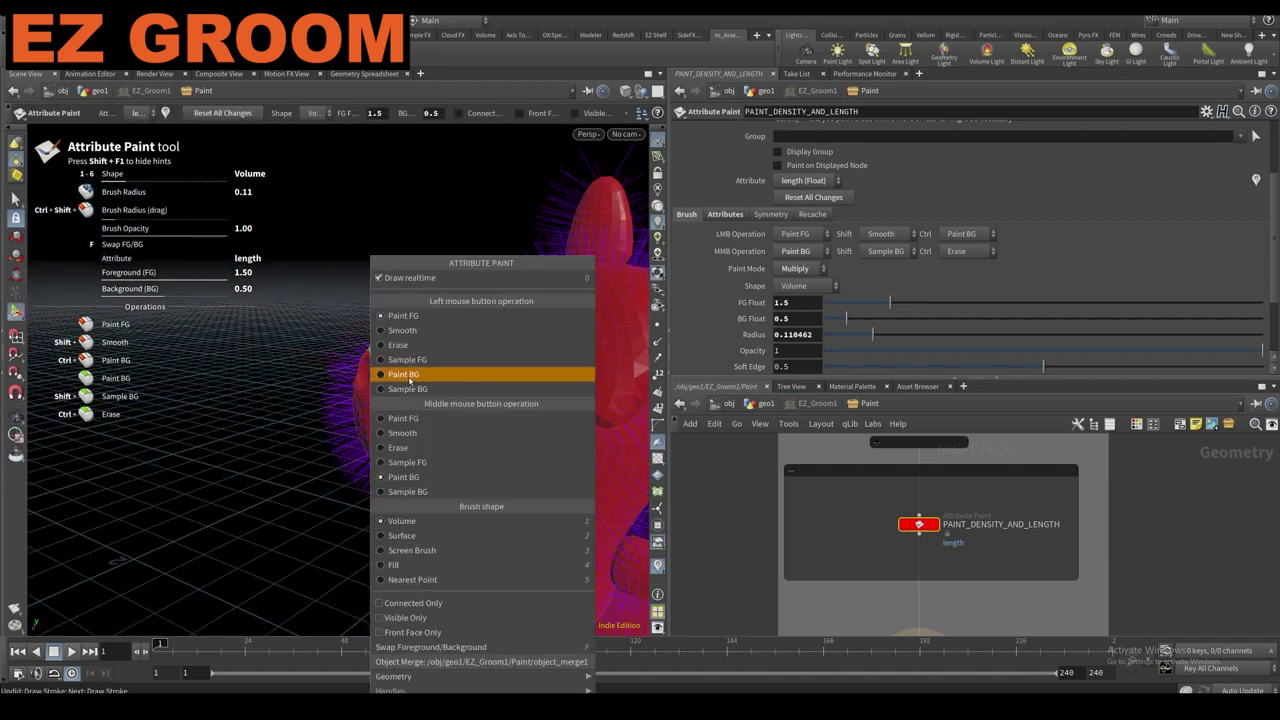
pyautogui.click(402, 330)
pyautogui.scroll(4, 385, 372)
pyautogui.moveTo(380, 375)
pyautogui.keyDown('alt'); pyautogui.mouseDown()
pyautogui.moveTo(408, 388)
pyautogui.moveTo(390, 346)
pyautogui.mouseUp(); pyautogui.keyUp('alt')
pyautogui.moveTo(390, 346)
pyautogui.keyDown('alt'); pyautogui.mouseDown()
pyautogui.moveTo(443, 337)
pyautogui.moveTo(352, 345)
pyautogui.mouseUp(); pyautogui.keyUp('alt')
# Shorten the snout's fur by painting the background length value with a brush radius of about 0.30.
pyautogui.rightClick(350, 345)
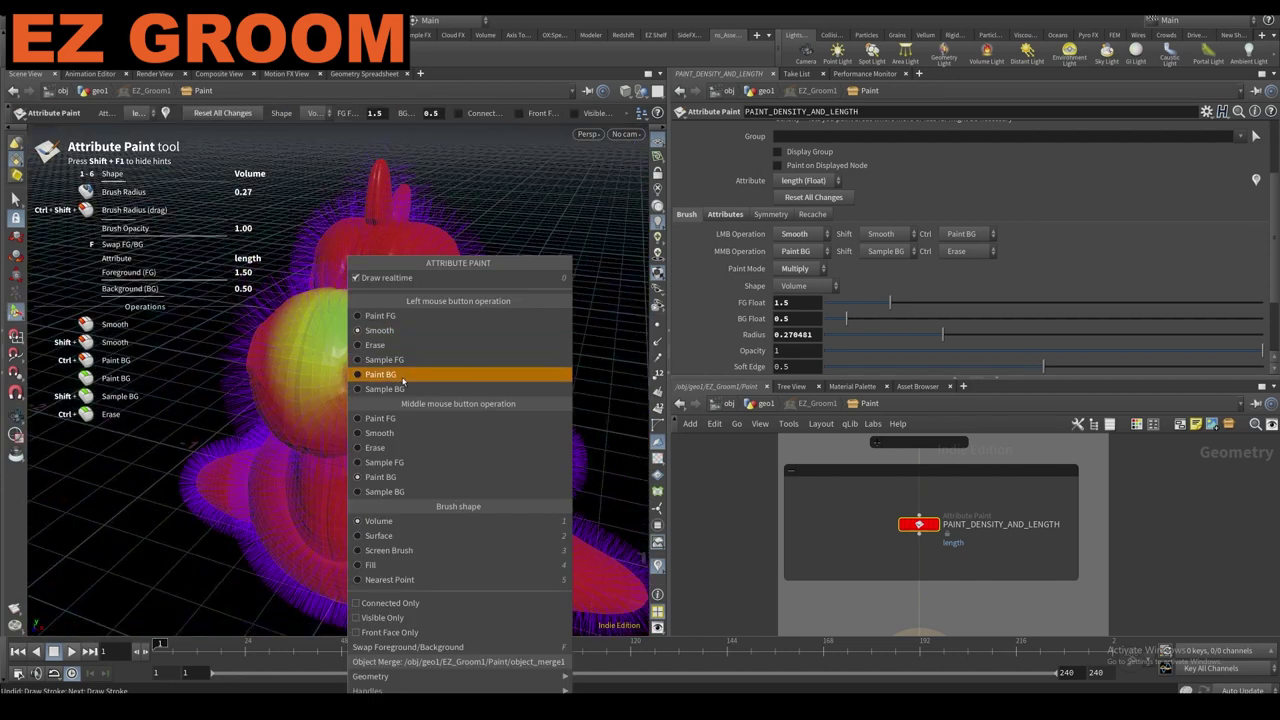
pyautogui.click(398, 376)
pyautogui.scroll(3, 318, 376)
pyautogui.click(312, 386)
pyautogui.click(312, 386)
pyautogui.moveTo(300, 386)
pyautogui.keyDown('alt'); pyautogui.mouseDown()
pyautogui.moveTo(307, 357)
pyautogui.moveTo(268, 351)
pyautogui.mouseUp(); pyautogui.keyUp('alt')
# Lengthen the fur around the nostril by painting the foreground length value with a brush radius of about 0.24.
pyautogui.rightClick(412, 417)
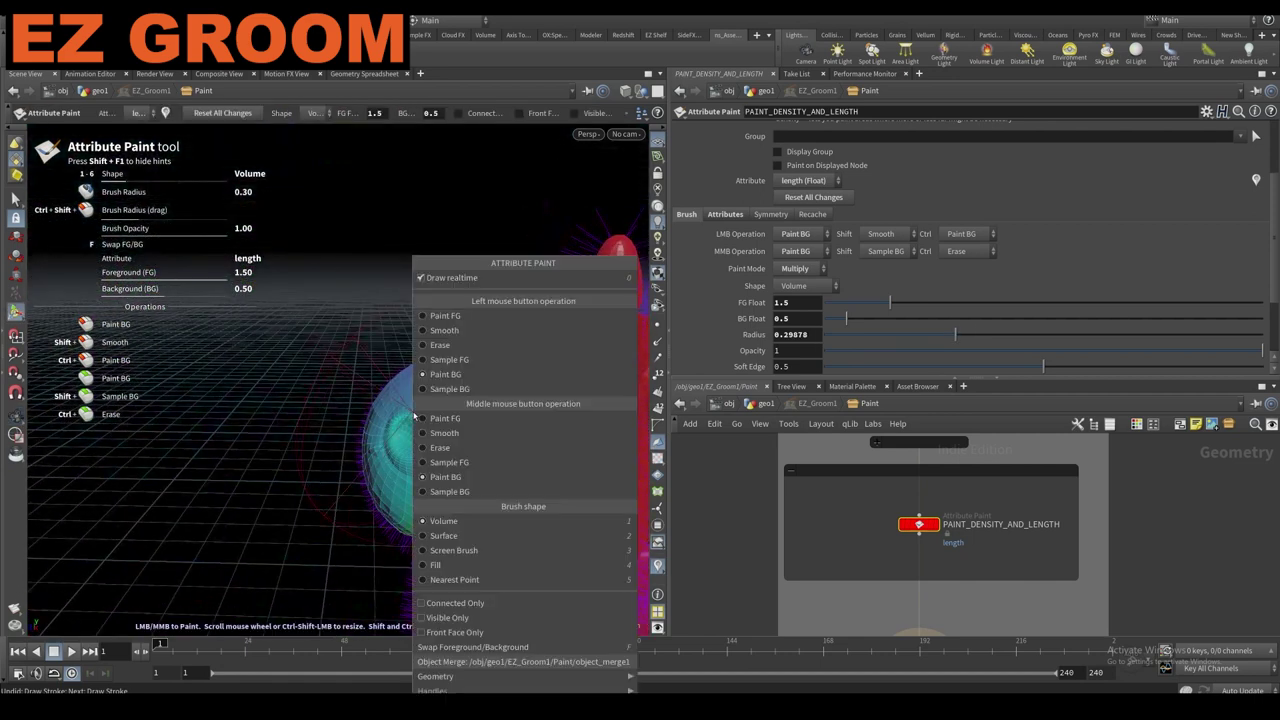
pyautogui.click(446, 319)
pyautogui.scroll(-2, 398, 420)
pyautogui.click(408, 424)
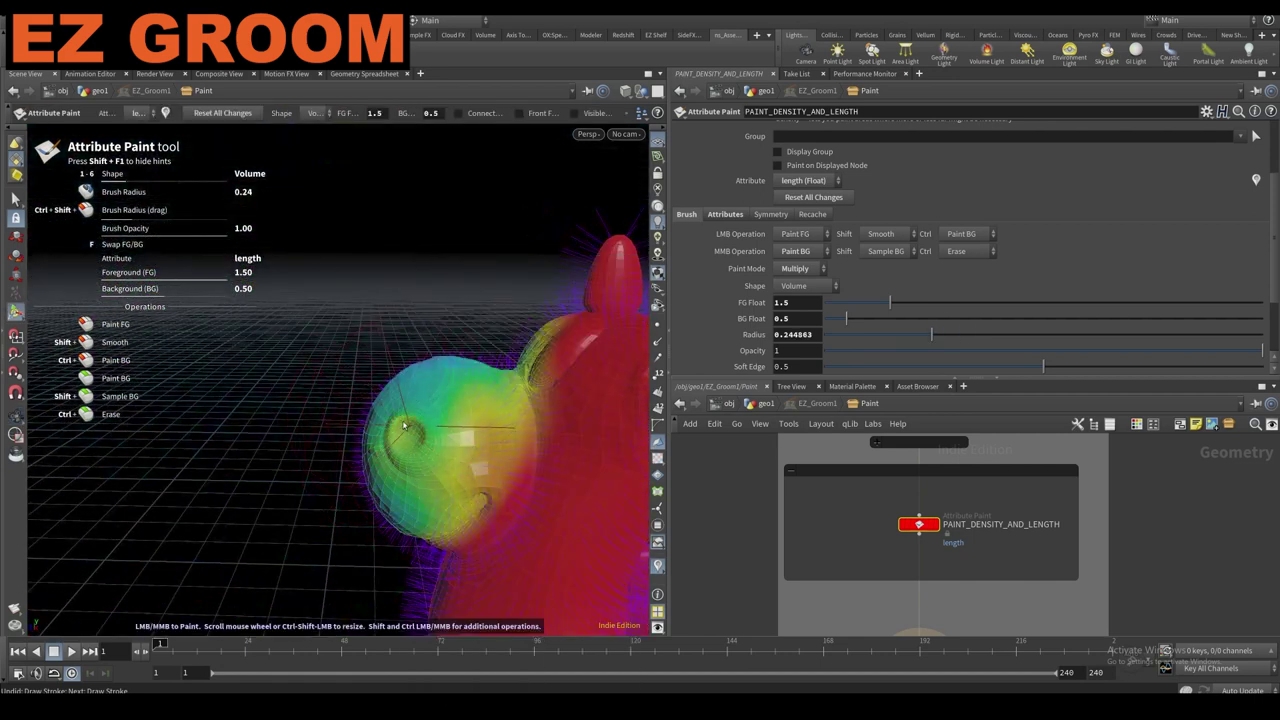
pyautogui.click(408, 420)
pyautogui.keyDown('alt'); pyautogui.moveTo(409, 392); pyautogui.dragTo(476, 389); pyautogui.keyUp('alt')
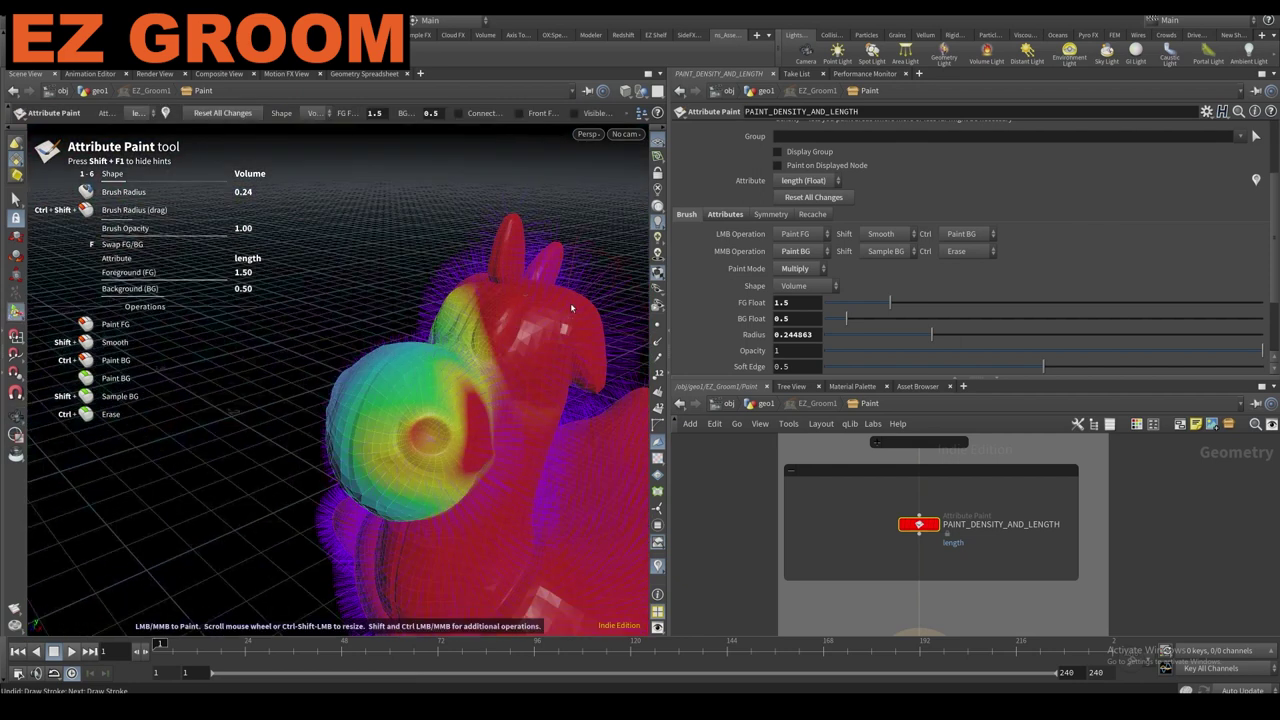
# Switch painting to the density attribute and set the brush radius to about 0.15 for the snout.
pyautogui.click(138, 112)
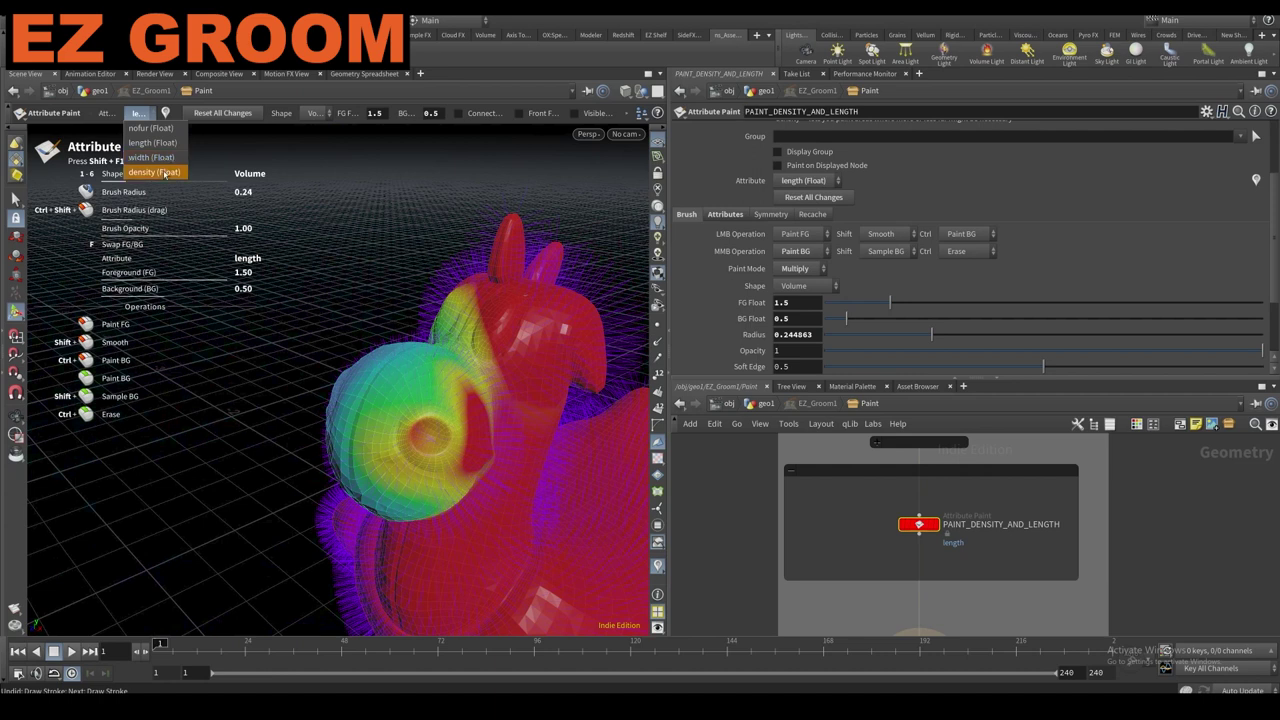
pyautogui.click(155, 172)
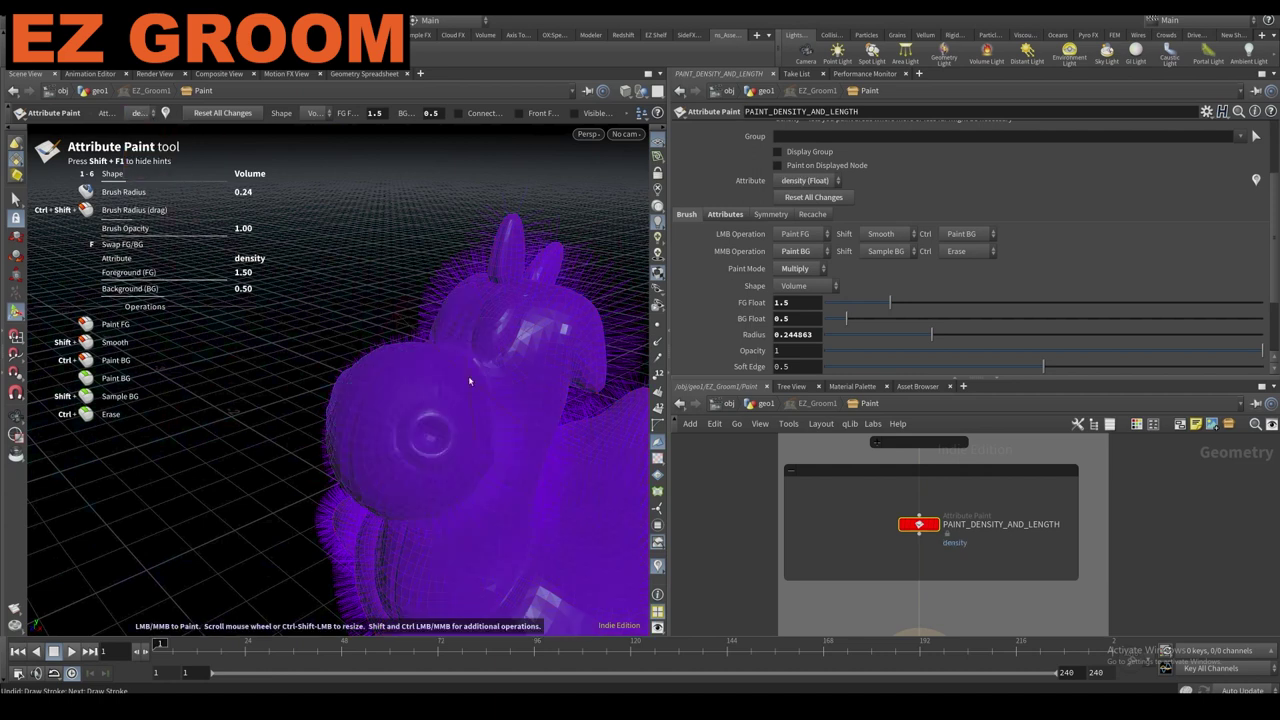
pyautogui.keyDown('alt'); pyautogui.moveTo(470, 381); pyautogui.dragTo(397, 397); pyautogui.keyUp('alt')
pyautogui.scroll(-1, 397, 397)
pyautogui.keyDown('alt'); pyautogui.moveTo(403, 400); pyautogui.dragTo(443, 360, button='right'); pyautogui.keyUp('alt')
pyautogui.keyDown('alt'); pyautogui.moveTo(443, 360); pyautogui.dragTo(348, 399); pyautogui.keyUp('alt')
pyautogui.scroll(-3, 372, 400)
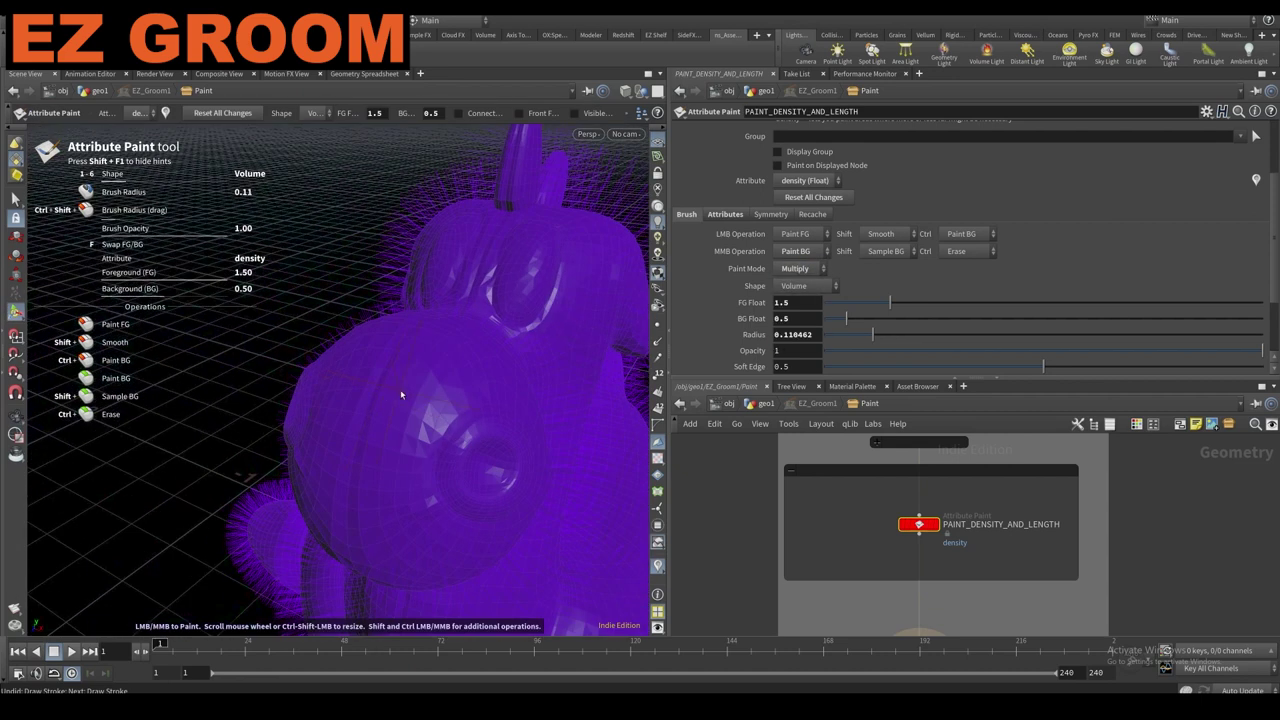
pyautogui.scroll(1, 422, 377)
# Set the Paint Mode to Add and paint the foreground density value on the upper part of the snout.
pyautogui.click(139, 112)
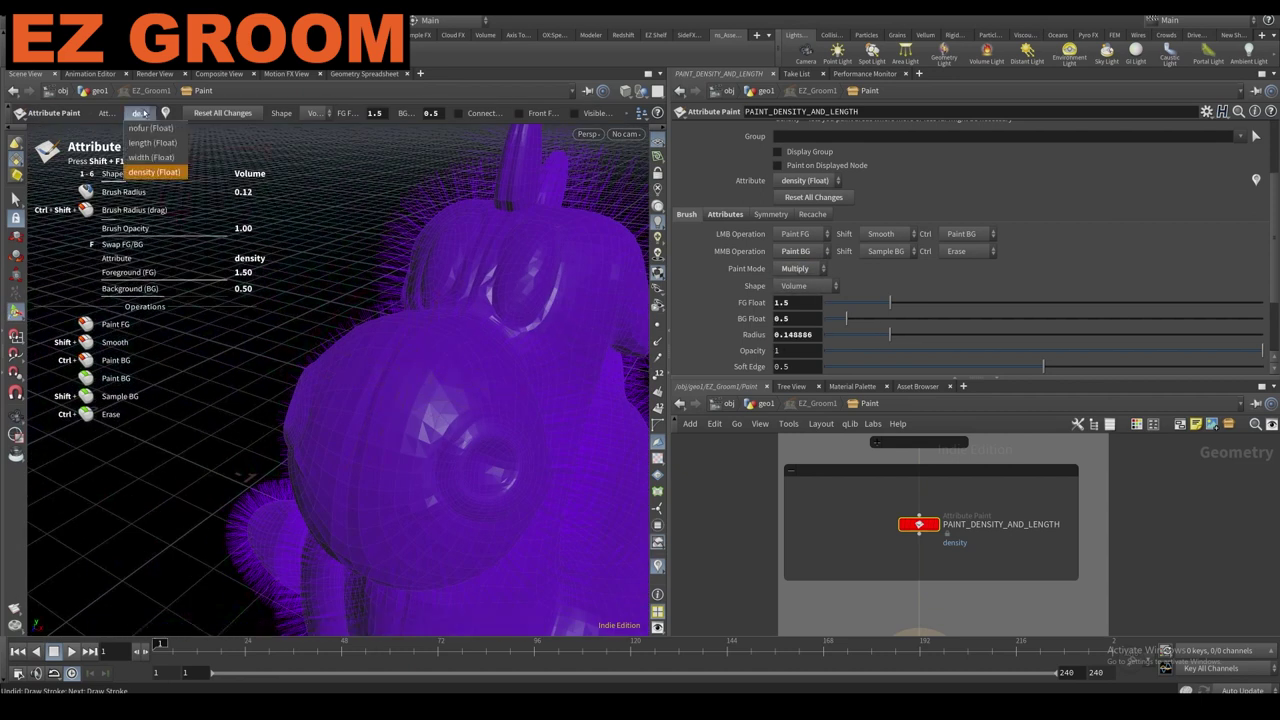
pyautogui.click(812, 269)
pyautogui.click(798, 297)
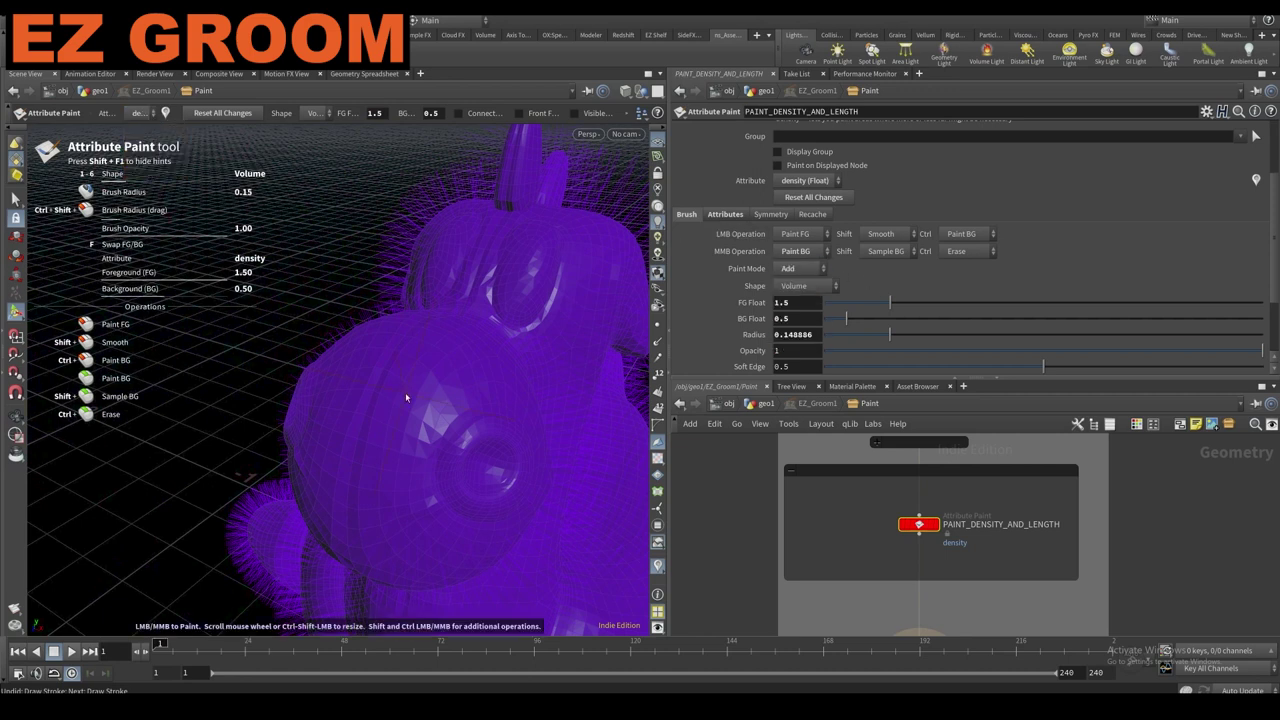
pyautogui.click(405, 392)
# Extend the foreground density paint onto the snout's side with a brush radius of about 0.07, and shrink the brush to about 0.04.
pyautogui.scroll(-7, 391, 374)
pyautogui.moveTo(394, 378)
pyautogui.keyDown('alt'); pyautogui.mouseDown(button='right')
pyautogui.moveTo(403, 386)
pyautogui.moveTo(471, 326)
pyautogui.mouseUp(button='right'); pyautogui.keyUp('alt')
pyautogui.moveTo(420, 380)
pyautogui.keyDown('alt'); pyautogui.mouseDown()
pyautogui.moveTo(377, 374)
pyautogui.moveTo(440, 377)
pyautogui.mouseUp(); pyautogui.keyUp('alt')
pyautogui.keyDown('alt'); pyautogui.moveTo(440, 377); pyautogui.dragTo(283, 337, button='middle'); pyautogui.keyUp('alt')
pyautogui.keyDown('alt'); pyautogui.moveTo(384, 396); pyautogui.dragTo(234, 449); pyautogui.keyUp('alt')
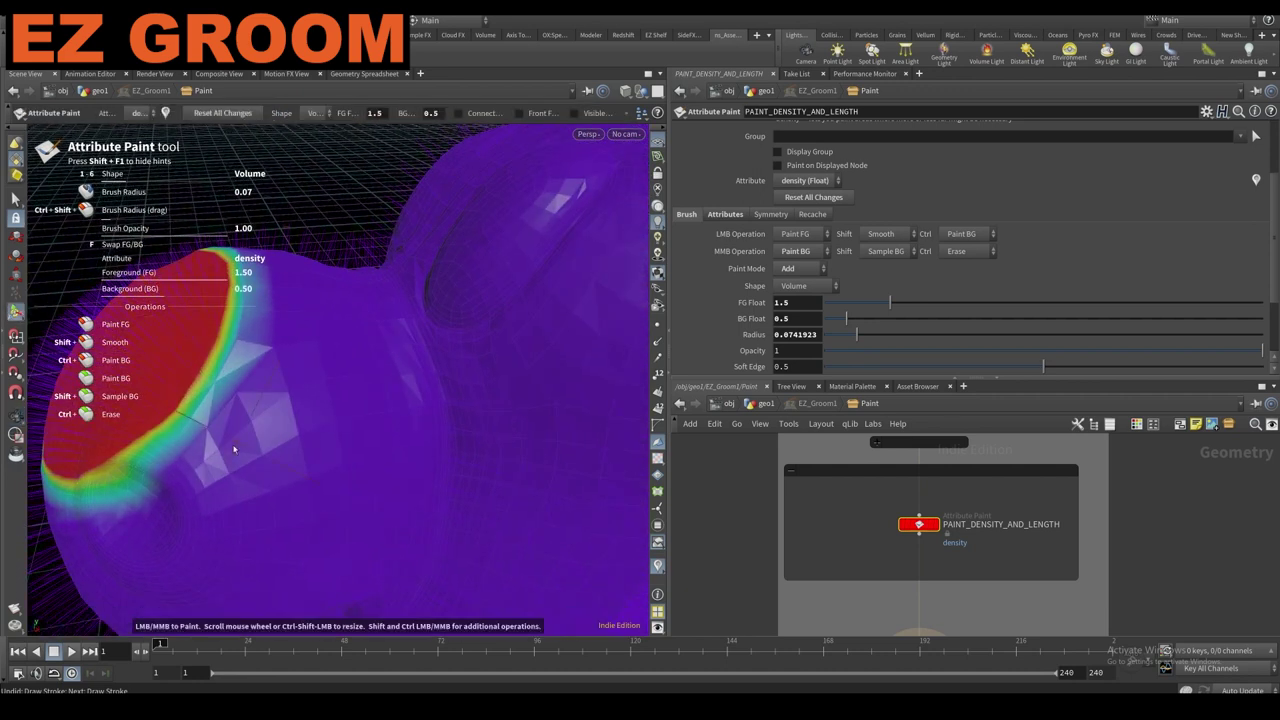
pyautogui.click(227, 437)
pyautogui.scroll(-7, 226, 437)
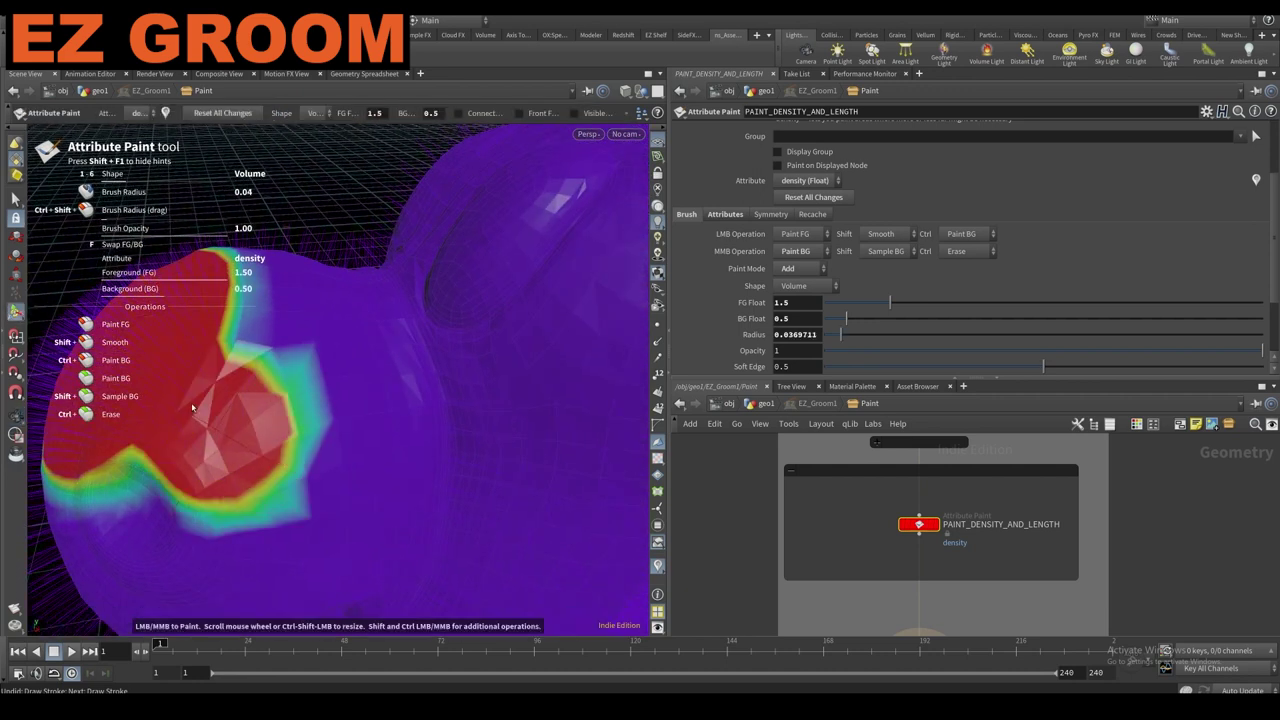
pyautogui.moveTo(229, 440); pyautogui.dragTo(259, 501)
pyautogui.keyDown('alt'); pyautogui.moveTo(259, 501); pyautogui.dragTo(349, 430, button='middle'); pyautogui.keyUp('alt')
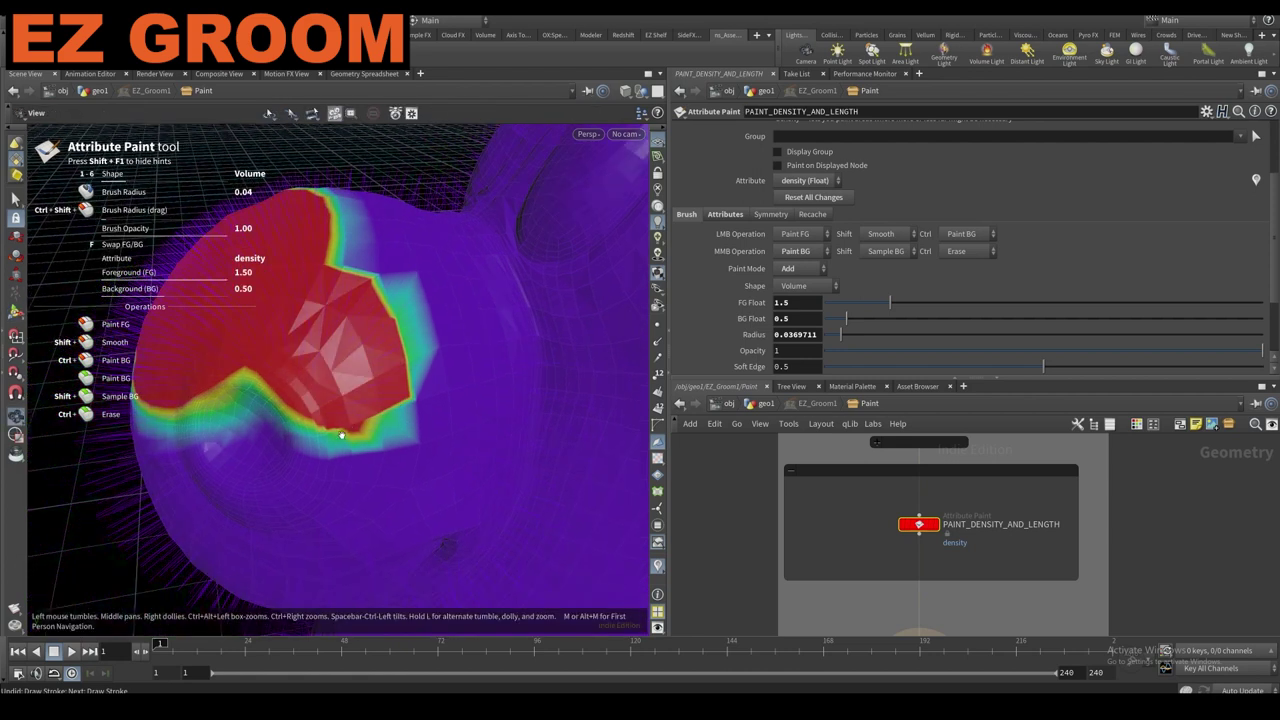
# Check the density paint around the snout, return to the geo1 network and view the hair guides from the toy's front.
pyautogui.moveTo(354, 465)
pyautogui.mouseDown()
pyautogui.moveTo(329, 494)
pyautogui.moveTo(306, 483)
pyautogui.moveTo(450, 400)
pyautogui.moveTo(601, 353)
pyautogui.moveTo(417, 391)
pyautogui.moveTo(357, 300)
pyautogui.mouseUp()
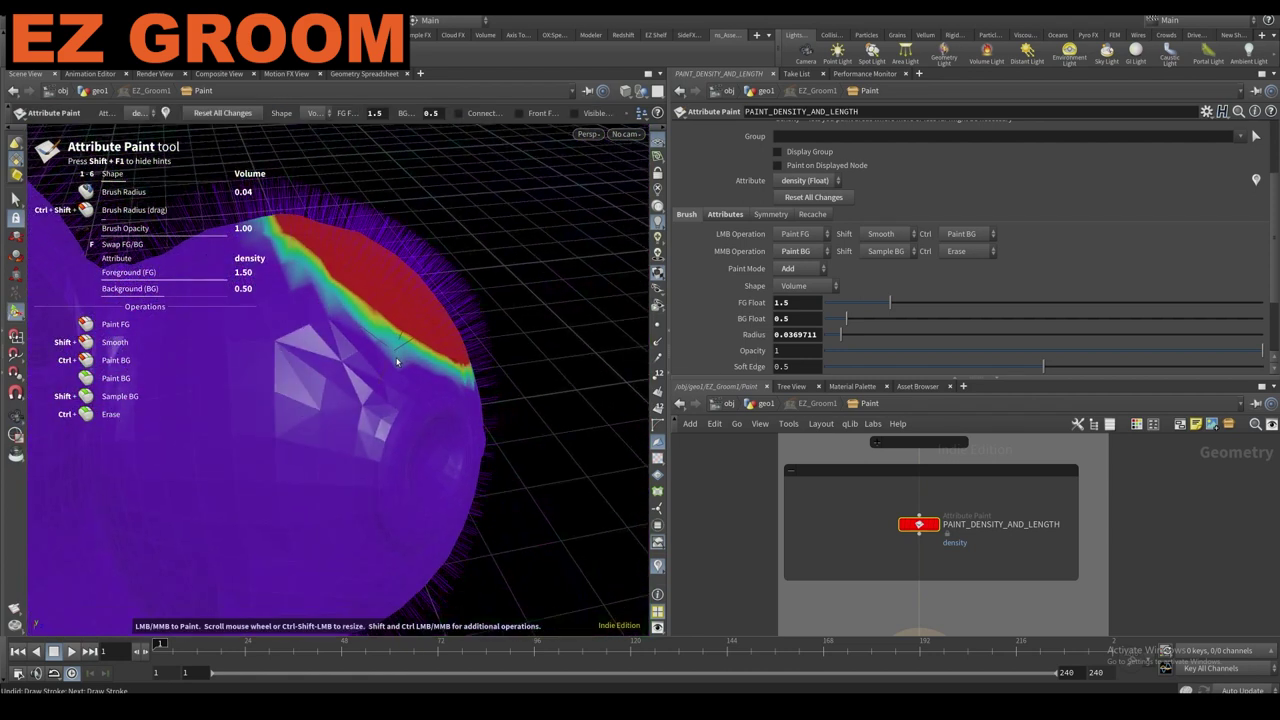
pyautogui.moveTo(366, 400)
pyautogui.mouseDown()
pyautogui.moveTo(357, 471)
pyautogui.moveTo(371, 523)
pyautogui.moveTo(408, 560)
pyautogui.mouseUp()
pyautogui.keyDown('alt'); pyautogui.moveTo(404, 380); pyautogui.dragTo(283, 323); pyautogui.keyUp('alt')
pyautogui.moveTo(450, 388)
pyautogui.mouseDown()
pyautogui.moveTo(483, 378)
pyautogui.moveTo(812, 545)
pyautogui.mouseUp()
pyautogui.click(763, 404)
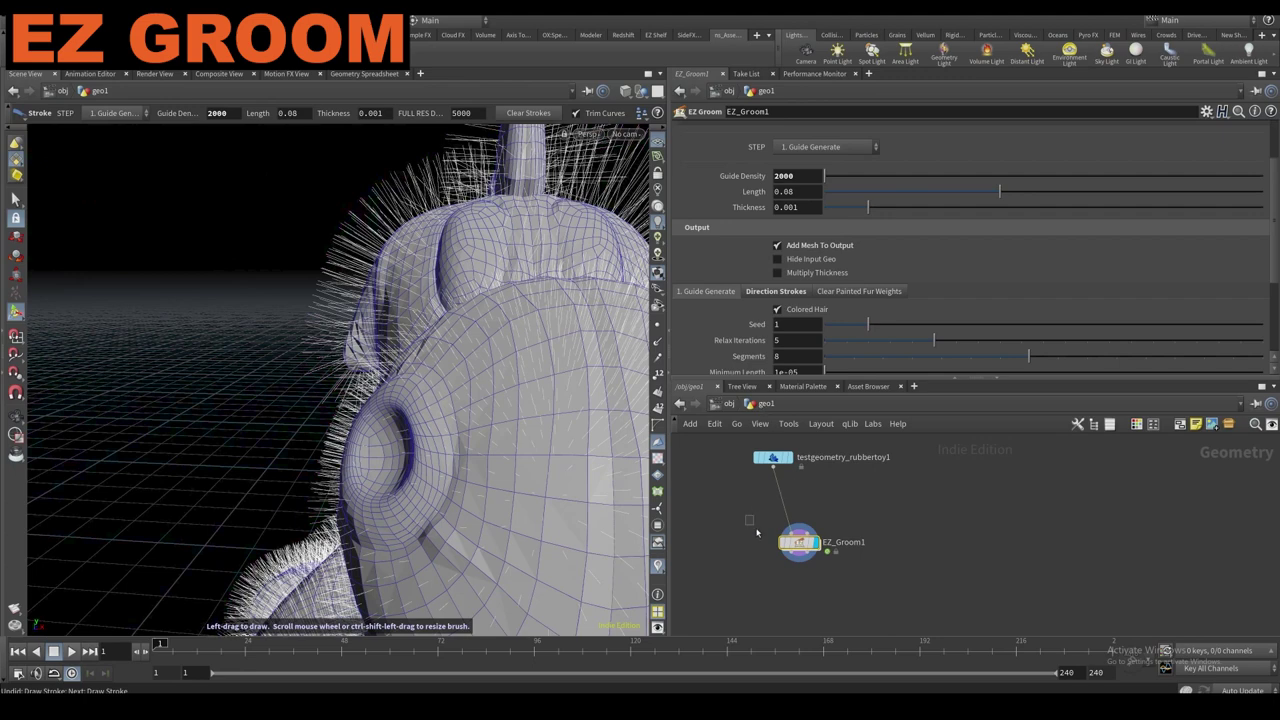
pyautogui.keyDown('alt'); pyautogui.scroll(-6, 354, 323); pyautogui.keyUp('alt')
pyautogui.moveTo(270, 325)
pyautogui.keyDown('alt'); pyautogui.mouseDown()
pyautogui.moveTo(357, 374)
pyautogui.moveTo(268, 308)
pyautogui.mouseUp(); pyautogui.keyUp('alt')
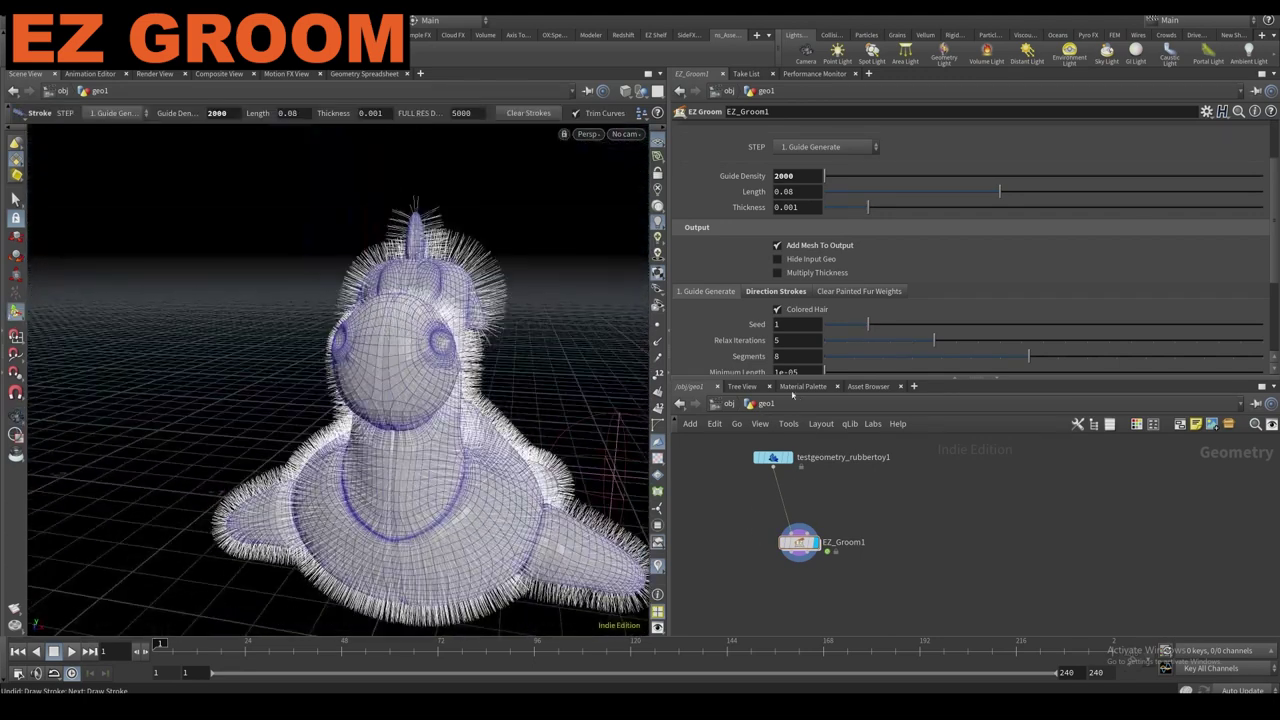
# Clear the painted fur weights on EZ_Groom1 and open its Paint network to review the attribute selection.
pyautogui.click(840, 291)
pyautogui.click(820, 311)
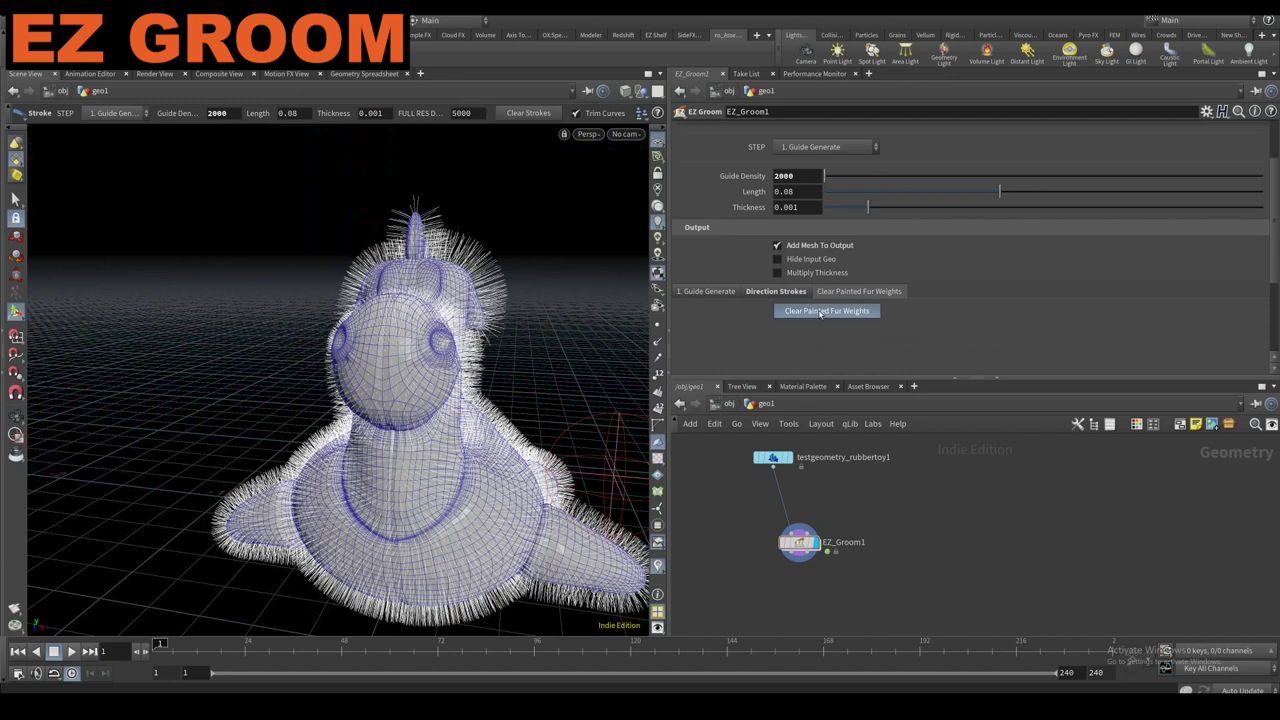
pyautogui.doubleClick(808, 544)
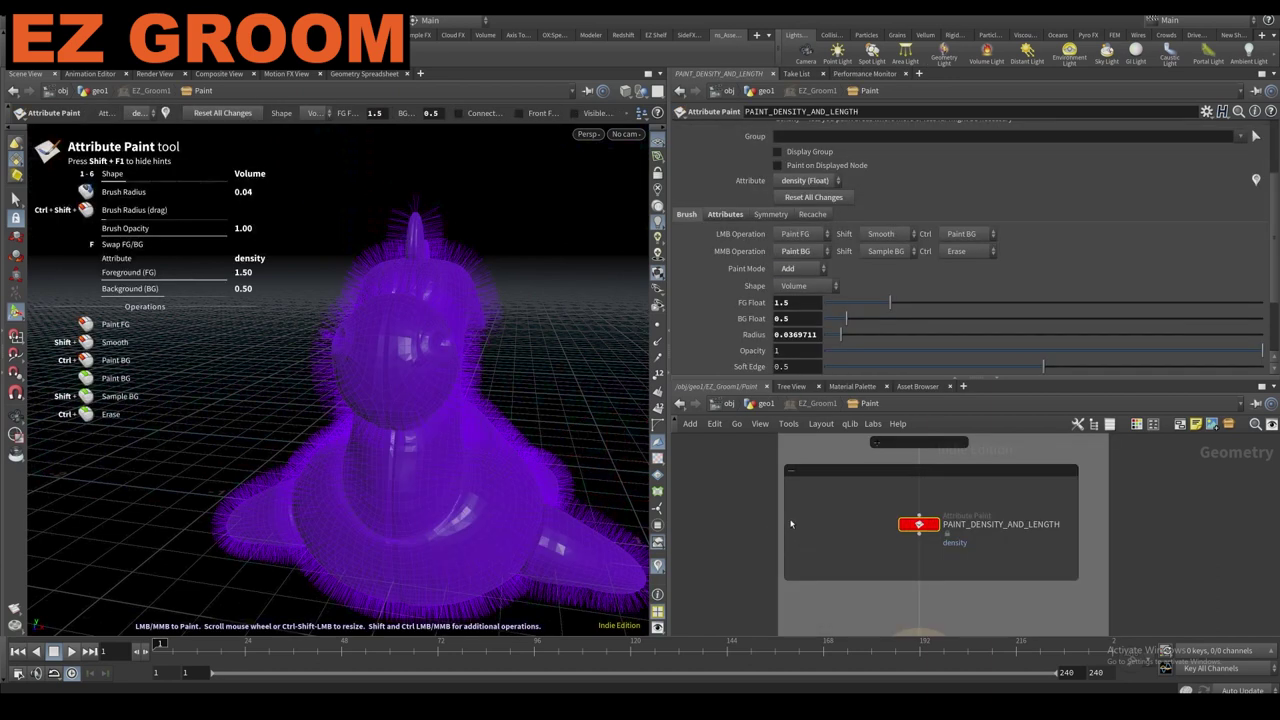
pyautogui.keyDown('alt'); pyautogui.moveTo(460, 268); pyautogui.dragTo(410, 338); pyautogui.keyUp('alt')
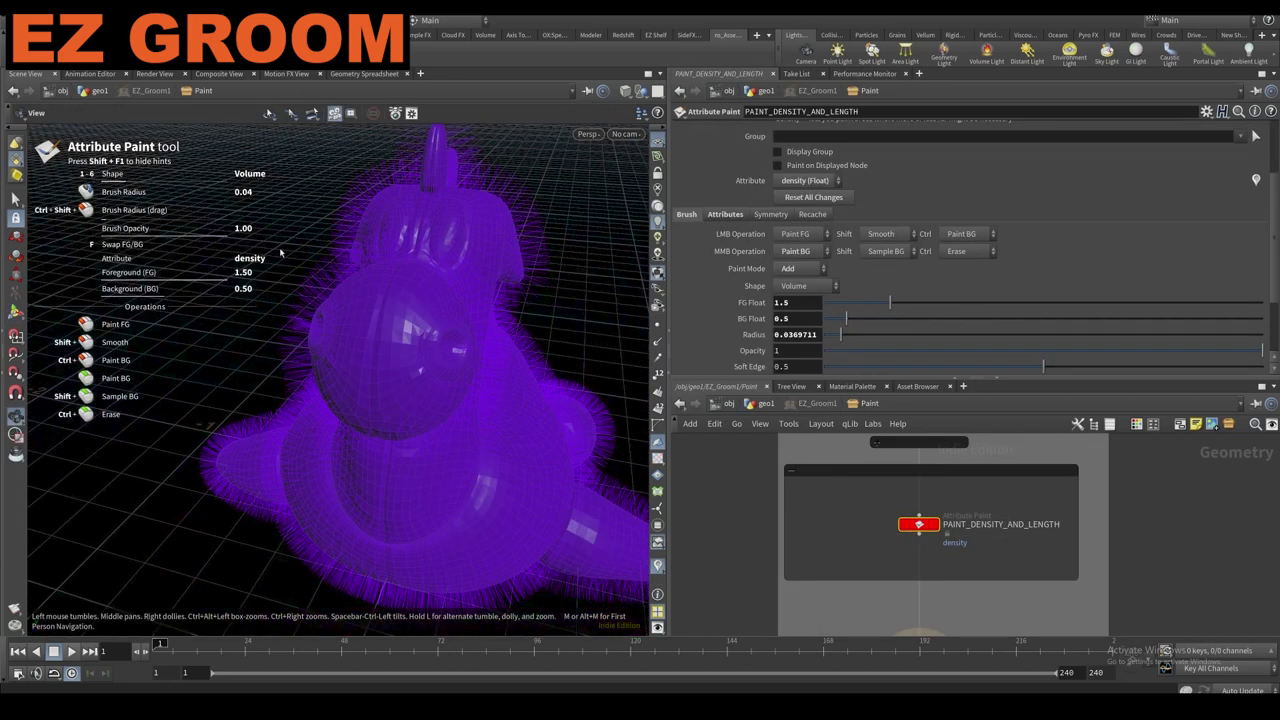
pyautogui.click(142, 114)
pyautogui.click(145, 130)
# Examine the guide hairs around the toy's head and snout and the Guide Generate settings.
pyautogui.keyDown('alt'); pyautogui.scroll(4, 486, 246); pyautogui.keyUp('alt')
pyautogui.moveTo(486, 246)
pyautogui.keyDown('alt'); pyautogui.mouseDown()
pyautogui.moveTo(433, 297)
pyautogui.moveTo(430, 285)
pyautogui.moveTo(438, 335)
pyautogui.mouseUp(); pyautogui.keyUp('alt')
pyautogui.keyDown('alt'); pyautogui.moveTo(342, 317); pyautogui.dragTo(385, 305); pyautogui.keyUp('alt')
pyautogui.moveTo(350, 260)
pyautogui.mouseDown()
pyautogui.moveTo(346, 350)
pyautogui.moveTo(290, 325)
pyautogui.mouseUp()
pyautogui.moveTo(402, 350); pyautogui.dragTo(431, 276)
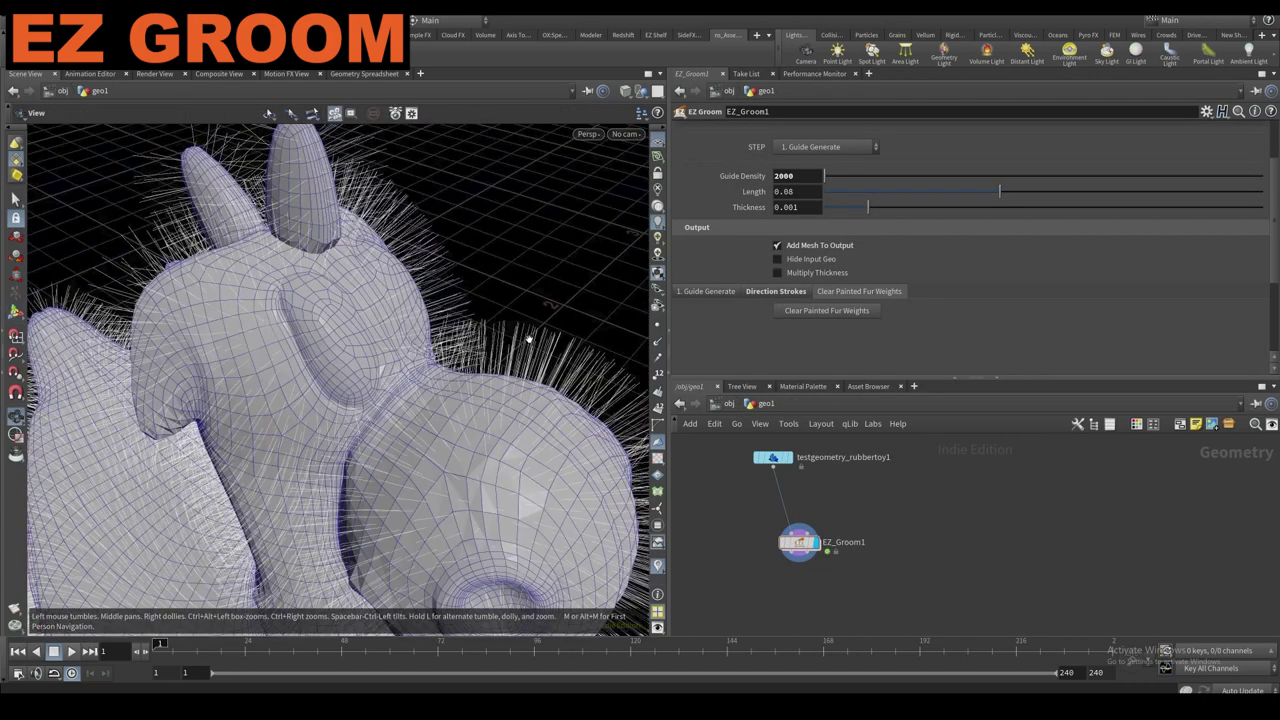
pyautogui.moveTo(529, 339)
pyautogui.keyDown('alt'); pyautogui.mouseDown()
pyautogui.moveTo(494, 328)
pyautogui.moveTo(520, 322)
pyautogui.mouseUp(); pyautogui.keyUp('alt')
pyautogui.click(706, 291)
pyautogui.scroll(-1, 710, 285)
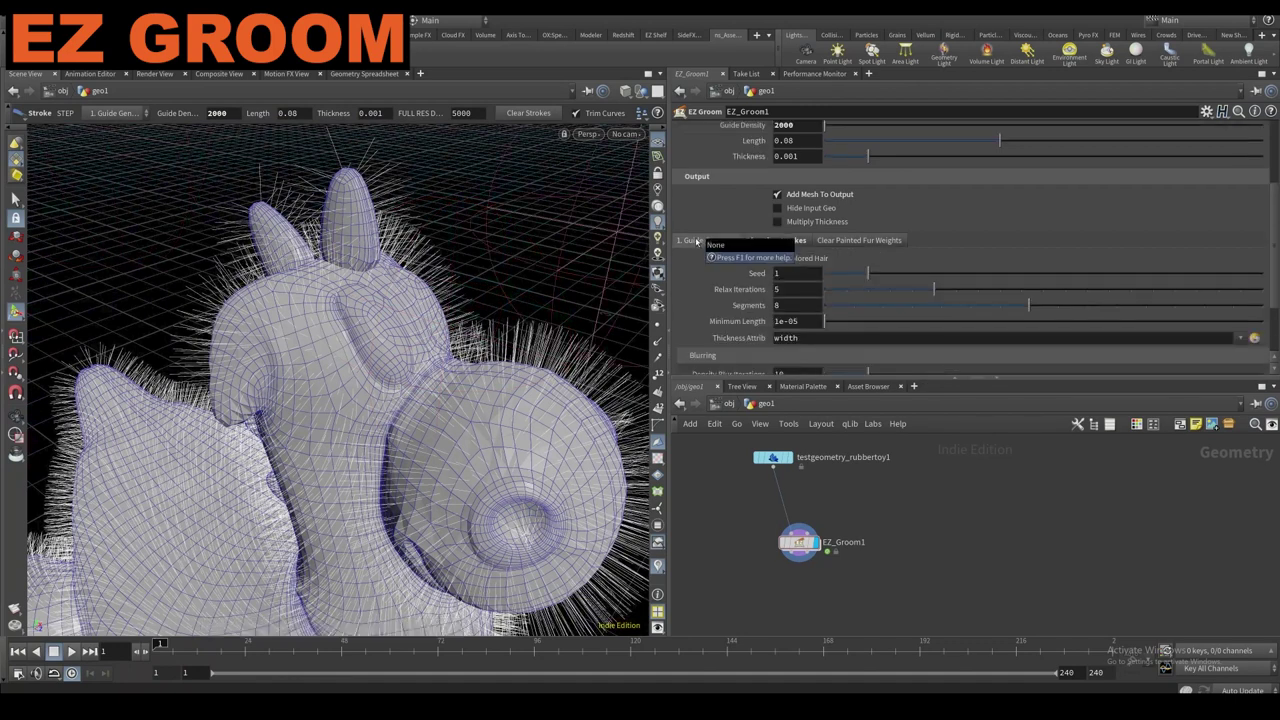
# Switch the groom's STEP to 2. Stroke Direction Advect.
pyautogui.click(114, 113)
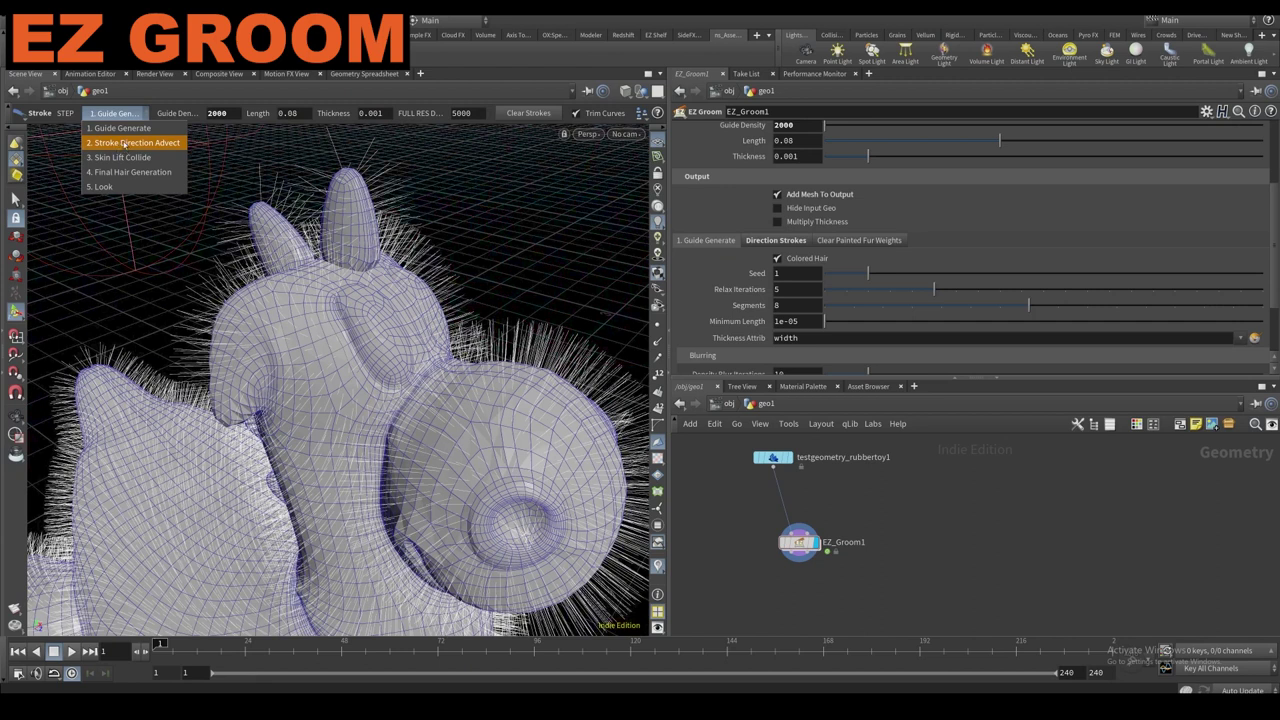
pyautogui.click(108, 143)
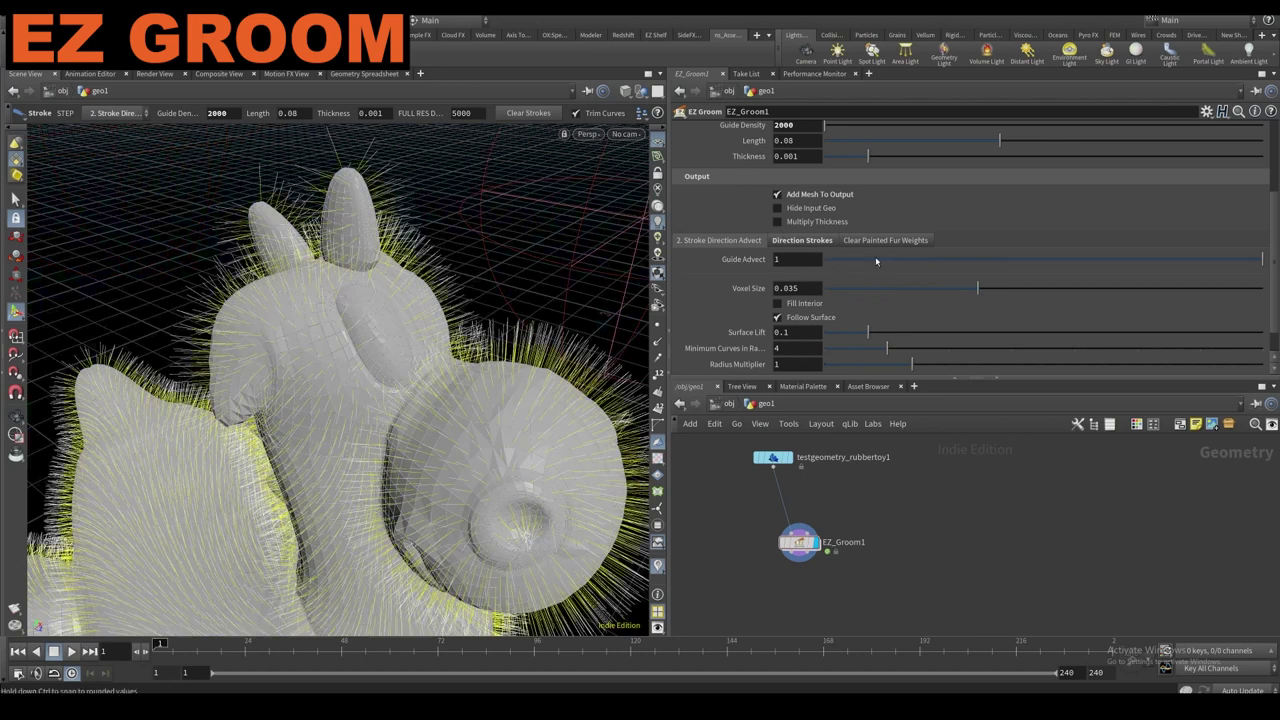
pyautogui.scroll(1, 840, 270)
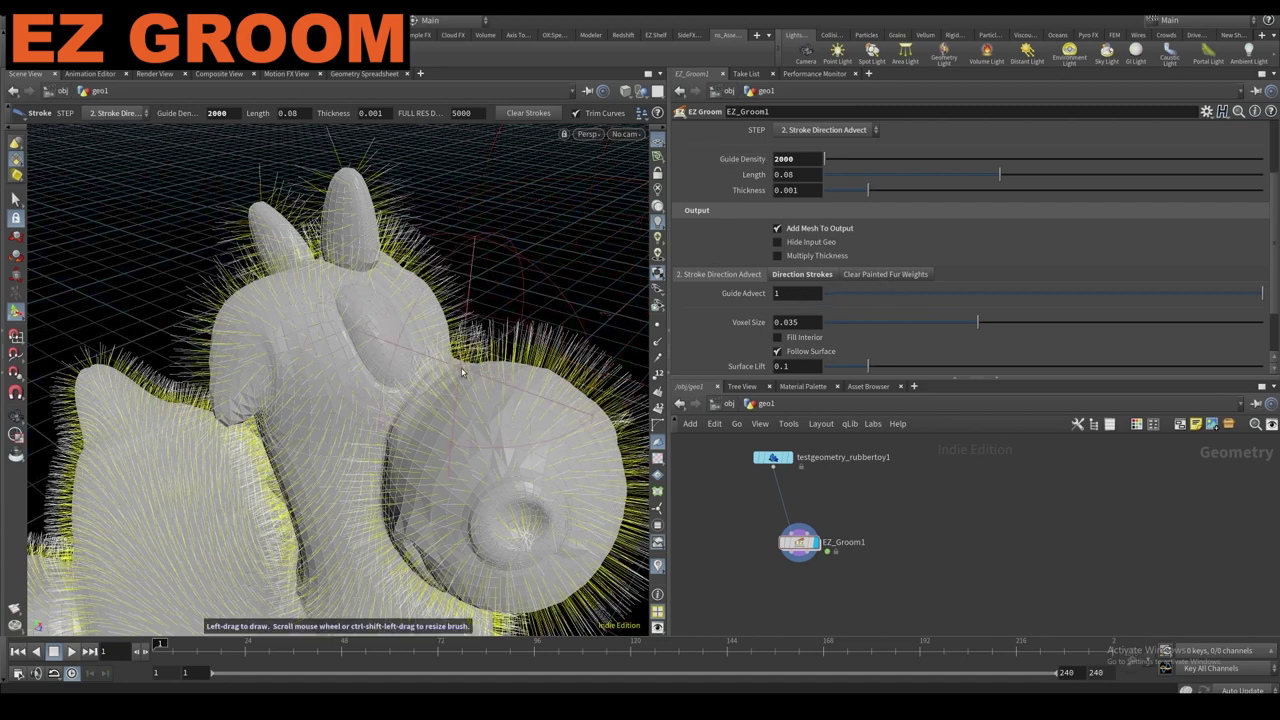
# Examine the direction of the advected guides on the toy's body, flippers, spikes and head from all sides.
pyautogui.keyDown('alt'); pyautogui.moveTo(510, 305); pyautogui.dragTo(466, 364); pyautogui.keyUp('alt')
pyautogui.keyDown('alt'); pyautogui.moveTo(466, 364); pyautogui.dragTo(434, 426, button='right'); pyautogui.keyUp('alt')
pyautogui.moveTo(434, 426)
pyautogui.keyDown('alt'); pyautogui.mouseDown()
pyautogui.moveTo(397, 305)
pyautogui.moveTo(529, 326)
pyautogui.moveTo(412, 335)
pyautogui.moveTo(402, 311)
pyautogui.mouseUp(); pyautogui.keyUp('alt')
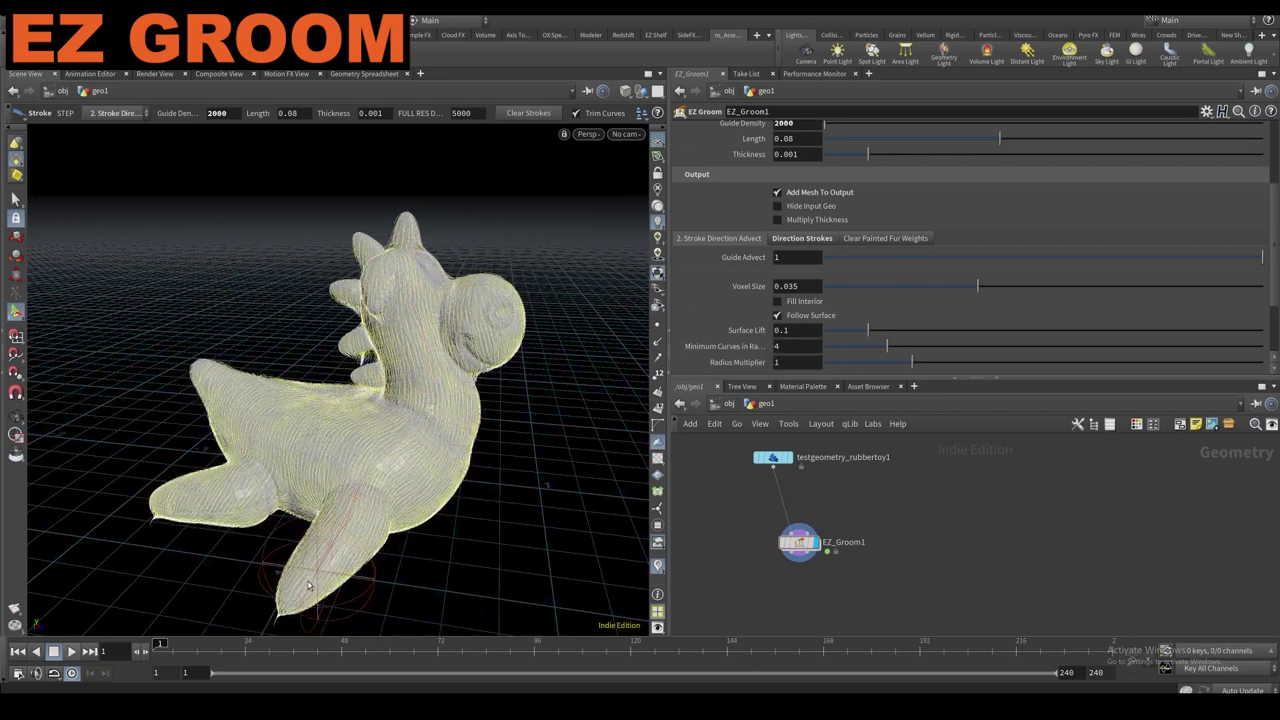
pyautogui.keyDown('alt'); pyautogui.moveTo(163, 505); pyautogui.dragTo(248, 433); pyautogui.keyUp('alt')
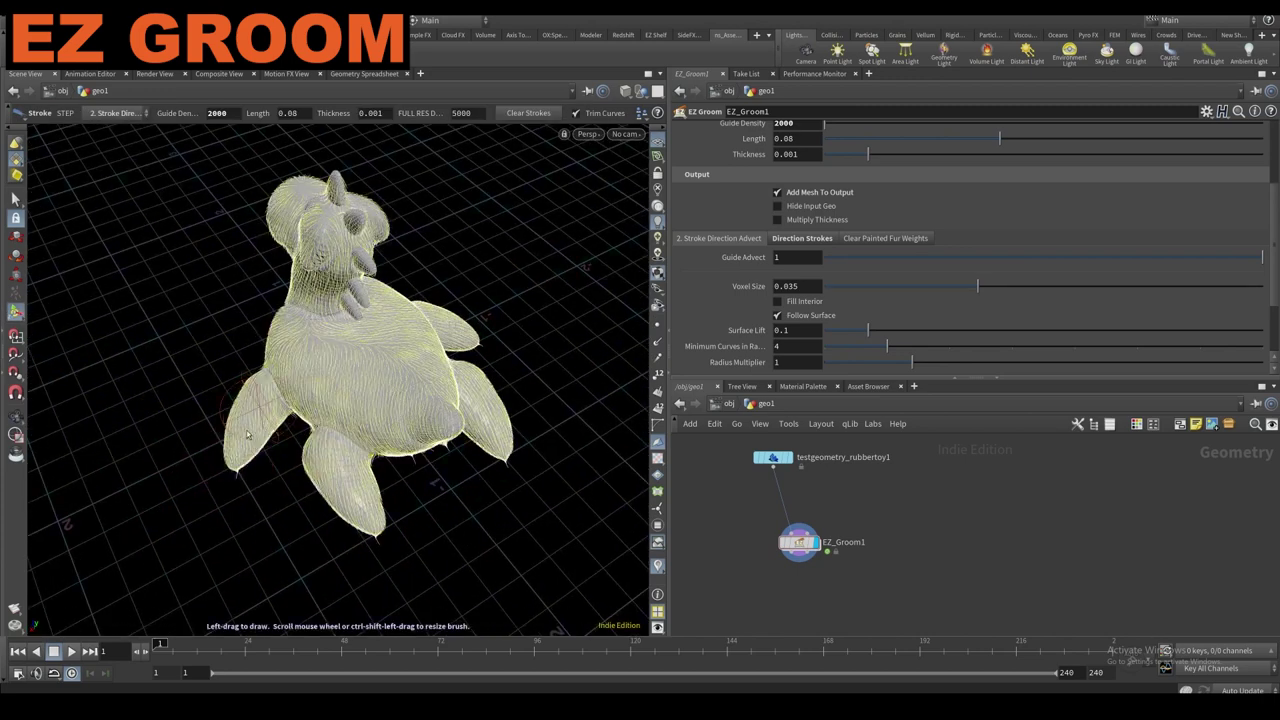
pyautogui.keyDown('alt'); pyautogui.moveTo(378, 393); pyautogui.dragTo(606, 251); pyautogui.keyUp('alt')
pyautogui.keyDown('alt'); pyautogui.moveTo(606, 251); pyautogui.dragTo(500, 280, button='right'); pyautogui.keyUp('alt')
pyautogui.keyDown('alt'); pyautogui.moveTo(290, 277); pyautogui.dragTo(535, 262); pyautogui.keyUp('alt')
pyautogui.keyDown('alt'); pyautogui.moveTo(327, 311); pyautogui.dragTo(248, 375); pyautogui.keyUp('alt')
pyautogui.keyDown('alt'); pyautogui.moveTo(405, 410); pyautogui.dragTo(270, 265); pyautogui.keyUp('alt')
pyautogui.keyDown('alt'); pyautogui.moveTo(400, 290); pyautogui.dragTo(420, 391, button='right'); pyautogui.keyUp('alt')
pyautogui.keyDown('alt'); pyautogui.moveTo(420, 391); pyautogui.dragTo(325, 285, button='middle'); pyautogui.keyUp('alt')
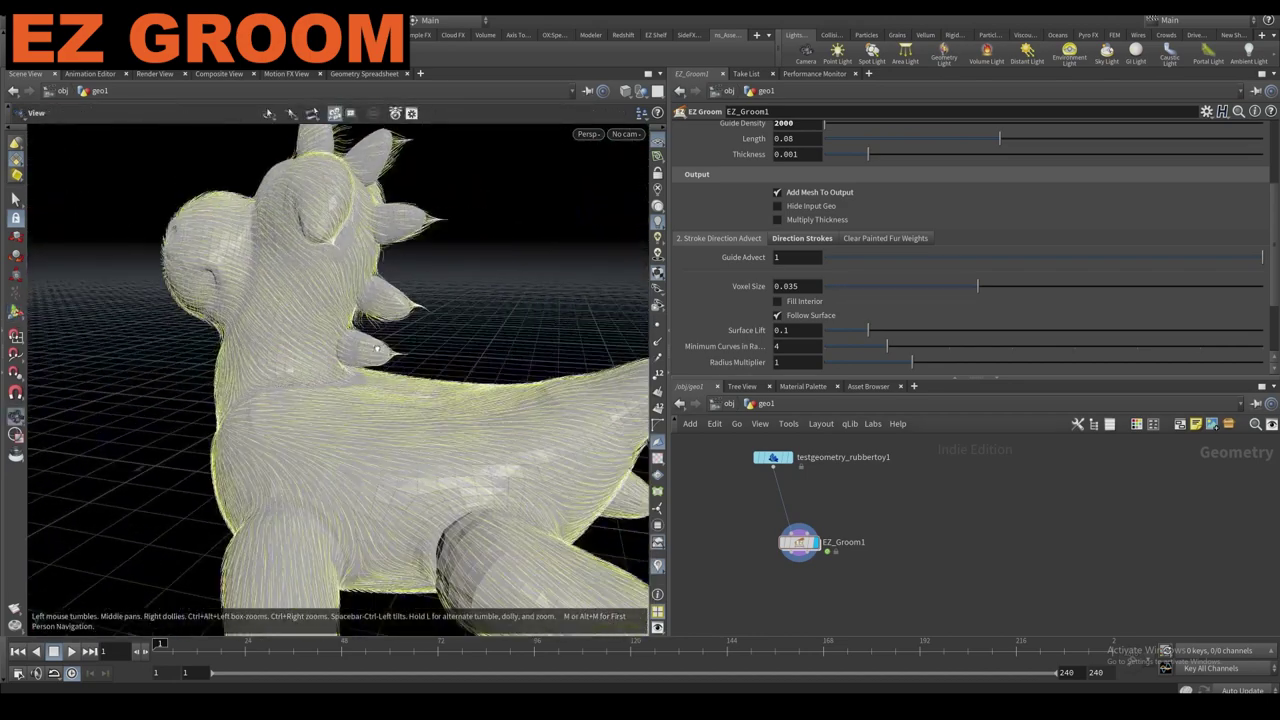
pyautogui.keyDown('alt'); pyautogui.moveTo(325, 285); pyautogui.dragTo(357, 463, button='right'); pyautogui.keyUp('alt')
pyautogui.moveTo(357, 465)
pyautogui.mouseDown()
pyautogui.moveTo(209, 377)
pyautogui.moveTo(89, 374)
pyautogui.moveTo(260, 340)
pyautogui.moveTo(216, 376)
pyautogui.moveTo(192, 425)
pyautogui.mouseUp()
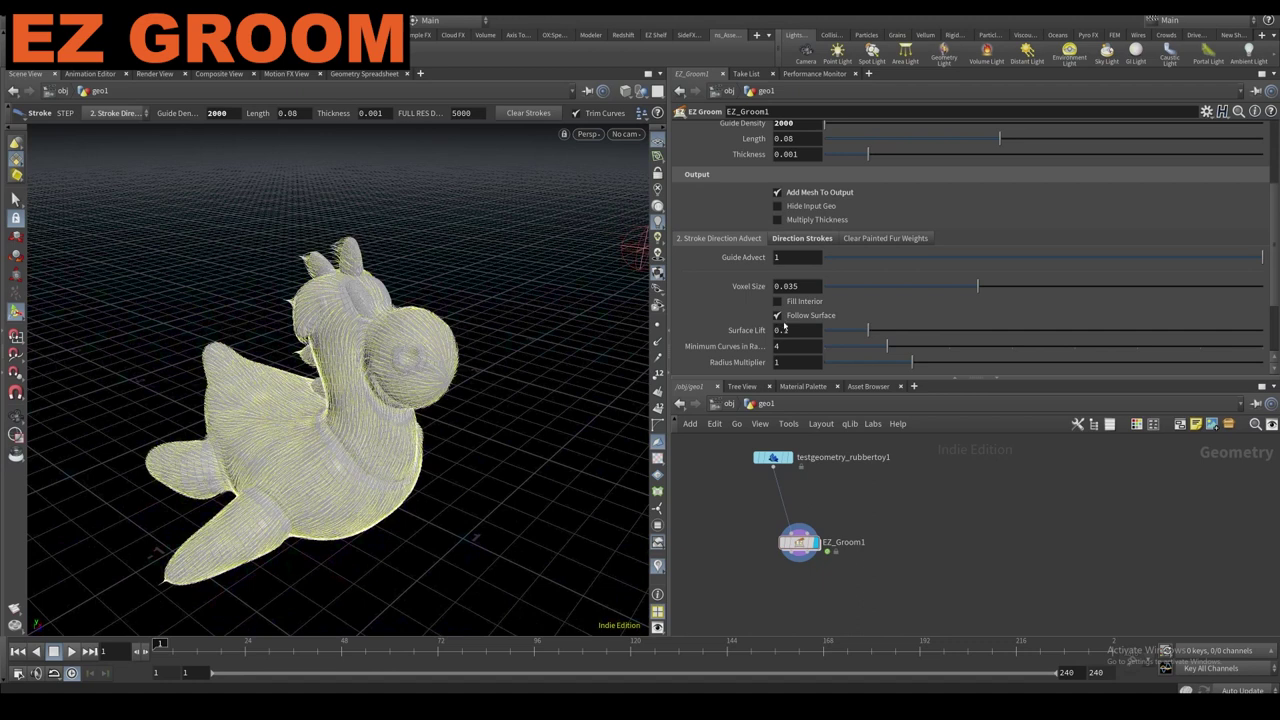
# Try raising the Surface Lift to about 0.22.
pyautogui.scroll(-1, 757, 322)
pyautogui.moveTo(903, 299)
pyautogui.mouseDown()
pyautogui.moveTo(985, 300)
pyautogui.moveTo(921, 304)
pyautogui.mouseUp()
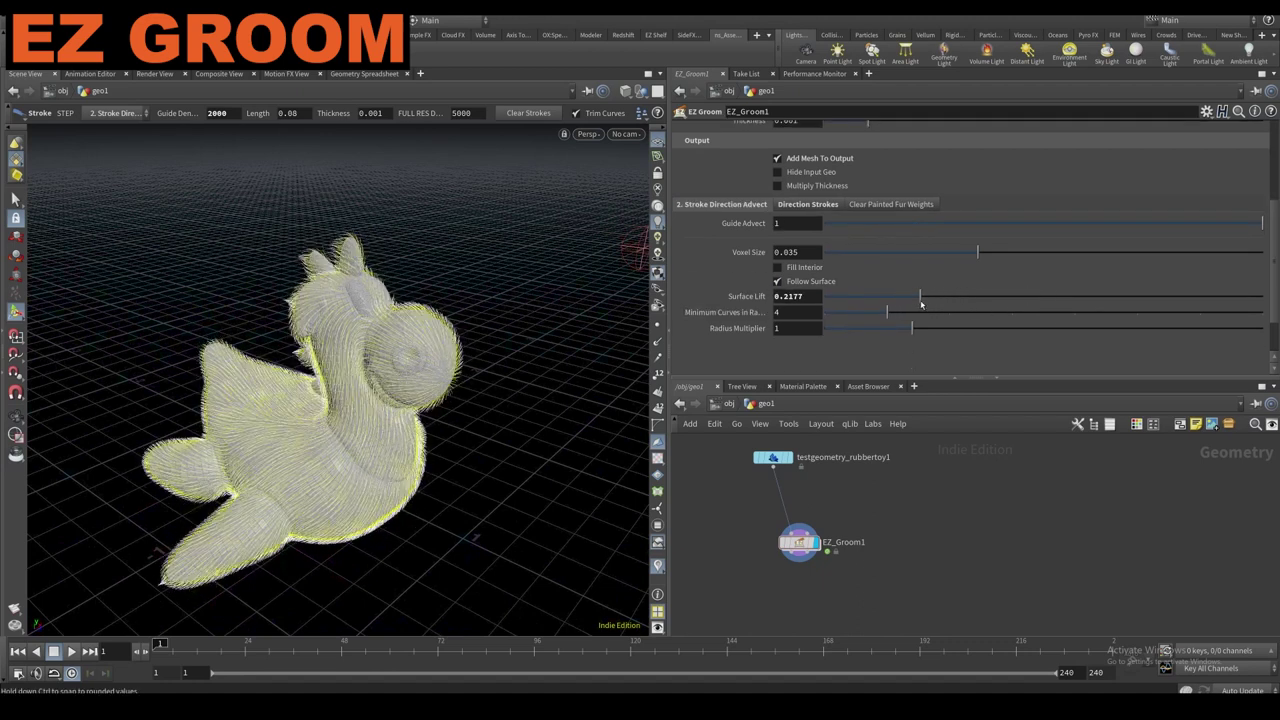
pyautogui.hotkey('ctrl', 'z')
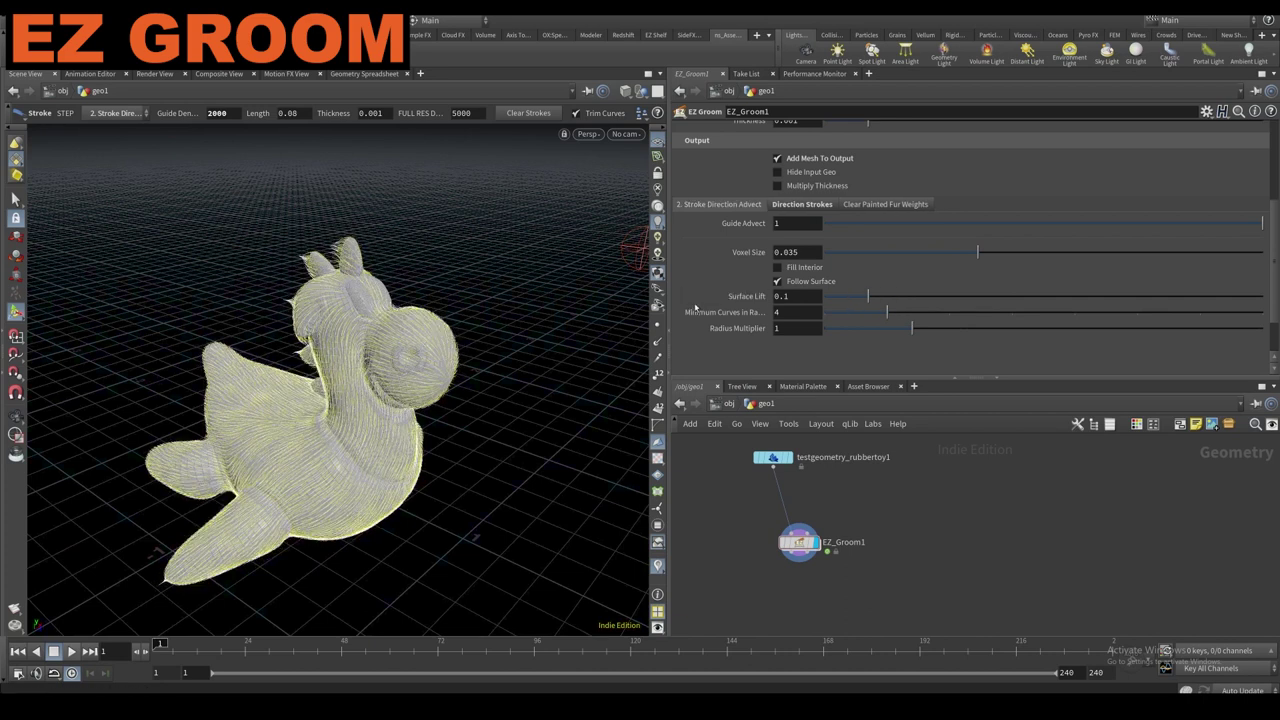
# Set the Voxel Size of the stroke direction advection to 0.01.
pyautogui.keyDown('alt'); pyautogui.moveTo(394, 349); pyautogui.dragTo(443, 323, button='right'); pyautogui.keyUp('alt')
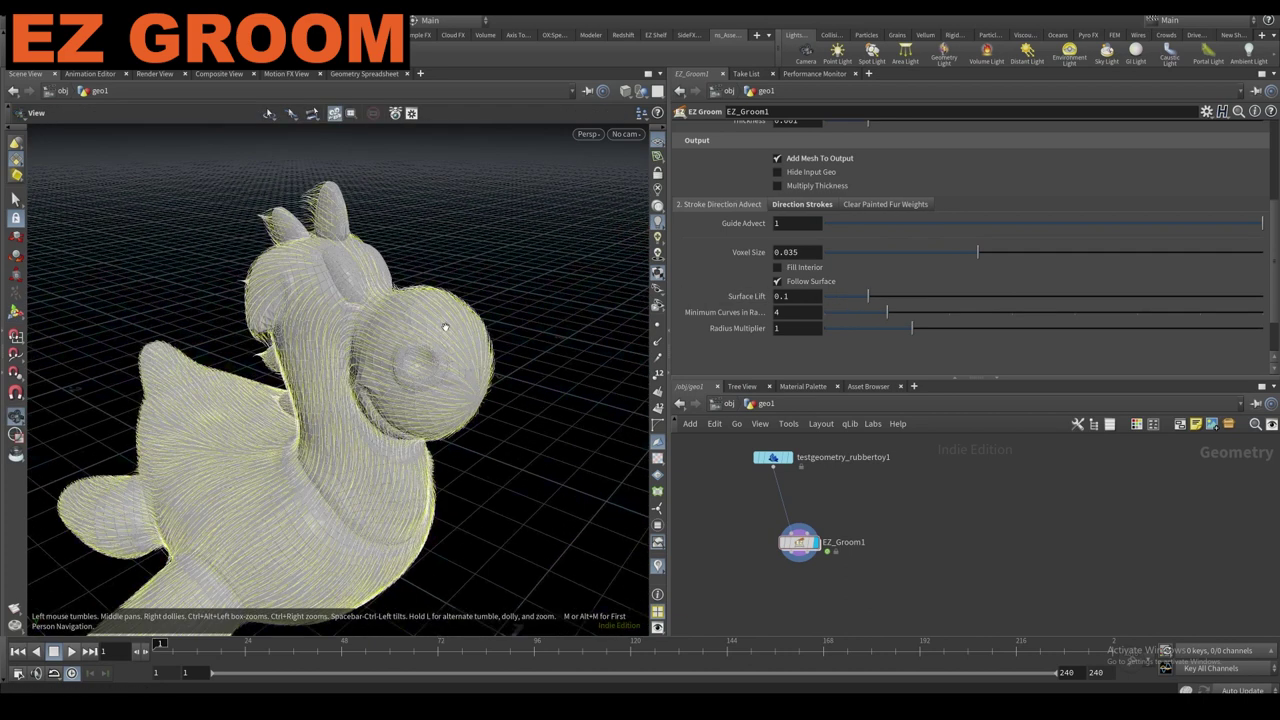
pyautogui.keyDown('alt'); pyautogui.moveTo(443, 323); pyautogui.dragTo(443, 289, button='middle'); pyautogui.keyUp('alt')
pyautogui.keyDown('alt'); pyautogui.moveTo(443, 289); pyautogui.dragTo(397, 358, button='right'); pyautogui.keyUp('alt')
pyautogui.press('Return')
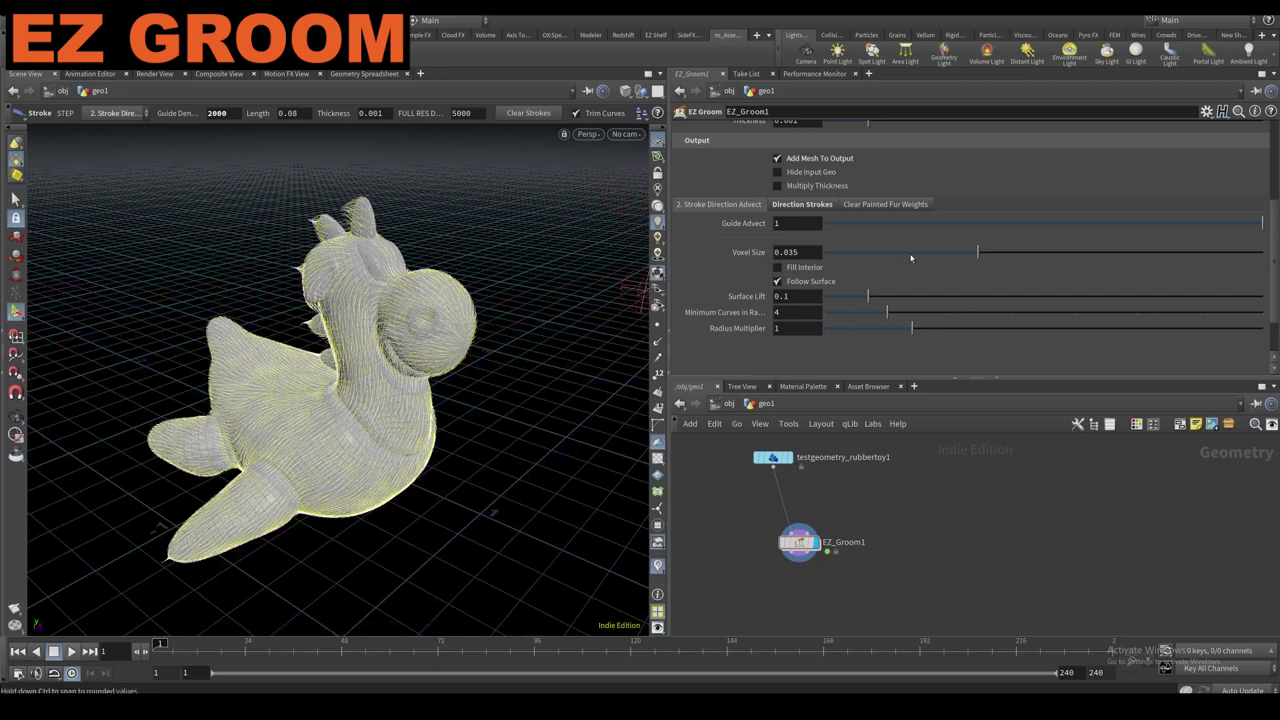
pyautogui.write('1')
pyautogui.press('Return')
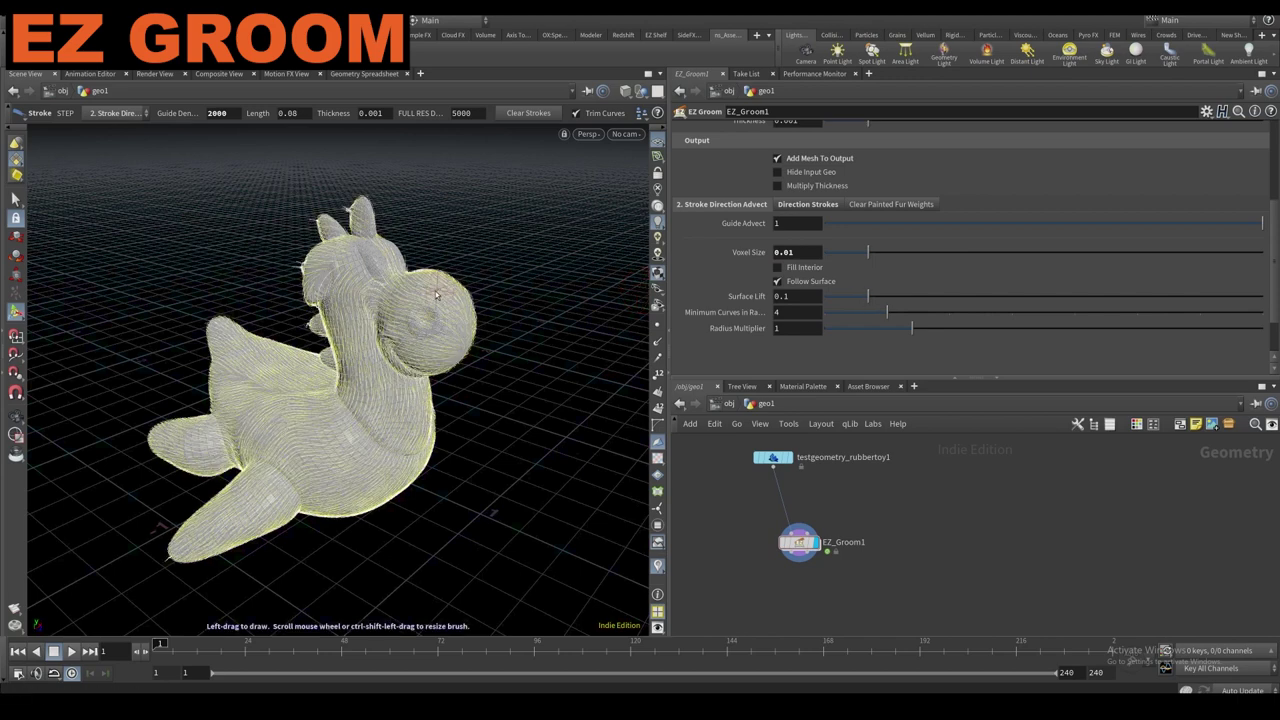
# Check the guides on the toy's snout, switch STEP to 3. Skin Lift Collide and show its Lift settings.
pyautogui.keyDown('alt'); pyautogui.moveTo(415, 304); pyautogui.dragTo(470, 310, button='right'); pyautogui.keyUp('alt')
pyautogui.keyDown('alt'); pyautogui.moveTo(470, 310); pyautogui.dragTo(350, 322); pyautogui.keyUp('alt')
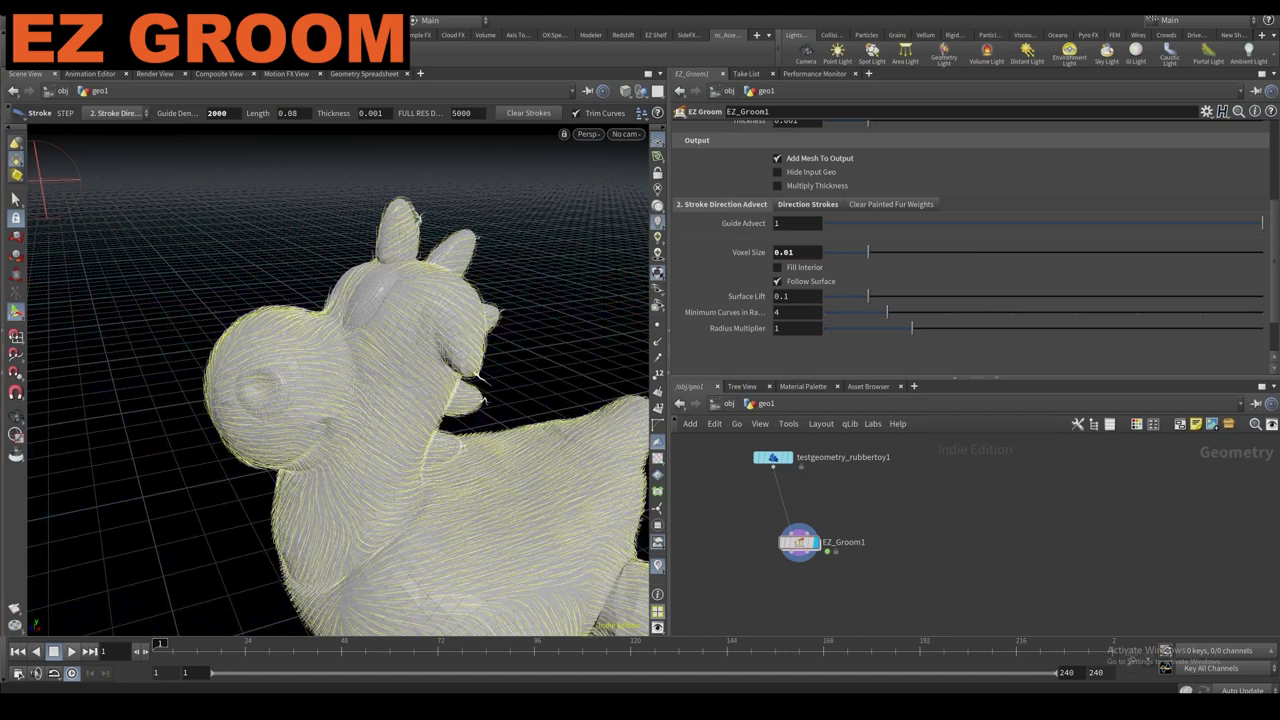
pyautogui.keyDown('alt'); pyautogui.moveTo(352, 295); pyautogui.dragTo(500, 345); pyautogui.keyUp('alt')
pyautogui.scroll(3, 757, 243)
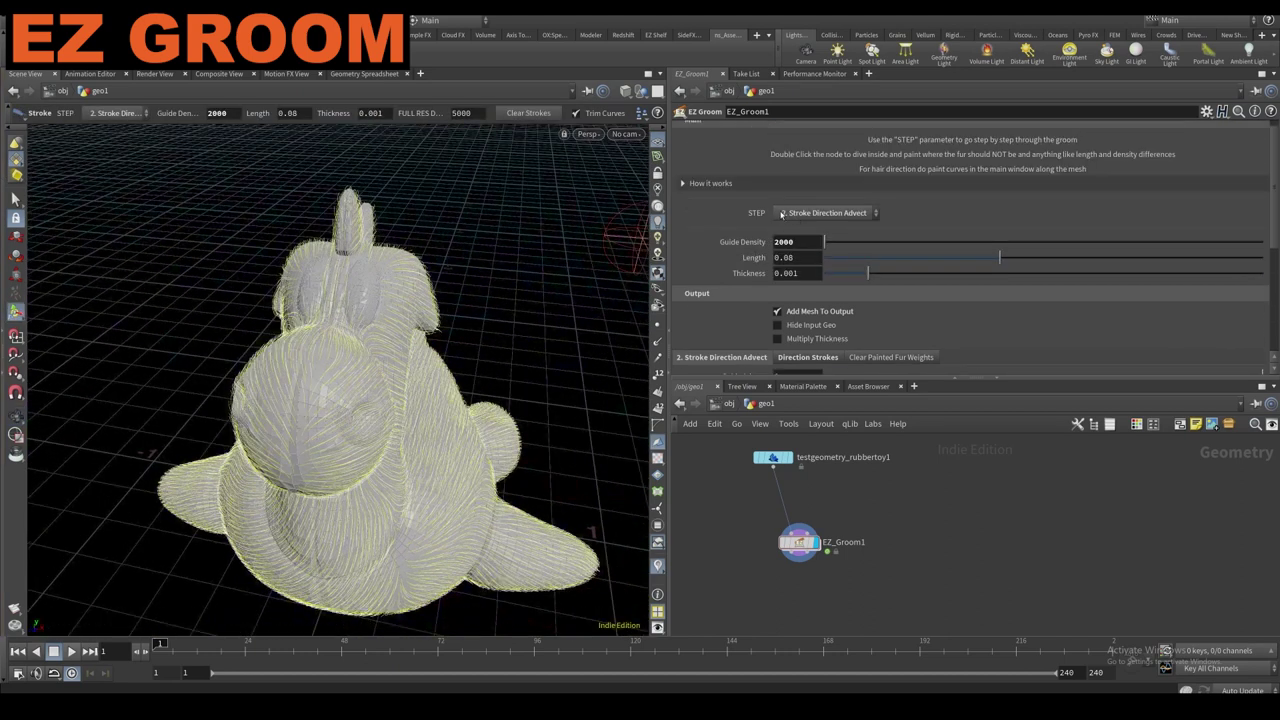
pyautogui.click(116, 113)
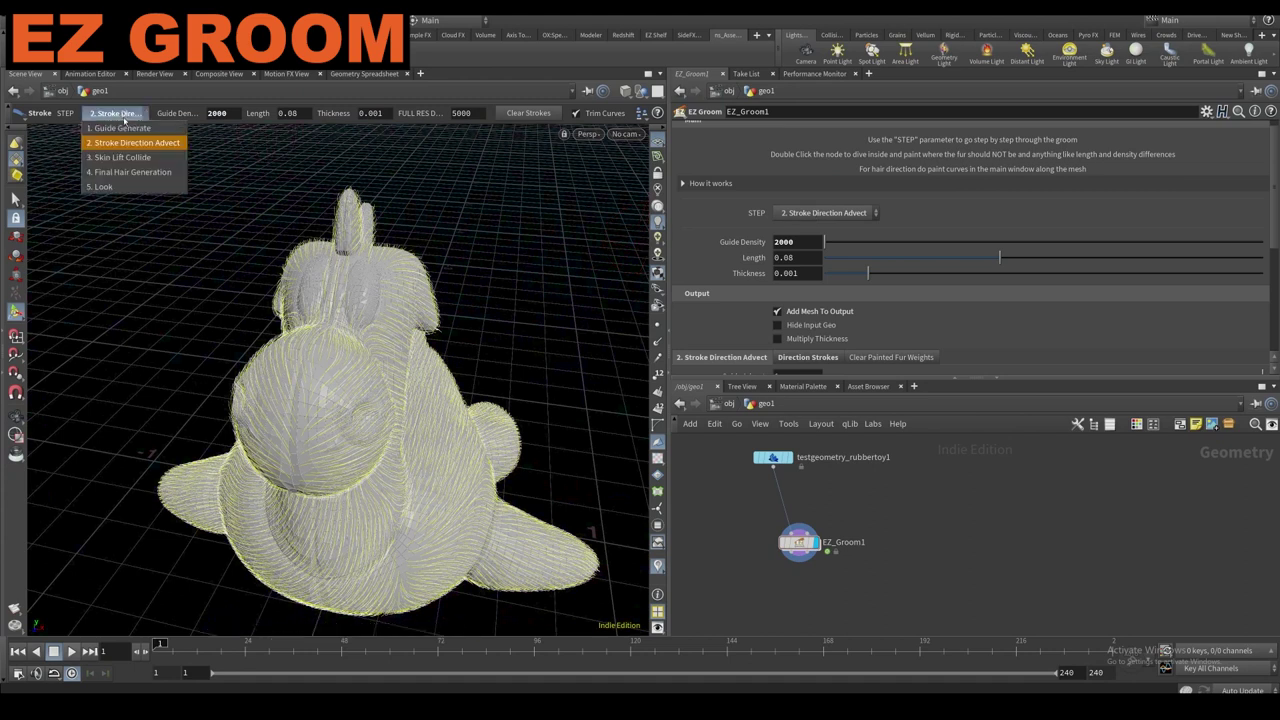
pyautogui.click(122, 113)
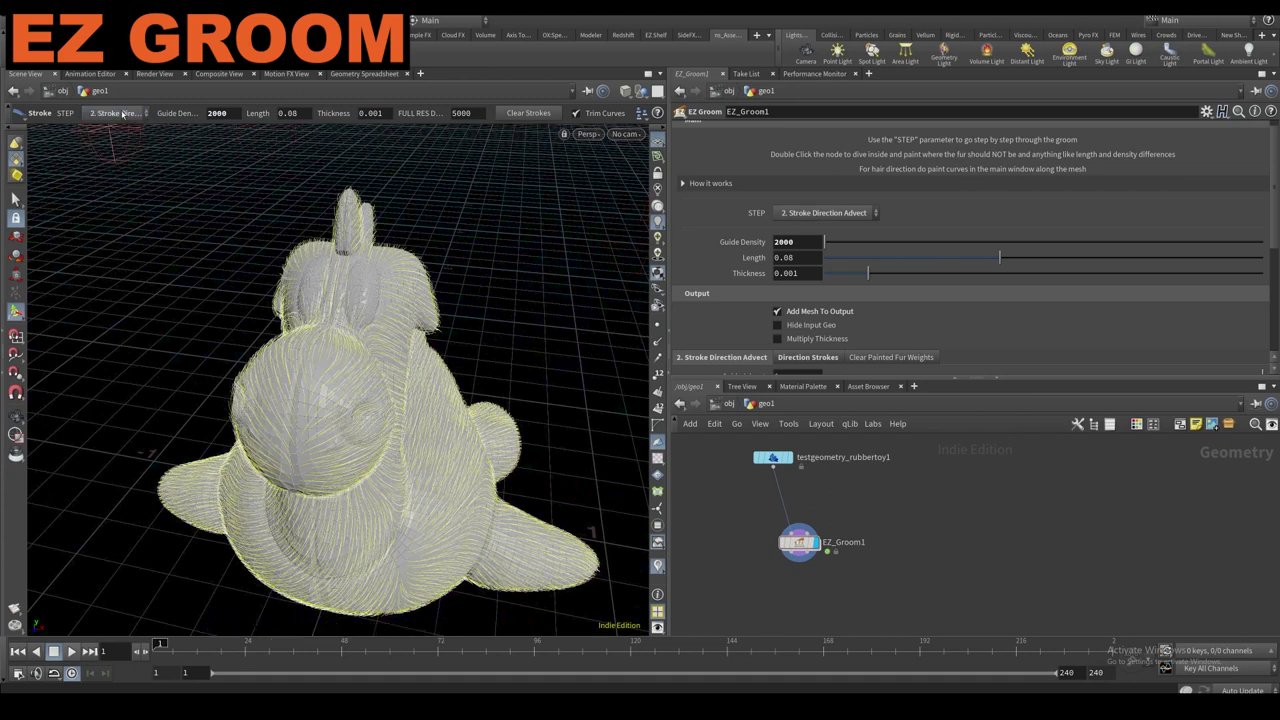
pyautogui.click(130, 113)
pyautogui.click(137, 159)
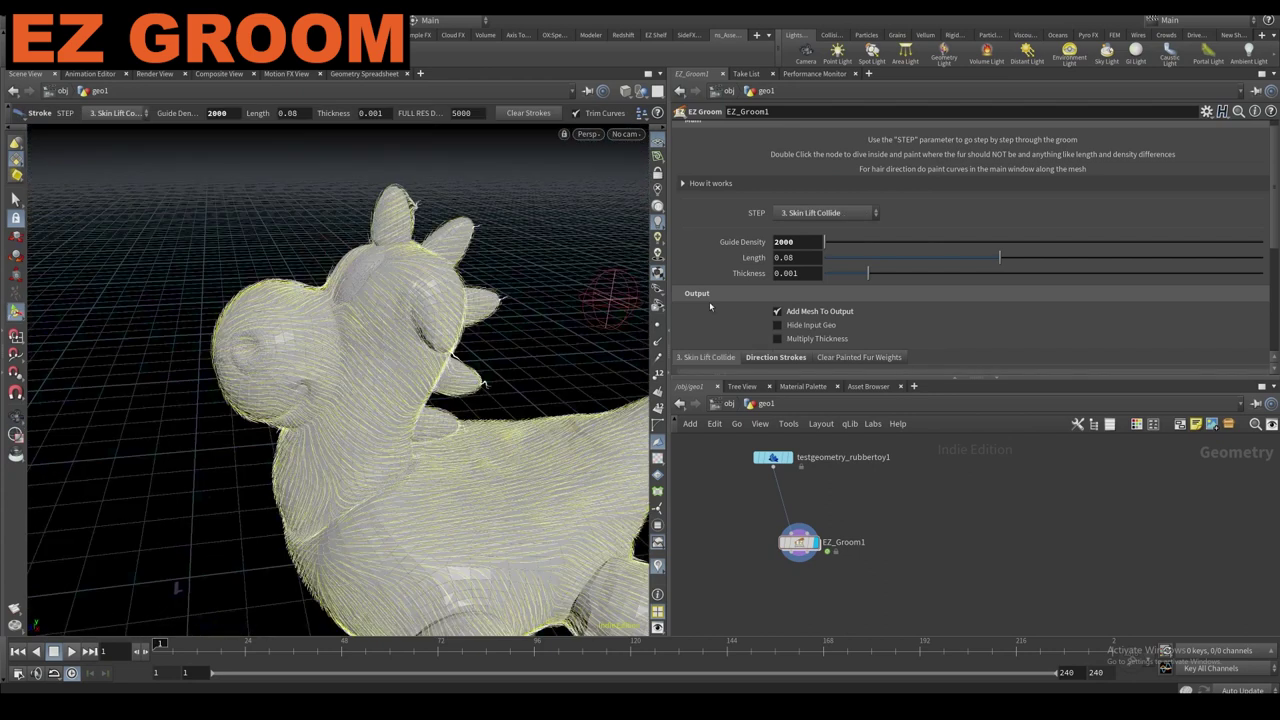
pyautogui.scroll(-3, 733, 294)
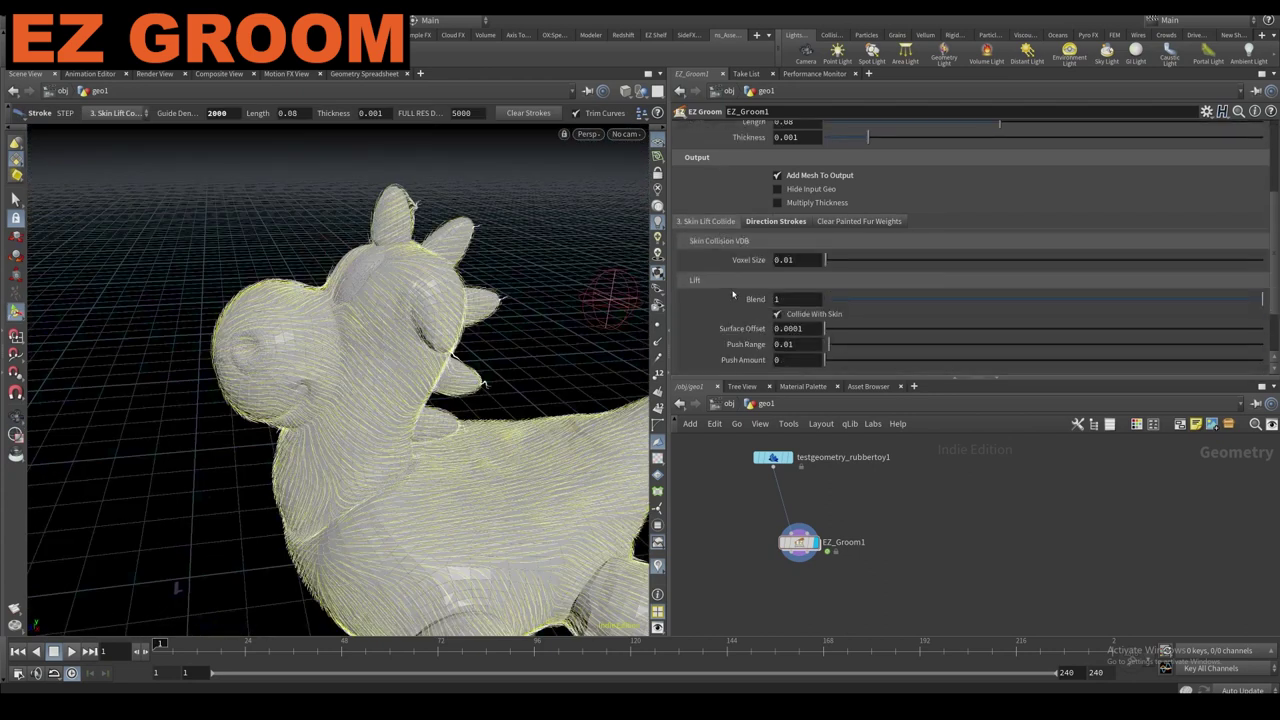
pyautogui.scroll(-1, 746, 240)
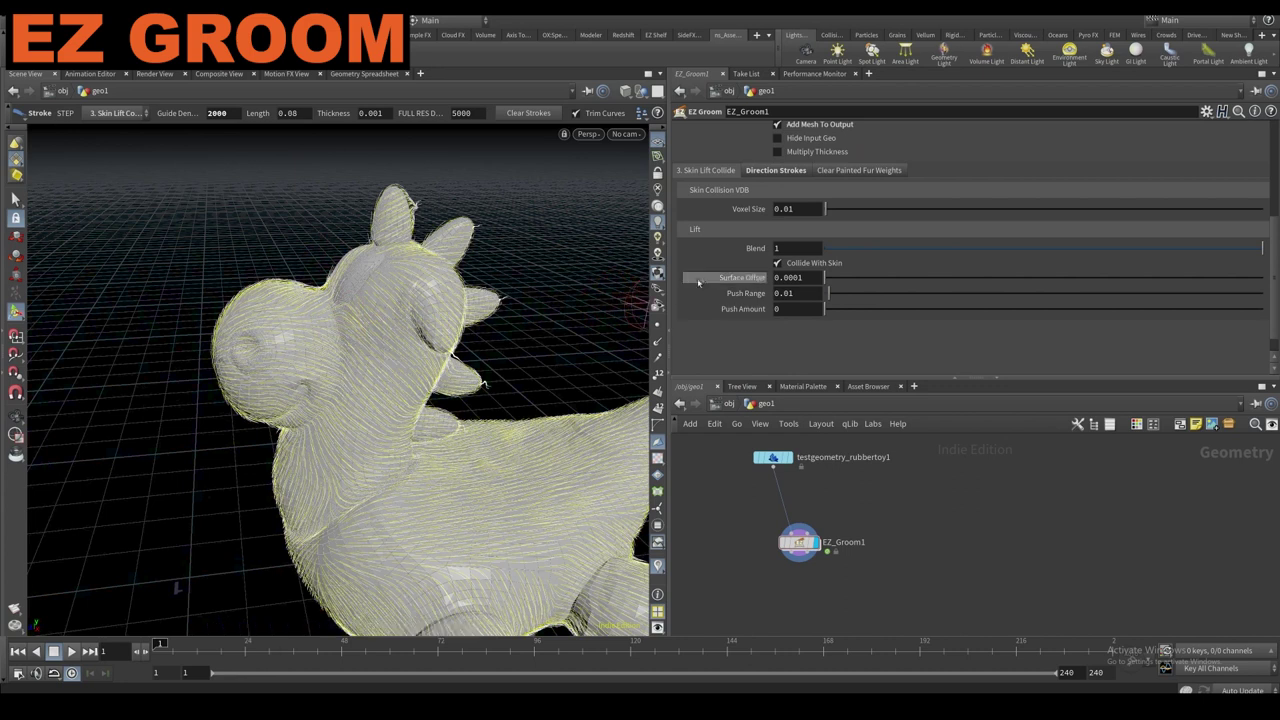
# Try raising the Surface Offset to 0.016 and adjusting the Push Amount.
pyautogui.moveTo(348, 289)
pyautogui.keyDown('alt'); pyautogui.mouseDown()
pyautogui.moveTo(405, 298)
pyautogui.moveTo(331, 289)
pyautogui.moveTo(344, 290)
pyautogui.mouseUp(); pyautogui.keyUp('alt')
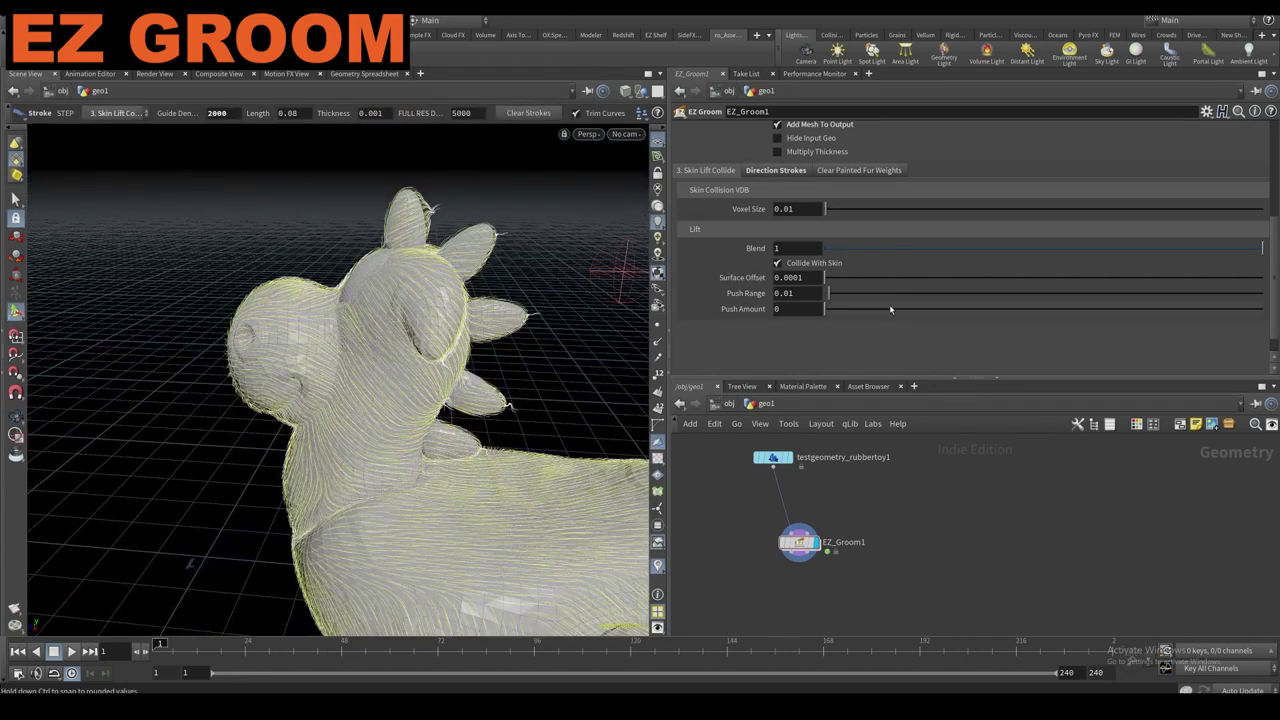
pyautogui.moveTo(834, 282); pyautogui.dragTo(839, 281)
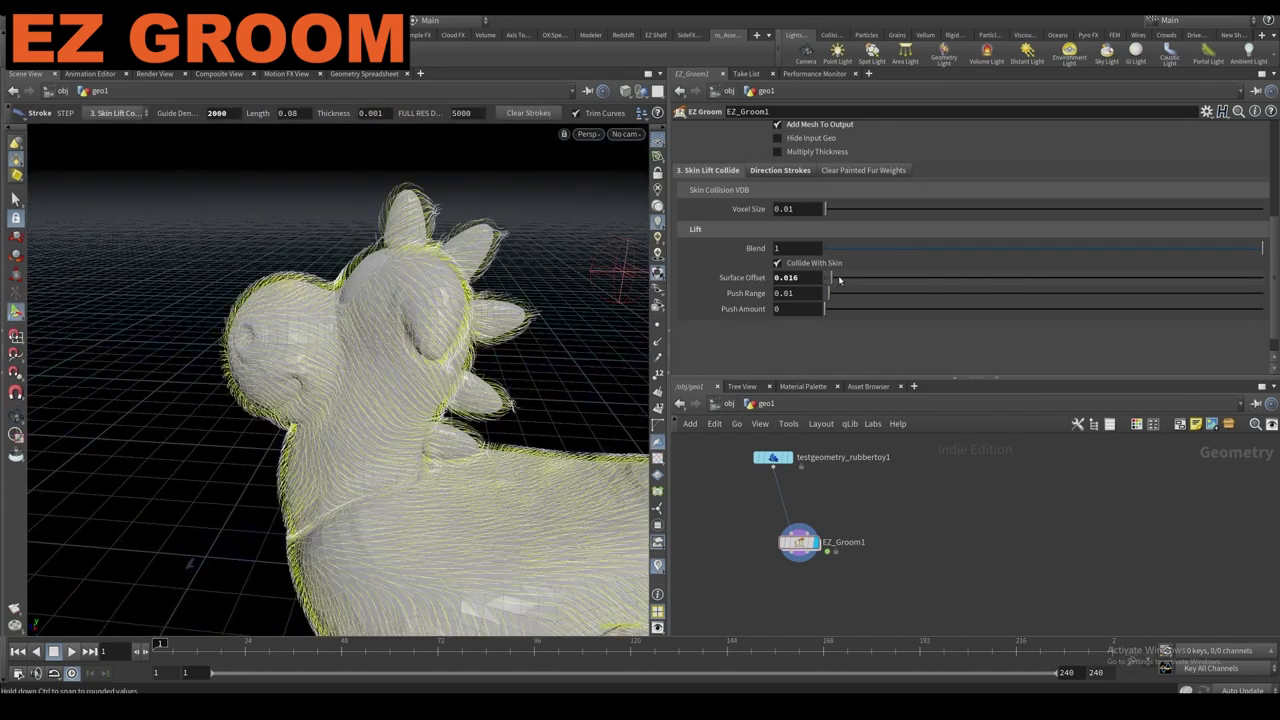
pyautogui.hotkey('ctrl', 'z')
pyautogui.hotkey('ctrl', 'z')
pyautogui.moveTo(840, 311)
pyautogui.mouseDown()
pyautogui.moveTo(863, 317)
pyautogui.moveTo(809, 311)
pyautogui.moveTo(829, 314)
pyautogui.mouseUp()
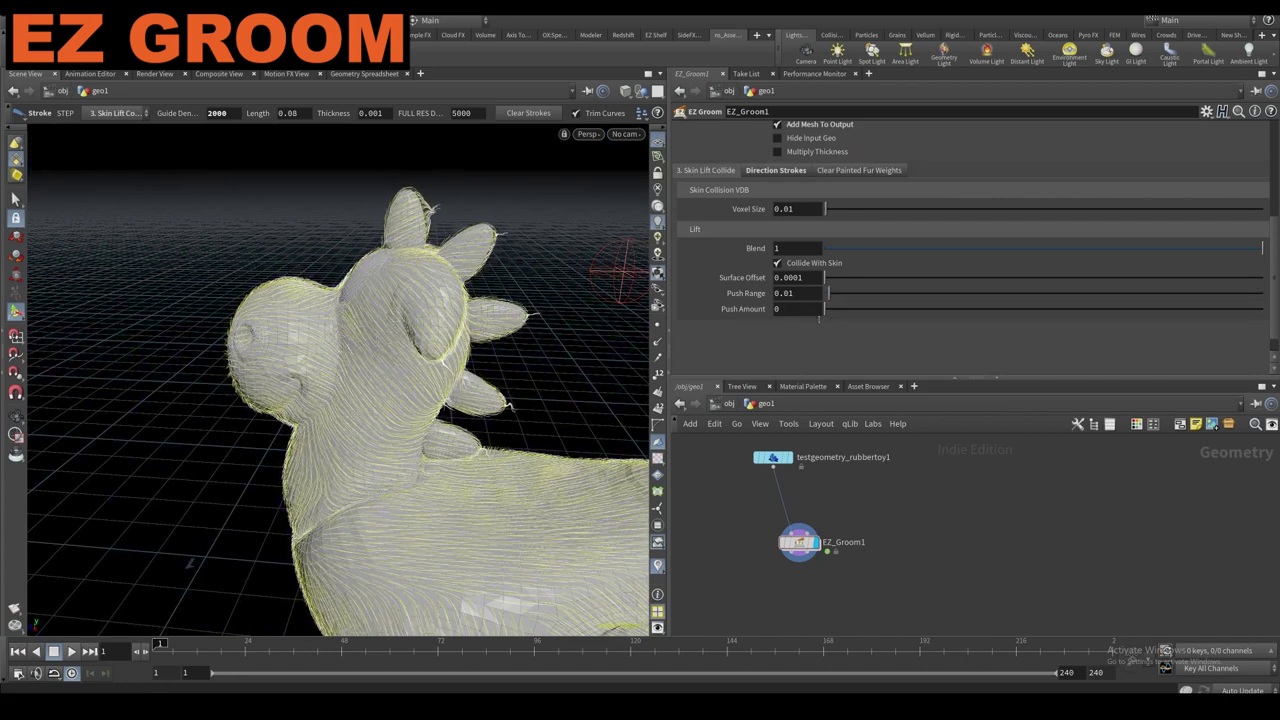
pyautogui.press('Escape')
# Switch the groom's STEP to 4. Final Hair Generation.
pyautogui.moveTo(450, 300); pyautogui.dragTo(525, 232)
pyautogui.scroll(-3, 525, 232)
pyautogui.press('Return')
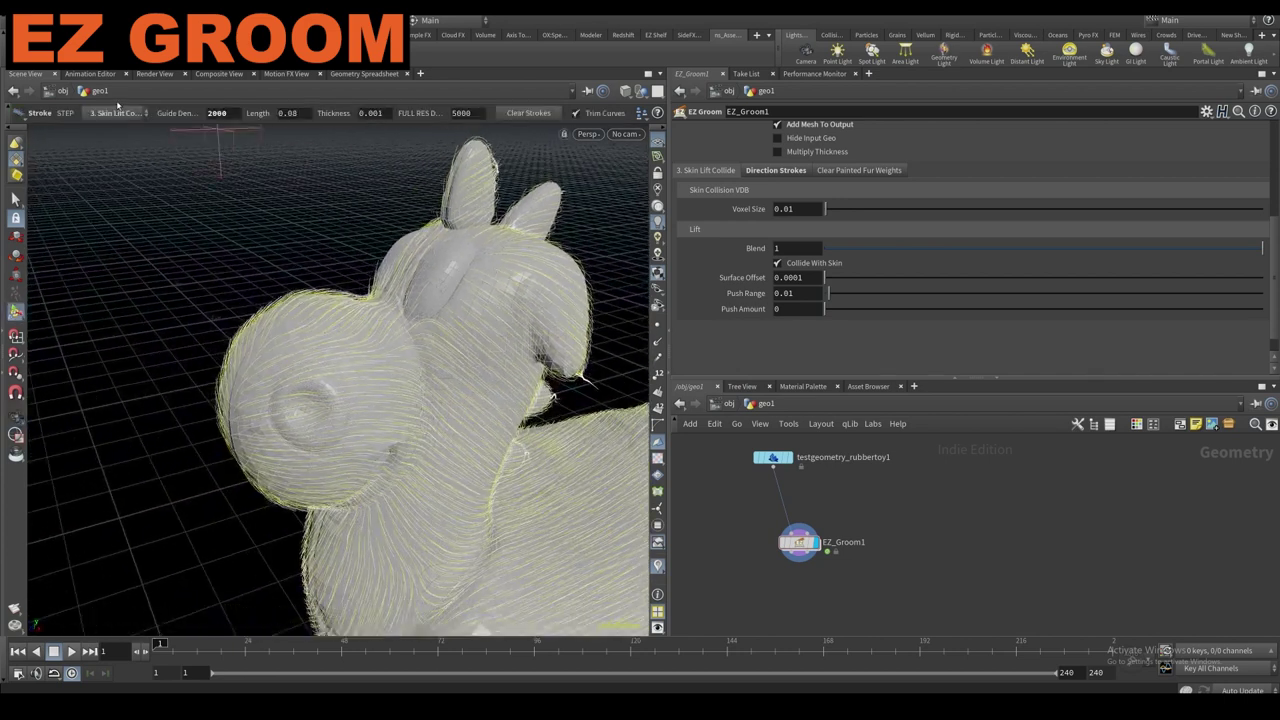
pyautogui.click(116, 113)
pyautogui.click(138, 173)
pyautogui.scroll(1, 754, 269)
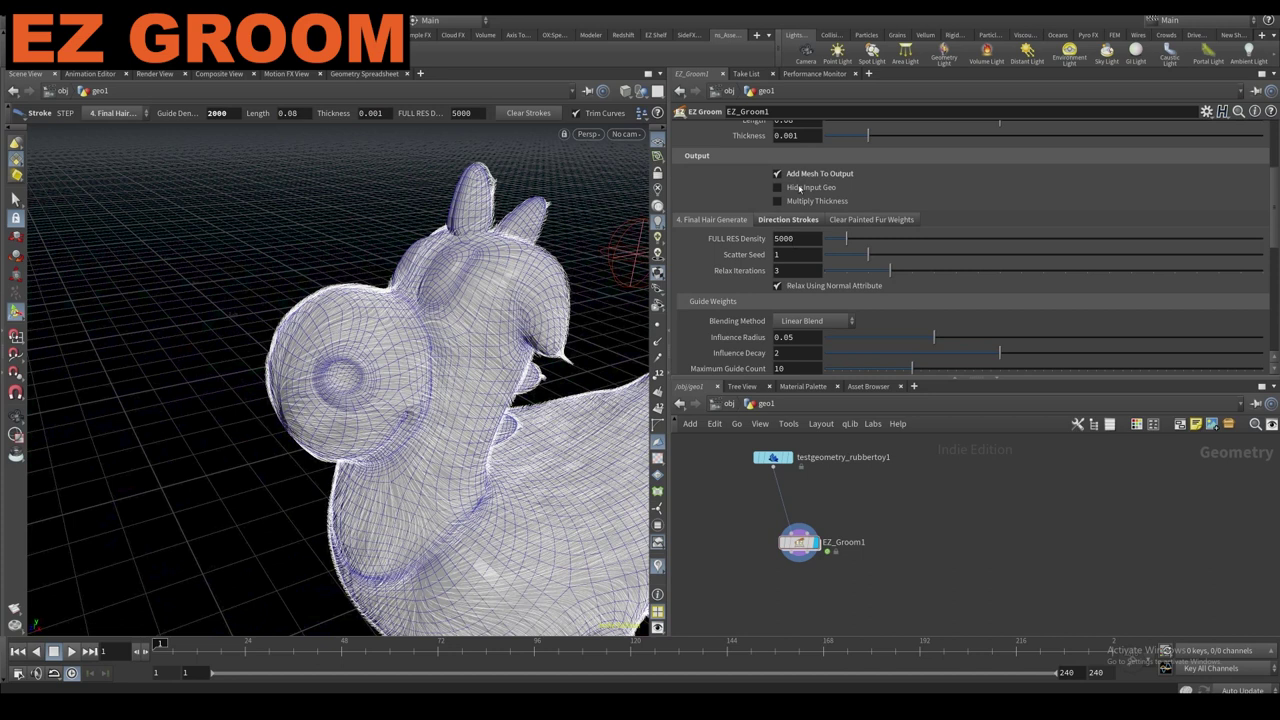
# Enable Hide Input Geo in the groom's output settings and view the hair from the toy's side.
pyautogui.click(800, 187)
pyautogui.keyDown('alt'); pyautogui.moveTo(520, 370); pyautogui.dragTo(482, 297); pyautogui.keyUp('alt')
pyautogui.scroll(-2, 482, 297)
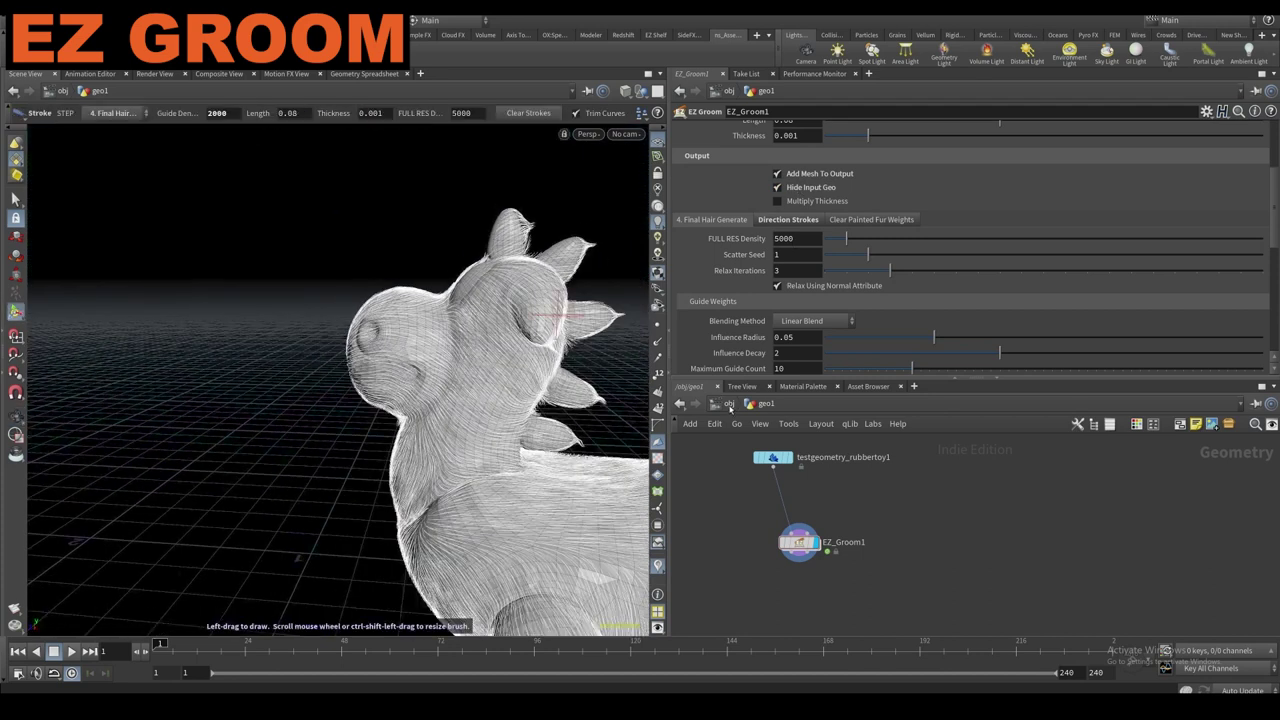
# Enable Shade Open Curves In Viewport on the geo1 object and return inside it to view the shaded hair up close.
pyautogui.click(729, 404)
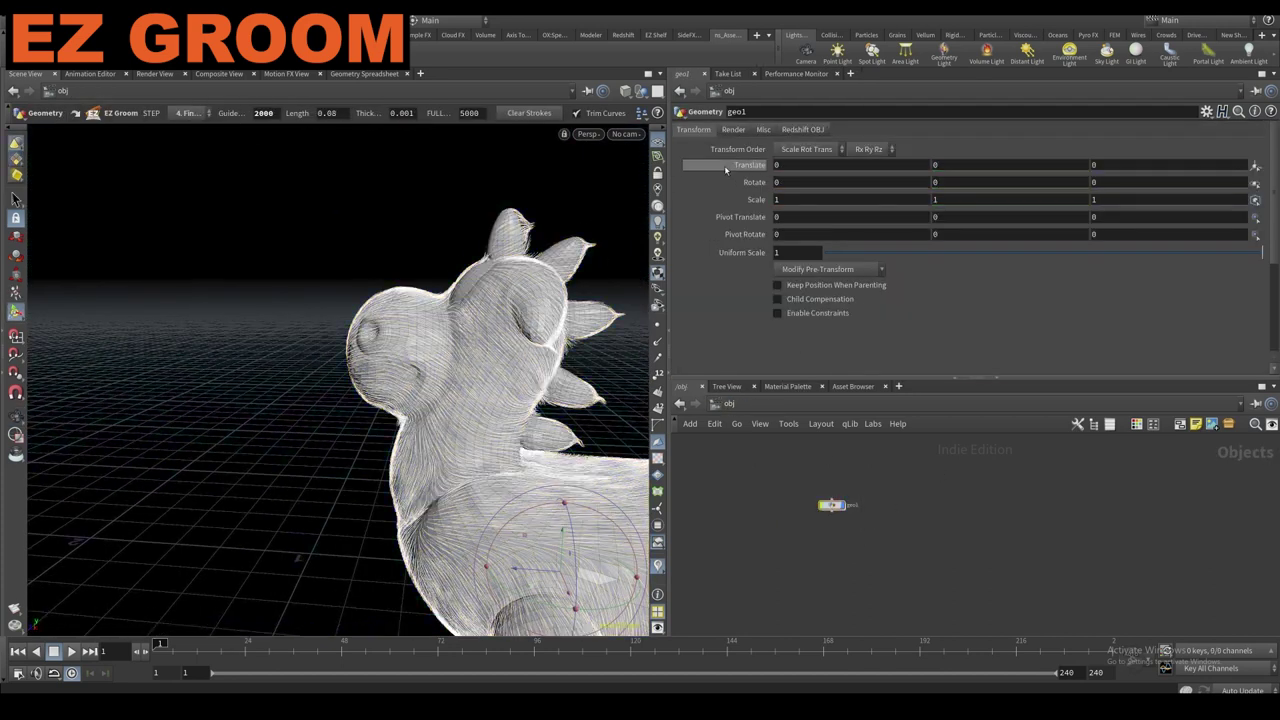
pyautogui.click(760, 131)
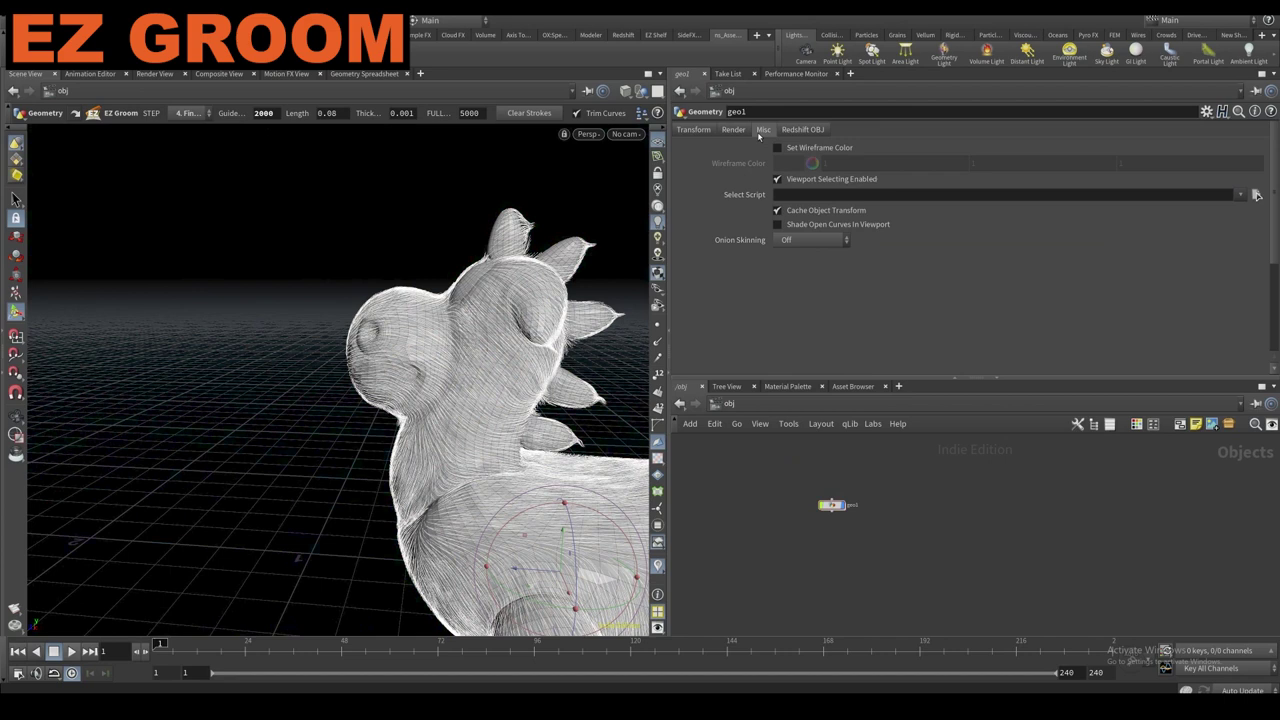
pyautogui.click(786, 226)
pyautogui.press('Escape')
pyautogui.moveTo(460, 300); pyautogui.dragTo(511, 275)
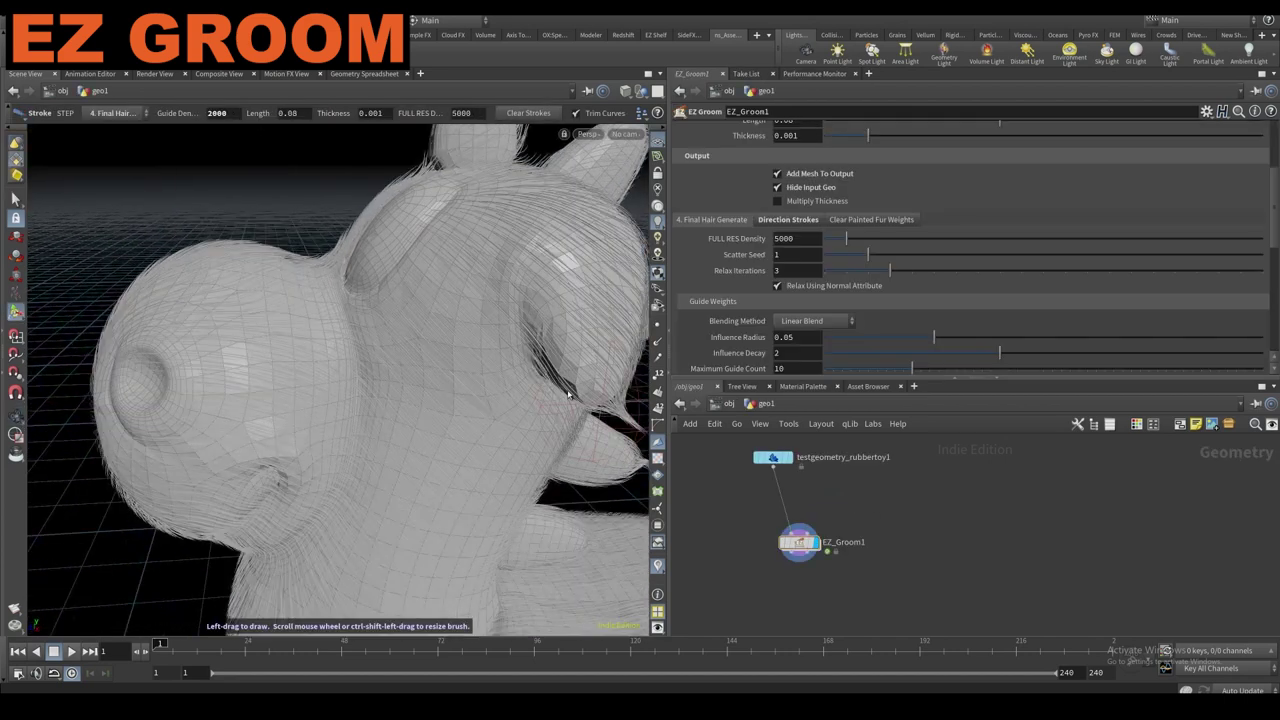
pyautogui.keyDown('alt'); pyautogui.moveTo(345, 310); pyautogui.dragTo(223, 282); pyautogui.keyUp('alt')
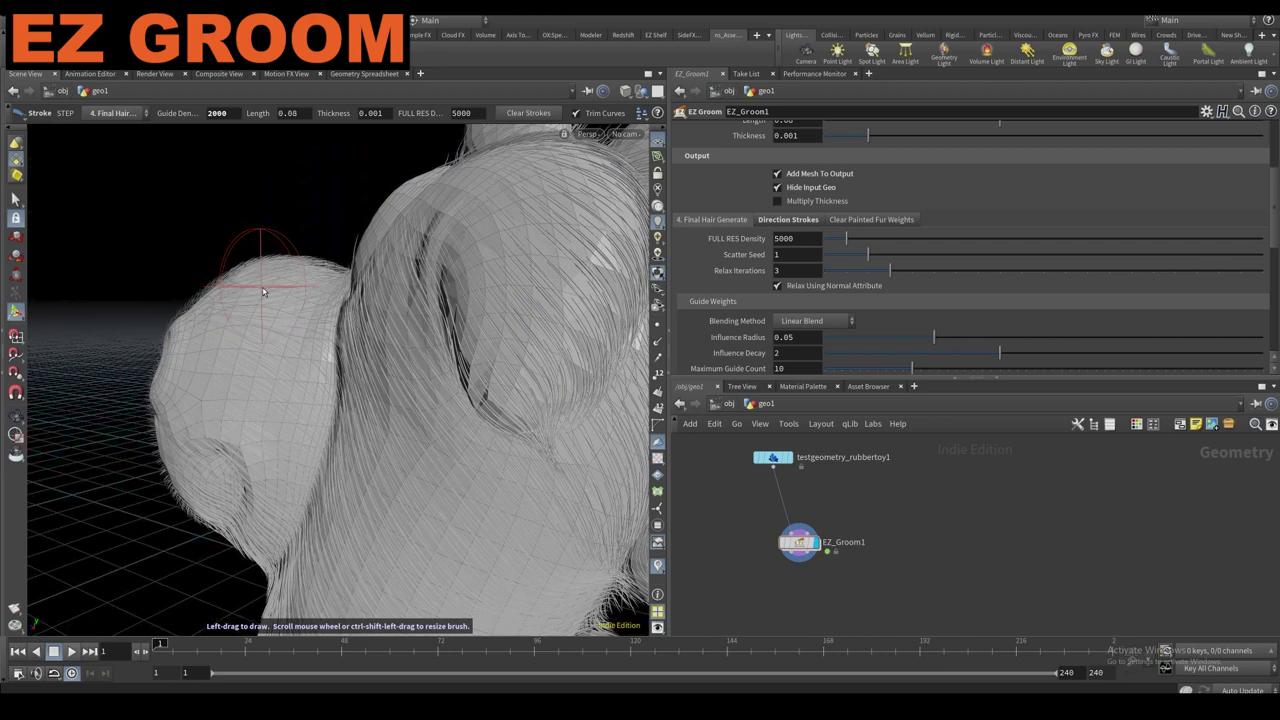
pyautogui.keyDown('alt'); pyautogui.moveTo(288, 284); pyautogui.dragTo(310, 330); pyautogui.keyUp('alt')
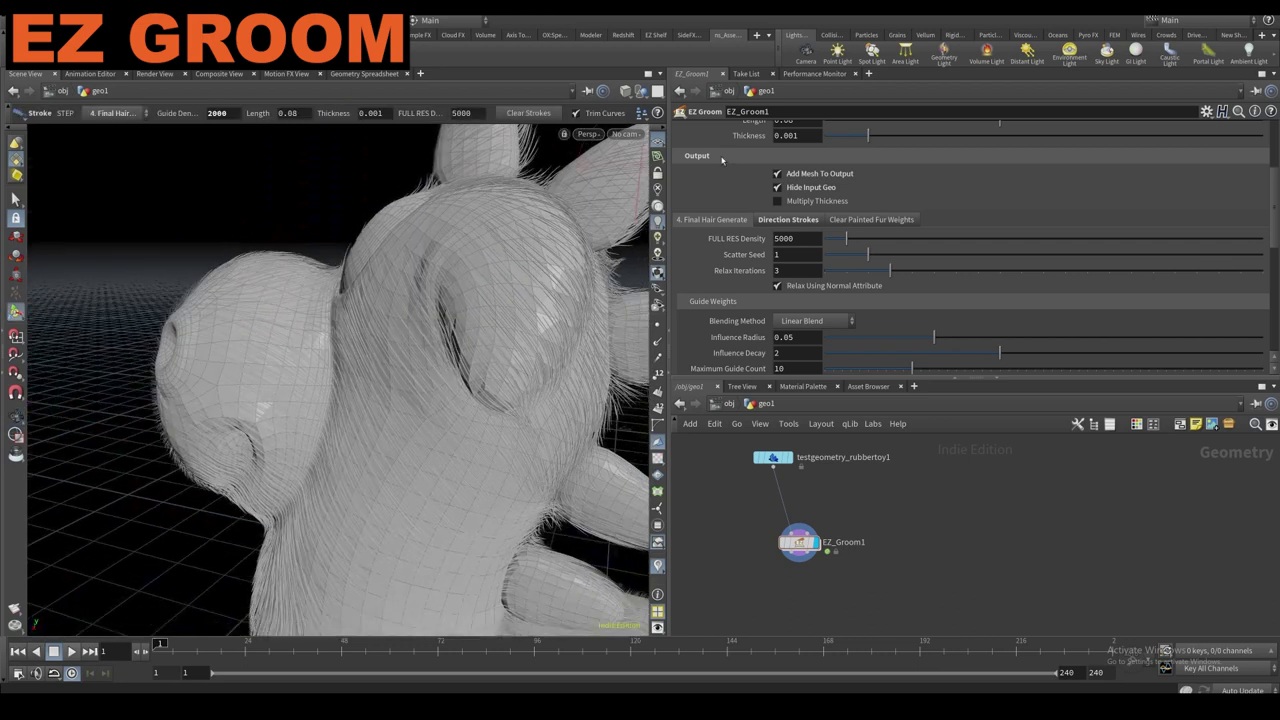
# Raise the groom's hair Thickness to 0.004734.
pyautogui.scroll(2, 874, 176)
pyautogui.moveTo(875, 175); pyautogui.dragTo(888, 174)
pyautogui.moveTo(1005, 181); pyautogui.dragTo(1159, 190)
pyautogui.keyDown('alt'); pyautogui.moveTo(357, 252); pyautogui.dragTo(320, 300, button='right'); pyautogui.keyUp('alt')
pyautogui.moveTo(981, 170); pyautogui.dragTo(1032, 183)
pyautogui.keyDown('alt'); pyautogui.moveTo(340, 250); pyautogui.dragTo(270, 320); pyautogui.keyUp('alt')
# Review the Final Hair Generate settings, including density, Guide Weights and the Hair Profile width ramp, against the toy's fur.
pyautogui.click(125, 121)
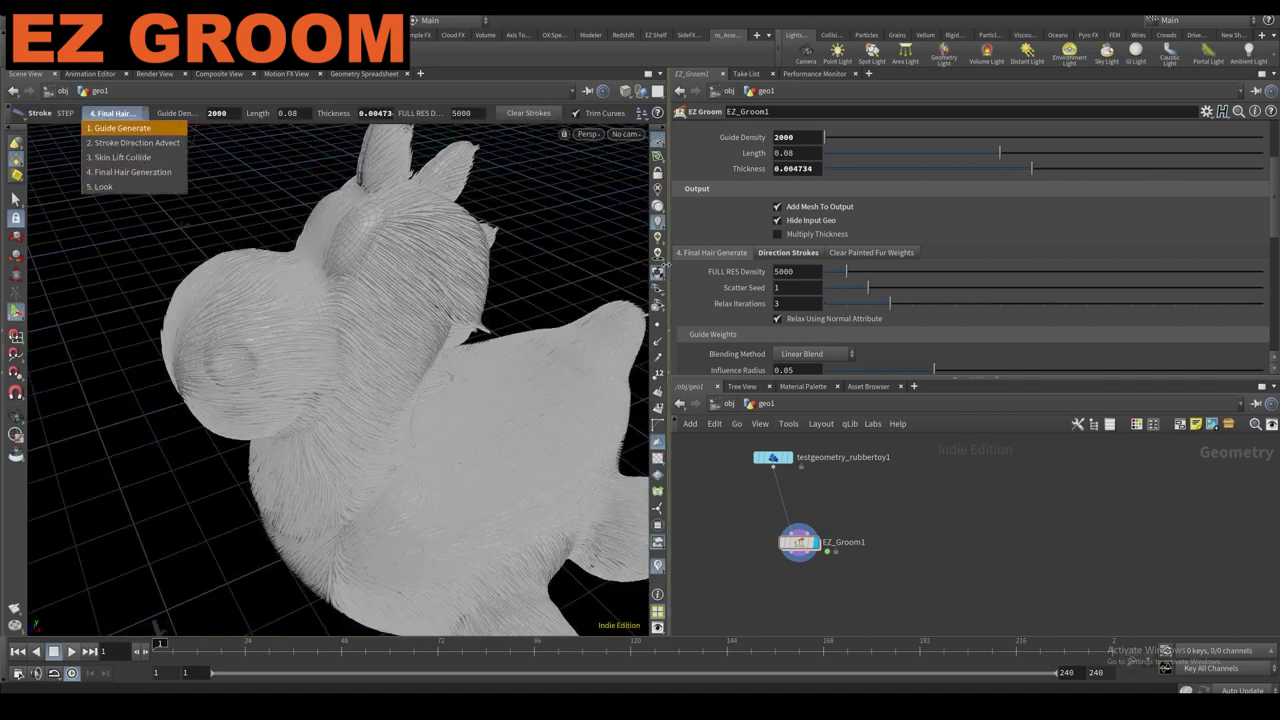
pyautogui.click(726, 274)
pyautogui.scroll(-2, 740, 228)
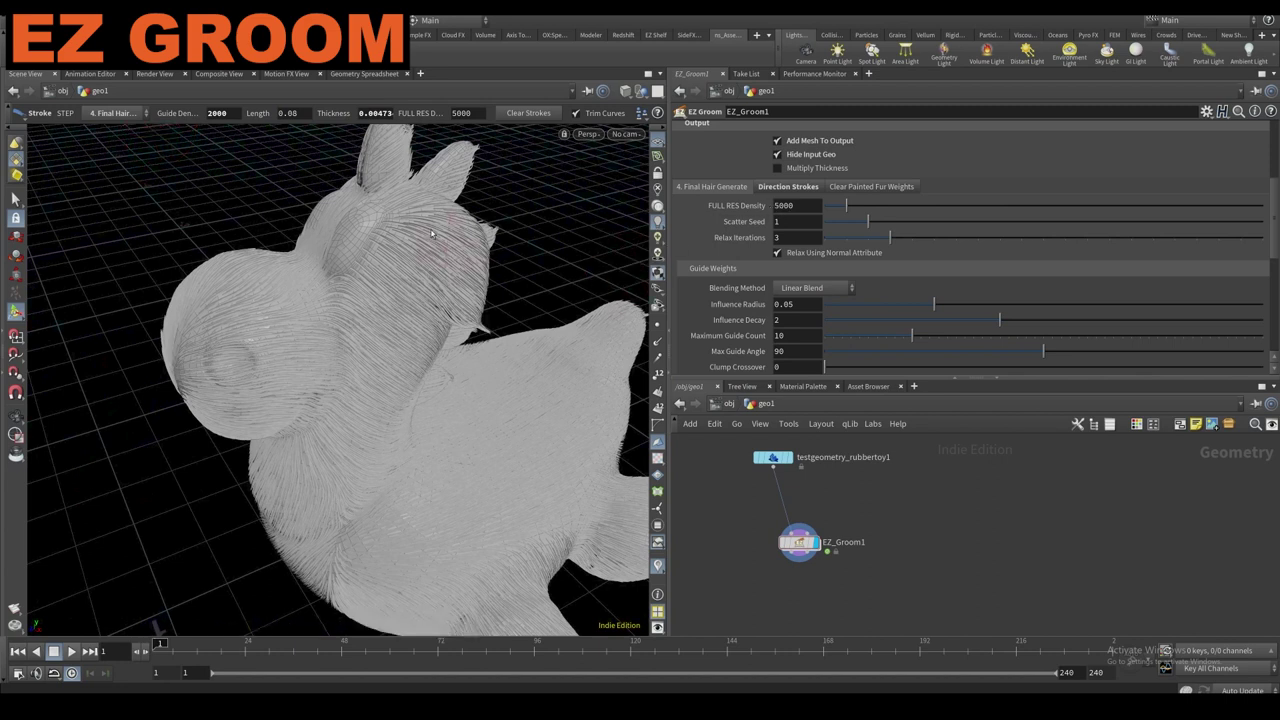
pyautogui.keyDown('alt'); pyautogui.moveTo(405, 230); pyautogui.dragTo(340, 202); pyautogui.keyUp('alt')
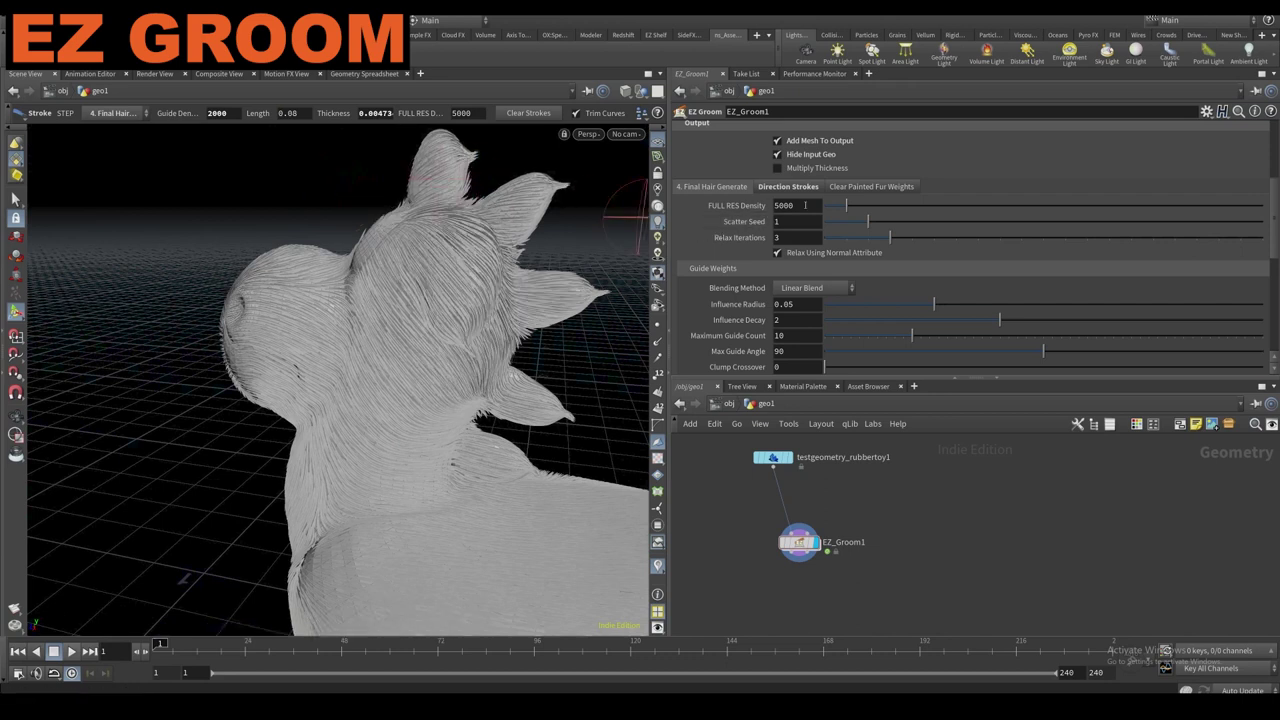
pyautogui.scroll(-3, 765, 212)
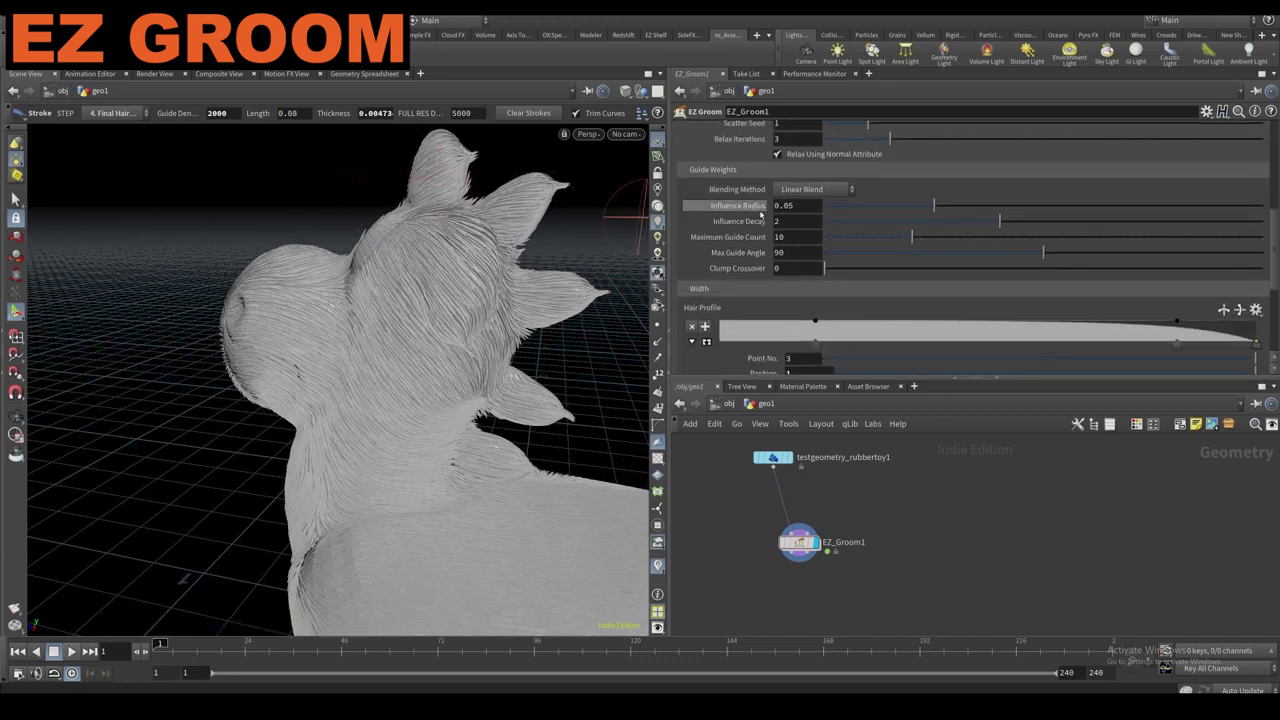
pyautogui.scroll(-2, 768, 214)
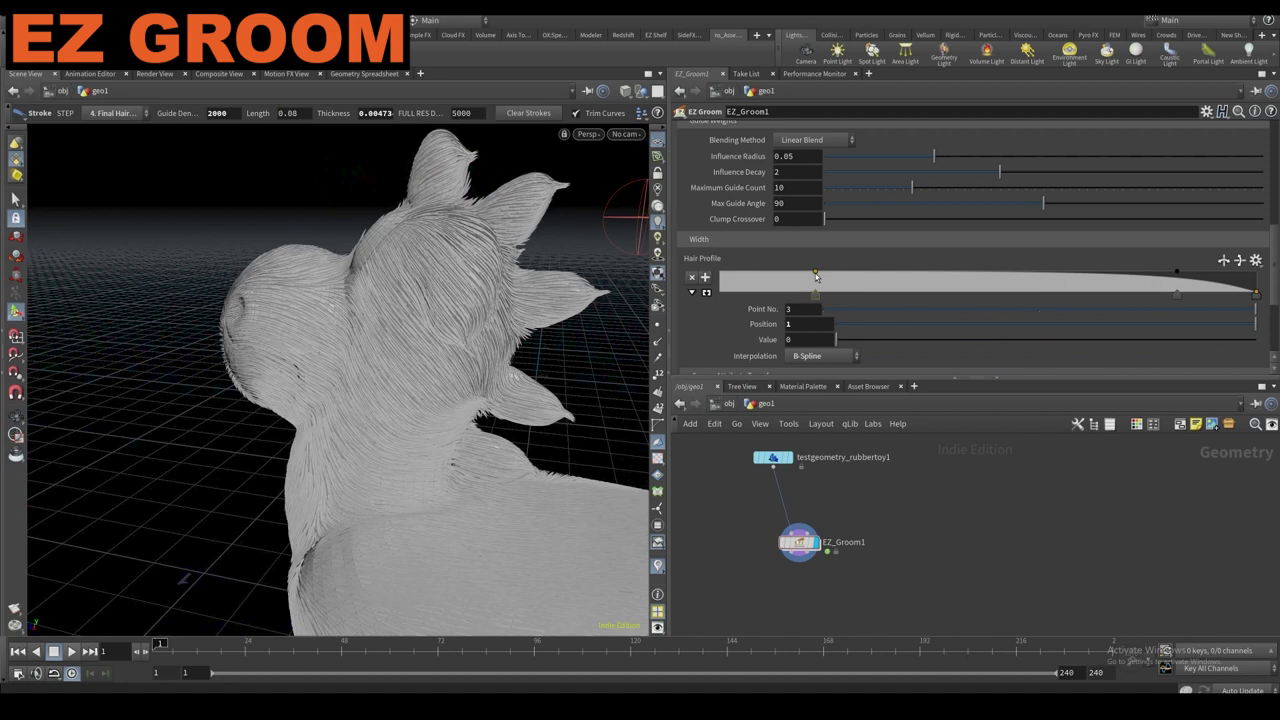
pyautogui.scroll(6, 762, 262)
pyautogui.scroll(1, 762, 262)
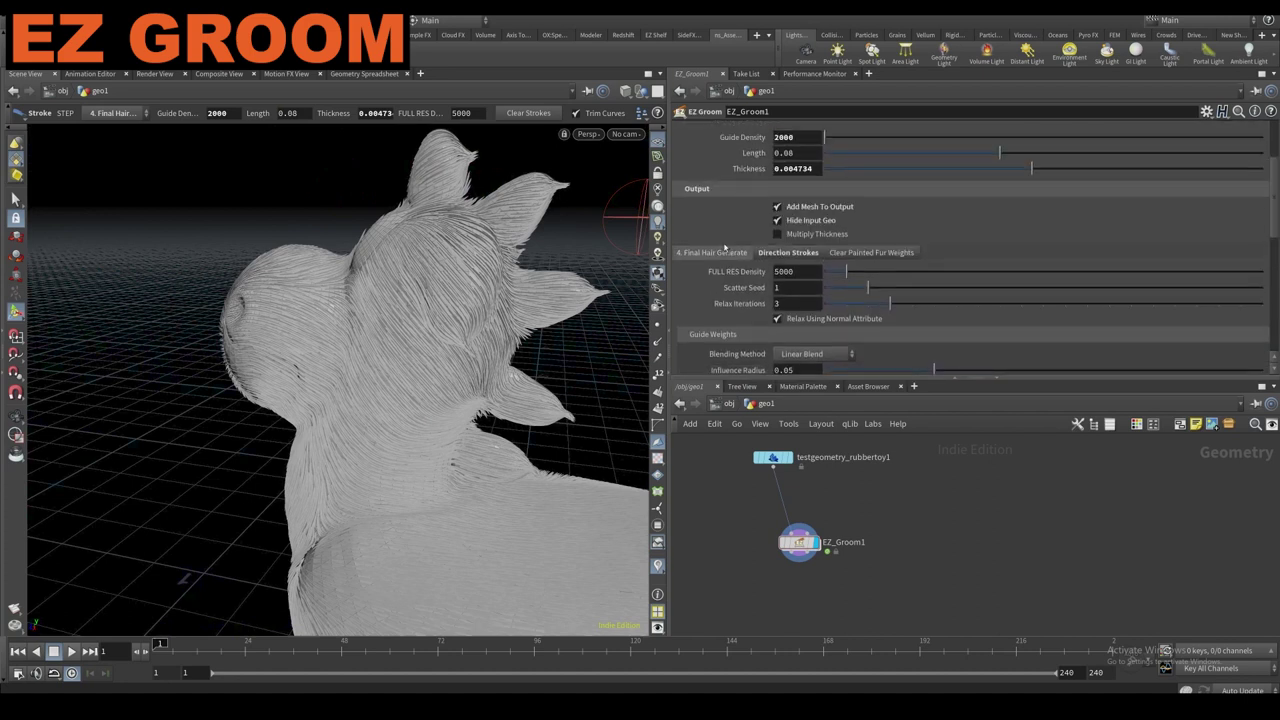
# Switch the groom's STEP to 5. Look and bring up its Color and Set Length settings.
pyautogui.click(113, 113)
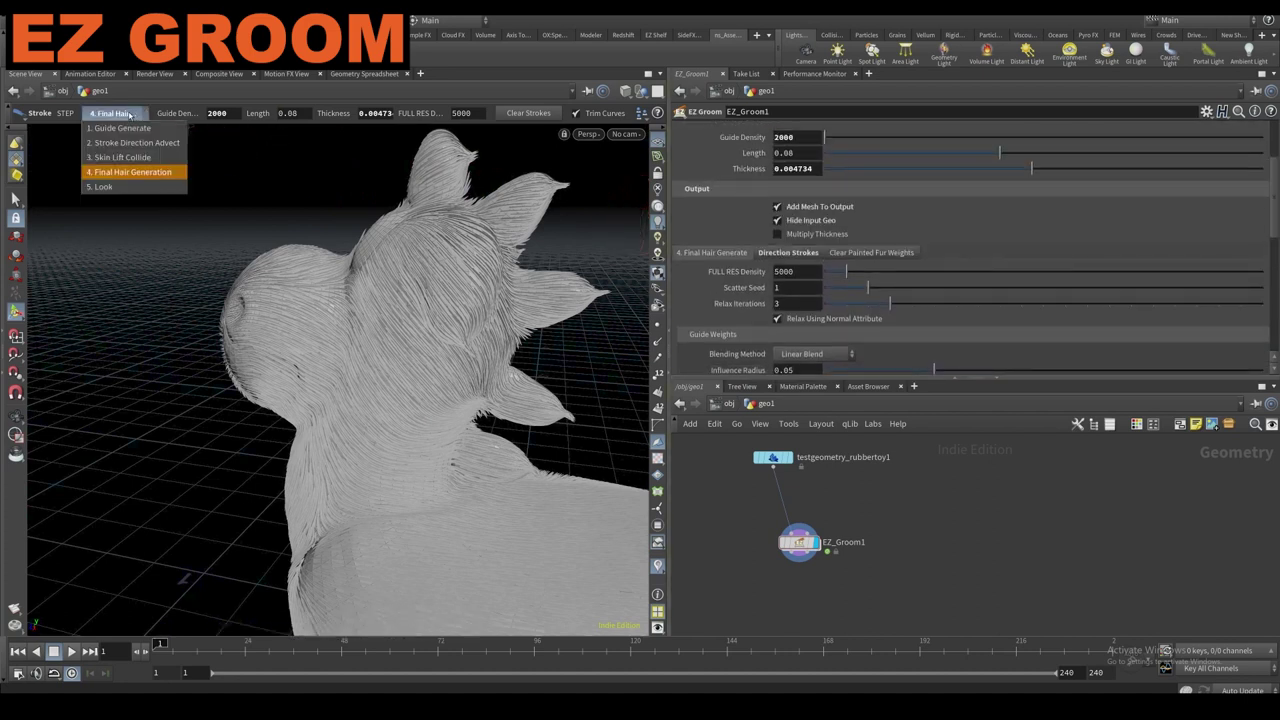
pyautogui.click(104, 187)
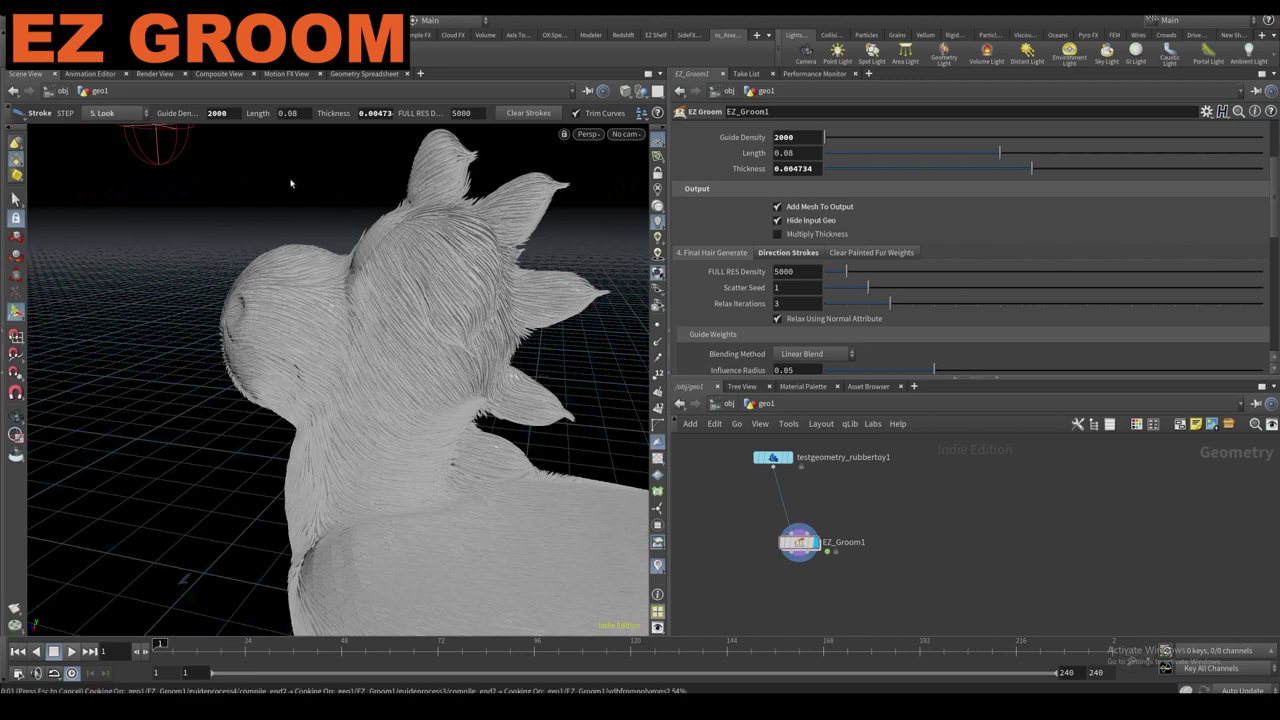
pyautogui.moveTo(346, 184)
pyautogui.keyDown('alt'); pyautogui.mouseDown()
pyautogui.moveTo(517, 276)
pyautogui.moveTo(530, 320)
pyautogui.mouseUp(); pyautogui.keyUp('alt')
pyautogui.scroll(-3, 776, 281)
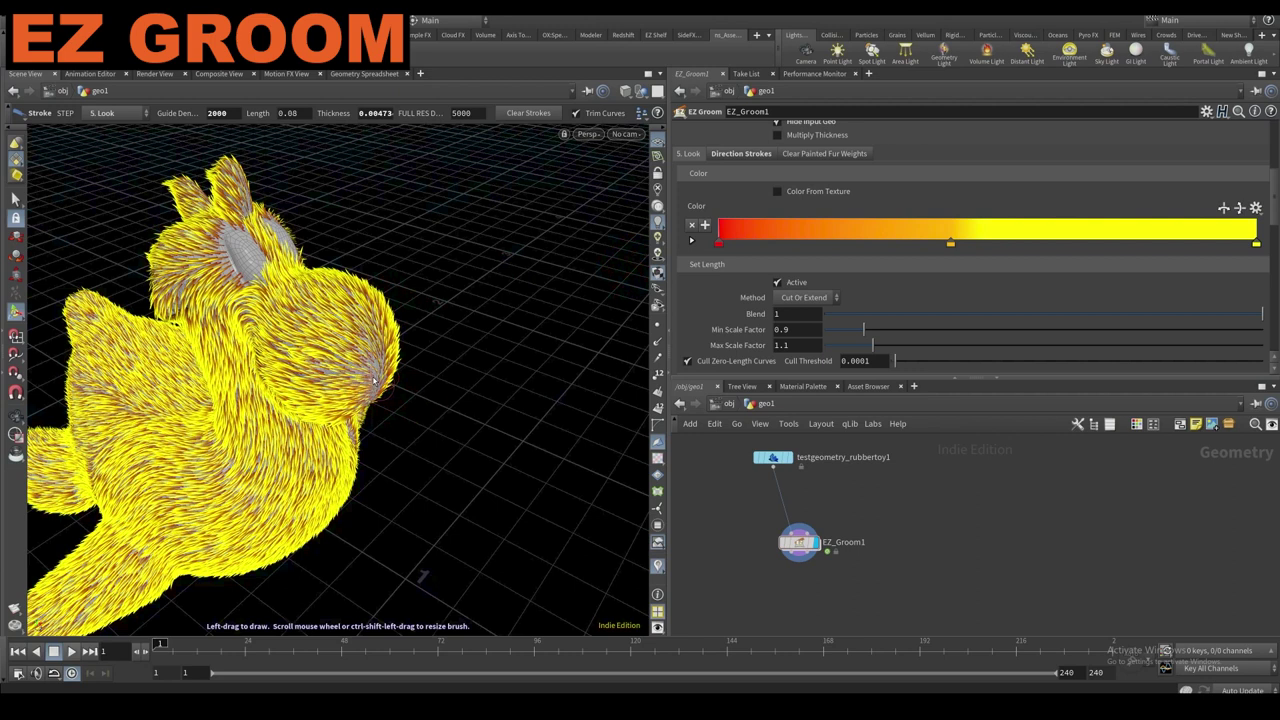
# Examine the Set Length and Clump settings of the Look step alongside the coloured fur on the toy's head.
pyautogui.scroll(-1, 720, 315)
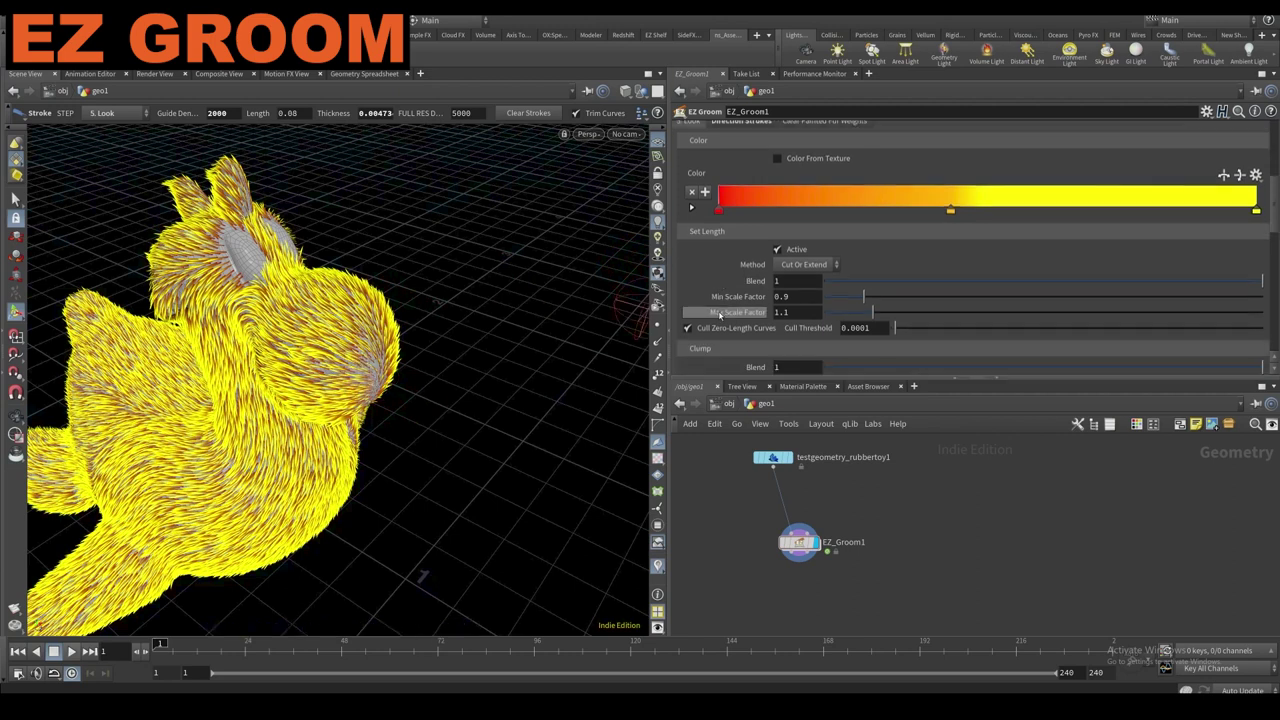
pyautogui.scroll(-1, 725, 300)
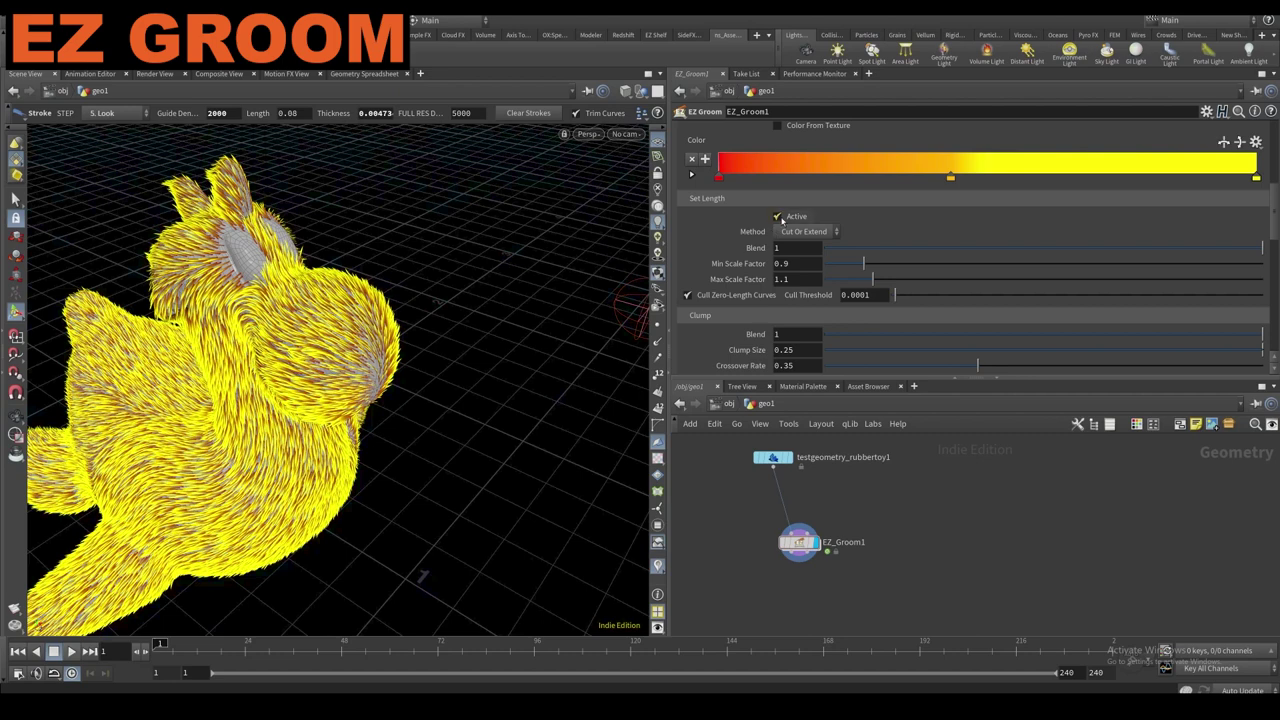
pyautogui.keyDown('alt'); pyautogui.moveTo(330, 310); pyautogui.dragTo(568, 424, button='right'); pyautogui.keyUp('alt')
pyautogui.keyDown('alt'); pyautogui.moveTo(568, 424); pyautogui.dragTo(306, 322); pyautogui.keyUp('alt')
pyautogui.keyDown('alt'); pyautogui.moveTo(306, 322); pyautogui.dragTo(398, 326, button='right'); pyautogui.keyUp('alt')
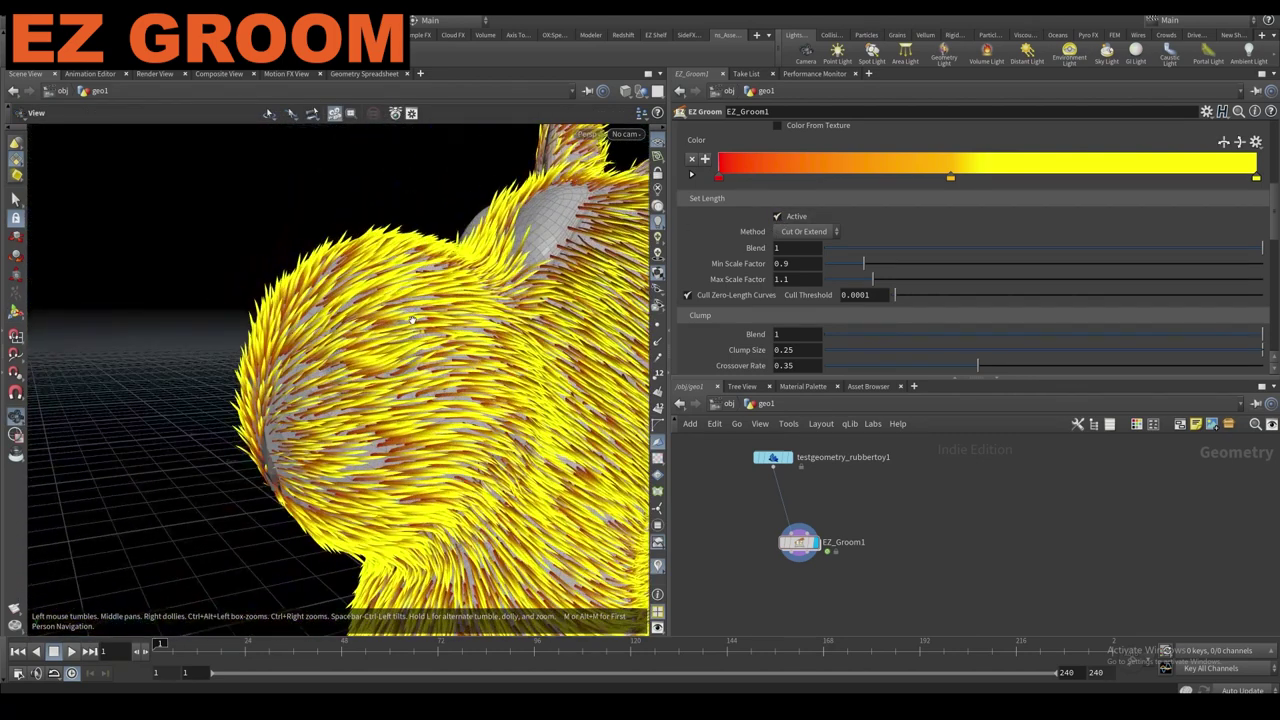
pyautogui.press('Return')
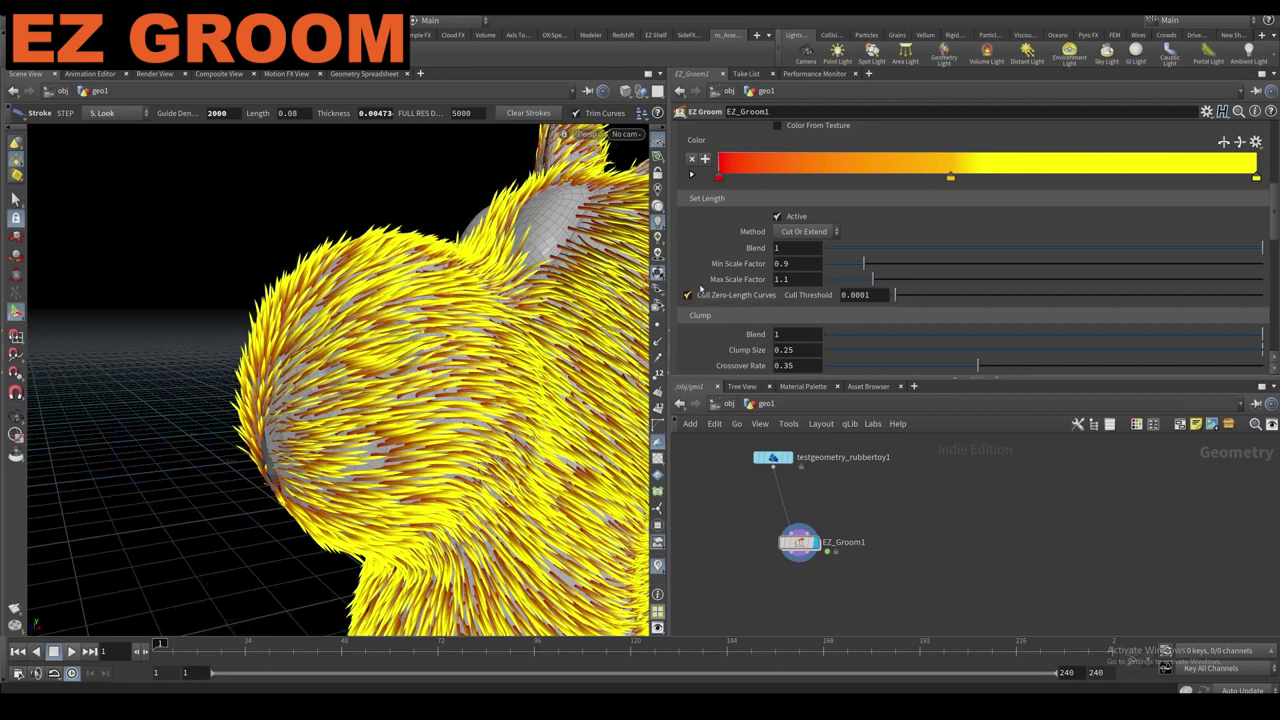
pyautogui.scroll(-1, 760, 273)
pyautogui.moveTo(500, 330)
pyautogui.keyDown('alt'); pyautogui.mouseDown()
pyautogui.moveTo(585, 355)
pyautogui.moveTo(545, 365)
pyautogui.mouseUp(); pyautogui.keyUp('alt')
pyautogui.scroll(-3, 766, 288)
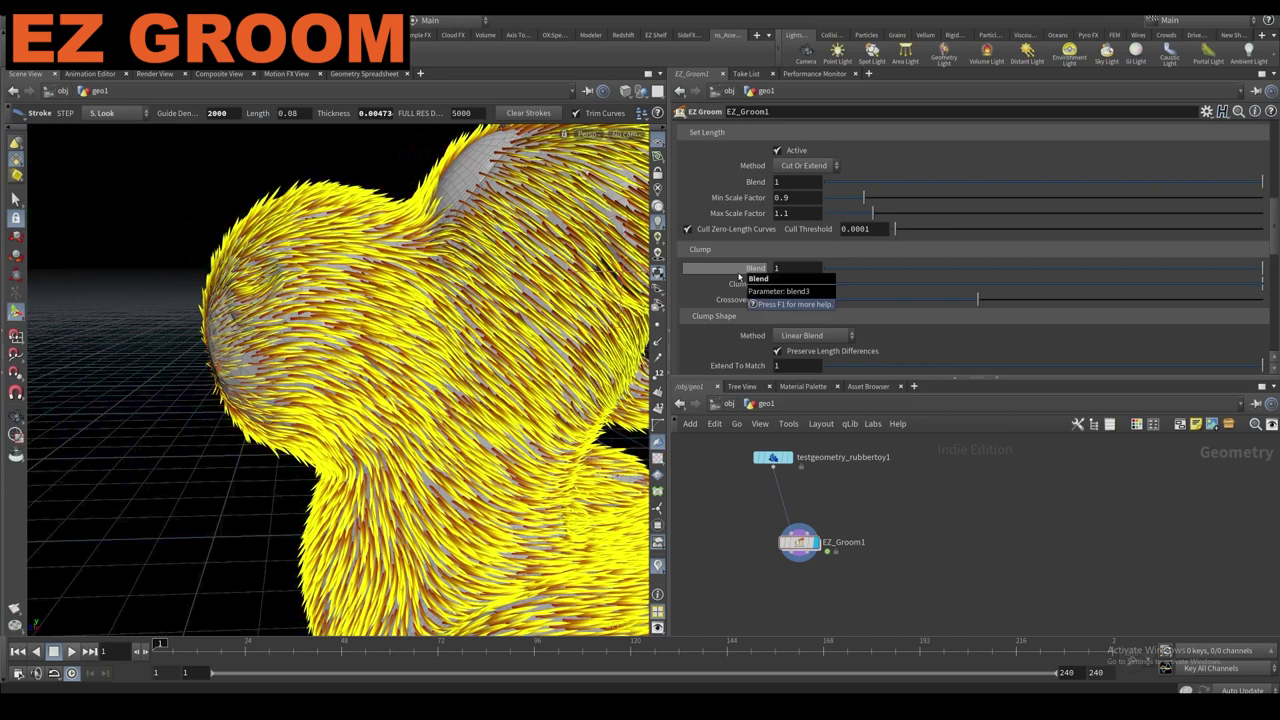
pyautogui.scroll(-3, 741, 277)
pyautogui.scroll(-1, 749, 231)
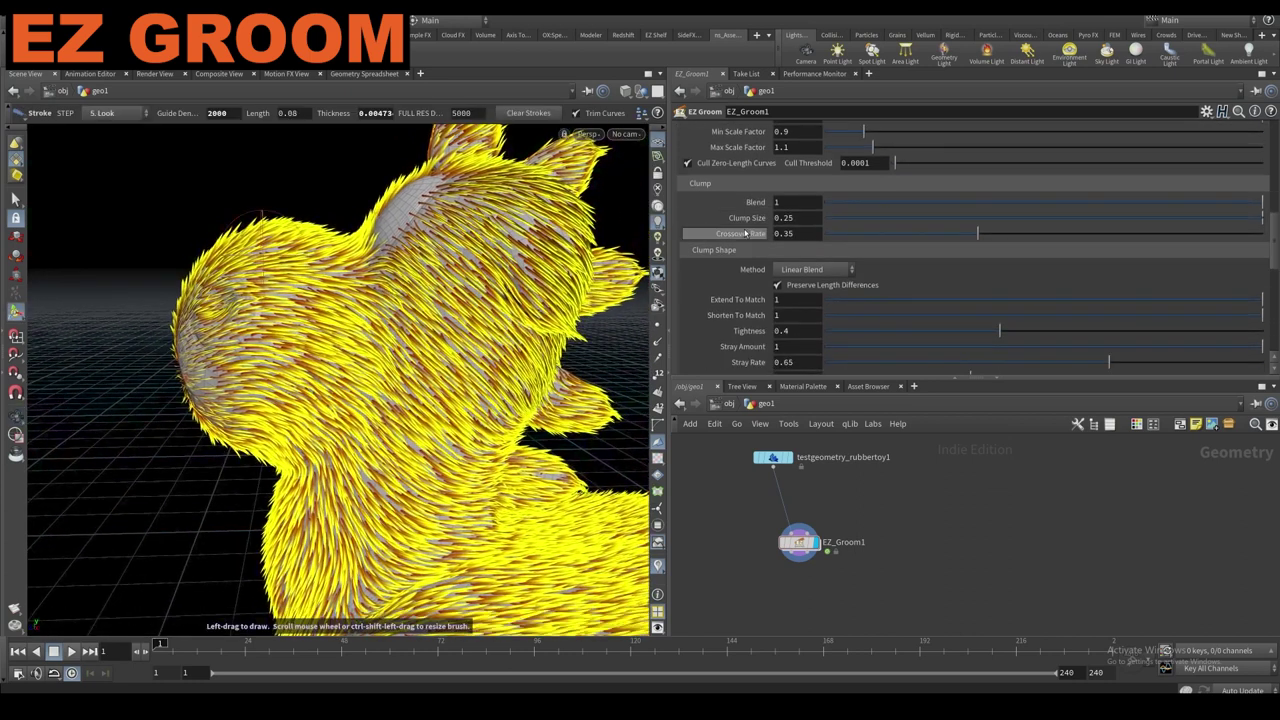
# Try a Clump Size of 0.005, set it to 0.5 instead, and adjust the clump Crossover Rate.
pyautogui.scroll(1, 749, 231)
pyautogui.click(1133, 233)
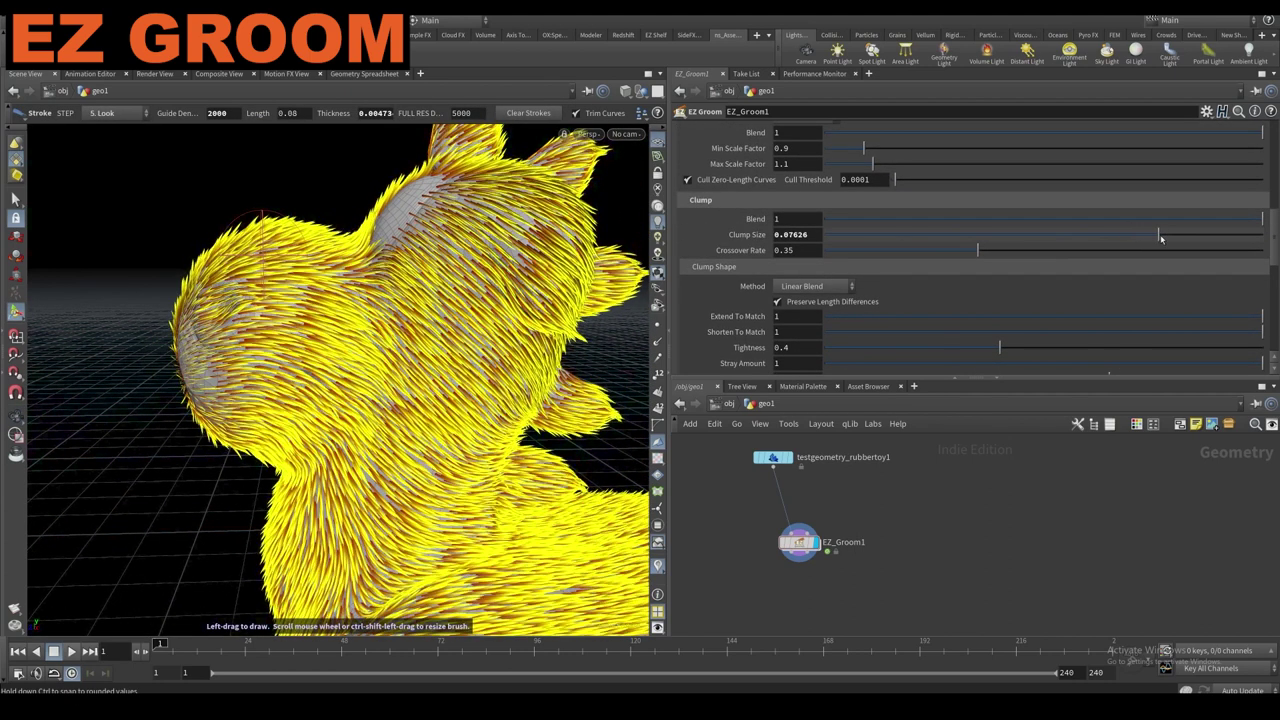
pyautogui.click(799, 234)
pyautogui.write('.005')
pyautogui.press('Return')
pyautogui.write('.5')
pyautogui.press('Return')
pyautogui.keyDown('alt'); pyautogui.moveTo(300, 262); pyautogui.dragTo(340, 380); pyautogui.keyUp('alt')
pyautogui.keyDown('alt'); pyautogui.moveTo(340, 380); pyautogui.dragTo(300, 330, button='right'); pyautogui.keyUp('alt')
pyautogui.scroll(3, 734, 288)
pyautogui.scroll(-1, 740, 287)
pyautogui.moveTo(1059, 282); pyautogui.dragTo(963, 290)
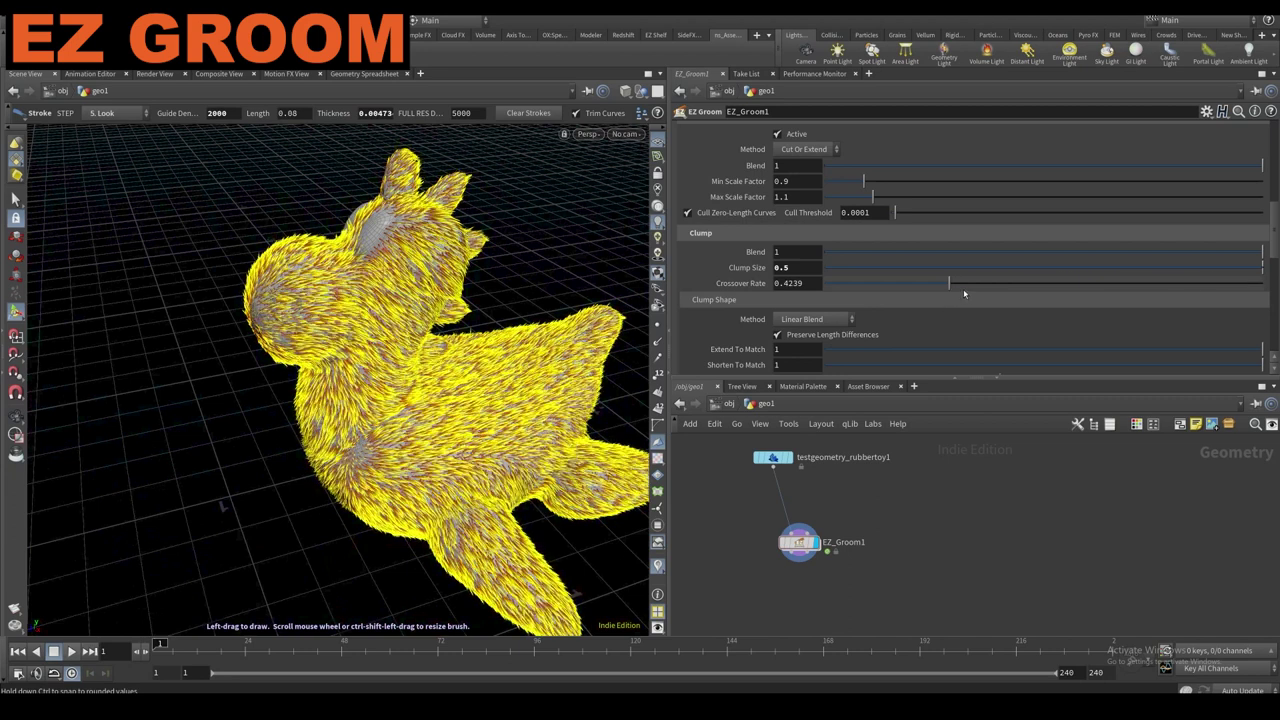
# Review the Fractal Clumping, Curling and Lift settings of the Look step.
pyautogui.scroll(-3, 830, 282)
pyautogui.scroll(-15, 815, 274)
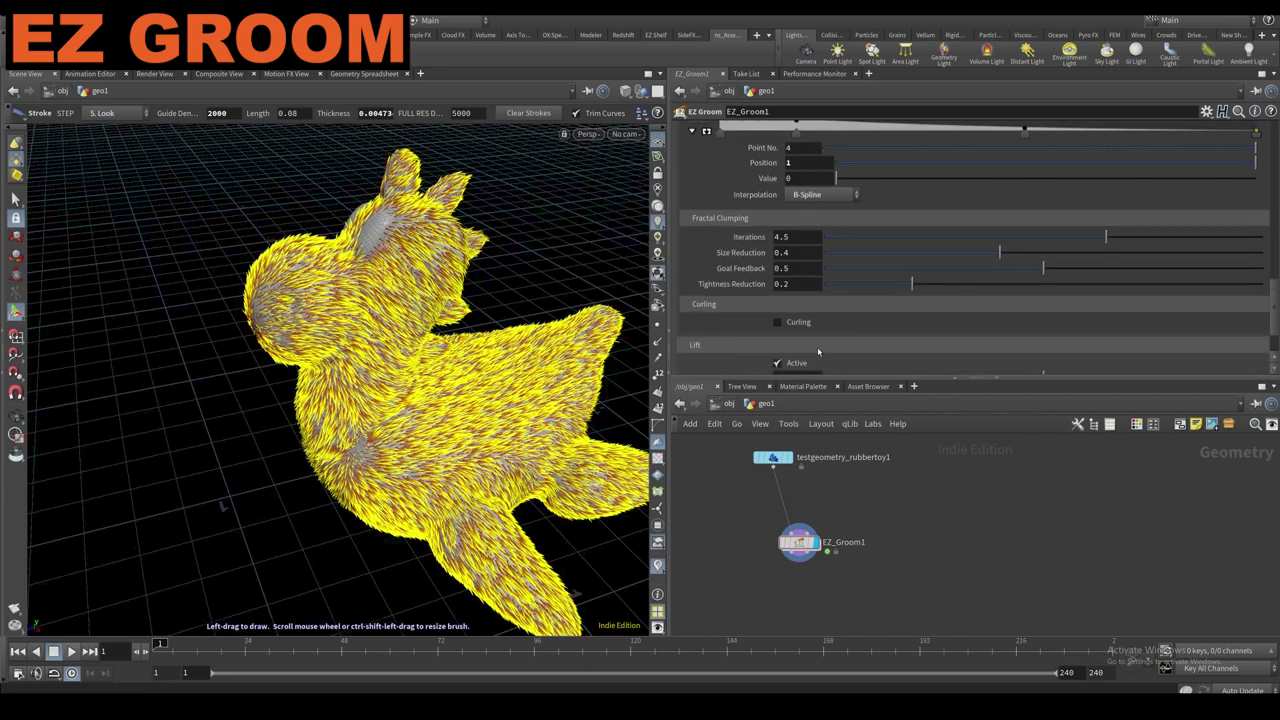
pyautogui.click(790, 325)
pyautogui.scroll(-3, 800, 325)
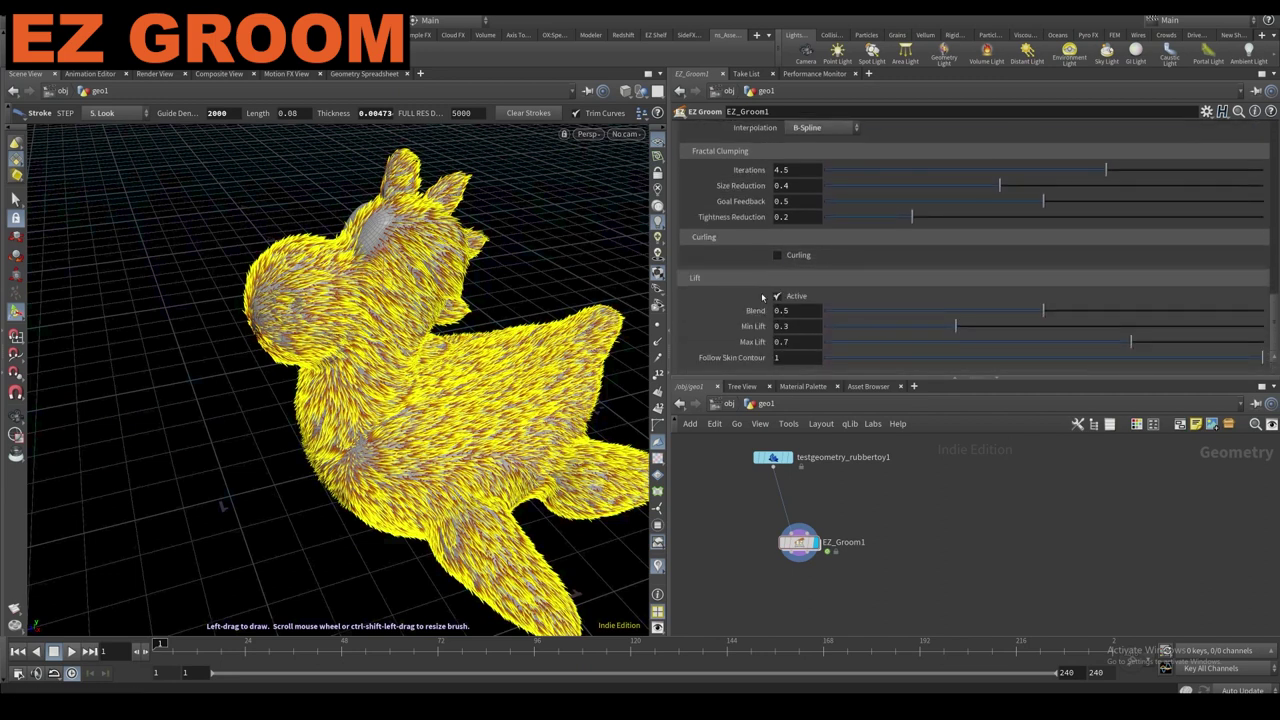
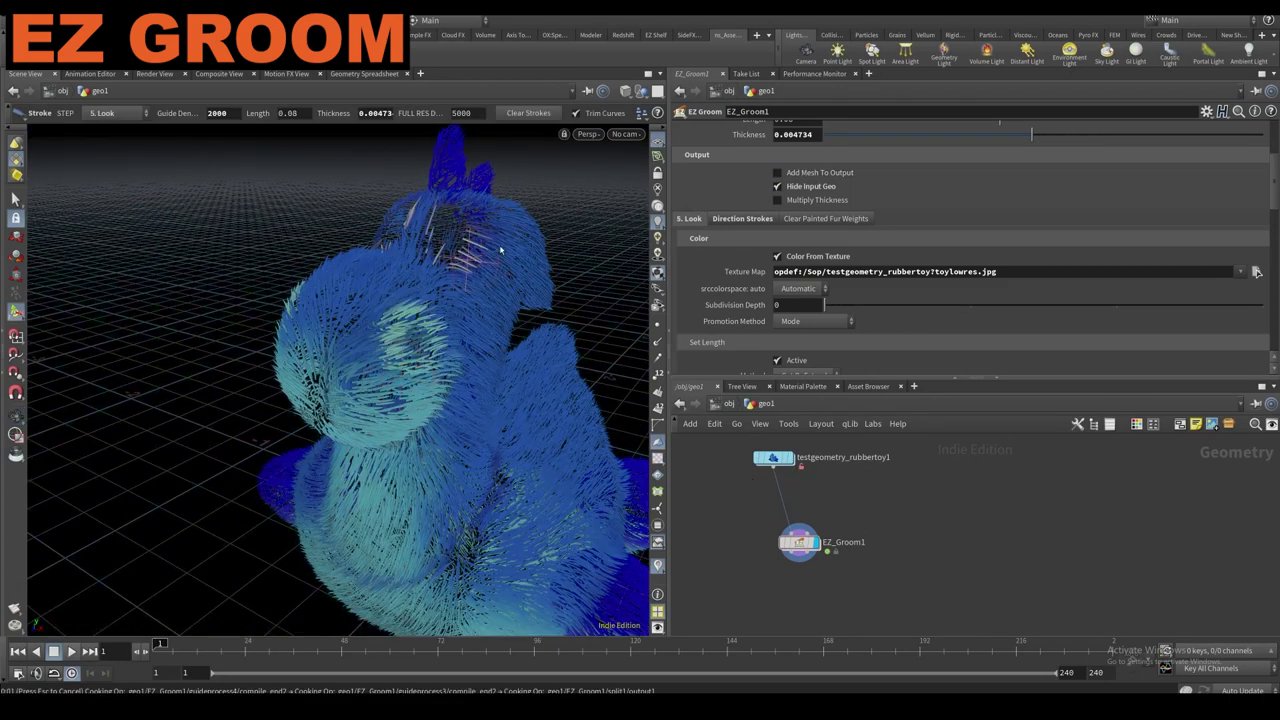
# Inspect the list of recorded strokes in the Direction Strokes settings and return to the 5. Look settings.
pyautogui.moveTo(506, 247); pyautogui.dragTo(519, 236)
pyautogui.moveTo(520, 233); pyautogui.dragTo(525, 236)
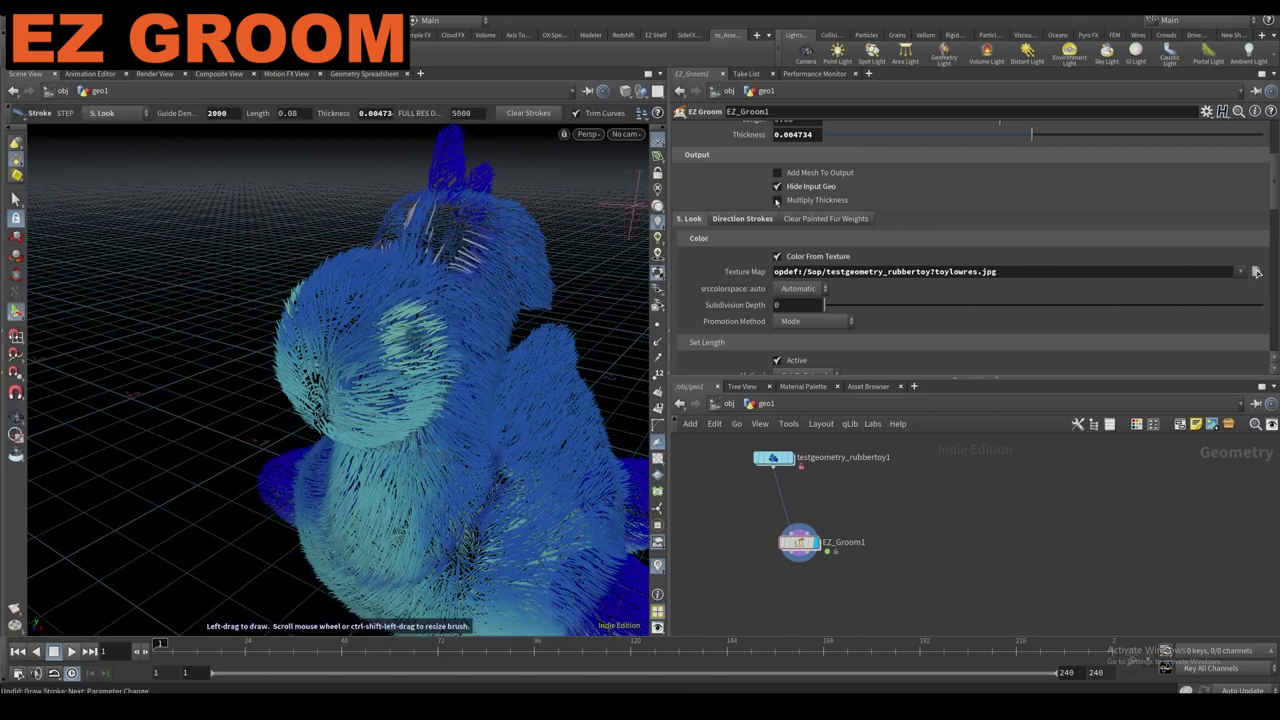
pyautogui.scroll(2, 848, 268)
pyautogui.click(720, 270)
pyautogui.scroll(-2, 740, 240)
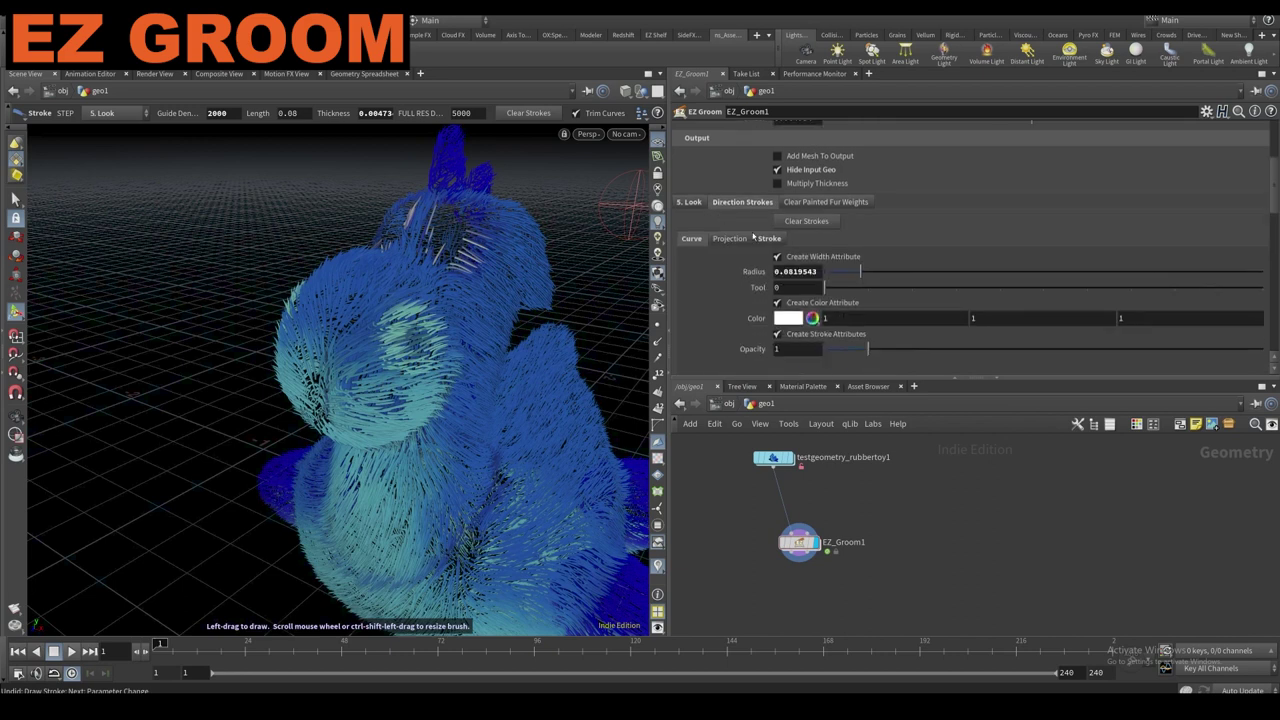
pyautogui.click(768, 239)
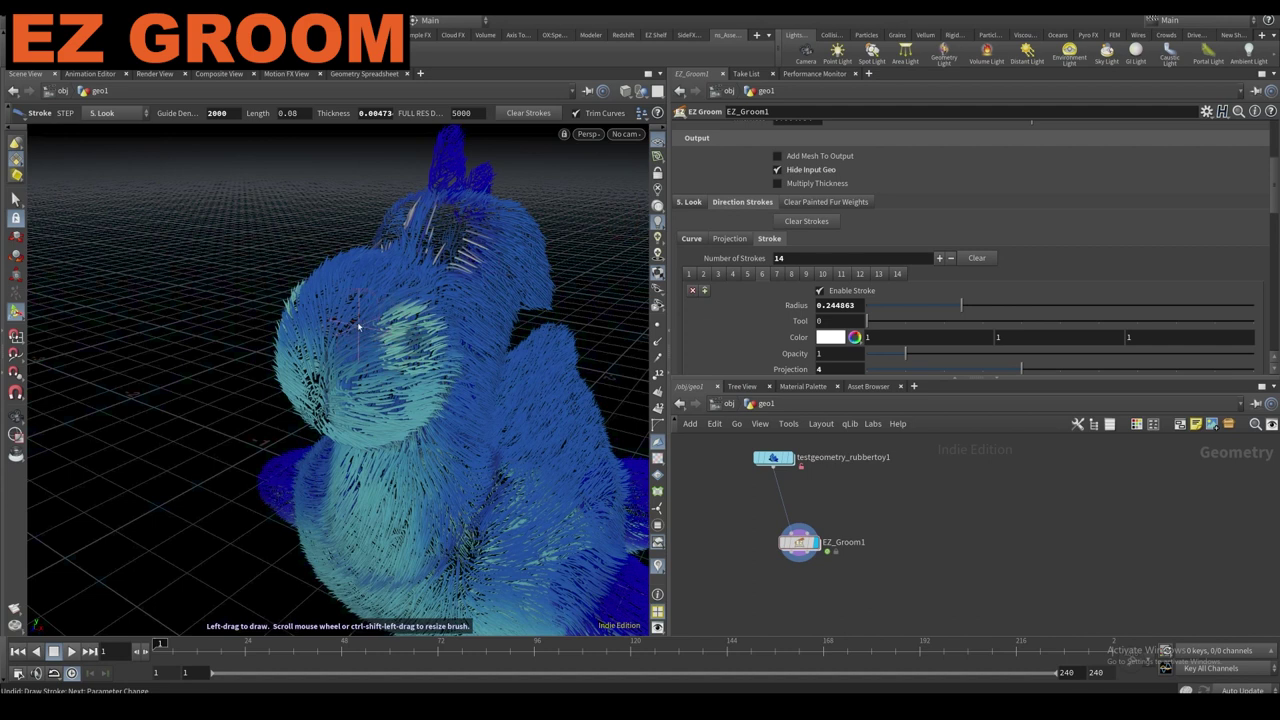
pyautogui.scroll(-1, 782, 271)
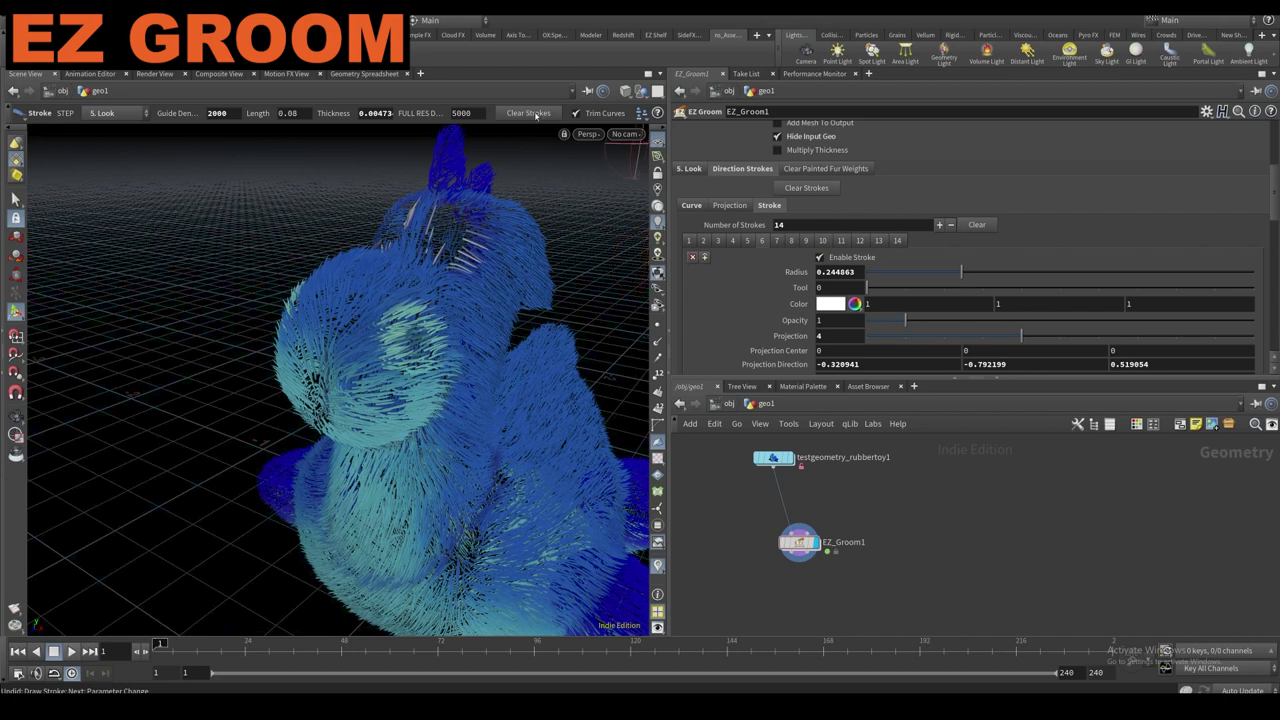
pyautogui.click(700, 169)
pyautogui.scroll(-1, 853, 218)
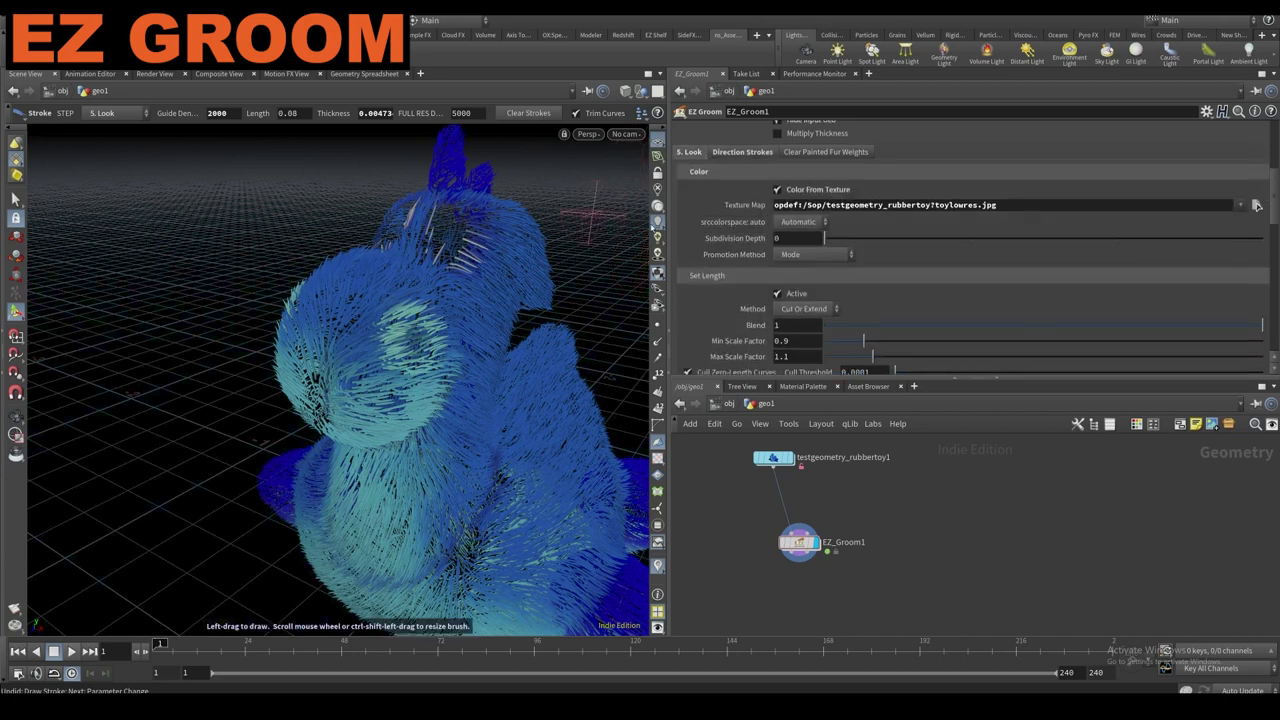
# Compare the textured rubber toy with its fur by alternating the display between testgeometry_rubbertoy1 and EZ_Groom1.
pyautogui.press('Escape')
pyautogui.moveTo(405, 300)
pyautogui.mouseDown()
pyautogui.moveTo(430, 290)
pyautogui.moveTo(415, 305)
pyautogui.mouseUp()
pyautogui.press('Return')
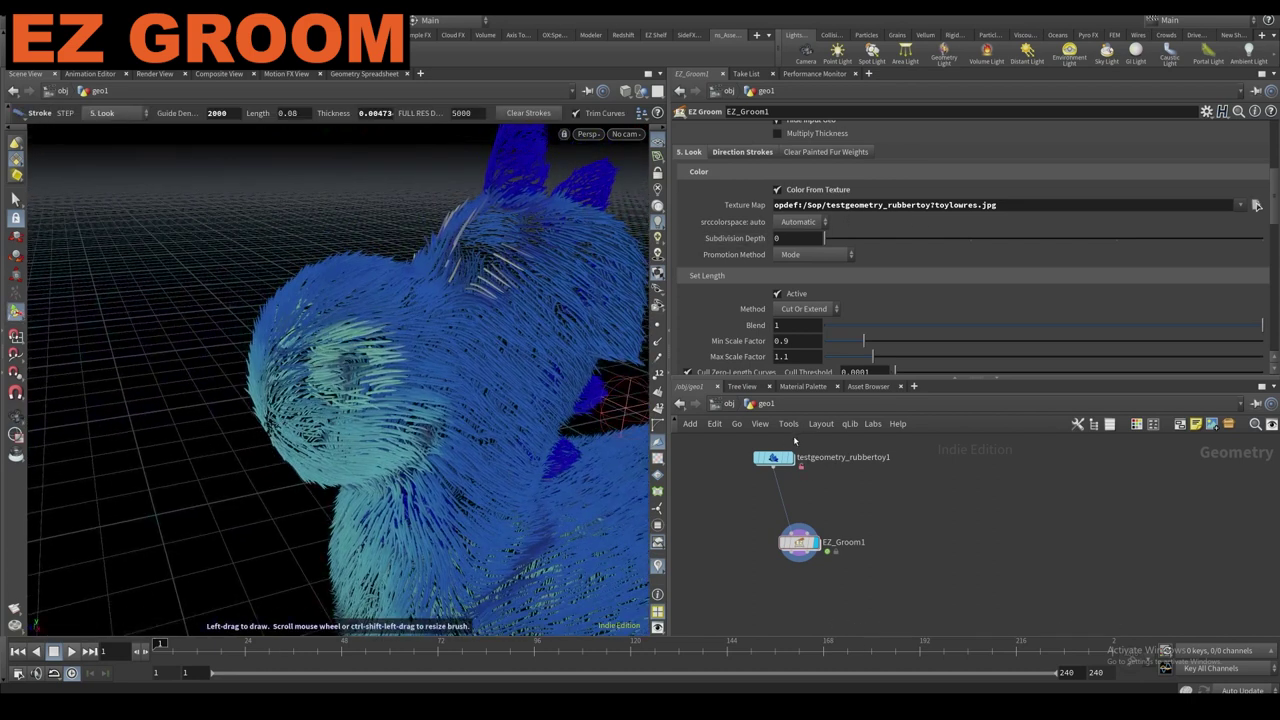
pyautogui.click(772, 462)
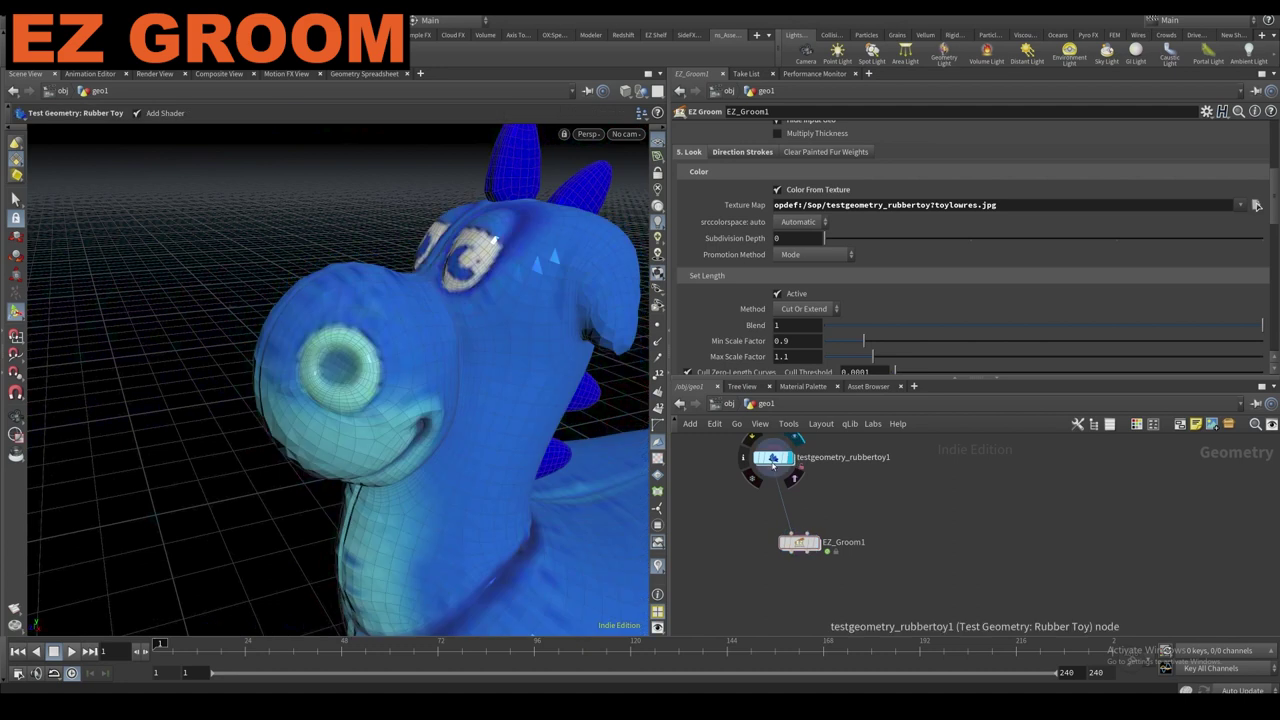
pyautogui.click(772, 460)
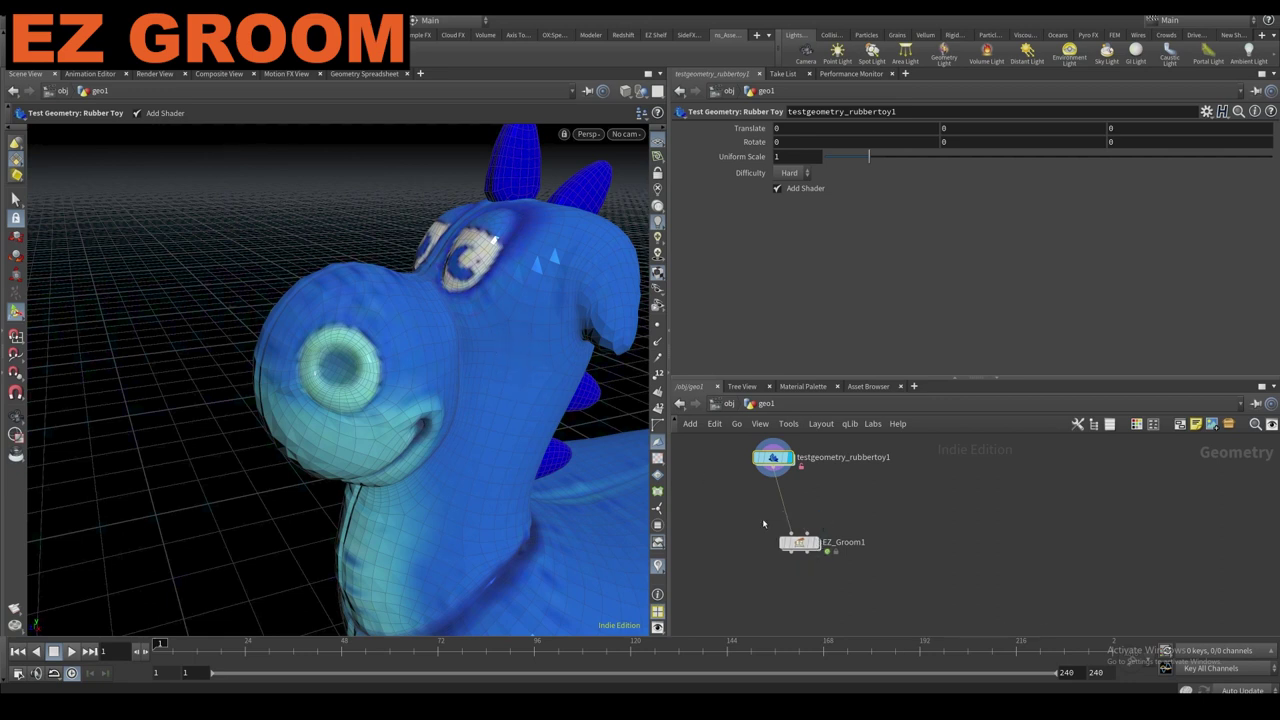
pyautogui.click(781, 548)
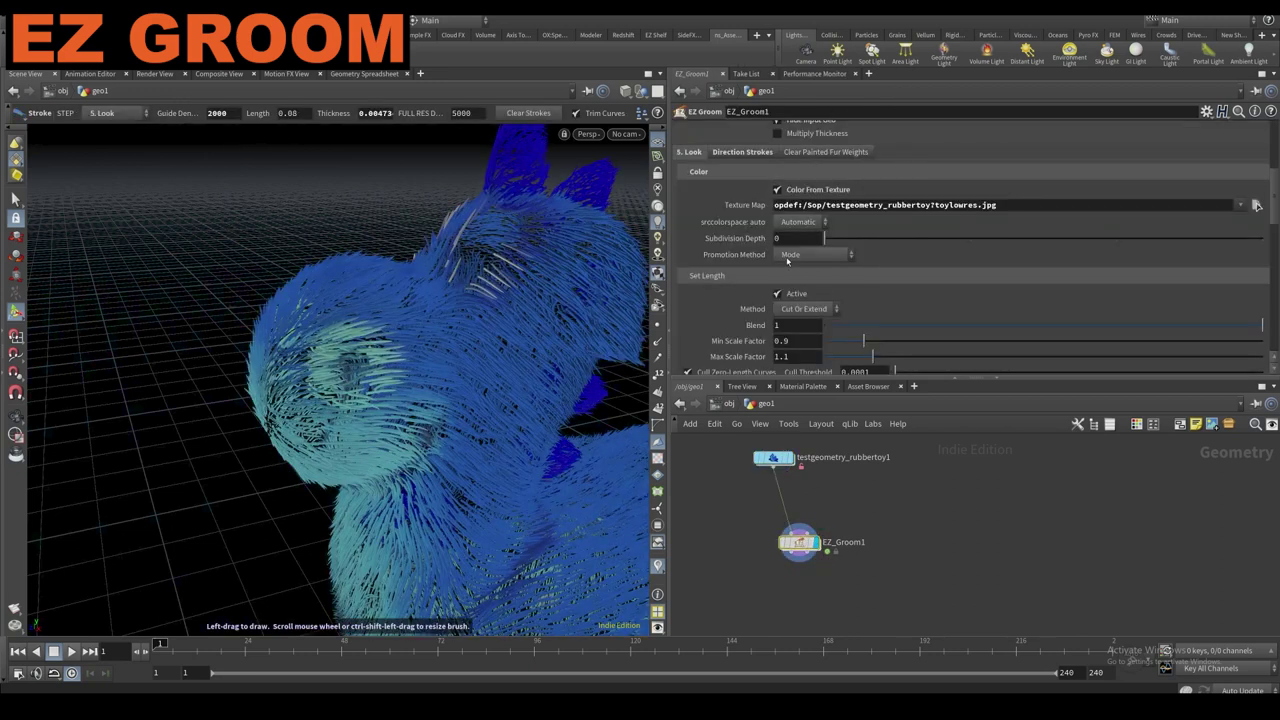
pyautogui.click(790, 458)
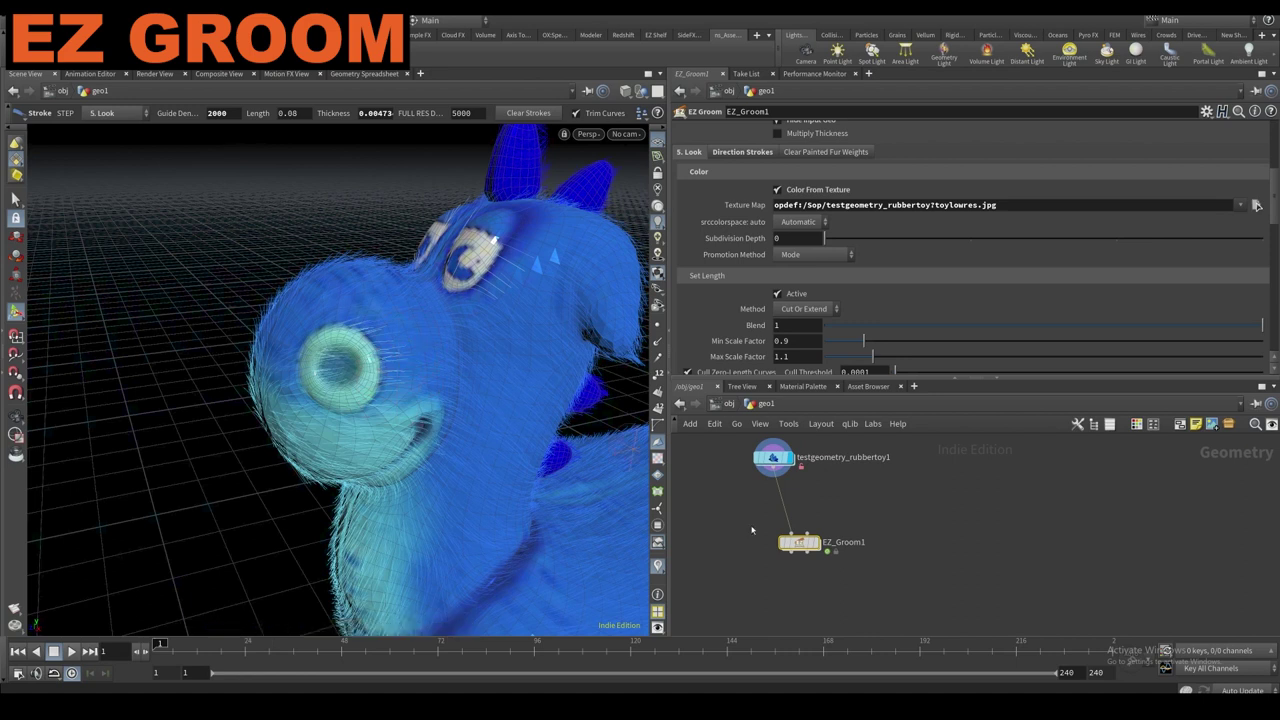
pyautogui.click(814, 542)
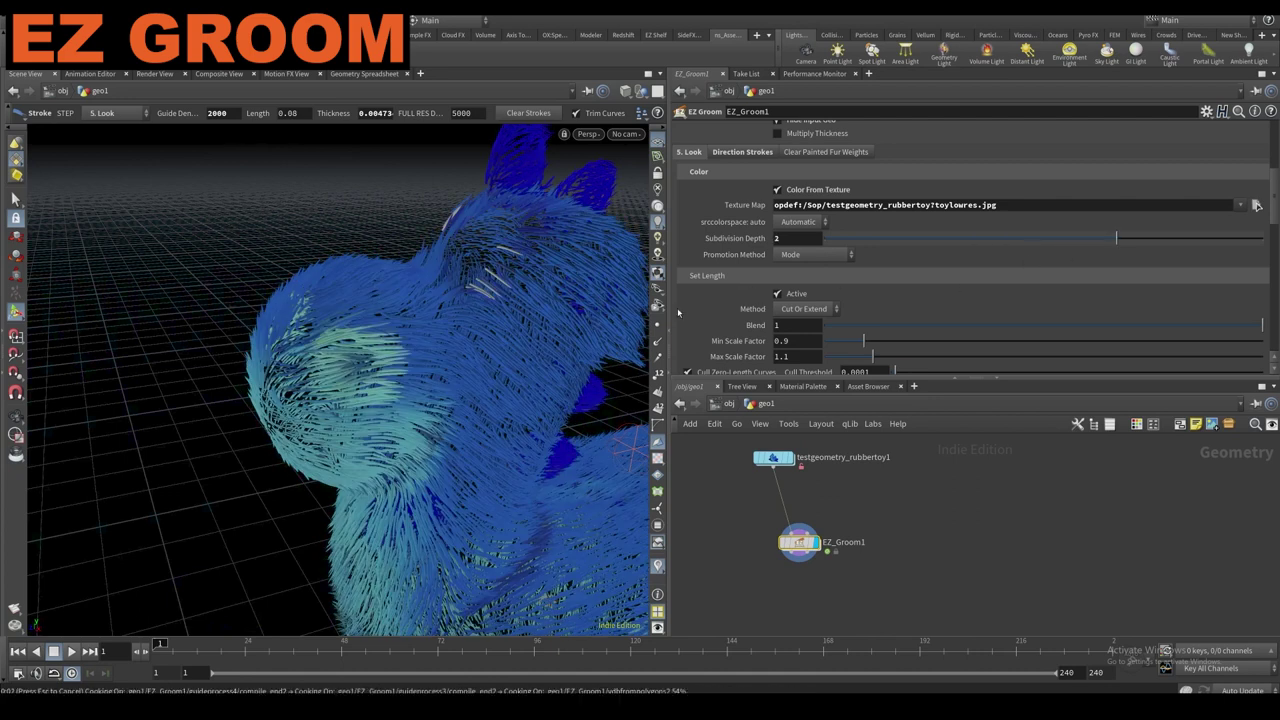
# Set the groom's FULL RES Density to 15000 for denser textured fur.
pyautogui.press('Escape')
pyautogui.moveTo(430, 385)
pyautogui.mouseDown()
pyautogui.moveTo(549, 360)
pyautogui.moveTo(452, 370)
pyautogui.mouseUp()
pyautogui.scroll(-3, 452, 369)
pyautogui.scroll(1, 757, 263)
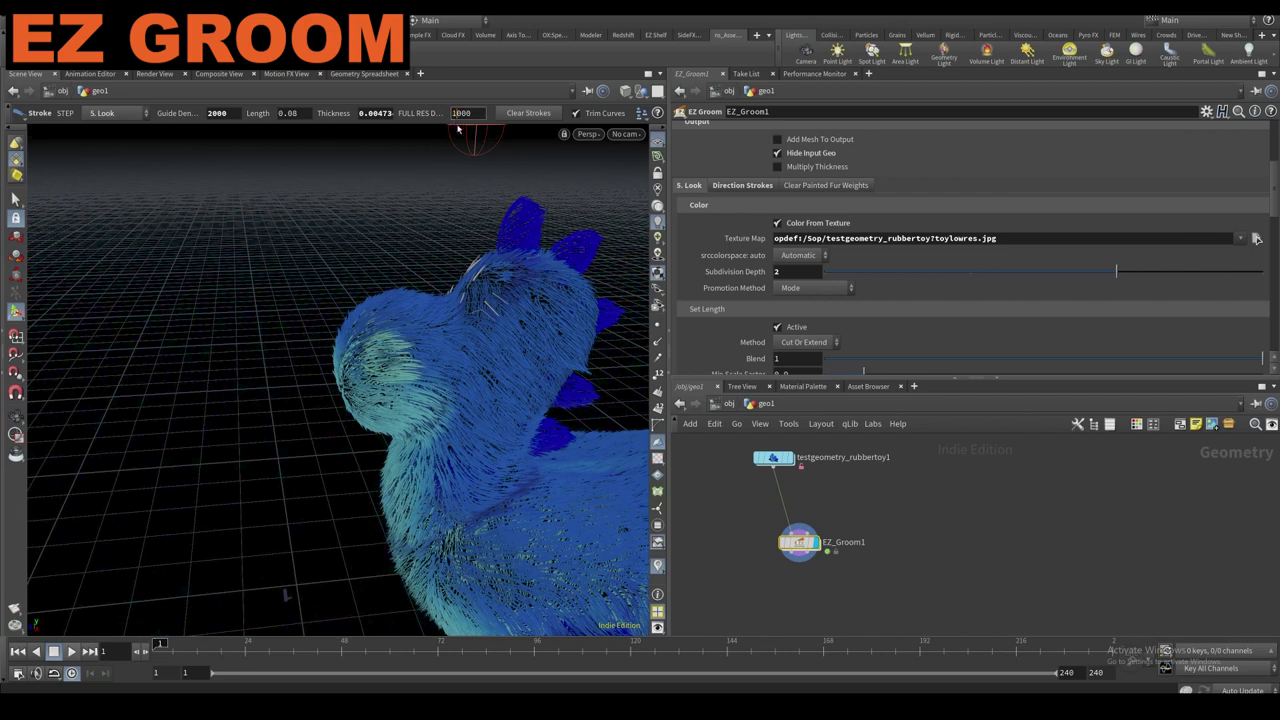
pyautogui.write('5')
pyautogui.press('Return')
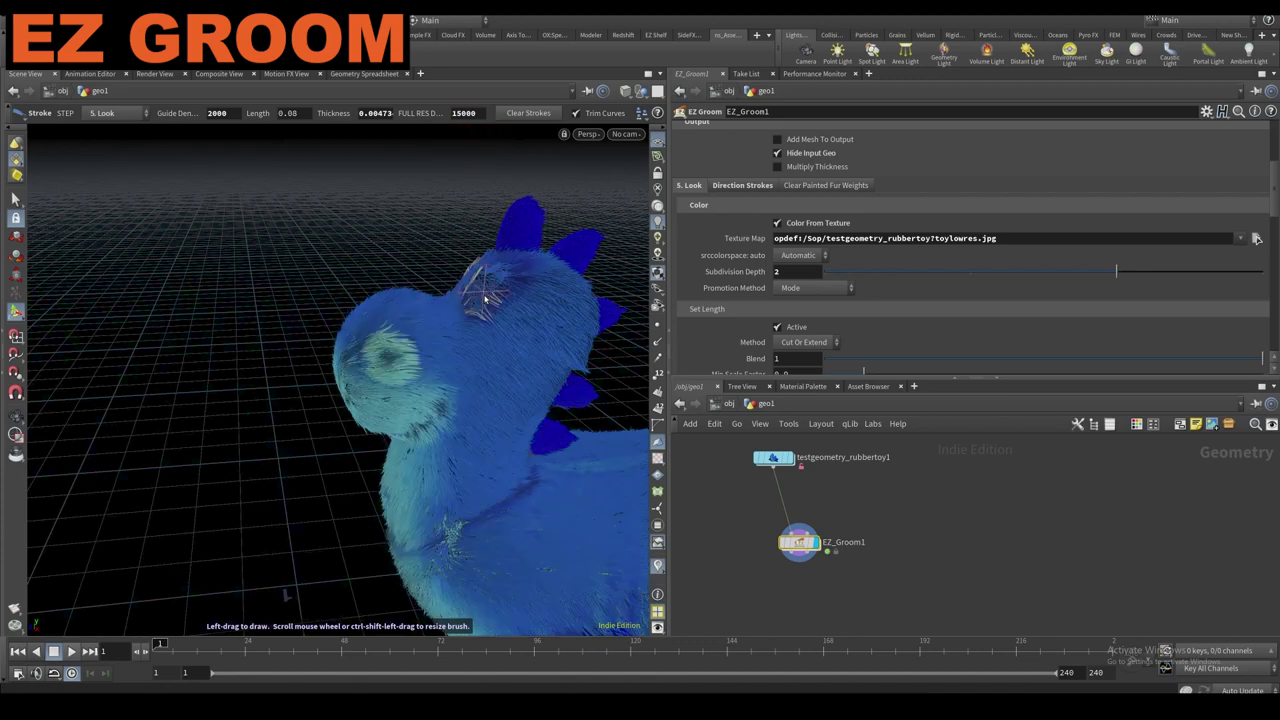
# Set the texture colour's Subdivision Depth to 0 and view the fur on the toy's face.
pyautogui.press('Escape')
pyautogui.moveTo(423, 343)
pyautogui.mouseDown()
pyautogui.moveTo(606, 343)
pyautogui.moveTo(515, 341)
pyautogui.mouseUp()
pyautogui.scroll(-3, 803, 250)
pyautogui.click(827, 223)
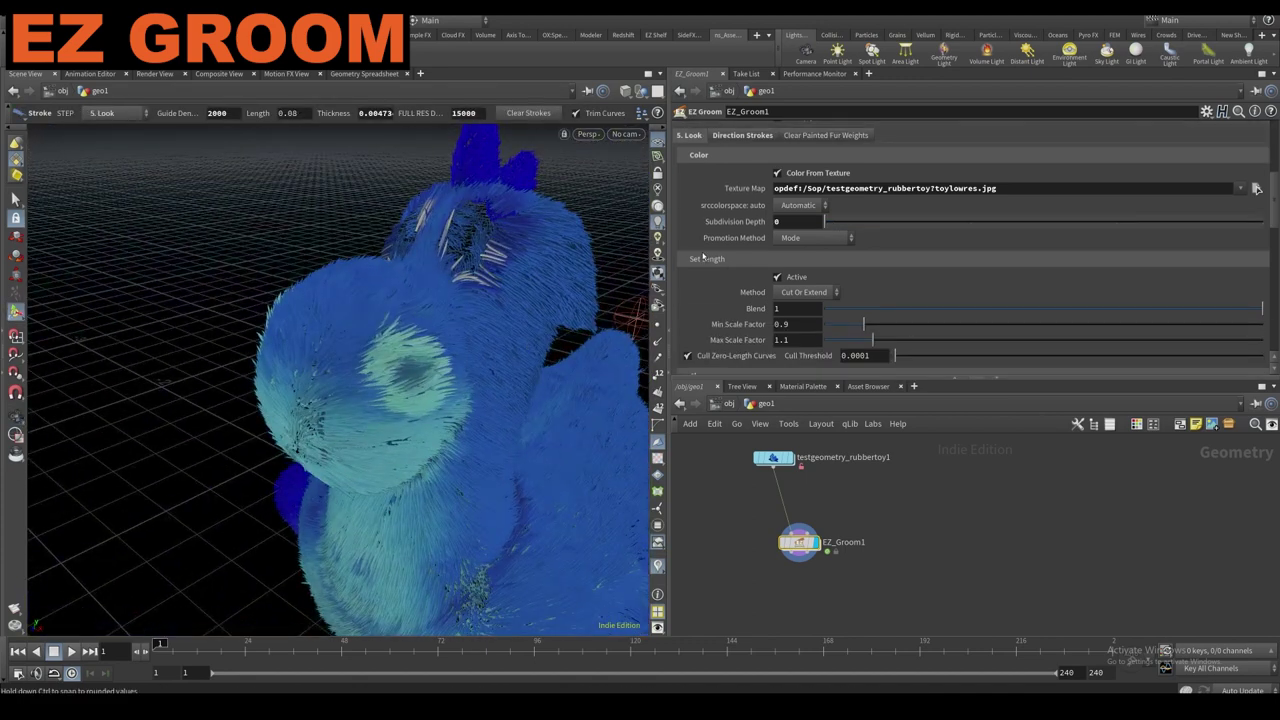
pyautogui.keyDown('alt'); pyautogui.moveTo(578, 288); pyautogui.dragTo(505, 268); pyautogui.keyUp('alt')
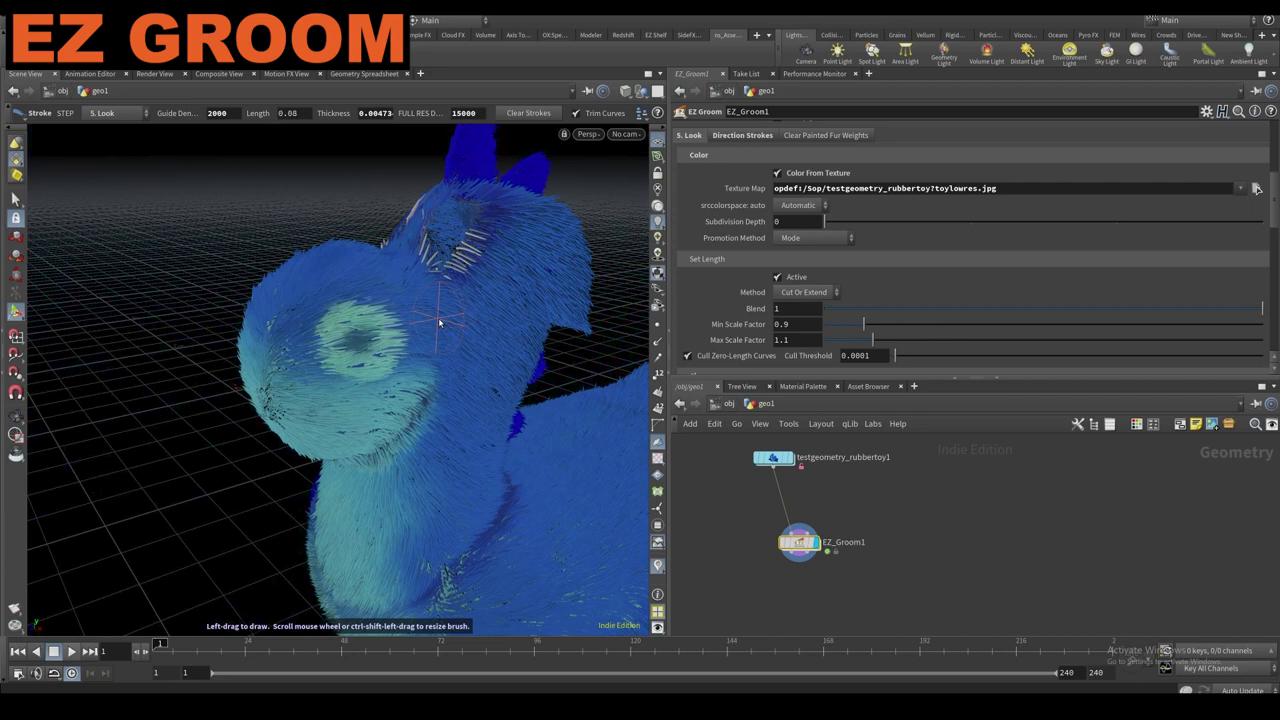
# Review the Promotion Method options for the texture colour and view the furred rubber toy as a whole.
pyautogui.click(794, 238)
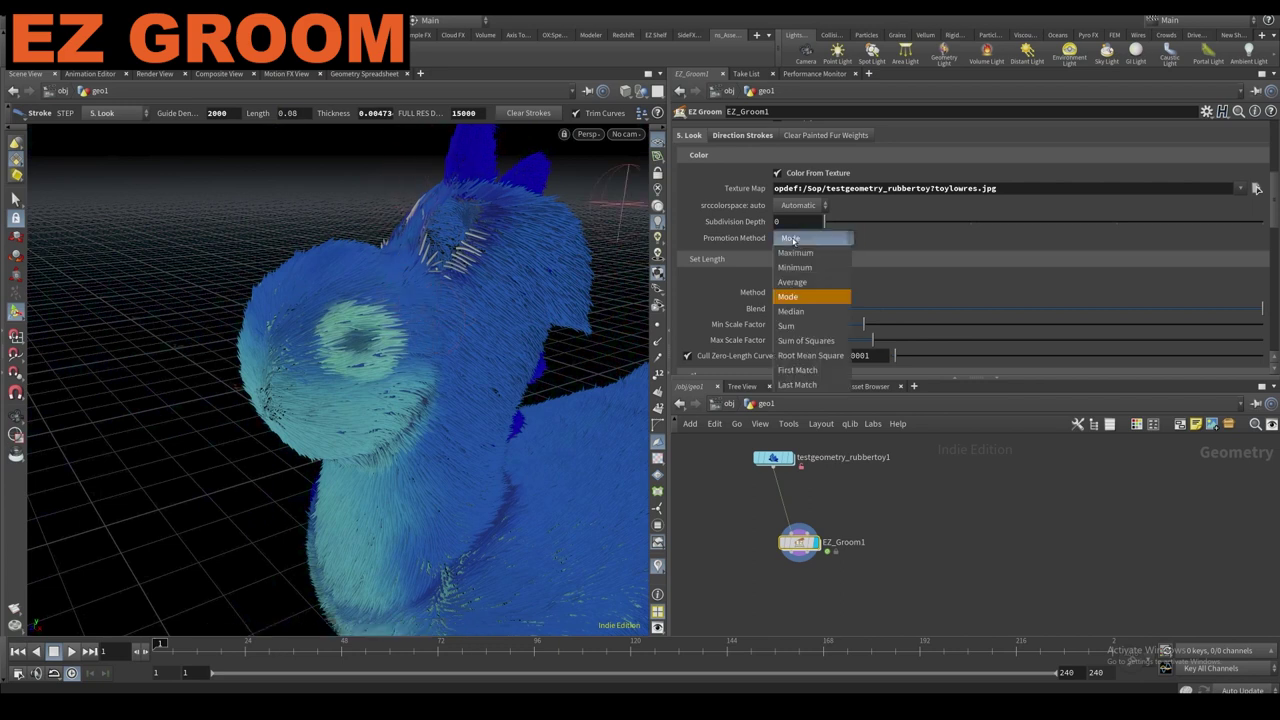
pyautogui.click(758, 245)
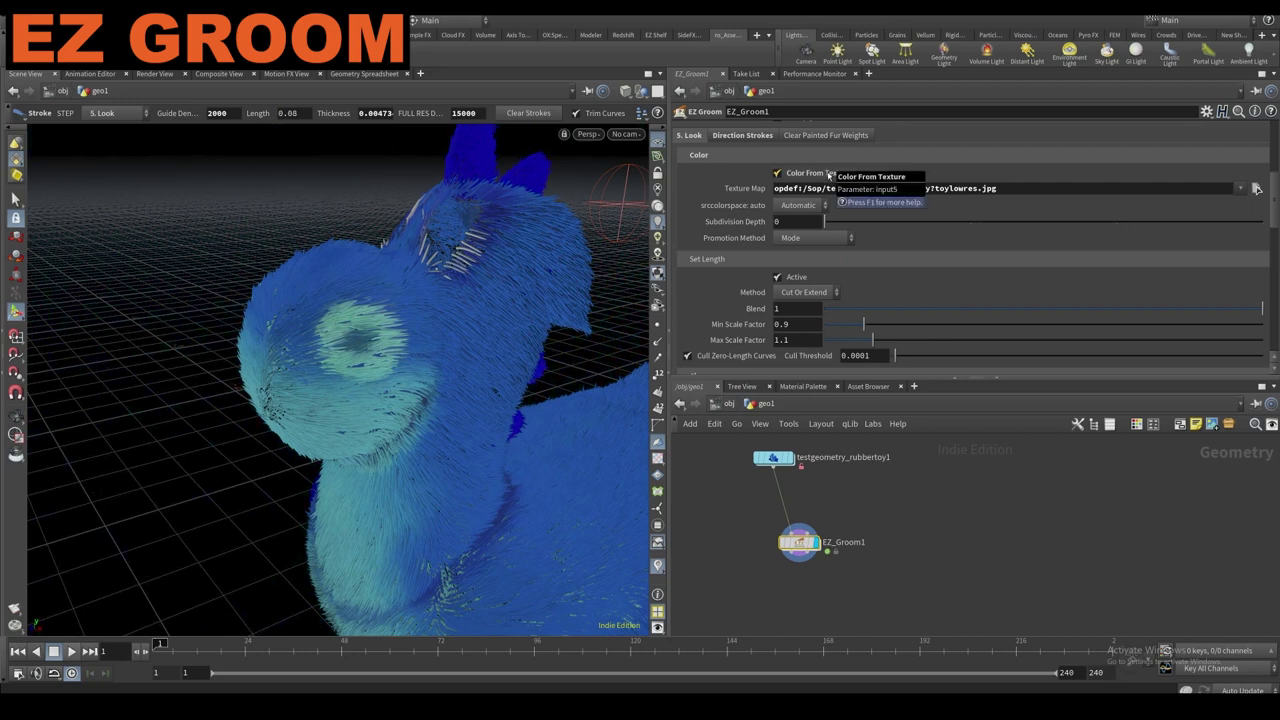
pyautogui.press('Escape')
pyautogui.moveTo(477, 329)
pyautogui.mouseDown()
pyautogui.moveTo(449, 380)
pyautogui.moveTo(369, 371)
pyautogui.moveTo(434, 373)
pyautogui.mouseUp()
pyautogui.scroll(-5, 698, 323)
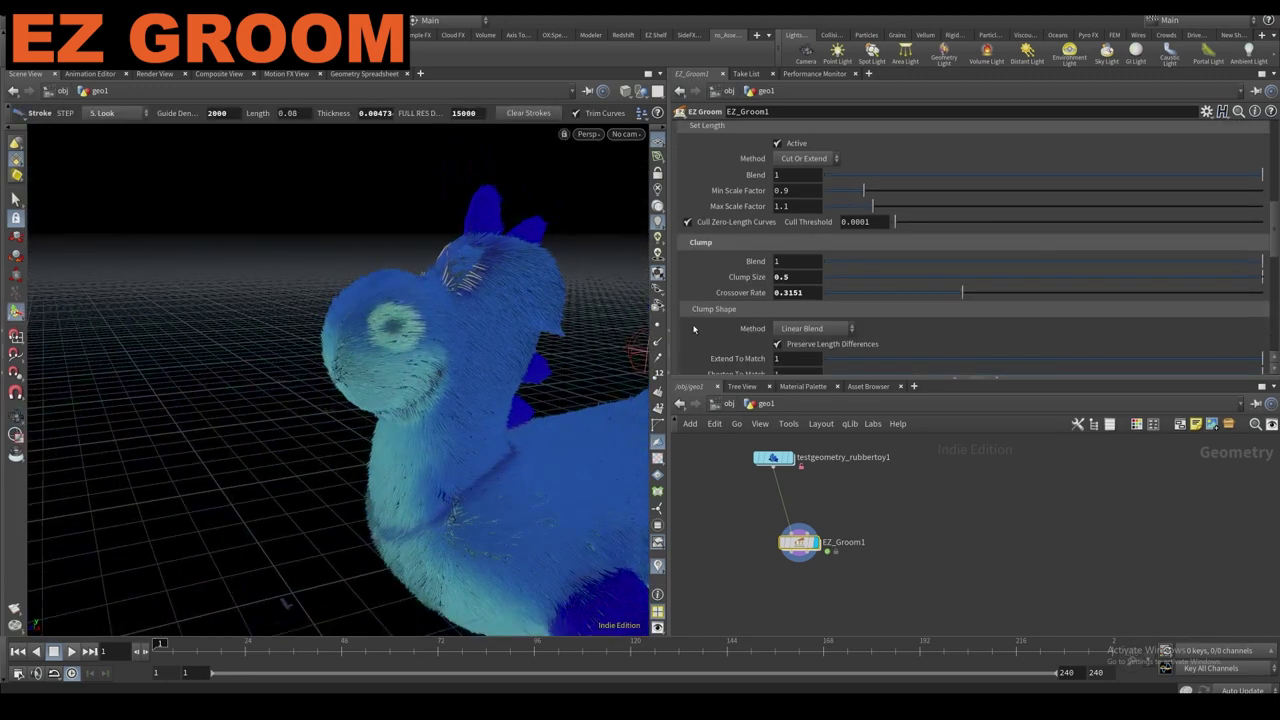
pyautogui.keyDown('alt'); pyautogui.moveTo(476, 415); pyautogui.dragTo(411, 519, button='right'); pyautogui.keyUp('alt')
pyautogui.moveTo(411, 519)
pyautogui.keyDown('alt'); pyautogui.mouseDown()
pyautogui.moveTo(377, 414)
pyautogui.moveTo(280, 391)
pyautogui.moveTo(490, 440)
pyautogui.mouseUp(); pyautogui.keyUp('alt')
pyautogui.scroll(5, 774, 200)
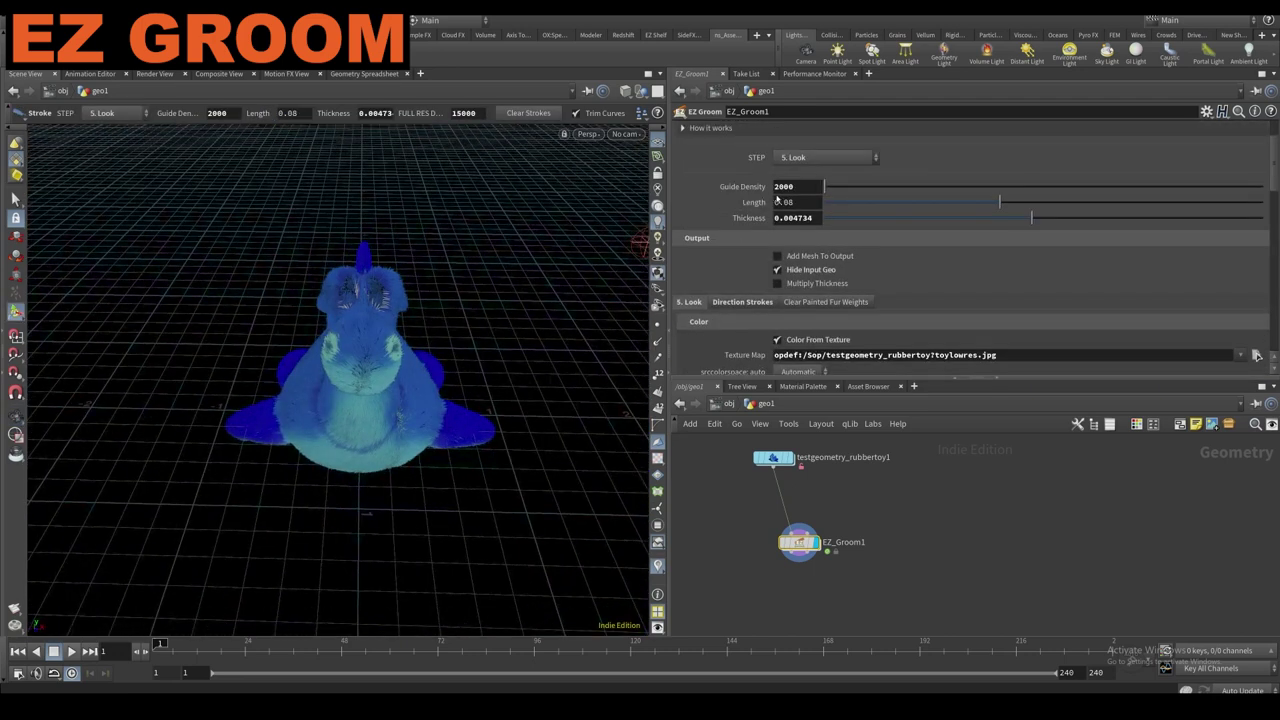
# Set the groom's Length to 0.02 and view the short fur on the toy's head.
pyautogui.press('BackSpace')
pyautogui.write('2')
pyautogui.press('Return')
pyautogui.keyDown('alt'); pyautogui.moveTo(396, 290); pyautogui.dragTo(478, 250, button='right'); pyautogui.keyUp('alt')
pyautogui.keyDown('alt'); pyautogui.moveTo(478, 250); pyautogui.dragTo(388, 300); pyautogui.keyUp('alt')
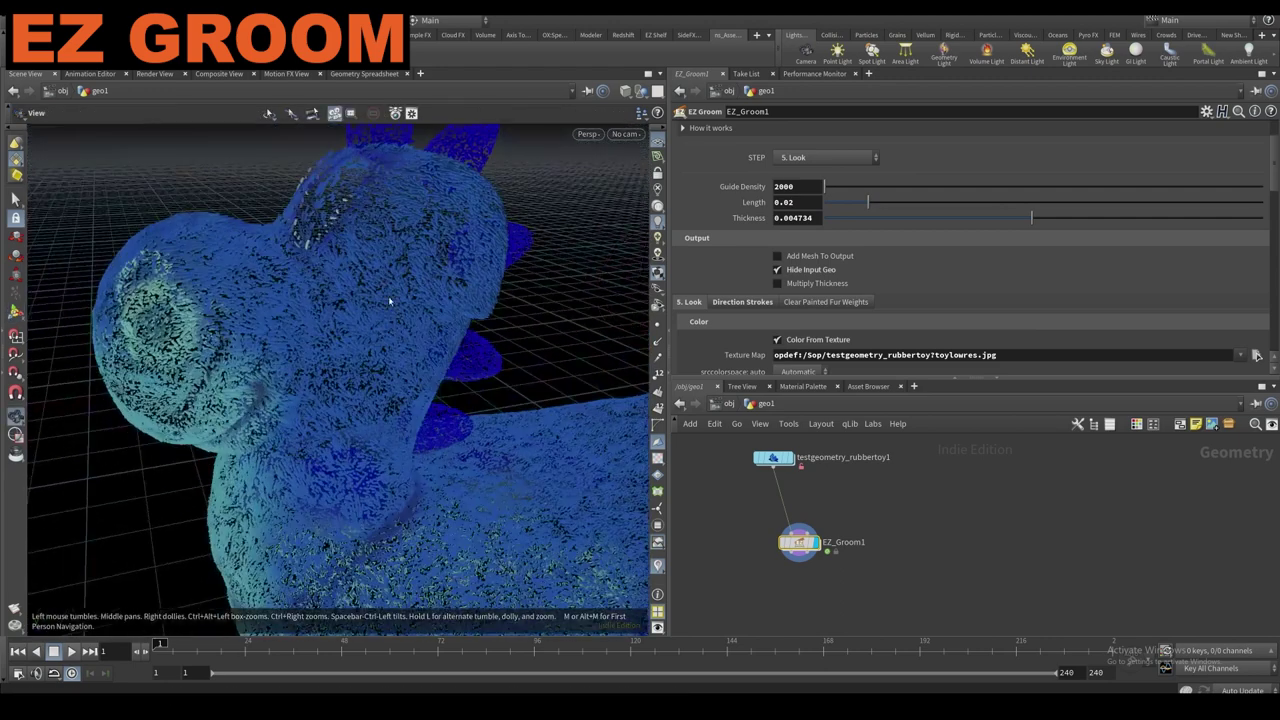
# Set the groom's Length to about 0.0534 and its Thickness to about 0.0064.
pyautogui.press('Return')
pyautogui.click(801, 286)
pyautogui.moveTo(848, 299); pyautogui.dragTo(835, 300)
pyautogui.moveTo(867, 202); pyautogui.dragTo(940, 202)
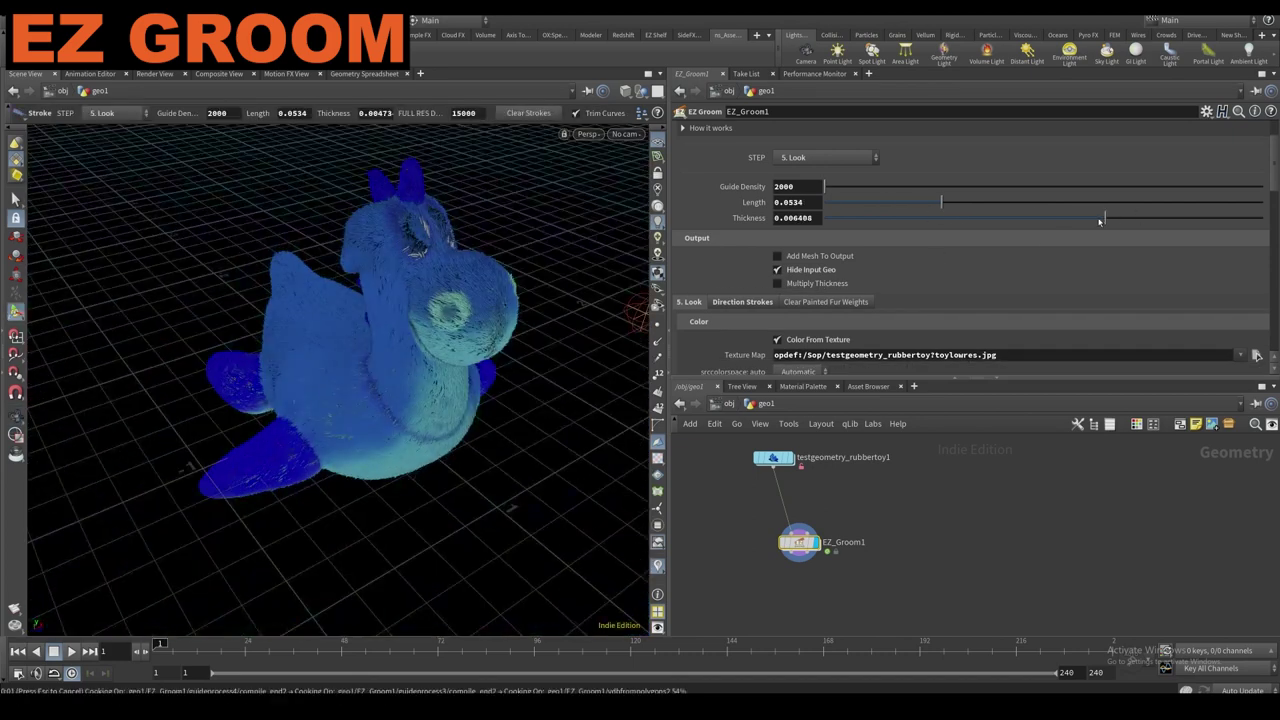
# Add the mesh to the groom's output, set FULL RES Density to 50000 and view the fur around the eyes.
pyautogui.click(777, 256)
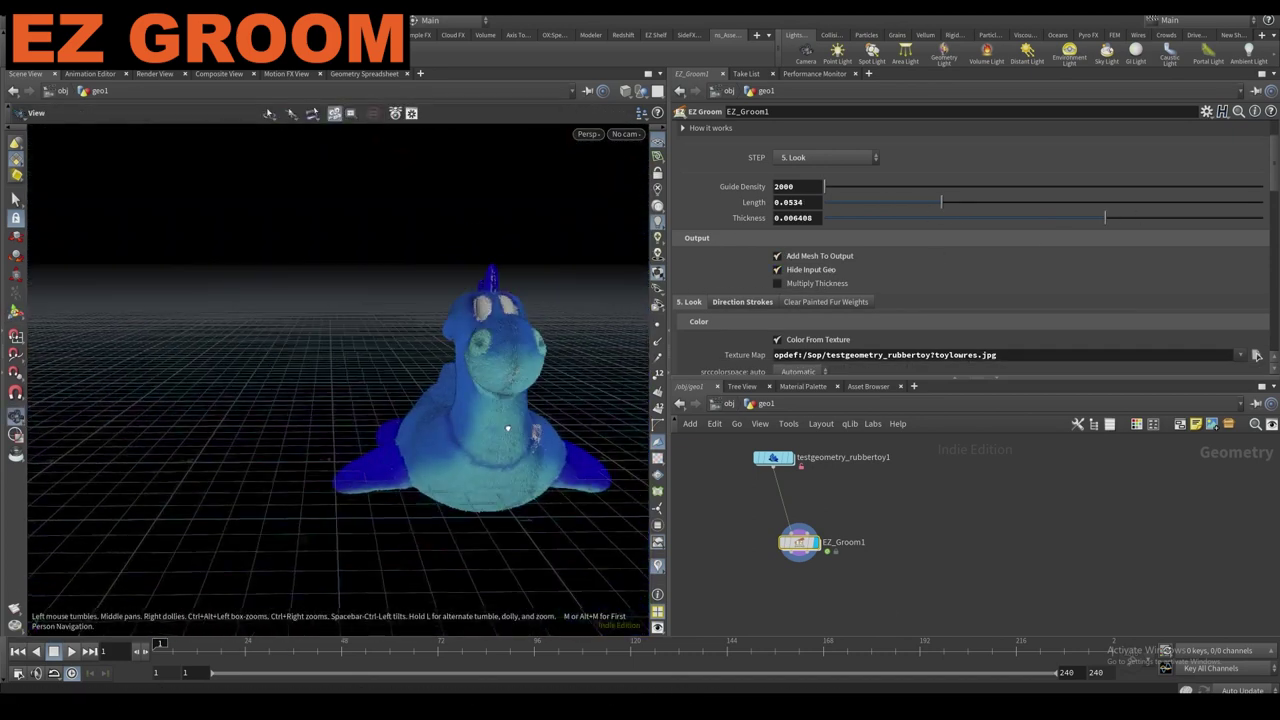
pyautogui.moveTo(508, 428); pyautogui.dragTo(530, 465)
pyautogui.moveTo(509, 257); pyautogui.dragTo(430, 257, button='right')
pyautogui.moveTo(480, 318); pyautogui.dragTo(346, 283)
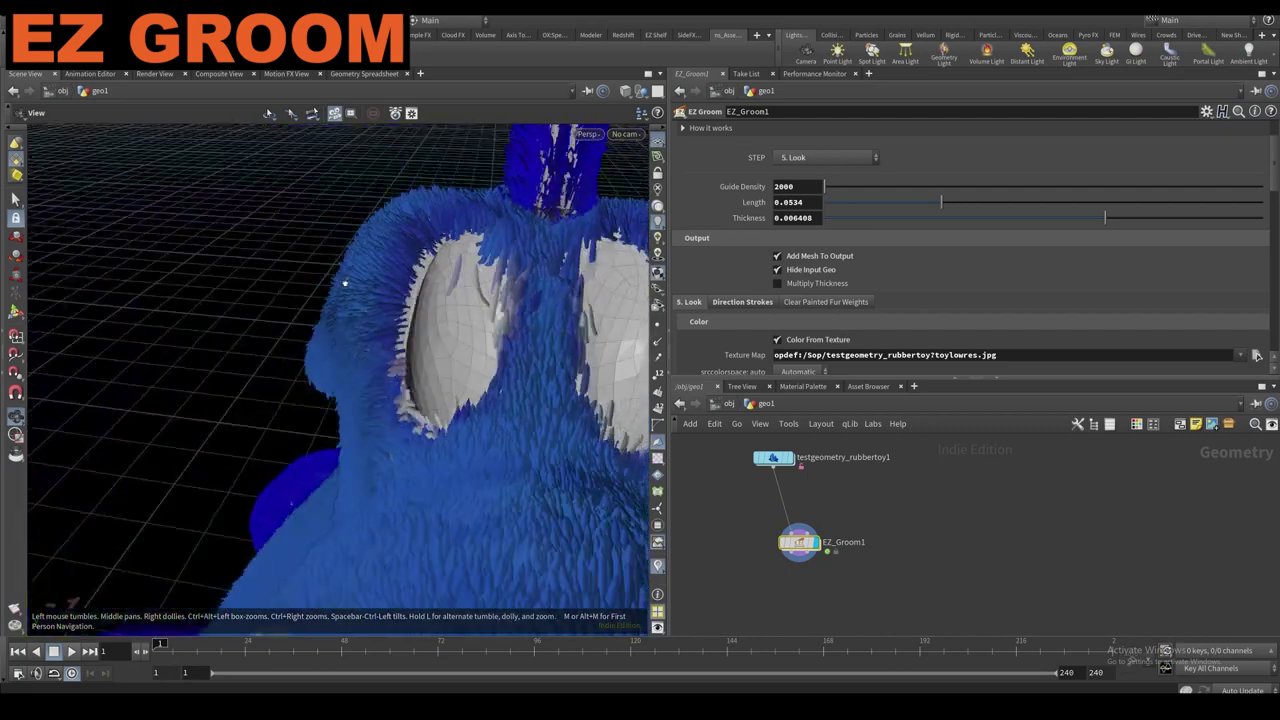
pyautogui.moveTo(480, 285); pyautogui.dragTo(491, 314)
pyautogui.moveTo(491, 314); pyautogui.dragTo(479, 385, button='right')
pyautogui.moveTo(479, 385)
pyautogui.mouseDown()
pyautogui.moveTo(371, 363)
pyautogui.moveTo(317, 335)
pyautogui.moveTo(366, 366)
pyautogui.mouseUp()
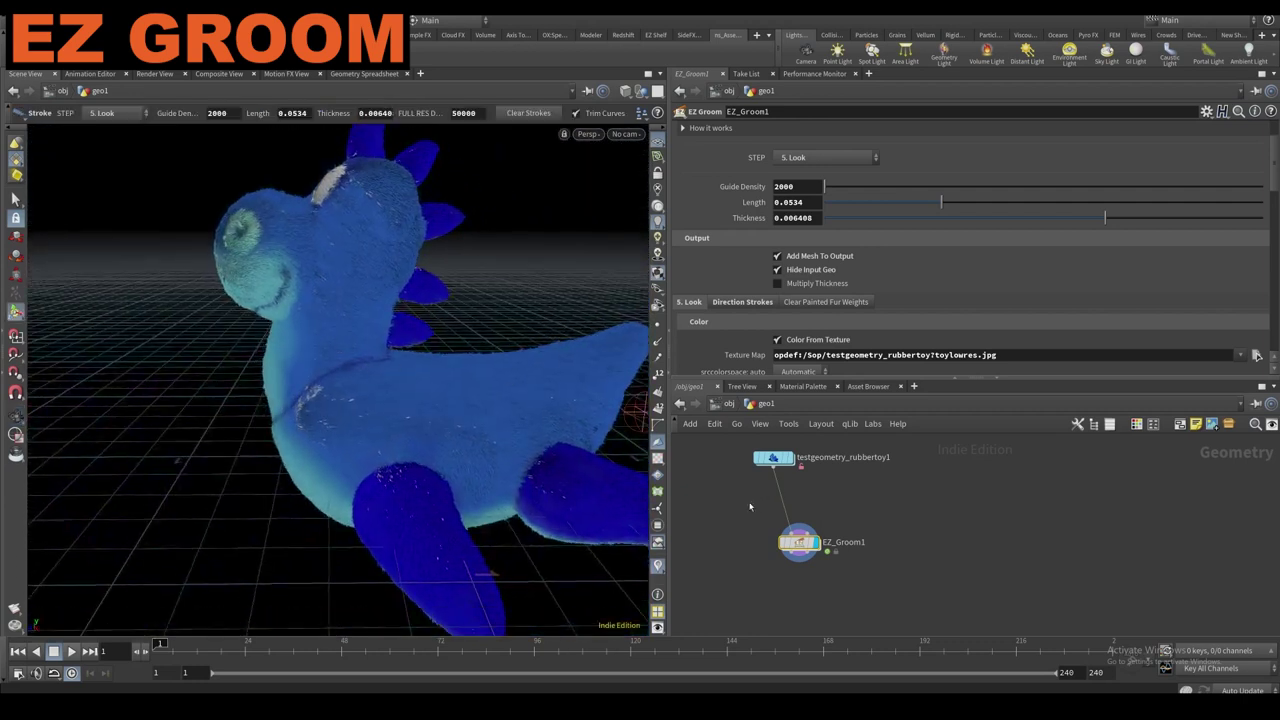
# Add a Transform node fed by testgeometry_rubbertoy1 beside the groom branch and display it.
pyautogui.scroll(1, 795, 550)
pyautogui.scroll(-2, 828, 529)
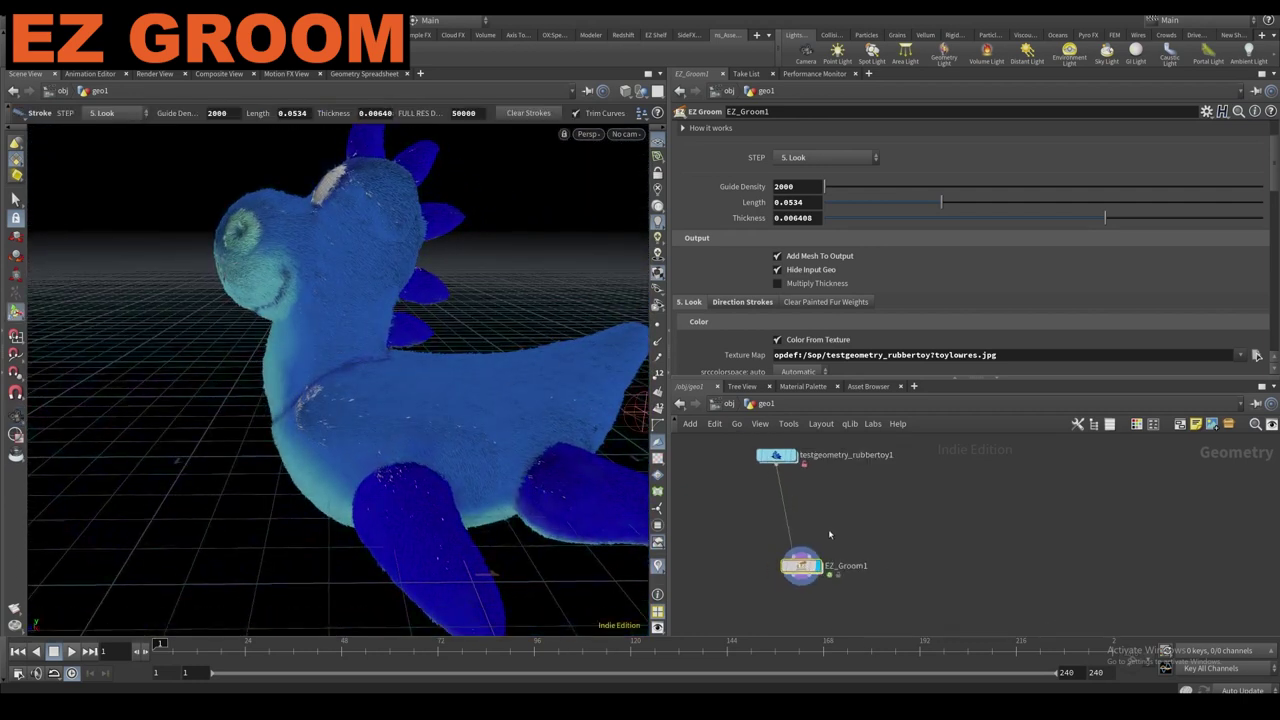
pyautogui.press('Tab')
pyautogui.write('transform')
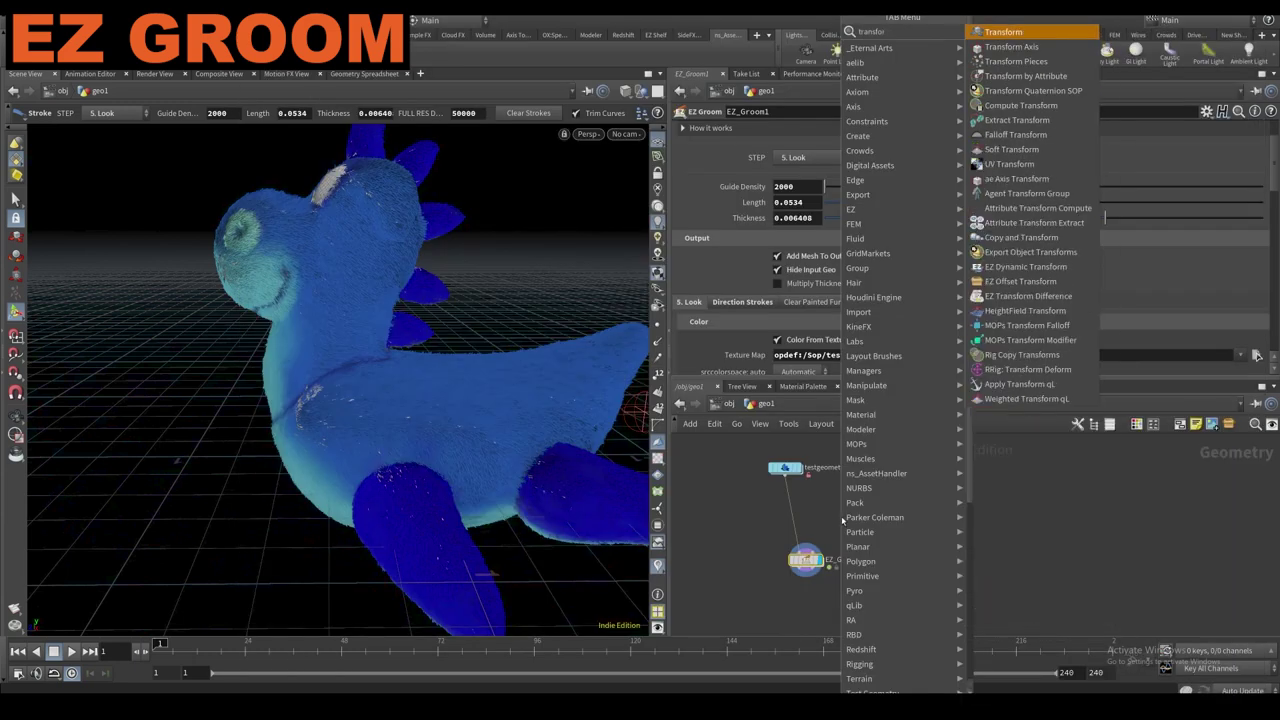
pyautogui.press('Return')
pyautogui.click(838, 514)
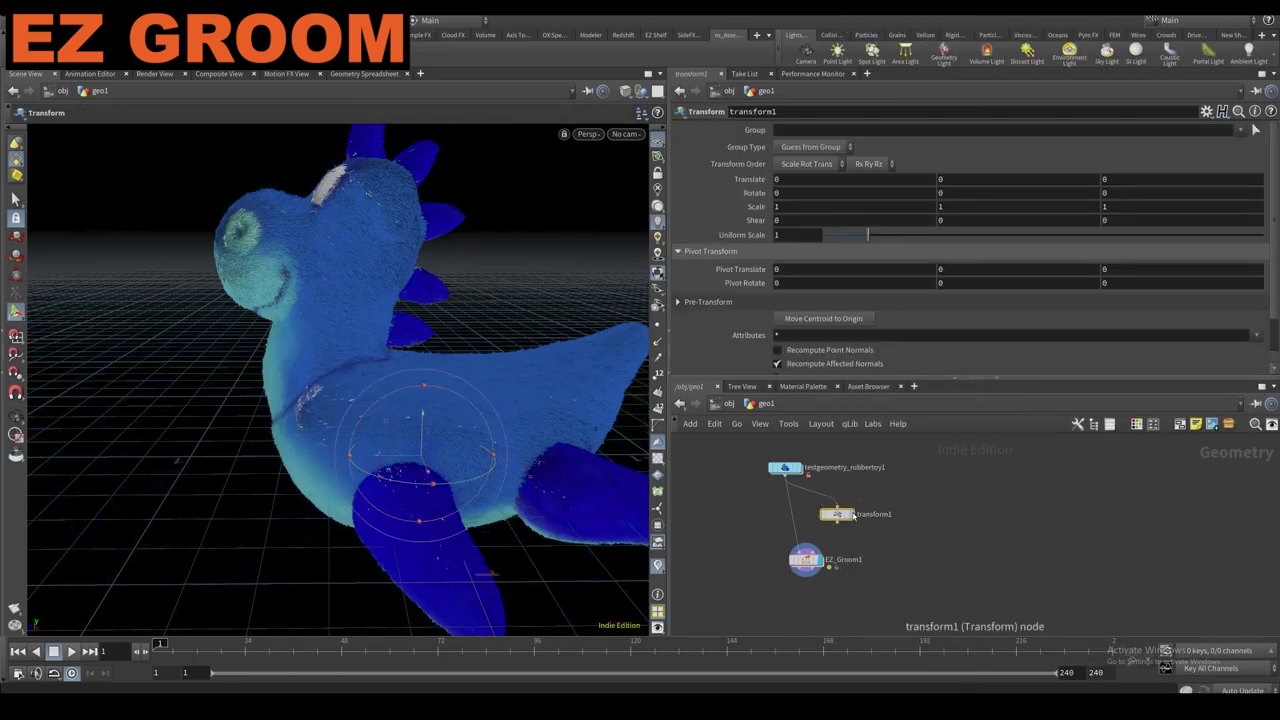
pyautogui.click(851, 515)
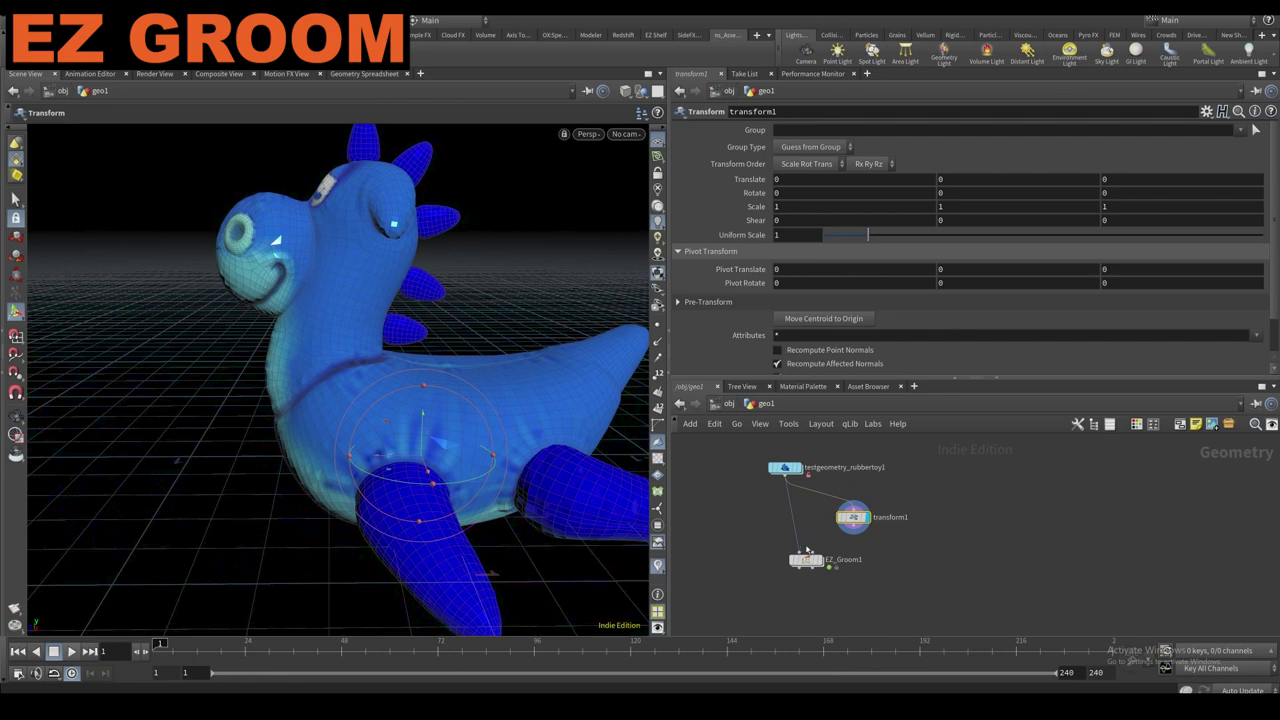
# Insert a Time Shift node held at frame 1 between the rubber toy and EZ_Groom1, and tidy the node layout.
pyautogui.press('Tab')
pyautogui.write('ti')
pyautogui.press('Return')
pyautogui.click(765, 511)
pyautogui.moveTo(764, 509); pyautogui.dragTo(797, 517)
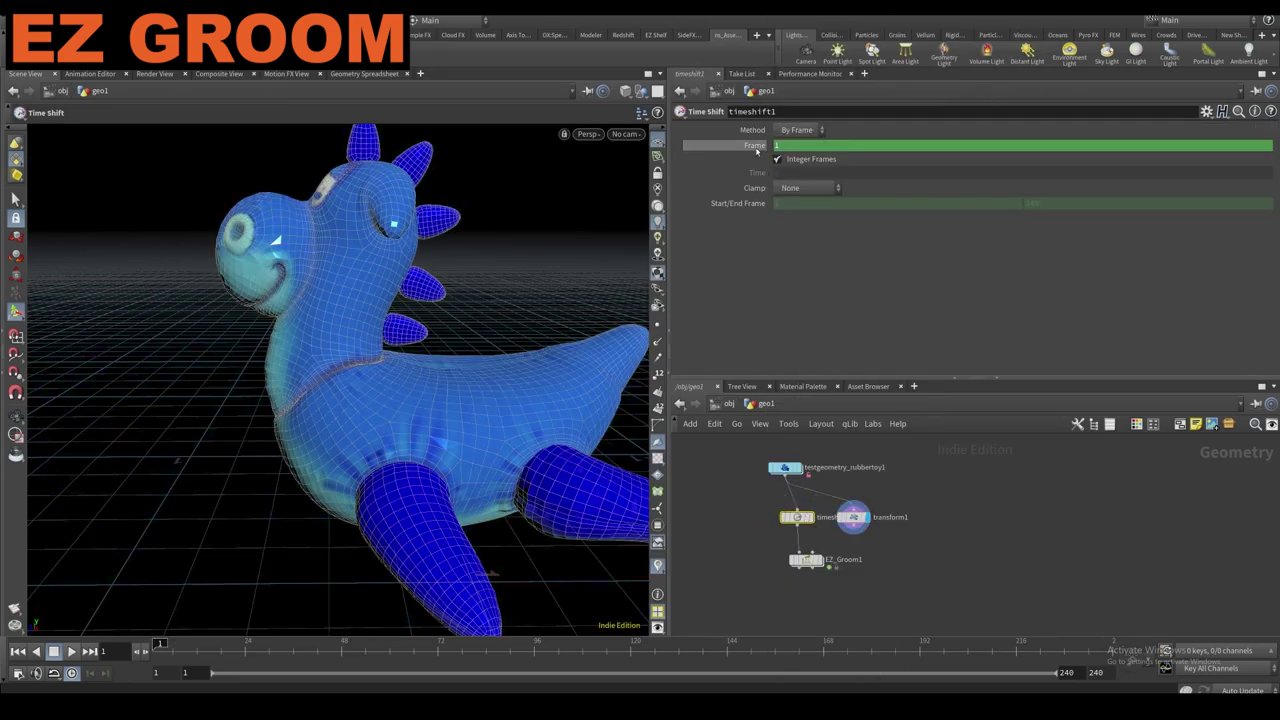
pyautogui.click(786, 539)
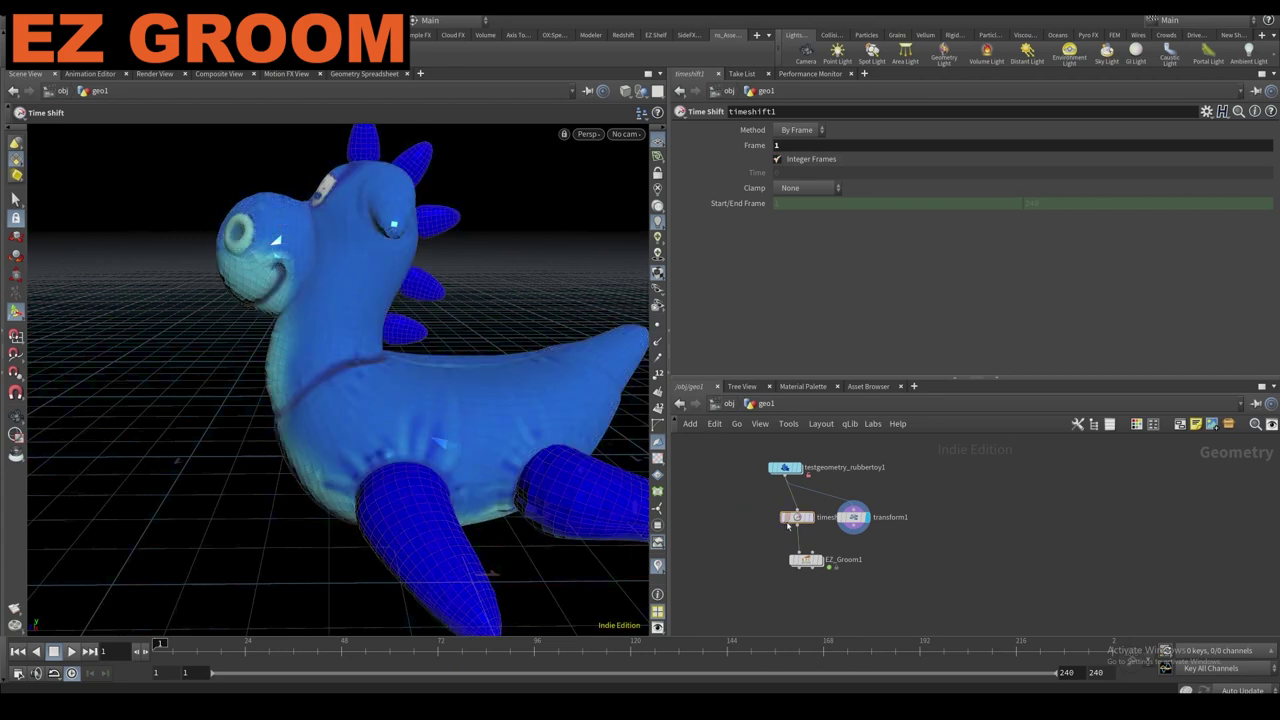
pyautogui.click(814, 500)
pyautogui.moveTo(799, 518); pyautogui.dragTo(868, 515)
pyautogui.click(881, 495)
# Animate transform1 by keying its translation at frame 1 and moving the toy about 1.49 along Z at frame 54.
pyautogui.click(867, 516)
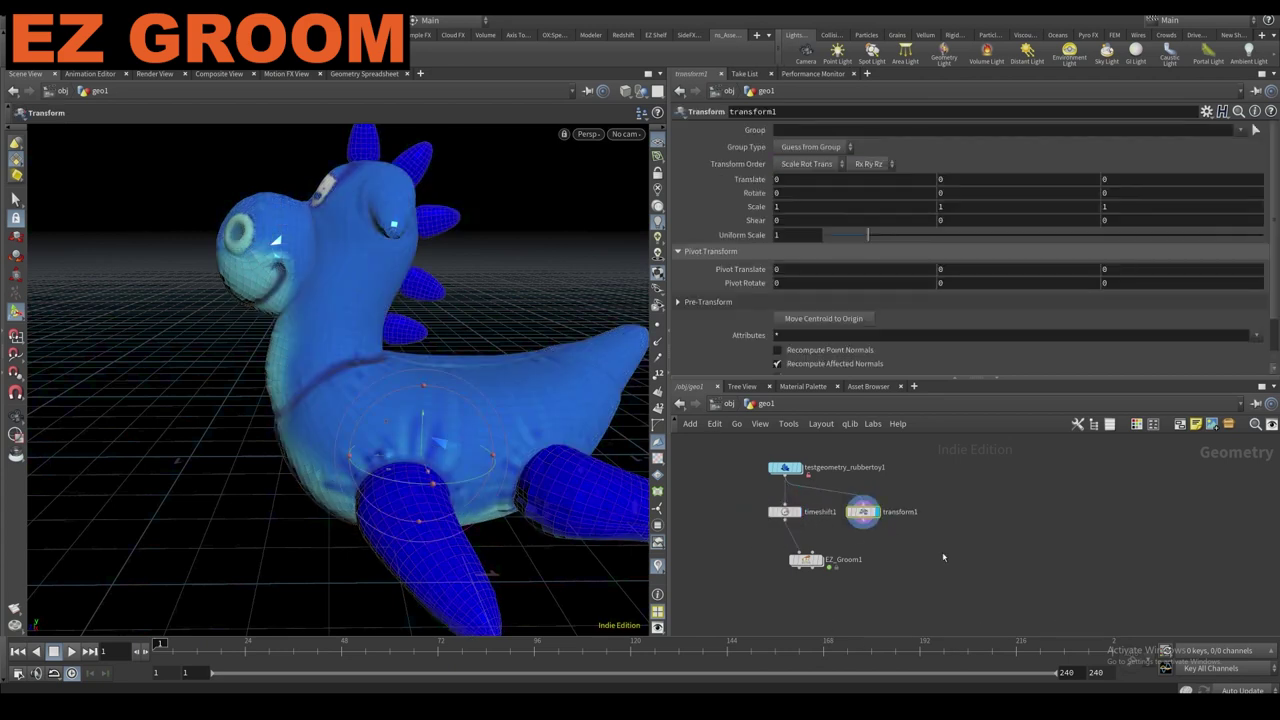
pyautogui.press('k')
pyautogui.click(282, 647)
pyautogui.moveTo(284, 653); pyautogui.dragTo(367, 652)
pyautogui.moveTo(380, 466); pyautogui.dragTo(42, 472)
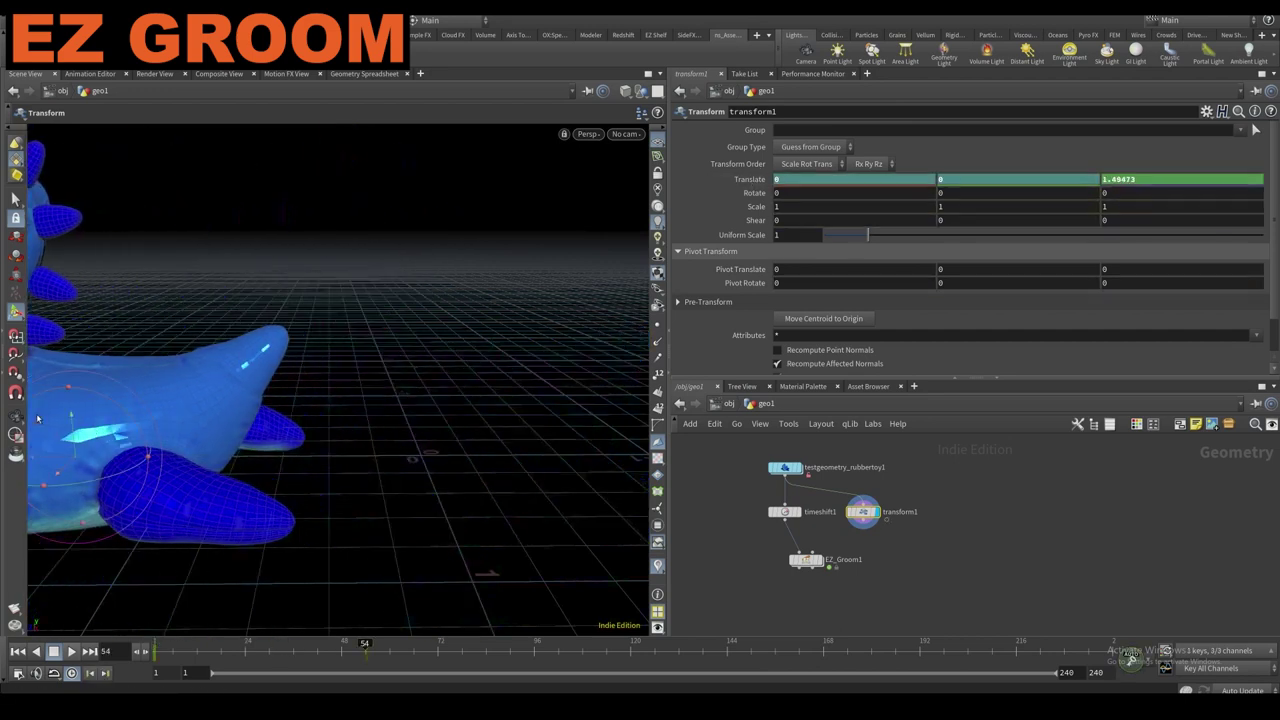
# Connect transform1 to EZ_Groom1's second input, display the groom and scrub to frame 43.
pyautogui.keyDown('alt'); pyautogui.moveTo(162, 468); pyautogui.dragTo(141, 461); pyautogui.keyUp('alt')
pyautogui.keyDown('alt'); pyautogui.moveTo(141, 461); pyautogui.dragTo(256, 585, button='right'); pyautogui.keyUp('alt')
pyautogui.keyDown('alt'); pyautogui.moveTo(256, 585); pyautogui.dragTo(411, 566, button='middle'); pyautogui.keyUp('alt')
pyautogui.moveTo(366, 651); pyautogui.dragTo(189, 651)
pyautogui.moveTo(818, 560)
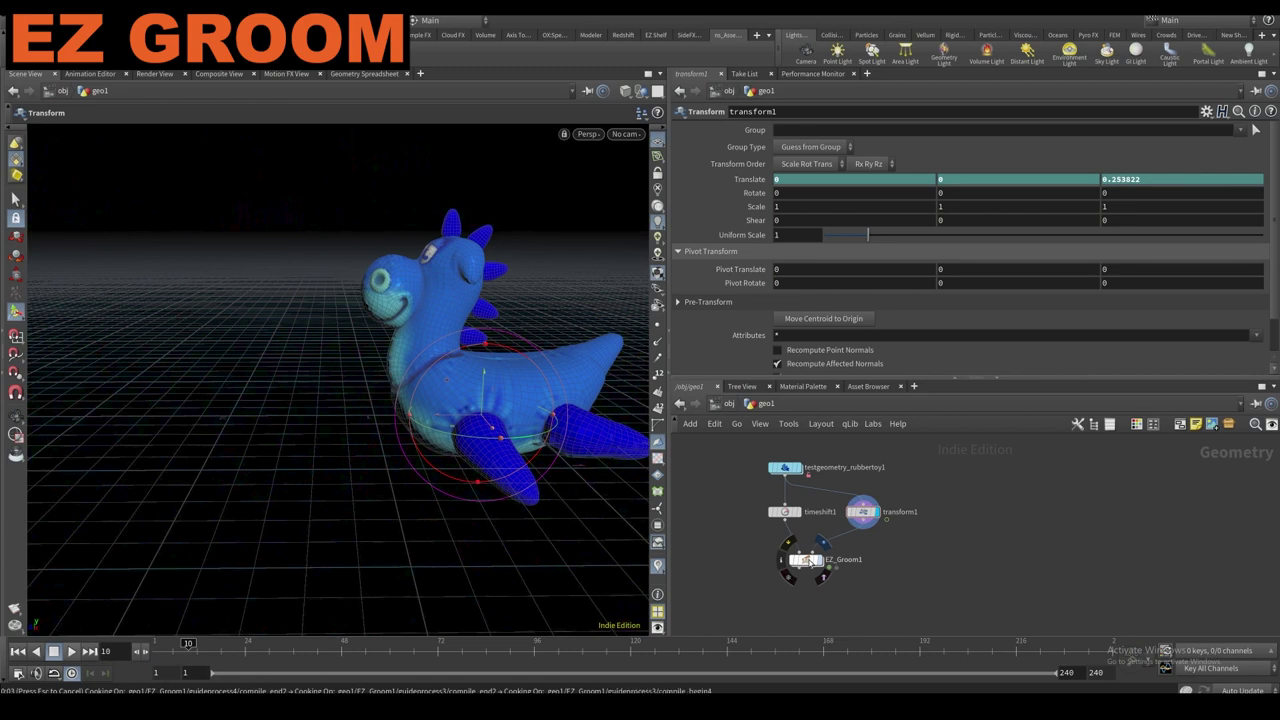
pyautogui.click(806, 560)
pyautogui.moveTo(221, 650); pyautogui.dragTo(321, 646)
# Compare the 4. Final Hair Generation and 5. Look stages on the animated toy and inspect its fur up close.
pyautogui.click(110, 112)
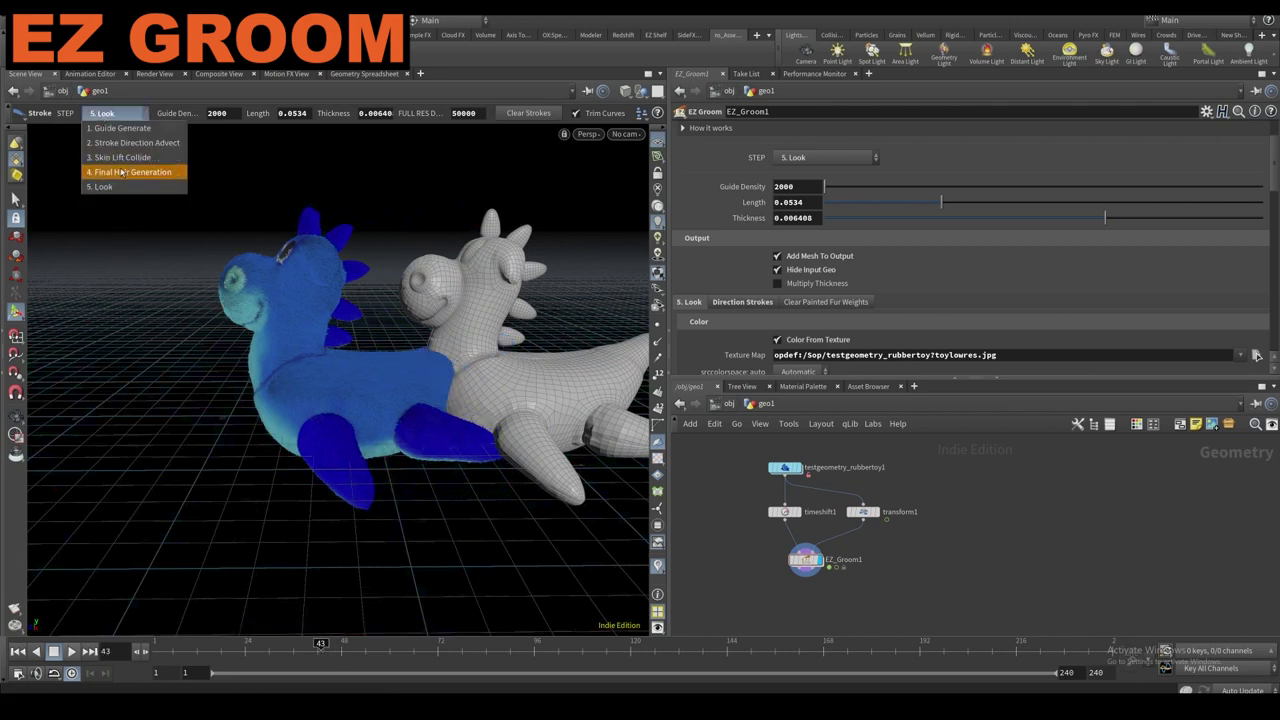
pyautogui.click(120, 168)
pyautogui.click(113, 114)
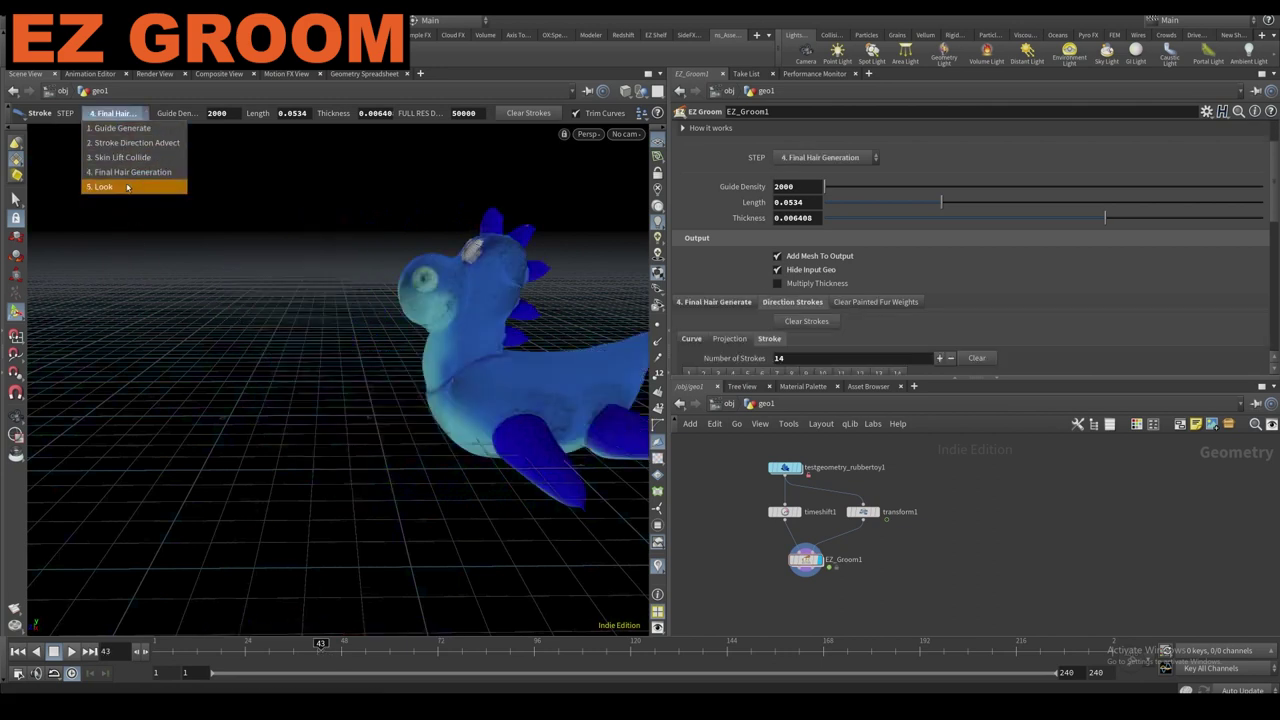
pyautogui.click(128, 183)
pyautogui.click(113, 114)
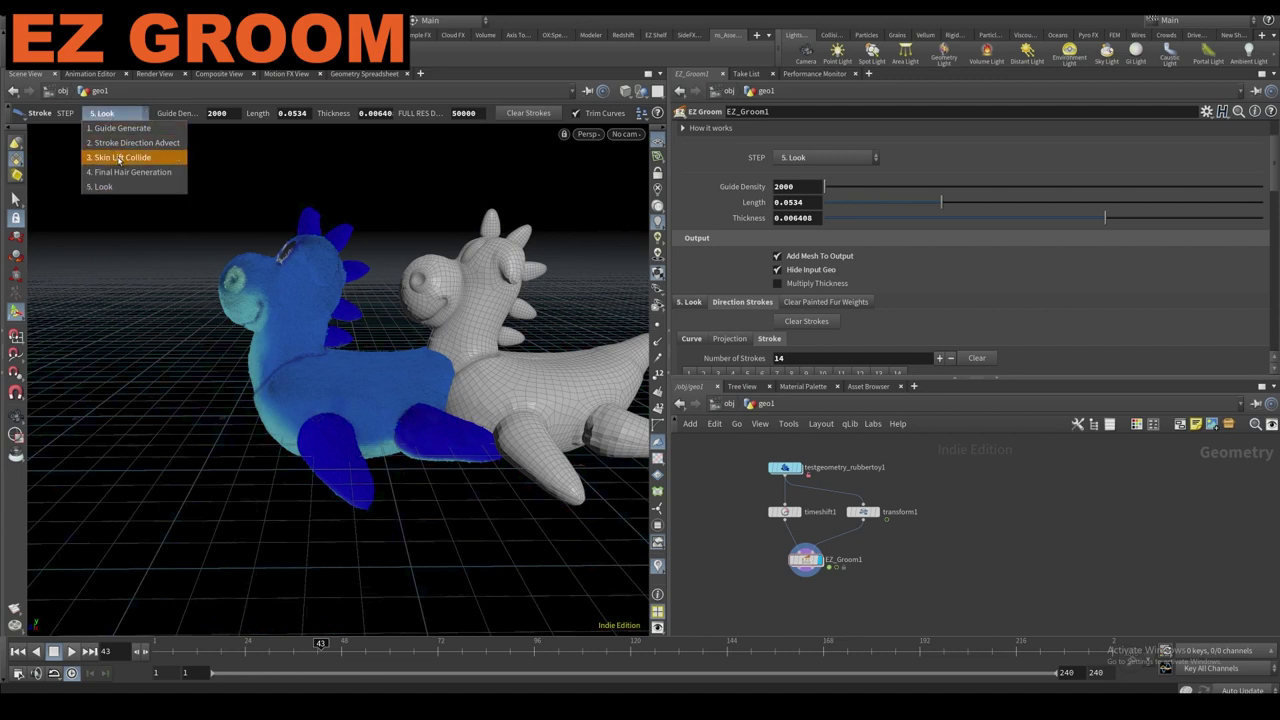
pyautogui.click(119, 187)
pyautogui.keyDown('alt'); pyautogui.moveTo(320, 300); pyautogui.dragTo(366, 343); pyautogui.keyUp('alt')
pyautogui.scroll(5, 375, 318)
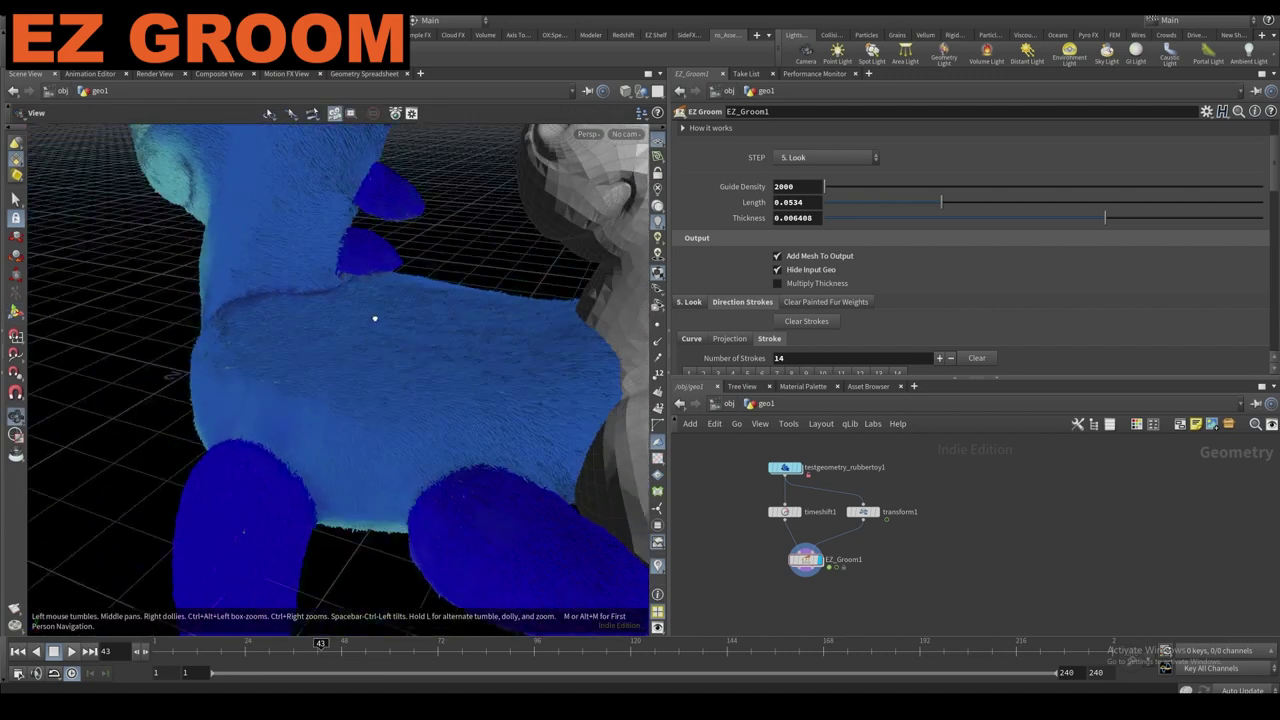
pyautogui.scroll(-5, 375, 319)
pyautogui.press('Return')
pyautogui.click(868, 511)
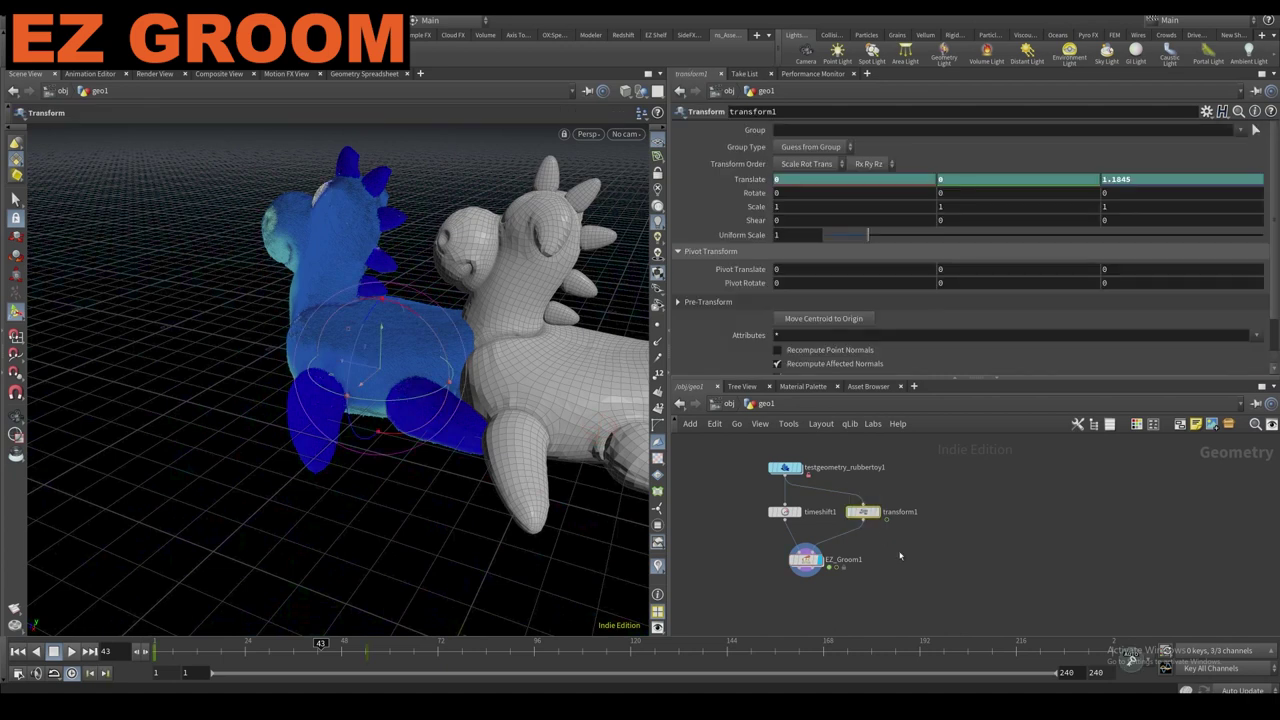
pyautogui.click(873, 558)
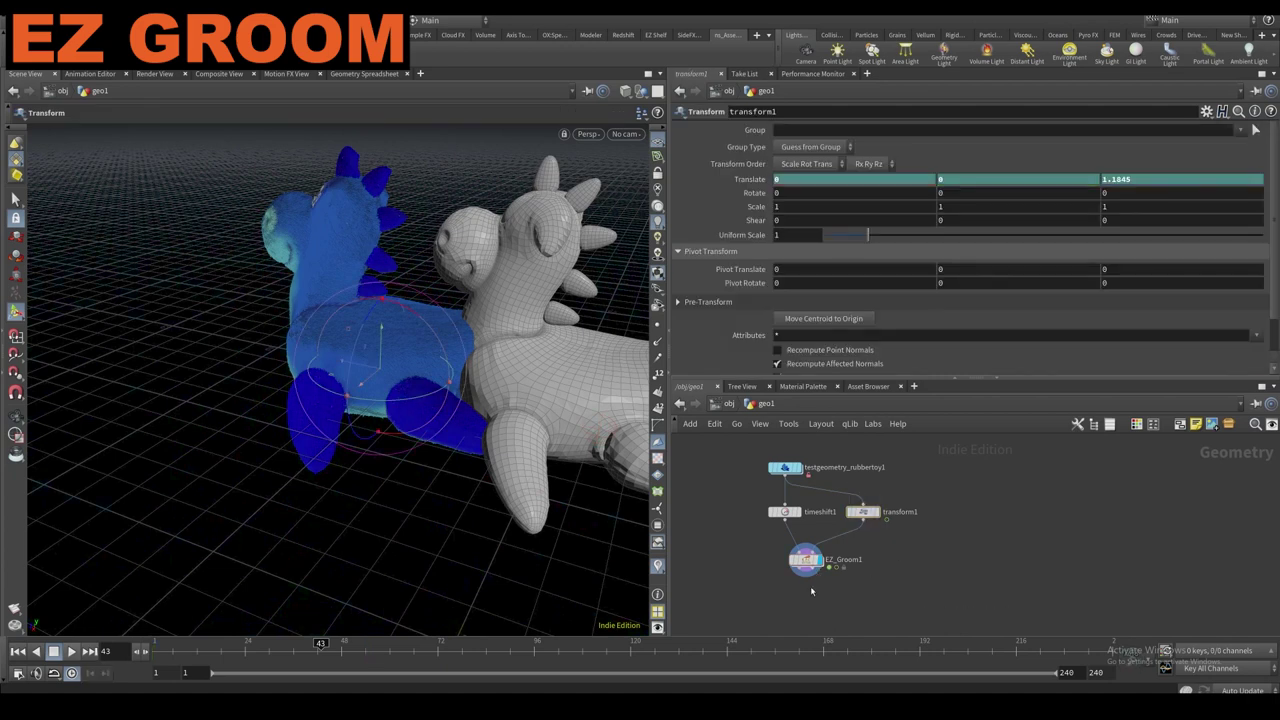
pyautogui.moveTo(811, 590); pyautogui.dragTo(806, 565, button='middle')
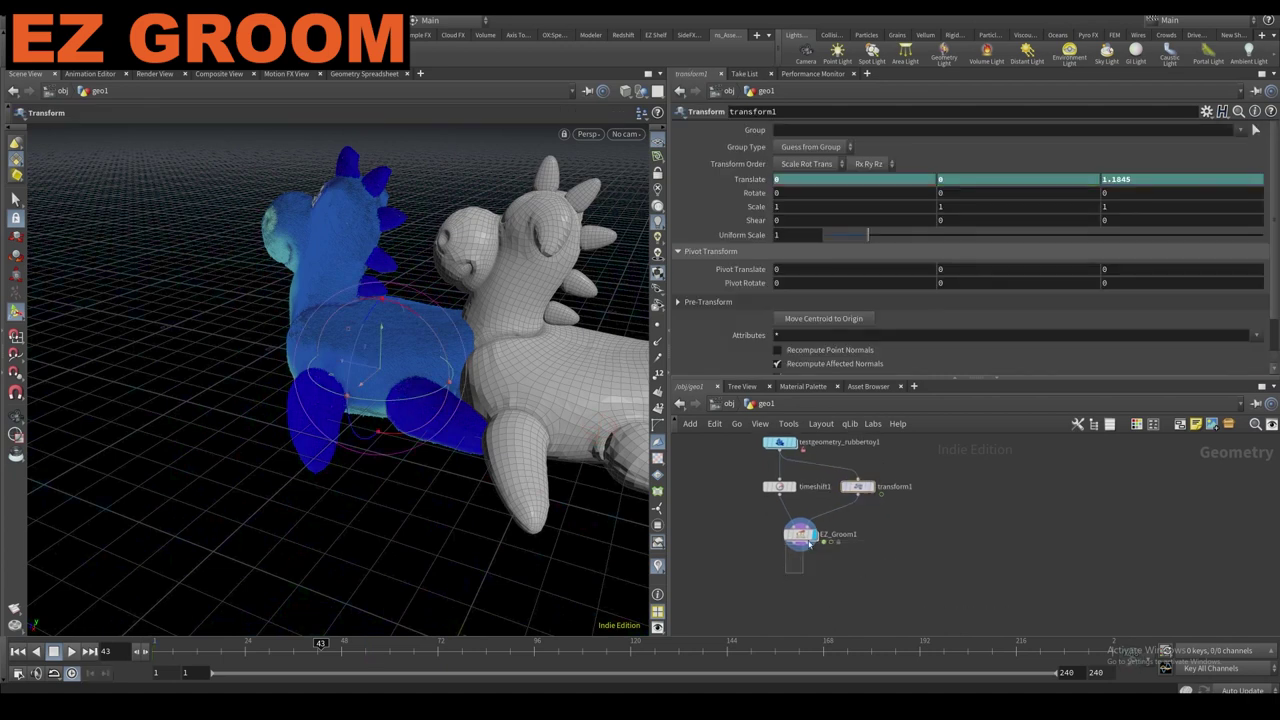
pyautogui.click(799, 536)
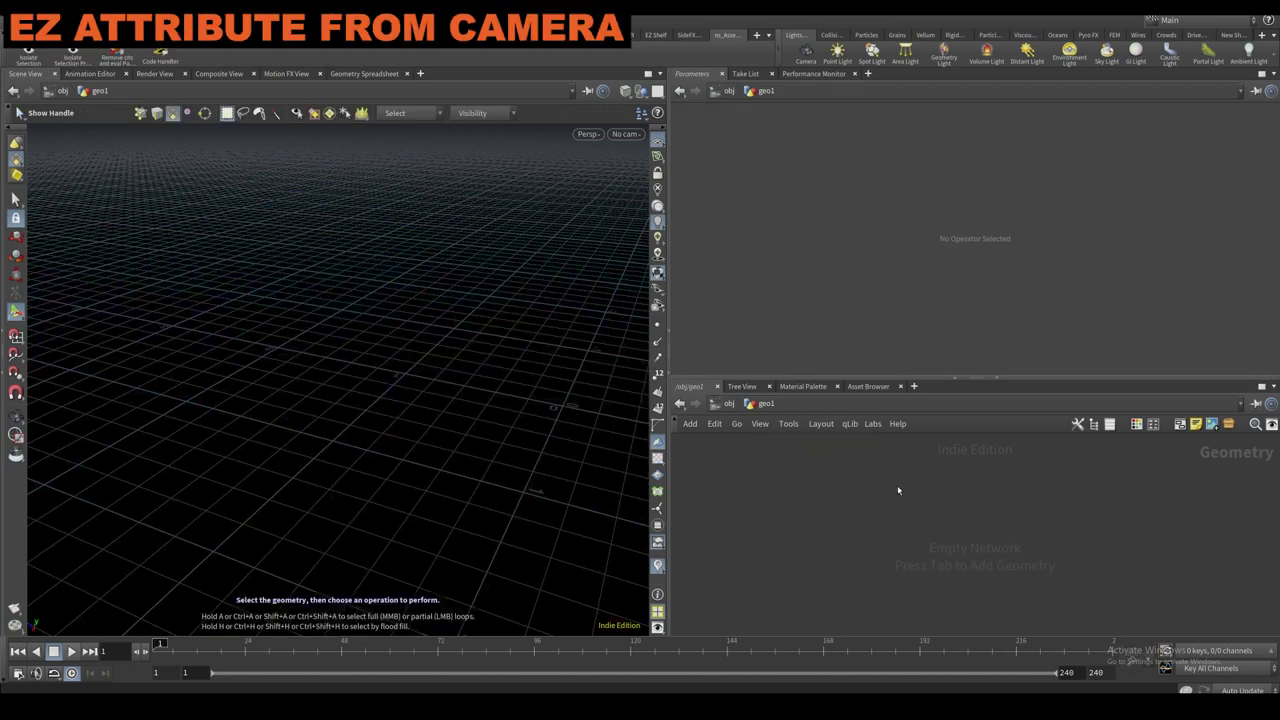
# Add an EZ Attribute From Camera node to the empty geometry network.
pyautogui.press('Tab')
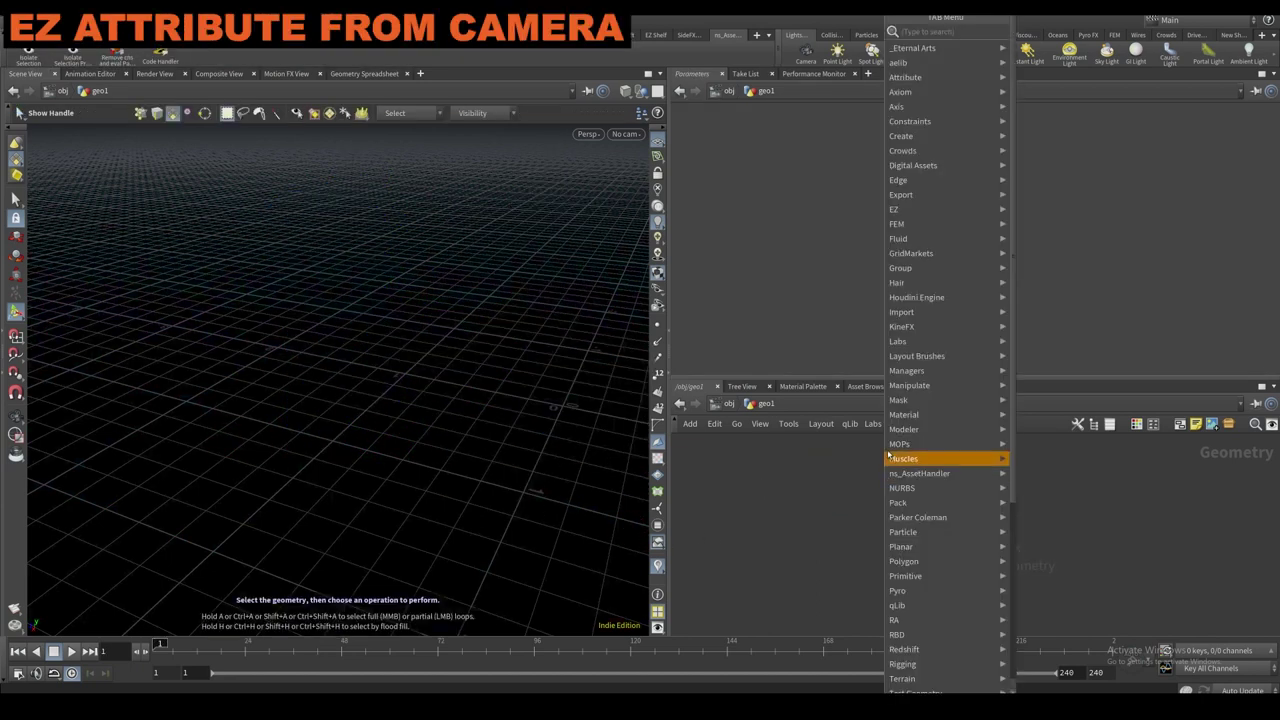
pyautogui.moveTo(895, 209)
pyautogui.moveTo(1033, 225)
pyautogui.moveTo(1035, 270)
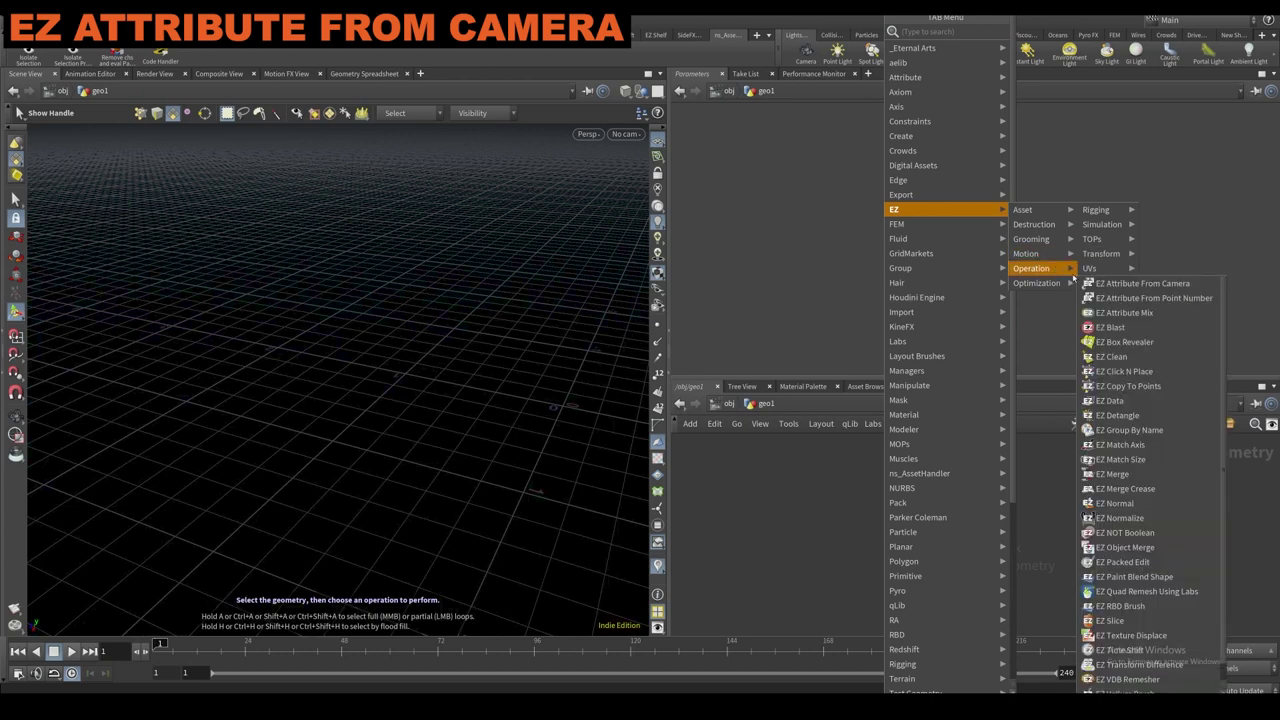
pyautogui.click(1140, 283)
pyautogui.click(790, 541)
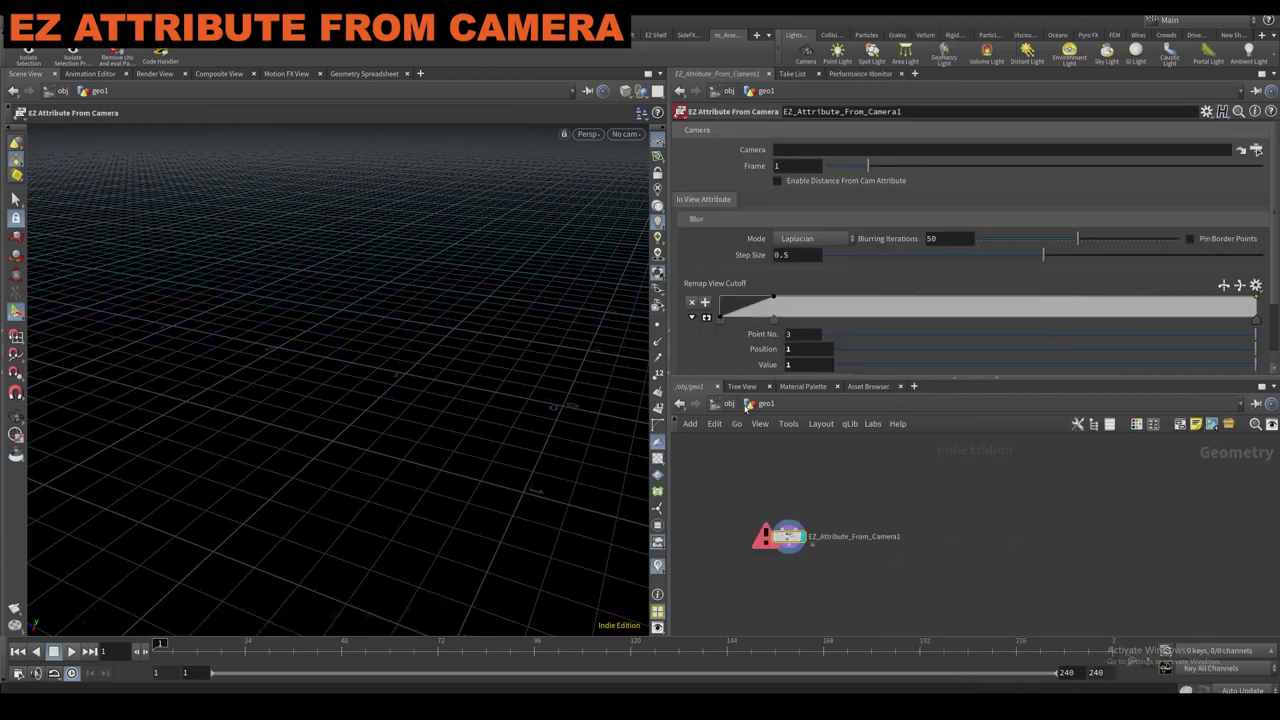
# Create a camera at object level and aim it at a low angle across the grid floor.
pyautogui.press('u')
pyautogui.keyDown('alt'); pyautogui.moveTo(517, 383); pyautogui.dragTo(468, 411); pyautogui.keyUp('alt')
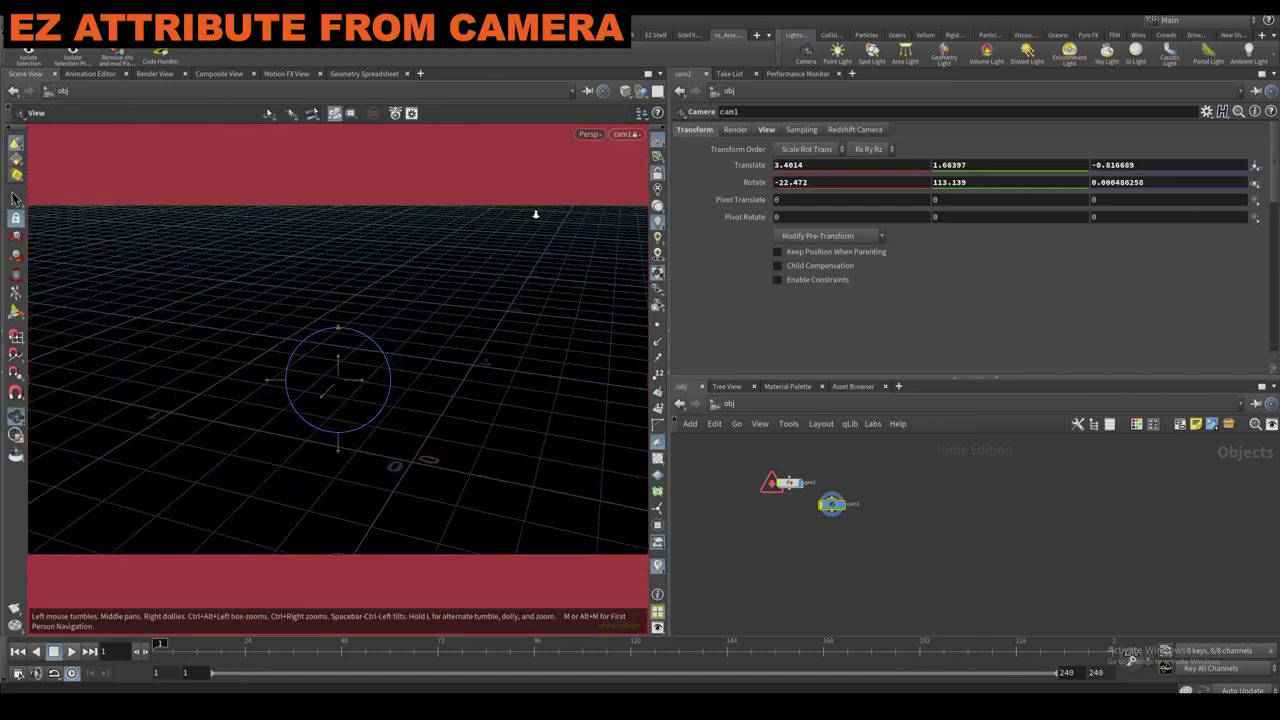
pyautogui.keyDown('alt'); pyautogui.moveTo(534, 211); pyautogui.dragTo(409, 397); pyautogui.keyUp('alt')
pyautogui.press('Return')
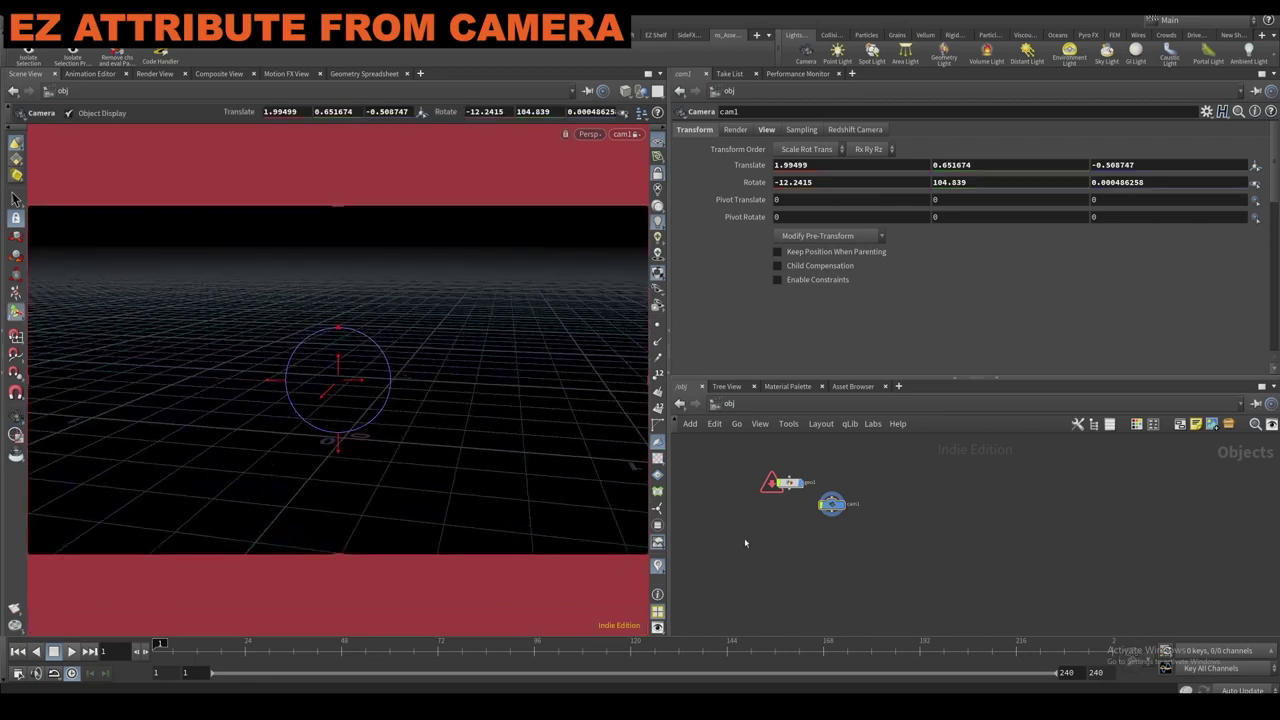
# Add a Pig Head test geometry at object level.
pyautogui.press('Tab')
pyautogui.press('Escape')
pyautogui.press('Tab')
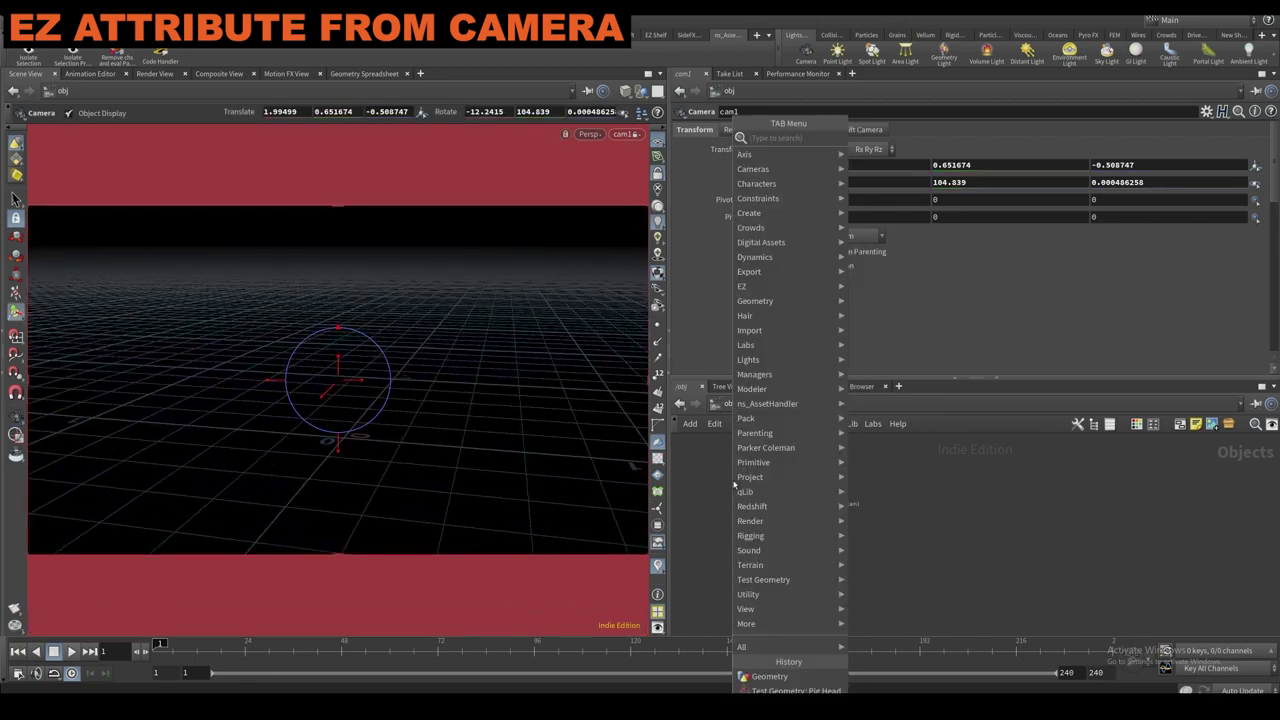
pyautogui.write('pig')
pyautogui.press('Return')
pyautogui.press('Return')
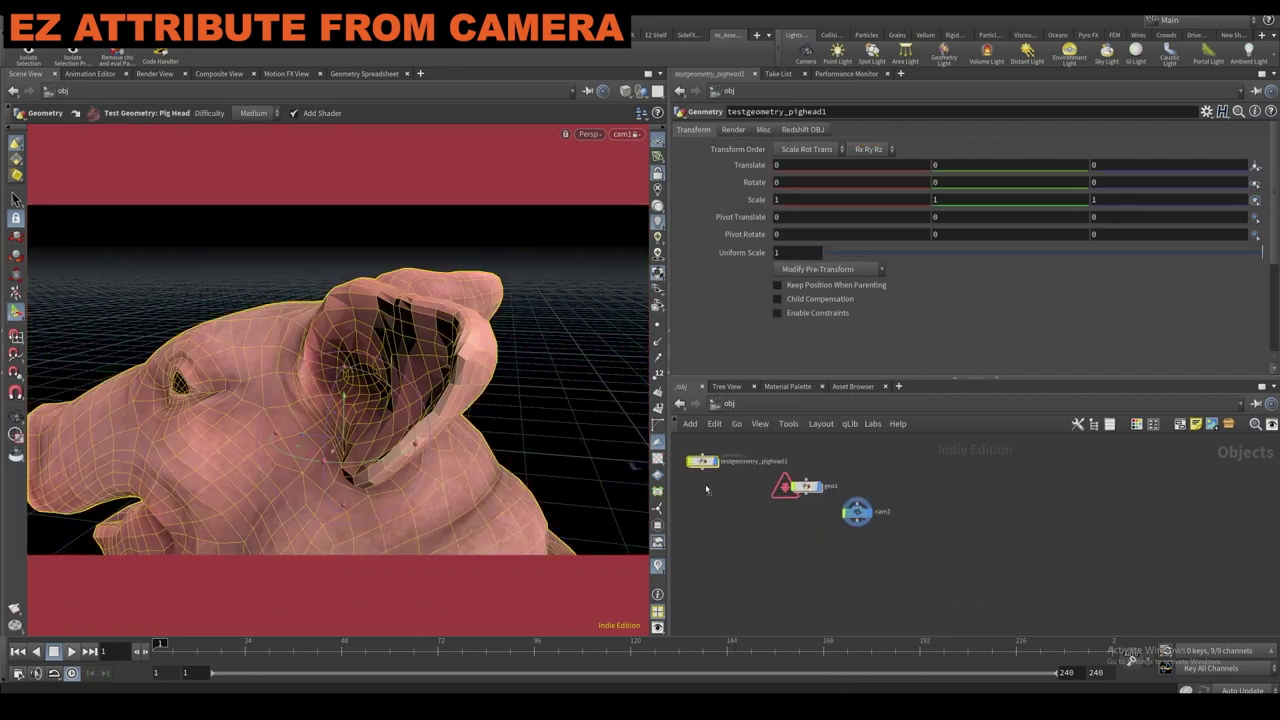
# Open the pig head's geometry network and scale the head down to fit the camera view.
pyautogui.doubleClick(703, 461)
pyautogui.click(800, 173)
pyautogui.click(806, 177)
pyautogui.moveTo(868, 157); pyautogui.dragTo(846, 157)
pyautogui.moveTo(1043, 129); pyautogui.dragTo(1074, 136, button='middle')
# Add a Subdivide node after the pig head, using Houdini Catmull-Clark at depth 2, and display it.
pyautogui.press('Tab')
pyautogui.write('subd')
pyautogui.press('Return')
pyautogui.press('Return')
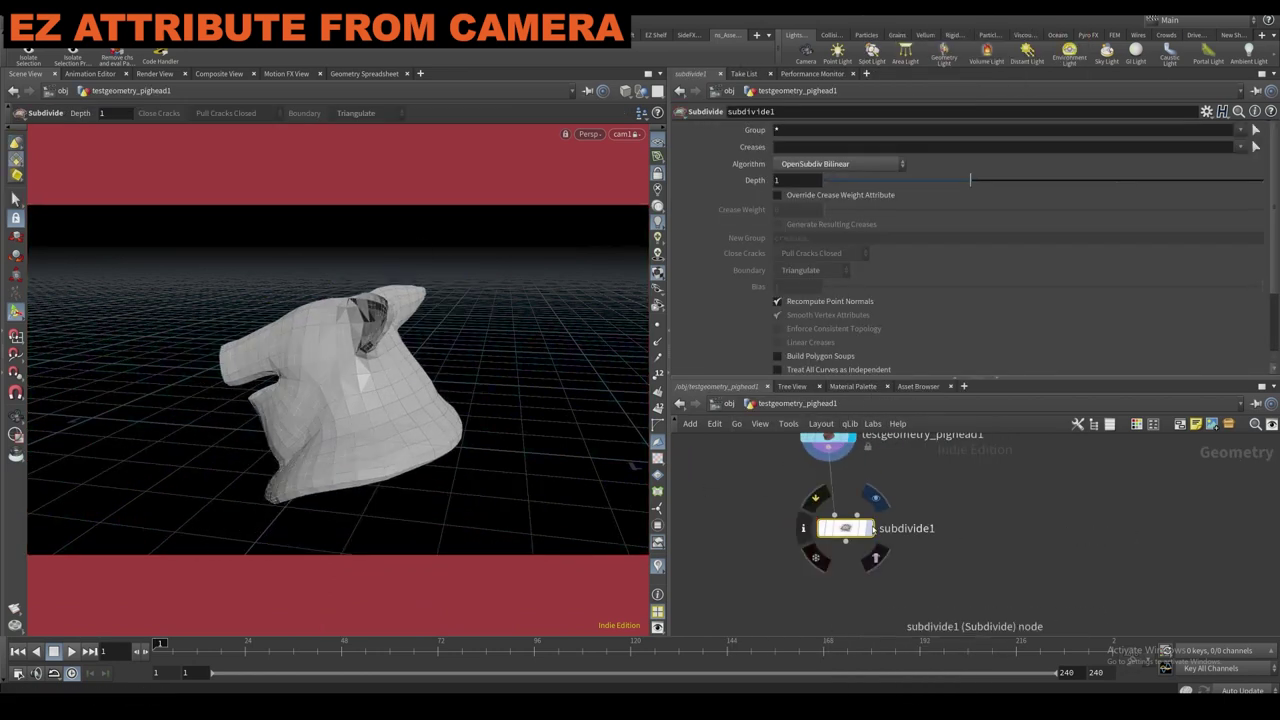
pyautogui.click(869, 526)
pyautogui.moveTo(971, 180); pyautogui.dragTo(1116, 180)
# Split the viewport into side-by-side camera and free perspective views, and add a large grid as the ground.
pyautogui.click(316, 134)
pyautogui.click(347, 203)
pyautogui.press('u')
pyautogui.press('Tab')
pyautogui.write('grid')
pyautogui.press('Return')
pyautogui.press('Return')
pyautogui.moveTo(486, 390); pyautogui.dragTo(557, 457)
pyautogui.doubleClick(806, 486)
pyautogui.moveTo(906, 222); pyautogui.dragTo(1182, 237)
# Add a rubber toy test geometry on the ground grid beside the pig head and view the scene.
pyautogui.press('u')
pyautogui.press('Escape')
pyautogui.moveTo(480, 400); pyautogui.dragTo(540, 410)
pyautogui.press('Tab')
pyautogui.press('Tab')
pyautogui.click(1130, 183)
pyautogui.press('Return')
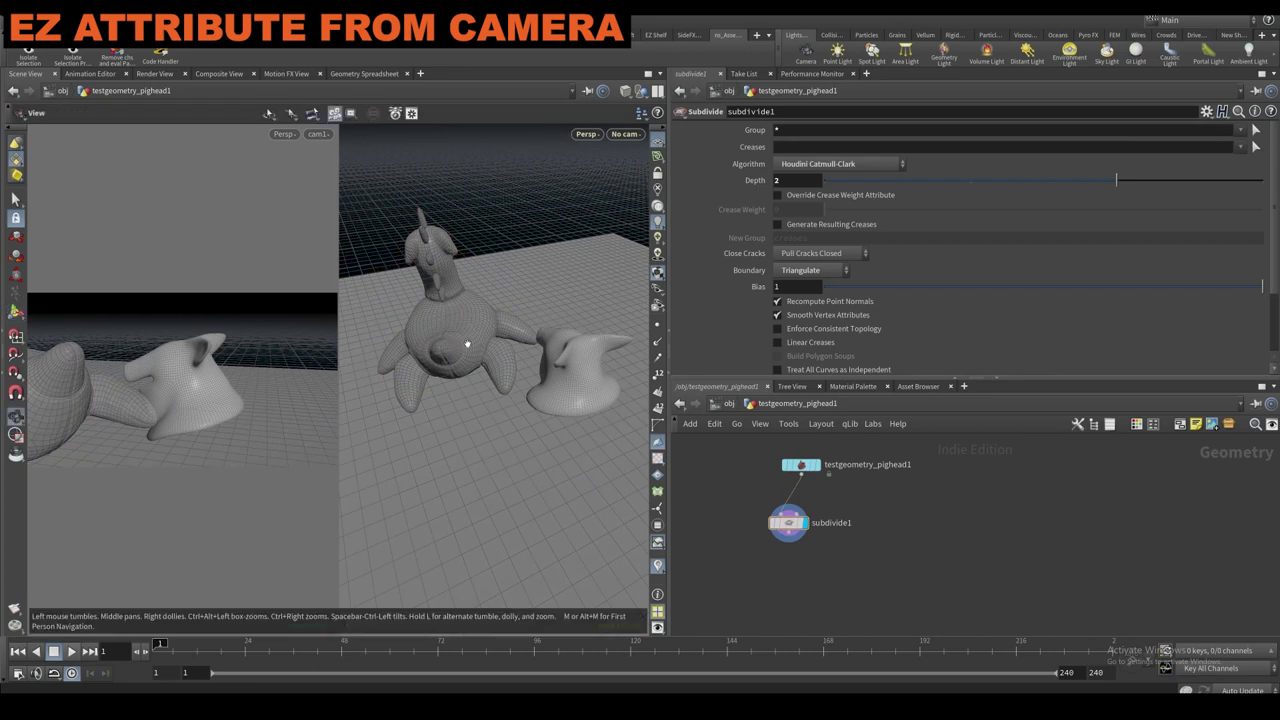
# Hide the background reference grid in the viewports.
pyautogui.moveTo(440, 352); pyautogui.dragTo(563, 300)
pyautogui.click(657, 141)
pyautogui.scroll(-1, 750, 557)
# Add an EZ Attribute From Camera node after the Subdivide node and set its camera to /obj/cam1.
pyautogui.moveTo(751, 561); pyautogui.dragTo(782, 537, button='middle')
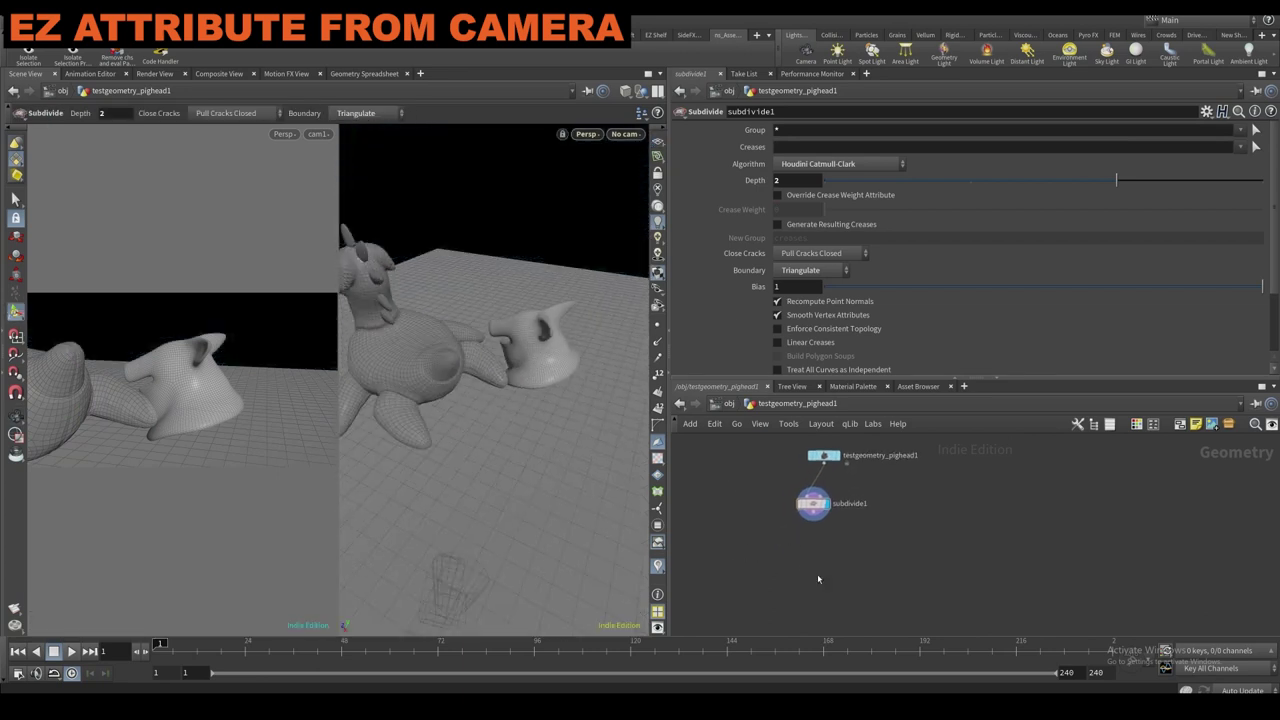
pyautogui.press('Tab')
pyautogui.moveTo(880, 209)
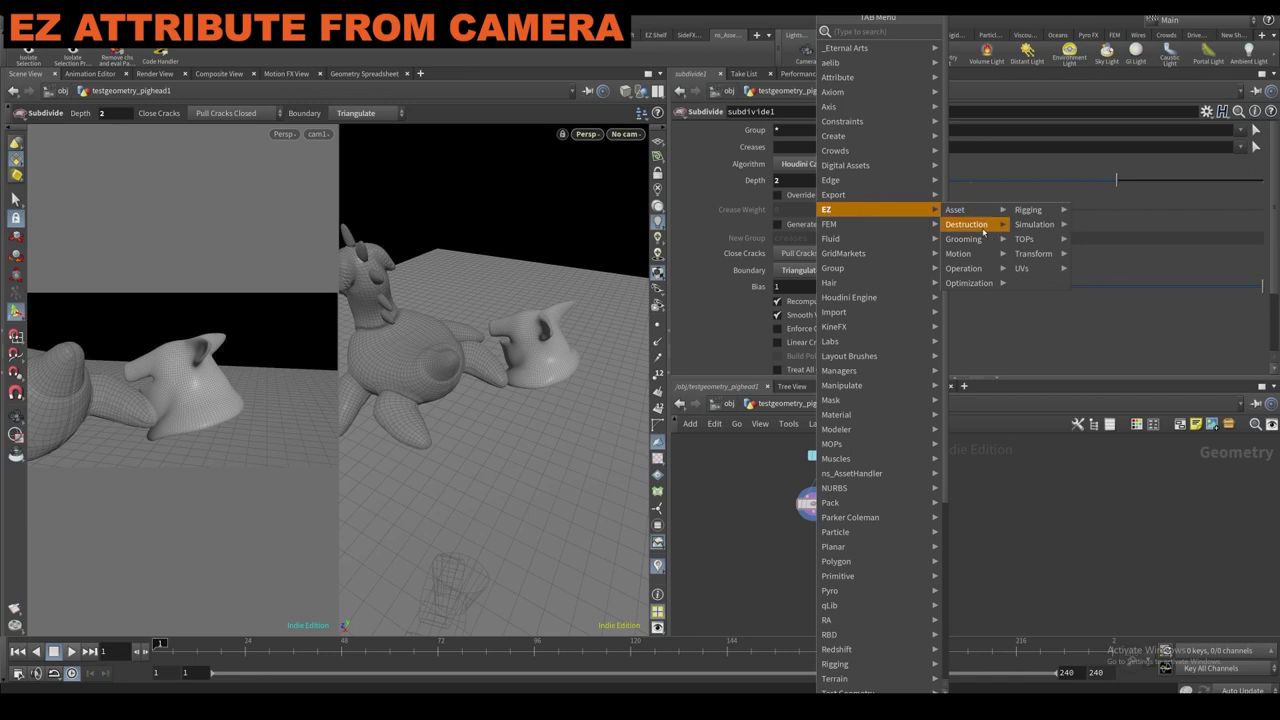
pyautogui.moveTo(965, 268)
pyautogui.click(1060, 280)
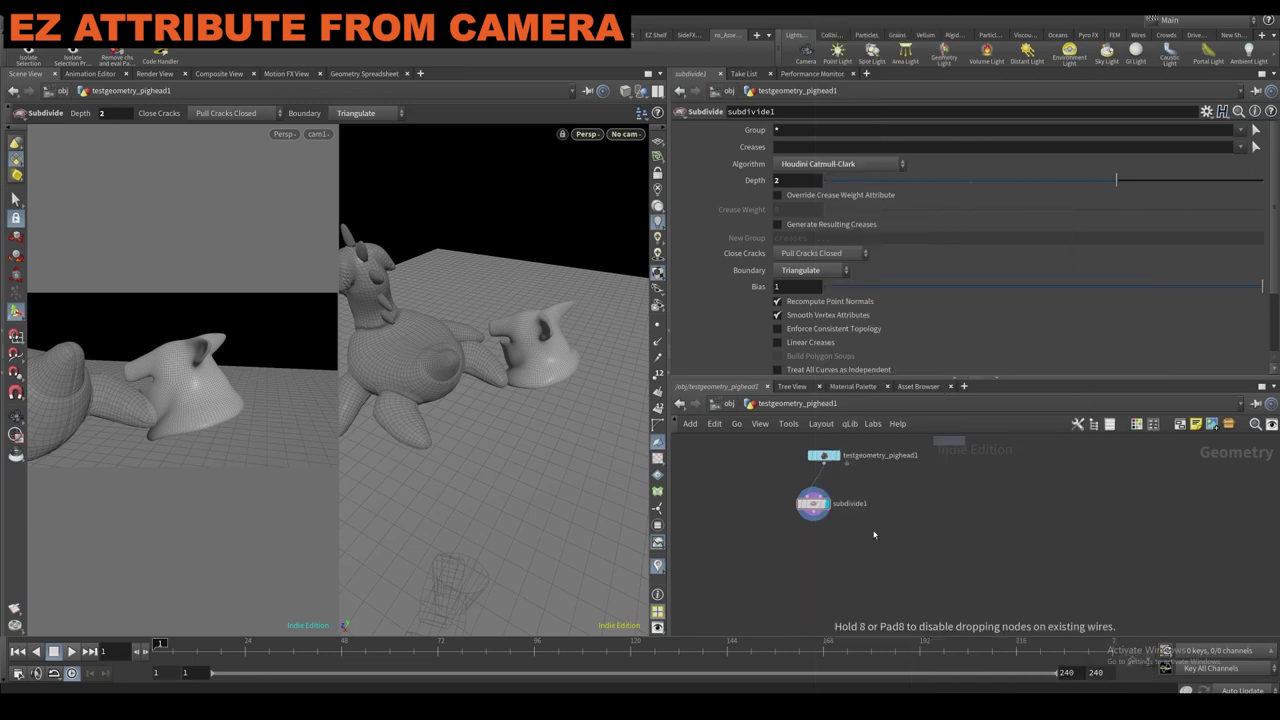
pyautogui.click(830, 545)
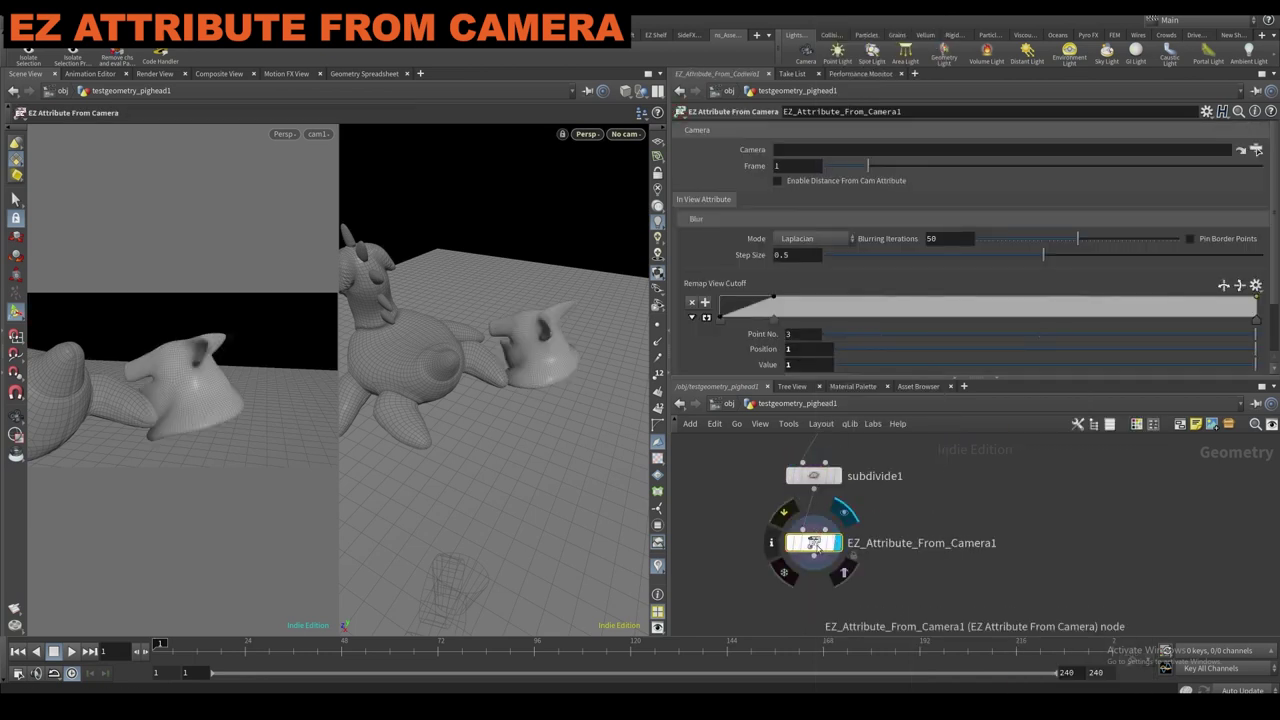
pyautogui.click(1256, 150)
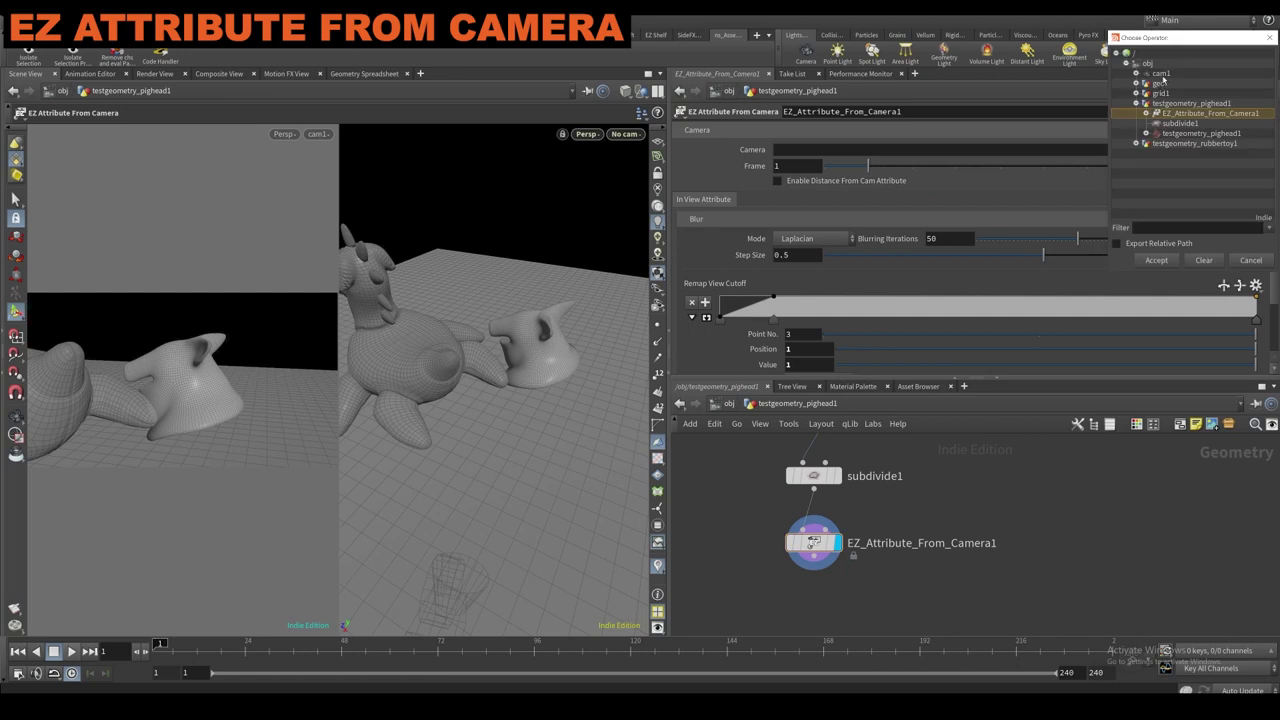
pyautogui.doubleClick(1161, 76)
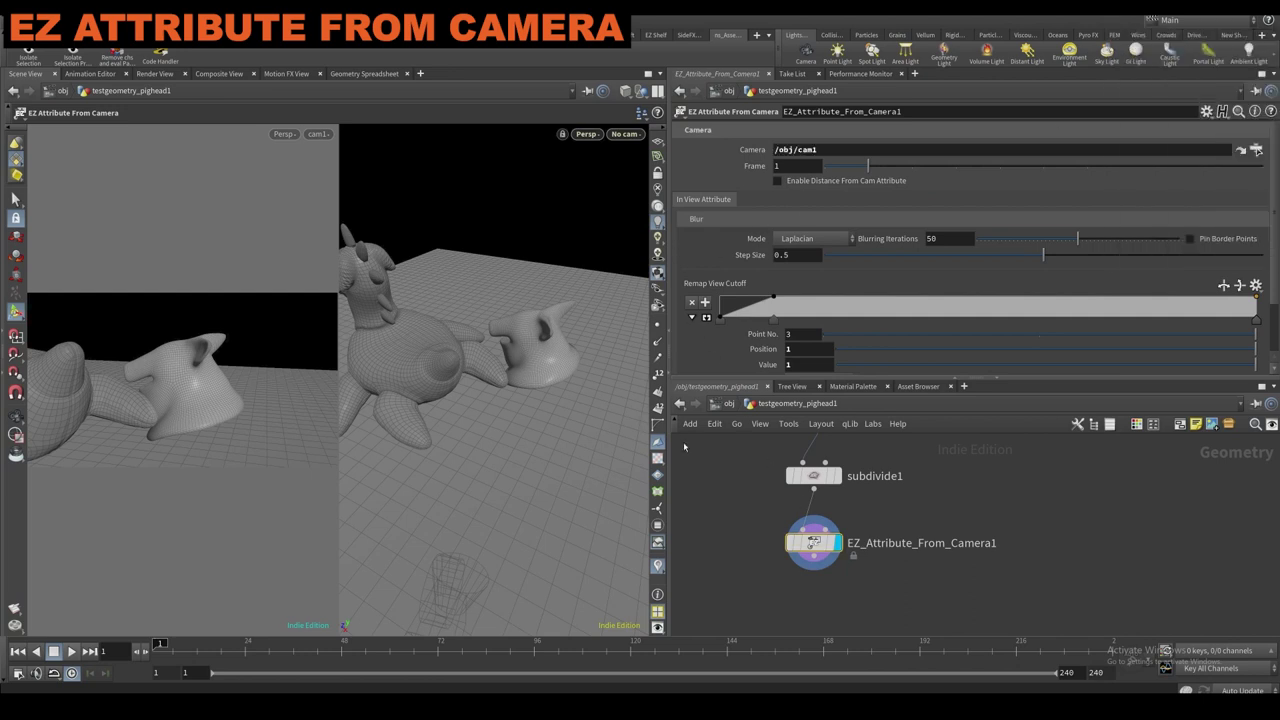
# Visualize the camera point attribute from the EZ Attribute From Camera node's information.
pyautogui.click(773, 543)
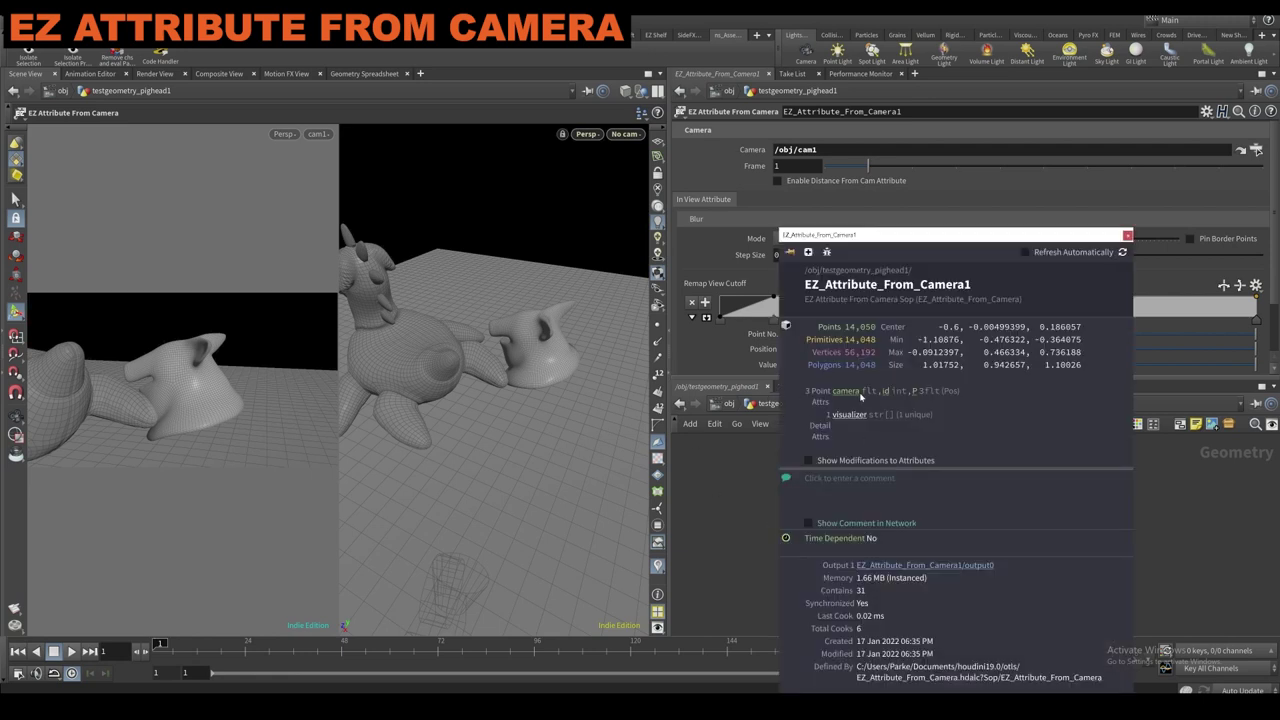
pyautogui.click(853, 396)
pyautogui.moveTo(572, 292)
pyautogui.keyDown('alt'); pyautogui.mouseDown()
pyautogui.moveTo(563, 303)
pyautogui.moveTo(597, 406)
pyautogui.moveTo(507, 365)
pyautogui.moveTo(463, 309)
pyautogui.moveTo(623, 321)
pyautogui.mouseUp(); pyautogui.keyUp('alt')
# Look through cam1 in the viewport showing the visualized attribute, and orbit the other as a free perspective view around the pig head.
pyautogui.click(657, 91)
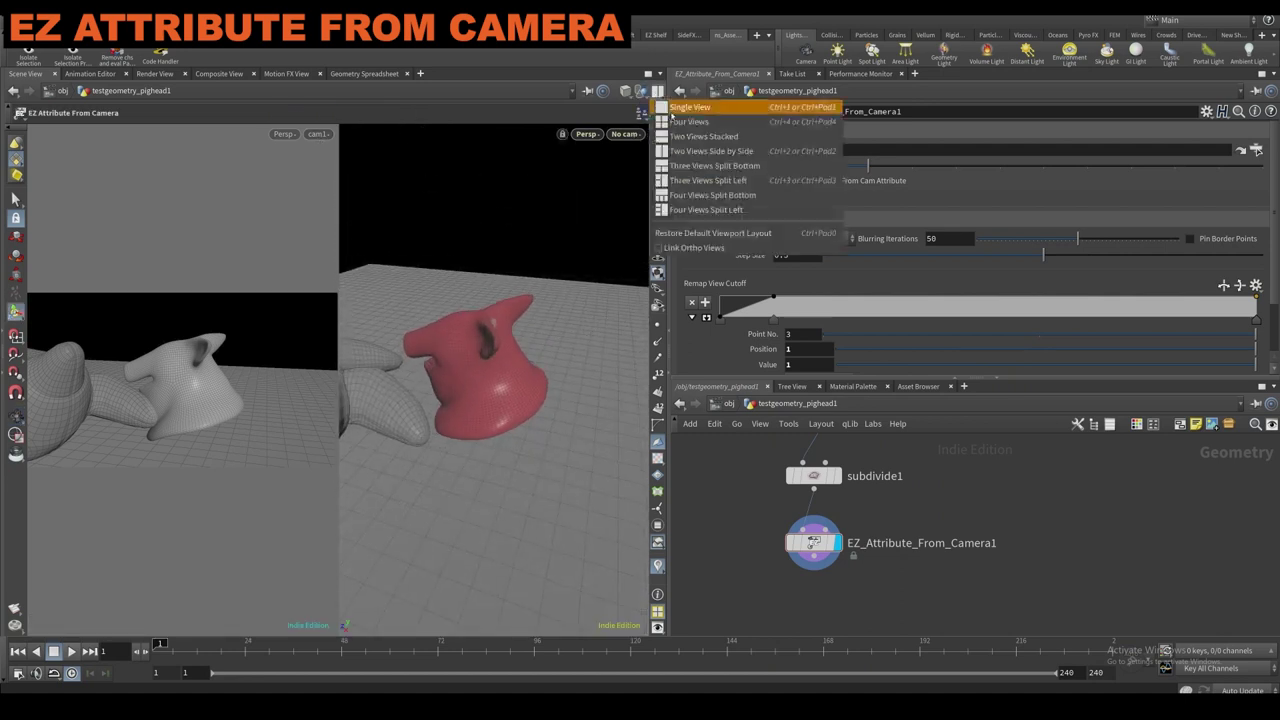
pyautogui.click(688, 107)
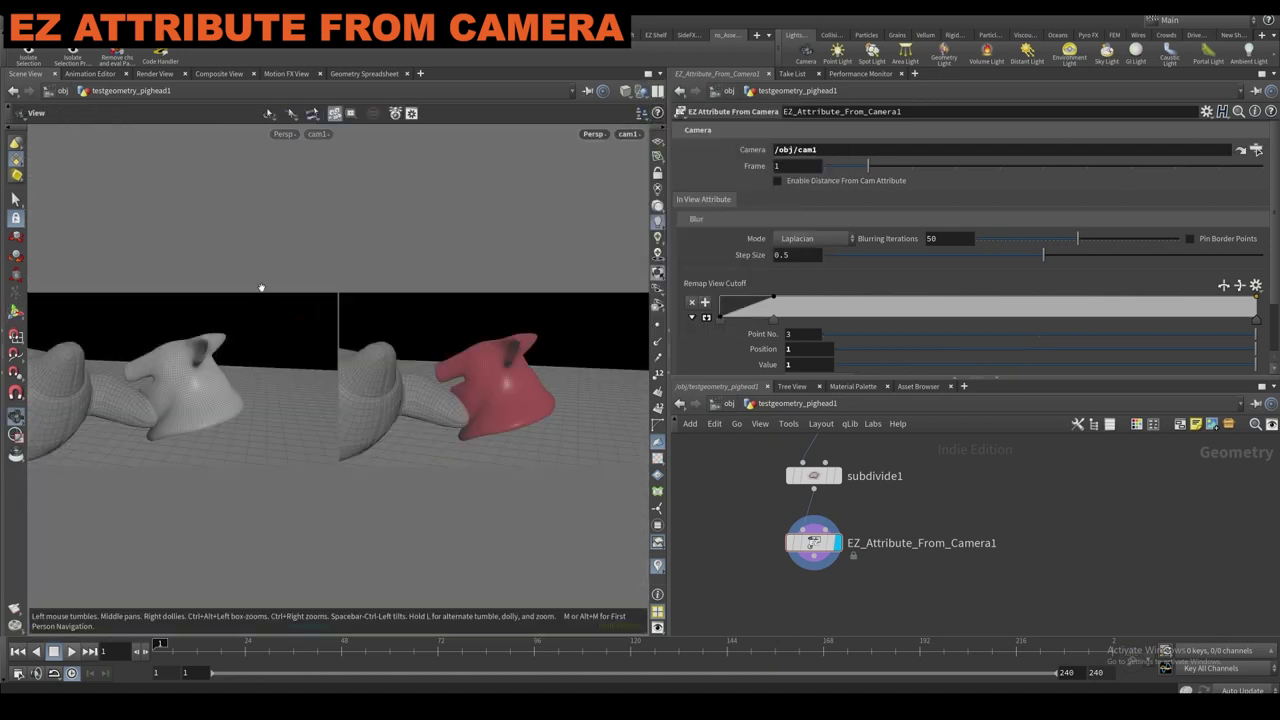
pyautogui.scroll(-1, 249, 303)
pyautogui.keyDown('alt'); pyautogui.moveTo(251, 303); pyautogui.dragTo(310, 305); pyautogui.keyUp('alt')
pyautogui.scroll(3, 251, 343)
pyautogui.scroll(-1, 844, 207)
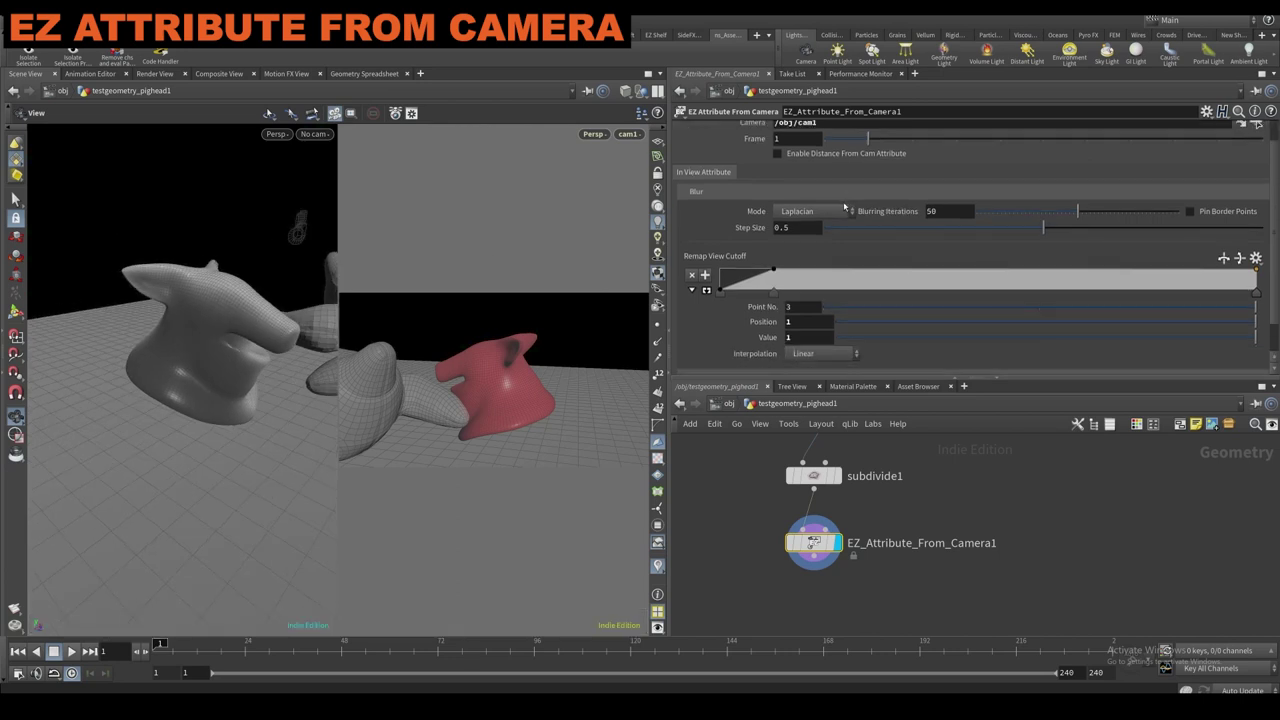
# Test Blurring Iterations at 0, set it to 29, and move the View Cutoff ramp's first two points inward, the second to position 0.244873.
pyautogui.moveTo(1028, 212); pyautogui.dragTo(977, 209)
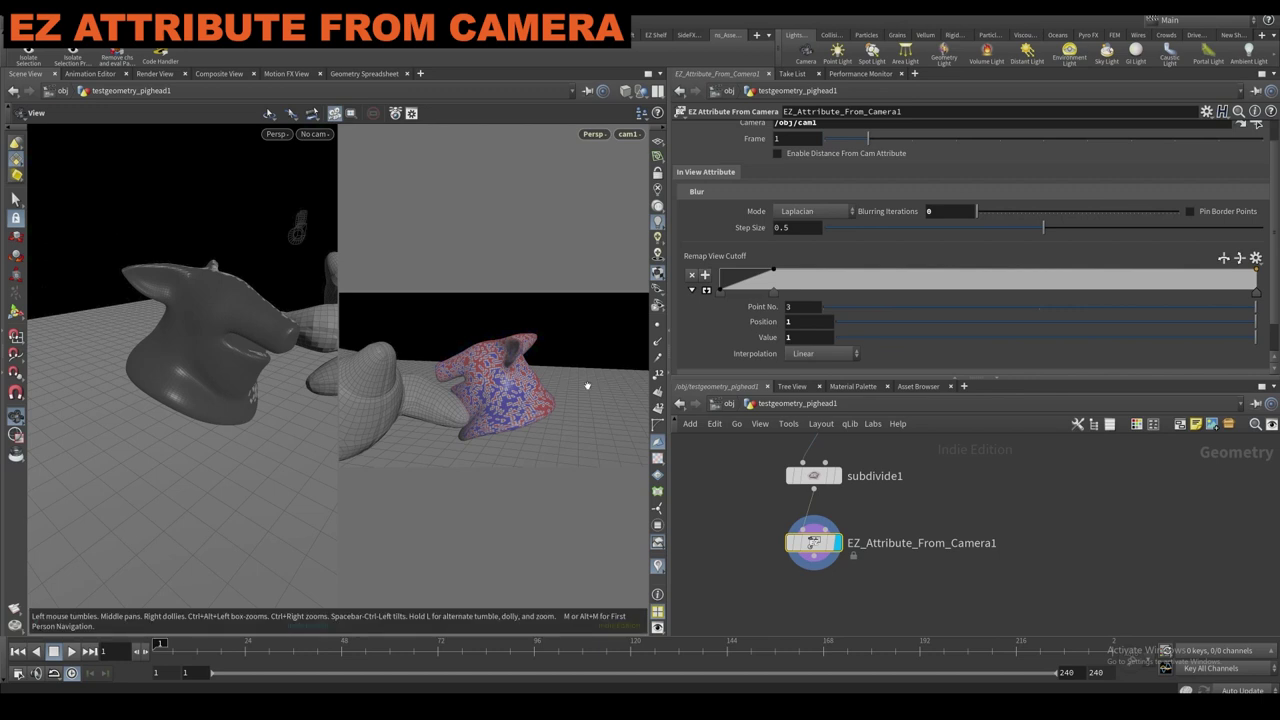
pyautogui.moveTo(982, 215); pyautogui.dragTo(1035, 214)
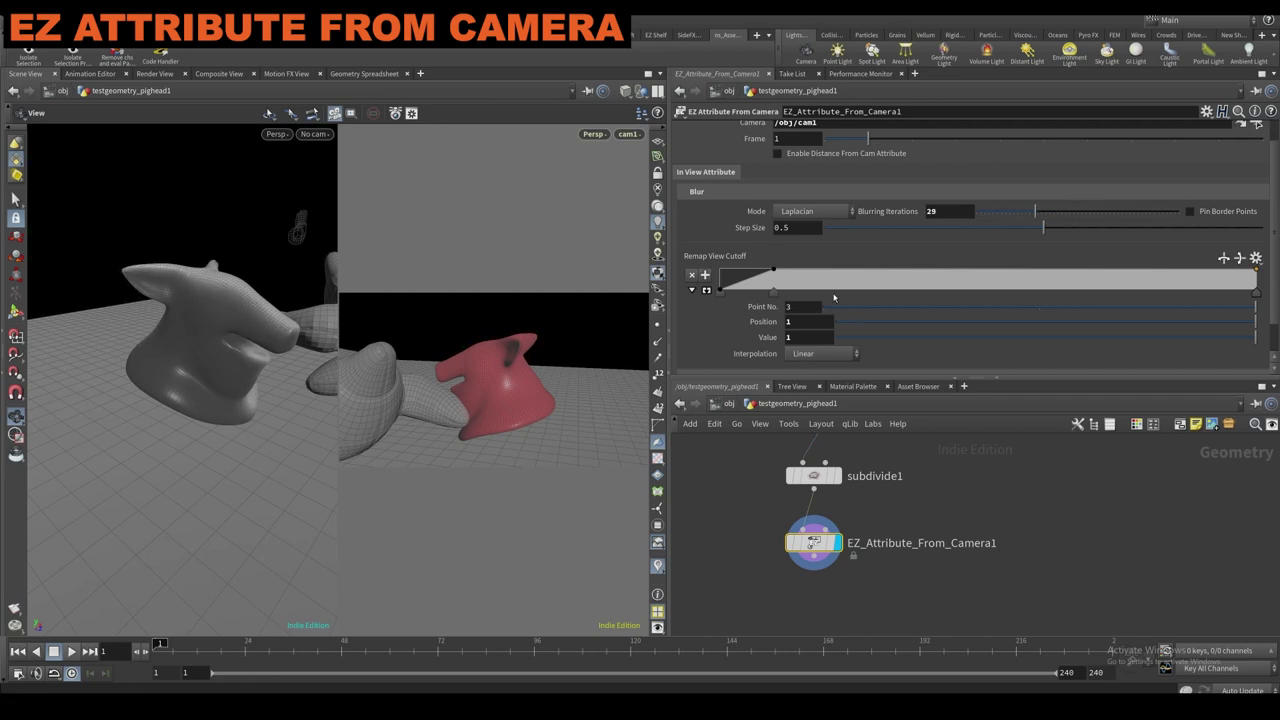
pyautogui.moveTo(776, 296); pyautogui.dragTo(806, 276)
pyautogui.moveTo(719, 293)
pyautogui.mouseDown()
pyautogui.moveTo(800, 290)
pyautogui.moveTo(739, 290)
pyautogui.mouseUp()
pyautogui.moveTo(838, 290); pyautogui.dragTo(851, 290)
# Enable the Distance From Cam attribute and visualize the new point attribute from the node's information.
pyautogui.scroll(1, 761, 224)
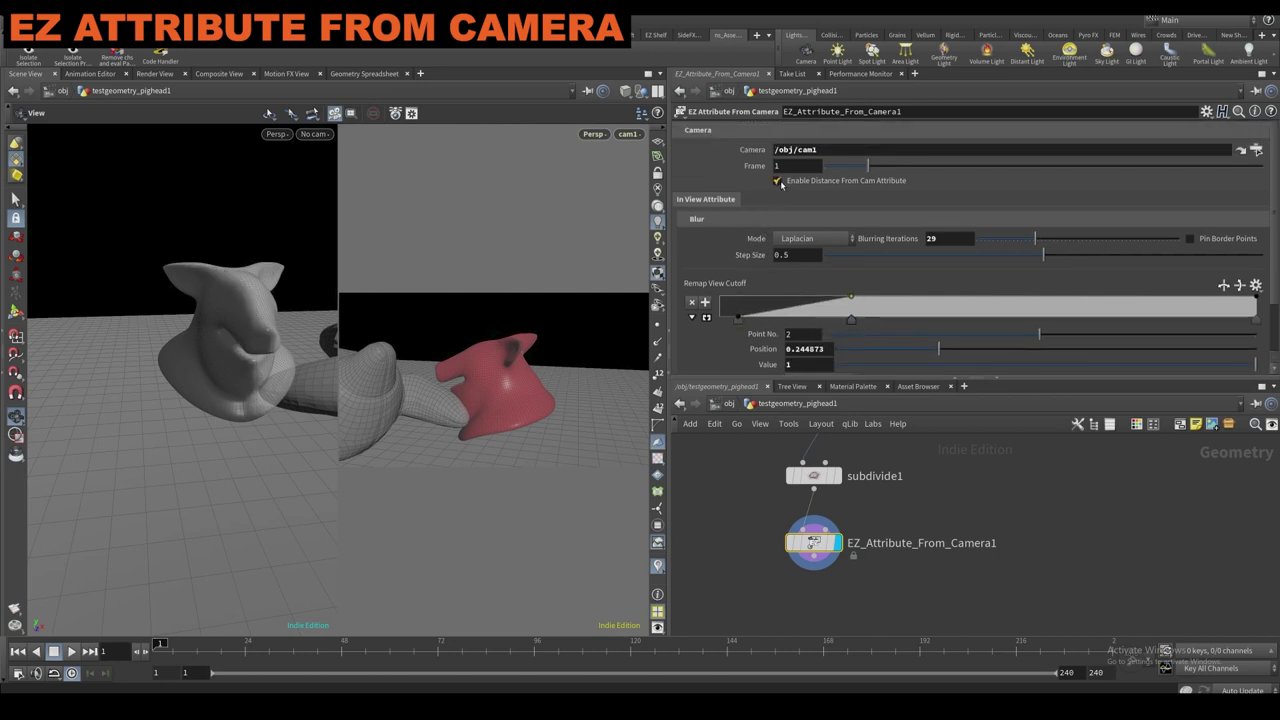
pyautogui.click(778, 181)
pyautogui.middleClick(800, 546)
pyautogui.middleClick(800, 546)
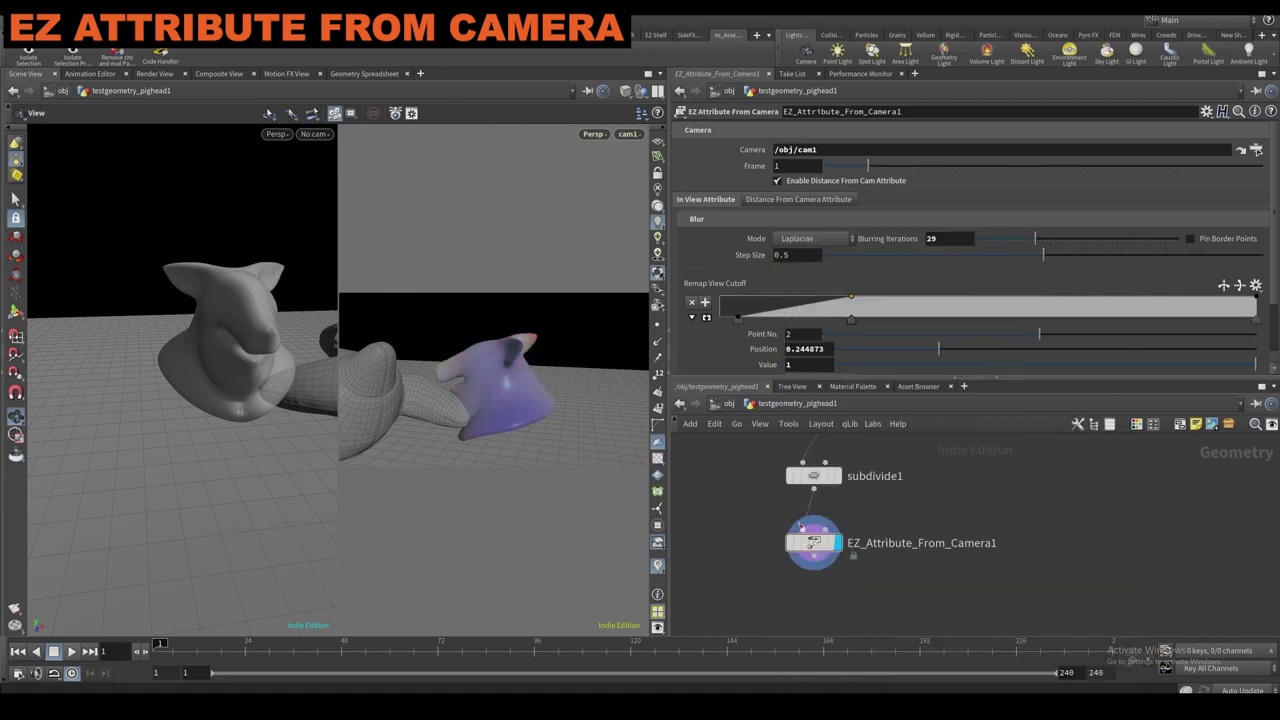
pyautogui.click(773, 543)
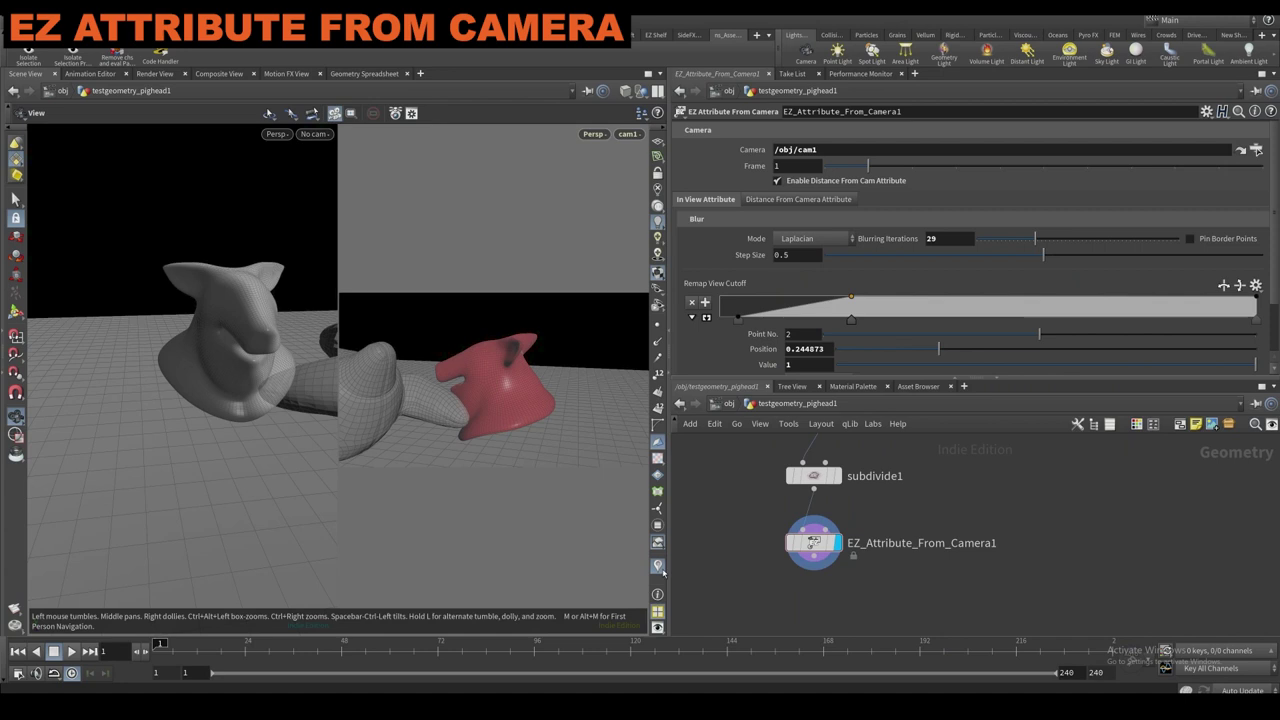
# Turn on the camdist scene visualizer for the viewports and view the pig head in the free perspective.
pyautogui.click(659, 567)
pyautogui.click(662, 550)
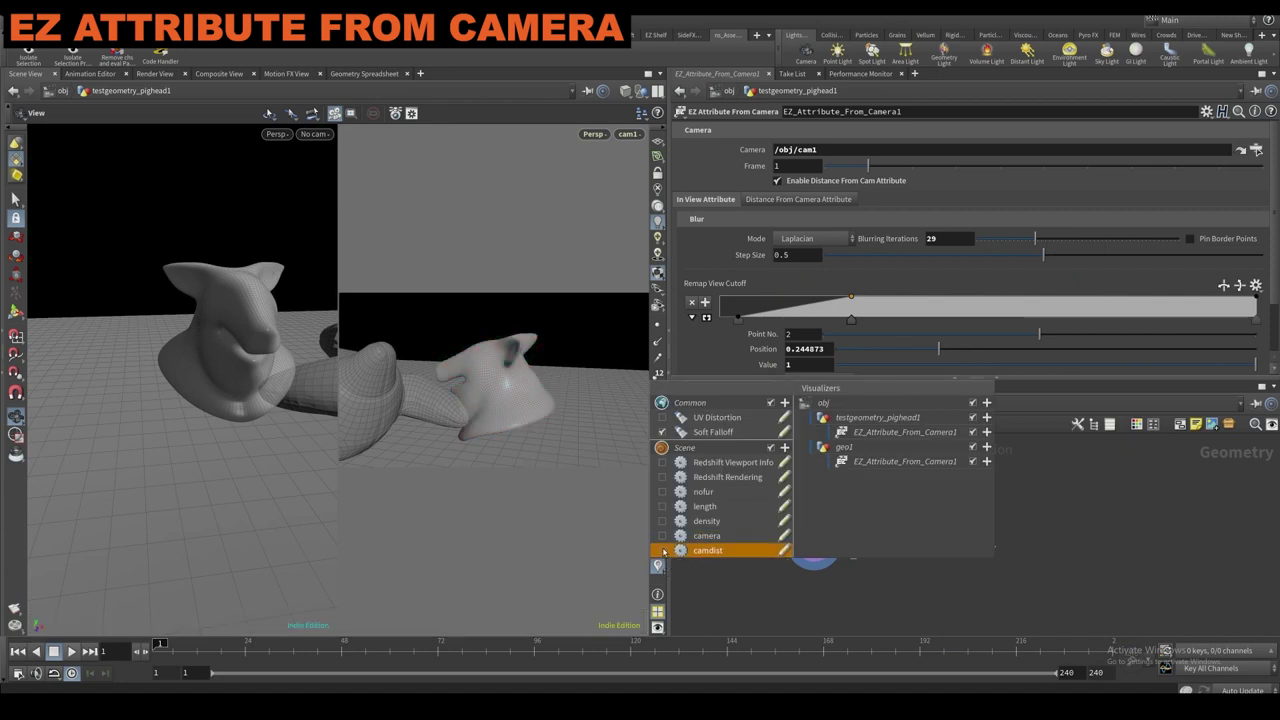
pyautogui.click(663, 551)
pyautogui.moveTo(275, 308)
pyautogui.mouseDown()
pyautogui.moveTo(245, 310)
pyautogui.moveTo(260, 305)
pyautogui.mouseUp()
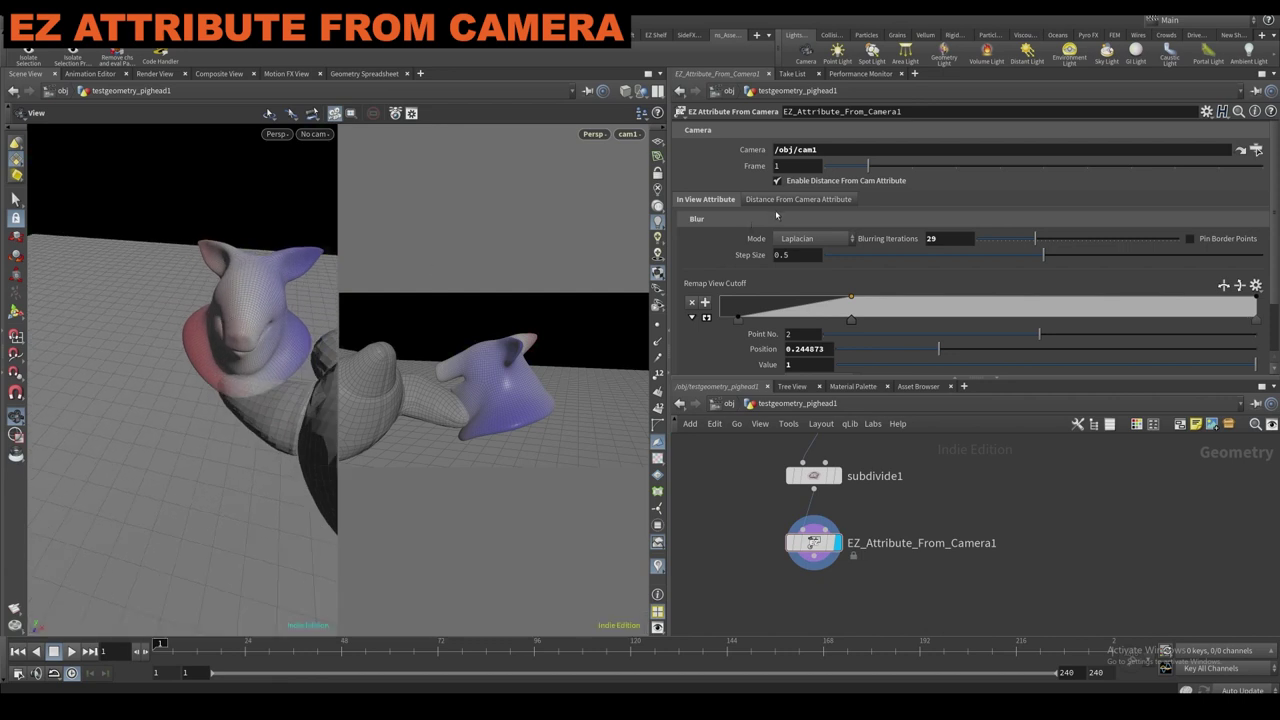
# Try reshaping the Re-Map Camera Distance ramp and undo the change.
pyautogui.click(798, 199)
pyautogui.scroll(-2, 900, 250)
pyautogui.moveTo(1058, 264)
pyautogui.mouseDown()
pyautogui.moveTo(1065, 283)
pyautogui.moveTo(1064, 267)
pyautogui.mouseUp()
pyautogui.hotkey('ctrl', 'z')
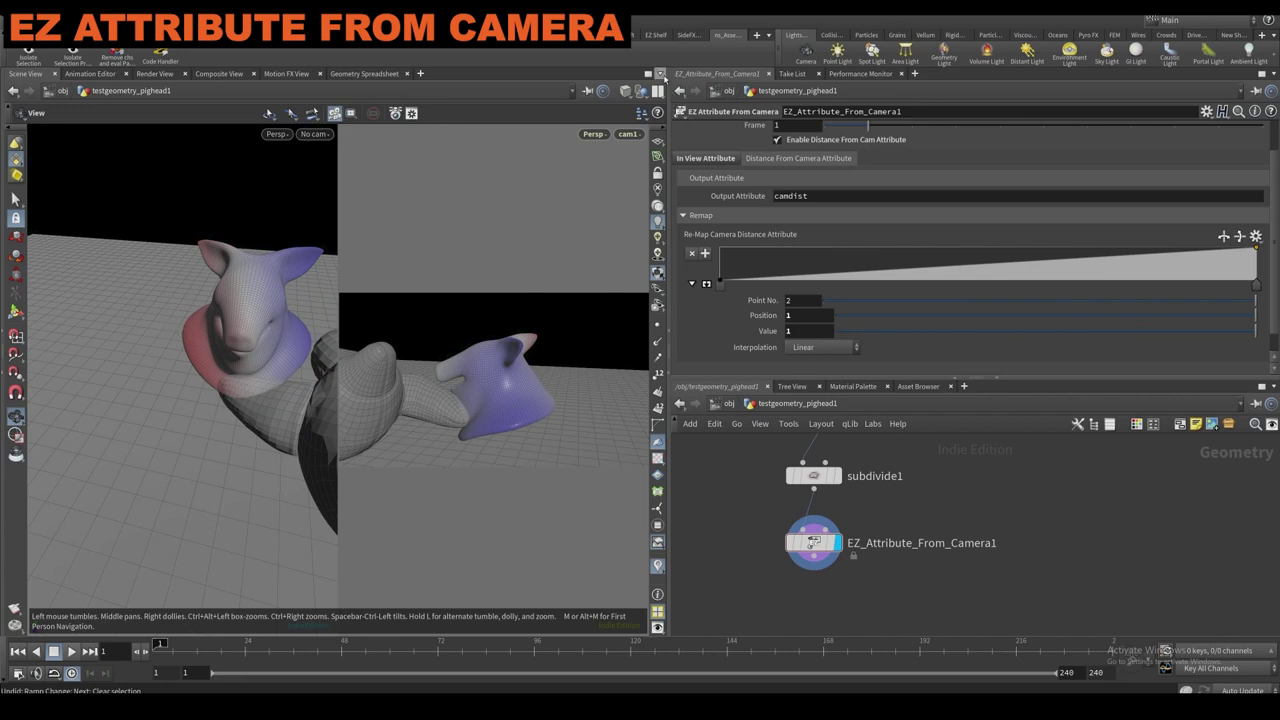
# Split the viewport pane horizontally and turn the new lower pane into a Geometry Spreadsheet.
pyautogui.click(660, 74)
pyautogui.click(680, 274)
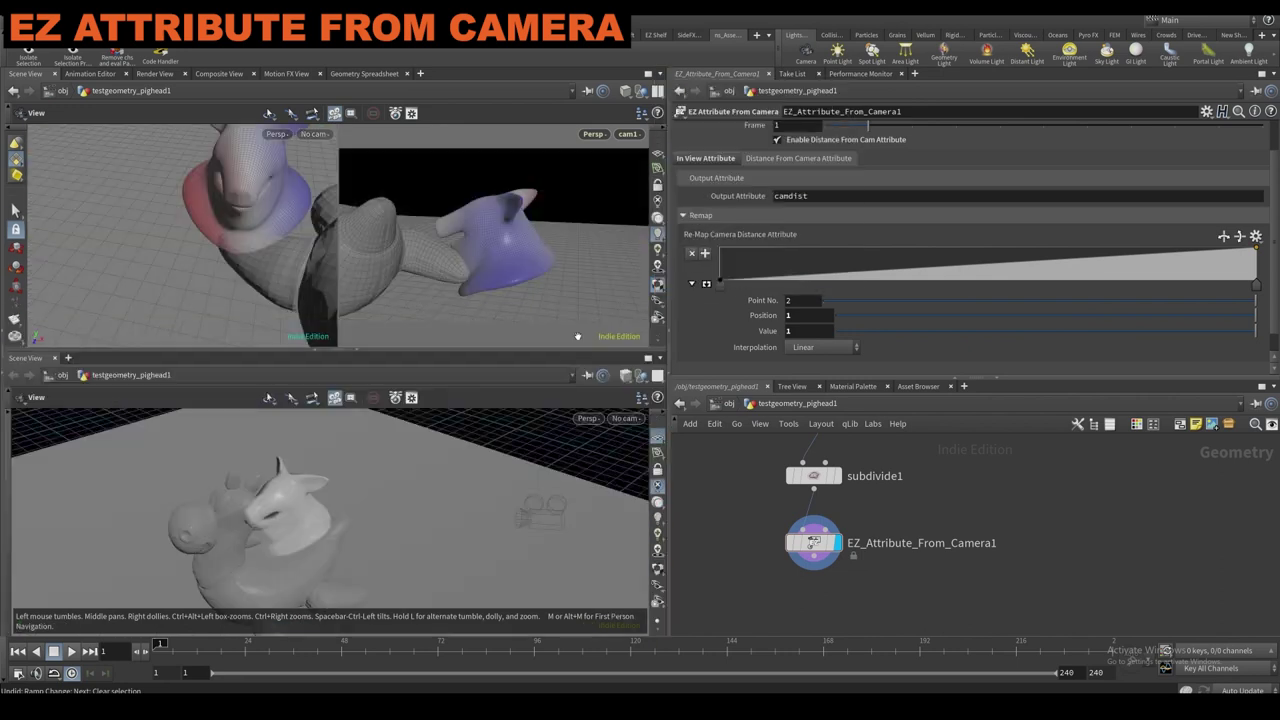
pyautogui.click(52, 357)
pyautogui.moveTo(96, 480)
pyautogui.click(212, 483)
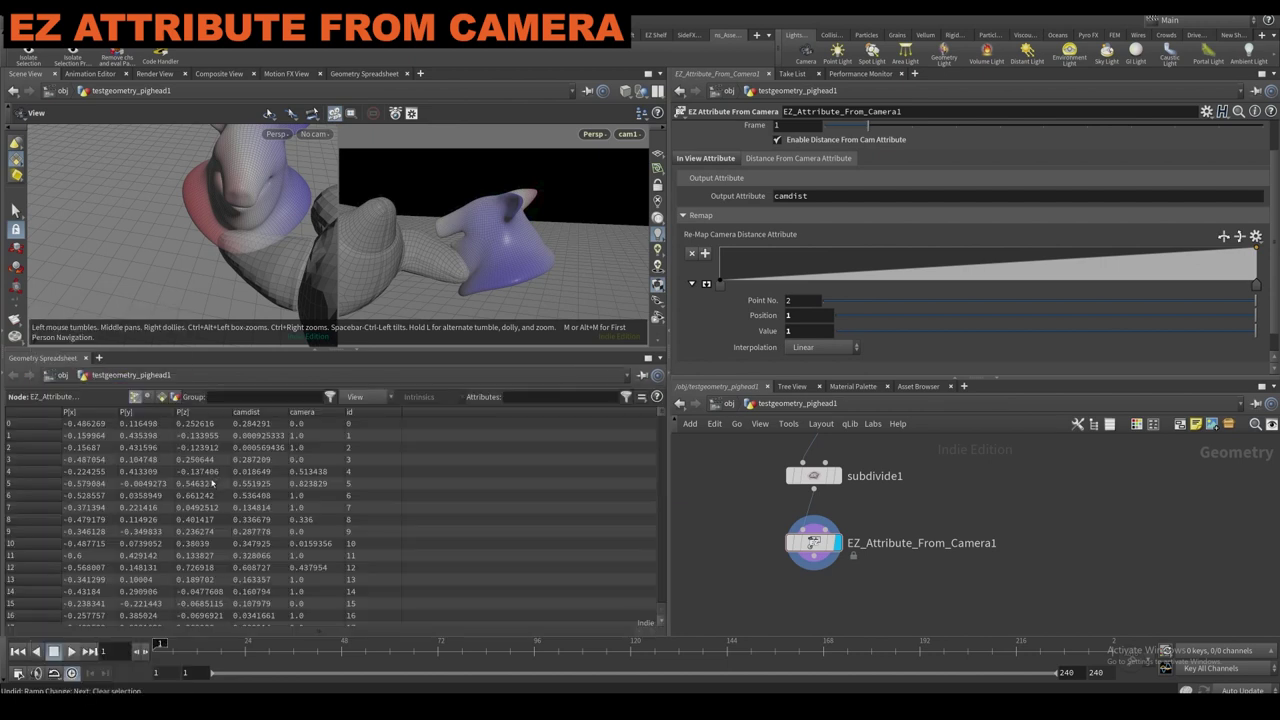
# Hide all attributes in the spreadsheet except camdist and camera.
pyautogui.click(368, 395)
pyautogui.click(380, 479)
pyautogui.click(384, 396)
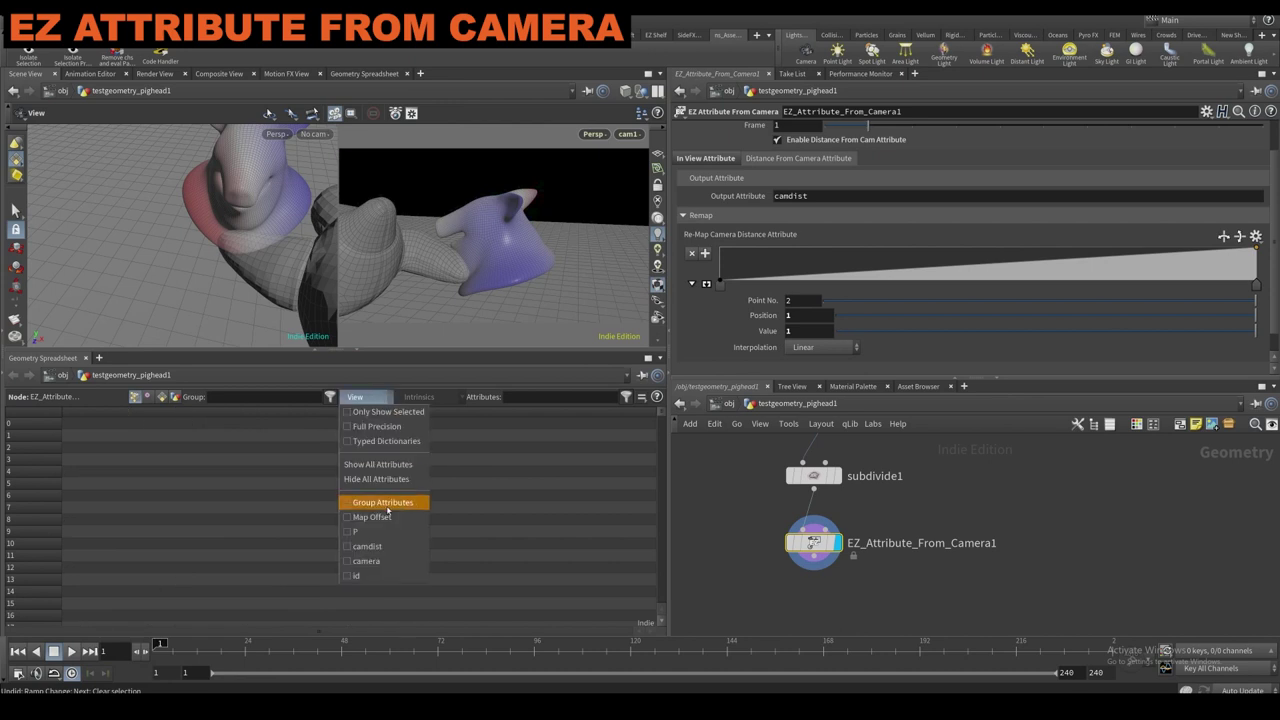
pyautogui.click(367, 546)
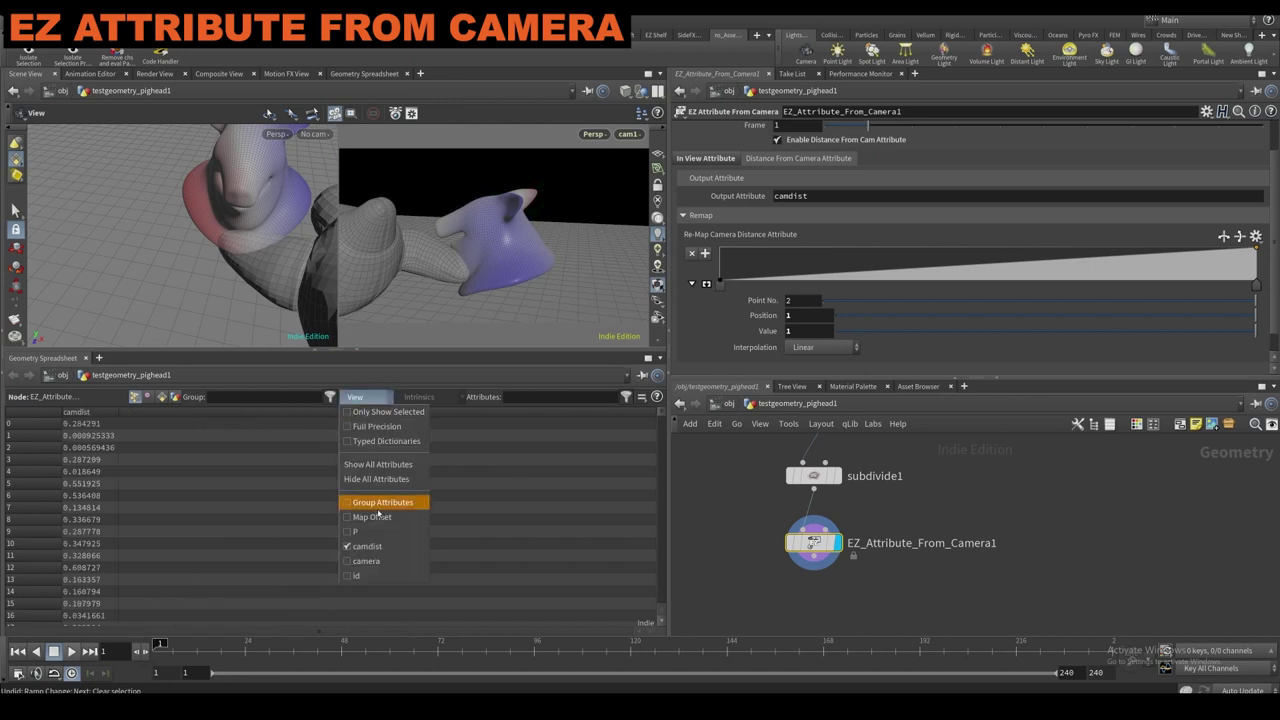
pyautogui.click(366, 561)
# Sort the points by camdist and by camera to examine the range of each attribute.
pyautogui.click(103, 414)
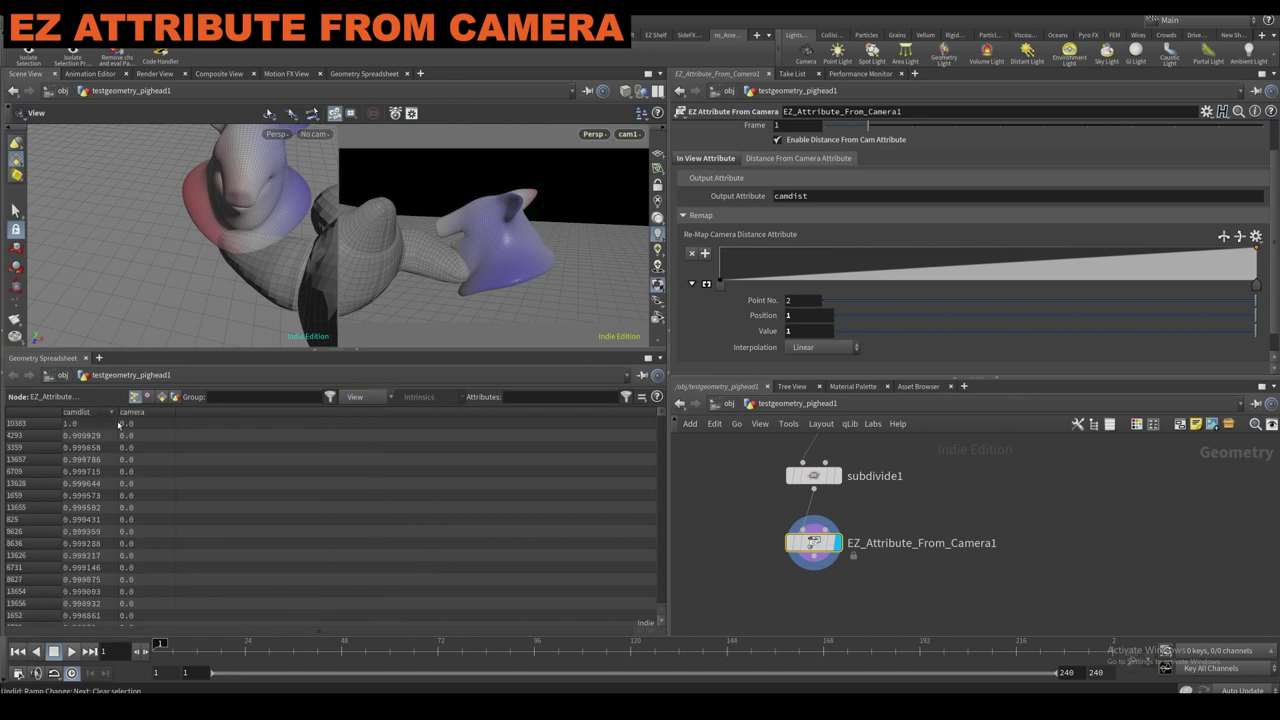
pyautogui.moveTo(122, 416); pyautogui.dragTo(174, 415)
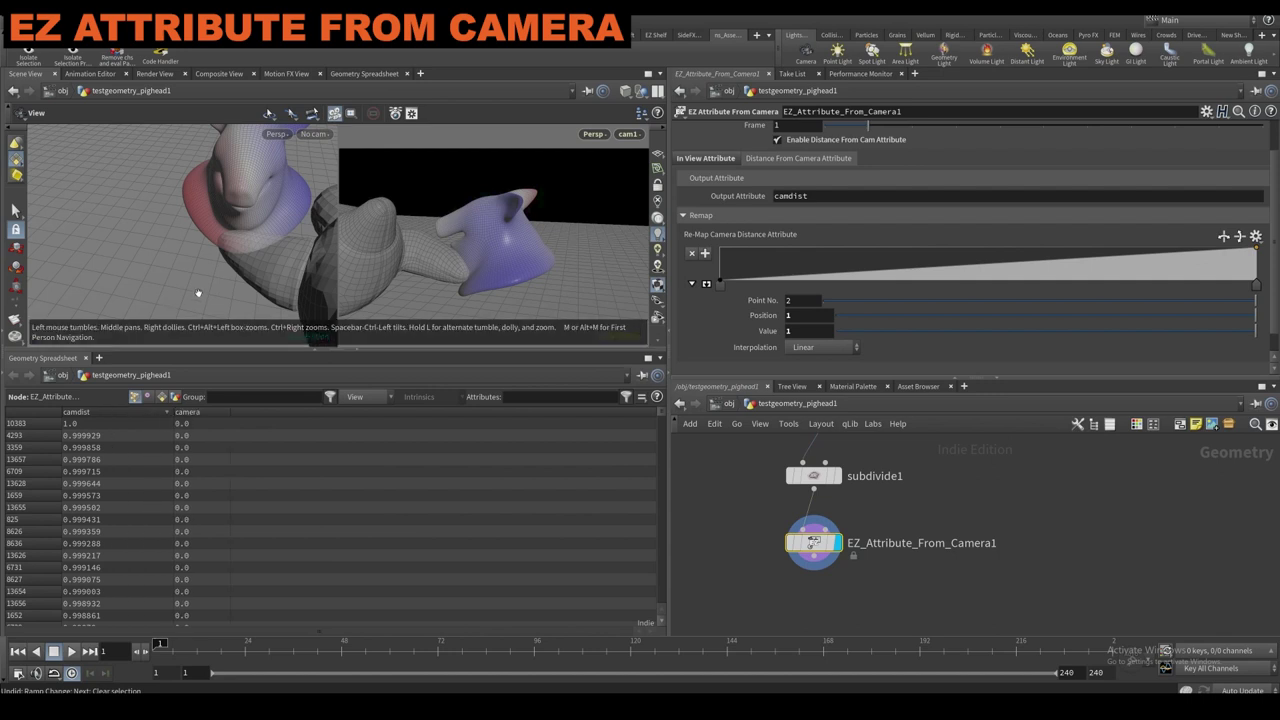
pyautogui.click(94, 416)
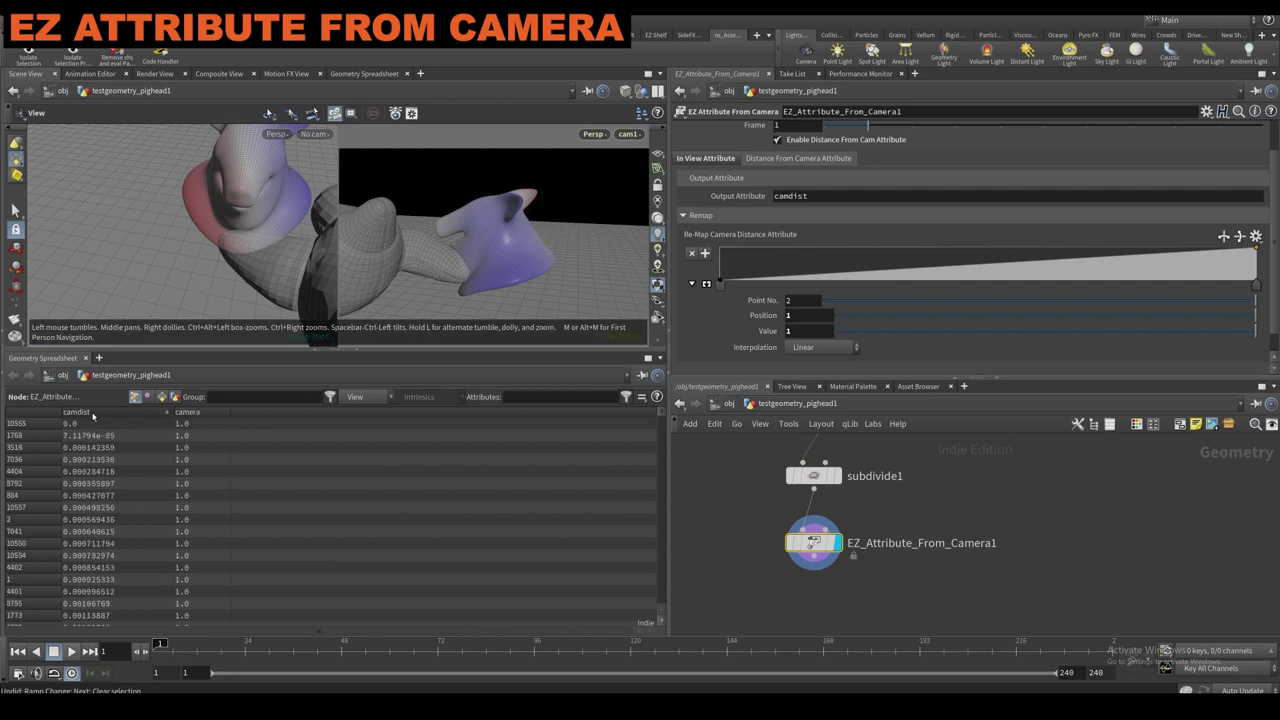
pyautogui.click(190, 416)
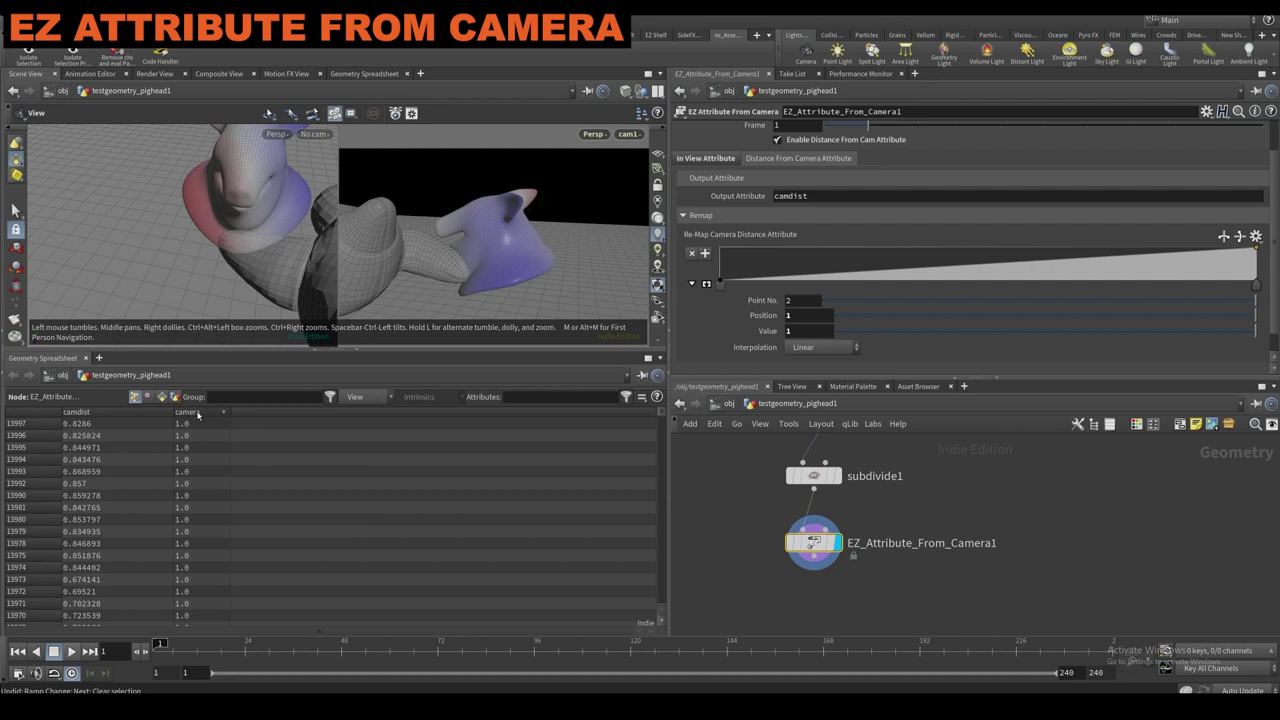
pyautogui.click(204, 416)
pyautogui.click(208, 415)
pyautogui.moveTo(664, 418)
pyautogui.mouseDown()
pyautogui.moveTo(680, 538)
pyautogui.moveTo(656, 467)
pyautogui.moveTo(662, 420)
pyautogui.mouseUp()
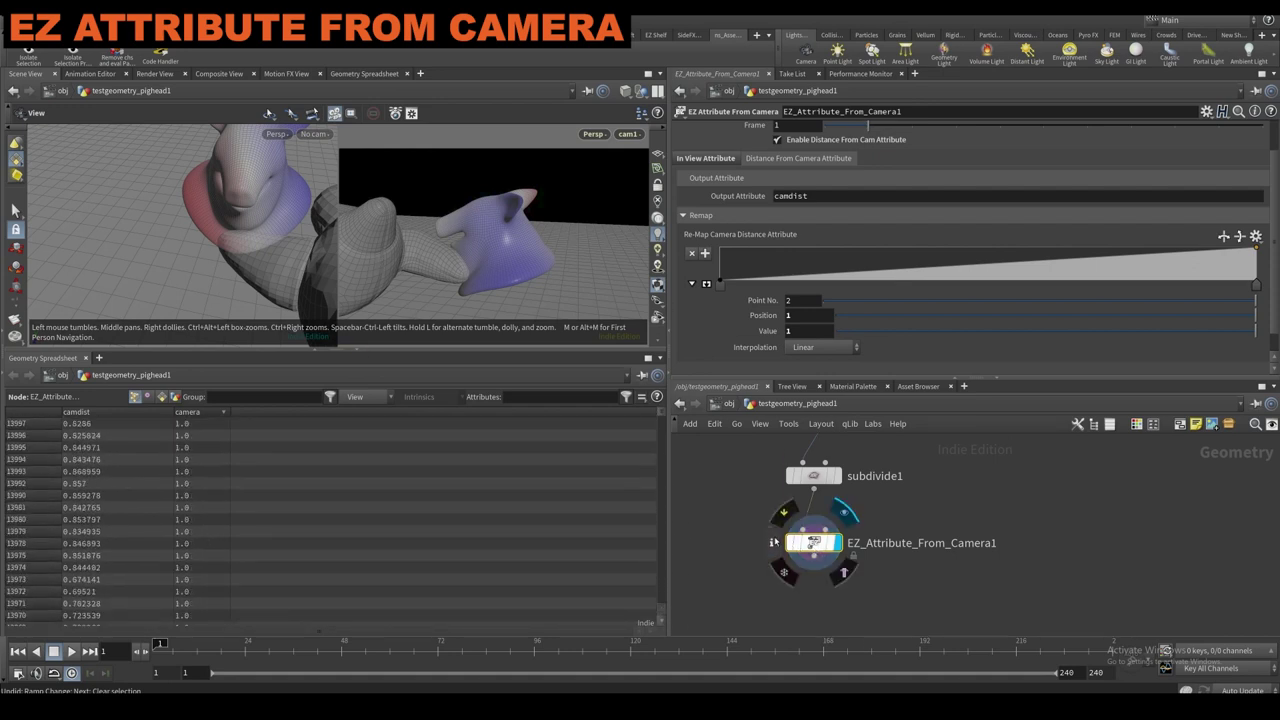
# Switch the cam1 view's visualization to the camera attribute and enlarge the viewport pane over the spreadsheet.
pyautogui.click(783, 562)
pyautogui.click(899, 391)
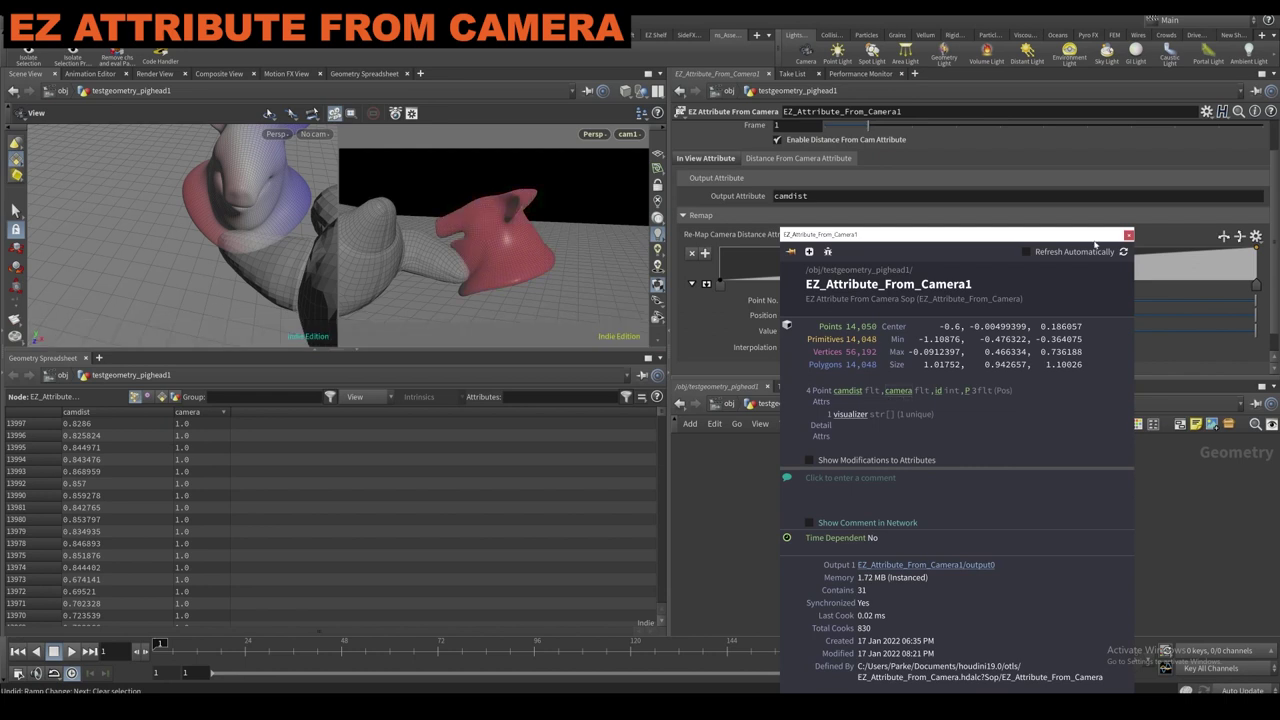
pyautogui.click(1129, 236)
pyautogui.moveTo(400, 349); pyautogui.dragTo(406, 507)
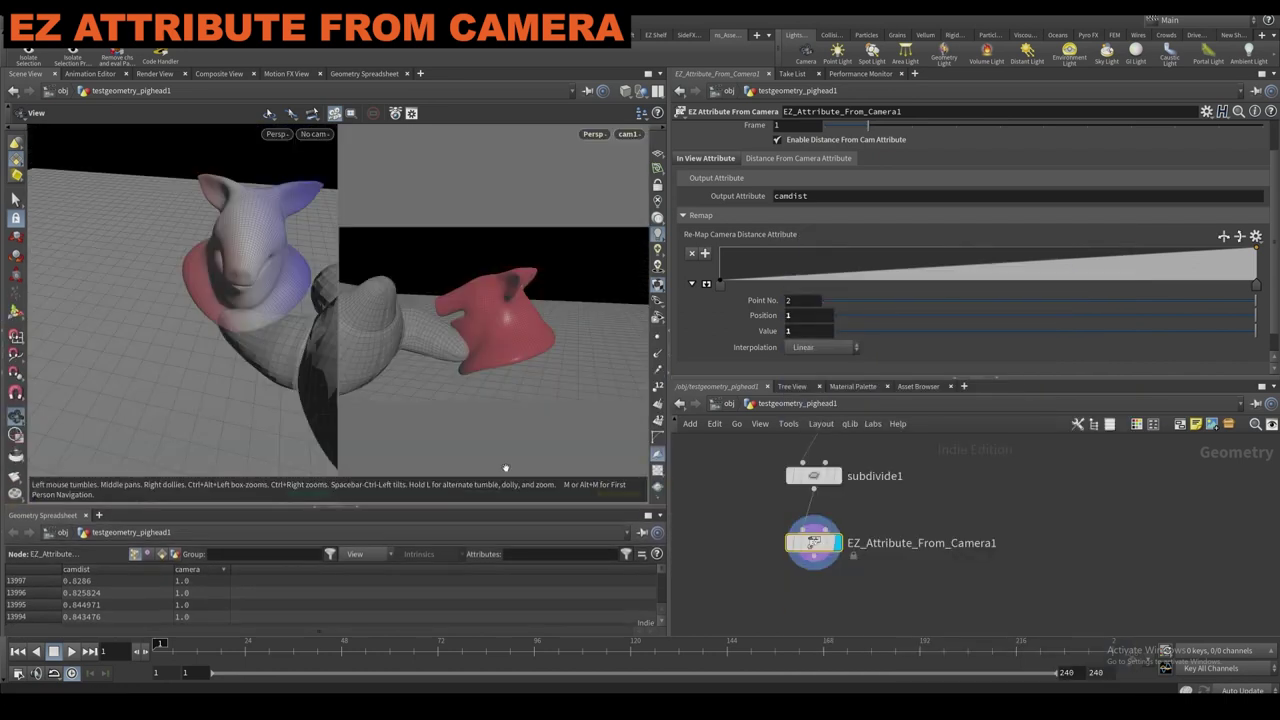
# Copy the rubber toy object into the pig head's geometry network as an Object Merge and place it beside the Subdivide node.
pyautogui.click(728, 403)
pyautogui.click(806, 486)
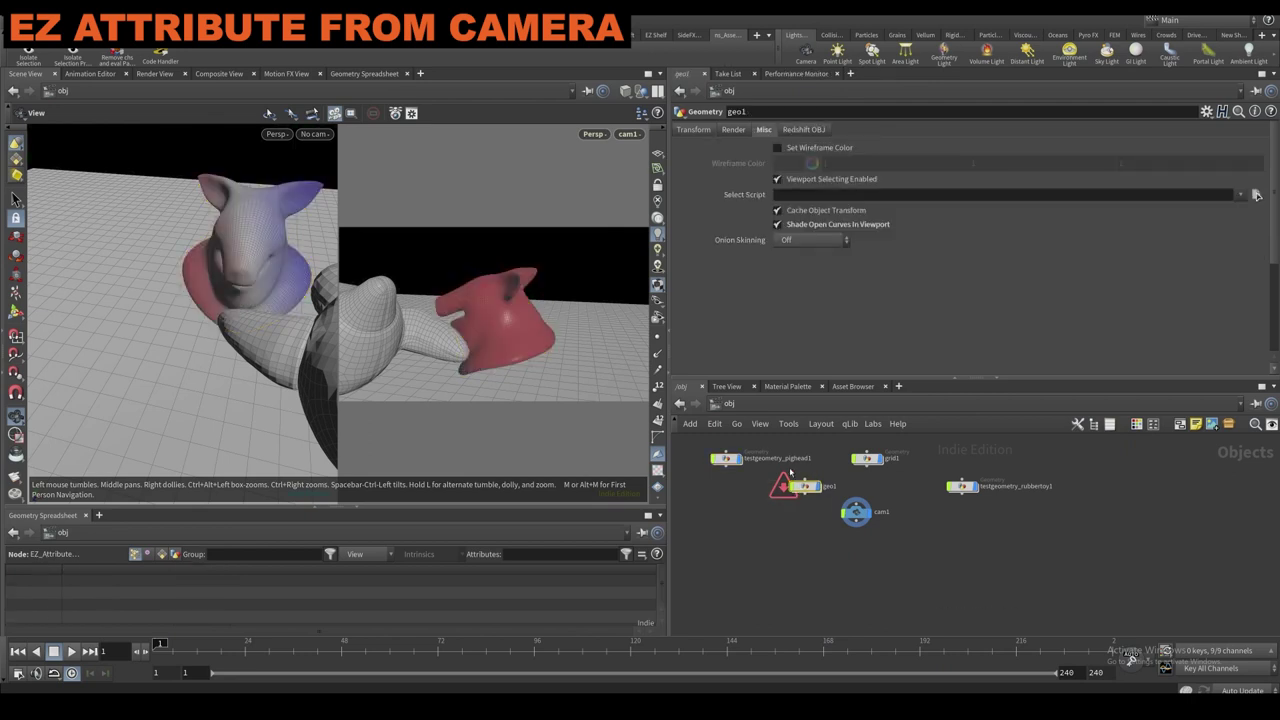
pyautogui.click(955, 487)
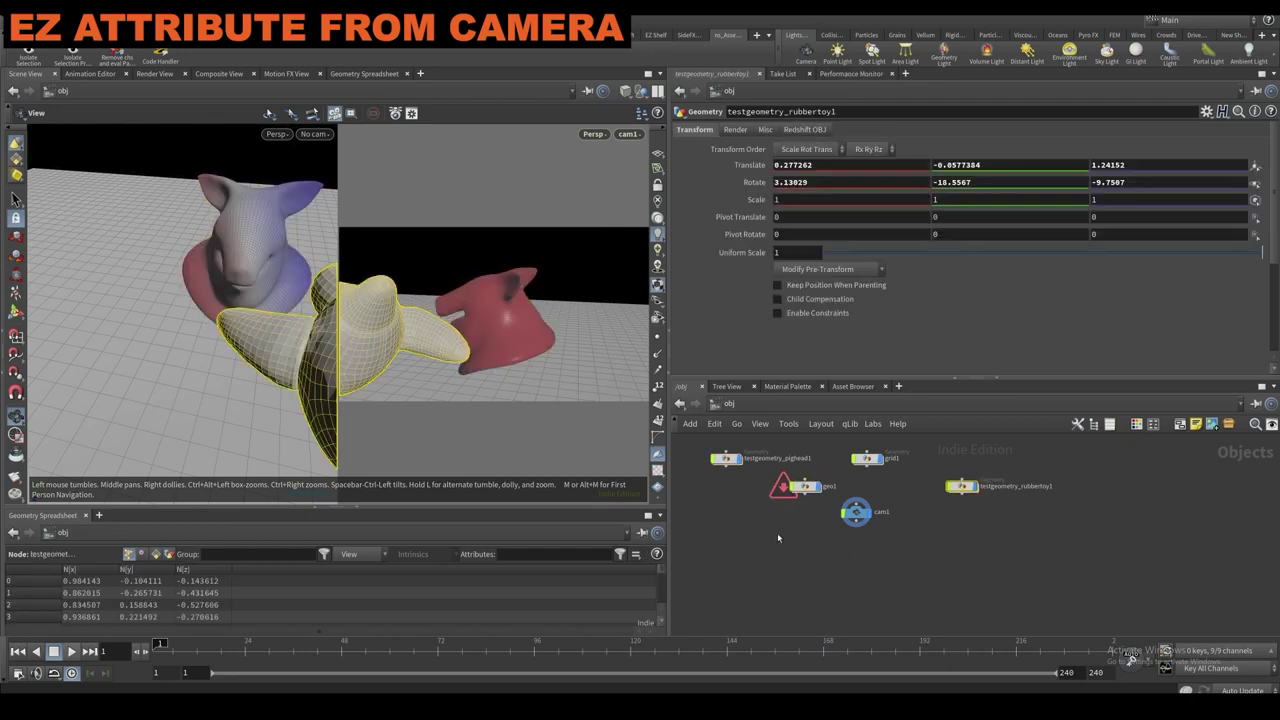
pyautogui.hotkey('ctrl', 'c')
pyautogui.doubleClick(726, 458)
pyautogui.hotkey('ctrl', 'v')
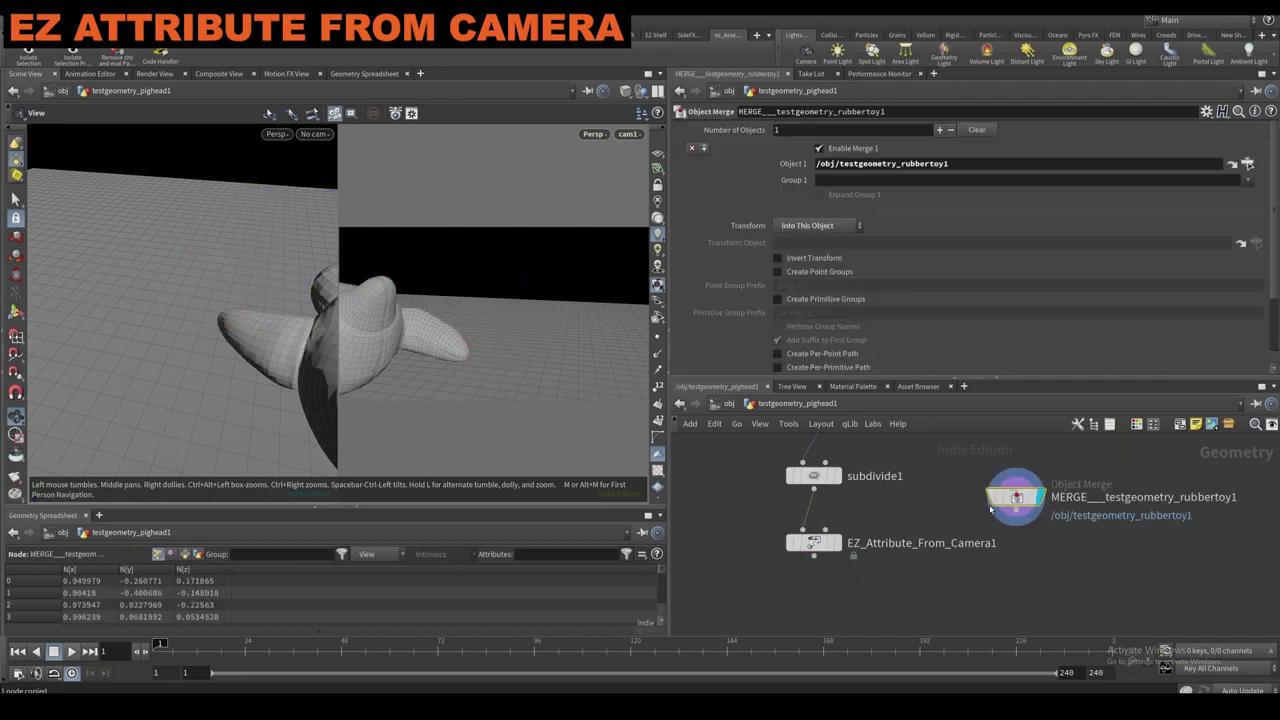
pyautogui.moveTo(1018, 498); pyautogui.dragTo(990, 476)
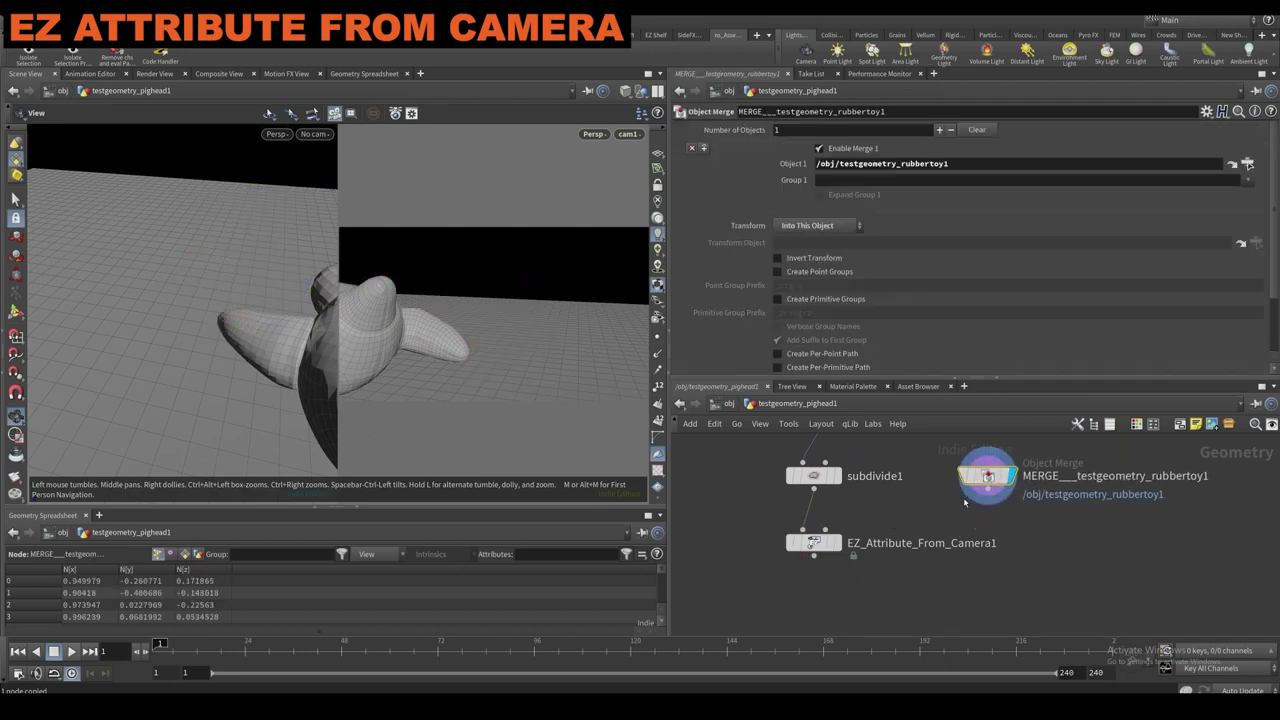
pyautogui.scroll(-1, 938, 512)
pyautogui.moveTo(939, 513); pyautogui.dragTo(891, 531, button='middle')
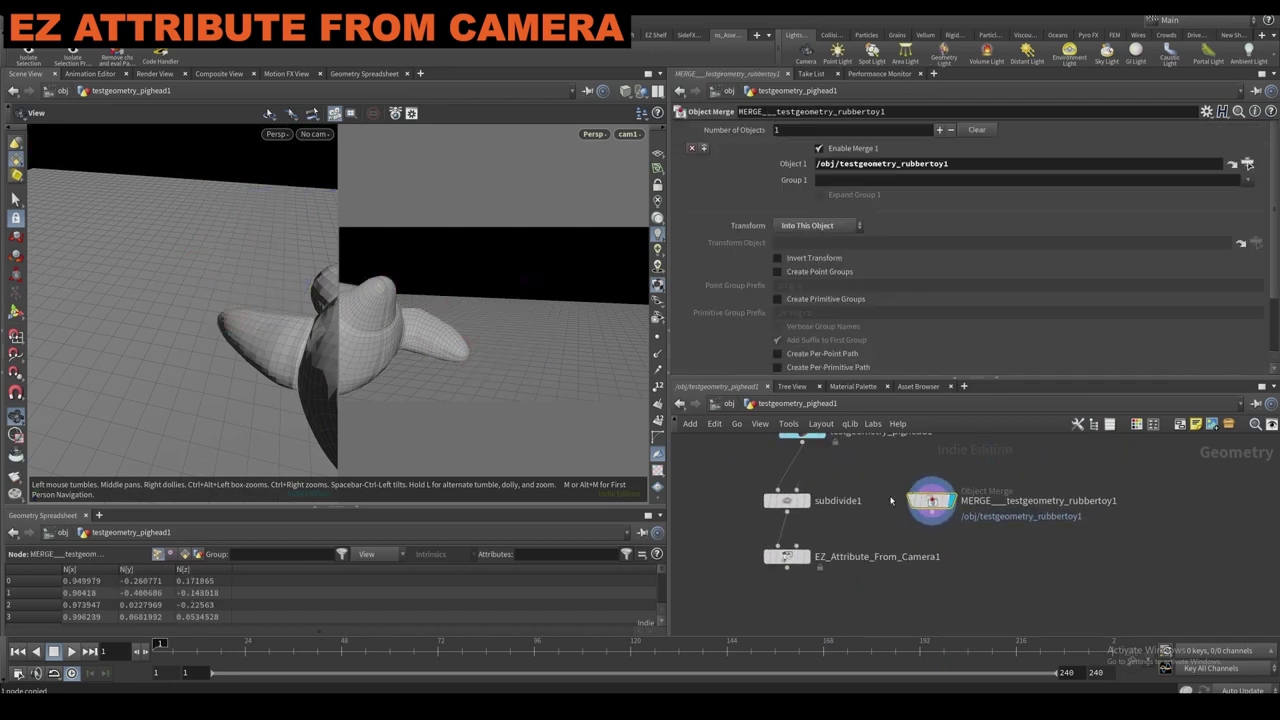
# Connect the rubber toy's Object Merge to the second input of EZ Attribute From Camera and visualize the camera attribute in both views.
pyautogui.click(803, 561)
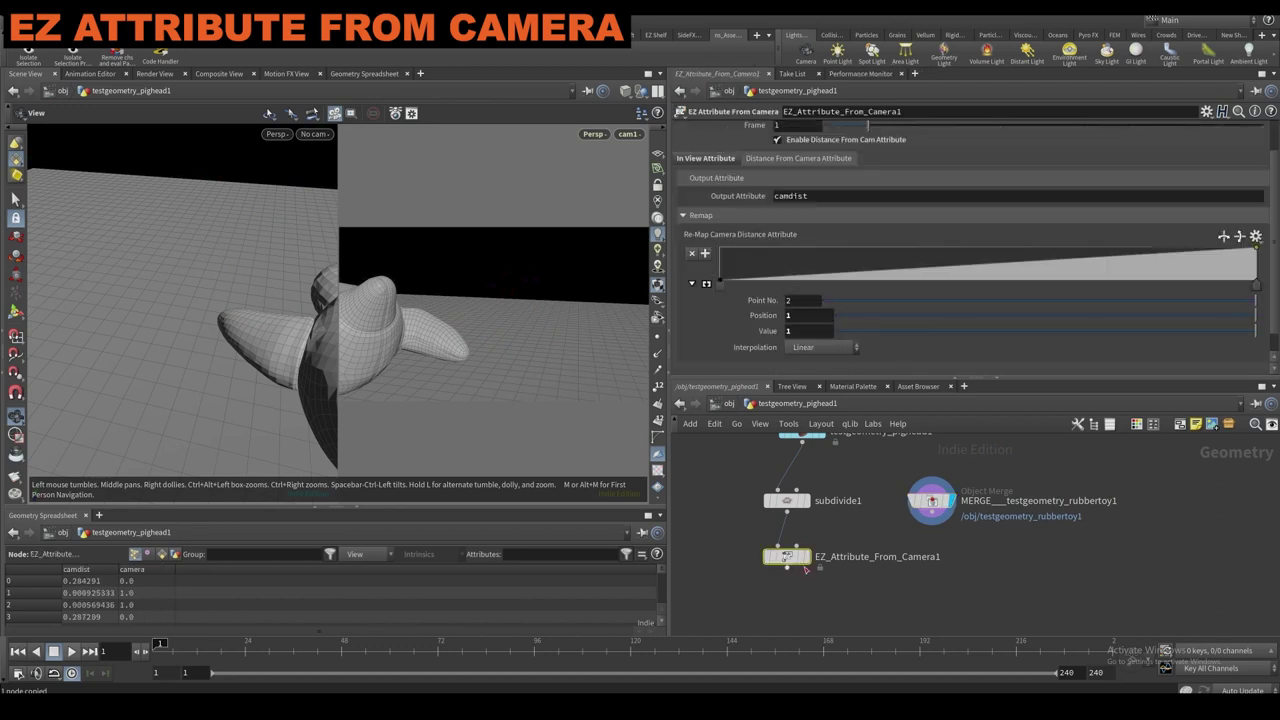
pyautogui.click(805, 557)
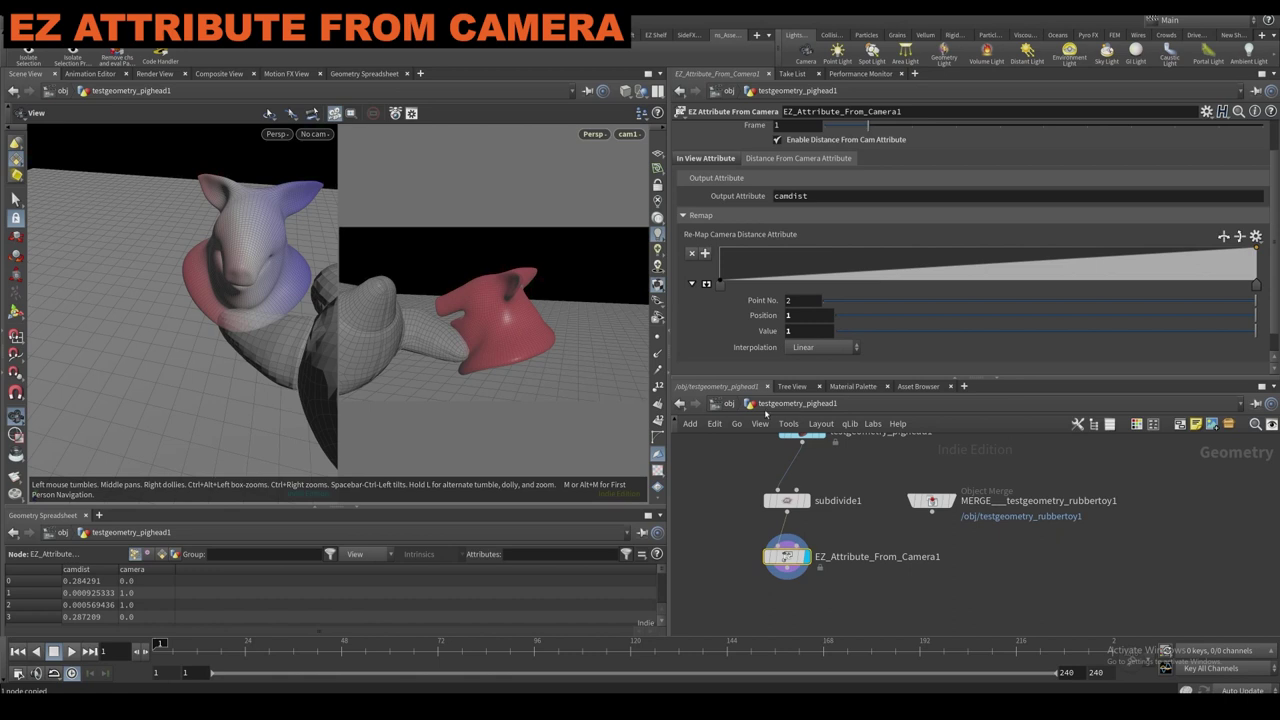
pyautogui.middleClick(786, 560)
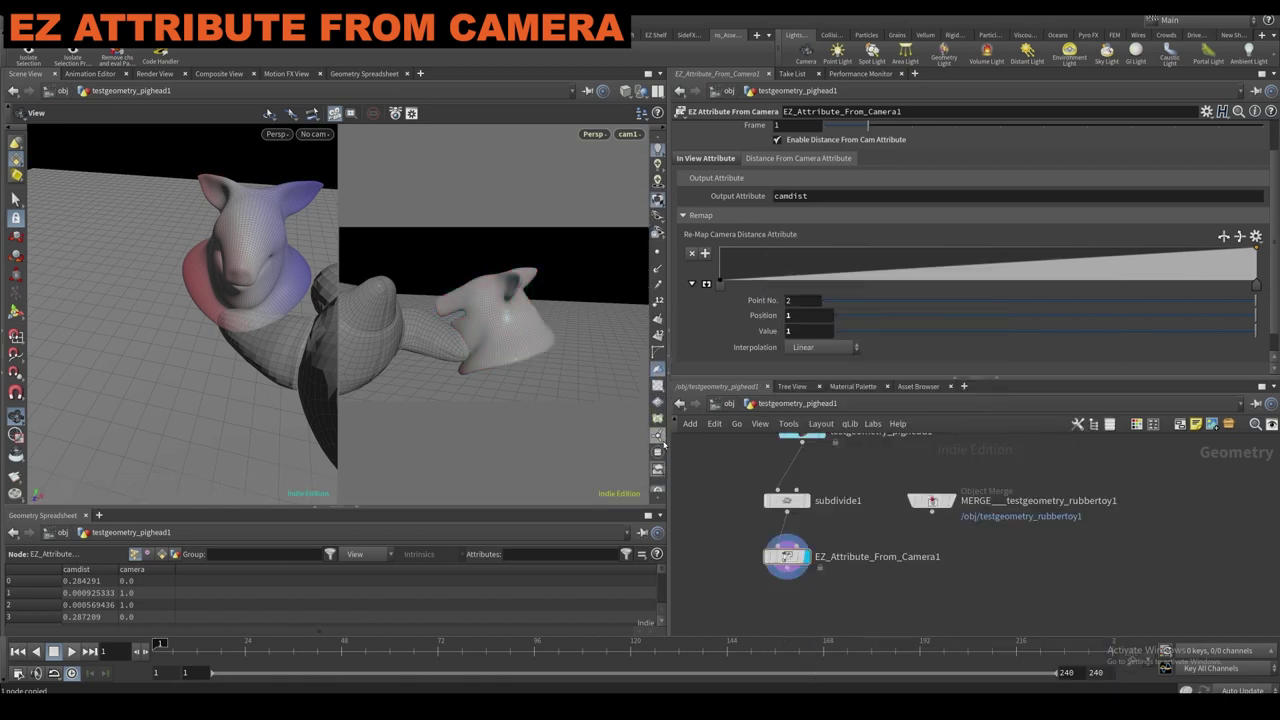
pyautogui.click(659, 437)
pyautogui.click(662, 428)
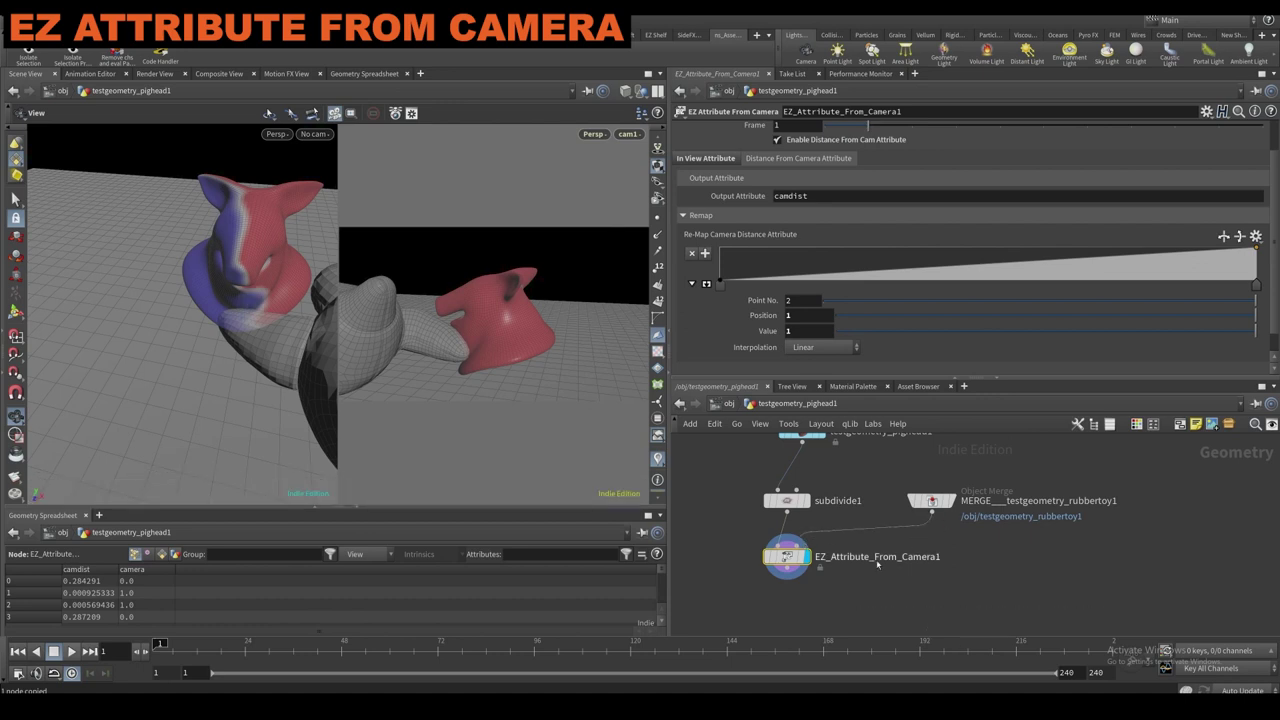
# Insert a Transform node between the rubber toy's Object Merge and the EZ Attribute From Camera node.
pyautogui.moveTo(271, 302); pyautogui.dragTo(210, 295)
pyautogui.press('Tab')
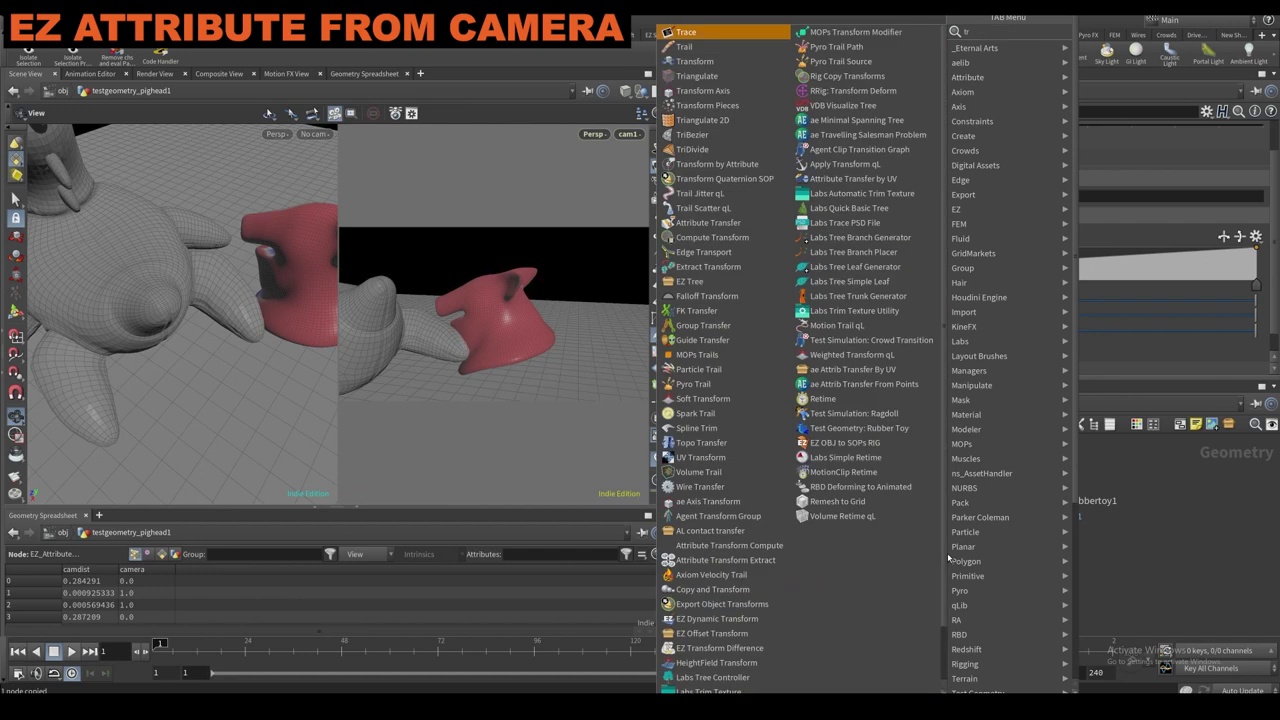
pyautogui.write('tran')
pyautogui.press('Return')
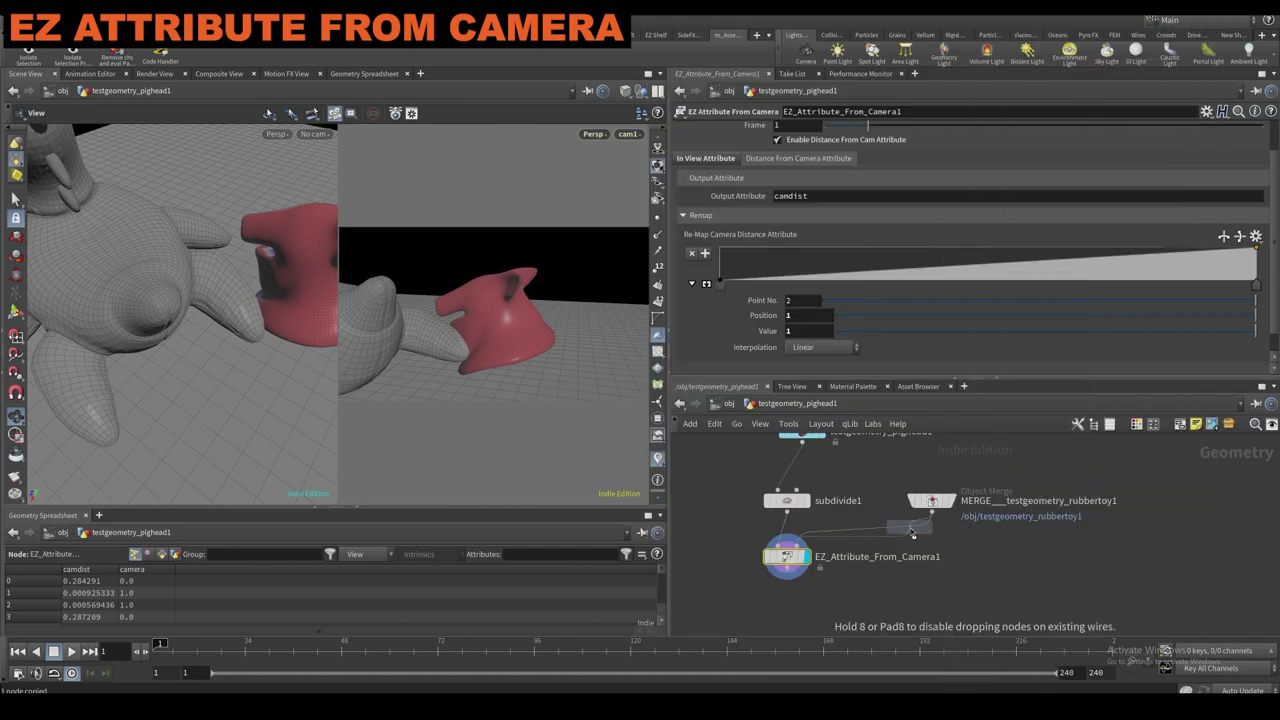
pyautogui.click(909, 547)
pyautogui.press('Return')
# Move the rubber toy about 0.06 in X and -0.14 in Z and tilt it about 12.6 degrees around X.
pyautogui.moveTo(266, 320); pyautogui.dragTo(286, 329)
pyautogui.keyDown('alt'); pyautogui.moveTo(262, 324); pyautogui.dragTo(222, 302); pyautogui.keyUp('alt')
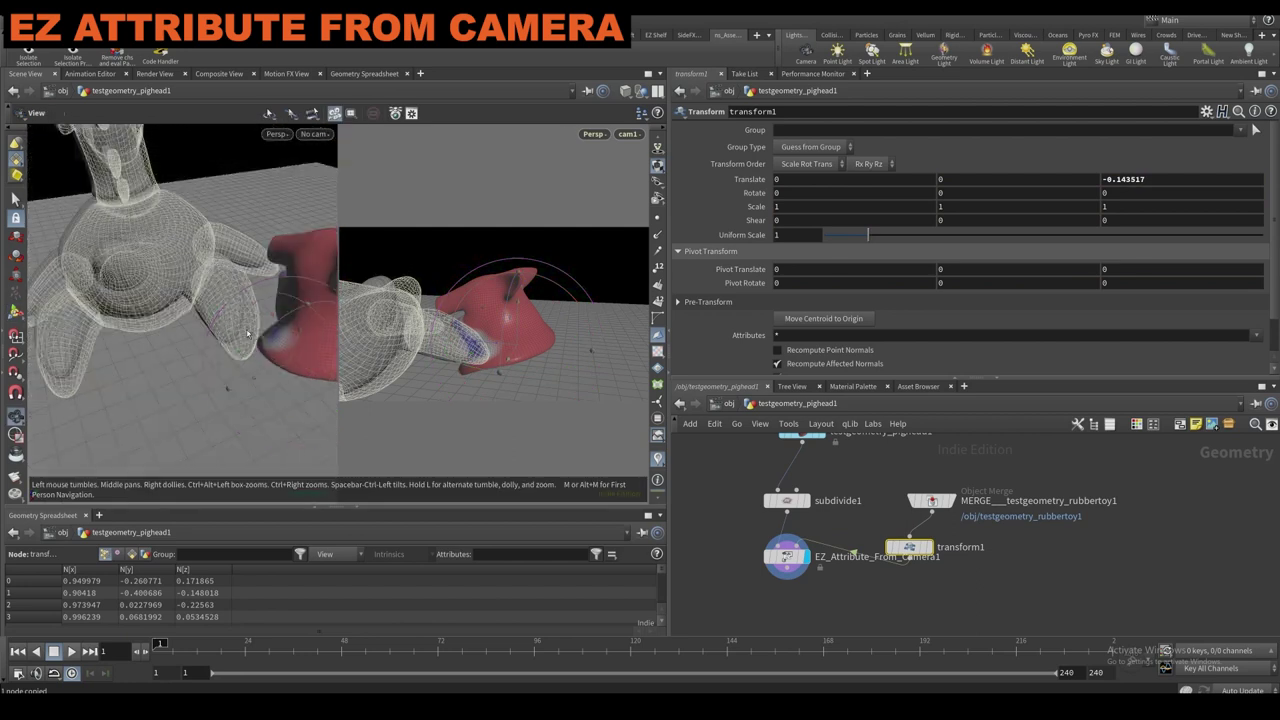
pyautogui.moveTo(279, 369)
pyautogui.mouseDown()
pyautogui.moveTo(251, 378)
pyautogui.moveTo(272, 367)
pyautogui.mouseUp()
pyautogui.moveTo(313, 327)
pyautogui.mouseDown()
pyautogui.moveTo(319, 344)
pyautogui.moveTo(301, 312)
pyautogui.mouseUp()
# Examine the frame, blur, view cutoff and output settings for the In View Attribute of EZ Attribute From Camera.
pyautogui.moveTo(911, 586); pyautogui.dragTo(937, 527)
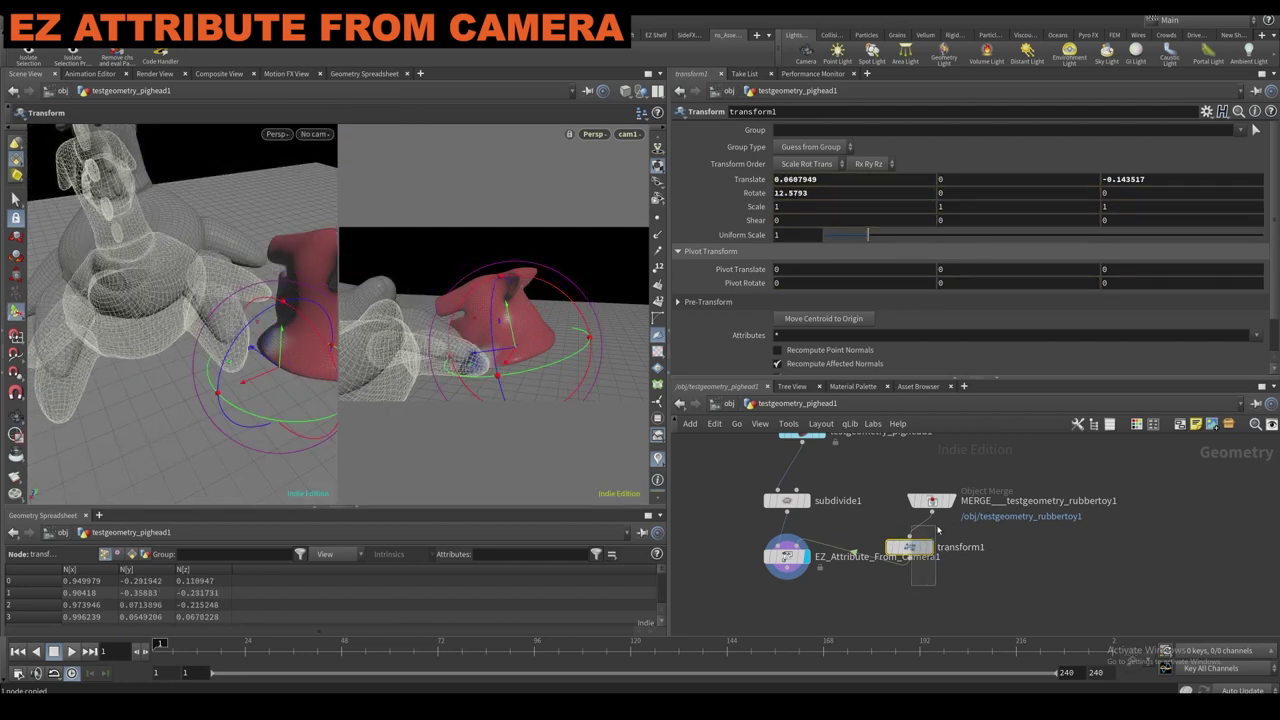
pyautogui.click(788, 558)
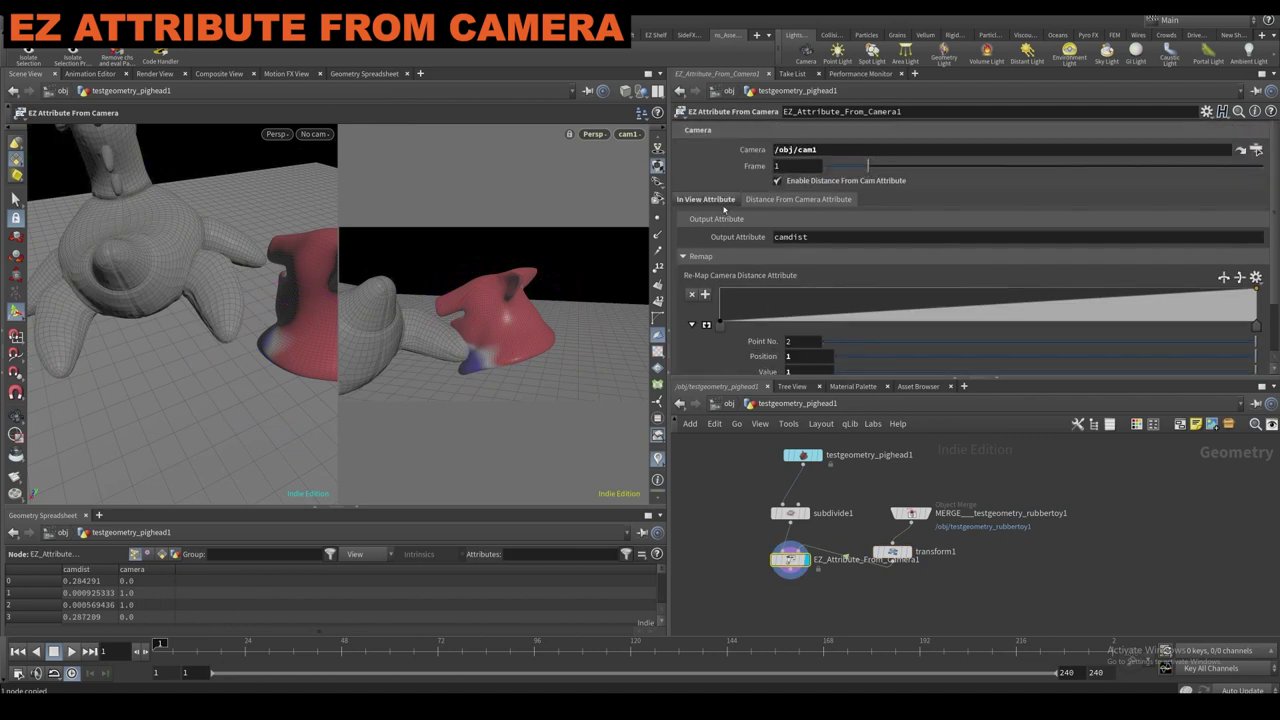
pyautogui.click(722, 202)
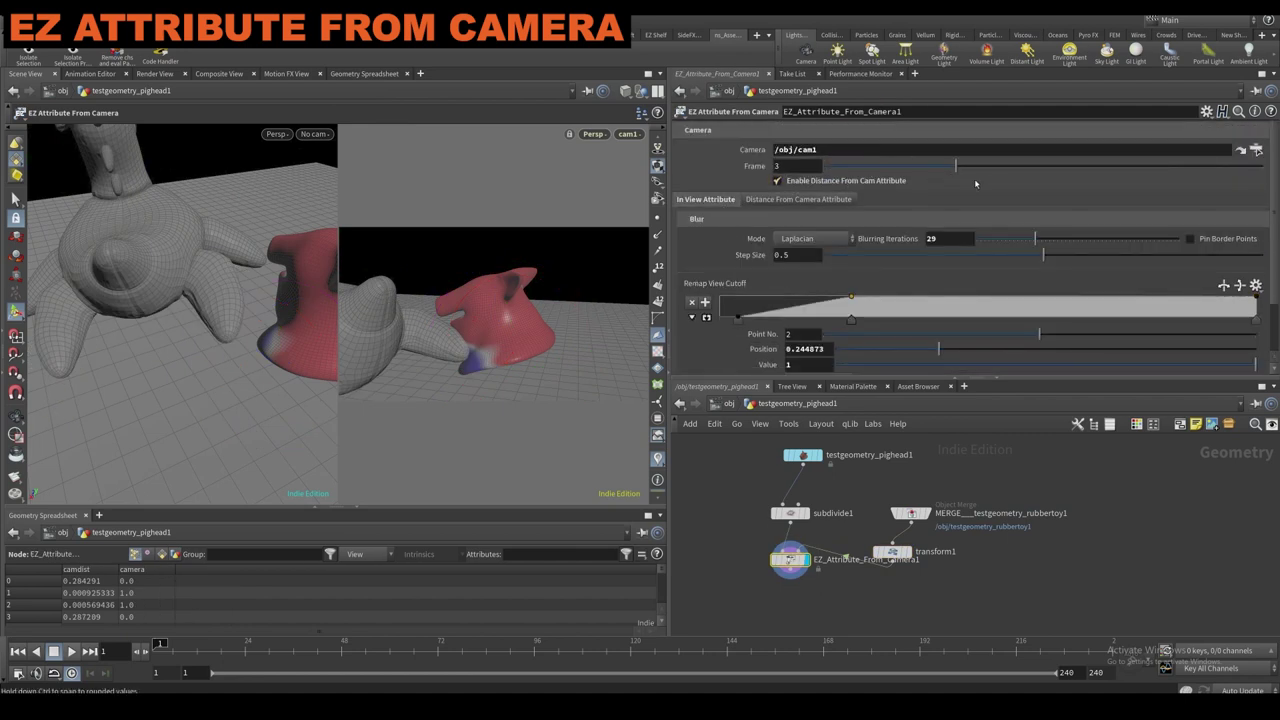
pyautogui.click(777, 182)
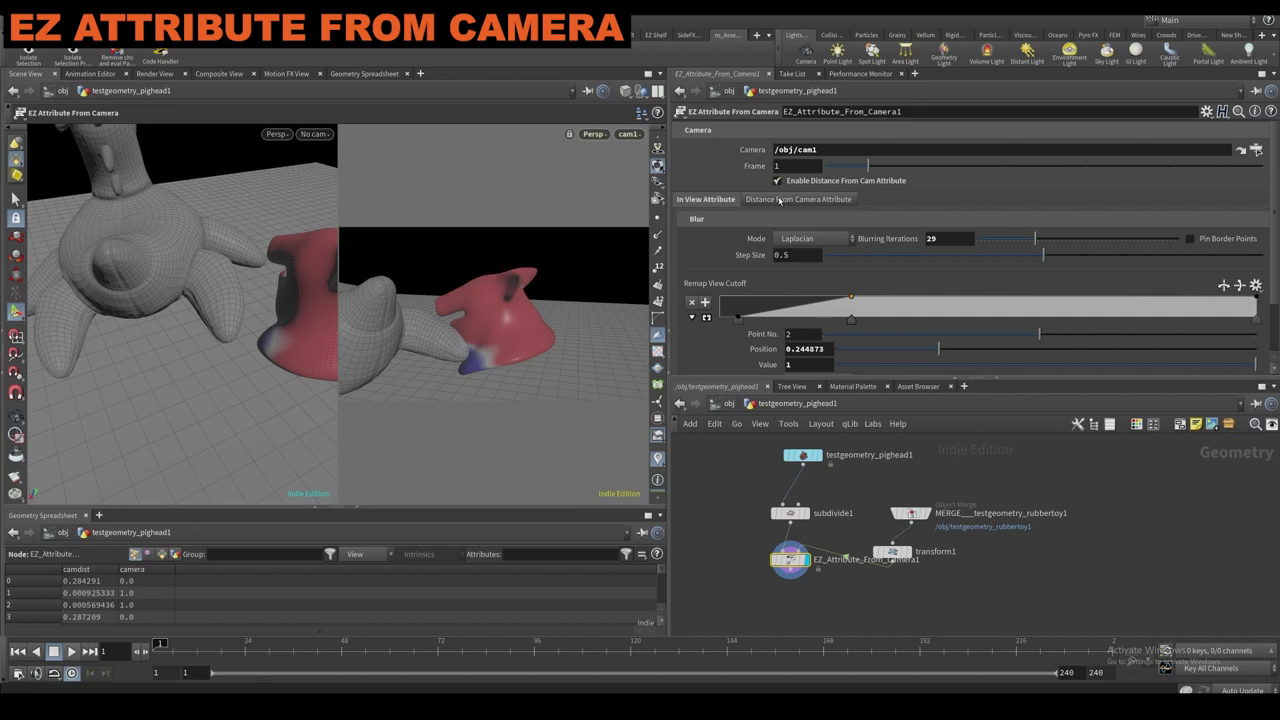
pyautogui.scroll(-1, 730, 207)
pyautogui.scroll(-1, 733, 240)
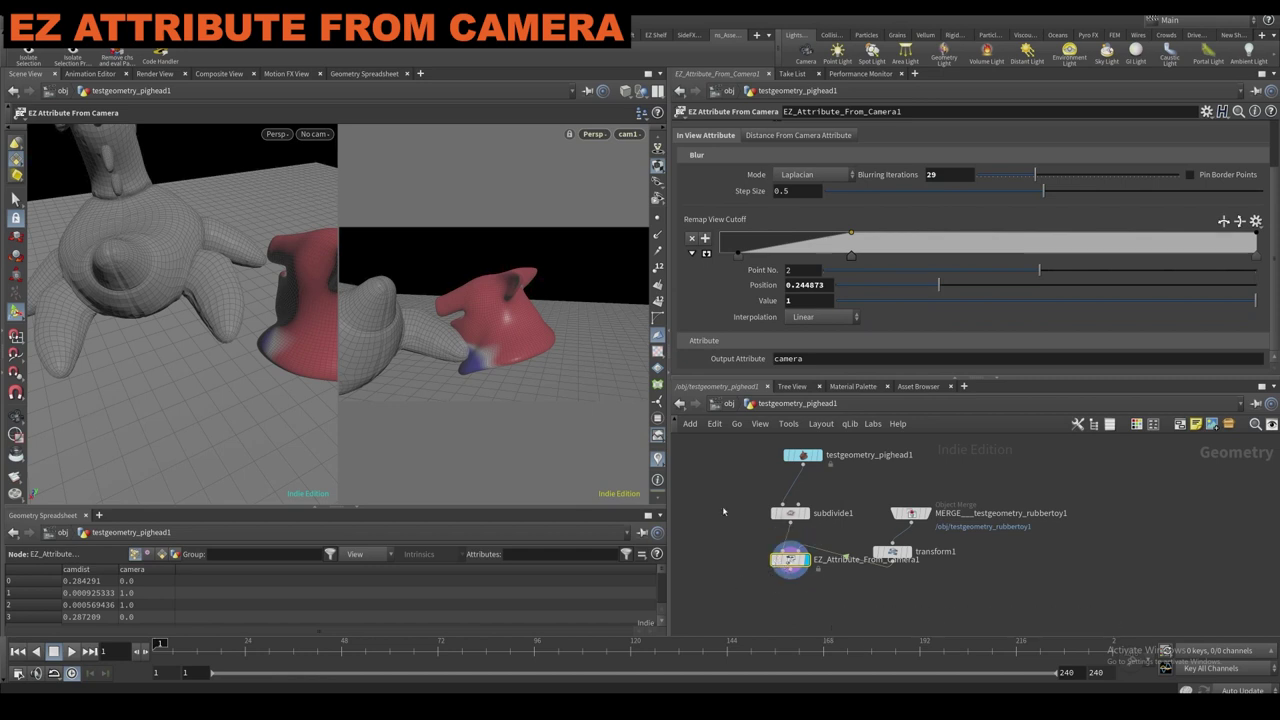
pyautogui.scroll(-2, 813, 547)
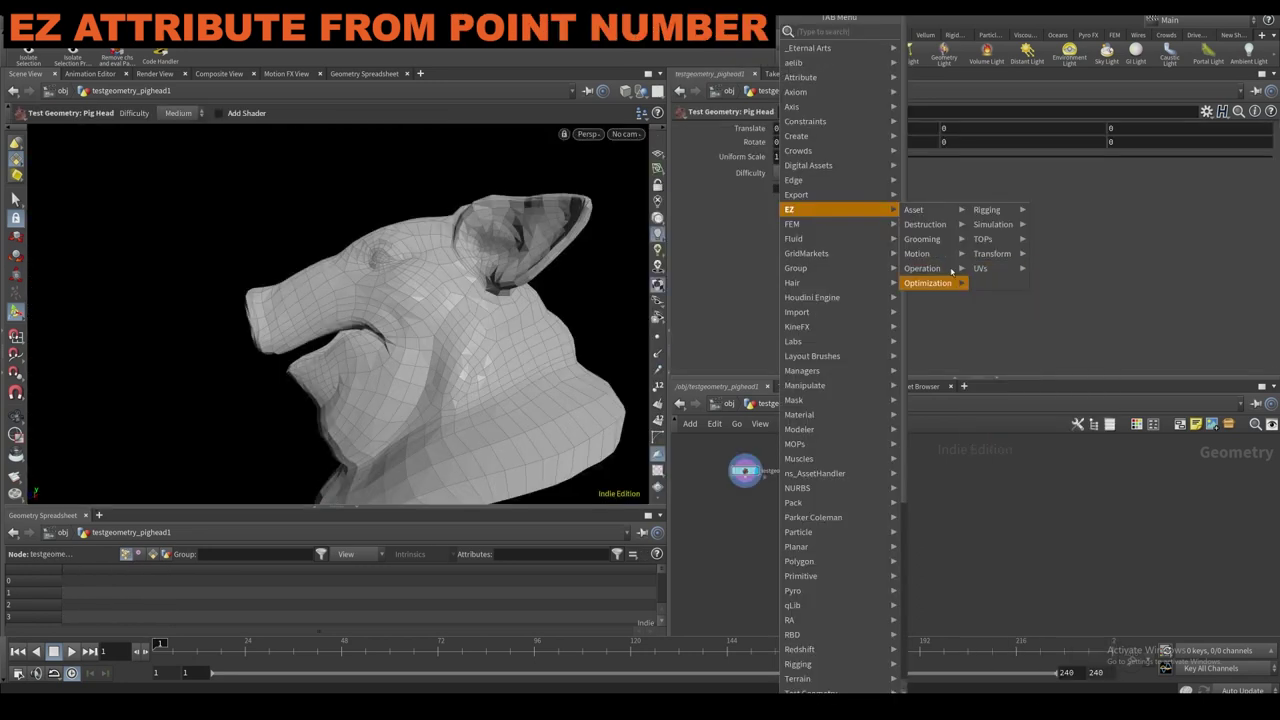
# Add an EZ Attribute From Point Number node below the pig head, connect it and display its result.
pyautogui.moveTo(957, 275)
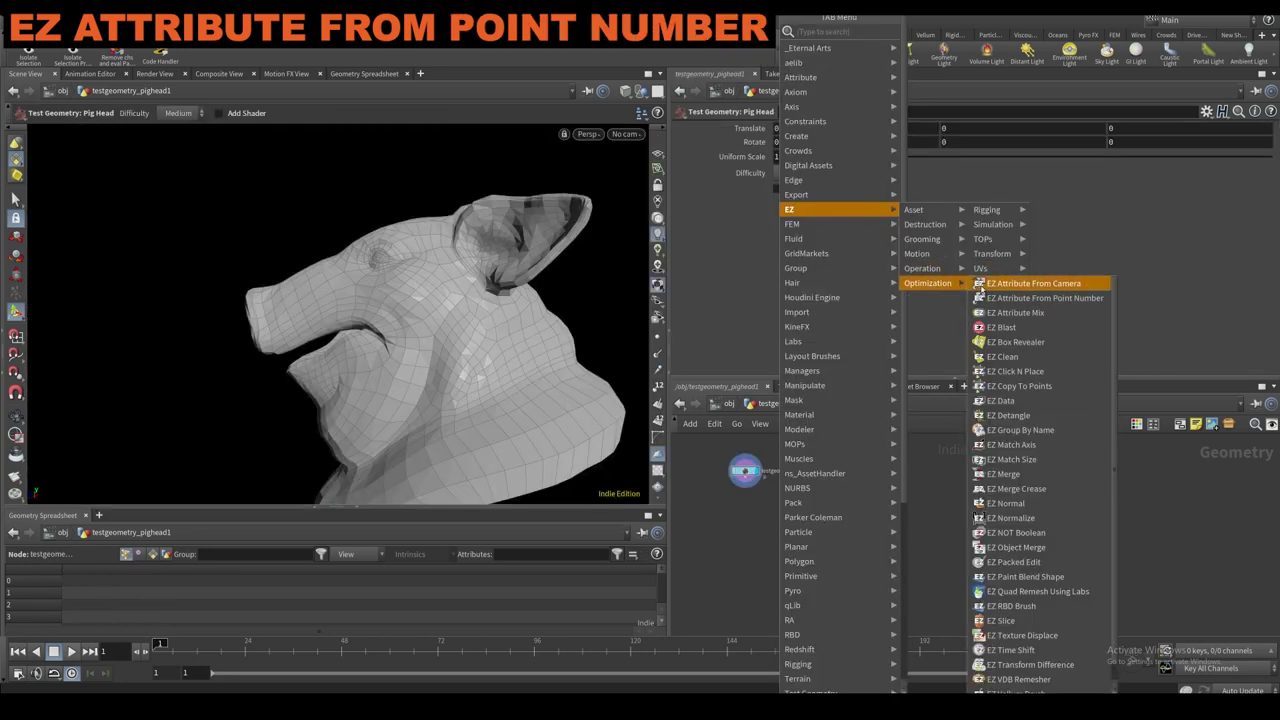
pyautogui.click(987, 298)
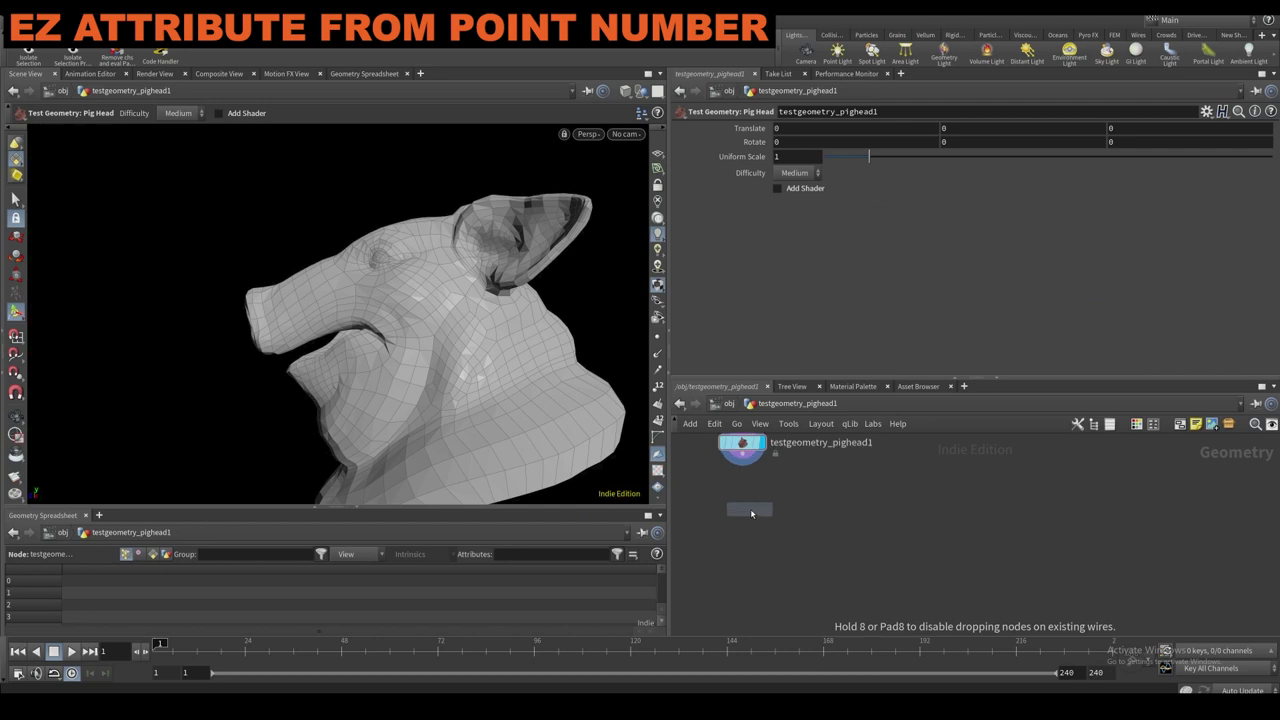
pyautogui.click(745, 508)
pyautogui.click(749, 497)
pyautogui.click(742, 459)
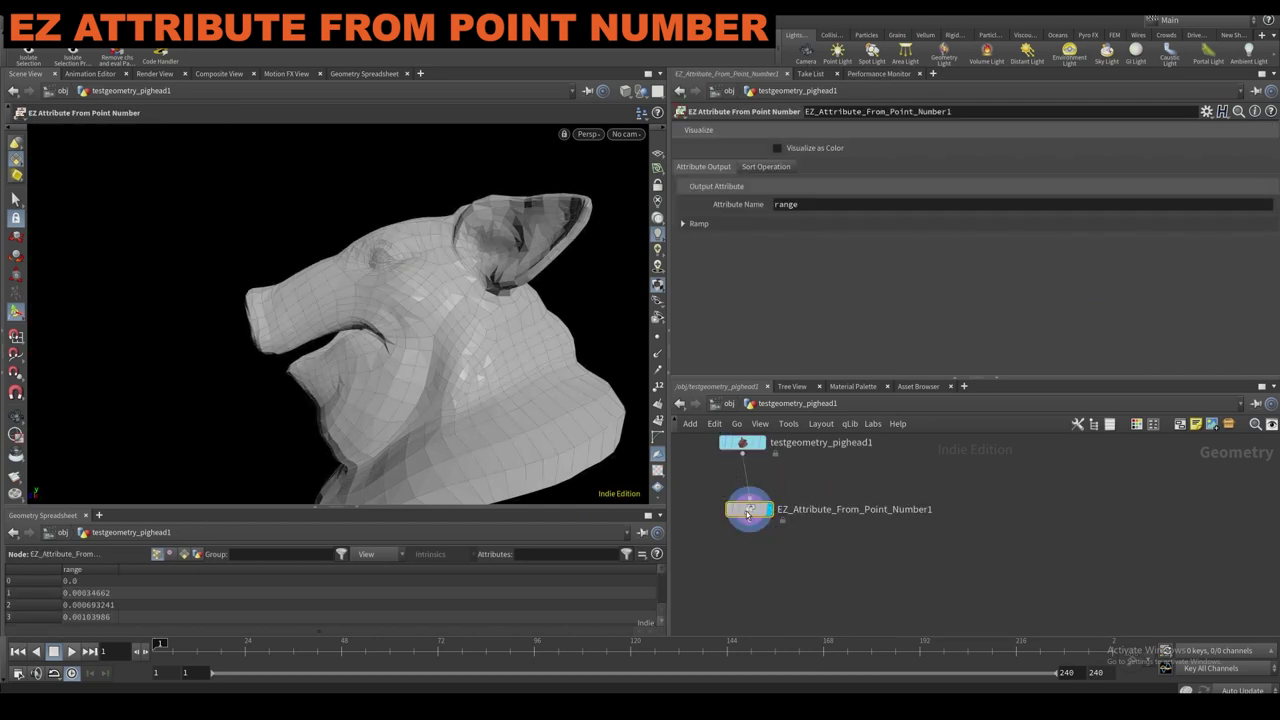
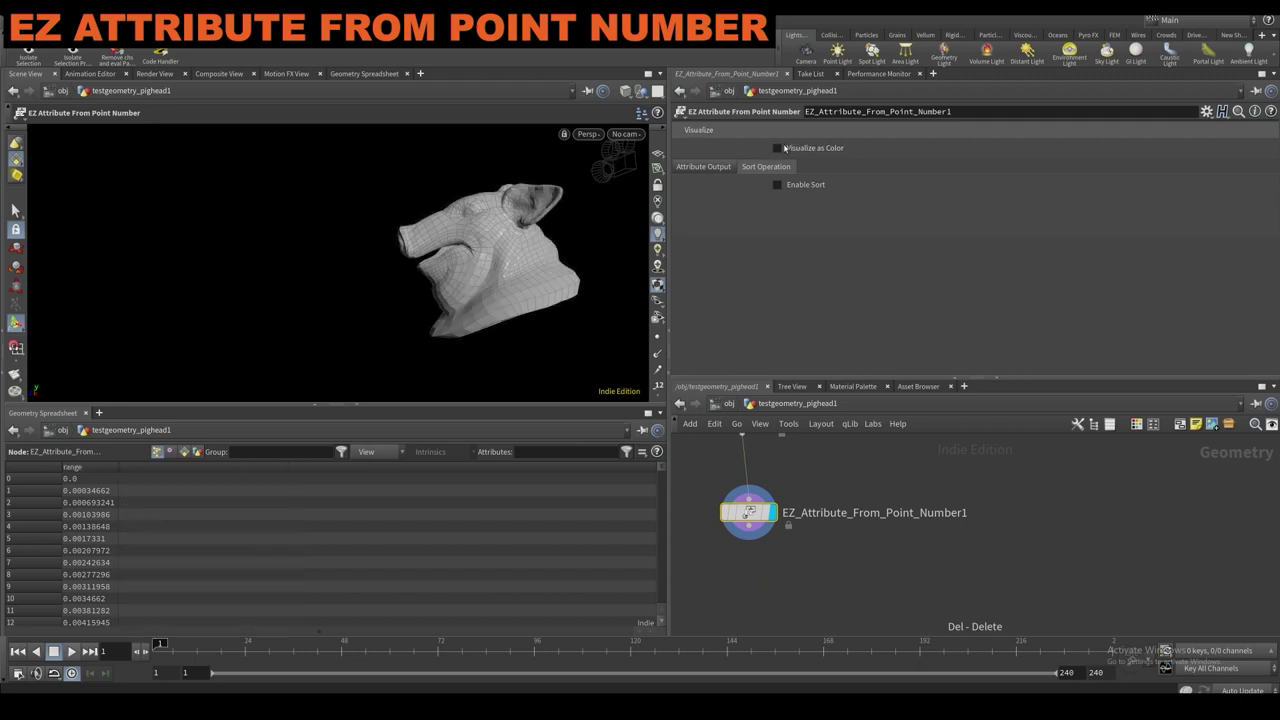
# Visualize the range attribute as color and expand its remap ramp.
pyautogui.click(719, 166)
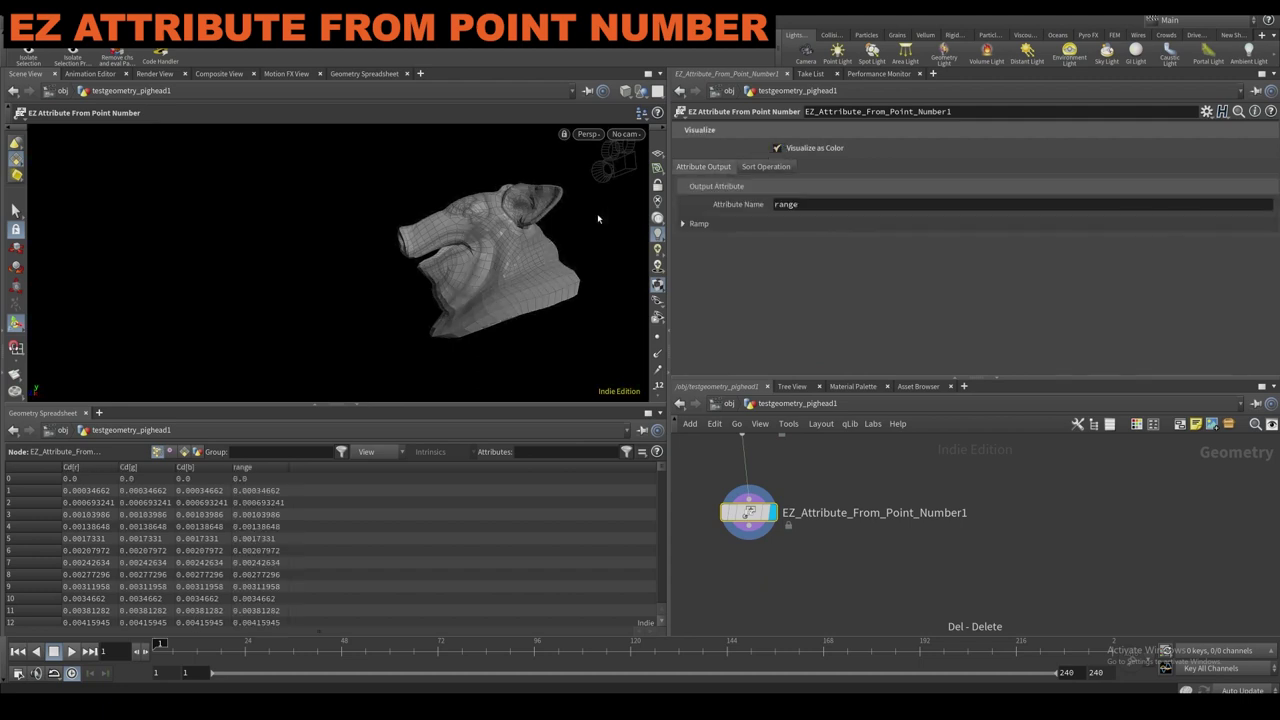
pyautogui.click(684, 223)
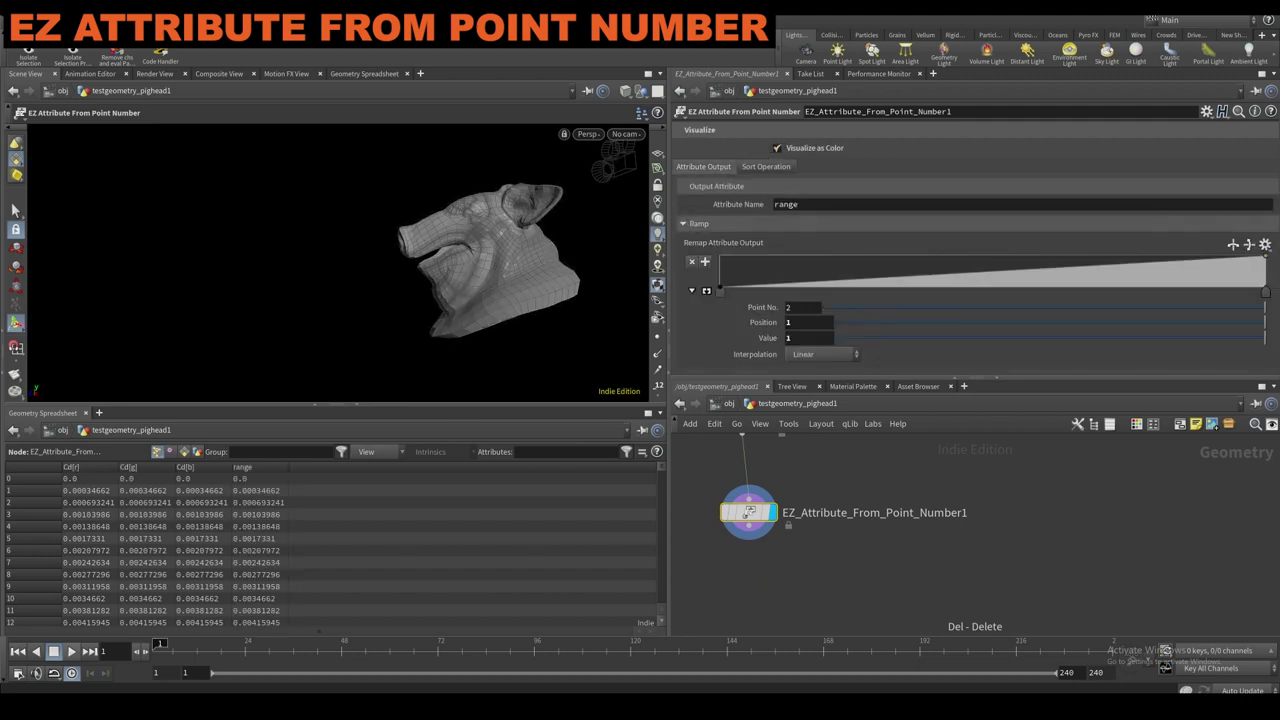
# Delete the EZ Attribute From Point Number node and place an EZ Attribute Mix node below the pig head.
pyautogui.press('Delete')
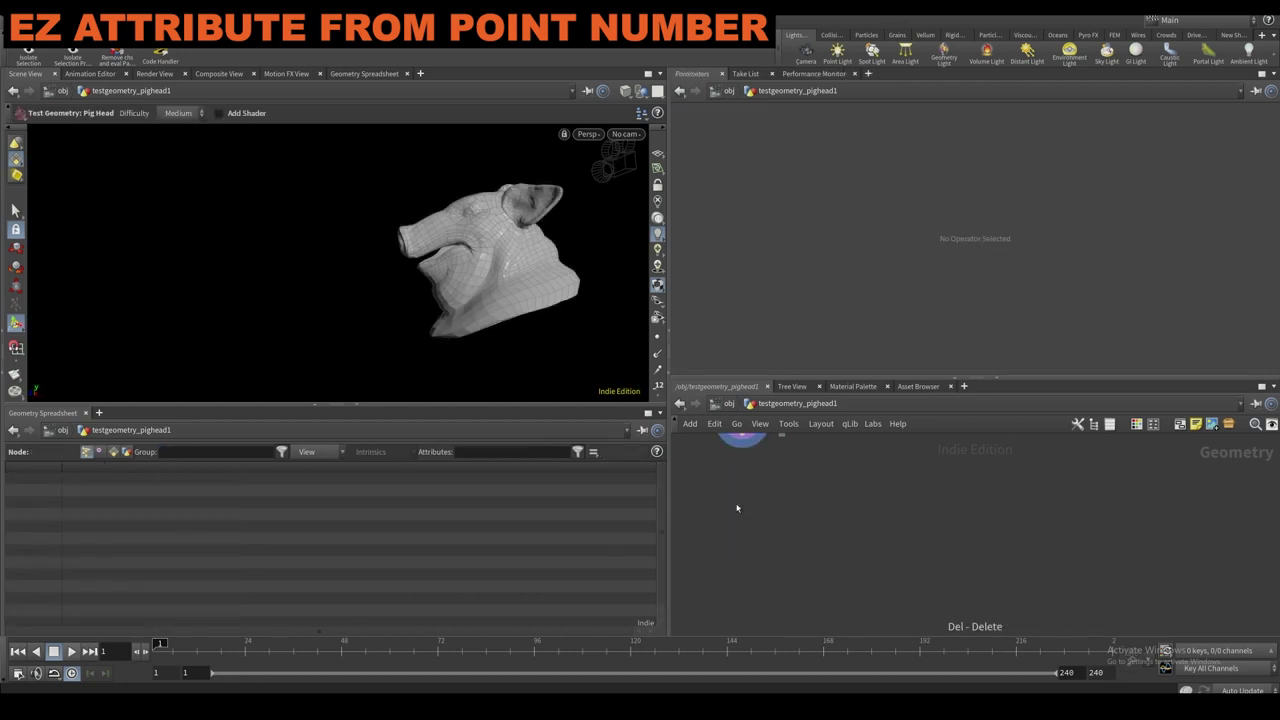
pyautogui.press('Tab')
pyautogui.moveTo(810, 209)
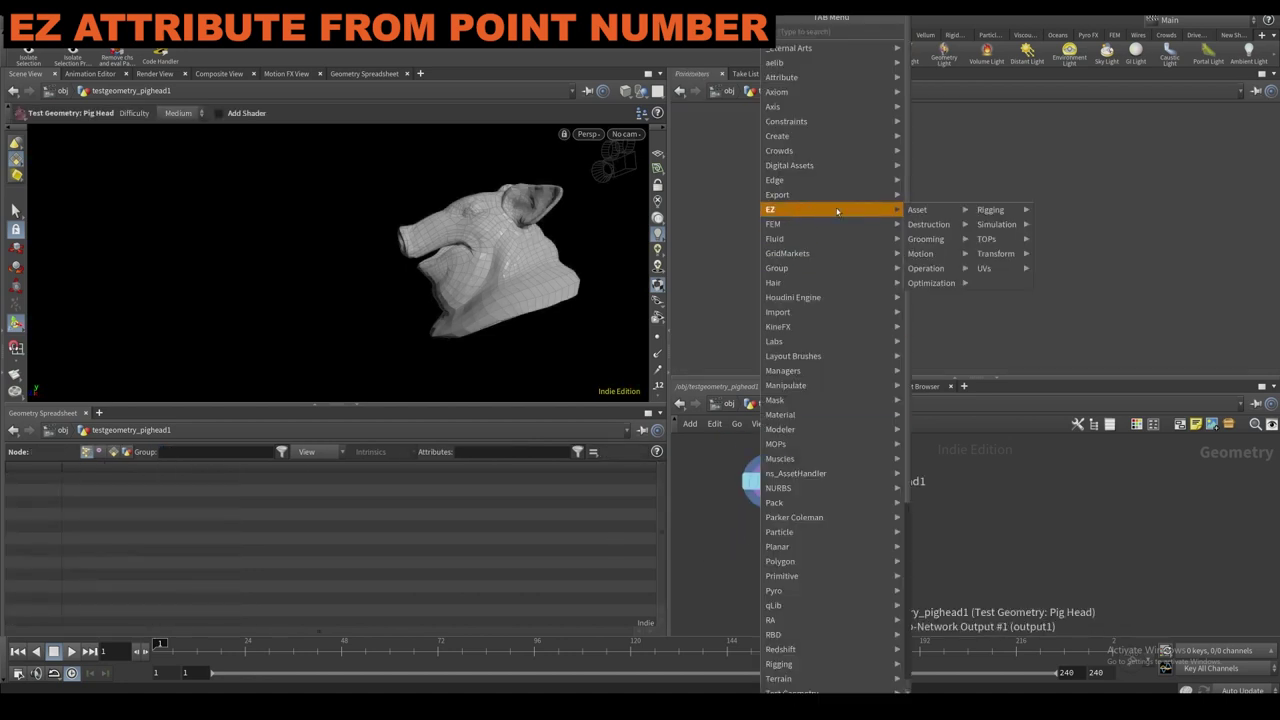
pyautogui.moveTo(926, 268)
pyautogui.click(1018, 313)
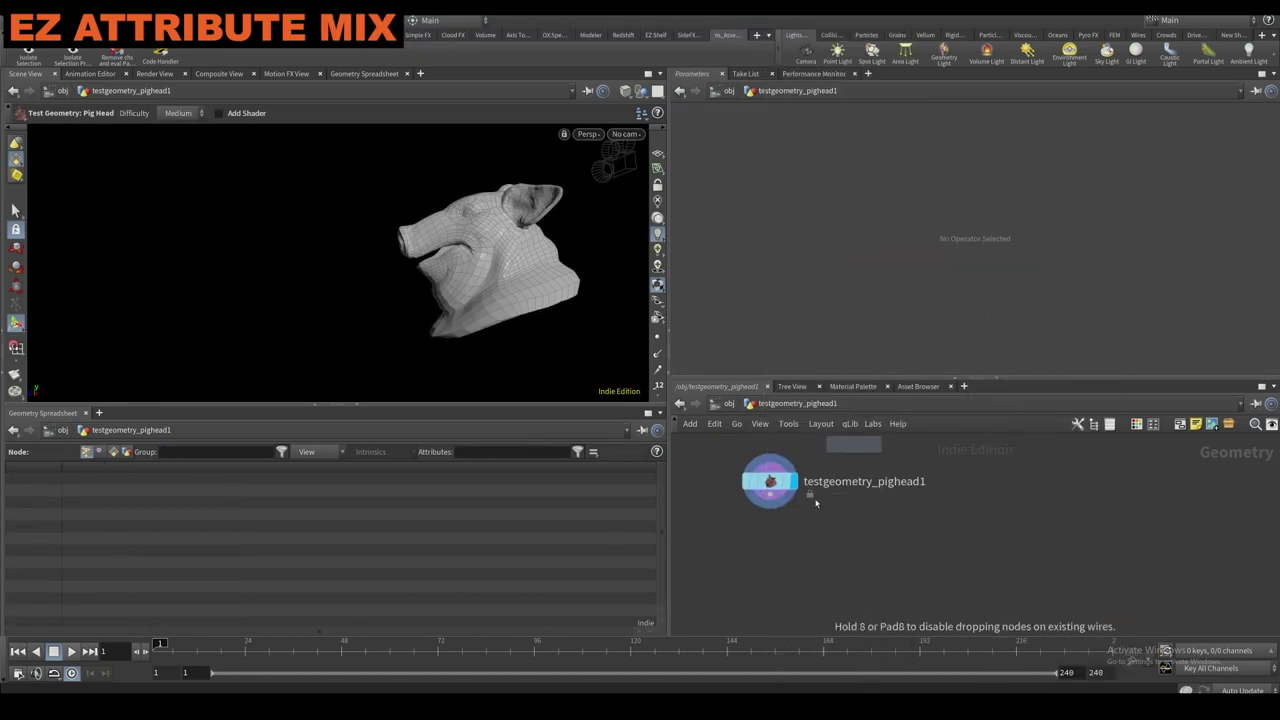
pyautogui.click(828, 574)
# Duplicate the pig head node and place the copy beside the original, above the EZ Attribute Mix node.
pyautogui.keyDown('alt'); pyautogui.moveTo(460, 261); pyautogui.dragTo(555, 285); pyautogui.keyUp('alt')
pyautogui.moveTo(770, 482); pyautogui.dragTo(755, 483)
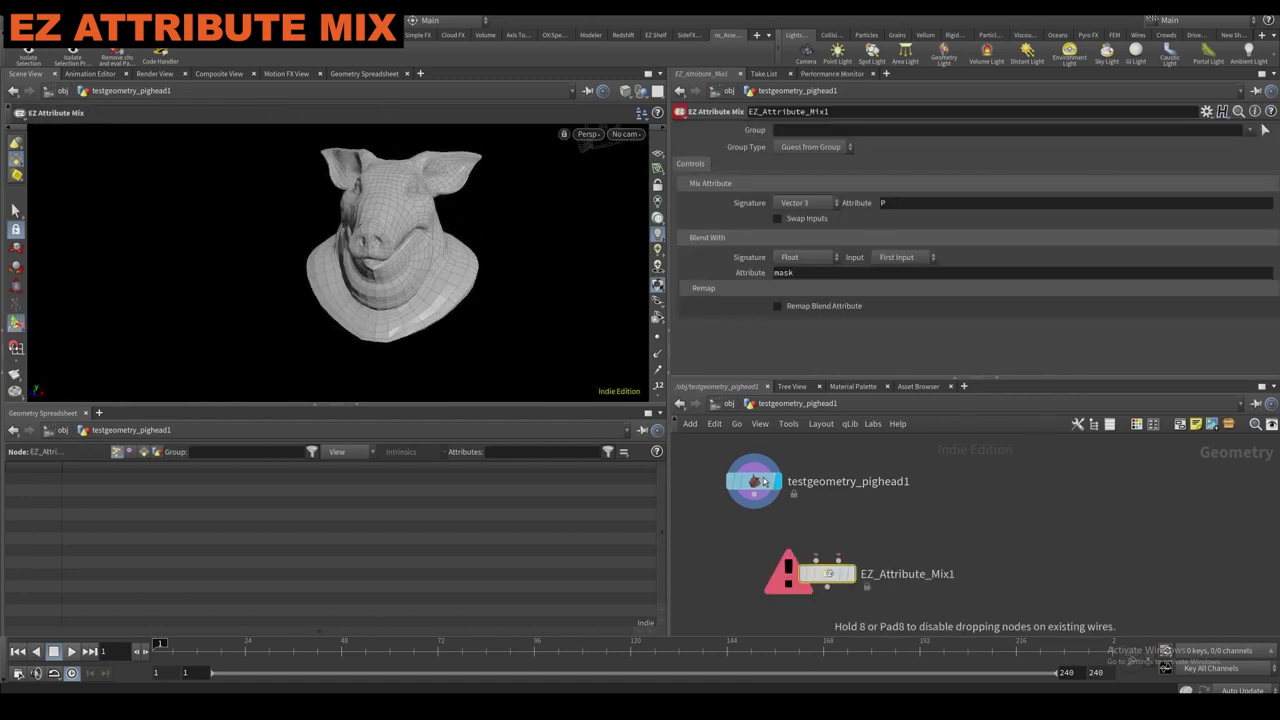
pyautogui.scroll(-2, 820, 509)
pyautogui.moveTo(820, 509); pyautogui.dragTo(793, 505, button='middle')
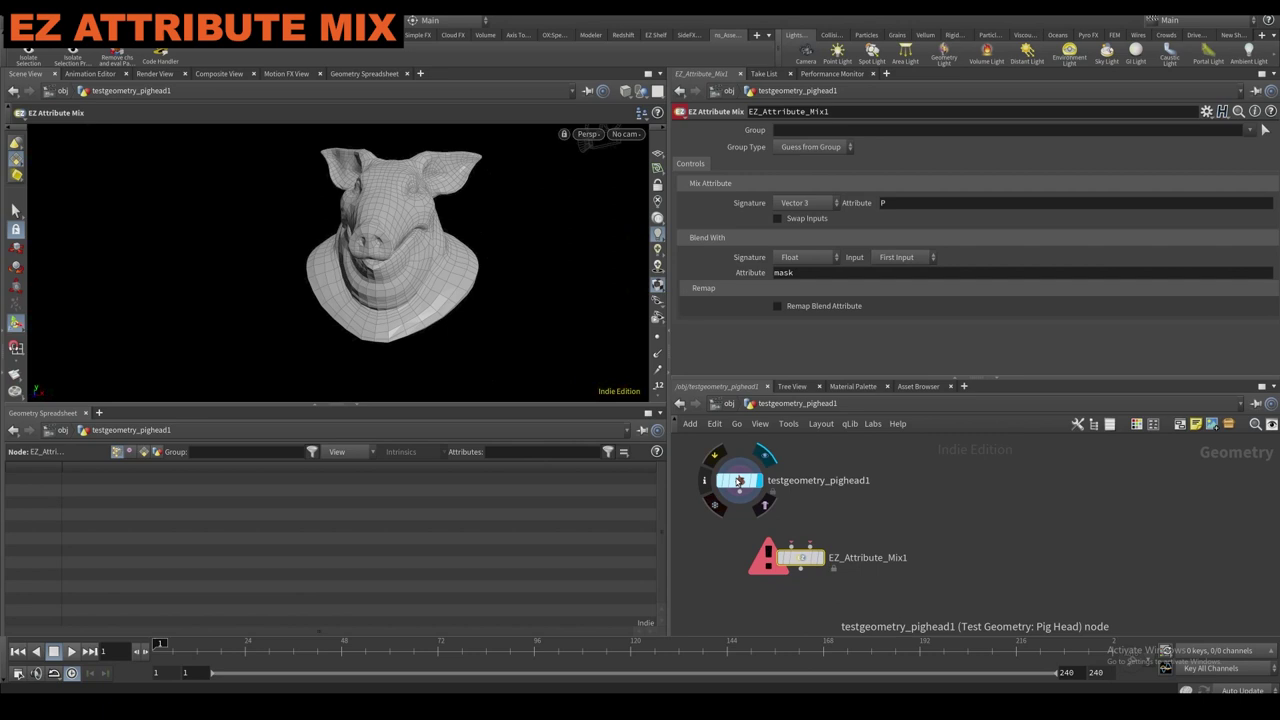
pyautogui.keyDown('alt'); pyautogui.moveTo(738, 481); pyautogui.dragTo(897, 458); pyautogui.keyUp('alt')
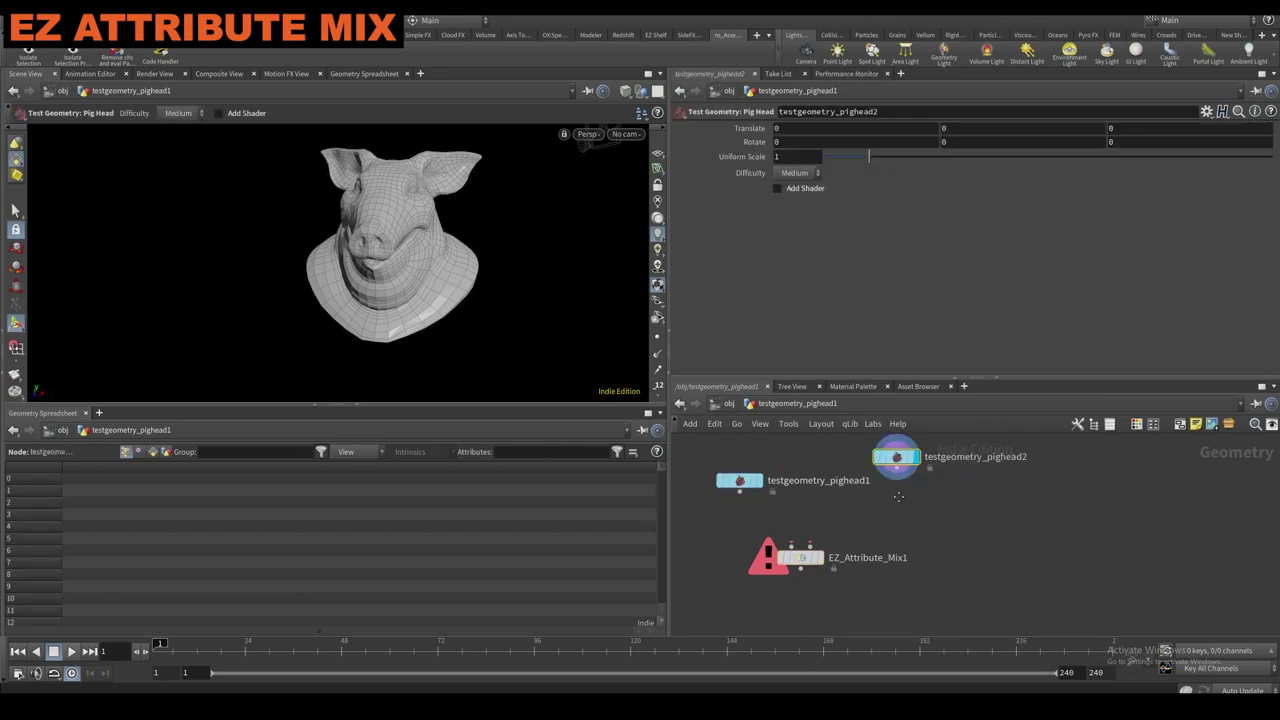
# Add a Color node below the copied pig head, connect it and display its result.
pyautogui.moveTo(900, 497); pyautogui.dragTo(896, 505, button='middle')
pyautogui.press('Tab')
pyautogui.write('color')
pyautogui.press('Return')
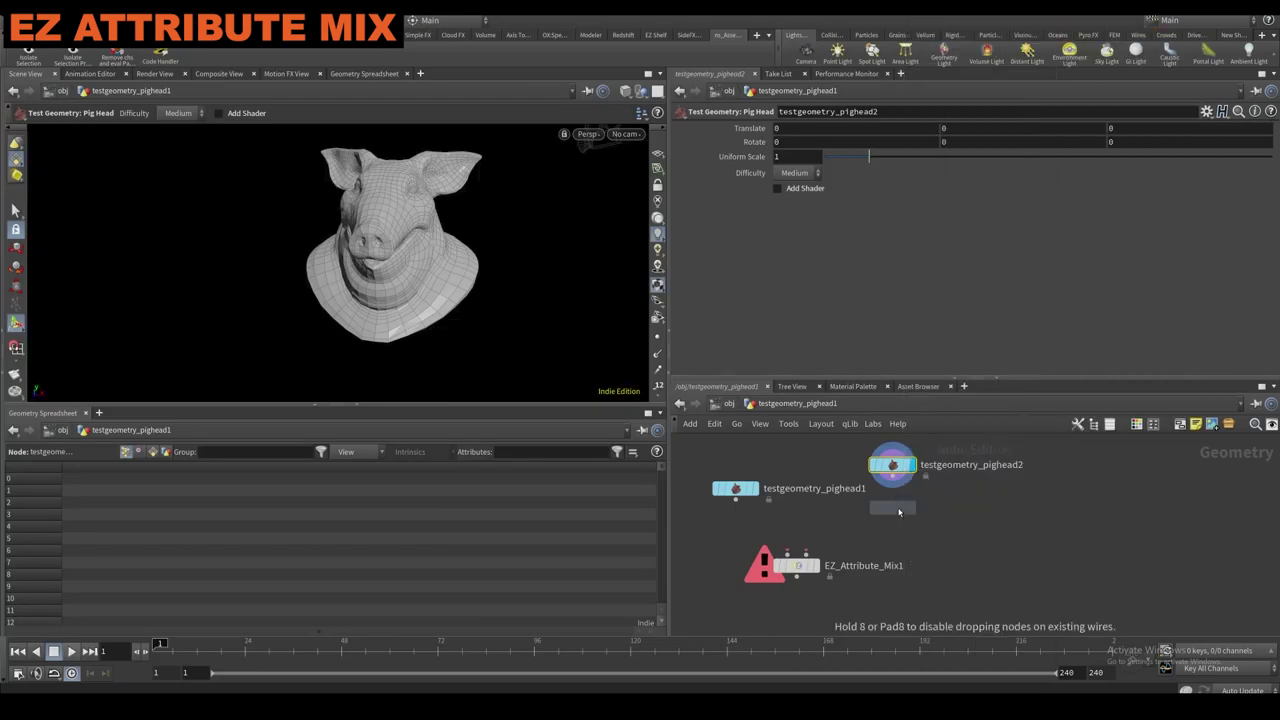
pyautogui.click(897, 507)
pyautogui.scroll(1, 897, 499)
pyautogui.moveTo(892, 470); pyautogui.dragTo(892, 495)
pyautogui.click(915, 508)
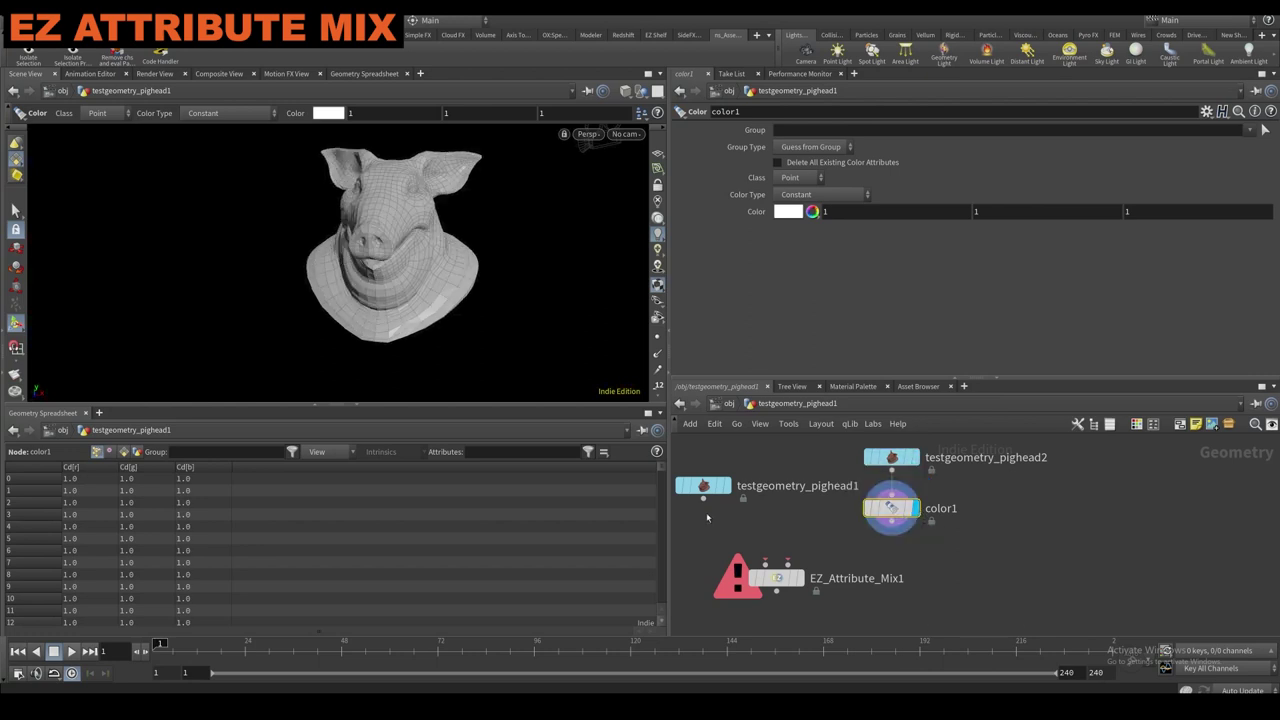
# Duplicate the Color node under the original pig head and set its color to orange (1, 0.5, 0).
pyautogui.keyDown('alt'); pyautogui.moveTo(896, 504); pyautogui.dragTo(731, 523); pyautogui.keyUp('alt')
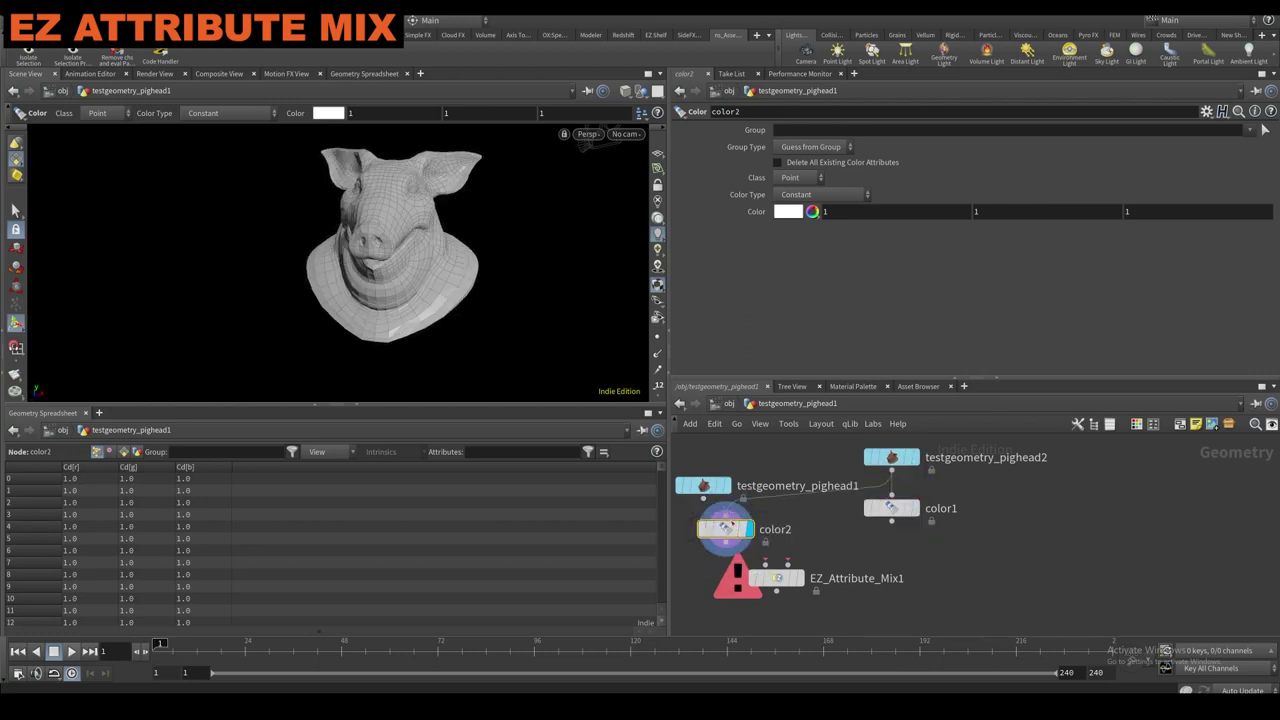
pyautogui.click(793, 211)
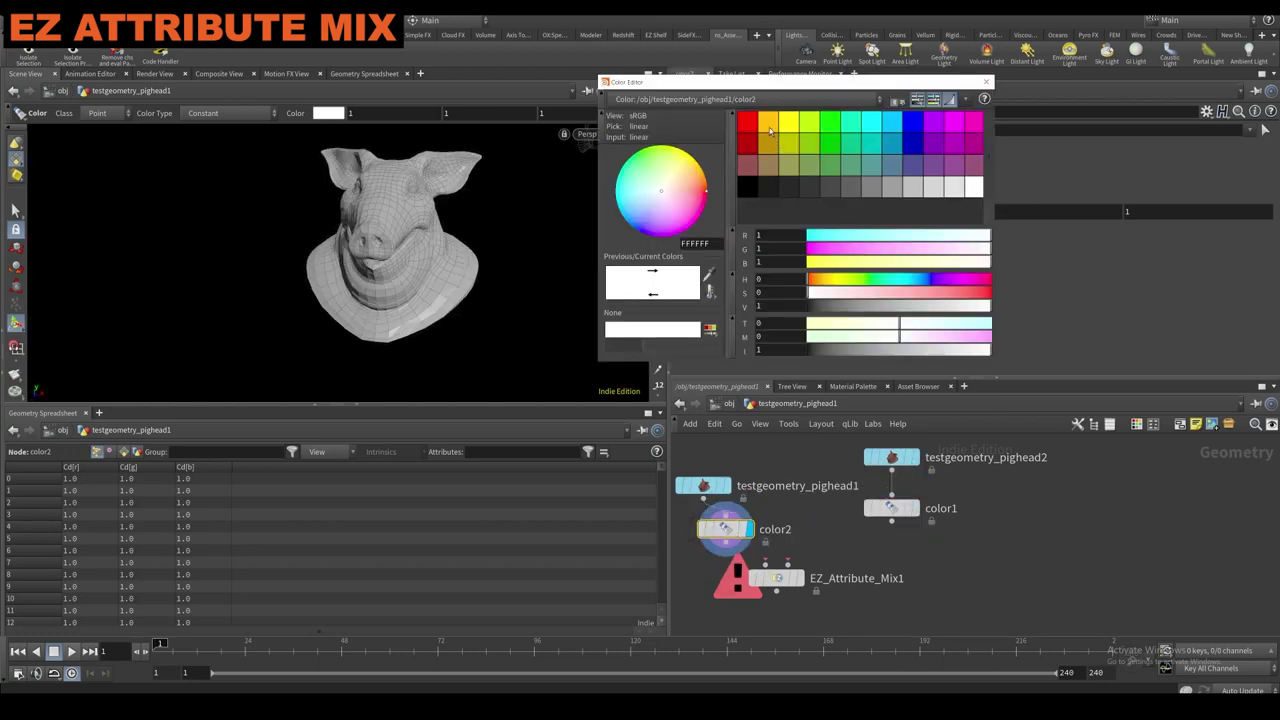
pyautogui.click(770, 131)
pyautogui.click(984, 83)
# Set the Color node under the copied pig head to red, then change it to blue (0, 0, 1).
pyautogui.click(890, 507)
pyautogui.click(777, 201)
pyautogui.click(784, 210)
pyautogui.click(784, 211)
pyautogui.click(746, 121)
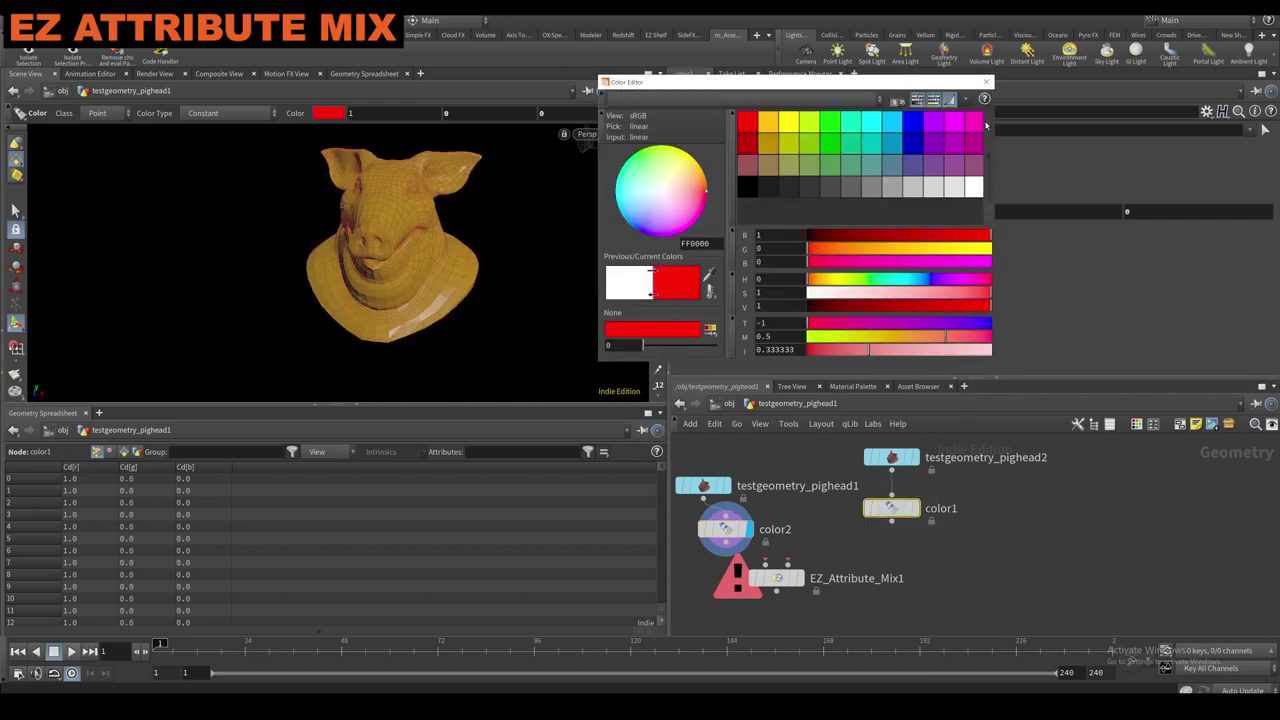
pyautogui.click(986, 82)
pyautogui.click(786, 211)
pyautogui.click(893, 125)
pyautogui.click(986, 82)
# Connect both Color nodes to the two inputs of EZ Attribute Mix and display the mix result.
pyautogui.moveTo(899, 604); pyautogui.dragTo(961, 574, button='middle')
pyautogui.moveTo(871, 538); pyautogui.dragTo(954, 491)
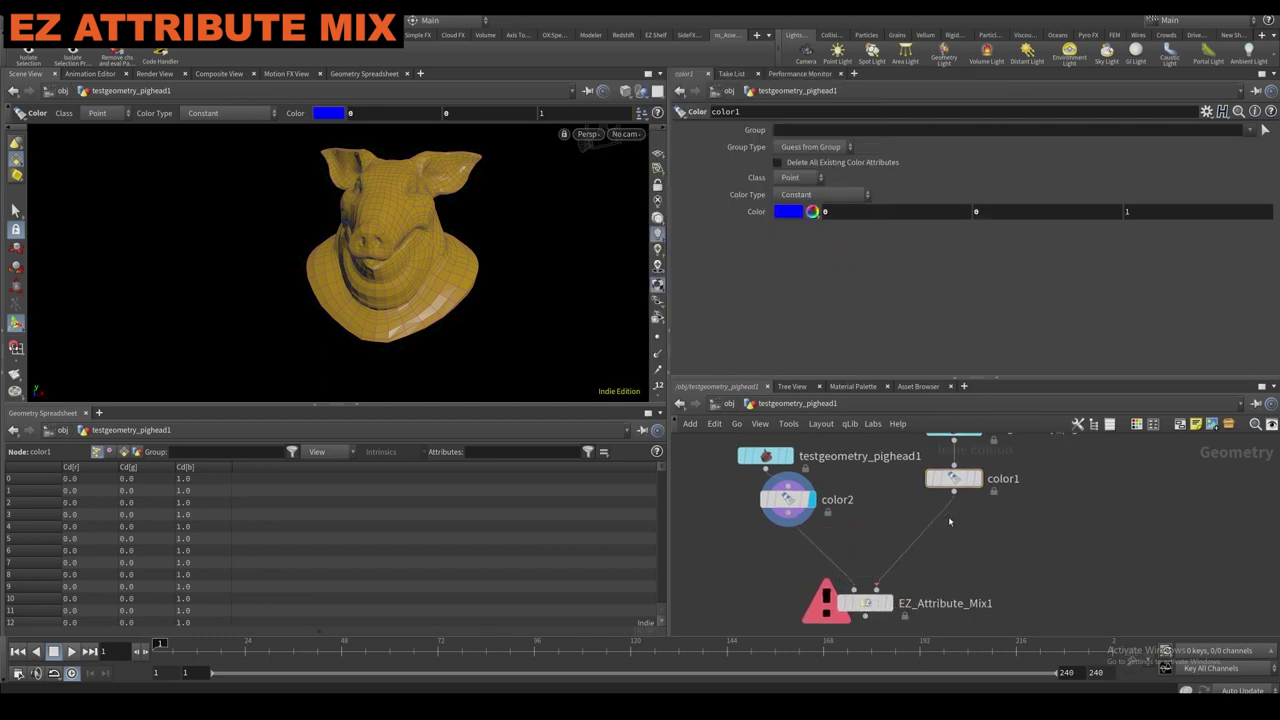
pyautogui.click(888, 603)
# Insert an EZ Attribute From Point Number node between the orange Color node and EZ Attribute Mix.
pyautogui.moveTo(736, 566); pyautogui.dragTo(712, 534, button='middle')
pyautogui.press('Tab')
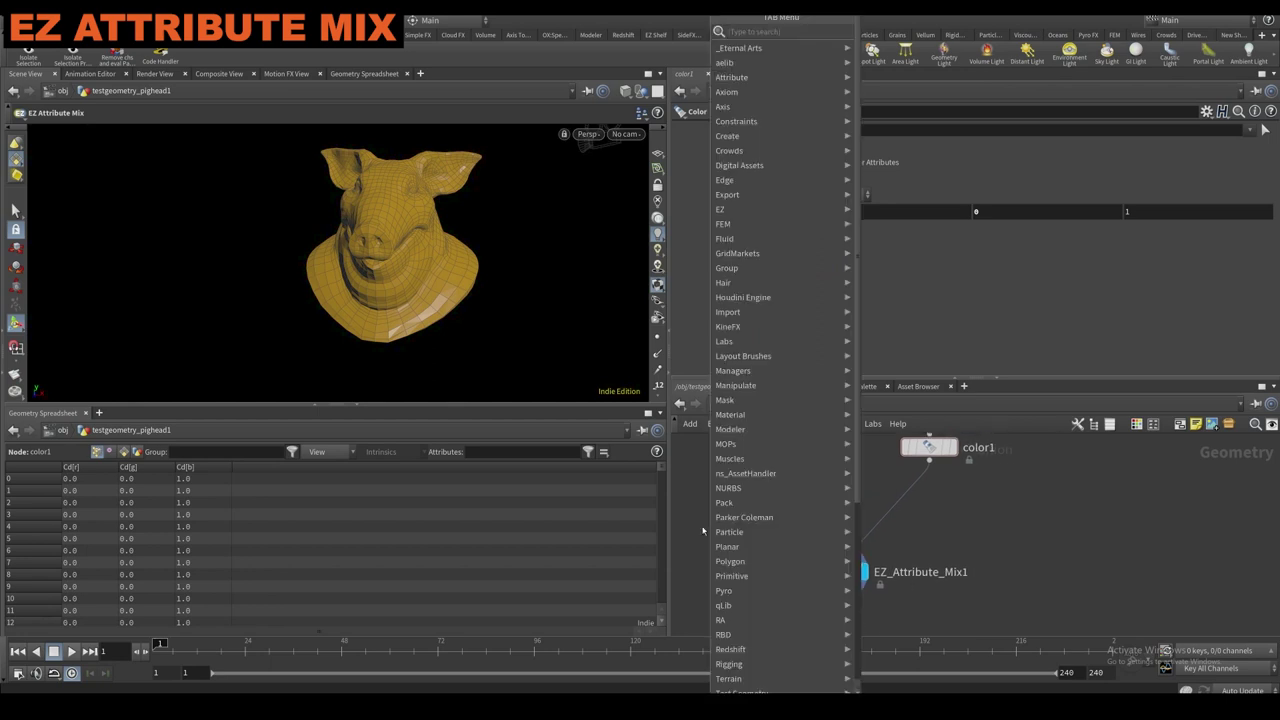
pyautogui.write('attr')
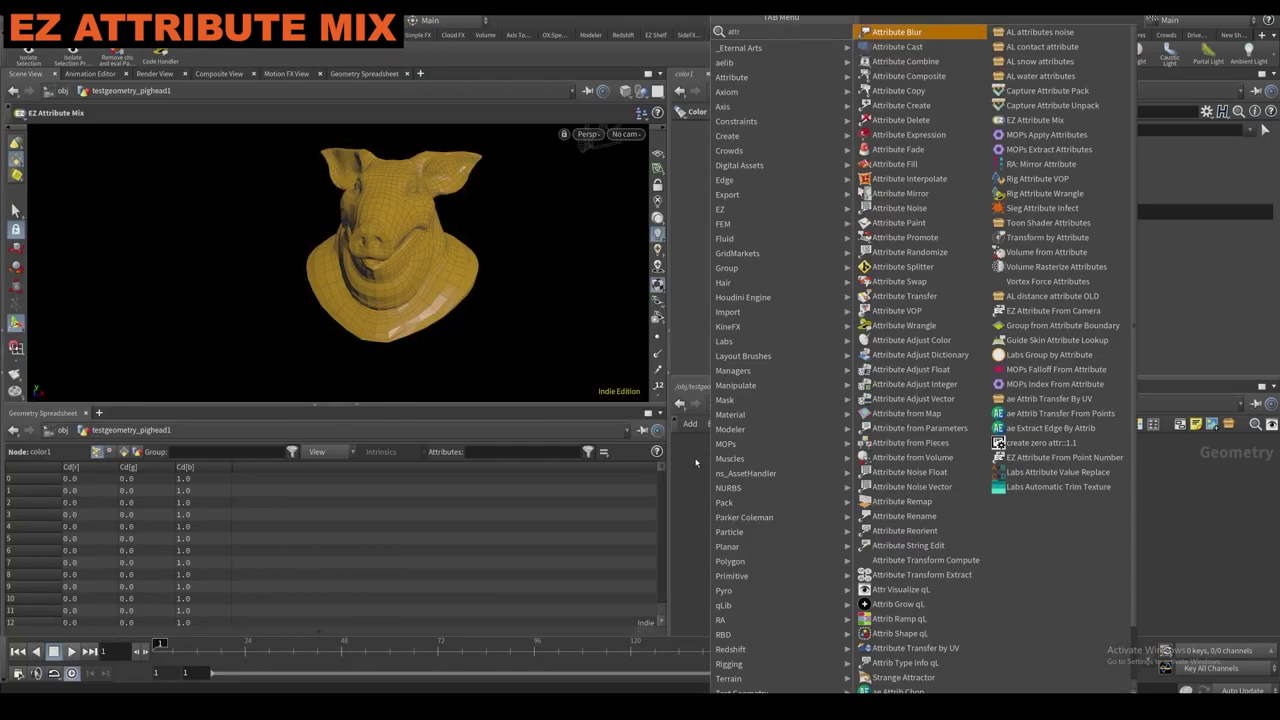
pyautogui.write('ibute fr')
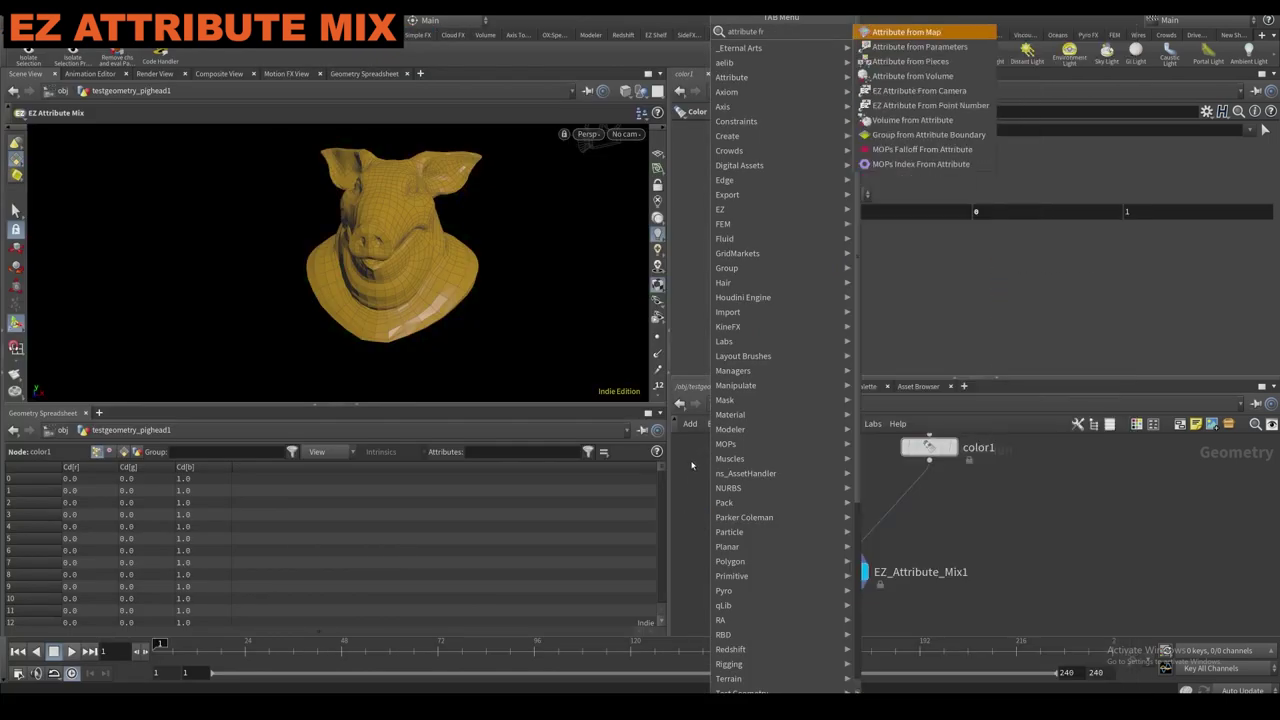
pyautogui.click(930, 105)
pyautogui.click(785, 522)
pyautogui.moveTo(795, 524); pyautogui.dragTo(763, 515)
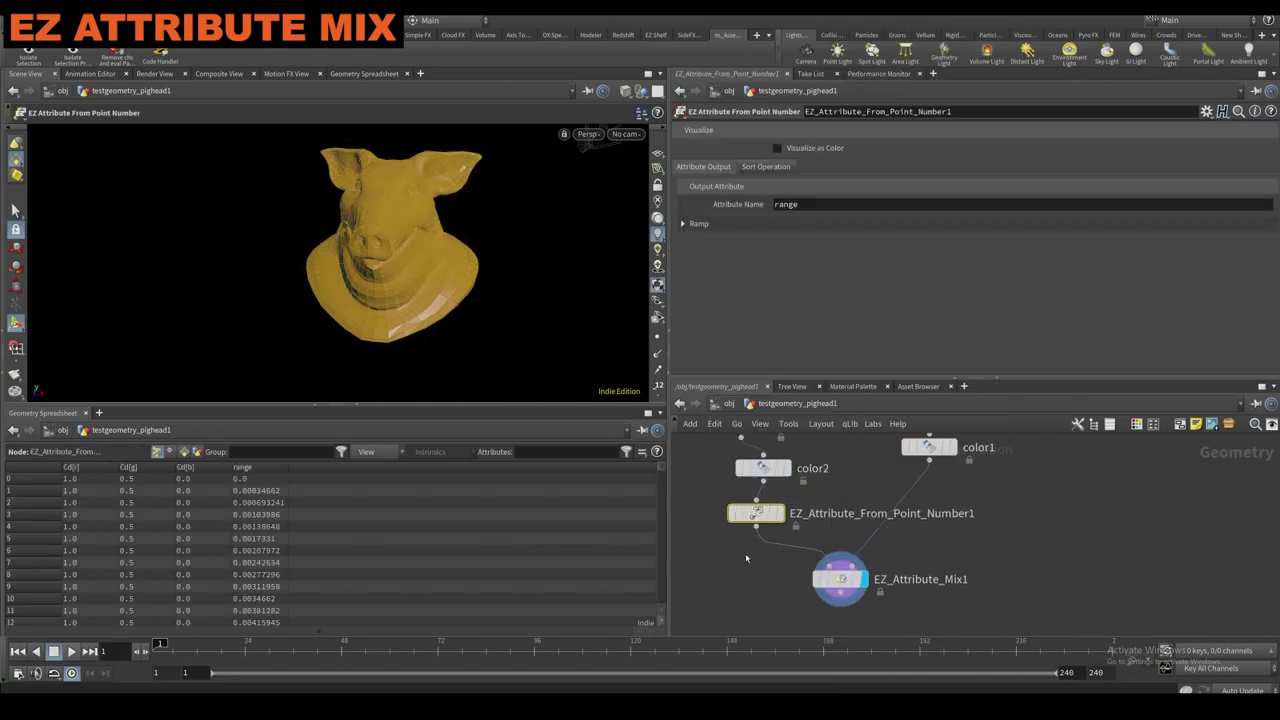
# Enable sorting on the EZ Attribute From Point Number node and set its point sort to By Y.
pyautogui.click(768, 168)
pyautogui.click(778, 185)
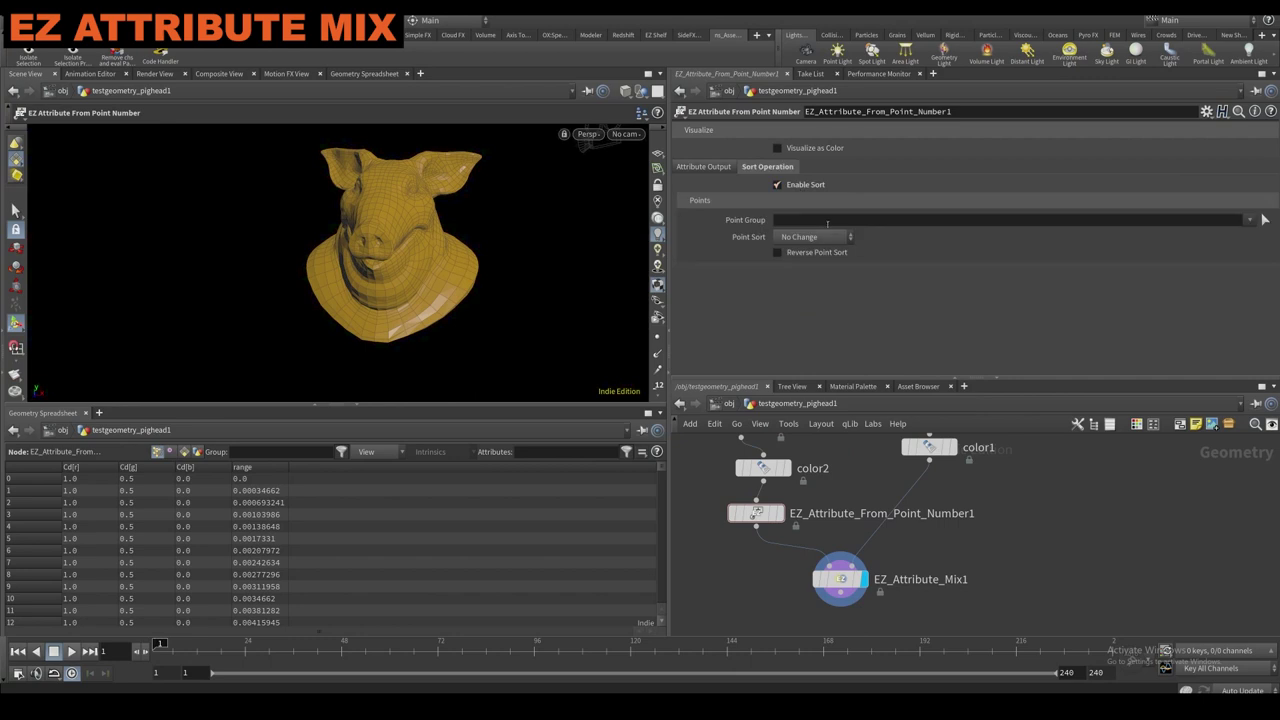
pyautogui.click(812, 237)
pyautogui.click(812, 296)
# Tidy the layout of the two pig head branches feeding EZ Attribute Mix.
pyautogui.click(820, 585)
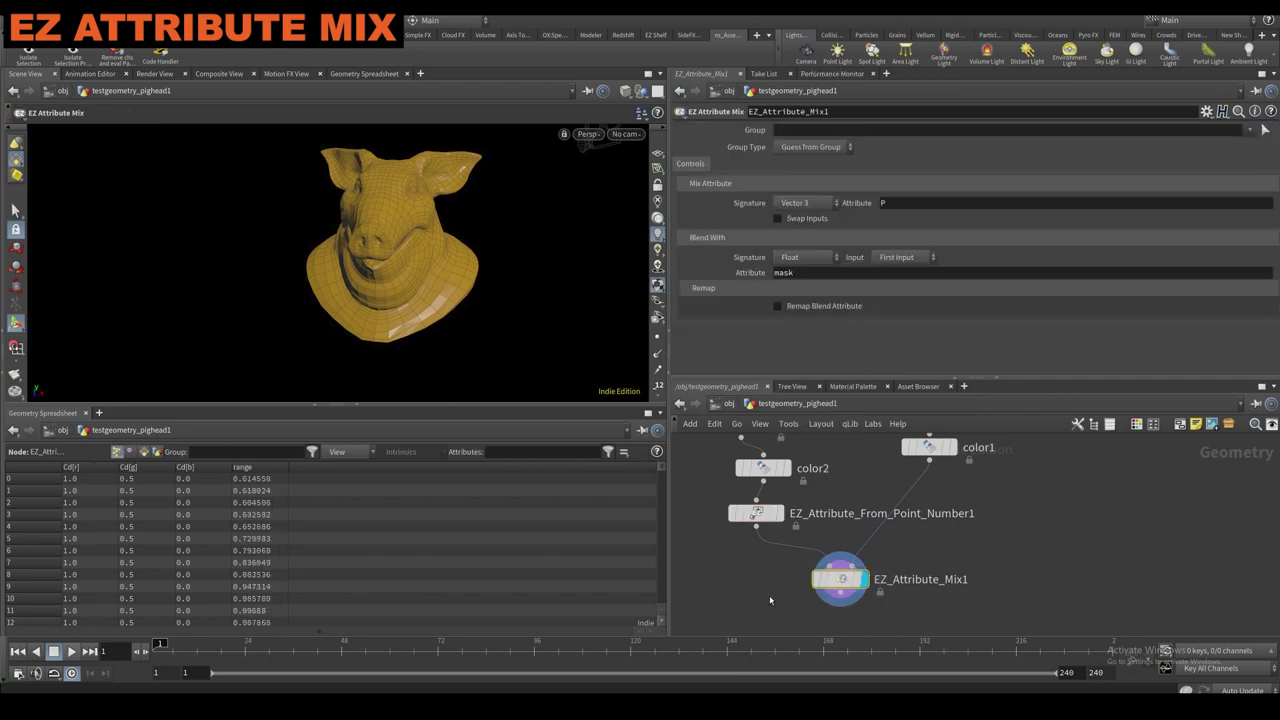
pyautogui.scroll(-3, 695, 555)
pyautogui.moveTo(706, 469); pyautogui.dragTo(751, 463)
pyautogui.press('l')
pyautogui.moveTo(803, 512); pyautogui.dragTo(848, 457)
pyautogui.press('l')
# Preview the blue Color node's output, enlarge the viewport, and display EZ Attribute Mix again.
pyautogui.click(844, 492)
pyautogui.click(830, 492)
pyautogui.keyDown('alt'); pyautogui.moveTo(485, 293); pyautogui.dragTo(430, 259); pyautogui.keyUp('alt')
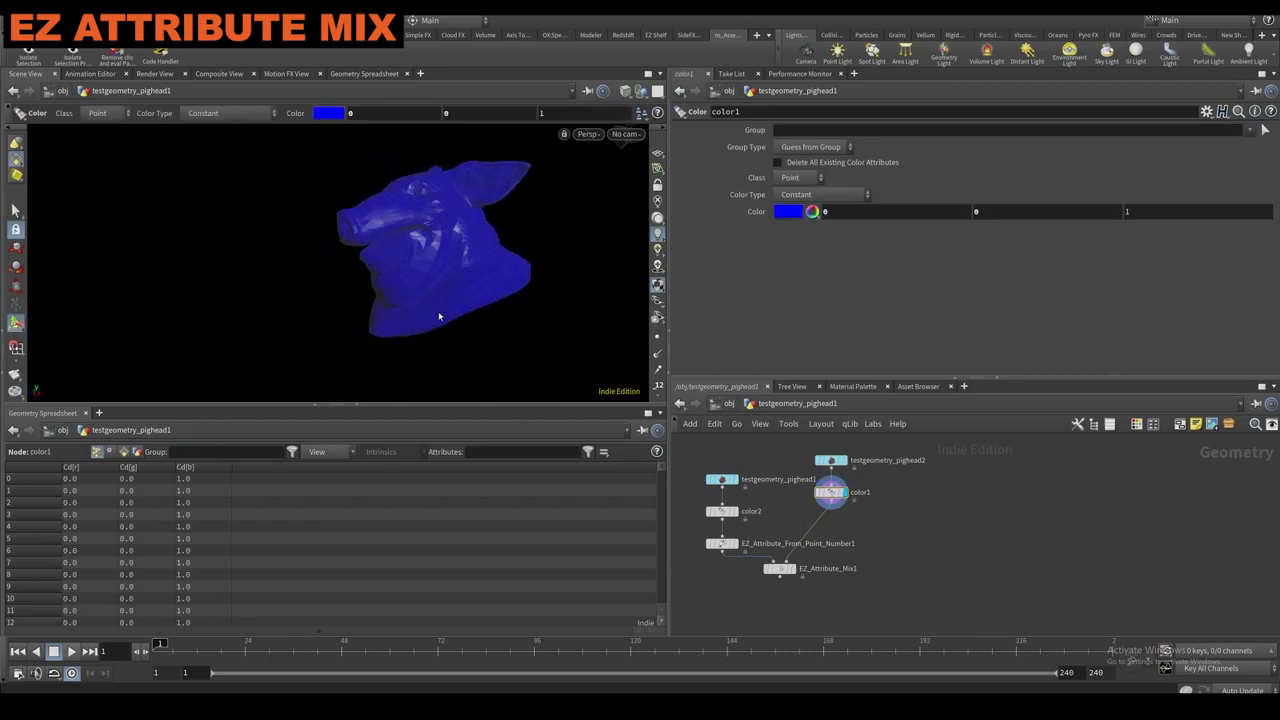
pyautogui.moveTo(407, 405); pyautogui.dragTo(407, 490)
pyautogui.moveTo(780, 568); pyautogui.dragTo(790, 605)
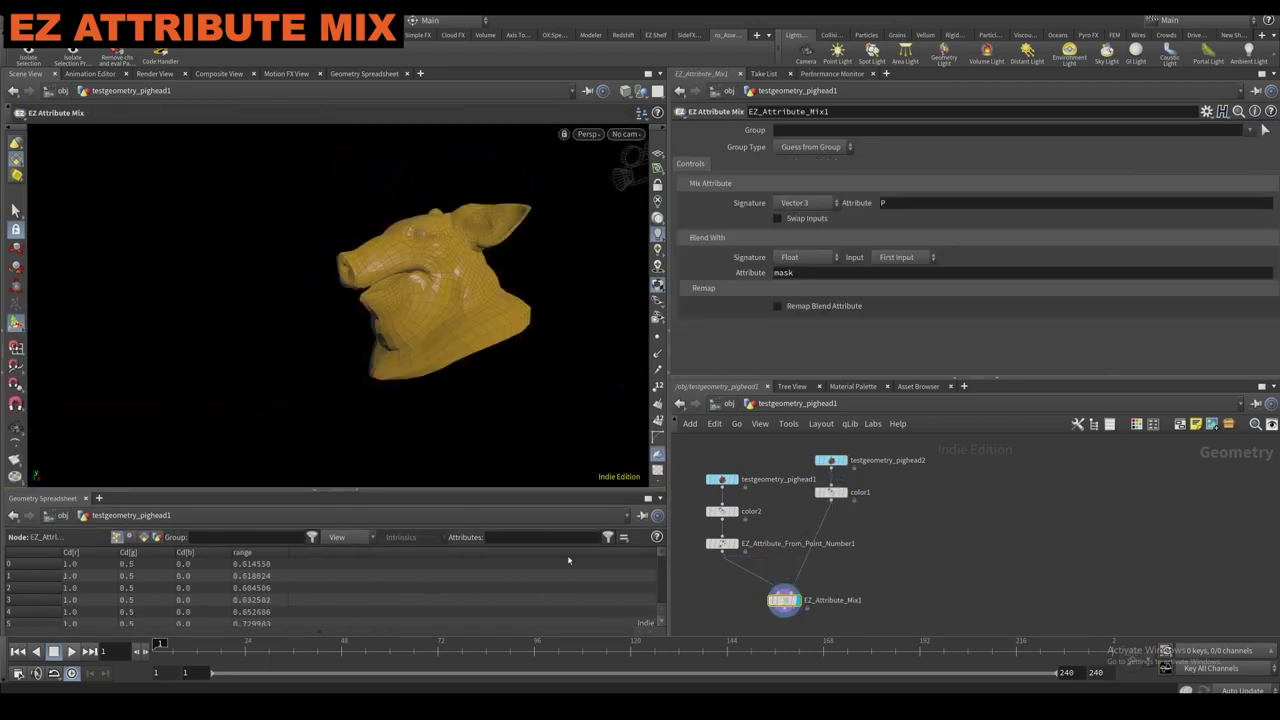
# Set EZ Attribute Mix to mix the Cd attribute and blend with the range attribute.
pyautogui.click(930, 203)
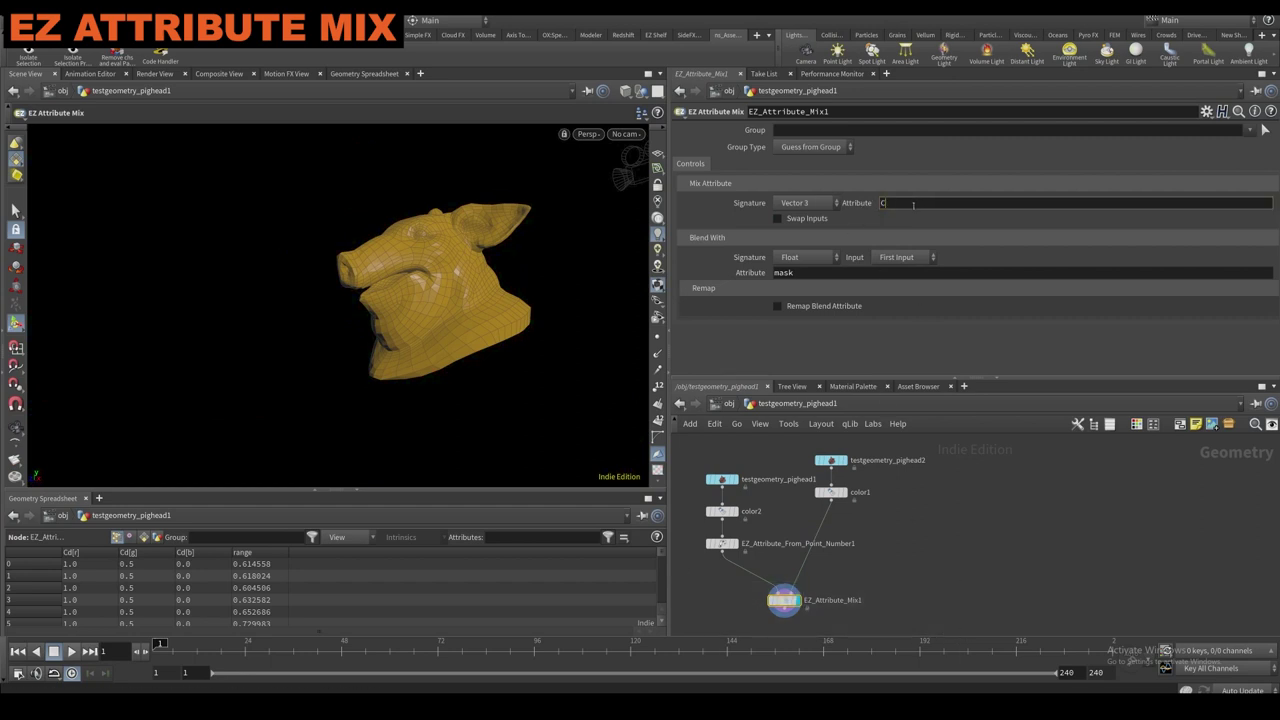
pyautogui.press('Return')
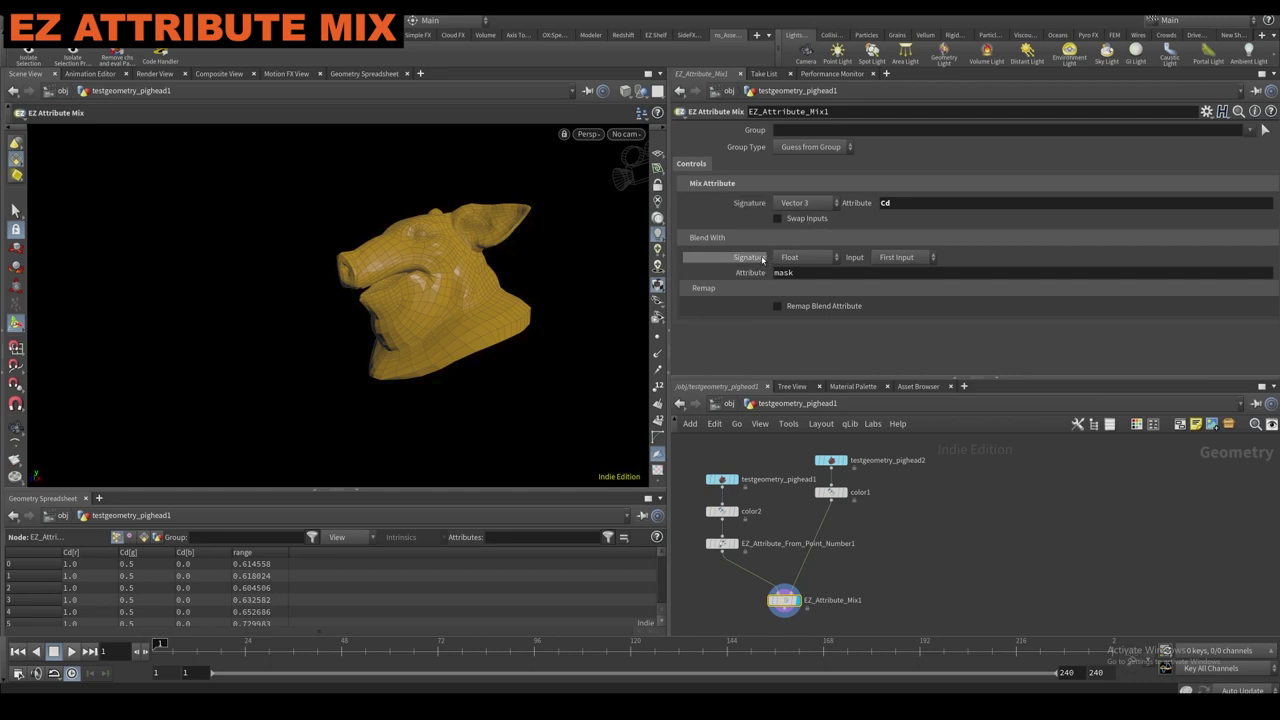
pyautogui.click(806, 273)
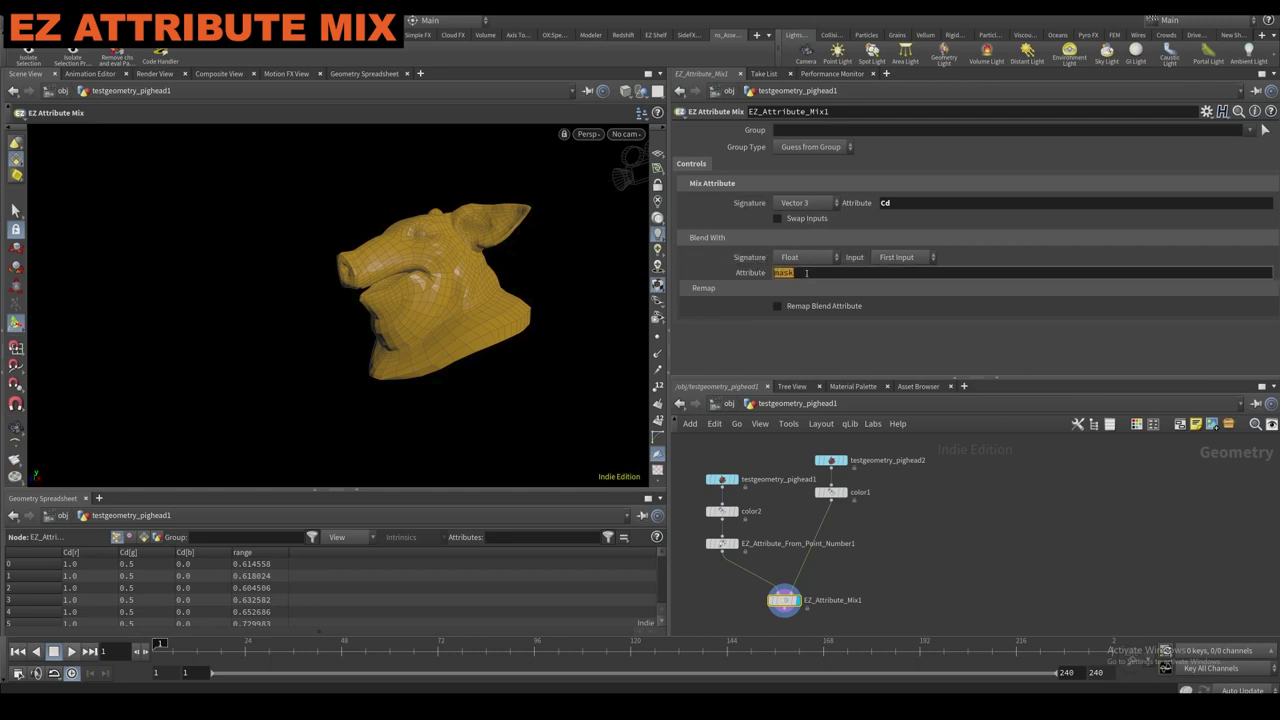
pyautogui.write('range')
pyautogui.press('Return')
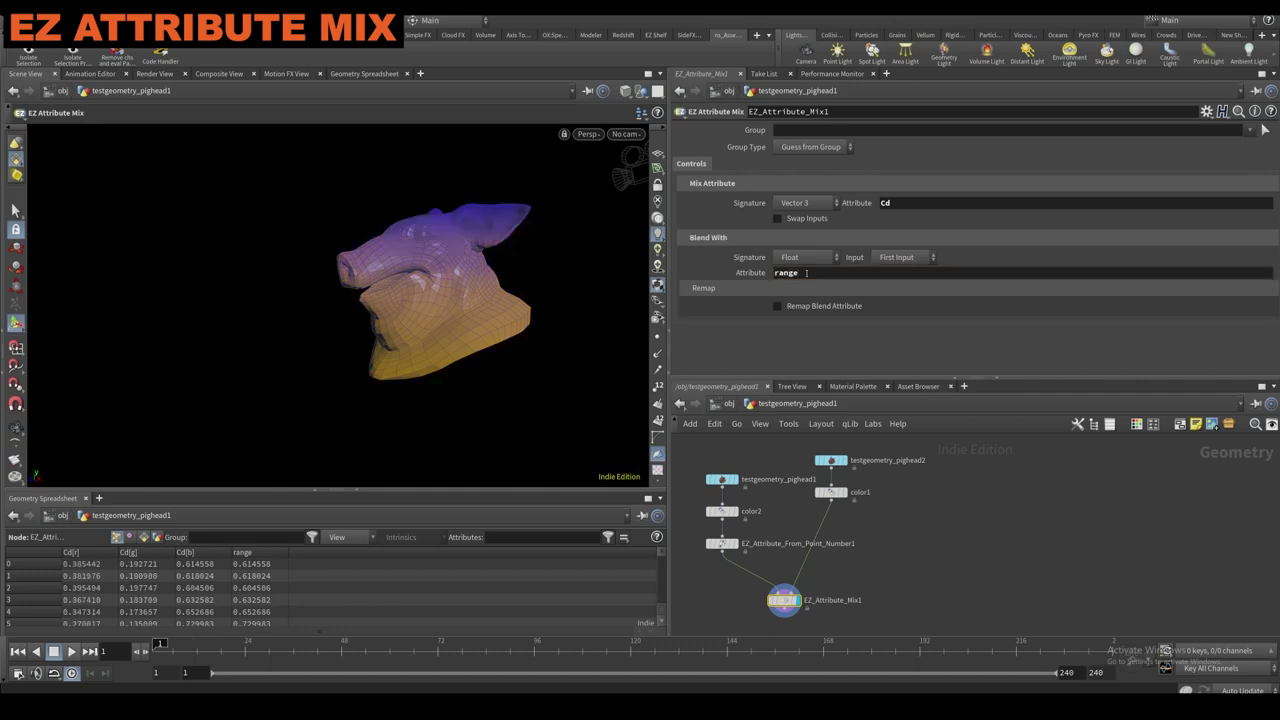
# Enable Remap Blend Attribute on EZ Attribute Mix, try reshaping its ramp, and revert the ramp to its default.
pyautogui.keyDown('alt'); pyautogui.moveTo(377, 224); pyautogui.dragTo(486, 243); pyautogui.keyUp('alt')
pyautogui.click(779, 306)
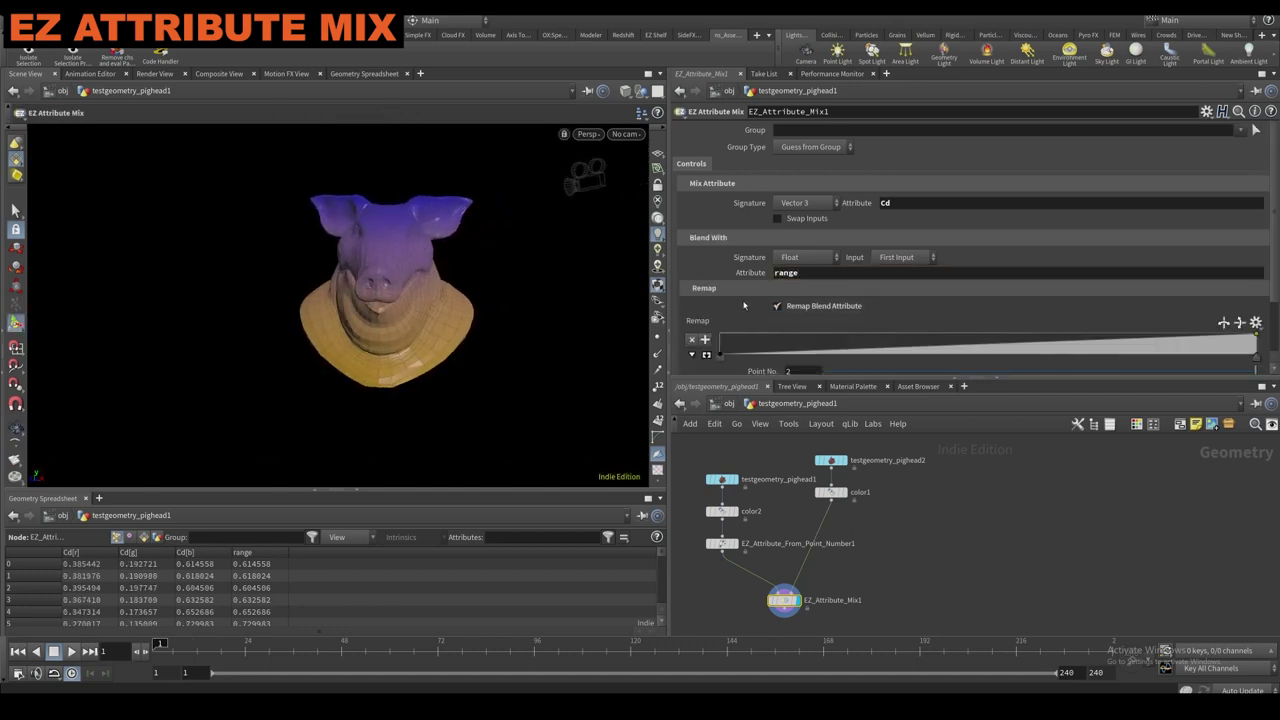
pyautogui.scroll(-1, 790, 303)
pyautogui.scroll(-1, 792, 303)
pyautogui.moveTo(1113, 277); pyautogui.dragTo(731, 280)
pyautogui.rightClick(733, 281)
pyautogui.click(829, 325)
pyautogui.keyDown('alt'); pyautogui.moveTo(520, 300); pyautogui.dragTo(400, 290); pyautogui.keyUp('alt')
pyautogui.scroll(2, 779, 231)
# Change the mixed attribute on EZ Attribute Mix to P.
pyautogui.doubleClick(908, 181)
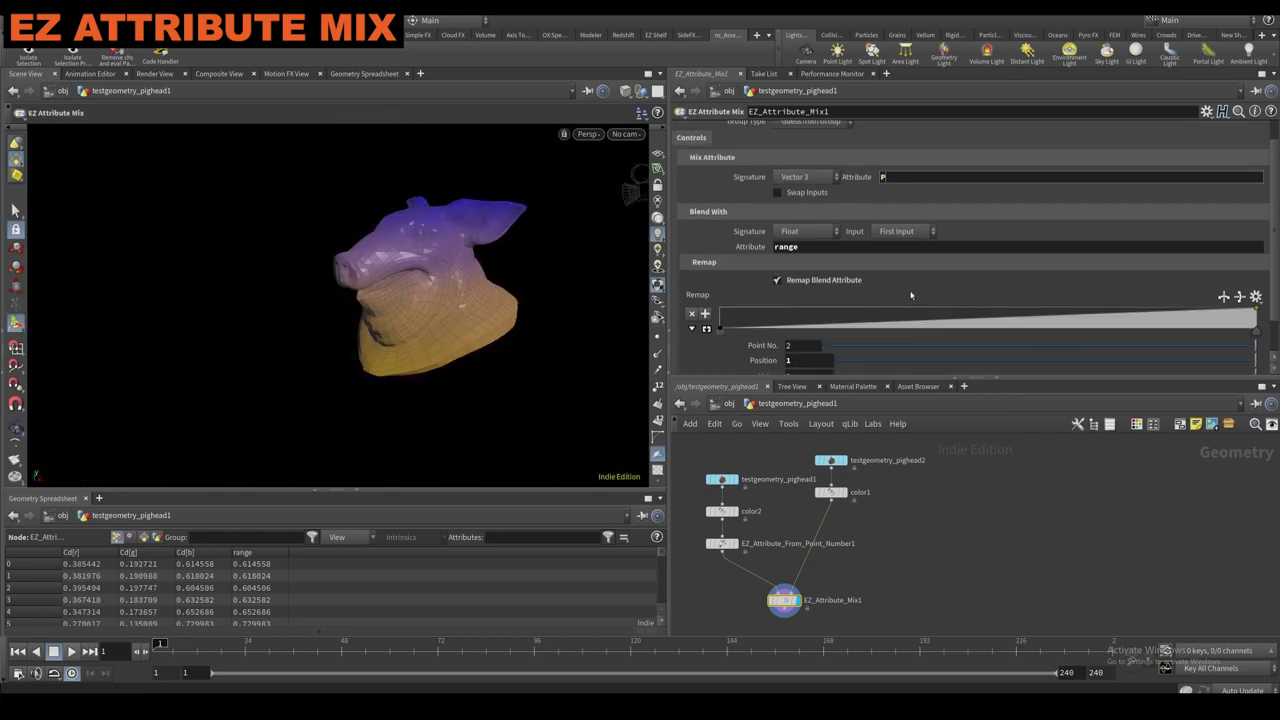
pyautogui.write('P')
pyautogui.press('Return')
# Insert a Transform node between the blue Color node and EZ Attribute Mix.
pyautogui.press('Tab')
pyautogui.press('Escape')
pyautogui.press('Tab')
pyautogui.write('transf')
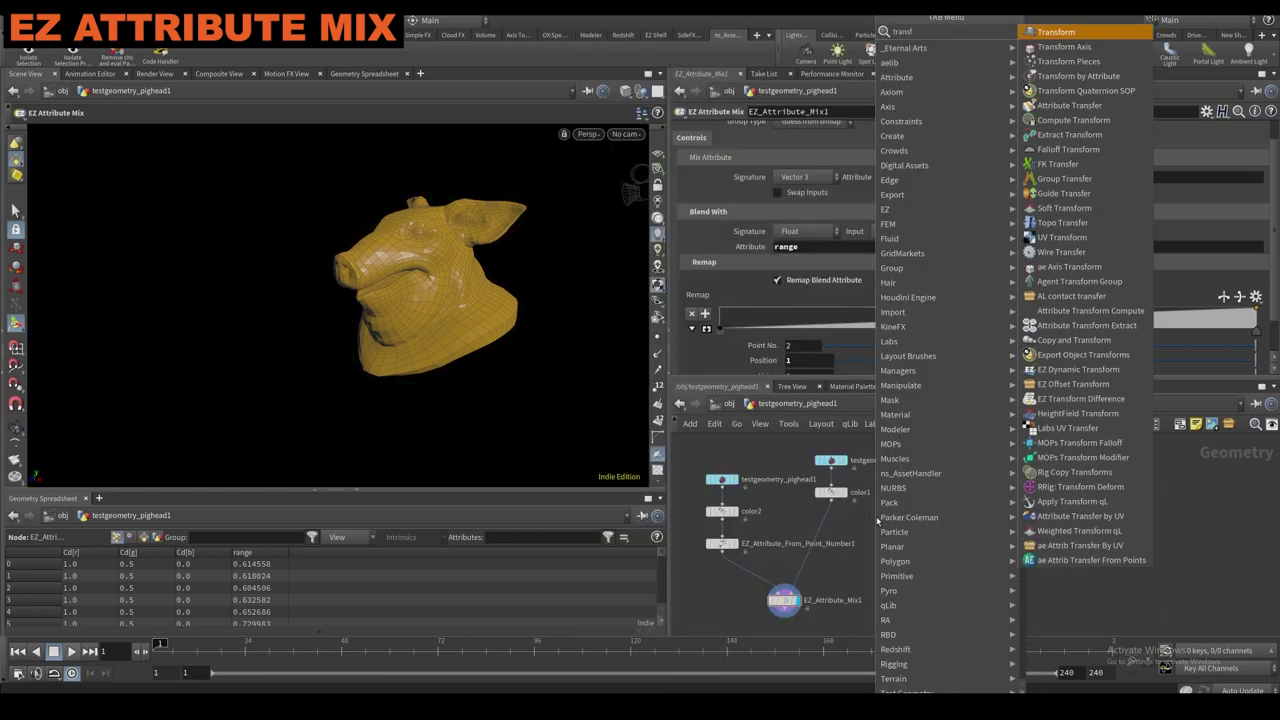
pyautogui.press('Return')
pyautogui.click(825, 524)
# Raise the copied pig head about 0.93 units in Y with the Transform and shift it further toward its snout.
pyautogui.moveTo(432, 204); pyautogui.dragTo(432, 114)
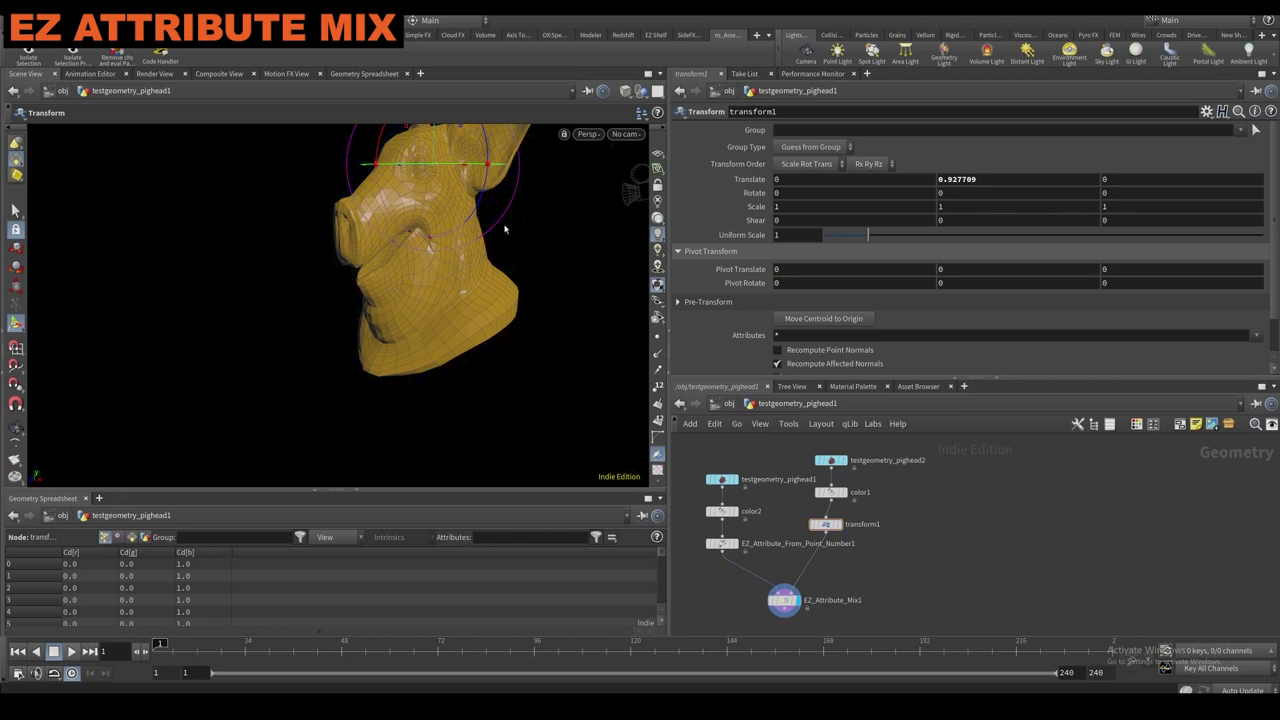
pyautogui.keyDown('alt'); pyautogui.moveTo(503, 240); pyautogui.dragTo(488, 270); pyautogui.keyUp('alt')
pyautogui.keyDown('alt'); pyautogui.moveTo(488, 270); pyautogui.dragTo(490, 335, button='middle'); pyautogui.keyUp('alt')
pyautogui.moveTo(373, 251); pyautogui.dragTo(290, 286)
pyautogui.keyDown('alt'); pyautogui.moveTo(420, 300); pyautogui.dragTo(540, 290); pyautogui.keyUp('alt')
# Add a point to EZ Attribute Mix's remap ramp at a position of about 0.25.
pyautogui.click(782, 601)
pyautogui.moveTo(784, 601); pyautogui.dragTo(840, 525, button='middle')
pyautogui.moveTo(896, 323); pyautogui.dragTo(860, 316)
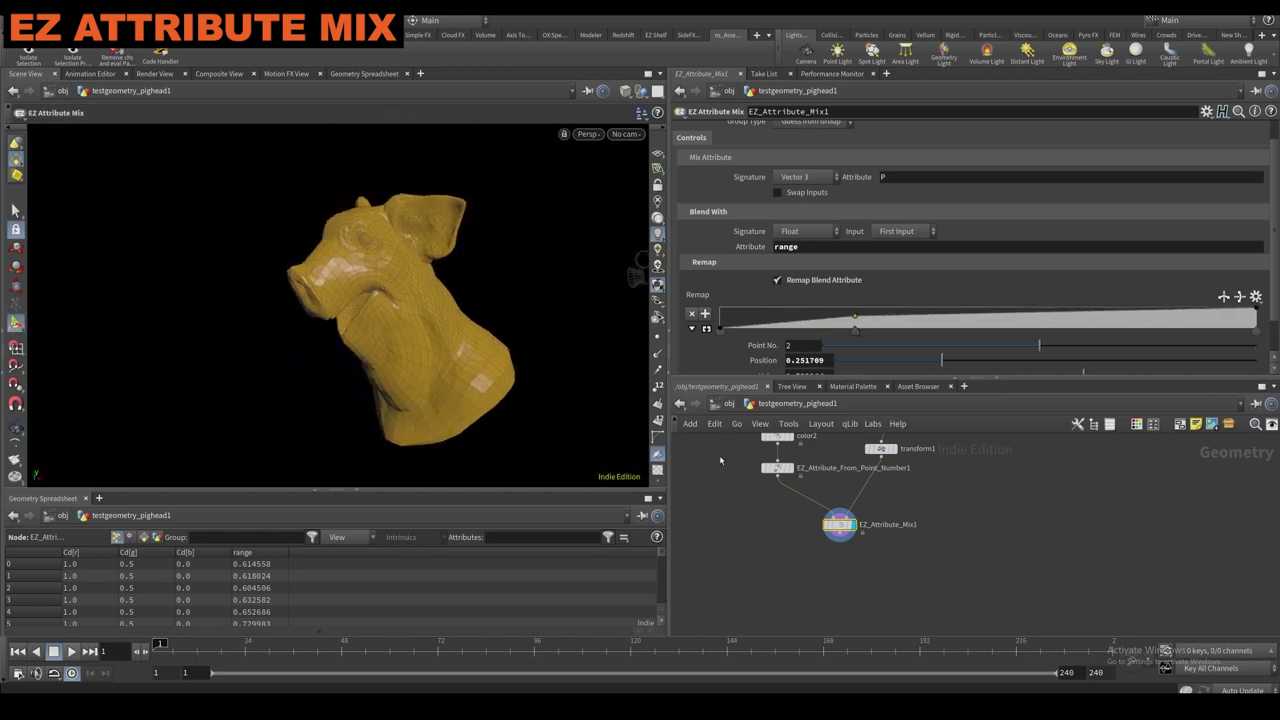
# Switch the point sort on EZ Attribute From Point Number to By Z, and finally to By X.
pyautogui.click(777, 468)
pyautogui.click(810, 237)
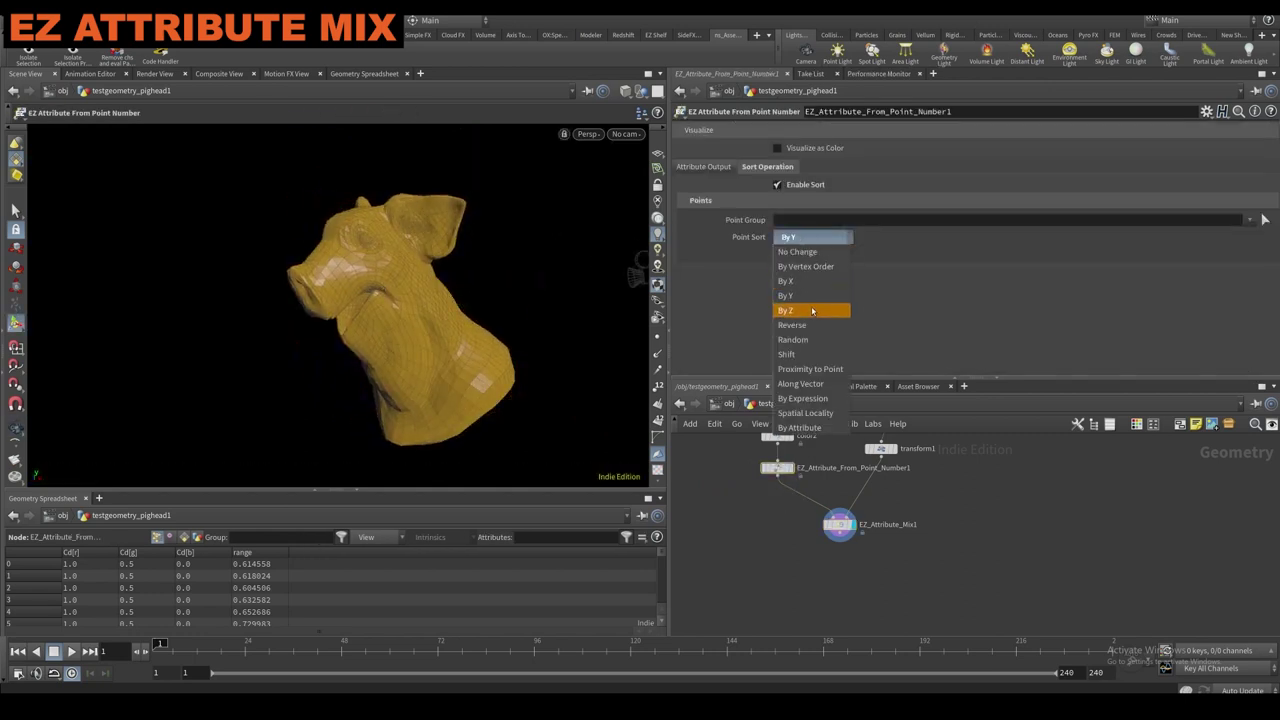
pyautogui.click(812, 309)
pyautogui.press('Escape')
pyautogui.click(812, 237)
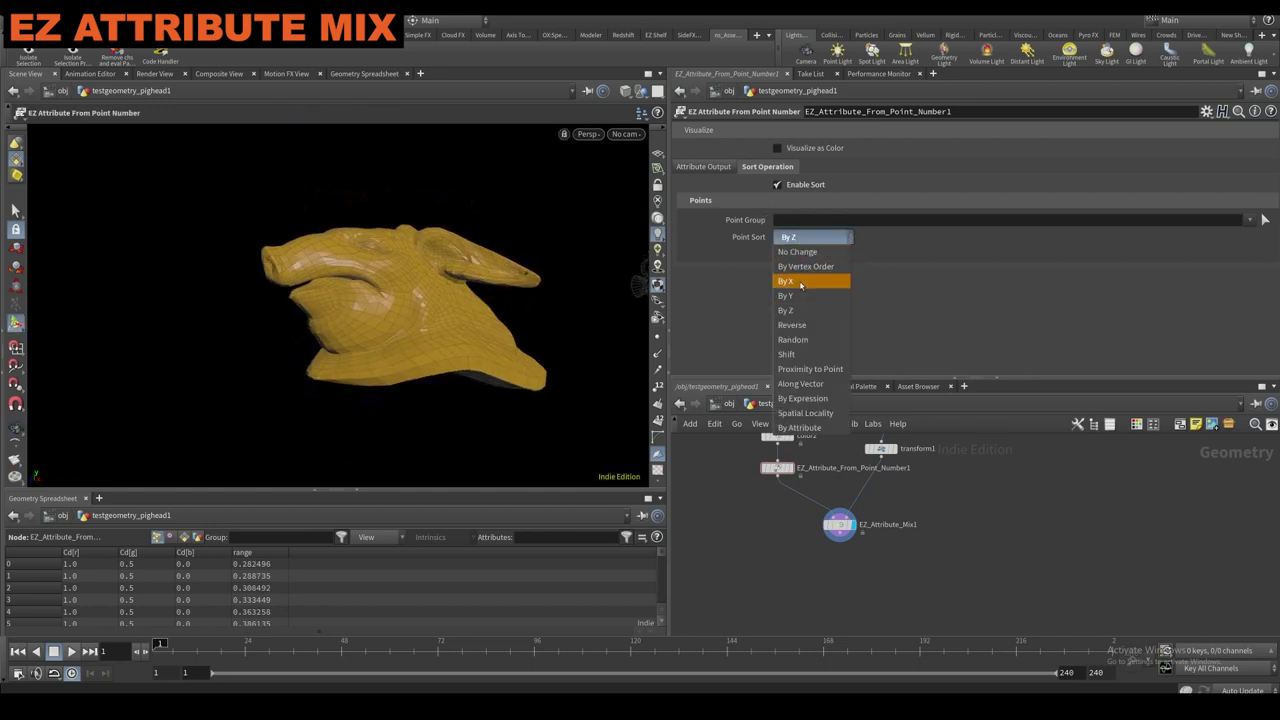
pyautogui.click(810, 283)
# Enable Swap Inputs on EZ Attribute Mix and shift its middle ramp point to a position of about 0.24.
pyautogui.moveTo(771, 494); pyautogui.dragTo(923, 566)
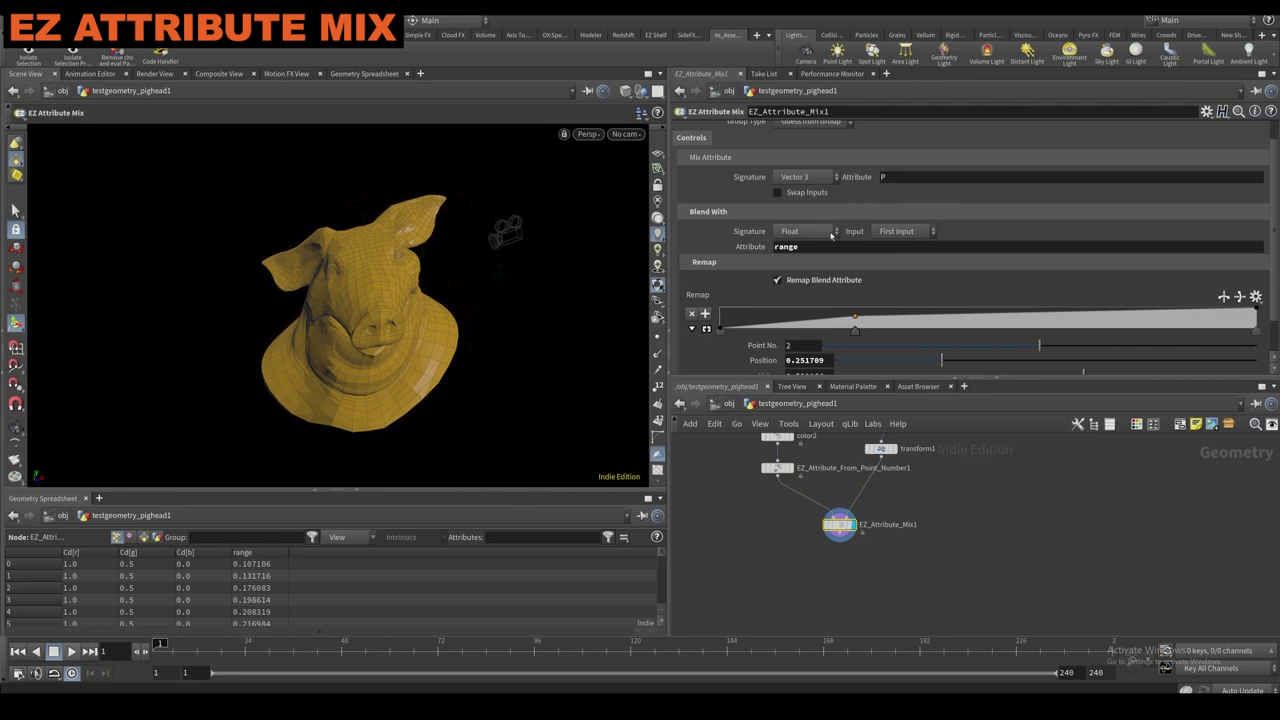
pyautogui.keyDown('alt'); pyautogui.moveTo(546, 270); pyautogui.dragTo(420, 267); pyautogui.keyUp('alt')
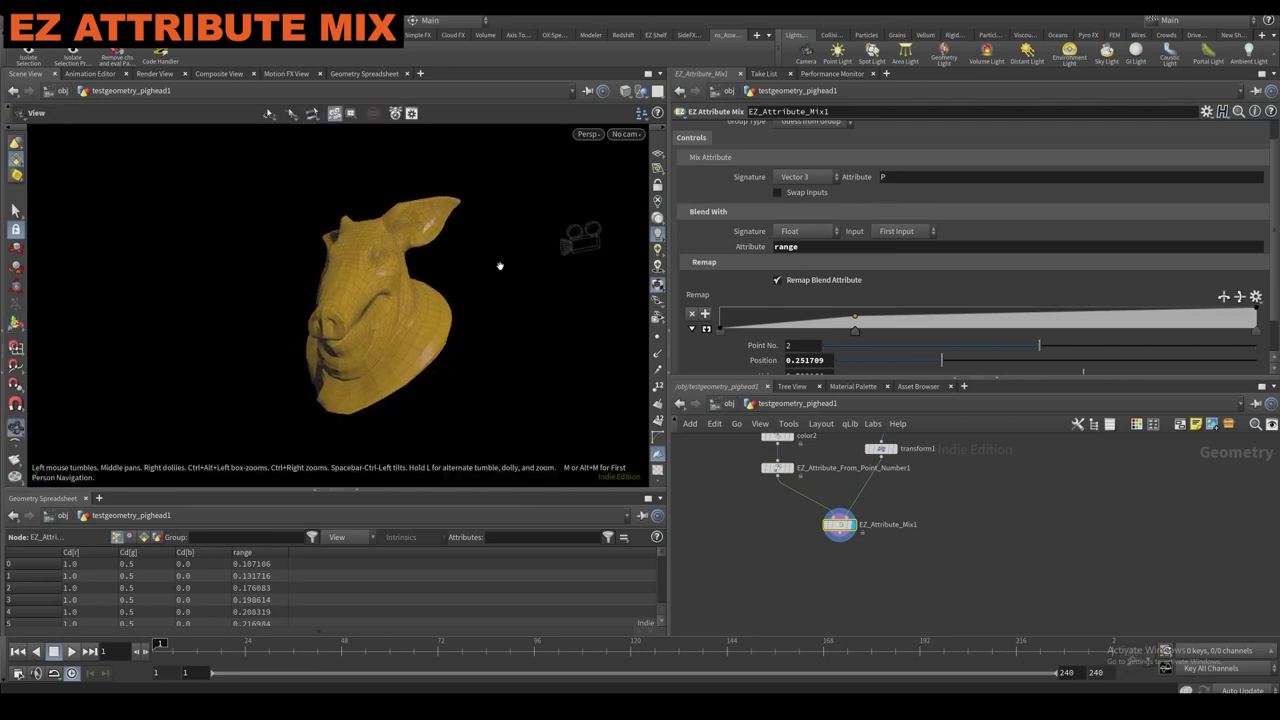
pyautogui.click(778, 192)
pyautogui.click(785, 196)
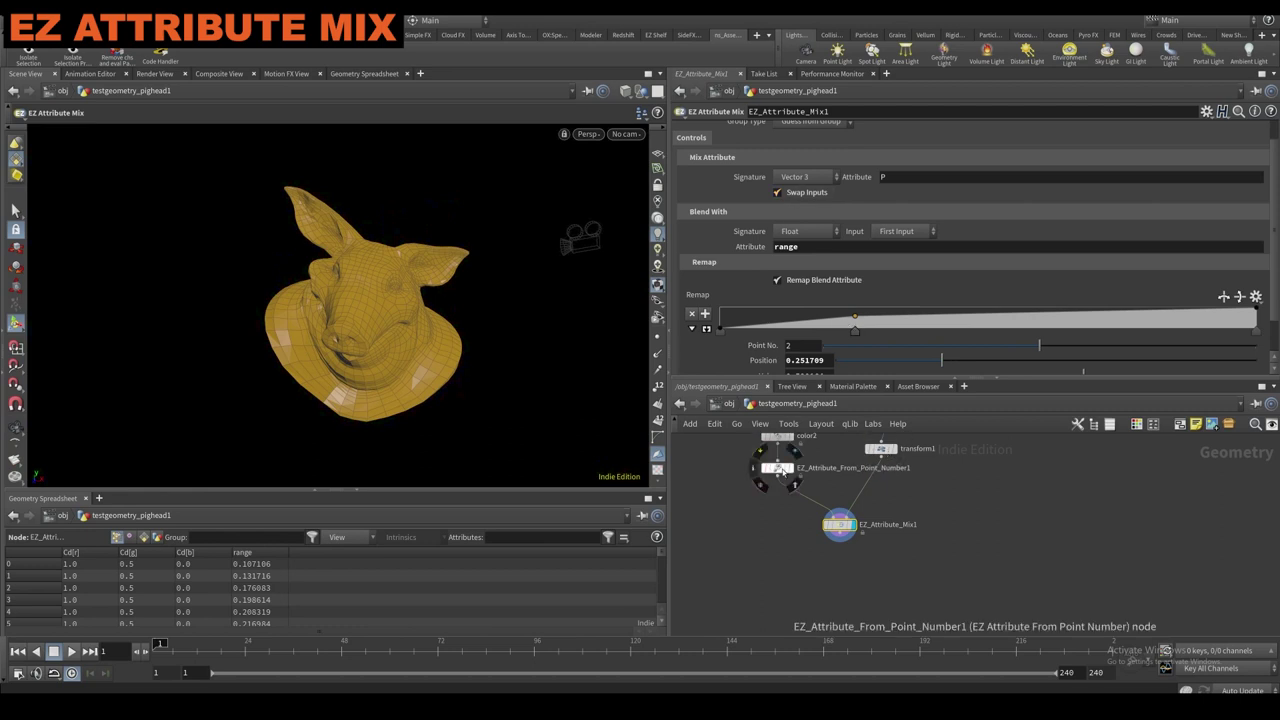
pyautogui.moveTo(852, 327); pyautogui.dragTo(815, 322)
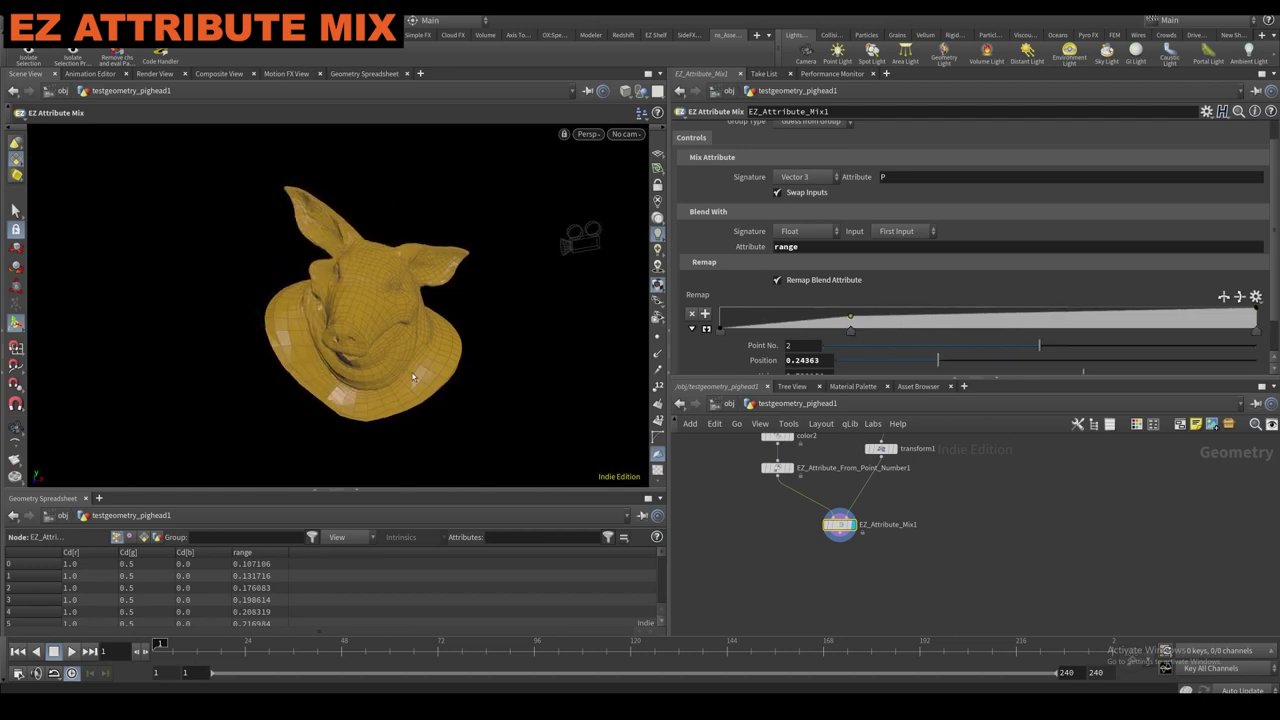
pyautogui.moveTo(413, 377); pyautogui.dragTo(480, 380)
# Delete every node except the original pig head, and connect a displayed EZ Clean node below it.
pyautogui.scroll(-5, 784, 540)
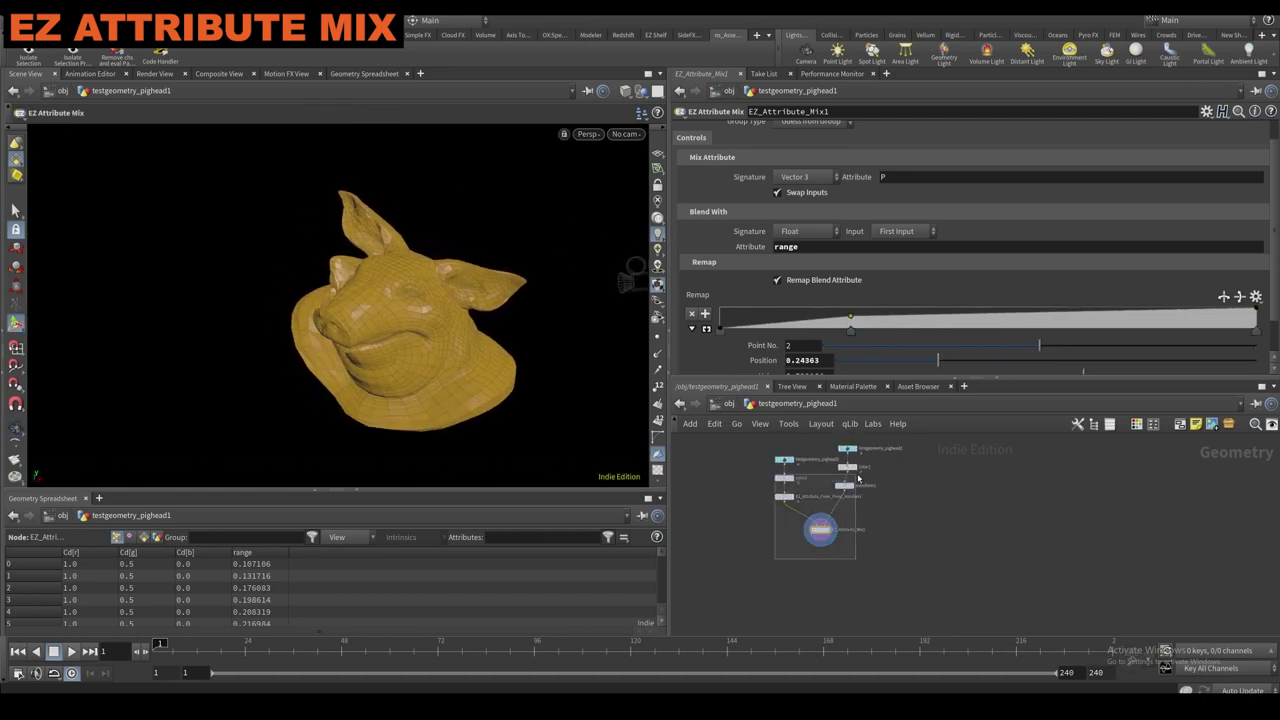
pyautogui.press('Delete')
pyautogui.press('Tab')
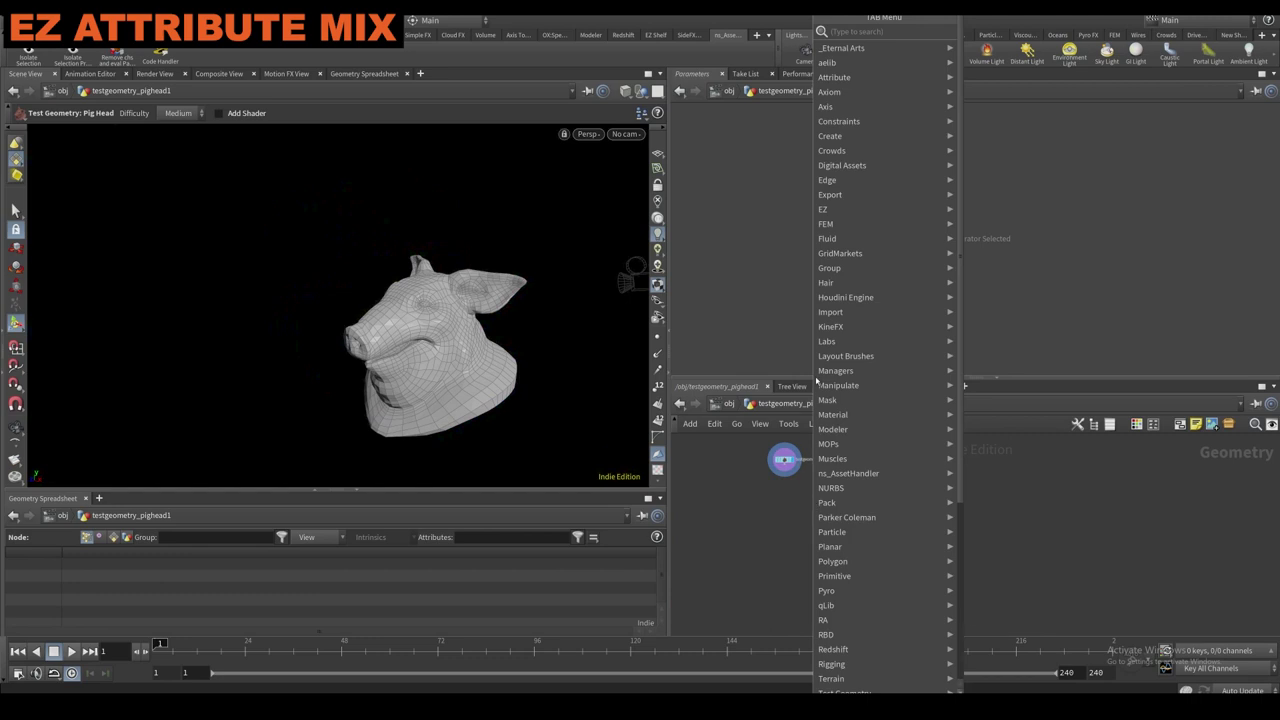
pyautogui.moveTo(843, 212)
pyautogui.moveTo(980, 269)
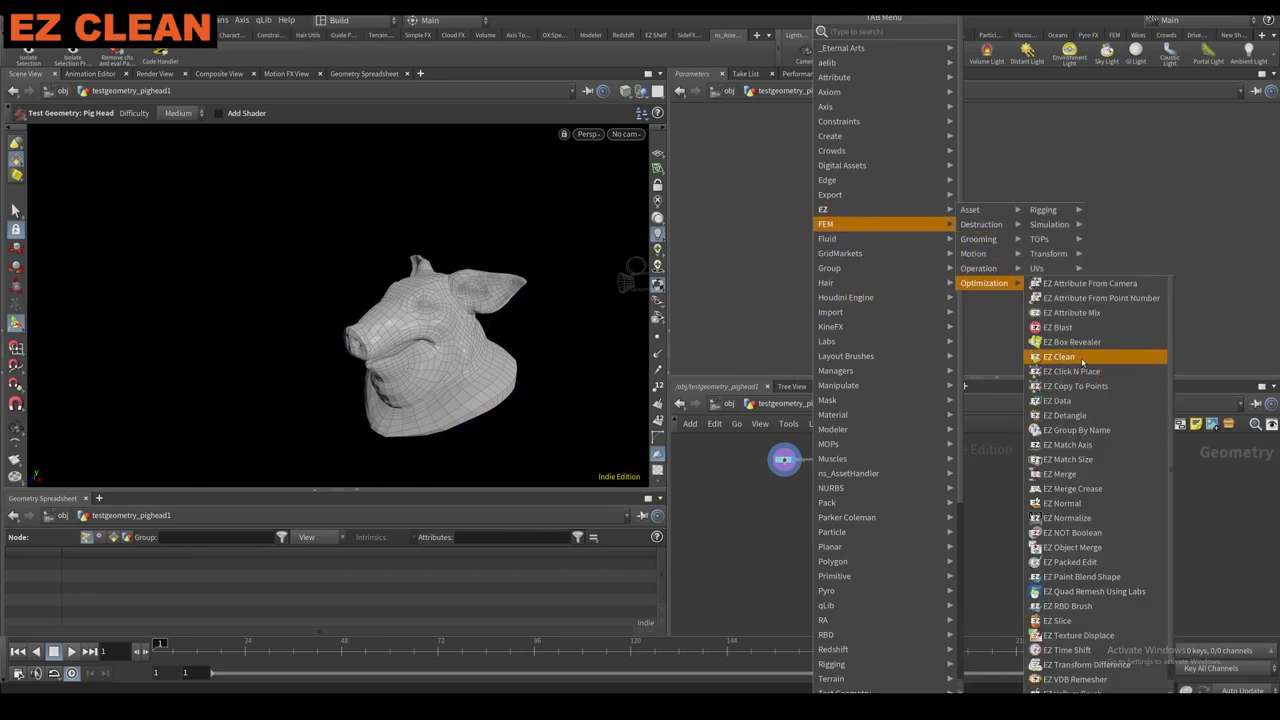
pyautogui.click(1082, 357)
pyautogui.click(785, 482)
pyautogui.moveTo(781, 472); pyautogui.dragTo(783, 498)
pyautogui.click(793, 483)
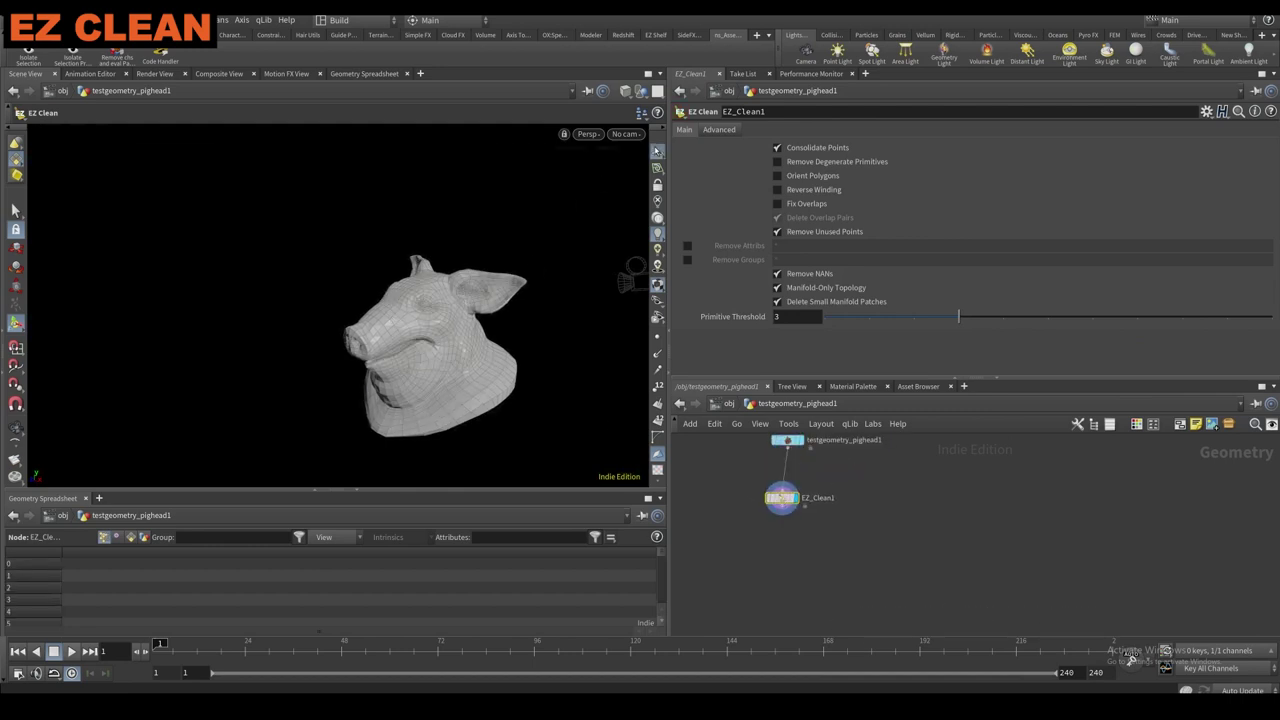
# Show the reference grid in the viewport and reframe the pig head.
pyautogui.click(657, 152)
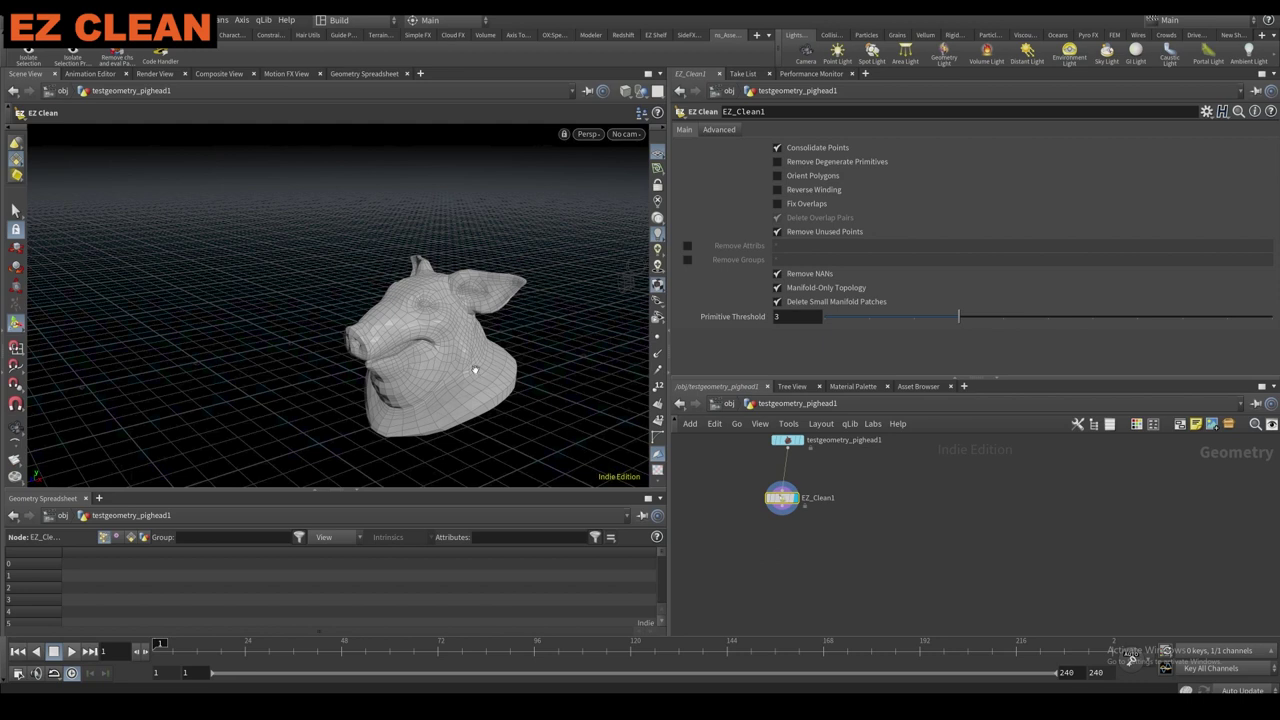
pyautogui.keyDown('alt'); pyautogui.moveTo(475, 370); pyautogui.dragTo(451, 297, button='right'); pyautogui.keyUp('alt')
pyautogui.keyDown('alt'); pyautogui.moveTo(451, 297); pyautogui.dragTo(400, 263, button='middle'); pyautogui.keyUp('alt')
pyautogui.keyDown('alt'); pyautogui.moveTo(400, 263); pyautogui.dragTo(447, 255); pyautogui.keyUp('alt')
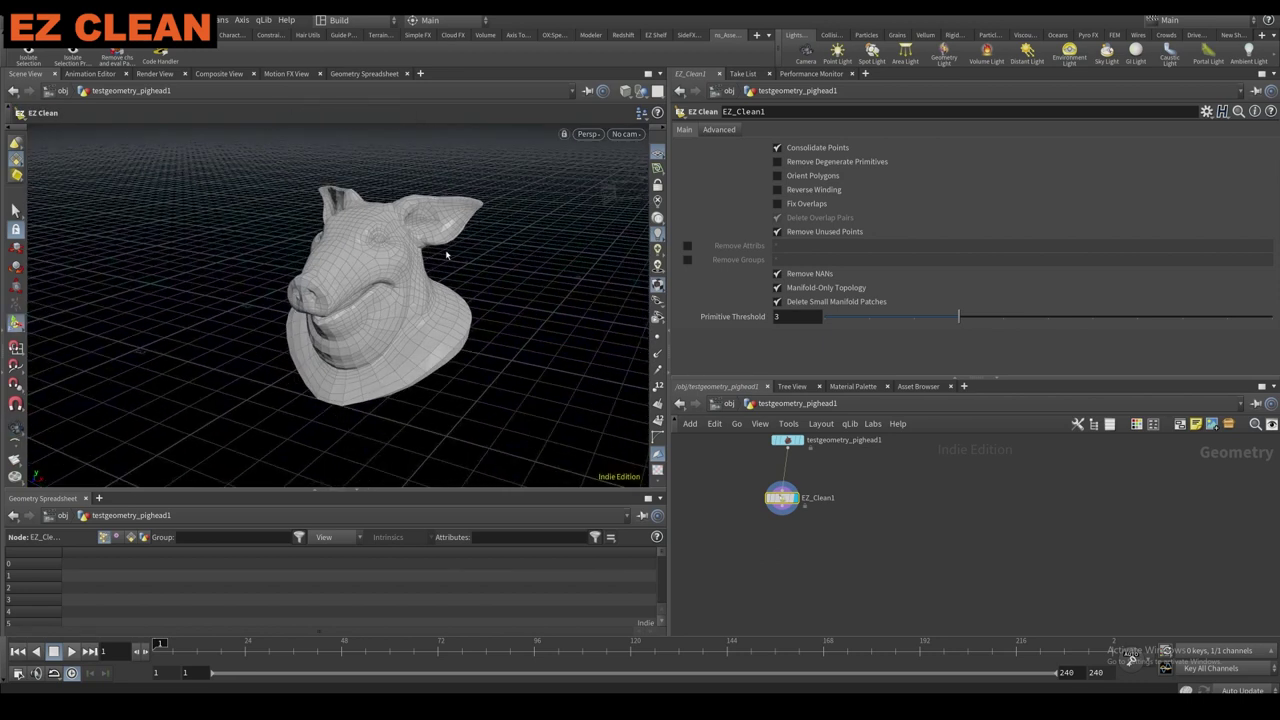
# Collapse the geometry spreadsheet pane to enlarge the 3D viewport, and view the pig head from the front.
pyautogui.moveTo(367, 492); pyautogui.dragTo(377, 522)
pyautogui.click(360, 523)
pyautogui.keyDown('alt'); pyautogui.moveTo(357, 400); pyautogui.dragTo(389, 320, button='right'); pyautogui.keyUp('alt')
pyautogui.keyDown('alt'); pyautogui.moveTo(389, 320); pyautogui.dragTo(437, 329); pyautogui.keyUp('alt')
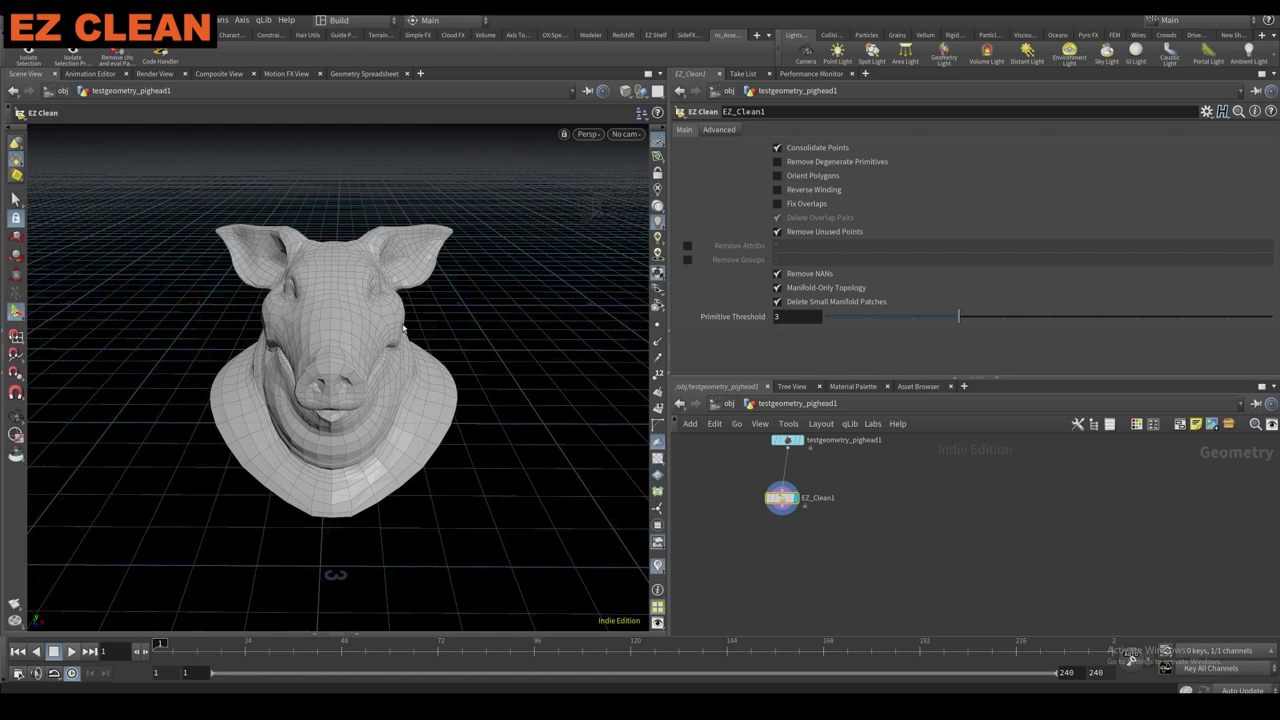
# Allow editing of the EZ_Clean1 asset's contents, look at its internal network, and return to the testgeometry_pighead1 level.
pyautogui.rightClick(786, 500)
pyautogui.click(832, 637)
pyautogui.doubleClick(786, 497)
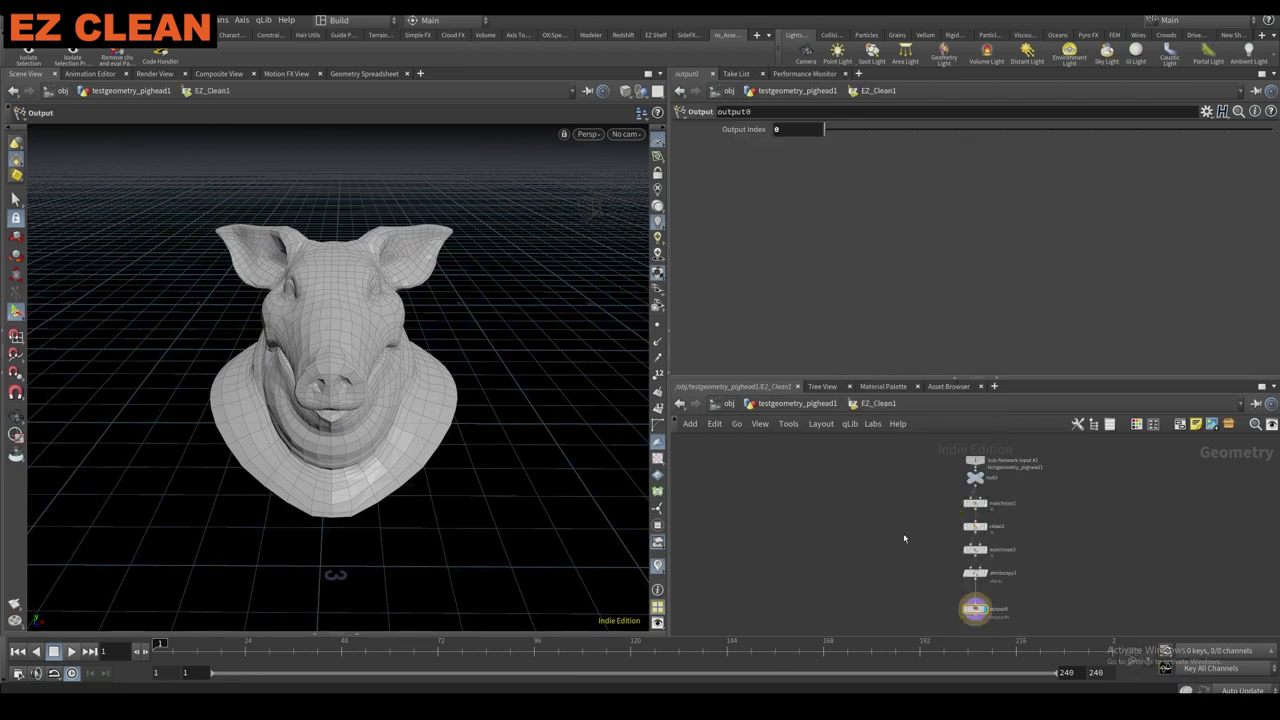
pyautogui.click(789, 404)
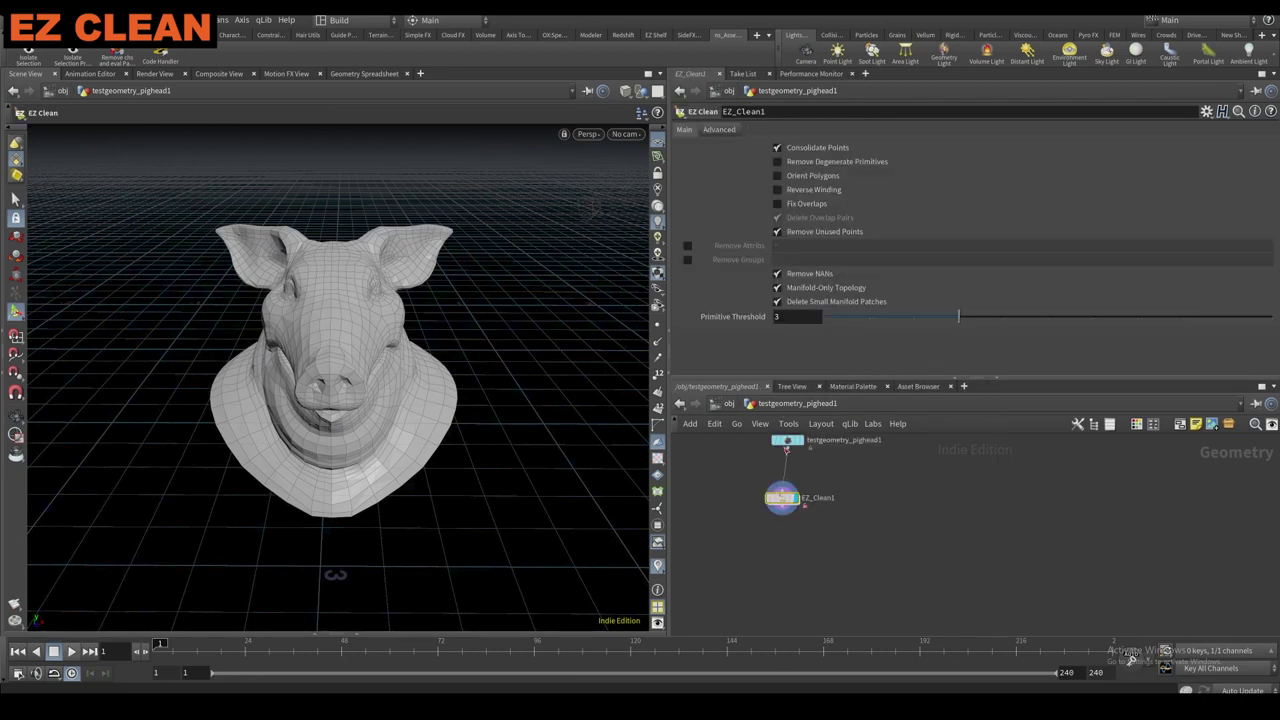
# Match EZ_Clean1 to its current definition and show its advanced settings.
pyautogui.rightClick(777, 495)
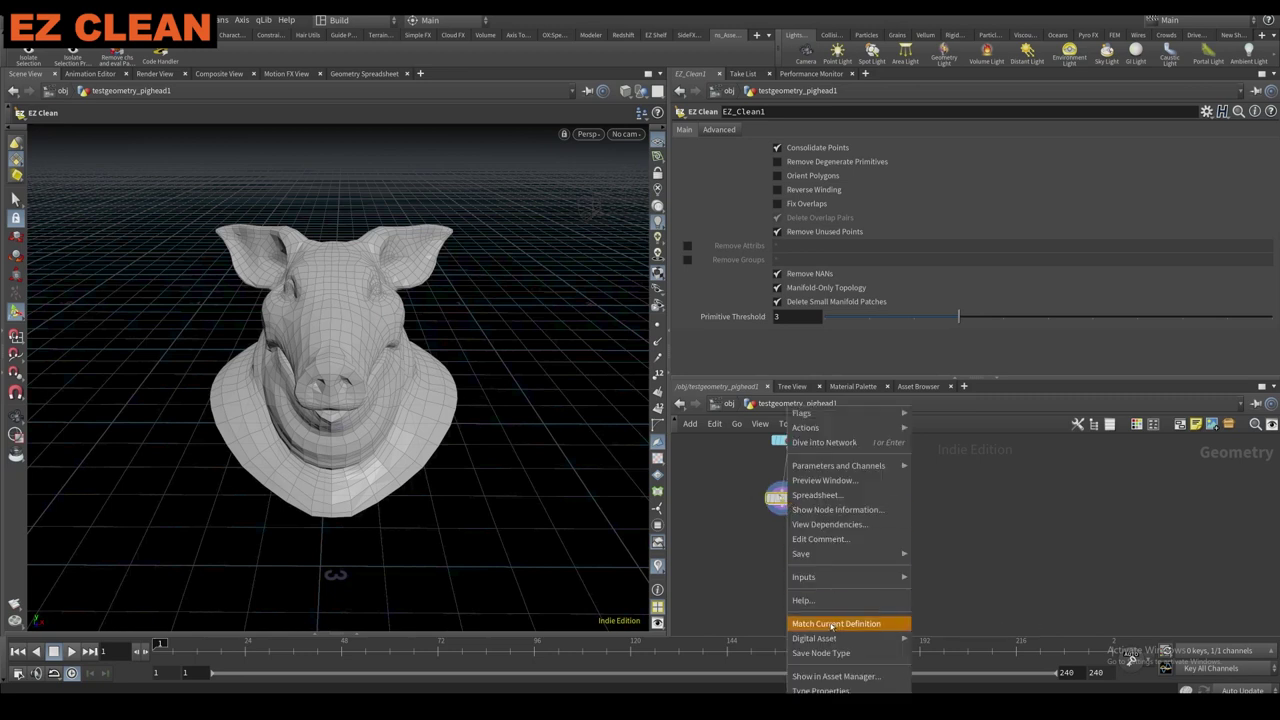
pyautogui.click(832, 624)
pyautogui.click(791, 500)
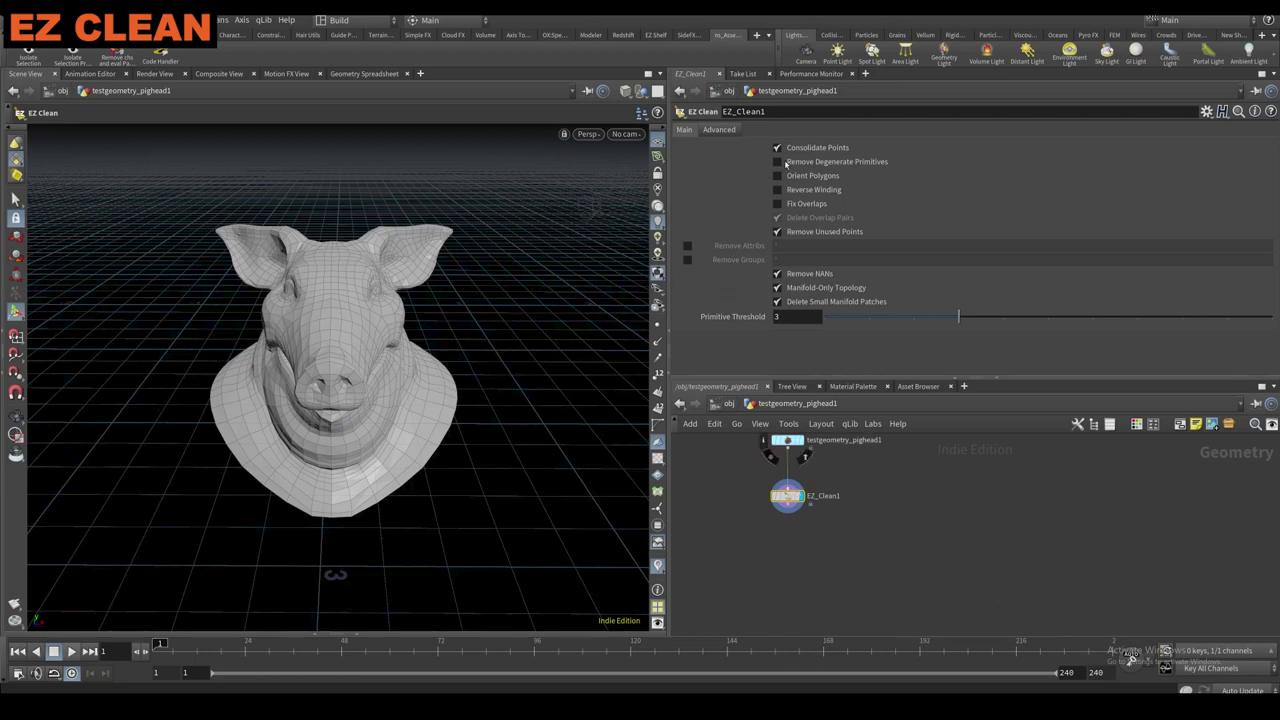
pyautogui.click(716, 130)
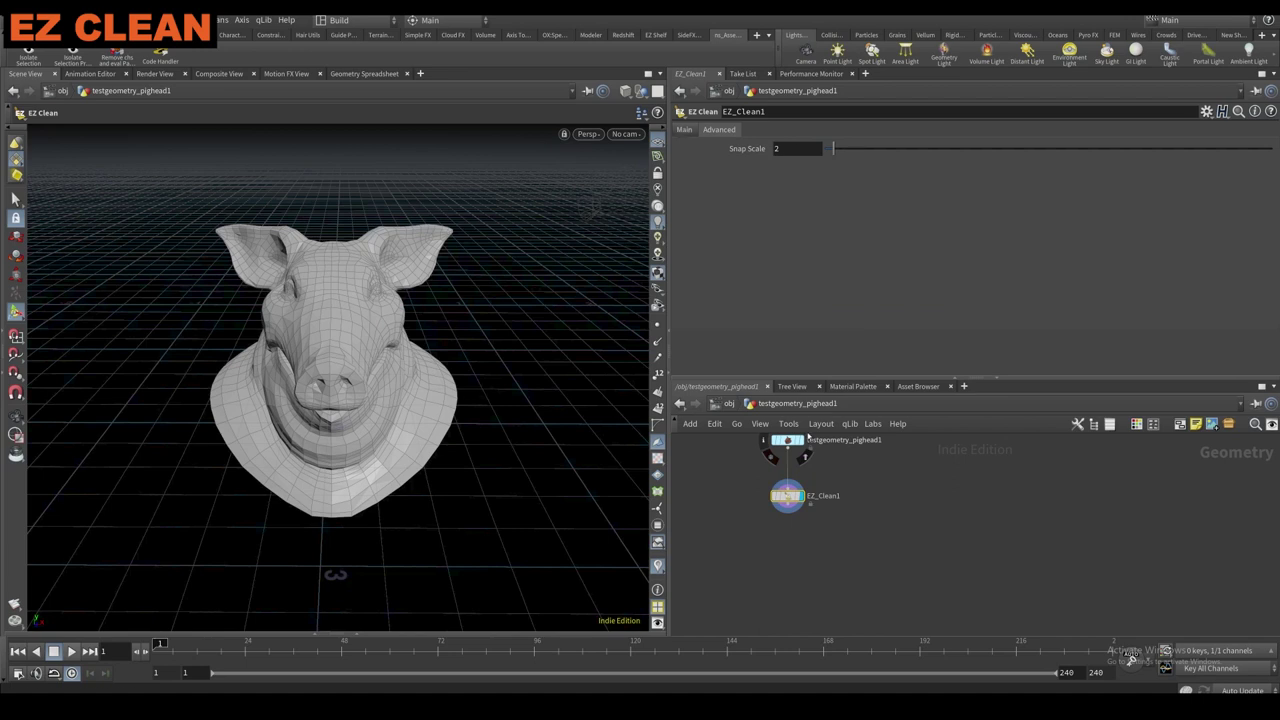
# Delete the EZ_Clean1 node from the network.
pyautogui.moveTo(748, 511); pyautogui.dragTo(742, 539, button='middle')
pyautogui.moveTo(742, 540); pyautogui.dragTo(820, 503)
pyautogui.press('Delete')
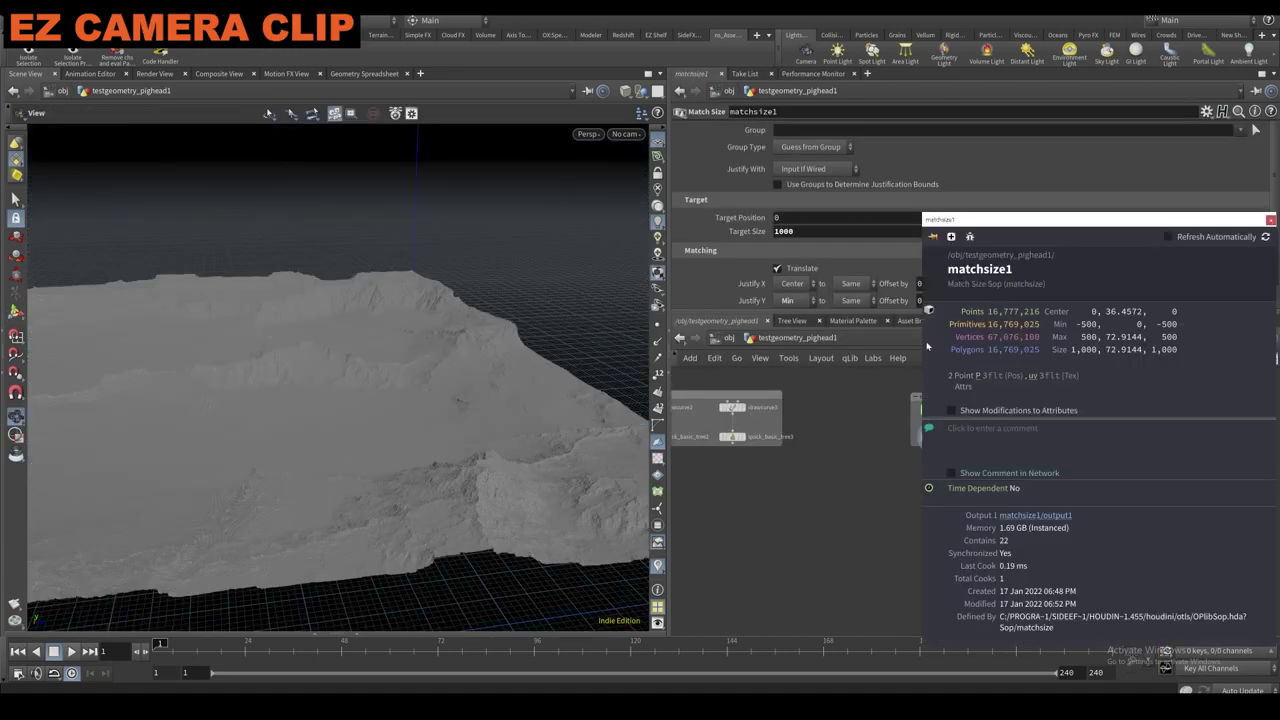
# Read the matchsize1 node information, close it, and look over the terrain.
pyautogui.moveTo(930, 222); pyautogui.dragTo(776, 234)
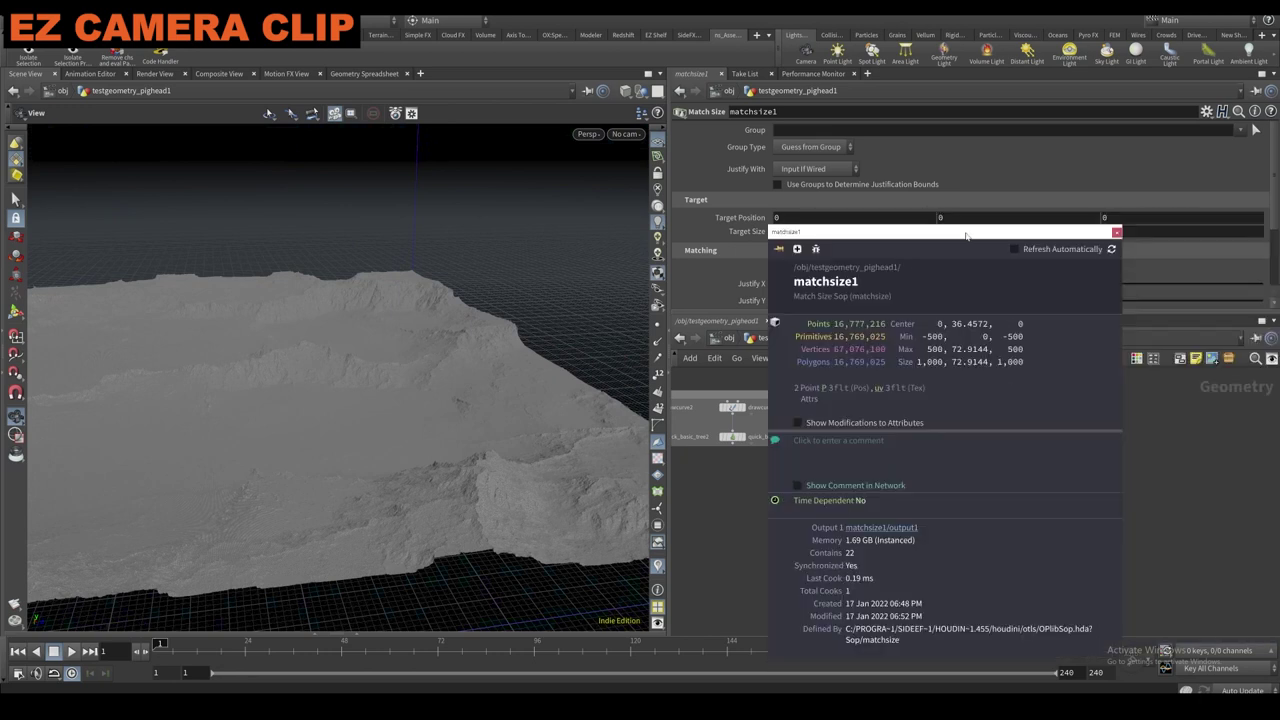
pyautogui.click(1117, 232)
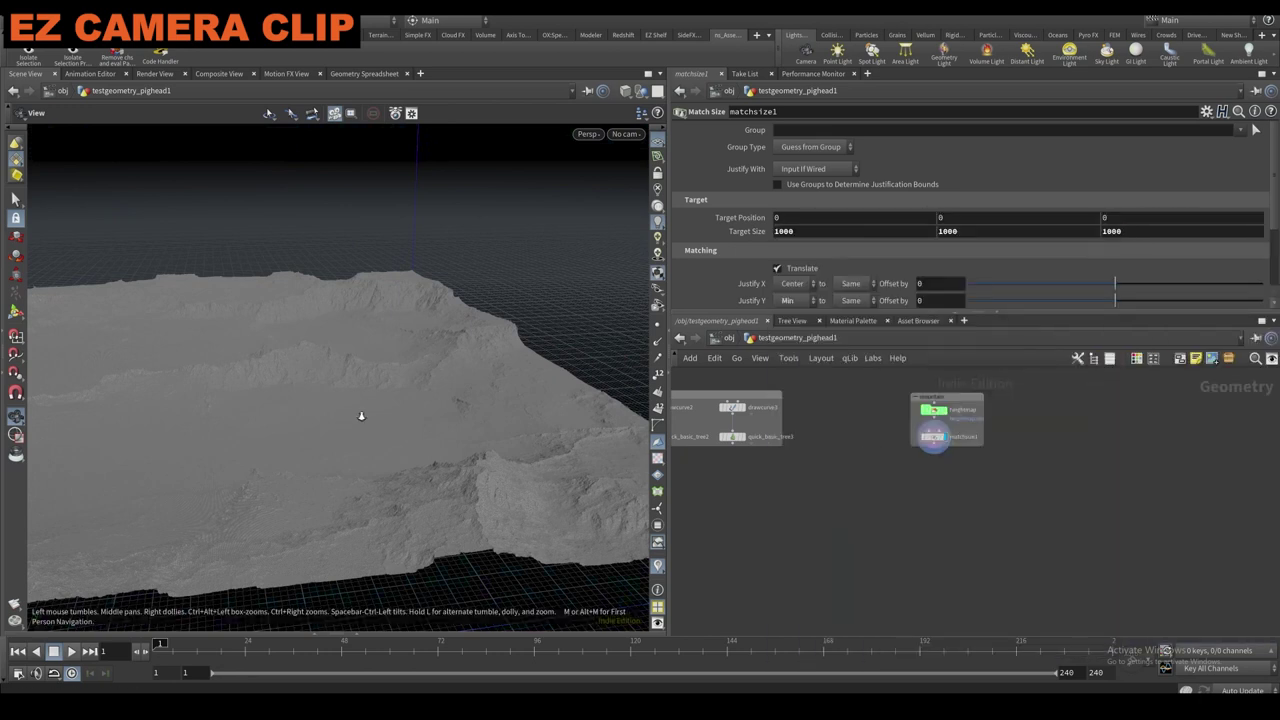
pyautogui.moveTo(360, 417); pyautogui.dragTo(407, 392)
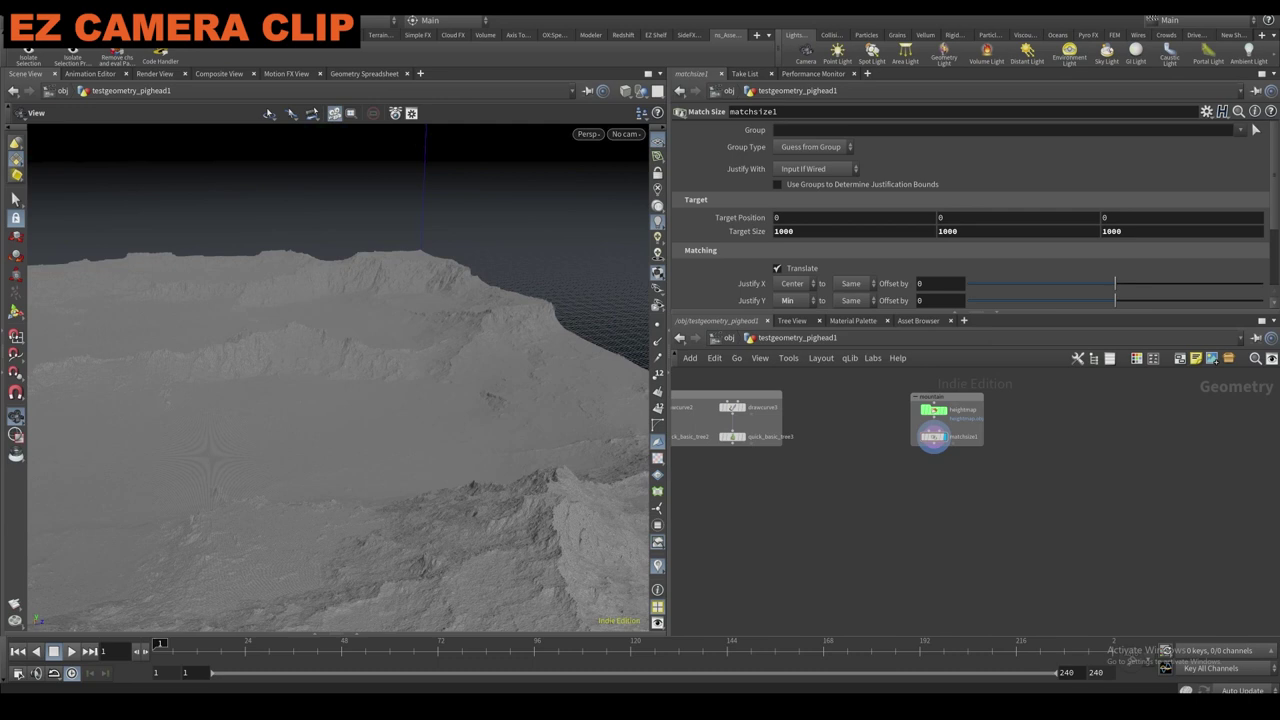
# Go up to the object level and delete the cam1 camera.
pyautogui.click(729, 340)
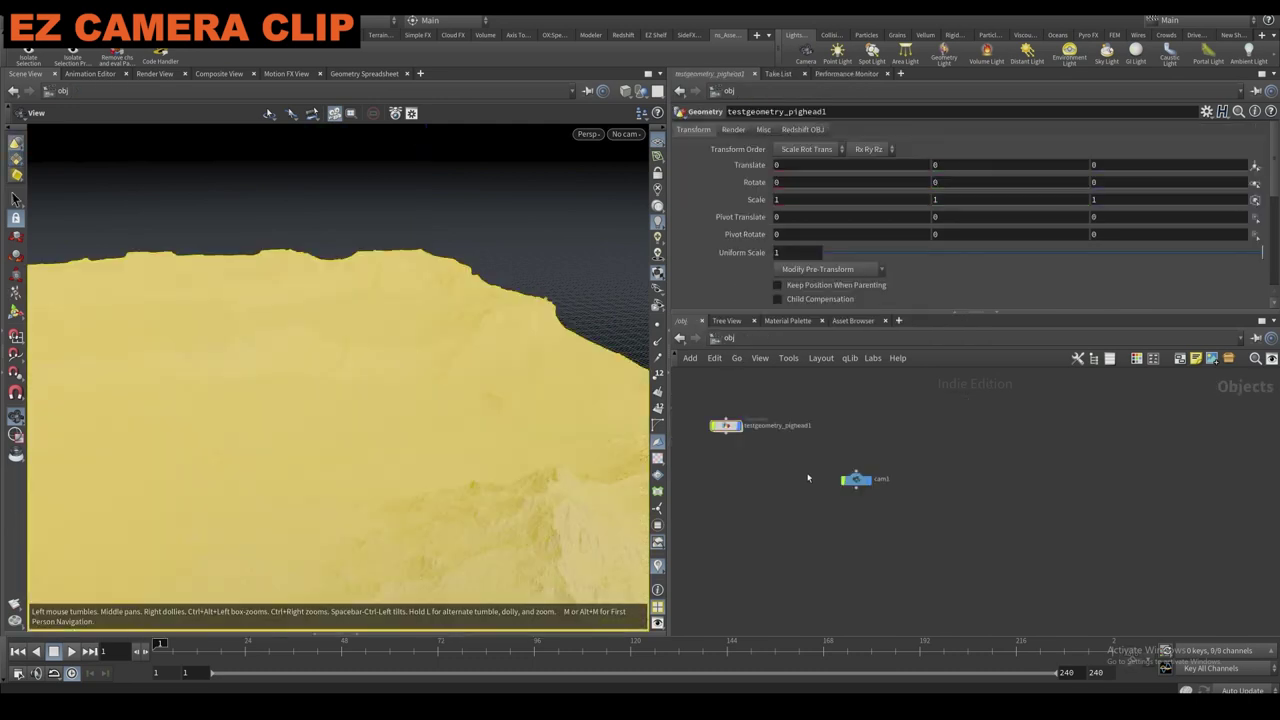
pyautogui.click(856, 479)
pyautogui.press('Delete')
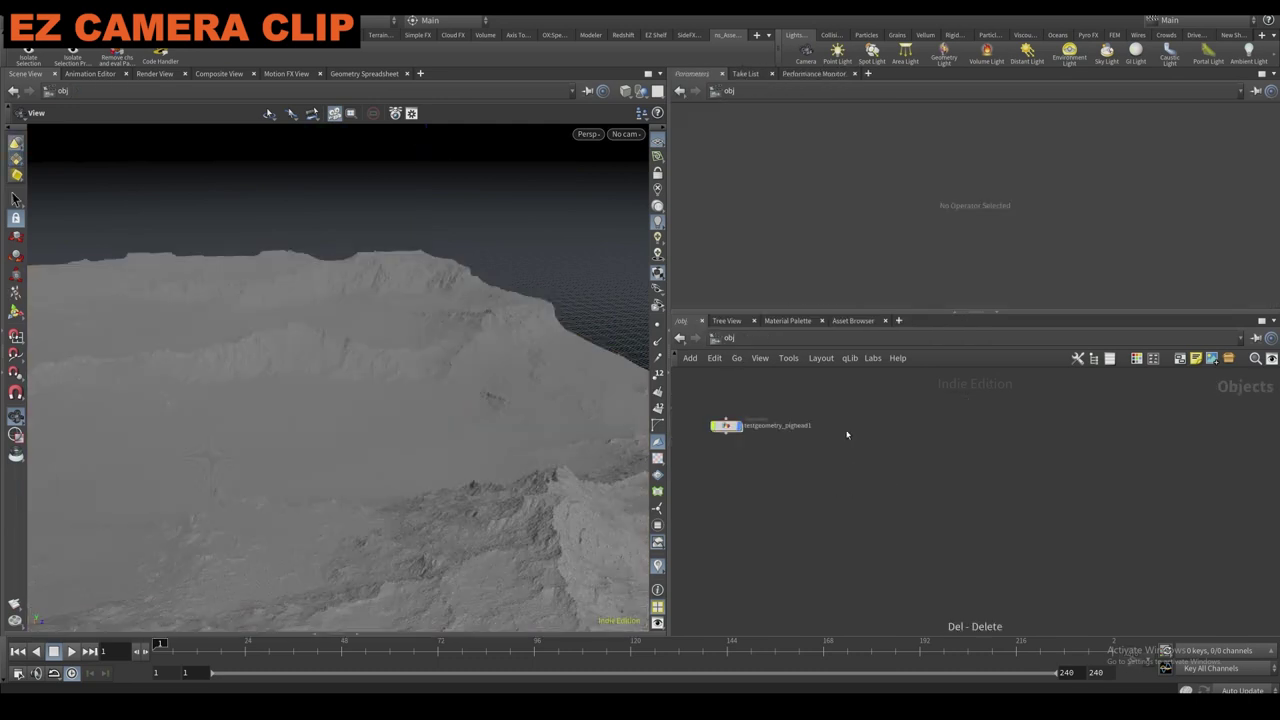
# Frame the mountain ridge in perspective and create a new camera from that view.
pyautogui.moveTo(380, 323); pyautogui.dragTo(423, 364)
pyautogui.moveTo(379, 273); pyautogui.dragTo(360, 374, button='right')
pyautogui.moveTo(360, 374); pyautogui.dragTo(424, 369)
pyautogui.click(810, 58)
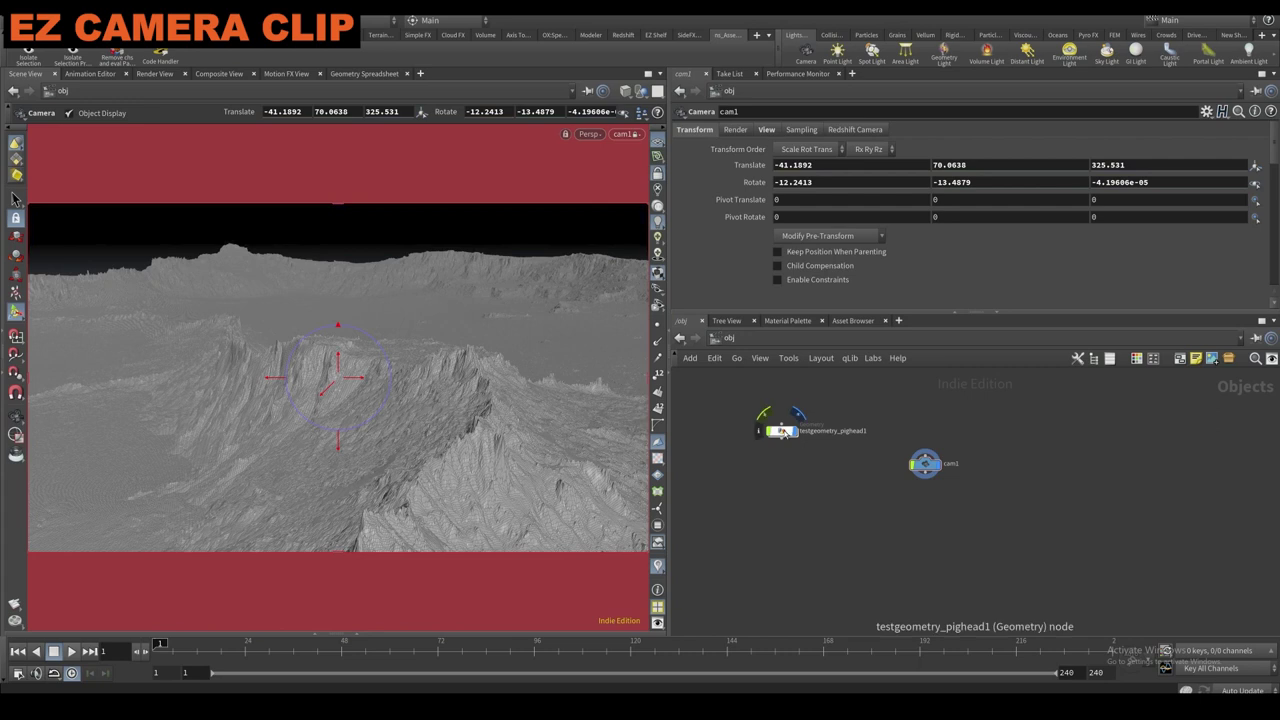
# Enter testgeometry_pighead1, split the viewport into two side-by-side views, and look through cam1 in one of them.
pyautogui.doubleClick(779, 432)
pyautogui.click(642, 113)
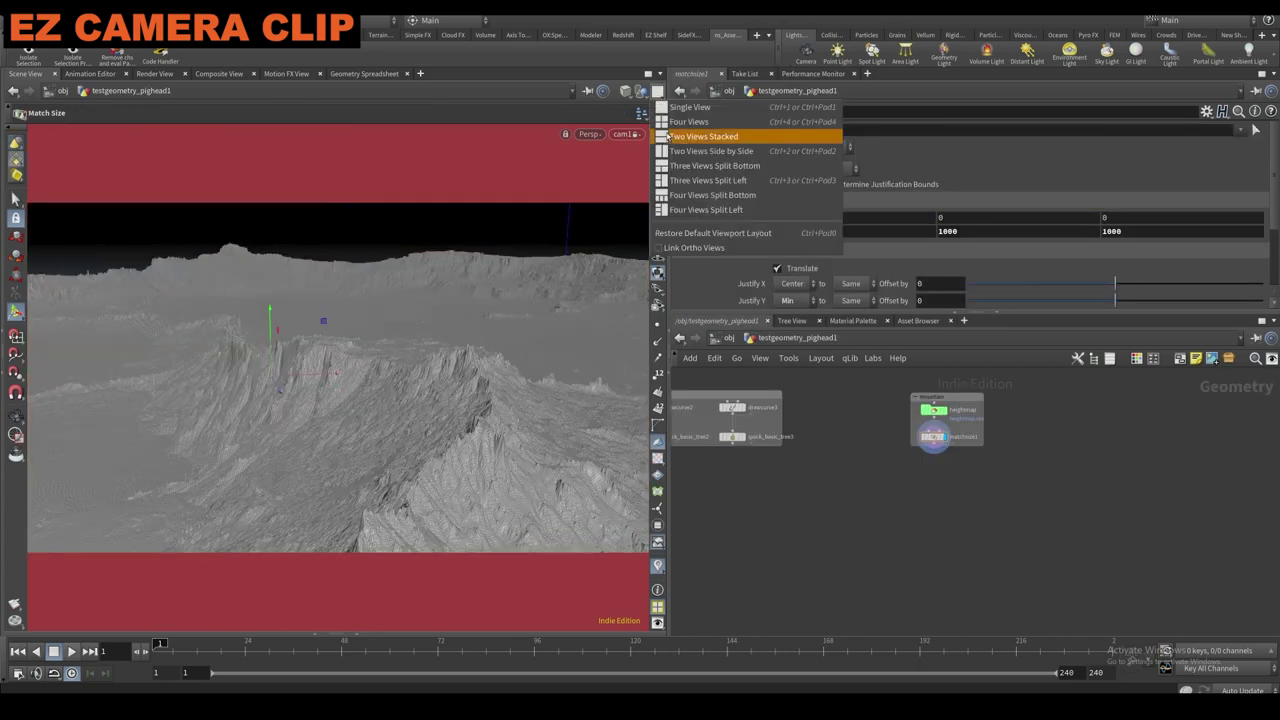
pyautogui.click(780, 168)
pyautogui.click(318, 134)
pyautogui.click(330, 200)
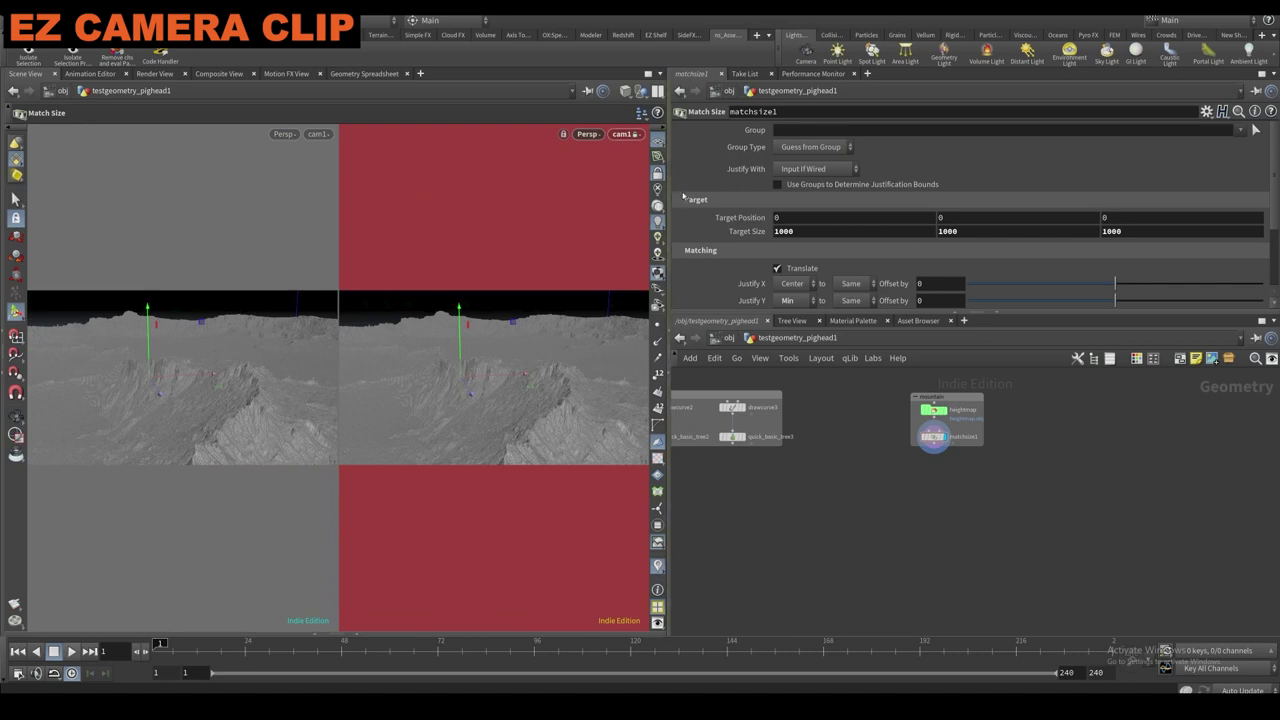
# Release the second viewport from the camera and show the terrain there from a wider free angle.
pyautogui.click(657, 173)
pyautogui.moveTo(506, 342)
pyautogui.keyDown('alt'); pyautogui.mouseDown()
pyautogui.moveTo(489, 380)
pyautogui.moveTo(492, 358)
pyautogui.mouseUp(); pyautogui.keyUp('alt')
pyautogui.moveTo(824, 491); pyautogui.dragTo(800, 499, button='middle')
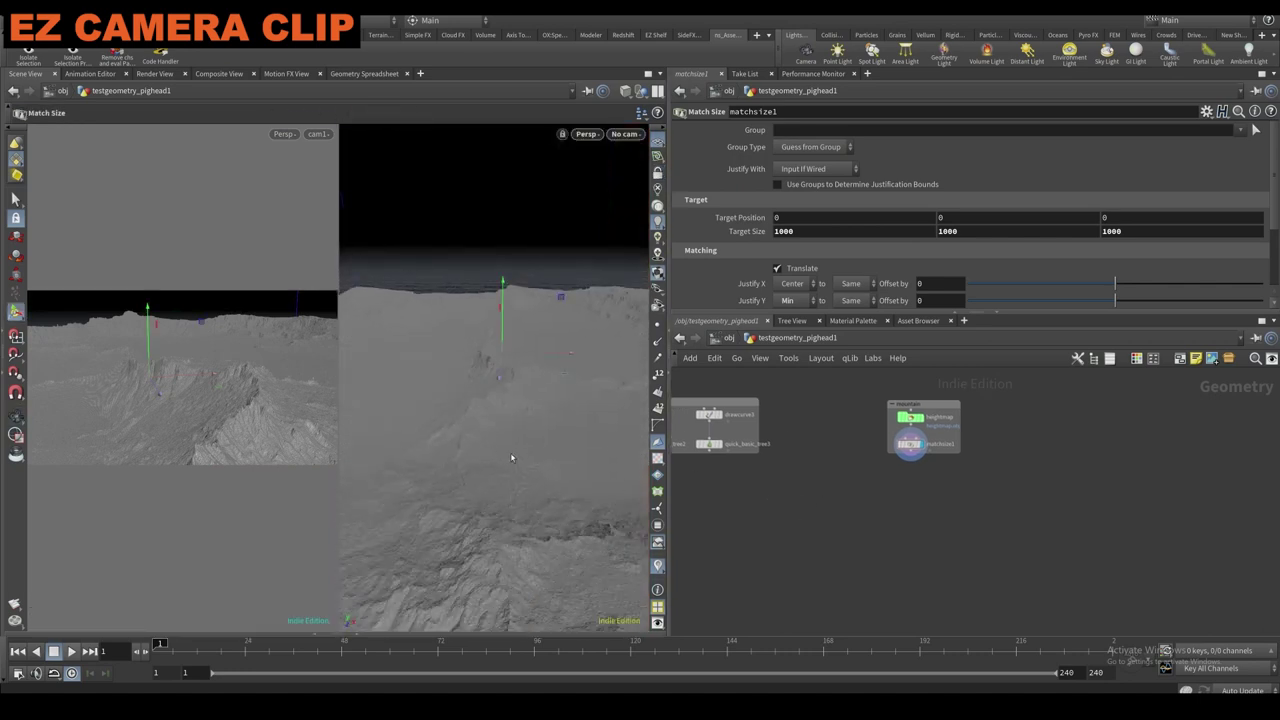
pyautogui.keyDown('alt'); pyautogui.moveTo(534, 402); pyautogui.dragTo(483, 441, button='right'); pyautogui.keyUp('alt')
pyautogui.keyDown('alt'); pyautogui.moveTo(483, 441); pyautogui.dragTo(535, 430); pyautogui.keyUp('alt')
# Add an EZ Camera Clip node below matchsize1 and try wiring the terrain into it.
pyautogui.press('Tab')
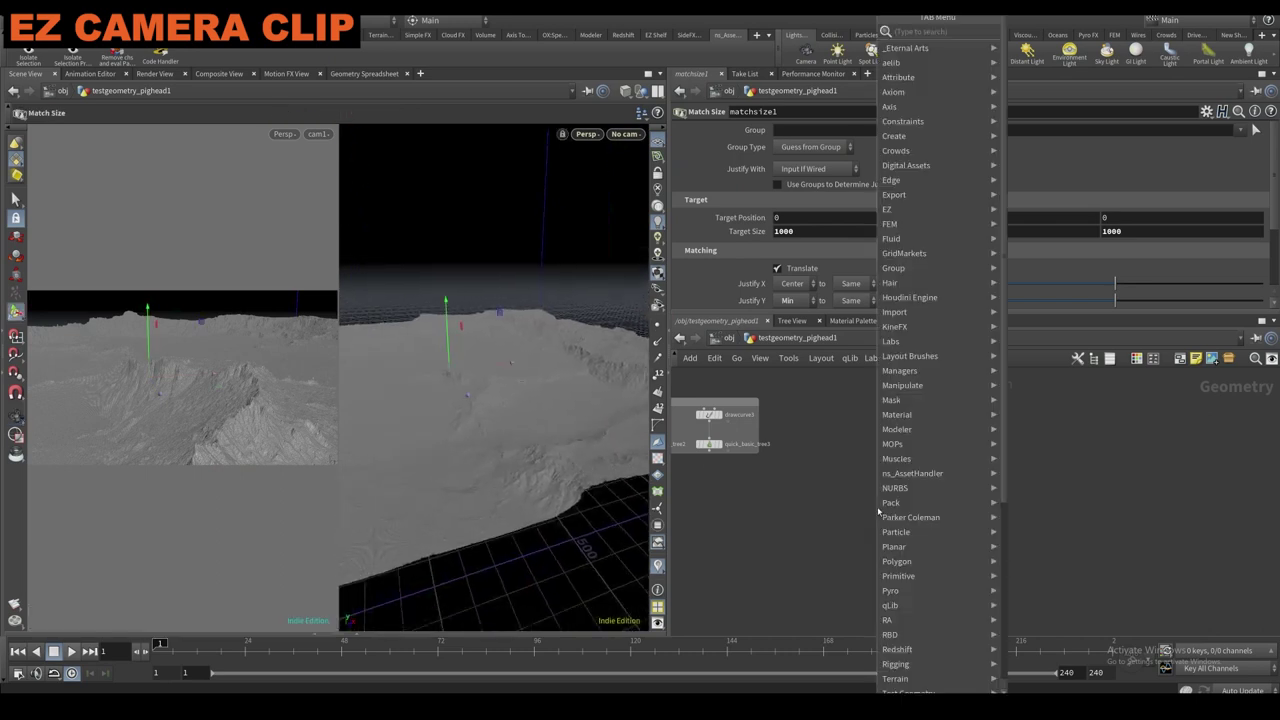
pyautogui.moveTo(935, 200)
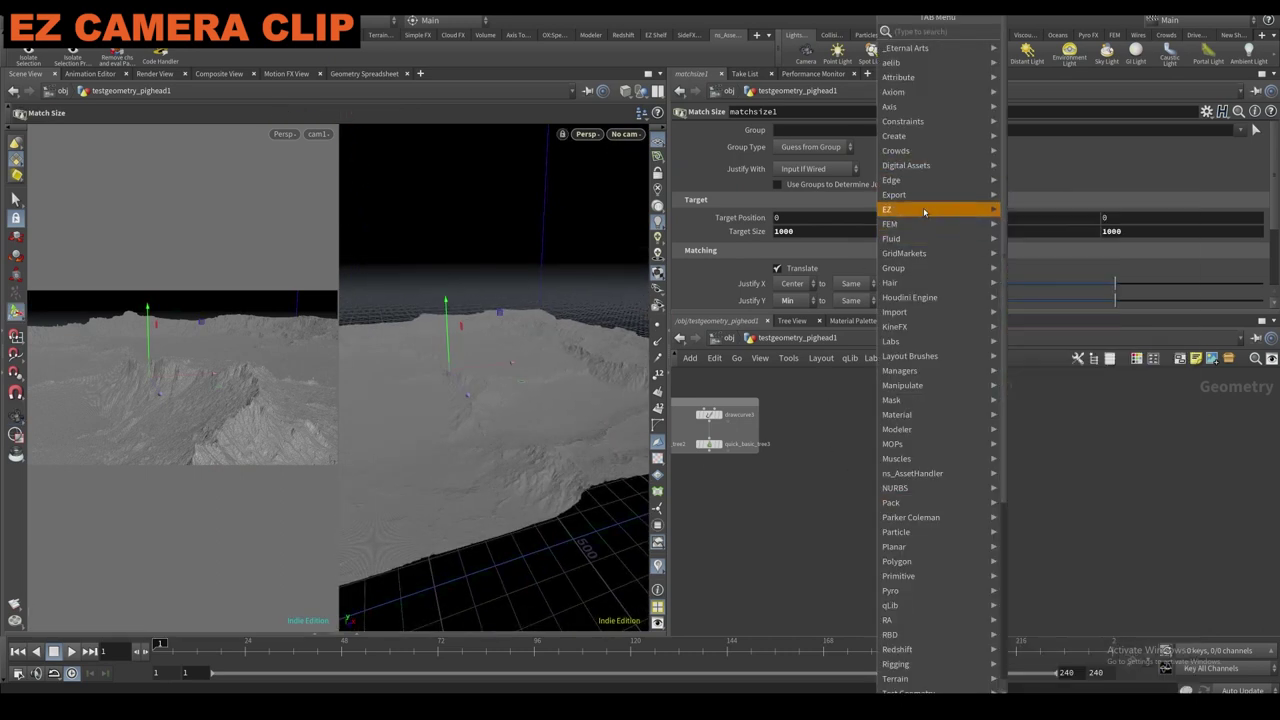
pyautogui.moveTo(1045, 283)
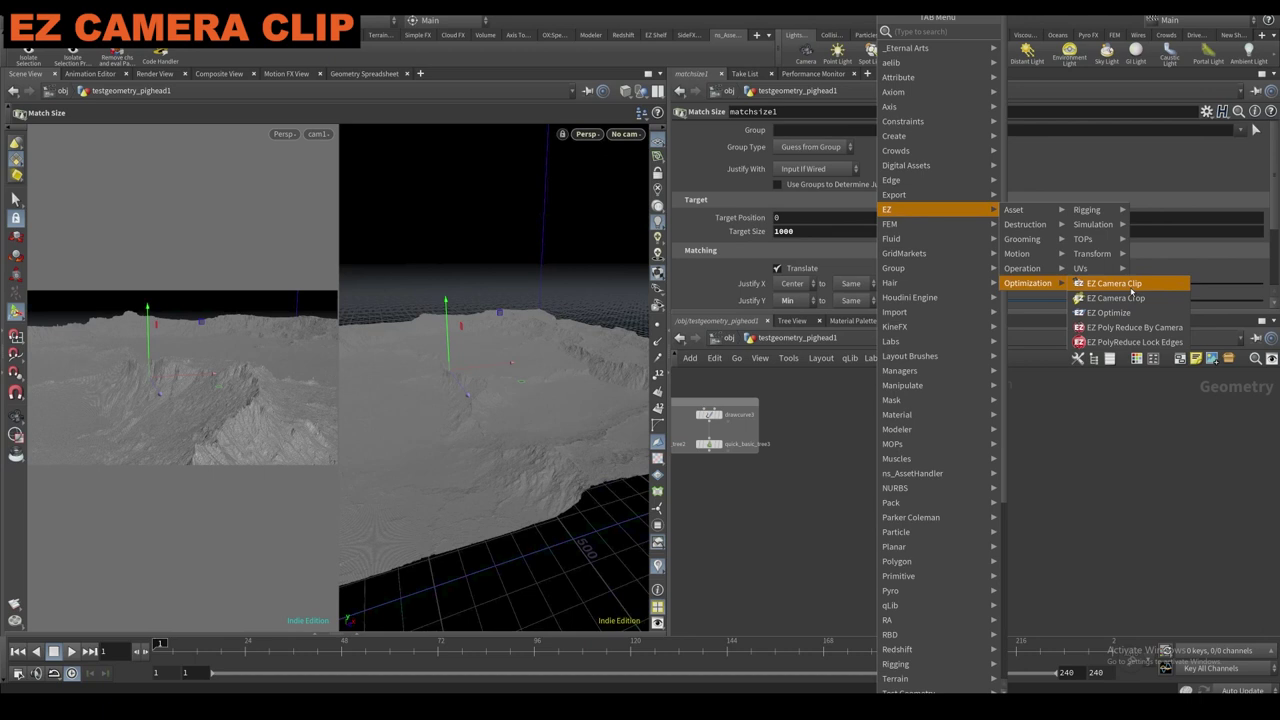
pyautogui.click(1131, 292)
pyautogui.click(925, 494)
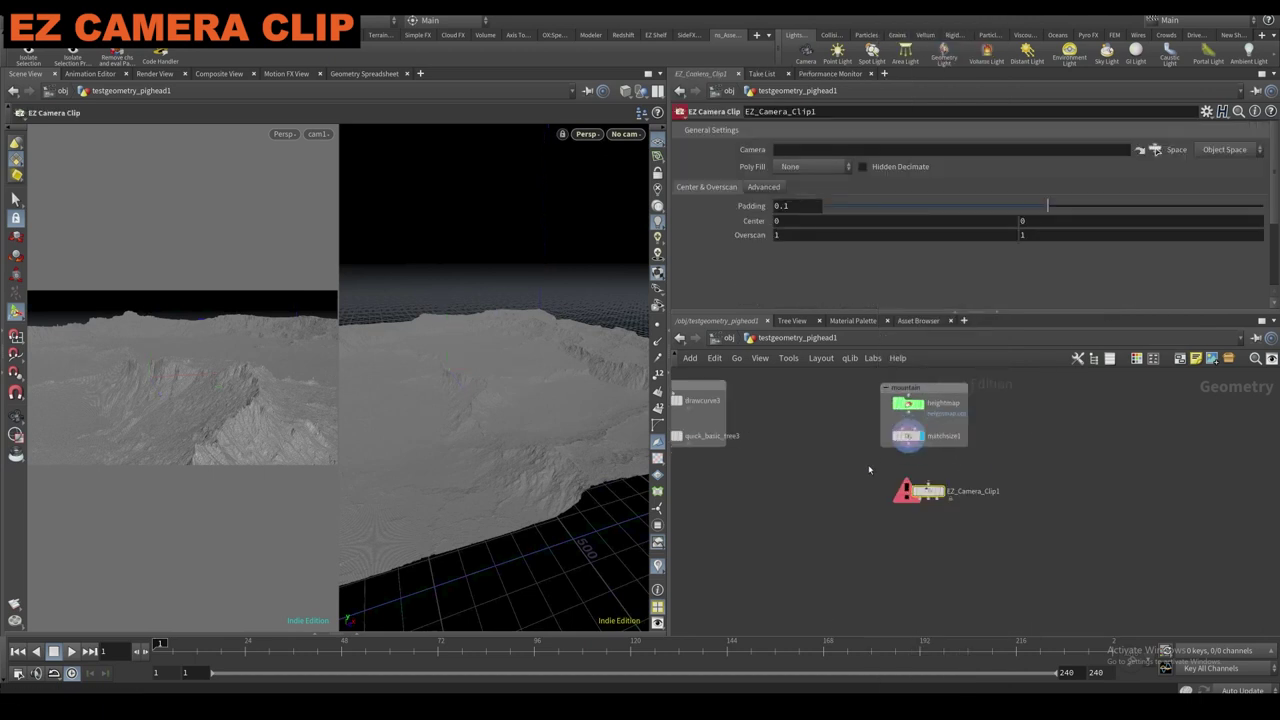
pyautogui.click(916, 449)
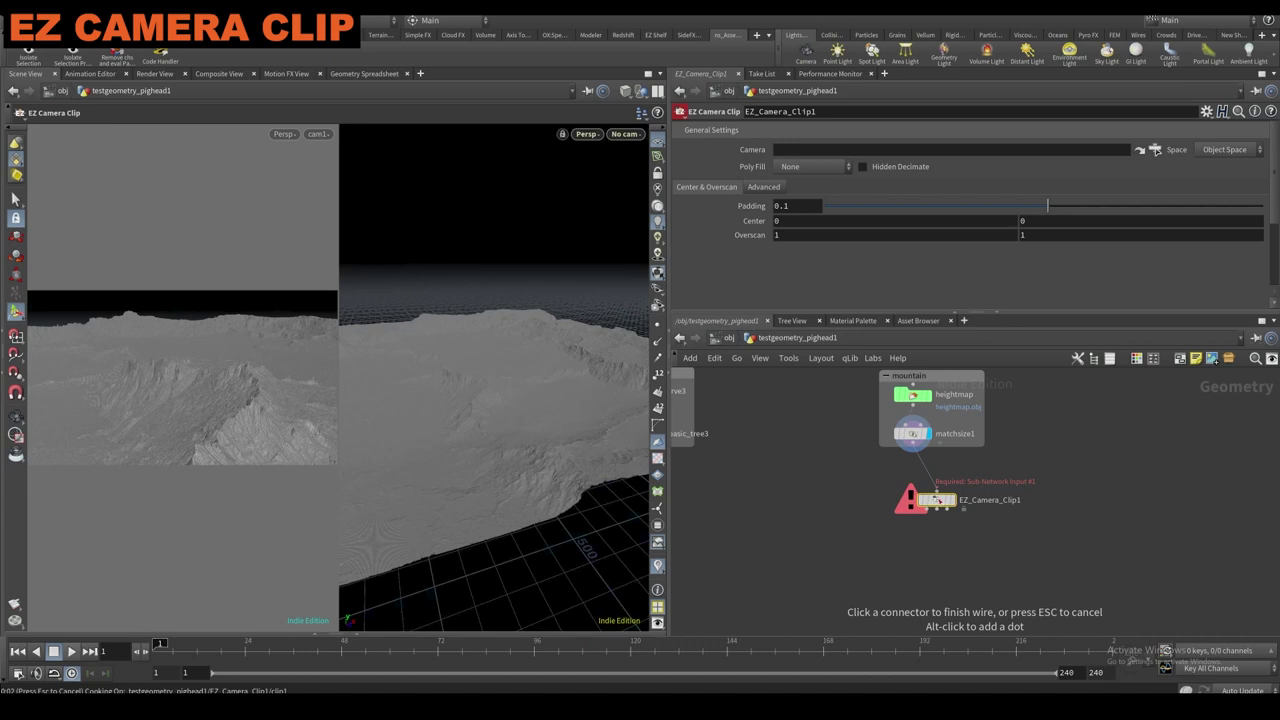
pyautogui.moveTo(936, 500); pyautogui.dragTo(908, 546)
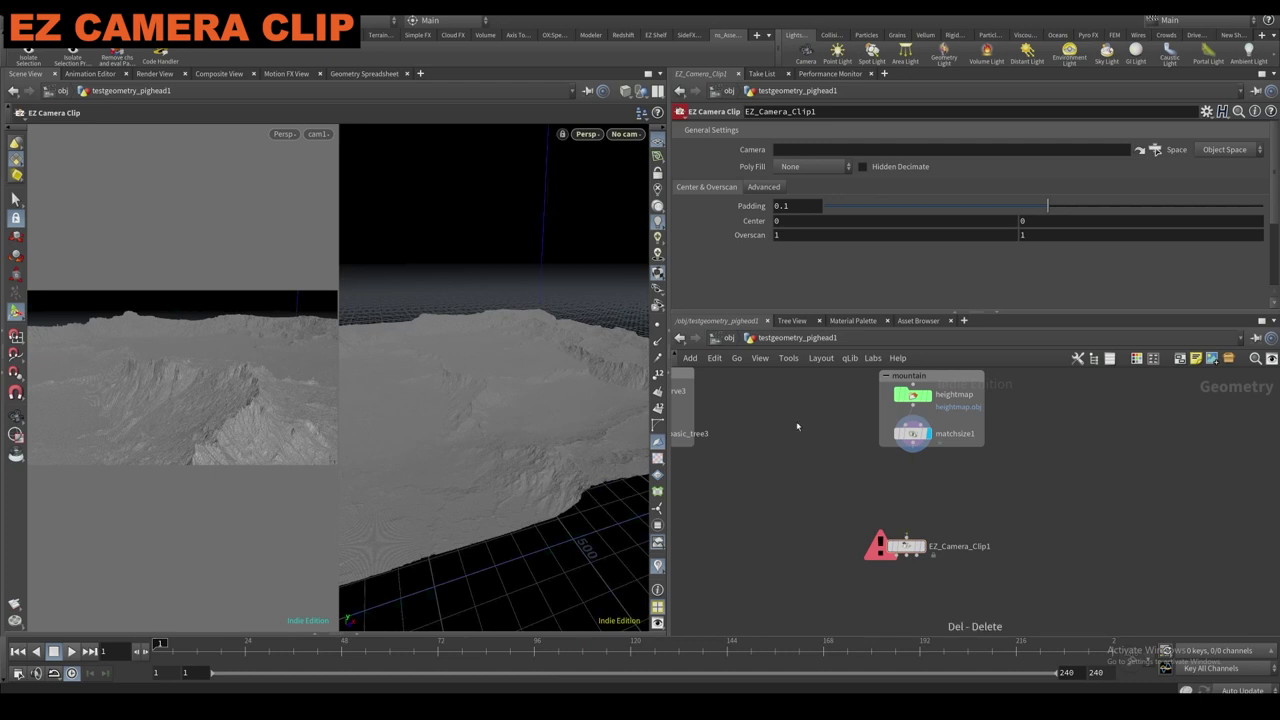
# Go up to the object level and create a Grid object near the terrain object.
pyautogui.press('u')
pyautogui.press('Tab')
pyautogui.write('gro')
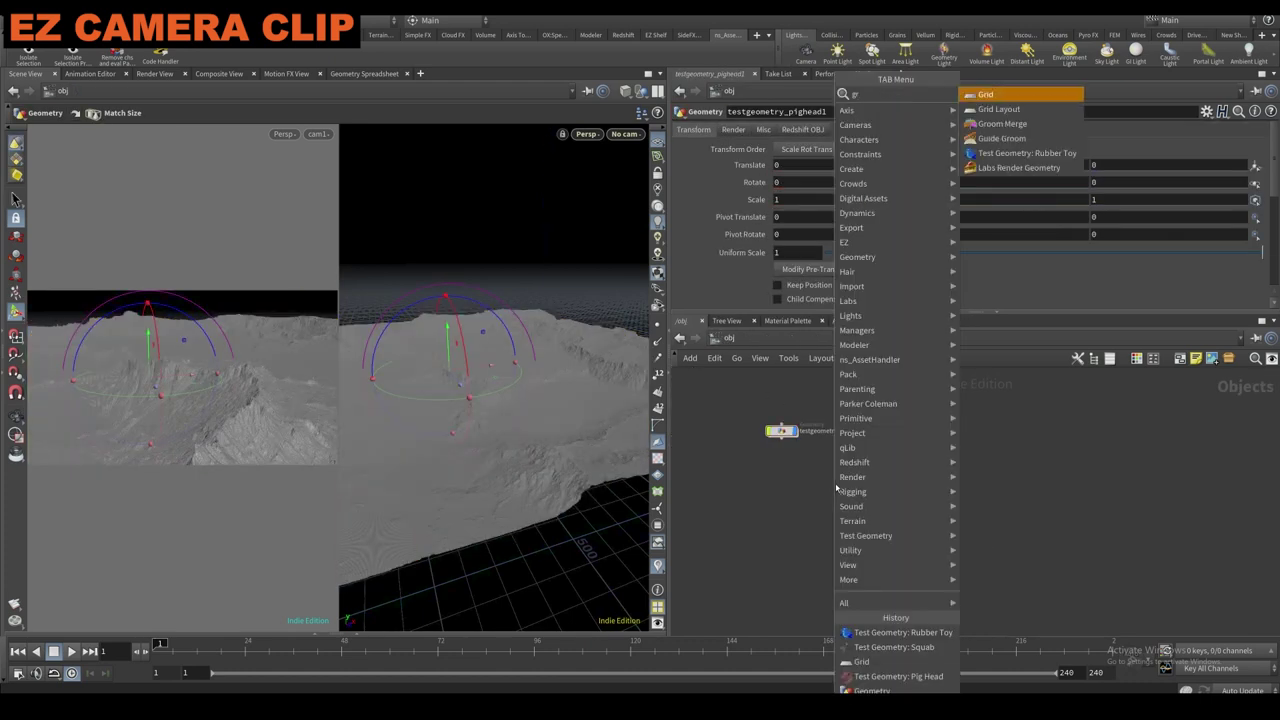
pyautogui.press('BackSpace')
pyautogui.write('id')
pyautogui.press('Return')
pyautogui.click(837, 486)
pyautogui.scroll(1, 850, 484)
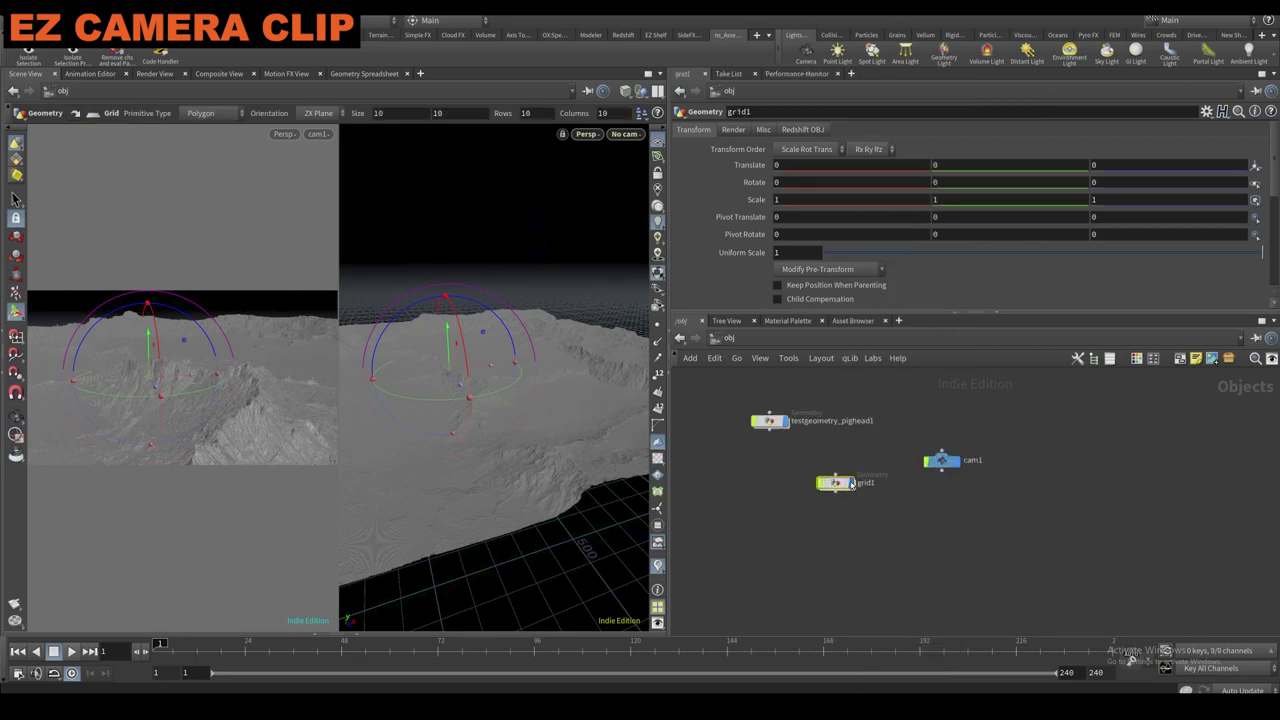
# Hide the testgeometry_pighead1 terrain object and enter the grid1 network.
pyautogui.click(762, 418)
pyautogui.doubleClick(838, 483)
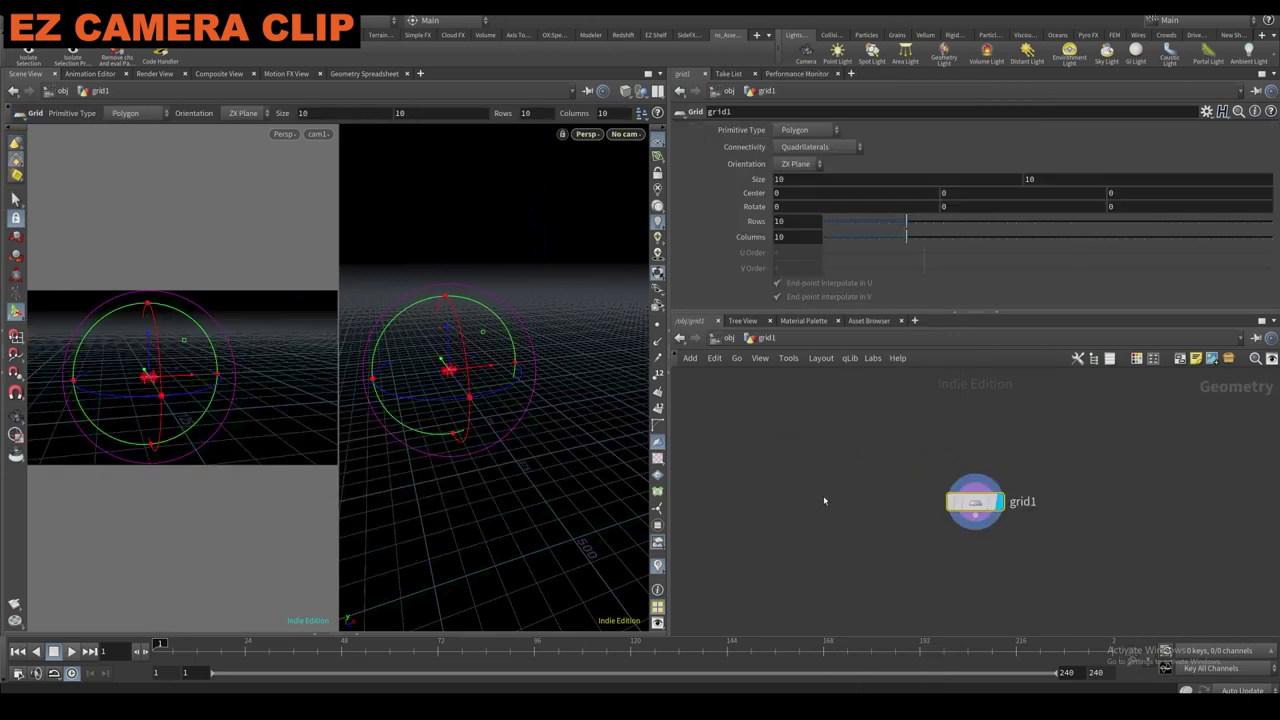
pyautogui.press('Escape')
# Create a new camera from a close view of the grid and unlock the viewport from it.
pyautogui.moveTo(449, 364); pyautogui.dragTo(540, 280, button='right')
pyautogui.moveTo(454, 389); pyautogui.dragTo(591, 226, button='right')
pyautogui.press('g')
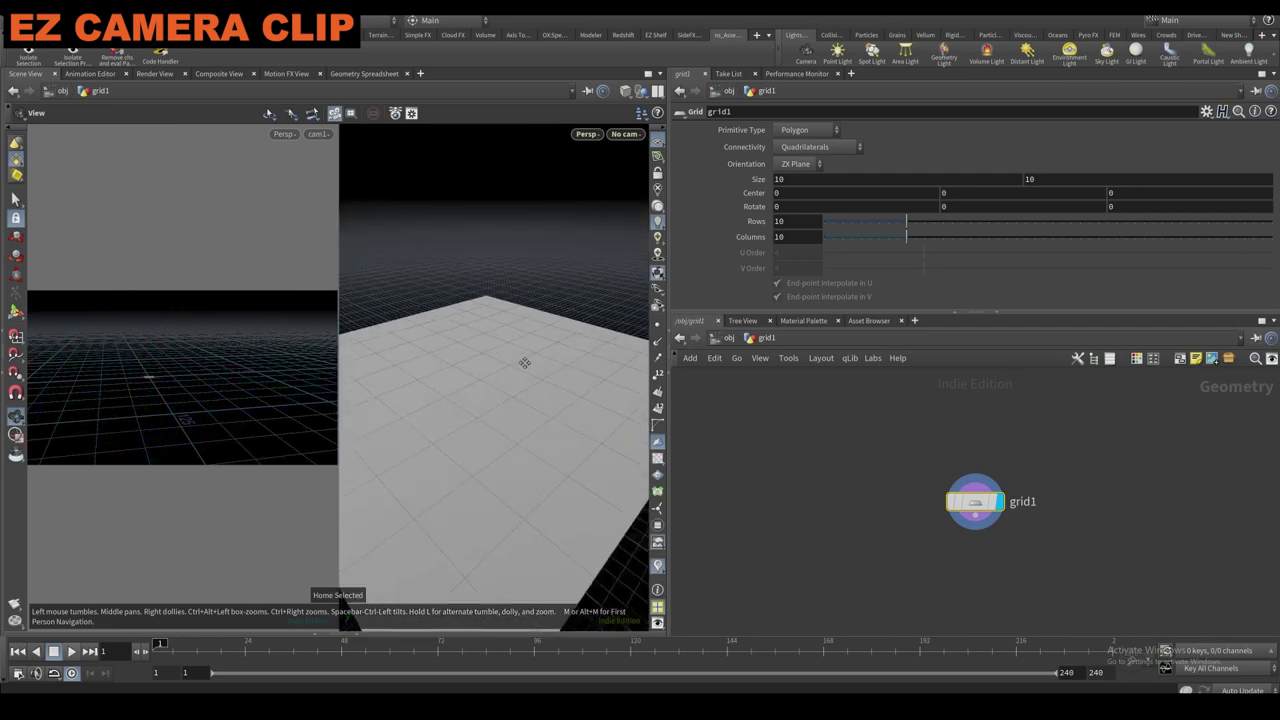
pyautogui.keyDown('ctrl'); pyautogui.click(806, 50); pyautogui.keyUp('ctrl')
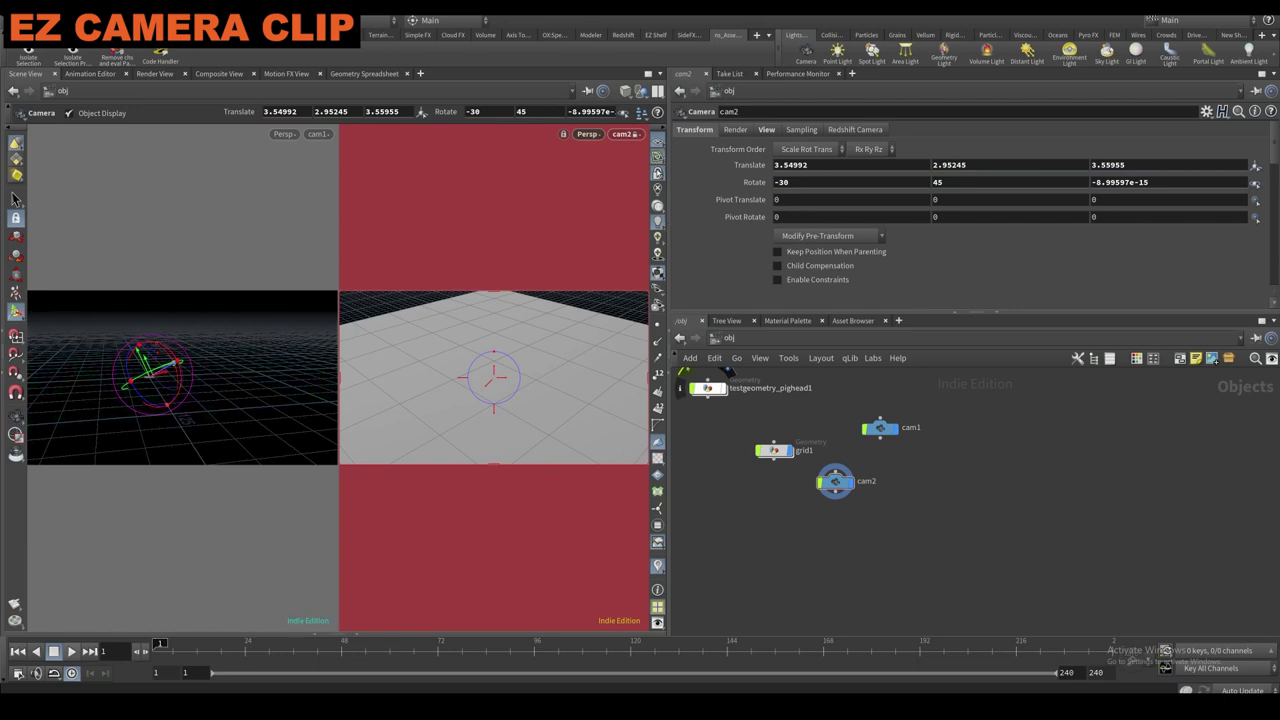
pyautogui.click(657, 173)
# Enter grid1, look through cam2 in the first viewport, and view the grid from a free angle in the other.
pyautogui.doubleClick(775, 450)
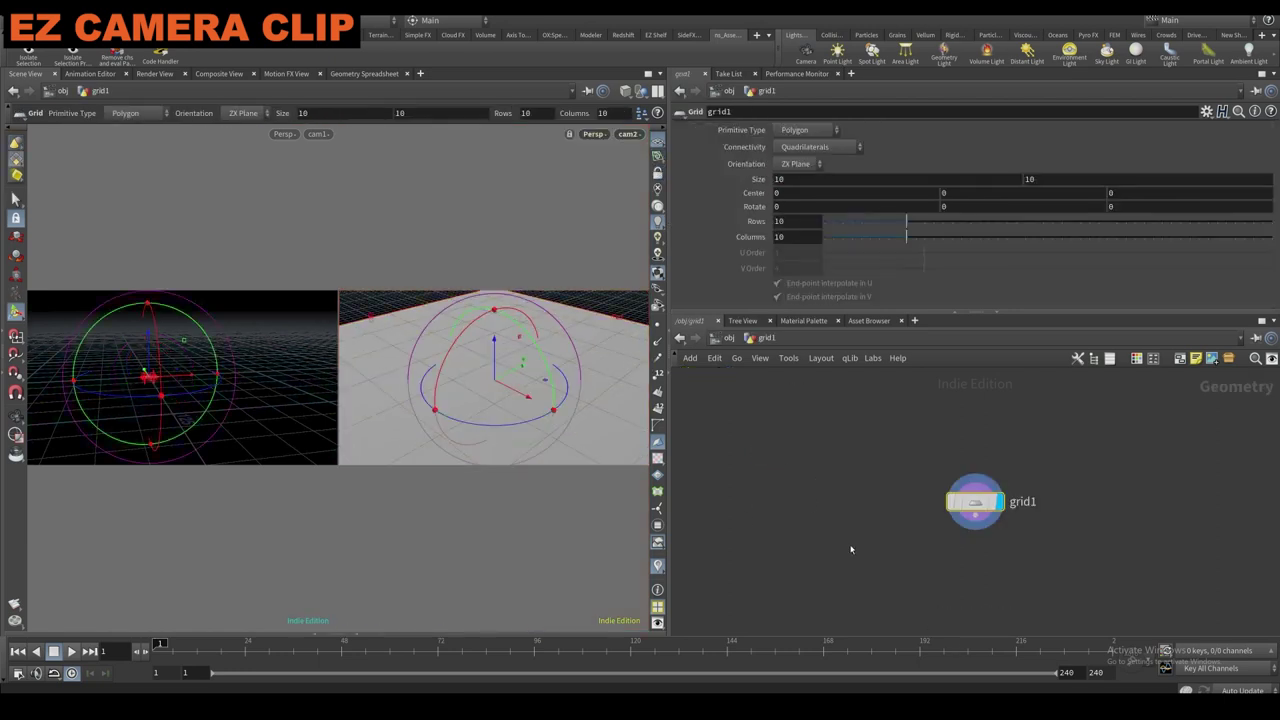
pyautogui.click(318, 134)
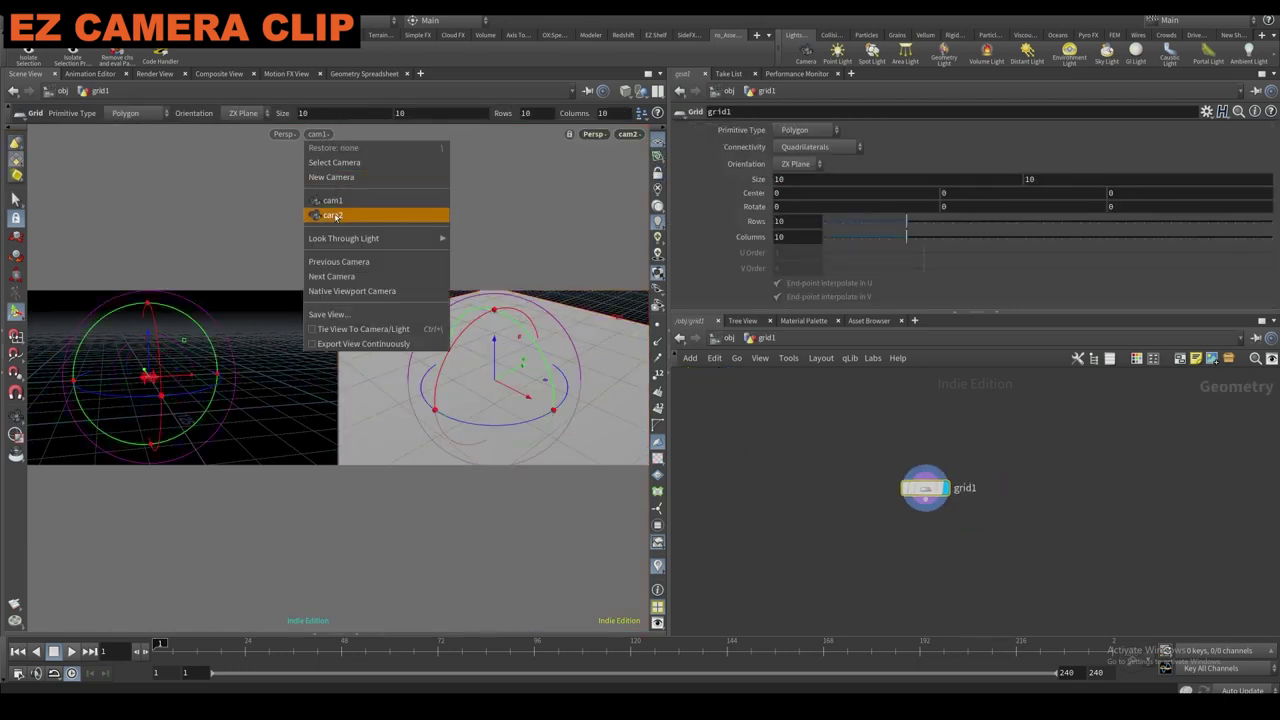
pyautogui.click(333, 215)
pyautogui.keyDown('alt'); pyautogui.moveTo(516, 340); pyautogui.dragTo(464, 441); pyautogui.keyUp('alt')
pyautogui.press('Return')
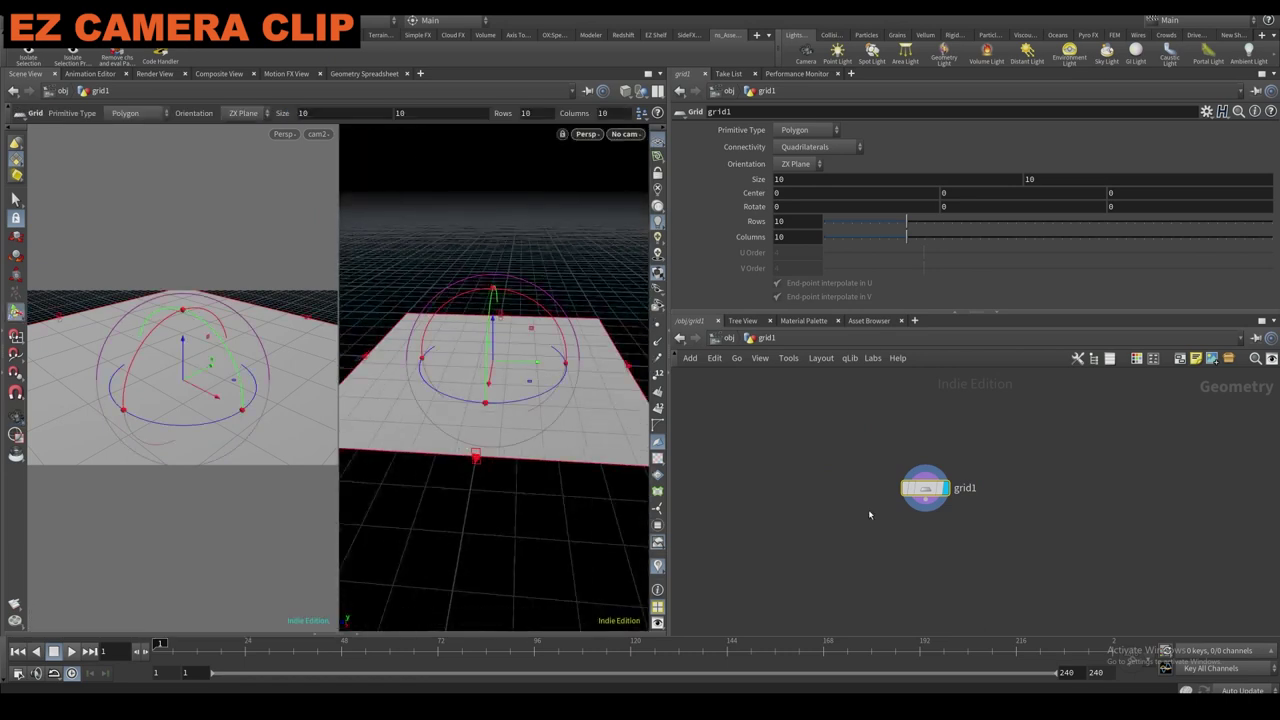
# Add an EZ Camera Crop node directly below grid1.
pyautogui.press('Tab')
pyautogui.write('ez ca')
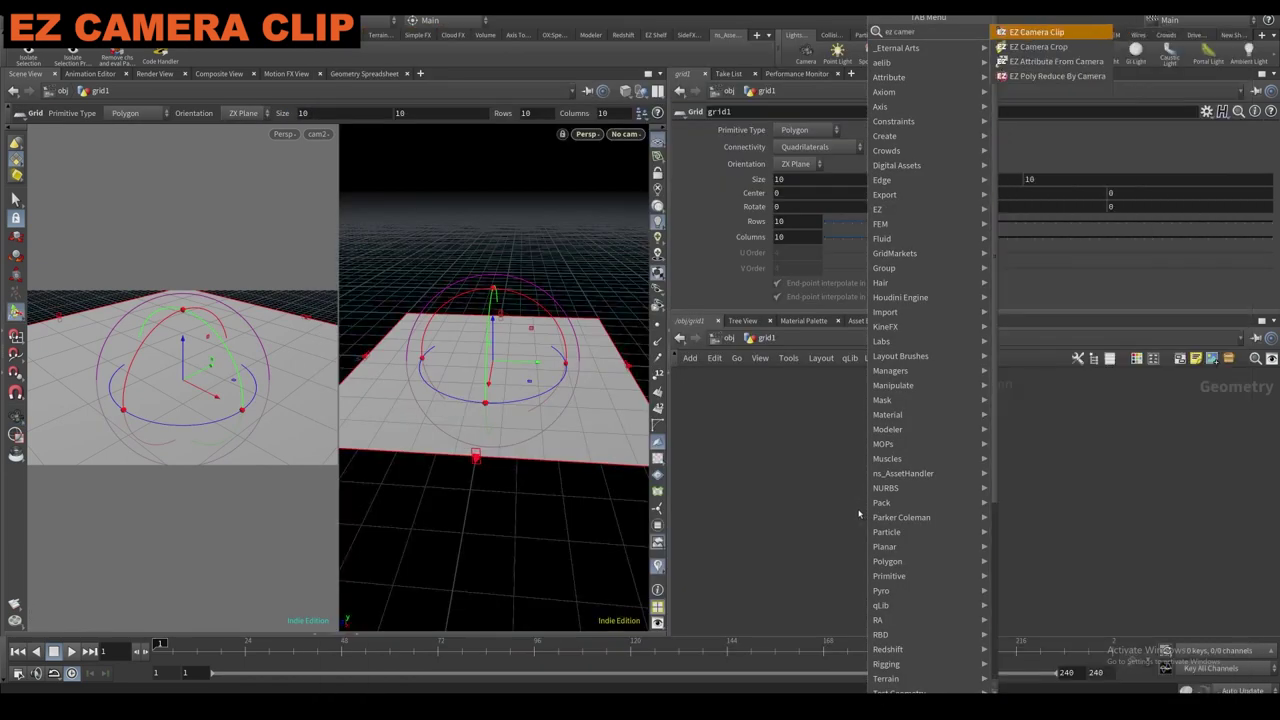
pyautogui.write('mer')
pyautogui.press('Down')
pyautogui.press('Return')
pyautogui.click(935, 540)
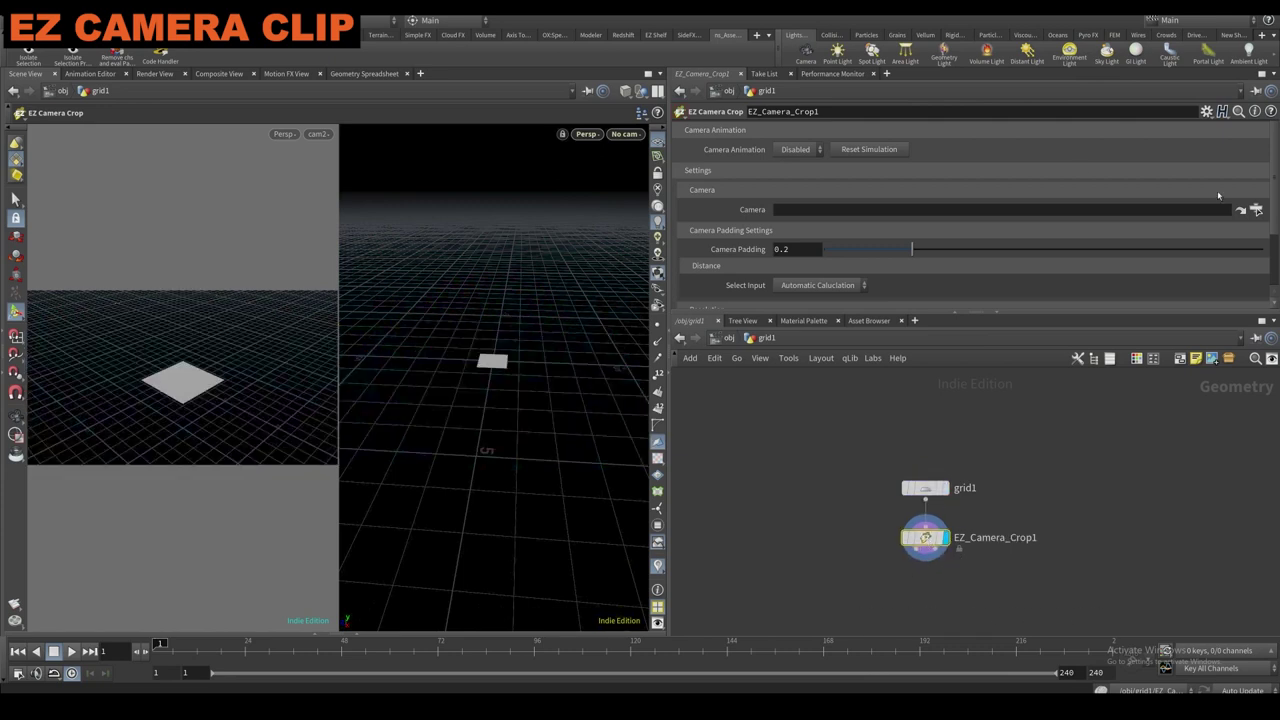
# Set the crop's camera to /obj/cam2 and its camera padding to 0.0852.
pyautogui.click(1257, 210)
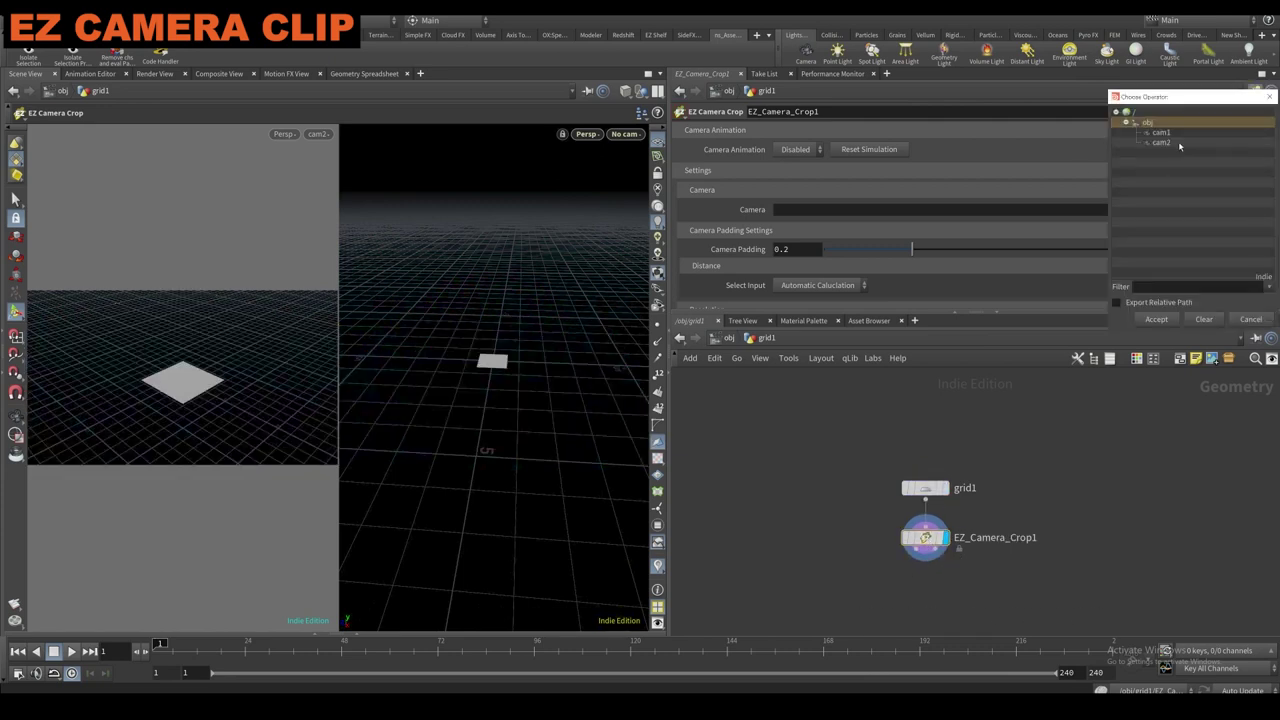
pyautogui.doubleClick(1179, 146)
pyautogui.rightClick(558, 361)
pyautogui.press('Escape')
pyautogui.keyDown('alt'); pyautogui.moveTo(563, 360); pyautogui.dragTo(592, 342, button='right'); pyautogui.keyUp('alt')
pyautogui.keyDown('alt'); pyautogui.moveTo(592, 342); pyautogui.dragTo(605, 356); pyautogui.keyUp('alt')
pyautogui.moveTo(884, 250)
pyautogui.mouseDown()
pyautogui.moveTo(866, 250)
pyautogui.moveTo(925, 249)
pyautogui.moveTo(861, 243)
pyautogui.mouseUp()
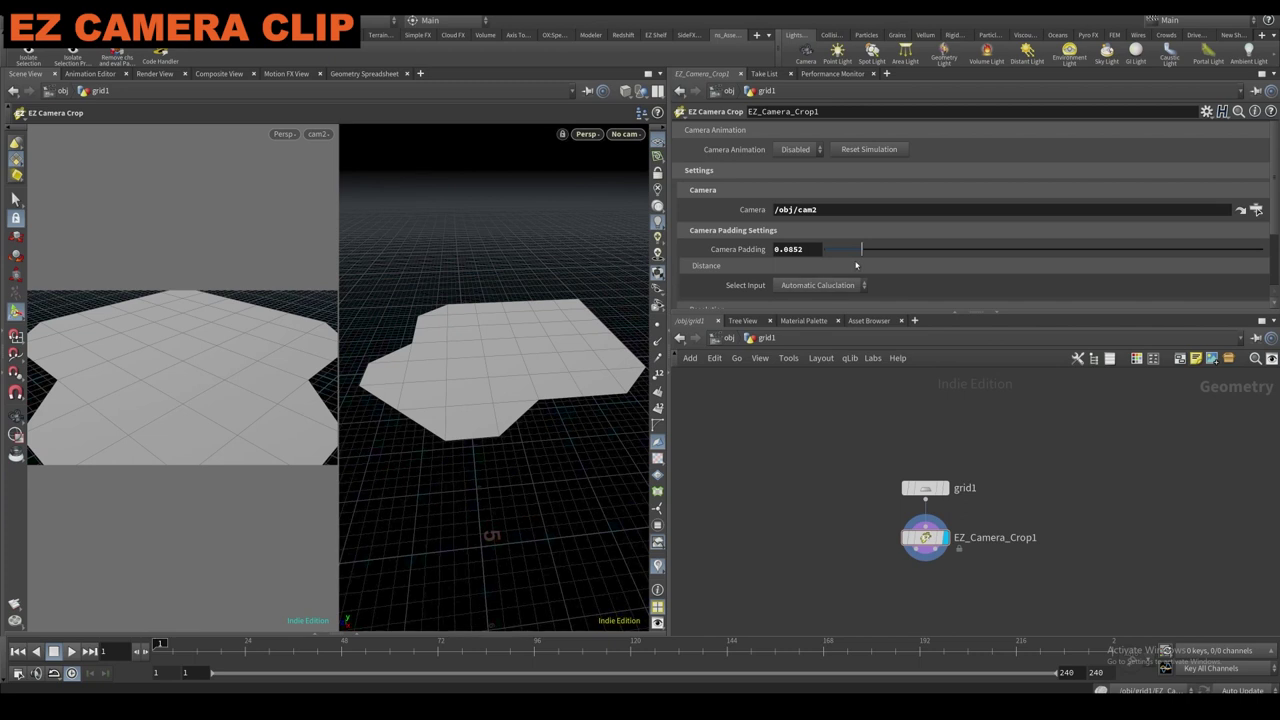
# Add an EZ Camera Clip node beside the crop node, feed it from grid1, and display its result.
pyautogui.press('Tab')
pyautogui.write('camer')
pyautogui.press('Down')
pyautogui.press('Down')
pyautogui.press('Down')
pyautogui.press('Down')
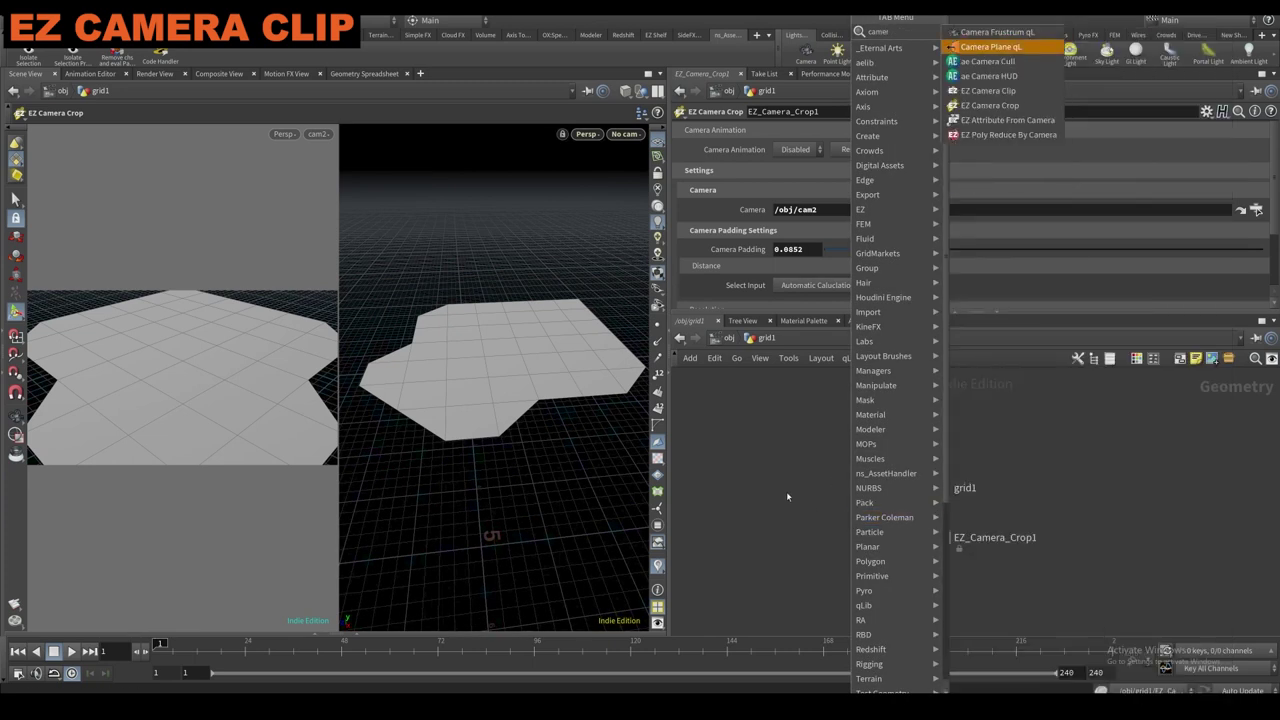
pyautogui.press('Return')
pyautogui.click(798, 520)
pyautogui.click(924, 500)
pyautogui.click(798, 525)
pyautogui.press('r')
pyautogui.moveTo(797, 540); pyautogui.dragTo(801, 549)
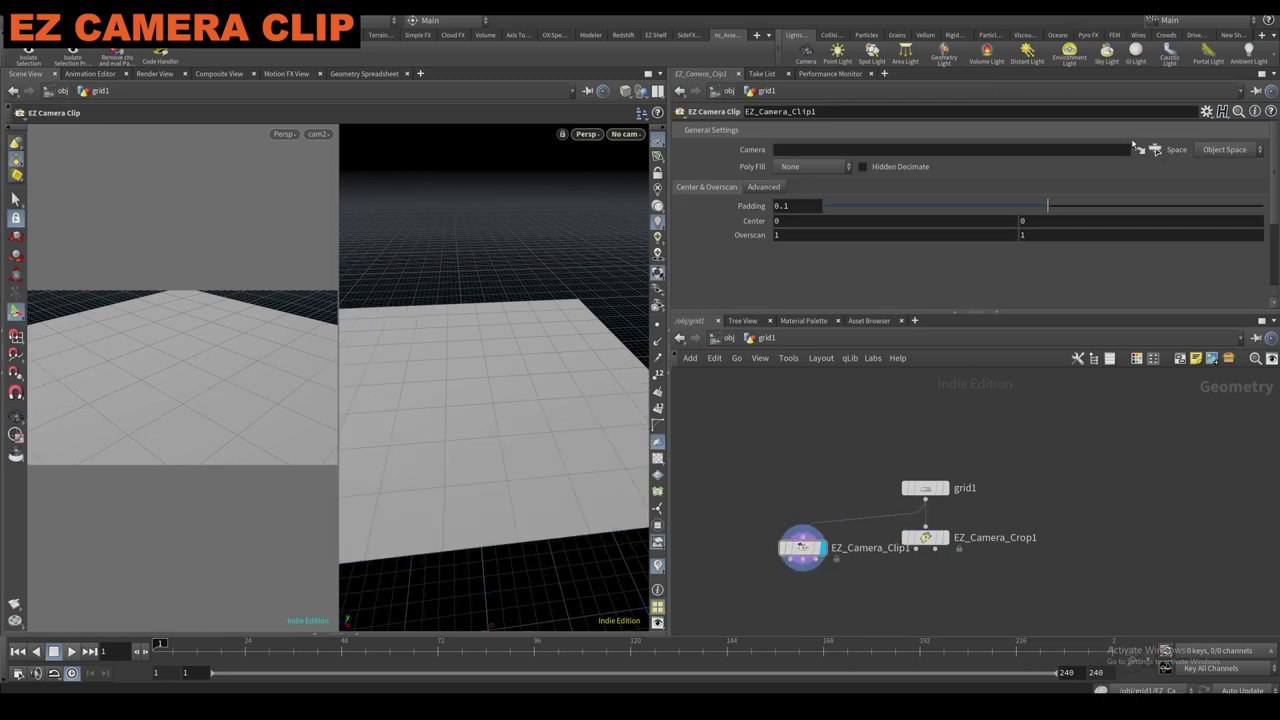
# Set the EZ Camera Clip node's camera to /obj/cam2.
pyautogui.click(1155, 149)
pyautogui.doubleClick(1122, 77)
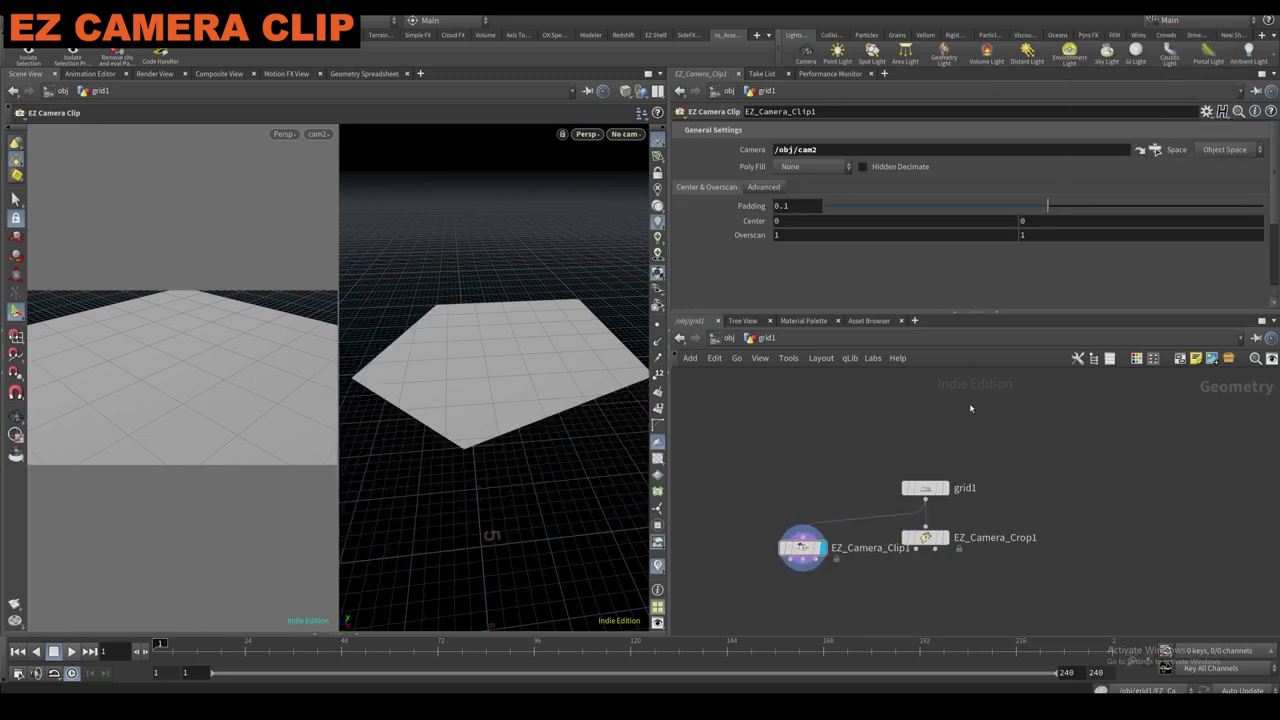
pyautogui.moveTo(1048, 205)
pyautogui.mouseDown()
pyautogui.moveTo(1066, 206)
pyautogui.moveTo(1024, 208)
pyautogui.moveTo(1048, 206)
pyautogui.mouseUp()
# Return to the object level and delete the grid1 object.
pyautogui.press('u')
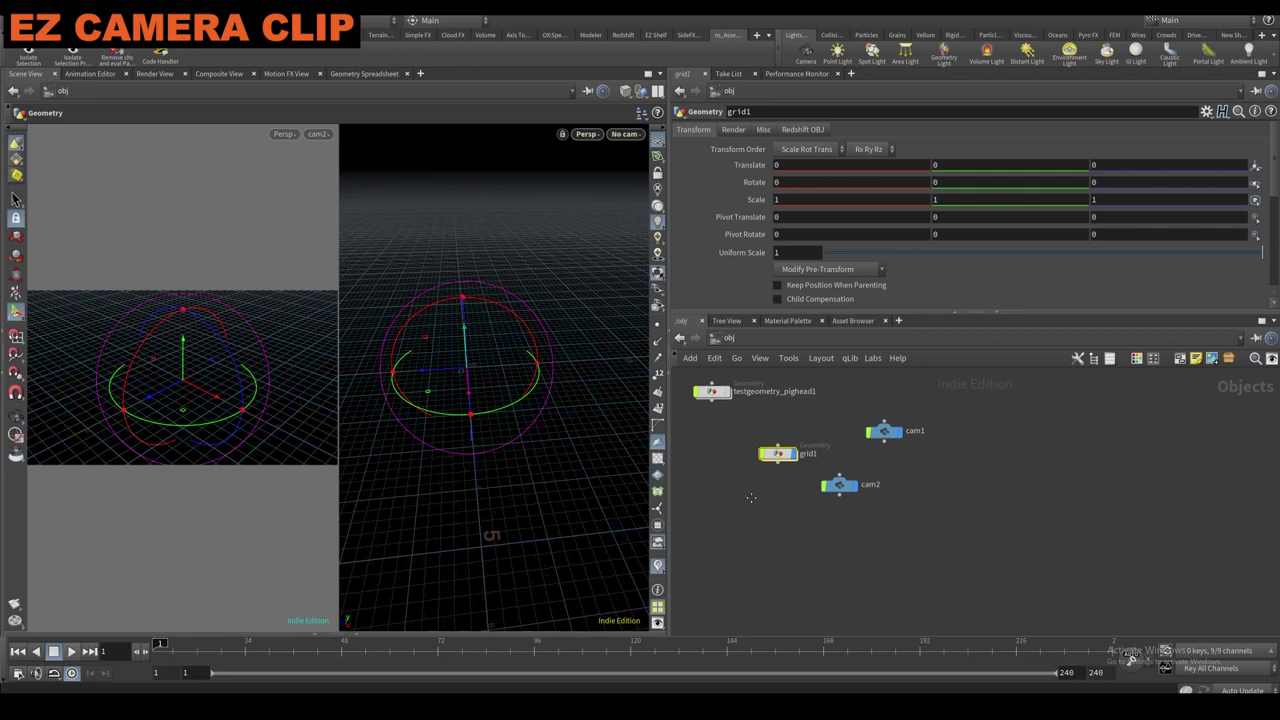
pyautogui.press('Delete')
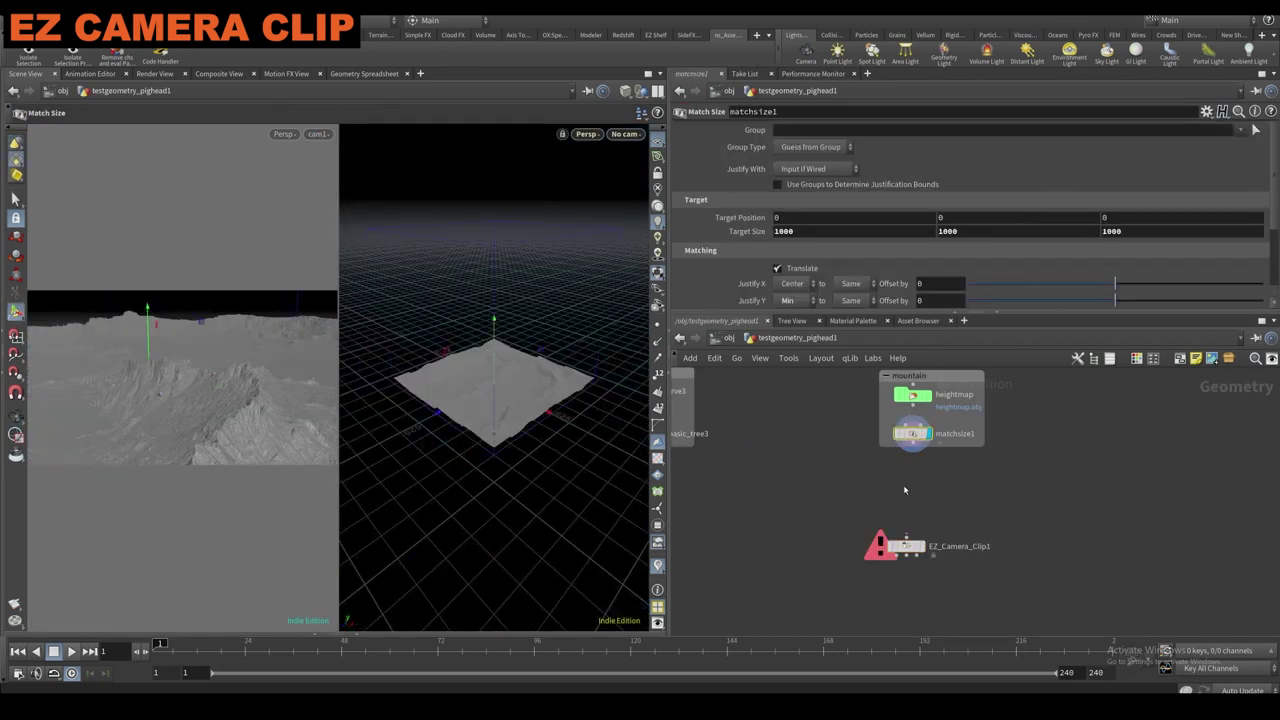
# Set the camera of the EZ Camera Clip node below matchsize1 in testgeometry_pighead1 to /obj/cam1.
pyautogui.click(906, 545)
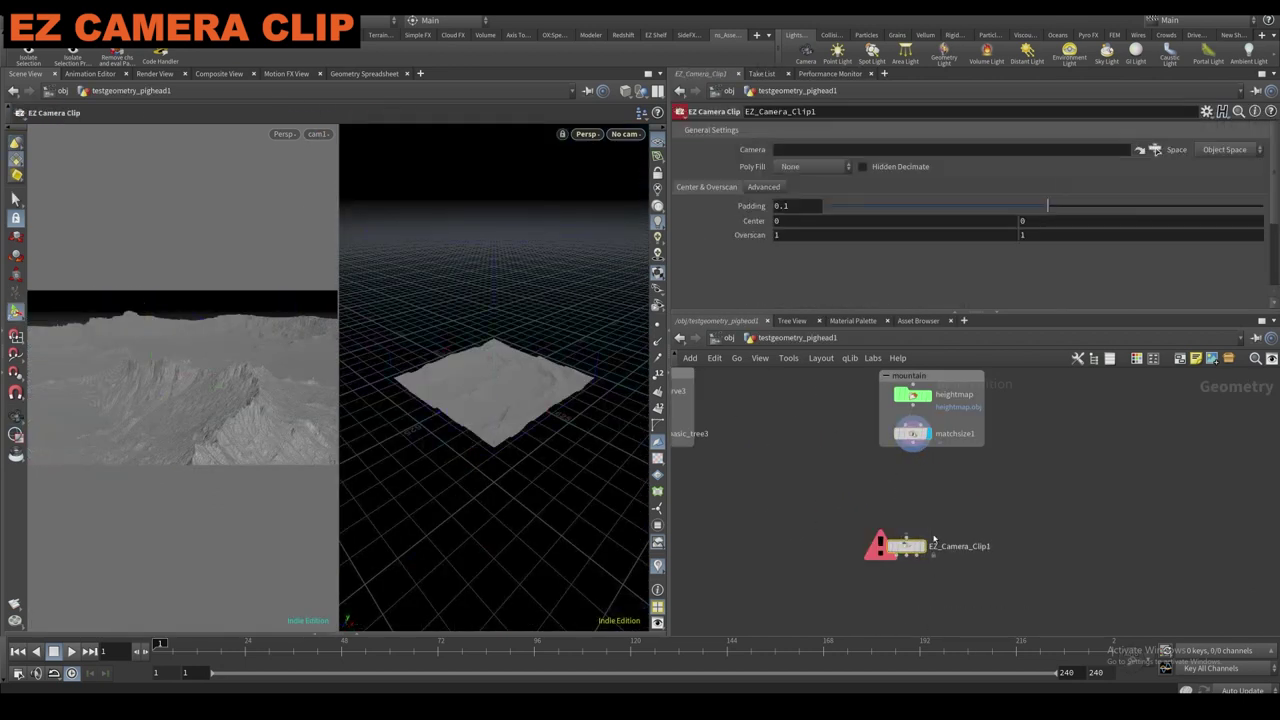
pyautogui.click(1154, 149)
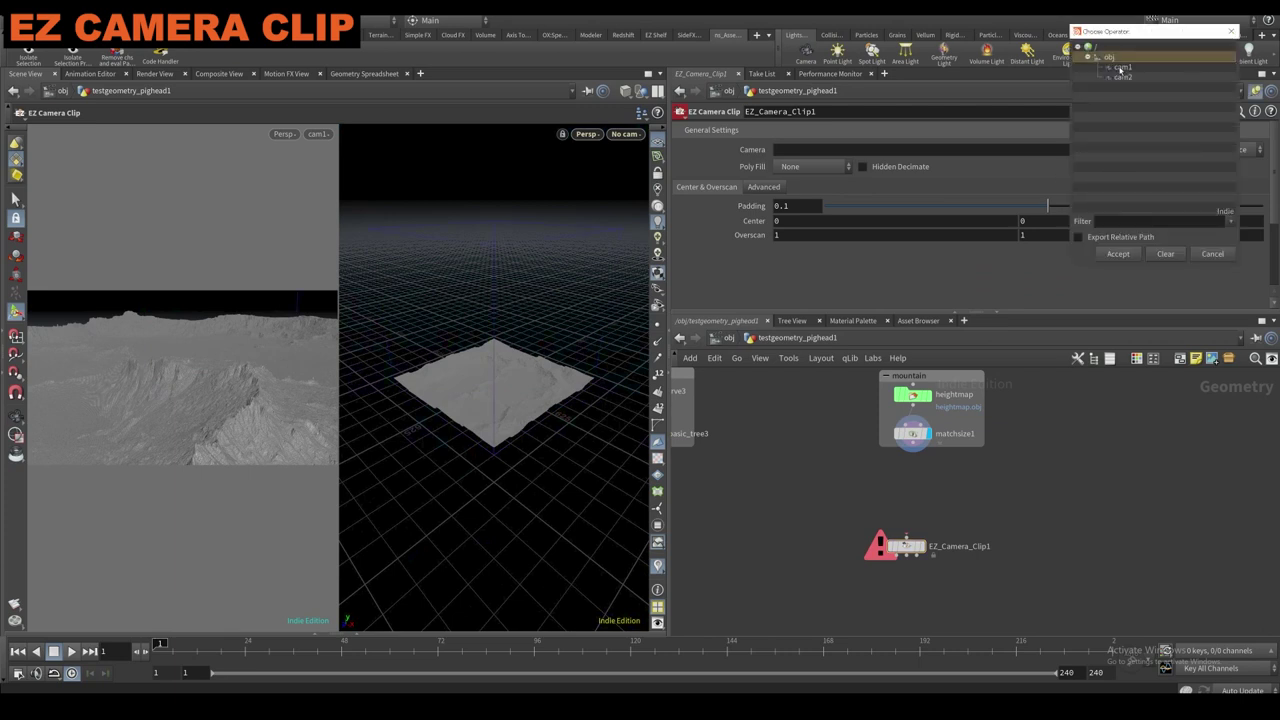
pyautogui.doubleClick(1120, 69)
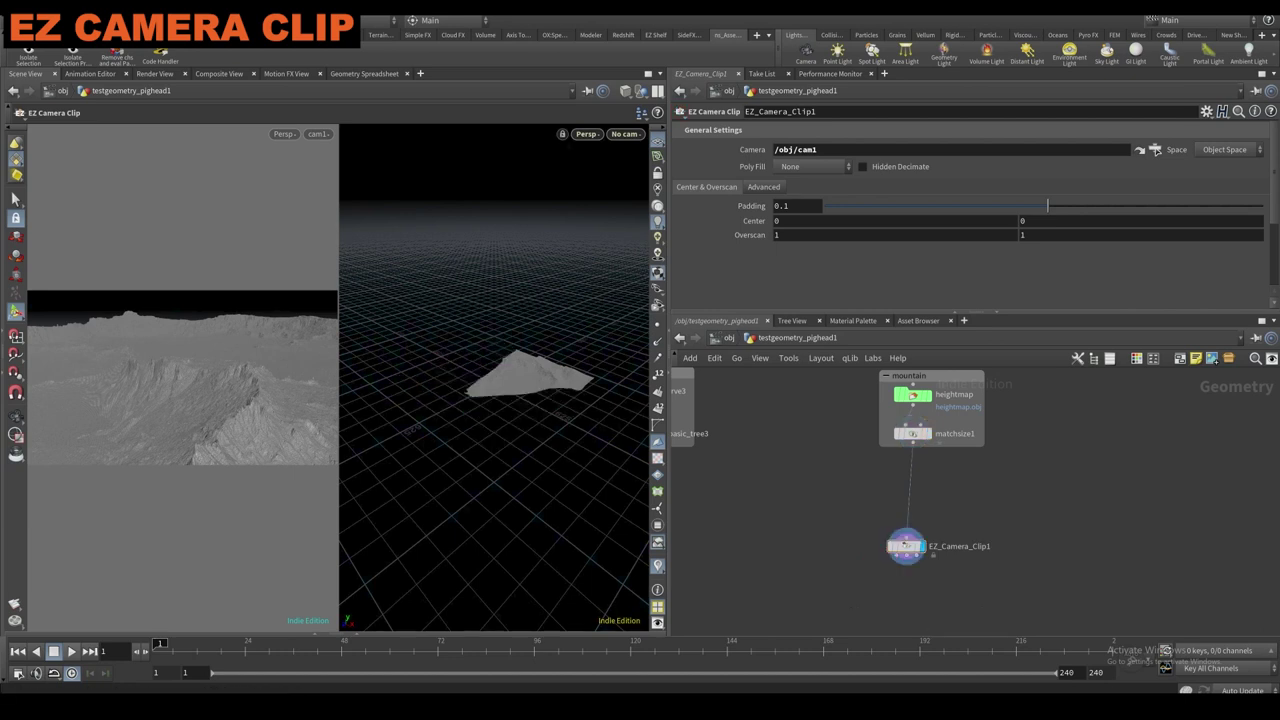
# Examine the clipped mountain terrain from several angles and check the clip node's geometry information.
pyautogui.keyDown('alt'); pyautogui.moveTo(540, 366); pyautogui.dragTo(491, 420, button='right'); pyautogui.keyUp('alt')
pyautogui.keyDown('alt'); pyautogui.moveTo(491, 420); pyautogui.dragTo(554, 397); pyautogui.keyUp('alt')
pyautogui.keyDown('alt'); pyautogui.moveTo(554, 397); pyautogui.dragTo(520, 406, button='right'); pyautogui.keyUp('alt')
pyautogui.keyDown('alt'); pyautogui.moveTo(520, 406); pyautogui.dragTo(511, 441); pyautogui.keyUp('alt')
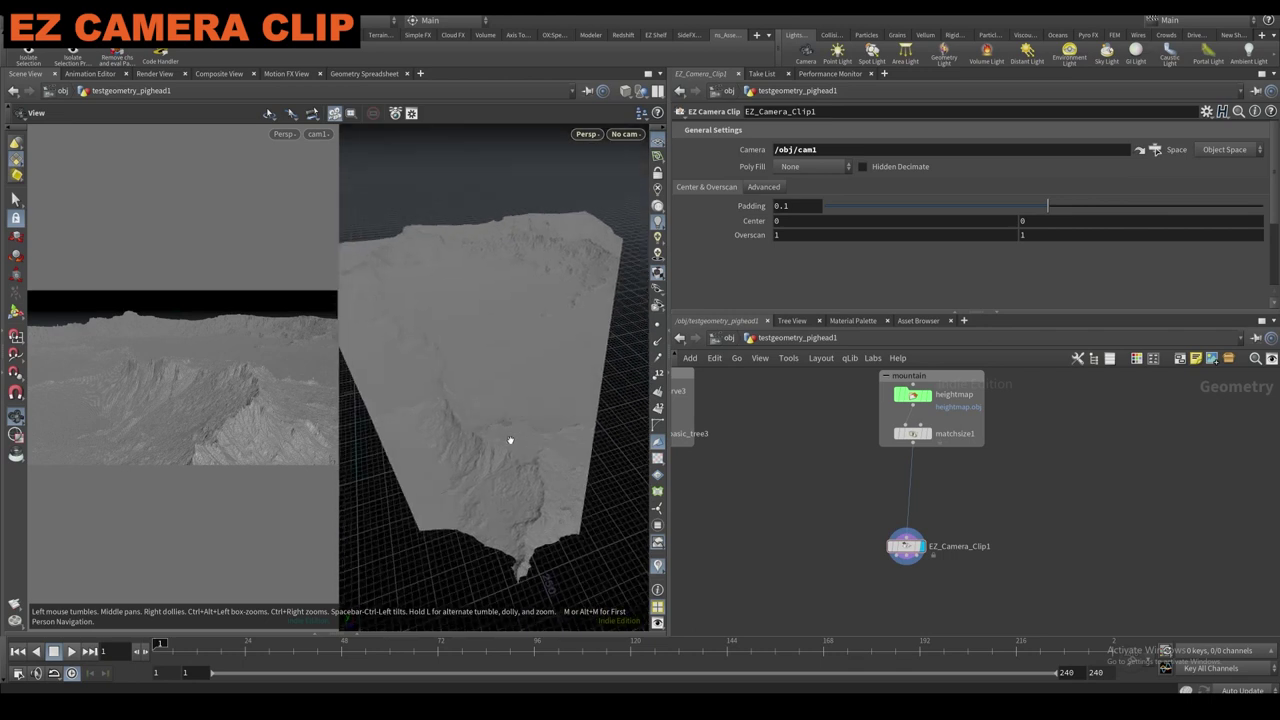
pyautogui.middleClick(910, 437)
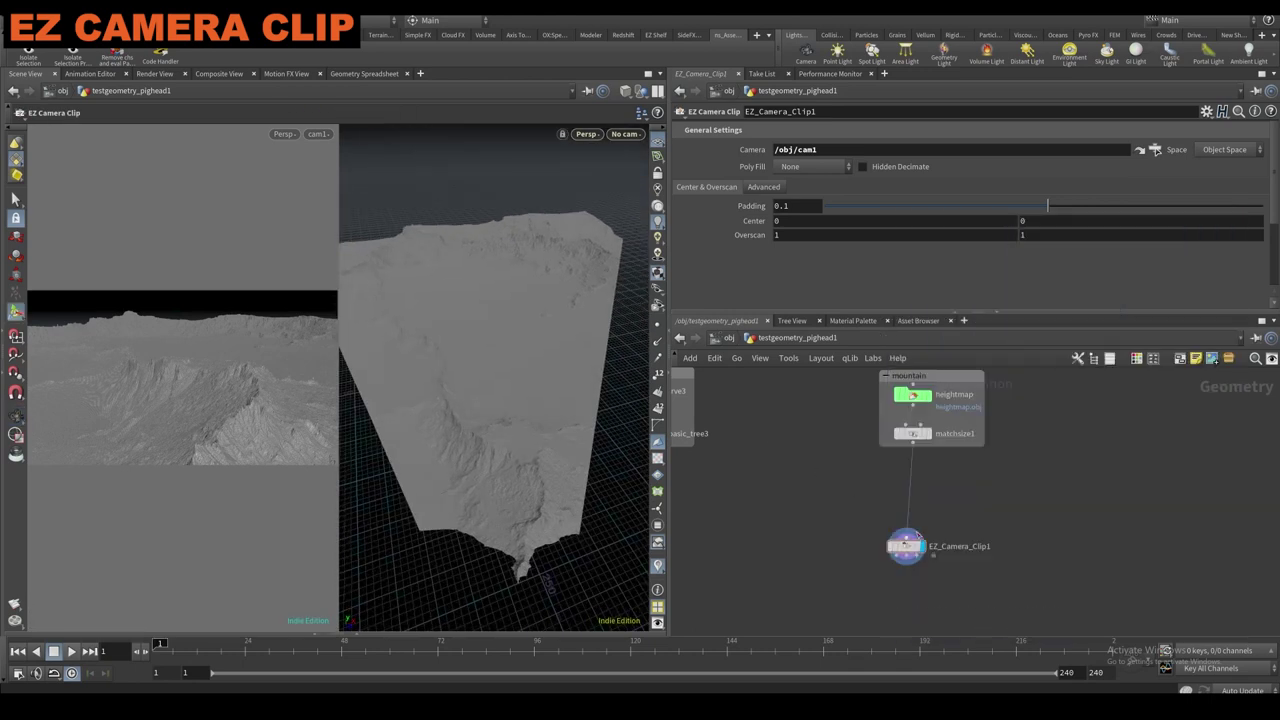
pyautogui.click(878, 546)
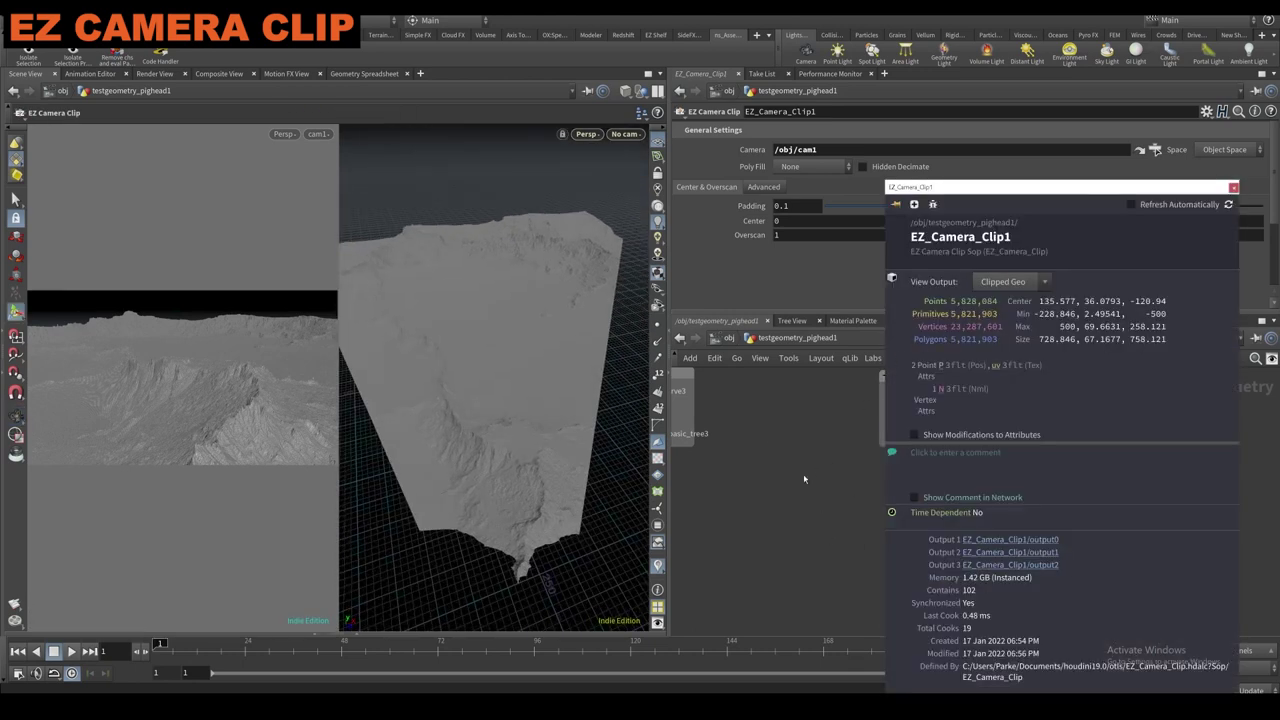
pyautogui.keyDown('alt'); pyautogui.moveTo(443, 463); pyautogui.dragTo(503, 449, button='right'); pyautogui.keyUp('alt')
pyautogui.keyDown('alt'); pyautogui.moveTo(503, 449); pyautogui.dragTo(531, 460); pyautogui.keyUp('alt')
pyautogui.keyDown('alt'); pyautogui.moveTo(531, 460); pyautogui.dragTo(545, 419, button='right'); pyautogui.keyUp('alt')
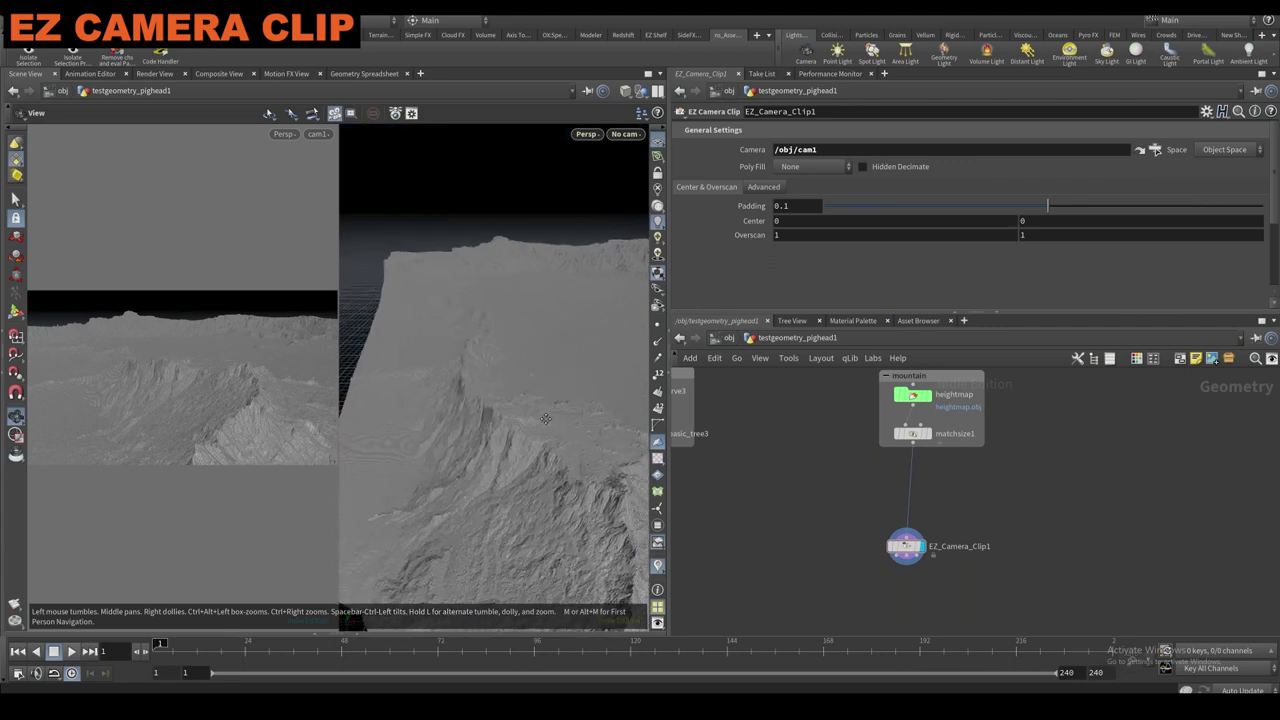
pyautogui.moveTo(545, 418); pyautogui.dragTo(529, 486)
pyautogui.press('Return')
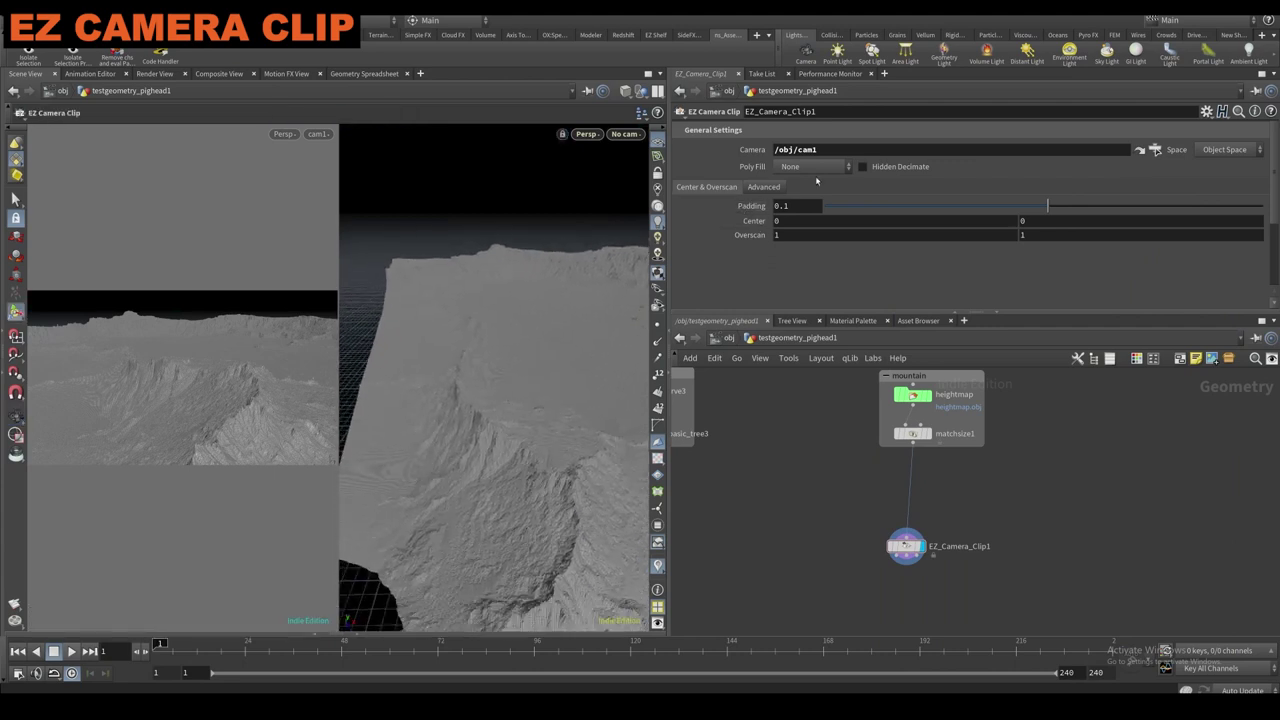
# Look over the clip node's advanced VDB settings and enable Hidden Decimate for the mountain.
pyautogui.click(763, 187)
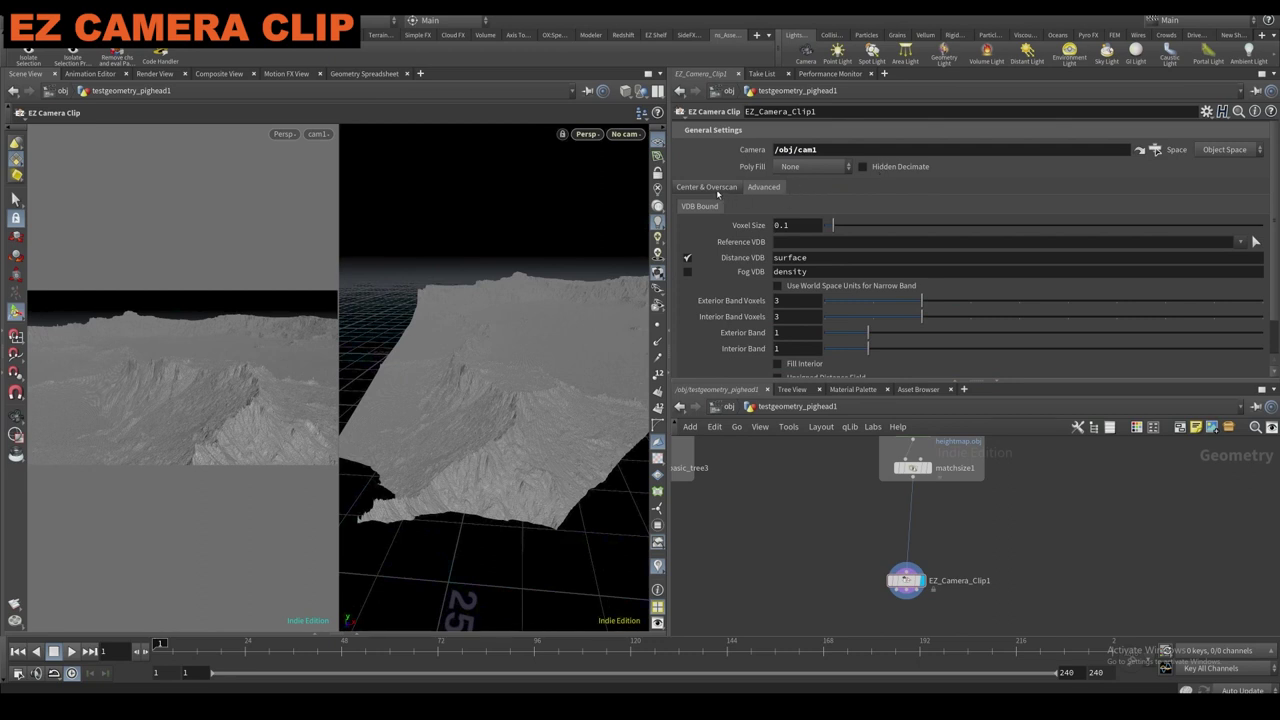
pyautogui.click(717, 189)
pyautogui.click(864, 167)
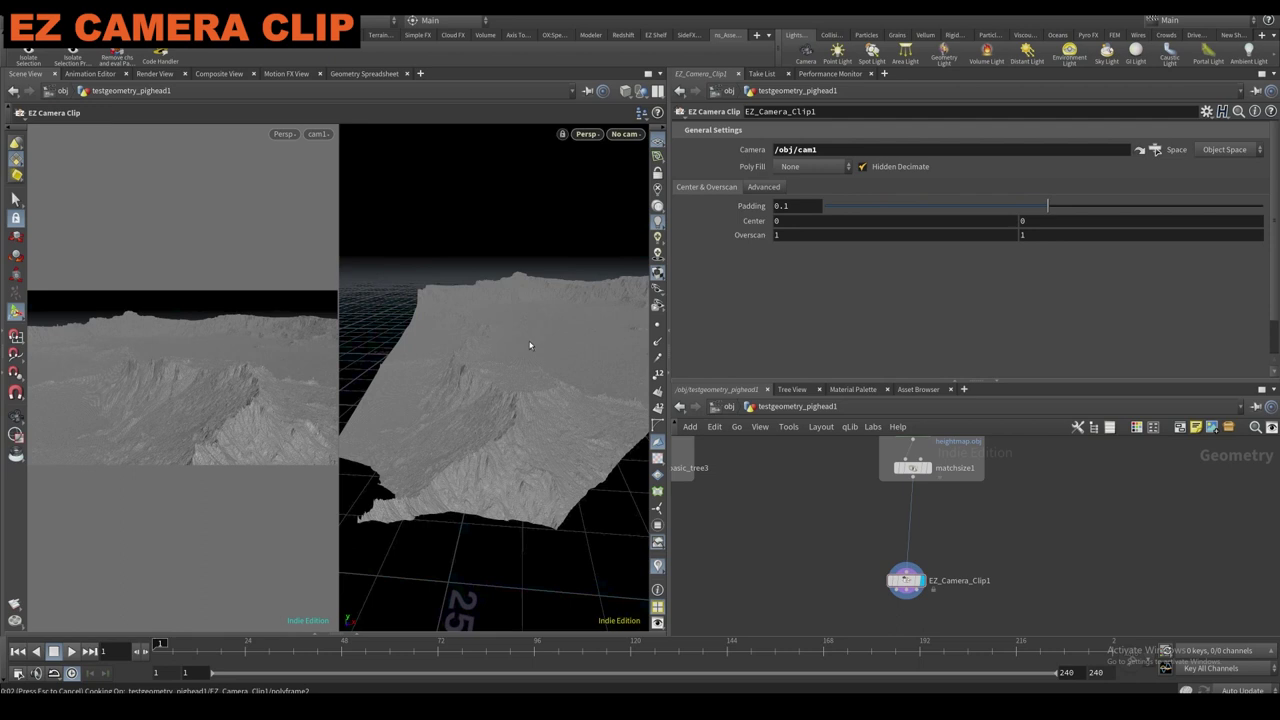
pyautogui.keyDown('alt'); pyautogui.moveTo(575, 360); pyautogui.dragTo(479, 391); pyautogui.keyUp('alt')
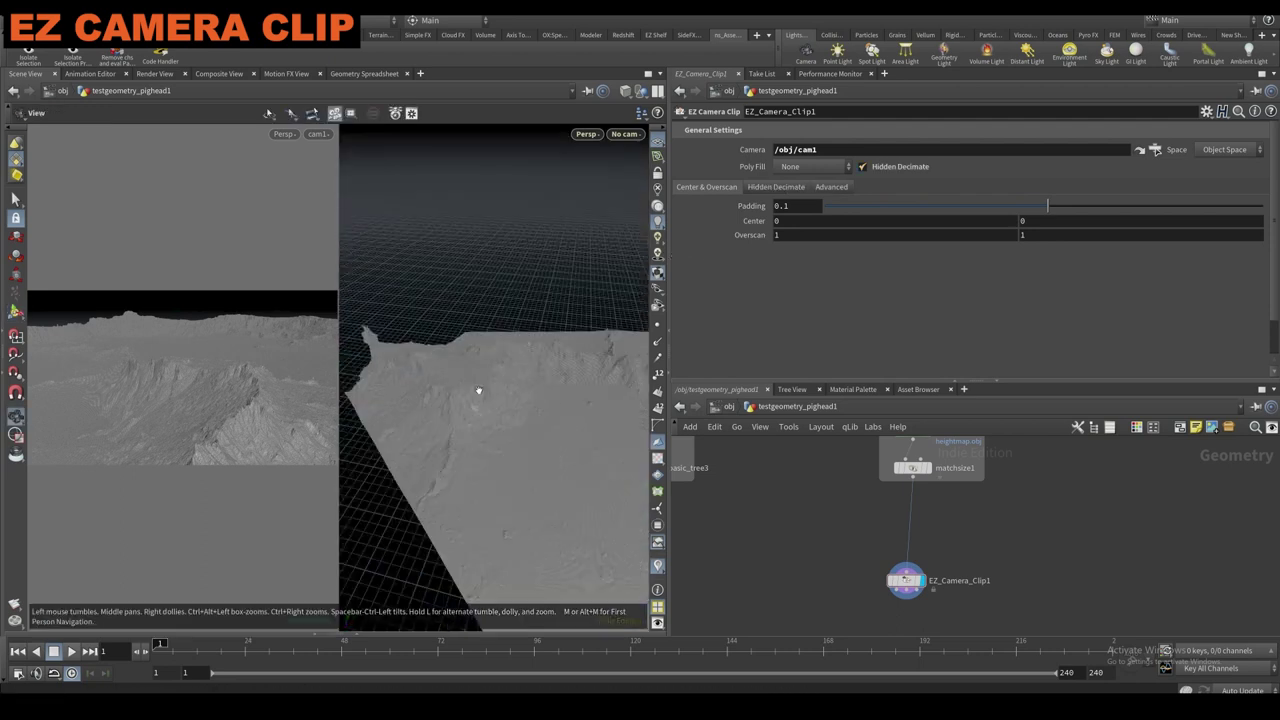
# Review the Hidden Decimate reduction operations and check the clip node's information for the visible point attribute.
pyautogui.scroll(-2, 730, 270)
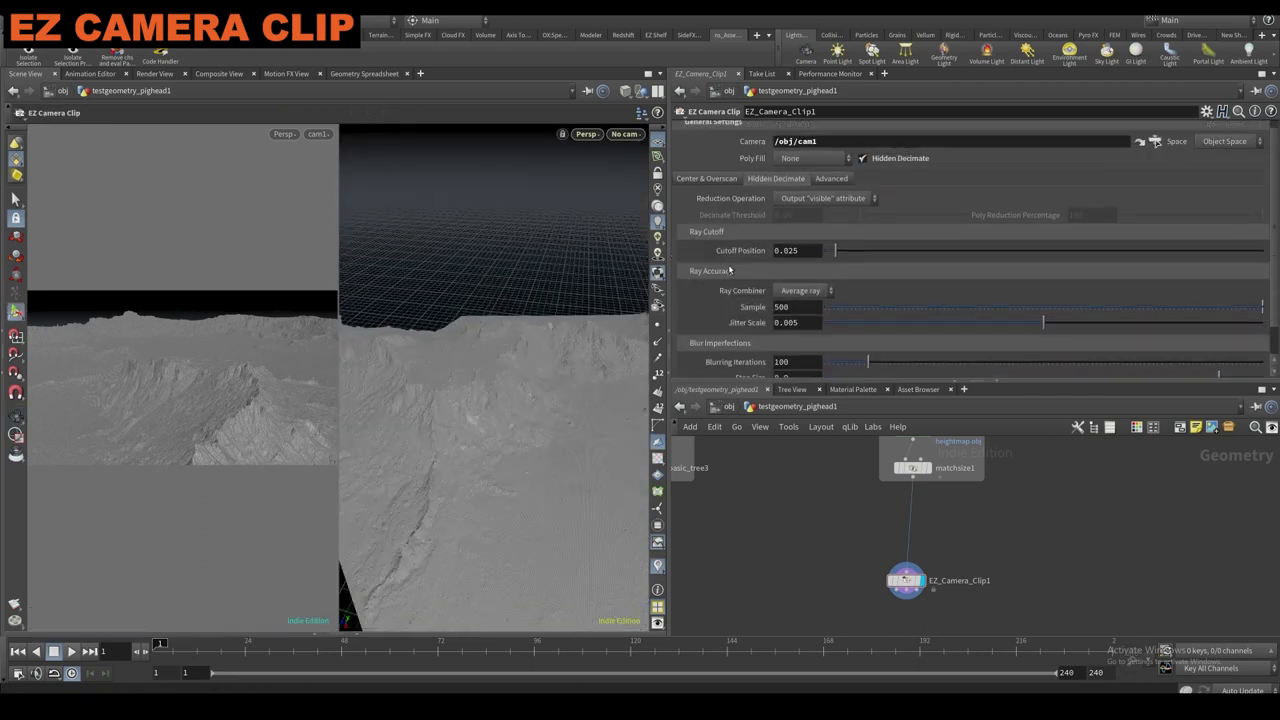
pyautogui.click(815, 199)
pyautogui.click(745, 202)
pyautogui.click(882, 569)
pyautogui.scroll(-1, 808, 377)
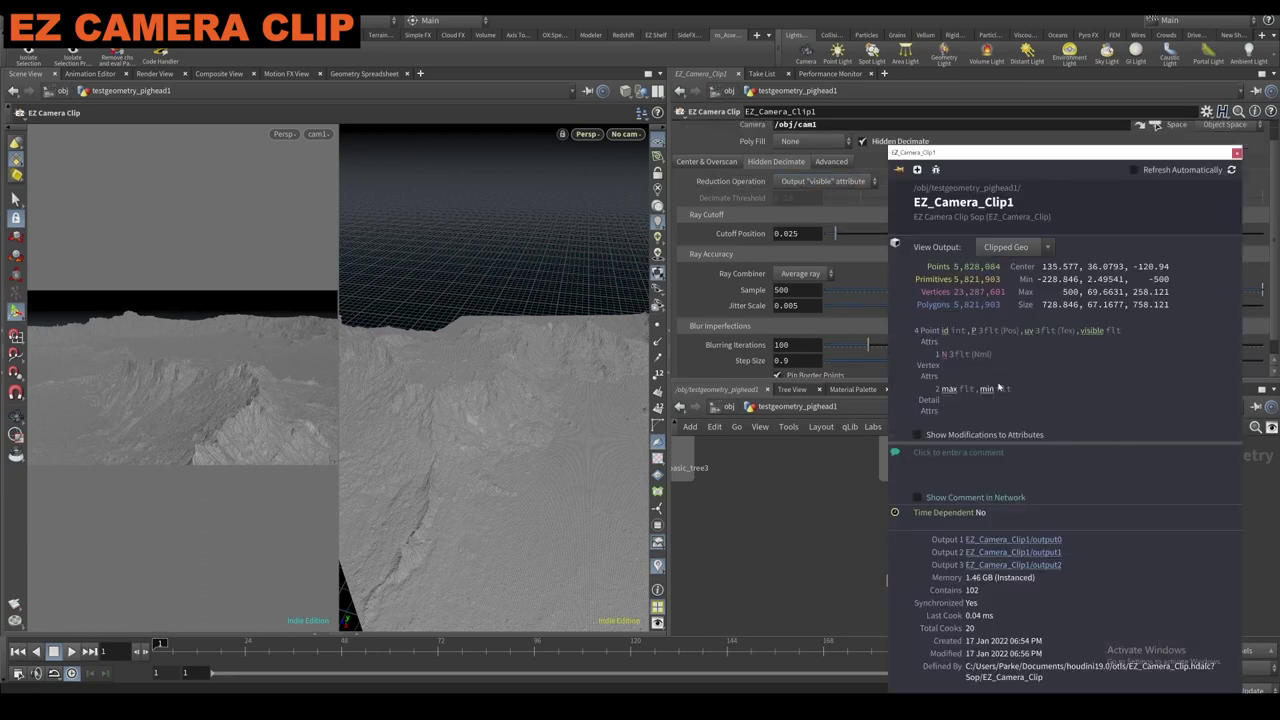
pyautogui.click(765, 516)
pyautogui.click(880, 580)
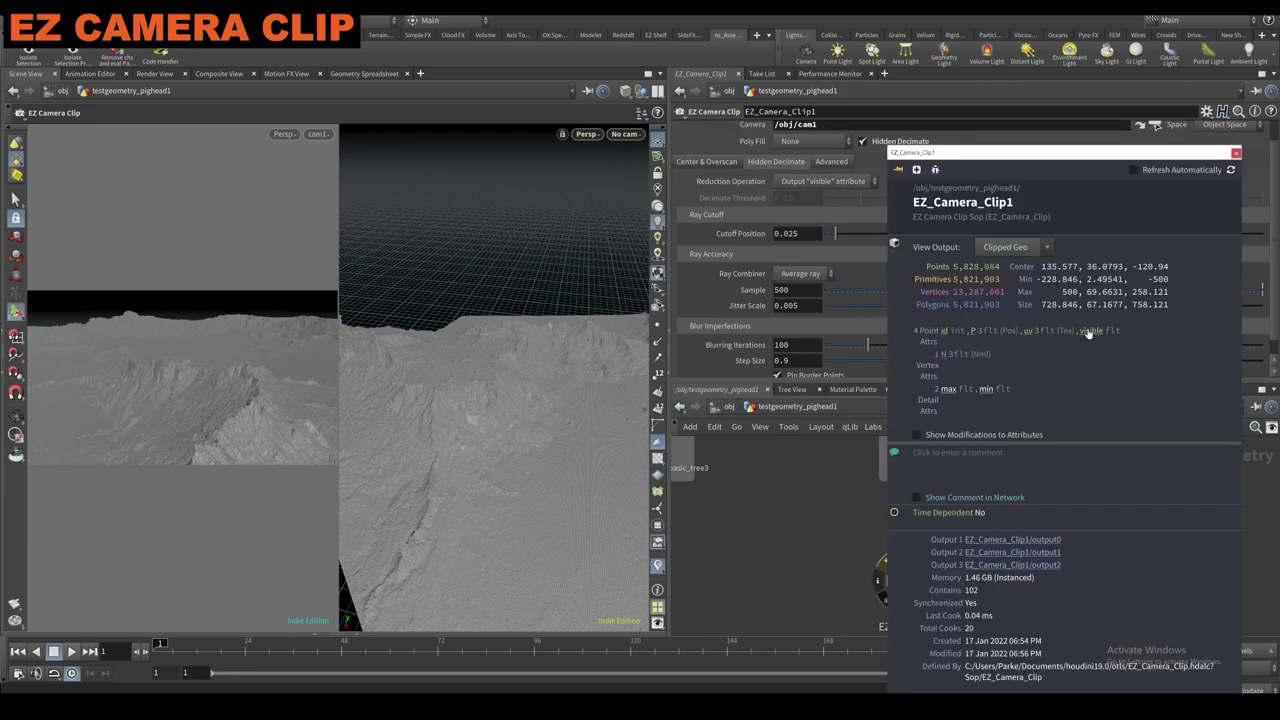
# Display the visible attribute on the terrain with its scene visualizer, and switch that visualizer off again.
pyautogui.keyDown('alt'); pyautogui.moveTo(538, 464); pyautogui.dragTo(523, 486); pyautogui.keyUp('alt')
pyautogui.rightClick(657, 566)
pyautogui.click(705, 549)
pyautogui.click(734, 594)
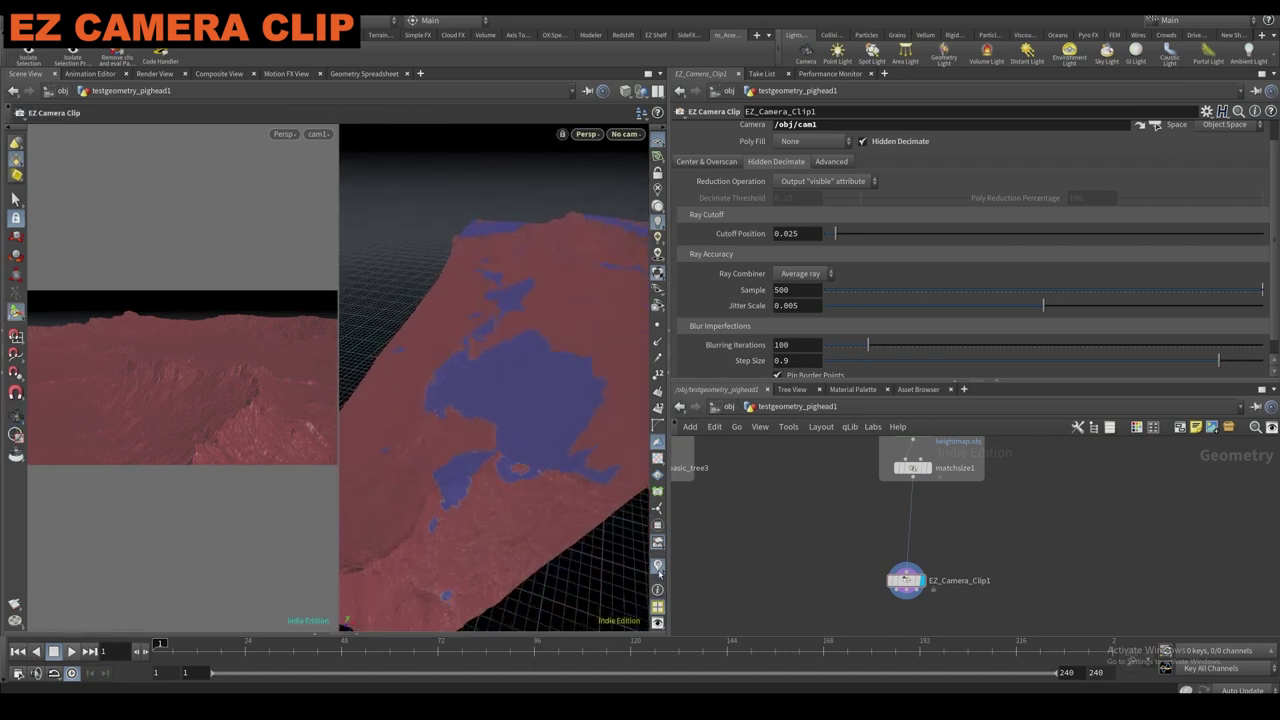
pyautogui.click(659, 566)
pyautogui.click(661, 550)
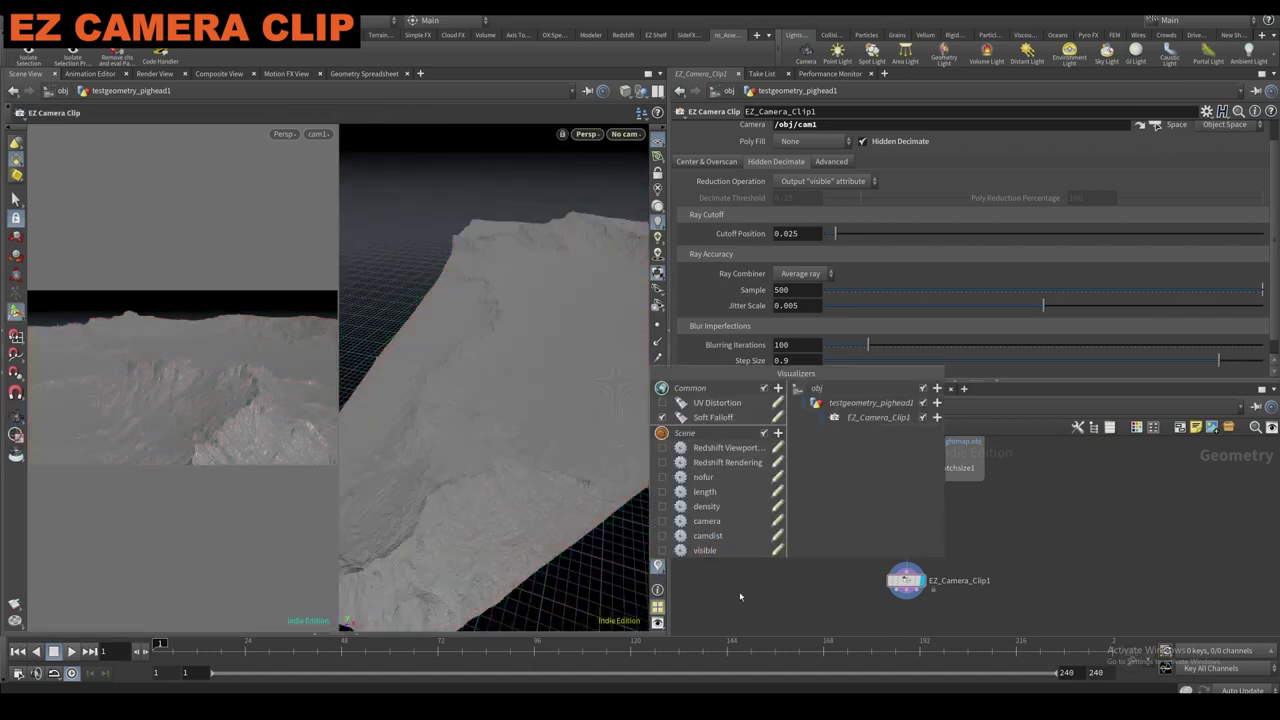
# Set the Hidden Decimate reduction operation to Blast and examine the terrain from a free angle.
pyautogui.click(822, 182)
pyautogui.click(800, 206)
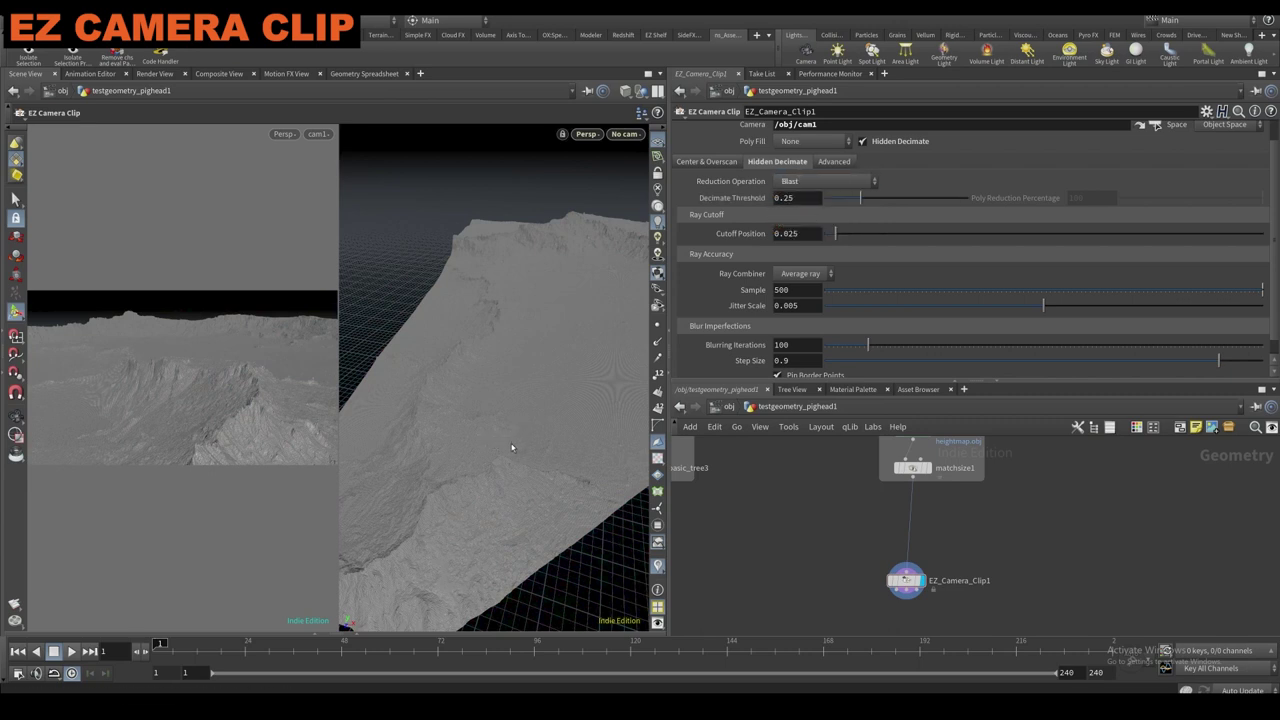
pyautogui.press('Escape')
pyautogui.moveTo(511, 441); pyautogui.dragTo(474, 414)
pyautogui.press('Return')
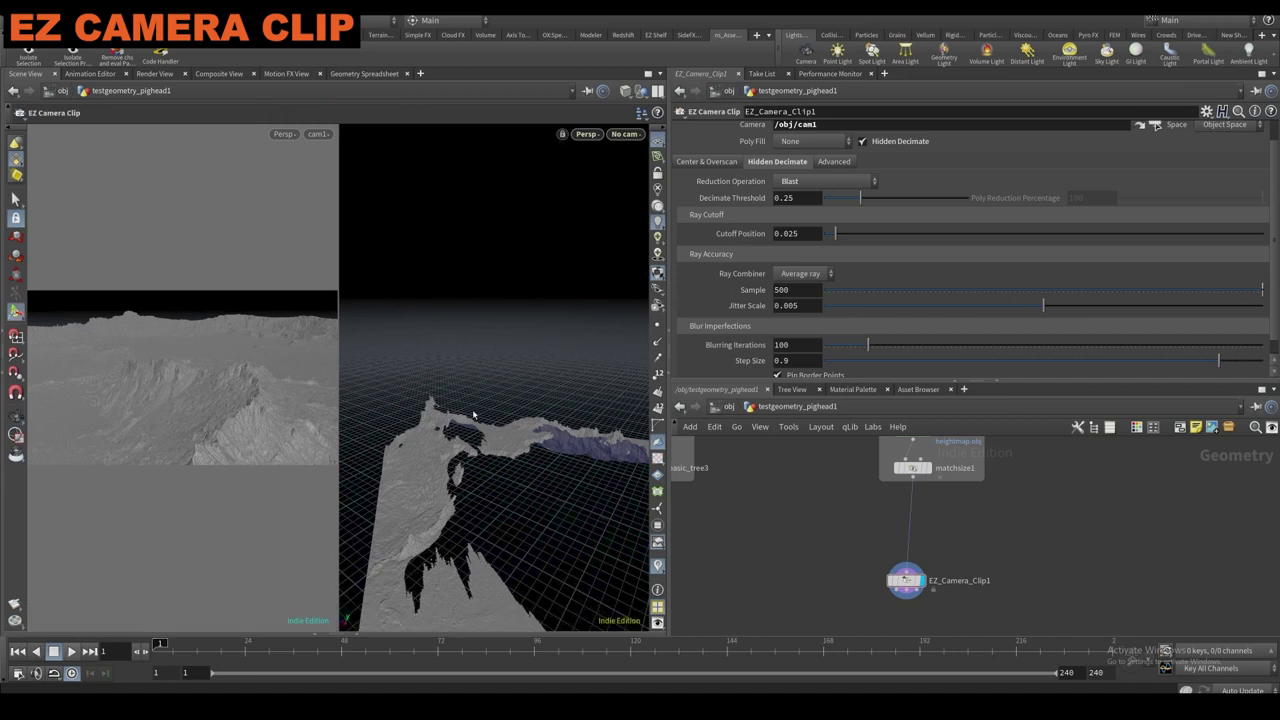
# Set the reduction operation to Poly Reduce with a poly reduction percentage of 40.5, and check the node's geometry information.
pyautogui.click(805, 186)
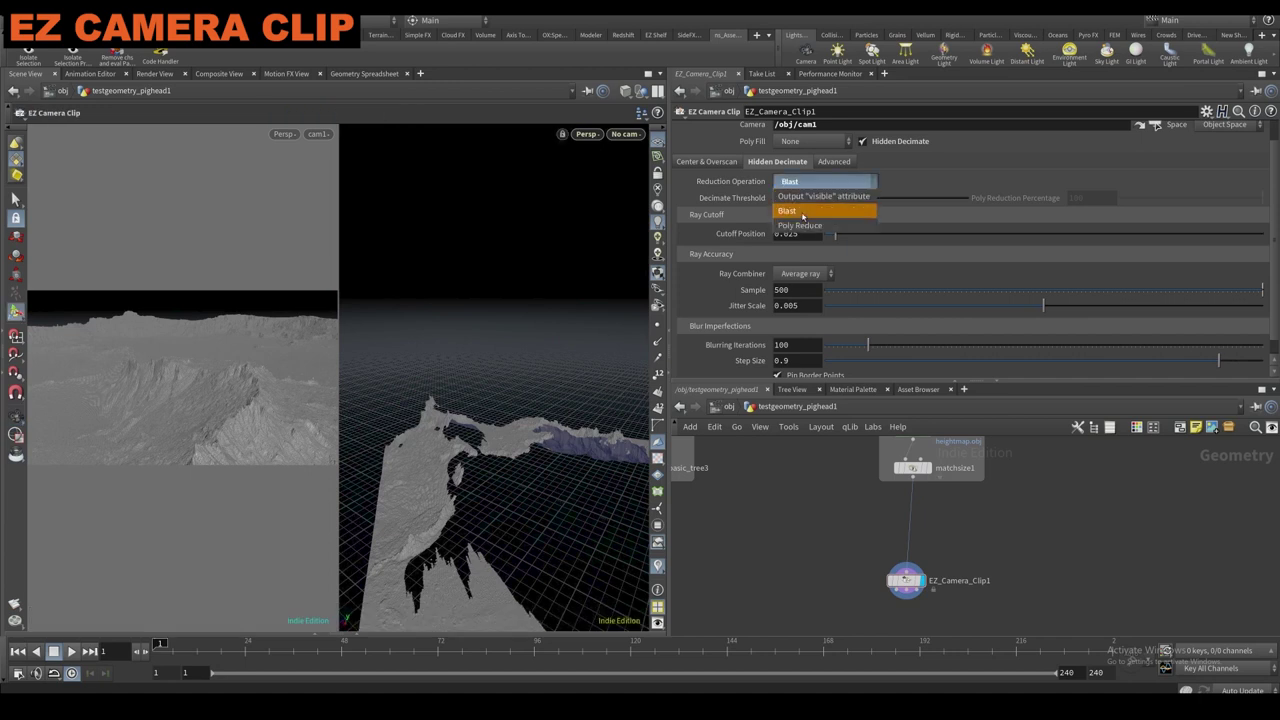
pyautogui.click(800, 222)
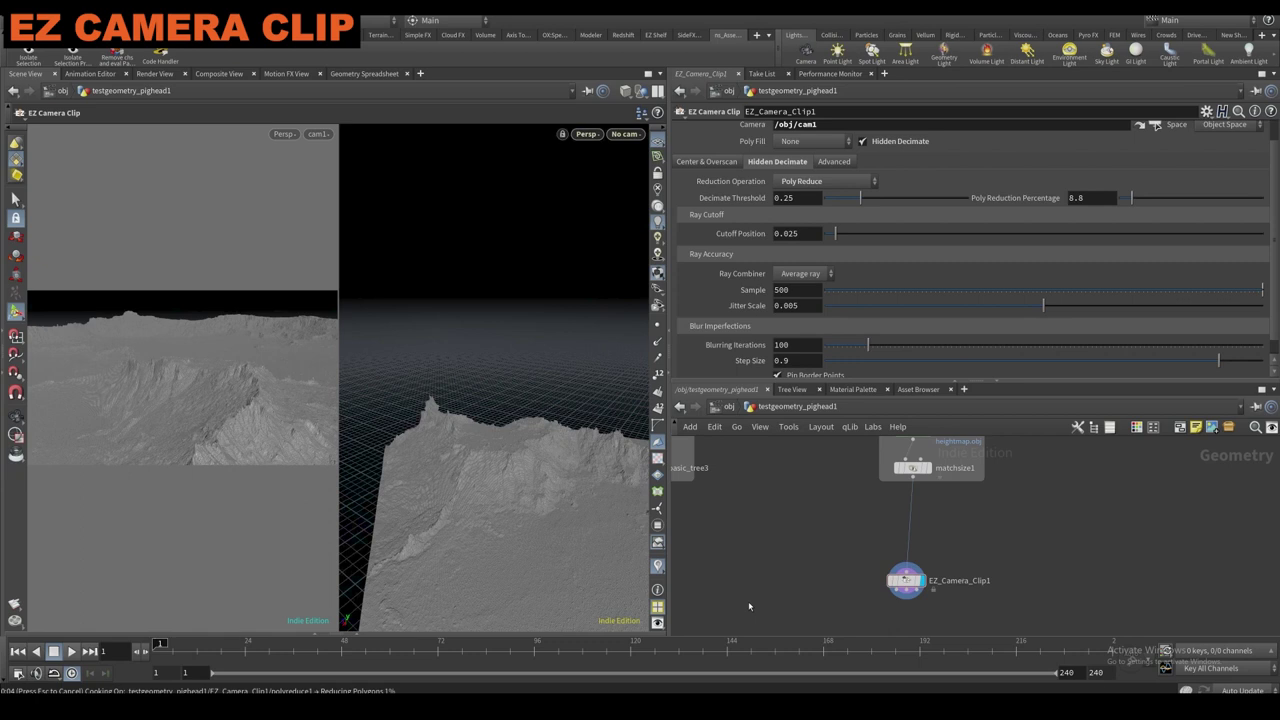
pyautogui.keyDown('alt'); pyautogui.moveTo(561, 459); pyautogui.dragTo(452, 368); pyautogui.keyUp('alt')
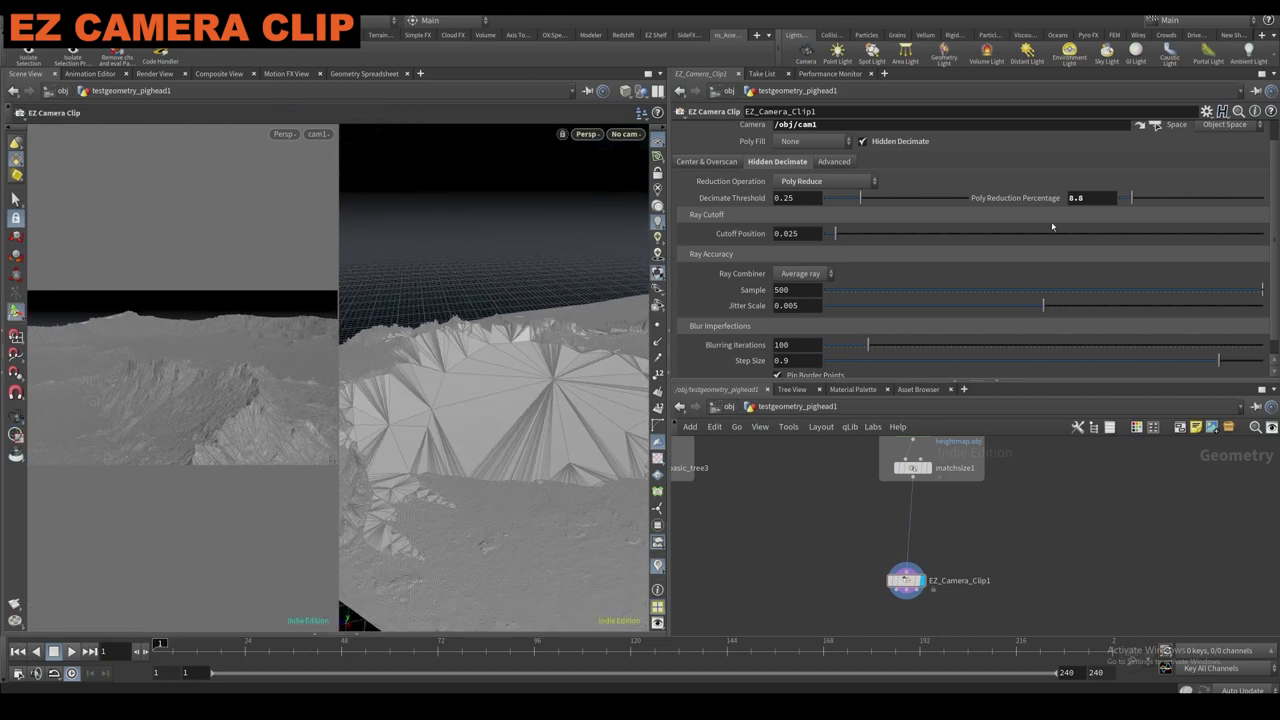
pyautogui.moveTo(1136, 198); pyautogui.dragTo(1177, 199)
pyautogui.middleClick(906, 580)
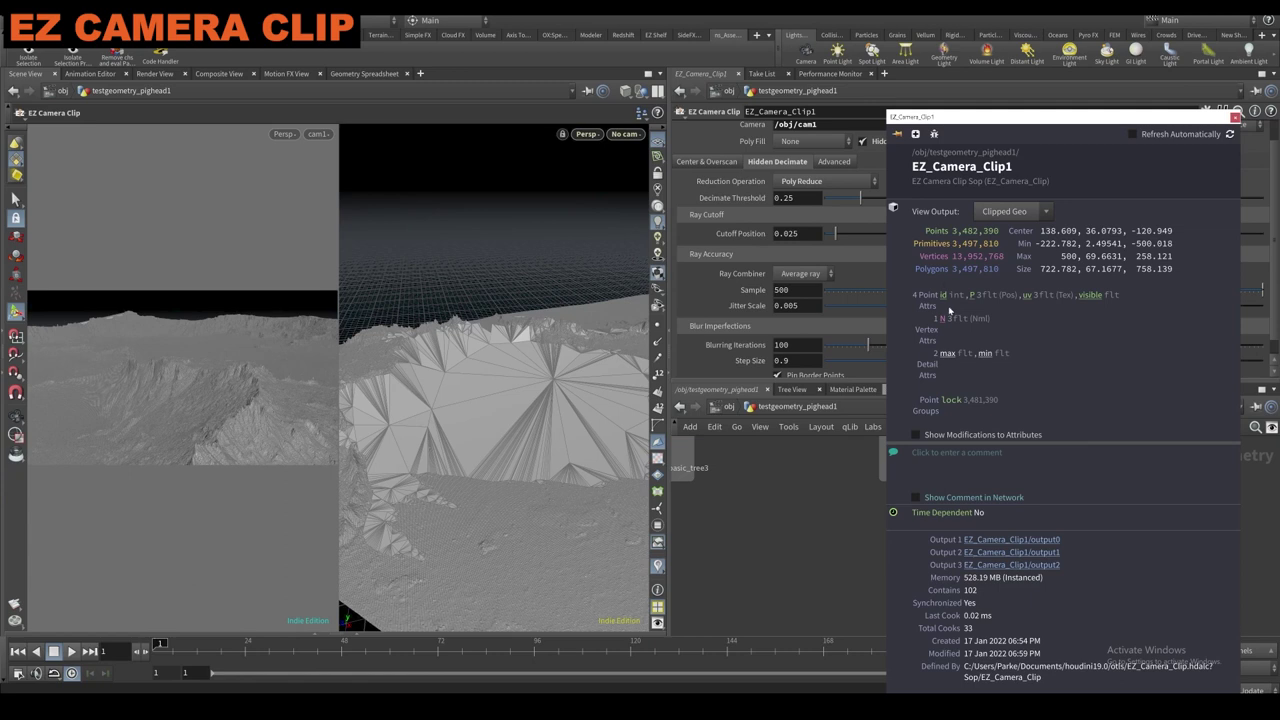
pyautogui.click(791, 523)
# Examine the poly-reduced terrain from above and from a low side angle.
pyautogui.keyDown('alt'); pyautogui.moveTo(531, 383); pyautogui.dragTo(460, 377); pyautogui.keyUp('alt')
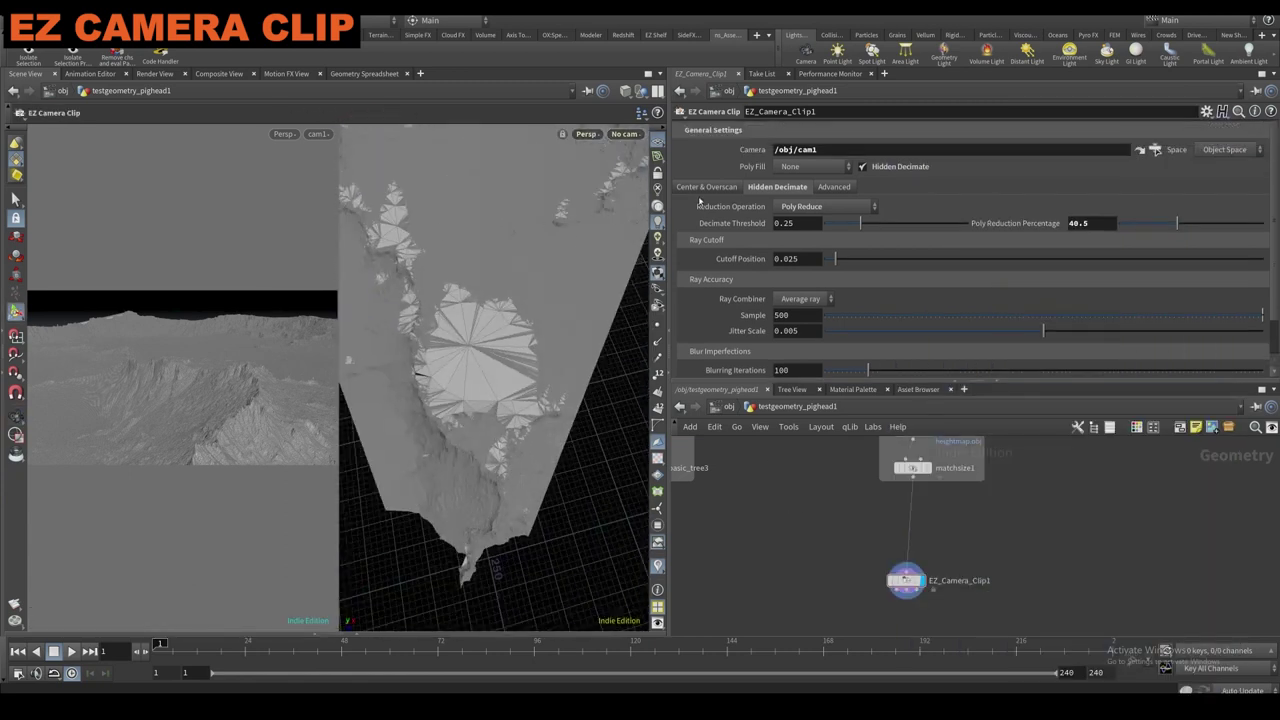
pyautogui.press('Escape')
pyautogui.moveTo(480, 340); pyautogui.dragTo(510, 285)
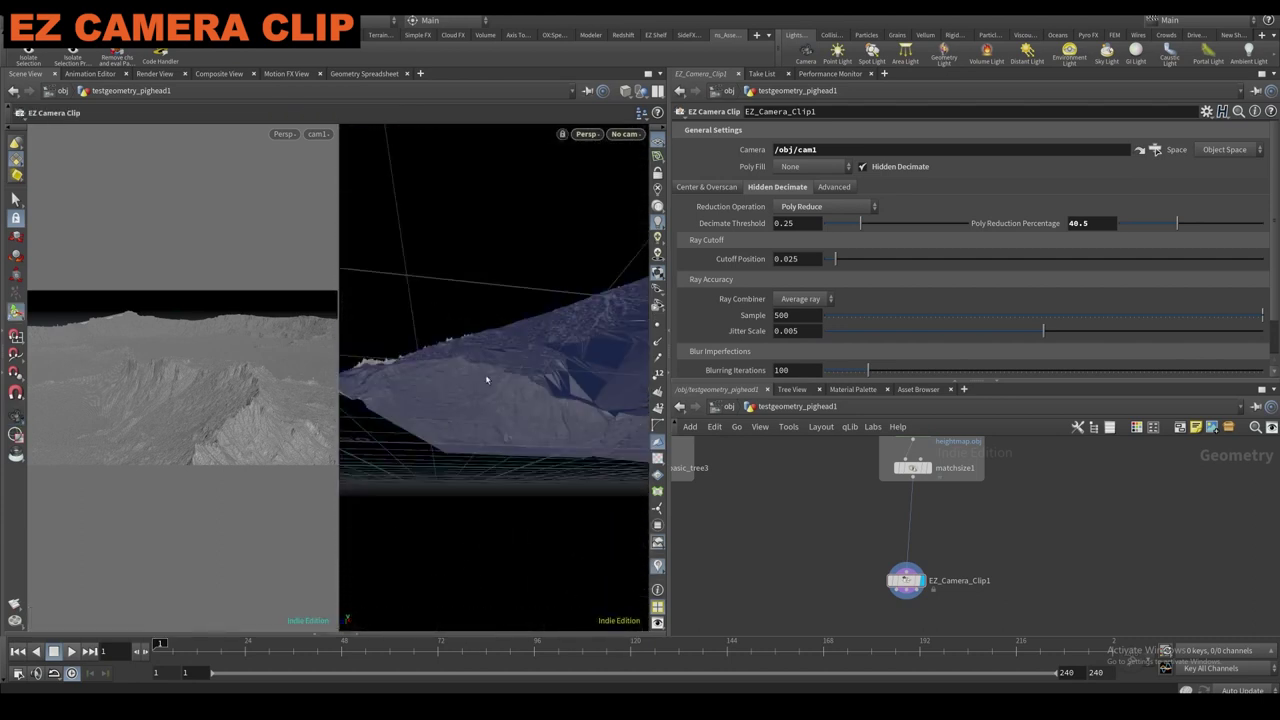
pyautogui.moveTo(534, 364); pyautogui.dragTo(482, 365)
pyautogui.press('Escape')
pyautogui.press('Return')
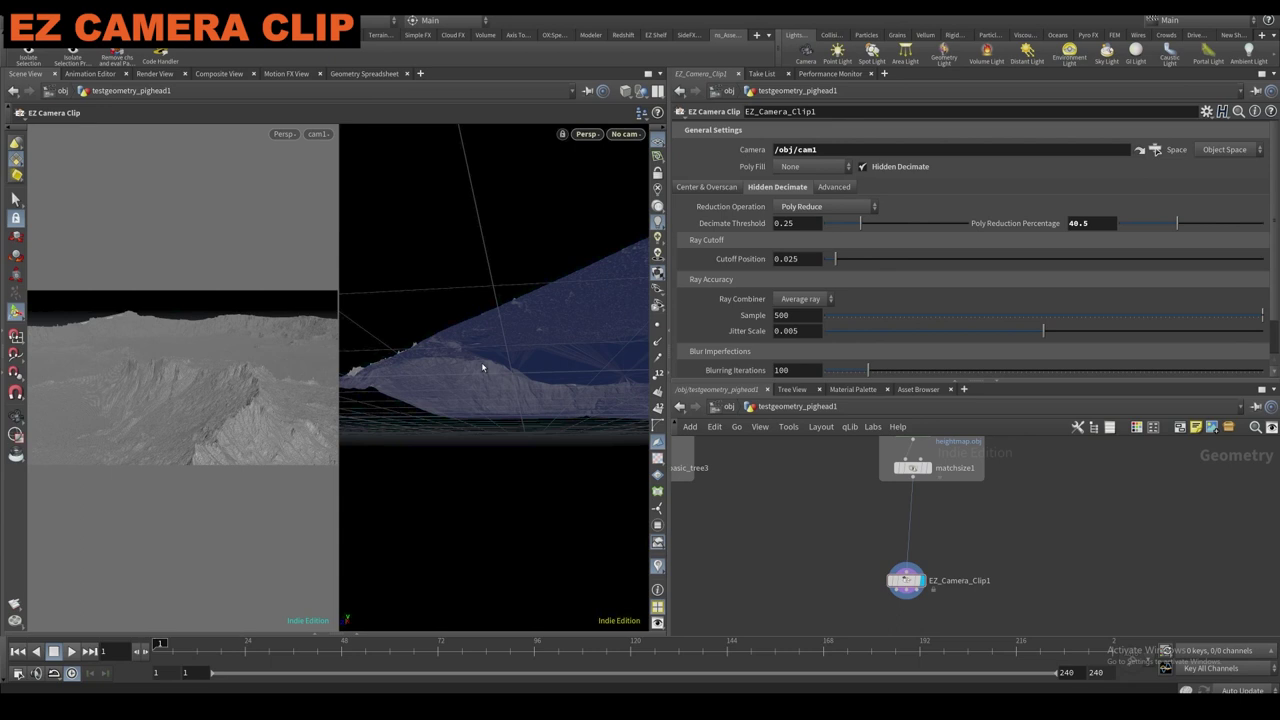
# Hide the reference grid in the free viewport and bring the whole clipped terrain into view.
pyautogui.click(657, 142)
pyautogui.press('Escape')
pyautogui.moveTo(422, 345); pyautogui.dragTo(503, 393)
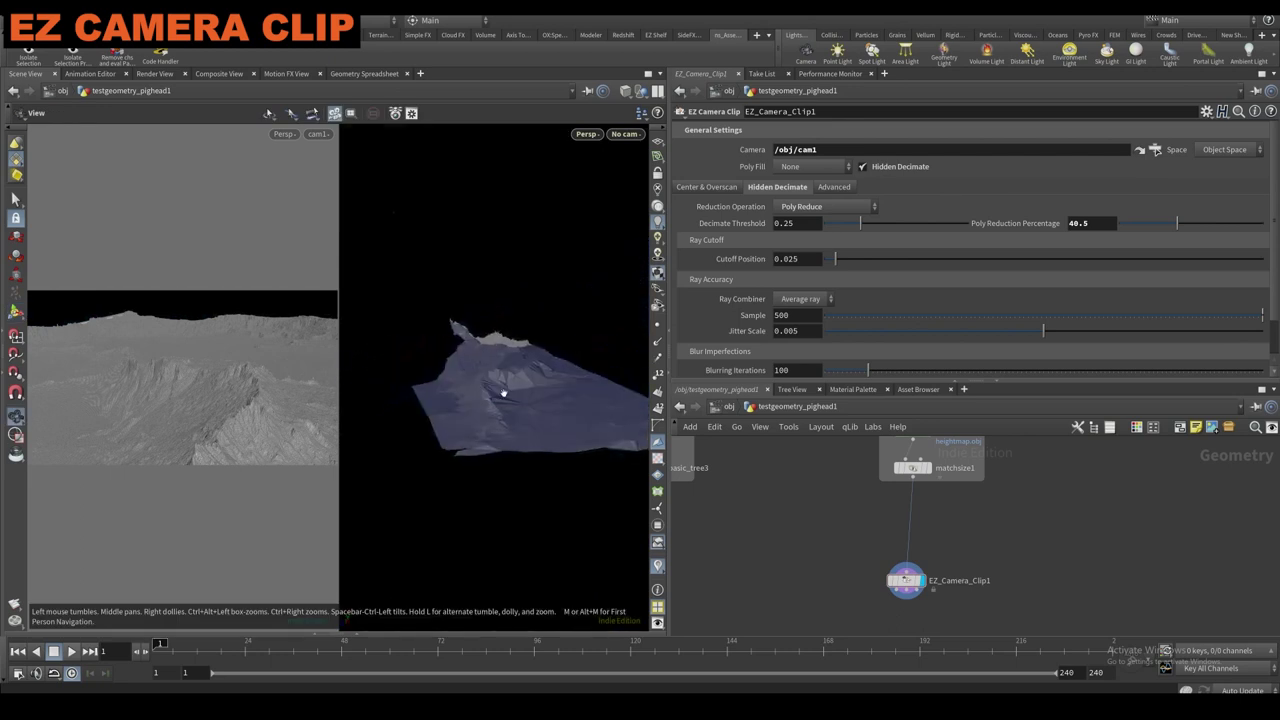
pyautogui.press('Return')
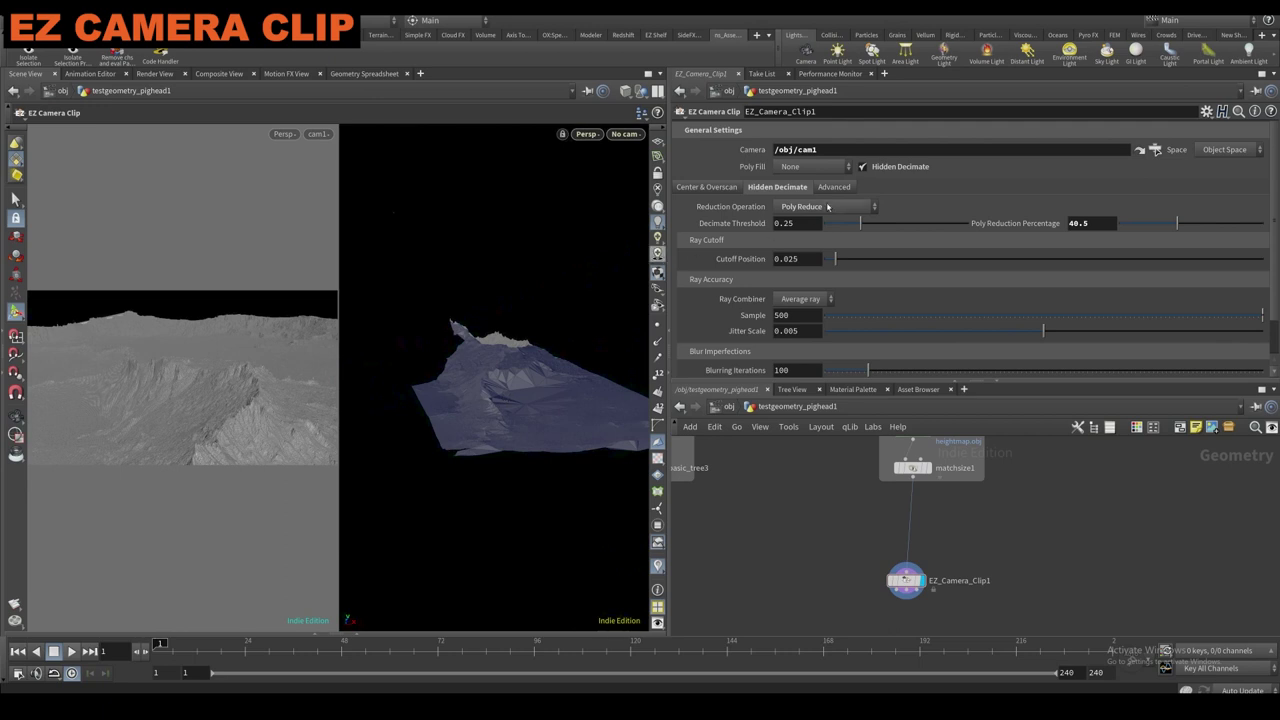
# Set the clip node's Poly Fill to Poly Fill Node, turn off Hidden Decimate, and inspect the filled terrain.
pyautogui.click(829, 169)
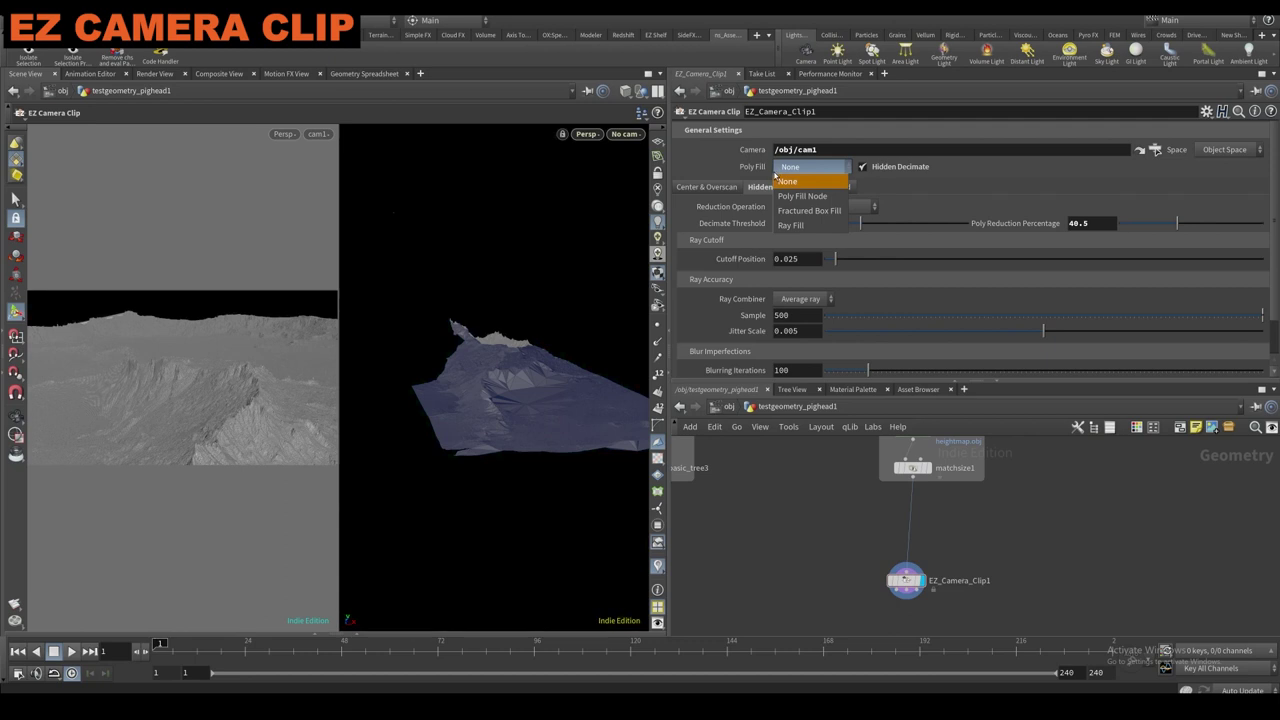
pyautogui.click(802, 197)
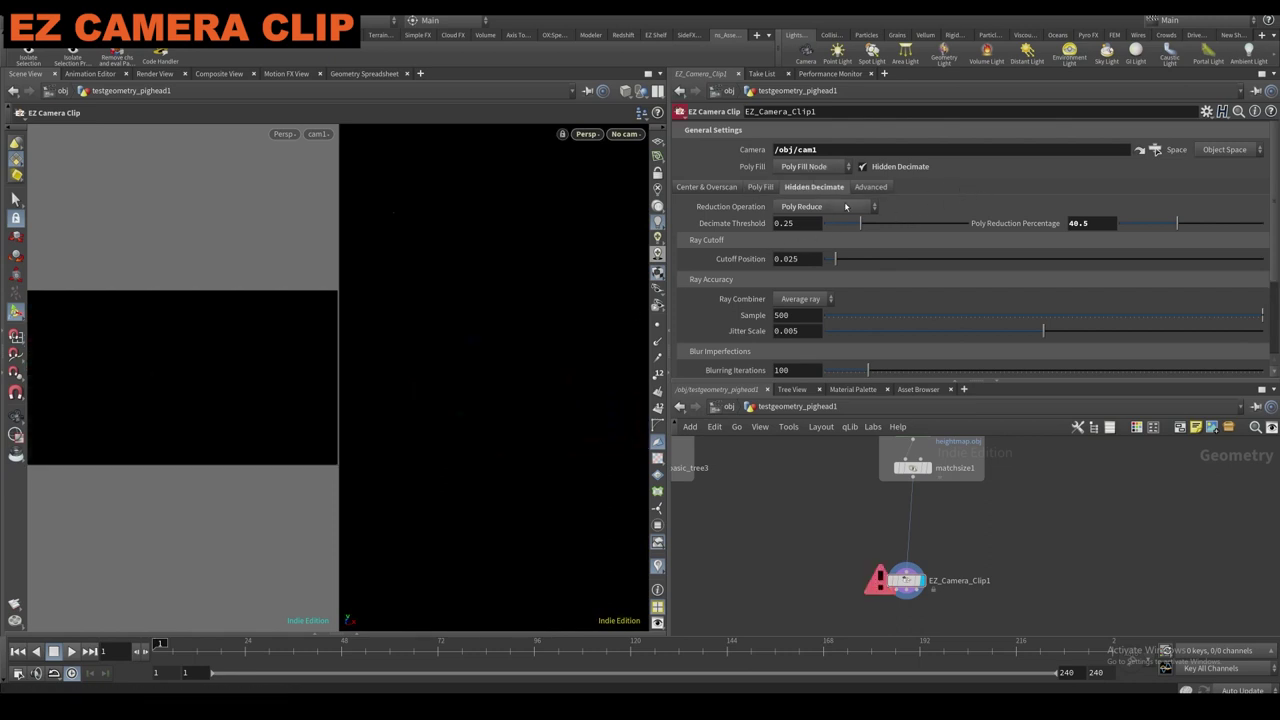
pyautogui.click(862, 166)
pyautogui.press('Escape')
pyautogui.moveTo(526, 337); pyautogui.dragTo(548, 395)
pyautogui.press('Return')
pyautogui.press('Escape')
pyautogui.press('Return')
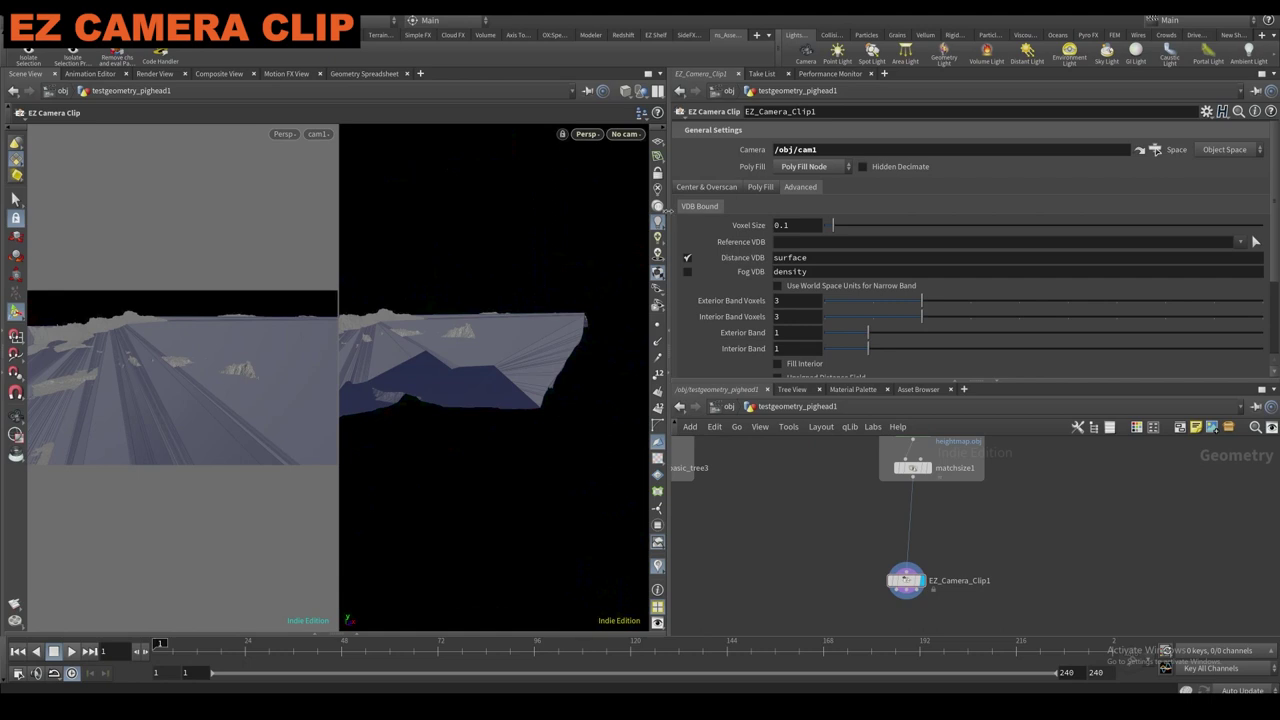
# Inspect the Poly Fill Node result on the clipped terrain and set the clip node's Poly Fill to Fractured Box Fill.
pyautogui.press('Escape')
pyautogui.moveTo(543, 294); pyautogui.dragTo(560, 336)
pyautogui.press('Return')
pyautogui.click(786, 169)
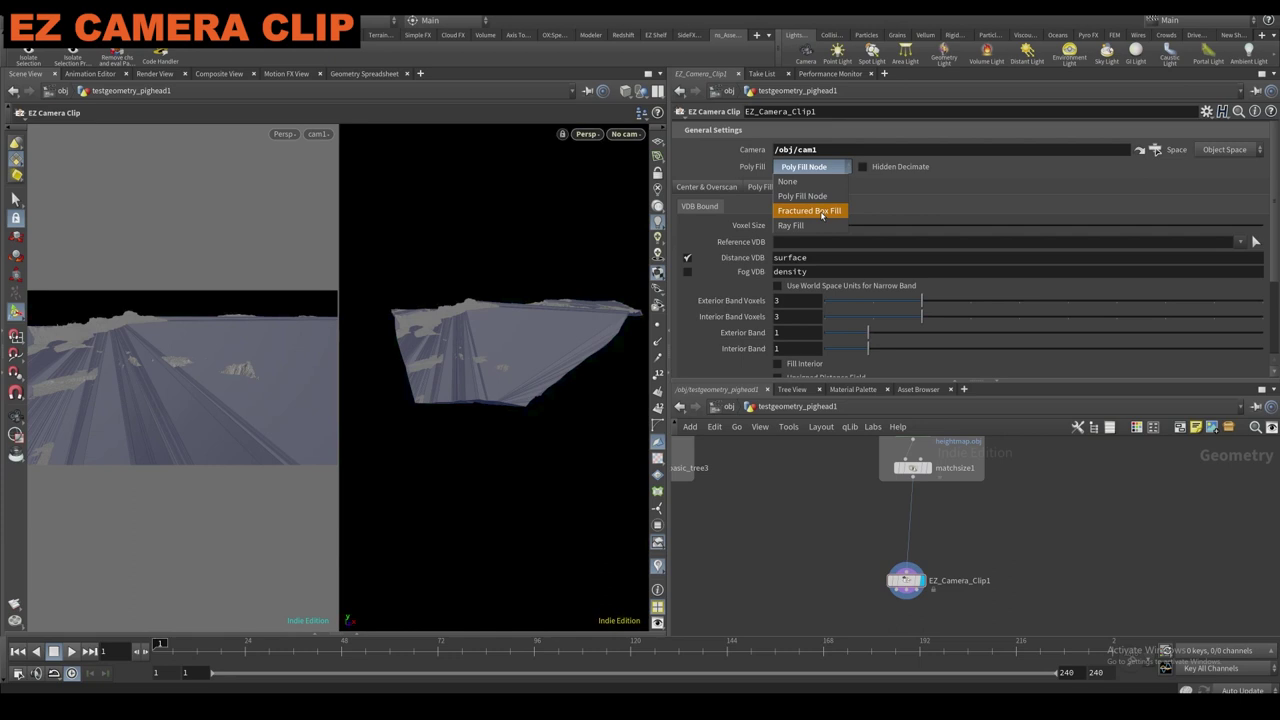
pyautogui.click(821, 212)
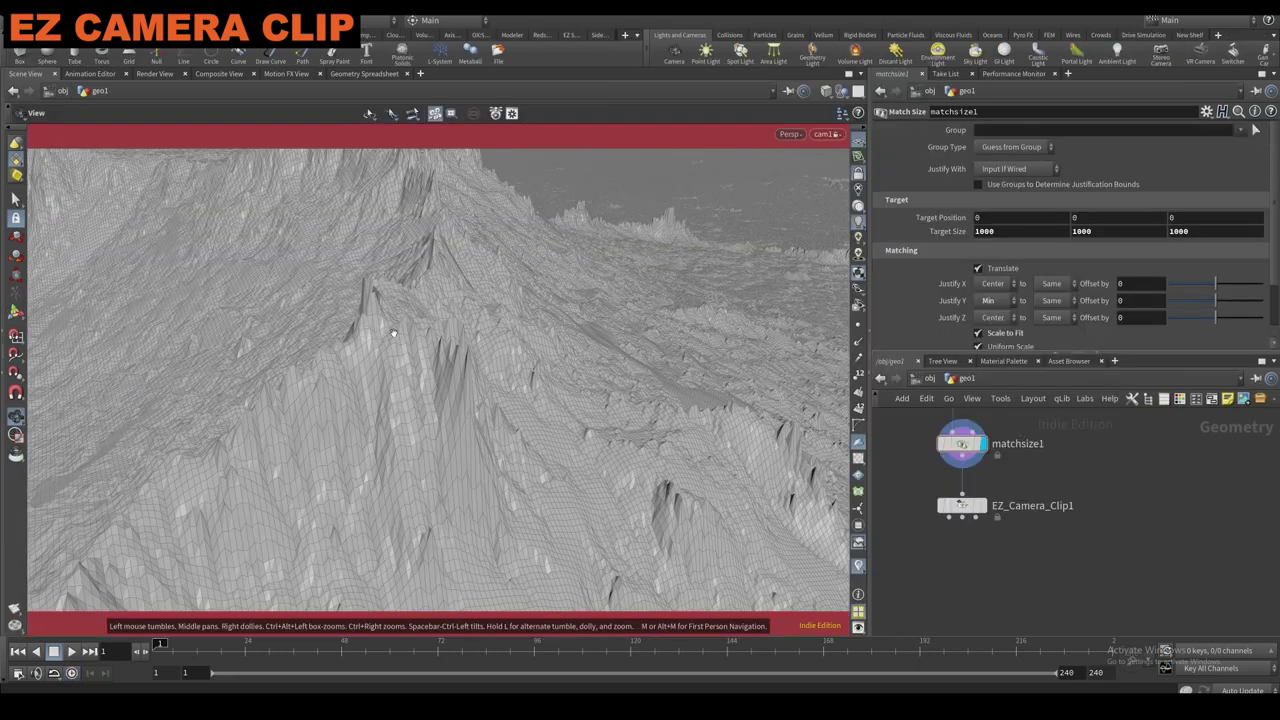
# Inspect the box-filled mountain terrain from several angles and set the clip node's Poly Fill to None.
pyautogui.moveTo(394, 333); pyautogui.dragTo(518, 331)
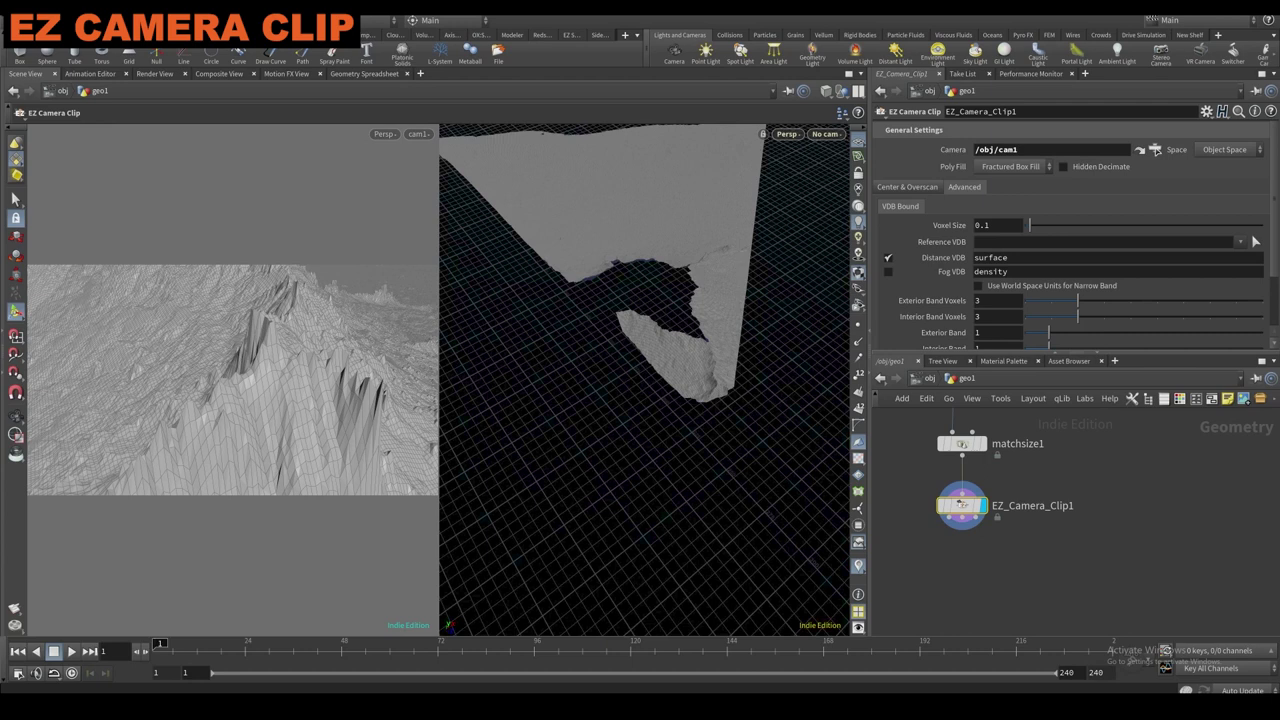
pyautogui.keyDown('alt'); pyautogui.moveTo(677, 323); pyautogui.dragTo(249, 369); pyautogui.keyUp('alt')
pyautogui.press('Return')
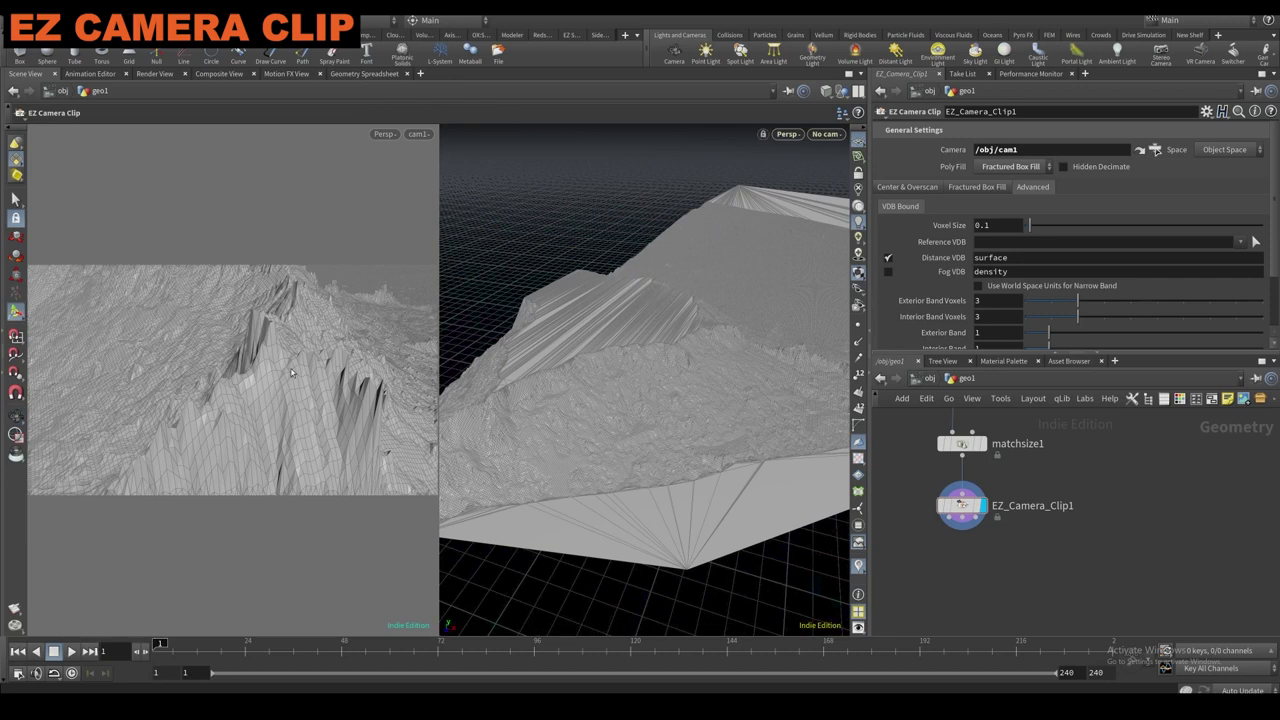
pyautogui.press('Escape')
pyautogui.moveTo(642, 408); pyautogui.dragTo(534, 396)
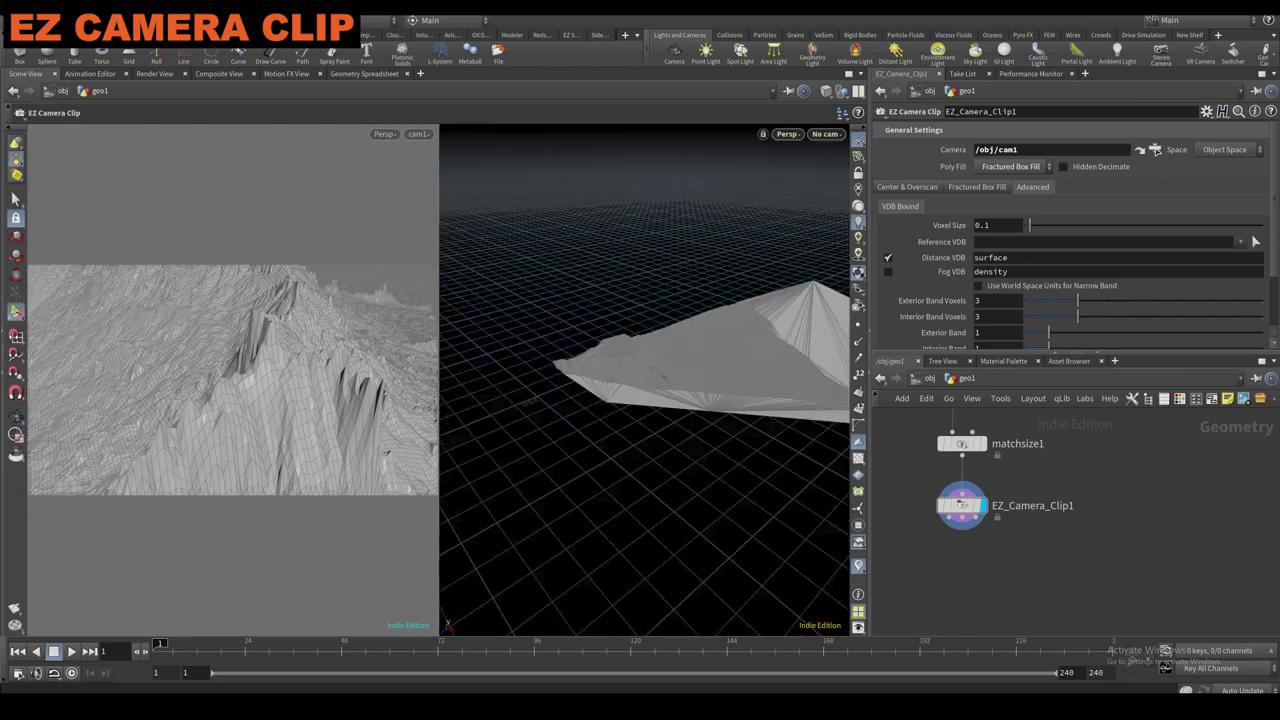
pyautogui.click(1012, 166)
pyautogui.click(1010, 180)
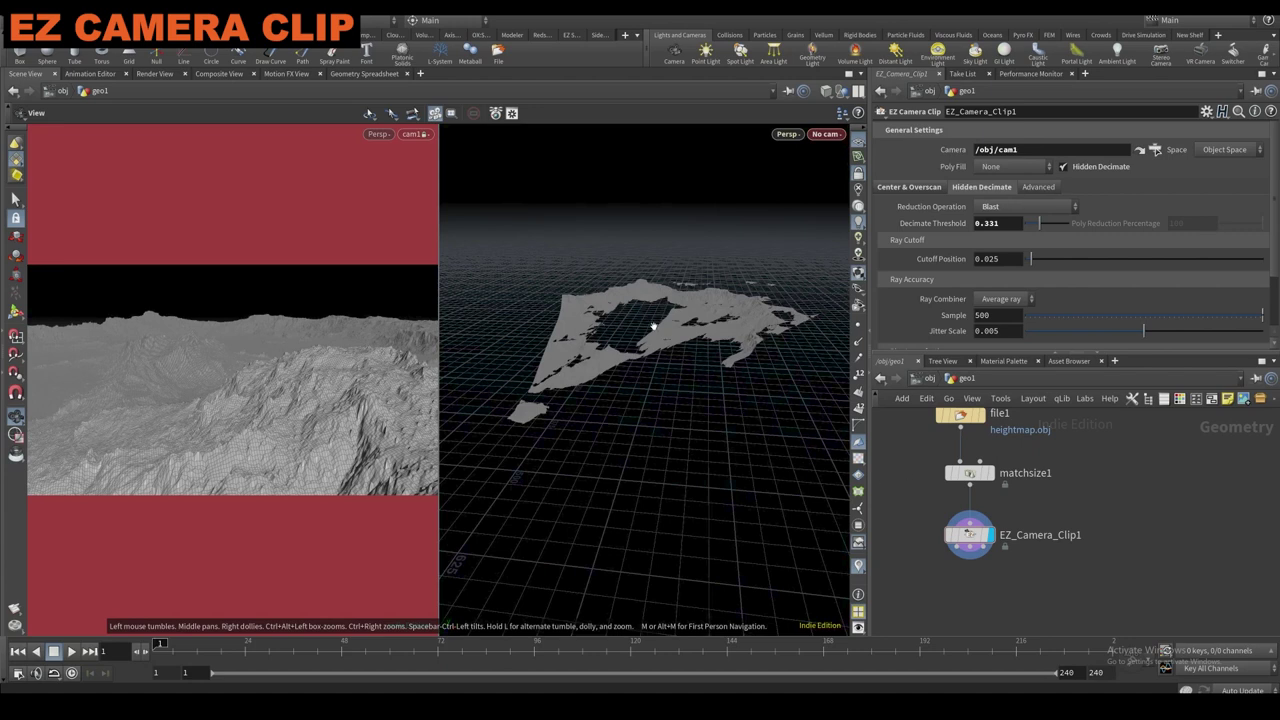
# Examine the blasted mountain terrain from several angles and check the clip node's geometry information and Hidden Decimate settings.
pyautogui.scroll(5, 586, 349)
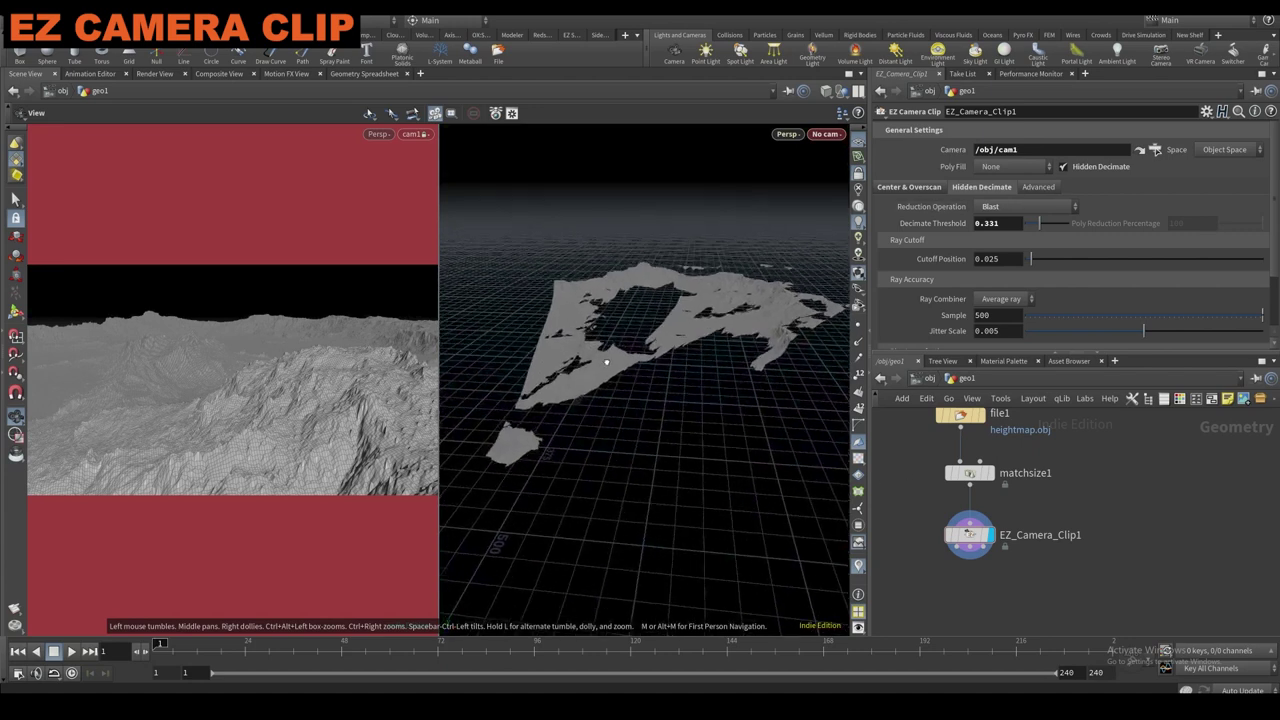
pyautogui.click(932, 535)
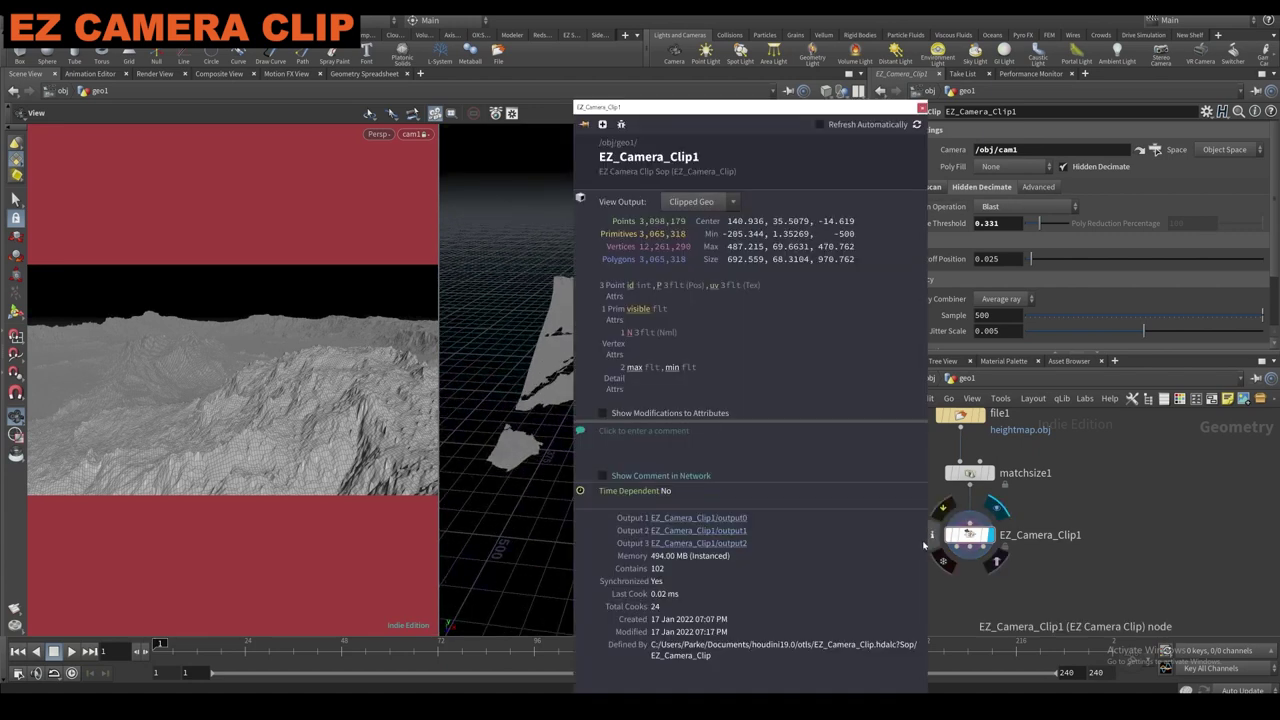
pyautogui.moveTo(575, 380); pyautogui.dragTo(603, 366)
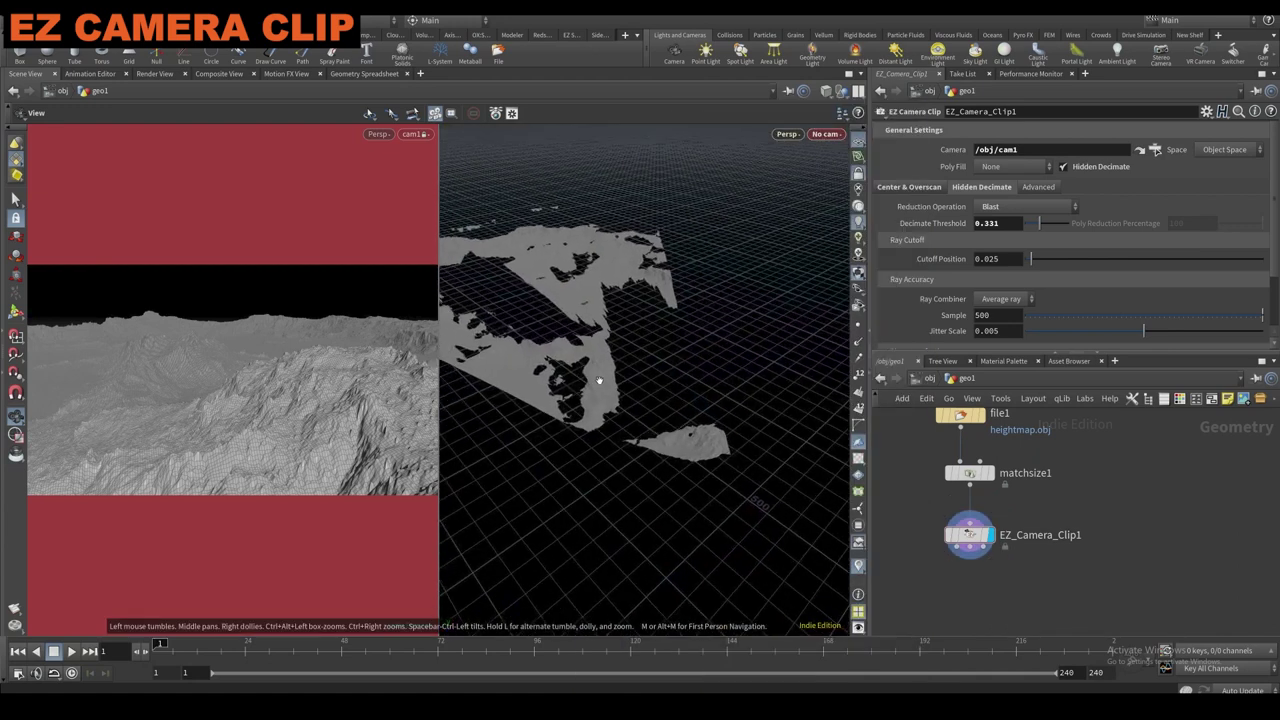
pyautogui.moveTo(618, 362); pyautogui.dragTo(620, 391)
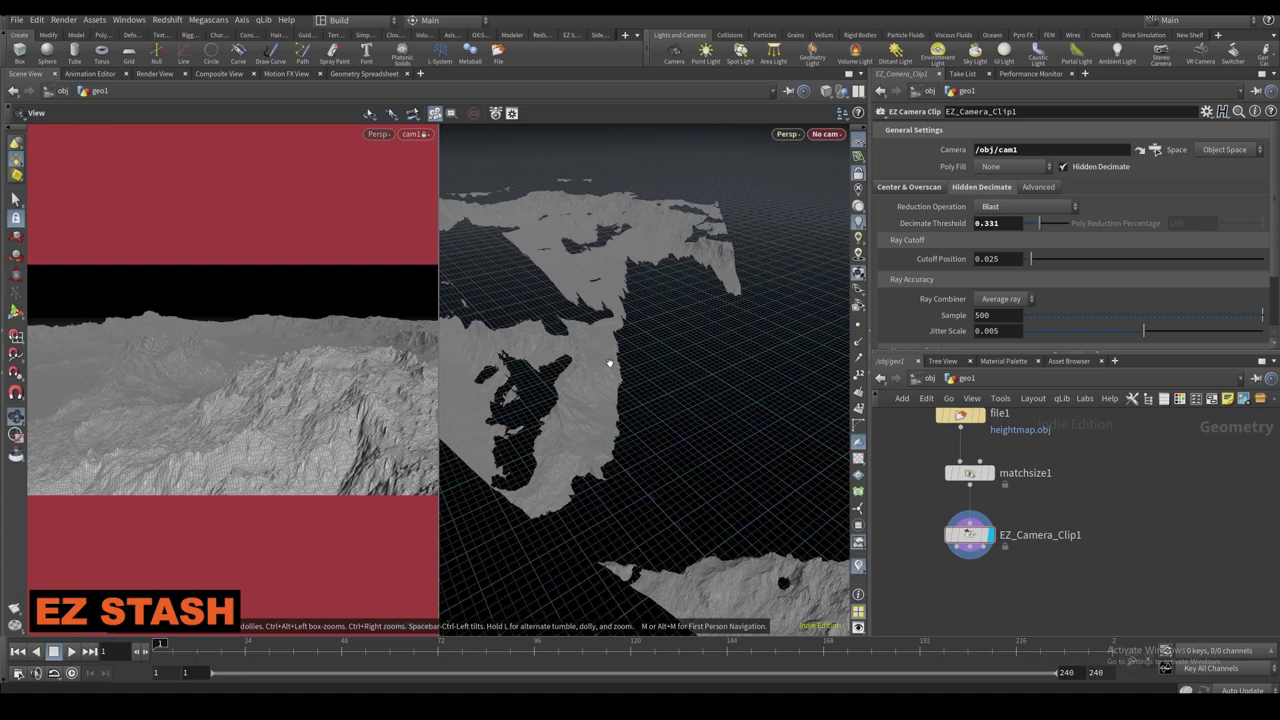
pyautogui.scroll(-2, 982, 279)
pyautogui.scroll(-1, 982, 278)
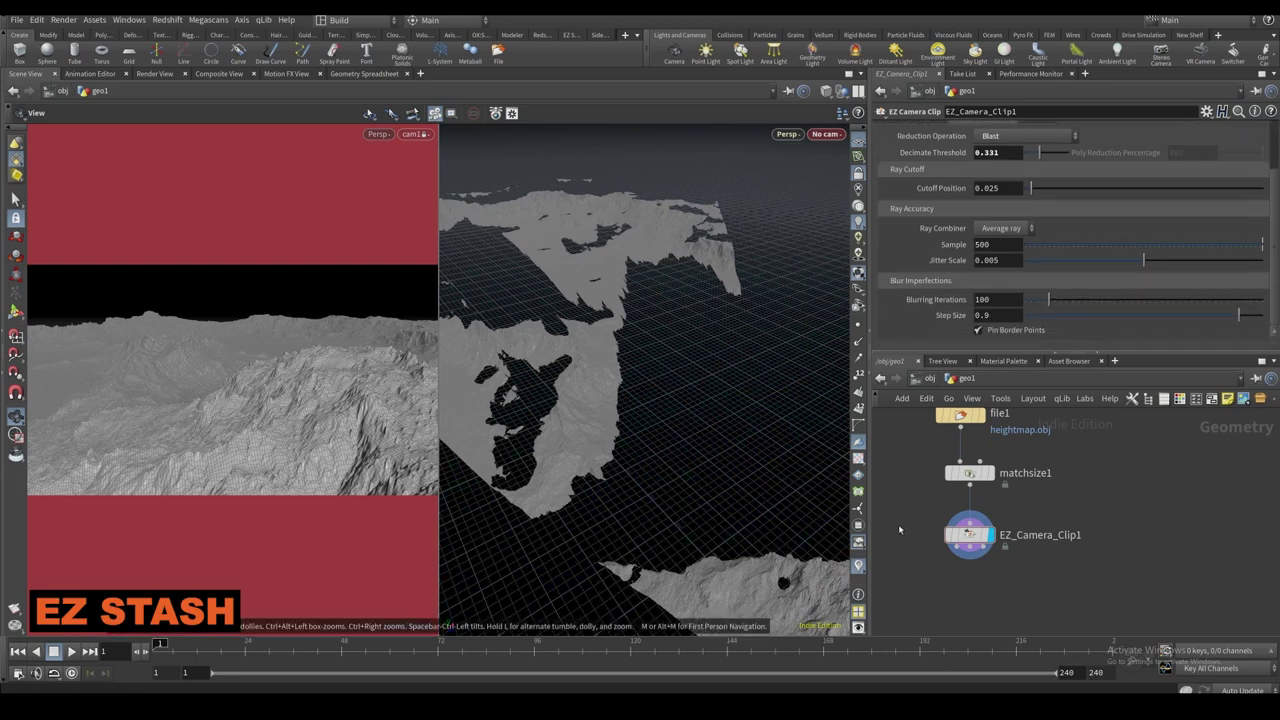
# Add an EZ Stash node below EZ_Camera_Clip1 and wire it to the clip node's first output.
pyautogui.moveTo(917, 549); pyautogui.dragTo(912, 500, button='middle')
pyautogui.press('Tab')
pyautogui.write('ez sta')
pyautogui.press('Return')
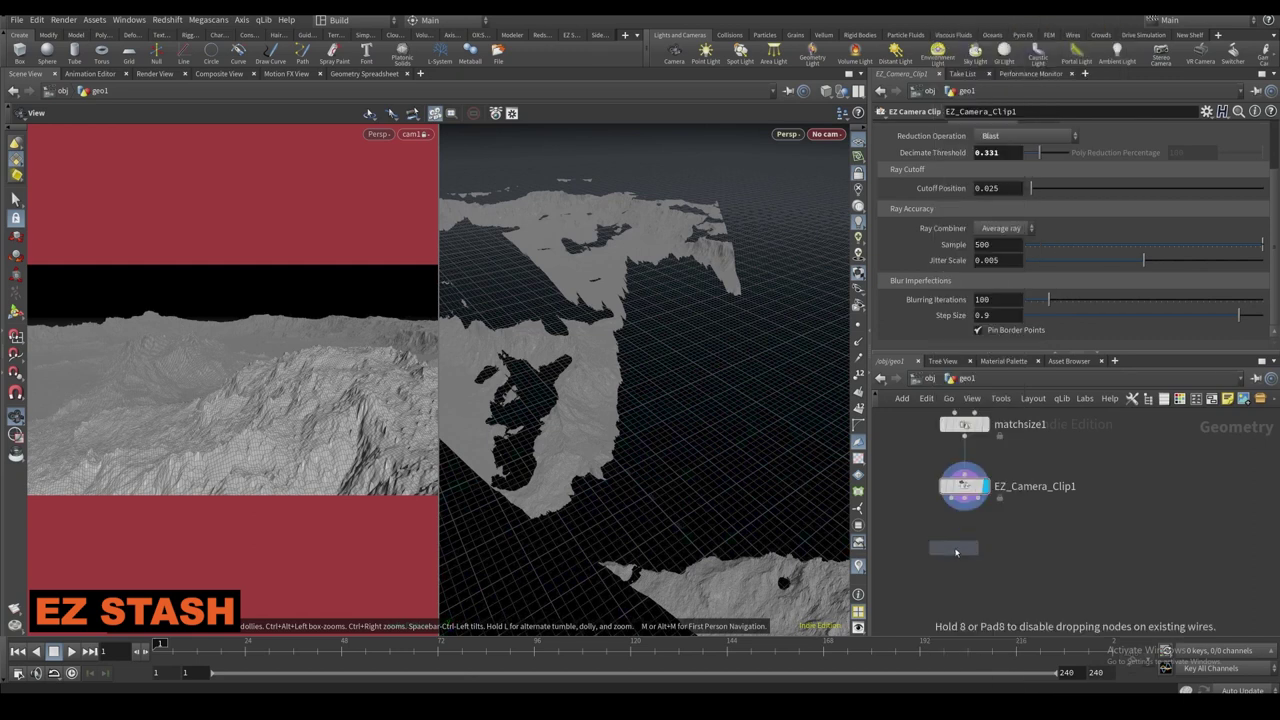
pyautogui.click(953, 545)
pyautogui.click(954, 537)
pyautogui.click(951, 498)
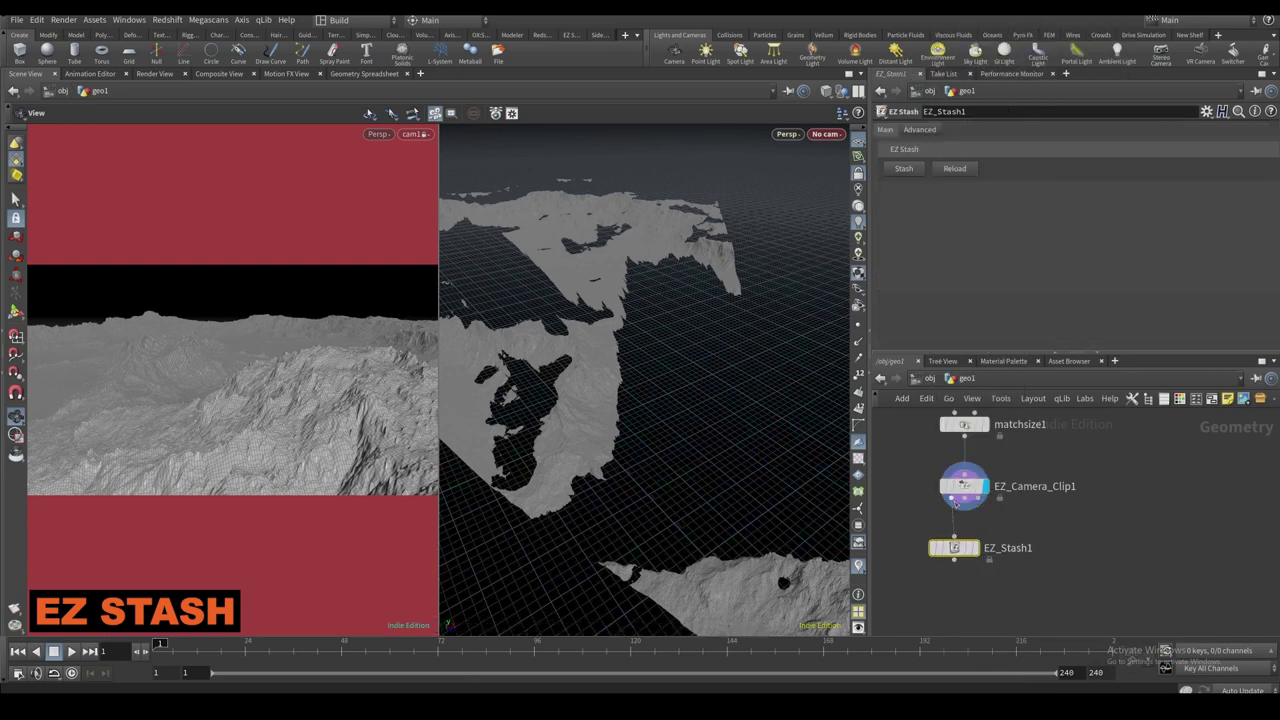
# Make the EZ Stash node the displayed node and view its full stash directory path in the advanced settings.
pyautogui.click(981, 574)
pyautogui.click(976, 548)
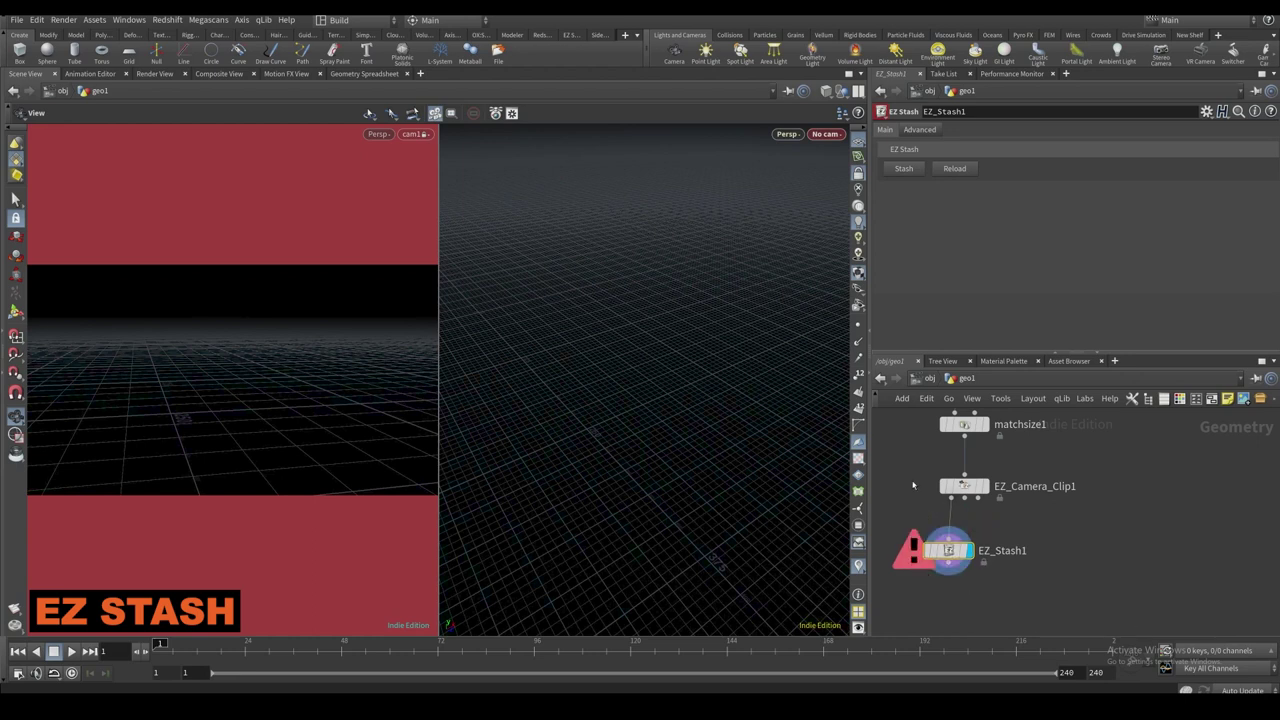
pyautogui.click(919, 130)
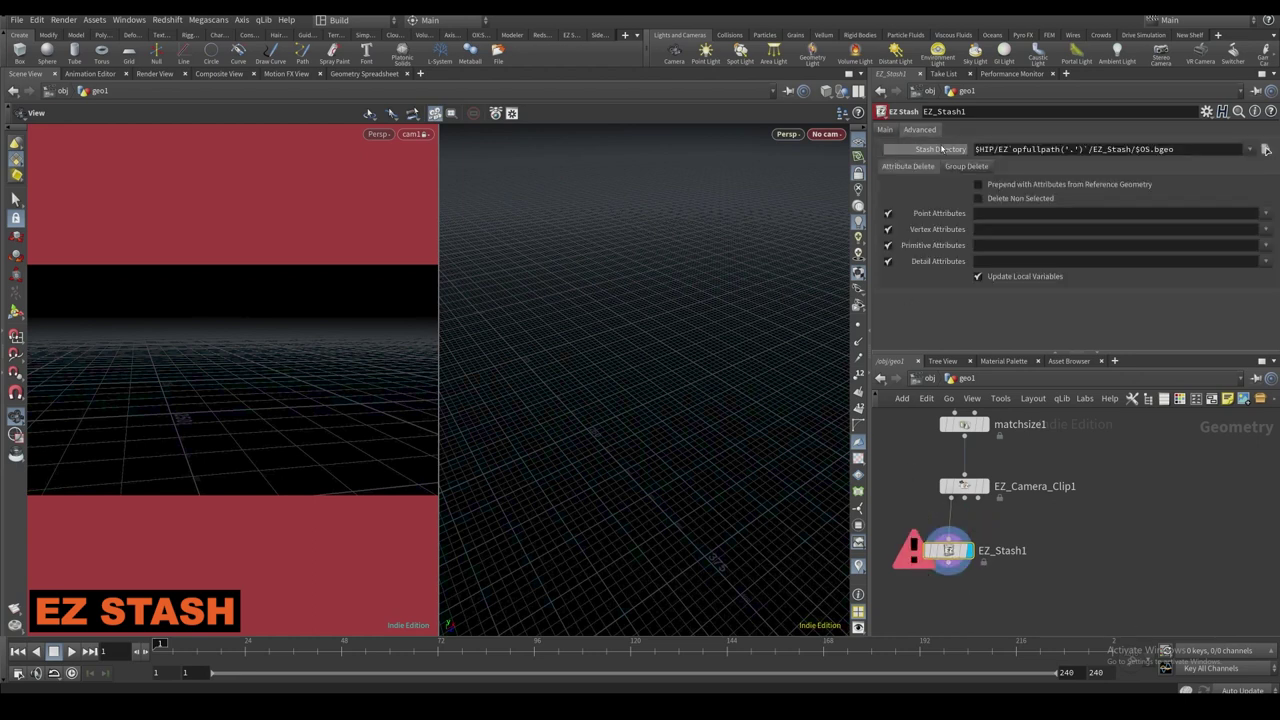
pyautogui.moveTo(870, 198); pyautogui.dragTo(692, 196)
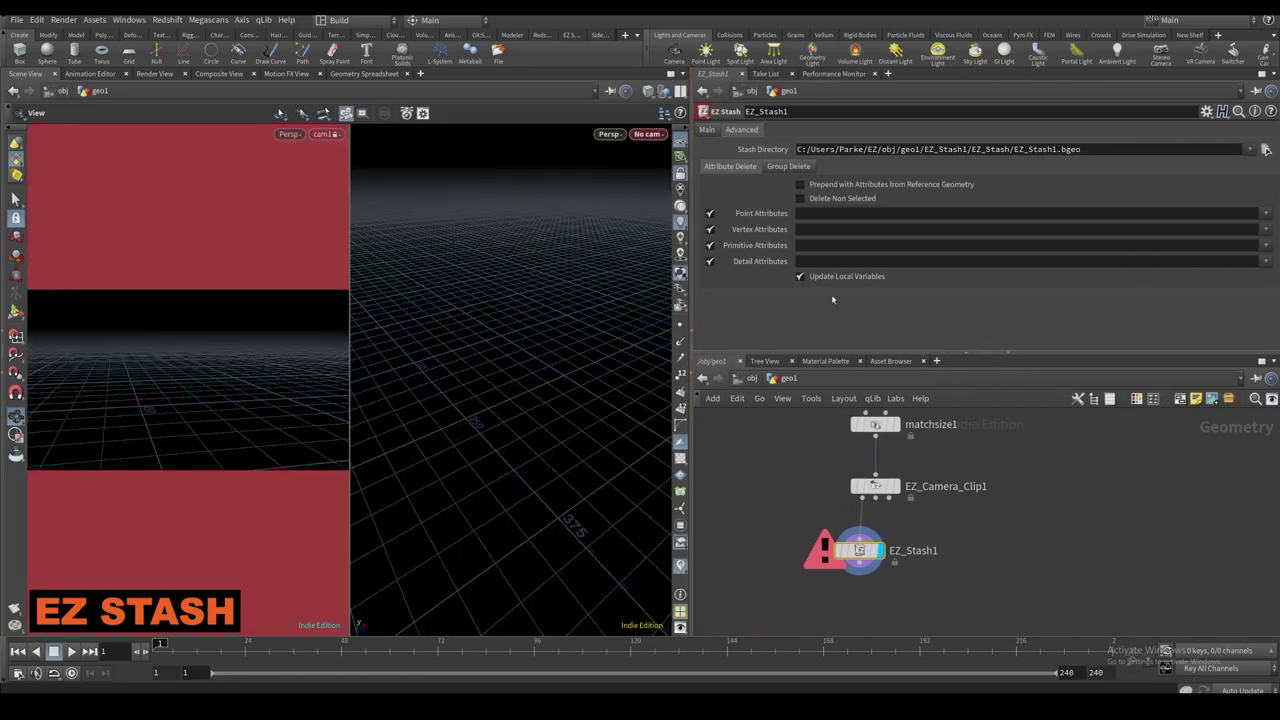
# Add a standard Stash node wired to EZ_Camera_Clip1's first output and make it the displayed node.
pyautogui.click(755, 504)
pyautogui.press('Tab')
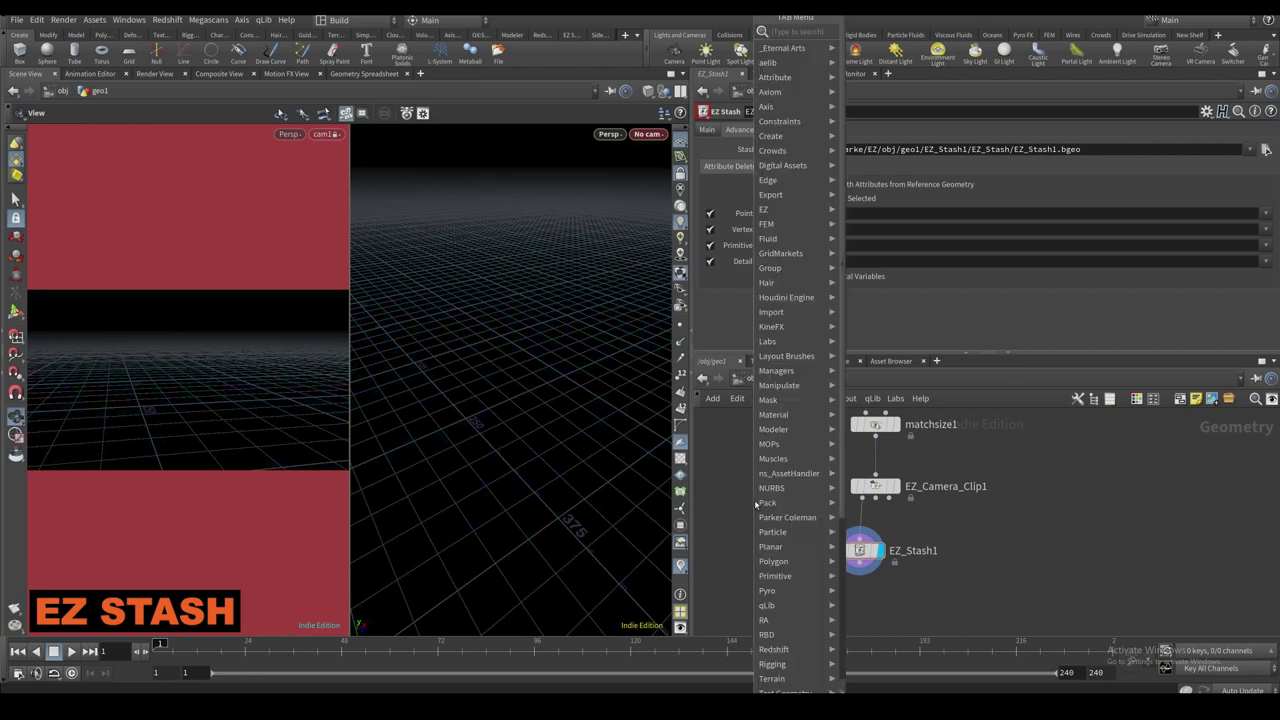
pyautogui.write('stash')
pyautogui.press('Return')
pyautogui.click(750, 538)
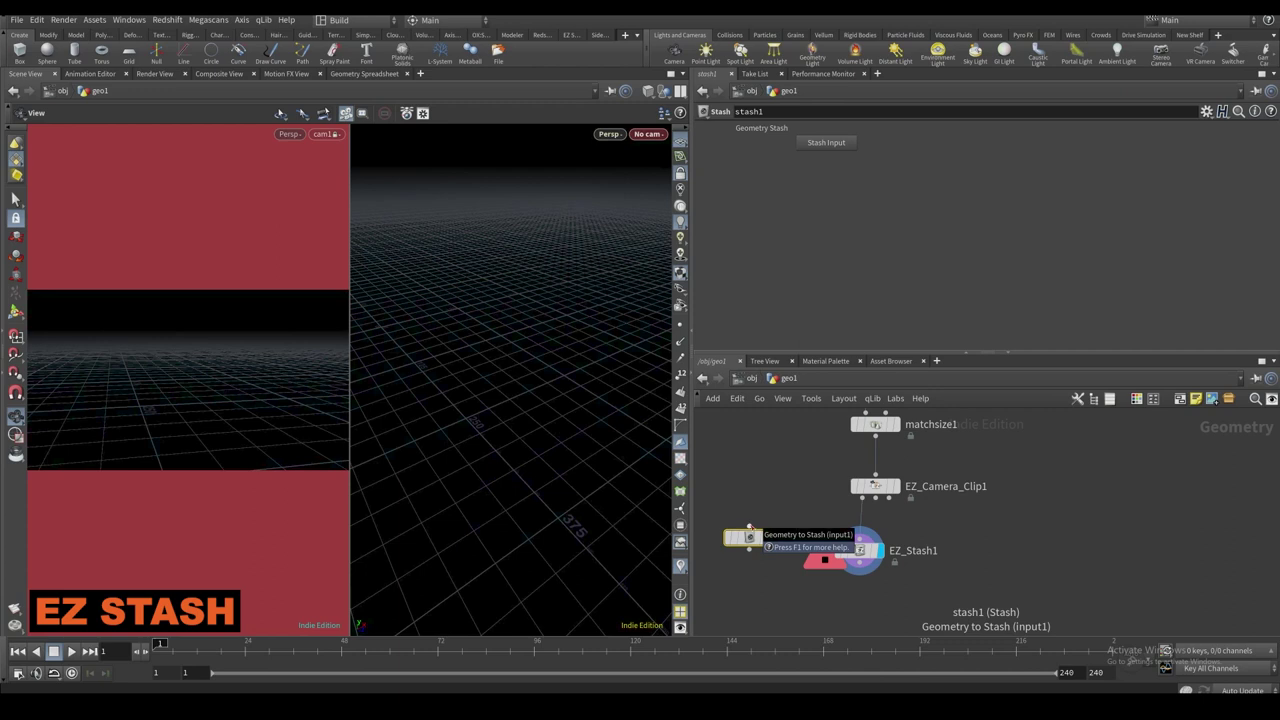
pyautogui.click(750, 527)
pyautogui.click(860, 499)
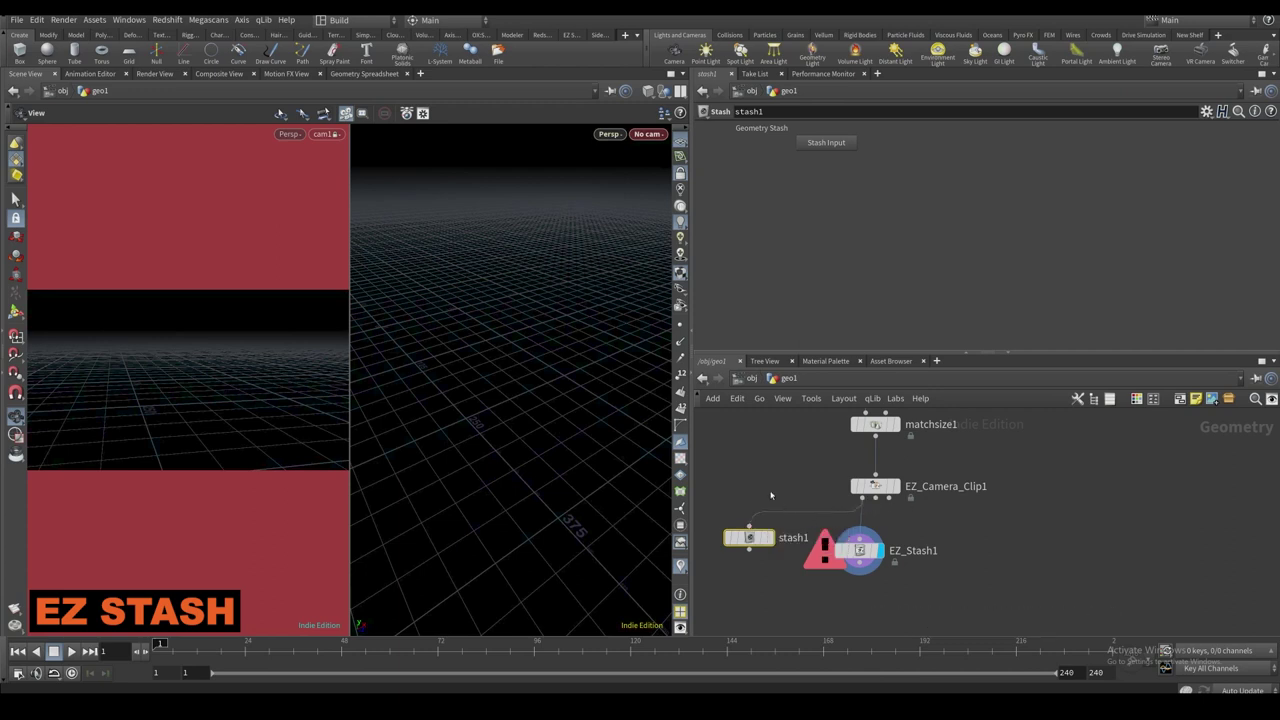
pyautogui.click(17, 19)
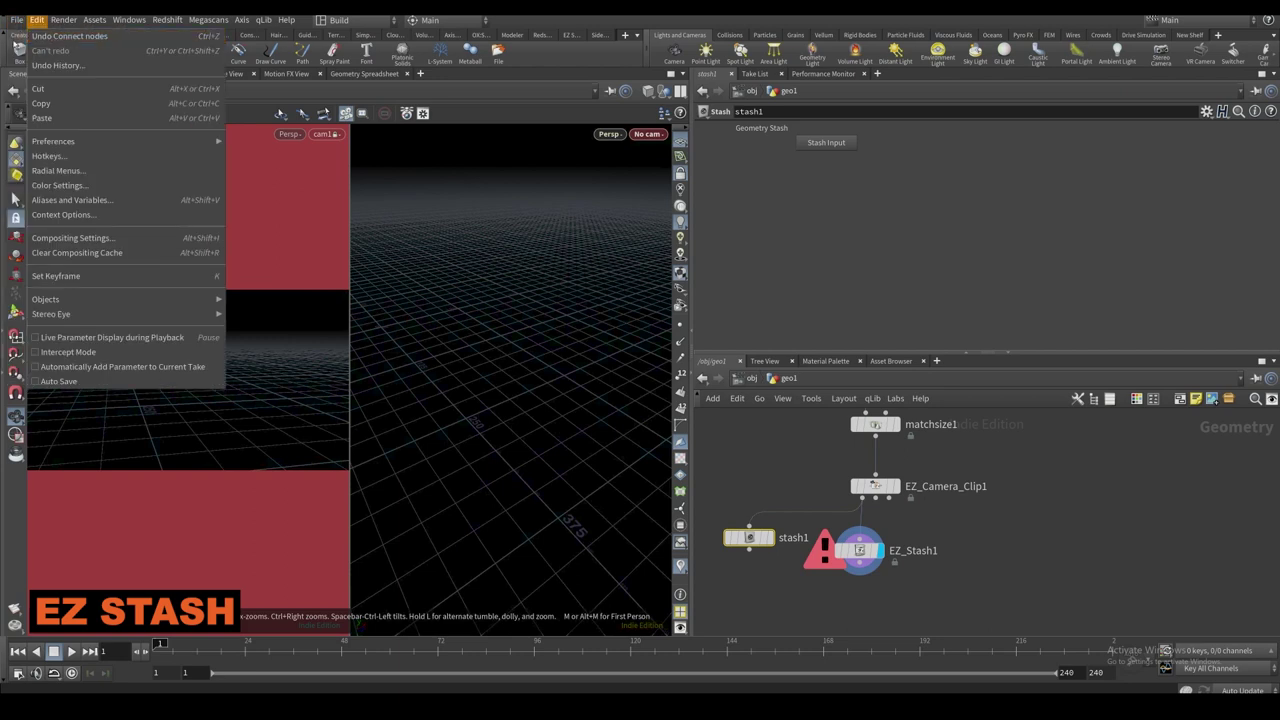
pyautogui.moveTo(752, 535)
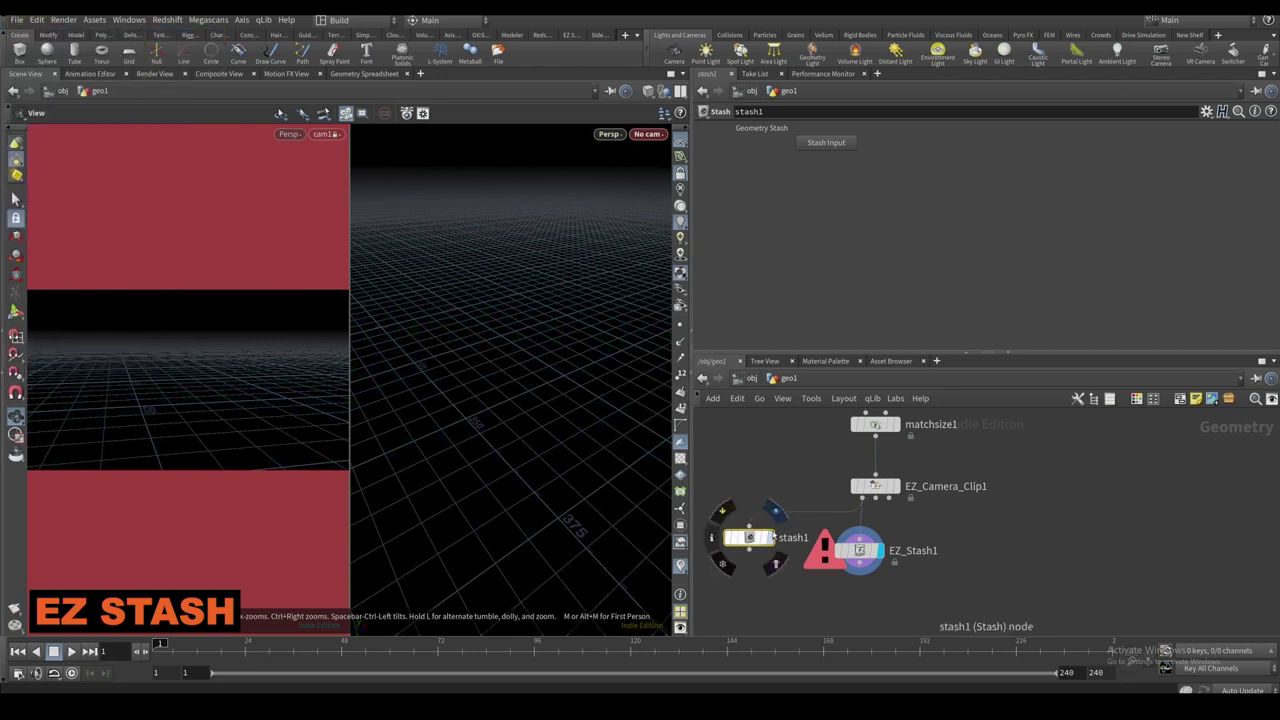
pyautogui.click(776, 511)
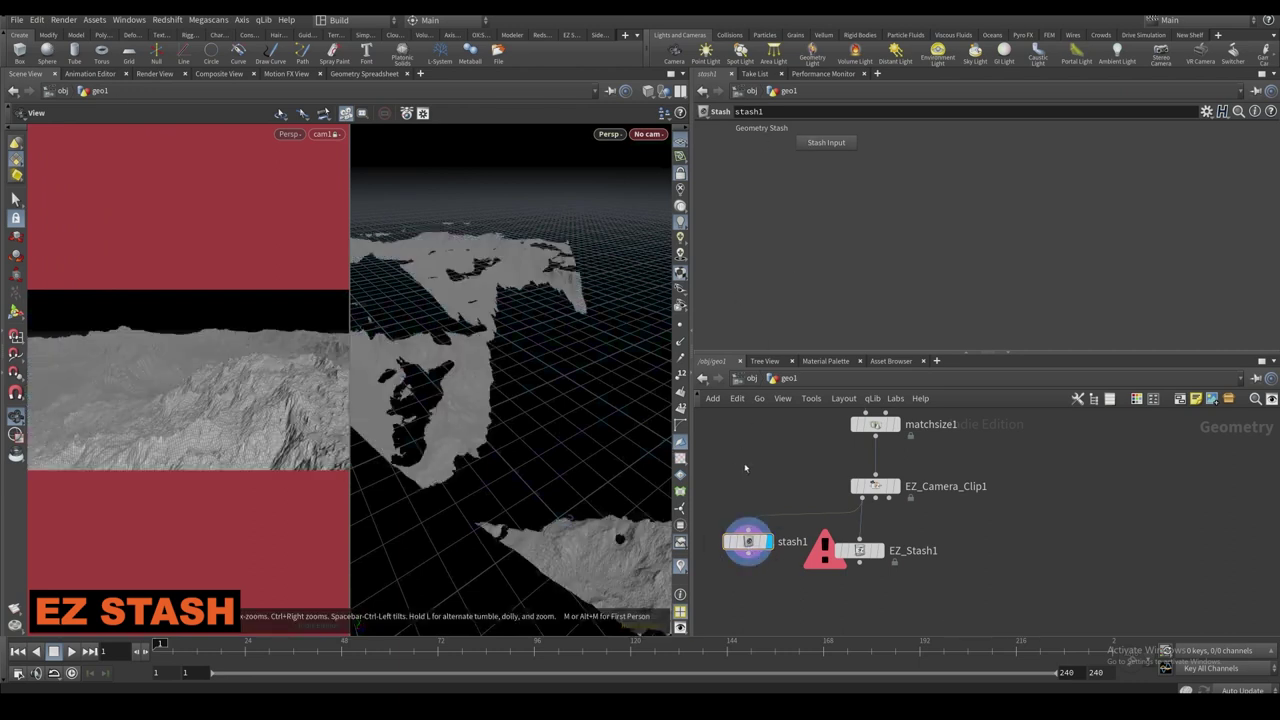
# Save the scene as Stash in a new folder named Stash inside B:/Houdini Projects.
pyautogui.click(17, 20)
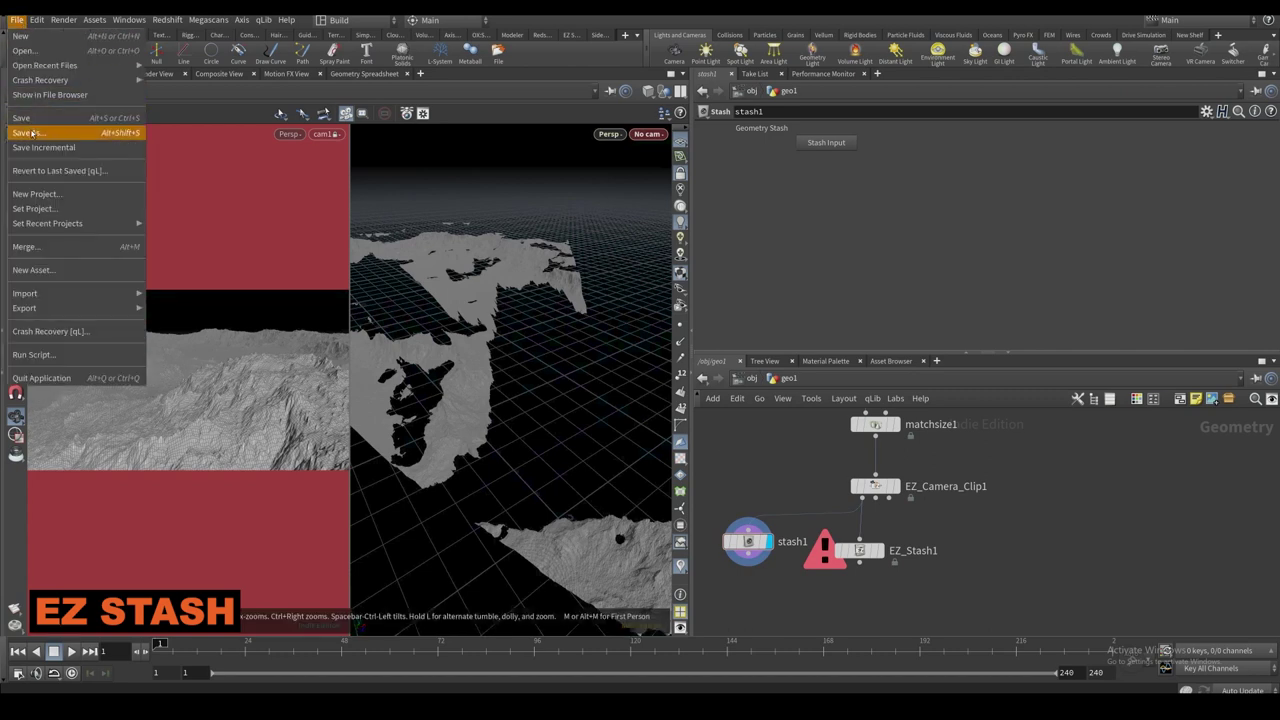
pyautogui.click(30, 132)
pyautogui.click(38, 119)
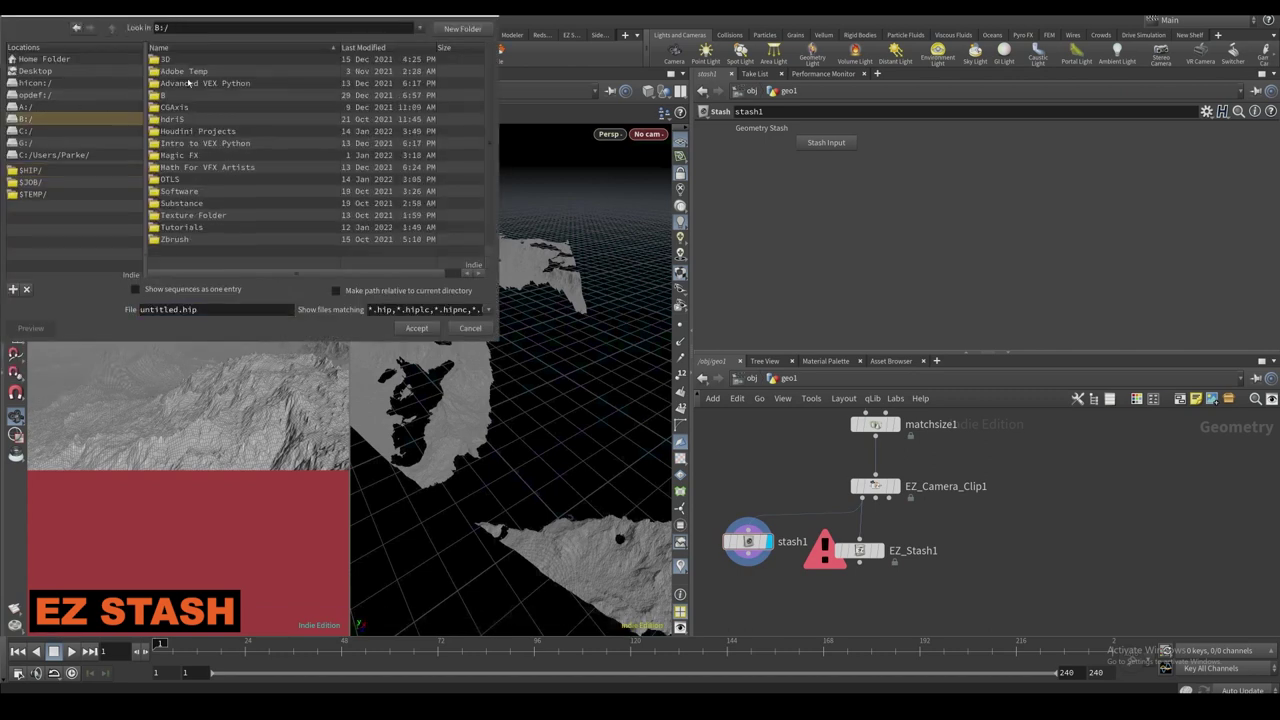
pyautogui.doubleClick(208, 135)
pyautogui.click(474, 29)
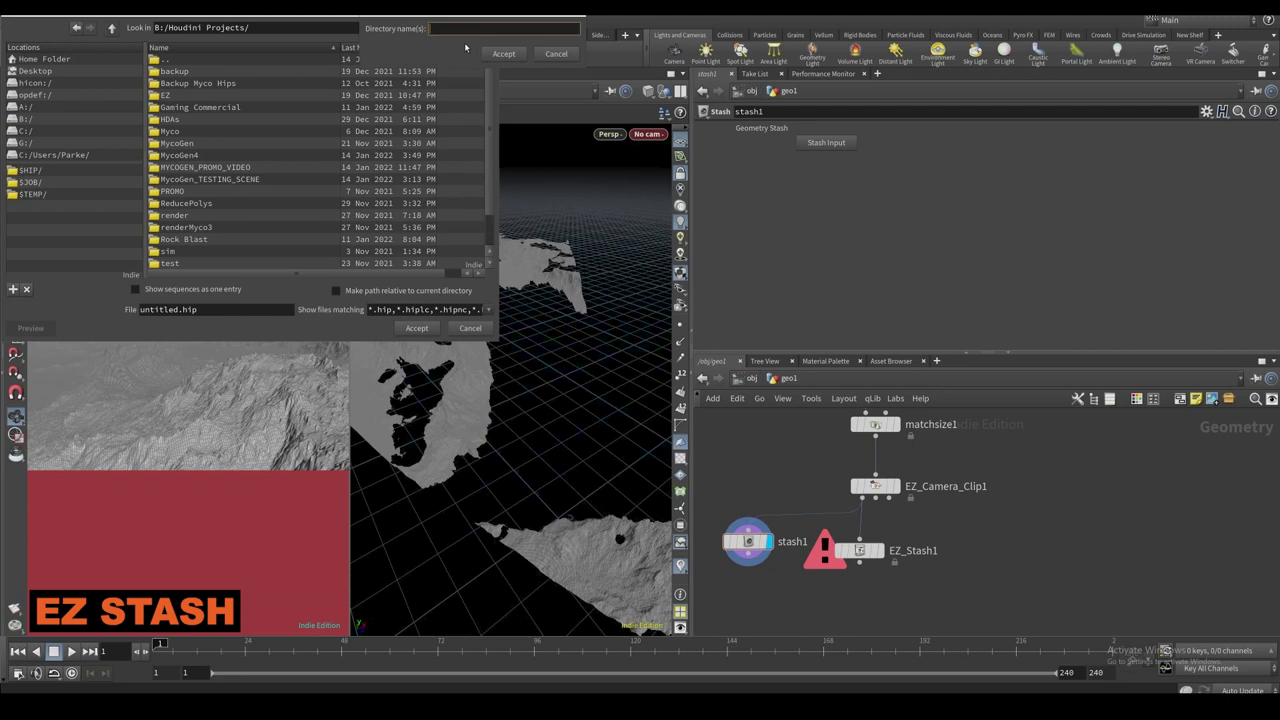
pyautogui.write('Stash')
pyautogui.press('Return')
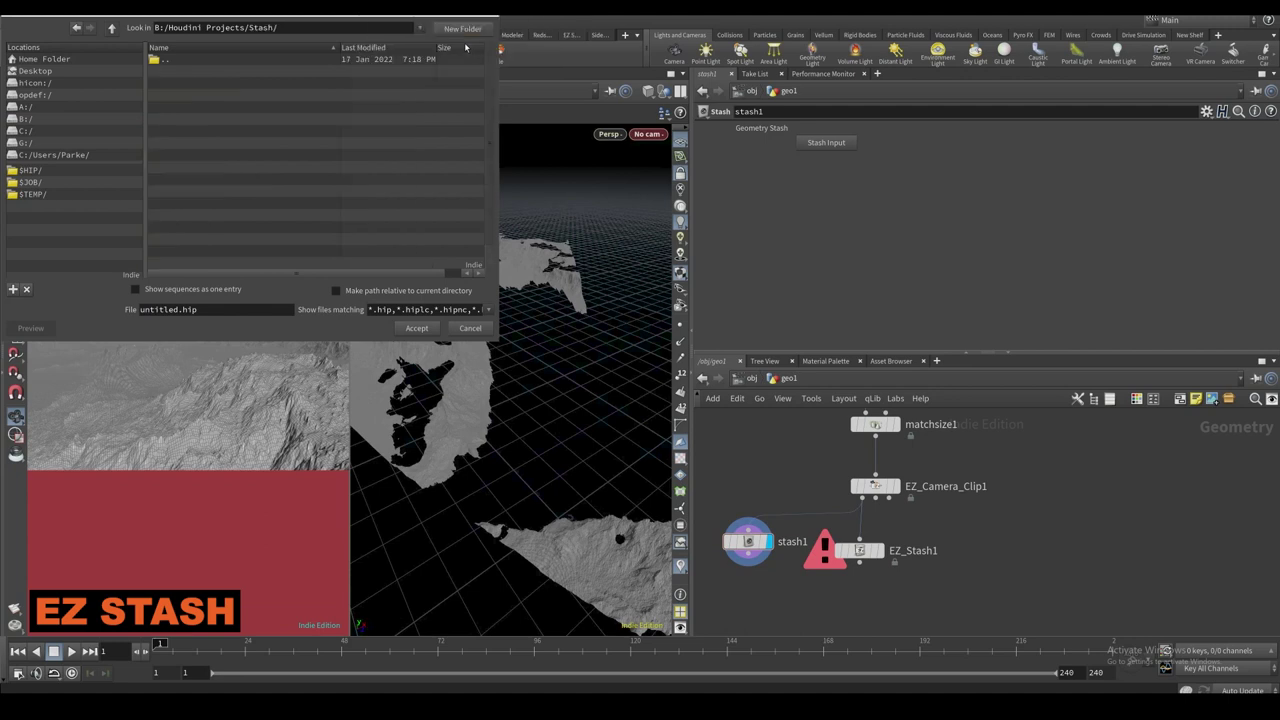
pyautogui.tripleClick(268, 313)
pyautogui.write('Stash')
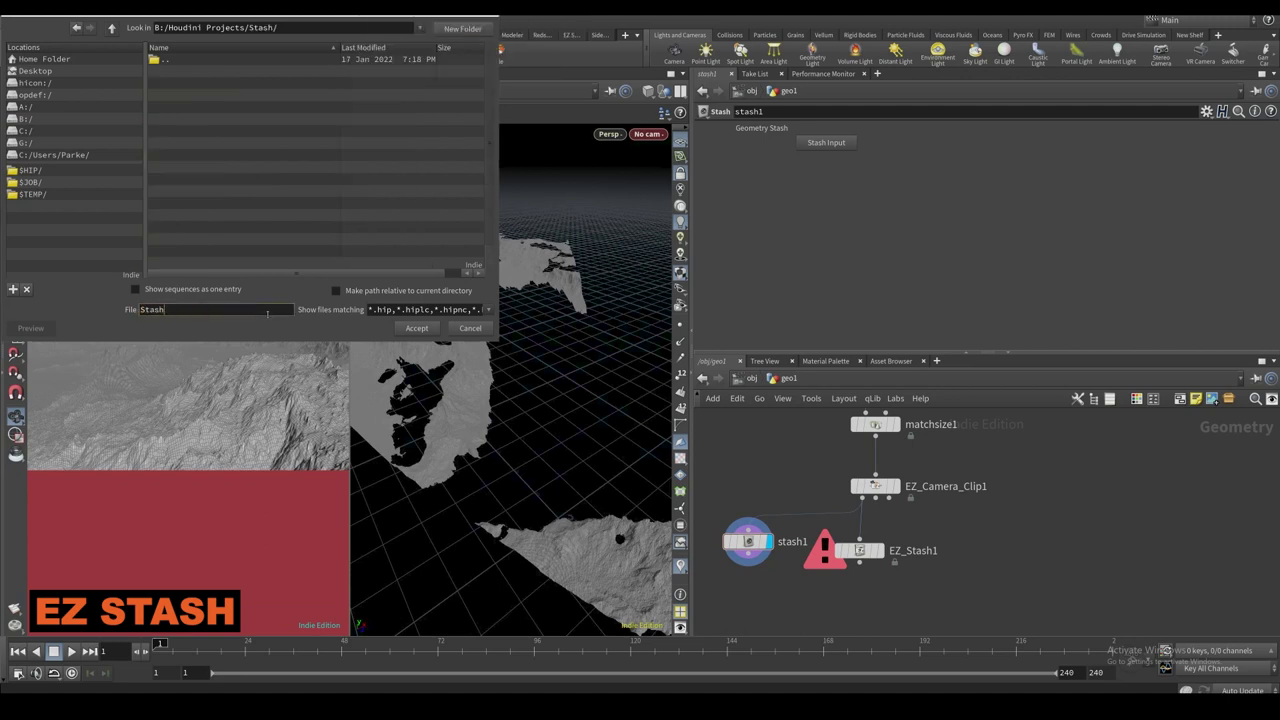
pyautogui.press('Return')
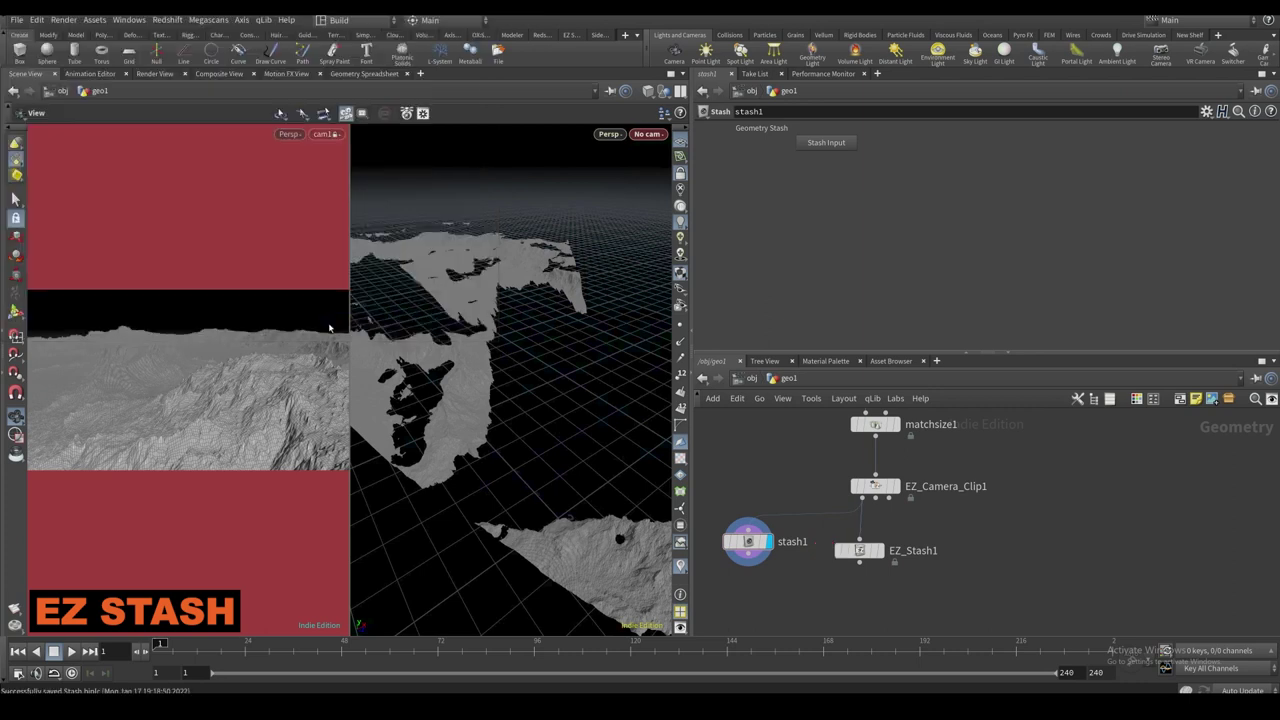
# Check the file size of the saved Stash.hiplc scene in the file browser.
pyautogui.click(16, 19)
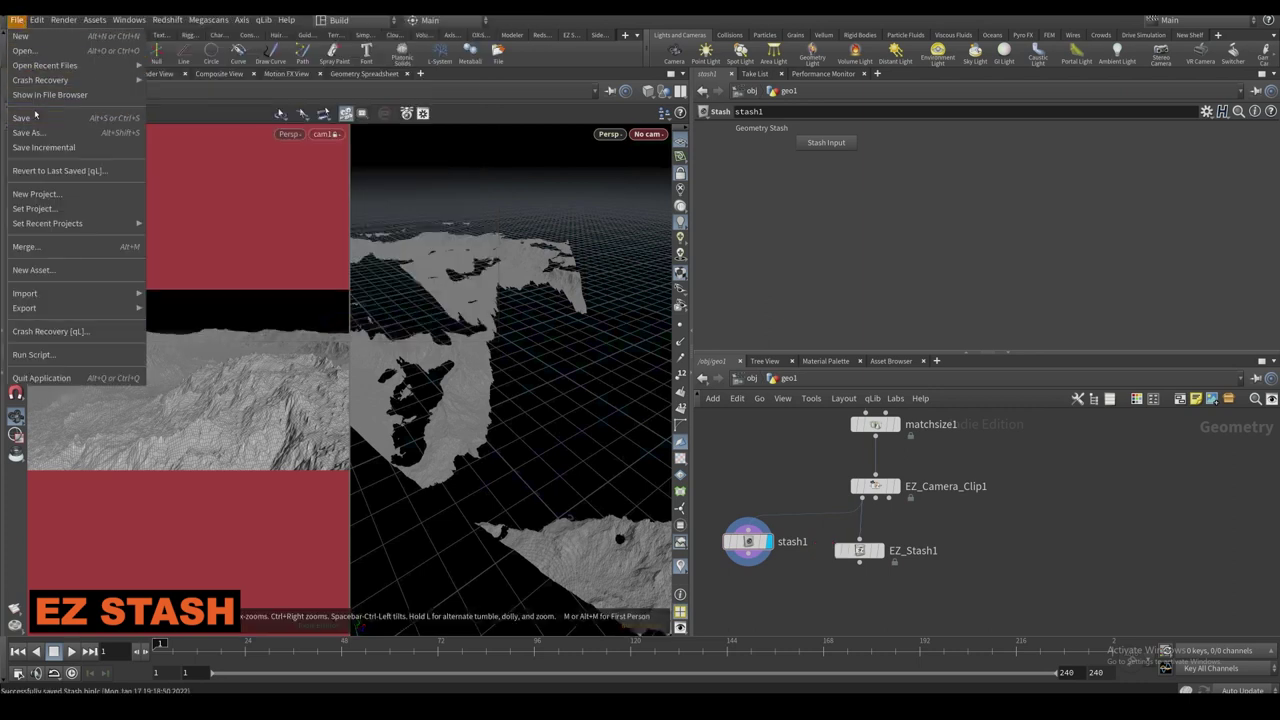
pyautogui.click(25, 50)
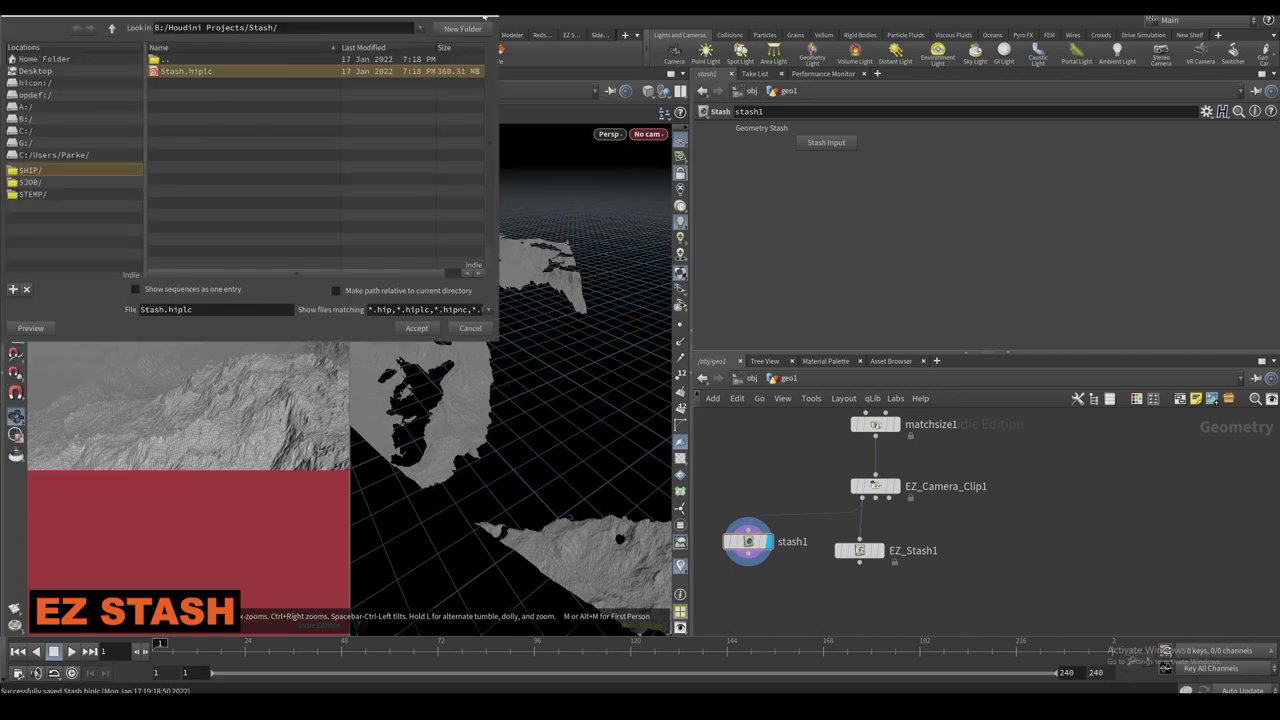
pyautogui.click(487, 19)
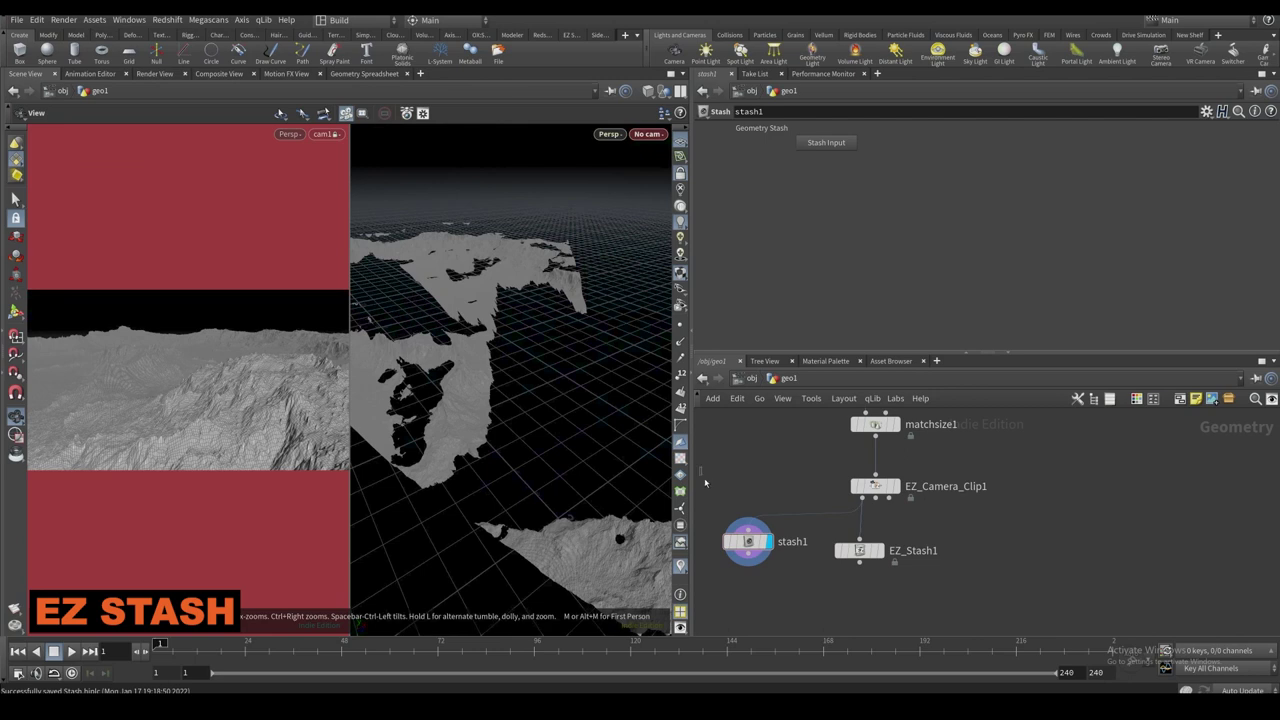
# Rename the EZ Stash node to Mountain and stash the clipped terrain geometry with it.
pyautogui.click(880, 550)
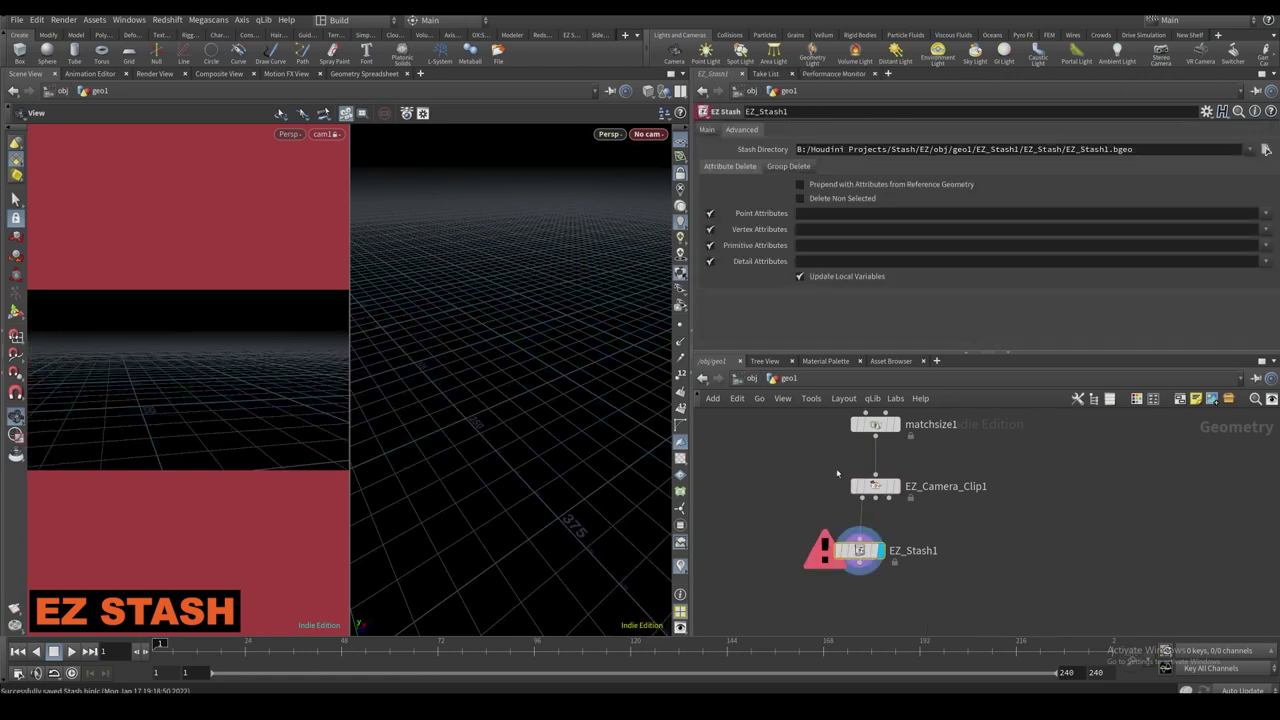
pyautogui.click(710, 131)
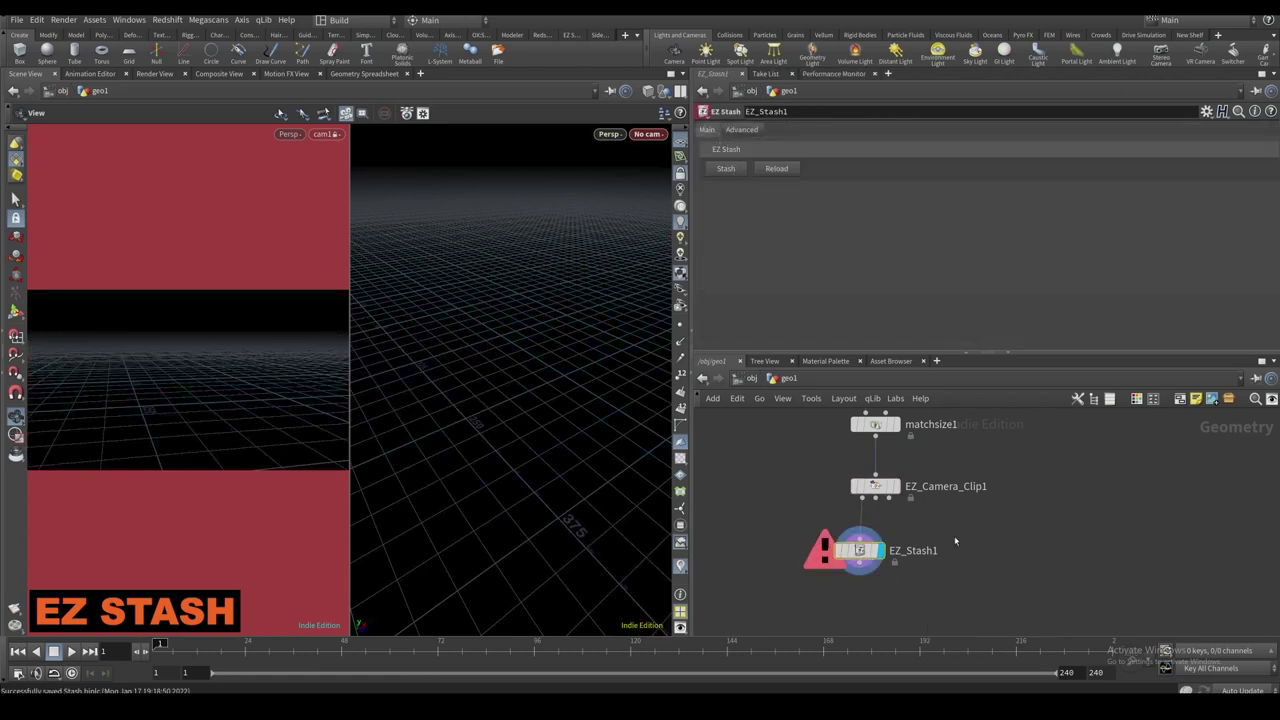
pyautogui.doubleClick(913, 550)
pyautogui.write('Mountain')
pyautogui.press('BackSpace')
pyautogui.press('BackSpace')
pyautogui.write('a')
pyautogui.press('BackSpace')
pyautogui.write('in')
pyautogui.press('Return')
pyautogui.click(729, 171)
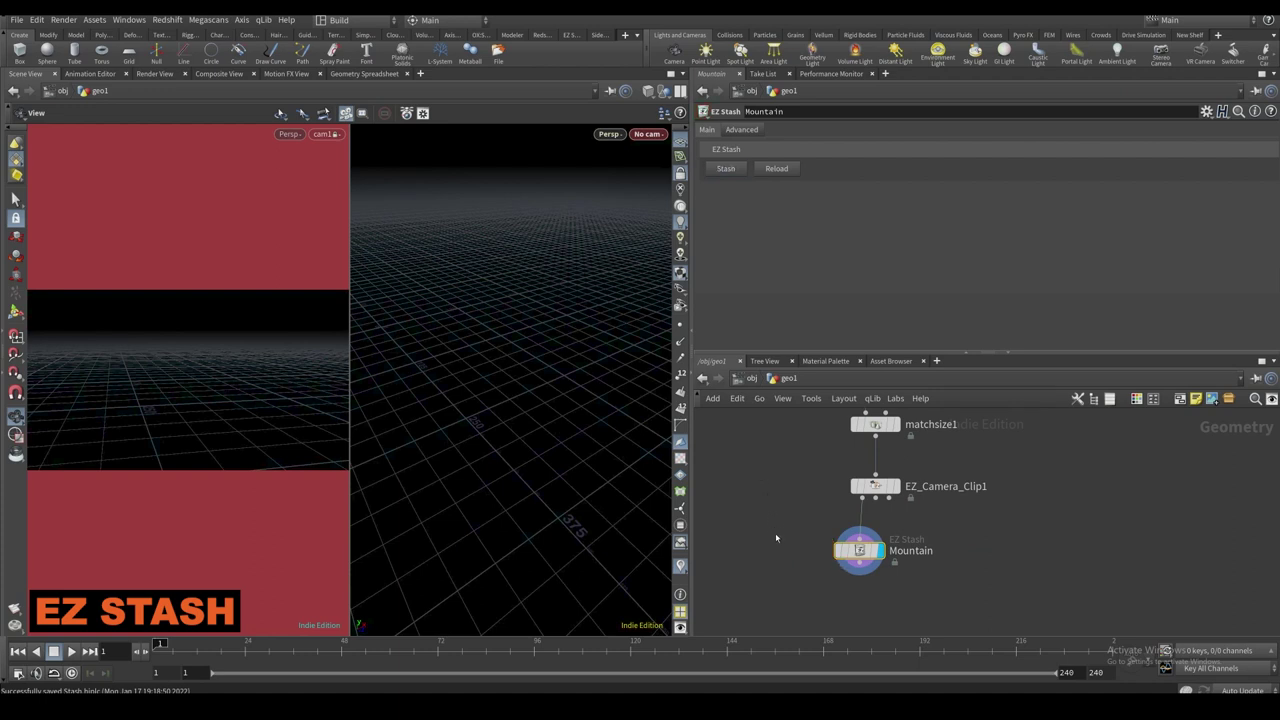
# Browse the Stash folder again to compare the size of the re-saved Stash.hiplc.
pyautogui.click(16, 19)
pyautogui.click(44, 48)
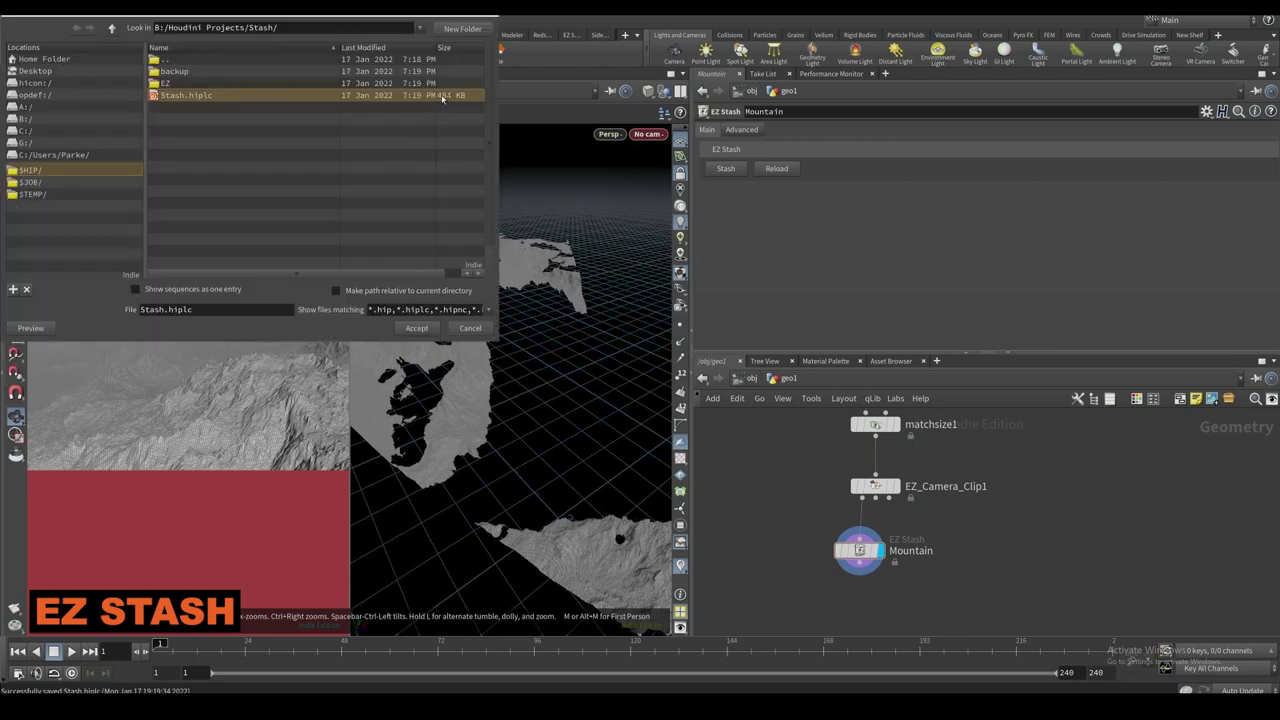
# Open the EZ folder and its subfolders in the file browser to inspect the stashed files, and close the browser.
pyautogui.doubleClick(308, 83)
pyautogui.doubleClick(277, 71)
pyautogui.doubleClick(276, 70)
pyautogui.doubleClick(277, 72)
pyautogui.doubleClick(277, 72)
pyautogui.click(494, 19)
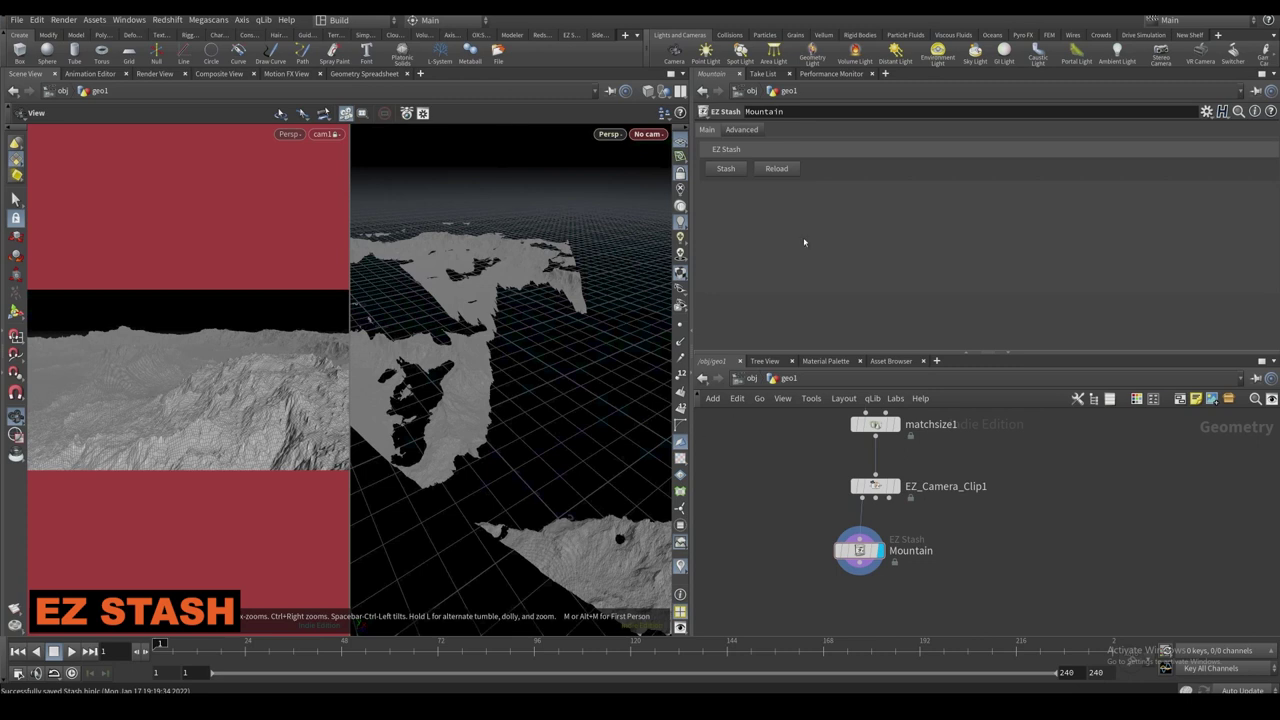
pyautogui.moveTo(411, 368); pyautogui.dragTo(443, 396, button='right')
pyautogui.moveTo(443, 396); pyautogui.dragTo(424, 398)
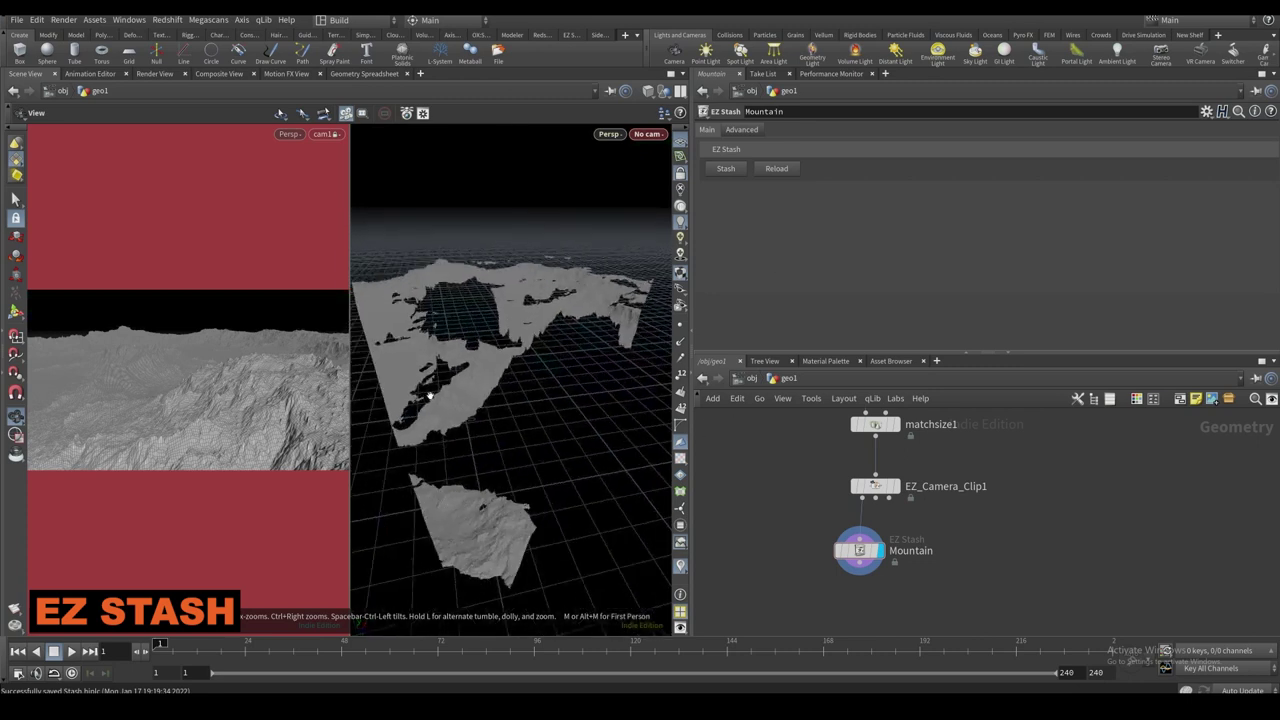
pyautogui.scroll(-3, 816, 481)
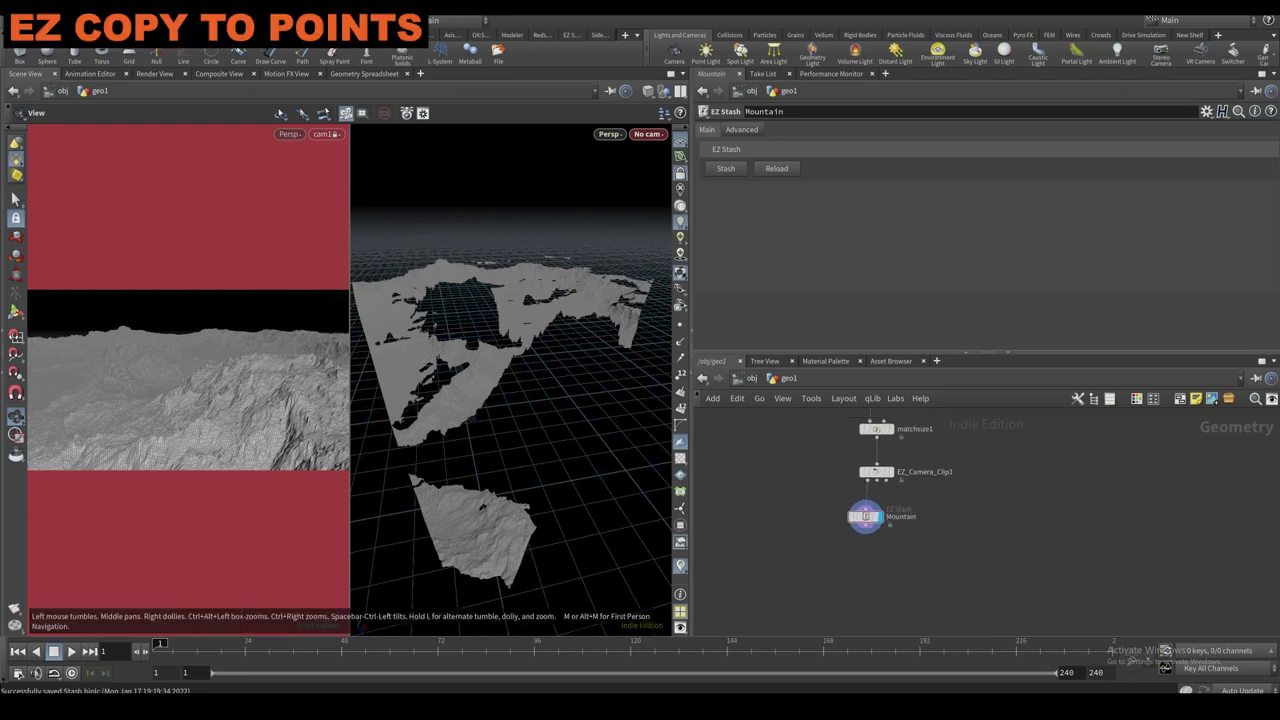
pyautogui.scroll(-2, 788, 541)
pyautogui.press('Tab')
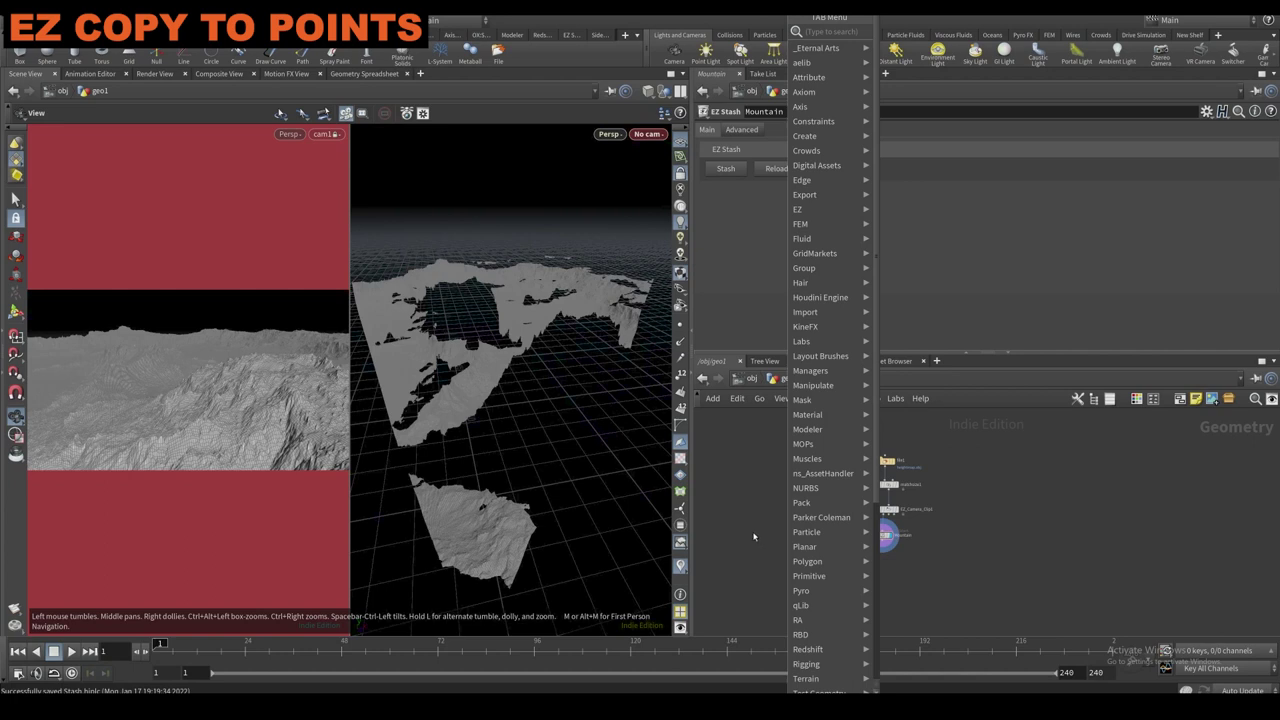
pyautogui.press('Escape')
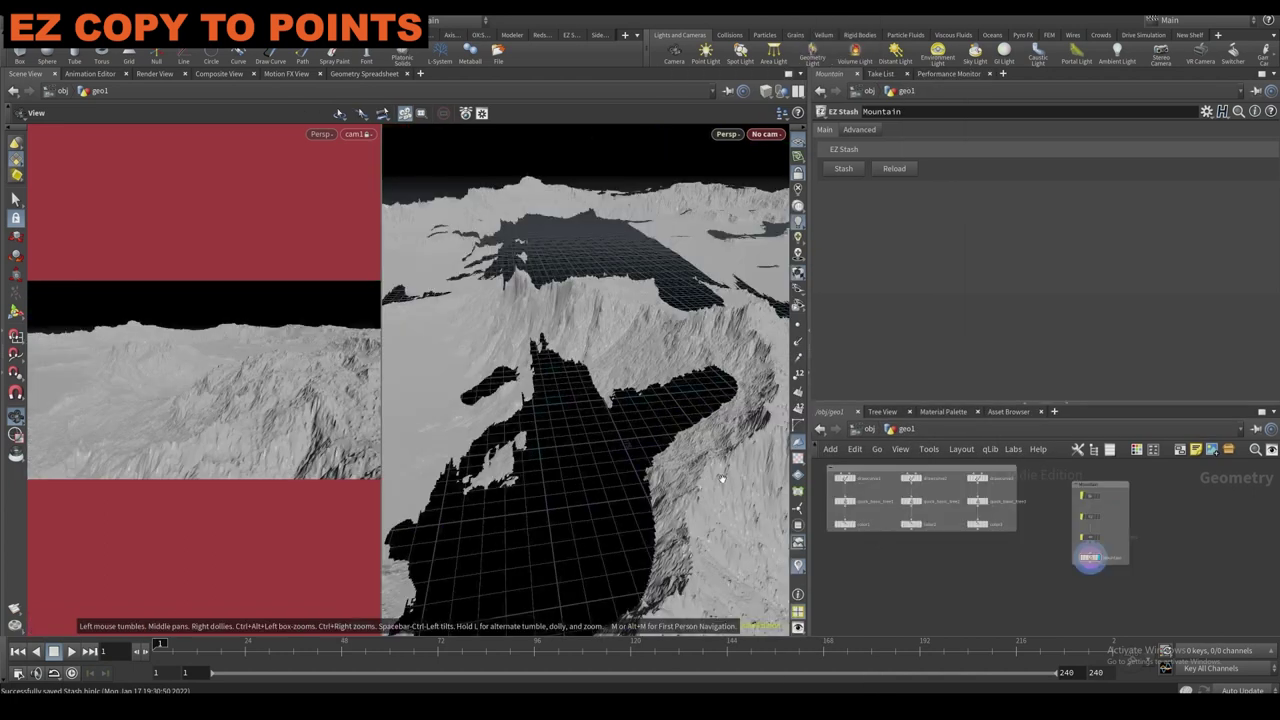
# Display the color1, color2 and color3 nodes one after another to examine the three trees.
pyautogui.click(858, 524)
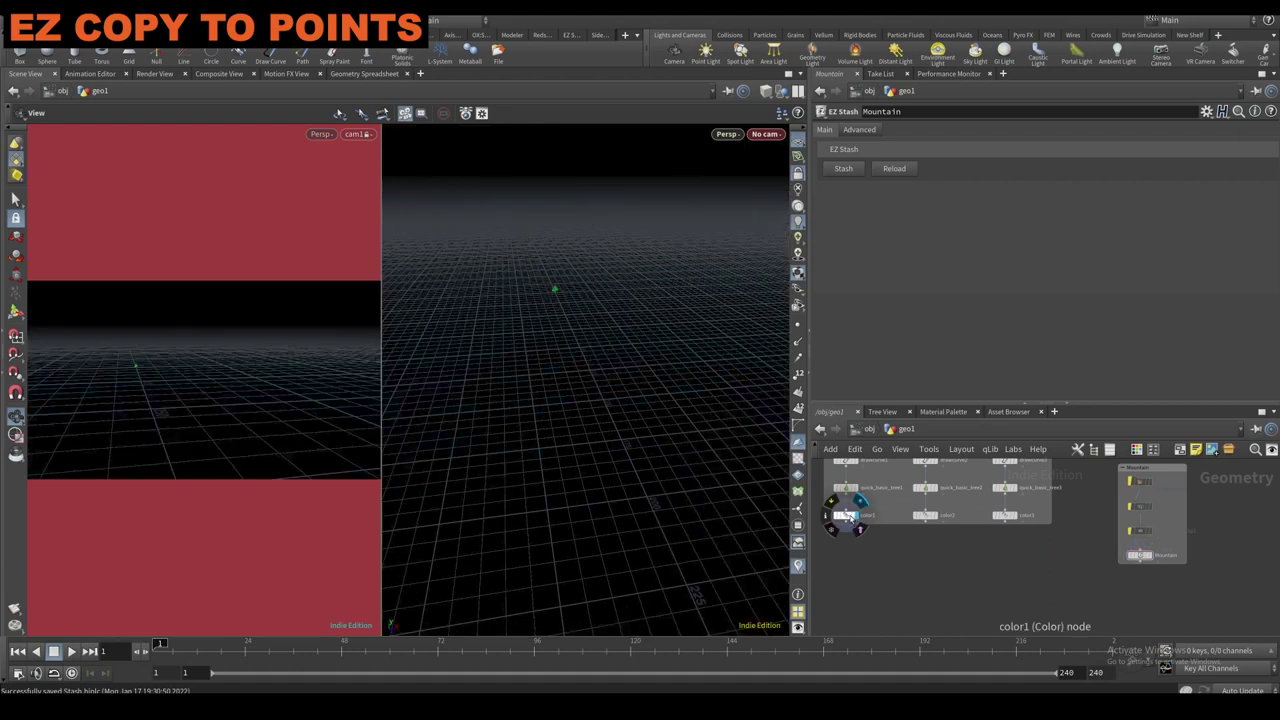
pyautogui.moveTo(650, 485); pyautogui.dragTo(660, 408)
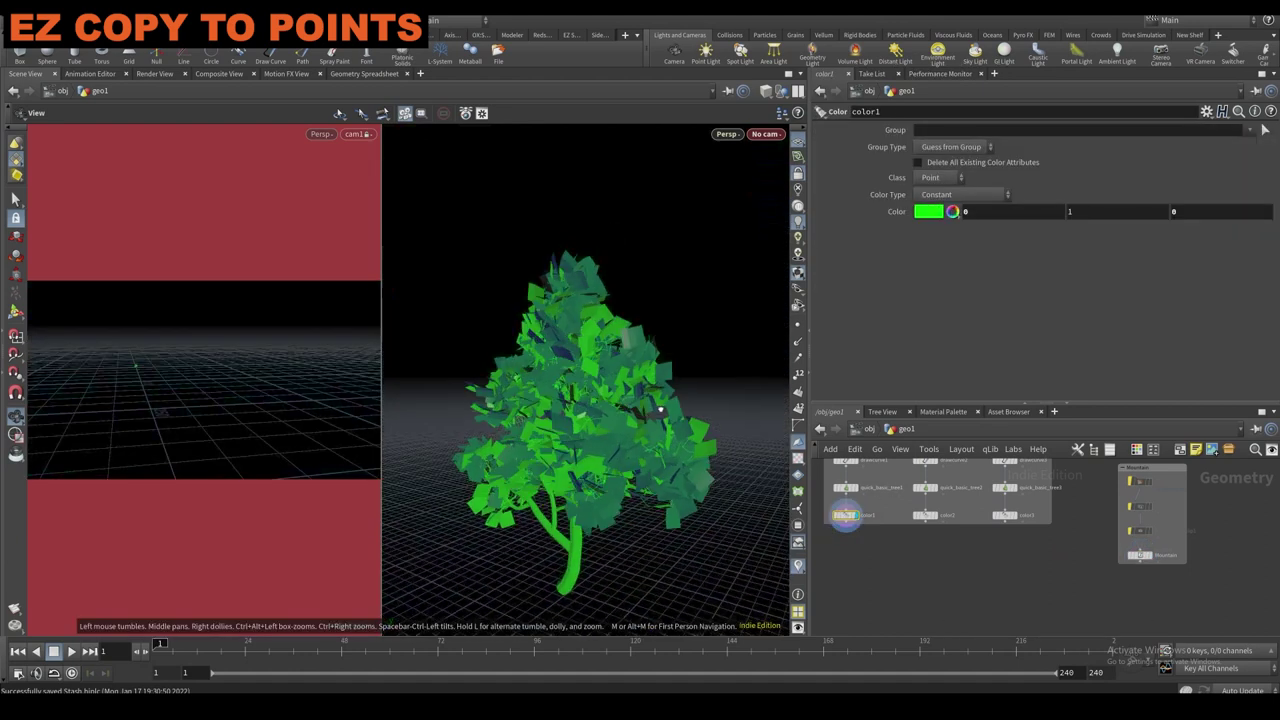
pyautogui.scroll(3, 660, 408)
pyautogui.click(936, 516)
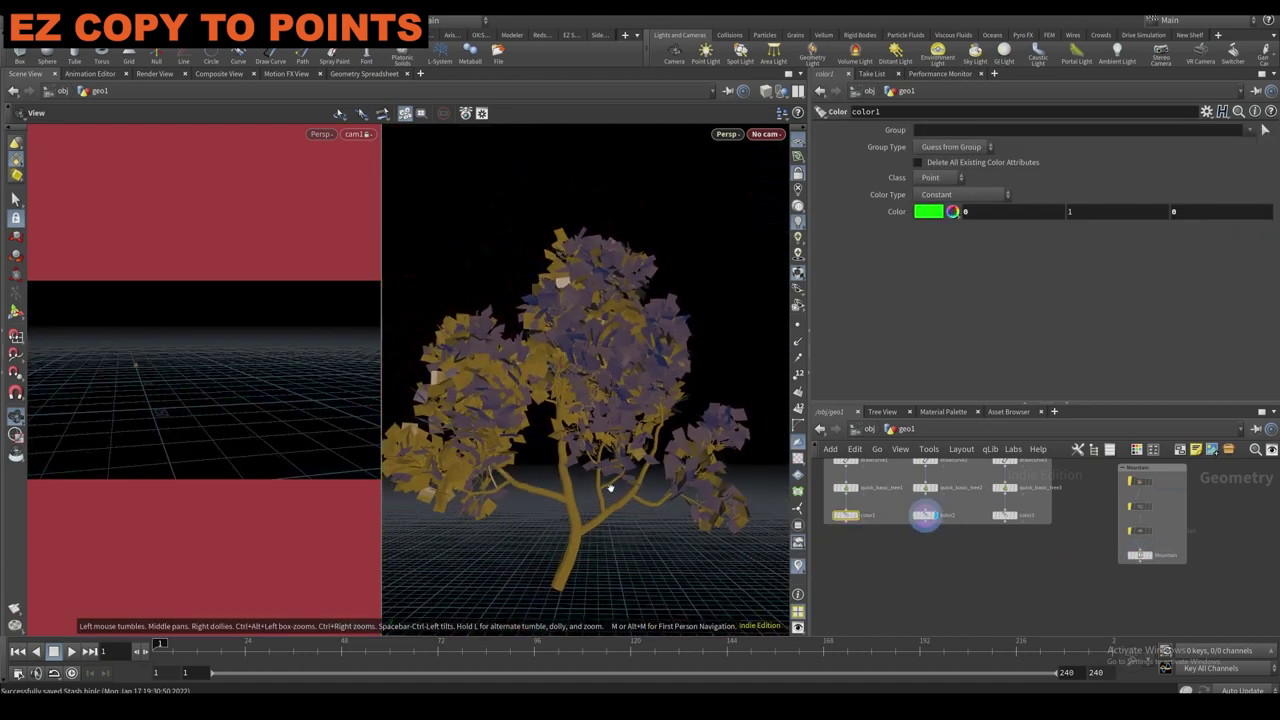
pyautogui.click(1004, 515)
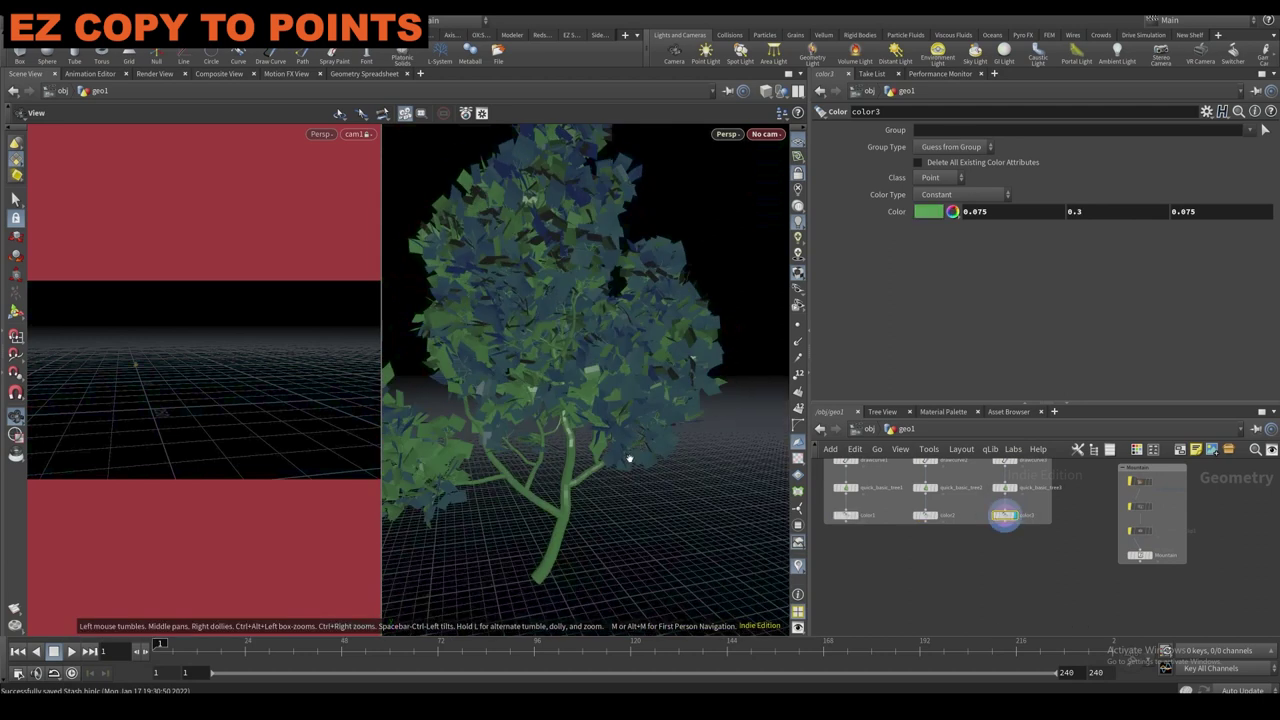
pyautogui.scroll(-2, 893, 541)
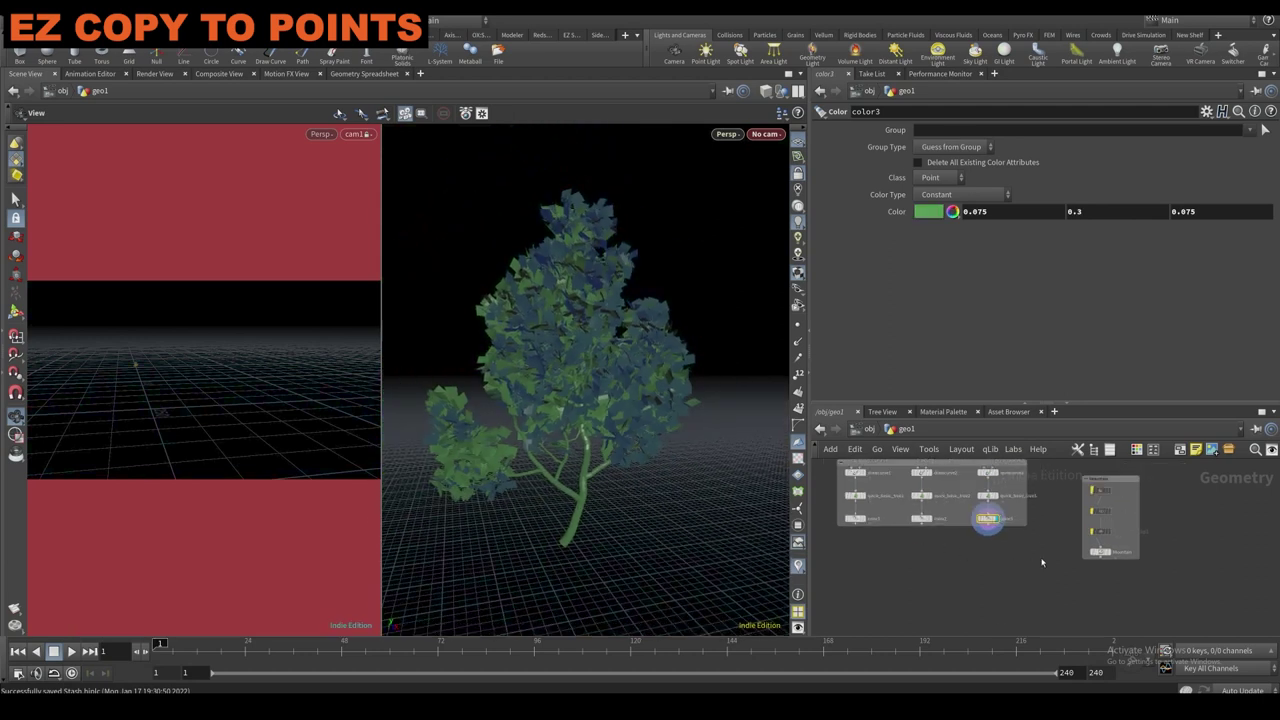
# Display the stashed Mountain terrain and frame it in the perspective view.
pyautogui.click(1104, 551)
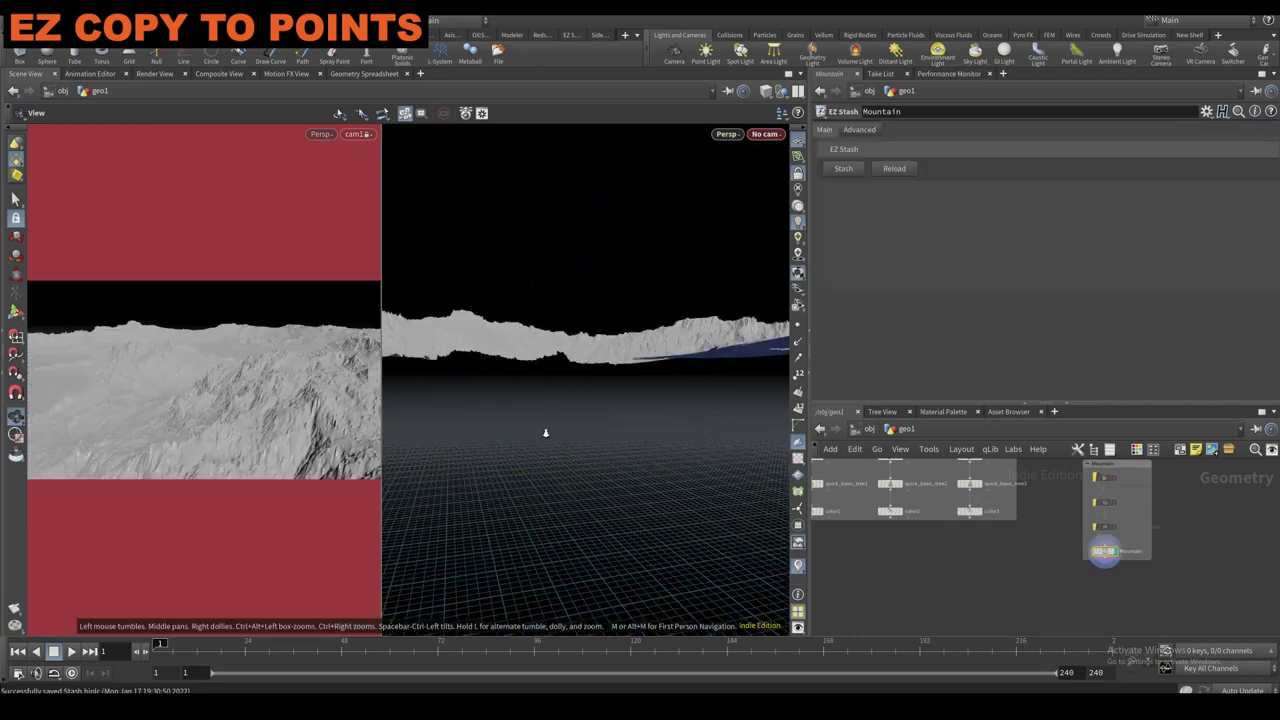
pyautogui.press('g')
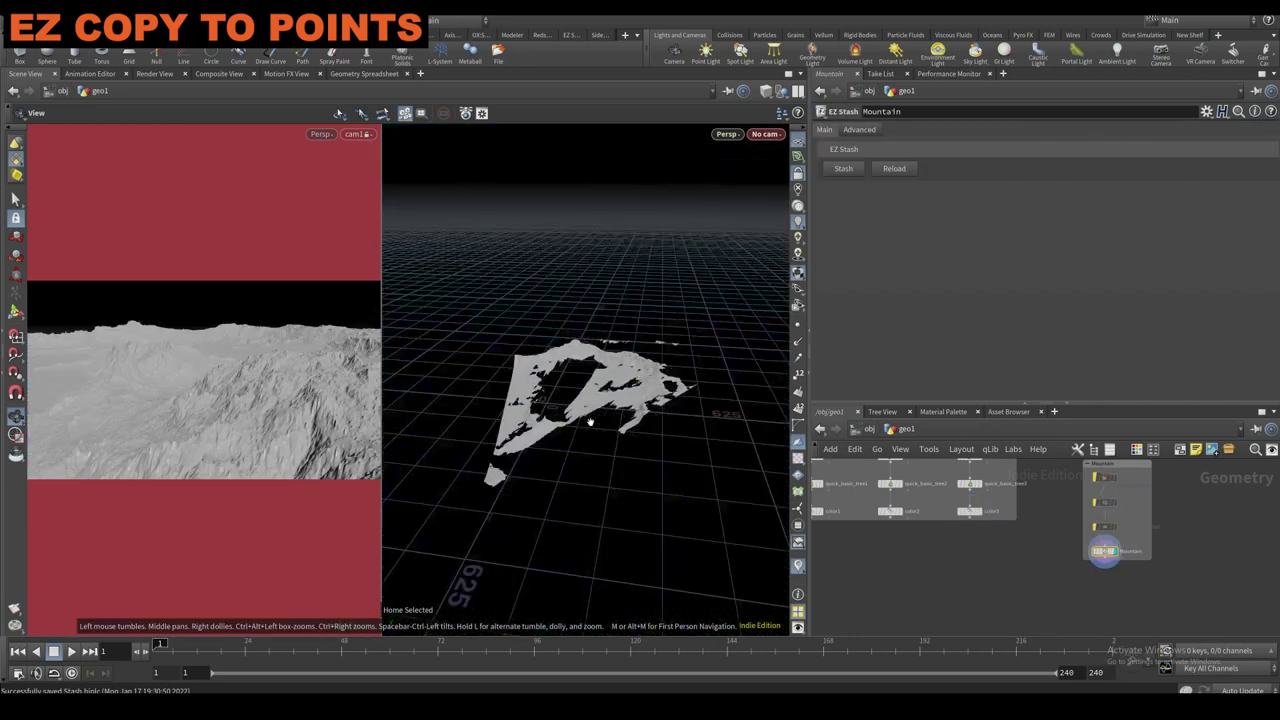
pyautogui.moveTo(590, 422); pyautogui.dragTo(630, 390)
# Add an EZ Copy To Points node below the tree networks.
pyautogui.press('Tab')
pyautogui.write('ez')
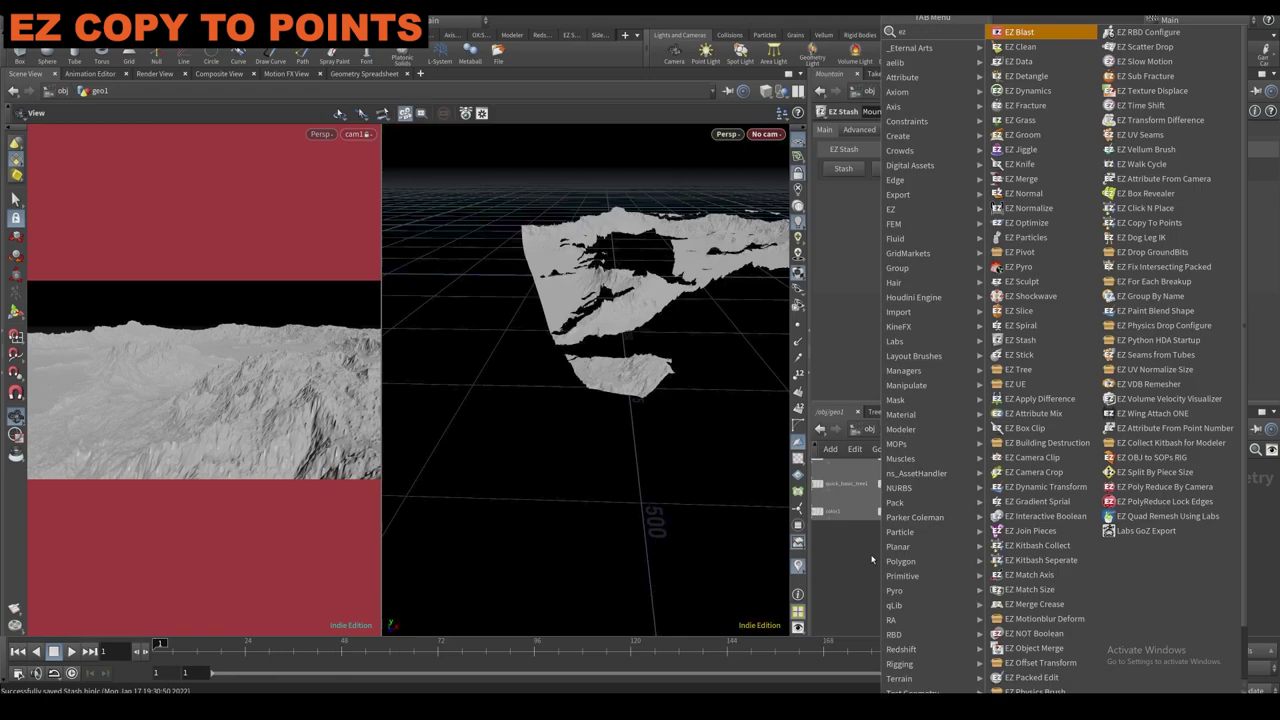
pyautogui.write(' copy')
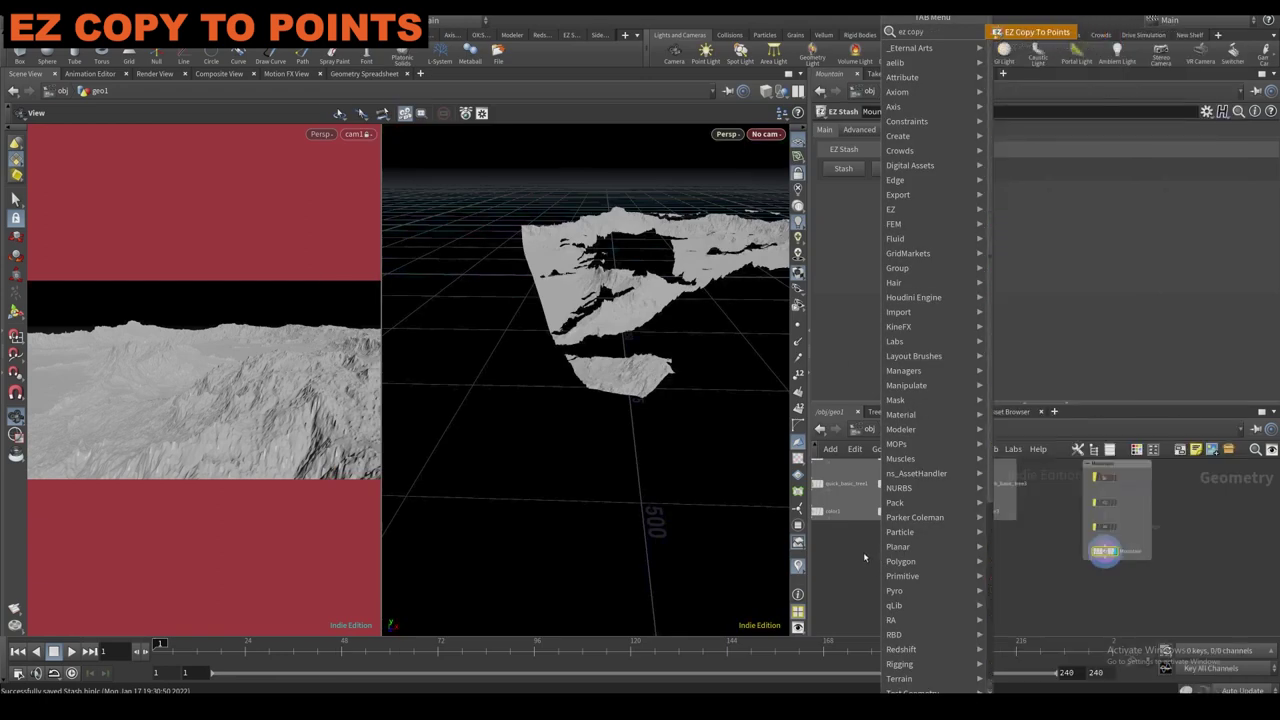
pyautogui.press('Return')
pyautogui.click(844, 579)
# Enlarge the network pane and connect color1, color2 and color3 to the EZ Copy To Points node's input.
pyautogui.scroll(5, 869, 535)
pyautogui.moveTo(976, 403); pyautogui.dragTo(976, 347)
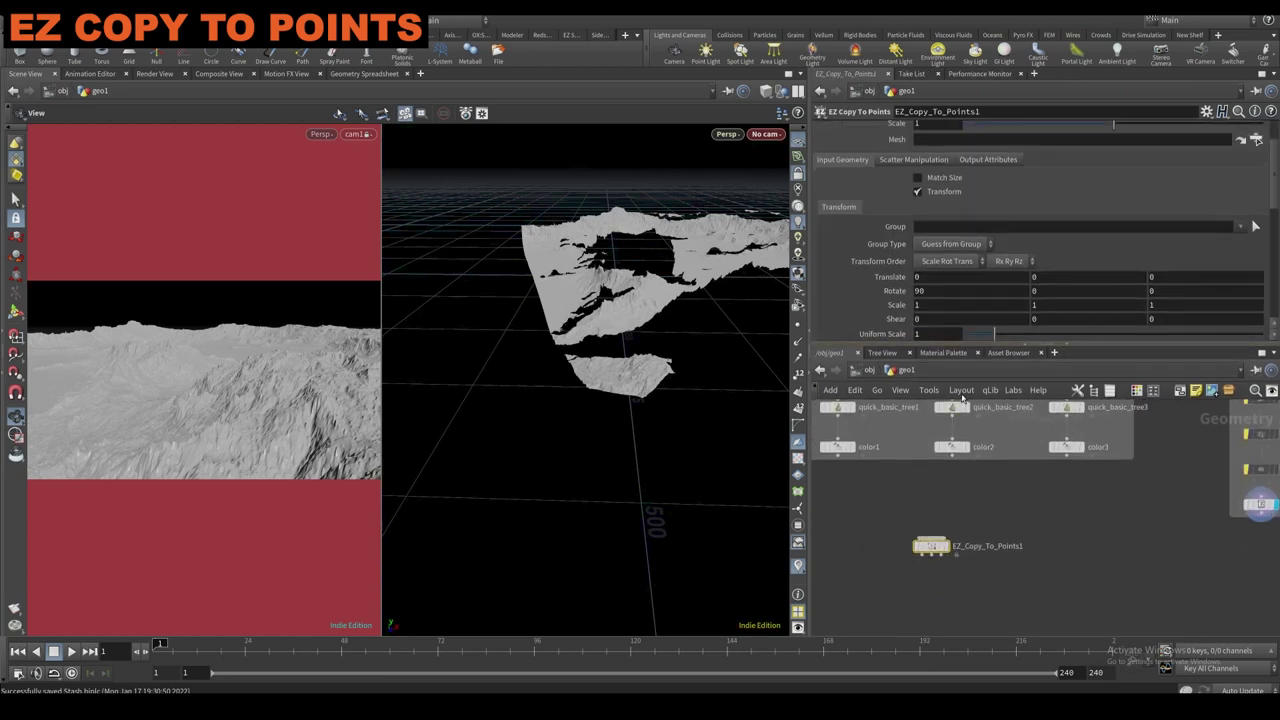
pyautogui.scroll(-2, 852, 505)
pyautogui.moveTo(1060, 503); pyautogui.dragTo(826, 466)
pyautogui.moveTo(936, 484); pyautogui.dragTo(934, 556)
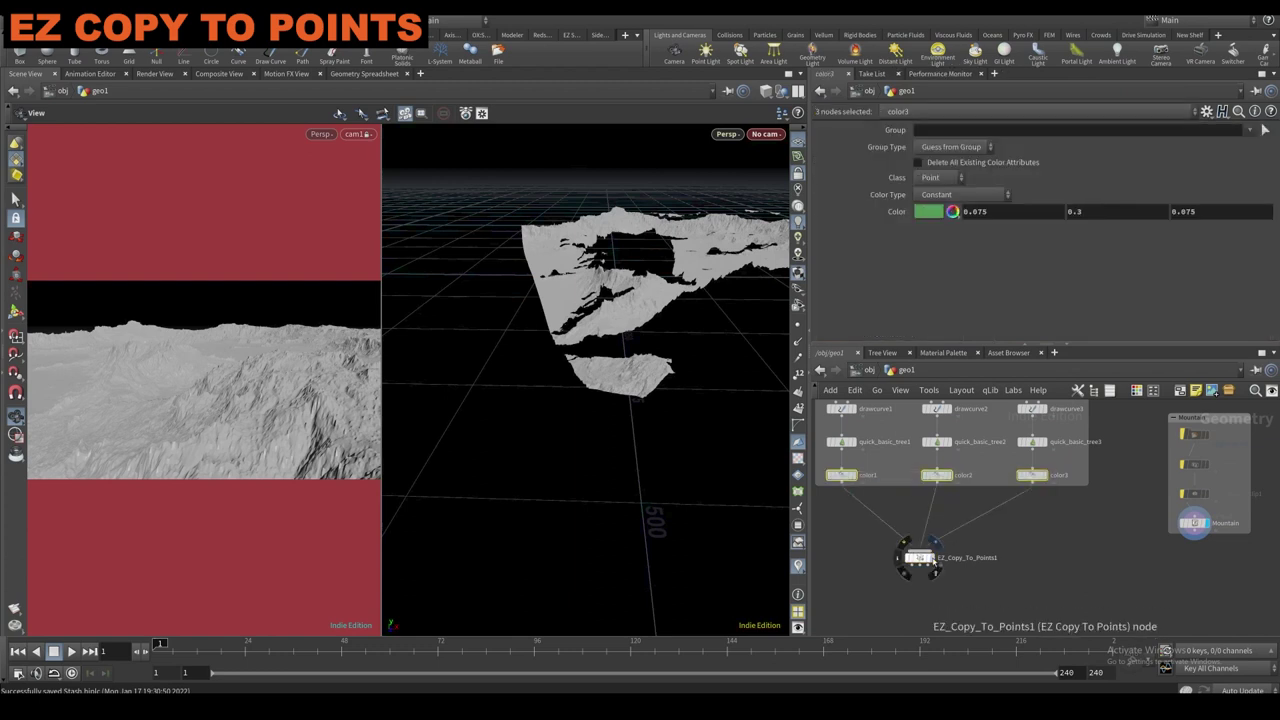
# Display the EZ Copy To Points node and frame its scattered trees in the perspective view.
pyautogui.click(932, 560)
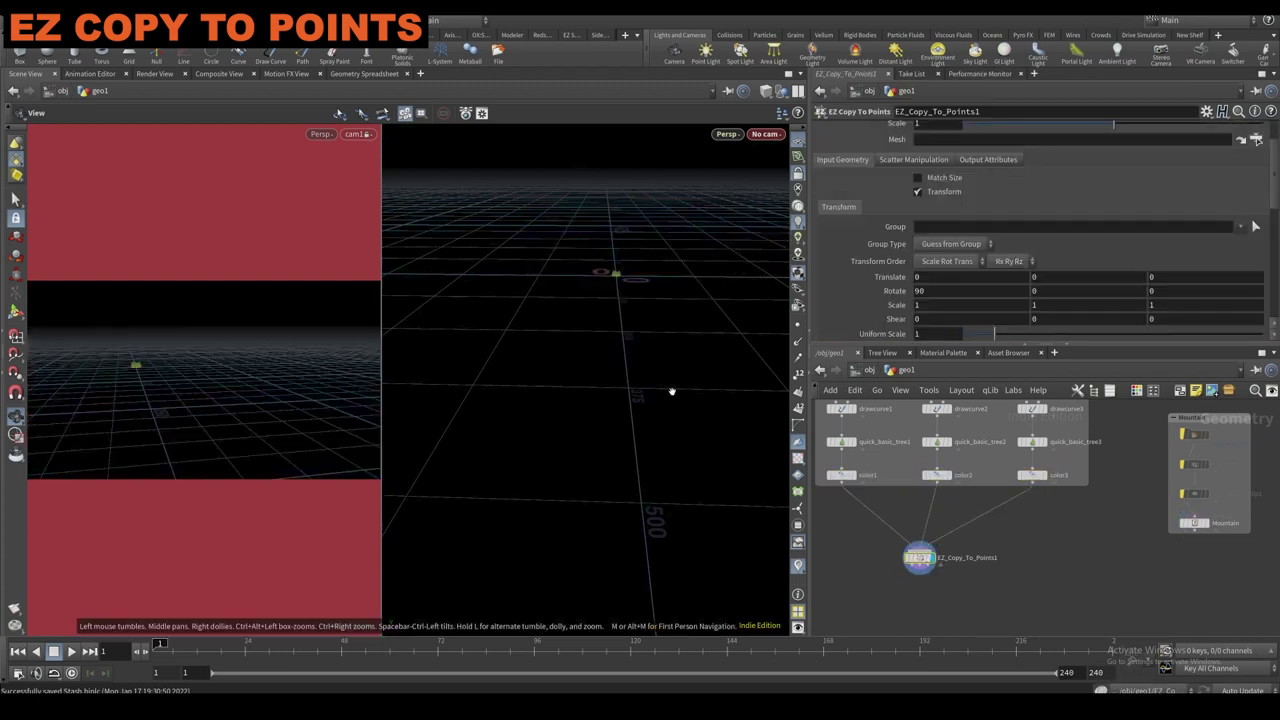
pyautogui.press('g')
pyautogui.moveTo(577, 408); pyautogui.dragTo(643, 434)
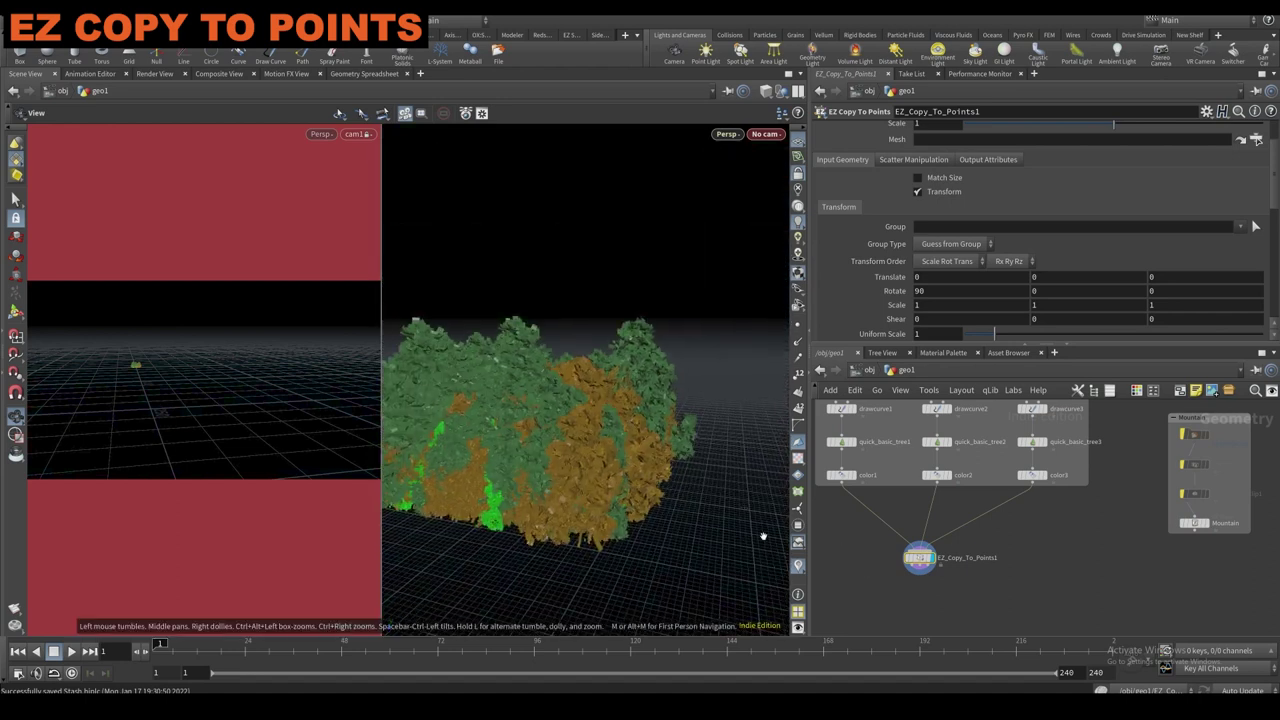
pyautogui.scroll(3, 890, 200)
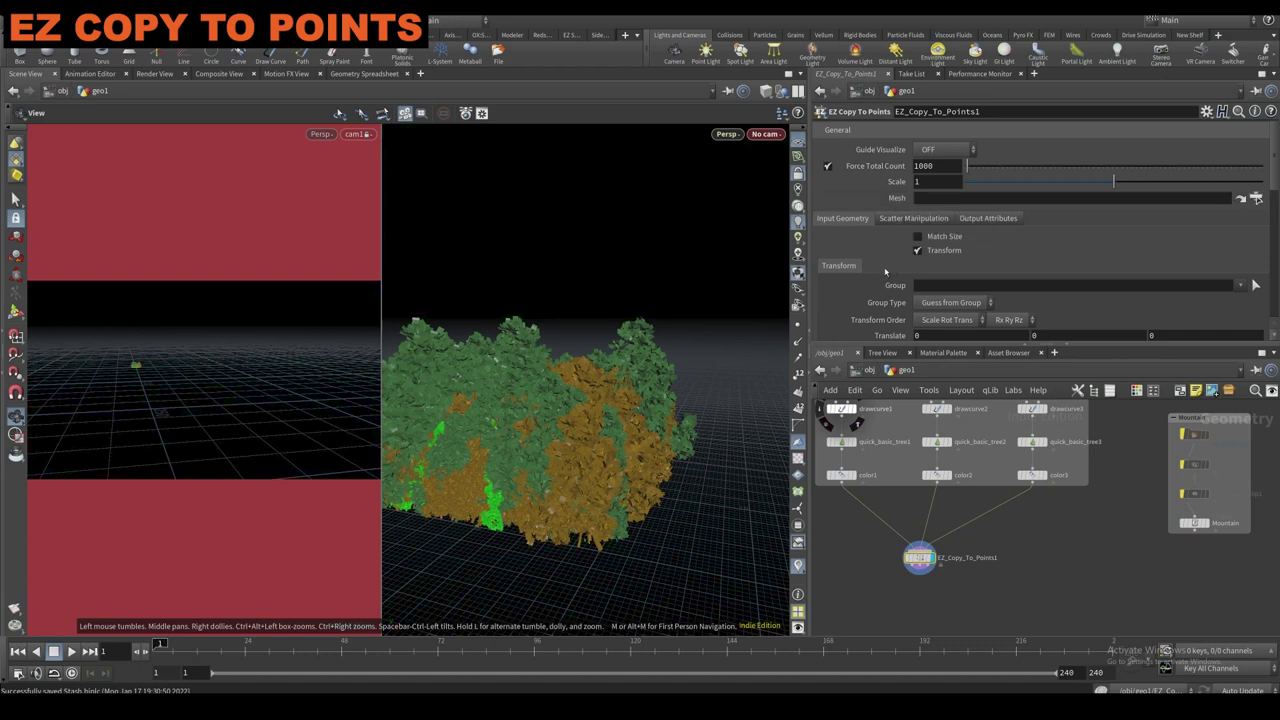
# Set the Mesh of EZ Copy To Points to the Mountain node and view the scatter from above.
pyautogui.scroll(-8, 497, 503)
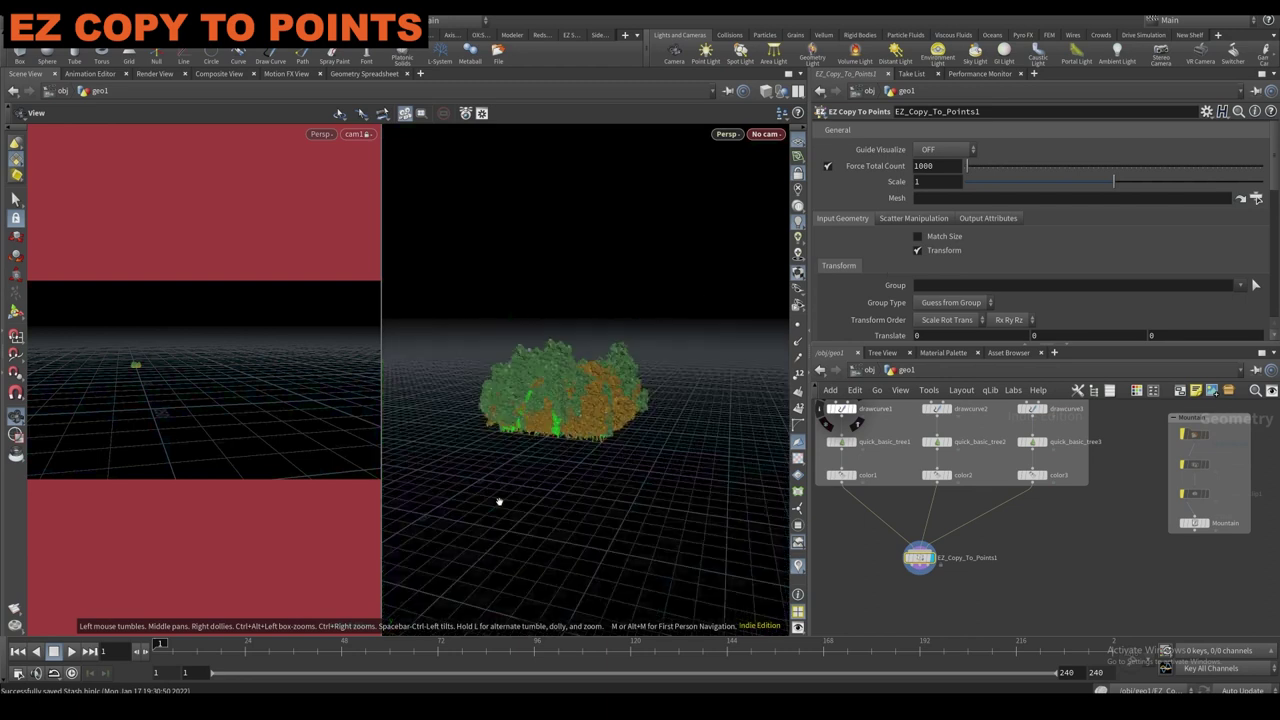
pyautogui.moveTo(483, 486); pyautogui.dragTo(431, 631)
pyautogui.moveTo(431, 631); pyautogui.dragTo(425, 650, button='right')
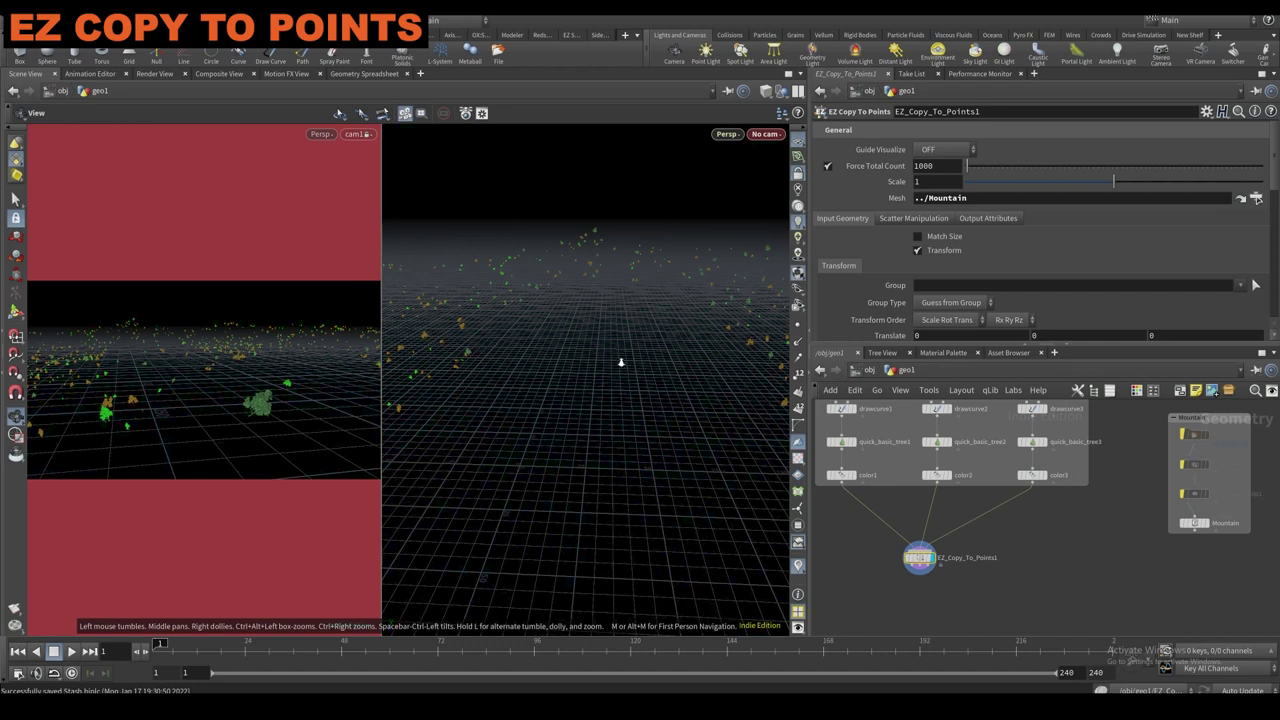
pyautogui.moveTo(620, 363); pyautogui.dragTo(566, 500, button='right')
pyautogui.moveTo(566, 500); pyautogui.dragTo(637, 444, button='middle')
pyautogui.scroll(8, 620, 460)
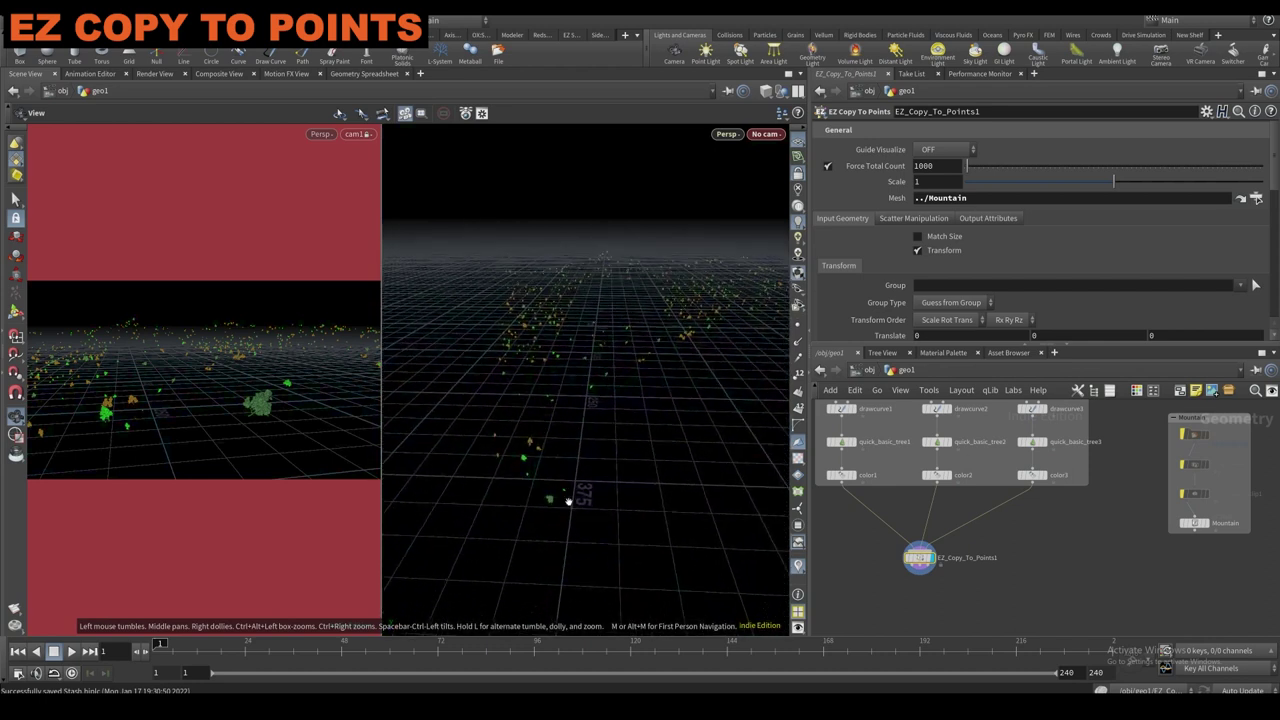
# Merge the first two outputs of EZ_Copy_To_Points1 in a Merge node and display the trees with the terrain.
pyautogui.scroll(2, 909, 583)
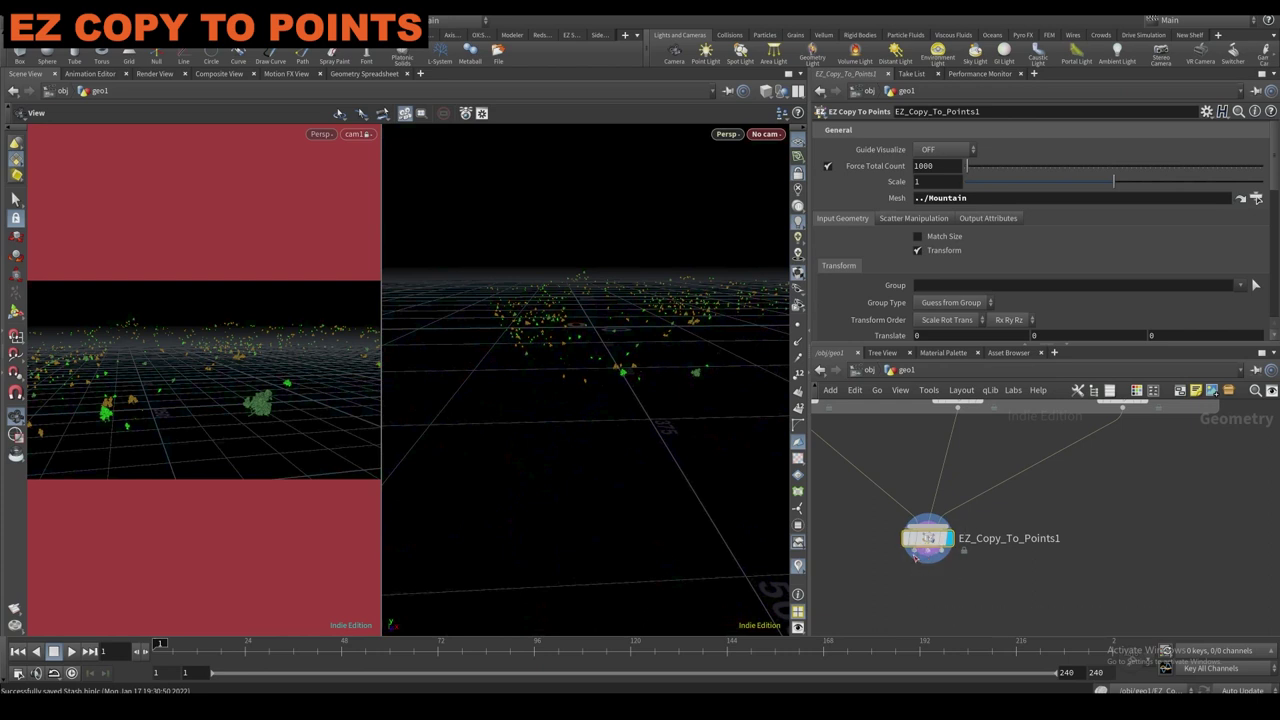
pyautogui.click(915, 560)
pyautogui.scroll(-3, 912, 590)
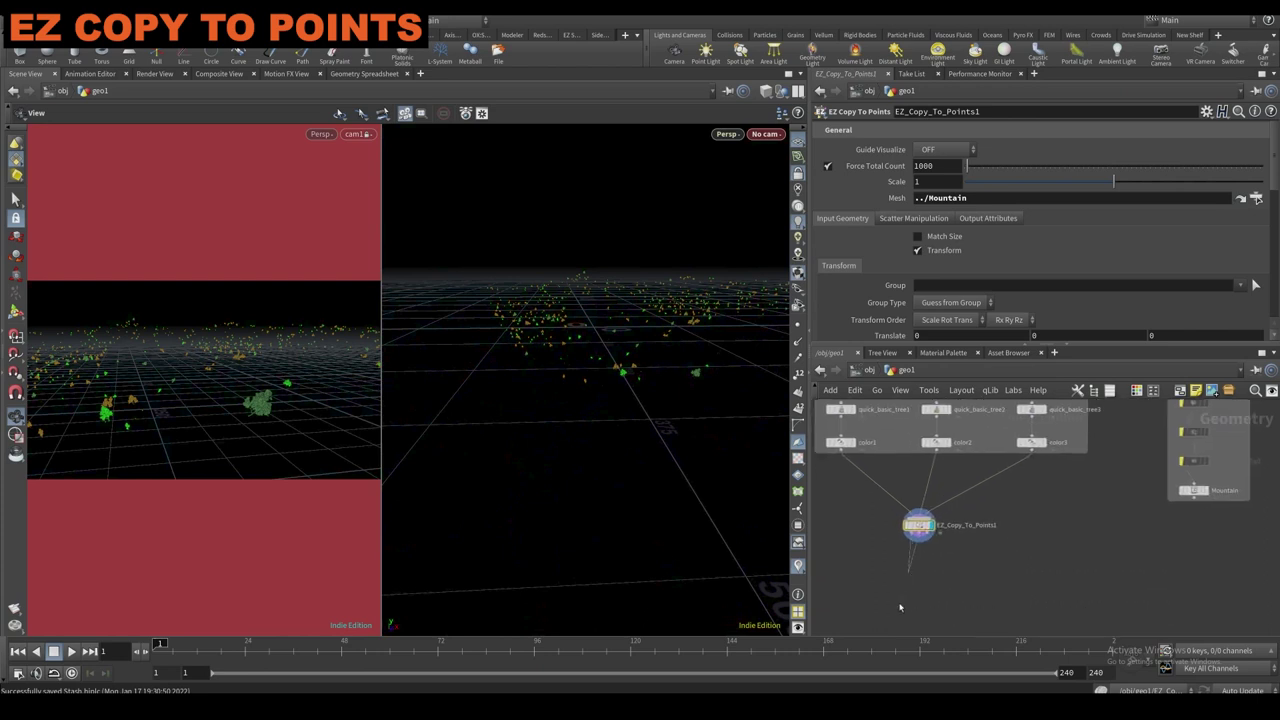
pyautogui.click(900, 605)
pyautogui.scroll(2, 926, 537)
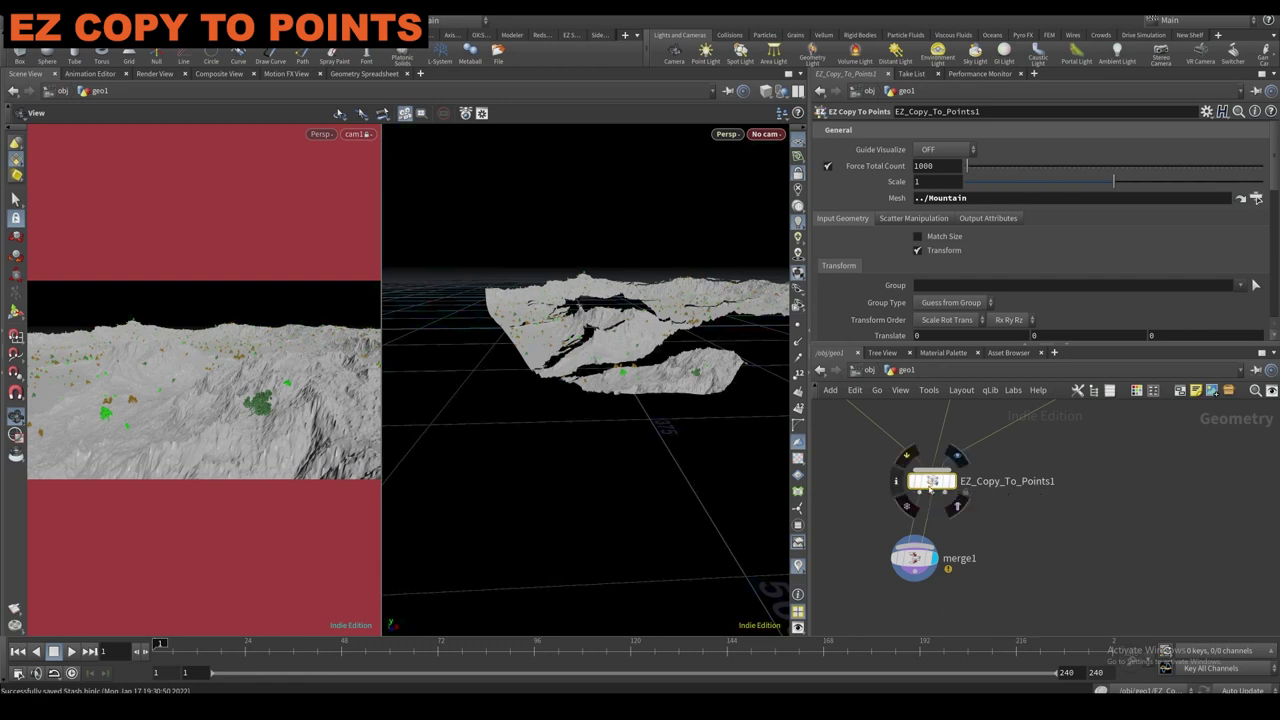
# Stack the viewports with the cam1 view above a perspective view close to the trees on the terrain.
pyautogui.click(915, 558)
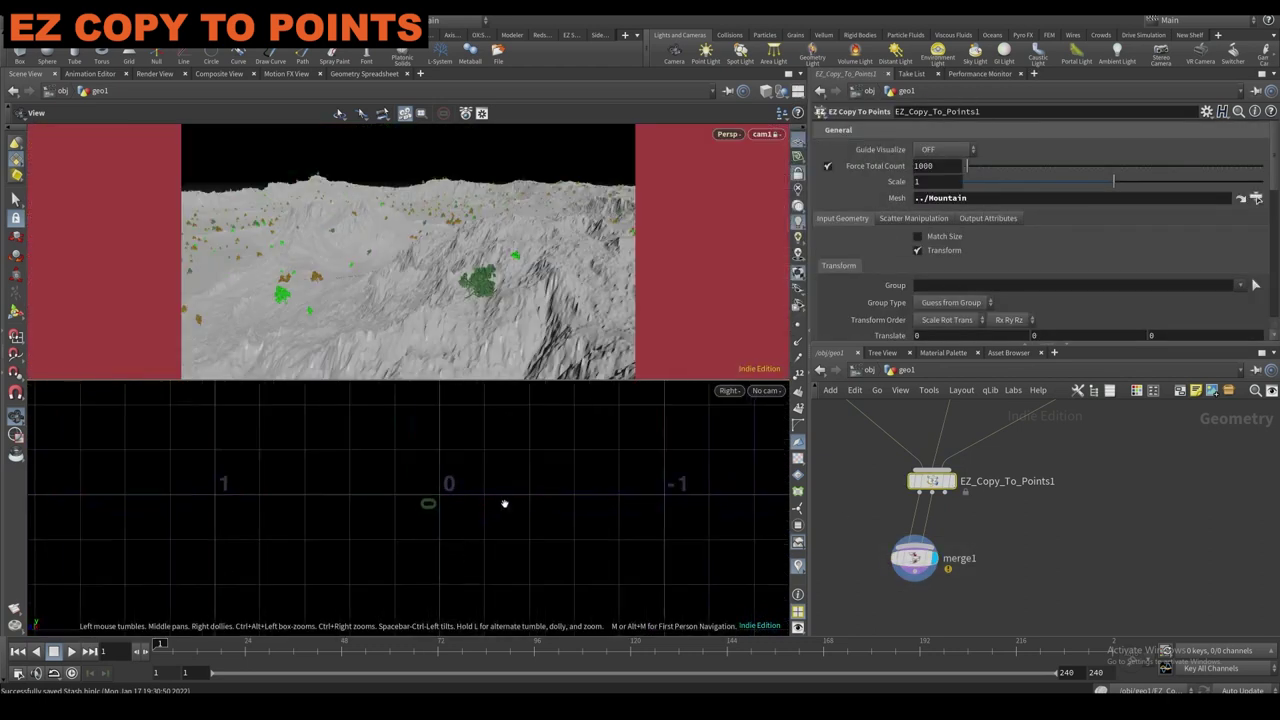
pyautogui.hotkey('space', '1')
pyautogui.moveTo(506, 506); pyautogui.dragTo(448, 540)
pyautogui.scroll(-1, 918, 225)
pyautogui.scroll(1, 912, 235)
# Examine the Input Geometry transform options of EZ Copy To Points and the three tree networks feeding it.
pyautogui.scroll(-3, 880, 290)
pyautogui.scroll(-4, 880, 298)
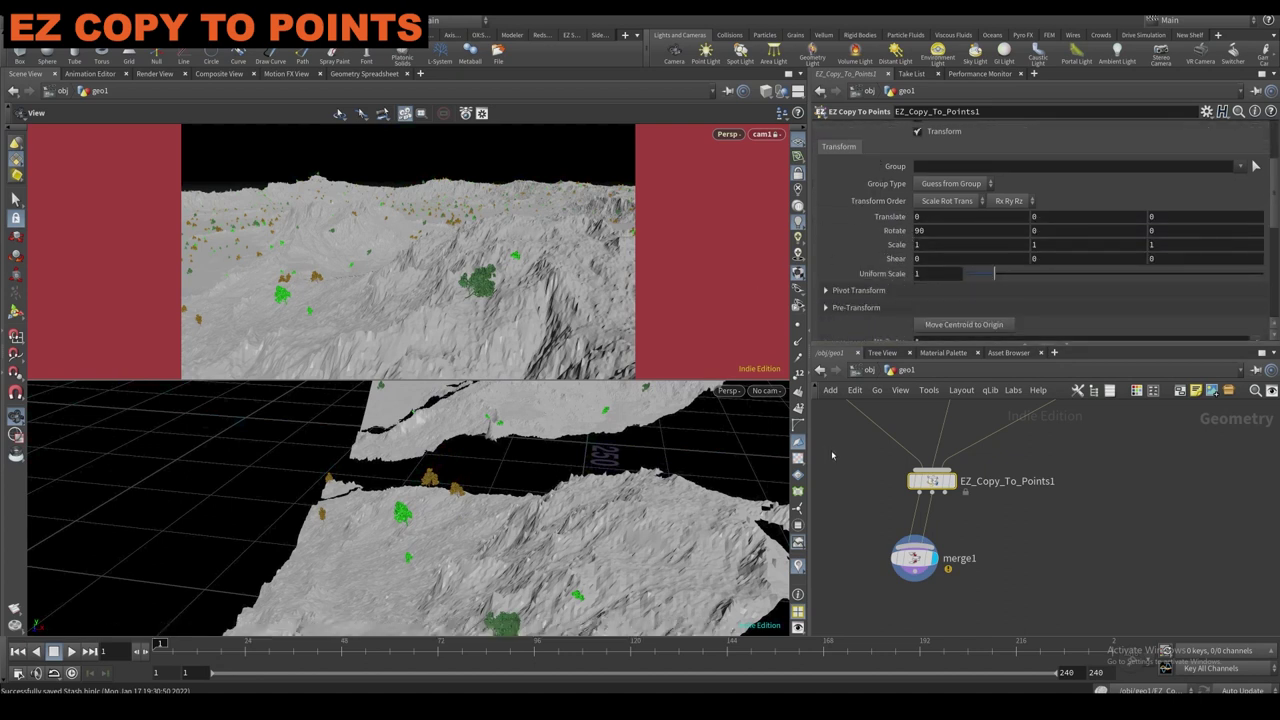
pyautogui.press('h')
pyautogui.moveTo(853, 477); pyautogui.dragTo(862, 553, button='middle')
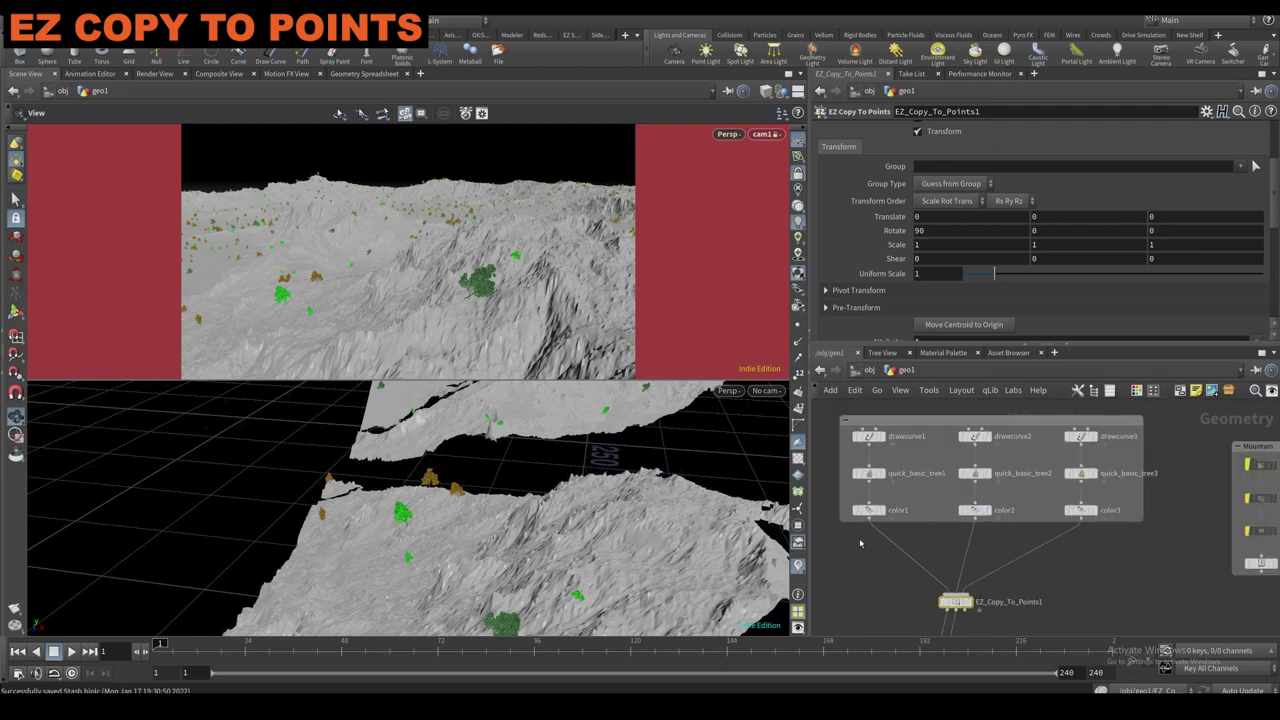
pyautogui.scroll(-1, 864, 532)
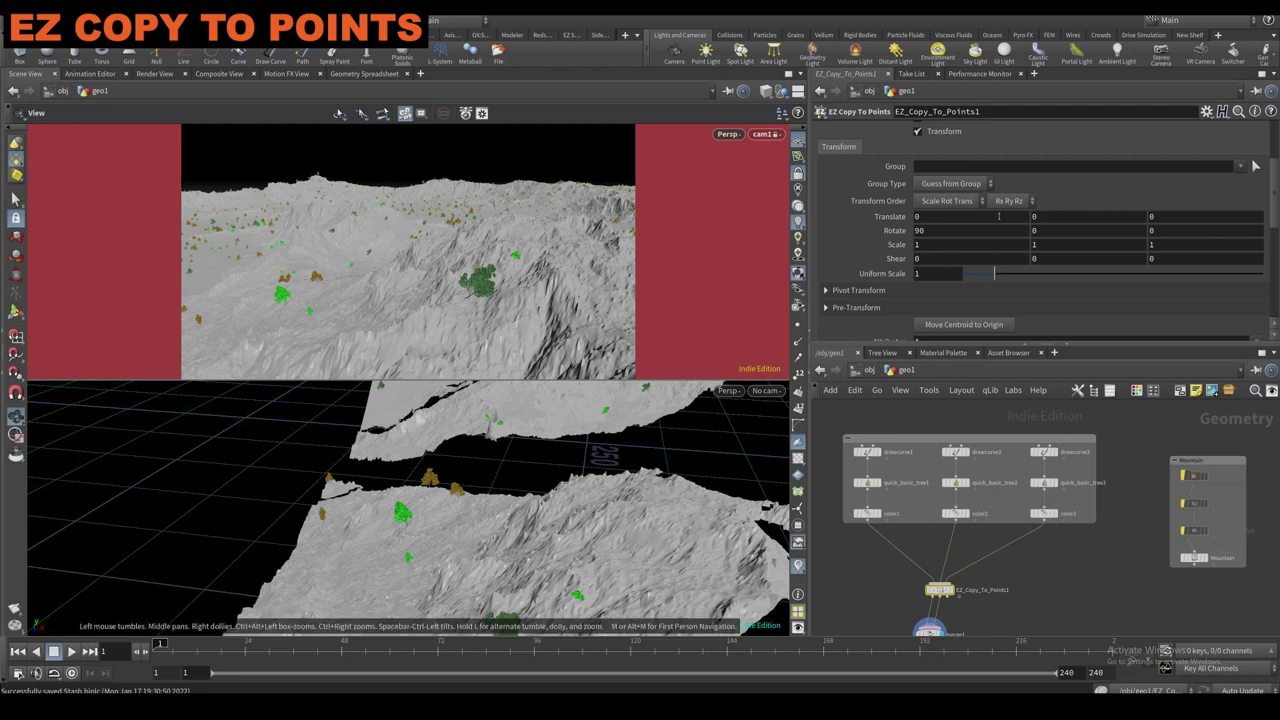
pyautogui.moveTo(884, 514)
# Widen the parameter pane and disable Pscale, Orient and Scatter in the Scatter Manipulation settings.
pyautogui.scroll(5, 975, 200)
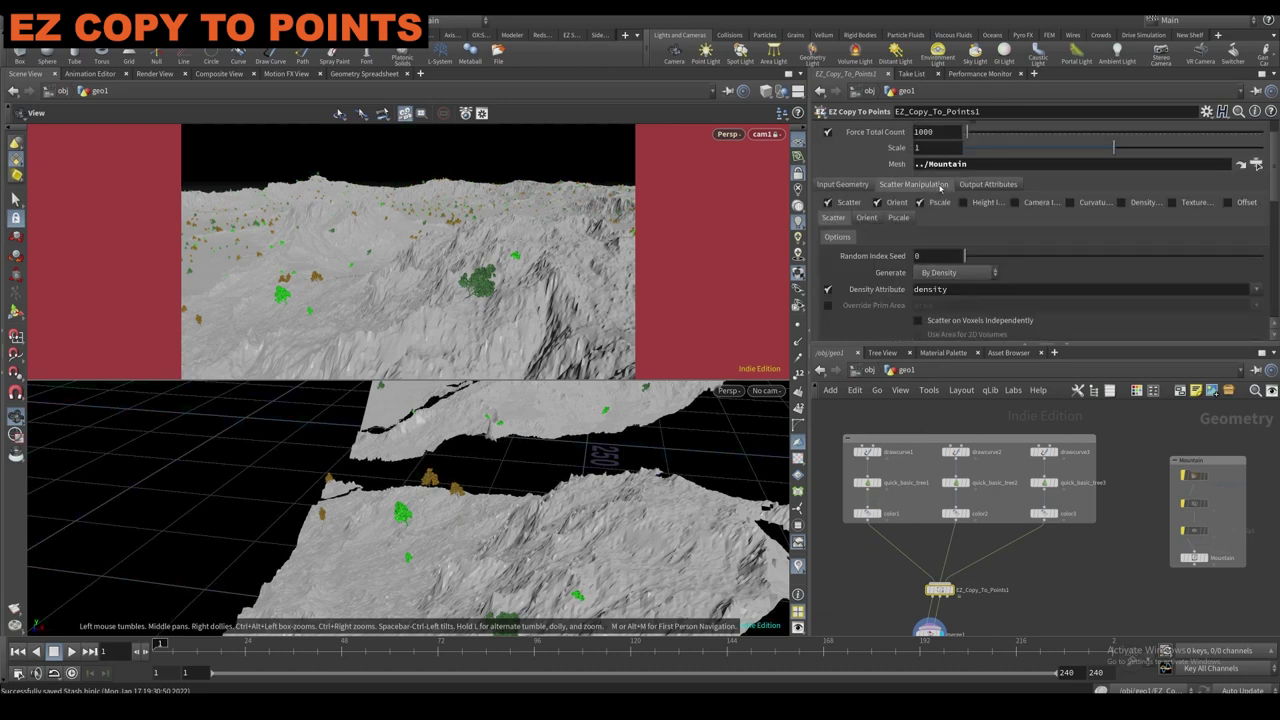
pyautogui.moveTo(810, 250); pyautogui.dragTo(688, 246)
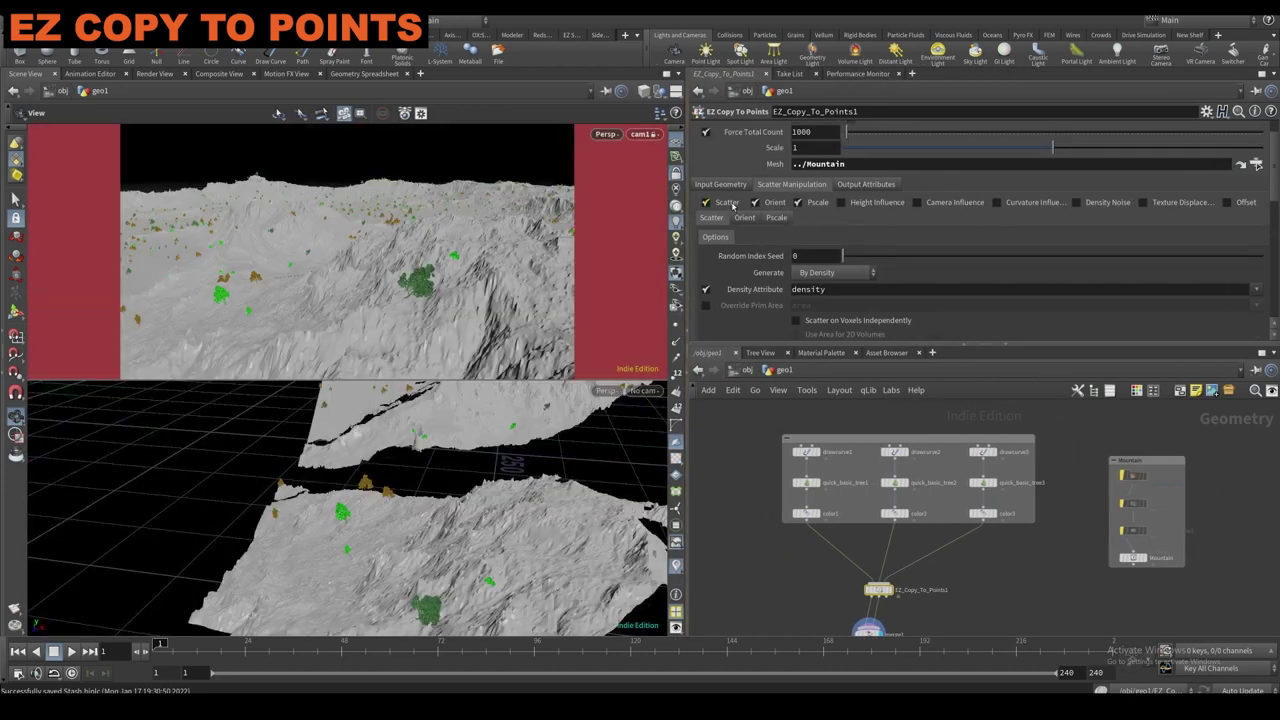
pyautogui.click(797, 202)
pyautogui.click(755, 202)
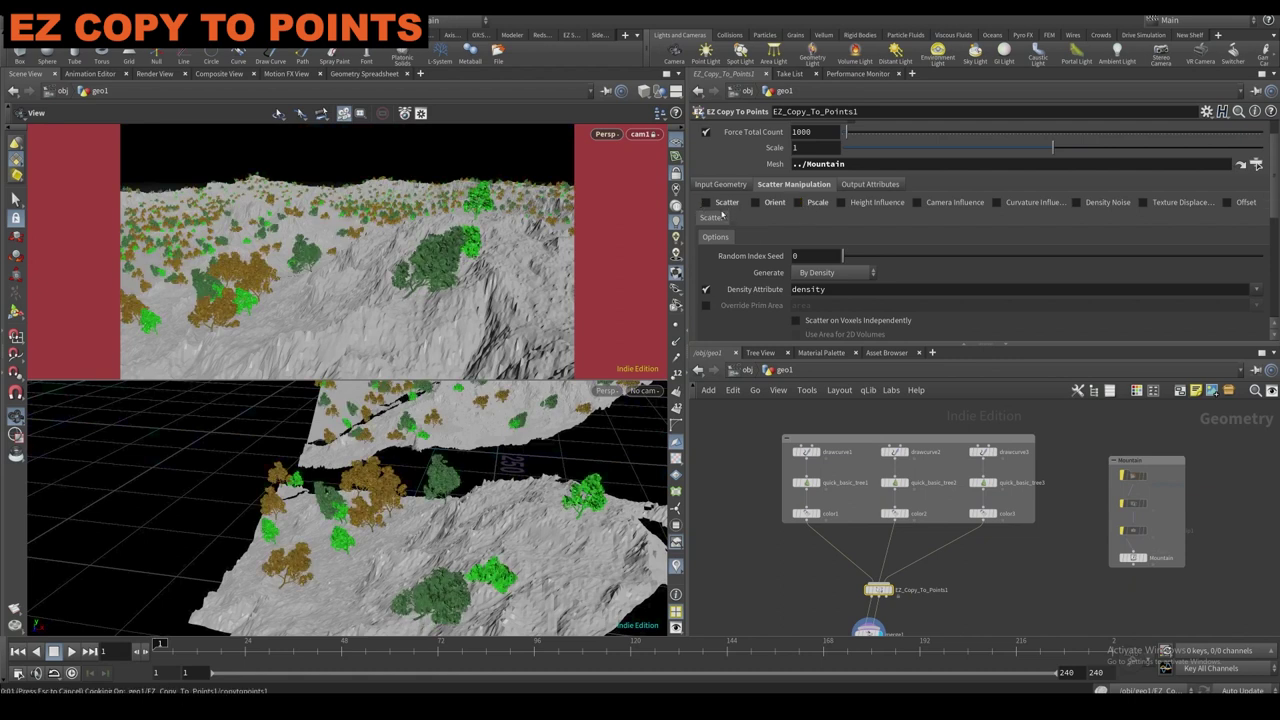
pyautogui.click(707, 202)
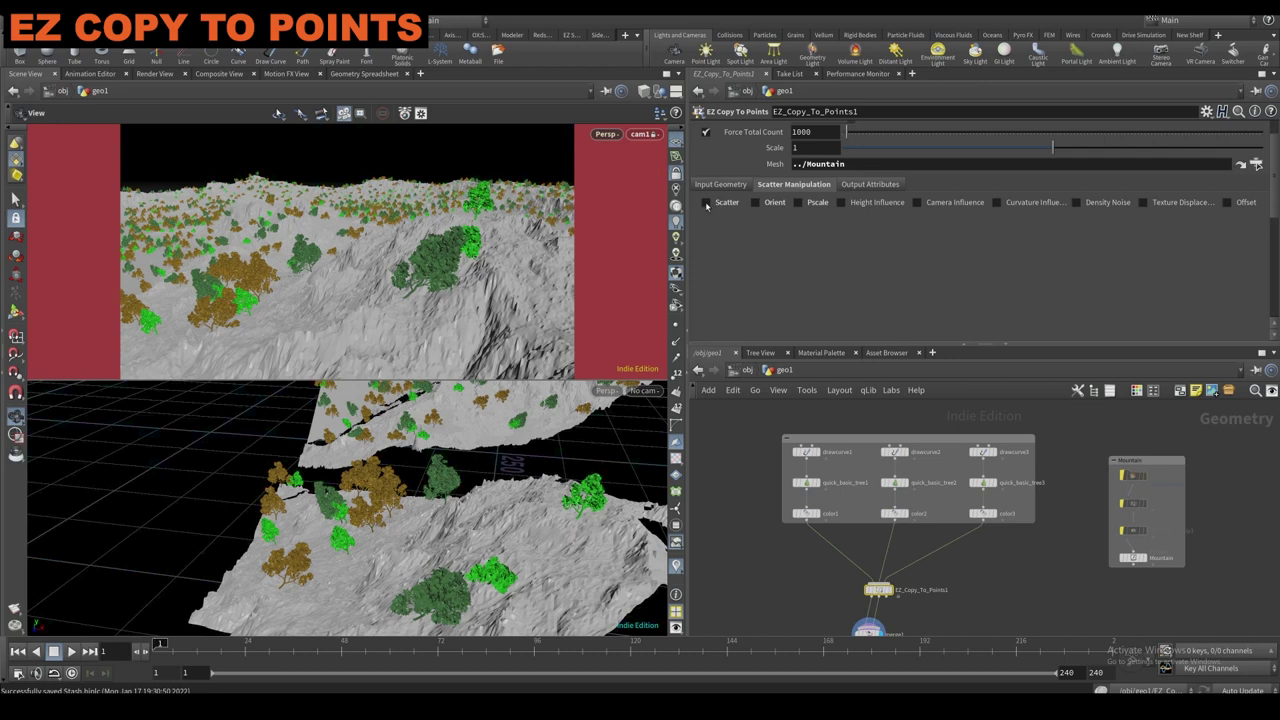
# Enable Scatter again and look over its scatter options.
pyautogui.click(705, 203)
pyautogui.click(706, 203)
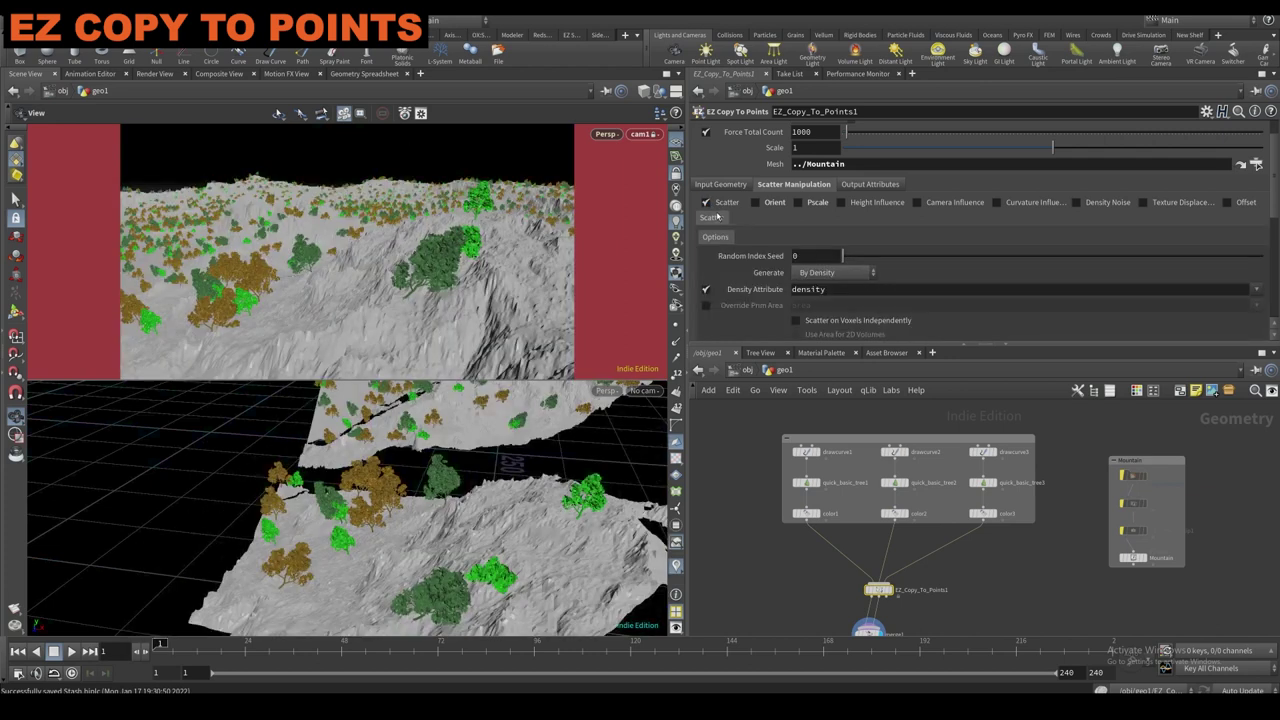
pyautogui.scroll(-2, 792, 241)
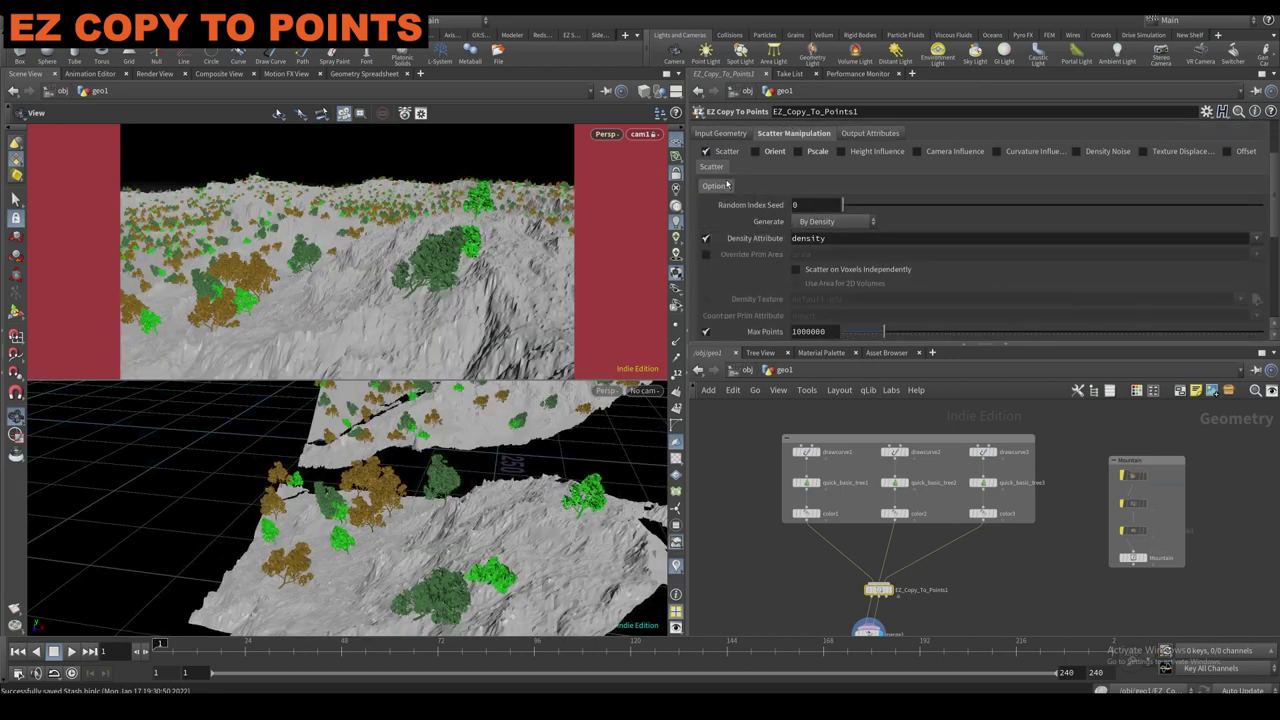
# Look through the remaining Scatter options, then enable Orient and open its settings.
pyautogui.scroll(-4, 780, 247)
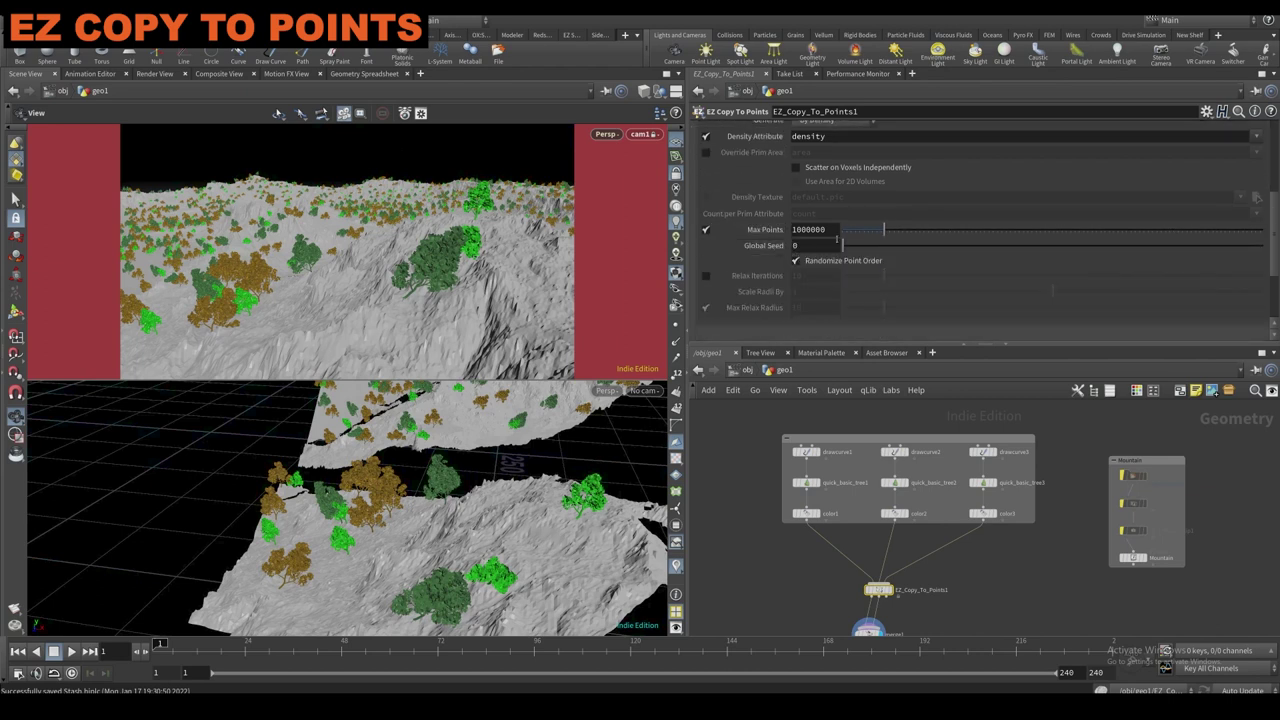
pyautogui.scroll(-5, 502, 519)
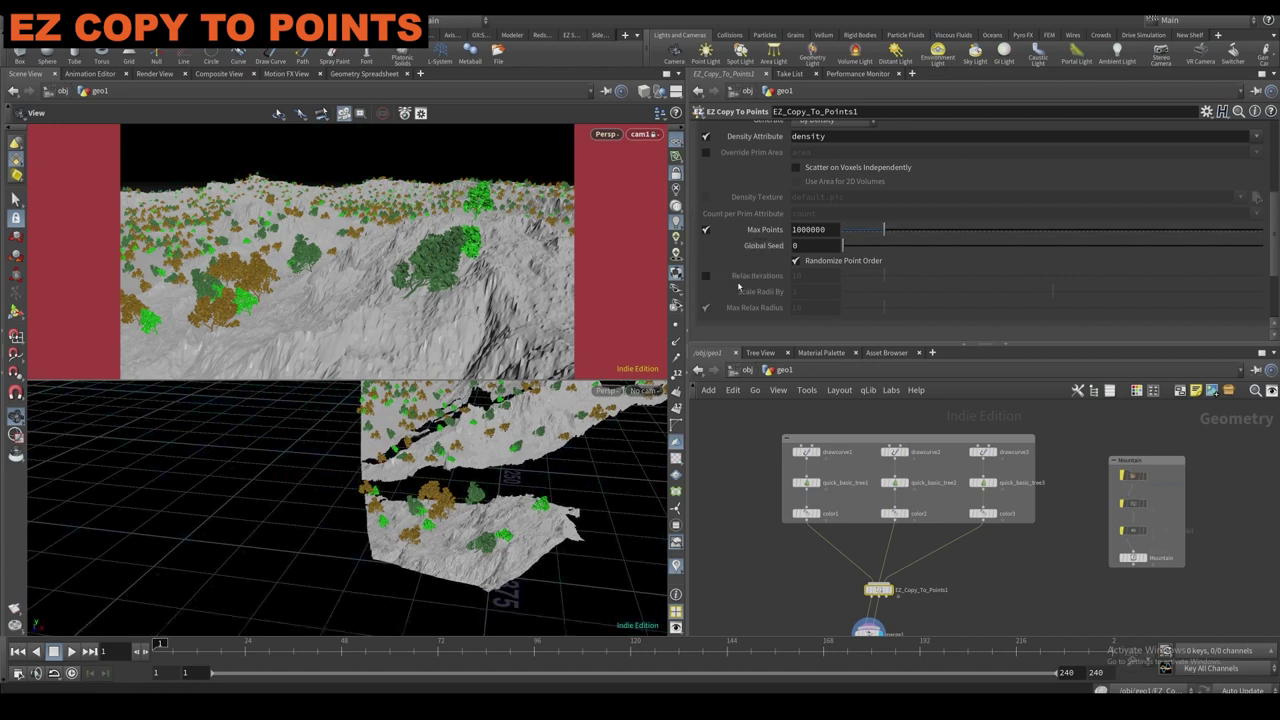
pyautogui.scroll(2, 714, 275)
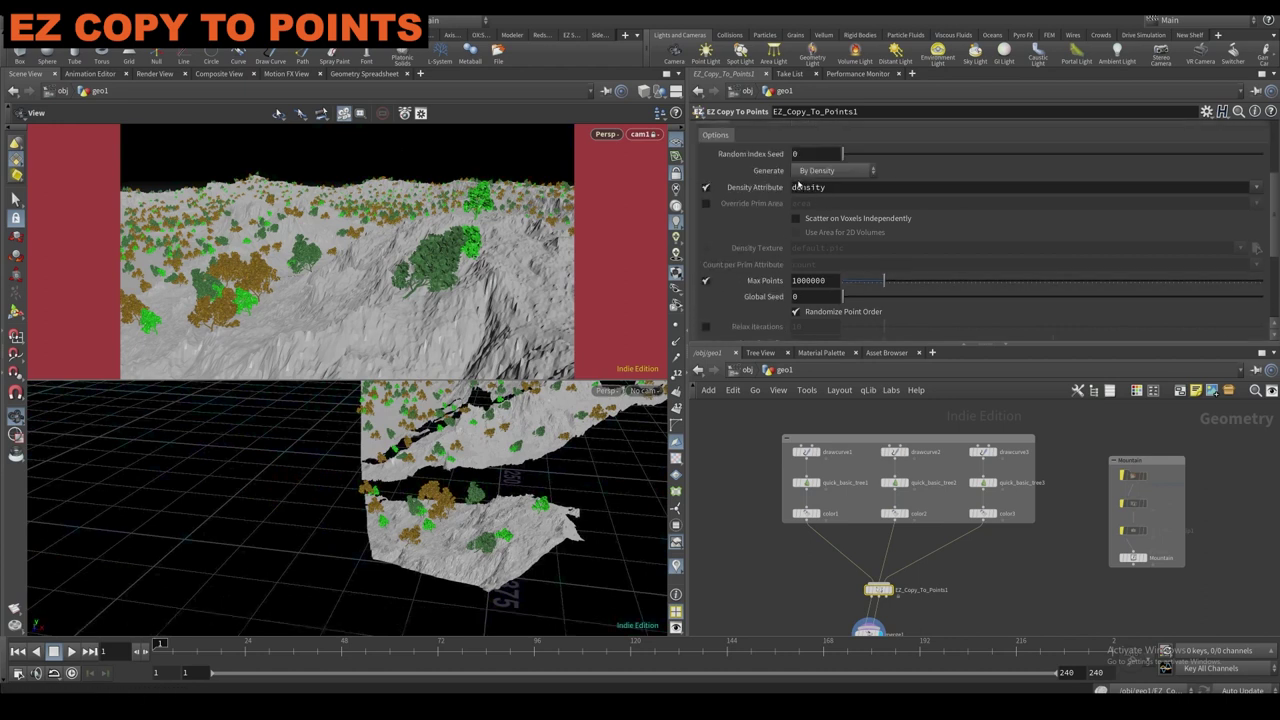
pyautogui.scroll(3, 765, 176)
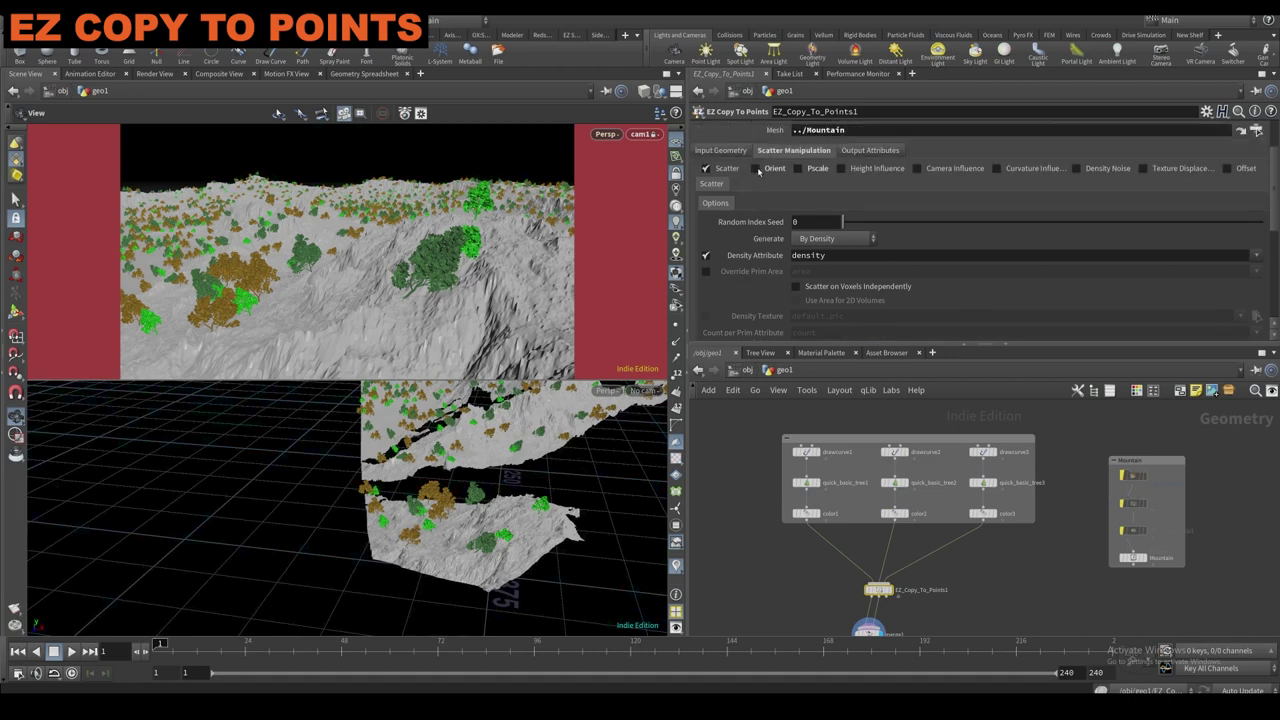
pyautogui.click(757, 170)
pyautogui.click(745, 185)
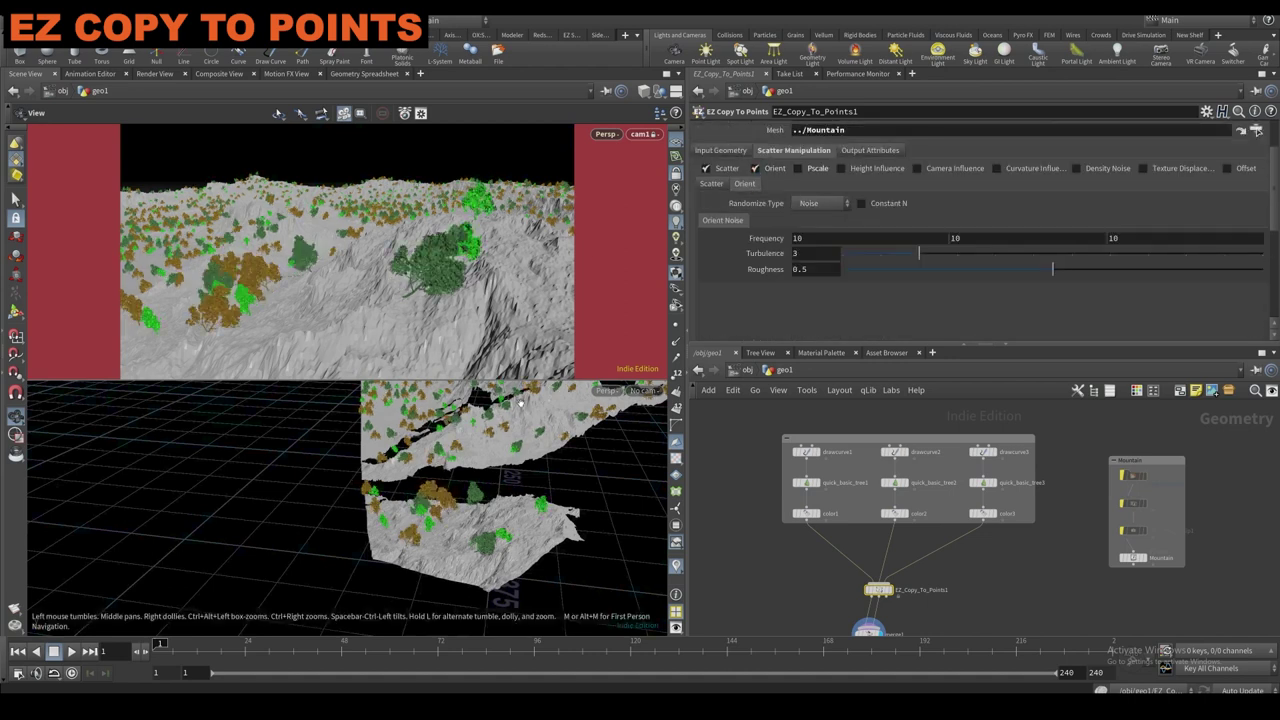
# Try Random as the Orient Randomize Type while viewing the trees up close, and look over its distribution options.
pyautogui.moveTo(509, 433); pyautogui.dragTo(501, 454)
pyautogui.scroll(5, 501, 454)
pyautogui.click(820, 203)
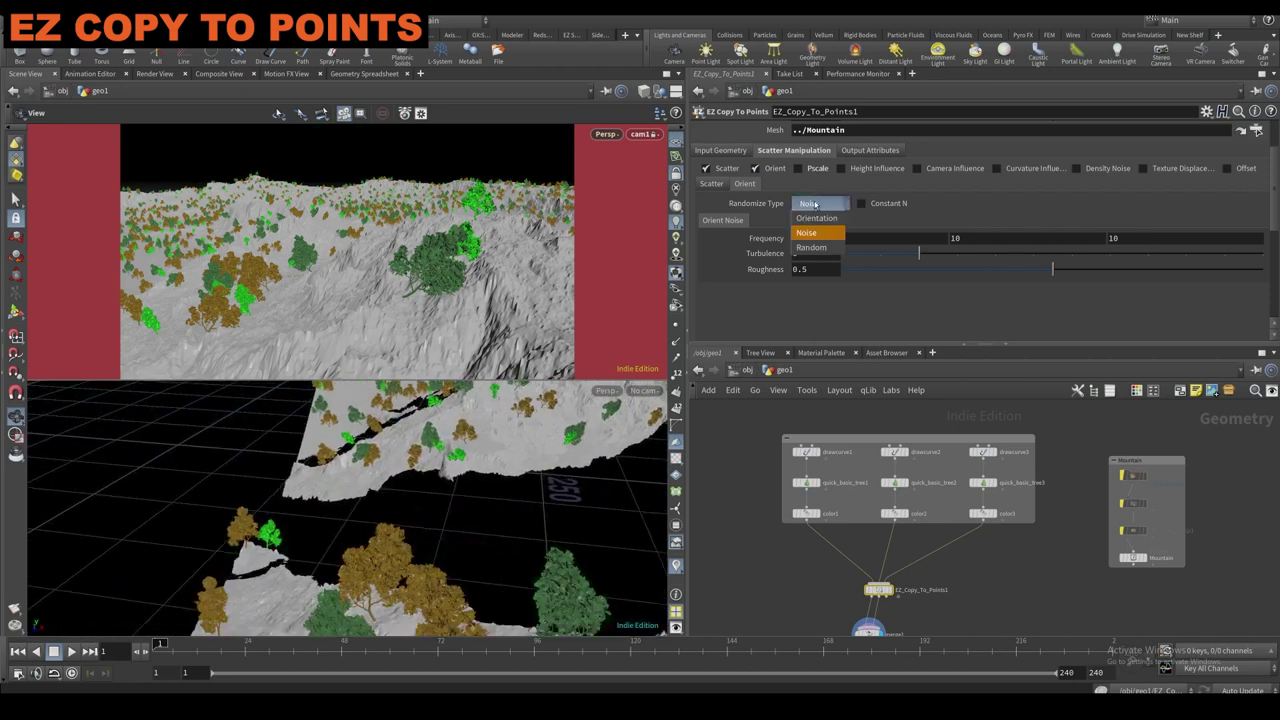
pyautogui.click(812, 247)
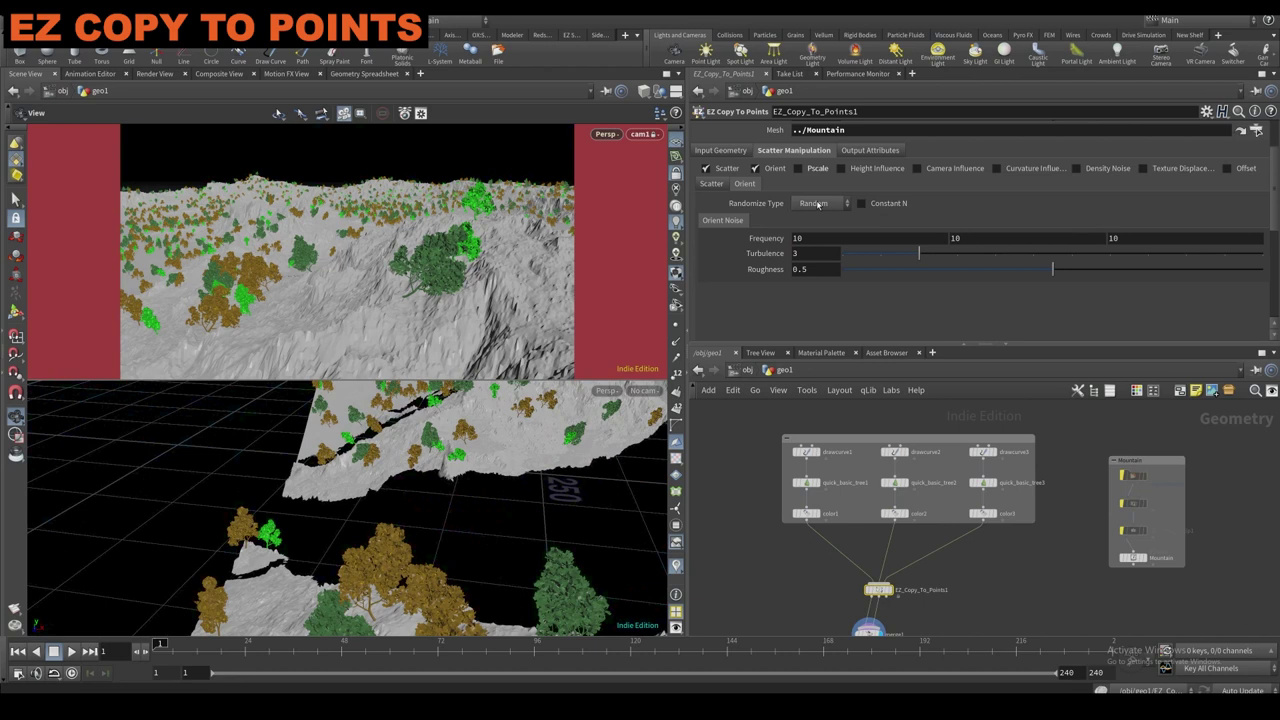
pyautogui.click(817, 205)
pyautogui.click(819, 208)
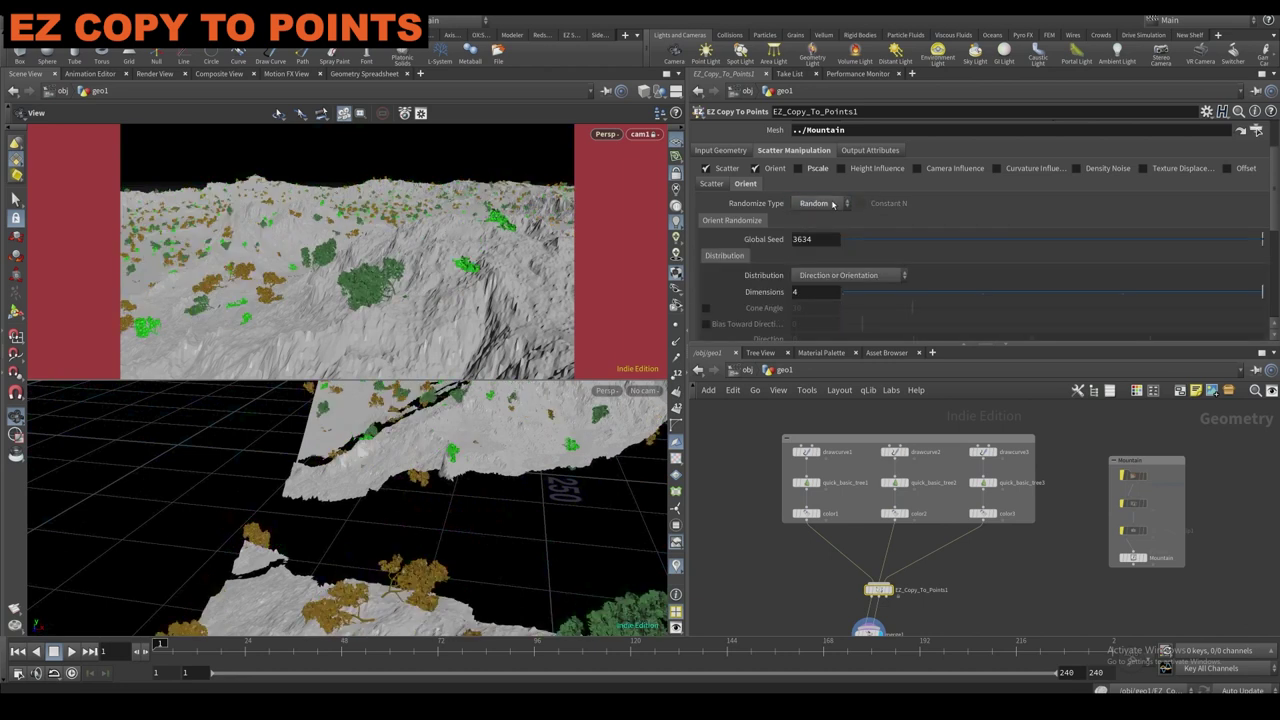
pyautogui.scroll(-2, 829, 265)
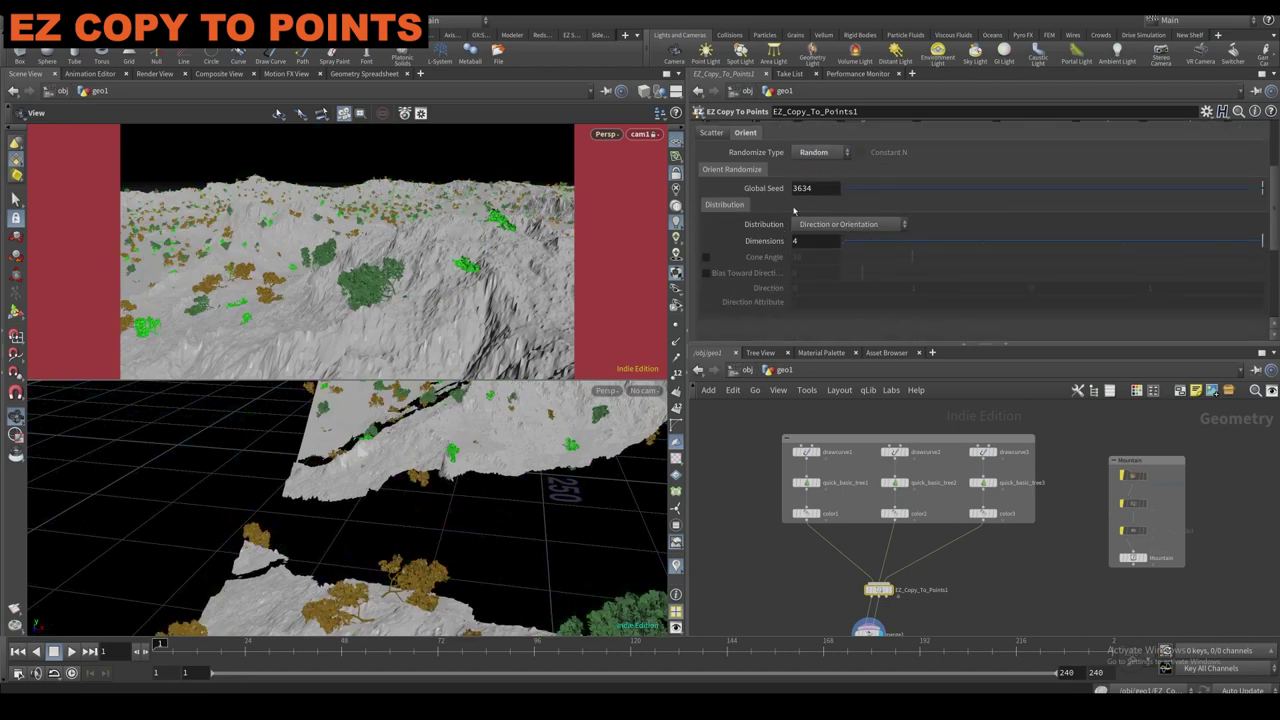
# Set the Orient Randomize Type to Noise, enable Constant N, and inspect the trees close to the terrain.
pyautogui.click(813, 152)
pyautogui.click(815, 172)
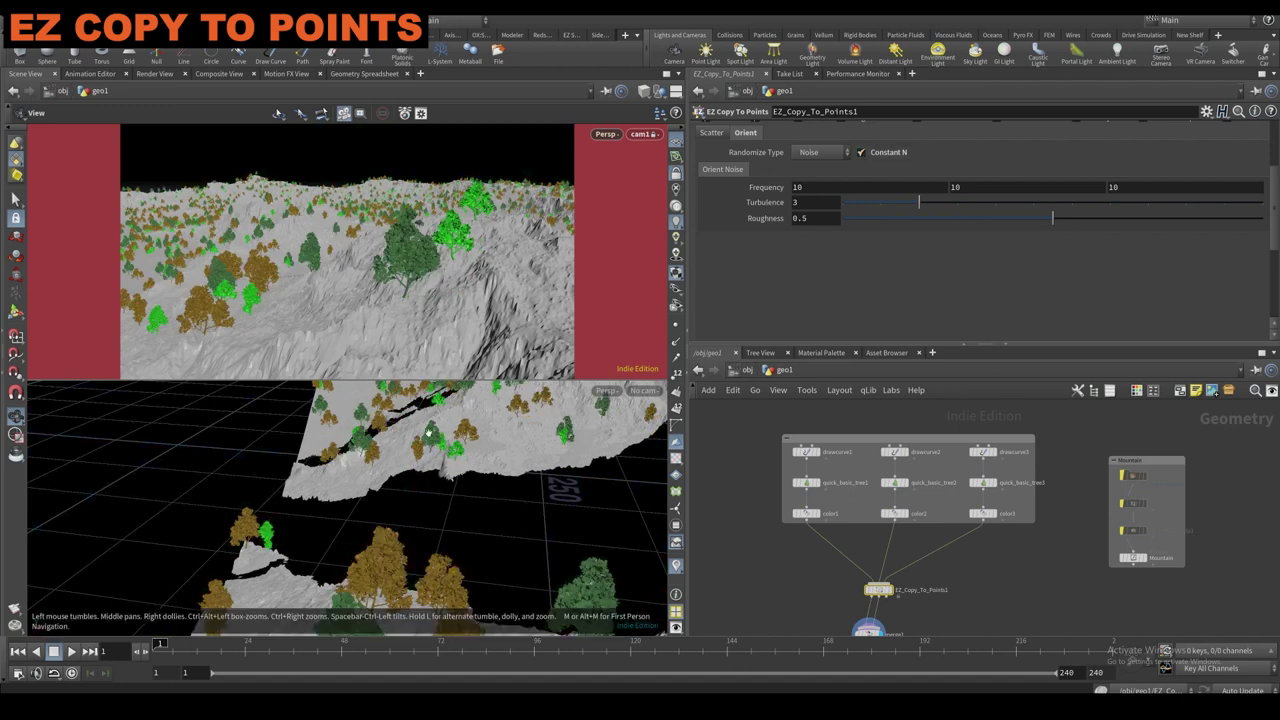
pyautogui.moveTo(444, 414); pyautogui.dragTo(405, 470, button='right')
pyautogui.moveTo(405, 470); pyautogui.dragTo(421, 506)
pyautogui.moveTo(421, 506); pyautogui.dragTo(457, 520, button='right')
pyautogui.moveTo(457, 520); pyautogui.dragTo(434, 477, button='middle')
pyautogui.moveTo(434, 477); pyautogui.dragTo(451, 470)
pyautogui.scroll(2, 450, 470)
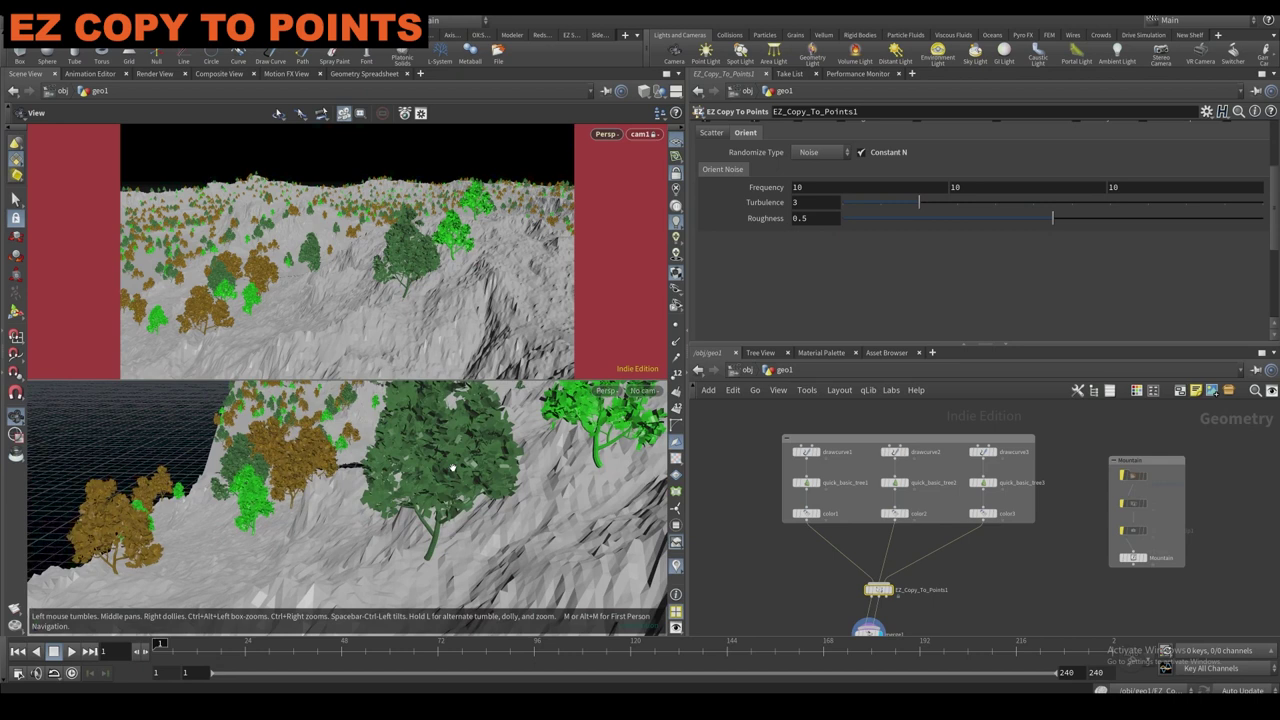
pyautogui.scroll(-3, 438, 469)
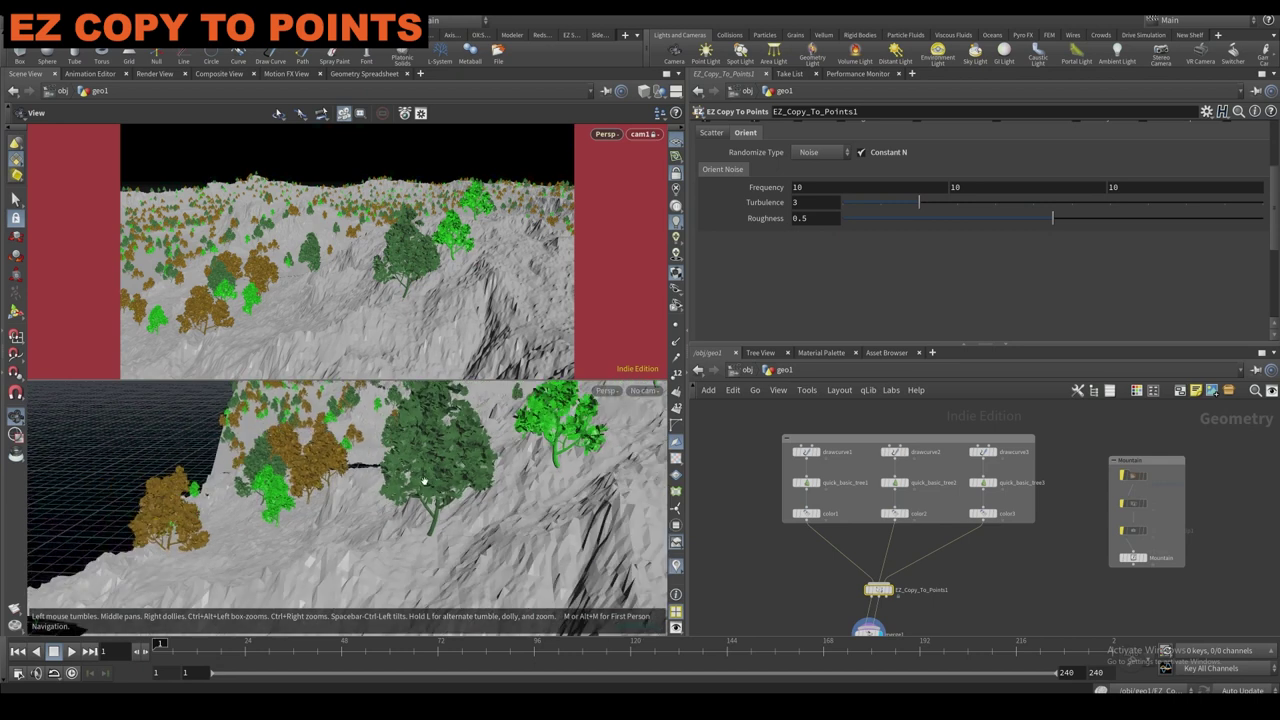
# Disable Constant N to compare how the trees lean on the slopes, and enable it again.
pyautogui.click(862, 152)
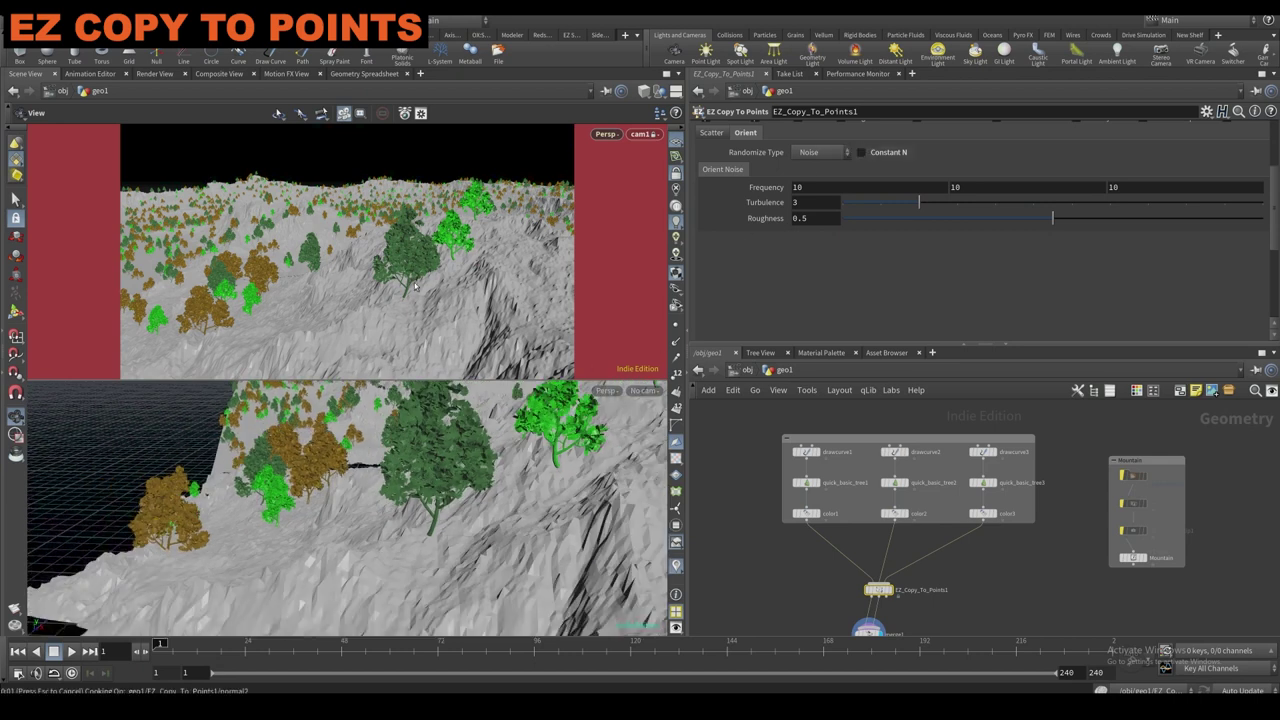
pyautogui.scroll(10, 505, 487)
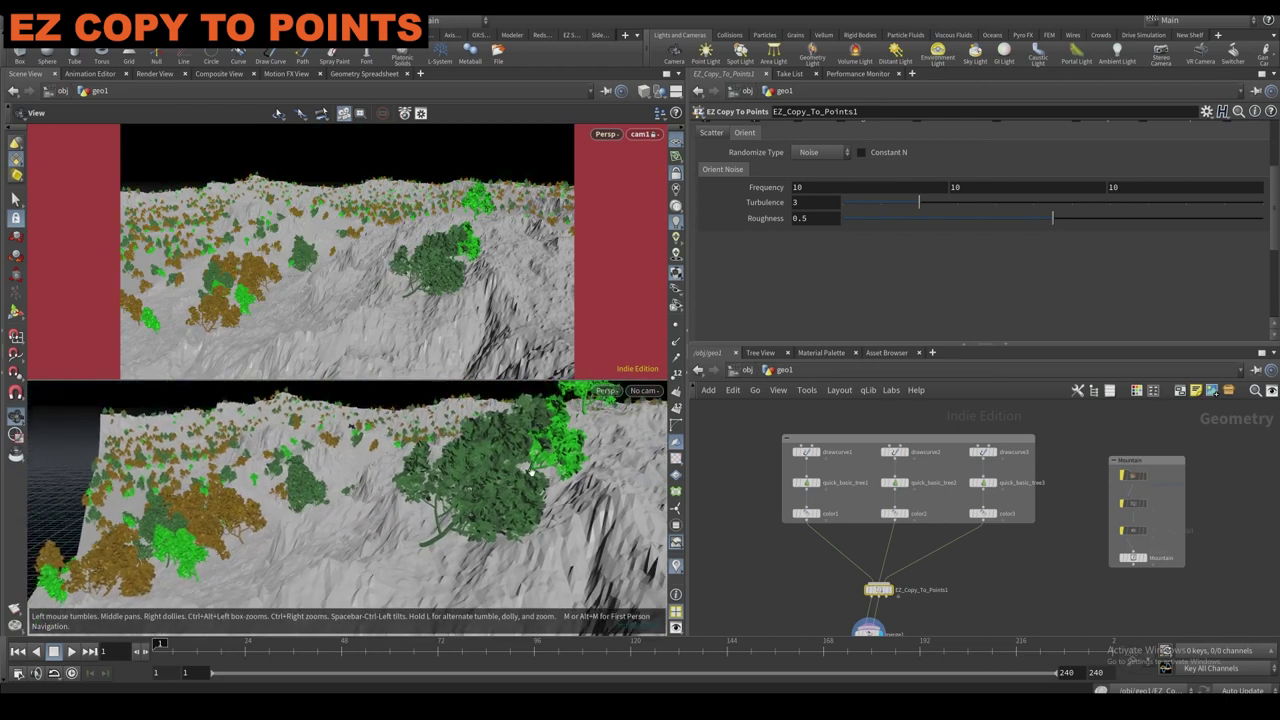
pyautogui.moveTo(491, 554); pyautogui.dragTo(460, 545)
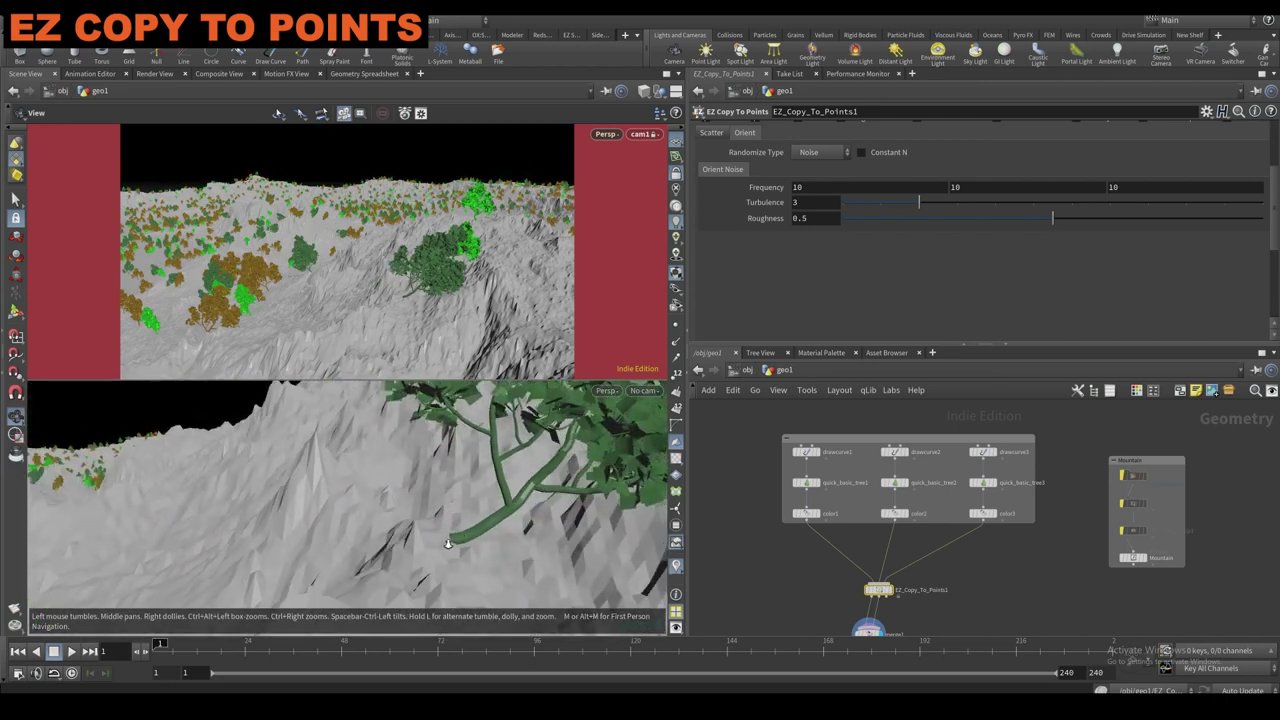
pyautogui.scroll(-6, 440, 552)
pyautogui.scroll(4, 249, 567)
pyautogui.moveTo(249, 567); pyautogui.dragTo(341, 533)
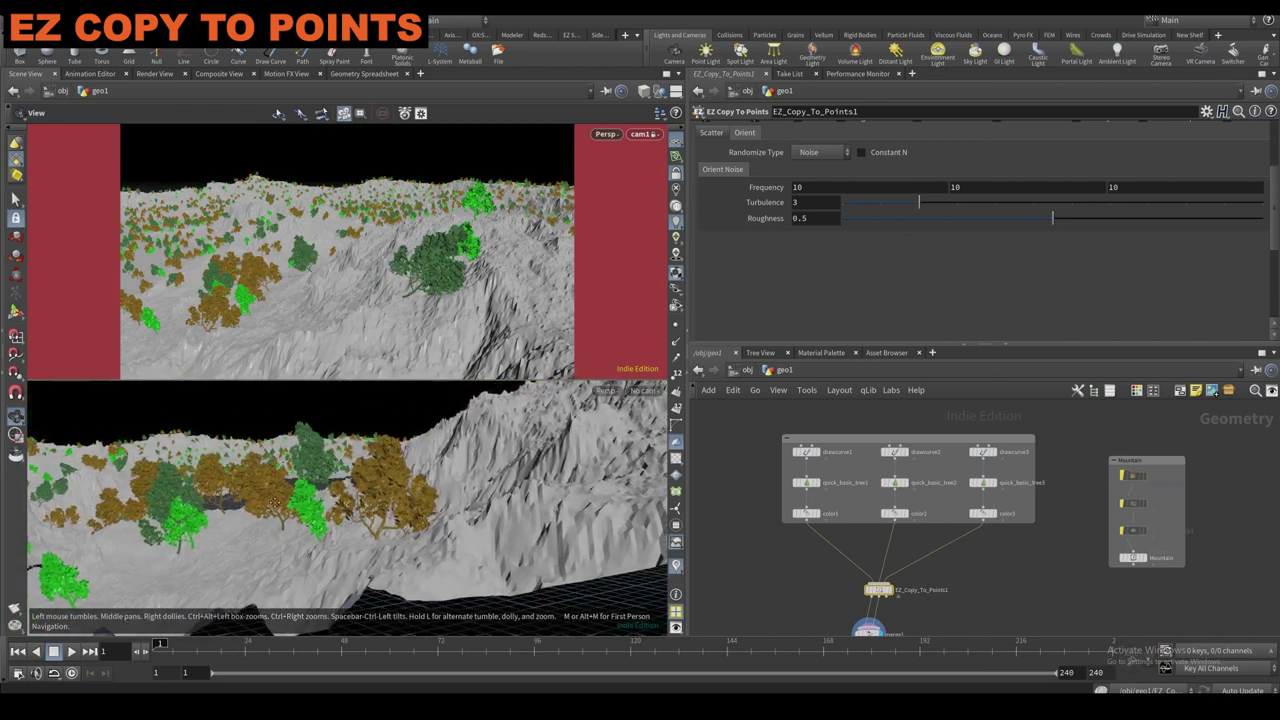
pyautogui.scroll(5, 345, 545)
pyautogui.moveTo(359, 572); pyautogui.dragTo(425, 531)
pyautogui.moveTo(237, 443); pyautogui.dragTo(335, 462)
pyautogui.moveTo(193, 531); pyautogui.dragTo(241, 525)
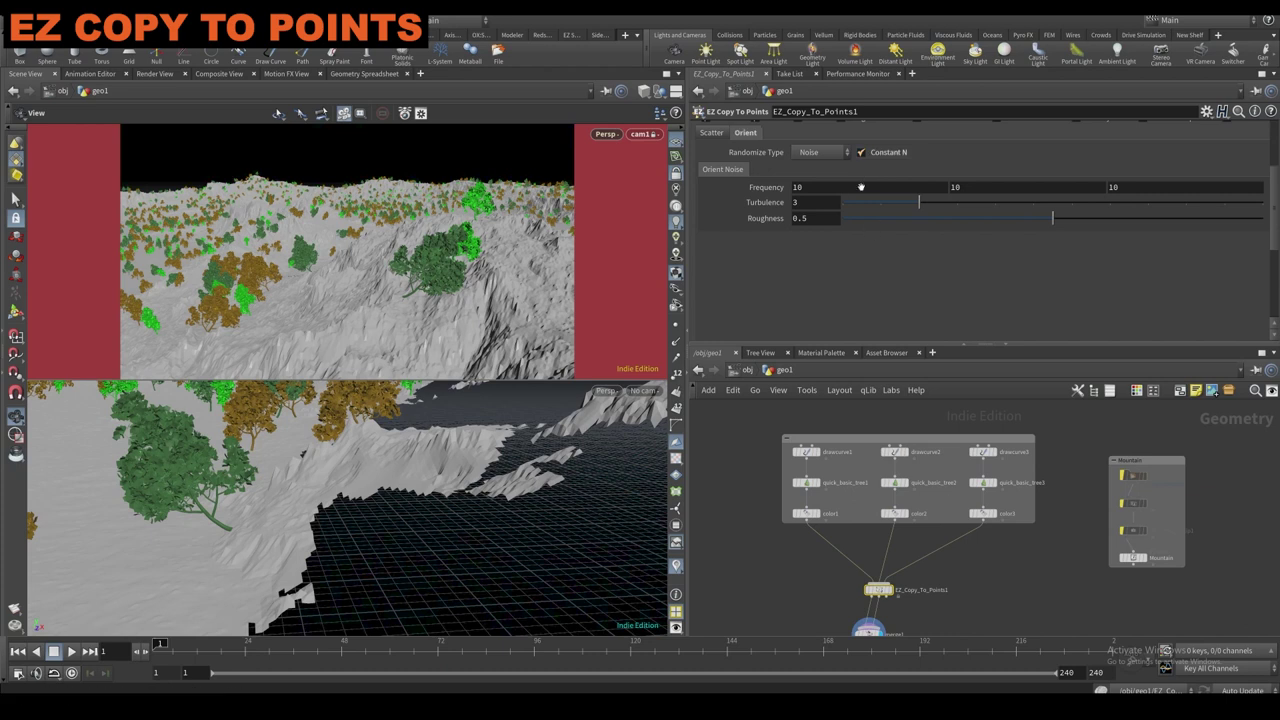
pyautogui.moveTo(364, 448); pyautogui.dragTo(365, 486)
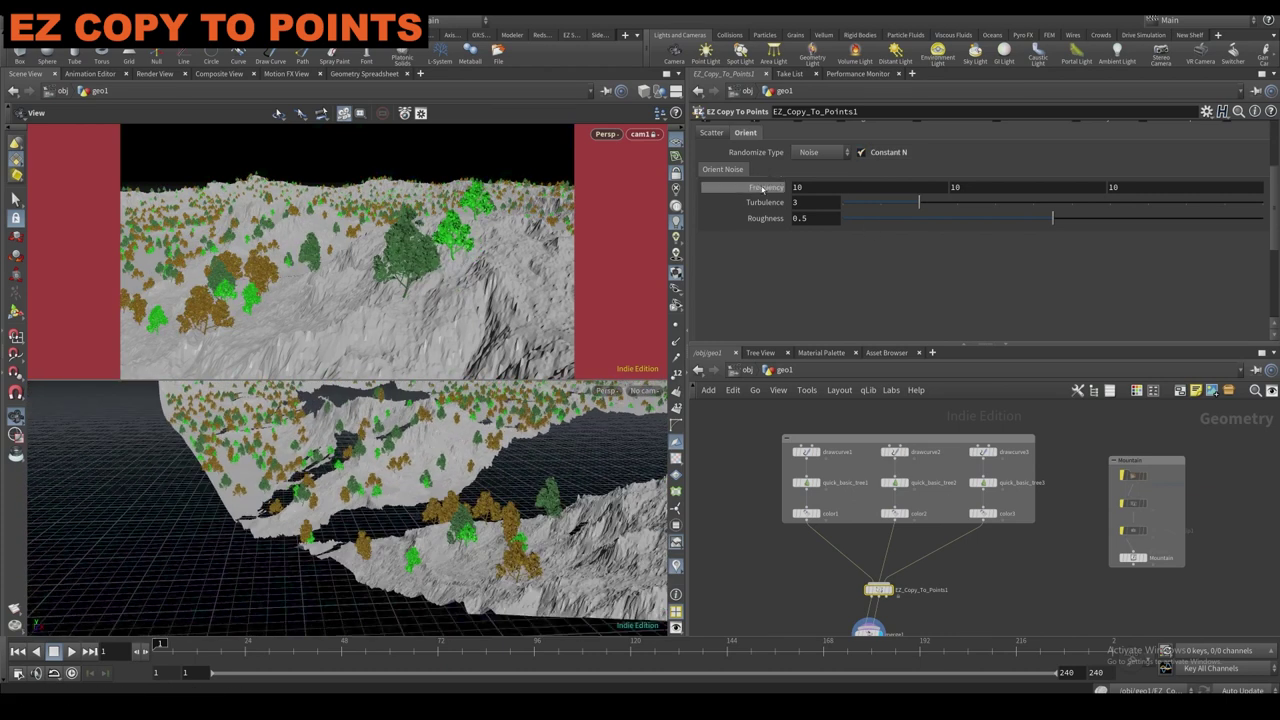
# Enable Pscale in the Scatter Manipulation settings and raise its randomize Max to about 1.42.
pyautogui.scroll(3, 800, 210)
pyautogui.click(798, 203)
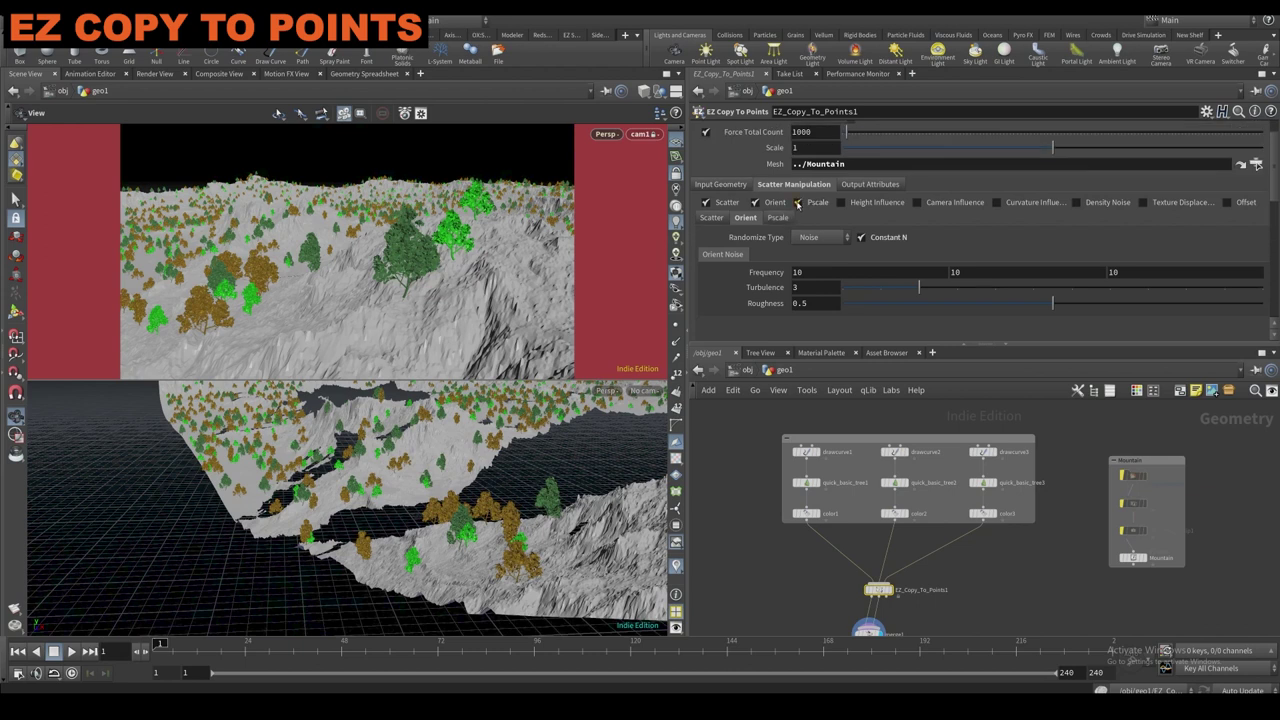
pyautogui.click(778, 218)
pyautogui.scroll(-2, 780, 222)
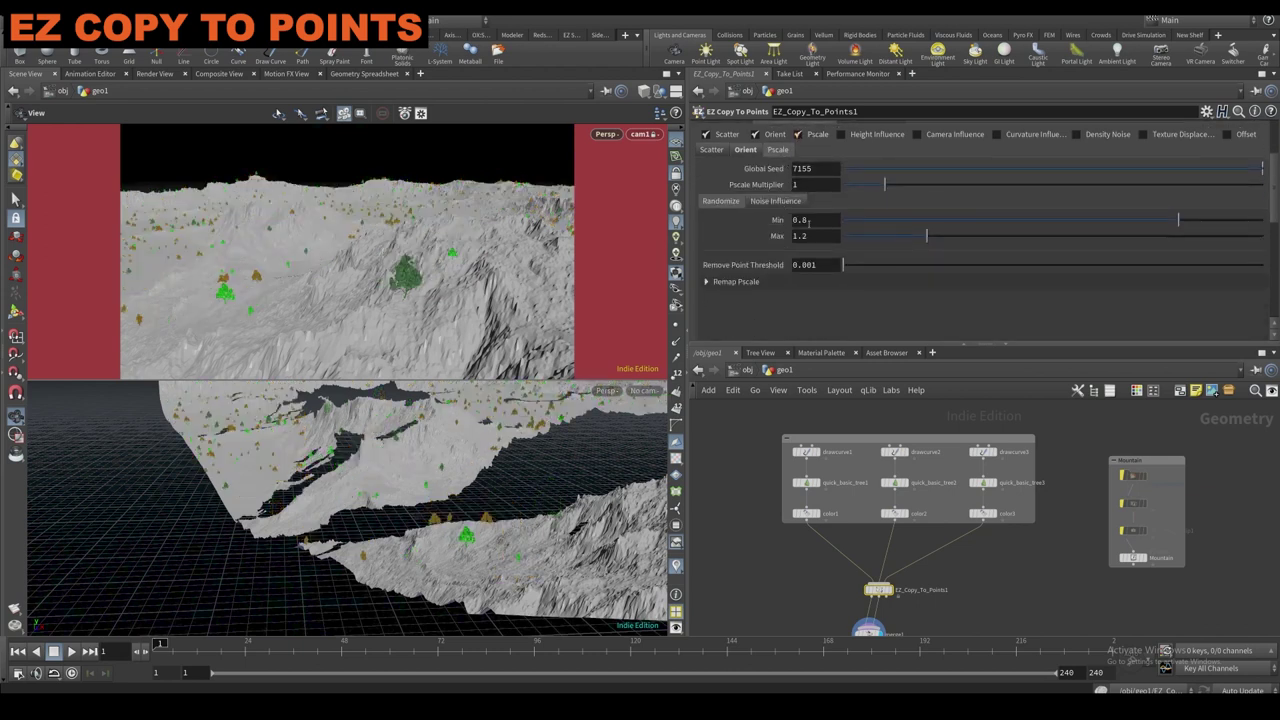
pyautogui.click(1019, 239)
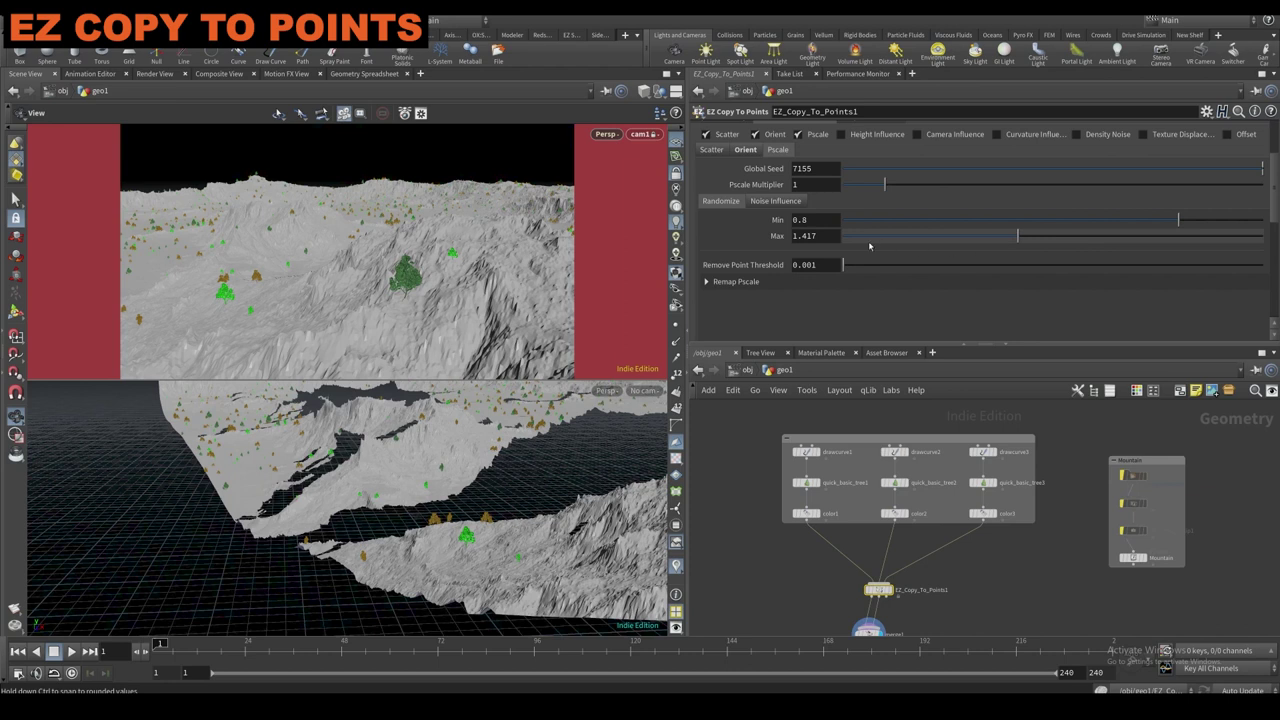
# Expand Remap Pscale and set the value of the ramp's first point to 0.1.
pyautogui.click(757, 281)
pyautogui.scroll(-3, 900, 250)
pyautogui.click(1149, 262)
pyautogui.click(736, 264)
pyautogui.click(808, 314)
pyautogui.write('.1')
pyautogui.press('Return')
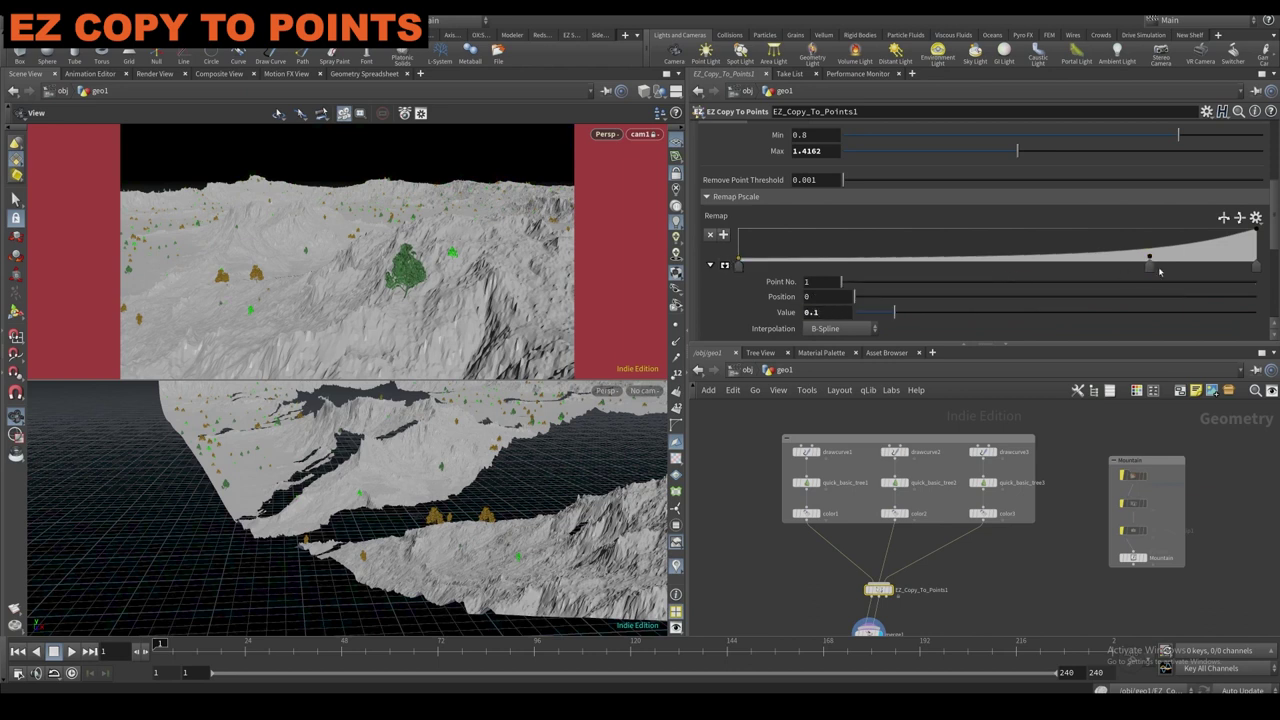
# Set the Pscale randomize range to Min 1 and Max 2.
pyautogui.scroll(1, 1012, 241)
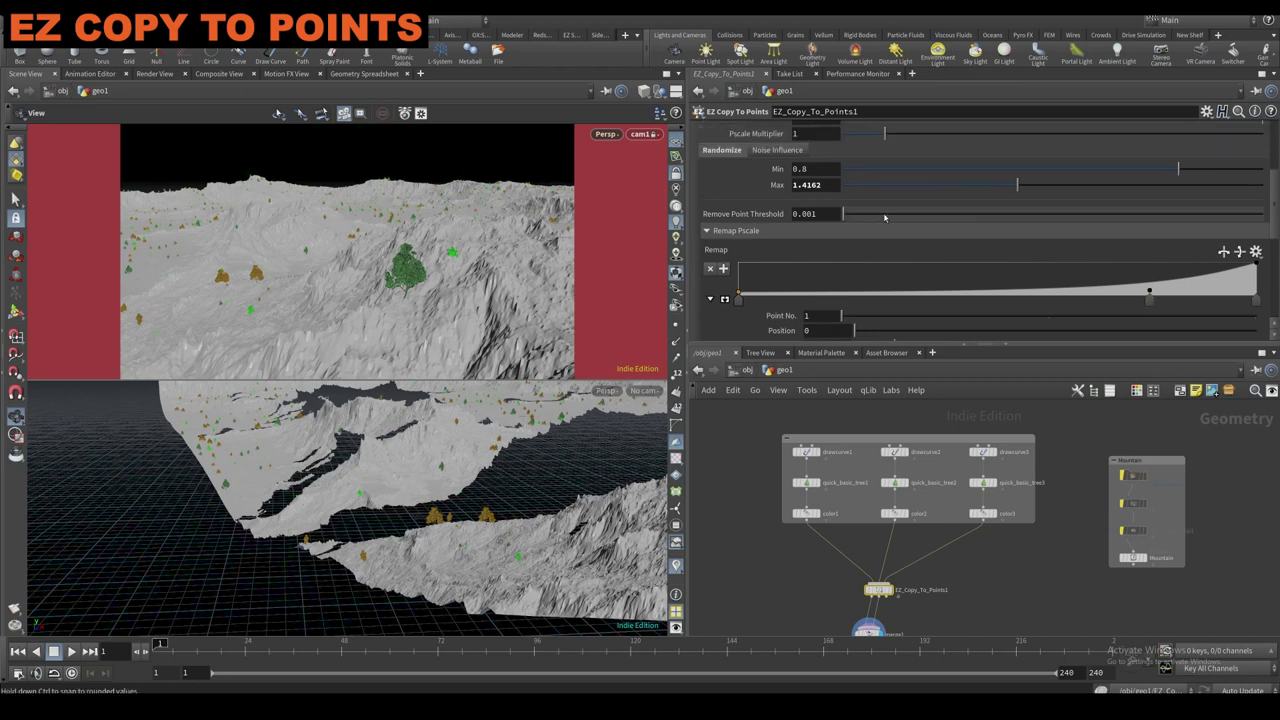
pyautogui.moveTo(1018, 185); pyautogui.dragTo(1074, 185)
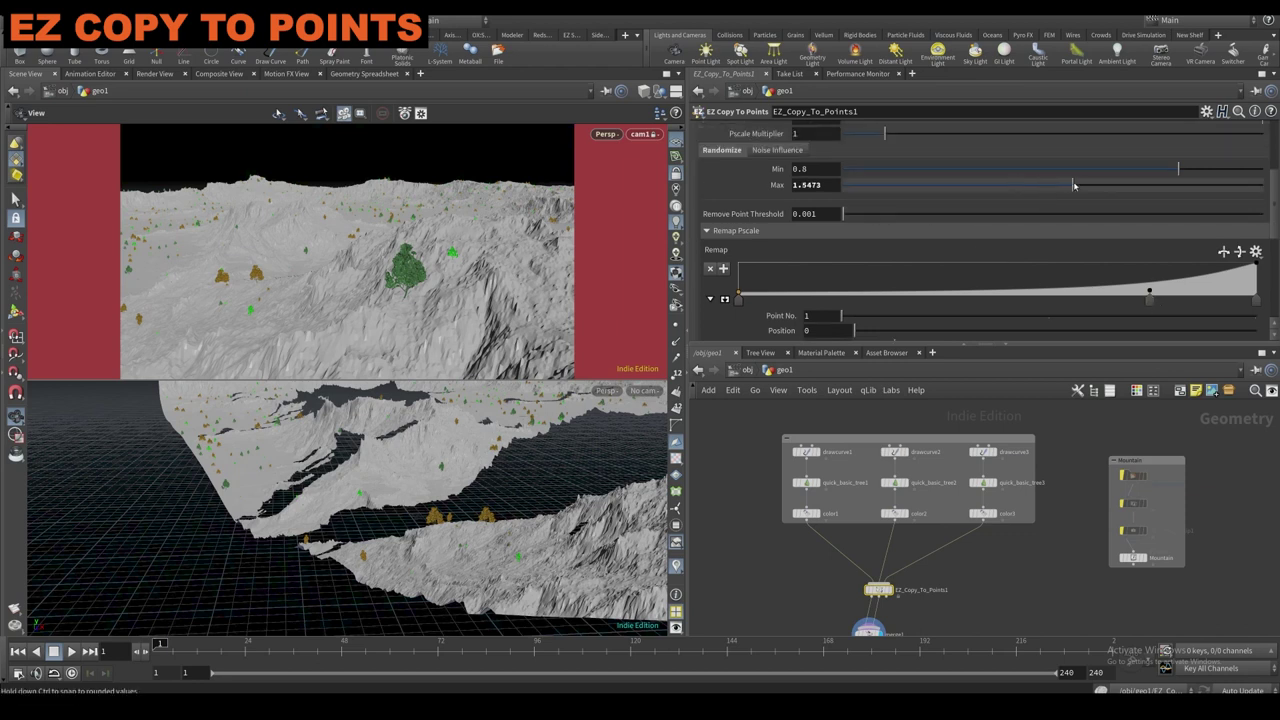
pyautogui.scroll(1, 1000, 190)
pyautogui.click(820, 186)
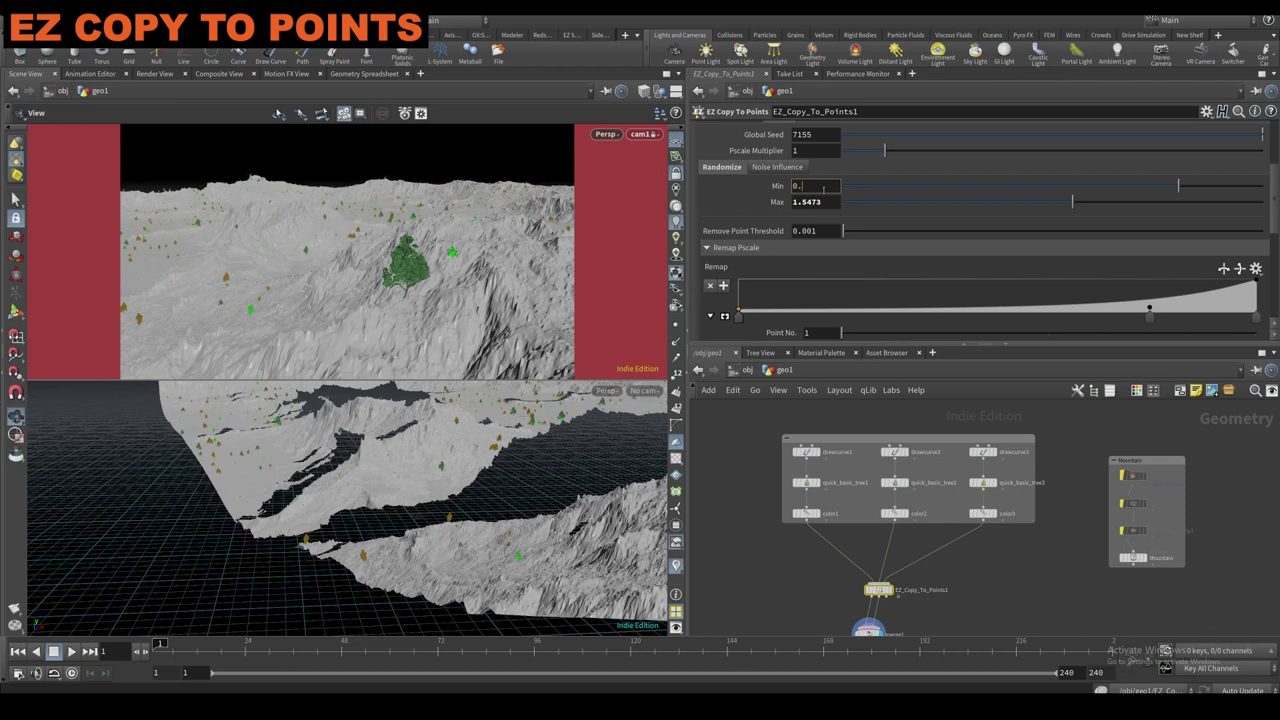
pyautogui.write('1.25')
pyautogui.press('Return')
pyautogui.click(827, 203)
pyautogui.click(821, 186)
pyautogui.write('1')
pyautogui.press('Return')
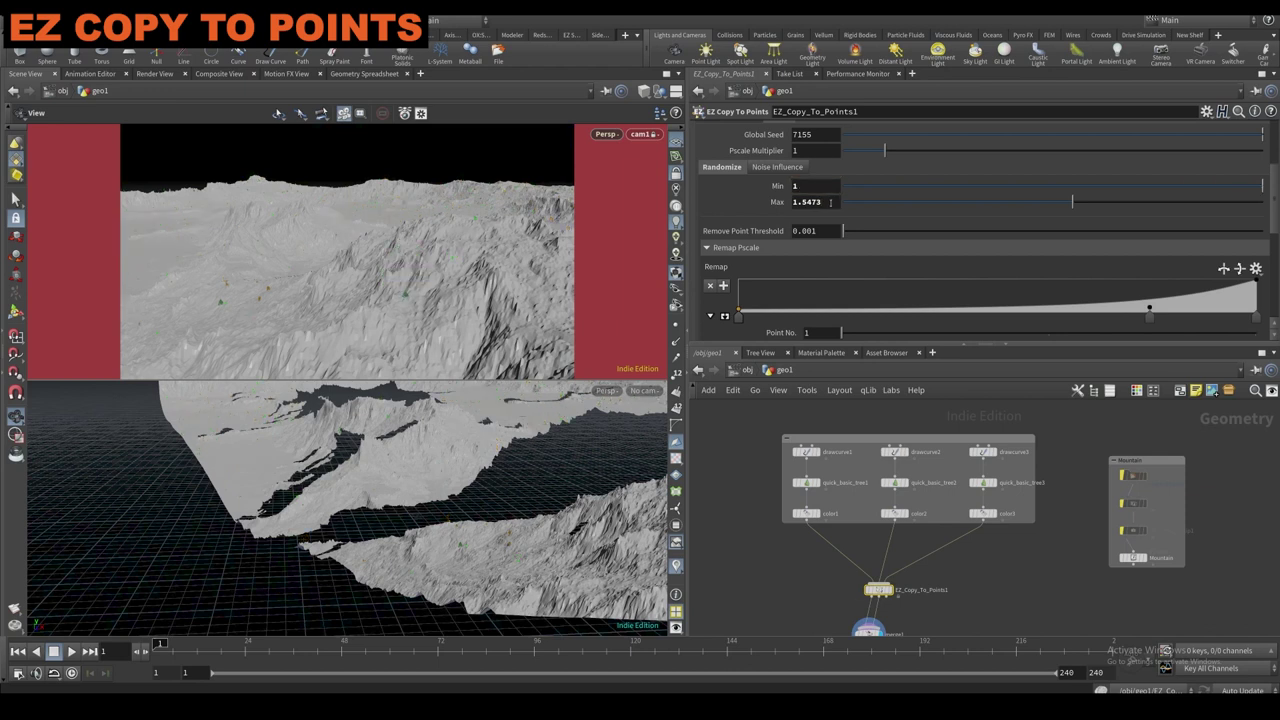
pyautogui.click(833, 202)
pyautogui.write('2')
pyautogui.press('Return')
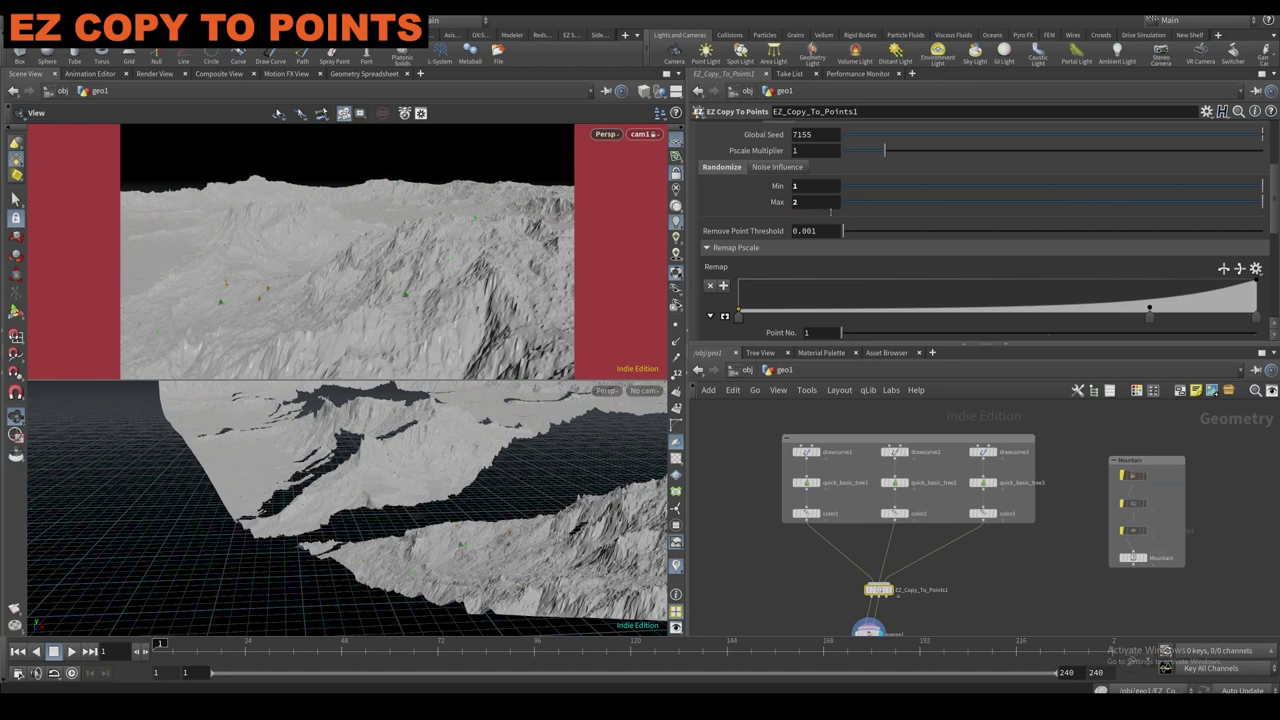
# Raise the Pscale Remove Point Threshold to about 0.43.
pyautogui.moveTo(843, 231); pyautogui.dragTo(873, 234)
pyautogui.moveTo(957, 240); pyautogui.dragTo(1048, 237)
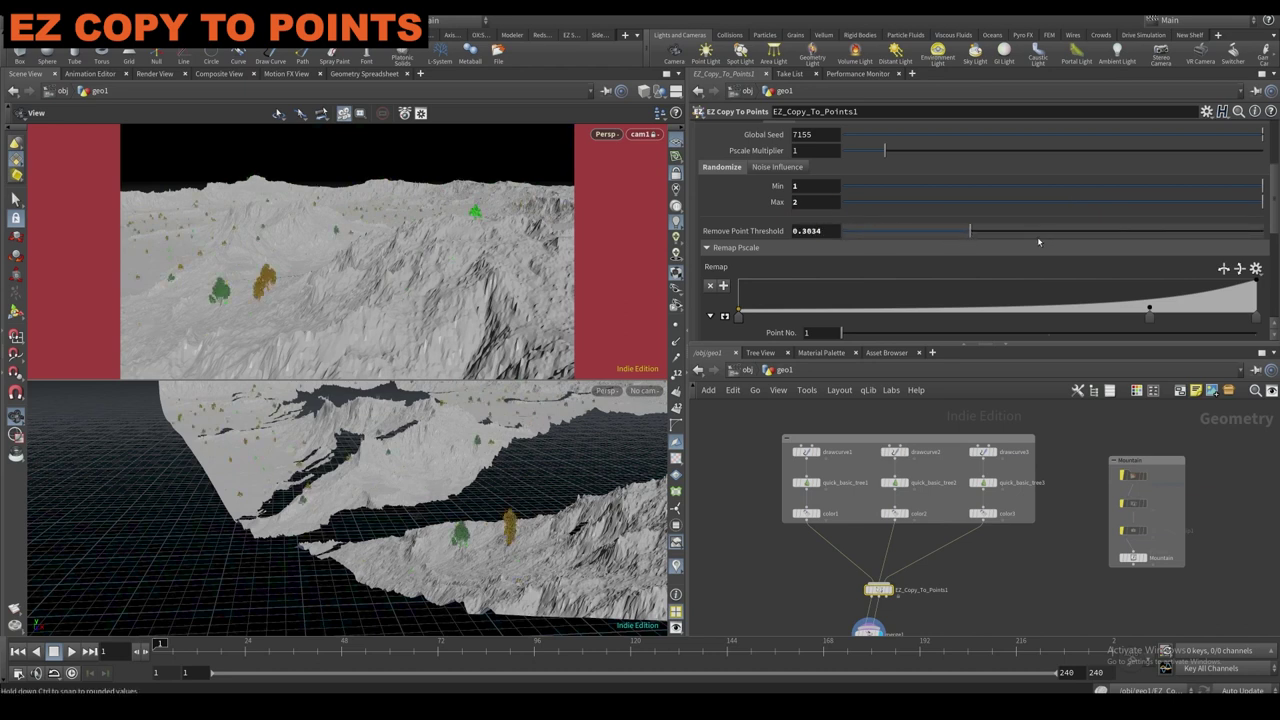
pyautogui.moveTo(953, 233); pyautogui.dragTo(1021, 233)
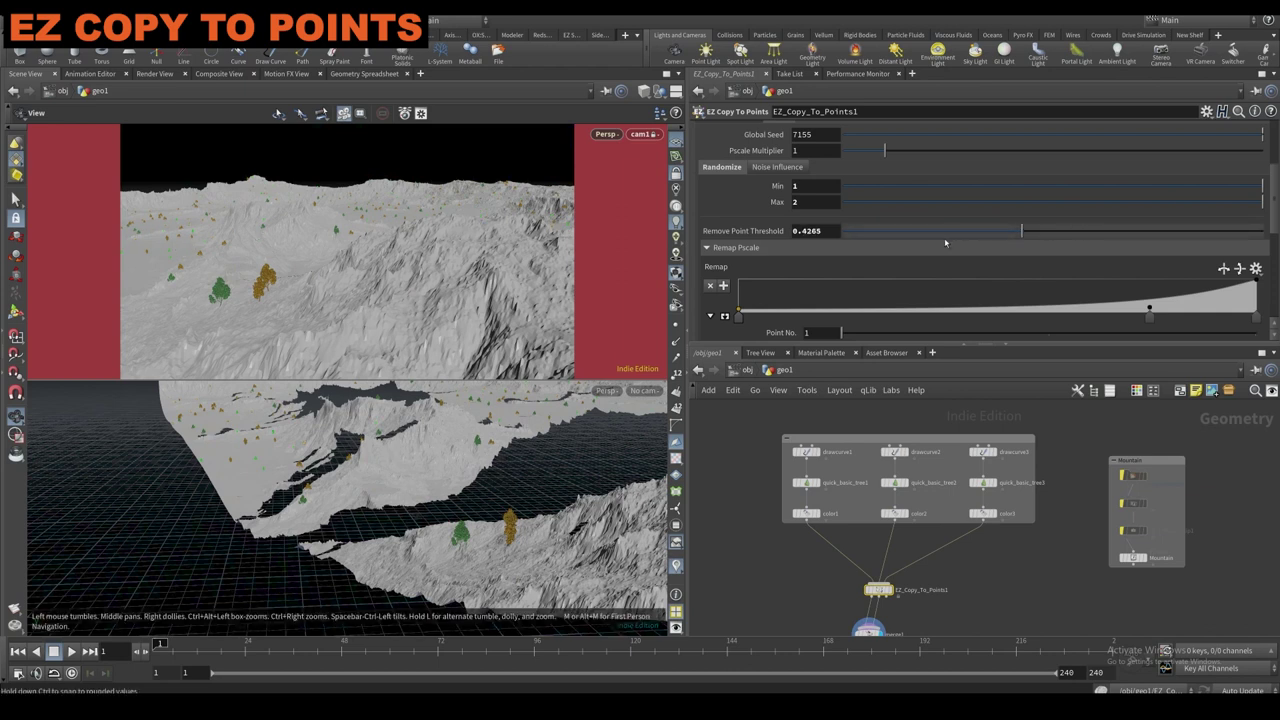
# Raise the Force Total Count of the scatter to 60000.
pyautogui.scroll(3, 756, 228)
pyautogui.click(814, 169)
pyautogui.write('0')
pyautogui.press('Return')
pyautogui.moveTo(799, 167); pyautogui.dragTo(791, 167)
pyautogui.write('6')
pyautogui.press('Return')
# Set the Force Total Count to 20000 and save the scene.
pyautogui.moveTo(799, 167); pyautogui.dragTo(791, 167)
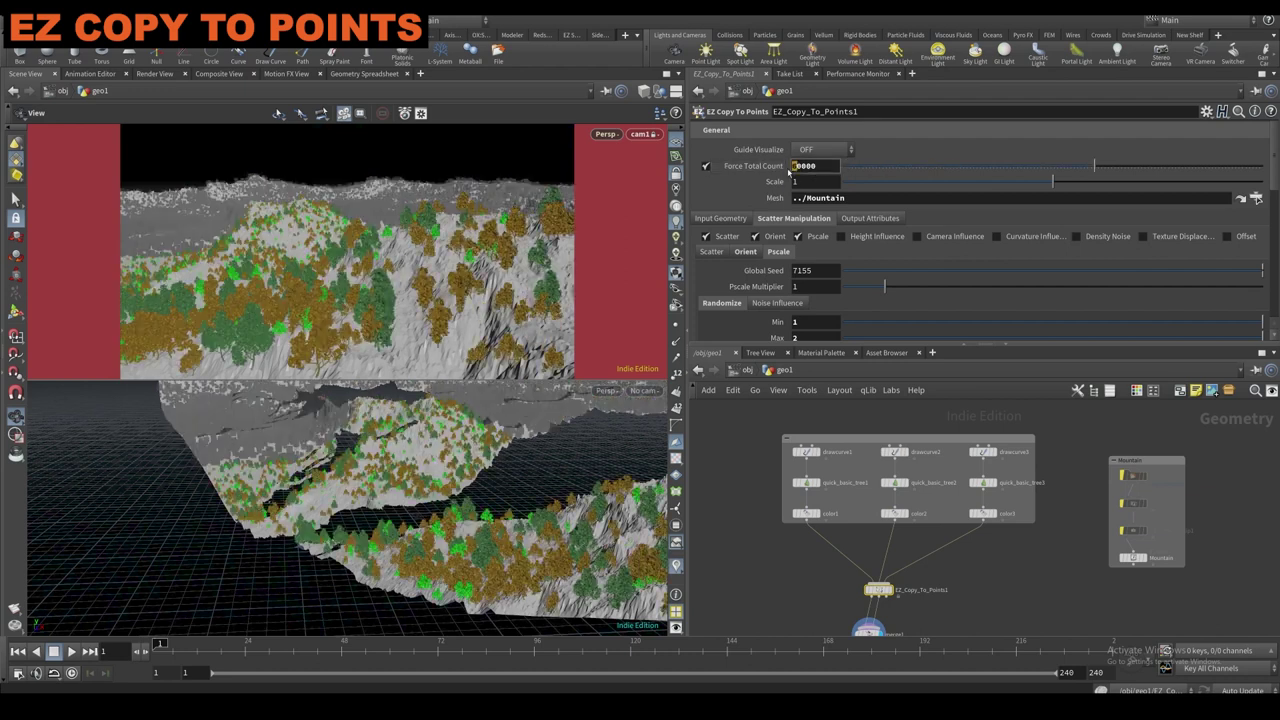
pyautogui.write('2')
pyautogui.press('Return')
pyautogui.press('d')
pyautogui.click(694, 313)
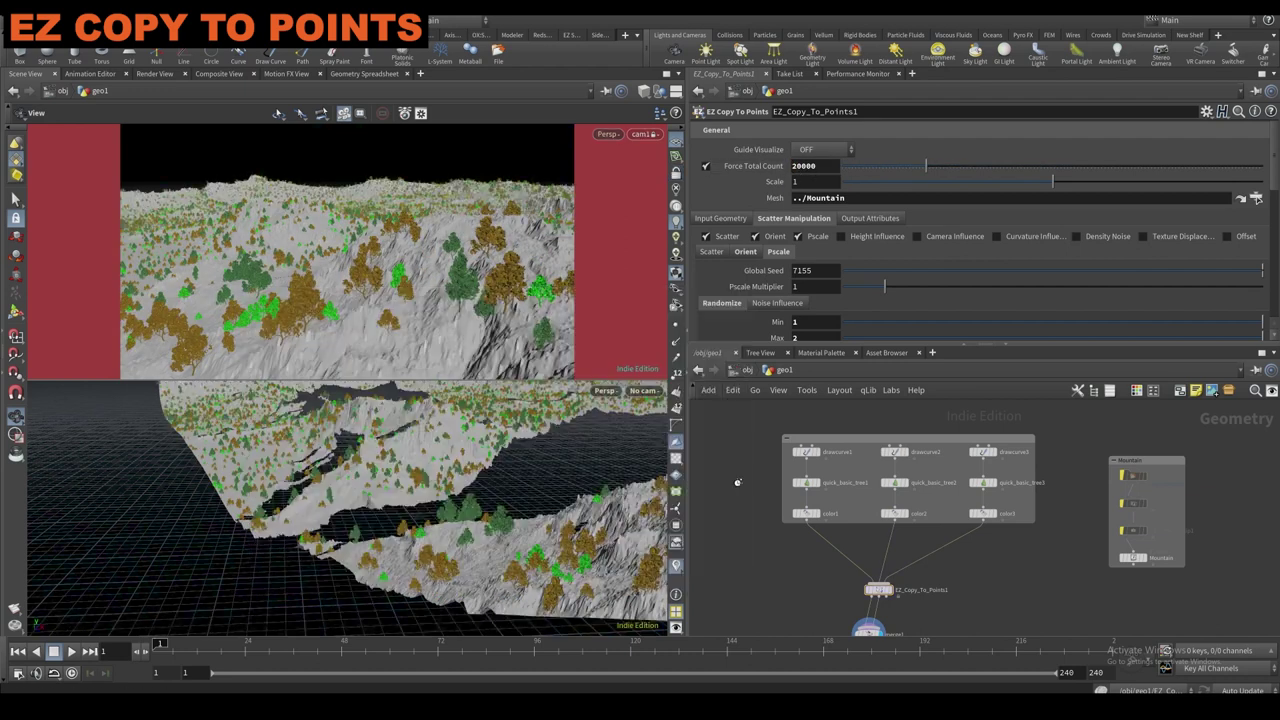
pyautogui.hotkey('ctrl', 's')
# Open the Pscale Noise Influence settings and set the noise operation to Add.
pyautogui.scroll(-2, 778, 262)
pyautogui.click(777, 251)
pyautogui.scroll(-2, 777, 251)
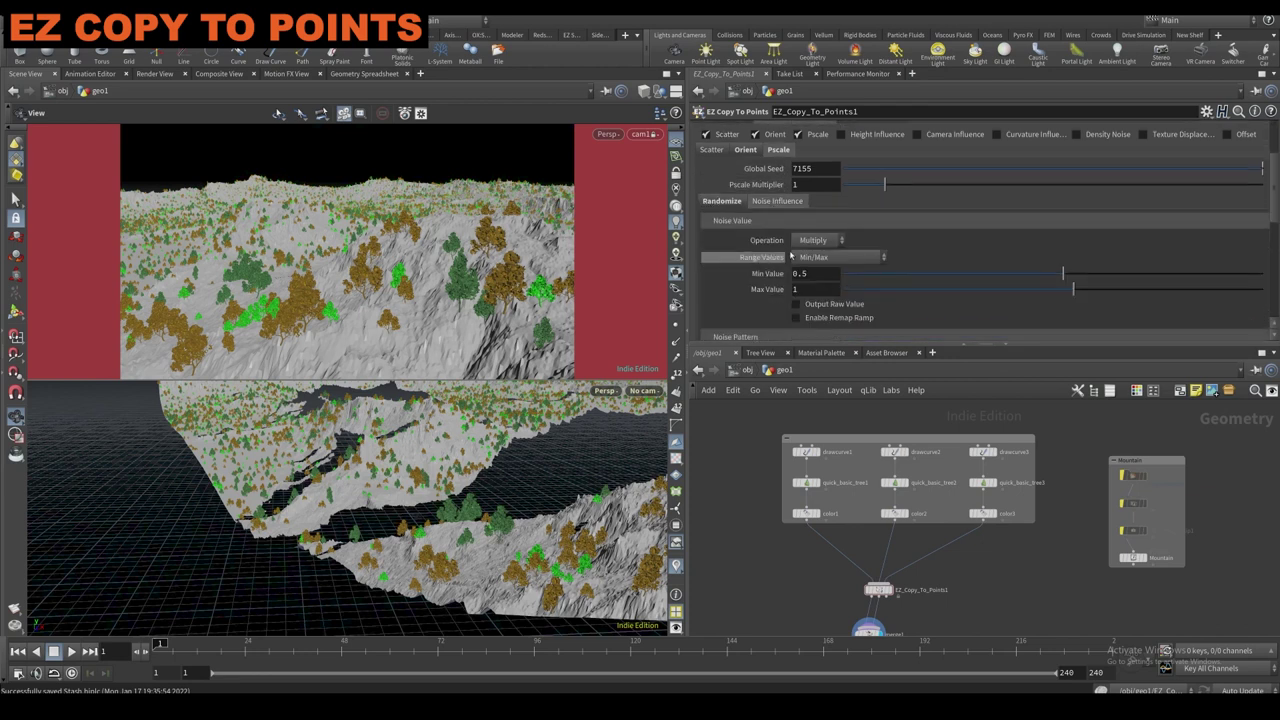
pyautogui.scroll(-1, 888, 289)
pyautogui.click(820, 206)
pyautogui.click(832, 220)
# Set the Pscale noise Min Value to 0.01 and Max Value to 0.02.
pyautogui.scroll(-1, 844, 228)
pyautogui.doubleClick(806, 209)
pyautogui.write('0.01')
pyautogui.press('Return')
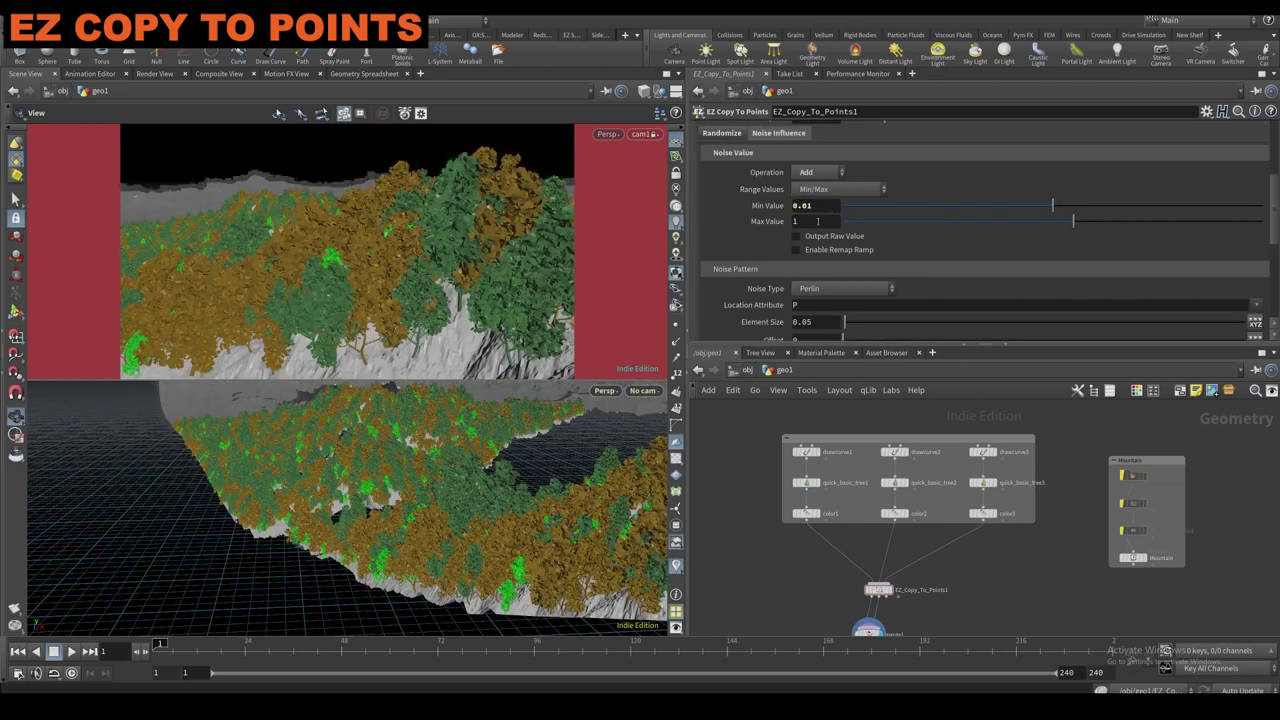
pyautogui.doubleClick(806, 221)
pyautogui.write('0.02')
pyautogui.press('Return')
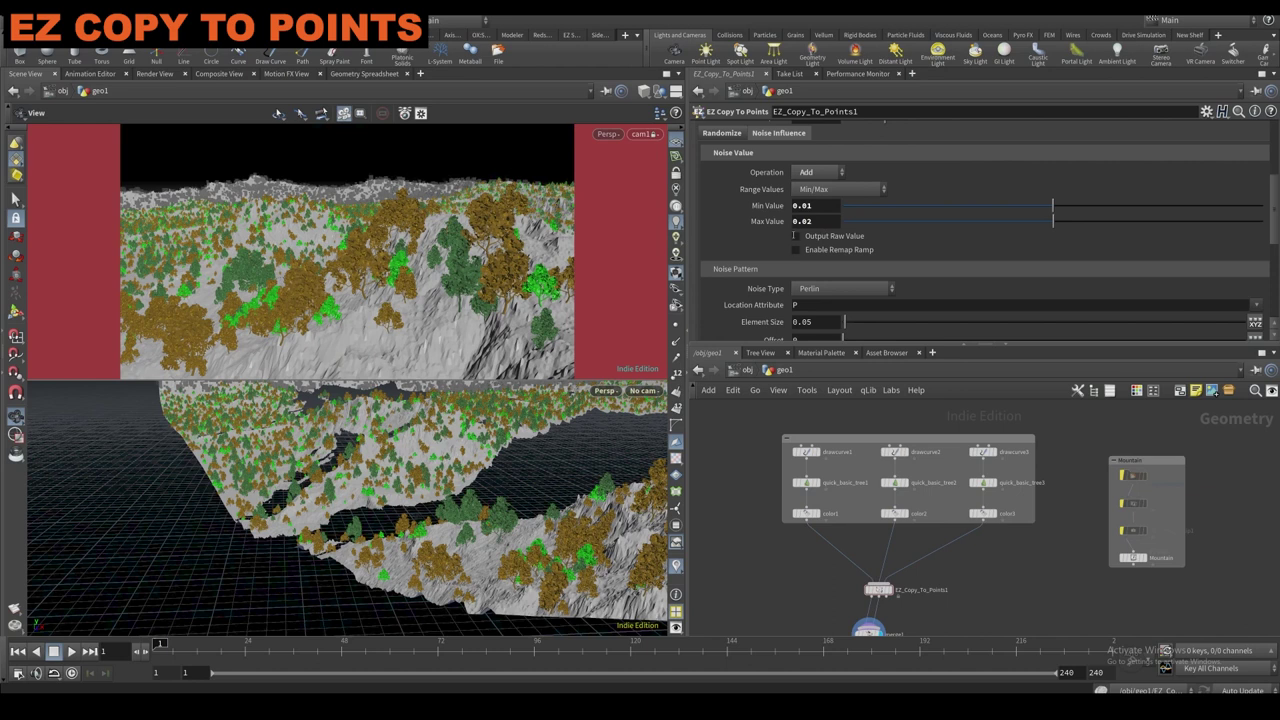
pyautogui.scroll(4, 797, 225)
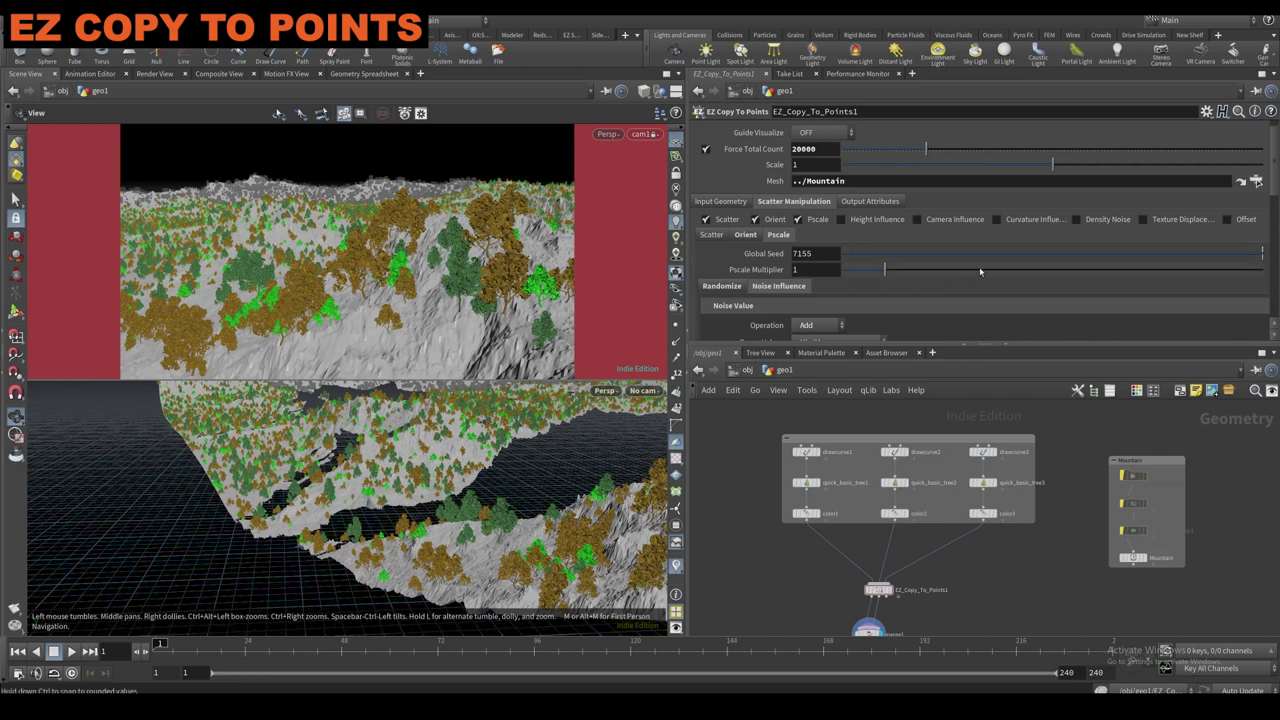
# Enable Height Influence for the tree scatter and open its settings.
pyautogui.click(842, 220)
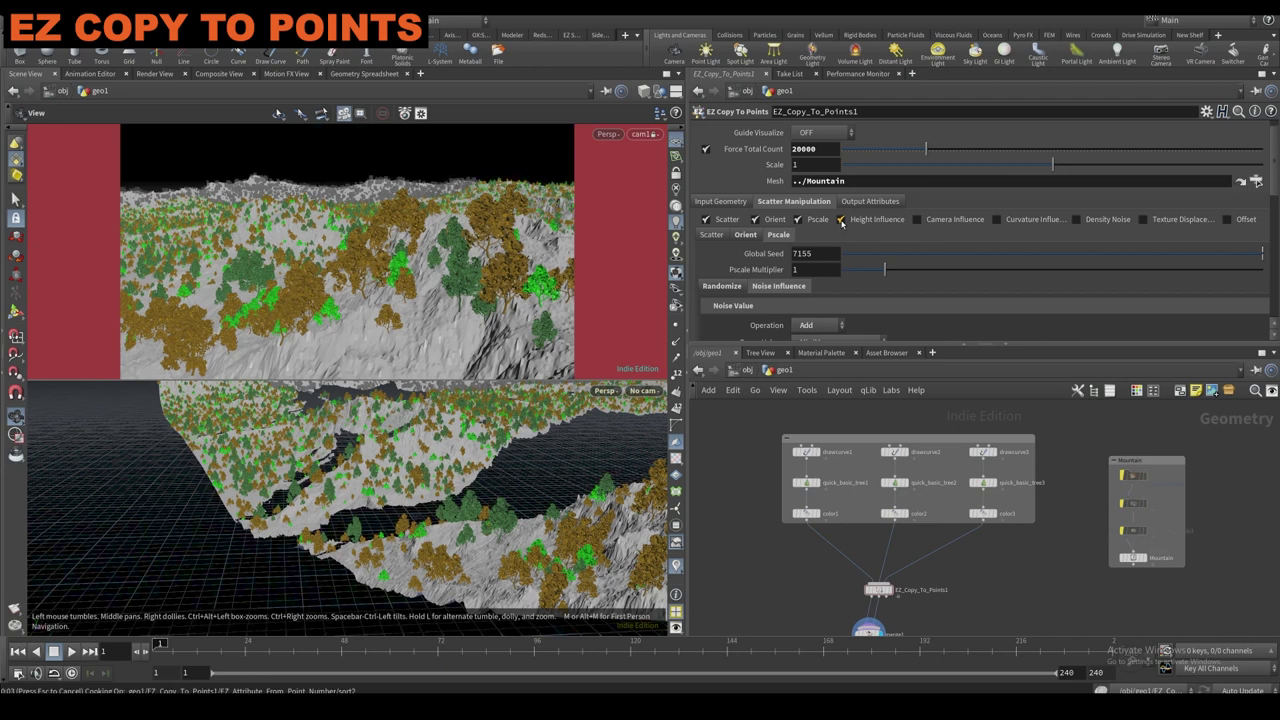
pyautogui.click(827, 235)
pyautogui.scroll(-3, 322, 498)
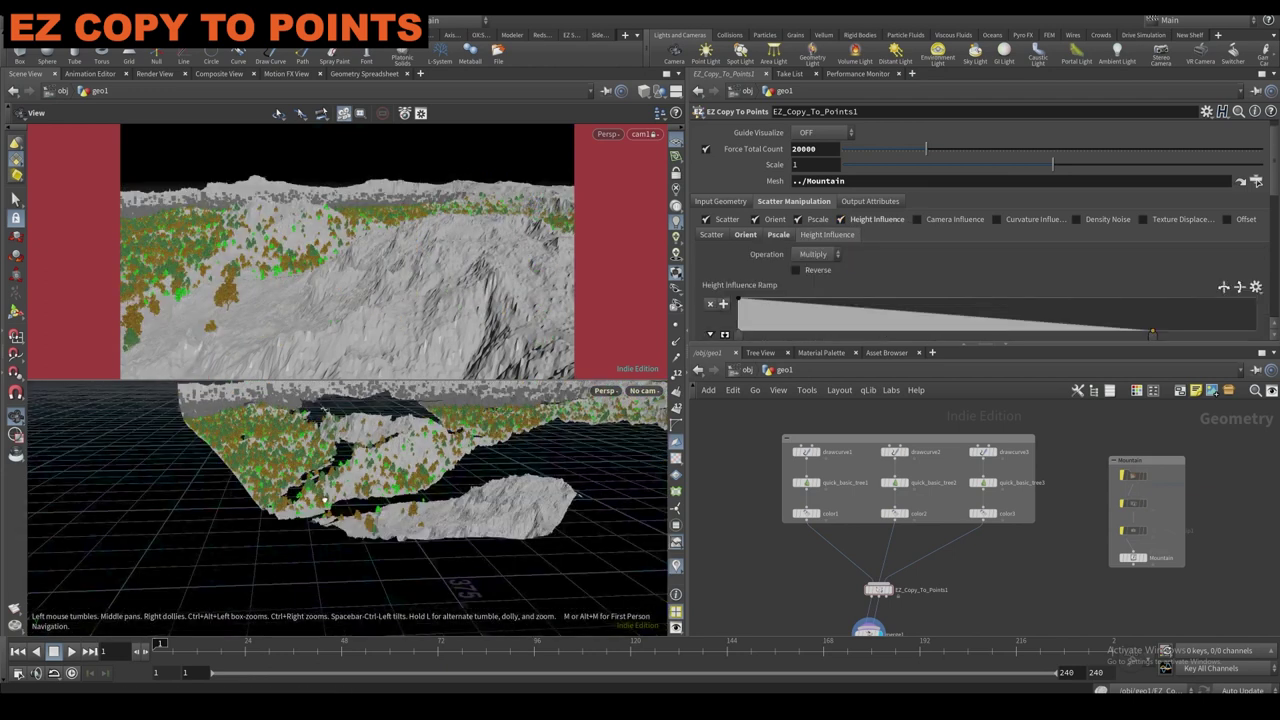
pyautogui.scroll(4, 325, 500)
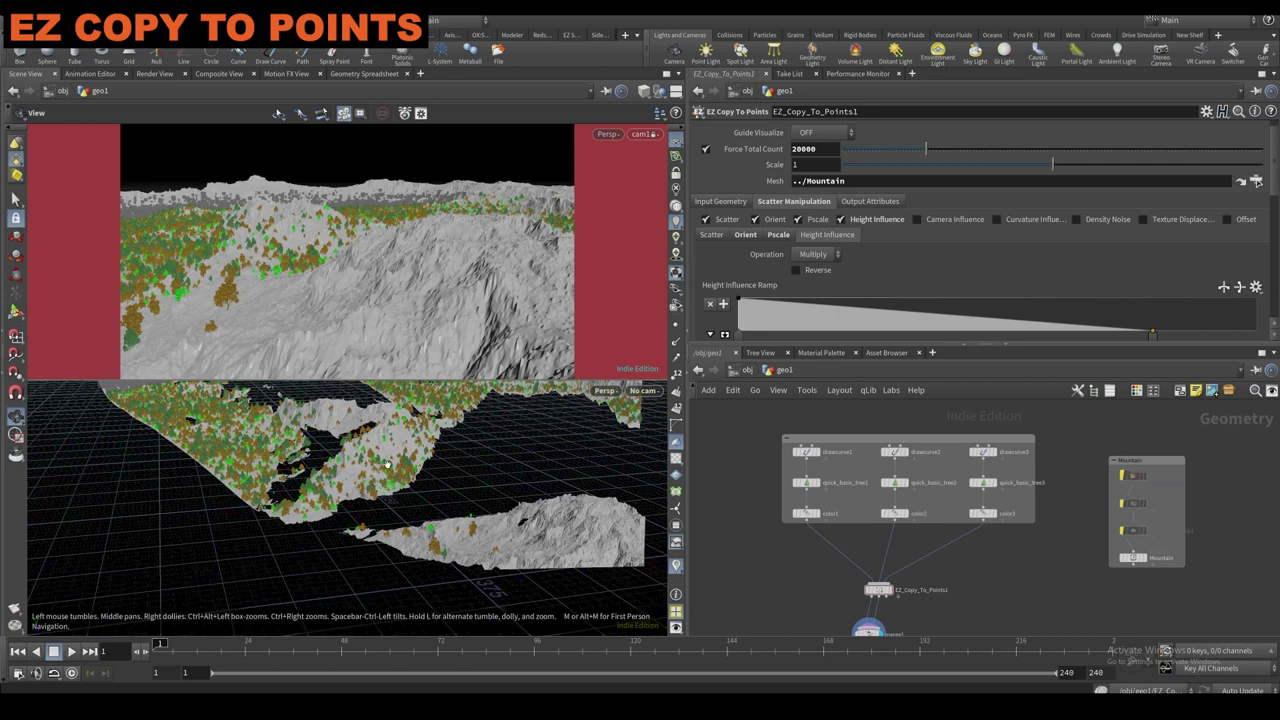
# Open the viewport display options and enter a value of 500.
pyautogui.press('d')
pyautogui.doubleClick(371, 404)
pyautogui.write('500')
pyautogui.press('Return')
pyautogui.click(743, 292)
# Set the scatter's Force Total Count to 10000 and save the scene.
pyautogui.moveTo(792, 149); pyautogui.dragTo(798, 149)
pyautogui.write('1')
pyautogui.press('Return')
pyautogui.scroll(3, 379, 460)
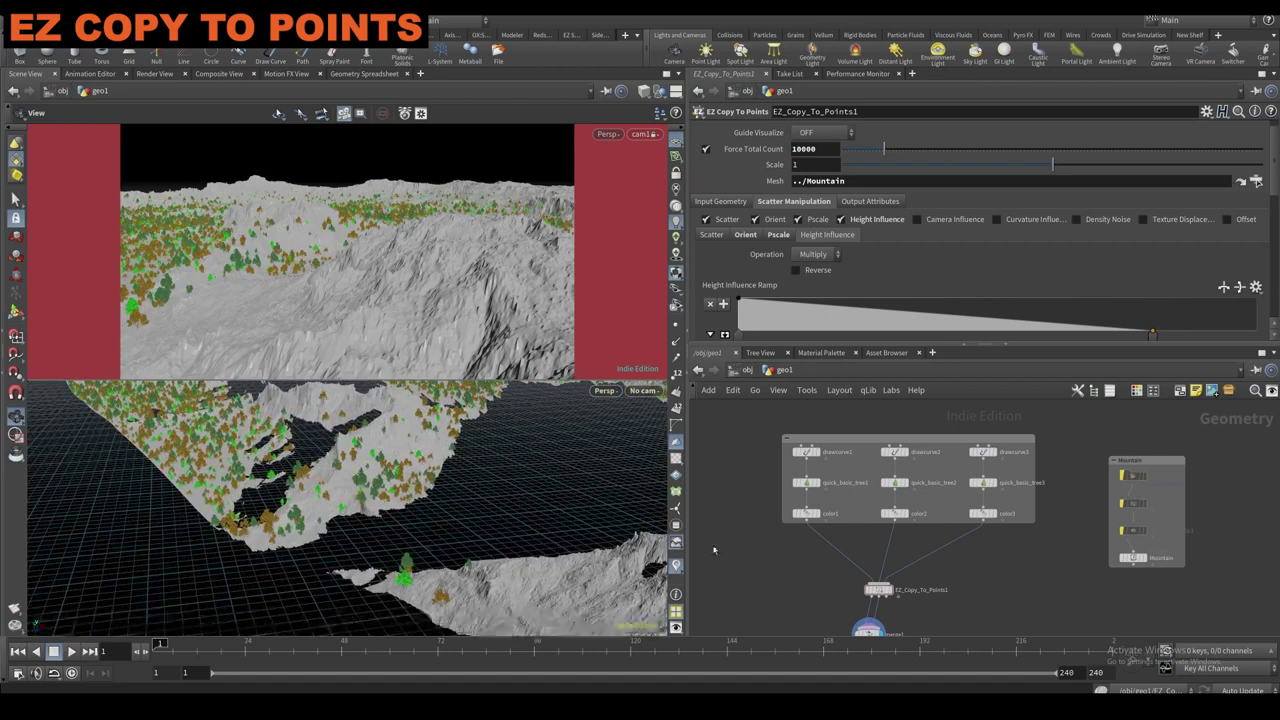
pyautogui.hotkey('ctrl', 's')
# Reverse the Height Influence Ramp to try trees on the opposite elevations, and restore its original direction.
pyautogui.moveTo(391, 463); pyautogui.dragTo(350, 432)
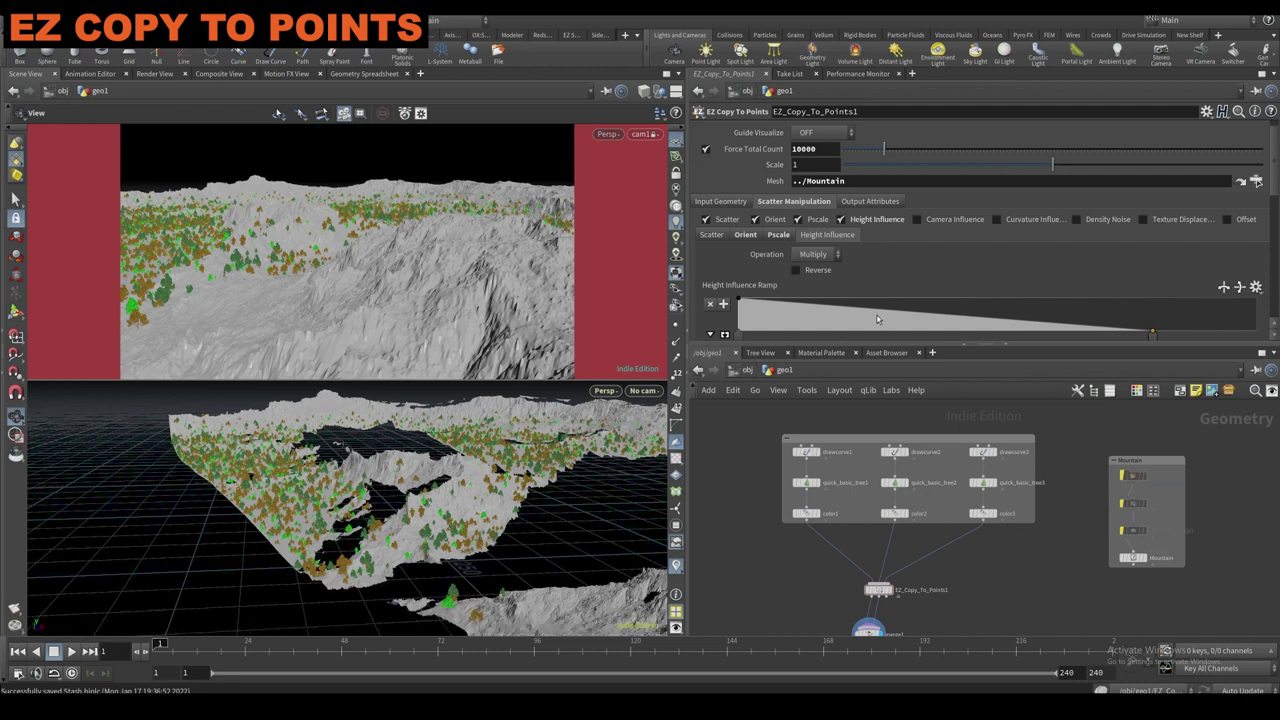
pyautogui.scroll(-1, 1000, 310)
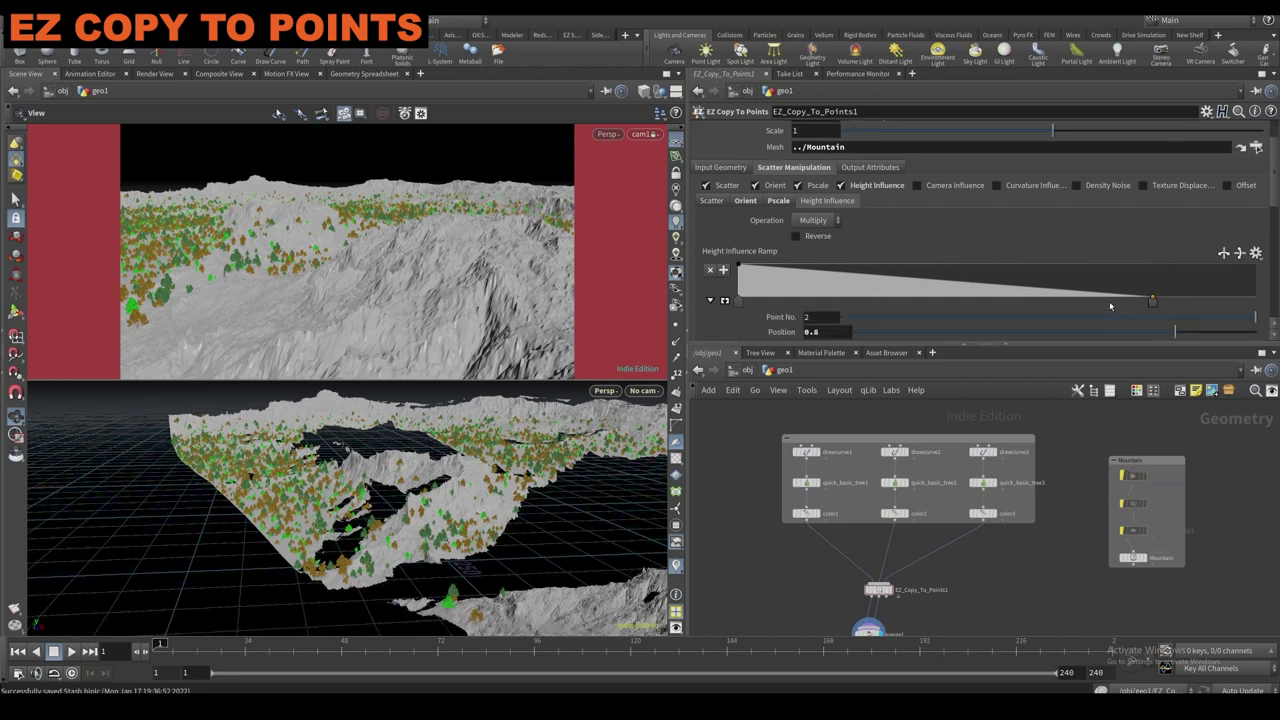
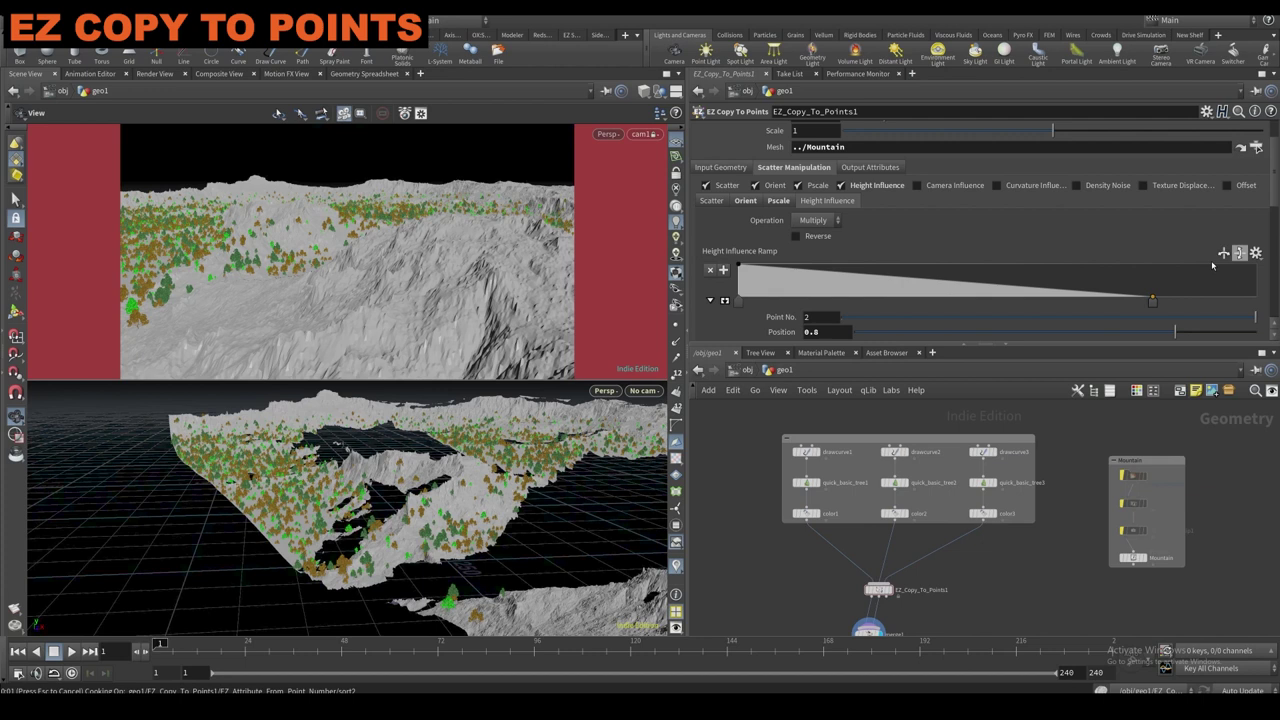
pyautogui.hotkey('ctrl', 'z')
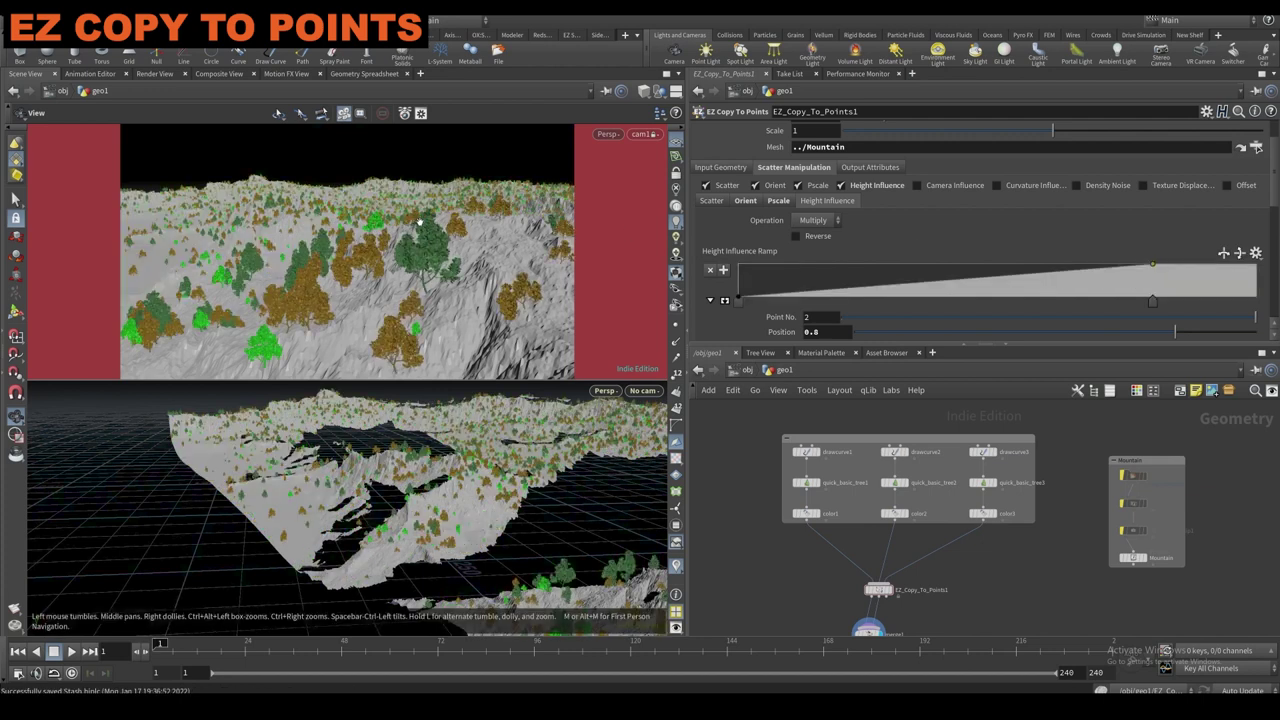
pyautogui.click(1239, 255)
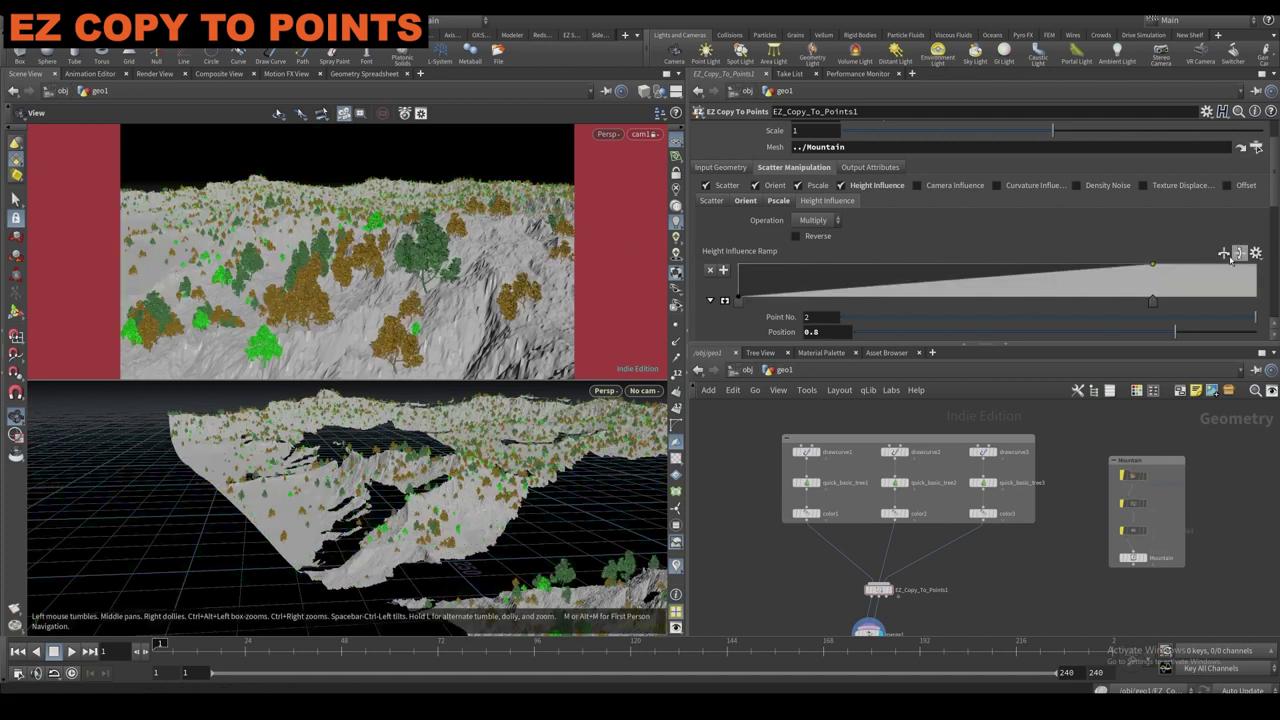
# Switch the scatter from Height Influence to Camera Influence and assign /obj/cam1 as its camera.
pyautogui.click(861, 188)
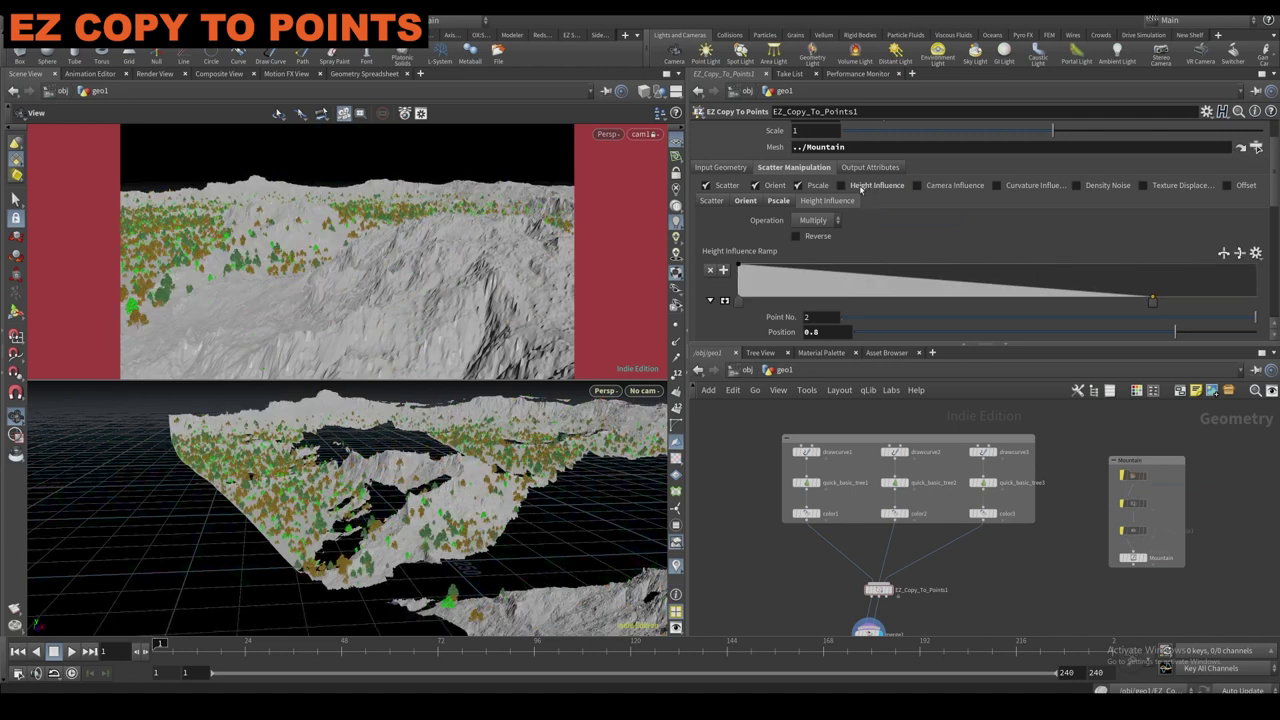
pyautogui.click(949, 189)
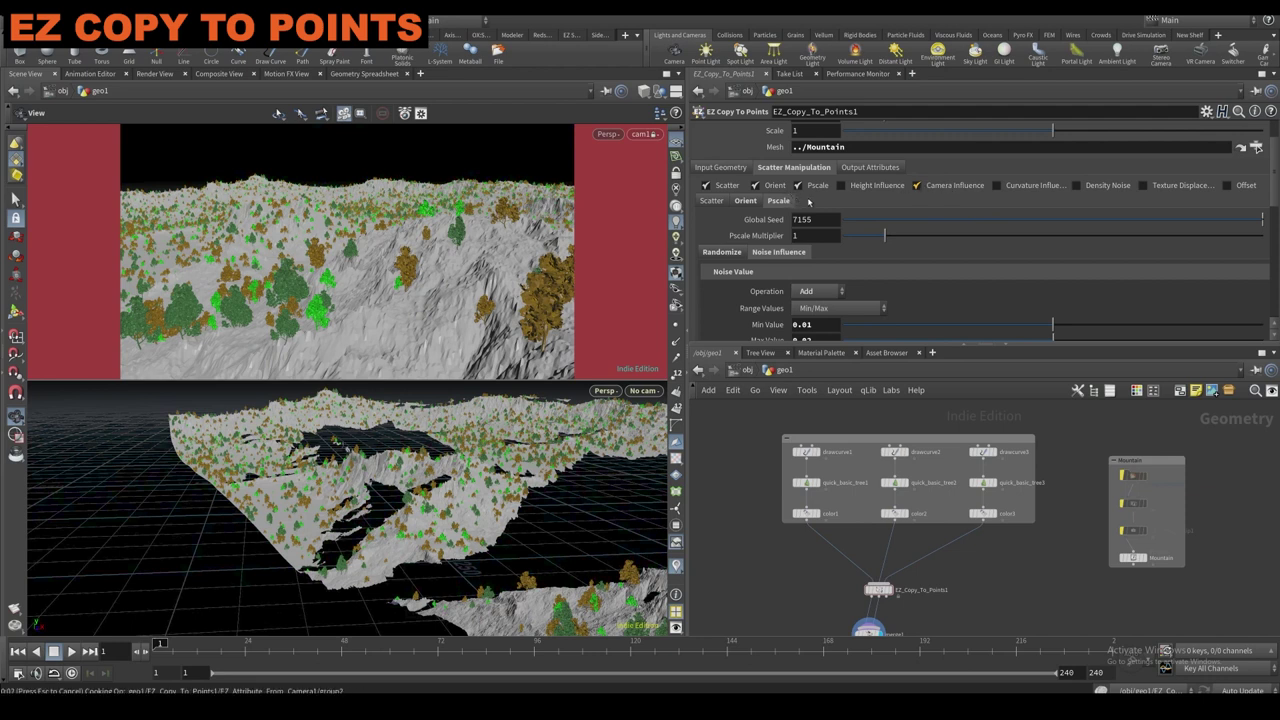
pyautogui.click(810, 202)
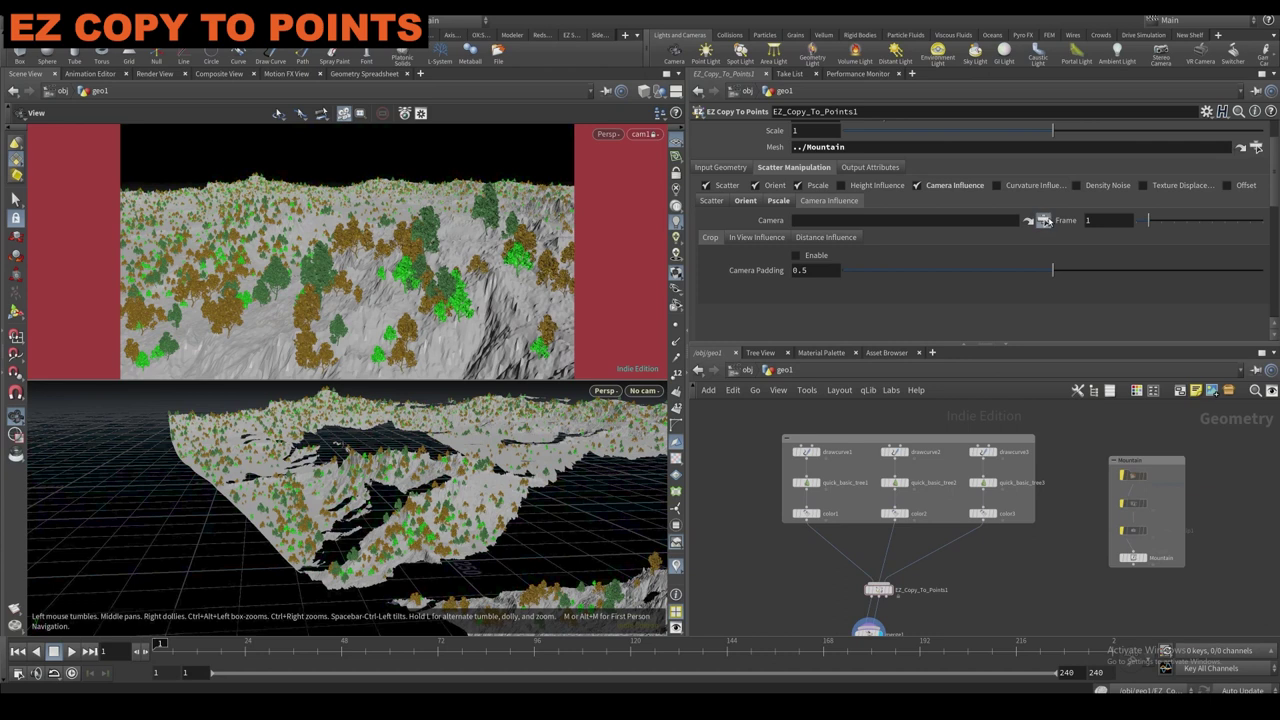
pyautogui.click(1043, 220)
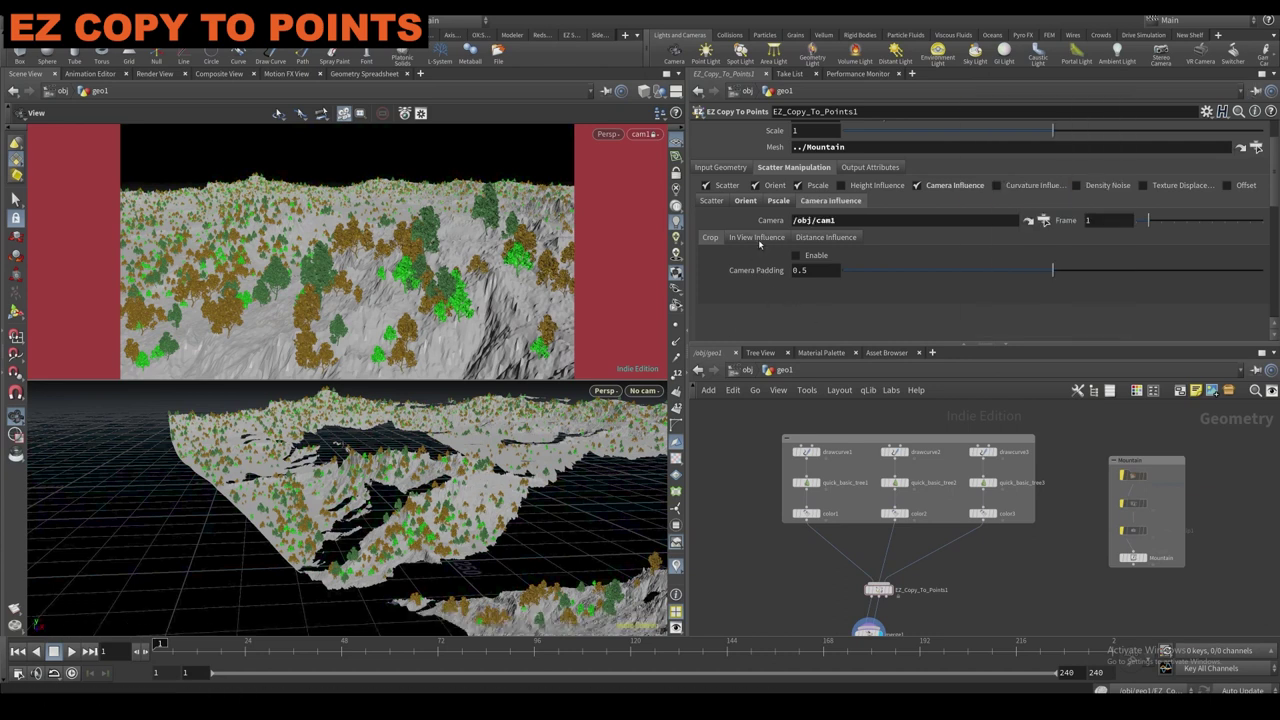
pyautogui.moveTo(358, 504); pyautogui.dragTo(331, 496)
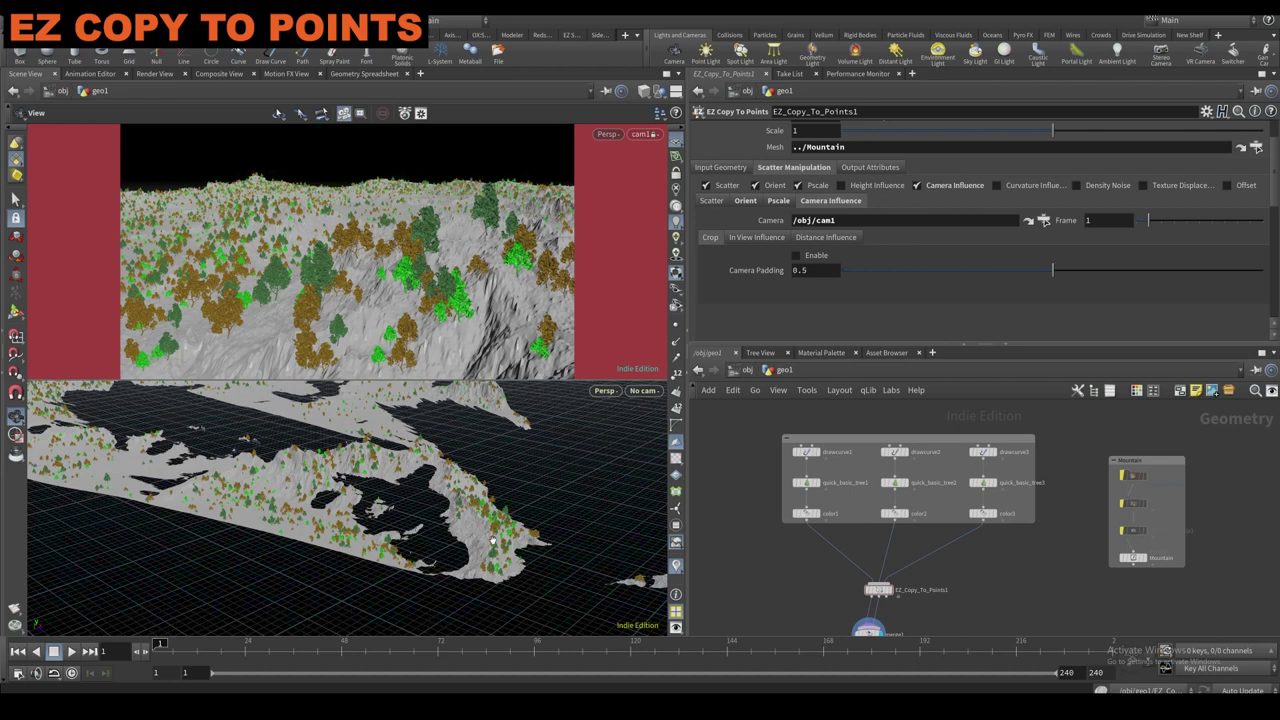
pyautogui.moveTo(491, 551); pyautogui.dragTo(421, 464)
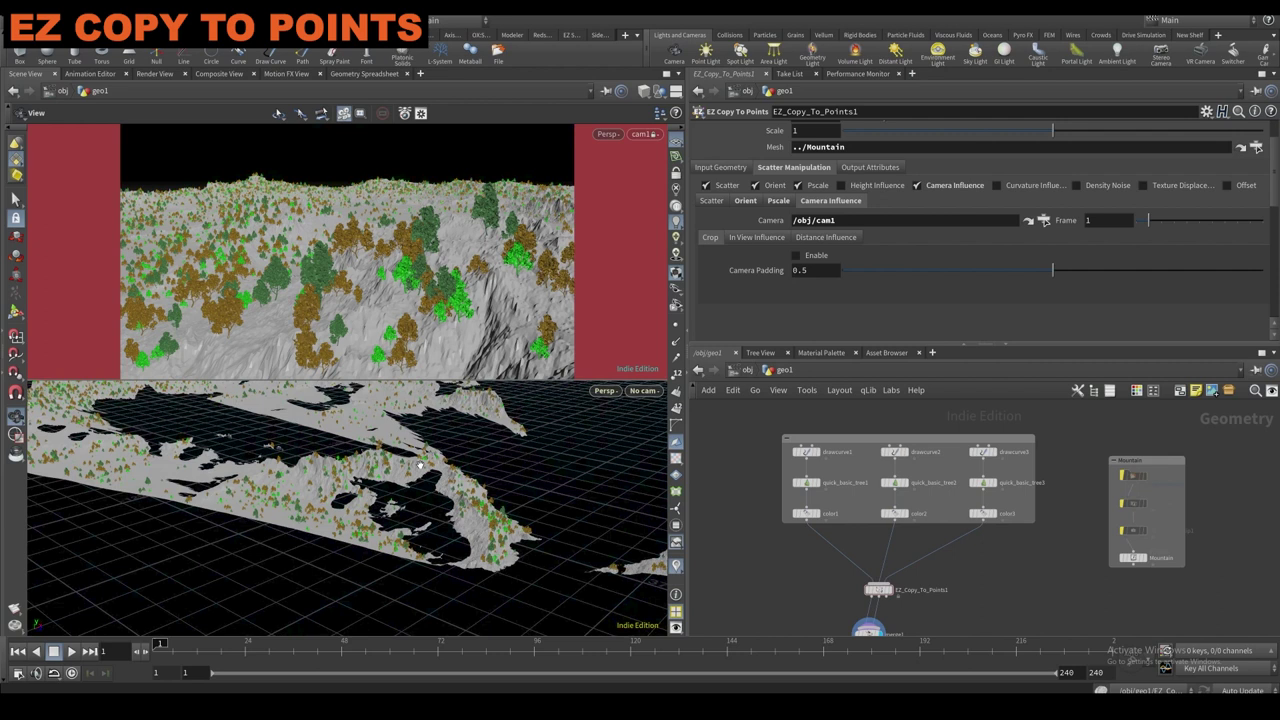
# Enable Distance From Cam Attribute in the camera's Distance Influence settings.
pyautogui.click(818, 238)
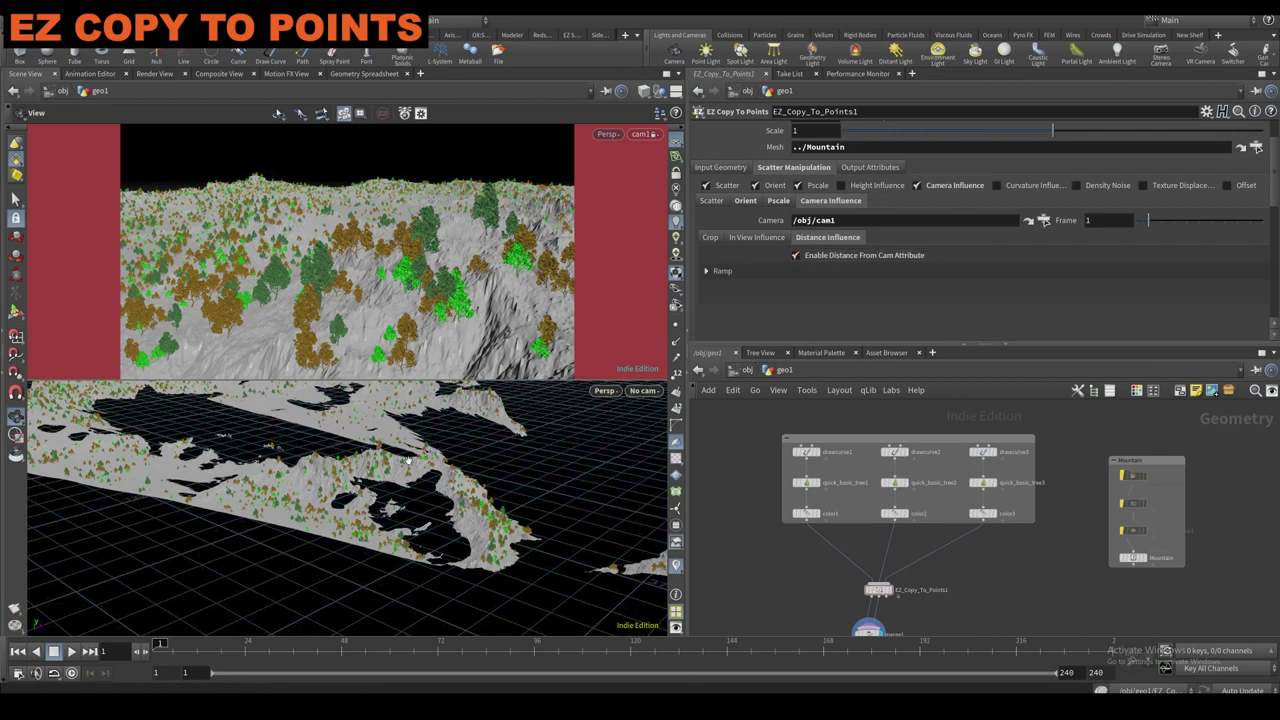
pyautogui.moveTo(395, 470); pyautogui.dragTo(620, 582)
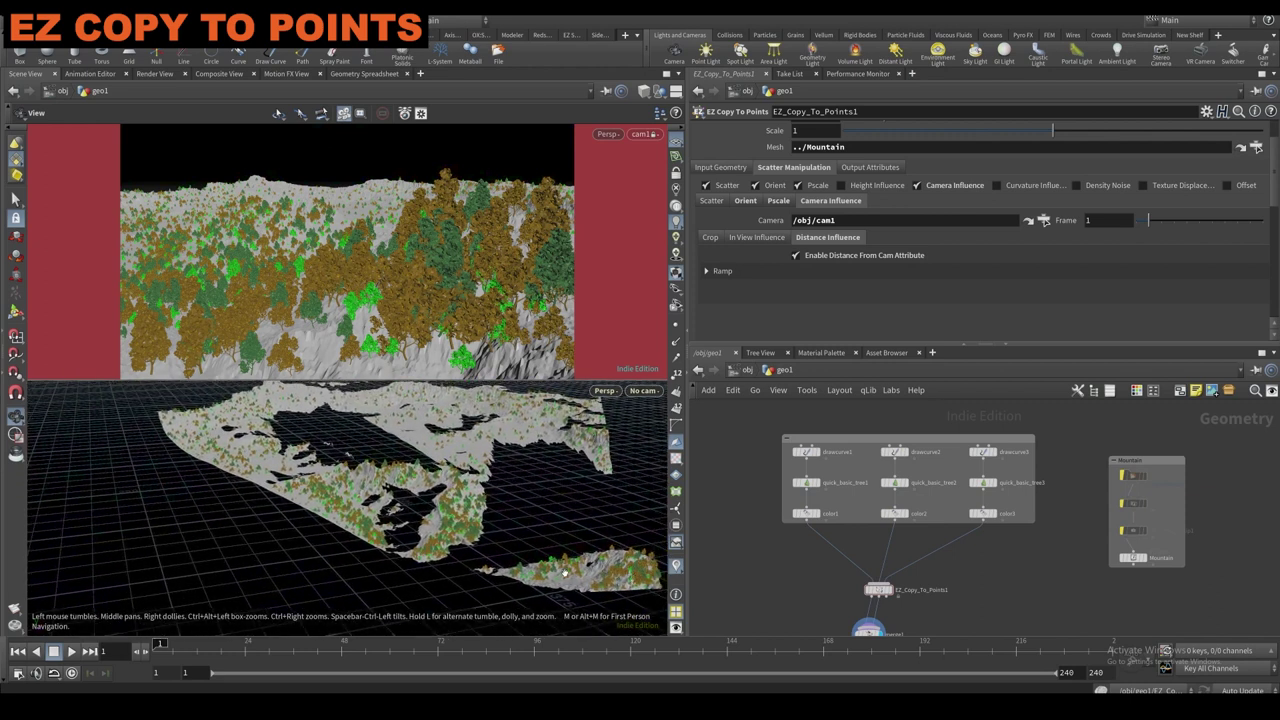
pyautogui.moveTo(360, 490)
pyautogui.mouseDown()
pyautogui.moveTo(358, 505)
pyautogui.moveTo(367, 499)
pyautogui.mouseUp()
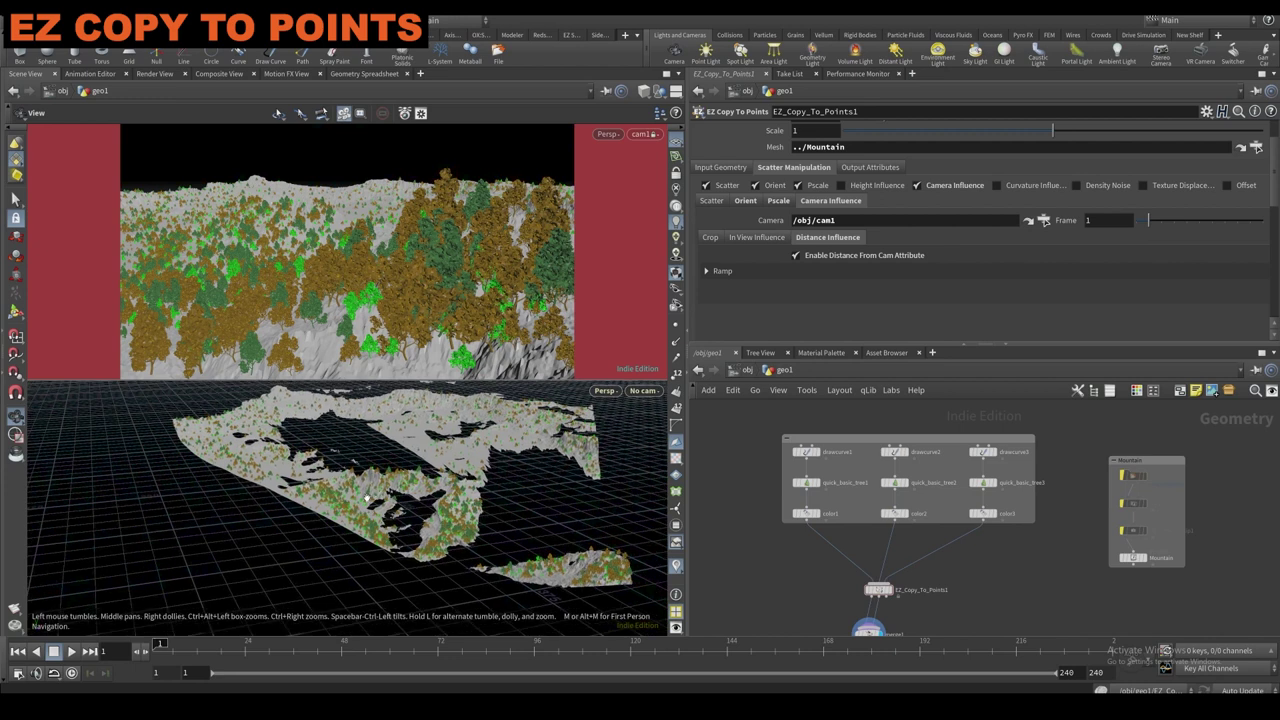
# Reverse the Re-Map Camera Distance Attribute ramp so that tree density increases away from the camera.
pyautogui.click(707, 270)
pyautogui.scroll(-2, 1190, 237)
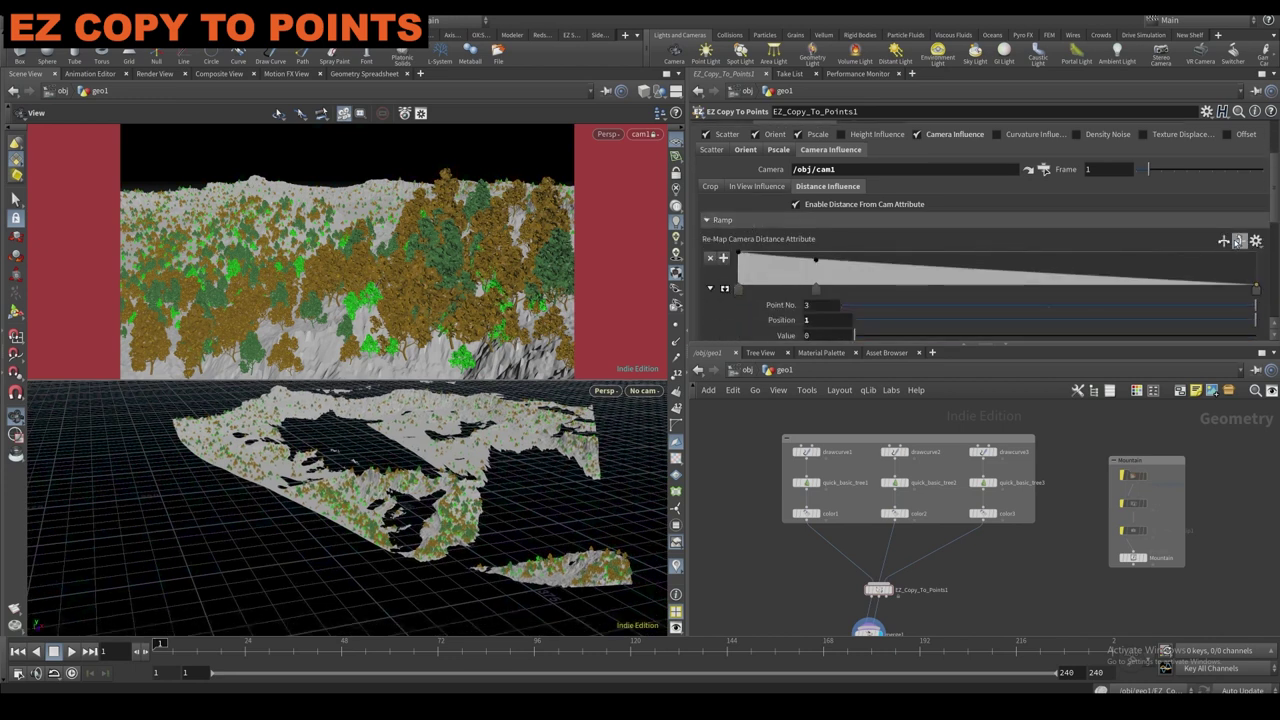
pyautogui.click(1239, 241)
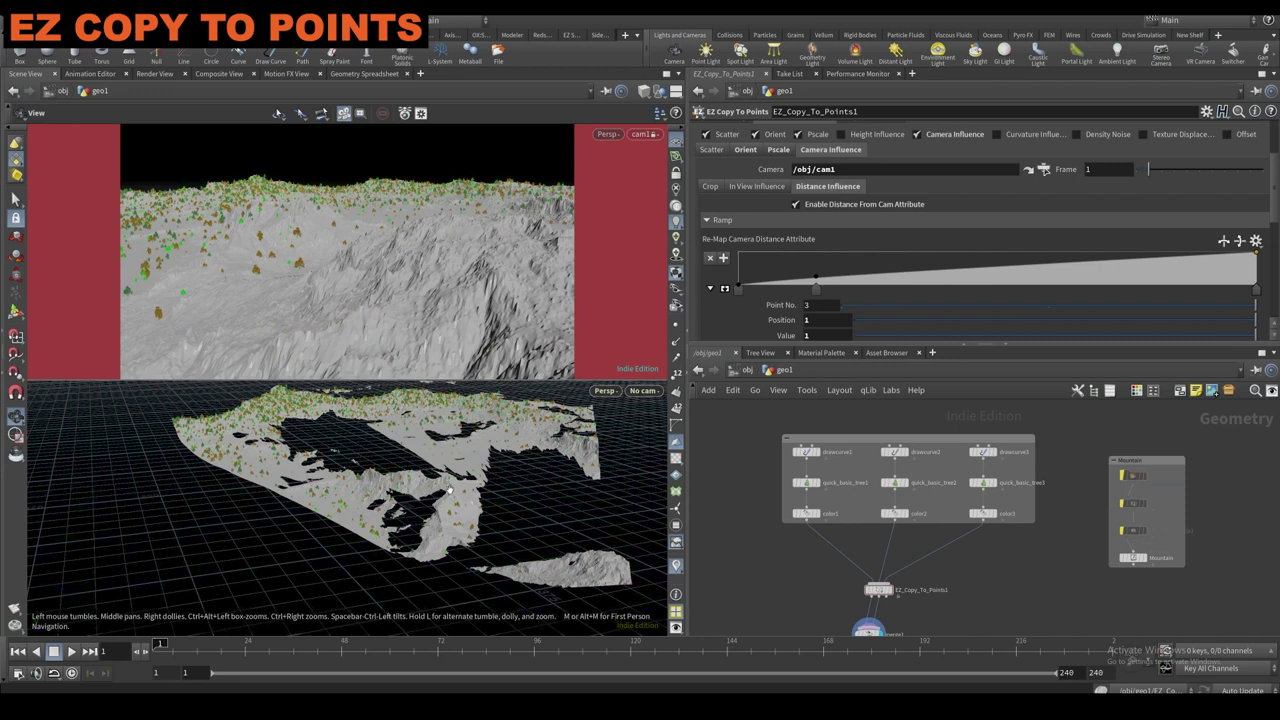
pyautogui.scroll(1, 960, 244)
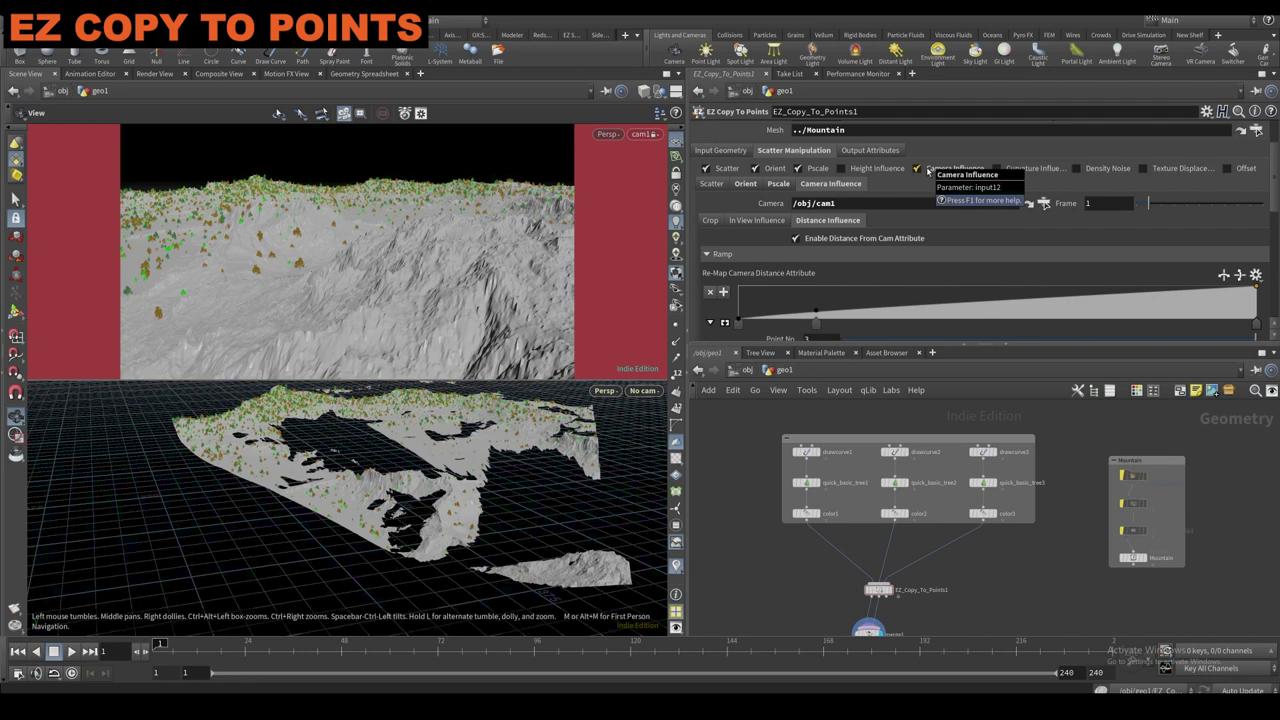
# Replace Camera Influence with Curvature Influence and open the curvature settings.
pyautogui.click(928, 170)
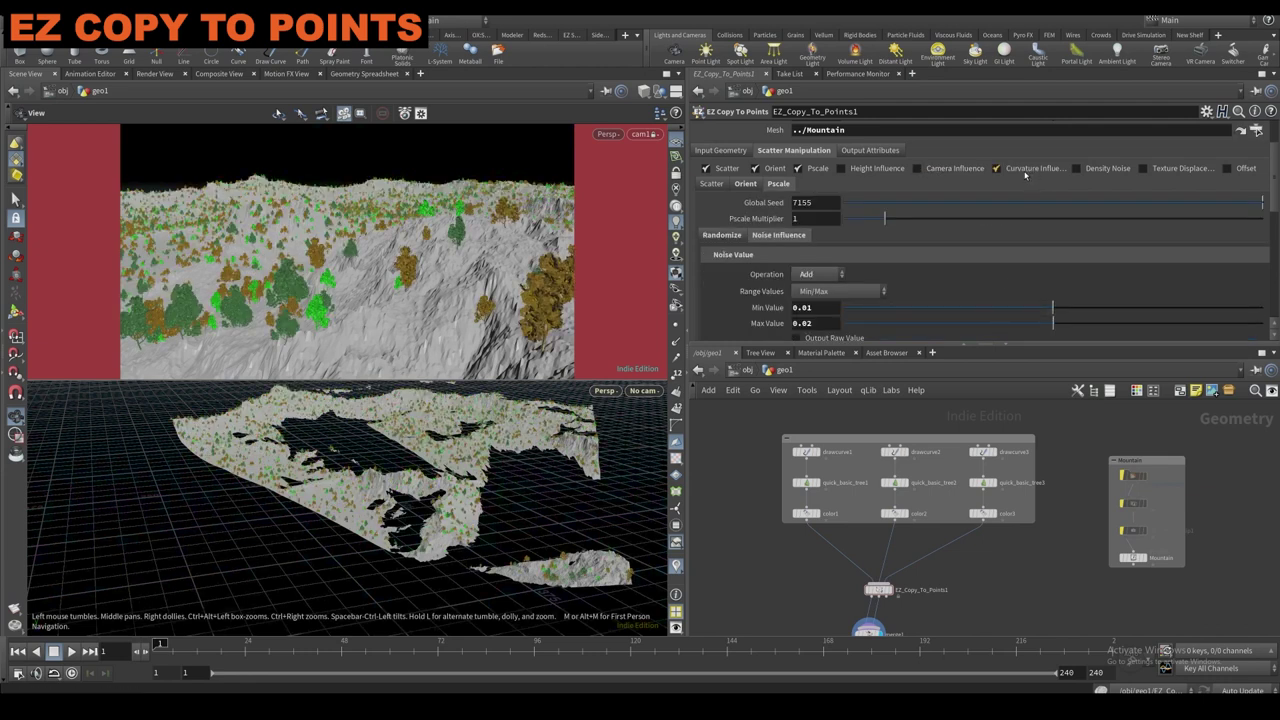
pyautogui.click(814, 186)
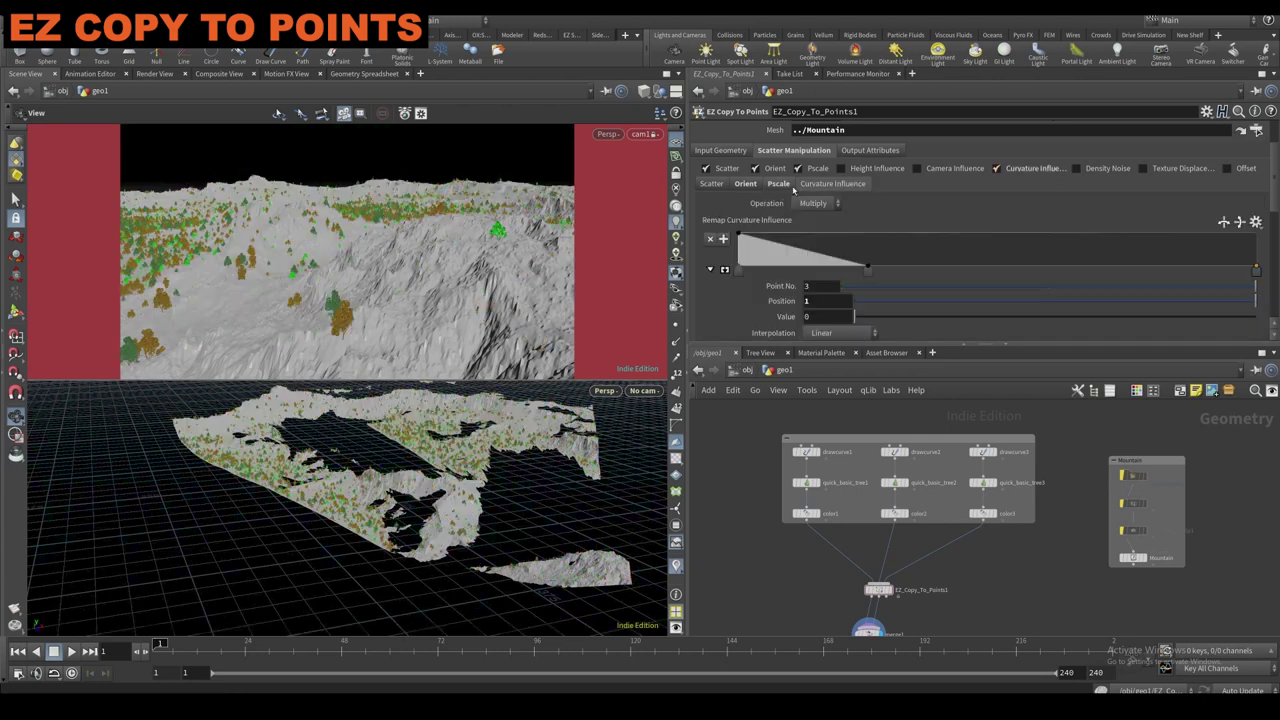
pyautogui.scroll(3, 443, 479)
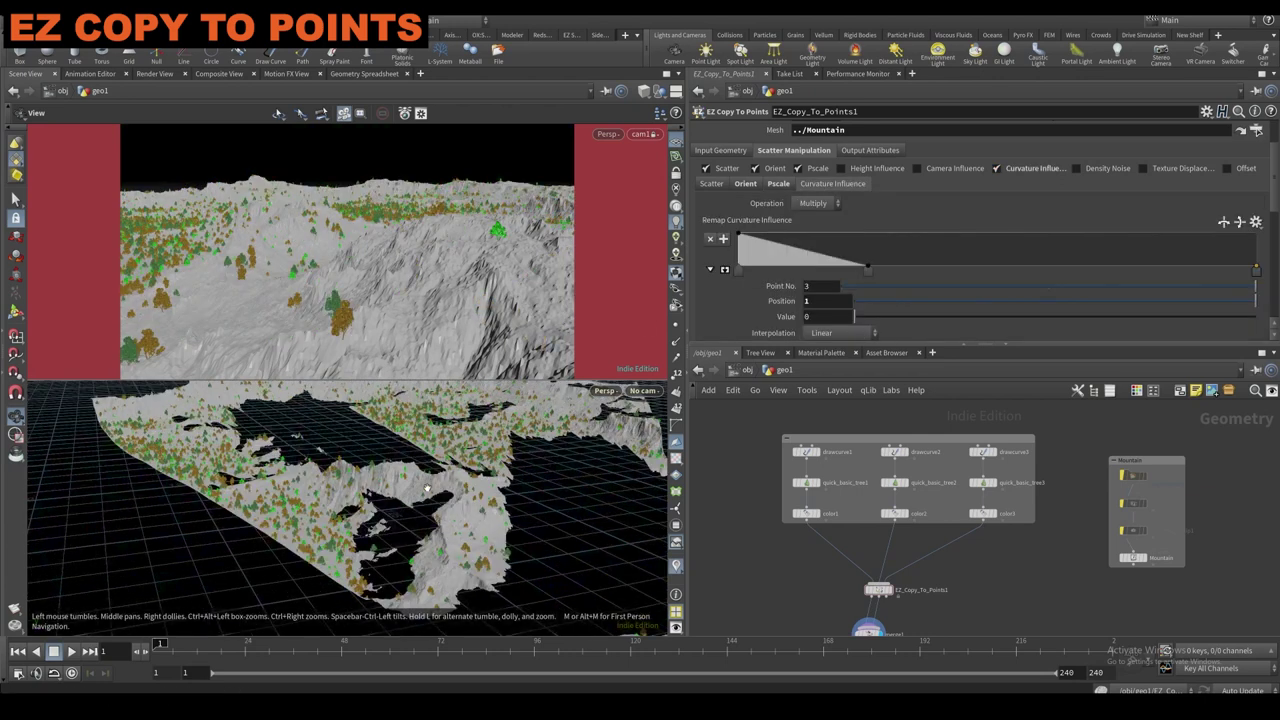
# Set the Curvature Influence operation to Subtract, with its remap ramp reversed and point 2 at position 0.037323.
pyautogui.click(816, 208)
pyautogui.click(802, 207)
pyautogui.scroll(3, 432, 470)
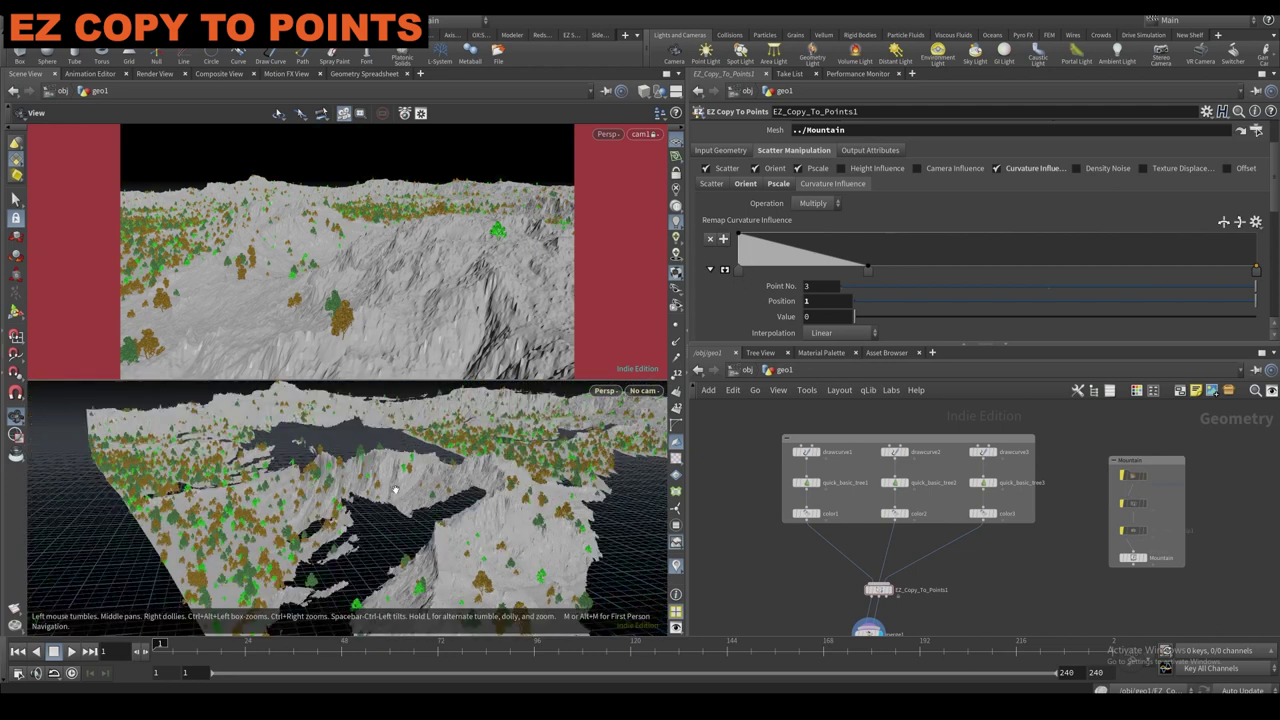
pyautogui.moveTo(390, 498); pyautogui.dragTo(536, 500)
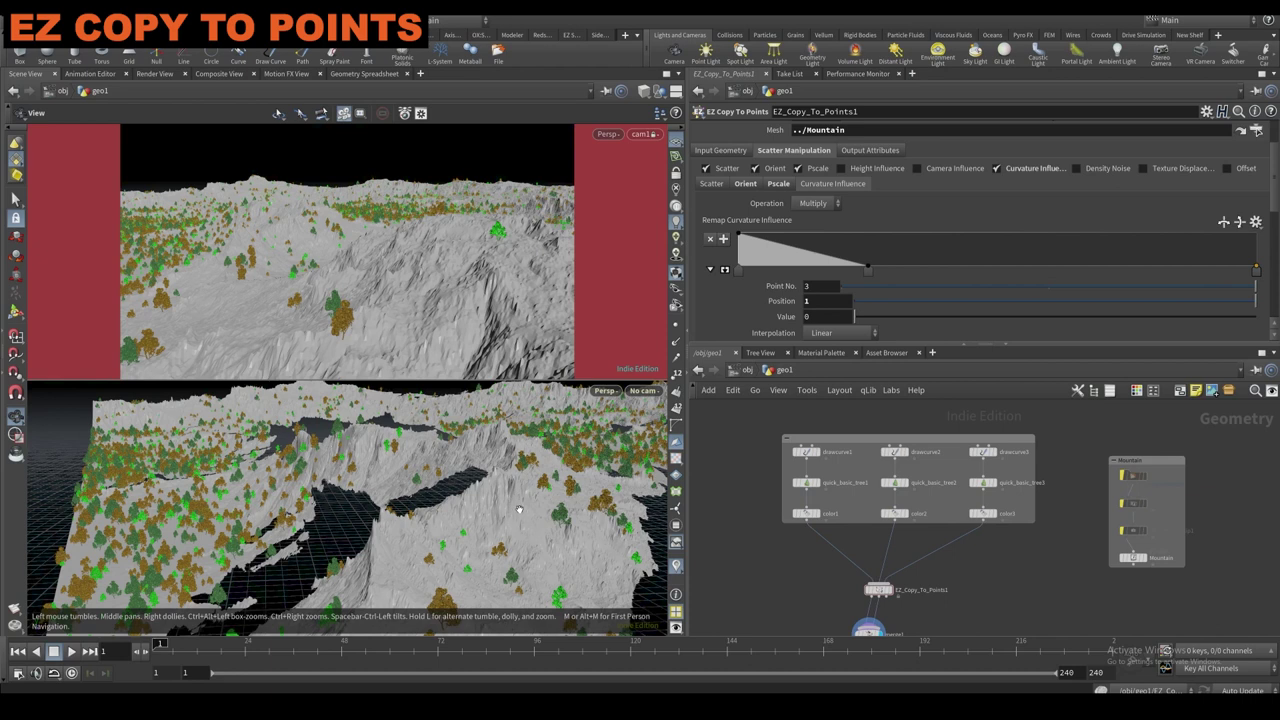
pyautogui.moveTo(542, 492)
pyautogui.mouseDown()
pyautogui.moveTo(535, 510)
pyautogui.moveTo(521, 494)
pyautogui.mouseUp()
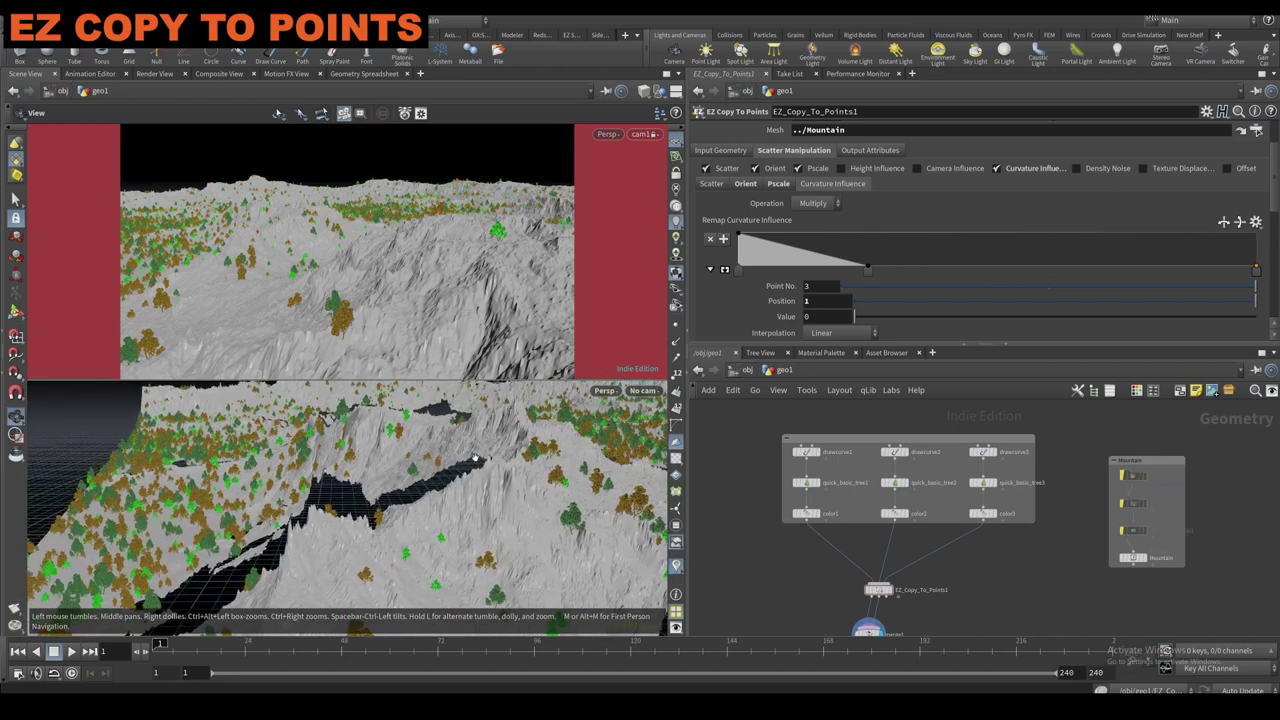
pyautogui.moveTo(470, 437); pyautogui.dragTo(521, 435)
pyautogui.moveTo(286, 451); pyautogui.dragTo(368, 452)
pyautogui.moveTo(458, 459); pyautogui.dragTo(415, 480)
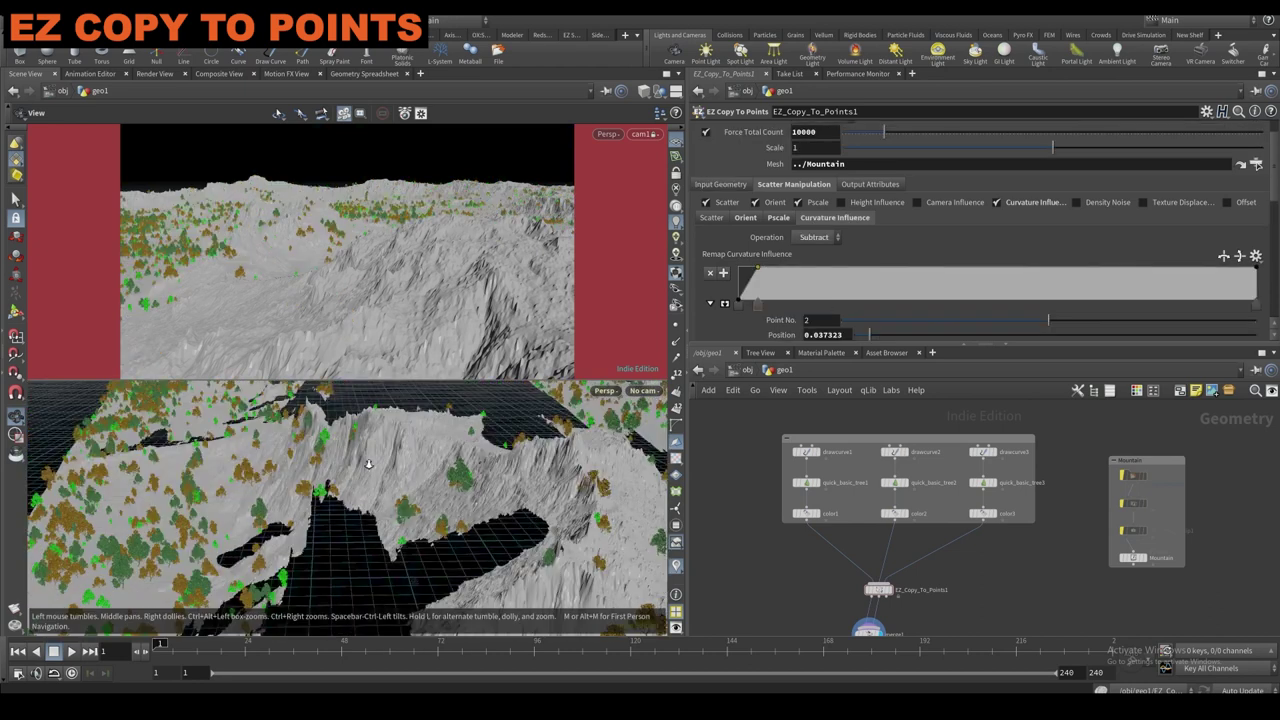
pyautogui.moveTo(398, 430); pyautogui.dragTo(378, 464)
# Turn off Curvature Influence and enable Density Noise for the tree scatter.
pyautogui.click(997, 203)
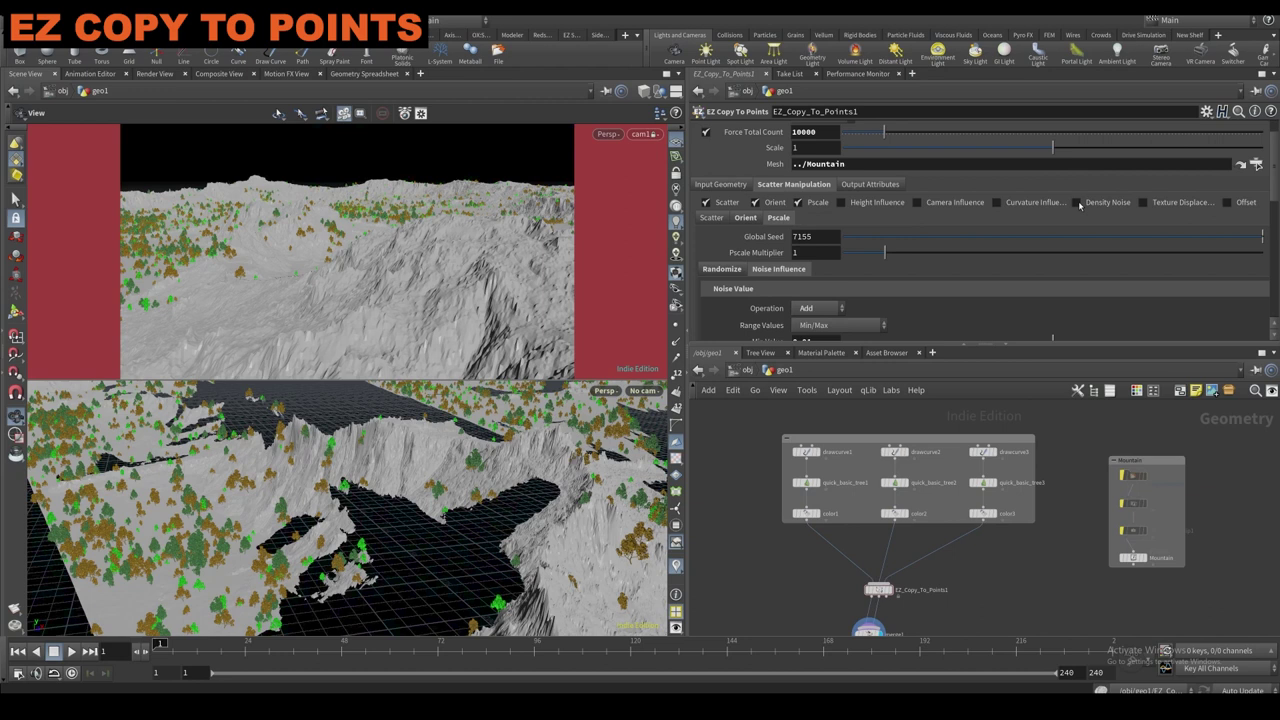
pyautogui.click(1077, 203)
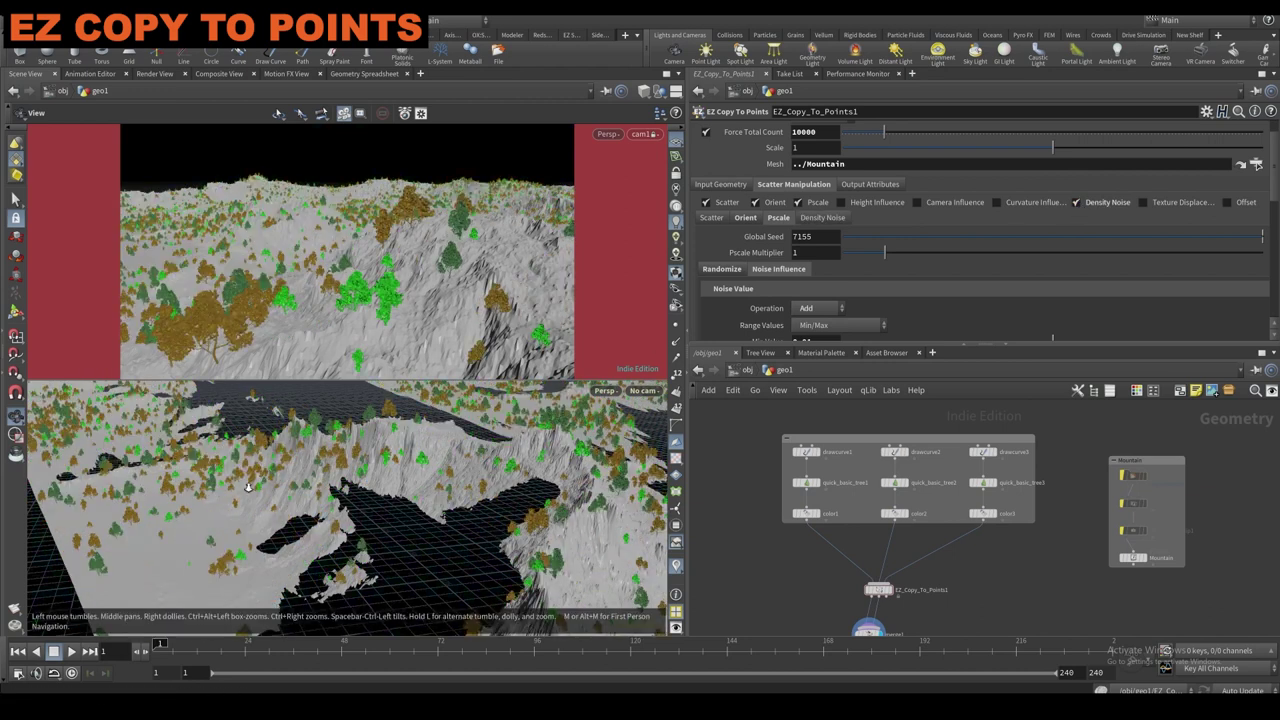
pyautogui.moveTo(250, 486); pyautogui.dragTo(159, 464)
pyautogui.scroll(-4, 728, 262)
pyautogui.scroll(1, 727, 236)
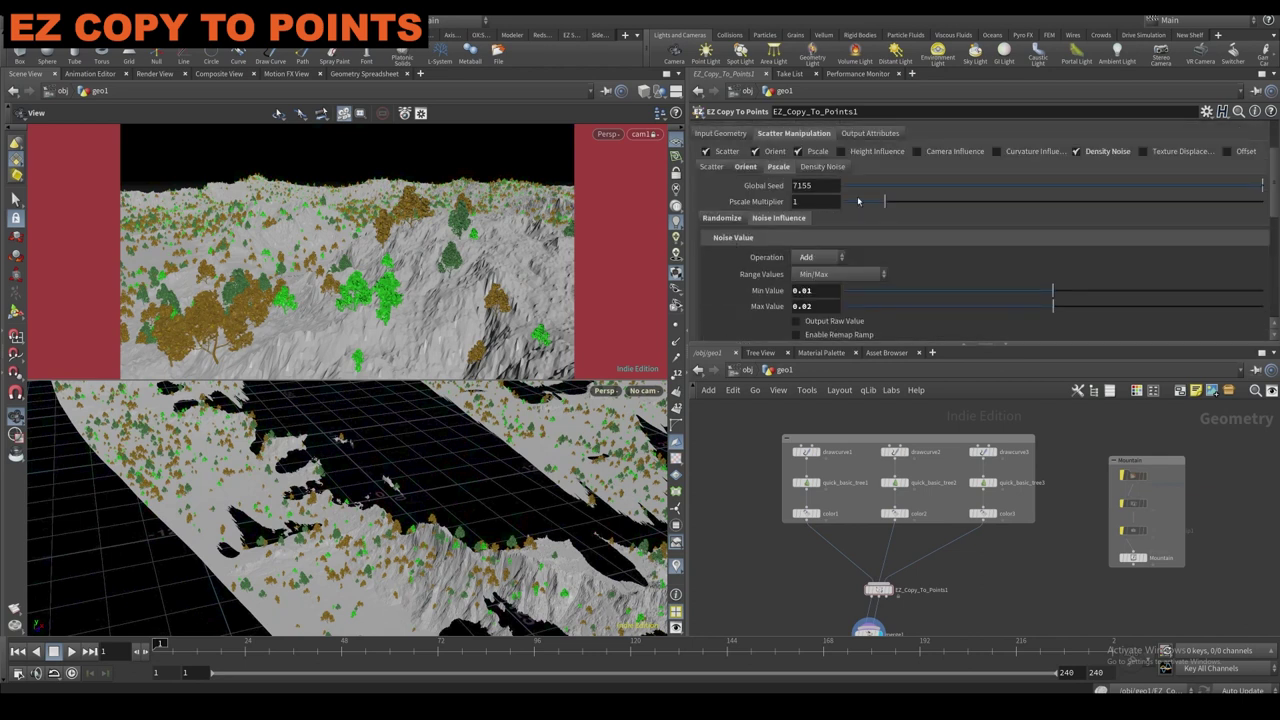
# Examine the Density Noise value and pattern settings alongside the tree distribution on the terrain.
pyautogui.click(821, 167)
pyautogui.scroll(-4, 781, 259)
pyautogui.scroll(-2, 749, 296)
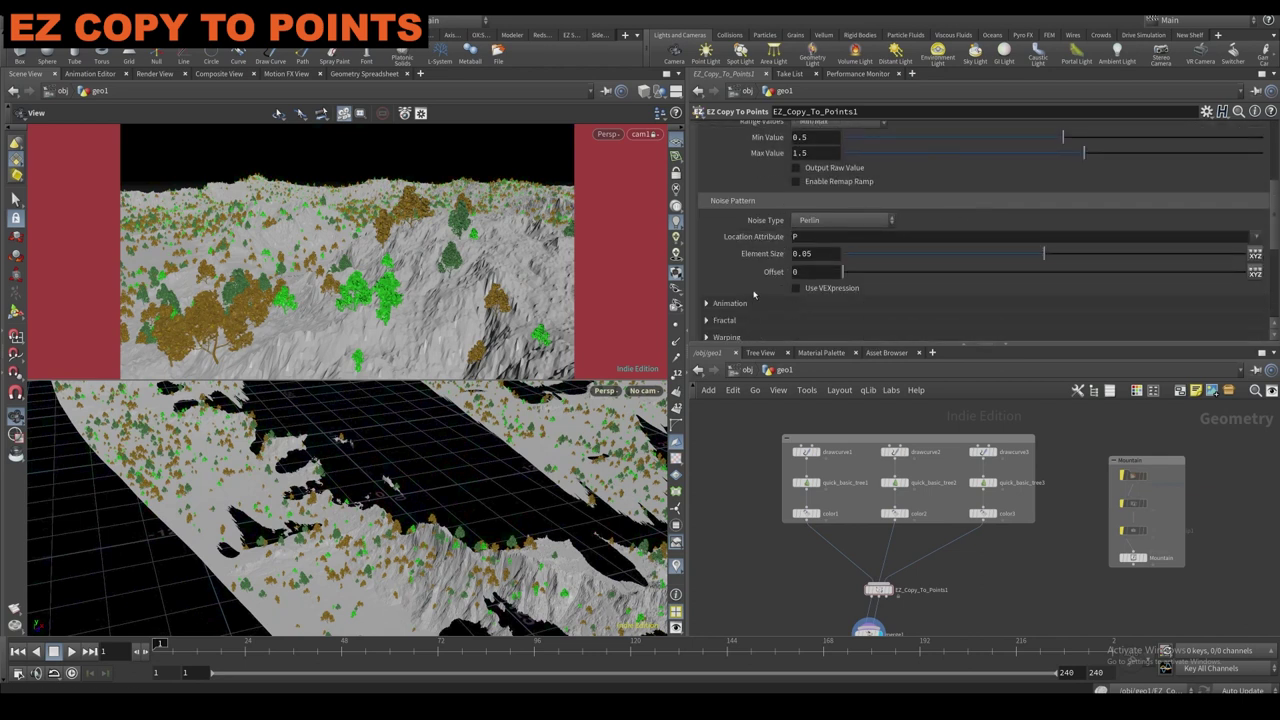
pyautogui.scroll(3, 754, 294)
pyautogui.moveTo(317, 535); pyautogui.dragTo(331, 503)
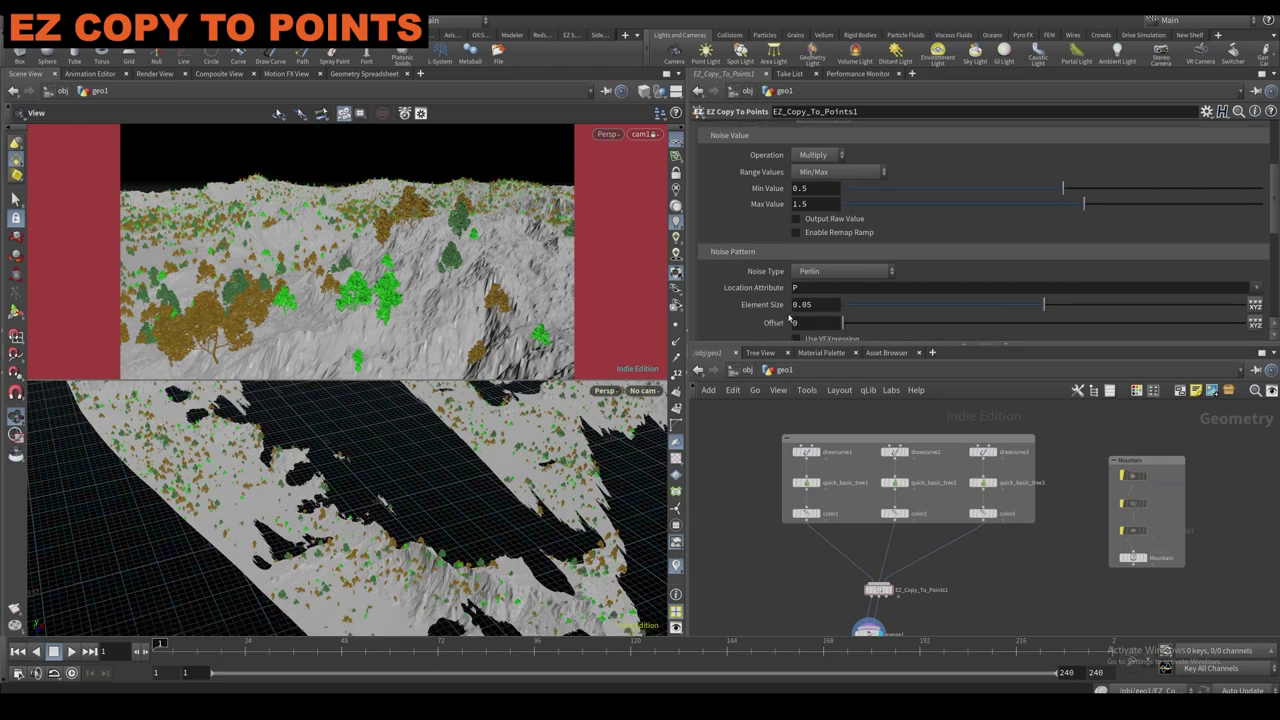
pyautogui.scroll(-1, 782, 311)
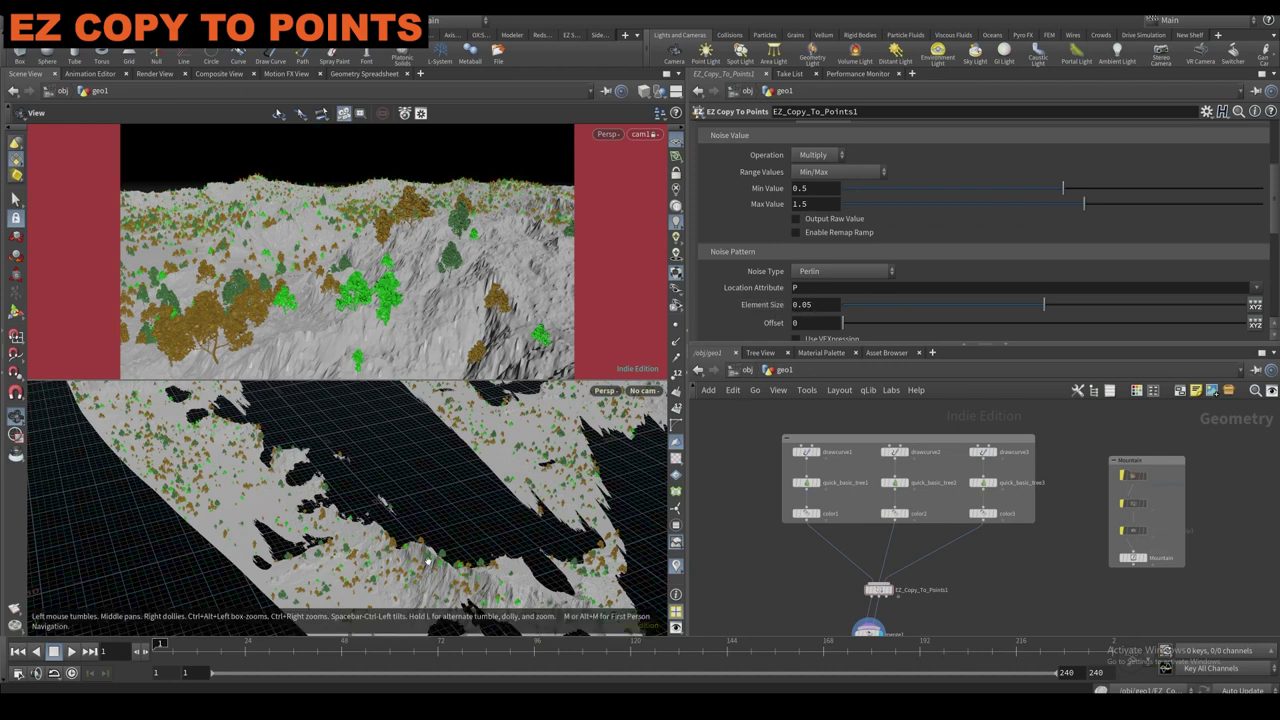
pyautogui.moveTo(364, 572); pyautogui.dragTo(358, 546)
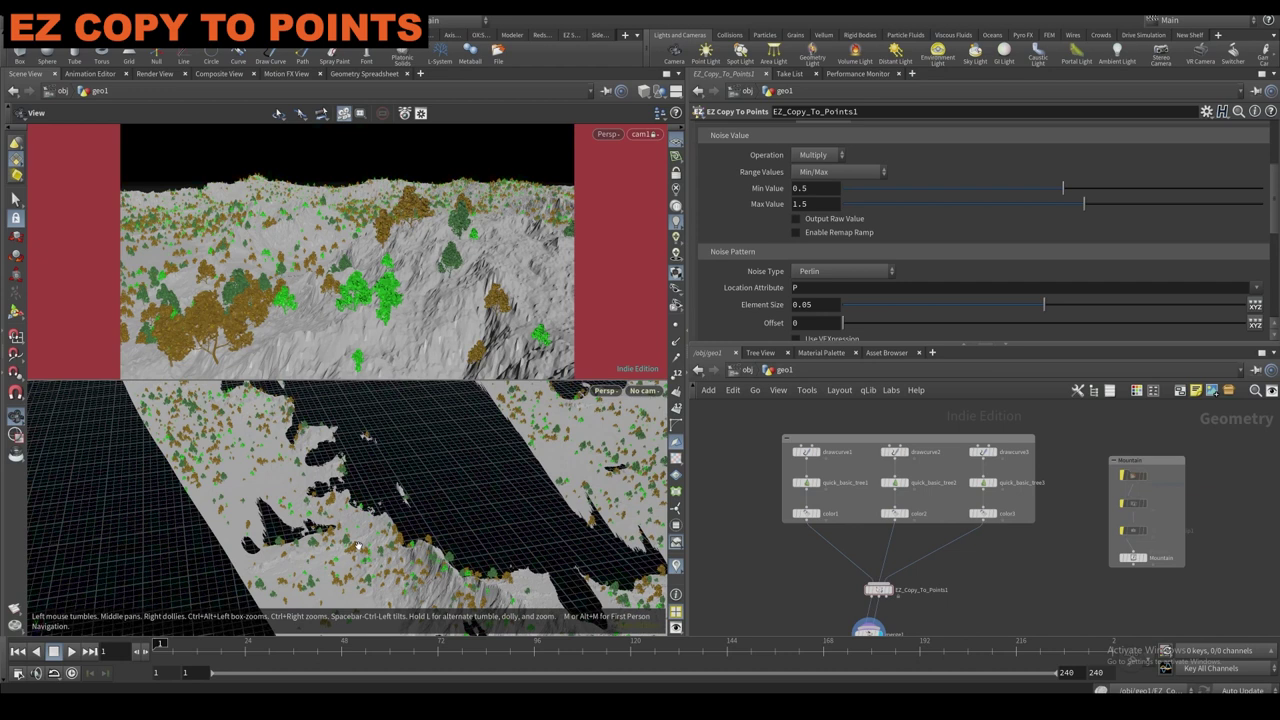
# Replace Density Noise with Texture Displacement for the tree scatter, and turn Texture Displacement off again.
pyautogui.moveTo(349, 557); pyautogui.dragTo(316, 566)
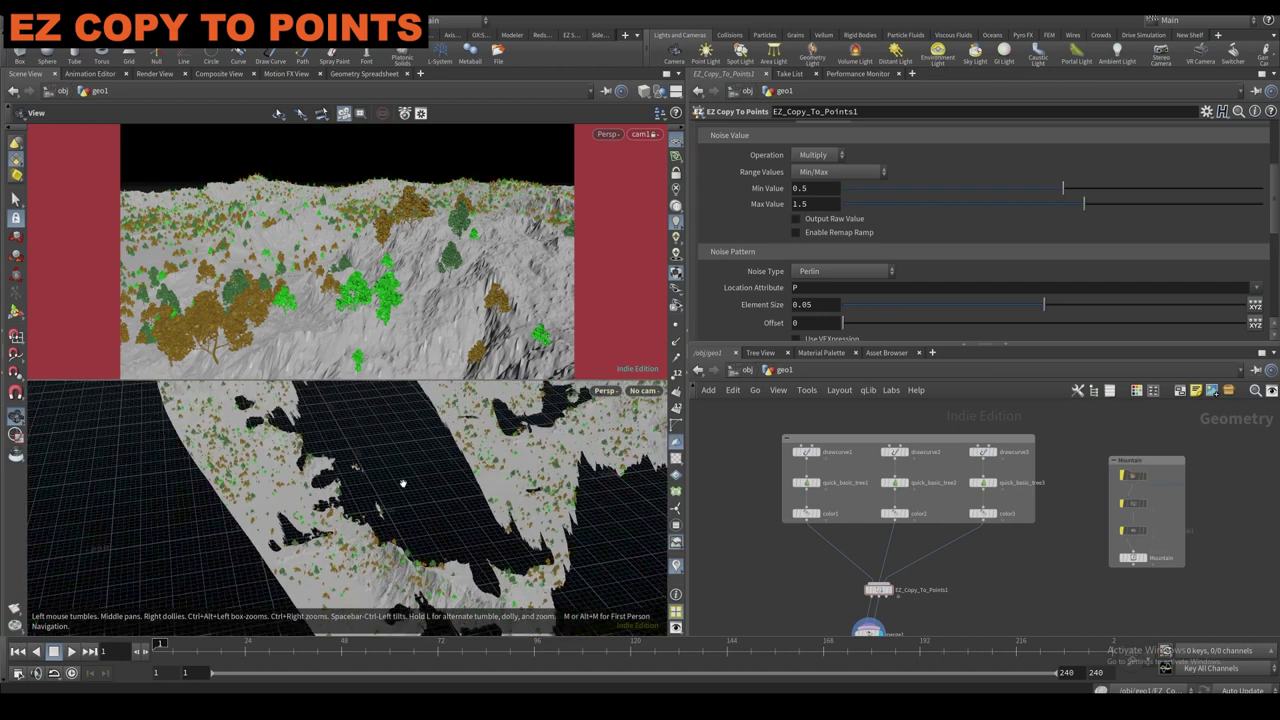
pyautogui.moveTo(495, 510)
pyautogui.mouseDown()
pyautogui.moveTo(504, 492)
pyautogui.moveTo(470, 505)
pyautogui.mouseUp()
pyautogui.scroll(4, 789, 335)
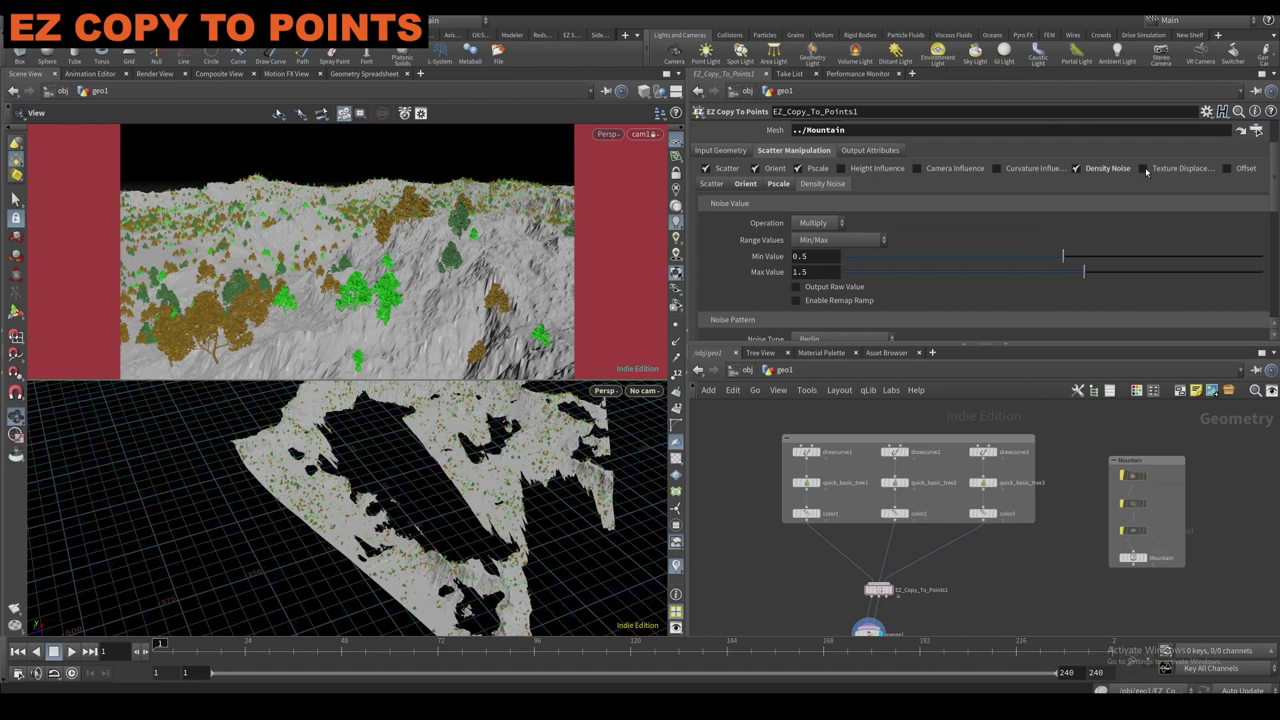
pyautogui.click(1113, 170)
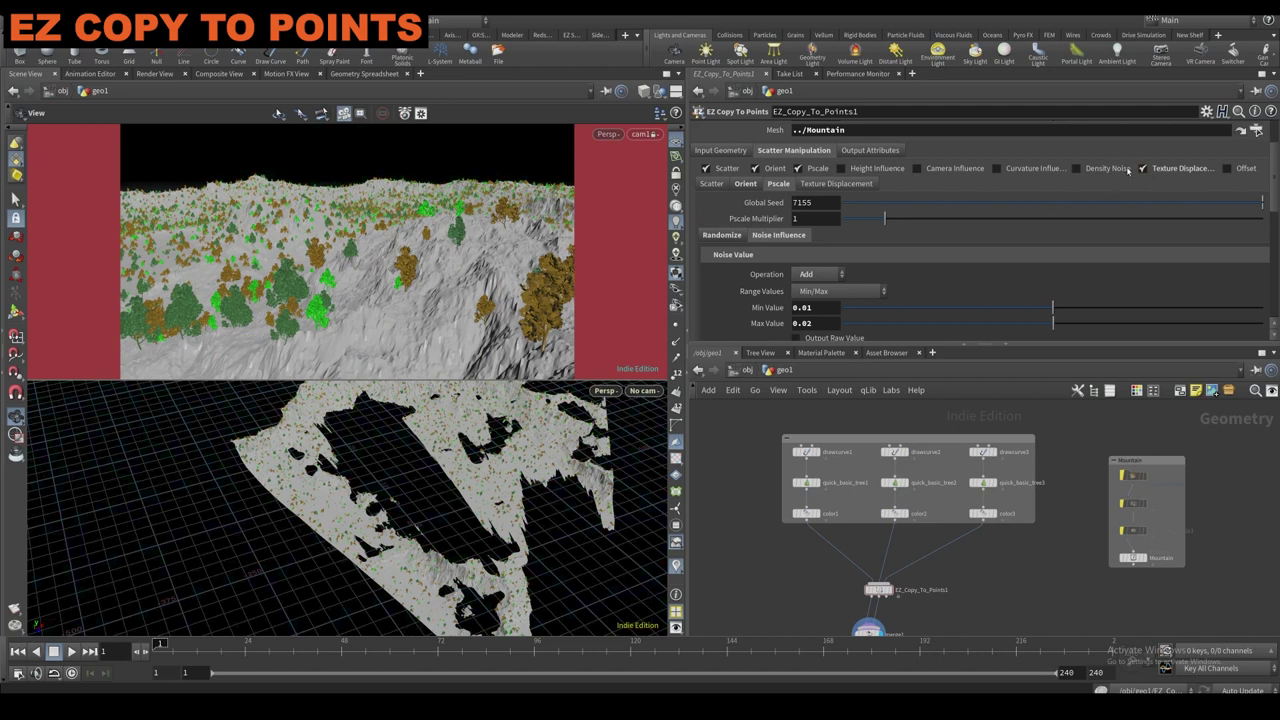
pyautogui.click(1143, 168)
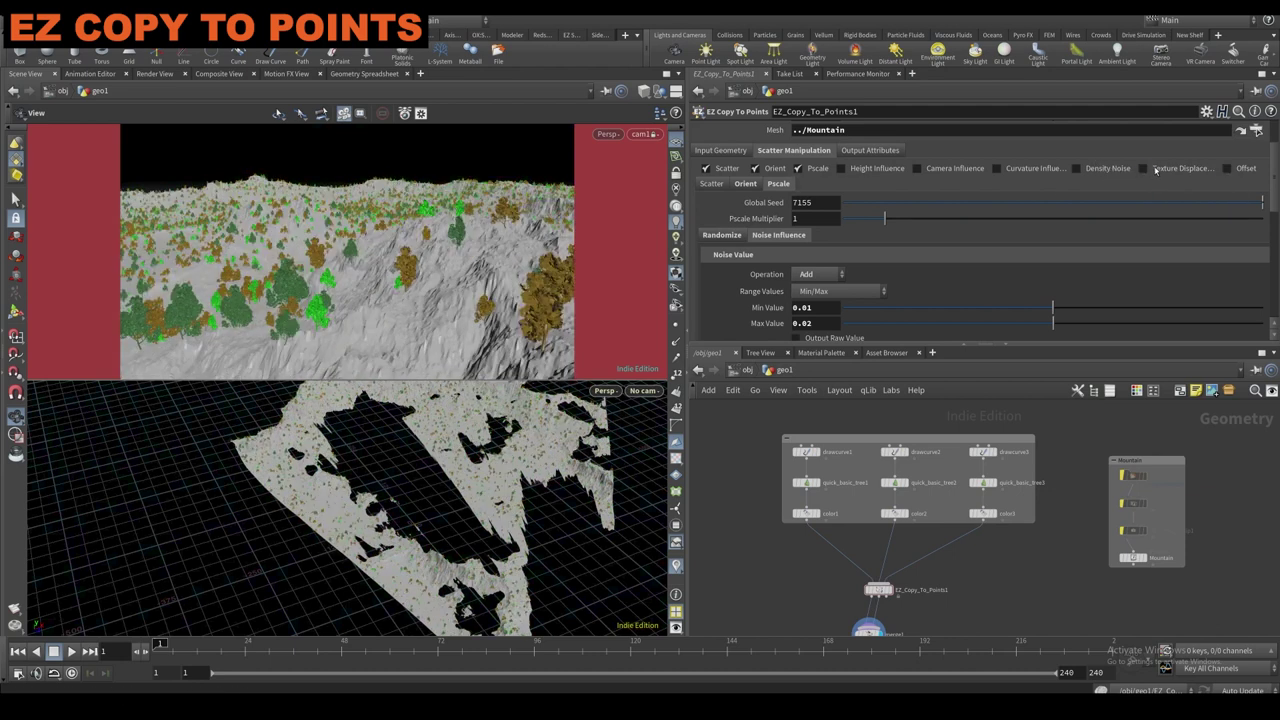
# Enable Offset for the tree scatter and open its Offset From Surface settings with the trees in close-up.
pyautogui.click(1226, 168)
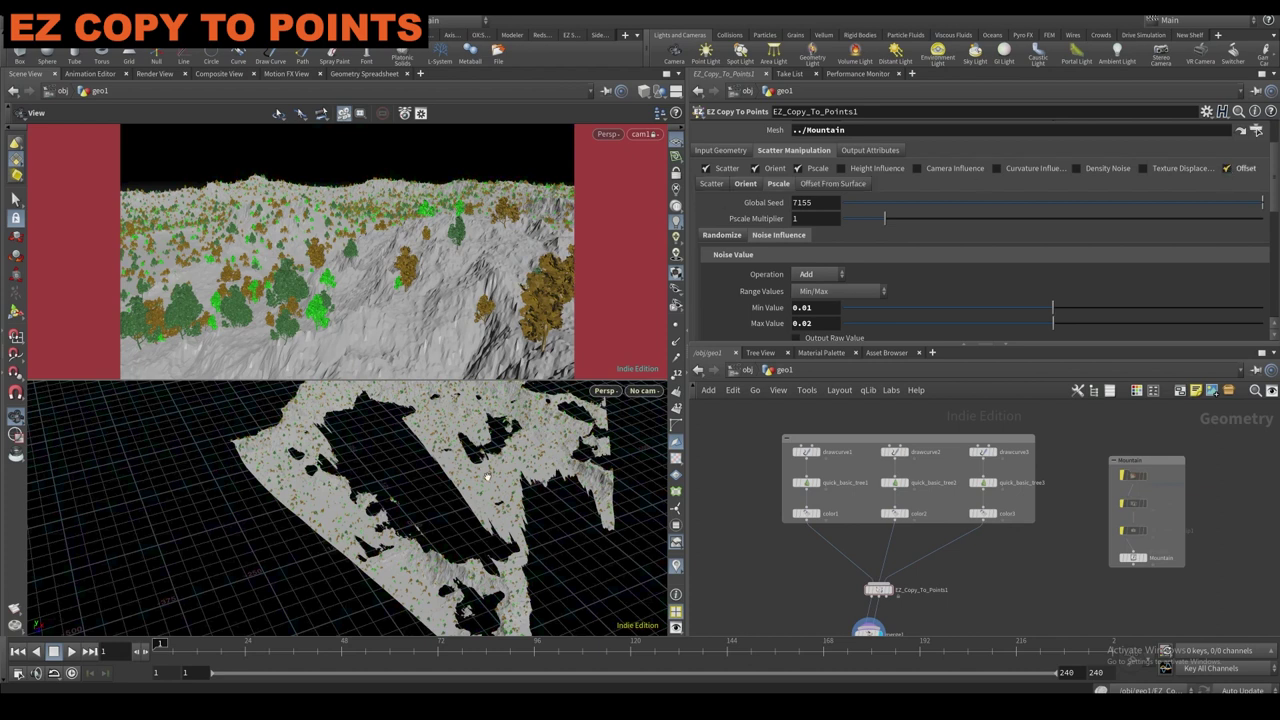
pyautogui.scroll(5, 503, 470)
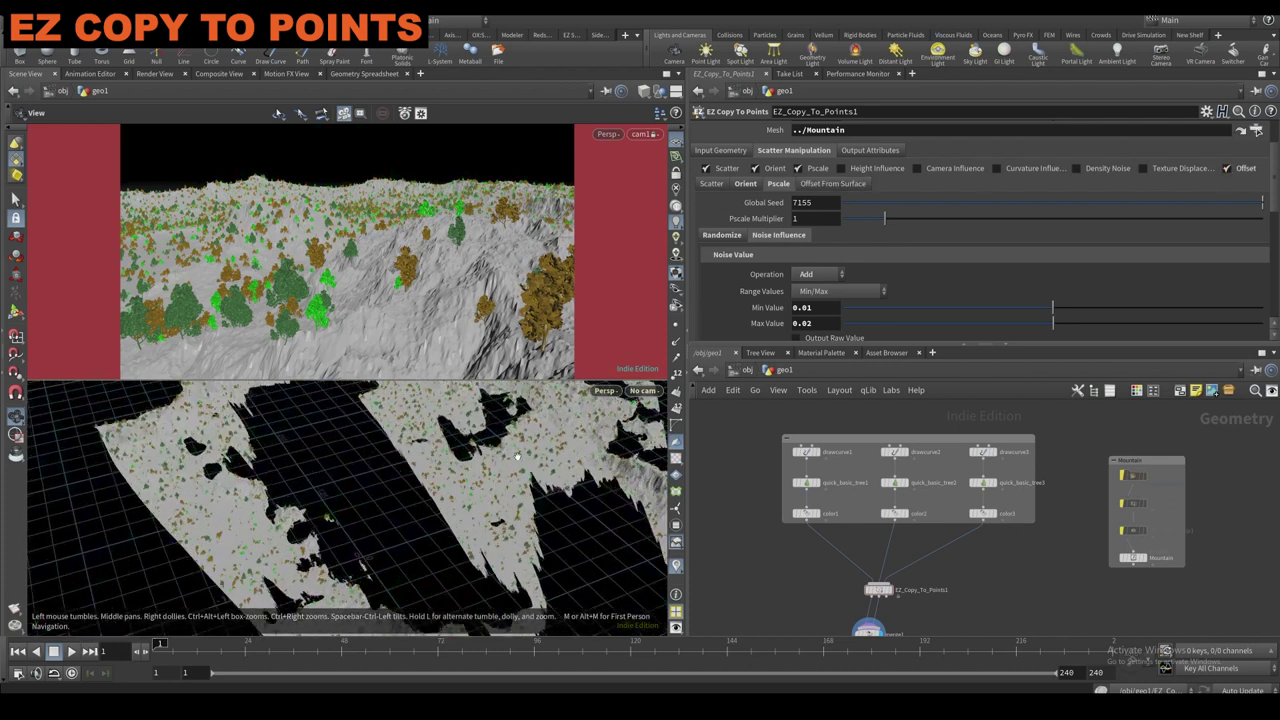
pyautogui.click(833, 183)
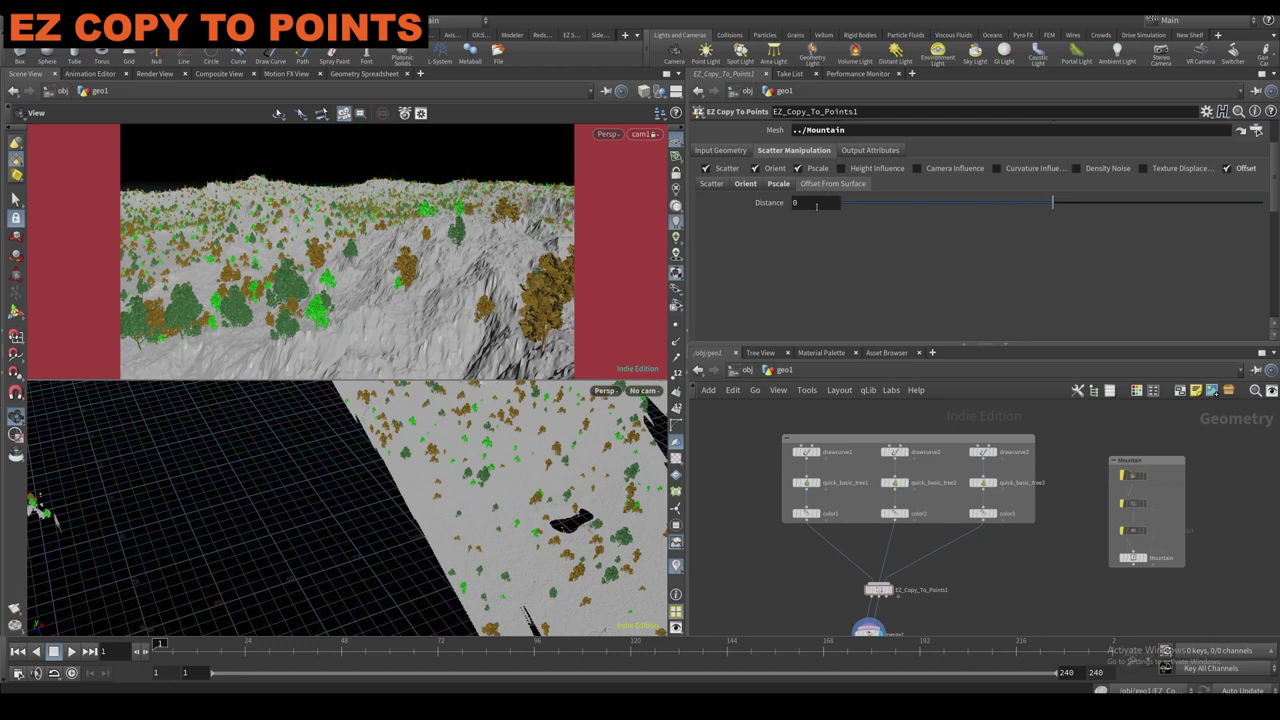
pyautogui.scroll(4, 501, 503)
pyautogui.scroll(5, 501, 503)
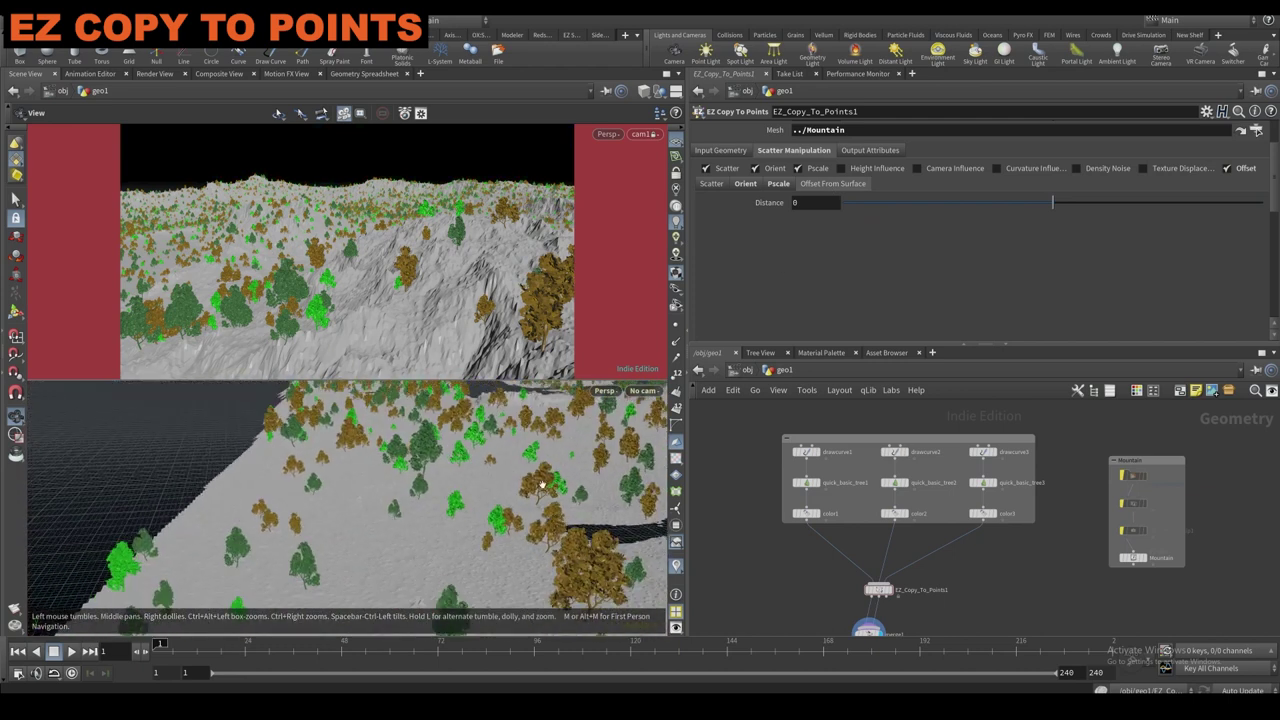
# Try offset distances of -0.0401, 0.0703 and -0.4987 on the trees, and reset Distance to 0.
pyautogui.moveTo(1051, 203); pyautogui.dragTo(968, 203)
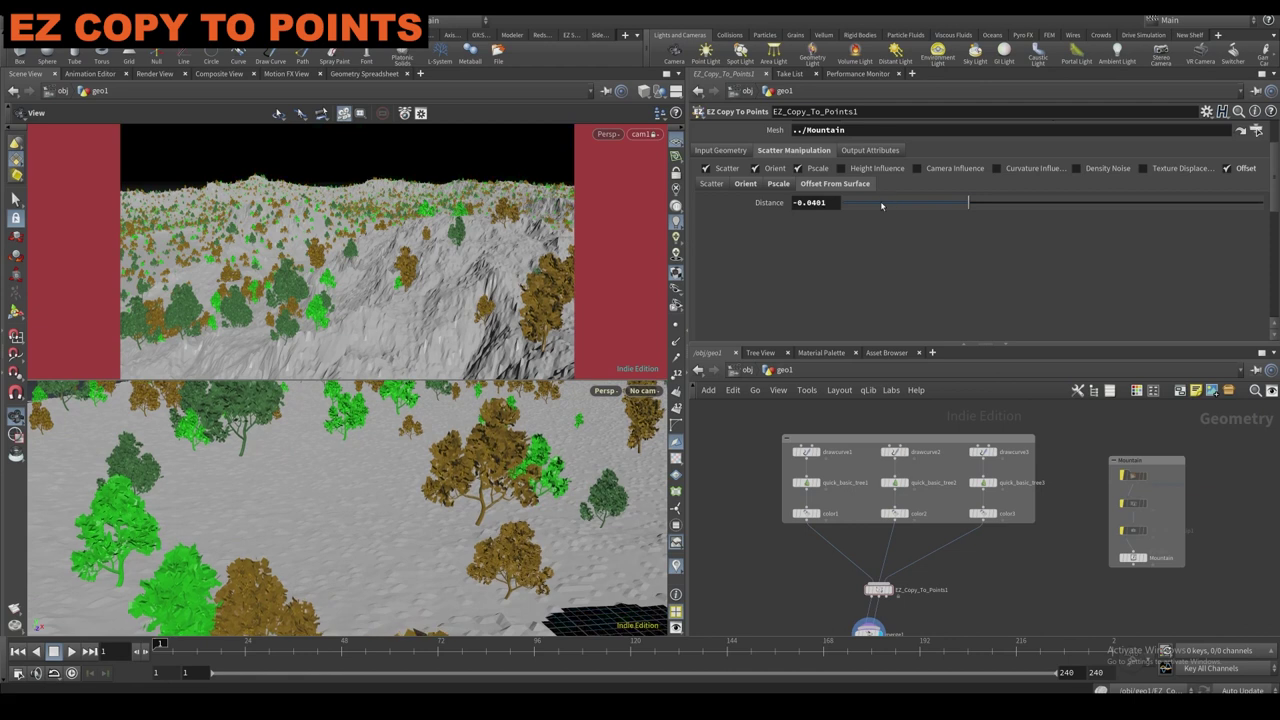
pyautogui.moveTo(882, 209); pyautogui.dragTo(1201, 204)
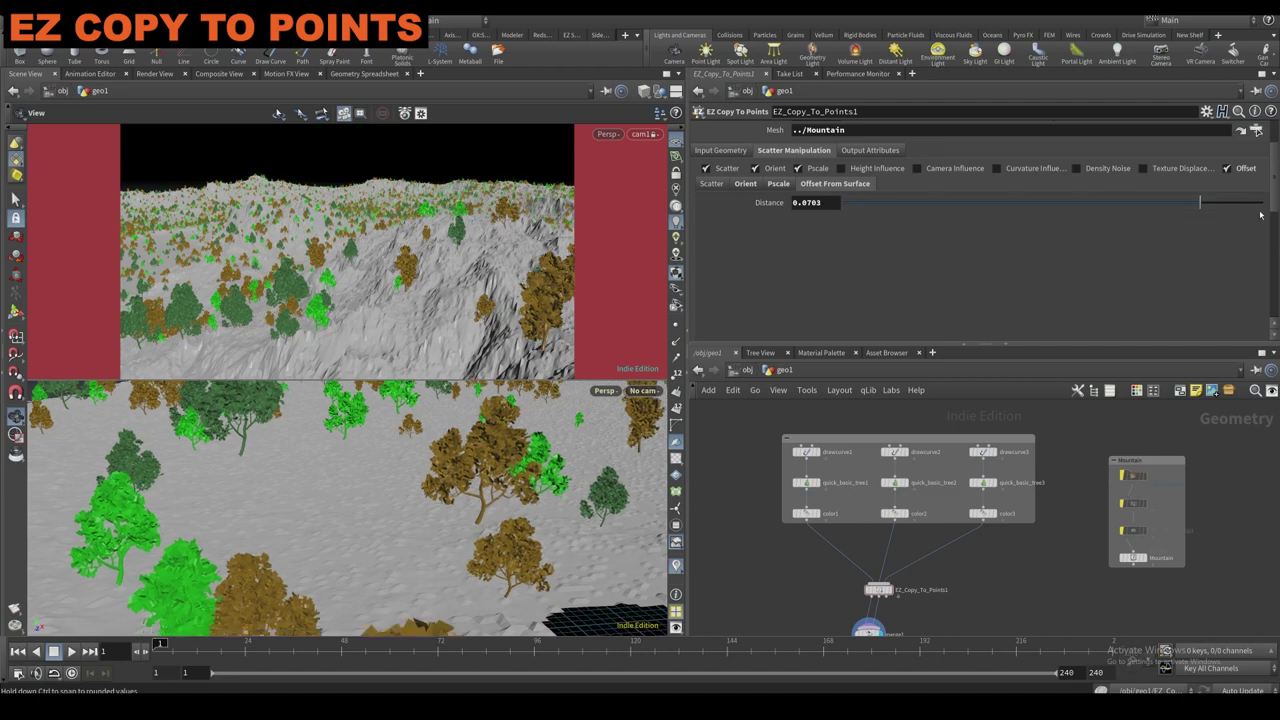
pyautogui.moveTo(874, 212); pyautogui.dragTo(846, 207)
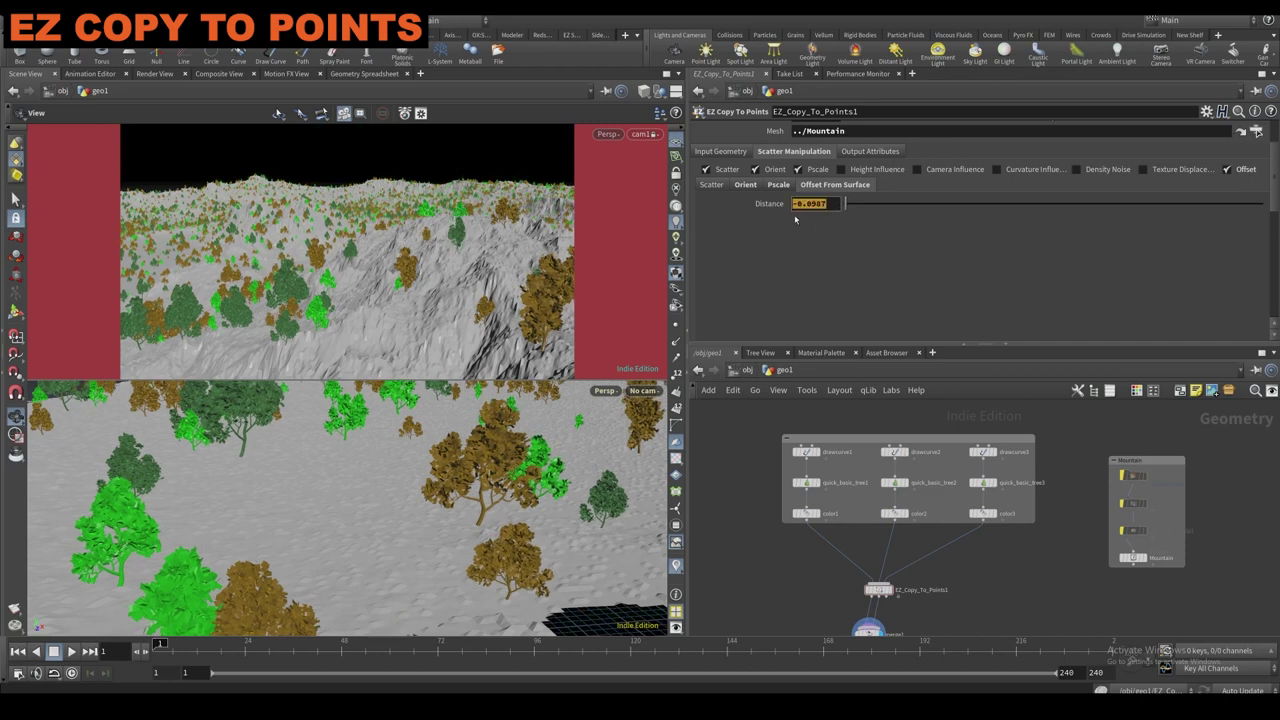
pyautogui.moveTo(776, 218); pyautogui.dragTo(706, 212, button='middle')
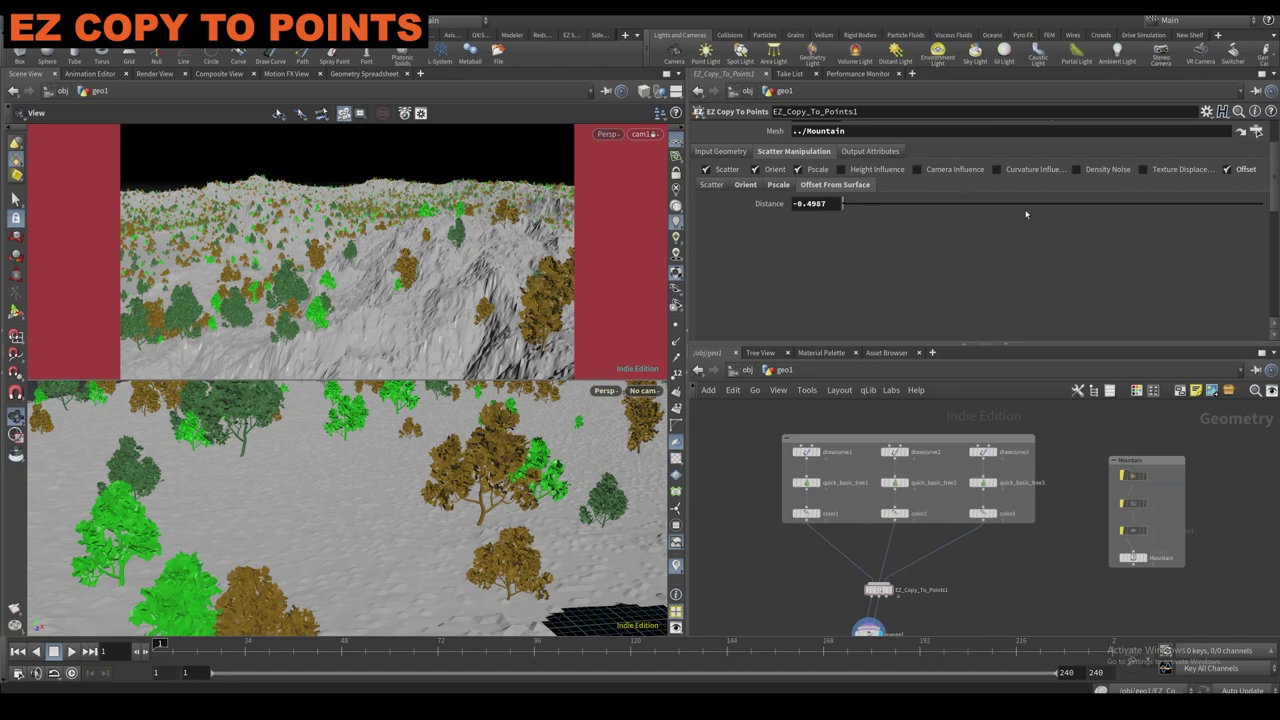
pyautogui.moveTo(1055, 205); pyautogui.dragTo(1069, 205)
pyautogui.click(1057, 203)
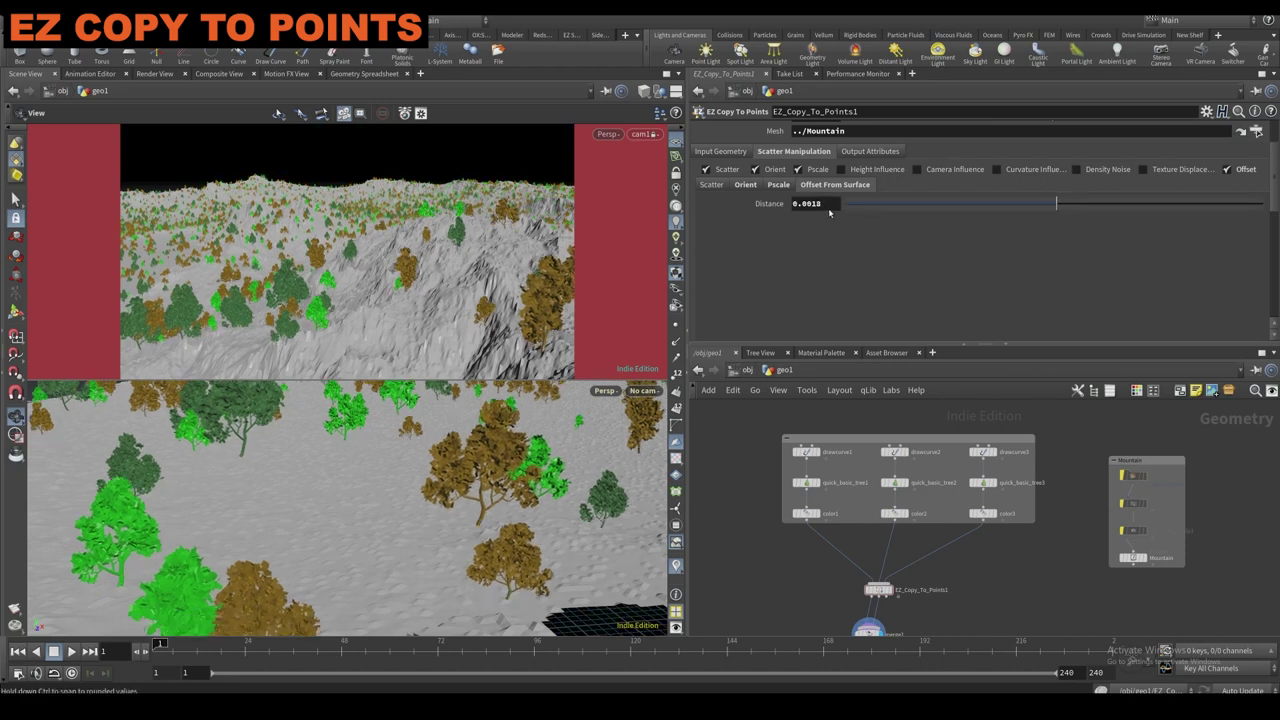
pyautogui.doubleClick(826, 204)
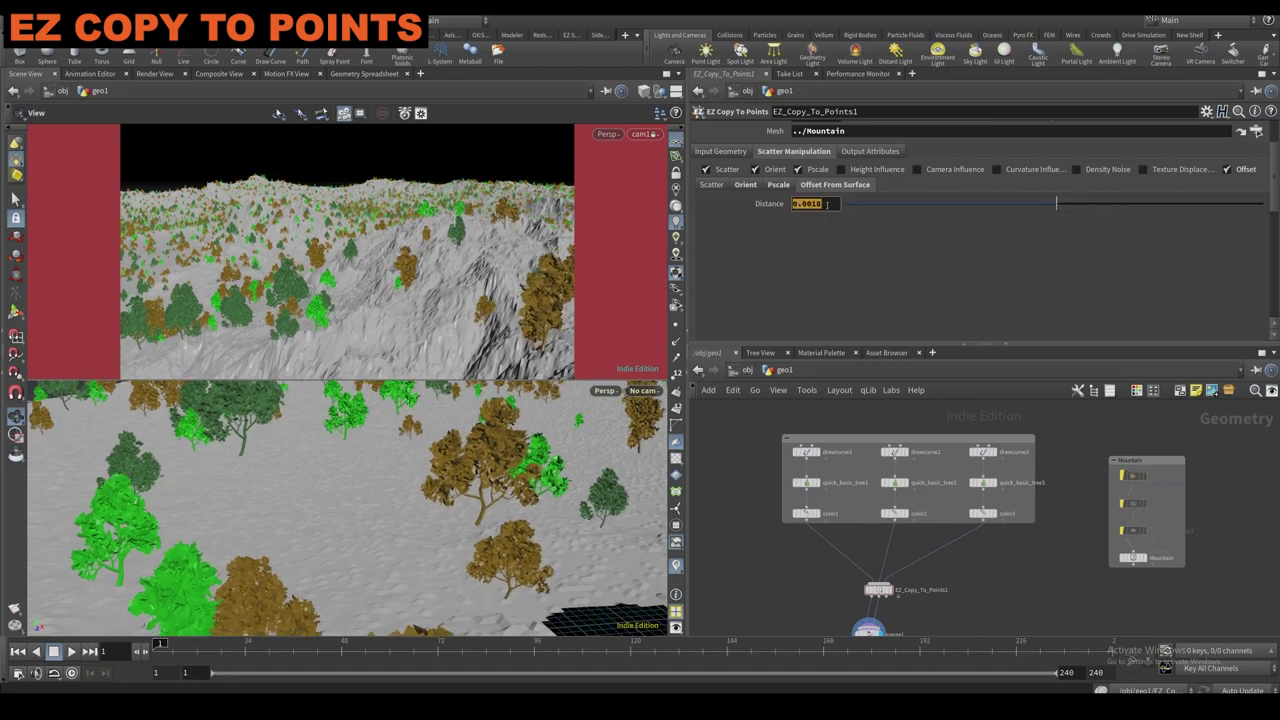
pyautogui.write('0')
pyautogui.press('Return')
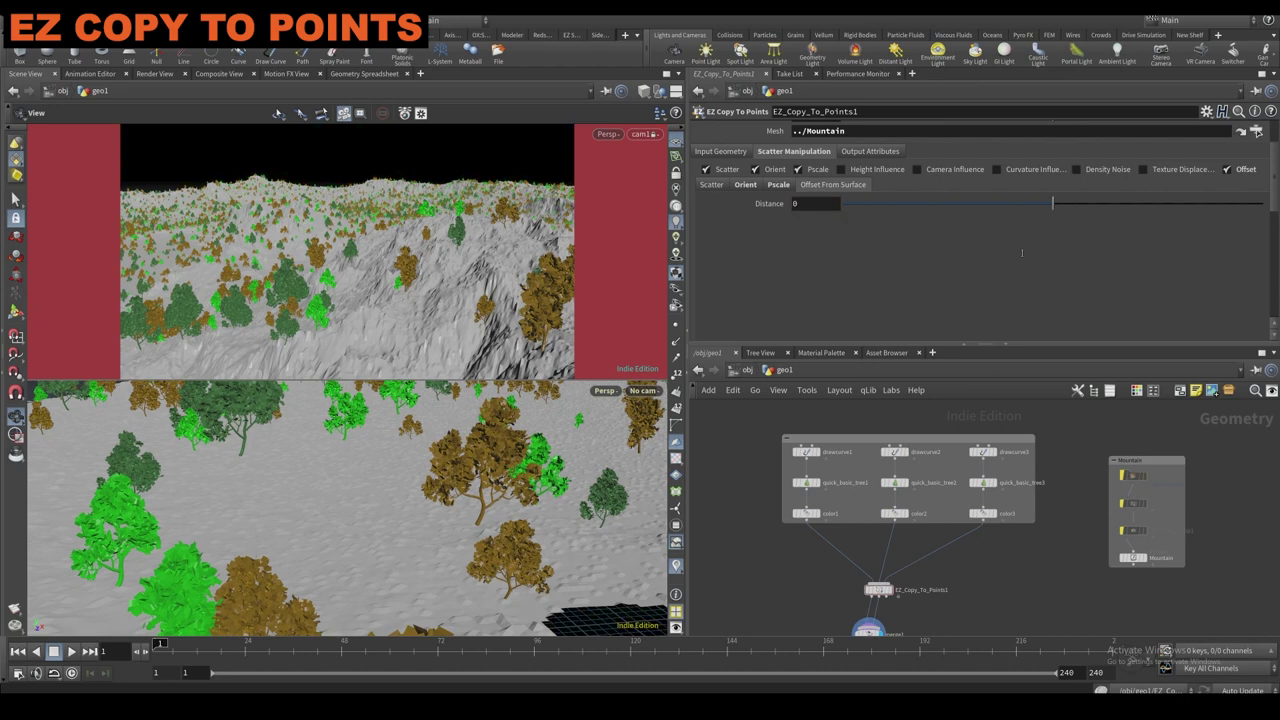
# Review the Output Attributes settings of EZ Copy To Points and return to Scatter Manipulation.
pyautogui.scroll(2, 1010, 250)
pyautogui.click(879, 205)
pyautogui.scroll(-1, 798, 261)
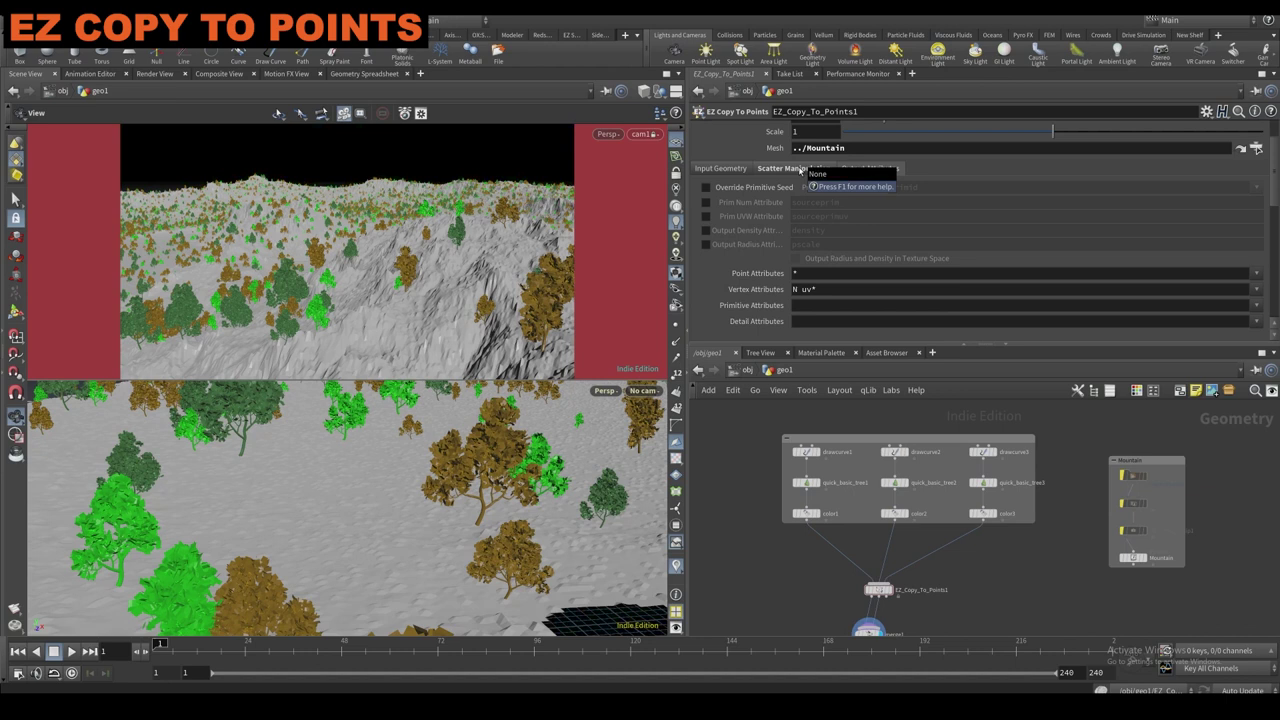
pyautogui.click(762, 171)
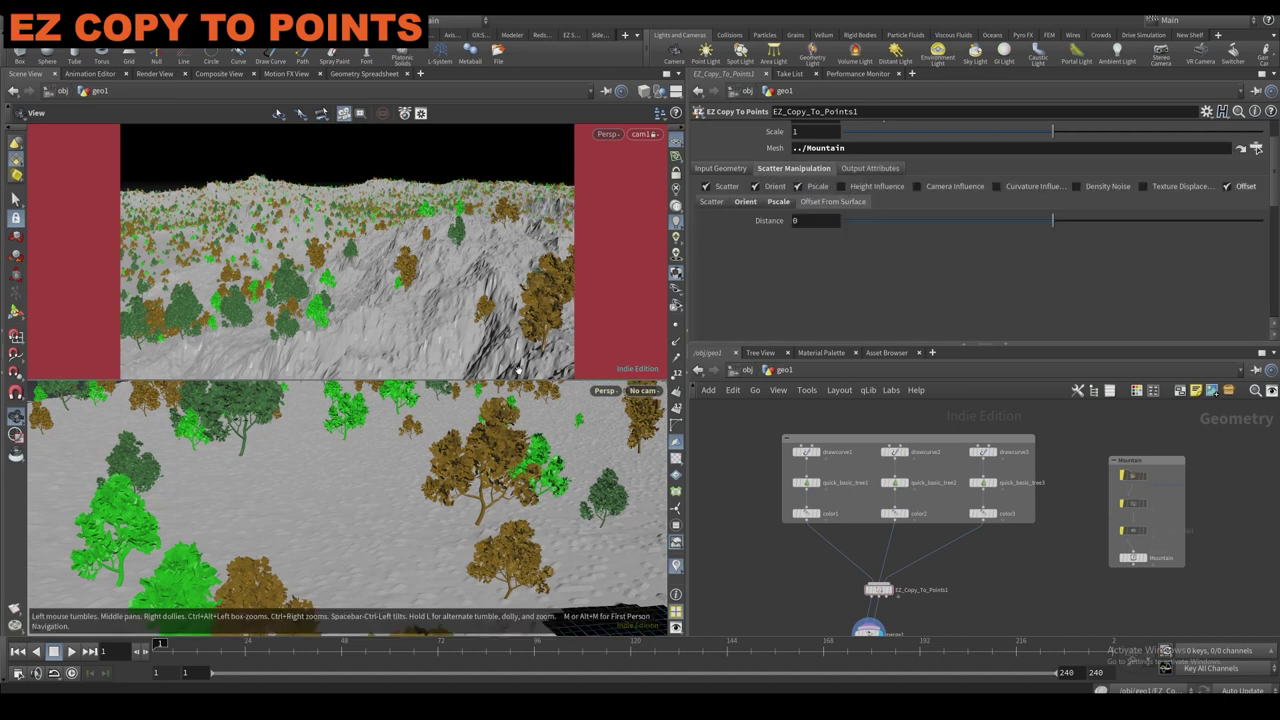
# Delete the merge node and display EZ_Copy_To_Points1 on its own to inspect the scattered trees.
pyautogui.moveTo(509, 501); pyautogui.dragTo(458, 556)
pyautogui.scroll(-1, 785, 510)
pyautogui.scroll(3, 780, 560)
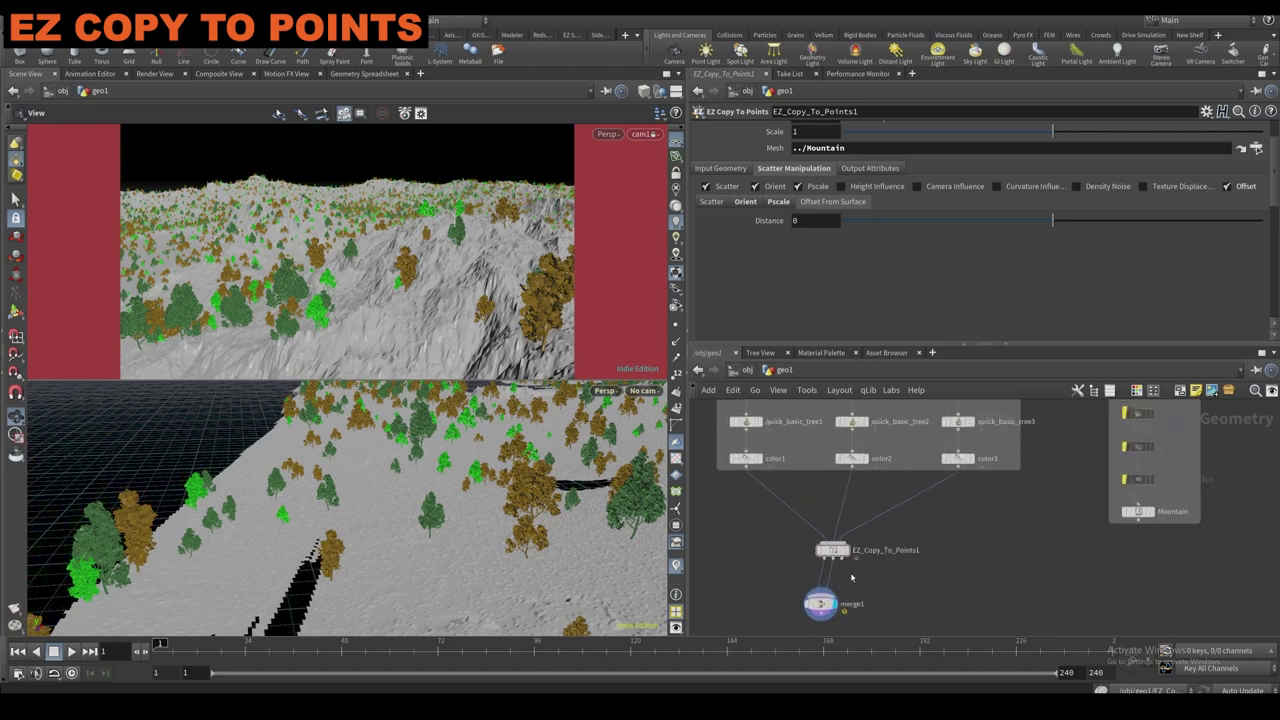
pyautogui.click(818, 594)
pyautogui.press('Delete')
pyautogui.rightClick(823, 585)
pyautogui.click(811, 584)
pyautogui.moveTo(810, 578); pyautogui.dragTo(851, 531)
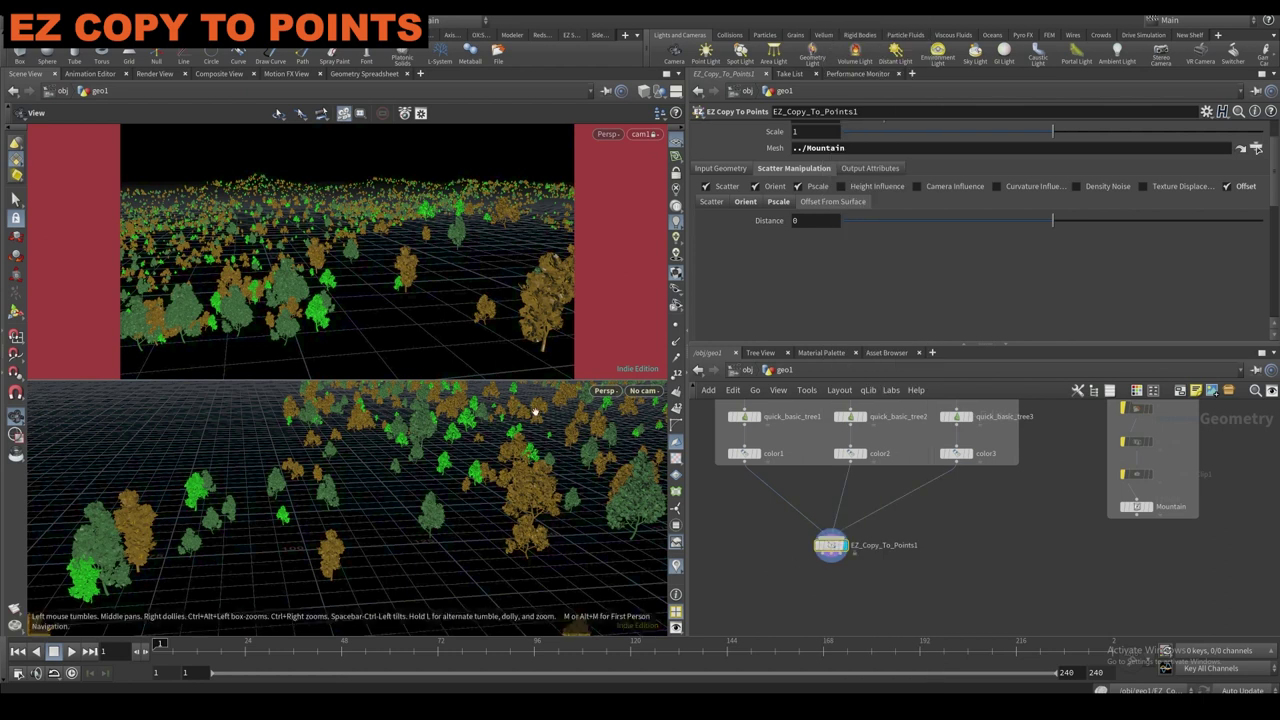
pyautogui.moveTo(530, 480)
pyautogui.mouseDown()
pyautogui.moveTo(516, 517)
pyautogui.moveTo(552, 490)
pyautogui.mouseUp()
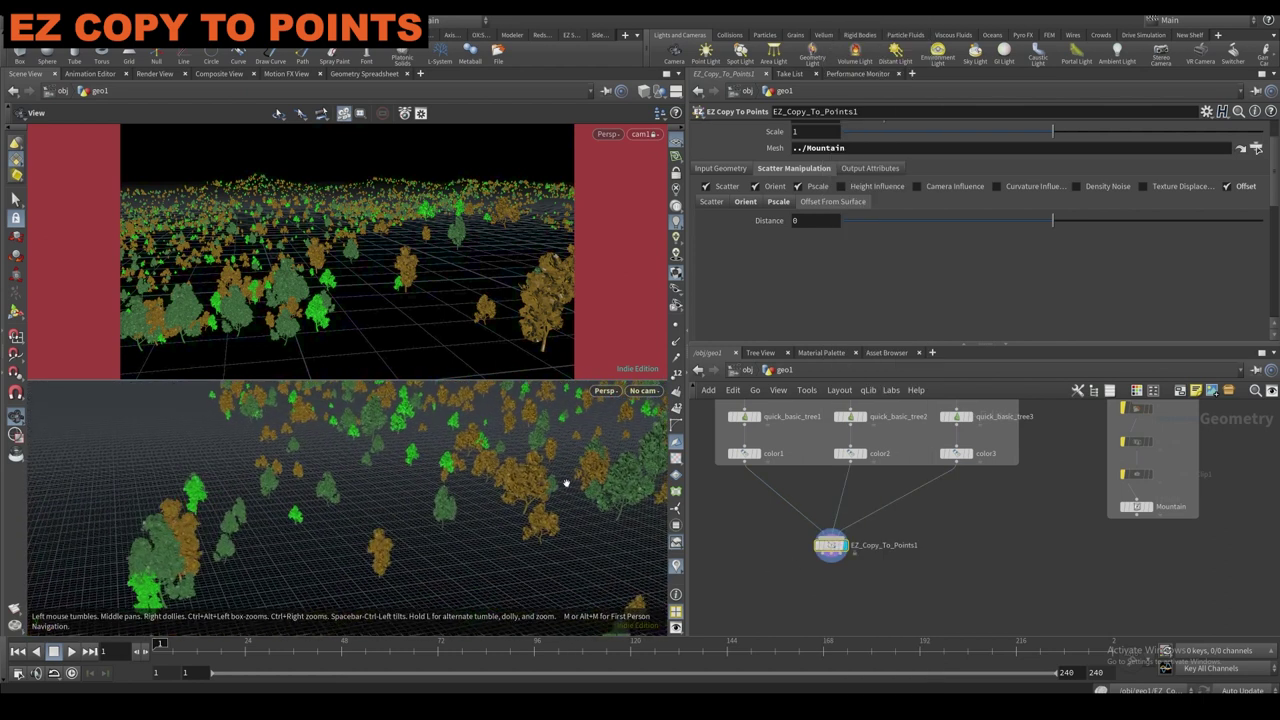
# Add a null node on the first output of EZ_Copy_To_Points1 and display it.
pyautogui.press('Tab')
pyautogui.write('null')
pyautogui.press('Return')
pyautogui.click(782, 577)
pyautogui.scroll(1, 780, 574)
pyautogui.moveTo(782, 566); pyautogui.dragTo(821, 560)
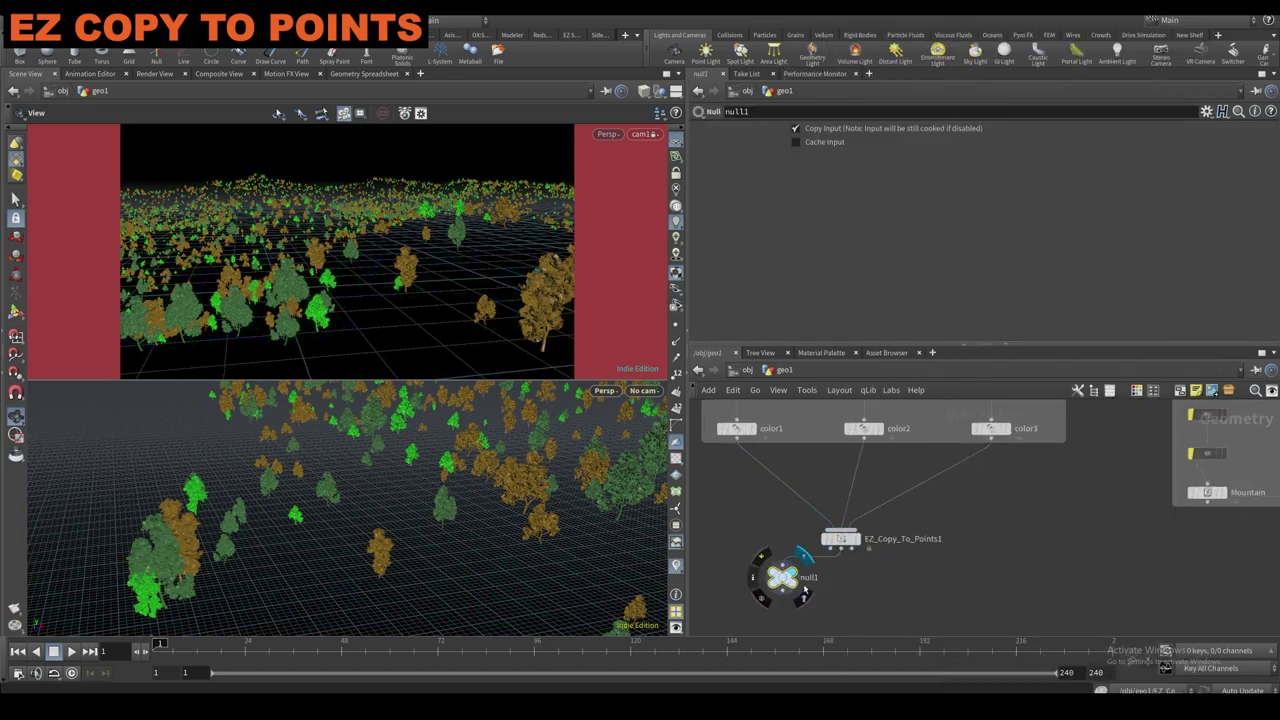
# Rewire the null node to the second output of EZ_Copy_To_Points1 to view the mountain mesh.
pyautogui.moveTo(784, 577); pyautogui.dragTo(803, 588)
pyautogui.moveTo(567, 562); pyautogui.dragTo(418, 503)
pyautogui.click(840, 538)
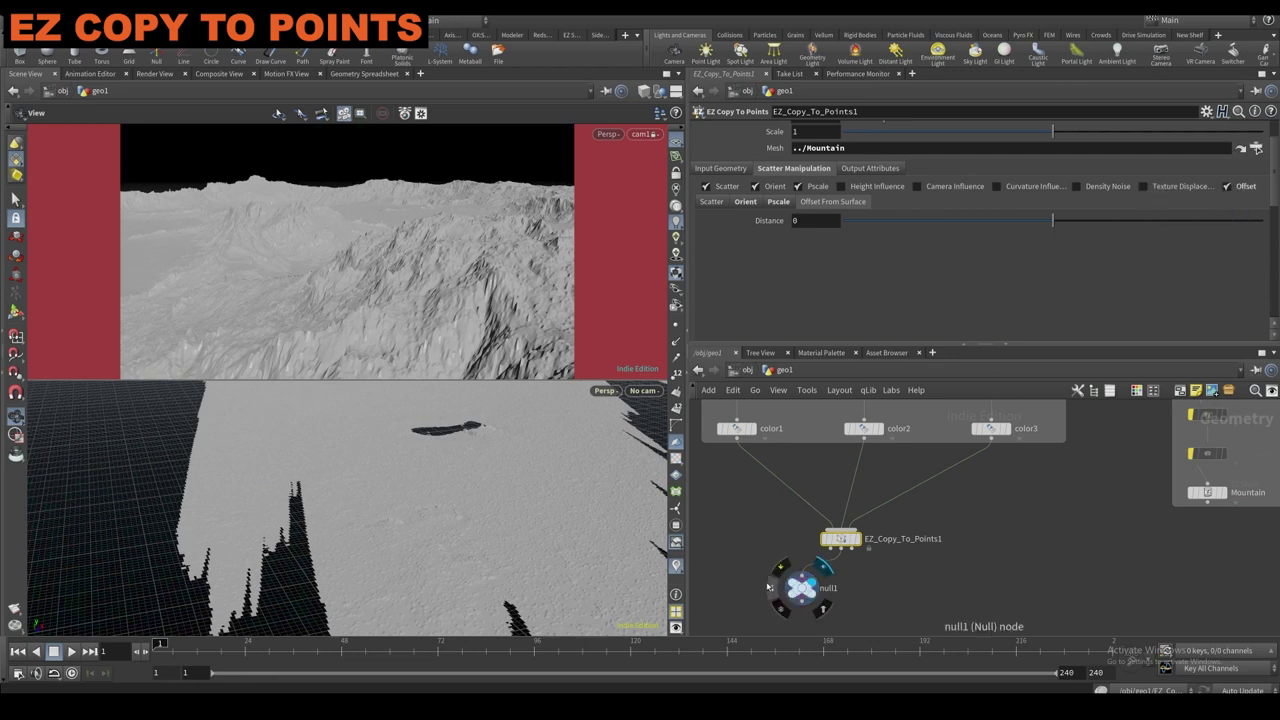
# Rewire the null node to the Source Scatter output of EZ_Copy_To_Points1 and inspect the scatter points.
pyautogui.click(802, 574)
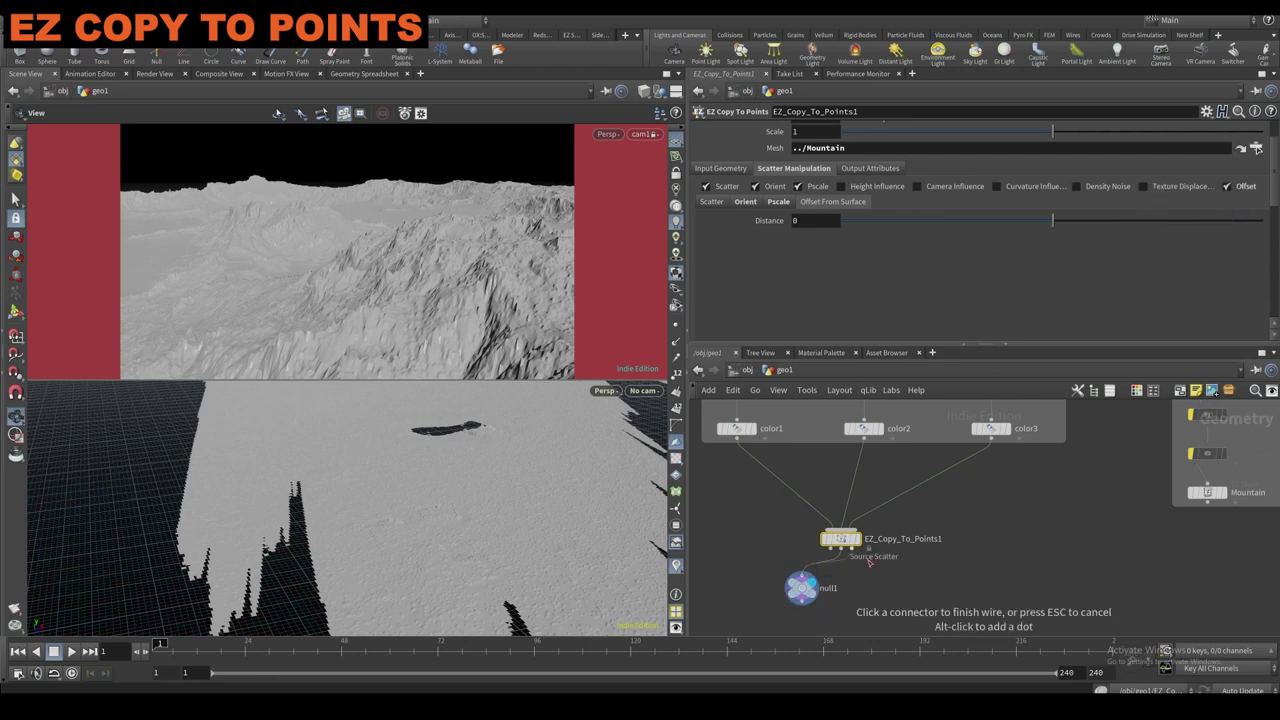
pyautogui.click(866, 556)
pyautogui.moveTo(776, 562); pyautogui.dragTo(856, 600)
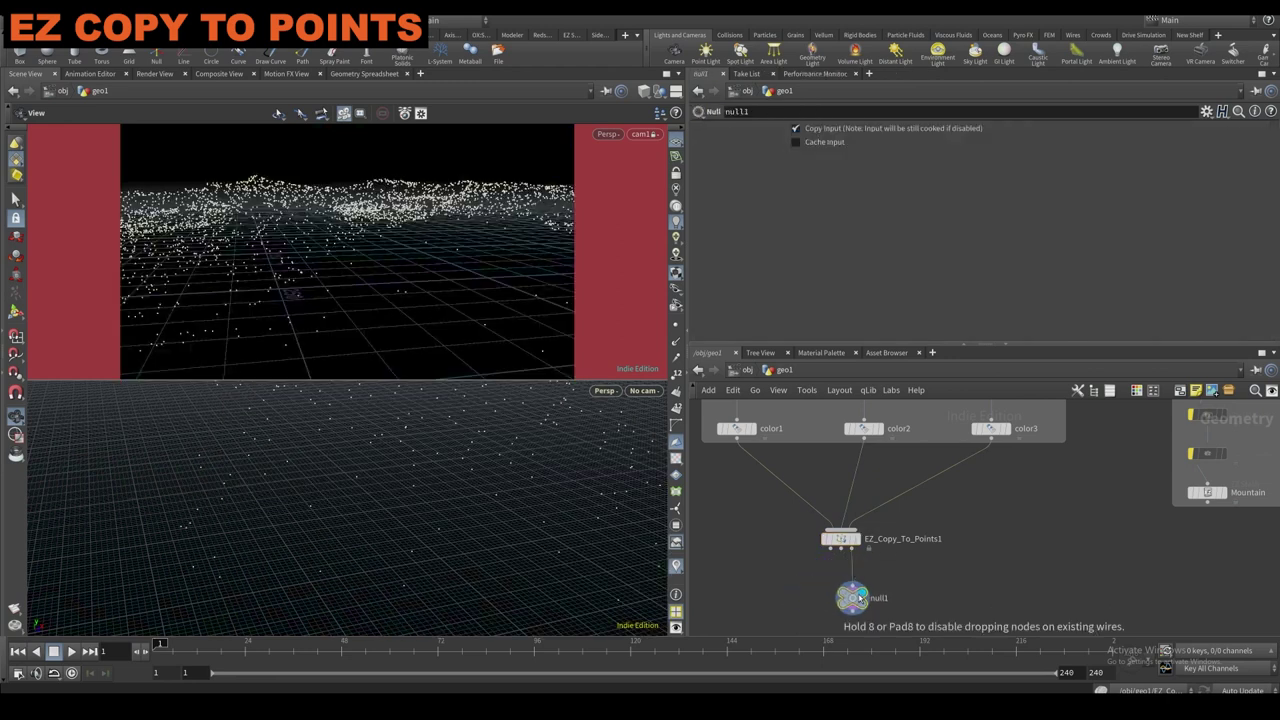
pyautogui.moveTo(437, 571); pyautogui.dragTo(402, 546, button='right')
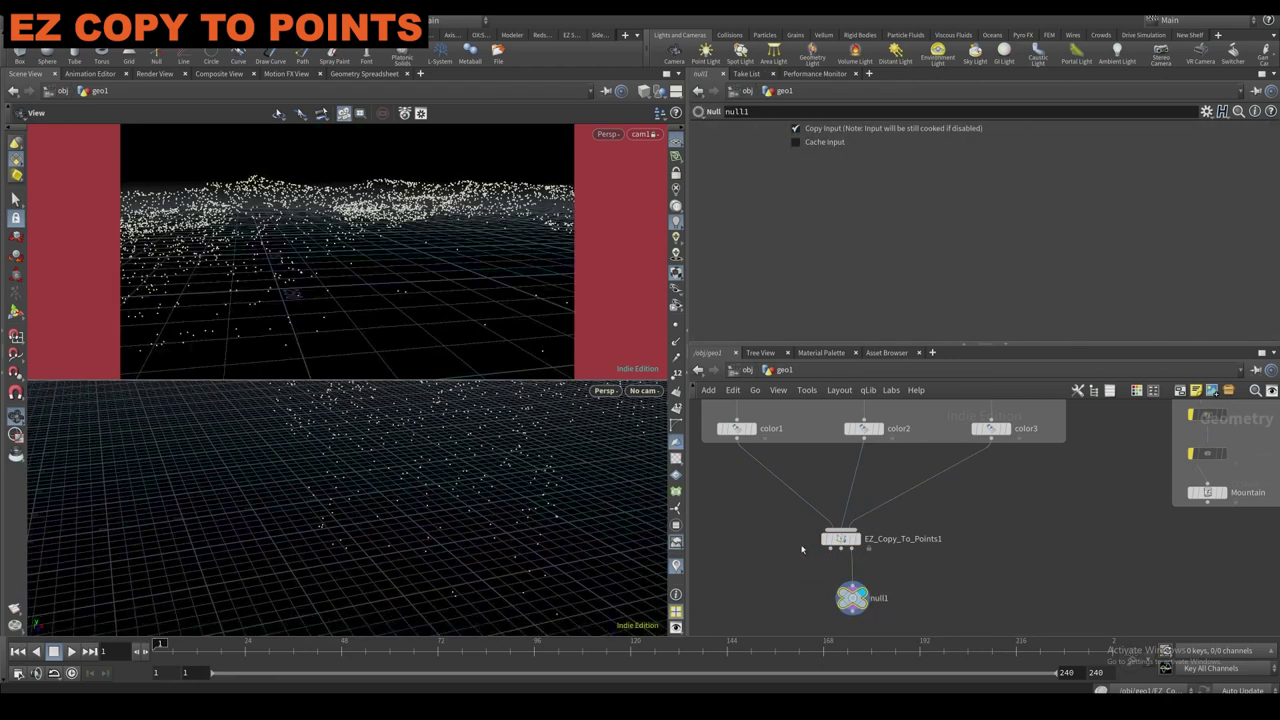
pyautogui.moveTo(559, 521); pyautogui.dragTo(529, 536, button='middle')
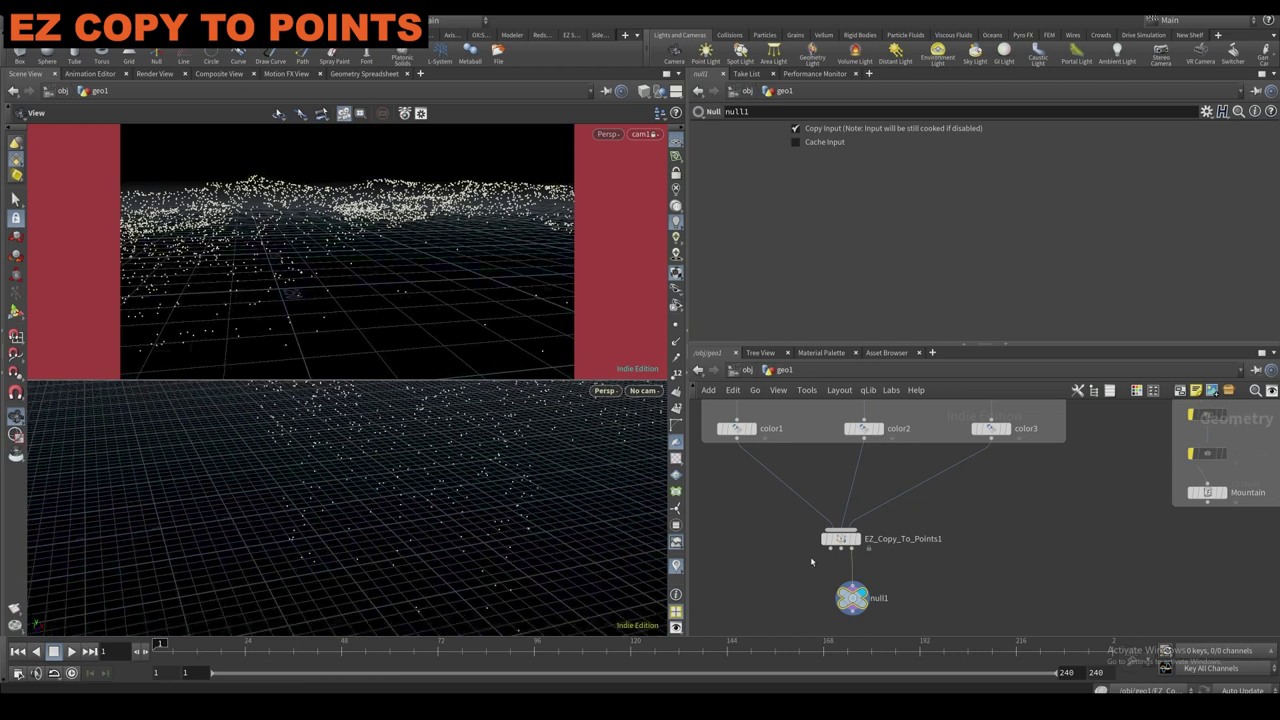
pyautogui.scroll(-2, 947, 503)
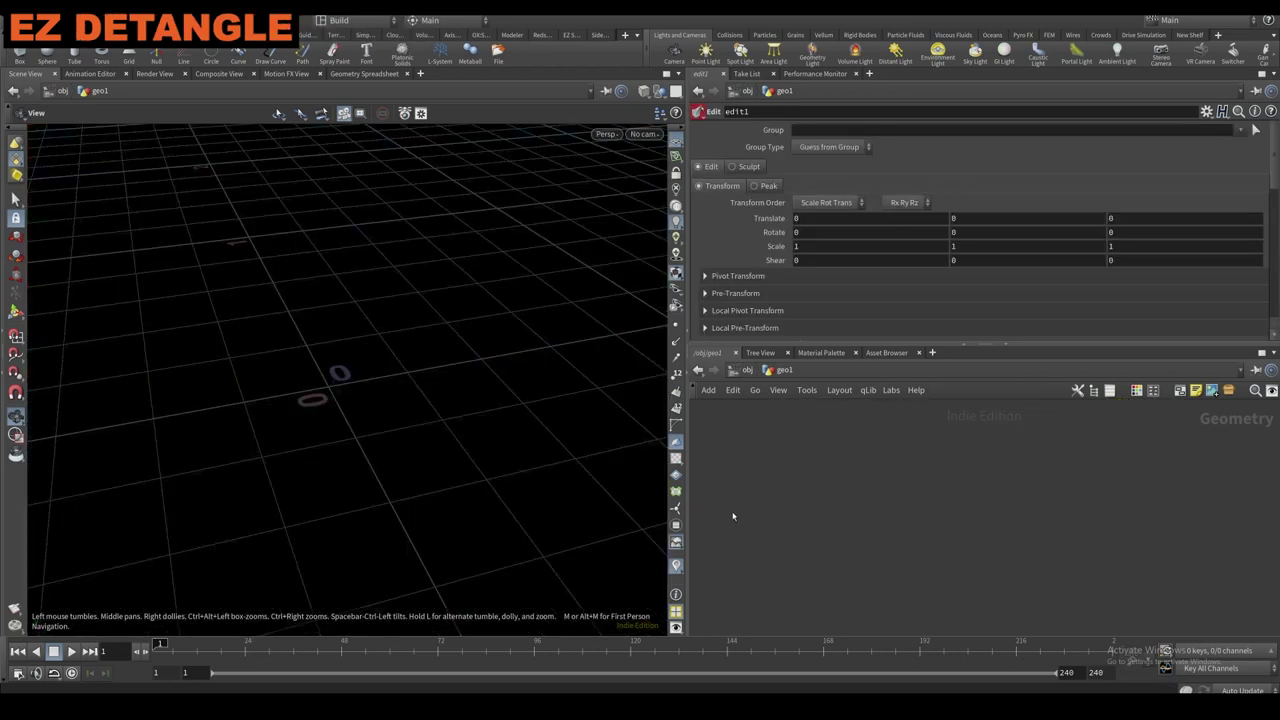
# Add an EZ Detangle node to the empty geometry network.
pyautogui.press('Tab')
pyautogui.write('ez det')
pyautogui.press('Return')
pyautogui.click(772, 490)
# Add a box node above EZ_Detangle1 and display it.
pyautogui.press('Tab')
pyautogui.write('box')
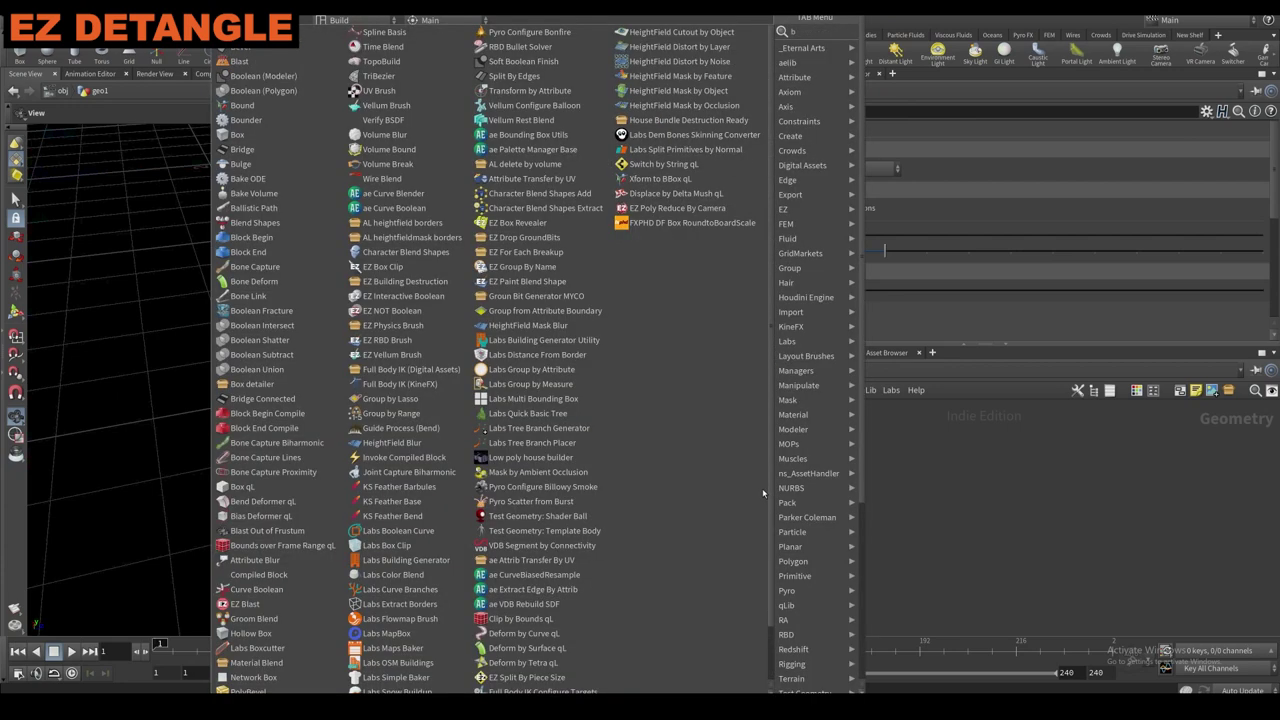
pyautogui.press('Return')
pyautogui.click(776, 478)
pyautogui.click(772, 476)
pyautogui.moveTo(760, 477); pyautogui.dragTo(769, 452)
pyautogui.scroll(-5, 423, 537)
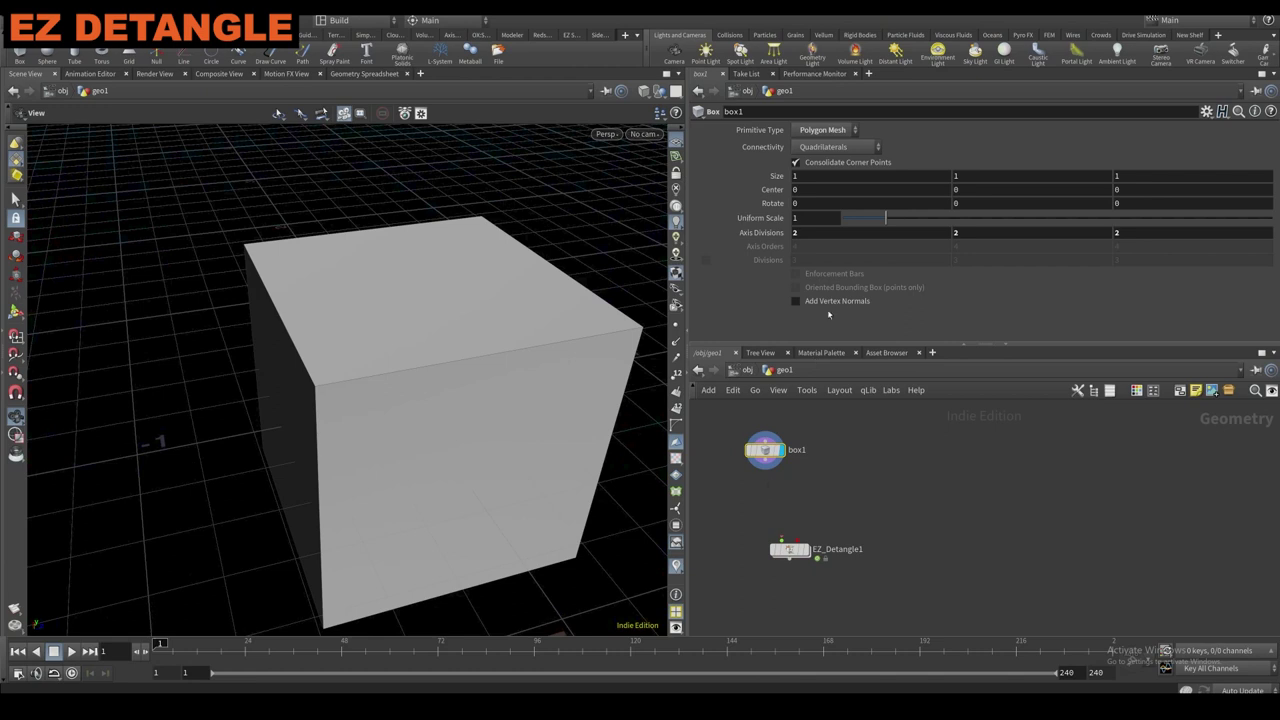
# Add a Subdivide node below box1, wired to the box, and display it.
pyautogui.press('Tab')
pyautogui.write('subs')
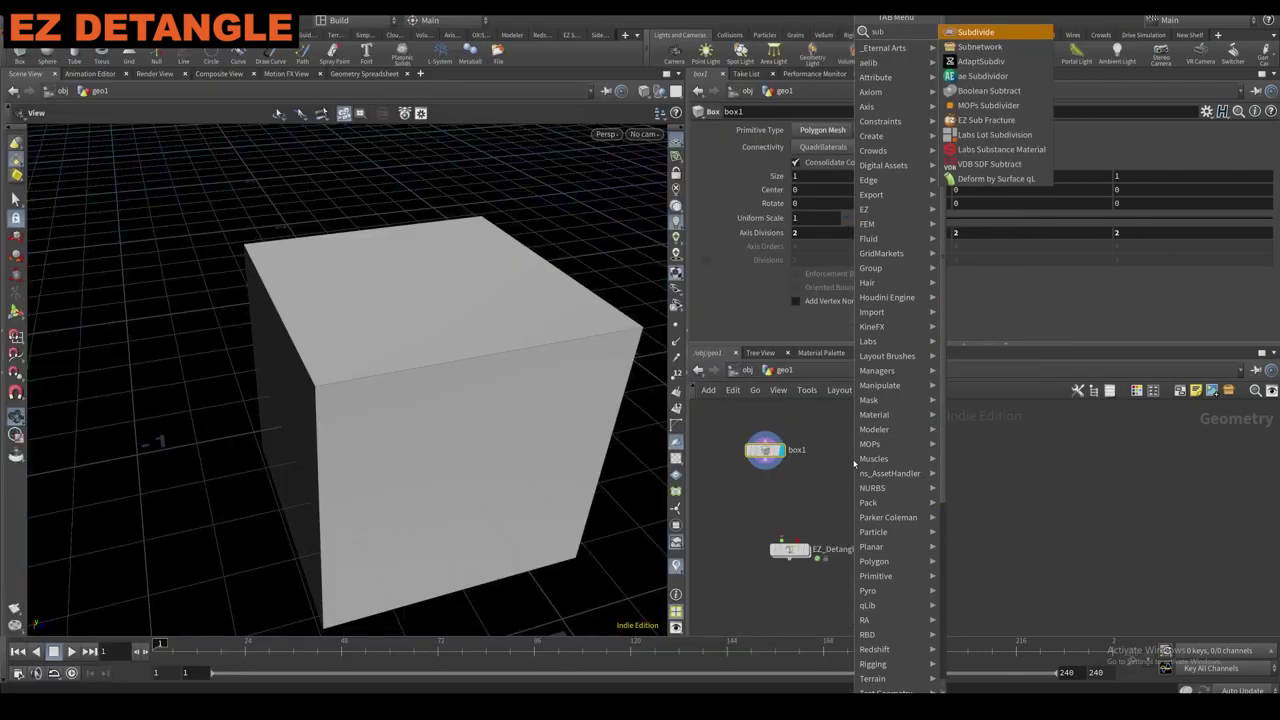
pyautogui.press('BackSpace')
pyautogui.press('Return')
pyautogui.click(770, 493)
pyautogui.scroll(1, 768, 490)
pyautogui.moveTo(760, 485); pyautogui.dragTo(765, 457)
pyautogui.click(791, 495)
# Set the Subdivide node's Depth to 5 and inspect the denser box mesh.
pyautogui.moveTo(982, 180); pyautogui.dragTo(1262, 181)
pyautogui.moveTo(821, 182); pyautogui.dragTo(745, 168, button='middle')
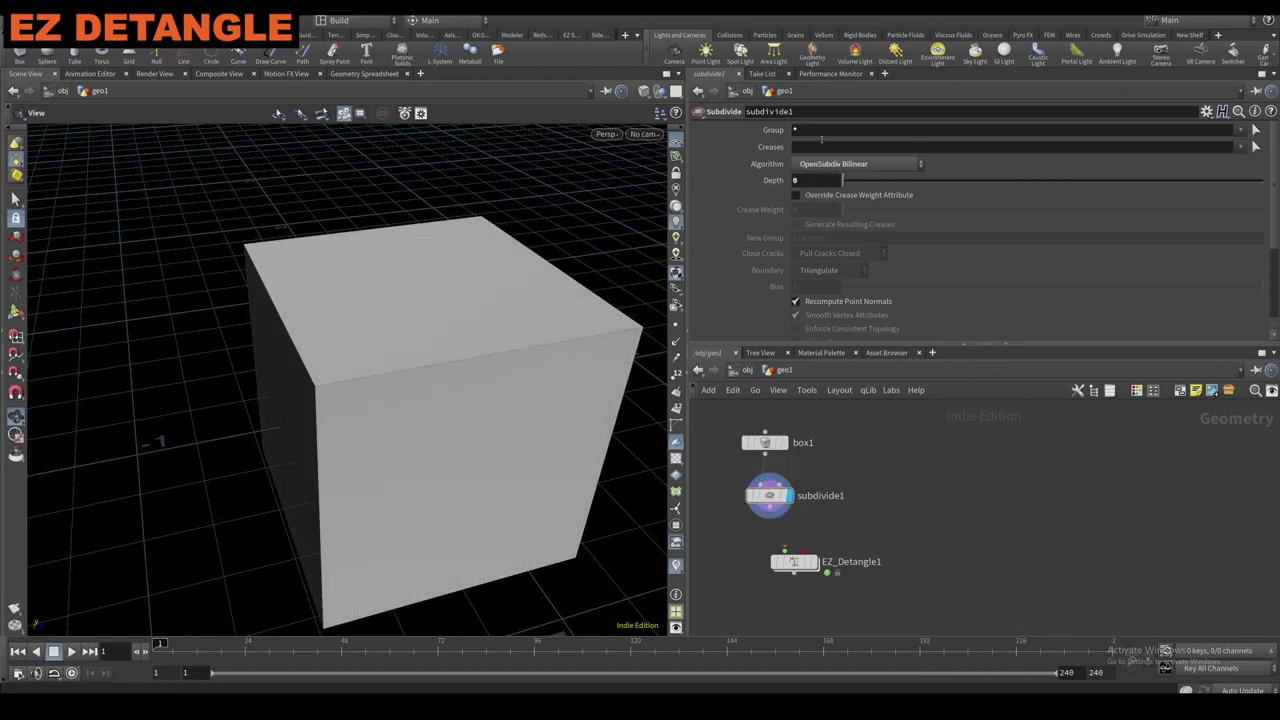
pyautogui.doubleClick(812, 180)
pyautogui.write('5')
pyautogui.press('Return')
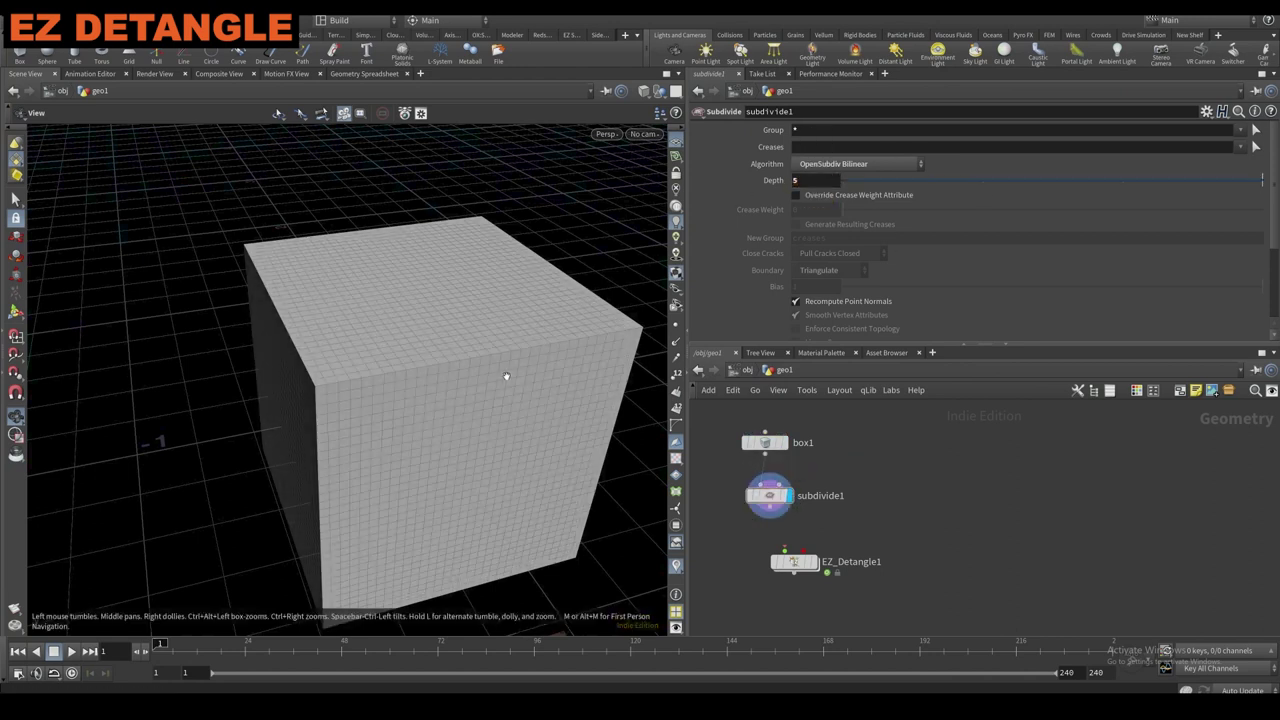
pyautogui.moveTo(425, 418); pyautogui.dragTo(510, 395)
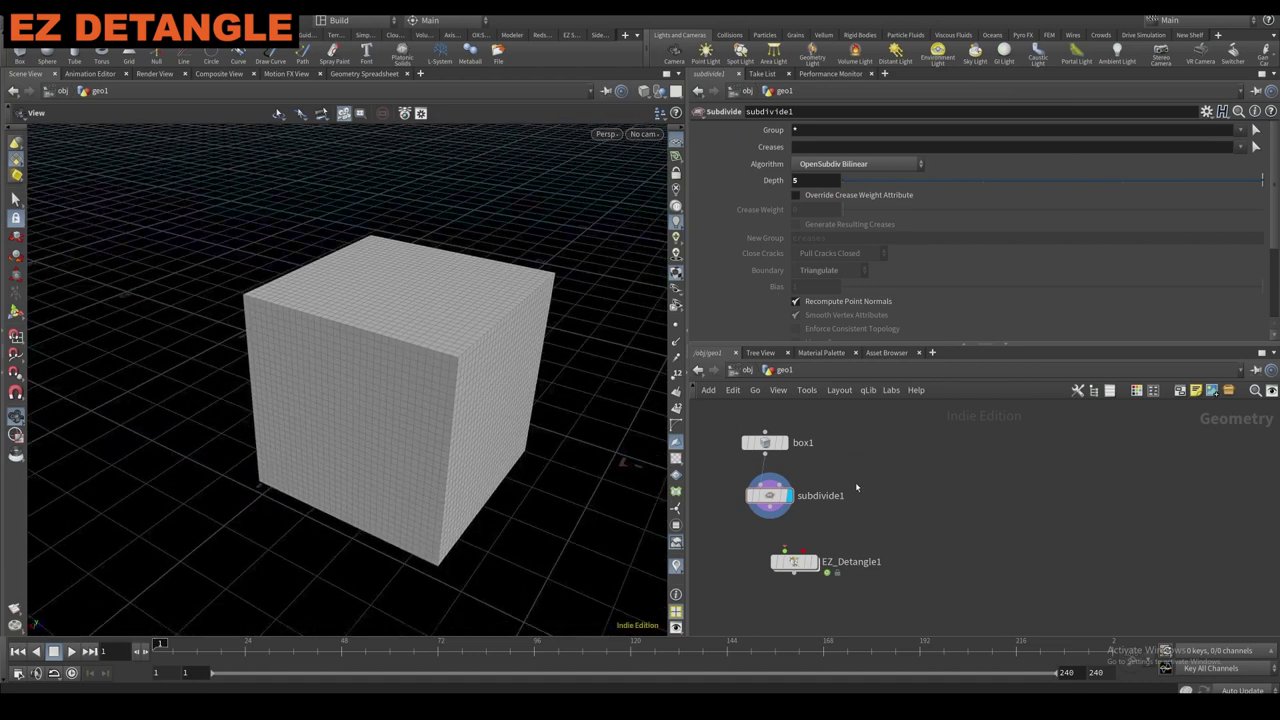
# Move the box and subdivide nodes up, connect subdivide1 to the first input of EZ_Detangle1, and display EZ_Detangle1.
pyautogui.moveTo(783, 468); pyautogui.dragTo(768, 437)
pyautogui.press('l')
pyautogui.click(834, 503)
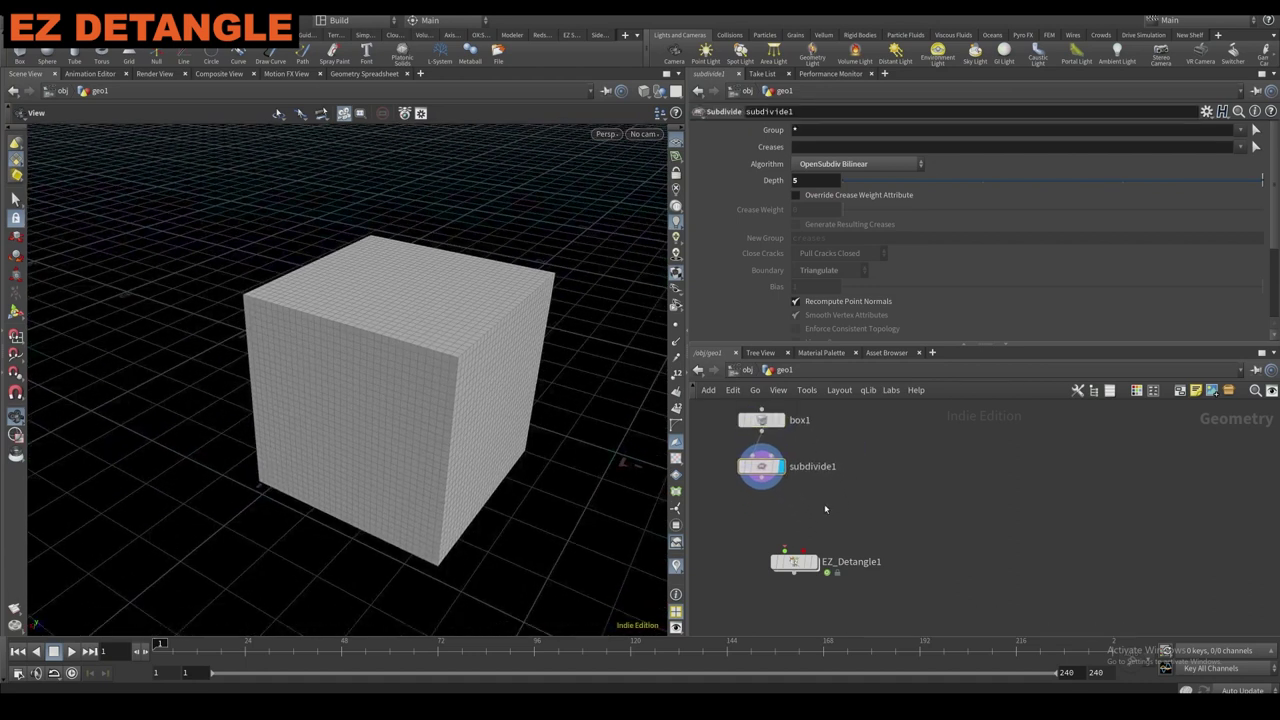
pyautogui.click(766, 478)
pyautogui.click(818, 563)
pyautogui.click(819, 563)
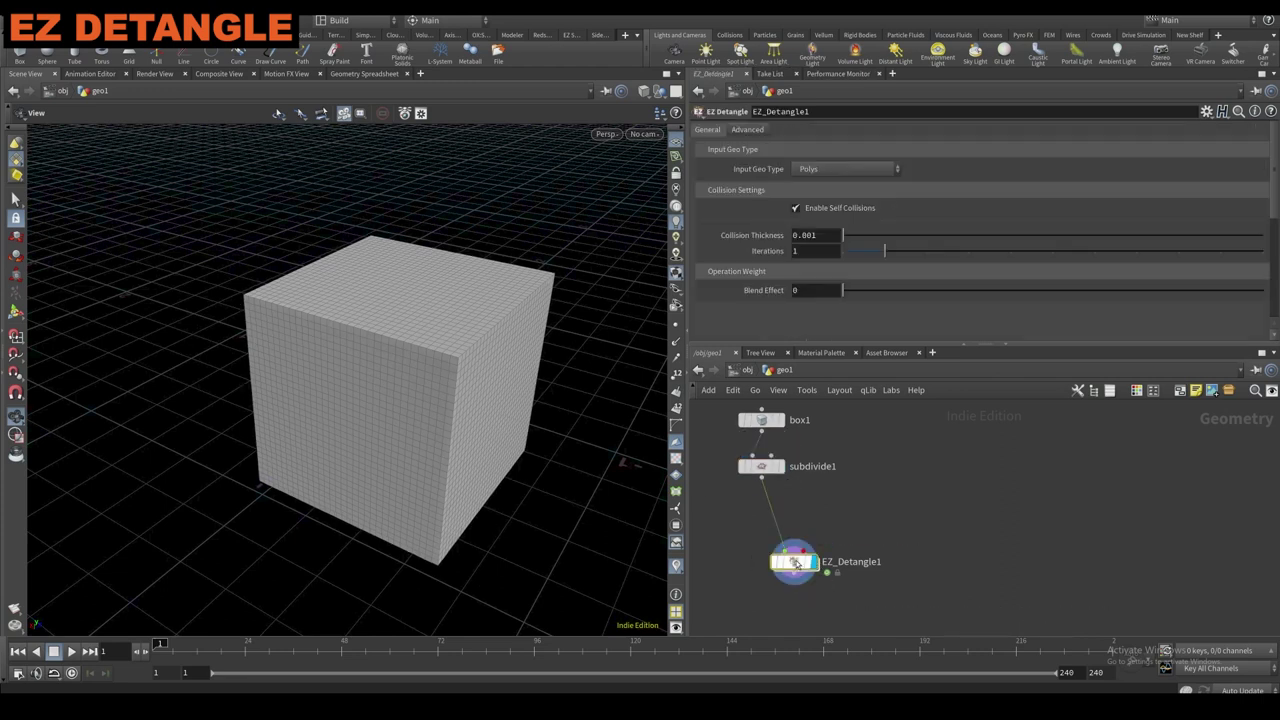
# Turn off self collisions on EZ_Detangle1 and inspect the box mesh.
pyautogui.scroll(3, 531, 363)
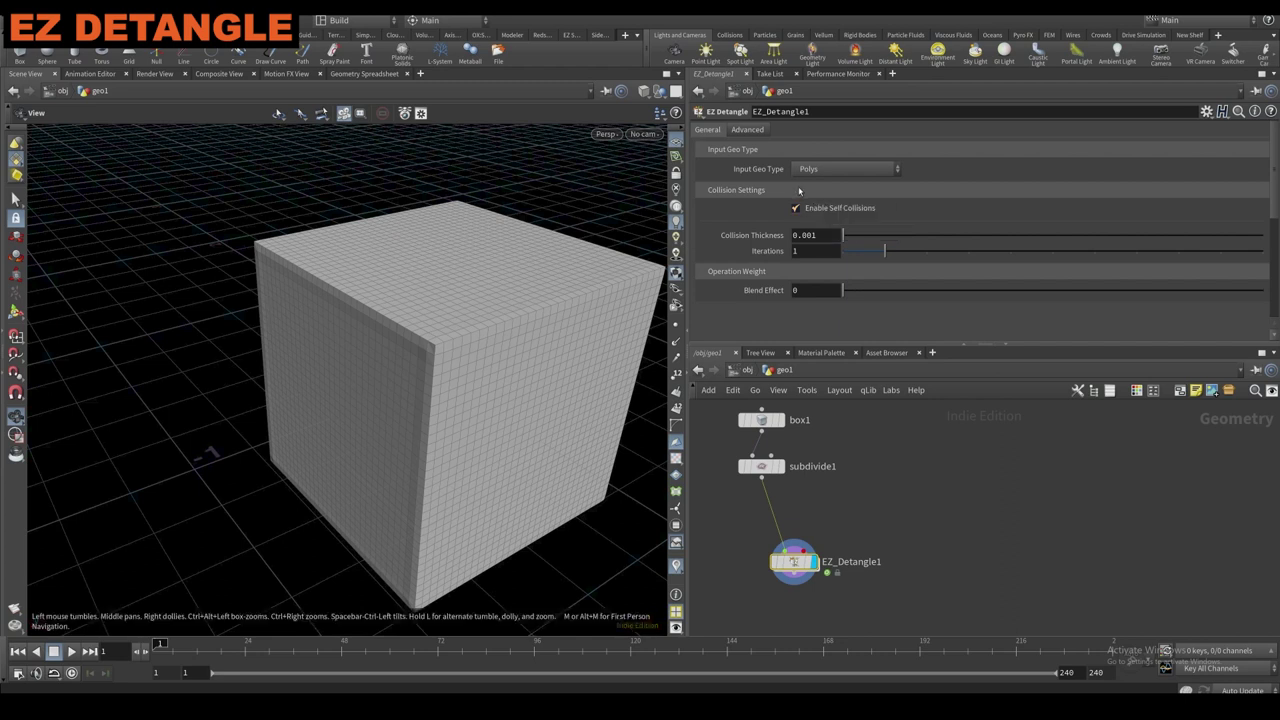
pyautogui.click(808, 210)
pyautogui.moveTo(462, 315); pyautogui.dragTo(465, 338)
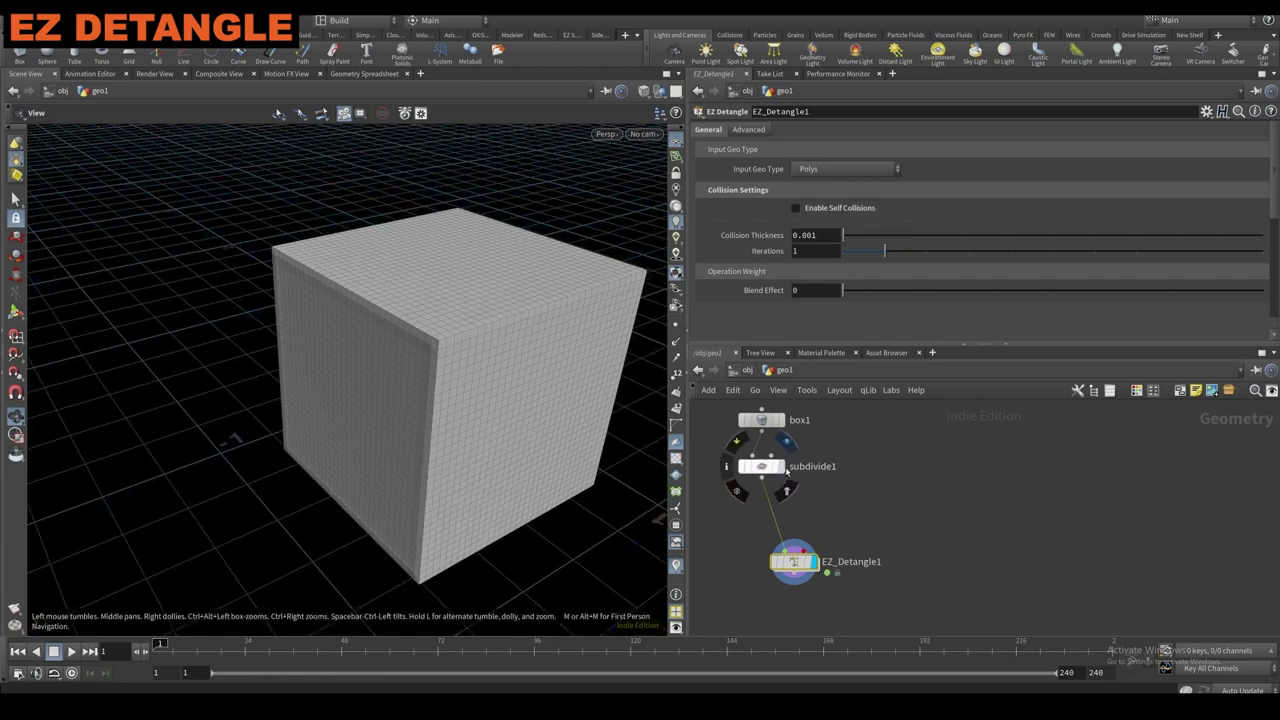
# Duplicate the box and subdivide nodes beside the originals, and add a displayed Transform node below the copied subdivide.
pyautogui.click(764, 468)
pyautogui.moveTo(824, 494); pyautogui.dragTo(841, 430)
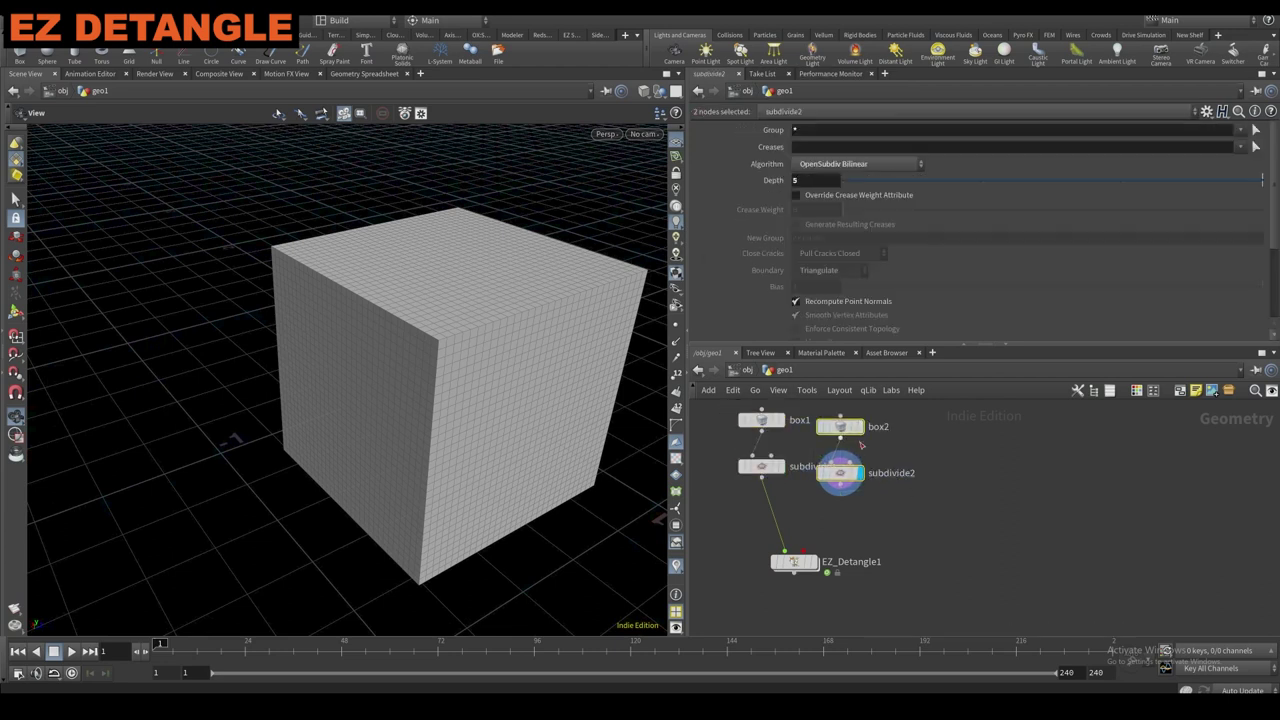
pyautogui.click(874, 505)
pyautogui.press('Tab')
pyautogui.write('transfo')
pyautogui.press('Return')
pyautogui.click(835, 517)
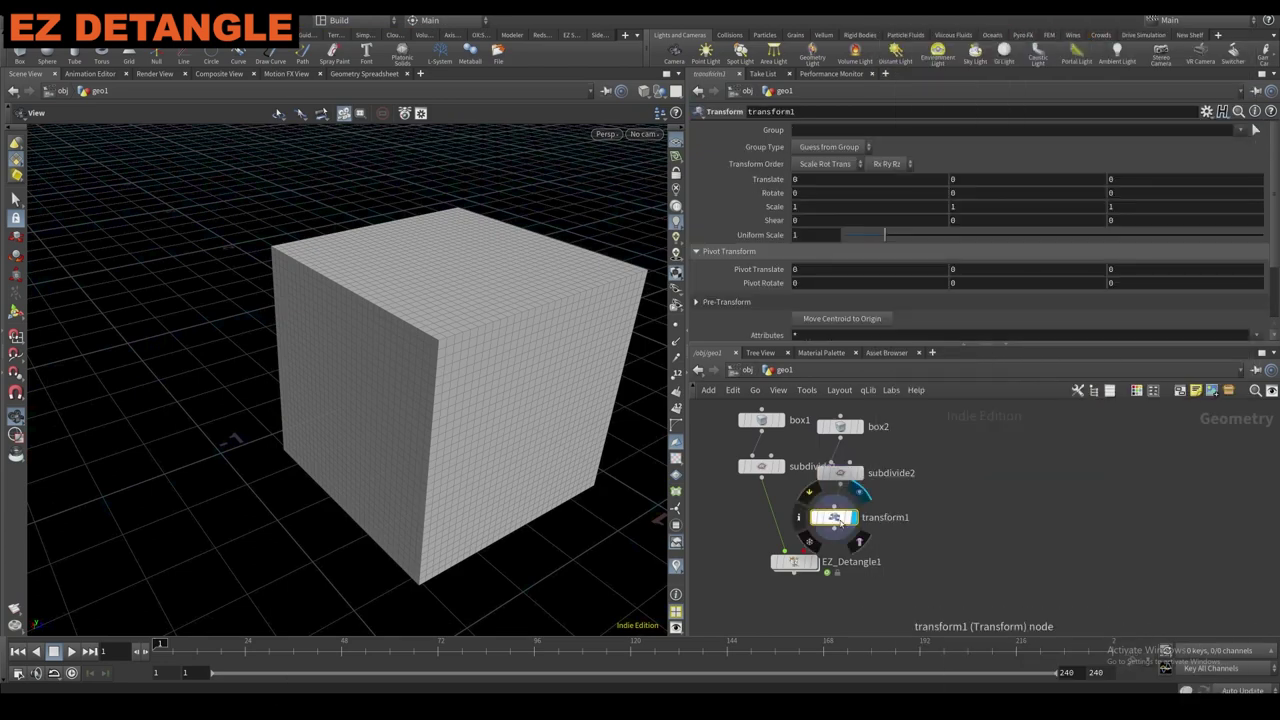
# With transform1, translate the copied box about -0.62, 0.50, -0.04, rotate it about -8.5 in Y and -24.7 in Z, and scale Z to 1.6.
pyautogui.press('Return')
pyautogui.click(776, 467)
pyautogui.keyDown('alt'); pyautogui.moveTo(490, 400); pyautogui.dragTo(441, 470, button='right'); pyautogui.keyUp('alt')
pyautogui.moveTo(450, 379); pyautogui.dragTo(527, 324)
pyautogui.moveTo(1138, 208); pyautogui.dragTo(1195, 212, button='middle')
pyautogui.keyDown('alt'); pyautogui.moveTo(630, 295); pyautogui.dragTo(418, 376); pyautogui.keyUp('alt')
pyautogui.press('Return')
pyautogui.keyDown('alt'); pyautogui.moveTo(418, 376); pyautogui.dragTo(392, 343); pyautogui.keyUp('alt')
pyautogui.moveTo(971, 531); pyautogui.dragTo(973, 534)
pyautogui.click(776, 467)
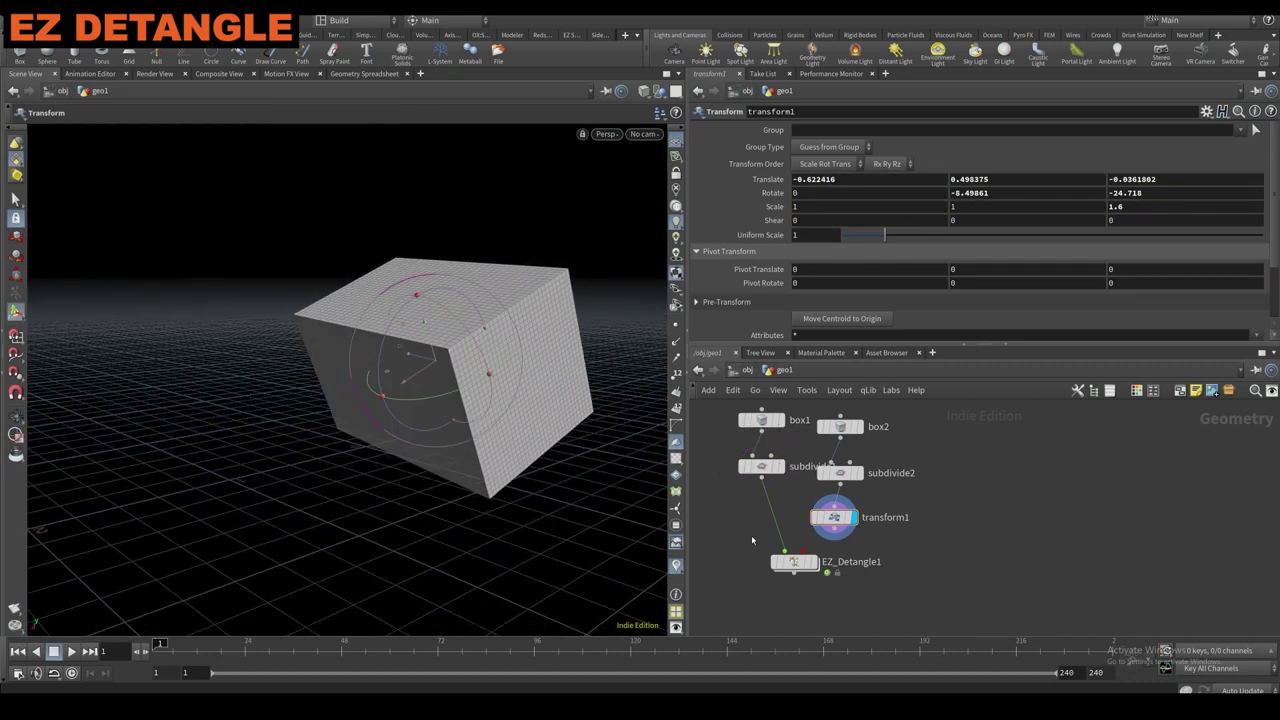
# Display EZ_Detangle1, move it below subdivide1, and connect transform1 to its second input.
pyautogui.click(816, 562)
pyautogui.moveTo(799, 563); pyautogui.dragTo(776, 592)
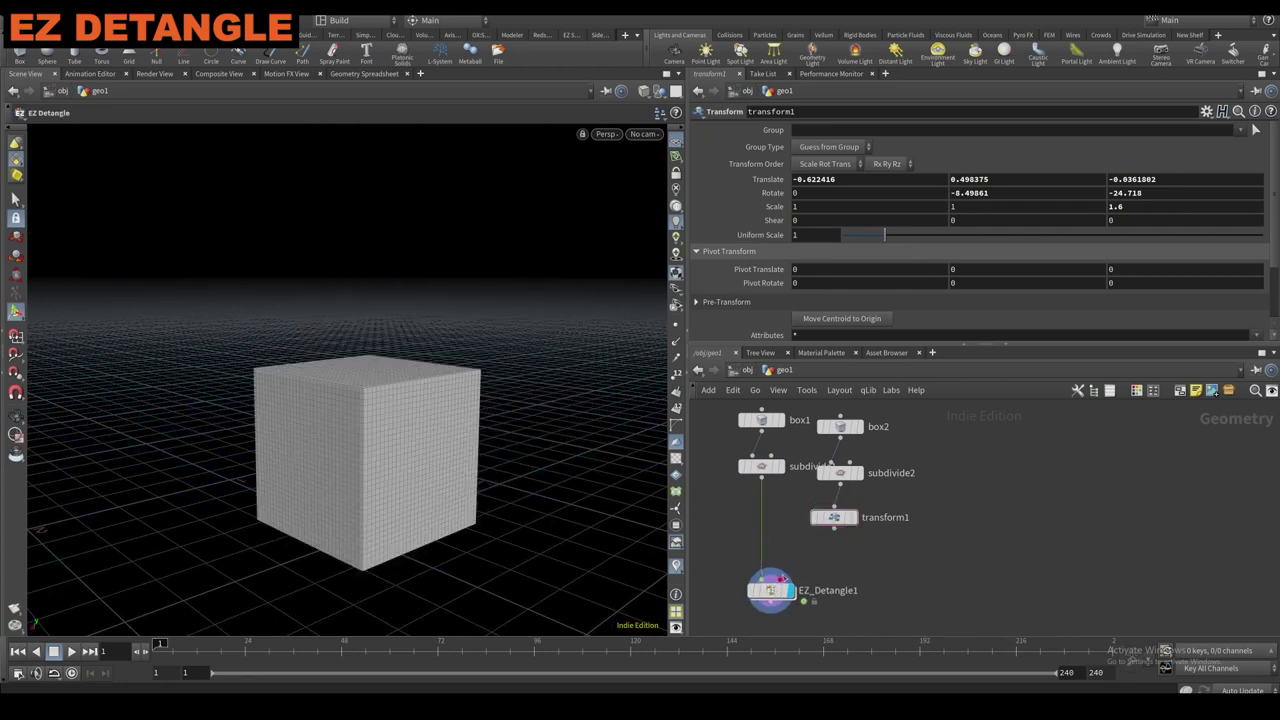
pyautogui.click(845, 521)
pyautogui.click(780, 579)
pyautogui.click(779, 580)
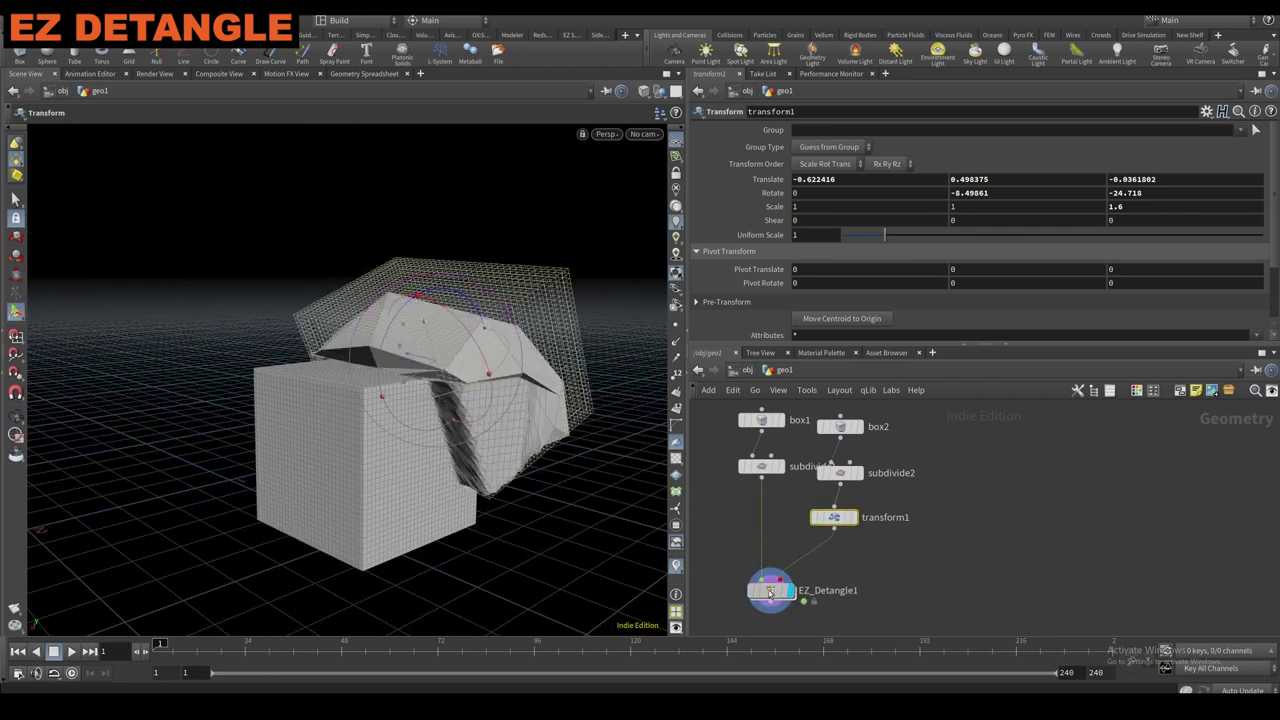
# Examine the deformed box around the collider from several angles and review EZ_Detangle1's advanced and general parameters.
pyautogui.keyDown('alt'); pyautogui.moveTo(500, 354); pyautogui.dragTo(358, 352); pyautogui.keyUp('alt')
pyautogui.click(749, 133)
pyautogui.keyDown('alt'); pyautogui.moveTo(508, 413); pyautogui.dragTo(670, 500); pyautogui.keyUp('alt')
pyautogui.scroll(-2, 707, 520)
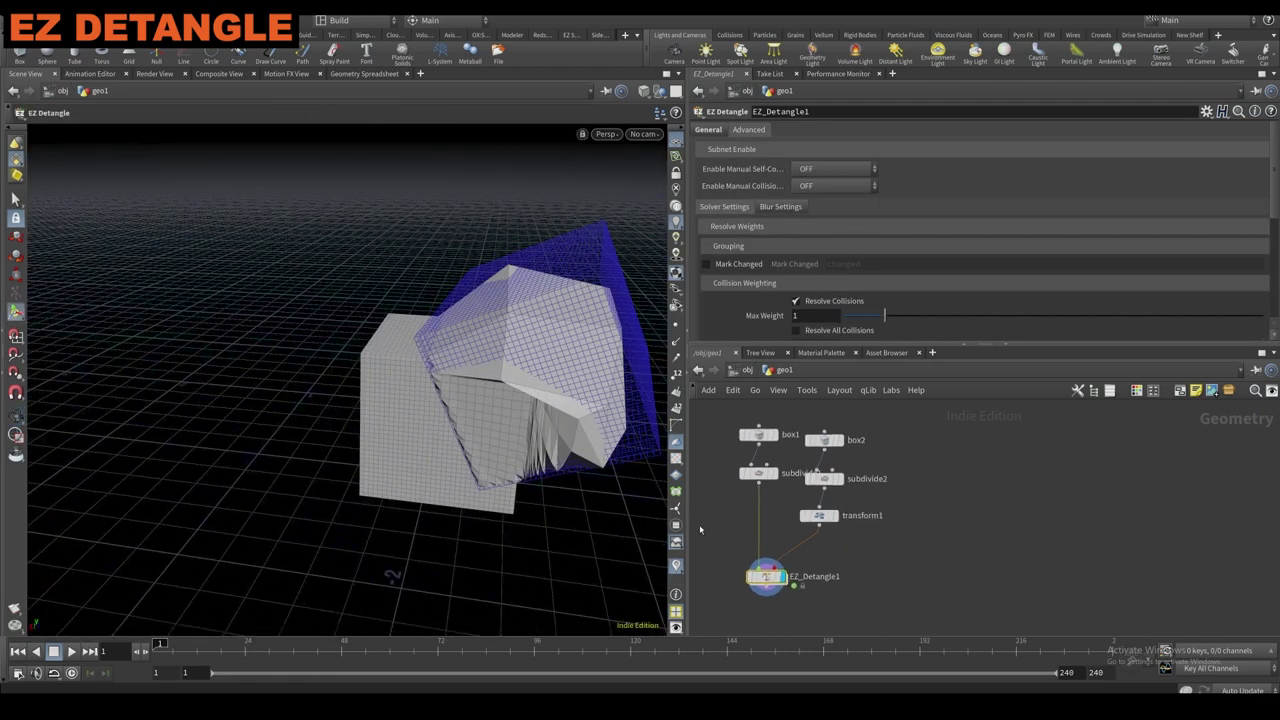
pyautogui.click(708, 131)
pyautogui.moveTo(548, 335); pyautogui.dragTo(655, 410)
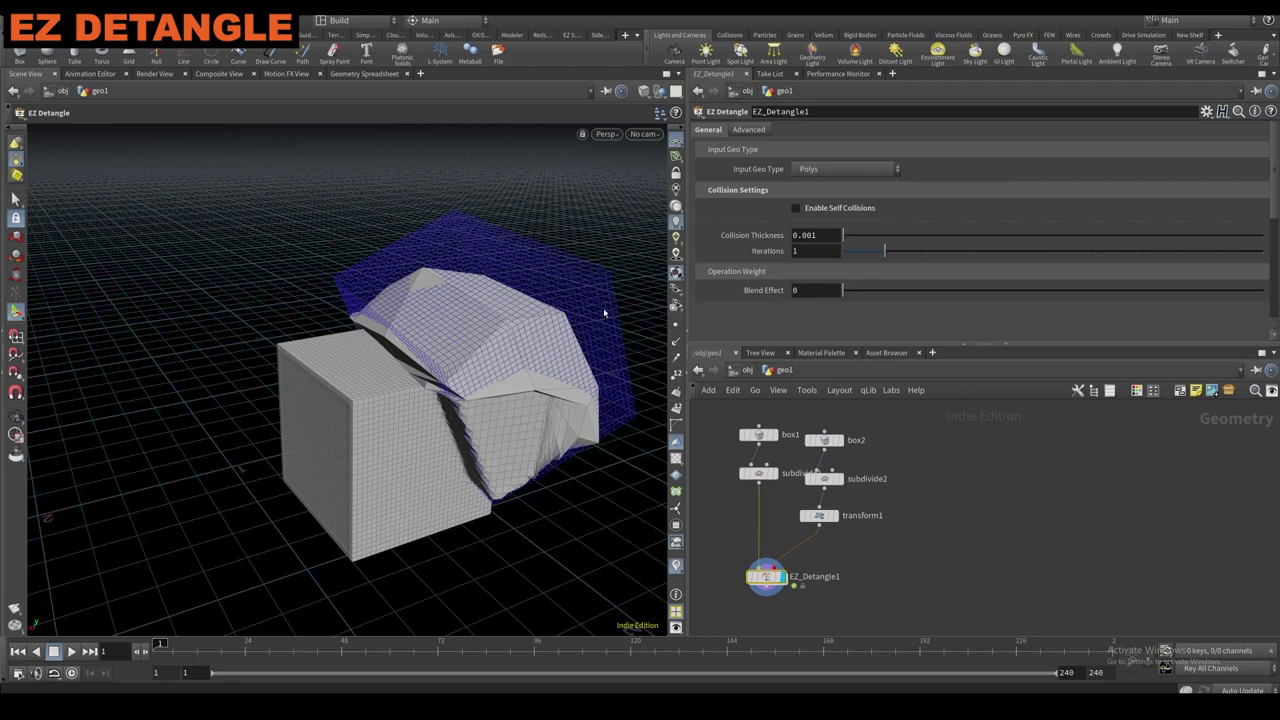
# Set EZ_Detangle1's manual collision option to Use Internal Subnet.
pyautogui.click(750, 130)
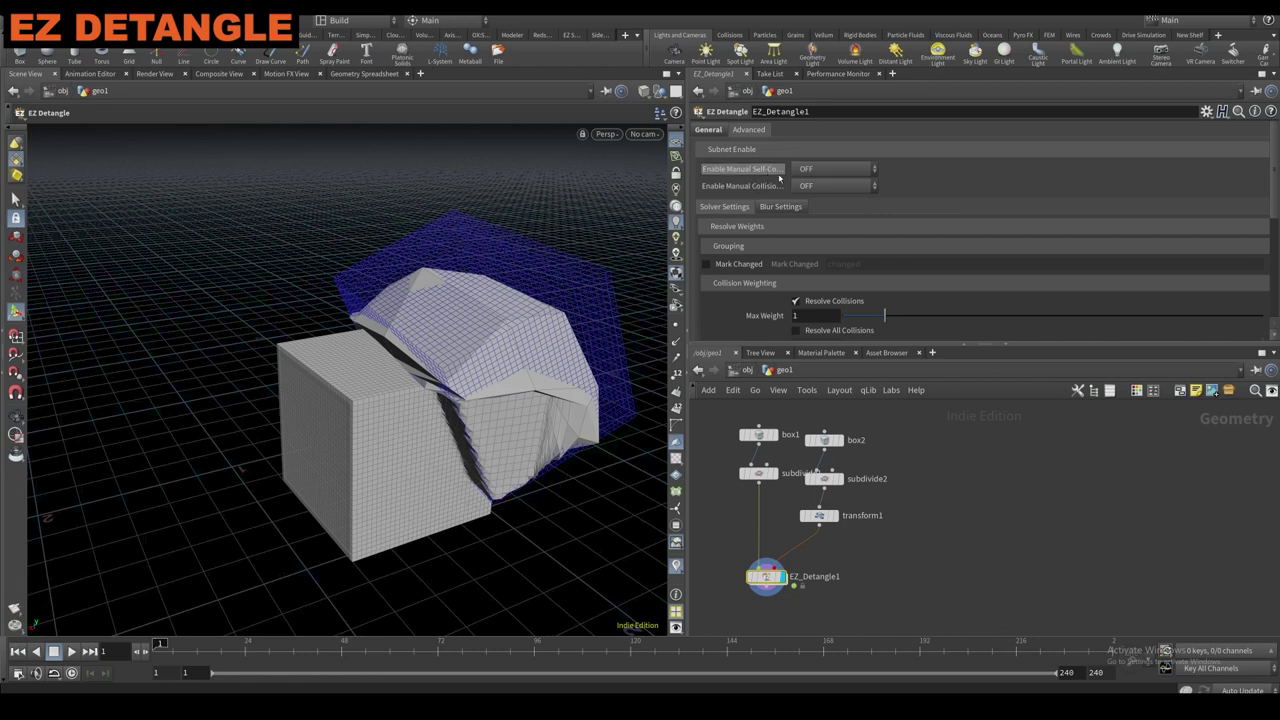
pyautogui.click(806, 187)
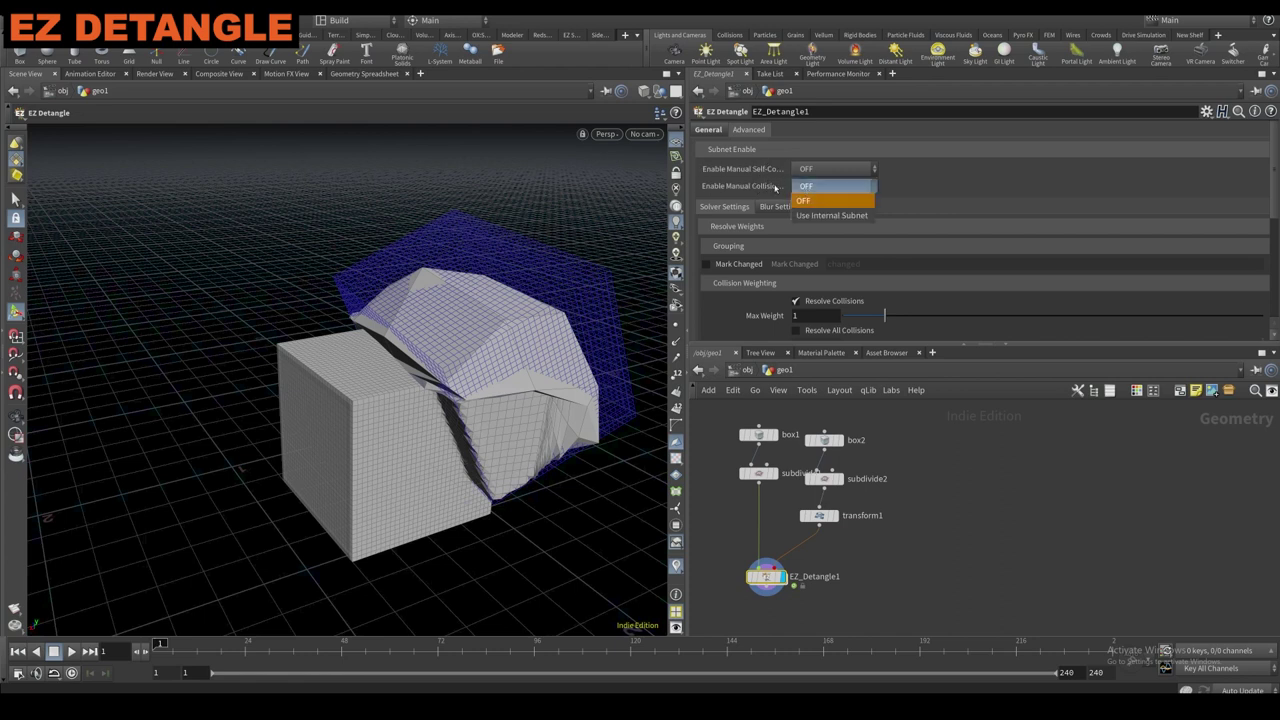
pyautogui.click(775, 186)
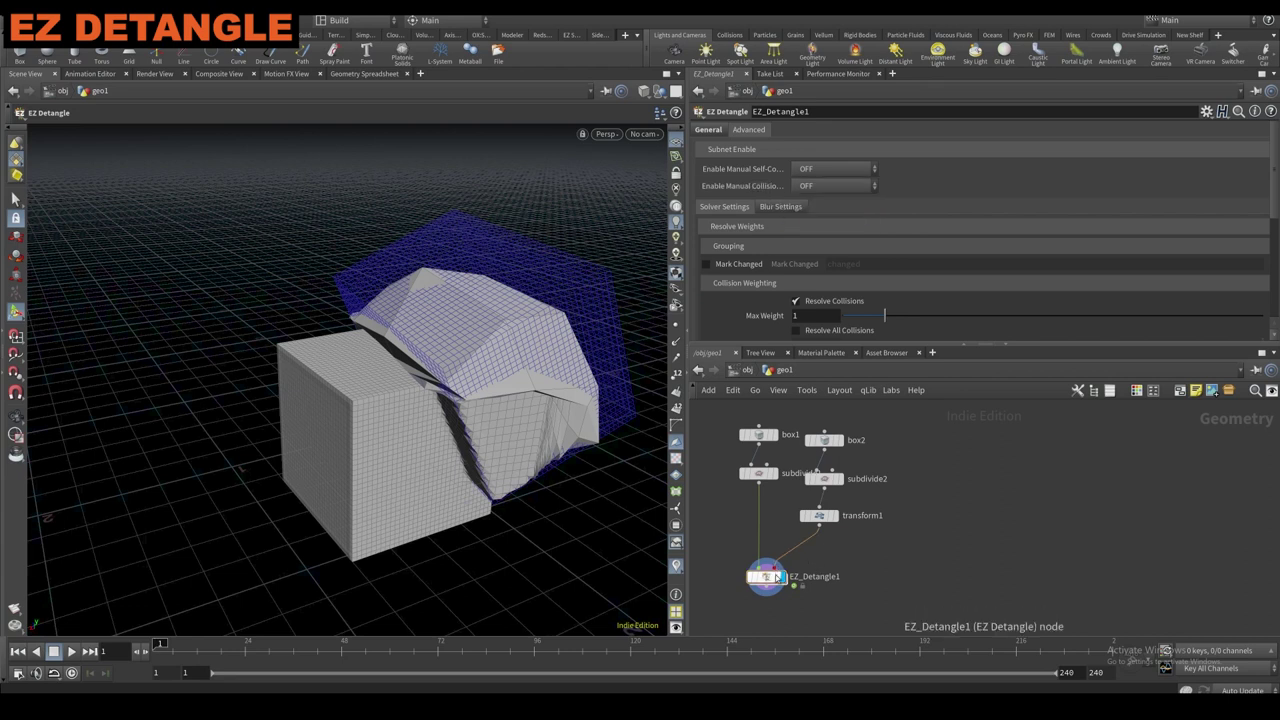
pyautogui.click(819, 515)
pyautogui.click(766, 577)
pyautogui.click(835, 186)
pyautogui.click(832, 197)
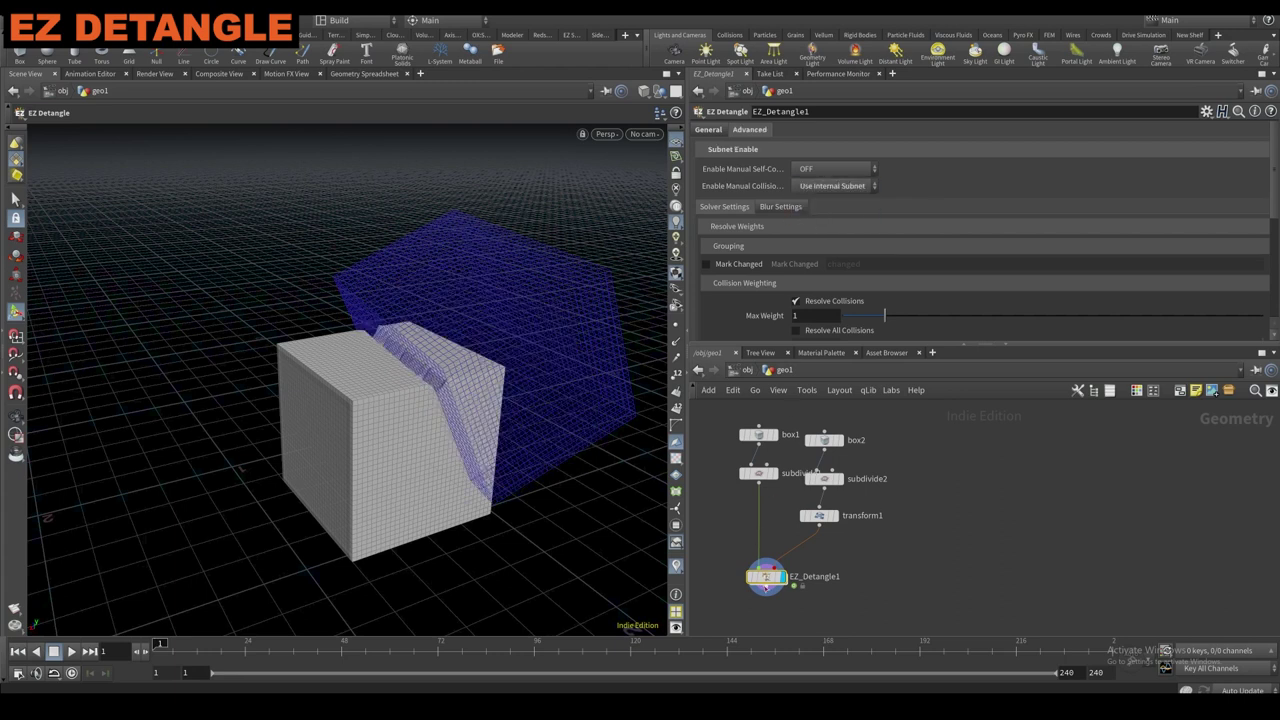
# Go inside EZ_Detangle1's Collisions_From_Input_2 subnetwork and select its transform1 node.
pyautogui.doubleClick(766, 577)
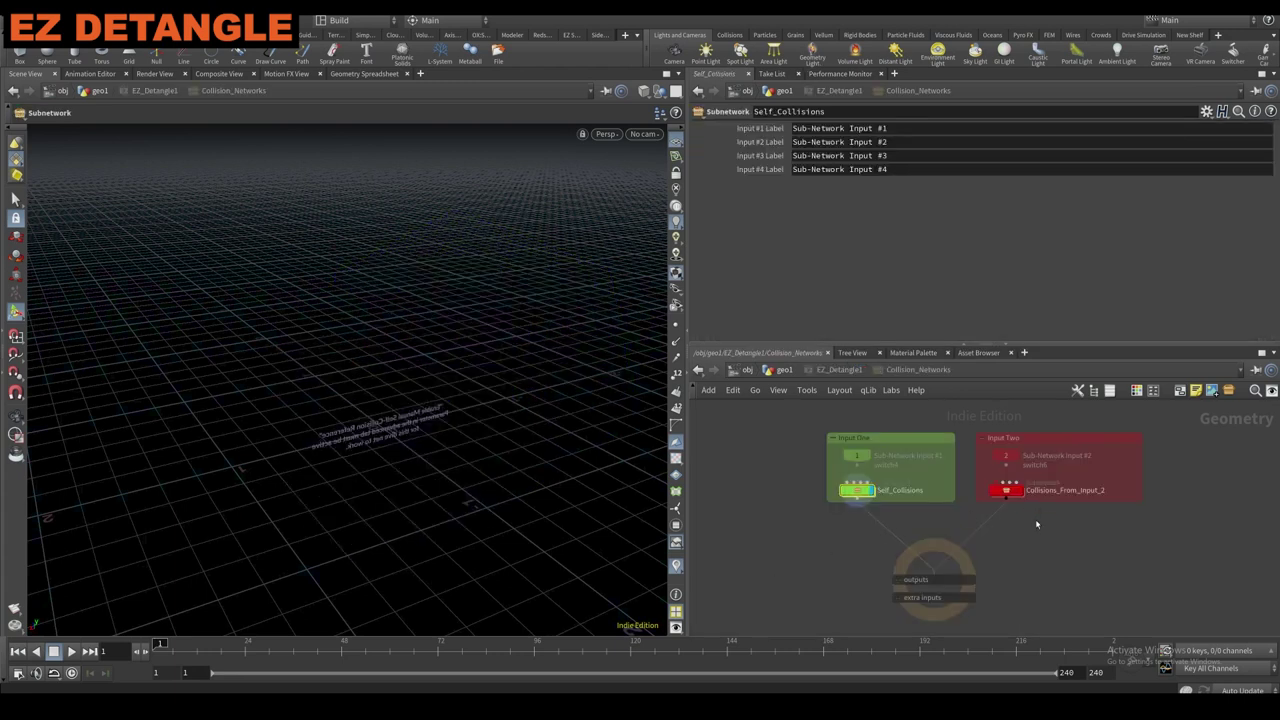
pyautogui.click(1008, 490)
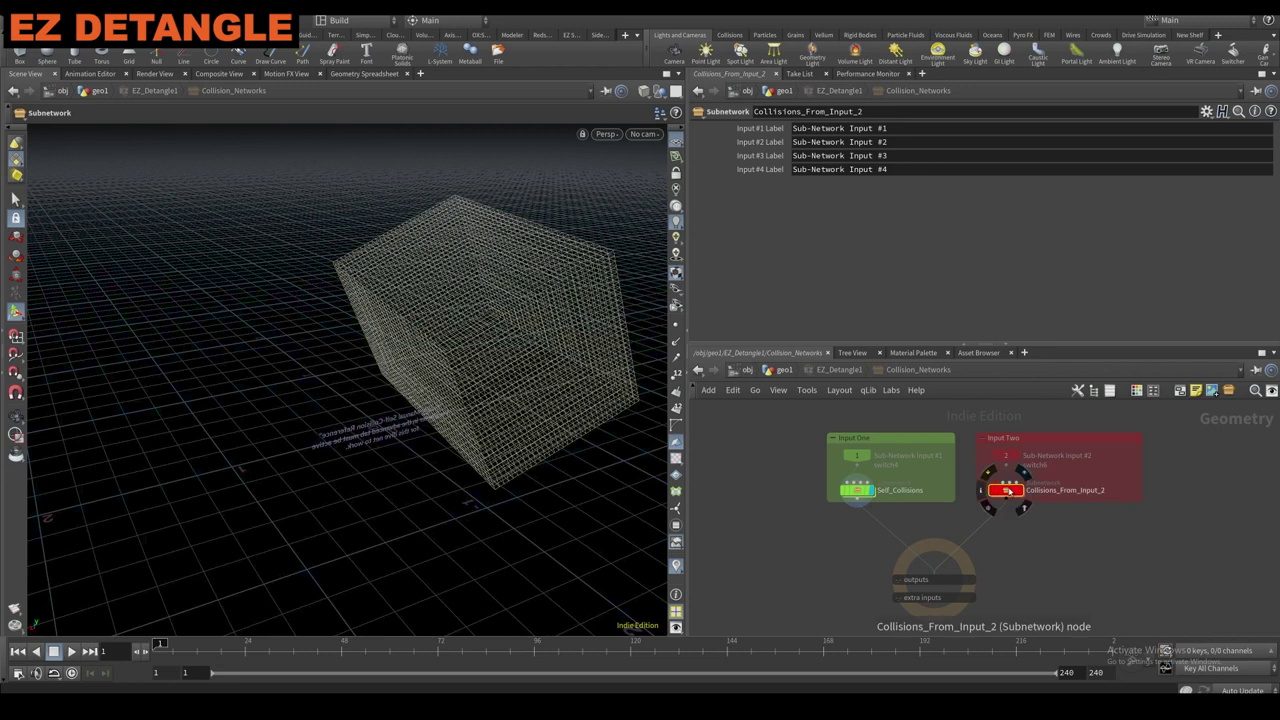
pyautogui.doubleClick(1006, 490)
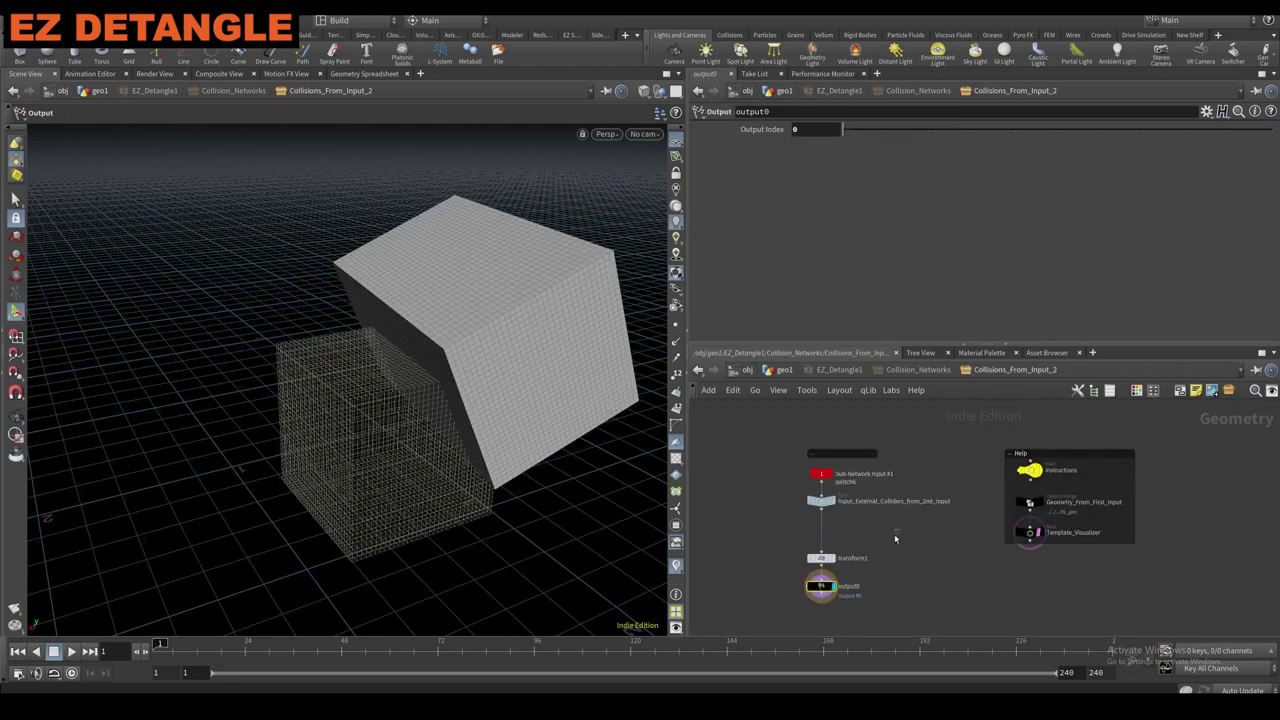
pyautogui.moveTo(812, 557); pyautogui.dragTo(790, 566)
pyautogui.moveTo(556, 408)
pyautogui.keyDown('alt'); pyautogui.mouseDown()
pyautogui.moveTo(549, 394)
pyautogui.moveTo(562, 406)
pyautogui.mouseUp(); pyautogui.keyUp('alt')
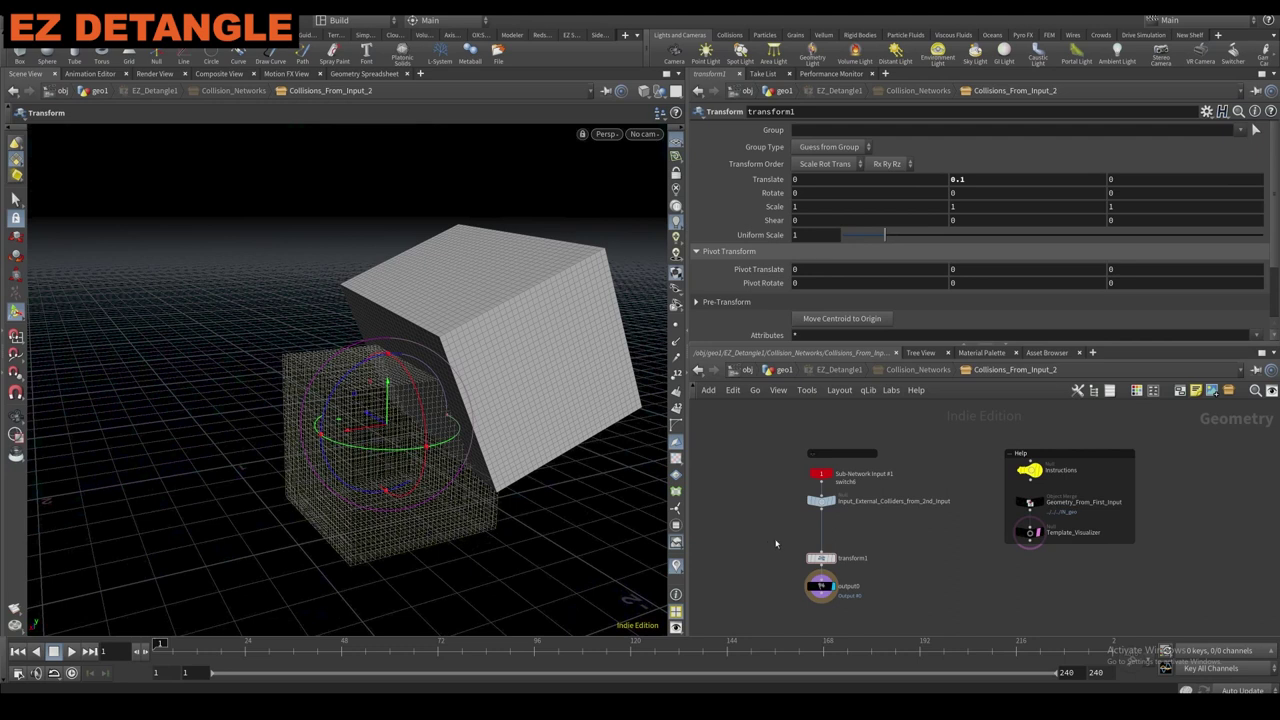
# Move the internal collider to about -0.84 in X and 0.49 in Y with transform1, and return to geo1.
pyautogui.moveTo(823, 552); pyautogui.dragTo(827, 559)
pyautogui.press('Escape')
pyautogui.keyDown('alt'); pyautogui.moveTo(340, 395); pyautogui.dragTo(280, 563); pyautogui.keyUp('alt')
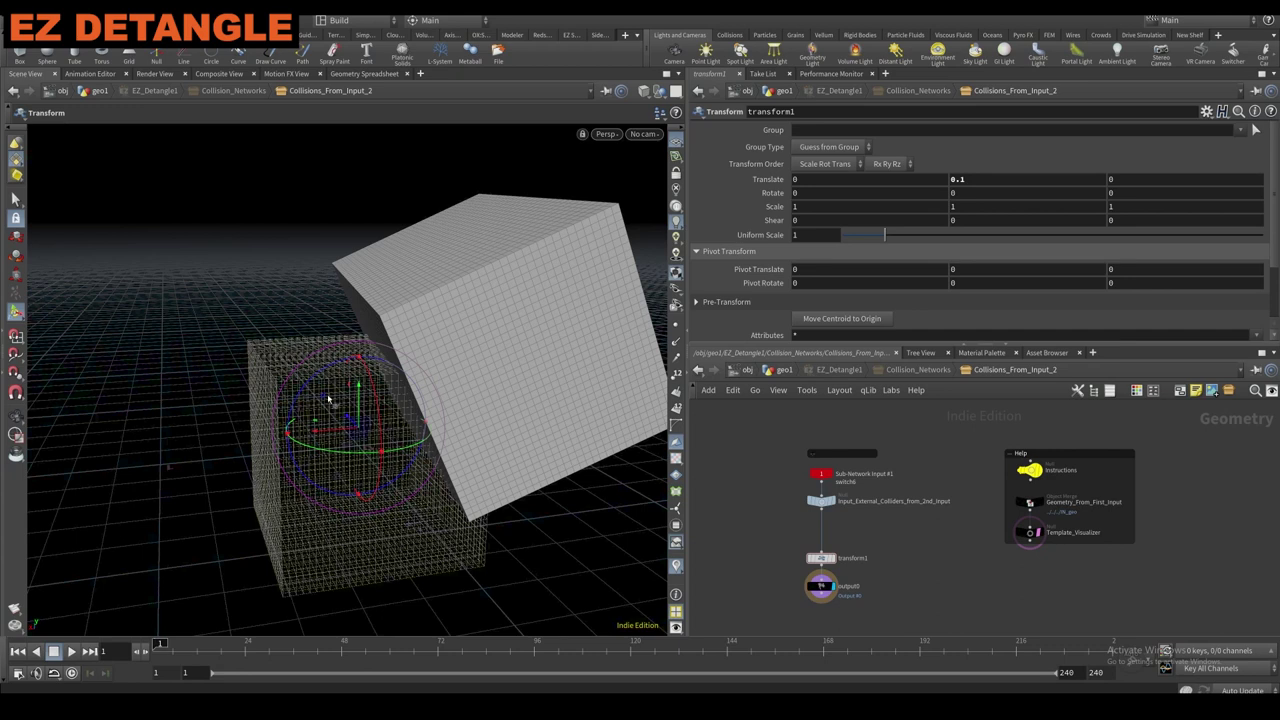
pyautogui.moveTo(328, 399); pyautogui.dragTo(474, 325)
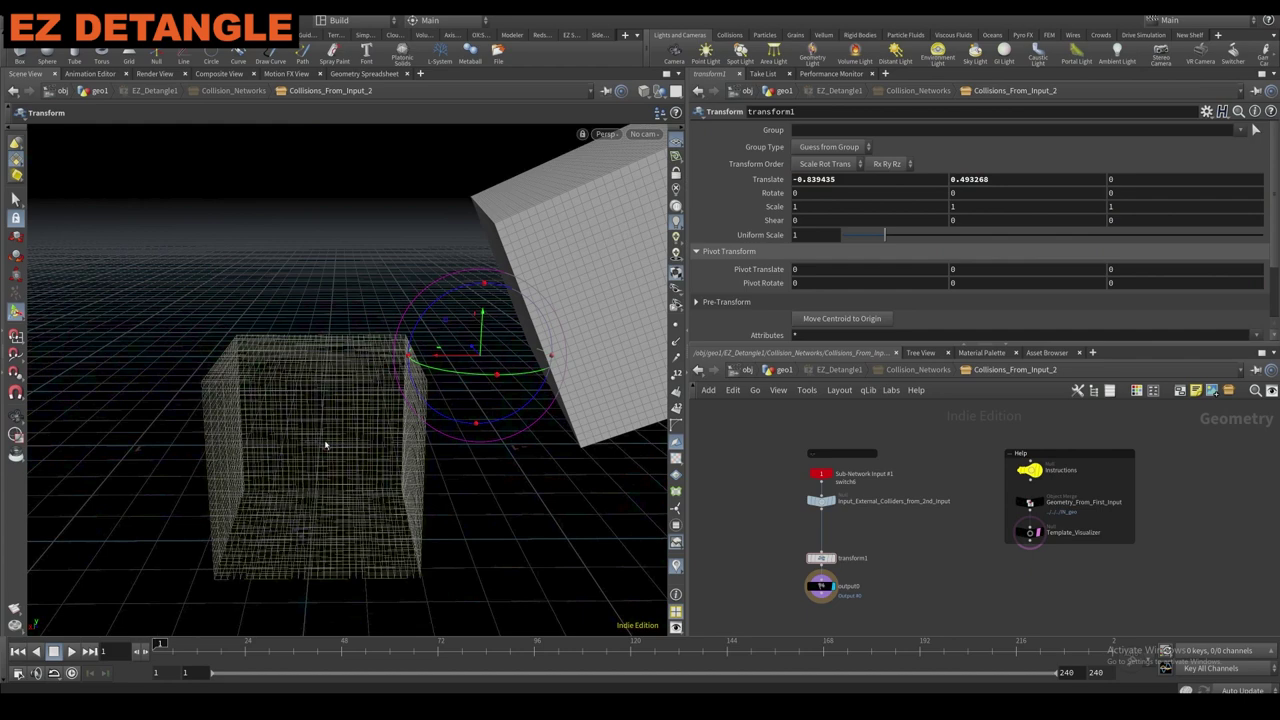
pyautogui.click(783, 371)
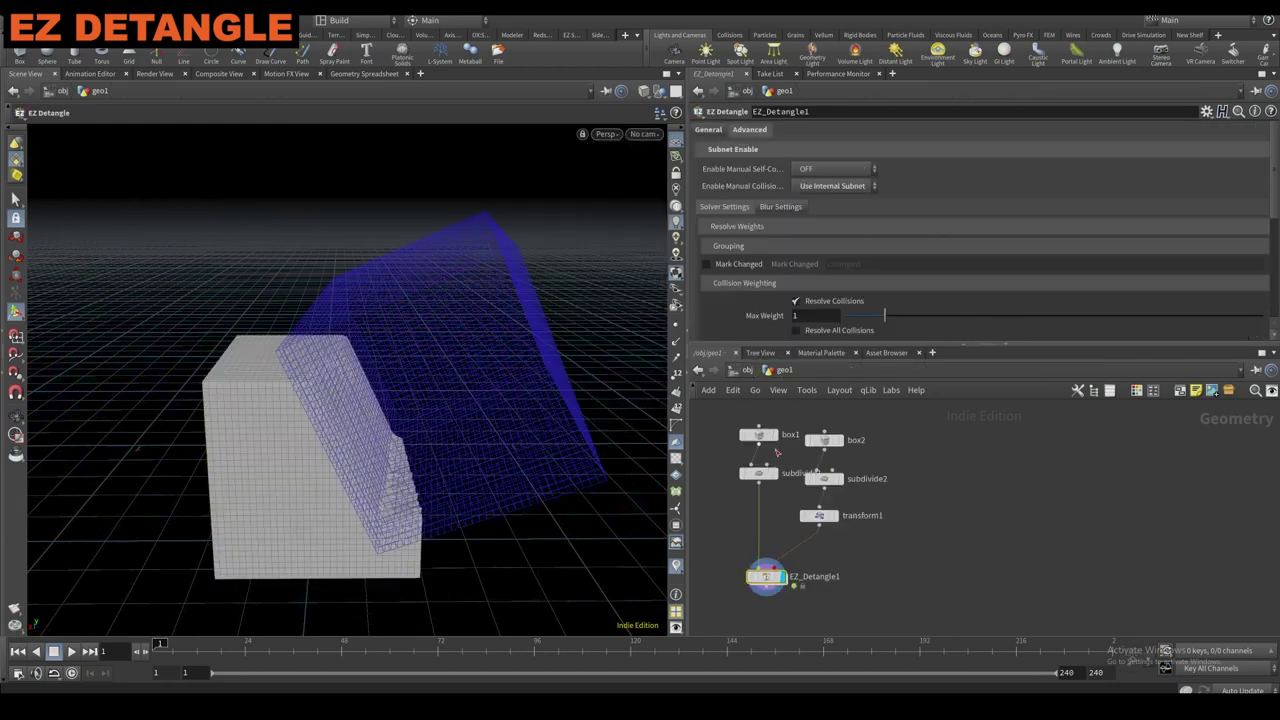
# Enable blur in EZ_Detangle1's advanced settings and inspect the smoothed collision area.
pyautogui.keyDown('alt'); pyautogui.moveTo(480, 495); pyautogui.dragTo(340, 455); pyautogui.keyUp('alt')
pyautogui.click(780, 206)
pyautogui.scroll(-3, 781, 242)
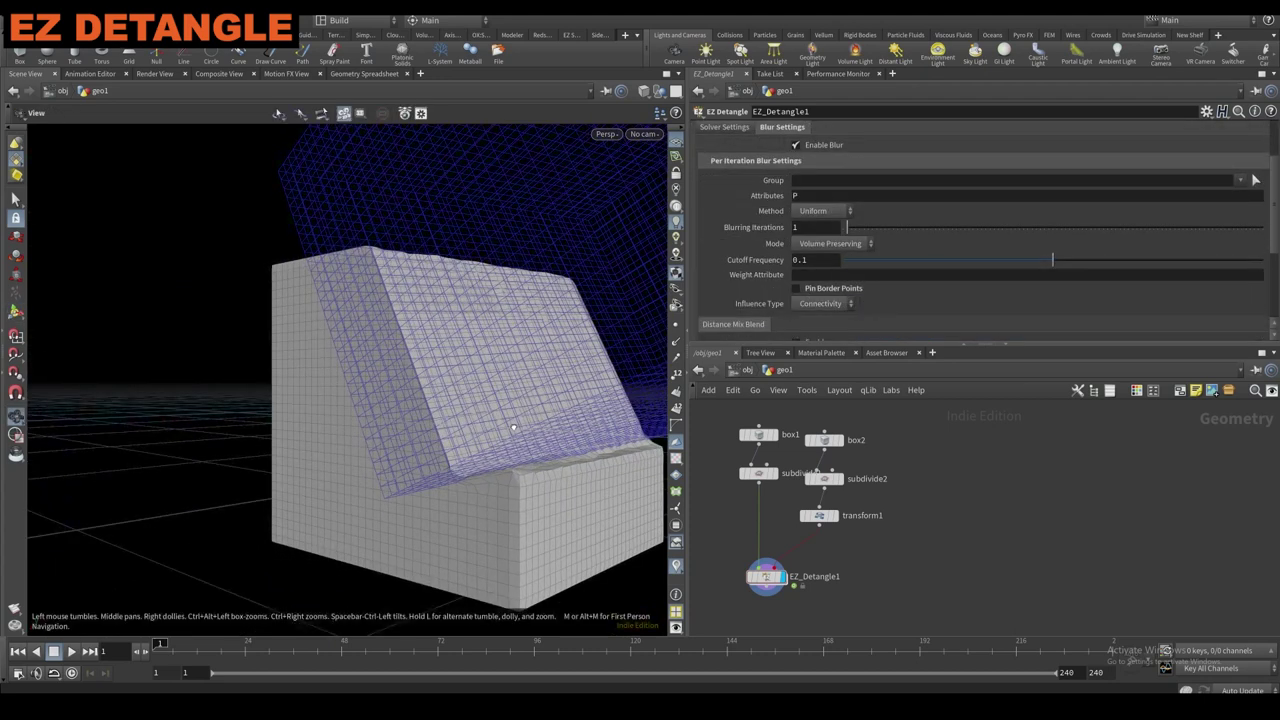
pyautogui.keyDown('alt'); pyautogui.moveTo(514, 423); pyautogui.dragTo(551, 420); pyautogui.keyUp('alt')
pyautogui.scroll(2, 738, 176)
pyautogui.scroll(5, 738, 176)
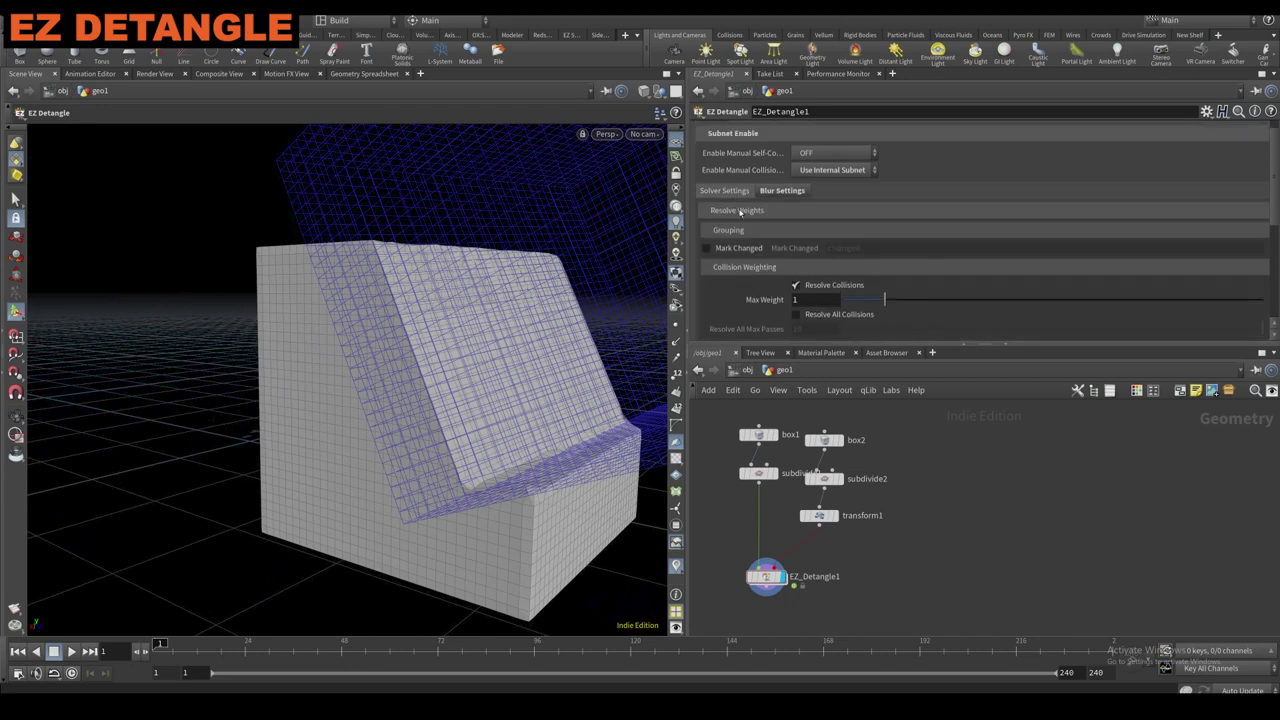
# Set EZ_Detangle1's collision Iterations to 6 and inspect the box.
pyautogui.scroll(-1, 719, 177)
pyautogui.moveTo(884, 218); pyautogui.dragTo(1093, 217)
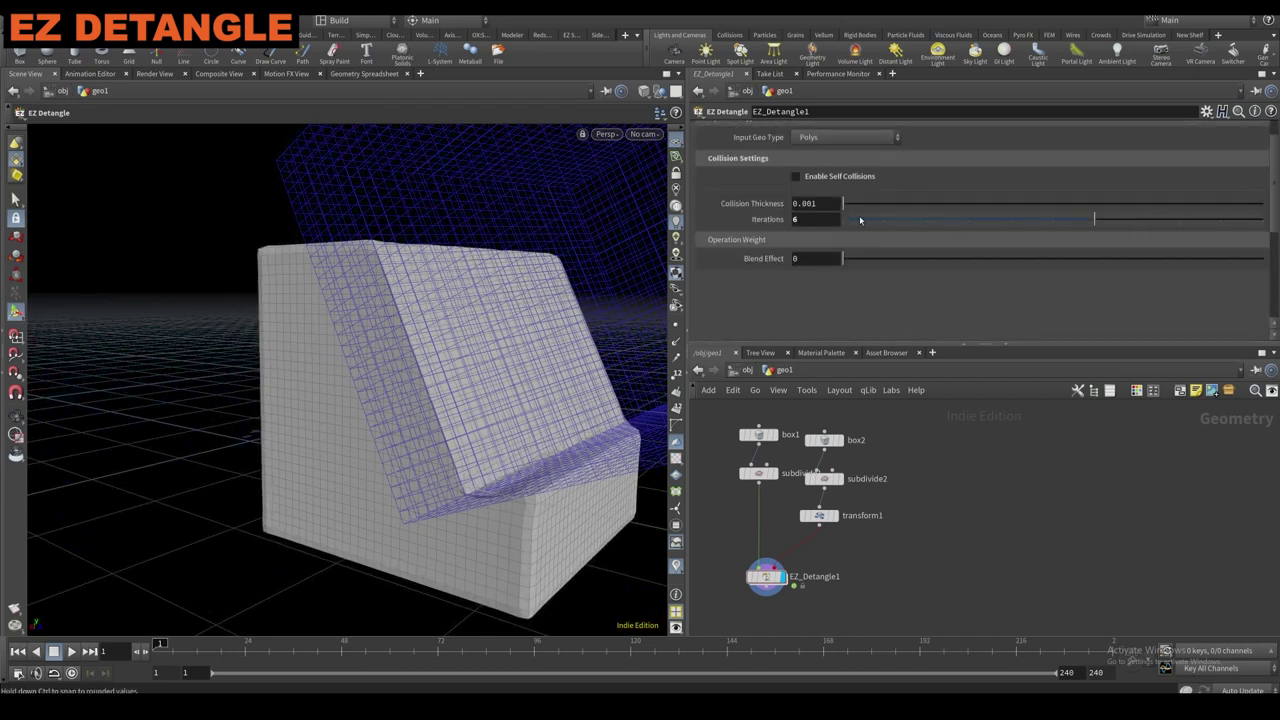
pyautogui.keyDown('alt'); pyautogui.moveTo(378, 312); pyautogui.dragTo(443, 321); pyautogui.keyUp('alt')
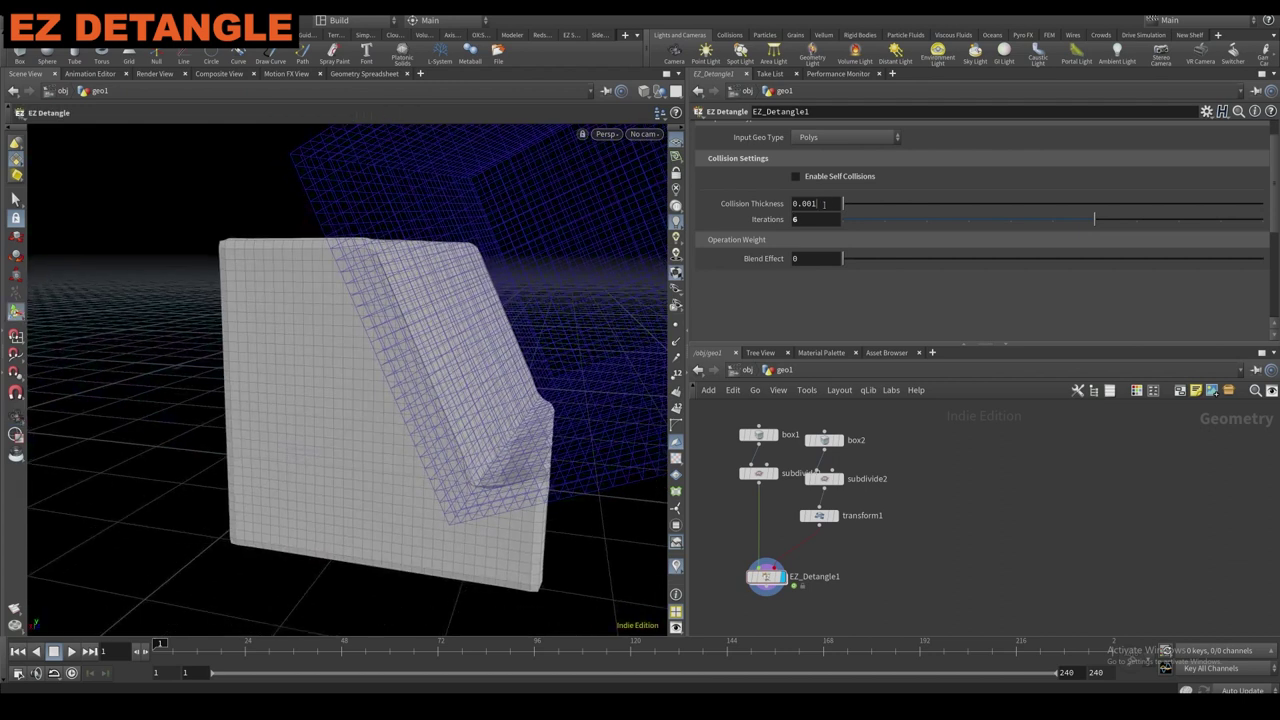
# Set the Collision Thickness to 0.005, raise it to 0.01, and check the gap around the collider.
pyautogui.press('Return')
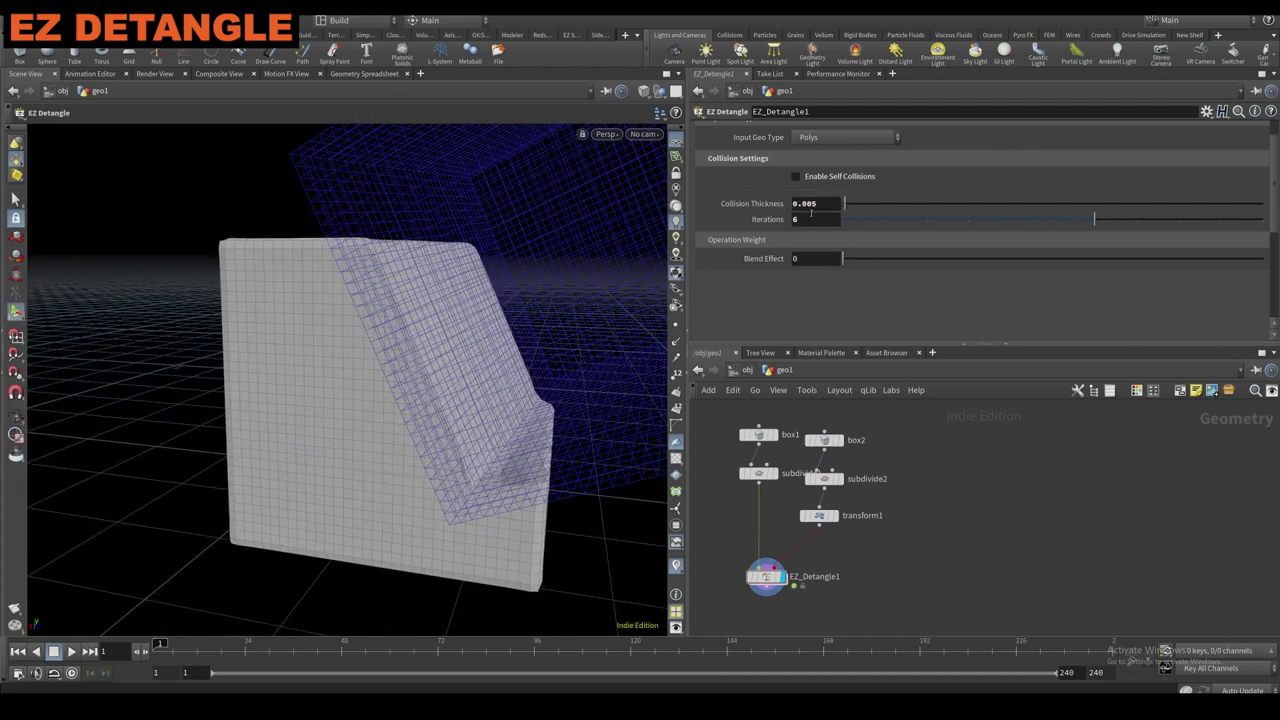
pyautogui.write('1')
pyautogui.press('Return')
pyautogui.keyDown('alt'); pyautogui.moveTo(354, 354); pyautogui.dragTo(557, 309); pyautogui.keyUp('alt')
# Try out different Blend Effect amounts on EZ_Detangle1 and return the value to 0.
pyautogui.press('Return')
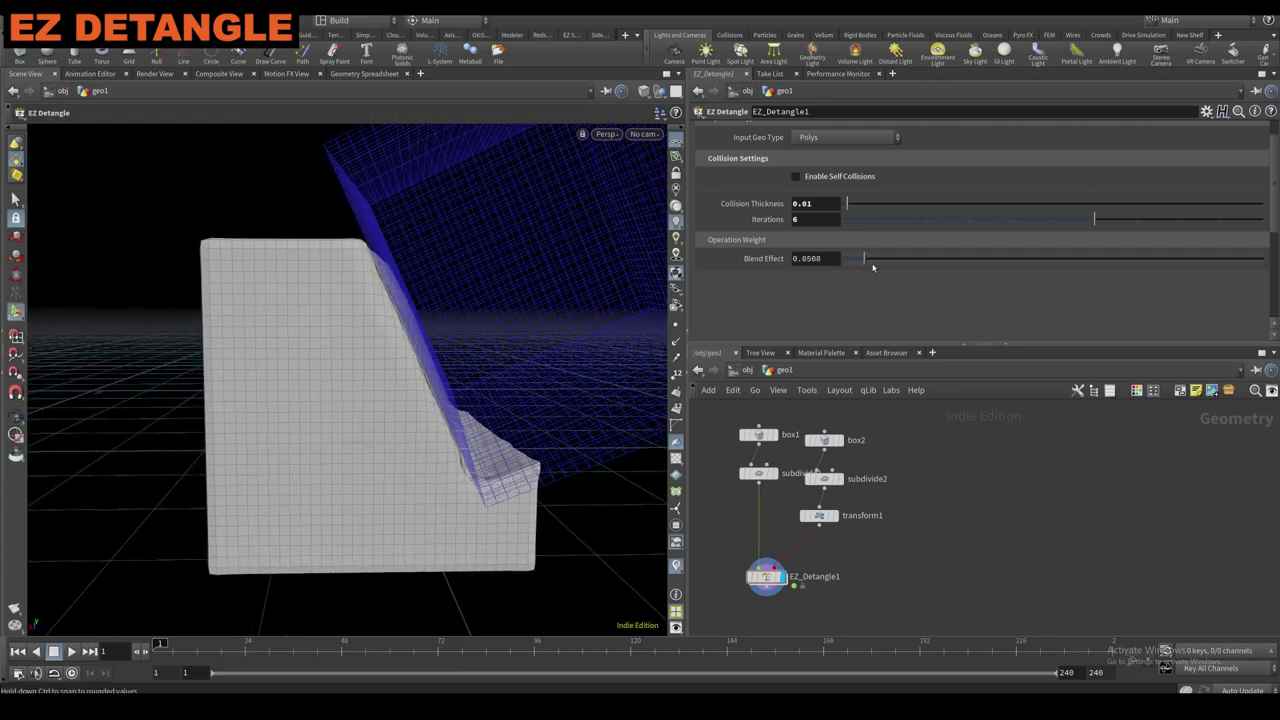
pyautogui.press('Escape')
pyautogui.moveTo(290, 380); pyautogui.dragTo(280, 349)
pyautogui.press('Return')
pyautogui.moveTo(845, 258); pyautogui.dragTo(728, 320)
pyautogui.press('Escape')
pyautogui.moveTo(300, 400); pyautogui.dragTo(274, 374)
# In the Collisions_From_Input_2 subnetwork, move transform1 to about -0.69, 0.33 and rotate it about -43.9 in Z, and return to geo1.
pyautogui.scroll(3, 745, 556)
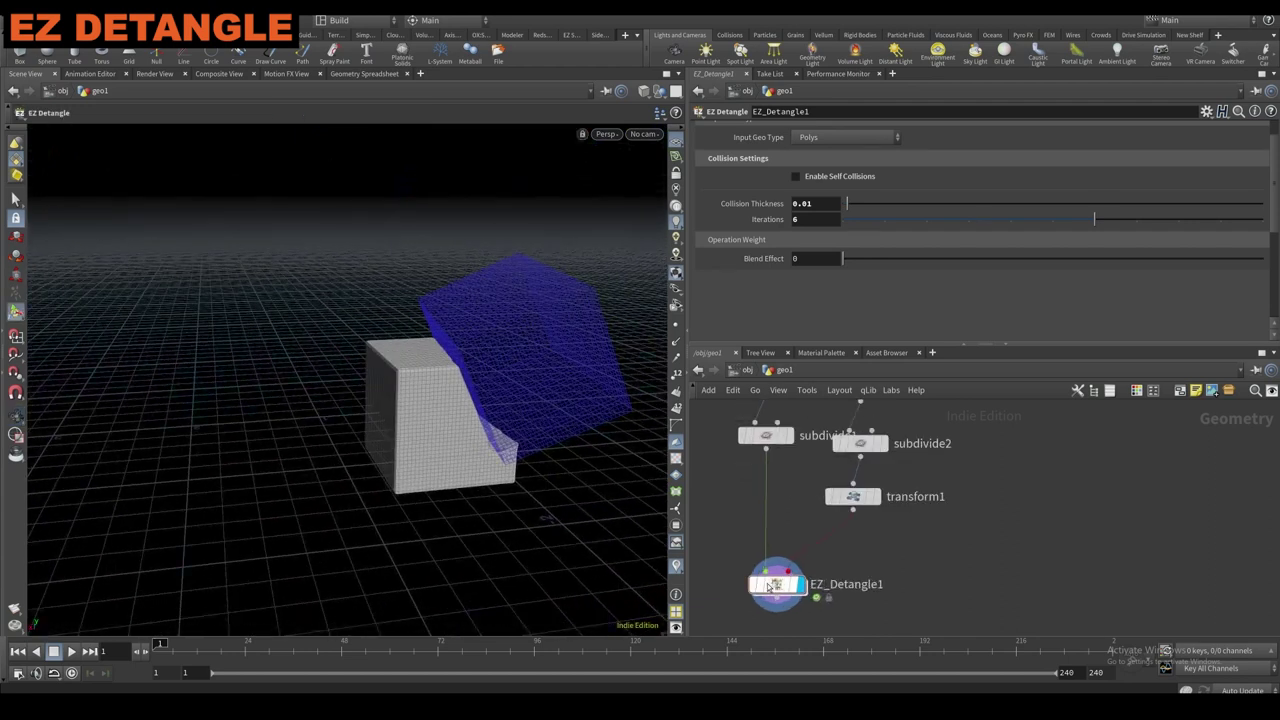
pyautogui.doubleClick(776, 584)
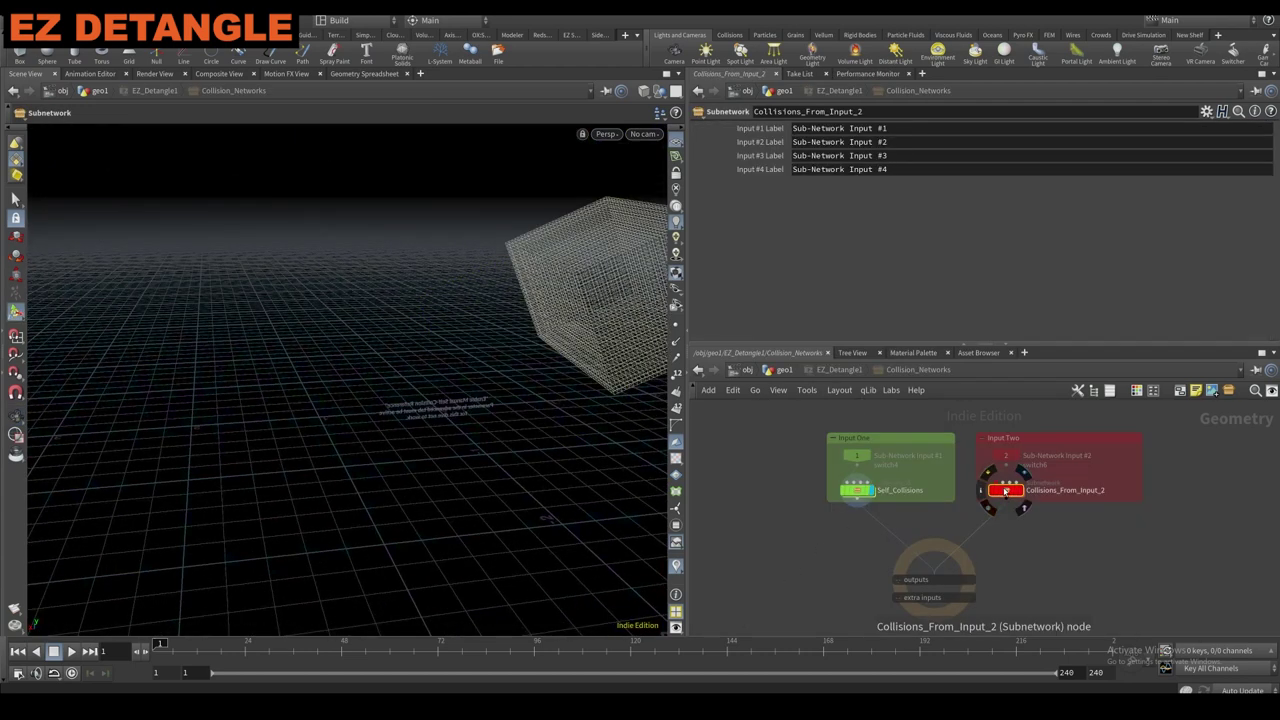
pyautogui.doubleClick(1004, 491)
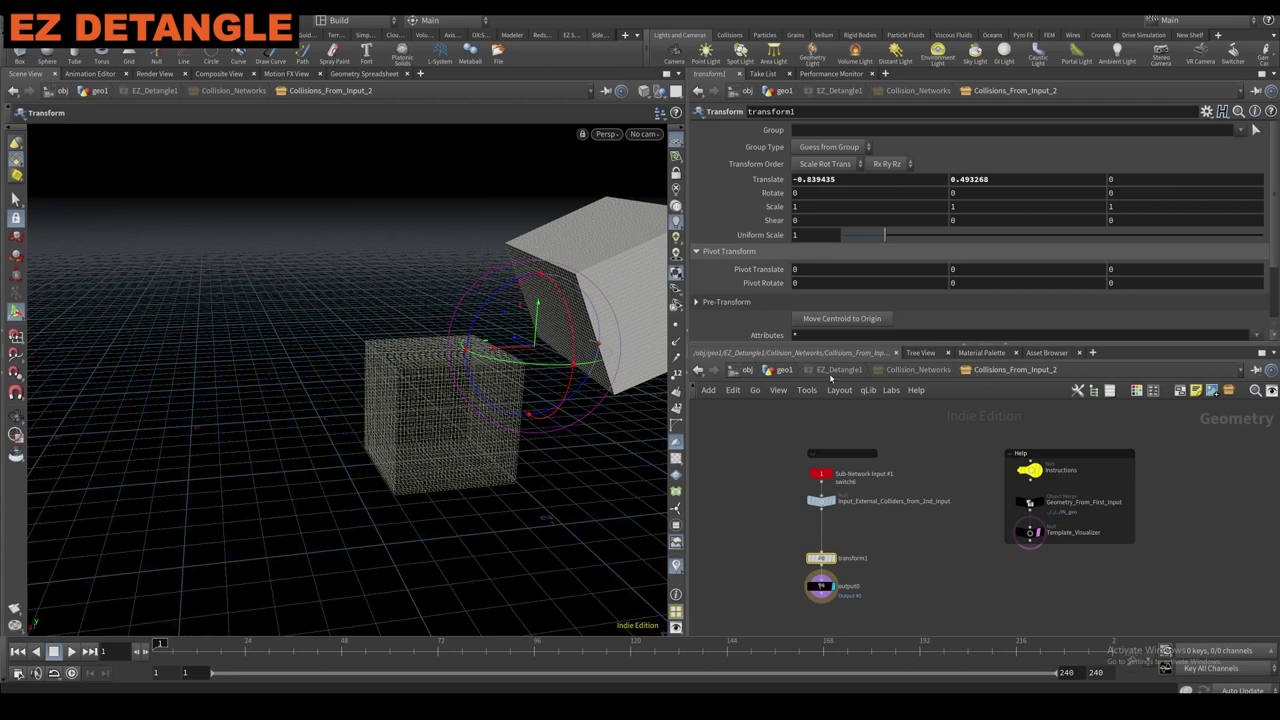
pyautogui.keyDown('alt'); pyautogui.moveTo(585, 397); pyautogui.dragTo(555, 367); pyautogui.keyUp('alt')
pyautogui.moveTo(493, 289); pyautogui.dragTo(464, 324)
pyautogui.press('Return')
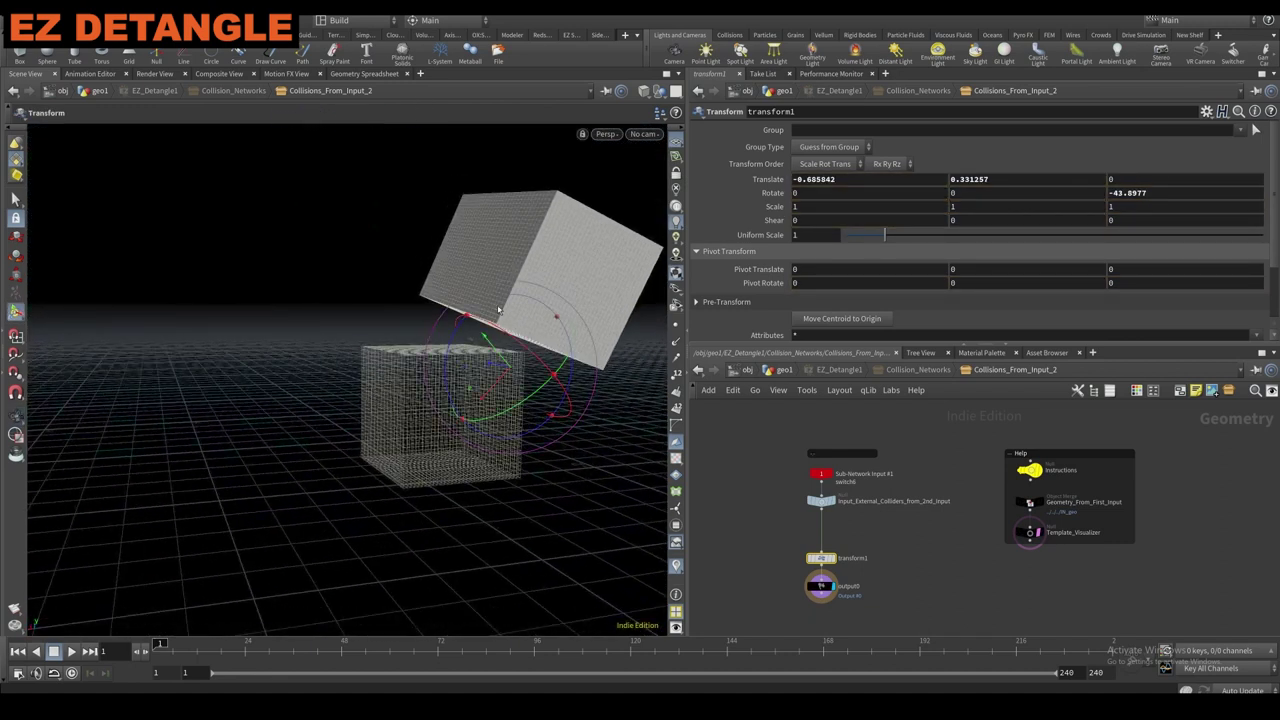
pyautogui.click(779, 371)
pyautogui.moveTo(455, 392)
pyautogui.mouseDown()
pyautogui.moveTo(412, 418)
pyautogui.moveTo(497, 391)
pyautogui.moveTo(465, 403)
pyautogui.mouseUp()
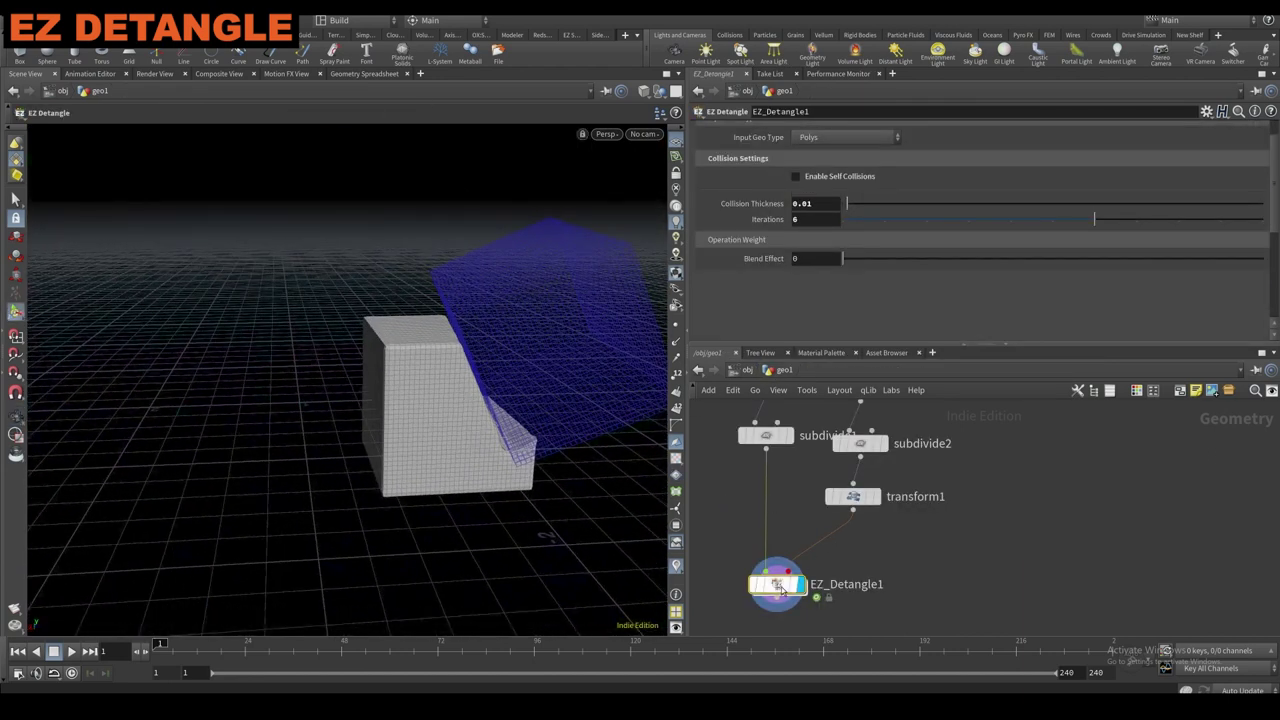
# Move the transform1 inside Collisions_From_Input_2 to about 1.69 in X and 0.23 in Y, and inspect the detangled box in geo1.
pyautogui.doubleClick(781, 588)
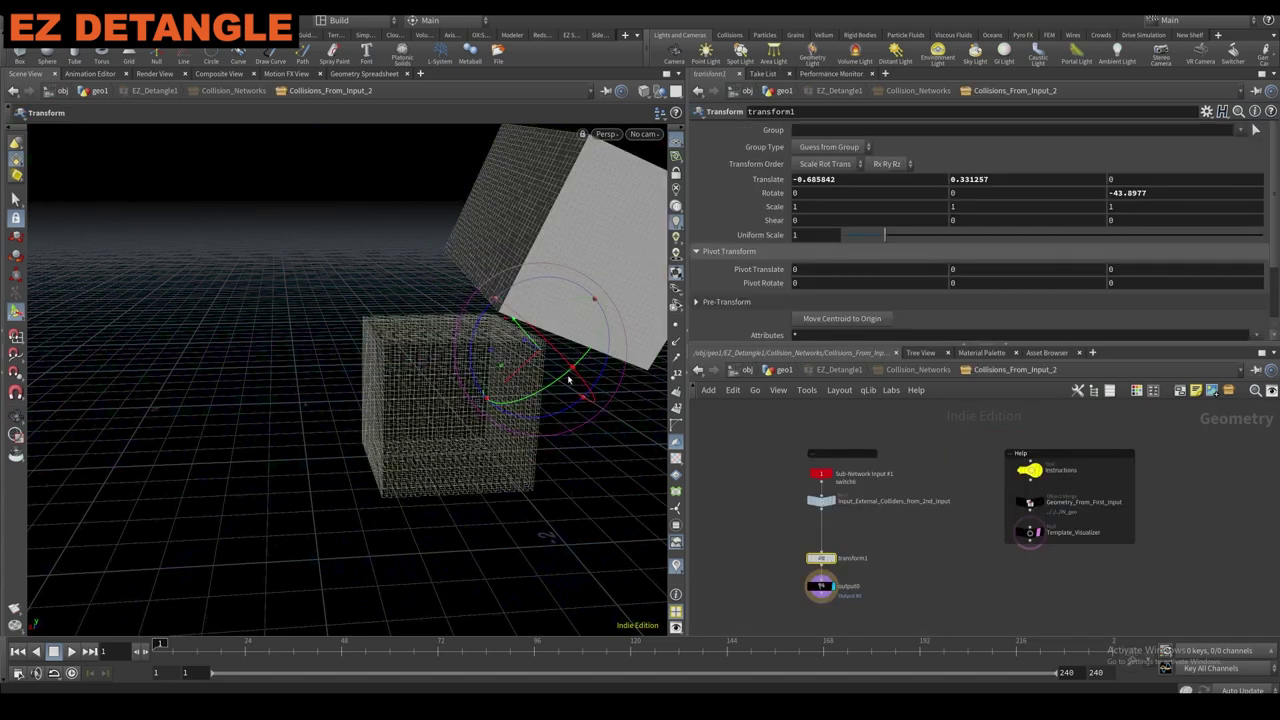
pyautogui.moveTo(494, 350); pyautogui.dragTo(150, 380)
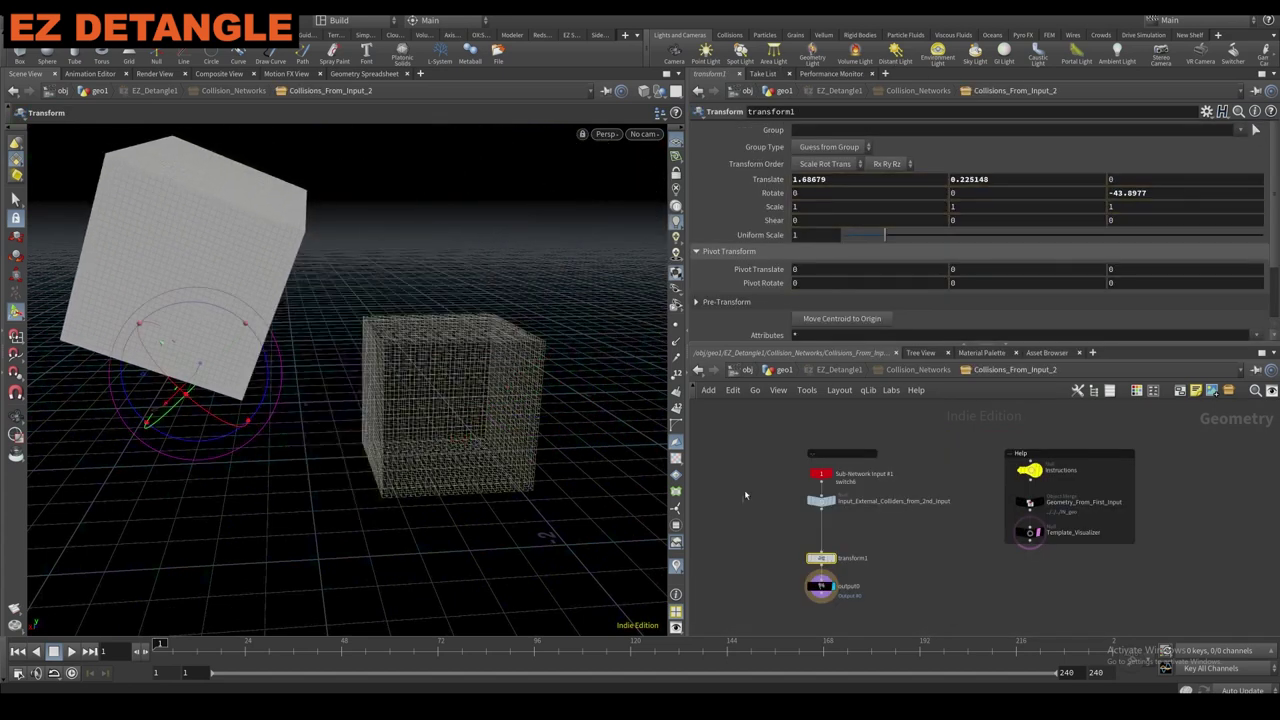
pyautogui.click(780, 371)
pyautogui.click(805, 513)
pyautogui.keyDown('alt'); pyautogui.moveTo(312, 312); pyautogui.dragTo(248, 307); pyautogui.keyUp('alt')
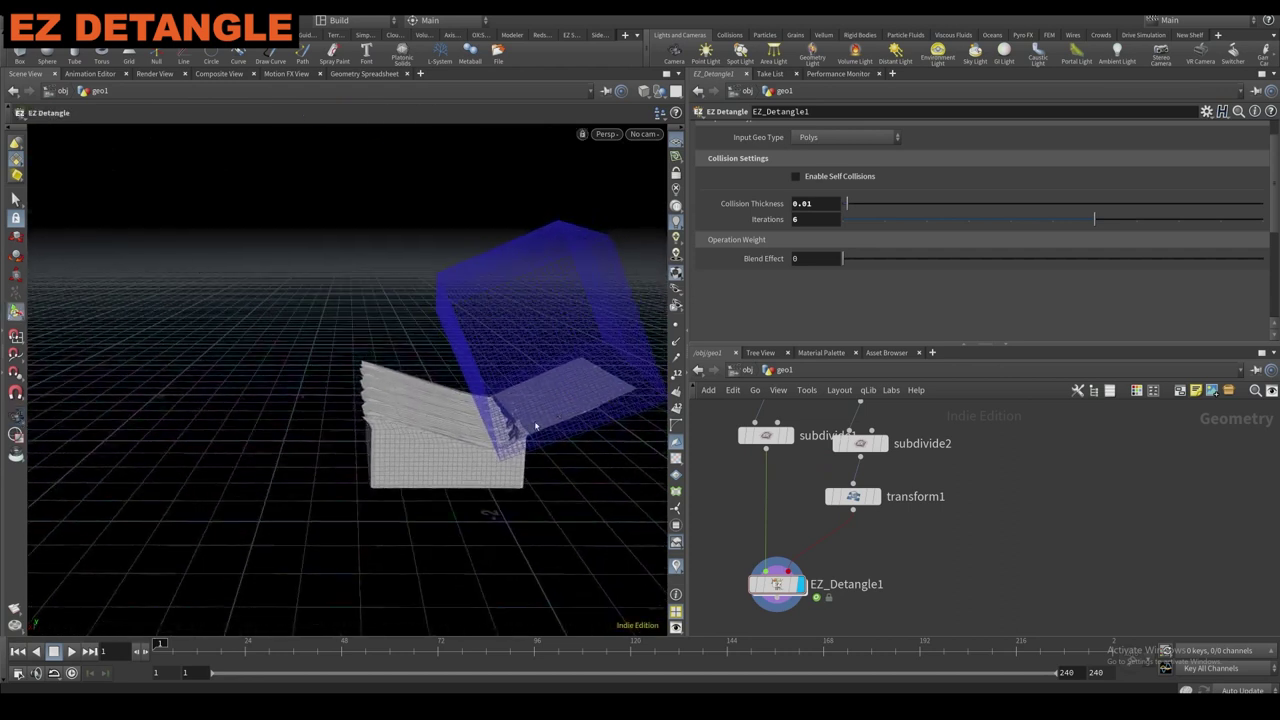
pyautogui.keyDown('alt'); pyautogui.moveTo(598, 404); pyautogui.dragTo(600, 430); pyautogui.keyUp('alt')
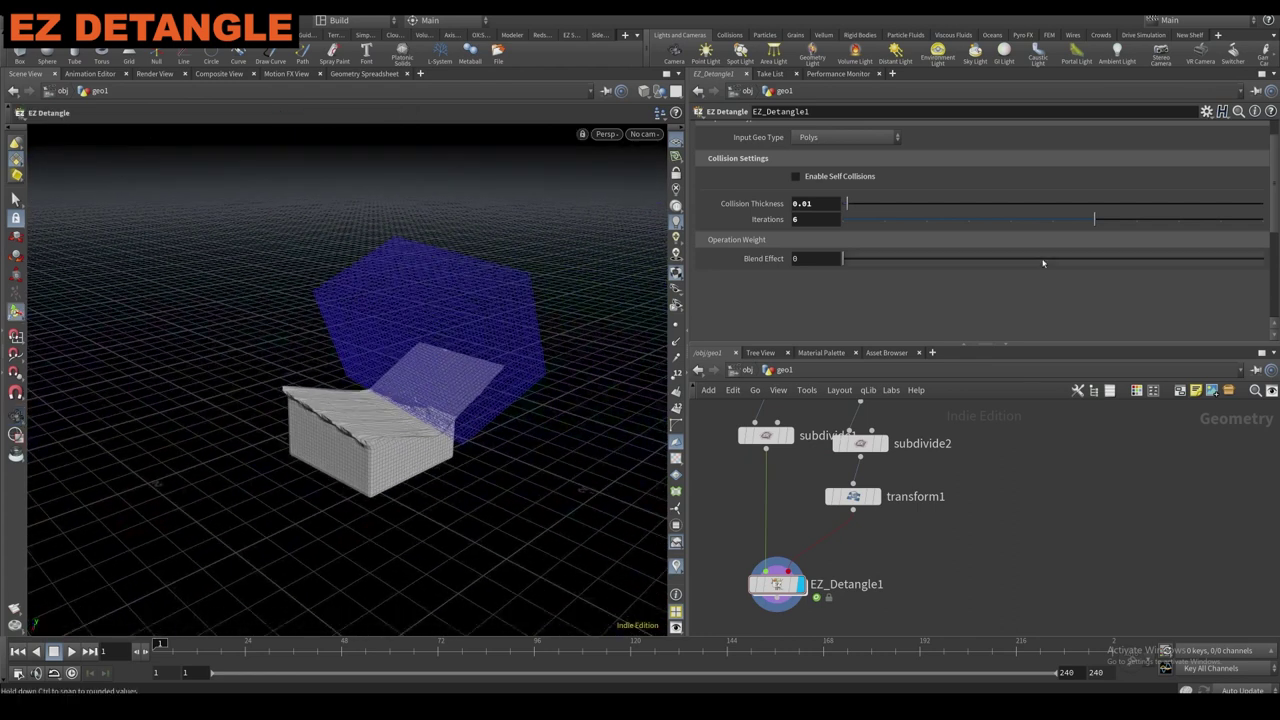
# Lower the Iterations on EZ_Detangle1 to 5 and check the detangled box from several angles.
pyautogui.moveTo(1241, 230); pyautogui.dragTo(1053, 224)
pyautogui.keyDown('alt'); pyautogui.moveTo(514, 386); pyautogui.dragTo(471, 374); pyautogui.keyUp('alt')
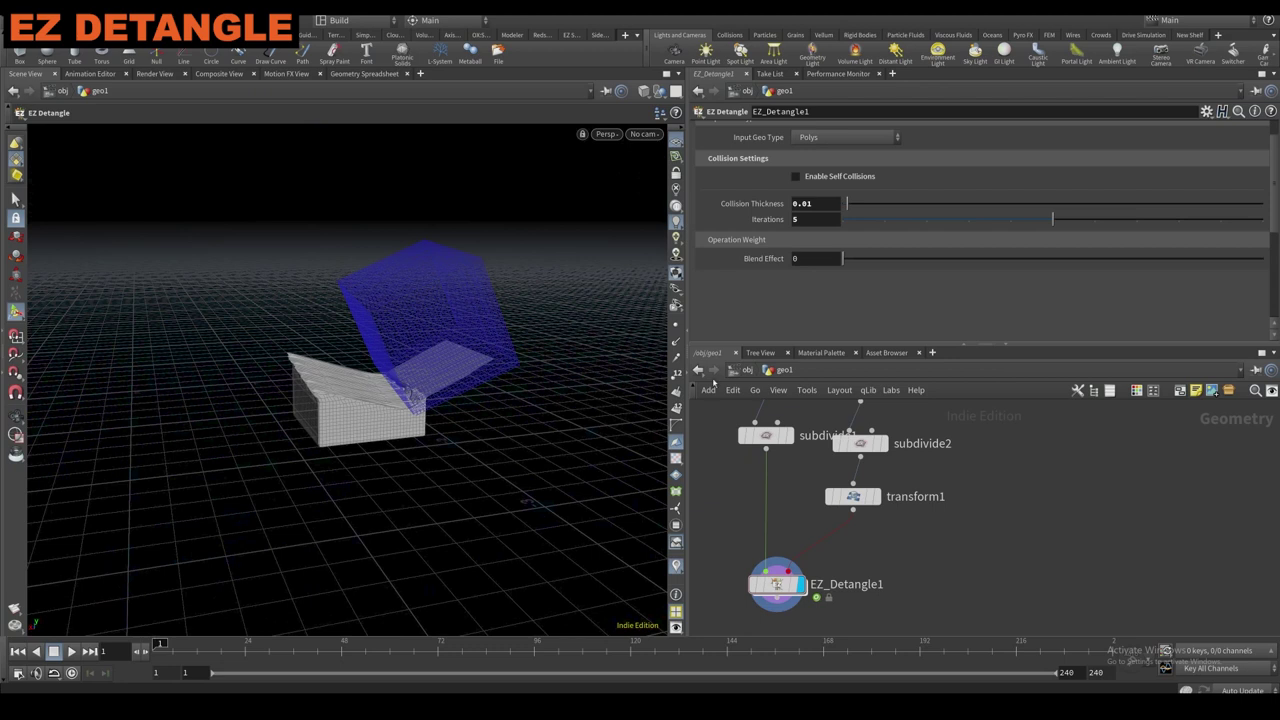
pyautogui.keyDown('alt'); pyautogui.moveTo(383, 349); pyautogui.dragTo(470, 430); pyautogui.keyUp('alt')
pyautogui.scroll(1, 766, 260)
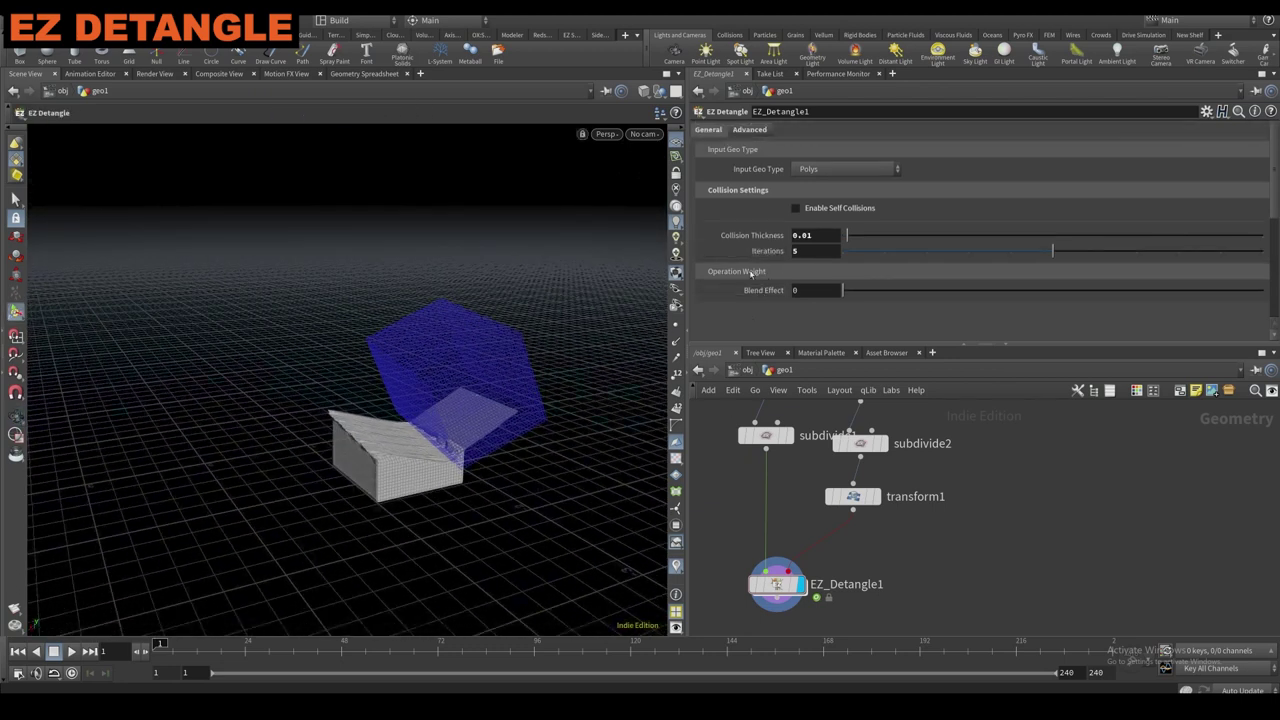
pyautogui.scroll(-3, 749, 503)
pyautogui.moveTo(771, 561)
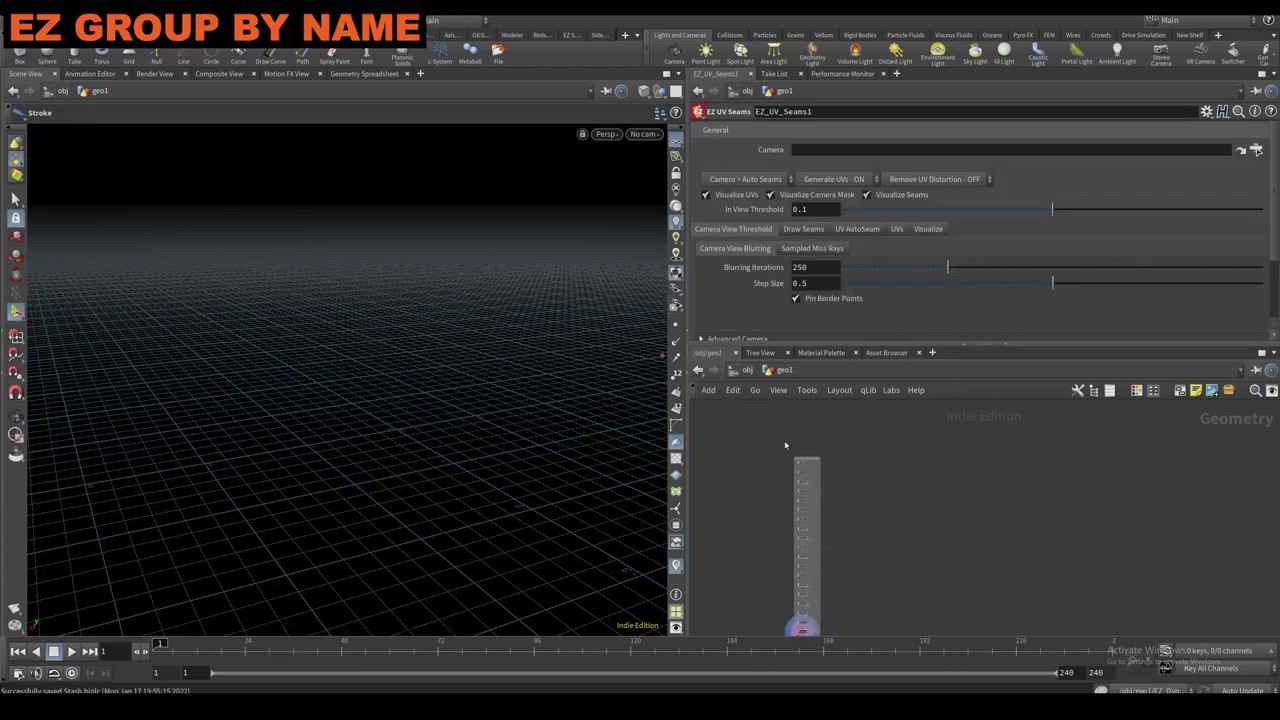
# Take the EZ_Group_By_Name1 node out of the network box and place it in an empty area of the network.
pyautogui.scroll(2, 742, 493)
pyautogui.moveTo(724, 487)
pyautogui.click(705, 465)
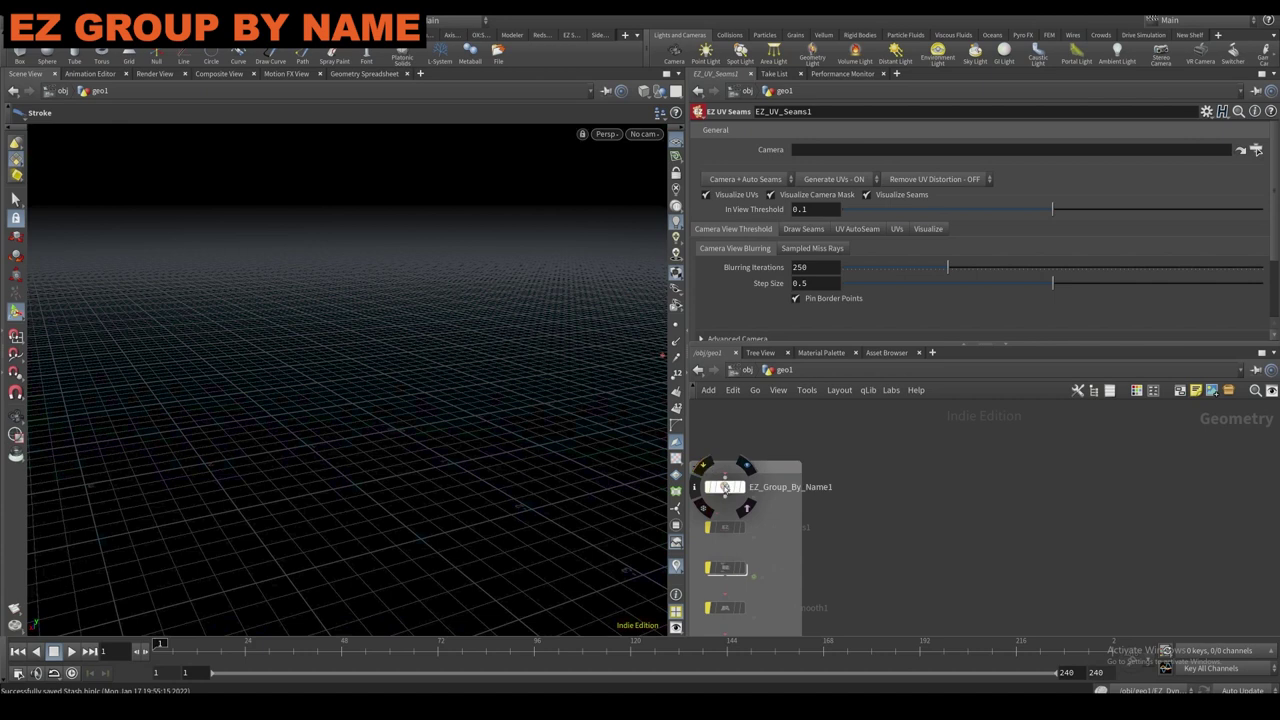
pyautogui.scroll(-1, 726, 490)
pyautogui.moveTo(726, 487); pyautogui.dragTo(852, 540)
pyautogui.press('Tab')
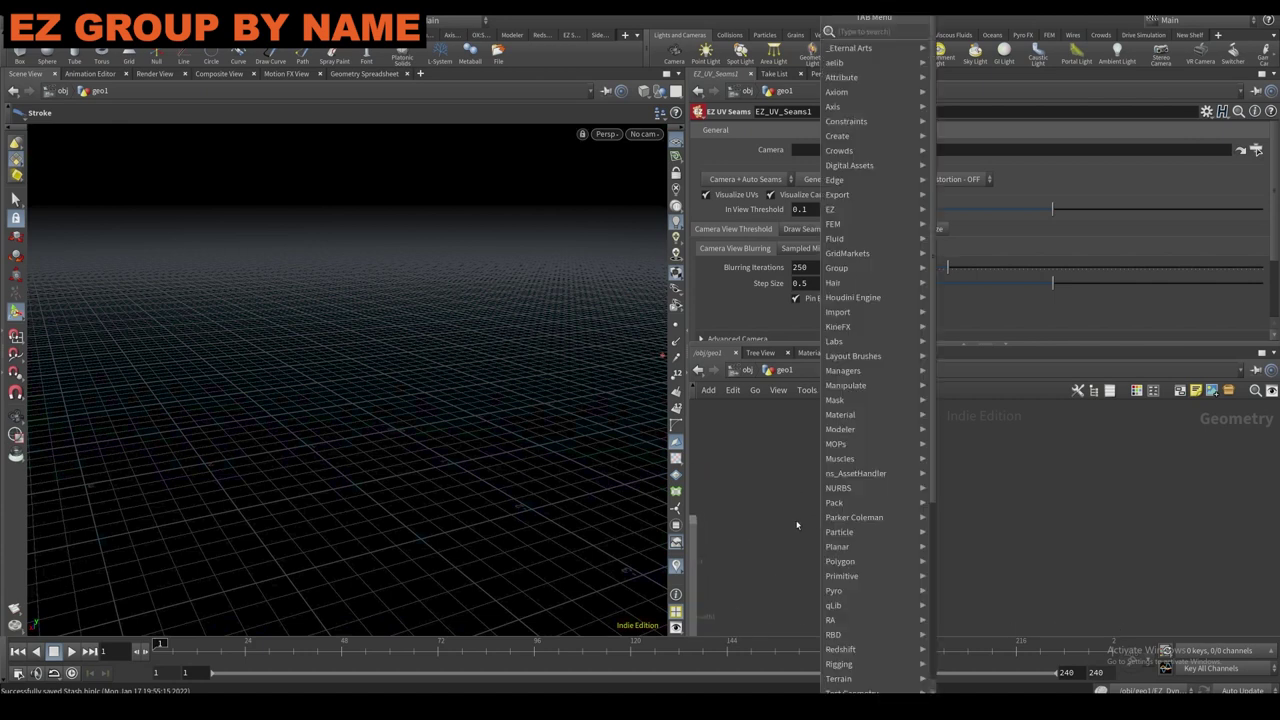
pyautogui.press('Escape')
pyautogui.click(852, 540)
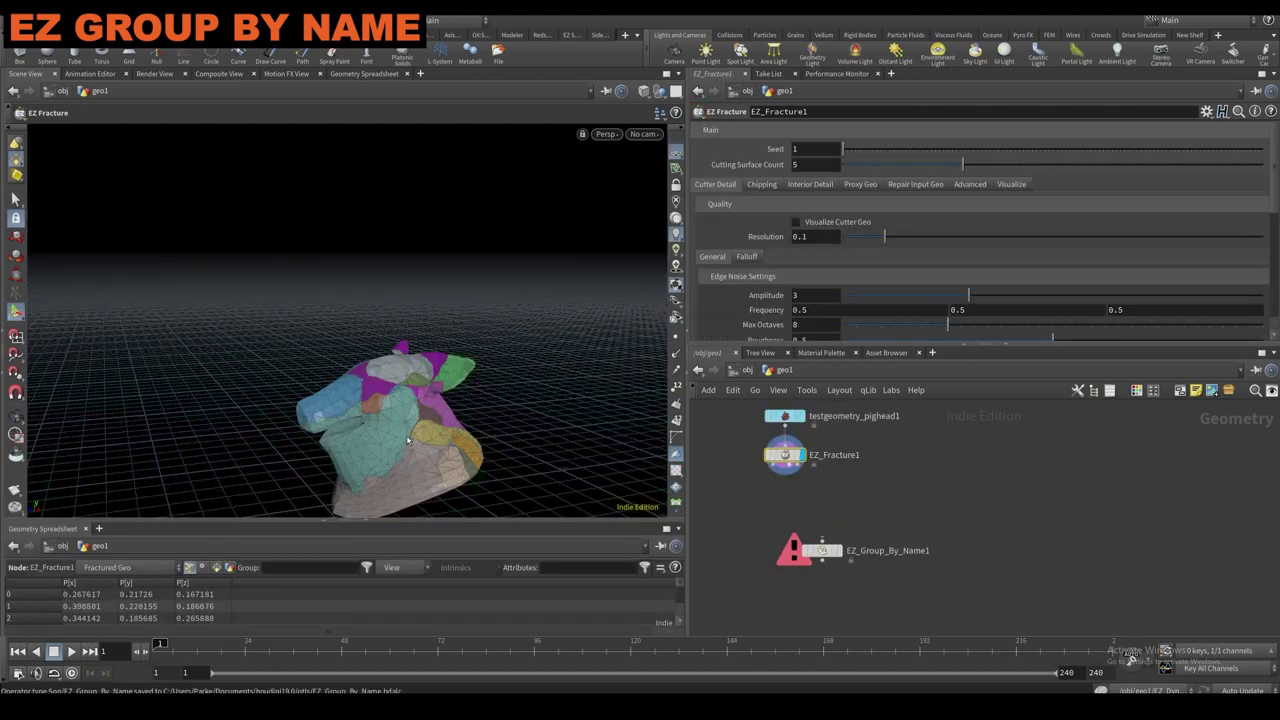
# Examine the fractured pig head, its primitive attributes in the Geometry Spreadsheet, and the node info of EZ_Fracture1.
pyautogui.keyDown('alt'); pyautogui.moveTo(407, 440); pyautogui.dragTo(443, 363, button='right'); pyautogui.keyUp('alt')
pyautogui.keyDown('alt'); pyautogui.moveTo(443, 363); pyautogui.dragTo(472, 292, button='middle'); pyautogui.keyUp('alt')
pyautogui.keyDown('alt'); pyautogui.moveTo(472, 292); pyautogui.dragTo(470, 466); pyautogui.keyUp('alt')
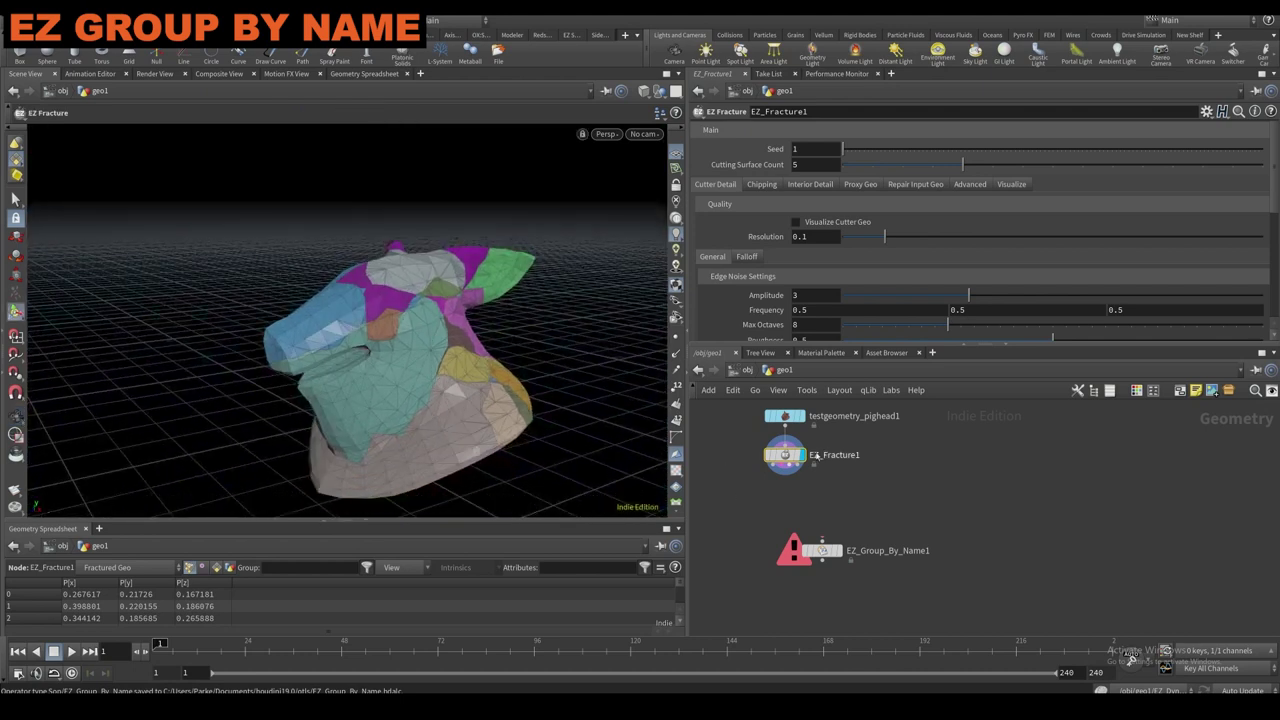
pyautogui.click(216, 567)
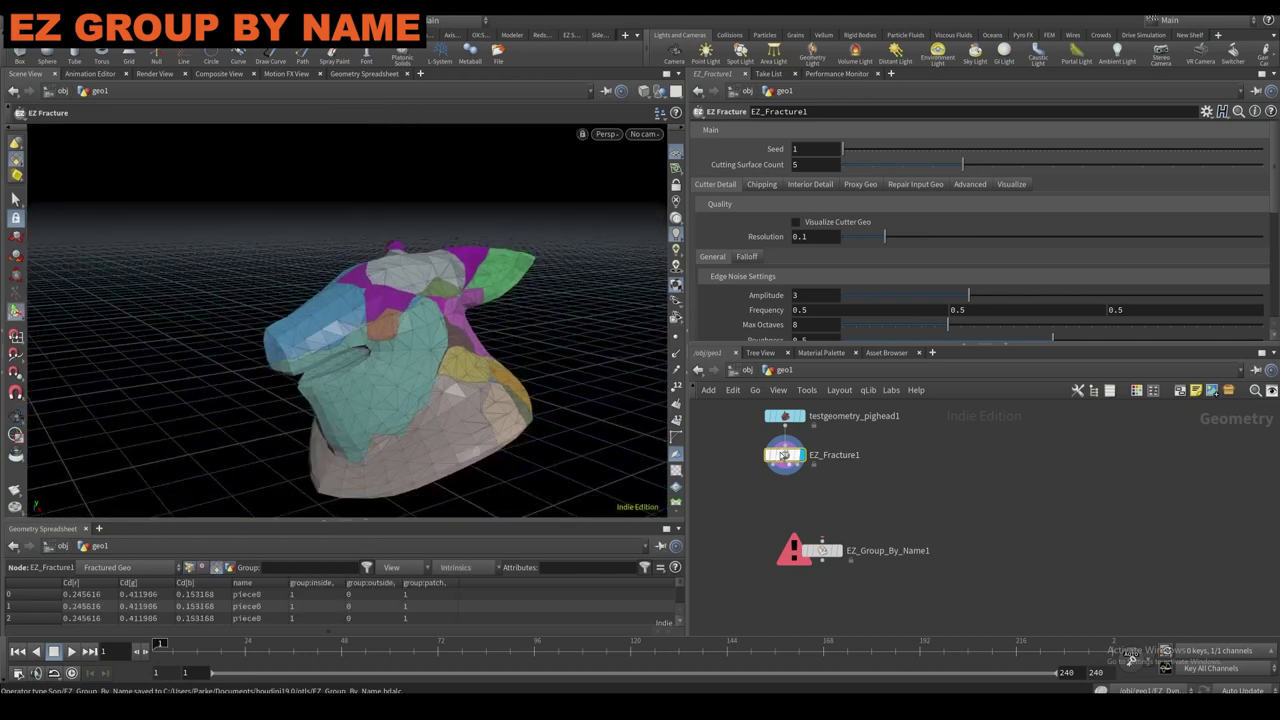
pyautogui.moveTo(288, 521); pyautogui.dragTo(290, 444)
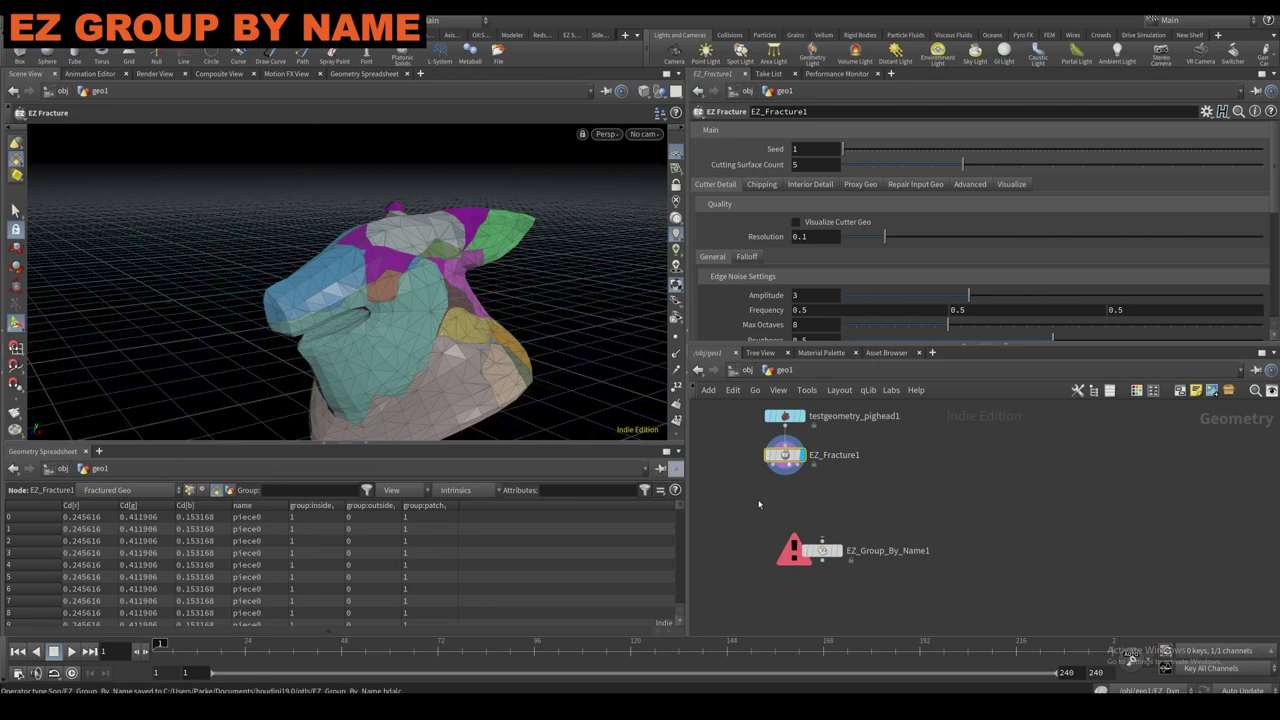
pyautogui.click(755, 458)
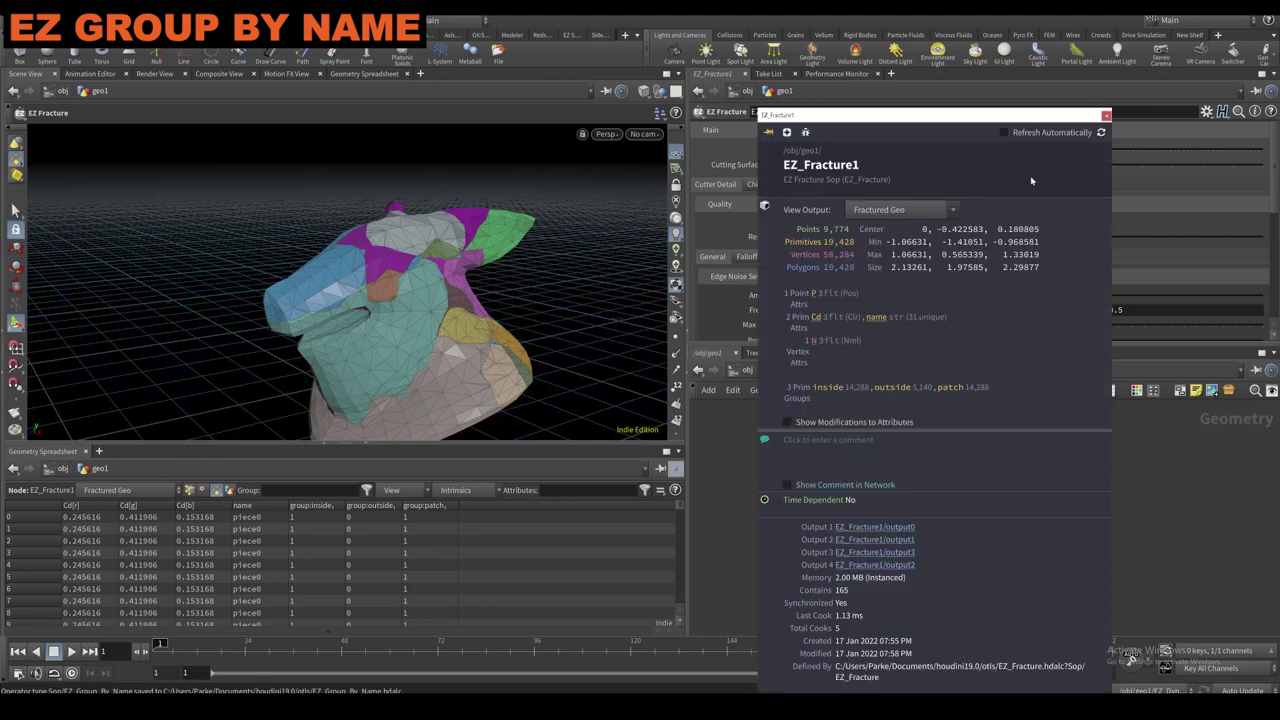
pyautogui.click(1106, 115)
pyautogui.moveTo(480, 453); pyautogui.dragTo(480, 475)
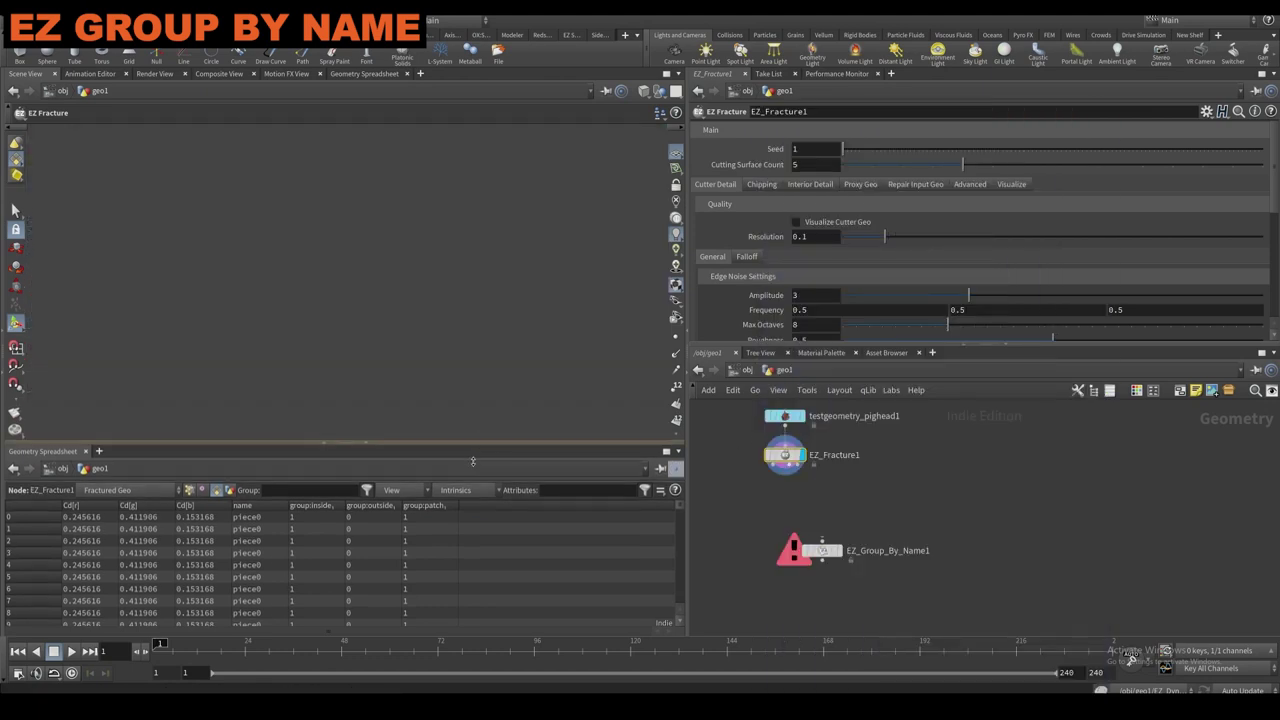
pyautogui.press('Tab')
pyautogui.write('b')
pyautogui.press('BackSpace')
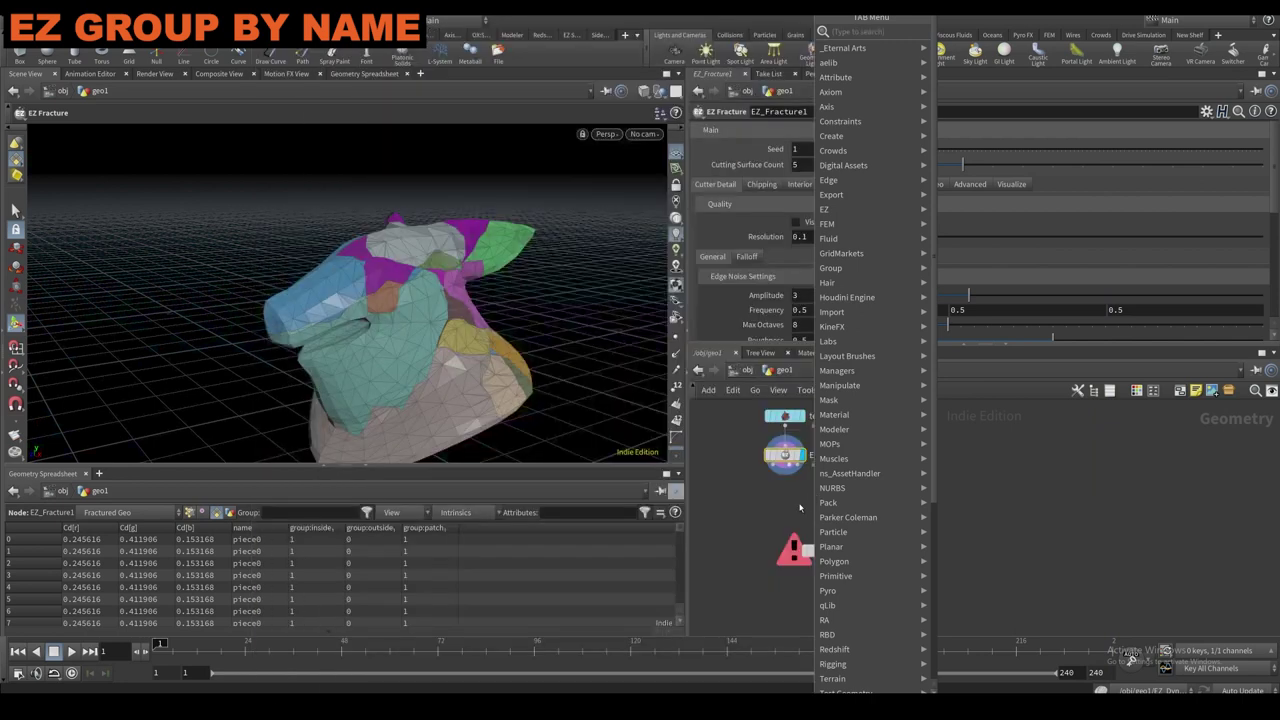
pyautogui.write('name')
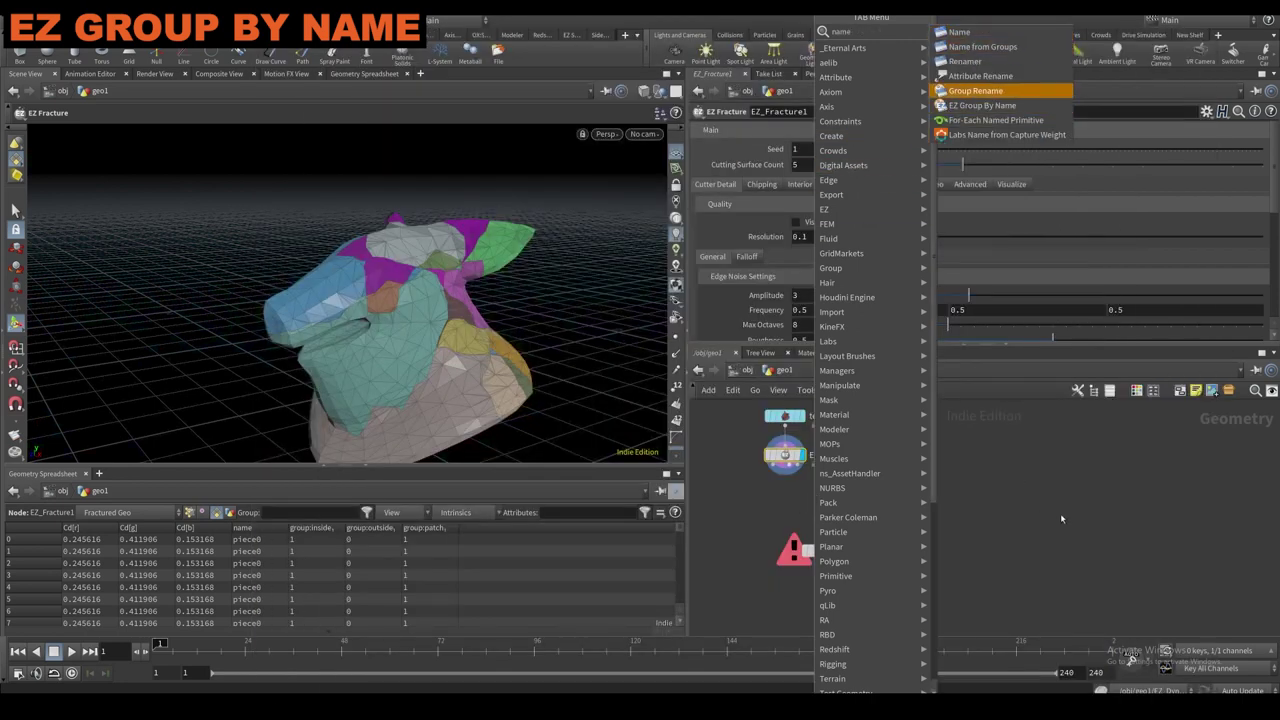
pyautogui.click(982, 105)
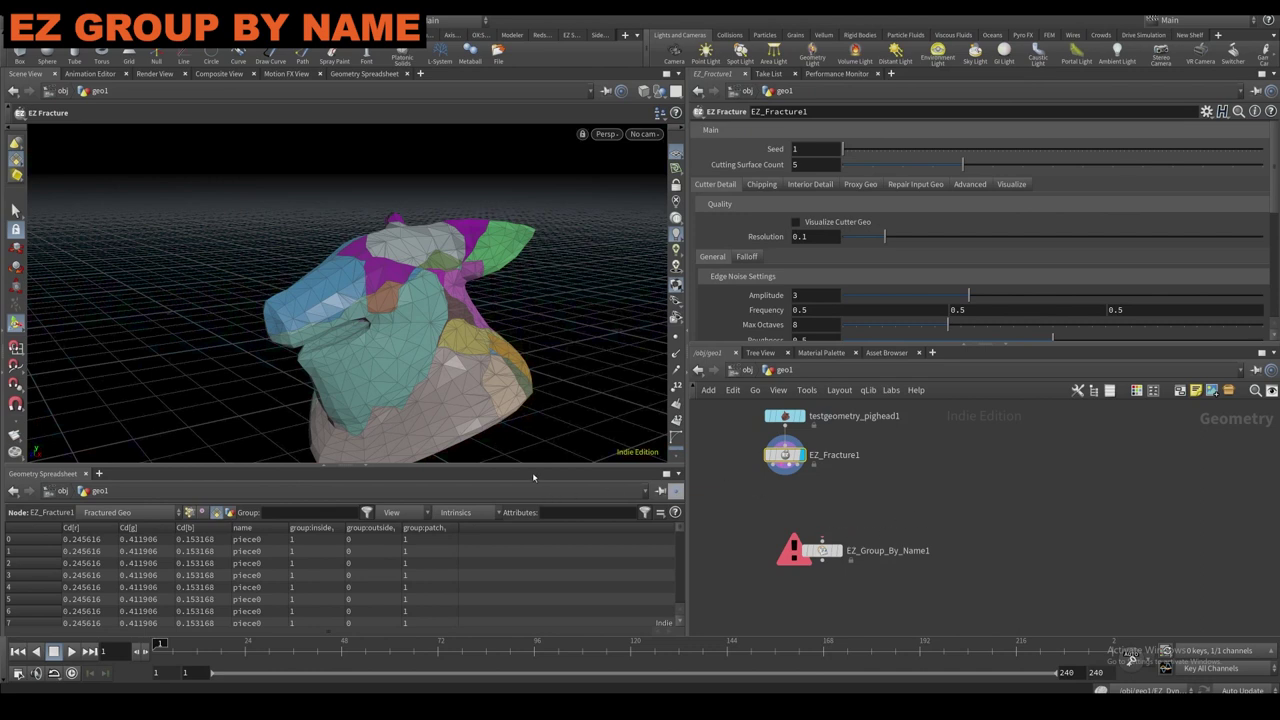
# Connect the first output of EZ_Fracture1 to EZ_Group_By_Name1 and display the grouping node.
pyautogui.moveTo(532, 474); pyautogui.dragTo(532, 510)
pyautogui.moveTo(757, 457)
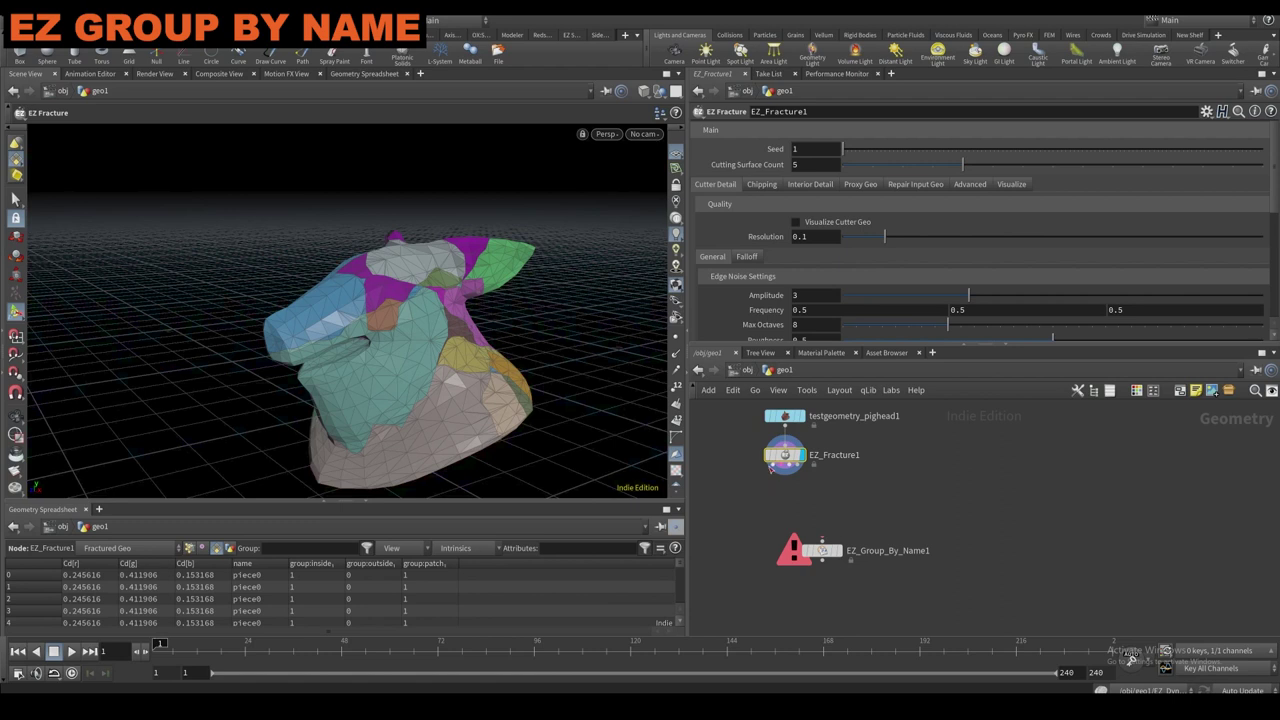
pyautogui.click(818, 550)
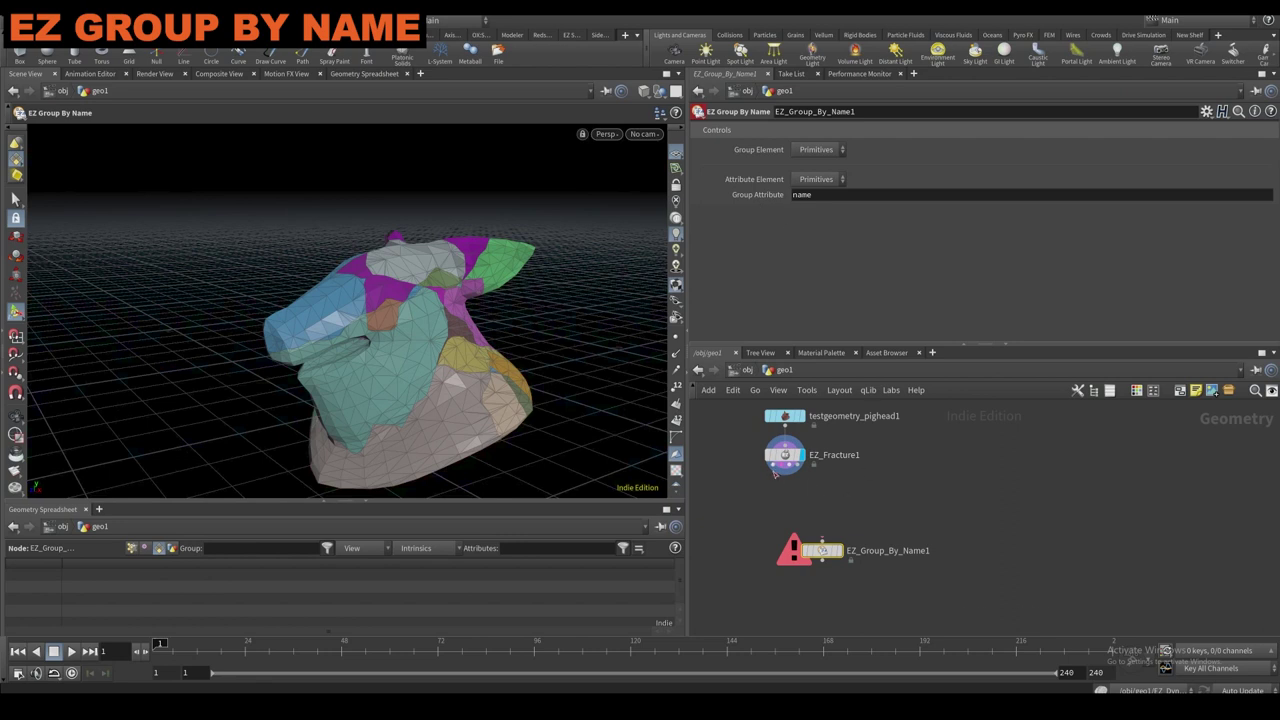
pyautogui.moveTo(784, 470)
pyautogui.mouseDown()
pyautogui.moveTo(822, 545)
pyautogui.moveTo(805, 540)
pyautogui.mouseUp()
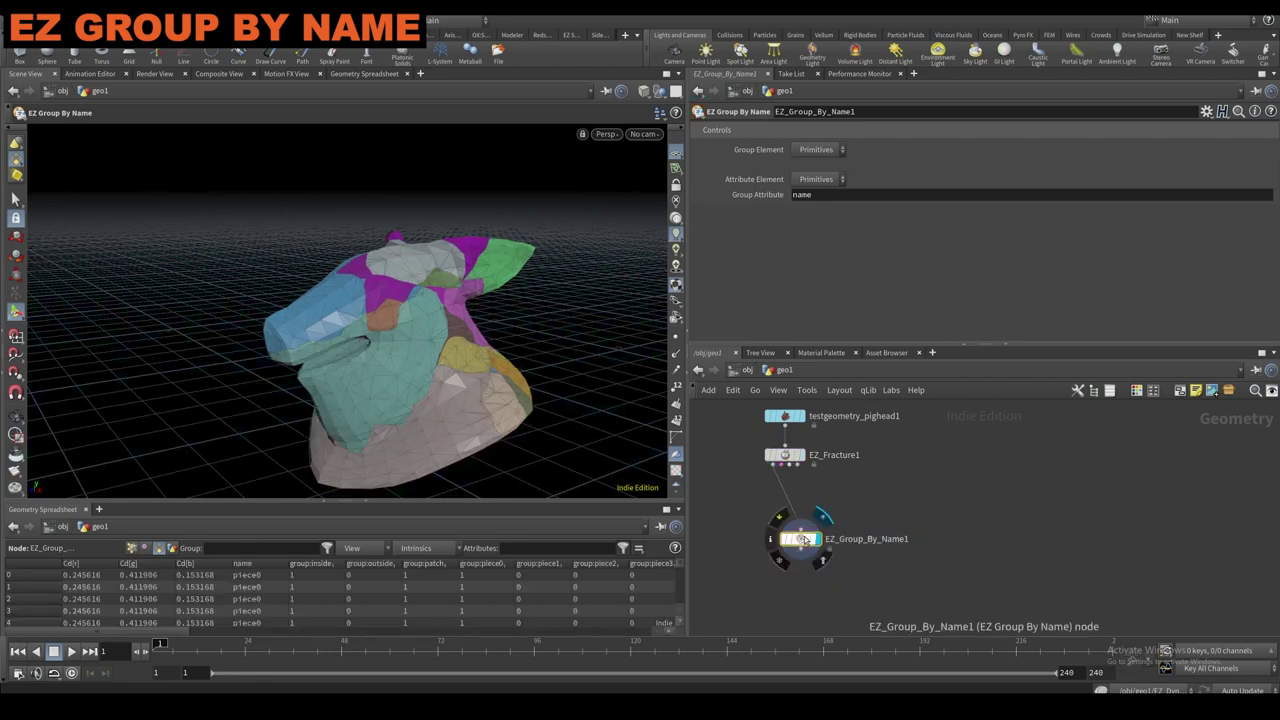
pyautogui.click(803, 540)
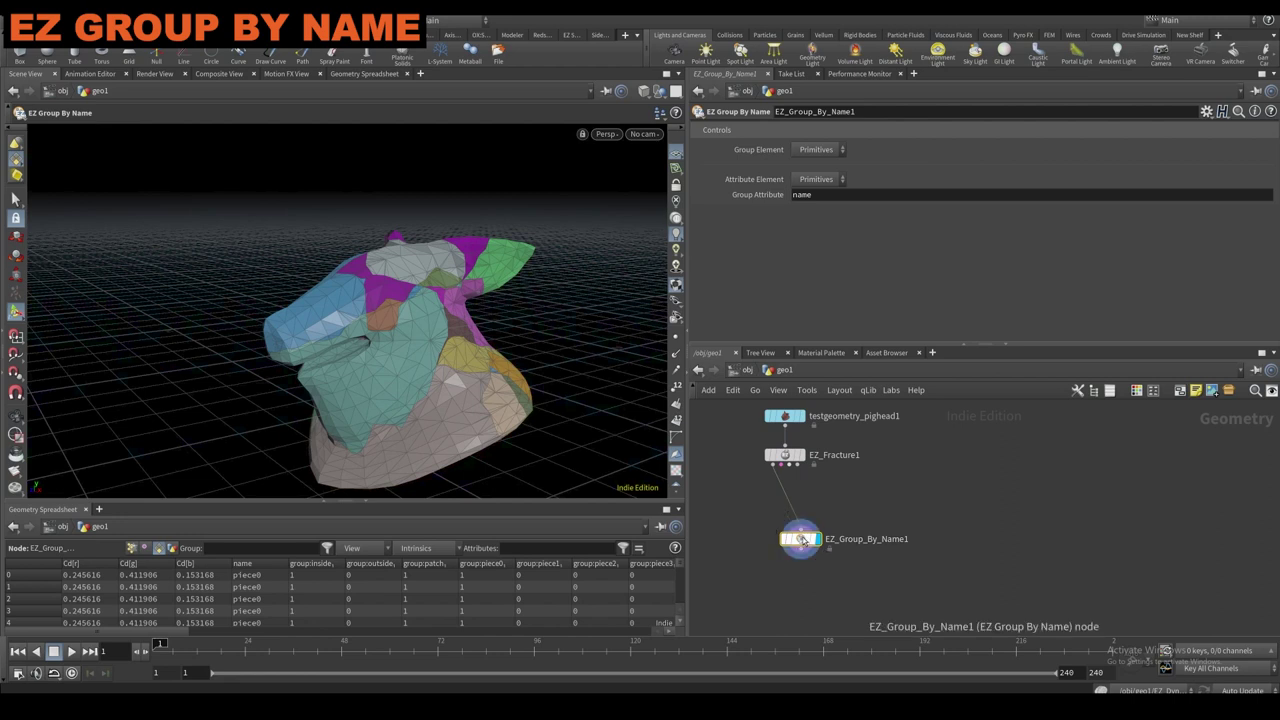
# Check the node info of EZ_Group_By_Name1 for the groups created from the name attribute.
pyautogui.click(771, 509)
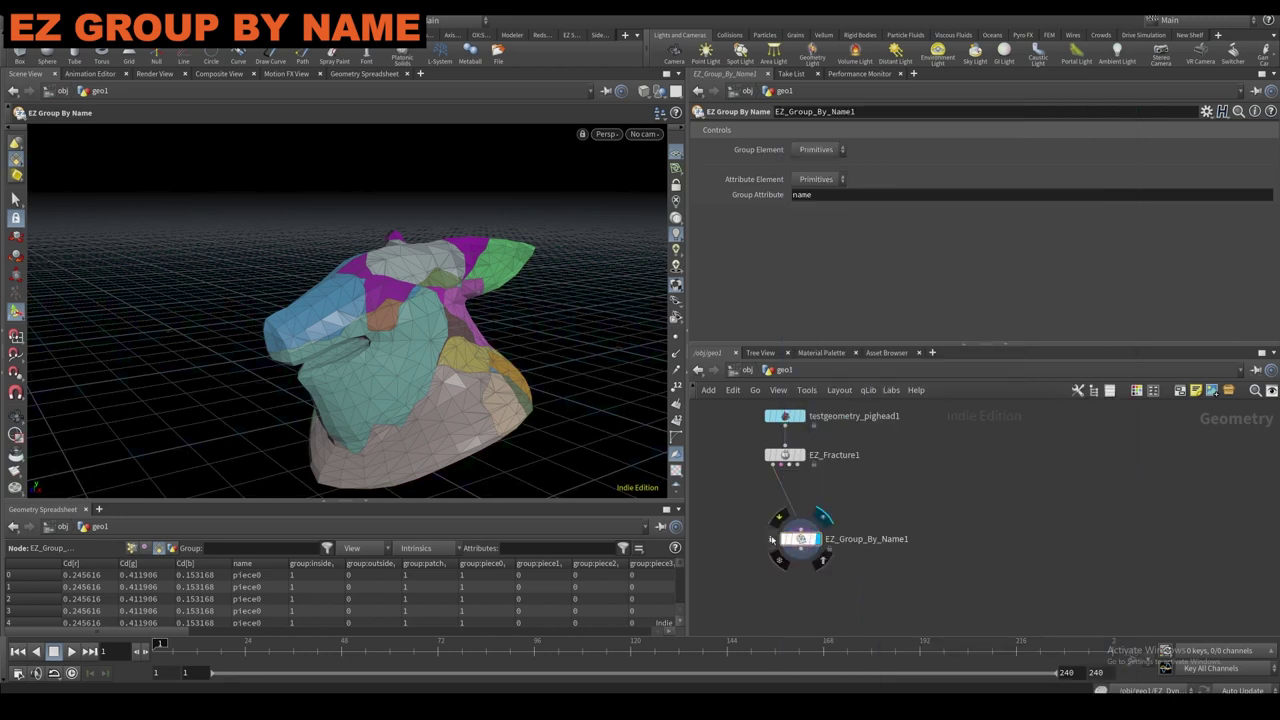
pyautogui.click(771, 538)
pyautogui.click(845, 437)
pyautogui.click(775, 540)
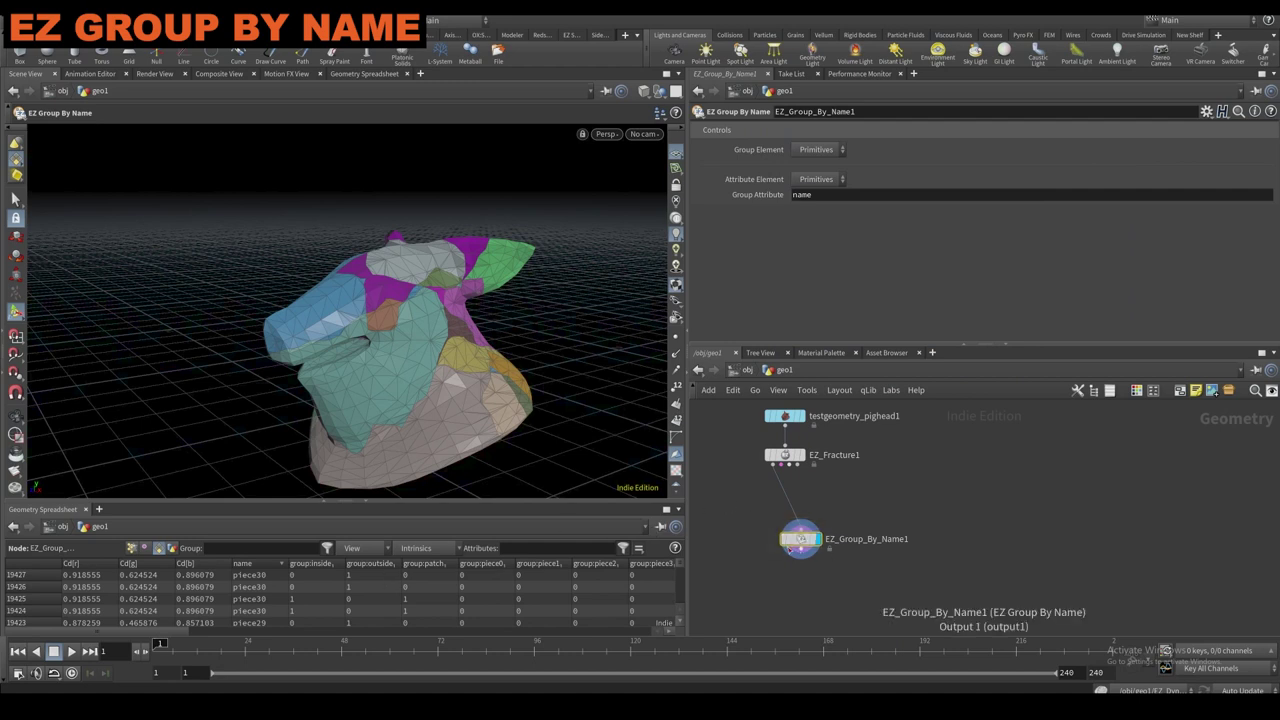
# Delete EZ_Group_By_Name1, EZ_Fracture1 and testgeometry_pighead1 from the network.
pyautogui.scroll(-3, 770, 553)
pyautogui.moveTo(763, 555); pyautogui.dragTo(872, 550, button='middle')
pyautogui.scroll(-4, 872, 546)
pyautogui.scroll(3, 857, 546)
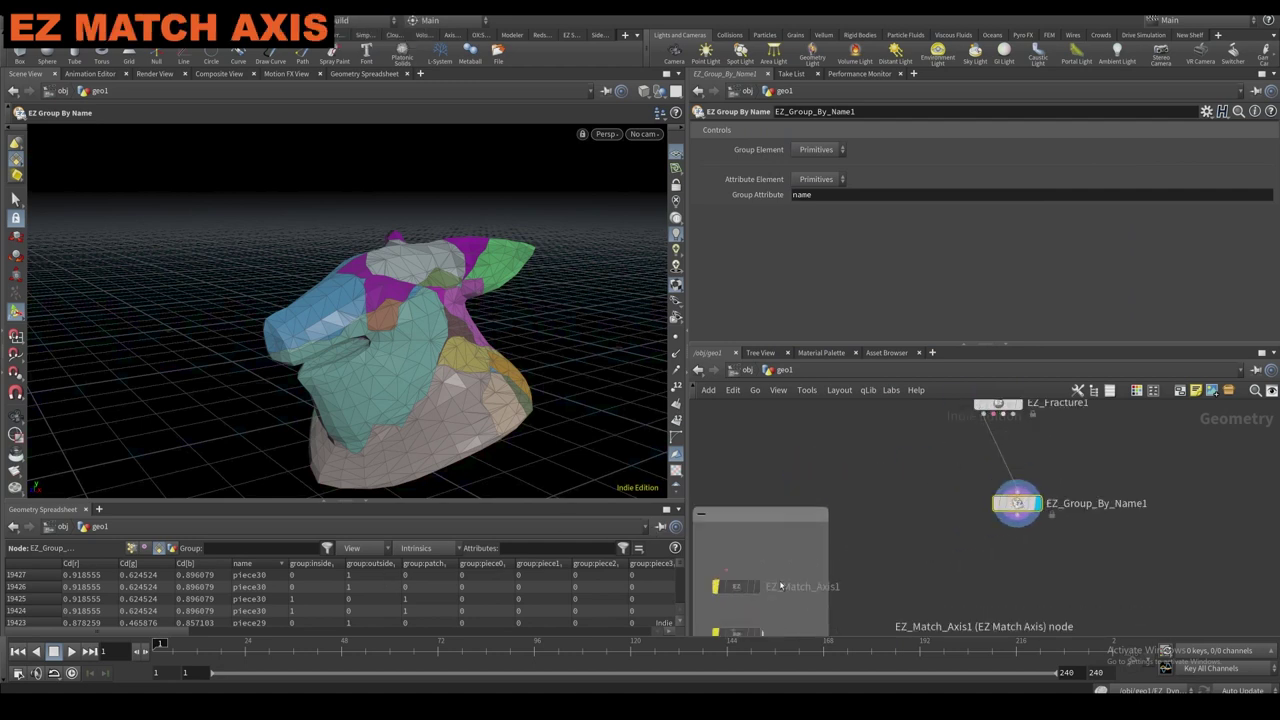
pyautogui.press('Delete')
pyautogui.moveTo(937, 526); pyautogui.dragTo(882, 435)
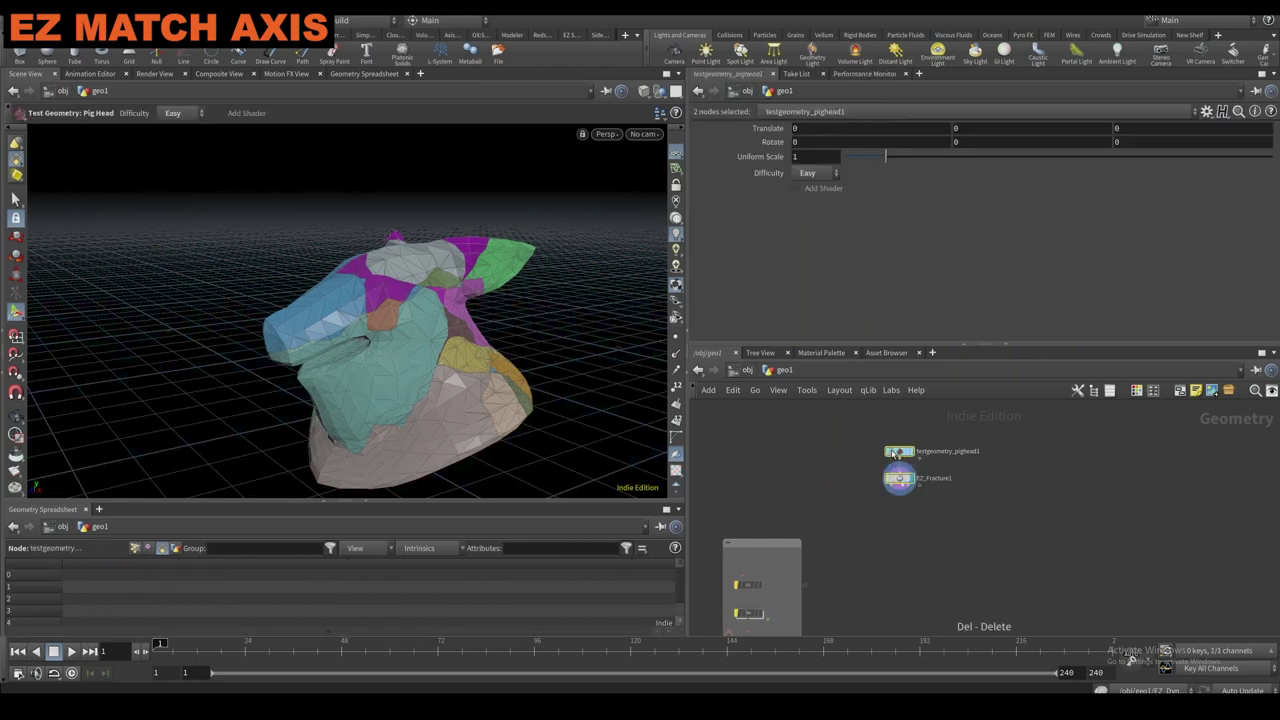
pyautogui.press('Delete')
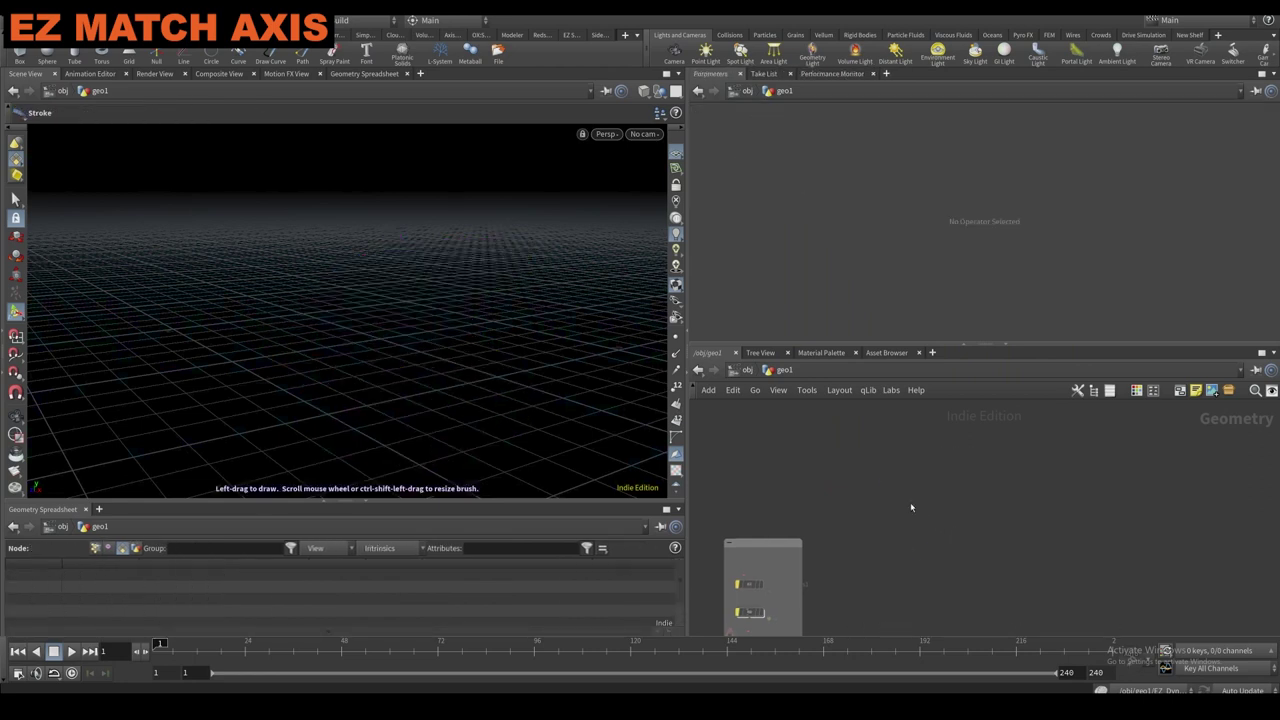
# Add a Box node in the empty area of the network and display it.
pyautogui.press('Tab')
pyautogui.write('box')
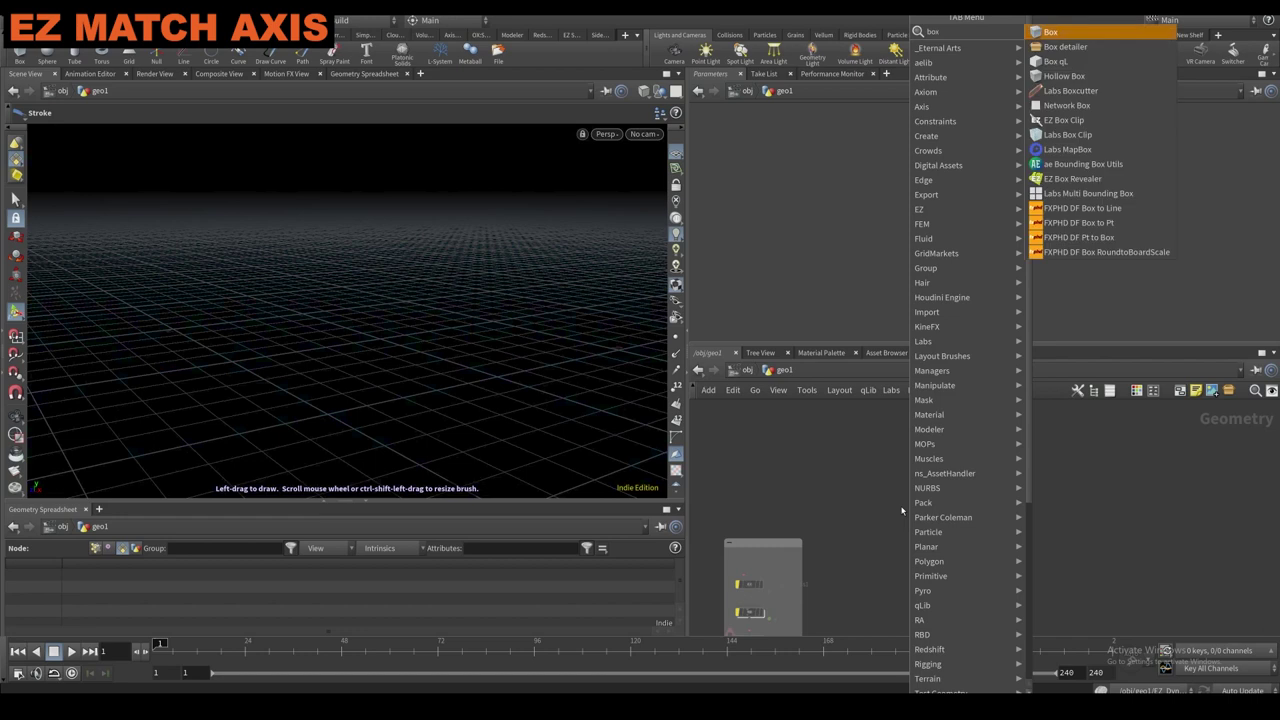
pyautogui.press('Return')
pyautogui.click(892, 507)
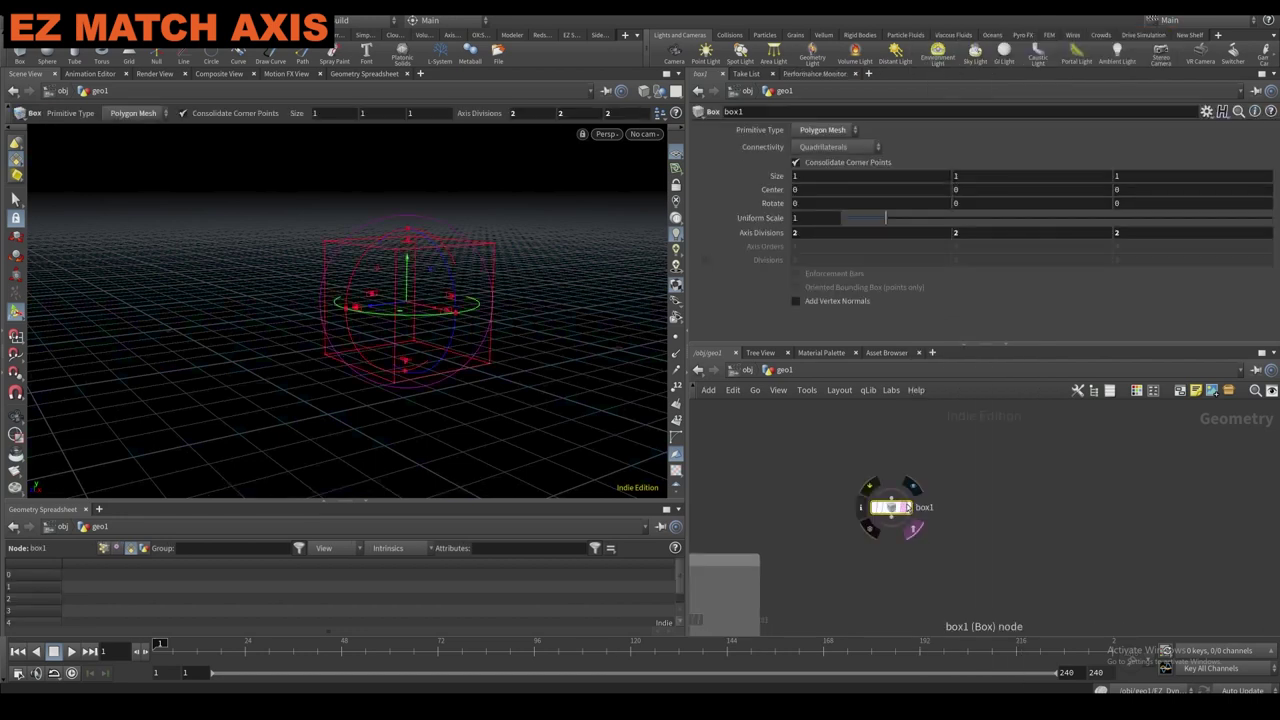
pyautogui.click(912, 487)
pyautogui.moveTo(891, 507); pyautogui.dragTo(885, 485)
pyautogui.press('Escape')
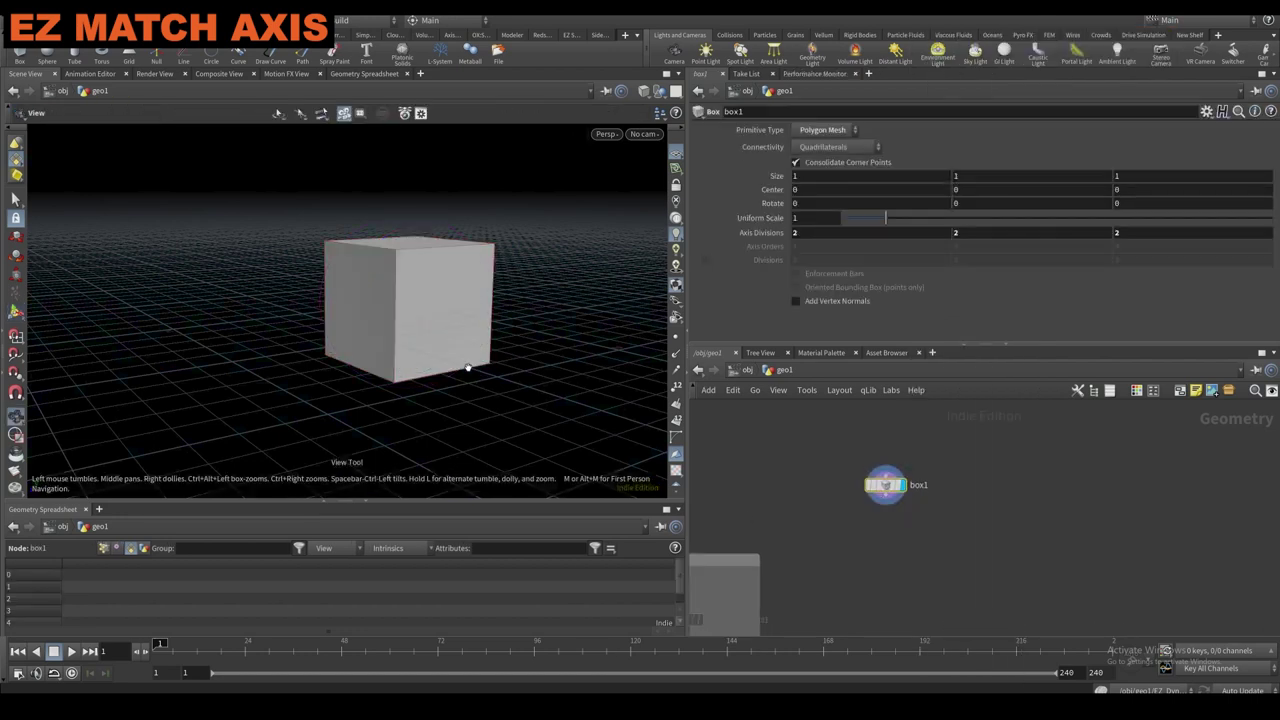
# Rotate box1 freehand in the viewport to about -22.3, -38.8, 7.4.
pyautogui.moveTo(443, 331); pyautogui.dragTo(431, 377, button='right')
pyautogui.scroll(-2, 745, 507)
pyautogui.moveTo(745, 507); pyautogui.dragTo(769, 502, button='middle')
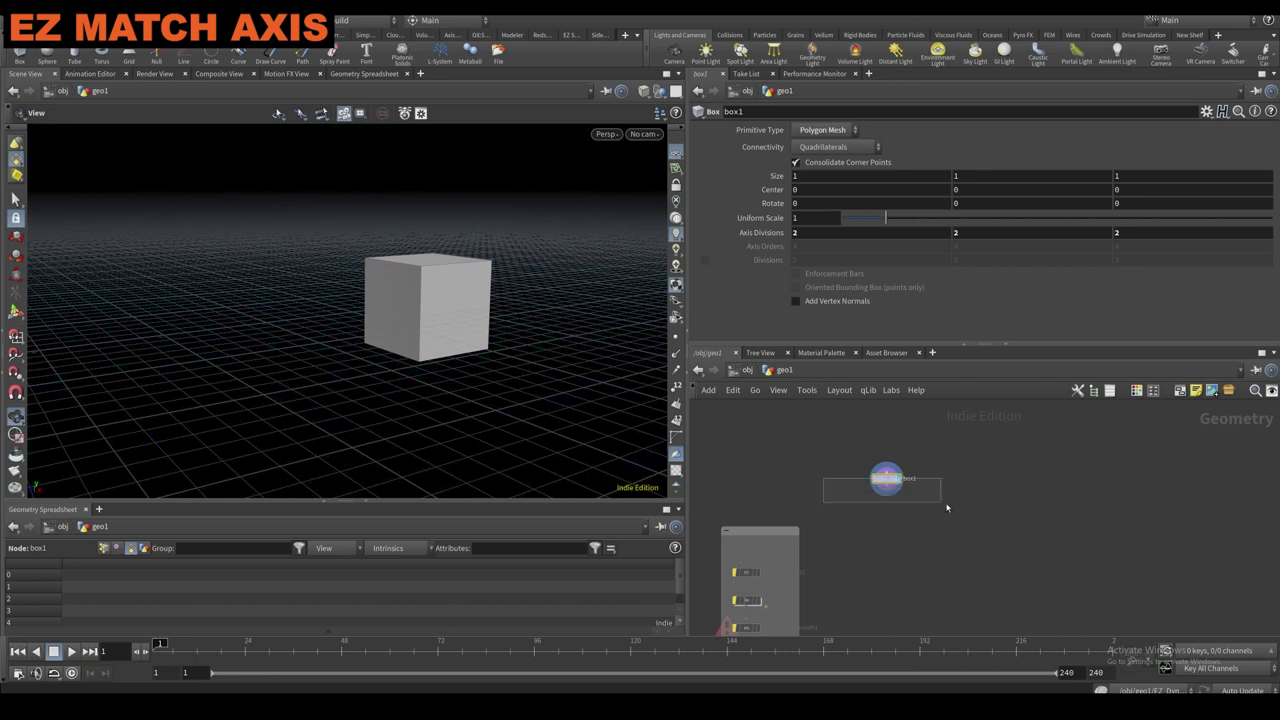
pyautogui.press('Return')
pyautogui.moveTo(399, 289); pyautogui.dragTo(431, 352)
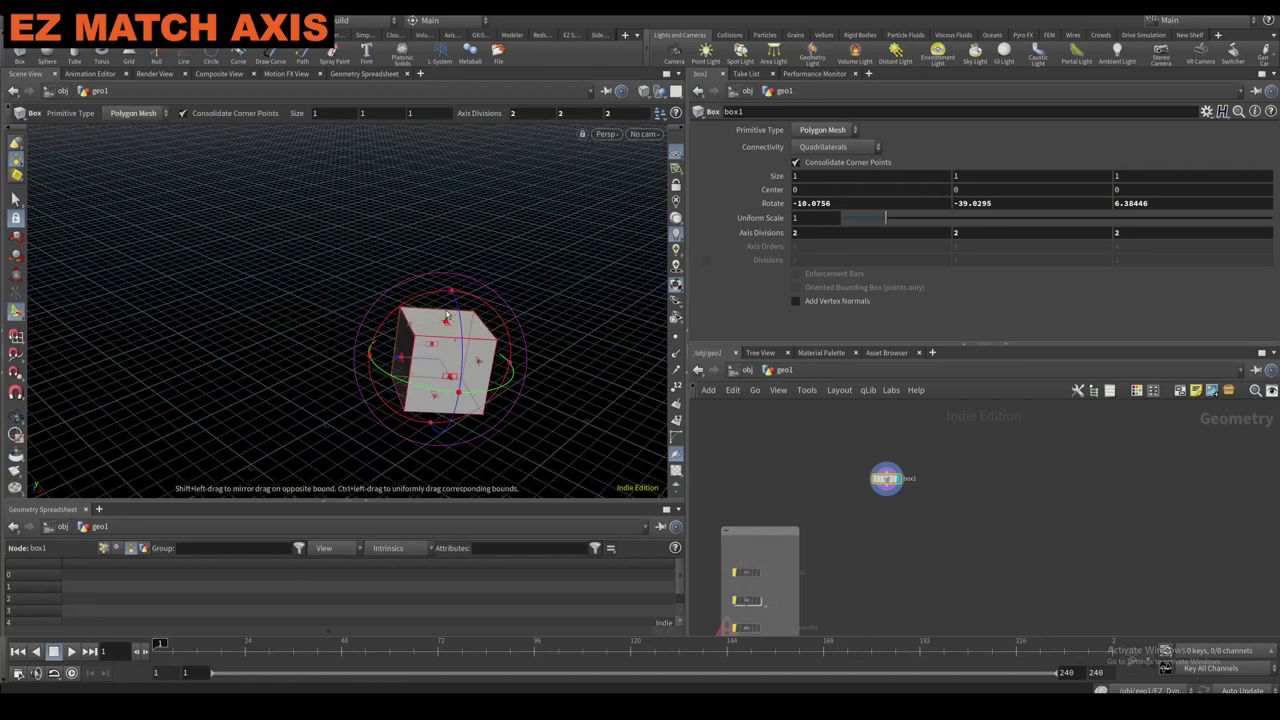
pyautogui.moveTo(432, 298); pyautogui.dragTo(480, 309)
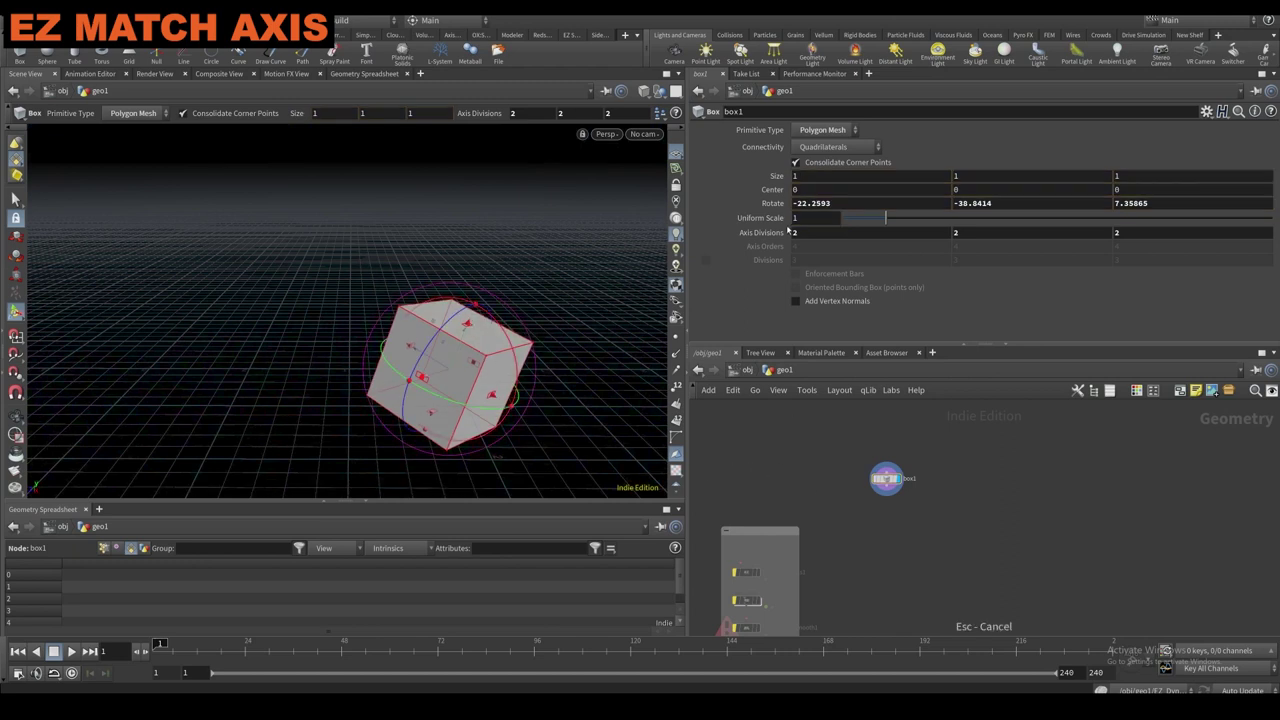
# Add a Null node below box1, connect box1 to it and display it.
pyautogui.press('Tab')
pyautogui.write('null')
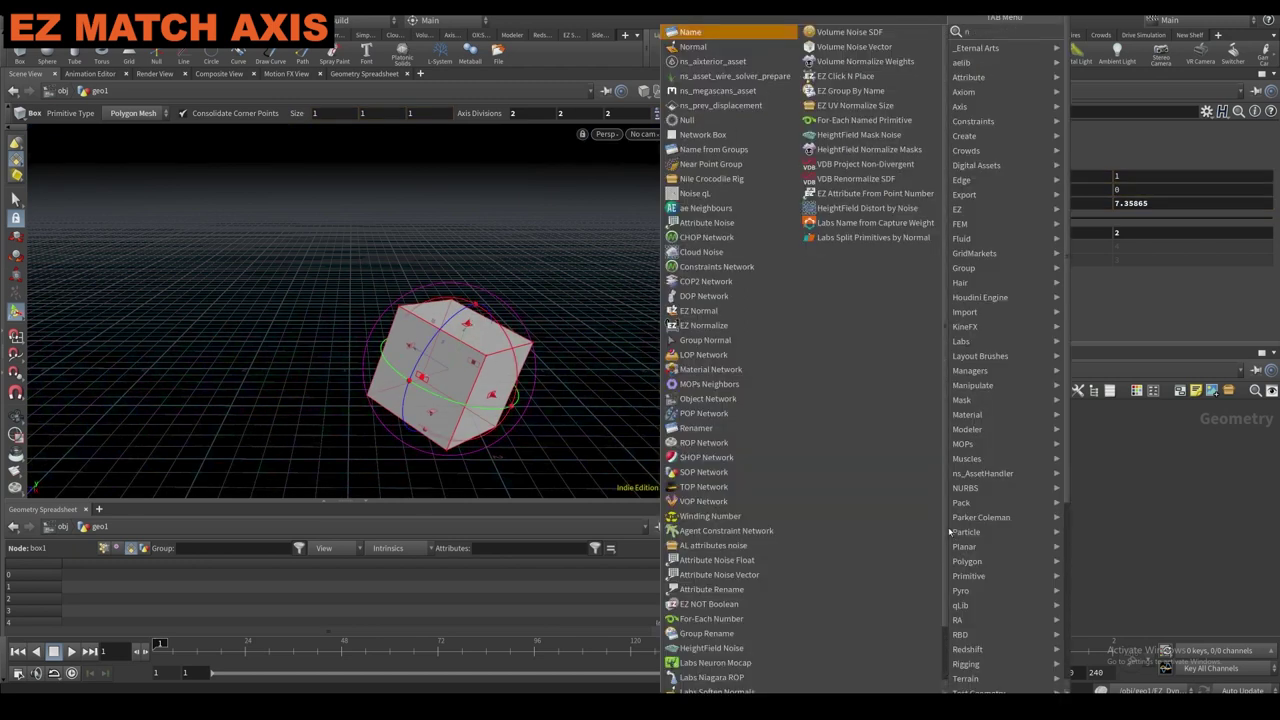
pyautogui.press('Return')
pyautogui.click(918, 533)
pyautogui.scroll(1, 912, 528)
pyautogui.click(881, 479)
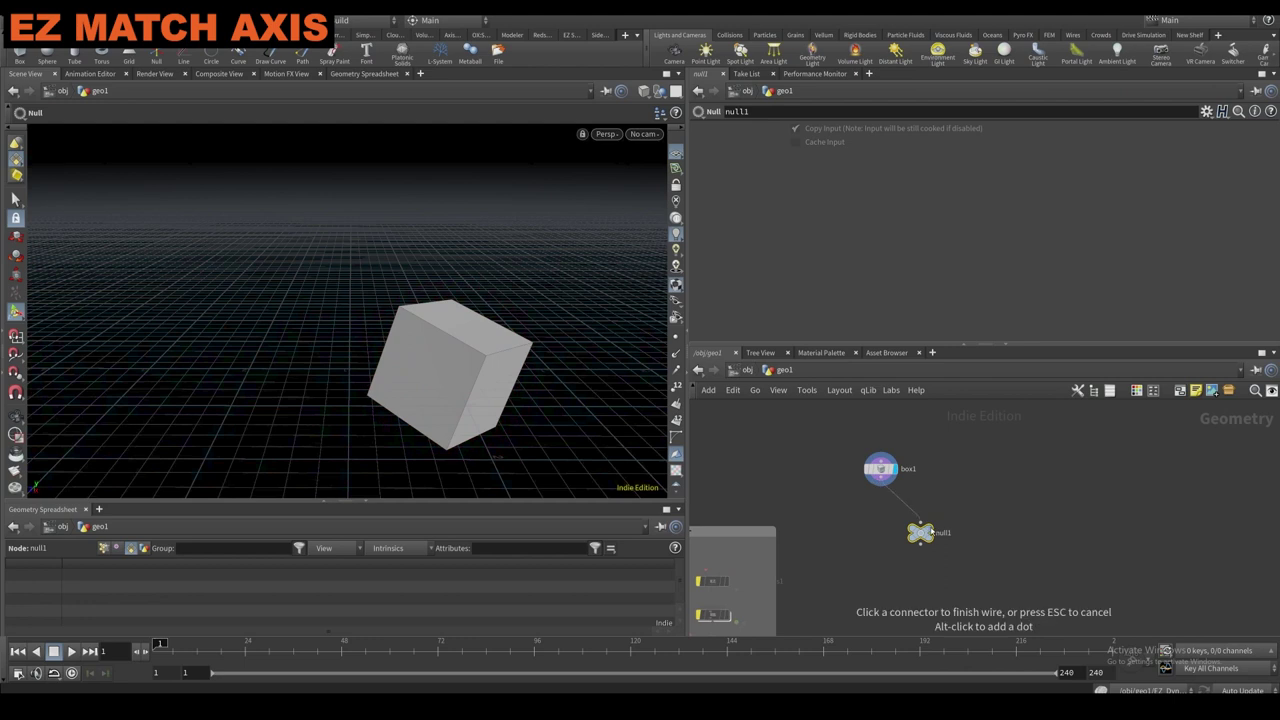
pyautogui.click(920, 523)
pyautogui.click(934, 518)
pyautogui.moveTo(920, 534); pyautogui.dragTo(891, 529)
pyautogui.moveTo(498, 376); pyautogui.dragTo(430, 360)
# Try rotating the box about 21.6 in Y with a Transform node connected after null1, and delete that node.
pyautogui.press('Tab')
pyautogui.write('transform')
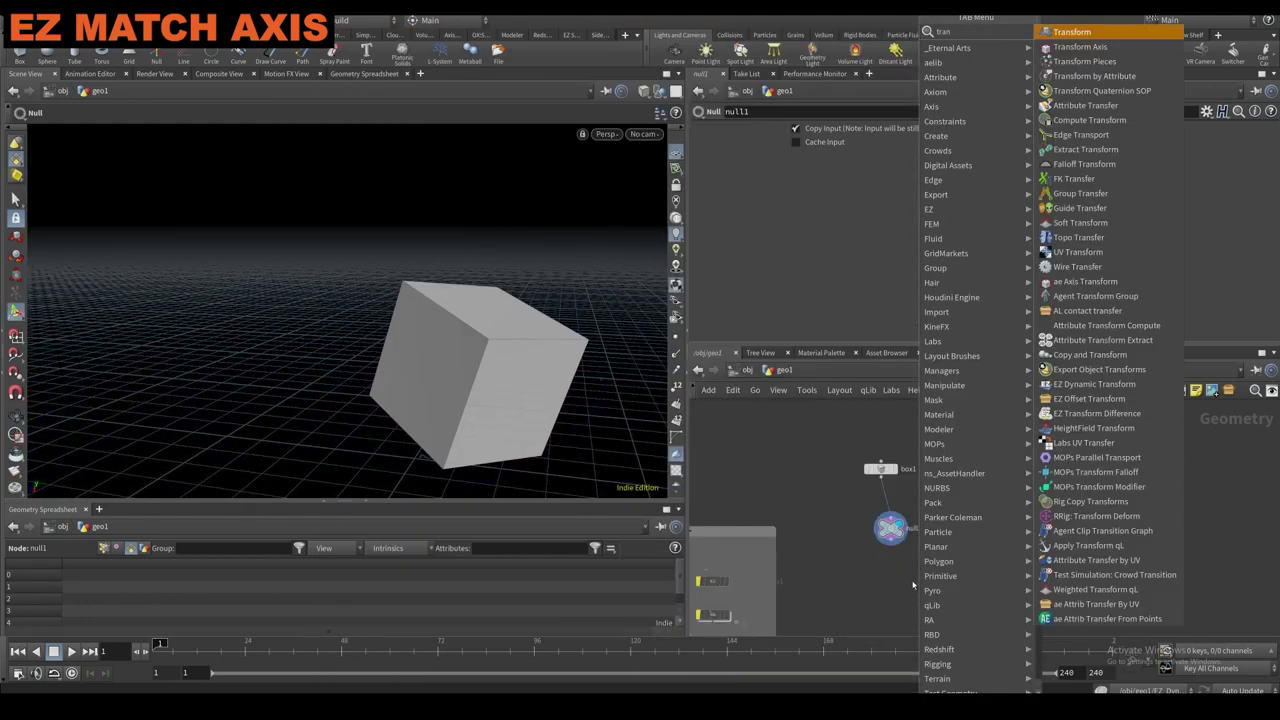
pyautogui.press('Return')
pyautogui.click(900, 577)
pyautogui.moveTo(892, 546); pyautogui.dragTo(897, 577)
pyautogui.moveTo(488, 389); pyautogui.dragTo(517, 386)
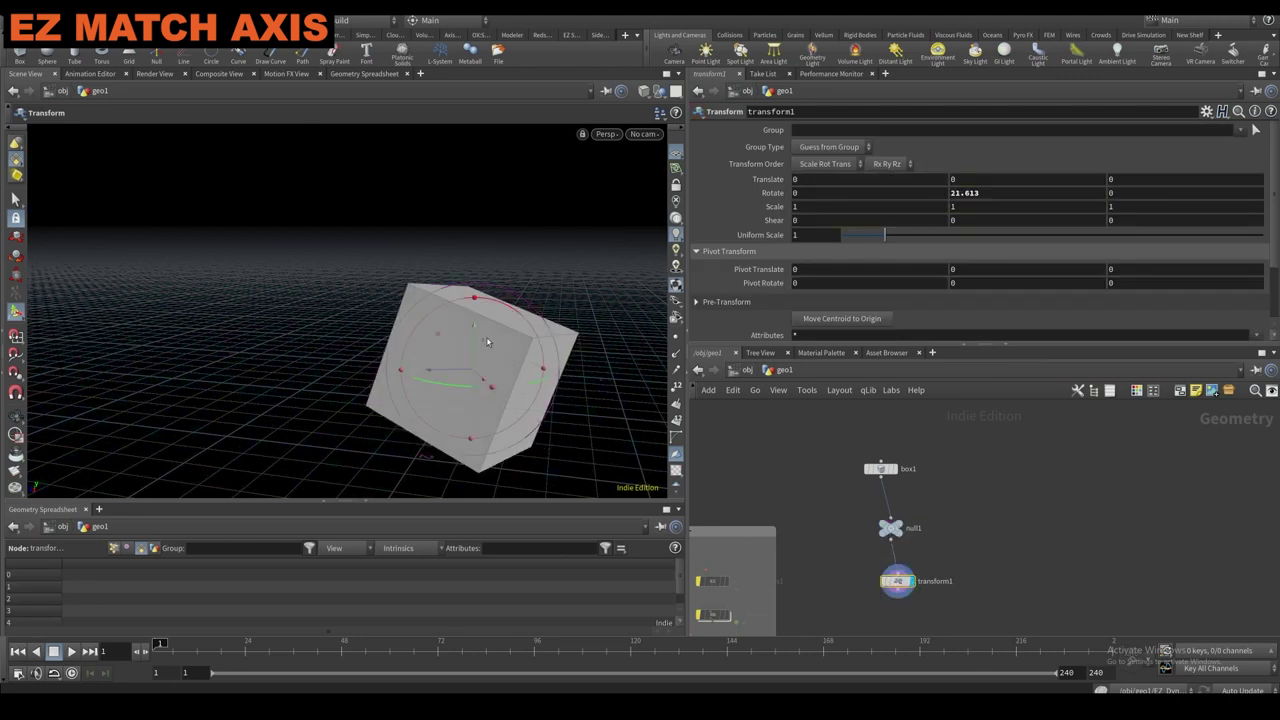
pyautogui.moveTo(454, 320); pyautogui.dragTo(430, 322)
pyautogui.press('Delete')
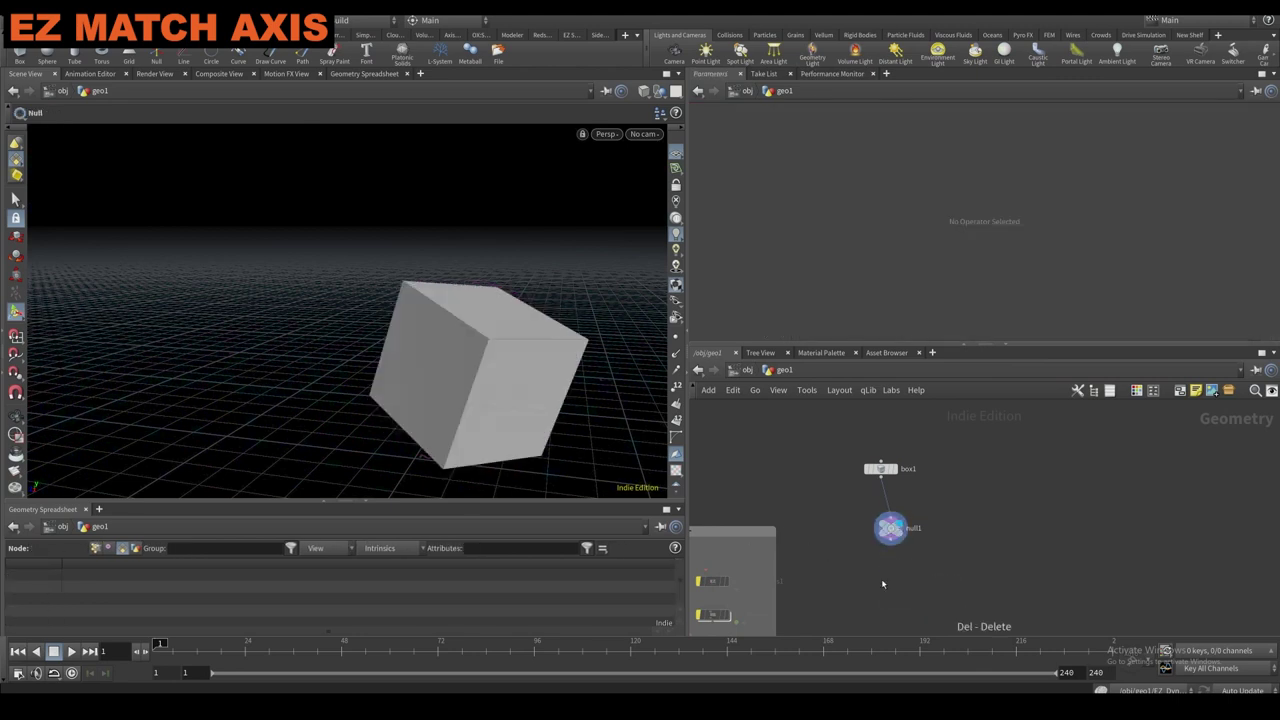
# Move EZ_Match_Axis1 out of the network box to below null1 and connect null1 to its first input.
pyautogui.moveTo(870, 578); pyautogui.dragTo(908, 553, button='middle')
pyautogui.scroll(-1, 906, 553)
pyautogui.scroll(1, 866, 552)
pyautogui.scroll(1, 826, 563)
pyautogui.click(746, 539)
pyautogui.moveTo(762, 557); pyautogui.dragTo(974, 508)
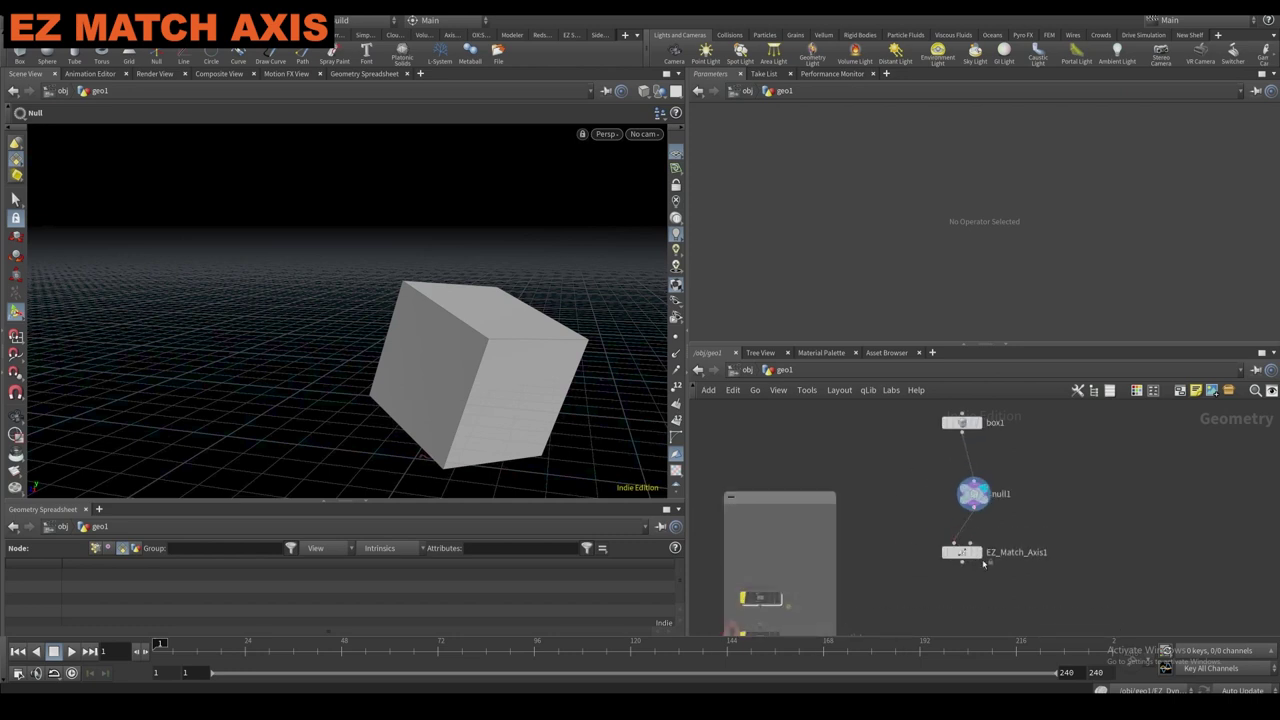
# Display EZ_Match_Axis1, check its operation types, and line up null1 directly beneath box1.
pyautogui.click(980, 553)
pyautogui.click(962, 552)
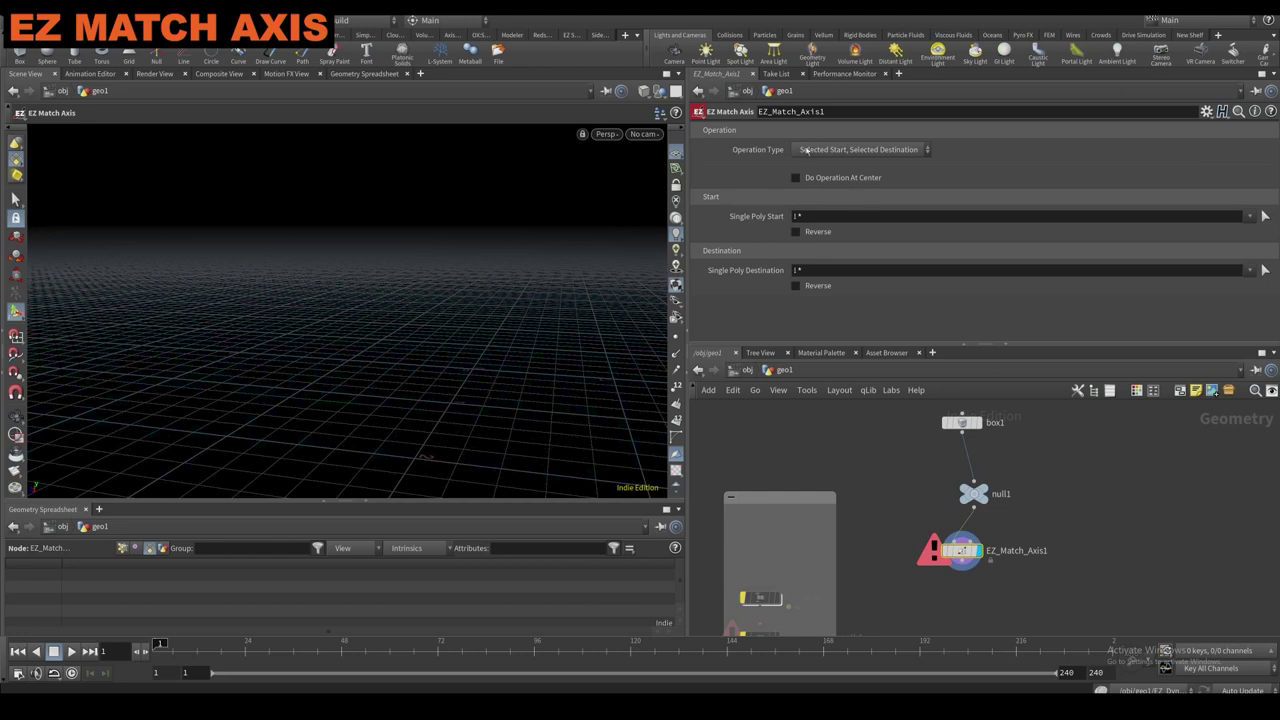
pyautogui.click(801, 153)
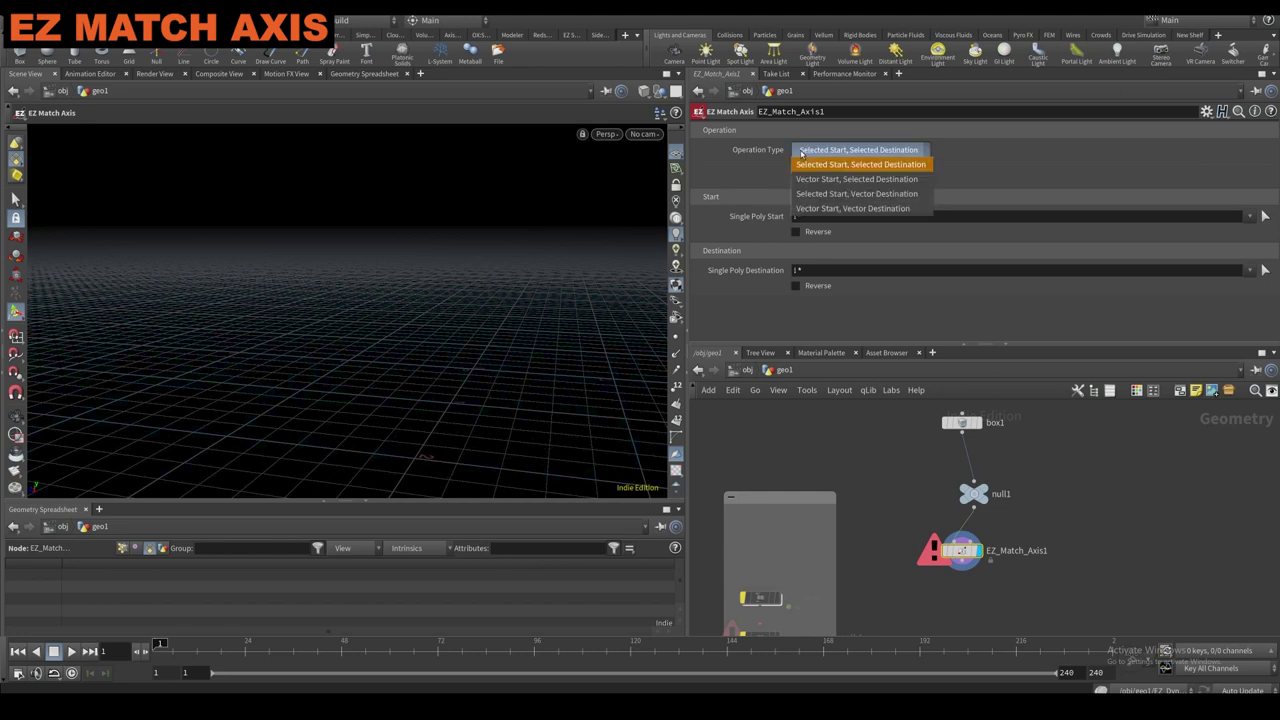
pyautogui.click(760, 155)
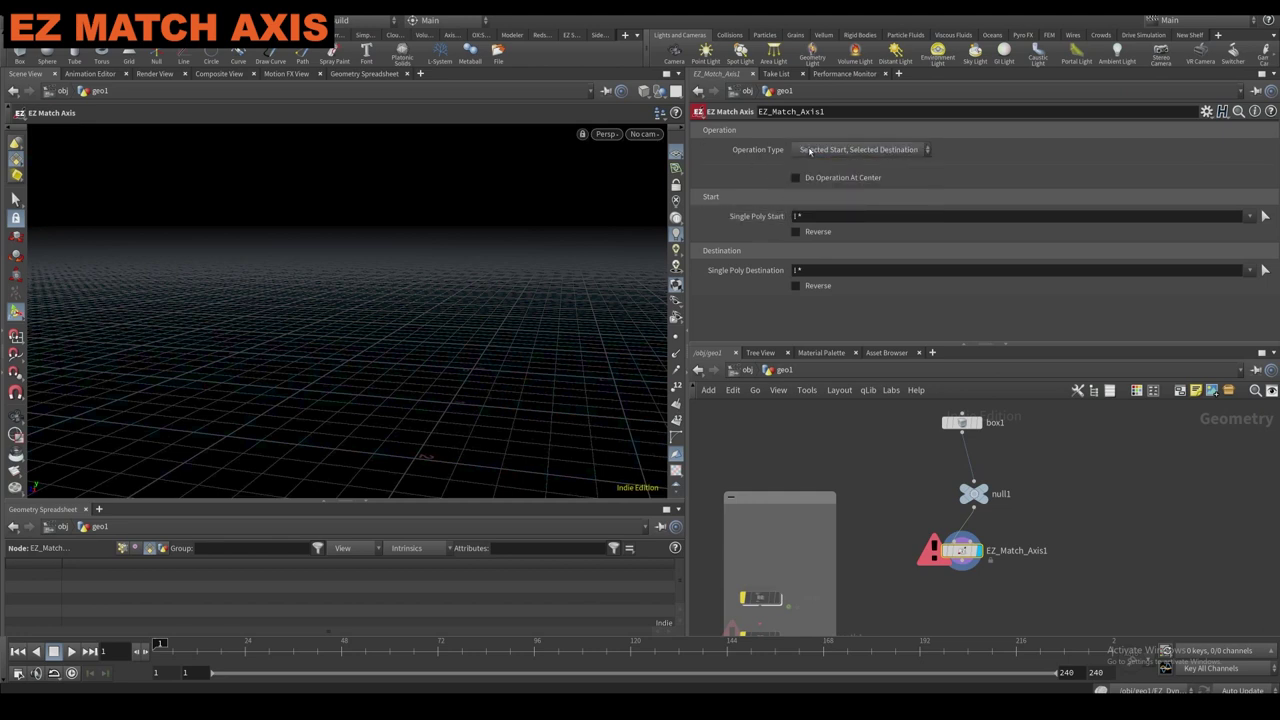
pyautogui.moveTo(1005, 518); pyautogui.dragTo(938, 412)
pyautogui.hotkey('ctrl', 'shift', 's')
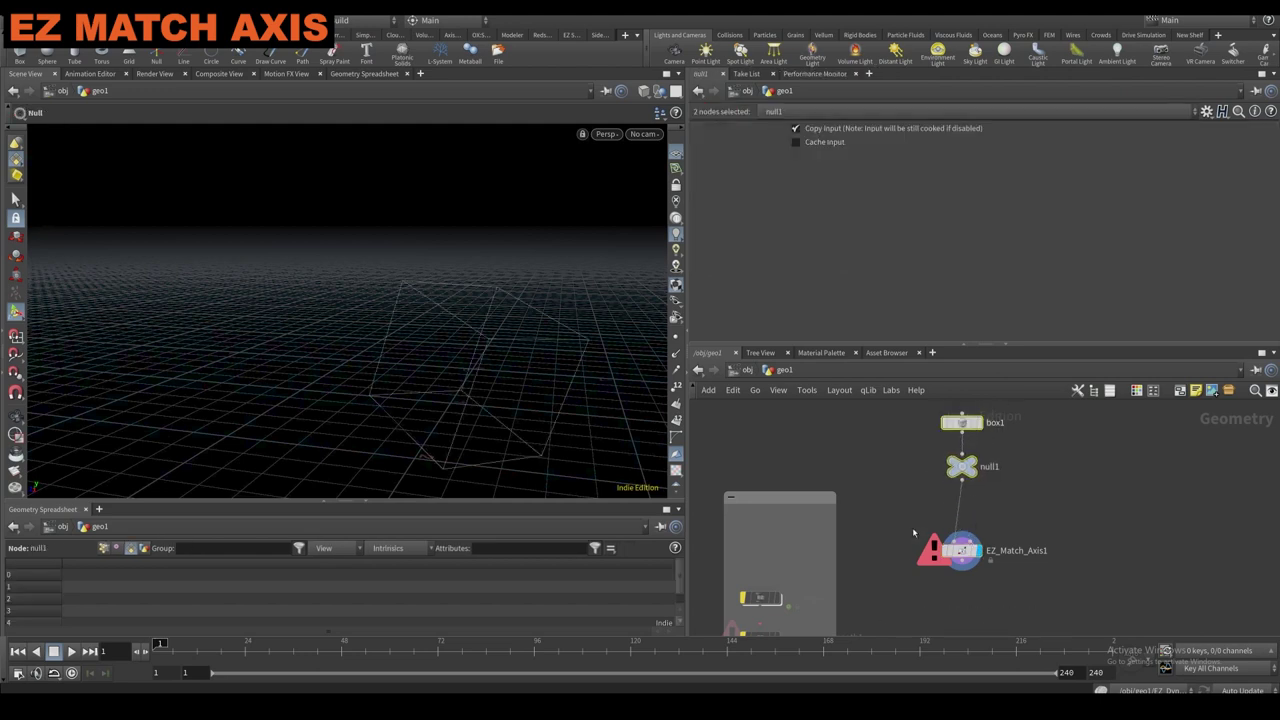
pyautogui.click(966, 548)
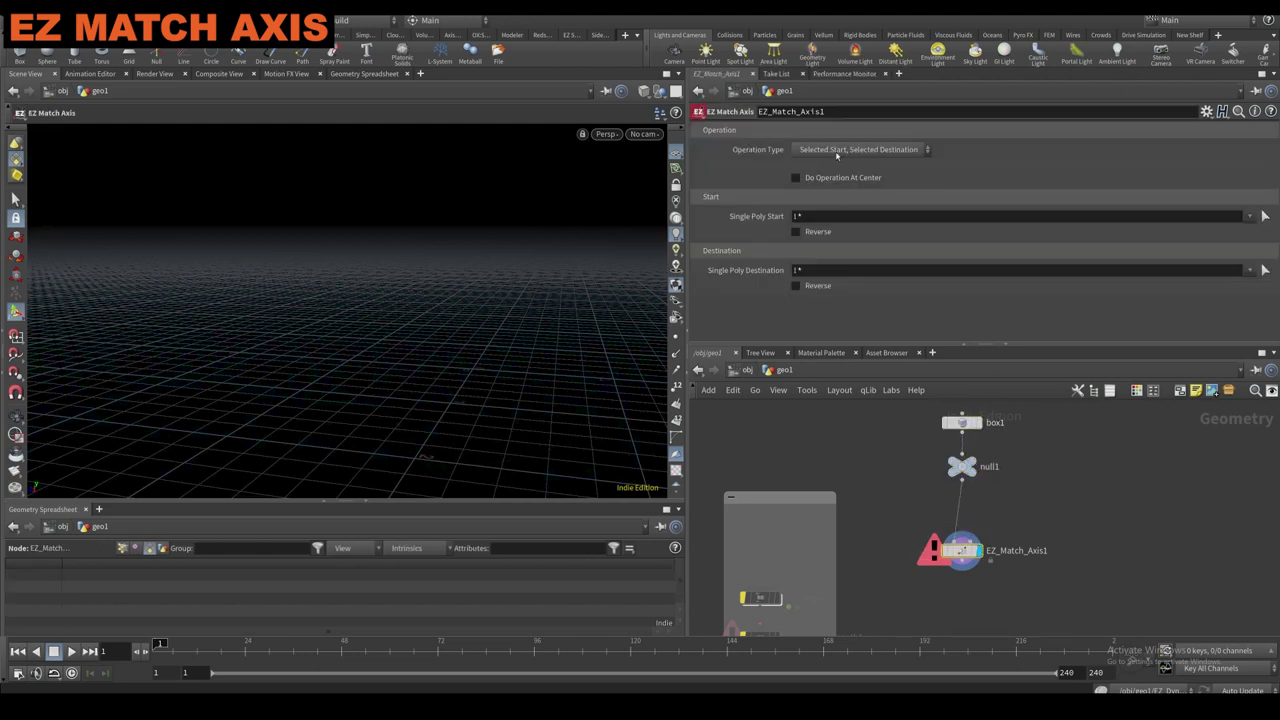
# Configure EZ_Match_Axis1 for Selected Start, Vector Destination at center, using the rotated box's upper face as the start polygon.
pyautogui.click(837, 152)
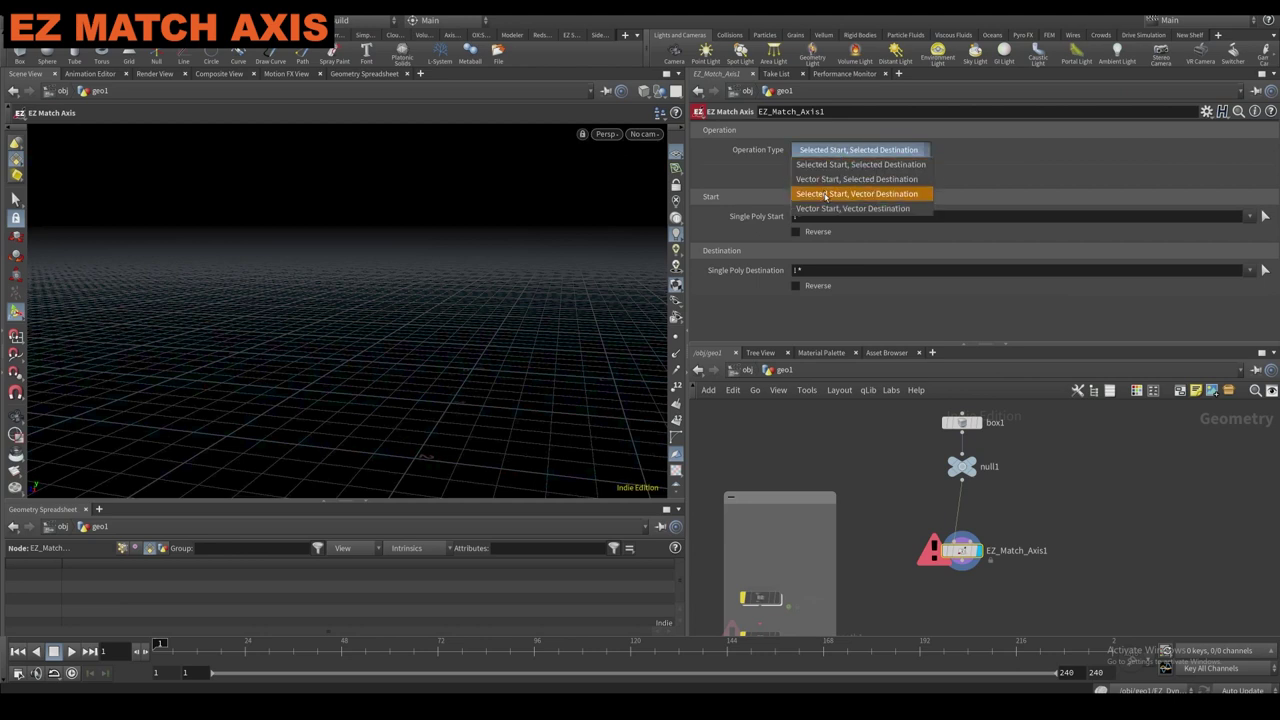
pyautogui.click(825, 194)
pyautogui.click(1264, 216)
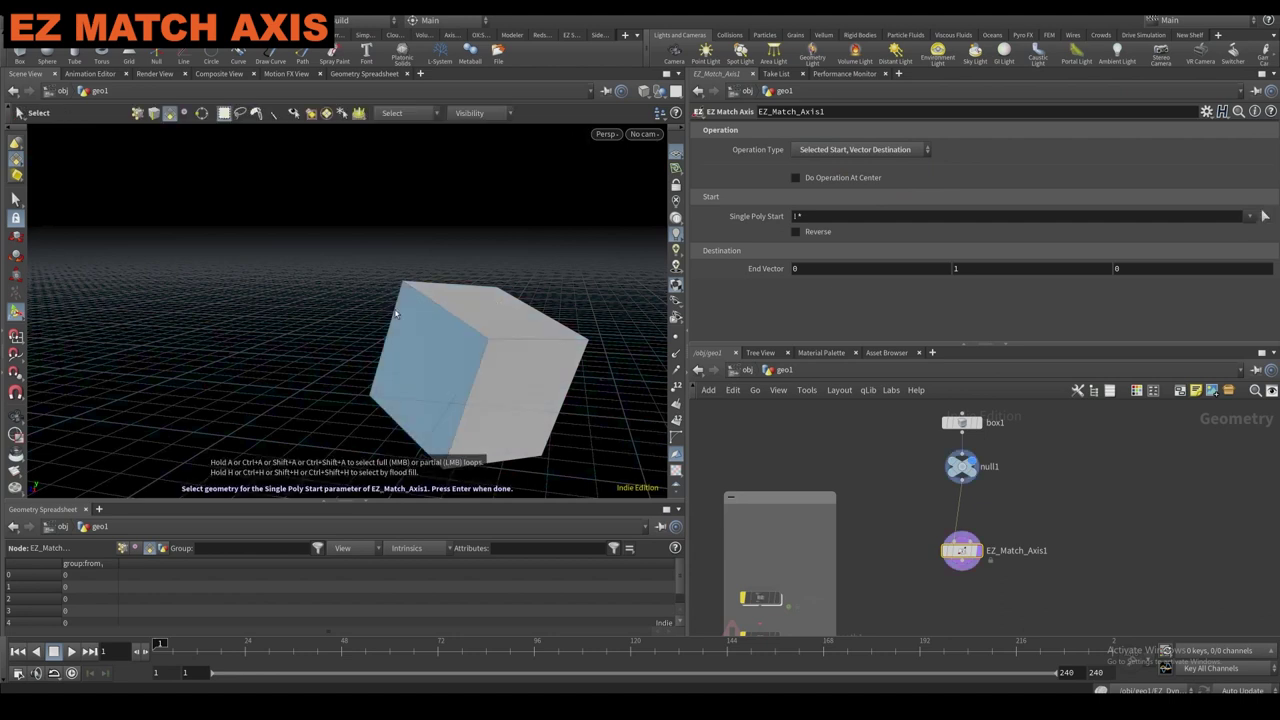
pyautogui.click(440, 365)
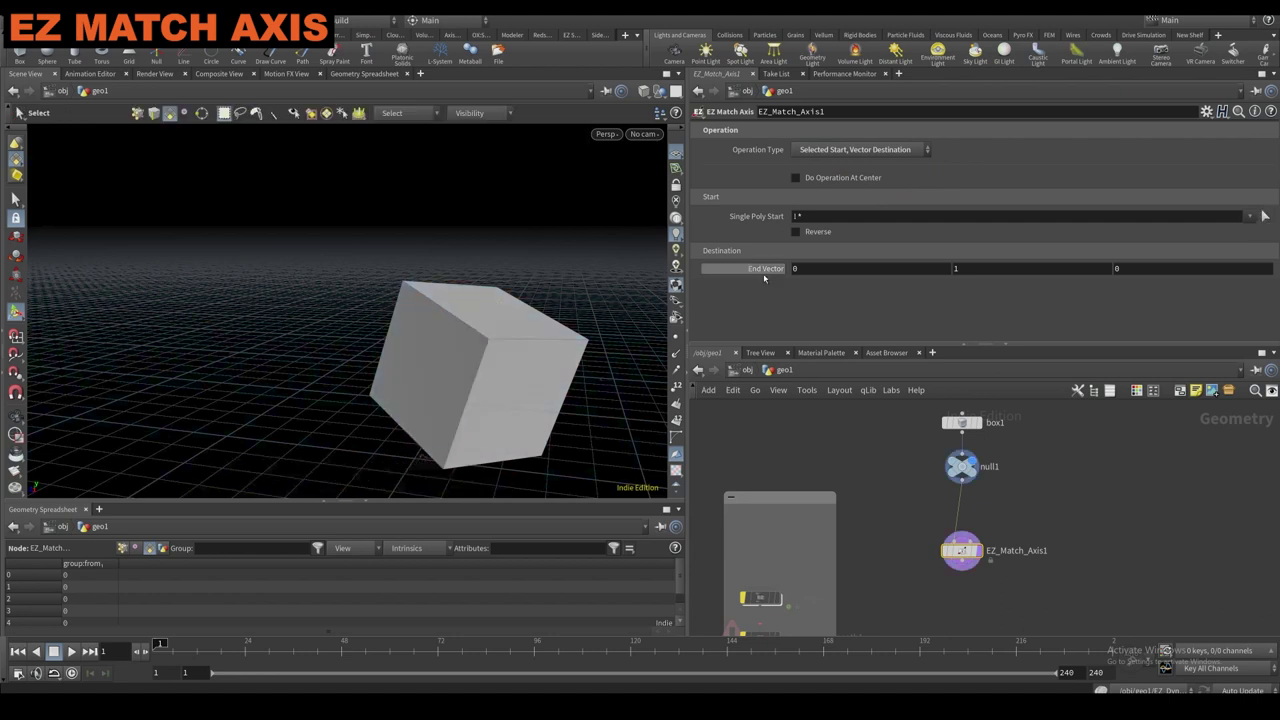
pyautogui.click(515, 314)
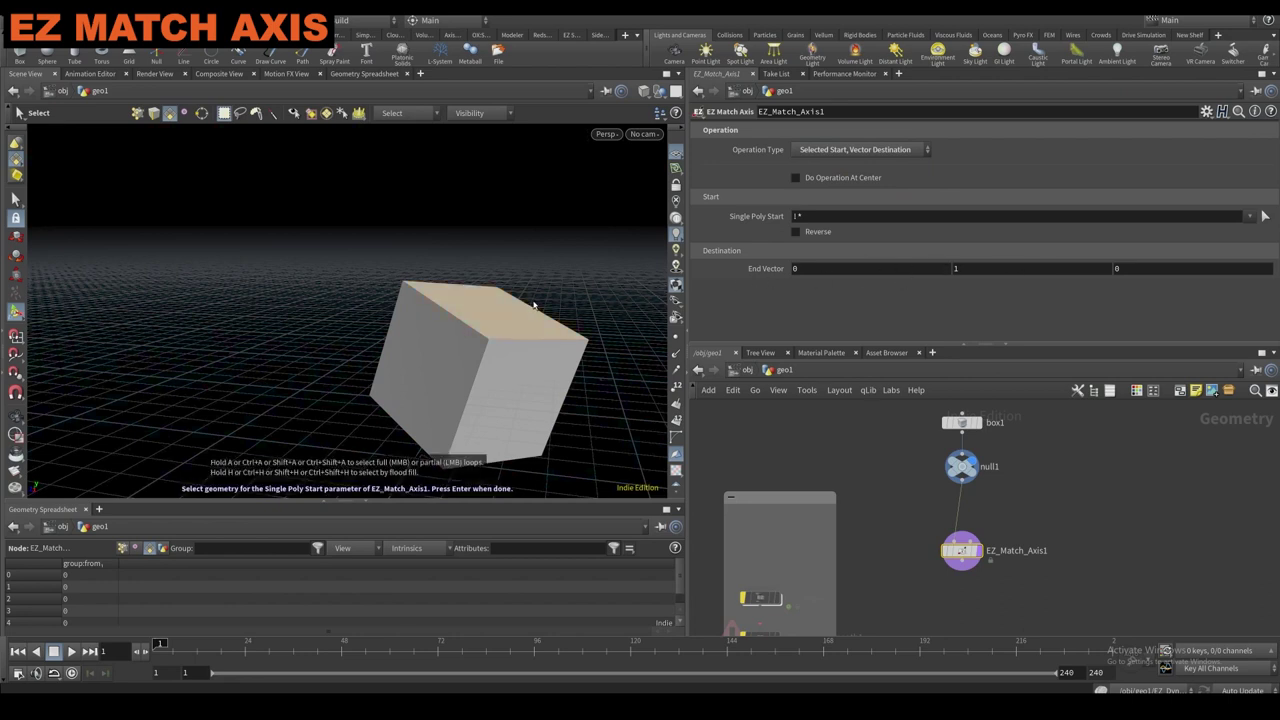
pyautogui.press('Return')
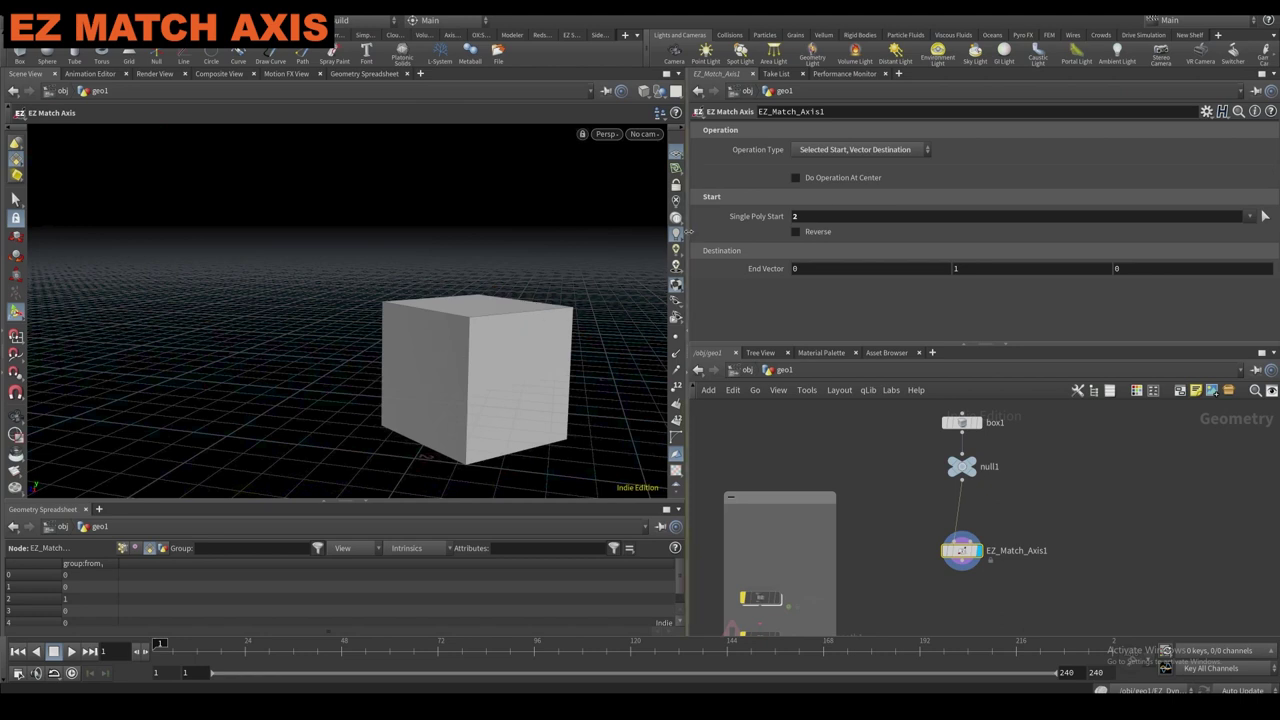
pyautogui.click(843, 178)
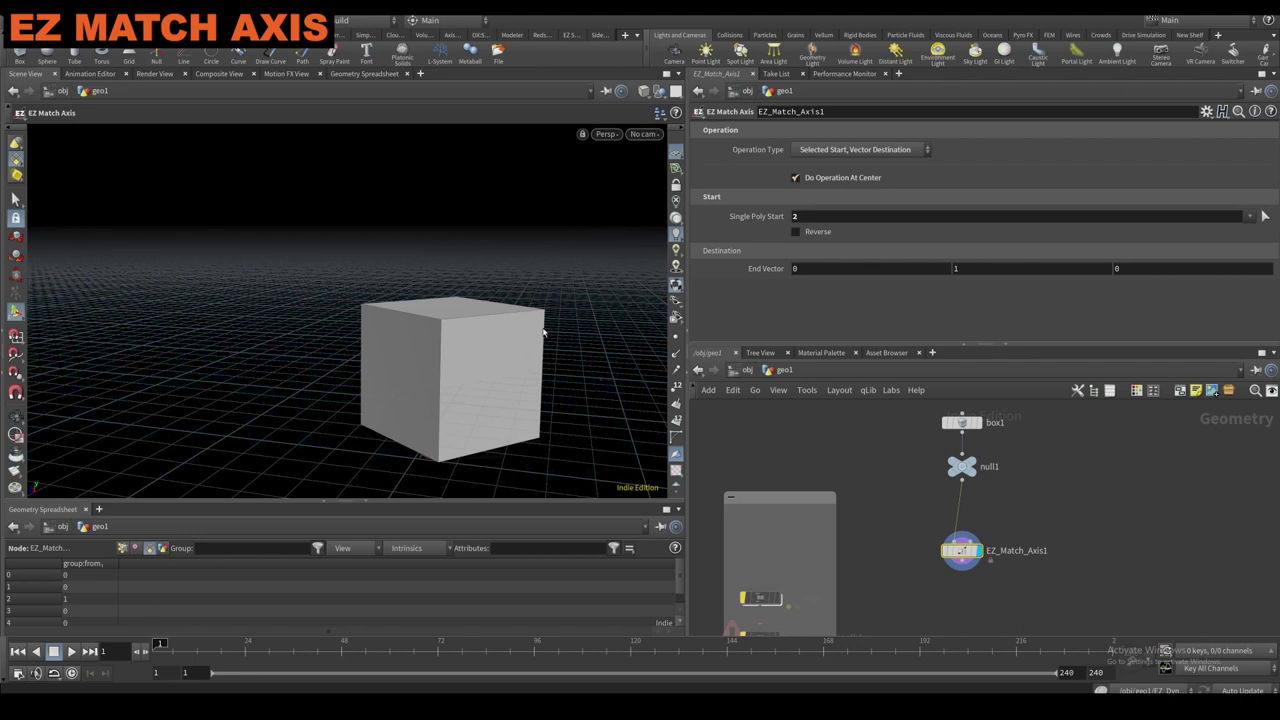
# Duplicate EZ_Match_Axis1 as EZ_Match_Axis2 below it, feed it from EZ_Match_Axis1's output and display it.
pyautogui.click(966, 462)
pyautogui.click(980, 485)
pyautogui.scroll(-1, 906, 537)
pyautogui.moveTo(910, 529)
pyautogui.mouseDown()
pyautogui.moveTo(988, 562)
pyautogui.moveTo(952, 590)
pyautogui.mouseUp()
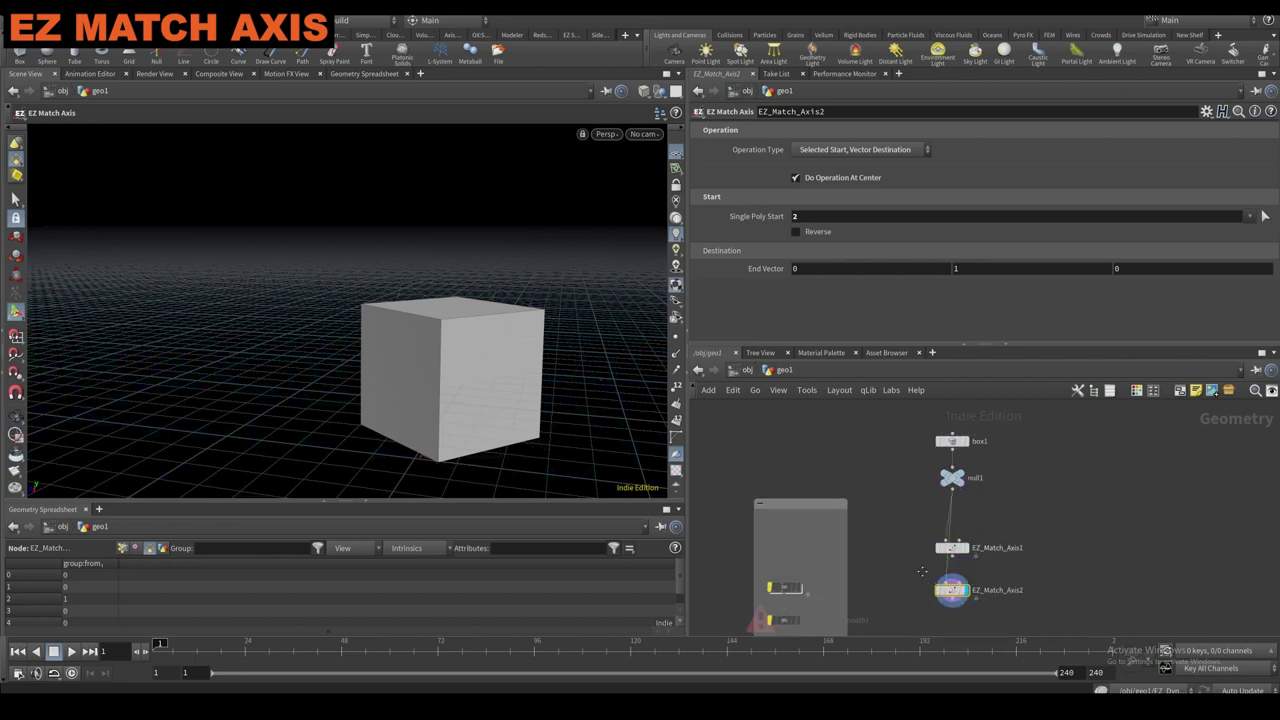
pyautogui.moveTo(922, 569); pyautogui.dragTo(904, 548, button='middle')
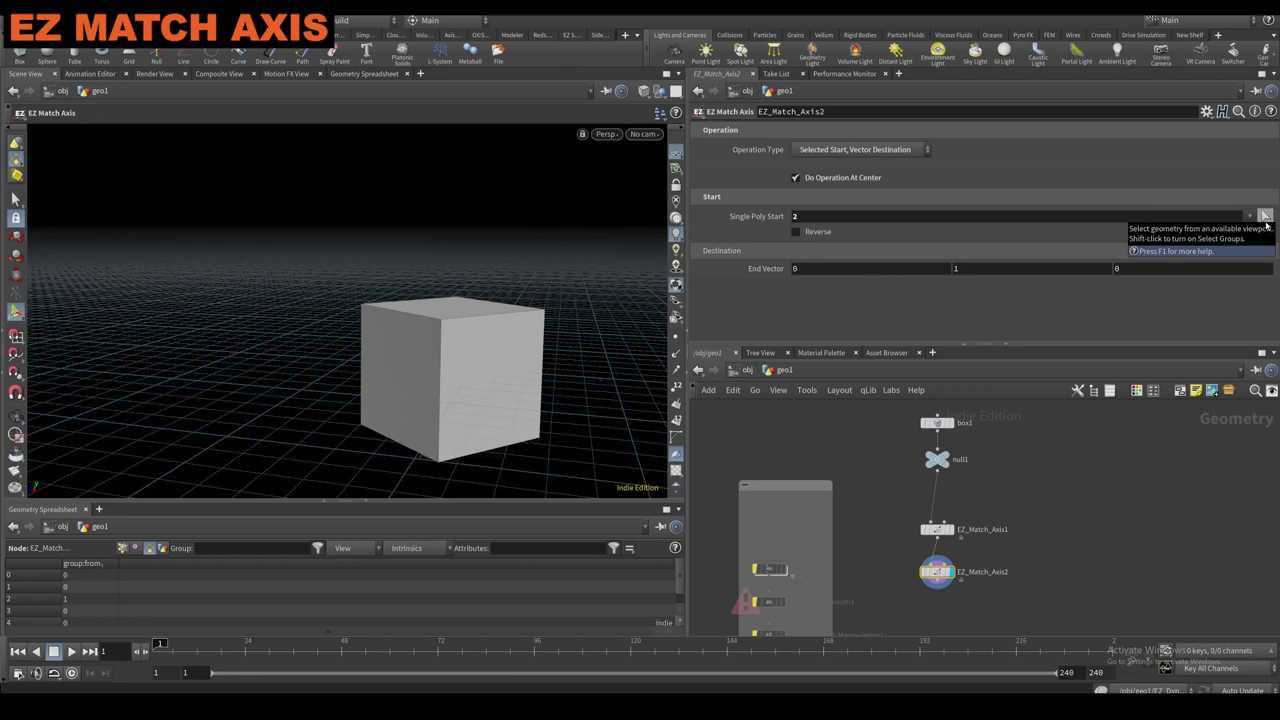
# Pick the box's front-left side face, polygon 4, as EZ_Match_Axis2's Single Poly Start.
pyautogui.click(1265, 218)
pyautogui.click(418, 383)
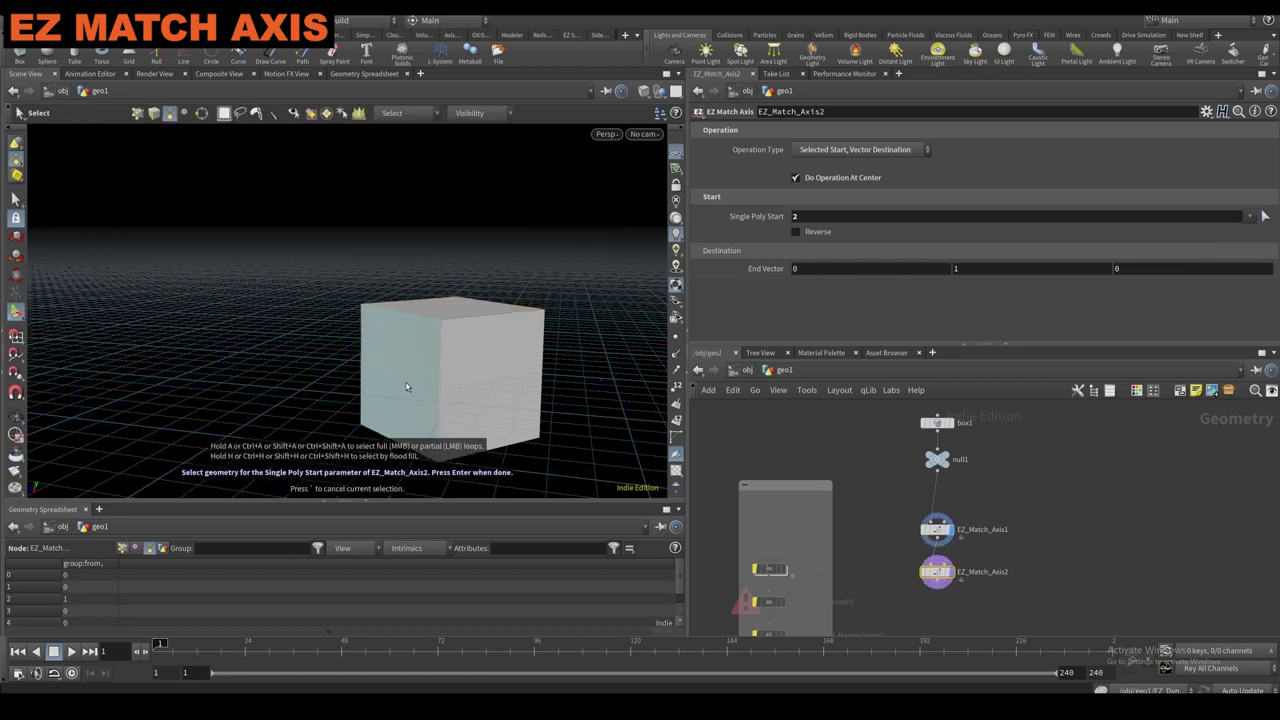
pyautogui.press('Return')
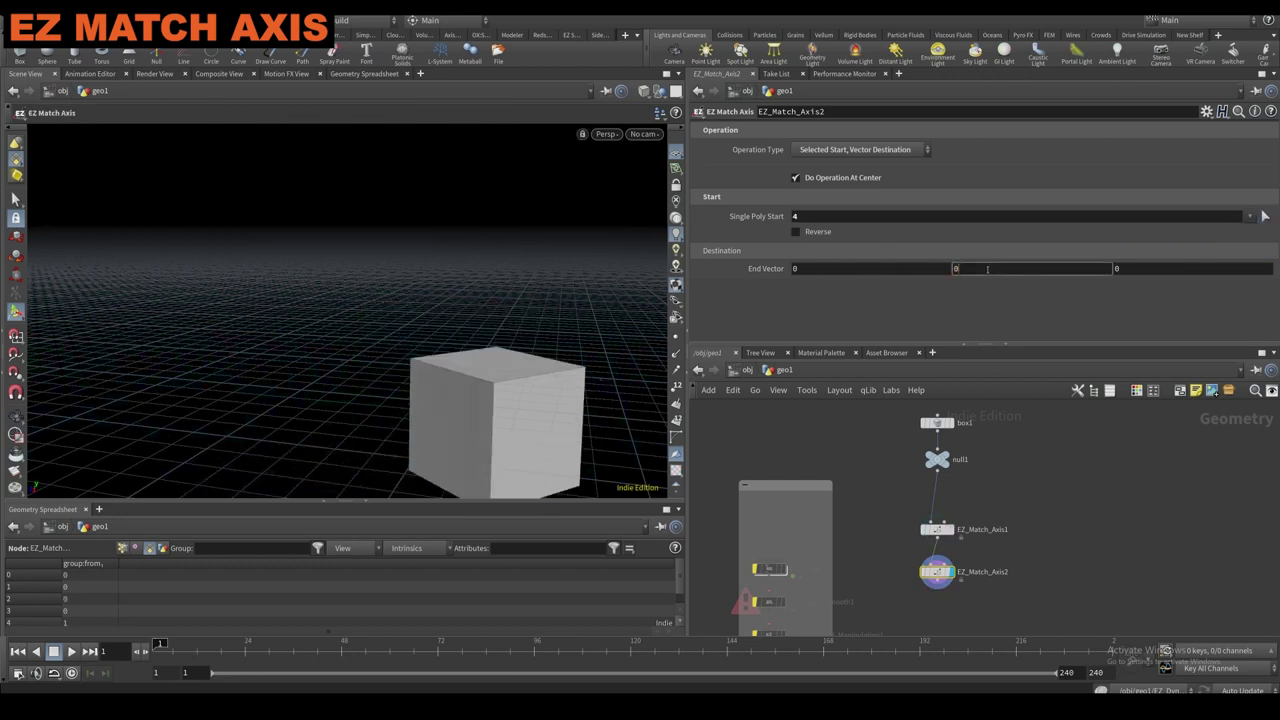
# Set EZ_Match_Axis2's End Vector to 1, 0, 0.
pyautogui.write('0')
pyautogui.press('Return')
pyautogui.doubleClick(903, 269)
pyautogui.write('1')
pyautogui.press('Return')
pyautogui.press('Escape')
pyautogui.moveTo(514, 351)
pyautogui.mouseDown()
pyautogui.moveTo(449, 360)
pyautogui.moveTo(480, 358)
pyautogui.moveTo(461, 359)
pyautogui.moveTo(508, 394)
pyautogui.moveTo(500, 349)
pyautogui.mouseUp()
pyautogui.press('Return')
pyautogui.scroll(-2, 858, 497)
pyautogui.scroll(1, 866, 529)
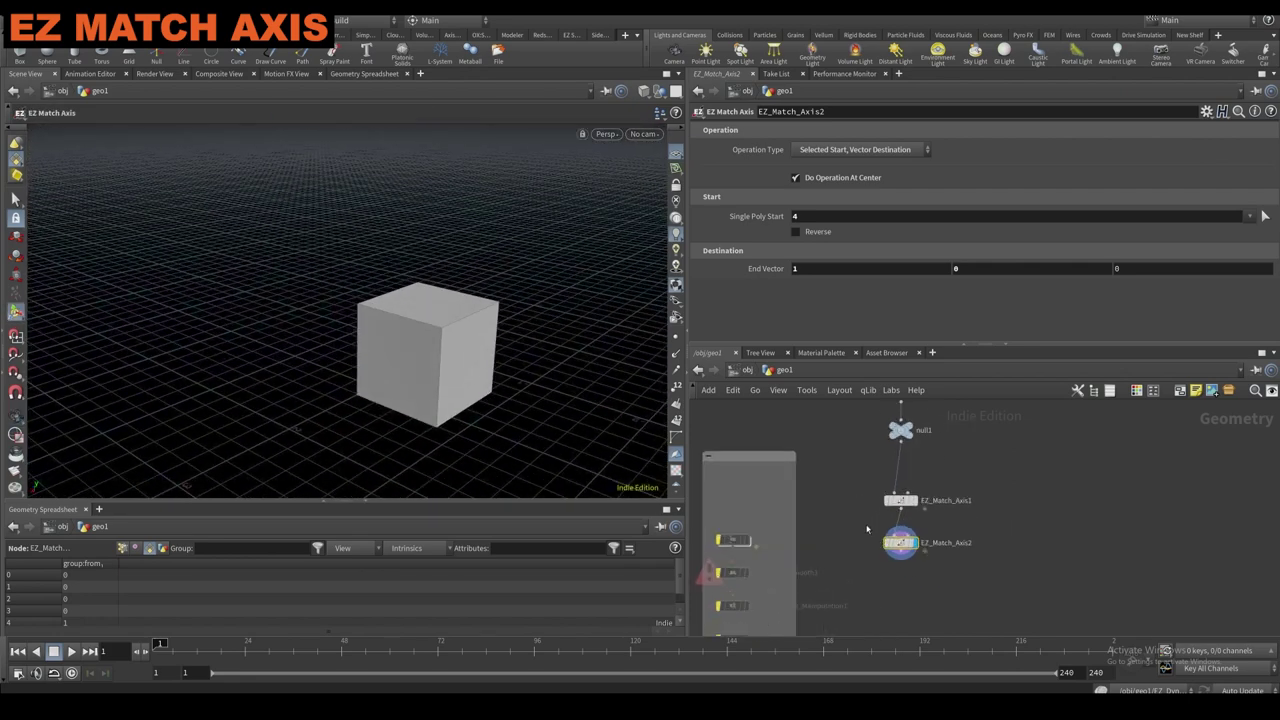
# Tidy the node chain so EZ_Match_Axis2 sits directly beneath EZ_Match_Axis1.
pyautogui.moveTo(918, 541); pyautogui.dragTo(920, 545)
pyautogui.hotkey('shift', 's')
pyautogui.click(852, 489)
pyautogui.scroll(-2, 853, 487)
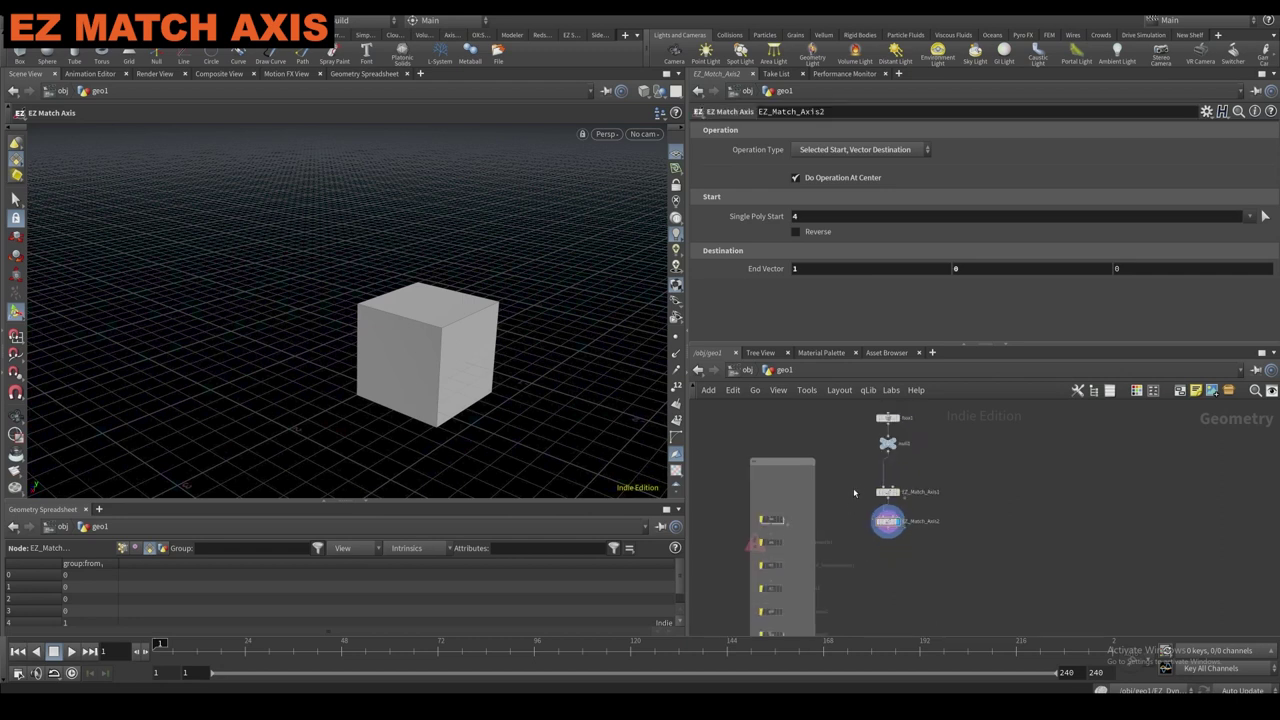
pyautogui.moveTo(853, 487); pyautogui.dragTo(933, 566)
pyautogui.hotkey('ctrl', 'shift', 'a')
pyautogui.click(923, 536)
pyautogui.moveTo(922, 535); pyautogui.dragTo(908, 567, button='middle')
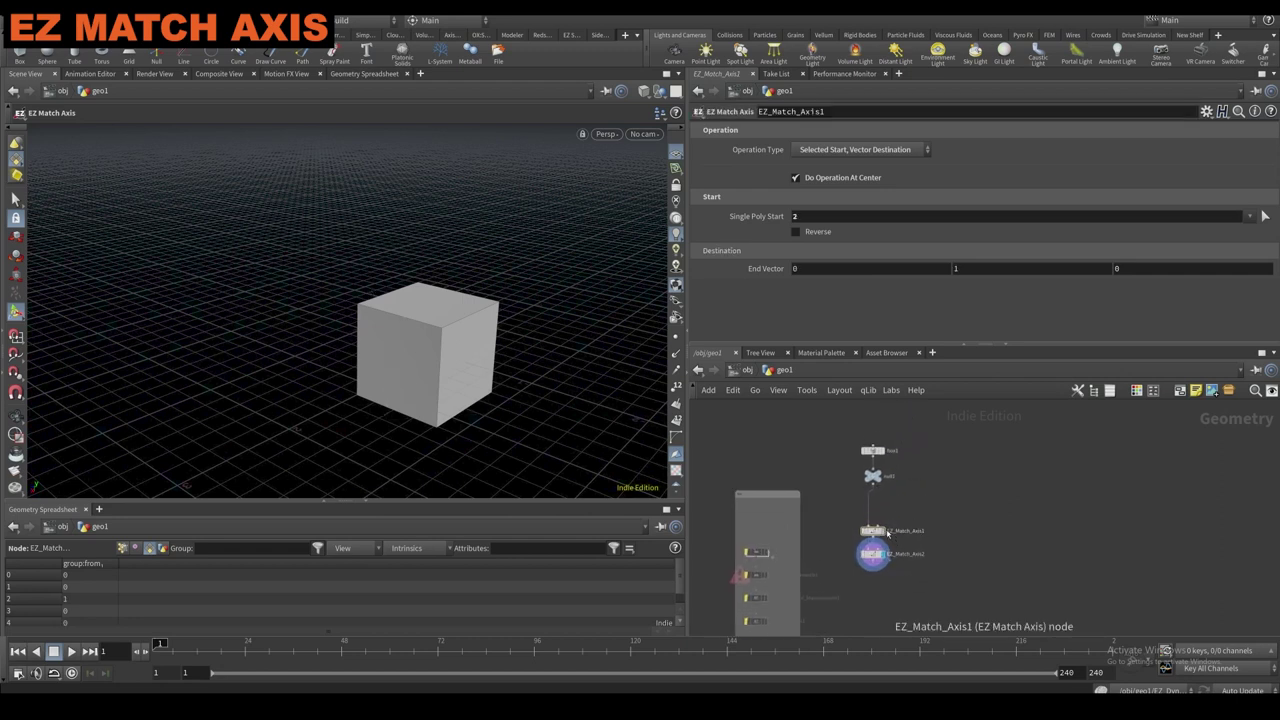
# Display EZ_Match_Axis1, move it slightly up and turn off Do Operation At Center.
pyautogui.click(879, 531)
pyautogui.moveTo(877, 531); pyautogui.dragTo(877, 520)
pyautogui.click(854, 185)
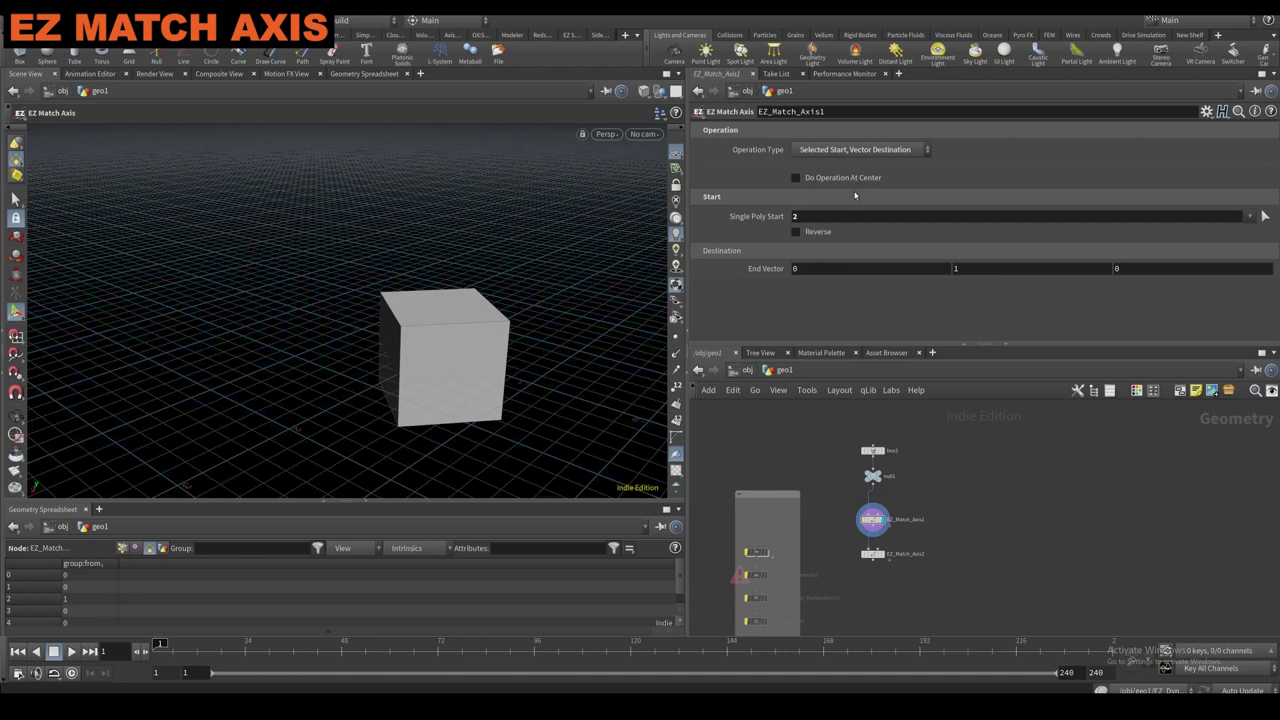
# Duplicate box1 as box2 beside it and reset the copy's rotation to 0, 0, 0.
pyautogui.keyDown('alt'); pyautogui.moveTo(873, 451); pyautogui.dragTo(930, 442); pyautogui.keyUp('alt')
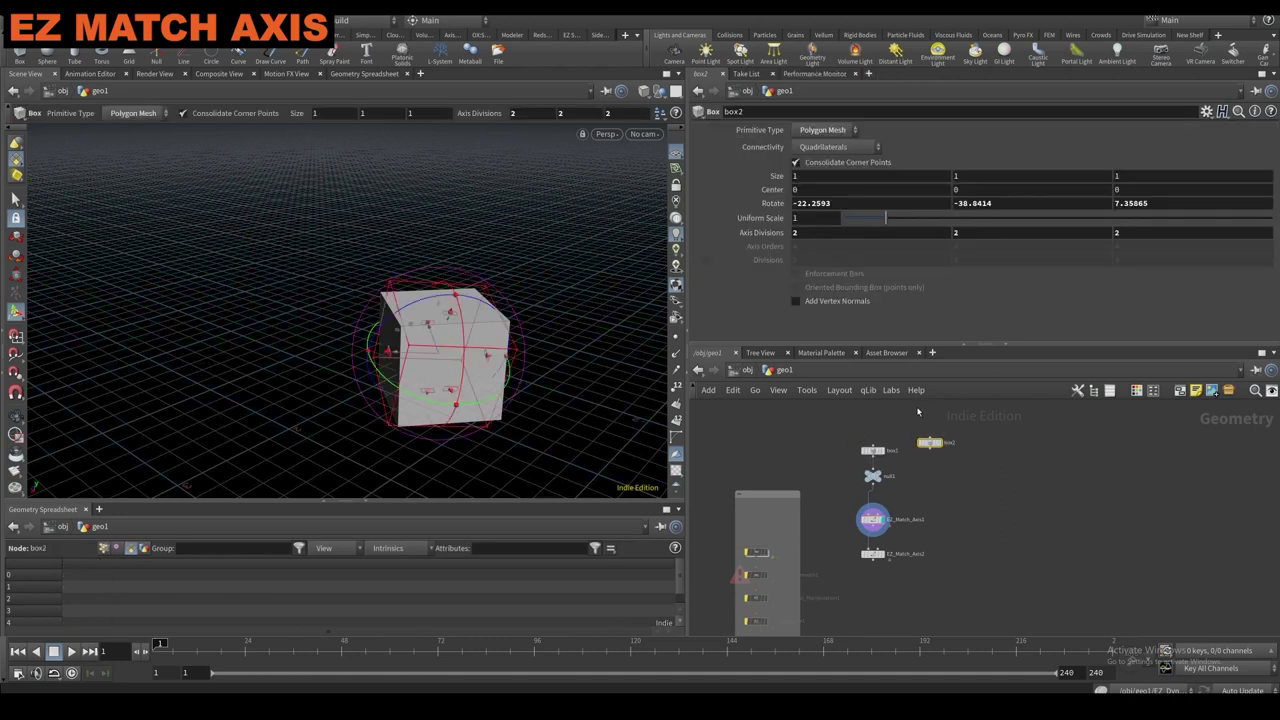
pyautogui.keyDown('ctrl'); pyautogui.middleClick(768, 208); pyautogui.keyUp('ctrl')
pyautogui.scroll(2, 960, 482)
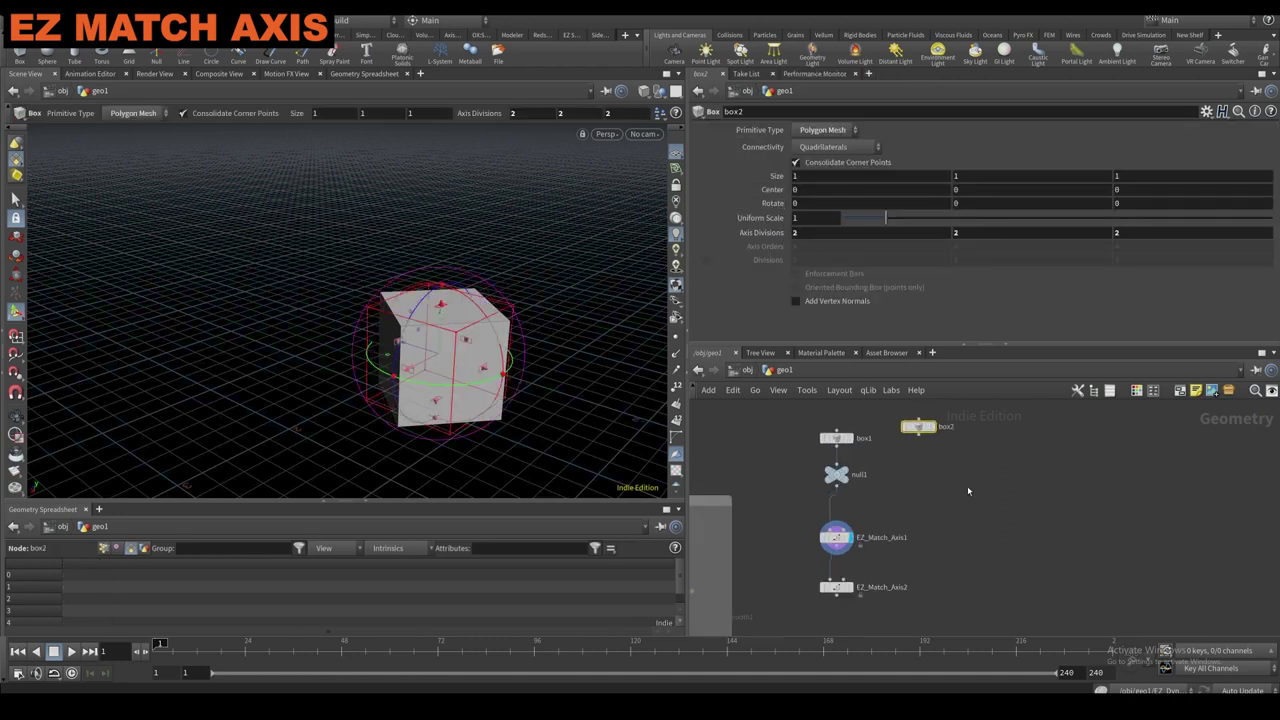
# Connect box2 to EZ_Match_Axis1's second input and display EZ_Match_Axis1 again.
pyautogui.click(933, 427)
pyautogui.moveTo(921, 428); pyautogui.dragTo(922, 448)
pyautogui.click(919, 457)
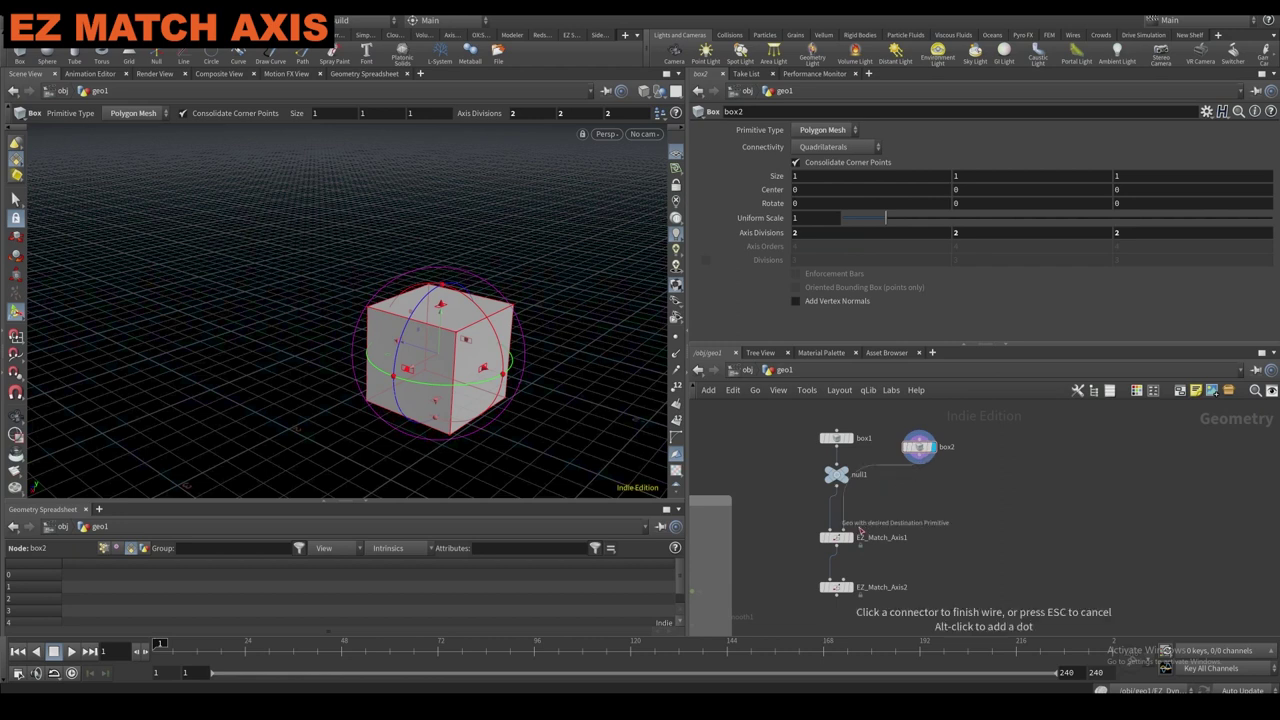
pyautogui.click(843, 529)
pyautogui.click(852, 538)
pyautogui.click(840, 537)
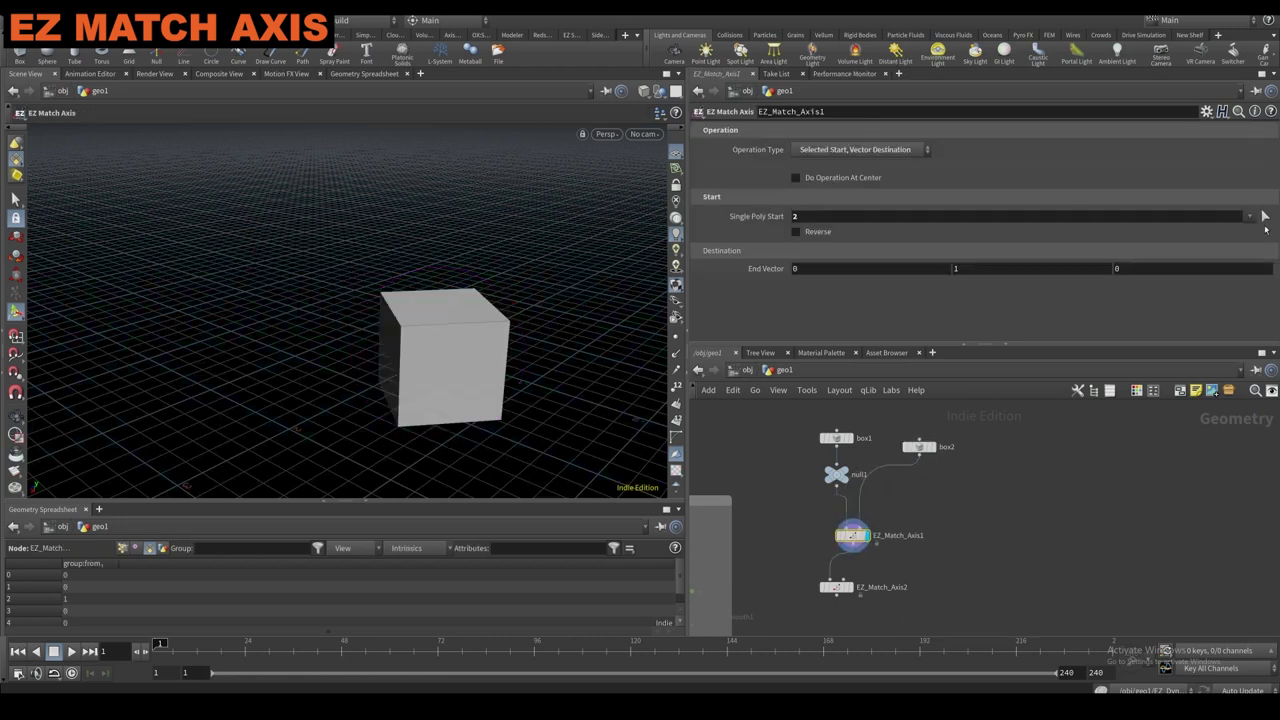
# Pick the rotated box's side face, polygon 4, as Single Poly Start and set the operation to Selected Start, Selected Destination.
pyautogui.click(1264, 216)
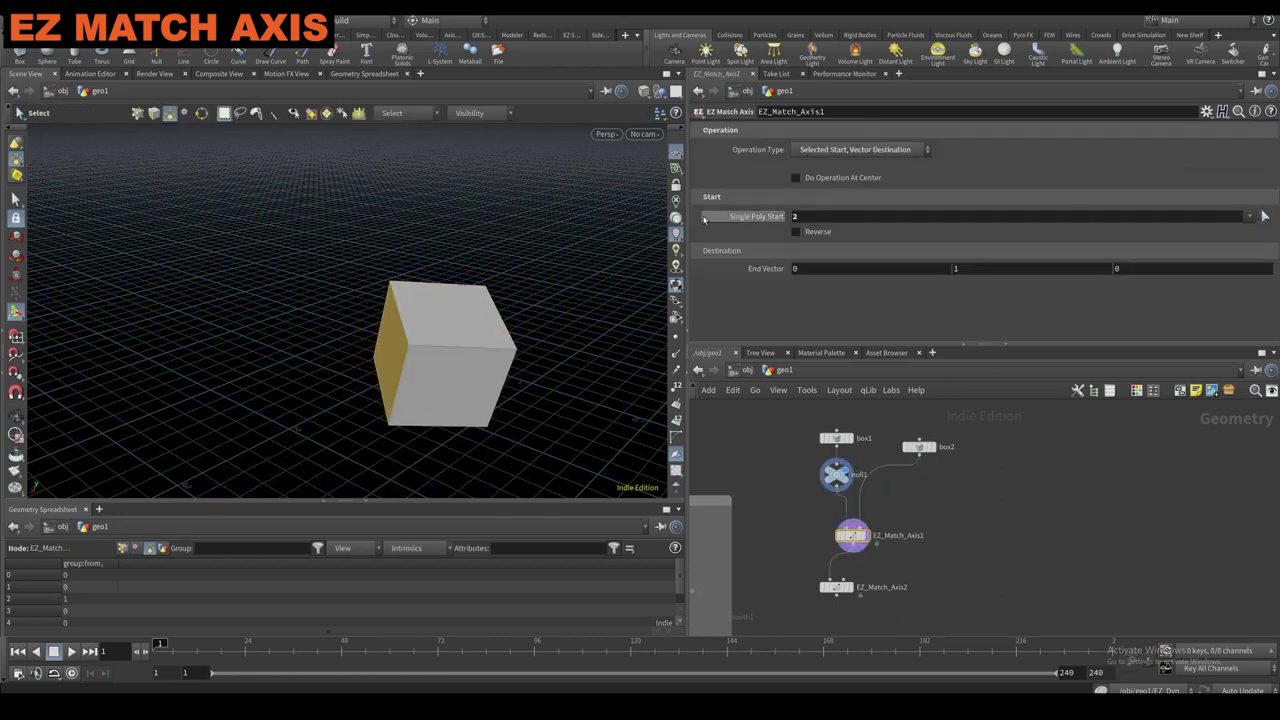
pyautogui.press('Return')
pyautogui.click(858, 150)
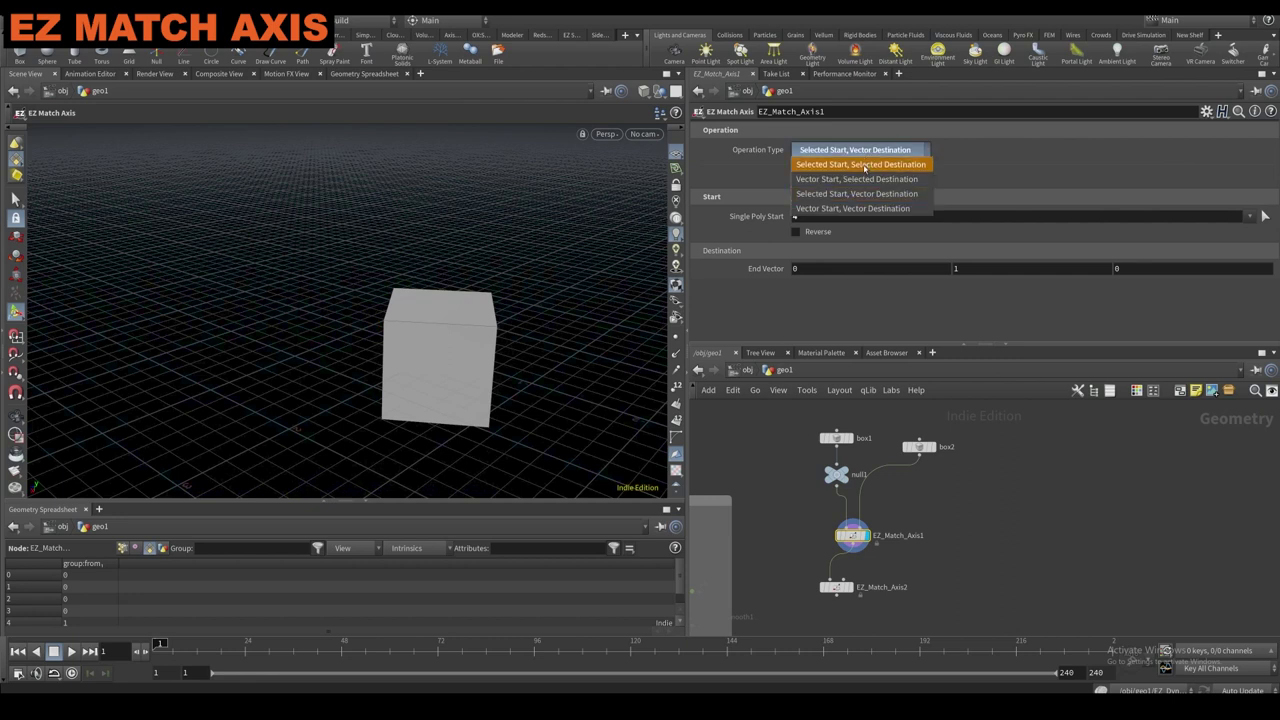
pyautogui.click(862, 165)
# Pick box2's front-left face, polygon 4, as EZ_Match_Axis1's Single Poly Destination.
pyautogui.click(1265, 270)
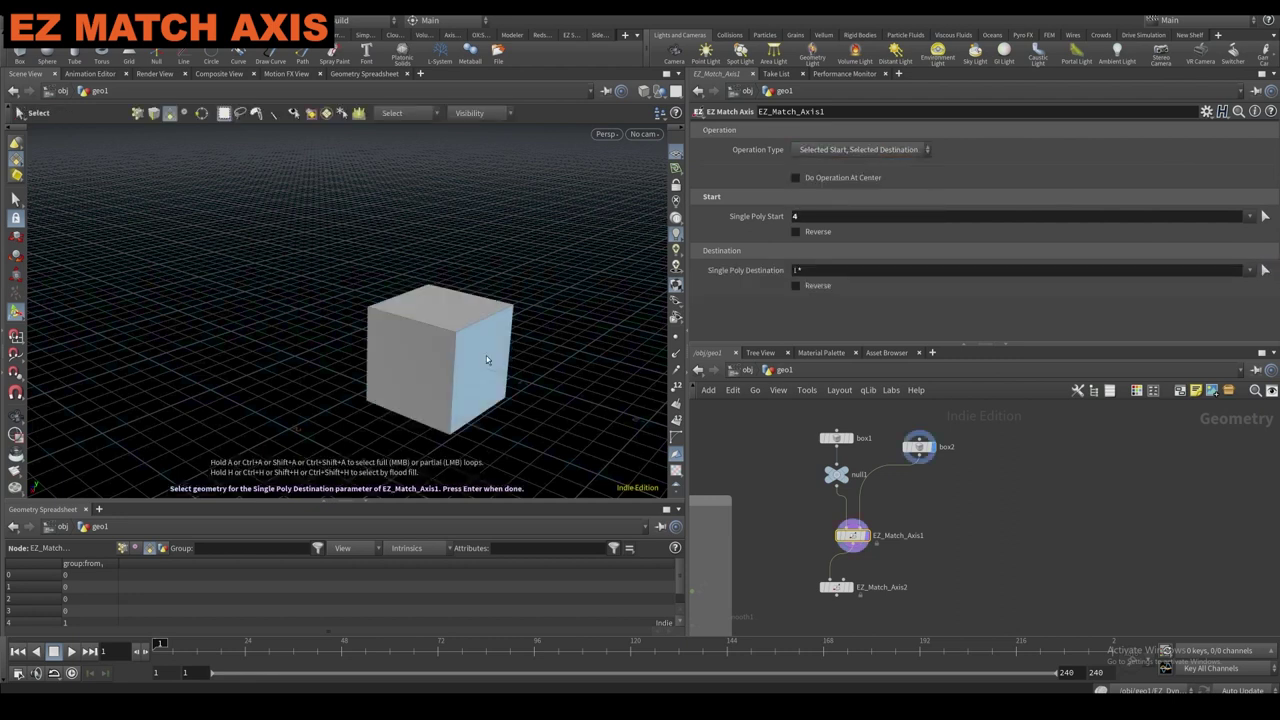
pyautogui.click(479, 353)
pyautogui.press('Return')
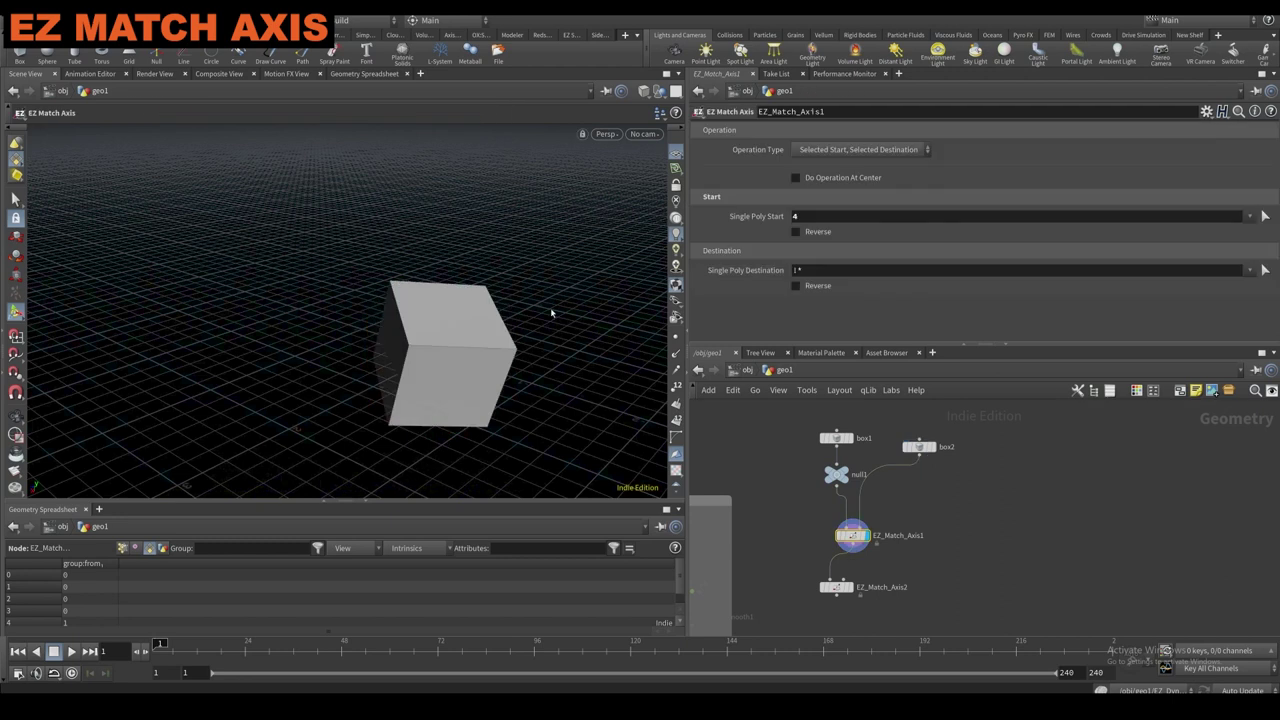
pyautogui.click(896, 270)
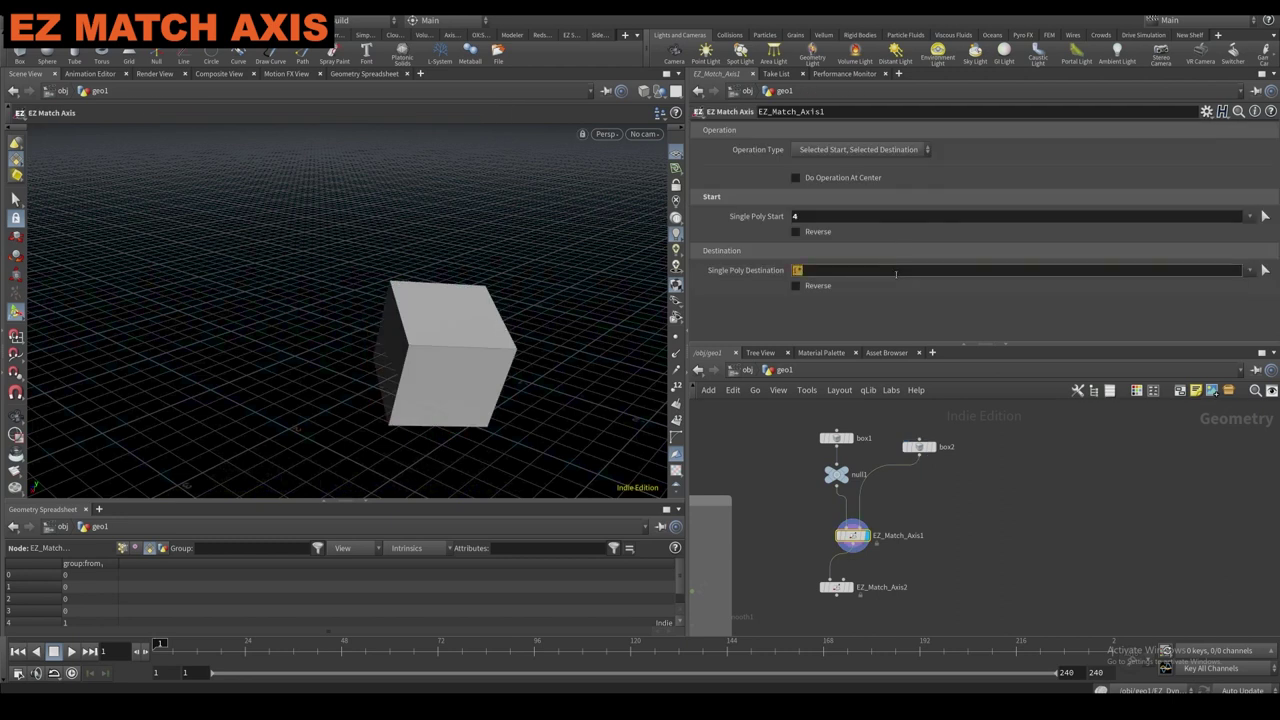
pyautogui.press('Return')
pyautogui.click(1265, 270)
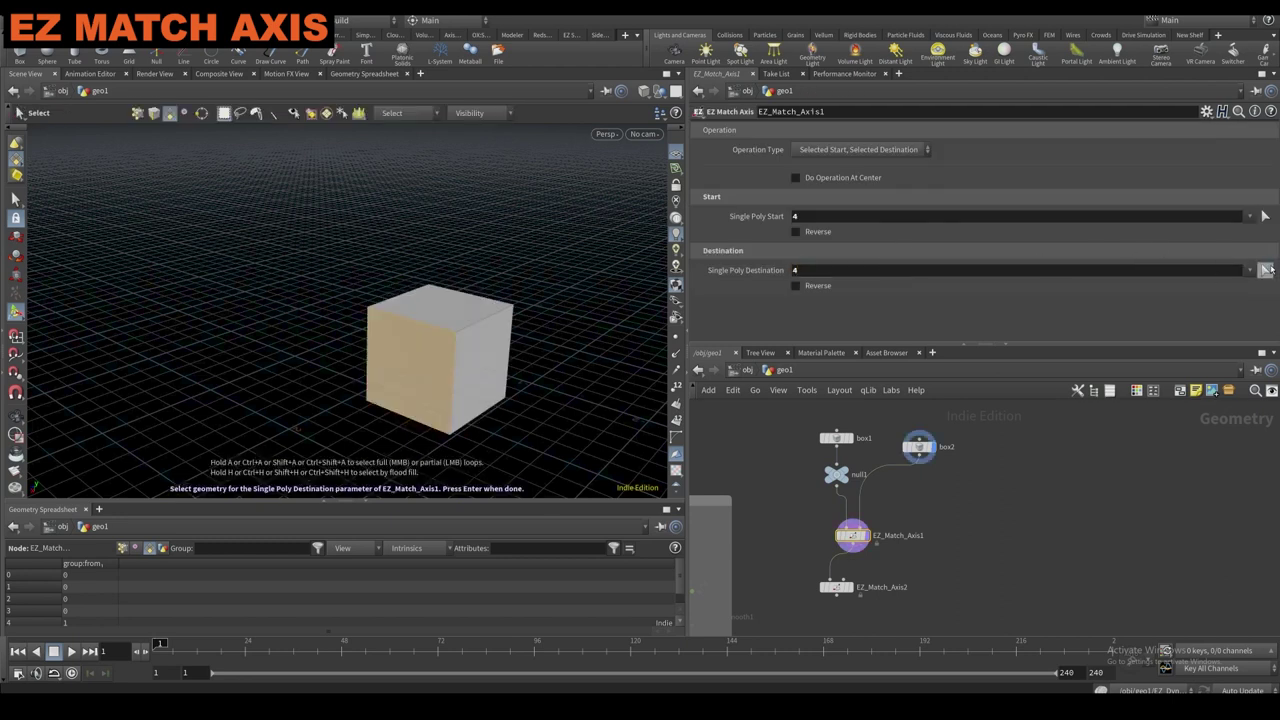
pyautogui.press('Return')
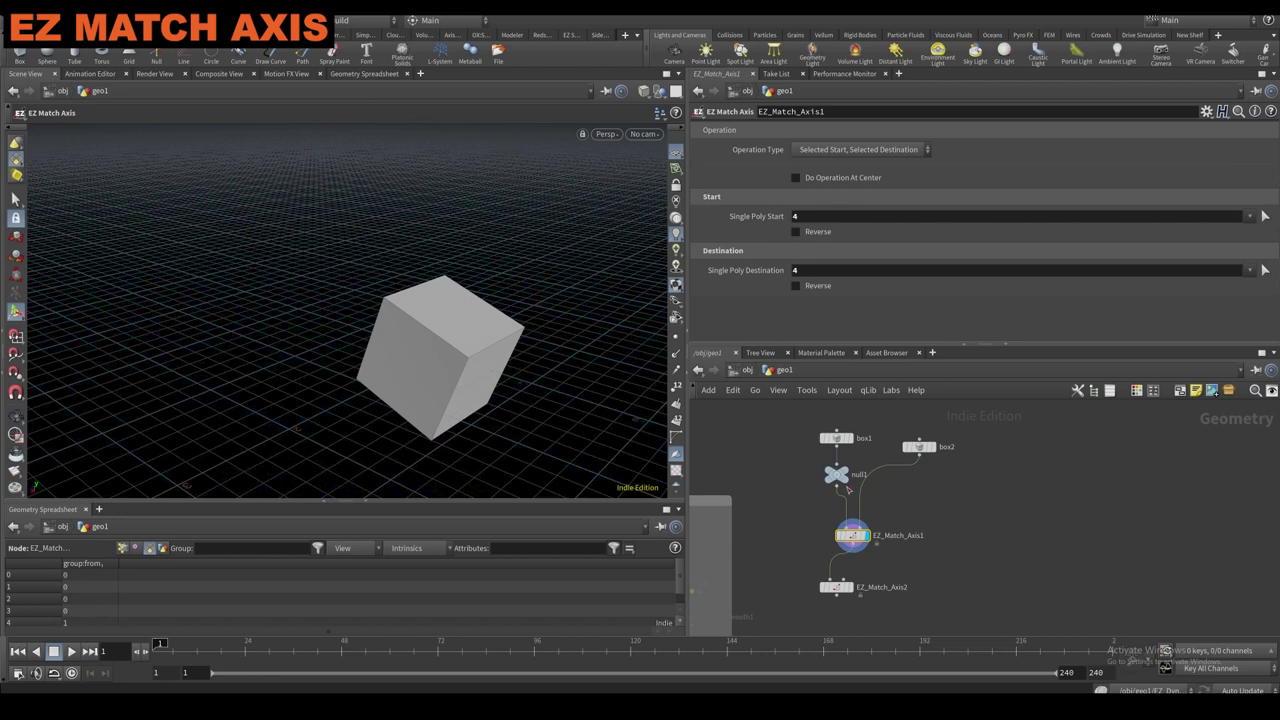
# Duplicate EZ_Match_Axis1 as EZ_Match_Axis3, with EZ_Match_Axis1 as first input and box2 as second, and display it.
pyautogui.keyDown('alt'); pyautogui.moveTo(854, 536); pyautogui.dragTo(915, 574); pyautogui.keyUp('alt')
pyautogui.click(853, 545)
pyautogui.click(908, 566)
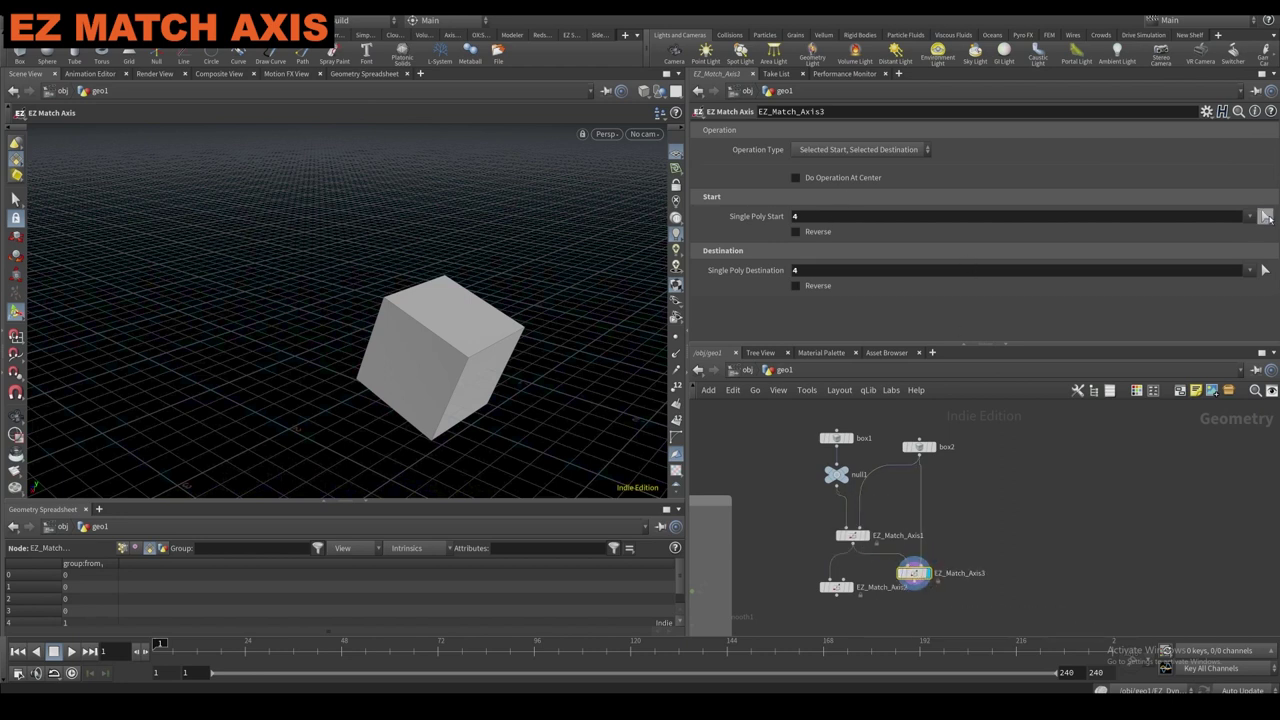
# Pick polygon 1, the right-hand side face, as both start and destination polygon of EZ_Match_Axis3.
pyautogui.click(1266, 217)
pyautogui.click(473, 381)
pyautogui.press('Return')
pyautogui.click(1264, 270)
pyautogui.click(489, 374)
pyautogui.press('Return')
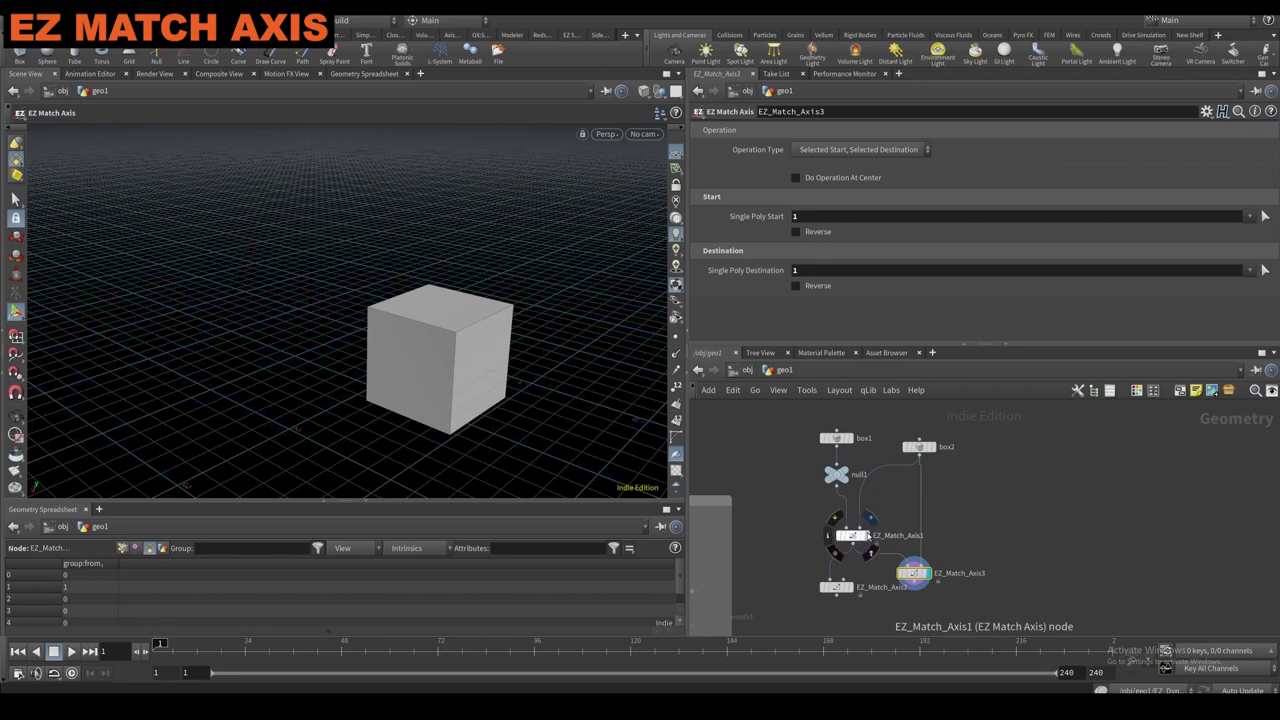
# Compare the box's orientation between EZ_Match_Axis1 and EZ_Match_Axis3.
pyautogui.click(864, 536)
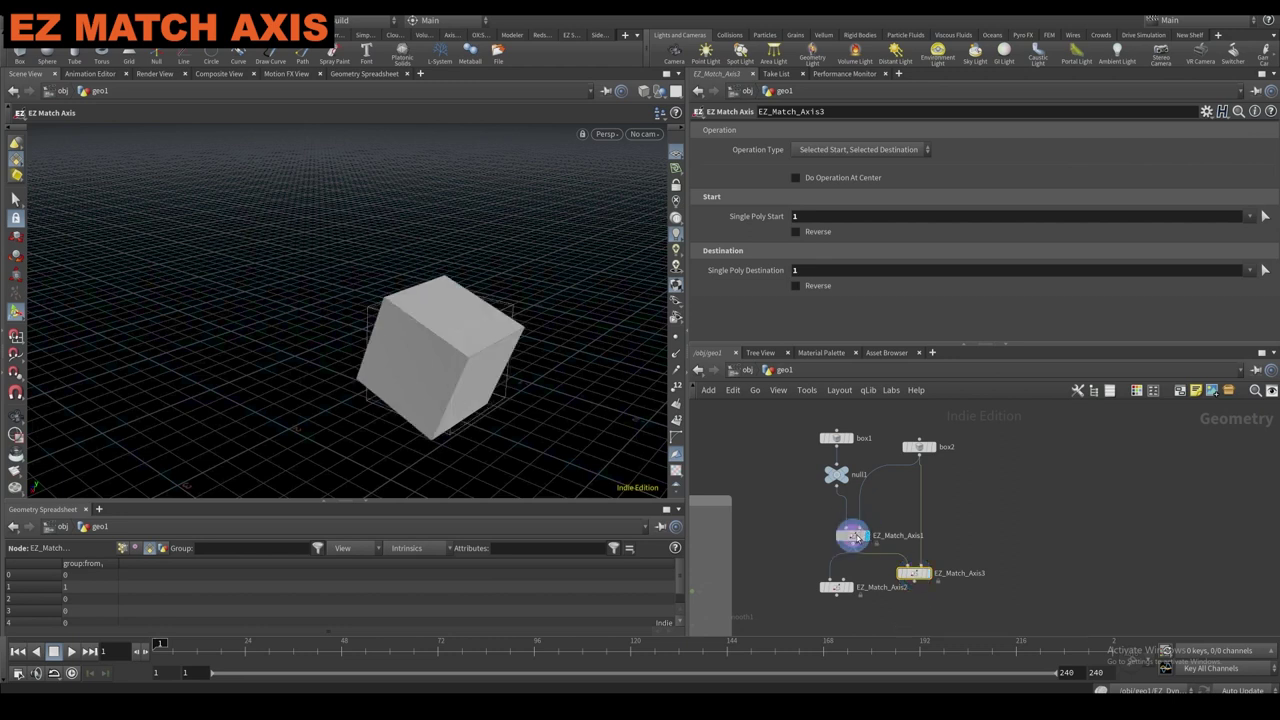
pyautogui.click(920, 573)
pyautogui.click(916, 574)
# Delete the box, null and EZ_Match_Axis demo nodes and go to EZ_Merge1 in the network box.
pyautogui.moveTo(930, 449)
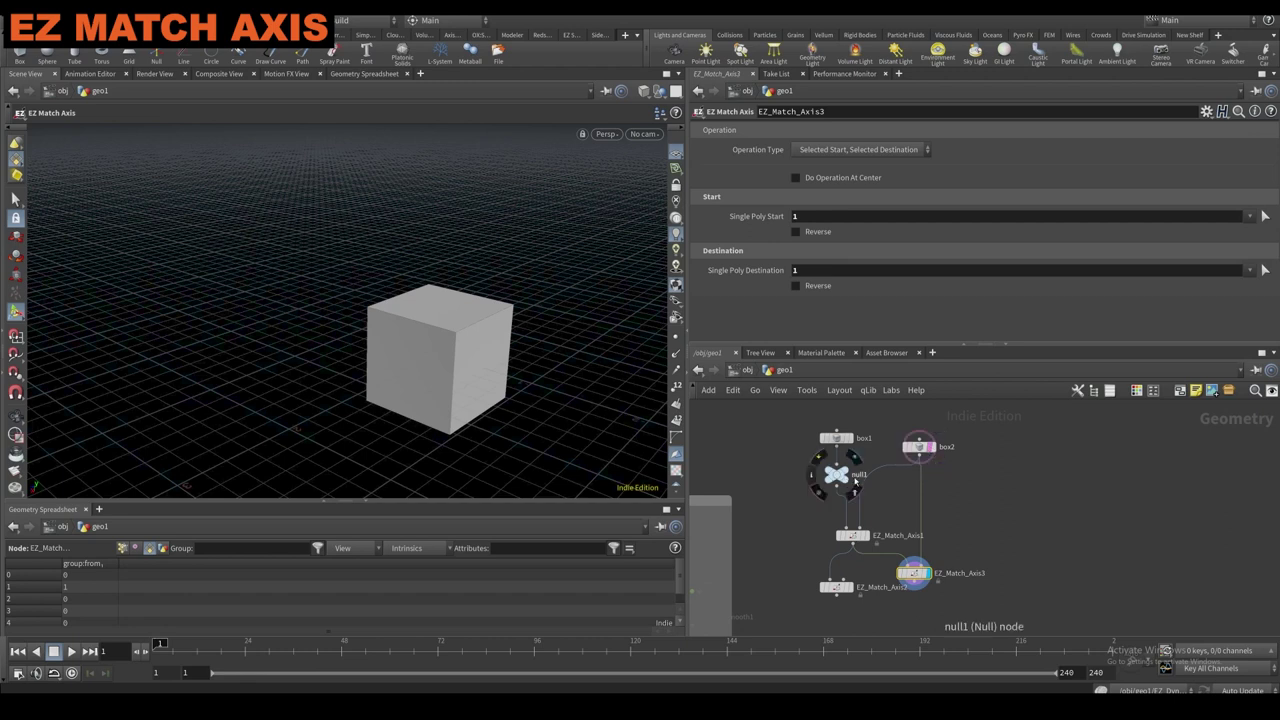
pyautogui.press('Delete')
pyautogui.moveTo(824, 573); pyautogui.dragTo(946, 574)
pyautogui.moveTo(827, 570); pyautogui.dragTo(858, 499)
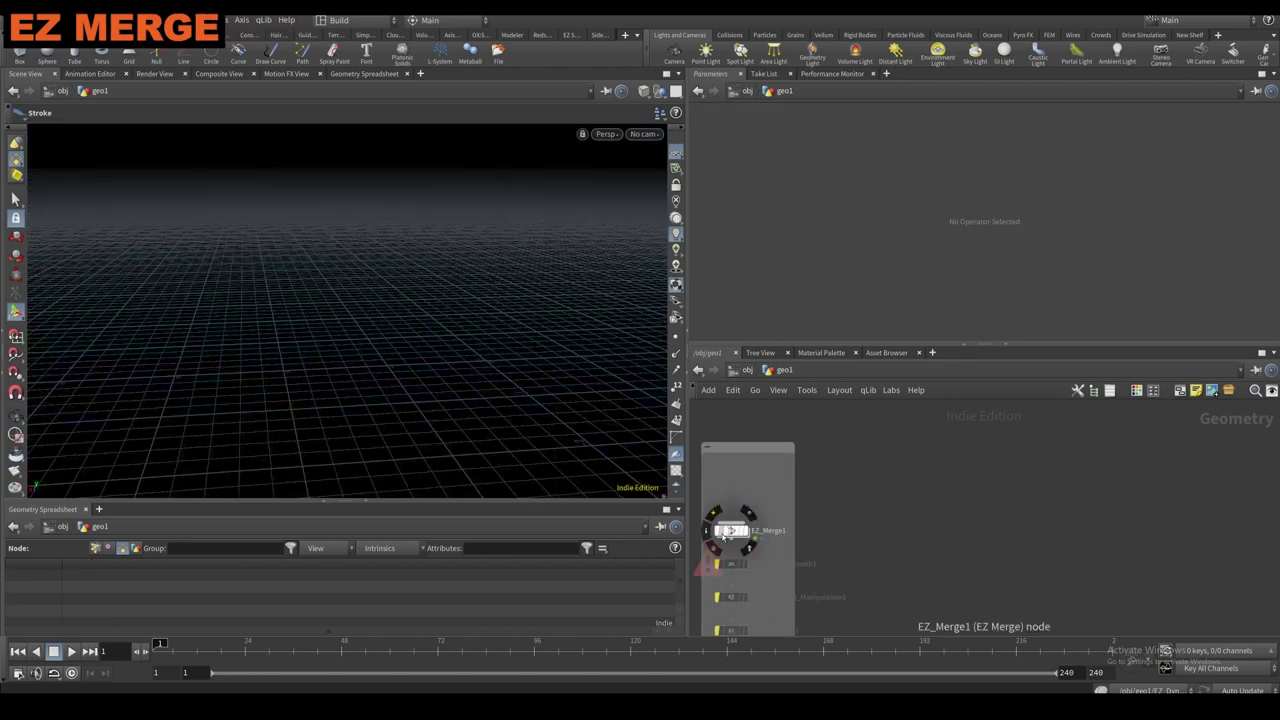
# Move EZ_Merge1 out of the network box into empty network space and set it as the displayed node.
pyautogui.click(737, 528)
pyautogui.click(943, 527)
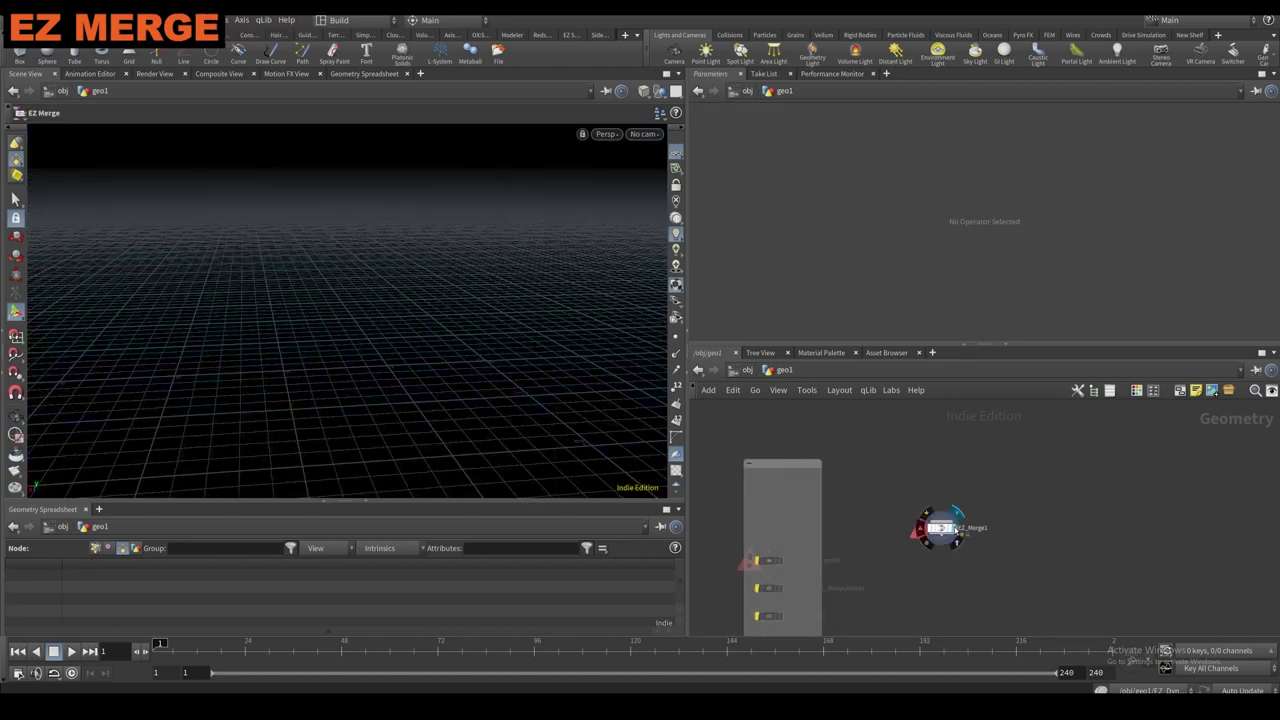
pyautogui.rightClick(851, 498)
pyautogui.click(837, 496)
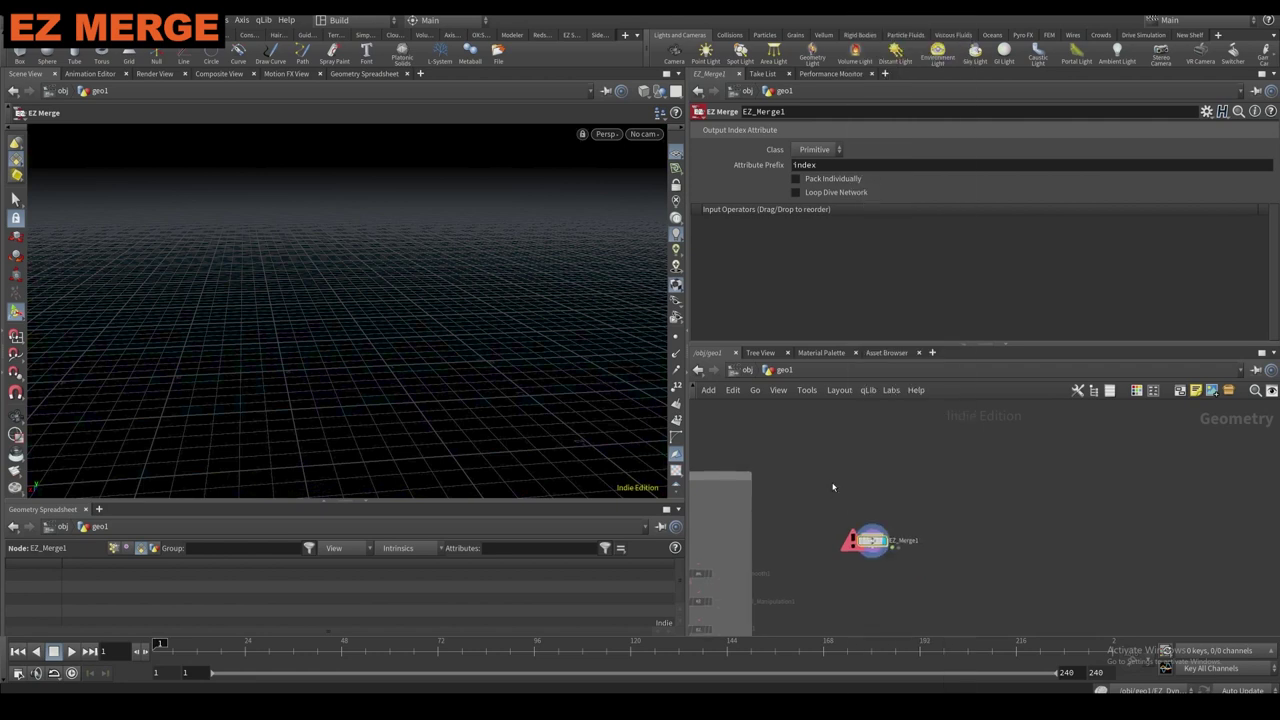
# Add a Test Geometry: Pig Head node above EZ_Merge1.
pyautogui.press('Tab')
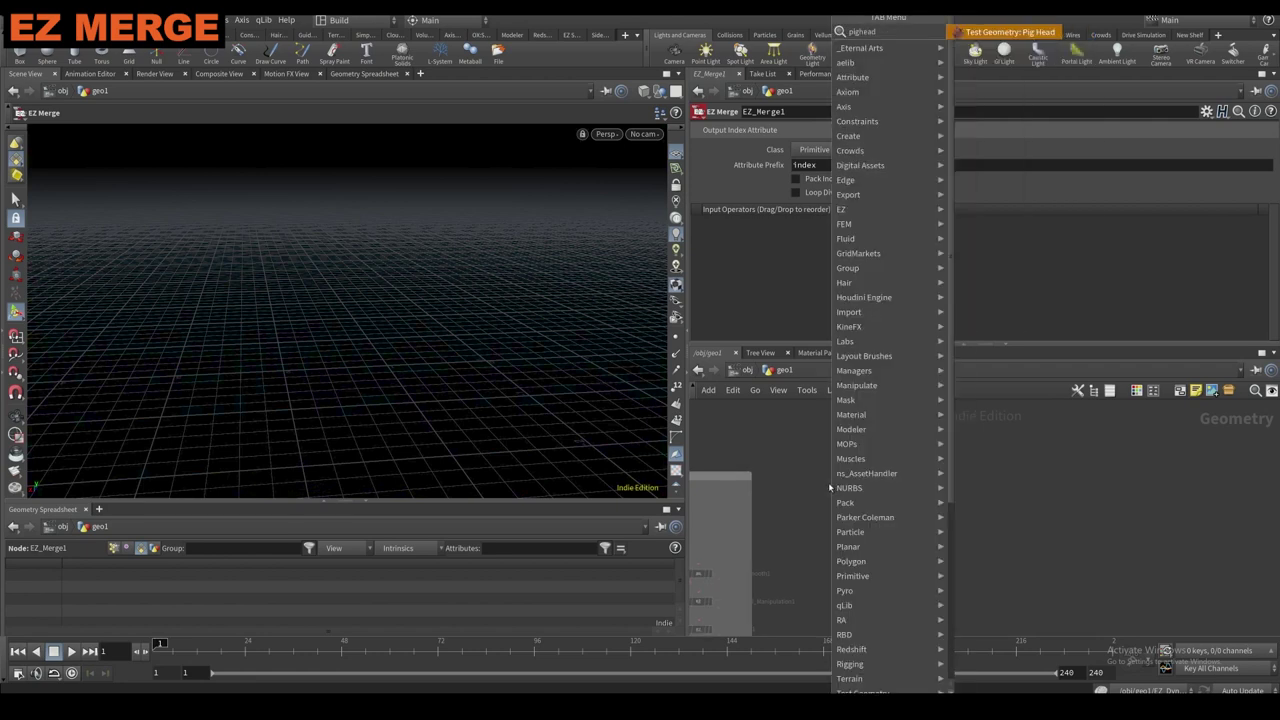
pyautogui.press('Return')
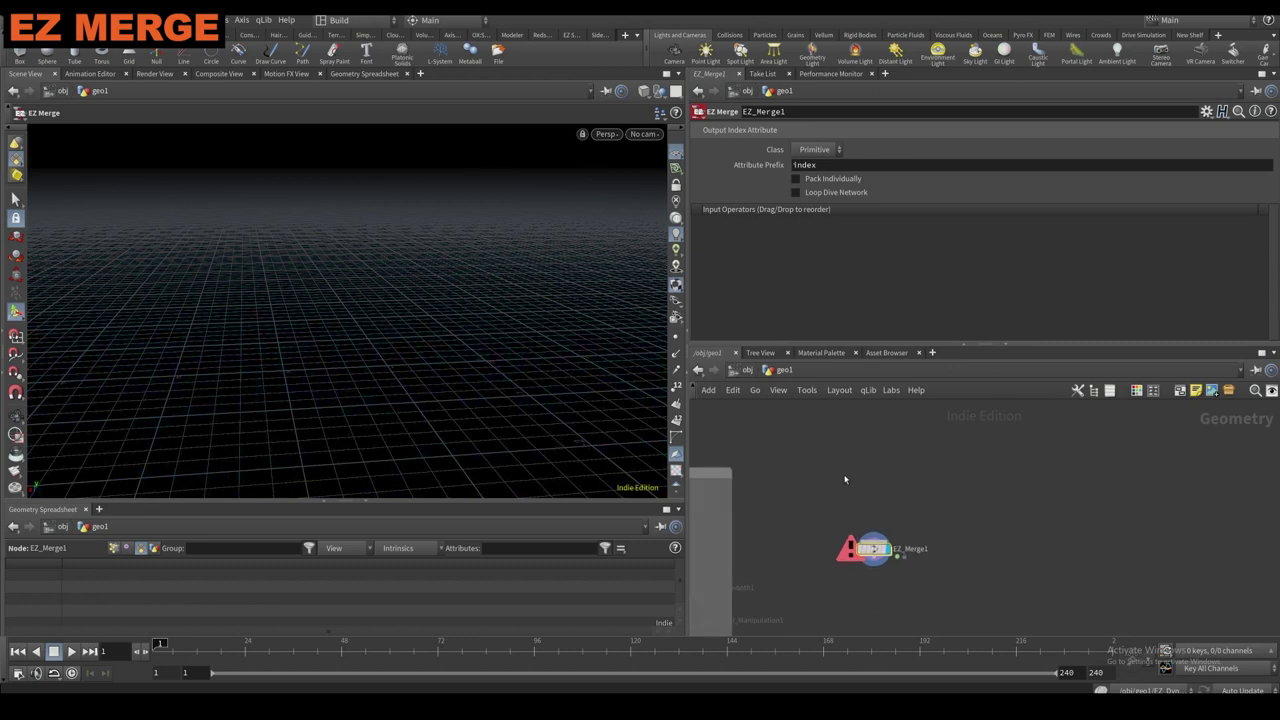
pyautogui.press('Tab')
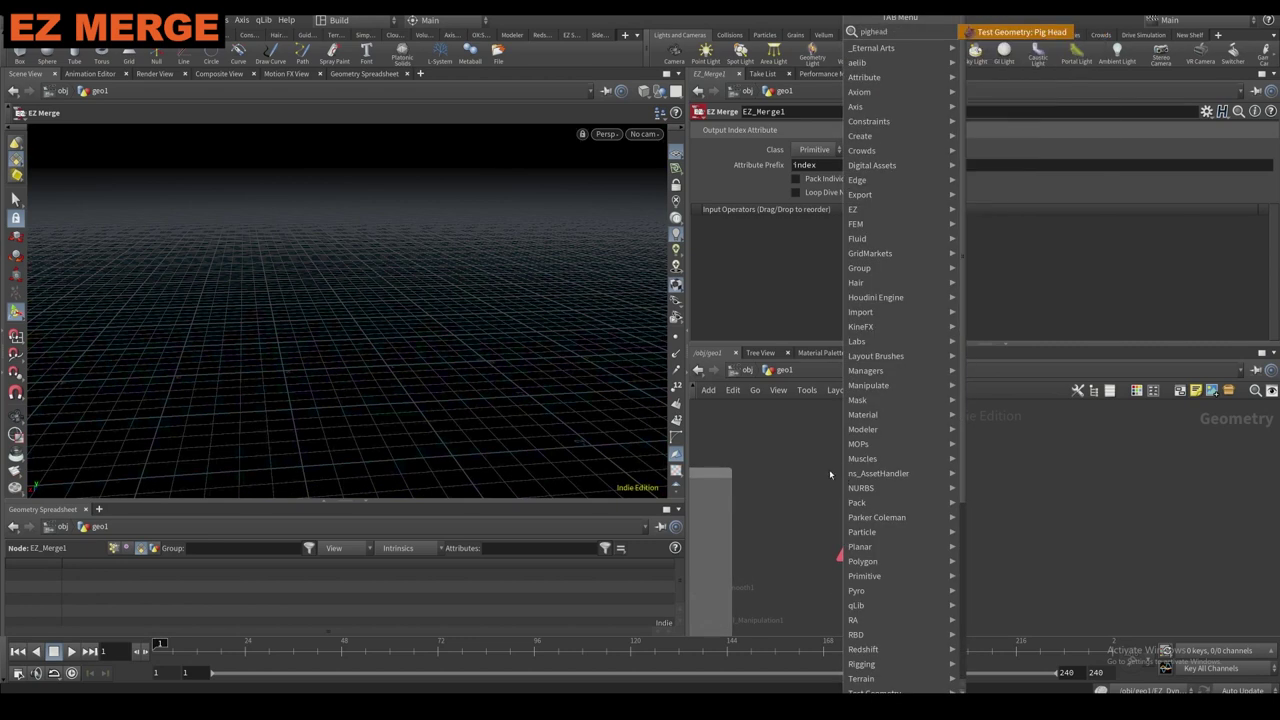
pyautogui.press('Return')
pyautogui.click(825, 460)
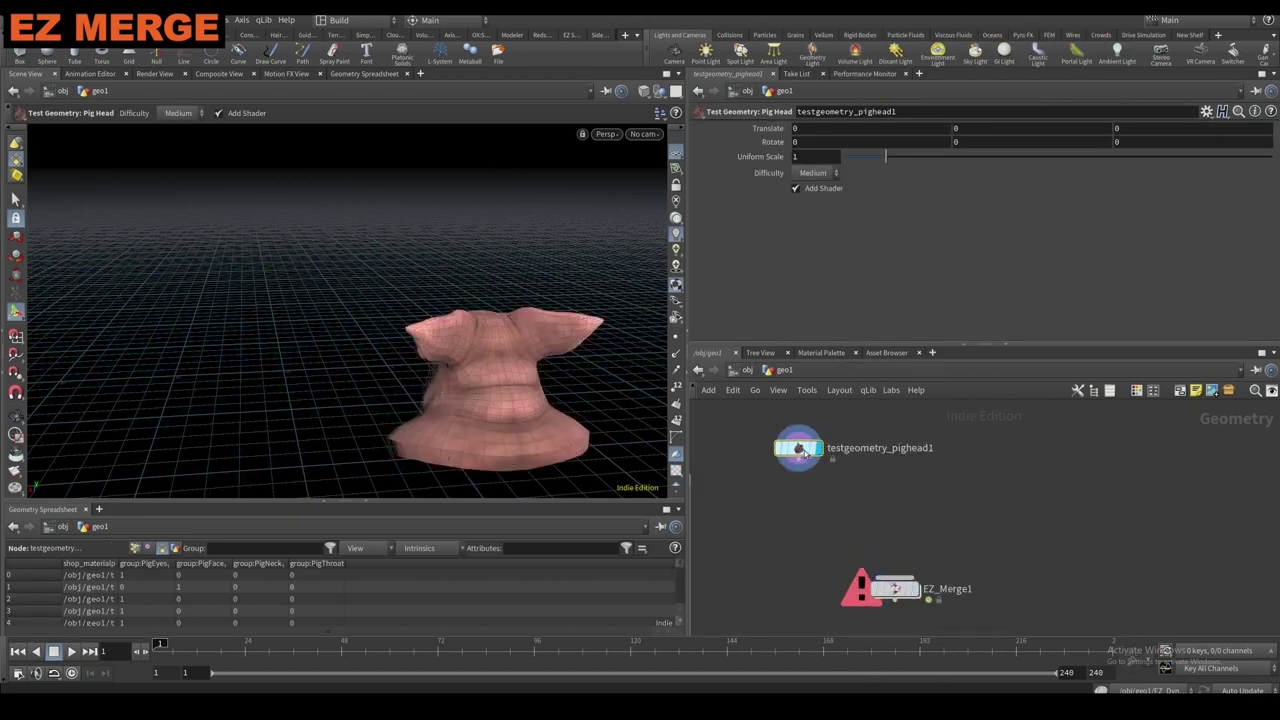
pyautogui.press('Tab')
pyautogui.write('test')
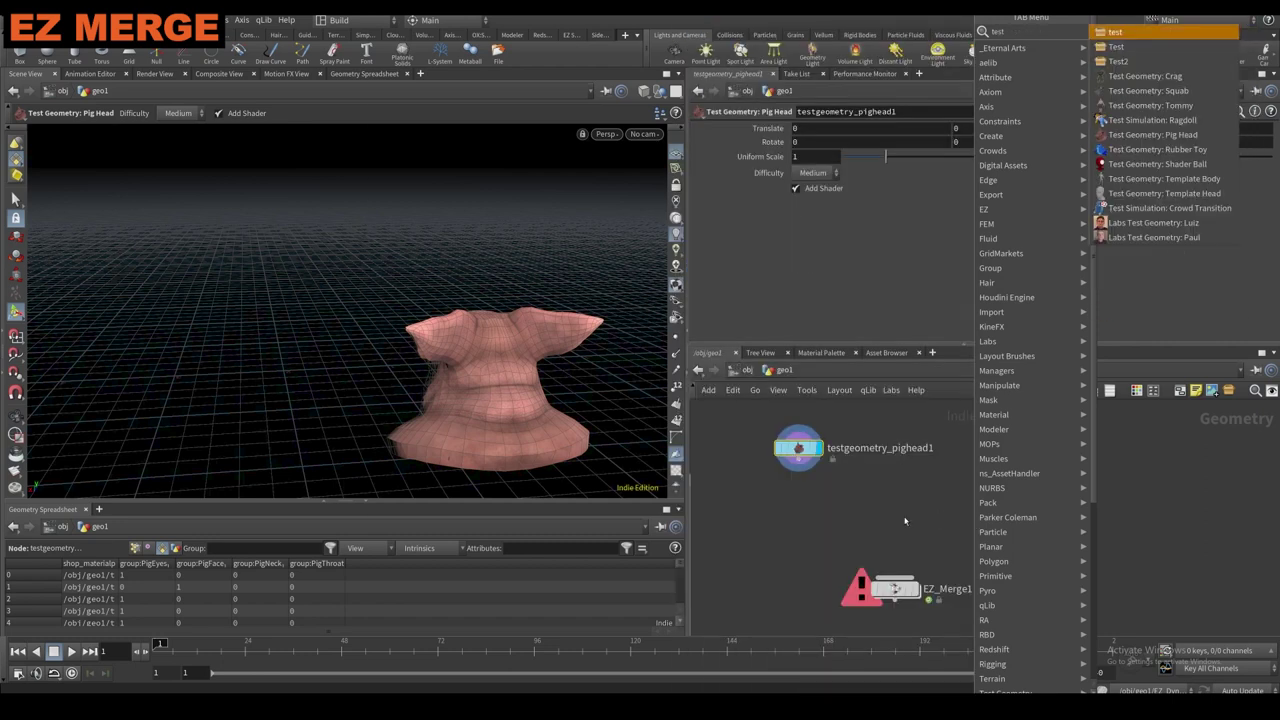
pyautogui.click(1127, 120)
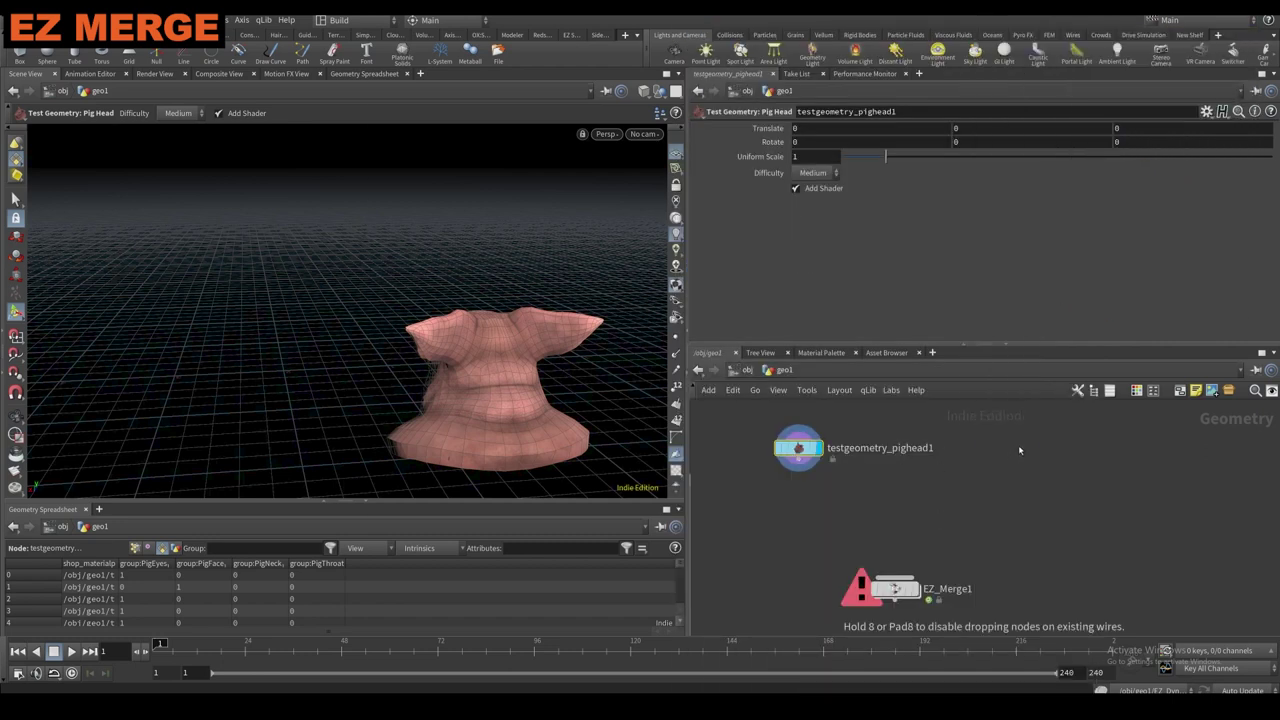
pyautogui.click(1016, 453)
pyautogui.scroll(2, 1016, 453)
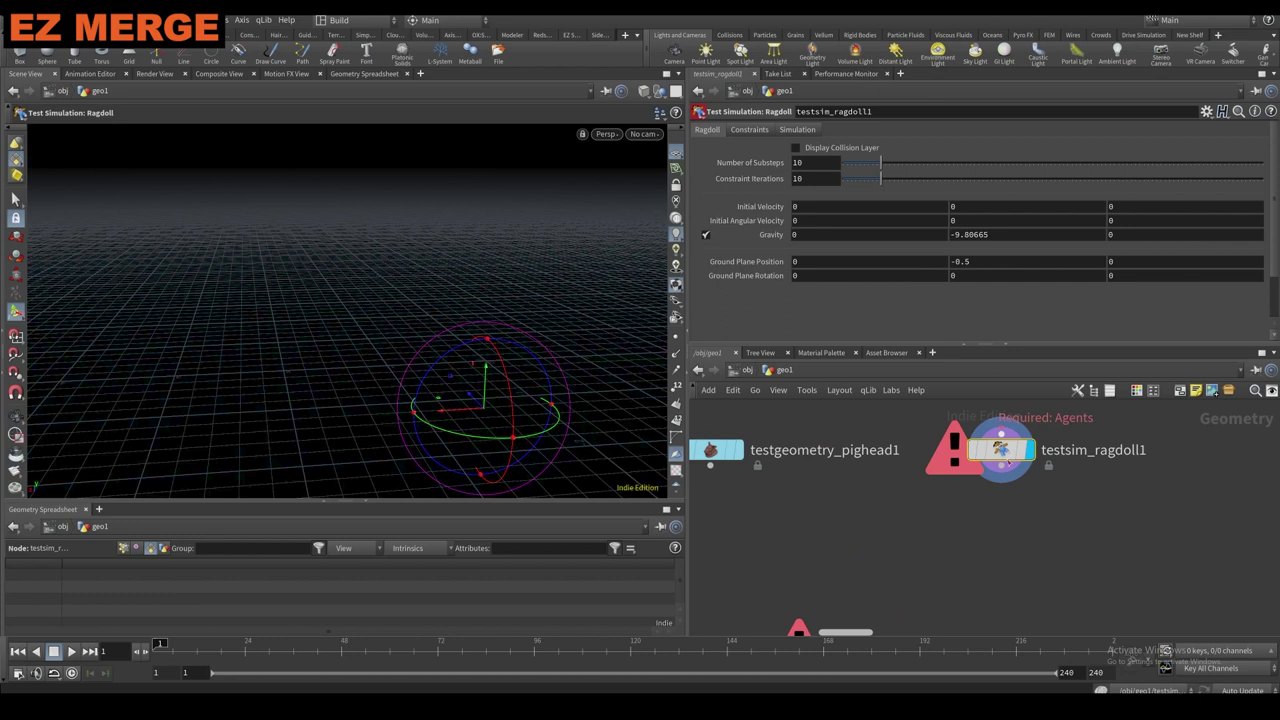
pyautogui.press('Delete')
# Add a Test Geometry: Squab node beside the pig head node.
pyautogui.press('Tab')
pyautogui.moveTo(1043, 679)
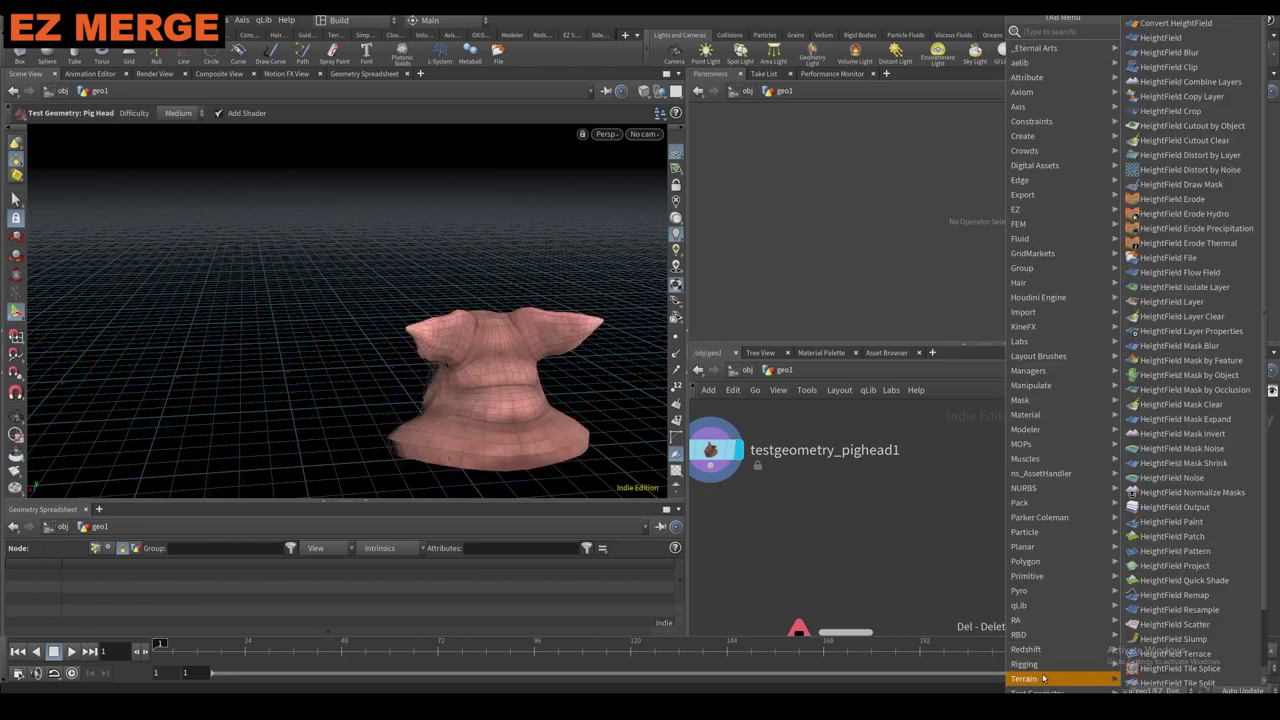
pyautogui.scroll(-1, 1054, 630)
pyautogui.moveTo(1067, 660)
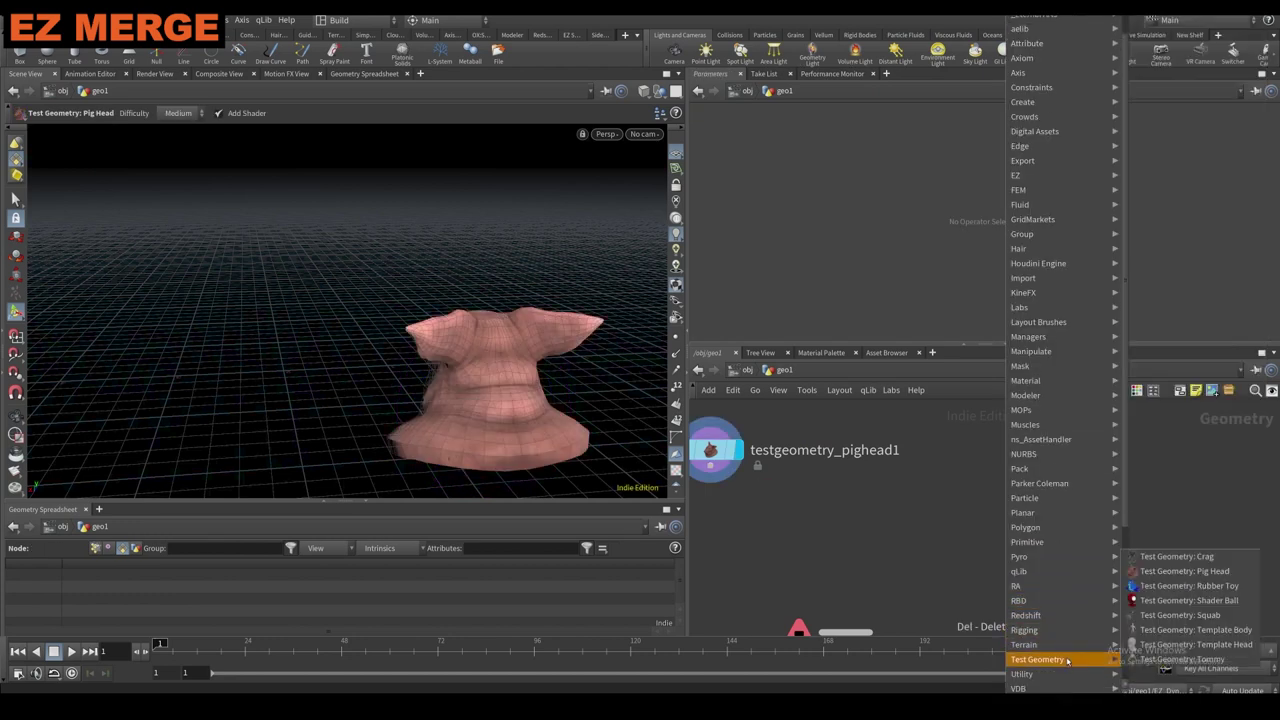
pyautogui.click(1180, 615)
pyautogui.click(1000, 455)
# Add a Test Geometry: Template Body node beside the squab, and a Test Geometry: Tommy node.
pyautogui.press('Tab')
pyautogui.moveTo(1085, 679)
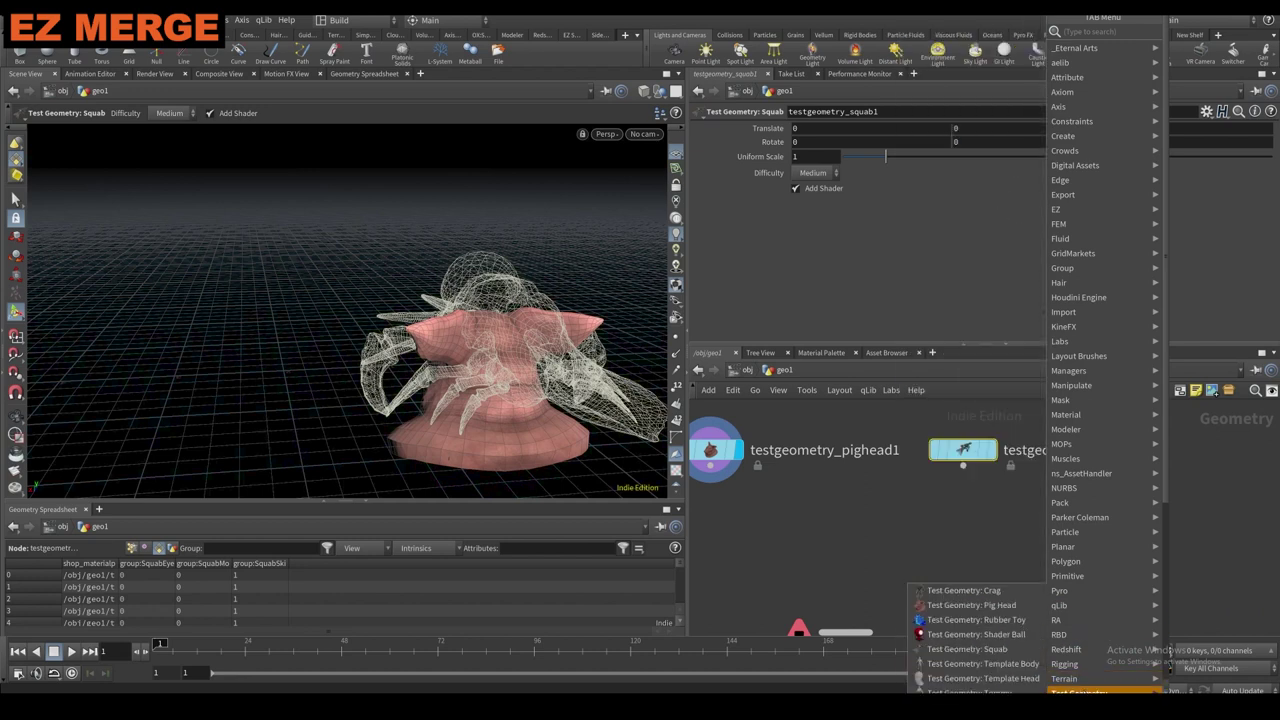
pyautogui.click(992, 668)
pyautogui.click(1142, 447)
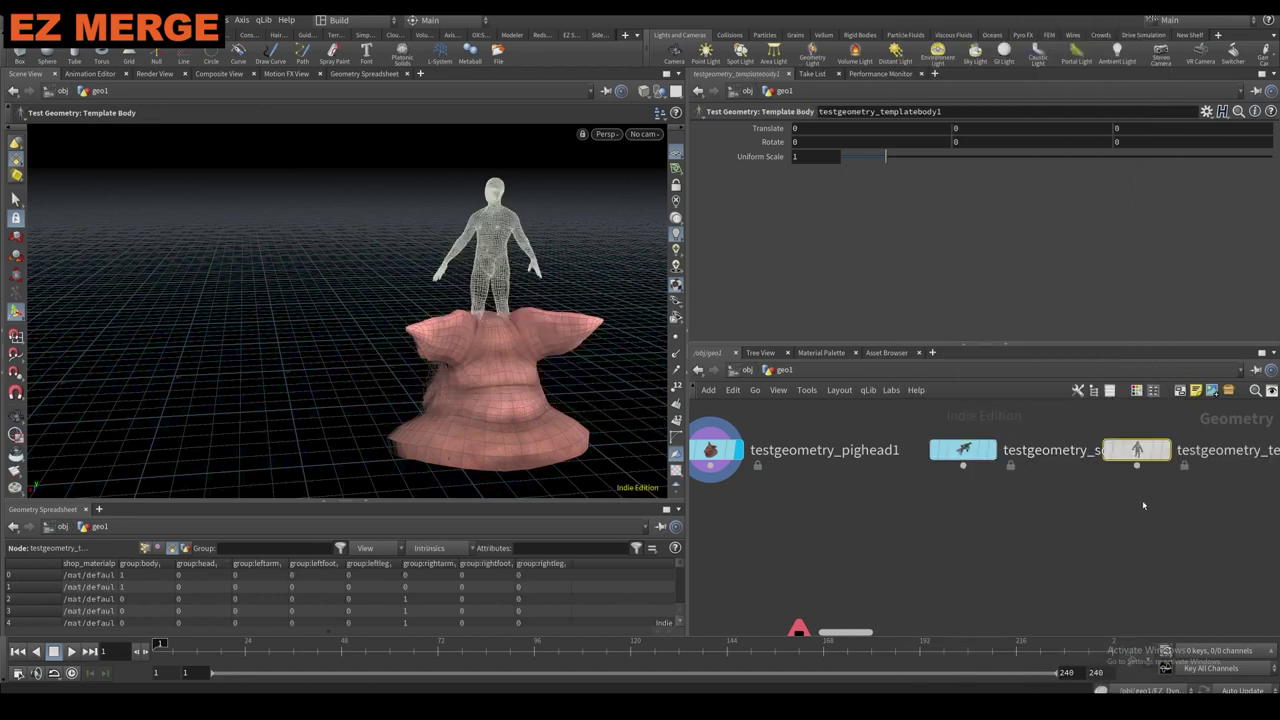
pyautogui.press('Tab')
pyautogui.scroll(-1, 1046, 660)
pyautogui.moveTo(1046, 655)
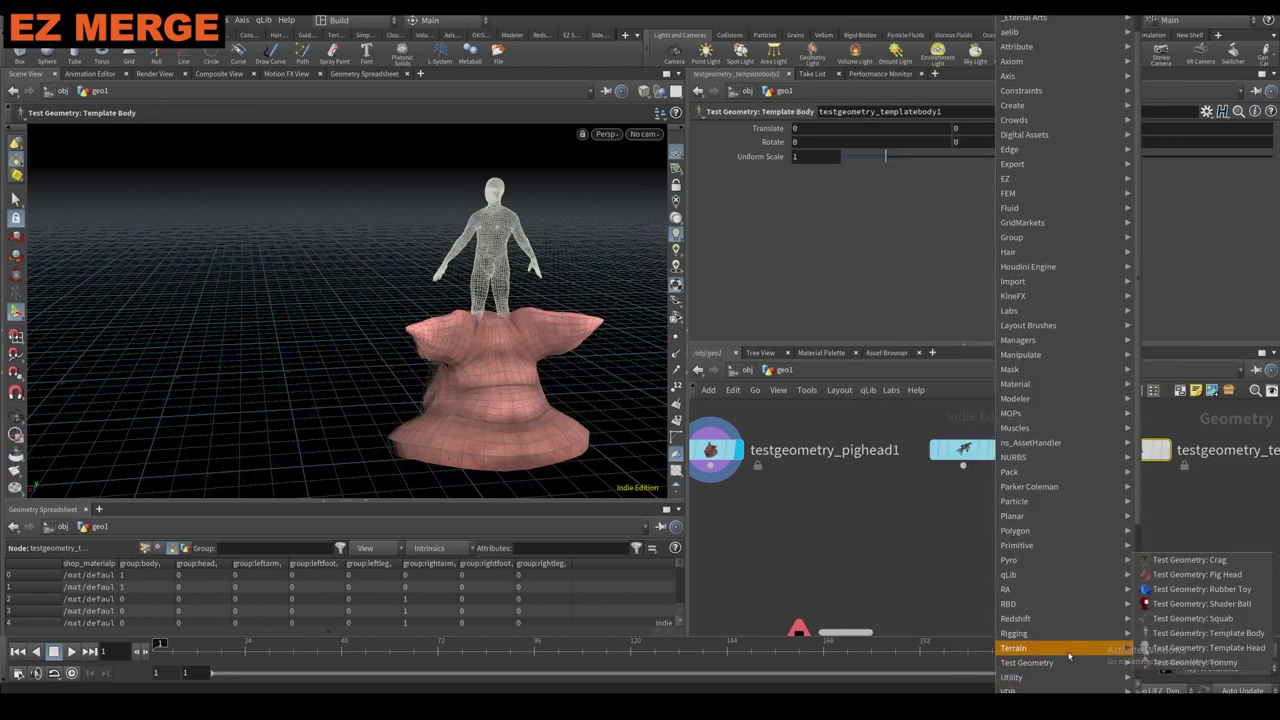
pyautogui.click(1205, 663)
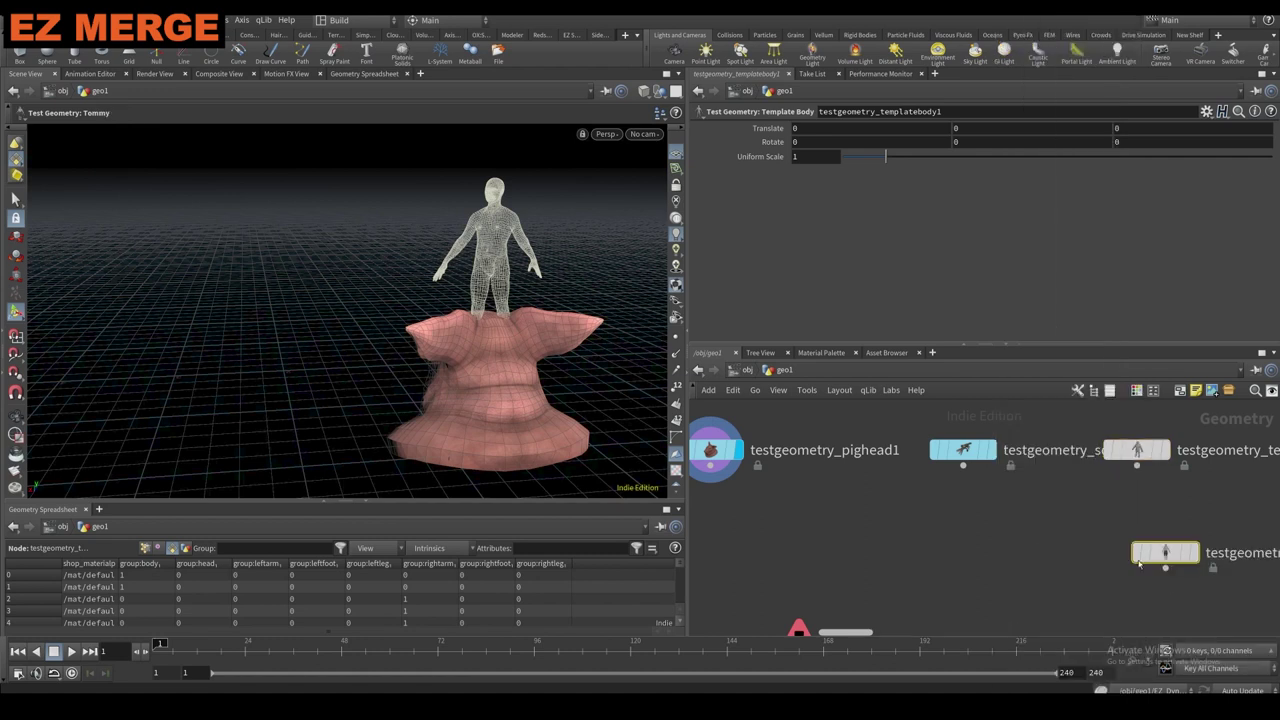
pyautogui.click(1091, 545)
# Duplicate the four test geometry nodes into 16 and lay them out in an orderly grid.
pyautogui.moveTo(1142, 574); pyautogui.dragTo(1041, 497)
pyautogui.press('a')
pyautogui.scroll(-3, 892, 477)
pyautogui.scroll(-2, 868, 436)
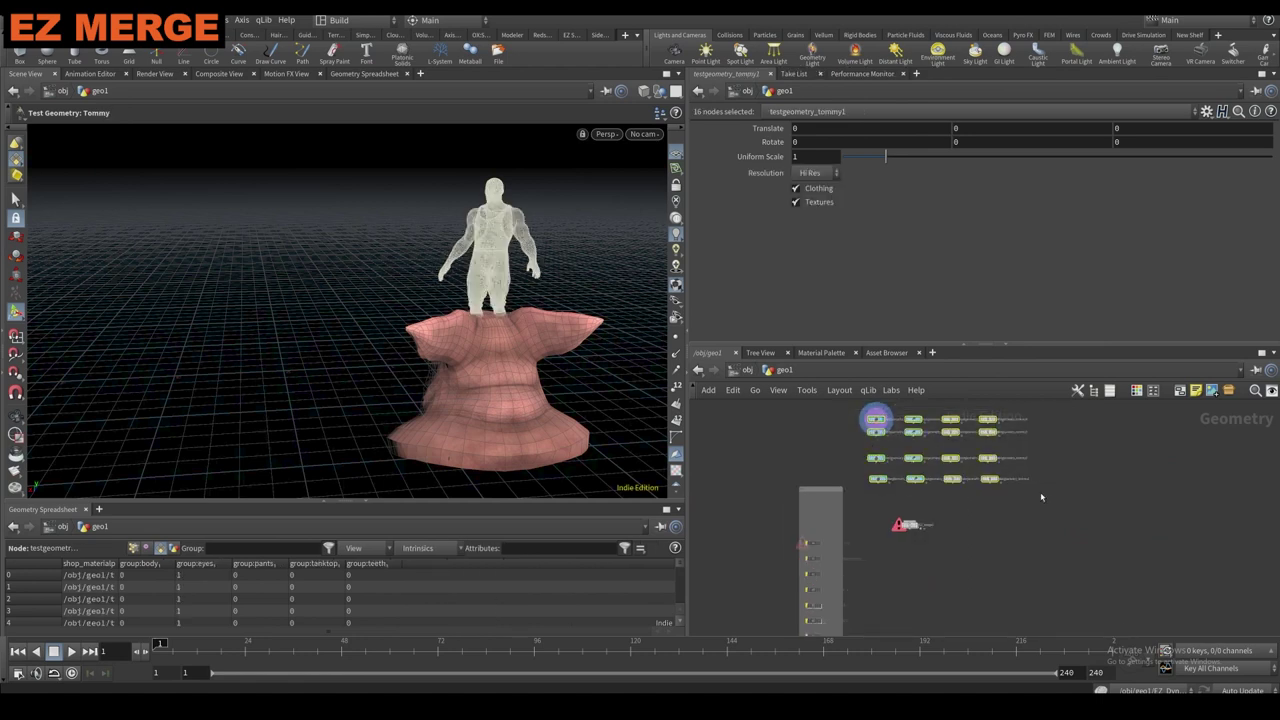
pyautogui.press('l')
# Connect all 16 selected test geometry nodes into a regular Merge node beside EZ_Merge1 and display it.
pyautogui.scroll(2, 935, 485)
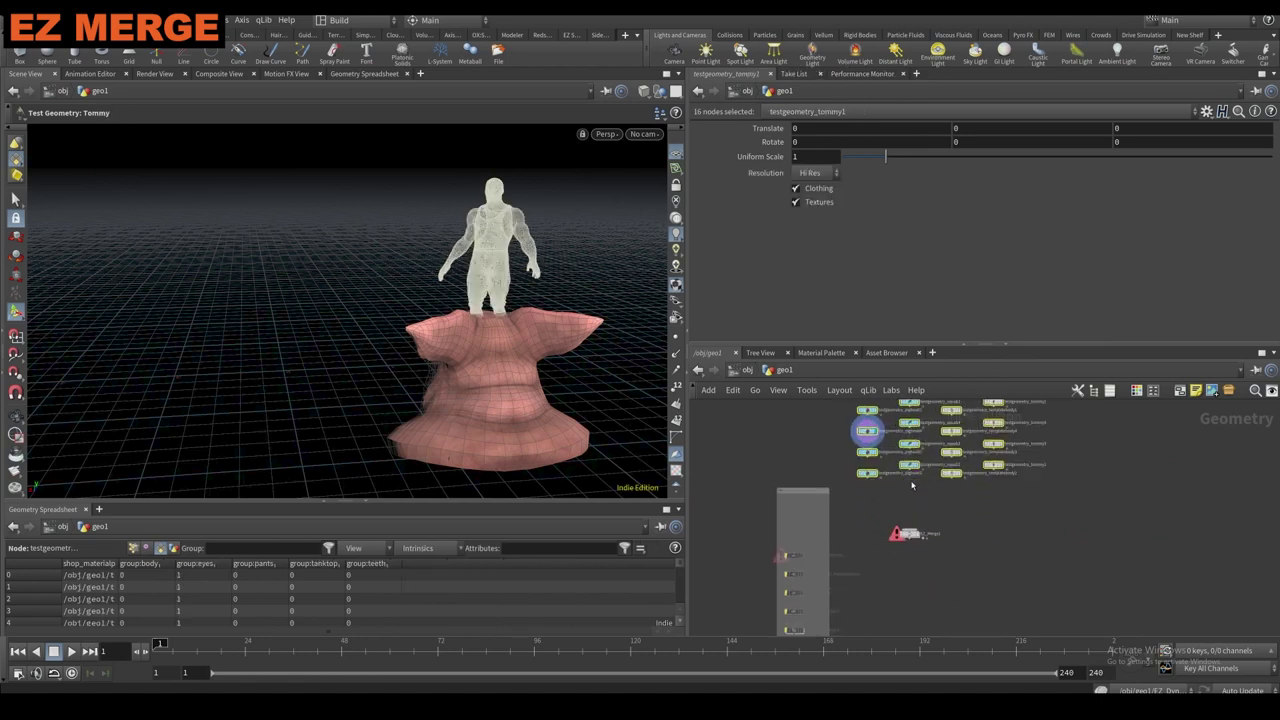
pyautogui.click(860, 478)
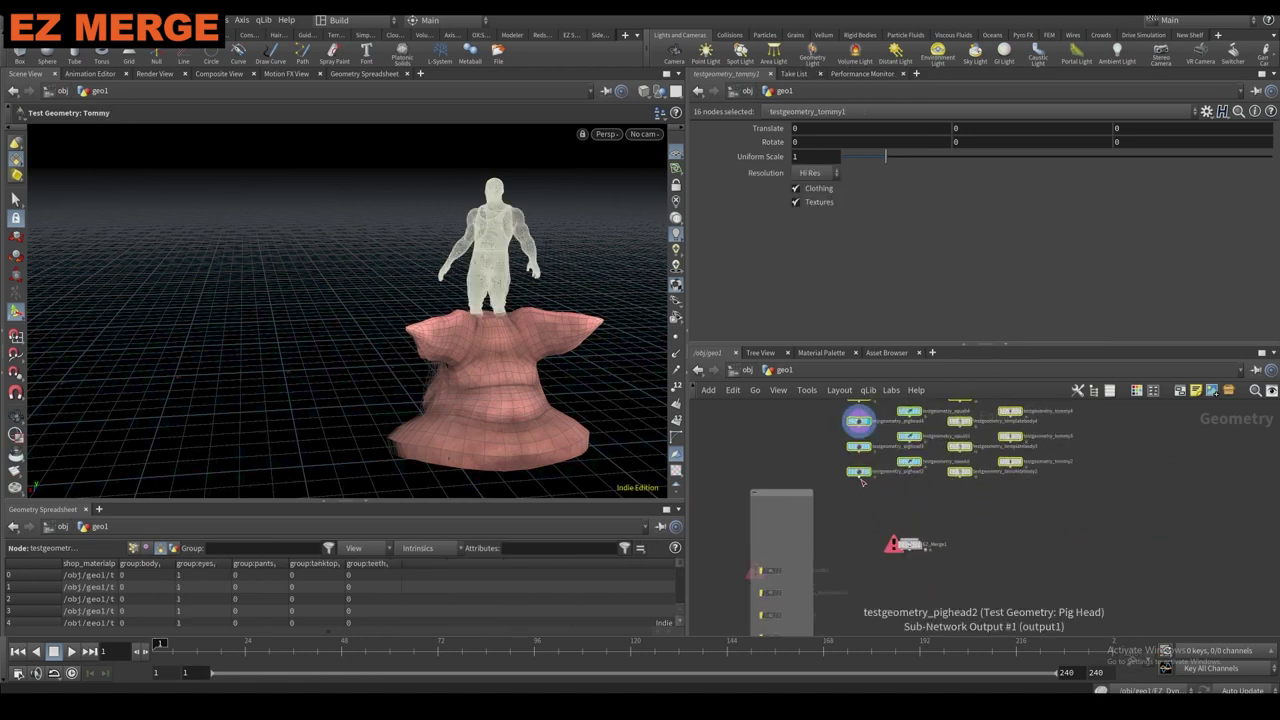
pyautogui.keyDown('alt'); pyautogui.click(1005, 555); pyautogui.keyUp('alt')
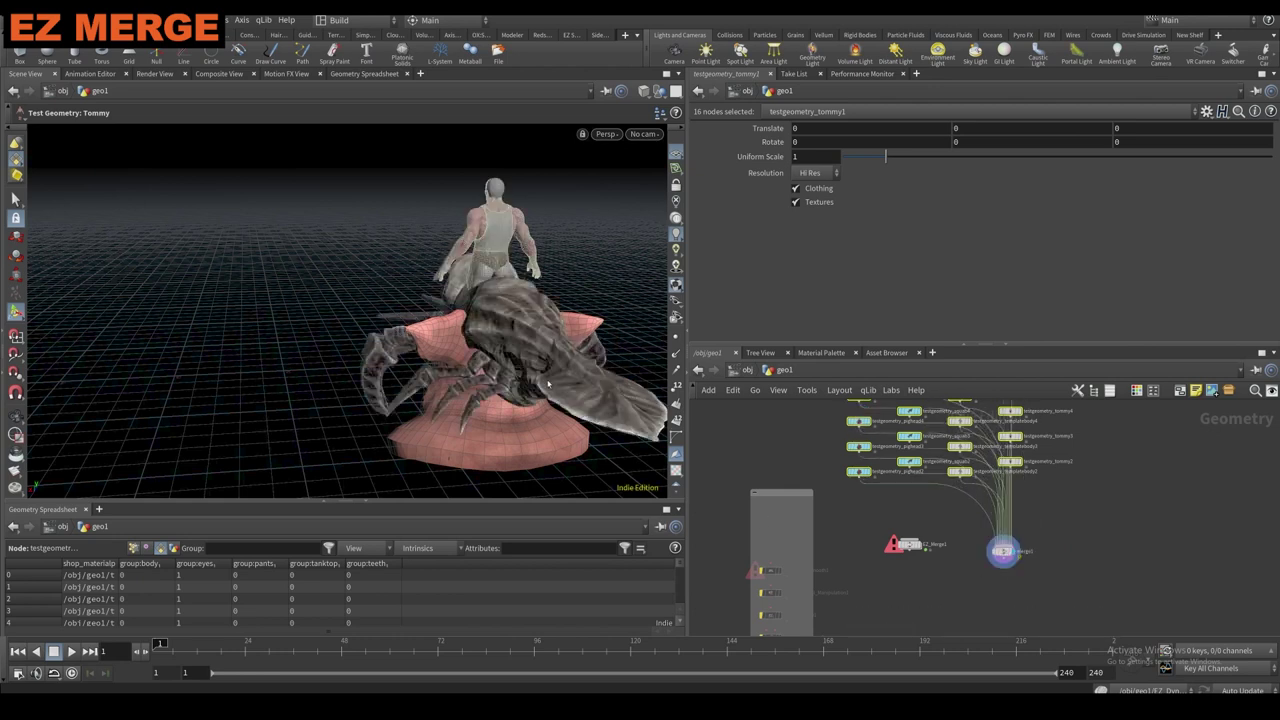
# Examine the merged characters from several angles and read the node info of merge1.
pyautogui.moveTo(575, 368); pyautogui.dragTo(492, 370)
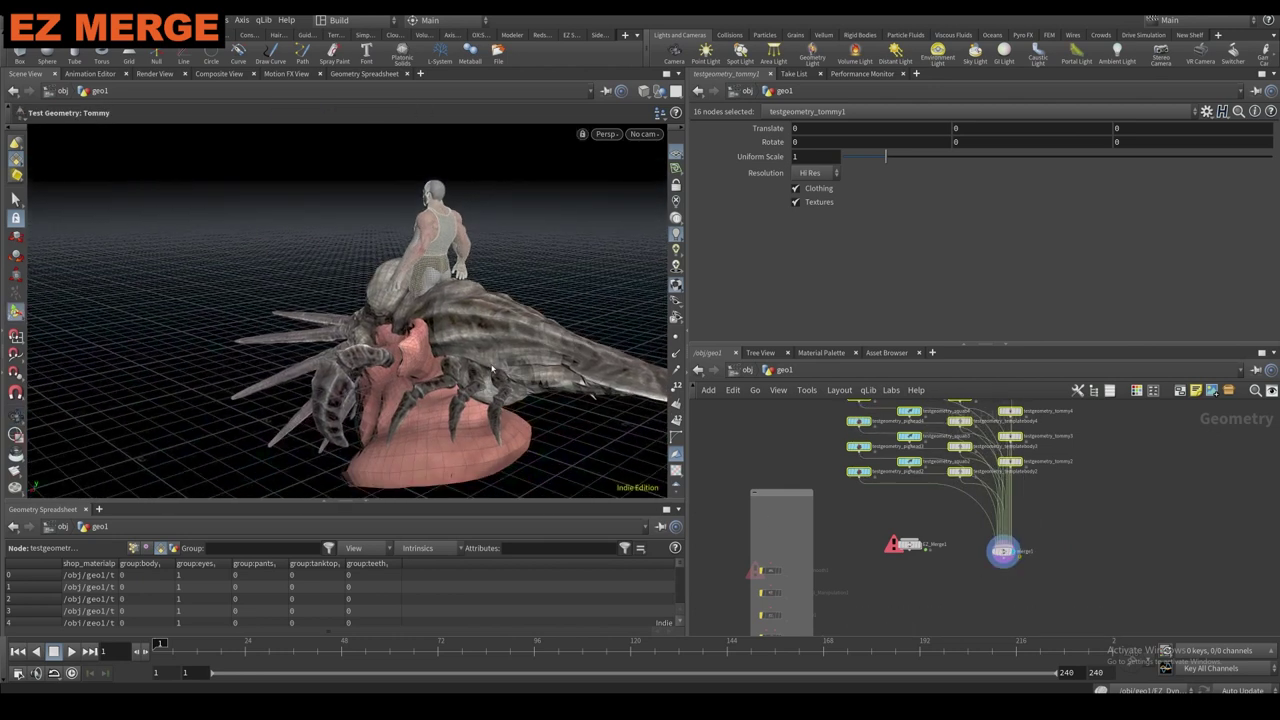
pyautogui.click(987, 561)
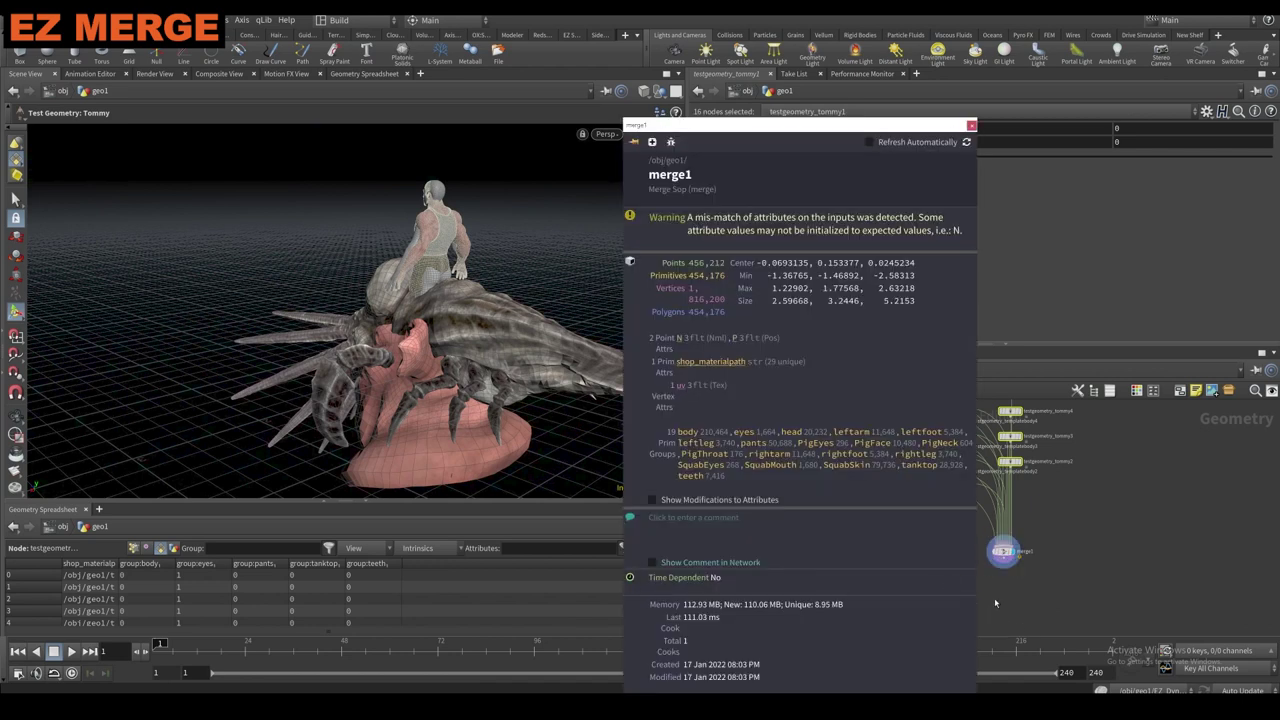
pyautogui.click(995, 599)
pyautogui.moveTo(997, 603); pyautogui.dragTo(946, 573, button='middle')
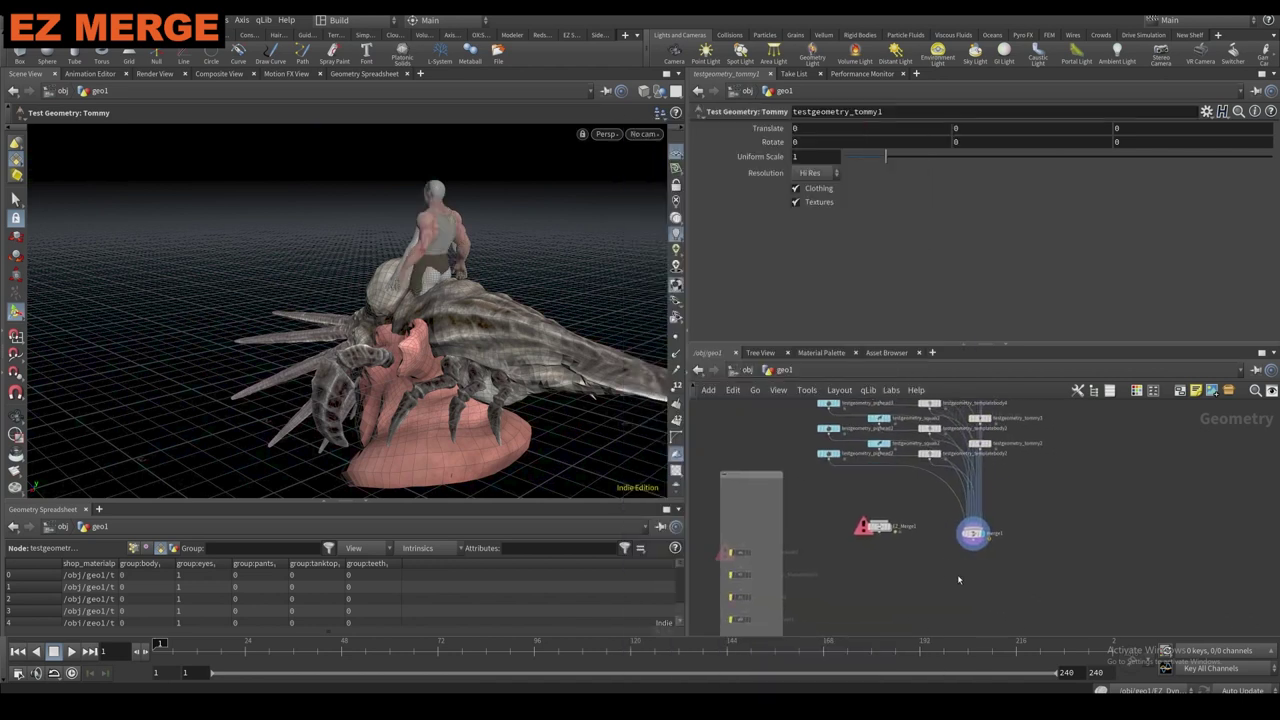
pyautogui.keyDown('alt'); pyautogui.moveTo(337, 371); pyautogui.dragTo(471, 323, button='right'); pyautogui.keyUp('alt')
pyautogui.keyDown('alt'); pyautogui.moveTo(471, 323); pyautogui.dragTo(543, 306); pyautogui.keyUp('alt')
pyautogui.keyDown('alt'); pyautogui.moveTo(543, 306); pyautogui.dragTo(500, 322, button='right'); pyautogui.keyUp('alt')
# Display a pig head test geometry node on its own, and return the display to merge1.
pyautogui.moveTo(820, 482); pyautogui.dragTo(811, 514, button='middle')
pyautogui.moveTo(811, 514); pyautogui.dragTo(837, 465)
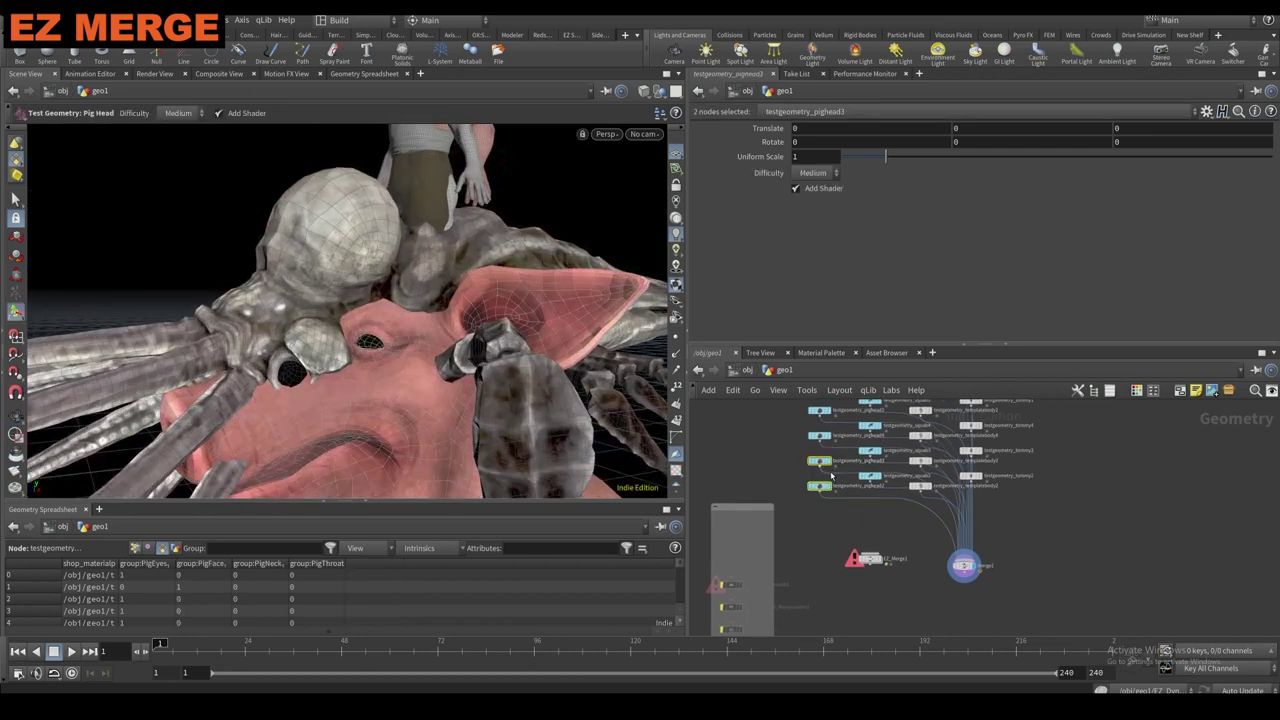
pyautogui.click(836, 486)
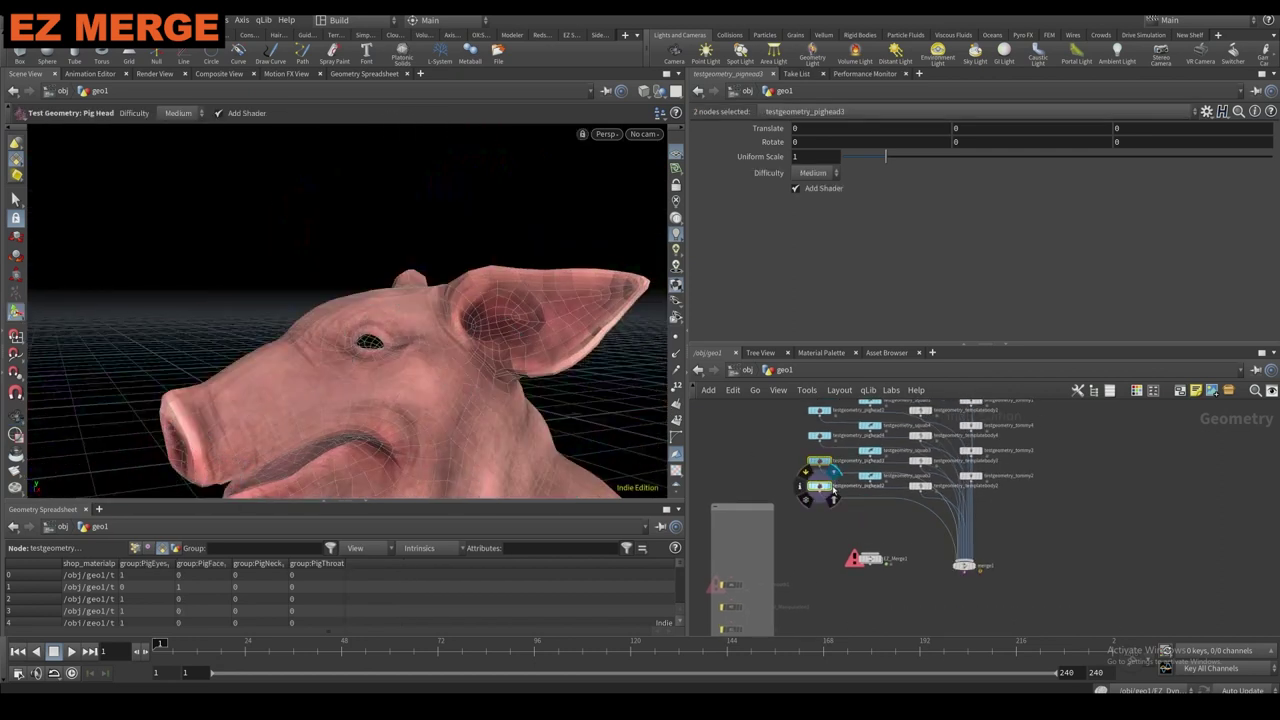
pyautogui.click(977, 568)
pyautogui.scroll(-1, 939, 588)
pyautogui.moveTo(939, 588); pyautogui.dragTo(889, 513, button='middle')
pyautogui.click(889, 514)
# Inspect the overlapping merged characters, and display a Tommy test geometry node by itself.
pyautogui.keyDown('alt'); pyautogui.moveTo(457, 246); pyautogui.dragTo(414, 320, button='right'); pyautogui.keyUp('alt')
pyautogui.keyDown('alt'); pyautogui.moveTo(414, 320); pyautogui.dragTo(449, 389, button='middle'); pyautogui.keyUp('alt')
pyautogui.keyDown('alt'); pyautogui.moveTo(449, 388); pyautogui.dragTo(472, 240); pyautogui.keyUp('alt')
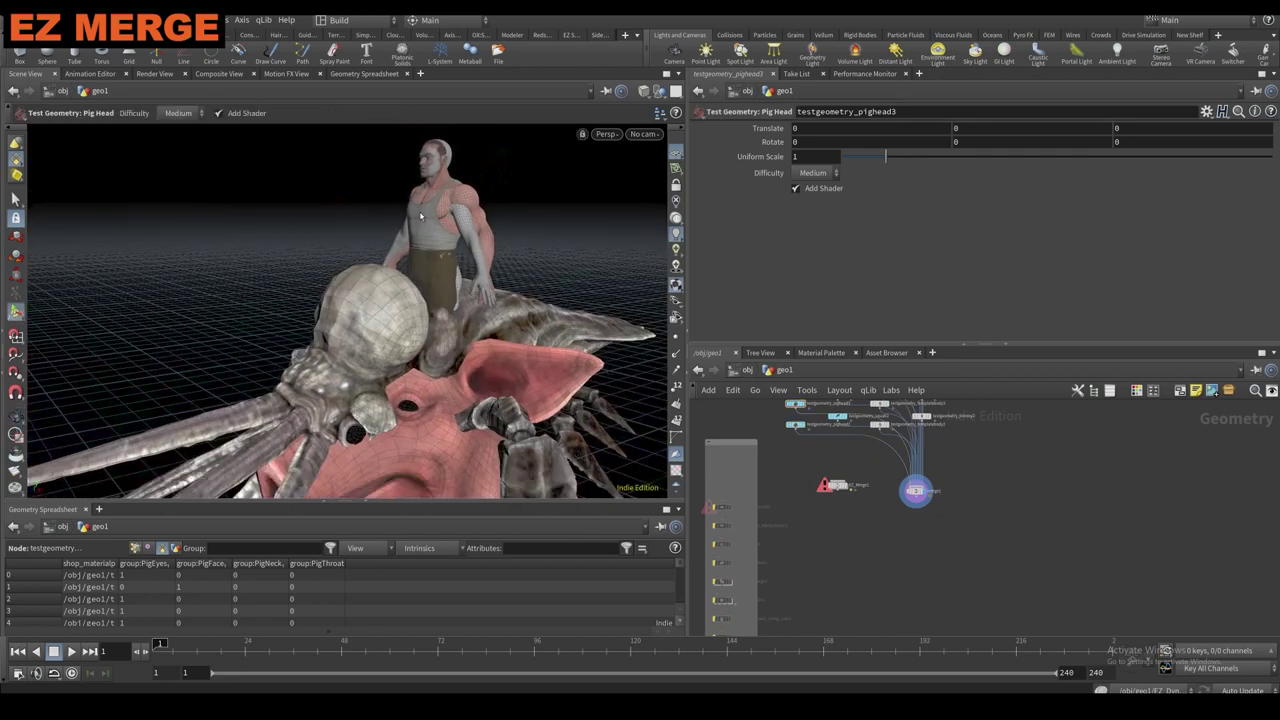
pyautogui.scroll(1, 884, 447)
pyautogui.scroll(1, 884, 447)
pyautogui.click(962, 423)
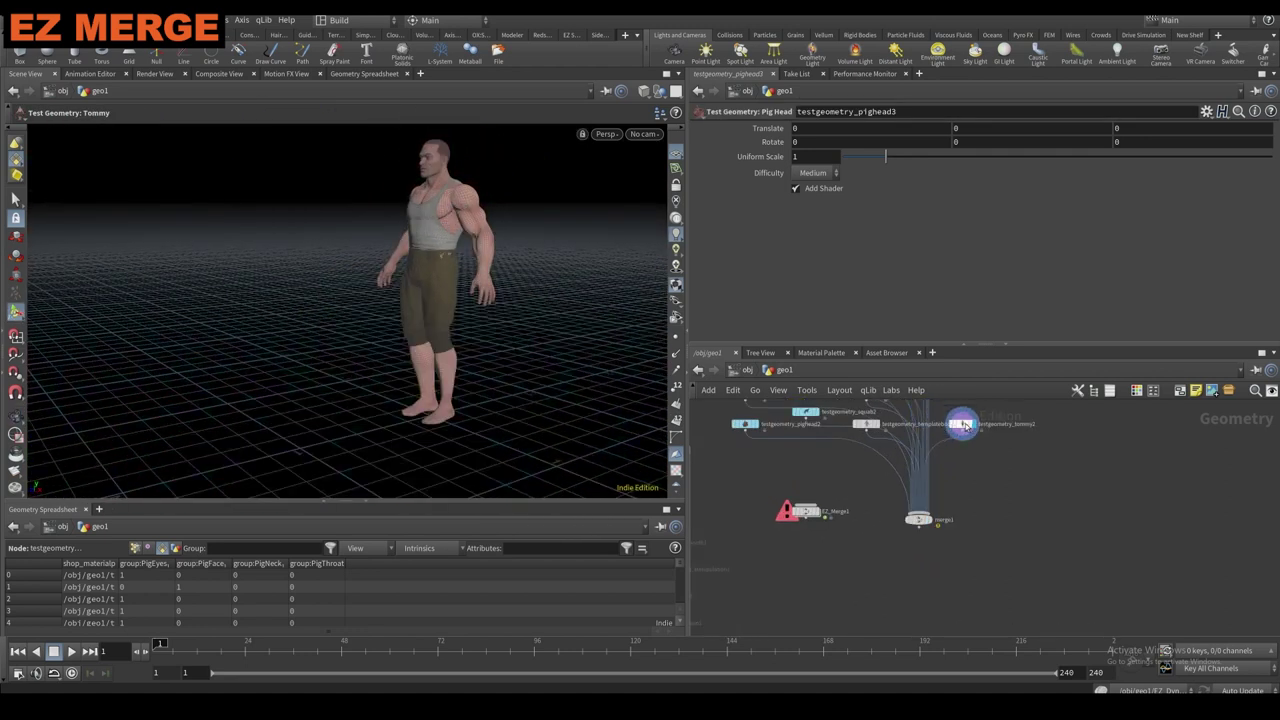
# Add a For-Each Connected Piece loop below merge1, wire it in and display its block end.
pyautogui.press('Tab')
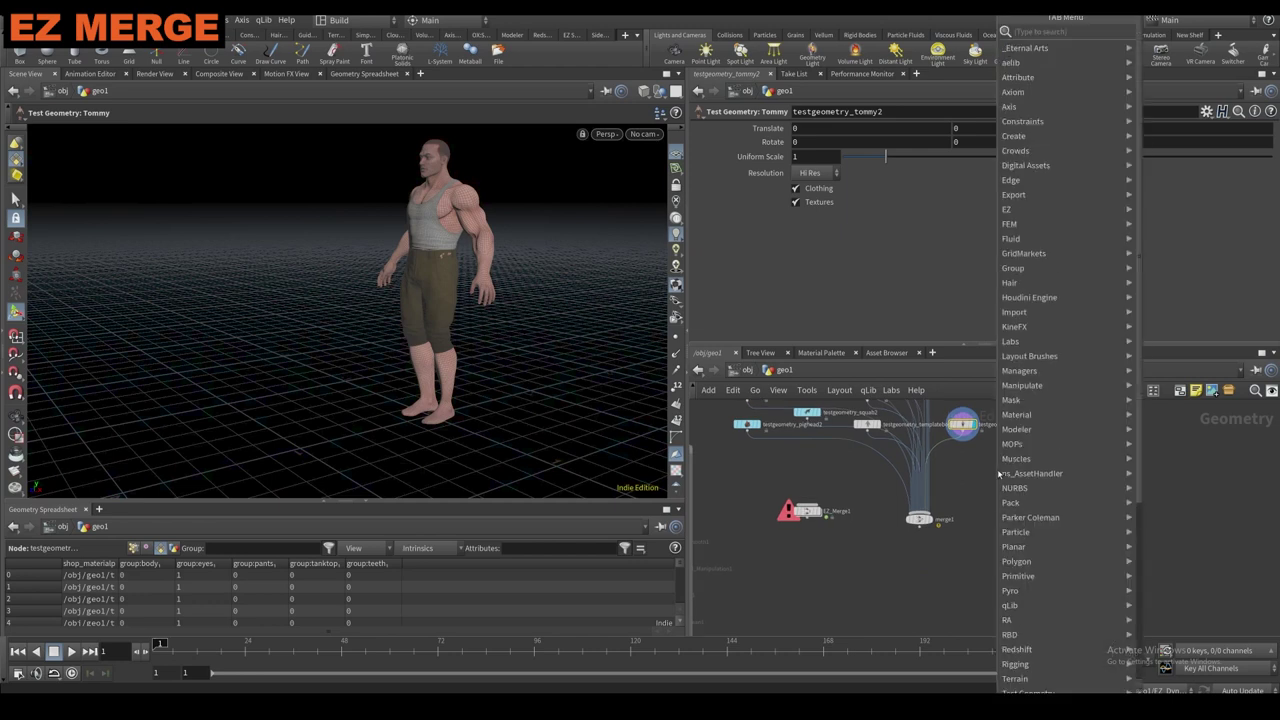
pyautogui.write('forea')
pyautogui.click(1200, 76)
pyautogui.click(897, 559)
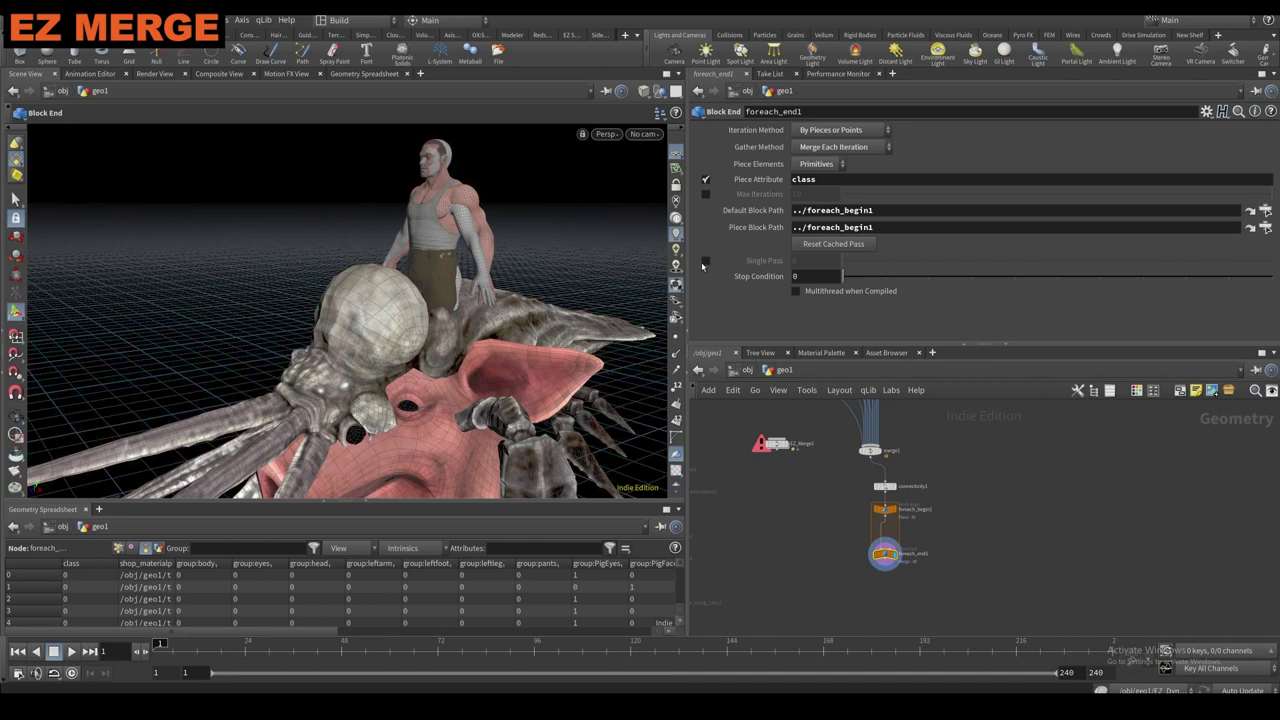
# Enable Single Pass on the block end and scrub through the connected pieces up to pass 17.
pyautogui.click(707, 262)
pyautogui.moveTo(845, 262); pyautogui.dragTo(1143, 263)
pyautogui.moveTo(811, 263); pyautogui.dragTo(886, 265, button='middle')
pyautogui.scroll(-1, 834, 468)
pyautogui.moveTo(834, 468); pyautogui.dragTo(853, 514, button='middle')
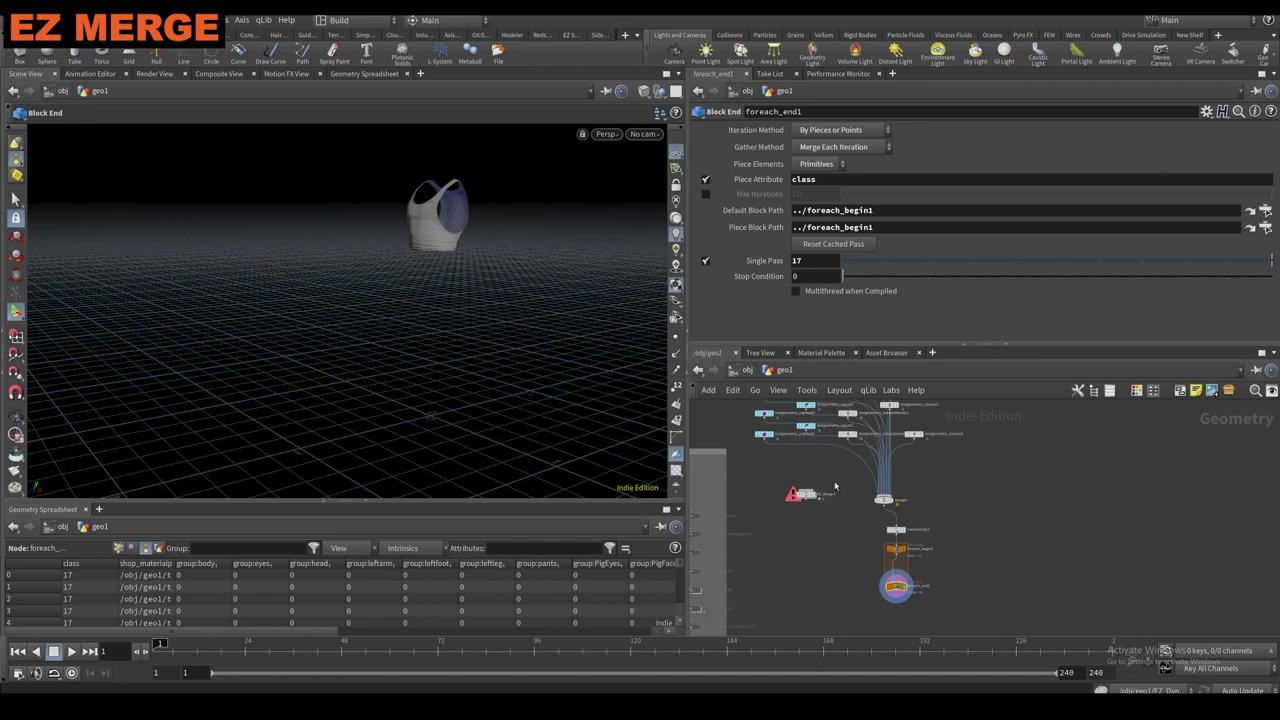
# Delete the connectivity node and both for-each block nodes below merge1.
pyautogui.moveTo(860, 521); pyautogui.dragTo(916, 596)
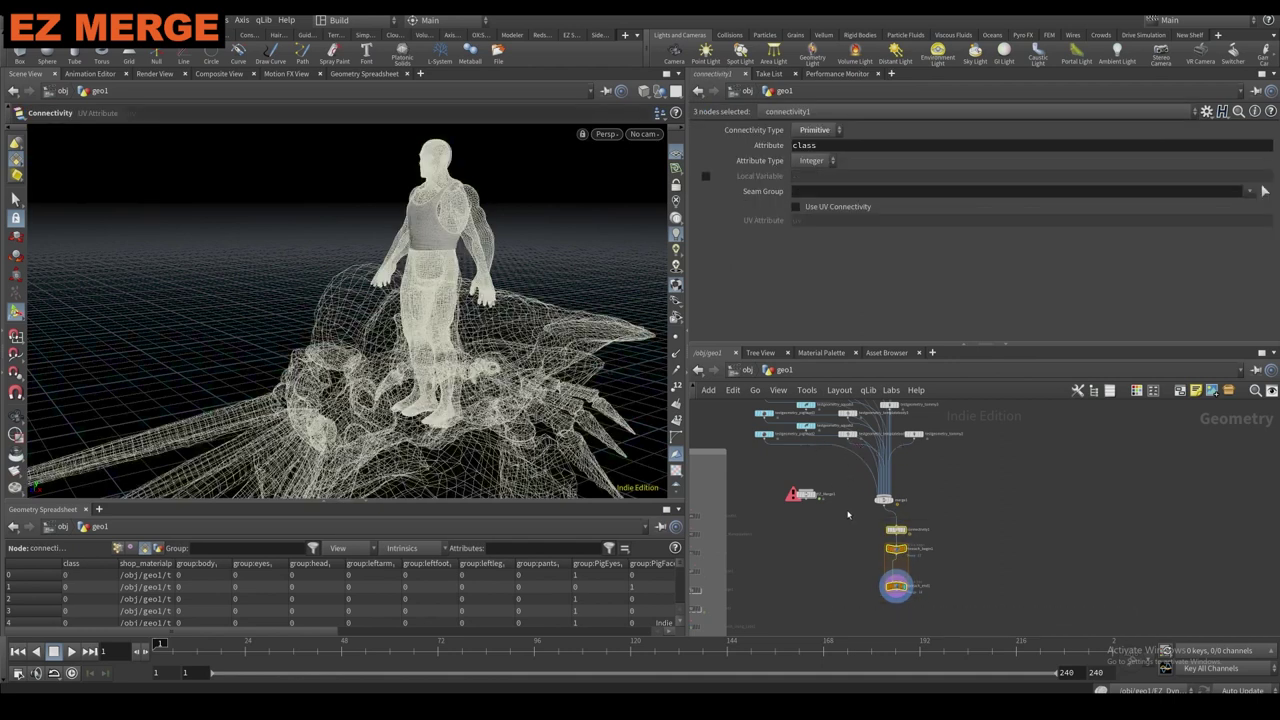
pyautogui.click(912, 589)
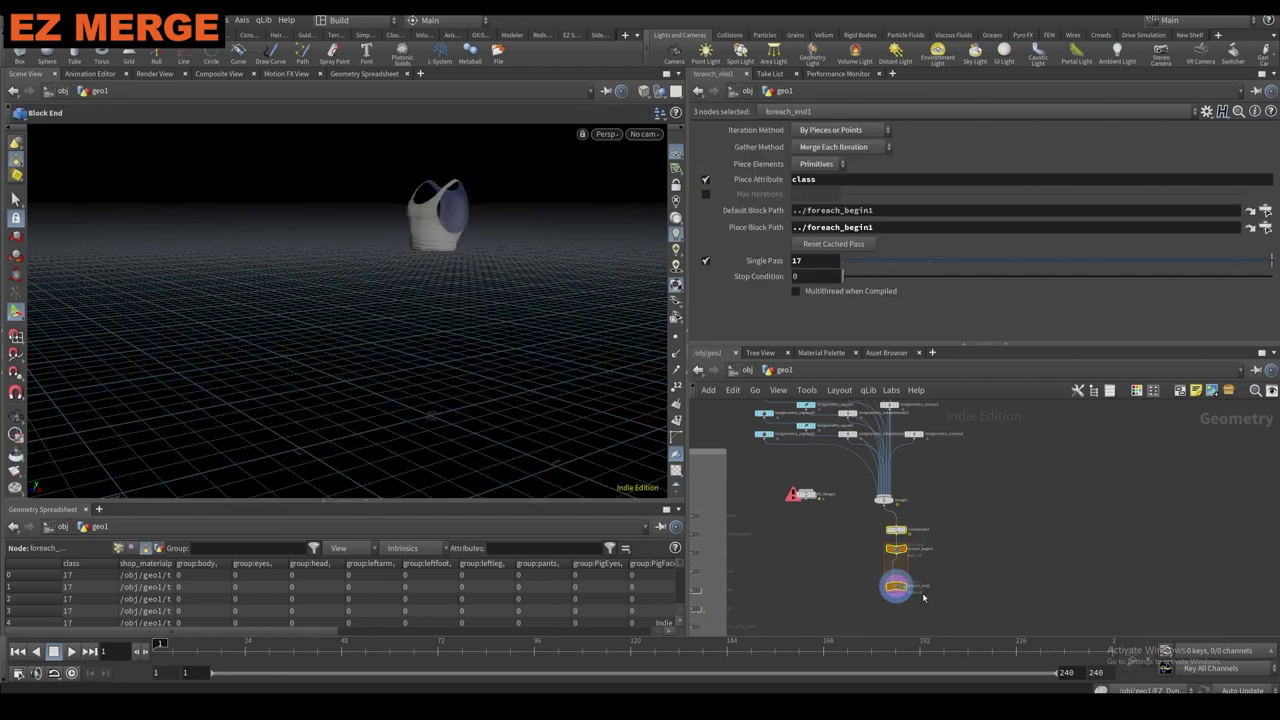
pyautogui.press('Delete')
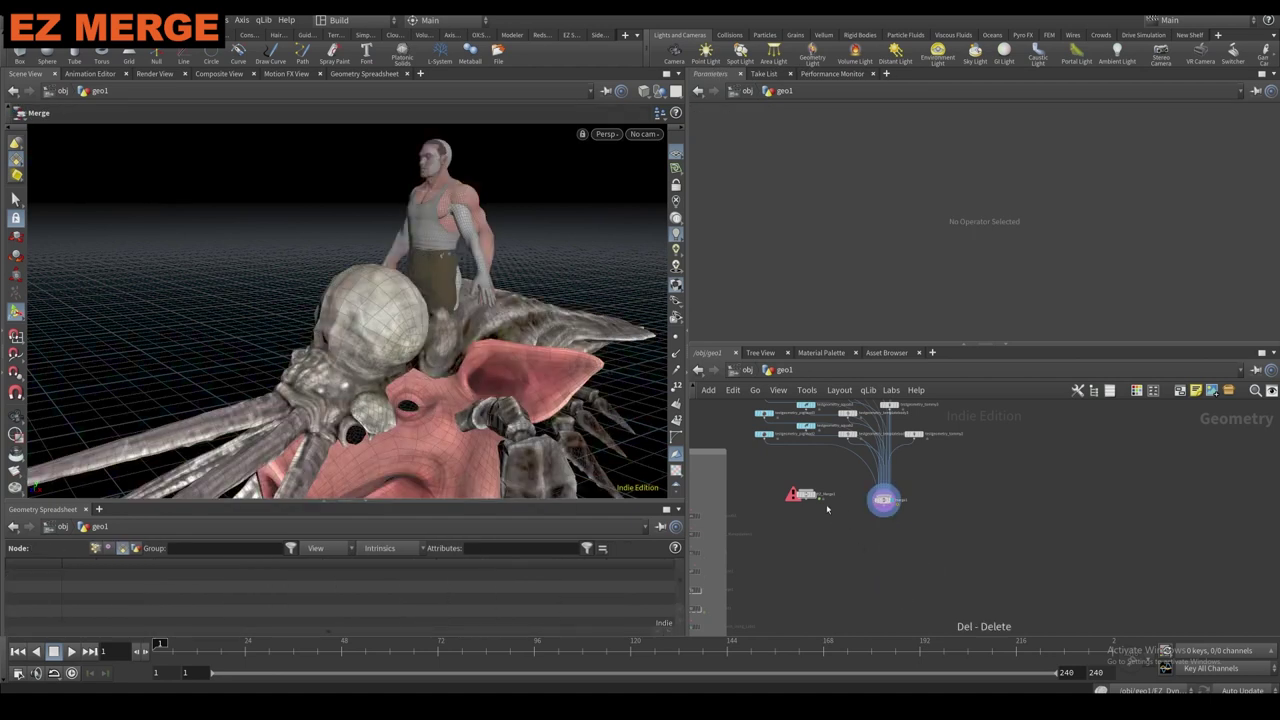
# Wire all 16 test geometry nodes into EZ_Merge1 in place of merge1, display it and view its node info.
pyautogui.moveTo(899, 568); pyautogui.dragTo(900, 578, button='middle')
pyautogui.moveTo(949, 524); pyautogui.dragTo(753, 400)
pyautogui.scroll(1, 784, 472)
pyautogui.click(761, 509)
pyautogui.click(810, 571)
pyautogui.click(819, 573)
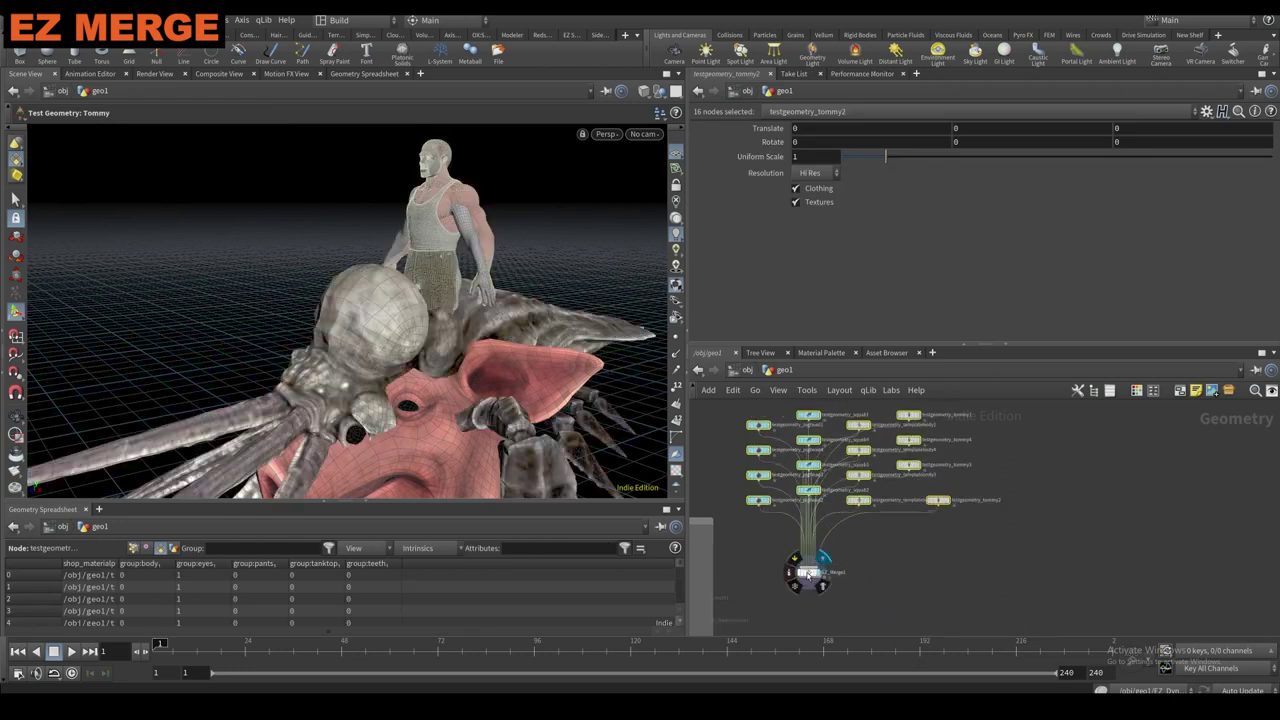
pyautogui.moveTo(809, 573); pyautogui.dragTo(850, 581)
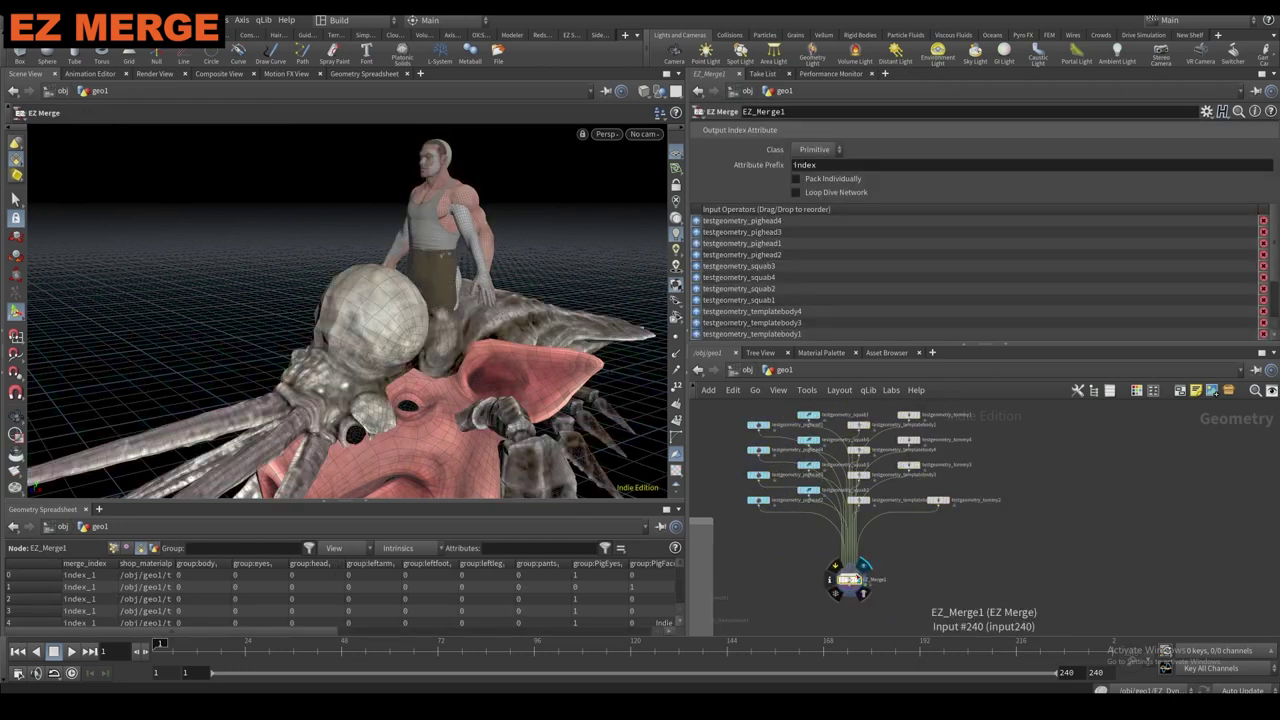
pyautogui.middleClick(829, 581)
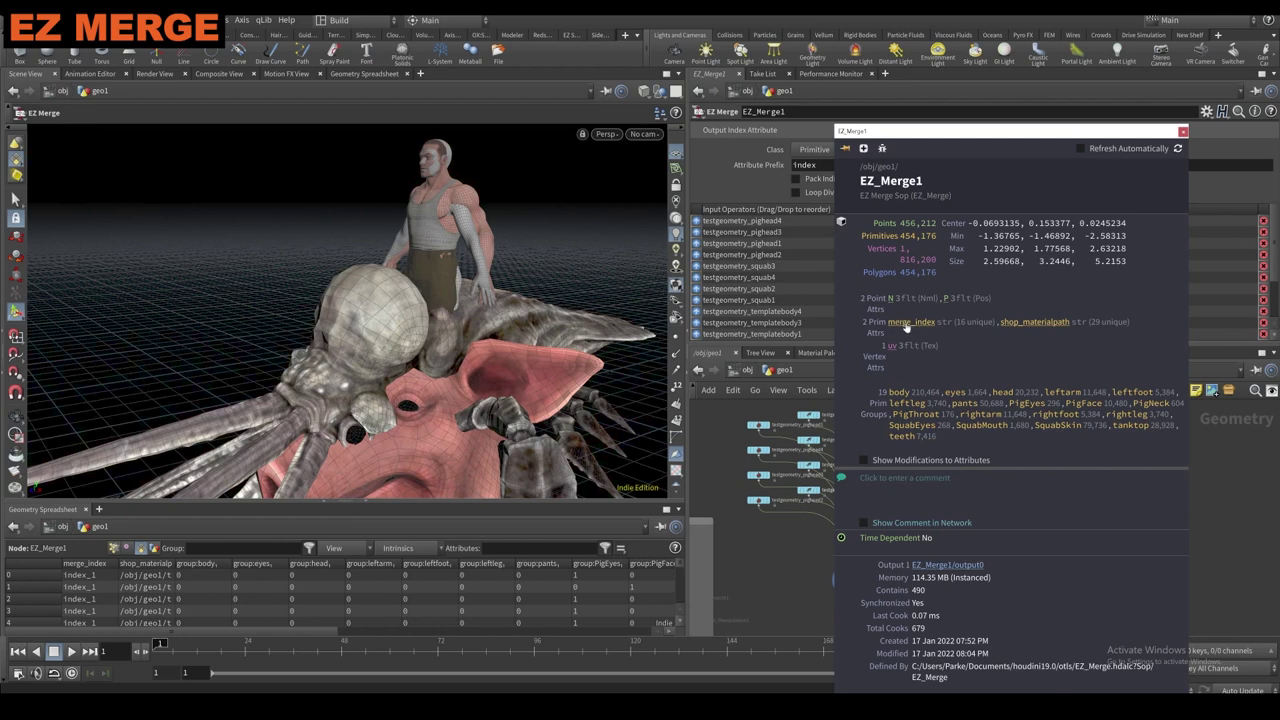
pyautogui.click(778, 607)
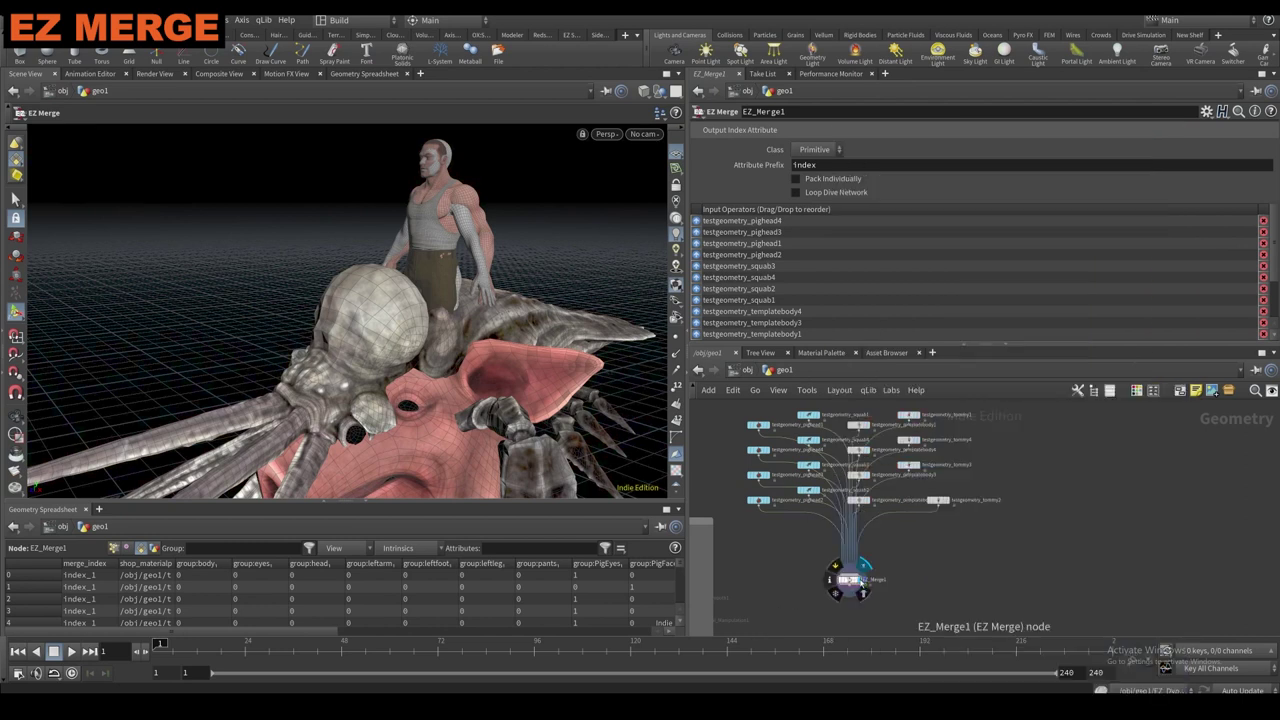
# Add a For-Each Named Primitive loop below EZ_Merge1, wire it in and display its block end.
pyautogui.moveTo(817, 606); pyautogui.dragTo(774, 529, button='middle')
pyautogui.scroll(-1, 808, 531)
pyautogui.press('Tab')
pyautogui.press('Escape')
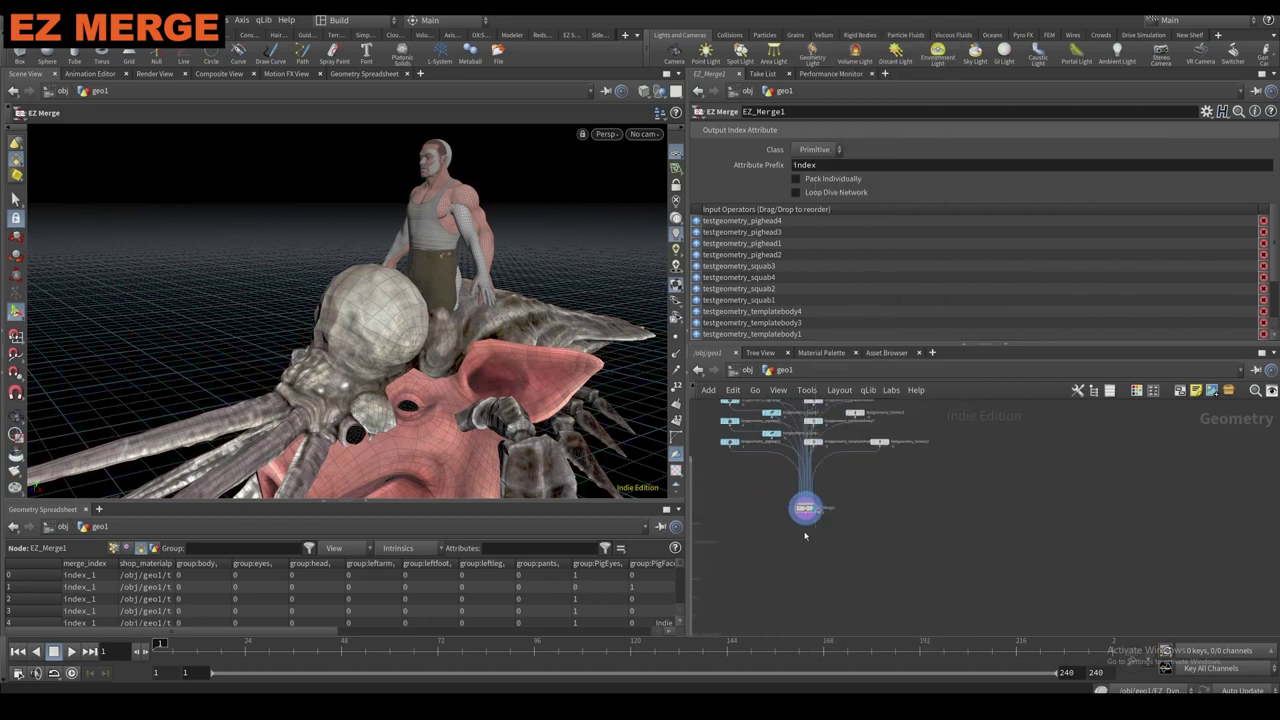
pyautogui.press('Tab')
pyautogui.write('foreach')
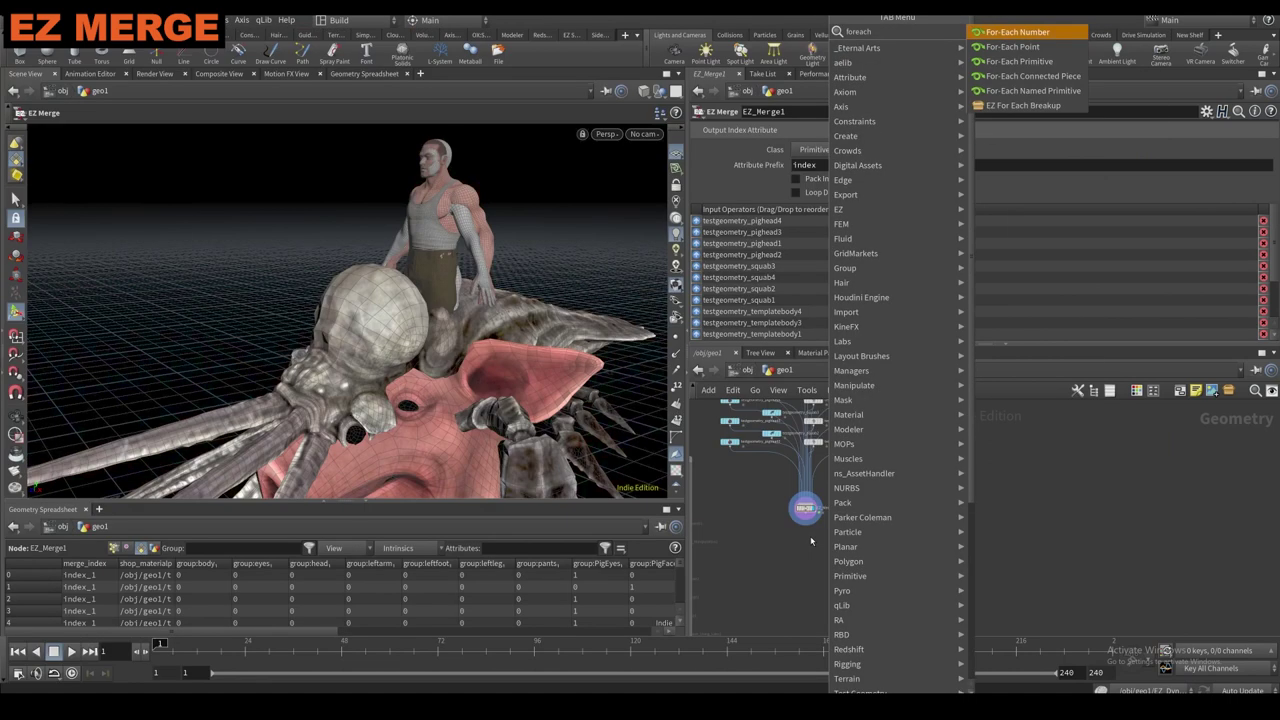
pyautogui.press('Down')
pyautogui.press('Down')
pyautogui.press('Down')
pyautogui.press('Down')
pyautogui.press('Return')
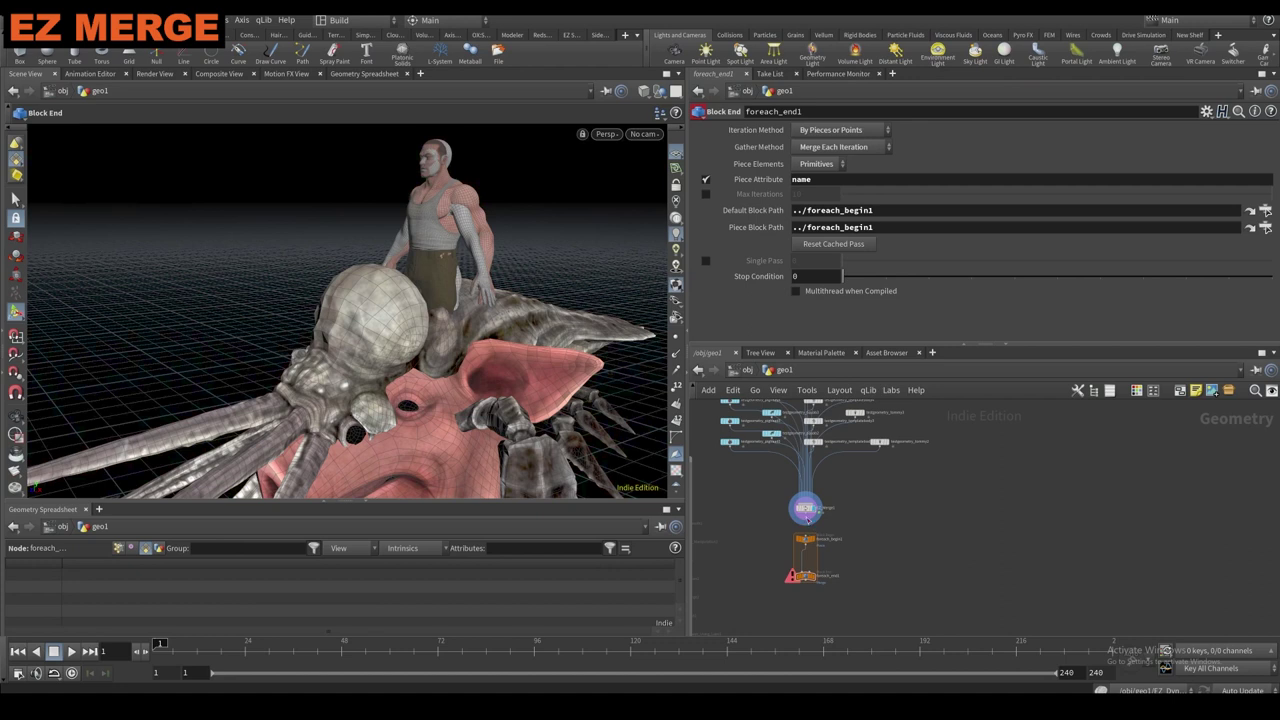
pyautogui.click(818, 582)
# Set the block end's Piece Attribute to merge_index.
pyautogui.click(876, 179)
pyautogui.write('mer')
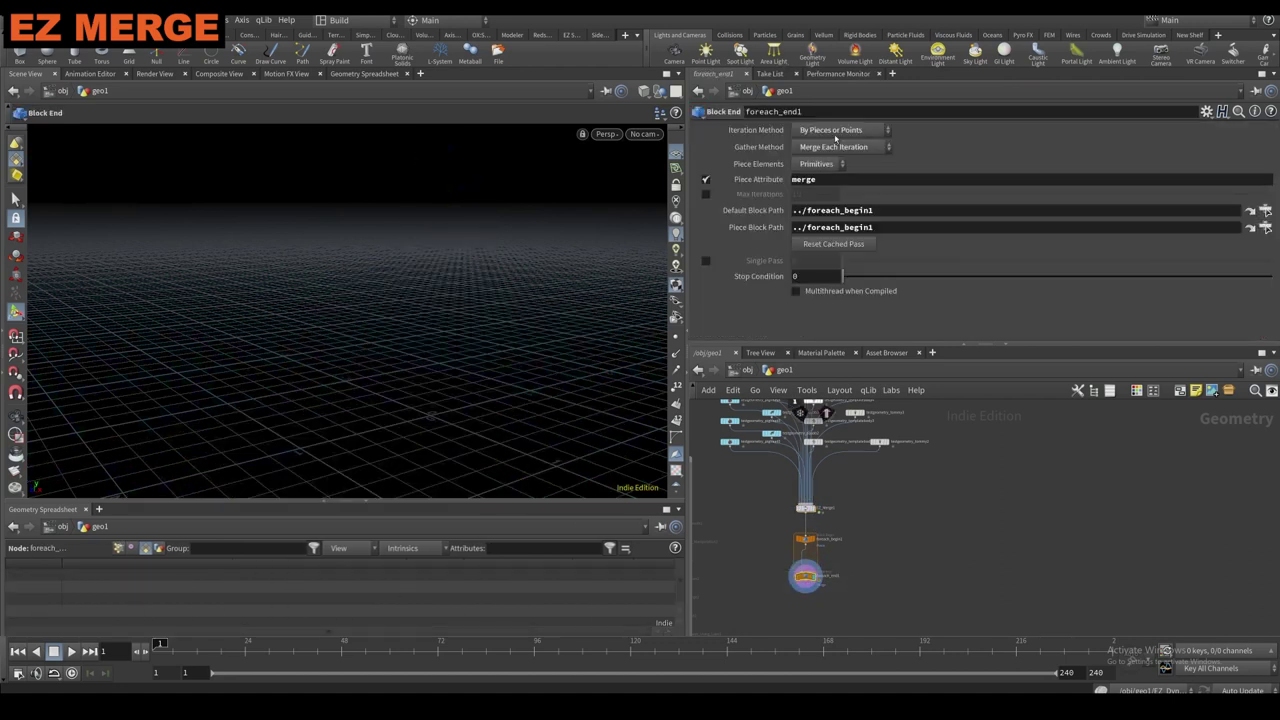
pyautogui.write('ge_inde')
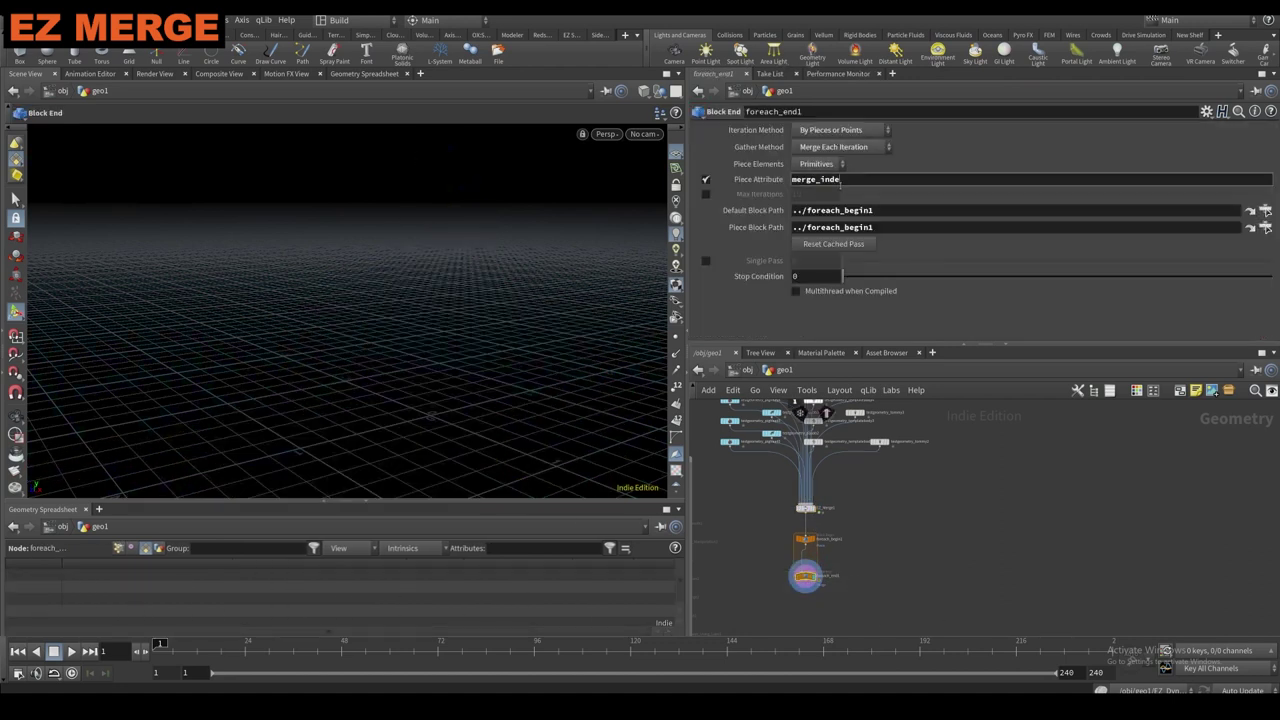
pyautogui.write('x')
pyautogui.press('Return')
# Enable Single Pass on the merge_index loop and scrub through the merged inputs up to pass 23.
pyautogui.click(706, 260)
pyautogui.moveTo(842, 262); pyautogui.dragTo(890, 275)
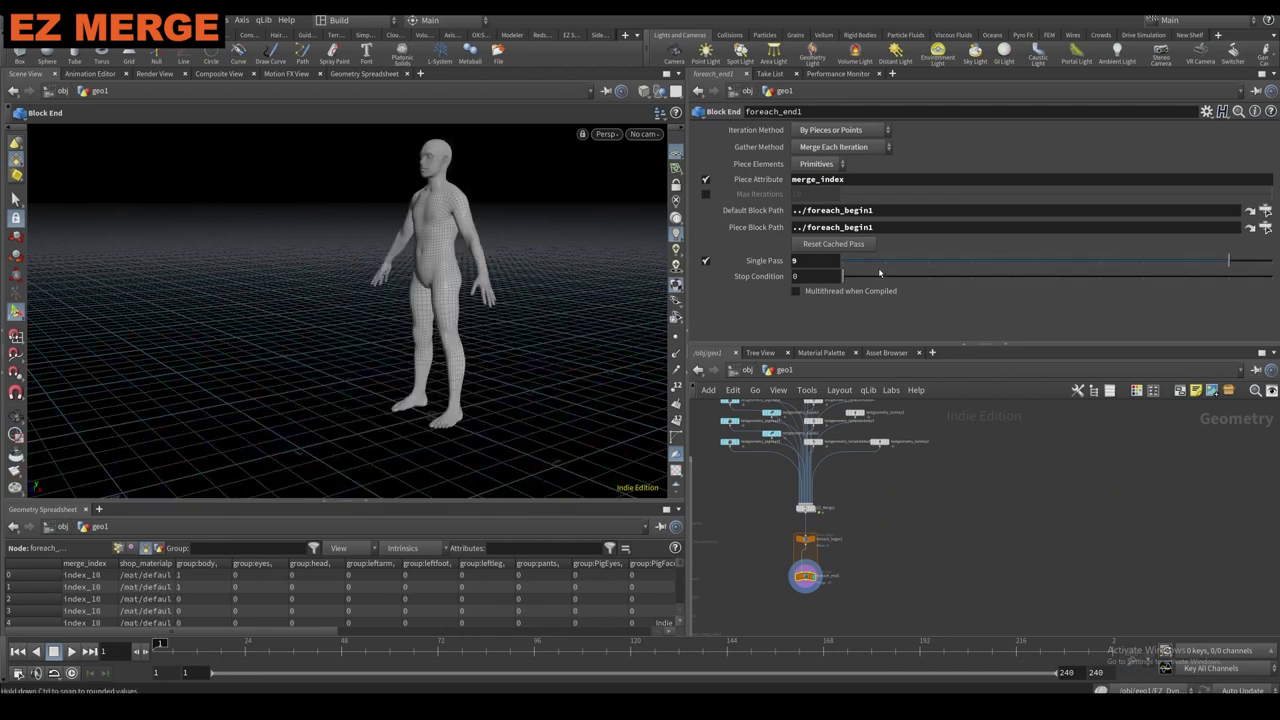
pyautogui.moveTo(828, 262); pyautogui.dragTo(926, 262, button='middle')
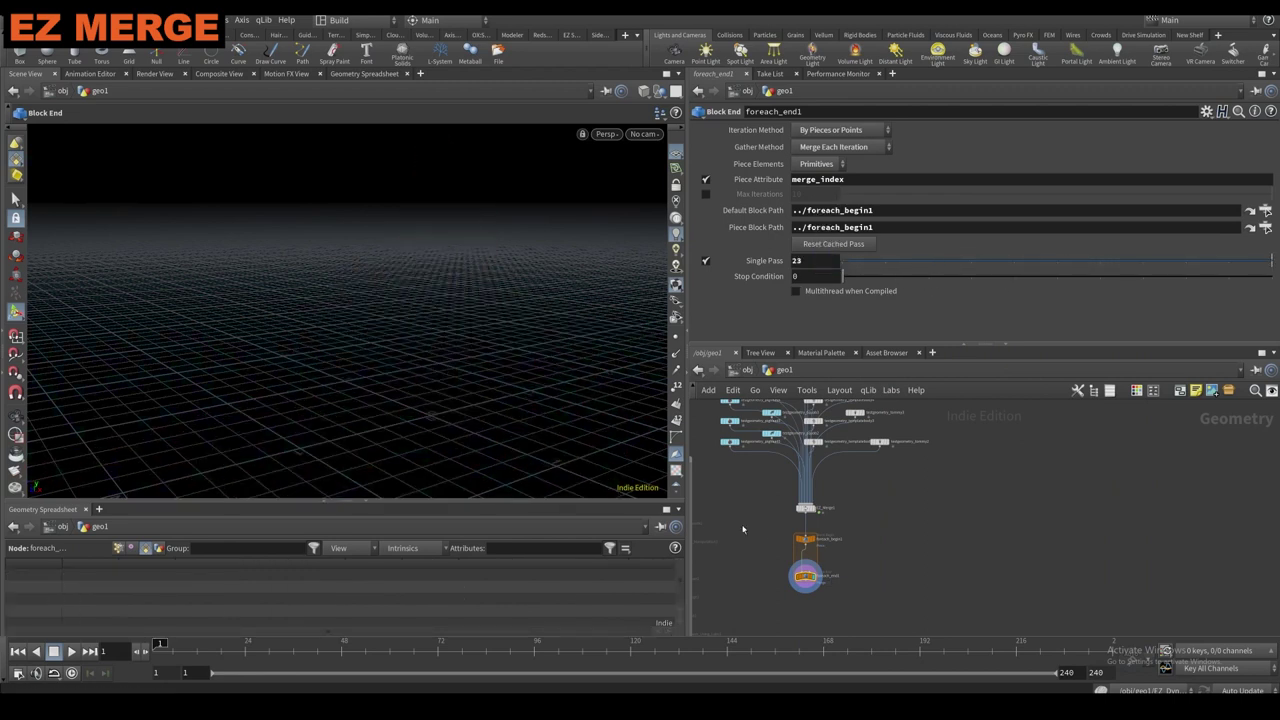
# Delete the for-each loop below EZ_Merge1 and enable Loop Dive Network on EZ_Merge1.
pyautogui.moveTo(736, 523); pyautogui.dragTo(827, 600)
pyautogui.press('Delete')
pyautogui.press('u')
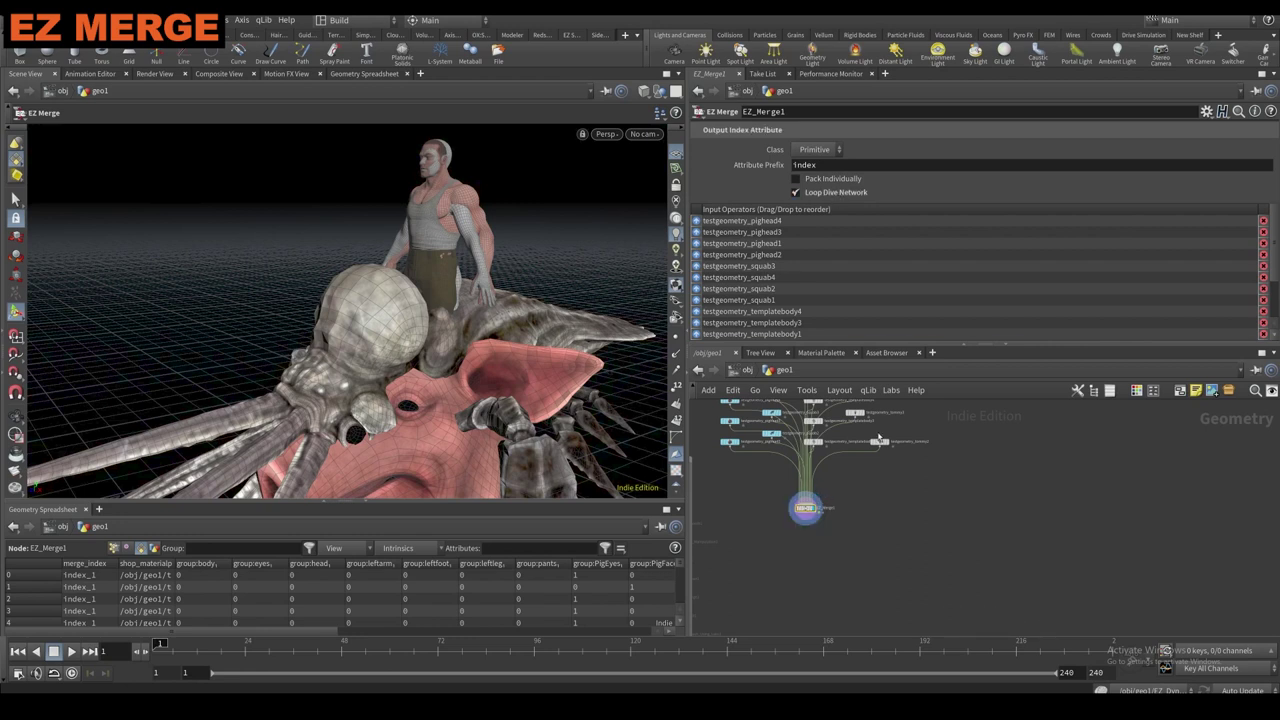
# Dive into EZ_Merge1's For_Each_Loop network, inspect its block end and Iteration_Details nodes, and return to geo1.
pyautogui.doubleClick(805, 508)
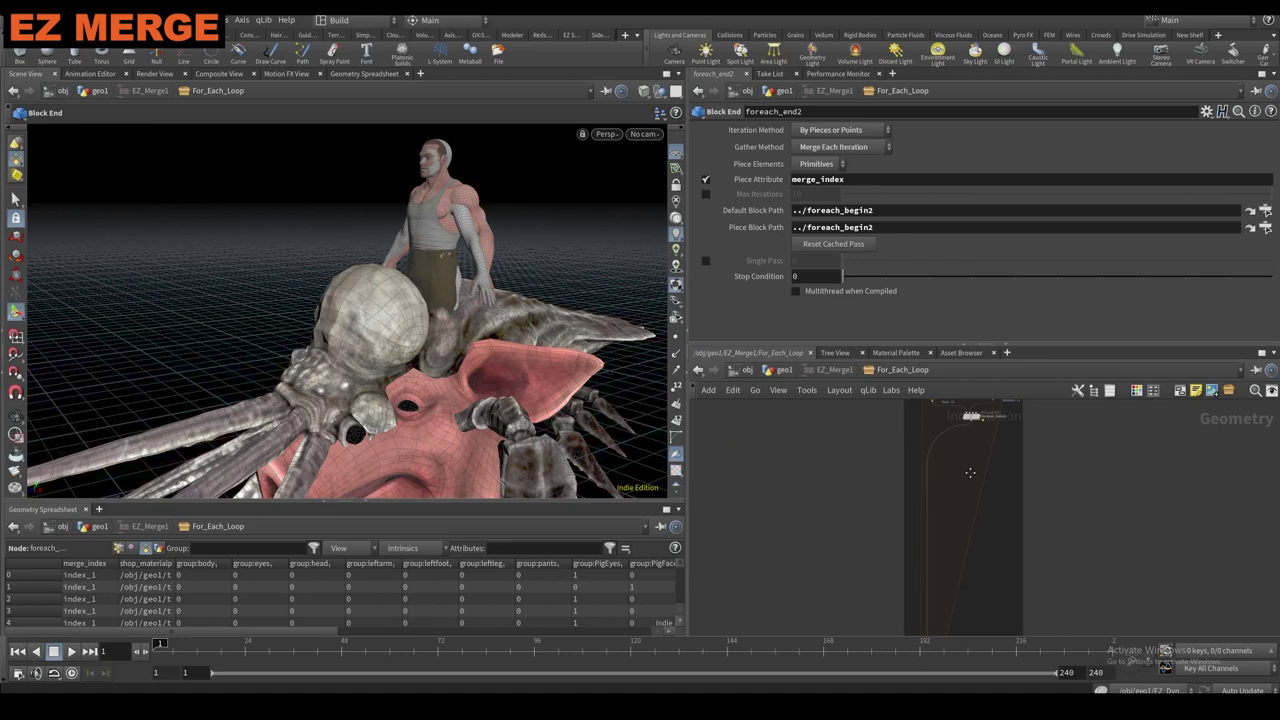
pyautogui.click(706, 261)
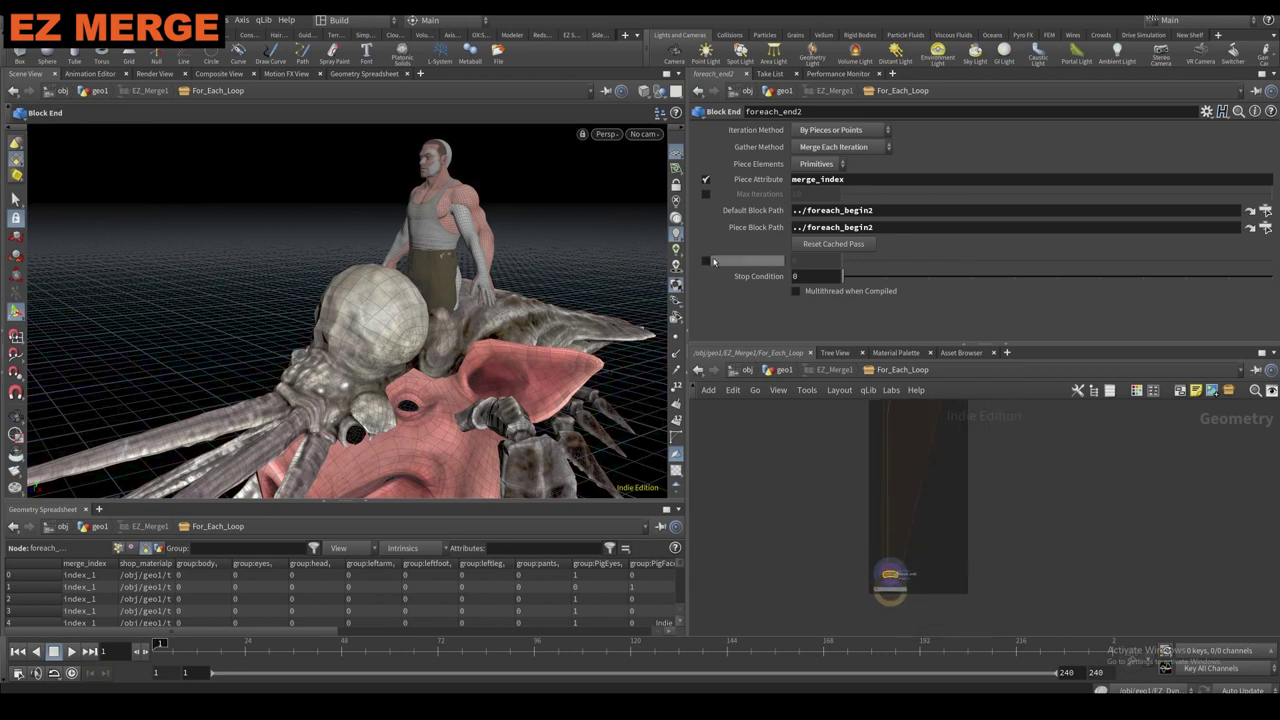
pyautogui.click(706, 261)
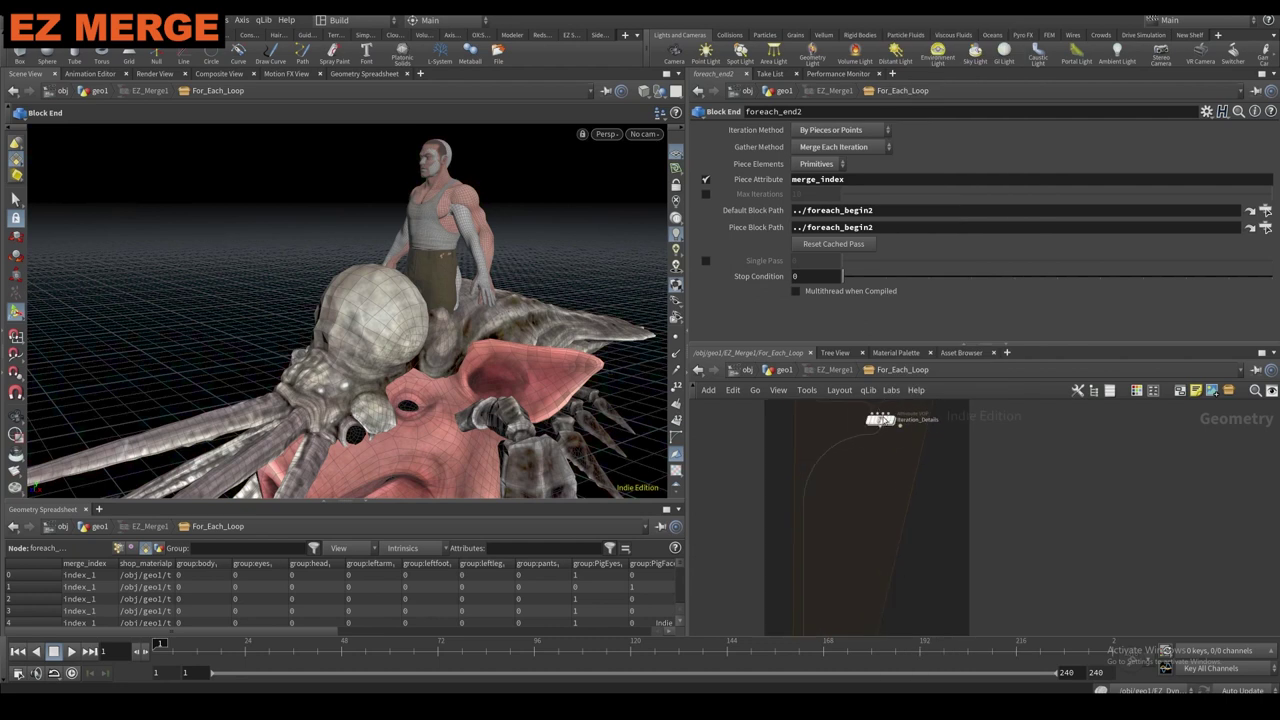
pyautogui.click(880, 419)
pyautogui.press('u')
pyautogui.press('u')
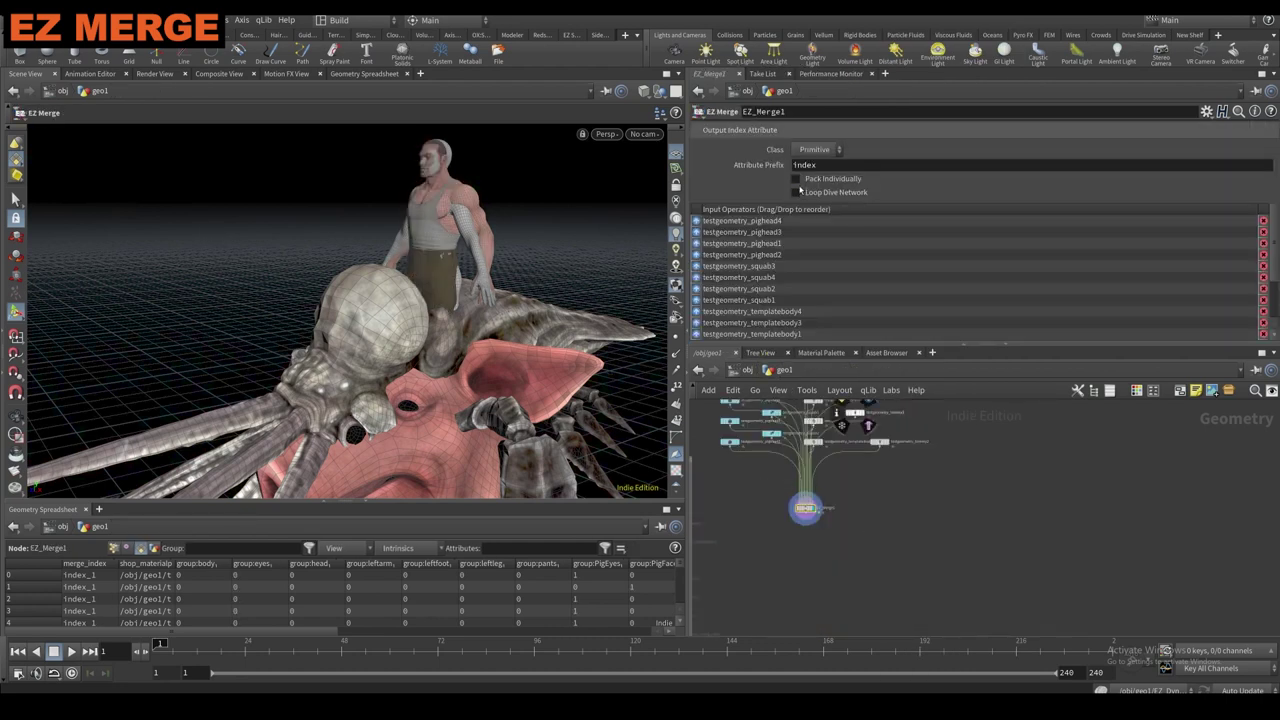
# Try Pack Individually on EZ_Merge1 and turn it back off.
pyautogui.click(796, 179)
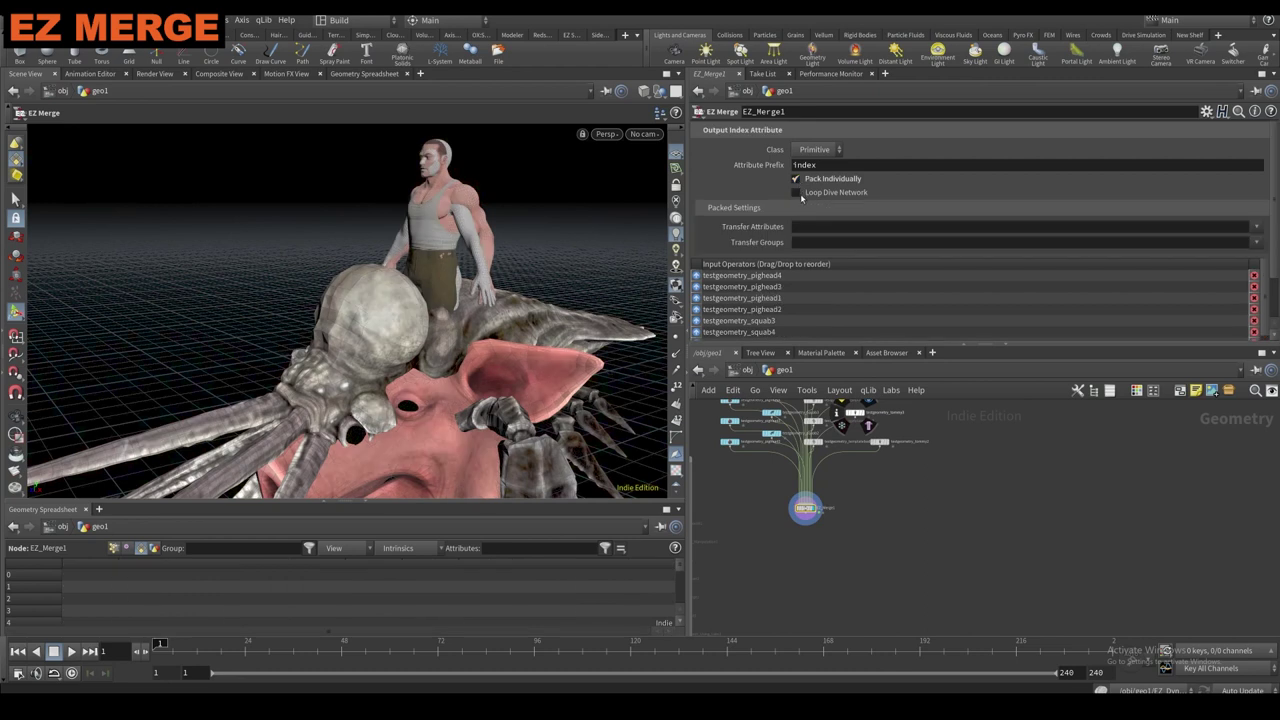
pyautogui.scroll(2, 800, 503)
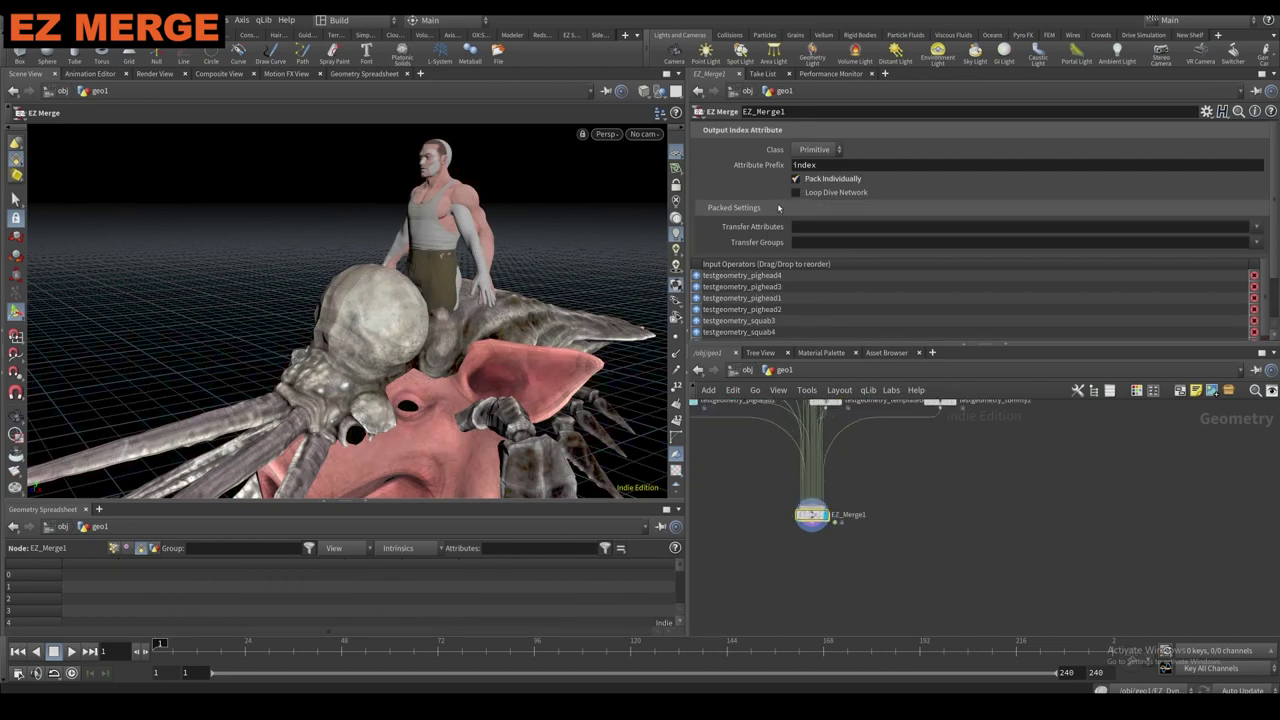
pyautogui.click(796, 179)
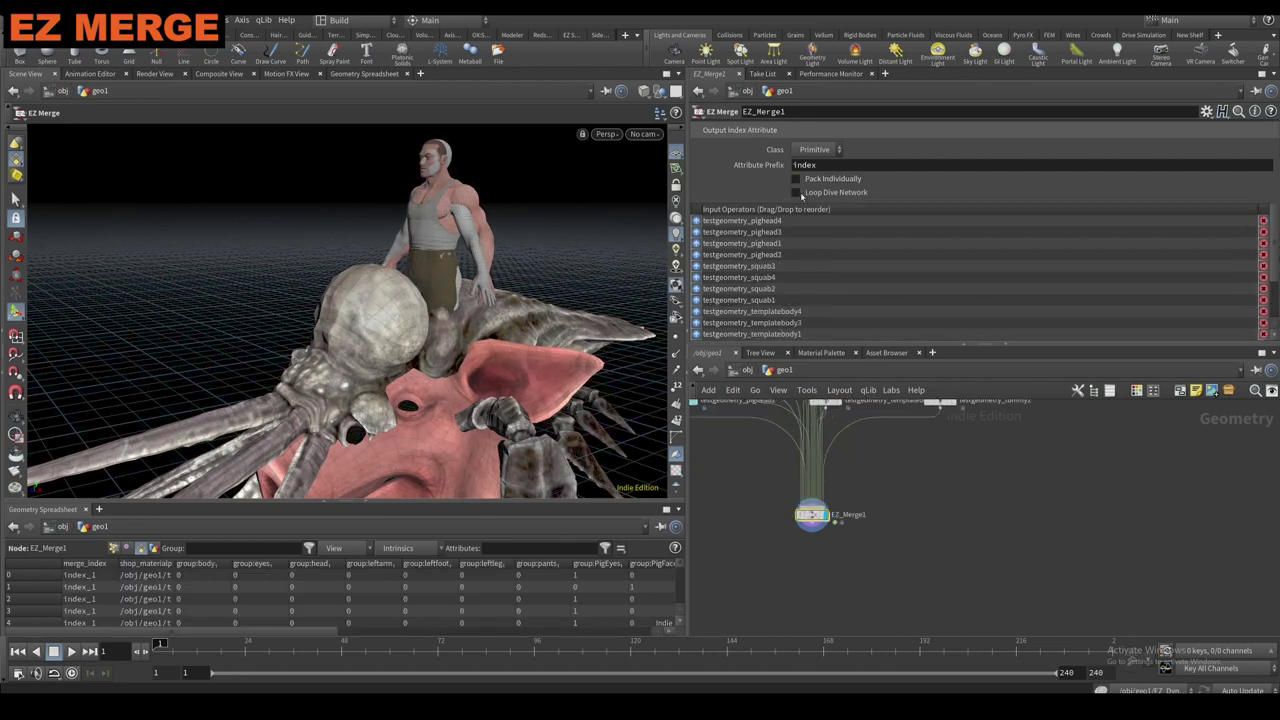
# Dive into EZ_Merge1's For_Each_Loop network, search the available nodes for Transform, and return to geo1.
pyautogui.doubleClick(810, 514)
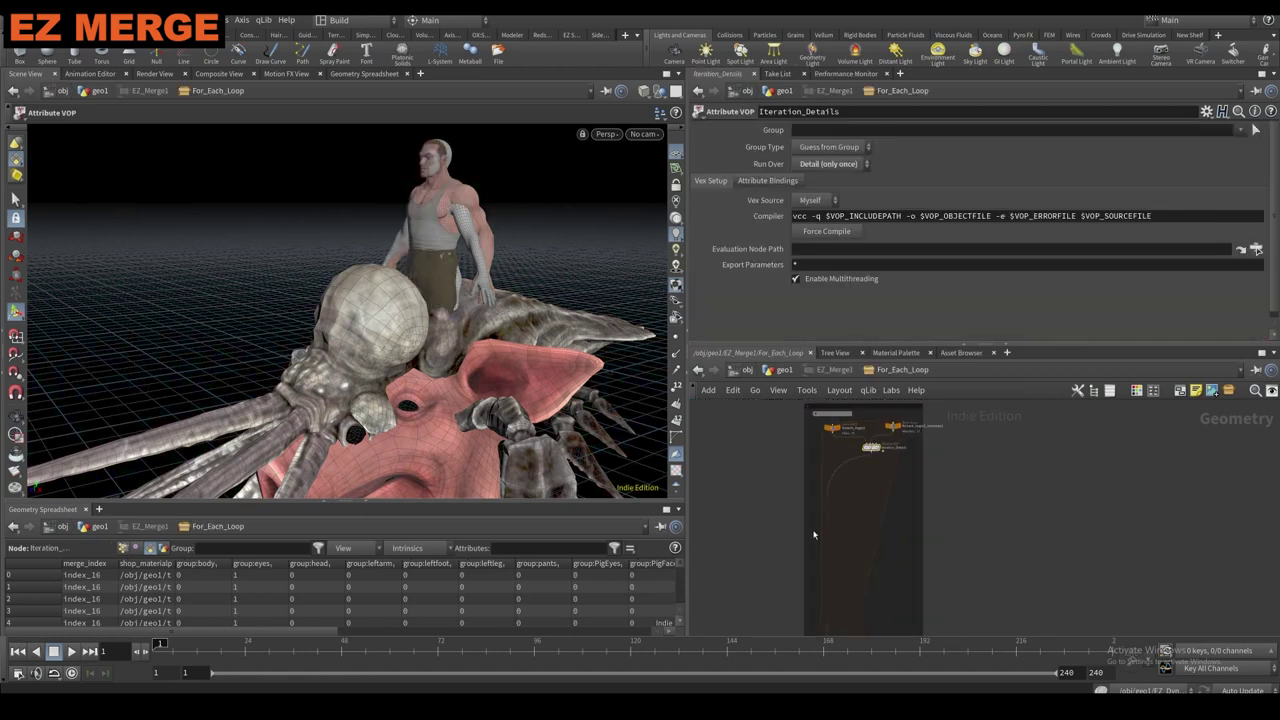
pyautogui.press('Tab')
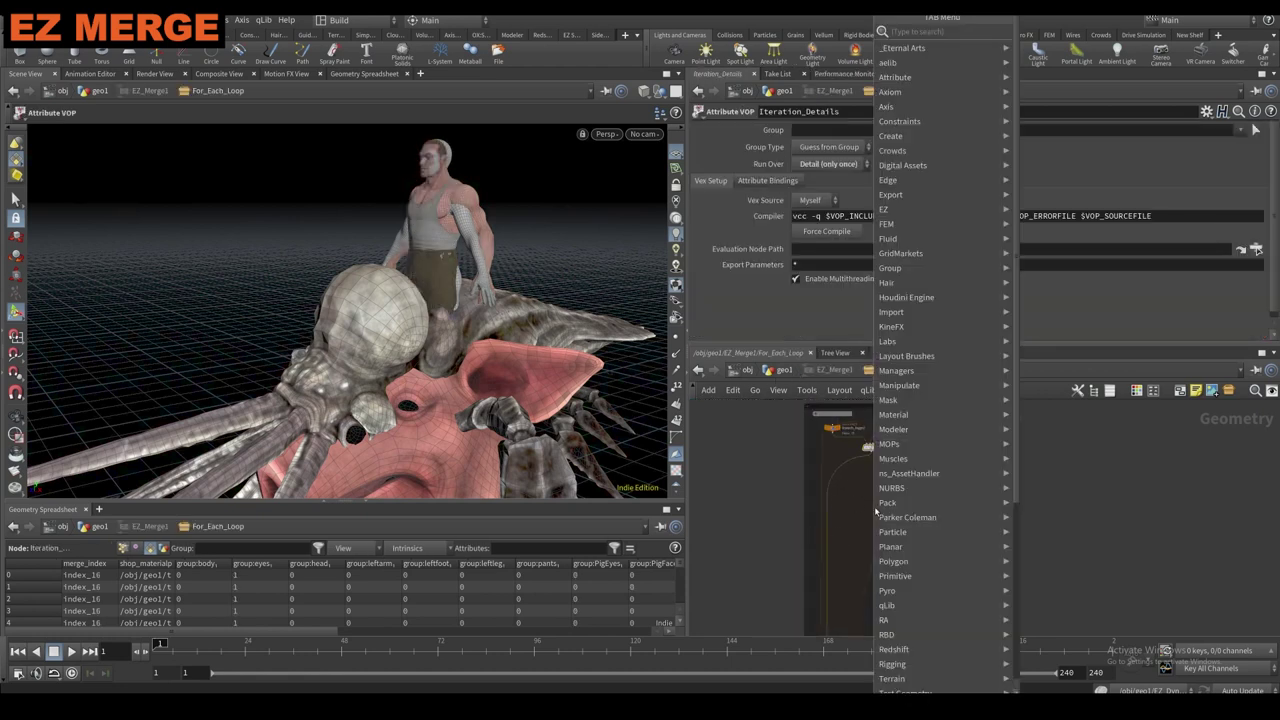
pyautogui.write('transf')
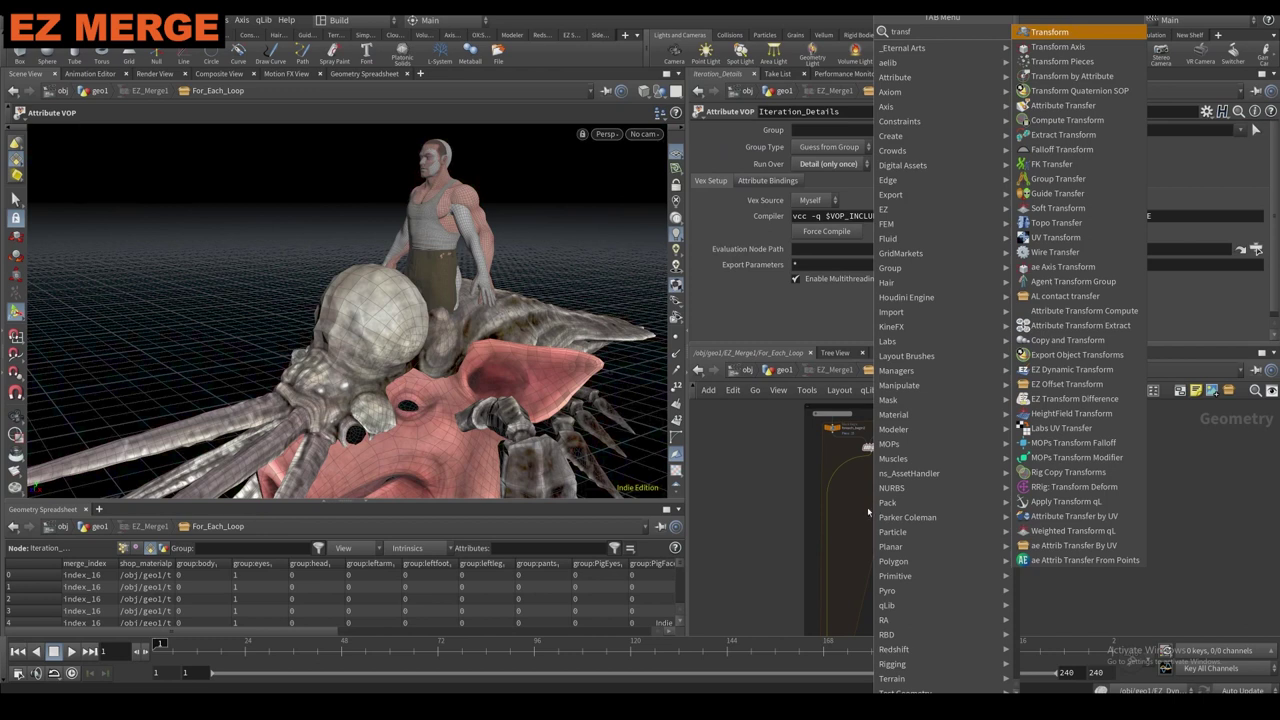
pyautogui.press('Escape')
pyautogui.press('Tab')
pyautogui.press('Escape')
pyautogui.click(781, 373)
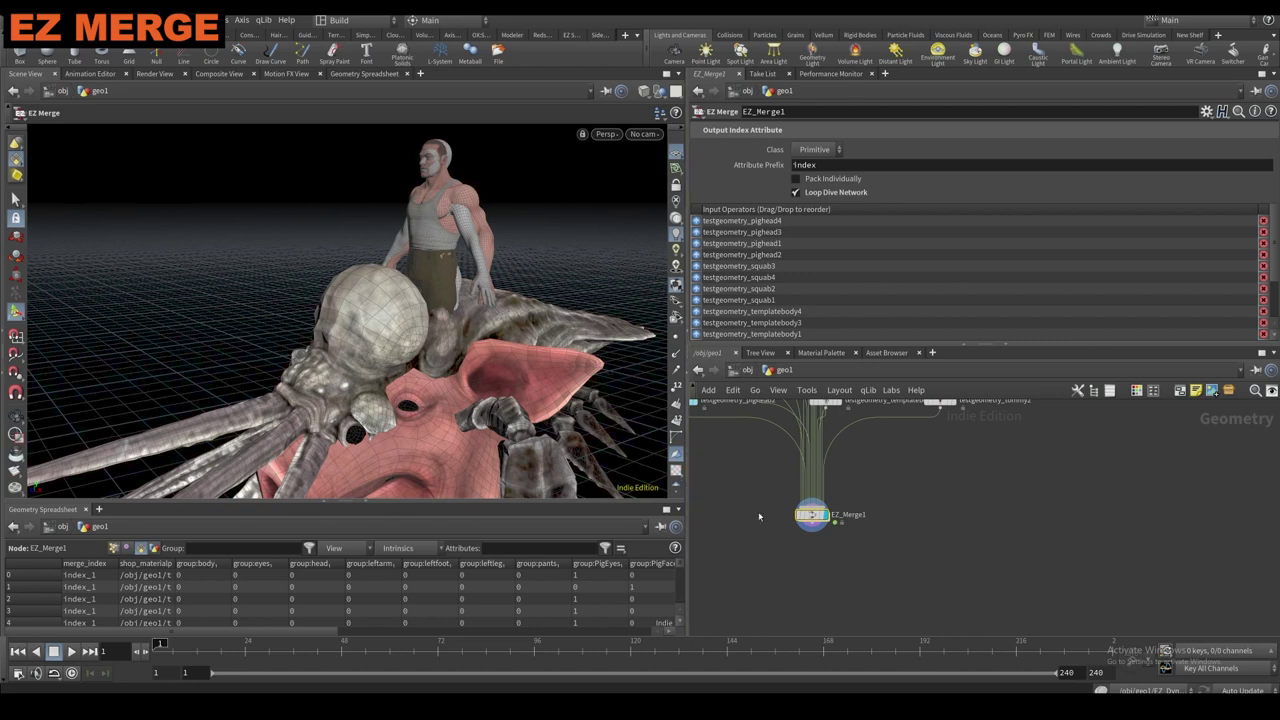
# Delete the EZ Merge example nodes from the geo1 network.
pyautogui.scroll(-3, 814, 520)
pyautogui.moveTo(766, 505); pyautogui.dragTo(758, 413)
pyautogui.scroll(-2, 892, 553)
pyautogui.press('Delete')
pyautogui.press('Delete')
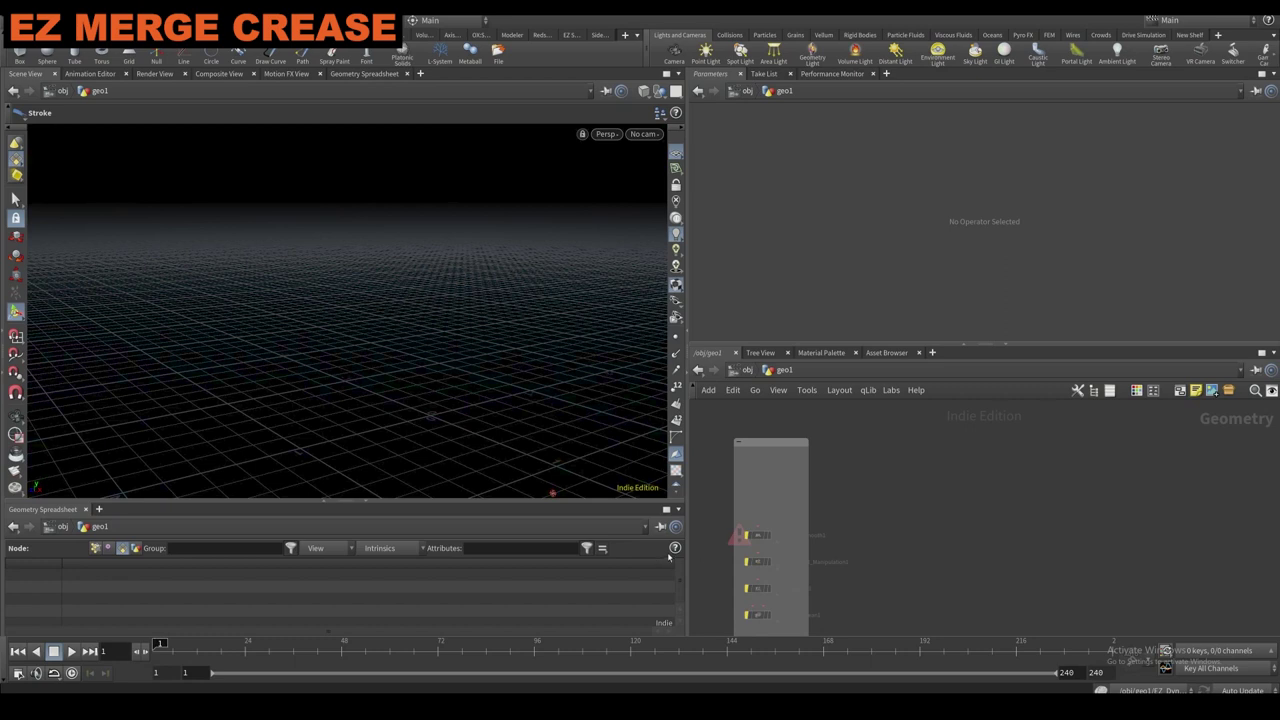
# Move the EZ_Crease_Smooth1 node out of its network box into empty space beside it.
pyautogui.click(746, 523)
pyautogui.moveTo(758, 536); pyautogui.dragTo(943, 517)
pyautogui.moveTo(920, 544); pyautogui.dragTo(824, 570, button='middle')
pyautogui.scroll(1, 848, 489)
pyautogui.scroll(-1, 846, 488)
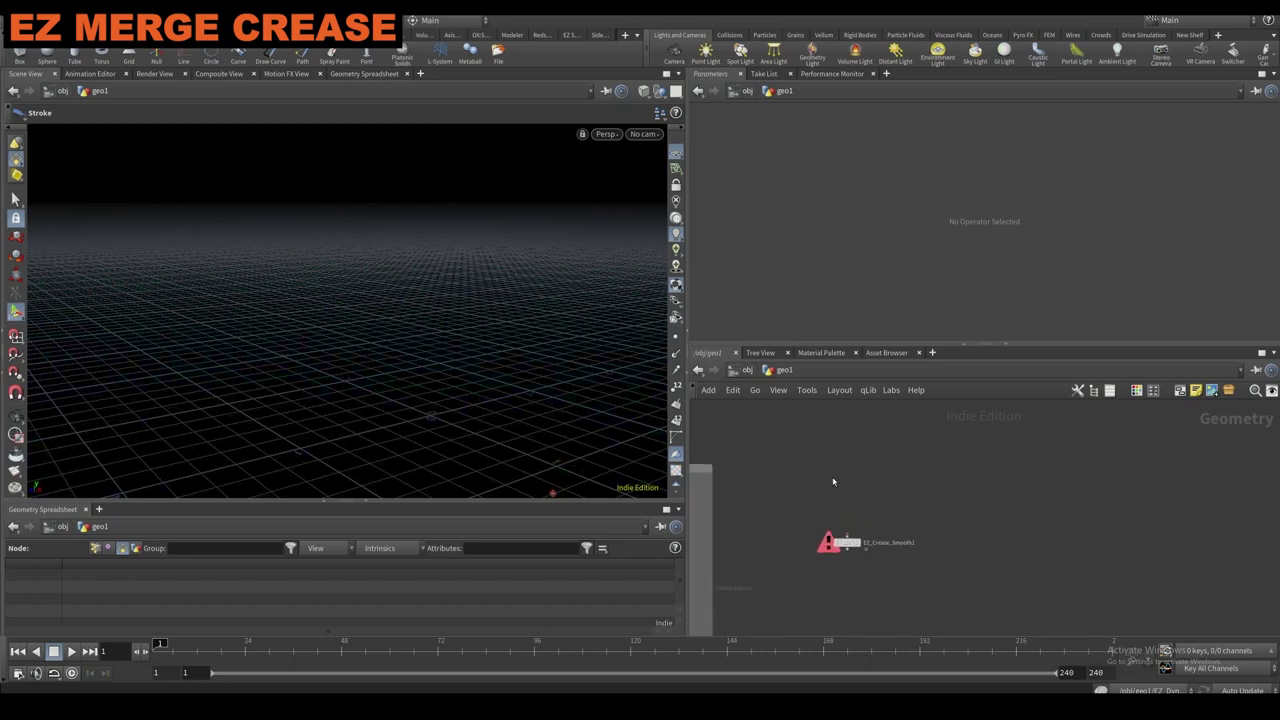
# Add a Test Geometry: Pig Head node above EZ_Crease_Smooth1 and display it.
pyautogui.press('Tab')
pyautogui.write('pighe')
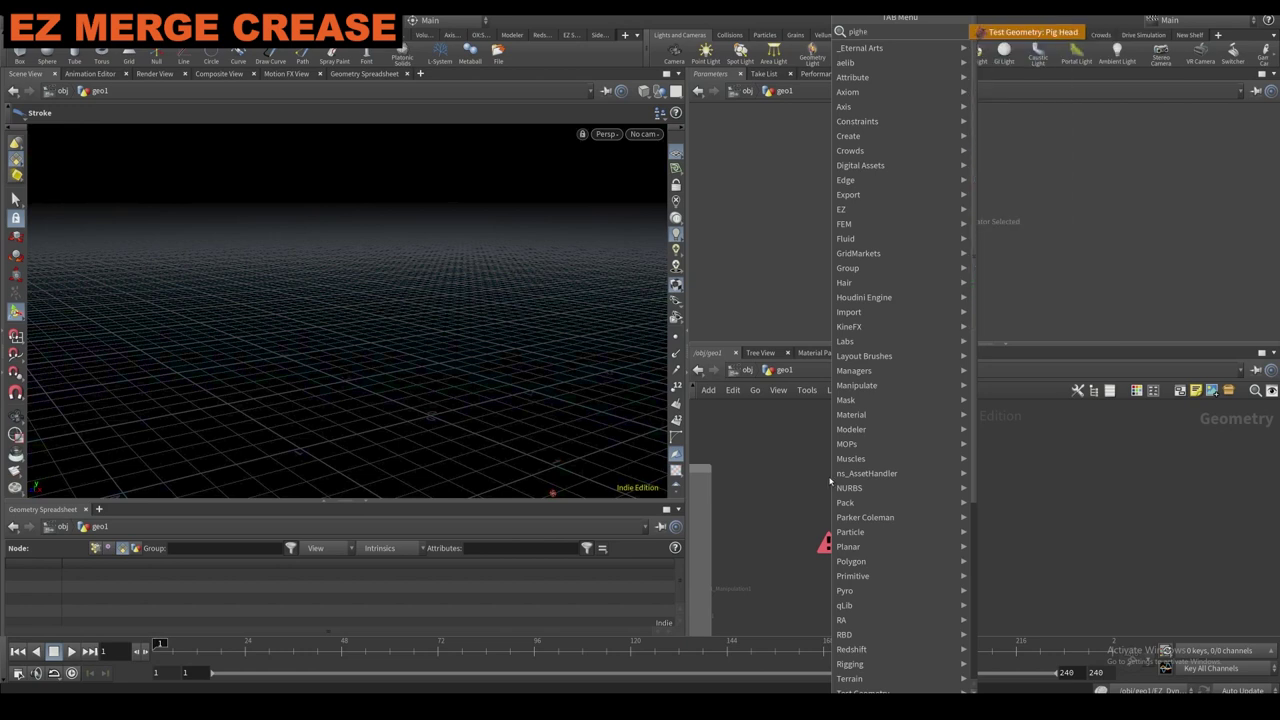
pyautogui.press('Return')
pyautogui.click(826, 455)
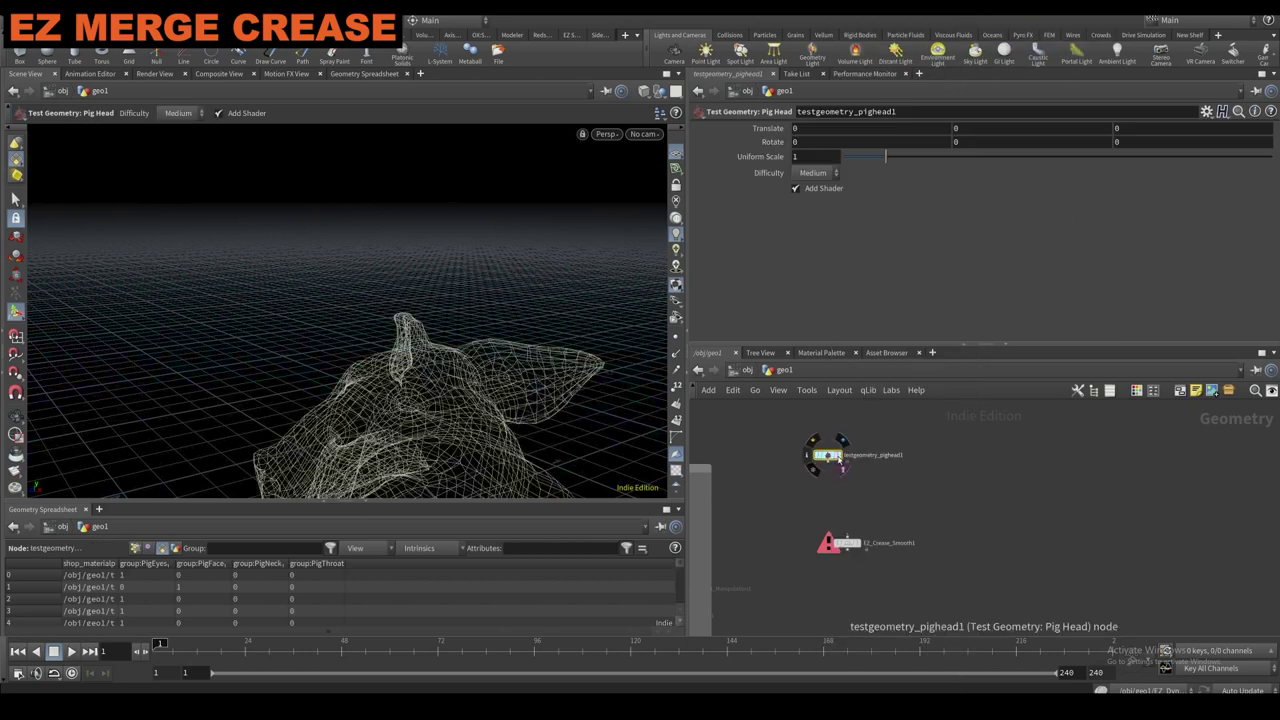
# Add a Test Geometry: Rubber Toy beside the pig head, and combine and display both through a Merge node.
pyautogui.press('Tab')
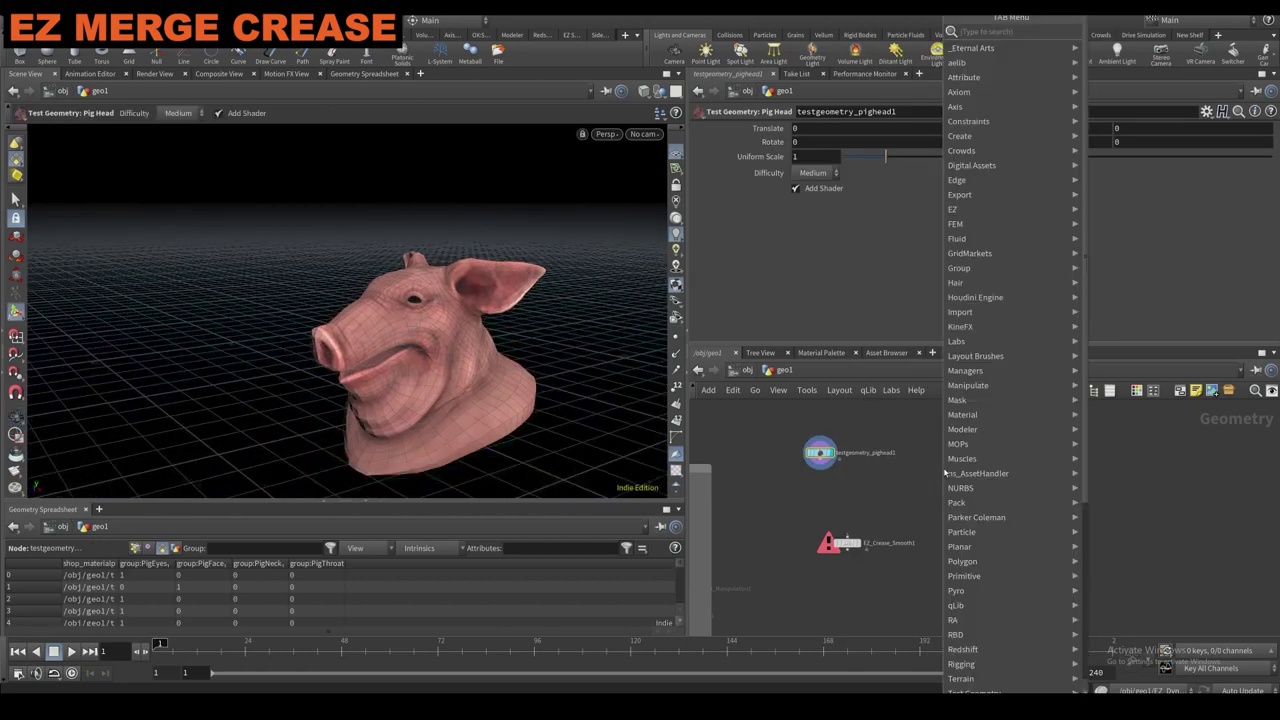
pyautogui.write('test')
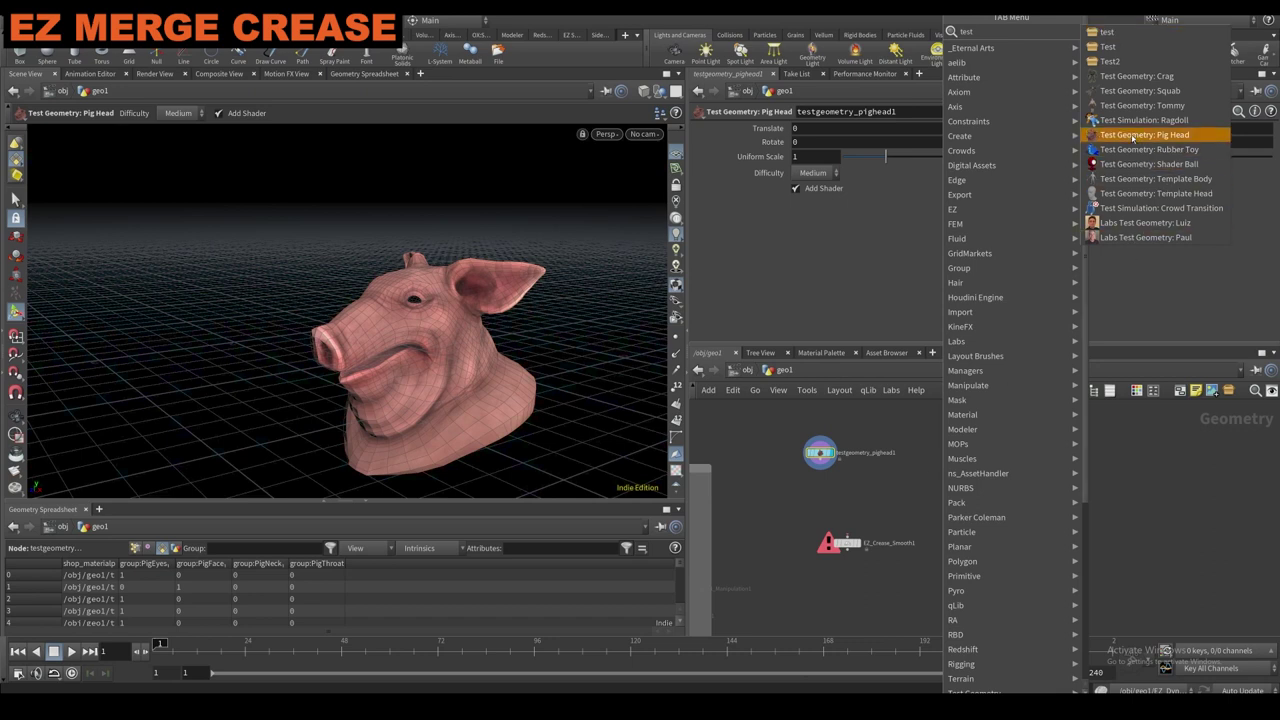
pyautogui.click(1119, 170)
pyautogui.click(910, 458)
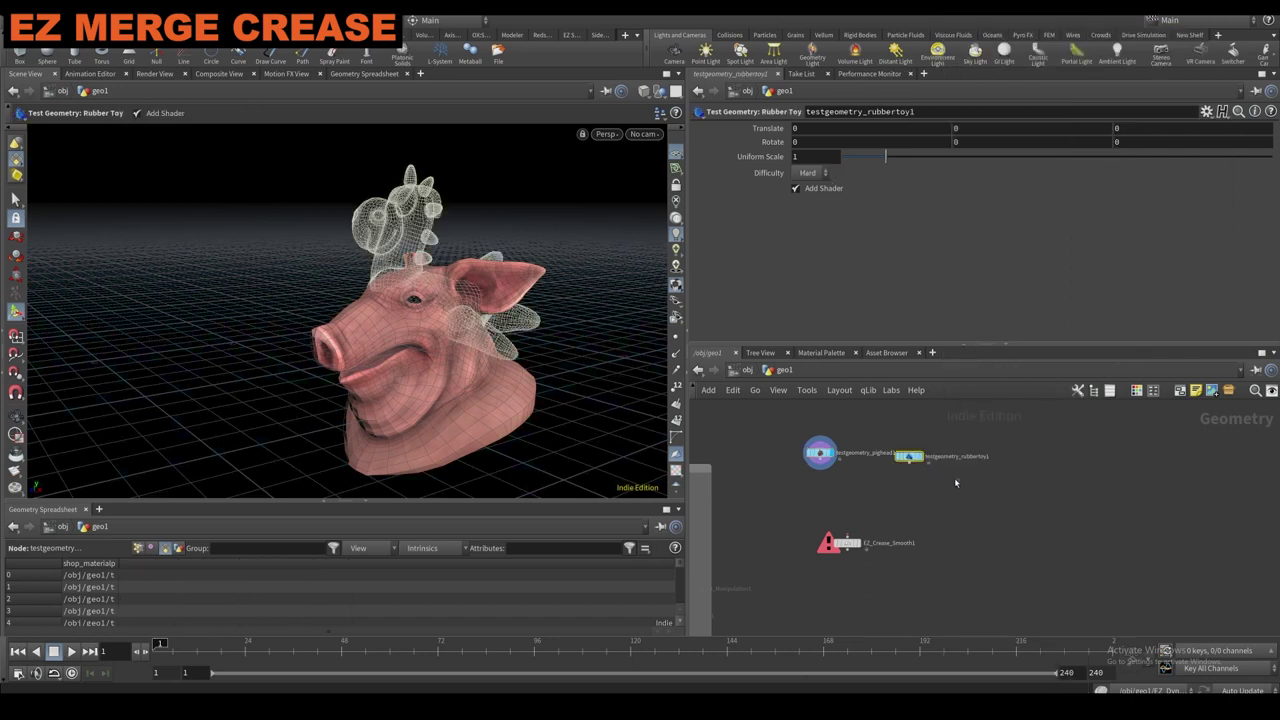
pyautogui.click(846, 497)
pyautogui.moveTo(897, 426); pyautogui.dragTo(896, 425)
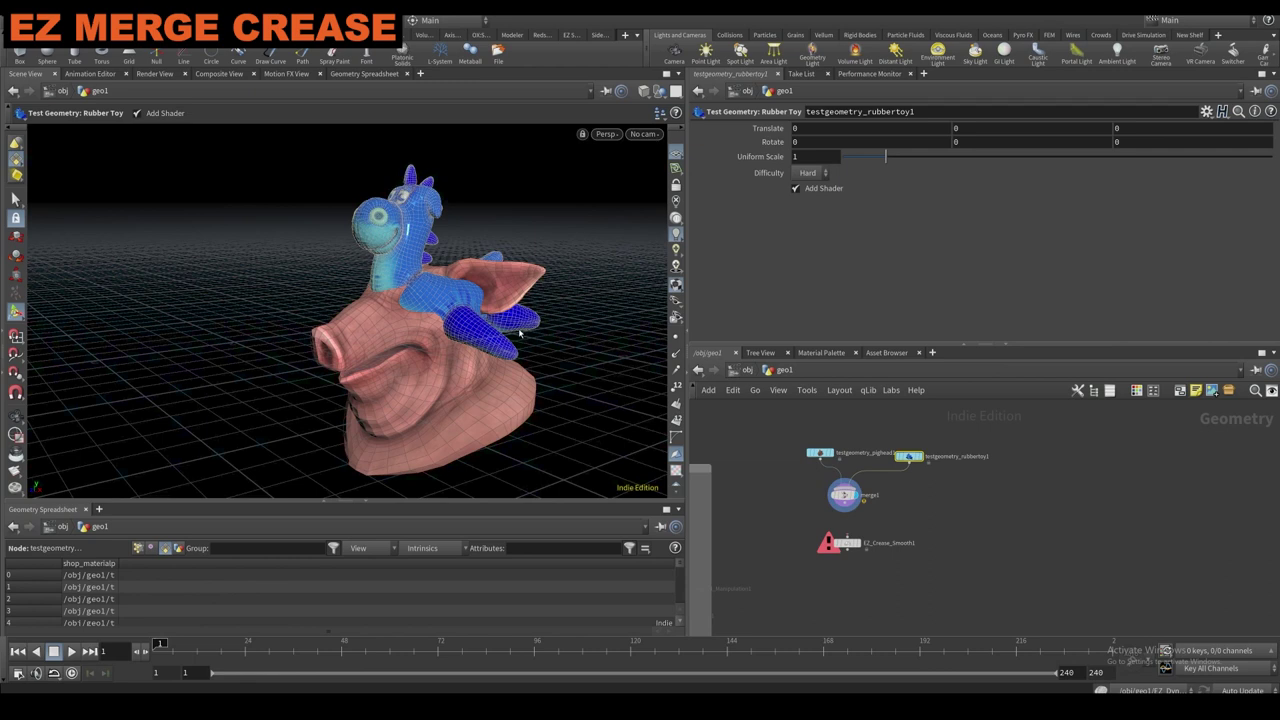
# Place the rubber toy against the pig's cheek with X translate 0.4, Y translate -0.9 and Y rotation 21.6.
pyautogui.moveTo(842, 130); pyautogui.dragTo(885, 130, button='middle')
pyautogui.moveTo(984, 128); pyautogui.dragTo(1030, 142, button='middle')
pyautogui.keyDown('alt'); pyautogui.moveTo(451, 353); pyautogui.dragTo(463, 351); pyautogui.keyUp('alt')
pyautogui.moveTo(777, 457); pyautogui.dragTo(786, 488)
pyautogui.keyDown('alt'); pyautogui.moveTo(404, 340); pyautogui.dragTo(377, 329); pyautogui.keyUp('alt')
pyautogui.keyDown('alt'); pyautogui.moveTo(377, 329); pyautogui.dragTo(343, 297, button='right'); pyautogui.keyUp('alt')
pyautogui.moveTo(343, 297); pyautogui.dragTo(388, 320)
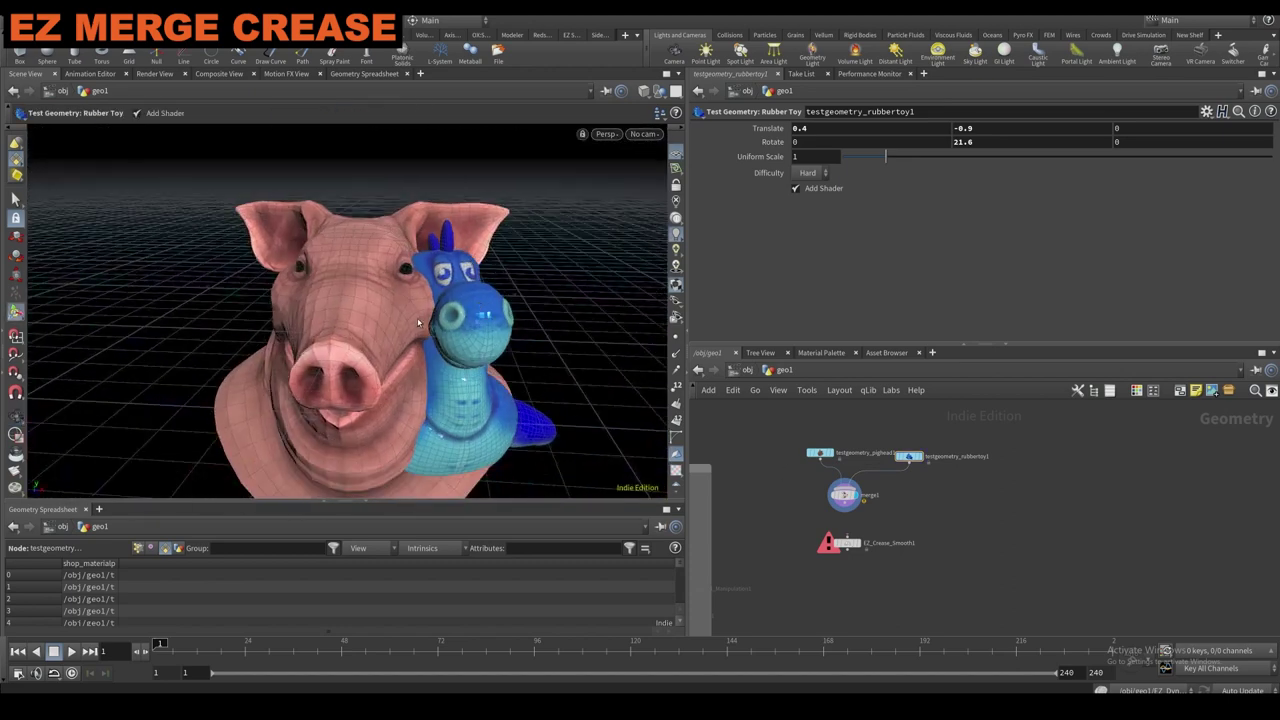
# Wire merge1 into EZ_Crease_Smooth1 and display its result where the toy intersects the pig head.
pyautogui.press('Escape')
pyautogui.scroll(2, 471, 277)
pyautogui.moveTo(471, 277); pyautogui.dragTo(430, 272)
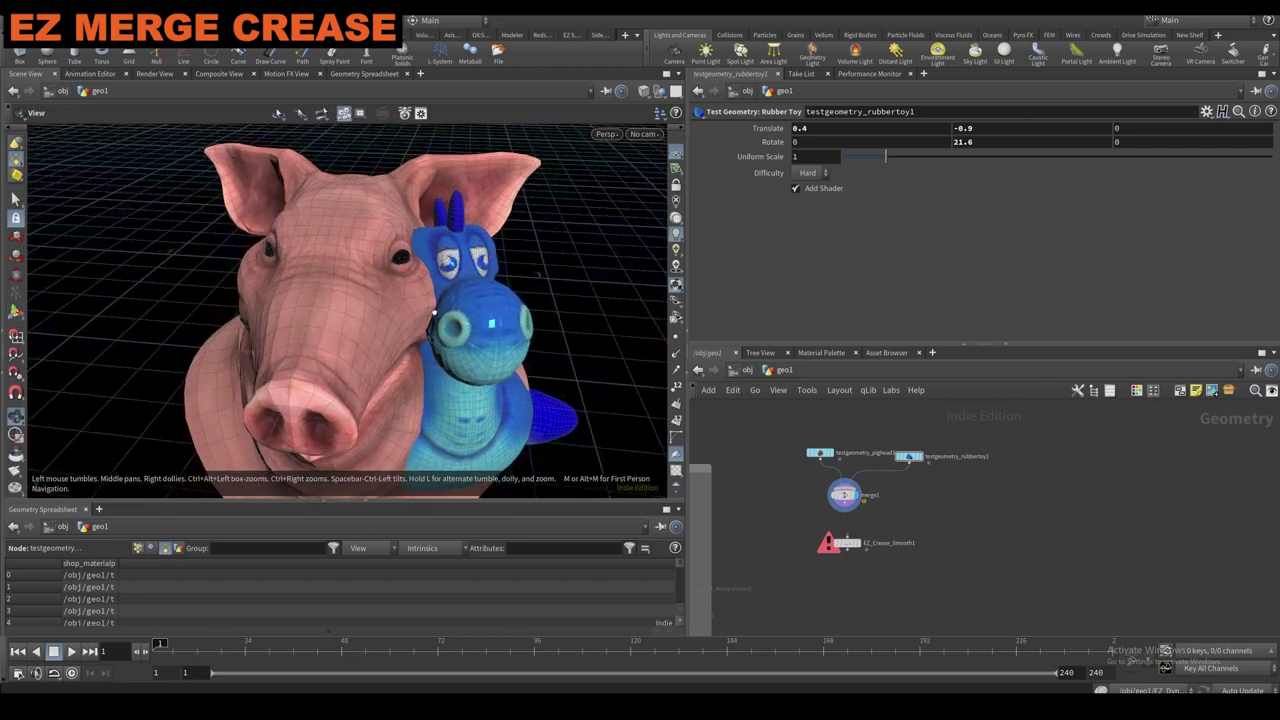
pyautogui.scroll(1, 832, 517)
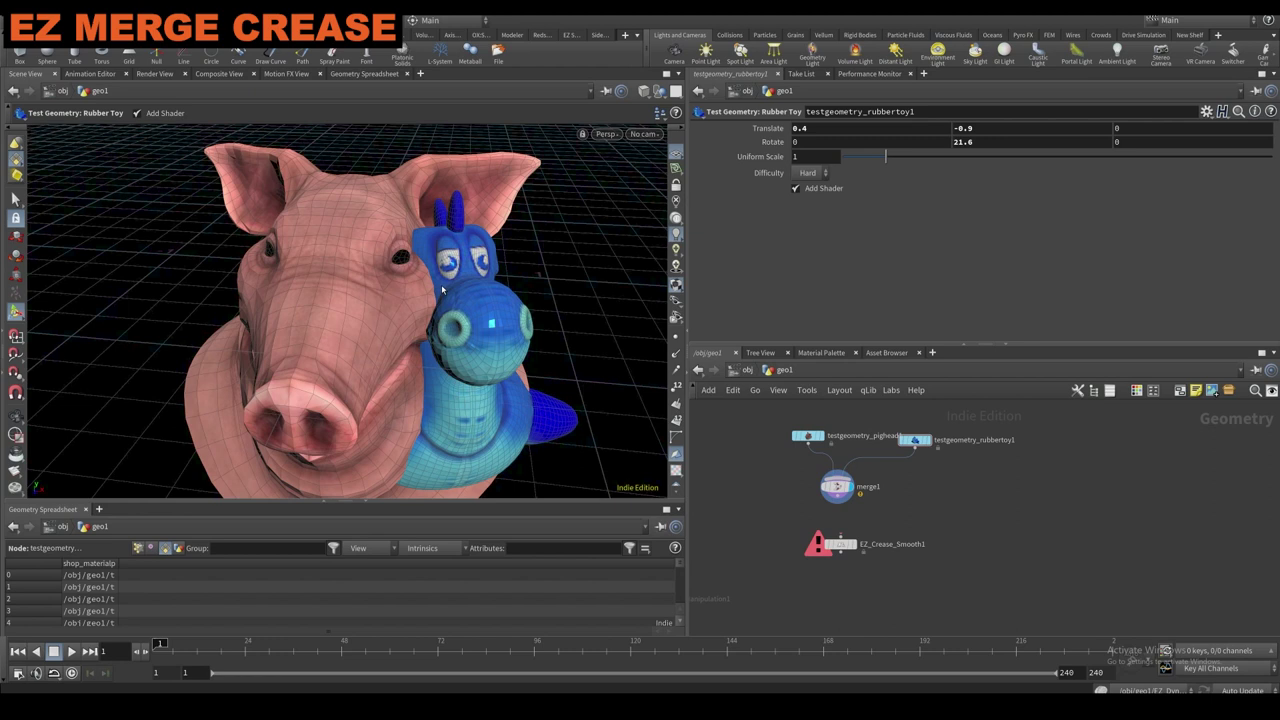
pyautogui.scroll(5, 441, 291)
pyautogui.keyDown('alt'); pyautogui.moveTo(391, 230); pyautogui.dragTo(403, 334, button='right'); pyautogui.keyUp('alt')
pyautogui.keyDown('alt'); pyautogui.moveTo(403, 334); pyautogui.dragTo(374, 291); pyautogui.keyUp('alt')
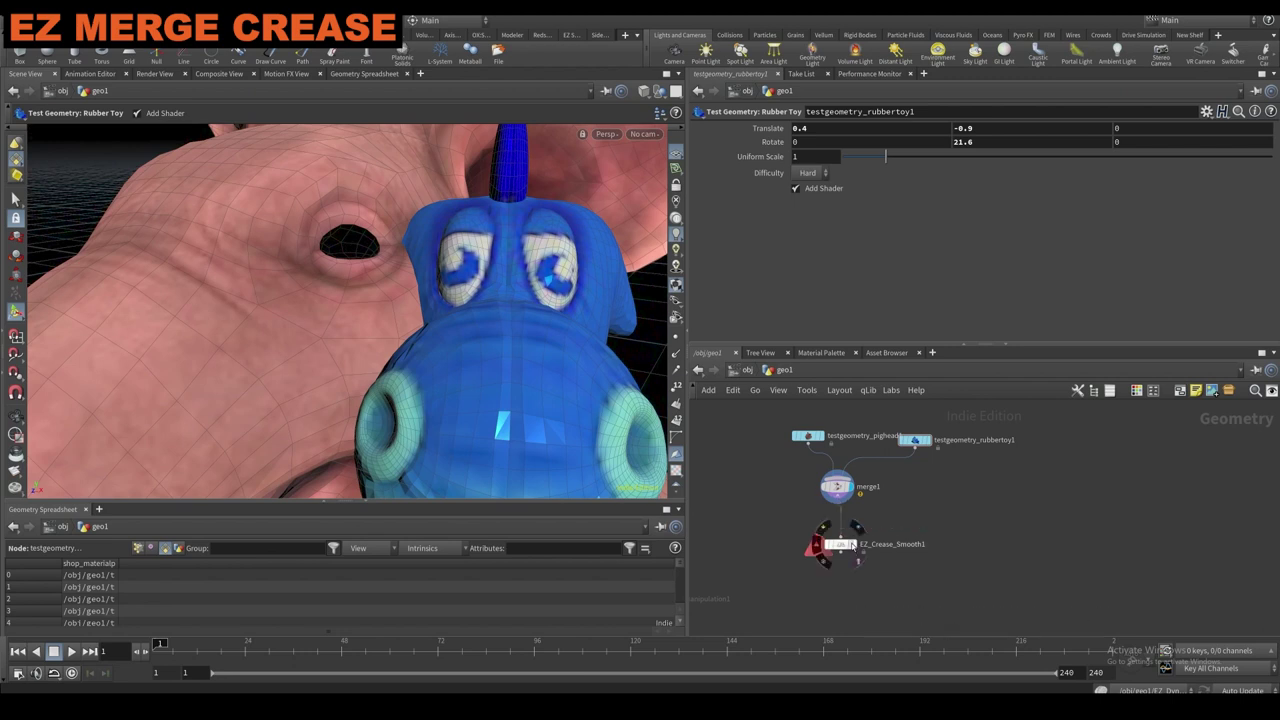
pyautogui.moveTo(851, 544); pyautogui.dragTo(838, 566)
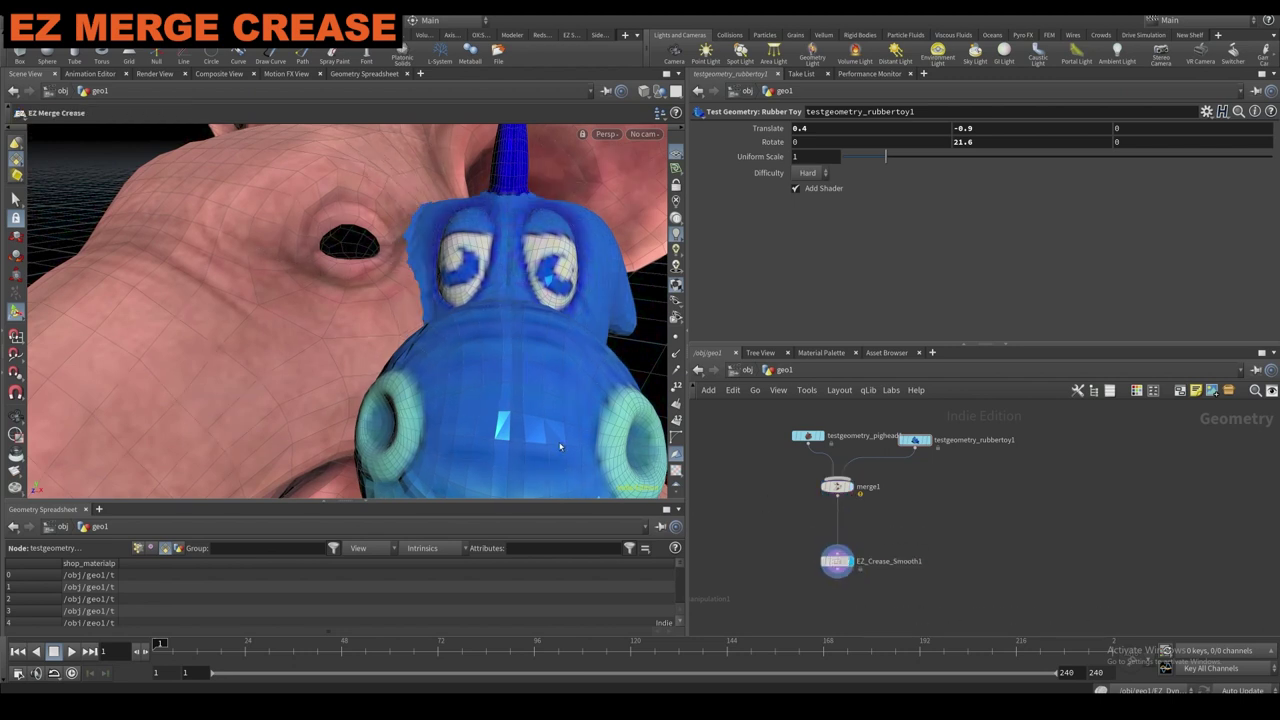
pyautogui.keyDown('alt'); pyautogui.moveTo(405, 322); pyautogui.dragTo(612, 171, button='right'); pyautogui.keyUp('alt')
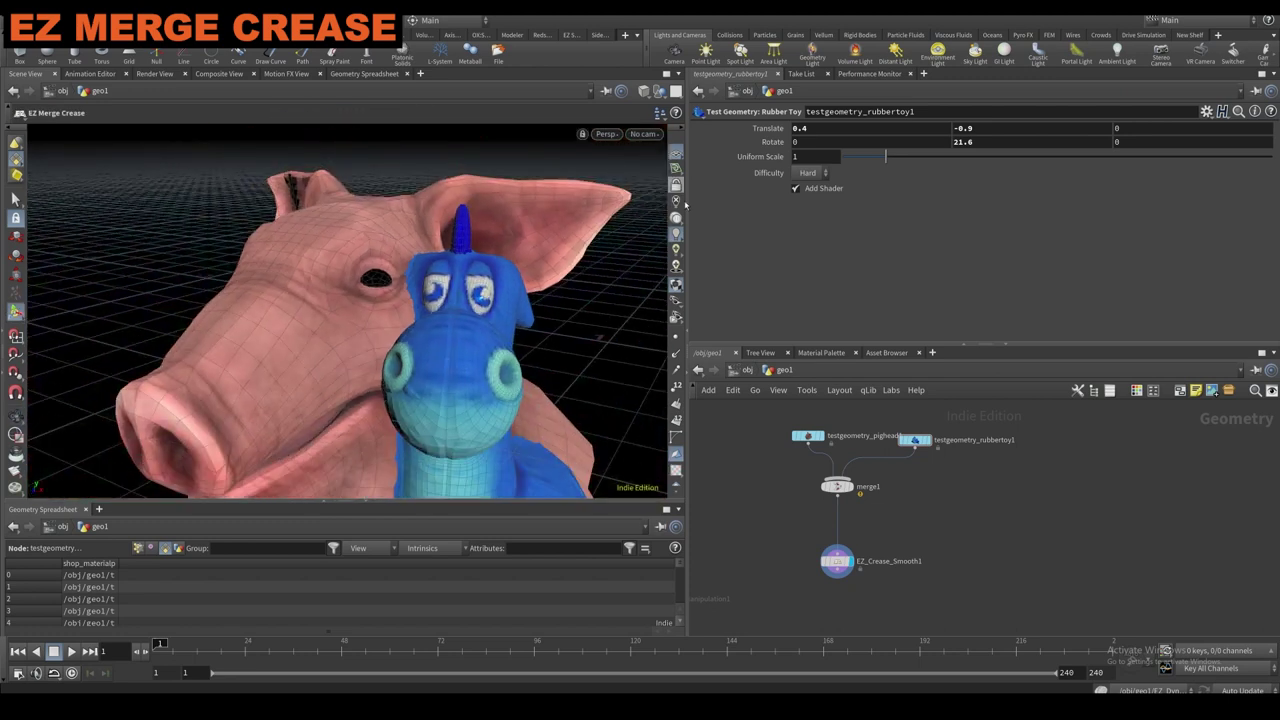
# Turn off material display in the viewport and examine the smoothed crease from behind.
pyautogui.click(676, 287)
pyautogui.keyDown('alt'); pyautogui.moveTo(458, 270); pyautogui.dragTo(409, 323); pyautogui.keyUp('alt')
pyautogui.keyDown('alt'); pyautogui.moveTo(409, 323); pyautogui.dragTo(420, 318, button='right'); pyautogui.keyUp('alt')
pyautogui.moveTo(420, 318); pyautogui.dragTo(449, 398)
# On EZ_Crease_Smooth1, enable Subdivide and set the crease weighting to 26 Blurring Iterations with a Crease Step Size of 0.0357.
pyautogui.click(834, 561)
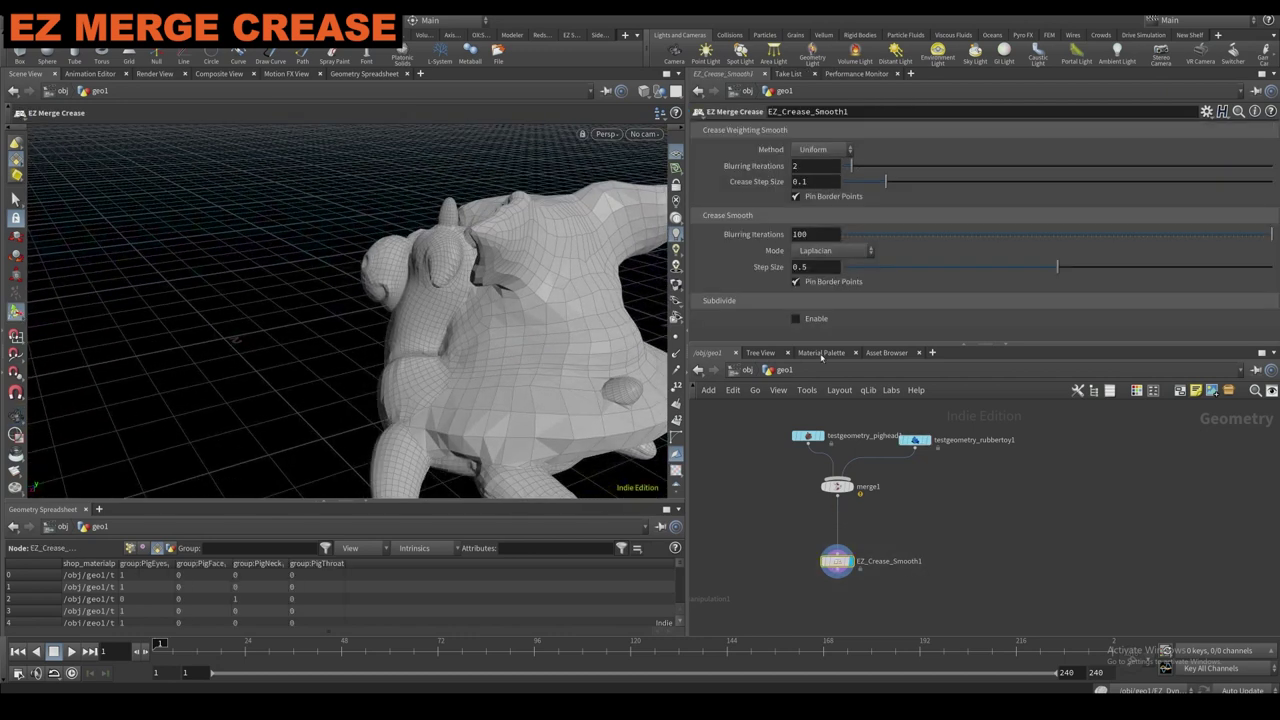
pyautogui.moveTo(865, 170); pyautogui.dragTo(941, 181)
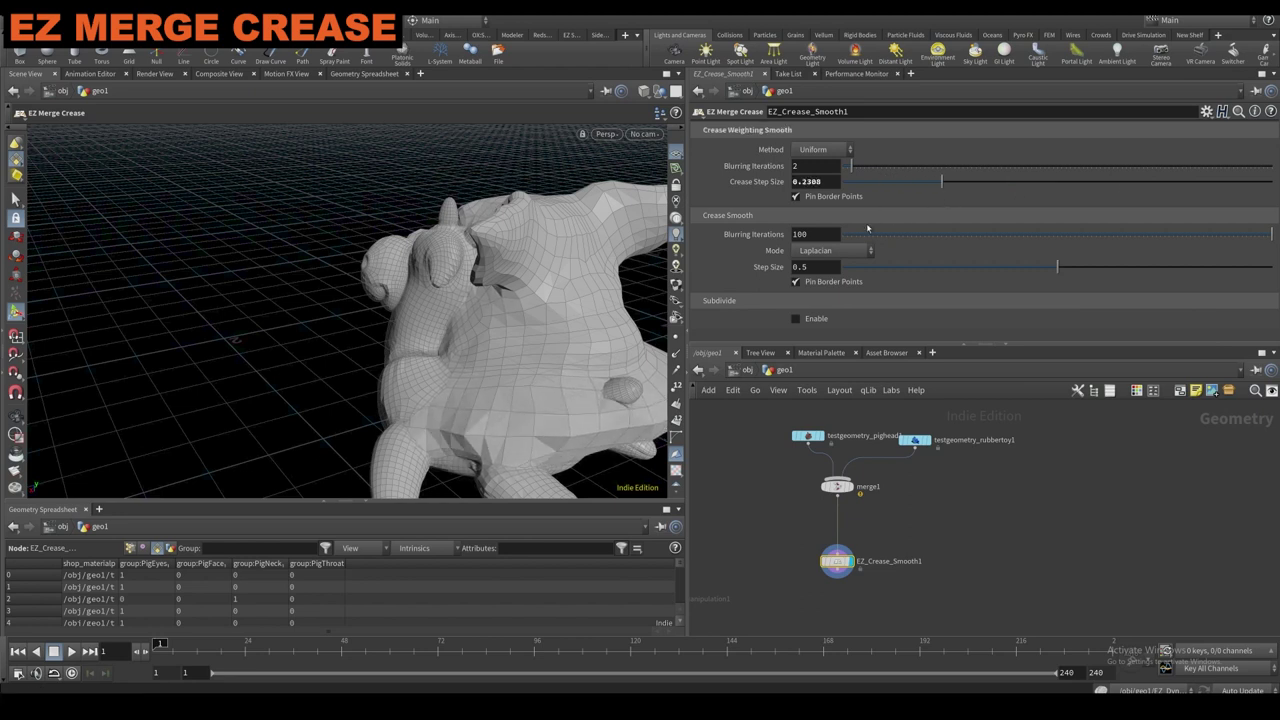
pyautogui.click(809, 318)
pyautogui.scroll(-1, 850, 319)
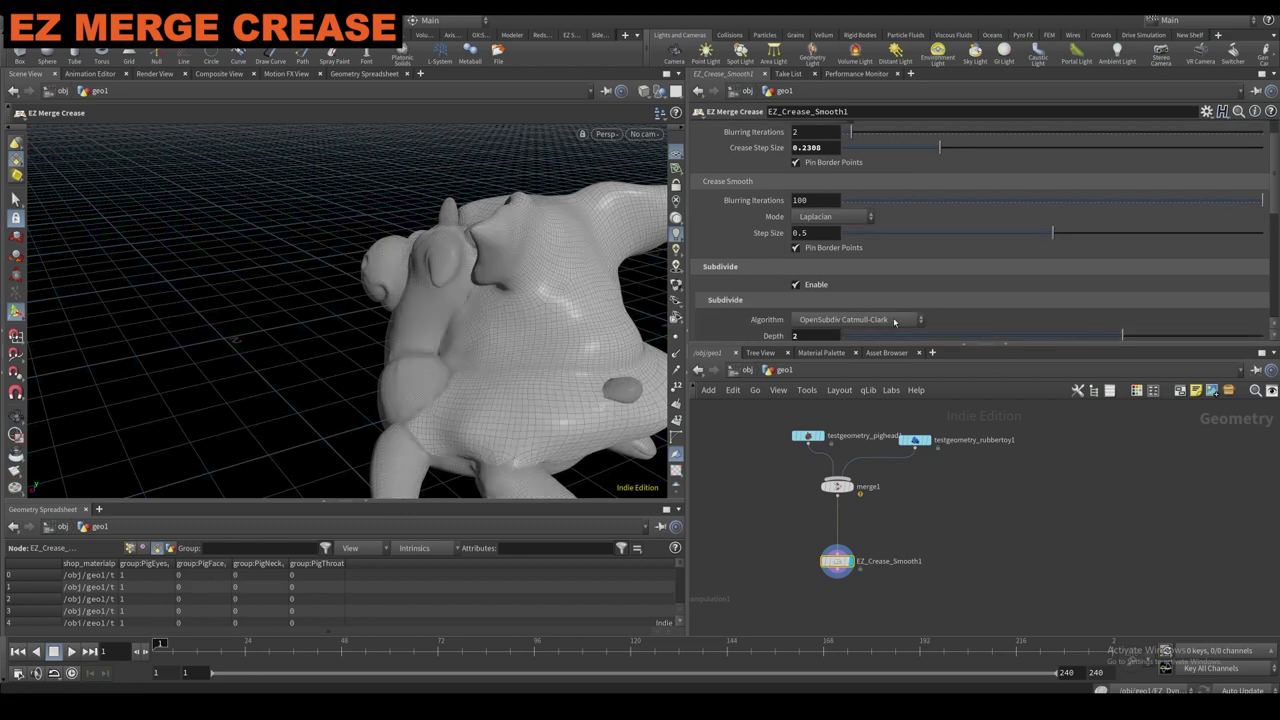
pyautogui.scroll(1, 831, 203)
pyautogui.moveTo(909, 170); pyautogui.dragTo(859, 185)
# Turn material display back on and examine the smoothed seam between the pig's eye and the rubber toy.
pyautogui.keyDown('alt'); pyautogui.moveTo(300, 300); pyautogui.dragTo(540, 326); pyautogui.keyUp('alt')
pyautogui.scroll(4, 366, 257)
pyautogui.keyDown('alt'); pyautogui.moveTo(366, 257); pyautogui.dragTo(506, 276); pyautogui.keyUp('alt')
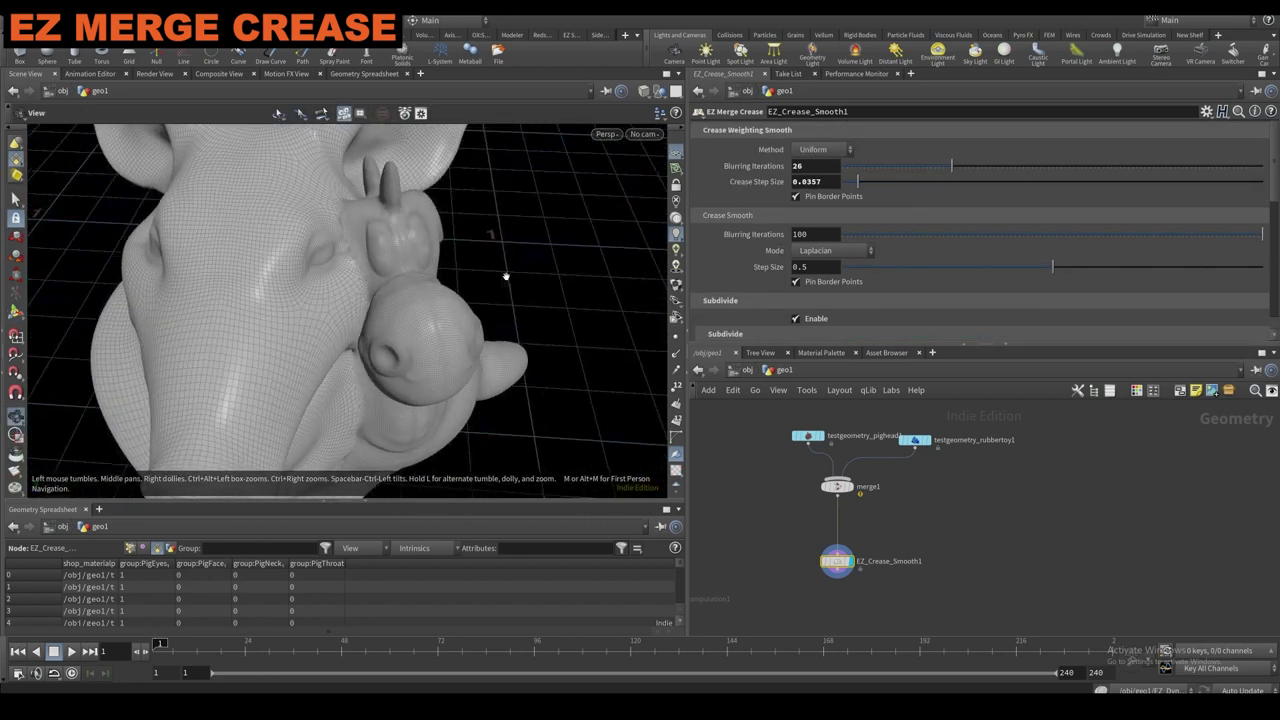
pyautogui.click(676, 285)
pyautogui.scroll(4, 420, 268)
pyautogui.moveTo(420, 250)
pyautogui.keyDown('alt'); pyautogui.mouseDown()
pyautogui.moveTo(293, 230)
pyautogui.moveTo(366, 308)
pyautogui.mouseUp(); pyautogui.keyUp('alt')
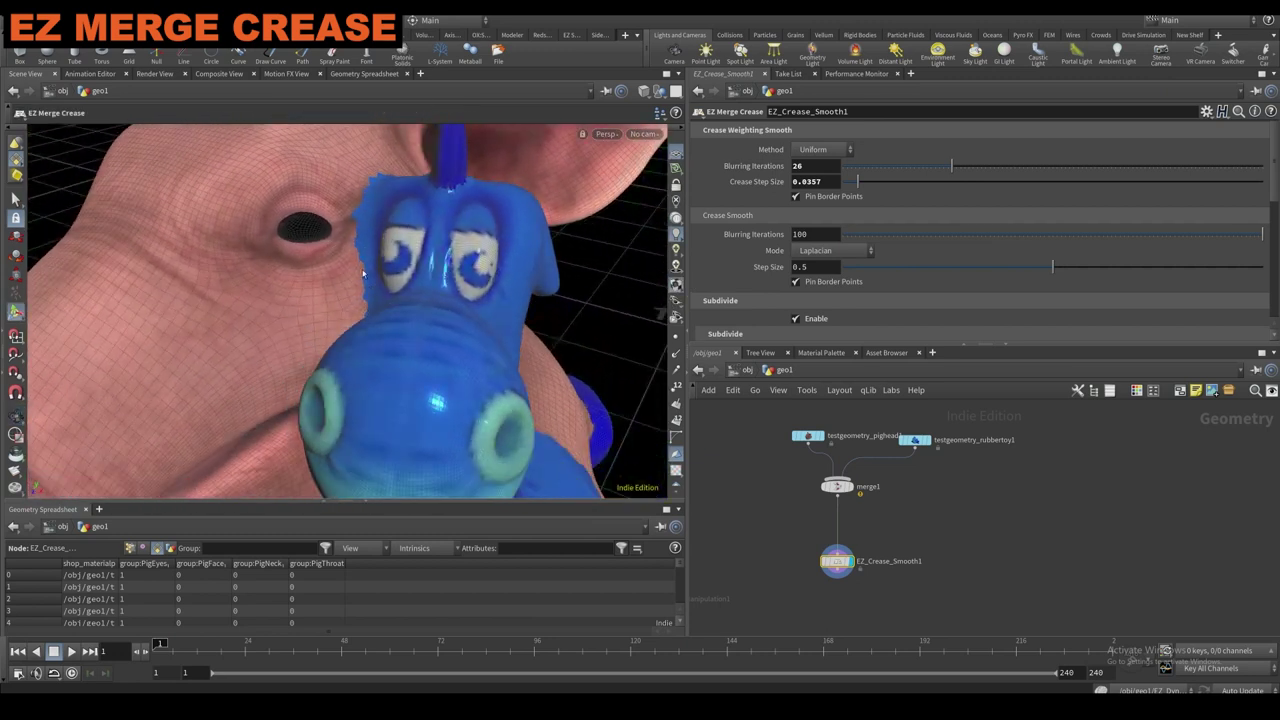
pyautogui.scroll(4, 372, 267)
pyautogui.keyDown('alt'); pyautogui.moveTo(374, 266); pyautogui.dragTo(522, 247); pyautogui.keyUp('alt')
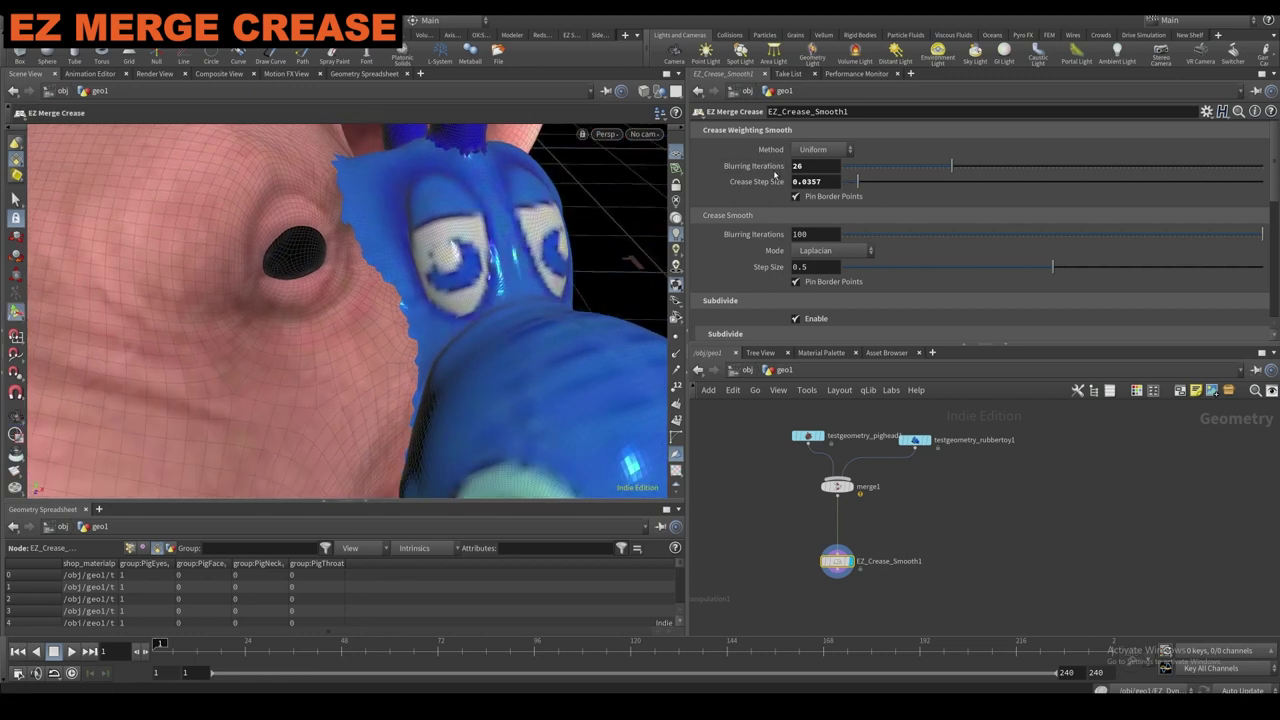
# Turn off Subdivide and set the crease weighting to 1 Blurring Iteration, keeping Crease Step Size 0.0357 and Crease Smooth iterations 100.
pyautogui.keyDown('ctrl'); pyautogui.middleClick(775, 169); pyautogui.keyUp('ctrl')
pyautogui.scroll(-1, 865, 305)
pyautogui.click(815, 304)
pyautogui.keyDown('alt'); pyautogui.moveTo(438, 270); pyautogui.dragTo(374, 271); pyautogui.keyUp('alt')
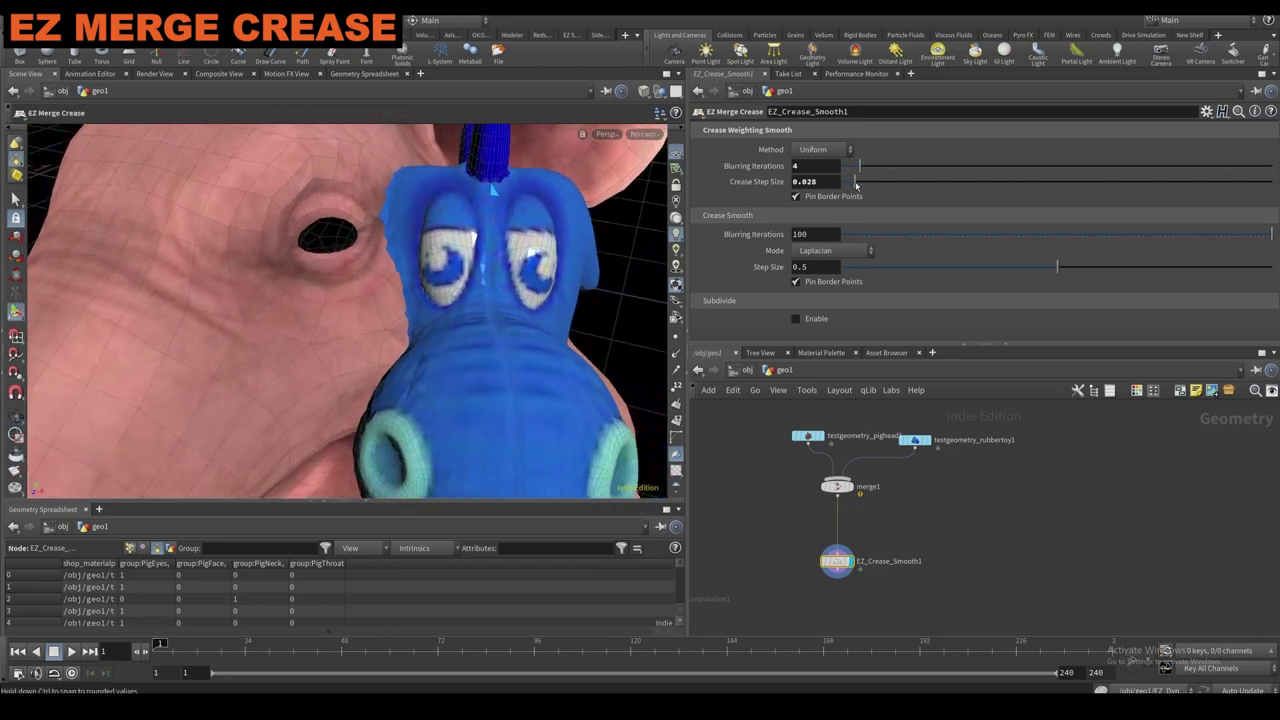
pyautogui.moveTo(850, 175); pyautogui.dragTo(846, 174)
pyautogui.moveTo(872, 238); pyautogui.dragTo(1271, 236)
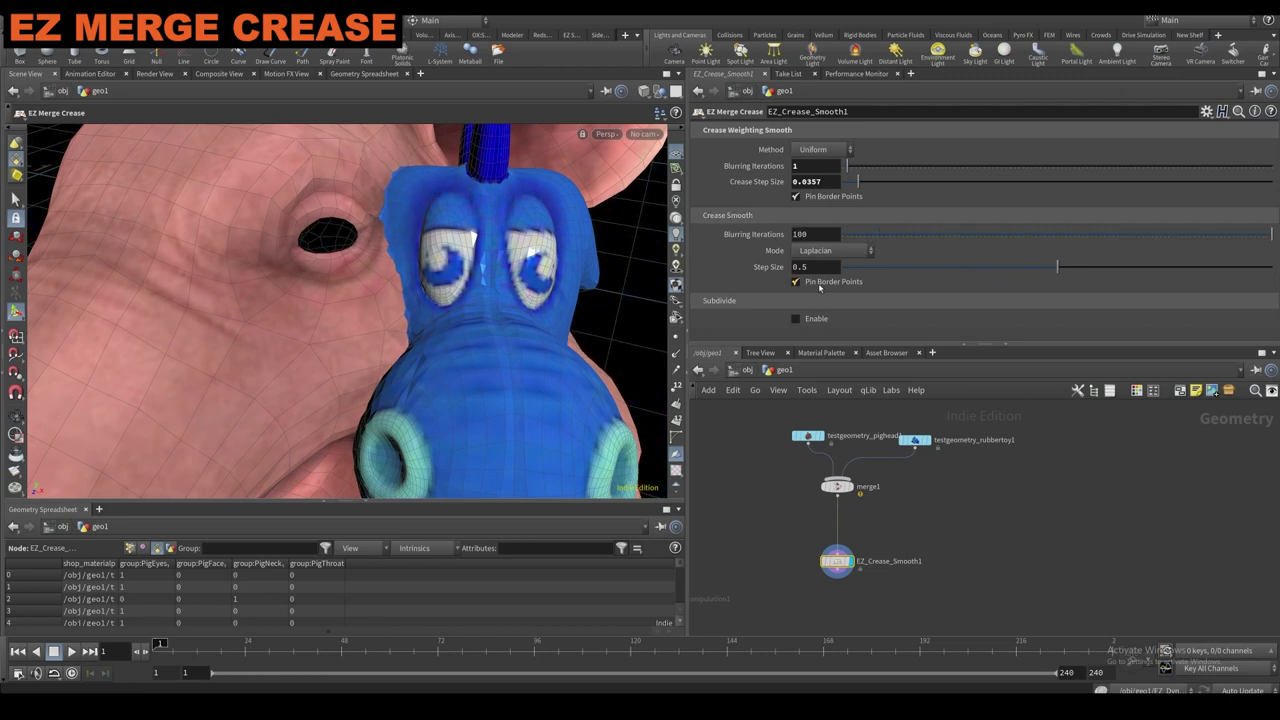
pyautogui.hotkey('space', 'h')
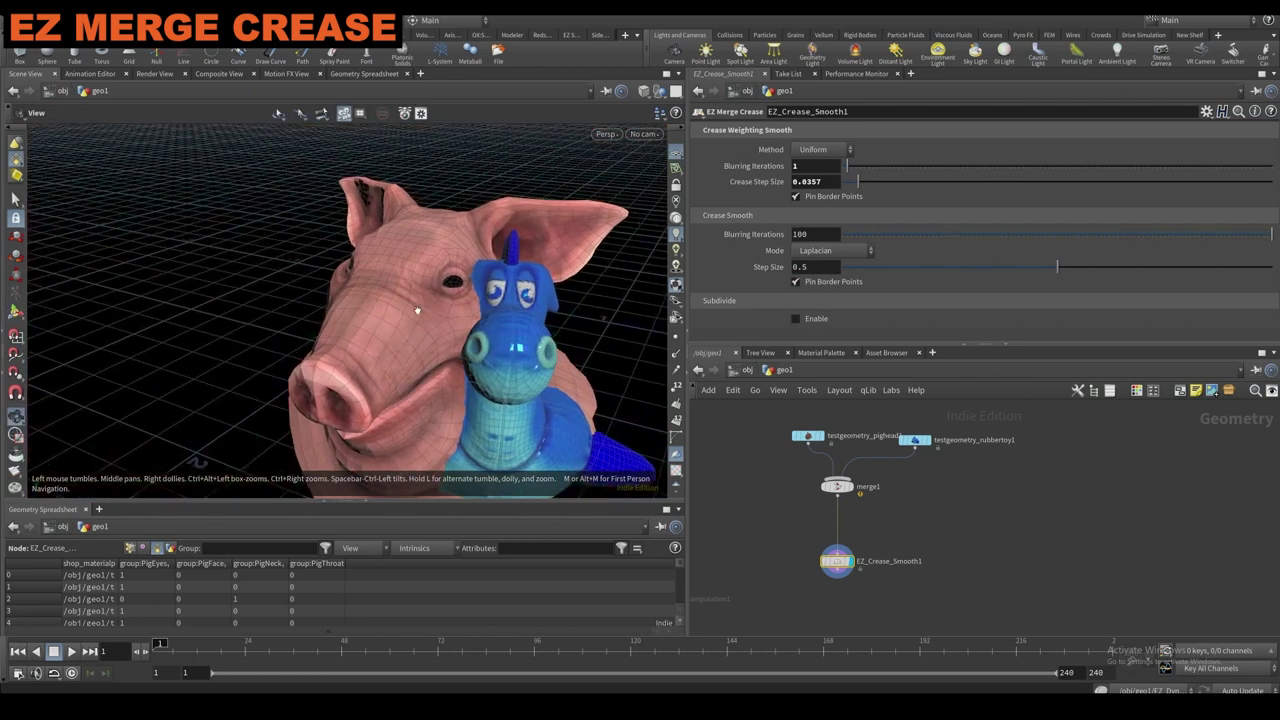
# Duplicate the rubber toy node and add a Transform node below the copy.
pyautogui.click(922, 441)
pyautogui.keyDown('alt'); pyautogui.moveTo(922, 441); pyautogui.dragTo(972, 452); pyautogui.keyUp('alt')
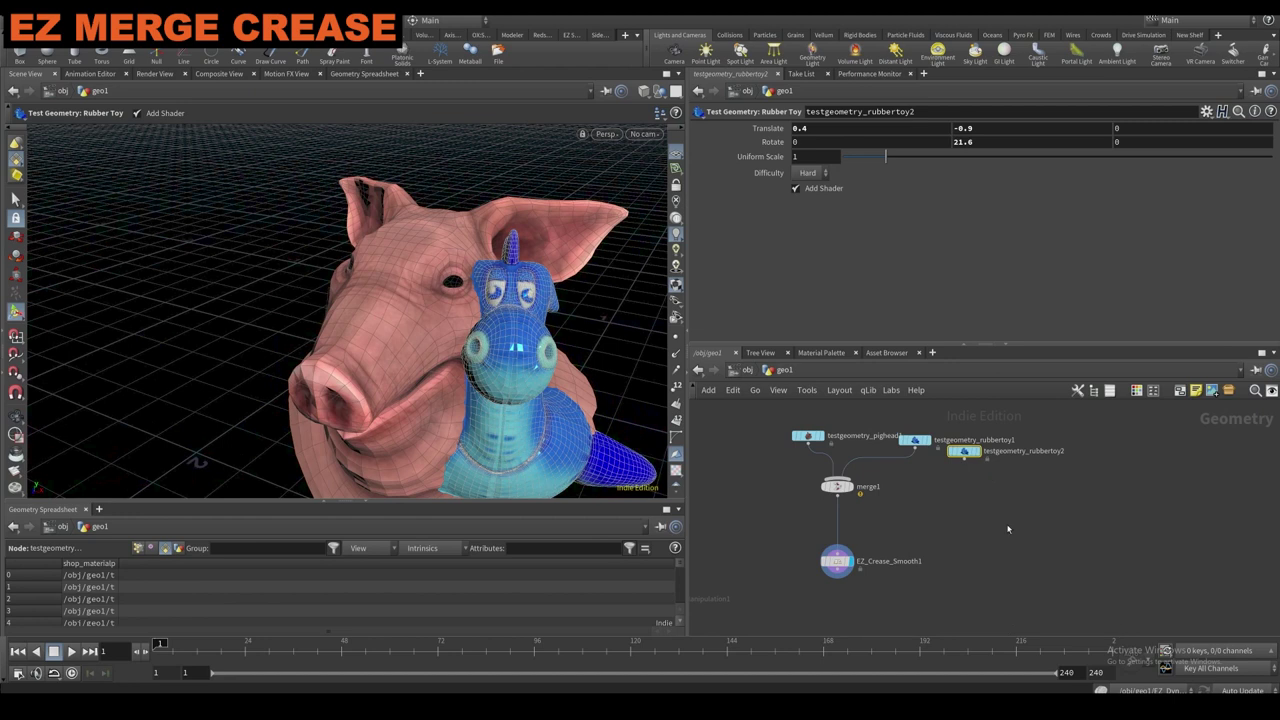
pyautogui.press('Tab')
pyautogui.write('transfo')
pyautogui.press('Return')
pyautogui.click(972, 509)
# Wire transform1 into merge1 and move the second rubber toy to the opposite side of the pig's head.
pyautogui.scroll(2, 972, 501)
pyautogui.click(801, 467)
pyautogui.moveTo(505, 320); pyautogui.dragTo(375, 283)
pyautogui.moveTo(384, 212); pyautogui.dragTo(383, 156)
# Set EZ_Crease_Smooth1's weighting Blurring Iterations to 36 and Crease Step Size to 0.0389, and view the result without materials.
pyautogui.click(782, 587)
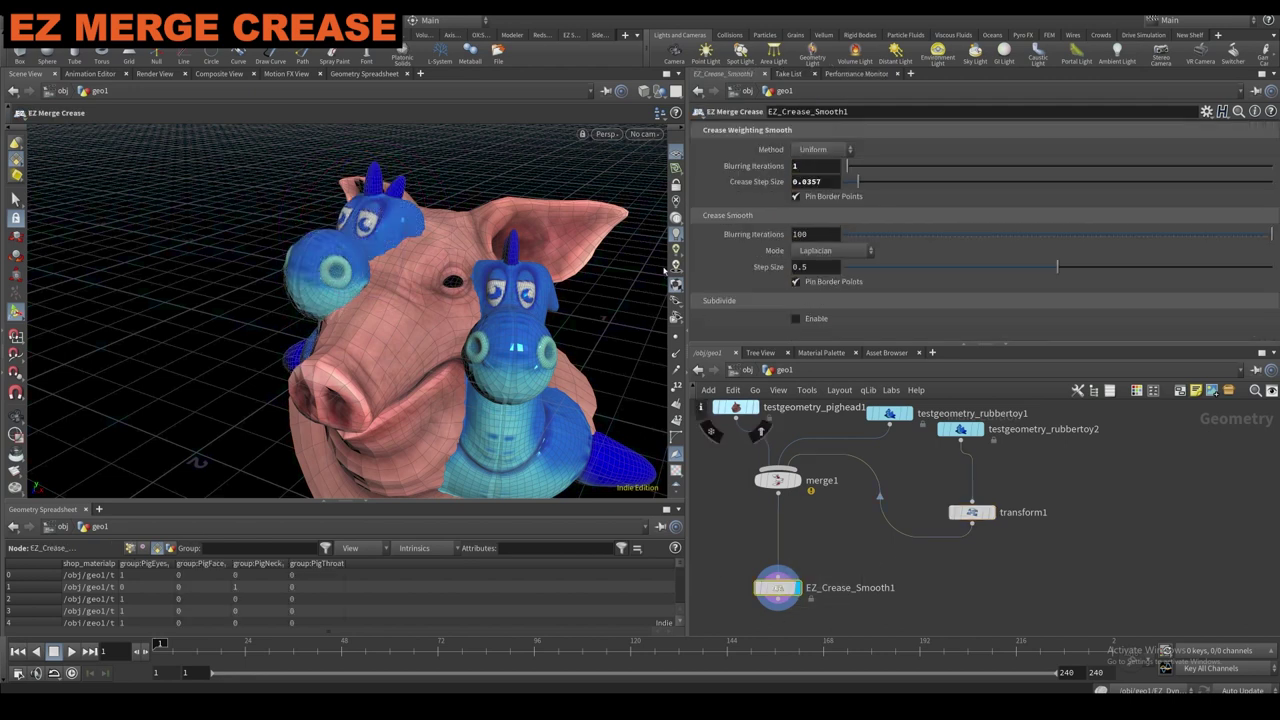
pyautogui.moveTo(887, 168); pyautogui.dragTo(996, 171)
pyautogui.keyDown('alt'); pyautogui.moveTo(480, 310); pyautogui.dragTo(655, 242); pyautogui.keyUp('alt')
pyautogui.moveTo(858, 182)
pyautogui.mouseDown()
pyautogui.moveTo(921, 185)
pyautogui.moveTo(859, 181)
pyautogui.mouseUp()
pyautogui.keyDown('alt'); pyautogui.moveTo(600, 315); pyautogui.dragTo(507, 387); pyautogui.keyUp('alt')
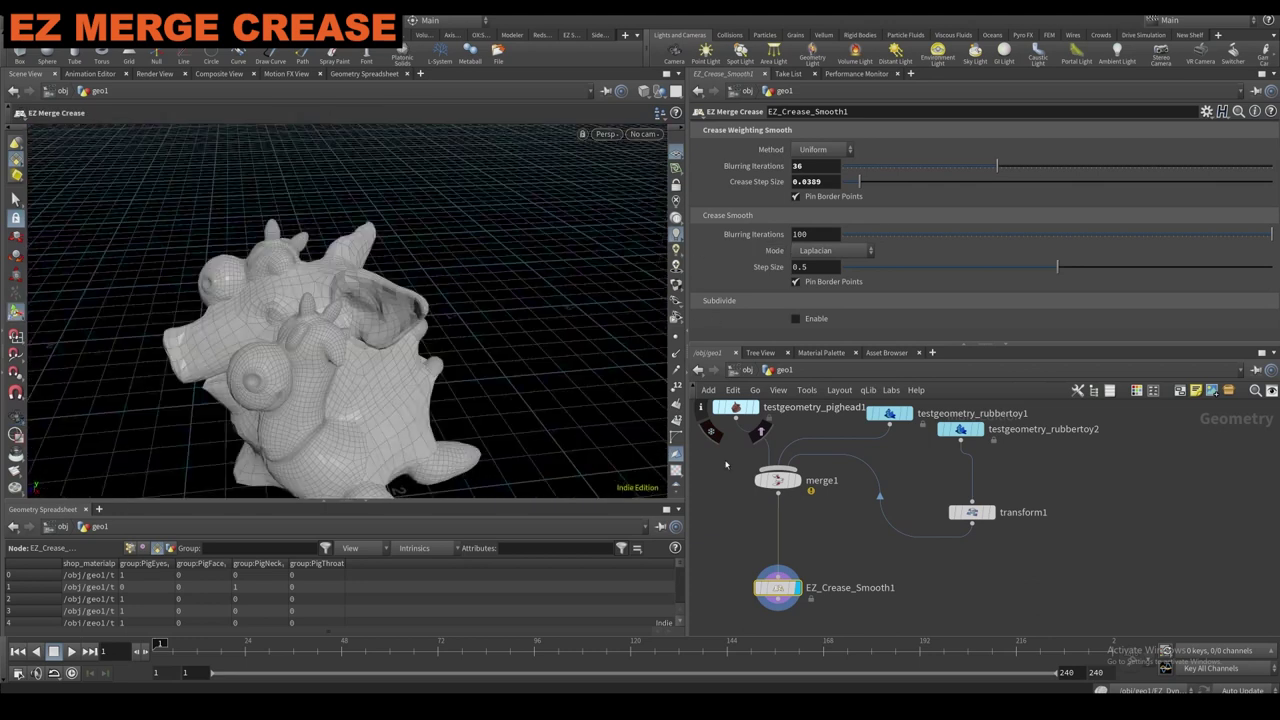
pyautogui.scroll(-4, 886, 609)
pyautogui.moveTo(886, 609); pyautogui.dragTo(906, 573, button='middle')
pyautogui.scroll(-4, 906, 576)
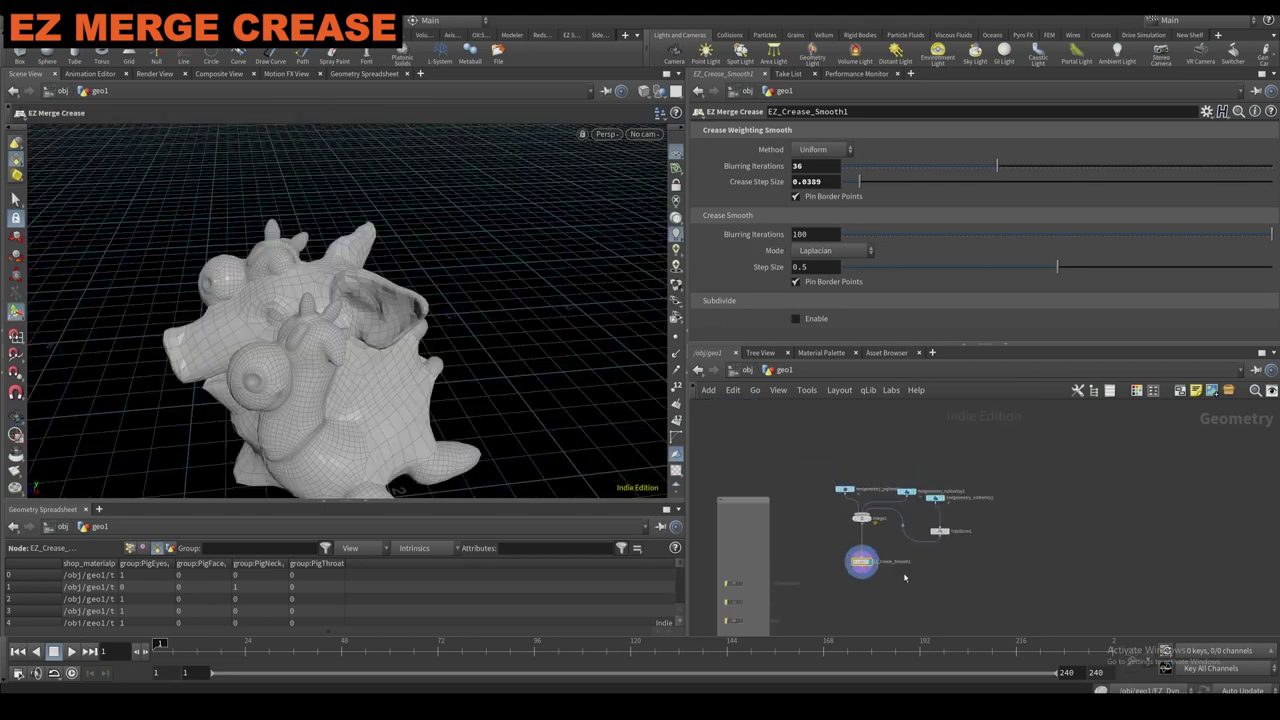
pyautogui.scroll(5, 881, 587)
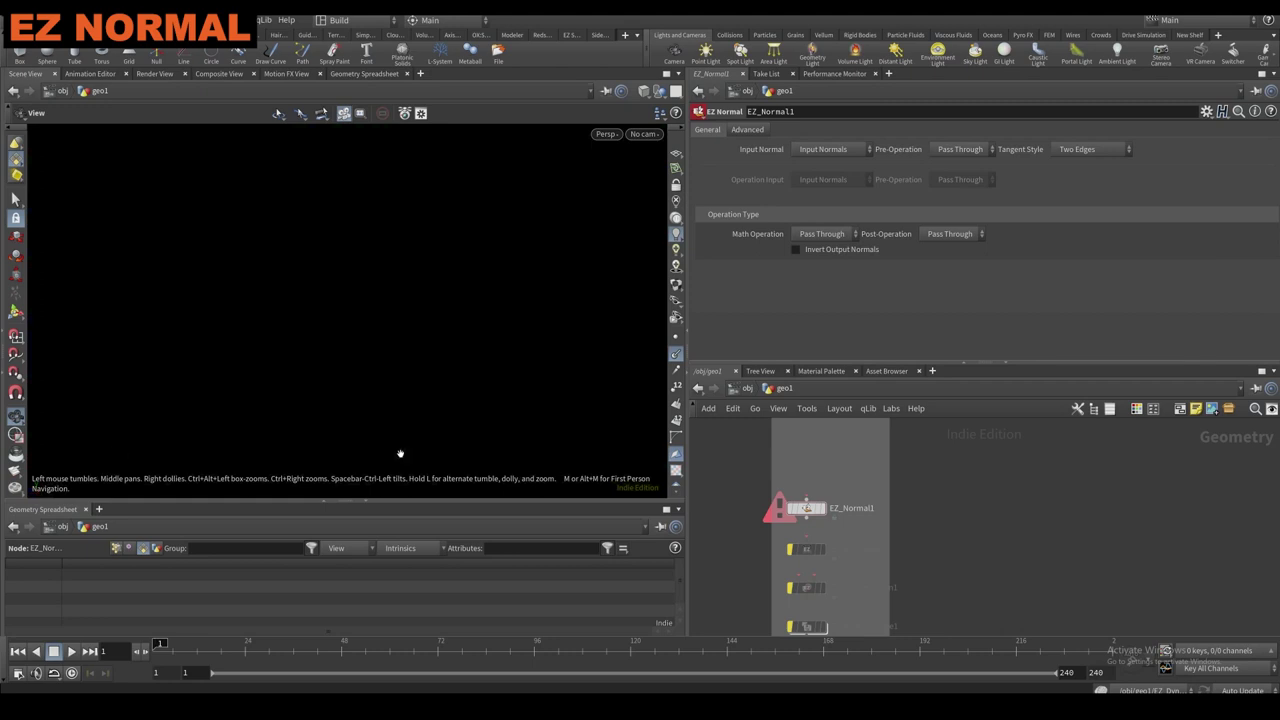
# Move the EZ_Normal1 node out of its network box into empty space beside it.
pyautogui.scroll(-1, 860, 527)
pyautogui.moveTo(863, 529); pyautogui.dragTo(780, 543, button='middle')
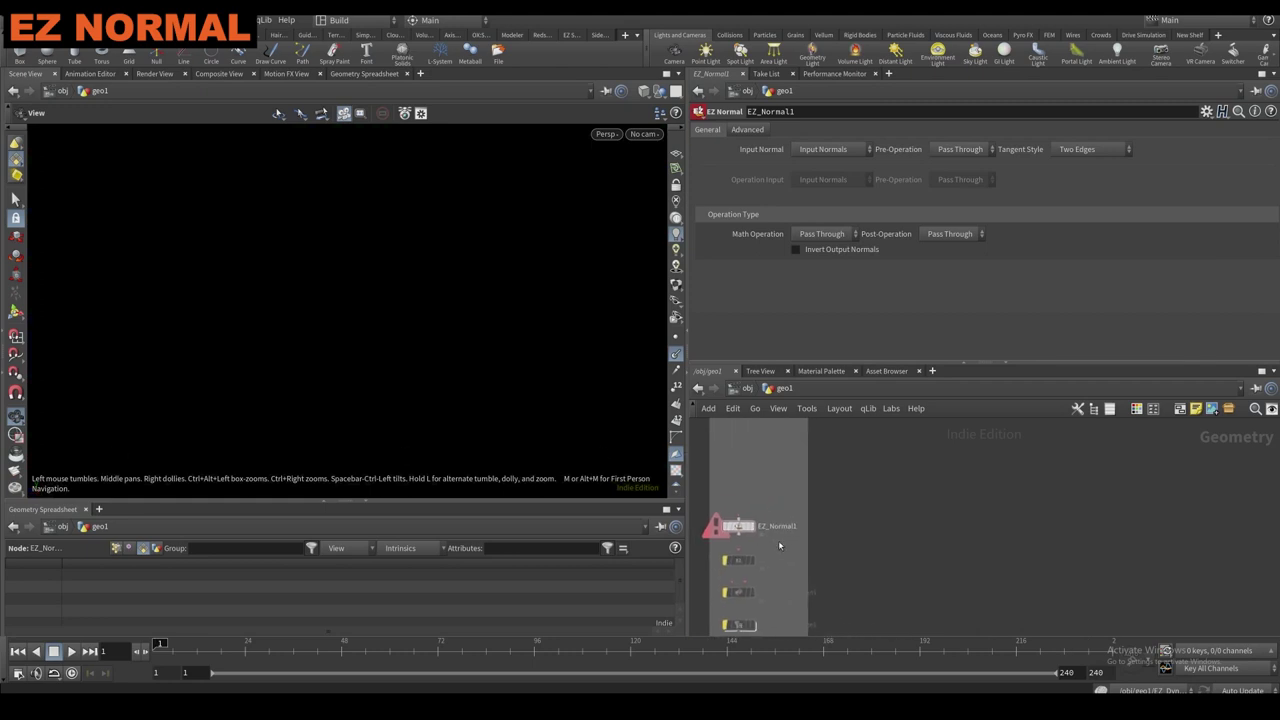
pyautogui.scroll(2, 740, 527)
pyautogui.scroll(-3, 740, 527)
pyautogui.moveTo(742, 527); pyautogui.dragTo(987, 536)
pyautogui.scroll(-3, 987, 536)
pyautogui.scroll(5, 1014, 500)
pyautogui.moveTo(992, 488); pyautogui.dragTo(873, 485, button='middle')
# Add a Circle node in the empty space above EZ_Normal1.
pyautogui.press('Tab')
pyautogui.write('circ')
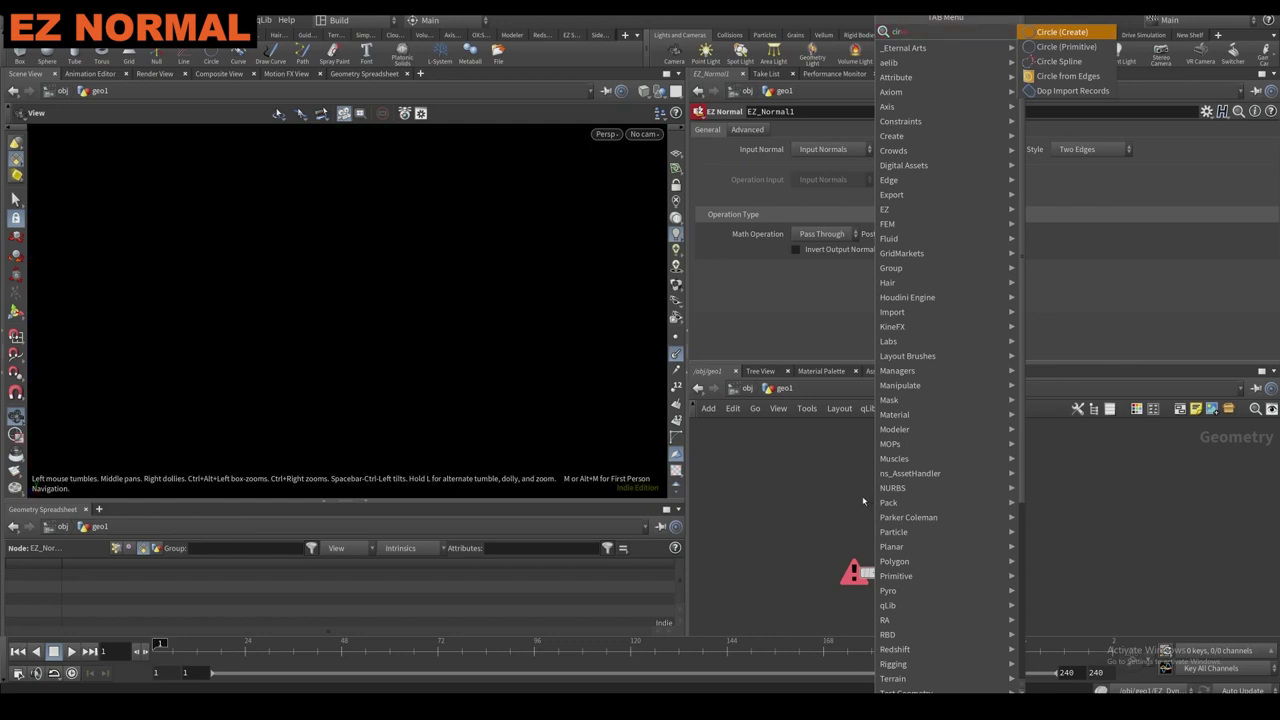
pyautogui.press('Return')
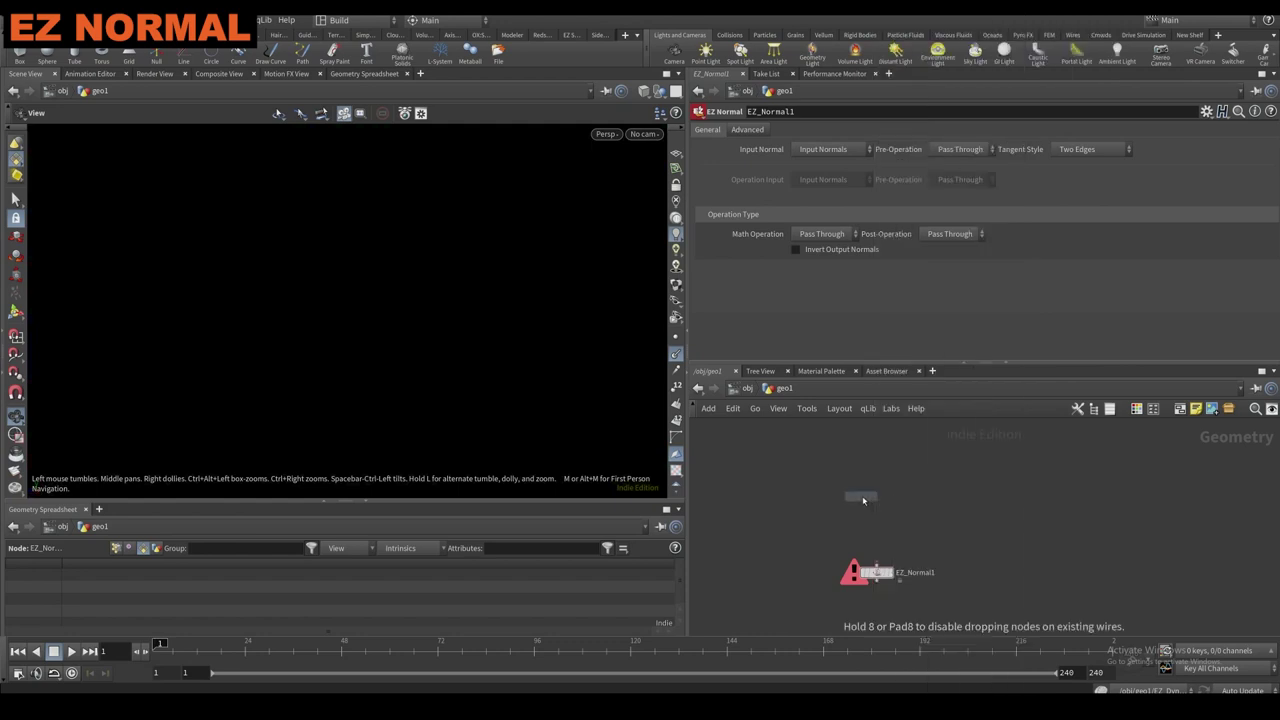
pyautogui.click(857, 496)
# Raise circle1's Divisions to 76 and switch the viewport to headlight-only lighting.
pyautogui.keyDown('alt'); pyautogui.moveTo(517, 309); pyautogui.dragTo(545, 300); pyautogui.keyUp('alt')
pyautogui.moveTo(939, 236); pyautogui.dragTo(1272, 235)
pyautogui.scroll(3, 480, 231)
pyautogui.keyDown('alt'); pyautogui.moveTo(480, 231); pyautogui.dragTo(543, 246); pyautogui.keyUp('alt')
pyautogui.click(676, 218)
pyautogui.keyDown('alt'); pyautogui.moveTo(440, 285); pyautogui.dragTo(560, 290); pyautogui.keyUp('alt')
pyautogui.moveTo(853, 561); pyautogui.dragTo(760, 462, button='middle')
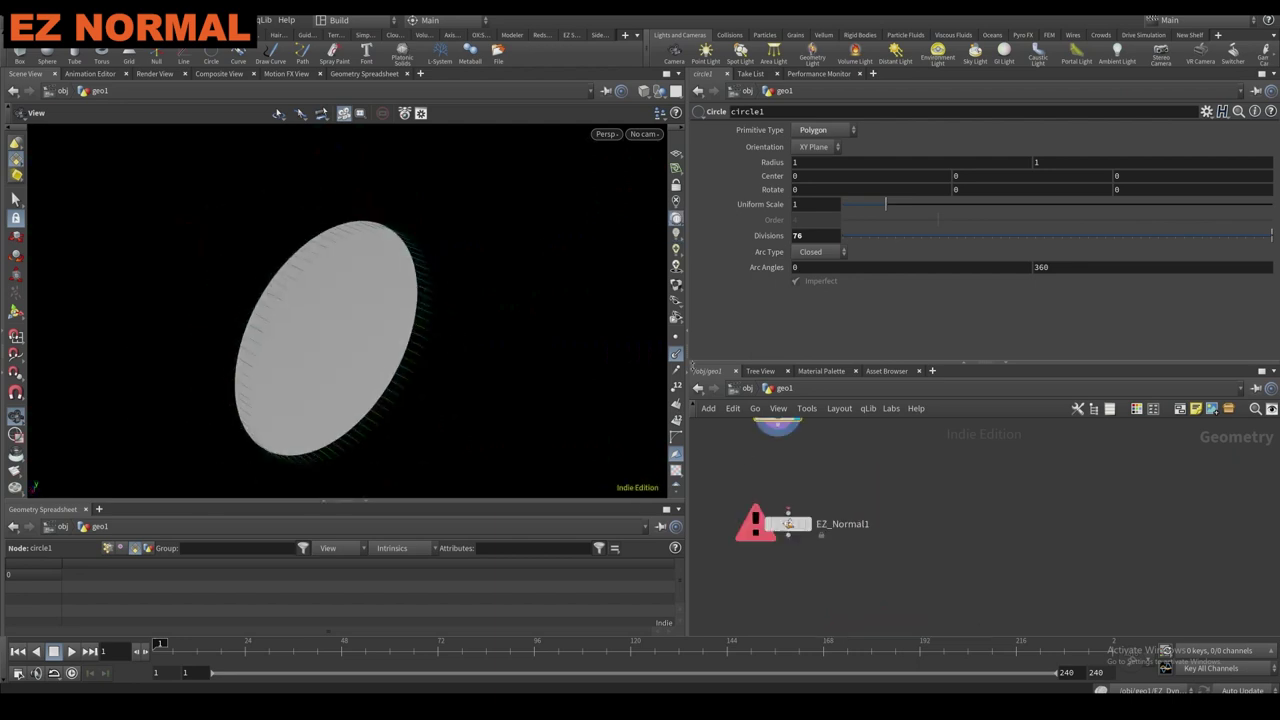
# Wire circle1 into EZ_Normal1, display EZ_Normal1's result, and list its point attributes in the geometry spreadsheet.
pyautogui.keyDown('alt'); pyautogui.moveTo(560, 300); pyautogui.dragTo(380, 310); pyautogui.keyUp('alt')
pyautogui.moveTo(767, 435); pyautogui.dragTo(783, 485, button='middle')
pyautogui.scroll(-2, 780, 490)
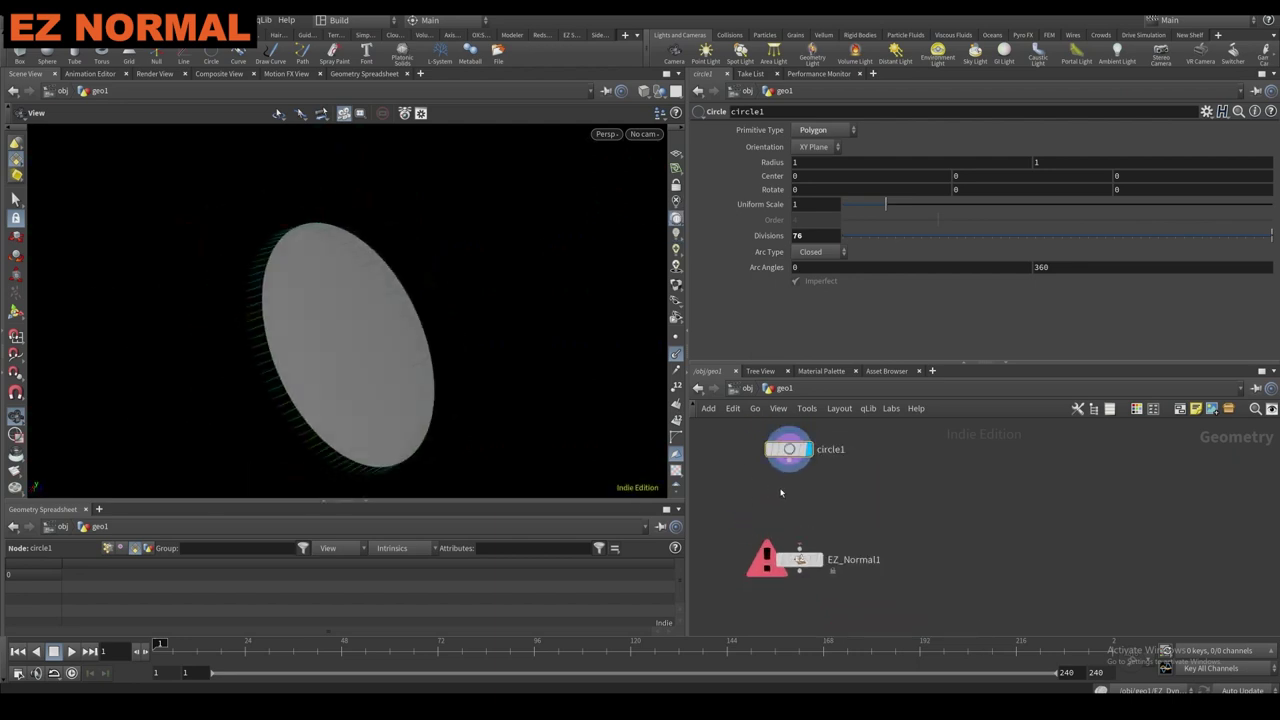
pyautogui.moveTo(790, 463); pyautogui.dragTo(778, 561)
pyautogui.click(819, 560)
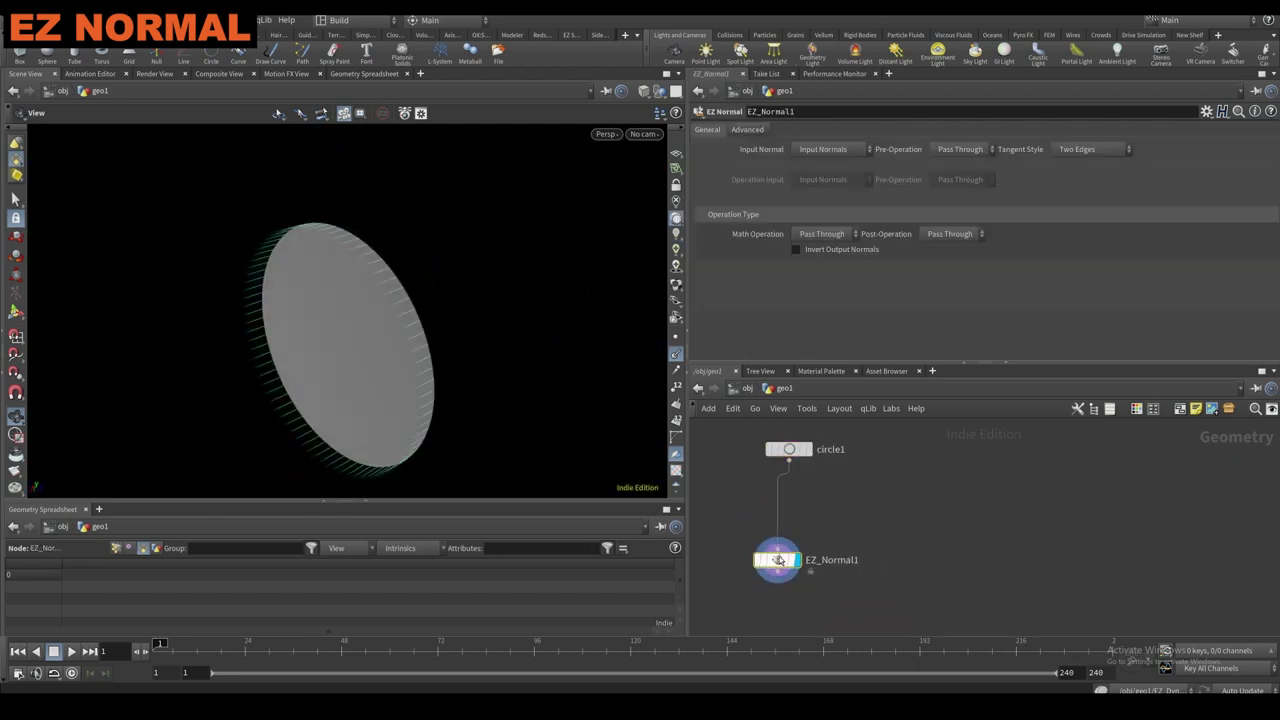
pyautogui.moveTo(369, 311); pyautogui.dragTo(320, 302)
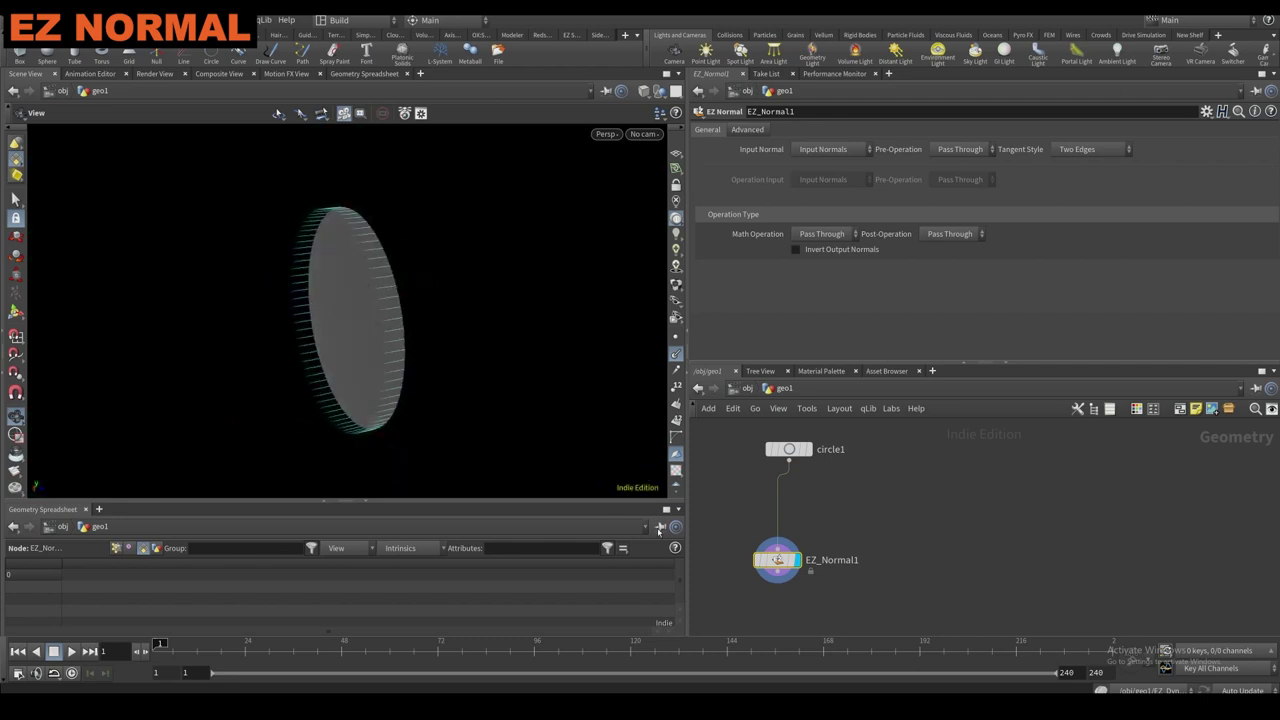
pyautogui.click(115, 549)
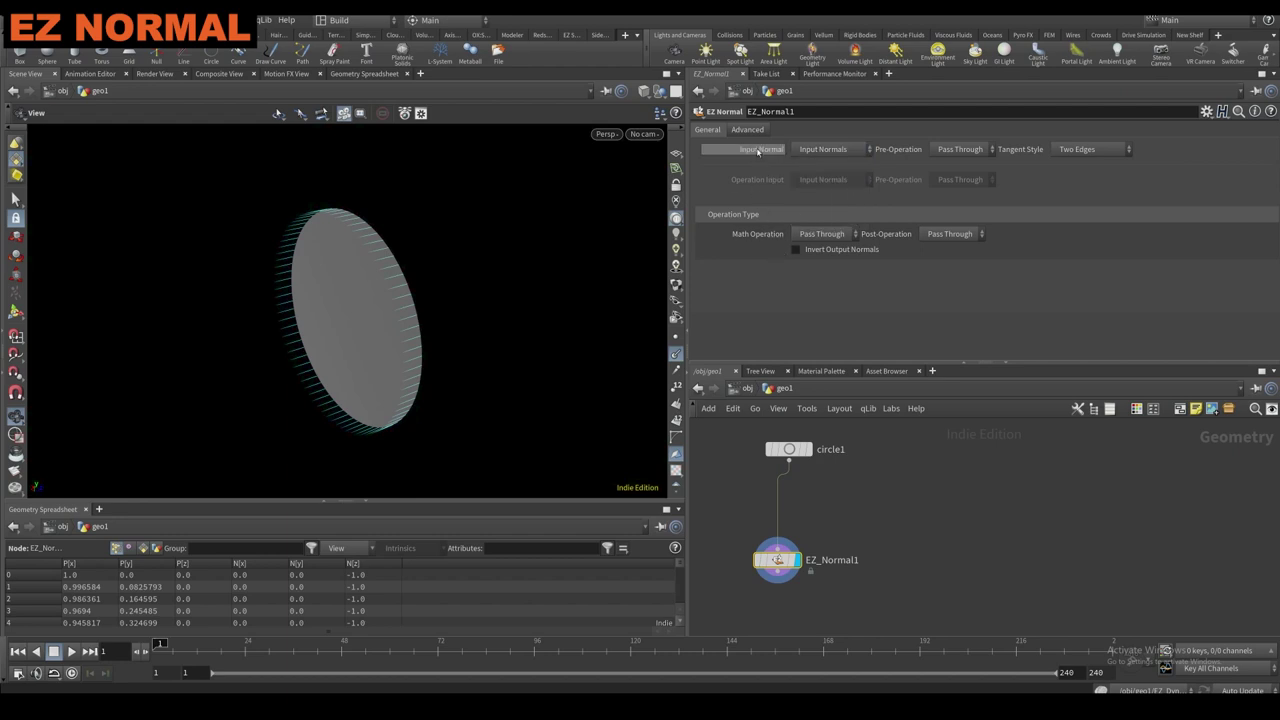
# Set EZ_Normal1's Input Normal to Point Normal and inspect the circle's normals from different angles.
pyautogui.click(822, 150)
pyautogui.click(837, 153)
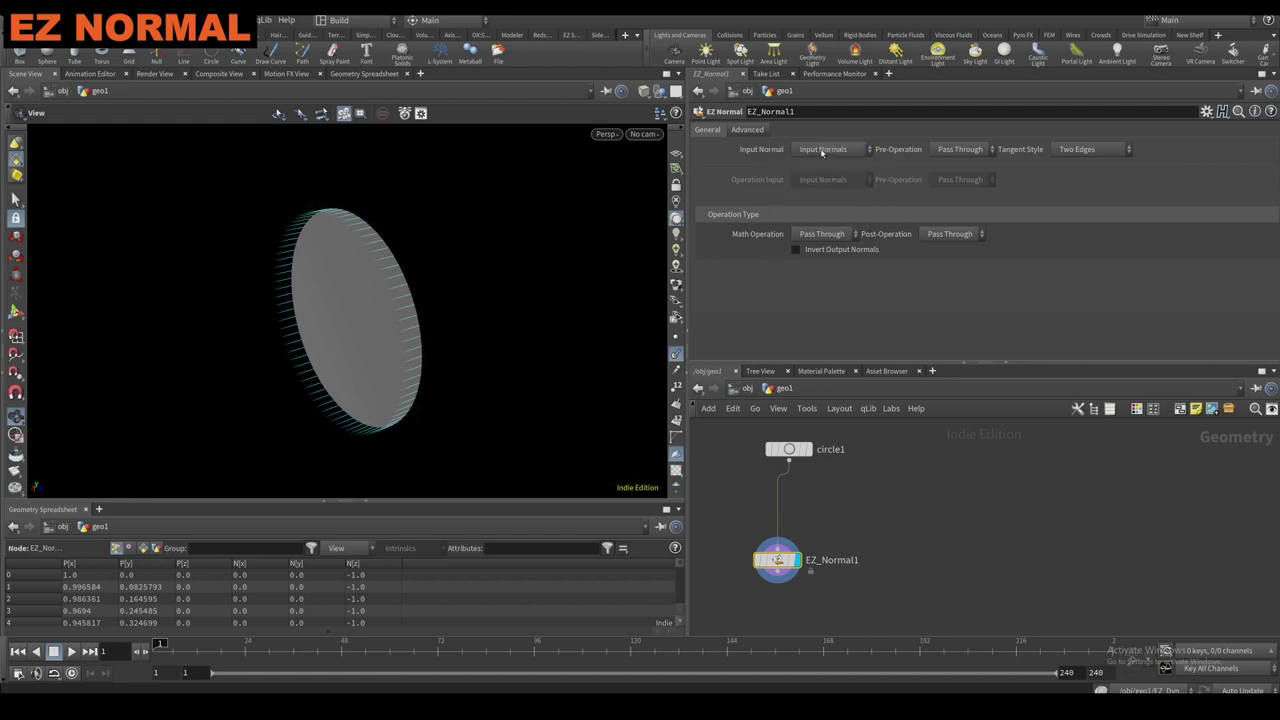
pyautogui.click(822, 150)
pyautogui.click(815, 150)
pyautogui.click(815, 150)
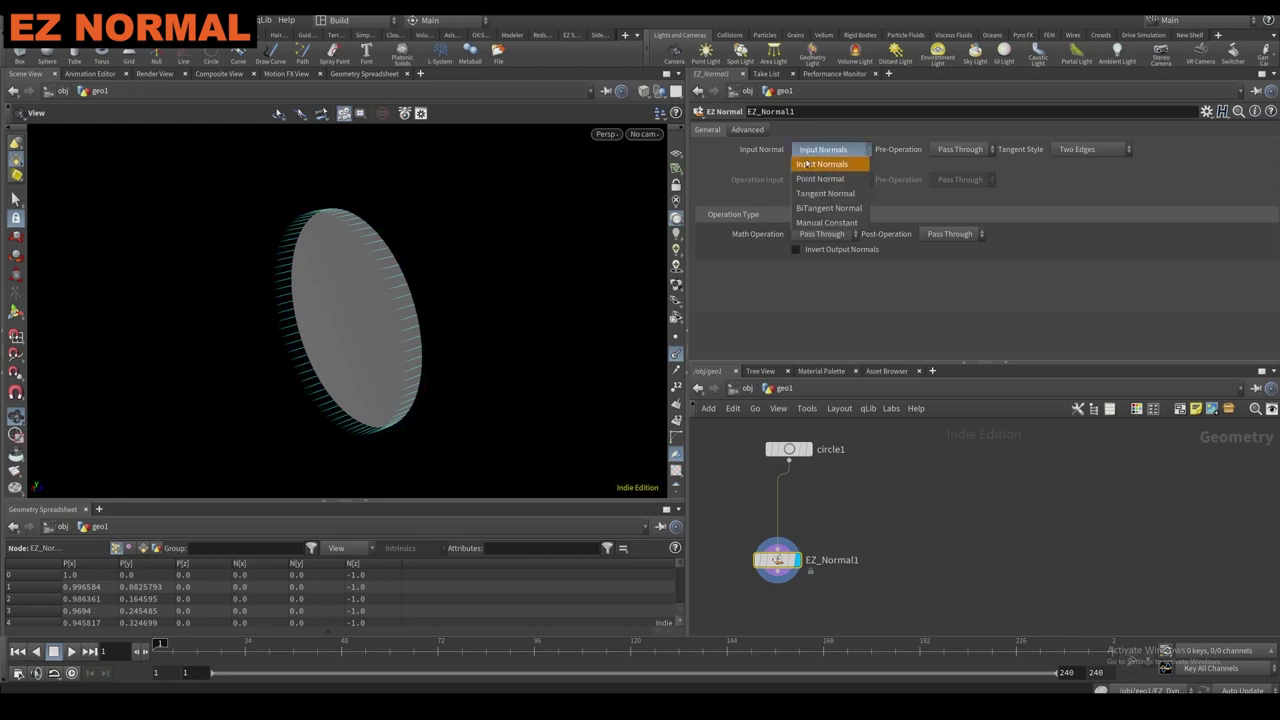
pyautogui.click(806, 164)
pyautogui.click(816, 152)
pyautogui.click(820, 165)
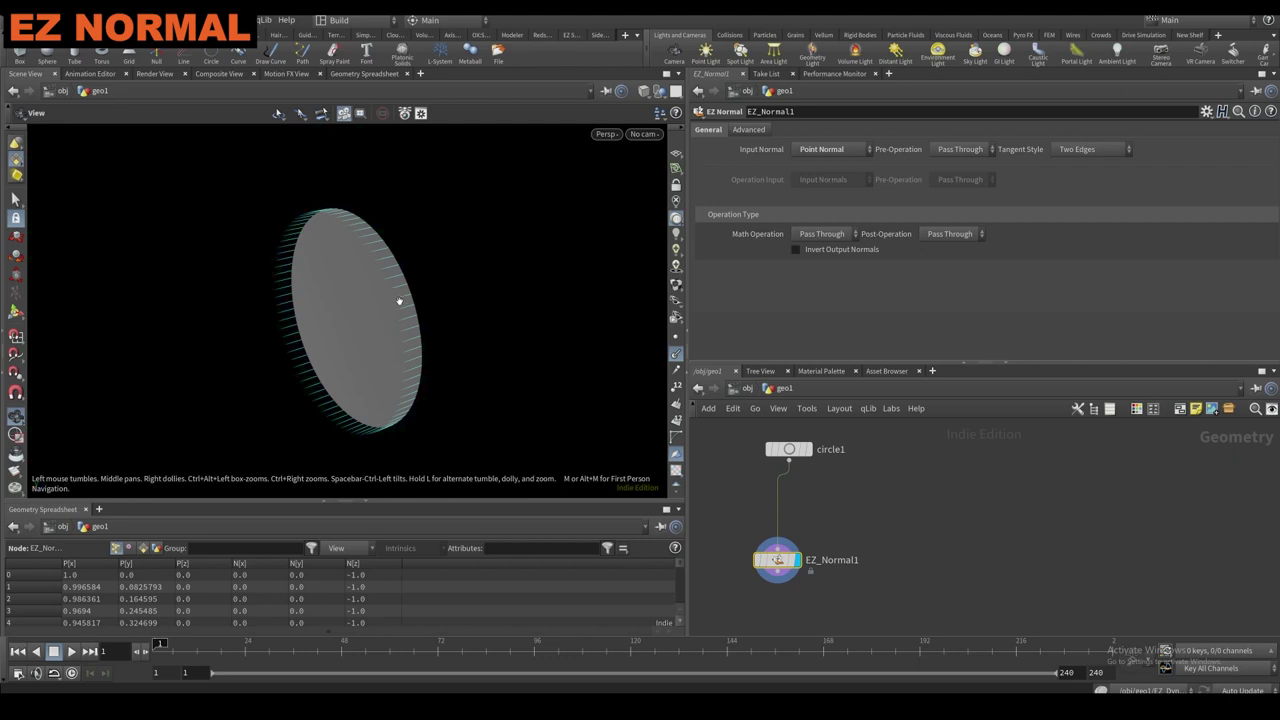
pyautogui.moveTo(370, 289)
pyautogui.mouseDown()
pyautogui.moveTo(417, 283)
pyautogui.moveTo(363, 280)
pyautogui.mouseUp()
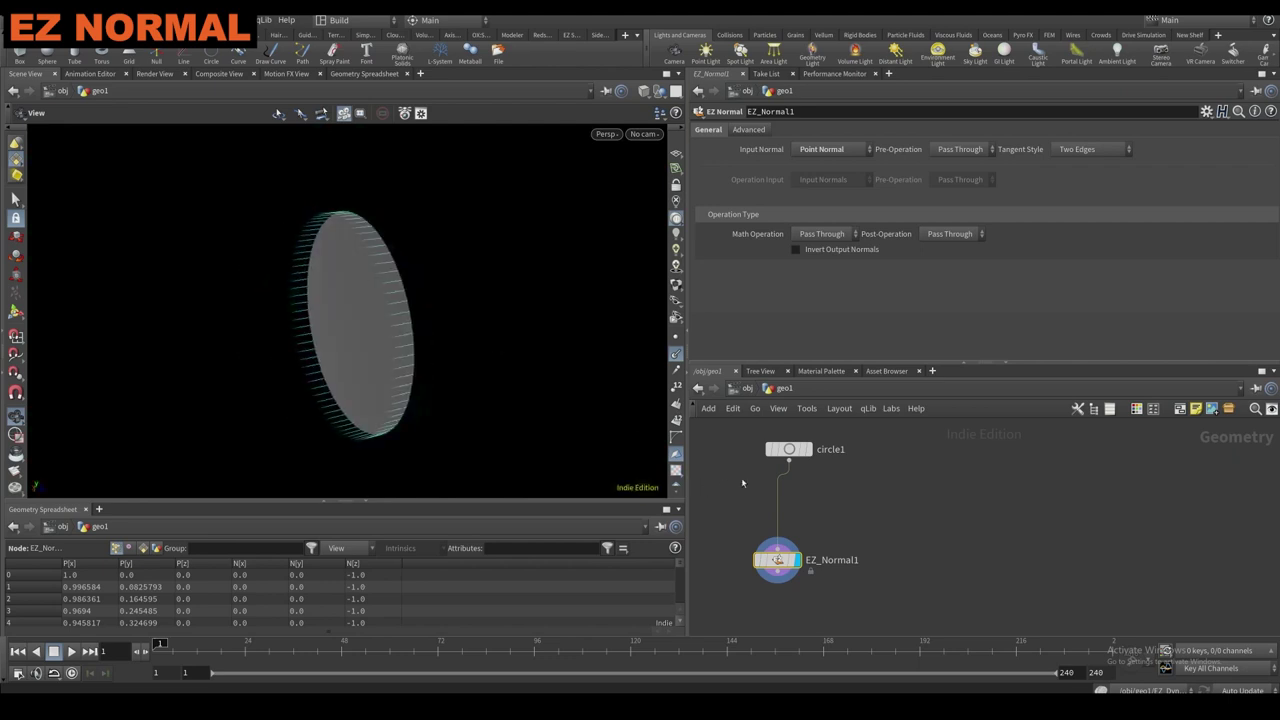
pyautogui.moveTo(383, 284)
pyautogui.mouseDown()
pyautogui.moveTo(363, 283)
pyautogui.moveTo(403, 286)
pyautogui.mouseUp()
# Change the Input Normal from point normals to Tangent Normal and view the circle face-on.
pyautogui.click(815, 150)
pyautogui.click(825, 193)
pyautogui.moveTo(403, 271); pyautogui.dragTo(450, 312)
pyautogui.moveTo(450, 312); pyautogui.dragTo(498, 219, button='right')
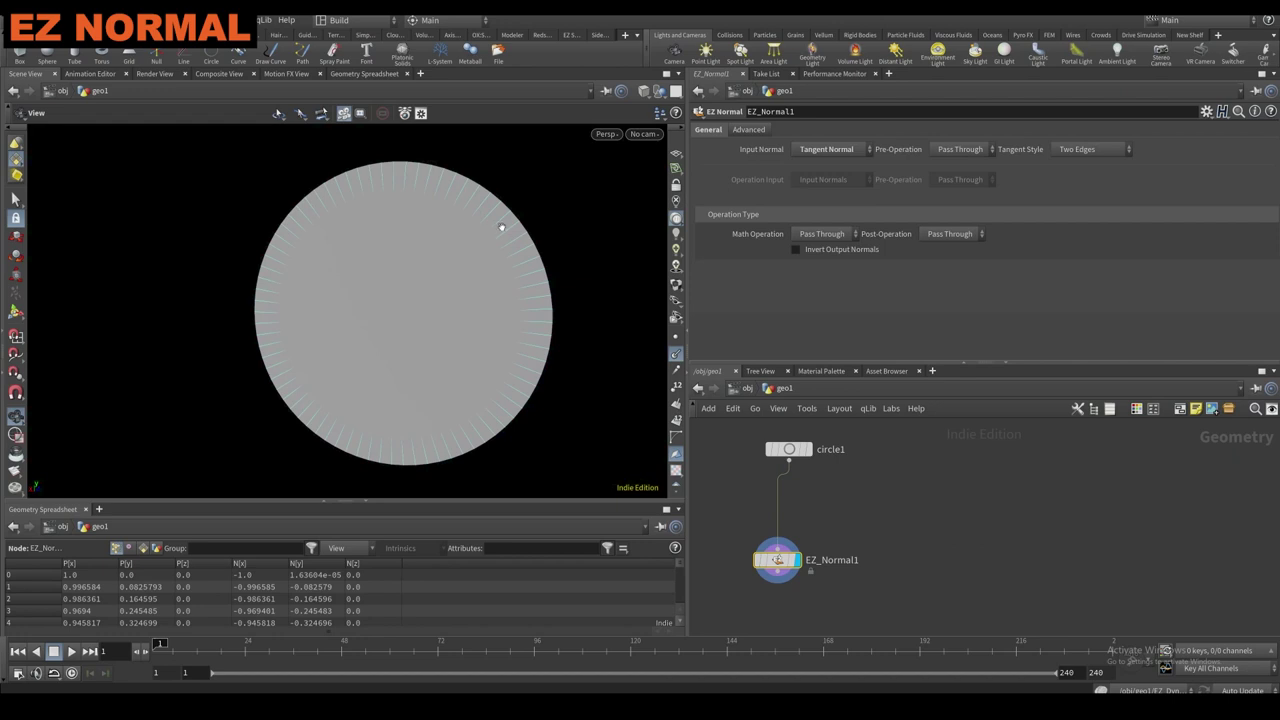
# Set the Tangent Style to First Edge and examine the direction of the normals around the circle.
pyautogui.click(1065, 149)
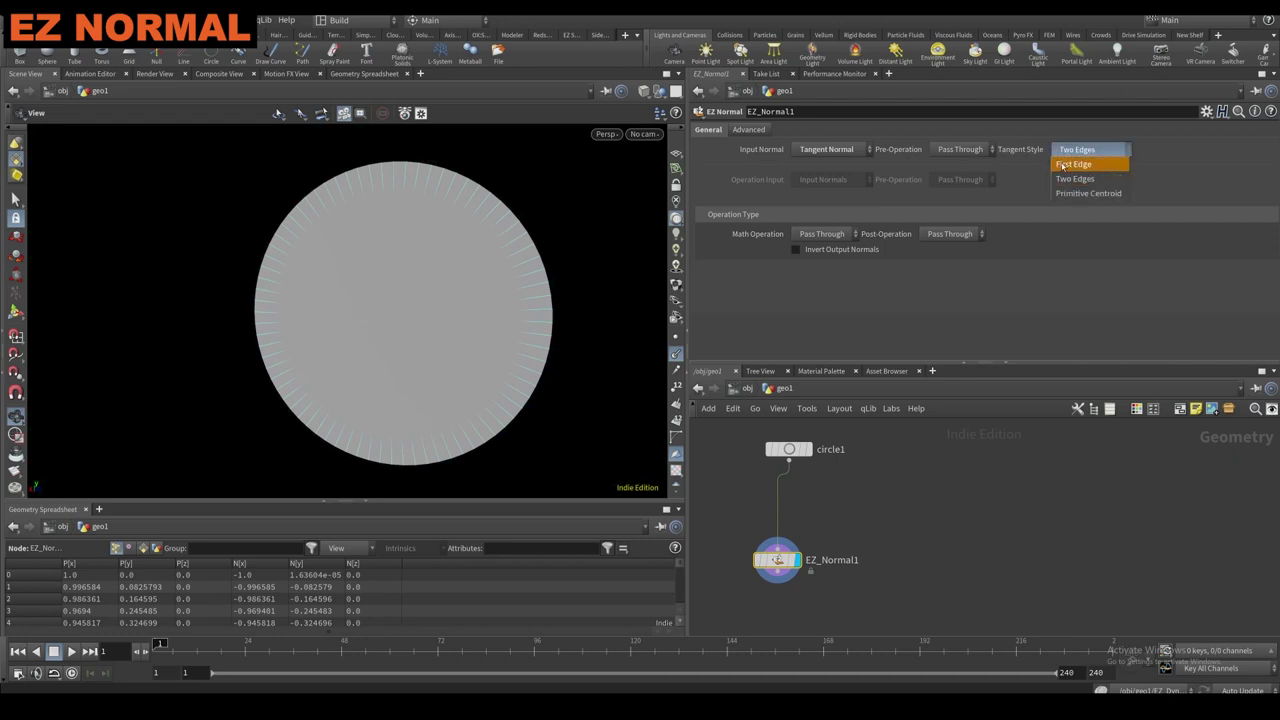
pyautogui.click(1062, 165)
pyautogui.moveTo(535, 197); pyautogui.dragTo(471, 208)
pyautogui.moveTo(623, 145); pyautogui.dragTo(483, 220, button='right')
pyautogui.moveTo(483, 220); pyautogui.dragTo(512, 178)
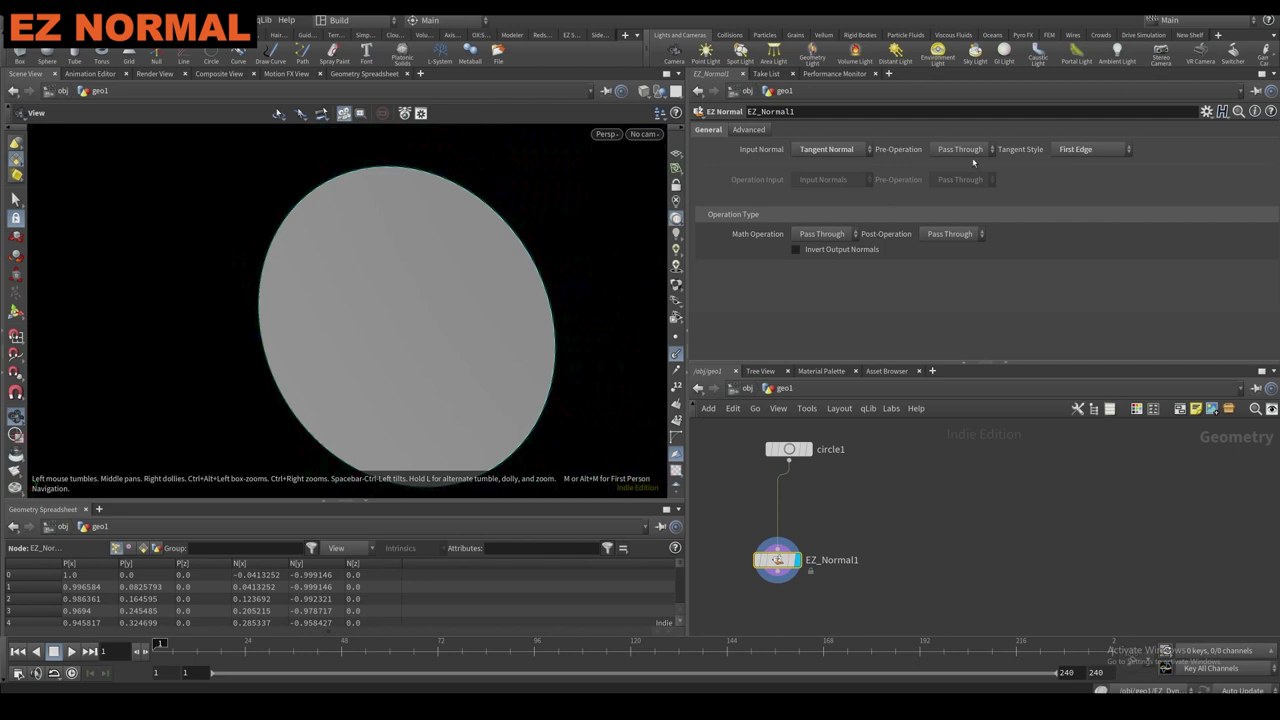
# Try the Two Edges tangent style and set the Tangent Style to Primitive Centroid for comparison.
pyautogui.click(1076, 149)
pyautogui.click(1080, 177)
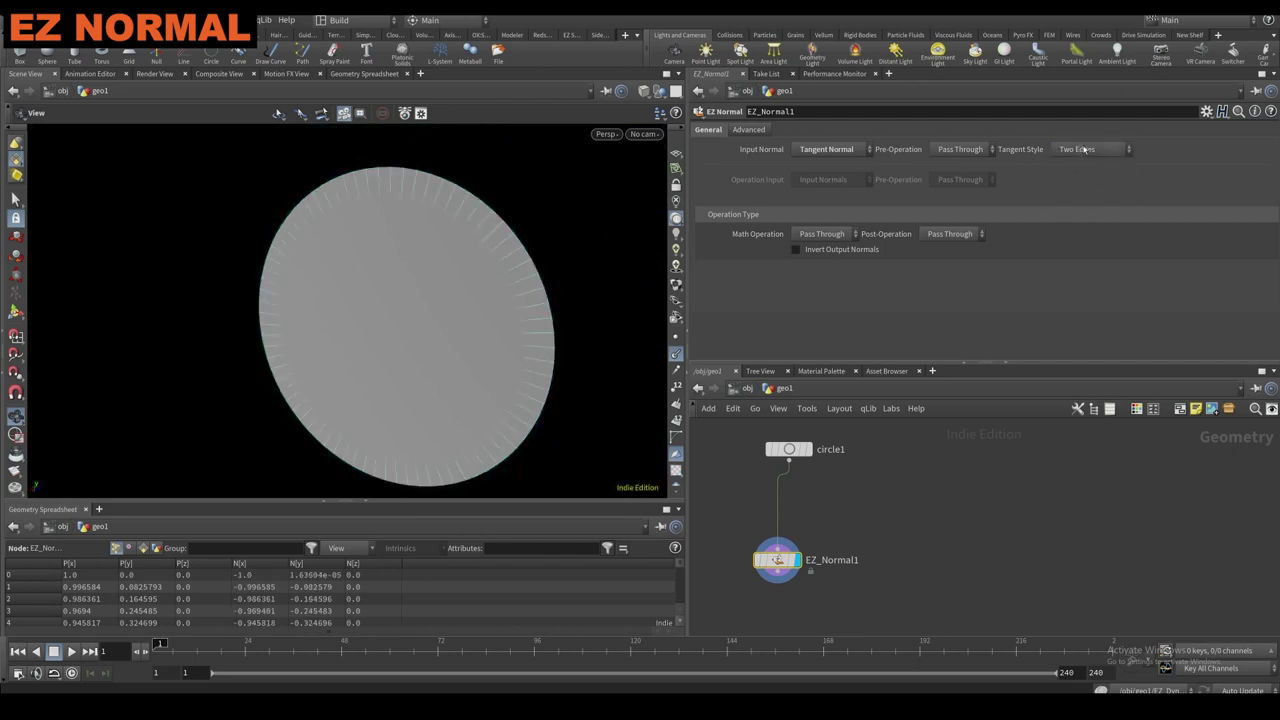
pyautogui.click(1085, 149)
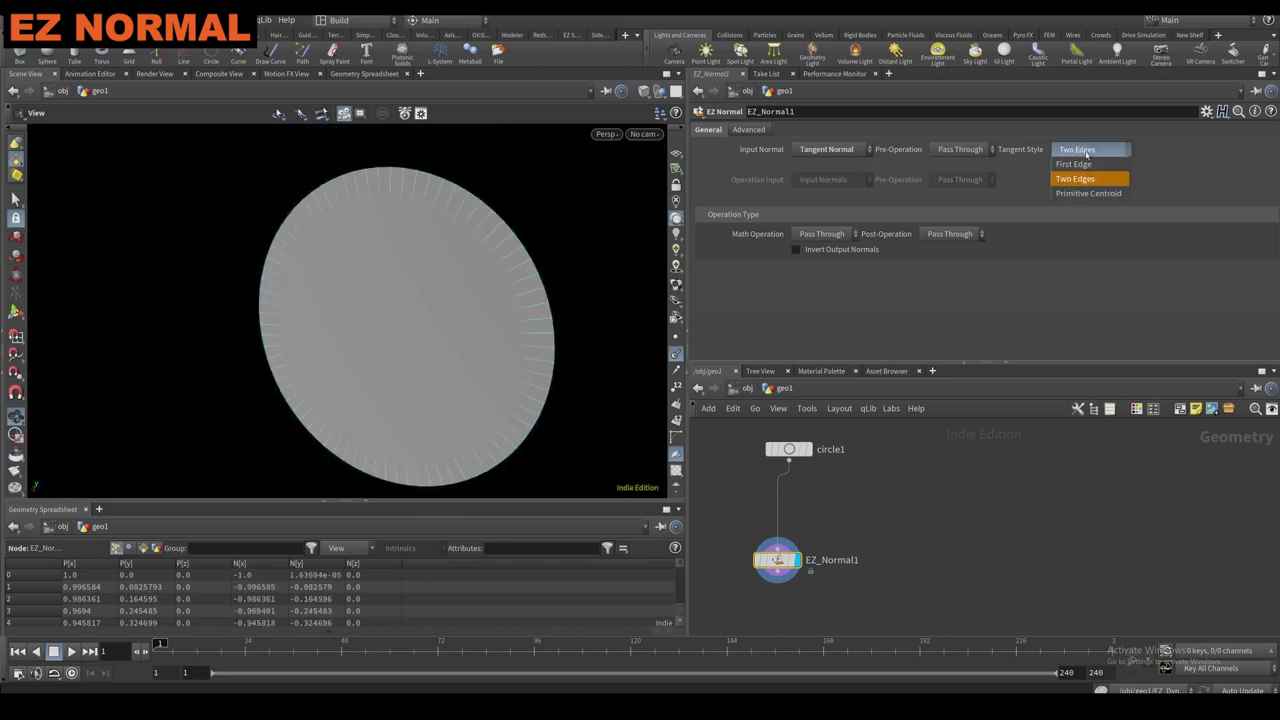
pyautogui.click(1095, 193)
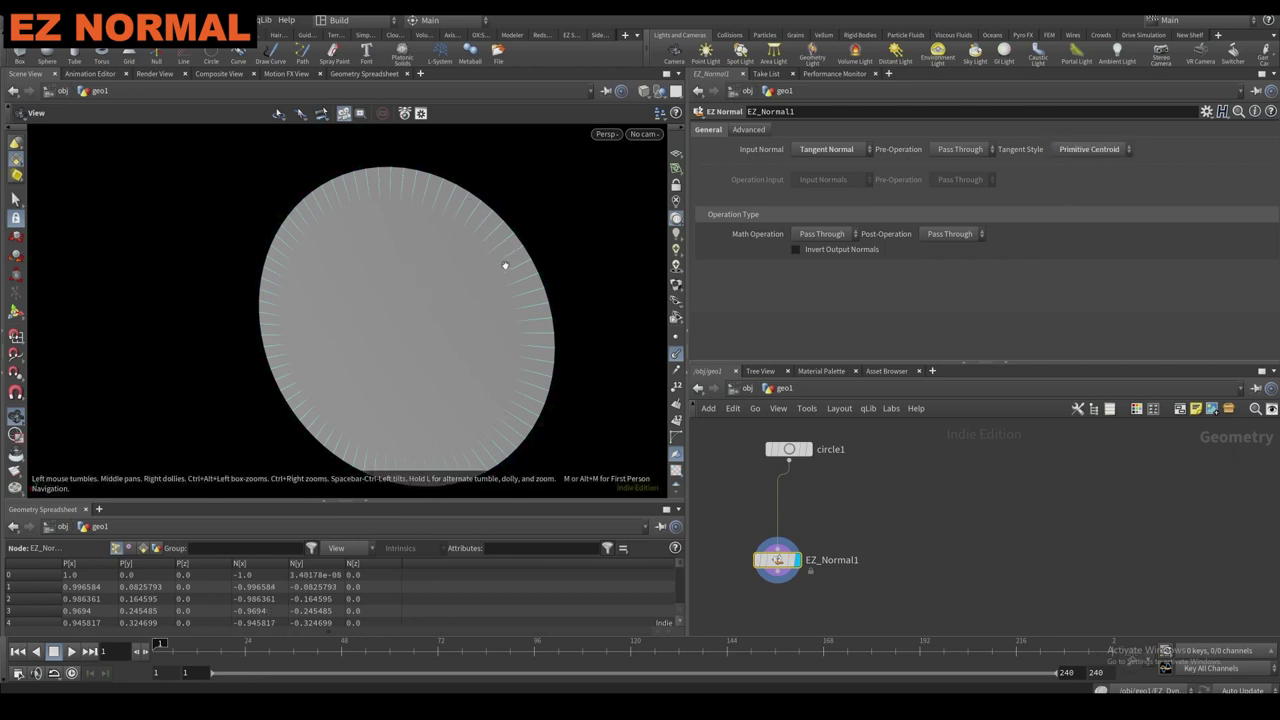
# Set the Input Normal to BiTangent Normal and try the First Edge and Two Edges tangent styles on it.
pyautogui.click(834, 149)
pyautogui.click(811, 211)
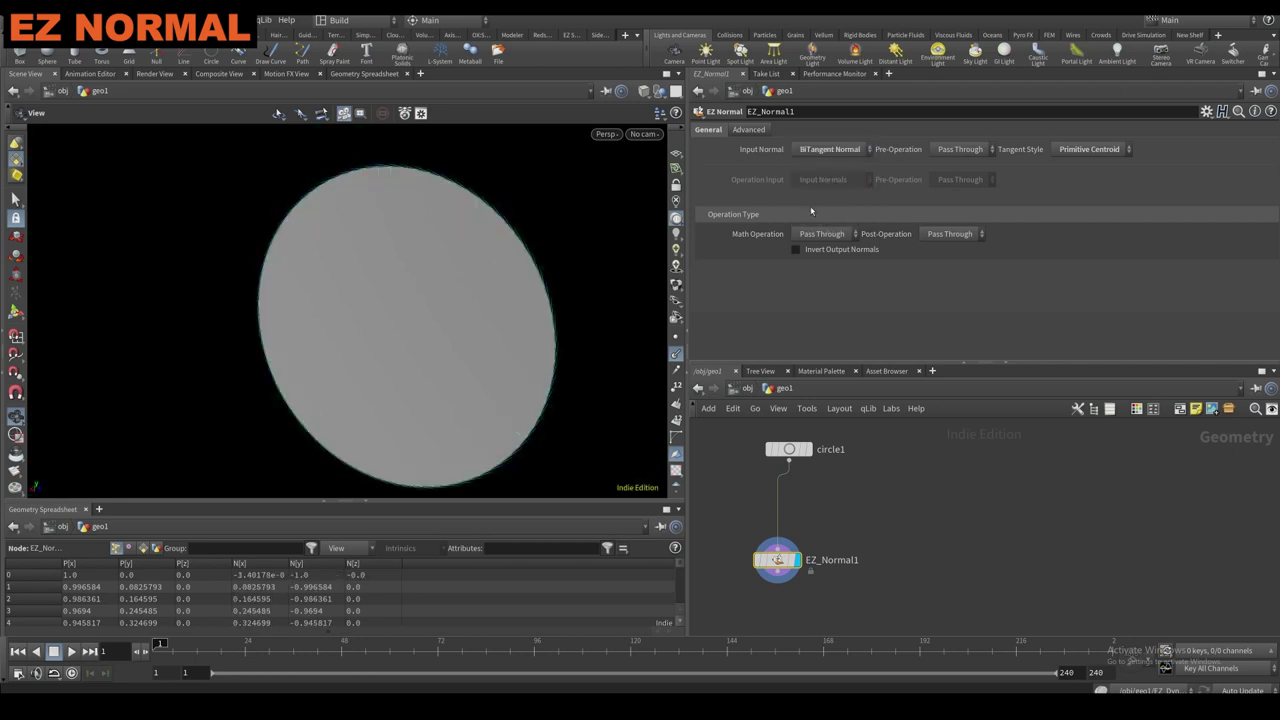
pyautogui.click(1062, 149)
pyautogui.click(1075, 163)
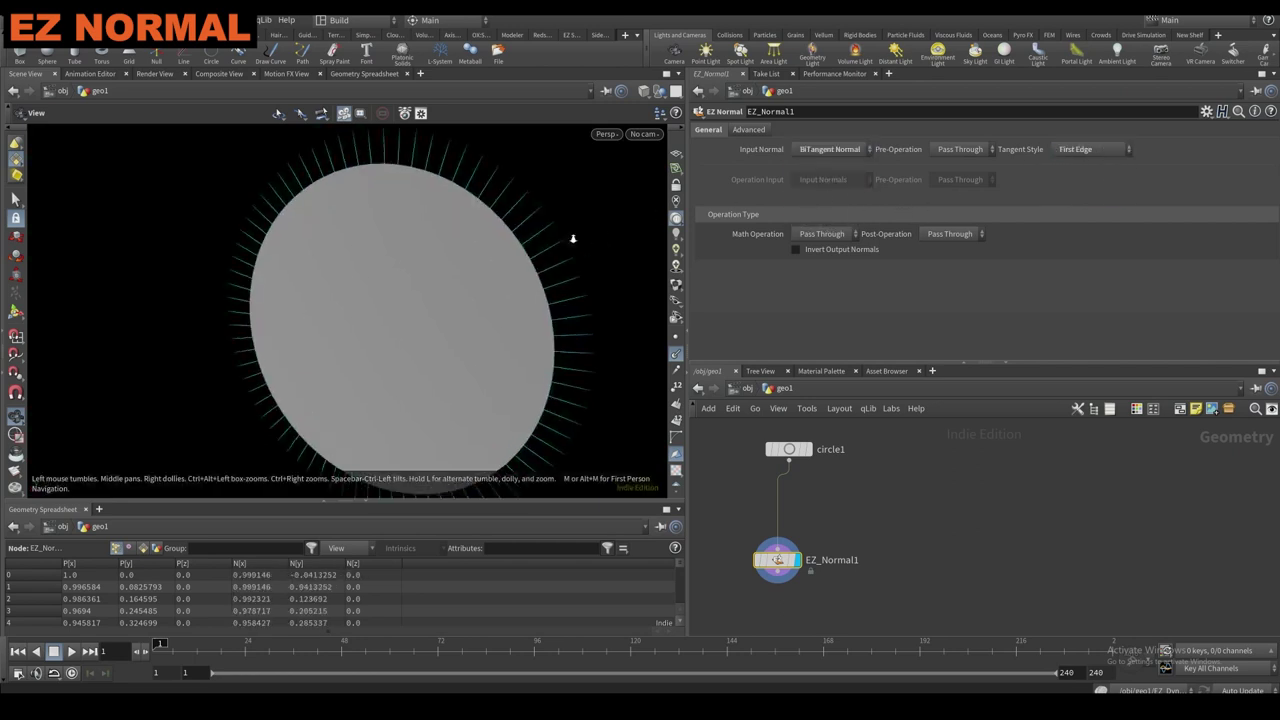
pyautogui.click(1095, 150)
pyautogui.click(1085, 172)
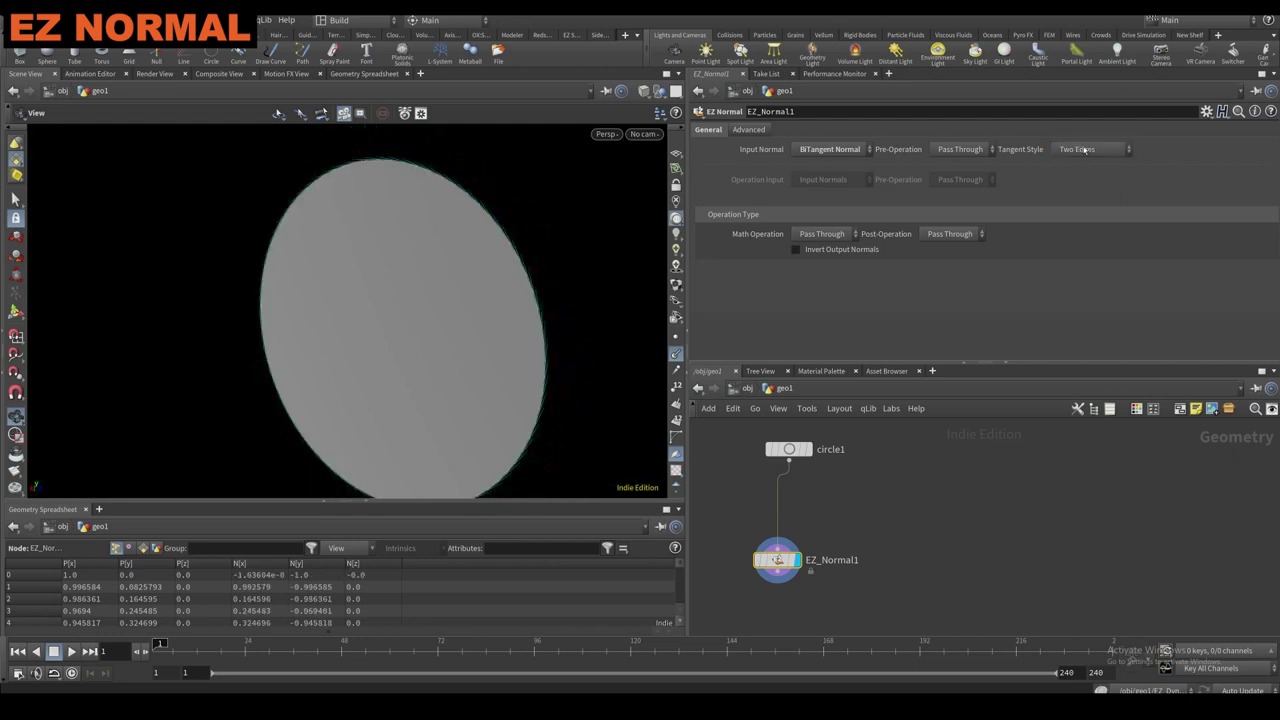
# Compare the bitangent normals with Tangent Style at First Edge and return the style to Two Edges.
pyautogui.click(1083, 148)
pyautogui.click(1078, 164)
pyautogui.moveTo(537, 283)
pyautogui.mouseDown()
pyautogui.moveTo(513, 317)
pyautogui.moveTo(546, 286)
pyautogui.moveTo(530, 300)
pyautogui.mouseUp()
pyautogui.click(1062, 152)
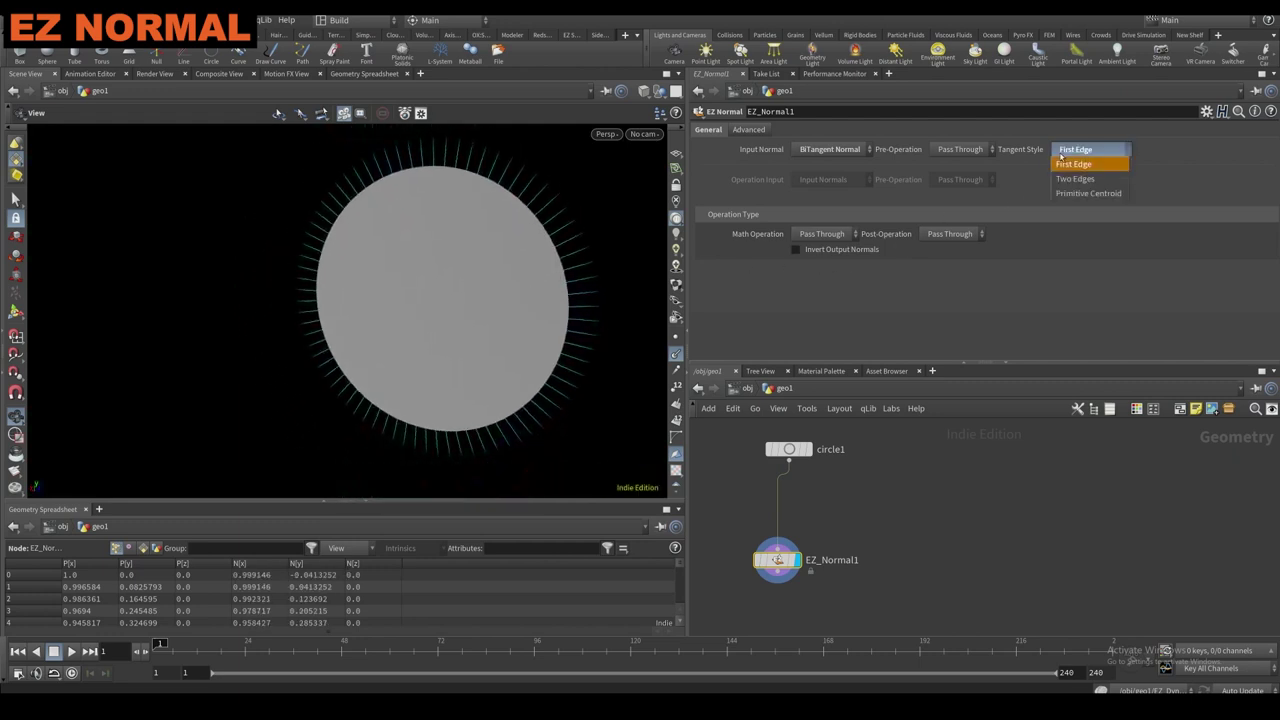
pyautogui.click(1074, 177)
# Set the Input Normal to Tangent Normal and toggle Invert Output Normals to compare, leaving it on.
pyautogui.click(829, 149)
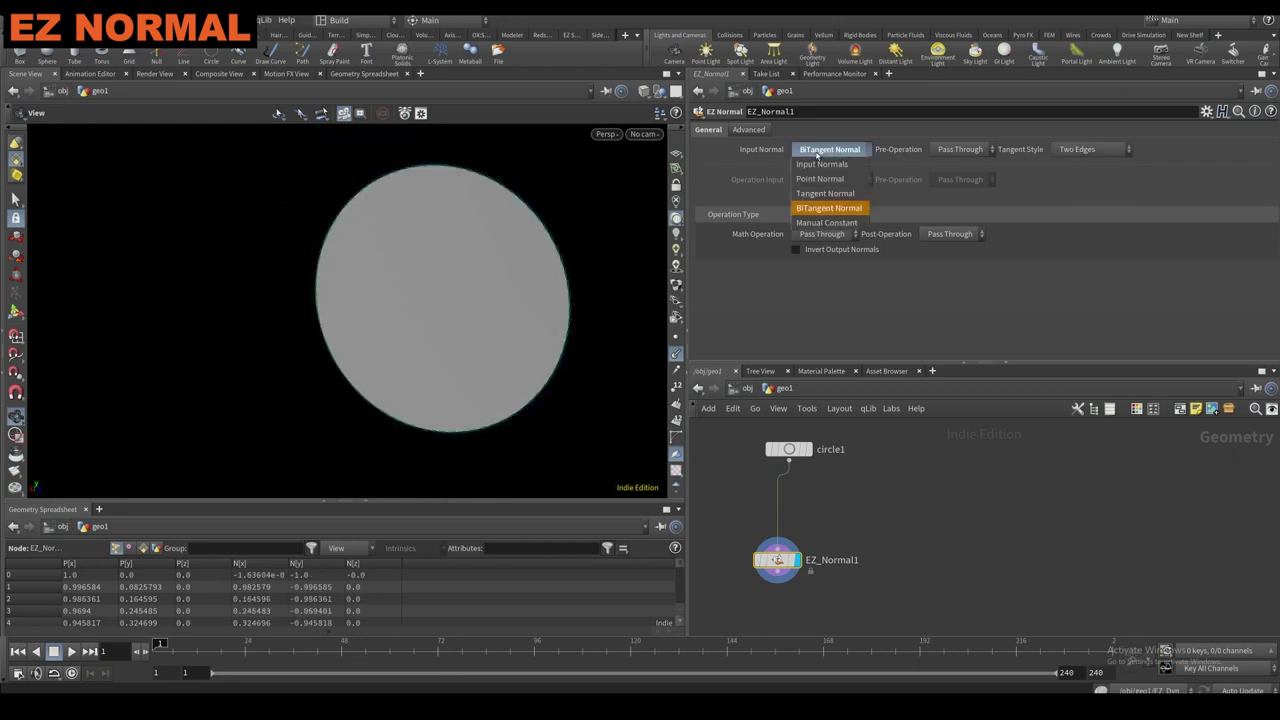
pyautogui.click(825, 151)
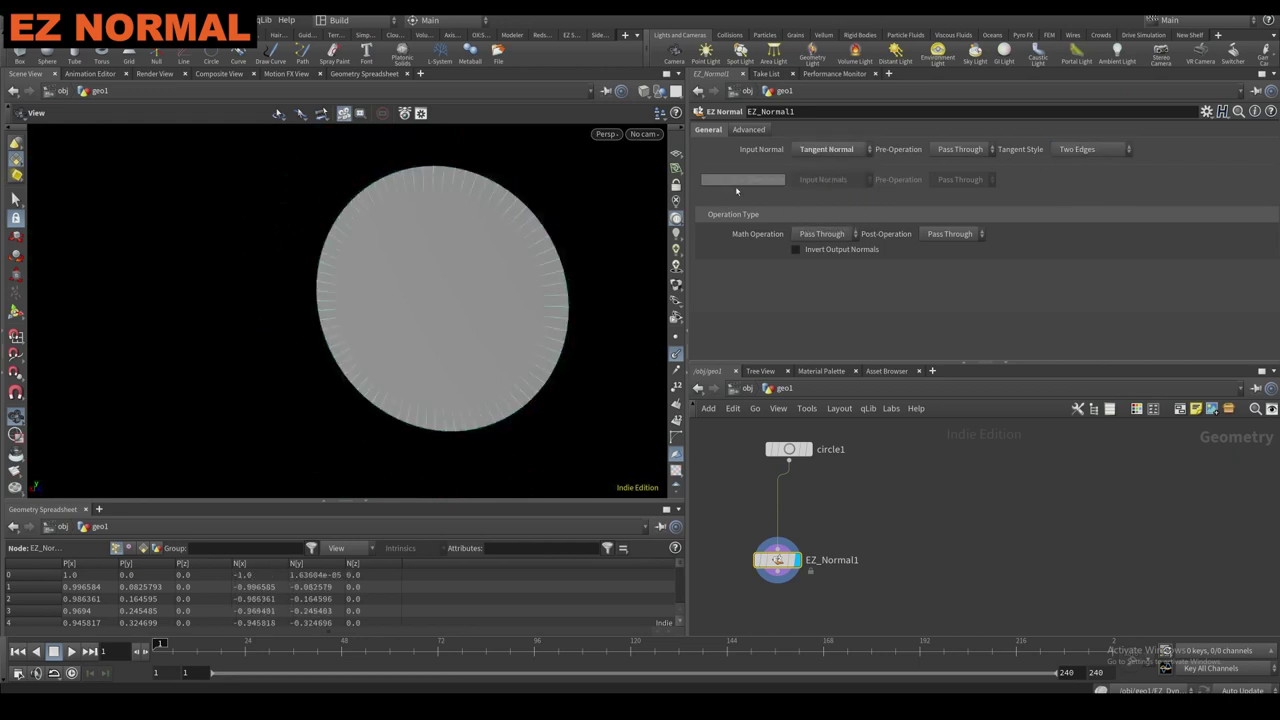
pyautogui.scroll(3, 531, 279)
pyautogui.moveTo(549, 256); pyautogui.dragTo(557, 257, button='middle')
pyautogui.scroll(-2, 549, 265)
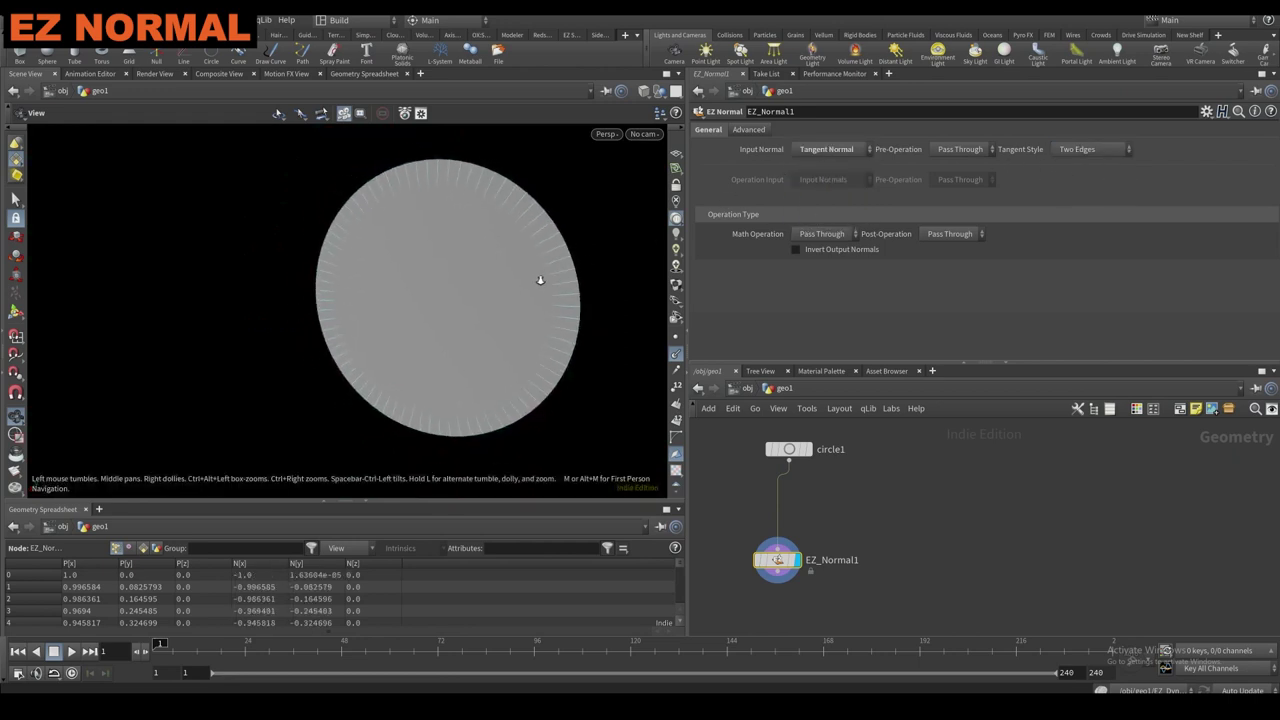
pyautogui.click(844, 252)
pyautogui.click(843, 252)
pyautogui.click(842, 252)
pyautogui.click(841, 252)
pyautogui.click(841, 252)
# Set the Input Normal to BiTangent Normal and toggle Invert Output Normals to compare, leaving it off.
pyautogui.click(826, 149)
pyautogui.click(836, 210)
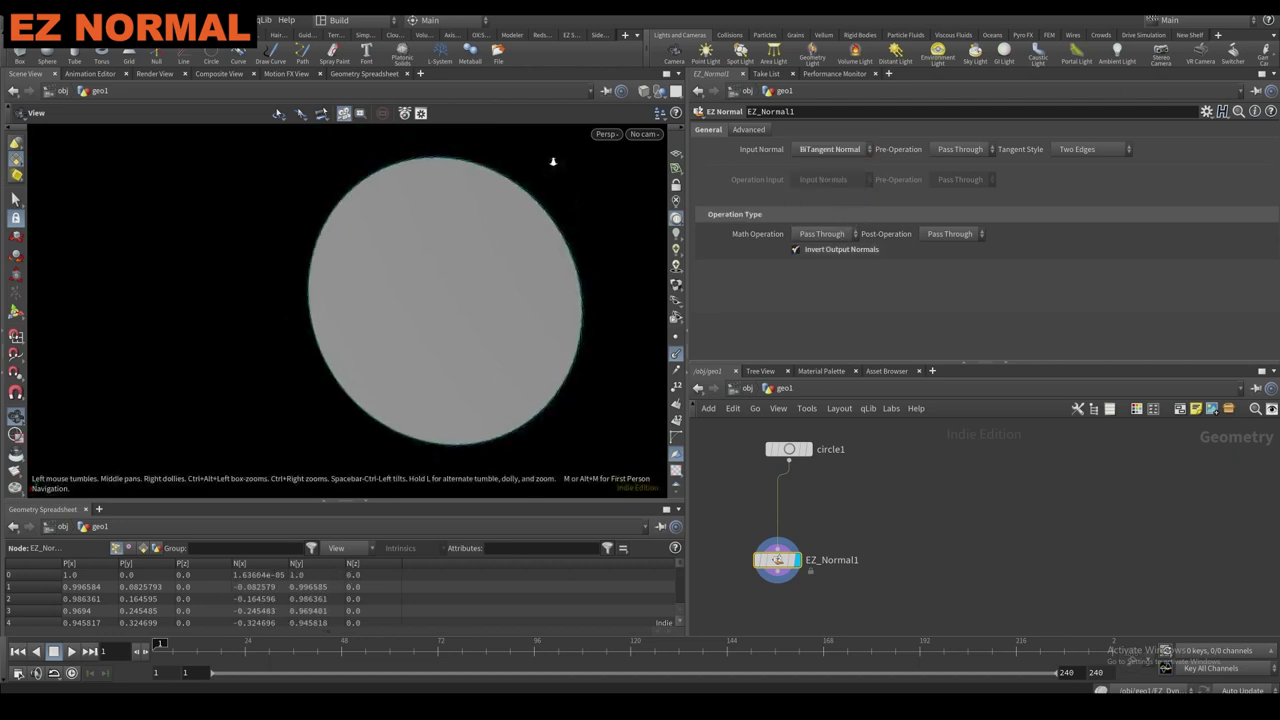
pyautogui.scroll(5, 549, 189)
pyautogui.scroll(2, 514, 185)
pyautogui.click(831, 251)
pyautogui.click(831, 251)
pyautogui.click(829, 250)
pyautogui.click(829, 250)
pyautogui.scroll(-5, 394, 394)
# Set the Input Normal to Manual Constant and change its vector to -4.5, 1, -2.2.
pyautogui.click(826, 149)
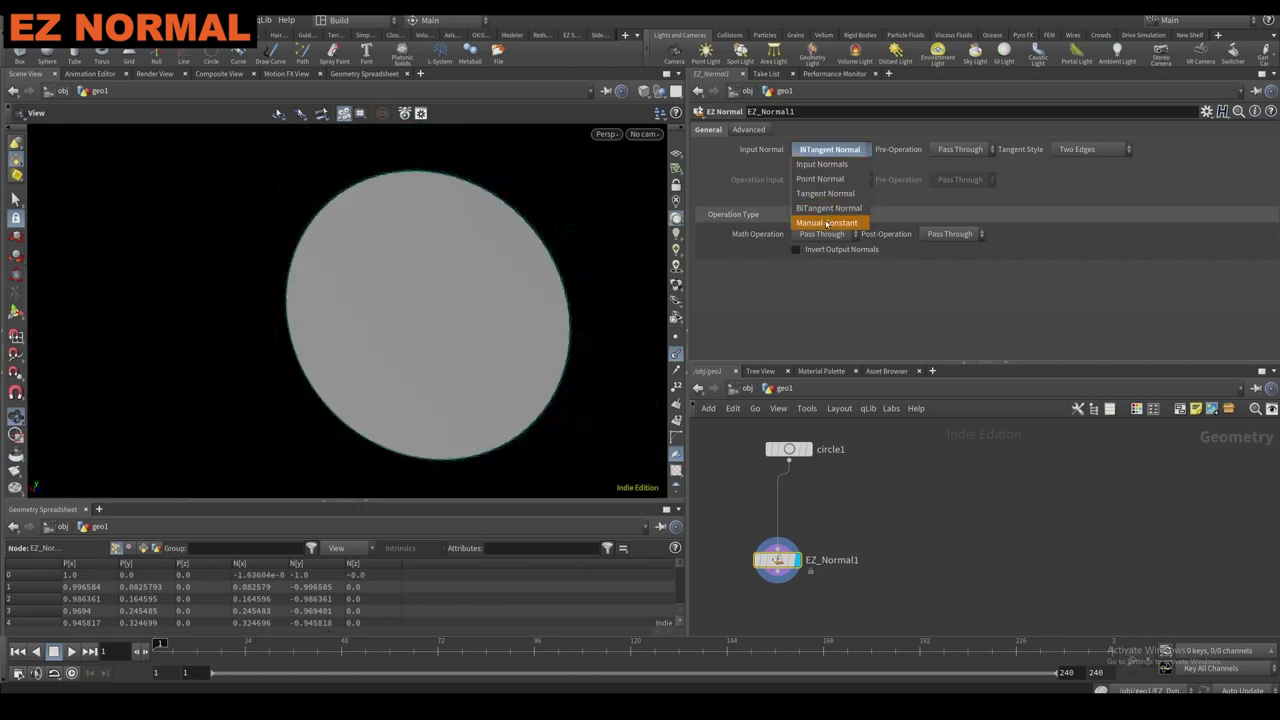
pyautogui.click(829, 216)
pyautogui.moveTo(881, 166); pyautogui.dragTo(808, 165, button='middle')
pyautogui.moveTo(1122, 165); pyautogui.dragTo(972, 168, button='middle')
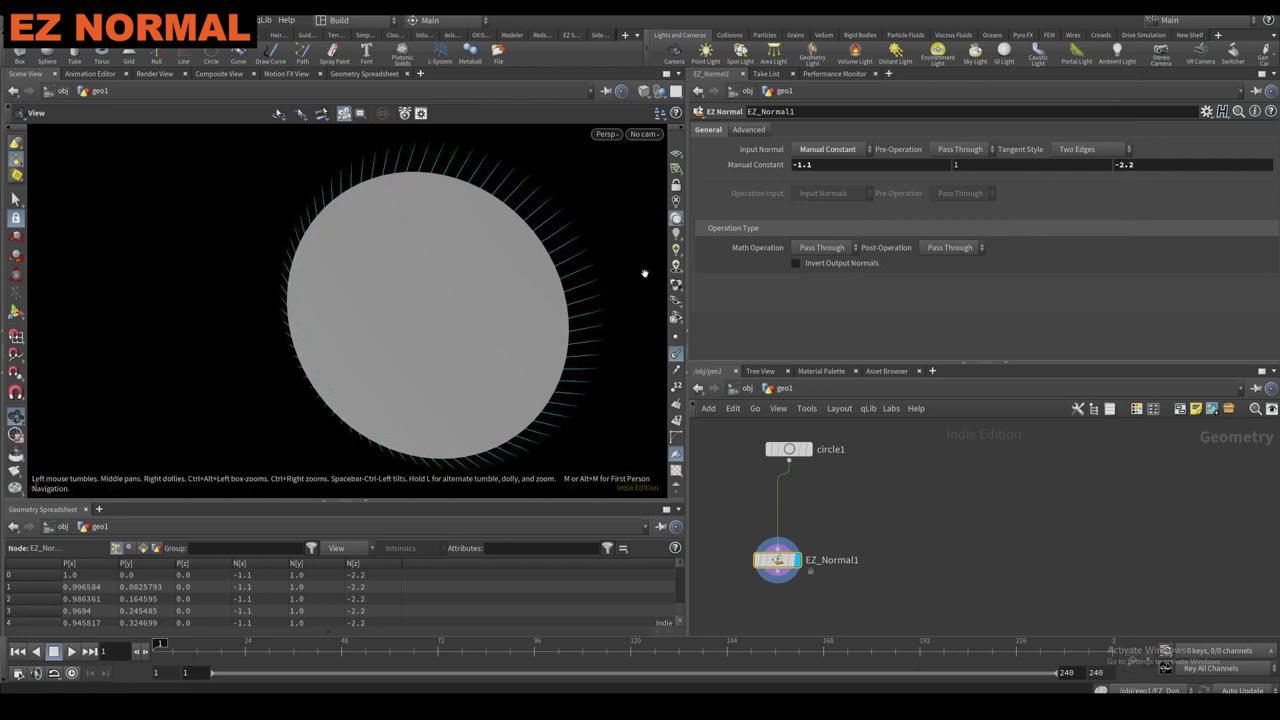
pyautogui.moveTo(657, 271); pyautogui.dragTo(560, 277)
pyautogui.moveTo(1018, 164); pyautogui.dragTo(1000, 164, button='middle')
pyautogui.moveTo(898, 164); pyautogui.dragTo(552, 190, button='middle')
pyautogui.moveTo(534, 300)
pyautogui.mouseDown()
pyautogui.moveTo(490, 289)
pyautogui.moveTo(536, 306)
pyautogui.mouseUp()
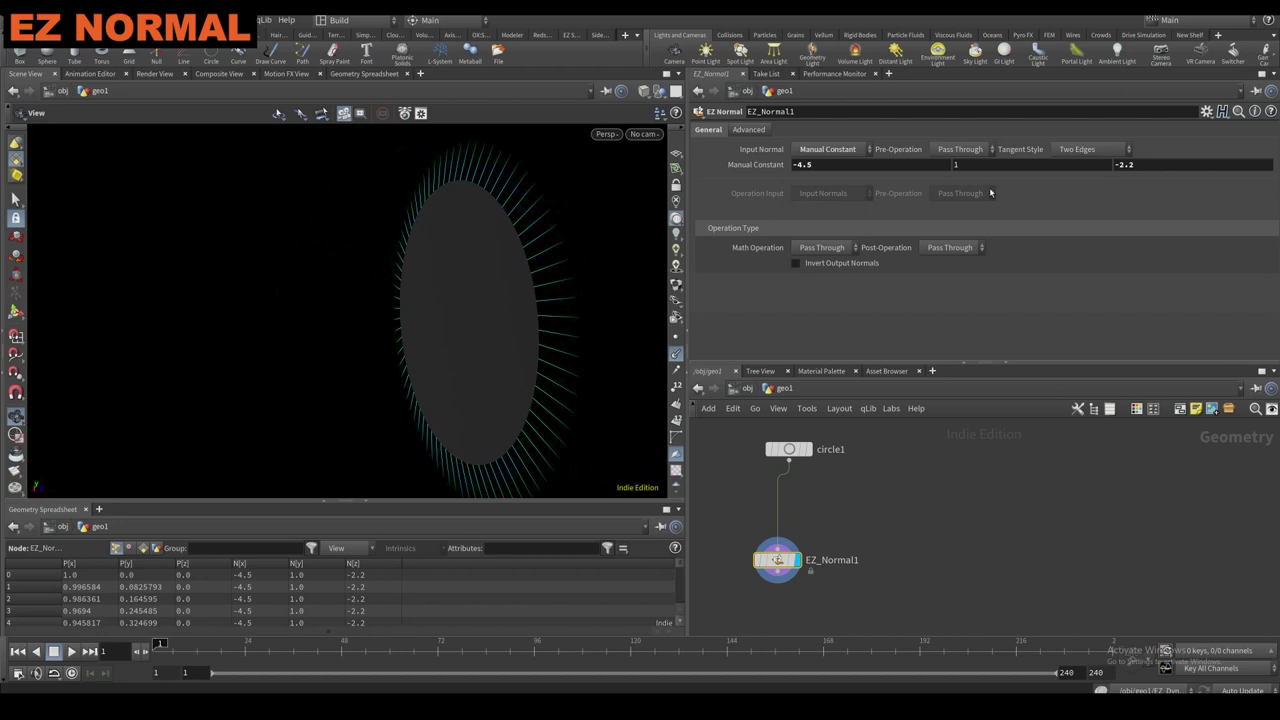
# Reset the Manual Constant vector to its default 0, 1, 0 and set the Input Normal to Tangent Normal.
pyautogui.keyDown('ctrl'); pyautogui.middleClick(757, 165); pyautogui.keyUp('ctrl')
pyautogui.moveTo(520, 257); pyautogui.dragTo(574, 290)
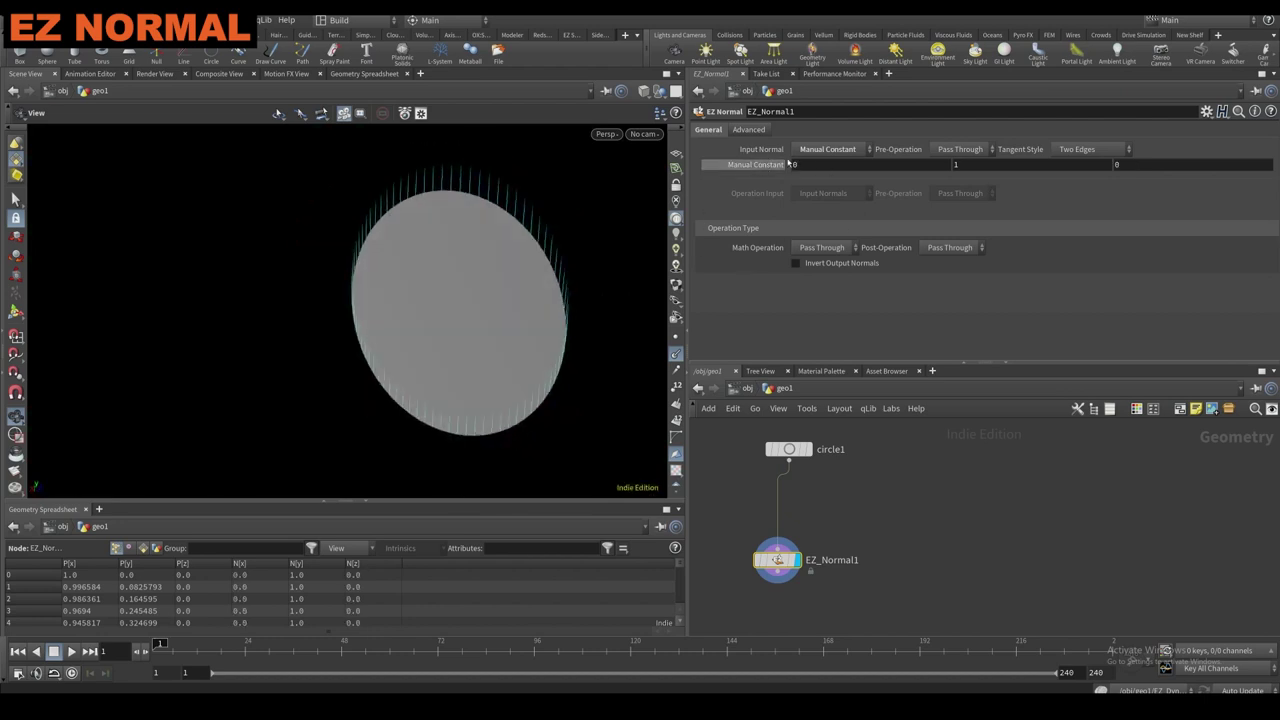
pyautogui.click(827, 149)
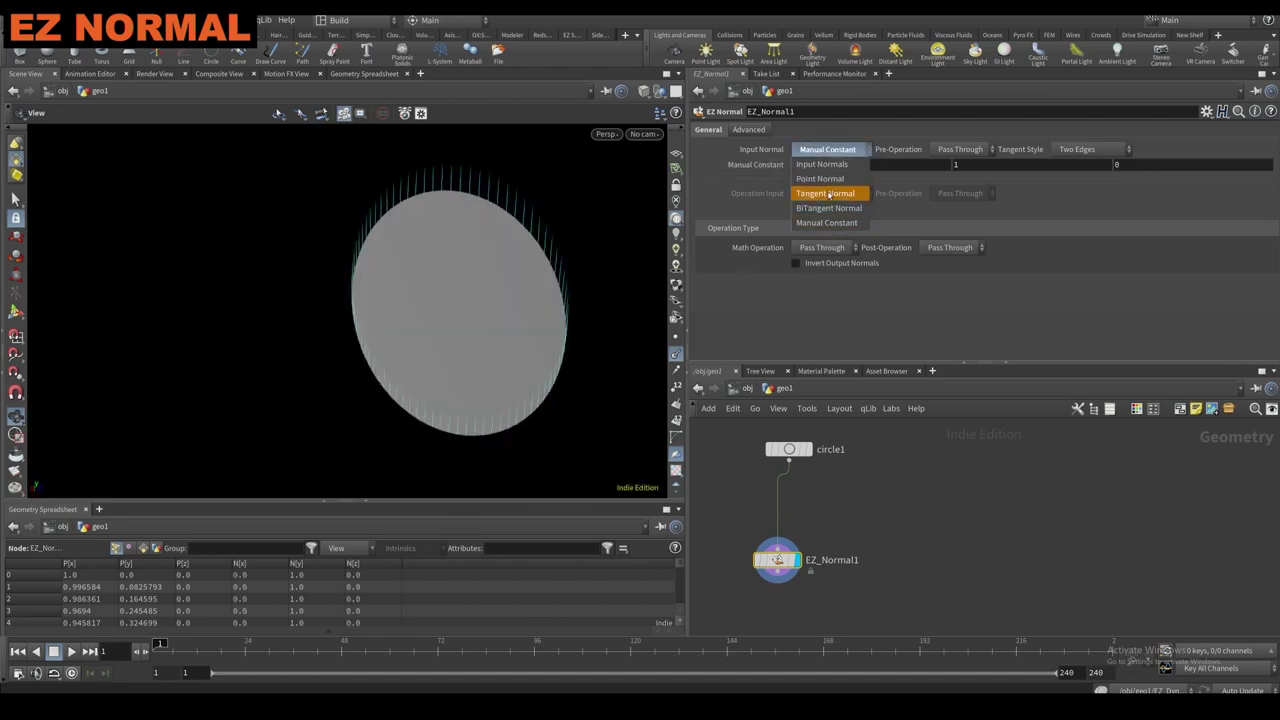
pyautogui.click(826, 193)
pyautogui.moveTo(529, 257); pyautogui.dragTo(645, 246)
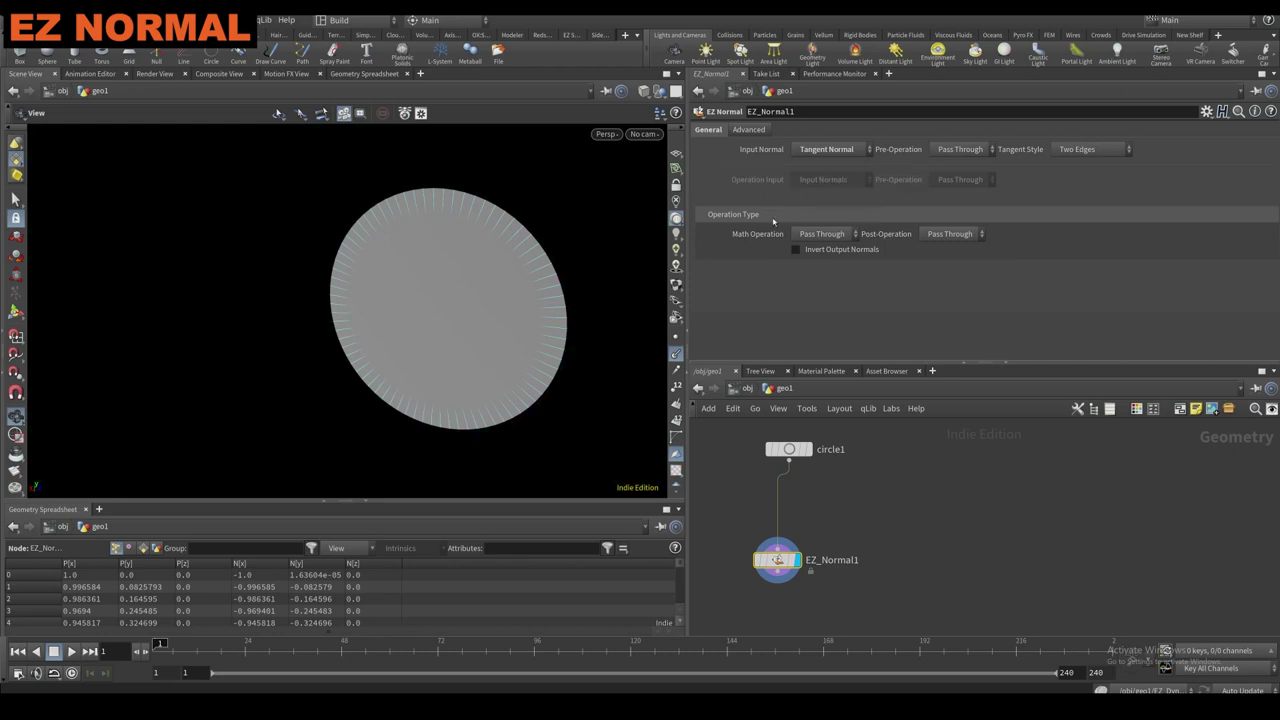
# Set EZ_Normal1's Math Operation to Cross Product and inspect the resulting normals on the circle.
pyautogui.click(820, 235)
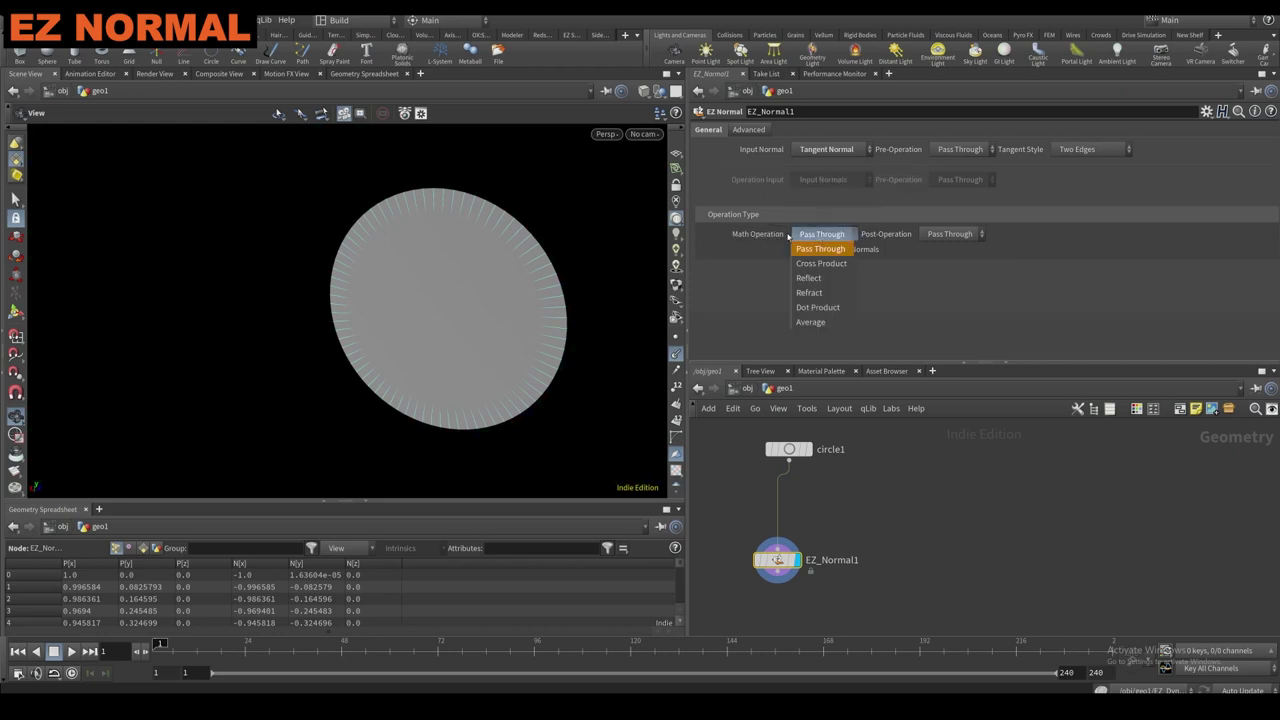
pyautogui.click(773, 234)
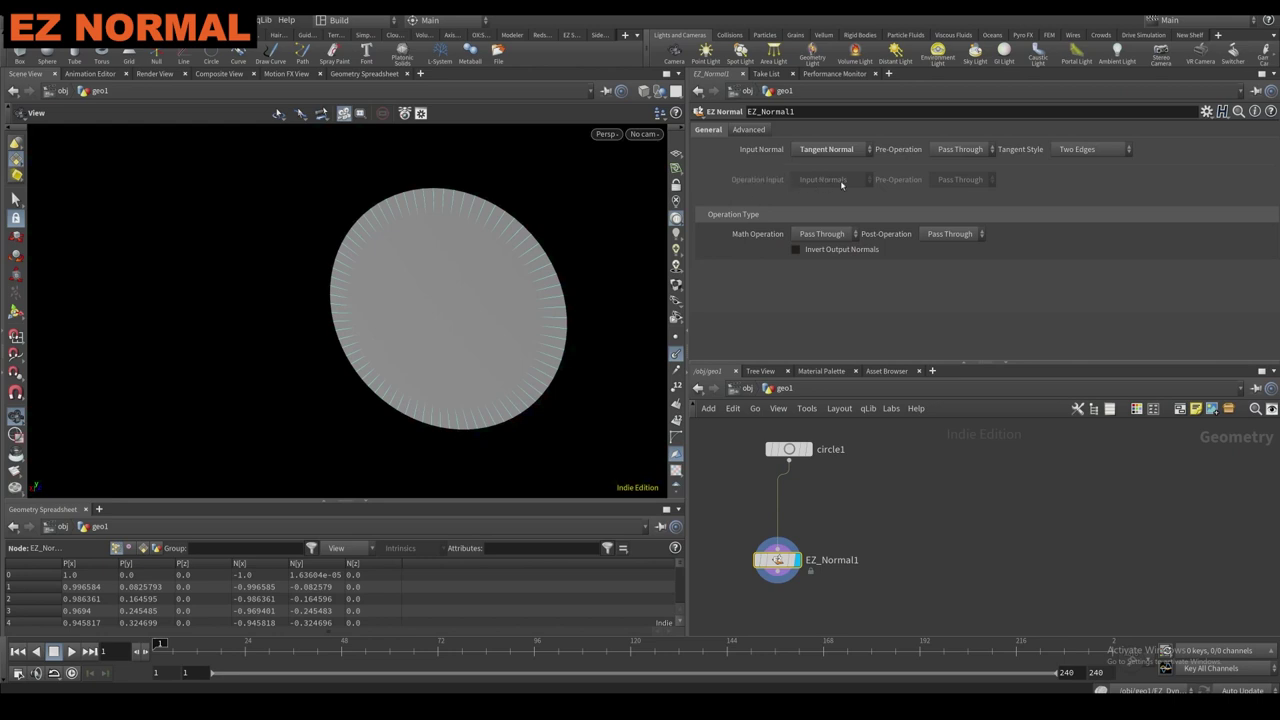
pyautogui.click(806, 236)
pyautogui.click(820, 263)
pyautogui.moveTo(470, 280); pyautogui.dragTo(594, 178)
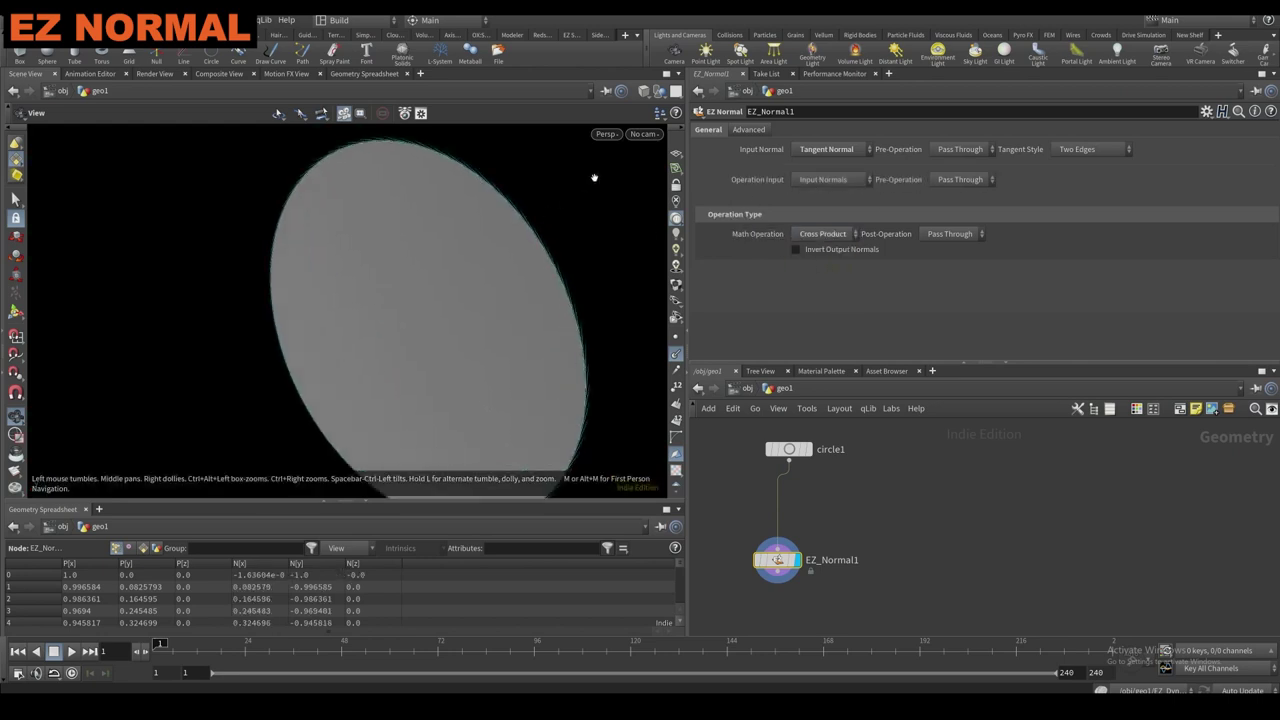
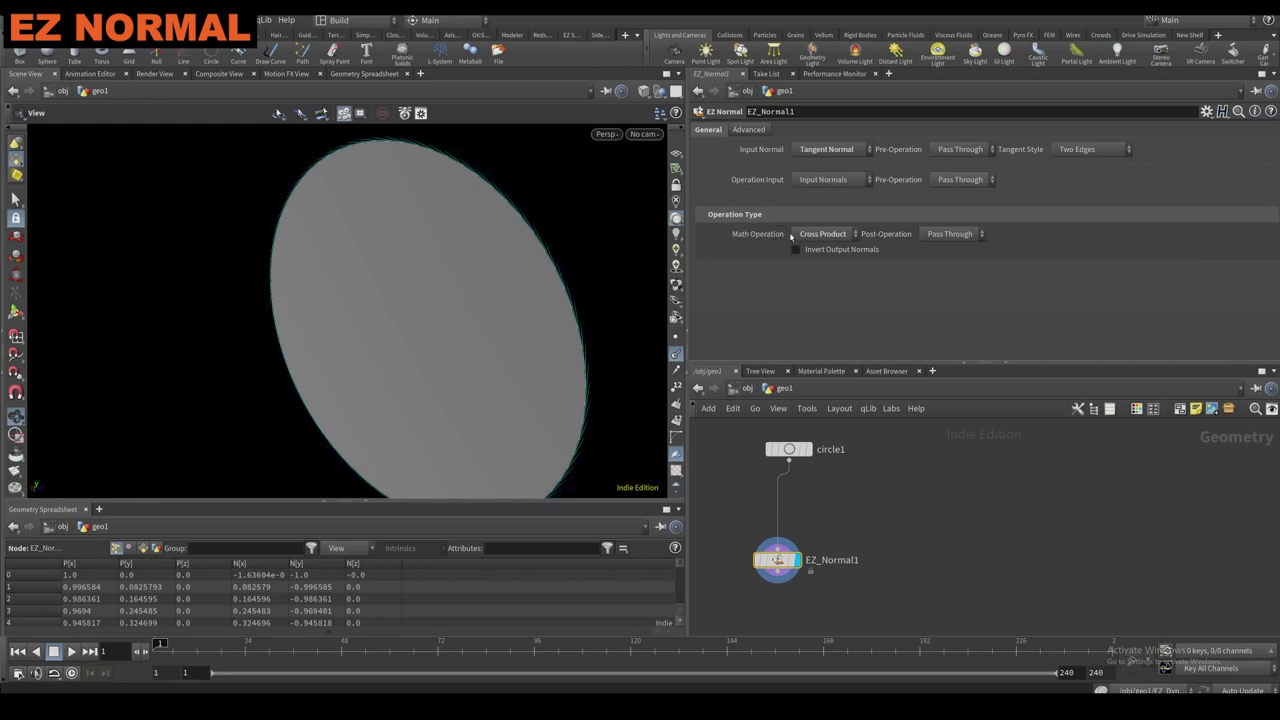
# Set EZ_Normal1's Input Normal to Manual Constant and its Tangent Style to First Edge.
pyautogui.click(843, 152)
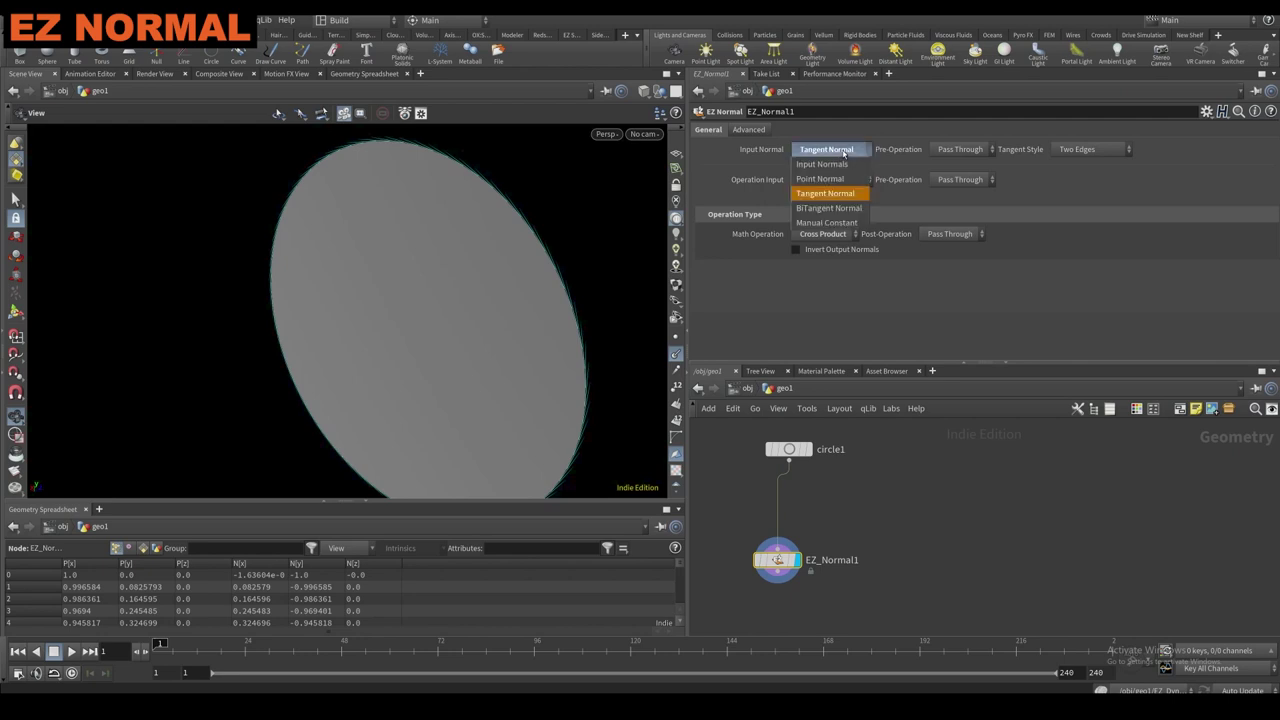
pyautogui.click(825, 207)
pyautogui.moveTo(545, 218); pyautogui.dragTo(545, 275)
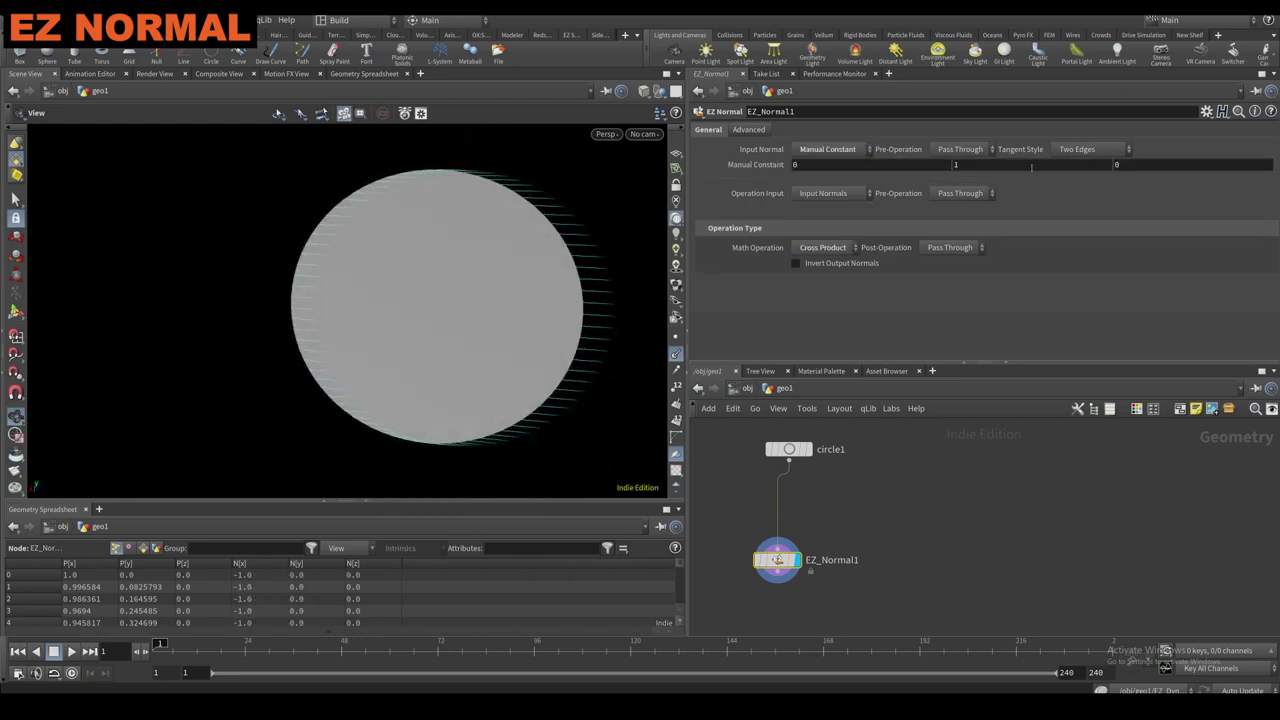
pyautogui.click(1073, 149)
pyautogui.click(1076, 162)
pyautogui.moveTo(548, 222); pyautogui.dragTo(488, 240)
pyautogui.click(808, 248)
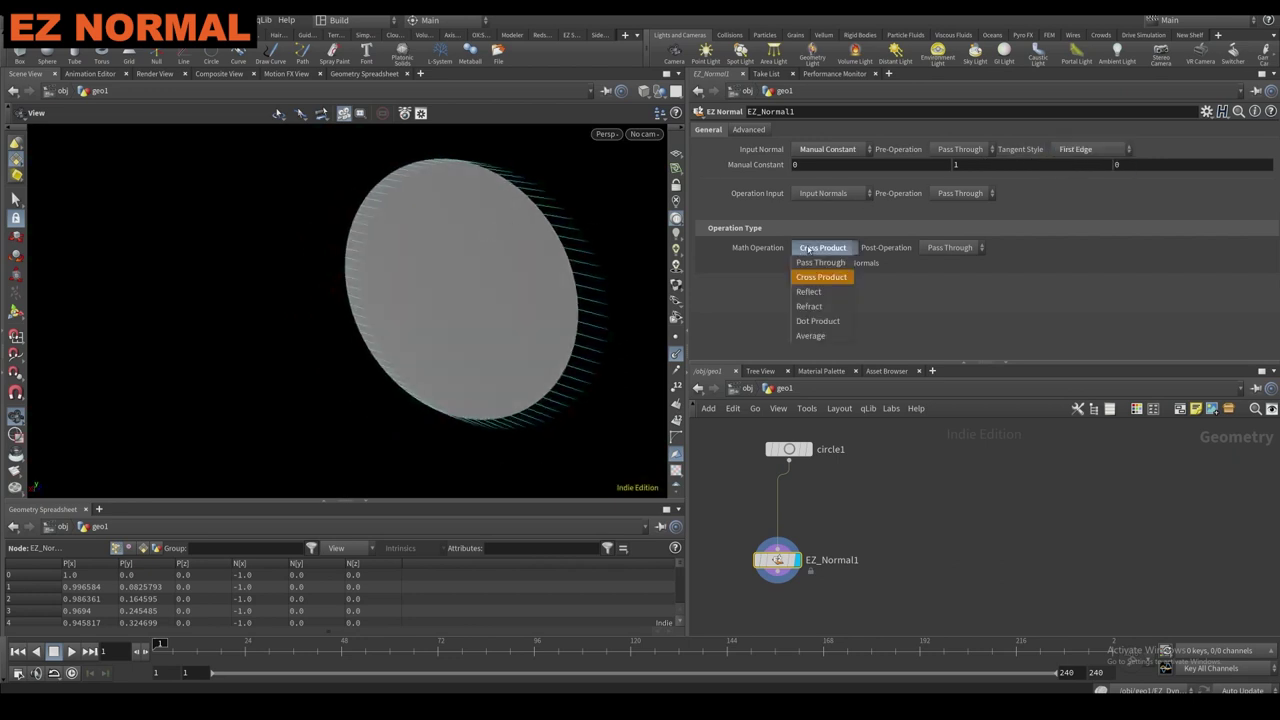
# Set the Operation Input to Manual Constant with the vector 0, 0, 1 and inspect the circle's normals.
pyautogui.click(822, 193)
pyautogui.click(822, 266)
pyautogui.doubleClick(1137, 209)
pyautogui.doubleClick(1038, 209)
pyautogui.write('0')
pyautogui.press('Return')
pyautogui.click(1124, 210)
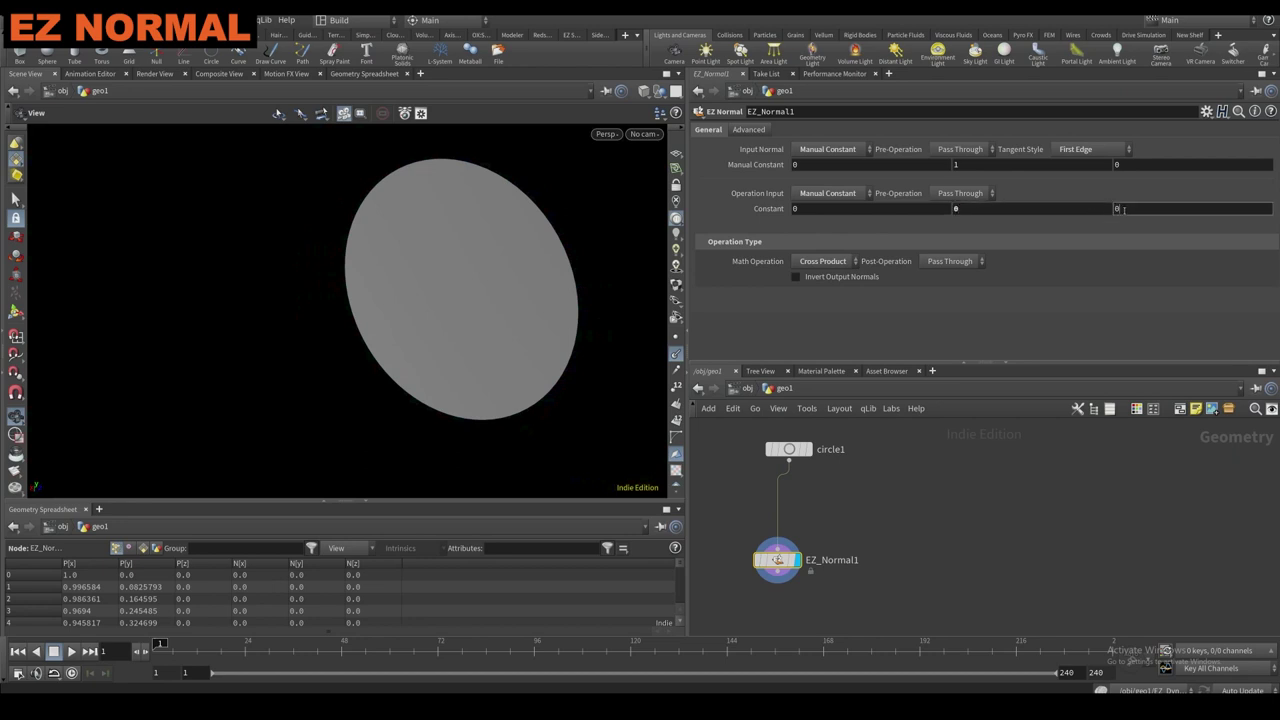
pyautogui.write('1')
pyautogui.press('Return')
pyautogui.moveTo(491, 249); pyautogui.dragTo(406, 254)
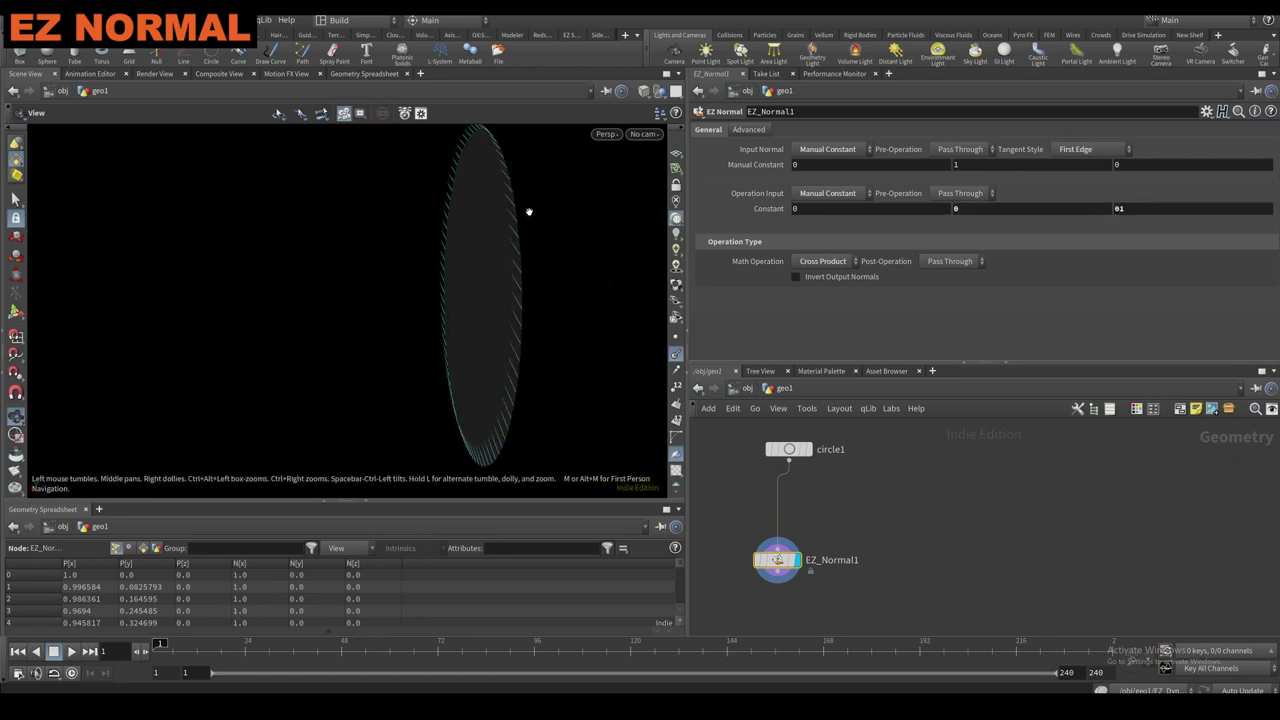
pyautogui.moveTo(529, 212); pyautogui.dragTo(524, 213)
# Change the X component of the Operation Input's constant to 1 and inspect the normals.
pyautogui.moveTo(806, 211); pyautogui.dragTo(705, 220)
pyautogui.write('1')
pyautogui.press('Return')
pyautogui.moveTo(420, 243); pyautogui.dragTo(340, 254)
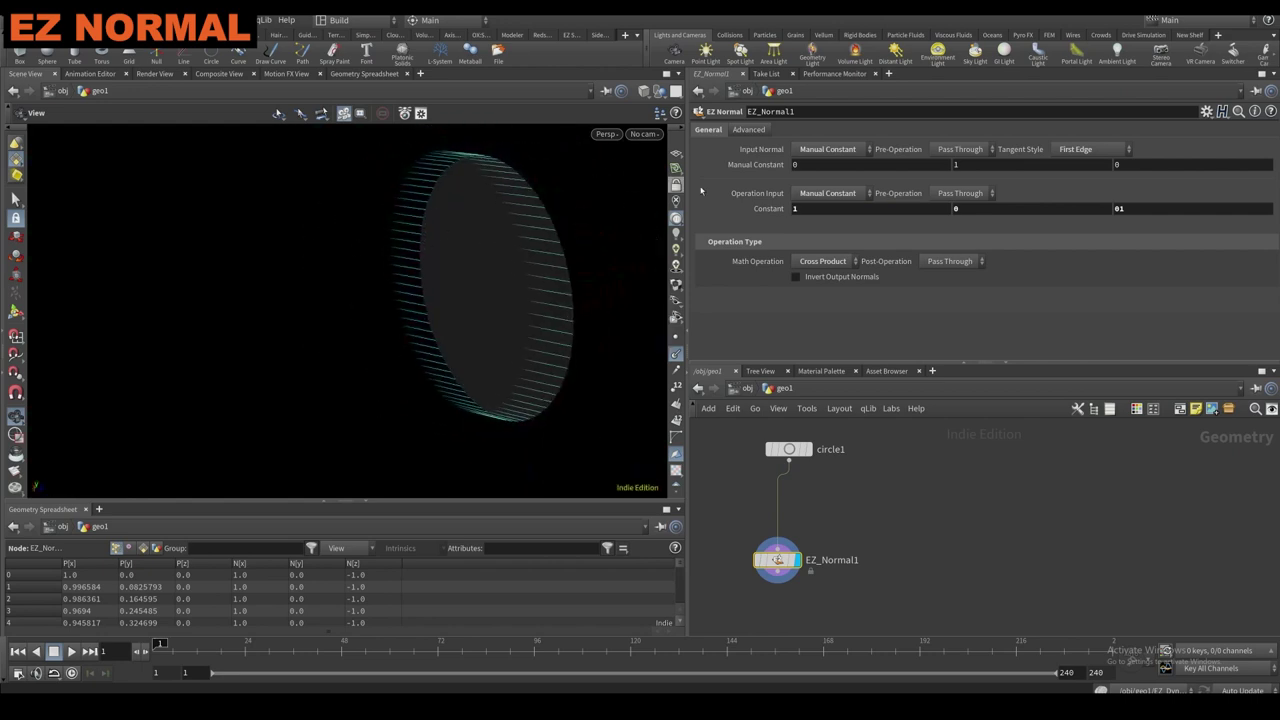
# Try Reflect as the Math Operation, switch it to Refract and lower the Index Of Refraction below 1.
pyautogui.click(823, 261)
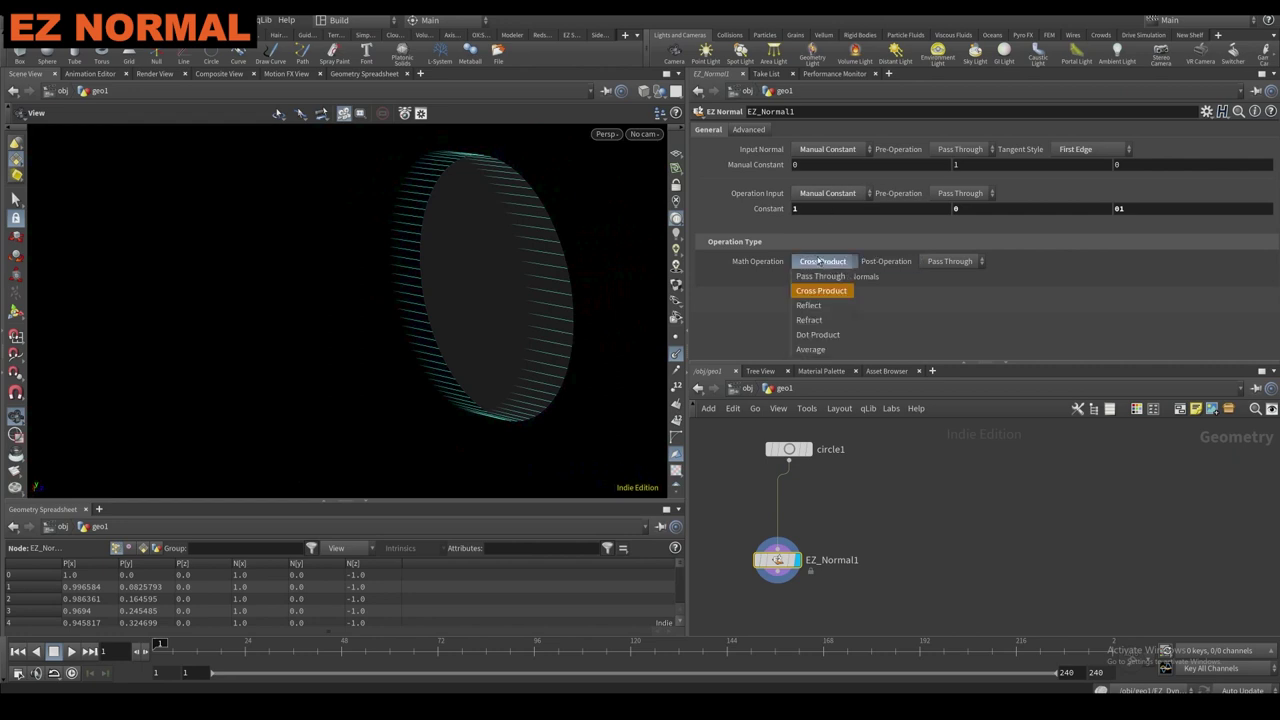
pyautogui.click(808, 305)
pyautogui.moveTo(466, 266); pyautogui.dragTo(434, 271)
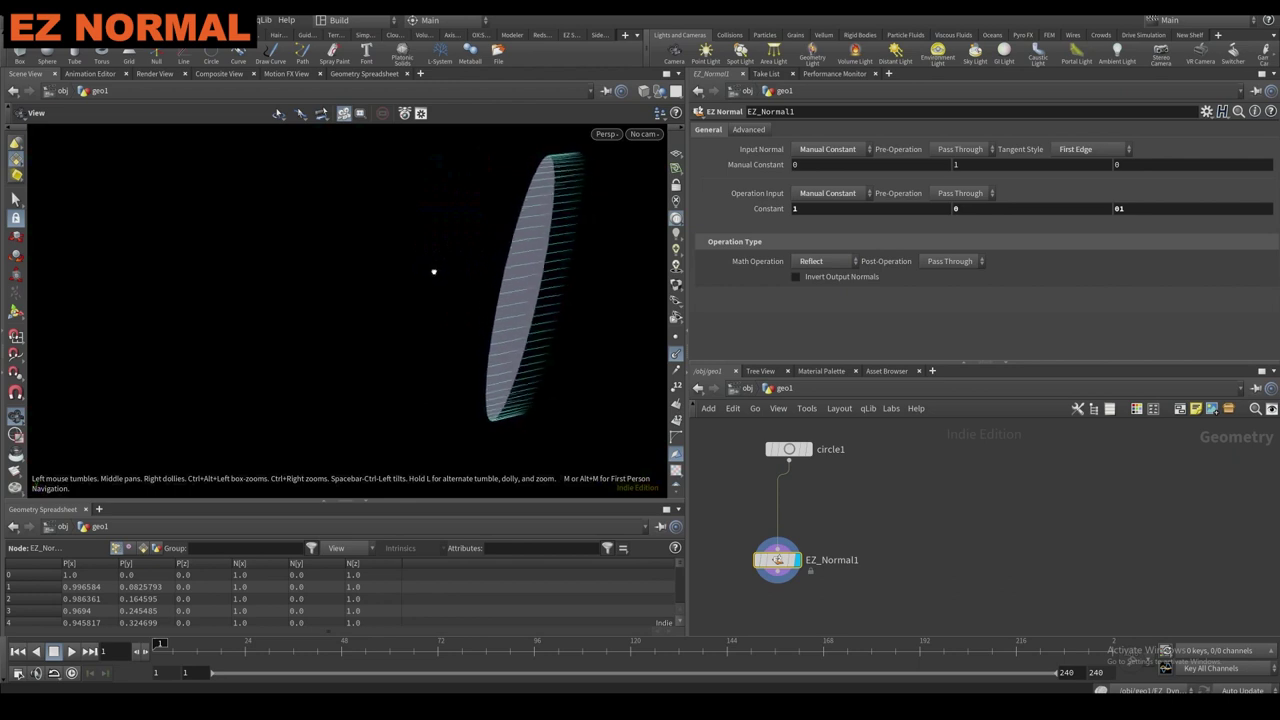
pyautogui.click(812, 261)
pyautogui.click(817, 321)
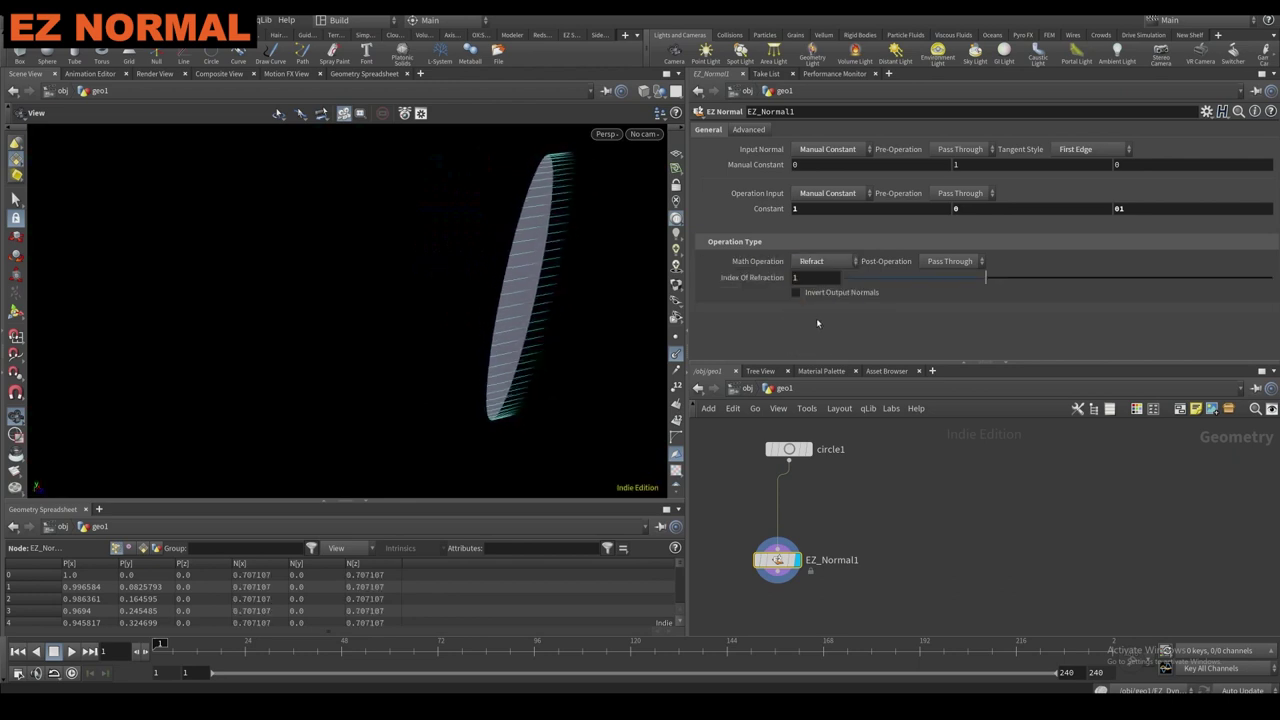
pyautogui.moveTo(548, 236); pyautogui.dragTo(503, 251)
pyautogui.moveTo(986, 277); pyautogui.dragTo(938, 277)
# Set the Operation Input to Tangent Normal and raise the Index Of Refraction slightly.
pyautogui.click(827, 193)
pyautogui.click(843, 240)
pyautogui.moveTo(610, 228); pyautogui.dragTo(555, 242)
pyautogui.moveTo(940, 267); pyautogui.dragTo(971, 266)
# Try Point Normal and BiTangent Normal as the Operation Input.
pyautogui.click(838, 194)
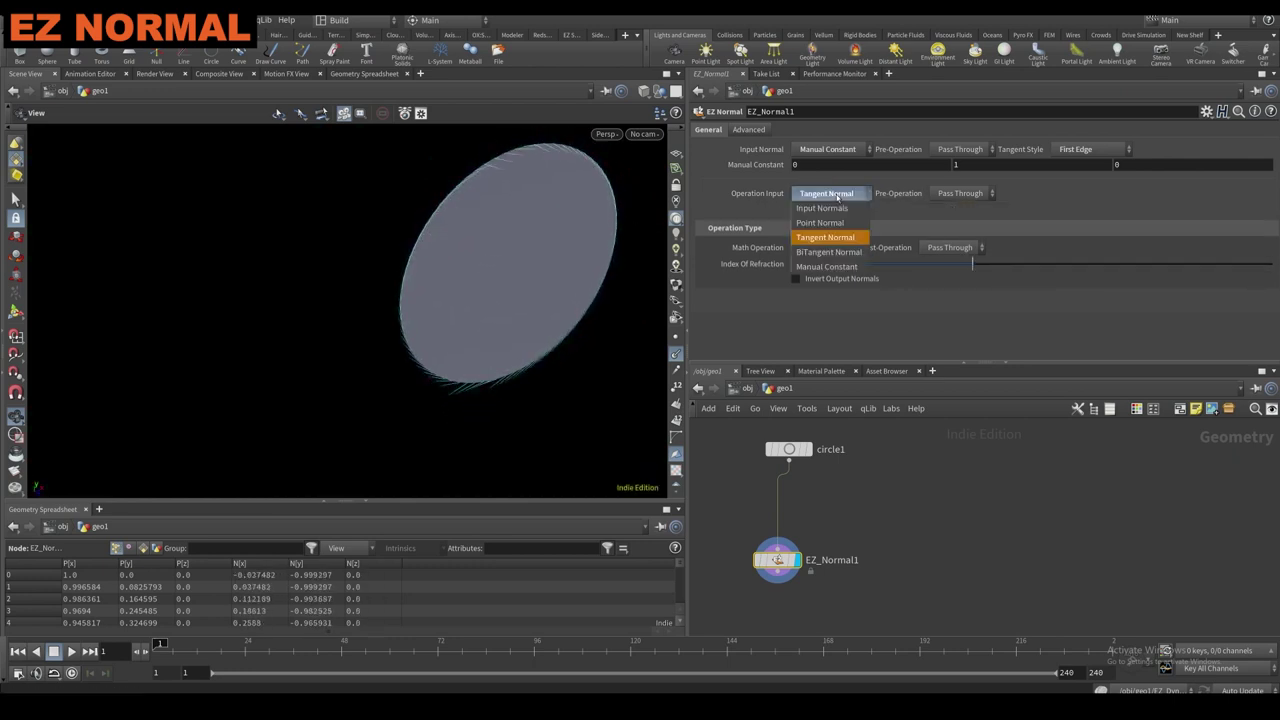
pyautogui.click(820, 222)
pyautogui.click(828, 193)
pyautogui.click(828, 252)
# Set the Tangent Style to Two Edges and the Operation Input back to Tangent Normal.
pyautogui.click(1076, 150)
pyautogui.click(1075, 178)
pyautogui.click(828, 193)
pyautogui.click(828, 237)
# Set the Index Of Refraction to 0.497 and change the Math Operation to Reflect.
pyautogui.moveTo(972, 265); pyautogui.dragTo(913, 268)
pyautogui.click(824, 248)
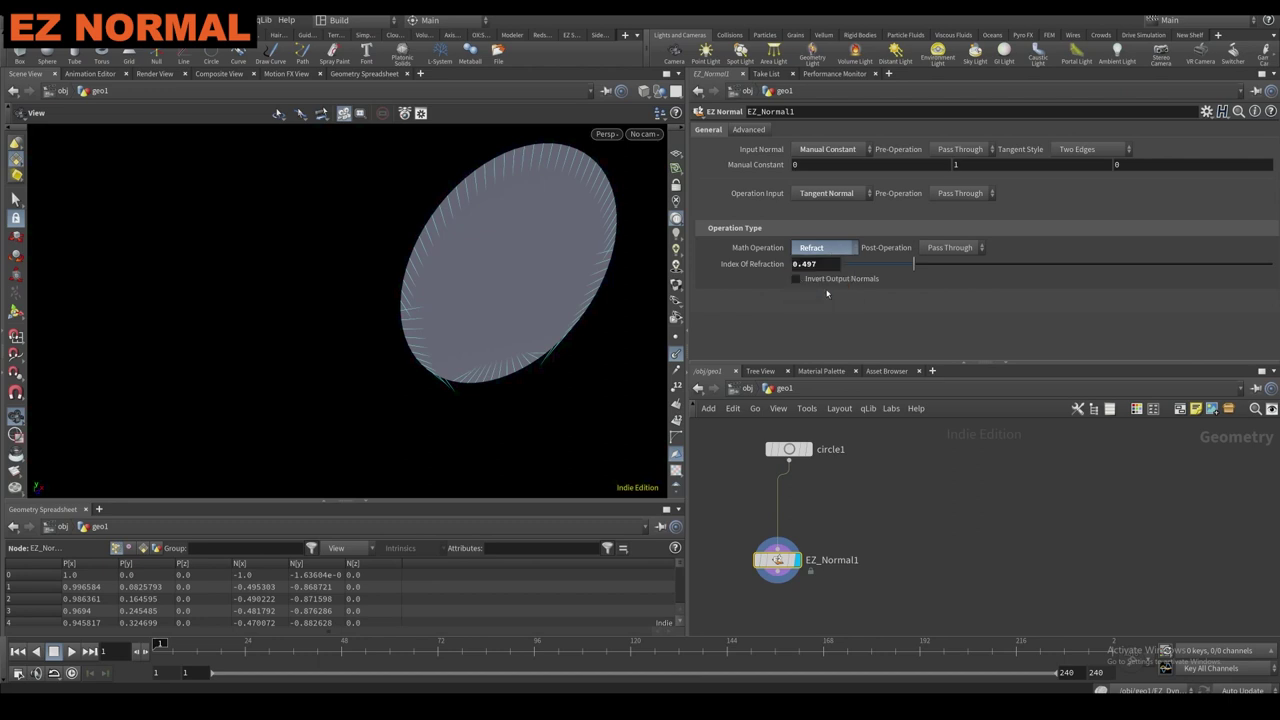
pyautogui.click(826, 292)
# Cycle the Math Operation on to Average and inspect the averaged normals on the circle.
pyautogui.click(826, 248)
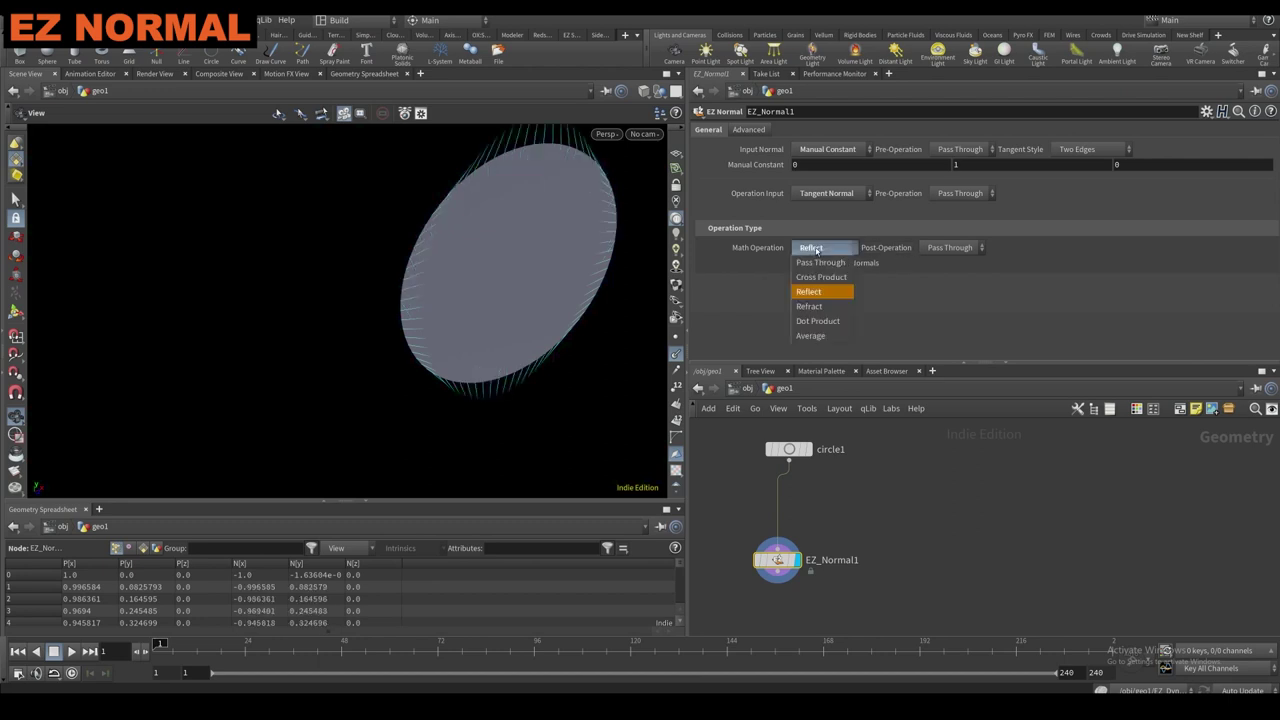
pyautogui.click(823, 306)
pyautogui.click(824, 248)
pyautogui.click(838, 320)
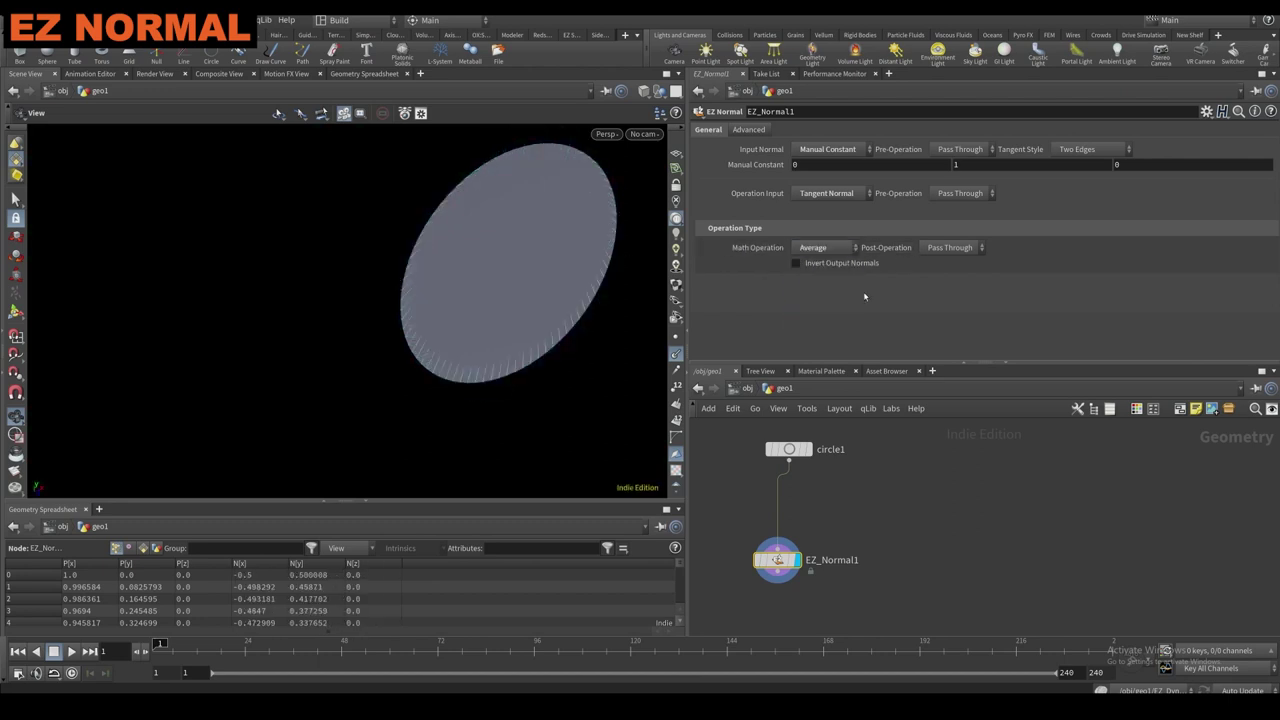
pyautogui.moveTo(645, 255); pyautogui.dragTo(529, 217)
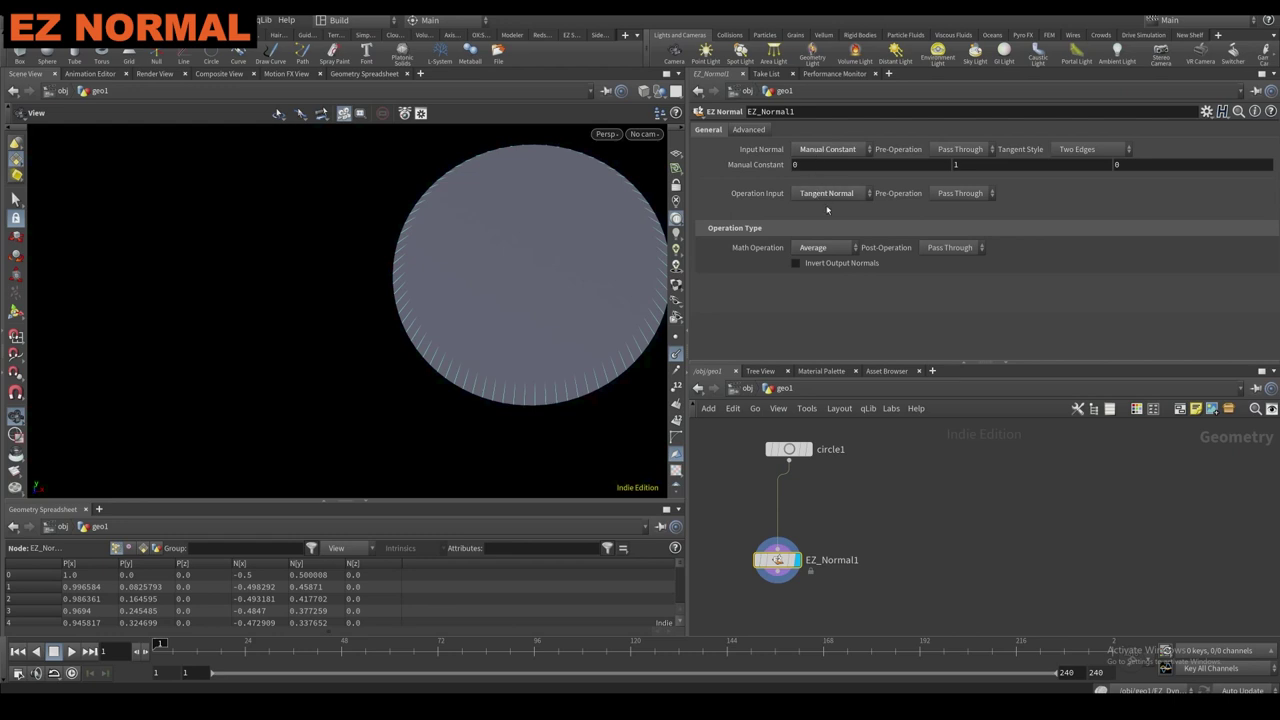
# Try Cosine, Tangent and Complement as the Input Normal's Pre-Operation and compare the resulting normals.
pyautogui.click(962, 149)
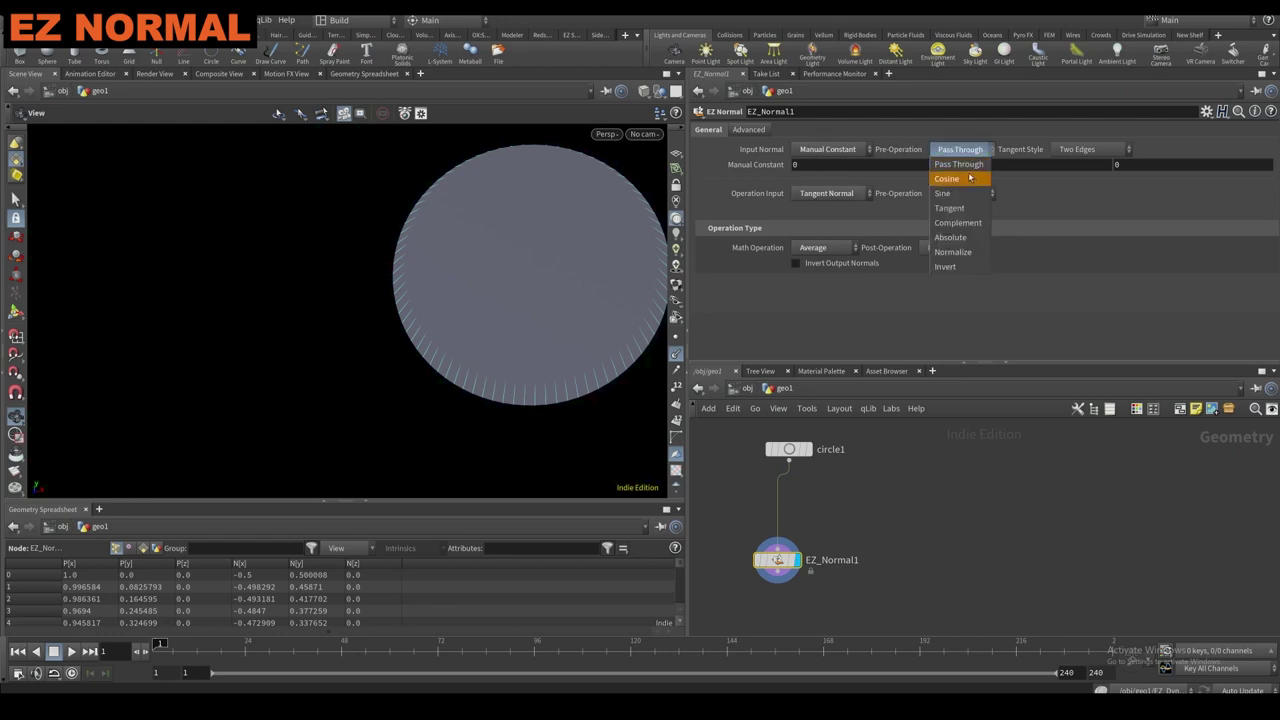
pyautogui.click(947, 178)
pyautogui.click(961, 149)
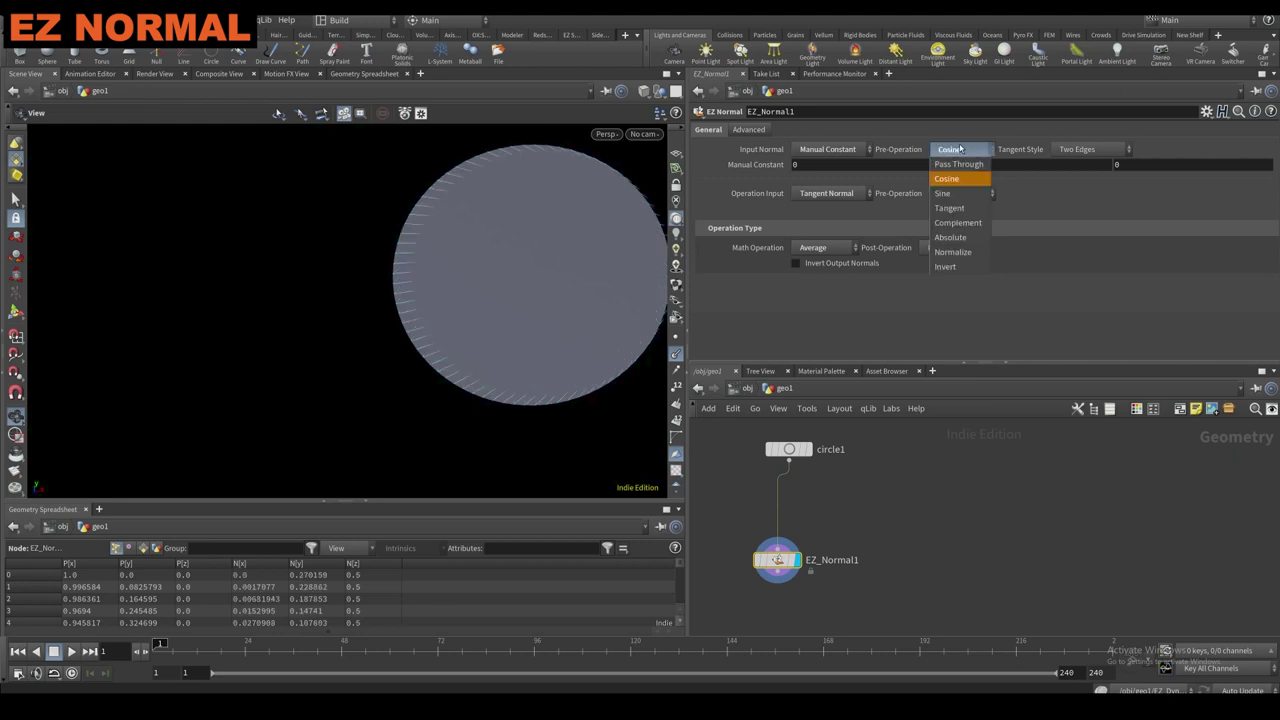
pyautogui.click(963, 208)
pyautogui.click(961, 149)
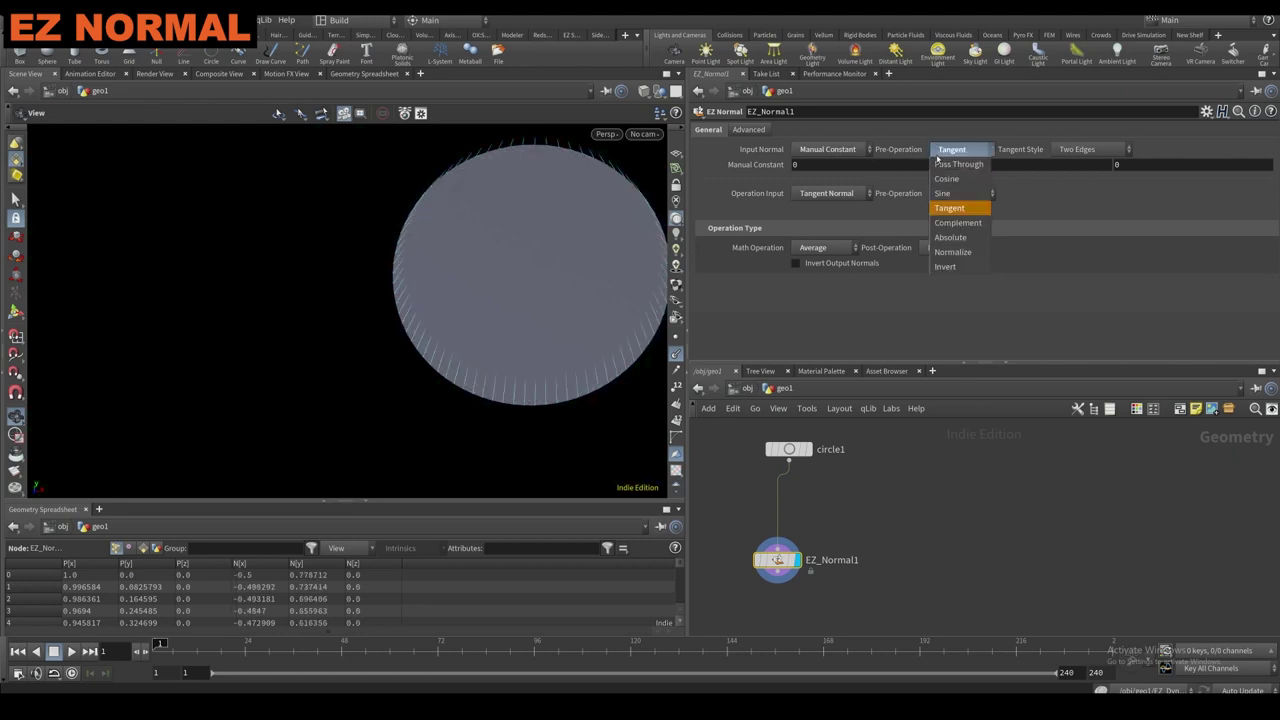
pyautogui.click(957, 222)
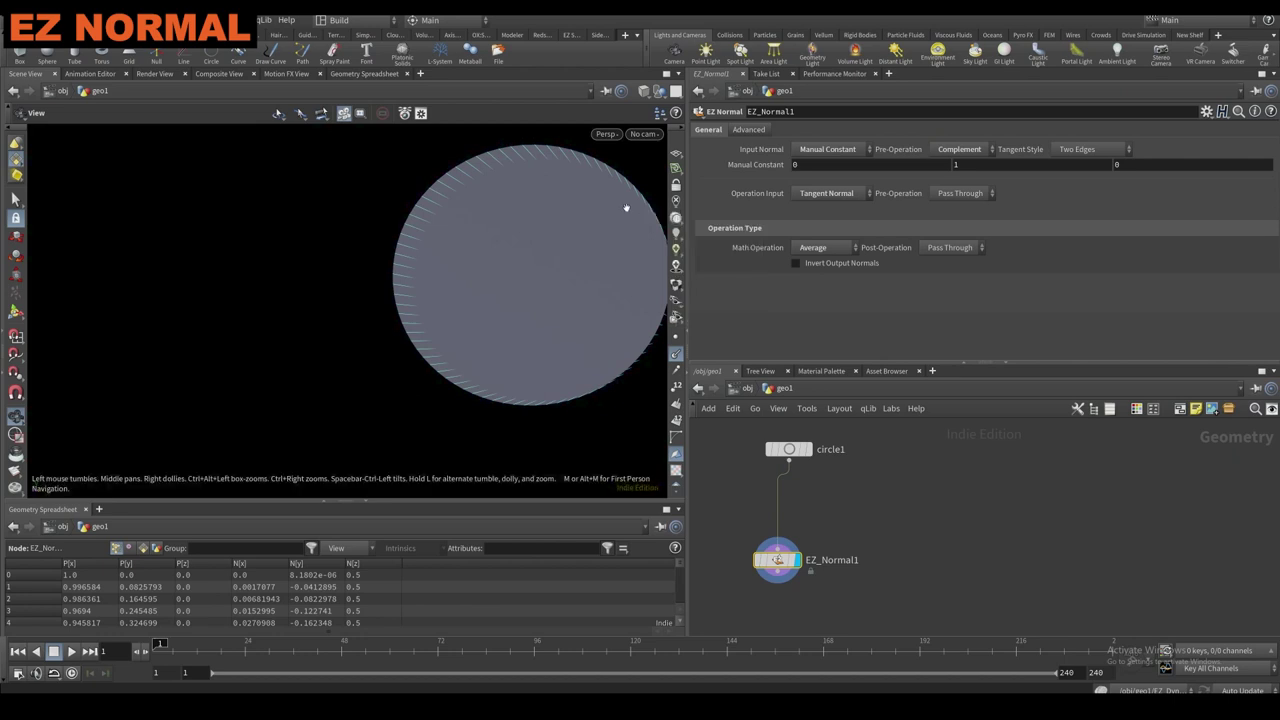
pyautogui.moveTo(628, 206); pyautogui.dragTo(672, 196)
# Try Absolute, Normalize, Invert and Tangent as the Input Normal's Pre-Operation, and return it to Pass Through.
pyautogui.click(960, 149)
pyautogui.click(952, 237)
pyautogui.click(961, 149)
pyautogui.click(955, 252)
pyautogui.click(961, 149)
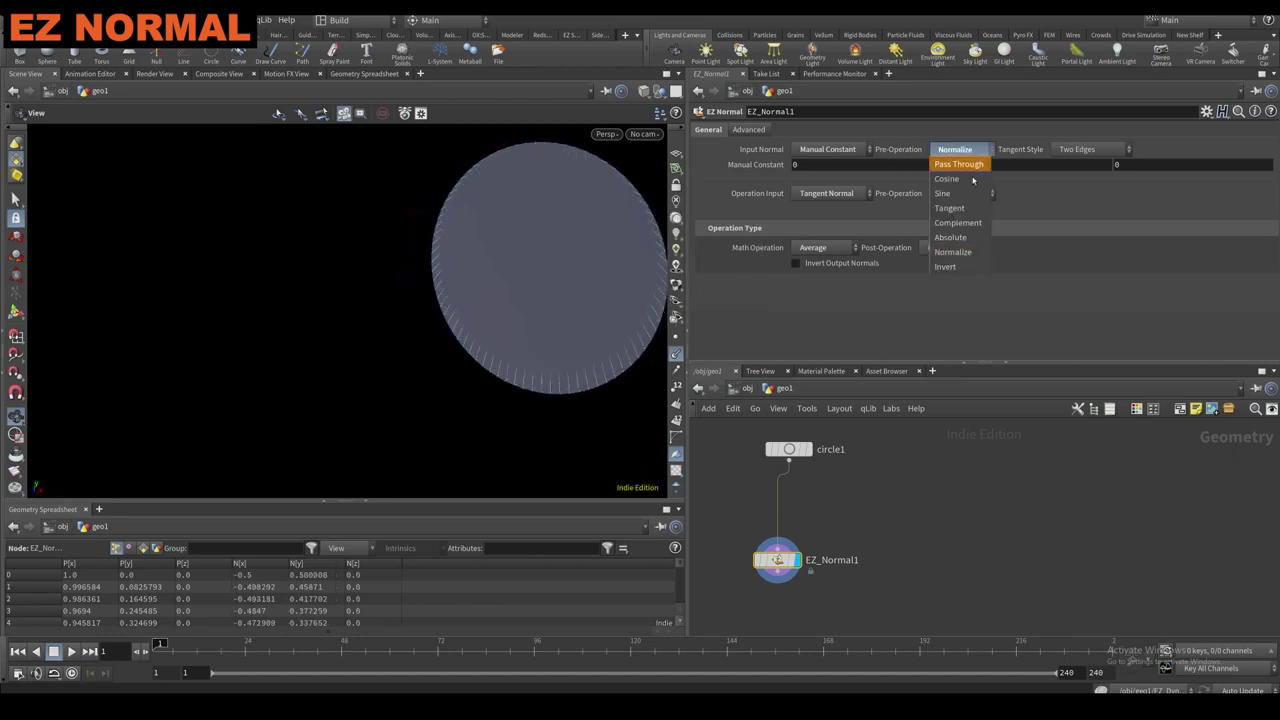
pyautogui.click(963, 267)
pyautogui.click(961, 149)
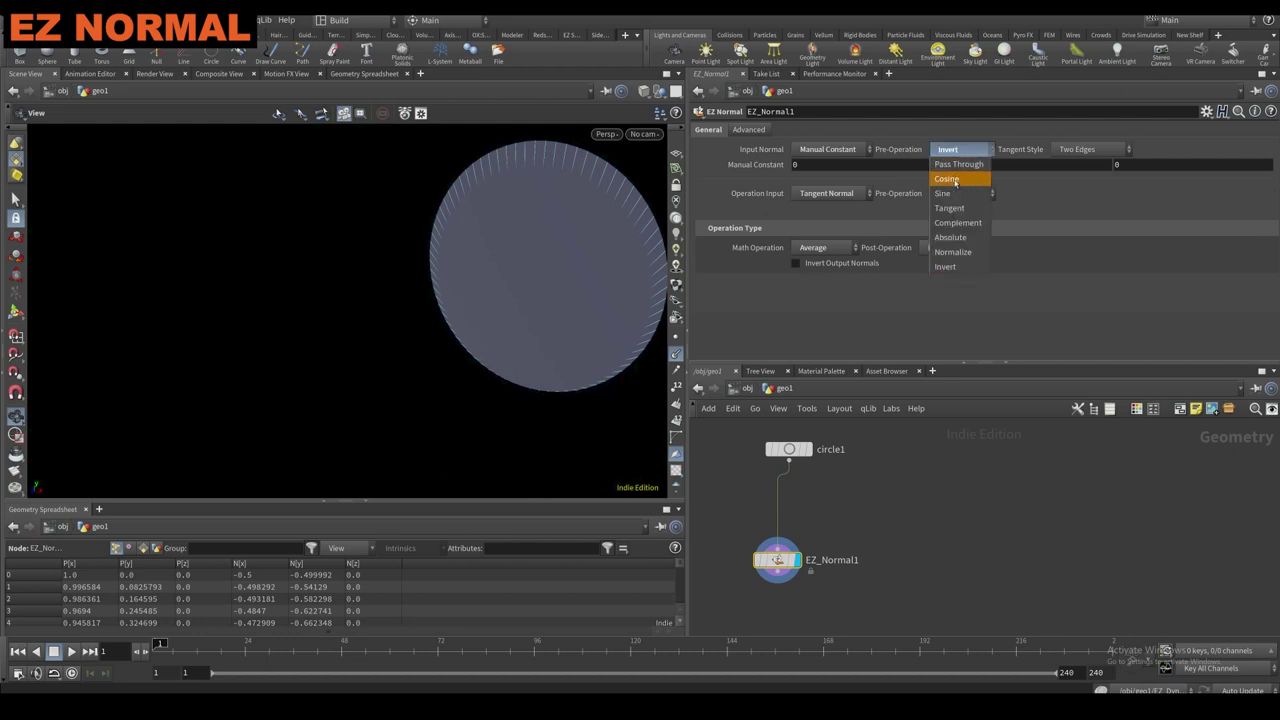
pyautogui.click(950, 208)
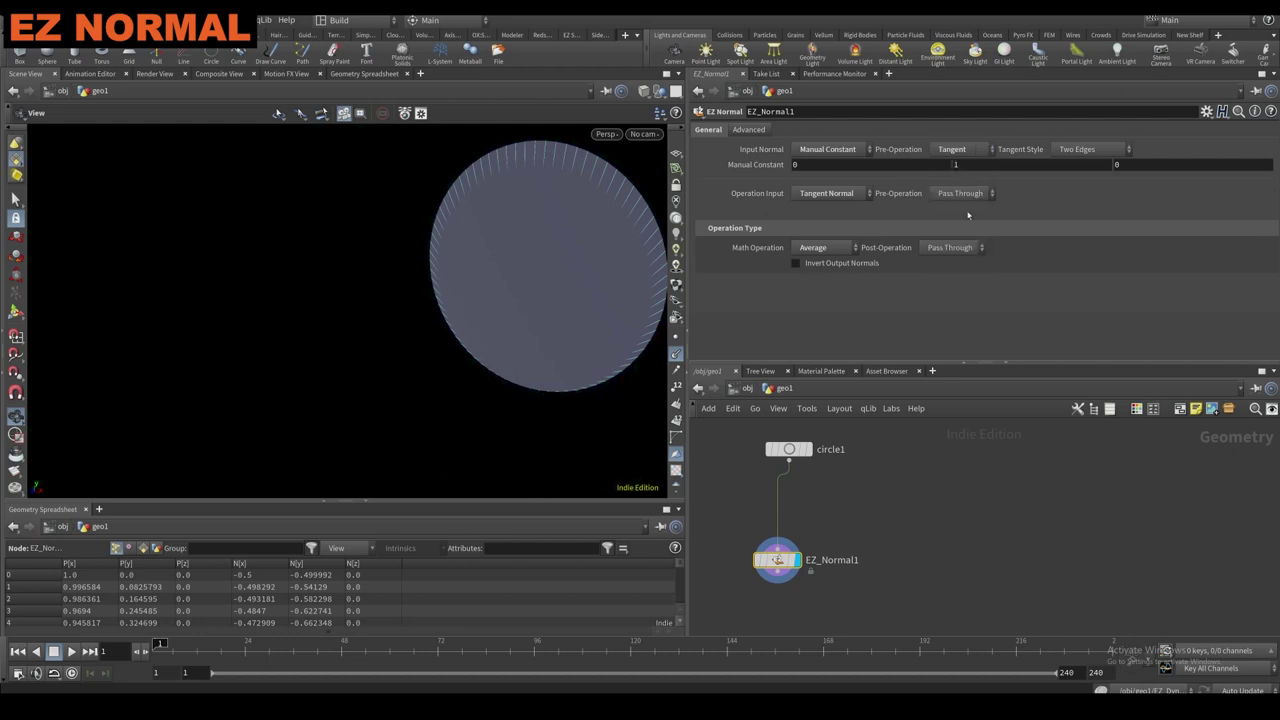
pyautogui.click(952, 150)
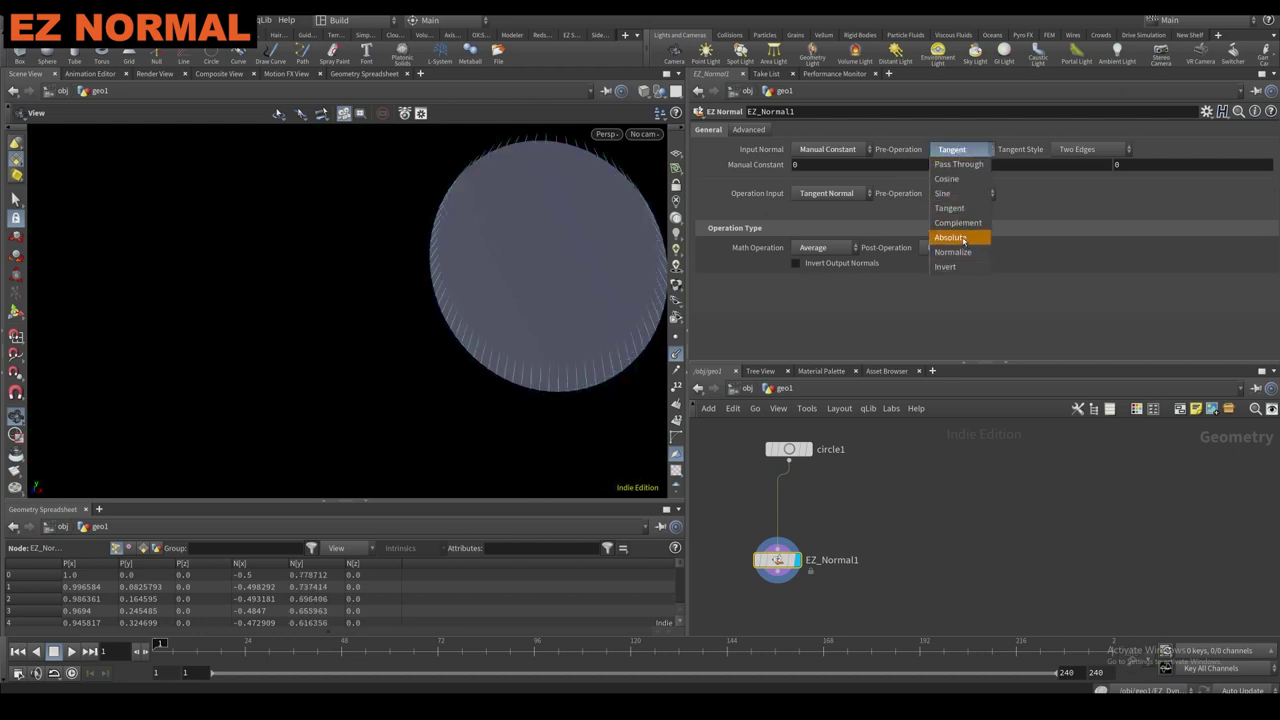
pyautogui.click(958, 164)
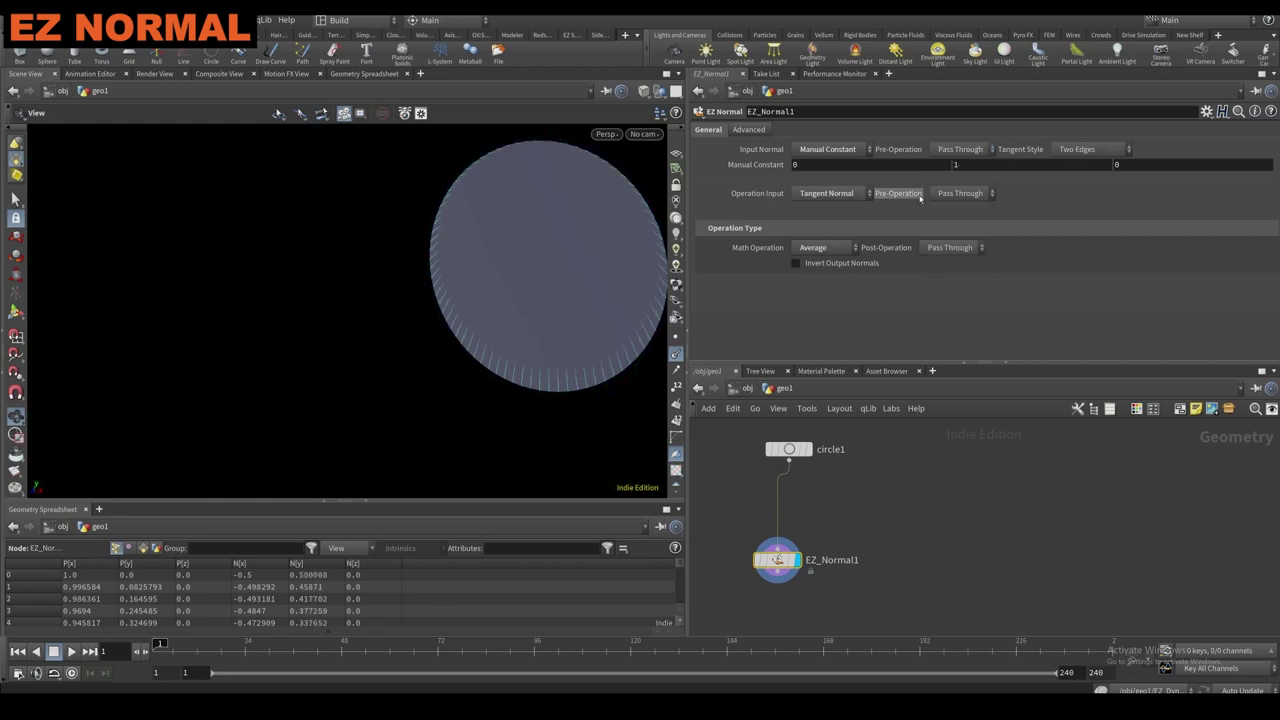
pyautogui.click(970, 195)
pyautogui.click(971, 195)
pyautogui.click(971, 195)
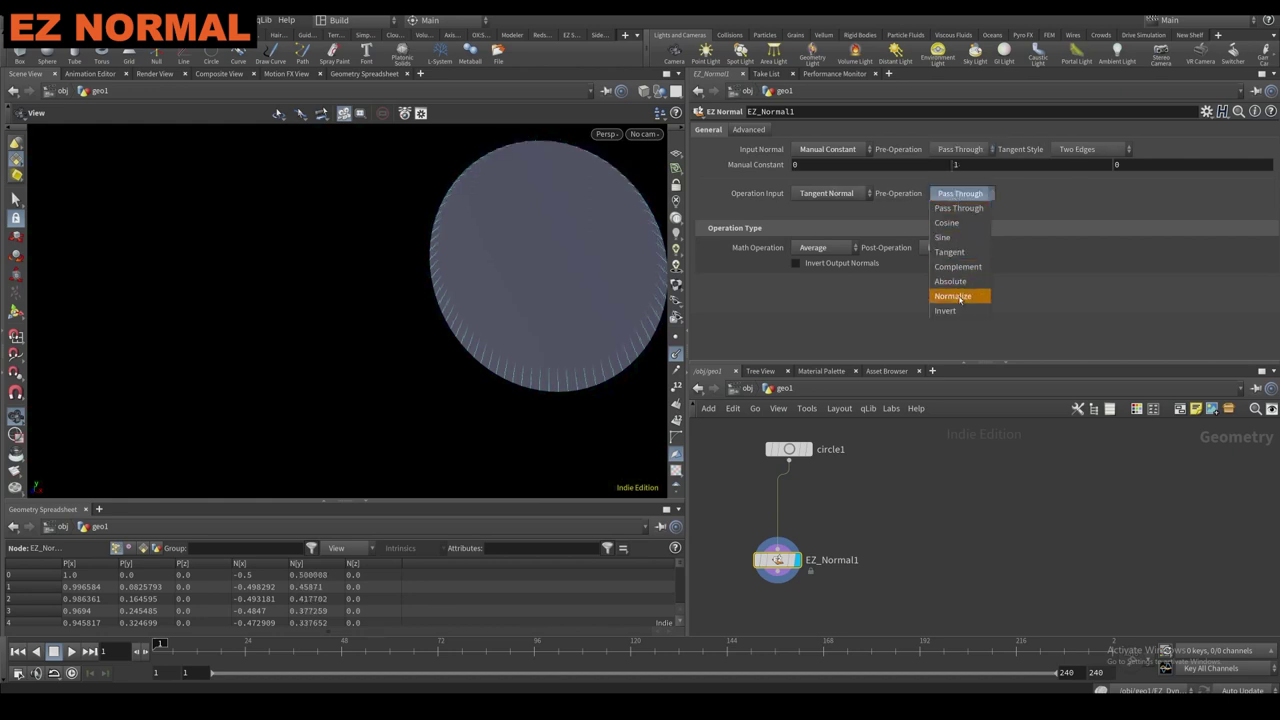
pyautogui.click(958, 207)
# Set the Math Operation to Cross Product and inspect the circle's normals from the side.
pyautogui.moveTo(634, 251); pyautogui.dragTo(575, 245)
pyautogui.click(813, 247)
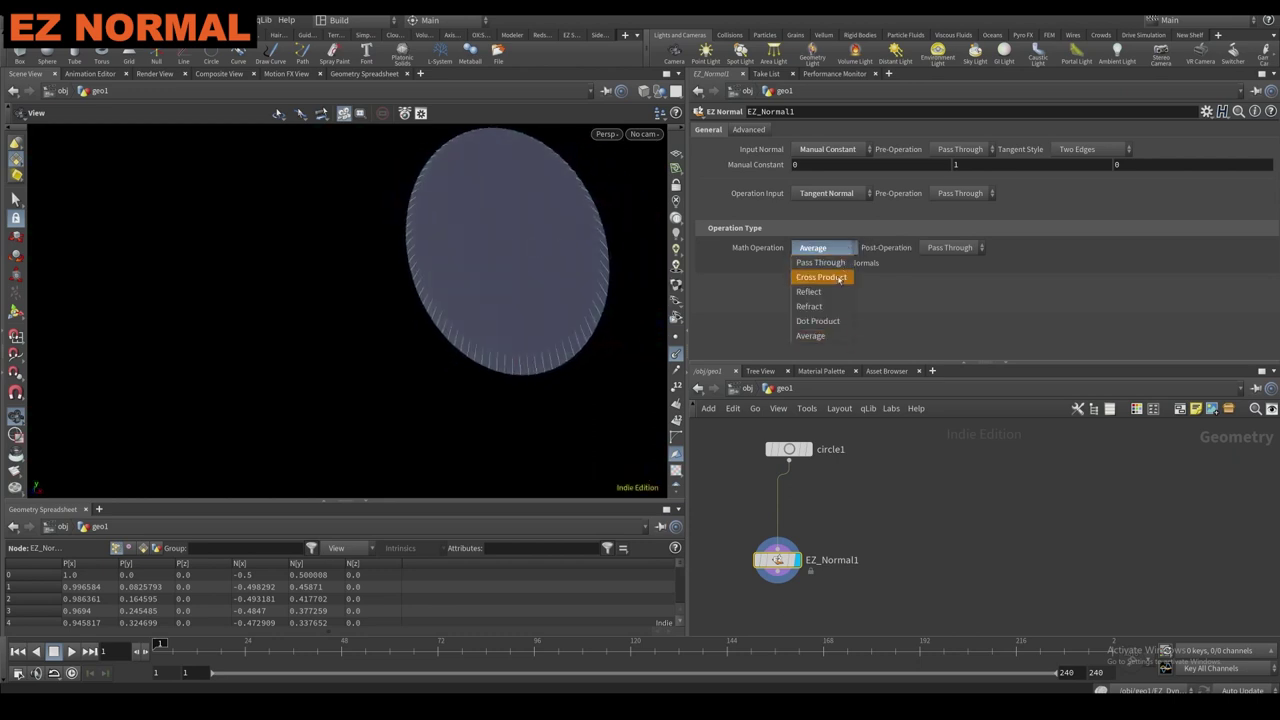
pyautogui.click(829, 278)
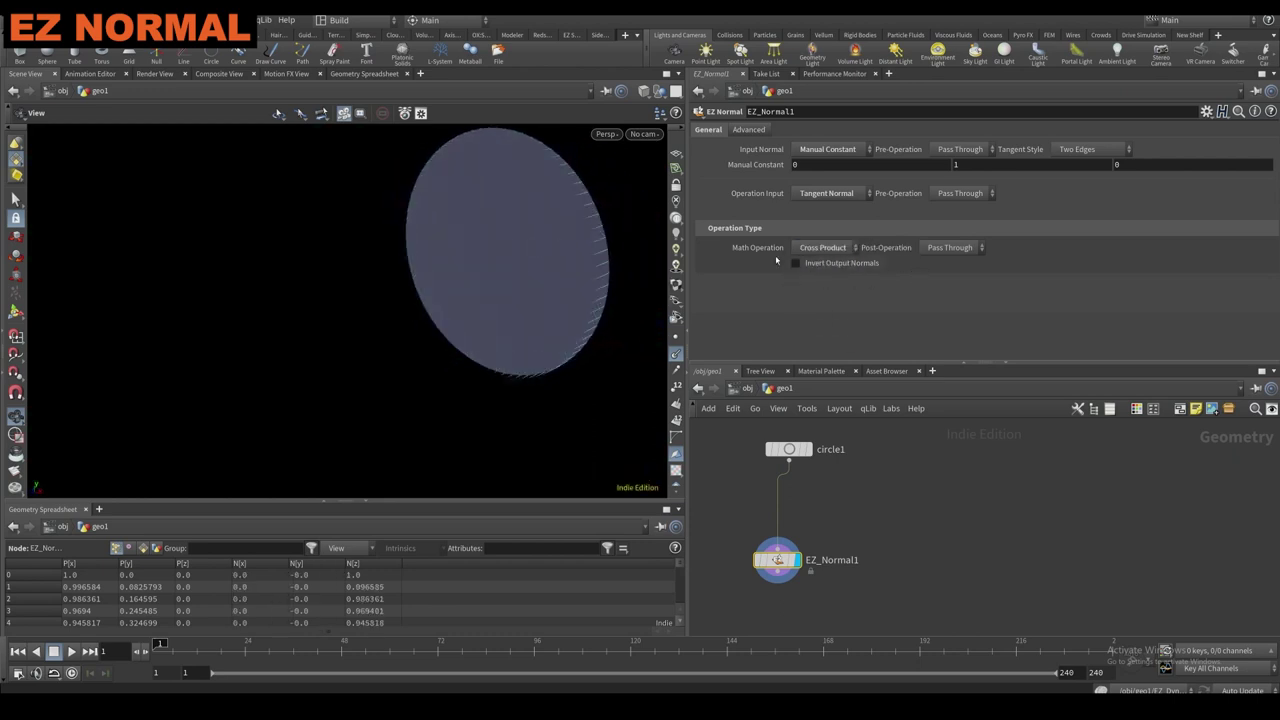
pyautogui.click(810, 248)
pyautogui.click(713, 264)
pyautogui.moveTo(523, 223)
pyautogui.mouseDown()
pyautogui.moveTo(466, 229)
pyautogui.moveTo(500, 230)
pyautogui.mouseUp()
# Set the Input Normal to BiTangent Normal and the Operation Input to Point Normal.
pyautogui.click(827, 149)
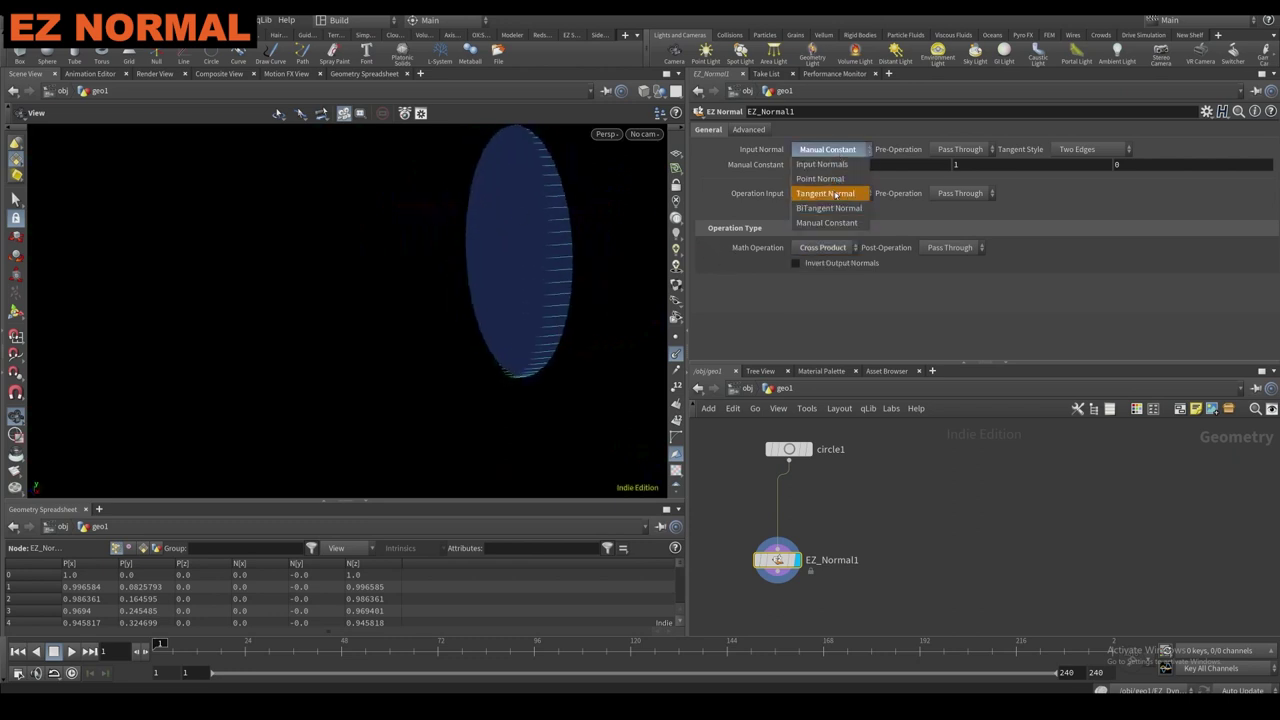
pyautogui.click(828, 208)
pyautogui.click(826, 179)
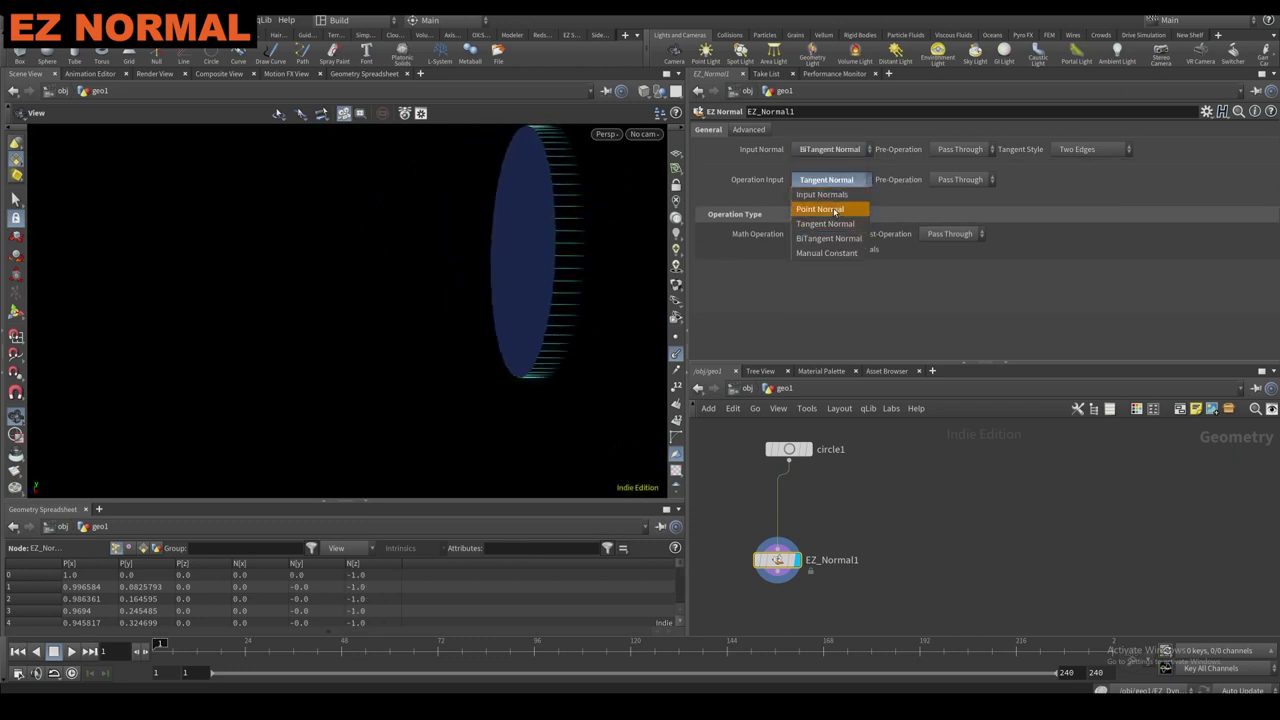
pyautogui.click(829, 206)
pyautogui.moveTo(560, 217); pyautogui.dragTo(626, 225)
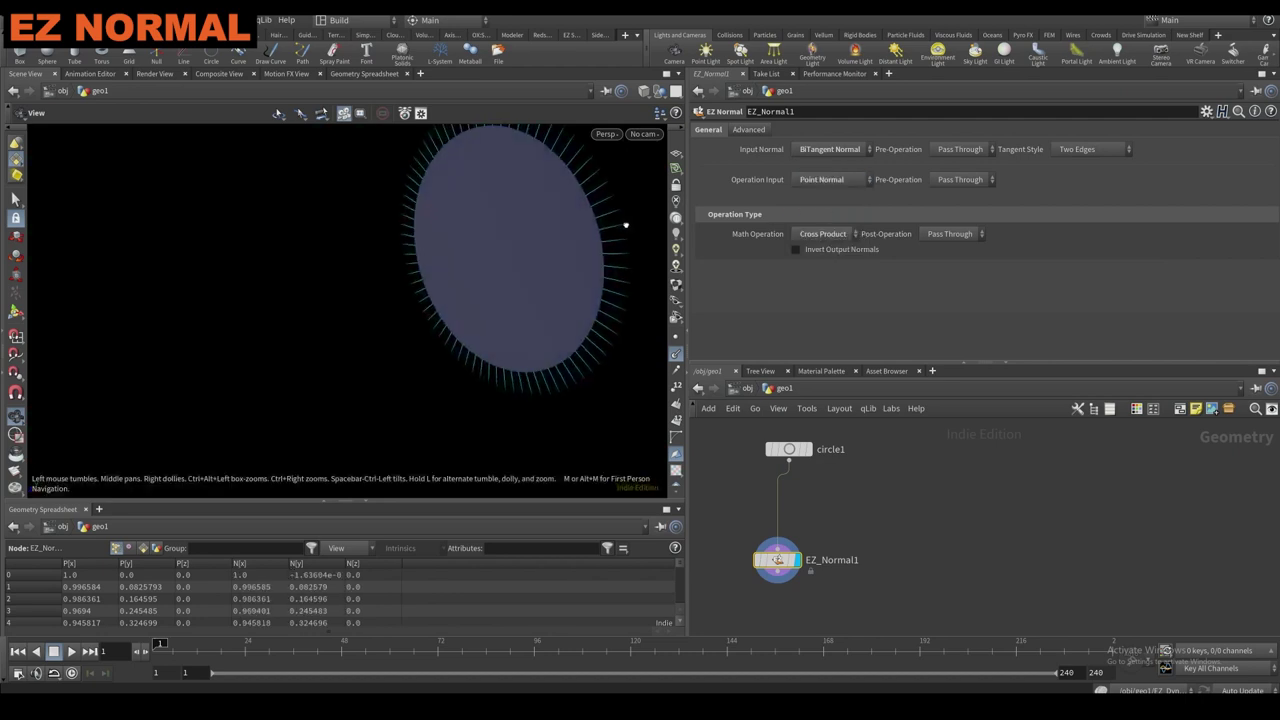
# Set the Math Operation to Reflect and the Operation Input to Tangent Normal.
pyautogui.click(822, 233)
pyautogui.click(830, 278)
pyautogui.click(826, 179)
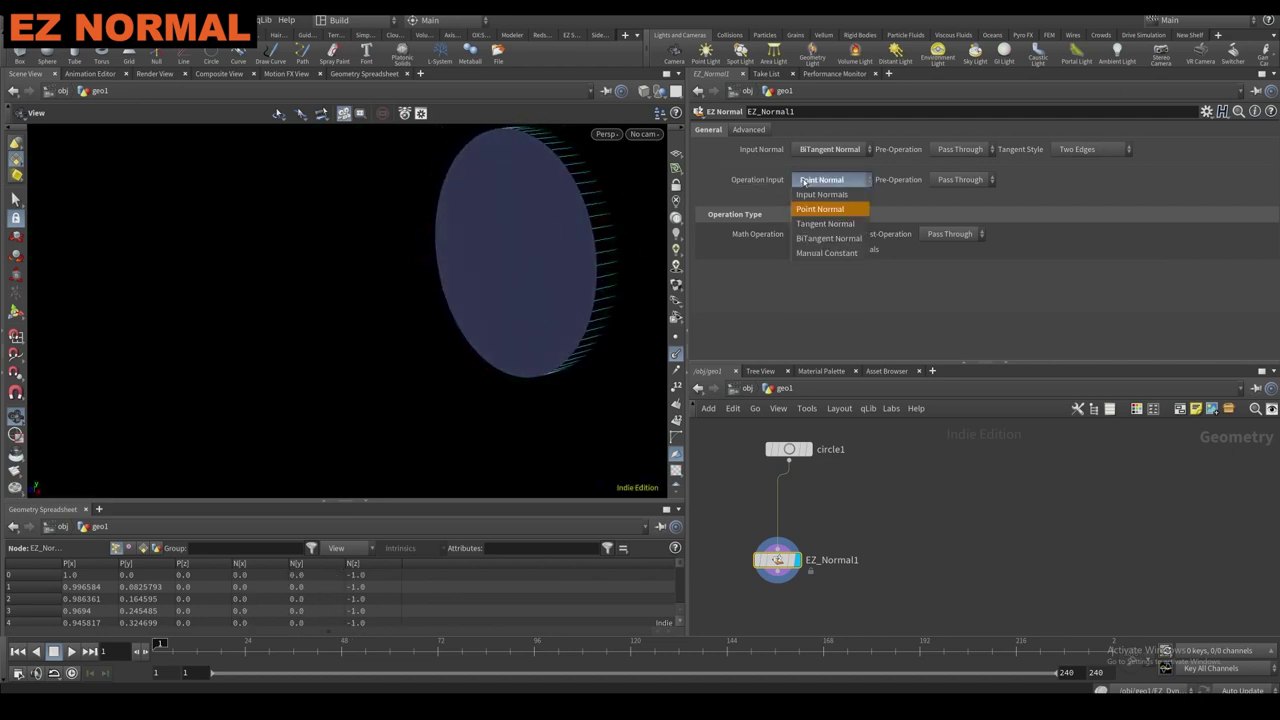
pyautogui.click(828, 233)
# Set the Operation Input's Pre-Operation to Cosine and inspect the twisted normals around the circle.
pyautogui.click(960, 179)
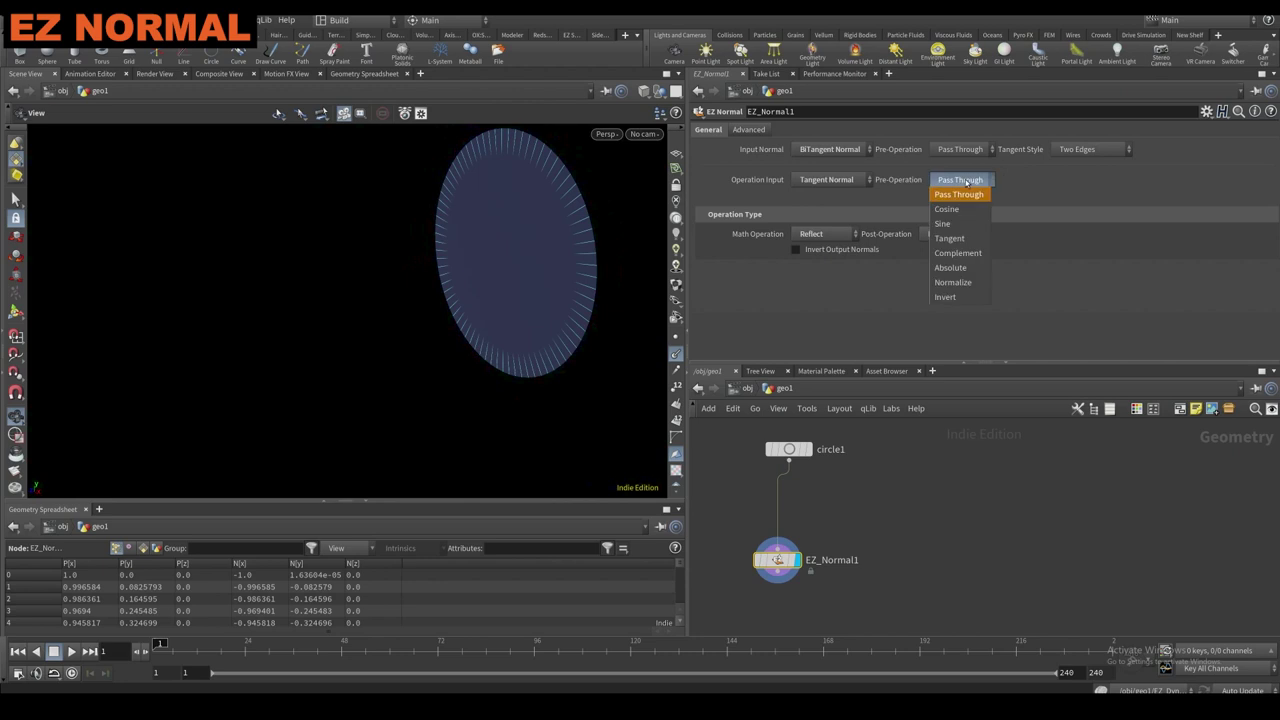
pyautogui.click(958, 210)
pyautogui.moveTo(560, 240); pyautogui.dragTo(600, 225)
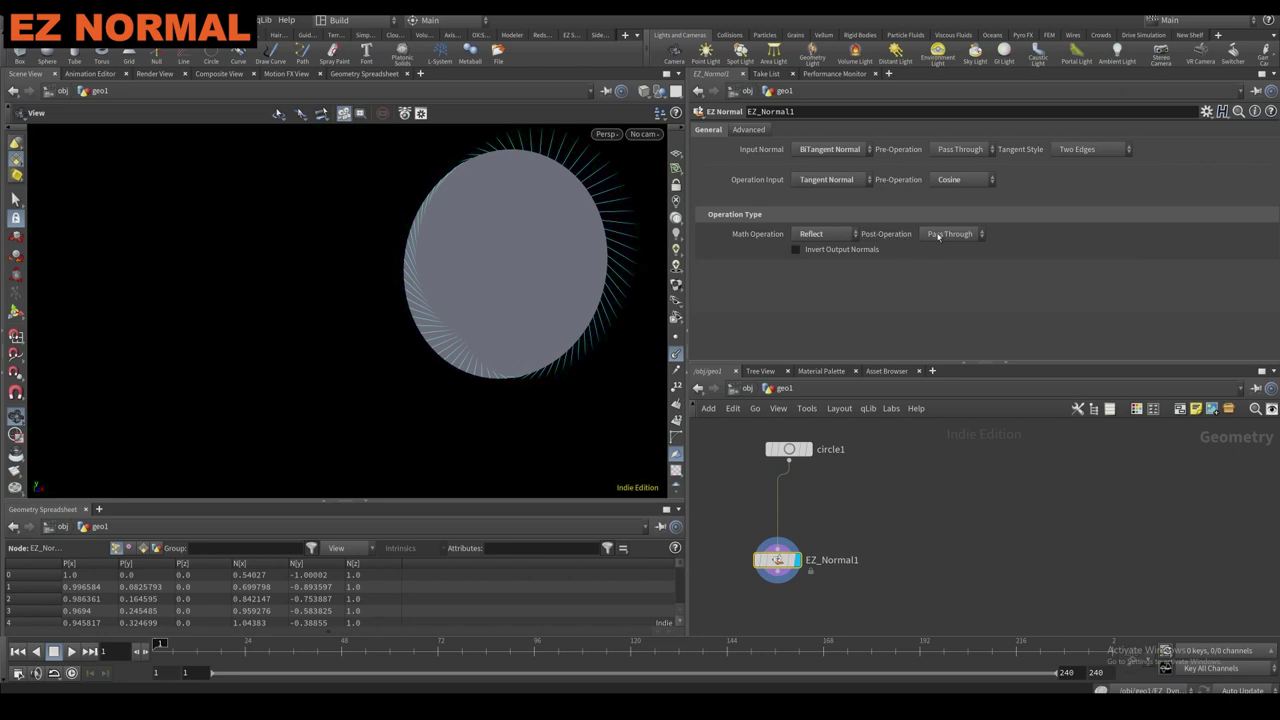
pyautogui.click(938, 234)
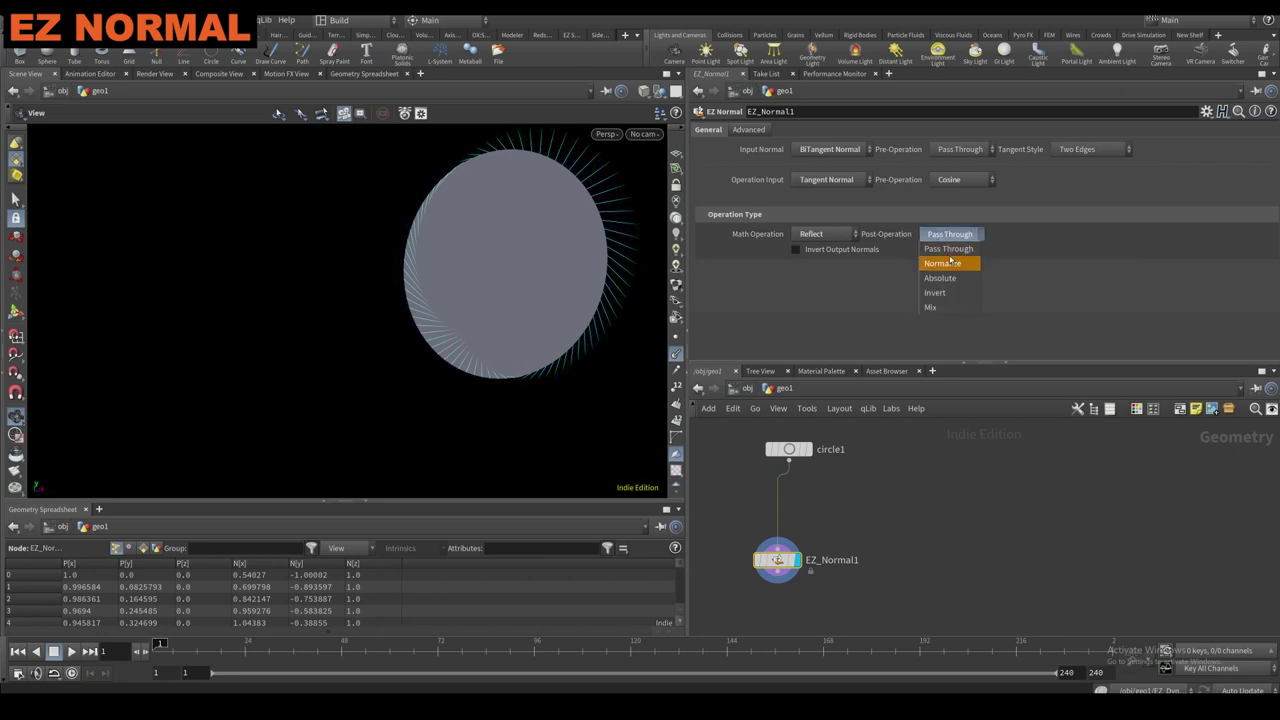
pyautogui.click(938, 249)
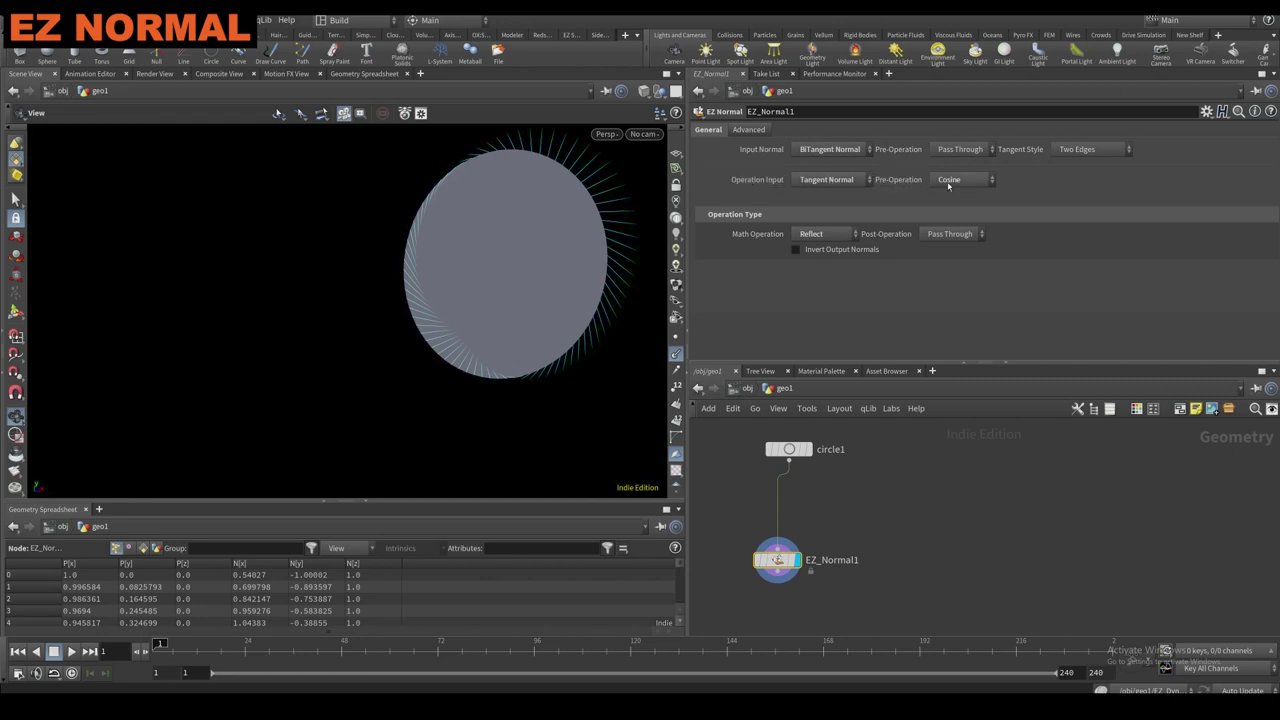
pyautogui.click(813, 233)
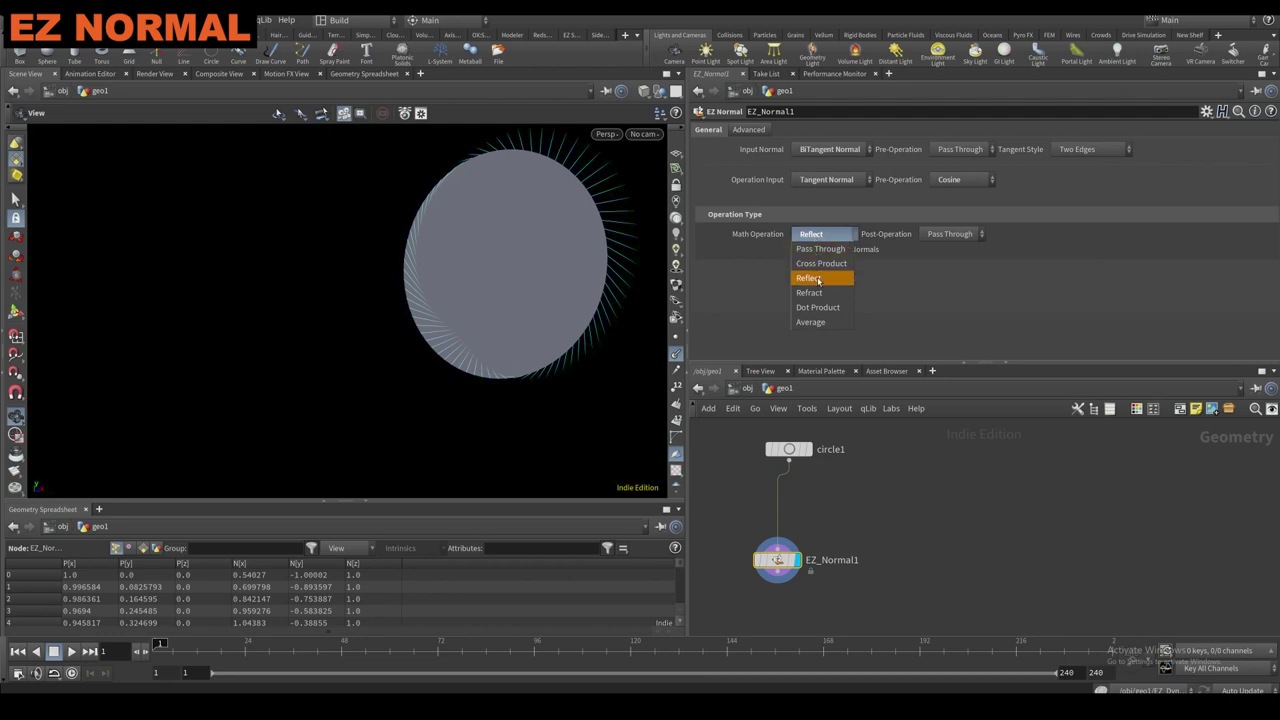
# Try the Normalize and Absolute Post-Operations and inspect the circle's normals from another angle.
pyautogui.click(886, 269)
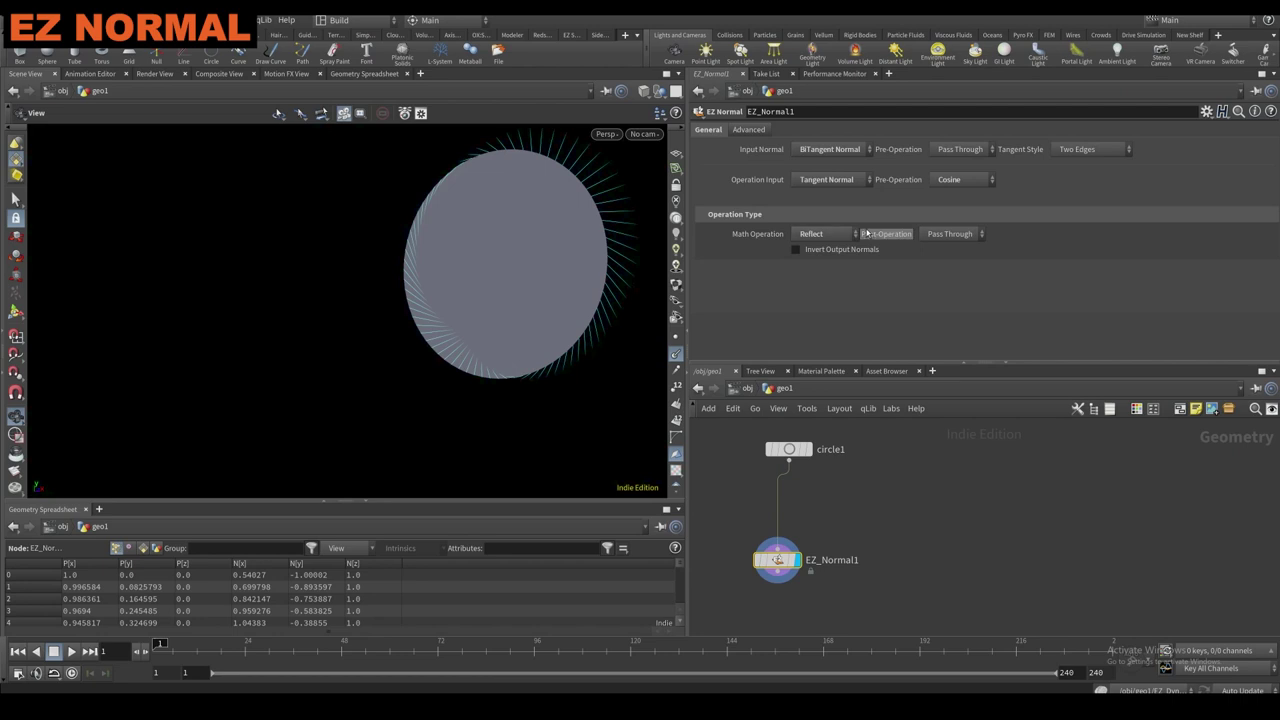
pyautogui.click(930, 235)
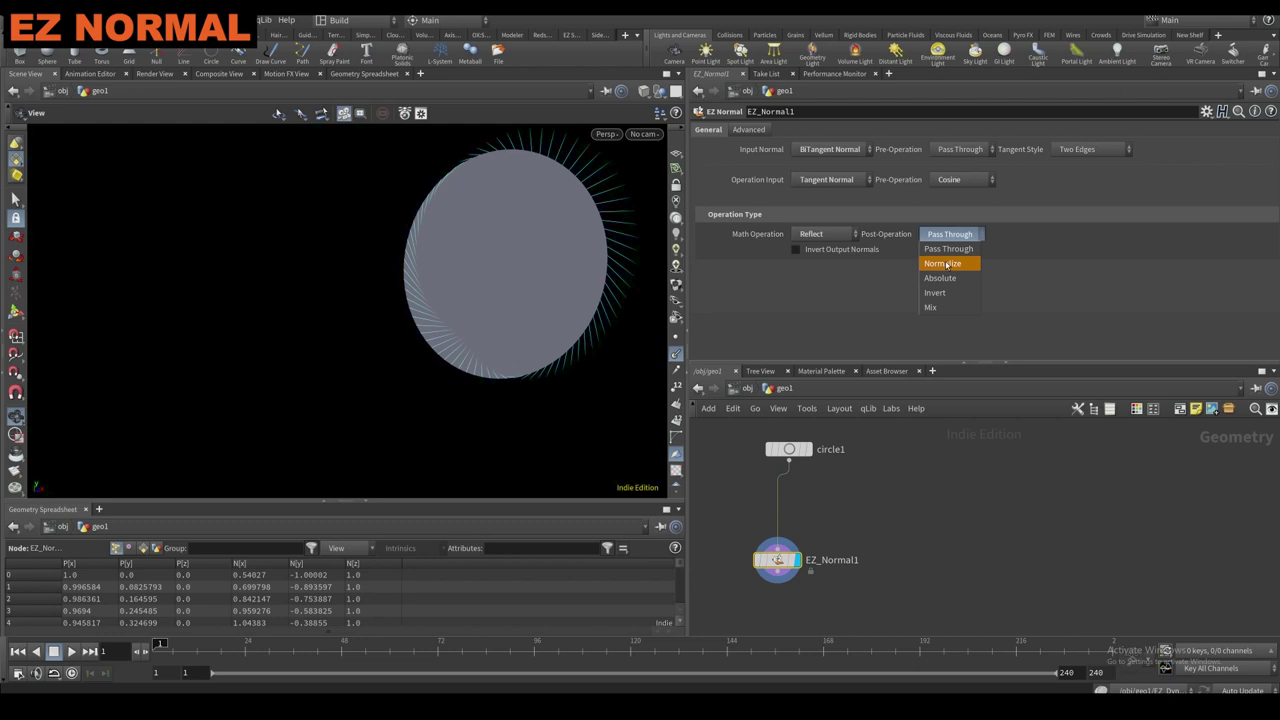
pyautogui.click(946, 264)
pyautogui.click(948, 234)
pyautogui.click(943, 277)
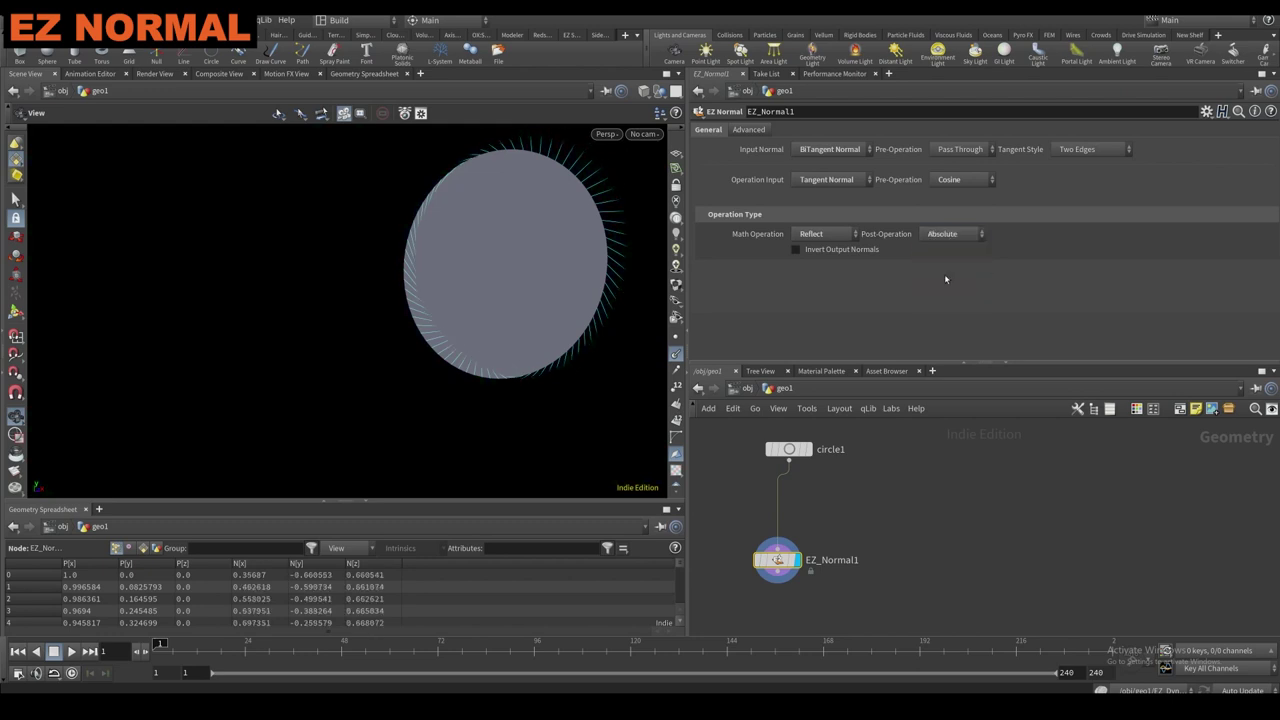
pyautogui.moveTo(598, 237); pyautogui.dragTo(430, 240)
# Set the Post-Operation to Invert and inspect the flipped normals from the side.
pyautogui.click(943, 234)
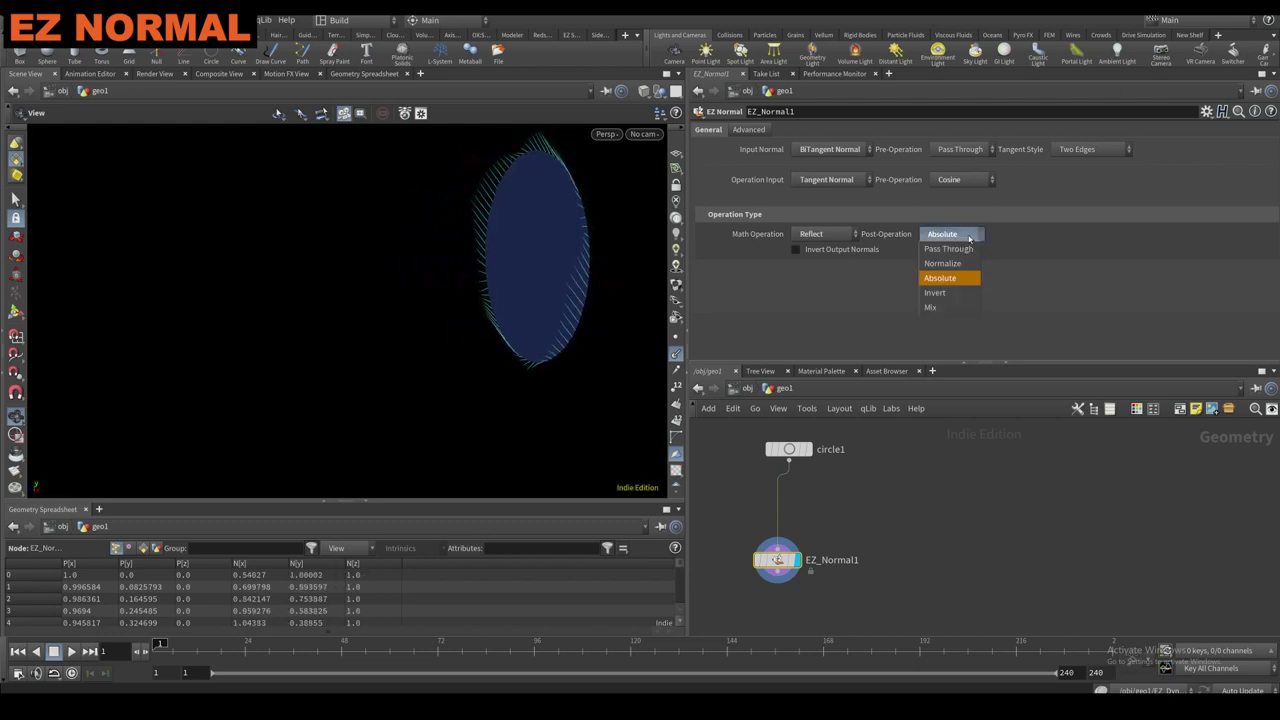
pyautogui.click(955, 293)
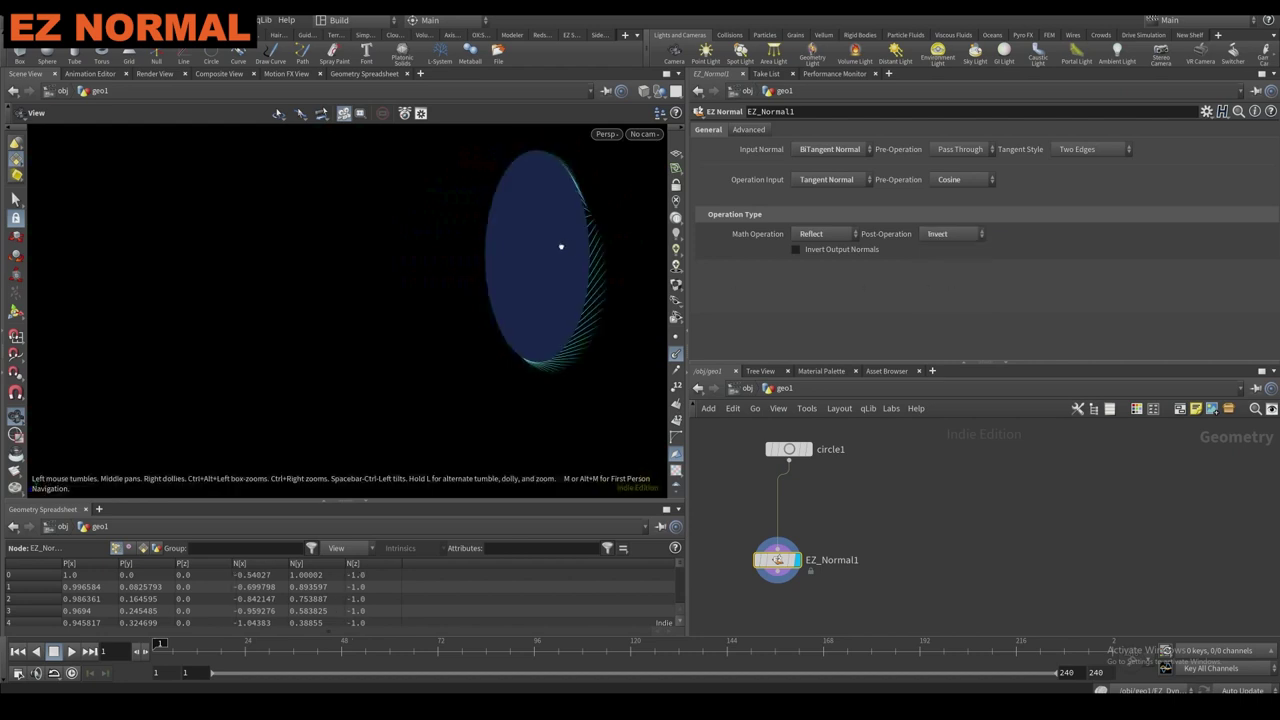
pyautogui.moveTo(560, 246); pyautogui.dragTo(546, 240)
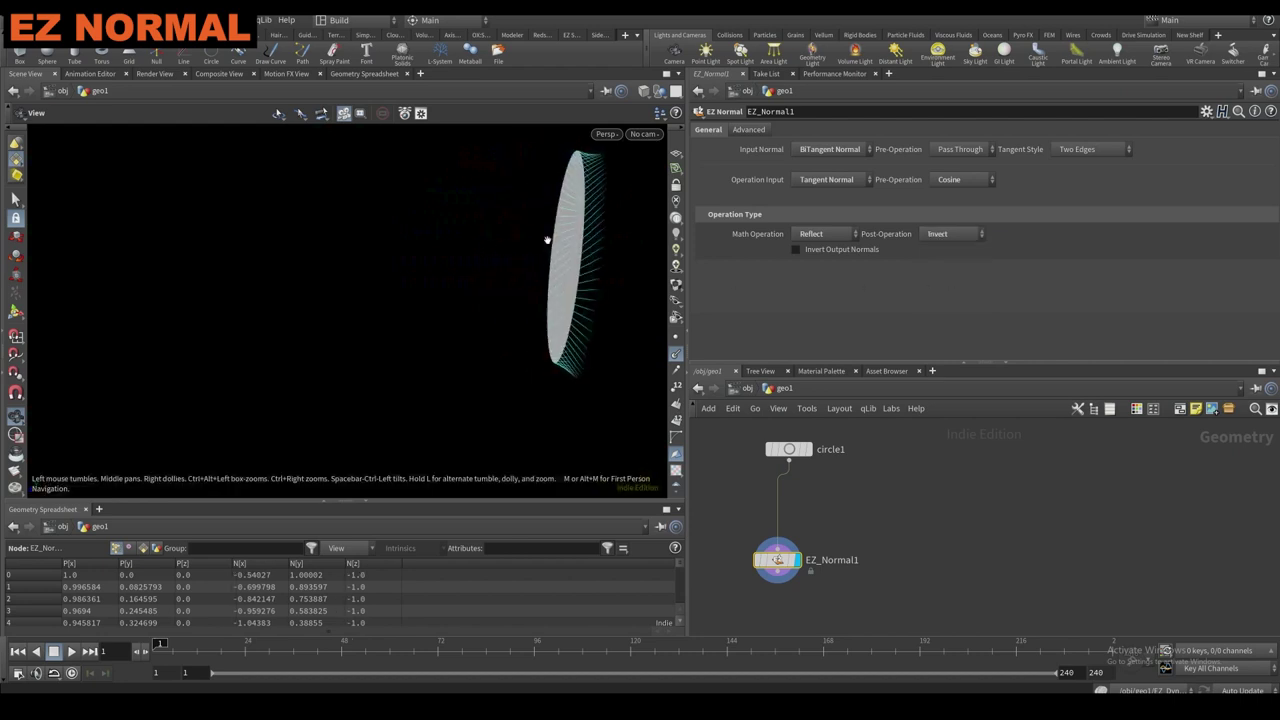
# Set the Post-Operation to Mix and test the Mix amount on the circle's normals.
pyautogui.click(955, 234)
pyautogui.click(950, 308)
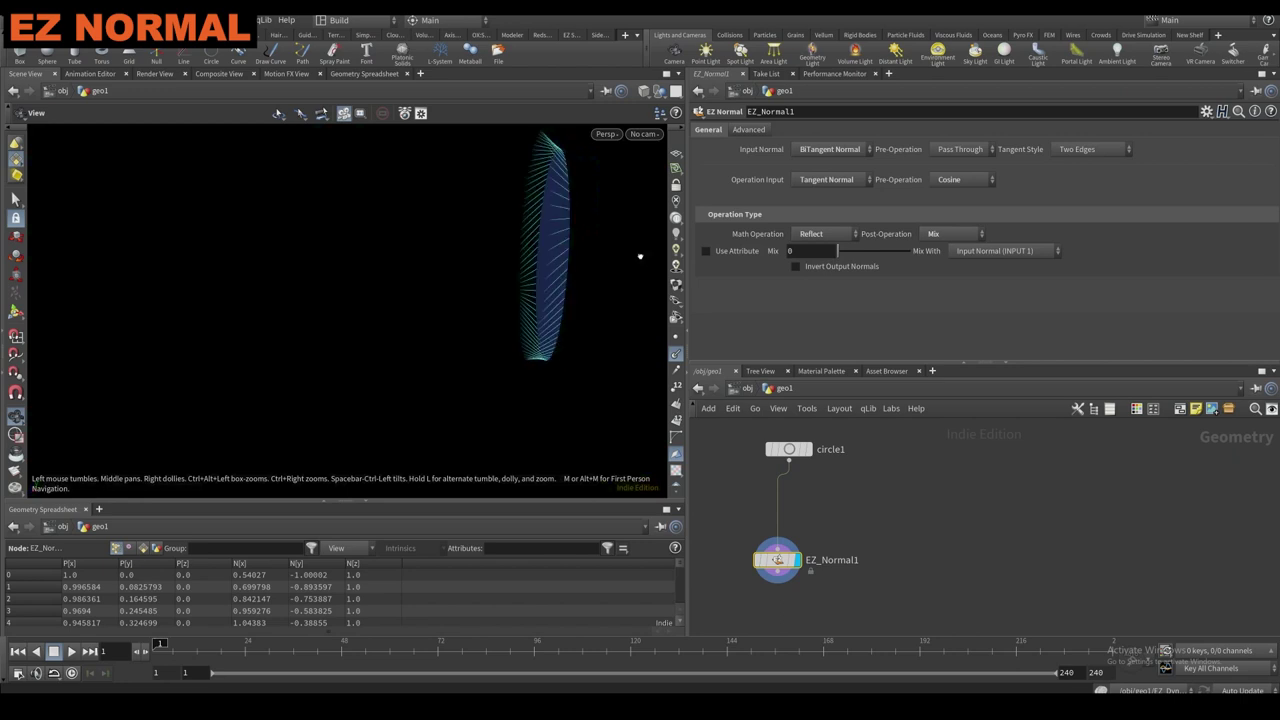
pyautogui.moveTo(640, 257); pyautogui.dragTo(563, 230)
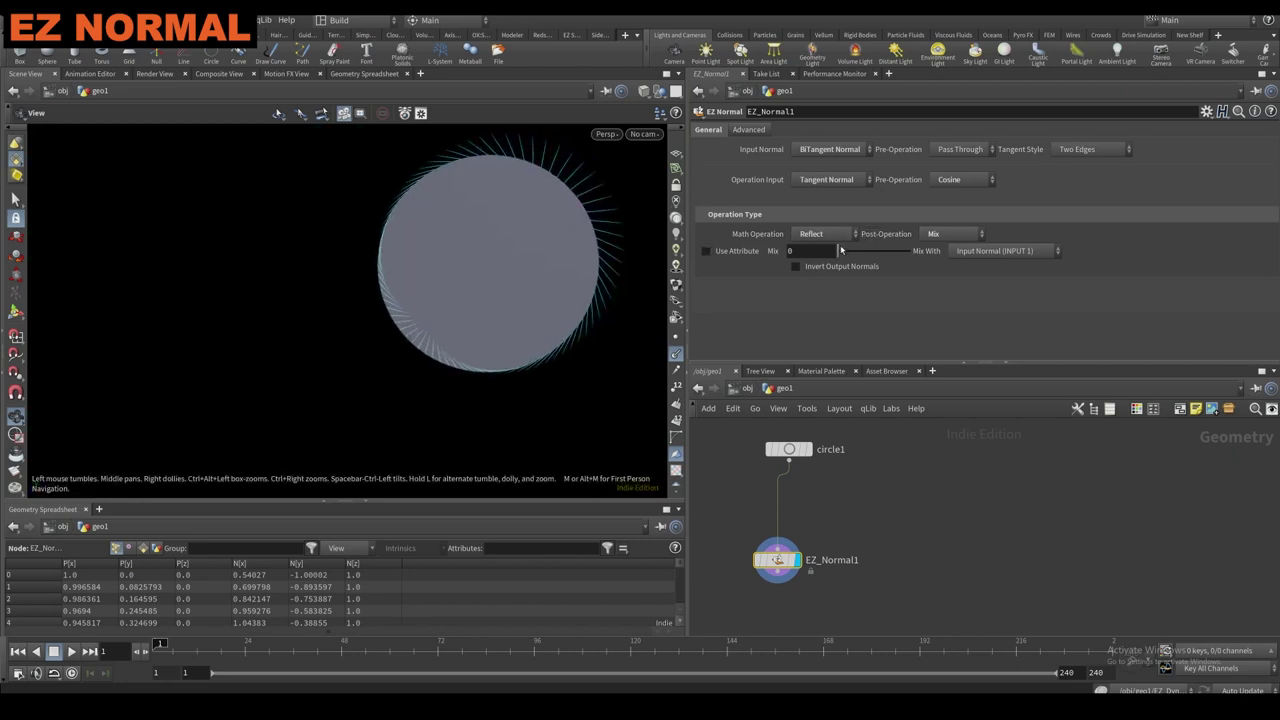
pyautogui.moveTo(862, 254); pyautogui.dragTo(806, 248)
pyautogui.moveTo(550, 244); pyautogui.dragTo(634, 240)
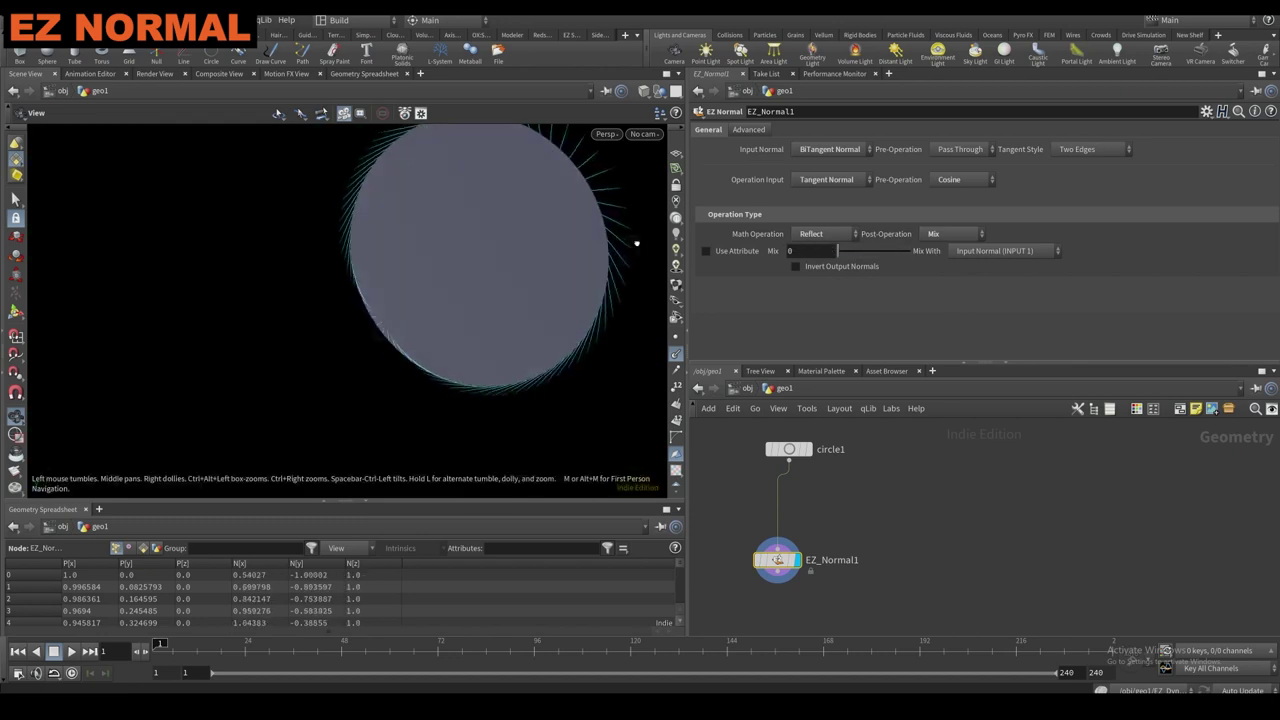
# Review the Mix With and Input Normal options, and set Mix With to Pre Operation Input Normal.
pyautogui.click(962, 251)
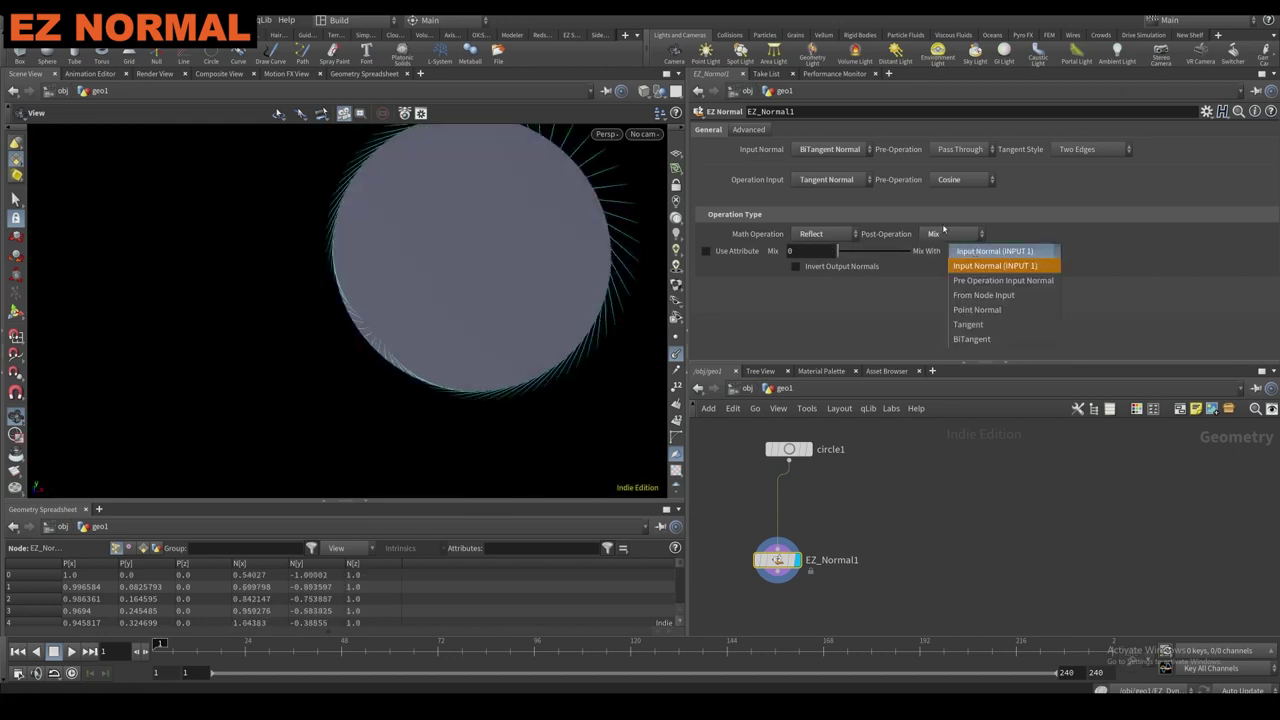
pyautogui.click(773, 150)
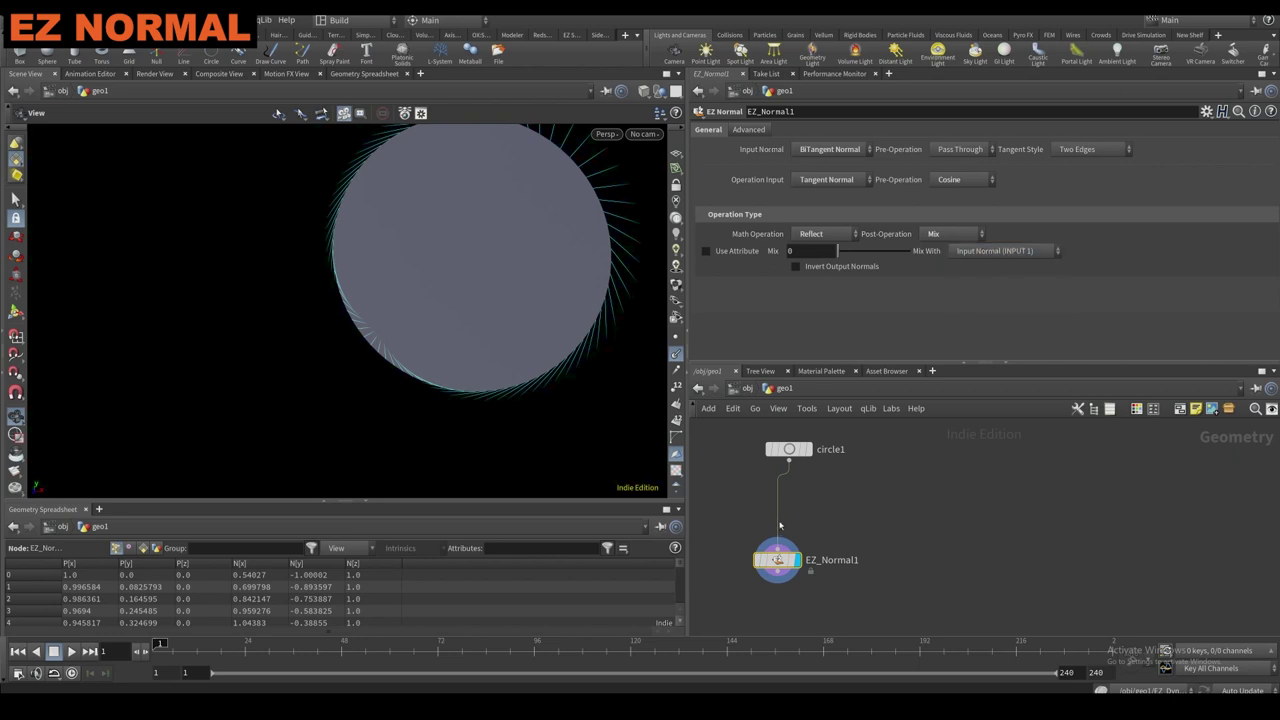
pyautogui.click(995, 251)
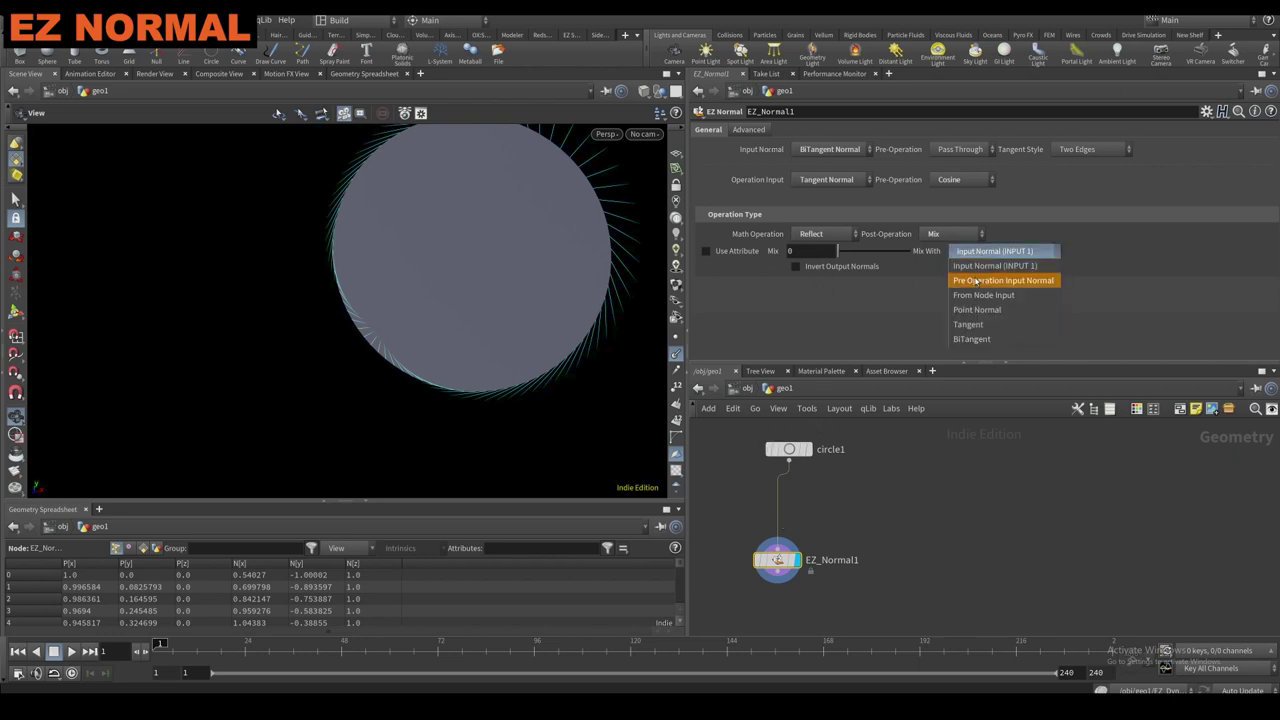
pyautogui.click(770, 150)
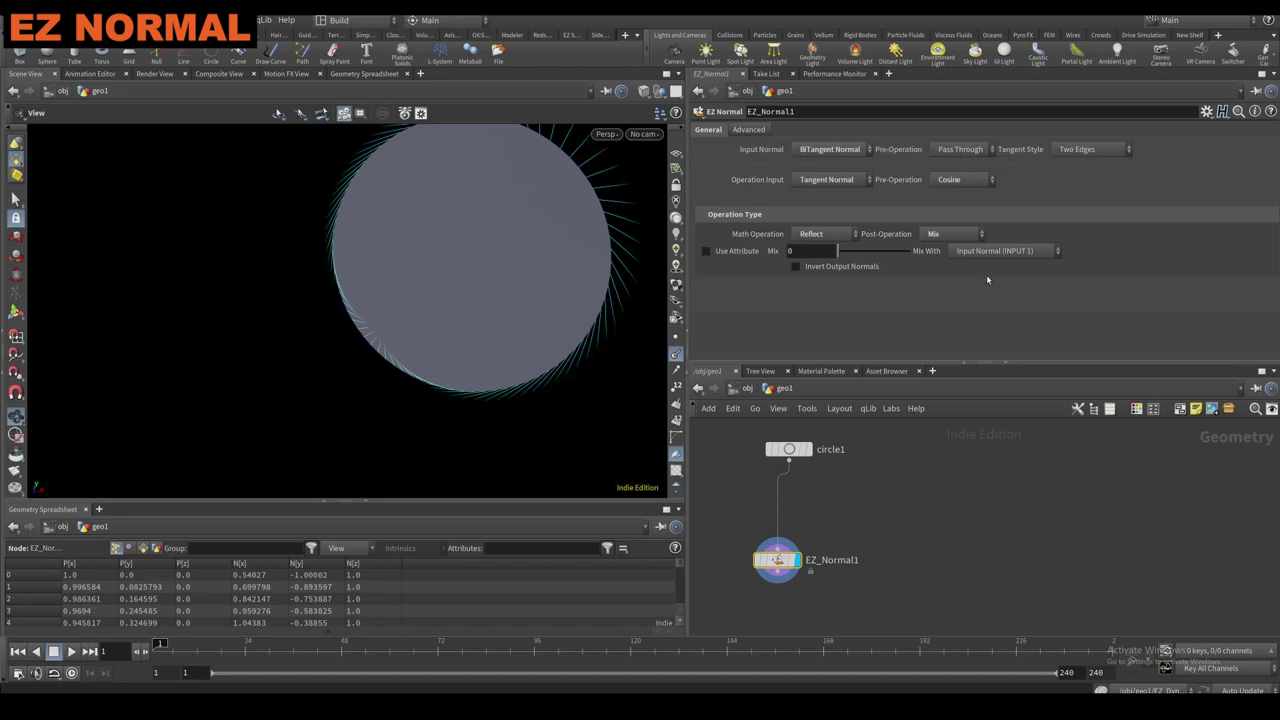
pyautogui.click(810, 148)
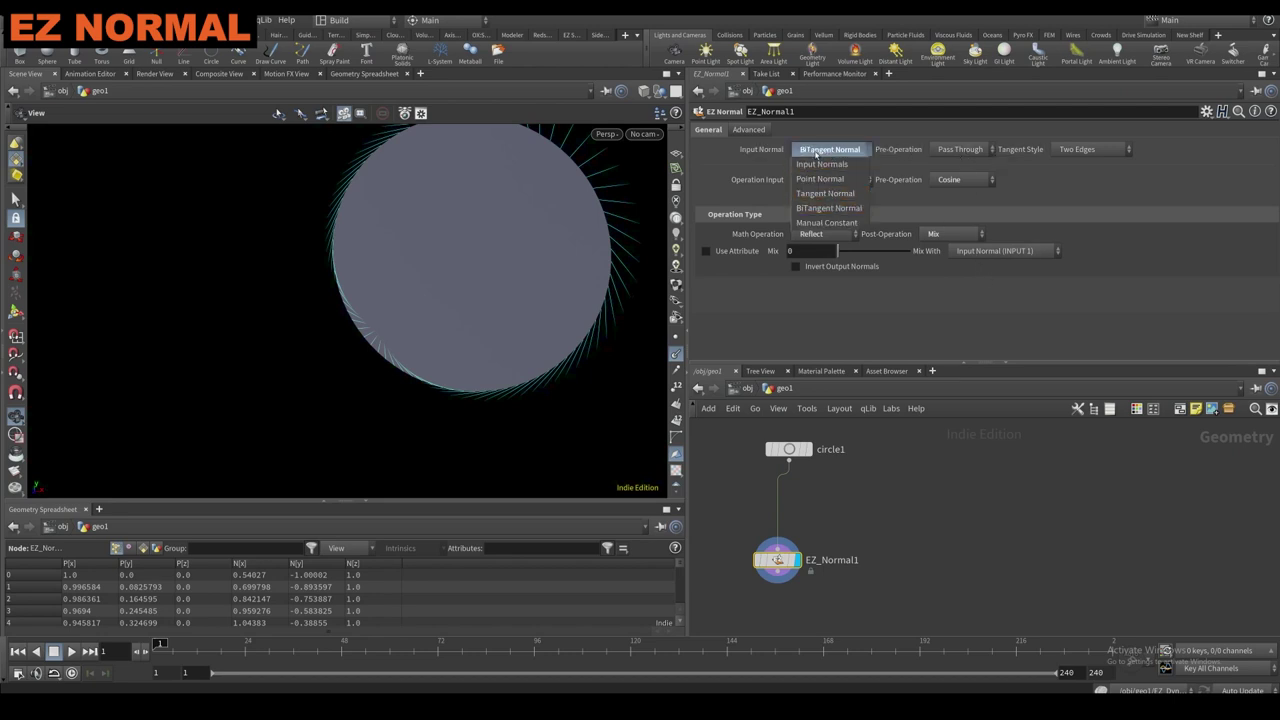
pyautogui.click(835, 150)
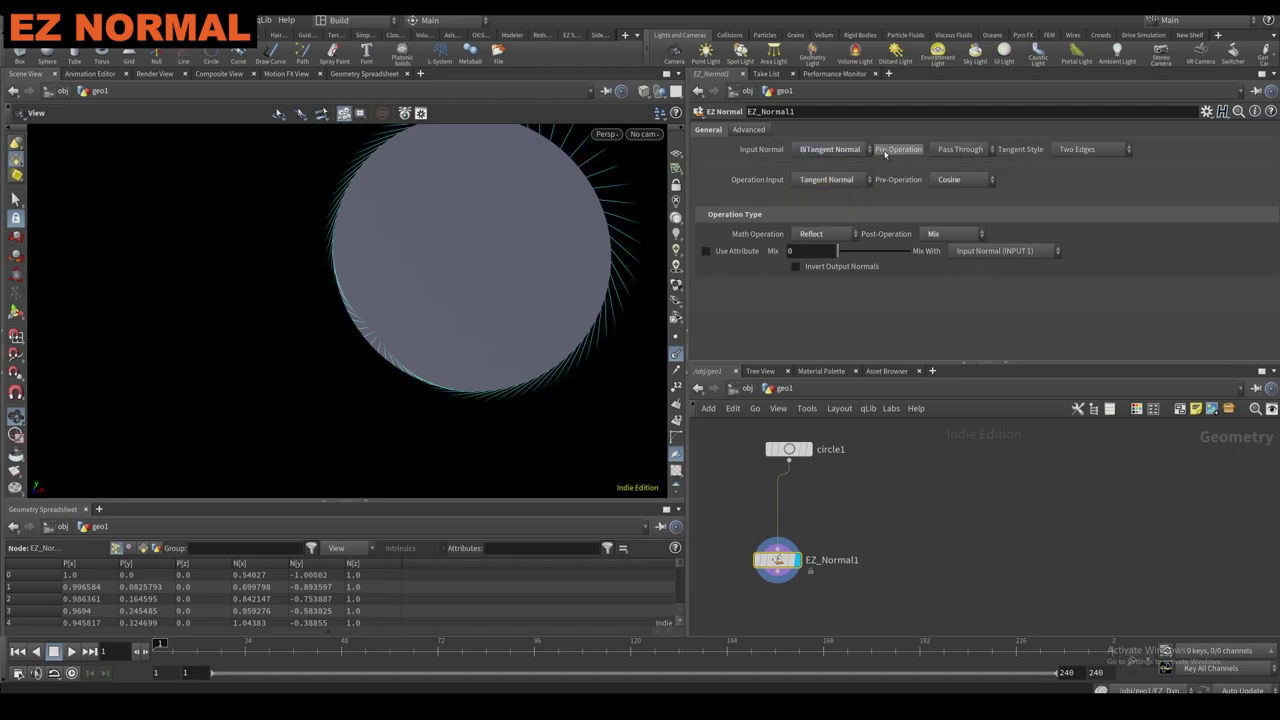
pyautogui.click(962, 255)
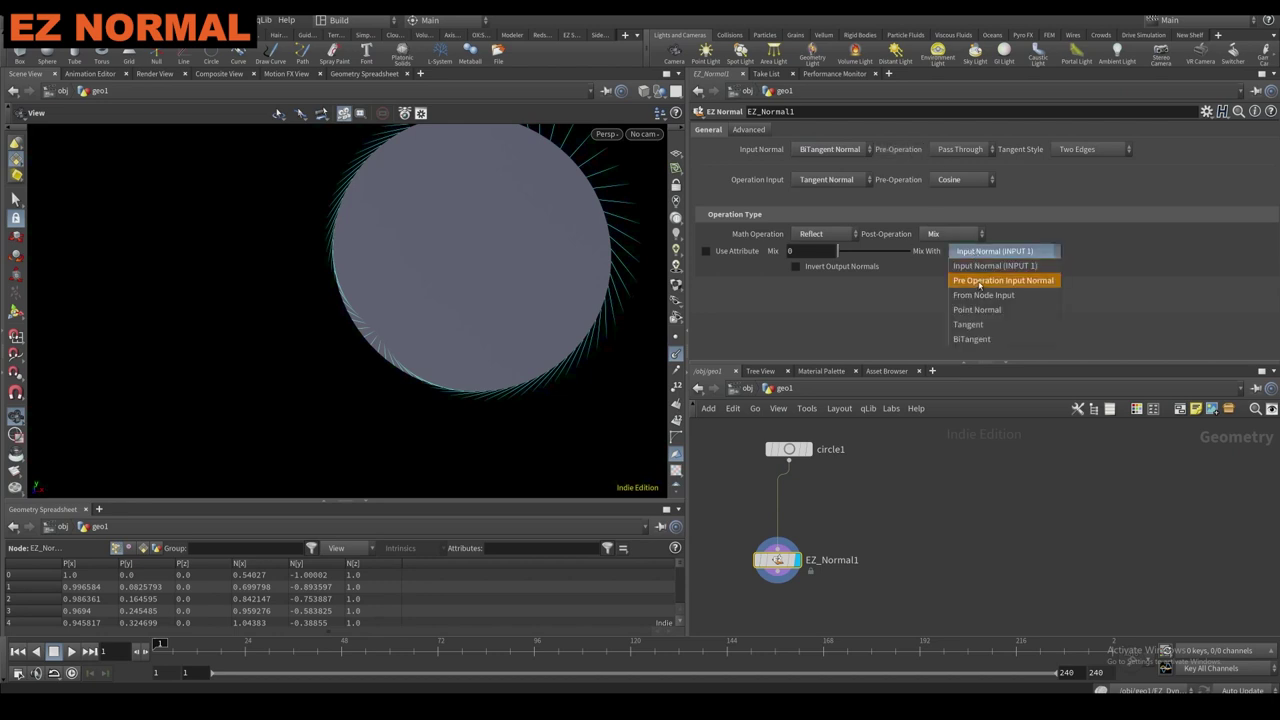
pyautogui.click(979, 282)
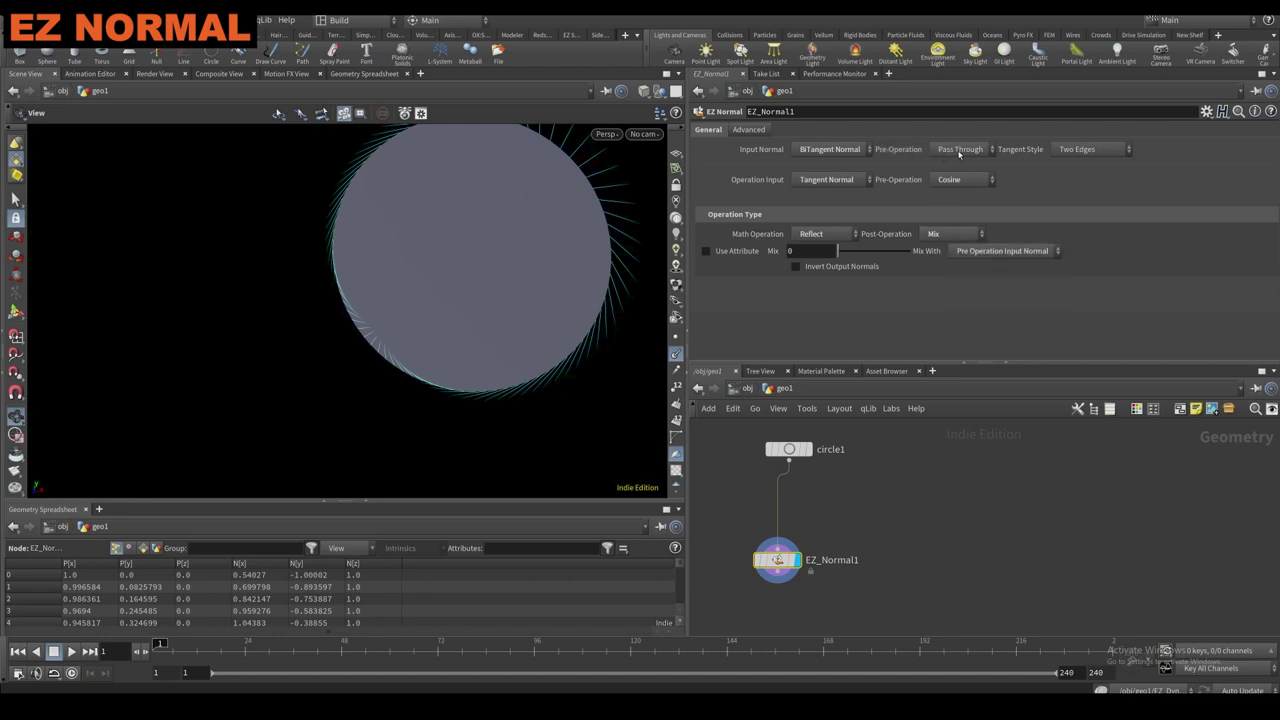
# Set the Input Normal's Pre-Operation to Cosine and Mix With to Input Normal (INPUT 1), and raise the Mix amount.
pyautogui.click(913, 150)
pyautogui.click(957, 172)
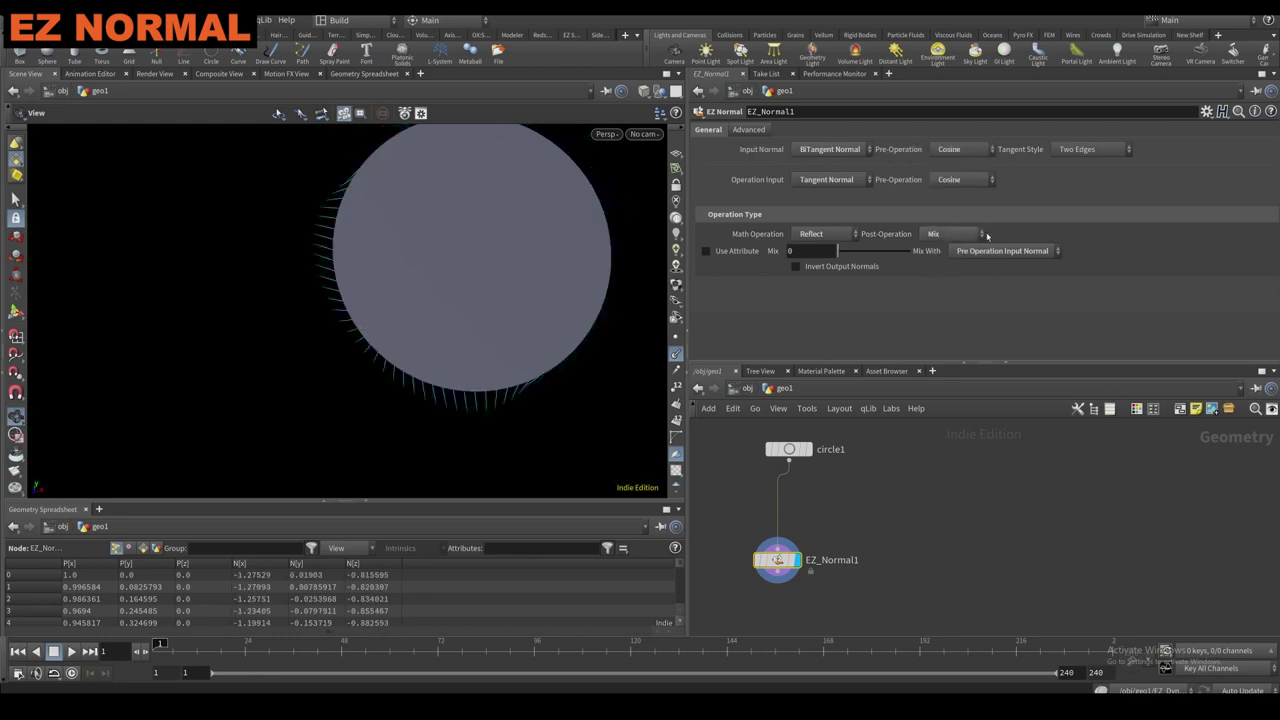
pyautogui.click(992, 252)
pyautogui.click(985, 263)
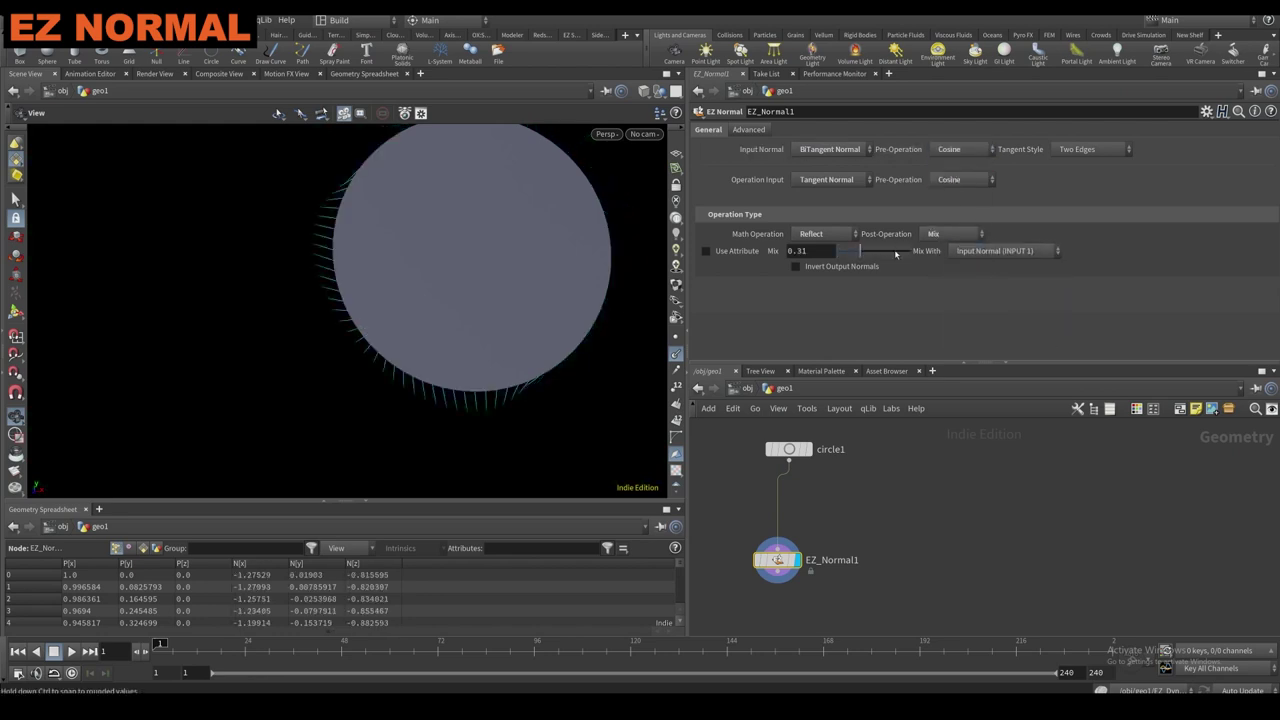
pyautogui.moveTo(896, 254); pyautogui.dragTo(915, 252)
# Switch Mix With between Pre Operation Input Normal and Input Normal (INPUT 1) to compare them, ending on Pre Operation Input Normal.
pyautogui.click(992, 251)
pyautogui.click(1000, 280)
pyautogui.click(986, 254)
pyautogui.click(984, 265)
pyautogui.click(993, 252)
pyautogui.click(1000, 281)
# Return the Input Normal's Pre-Operation to Pass Through and lower the Mix to about 0.106.
pyautogui.click(940, 150)
pyautogui.click(950, 165)
pyautogui.moveTo(911, 251); pyautogui.dragTo(845, 252)
pyautogui.scroll(-3, 537, 286)
# Set Mix With to From Node Input and the Mix to about 0.296, inspecting the circle from the side.
pyautogui.click(972, 252)
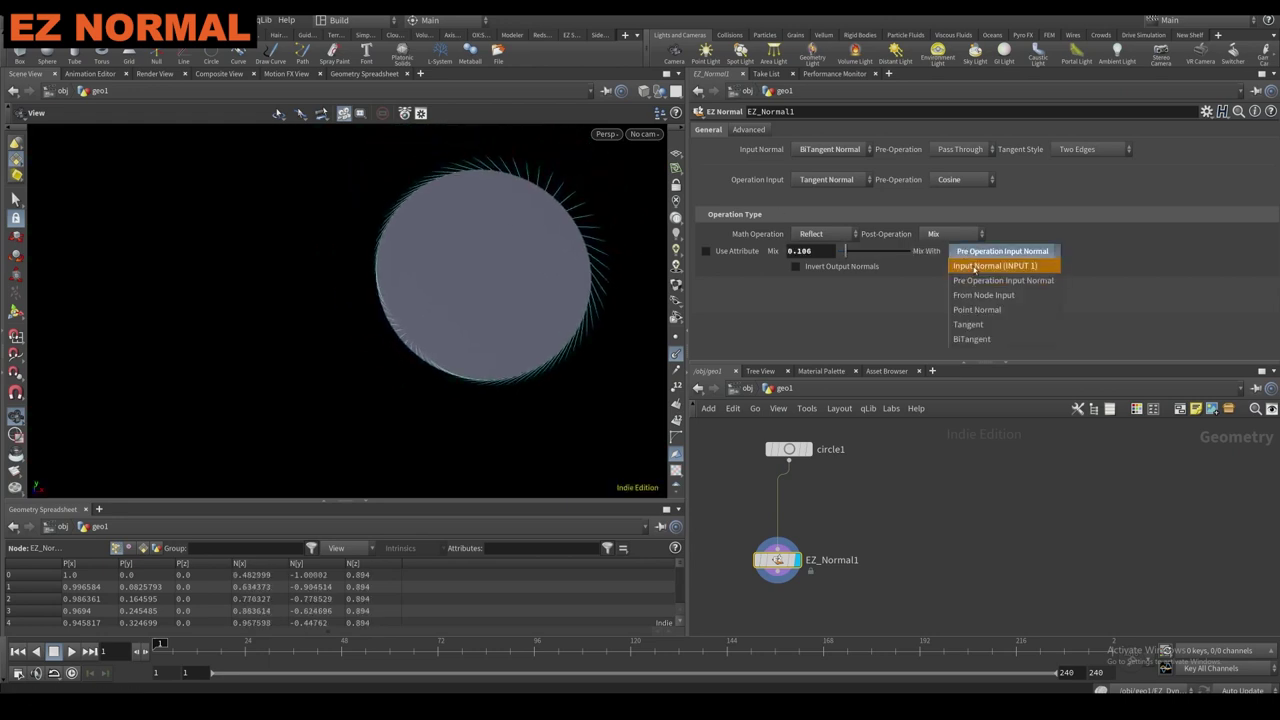
pyautogui.click(983, 296)
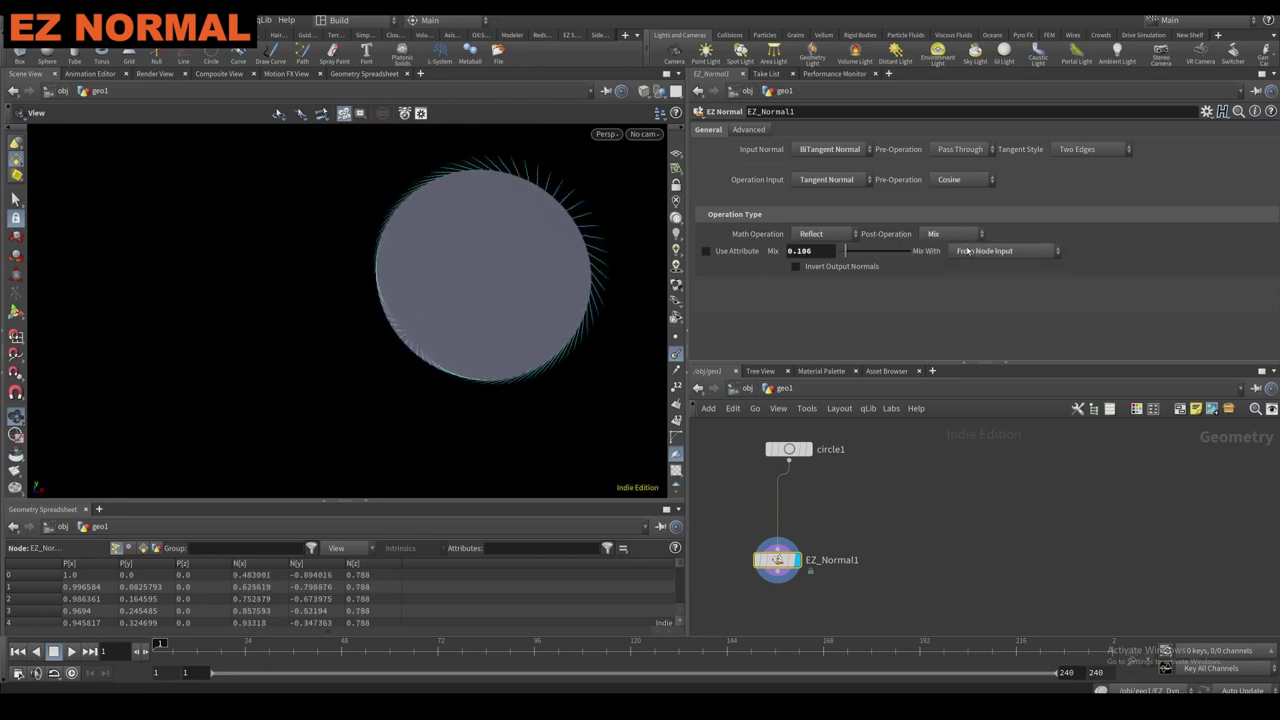
pyautogui.moveTo(864, 251)
pyautogui.mouseDown()
pyautogui.moveTo(875, 257)
pyautogui.moveTo(851, 255)
pyautogui.mouseUp()
pyautogui.moveTo(590, 266); pyautogui.dragTo(498, 270)
pyautogui.moveTo(844, 250)
pyautogui.mouseDown()
pyautogui.moveTo(951, 258)
pyautogui.moveTo(816, 253)
pyautogui.moveTo(858, 251)
pyautogui.mouseUp()
# Set Mix With to Point Normal and raise the Mix to about 0.736.
pyautogui.click(985, 251)
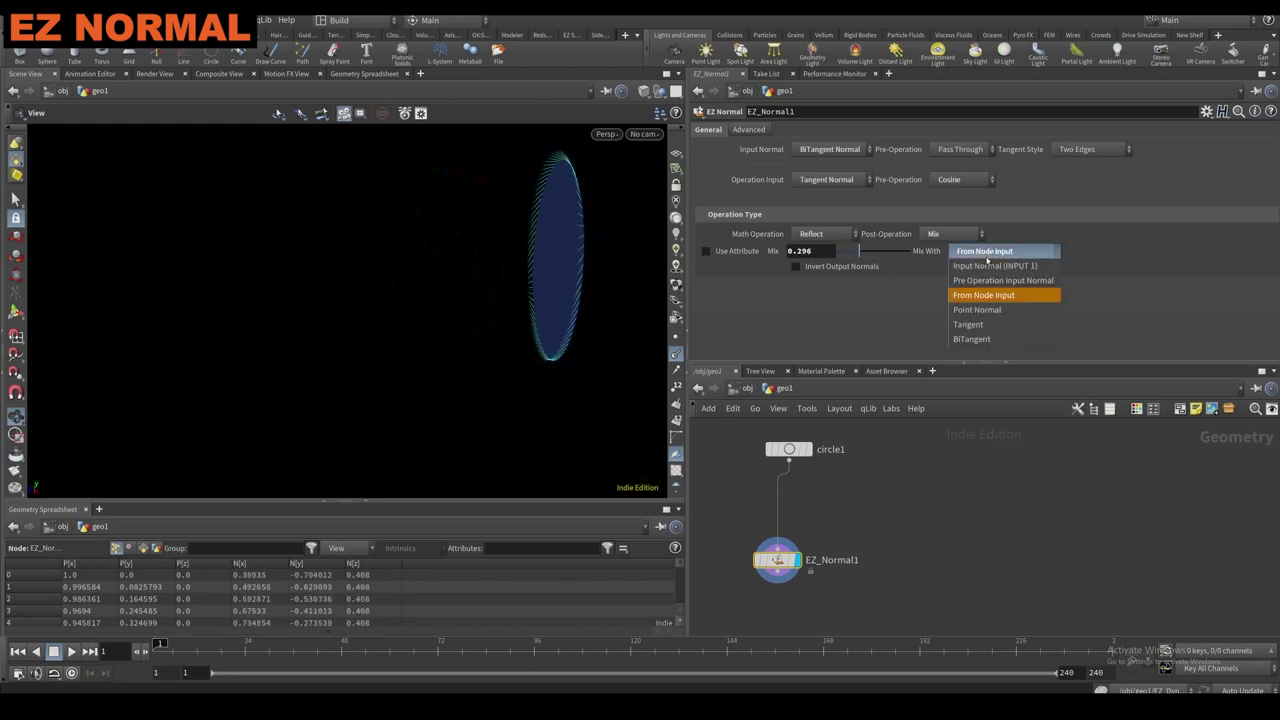
pyautogui.click(985, 310)
pyautogui.moveTo(914, 250); pyautogui.dragTo(896, 251)
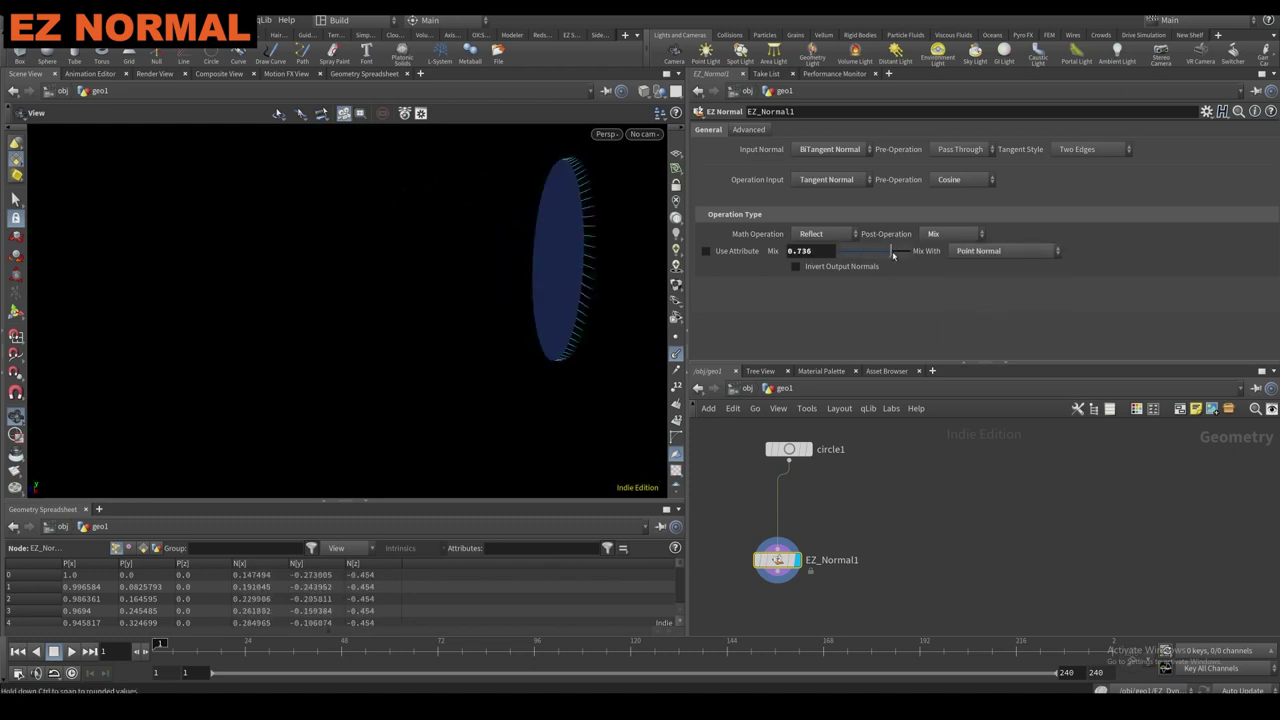
# Set Mix With to Tangent and adjust the Mix to about 0.676.
pyautogui.click(981, 252)
pyautogui.click(987, 327)
pyautogui.moveTo(863, 250); pyautogui.dragTo(888, 239)
pyautogui.click(974, 236)
pyautogui.click(1003, 246)
# Set Mix With to BiTangent and lower the Mix to about 0.412.
pyautogui.click(1004, 252)
pyautogui.click(971, 339)
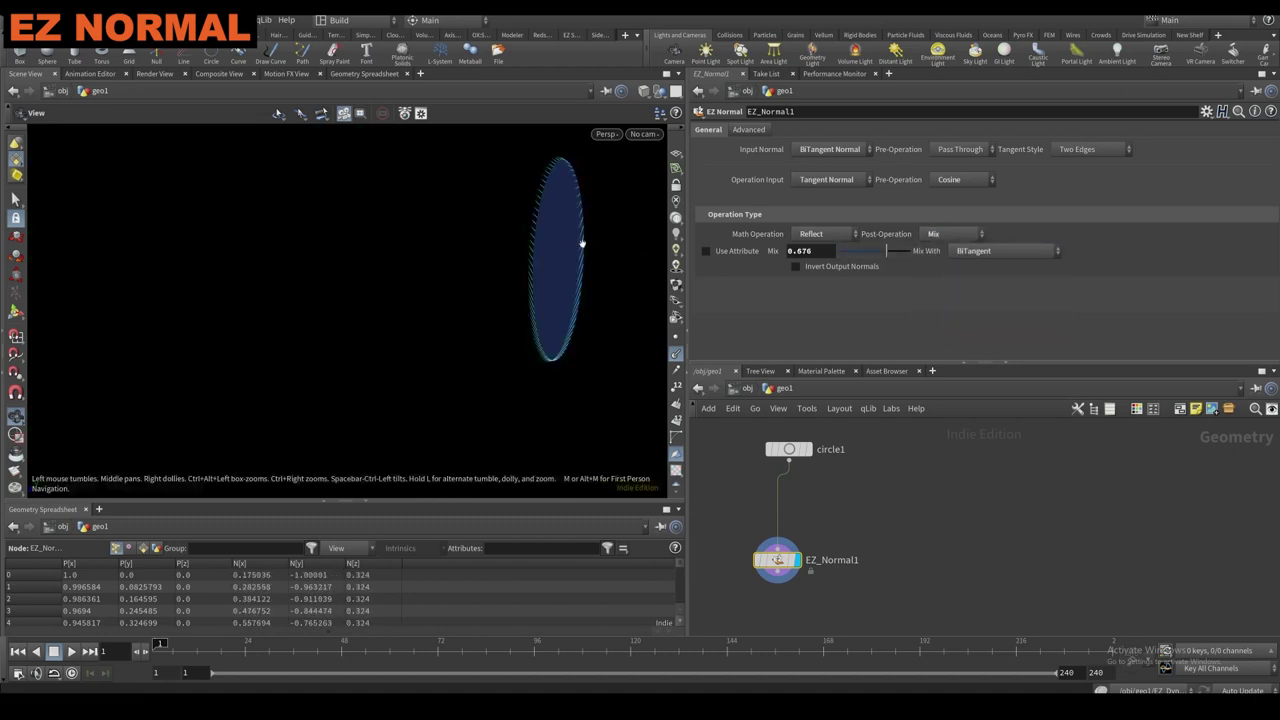
pyautogui.moveTo(887, 250)
pyautogui.mouseDown()
pyautogui.moveTo(916, 252)
pyautogui.moveTo(860, 248)
pyautogui.moveTo(917, 249)
pyautogui.moveTo(870, 246)
pyautogui.mouseUp()
# Set Mix With to Tangent, test the Mix amount and enable Use Attribute for the mix.
pyautogui.click(1000, 251)
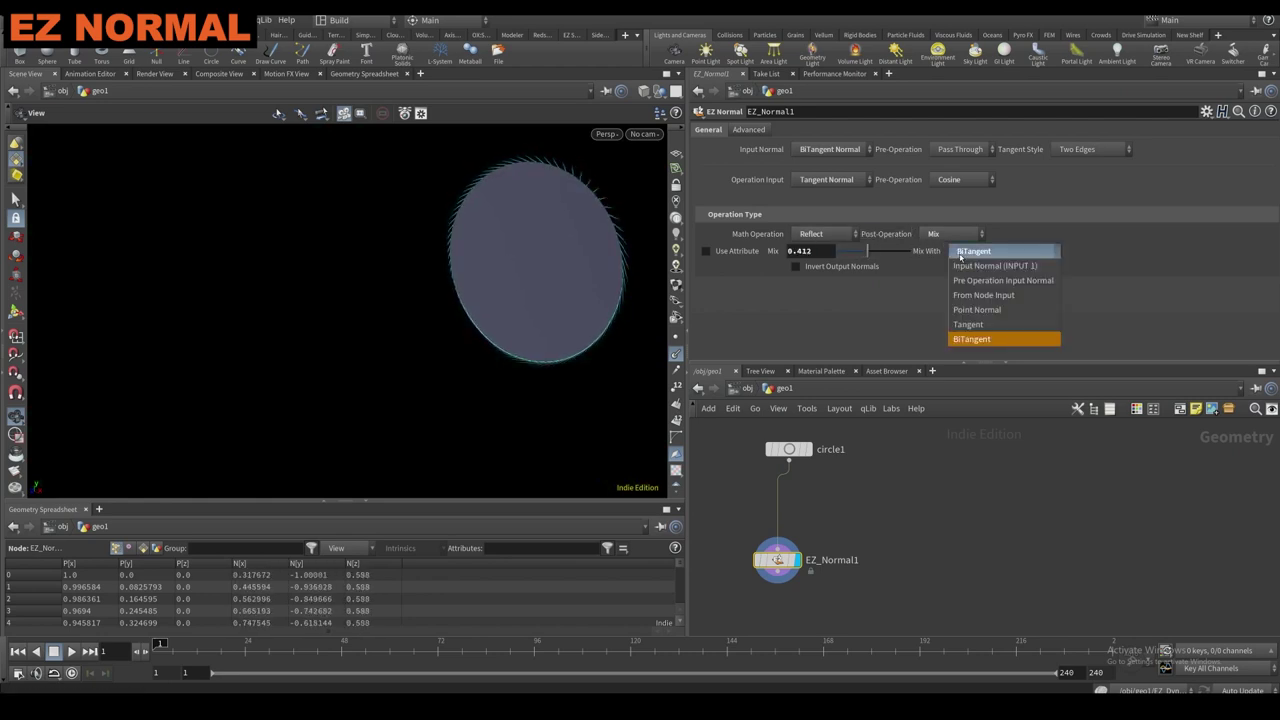
pyautogui.click(995, 328)
pyautogui.moveTo(867, 250)
pyautogui.mouseDown()
pyautogui.moveTo(915, 250)
pyautogui.moveTo(868, 251)
pyautogui.mouseUp()
pyautogui.click(707, 251)
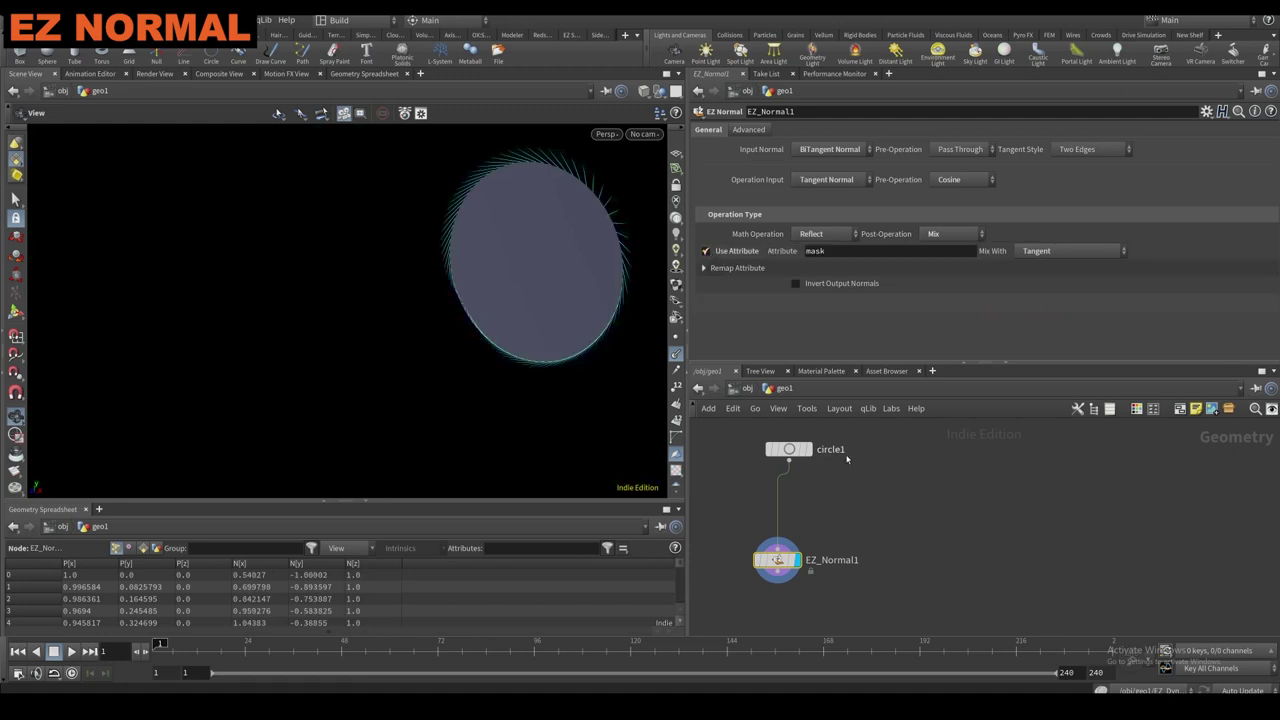
# Insert an EZ Attribute From Point Number node between circle1 and EZ_Normal1.
pyautogui.press('Tab')
pyautogui.write('attribu')
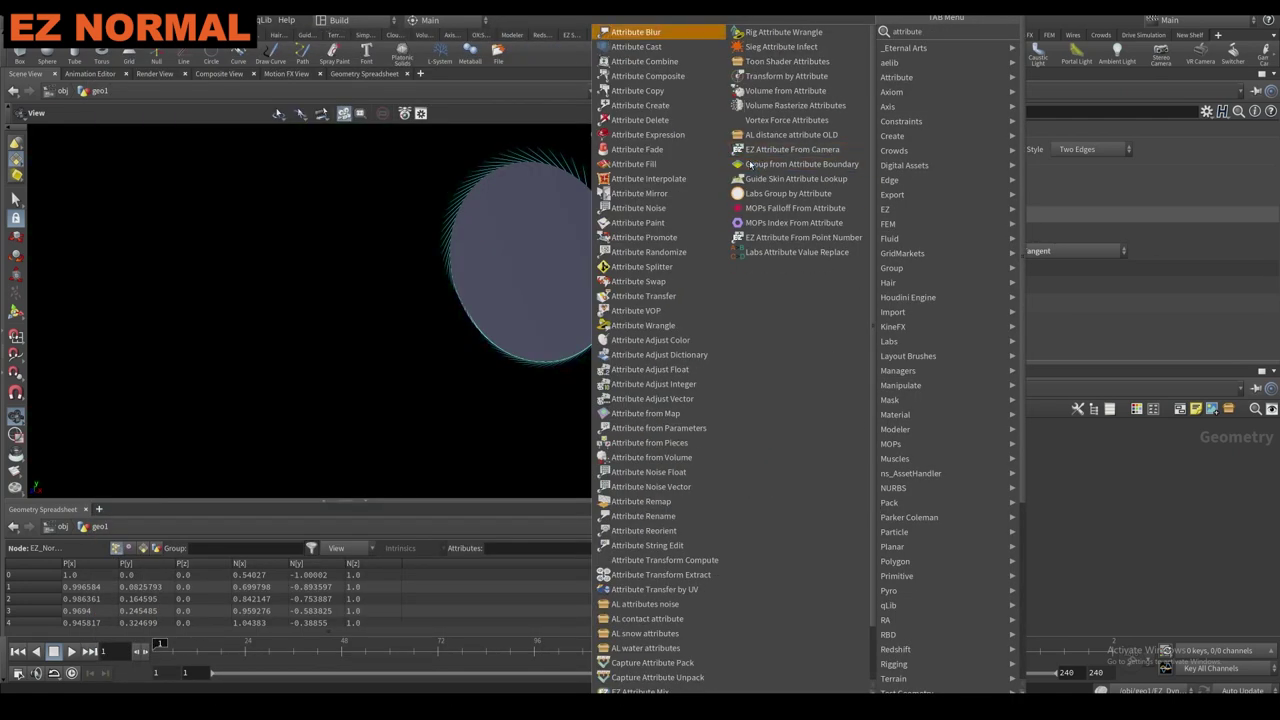
pyautogui.write('te fr')
pyautogui.click(1095, 105)
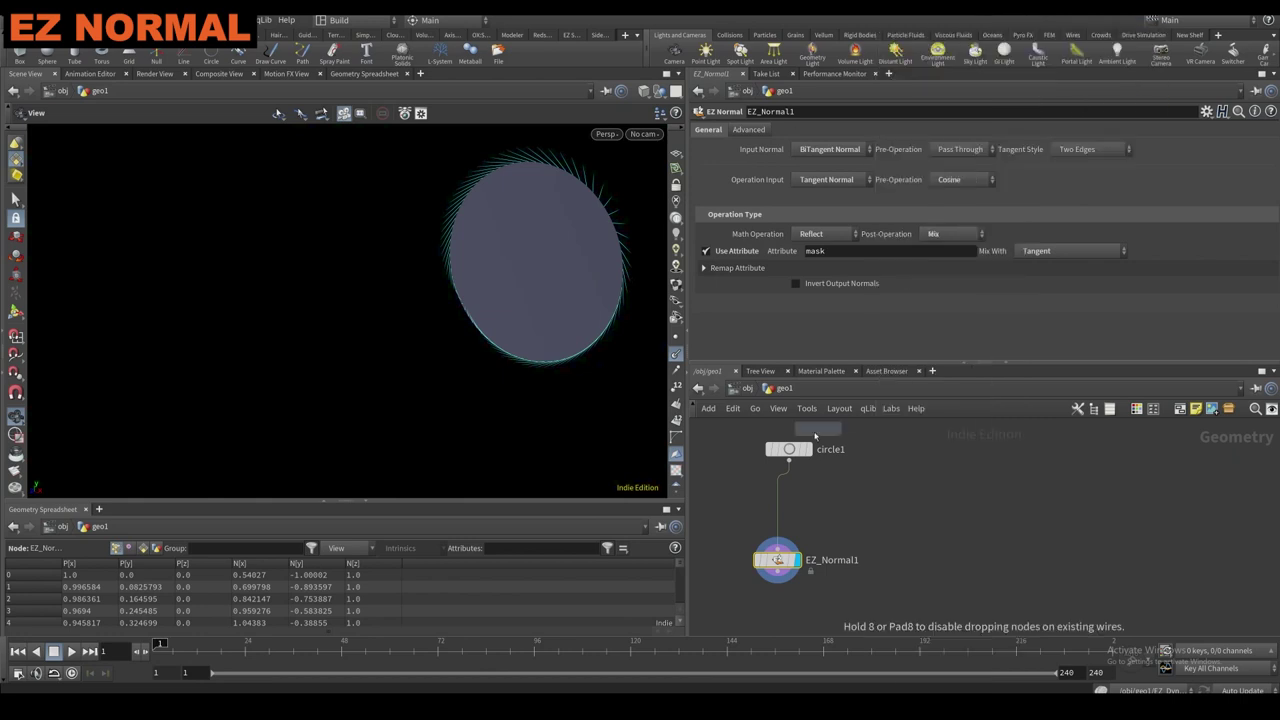
pyautogui.click(779, 505)
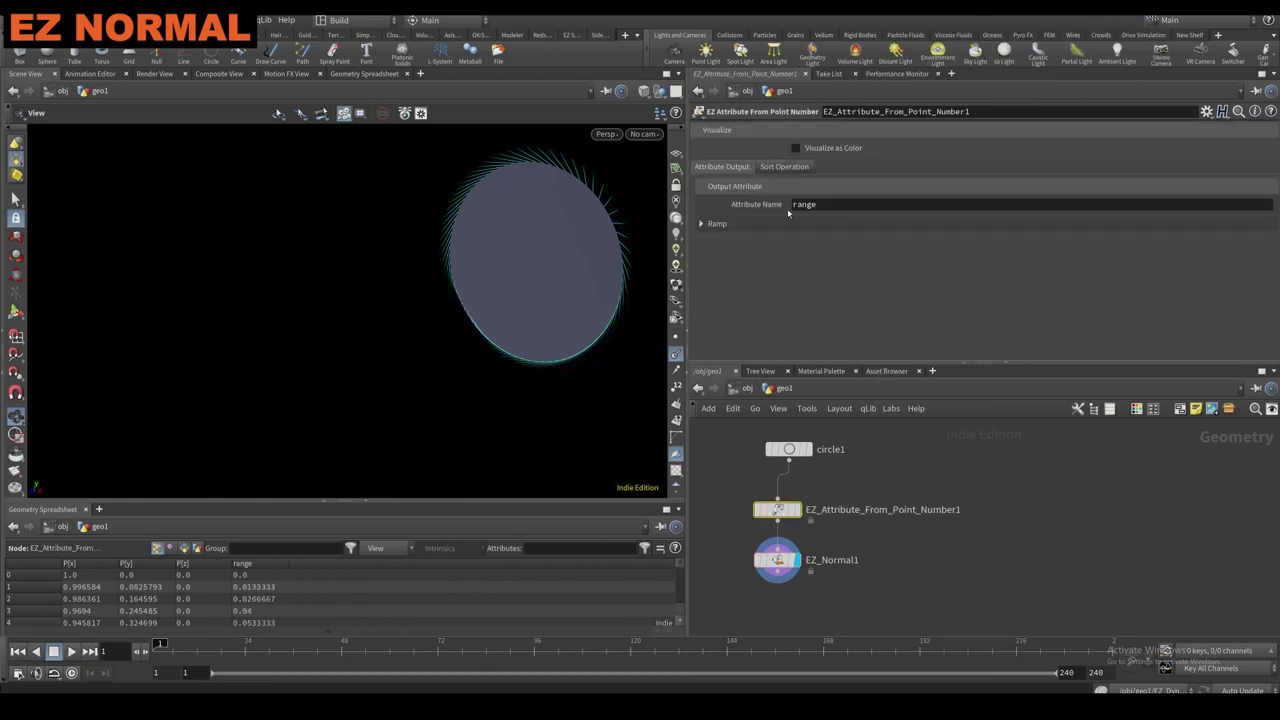
pyautogui.click(676, 388)
pyautogui.click(676, 388)
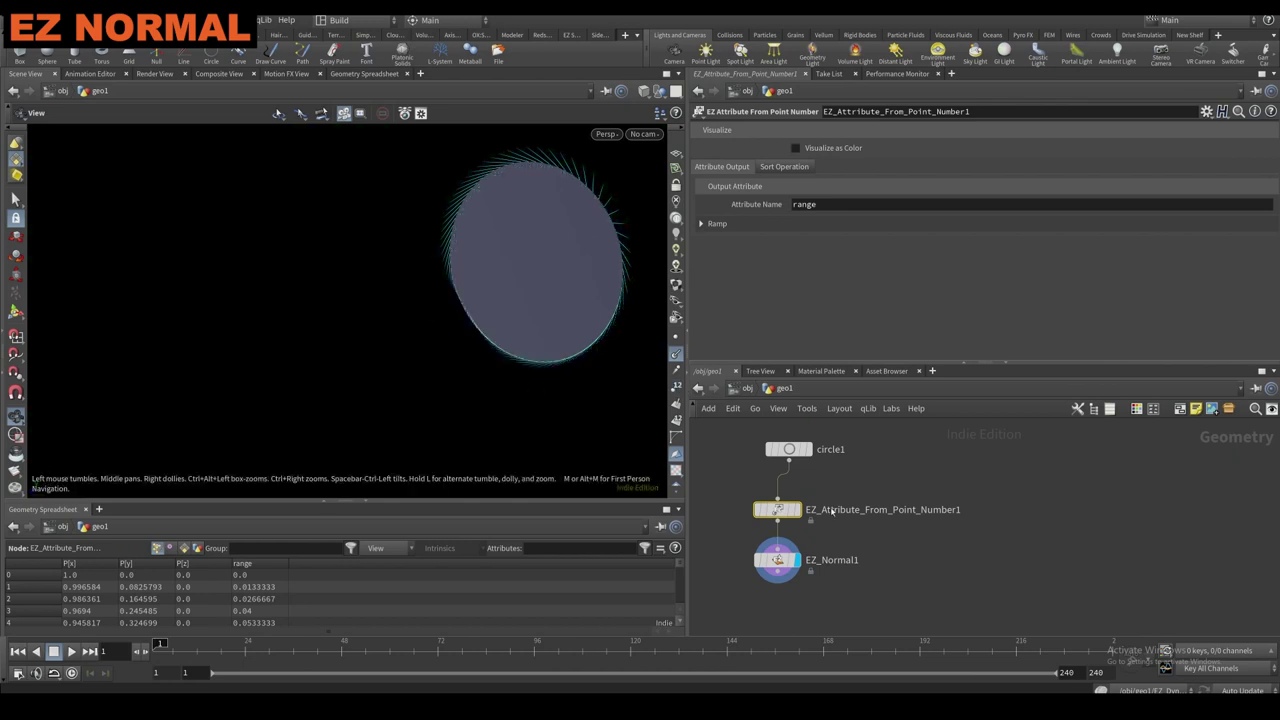
# Set EZ_Normal1's mix Attribute to range and inspect the resulting normals around the circle.
pyautogui.click(779, 558)
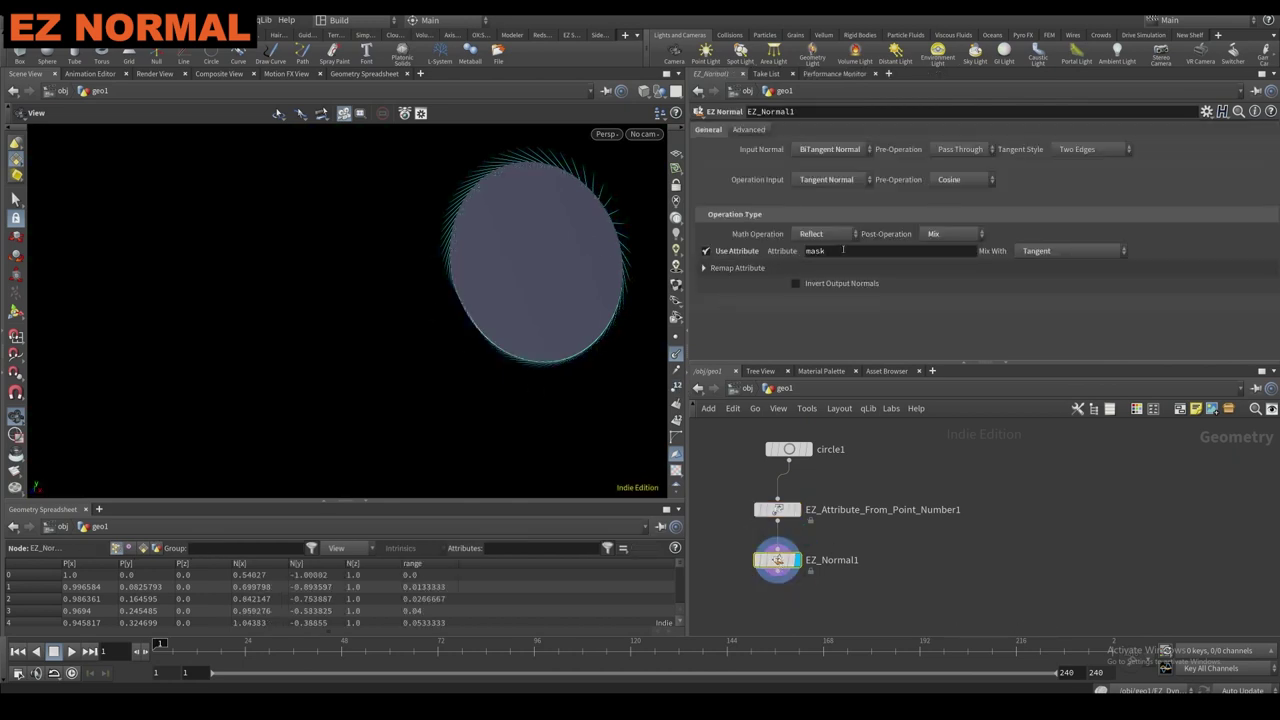
pyautogui.doubleClick(842, 252)
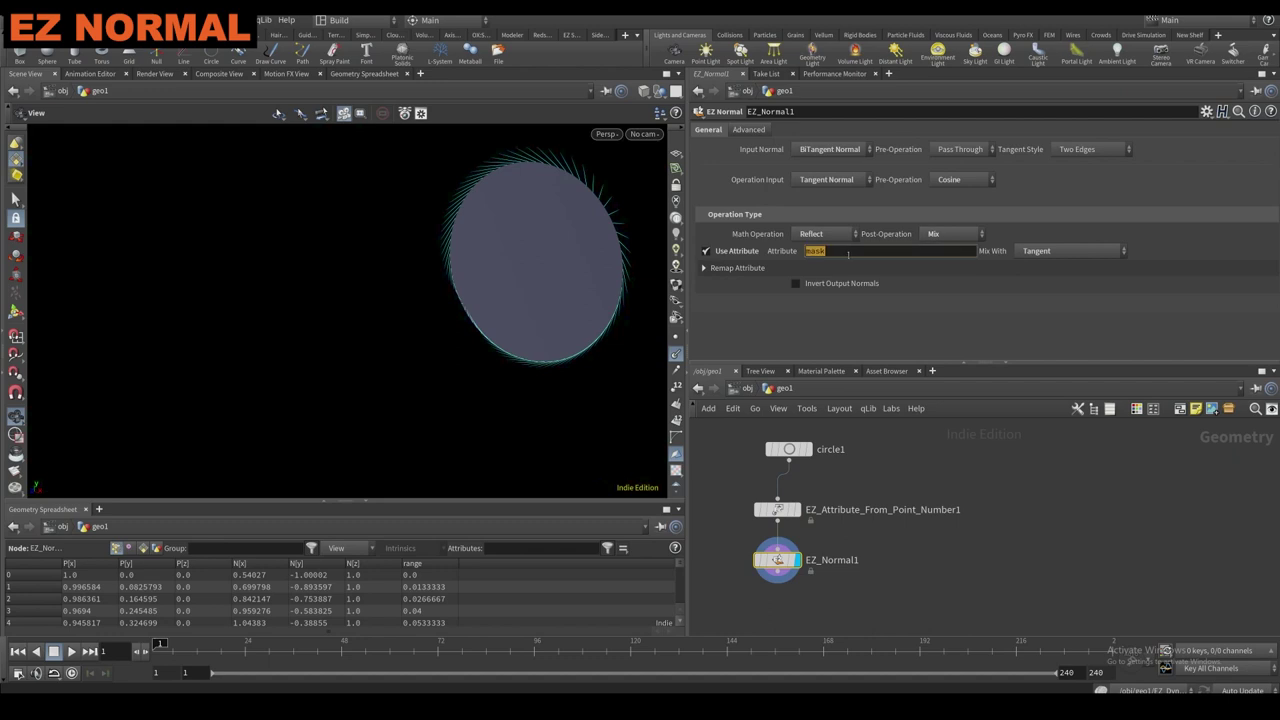
pyautogui.press('Return')
pyautogui.moveTo(630, 262); pyautogui.dragTo(560, 263)
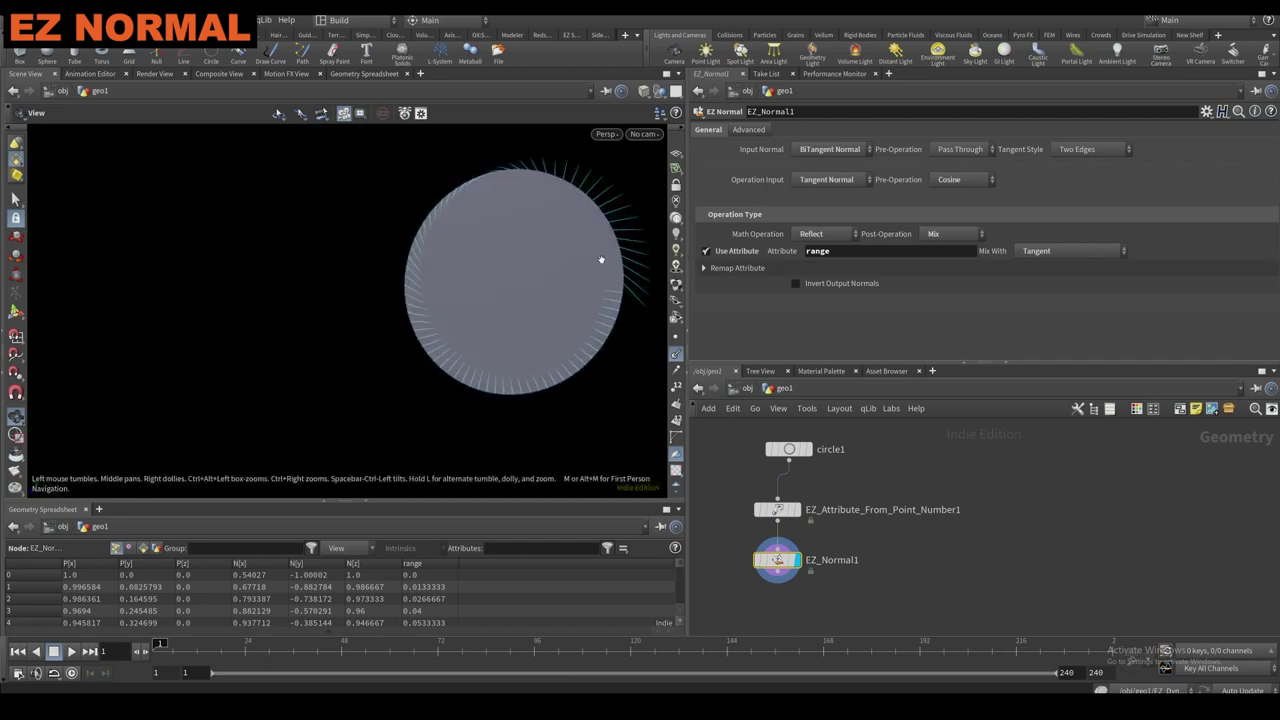
# Display point numbers in the viewport and examine how the normals change along the circle's points.
pyautogui.click(676, 392)
pyautogui.moveTo(604, 281); pyautogui.dragTo(640, 211, button='right')
pyautogui.moveTo(624, 262); pyautogui.dragTo(604, 310, button='middle')
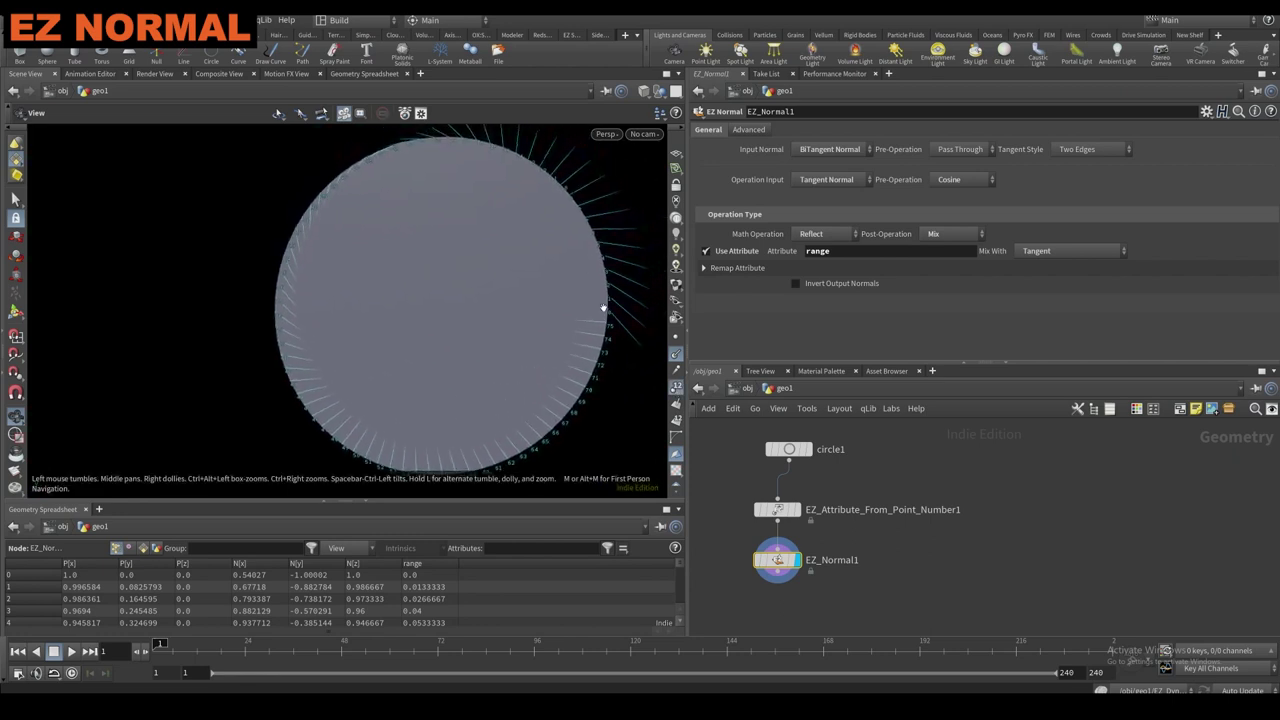
pyautogui.scroll(-1, 604, 310)
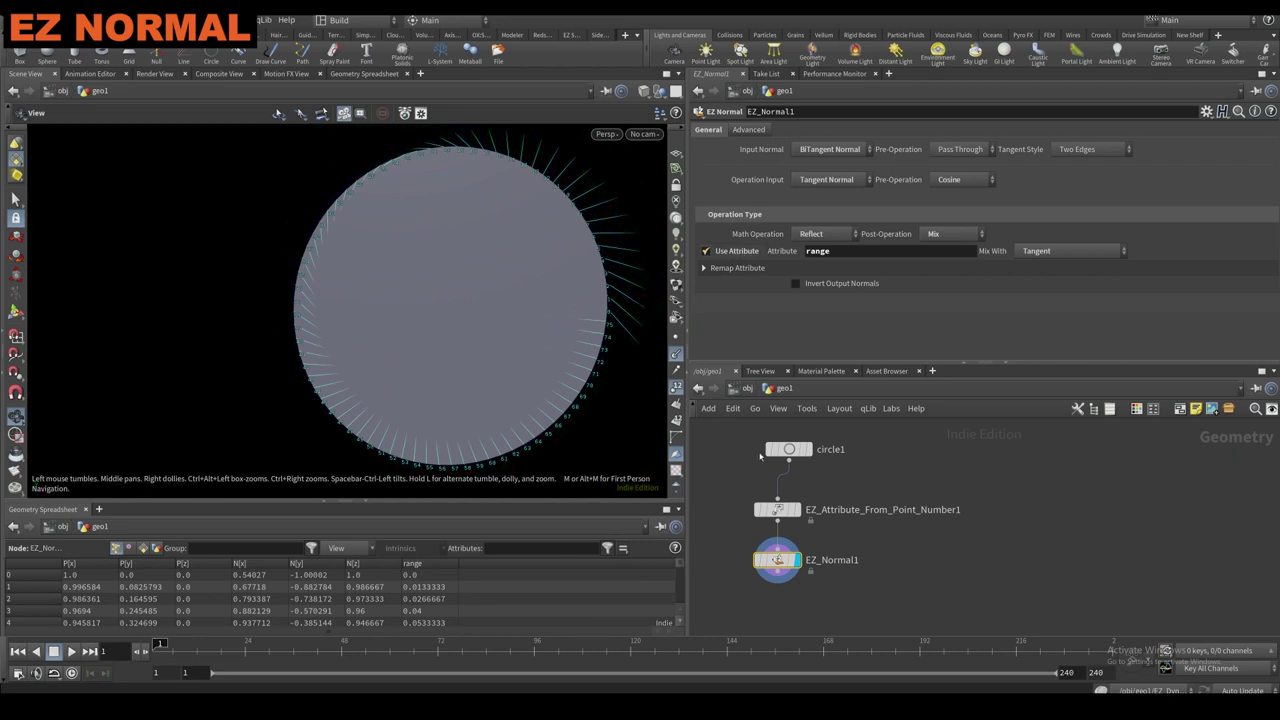
# Expand EZ_Normal1's Remap Attribute ramp and add a peak of about 0.9 near position 0.33 and a low point toward its end.
pyautogui.moveTo(757, 505); pyautogui.dragTo(820, 574)
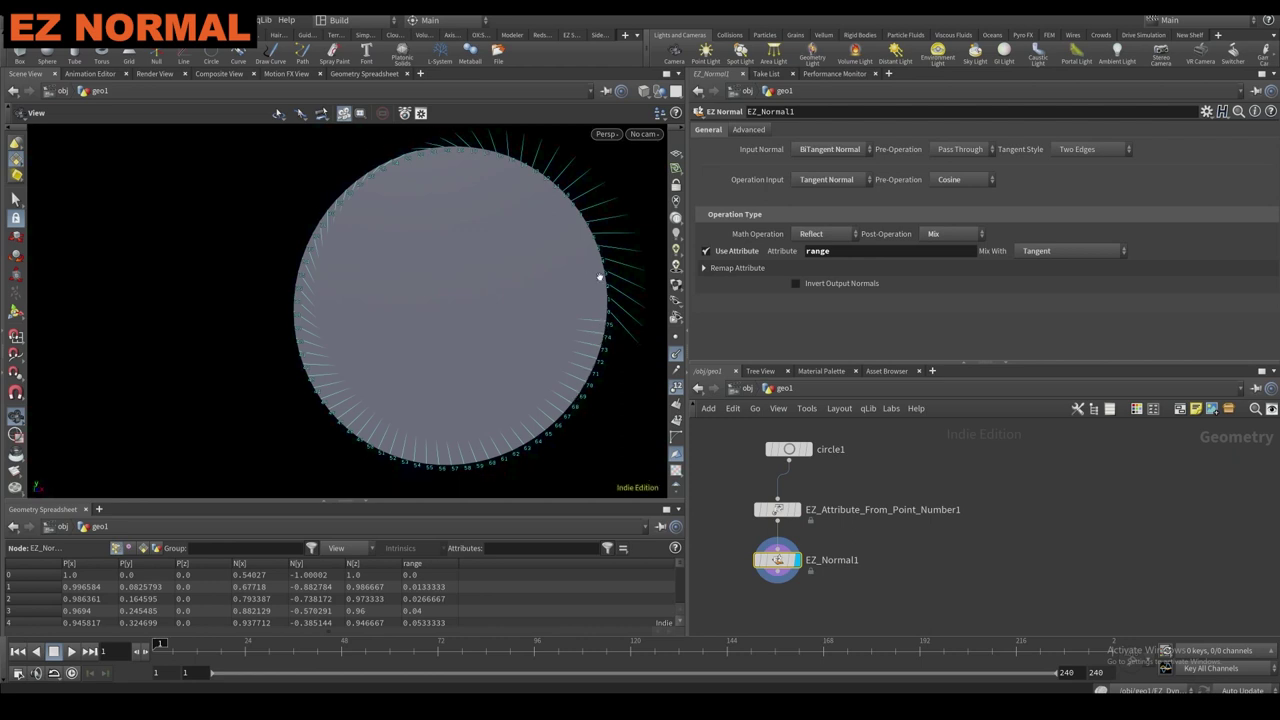
pyautogui.click(720, 270)
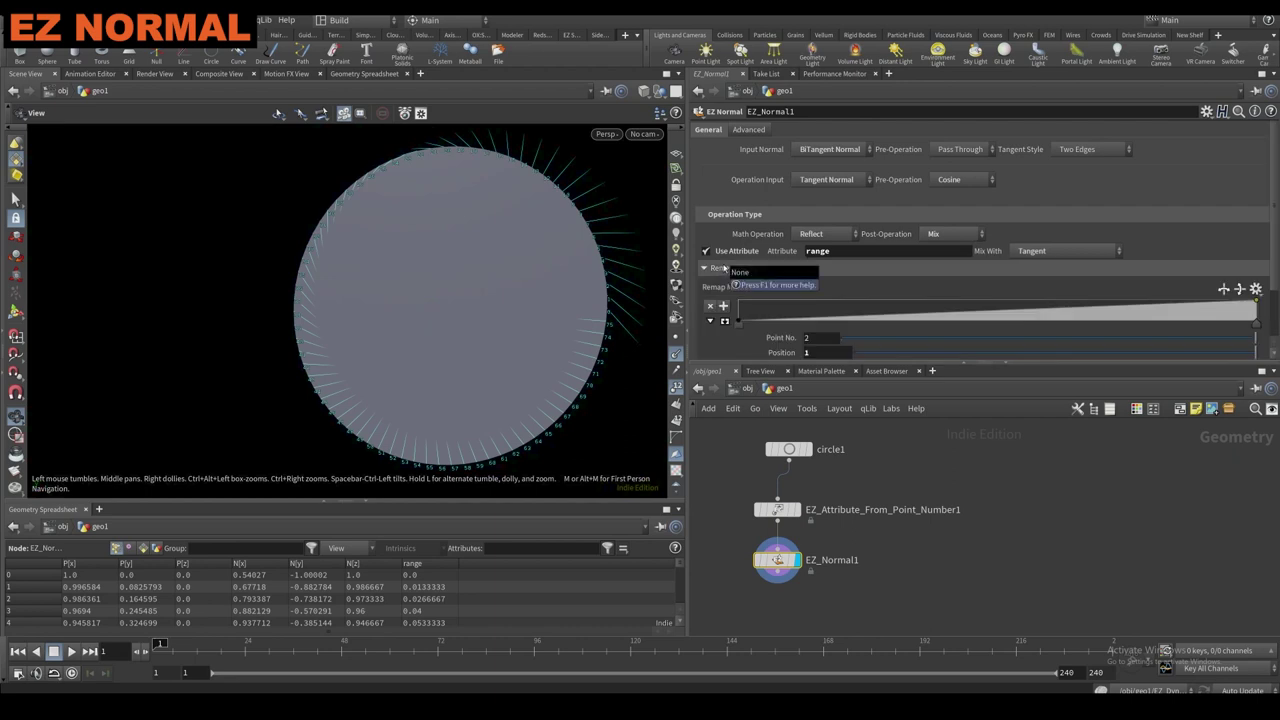
pyautogui.scroll(-2, 779, 287)
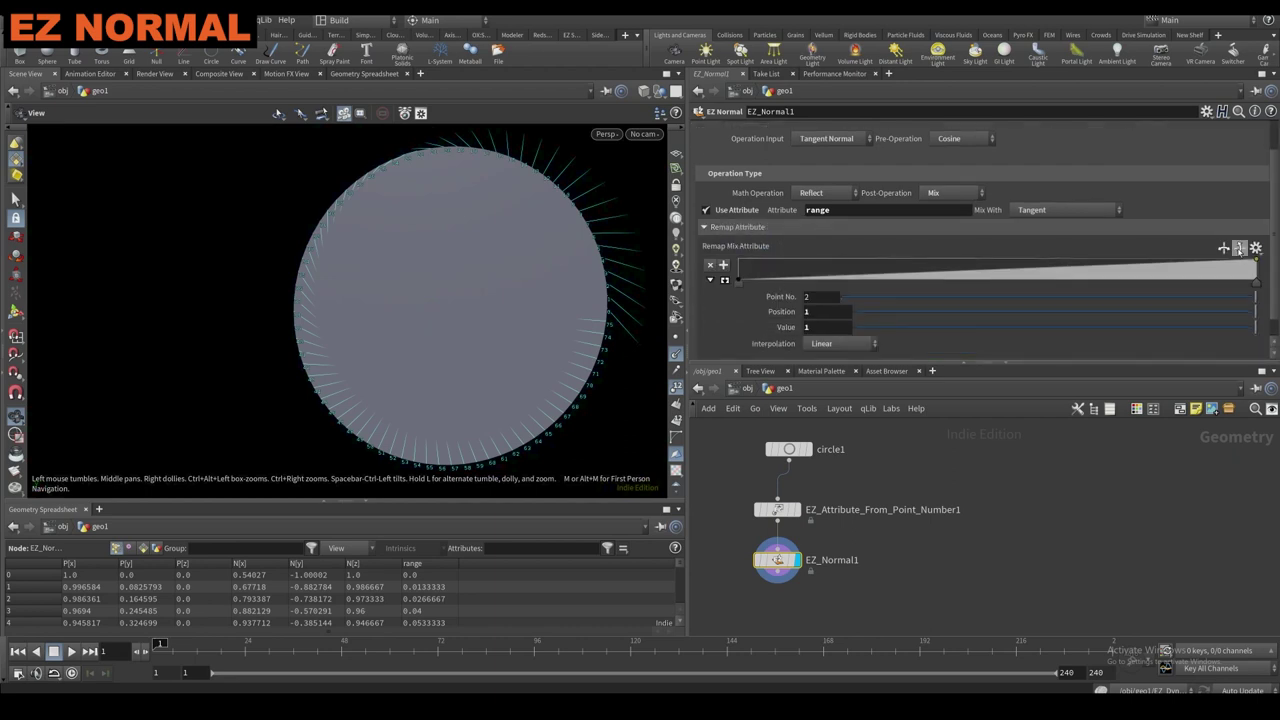
pyautogui.click(1240, 249)
pyautogui.click(1239, 250)
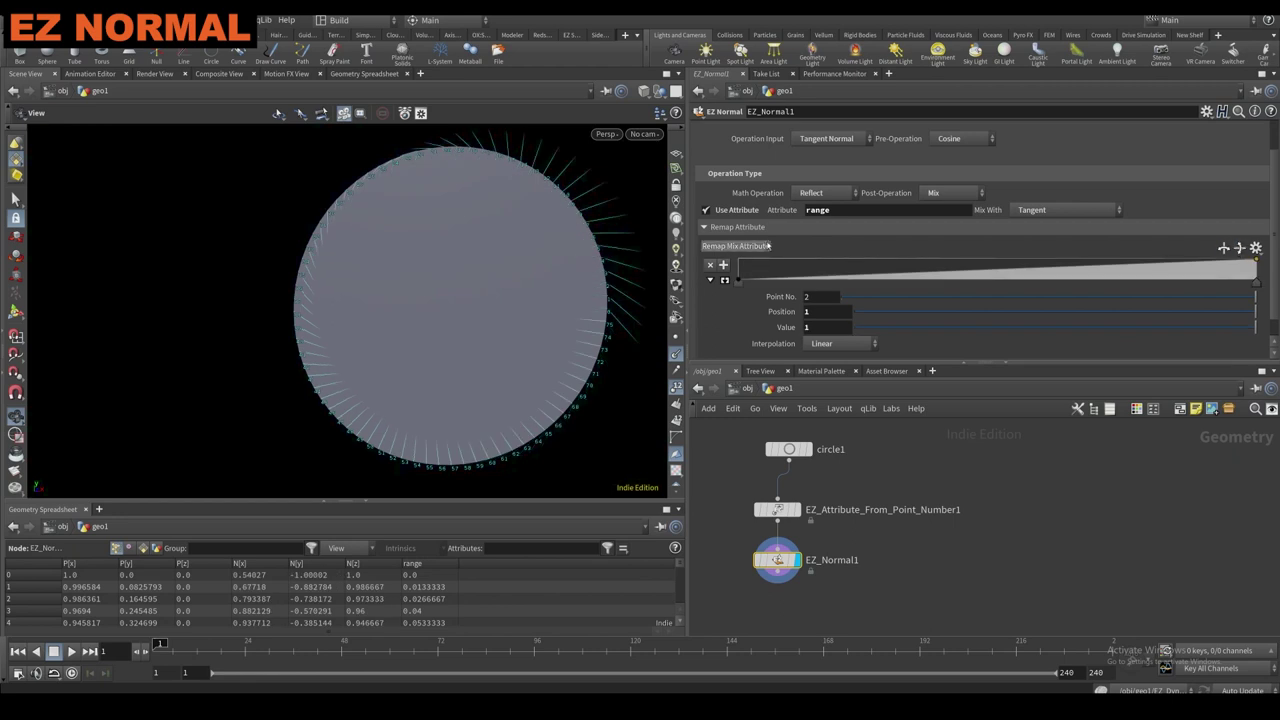
pyautogui.moveTo(1000, 272); pyautogui.dragTo(1151, 286)
pyautogui.moveTo(942, 285); pyautogui.dragTo(907, 262)
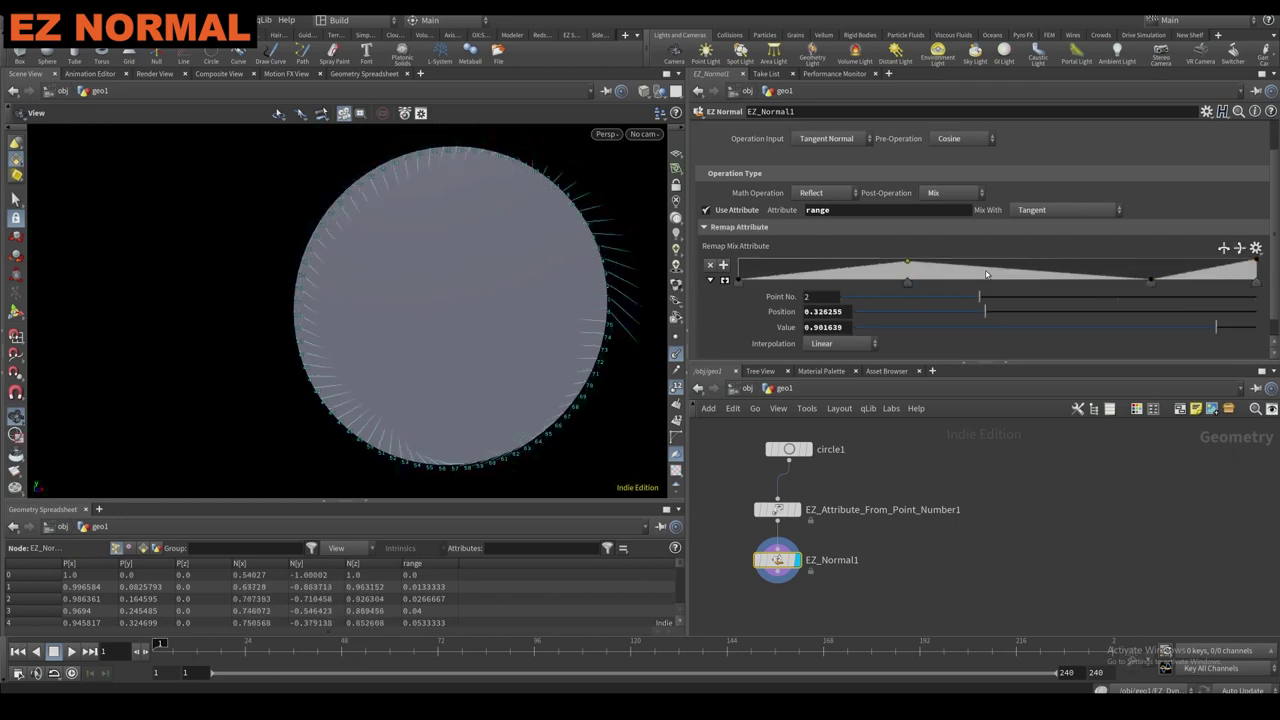
# Add points to the Remap Mix Attribute ramp to form three separate peaks, with the last point at position 0.995 lowered to 0.
pyautogui.moveTo(986, 274); pyautogui.dragTo(1001, 262)
pyautogui.moveTo(871, 267); pyautogui.dragTo(813, 259)
pyautogui.moveTo(955, 263); pyautogui.dragTo(1010, 294)
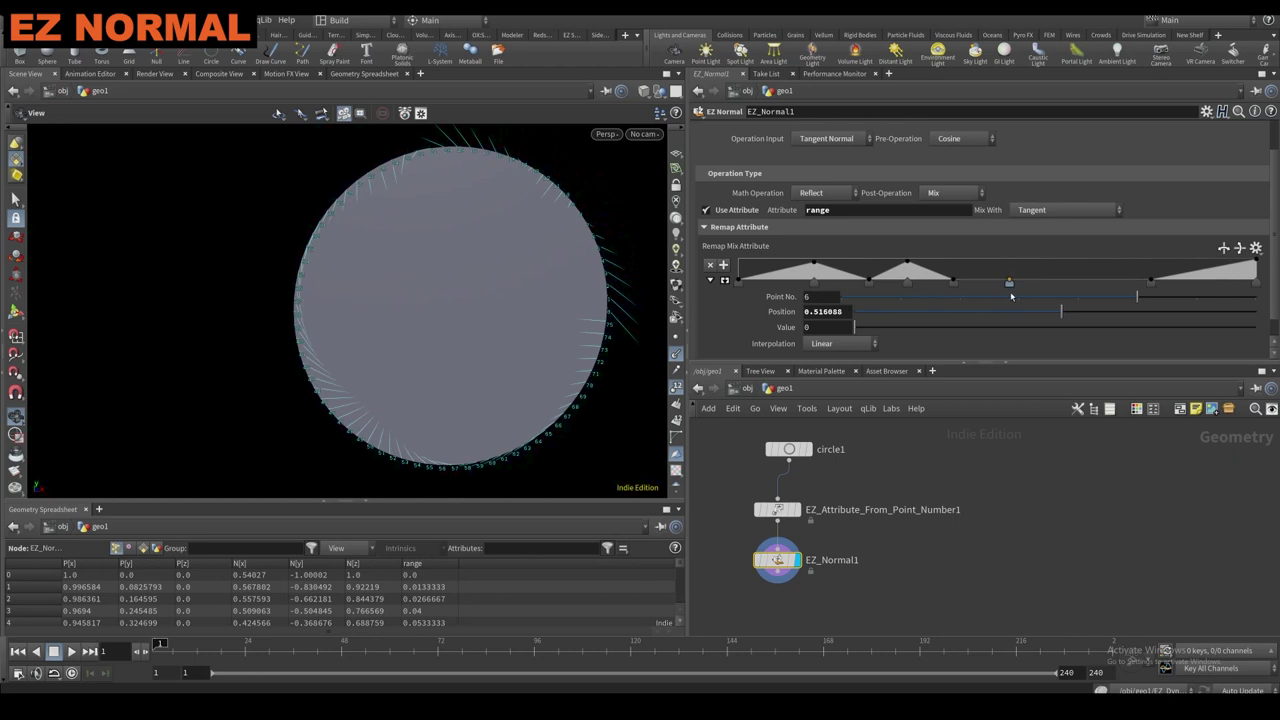
pyautogui.moveTo(1086, 280); pyautogui.dragTo(1086, 262)
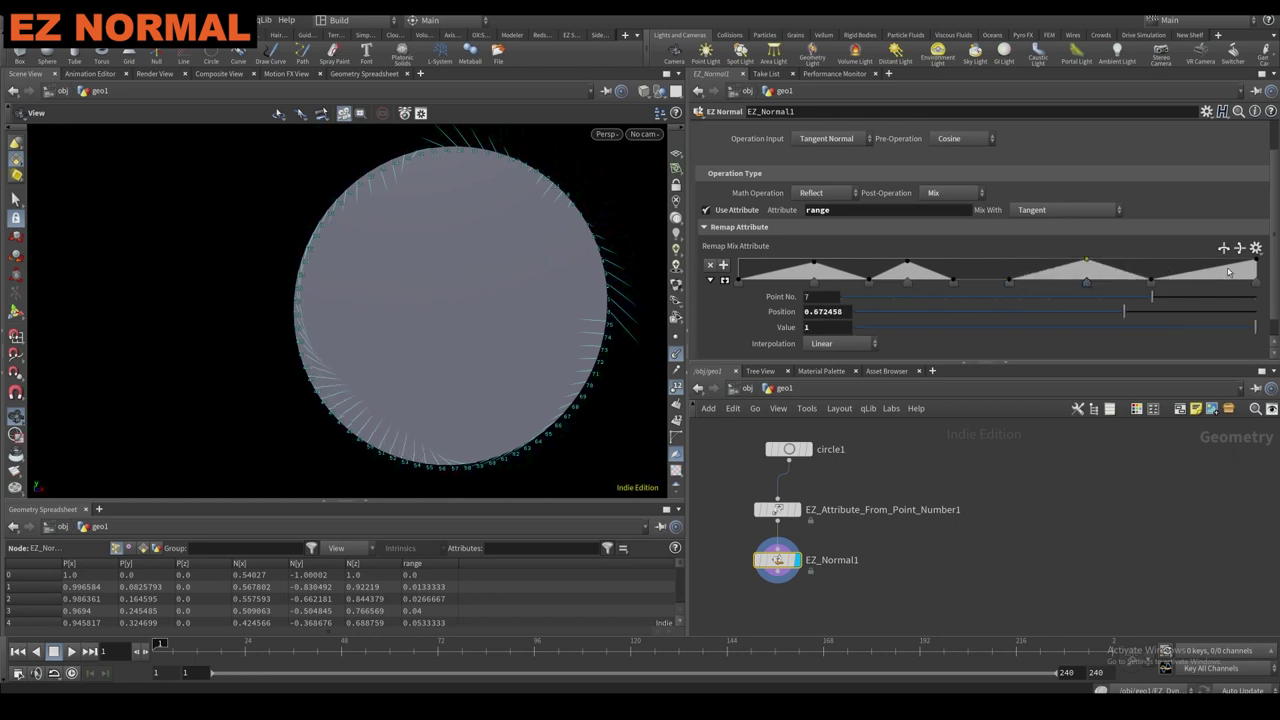
pyautogui.moveTo(1255, 263); pyautogui.dragTo(1256, 289)
pyautogui.moveTo(638, 314); pyautogui.dragTo(520, 293)
# Try From Node Input and BiTangent as the Mix With option, and return it to Tangent.
pyautogui.click(1013, 209)
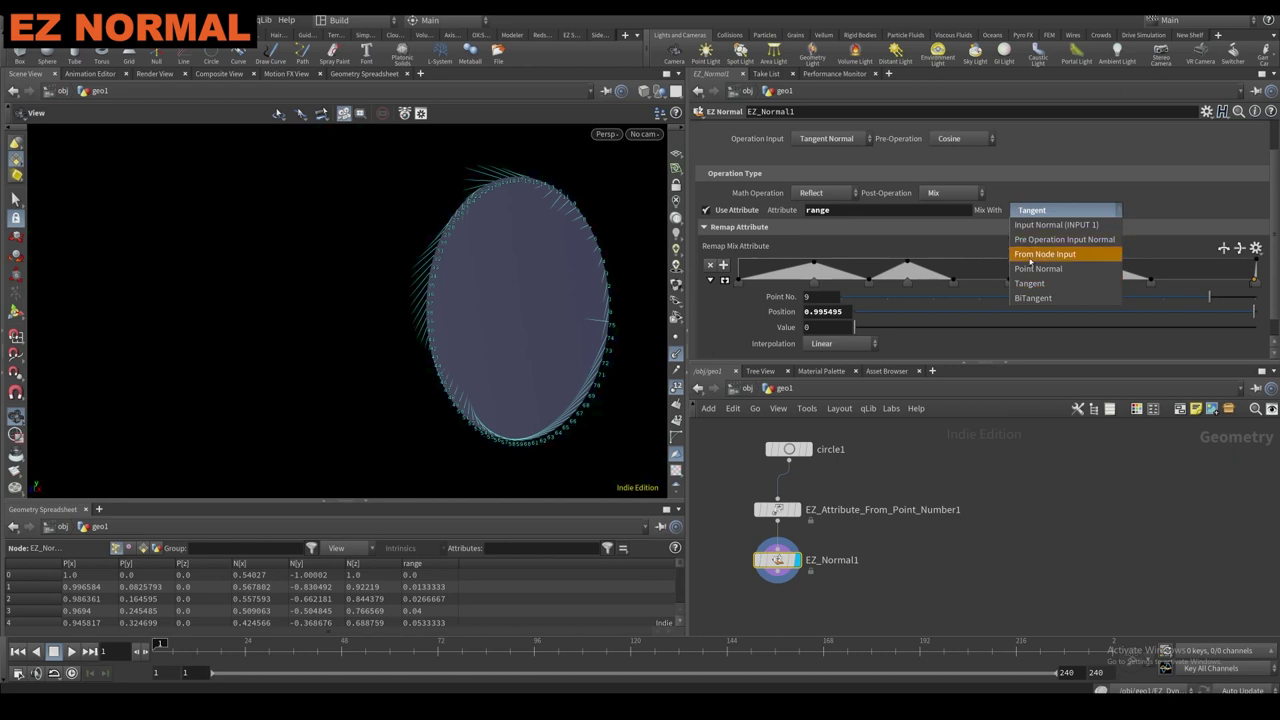
pyautogui.click(1030, 255)
pyautogui.click(1045, 210)
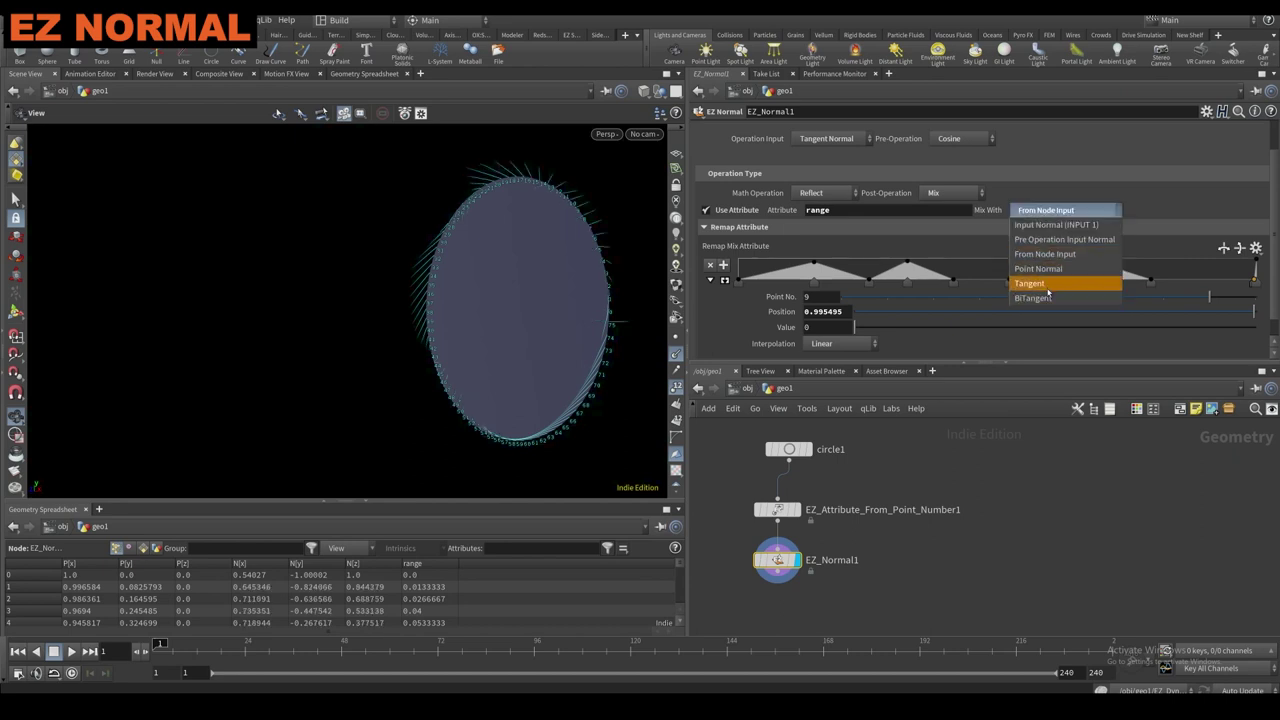
pyautogui.click(1047, 299)
pyautogui.click(1029, 212)
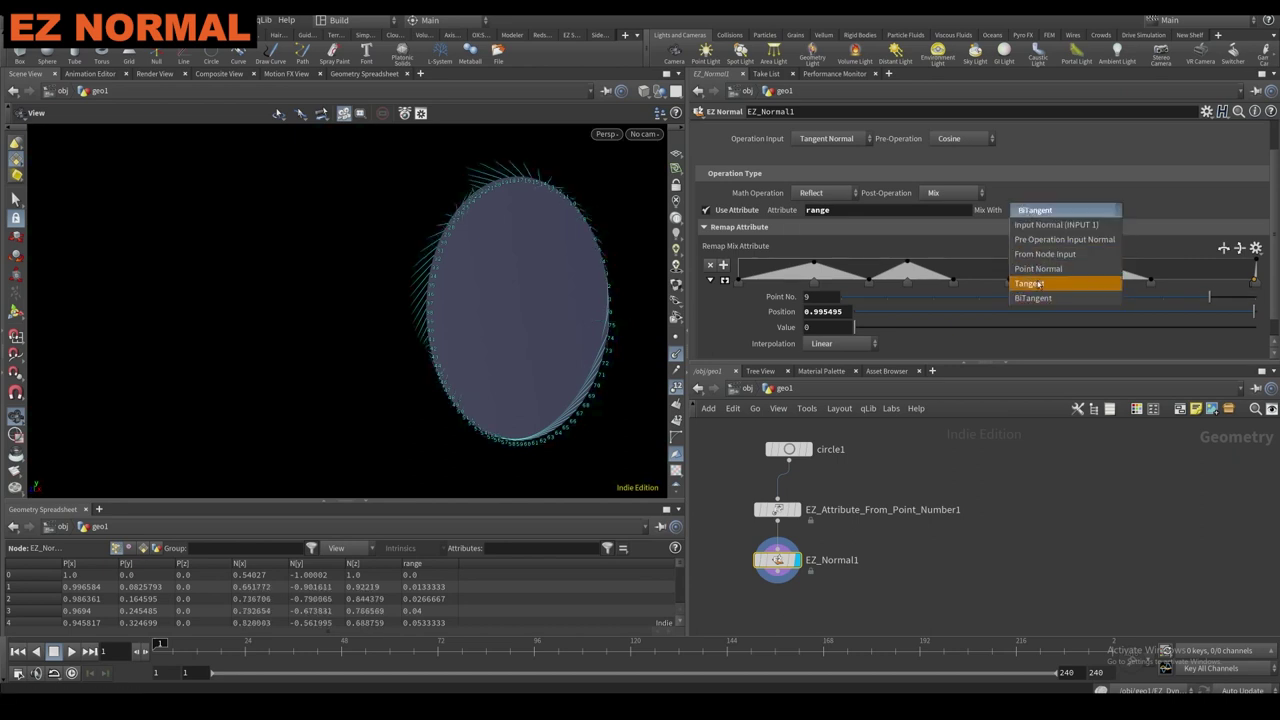
pyautogui.click(1032, 284)
# Test Invert Output Normals on the remapped circle and hide the point numbers in the viewport.
pyautogui.moveTo(579, 284); pyautogui.dragTo(611, 295)
pyautogui.scroll(-2, 611, 295)
pyautogui.scroll(2, 882, 200)
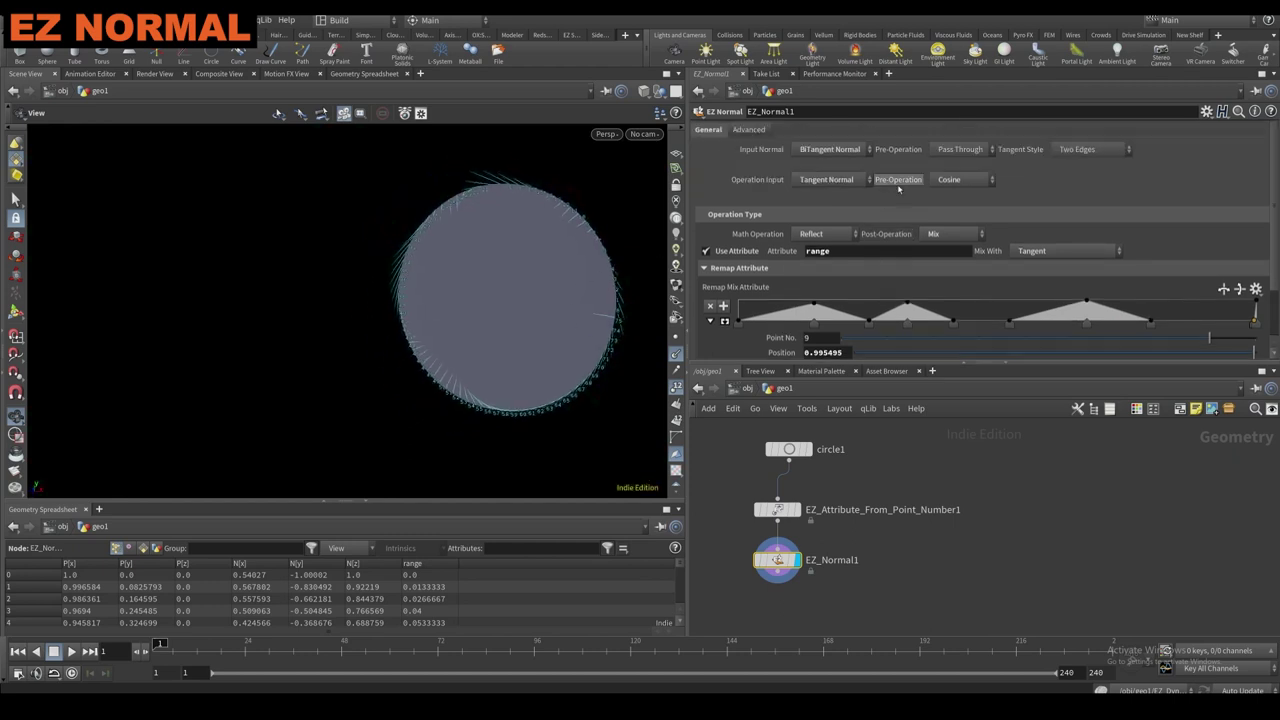
pyautogui.moveTo(637, 219); pyautogui.dragTo(512, 240)
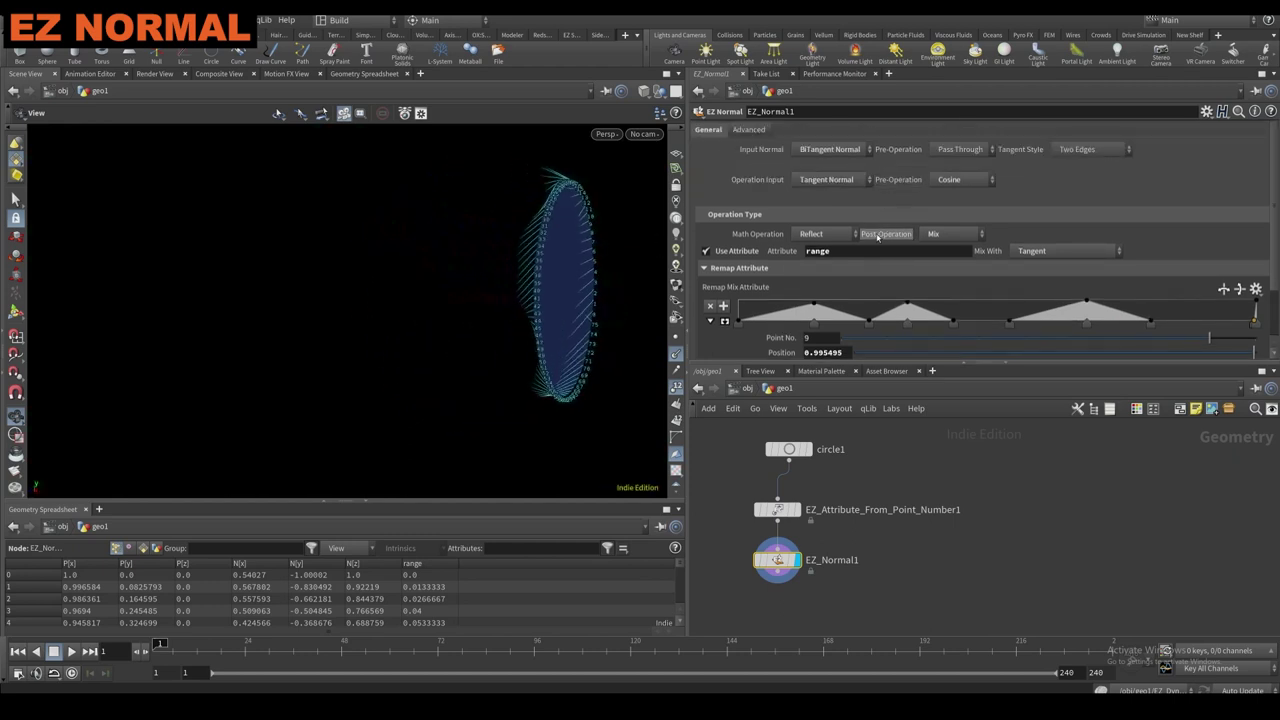
pyautogui.click(764, 266)
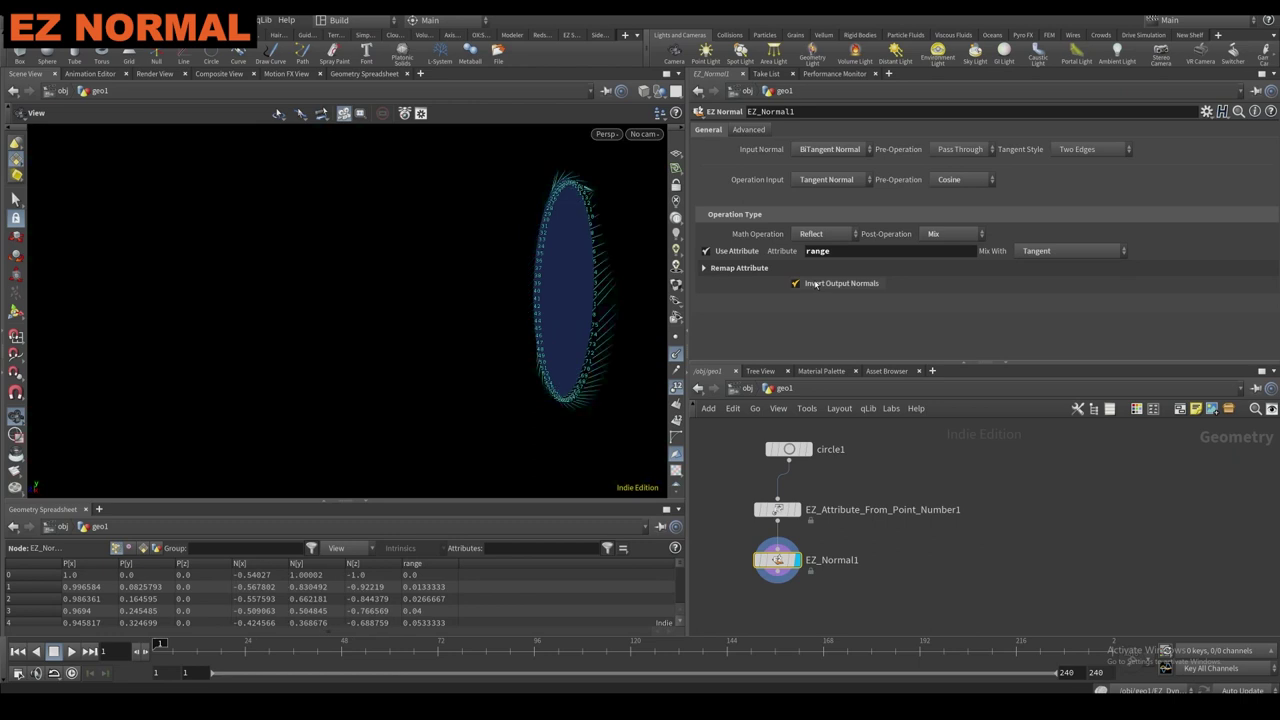
pyautogui.click(677, 389)
# Test EZ_Normal1's advanced Normalize option and vary Multiply Strength with Normalize turned off.
pyautogui.click(762, 130)
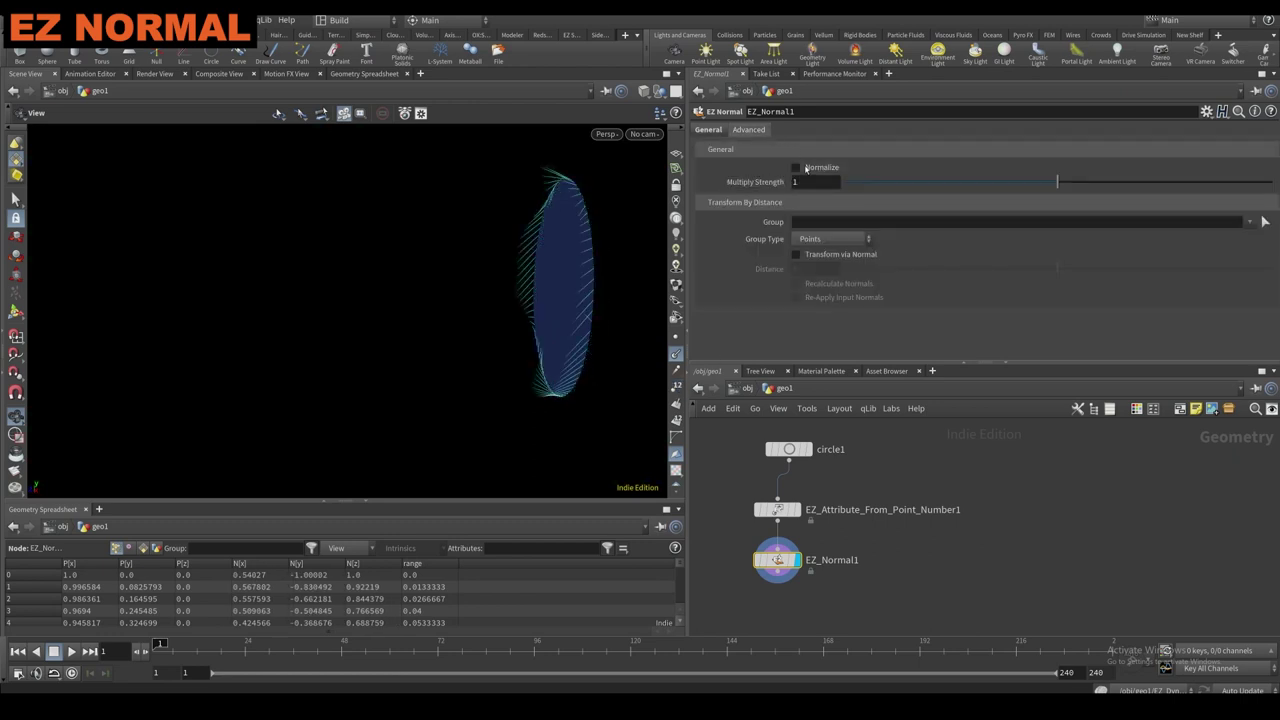
pyautogui.click(812, 168)
pyautogui.click(811, 168)
pyautogui.moveTo(583, 252); pyautogui.dragTo(646, 245)
pyautogui.moveTo(1058, 181); pyautogui.dragTo(1229, 208)
pyautogui.moveTo(820, 184); pyautogui.dragTo(536, 231, button='middle')
pyautogui.moveTo(582, 259); pyautogui.dragTo(516, 266)
pyautogui.moveTo(840, 182); pyautogui.dragTo(1095, 182)
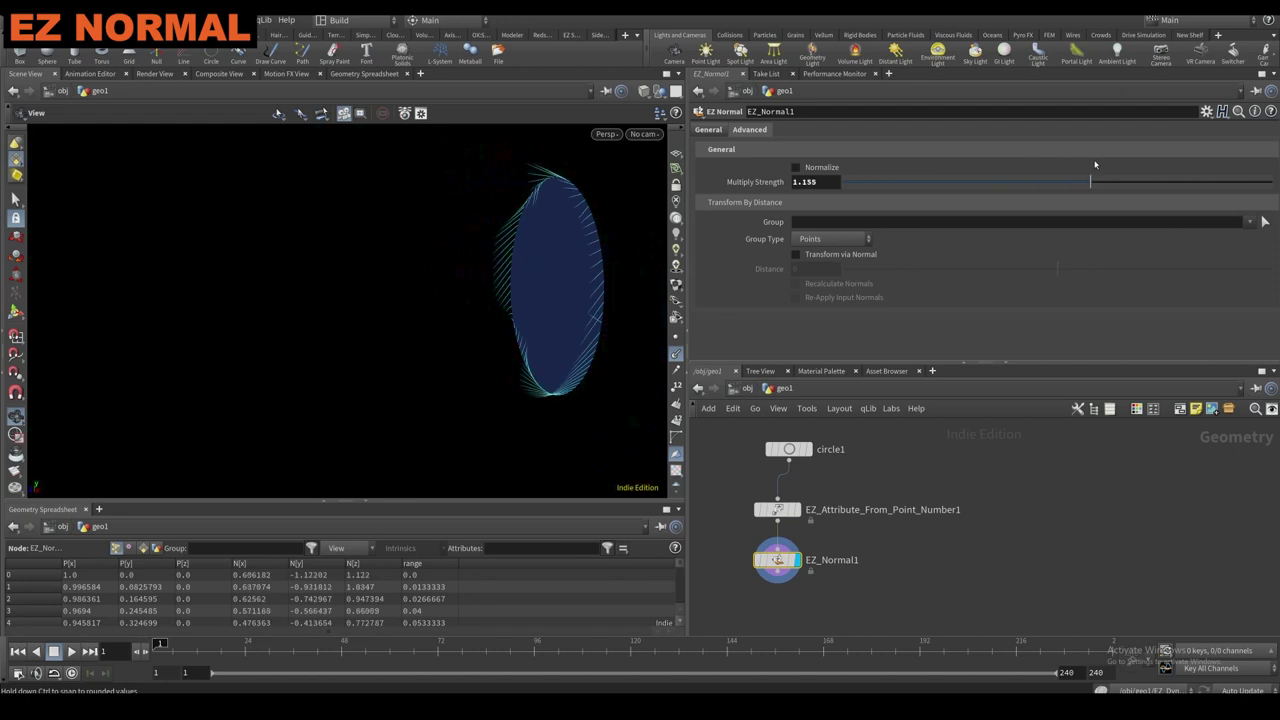
# Test lower Multiply Strength values with Normalize enabled, then reset the strength to 1 and disable Normalize.
pyautogui.click(840, 168)
pyautogui.moveTo(938, 180); pyautogui.dragTo(851, 182)
pyautogui.moveTo(1015, 181); pyautogui.dragTo(973, 182)
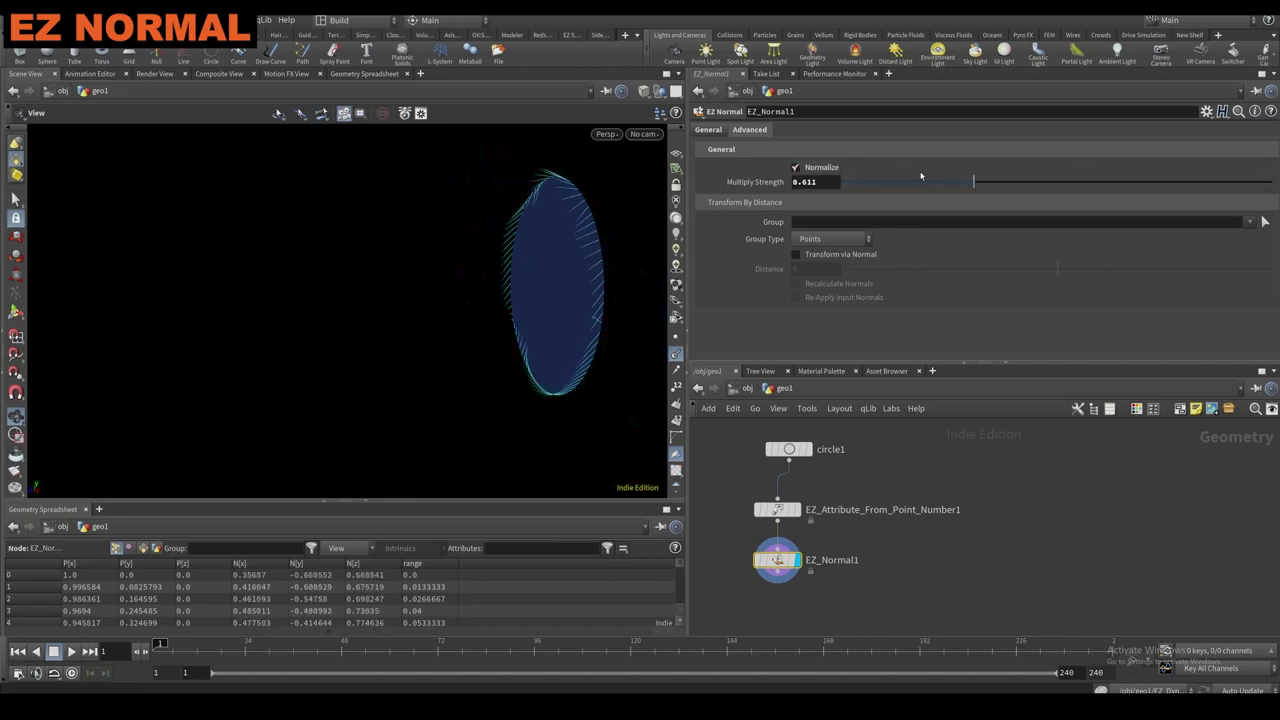
pyautogui.keyDown('ctrl'); pyautogui.middleClick(770, 183); pyautogui.keyUp('ctrl')
pyautogui.click(814, 168)
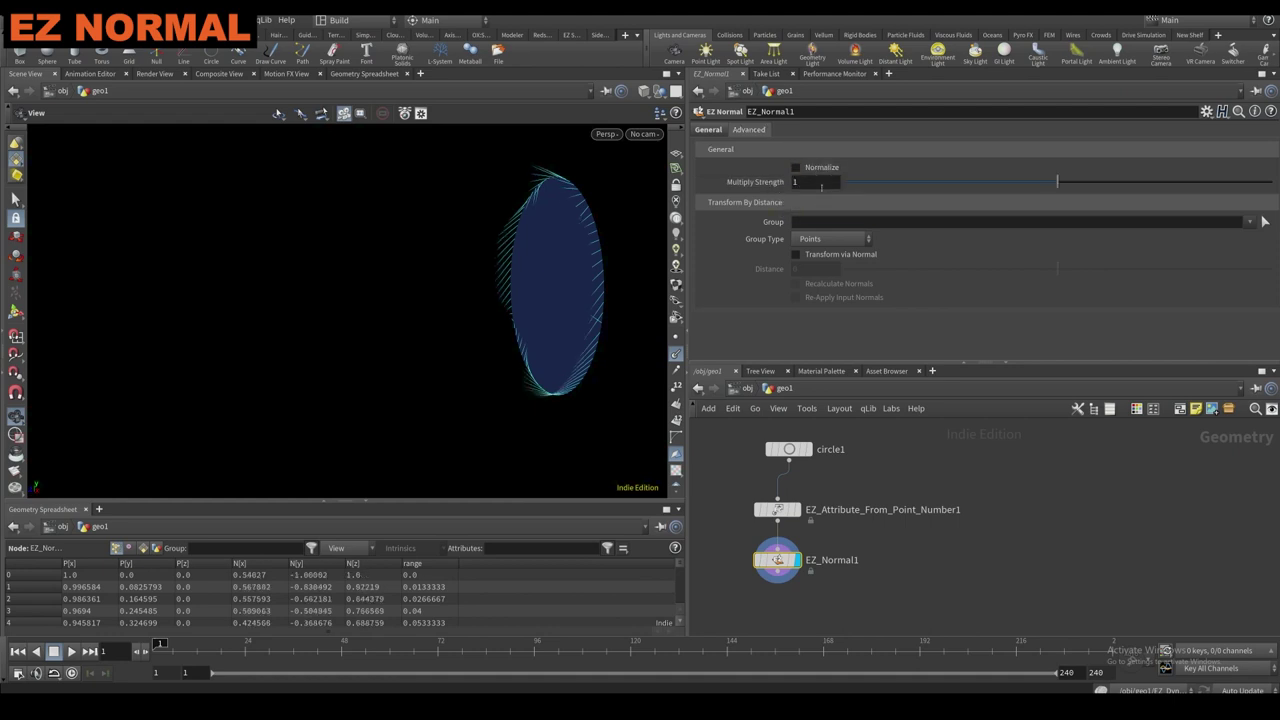
# Enable Transform via Normal and set its Distance to about 0.2989 to displace the circle's points along their normals.
pyautogui.moveTo(602, 278); pyautogui.dragTo(649, 274)
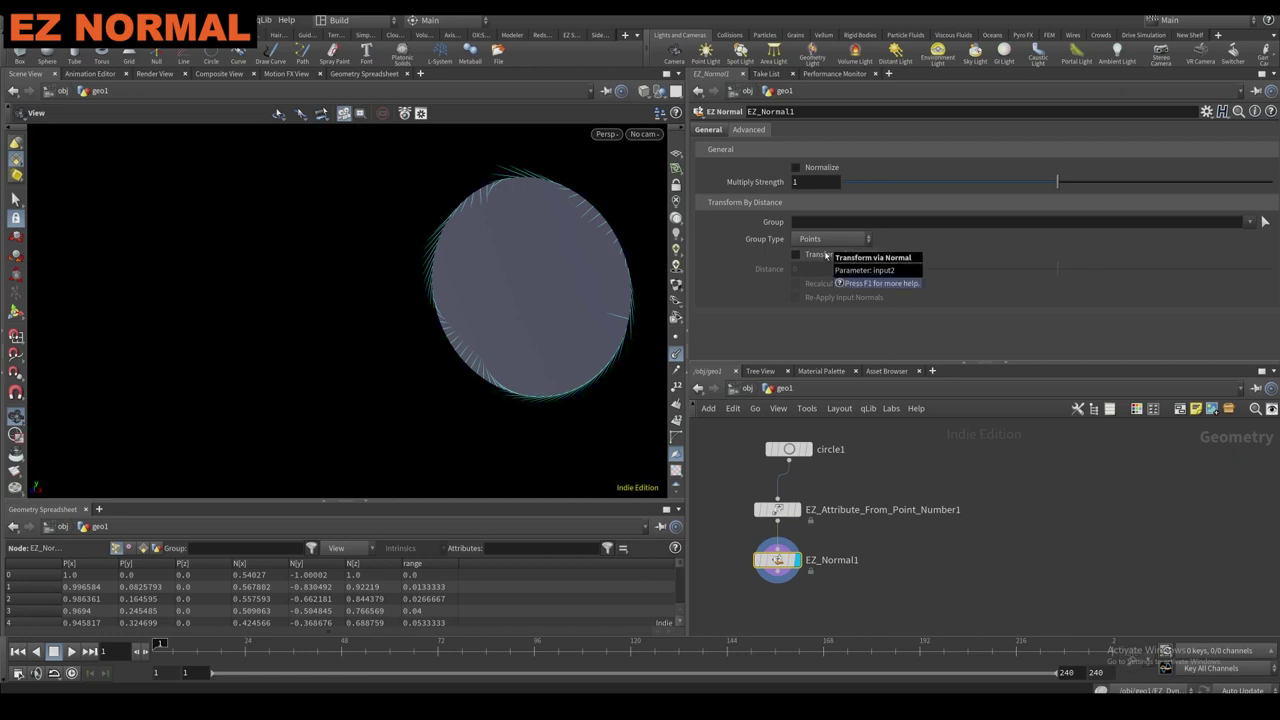
pyautogui.click(797, 255)
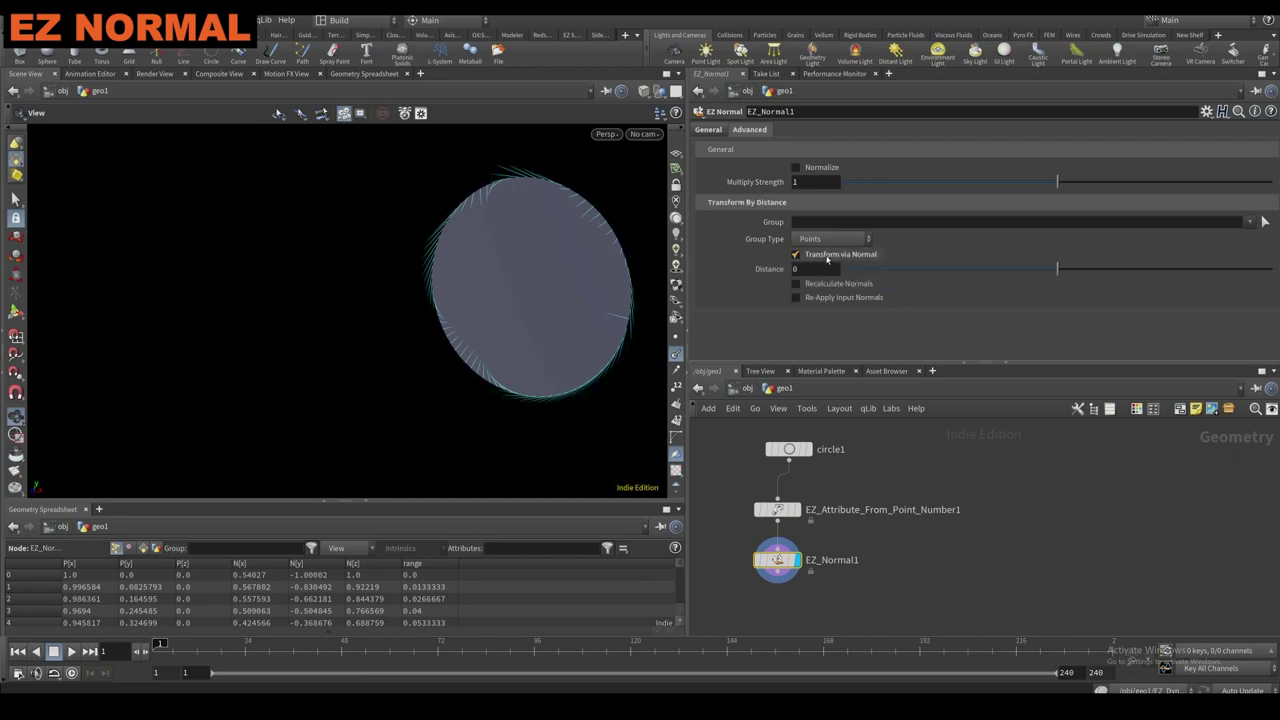
pyautogui.moveTo(634, 274); pyautogui.dragTo(483, 283)
pyautogui.moveTo(1057, 270); pyautogui.dragTo(1269, 269)
pyautogui.moveTo(811, 268); pyautogui.dragTo(838, 271, button='middle')
pyautogui.moveTo(562, 290)
pyautogui.mouseDown()
pyautogui.moveTo(597, 291)
pyautogui.moveTo(660, 262)
pyautogui.moveTo(503, 280)
pyautogui.moveTo(530, 302)
pyautogui.moveTo(586, 294)
pyautogui.mouseUp()
# Set Multiply Strength to about 0.522 to reduce the displacement of the circle.
pyautogui.moveTo(902, 181); pyautogui.dragTo(858, 180)
pyautogui.moveTo(1037, 175); pyautogui.dragTo(954, 176)
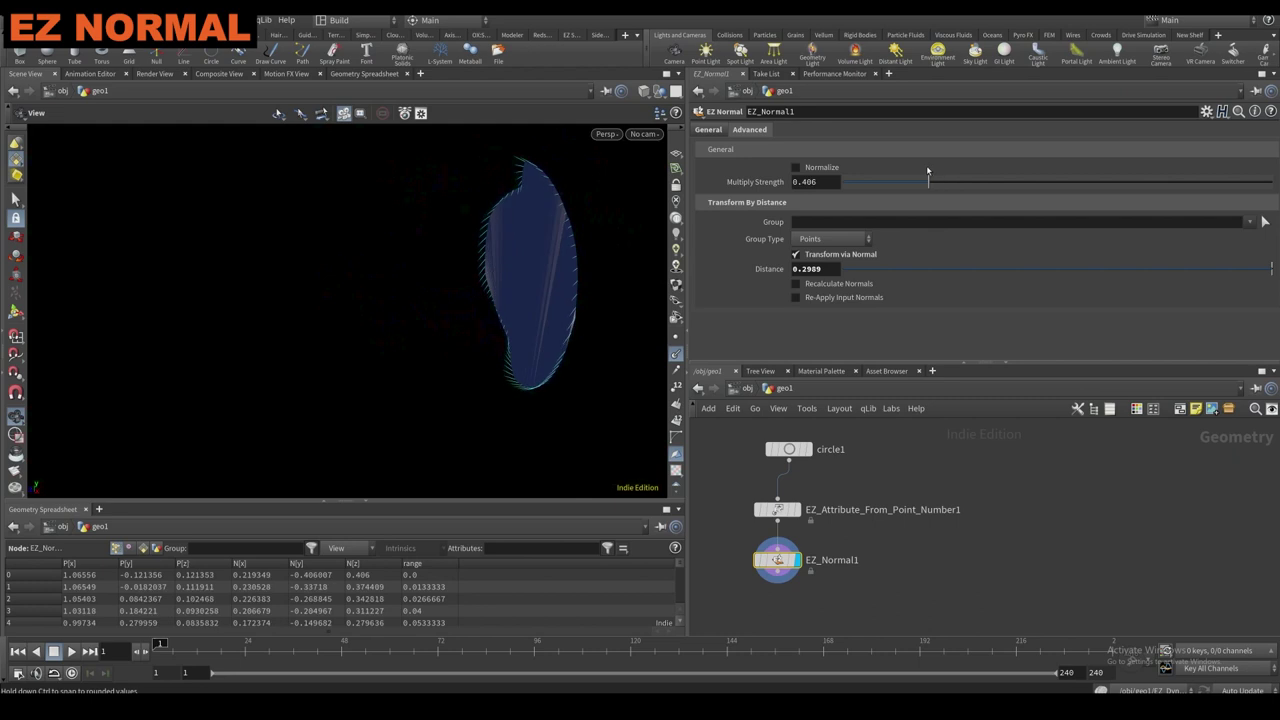
pyautogui.moveTo(577, 251); pyautogui.dragTo(590, 298)
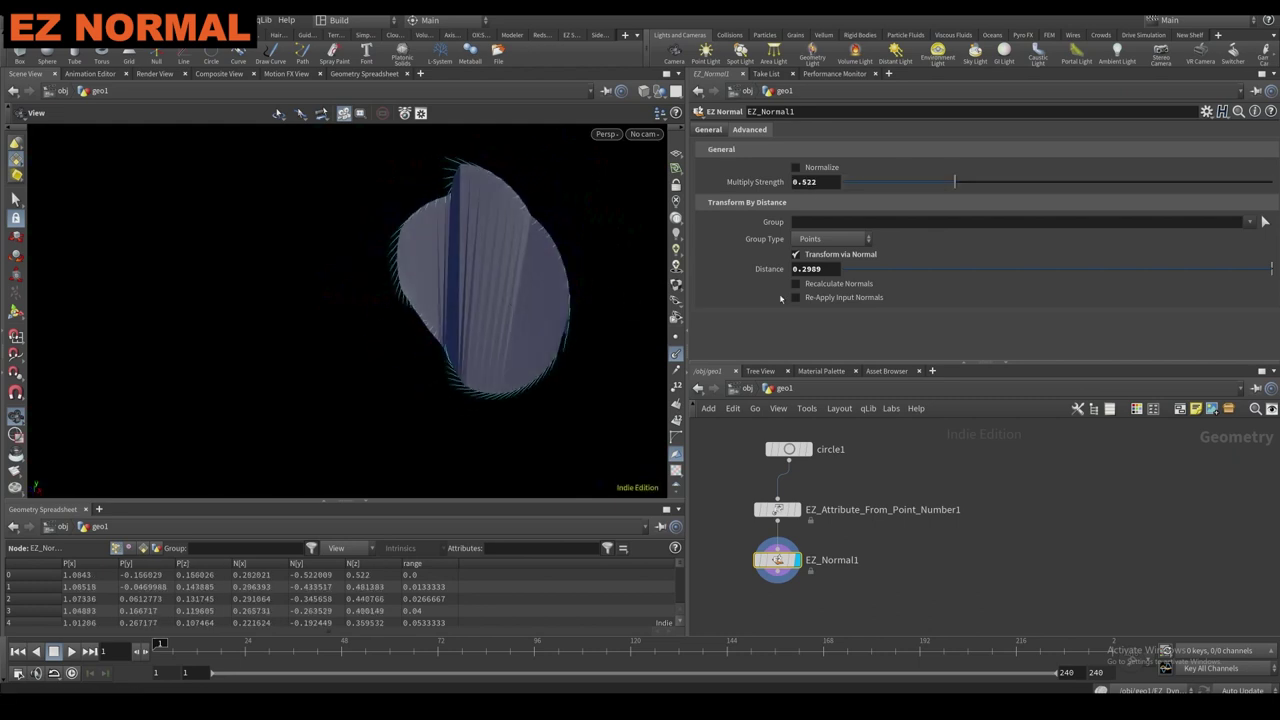
# Test Recalculate Normals and Re-Apply Input Normals on the displaced circle, leaving both options off.
pyautogui.click(796, 284)
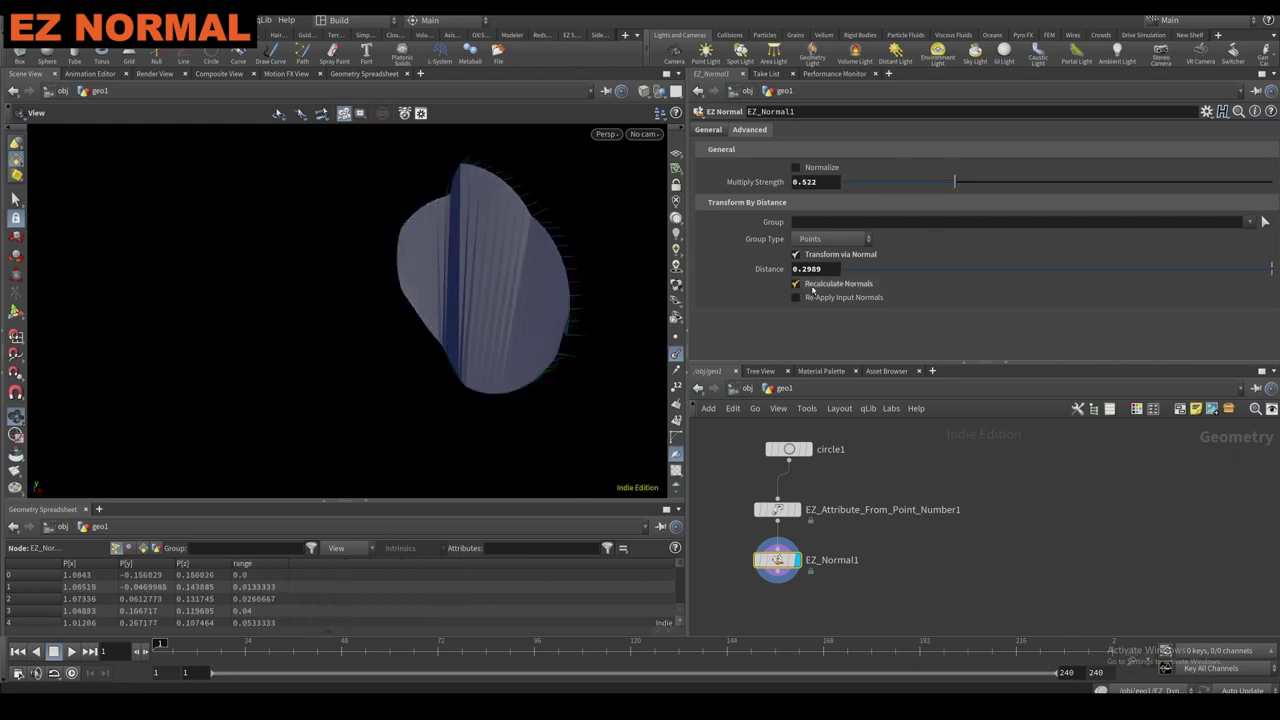
pyautogui.click(806, 298)
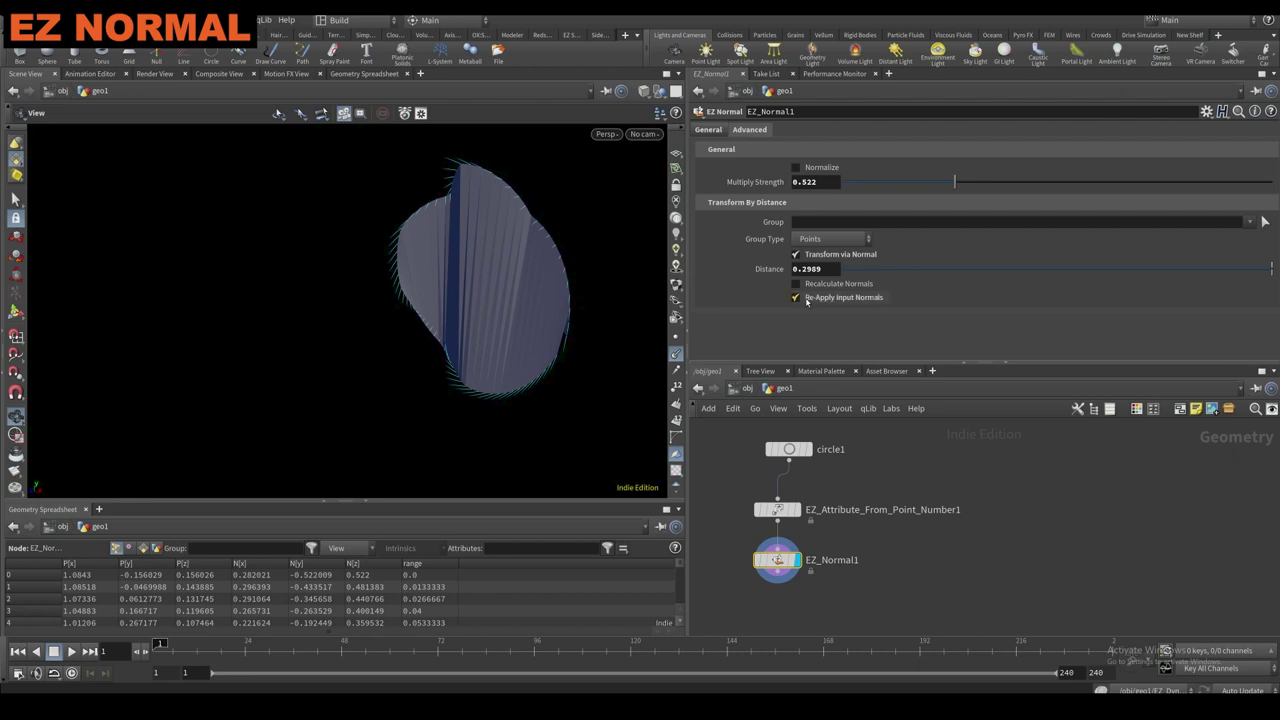
pyautogui.moveTo(470, 294); pyautogui.dragTo(686, 302)
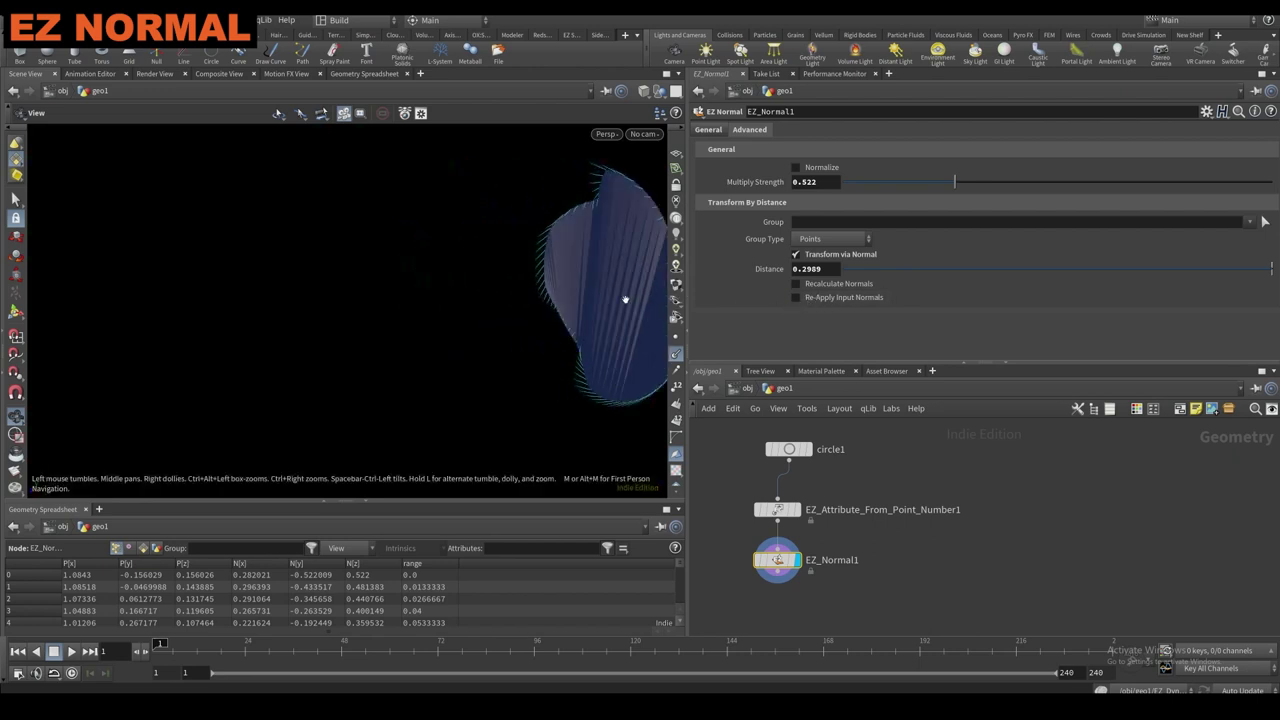
pyautogui.moveTo(623, 298); pyautogui.dragTo(528, 303, button='middle')
pyautogui.moveTo(528, 303); pyautogui.dragTo(562, 301)
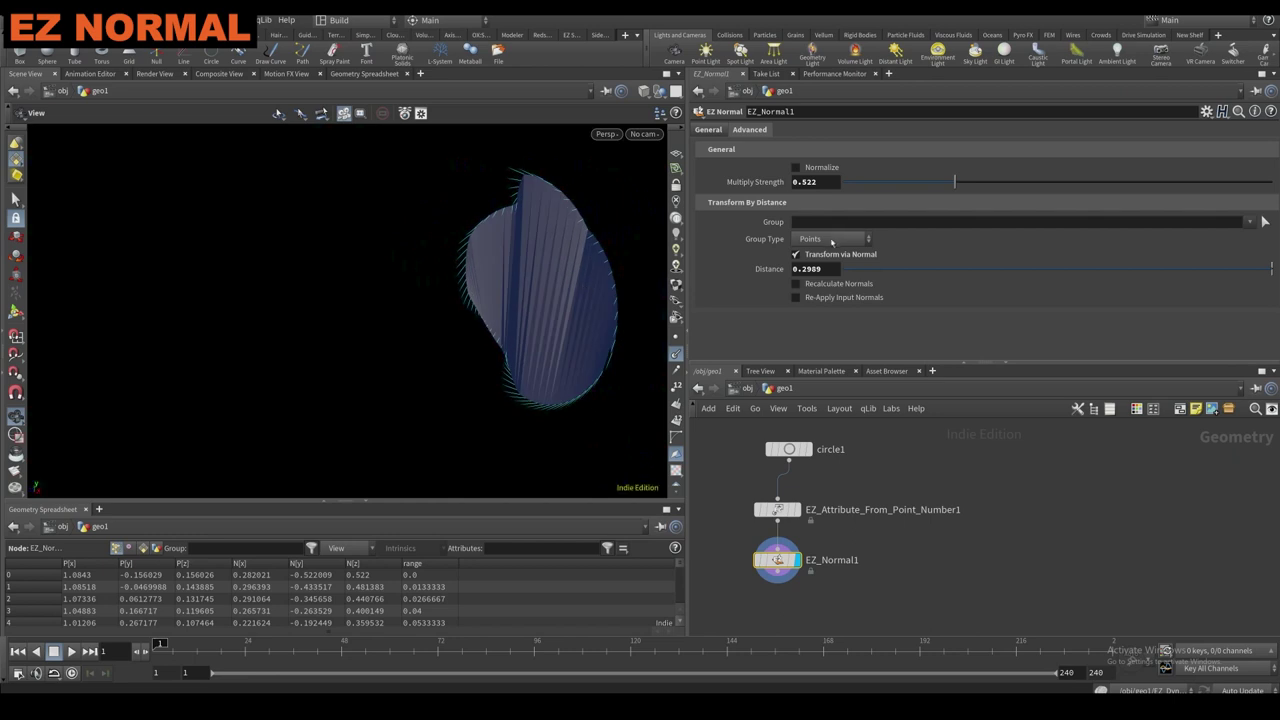
pyautogui.click(814, 169)
pyautogui.click(709, 131)
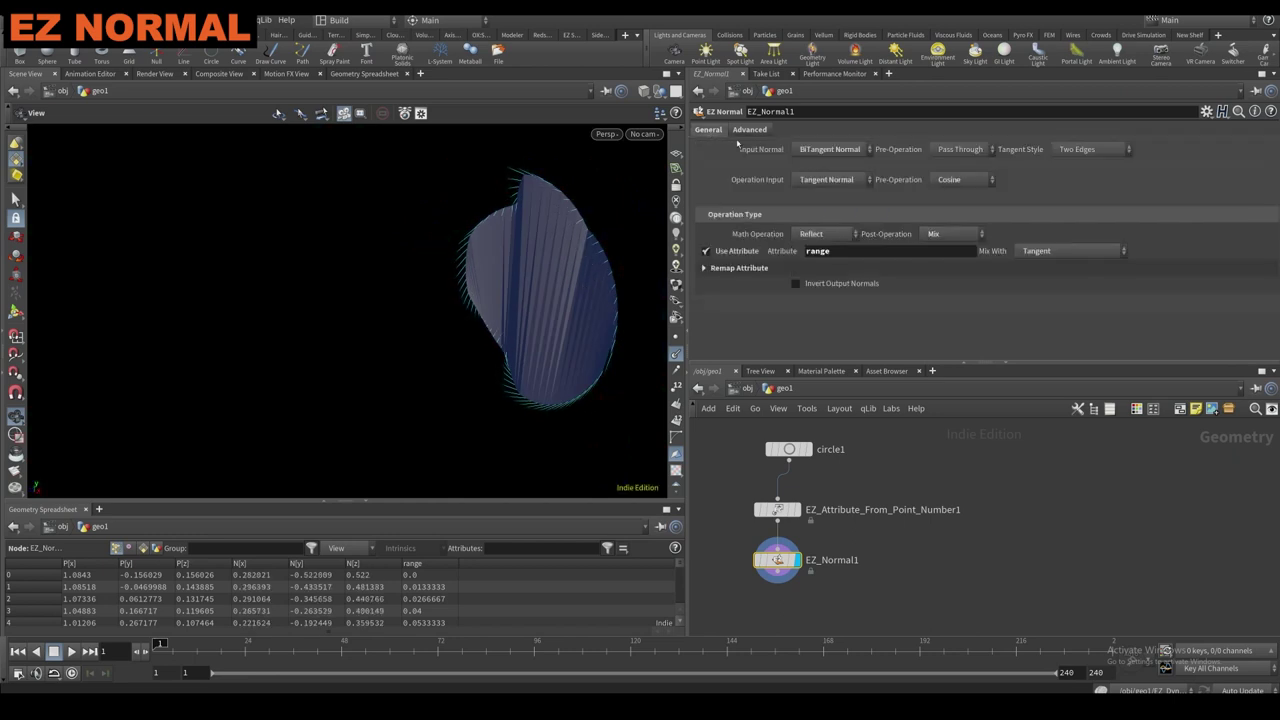
pyautogui.click(737, 133)
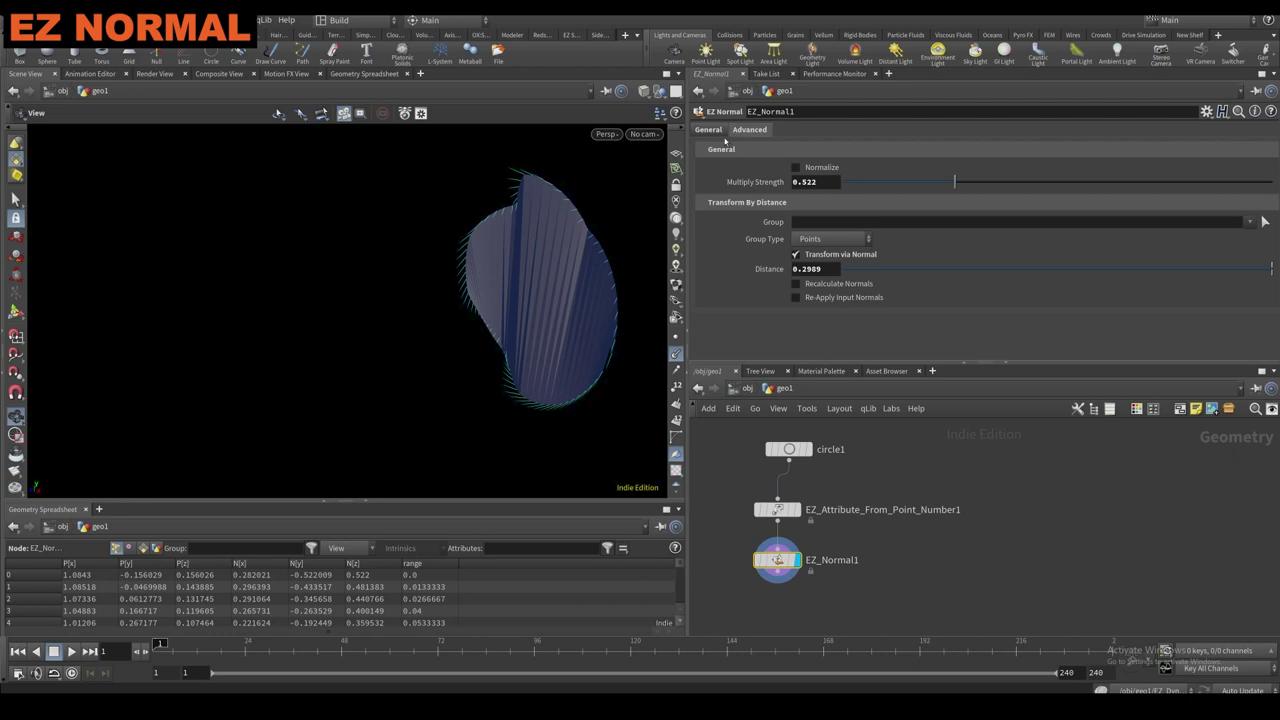
pyautogui.click(708, 130)
pyautogui.moveTo(470, 280); pyautogui.dragTo(406, 309)
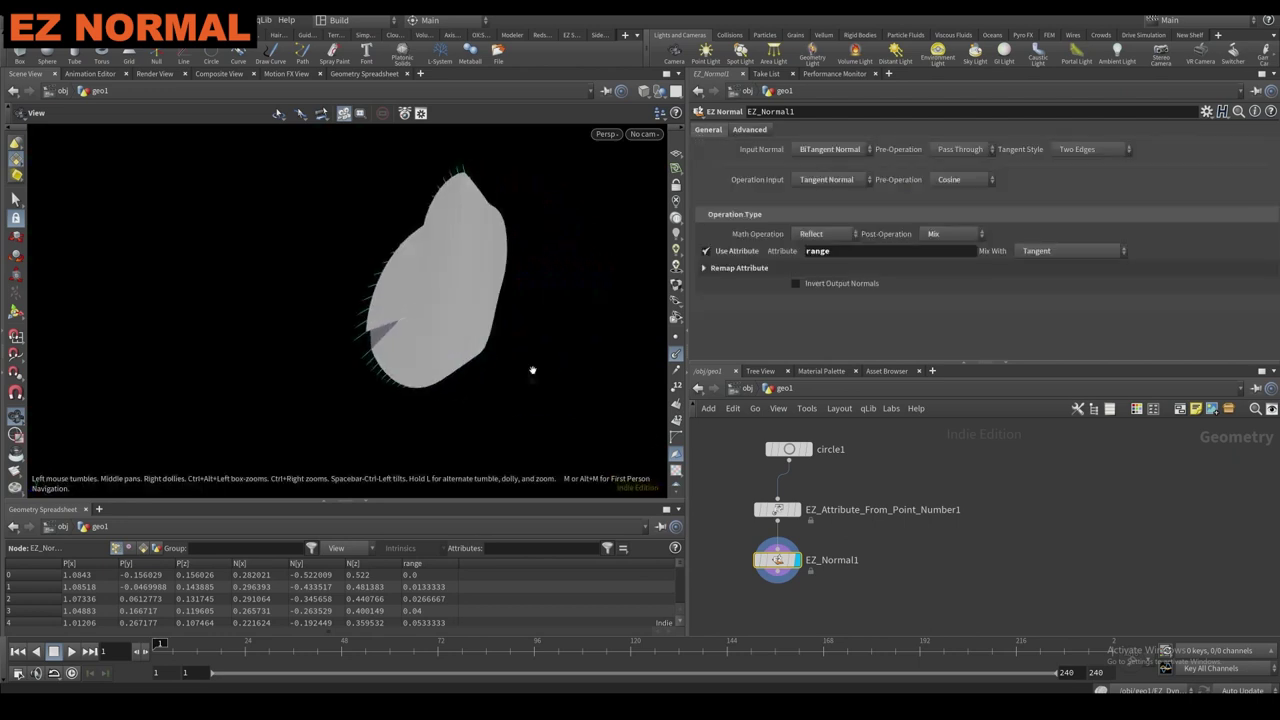
# Unlock EZ_Normal1 for editing and go inside it to the pointvop2 network.
pyautogui.rightClick(778, 562)
pyautogui.click(812, 637)
pyautogui.doubleClick(776, 561)
pyautogui.scroll(3, 1020, 540)
pyautogui.scroll(3, 1024, 532)
pyautogui.moveTo(955, 503); pyautogui.dragTo(978, 622, button='middle')
pyautogui.click(792, 507)
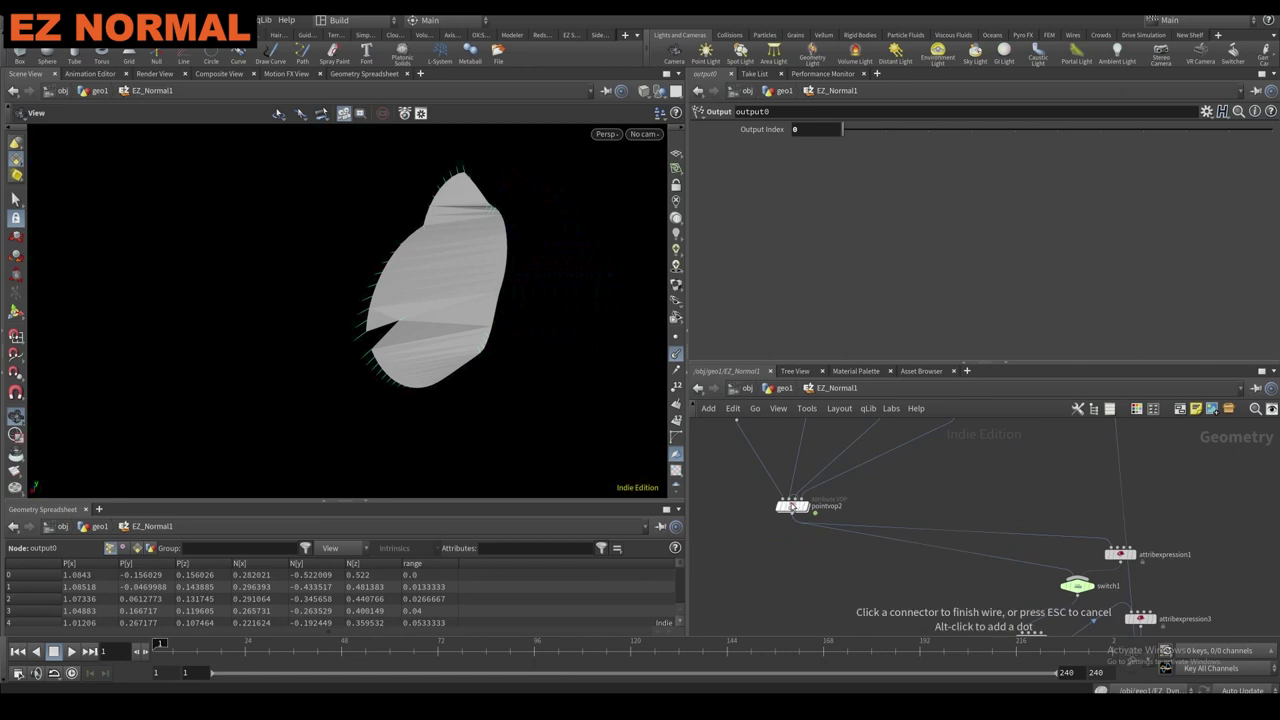
pyautogui.doubleClick(790, 506)
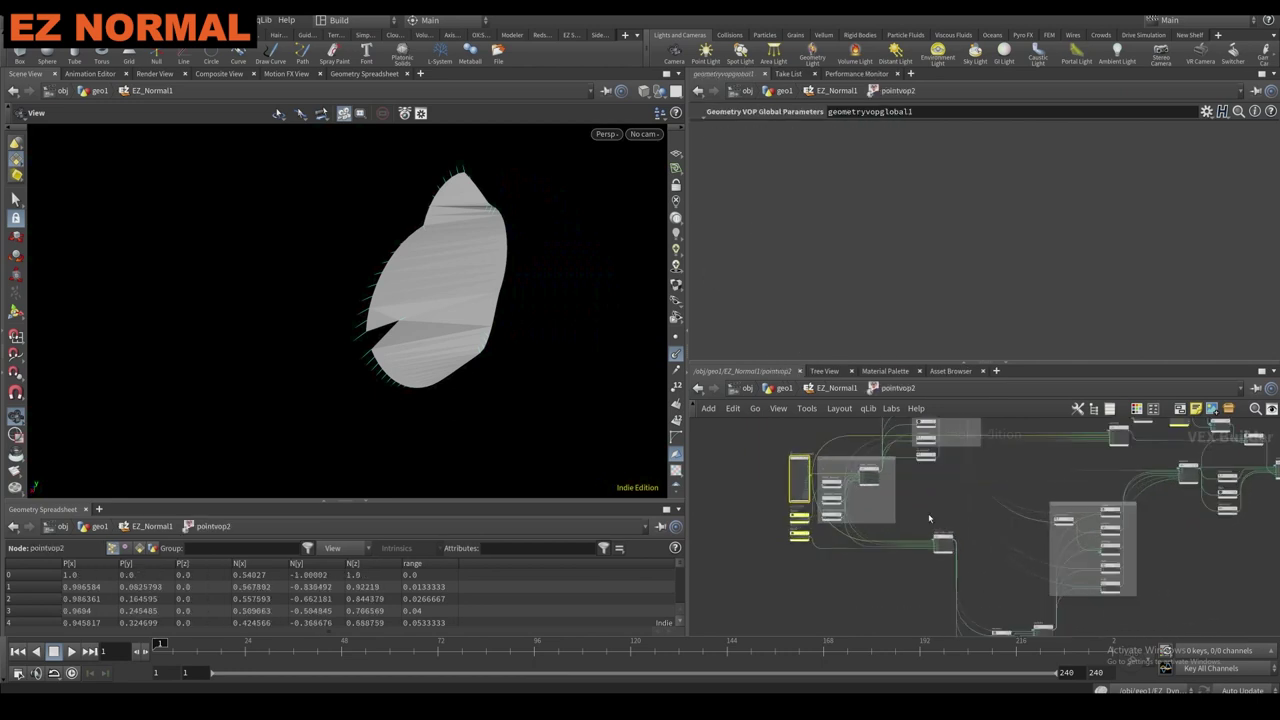
# Examine the node groups that build the normal operations inside pointvop2, and return to the geo1 network.
pyautogui.scroll(6, 944, 578)
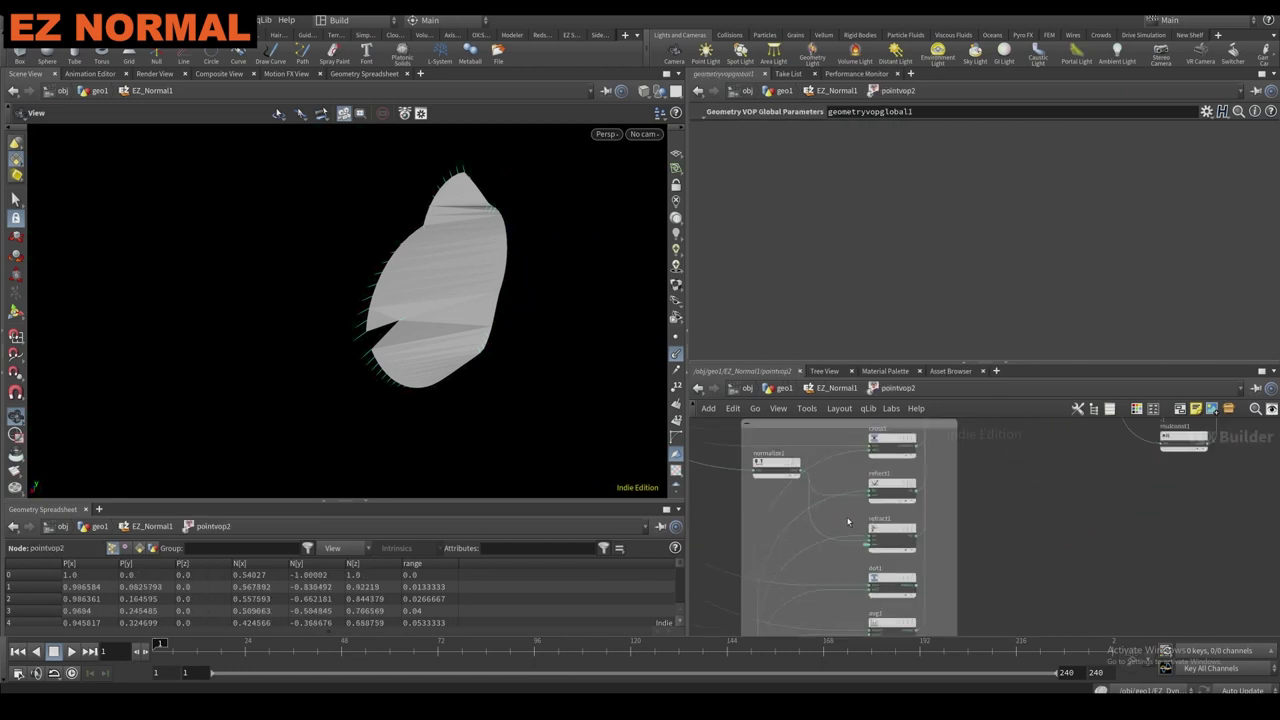
pyautogui.scroll(-8, 850, 588)
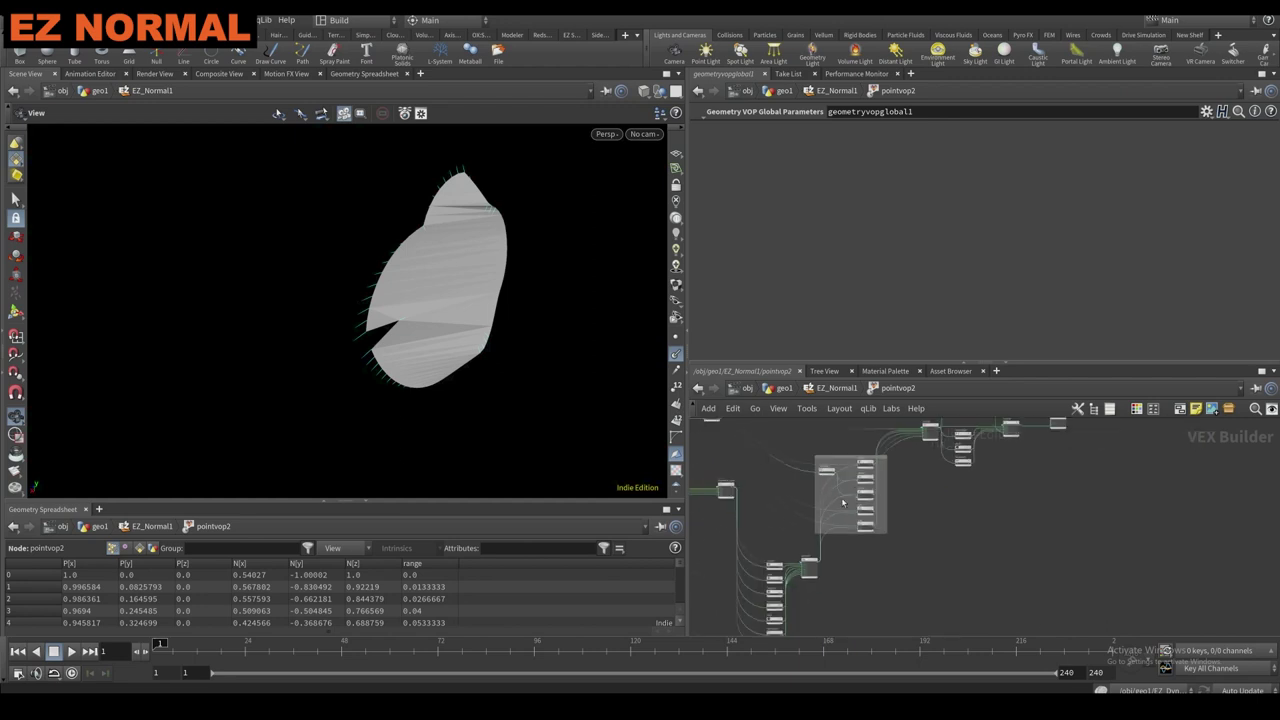
pyautogui.scroll(5, 806, 459)
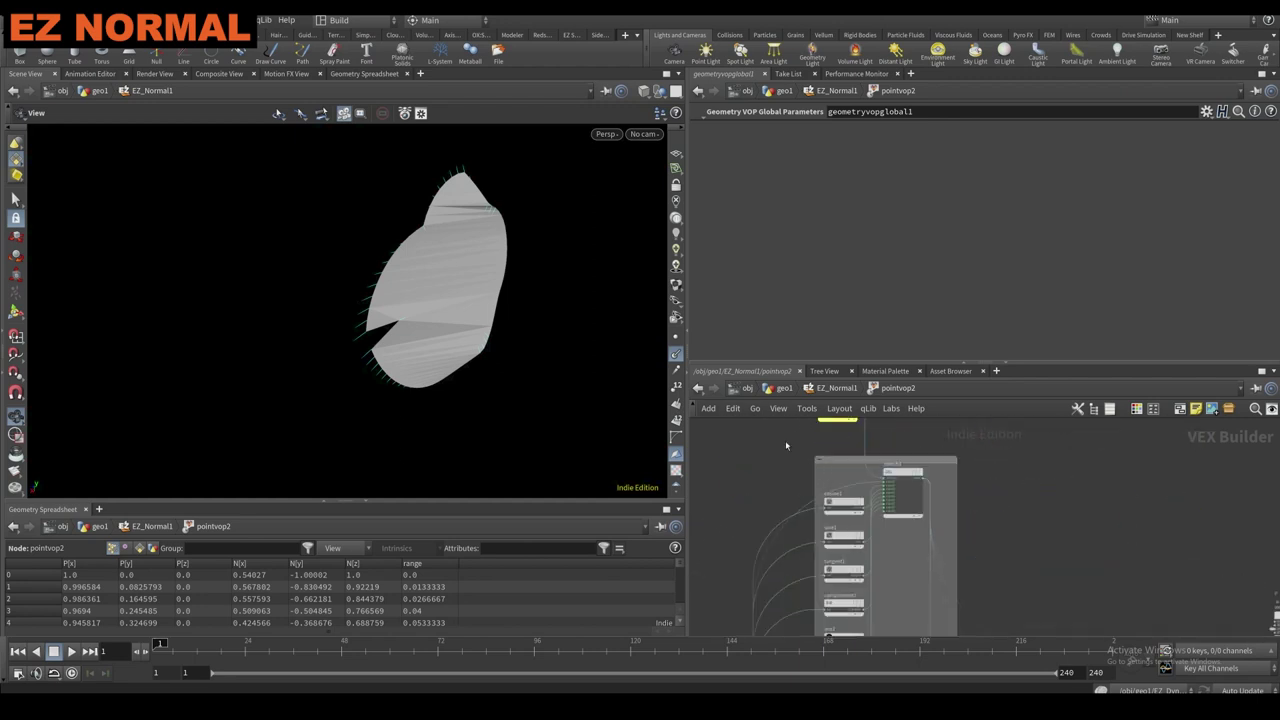
pyautogui.click(789, 389)
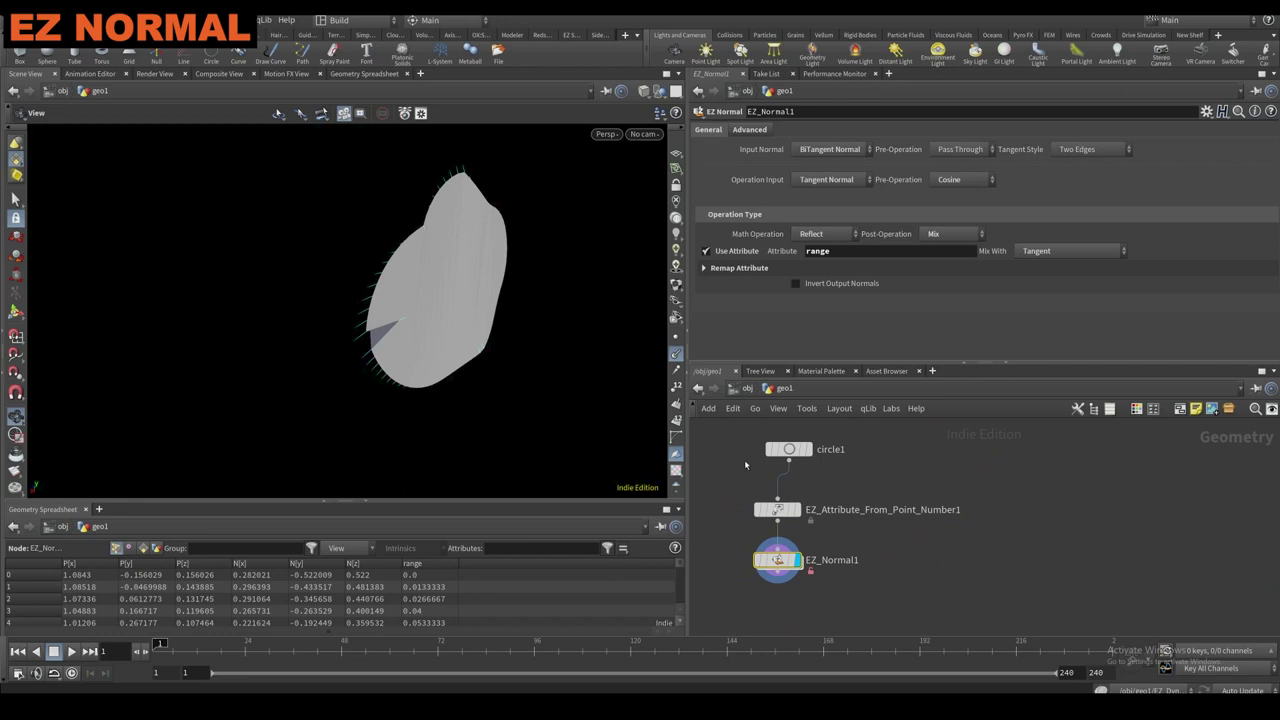
# Match EZ_Normal1 to its current definition to lock it again, and inspect the circle from another angle.
pyautogui.rightClick(782, 570)
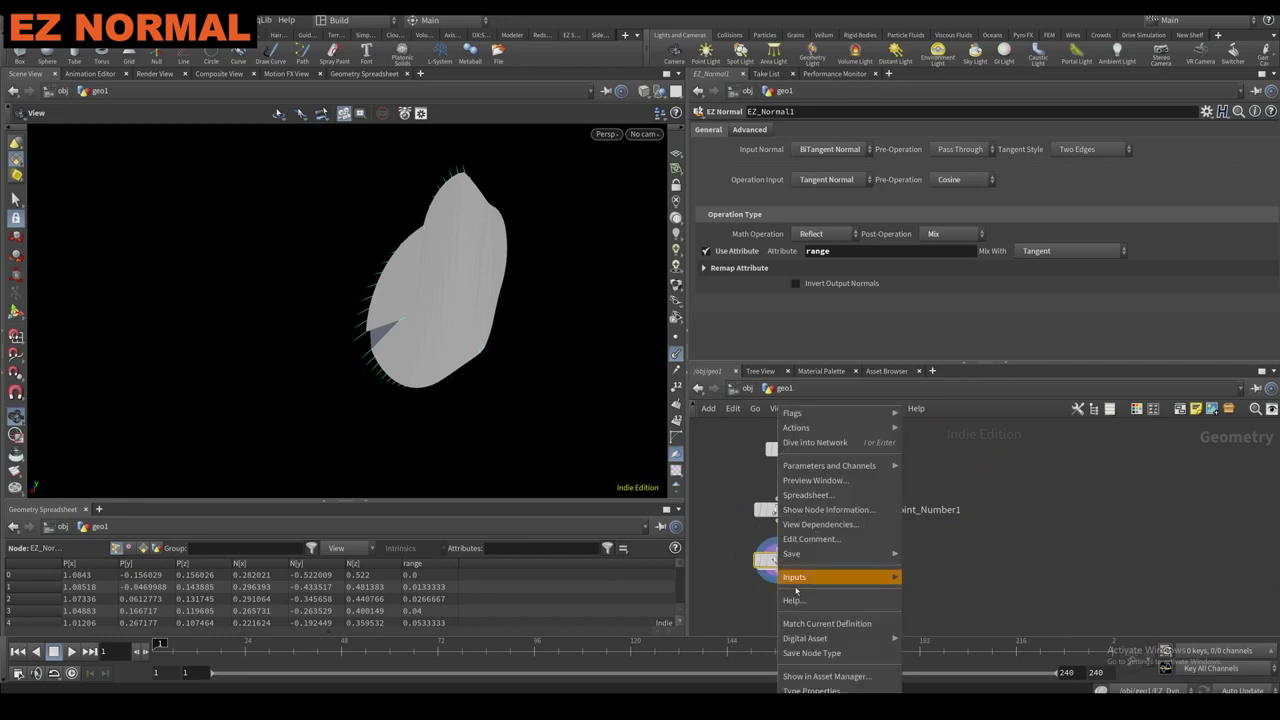
pyautogui.click(813, 624)
pyautogui.moveTo(474, 364); pyautogui.dragTo(626, 348)
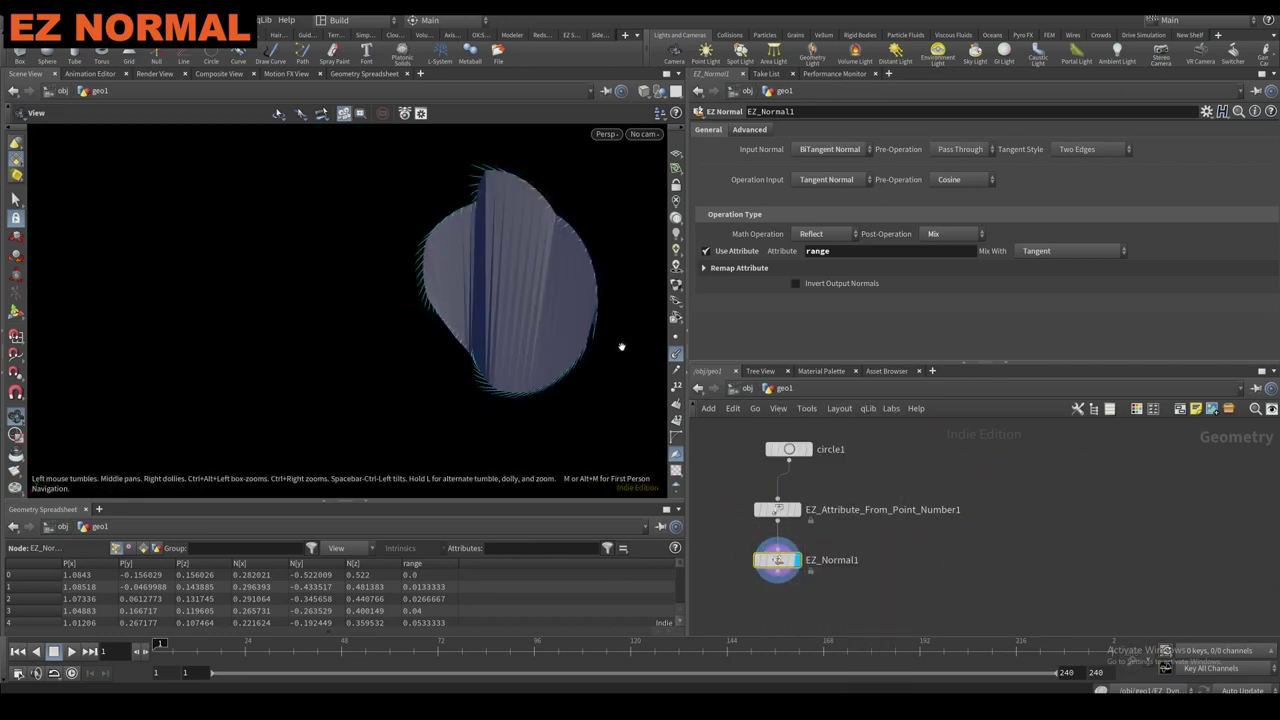
pyautogui.scroll(-3, 626, 348)
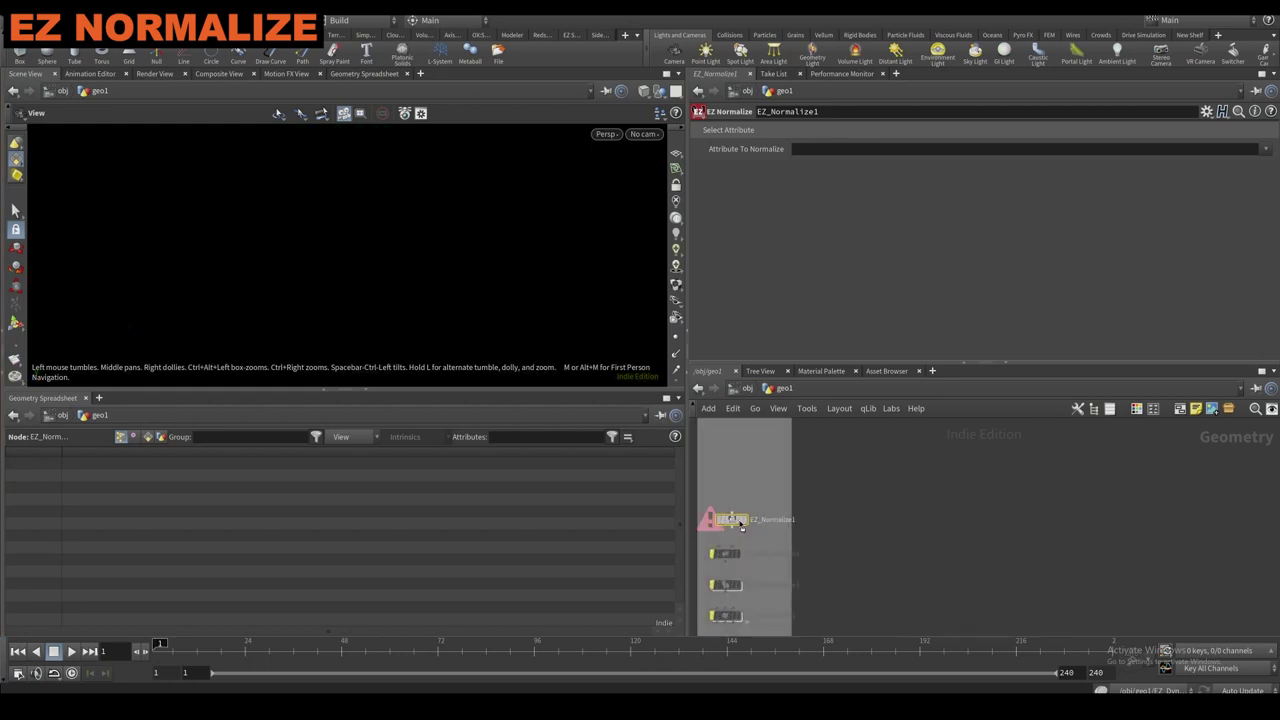
# Move EZ_Normalize1 out of the node list into free space in the geo1 network.
pyautogui.moveTo(741, 524); pyautogui.dragTo(958, 558)
pyautogui.scroll(-2, 930, 524)
pyautogui.moveTo(924, 520); pyautogui.dragTo(886, 526, button='middle')
pyautogui.press('Tab')
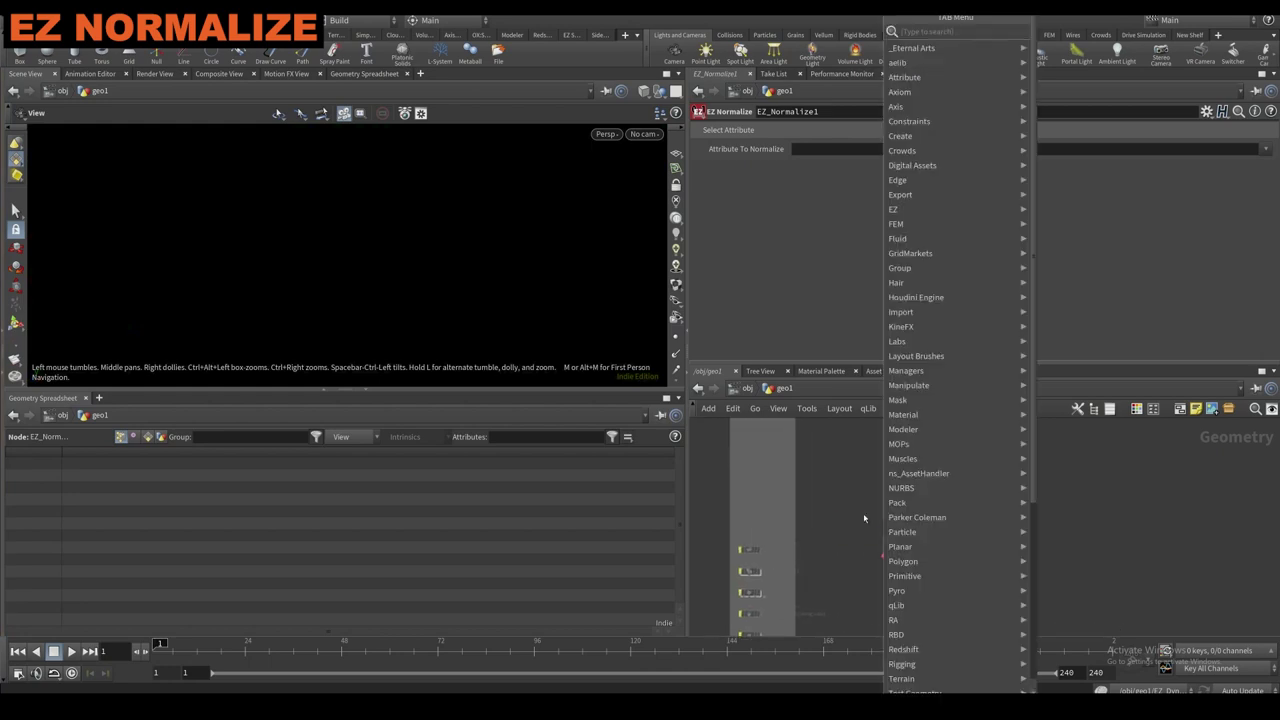
pyautogui.press('Escape')
# Add a Grid node and place it above EZ_Normalize1.
pyautogui.press('Tab')
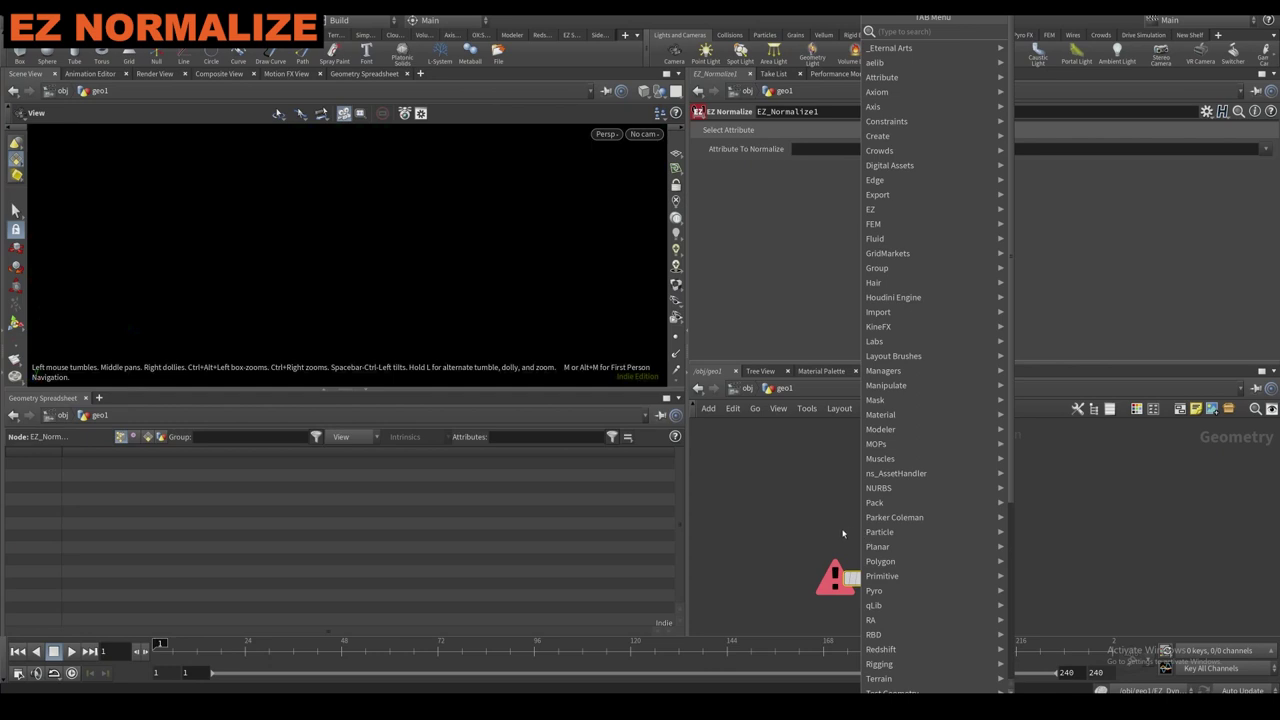
pyautogui.write('grid')
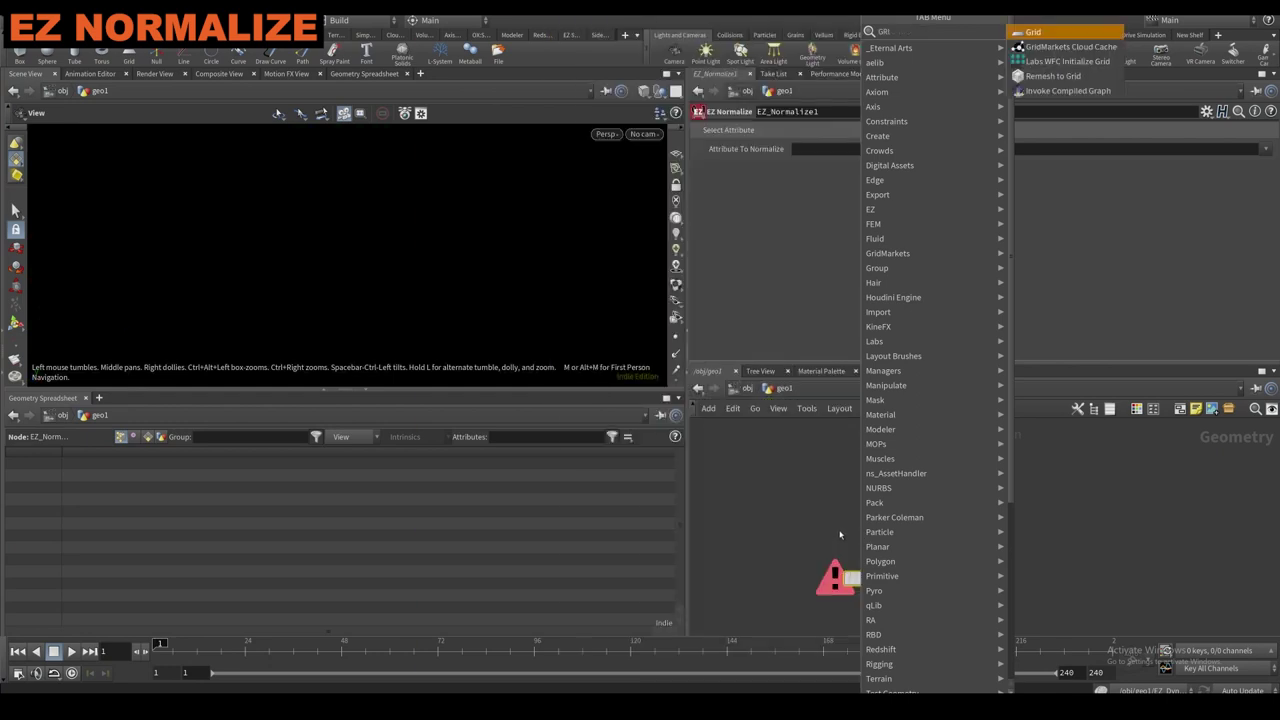
pyautogui.press('Return')
pyautogui.click(858, 518)
pyautogui.moveTo(864, 518); pyautogui.dragTo(863, 471)
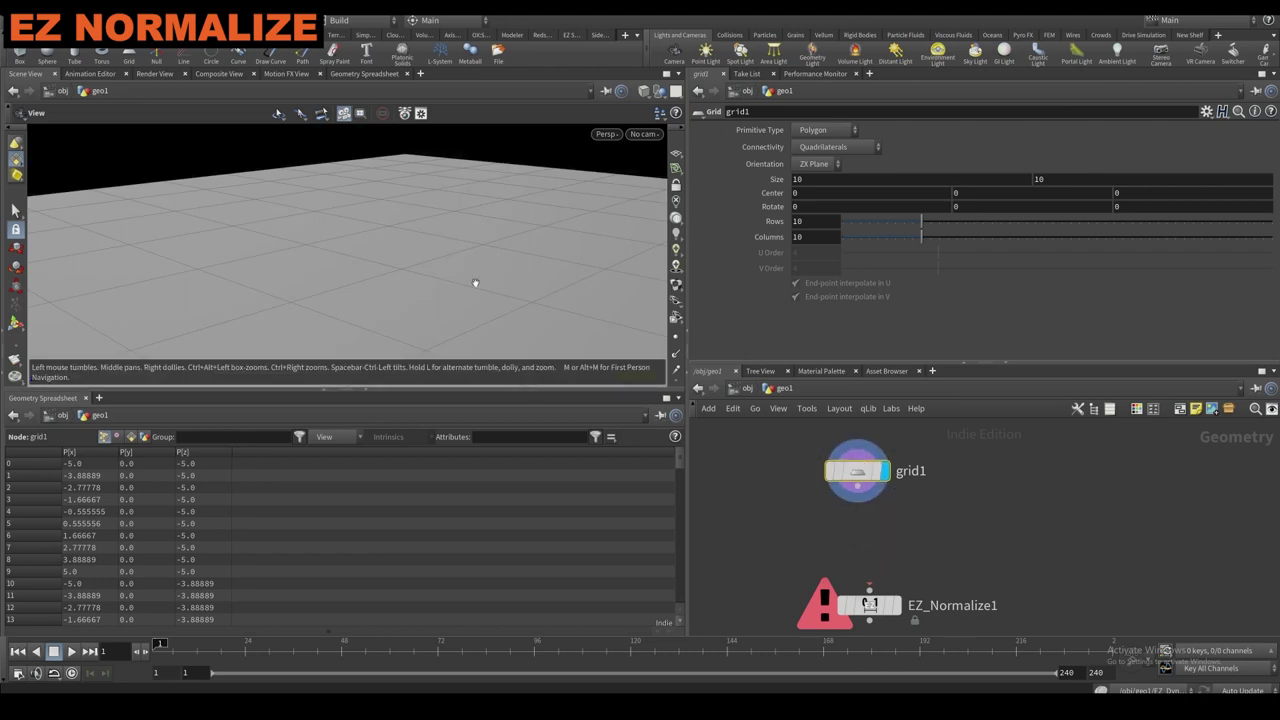
pyautogui.scroll(-3, 475, 283)
pyautogui.moveTo(400, 291); pyautogui.dragTo(426, 311)
pyautogui.scroll(-2, 780, 488)
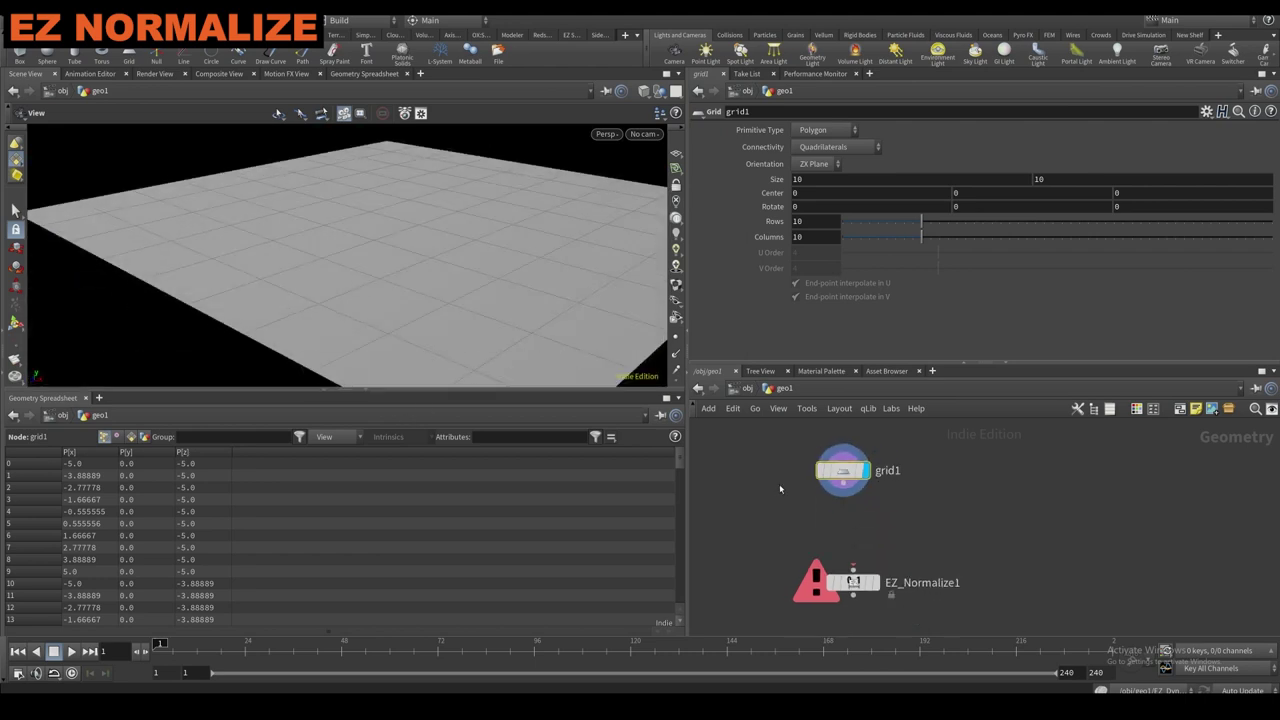
# Add an Attribute Randomize node directly below grid1 and display its random Cd colors.
pyautogui.press('Tab')
pyautogui.write('RANDOMI')
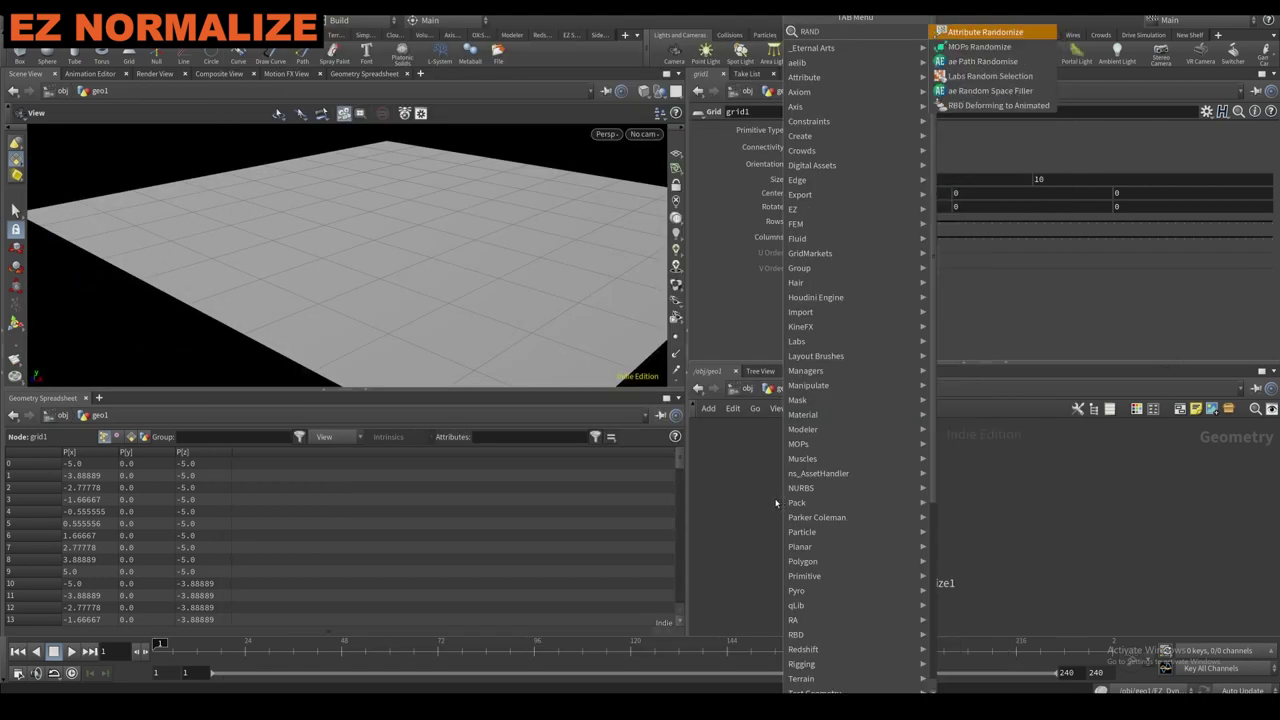
pyautogui.press('Return')
pyautogui.click(789, 503)
pyautogui.moveTo(877, 483); pyautogui.dragTo(861, 515)
pyautogui.click(840, 500)
pyautogui.scroll(-2, 754, 530)
pyautogui.moveTo(754, 530); pyautogui.dragTo(712, 477, button='middle')
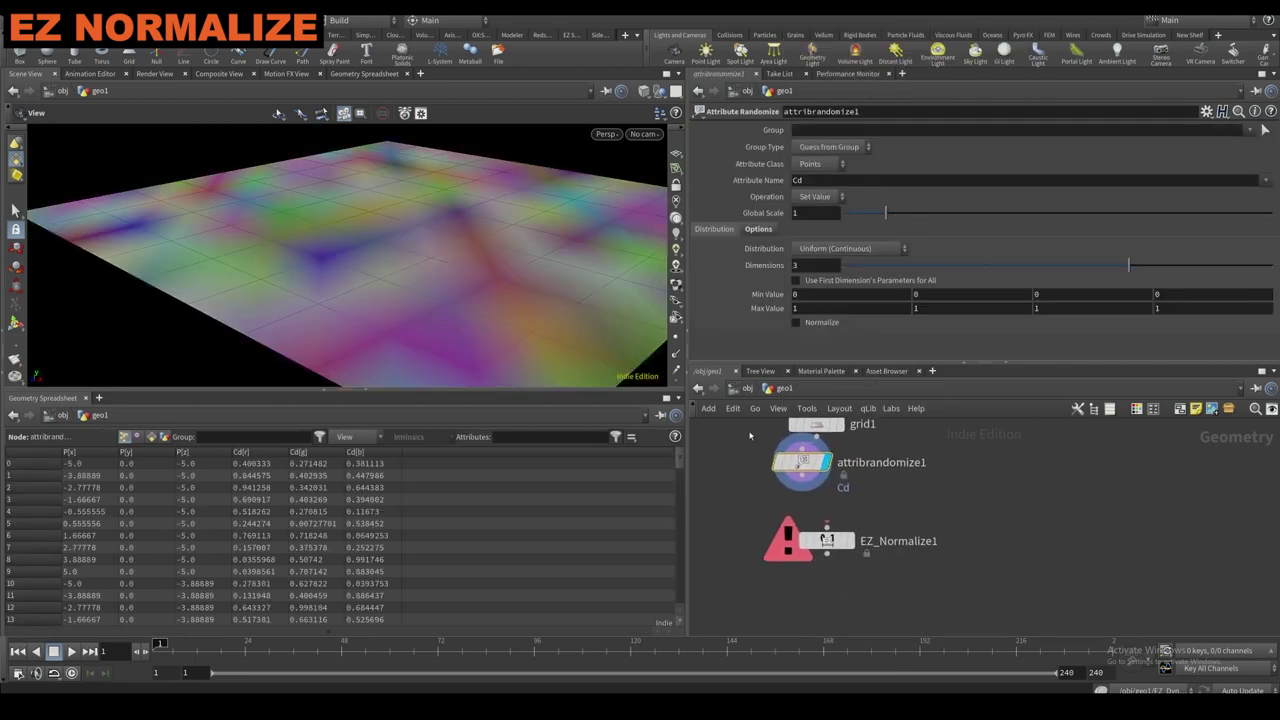
# Set attribrandomize1's first two Max Values to 0.2 and 10, and its third Min Value to -5.
pyautogui.write('0')
pyautogui.press('Return')
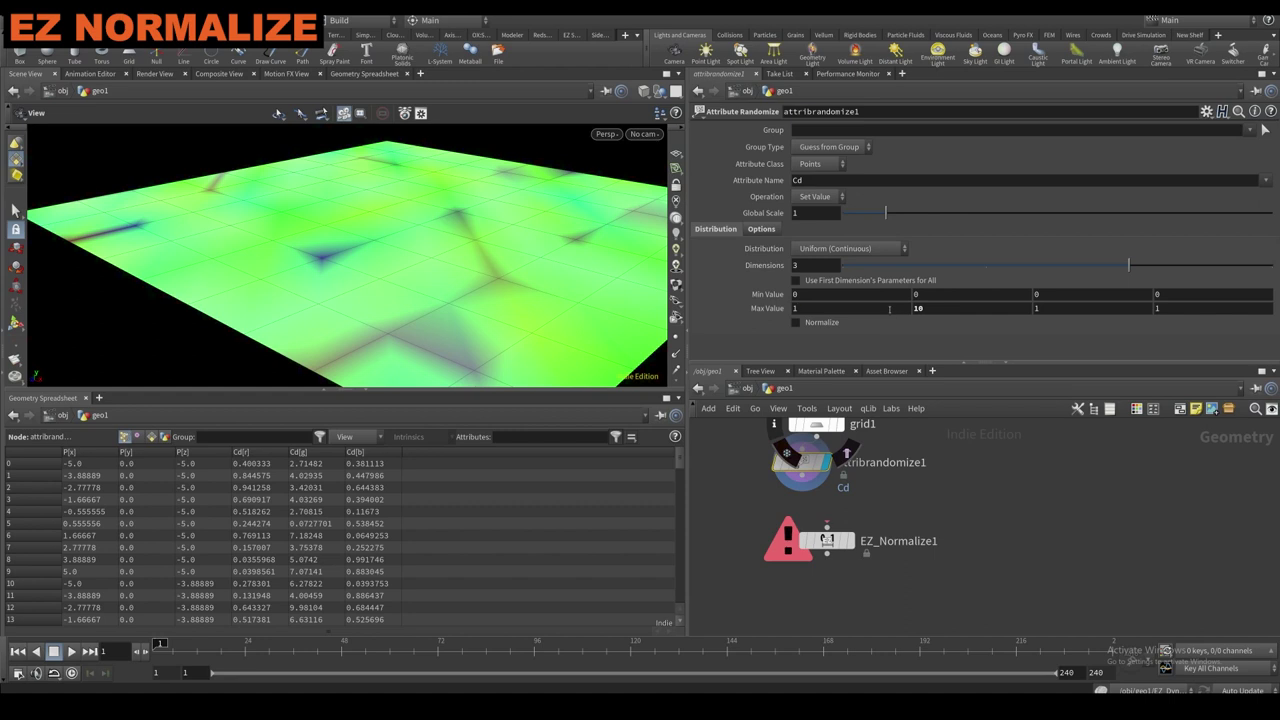
pyautogui.click(885, 309)
pyautogui.write('0.2')
pyautogui.press('Return')
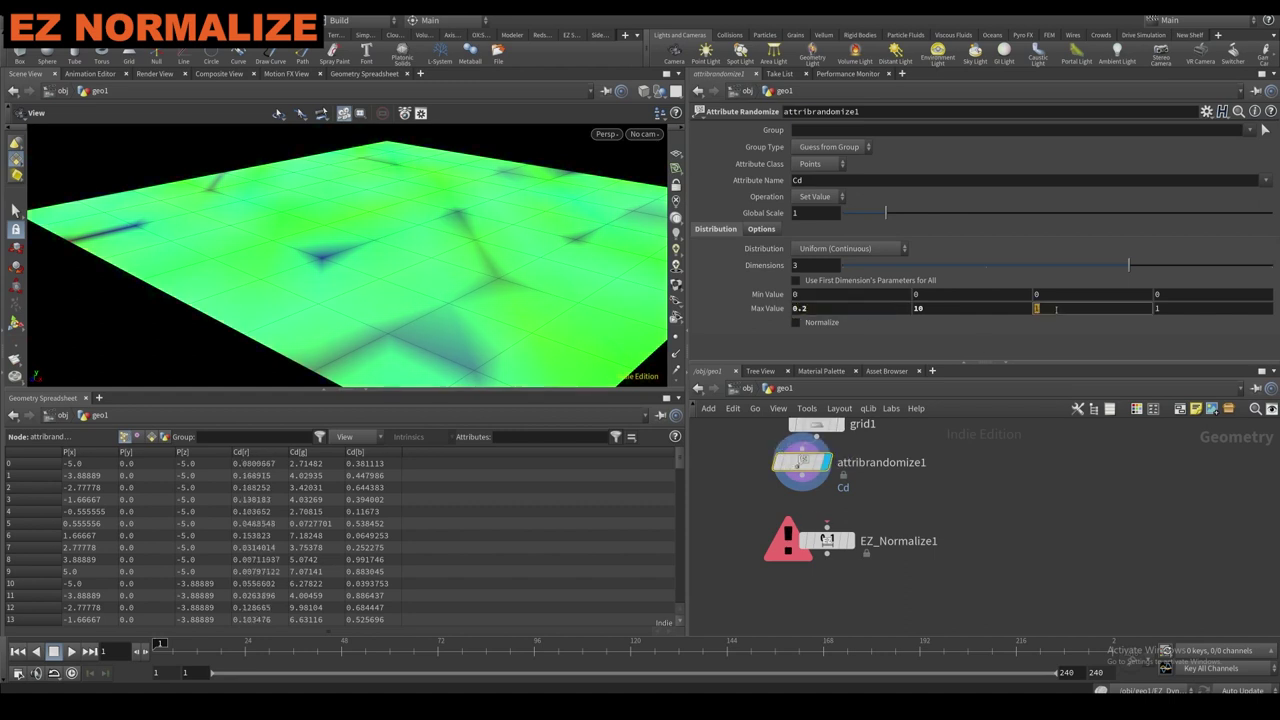
pyautogui.click(1055, 299)
pyautogui.write('-5')
pyautogui.press('Return')
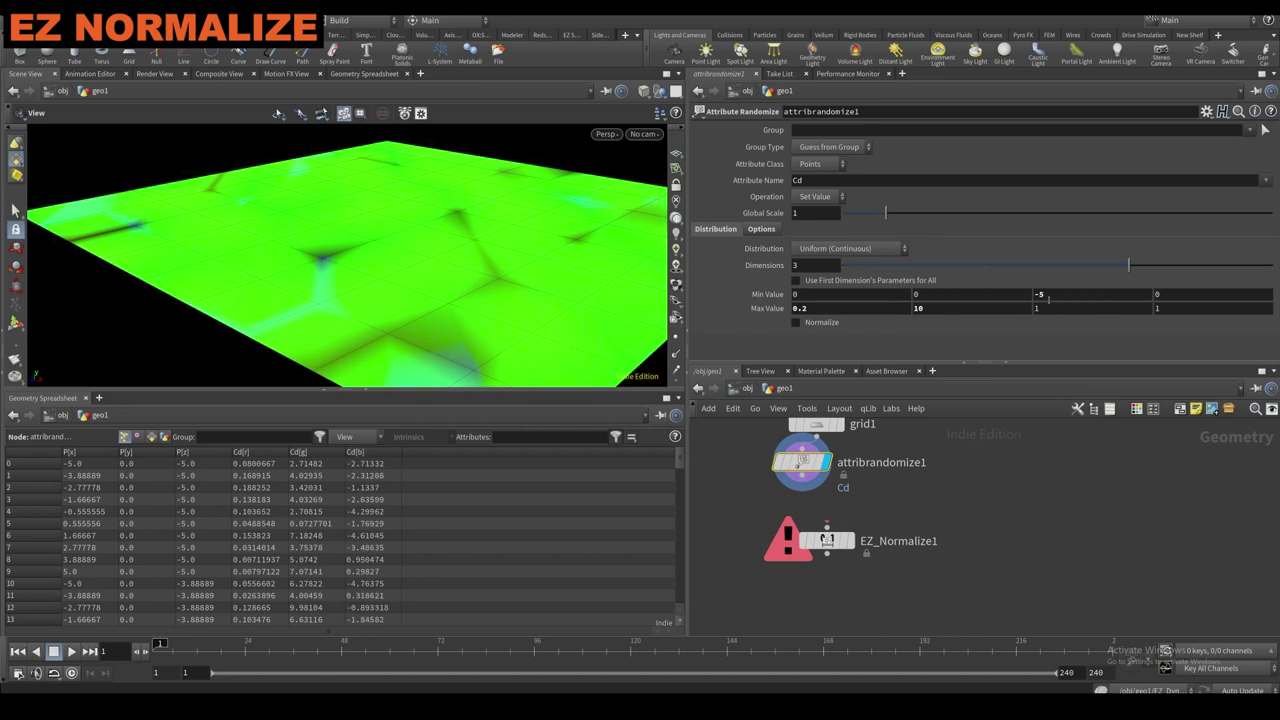
# Connect attribrandomize1 to EZ_Normalize1, display EZ_Normalize1 and choose Cd as the Attribute To Normalize.
pyautogui.click(802, 476)
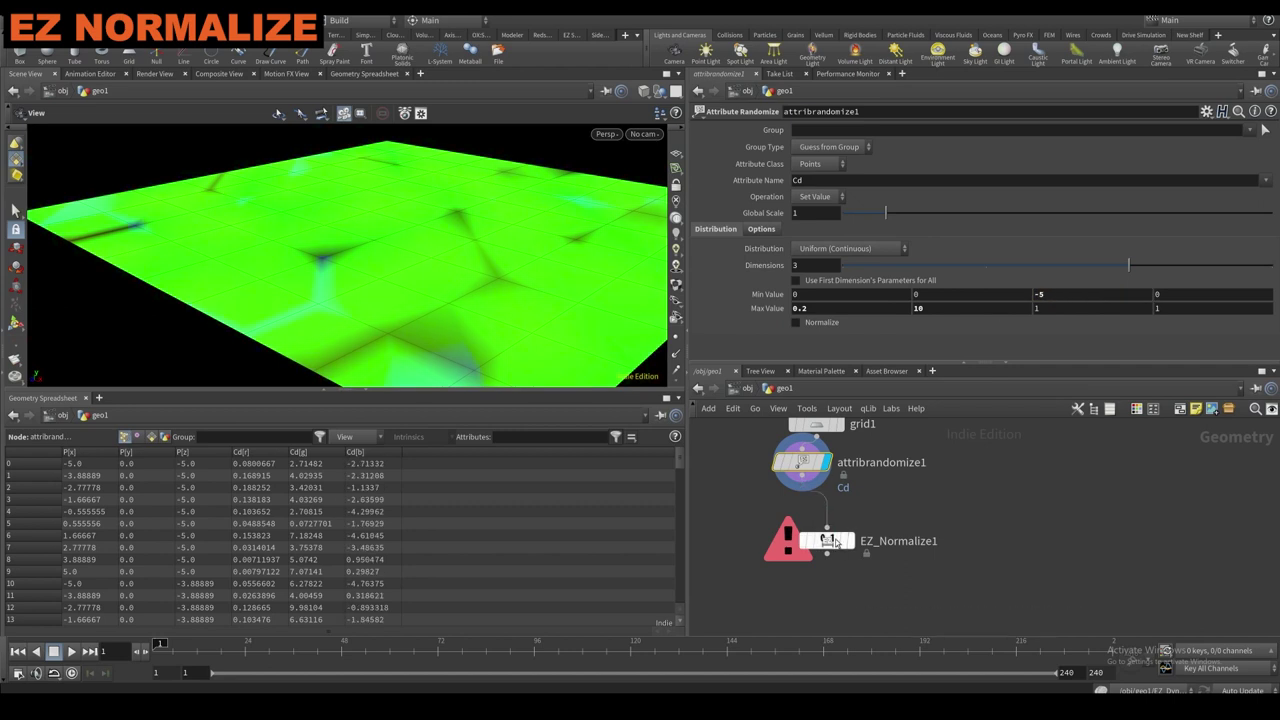
pyautogui.click(827, 527)
pyautogui.click(851, 540)
pyautogui.click(840, 541)
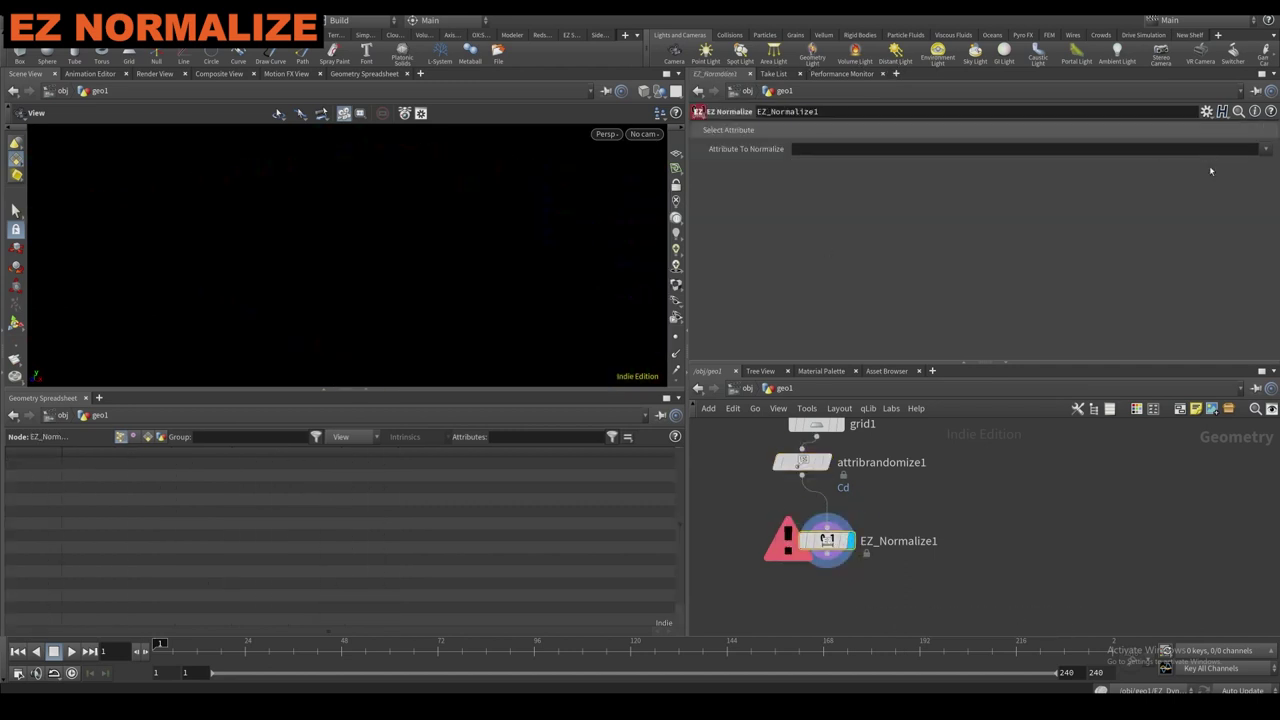
pyautogui.click(1258, 165)
pyautogui.moveTo(500, 291); pyautogui.dragTo(353, 452)
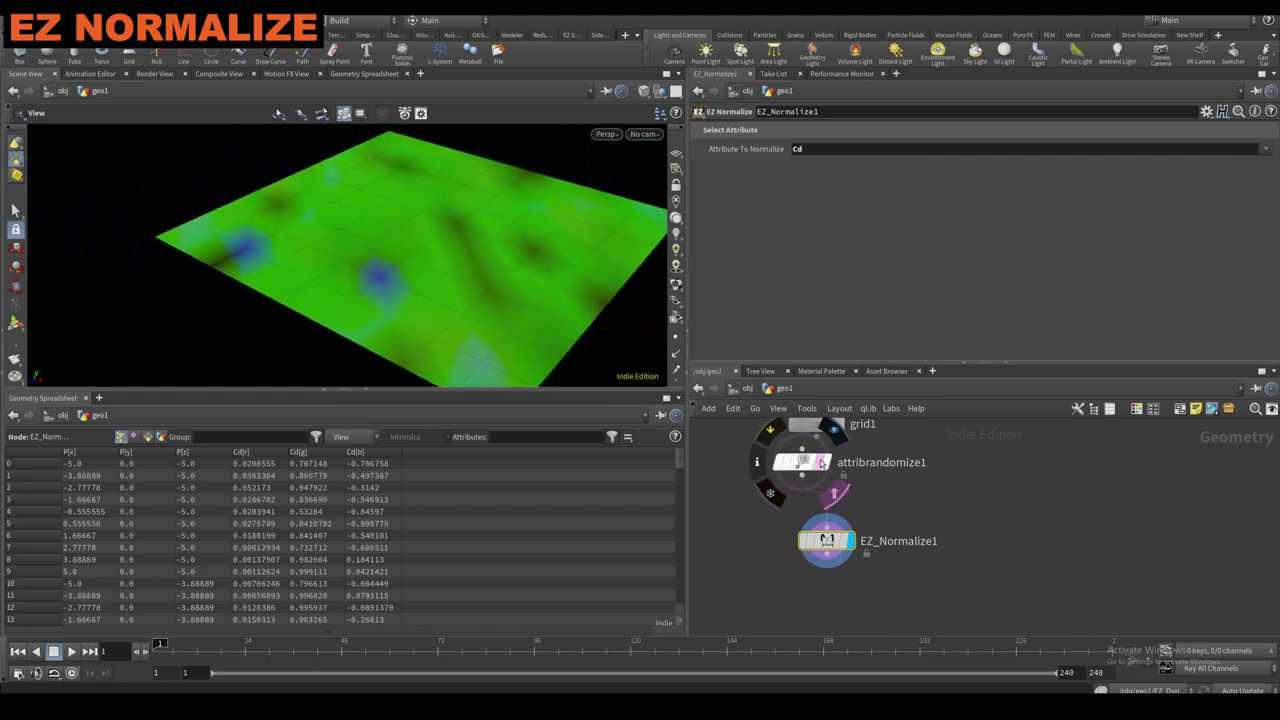
# Display attribrandomize1 and sort its Cd components in the geometry spreadsheet to check the range before normalizing.
pyautogui.click(804, 464)
pyautogui.click(825, 466)
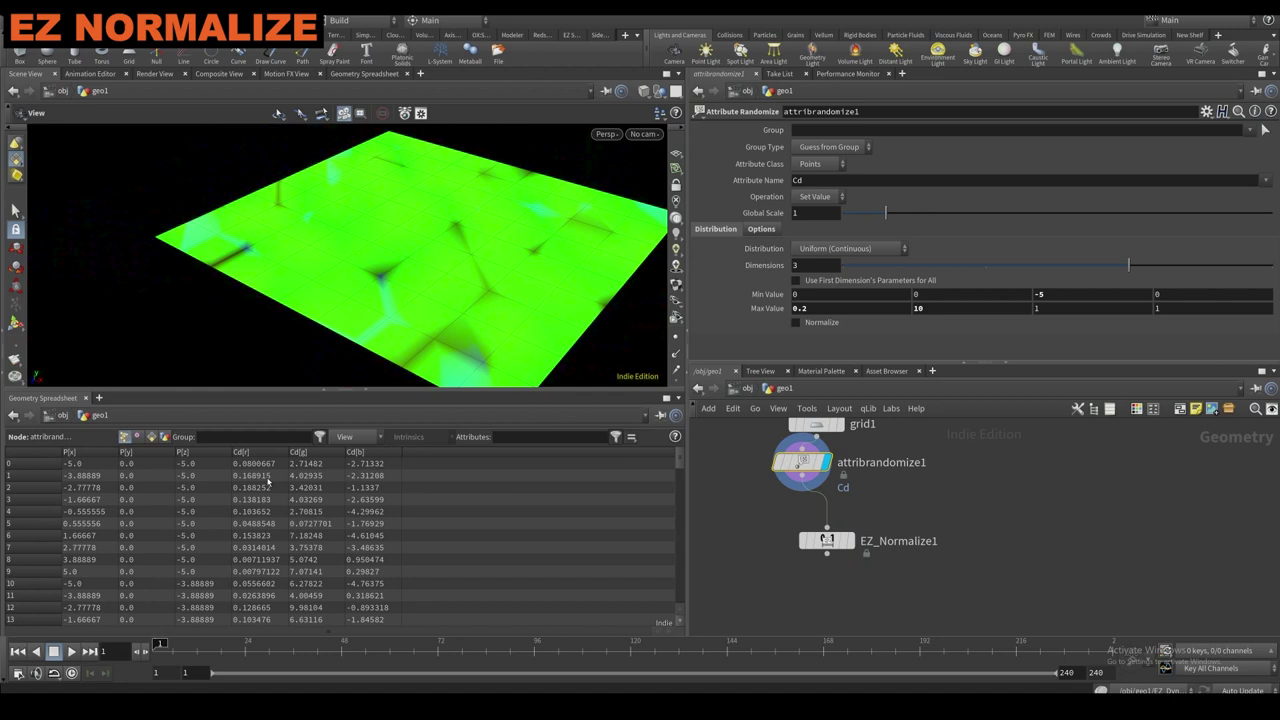
pyautogui.click(303, 453)
pyautogui.click(280, 453)
pyautogui.click(362, 453)
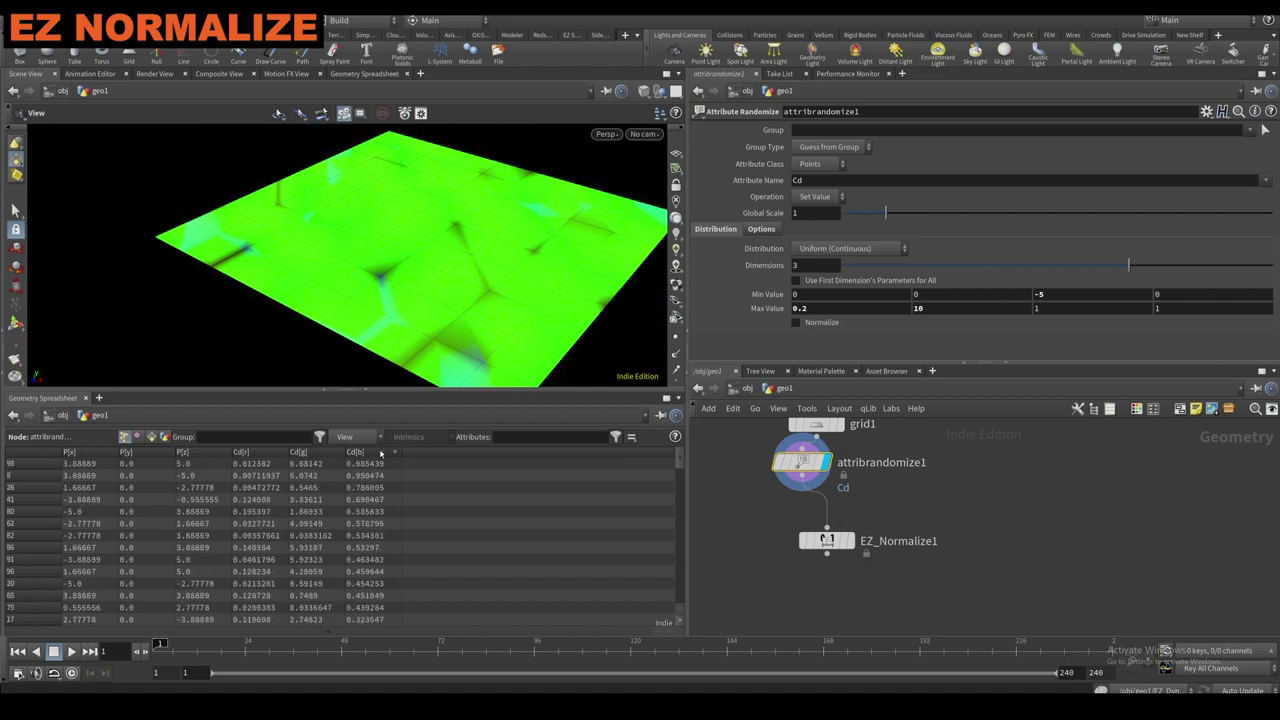
# Display EZ_Normalize1 again and sort its blue, green and red Cd components to check the normalized range.
pyautogui.click(850, 540)
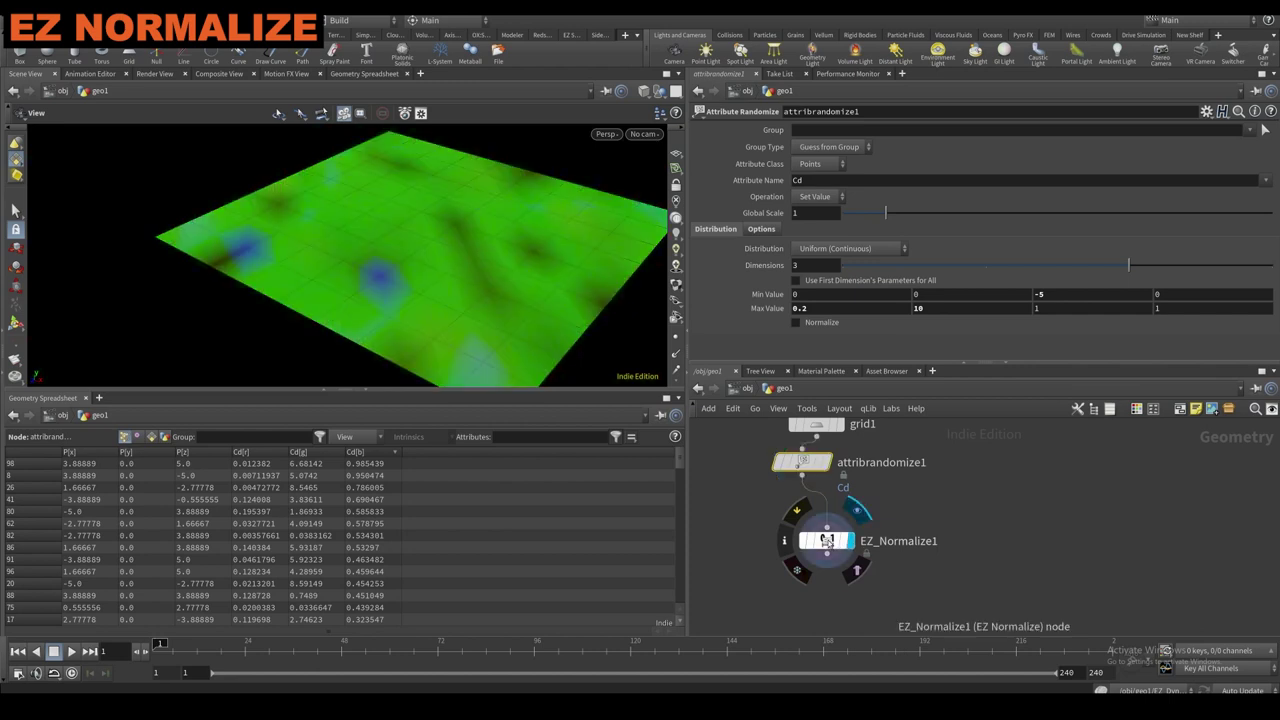
pyautogui.click(362, 453)
pyautogui.click(326, 454)
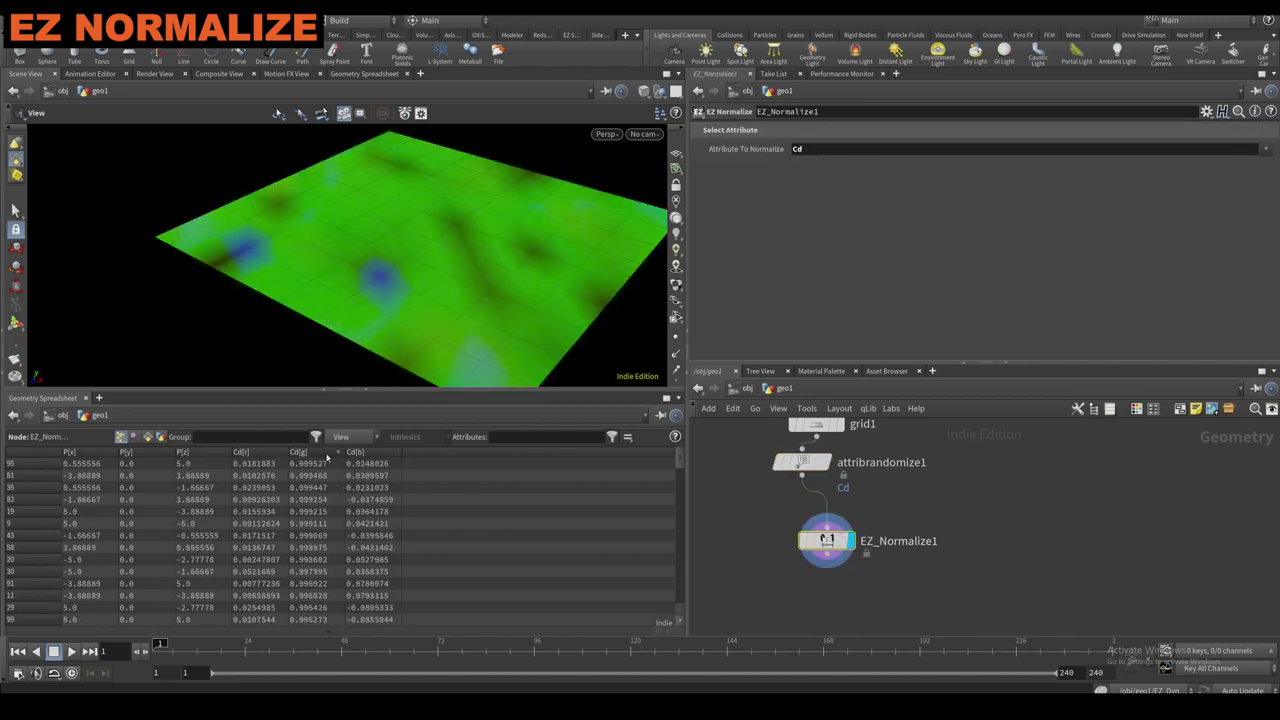
pyautogui.click(259, 454)
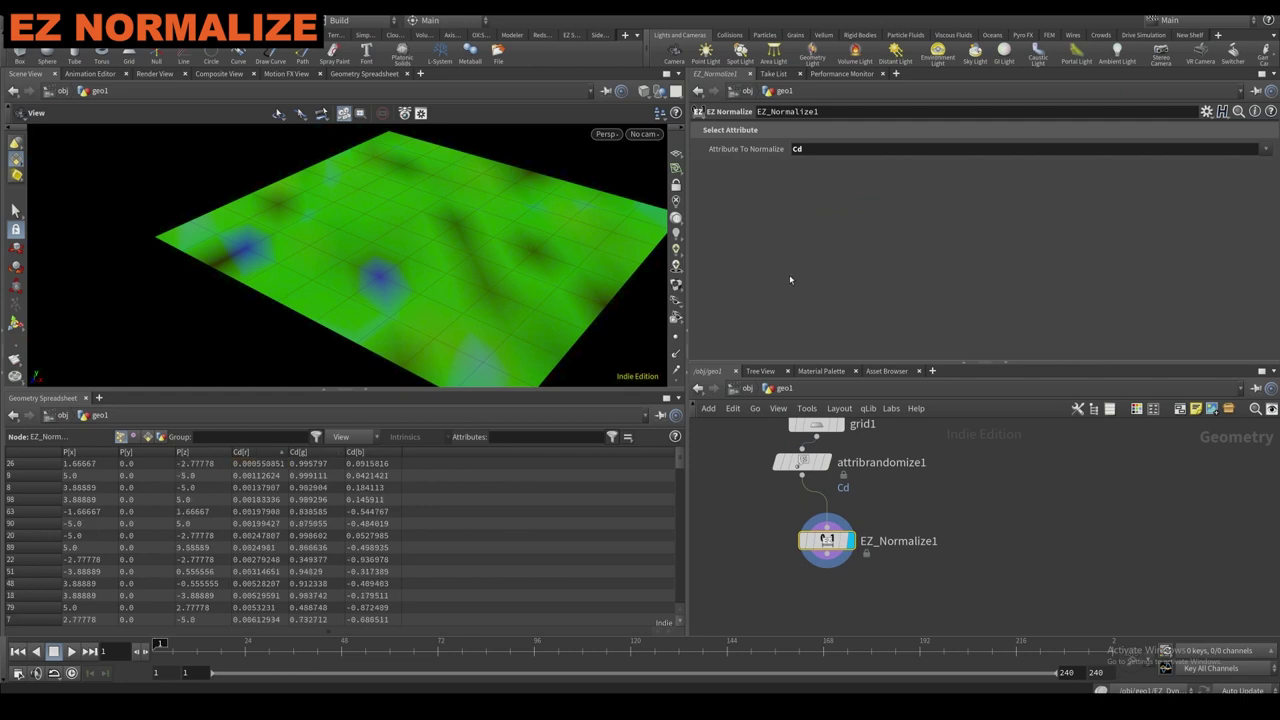
# Move EZ_NOT_Boolean1 out of the node list into free space.
pyautogui.scroll(-3, 785, 548)
pyautogui.moveTo(789, 575); pyautogui.dragTo(856, 456)
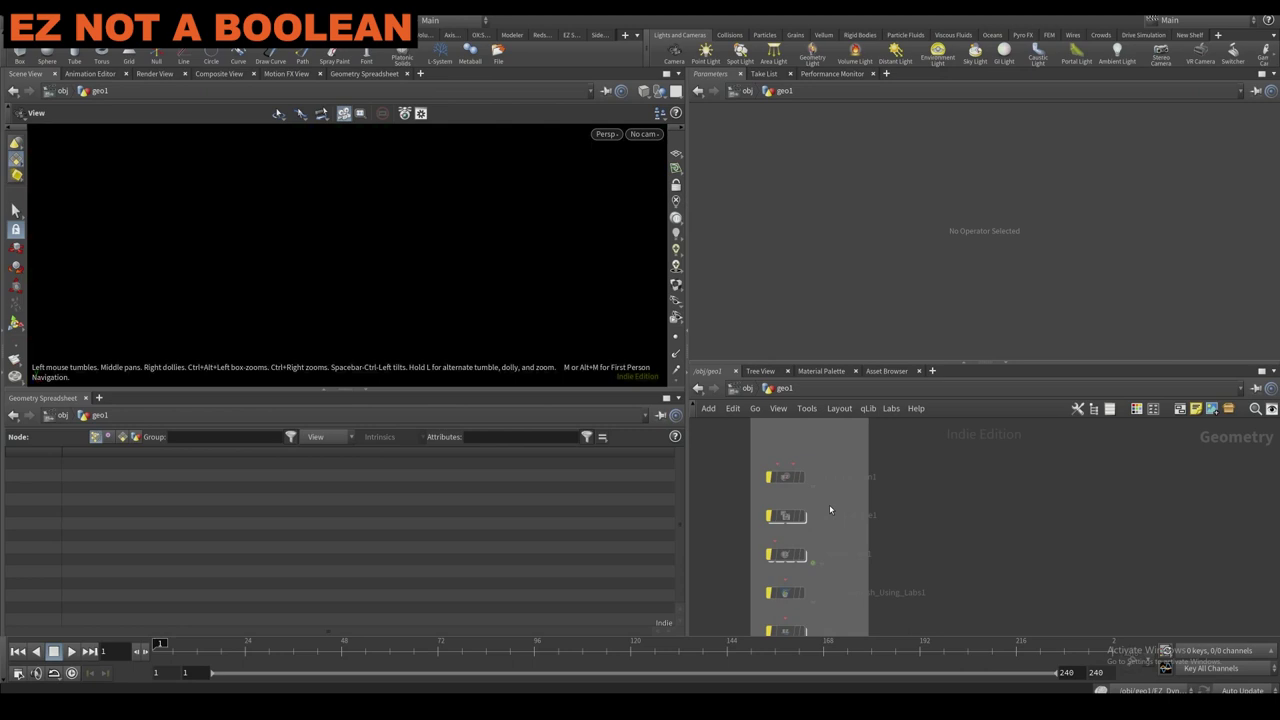
pyautogui.scroll(-4, 766, 470)
pyautogui.moveTo(745, 533); pyautogui.dragTo(910, 533)
pyautogui.scroll(5, 922, 506)
# Add a Test Geometry: Pig Head node, display it and connect it to the first input of EZ_NOT_Boolean1.
pyautogui.press('Tab')
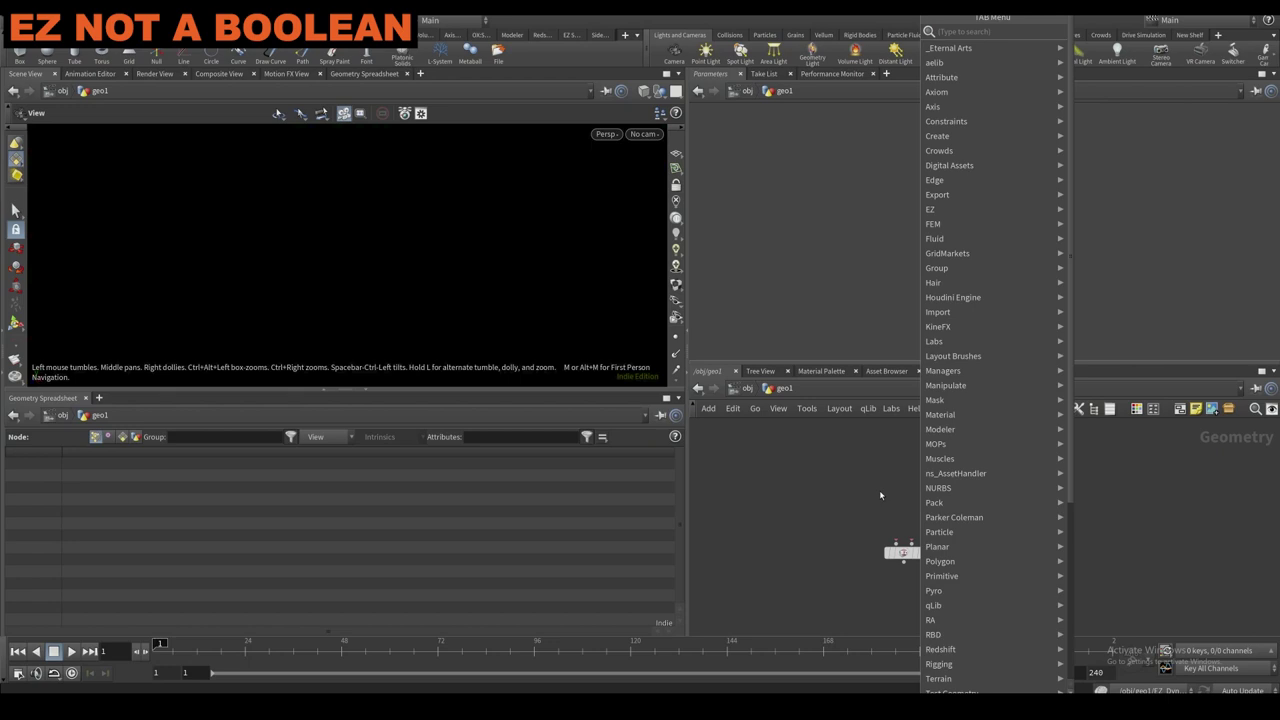
pyautogui.write('TEST')
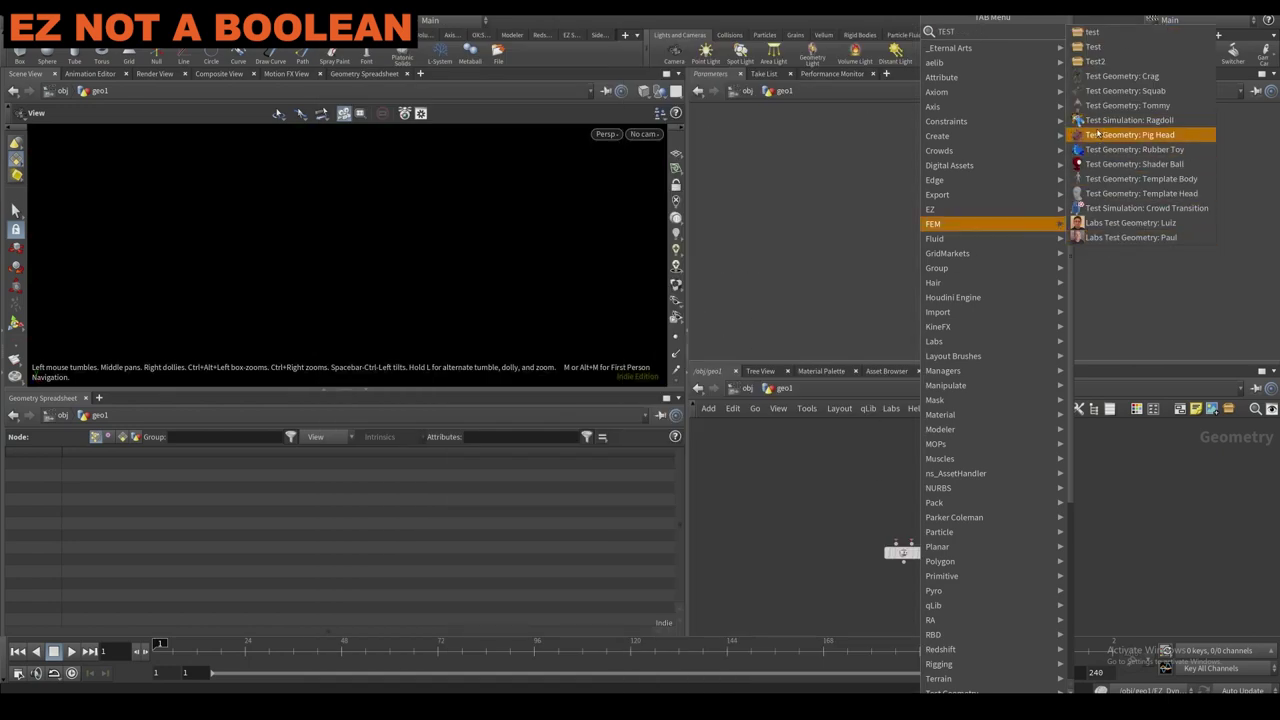
pyautogui.click(1098, 135)
pyautogui.click(870, 465)
pyautogui.scroll(2, 870, 466)
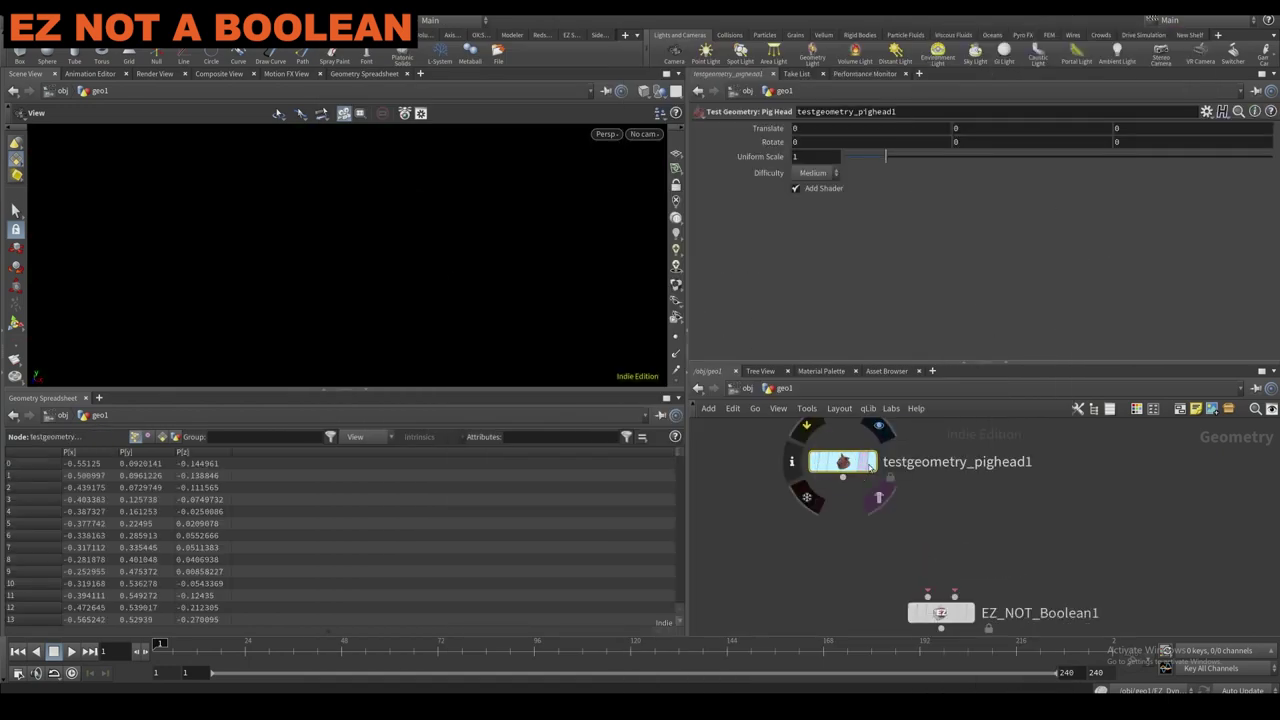
pyautogui.scroll(-3, 840, 480)
pyautogui.moveTo(800, 466); pyautogui.dragTo(865, 522)
# Add a Sphere node, connect it to the second input of EZ_NOT_Boolean1 and display the boolean.
pyautogui.press('Tab')
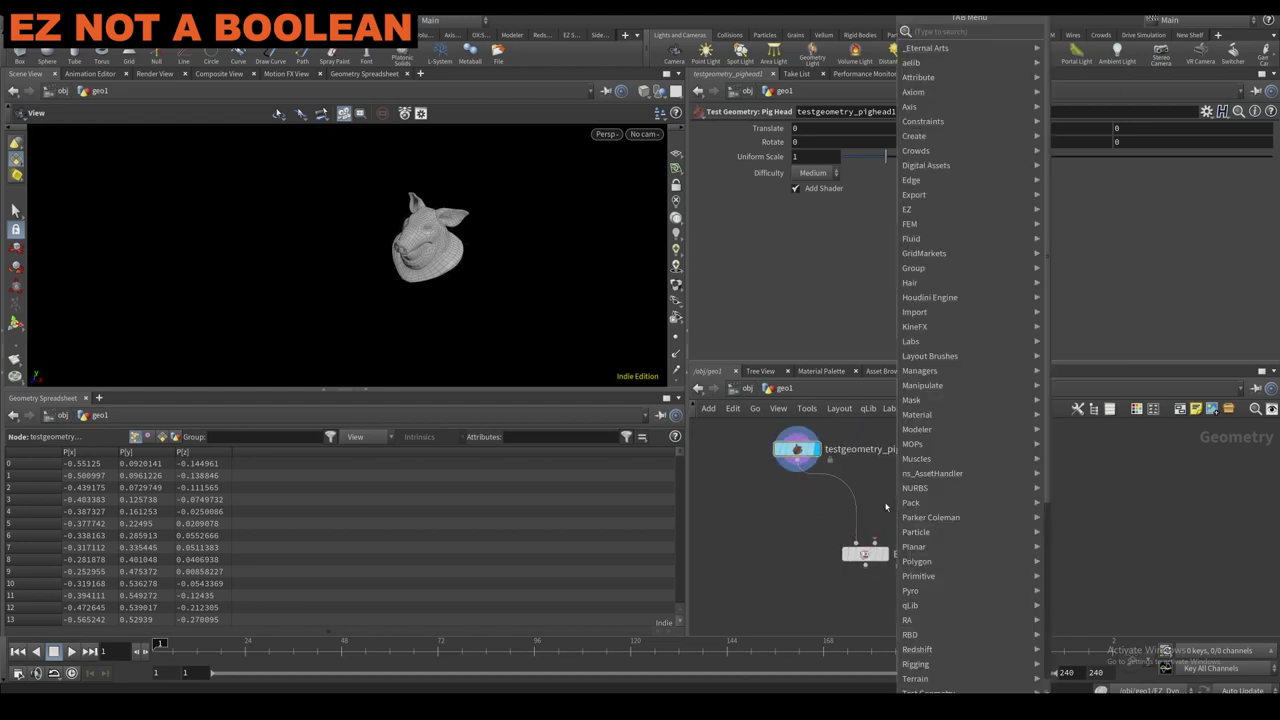
pyautogui.write('sphere')
pyautogui.press('Return')
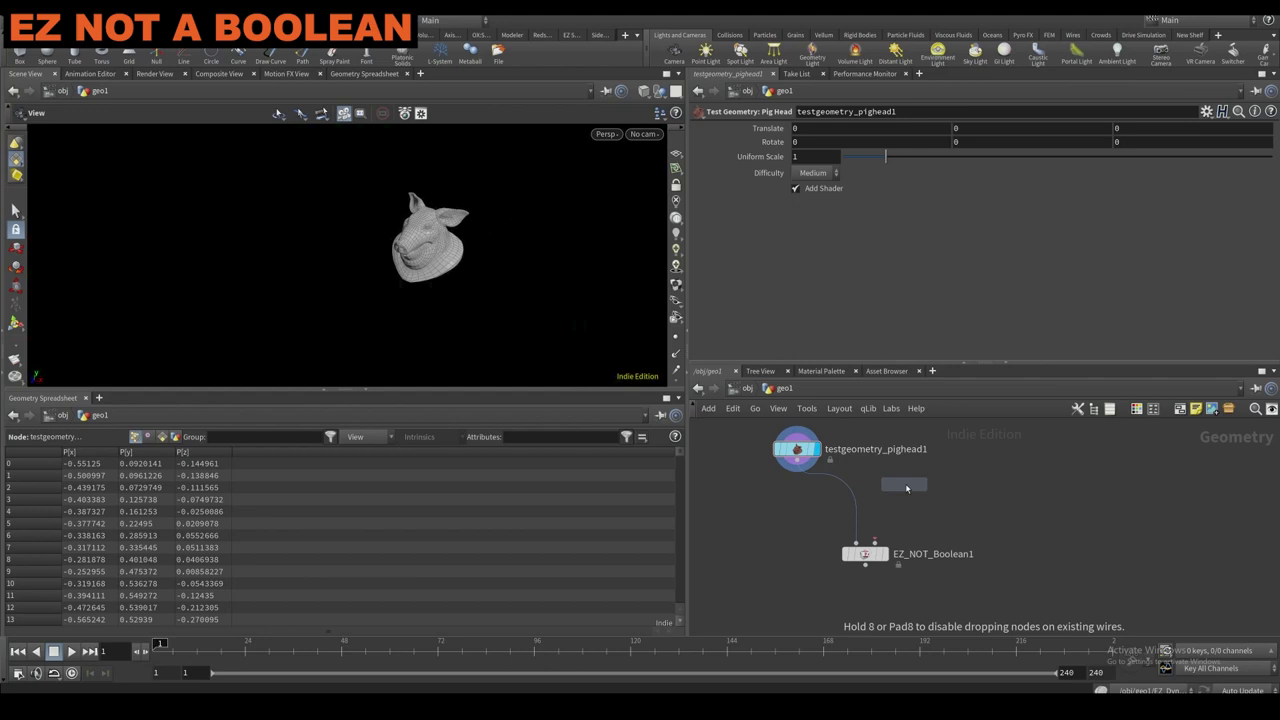
pyautogui.click(906, 488)
pyautogui.click(884, 554)
pyautogui.click(866, 554)
# Set sphere1 to Polygon Mesh and fit it over the pig head's side, radius about 0.63, 0.61, 0.72, center about 0.73, 0.37, -0.22.
pyautogui.click(904, 484)
pyautogui.press('Return')
pyautogui.moveTo(463, 235); pyautogui.dragTo(456, 196)
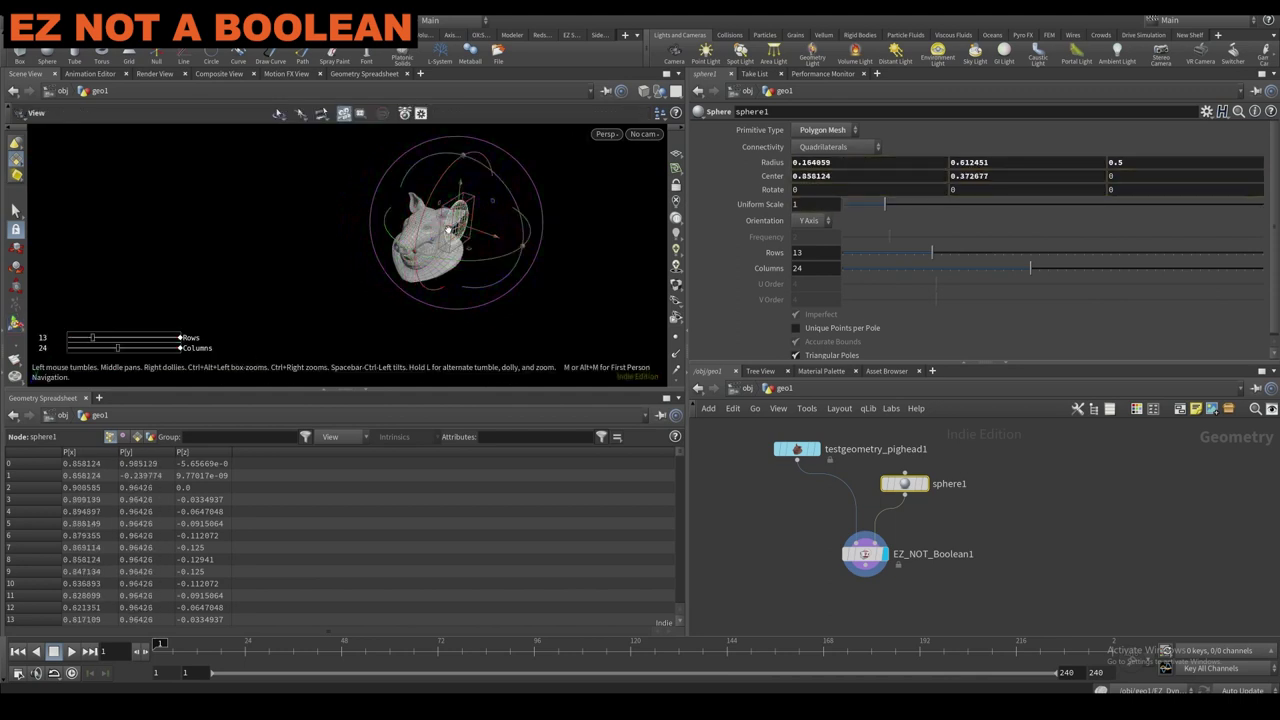
pyautogui.keyDown('alt'); pyautogui.moveTo(462, 194); pyautogui.dragTo(566, 126, button='right'); pyautogui.keyUp('alt')
pyautogui.keyDown('alt'); pyautogui.moveTo(566, 126); pyautogui.dragTo(438, 222); pyautogui.keyUp('alt')
pyautogui.keyDown('alt'); pyautogui.moveTo(446, 216); pyautogui.dragTo(356, 217); pyautogui.keyUp('alt')
pyautogui.moveTo(498, 277); pyautogui.dragTo(392, 262)
pyautogui.keyDown('alt'); pyautogui.moveTo(563, 262); pyautogui.dragTo(550, 298); pyautogui.keyUp('alt')
pyautogui.moveTo(550, 290)
pyautogui.keyDown('alt'); pyautogui.mouseDown()
pyautogui.moveTo(536, 268)
pyautogui.moveTo(516, 274)
pyautogui.moveTo(609, 285)
pyautogui.moveTo(533, 243)
pyautogui.moveTo(454, 253)
pyautogui.moveTo(404, 236)
pyautogui.mouseUp(); pyautogui.keyUp('alt')
pyautogui.scroll(3, 530, 243)
pyautogui.click(794, 498)
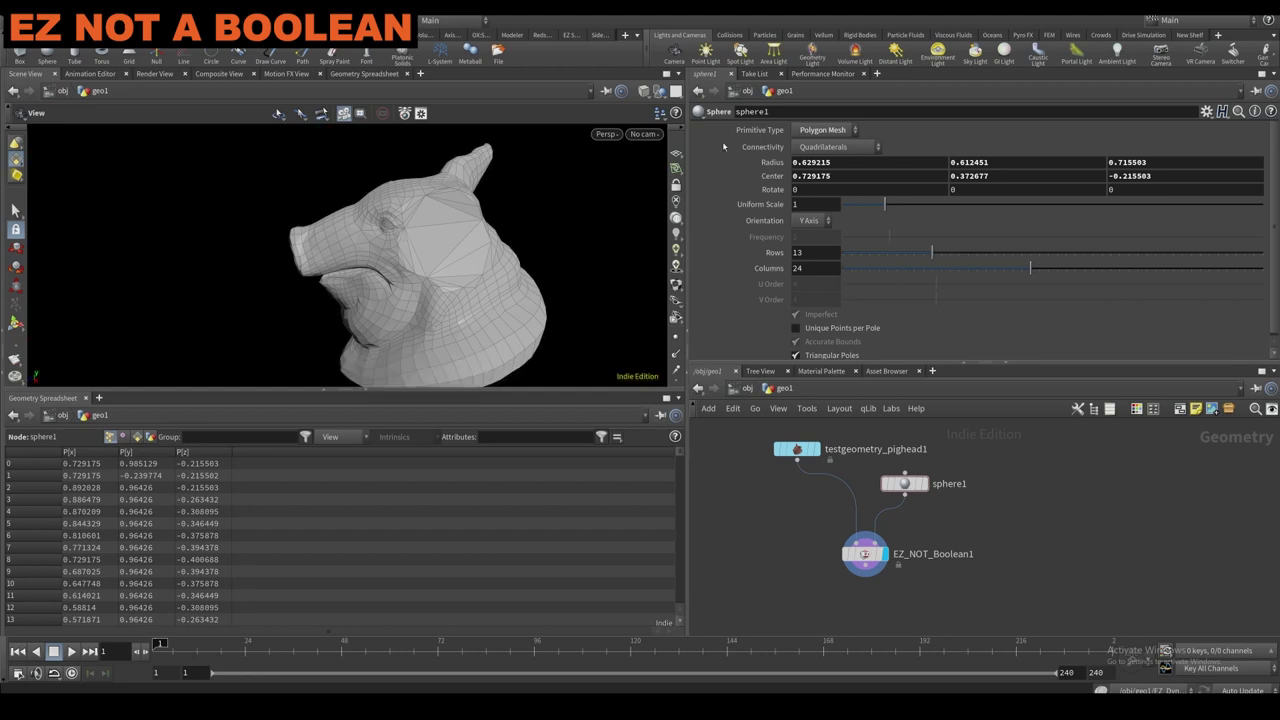
# Set EZ_NOT_Boolean1's Operation Type to Distance Smoothed Attribute Operation, leaving Delete Non Selected off.
pyautogui.click(863, 553)
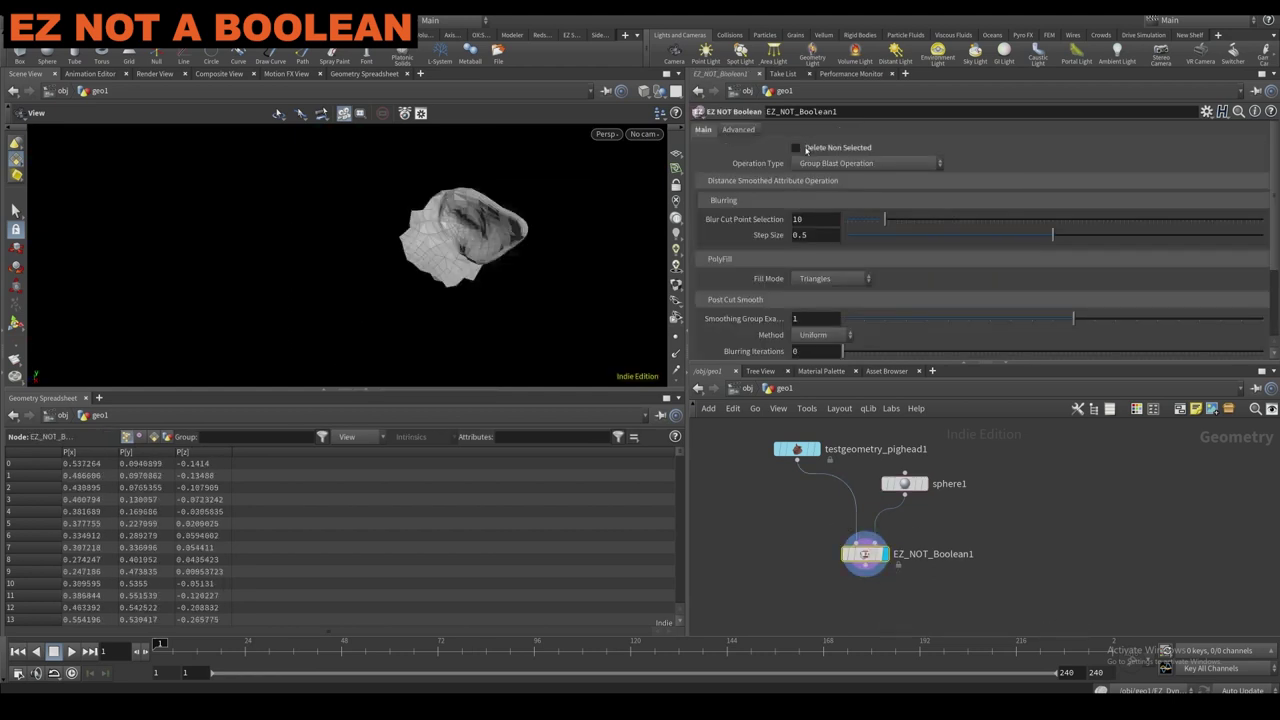
pyautogui.click(815, 163)
pyautogui.click(818, 177)
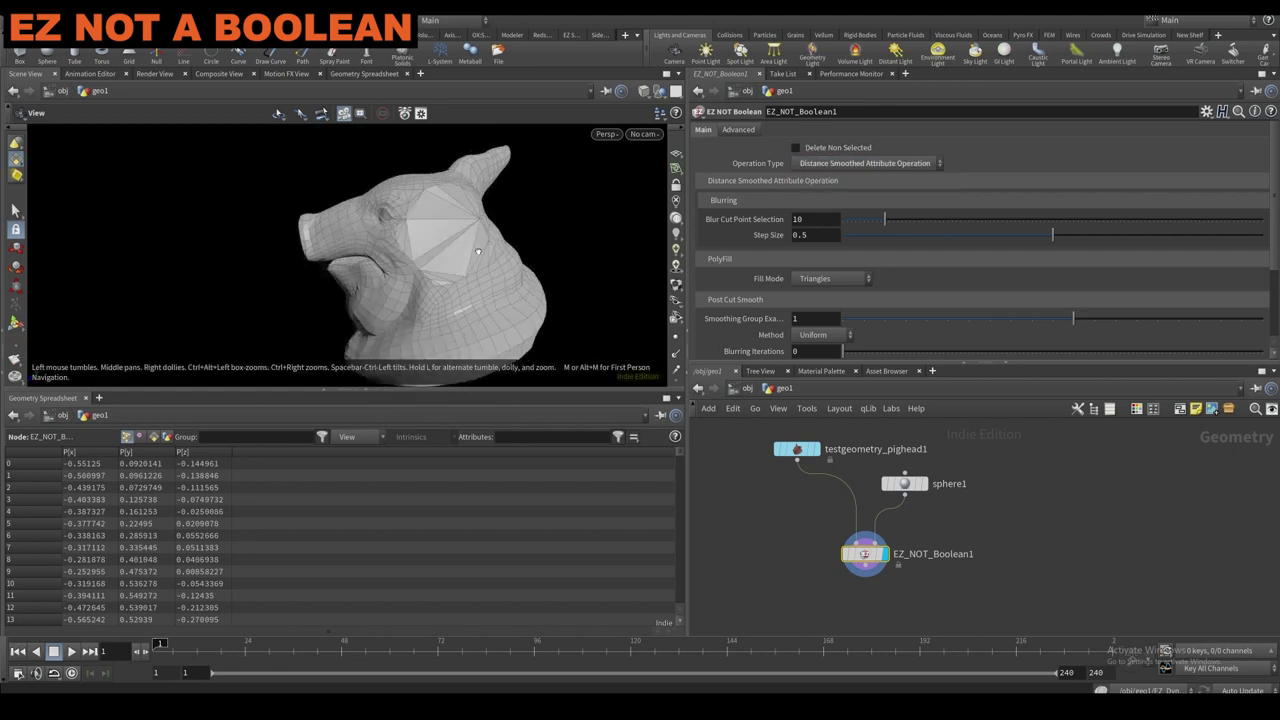
pyautogui.click(853, 164)
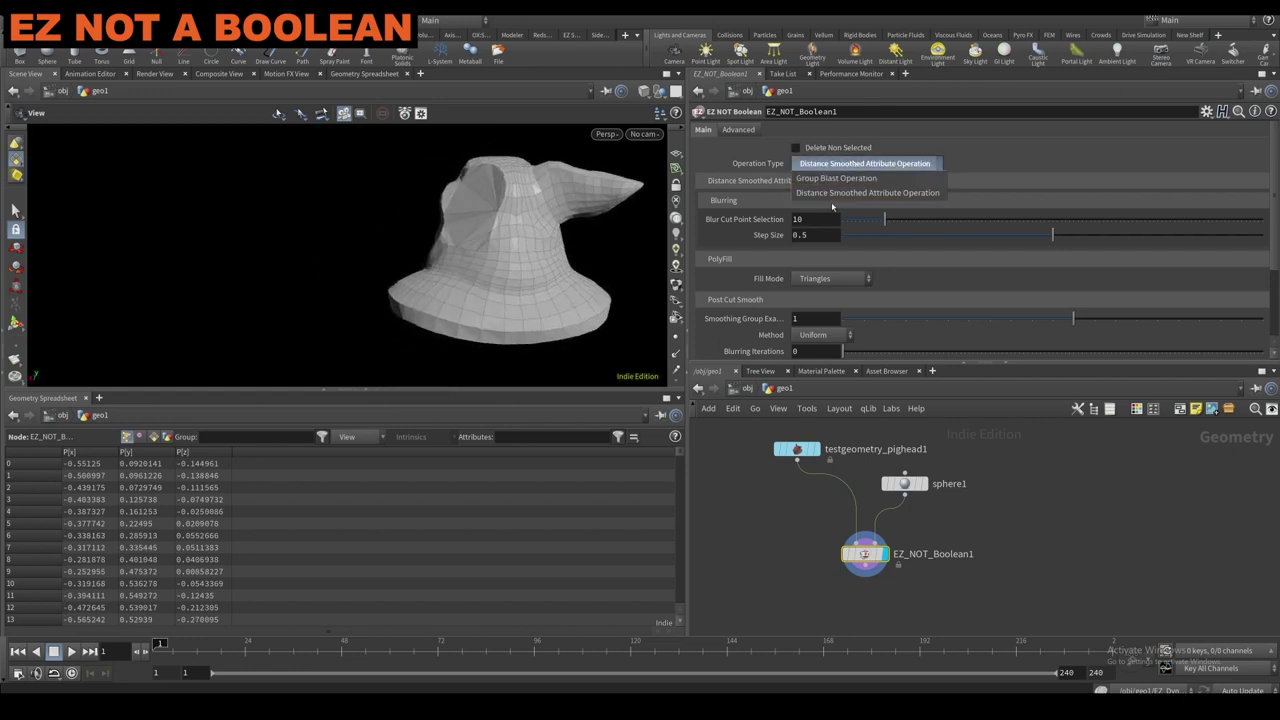
pyautogui.click(752, 178)
# Raise EZ_NOT_Boolean1's Blur Cut Point Selection to 17 and look over its remaining smoothing settings.
pyautogui.moveTo(884, 219)
pyautogui.mouseDown()
pyautogui.moveTo(967, 224)
pyautogui.moveTo(871, 211)
pyautogui.moveTo(1253, 217)
pyautogui.moveTo(797, 208)
pyautogui.moveTo(905, 214)
pyautogui.mouseUp()
pyautogui.scroll(-2, 906, 215)
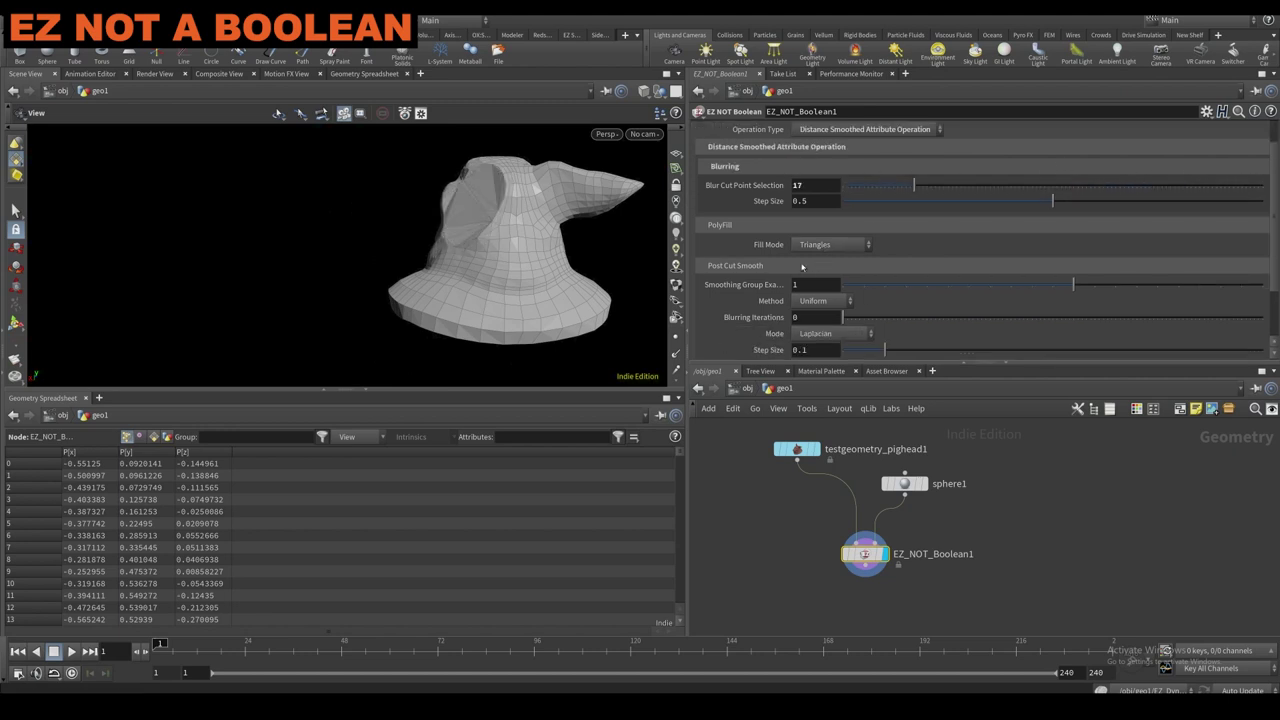
pyautogui.scroll(-3, 863, 479)
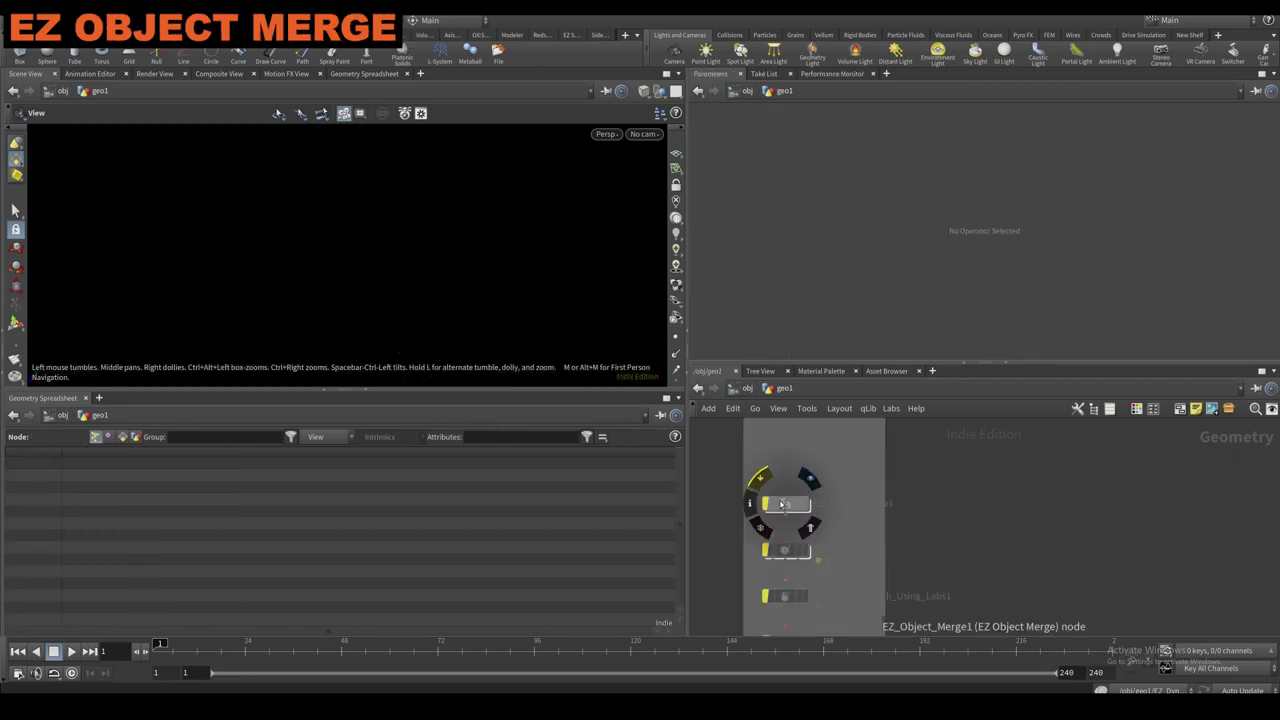
# Turn off the bypass on EZ_Object_Merge1 and move it out of the node list into free space.
pyautogui.click(761, 480)
pyautogui.scroll(-2, 731, 480)
pyautogui.scroll(-2, 760, 489)
pyautogui.moveTo(760, 488); pyautogui.dragTo(919, 485)
pyautogui.scroll(-2, 809, 473)
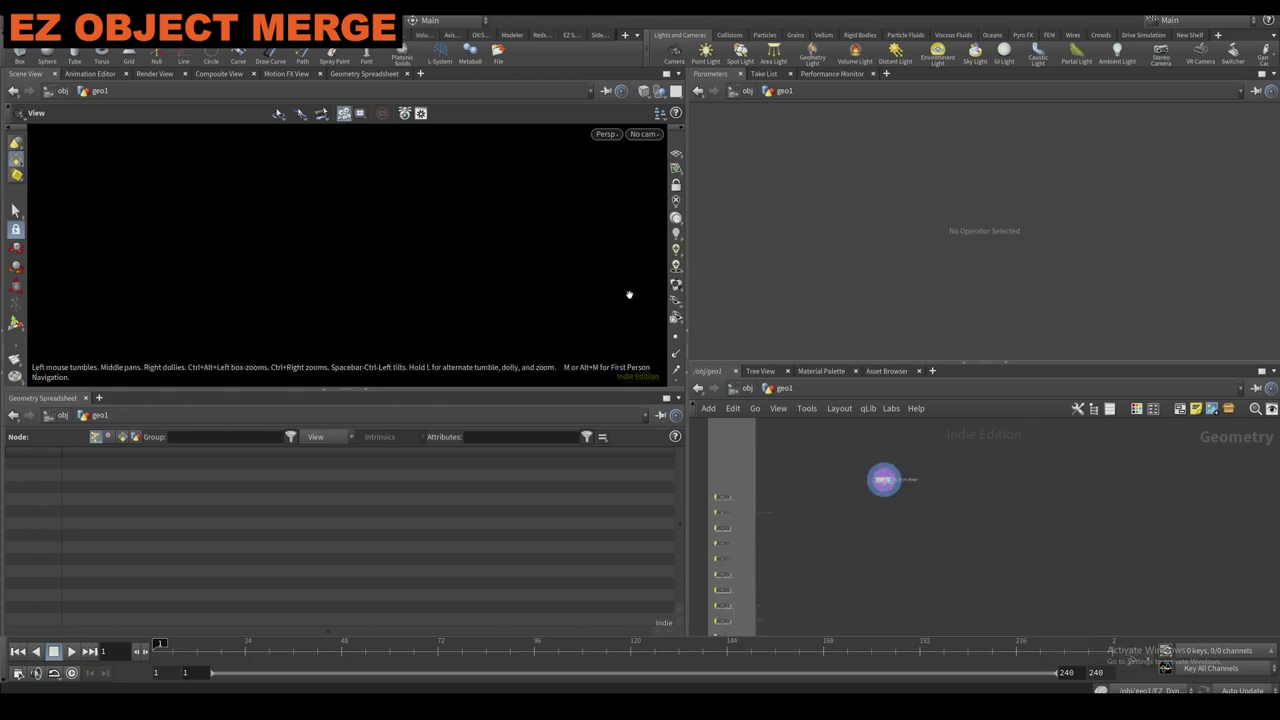
# Go up from geo1 to the object level and place a new object node next to geo1.
pyautogui.scroll(2, 884, 526)
pyautogui.moveTo(831, 420); pyautogui.dragTo(759, 457, button='middle')
pyautogui.click(747, 388)
pyautogui.scroll(-1, 780, 509)
pyautogui.press('Tab')
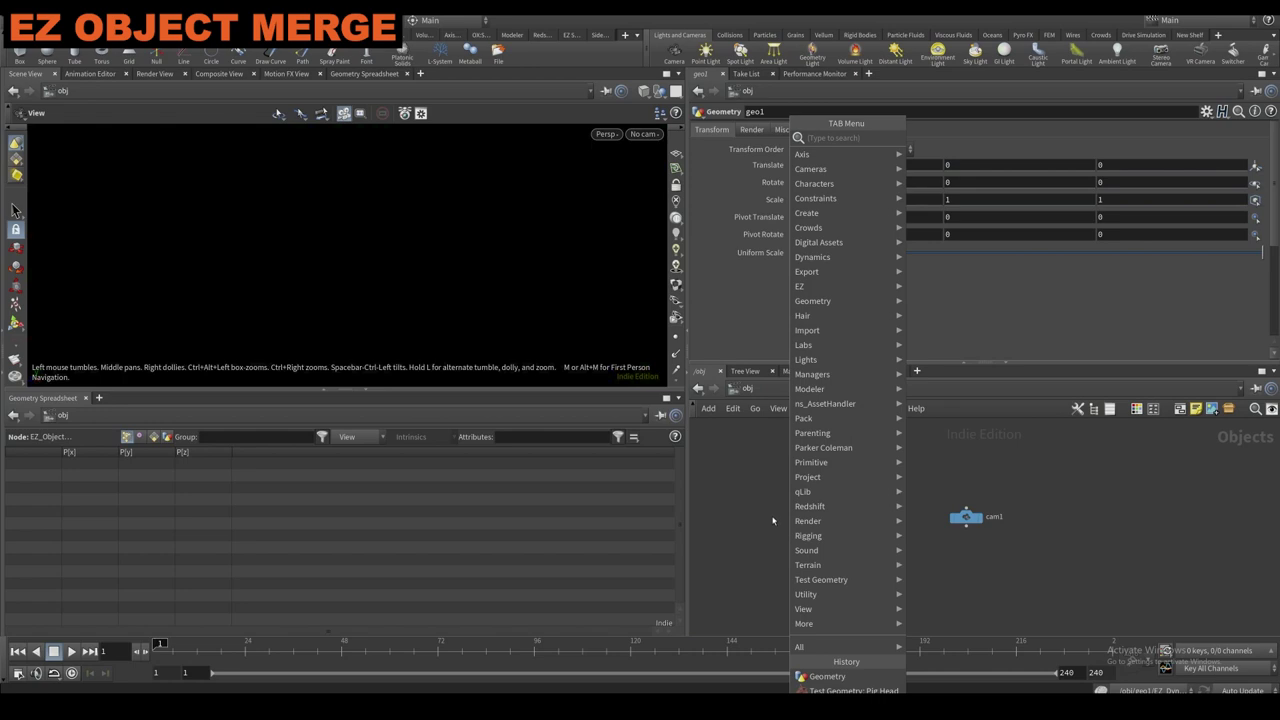
pyautogui.moveTo(830, 286)
pyautogui.click(970, 241)
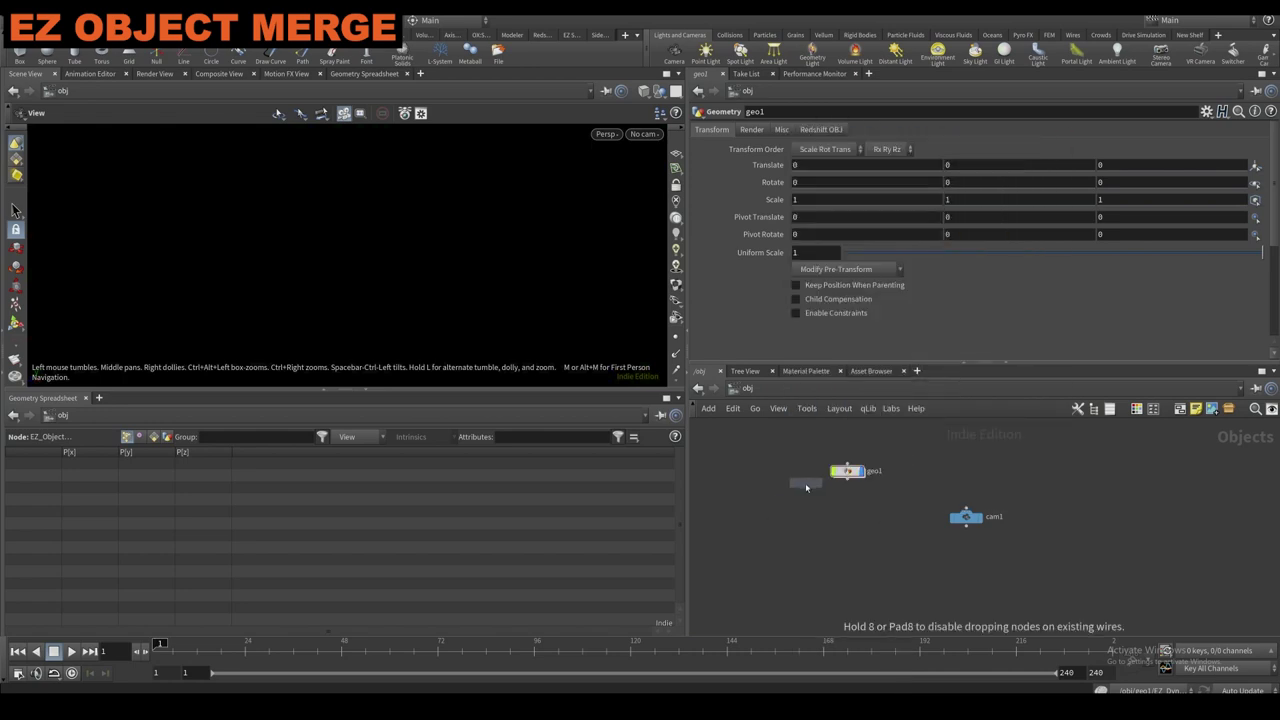
pyautogui.click(806, 487)
# Select EZ_Object_Merge1 inside geo1, with the viewport and the parameter area enlarged.
pyautogui.moveTo(486, 389); pyautogui.dragTo(486, 521)
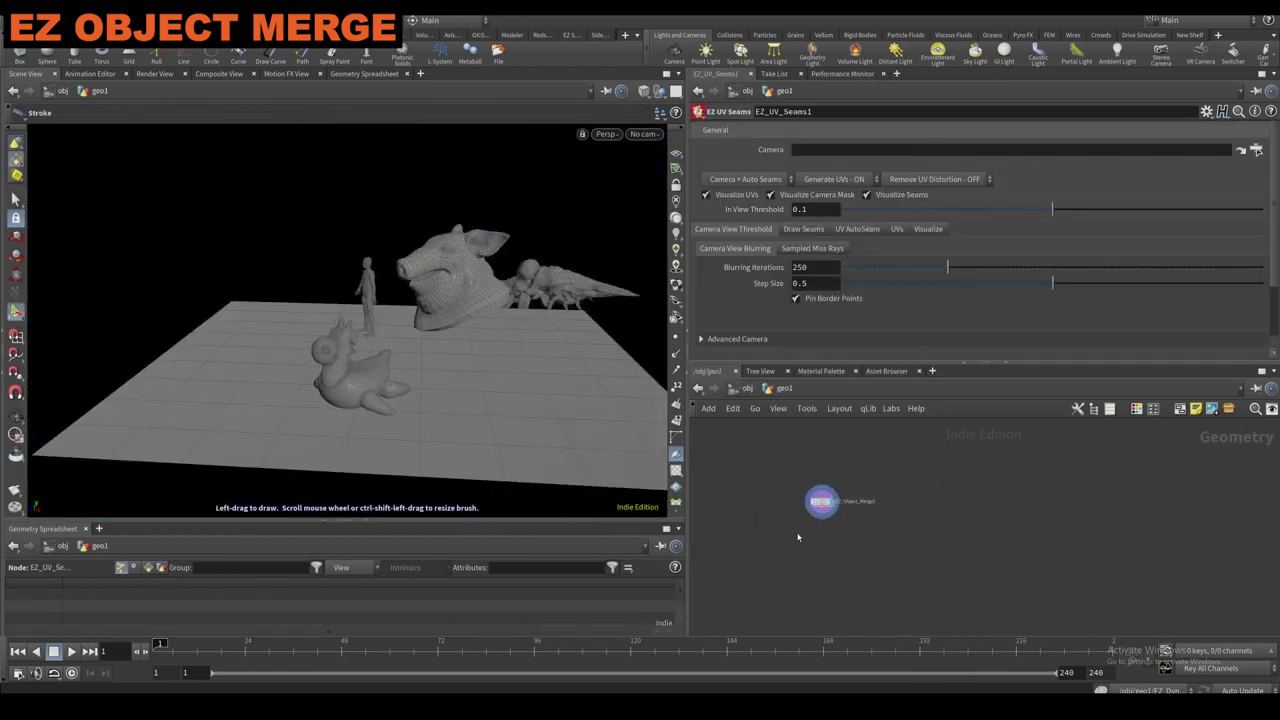
pyautogui.click(840, 504)
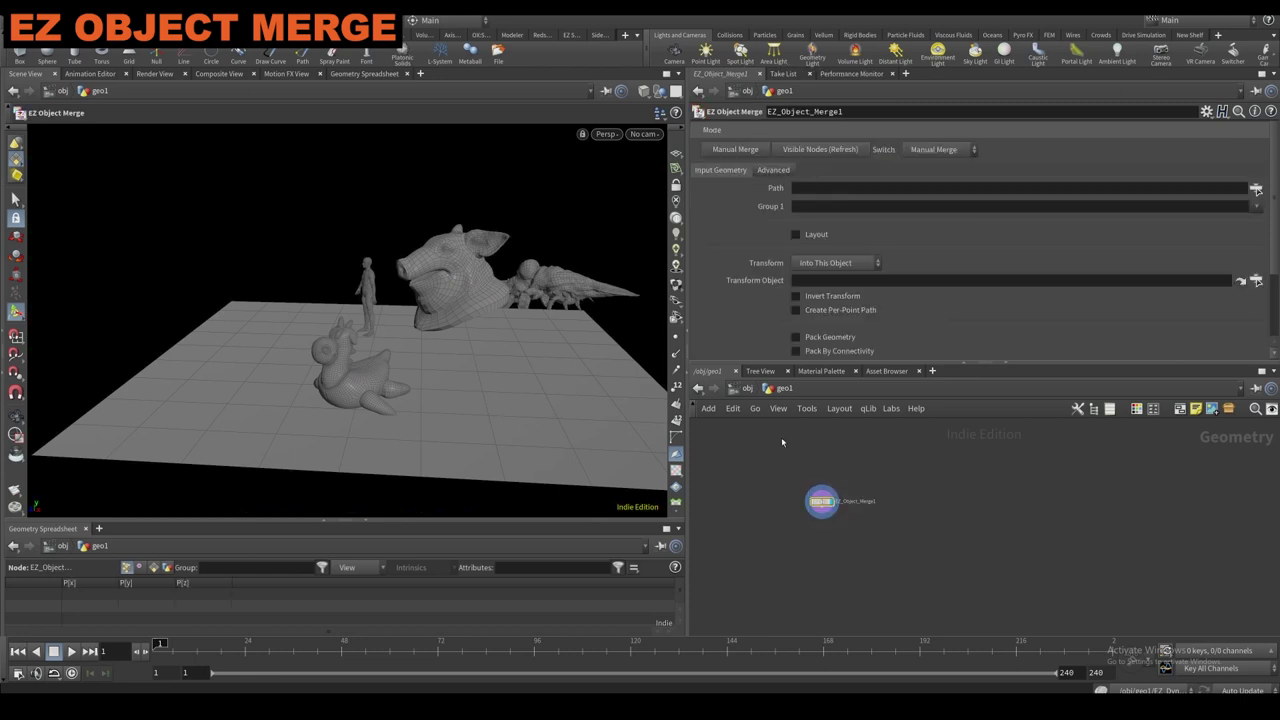
pyautogui.moveTo(745, 360); pyautogui.dragTo(739, 388)
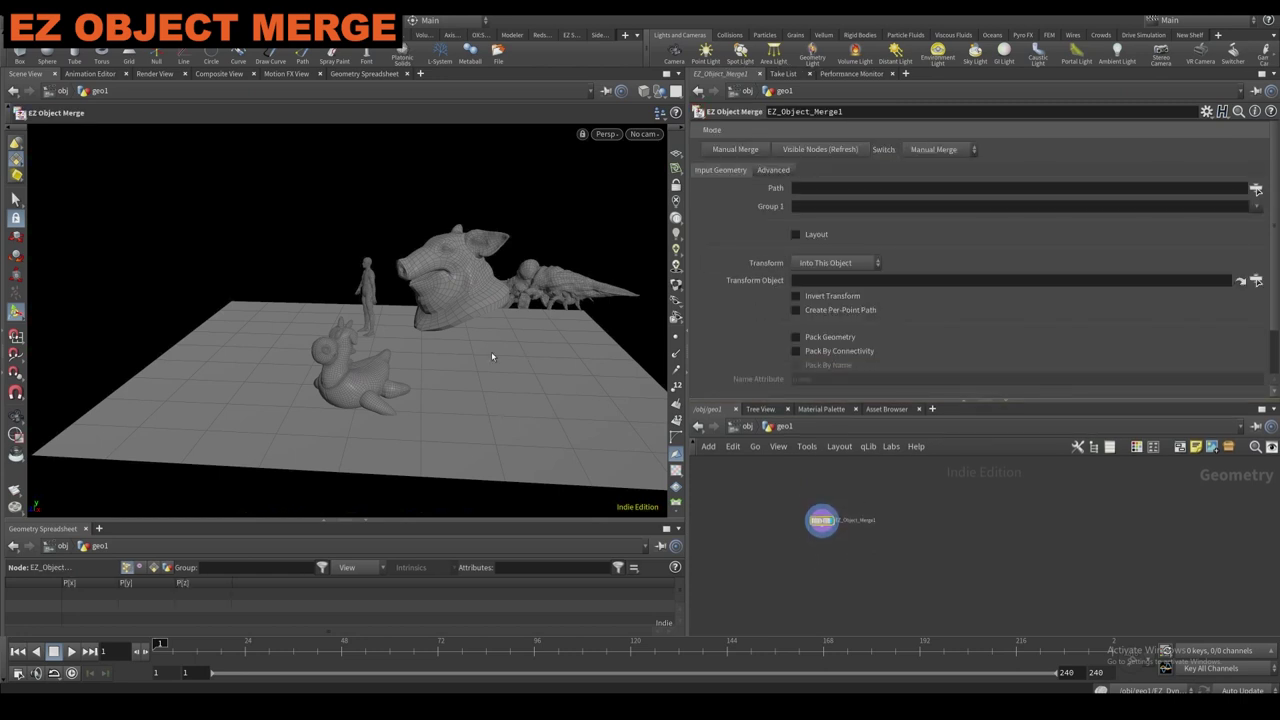
# Add a standard Object Merge node beside EZ_Object_Merge1 for comparison.
pyautogui.press('Tab')
pyautogui.write('merge')
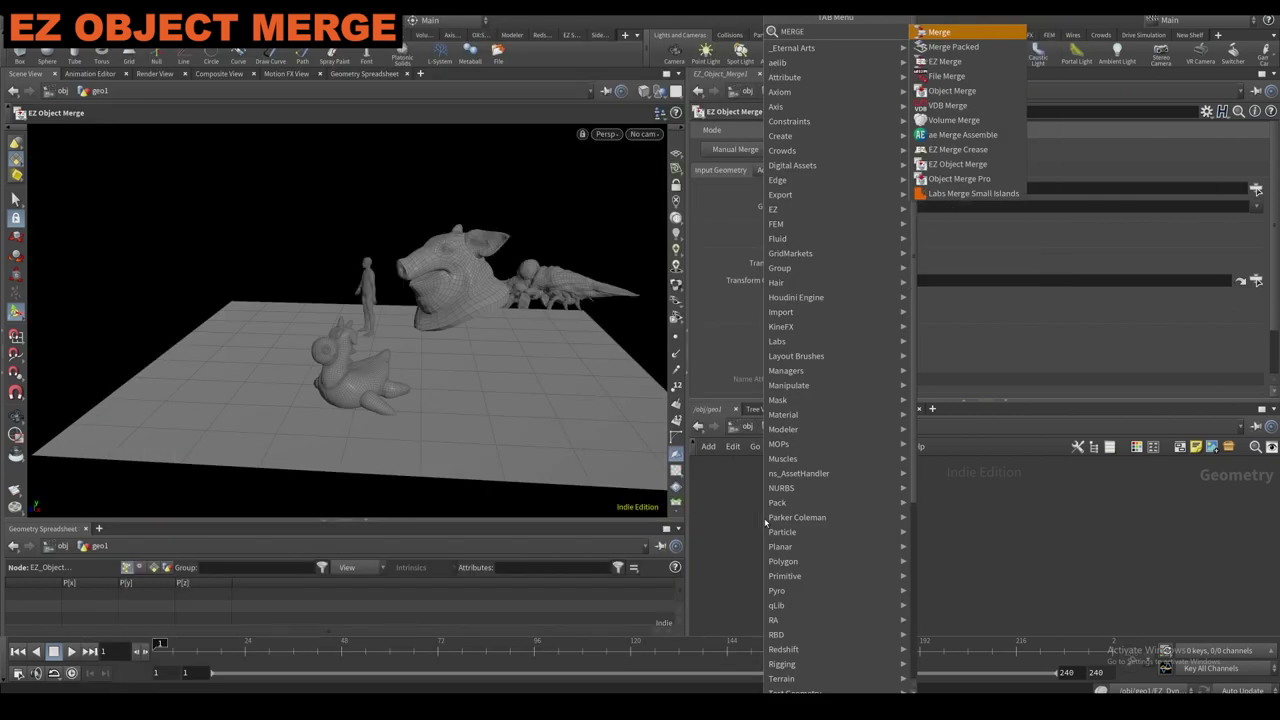
pyautogui.click(952, 92)
pyautogui.click(754, 517)
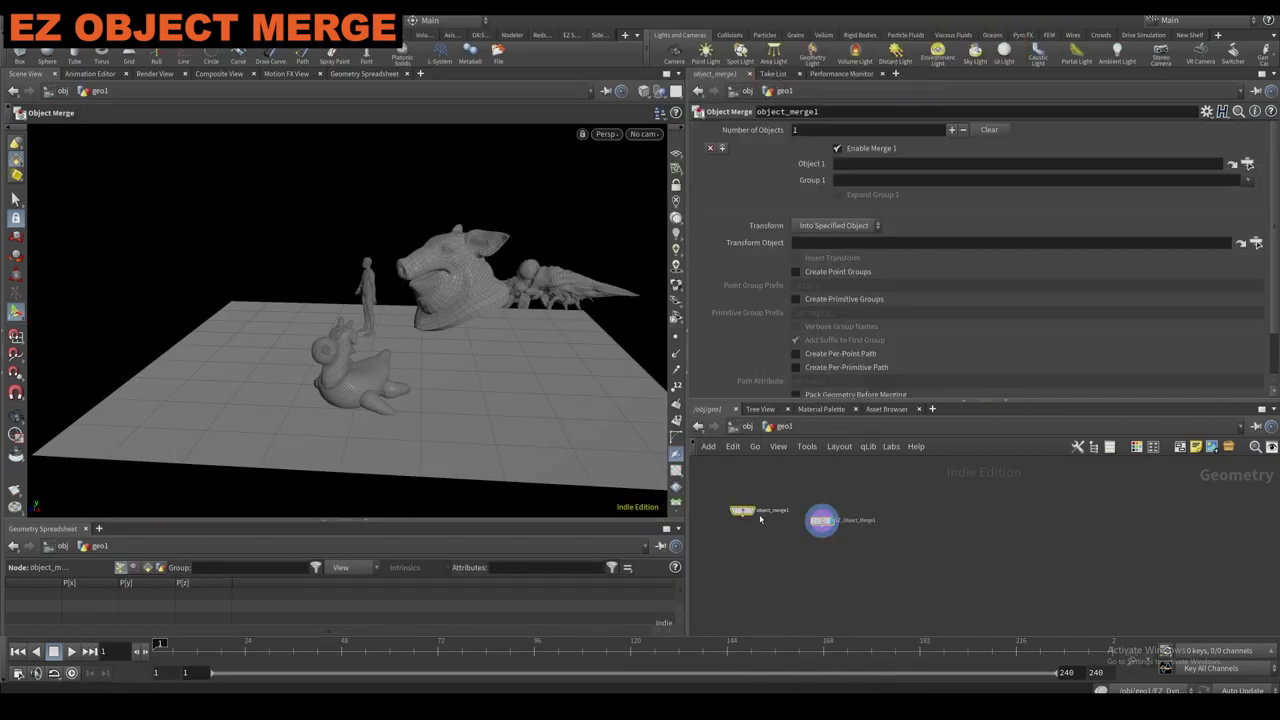
# Set Object 1 of object_merge1 to /obj/grid1 through the operator chooser.
pyautogui.click(1249, 164)
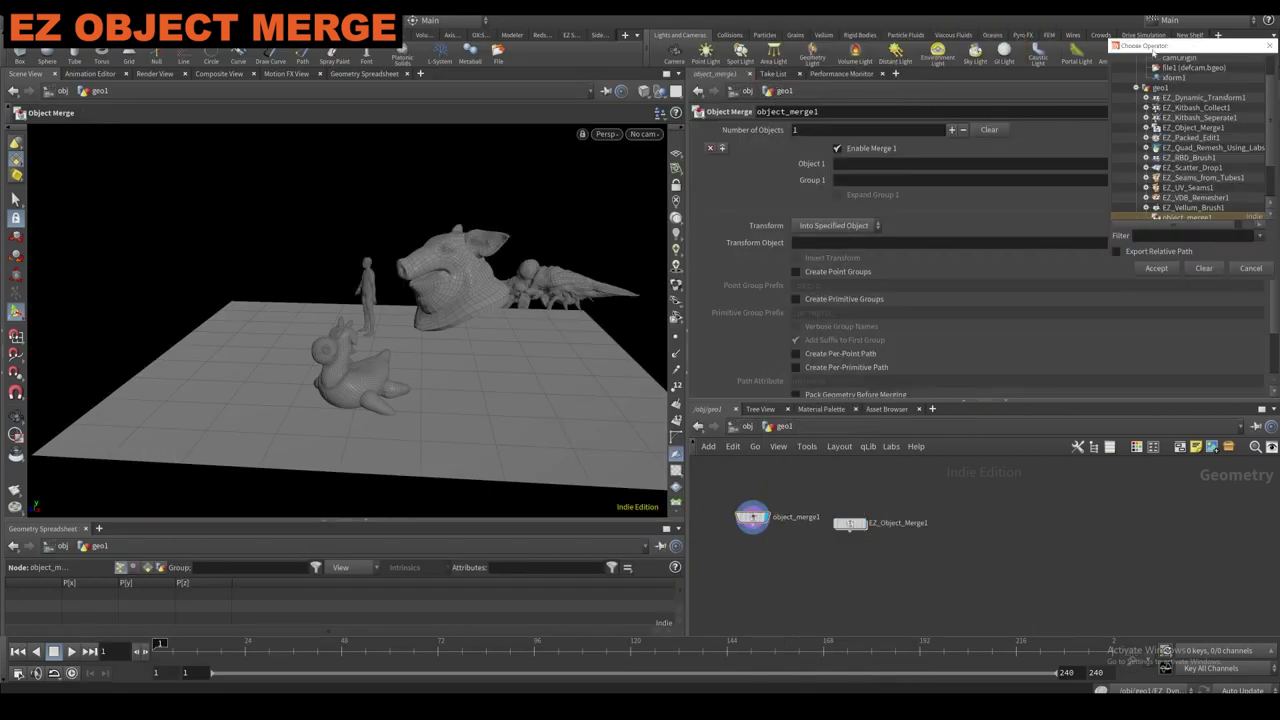
pyautogui.moveTo(1152, 47); pyautogui.dragTo(832, 125)
pyautogui.click(816, 169)
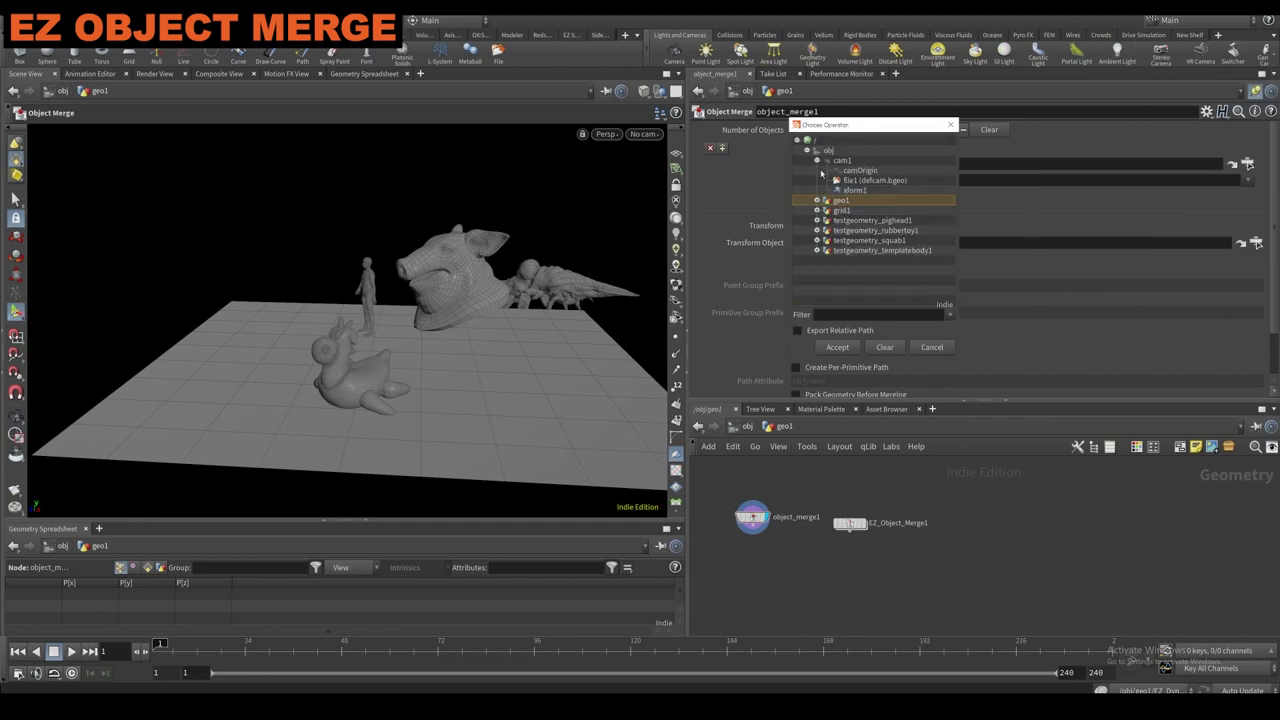
pyautogui.click(817, 161)
pyautogui.doubleClick(845, 181)
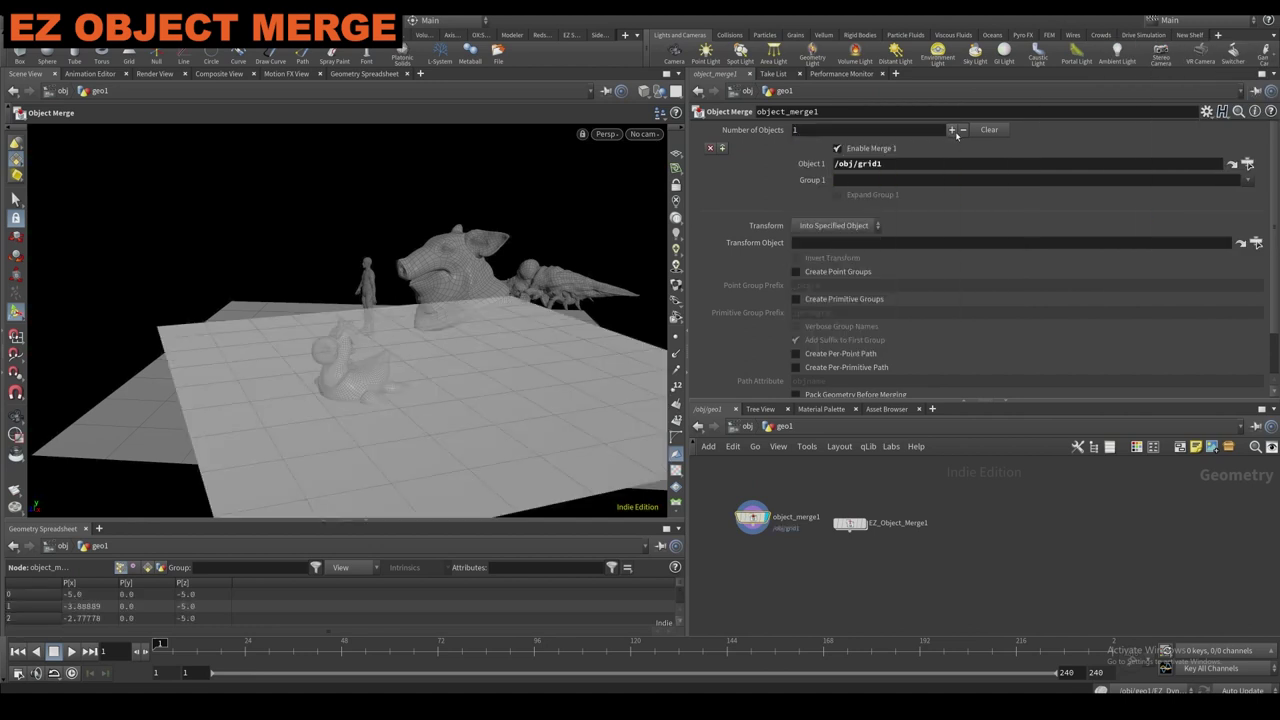
# Add two more entries to object_merge1: /obj/testgeometry_pighead1 as Object 2 and /obj/testgeometry_squab1 as Object 3.
pyautogui.click(953, 131)
pyautogui.click(1247, 224)
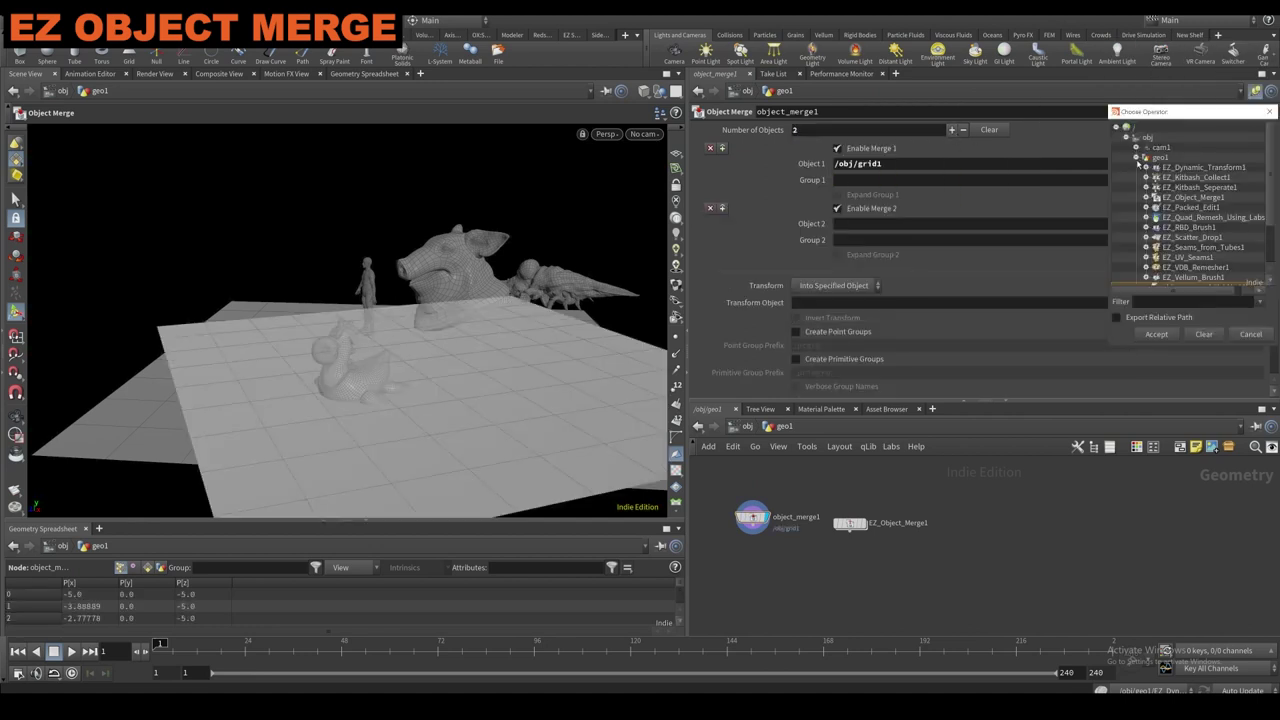
pyautogui.click(1137, 157)
pyautogui.doubleClick(1185, 177)
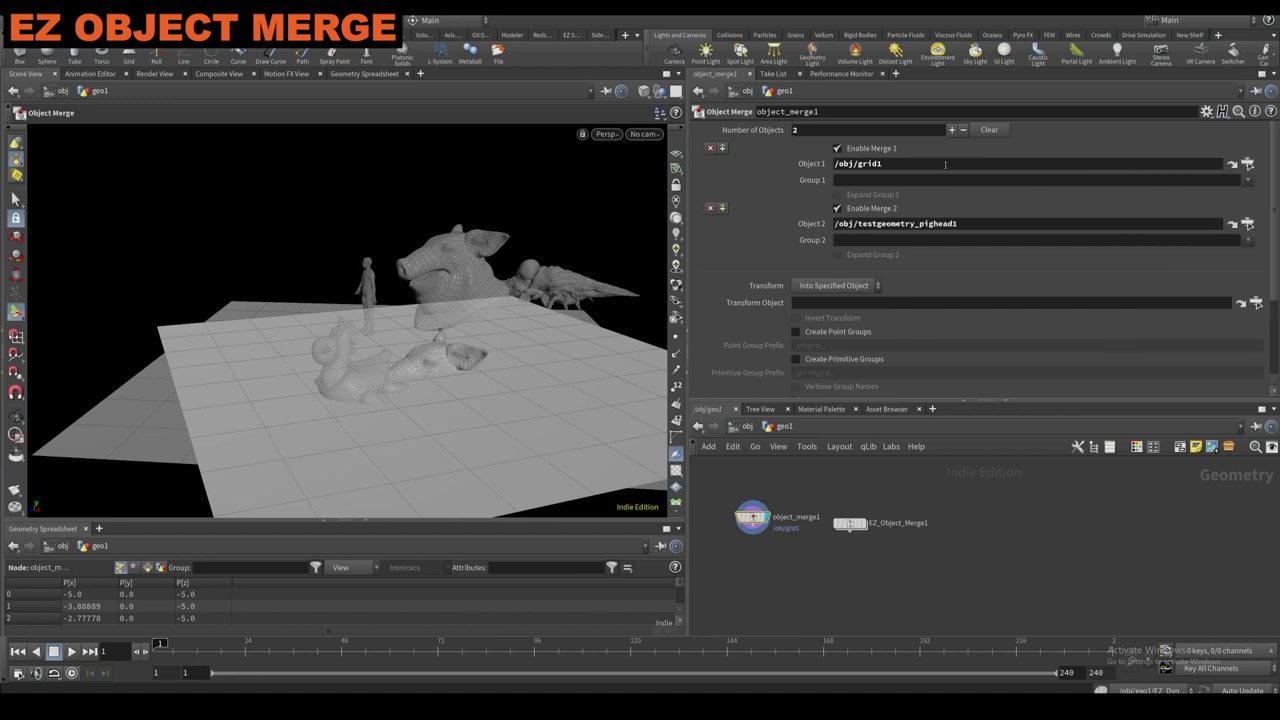
pyautogui.click(952, 131)
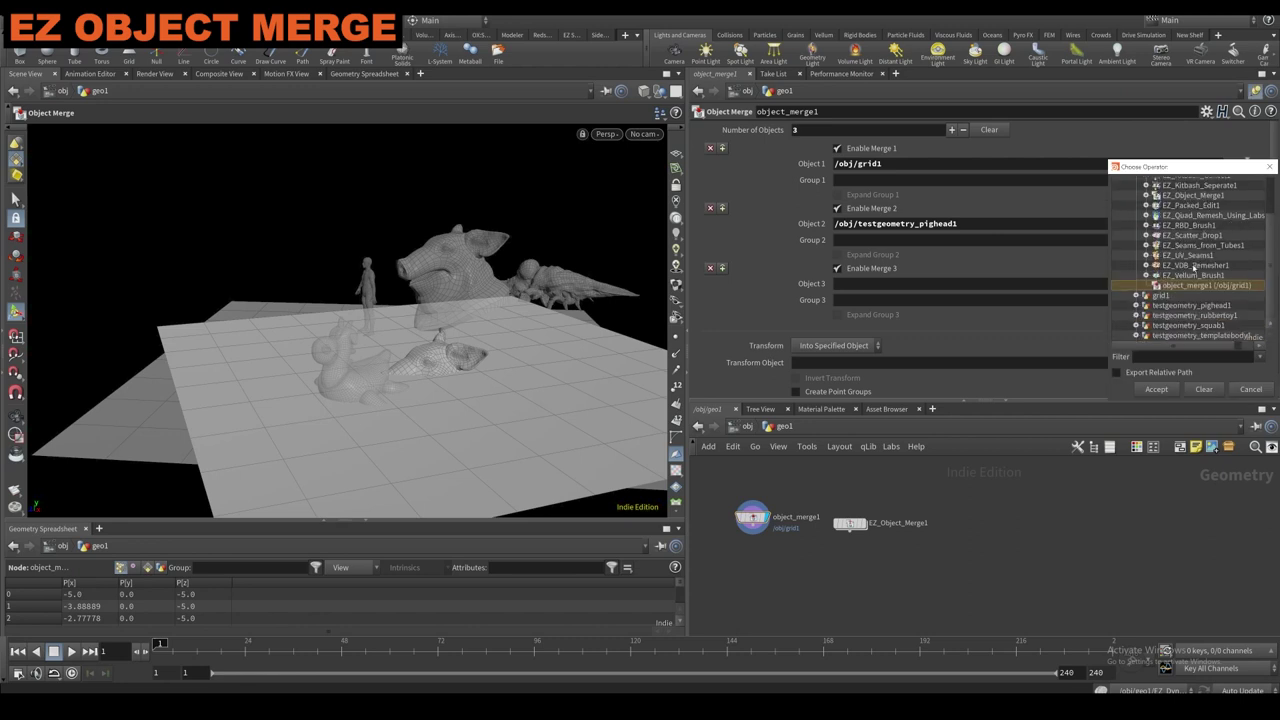
pyautogui.doubleClick(1180, 326)
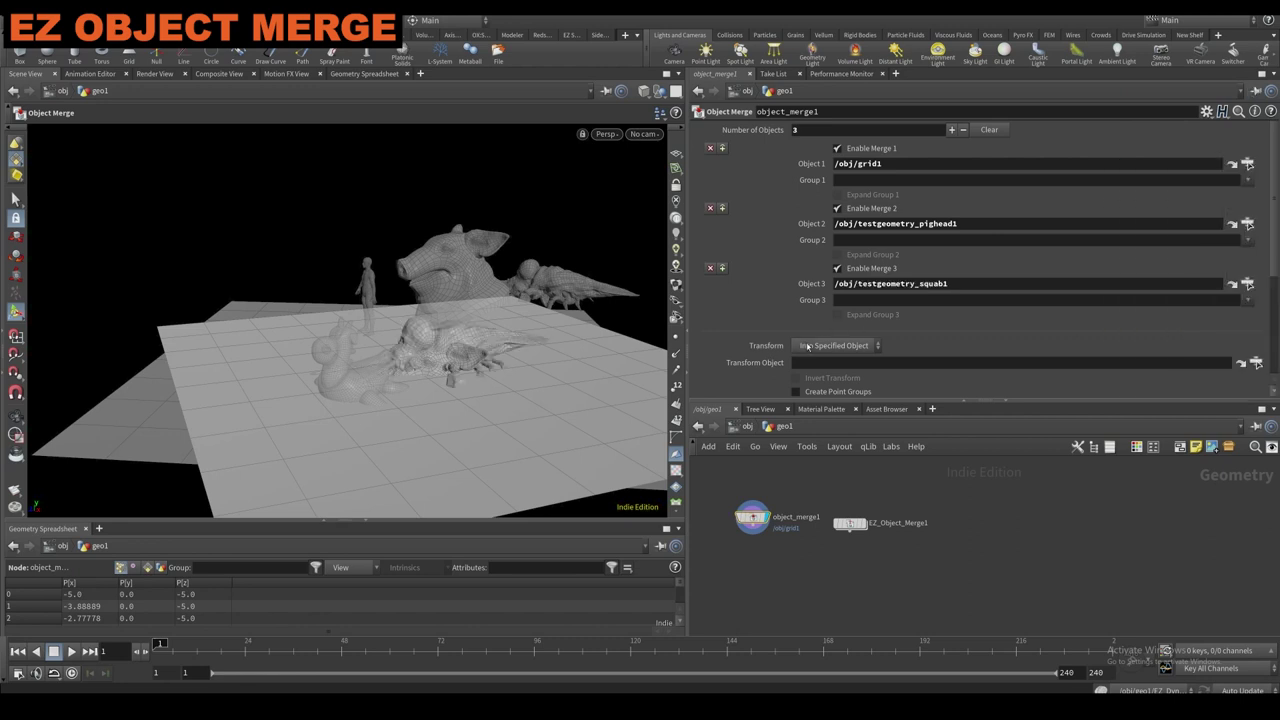
# Set object_merge1's Transform to Into This Object and inspect the merge with Show All Objects active.
pyautogui.click(808, 347)
pyautogui.click(808, 376)
pyautogui.keyDown('alt'); pyautogui.moveTo(366, 326); pyautogui.dragTo(515, 341); pyautogui.keyUp('alt')
pyautogui.click(661, 92)
pyautogui.click(672, 107)
pyautogui.keyDown('alt'); pyautogui.moveTo(540, 290); pyautogui.dragTo(463, 276); pyautogui.keyUp('alt')
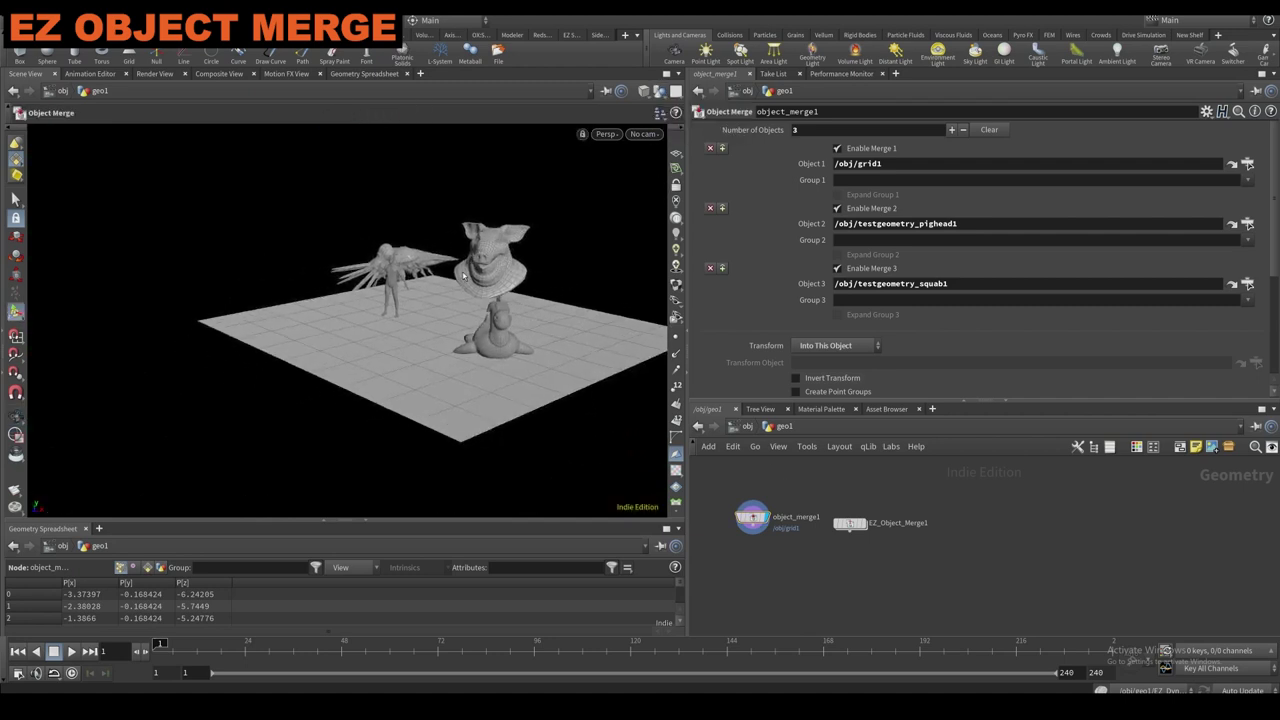
# Delete the object_merge1 node.
pyautogui.scroll(-2, 757, 511)
pyautogui.press('Delete')
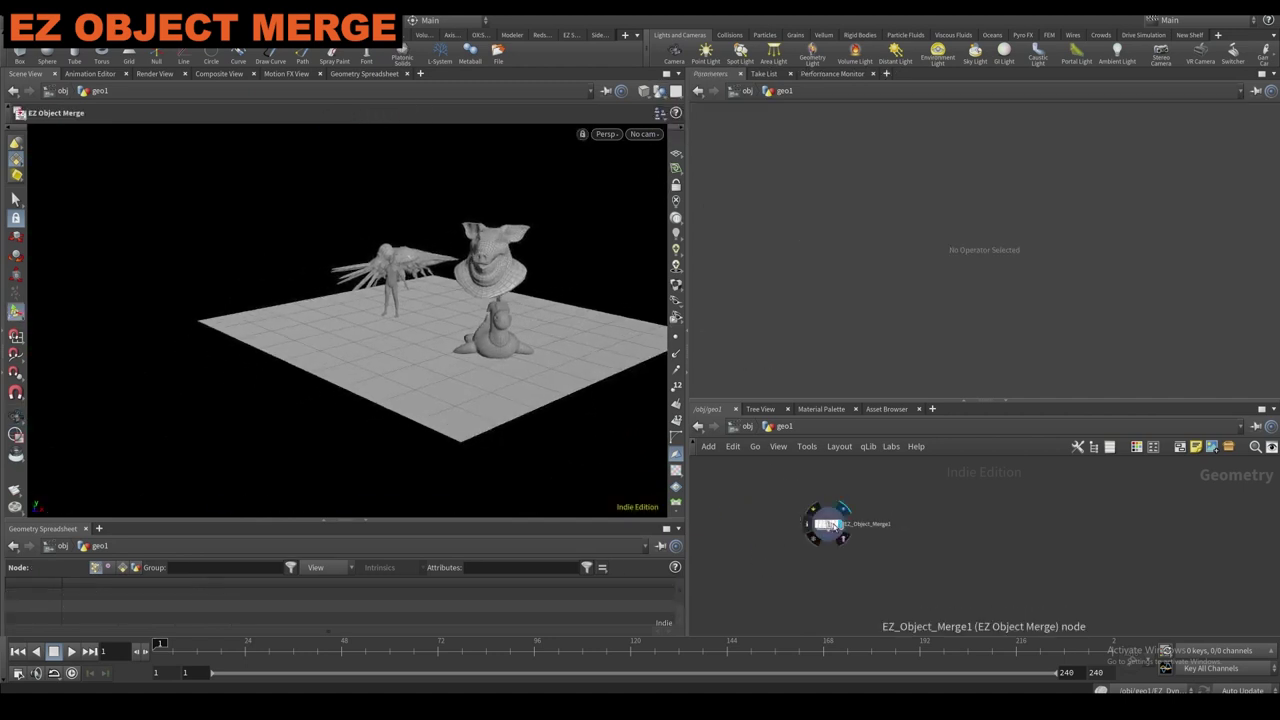
# Hide other objects and set EZ_Object_Merge1's Path to grid1 and the pighead, rubbertoy, squab and templatebody test geometries in one selection.
pyautogui.click(829, 524)
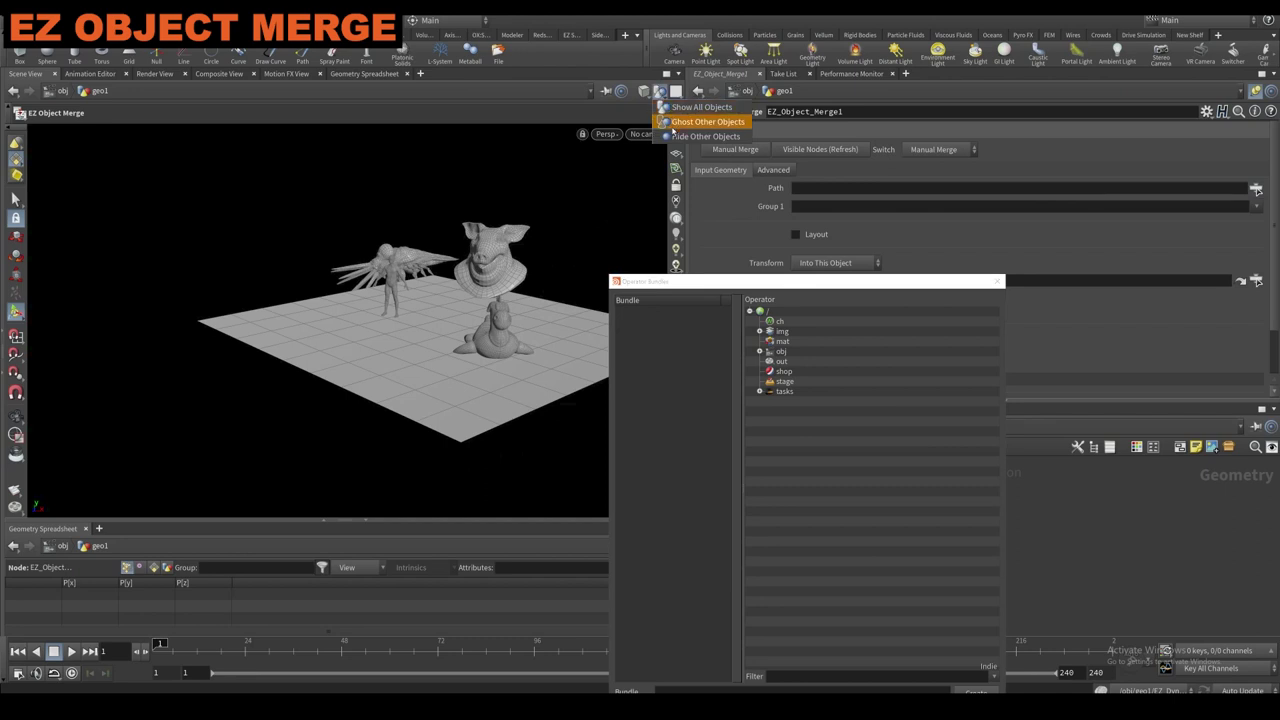
pyautogui.click(566, 233)
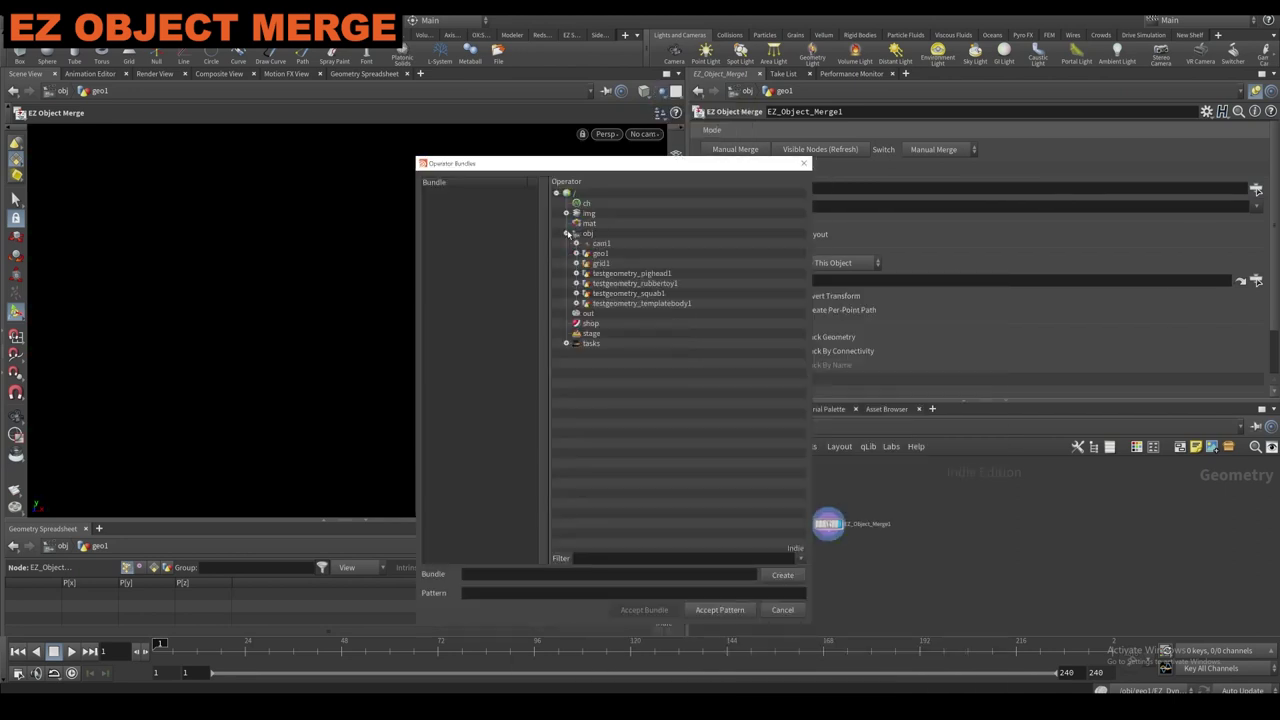
pyautogui.moveTo(603, 258); pyautogui.dragTo(620, 305)
pyautogui.keyDown('ctrl'); pyautogui.click(612, 254); pyautogui.keyUp('ctrl')
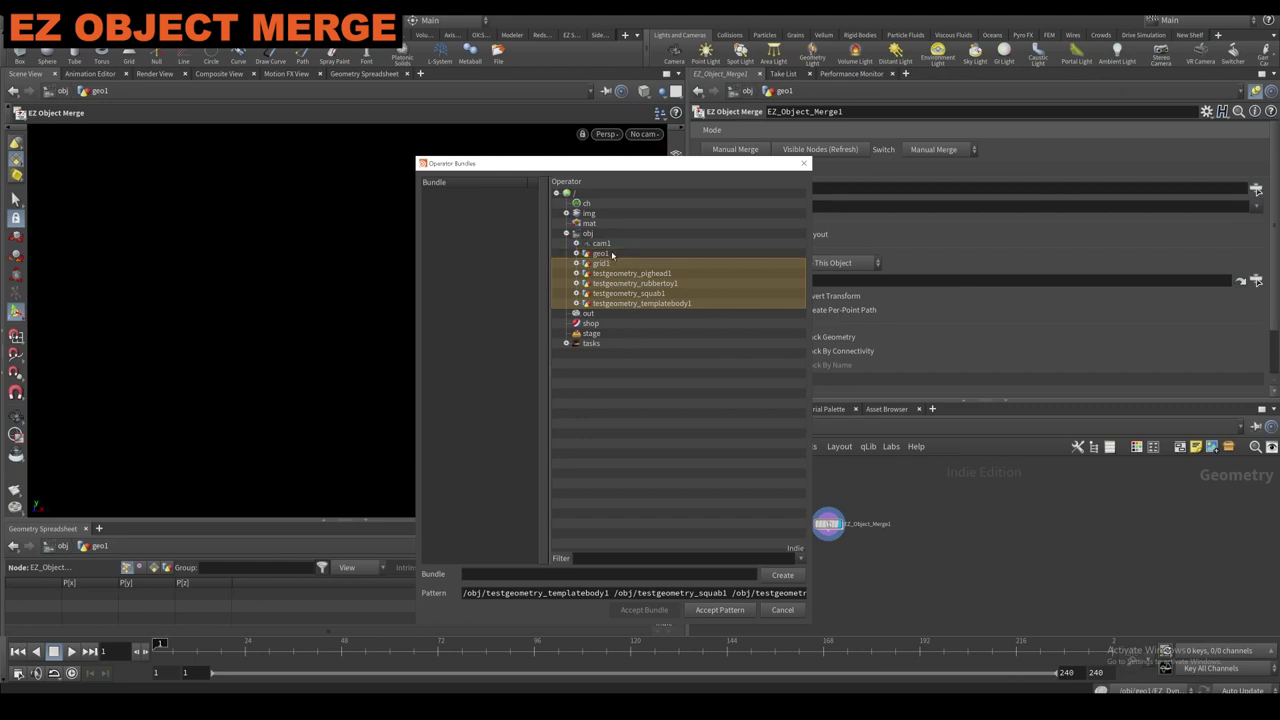
pyautogui.click(720, 610)
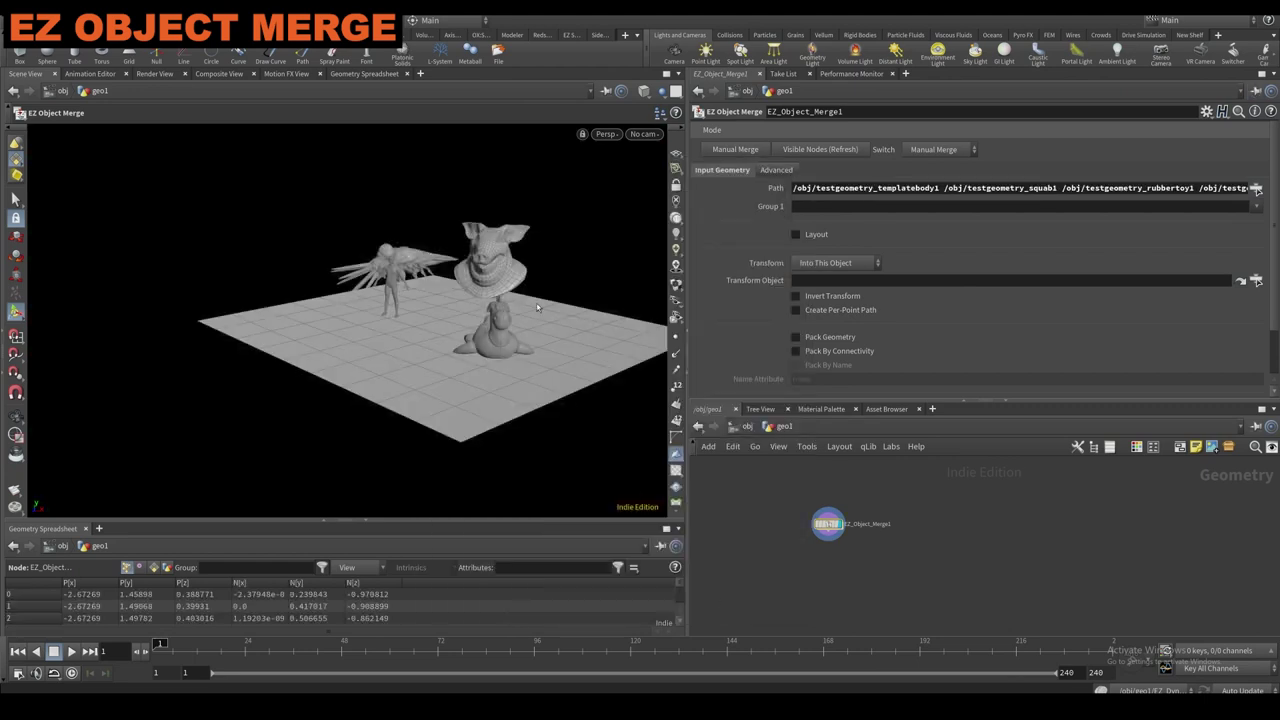
pyautogui.keyDown('alt'); pyautogui.moveTo(537, 307); pyautogui.dragTo(600, 322); pyautogui.keyUp('alt')
pyautogui.keyDown('alt'); pyautogui.scroll(-1, 598, 325); pyautogui.keyUp('alt')
pyautogui.keyDown('alt'); pyautogui.moveTo(598, 325); pyautogui.dragTo(526, 328, button='middle'); pyautogui.keyUp('alt')
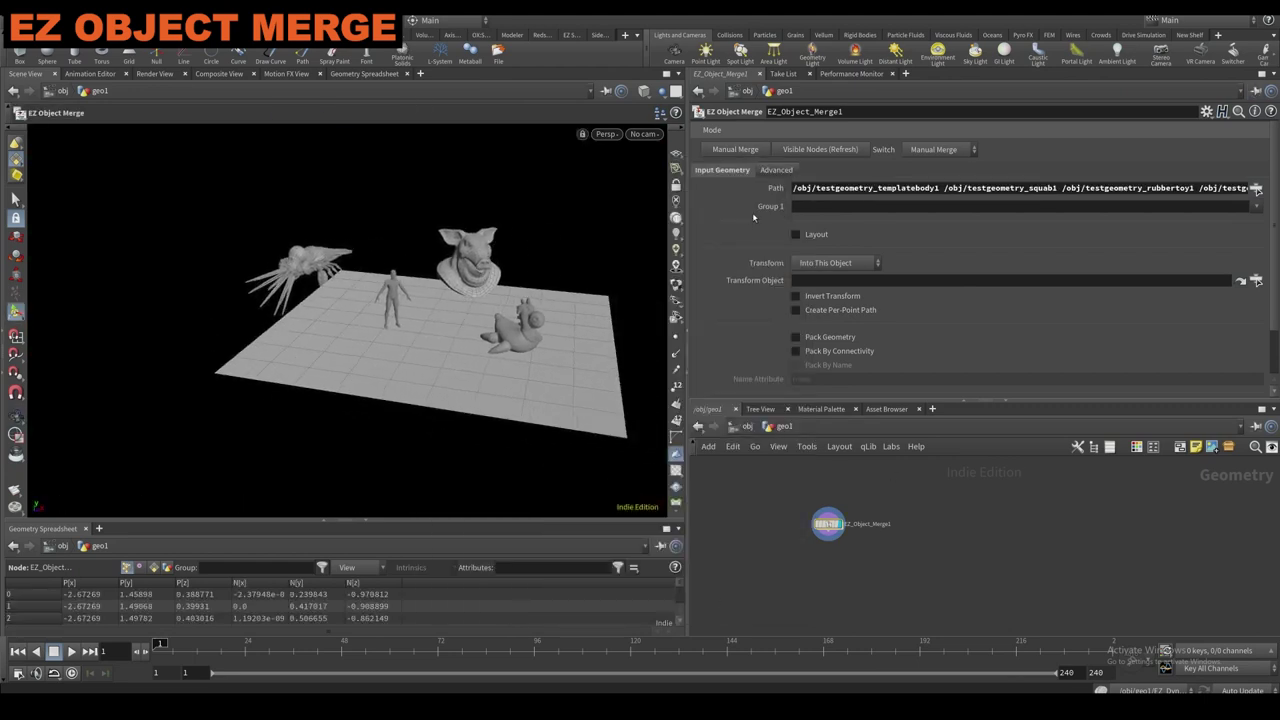
# Reset EZ_Object_Merge1's Path to empty and look inside testgeometry_templatebody1 at the object level.
pyautogui.keyDown('ctrl'); pyautogui.middleClick(773, 191); pyautogui.keyUp('ctrl')
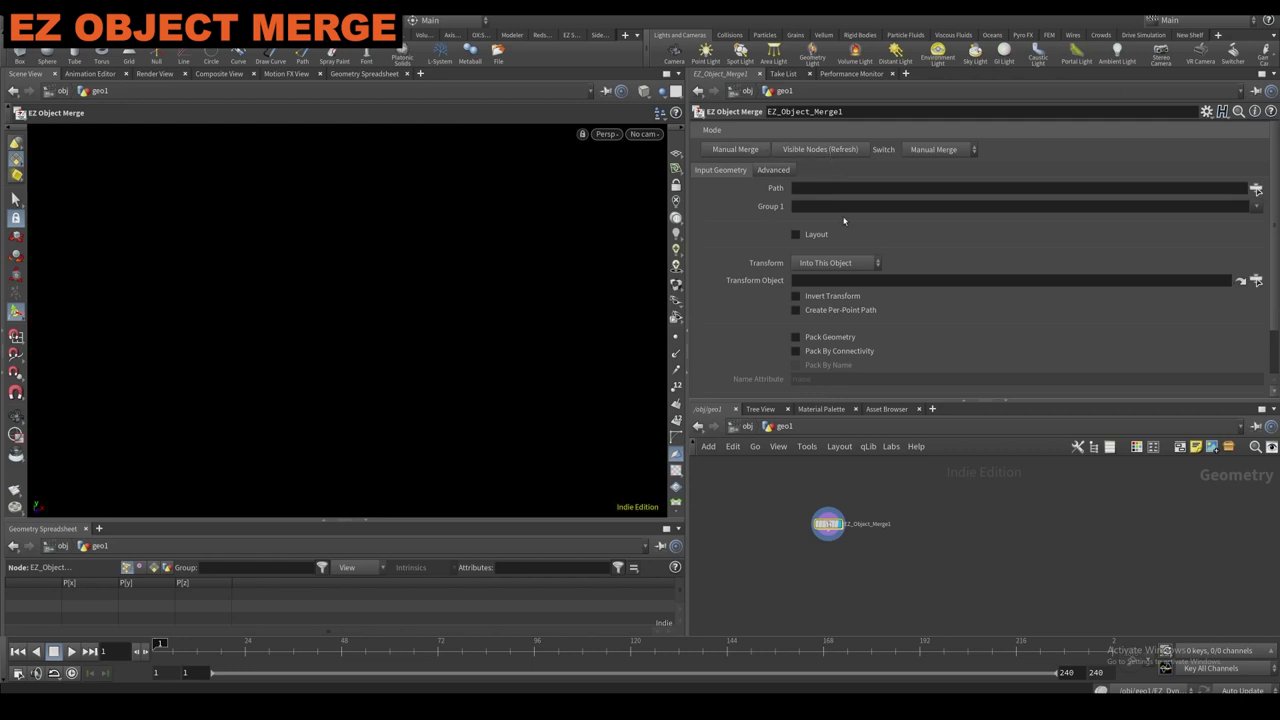
pyautogui.click(748, 427)
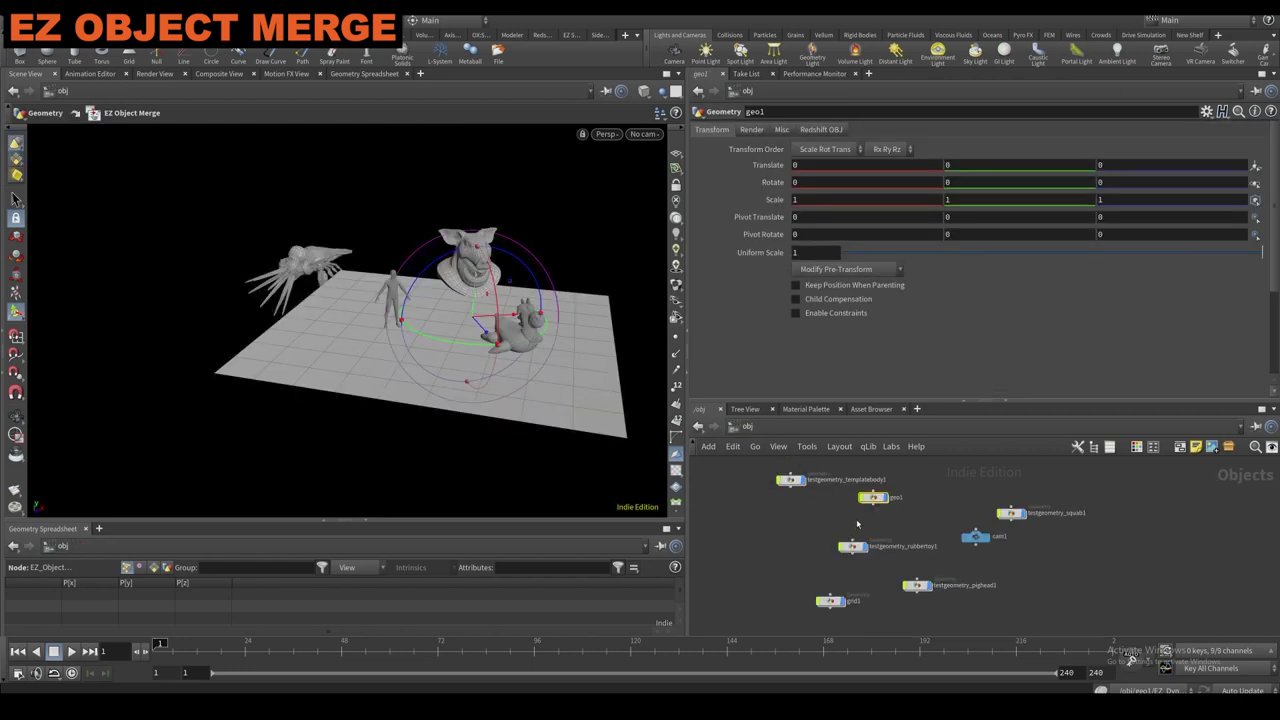
pyautogui.click(790, 481)
pyautogui.doubleClick(790, 481)
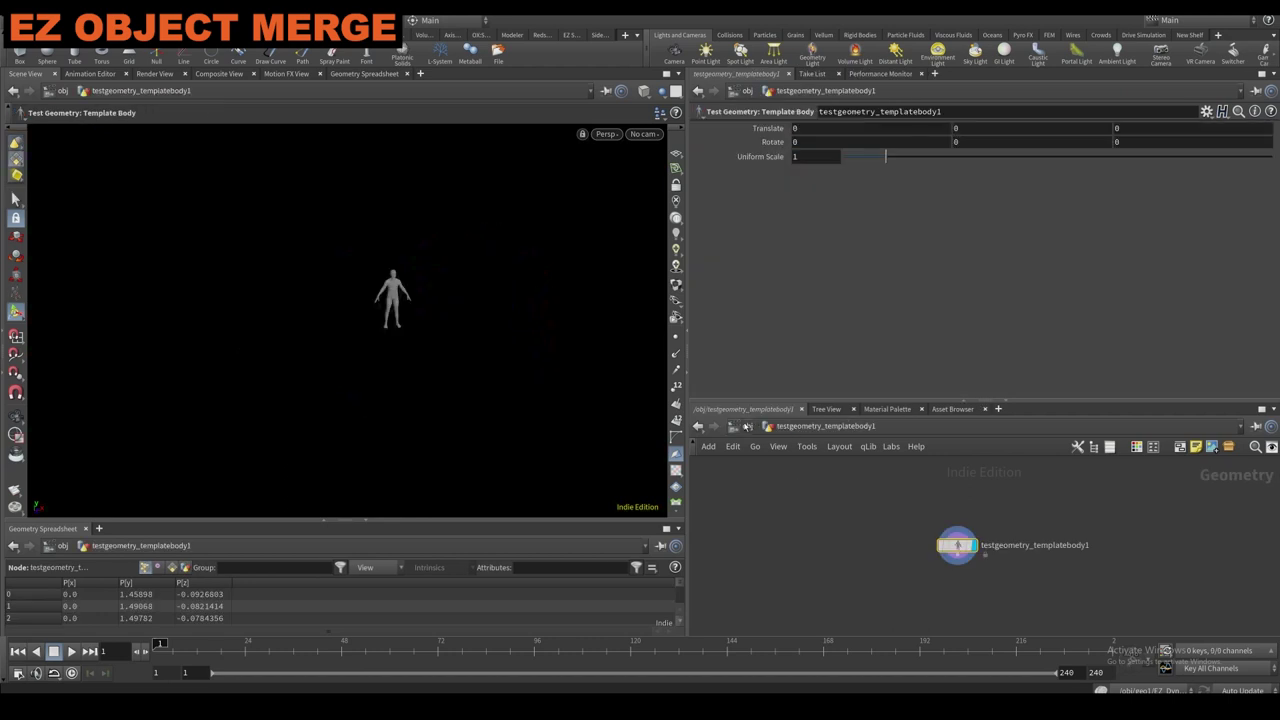
pyautogui.click(746, 427)
# Switch EZ_Object_Merge1 in geo1 to merging all visible nodes and inspect the merged scene.
pyautogui.doubleClick(873, 497)
pyautogui.click(820, 149)
pyautogui.keyDown('alt'); pyautogui.moveTo(589, 378); pyautogui.dragTo(471, 326); pyautogui.keyUp('alt')
# Turn off the display of geo1, testgeometry_rubbertoy1 and testgeometry_pighead1 at the object level.
pyautogui.press('u')
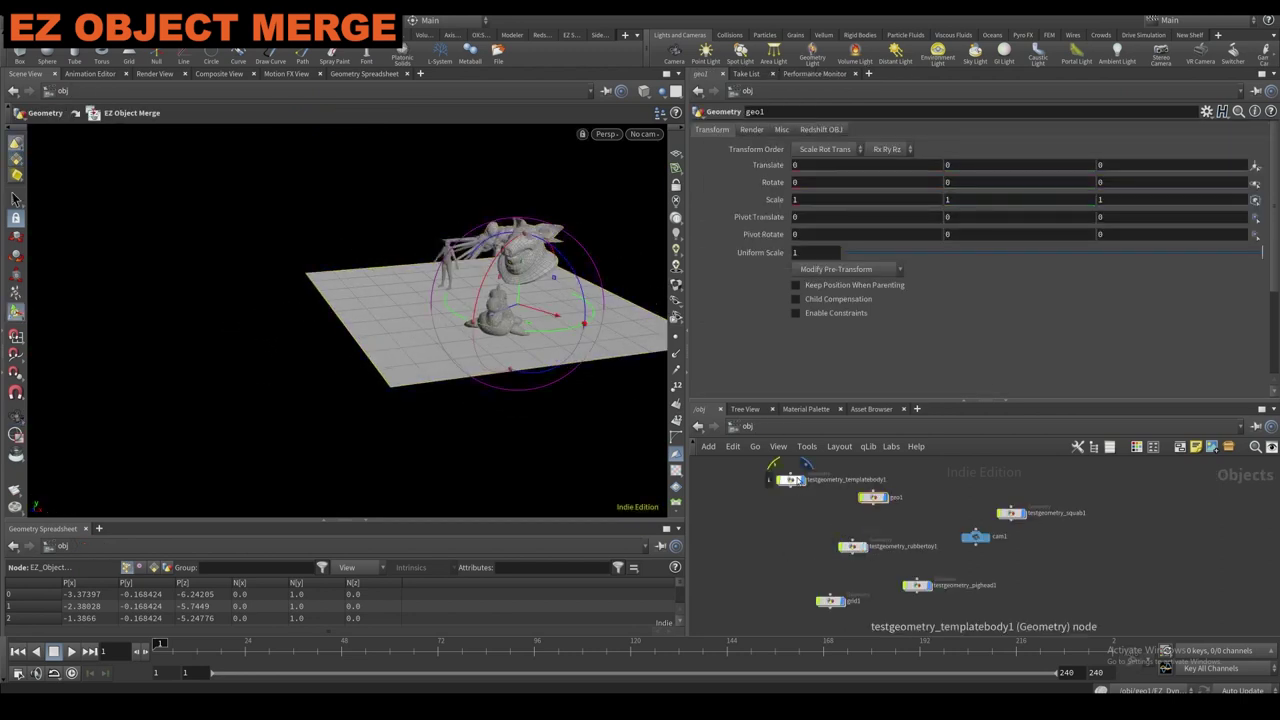
pyautogui.click(885, 497)
pyautogui.press('Escape')
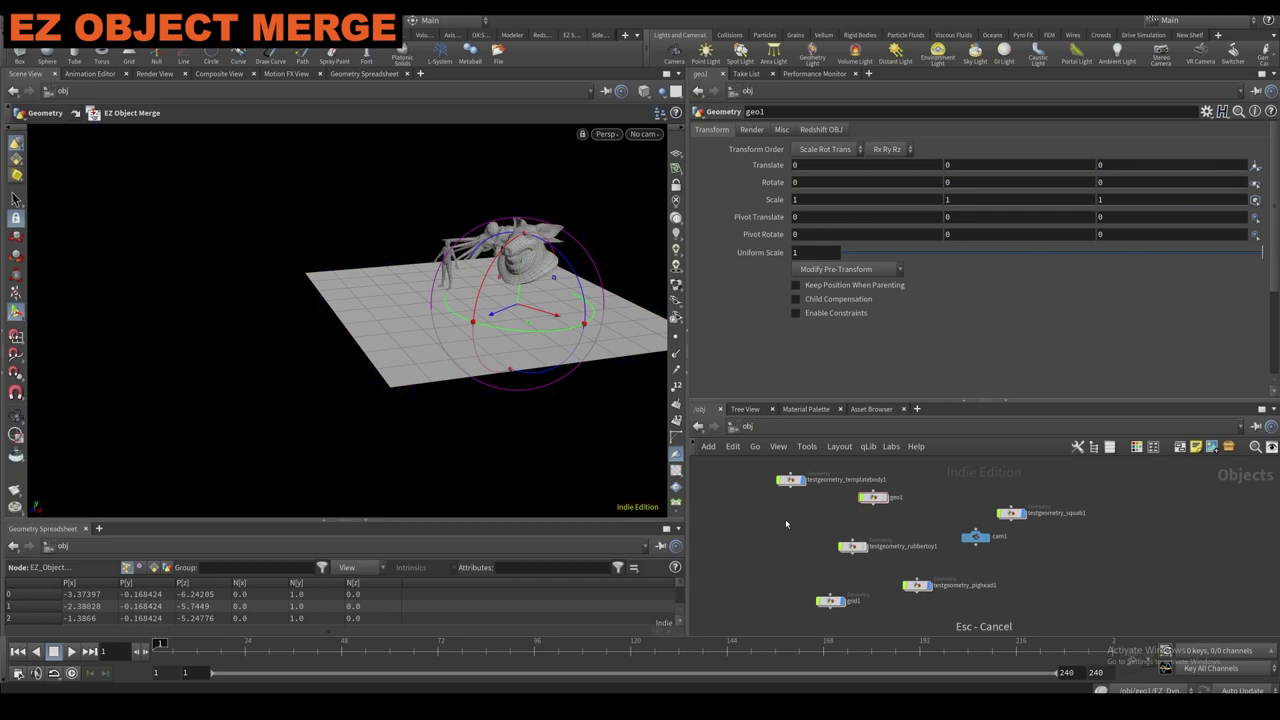
pyautogui.press('Escape')
pyautogui.click(929, 587)
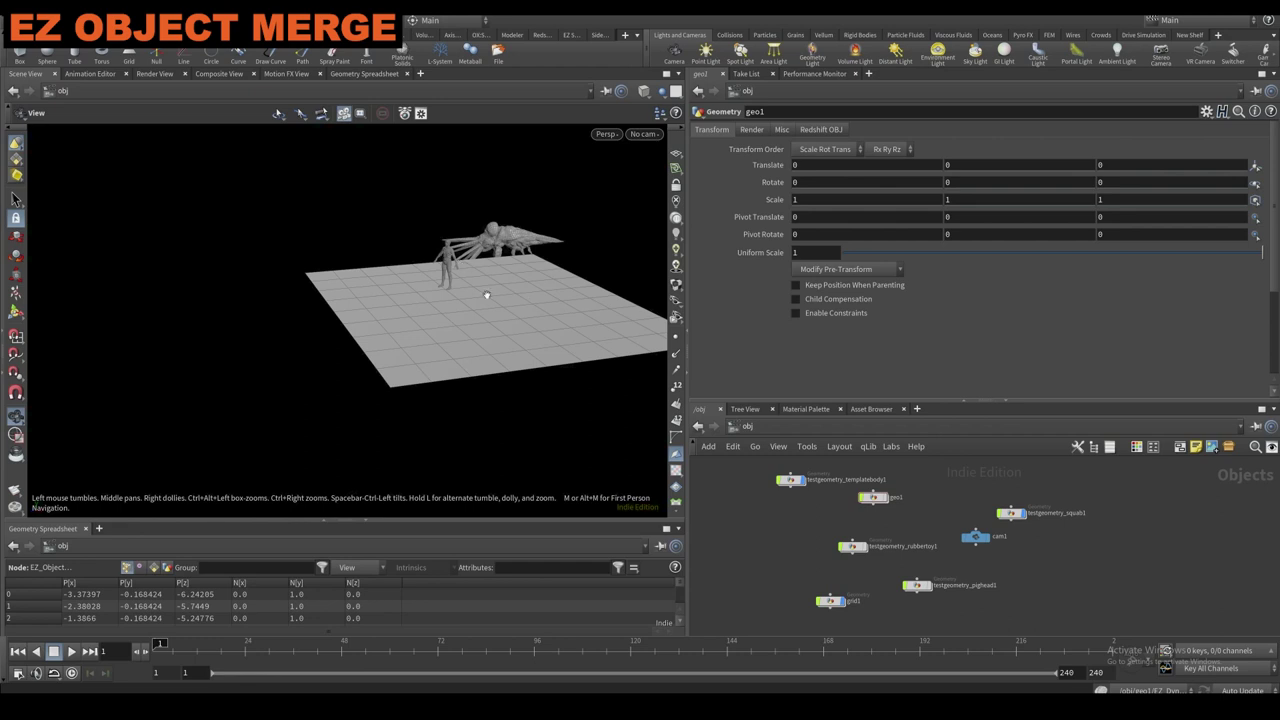
# Refresh the visible nodes on EZ_Object_Merge1 inside geo1 so only the displayed objects are merged.
pyautogui.doubleClick(873, 497)
pyautogui.click(820, 149)
pyautogui.moveTo(581, 295); pyautogui.dragTo(505, 305)
# Enable Layout on EZ_Object_Merge1 with Layout Direction X and inspect the arranged objects.
pyautogui.click(795, 234)
pyautogui.scroll(5, 575, 293)
pyautogui.moveTo(577, 293); pyautogui.dragTo(588, 251)
pyautogui.moveTo(576, 265); pyautogui.dragTo(549, 271, button='middle')
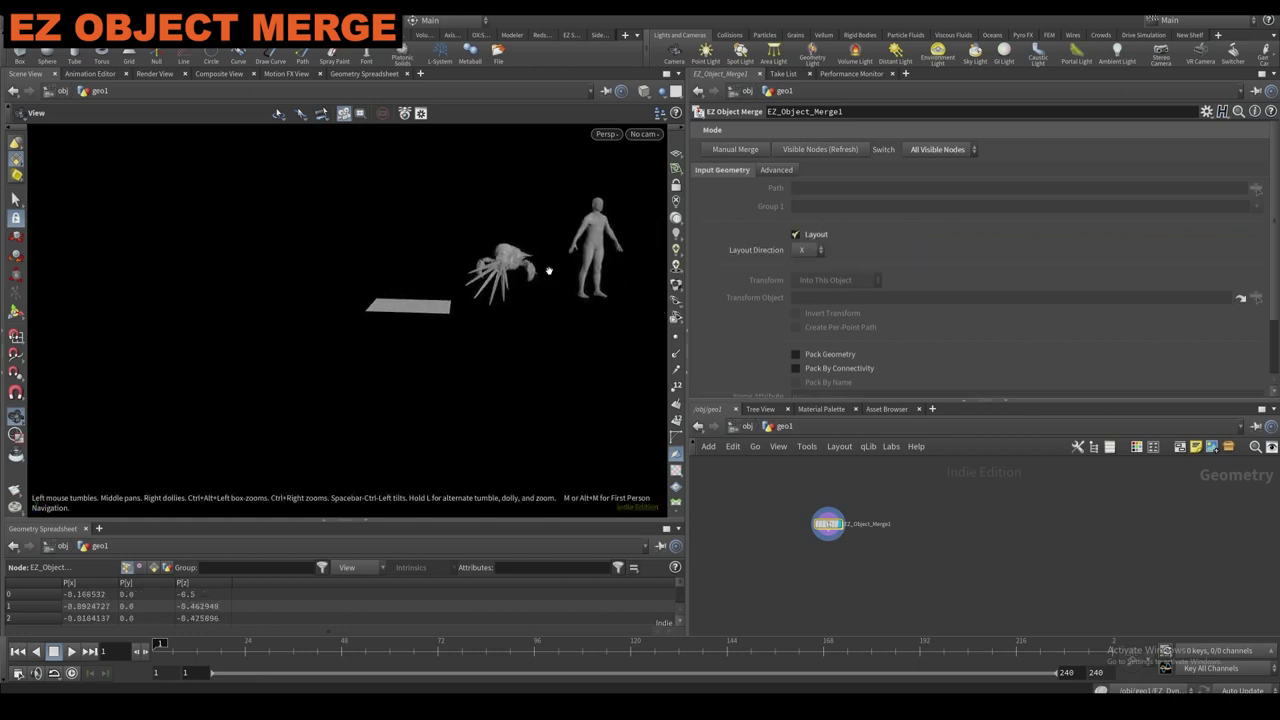
# Try the other Layout Direction axes on EZ_Object_Merge1 and inspect each arrangement.
pyautogui.click(808, 250)
pyautogui.click(801, 273)
pyautogui.moveTo(440, 294); pyautogui.dragTo(491, 357)
pyautogui.scroll(-5, 459, 318)
pyautogui.moveTo(491, 357); pyautogui.dragTo(492, 370, button='middle')
pyautogui.click(801, 250)
pyautogui.click(801, 291)
pyautogui.moveTo(551, 331); pyautogui.dragTo(535, 430)
pyautogui.scroll(5, 540, 405)
# Change the Layout Direction once more and turn Layout off on EZ_Object_Merge1.
pyautogui.click(806, 252)
pyautogui.click(808, 272)
pyautogui.click(796, 234)
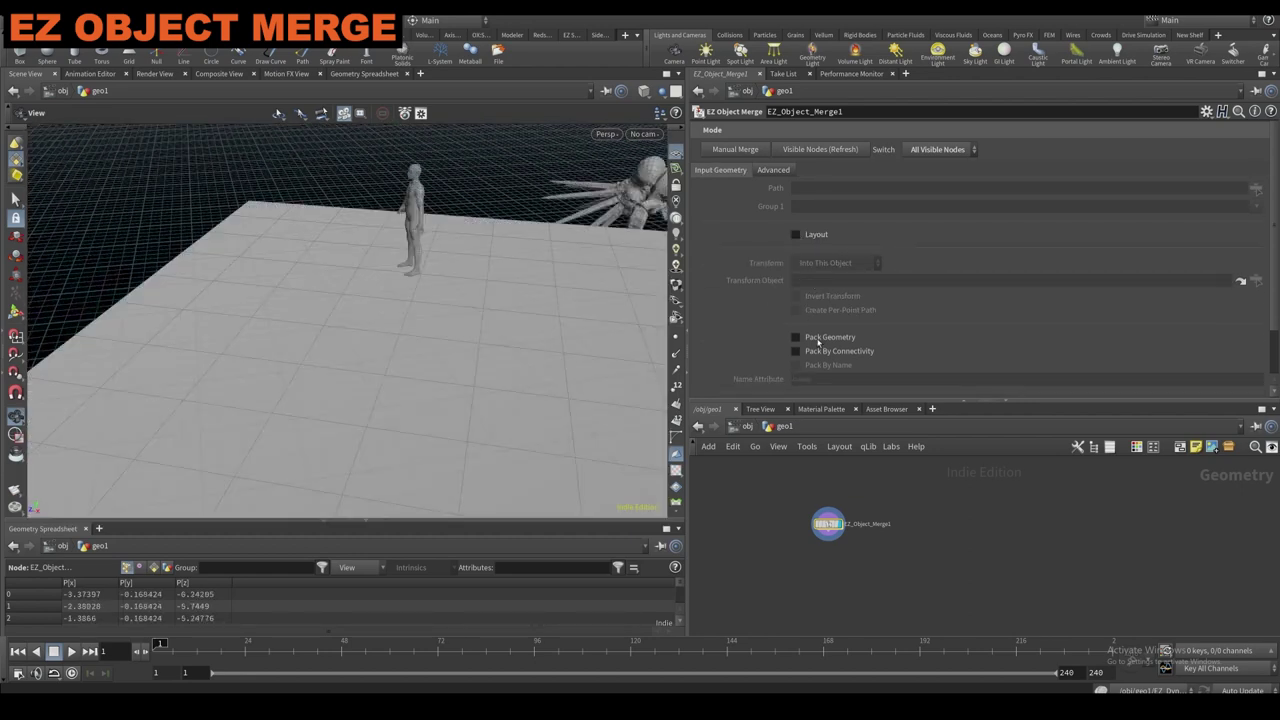
# Turn on Pack Geometry on EZ_Object_Merge1, view the merged objects, and turn it off again.
pyautogui.click(819, 341)
pyautogui.moveTo(475, 302); pyautogui.dragTo(623, 270)
pyautogui.click(818, 340)
# Try Pack By Connectivity on EZ_Object_Merge1 and leave it switched off.
pyautogui.click(820, 352)
pyautogui.click(810, 353)
pyautogui.scroll(-2, 798, 338)
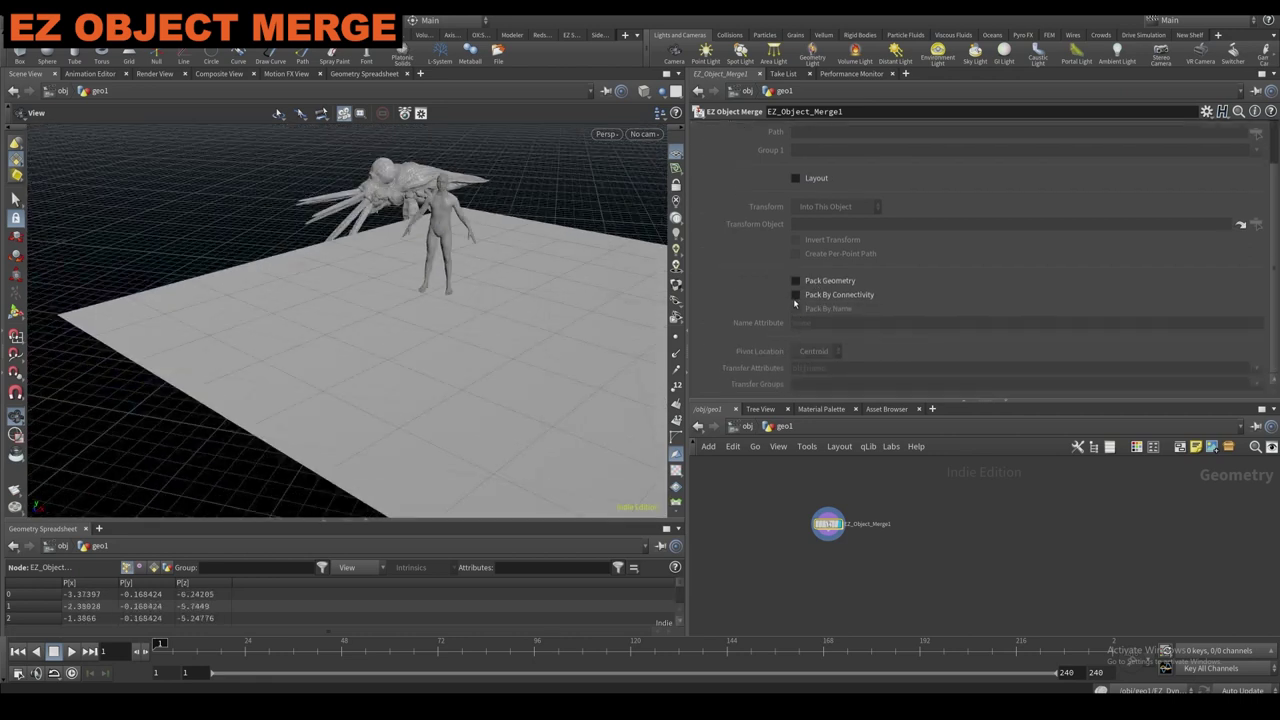
pyautogui.click(797, 294)
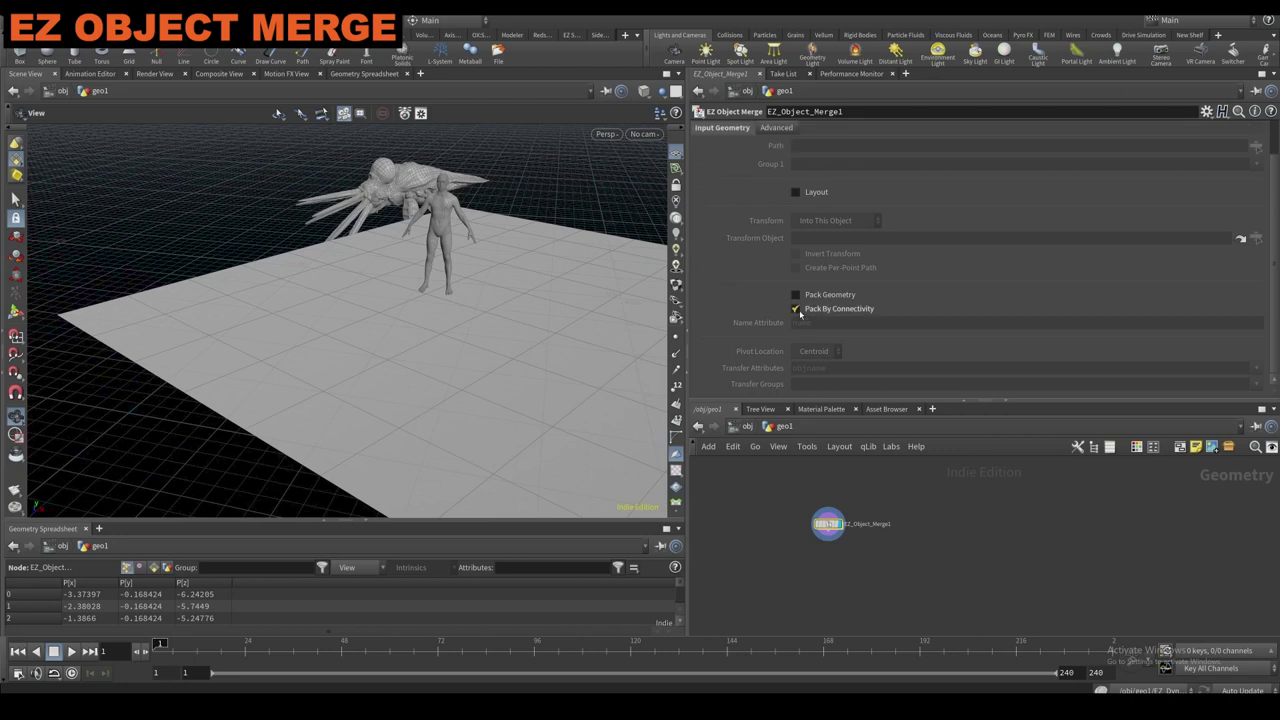
pyautogui.click(796, 309)
# Try Pack Geometry with Pack By Name on EZ_Object_Merge1, and turn both options off again.
pyautogui.click(796, 294)
pyautogui.click(796, 322)
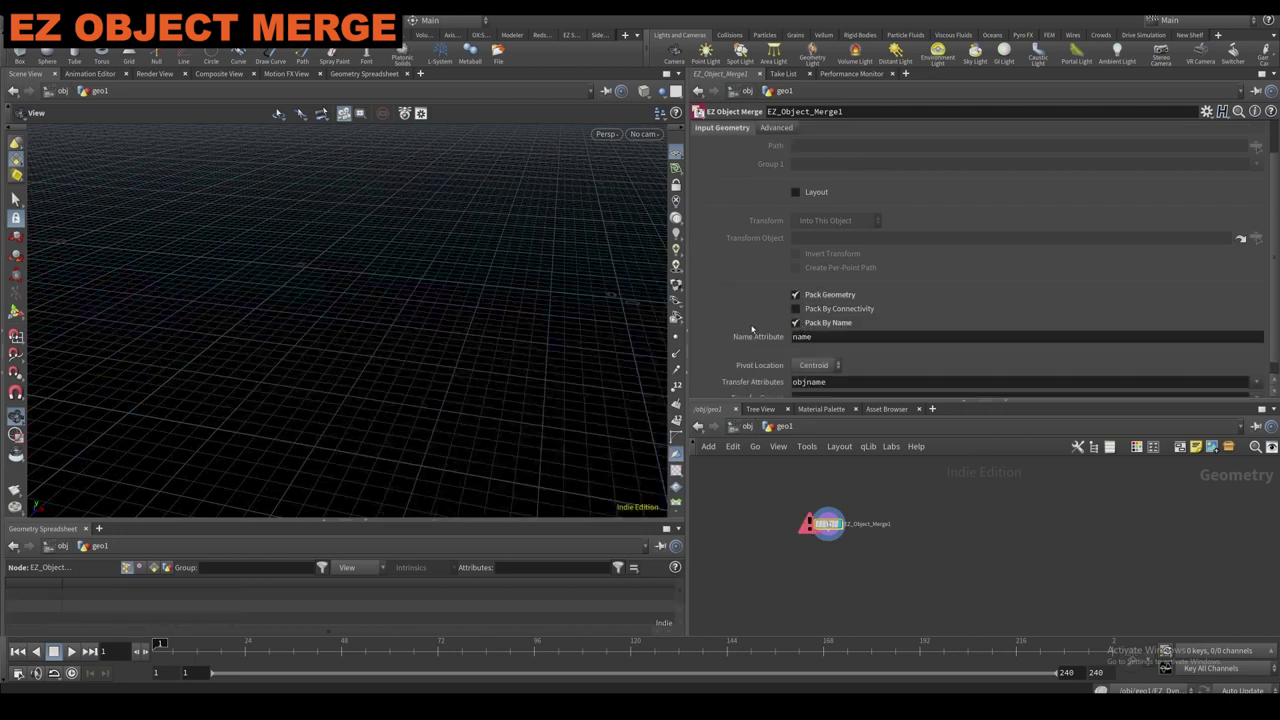
pyautogui.scroll(-1, 803, 336)
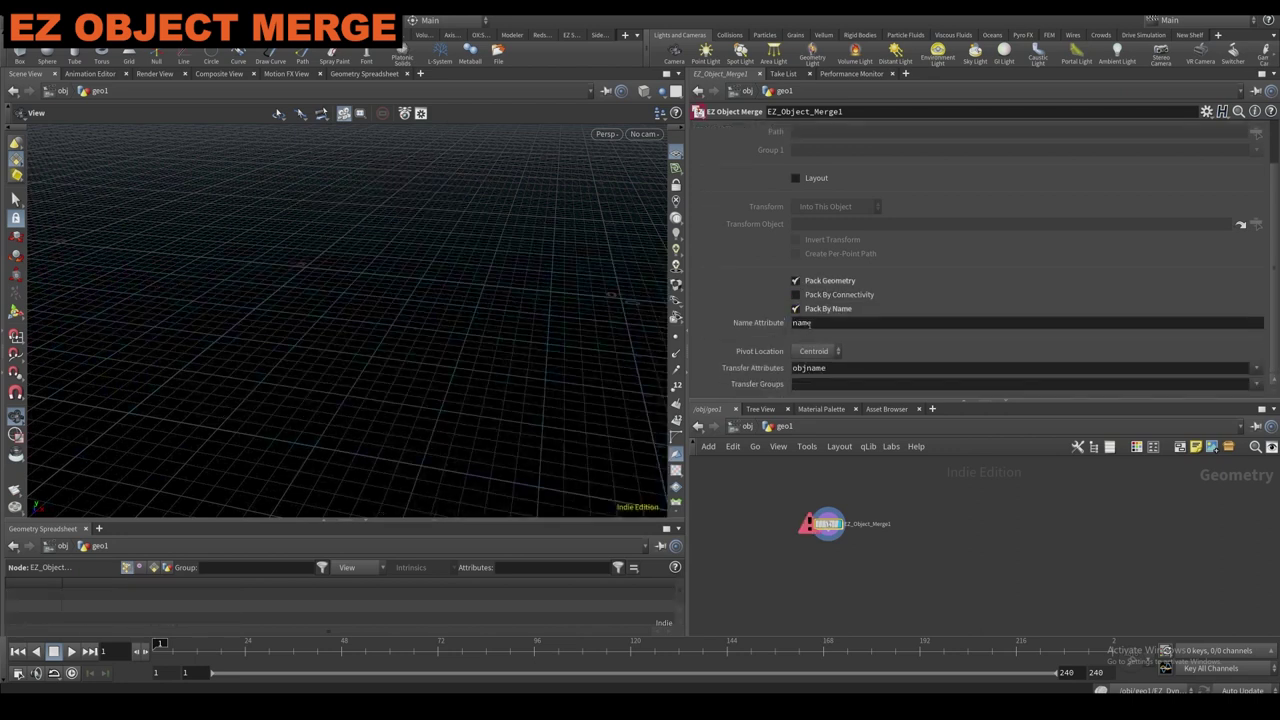
pyautogui.click(797, 308)
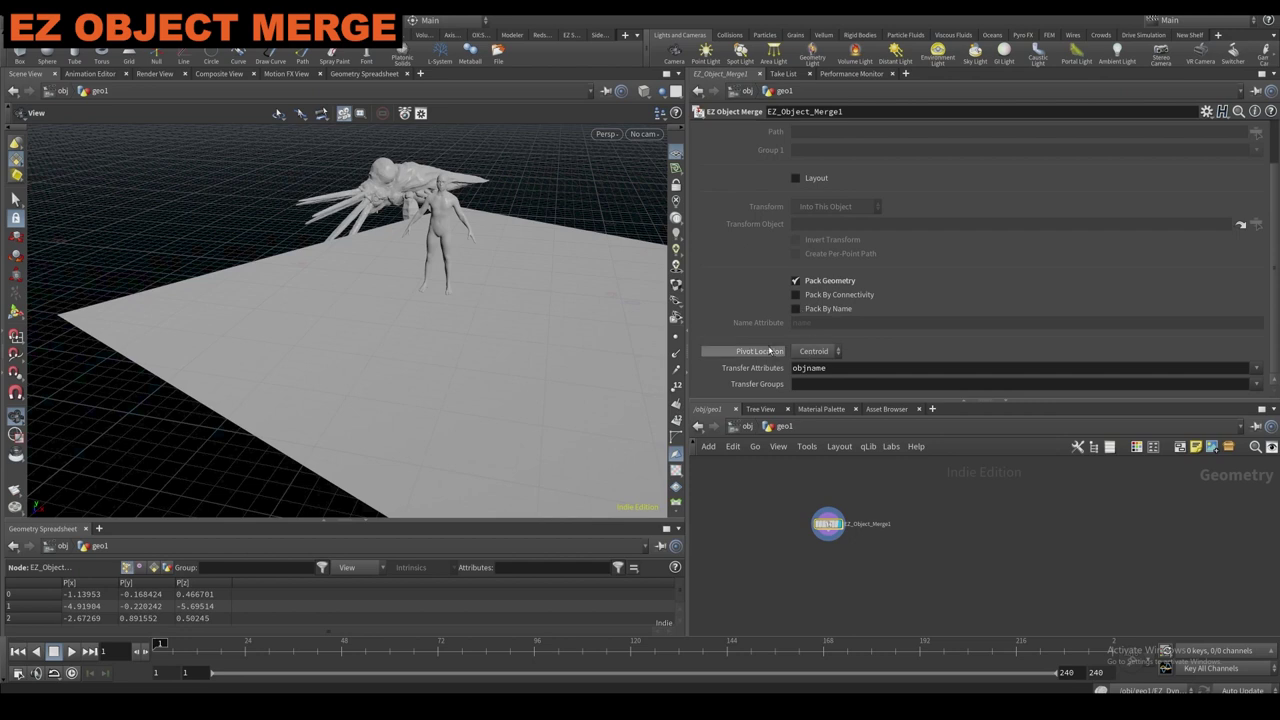
pyautogui.scroll(3, 768, 350)
pyautogui.click(796, 332)
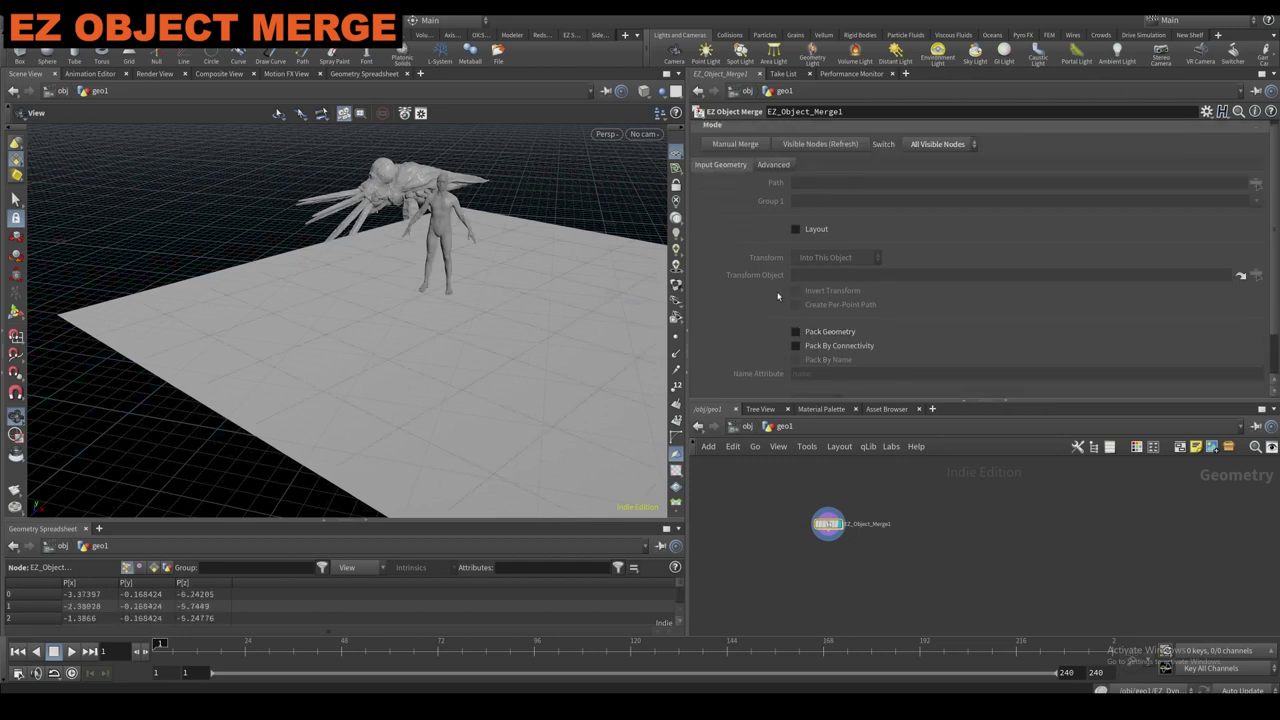
# Review the advanced Group Delete and Attribute Delete settings of EZ_Object_Merge1, and return to its Input Geometry settings.
pyautogui.click(774, 165)
pyautogui.click(784, 185)
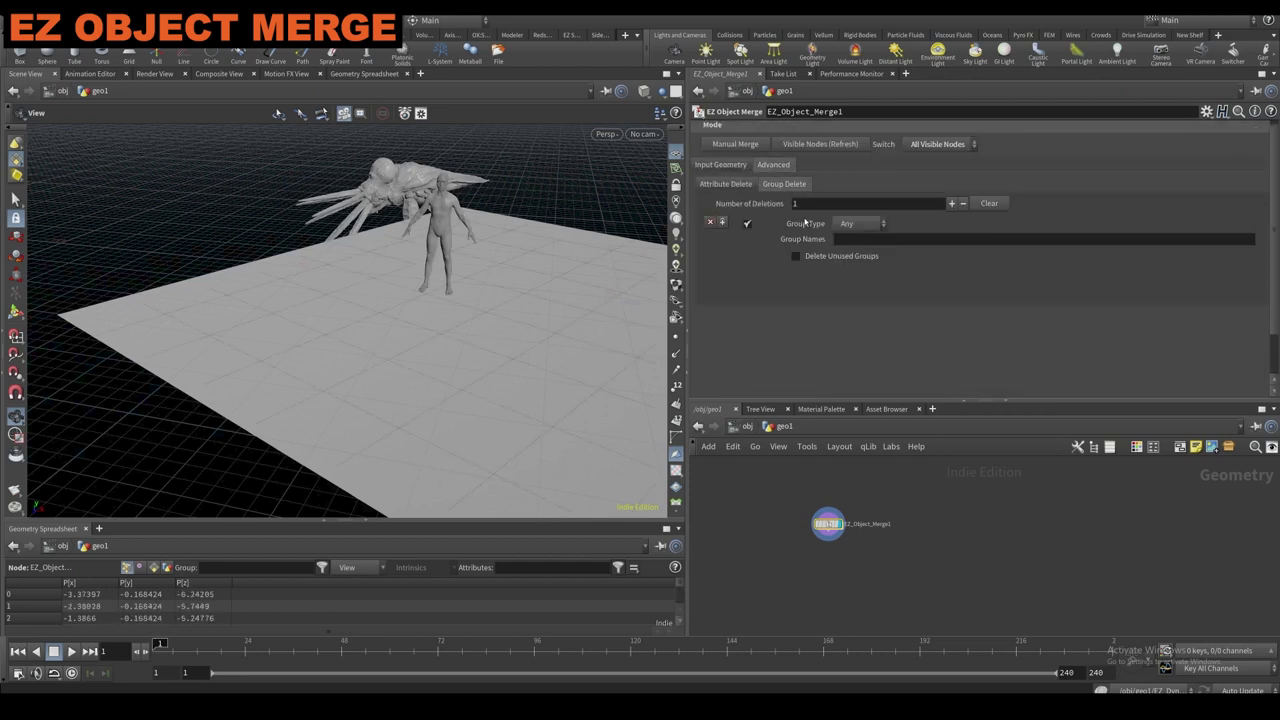
pyautogui.click(735, 185)
pyautogui.click(725, 165)
pyautogui.scroll(-2, 806, 275)
pyautogui.scroll(2, 850, 263)
# Try Manual Merge mode on EZ_Object_Merge1 and return it to All Visible Nodes by refreshing the visible nodes.
pyautogui.click(910, 152)
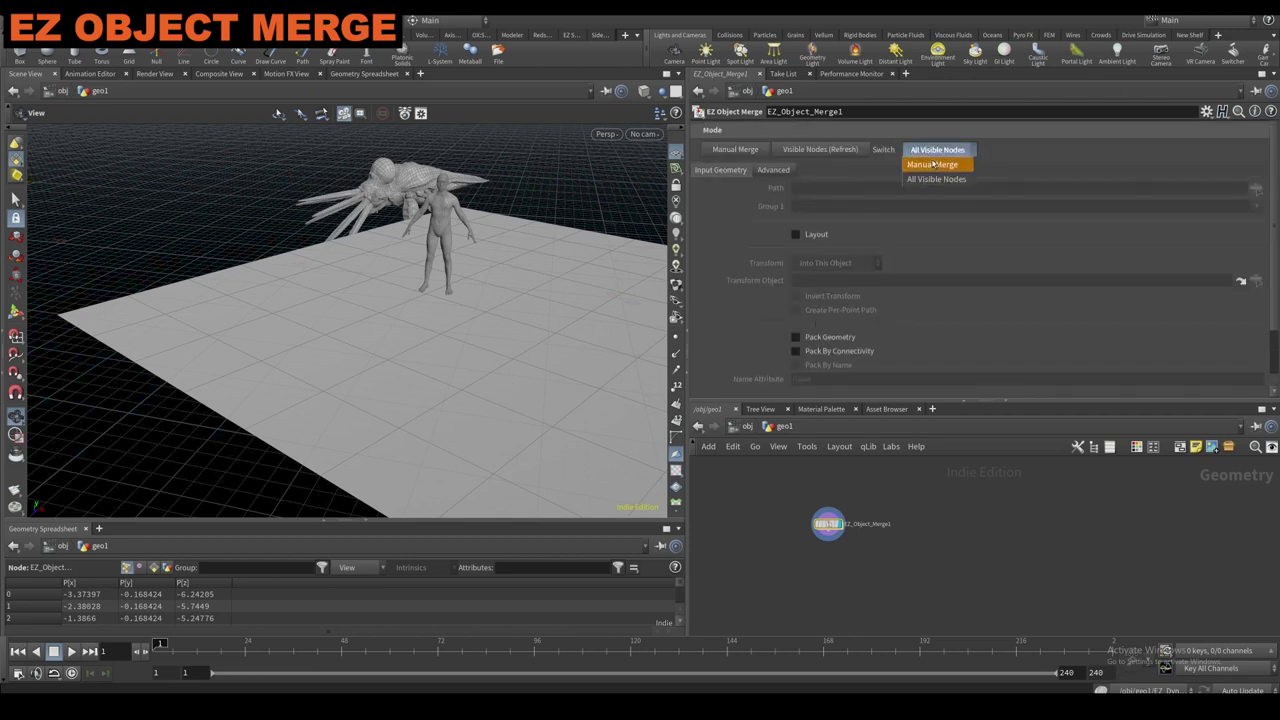
pyautogui.click(911, 151)
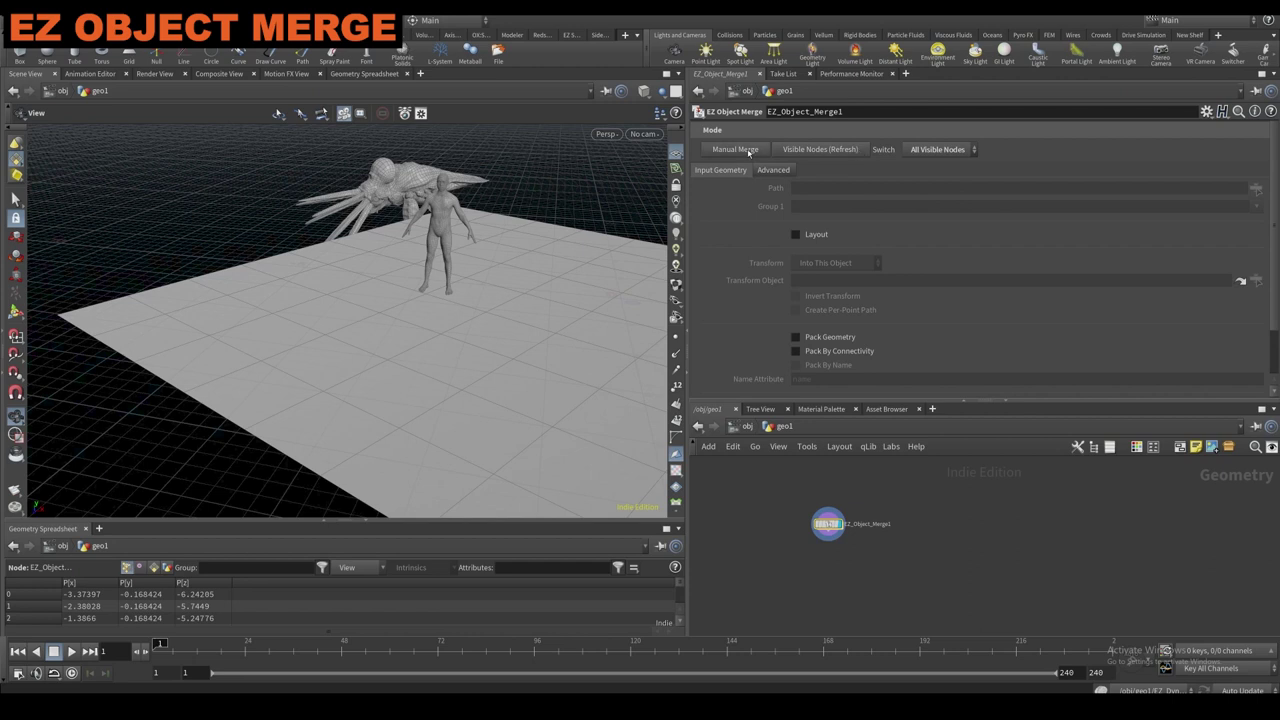
pyautogui.click(937, 149)
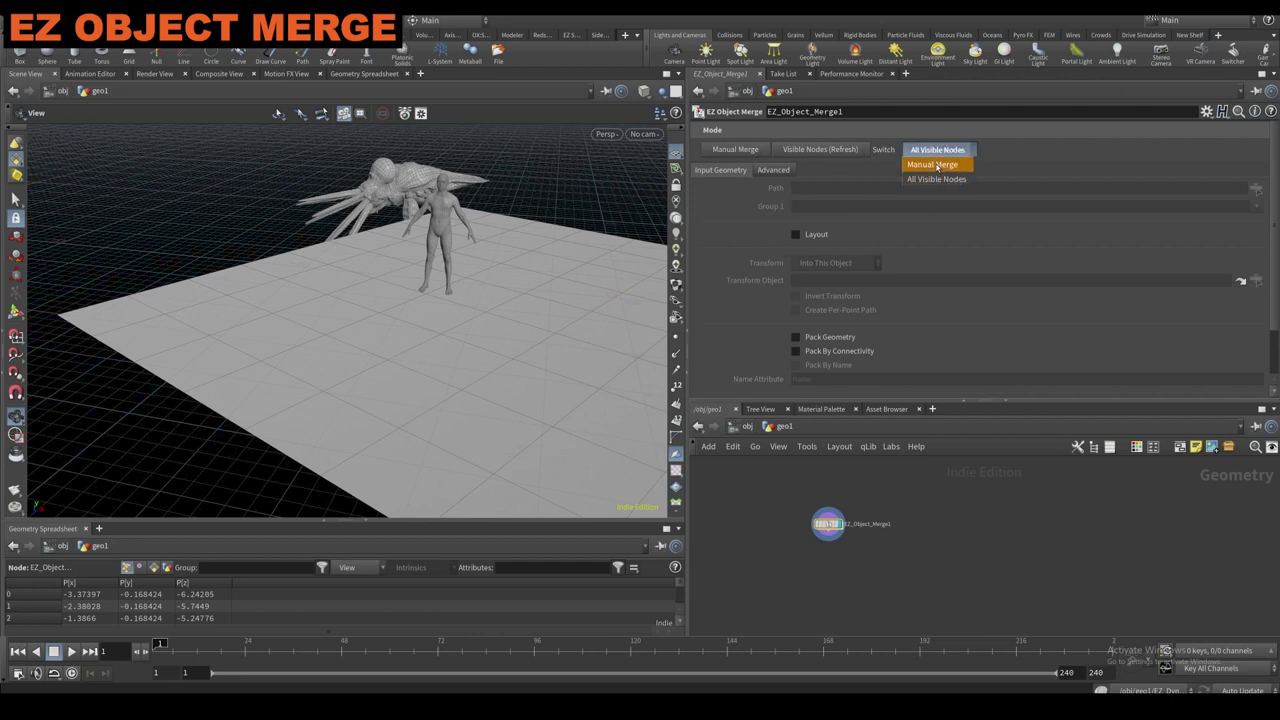
pyautogui.click(935, 167)
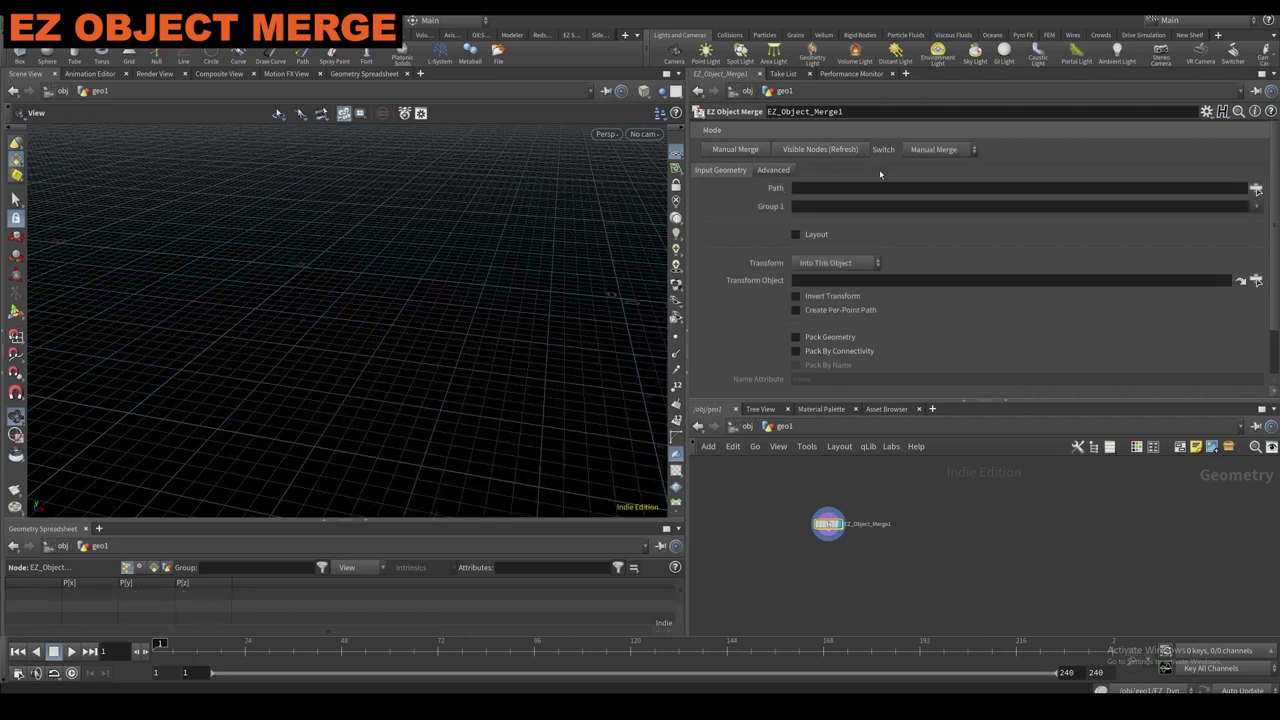
pyautogui.click(830, 150)
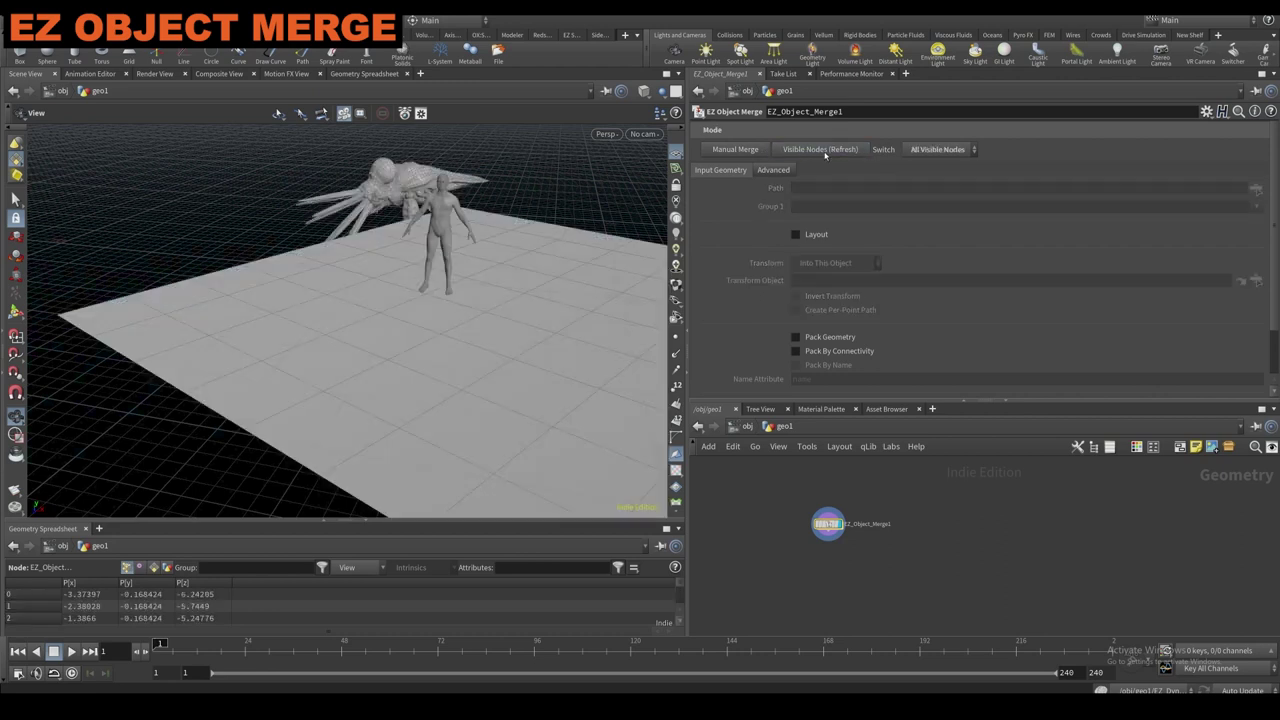
pyautogui.click(945, 151)
pyautogui.click(948, 180)
# Switch EZ_Object_Merge1 to Manual Merge mode.
pyautogui.click(937, 150)
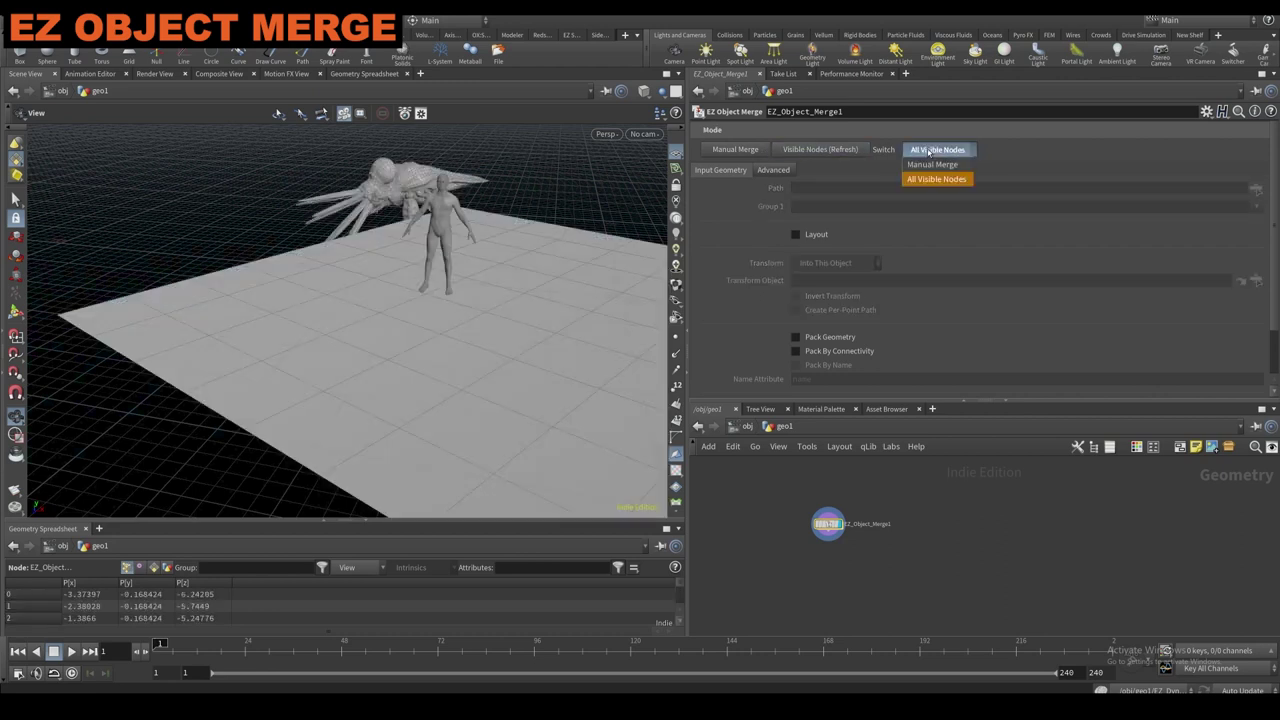
pyautogui.click(932, 164)
pyautogui.scroll(2, 815, 500)
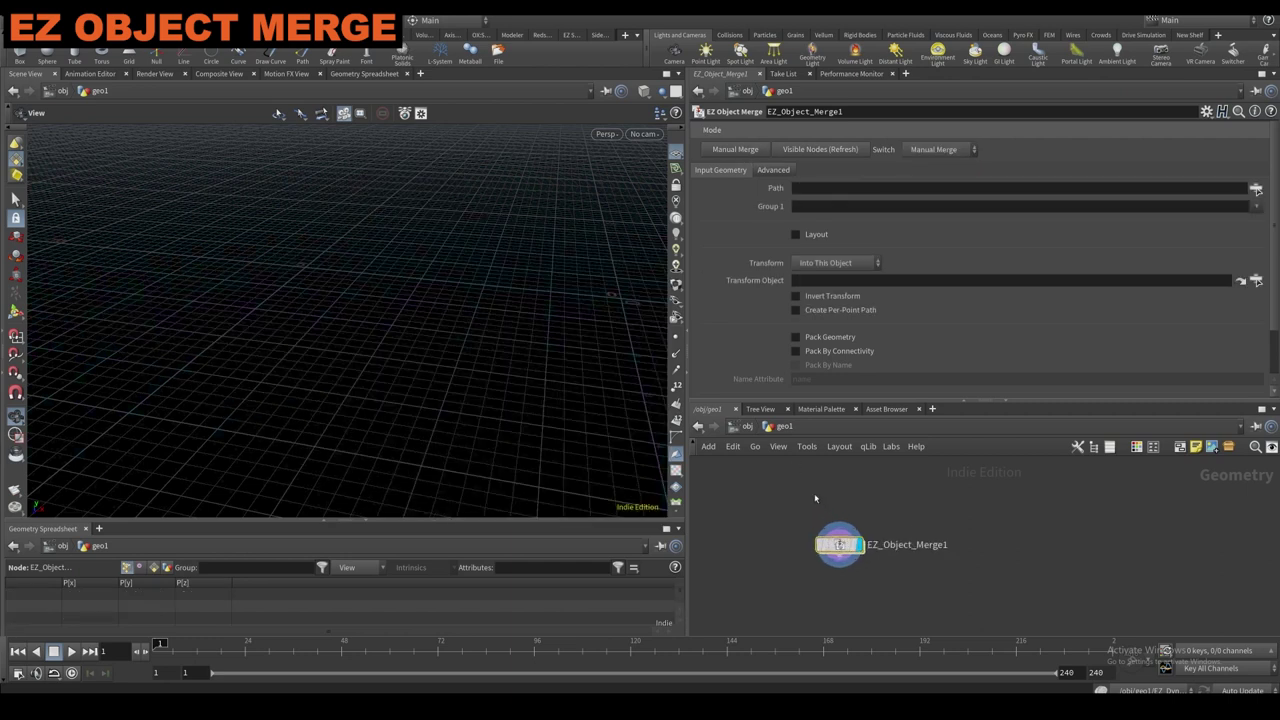
pyautogui.scroll(-1, 860, 560)
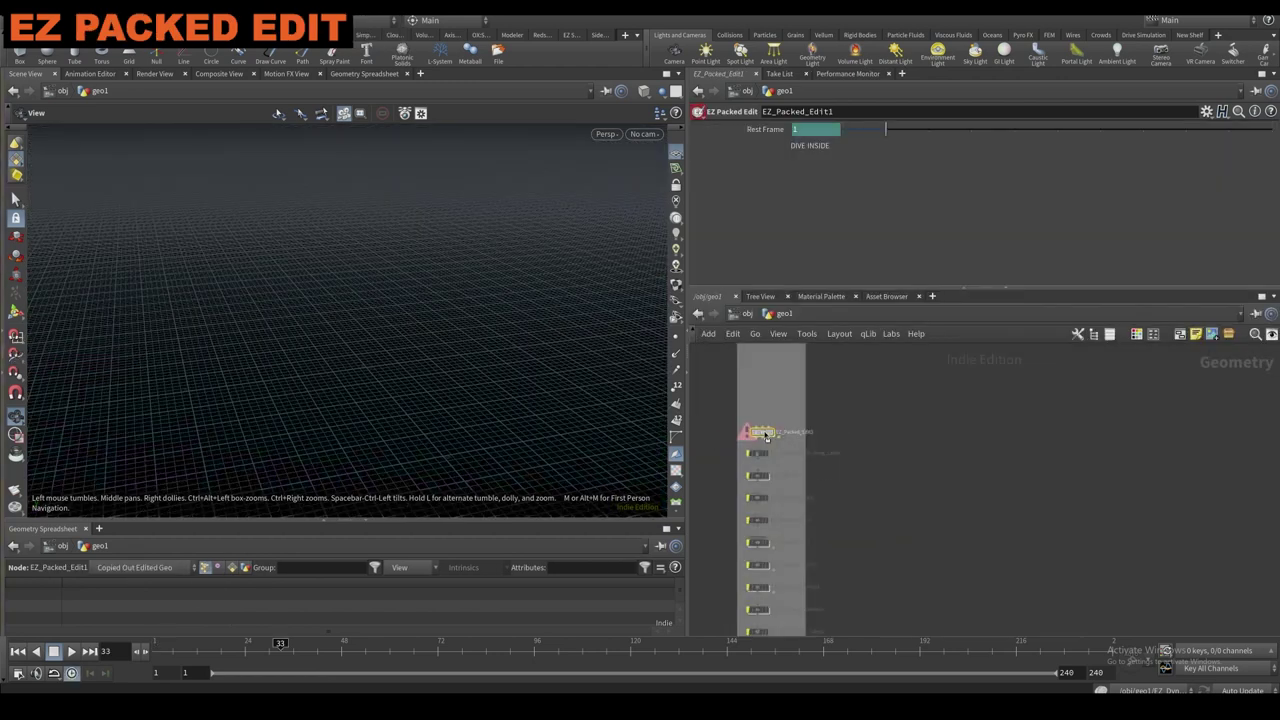
# Move EZ_Packed_Edit1 to empty space in the network and add a Test Geometry: Pig Head node above it.
pyautogui.moveTo(766, 436); pyautogui.dragTo(937, 448)
pyautogui.moveTo(954, 489); pyautogui.dragTo(843, 585, button='middle')
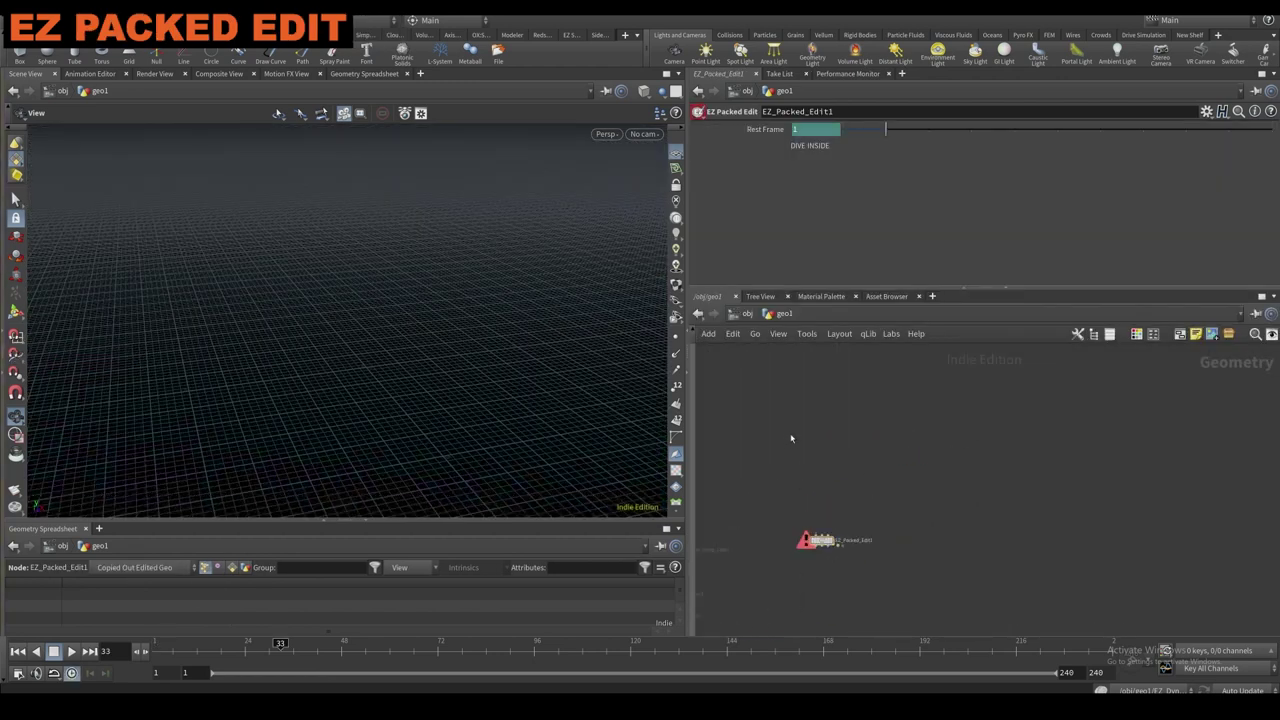
pyautogui.press('Tab')
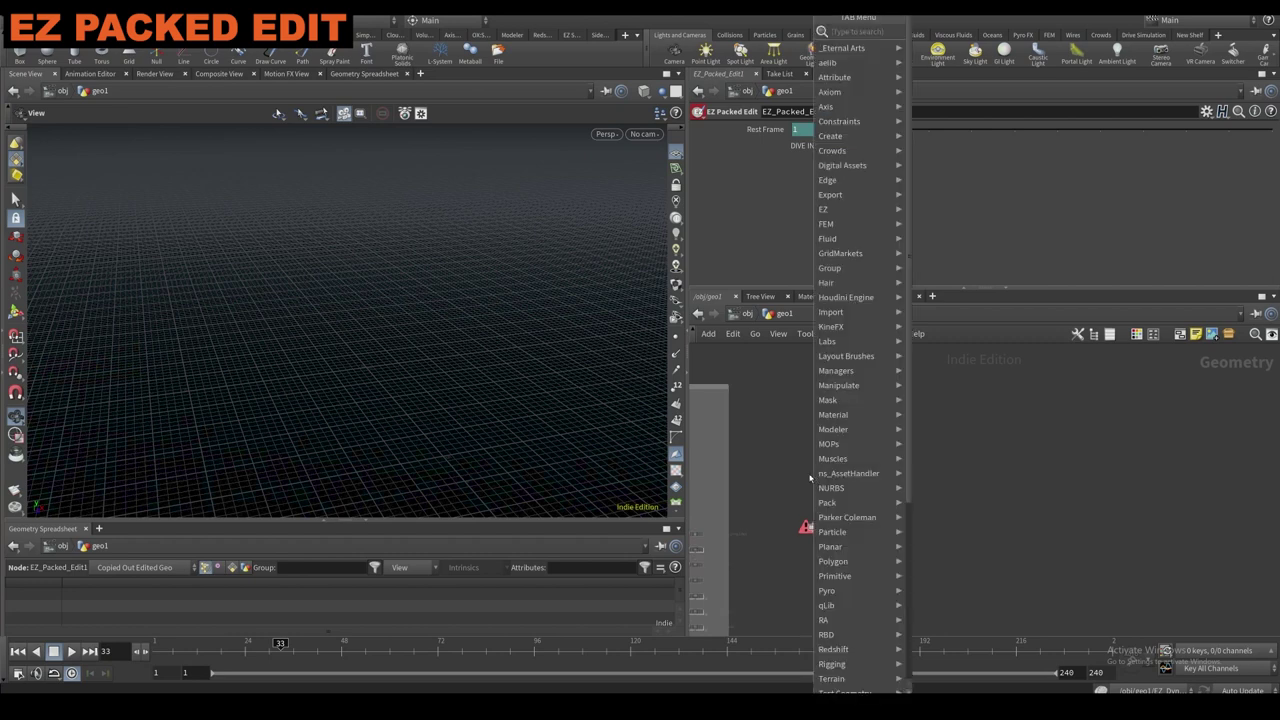
pyautogui.write('pighea')
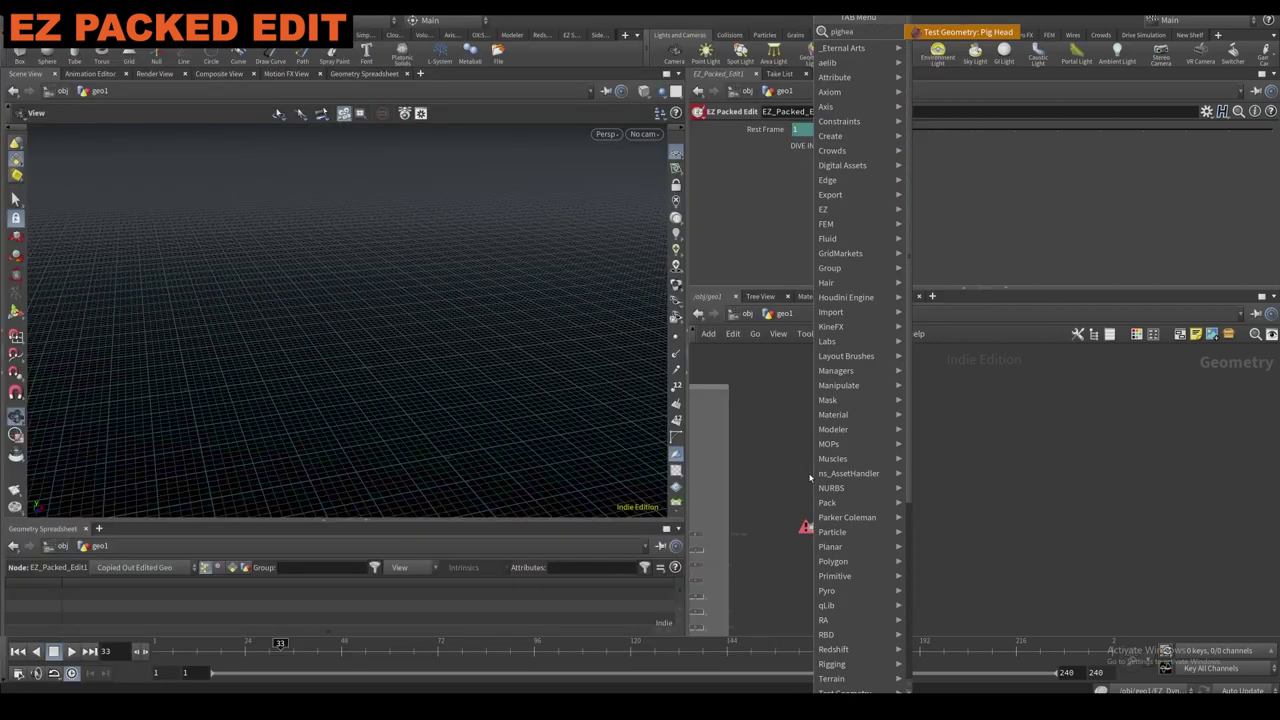
pyautogui.press('Return')
pyautogui.click(805, 468)
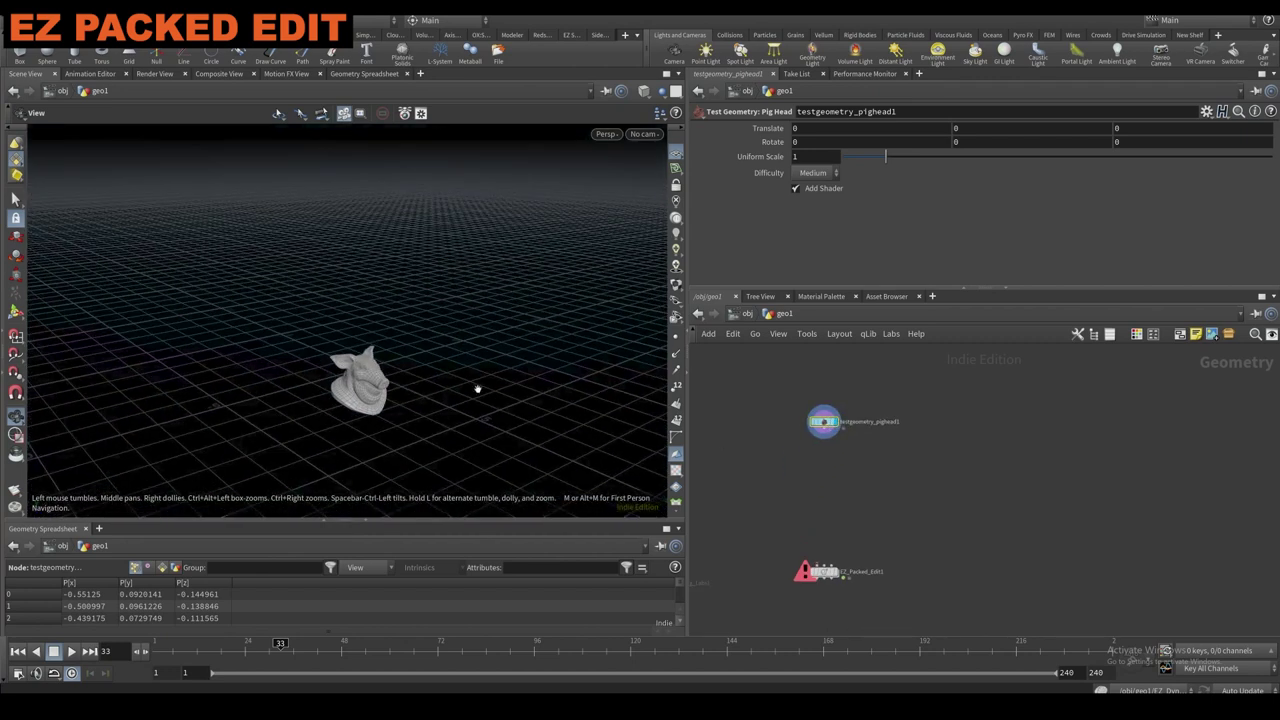
# Add an EZ Scatter Drop node below the pig head, with testgeometry_pighead1 feeding it, and display its result.
pyautogui.press('Tab')
pyautogui.write('scatter')
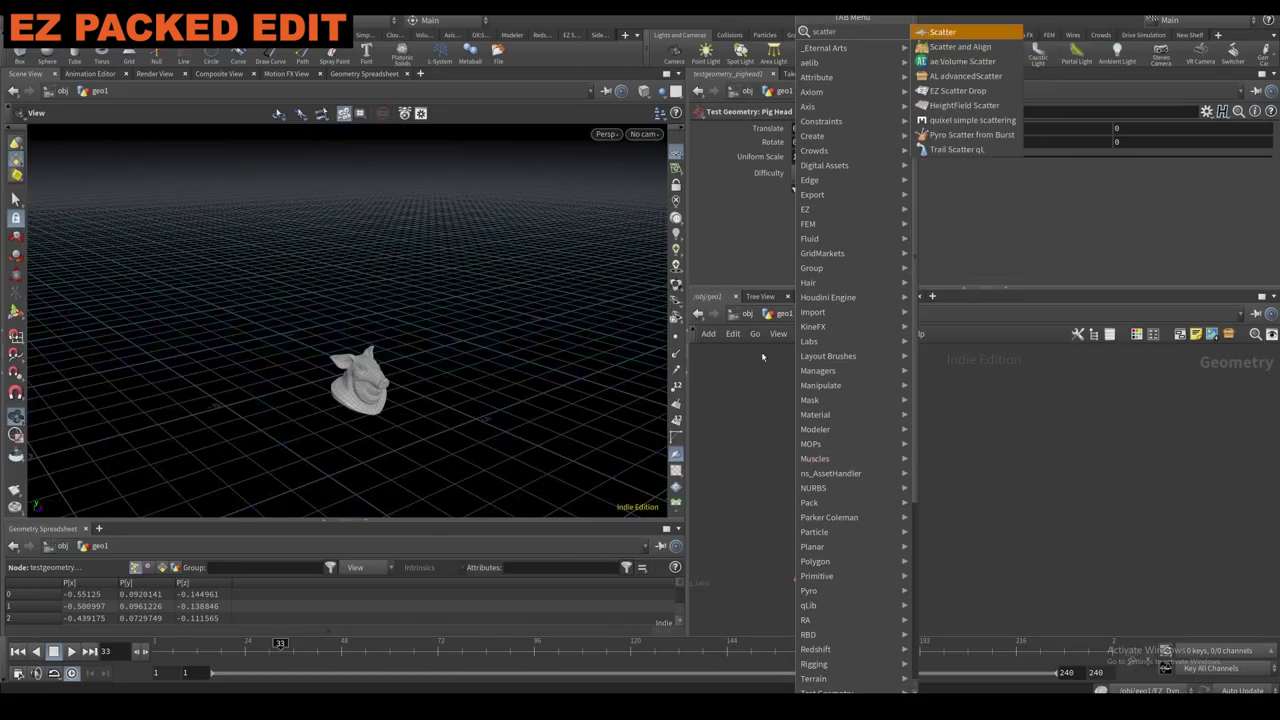
pyautogui.click(950, 91)
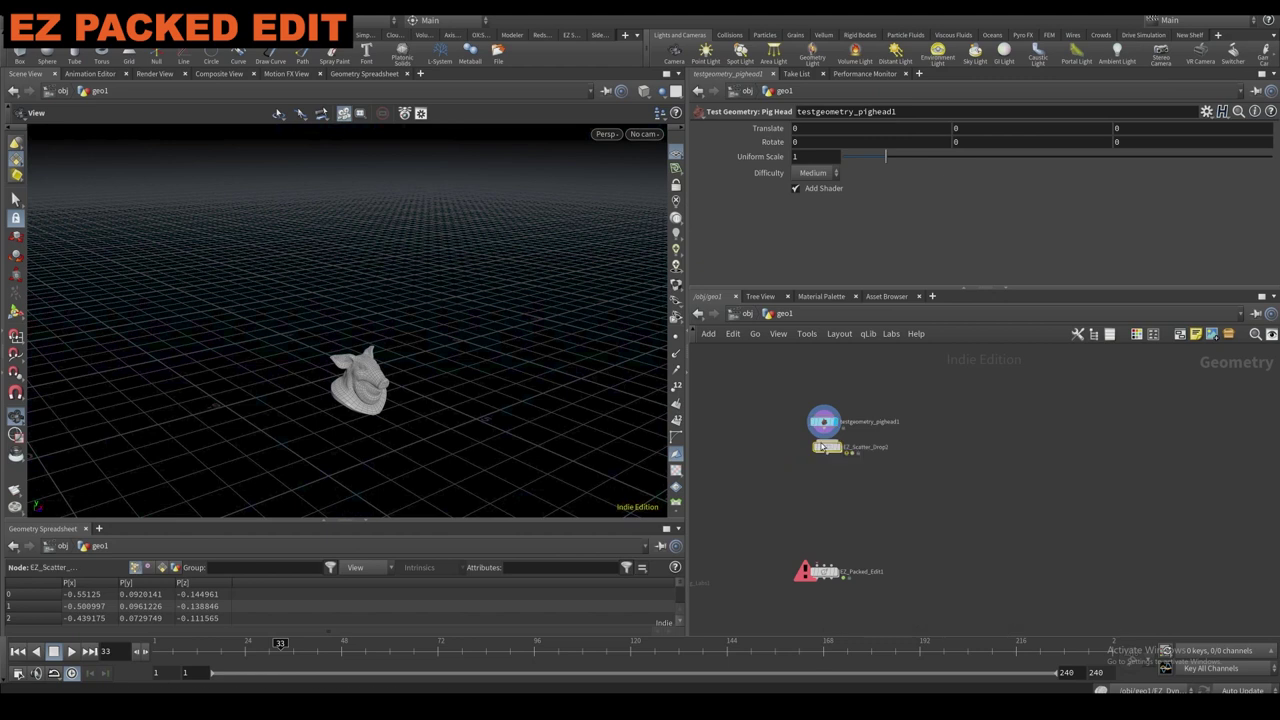
pyautogui.click(826, 448)
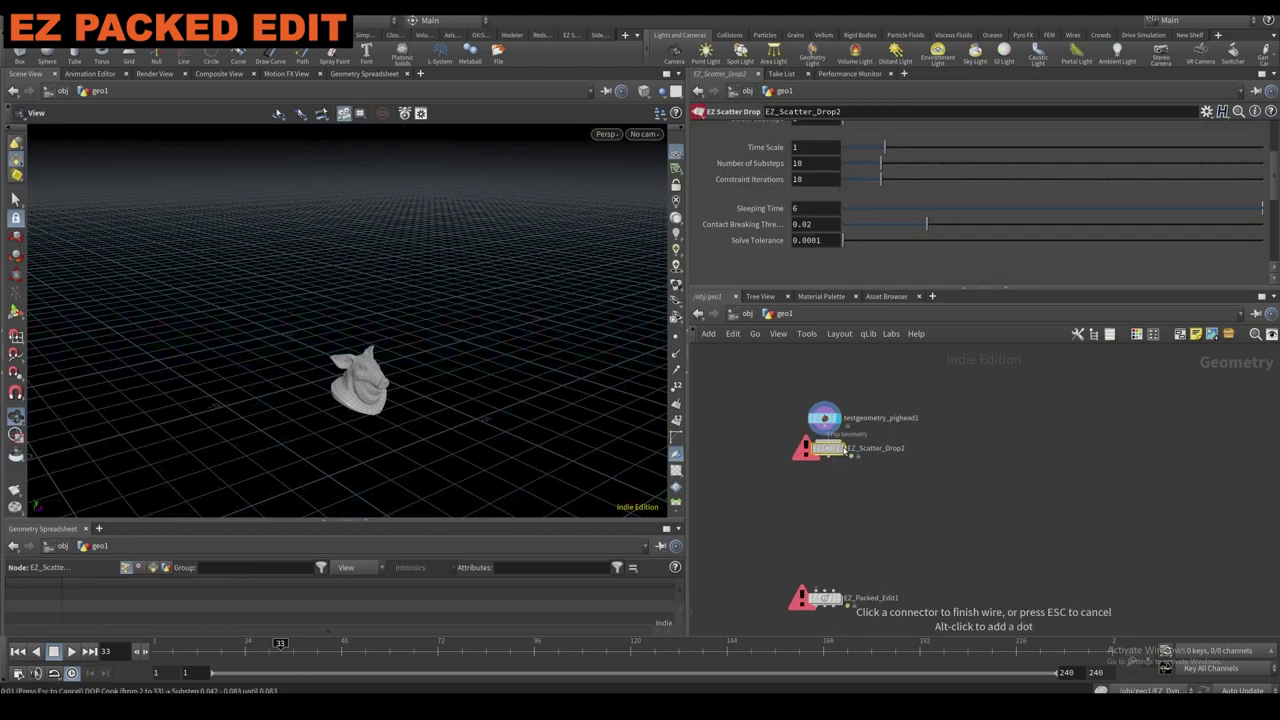
# Review the Force Settings, Scatter Points, Input Geo and Sim Settings of EZ_Scatter_Drop2.
pyautogui.scroll(3, 832, 206)
pyautogui.click(772, 201)
pyautogui.scroll(-1, 860, 208)
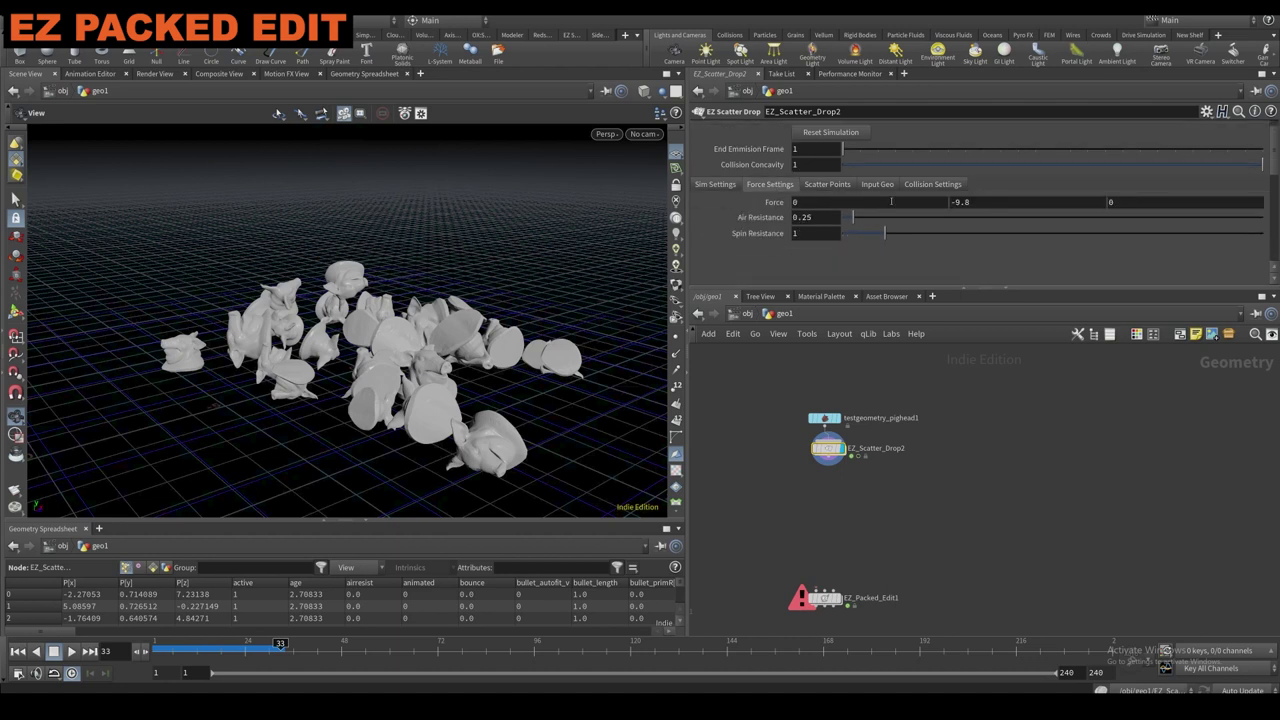
pyautogui.click(830, 185)
pyautogui.click(874, 186)
pyautogui.click(715, 184)
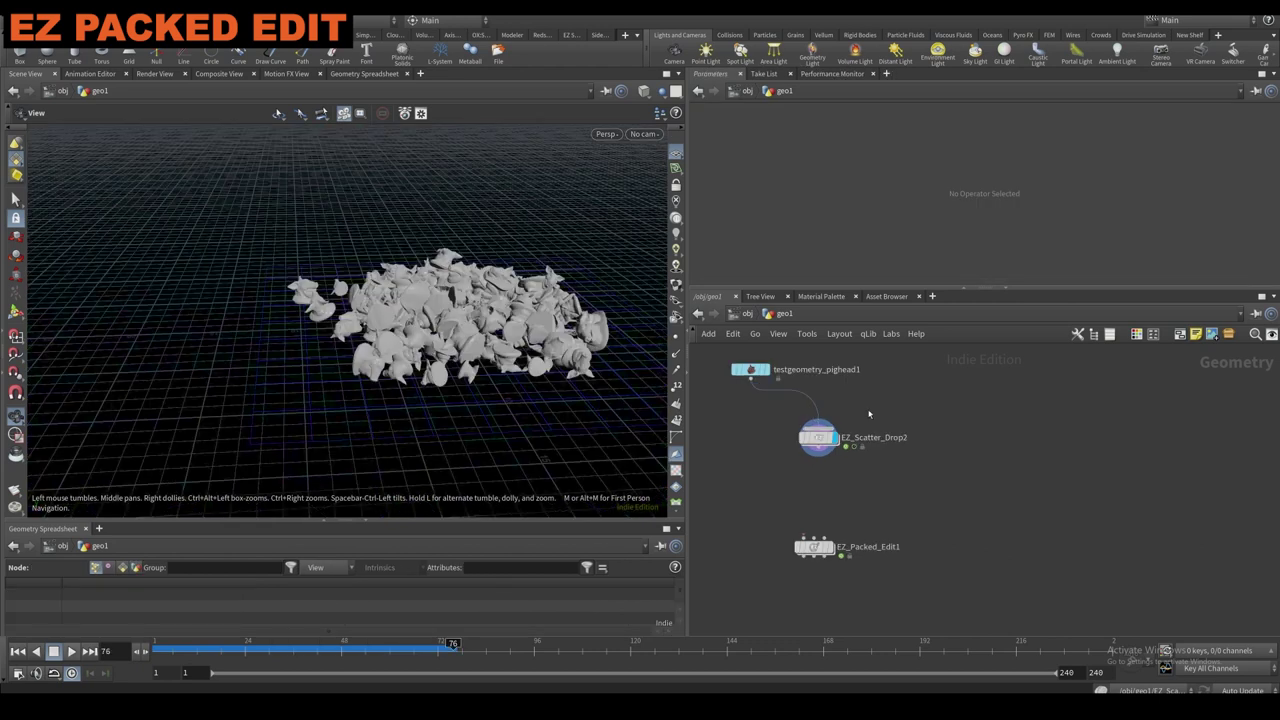
# Examine the pile of dropped pig heads from several angles and view the node information of EZ_Scatter_Drop2.
pyautogui.scroll(1, 823, 450)
pyautogui.moveTo(557, 403); pyautogui.dragTo(456, 358)
pyautogui.scroll(3, 529, 297)
pyautogui.middleClick(817, 434)
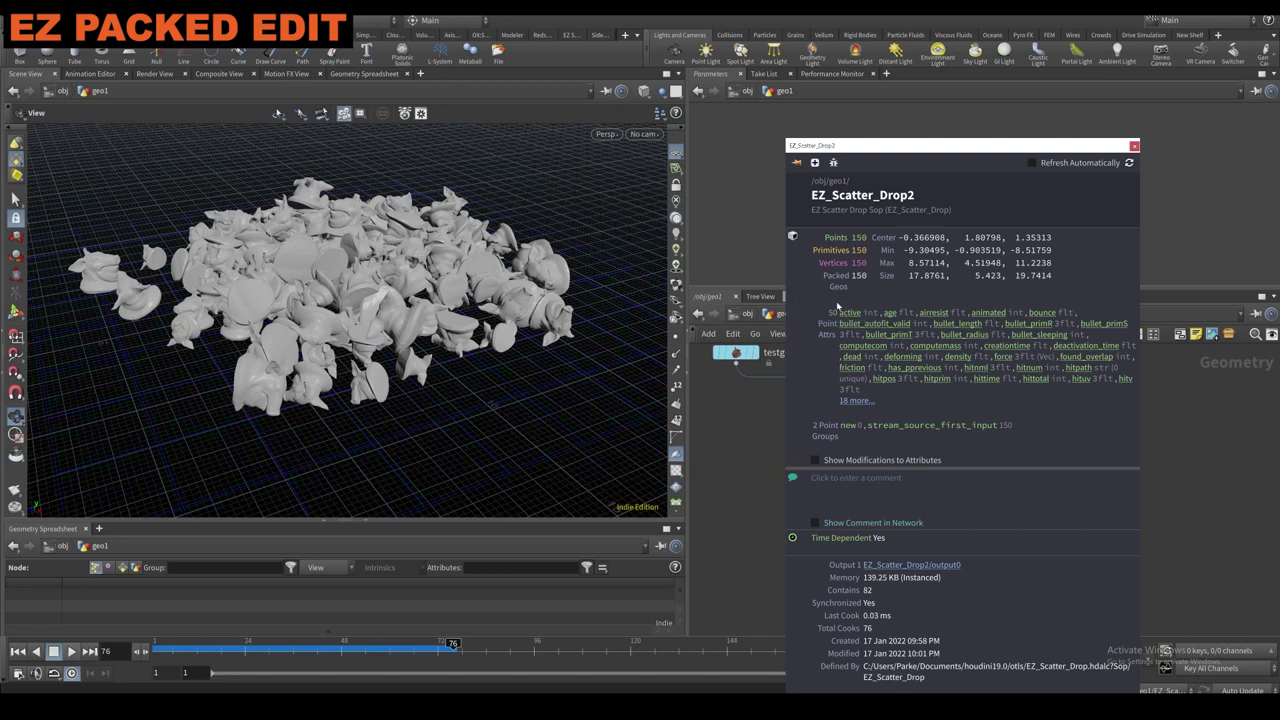
pyautogui.click(722, 441)
pyautogui.moveTo(497, 383); pyautogui.dragTo(443, 330)
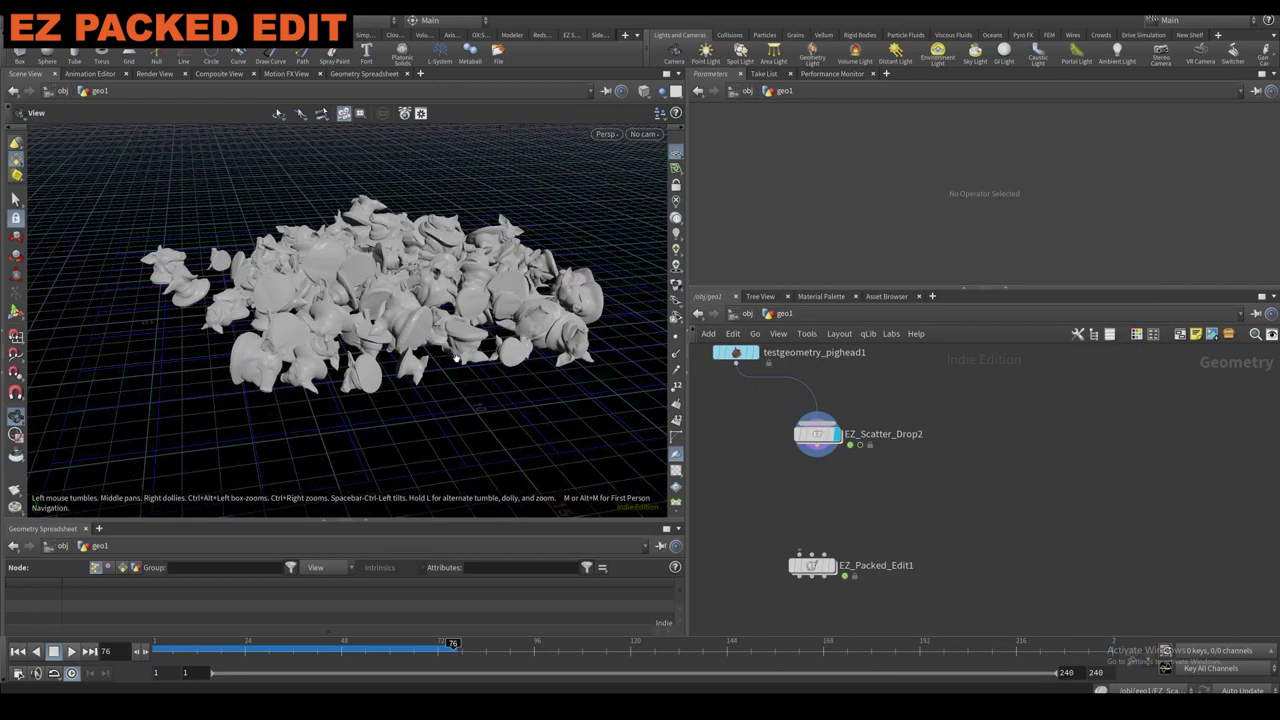
pyautogui.moveTo(783, 465); pyautogui.dragTo(748, 442, button='middle')
pyautogui.moveTo(262, 338); pyautogui.dragTo(361, 320)
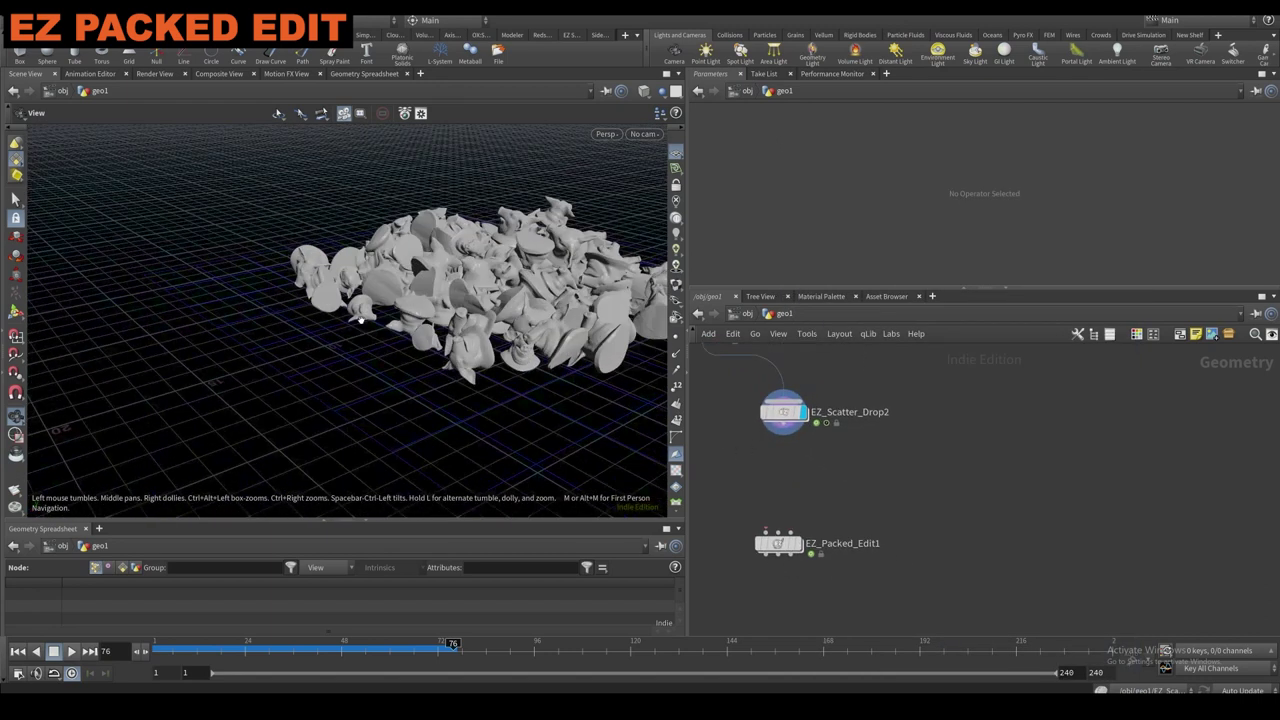
pyautogui.scroll(1, 784, 420)
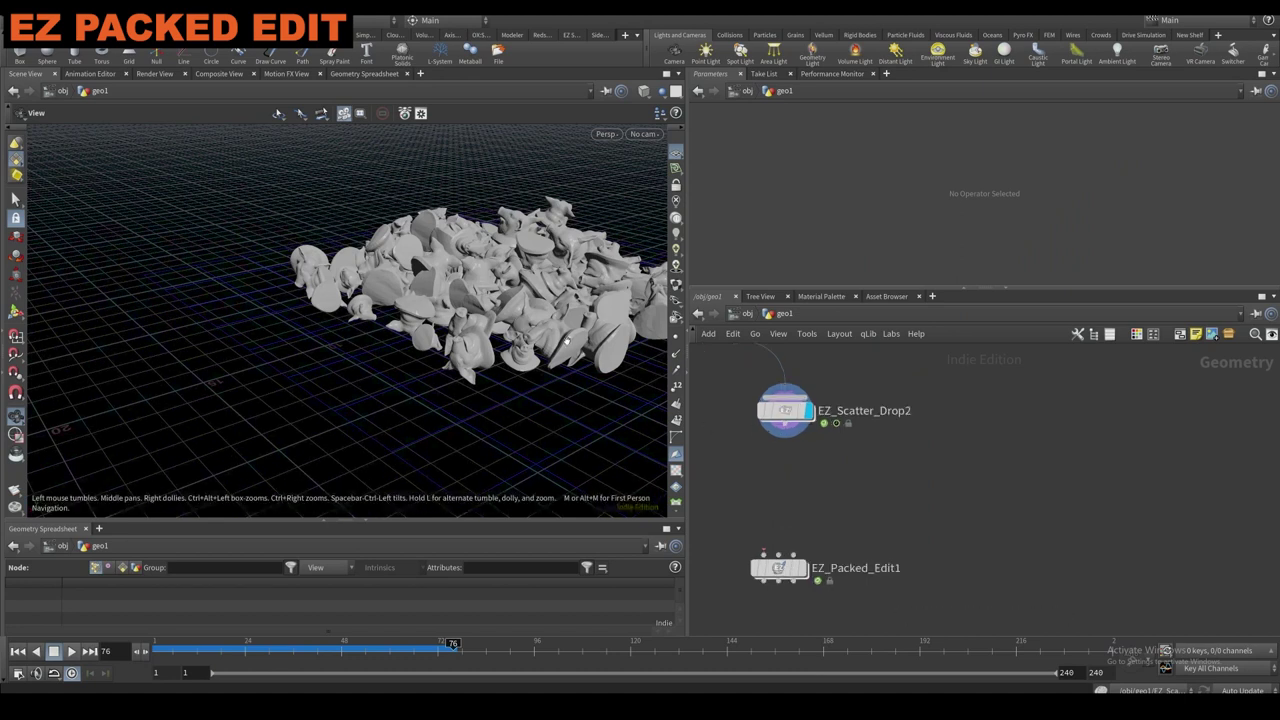
pyautogui.moveTo(563, 334); pyautogui.dragTo(567, 348)
# Display testgeometry_pighead1 alone, switch the display back to EZ_Scatter_Drop2, and examine the pile of heads up close.
pyautogui.moveTo(741, 385); pyautogui.dragTo(800, 475, button='middle')
pyautogui.click(782, 431)
pyautogui.click(762, 431)
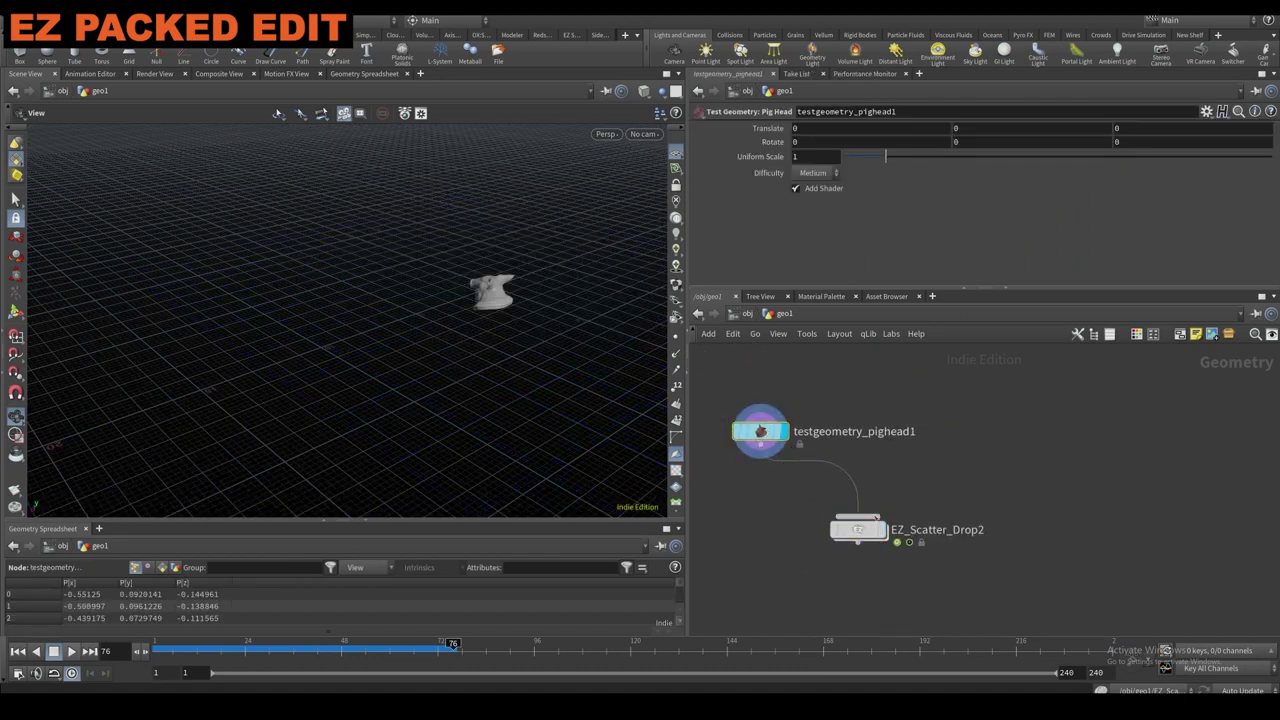
pyautogui.click(881, 530)
pyautogui.moveTo(724, 555); pyautogui.dragTo(690, 505, button='middle')
pyautogui.moveTo(535, 250); pyautogui.dragTo(430, 305)
pyautogui.scroll(5, 537, 266)
pyautogui.scroll(-4, 495, 283)
pyautogui.scroll(4, 430, 305)
# Check the packed geometry details in the node information of EZ_Scatter_Drop2 and look over the pile again.
pyautogui.click(785, 480)
pyautogui.click(743, 487)
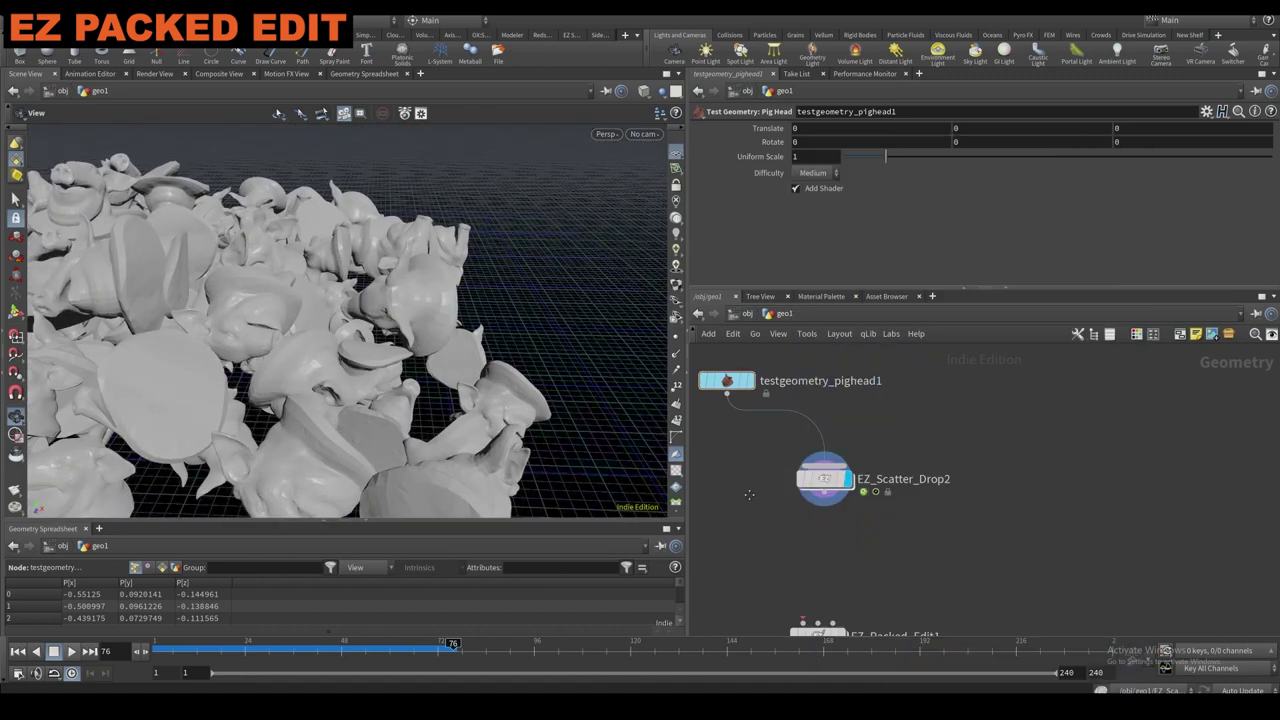
pyautogui.click(790, 435)
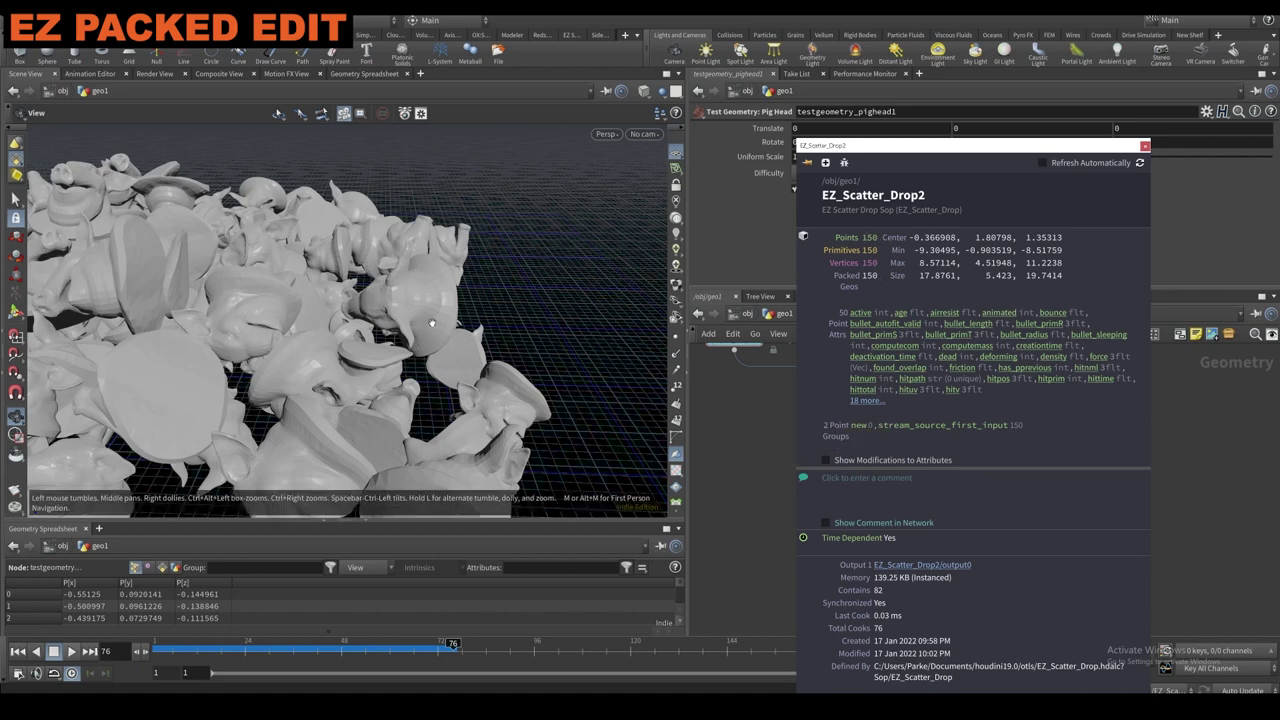
pyautogui.moveTo(453, 395); pyautogui.dragTo(620, 370)
# Add an Unpack node after EZ_Scatter_Drop2, display it, and view its node information.
pyautogui.press('Tab')
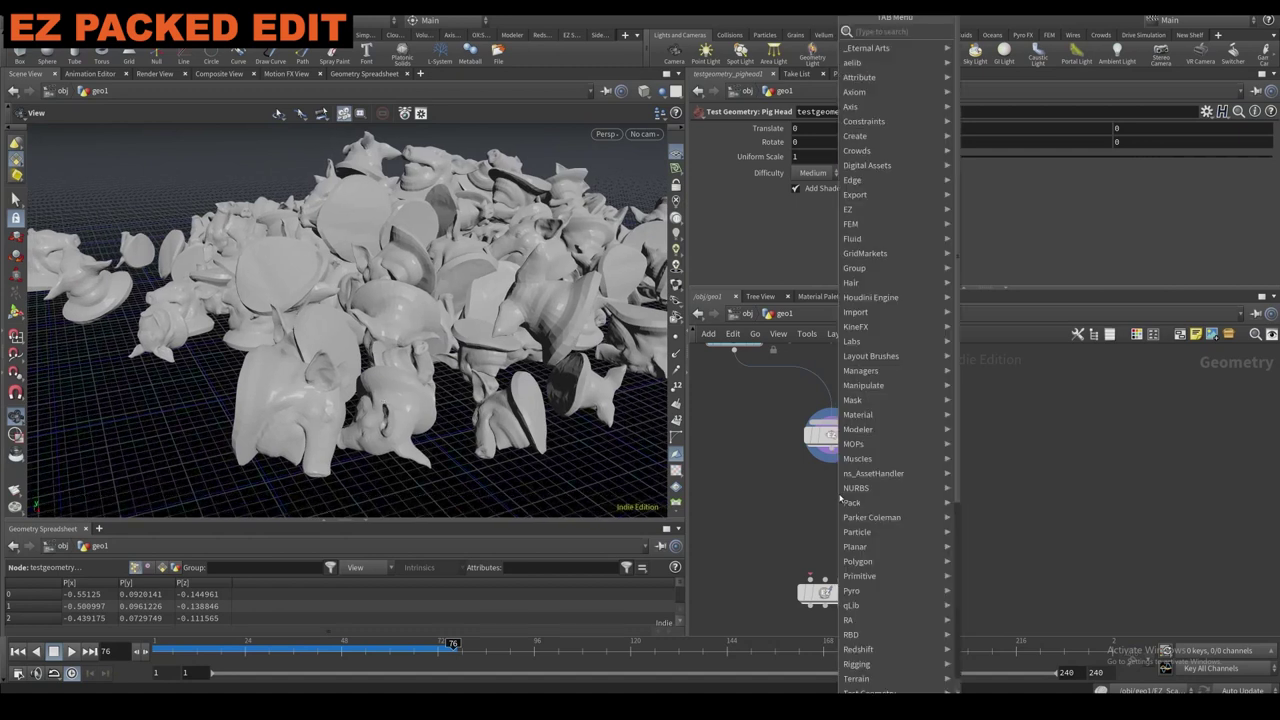
pyautogui.write('unp')
pyautogui.press('Return')
pyautogui.click(828, 498)
pyautogui.click(830, 495)
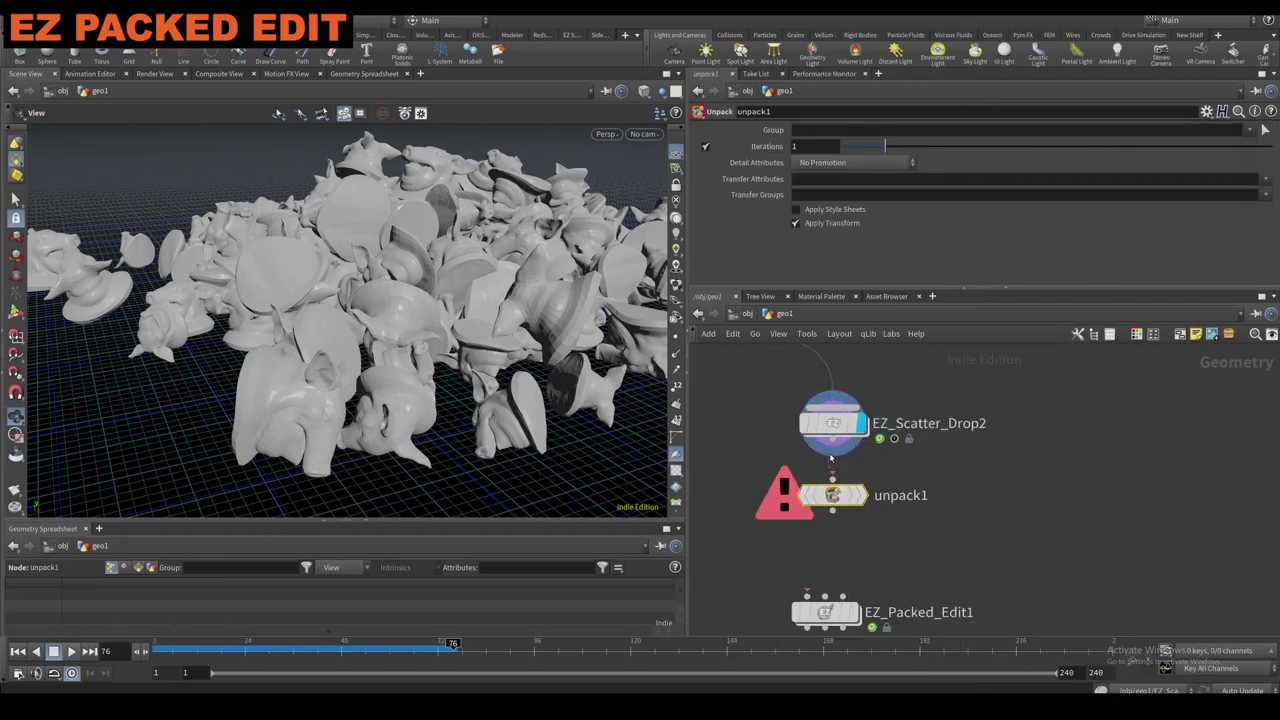
pyautogui.click(779, 494)
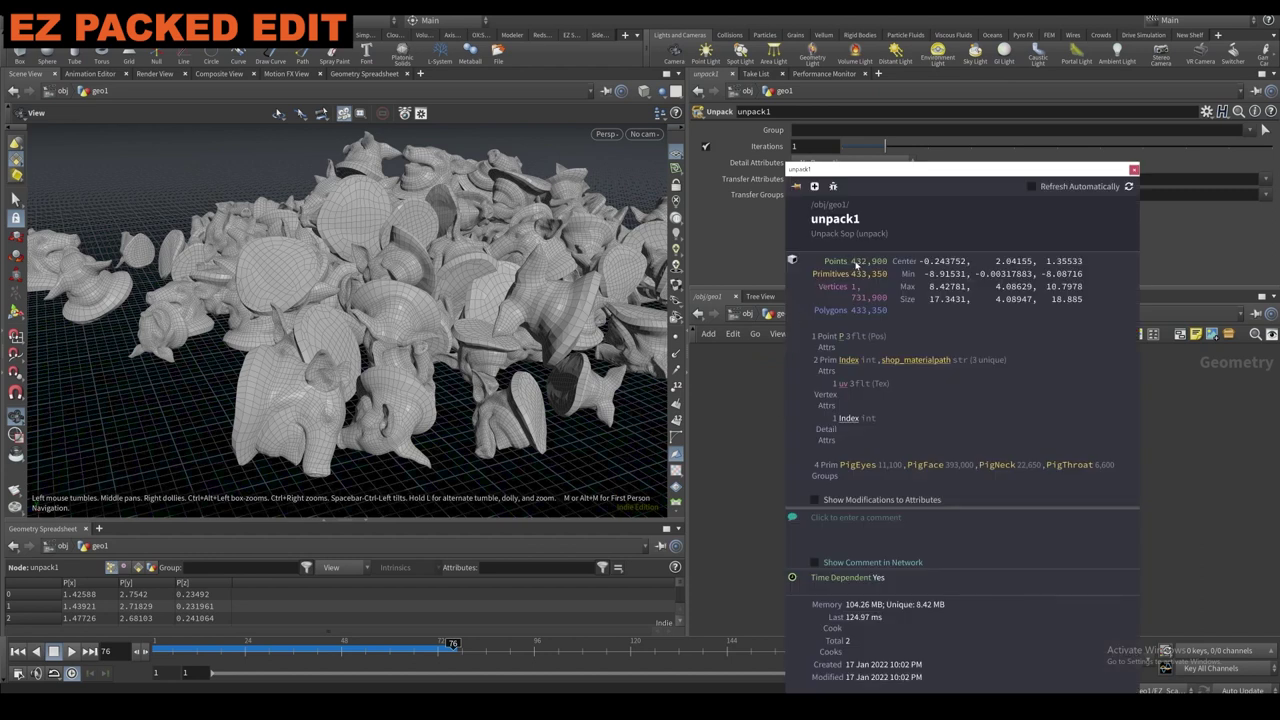
pyautogui.click(742, 416)
# Move unpack1 aside, clear of the space between EZ_Scatter_Drop2 and EZ_Packed_Edit1.
pyautogui.moveTo(826, 494); pyautogui.dragTo(767, 494)
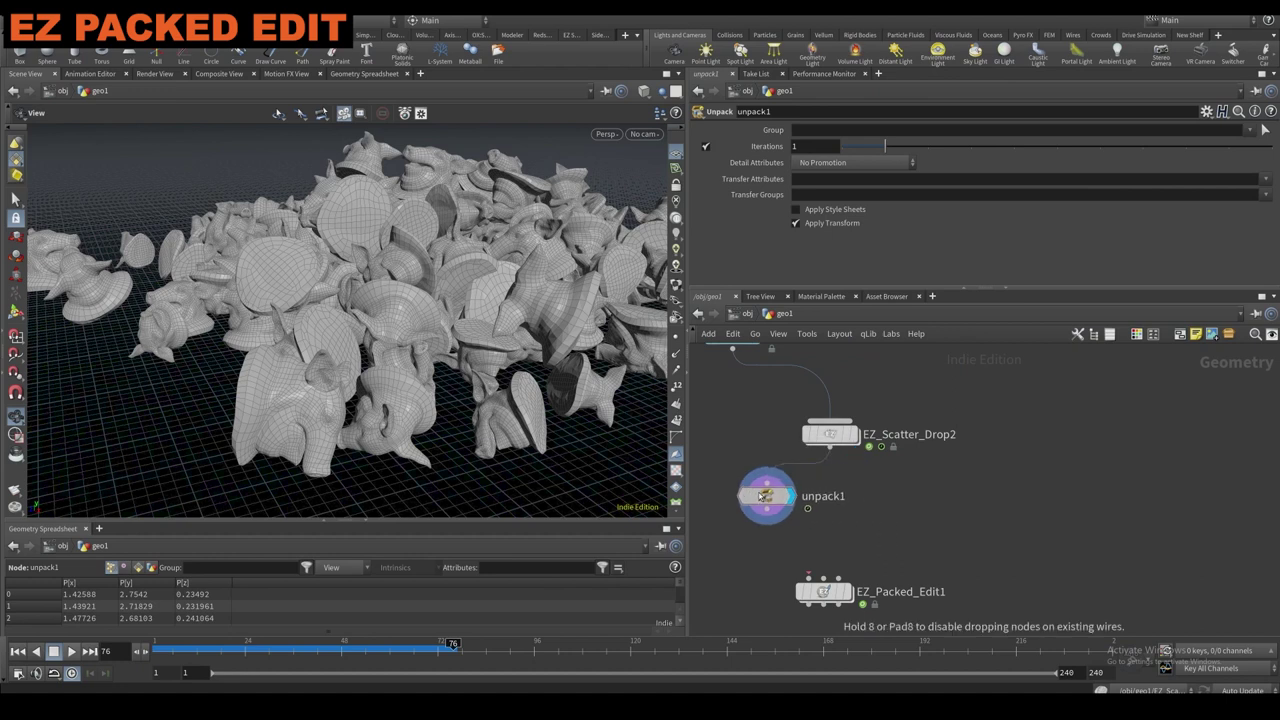
pyautogui.scroll(-1, 787, 528)
pyautogui.scroll(-1, 796, 478)
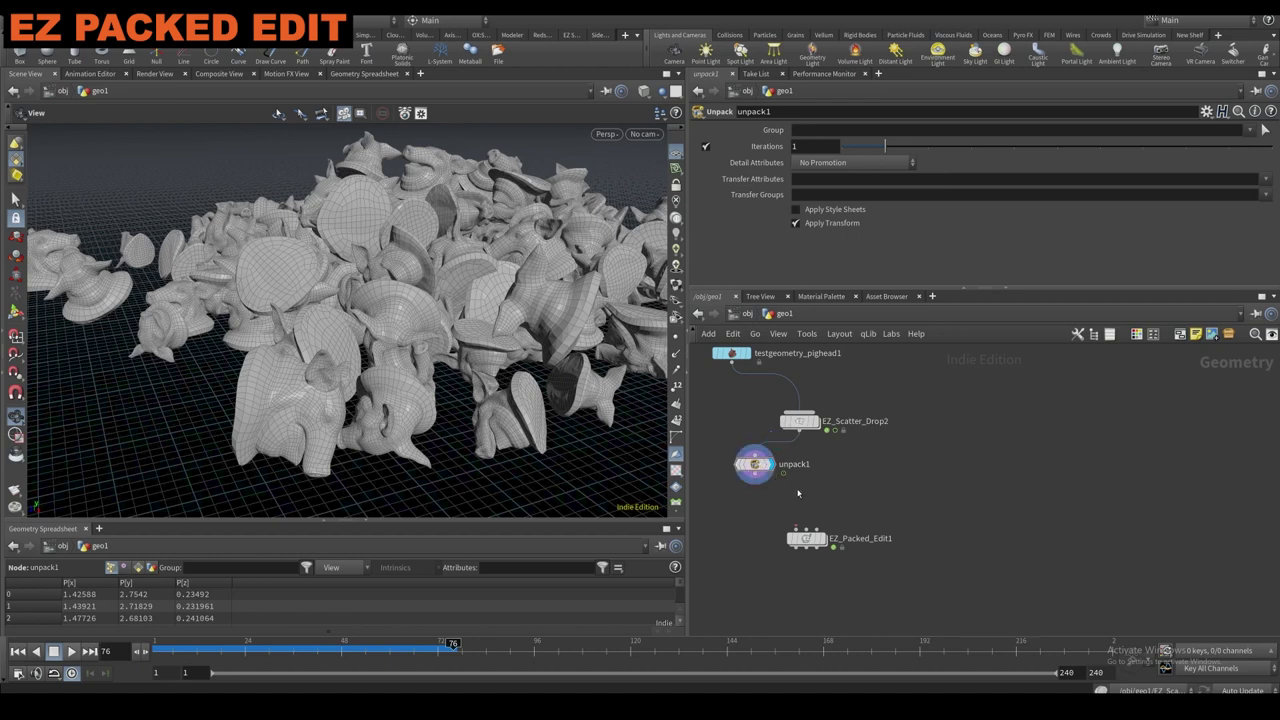
pyautogui.moveTo(757, 464); pyautogui.dragTo(722, 452)
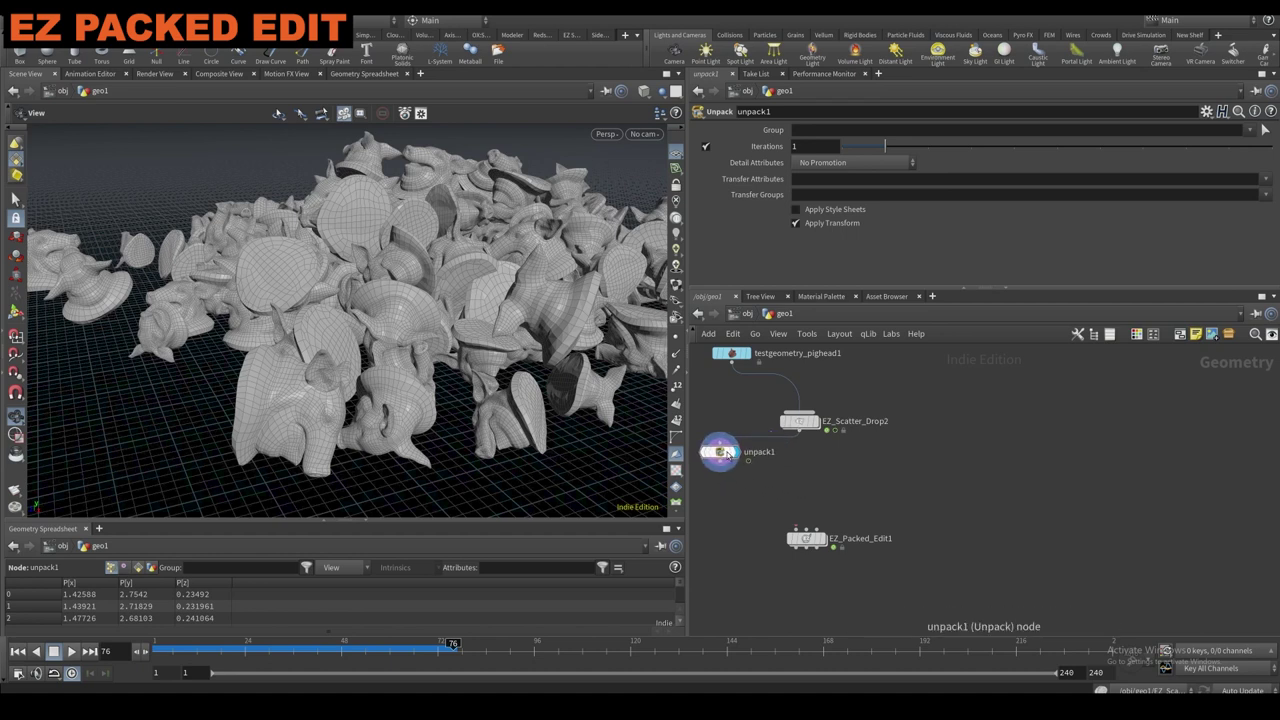
pyautogui.scroll(2, 798, 451)
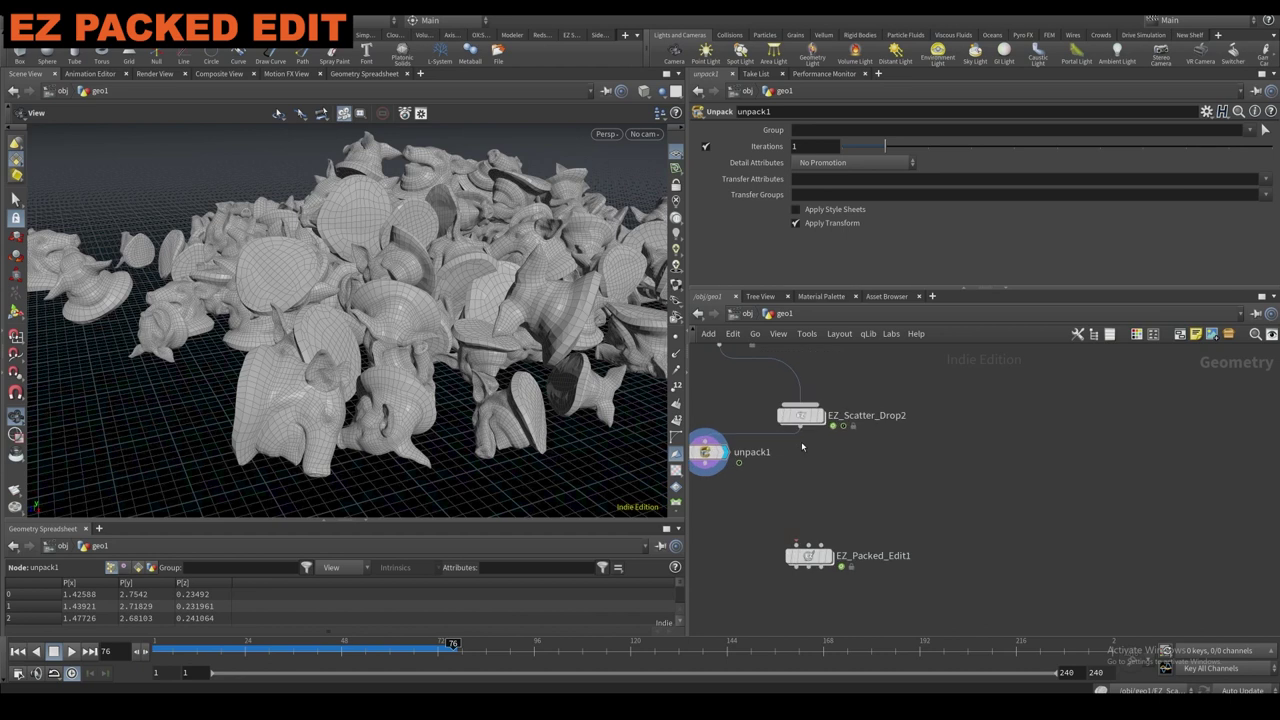
# Connect EZ_Scatter_Drop2 to the first input of EZ_Packed_Edit1, align the node beneath it and display it.
pyautogui.click(803, 432)
pyautogui.click(810, 552)
pyautogui.moveTo(814, 555); pyautogui.dragTo(814, 530)
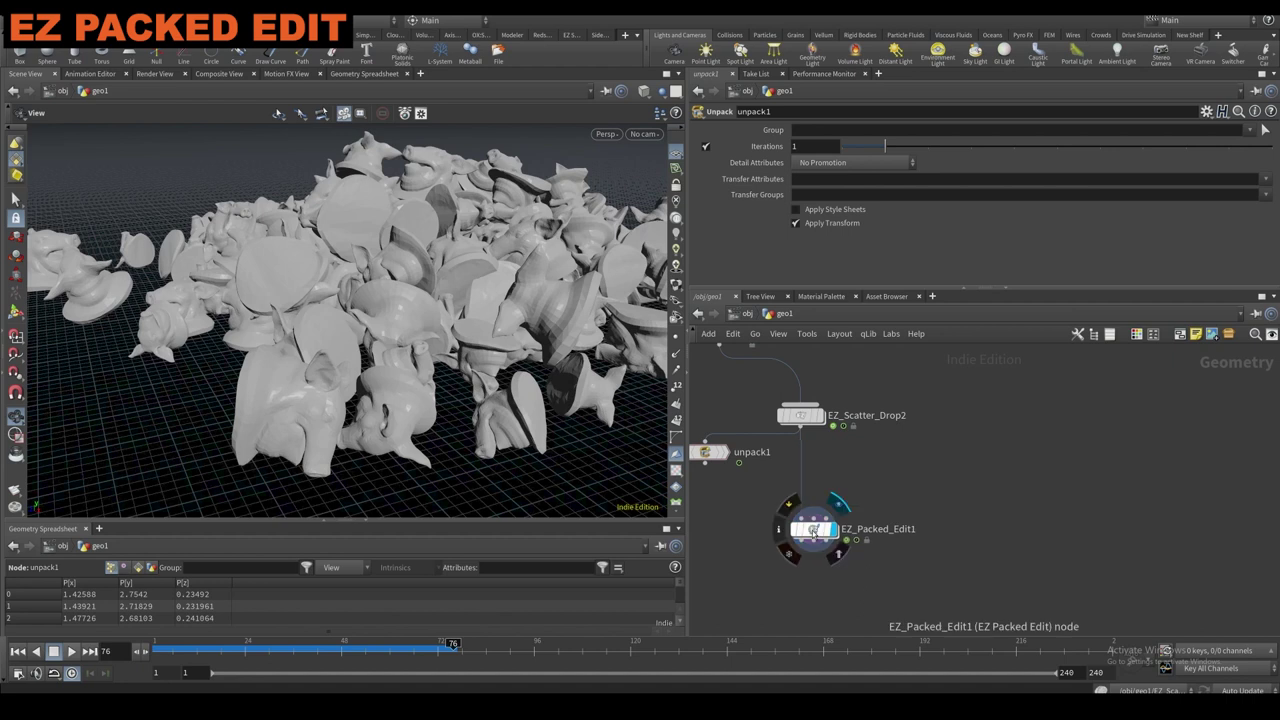
# Select EZ_Packed_Edit1 and delete the channel on its Rest Frame parameter.
pyautogui.click(813, 532)
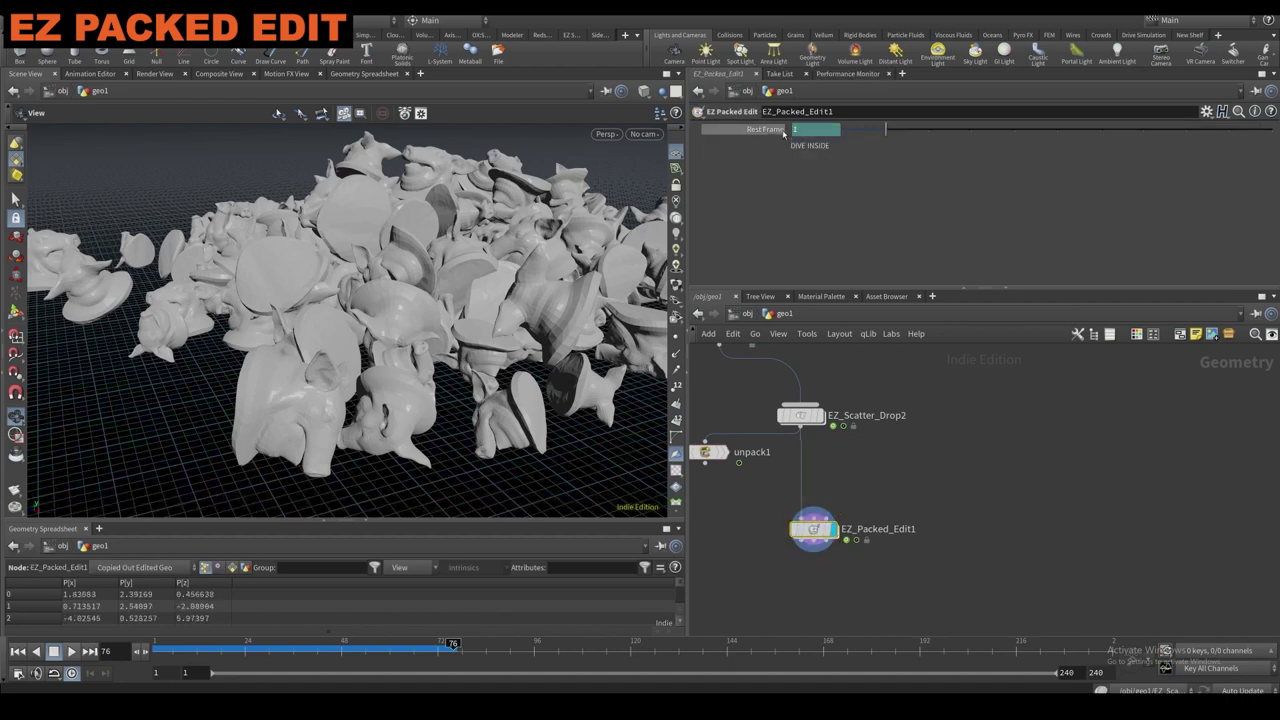
pyautogui.keyDown('ctrl'); pyautogui.keyDown('shift'); pyautogui.click(783, 133); pyautogui.keyUp('shift'); pyautogui.keyUp('ctrl')
pyautogui.click(779, 131)
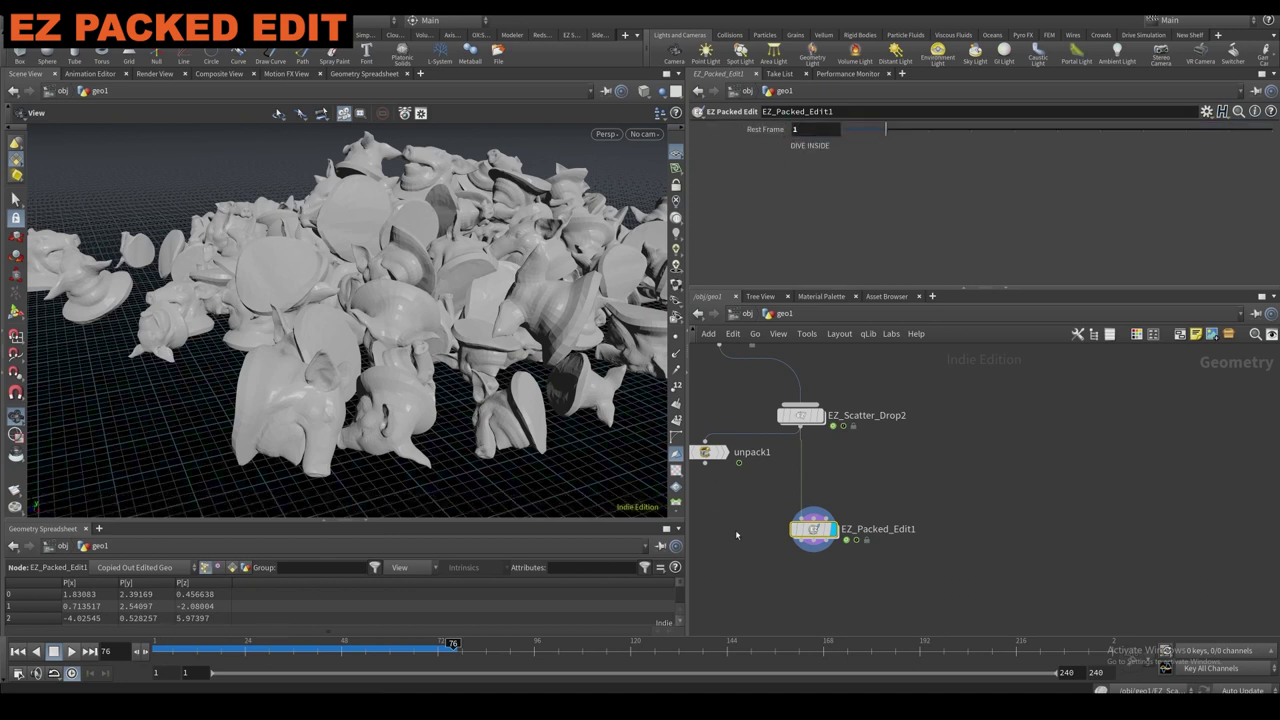
# Open the Edit_Rest network inside EZ_Packed_Edit1 and inspect the single rest pig head from several angles.
pyautogui.click(830, 528)
pyautogui.doubleClick(802, 530)
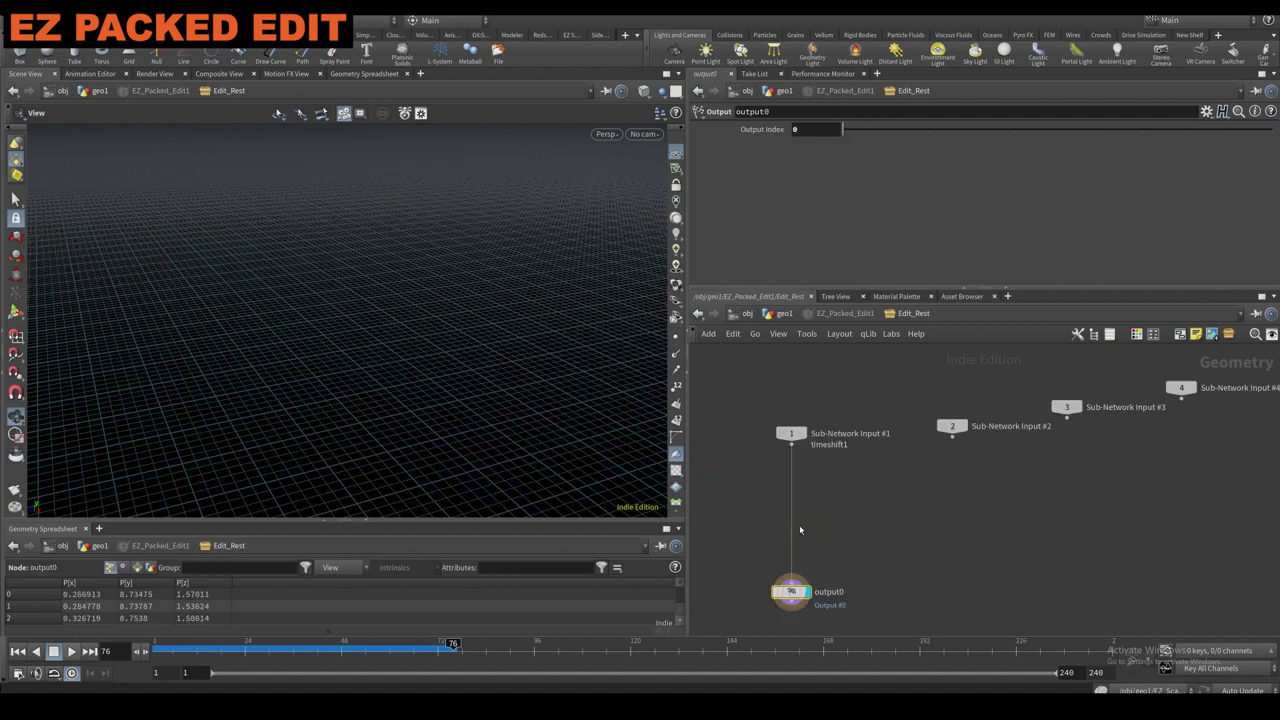
pyautogui.moveTo(546, 227); pyautogui.dragTo(391, 404, button='middle')
pyautogui.moveTo(456, 302); pyautogui.dragTo(402, 388, button='middle')
pyautogui.moveTo(456, 242); pyautogui.dragTo(341, 243)
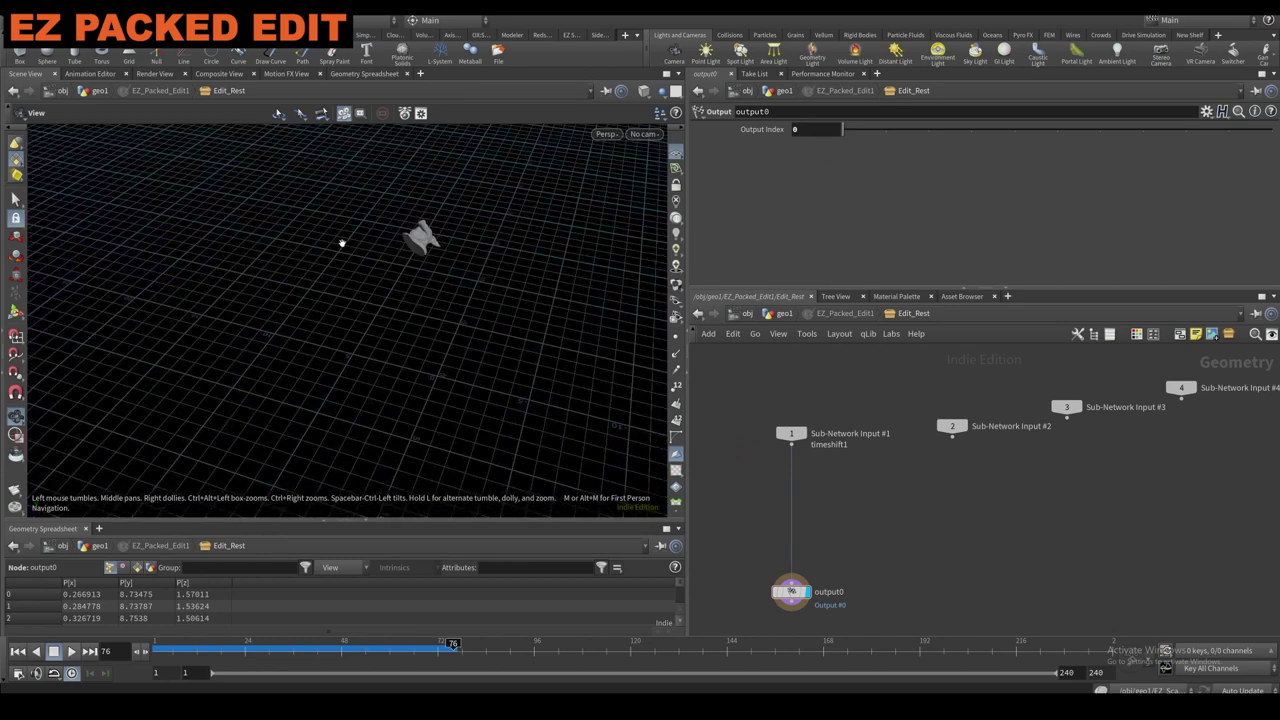
pyautogui.moveTo(418, 241); pyautogui.dragTo(628, 434)
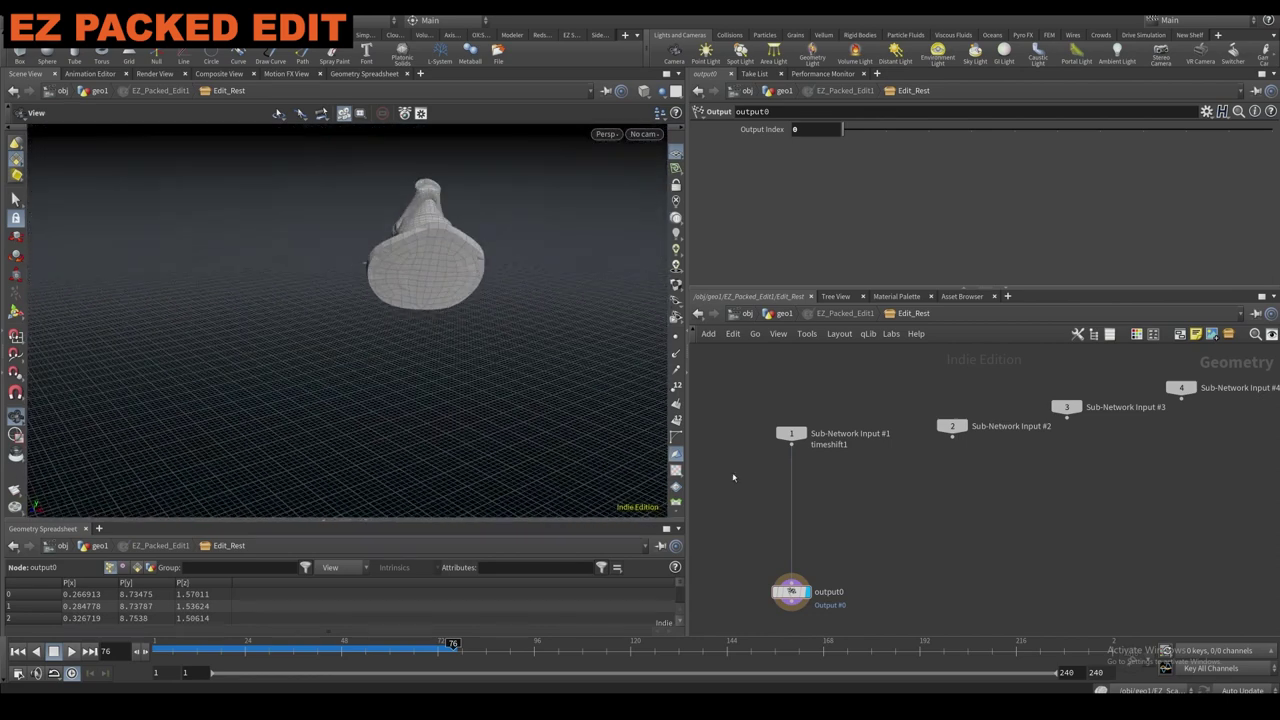
pyautogui.scroll(-1, 810, 491)
pyautogui.moveTo(440, 250); pyautogui.dragTo(531, 337)
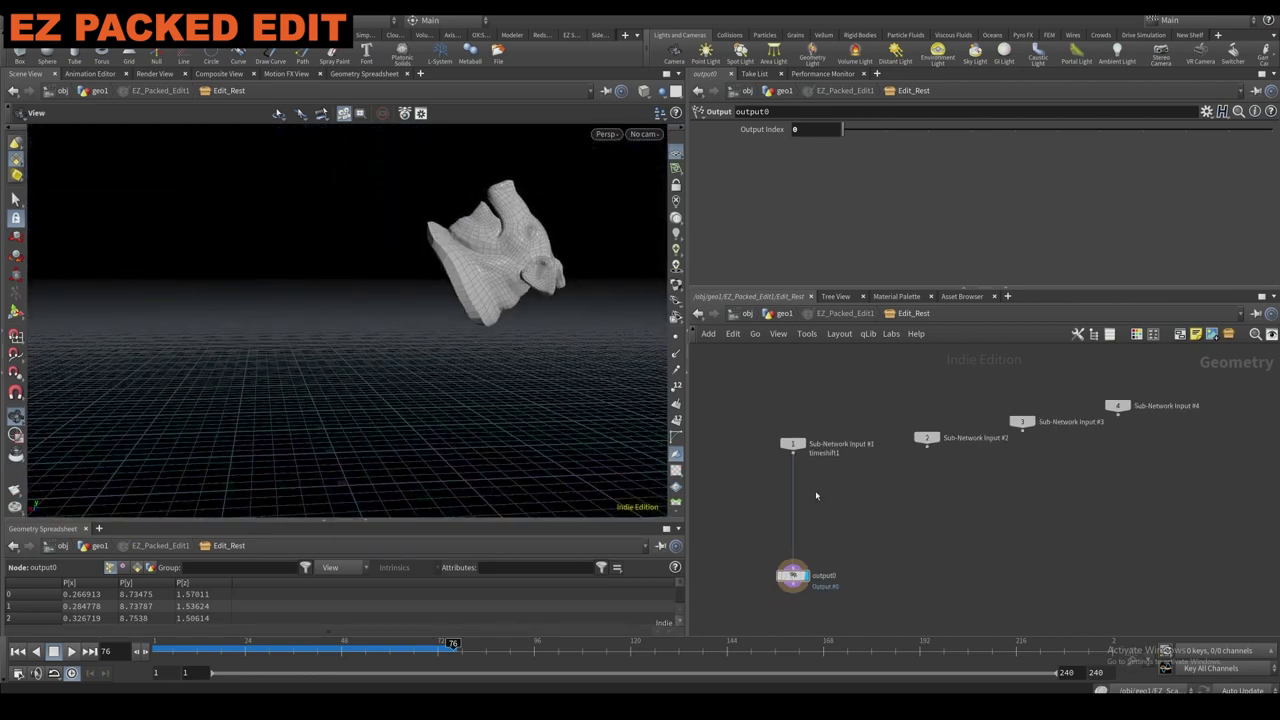
# Add a Mountain node between Sub-Network Input #1 and output0.
pyautogui.press('Tab')
pyautogui.write('moun')
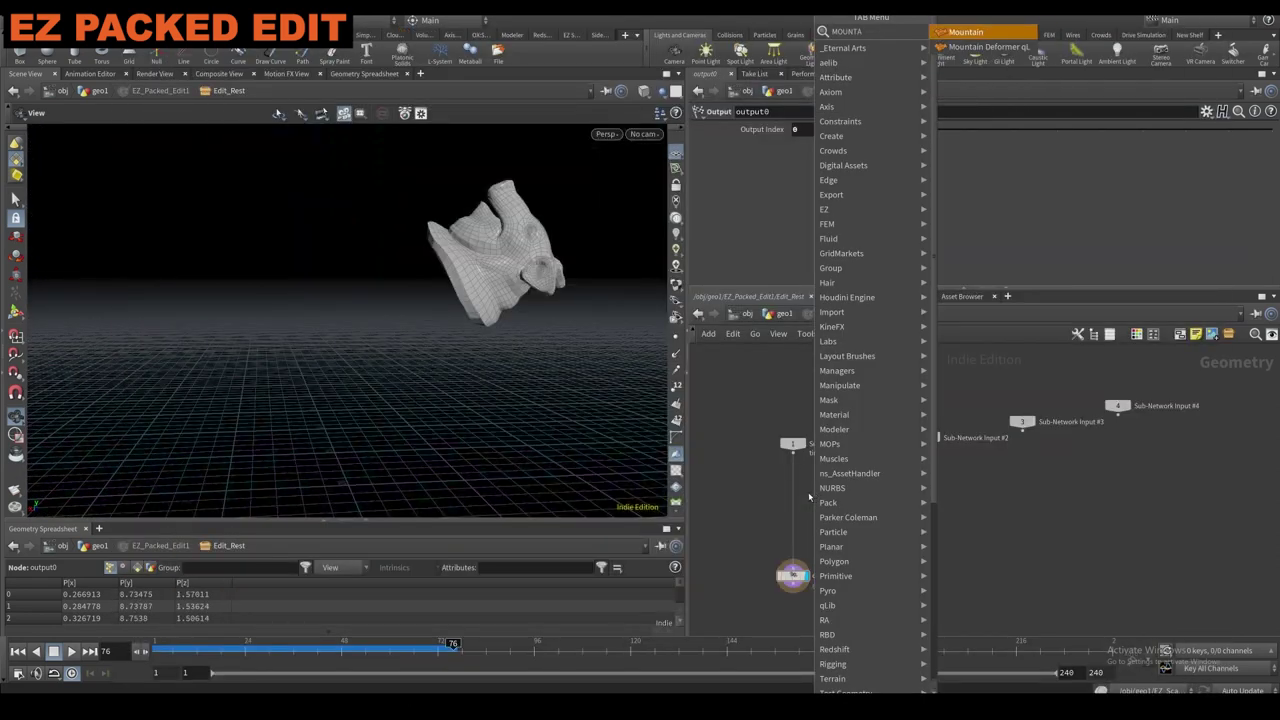
pyautogui.press('Return')
pyautogui.click(793, 494)
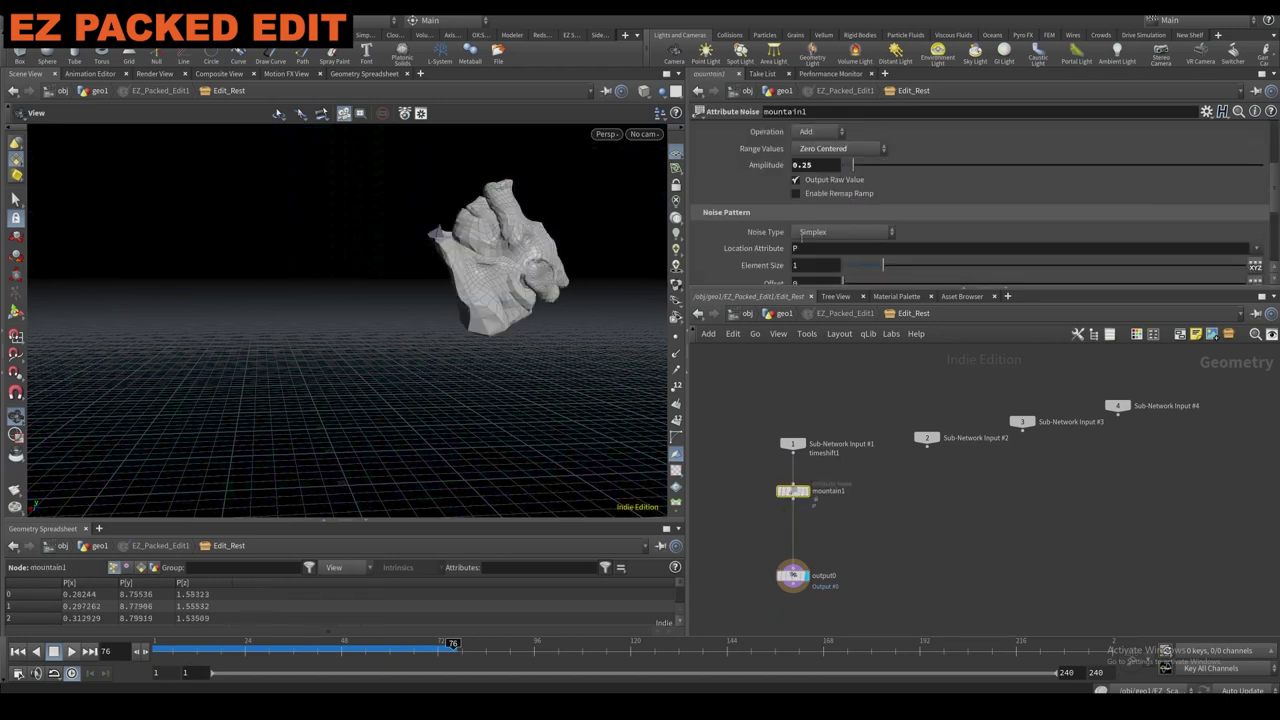
# Adjust mountain1's element size and amplitude, and return to geo1 to view the deformed scattered heads.
pyautogui.moveTo(895, 280); pyautogui.dragTo(878, 270)
pyautogui.moveTo(848, 168); pyautogui.dragTo(850, 172)
pyautogui.press('u')
pyautogui.moveTo(494, 363); pyautogui.dragTo(461, 375, button='right')
pyautogui.moveTo(461, 375); pyautogui.dragTo(455, 295, button='middle')
pyautogui.moveTo(425, 350); pyautogui.dragTo(466, 391, button='right')
pyautogui.moveTo(466, 391); pyautogui.dragTo(540, 318)
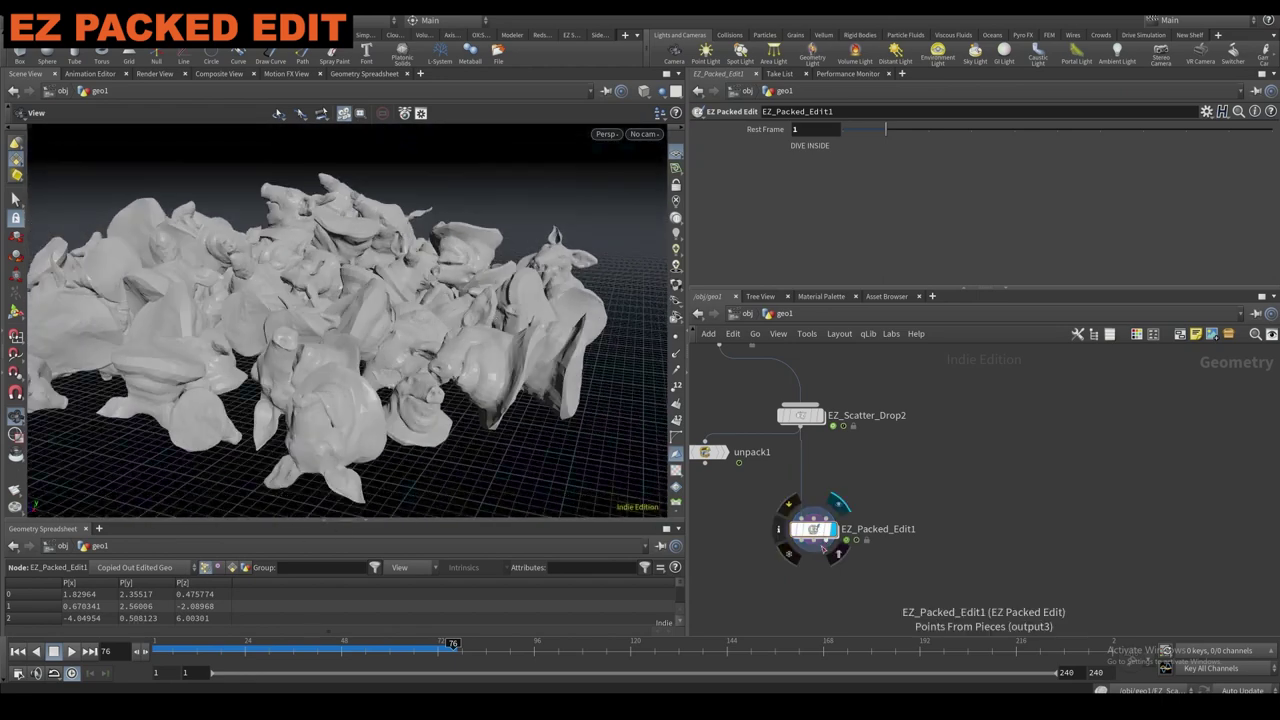
# Reopen Edit_Rest, set mountain1's amplitude to 0.191 with an element size of 0.771, and return to geo1.
pyautogui.doubleClick(812, 529)
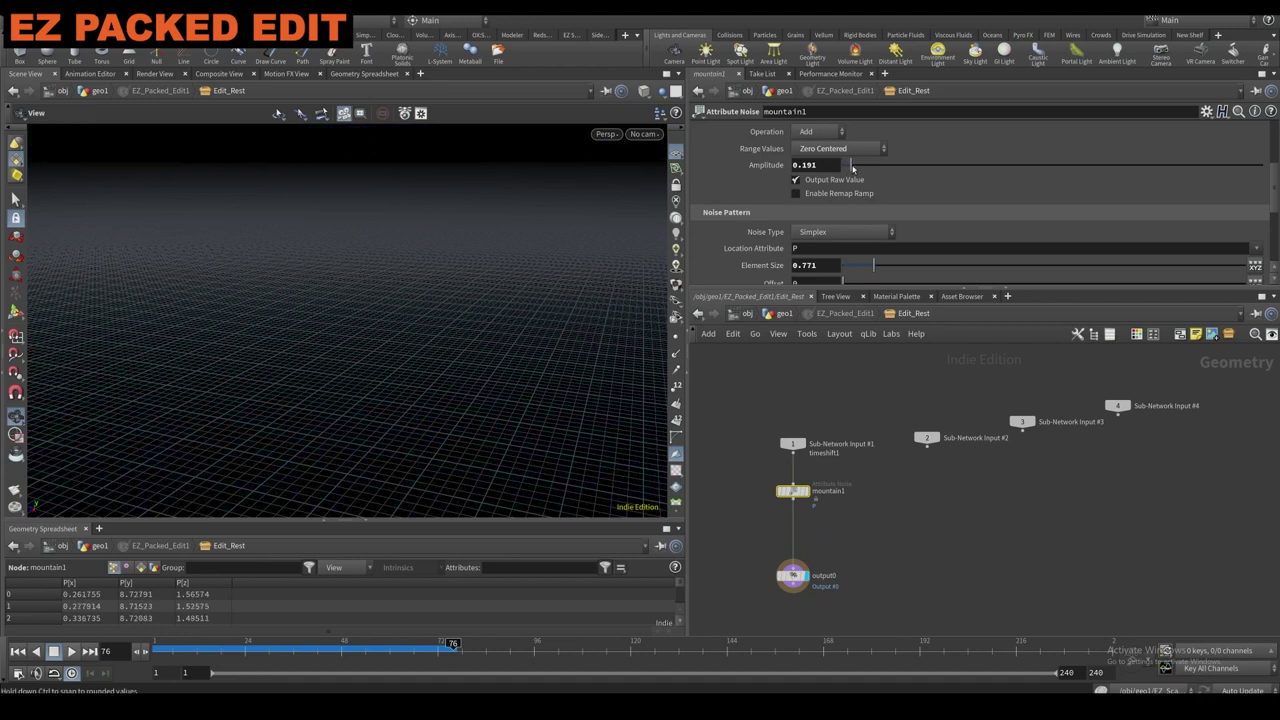
pyautogui.click(789, 313)
pyautogui.moveTo(420, 395); pyautogui.dragTo(440, 432)
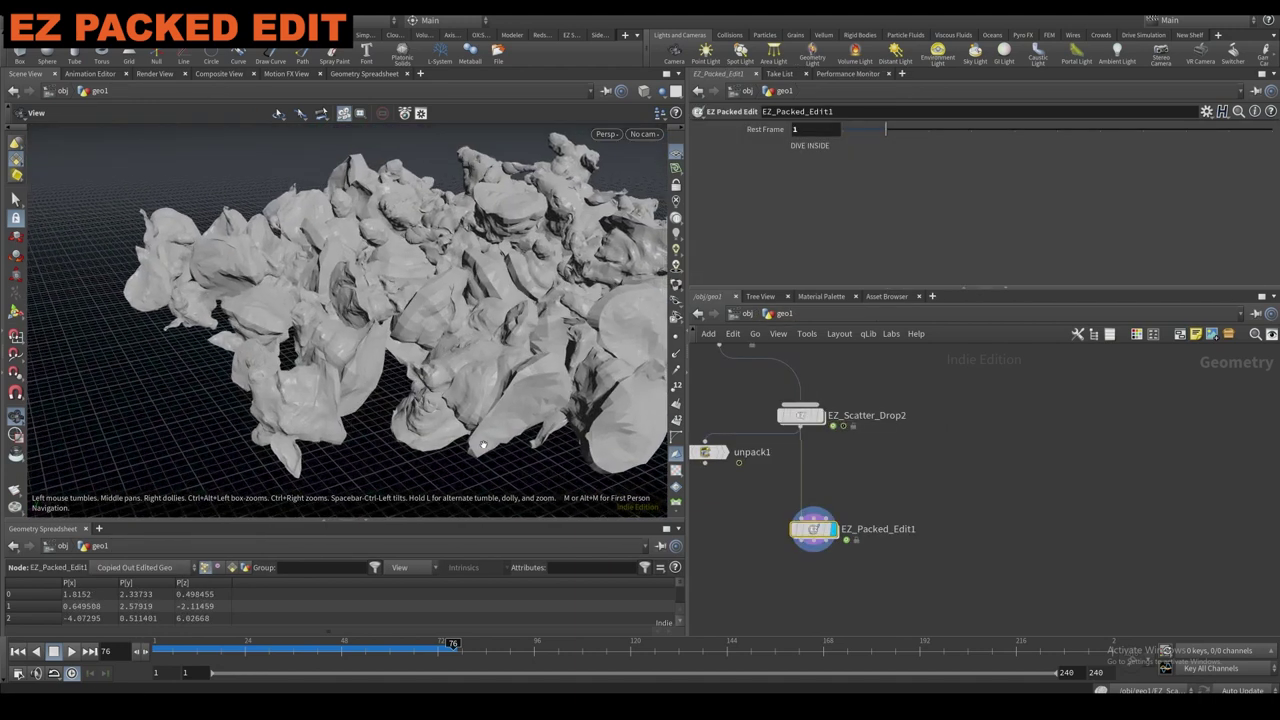
# View the node information of EZ_Packed_Edit1, and scrub the timeline back to frame 18 to watch the edited heads.
pyautogui.middleClick(800, 534)
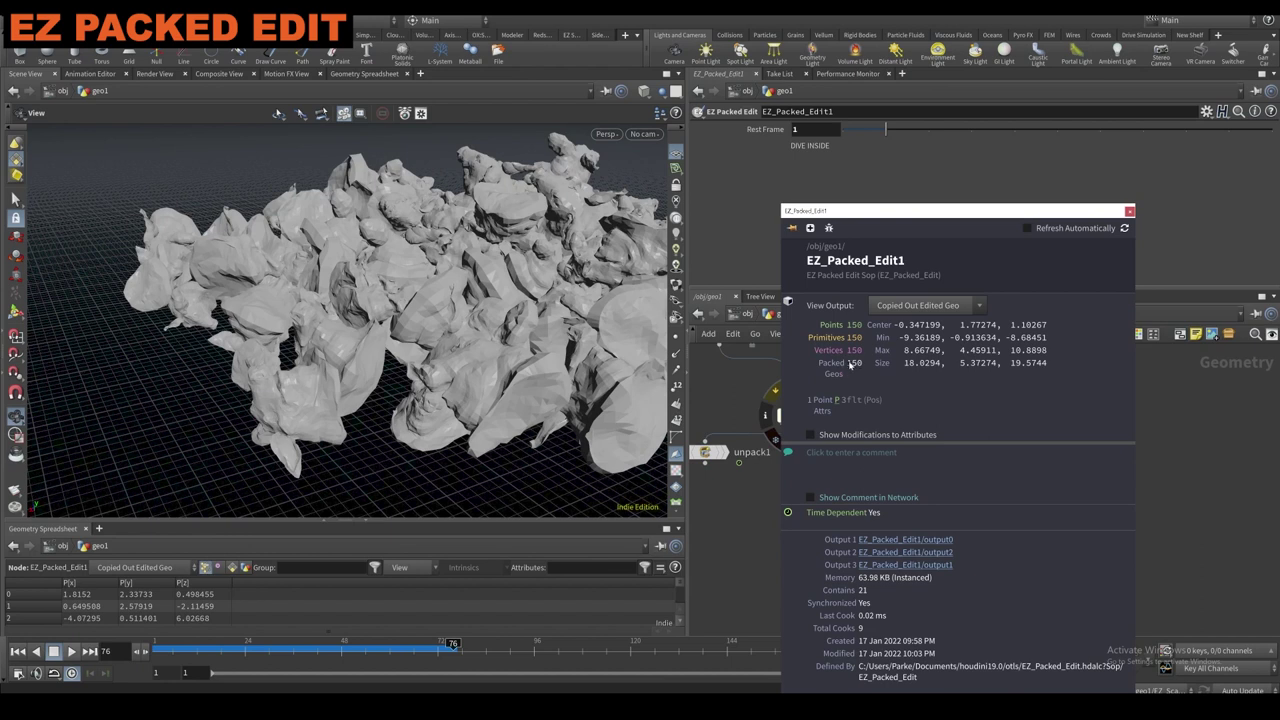
pyautogui.click(732, 512)
pyautogui.scroll(-5, 409, 486)
pyautogui.moveTo(409, 484); pyautogui.dragTo(420, 440)
pyautogui.moveTo(404, 658); pyautogui.dragTo(226, 598)
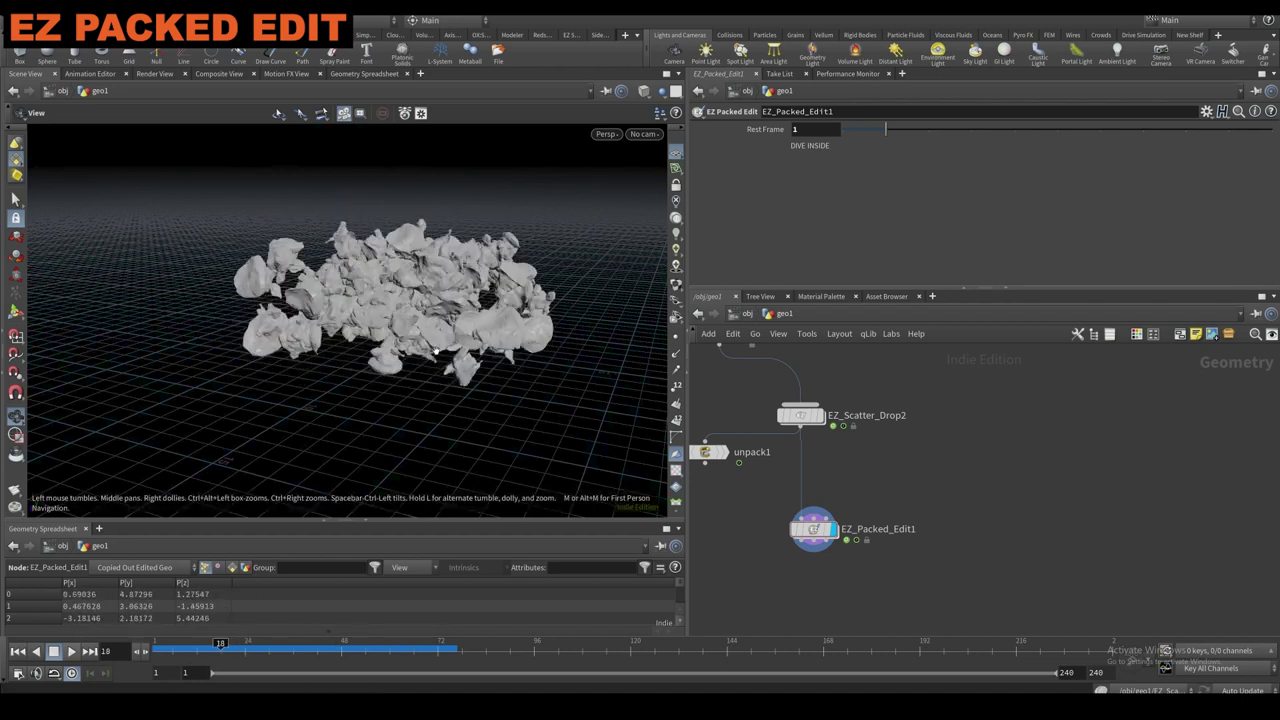
# Look at mountain1 inside Edit_Rest, return to geo1 and examine the edited heads at frame 21.
pyautogui.doubleClick(807, 531)
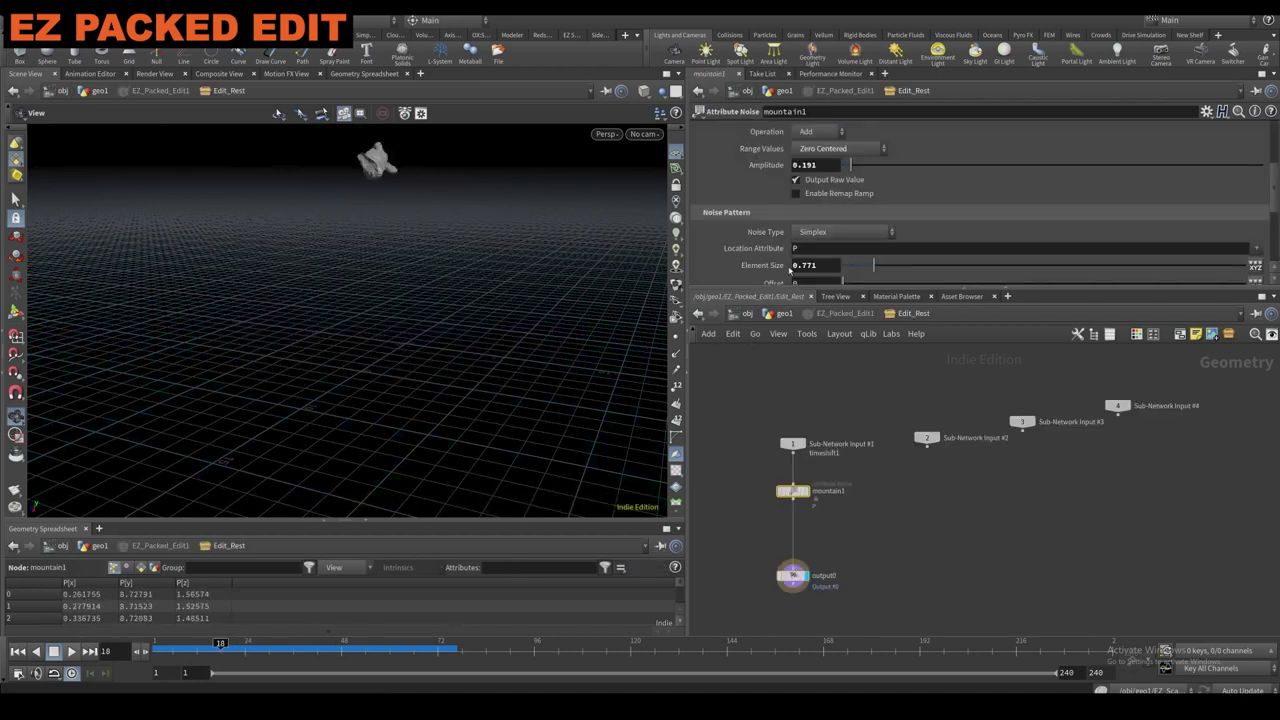
pyautogui.click(290, 643)
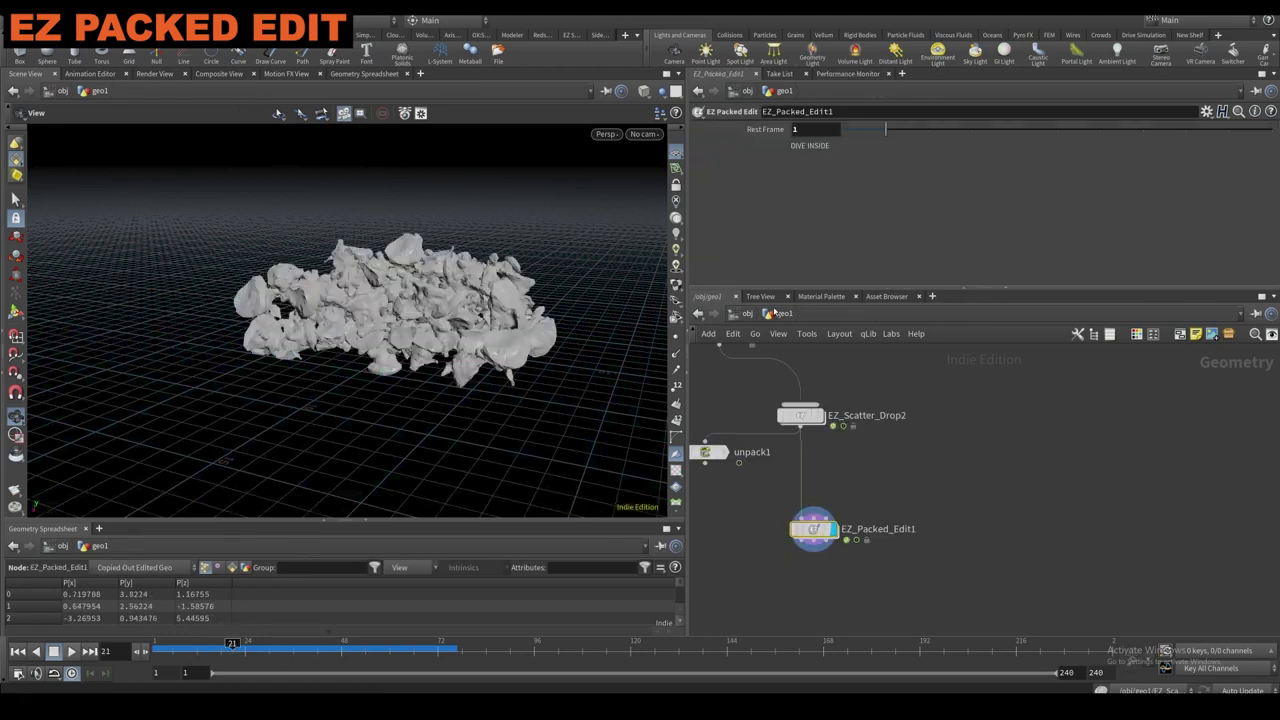
pyautogui.scroll(3, 474, 354)
pyautogui.moveTo(420, 350); pyautogui.dragTo(474, 354)
# Attach a Null node to the middle output of EZ_Packed_Edit1, display it and scrub through the animation.
pyautogui.moveTo(788, 564); pyautogui.dragTo(809, 517, button='middle')
pyautogui.scroll(2, 809, 517)
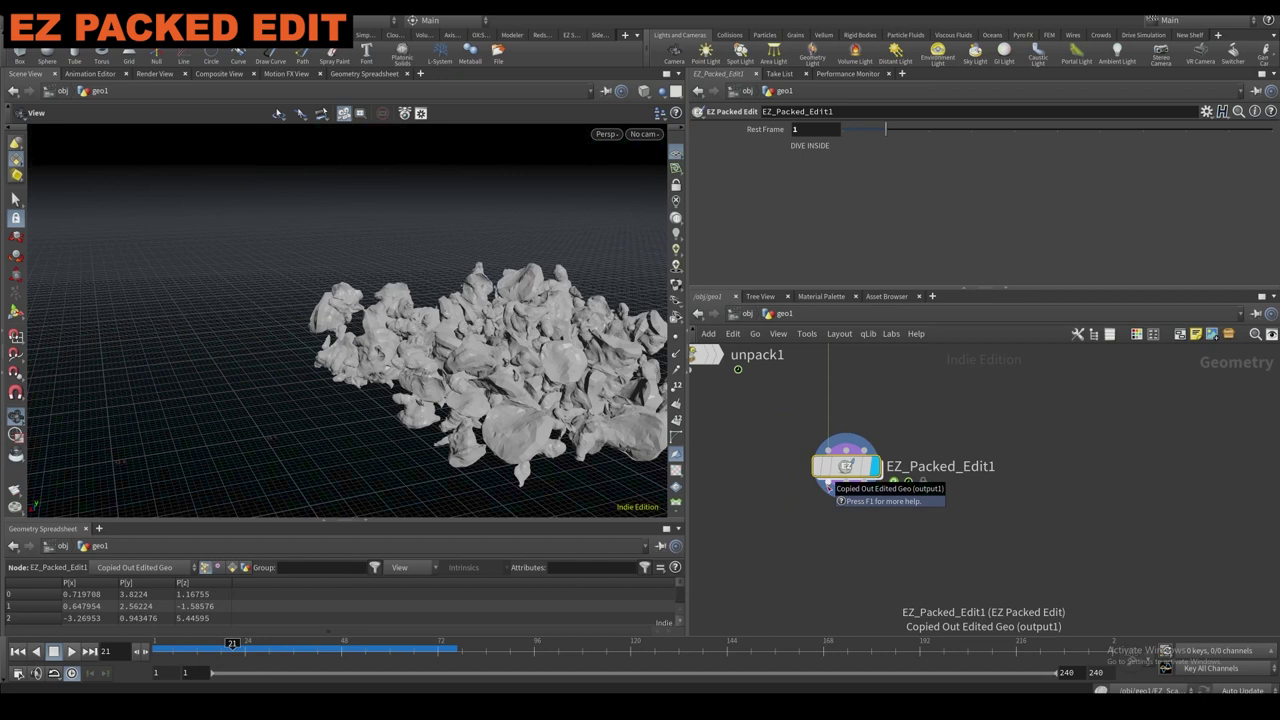
pyautogui.moveTo(484, 338); pyautogui.dragTo(523, 373)
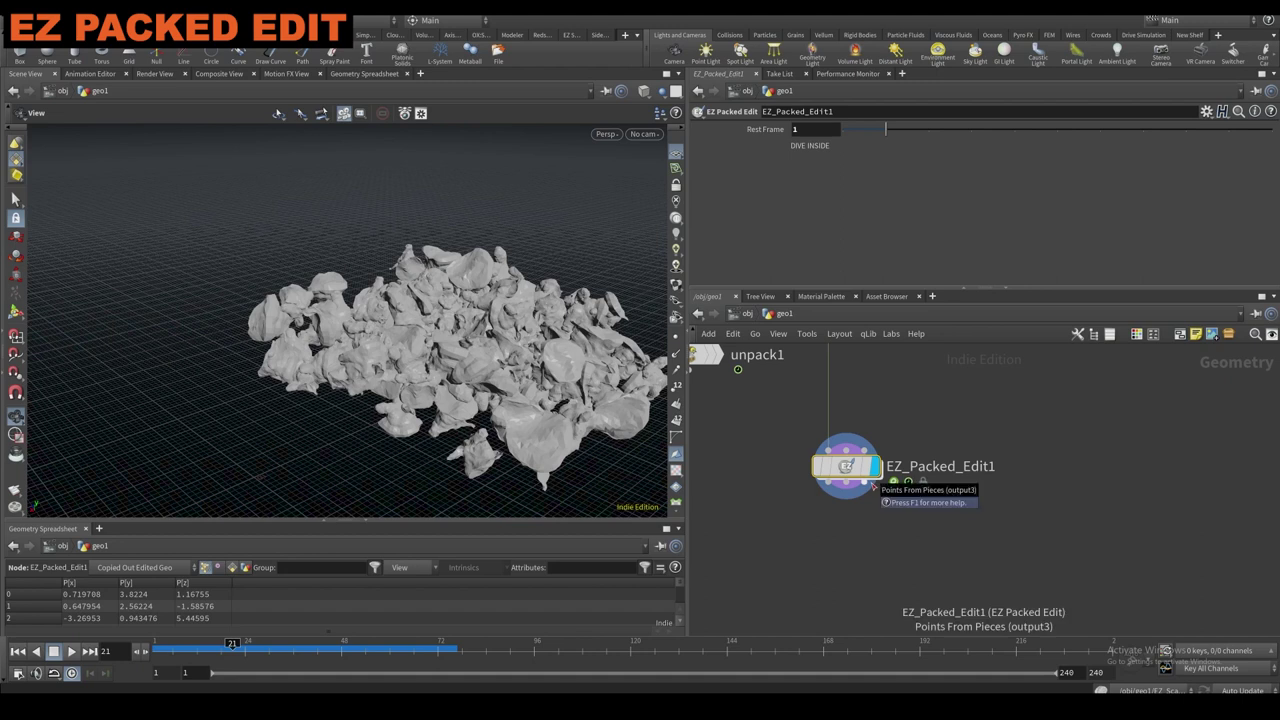
pyautogui.press('Tab')
pyautogui.write('null')
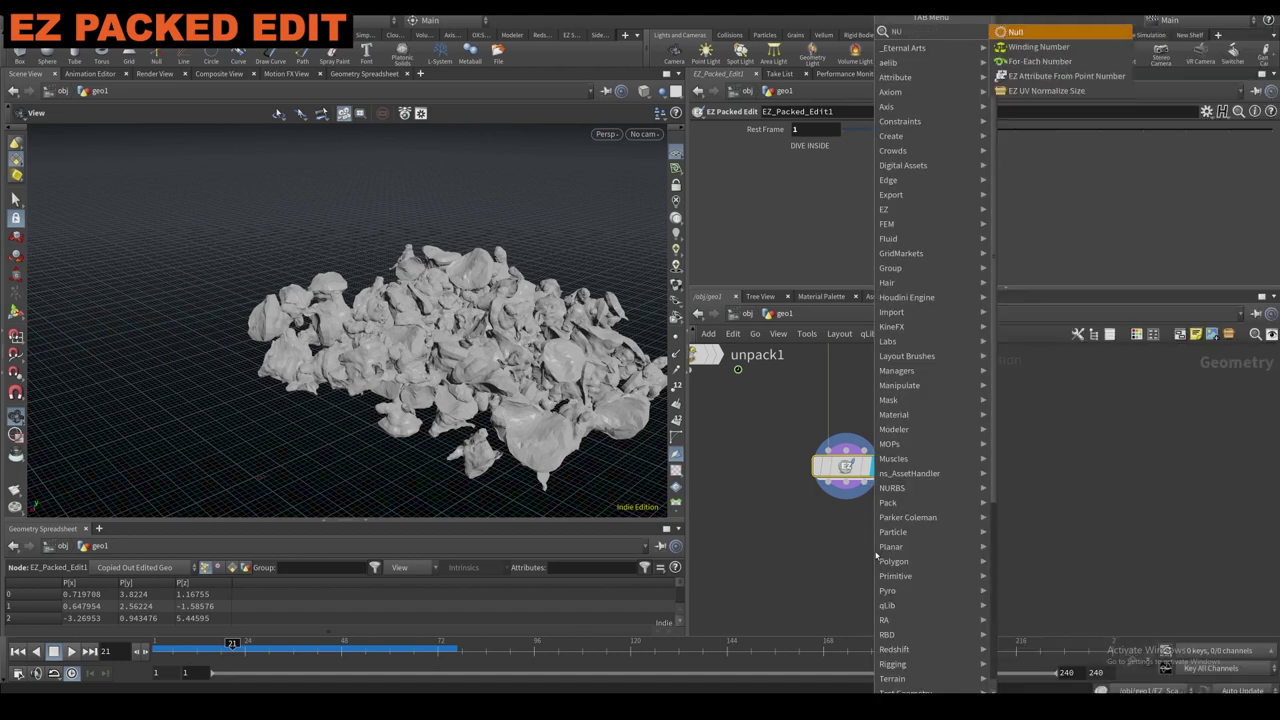
pyautogui.press('Return')
pyautogui.click(870, 560)
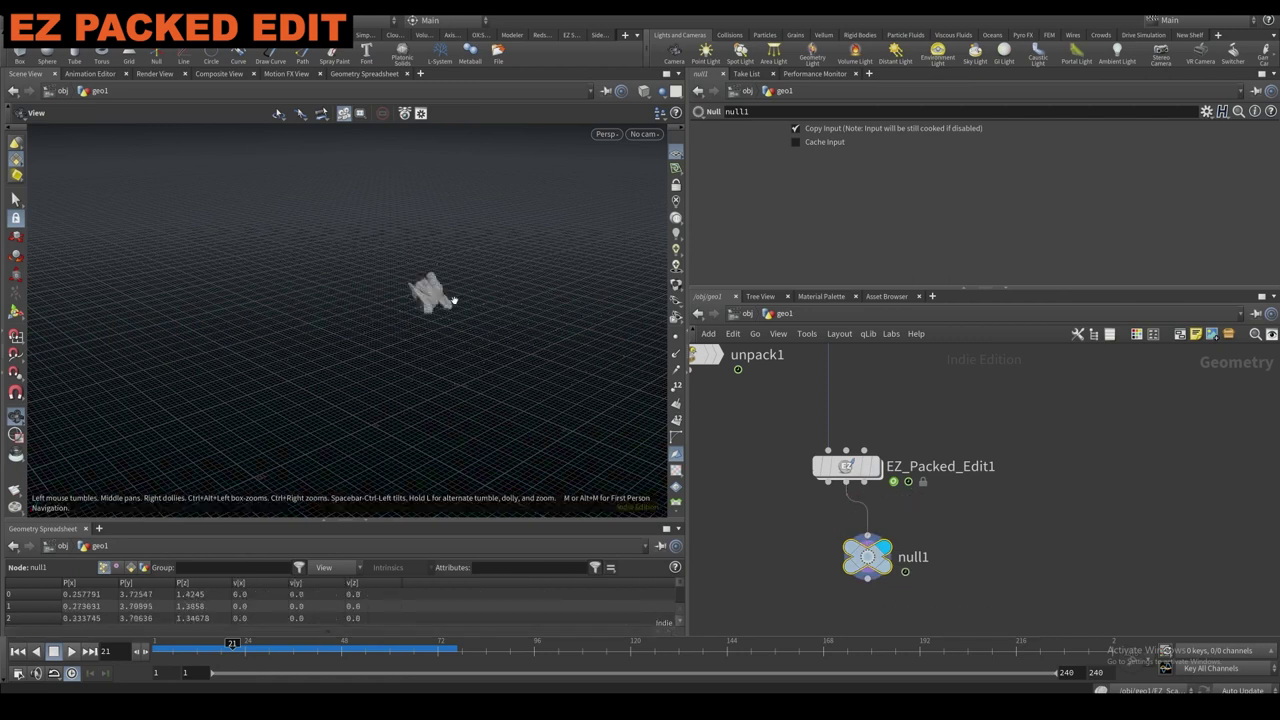
pyautogui.moveTo(408, 287); pyautogui.dragTo(566, 197)
pyautogui.moveTo(357, 650); pyautogui.dragTo(459, 630)
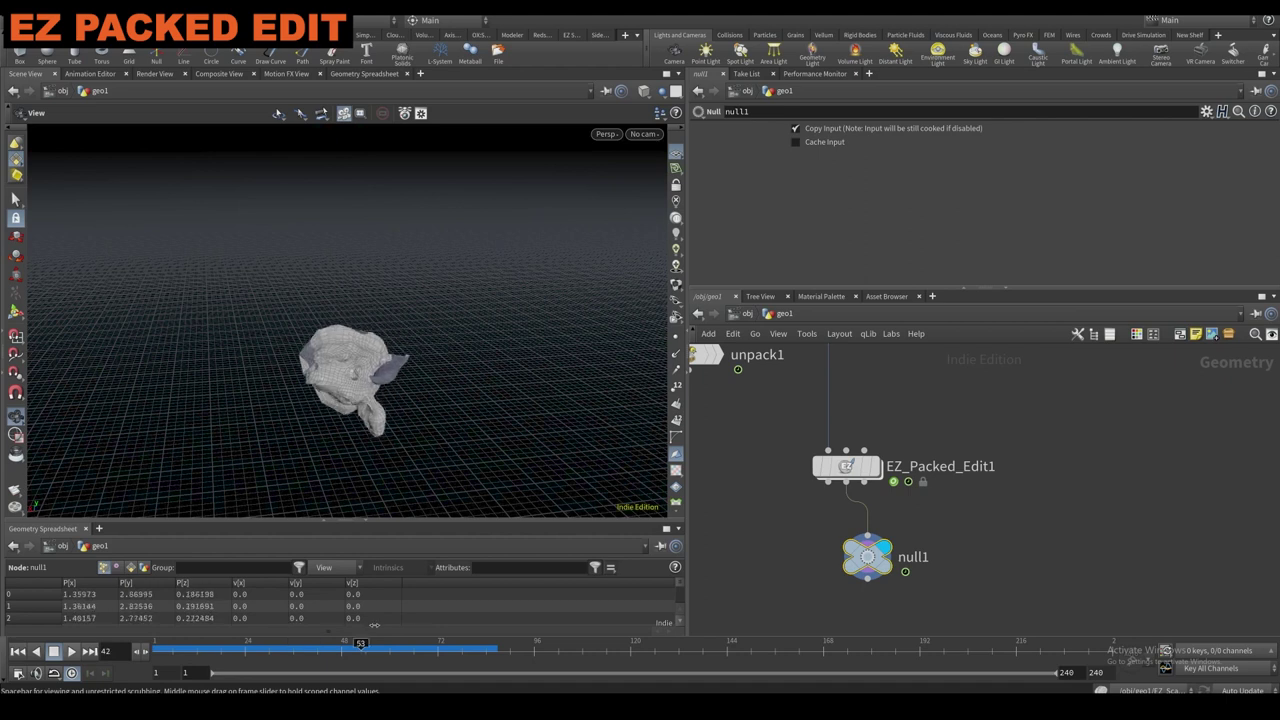
# Rewire null1 to the Copied Out Edited Geo output of EZ_Packed_Edit1, view the heads, and delete null1.
pyautogui.click(866, 535)
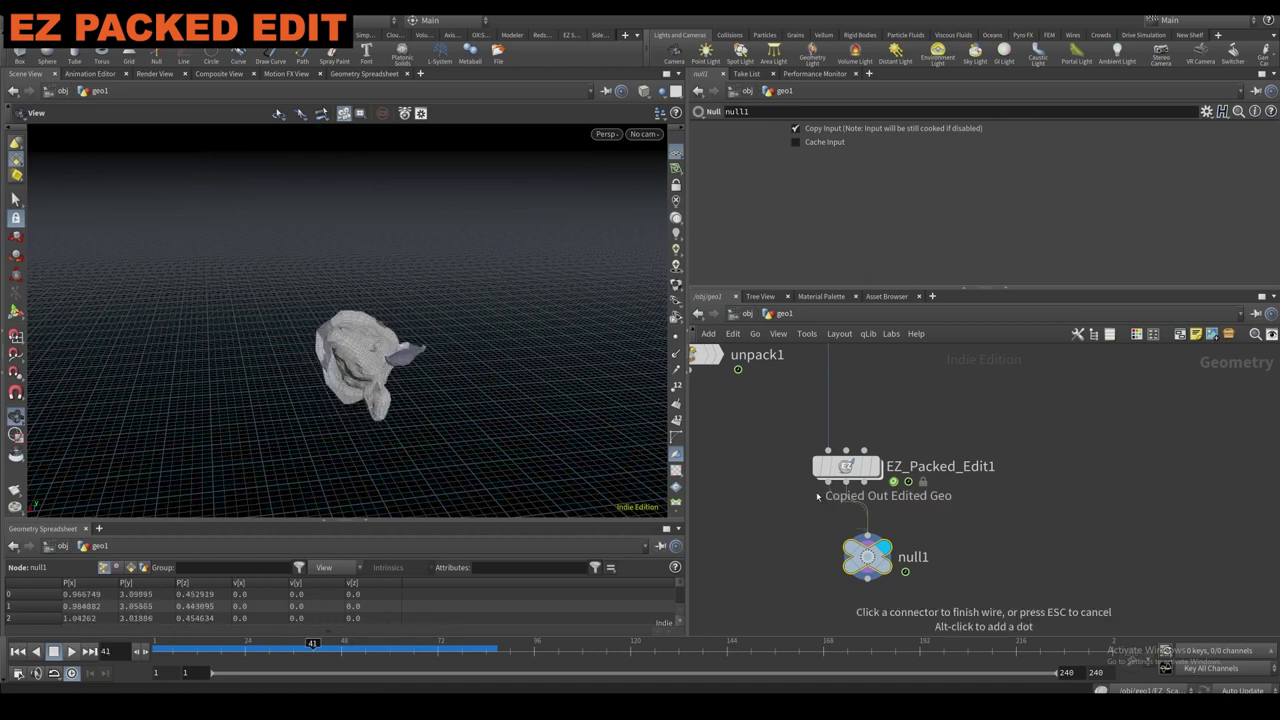
pyautogui.click(828, 482)
pyautogui.moveTo(411, 433); pyautogui.dragTo(436, 465)
pyautogui.scroll(-2, 854, 575)
pyautogui.scroll(1, 858, 525)
pyautogui.scroll(-2, 846, 476)
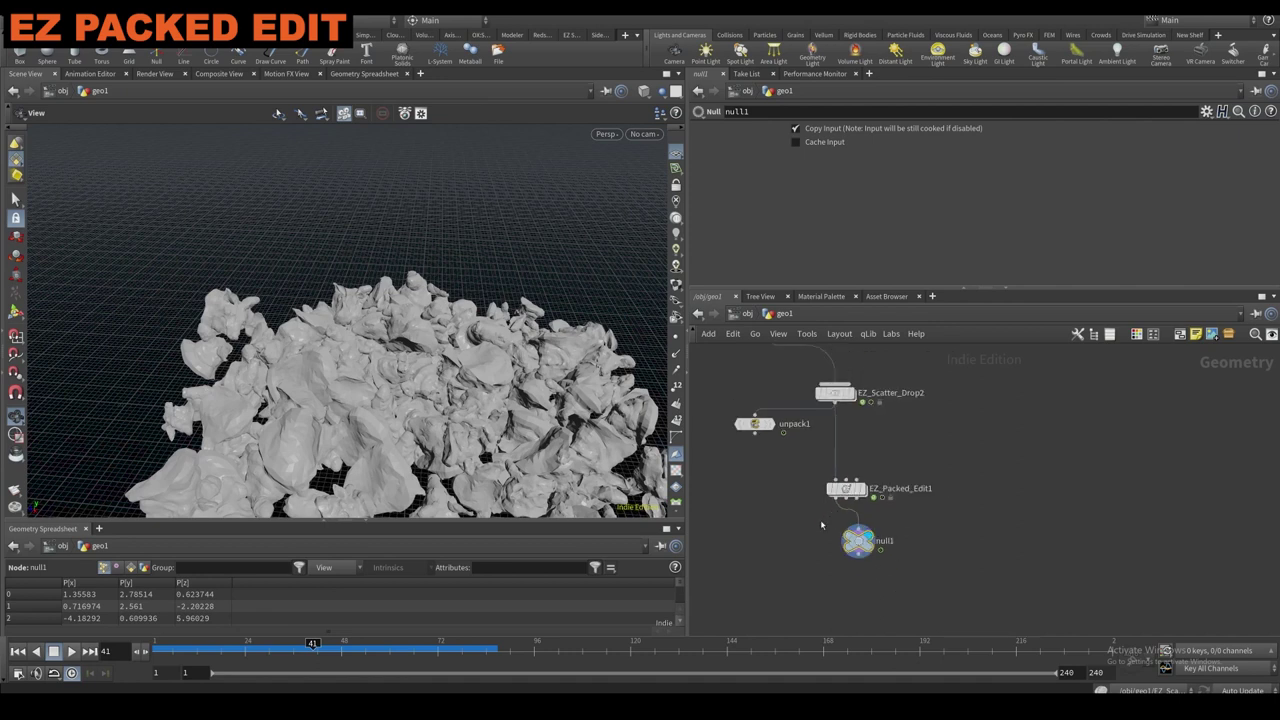
pyautogui.press('Delete')
# Branch Convex Decomposition, RBD Configure and RBD Bullet Solver nodes from testgeometry_pighead1, with the solver's ground plane at Y -4.5.
pyautogui.scroll(3, 850, 520)
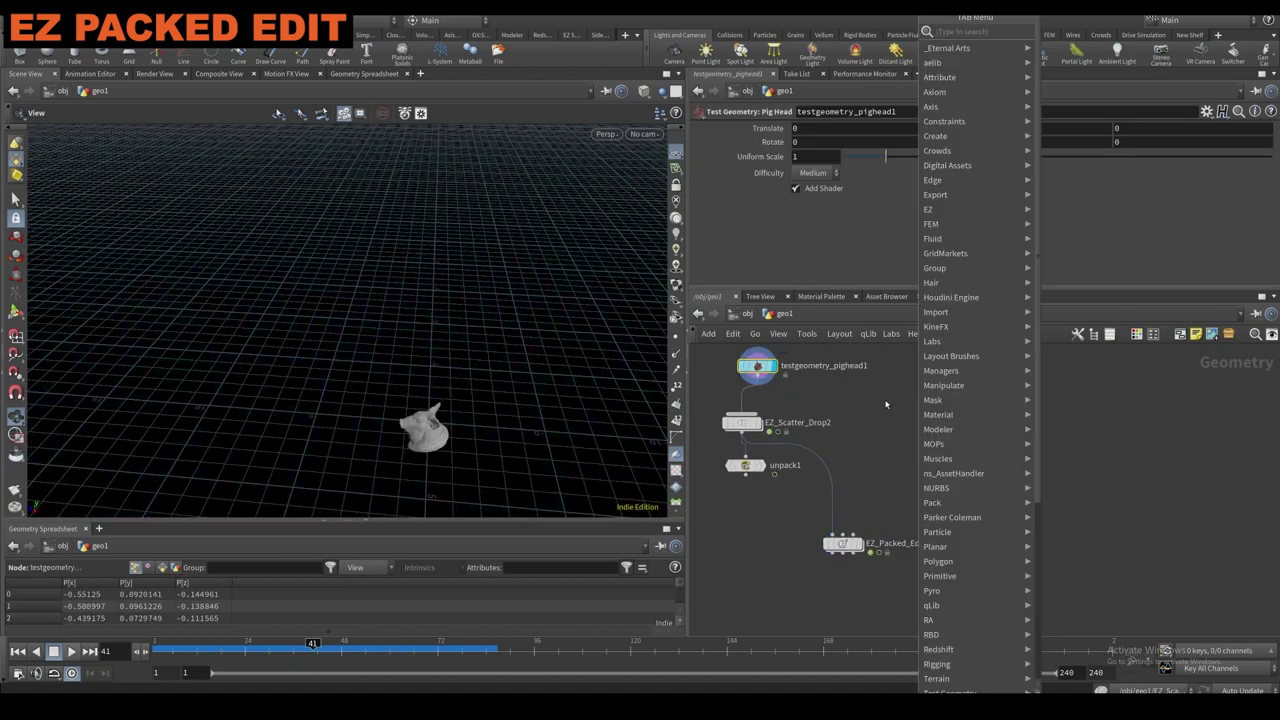
pyautogui.click(860, 405)
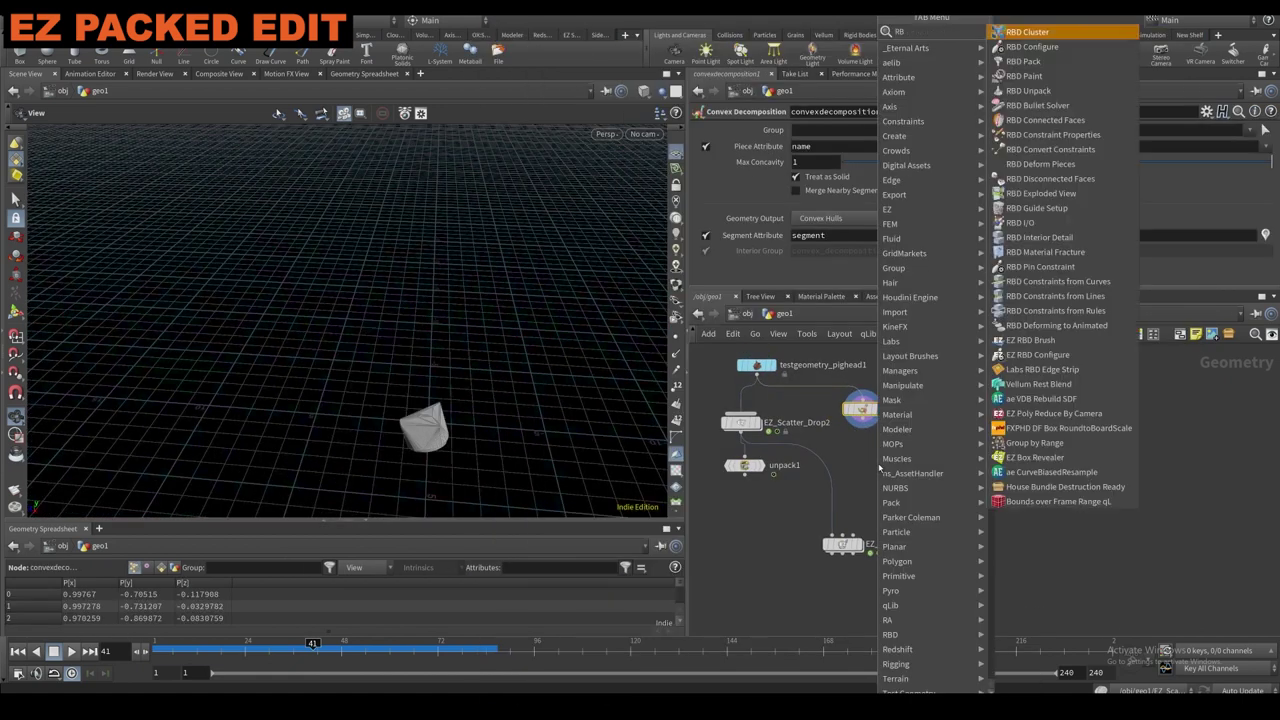
pyautogui.click(869, 465)
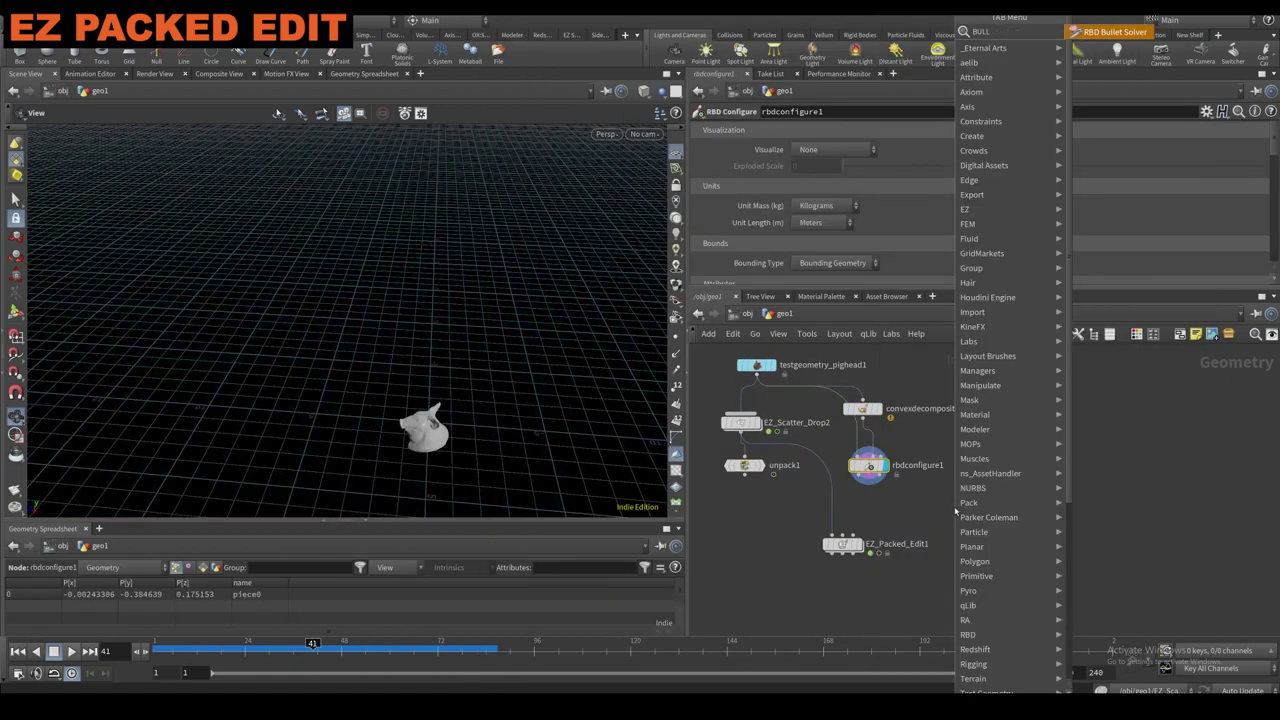
pyautogui.click(869, 500)
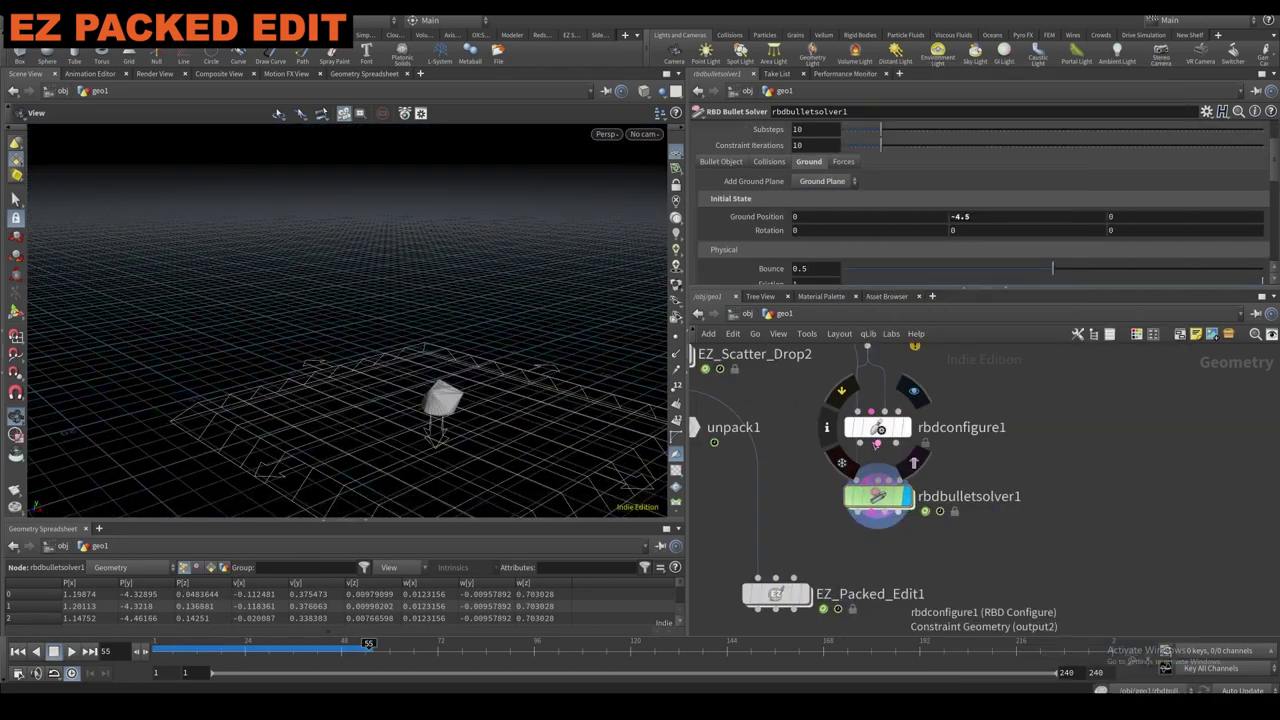
# Scatter 14 points on a grid and copy the convex pig head hull onto them with Pack and Instance enabled.
pyautogui.press('Tab')
pyautogui.click(838, 463)
pyautogui.press('Tab')
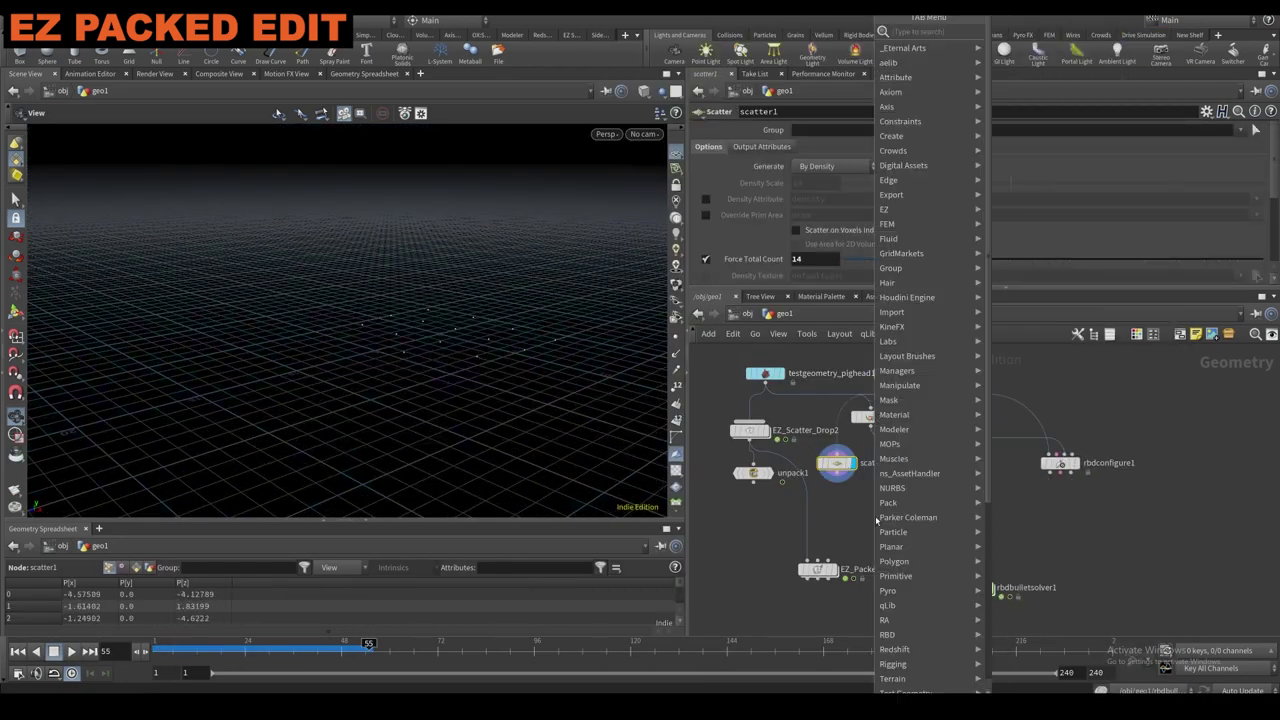
pyautogui.click(880, 519)
pyautogui.click(796, 195)
# Connect copytopoints1 to the first input of rbdbulletsolver1, display the solver and play the simulation to frame 53.
pyautogui.click(879, 529)
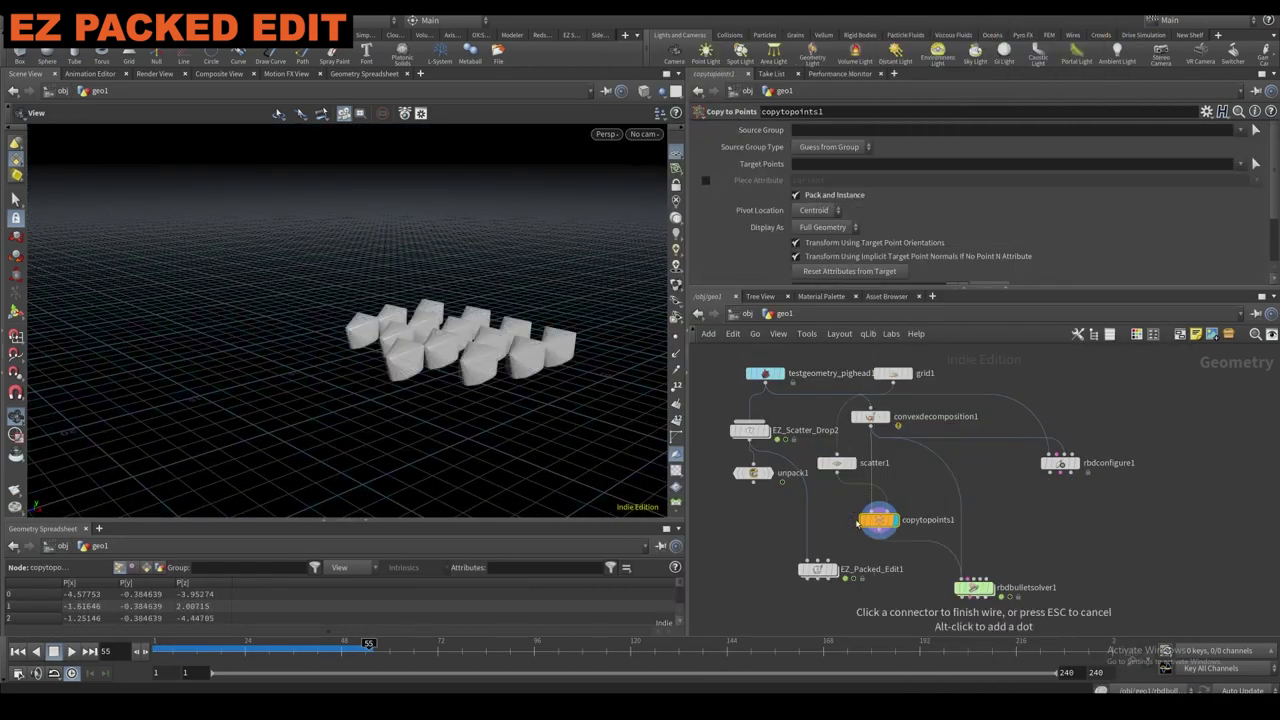
pyautogui.click(961, 579)
pyautogui.click(991, 588)
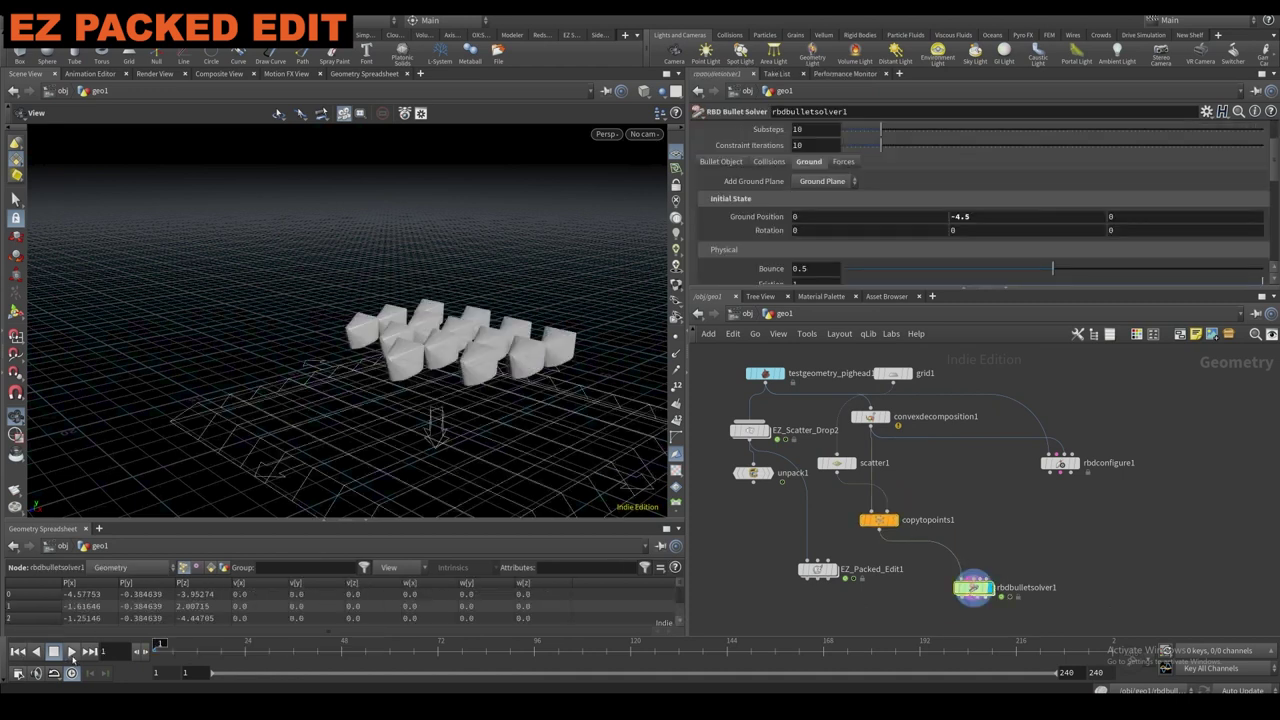
pyautogui.click(71, 651)
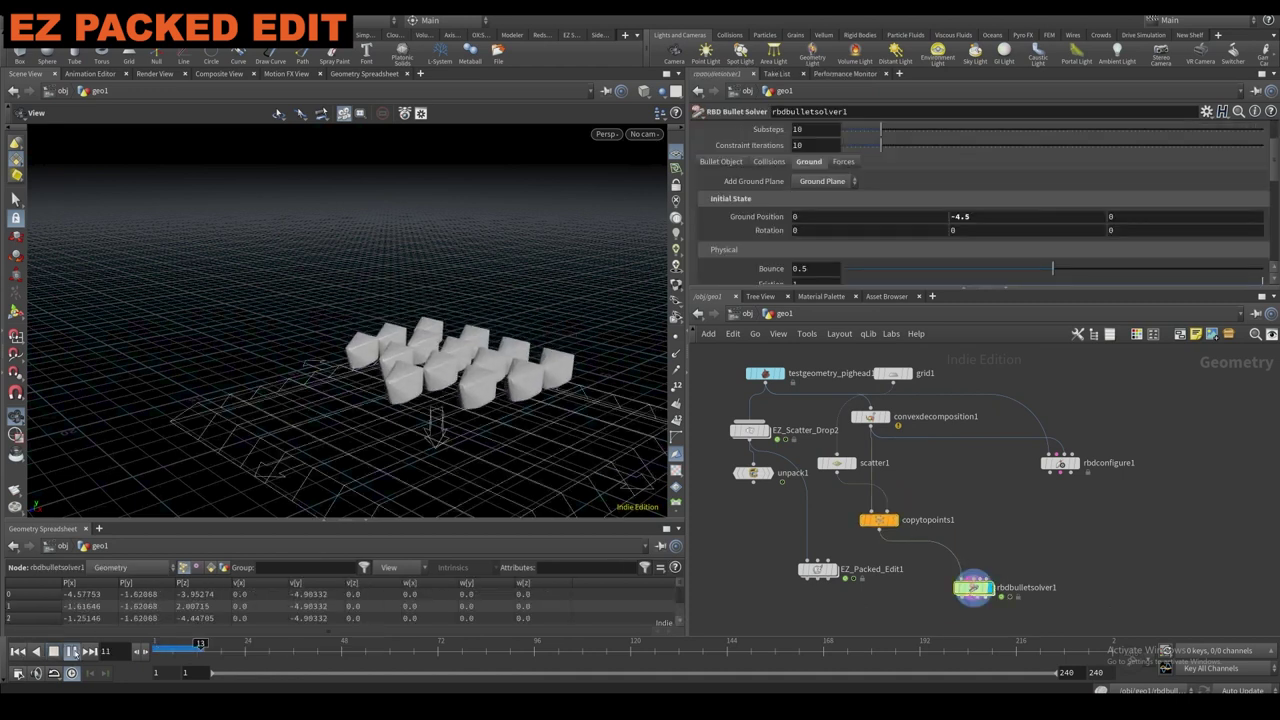
pyautogui.click(71, 651)
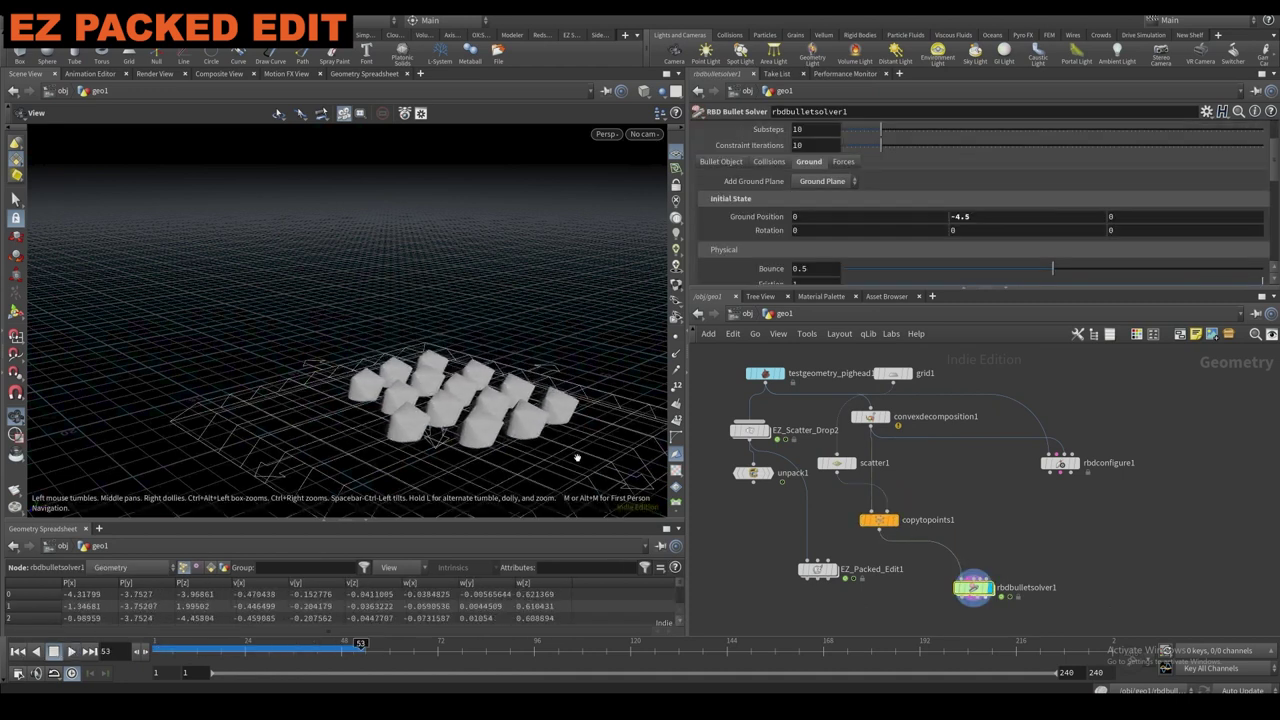
pyautogui.keyDown('alt'); pyautogui.moveTo(583, 463); pyautogui.dragTo(520, 462); pyautogui.keyUp('alt')
# Move EZ_Packed_Edit1 beneath rbdbulletsolver1, connect the solver to its Packed Pieces input and display it.
pyautogui.moveTo(846, 606); pyautogui.dragTo(814, 544, button='middle')
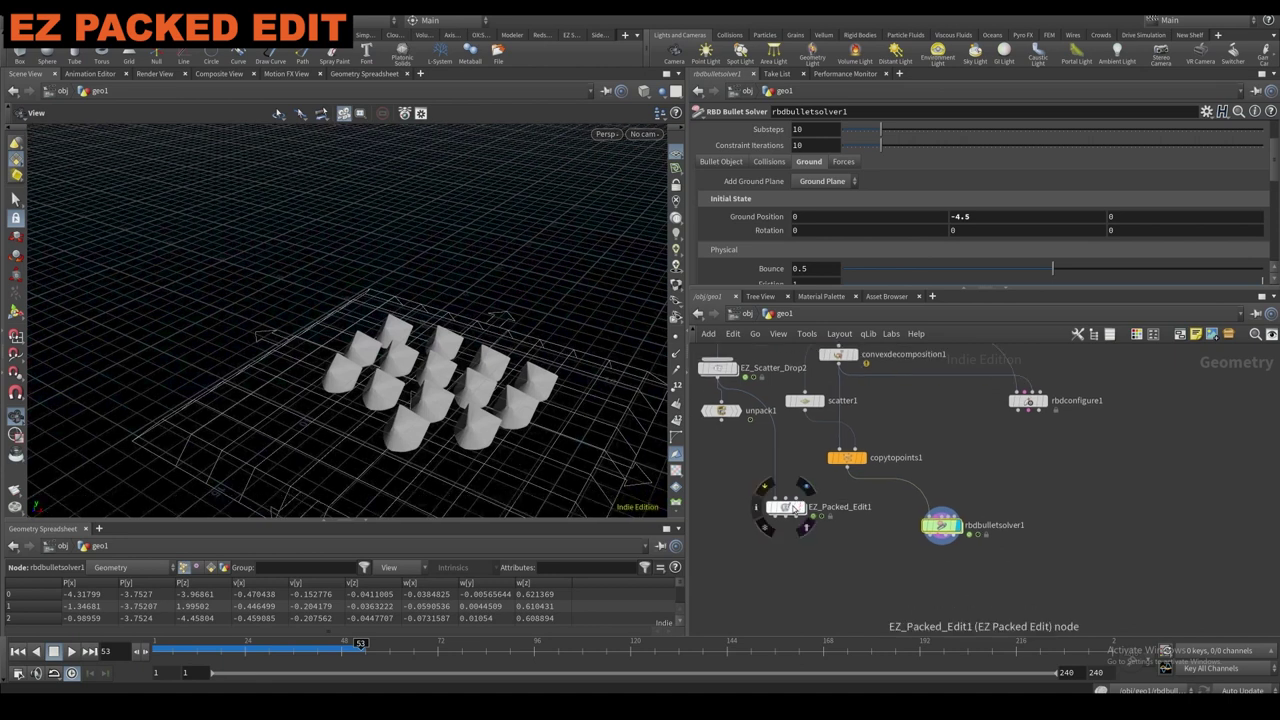
pyautogui.moveTo(786, 507); pyautogui.dragTo(838, 577)
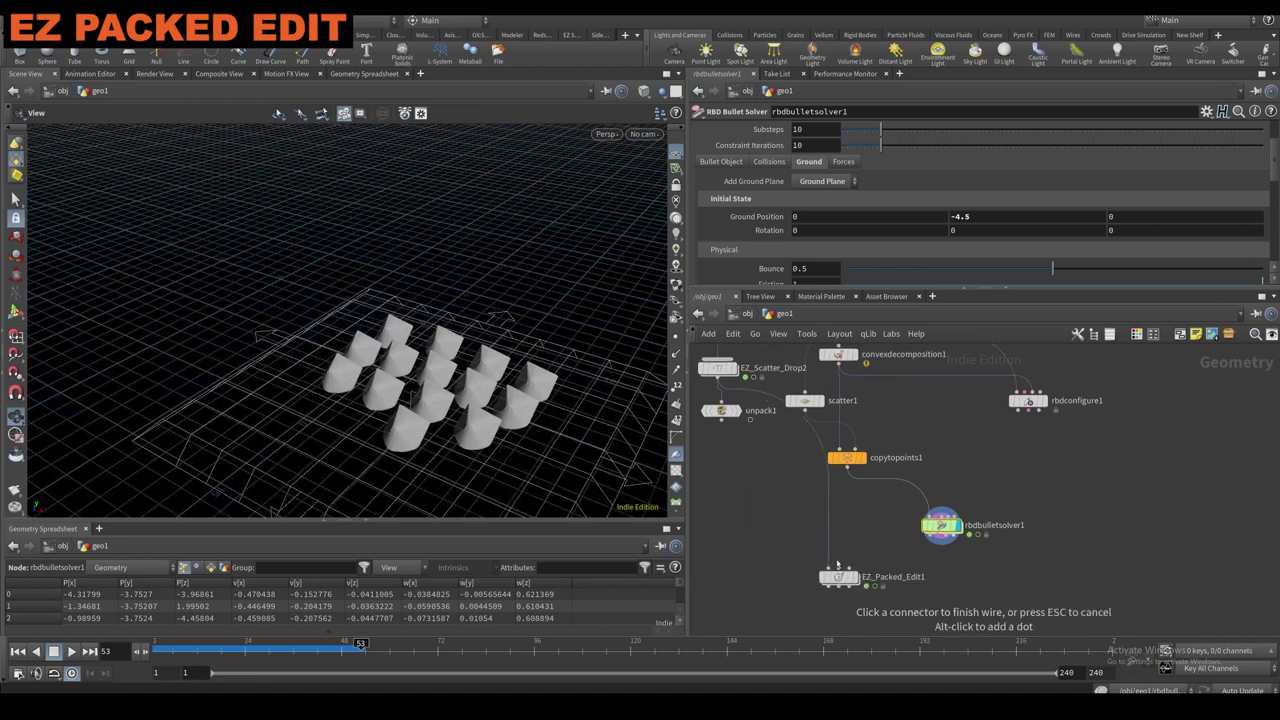
pyautogui.moveTo(838, 578)
pyautogui.moveTo(838, 578); pyautogui.dragTo(871, 587)
pyautogui.scroll(-1, 864, 578)
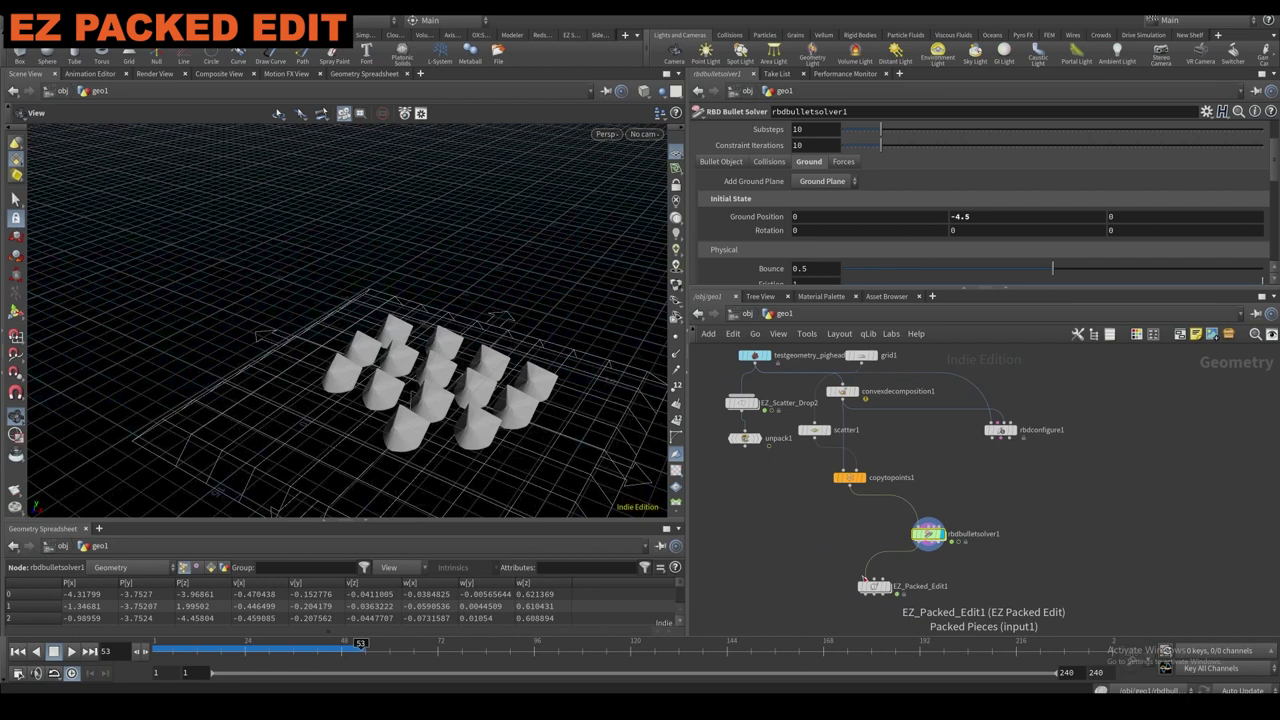
pyautogui.click(893, 591)
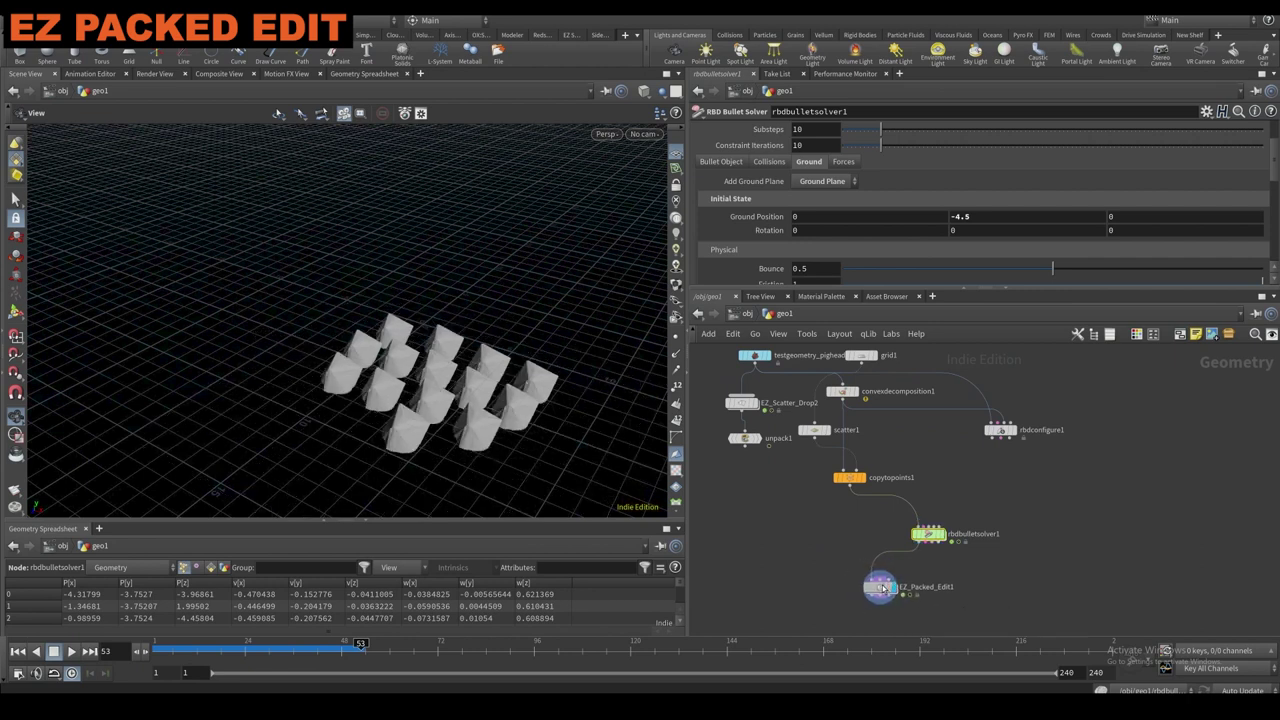
pyautogui.scroll(-2, 866, 572)
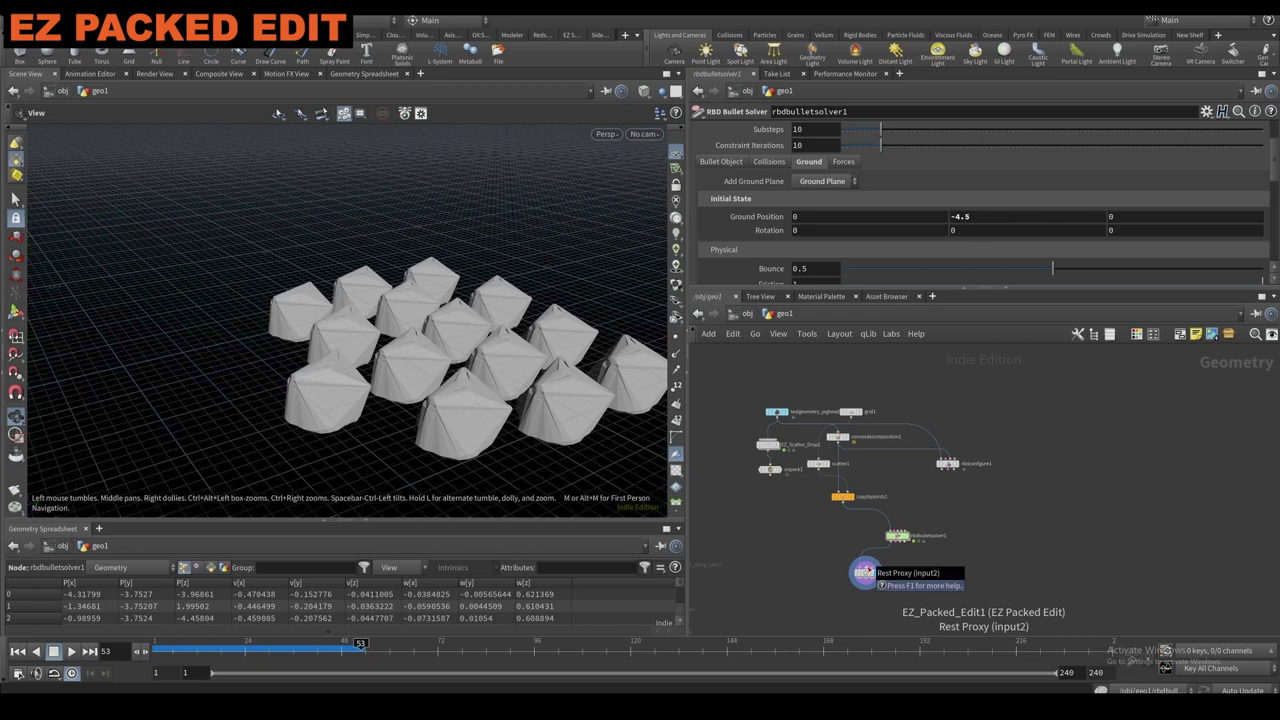
pyautogui.scroll(2, 861, 575)
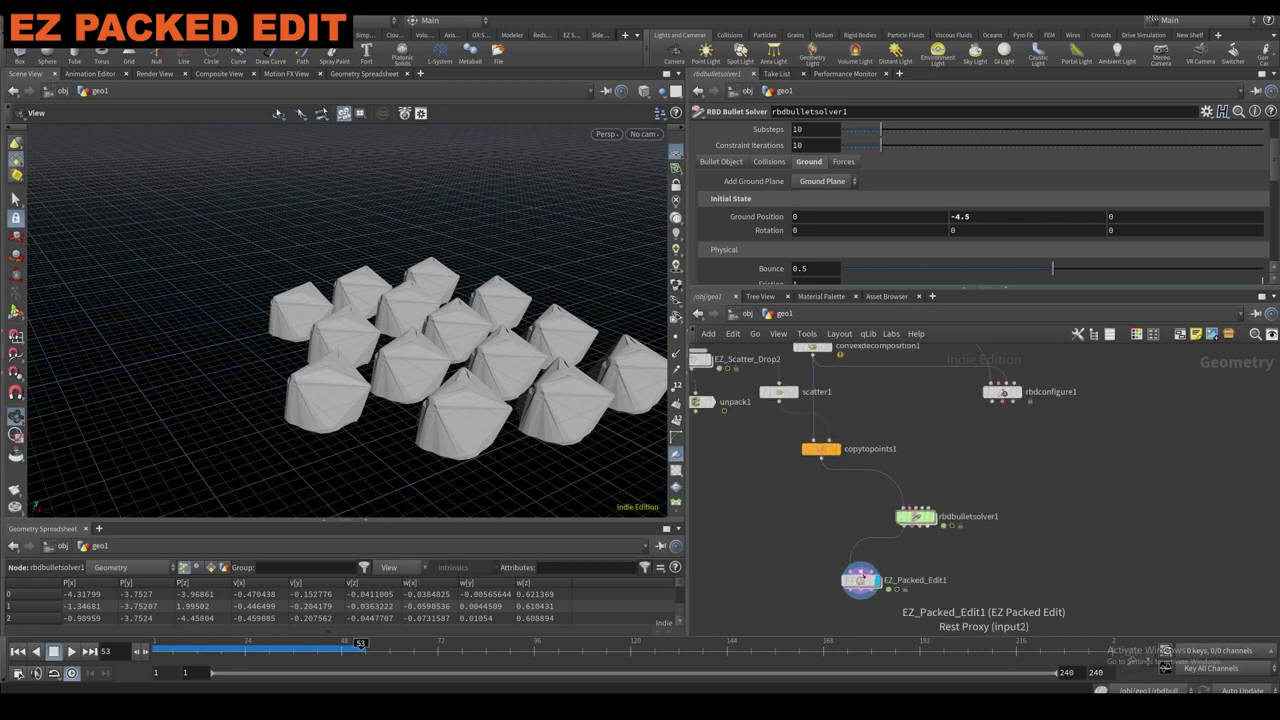
# Connect convexdecomposition1 to EZ_Packed_Edit1's Rest Proxy input and testgeometry_pighead1 to its Rest High Resolution input, and display EZ_Packed_Edit1.
pyautogui.scroll(-2, 861, 575)
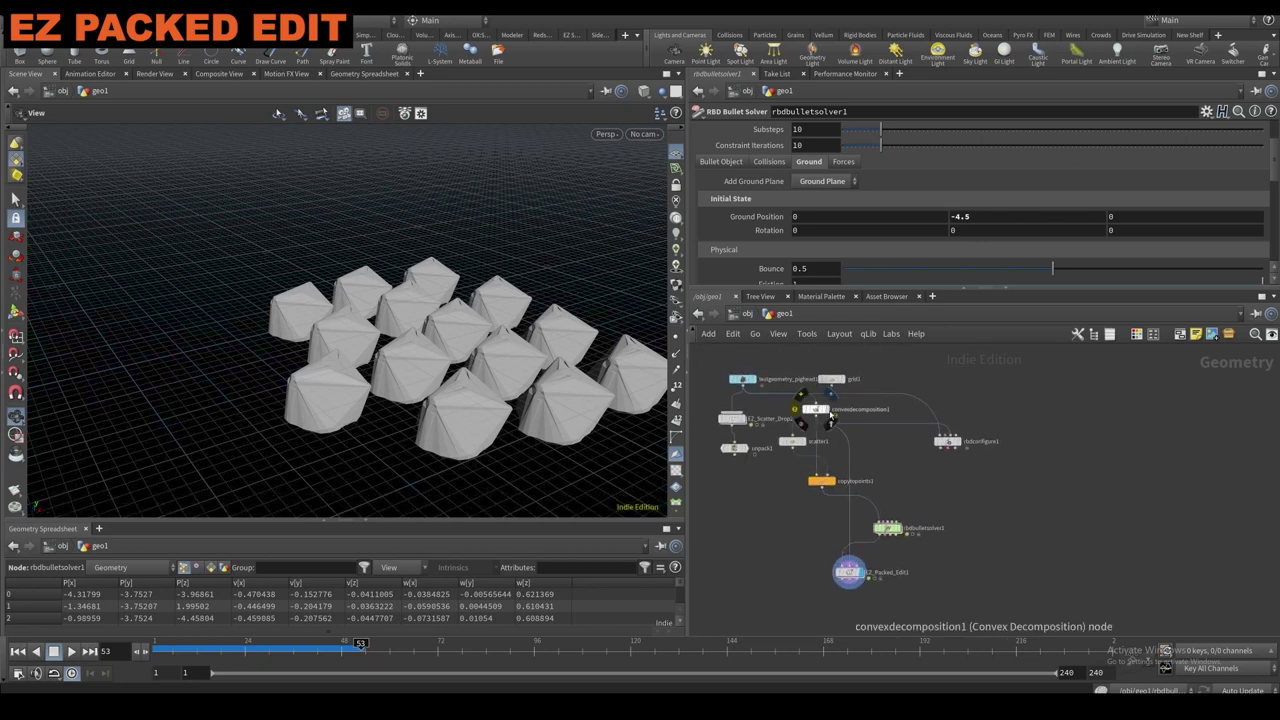
pyautogui.click(829, 419)
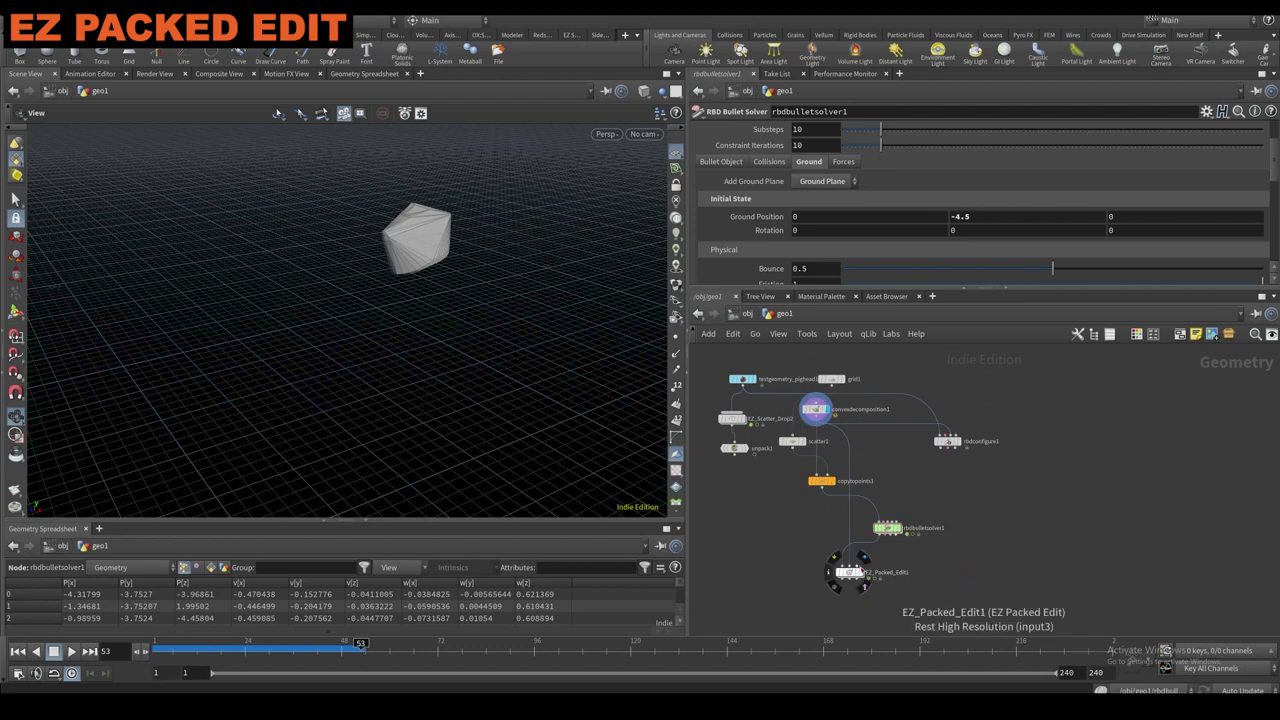
pyautogui.click(861, 573)
pyautogui.click(849, 573)
pyautogui.moveTo(540, 400); pyautogui.dragTo(530, 350)
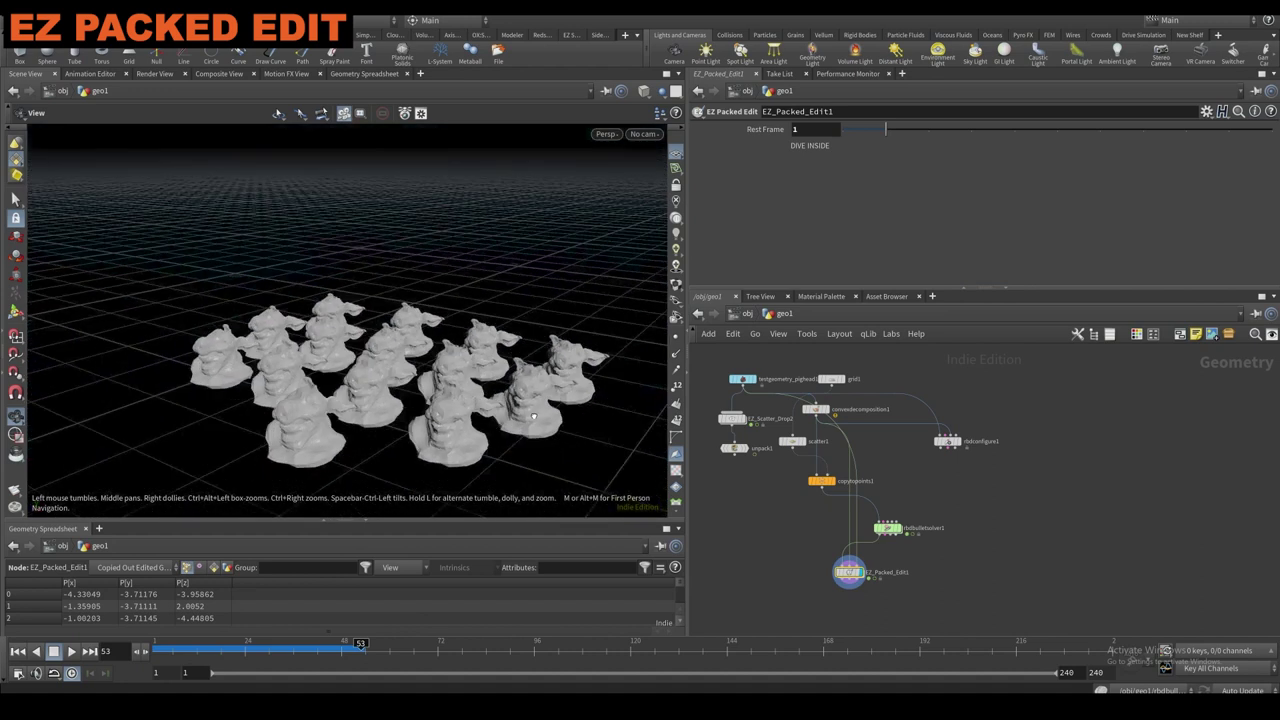
# Compare the low-resolution hulls from rbdbulletsolver1 with the high-resolution heads from EZ_Packed_Edit1 by displaying each node in turn.
pyautogui.scroll(4, 530, 350)
pyautogui.click(898, 528)
pyautogui.click(886, 528)
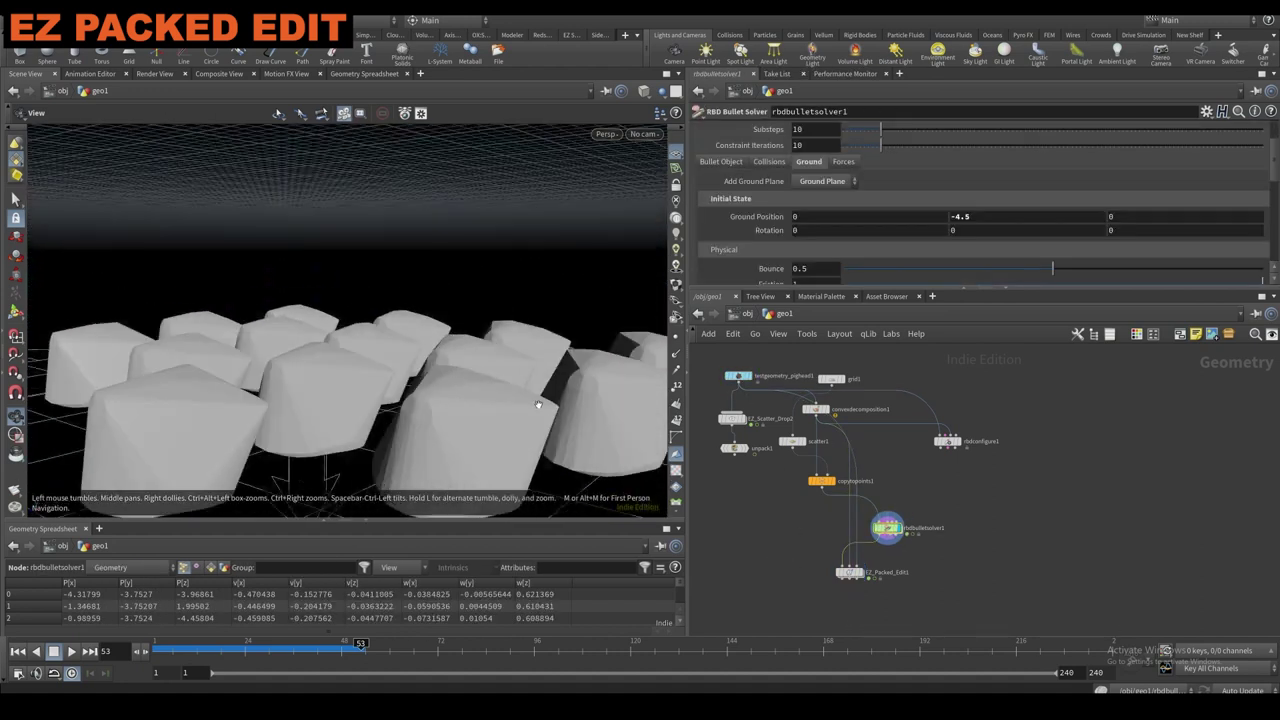
pyautogui.click(859, 572)
pyautogui.click(848, 572)
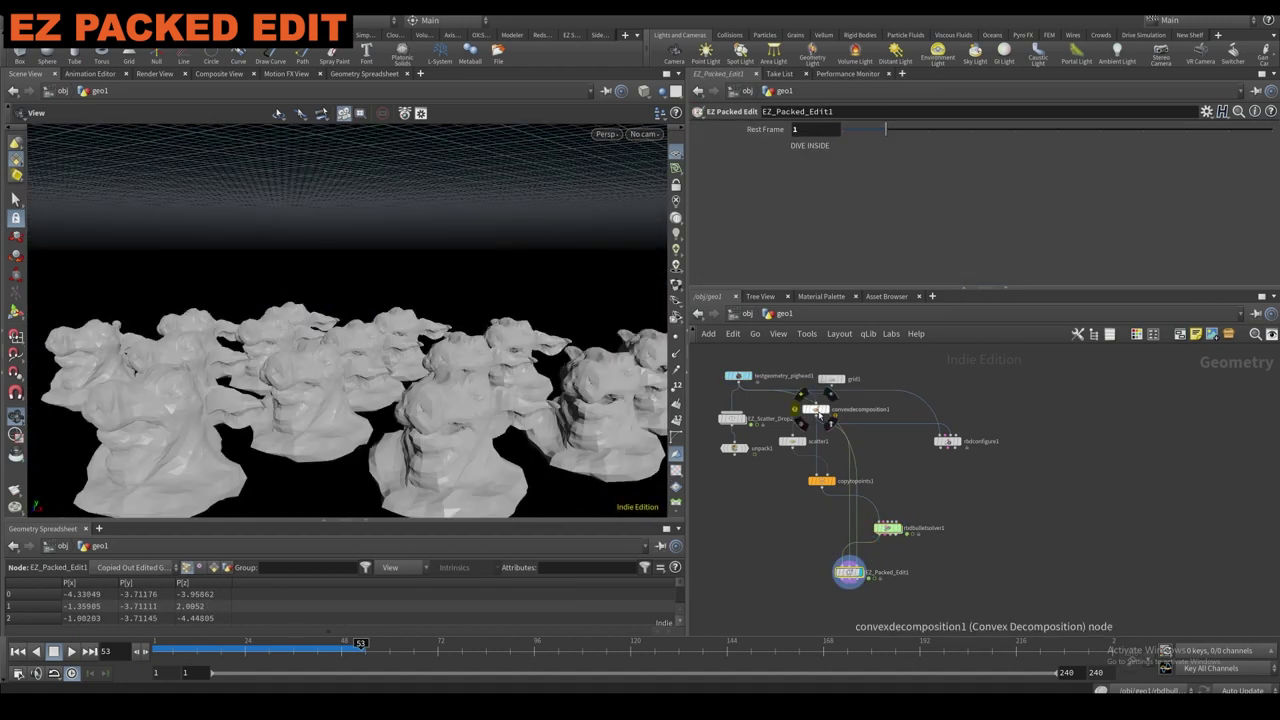
# Delete mountain1 from the Edit_Rest network inside EZ_Packed_Edit1 and return to geo1.
pyautogui.doubleClick(849, 573)
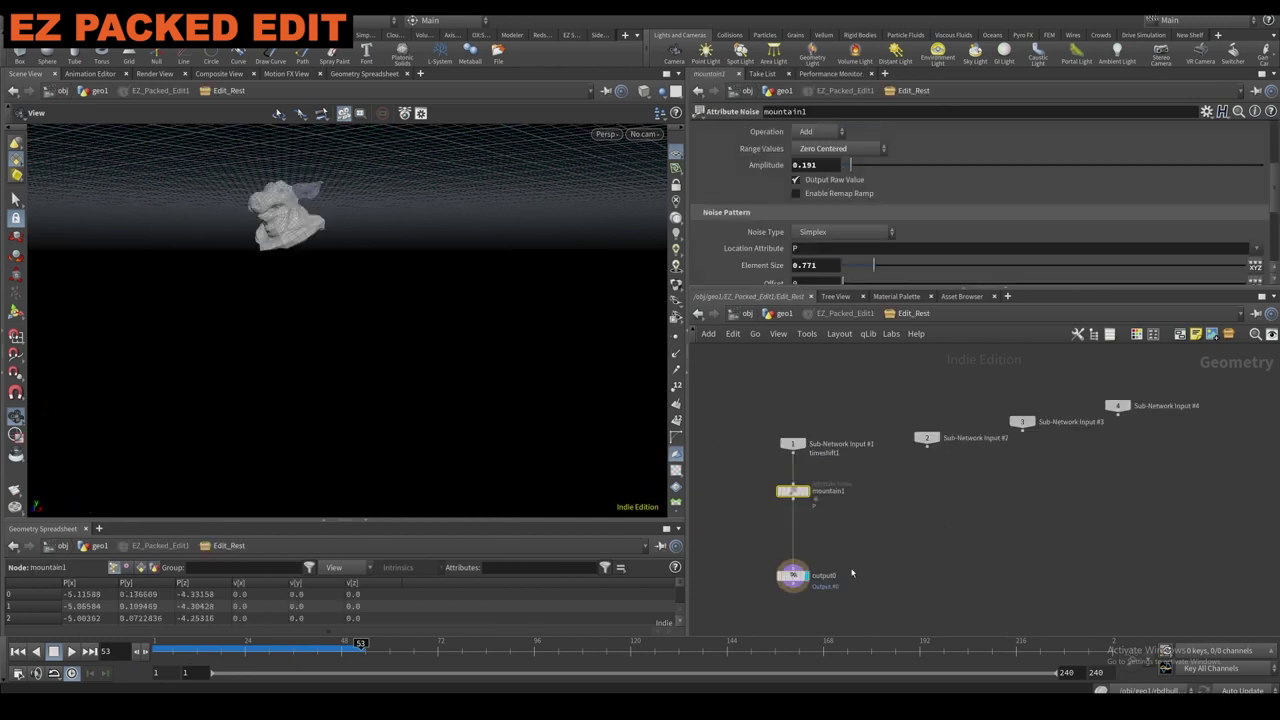
pyautogui.press('Delete')
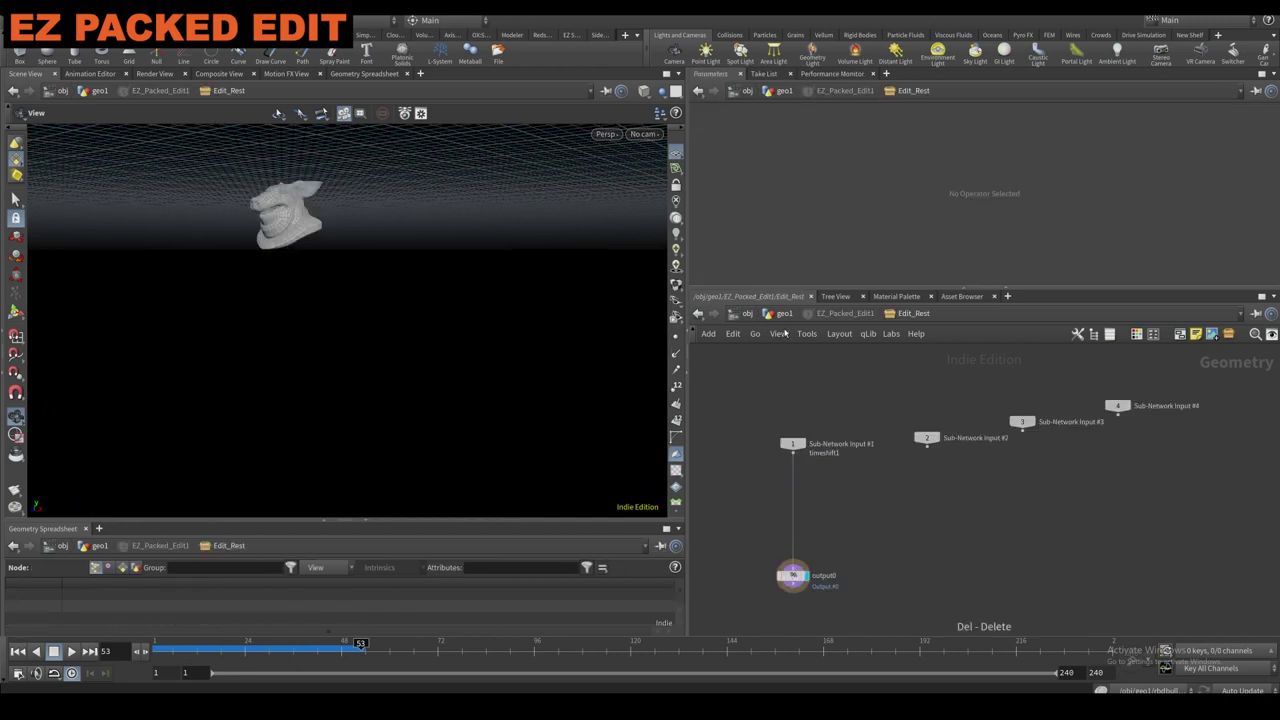
pyautogui.click(784, 314)
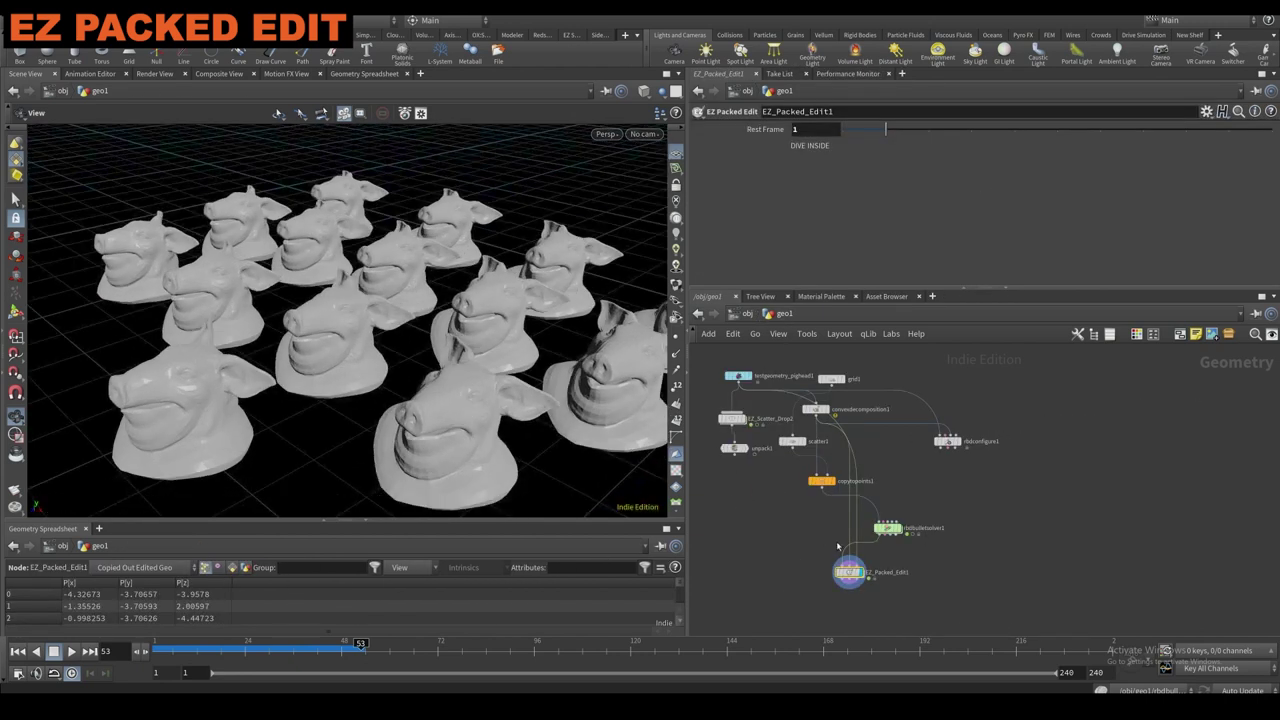
# Add a Test Geometry: Squab node and connect it to EZ_Packed_Edit1's Rest High Resolution input in place of the pig head.
pyautogui.press('Tab')
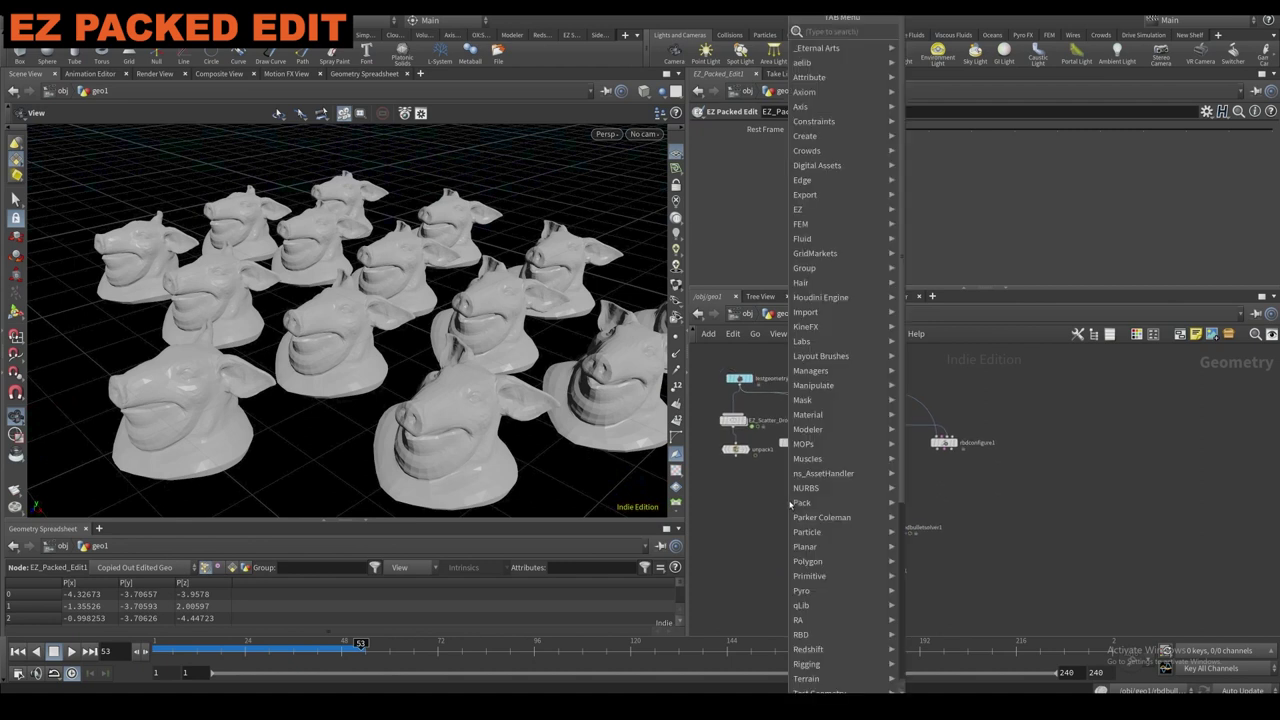
pyautogui.write('test')
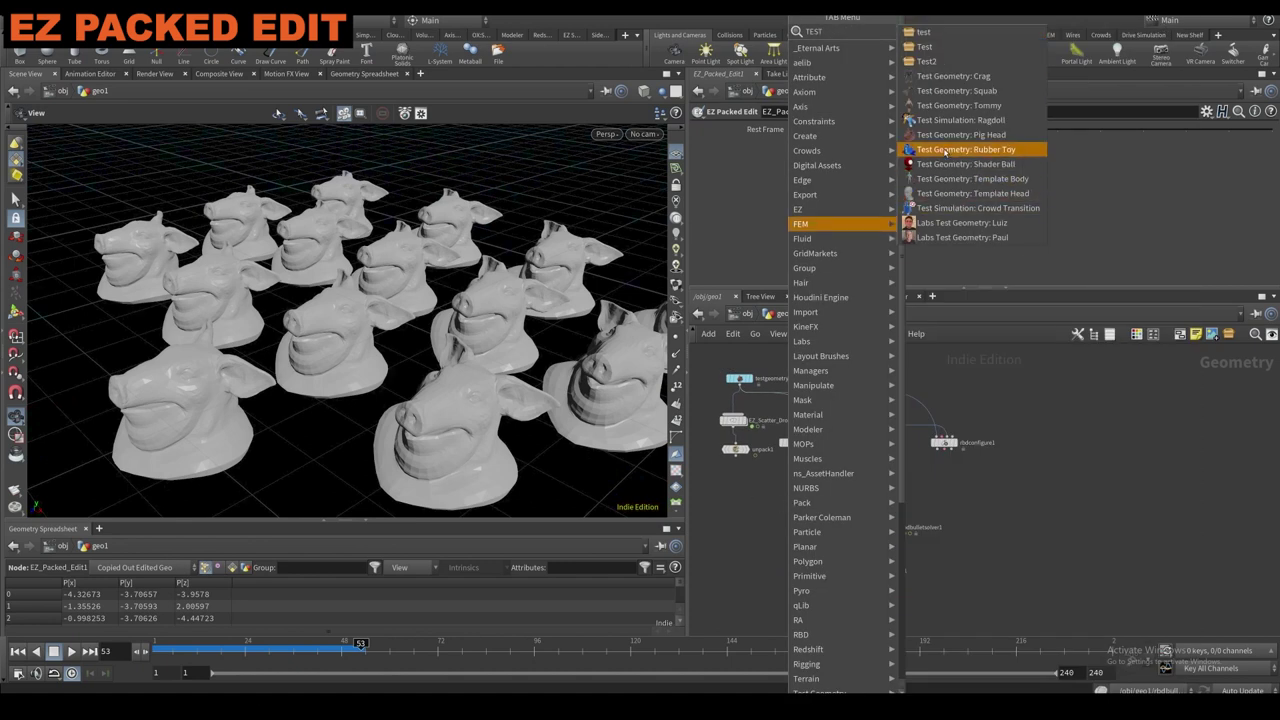
pyautogui.press('Escape')
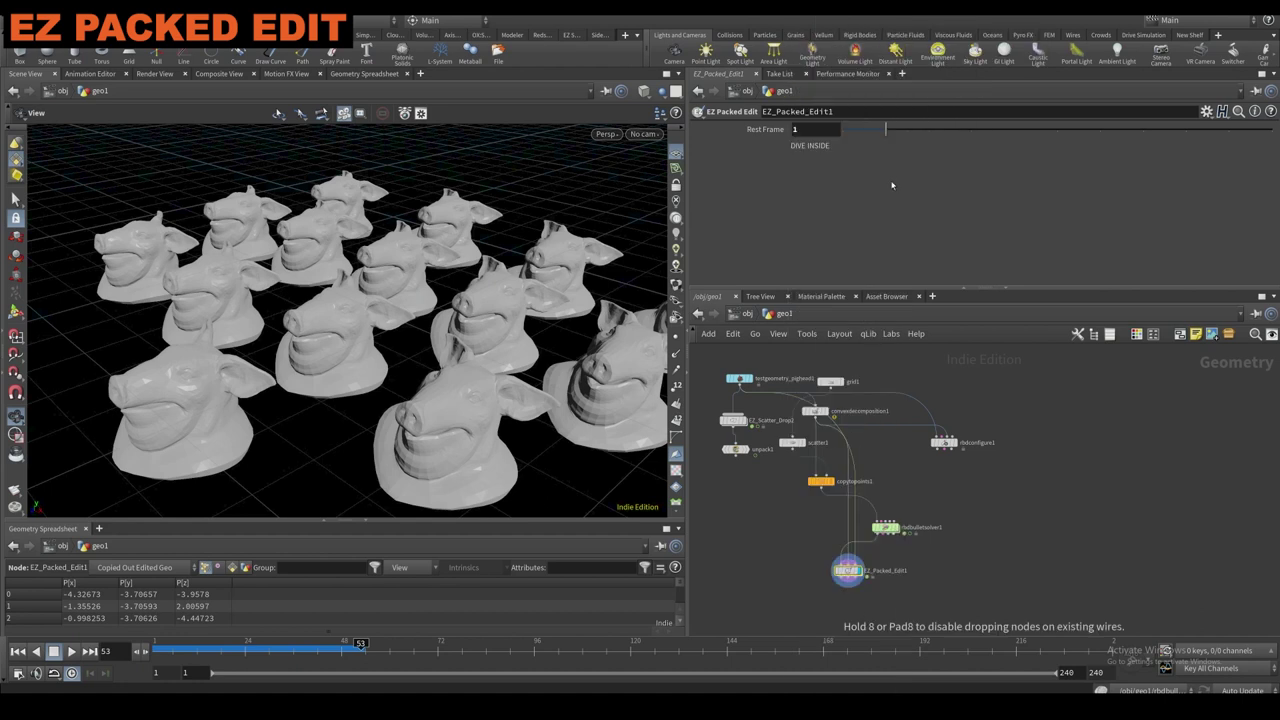
pyautogui.click(788, 370)
pyautogui.click(855, 565)
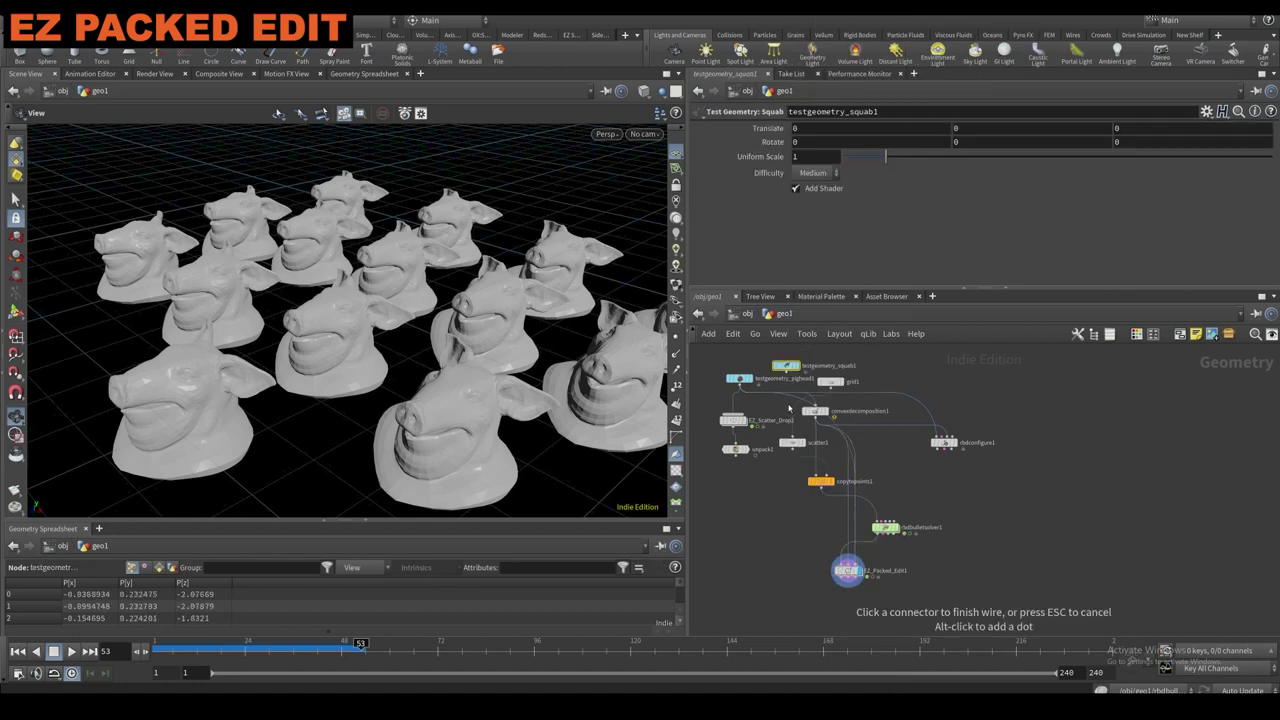
pyautogui.click(786, 373)
pyautogui.moveTo(460, 430)
pyautogui.mouseDown()
pyautogui.moveTo(490, 360)
pyautogui.moveTo(440, 430)
pyautogui.mouseUp()
pyautogui.moveTo(440, 430); pyautogui.dragTo(398, 482, button='right')
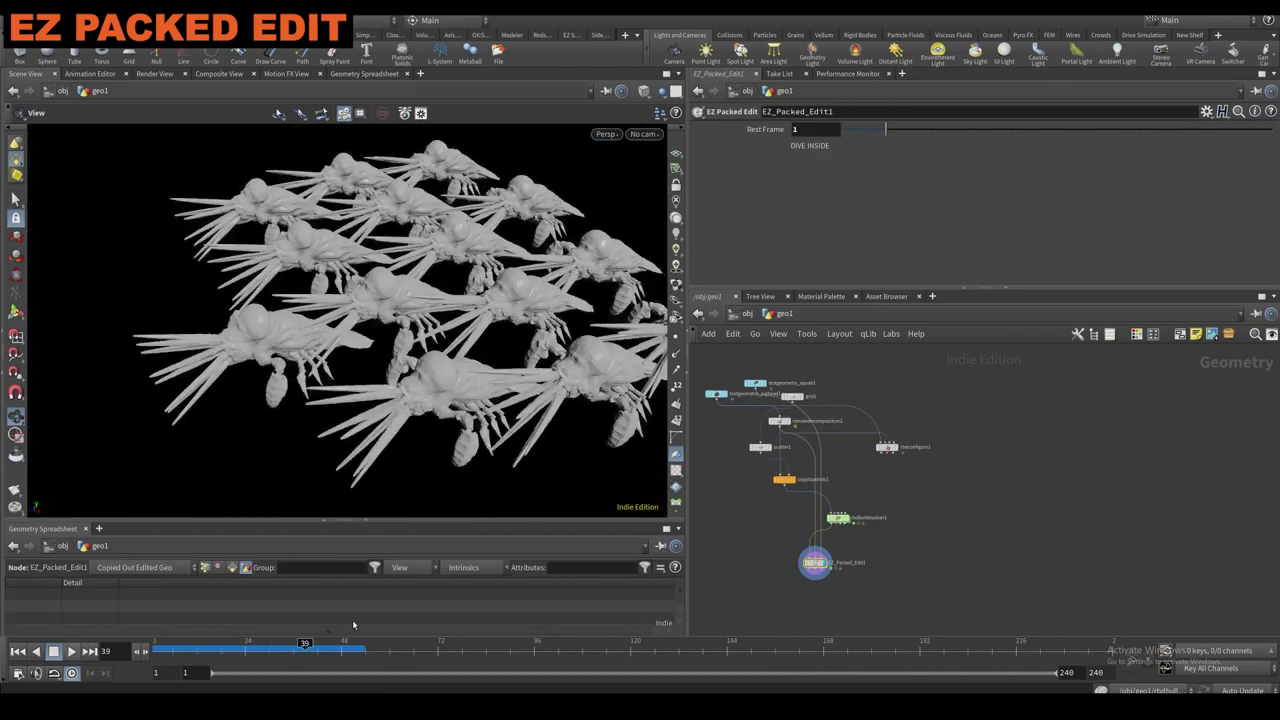
# Spread out the node network, moving copytopoints1 clear of rbdbulletsolver1 and EZ_Packed_Edit1 further below the solver.
pyautogui.scroll(3, 814, 583)
pyautogui.moveTo(814, 583); pyautogui.dragTo(794, 561, button='middle')
pyautogui.moveTo(400, 382); pyautogui.dragTo(488, 296)
pyautogui.scroll(-4, 788, 540)
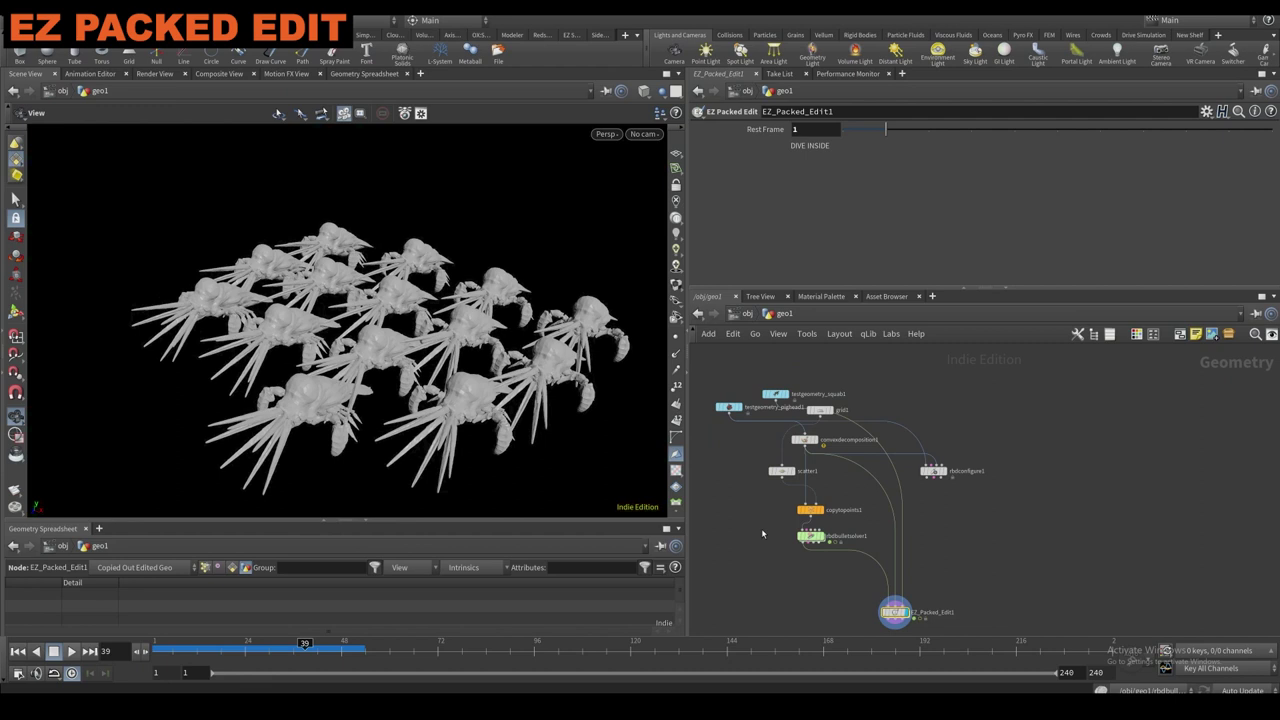
pyautogui.scroll(2, 812, 510)
pyautogui.moveTo(810, 504); pyautogui.dragTo(738, 503)
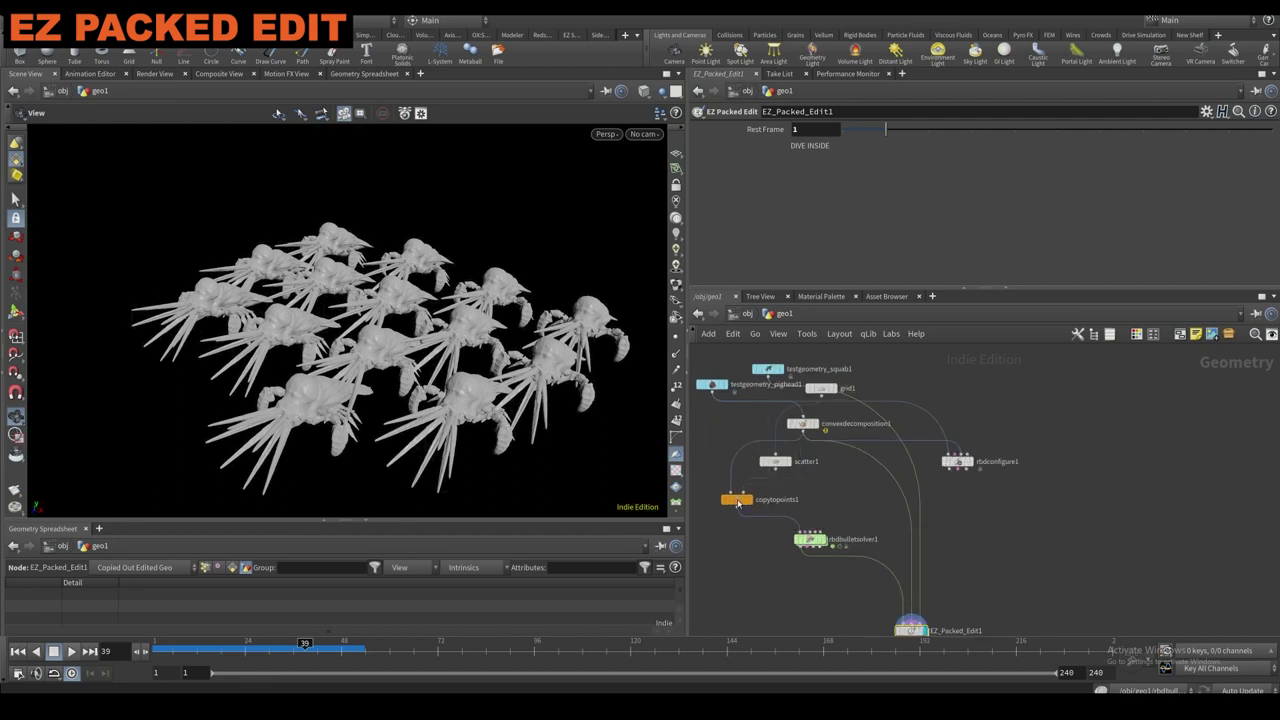
# Compare the solver's hulls with the squab copies, overlaying rbdbulletsolver1 as a template while EZ_Packed_Edit1 is displayed.
pyautogui.click(829, 540)
pyautogui.moveTo(894, 569); pyautogui.dragTo(842, 509, button='middle')
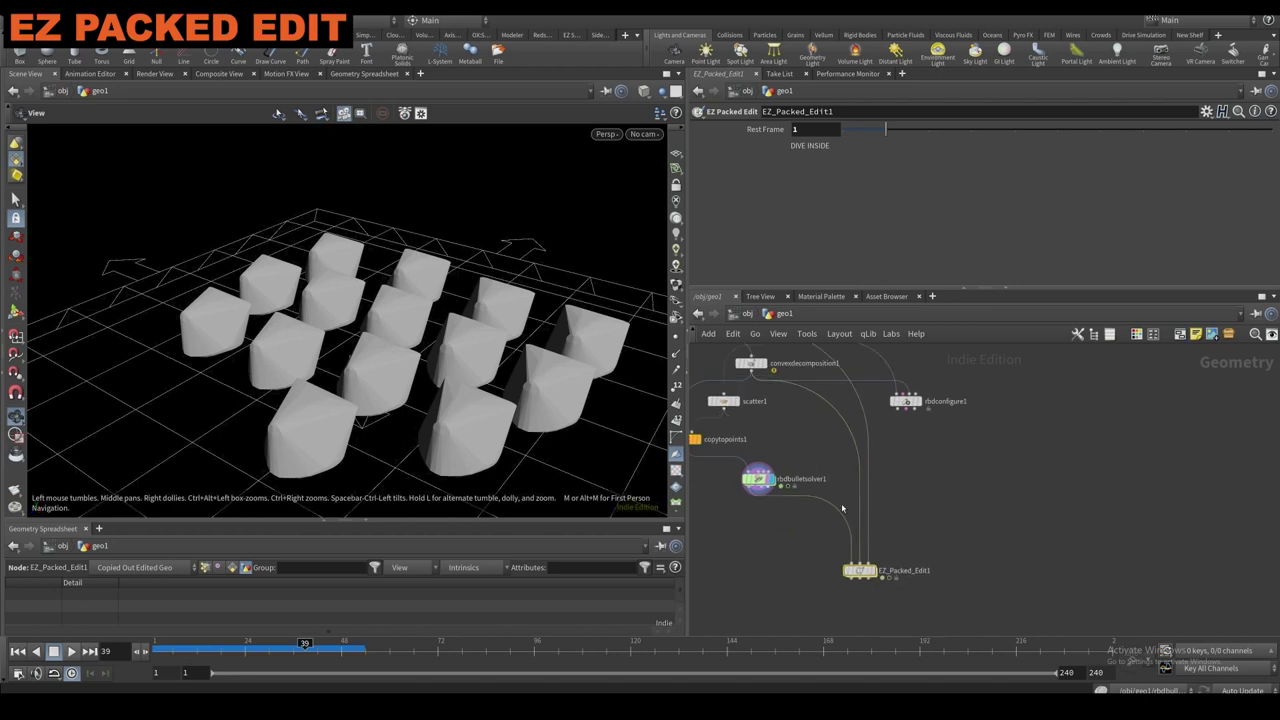
pyautogui.click(877, 570)
pyautogui.moveTo(768, 478); pyautogui.dragTo(831, 573, button='middle')
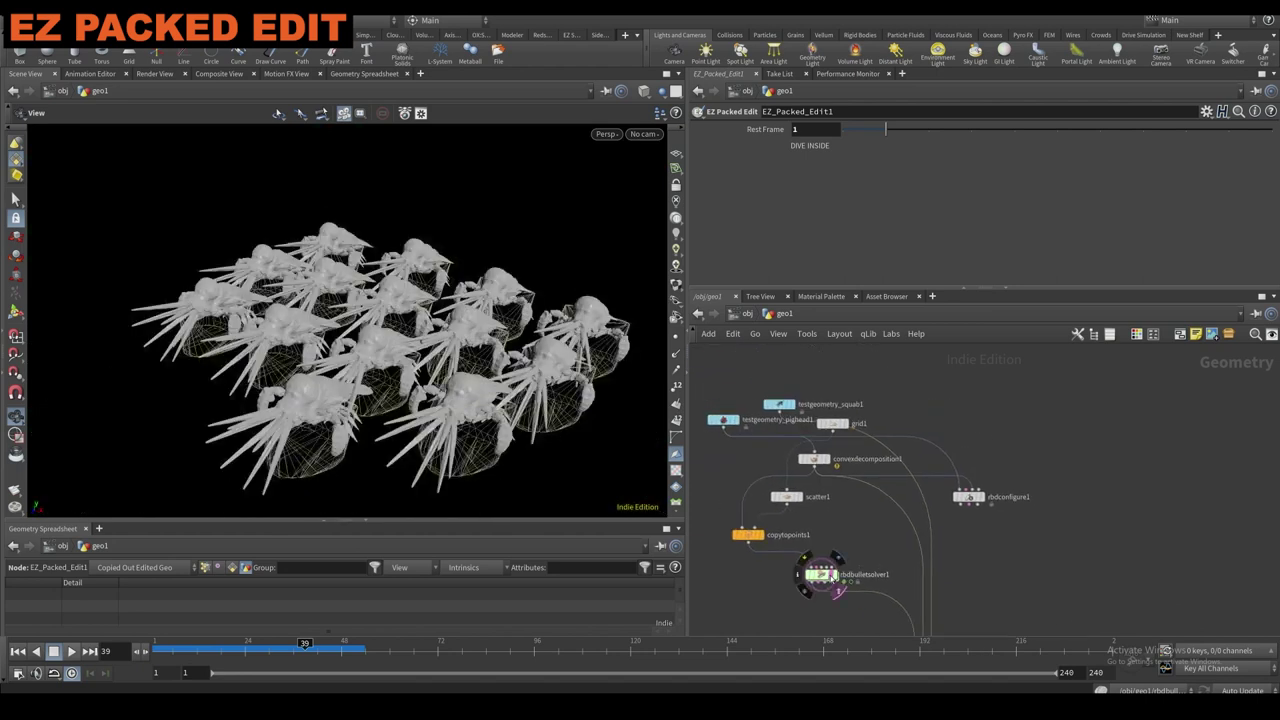
pyautogui.click(835, 585)
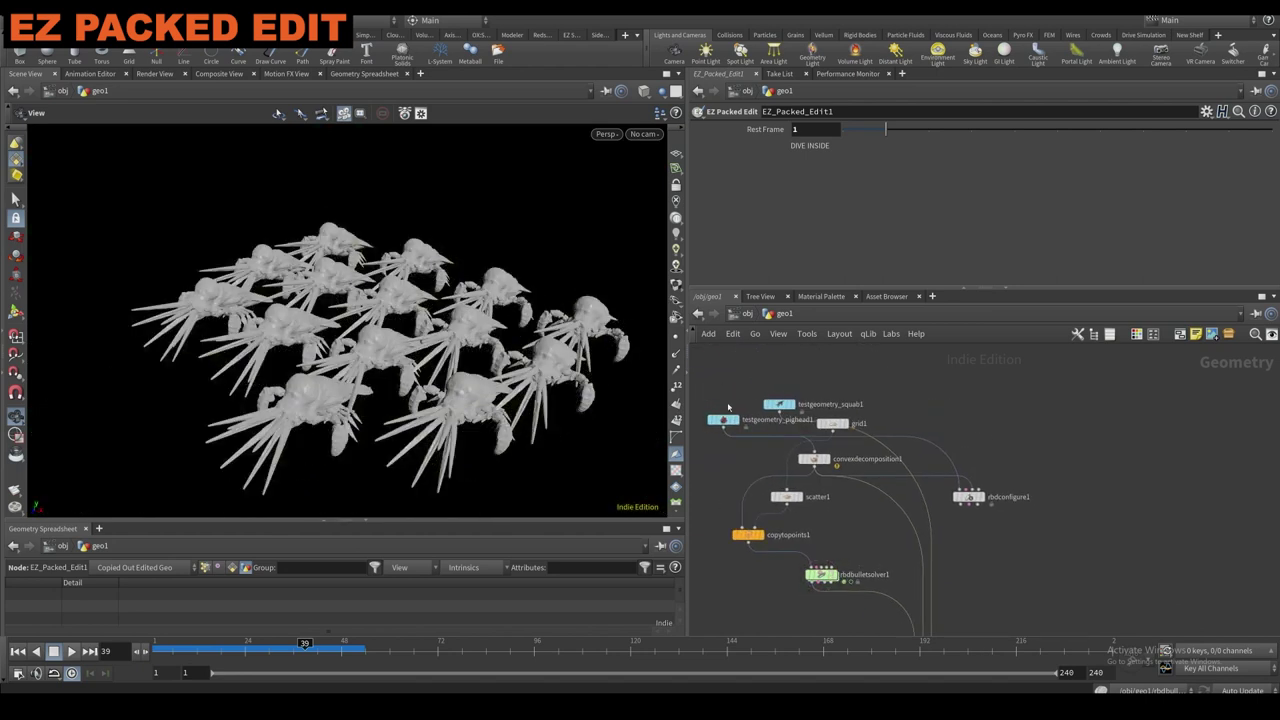
# Display rbdbulletsolver1 alone to examine the proxy simulation from a lower angle, and switch back to EZ_Packed_Edit1.
pyautogui.scroll(-2, 846, 513)
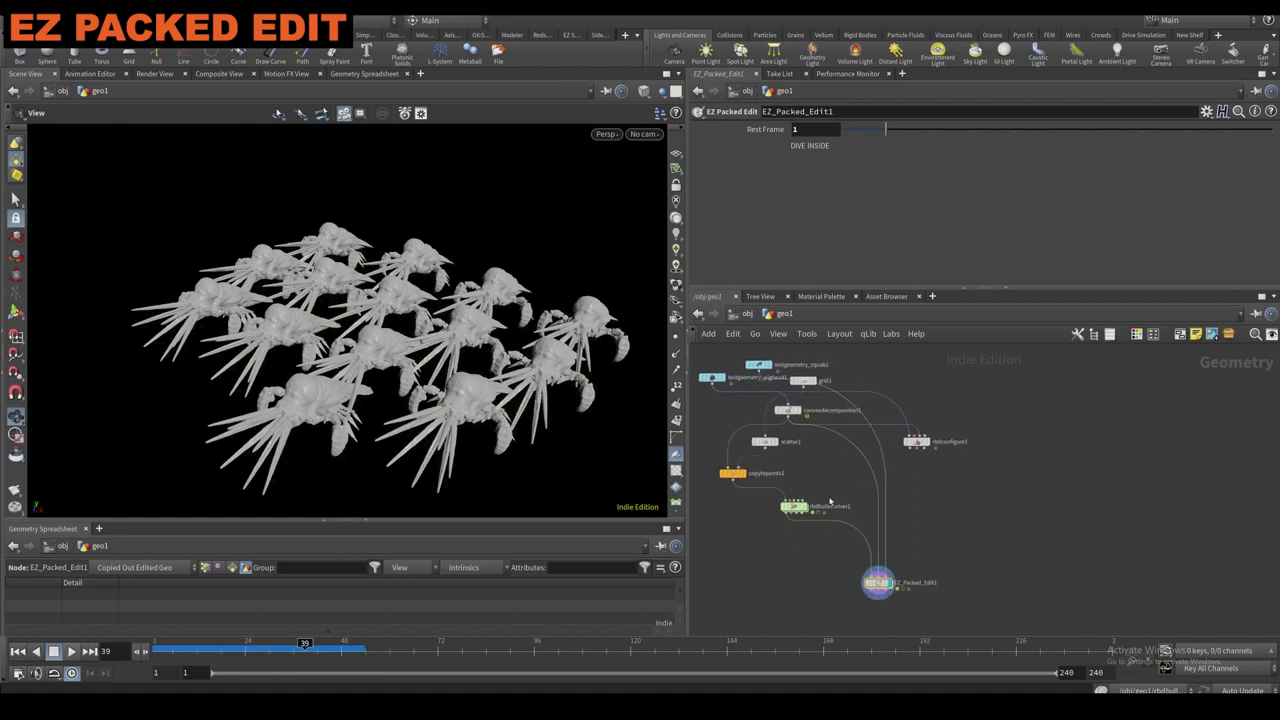
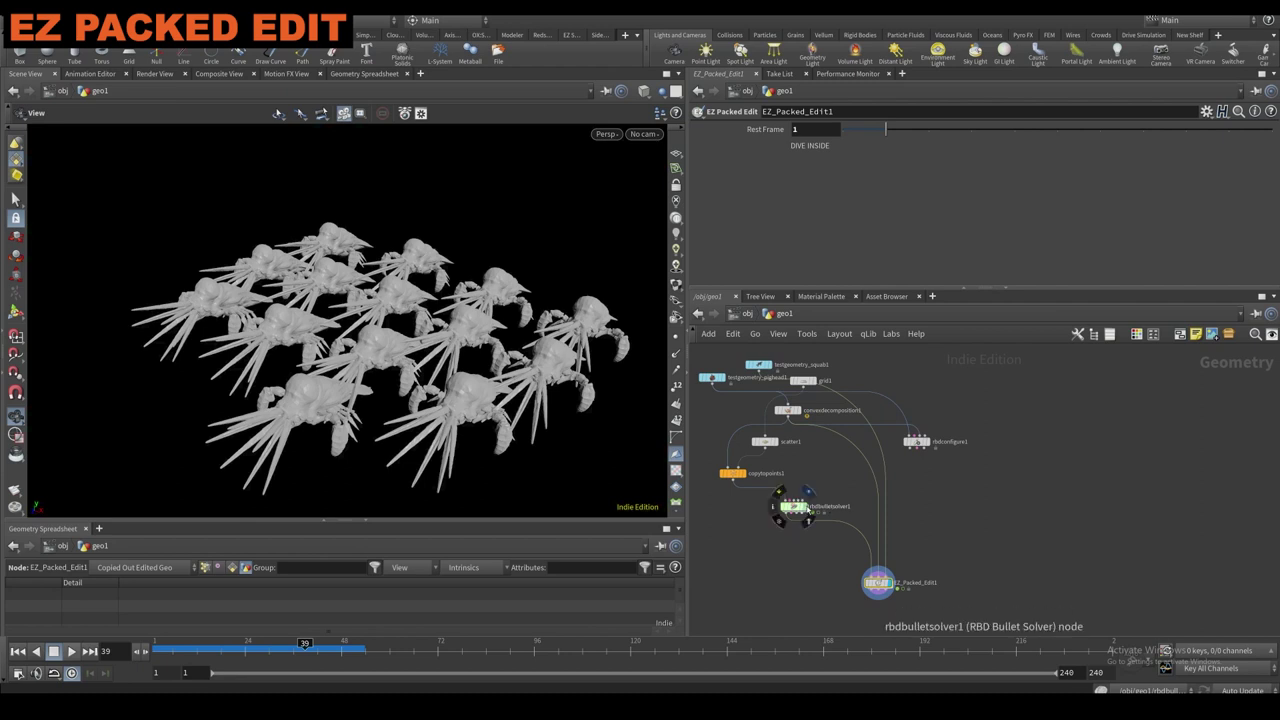
pyautogui.click(803, 507)
pyautogui.click(793, 507)
pyautogui.scroll(3, 481, 437)
pyautogui.moveTo(482, 437); pyautogui.dragTo(526, 433)
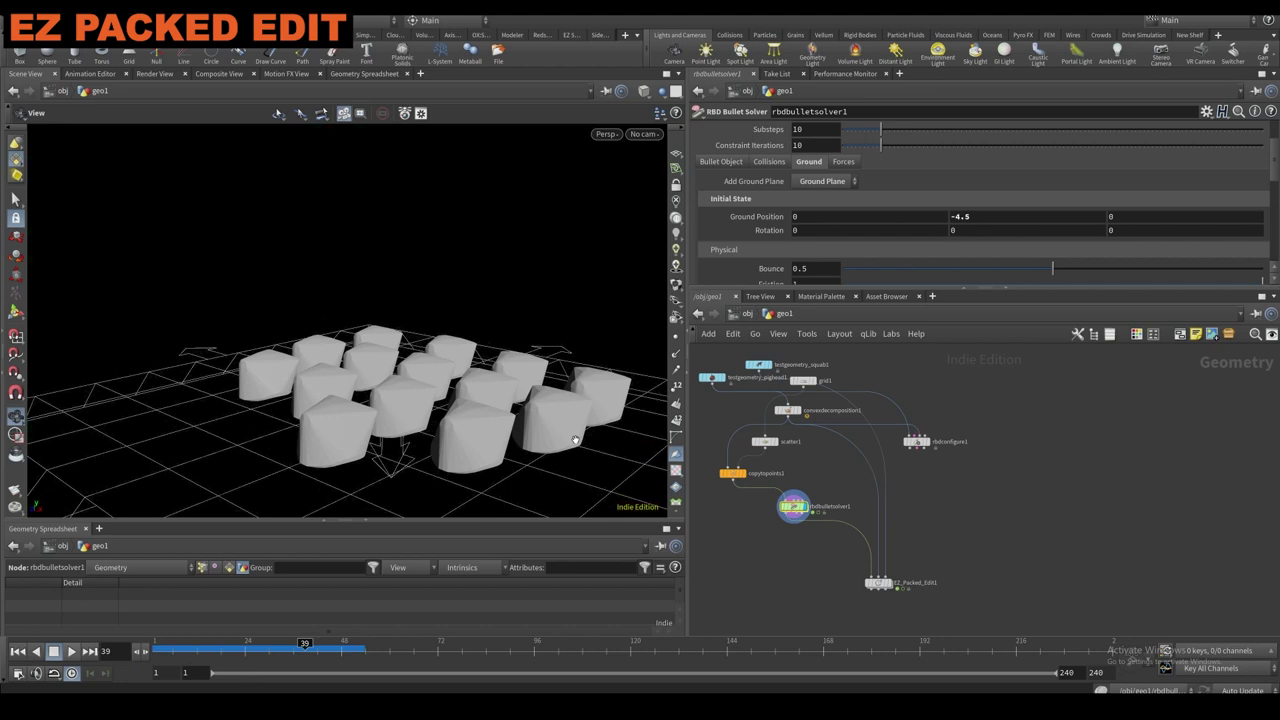
pyautogui.click(878, 582)
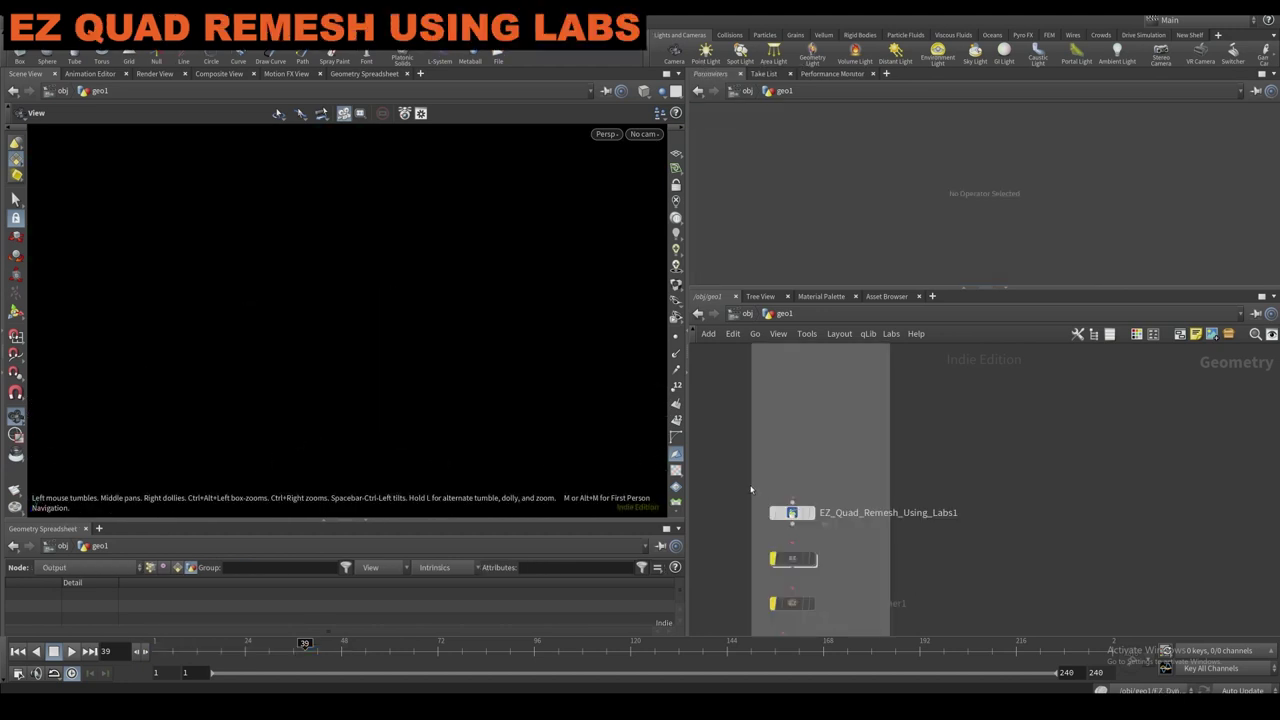
# Move EZ_Quad_Remesh_Using_Labs1 out of the EZ node stack and start adding a node above it.
pyautogui.scroll(-2, 743, 487)
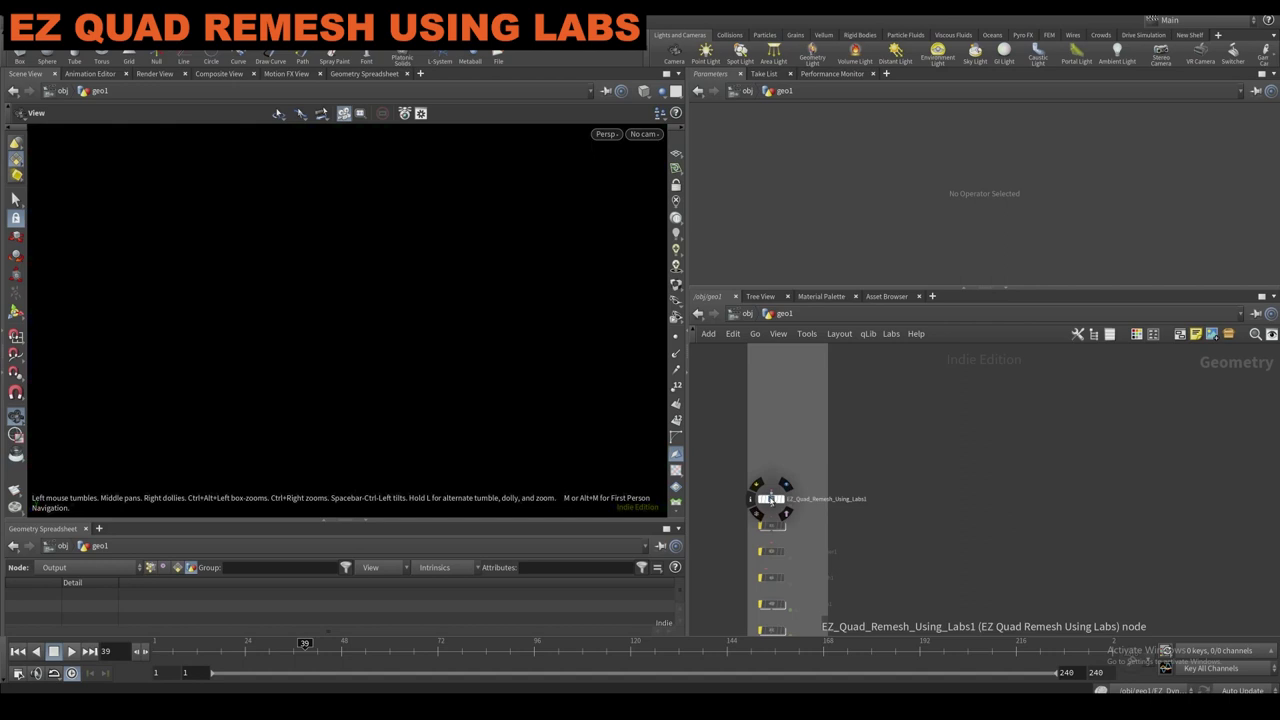
pyautogui.click(857, 538)
pyautogui.press('Tab')
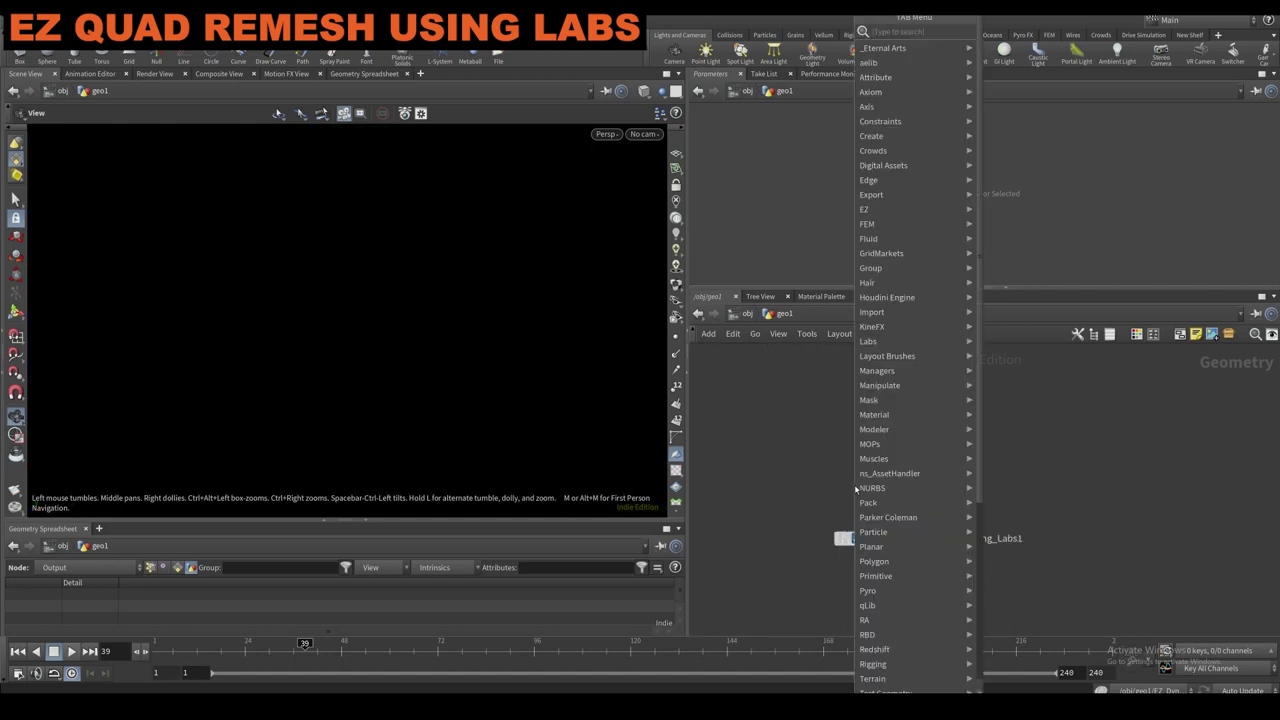
pyautogui.press('Escape')
pyautogui.press('Tab')
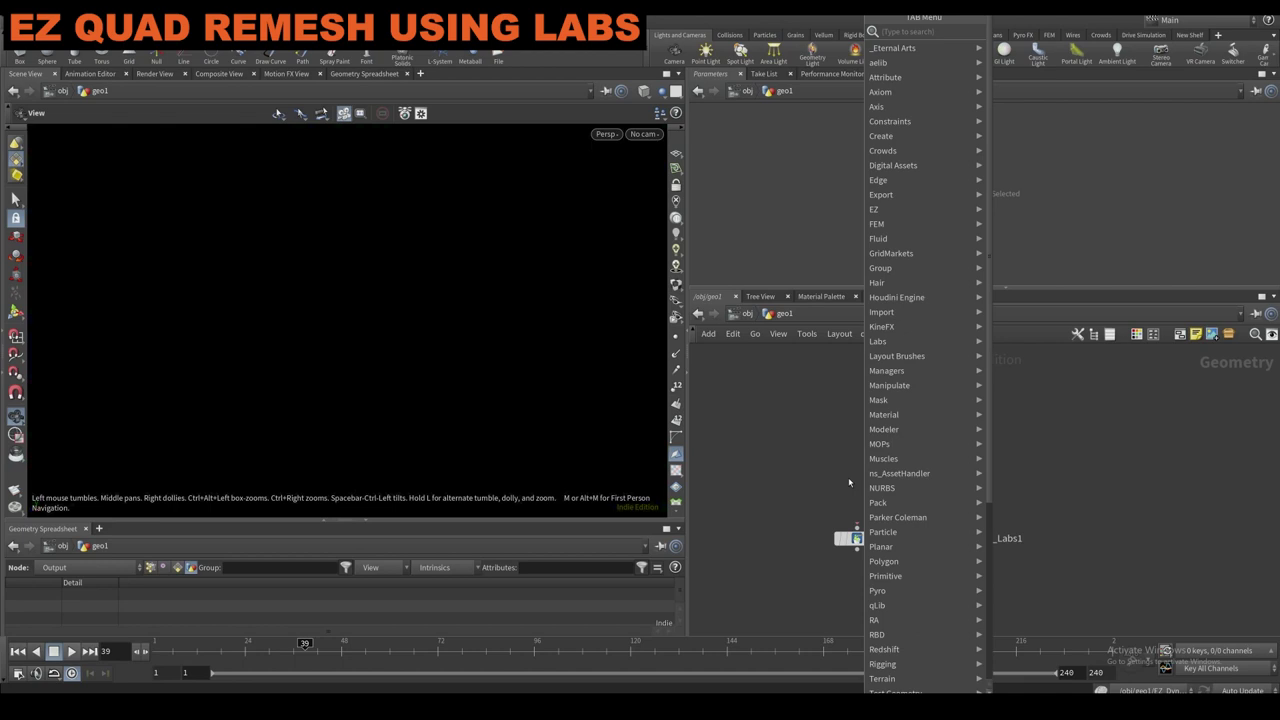
# Add a Pig Head test geometry as the input of EZ Quad Remesh Using Labs and display the remeshed result.
pyautogui.write('pig')
pyautogui.press('Return')
pyautogui.click(849, 482)
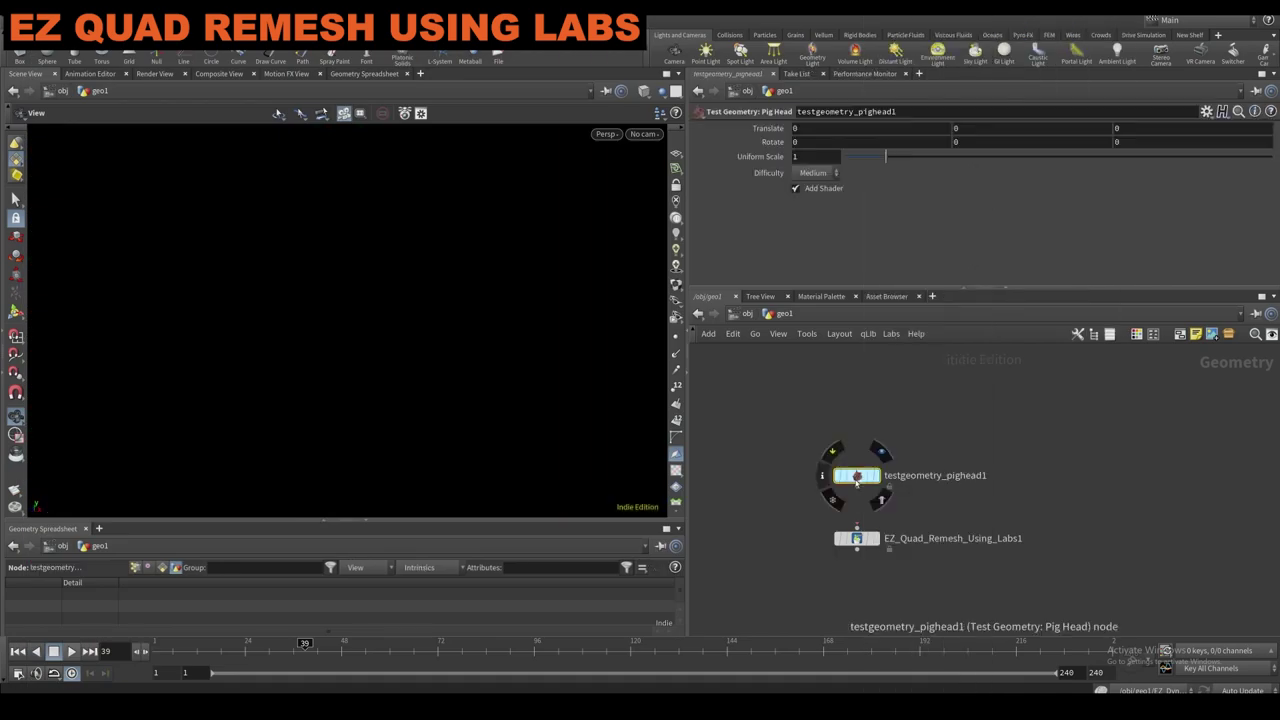
pyautogui.click(880, 563)
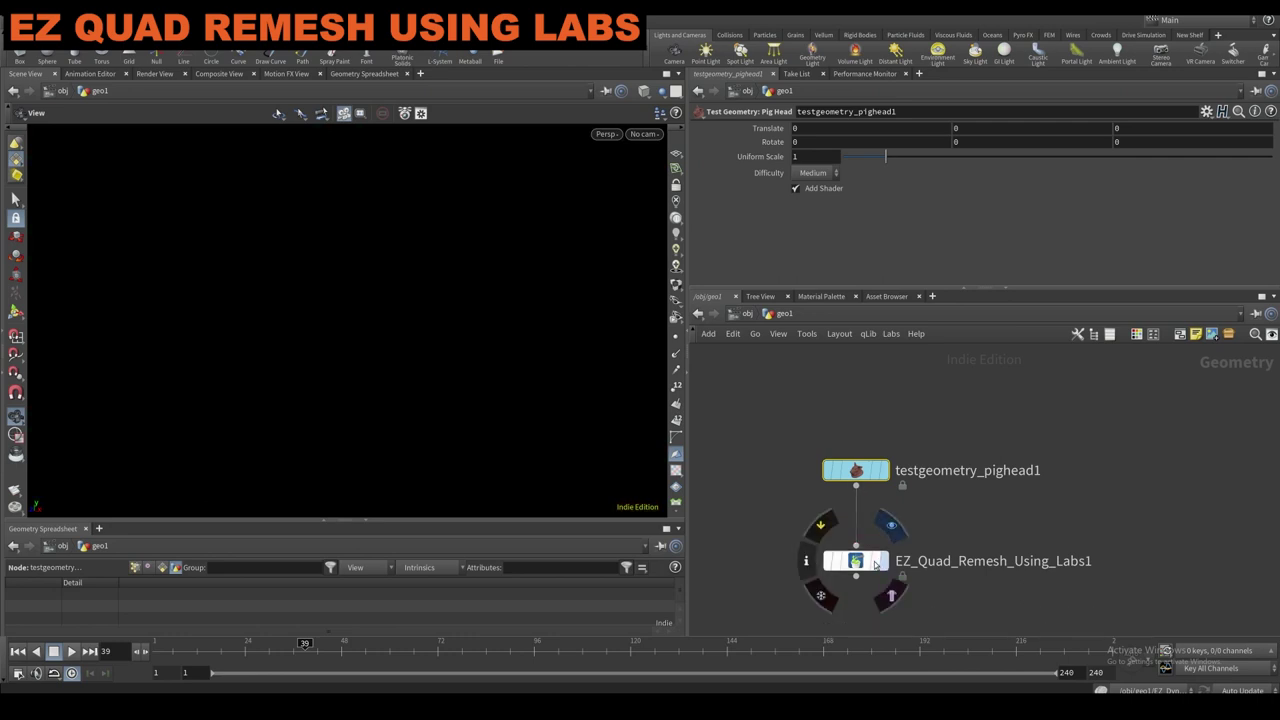
pyautogui.scroll(3, 422, 259)
pyautogui.moveTo(416, 258); pyautogui.dragTo(439, 276)
pyautogui.scroll(4, 449, 250)
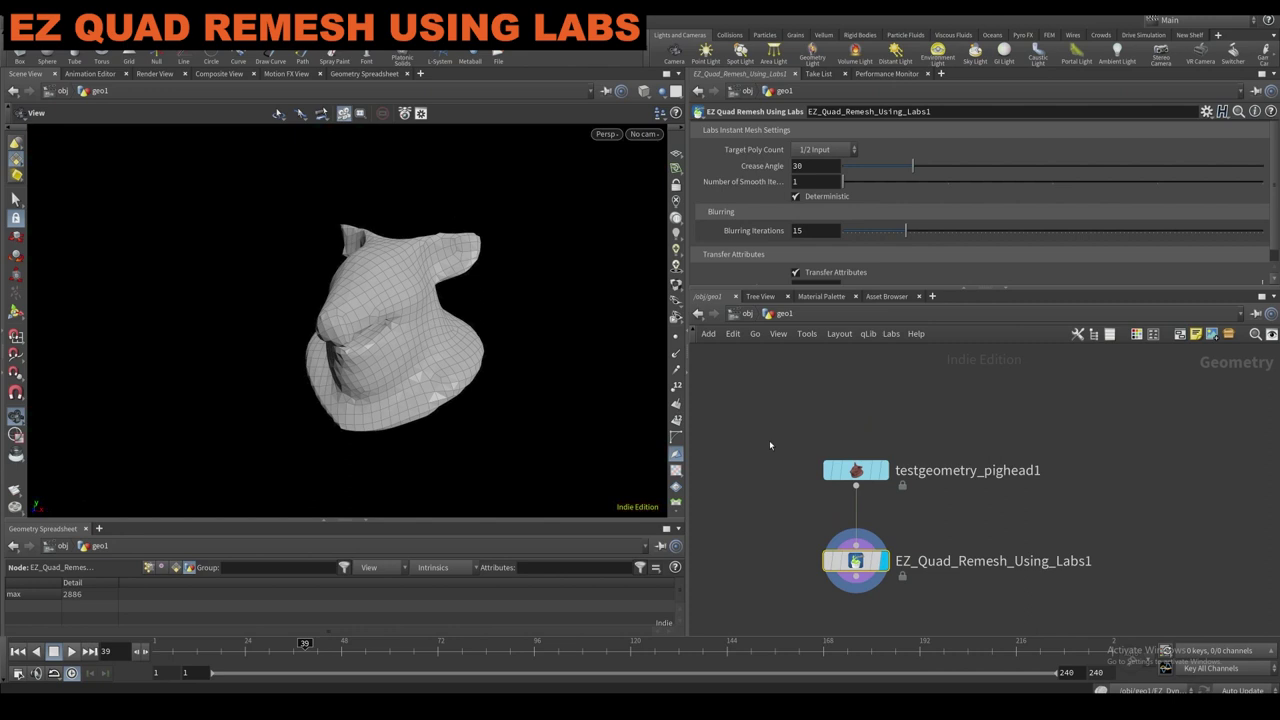
pyautogui.press('Tab')
pyautogui.write('INB')
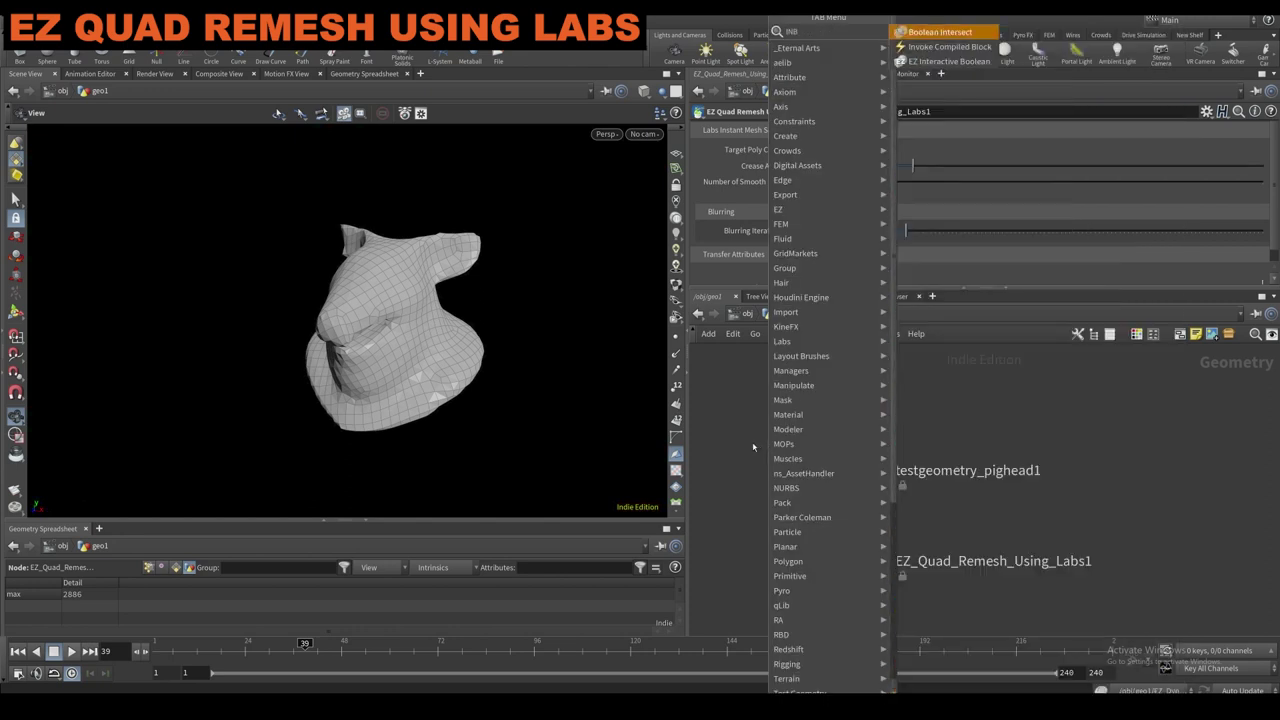
pyautogui.press('BackSpace')
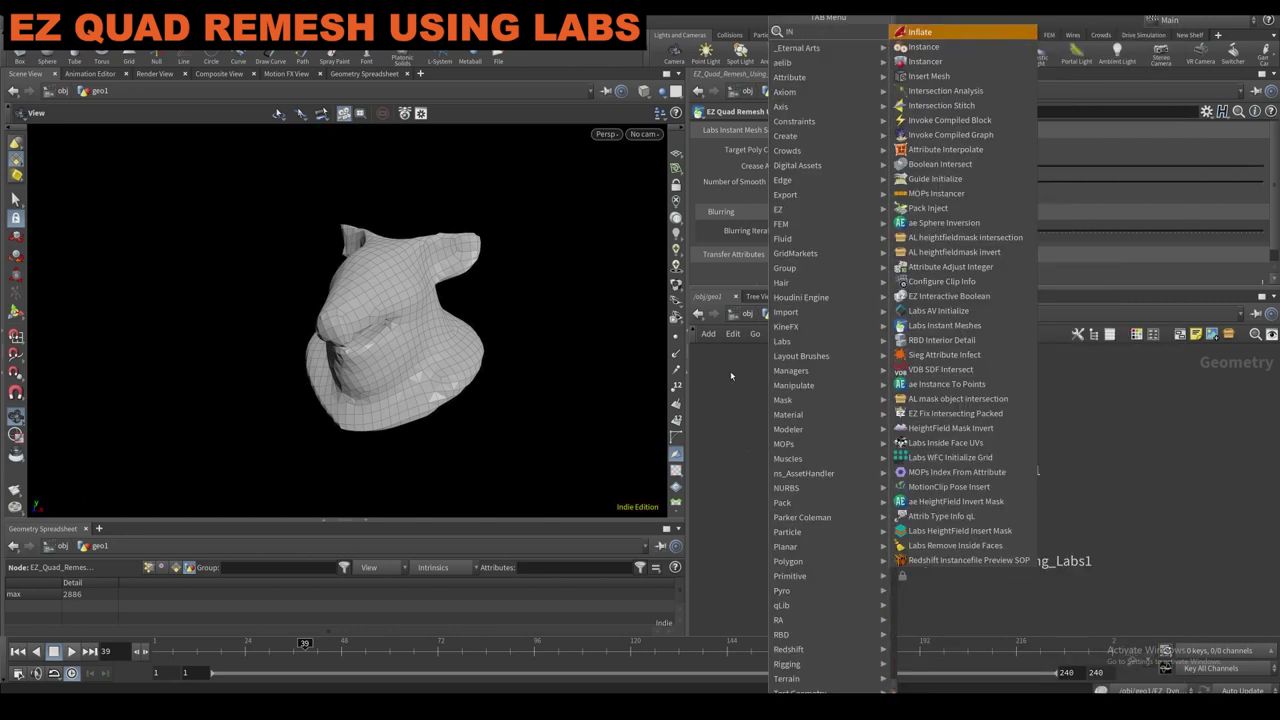
pyautogui.press('Escape')
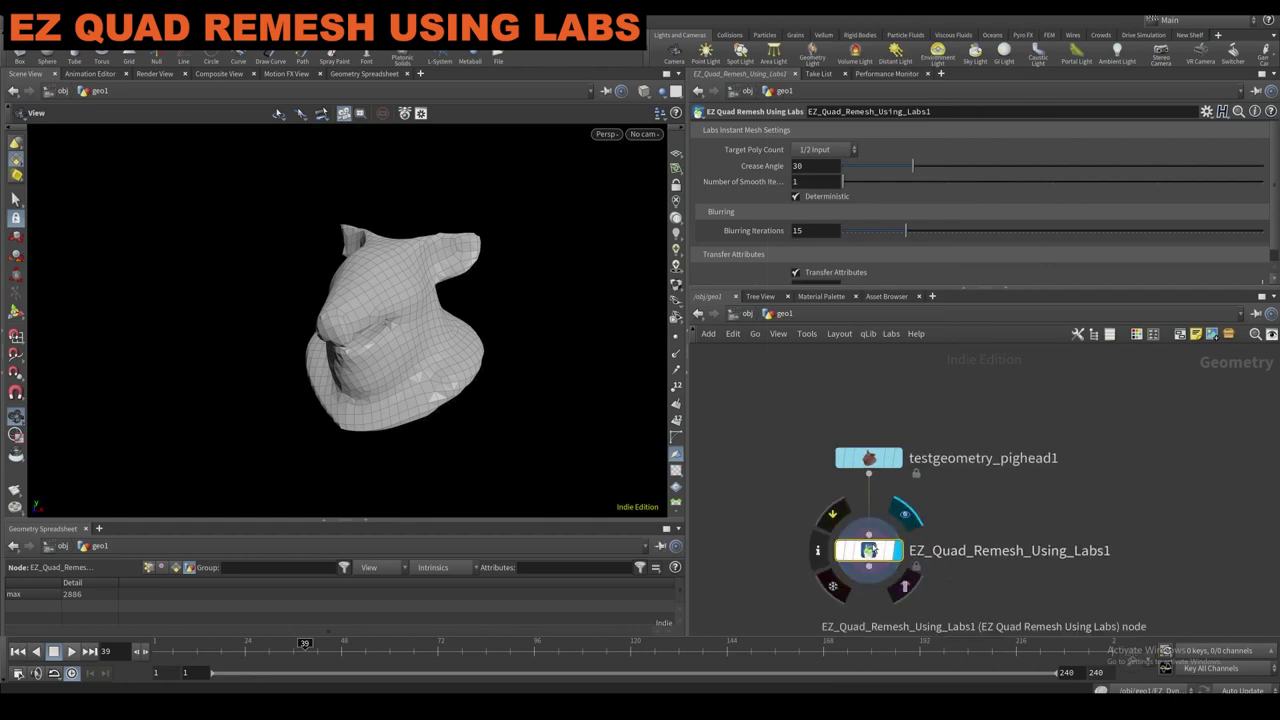
# Enlarge the parameter area to show all remesh settings and turn on material display for the pig head.
pyautogui.moveTo(846, 288); pyautogui.dragTo(846, 370)
pyautogui.moveTo(406, 314); pyautogui.dragTo(382, 303)
pyautogui.click(676, 285)
pyautogui.moveTo(458, 316); pyautogui.dragTo(472, 322)
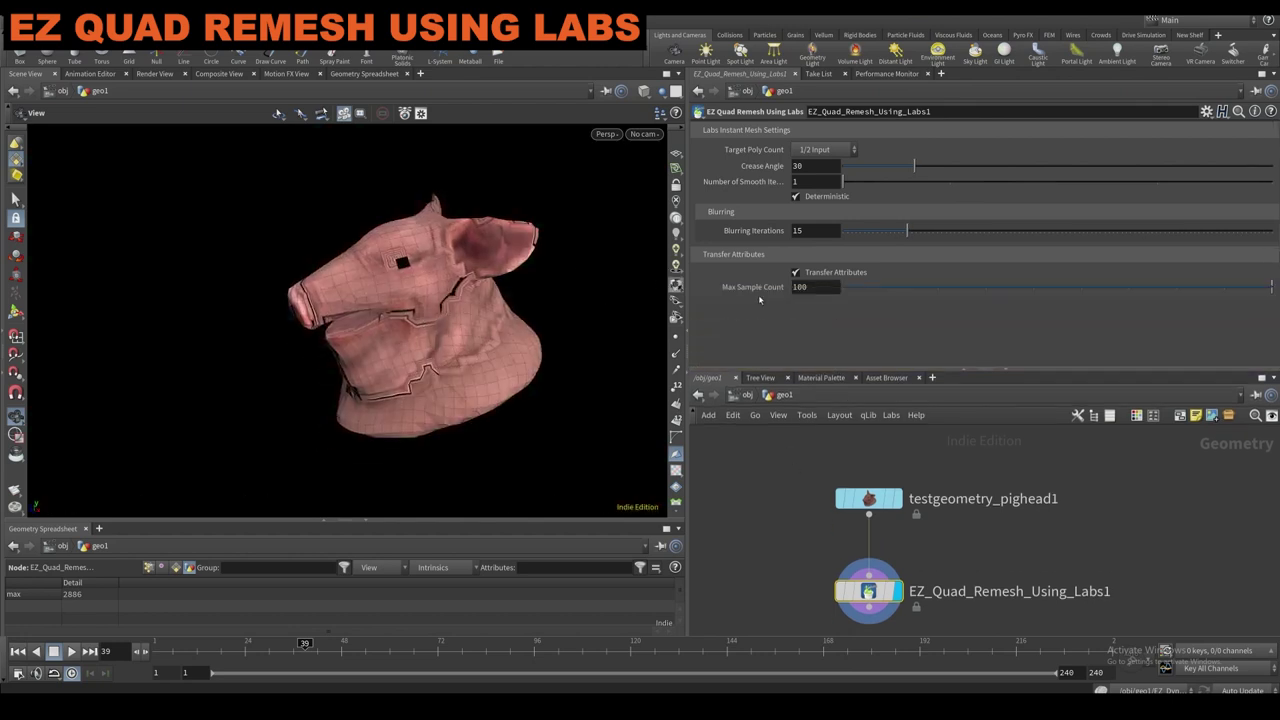
# Display the original pig head and return to the remeshed output to compare the two meshes.
pyautogui.click(830, 150)
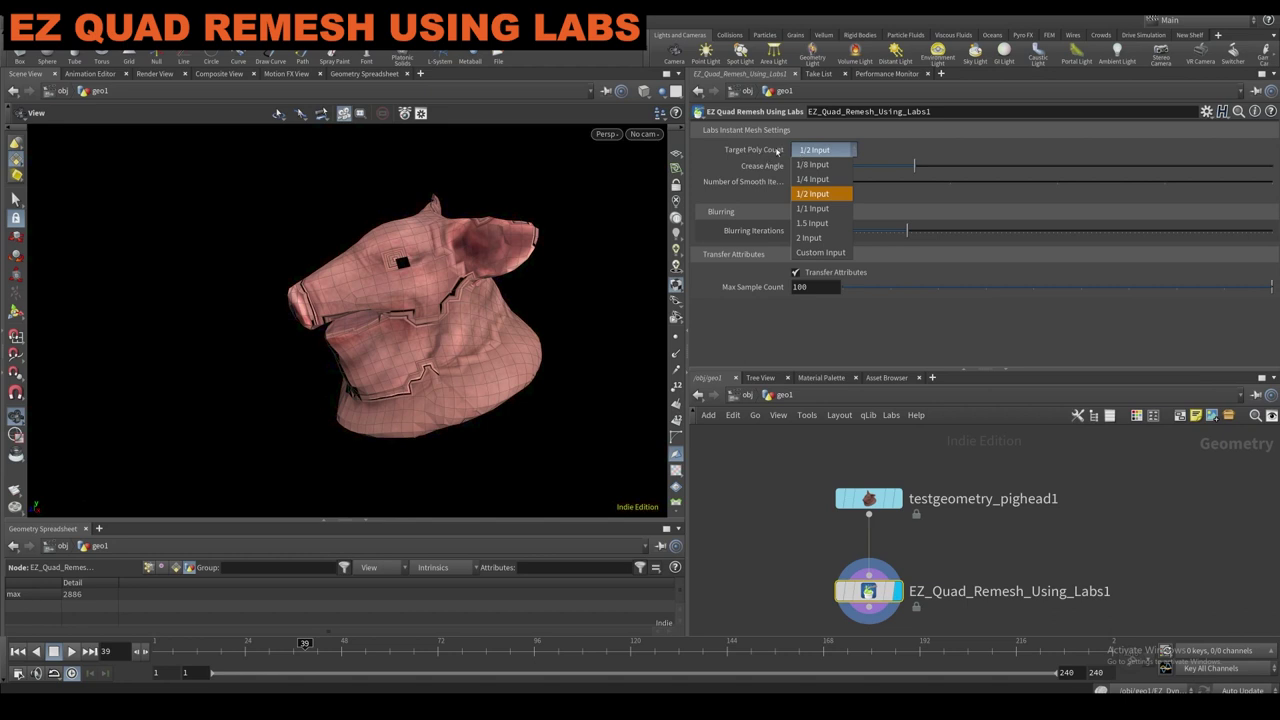
pyautogui.click(776, 152)
pyautogui.click(897, 498)
pyautogui.click(872, 499)
pyautogui.click(895, 594)
pyautogui.click(870, 594)
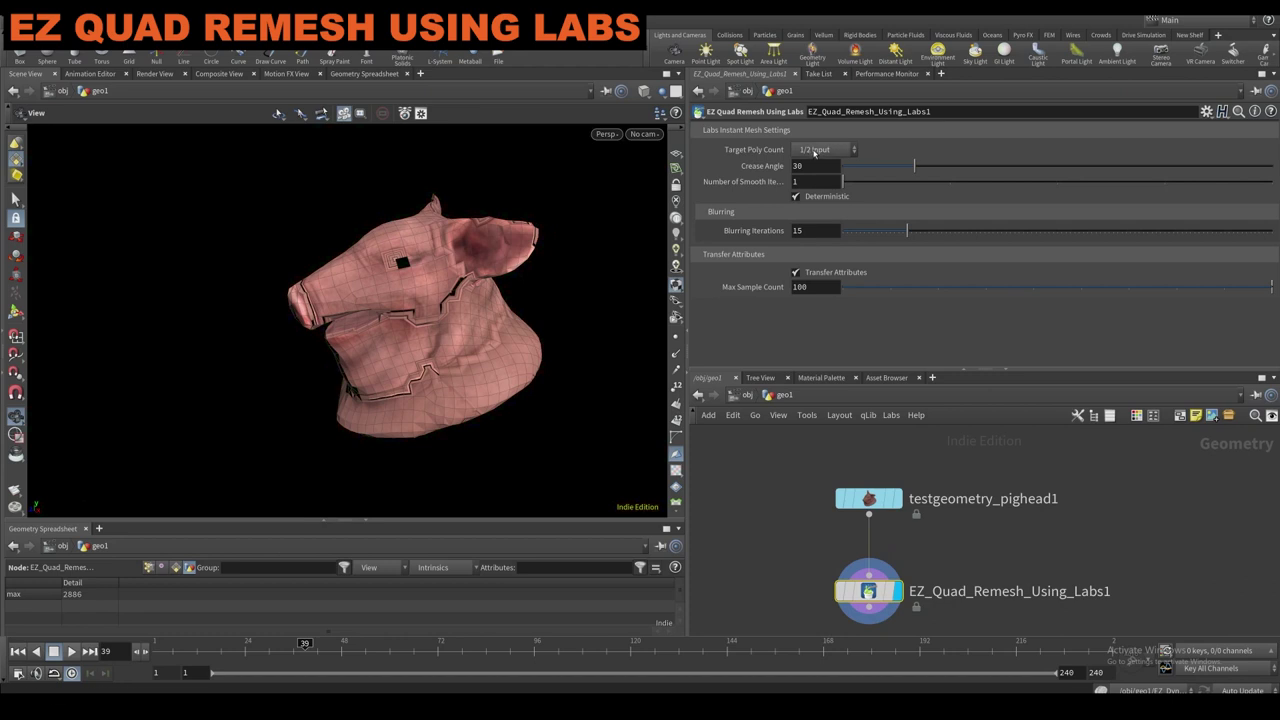
# Try the remesh's target poly count at 1/4 Input and at 2 Input.
pyautogui.keyDown('alt'); pyautogui.moveTo(374, 300); pyautogui.dragTo(409, 257, button='right'); pyautogui.keyUp('alt')
pyautogui.keyDown('alt'); pyautogui.moveTo(409, 257); pyautogui.dragTo(455, 312); pyautogui.keyUp('alt')
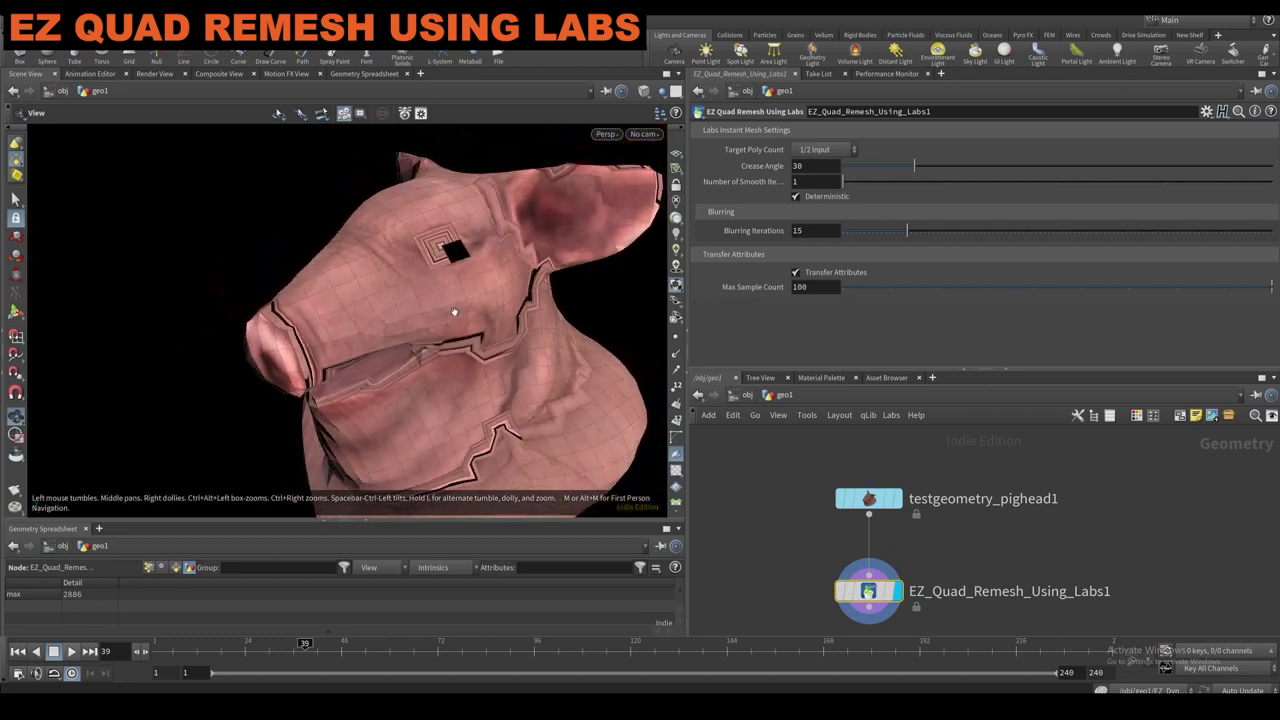
pyautogui.click(823, 149)
pyautogui.click(825, 178)
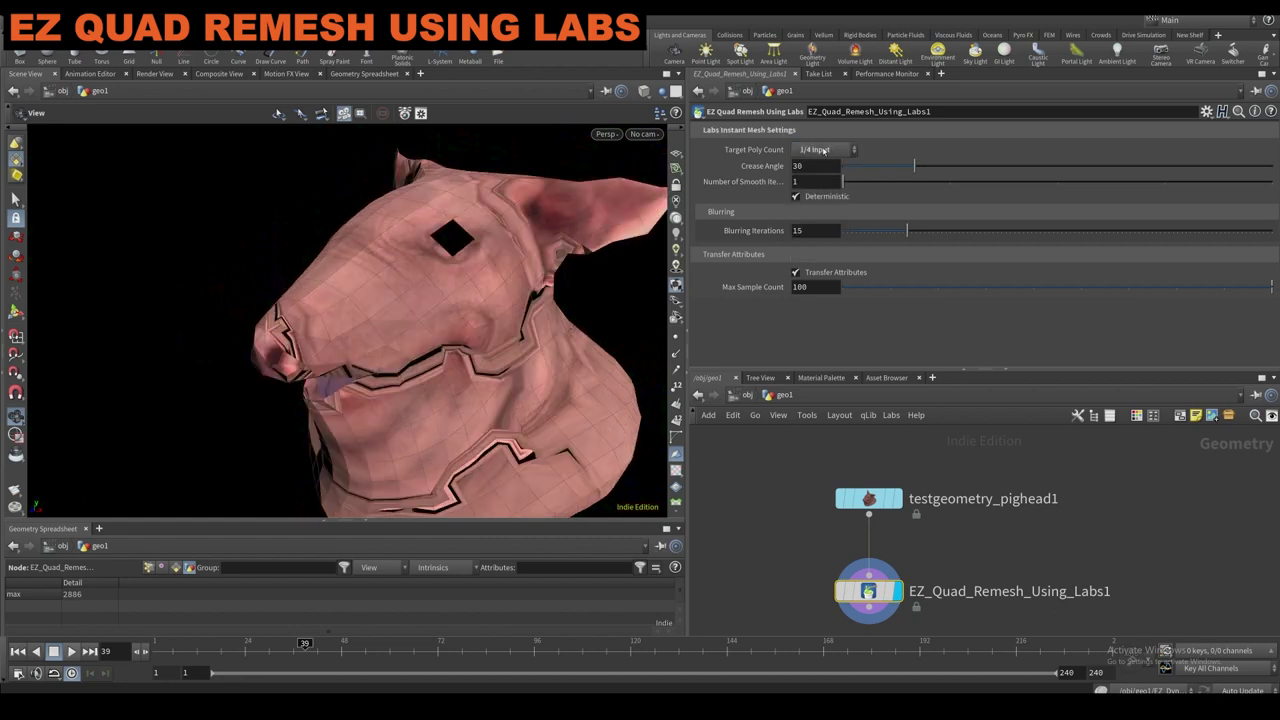
pyautogui.click(823, 149)
pyautogui.click(826, 238)
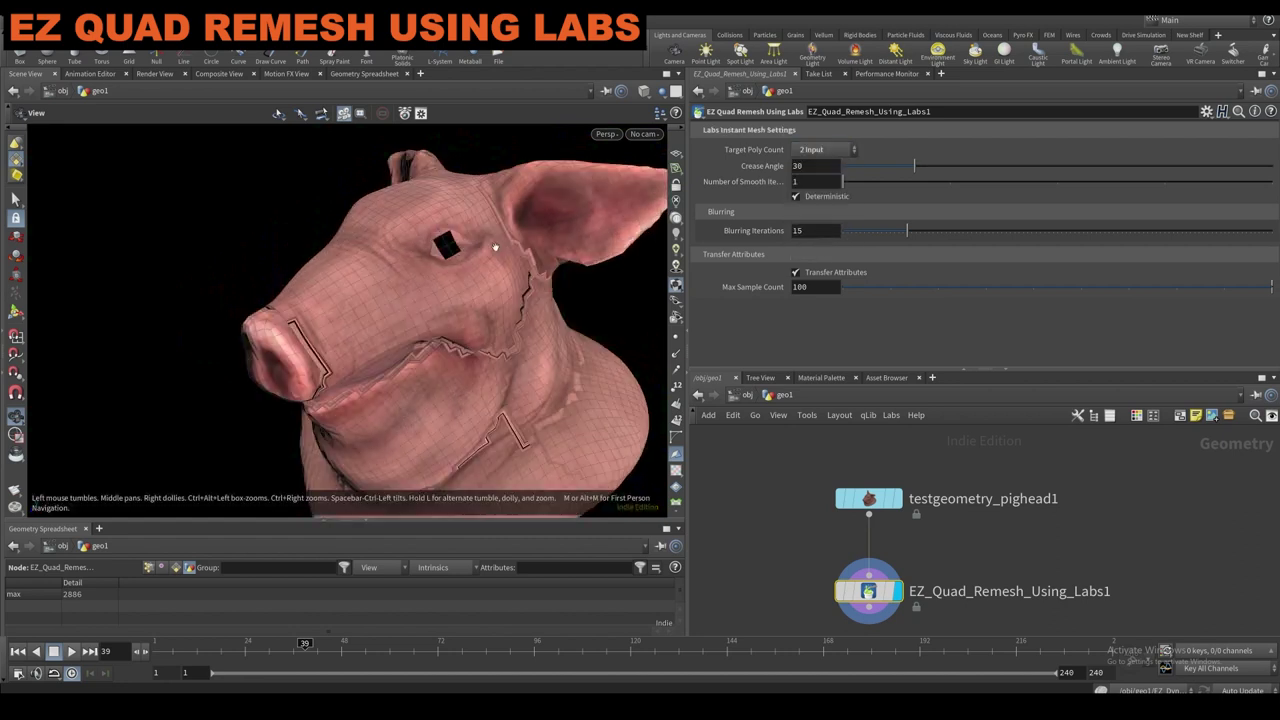
# Turn off Transfer Attributes on the quad remesh and inspect the bare mesh around the snout.
pyautogui.moveTo(486, 243); pyautogui.dragTo(394, 244)
pyautogui.moveTo(394, 244); pyautogui.dragTo(406, 294, button='right')
pyautogui.moveTo(406, 294); pyautogui.dragTo(318, 308)
pyautogui.click(795, 272)
pyautogui.moveTo(459, 206); pyautogui.dragTo(320, 266)
pyautogui.moveTo(320, 266); pyautogui.dragTo(443, 314, button='right')
# Switch the target poly count to Custom Input and set the custom poly input to 18338.
pyautogui.click(826, 149)
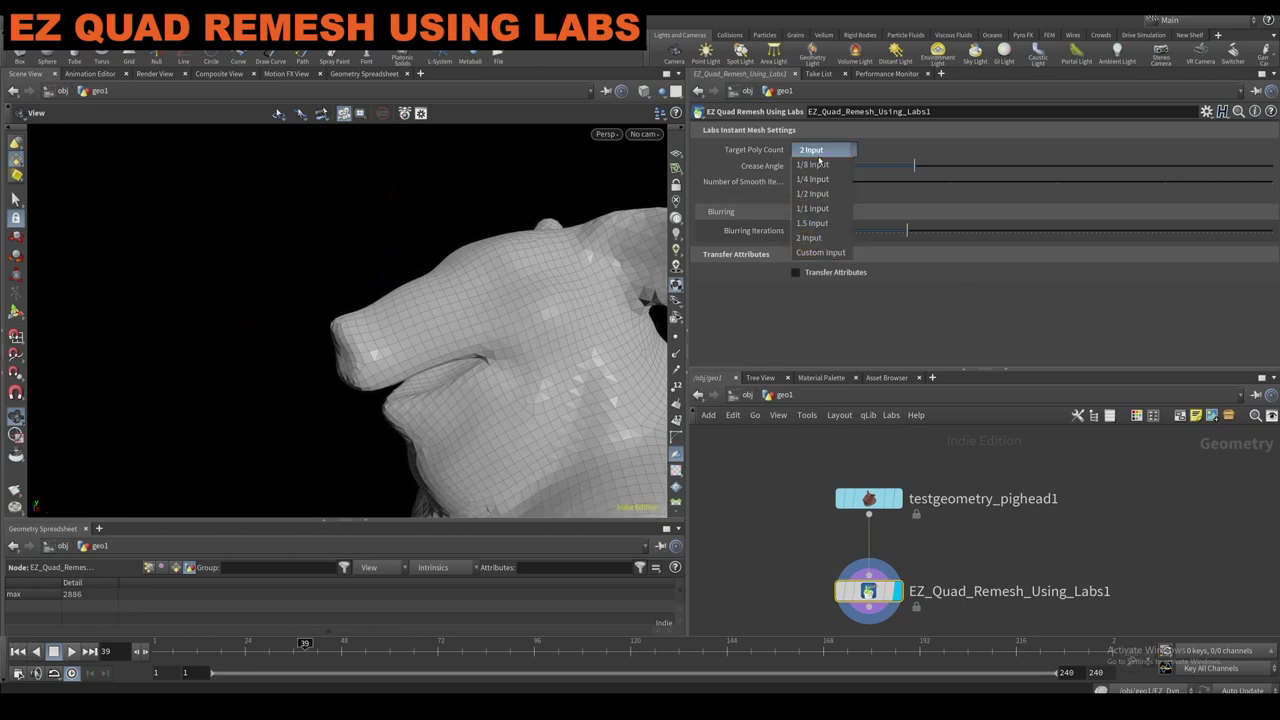
pyautogui.click(818, 253)
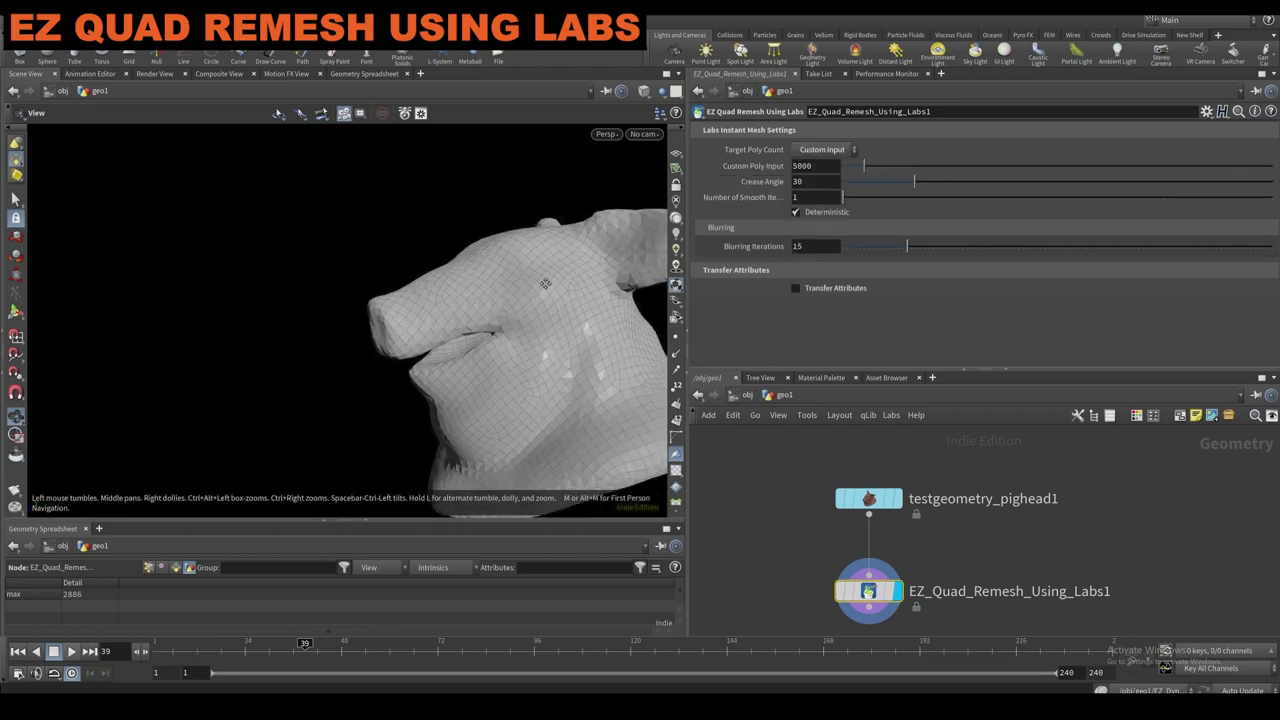
pyautogui.moveTo(898, 165); pyautogui.dragTo(921, 166)
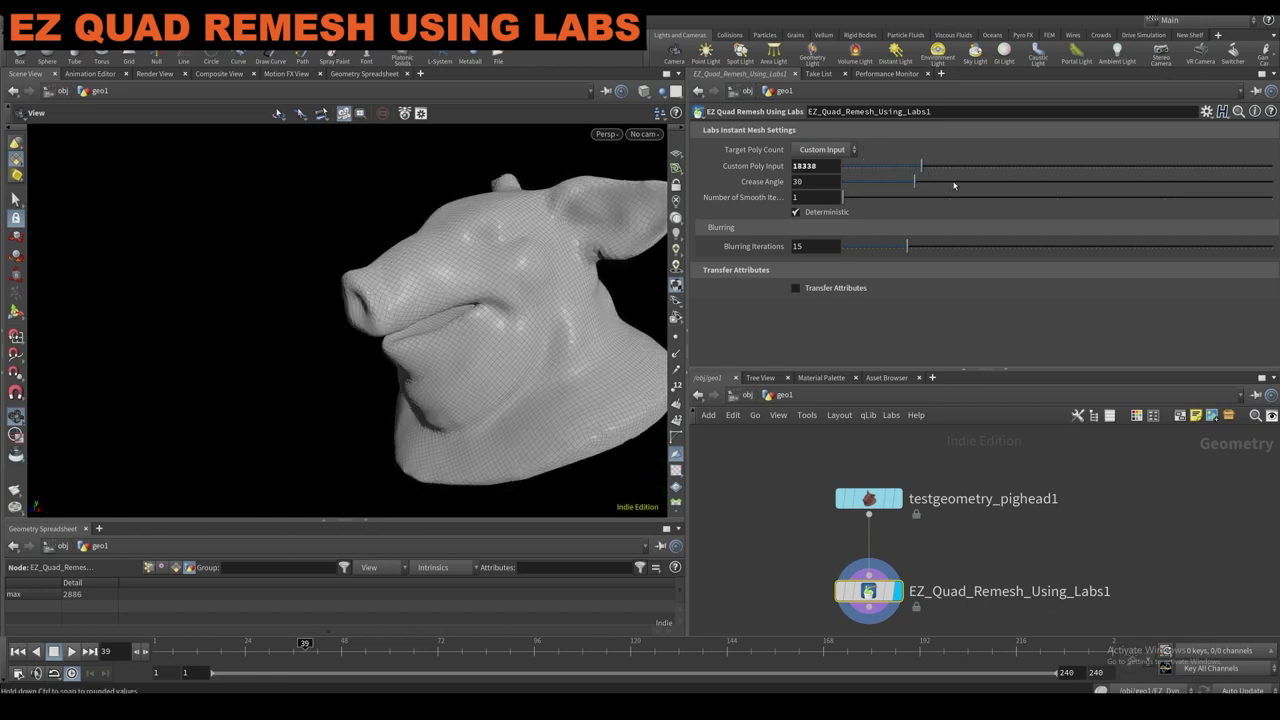
# Set the remesh's crease angle to 24.1 and its number of smooth iterations to 4.
pyautogui.moveTo(955, 183); pyautogui.dragTo(902, 183)
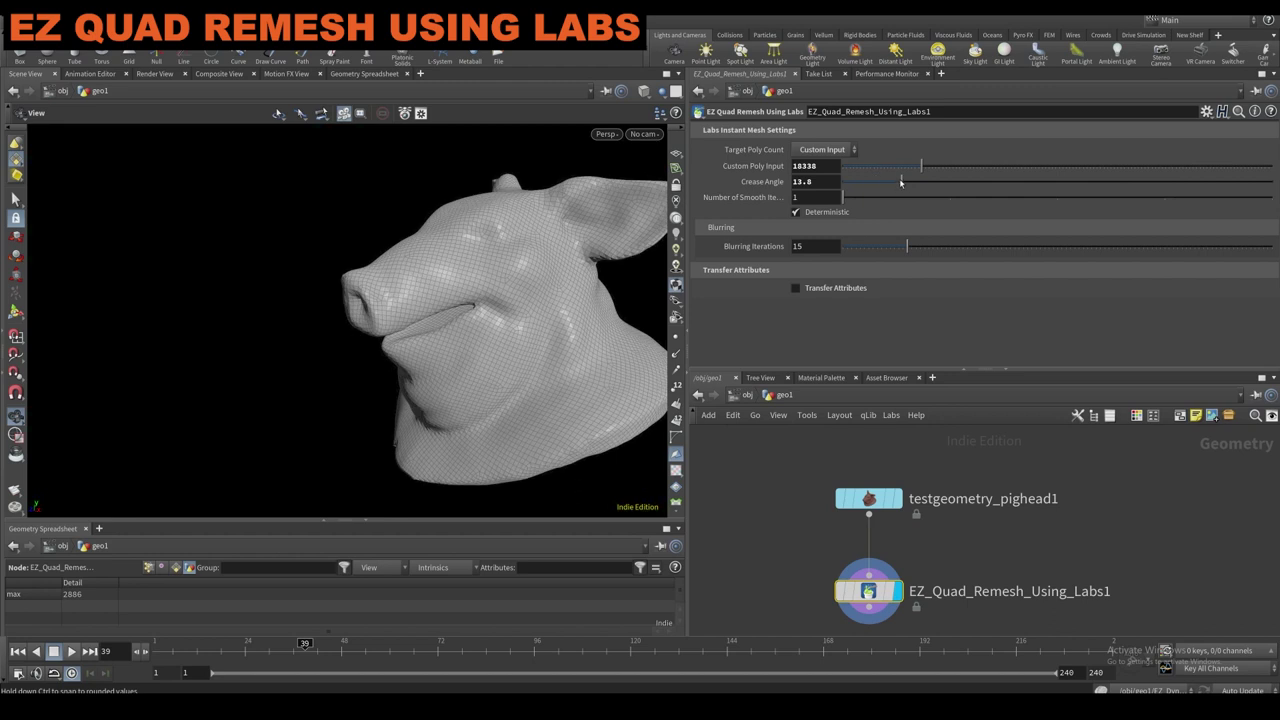
pyautogui.click(946, 195)
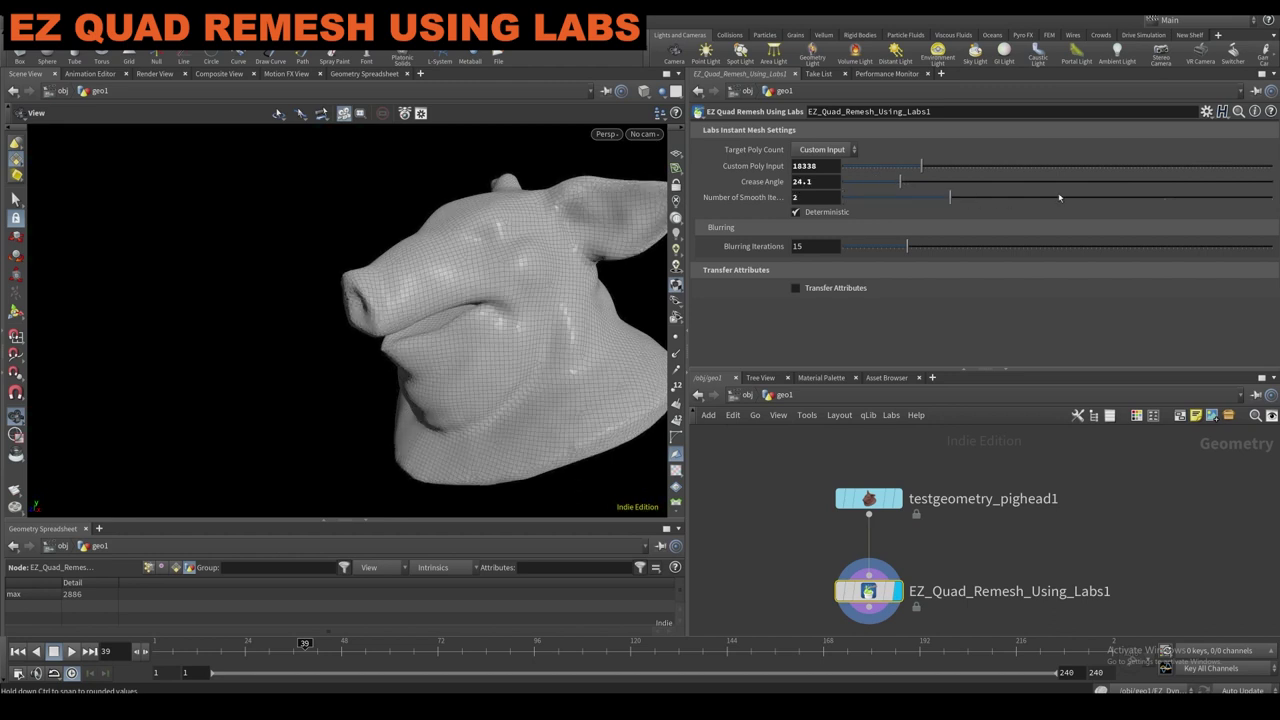
# Set the blurring iterations to 57 and inspect the smoothed pig head from both sides.
pyautogui.click(940, 245)
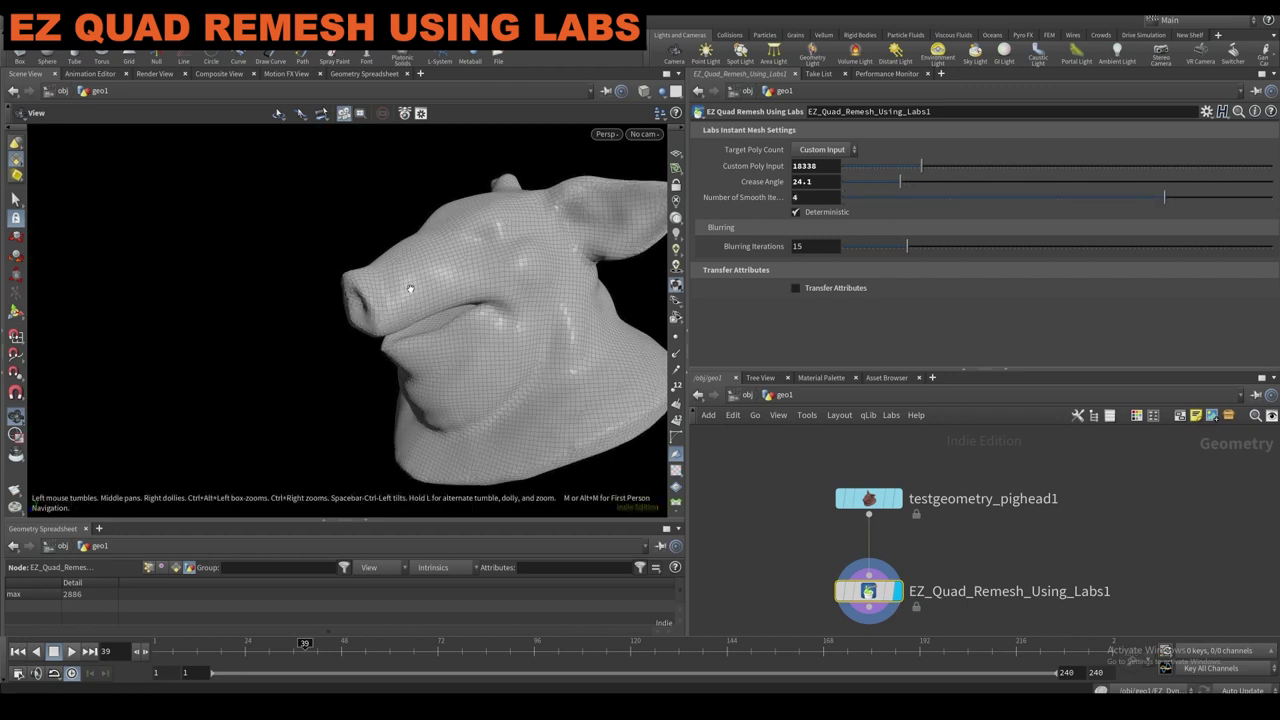
pyautogui.moveTo(1021, 253); pyautogui.dragTo(1087, 253)
pyautogui.moveTo(440, 280); pyautogui.dragTo(558, 278)
pyautogui.scroll(-2, 558, 278)
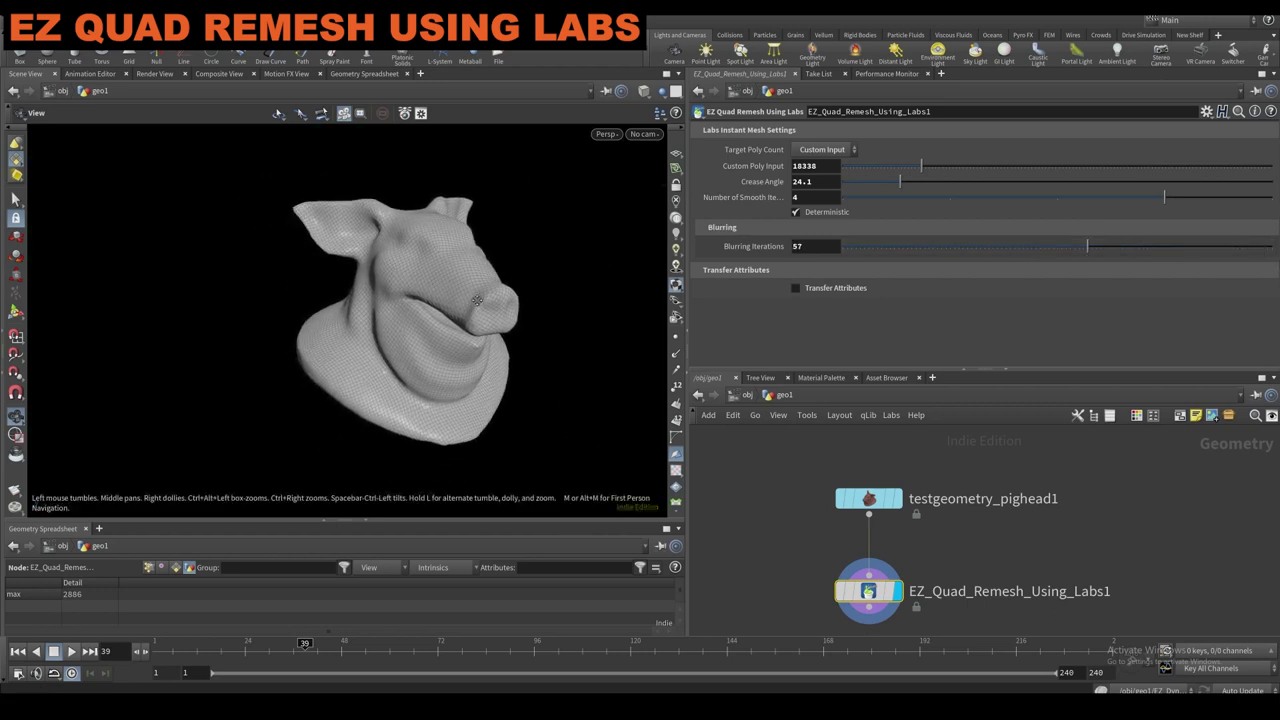
pyautogui.moveTo(450, 274); pyautogui.dragTo(557, 269)
# Set the crease angle to 77.1 and enable Transfer Attributes on the quad remesh.
pyautogui.click(1190, 182)
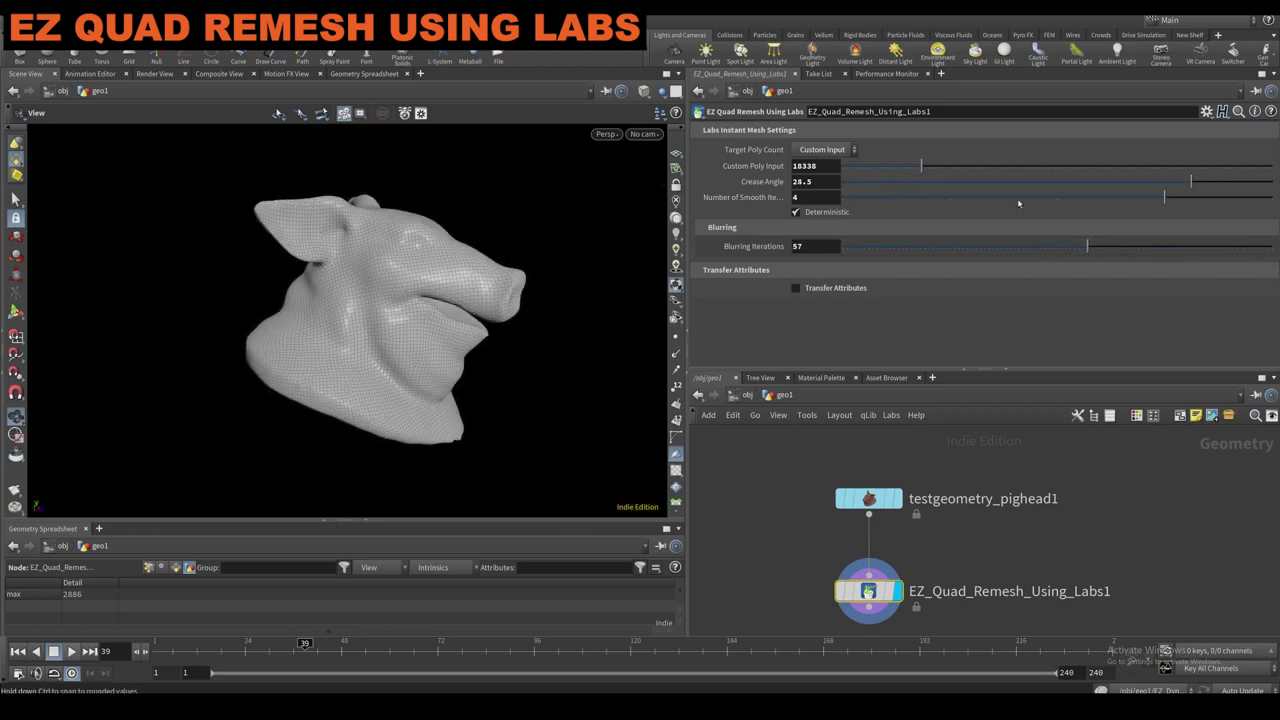
pyautogui.click(795, 289)
pyautogui.moveTo(505, 280); pyautogui.dragTo(425, 285)
pyautogui.scroll(3, 500, 215)
pyautogui.moveTo(531, 189); pyautogui.dragTo(541, 248)
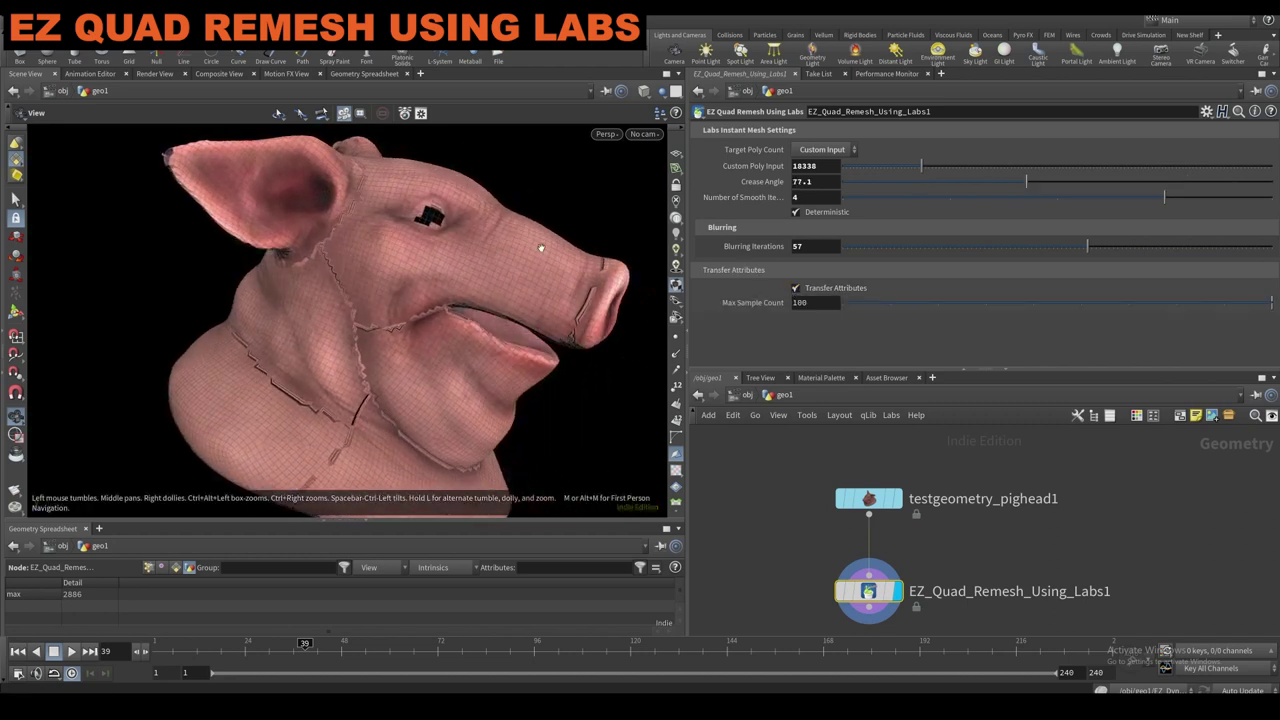
# Raise the custom poly input to 57732 and inspect the denser pig head mesh.
pyautogui.scroll(-2, 541, 248)
pyautogui.moveTo(1097, 170); pyautogui.dragTo(1091, 168)
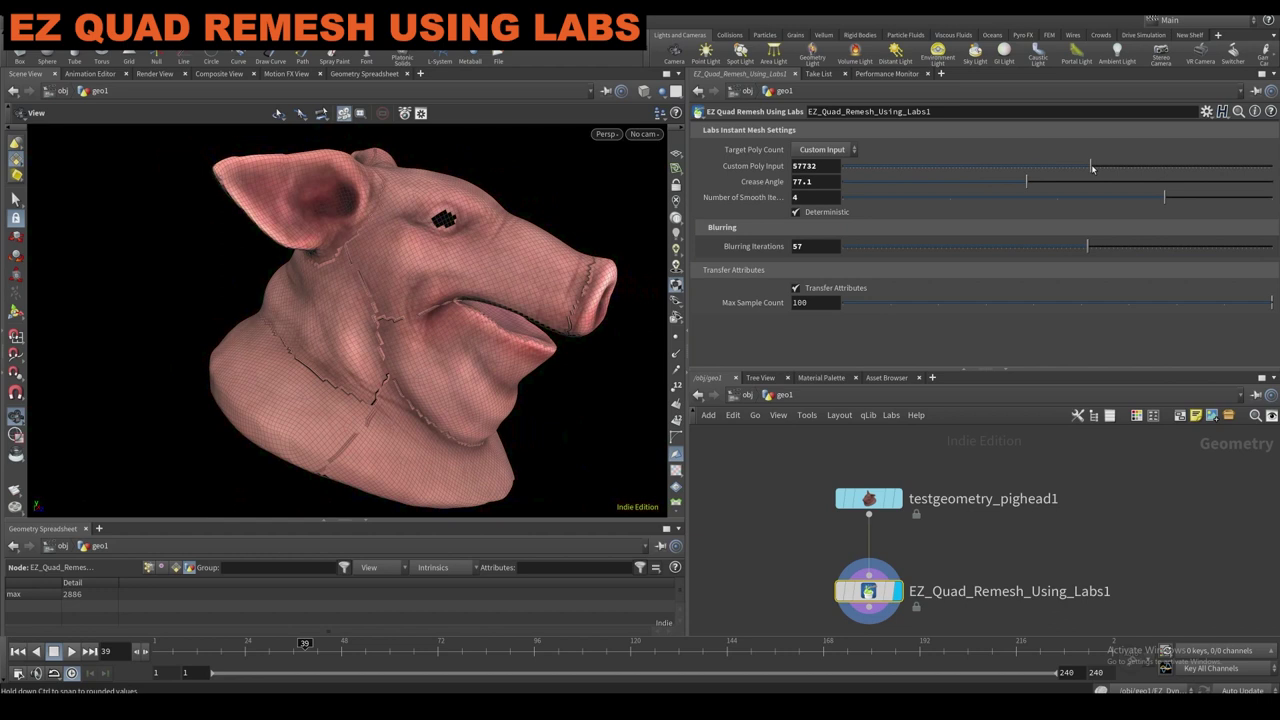
pyautogui.moveTo(497, 217); pyautogui.dragTo(494, 316)
pyautogui.scroll(-4, 768, 507)
# Move the EZ RBD Brush node out of the boxed node collection into an empty area of the network.
pyautogui.moveTo(760, 514); pyautogui.dragTo(940, 463, button='middle')
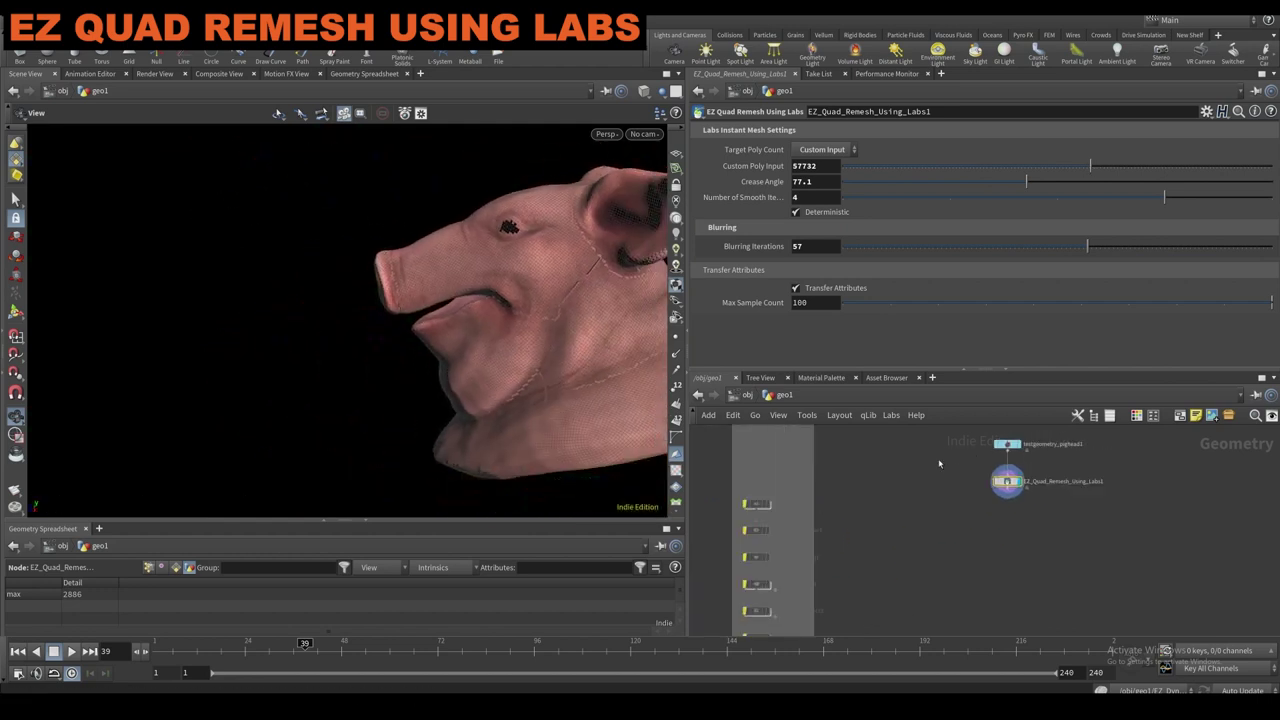
pyautogui.scroll(4, 745, 502)
pyautogui.scroll(-4, 735, 480)
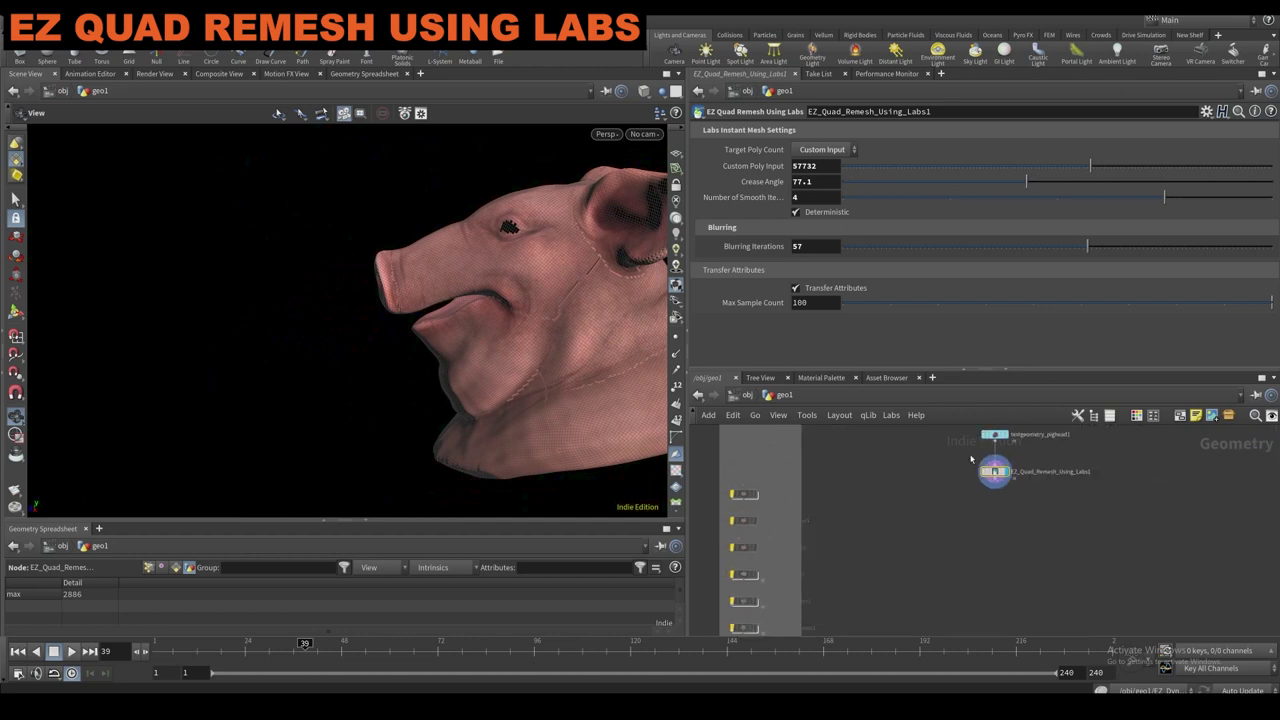
pyautogui.scroll(3, 988, 463)
pyautogui.scroll(-4, 899, 485)
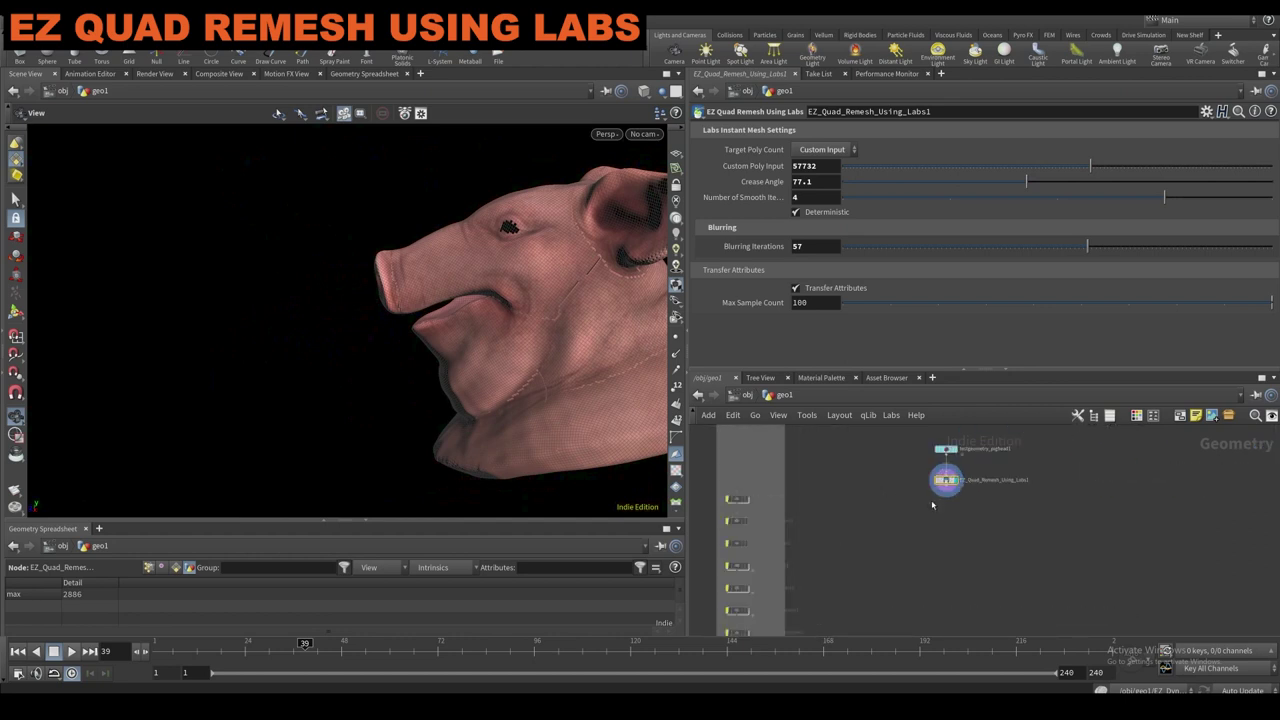
pyautogui.scroll(5, 748, 495)
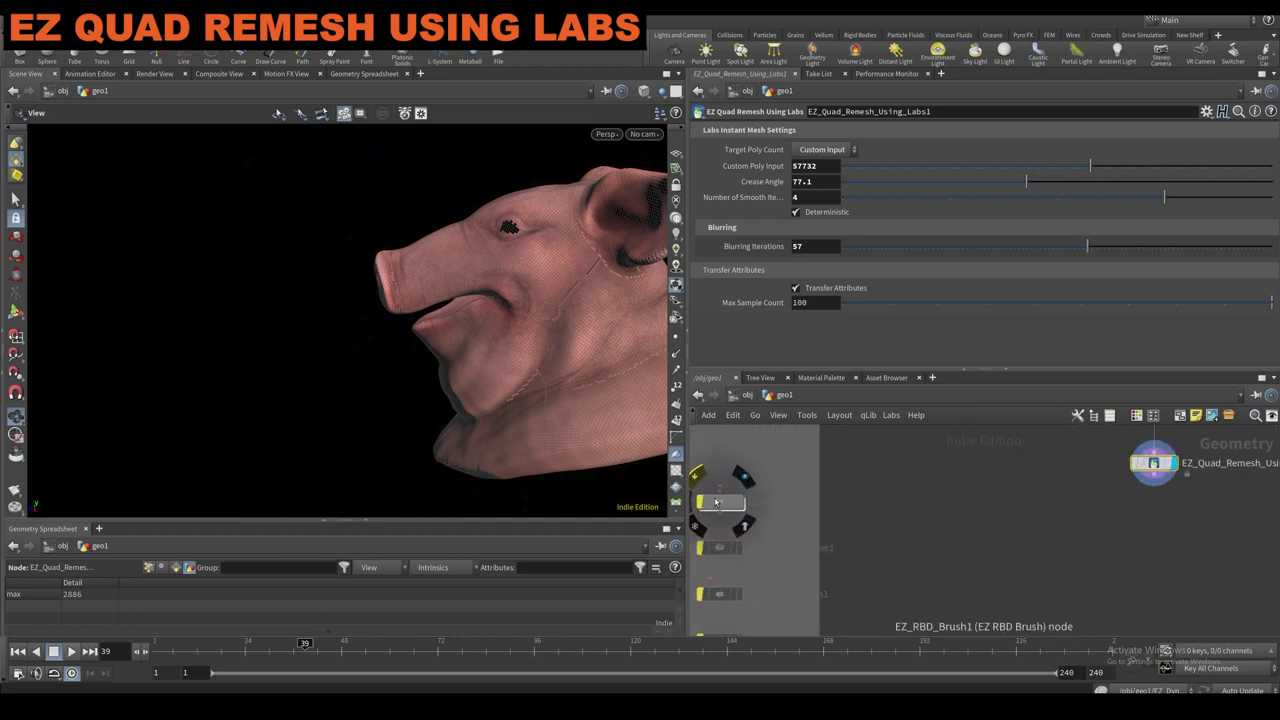
pyautogui.scroll(-3, 696, 473)
pyautogui.moveTo(712, 489); pyautogui.dragTo(912, 490)
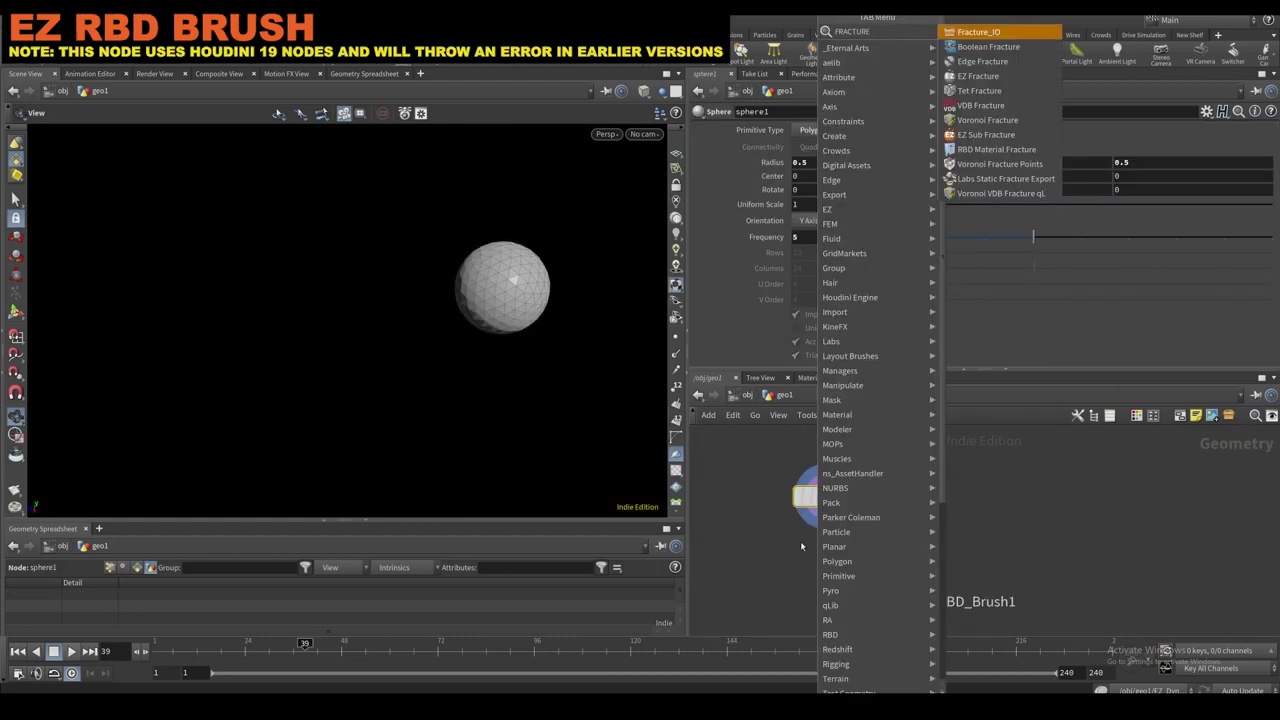
# Add an EZ Fracture node from the fracture search results and place it just below the sphere.
pyautogui.press('Down')
pyautogui.press('Down')
pyautogui.press('Down')
pyautogui.press('Down')
pyautogui.press('Down')
pyautogui.press('Down')
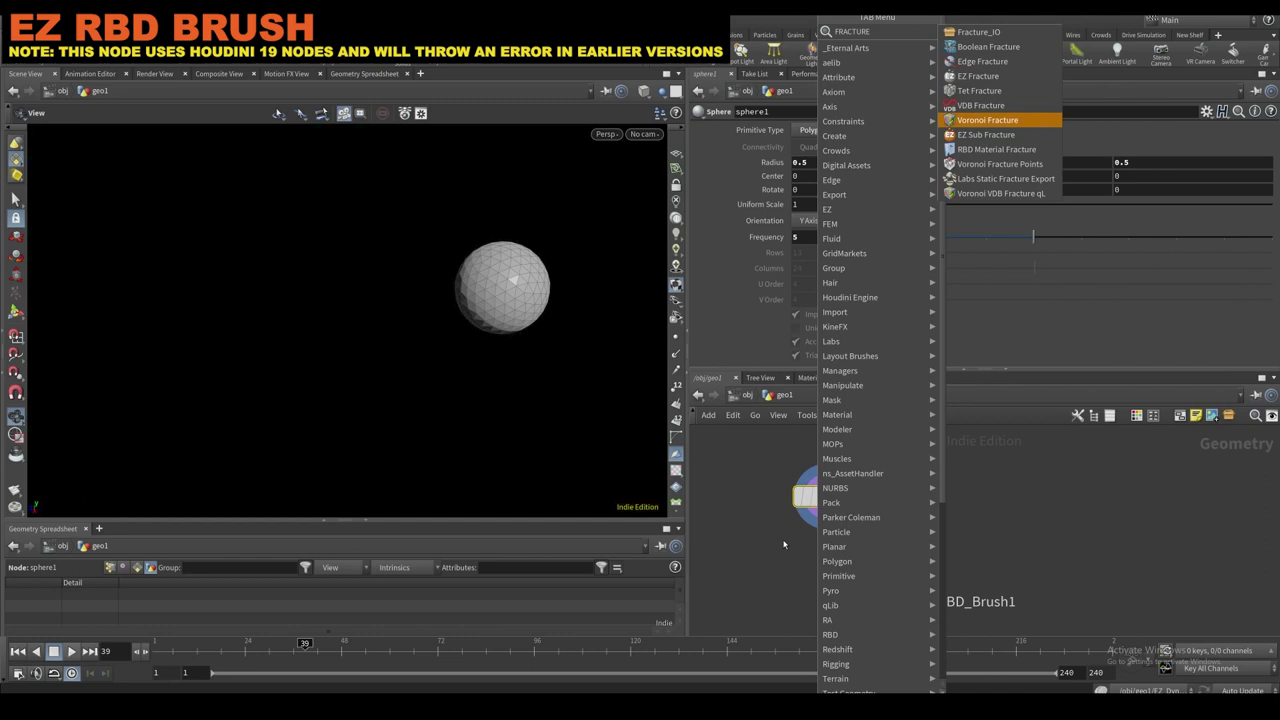
pyautogui.press('Down')
pyautogui.press('Up')
pyautogui.press('Up')
pyautogui.press('Up')
pyautogui.press('Up')
pyautogui.press('Return')
pyautogui.click(790, 535)
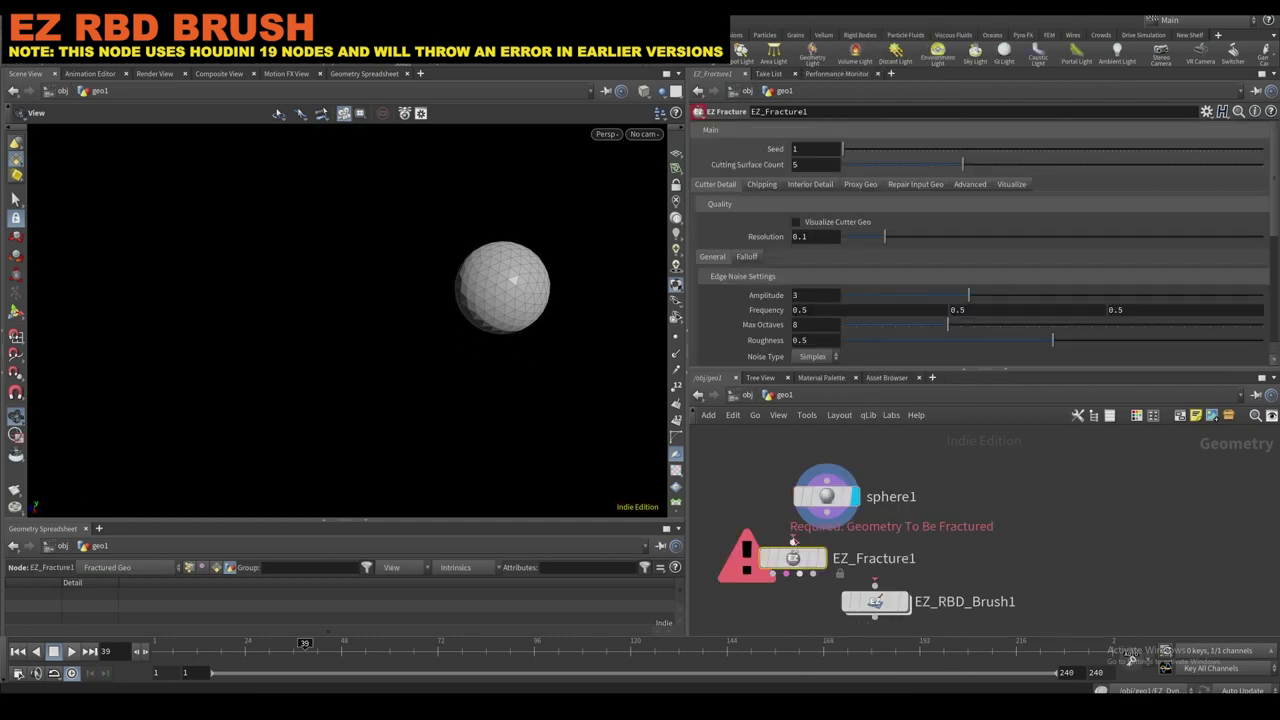
# Feed the sphere into EZ Fracture, display the fractured result, and move the EZ RBD Brush node aside.
pyautogui.click(793, 541)
pyautogui.click(820, 561)
pyautogui.moveTo(876, 602); pyautogui.dragTo(974, 622)
pyautogui.moveTo(545, 307); pyautogui.dragTo(481, 297)
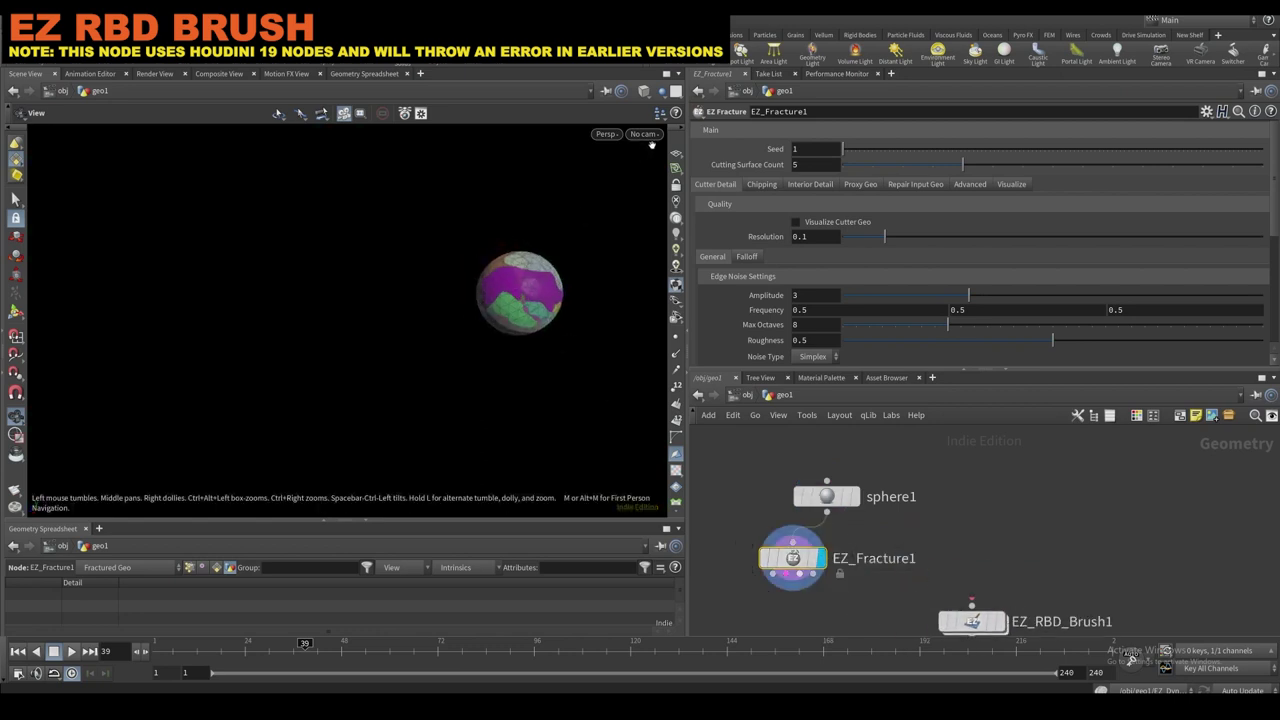
# Turn on the reference grid and show the other scene objects in the viewport.
pyautogui.click(676, 153)
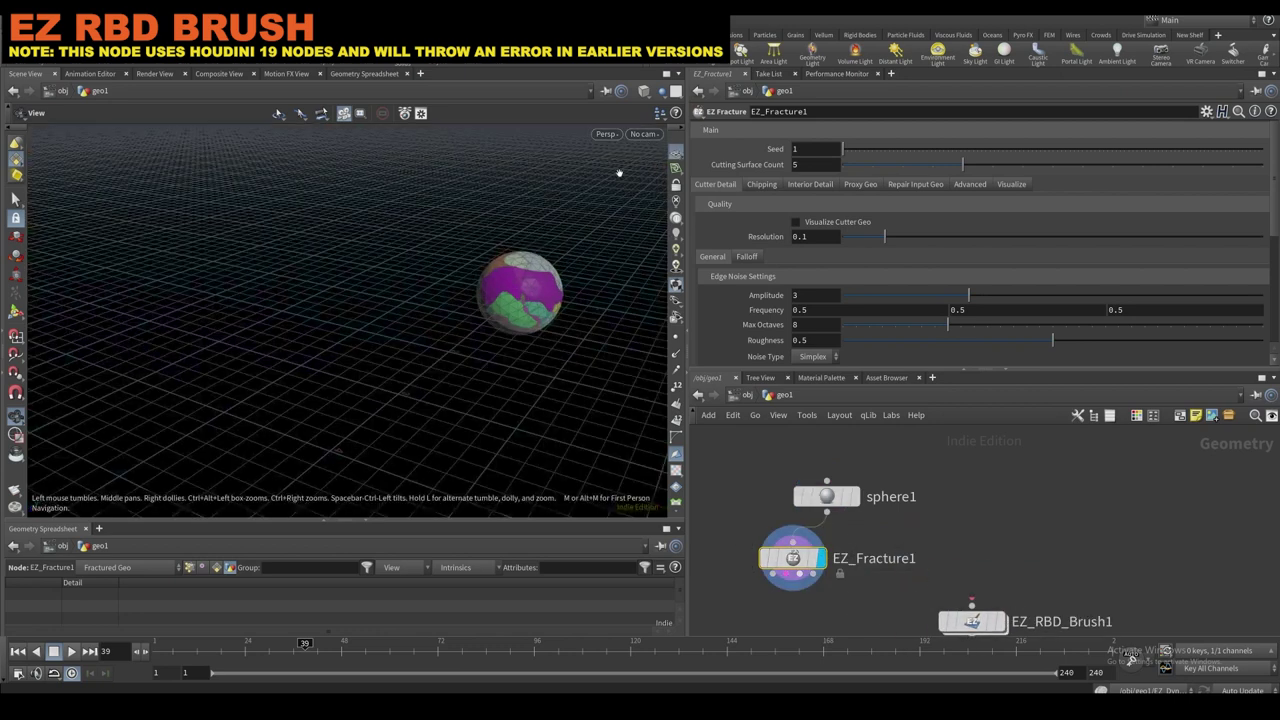
pyautogui.click(652, 92)
pyautogui.click(671, 108)
pyautogui.moveTo(528, 278); pyautogui.dragTo(490, 238)
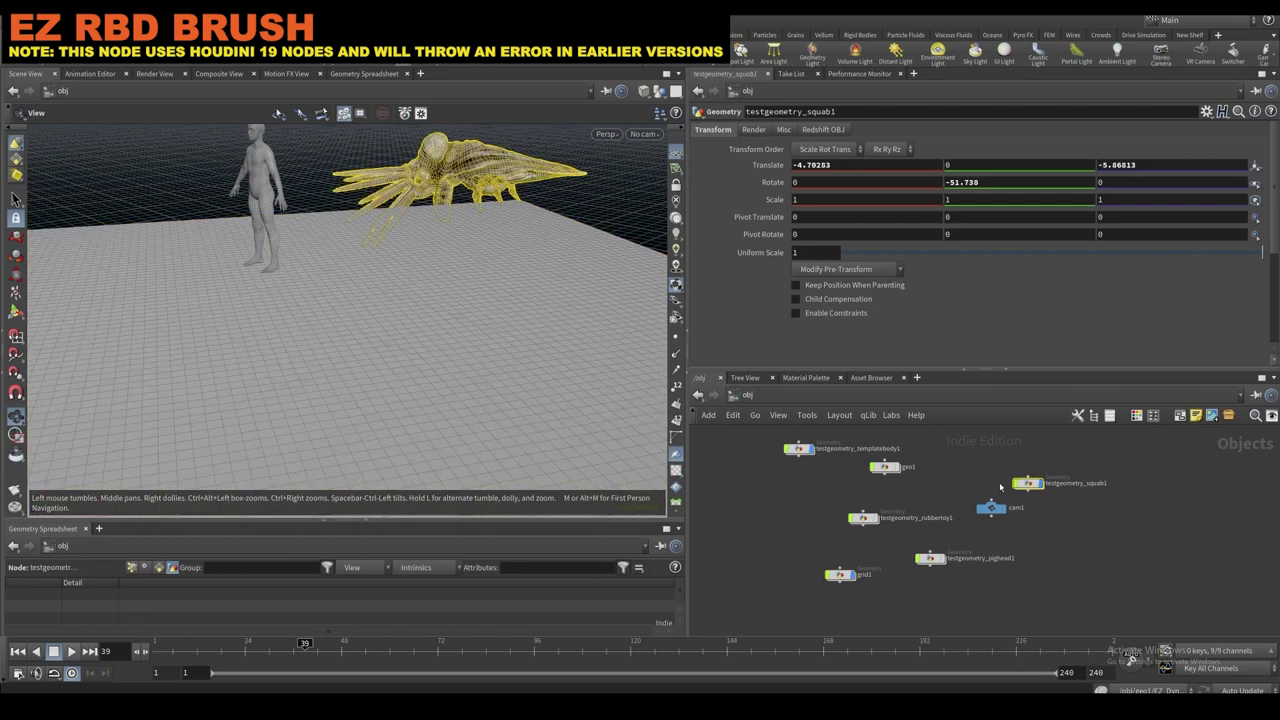
# Enter the ground grid object's network and try to add a node by searching for "polyfr".
pyautogui.doubleClick(840, 575)
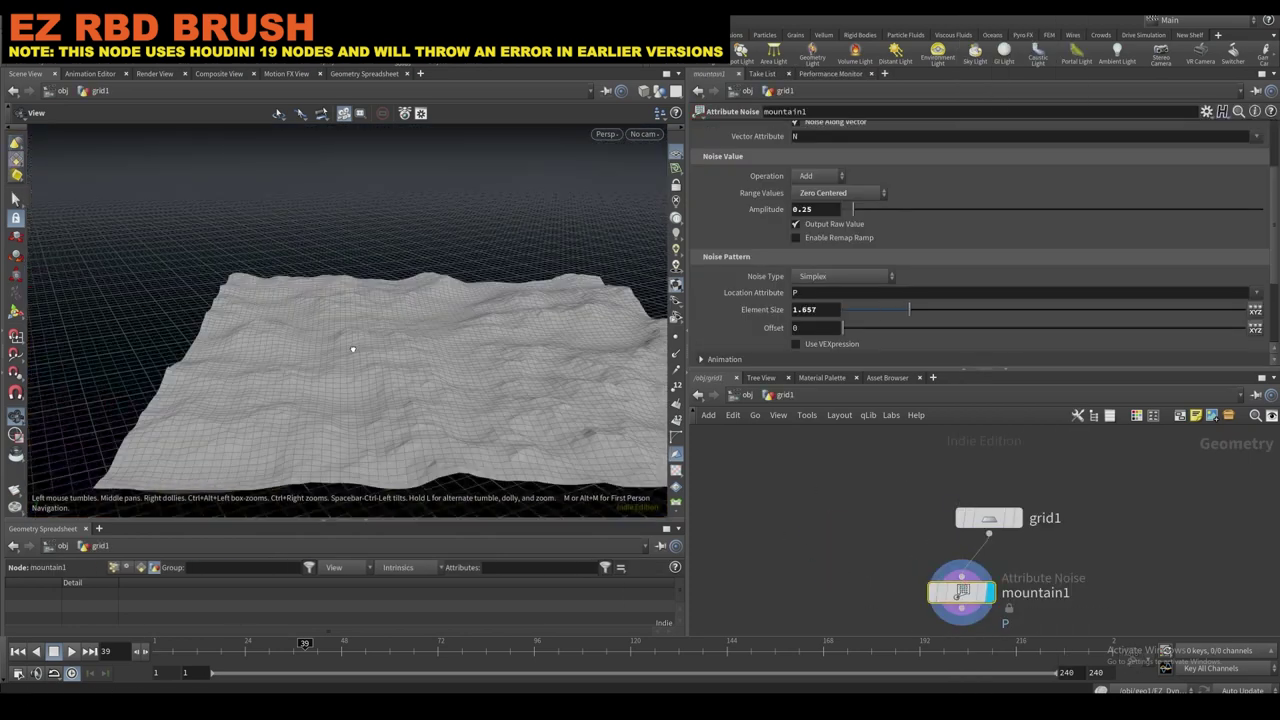
pyautogui.press('Tab')
pyautogui.write('polyfr')
pyautogui.press('Return')
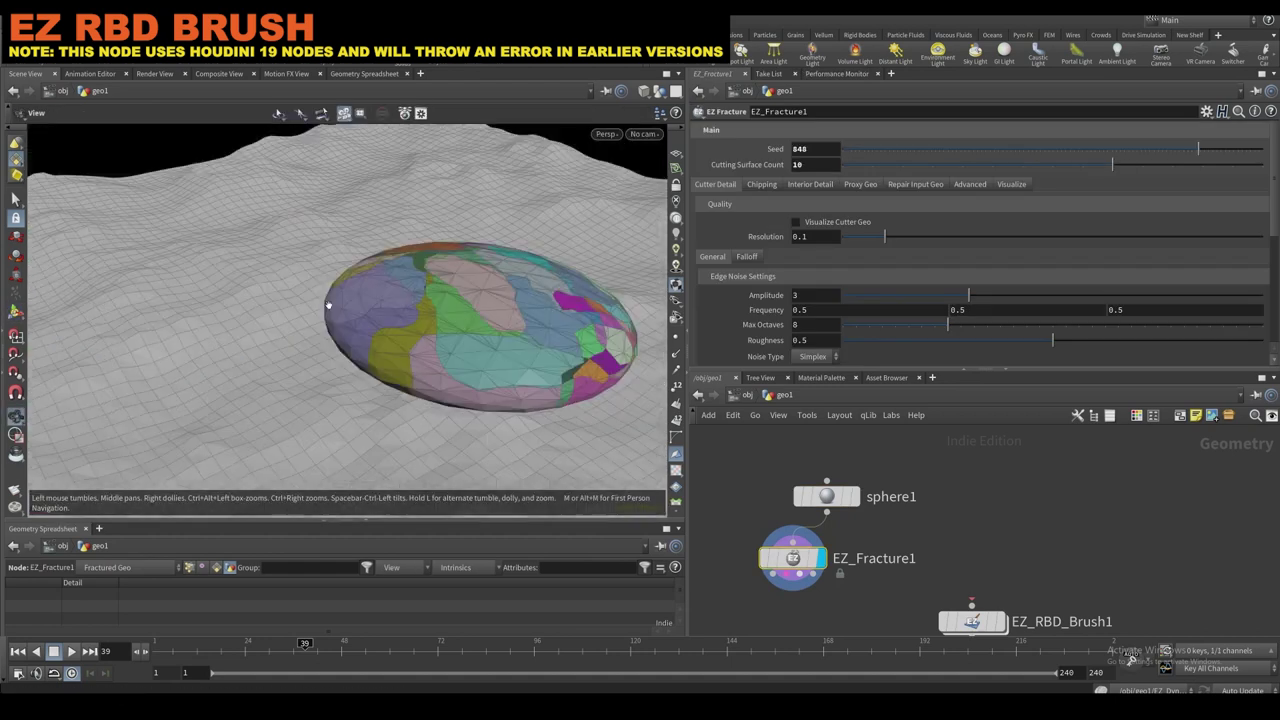
# Rearrange the sphere network so the EZ RBD Brush node sits just below EZ Fracture.
pyautogui.middleClick(829, 417)
pyautogui.scroll(-2, 842, 499)
pyautogui.moveTo(838, 503); pyautogui.dragTo(802, 461)
pyautogui.scroll(2, 891, 541)
pyautogui.moveTo(867, 587); pyautogui.dragTo(857, 527, button='middle')
pyautogui.scroll(1, 840, 530)
pyautogui.moveTo(940, 535); pyautogui.dragTo(841, 575)
pyautogui.scroll(-4, 814, 557)
# Connect the first output of EZ Fracture to EZ RBD Brush and display the brush node.
pyautogui.click(781, 549)
pyautogui.scroll(3, 785, 538)
pyautogui.click(794, 521)
pyautogui.click(857, 574)
pyautogui.click(858, 587)
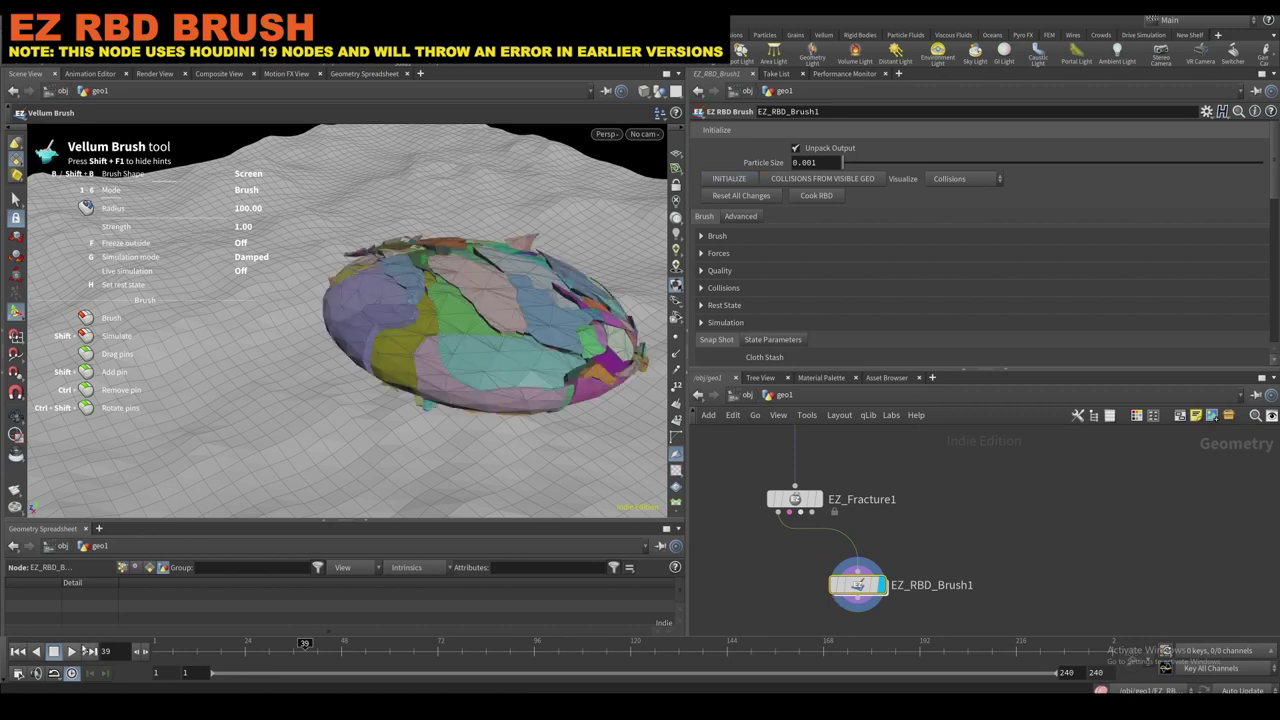
# Return to the first frame and build the EZ RBD Brush collisions from the visible geometry.
pyautogui.click(21, 654)
pyautogui.keyDown('alt'); pyautogui.moveTo(505, 312); pyautogui.dragTo(540, 372); pyautogui.keyUp('alt')
pyautogui.keyDown('alt'); pyautogui.moveTo(540, 372); pyautogui.dragTo(420, 318, button='right'); pyautogui.keyUp('alt')
pyautogui.keyDown('alt'); pyautogui.moveTo(420, 318); pyautogui.dragTo(474, 240); pyautogui.keyUp('alt')
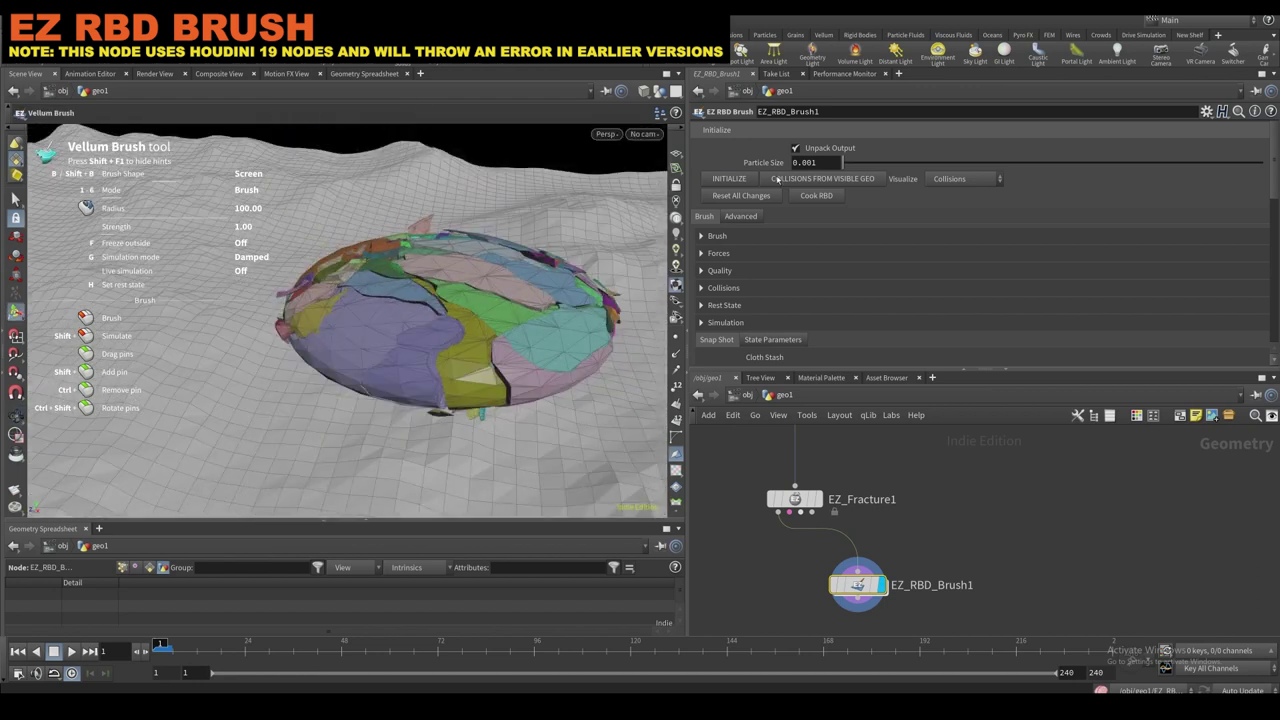
pyautogui.click(840, 180)
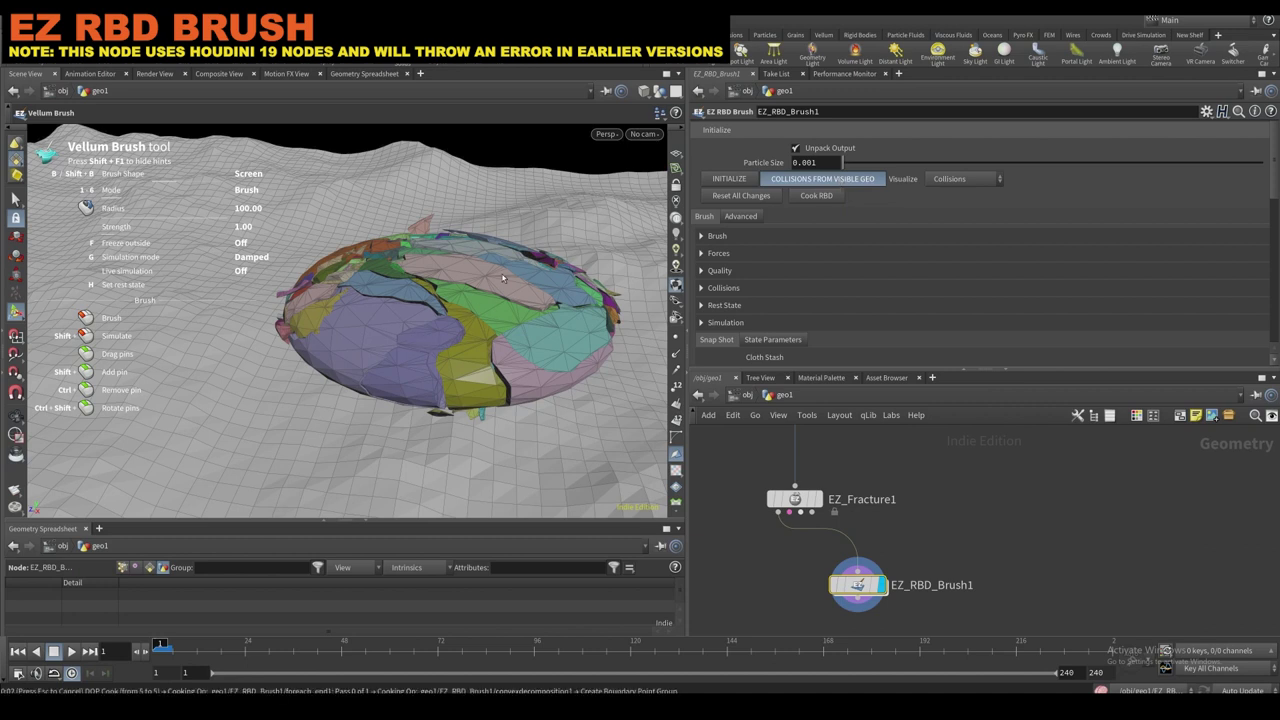
# Enlarge the brush radius to about 270 and brush the fractured pieces apart over the terrain.
pyautogui.keyDown('alt'); pyautogui.scroll(-4, 524, 270); pyautogui.keyUp('alt')
pyautogui.moveTo(490, 340)
pyautogui.keyDown('alt'); pyautogui.mouseDown()
pyautogui.moveTo(507, 290)
pyautogui.moveTo(499, 299)
pyautogui.mouseUp(); pyautogui.keyUp('alt')
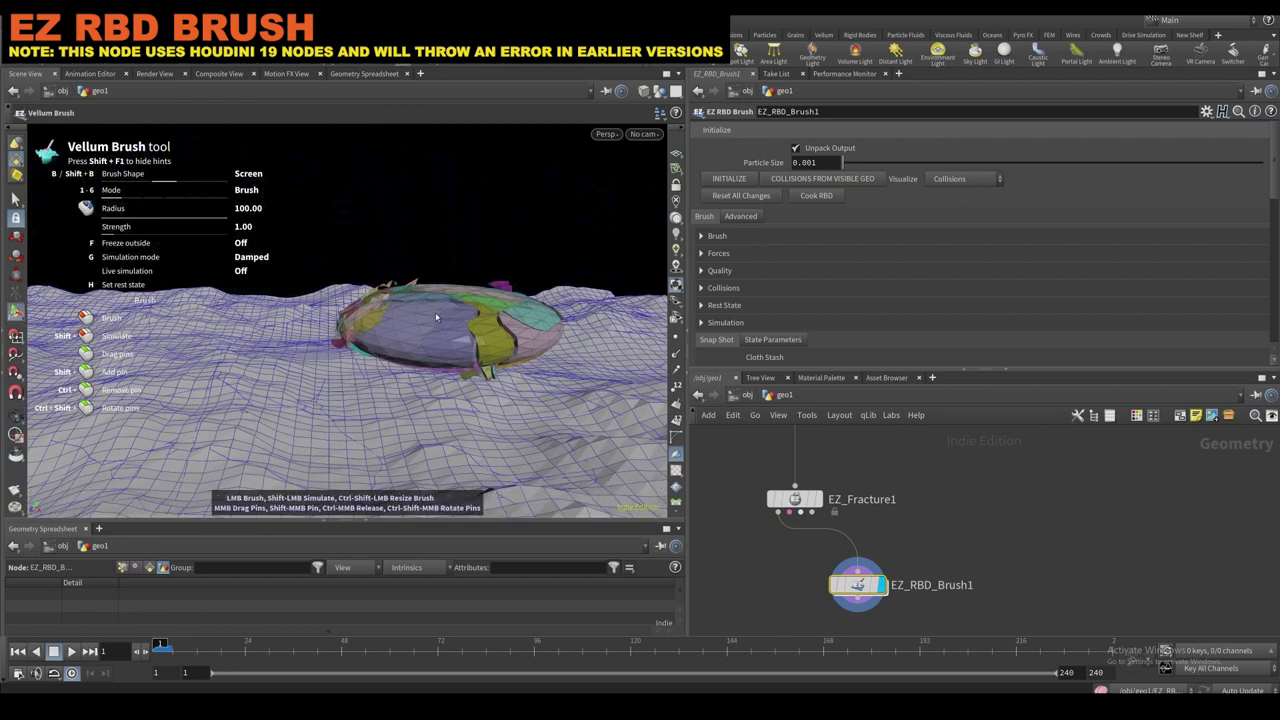
pyautogui.moveTo(434, 404)
pyautogui.mouseDown()
pyautogui.moveTo(434, 351)
pyautogui.moveTo(447, 343)
pyautogui.mouseUp()
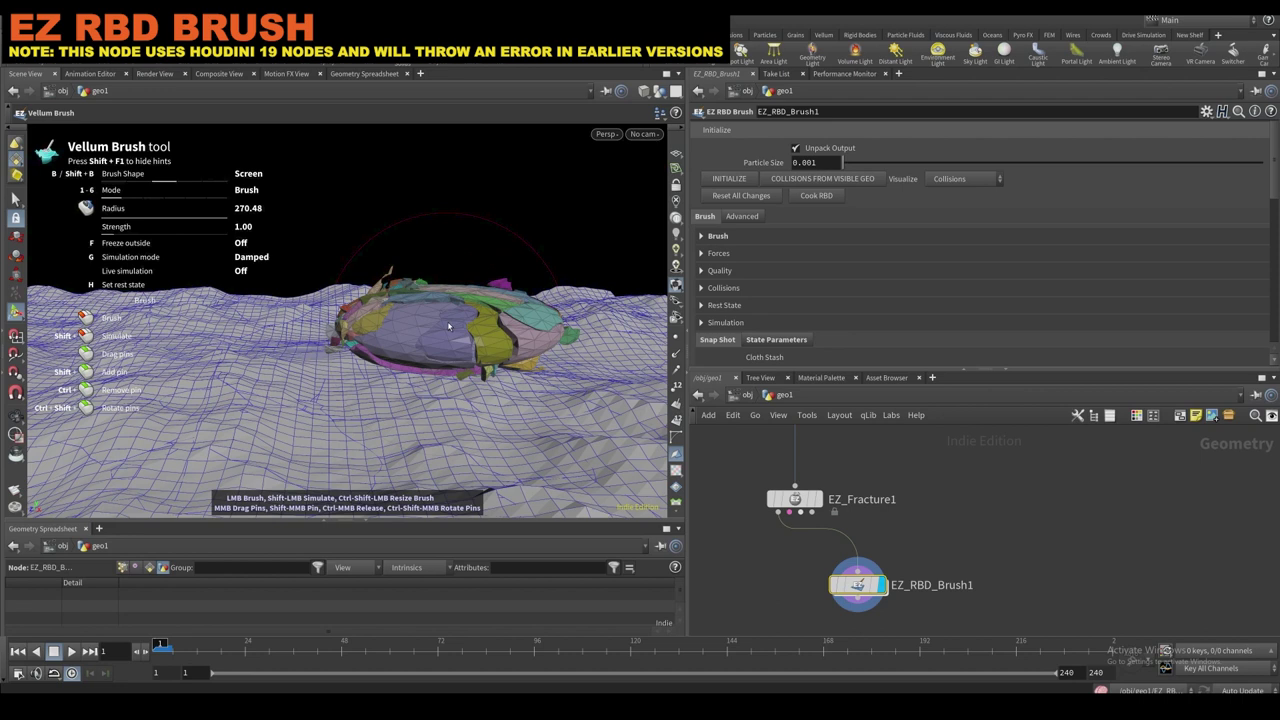
pyautogui.moveTo(413, 431)
pyautogui.mouseDown()
pyautogui.moveTo(436, 312)
pyautogui.moveTo(369, 304)
pyautogui.moveTo(620, 299)
pyautogui.moveTo(443, 314)
pyautogui.moveTo(478, 340)
pyautogui.mouseUp()
pyautogui.moveTo(511, 431); pyautogui.dragTo(466, 340)
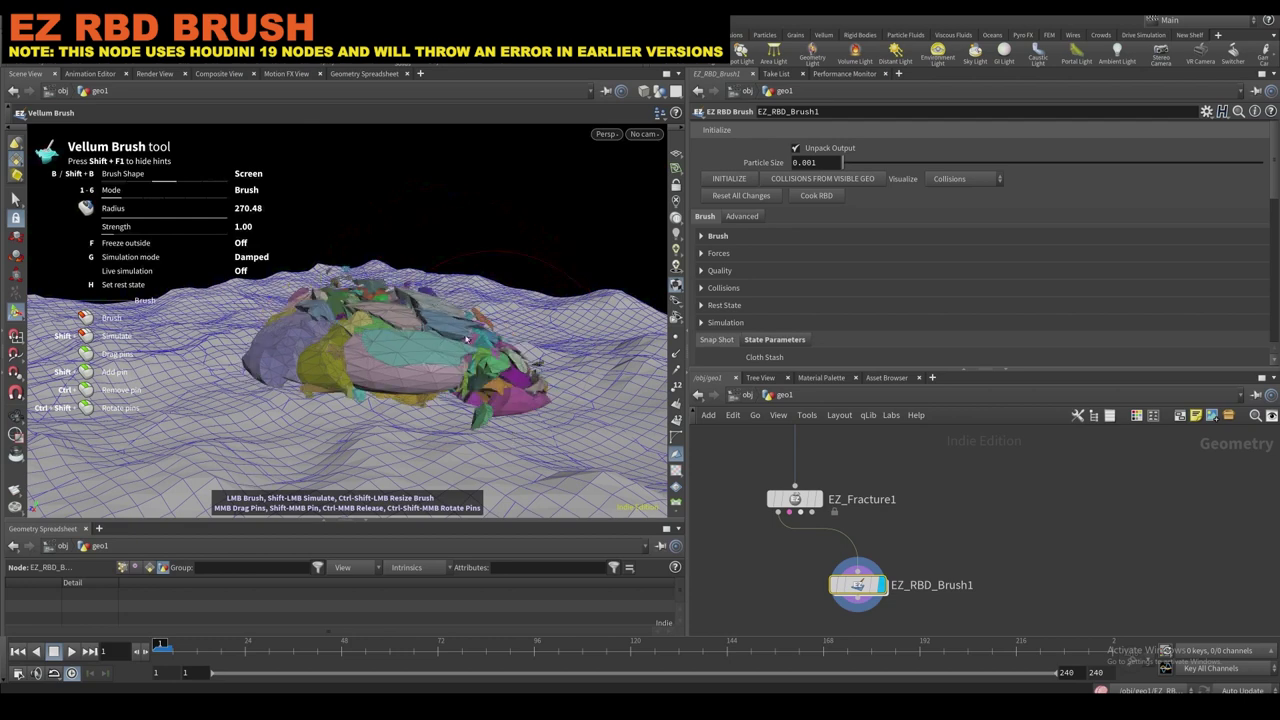
pyautogui.moveTo(373, 304); pyautogui.dragTo(380, 350)
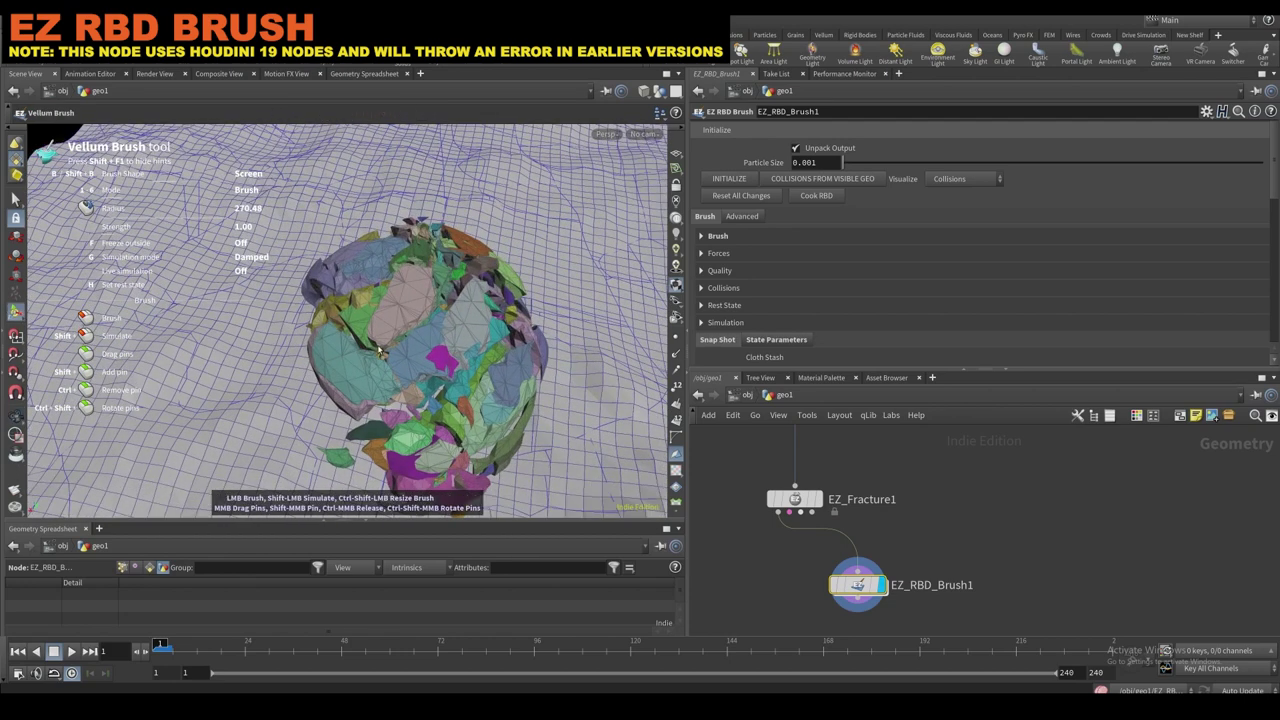
pyautogui.moveTo(279, 390); pyautogui.dragTo(286, 353)
pyautogui.moveTo(392, 282)
pyautogui.mouseDown()
pyautogui.moveTo(393, 224)
pyautogui.moveTo(382, 236)
pyautogui.moveTo(431, 269)
pyautogui.mouseUp()
pyautogui.moveTo(305, 308)
pyautogui.mouseDown()
pyautogui.moveTo(276, 329)
pyautogui.moveTo(353, 249)
pyautogui.moveTo(242, 204)
pyautogui.mouseUp()
pyautogui.keyDown('alt'); pyautogui.moveTo(242, 204); pyautogui.dragTo(314, 304); pyautogui.keyUp('alt')
pyautogui.moveTo(314, 304)
pyautogui.mouseDown()
pyautogui.moveTo(246, 385)
pyautogui.moveTo(290, 328)
pyautogui.moveTo(280, 315)
pyautogui.moveTo(235, 340)
pyautogui.moveTo(227, 204)
pyautogui.moveTo(240, 240)
pyautogui.mouseUp()
pyautogui.moveTo(455, 294); pyautogui.dragTo(318, 408)
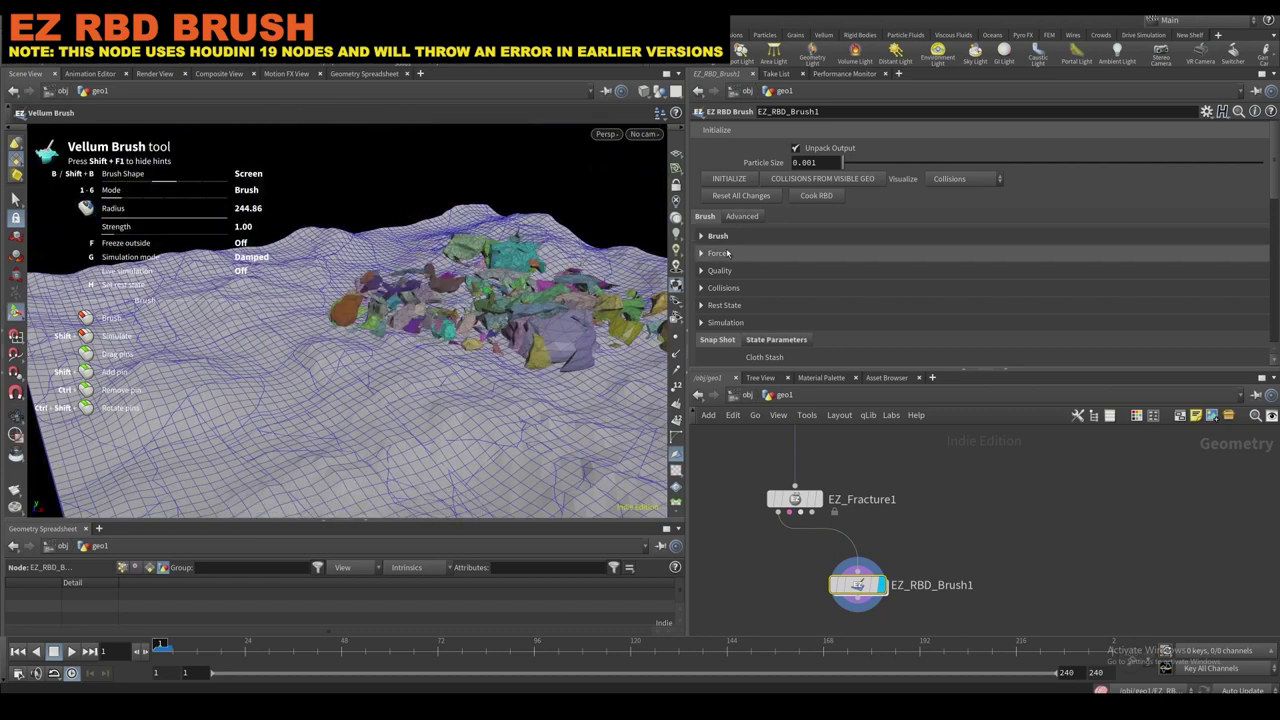
# Enable Gravity in the general RBD Sim settings of the brush's advanced options.
pyautogui.scroll(-1, 728, 251)
pyautogui.scroll(1, 728, 198)
pyautogui.click(743, 218)
pyautogui.scroll(-1, 745, 224)
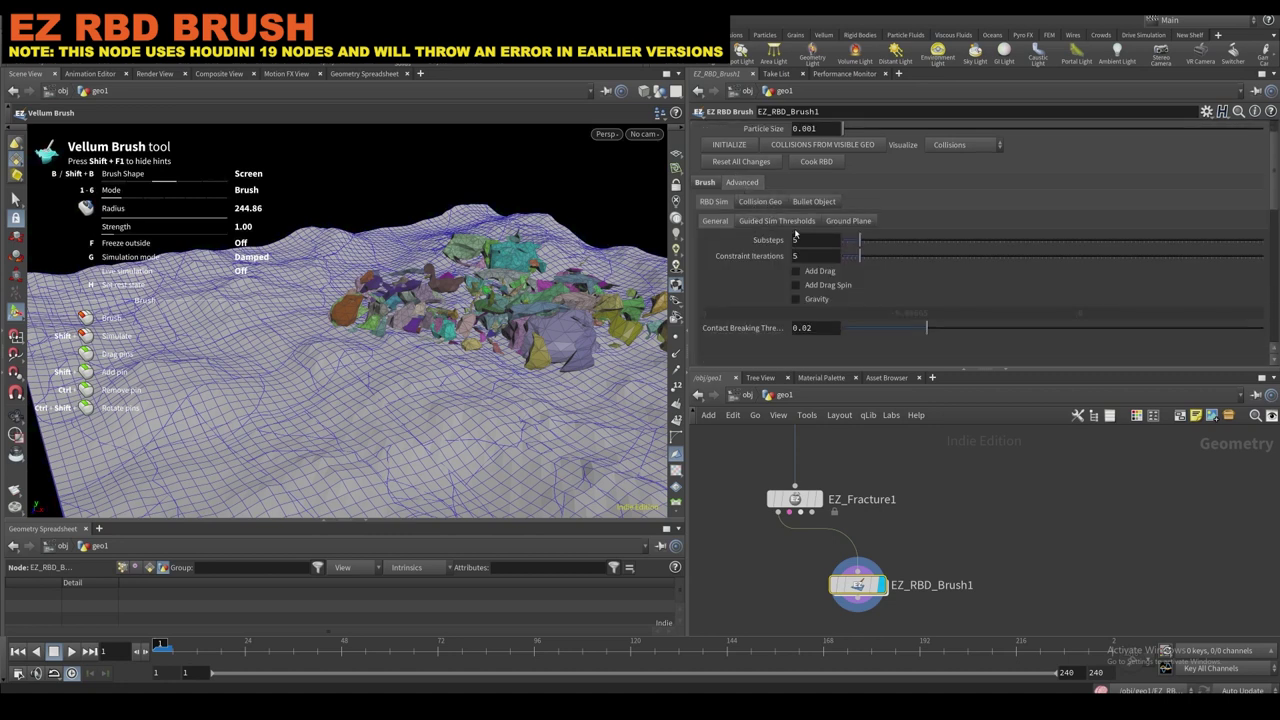
pyautogui.scroll(-2, 768, 219)
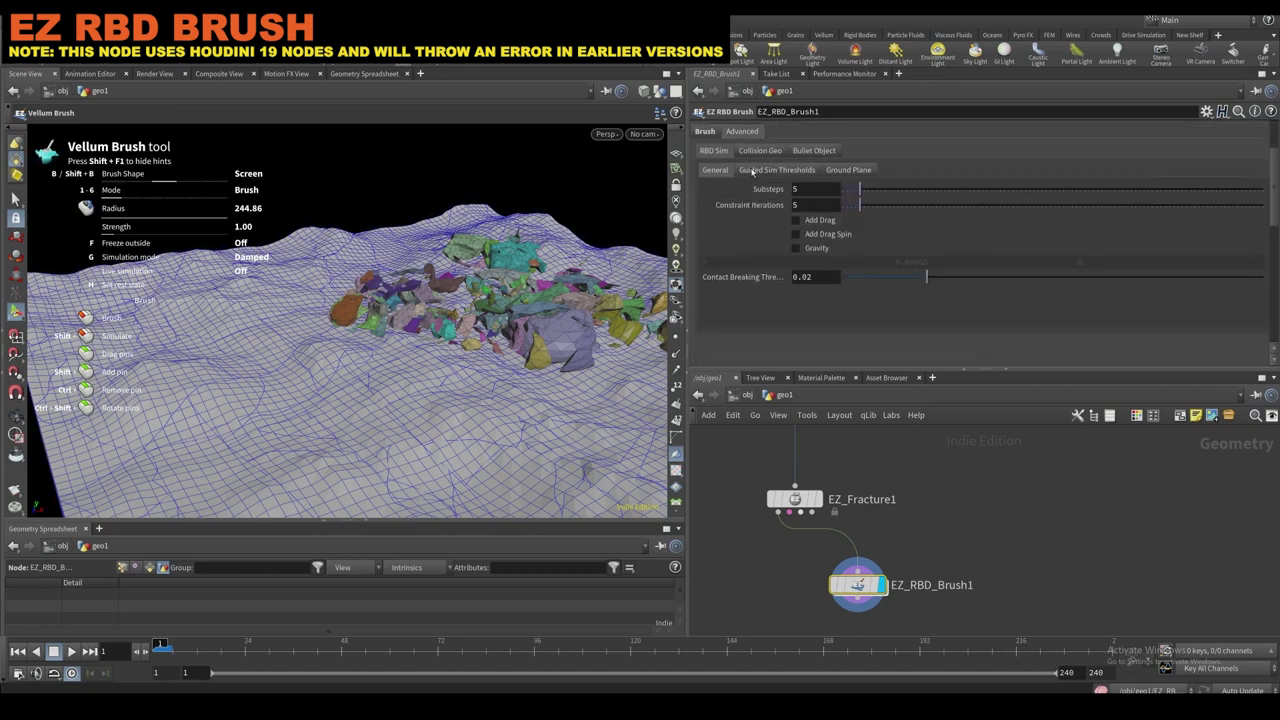
pyautogui.click(797, 248)
pyautogui.scroll(1, 785, 216)
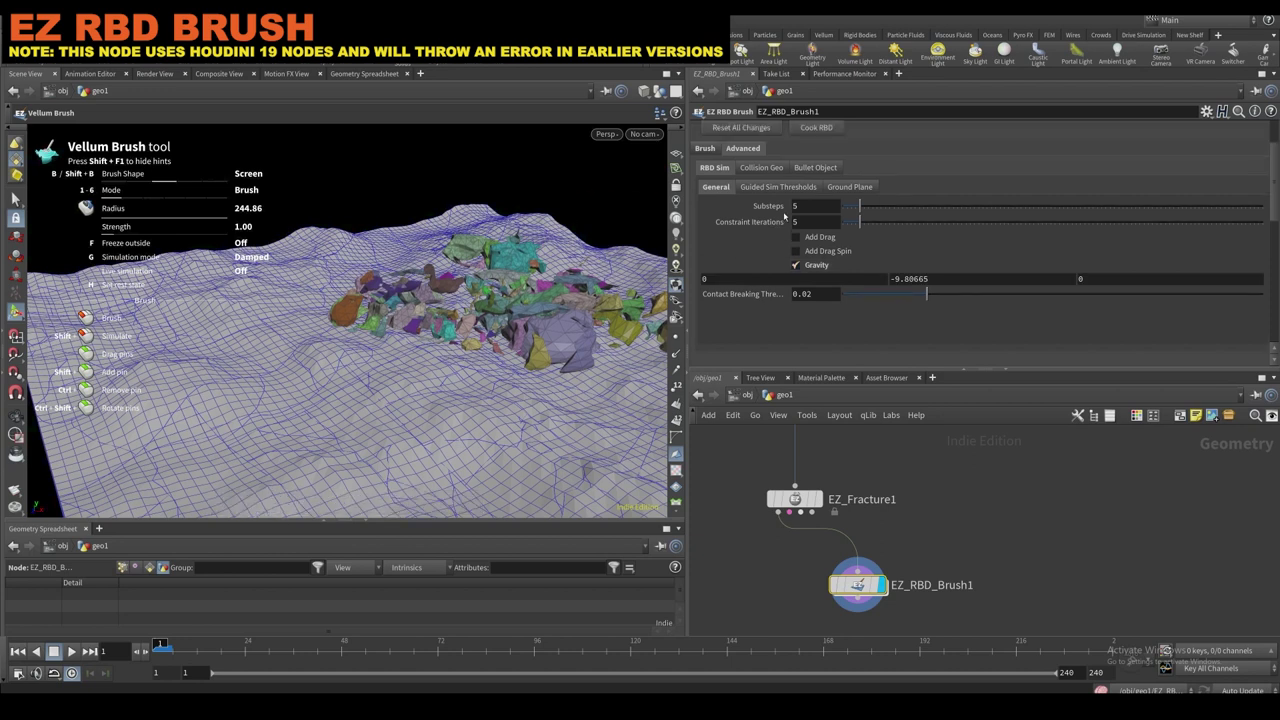
# Turn off the instantaneous linear, angular and distance thresholds in the Guided Sim Thresholds.
pyautogui.click(777, 188)
pyautogui.click(740, 225)
pyautogui.click(742, 241)
pyautogui.click(744, 257)
# Scatter the fractured pieces farther across the terrain with the brush, using a radius of up to about 330.
pyautogui.moveTo(556, 364)
pyautogui.mouseDown()
pyautogui.moveTo(475, 294)
pyautogui.moveTo(517, 266)
pyautogui.mouseUp()
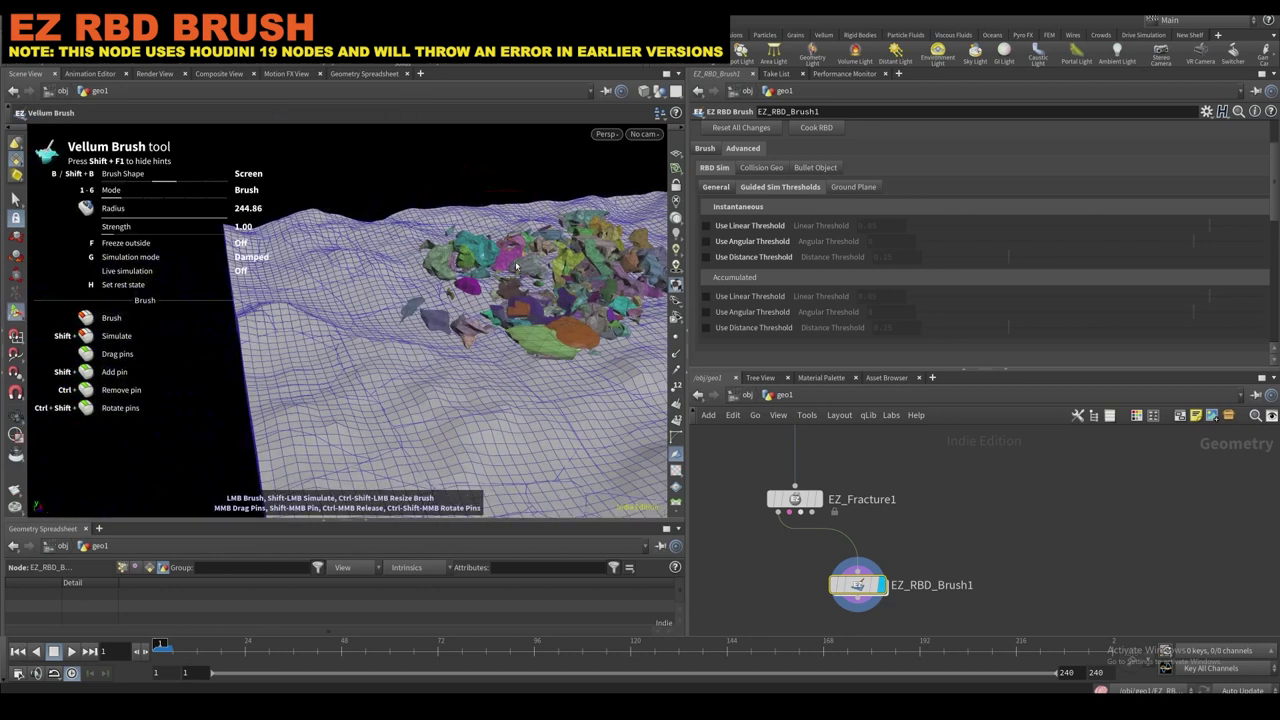
pyautogui.moveTo(496, 323)
pyautogui.mouseDown()
pyautogui.moveTo(458, 242)
pyautogui.moveTo(393, 298)
pyautogui.moveTo(453, 250)
pyautogui.mouseUp()
pyautogui.keyDown('alt'); pyautogui.moveTo(444, 265); pyautogui.dragTo(505, 335); pyautogui.keyUp('alt')
pyautogui.moveTo(515, 240); pyautogui.dragTo(560, 285)
pyautogui.keyDown('alt'); pyautogui.moveTo(423, 216); pyautogui.dragTo(370, 216, button='right'); pyautogui.keyUp('alt')
pyautogui.moveTo(430, 265); pyautogui.dragTo(455, 310)
pyautogui.moveTo(455, 310)
pyautogui.keyDown('alt'); pyautogui.mouseDown()
pyautogui.moveTo(400, 260)
pyautogui.moveTo(340, 250)
pyautogui.mouseUp(); pyautogui.keyUp('alt')
pyautogui.moveTo(380, 245)
pyautogui.mouseDown()
pyautogui.moveTo(394, 280)
pyautogui.moveTo(370, 300)
pyautogui.mouseUp()
pyautogui.moveTo(308, 351); pyautogui.dragTo(312, 248)
pyautogui.moveTo(415, 240); pyautogui.dragTo(235, 262)
pyautogui.moveTo(260, 260)
pyautogui.keyDown('alt'); pyautogui.mouseDown()
pyautogui.moveTo(323, 222)
pyautogui.moveTo(440, 250)
pyautogui.moveTo(425, 240)
pyautogui.moveTo(485, 300)
pyautogui.mouseUp(); pyautogui.keyUp('alt')
pyautogui.scroll(2, 722, 212)
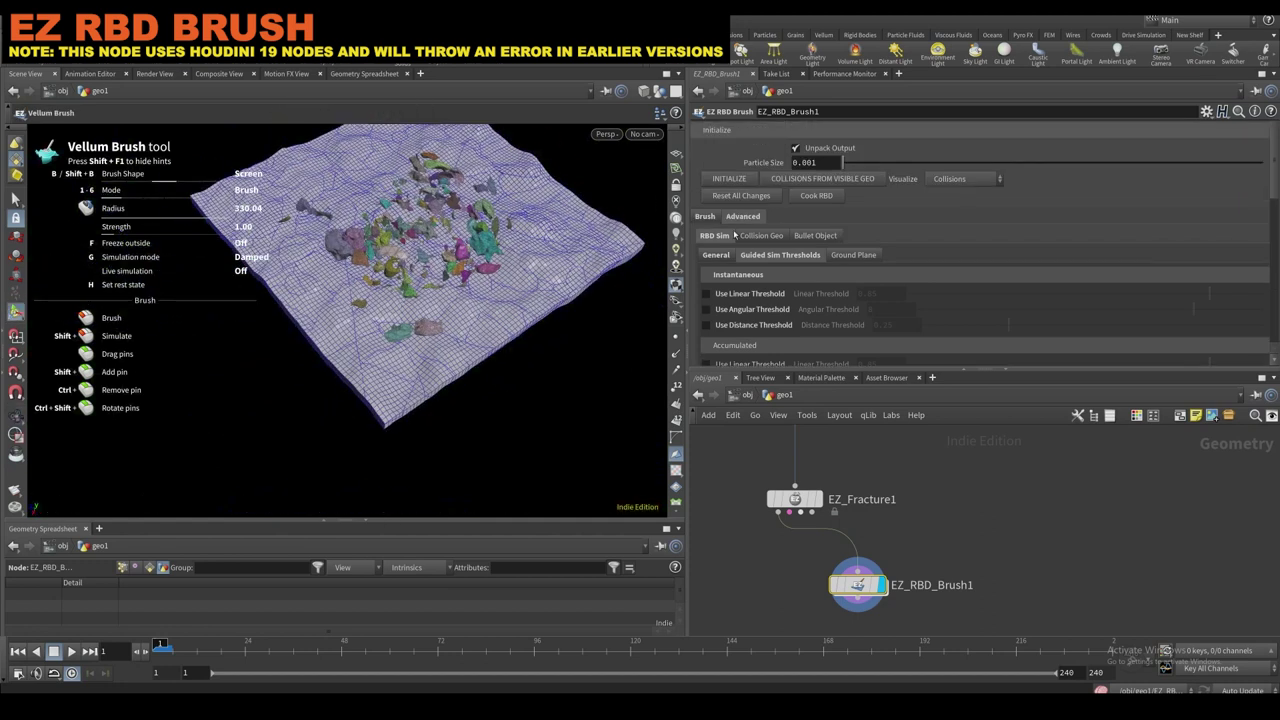
# Set the Bullet Object Max Concavity to 0.2724, cook the RBD and test the brush on nearby pieces.
pyautogui.click(706, 216)
pyautogui.scroll(-2, 737, 209)
pyautogui.scroll(2, 760, 208)
pyautogui.click(744, 216)
pyautogui.click(810, 236)
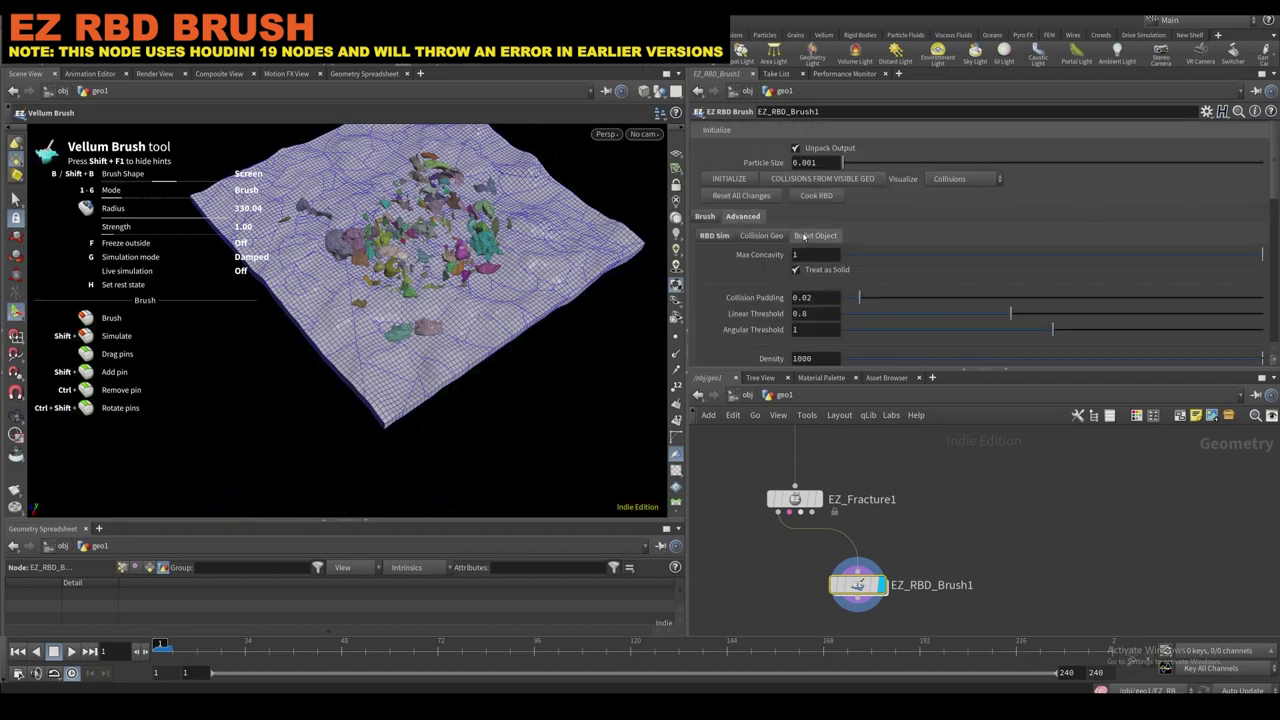
pyautogui.scroll(-2, 778, 246)
pyautogui.scroll(2, 820, 220)
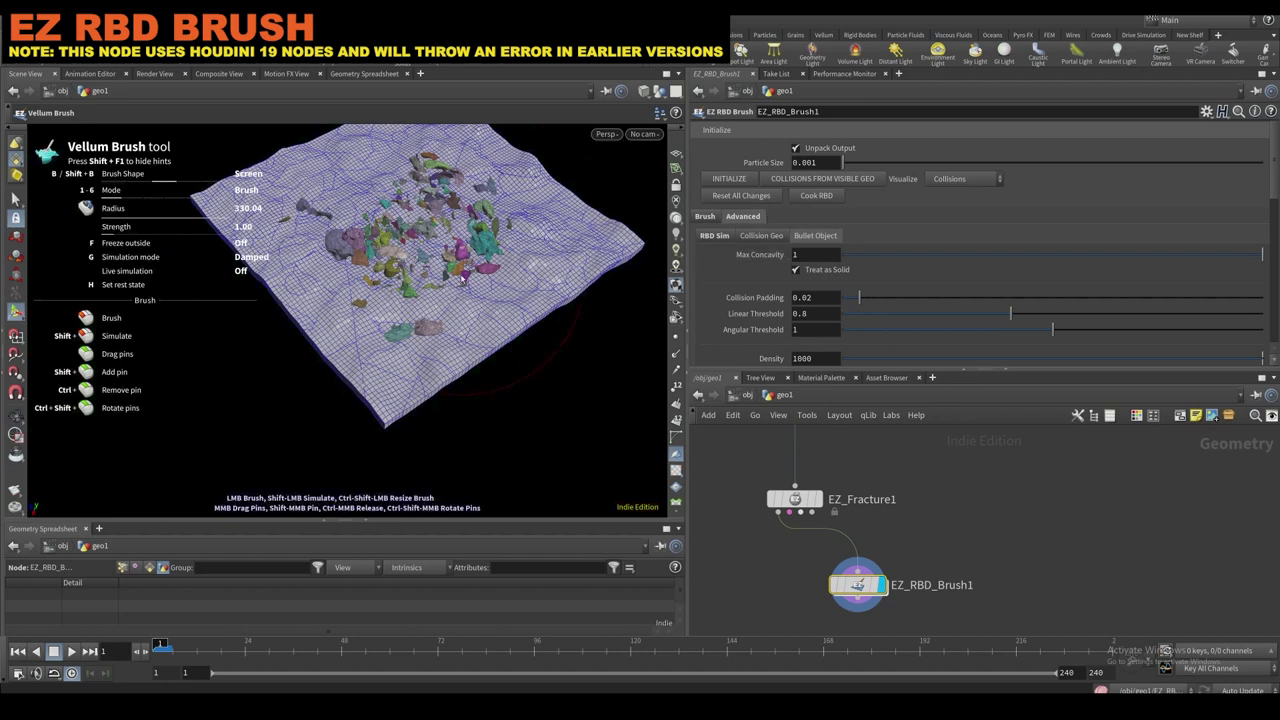
pyautogui.keyDown('alt'); pyautogui.moveTo(449, 280); pyautogui.dragTo(640, 260, button='right'); pyautogui.keyUp('alt')
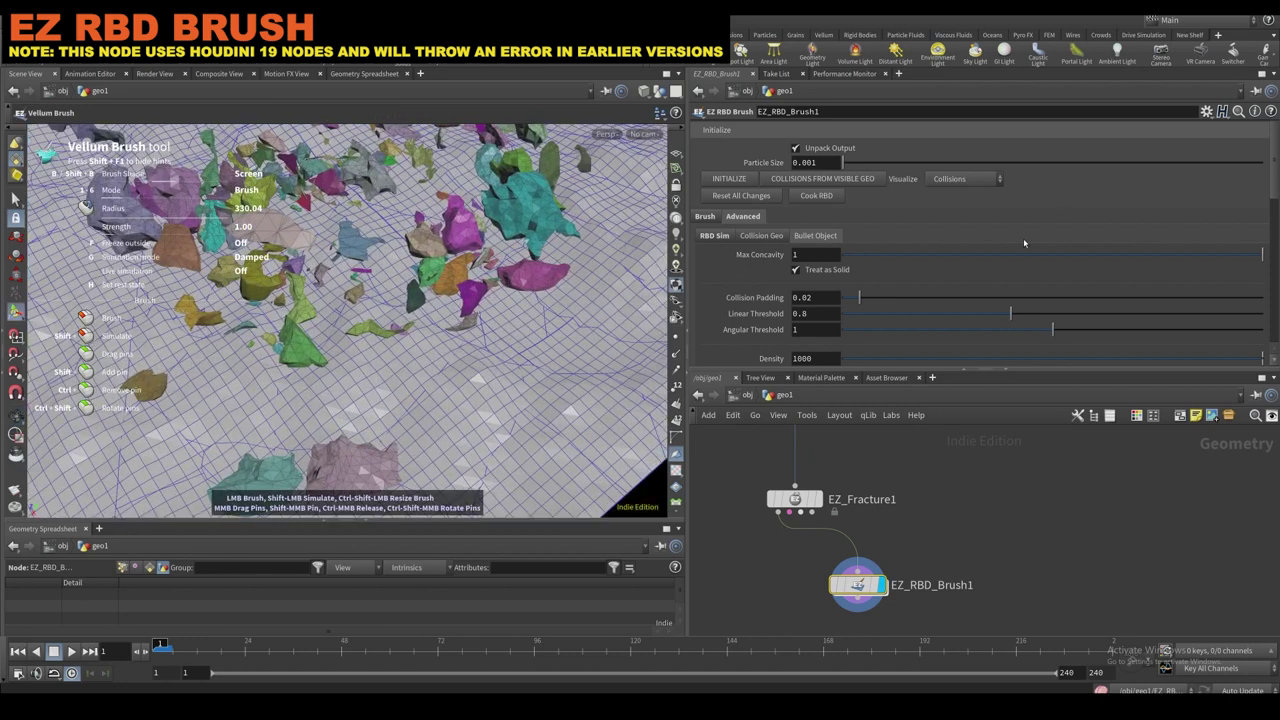
pyautogui.click(958, 254)
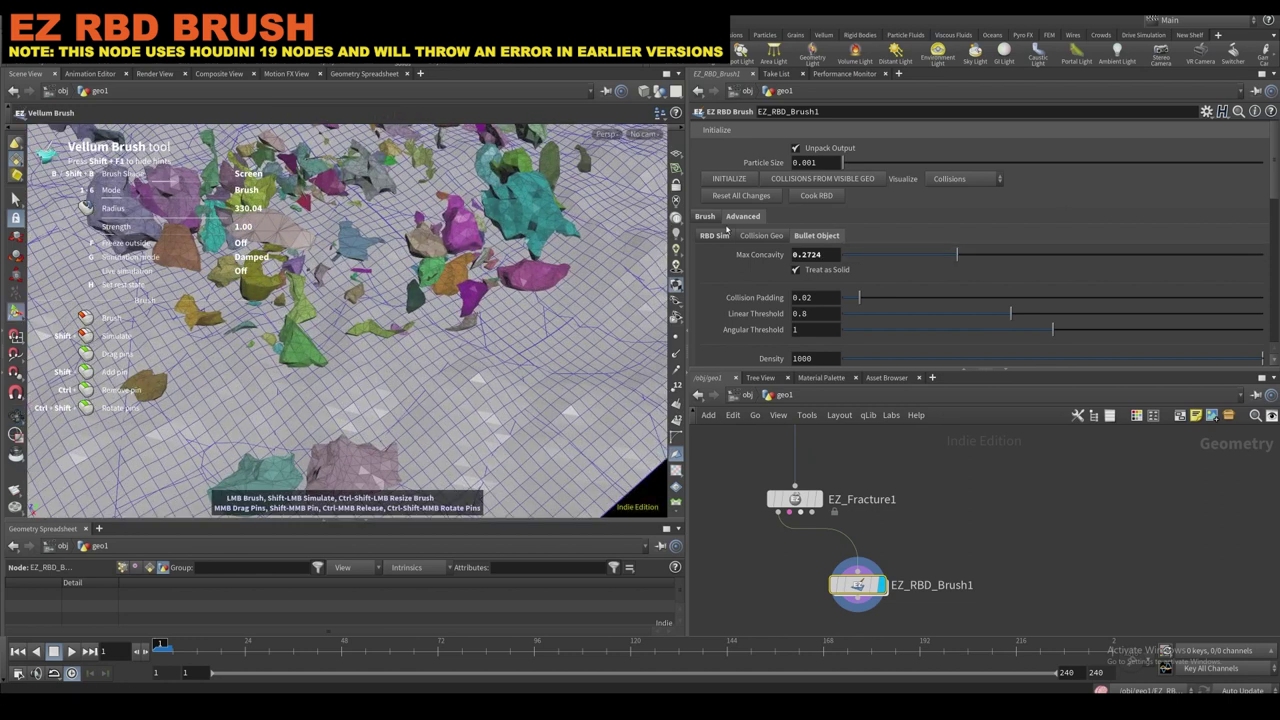
pyautogui.click(818, 197)
pyautogui.moveTo(519, 268)
pyautogui.mouseDown()
pyautogui.moveTo(470, 256)
pyautogui.moveTo(412, 296)
pyautogui.moveTo(384, 290)
pyautogui.moveTo(332, 237)
pyautogui.moveTo(342, 243)
pyautogui.mouseUp()
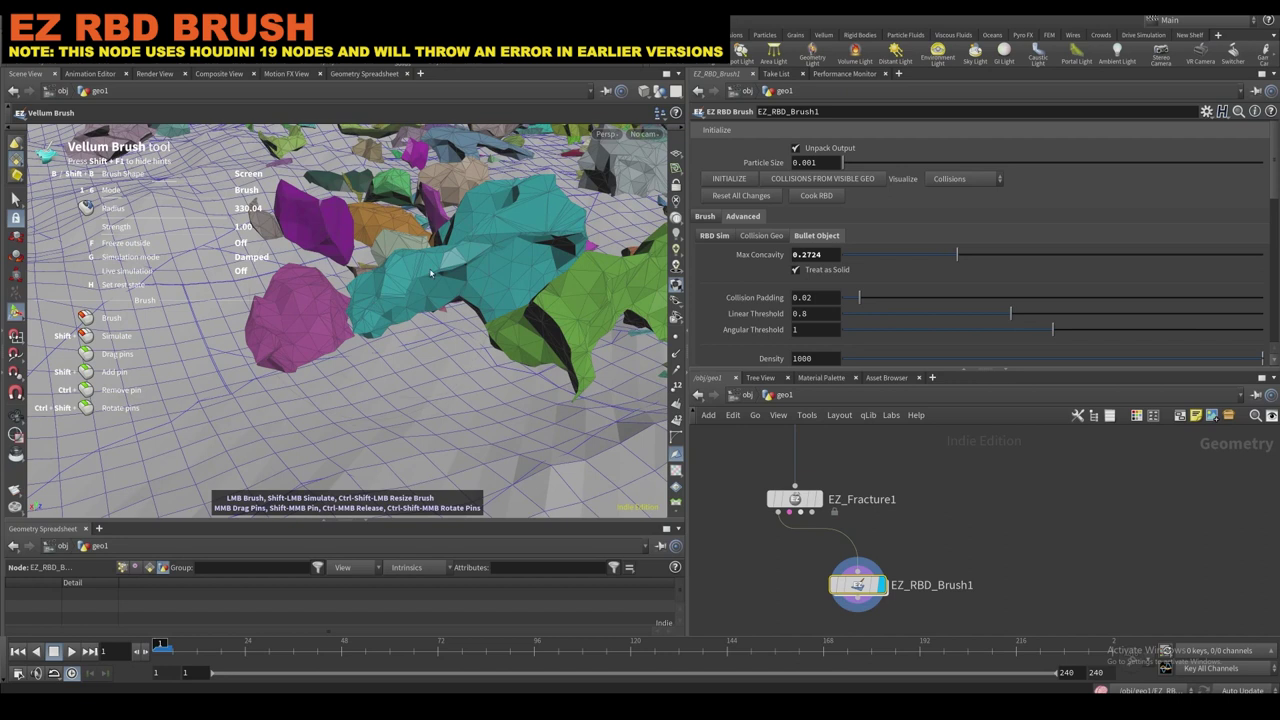
pyautogui.keyDown('alt'); pyautogui.moveTo(533, 261); pyautogui.dragTo(484, 213); pyautogui.keyUp('alt')
# Set the Bullet Object Max Concavity to 0.0635 and brush the teal piece to test the collisions.
pyautogui.click(870, 257)
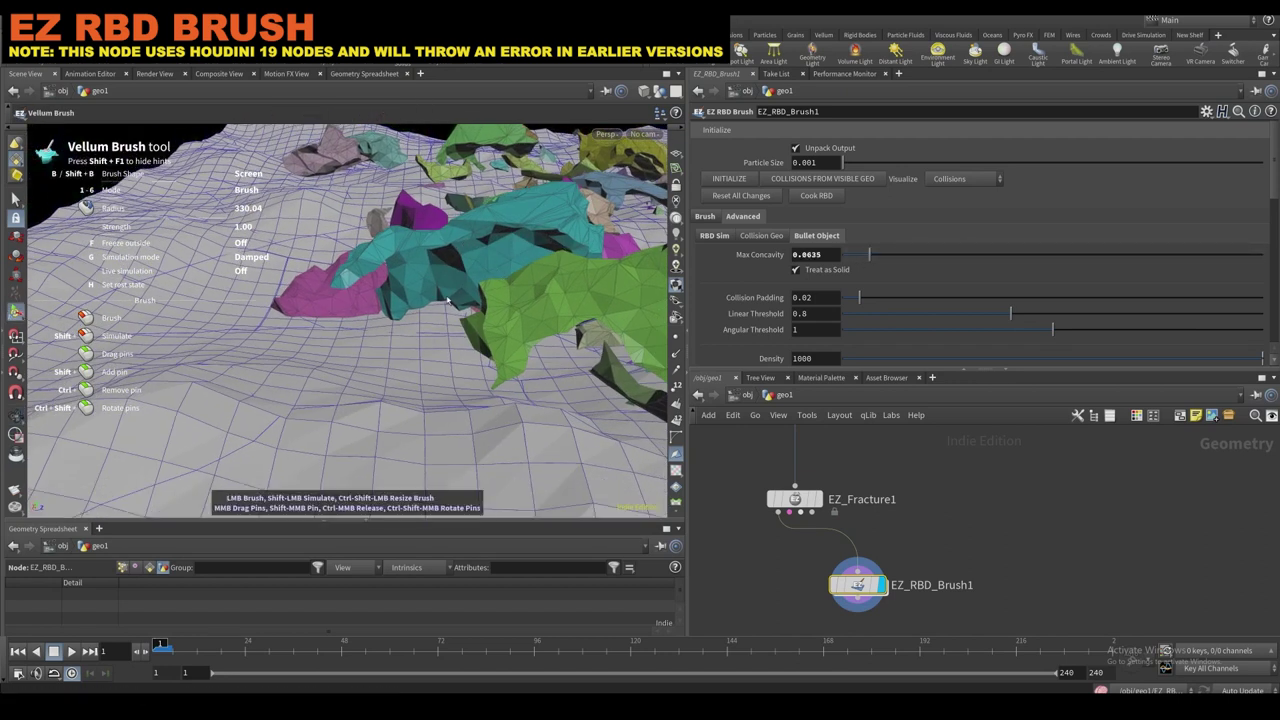
pyautogui.click(762, 200)
pyautogui.moveTo(449, 240); pyautogui.dragTo(492, 244)
pyautogui.scroll(6, 492, 244)
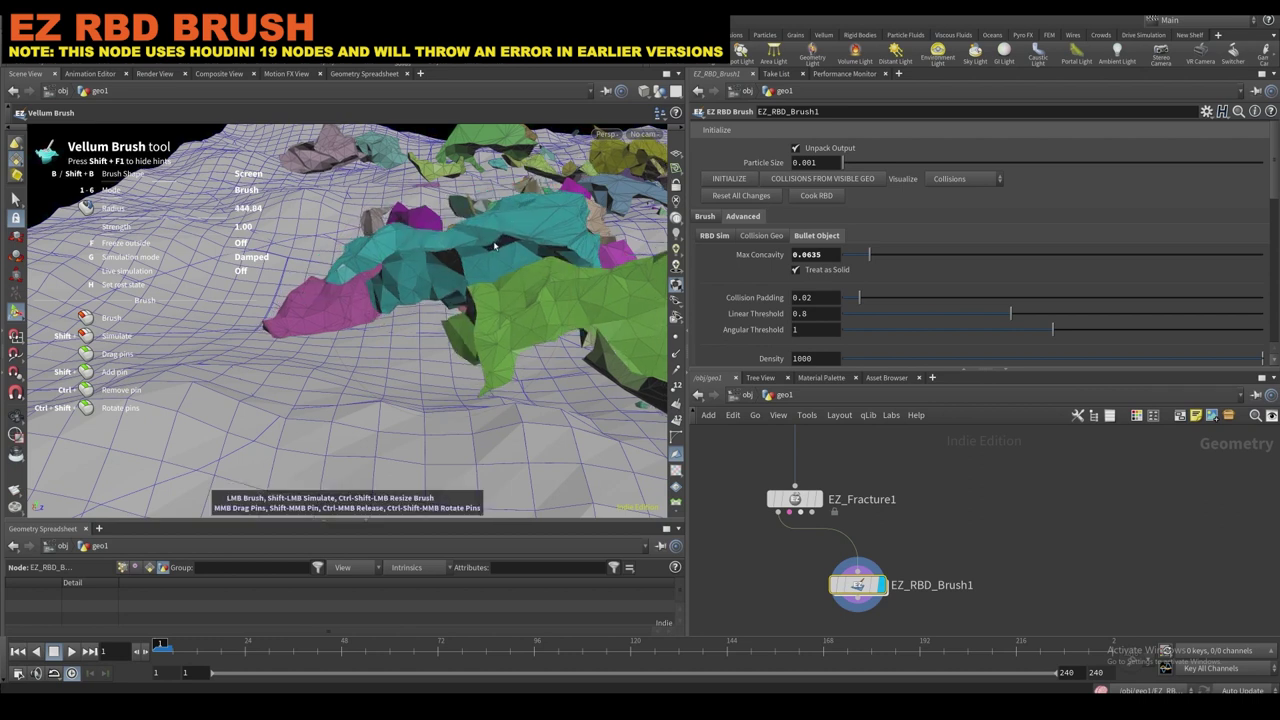
# Examine the Collision Geo settings, the Brush settings and the scattered pieces from several sides.
pyautogui.click(761, 235)
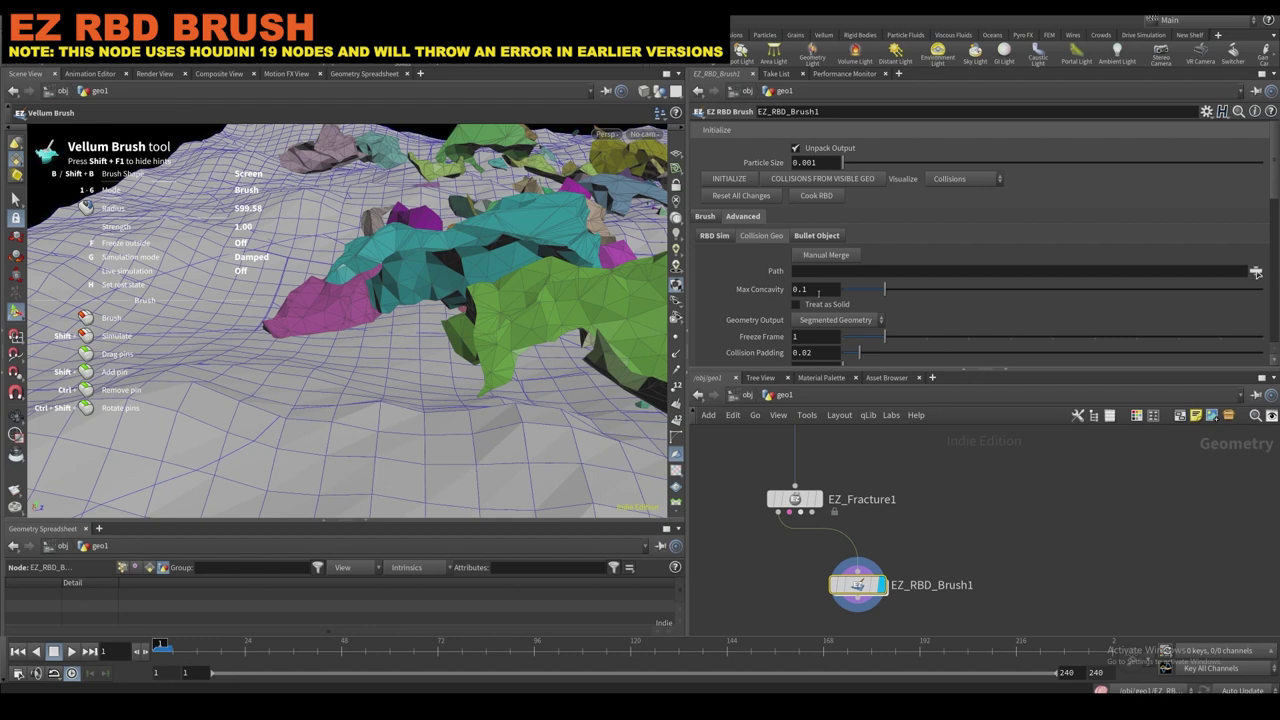
pyautogui.keyDown('alt'); pyautogui.moveTo(454, 302); pyautogui.dragTo(332, 484); pyautogui.keyUp('alt')
pyautogui.click(707, 218)
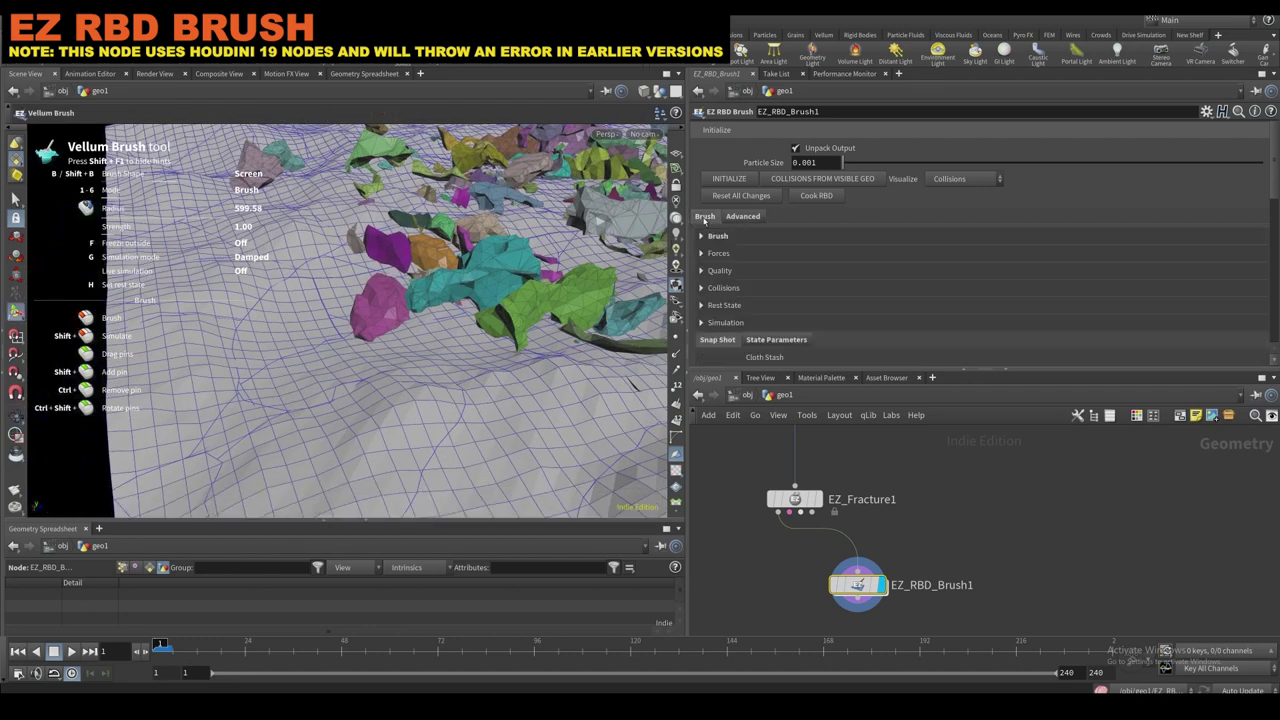
pyautogui.moveTo(624, 292)
pyautogui.keyDown('alt'); pyautogui.mouseDown()
pyautogui.moveTo(577, 317)
pyautogui.moveTo(463, 326)
pyautogui.moveTo(520, 322)
pyautogui.mouseUp(); pyautogui.keyUp('alt')
pyautogui.scroll(-3, 463, 326)
pyautogui.scroll(-2, 713, 288)
pyautogui.scroll(2, 713, 286)
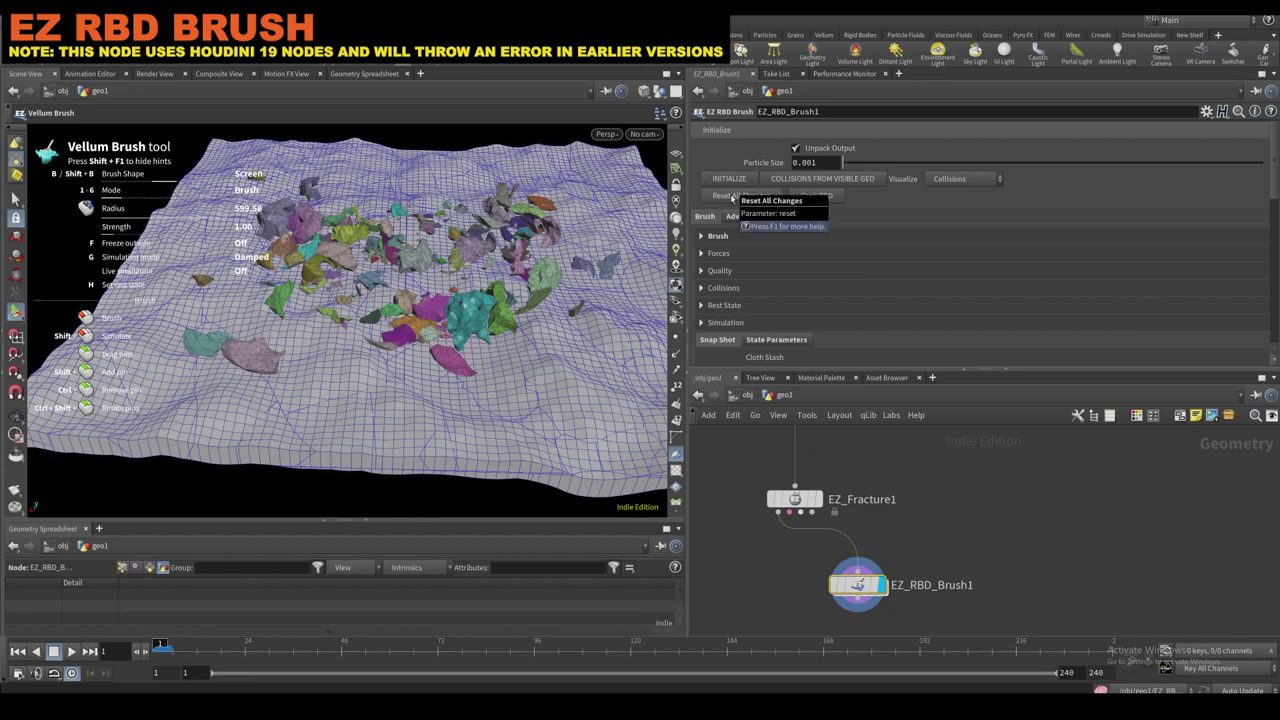
pyautogui.keyDown('alt'); pyautogui.moveTo(545, 262); pyautogui.dragTo(447, 282); pyautogui.keyUp('alt')
pyautogui.scroll(3, 450, 289)
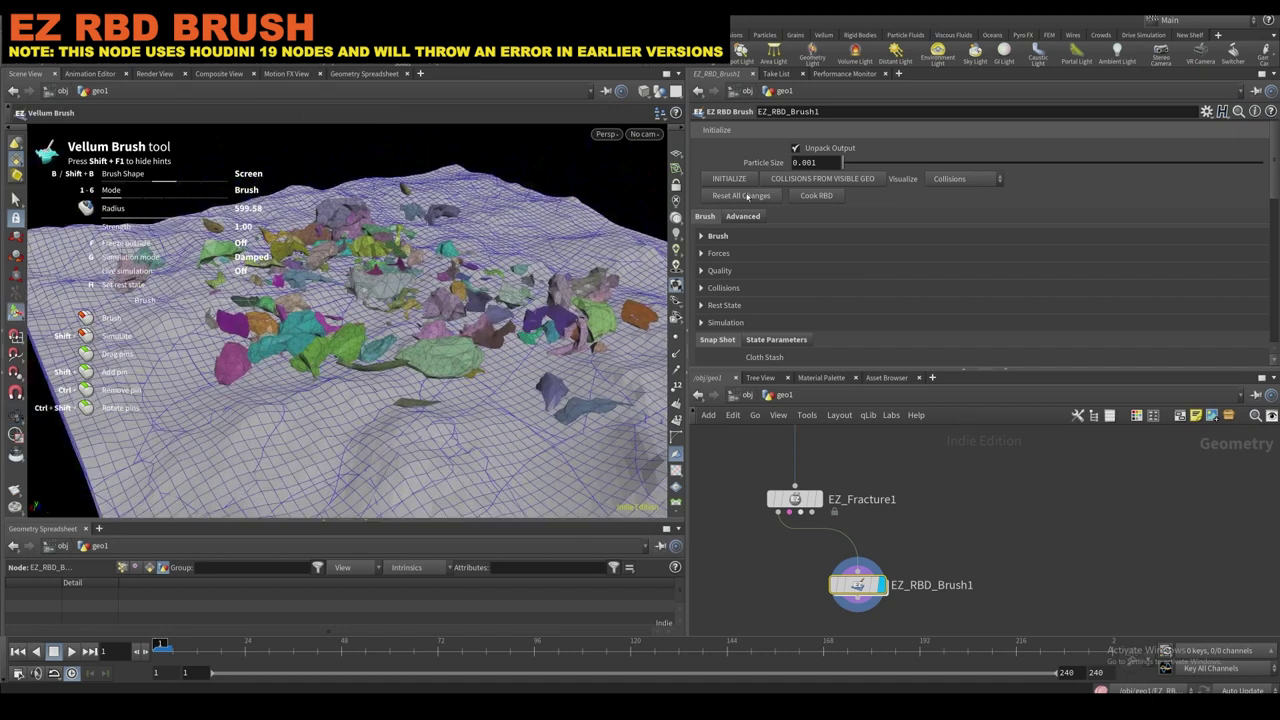
# Reset all brush changes, cook the RBD again and reopen the Bullet Object settings.
pyautogui.click(745, 195)
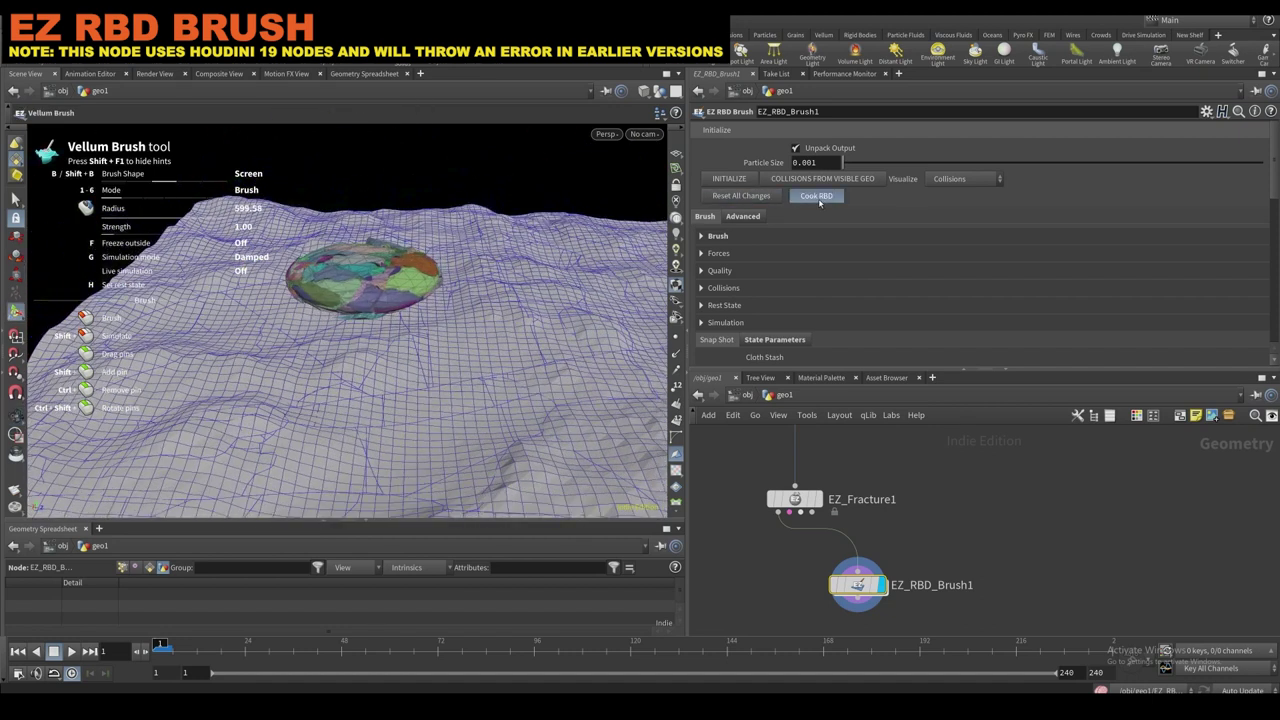
pyautogui.scroll(-5, 388, 278)
pyautogui.click(830, 197)
pyautogui.click(830, 198)
pyautogui.click(824, 200)
pyautogui.click(826, 199)
pyautogui.click(752, 219)
pyautogui.click(805, 236)
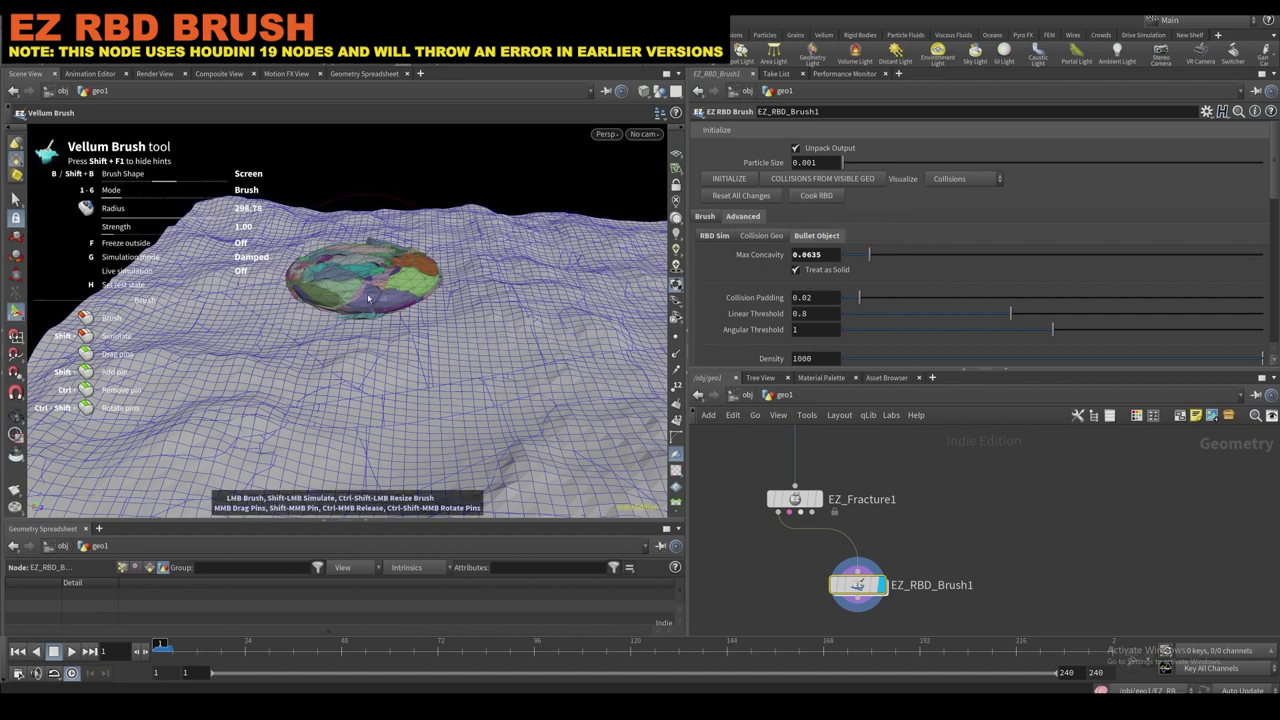
# Reduce the brush radius to about 164 and brush the fractured pieces down onto the terrain.
pyautogui.scroll(-3, 383, 286)
pyautogui.moveTo(385, 282); pyautogui.dragTo(394, 347)
pyautogui.moveTo(343, 292)
pyautogui.mouseDown()
pyautogui.moveTo(353, 296)
pyautogui.moveTo(329, 307)
pyautogui.moveTo(299, 359)
pyautogui.mouseUp()
pyautogui.moveTo(422, 259)
pyautogui.mouseDown()
pyautogui.moveTo(350, 276)
pyautogui.moveTo(340, 251)
pyautogui.moveTo(424, 267)
pyautogui.mouseUp()
pyautogui.moveTo(458, 324); pyautogui.dragTo(473, 326)
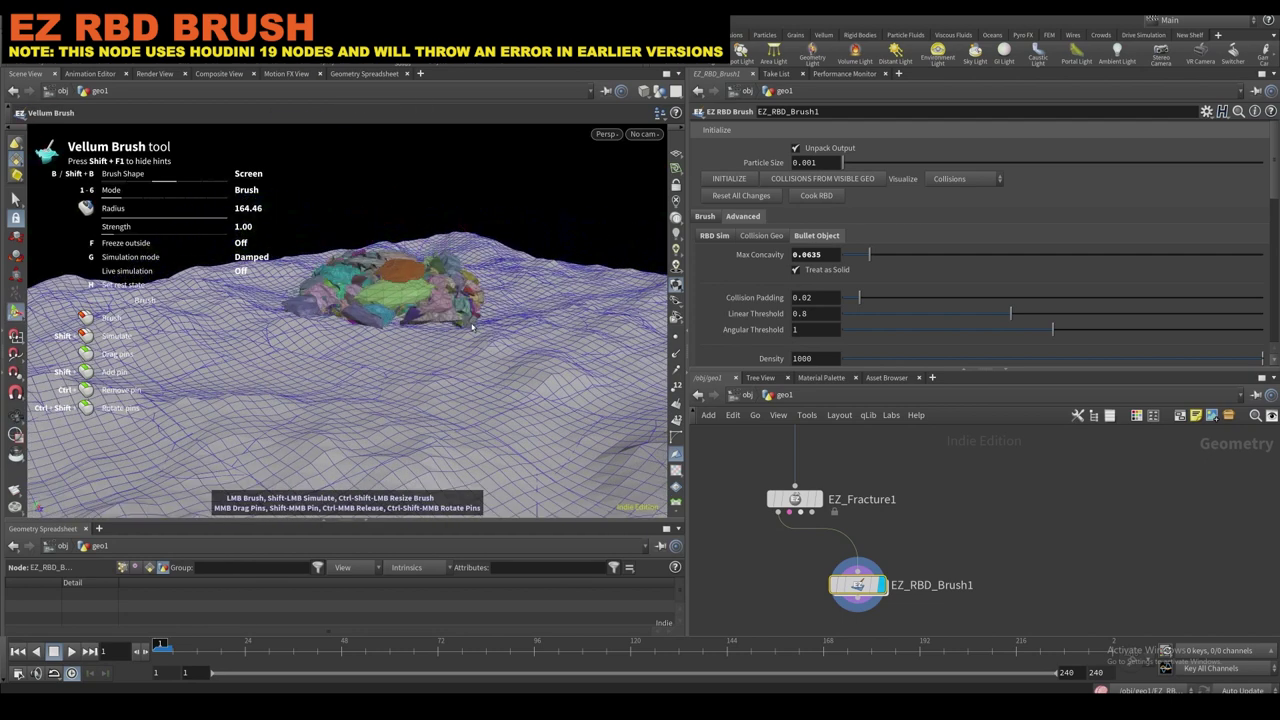
pyautogui.keyDown('alt'); pyautogui.moveTo(462, 258); pyautogui.dragTo(359, 266); pyautogui.keyUp('alt')
# Hide the other scene objects in the viewport so only the brushed pieces are displayed.
pyautogui.moveTo(886, 630); pyautogui.dragTo(847, 584, button='middle')
pyautogui.press('Tab')
pyautogui.click(661, 92)
pyautogui.click(661, 92)
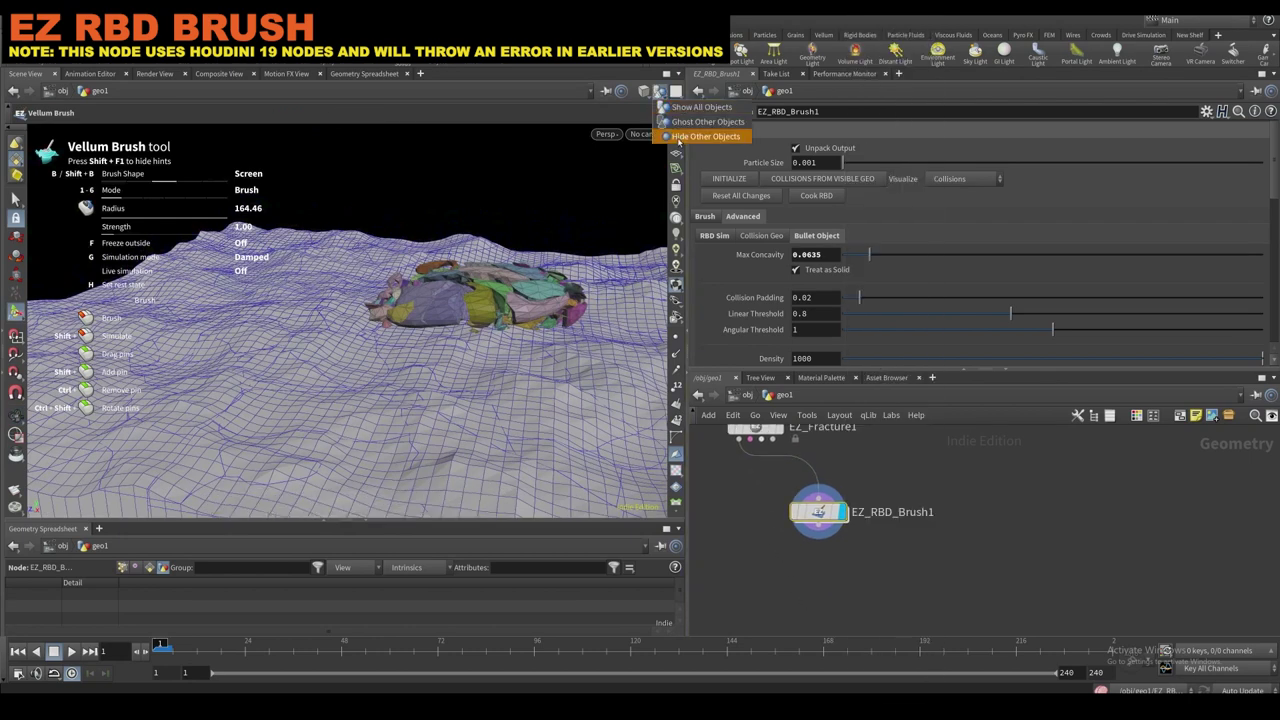
pyautogui.click(681, 137)
pyautogui.moveTo(472, 320)
pyautogui.keyDown('alt'); pyautogui.mouseDown()
pyautogui.moveTo(452, 322)
pyautogui.moveTo(489, 329)
pyautogui.moveTo(432, 300)
pyautogui.moveTo(470, 268)
pyautogui.moveTo(544, 254)
pyautogui.mouseUp(); pyautogui.keyUp('alt')
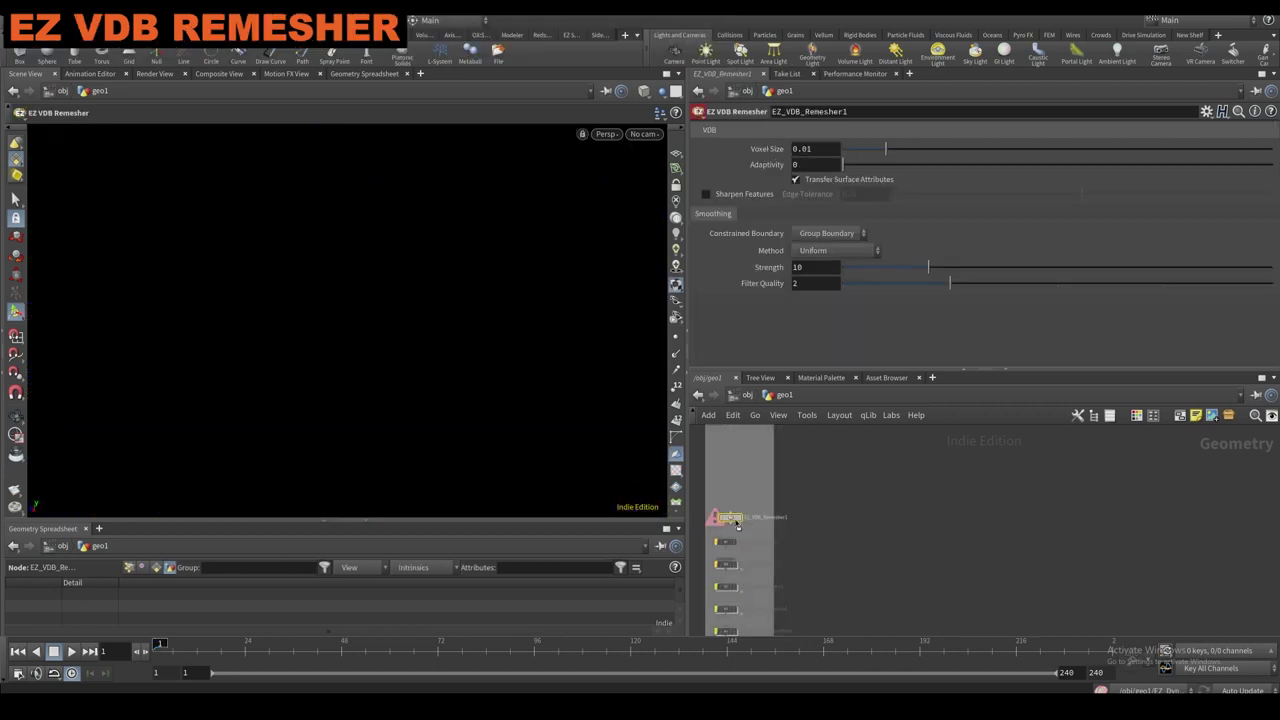
# Move the EZ VDB Remesher node clear of the node column and add a pig head test geometry above it.
pyautogui.moveTo(737, 524); pyautogui.dragTo(833, 539)
pyautogui.click(921, 489)
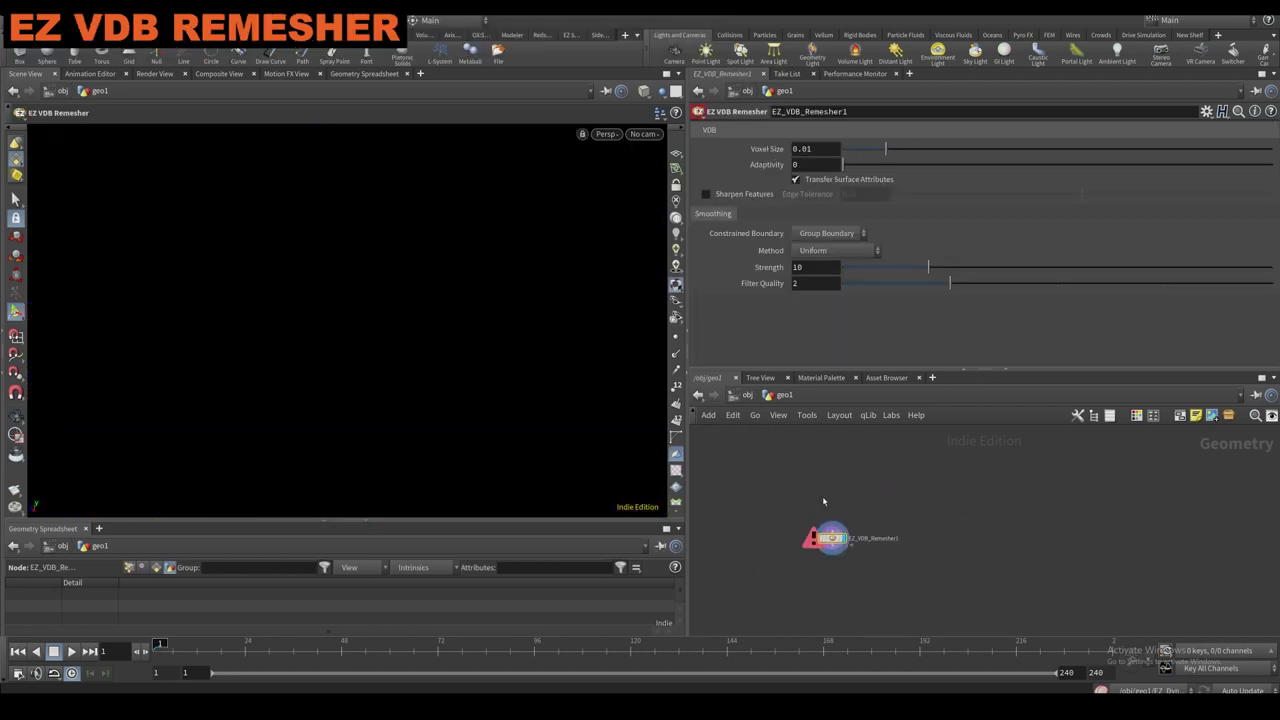
pyautogui.press('Tab')
pyautogui.write('pighe')
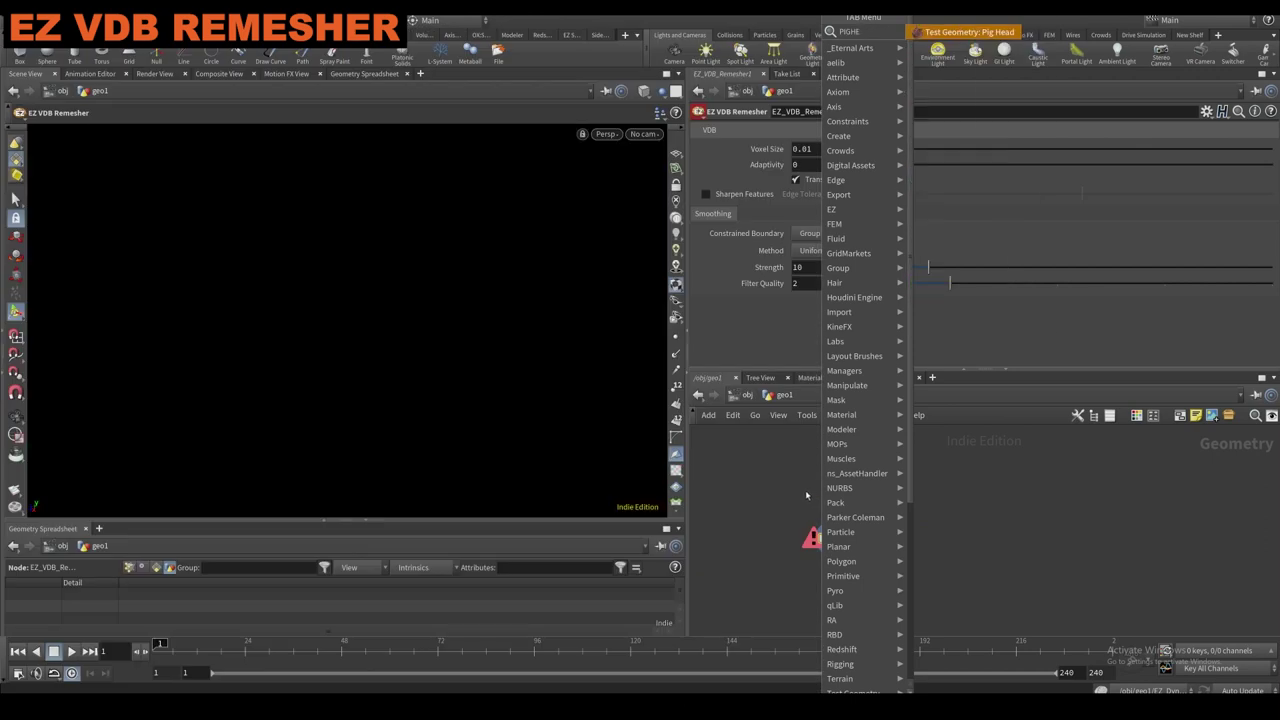
pyautogui.press('Return')
pyautogui.click(815, 481)
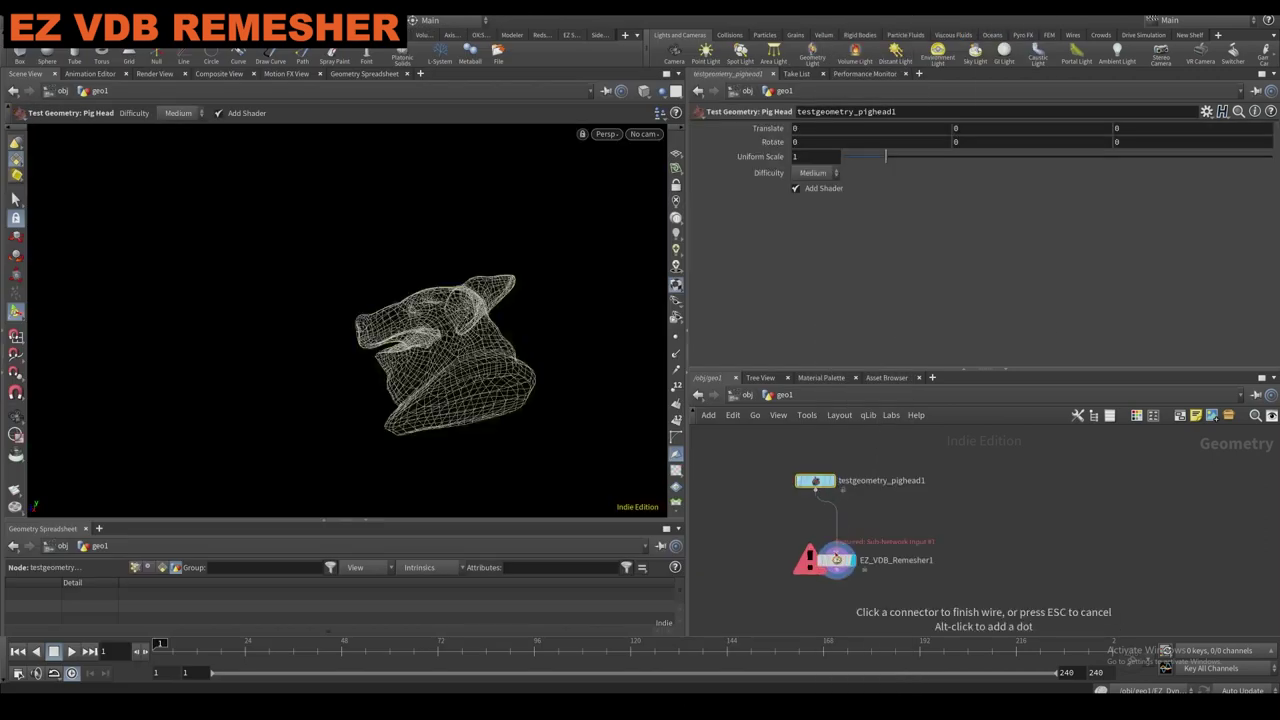
# Connect the pig head to EZ VDB Remesher and lay the two nodes out in a vertical column.
pyautogui.moveTo(893, 598); pyautogui.dragTo(893, 598)
pyautogui.press('Escape')
pyautogui.moveTo(451, 336); pyautogui.dragTo(458, 298)
pyautogui.moveTo(771, 527); pyautogui.dragTo(869, 593)
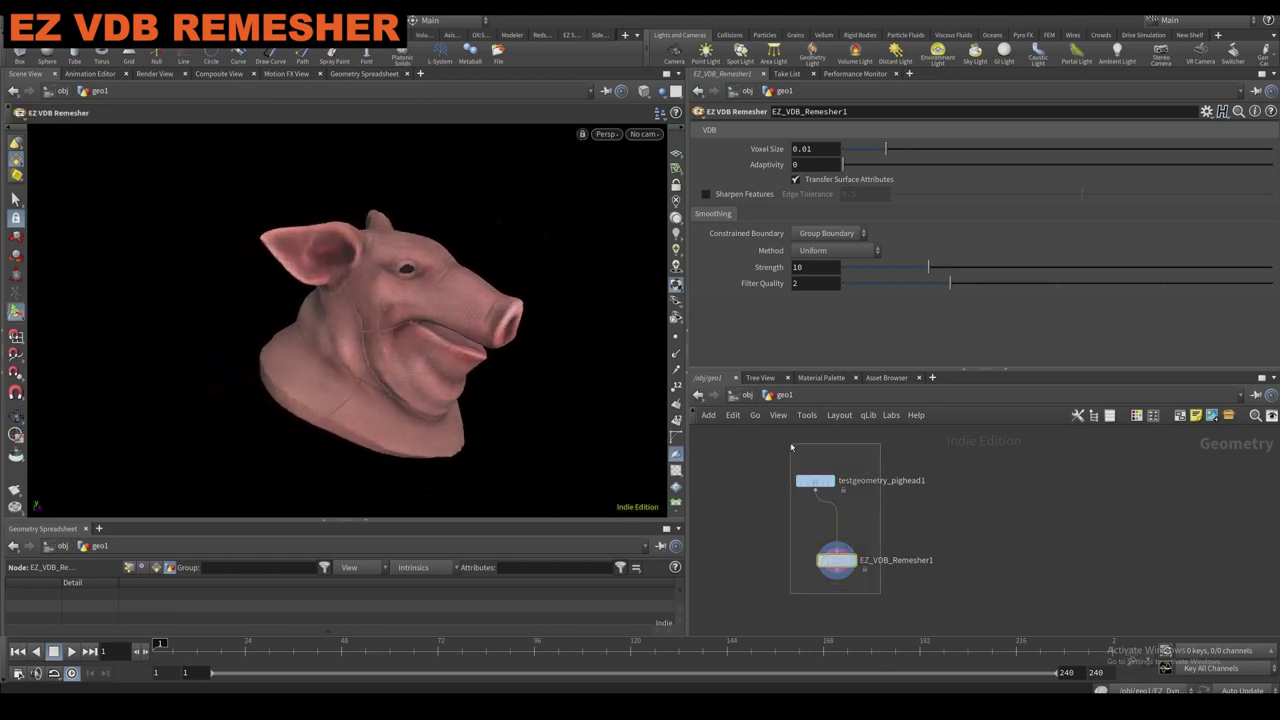
pyautogui.press('l')
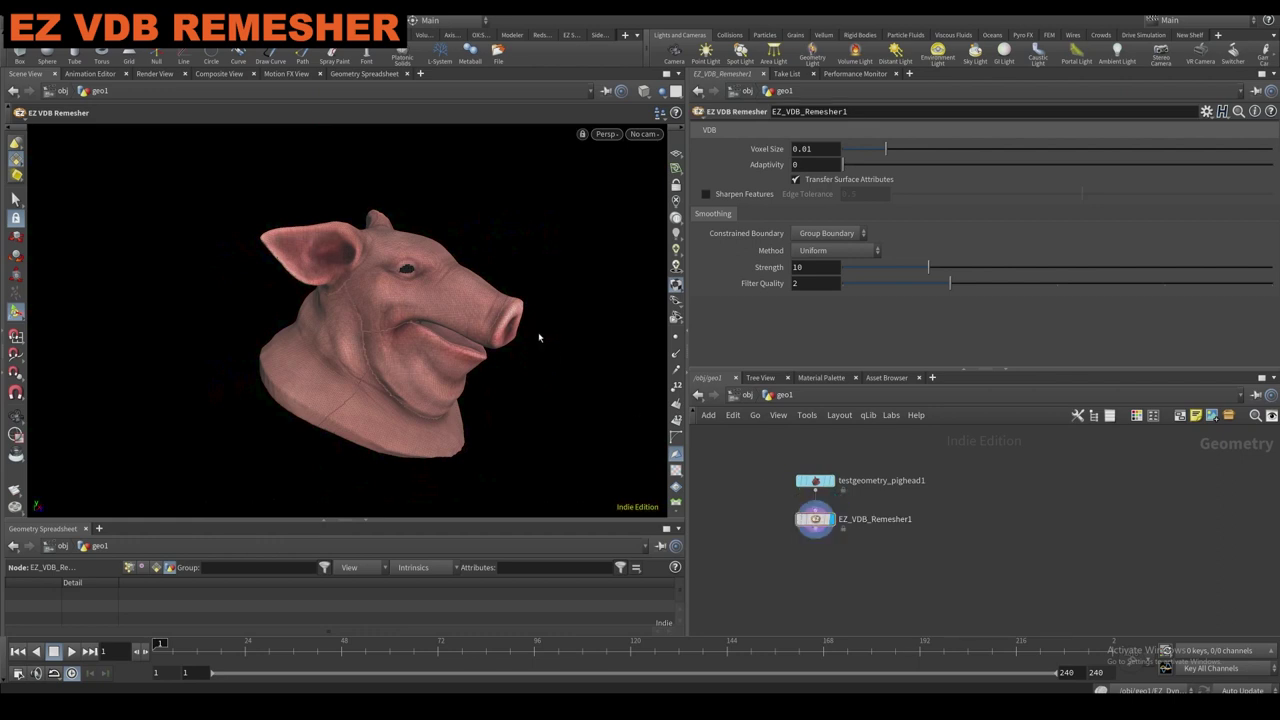
# Set the Voxel Size of EZ VDB Remesher to 0.005.
pyautogui.moveTo(576, 314); pyautogui.dragTo(653, 262)
pyautogui.press('Escape')
pyautogui.moveTo(653, 262); pyautogui.dragTo(592, 282, button='right')
pyautogui.moveTo(592, 282); pyautogui.dragTo(588, 256, button='middle')
pyautogui.moveTo(886, 149); pyautogui.dragTo(853, 149)
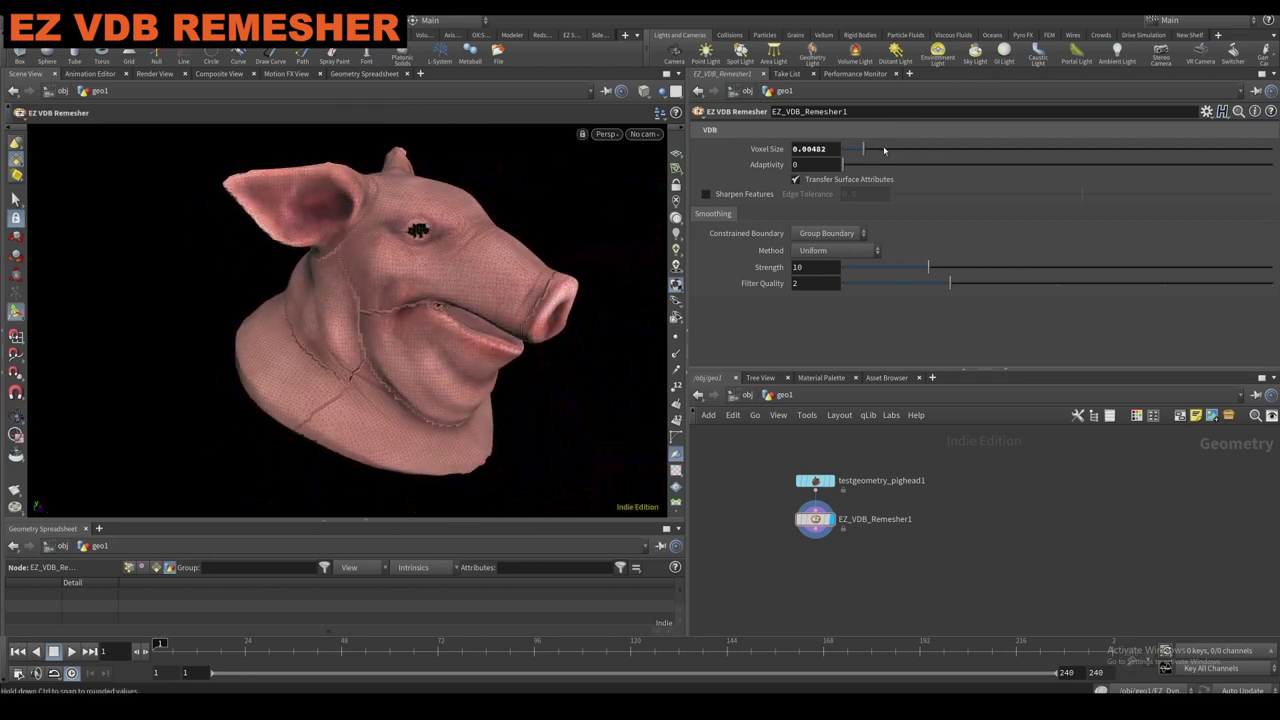
pyautogui.press('Escape')
pyautogui.doubleClick(815, 149)
pyautogui.write('0.005')
pyautogui.press('Return')
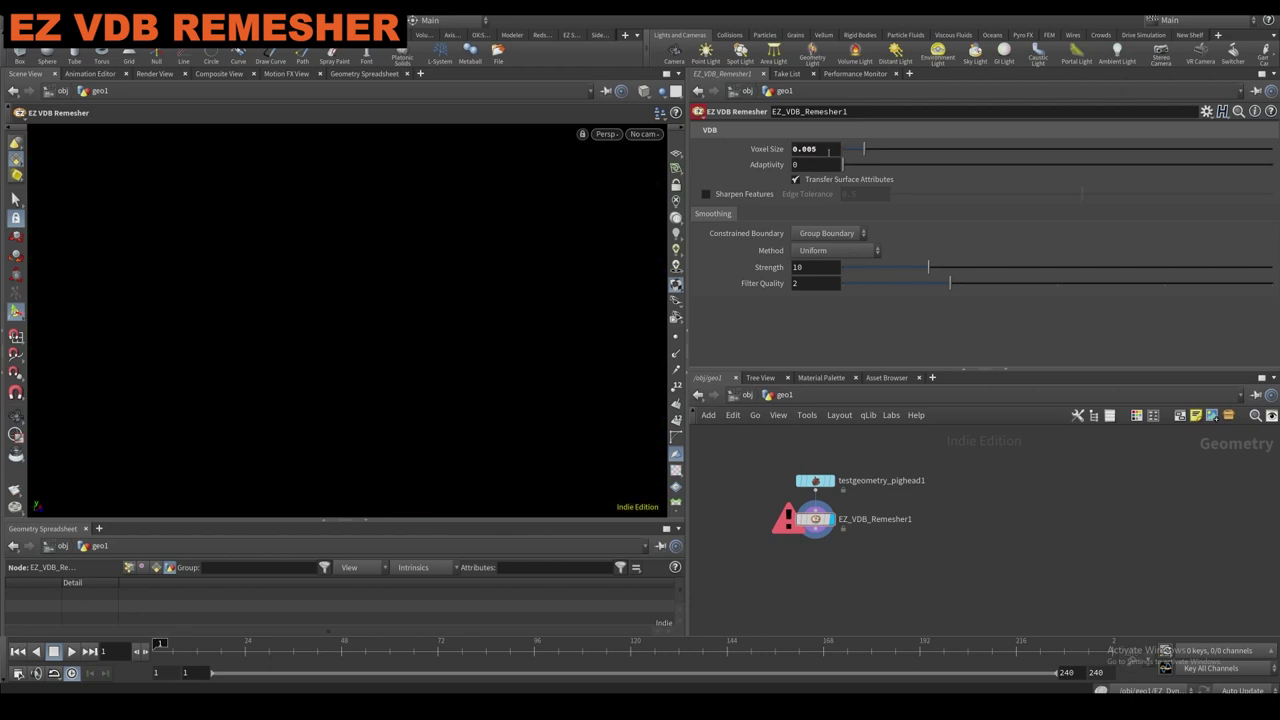
# Set the Voxel Size of EZ VDB Remesher to about 0.024 and enable Sharpen Features with an Edge Tolerance of 1.
pyautogui.keyDown('alt'); pyautogui.moveTo(470, 250); pyautogui.dragTo(510, 222, button='right'); pyautogui.keyUp('alt')
pyautogui.keyDown('alt'); pyautogui.moveTo(510, 222); pyautogui.dragTo(470, 258); pyautogui.keyUp('alt')
pyautogui.moveTo(864, 149); pyautogui.dragTo(946, 149)
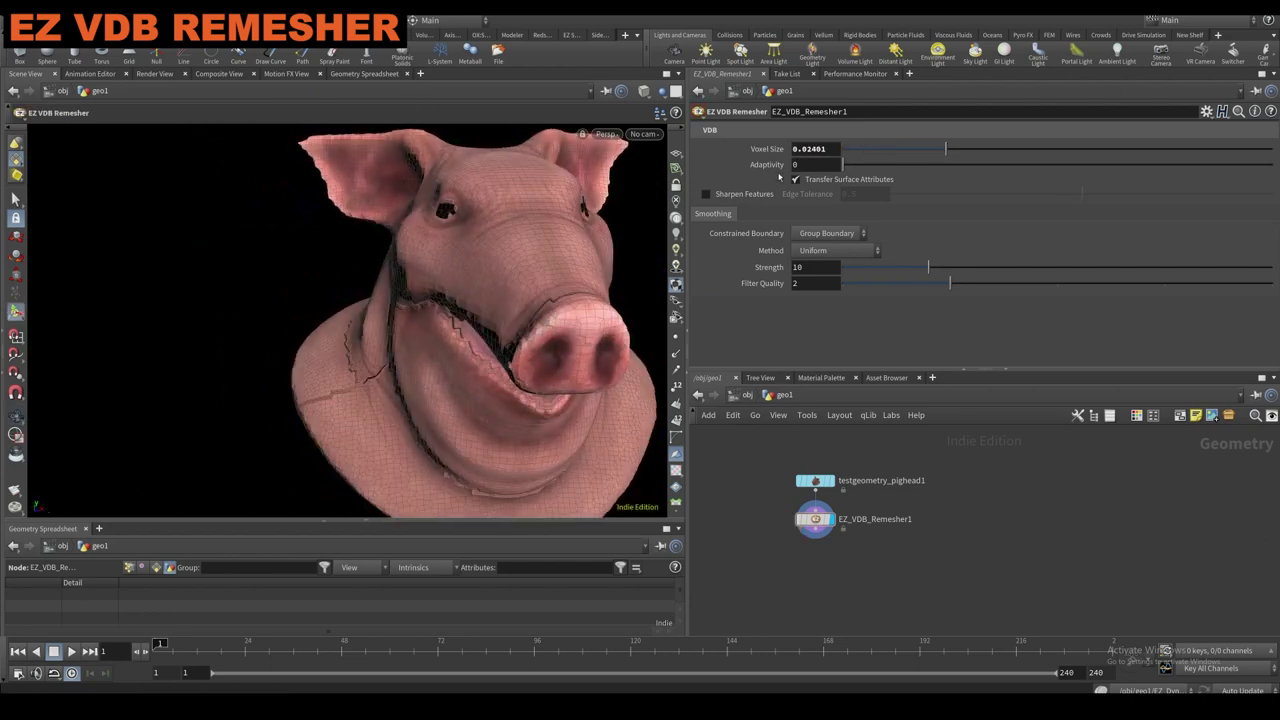
pyautogui.click(707, 194)
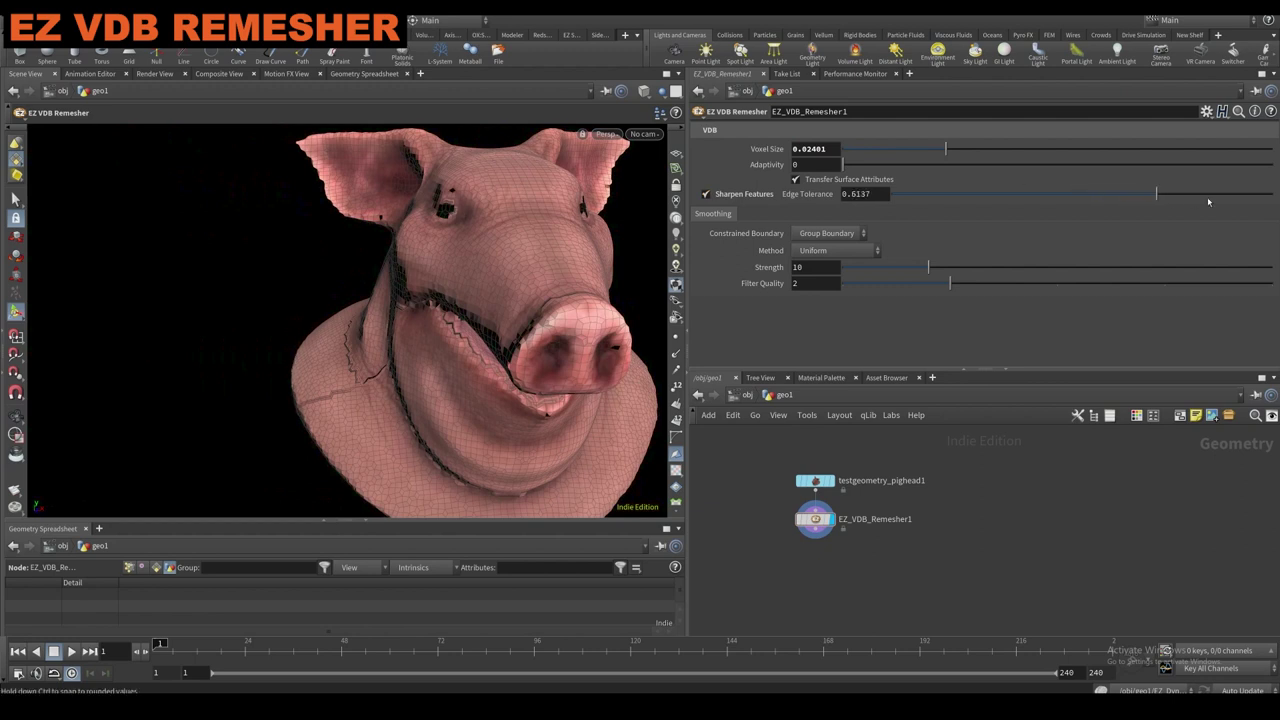
pyautogui.keyDown('alt'); pyautogui.moveTo(488, 282); pyautogui.dragTo(588, 268); pyautogui.keyUp('alt')
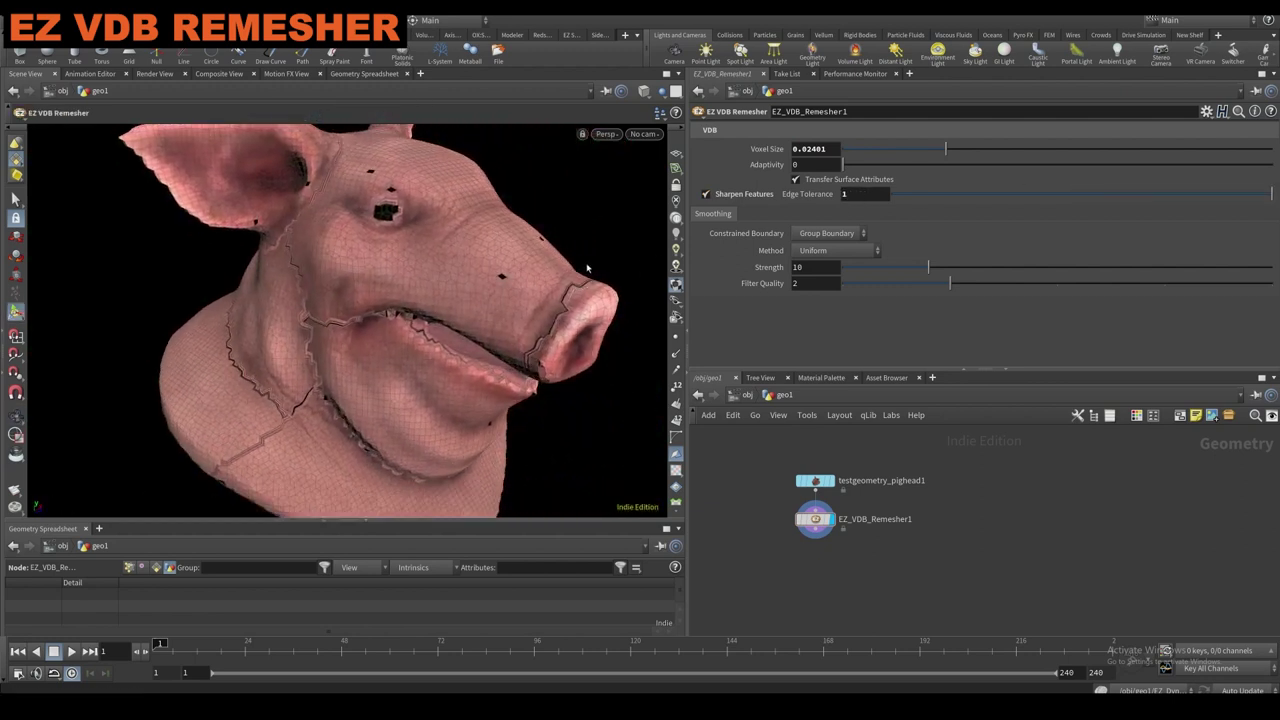
# Lower the Voxel Size to 0.01562, compare the pig head with Sharpen Features off and on, and set the smoothing Strength to 12.43.
pyautogui.moveTo(944, 149); pyautogui.dragTo(909, 150)
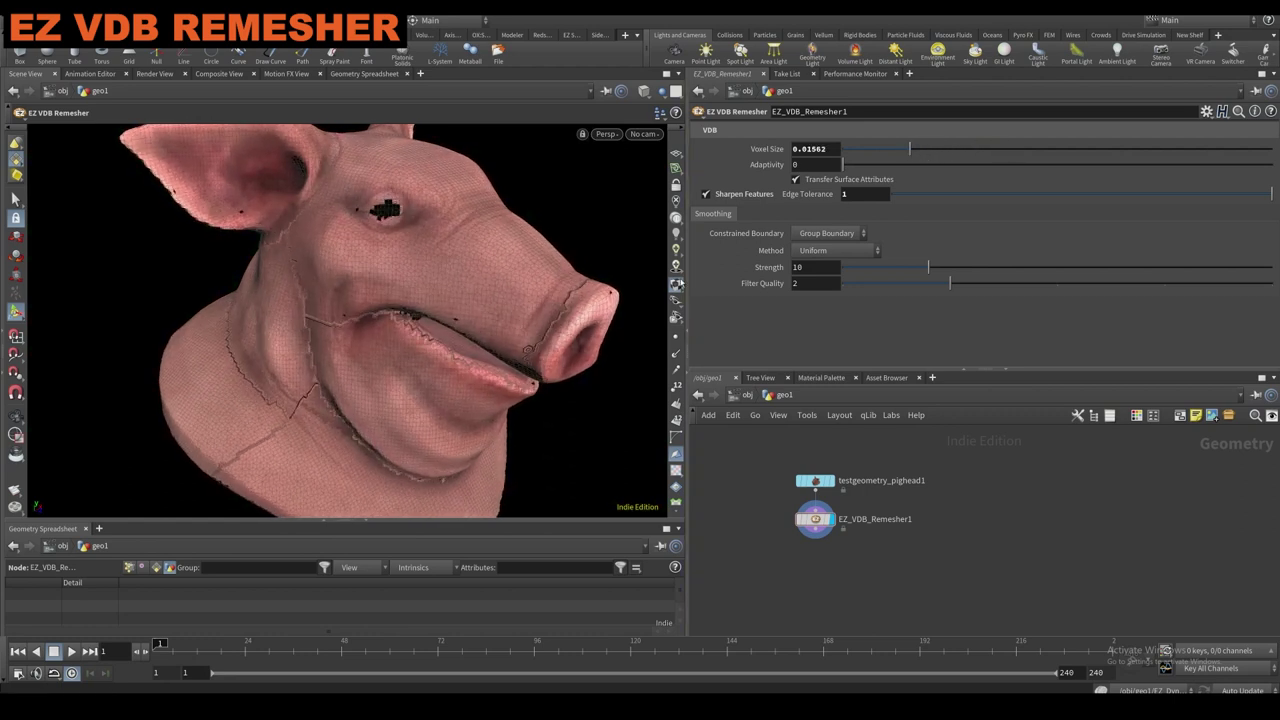
pyautogui.click(707, 194)
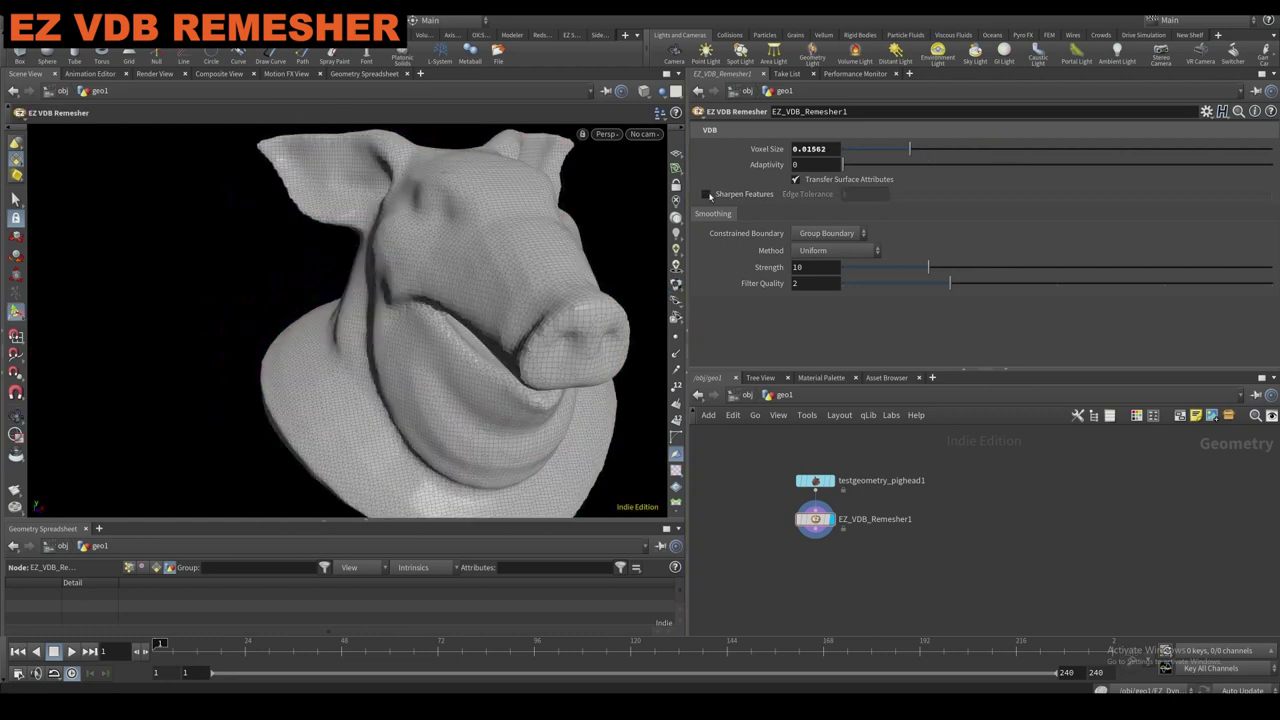
pyautogui.click(707, 194)
pyautogui.moveTo(870, 268); pyautogui.dragTo(949, 270)
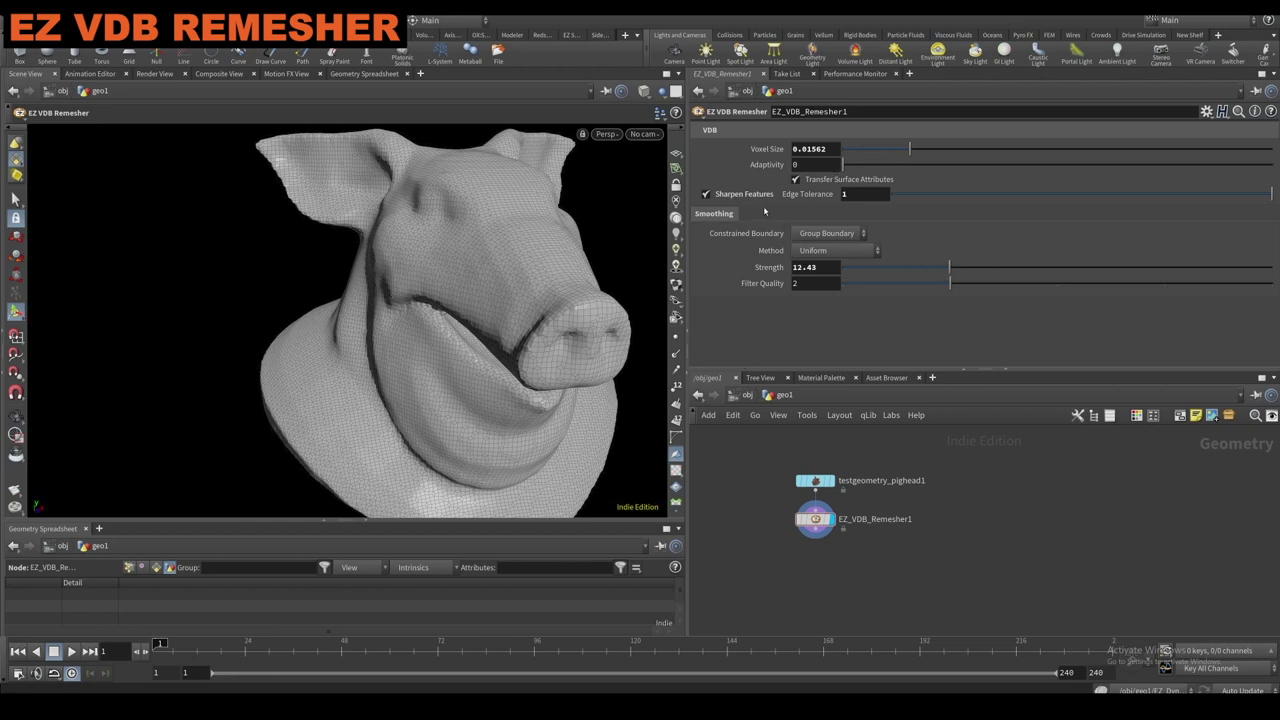
# Move EZ_Vellum_Brush1 clear of the node column and place it below the Bomber_Jacket file node.
pyautogui.scroll(-3, 772, 518)
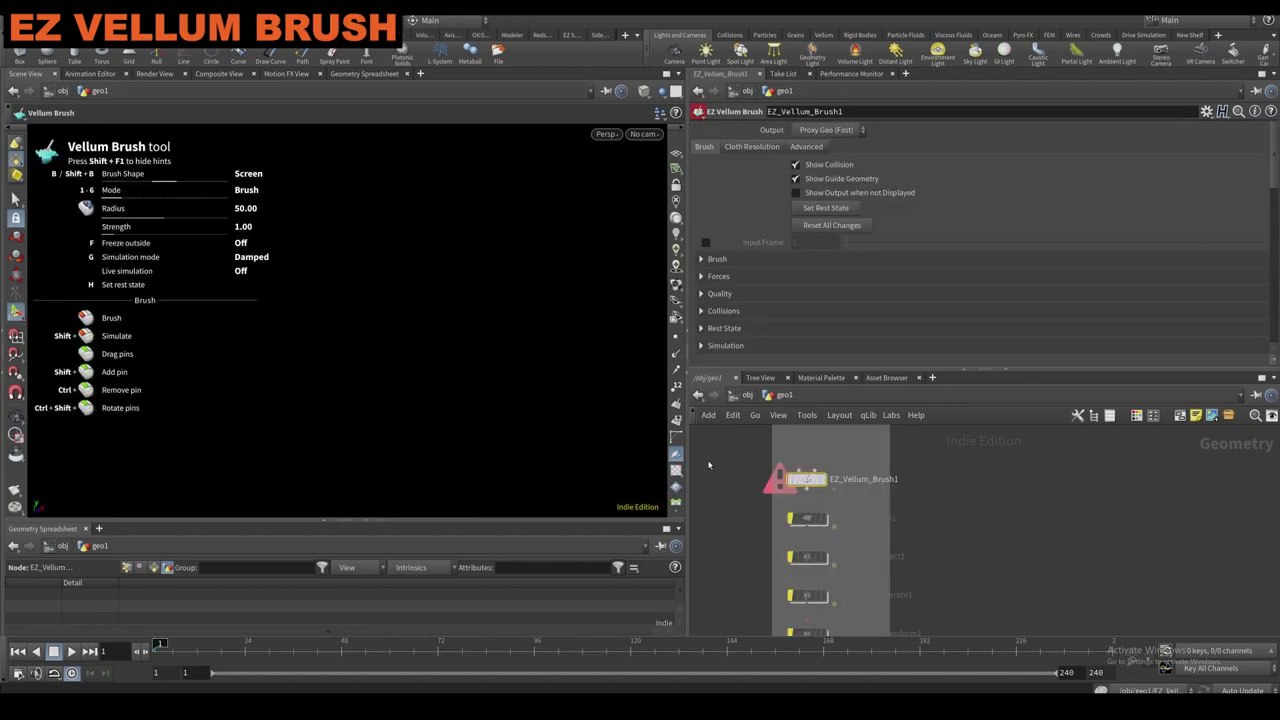
pyautogui.moveTo(791, 480)
pyautogui.mouseDown()
pyautogui.moveTo(766, 526)
pyautogui.moveTo(1027, 493)
pyautogui.mouseUp()
pyautogui.scroll(-3, 1027, 493)
pyautogui.moveTo(1027, 493); pyautogui.dragTo(912, 533, button='middle')
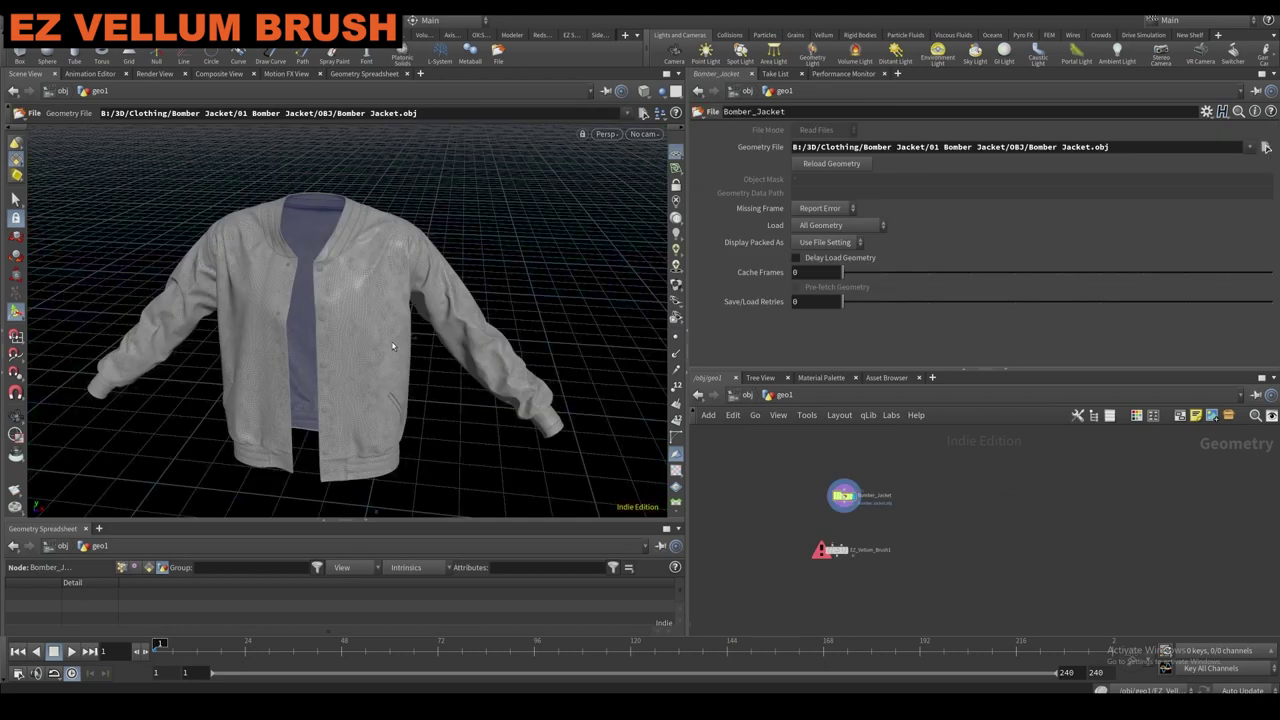
pyautogui.press('Escape')
pyautogui.scroll(3, 380, 320)
pyautogui.scroll(-1, 731, 509)
pyautogui.moveTo(743, 484); pyautogui.dragTo(738, 455, button='middle')
pyautogui.scroll(2, 795, 502)
pyautogui.moveTo(822, 533); pyautogui.dragTo(837, 552)
pyautogui.moveTo(826, 527); pyautogui.dragTo(800, 526, button='middle')
pyautogui.scroll(-2, 434, 369)
# Collapse the Geometry Spreadsheet pane to enlarge the viewport and frame the whole jacket.
pyautogui.keyDown('alt'); pyautogui.moveTo(408, 374); pyautogui.dragTo(424, 333, button='middle'); pyautogui.keyUp('alt')
pyautogui.keyDown('alt'); pyautogui.moveTo(424, 333); pyautogui.dragTo(418, 362); pyautogui.keyUp('alt')
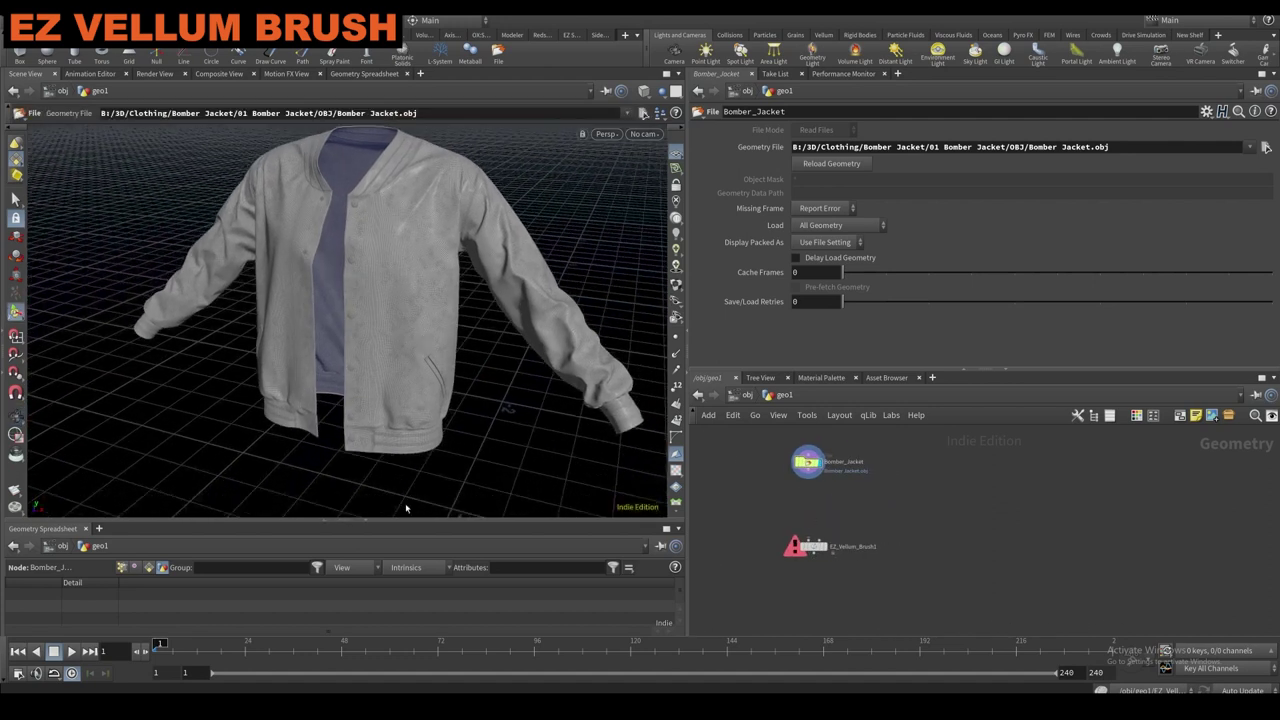
pyautogui.click(366, 522)
pyautogui.scroll(-1, 389, 429)
pyautogui.keyDown('alt'); pyautogui.moveTo(389, 429); pyautogui.dragTo(446, 406); pyautogui.keyUp('alt')
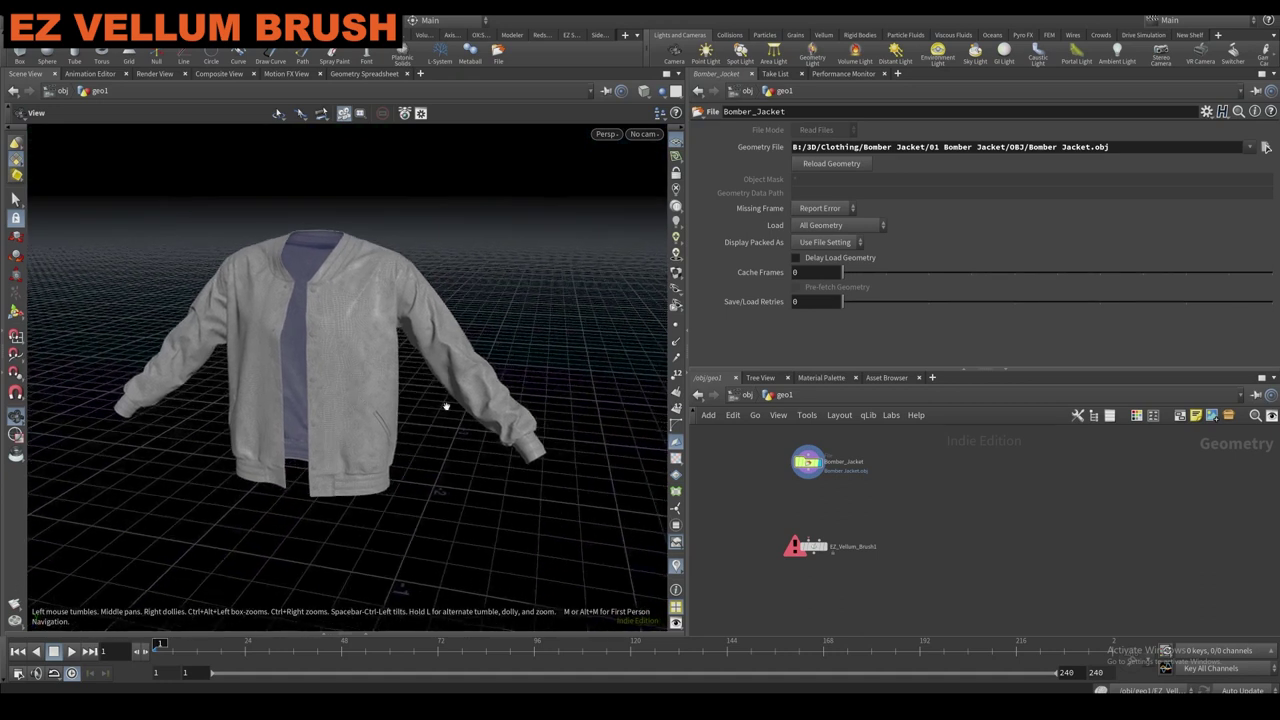
pyautogui.scroll(2, 841, 516)
# Add a Vellum Configure Cloth node and feed the Bomber_Jacket geometry into it.
pyautogui.press('Tab')
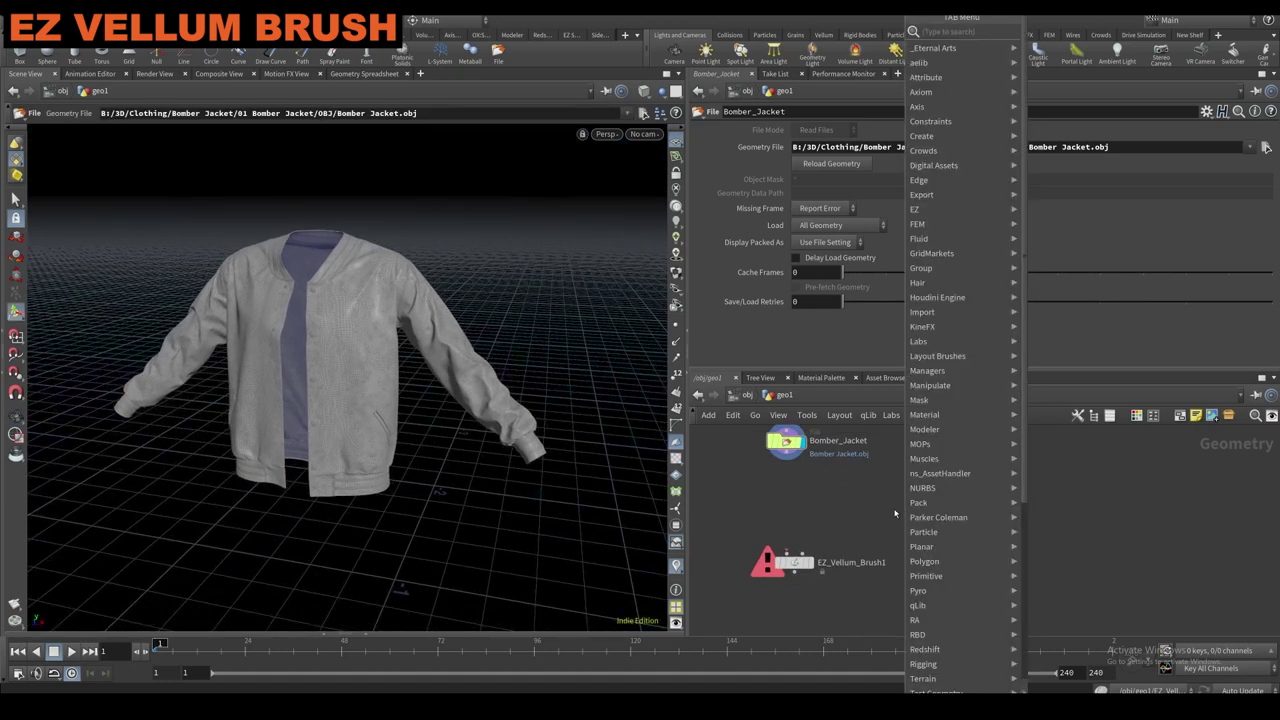
pyautogui.write('configure')
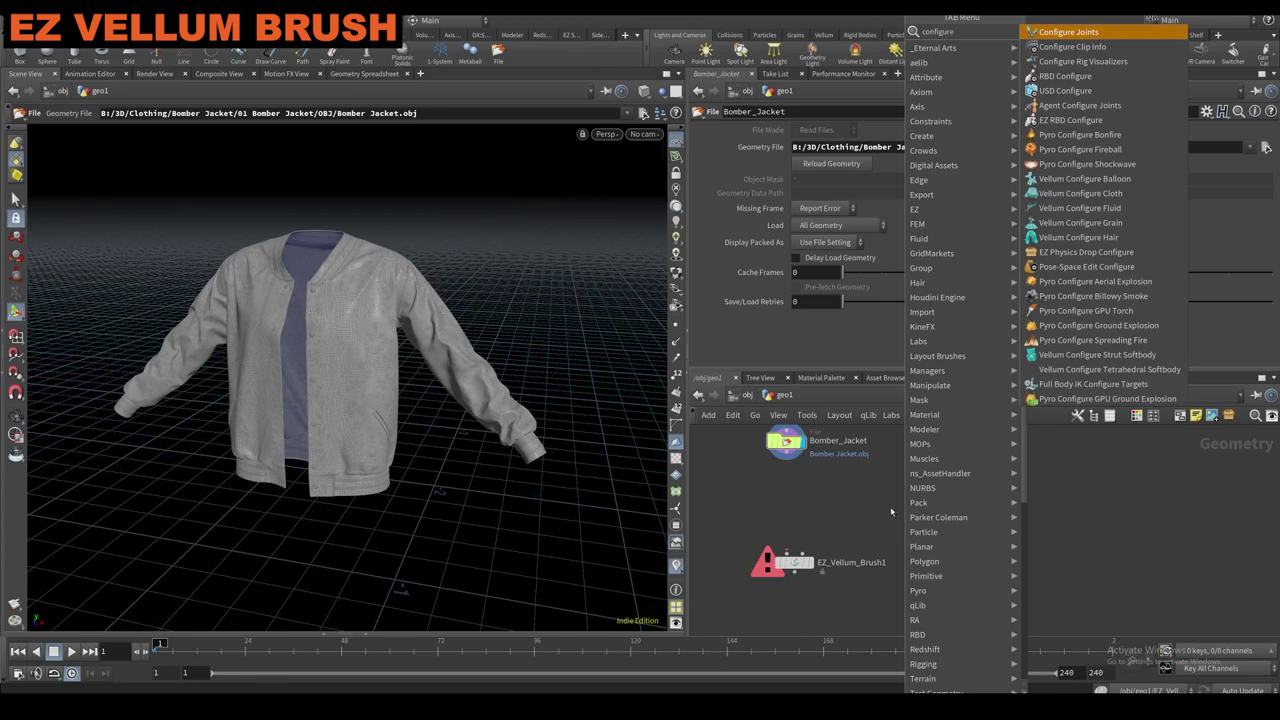
pyautogui.click(1080, 193)
pyautogui.scroll(2, 929, 466)
pyautogui.click(912, 494)
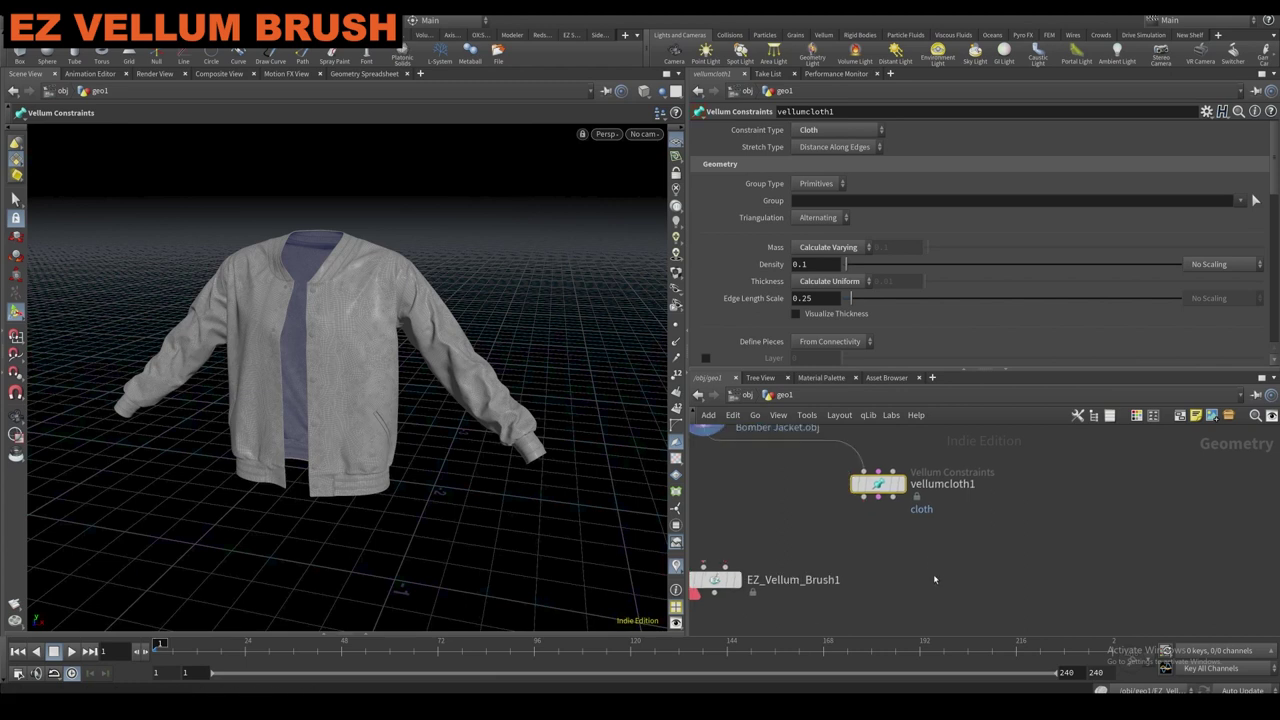
# Add a standard Vellum Brush node and wire the vellumcloth1 outputs into its inputs.
pyautogui.press('Tab')
pyautogui.write('vellum br')
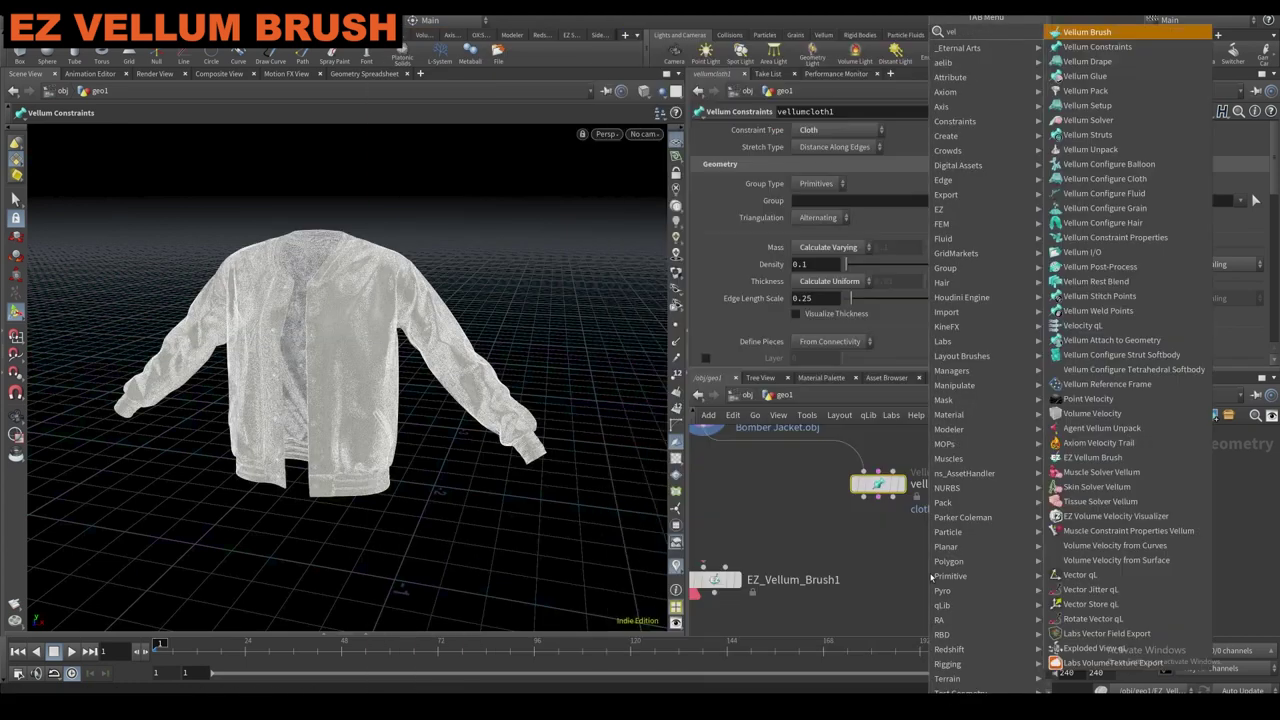
pyautogui.press('Return')
pyautogui.click(868, 510)
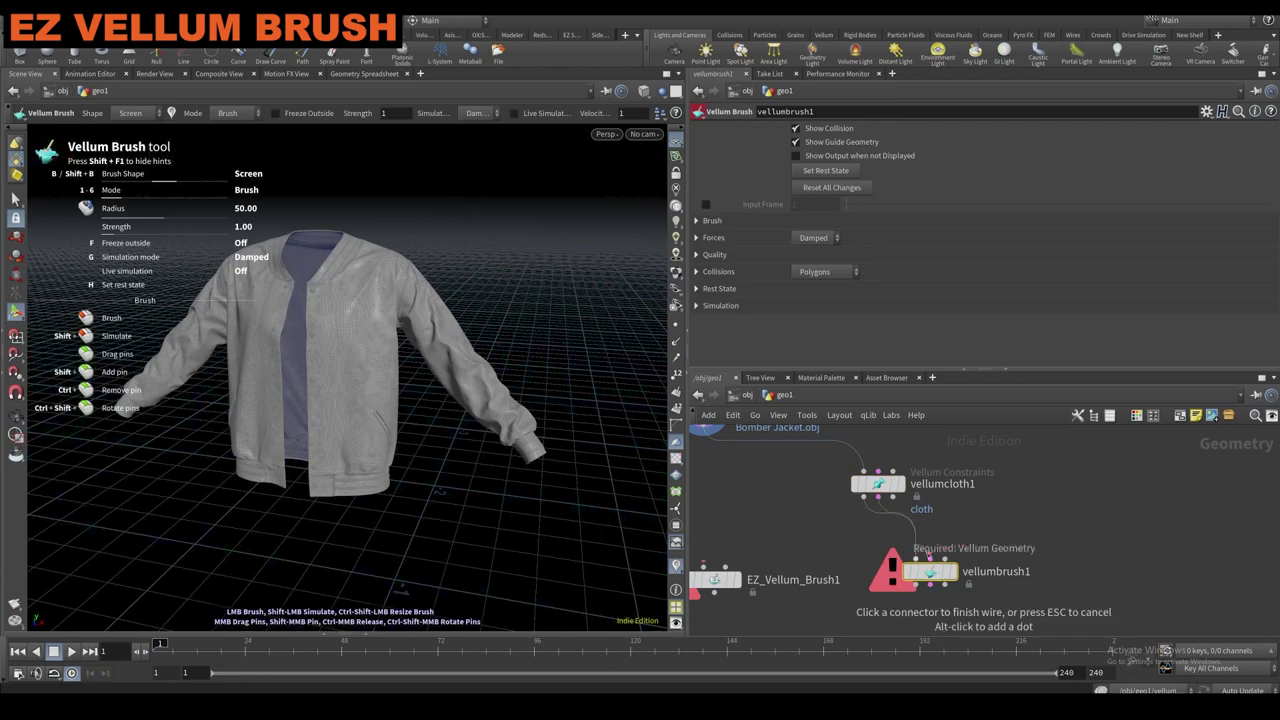
# Enlarge the Vellum Brush radius to about 201 and brush one jacket sleeve outward.
pyautogui.scroll(20, 468, 388)
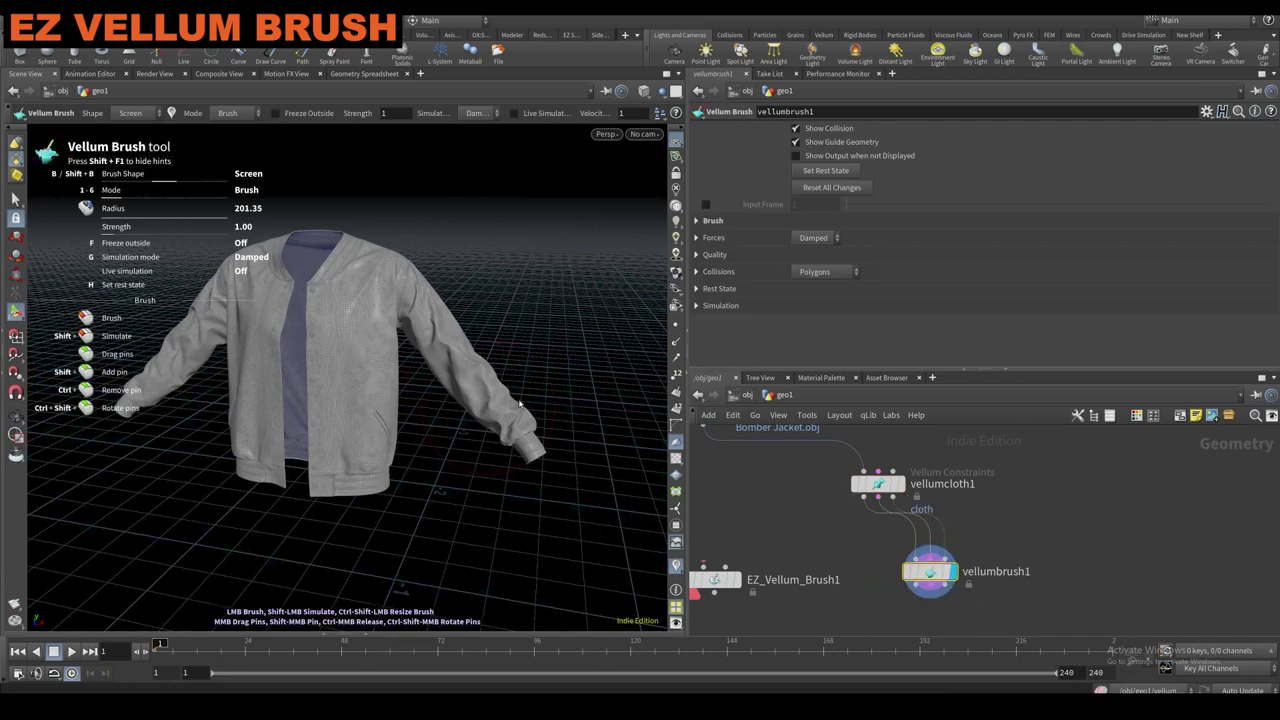
pyautogui.moveTo(548, 400)
pyautogui.mouseDown()
pyautogui.moveTo(544, 383)
pyautogui.moveTo(562, 414)
pyautogui.moveTo(517, 427)
pyautogui.moveTo(651, 371)
pyautogui.moveTo(534, 400)
pyautogui.mouseUp()
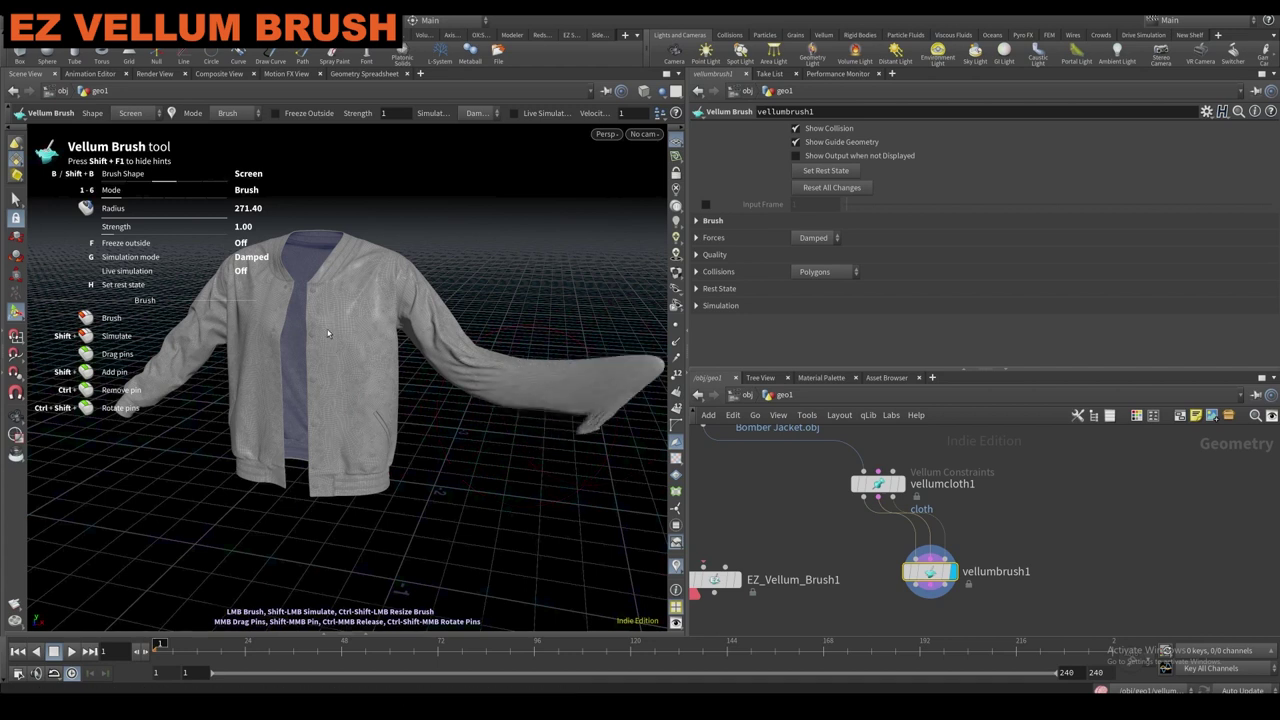
pyautogui.keyDown('alt'); pyautogui.moveTo(356, 244); pyautogui.dragTo(322, 293, button='right'); pyautogui.keyUp('alt')
pyautogui.press('Return')
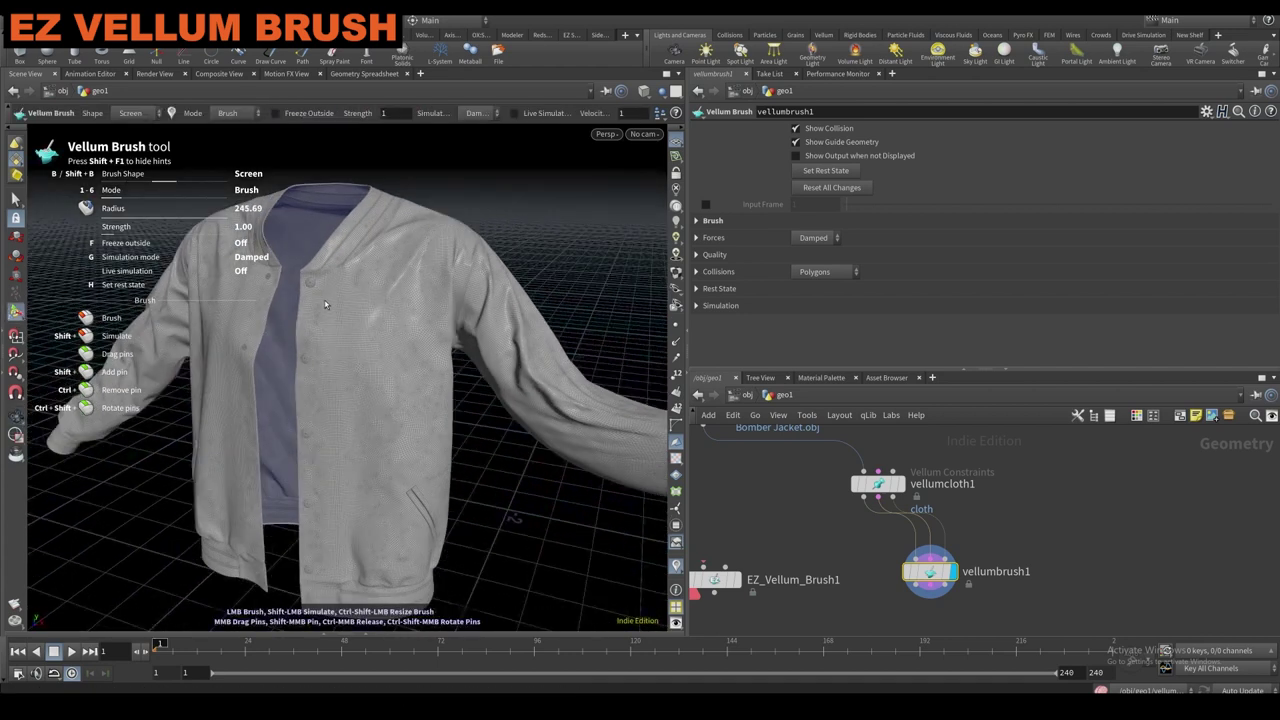
# Brush the jacket's collar and front opening with the standard Vellum Brush, varying the brush radius between about 135 and 222.
pyautogui.moveTo(312, 280); pyautogui.dragTo(309, 287)
pyautogui.keyDown('alt'); pyautogui.moveTo(346, 170); pyautogui.dragTo(329, 191, button='right'); pyautogui.keyUp('alt')
pyautogui.keyDown('alt'); pyautogui.moveTo(329, 191); pyautogui.dragTo(350, 293, button='middle'); pyautogui.keyUp('alt')
pyautogui.moveTo(350, 293)
pyautogui.keyDown('alt'); pyautogui.mouseDown()
pyautogui.moveTo(400, 297)
pyautogui.moveTo(446, 240)
pyautogui.moveTo(334, 303)
pyautogui.moveTo(471, 360)
pyautogui.mouseUp(); pyautogui.keyUp('alt')
pyautogui.moveTo(471, 360); pyautogui.dragTo(418, 371, button='right')
pyautogui.moveTo(500, 300)
pyautogui.mouseDown()
pyautogui.moveTo(437, 334)
pyautogui.moveTo(328, 335)
pyautogui.moveTo(436, 335)
pyautogui.mouseUp()
pyautogui.press('Return')
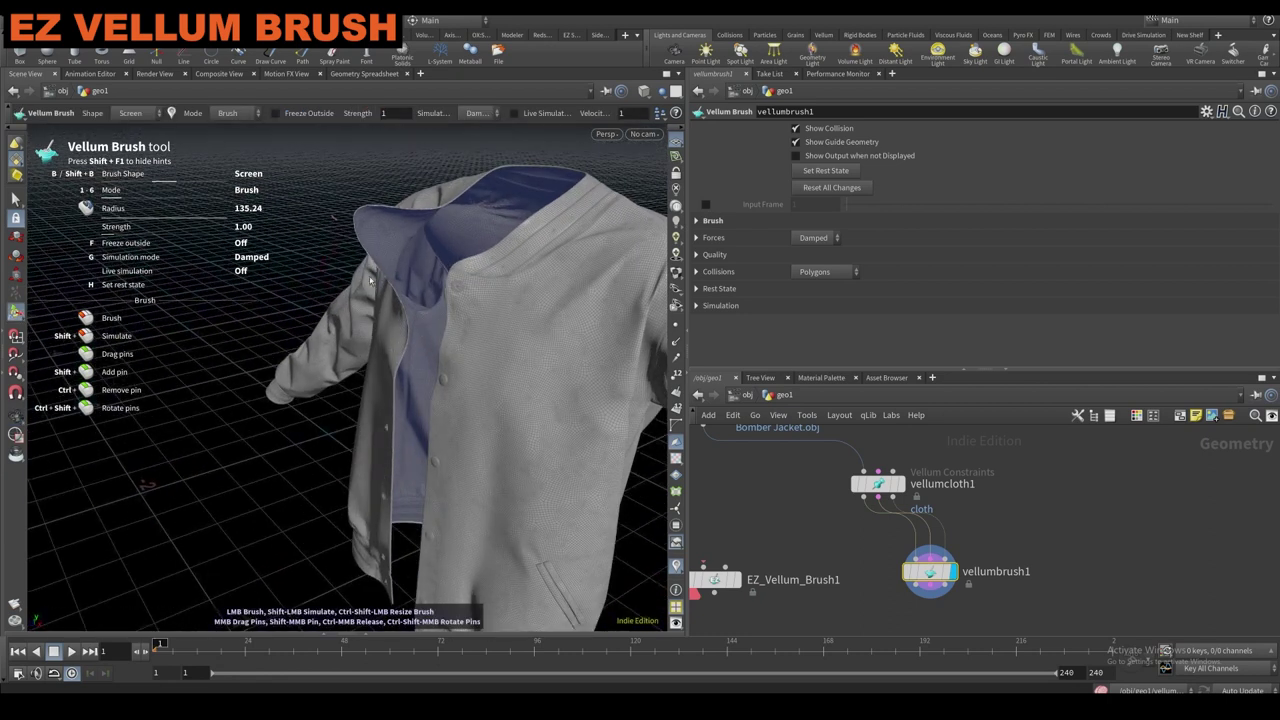
pyautogui.keyDown('ctrl'); pyautogui.keyDown('shift'); pyautogui.moveTo(406, 229); pyautogui.dragTo(477, 350); pyautogui.keyUp('shift'); pyautogui.keyUp('ctrl')
pyautogui.moveTo(400, 316); pyautogui.dragTo(758, 494)
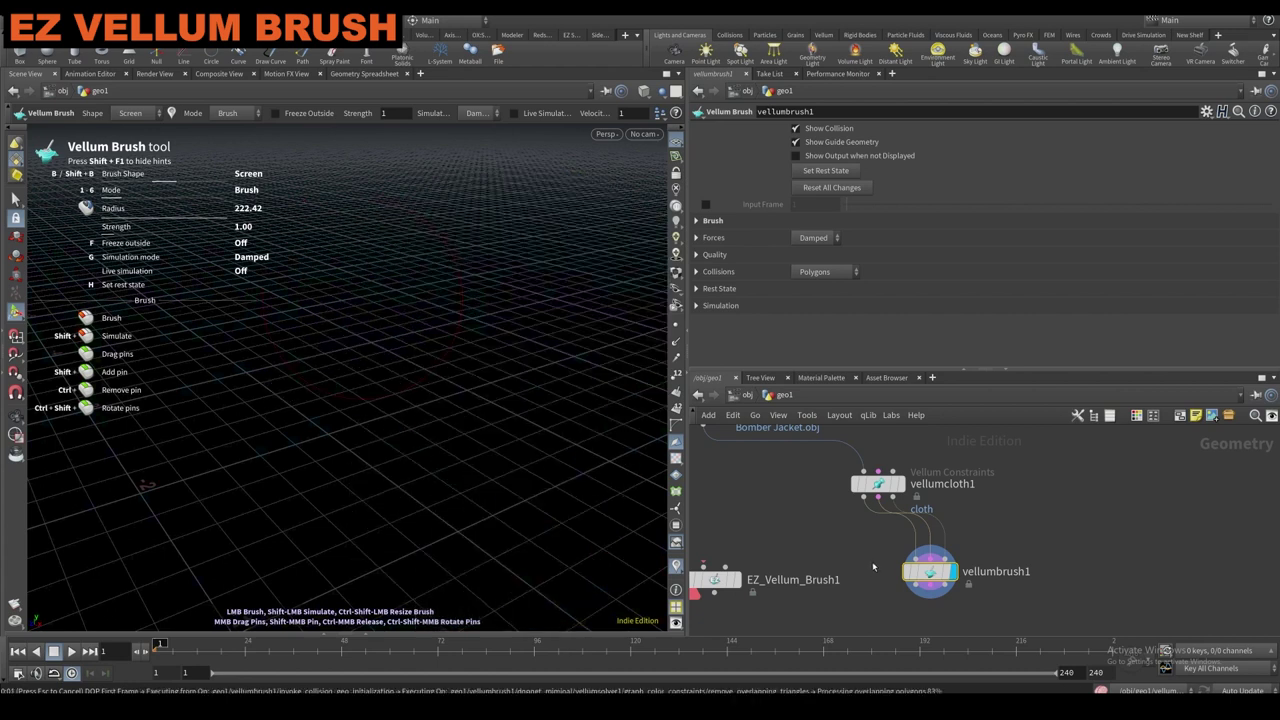
# Interrupt the running simulation and delete the vellumcloth1 and vellumbrush1 nodes.
pyautogui.press('Escape')
pyautogui.click(1051, 494)
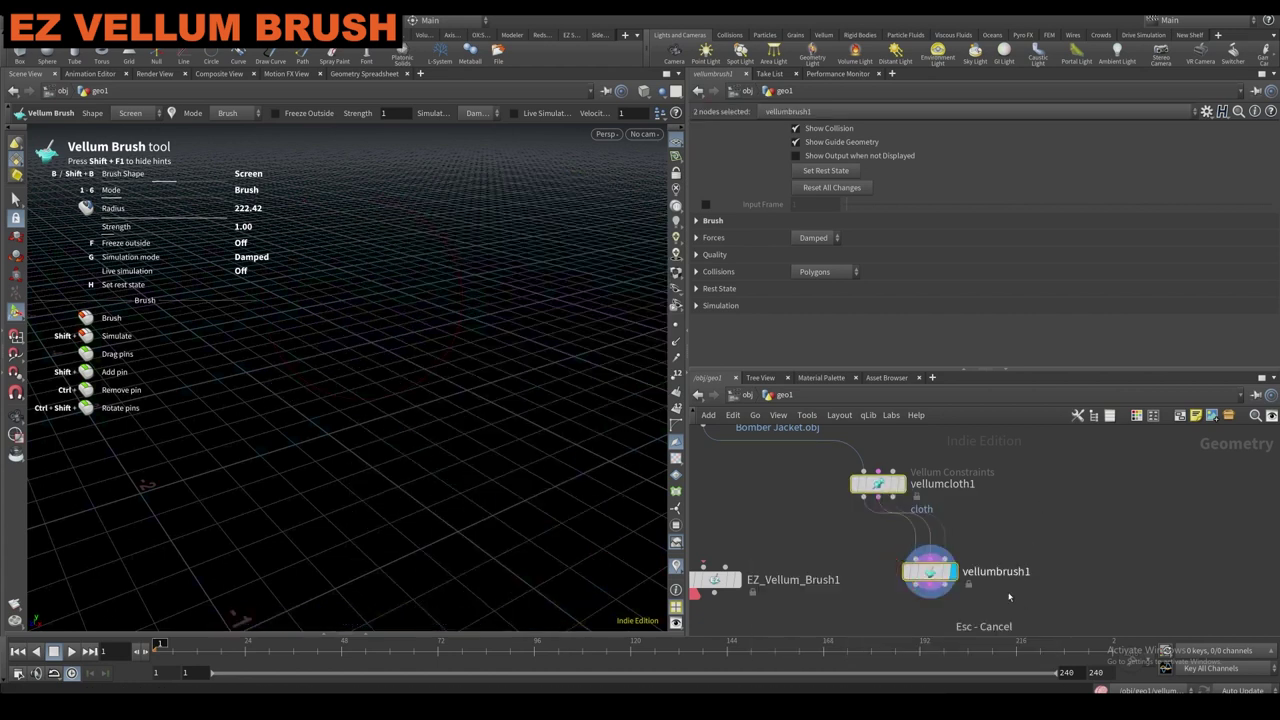
pyautogui.moveTo(1023, 603); pyautogui.dragTo(845, 470)
pyautogui.press('Delete')
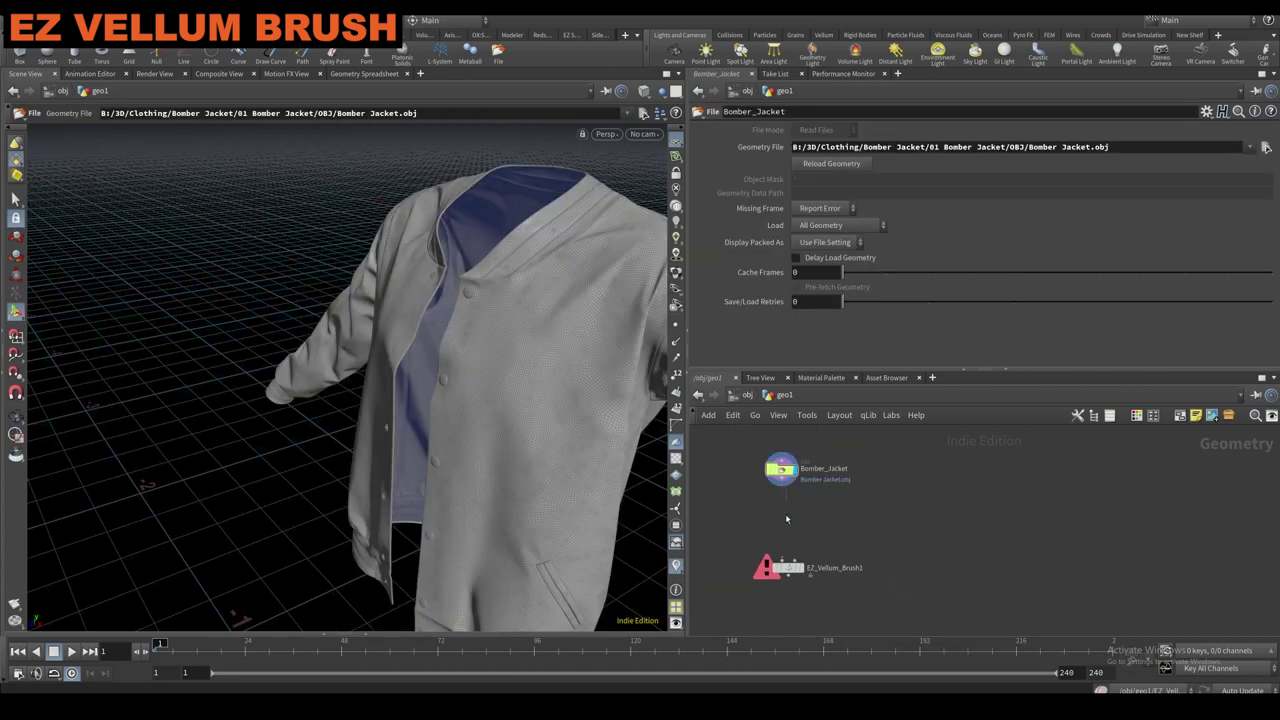
# Connect Bomber_Jacket to EZ_Vellum_Brush1 and display the low-resolution proxy jacket in the viewport.
pyautogui.moveTo(786, 519); pyautogui.dragTo(782, 560)
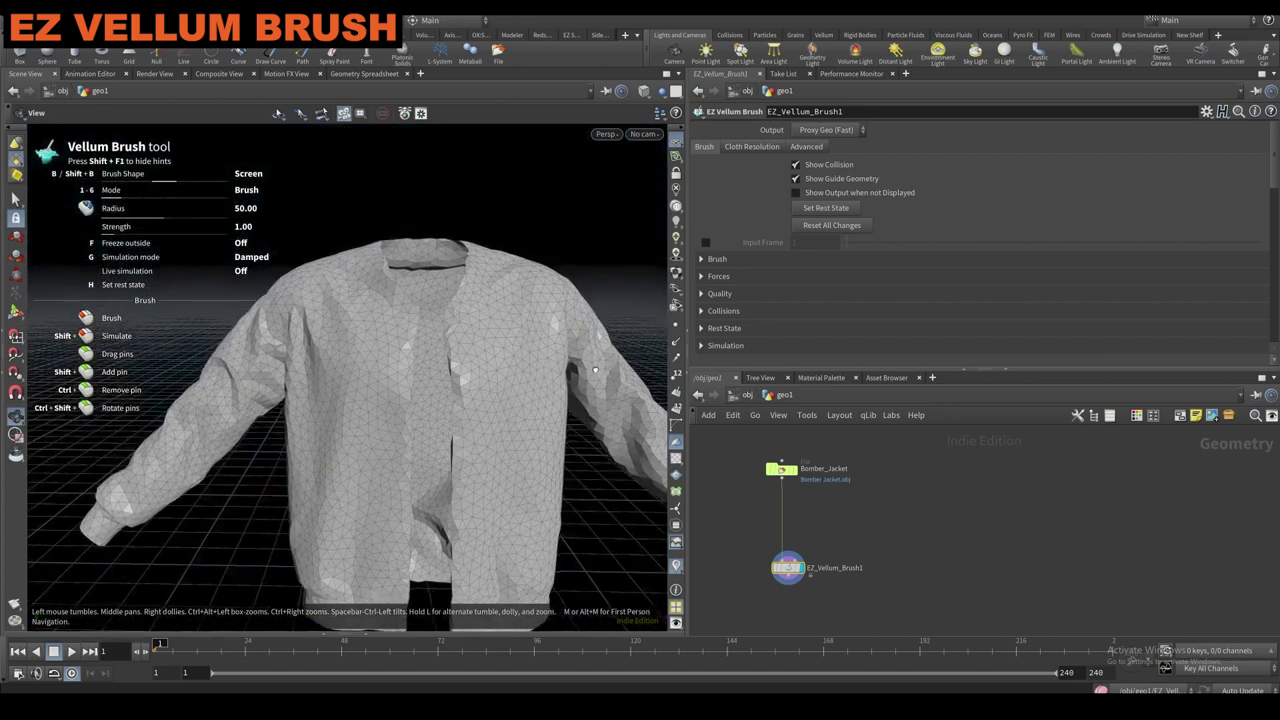
pyautogui.moveTo(560, 391)
pyautogui.mouseDown()
pyautogui.moveTo(494, 440)
pyautogui.moveTo(400, 337)
pyautogui.mouseUp()
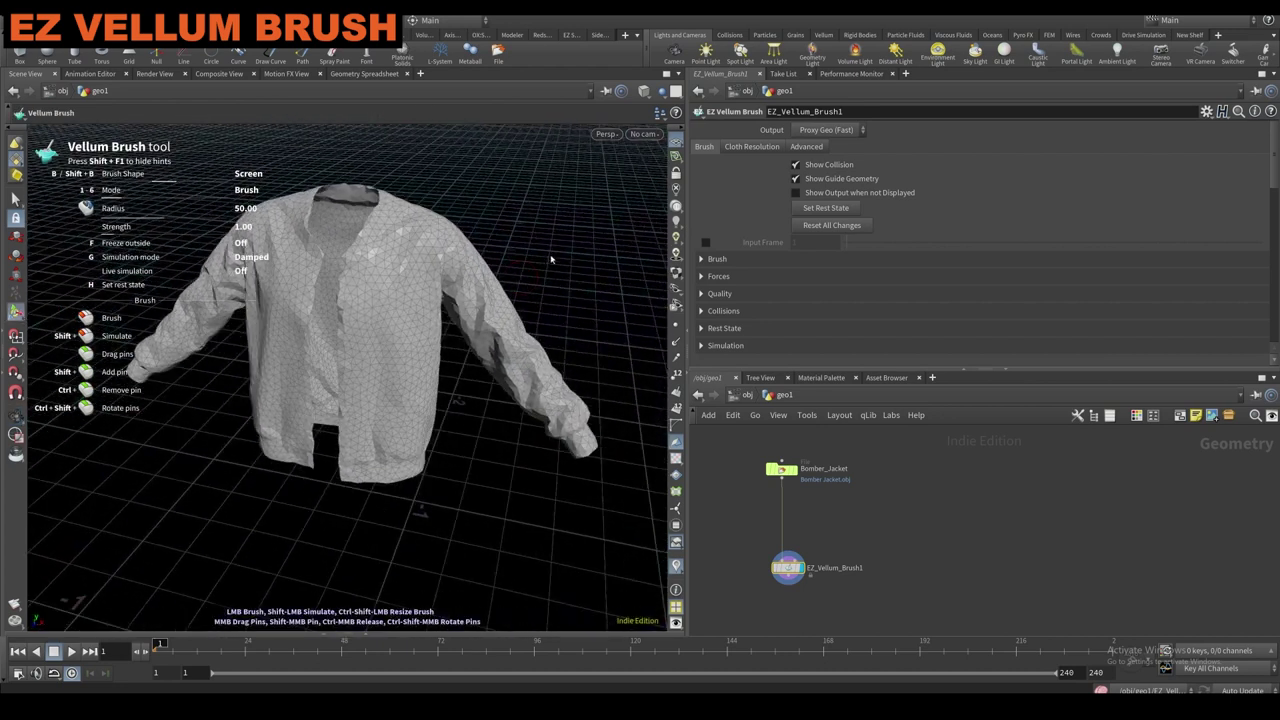
# Switch the EZ Vellum Brush output to Final and back to Proxy Geo (Fast).
pyautogui.click(813, 131)
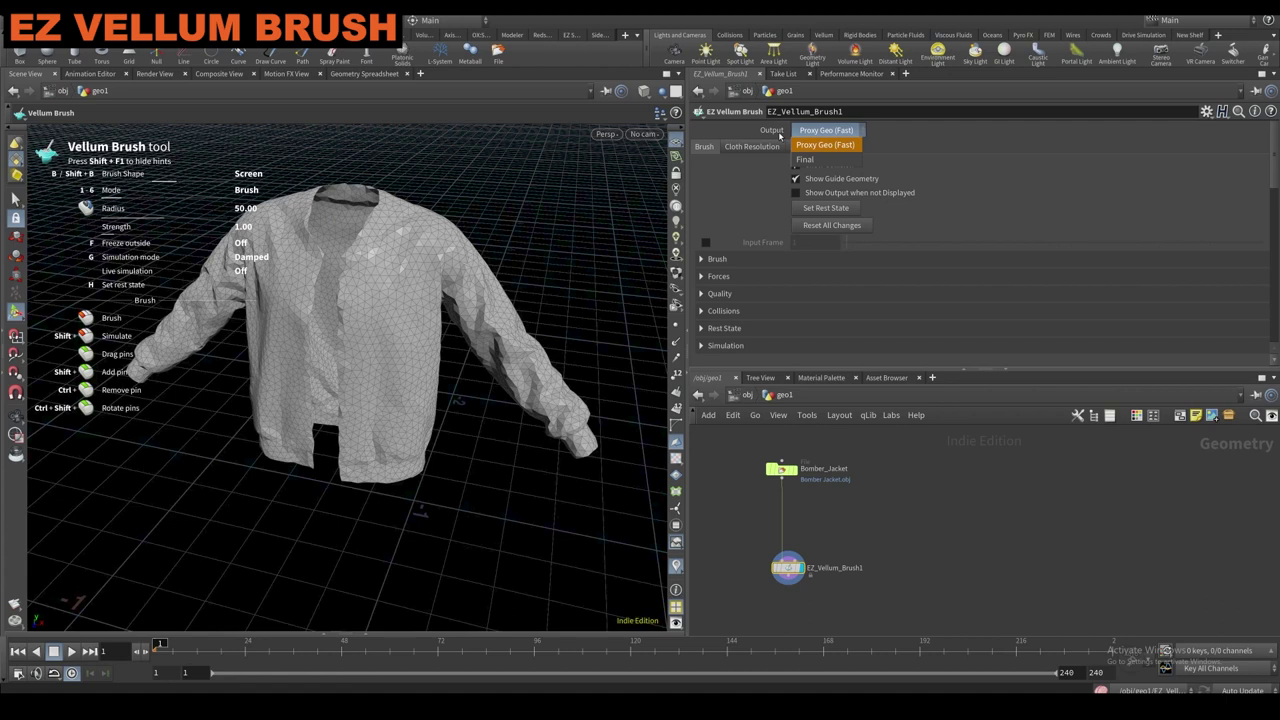
pyautogui.click(806, 157)
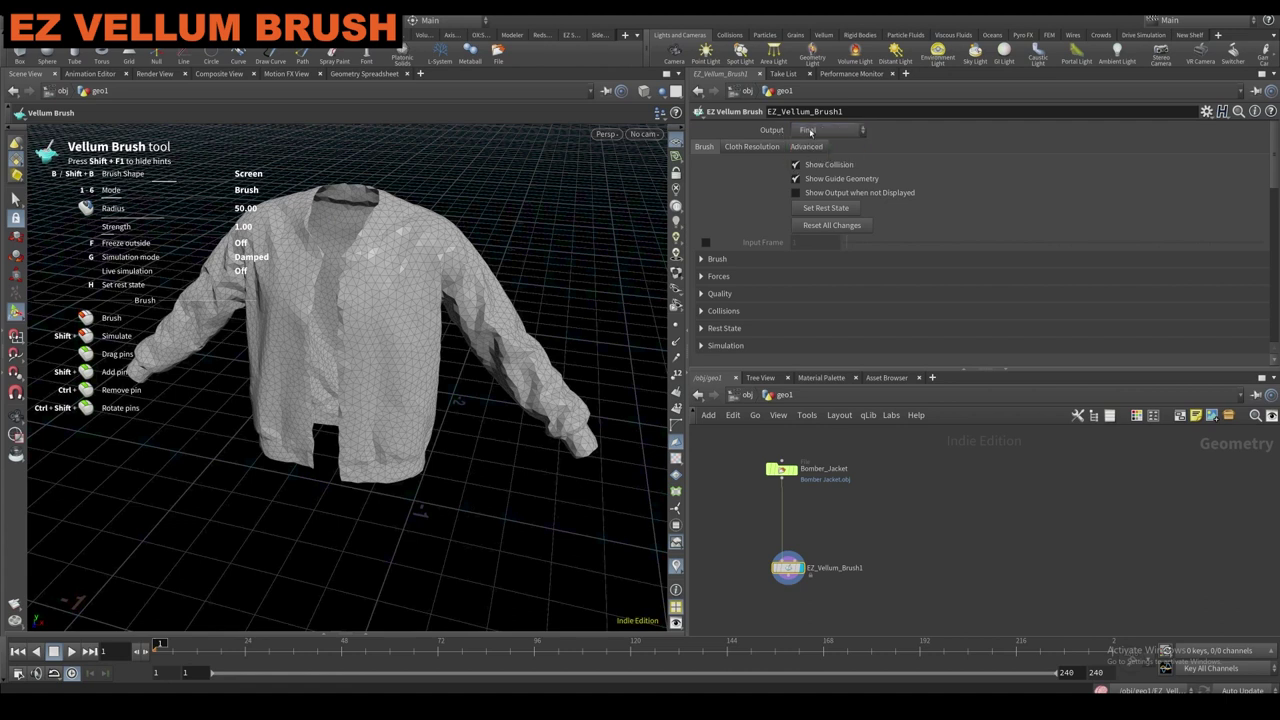
pyautogui.click(810, 130)
pyautogui.click(812, 131)
pyautogui.click(804, 131)
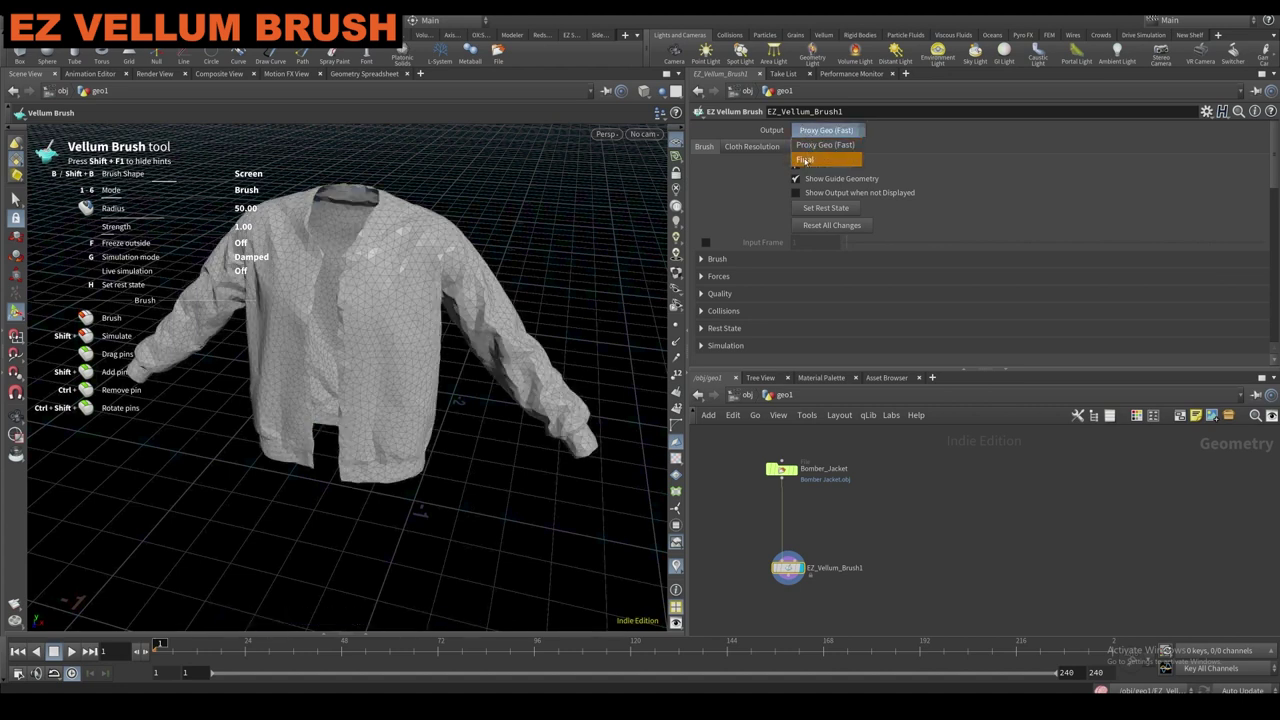
pyautogui.click(814, 147)
# Enlarge the brush radius to 201.35, use Drag mode, and pull one sleeve of the proxy jacket up and outward.
pyautogui.scroll(5, 511, 321)
pyautogui.scroll(5, 511, 321)
pyautogui.moveTo(578, 438)
pyautogui.mouseDown()
pyautogui.moveTo(630, 226)
pyautogui.moveTo(606, 290)
pyautogui.moveTo(530, 362)
pyautogui.moveTo(560, 341)
pyautogui.moveTo(632, 215)
pyautogui.moveTo(557, 210)
pyautogui.mouseUp()
pyautogui.rightClick(560, 341)
pyautogui.click(600, 490)
pyautogui.keyDown('alt'); pyautogui.moveTo(475, 240); pyautogui.dragTo(530, 205, button='right'); pyautogui.keyUp('alt')
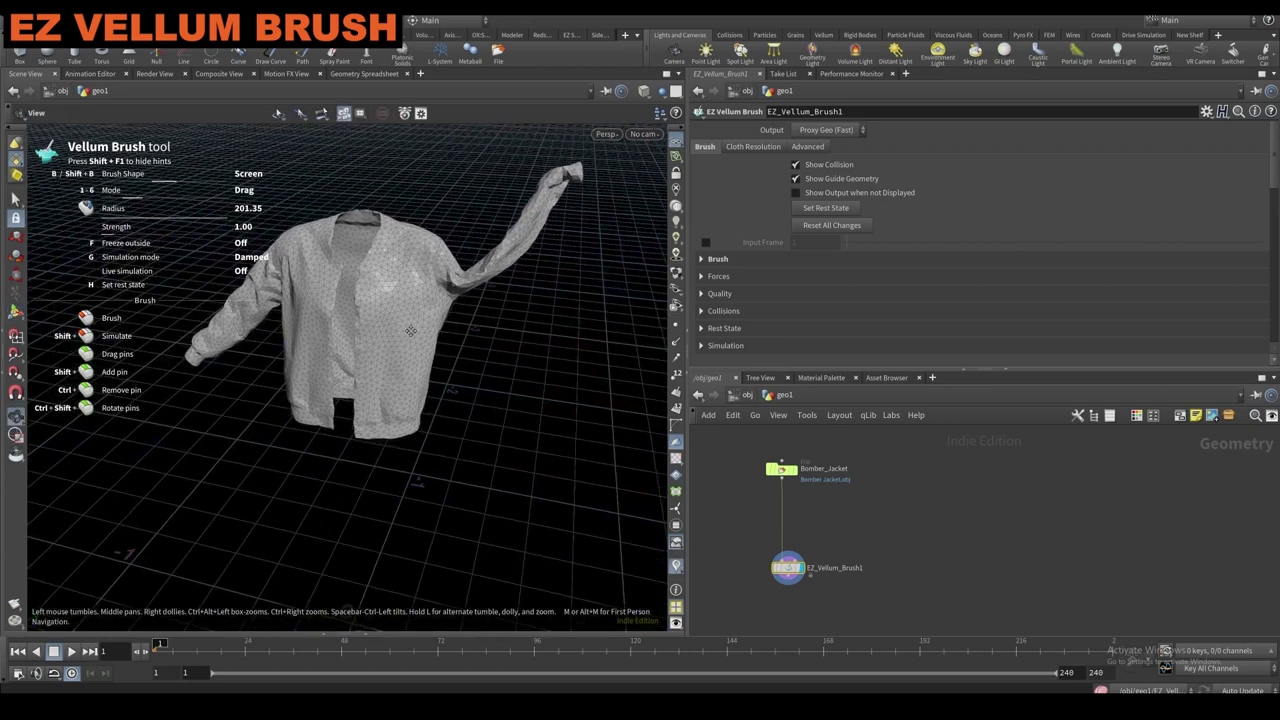
pyautogui.keyDown('alt'); pyautogui.moveTo(530, 205); pyautogui.dragTo(503, 228, button='middle'); pyautogui.keyUp('alt')
pyautogui.moveTo(522, 218); pyautogui.dragTo(730, 222)
# Drag the proxy jacket's front panels, lower hem and opposite sleeve outward from several viewing angles to spread it open.
pyautogui.keyDown('alt'); pyautogui.moveTo(491, 278); pyautogui.dragTo(390, 305); pyautogui.keyUp('alt')
pyautogui.moveTo(368, 350); pyautogui.dragTo(335, 455)
pyautogui.moveTo(395, 280)
pyautogui.keyDown('alt'); pyautogui.mouseDown()
pyautogui.moveTo(540, 253)
pyautogui.moveTo(236, 404)
pyautogui.moveTo(205, 280)
pyautogui.moveTo(135, 220)
pyautogui.mouseUp(); pyautogui.keyUp('alt')
pyautogui.moveTo(280, 330)
pyautogui.mouseDown()
pyautogui.moveTo(344, 531)
pyautogui.moveTo(386, 534)
pyautogui.moveTo(429, 429)
pyautogui.moveTo(282, 452)
pyautogui.moveTo(186, 391)
pyautogui.mouseUp()
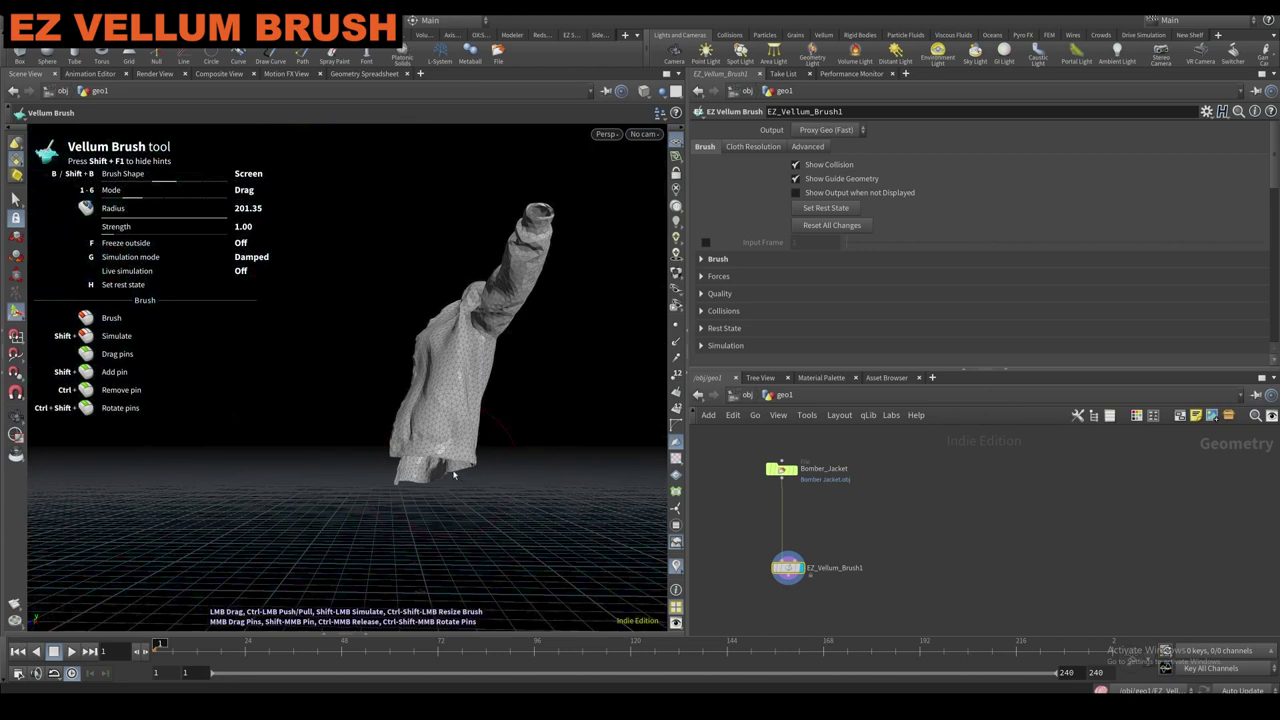
pyautogui.moveTo(452, 473); pyautogui.dragTo(523, 504)
pyautogui.moveTo(463, 385)
pyautogui.keyDown('alt'); pyautogui.mouseDown()
pyautogui.moveTo(445, 382)
pyautogui.moveTo(456, 373)
pyautogui.mouseUp(); pyautogui.keyUp('alt')
pyautogui.moveTo(290, 268); pyautogui.dragTo(200, 300)
pyautogui.keyDown('alt'); pyautogui.moveTo(418, 335); pyautogui.dragTo(294, 349); pyautogui.keyUp('alt')
pyautogui.moveTo(460, 405)
pyautogui.mouseDown()
pyautogui.moveTo(488, 447)
pyautogui.moveTo(585, 375)
pyautogui.mouseUp()
# Set the EZ Vellum Brush output to Final and inspect the full-resolution deformed jacket from several angles.
pyautogui.keyDown('alt'); pyautogui.moveTo(350, 300); pyautogui.dragTo(329, 420); pyautogui.keyUp('alt')
pyautogui.moveTo(329, 335)
pyautogui.keyDown('alt'); pyautogui.mouseDown()
pyautogui.moveTo(335, 285)
pyautogui.moveTo(351, 306)
pyautogui.mouseUp(); pyautogui.keyUp('alt')
pyautogui.keyDown('alt'); pyautogui.moveTo(351, 306); pyautogui.dragTo(449, 318, button='right'); pyautogui.keyUp('alt')
pyautogui.keyDown('alt'); pyautogui.moveTo(449, 318); pyautogui.dragTo(456, 302); pyautogui.keyUp('alt')
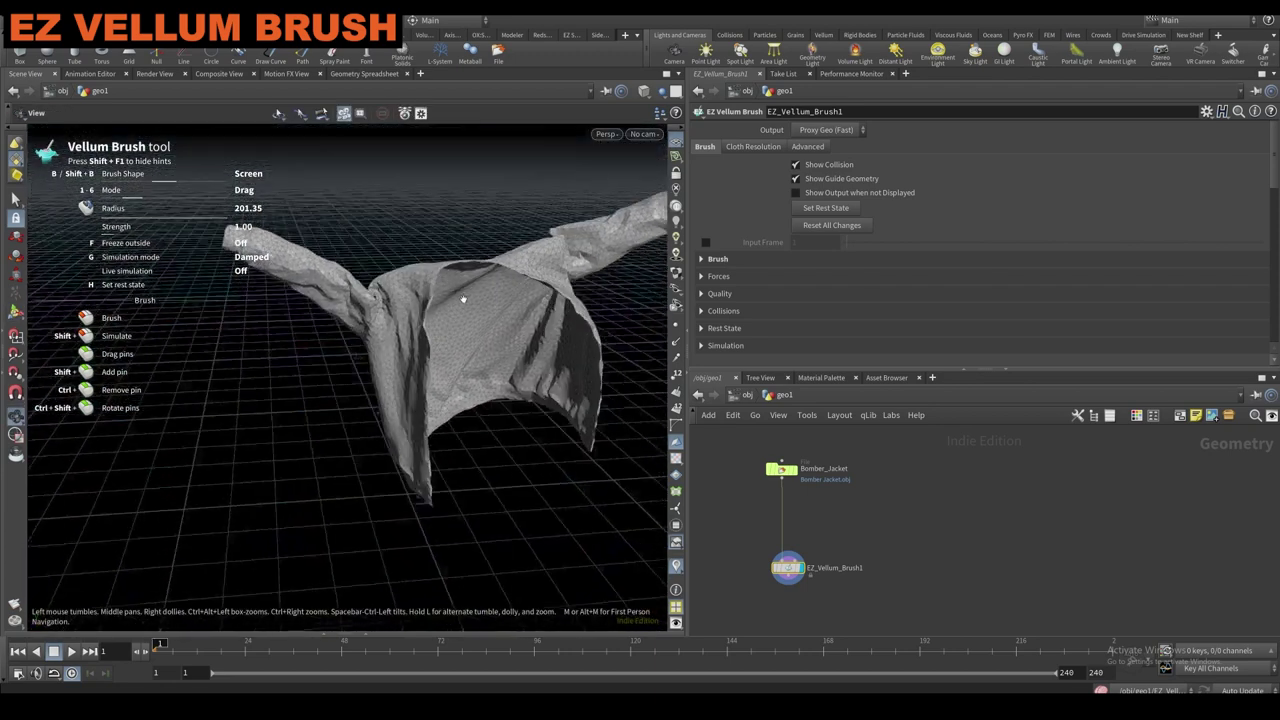
pyautogui.click(820, 132)
pyautogui.click(825, 160)
pyautogui.keyDown('alt'); pyautogui.moveTo(430, 290); pyautogui.dragTo(506, 284, button='right'); pyautogui.keyUp('alt')
pyautogui.keyDown('alt'); pyautogui.moveTo(506, 284); pyautogui.dragTo(478, 311); pyautogui.keyUp('alt')
pyautogui.keyDown('alt'); pyautogui.moveTo(478, 311); pyautogui.dragTo(483, 380, button='right'); pyautogui.keyUp('alt')
pyautogui.keyDown('alt'); pyautogui.moveTo(483, 380); pyautogui.dragTo(411, 280, button='middle'); pyautogui.keyUp('alt')
pyautogui.keyDown('alt'); pyautogui.moveTo(411, 280); pyautogui.dragTo(491, 329); pyautogui.keyUp('alt')
pyautogui.keyDown('alt'); pyautogui.moveTo(491, 329); pyautogui.dragTo(428, 300, button='right'); pyautogui.keyUp('alt')
pyautogui.keyDown('alt'); pyautogui.moveTo(427, 299); pyautogui.dragTo(553, 323); pyautogui.keyUp('alt')
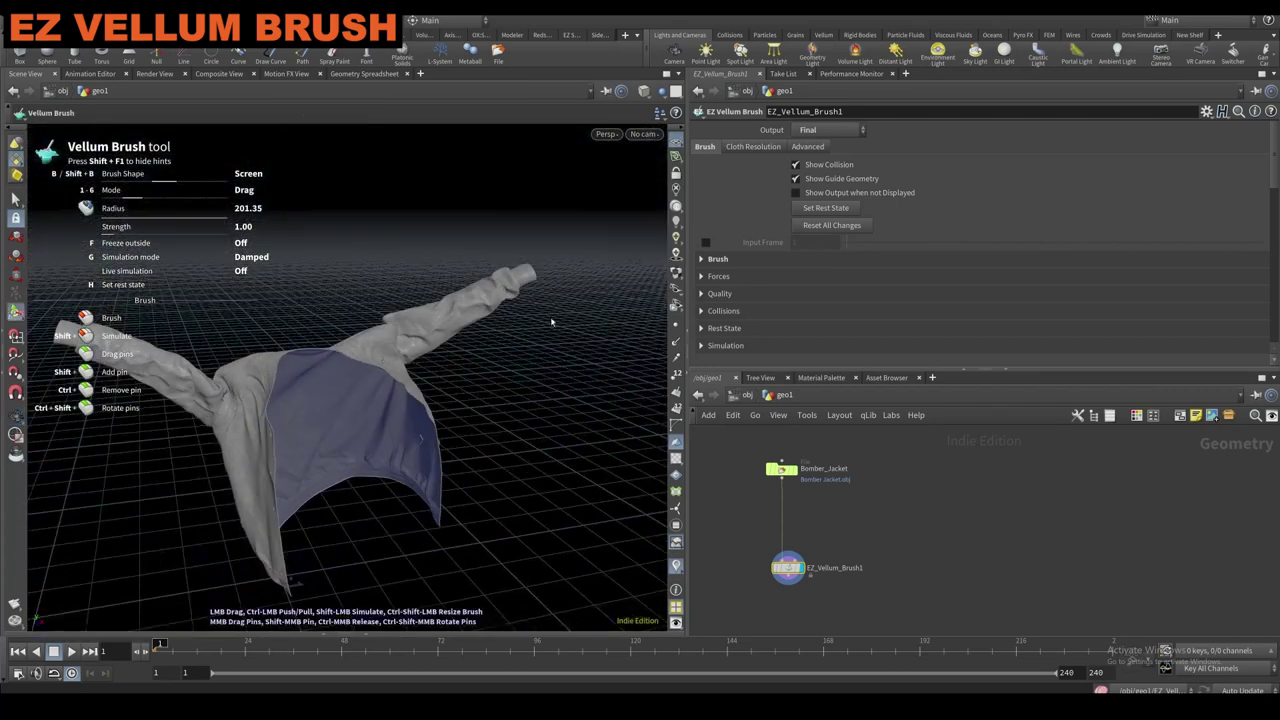
# Test Cloth Capture Radius values of 0.005 and 0.001 in the cloth resolution settings, and restore the radius to 0.01.
pyautogui.click(752, 147)
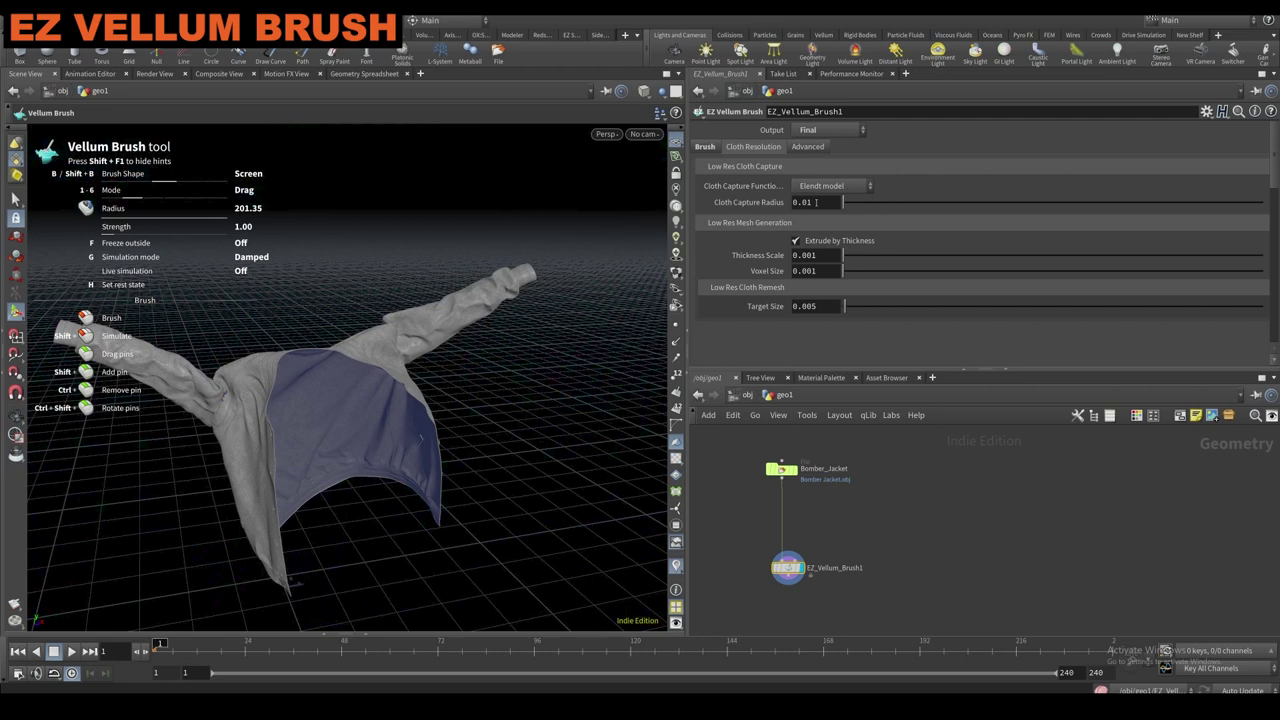
pyautogui.click(808, 202)
pyautogui.write('0.005')
pyautogui.press('Return')
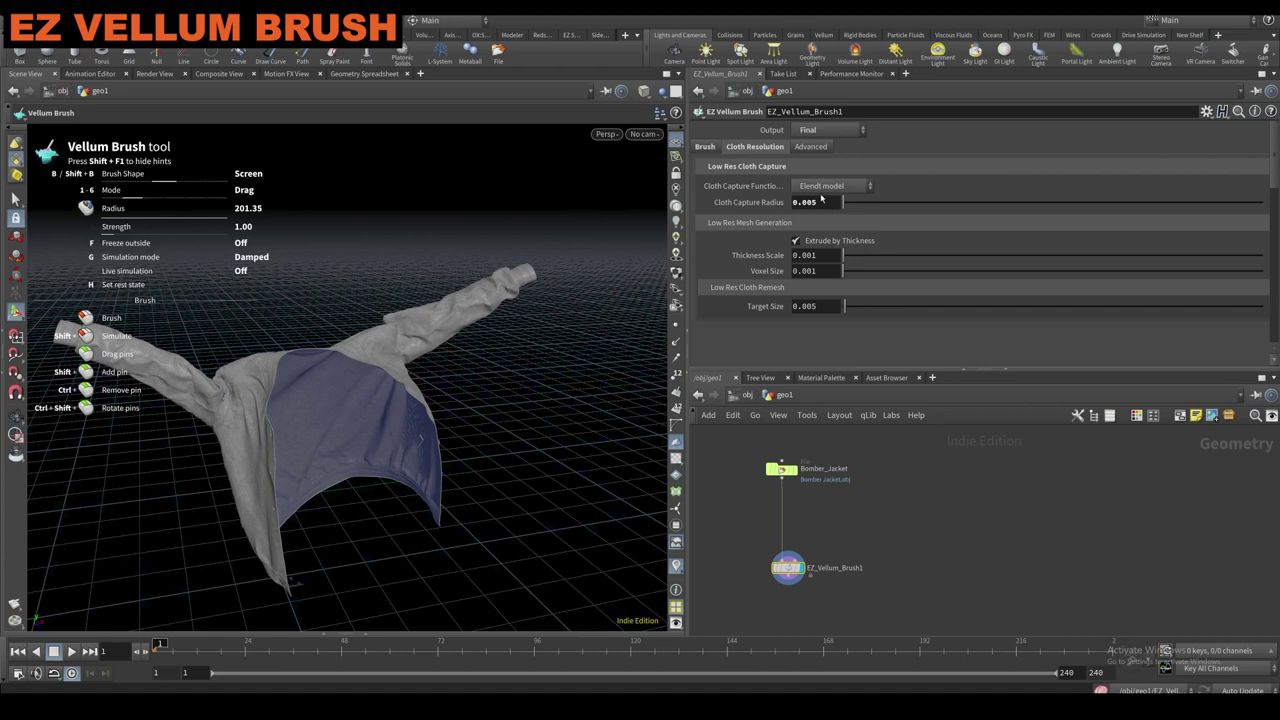
pyautogui.write('1')
pyautogui.press('Return')
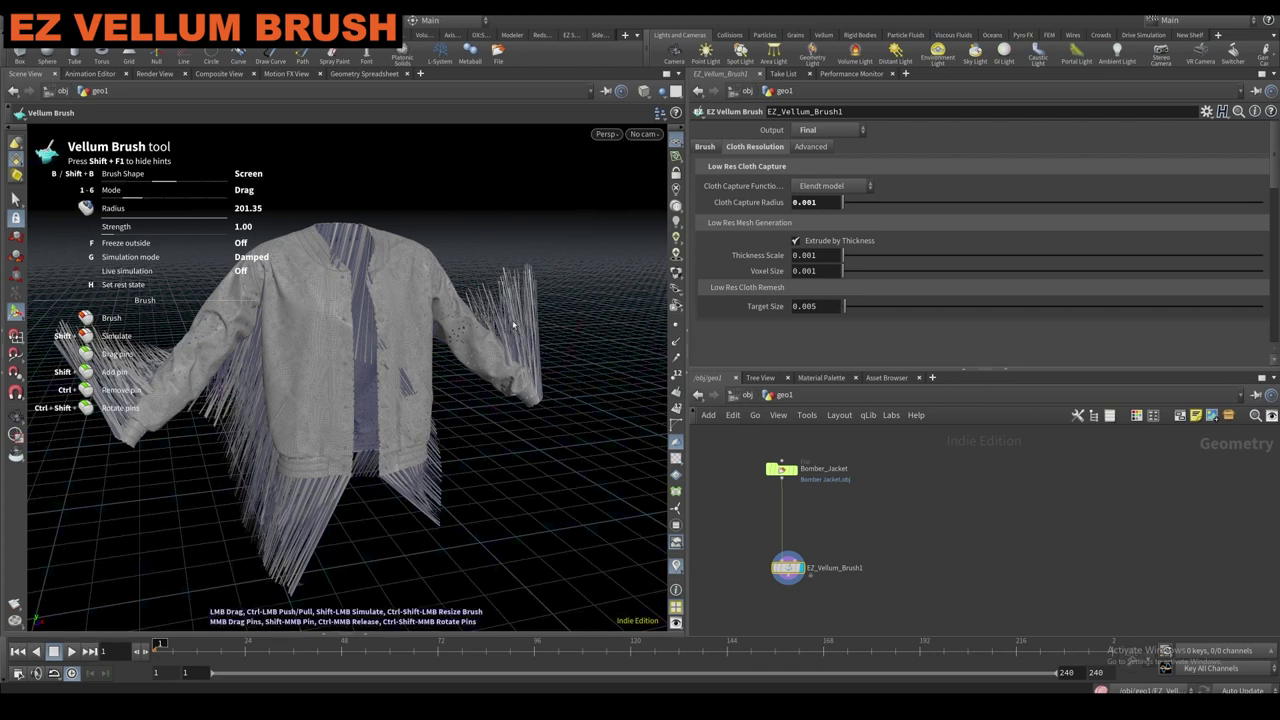
pyautogui.write('1')
pyautogui.press('Return')
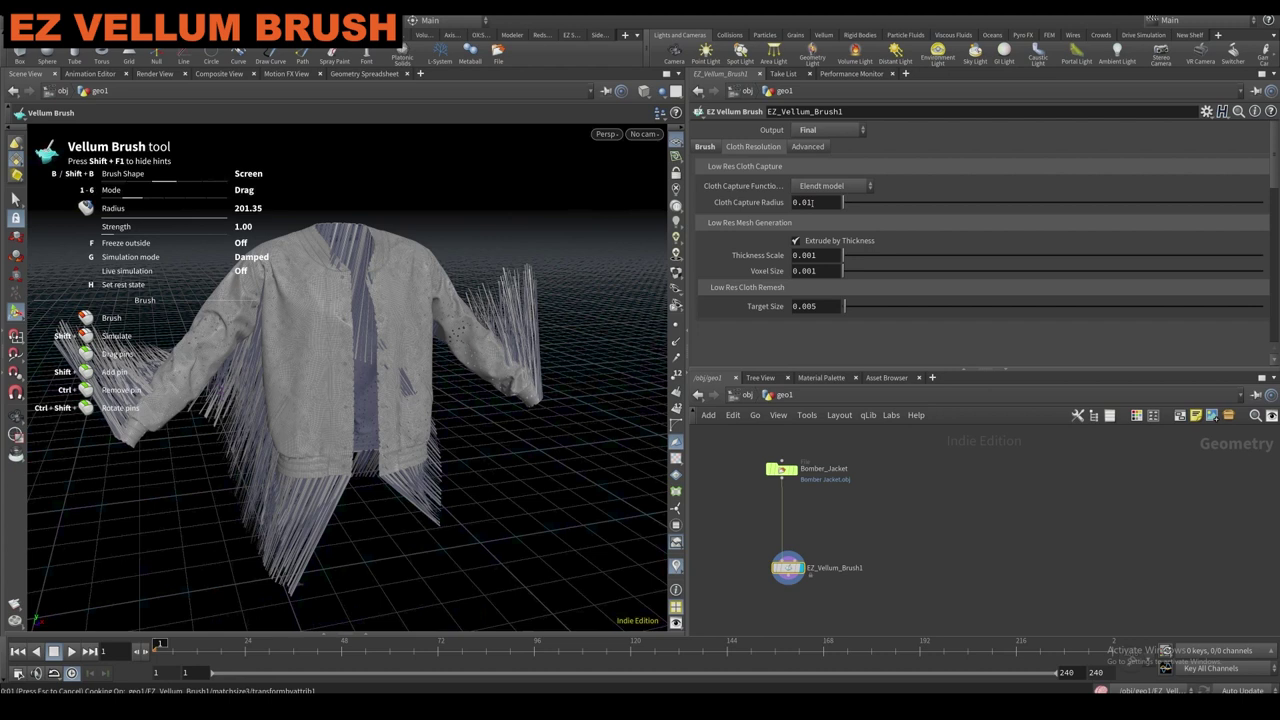
# Set the Cloth Capture Radius to 0.02 and inspect the final deformed jacket up close around its sleeve and front opening.
pyautogui.write('2')
pyautogui.press('Return')
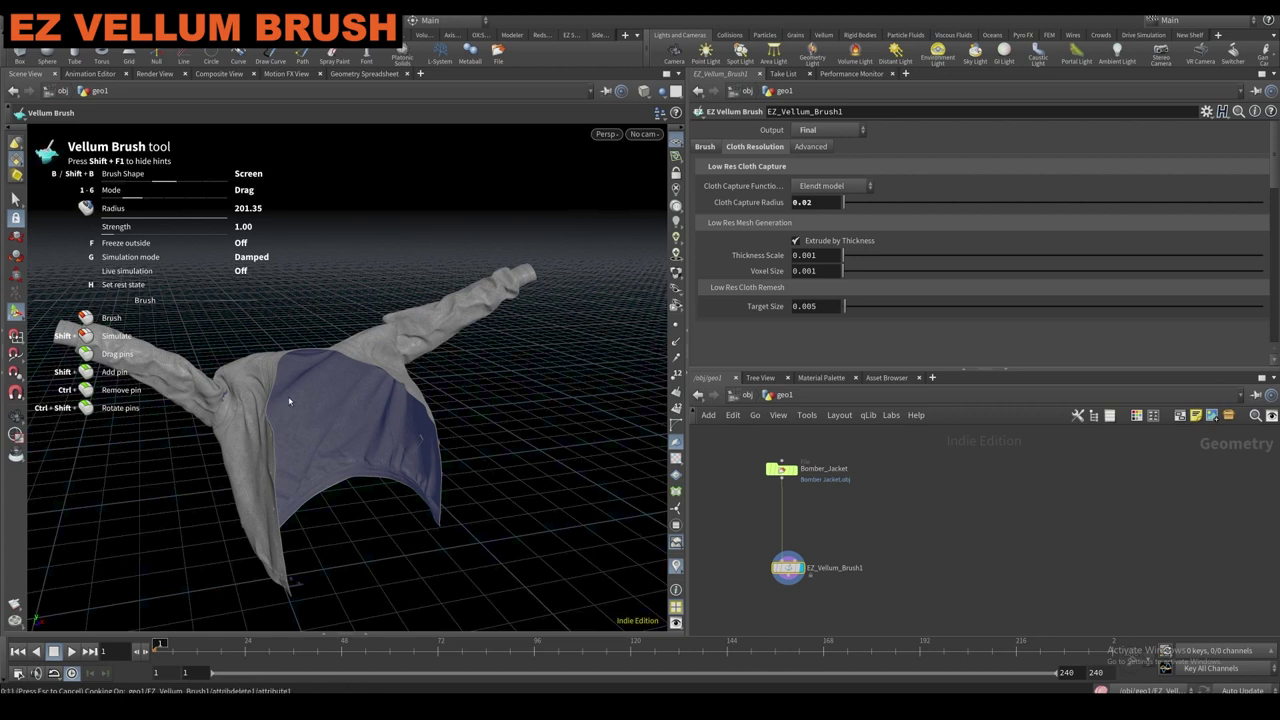
pyautogui.keyDown('alt'); pyautogui.moveTo(243, 365); pyautogui.dragTo(282, 368, button='right'); pyautogui.keyUp('alt')
pyautogui.press('Return')
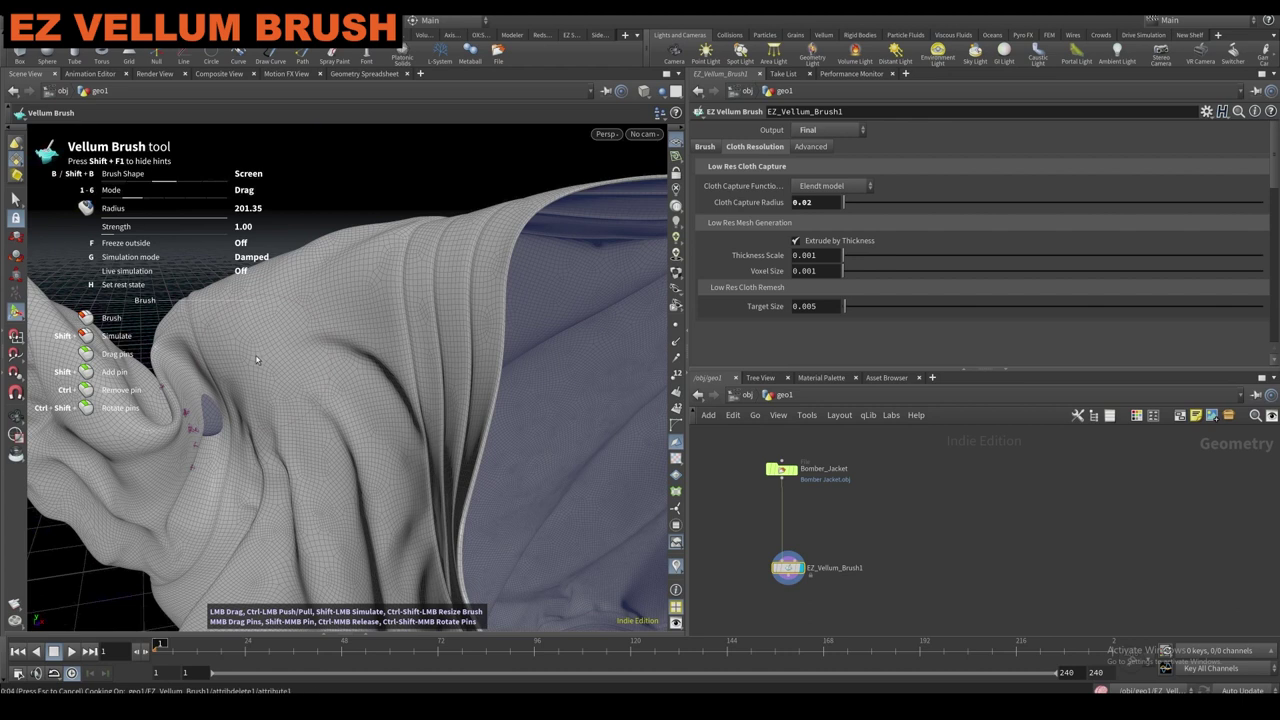
pyautogui.scroll(-1, 257, 361)
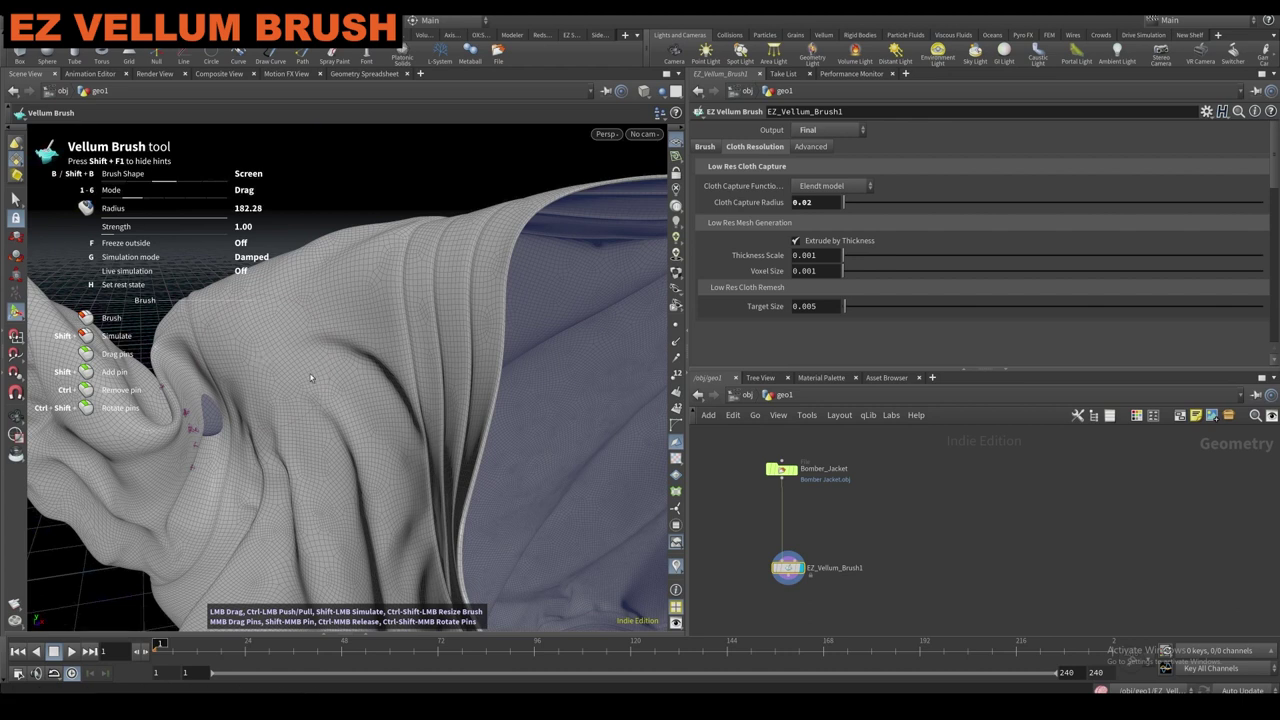
pyautogui.moveTo(286, 350)
pyautogui.keyDown('alt'); pyautogui.mouseDown()
pyautogui.moveTo(258, 402)
pyautogui.moveTo(267, 370)
pyautogui.moveTo(263, 398)
pyautogui.moveTo(290, 380)
pyautogui.mouseUp(); pyautogui.keyUp('alt')
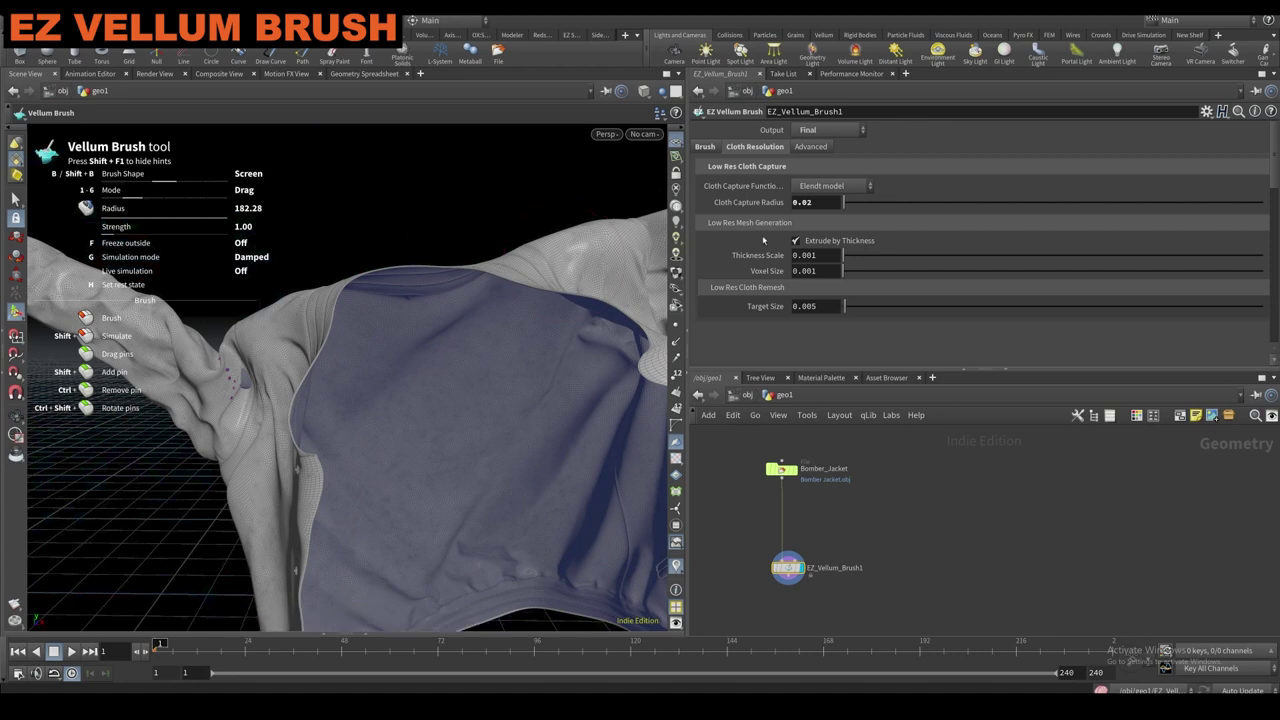
# Set the output to Proxy Geo (Fast), reset all brush changes, and pull one sleeve of the jacket upward.
pyautogui.click(830, 130)
pyautogui.click(826, 146)
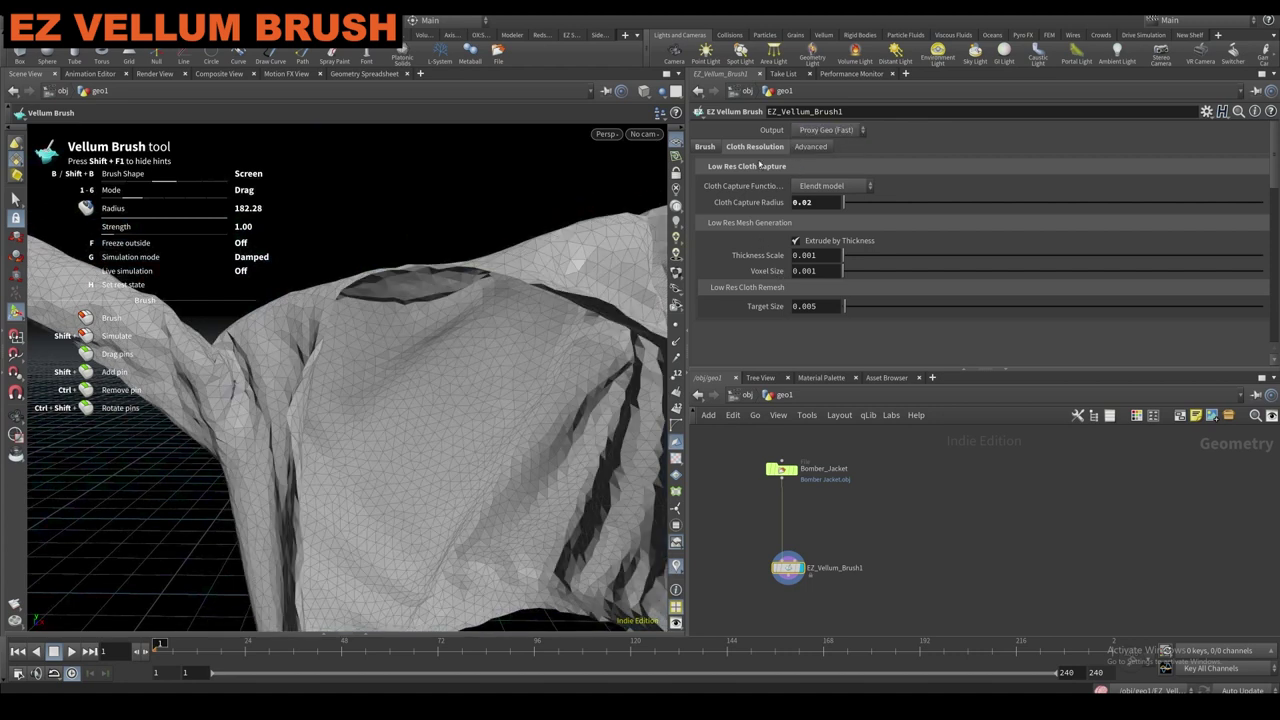
pyautogui.click(712, 147)
pyautogui.click(840, 226)
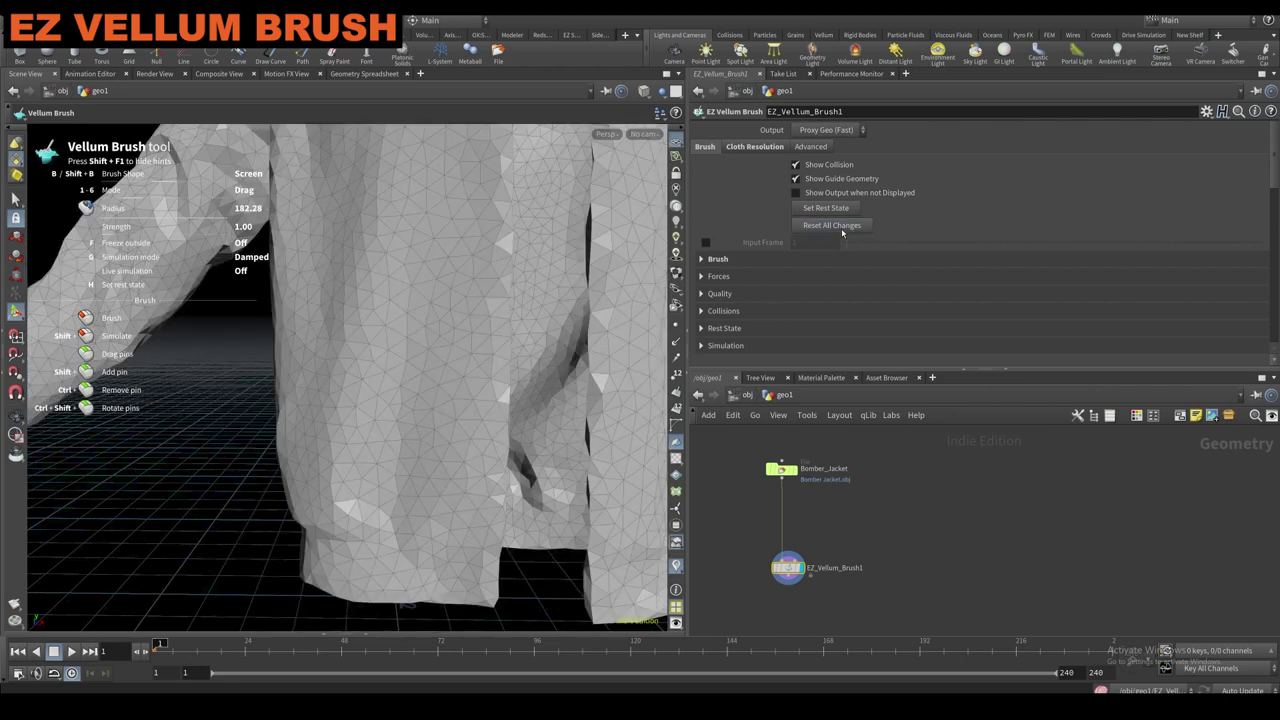
pyautogui.click(754, 146)
pyautogui.press('h')
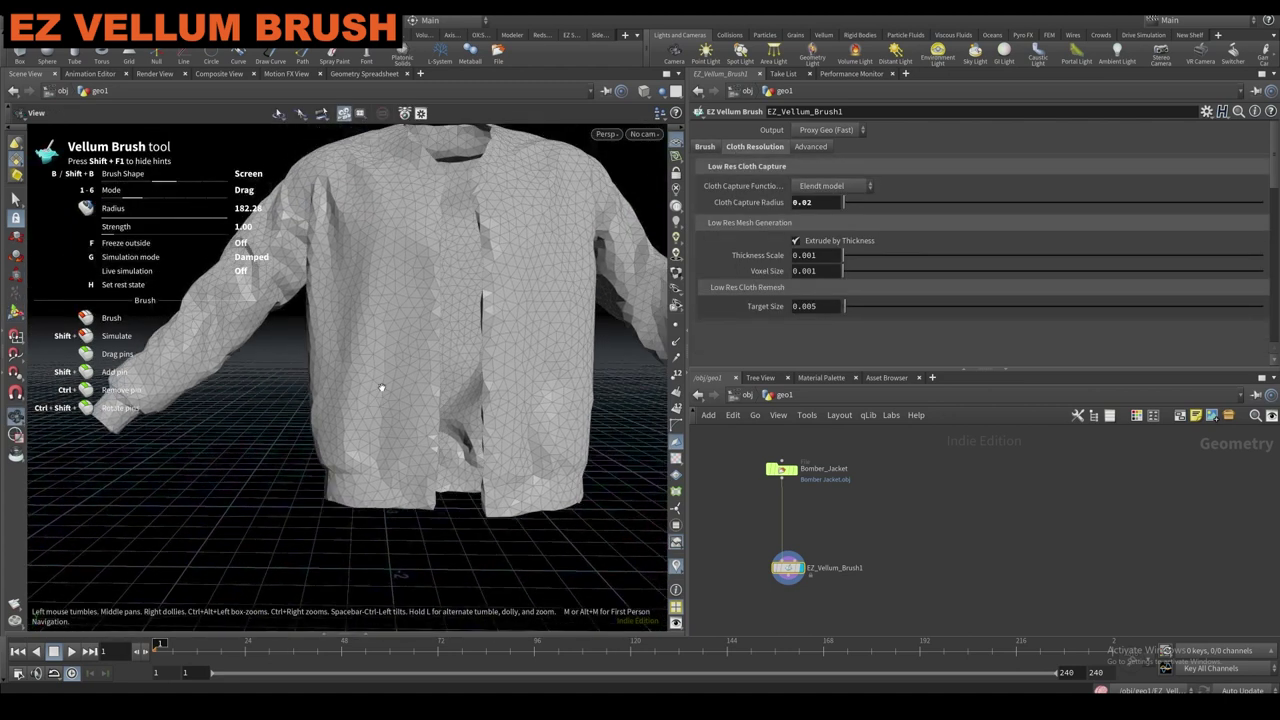
pyautogui.moveTo(235, 410)
pyautogui.mouseDown()
pyautogui.moveTo(245, 306)
pyautogui.moveTo(293, 248)
pyautogui.moveTo(307, 260)
pyautogui.moveTo(195, 222)
pyautogui.mouseUp()
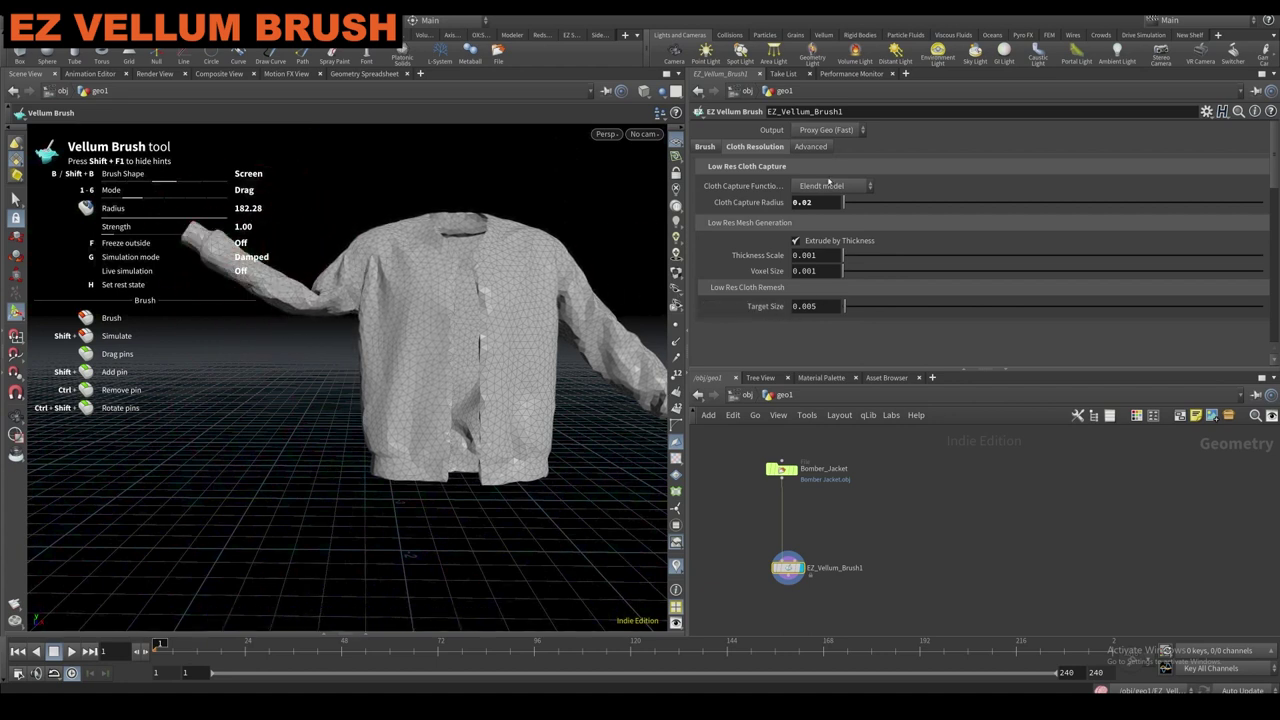
# Set the low-res cloth remesh Target Size to 0.002 and reset all brush changes.
pyautogui.press('BackSpace')
pyautogui.write('2')
pyautogui.press('Return')
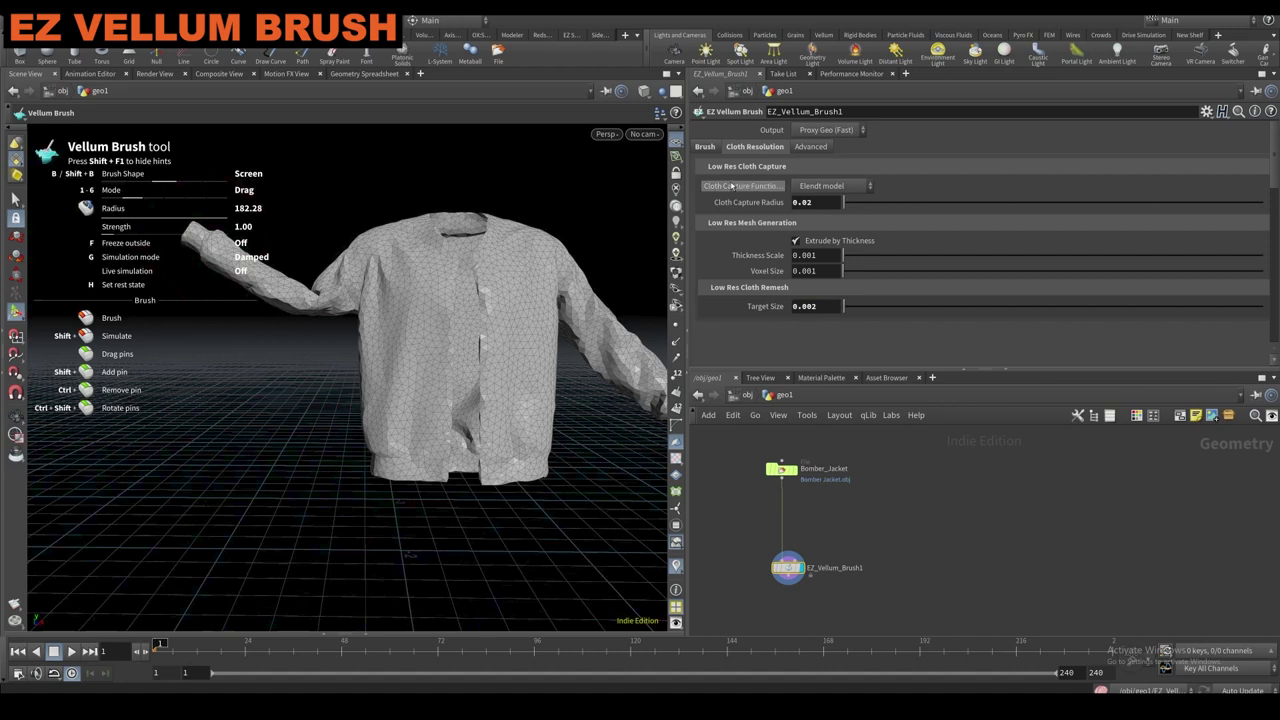
pyautogui.click(705, 146)
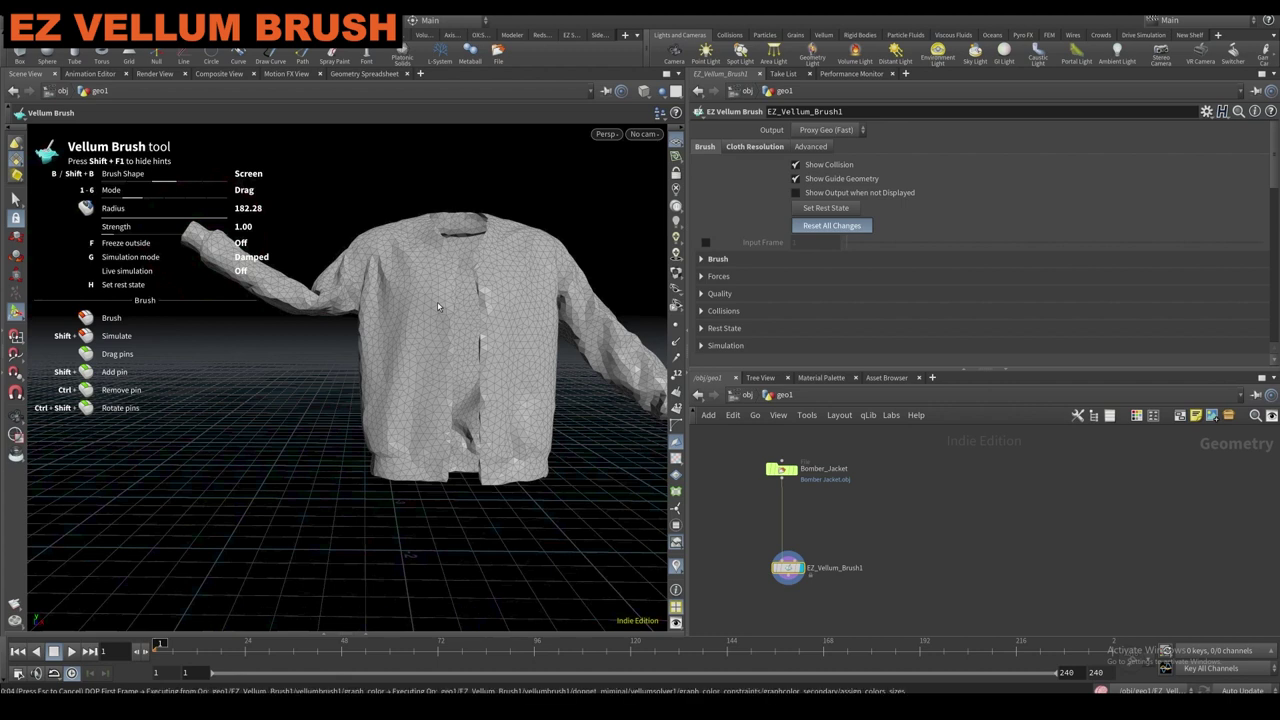
# Brush the finer proxy jacket by dragging its front panels, collar and shoulder area.
pyautogui.moveTo(434, 461)
pyautogui.mouseDown()
pyautogui.moveTo(420, 520)
pyautogui.moveTo(460, 520)
pyautogui.moveTo(522, 570)
pyautogui.mouseUp()
pyautogui.moveTo(476, 280)
pyautogui.mouseDown()
pyautogui.moveTo(509, 225)
pyautogui.moveTo(526, 268)
pyautogui.moveTo(400, 277)
pyautogui.moveTo(474, 268)
pyautogui.mouseUp()
pyautogui.moveTo(571, 264)
pyautogui.mouseDown()
pyautogui.moveTo(520, 200)
pyautogui.moveTo(591, 263)
pyautogui.moveTo(508, 263)
pyautogui.moveTo(494, 250)
pyautogui.mouseUp()
pyautogui.keyDown('alt'); pyautogui.scroll(3, 594, 255); pyautogui.keyUp('alt')
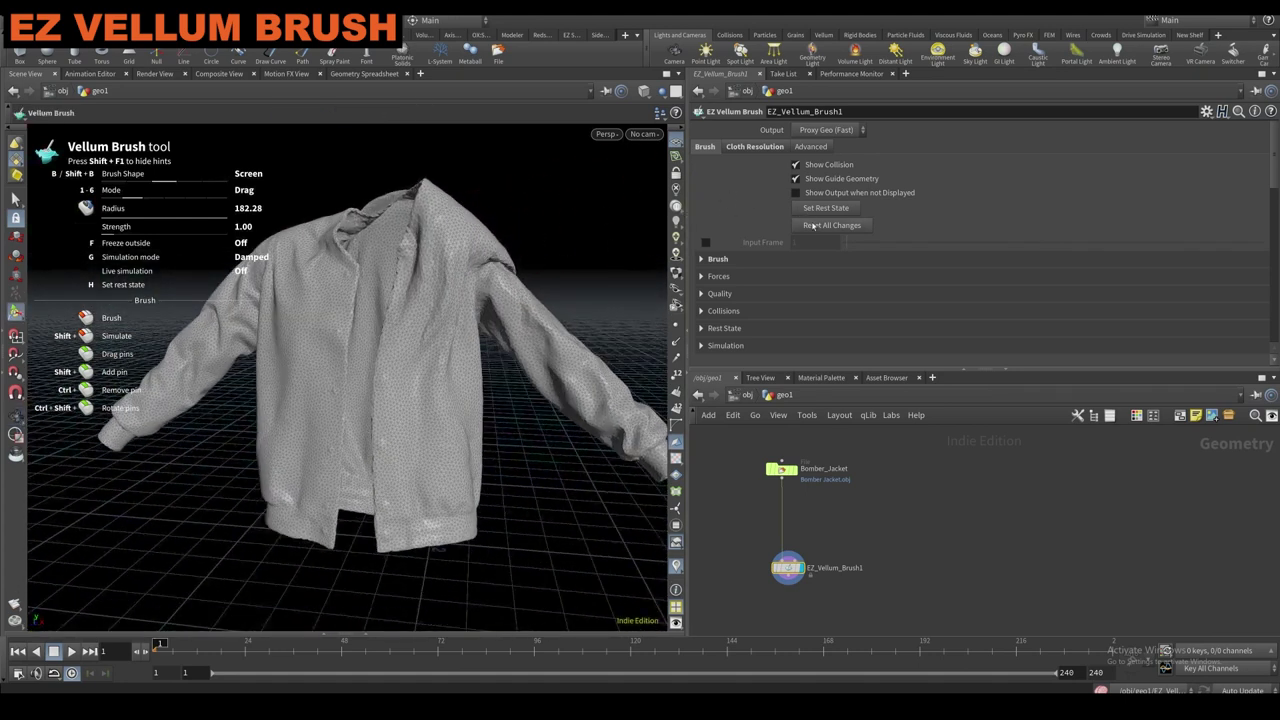
# Try the Final output on the finer cloth, and restore the Proxy Geo (Fast) output with all changes reset.
pyautogui.click(800, 135)
pyautogui.click(795, 160)
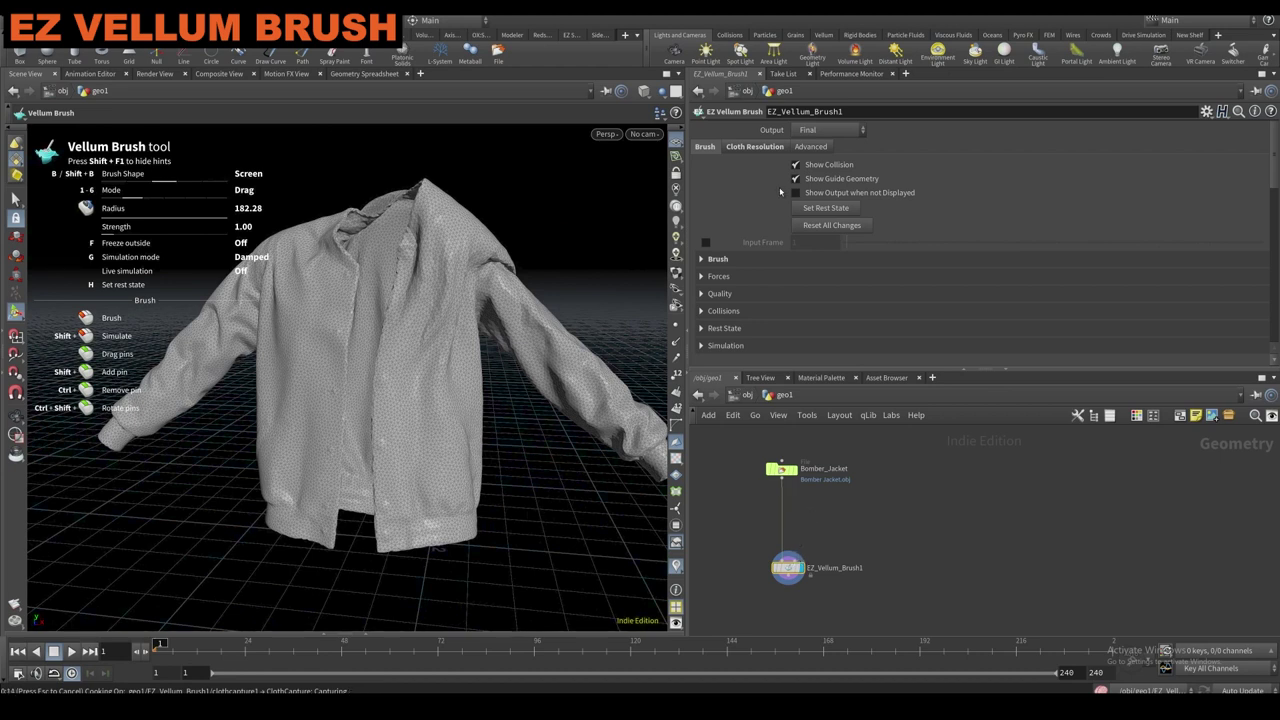
pyautogui.click(831, 225)
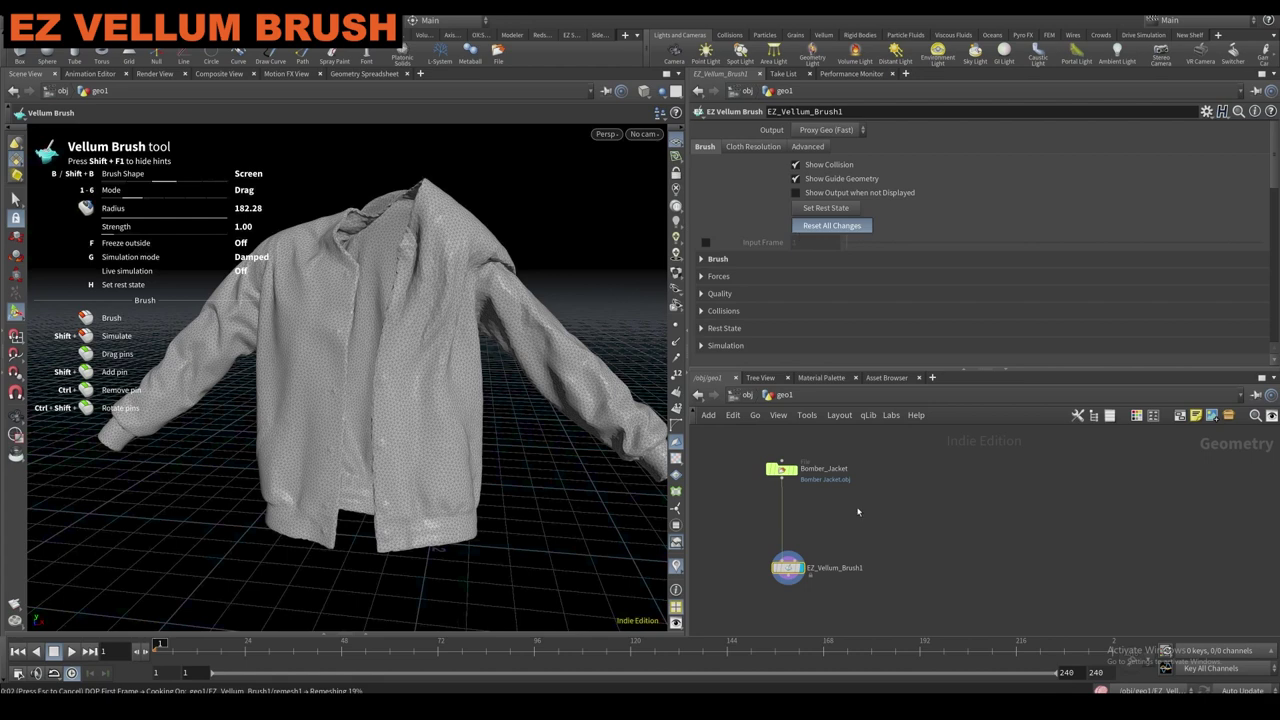
# Add a polygon mesh sphere with radius 0.5 beneath the jacket, centred at Y 0.4501.
pyautogui.press('Tab')
pyautogui.write('sphere')
pyautogui.press('Return')
pyautogui.click(826, 517)
pyautogui.scroll(-5, 520, 450)
pyautogui.keyDown('alt'); pyautogui.moveTo(463, 563); pyautogui.dragTo(400, 540); pyautogui.keyUp('alt')
pyautogui.moveTo(490, 558); pyautogui.dragTo(580, 486)
# Connect the sphere to the collision input of EZ_Vellum_Brush1 and select the brush node.
pyautogui.click(825, 527)
pyautogui.click(777, 581)
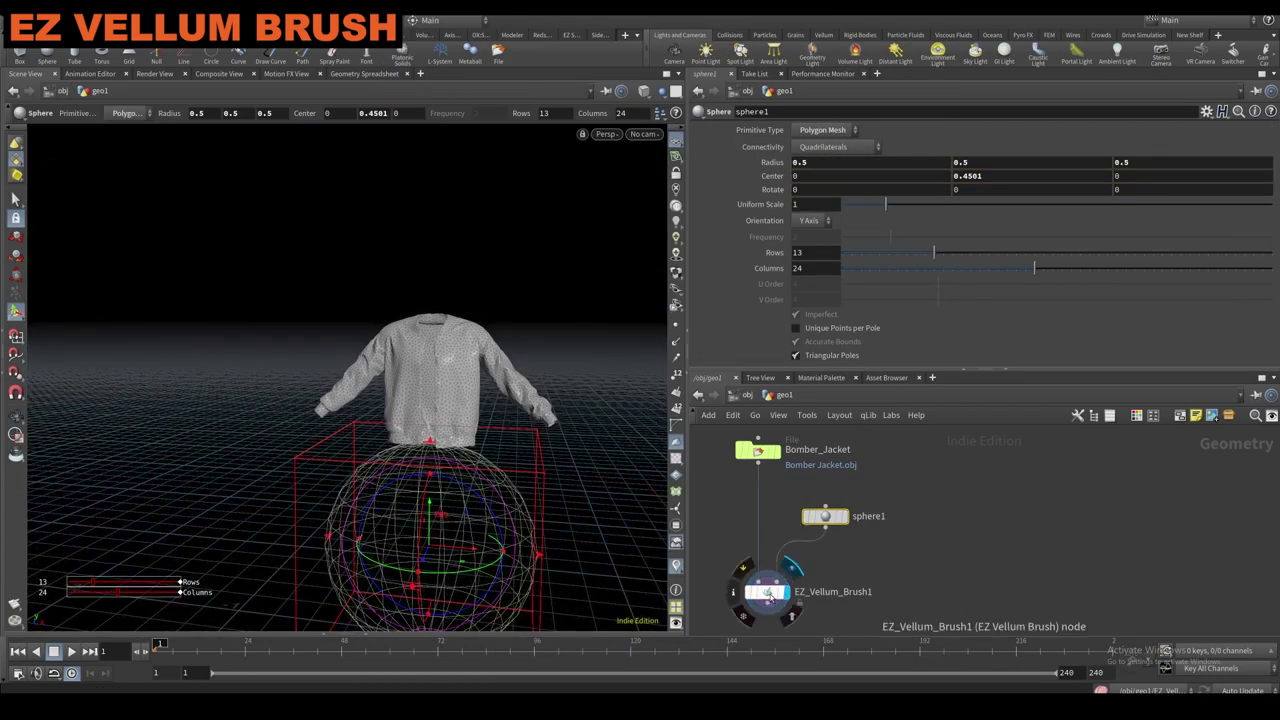
pyautogui.click(767, 593)
pyautogui.scroll(5, 449, 489)
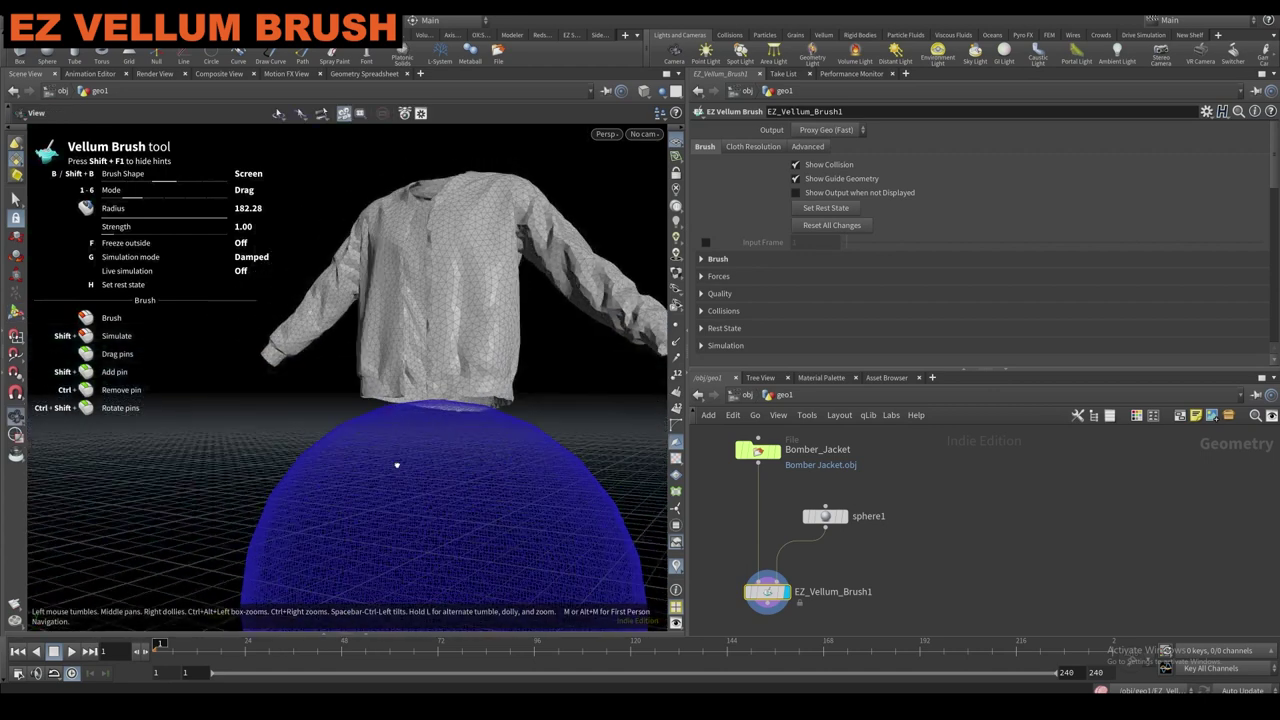
pyautogui.scroll(-4, 463, 416)
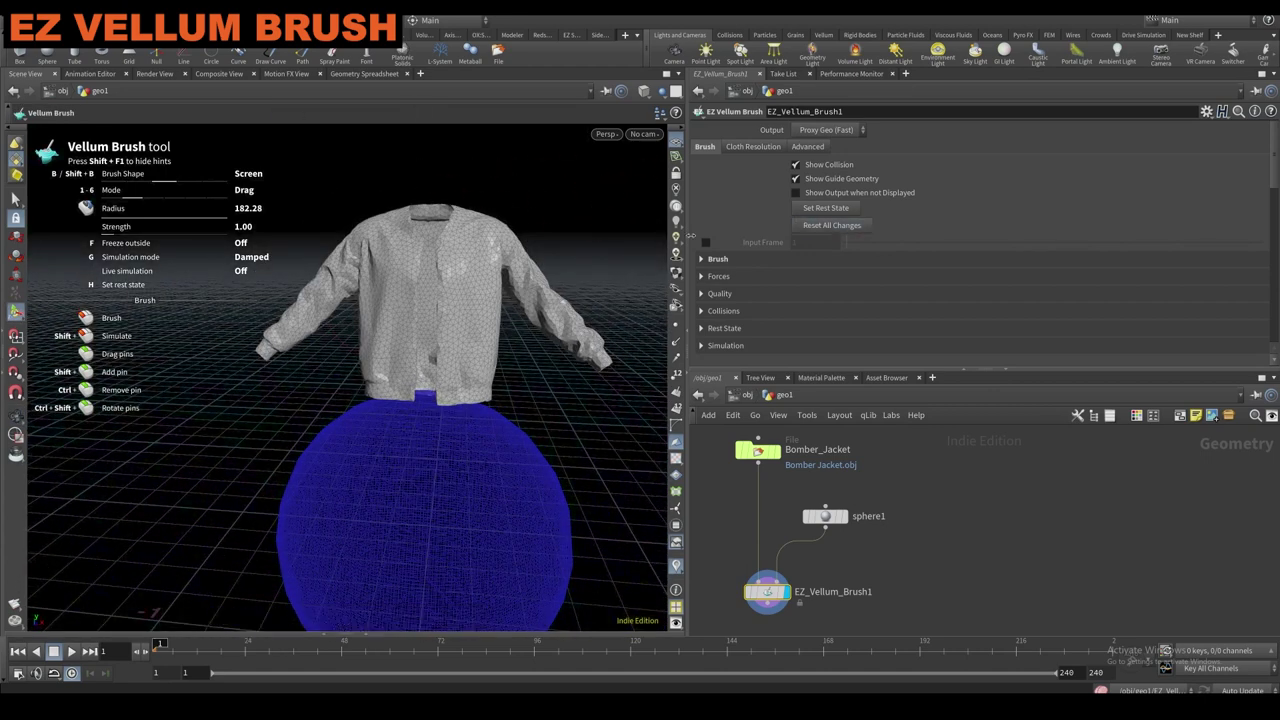
# Try to drag the jacket down over the sphere collider, and undo the stroke.
pyautogui.moveTo(410, 252); pyautogui.dragTo(343, 591)
pyautogui.moveTo(365, 470)
pyautogui.keyDown('alt'); pyautogui.mouseDown()
pyautogui.moveTo(397, 402)
pyautogui.moveTo(546, 383)
pyautogui.moveTo(419, 401)
pyautogui.mouseUp(); pyautogui.keyUp('alt')
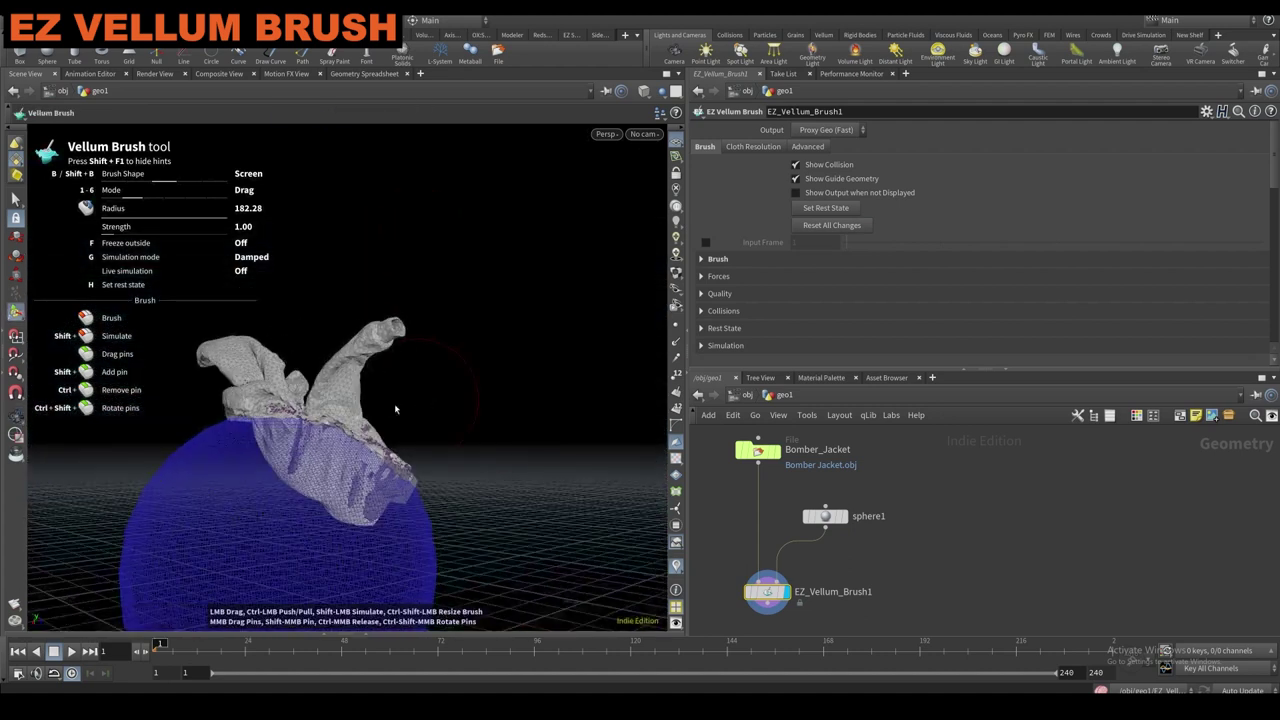
pyautogui.hotkey('ctrl', 'z')
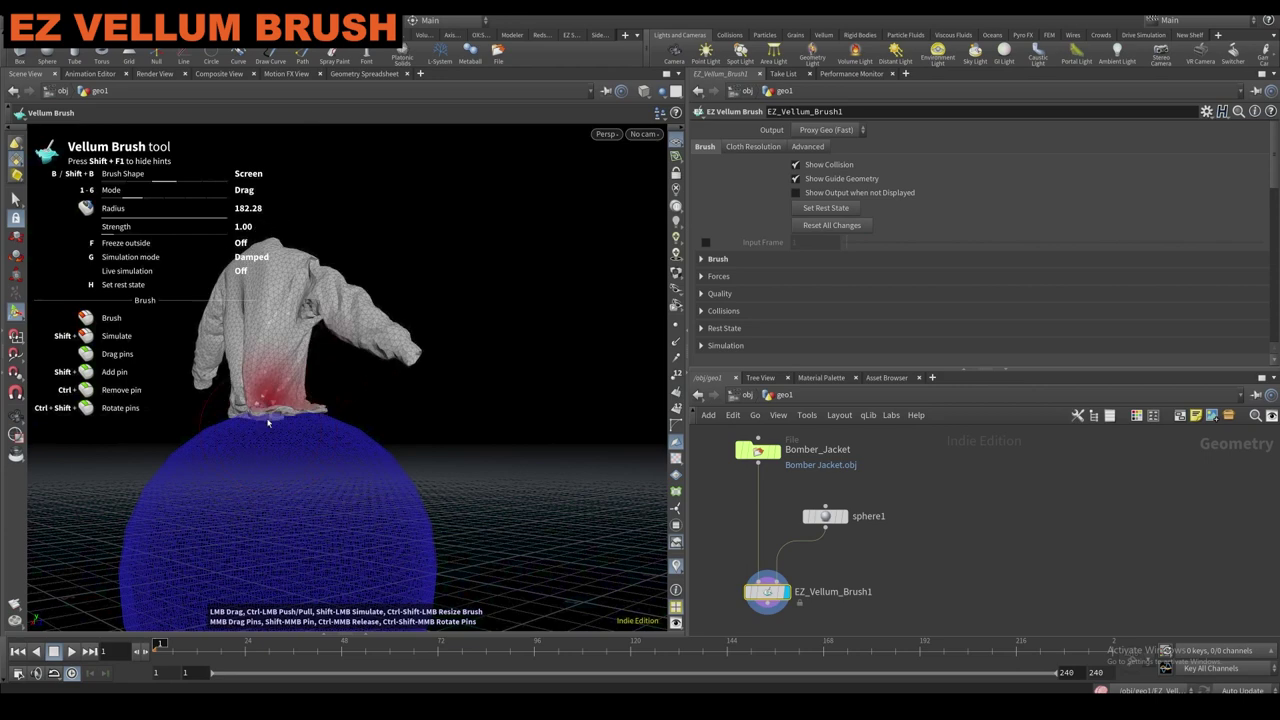
# Drape the proxy jacket over the sphere by dragging its lower hem and back down and outward.
pyautogui.keyDown('alt'); pyautogui.moveTo(286, 391); pyautogui.dragTo(224, 472); pyautogui.keyUp('alt')
pyautogui.moveTo(337, 400)
pyautogui.keyDown('alt'); pyautogui.mouseDown()
pyautogui.moveTo(470, 335)
pyautogui.moveTo(395, 362)
pyautogui.mouseUp(); pyautogui.keyUp('alt')
pyautogui.moveTo(272, 435); pyautogui.dragTo(283, 480)
pyautogui.moveTo(283, 458)
pyautogui.keyDown('alt'); pyautogui.mouseDown()
pyautogui.moveTo(376, 548)
pyautogui.moveTo(365, 625)
pyautogui.mouseUp(); pyautogui.keyUp('alt')
pyautogui.keyDown('alt'); pyautogui.moveTo(414, 420); pyautogui.dragTo(285, 385); pyautogui.keyUp('alt')
pyautogui.moveTo(296, 462); pyautogui.dragTo(324, 542)
pyautogui.moveTo(249, 529); pyautogui.dragTo(262, 572)
pyautogui.moveTo(331, 488); pyautogui.dragTo(380, 545)
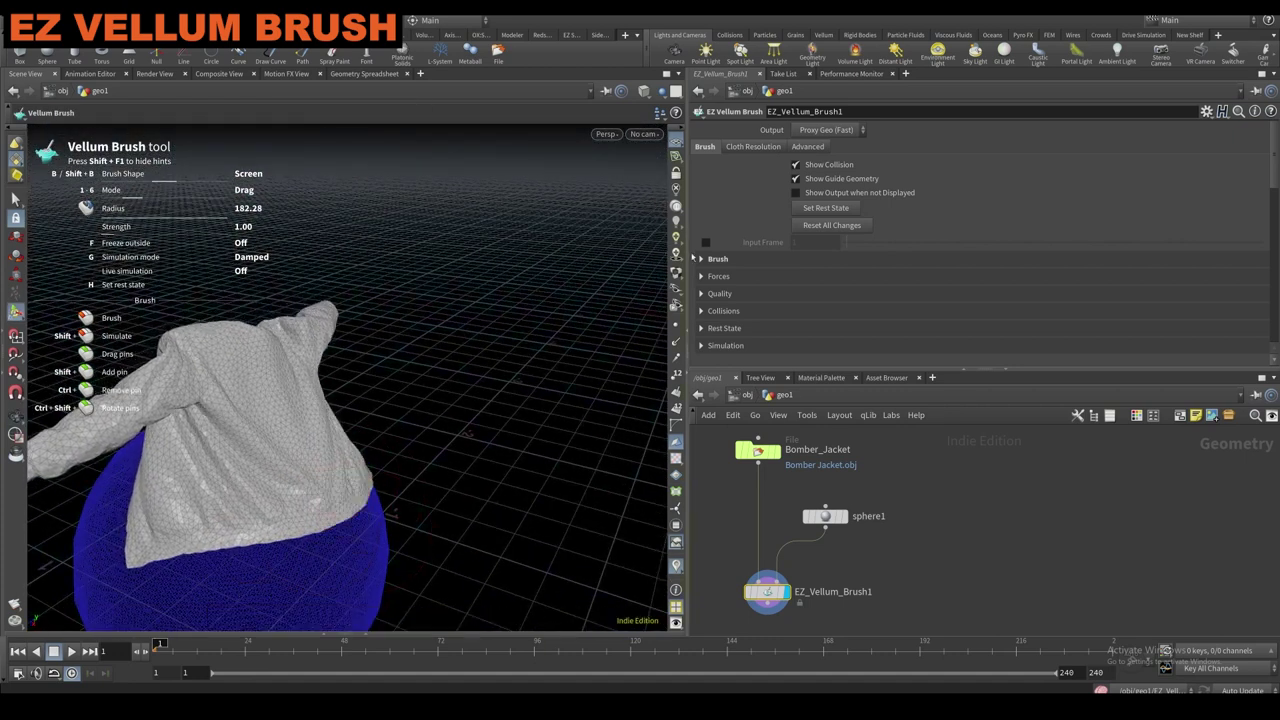
# Try a Resolution Scale of 0.5 for the VDB Volume collision, and set the scale to 2.
pyautogui.click(723, 310)
pyautogui.scroll(-2, 782, 263)
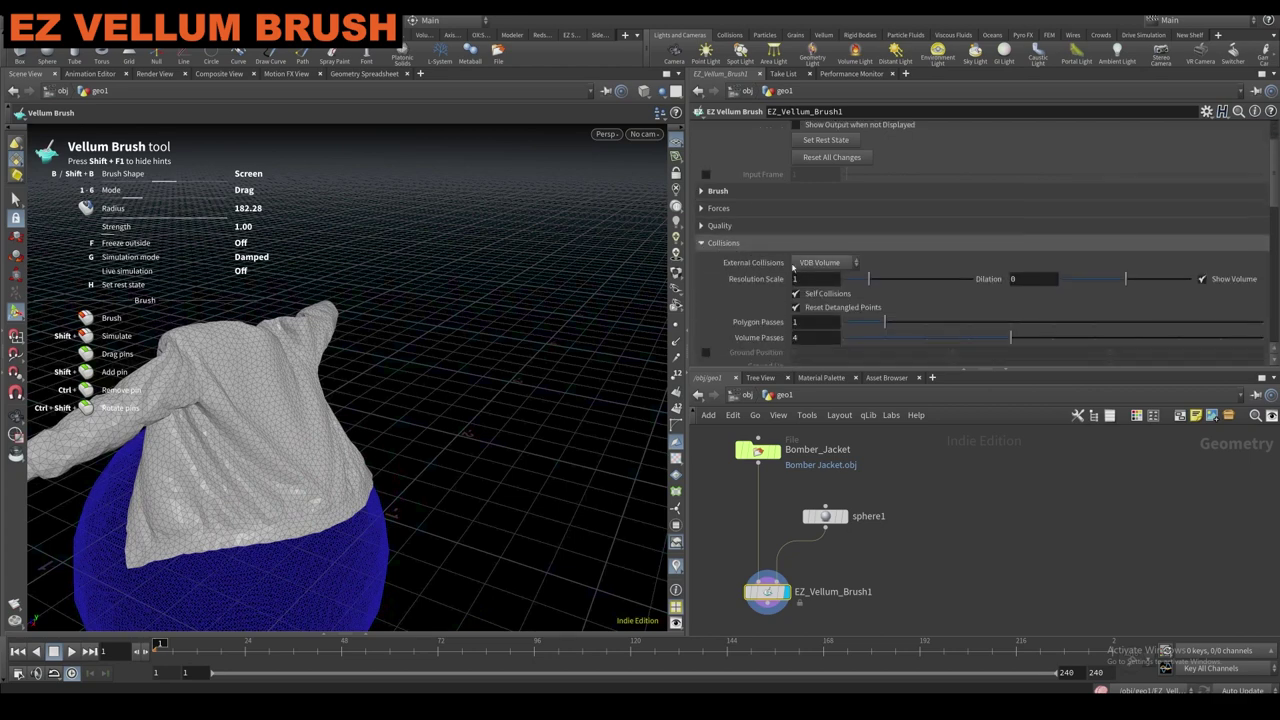
pyautogui.keyDown('alt'); pyautogui.moveTo(277, 461); pyautogui.dragTo(152, 460); pyautogui.keyUp('alt')
pyautogui.keyDown('alt'); pyautogui.moveTo(470, 440); pyautogui.dragTo(315, 385); pyautogui.keyUp('alt')
pyautogui.keyDown('alt'); pyautogui.moveTo(315, 385); pyautogui.dragTo(463, 446, button='right'); pyautogui.keyUp('alt')
pyautogui.moveTo(463, 446)
pyautogui.keyDown('alt'); pyautogui.mouseDown(button='middle')
pyautogui.moveTo(483, 400)
pyautogui.moveTo(512, 422)
pyautogui.mouseUp(button='middle'); pyautogui.keyUp('alt')
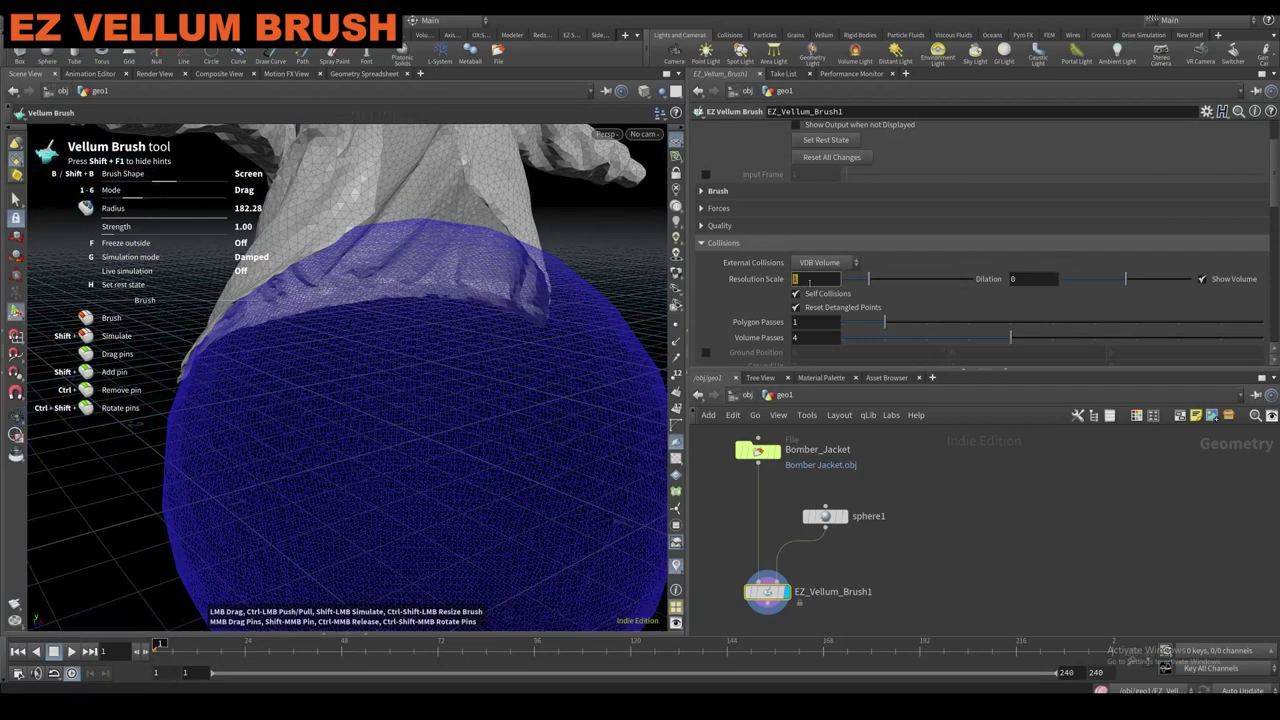
pyautogui.click(818, 284)
pyautogui.write('0.5')
pyautogui.press('Return')
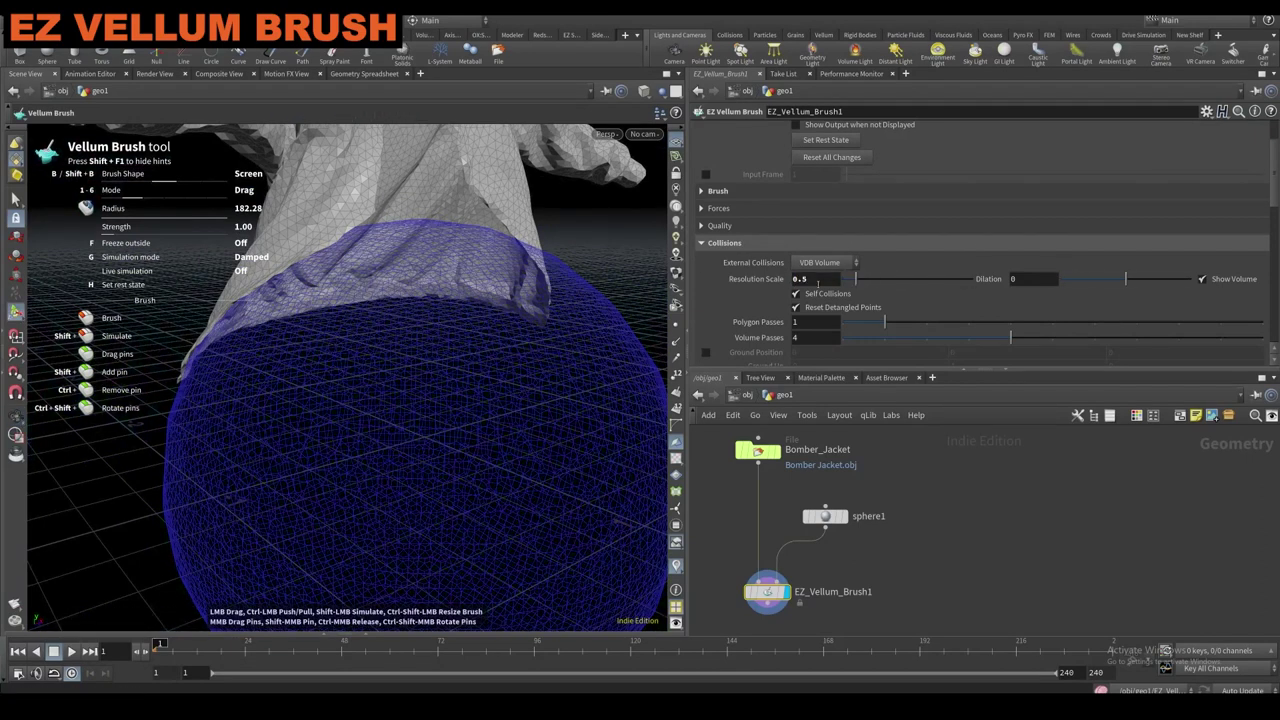
pyautogui.press('Return')
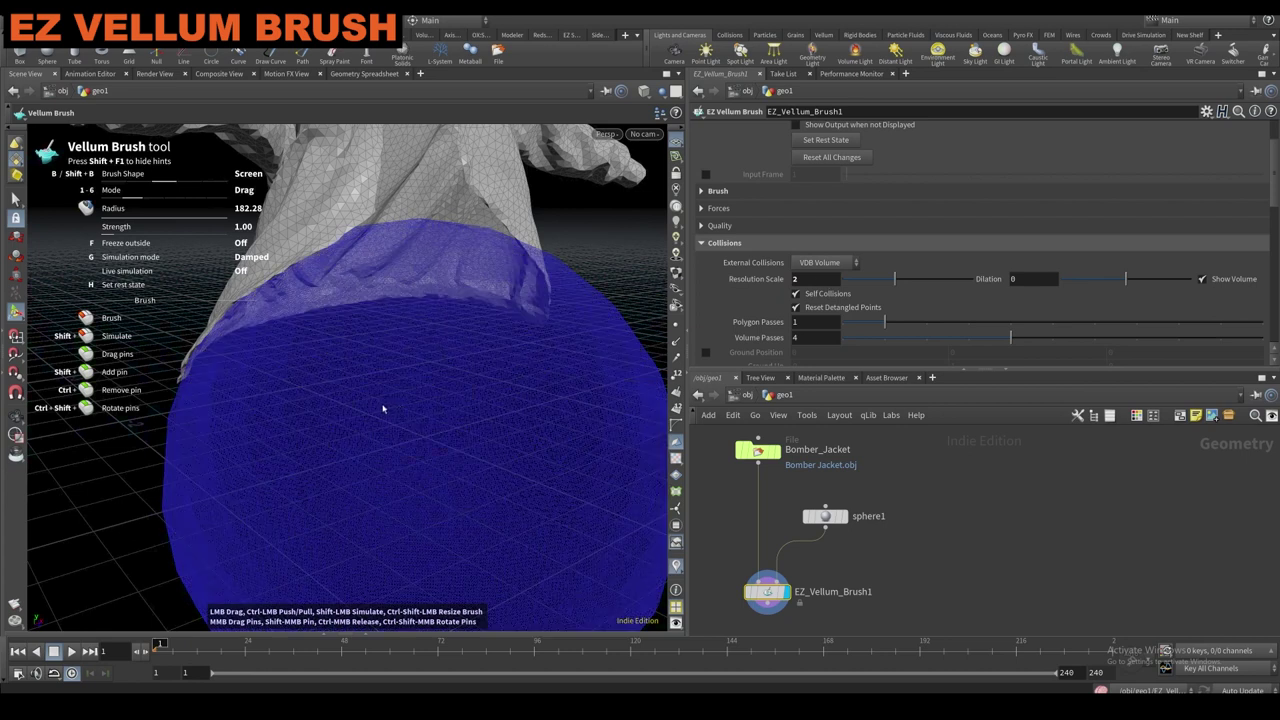
# Drag the jacket's body and lower edges across the sphere from several angles to wrap it around the surface.
pyautogui.moveTo(351, 230); pyautogui.dragTo(294, 337)
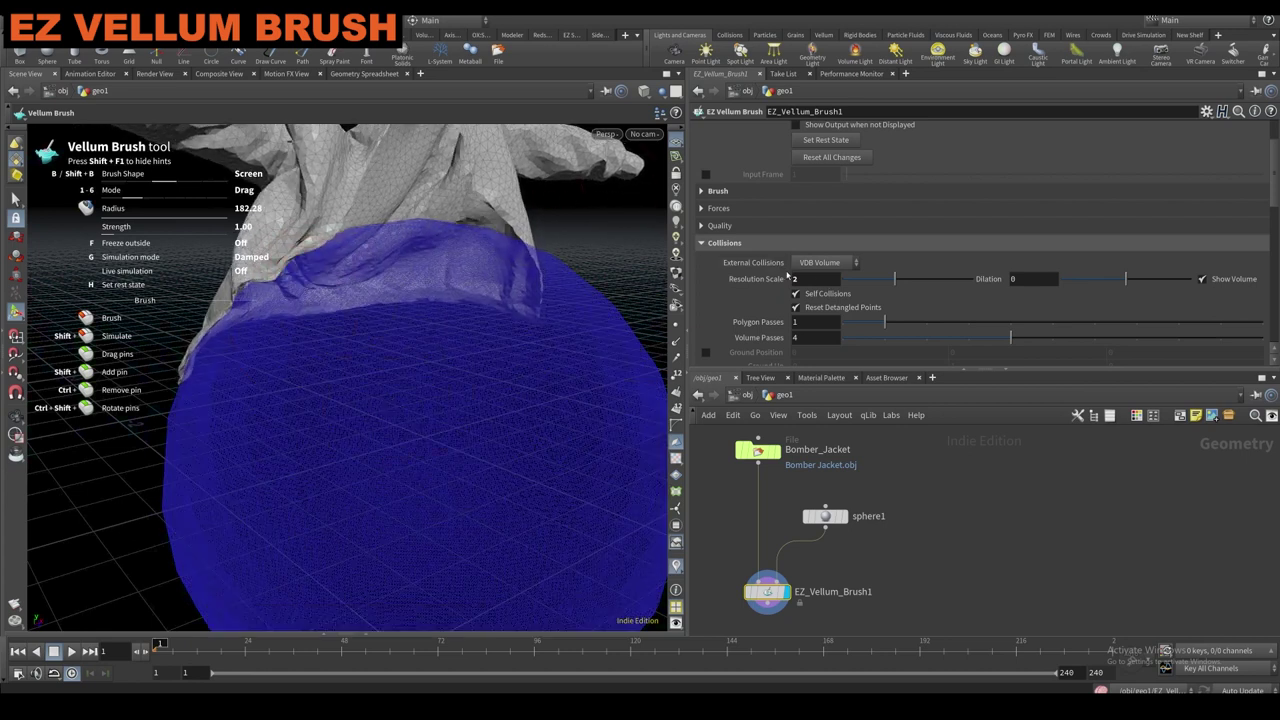
pyautogui.moveTo(535, 253)
pyautogui.mouseDown()
pyautogui.moveTo(509, 263)
pyautogui.moveTo(531, 257)
pyautogui.moveTo(575, 300)
pyautogui.moveTo(606, 370)
pyautogui.mouseUp()
pyautogui.moveTo(560, 350)
pyautogui.keyDown('alt'); pyautogui.mouseDown()
pyautogui.moveTo(397, 323)
pyautogui.moveTo(460, 345)
pyautogui.mouseUp(); pyautogui.keyUp('alt')
pyautogui.moveTo(465, 385)
pyautogui.mouseDown()
pyautogui.moveTo(529, 471)
pyautogui.moveTo(449, 311)
pyautogui.moveTo(480, 310)
pyautogui.mouseUp()
pyautogui.moveTo(535, 340); pyautogui.dragTo(575, 400)
pyautogui.keyDown('alt'); pyautogui.moveTo(469, 295); pyautogui.dragTo(390, 297); pyautogui.keyUp('alt')
pyautogui.moveTo(545, 410); pyautogui.dragTo(520, 475)
pyautogui.moveTo(483, 390)
pyautogui.keyDown('alt'); pyautogui.mouseDown()
pyautogui.moveTo(646, 329)
pyautogui.moveTo(620, 345)
pyautogui.mouseUp(); pyautogui.keyUp('alt')
pyautogui.scroll(3, 914, 143)
# Set the brush output to Final and merge the jacket with the sphere in a displayed Merge node.
pyautogui.click(852, 131)
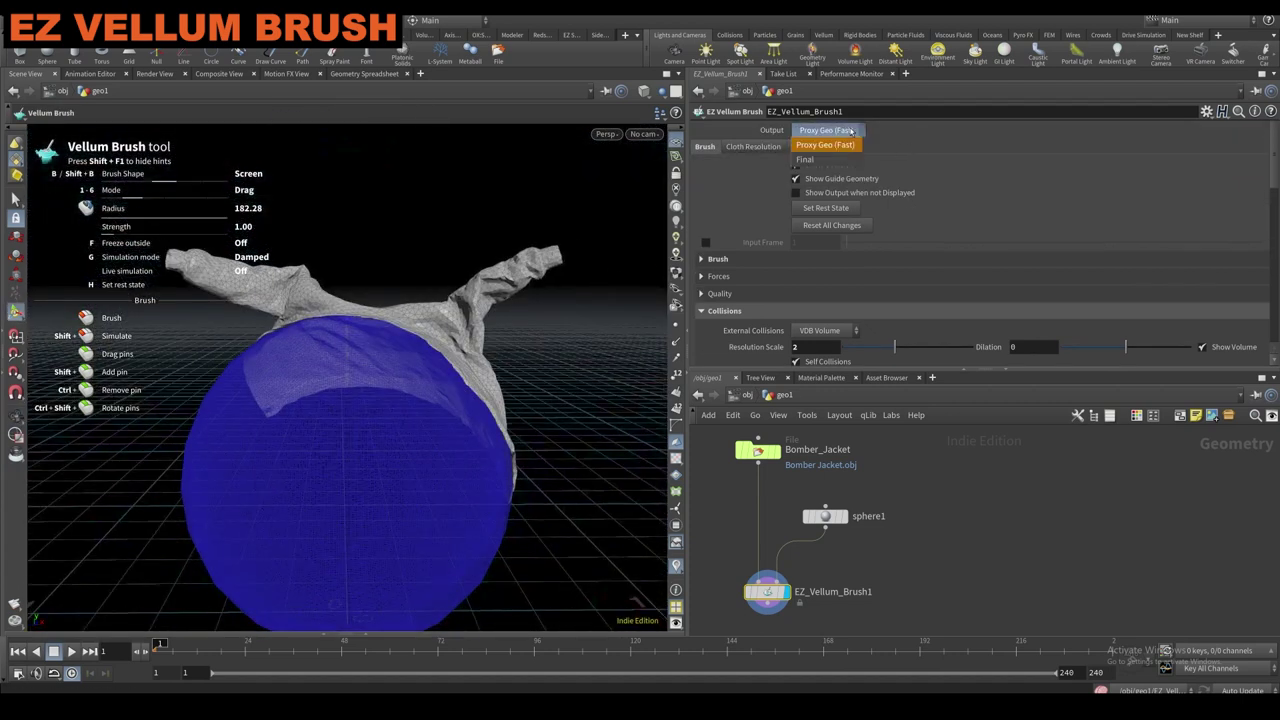
pyautogui.click(835, 159)
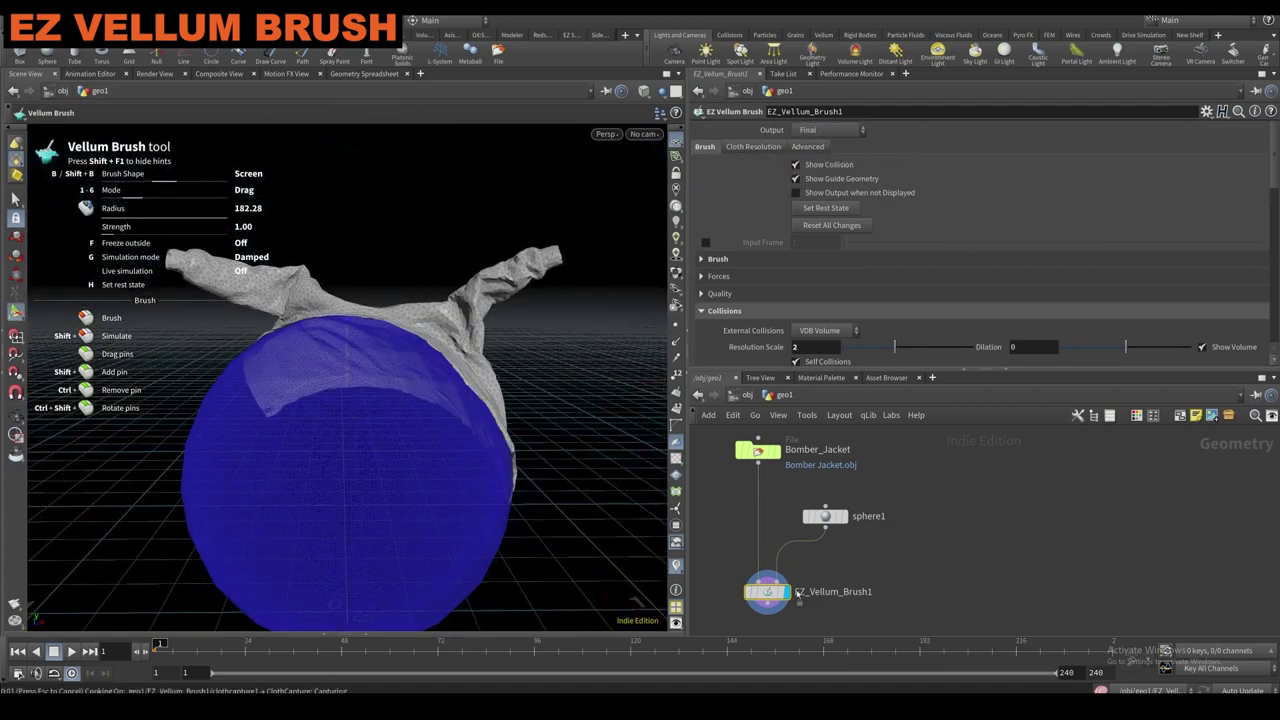
pyautogui.moveTo(721, 532); pyautogui.dragTo(744, 483, button='middle')
pyautogui.moveTo(831, 519); pyautogui.dragTo(831, 517)
pyautogui.keyDown('shift'); pyautogui.moveTo(886, 502); pyautogui.dragTo(857, 453); pyautogui.keyUp('shift')
pyautogui.click(856, 466)
pyautogui.keyDown('alt'); pyautogui.click(857, 592); pyautogui.keyUp('alt')
pyautogui.press('Escape')
# Examine the merged full-resolution jacket draped over the sphere from several angles.
pyautogui.keyDown('alt'); pyautogui.moveTo(469, 387); pyautogui.dragTo(275, 451); pyautogui.keyUp('alt')
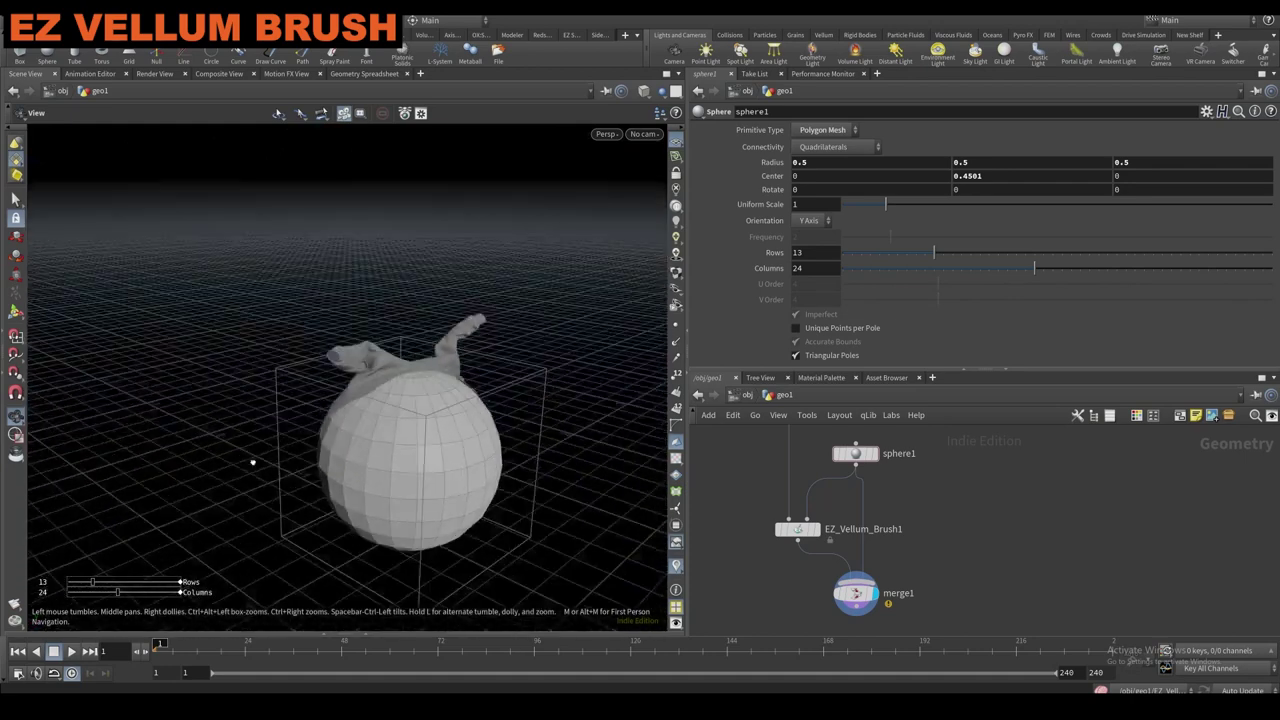
pyautogui.keyDown('alt'); pyautogui.moveTo(275, 451); pyautogui.dragTo(571, 255, button='right'); pyautogui.keyUp('alt')
pyautogui.keyDown('alt'); pyautogui.moveTo(571, 255); pyautogui.dragTo(467, 337); pyautogui.keyUp('alt')
pyautogui.keyDown('alt'); pyautogui.moveTo(467, 337); pyautogui.dragTo(351, 349, button='right'); pyautogui.keyUp('alt')
pyautogui.keyDown('alt'); pyautogui.moveTo(351, 349); pyautogui.dragTo(394, 346); pyautogui.keyUp('alt')
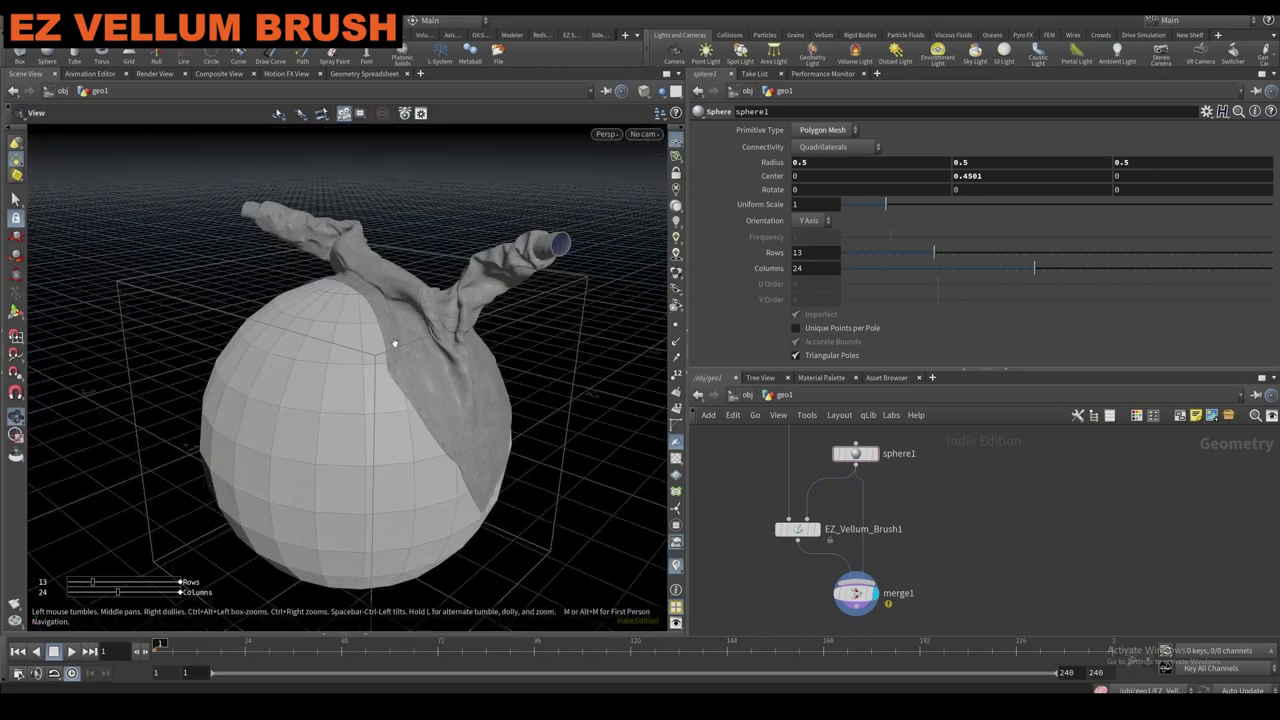
pyautogui.scroll(-3, 764, 532)
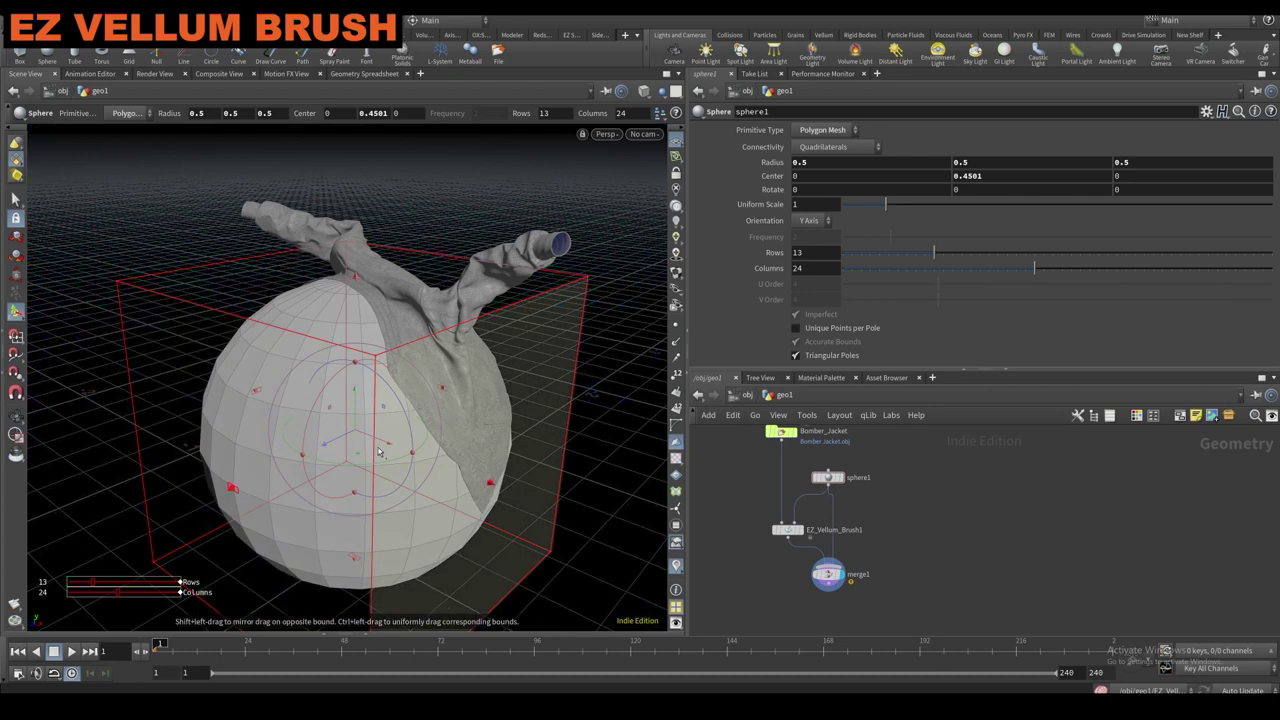
pyautogui.moveTo(867, 624); pyautogui.dragTo(768, 466)
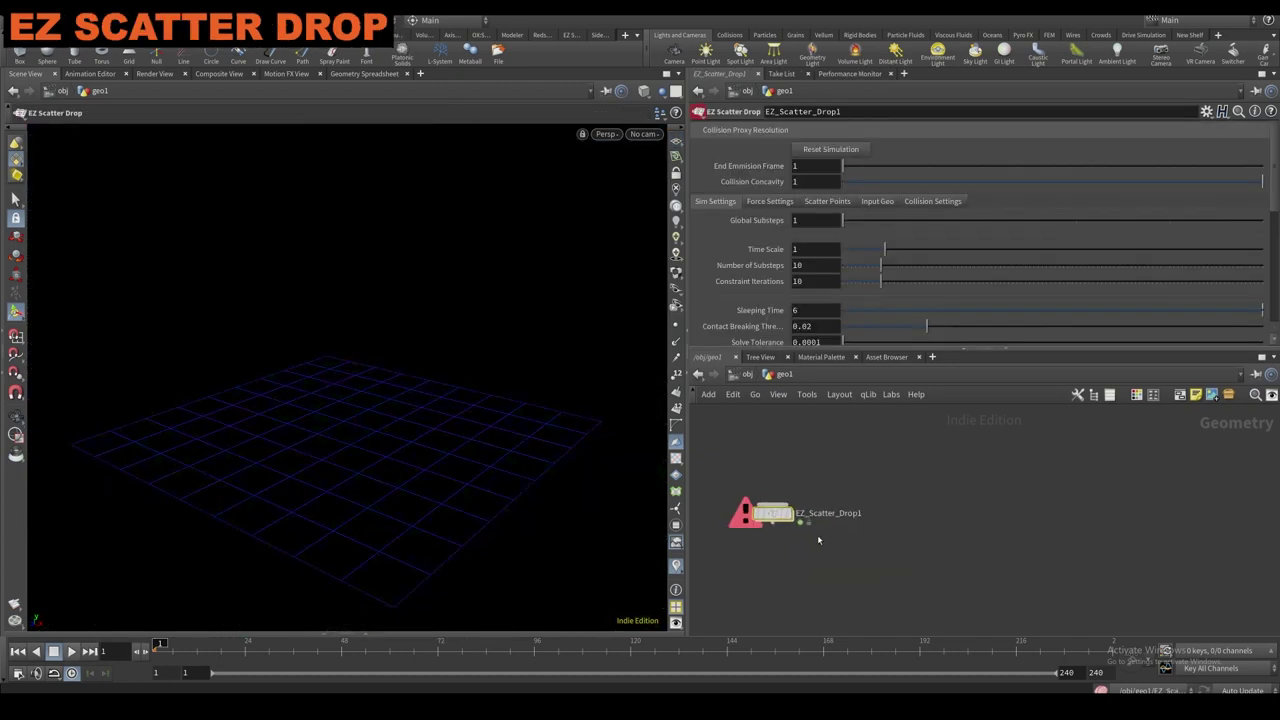
# Reposition the EZ_Scatter_Drop1 node in the network and enable its display.
pyautogui.scroll(1, 817, 538)
pyautogui.scroll(-2, 814, 540)
pyautogui.moveTo(811, 540); pyautogui.dragTo(828, 549, button='middle')
pyautogui.click(711, 532)
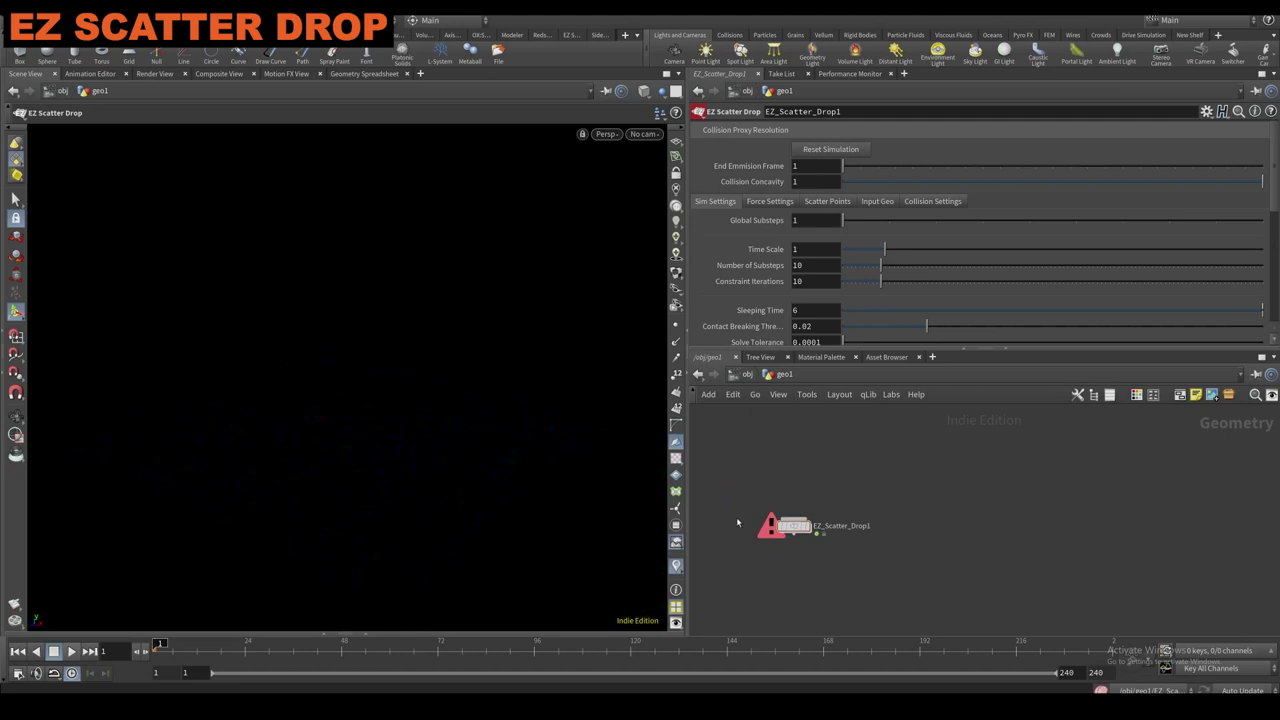
pyautogui.click(806, 526)
pyautogui.moveTo(795, 526); pyautogui.dragTo(794, 539)
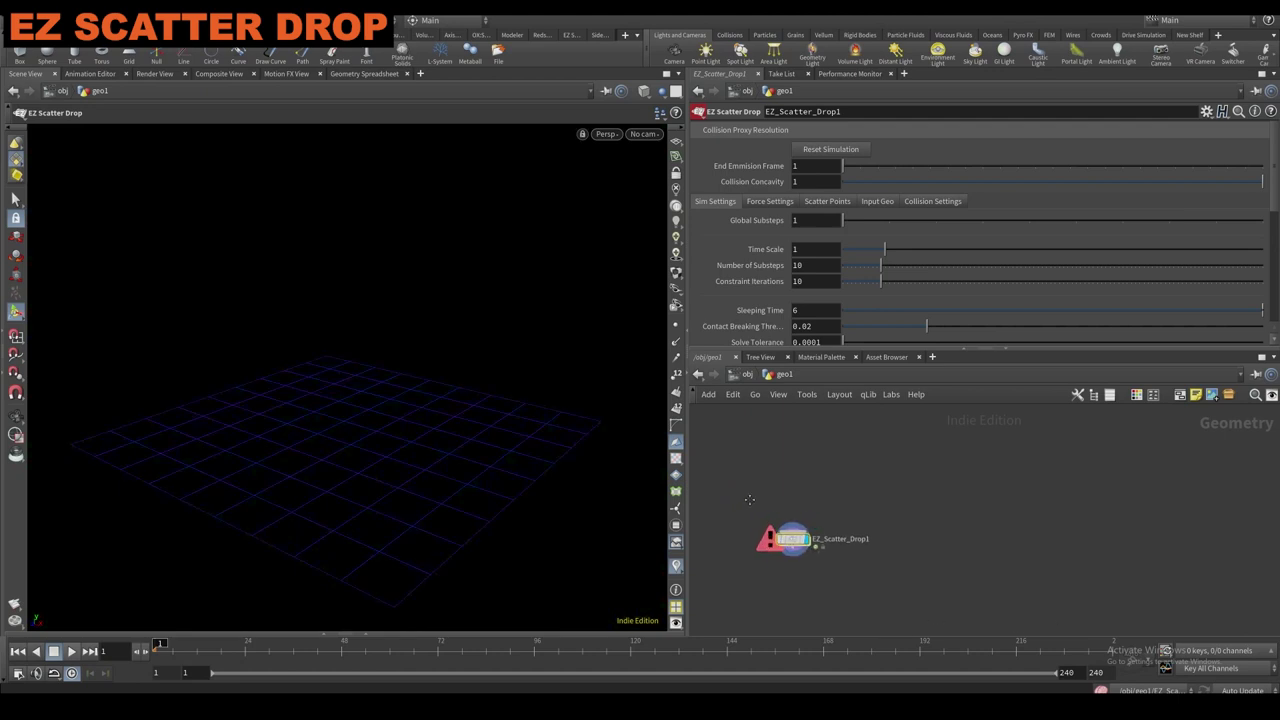
# Show the other scene objects in the viewport and frame the terrain slab.
pyautogui.press('Tab')
pyautogui.press('Tab')
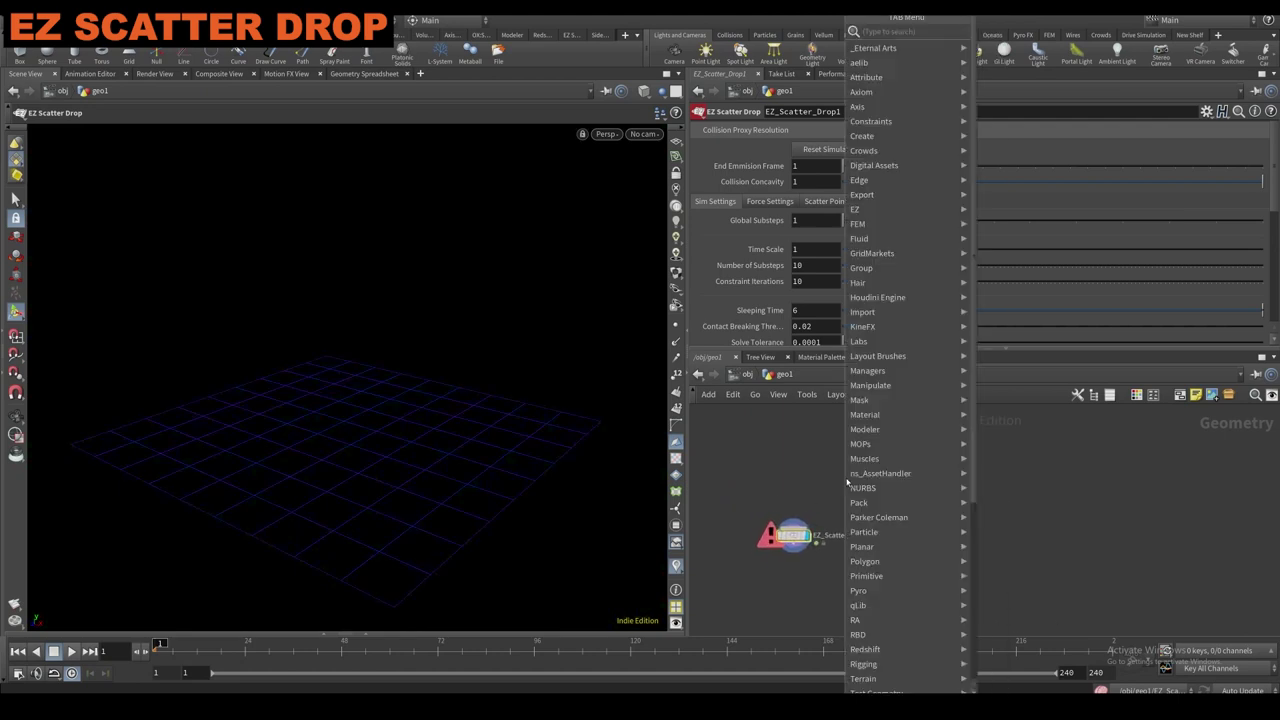
pyautogui.click(821, 468)
pyautogui.click(663, 92)
pyautogui.click(682, 108)
pyautogui.scroll(5, 309, 469)
pyautogui.moveTo(324, 468)
pyautogui.keyDown('alt'); pyautogui.mouseDown()
pyautogui.moveTo(306, 471)
pyautogui.moveTo(386, 468)
pyautogui.moveTo(335, 447)
pyautogui.mouseUp(); pyautogui.keyUp('alt')
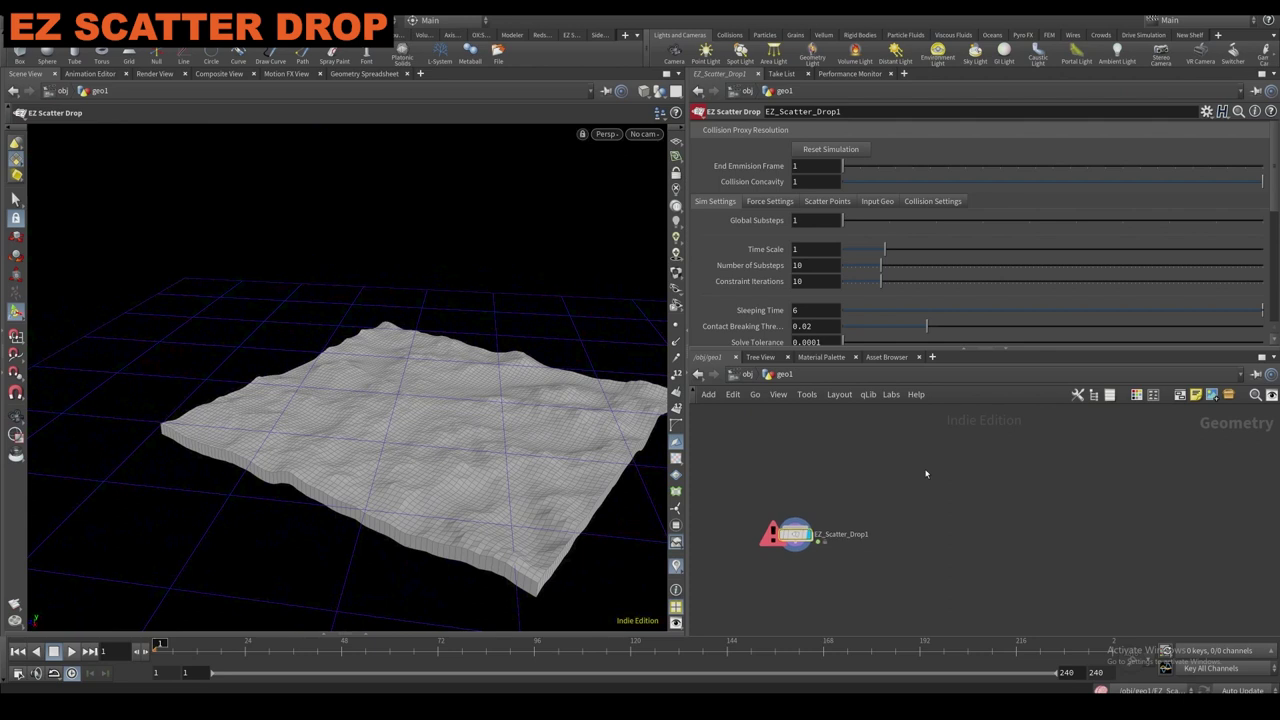
# Add an EZ Object Merge node above EZ_Scatter_Drop1, refresh its visible nodes to bring in the terrain, and hide the other objects.
pyautogui.press('Tab')
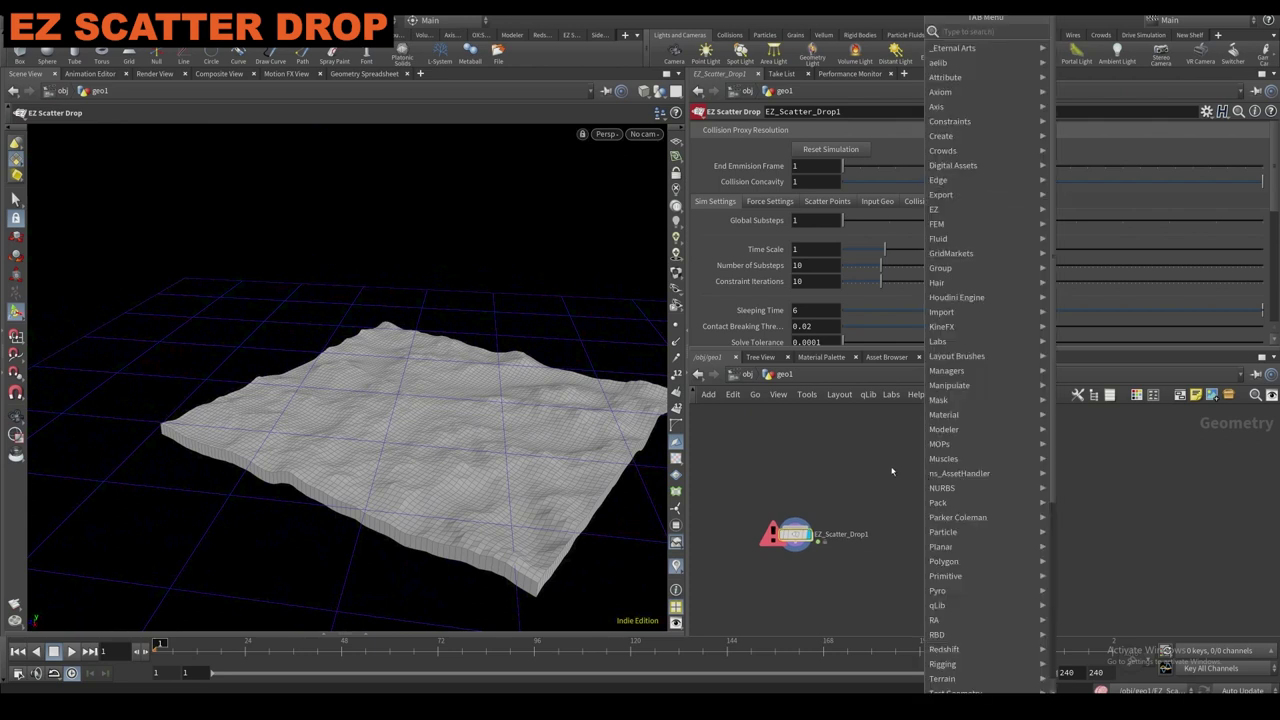
pyautogui.write('ob')
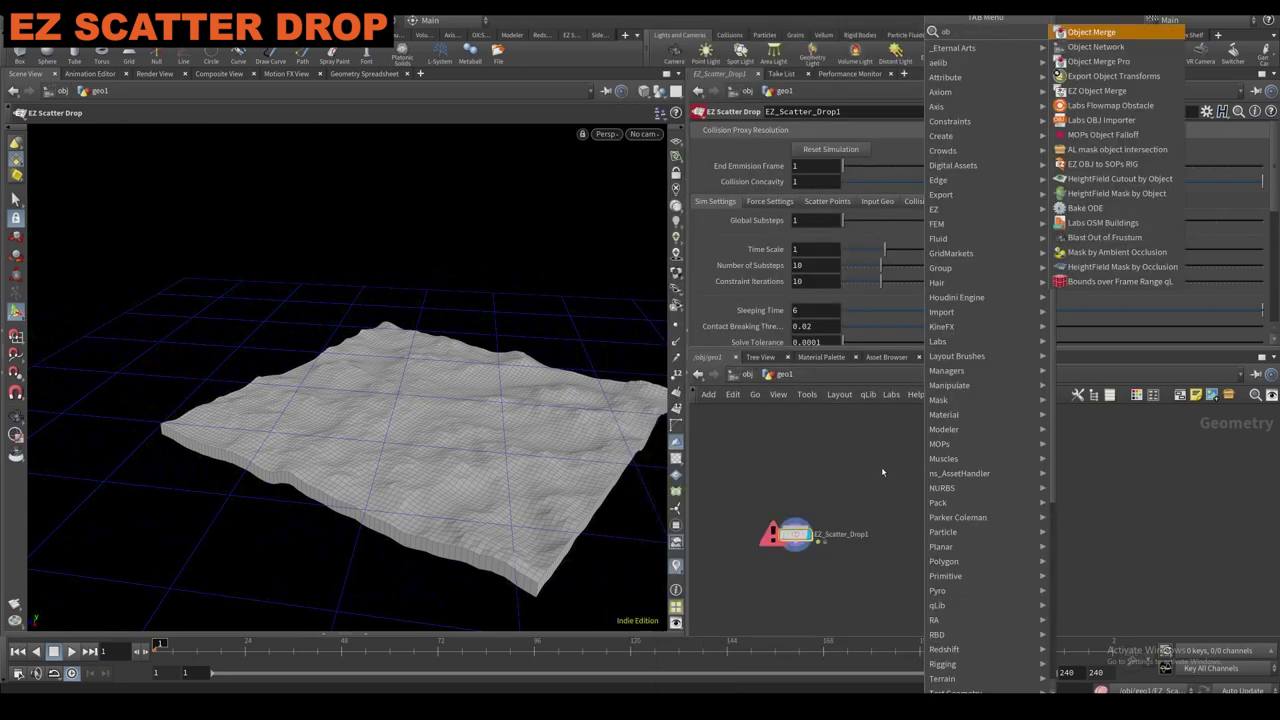
pyautogui.click(1106, 93)
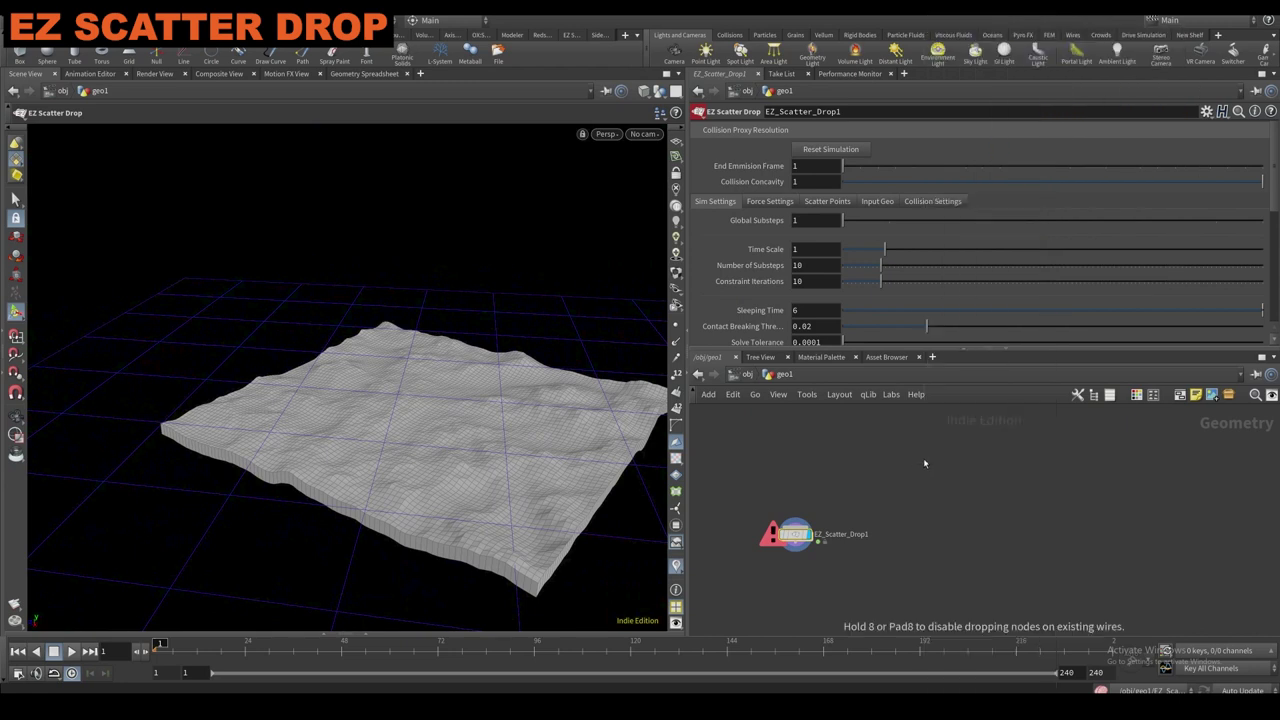
pyautogui.click(920, 464)
pyautogui.scroll(3, 935, 461)
pyautogui.click(821, 149)
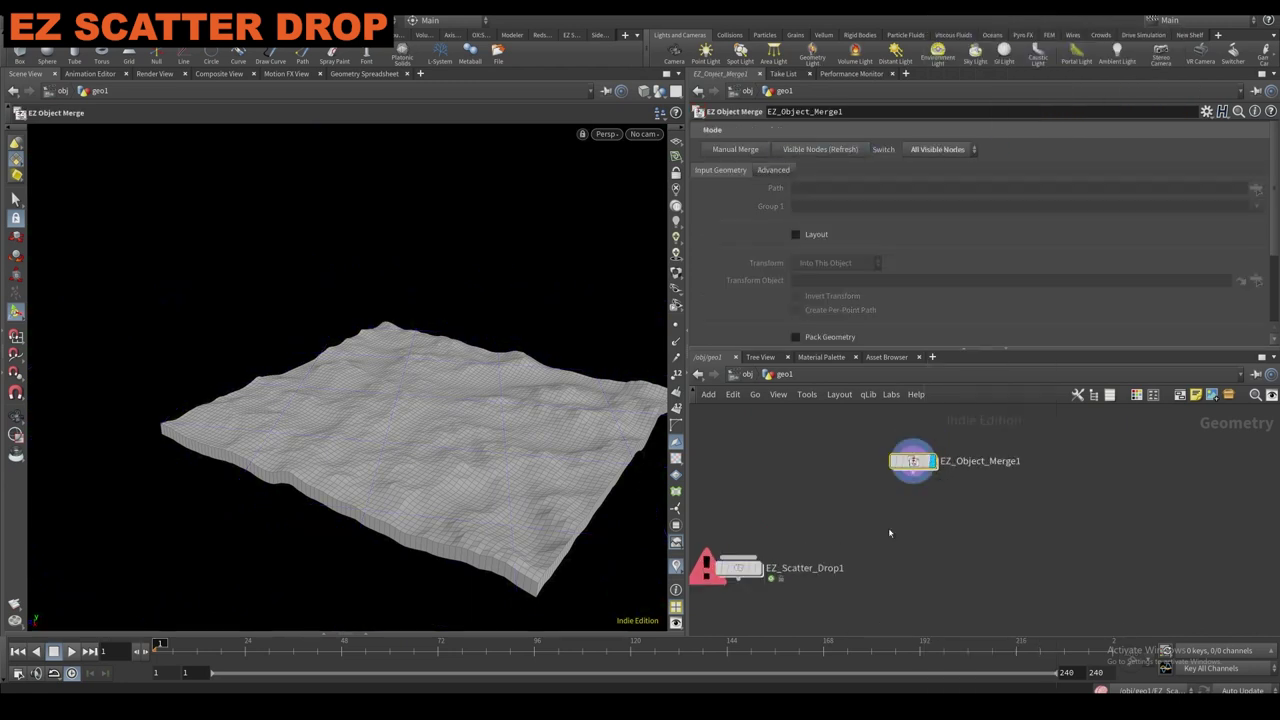
pyautogui.click(660, 90)
pyautogui.click(664, 122)
# Assign EZ_Object_Merge1 as the Collision Path of EZ_Scatter_Drop1's collision objects.
pyautogui.click(738, 568)
pyautogui.scroll(-1, 737, 526)
pyautogui.moveTo(737, 526); pyautogui.dragTo(758, 518, button='middle')
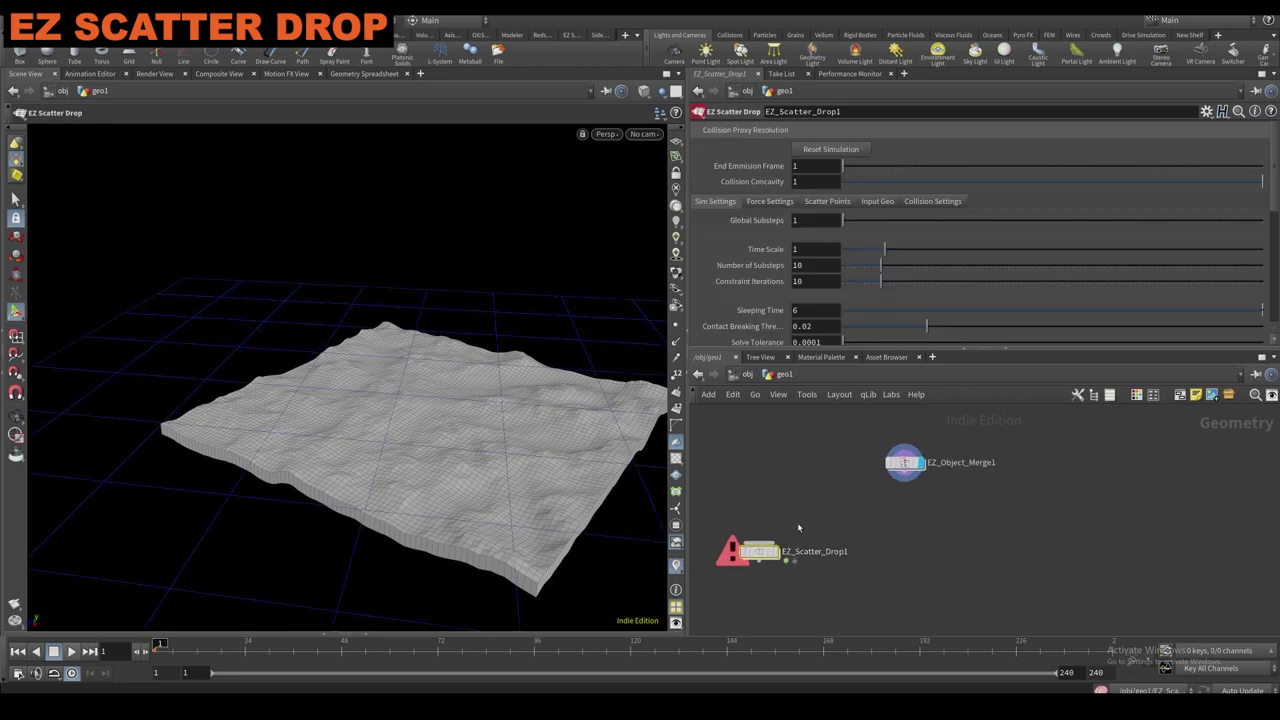
pyautogui.click(827, 201)
pyautogui.click(910, 201)
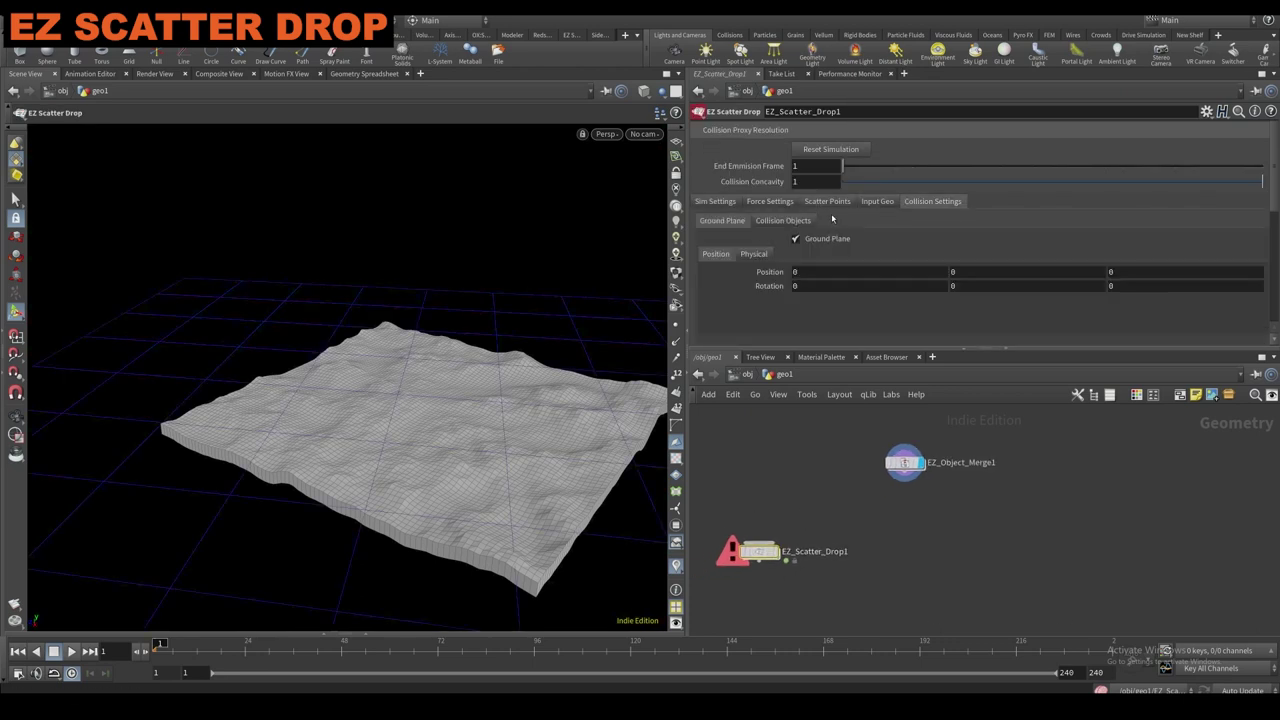
pyautogui.click(790, 221)
pyautogui.click(746, 221)
pyautogui.click(785, 221)
pyautogui.moveTo(905, 462); pyautogui.dragTo(873, 253)
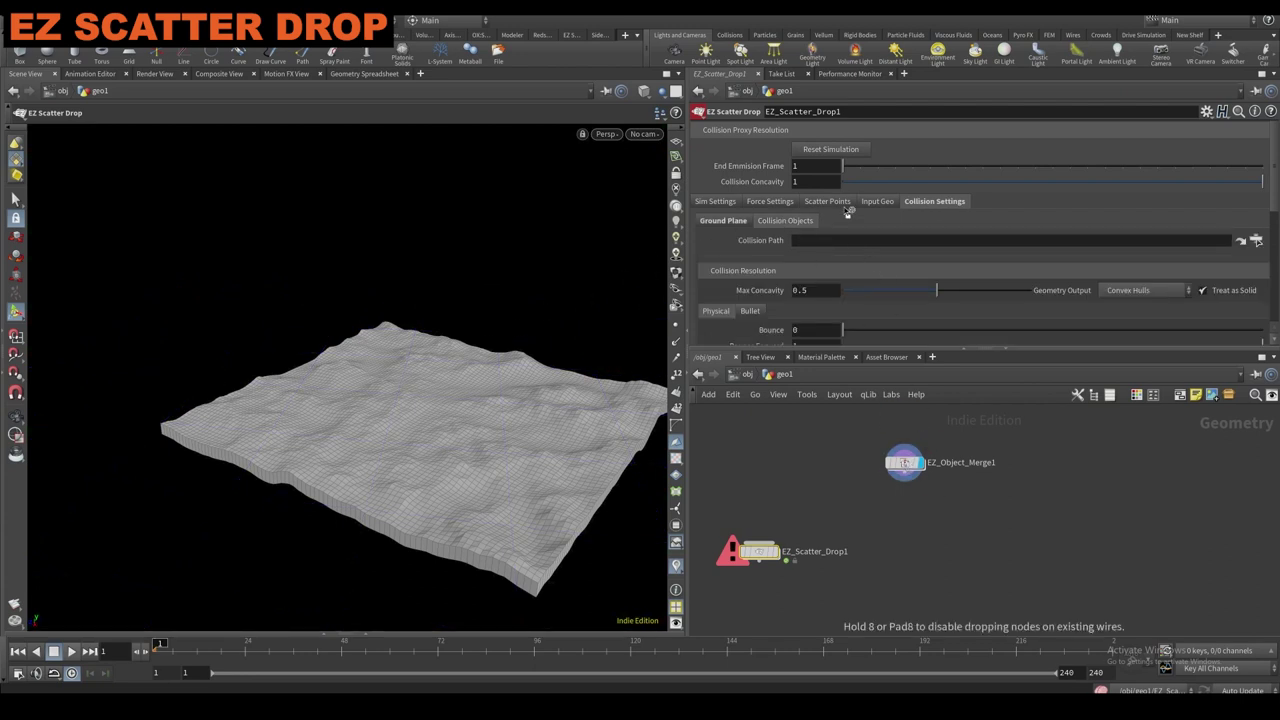
pyautogui.moveTo(847, 212); pyautogui.dragTo(850, 240)
# Set the terrain collision's Max Concavity to 0.076 and display EZ_Scatter_Drop1.
pyautogui.keyDown('alt'); pyautogui.moveTo(530, 337); pyautogui.dragTo(575, 297); pyautogui.keyUp('alt')
pyautogui.click(858, 295)
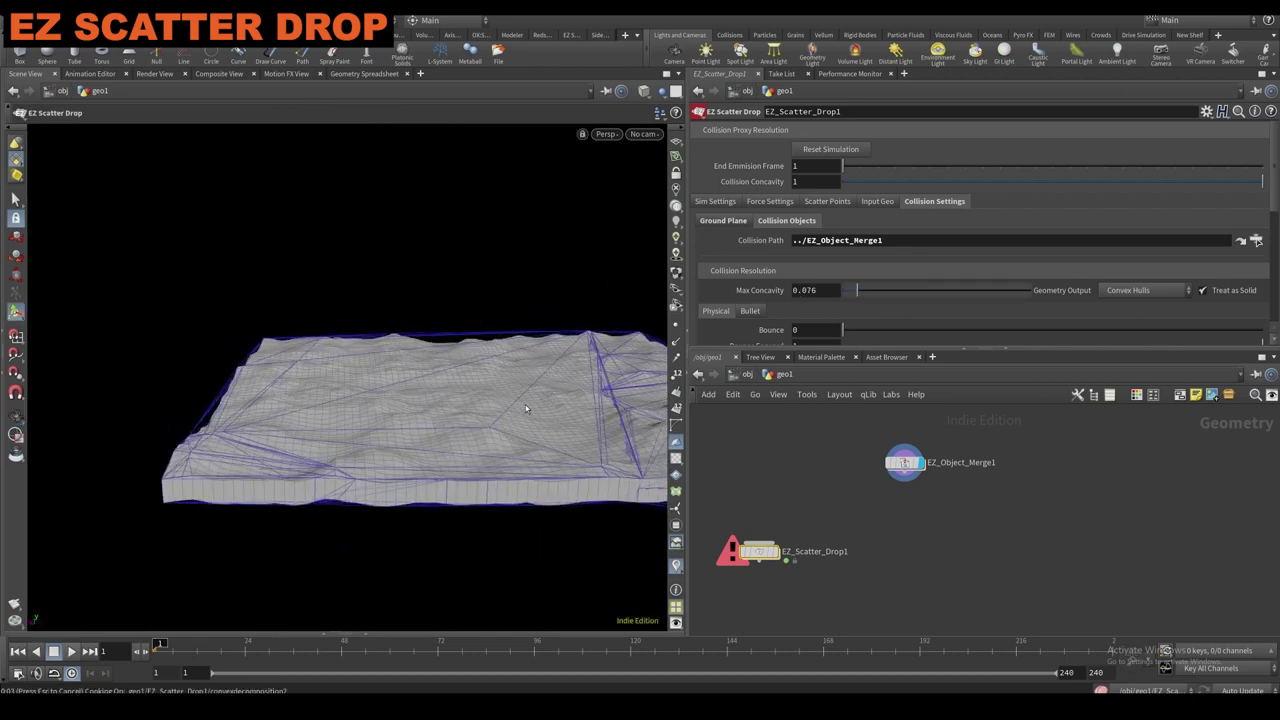
pyautogui.press('Escape')
pyautogui.moveTo(526, 408); pyautogui.dragTo(335, 455)
pyautogui.scroll(-1, 768, 504)
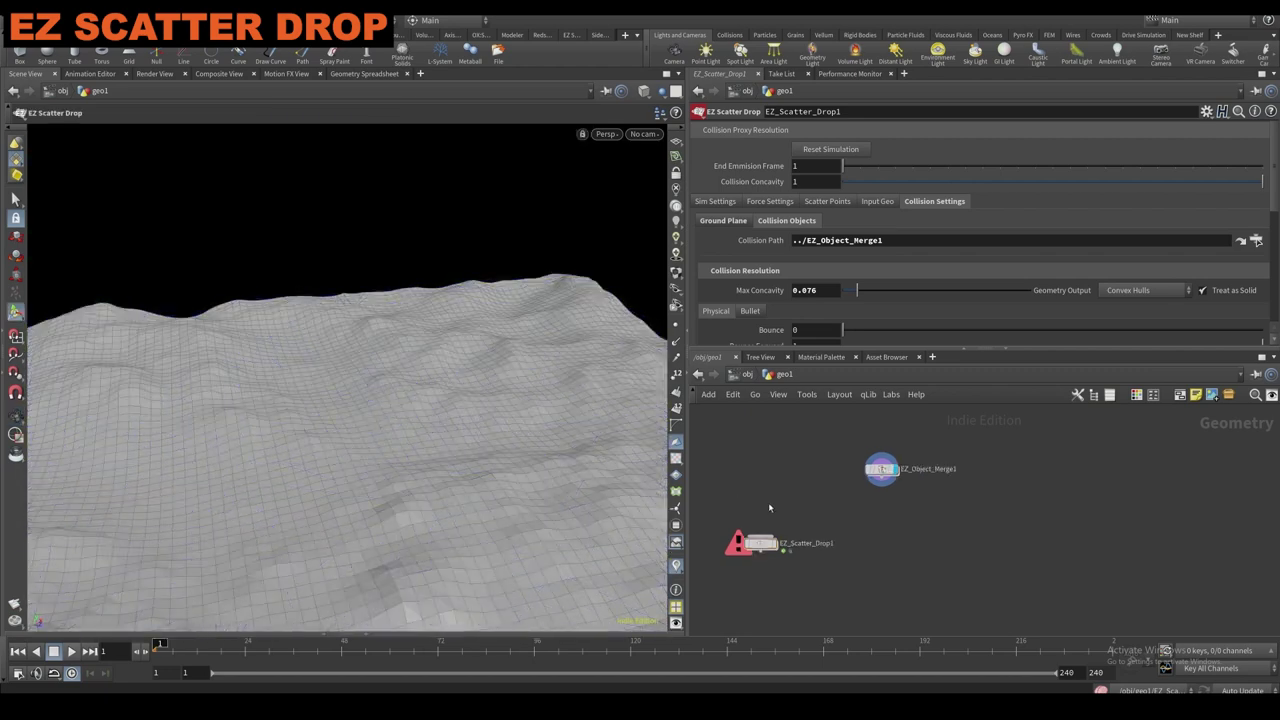
pyautogui.scroll(-2, 769, 508)
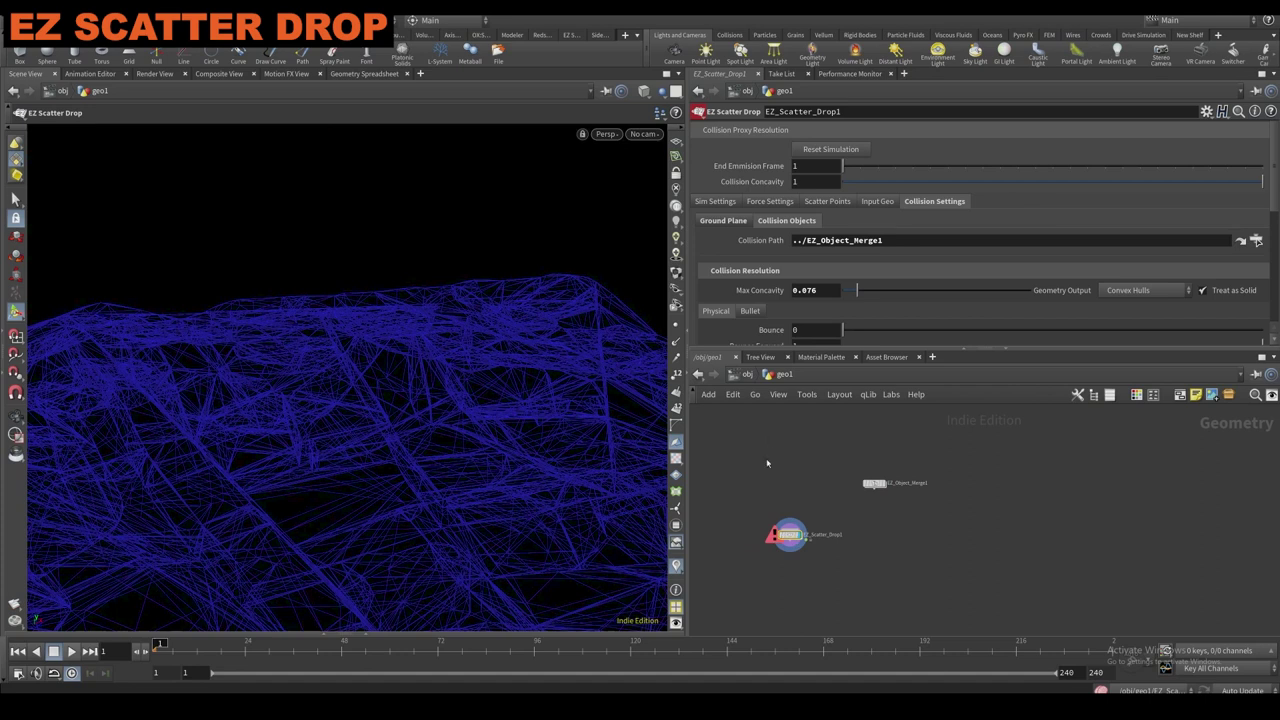
# Add a Test Geometry: Pig Head node above EZ_Scatter_Drop1 and set its Difficulty to Easy.
pyautogui.press('Tab')
pyautogui.press('Escape')
pyautogui.press('Tab')
pyautogui.write('pig')
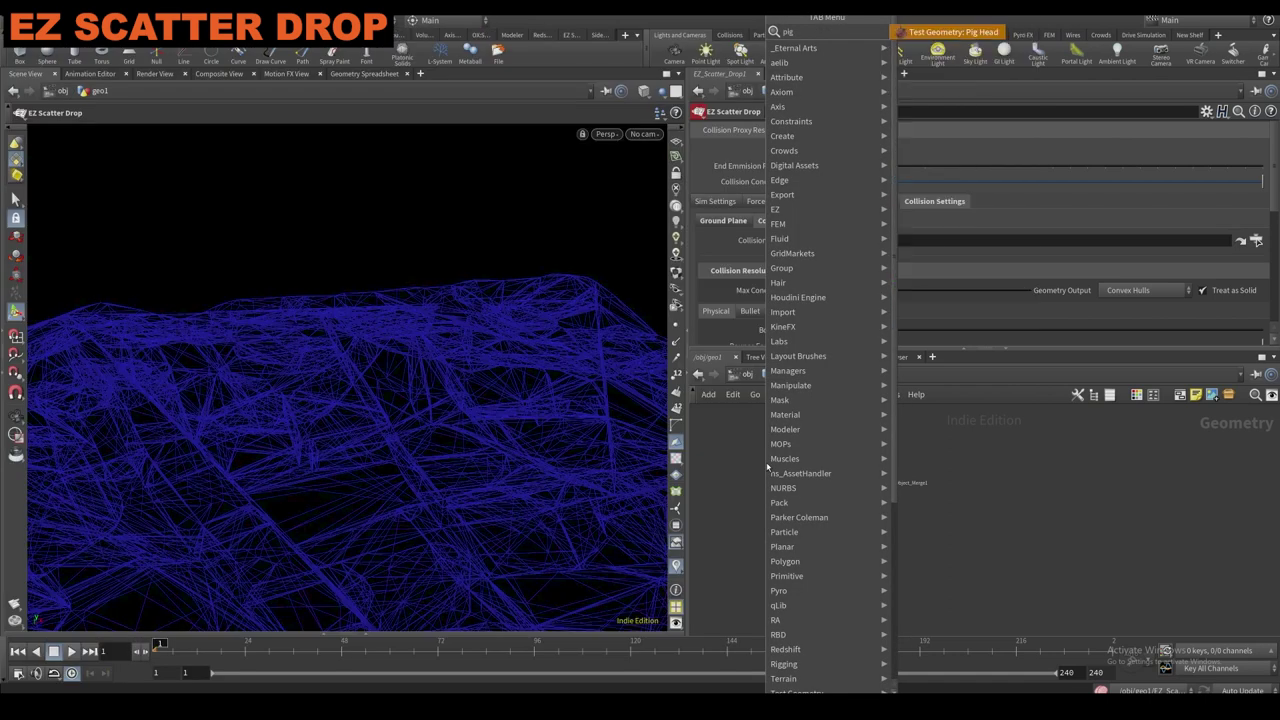
pyautogui.press('Return')
pyautogui.click(756, 453)
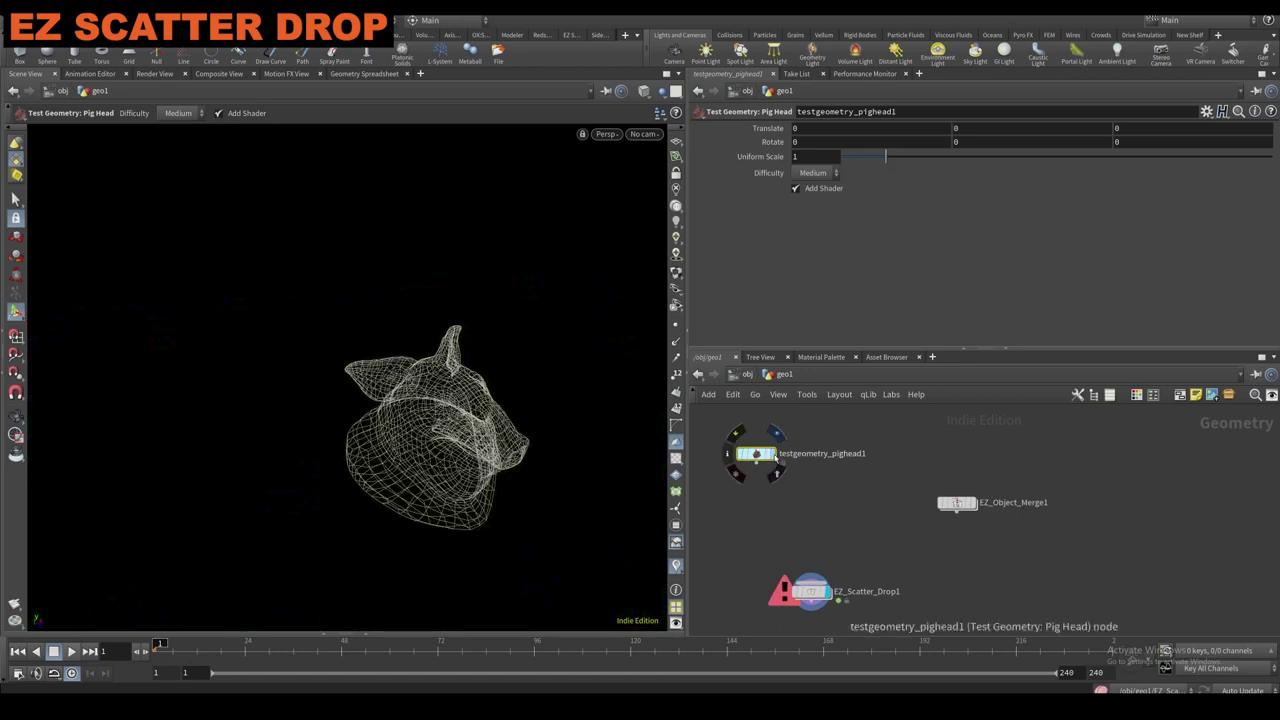
pyautogui.click(813, 172)
pyautogui.click(808, 177)
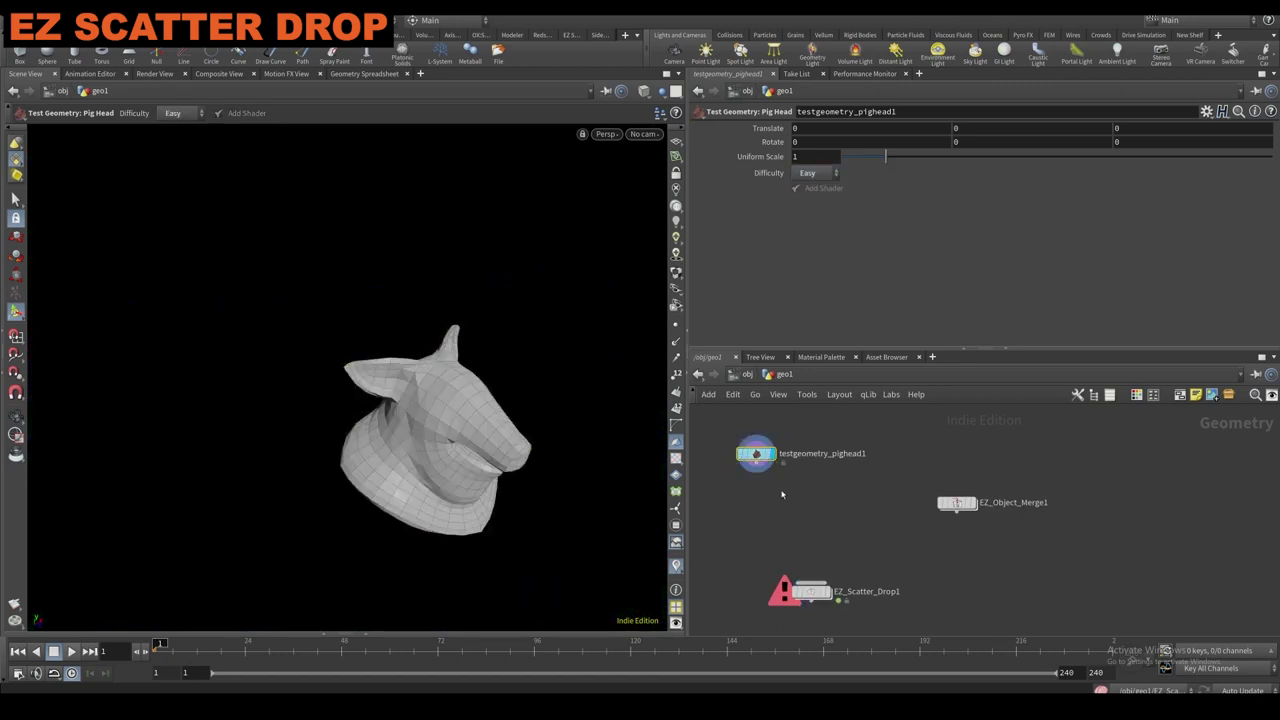
# Add a Test Geometry: Squab node beside the pig head and set its Difficulty to Easy.
pyautogui.press('Tab')
pyautogui.moveTo(795, 488)
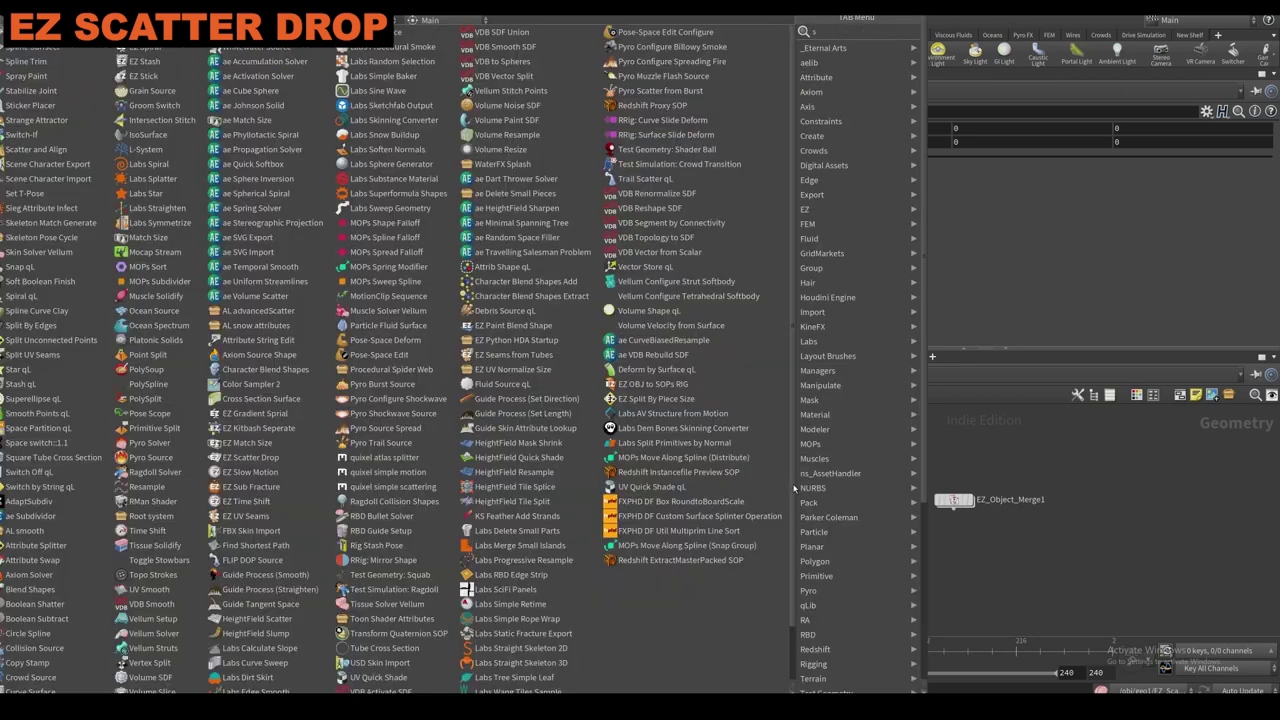
pyautogui.press('BackSpace')
pyautogui.write('test')
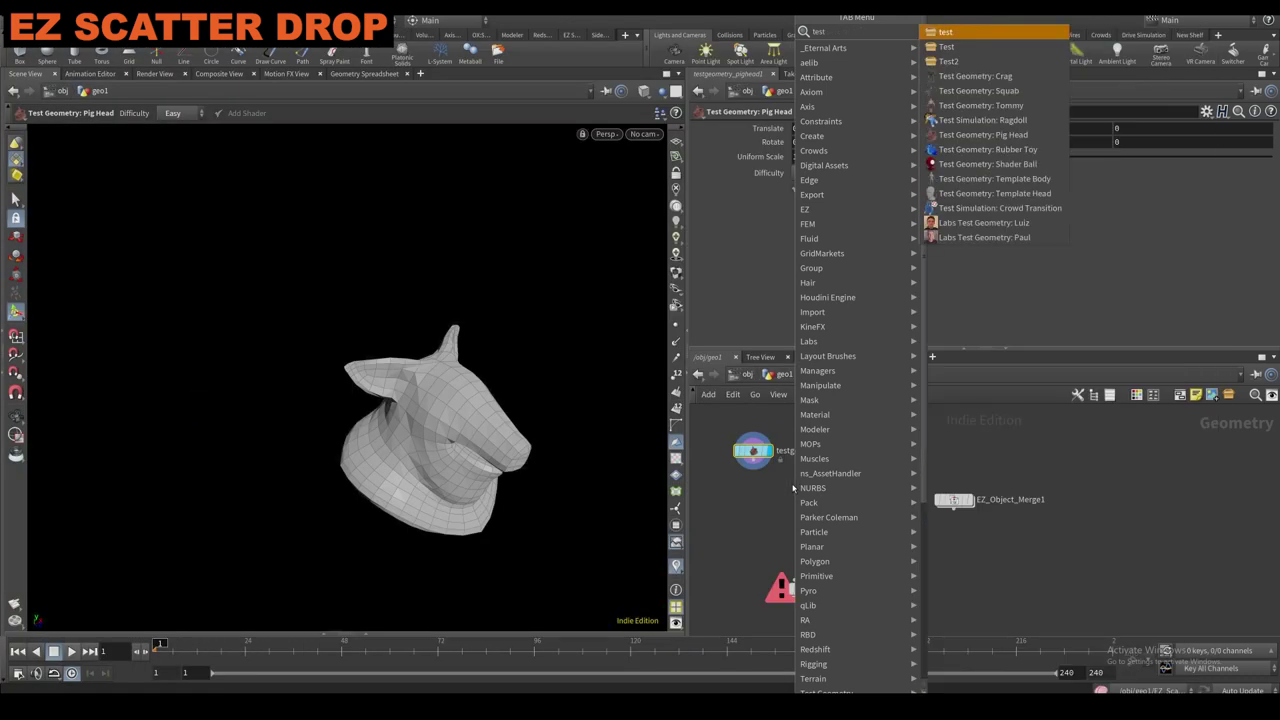
pyautogui.click(985, 90)
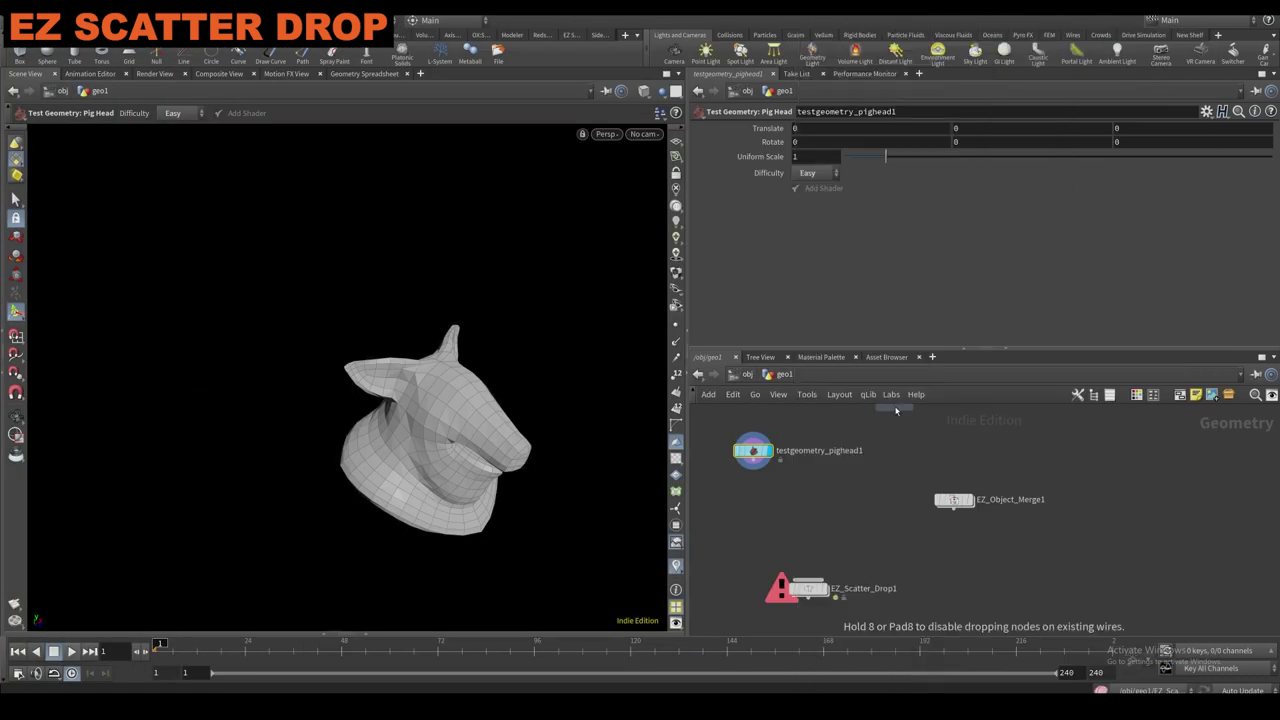
pyautogui.click(858, 441)
pyautogui.click(817, 188)
pyautogui.click(817, 174)
pyautogui.click(816, 190)
# Connect the pig head and squab nodes together into the input of EZ_Scatter_Drop1.
pyautogui.moveTo(877, 477); pyautogui.dragTo(752, 419)
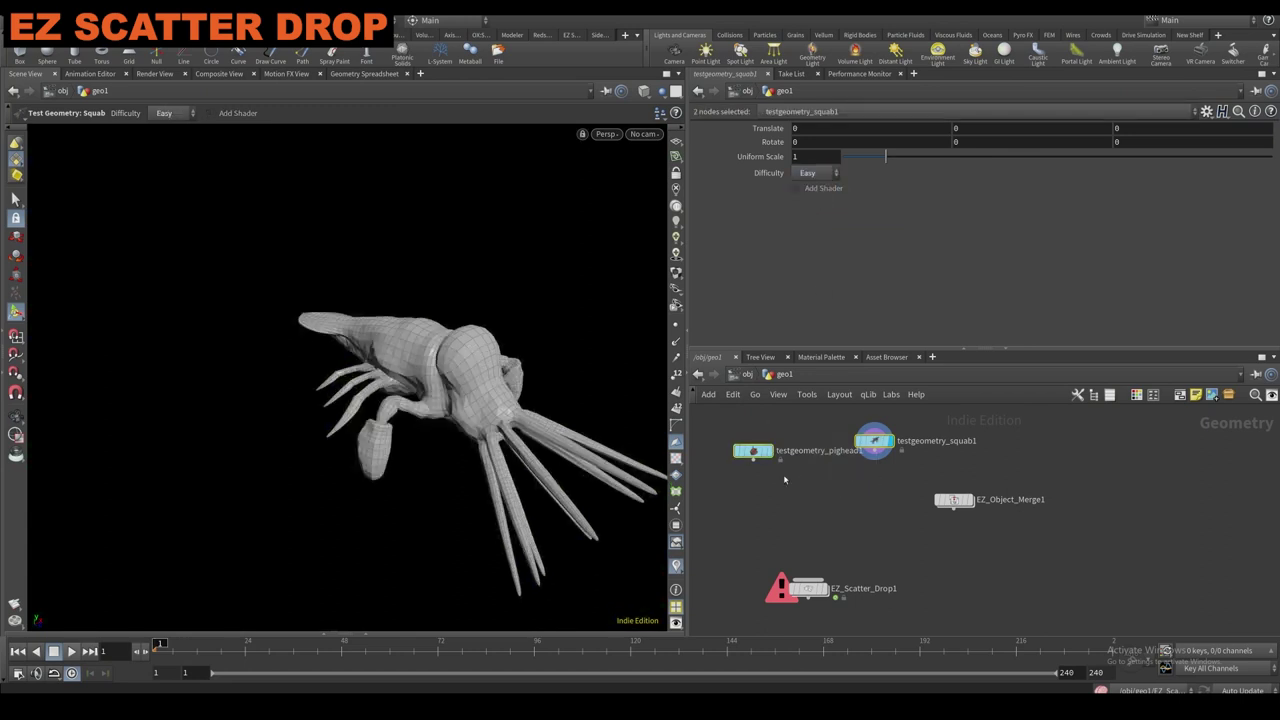
pyautogui.click(754, 459)
pyautogui.click(808, 579)
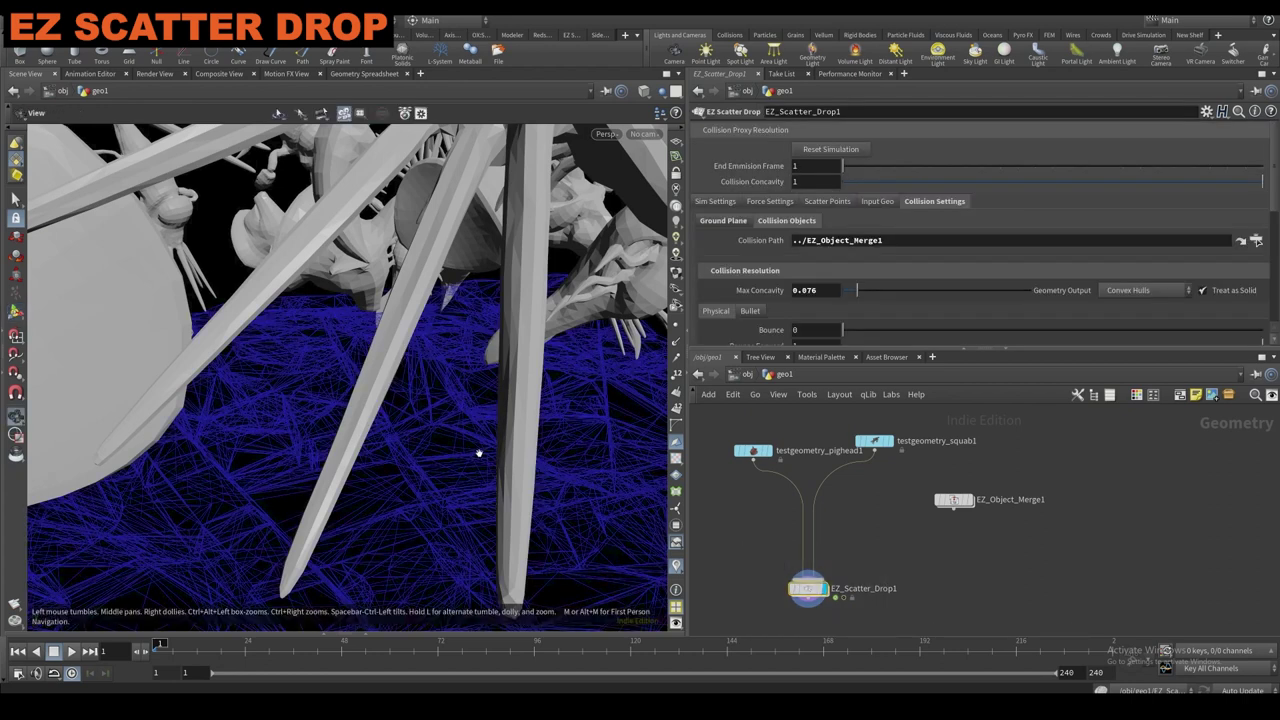
pyautogui.scroll(-8, 477, 454)
pyautogui.keyDown('alt'); pyautogui.moveTo(503, 485); pyautogui.dragTo(512, 445); pyautogui.keyUp('alt')
pyautogui.scroll(-3, 511, 444)
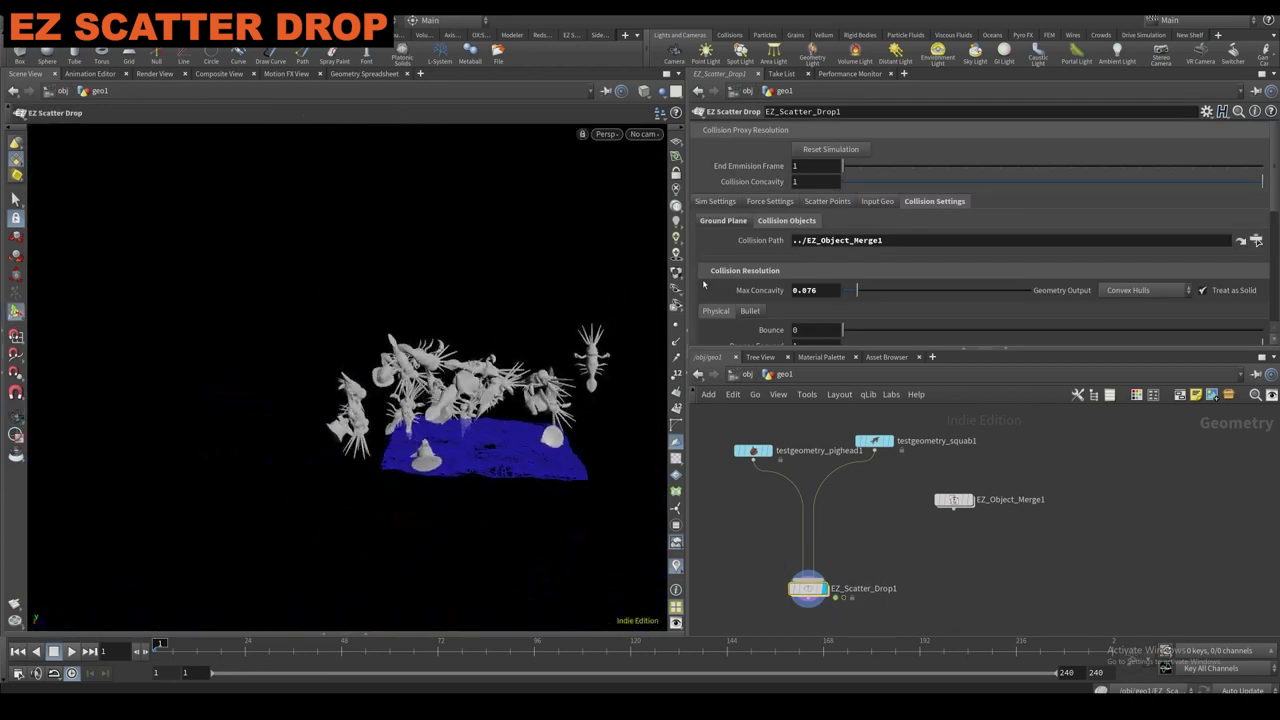
# Raise the scatter points above the terrain by setting their Y Translate to 3.
pyautogui.click(730, 223)
pyautogui.click(776, 203)
pyautogui.click(828, 203)
pyautogui.click(869, 204)
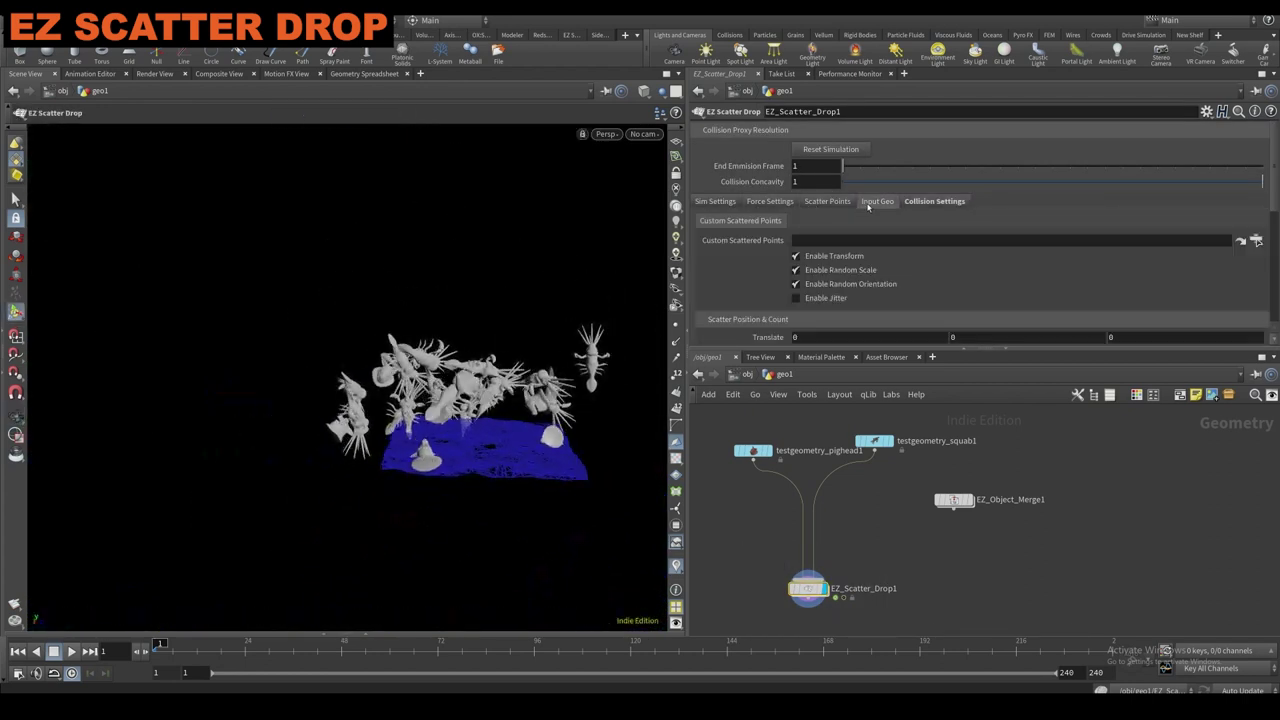
pyautogui.scroll(-1, 848, 488)
pyautogui.click(827, 201)
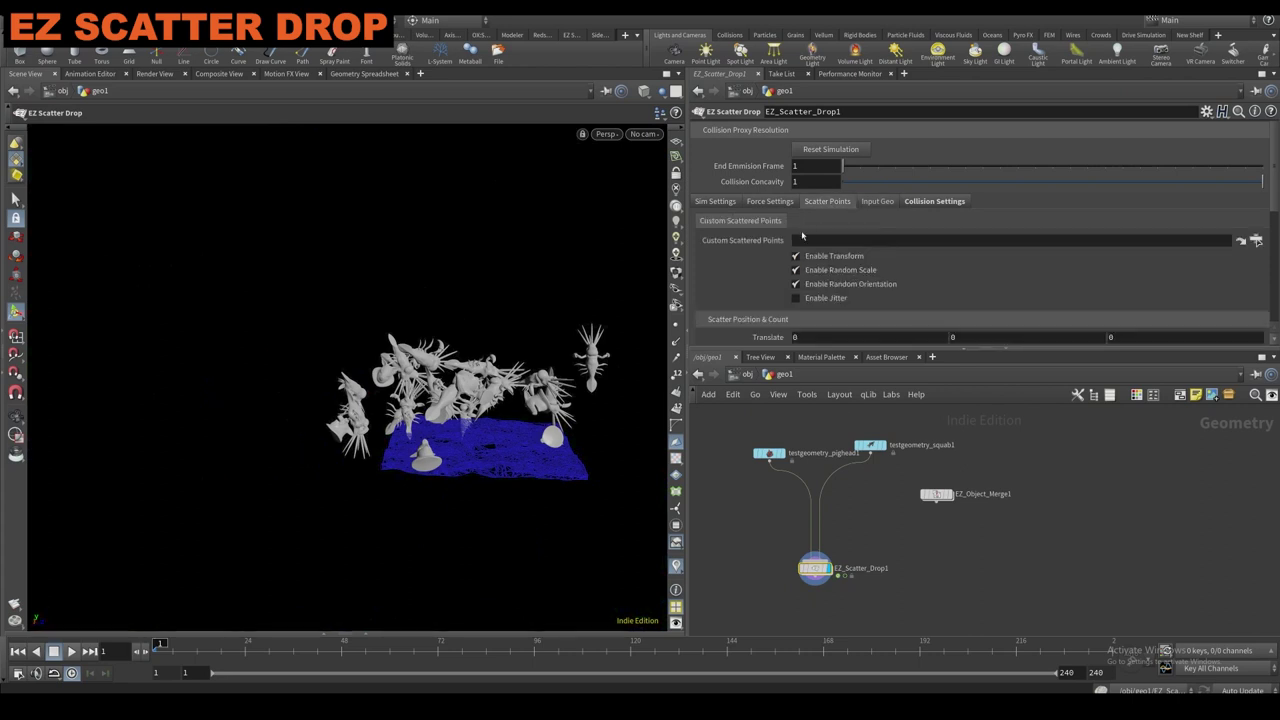
pyautogui.scroll(-3, 790, 185)
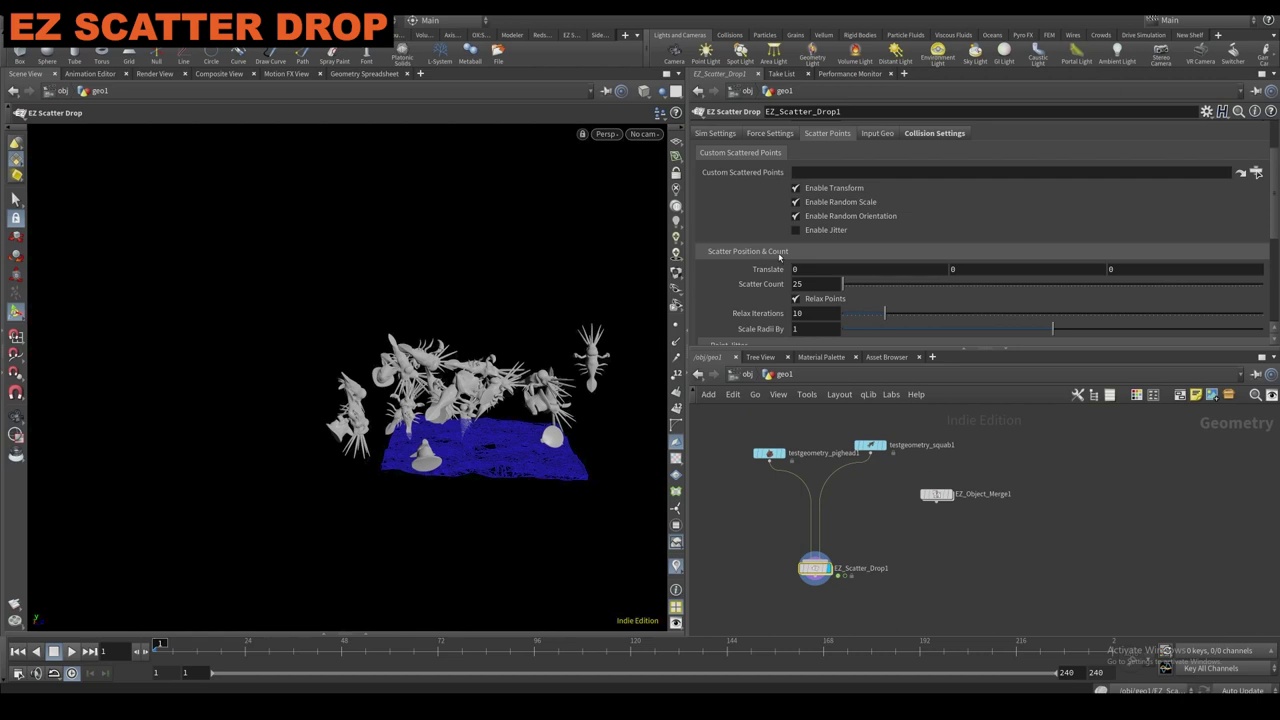
pyautogui.scroll(2, 776, 250)
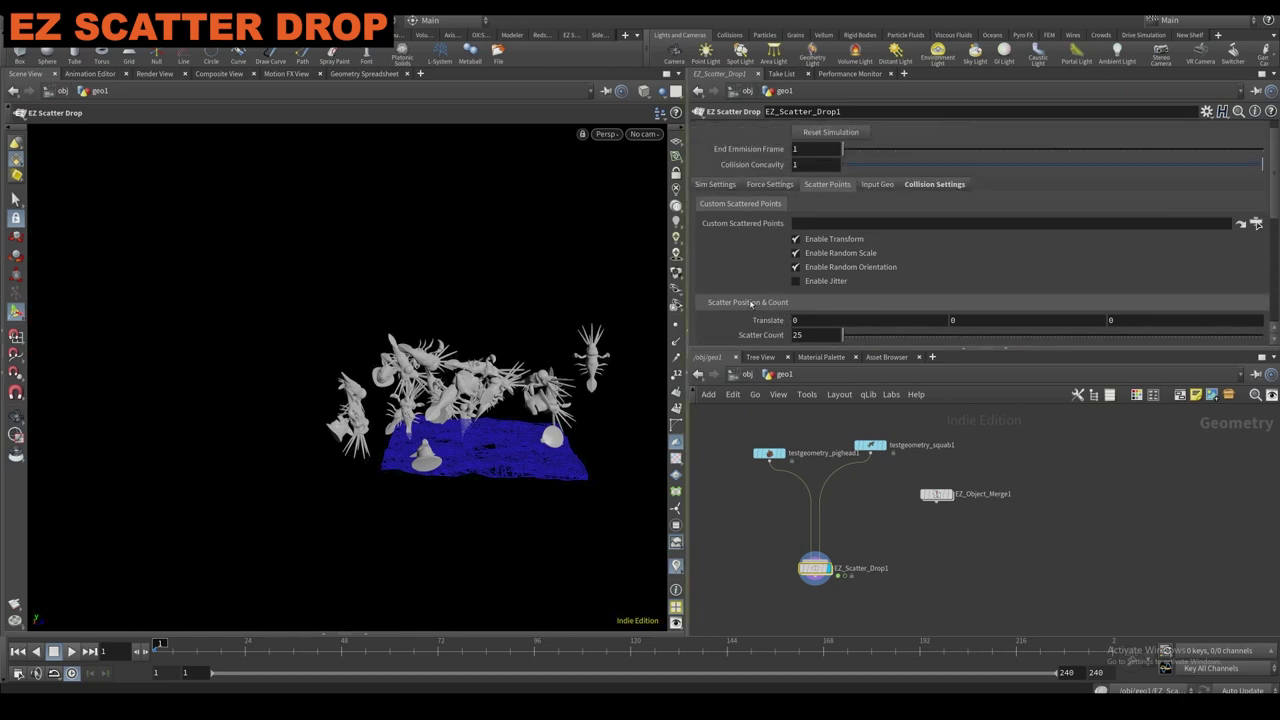
pyautogui.scroll(-2, 812, 221)
pyautogui.moveTo(954, 270); pyautogui.dragTo(858, 279, button='middle')
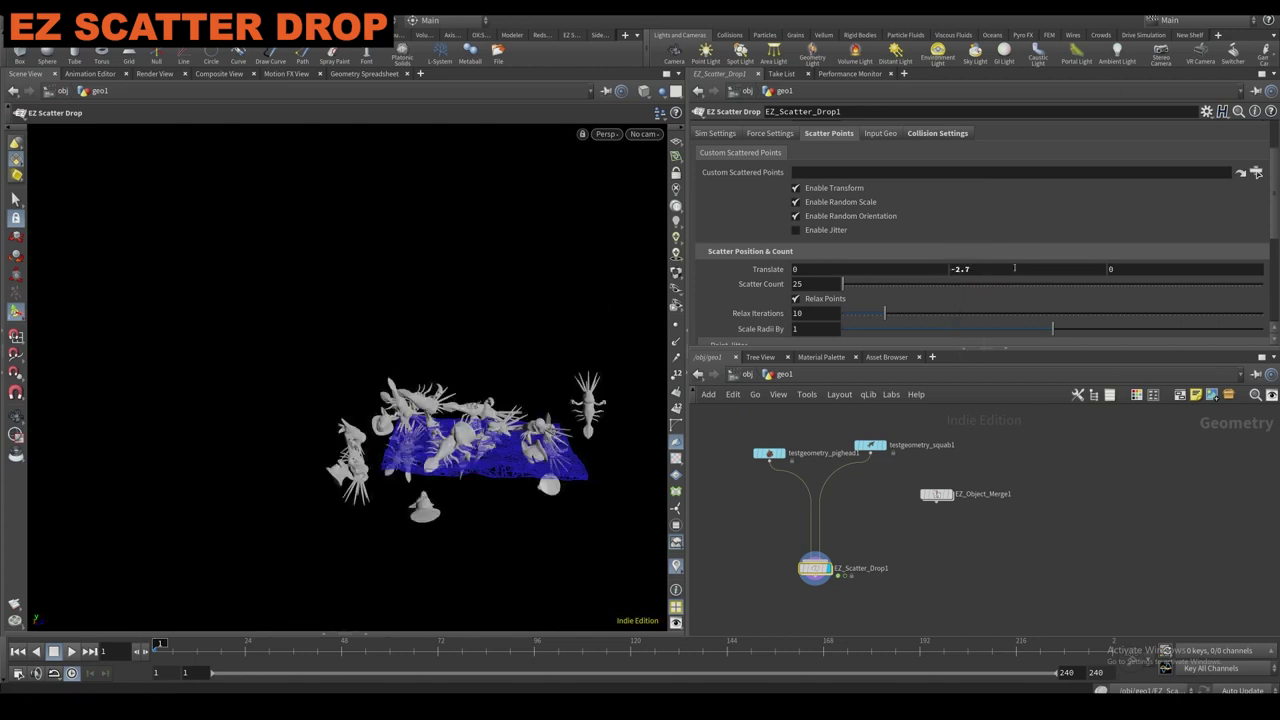
pyautogui.press('Return')
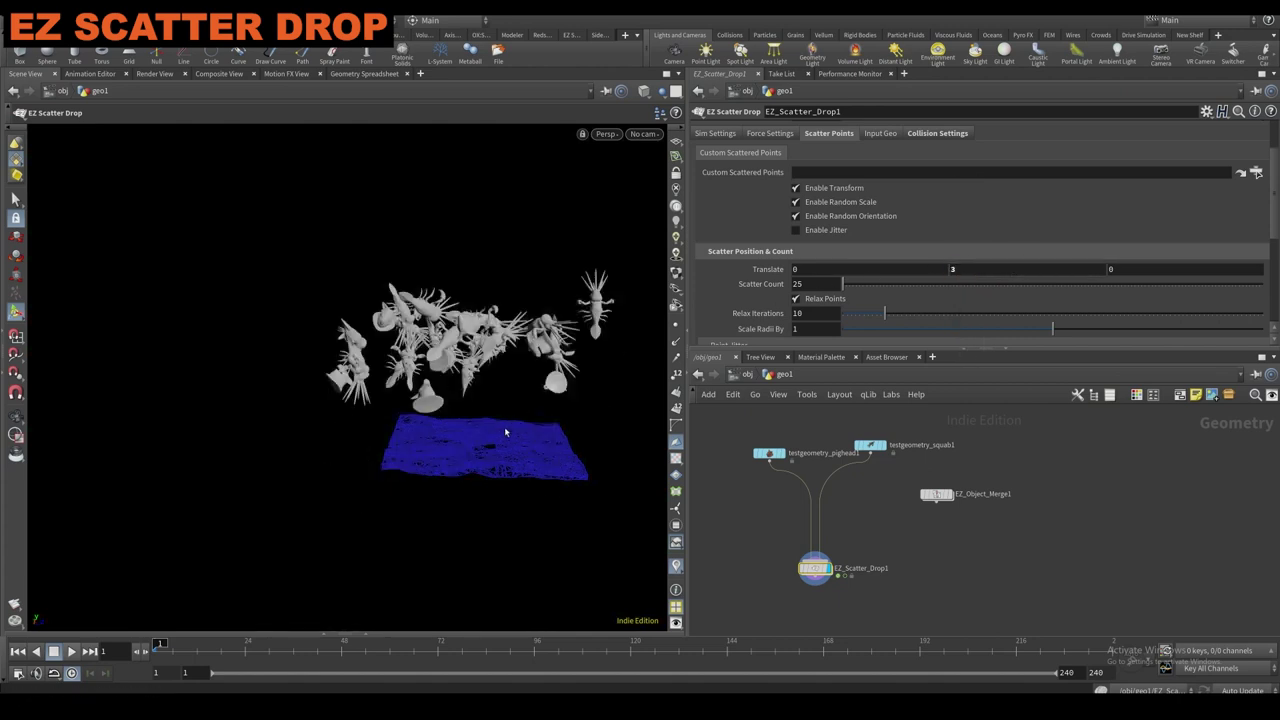
pyautogui.keyDown('alt'); pyautogui.moveTo(529, 437); pyautogui.dragTo(405, 437); pyautogui.keyUp('alt')
# Set the scatter points' Relax Iterations to 4 and Scale Radii By to 0.013.
pyautogui.scroll(-1, 836, 283)
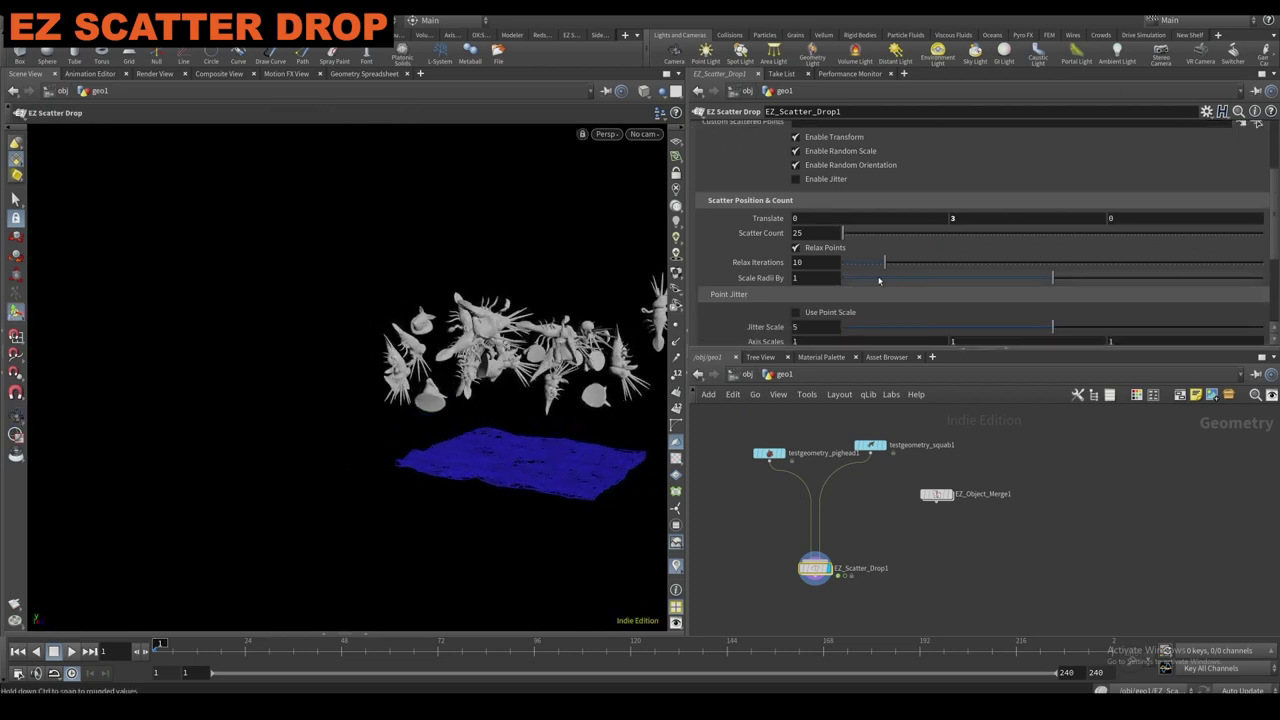
pyautogui.moveTo(922, 281); pyautogui.dragTo(884, 281)
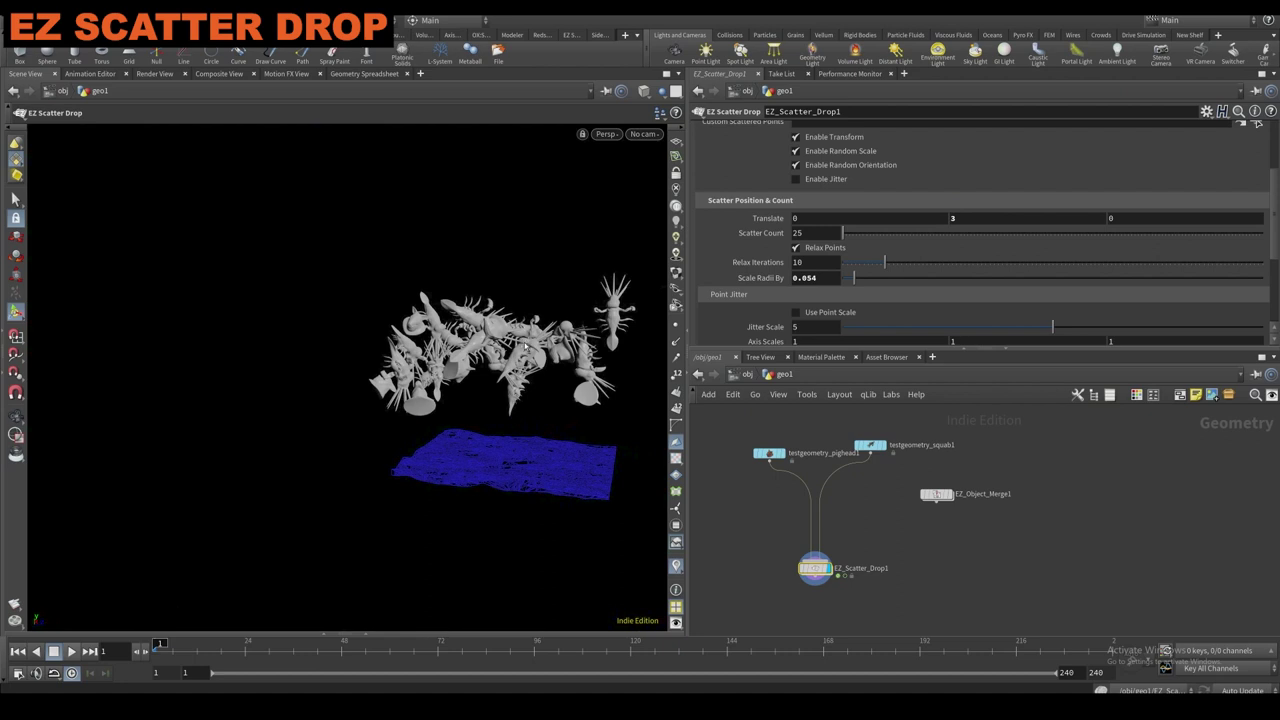
pyautogui.scroll(4, 810, 177)
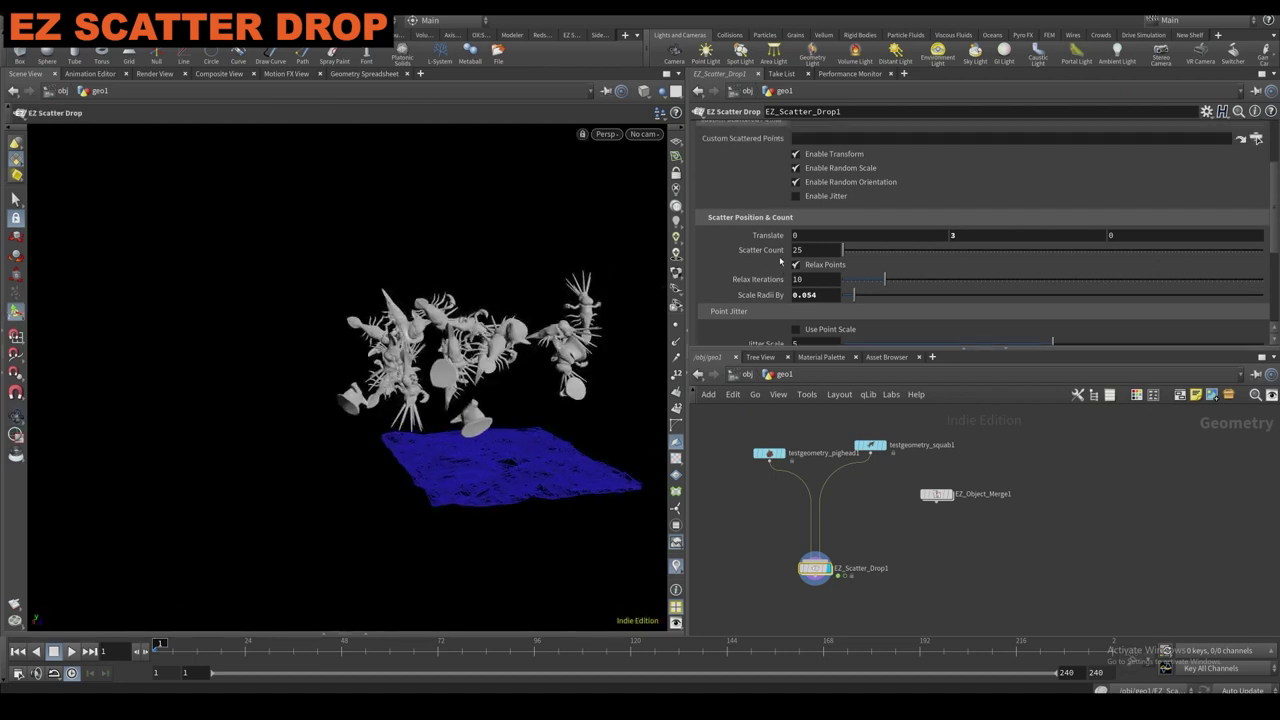
pyautogui.click(819, 151)
pyautogui.keyDown('alt'); pyautogui.moveTo(648, 325); pyautogui.dragTo(583, 330); pyautogui.keyUp('alt')
pyautogui.scroll(-4, 866, 247)
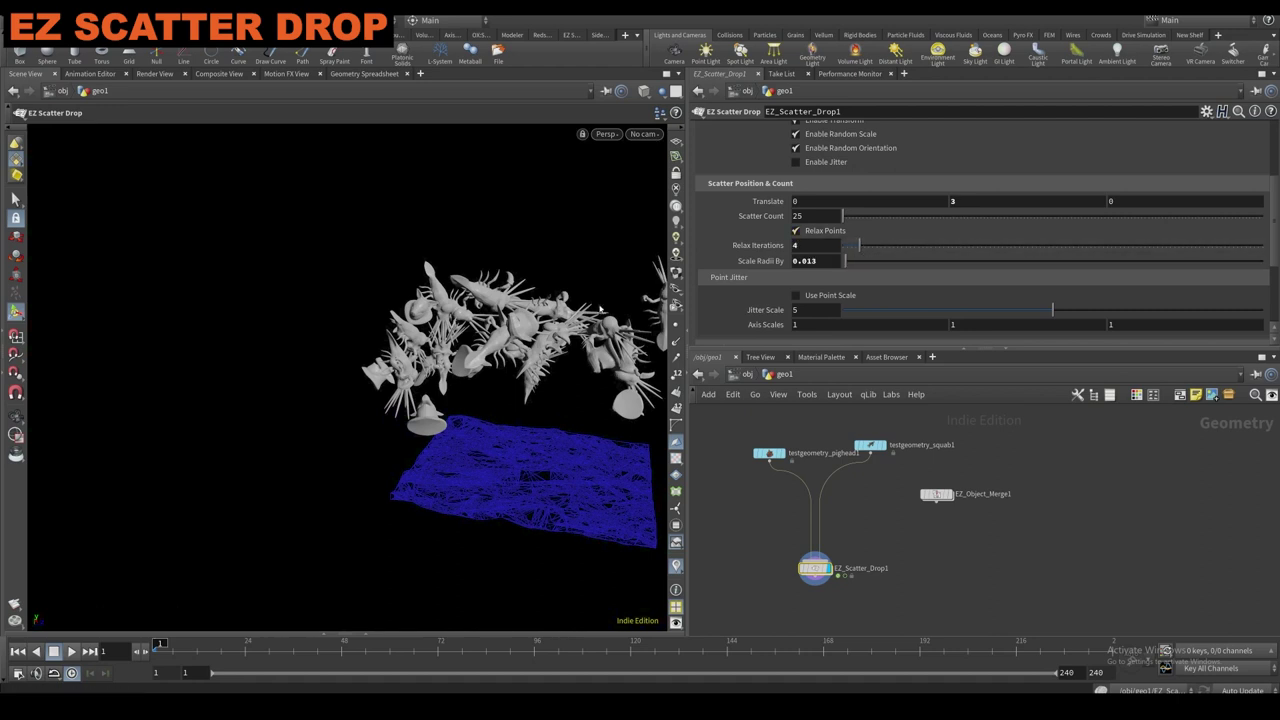
# Enable Use Point Scale for the point jitter and set the Jitter Scale to 3.392.
pyautogui.keyDown('alt'); pyautogui.moveTo(638, 292); pyautogui.dragTo(590, 294); pyautogui.keyUp('alt')
pyautogui.scroll(-2, 783, 268)
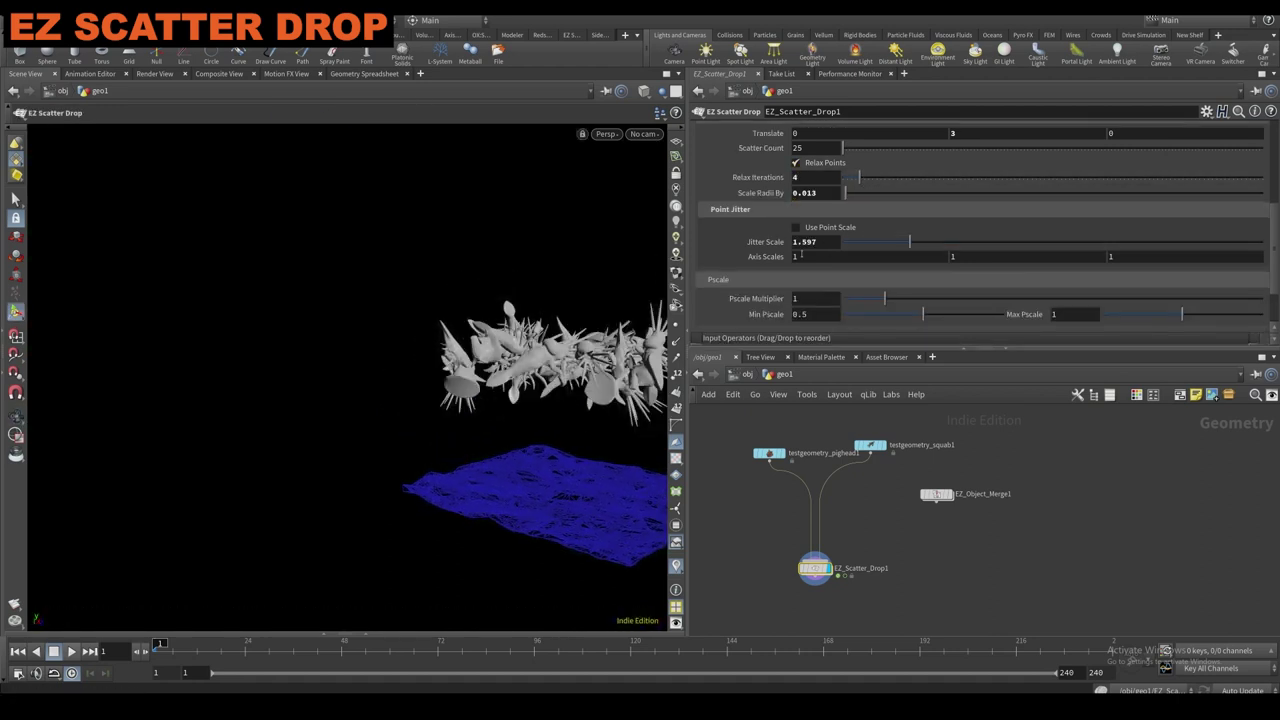
pyautogui.scroll(1, 900, 250)
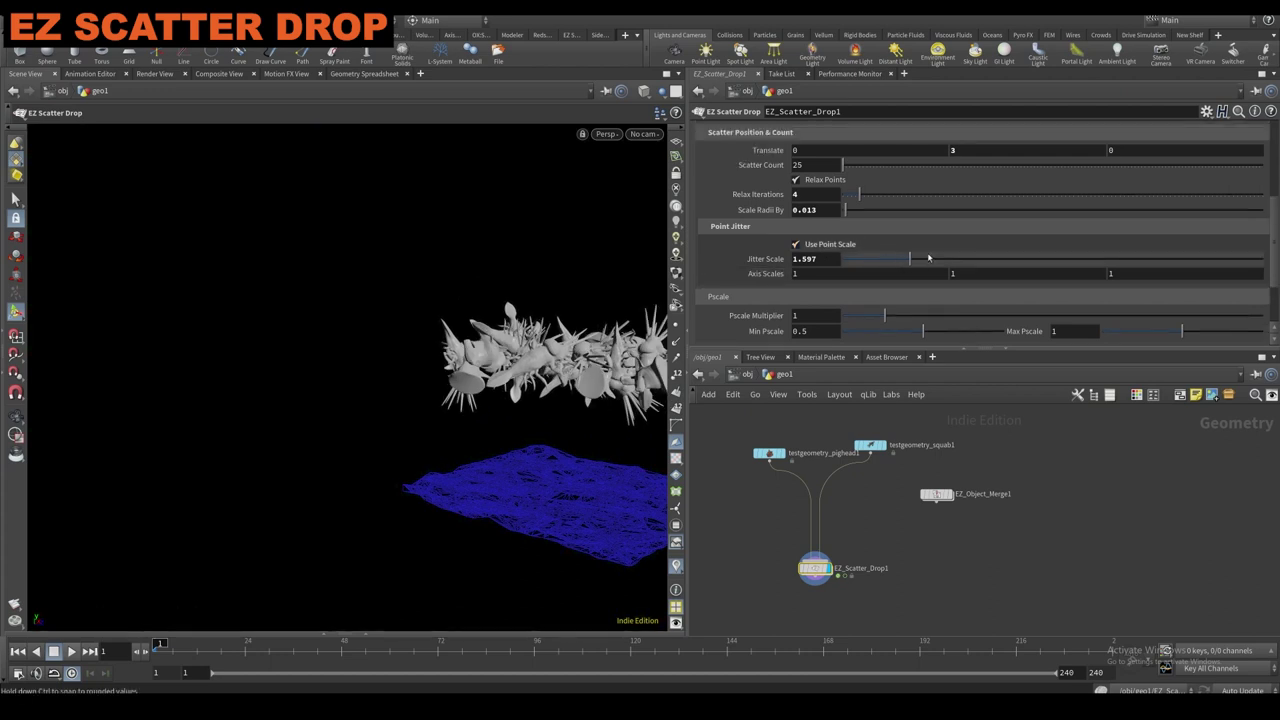
pyautogui.moveTo(997, 261); pyautogui.dragTo(985, 262)
pyautogui.keyDown('alt'); pyautogui.moveTo(455, 342); pyautogui.dragTo(509, 335); pyautogui.keyUp('alt')
# Shrink the scattered objects by setting the Pscale Multiplier to 0.627.
pyautogui.scroll(-3, 900, 250)
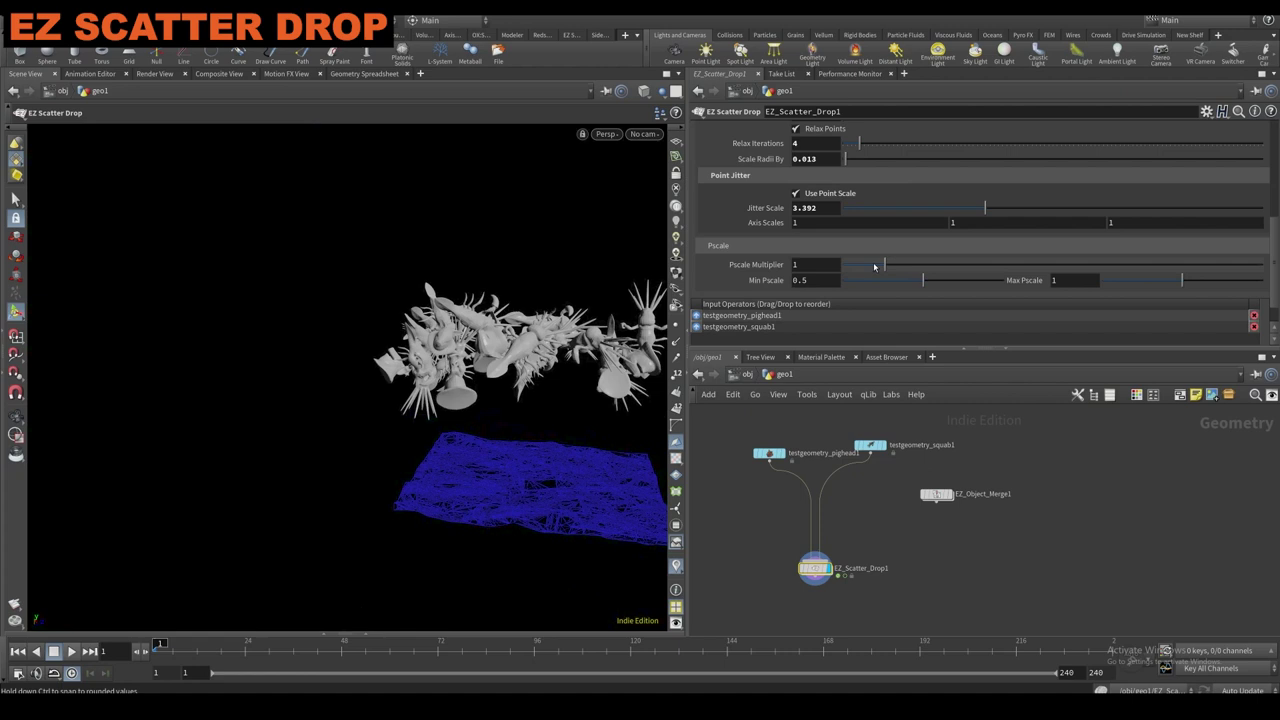
pyautogui.click(870, 264)
pyautogui.keyDown('alt'); pyautogui.moveTo(482, 346); pyautogui.dragTo(501, 384); pyautogui.keyUp('alt')
pyautogui.scroll(1, 895, 510)
# Display the terrain from EZ_Object_Merge1 and add a Transform node beneath it.
pyautogui.press('Tab')
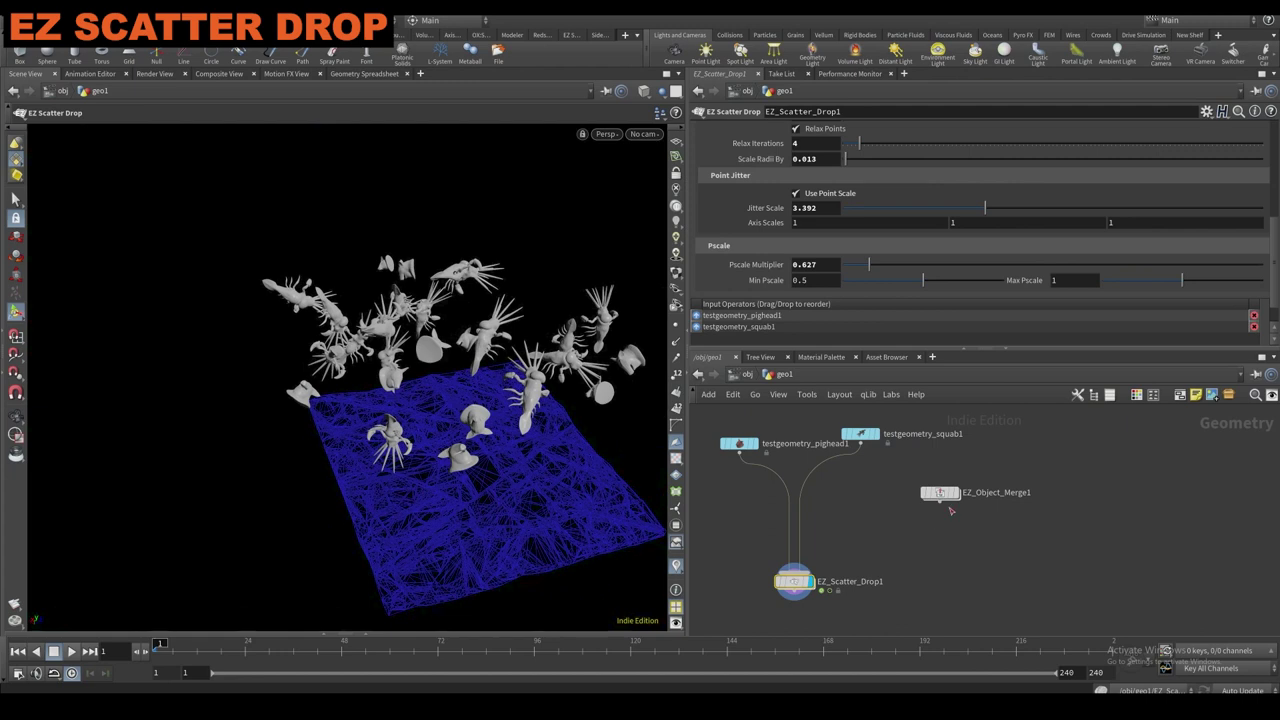
pyautogui.click(941, 495)
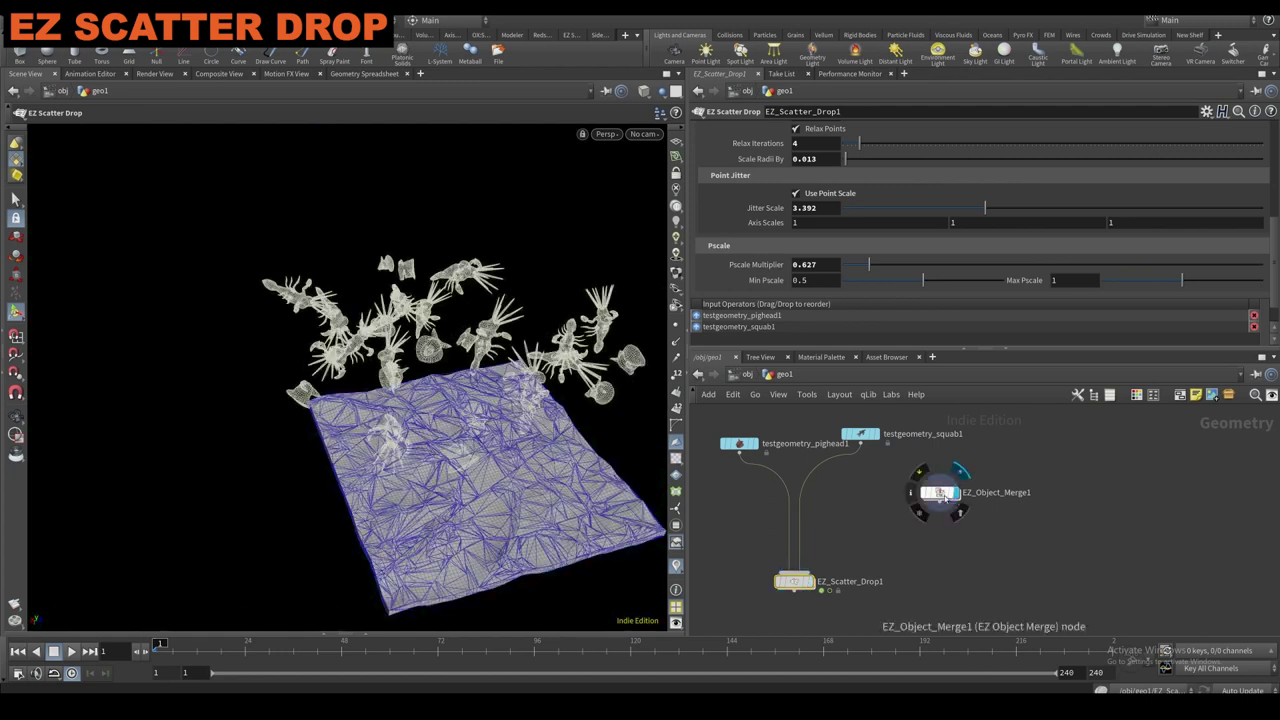
pyautogui.press('Tab')
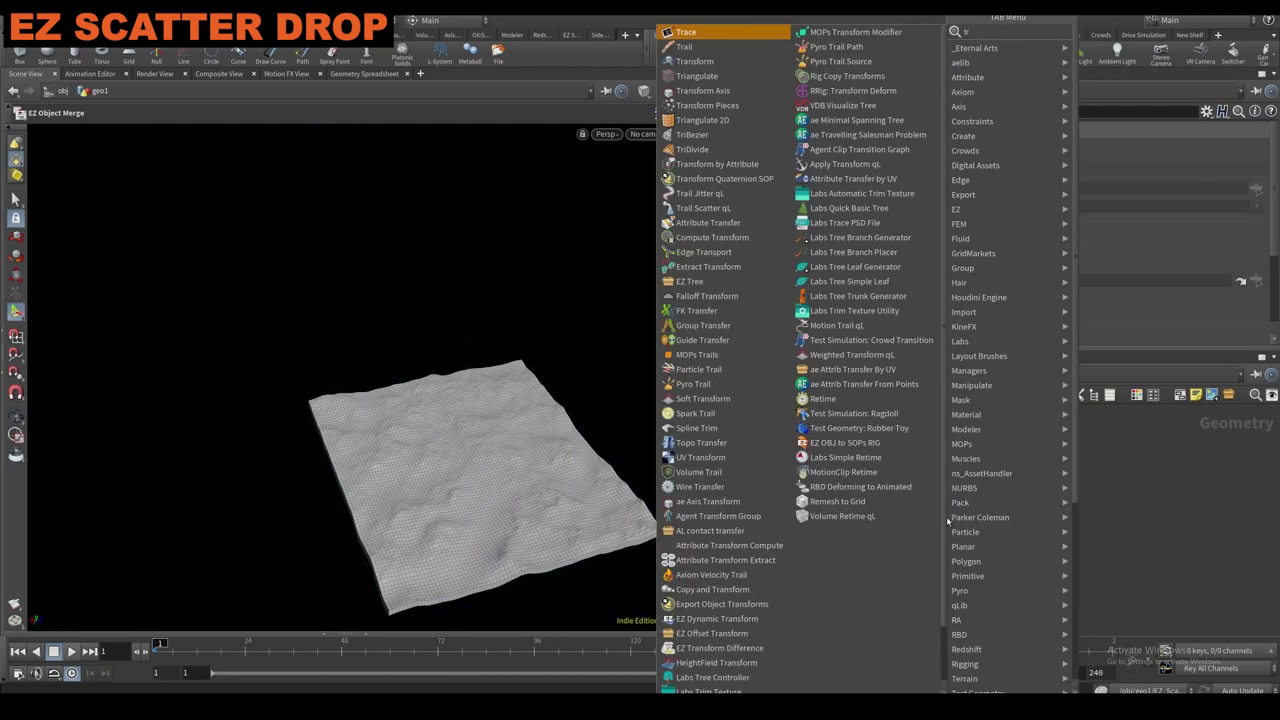
pyautogui.write('transfor')
pyautogui.press('Return')
pyautogui.click(932, 518)
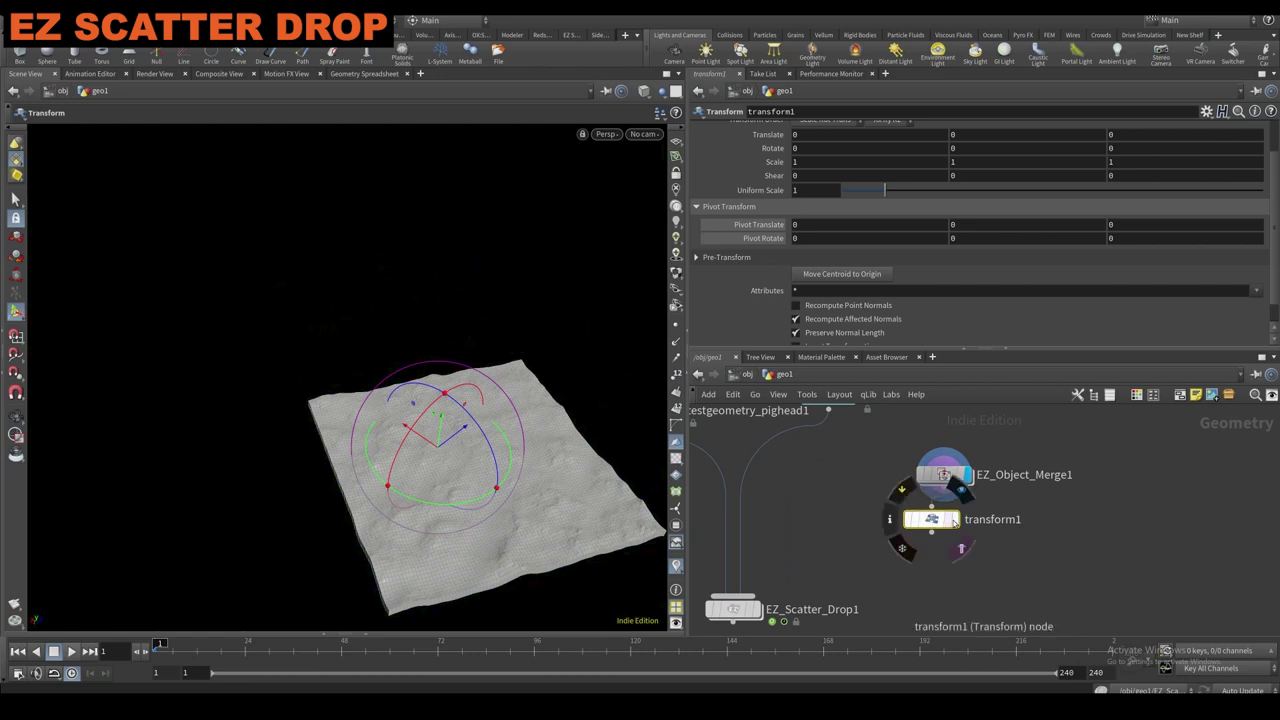
# Display the transformed terrain copy, raise it to about 3.73 in Y, and set its Uniform Scale to 0.604.
pyautogui.click(953, 521)
pyautogui.moveTo(441, 416); pyautogui.dragTo(465, 343)
pyautogui.moveTo(885, 190); pyautogui.dragTo(868, 191)
# Add a Scatter node fed by transform1 and display its points.
pyautogui.press('Tab')
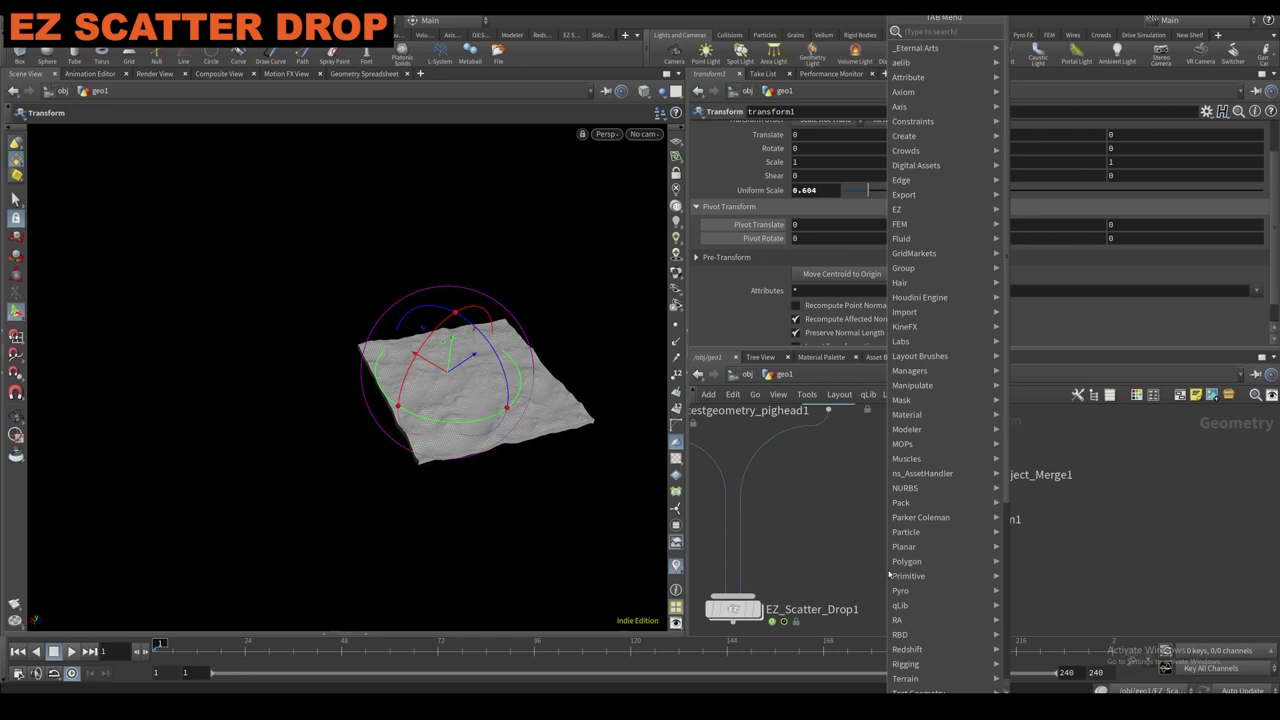
pyautogui.write('scatter')
pyautogui.press('Return')
pyautogui.click(883, 563)
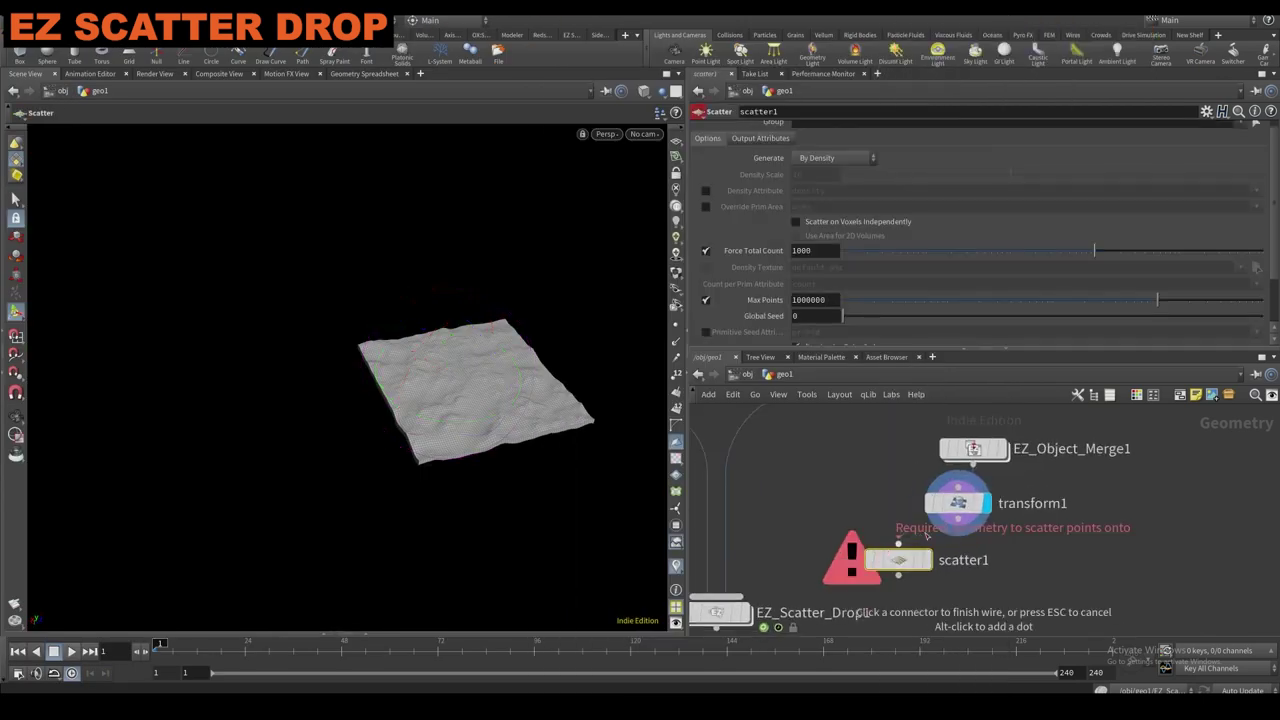
pyautogui.click(927, 560)
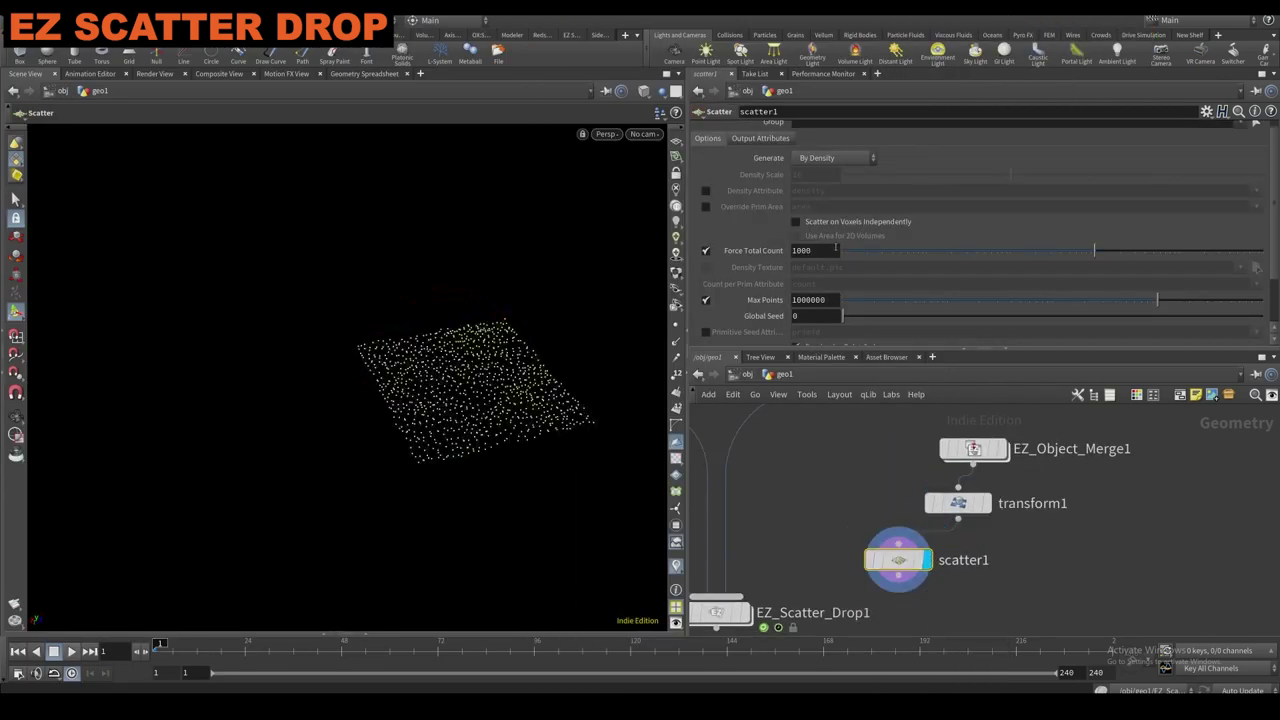
# Set the Scatter node's Force Total Count to 15.
pyautogui.click(831, 249)
pyautogui.write('15')
pyautogui.press('Return')
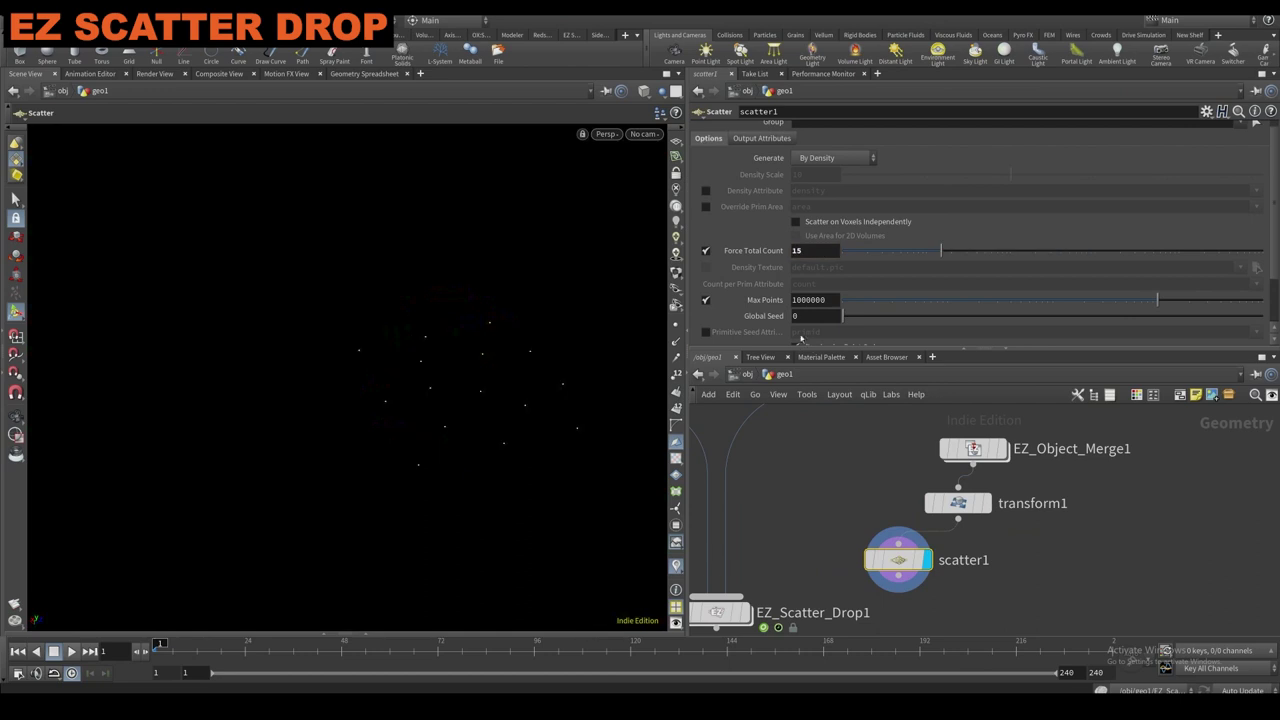
pyautogui.scroll(-2, 812, 276)
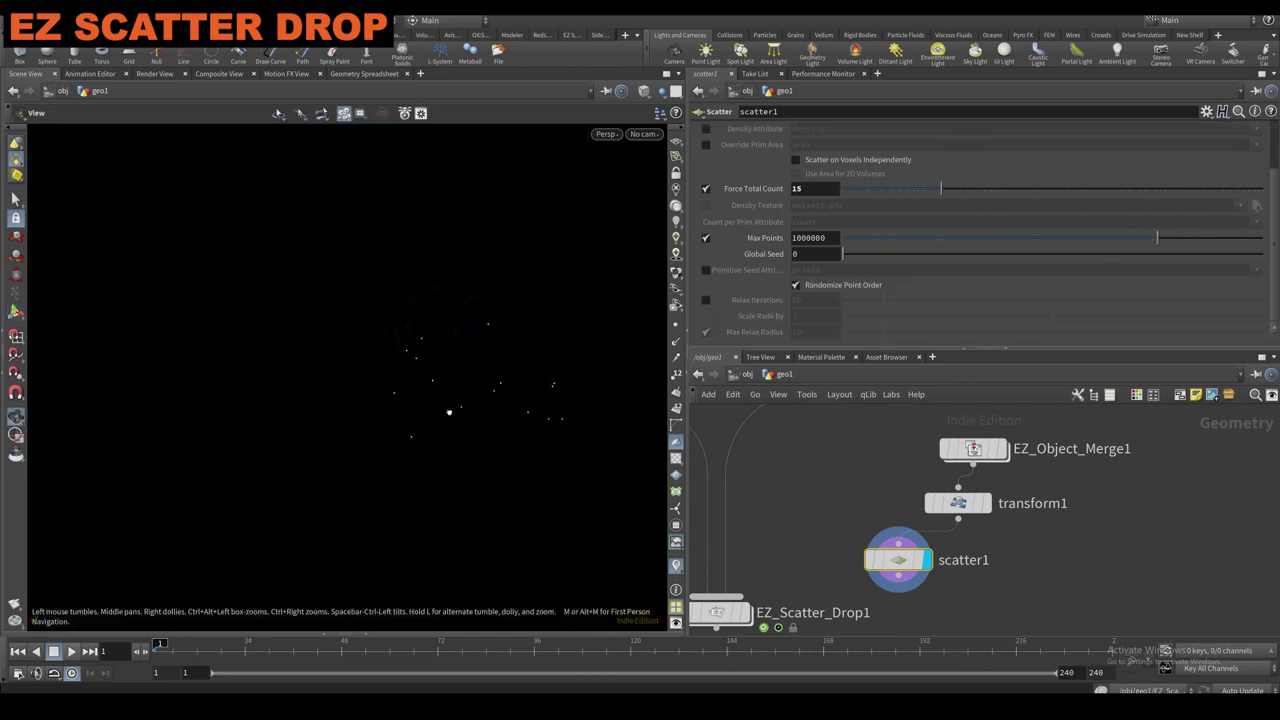
# Line up the EZ_Object_Merge1, transform1 and scatter1 nodes in a straight vertical chain.
pyautogui.moveTo(797, 507); pyautogui.dragTo(942, 612)
pyautogui.scroll(-2, 850, 527)
pyautogui.moveTo(875, 511); pyautogui.dragTo(930, 475, button='middle')
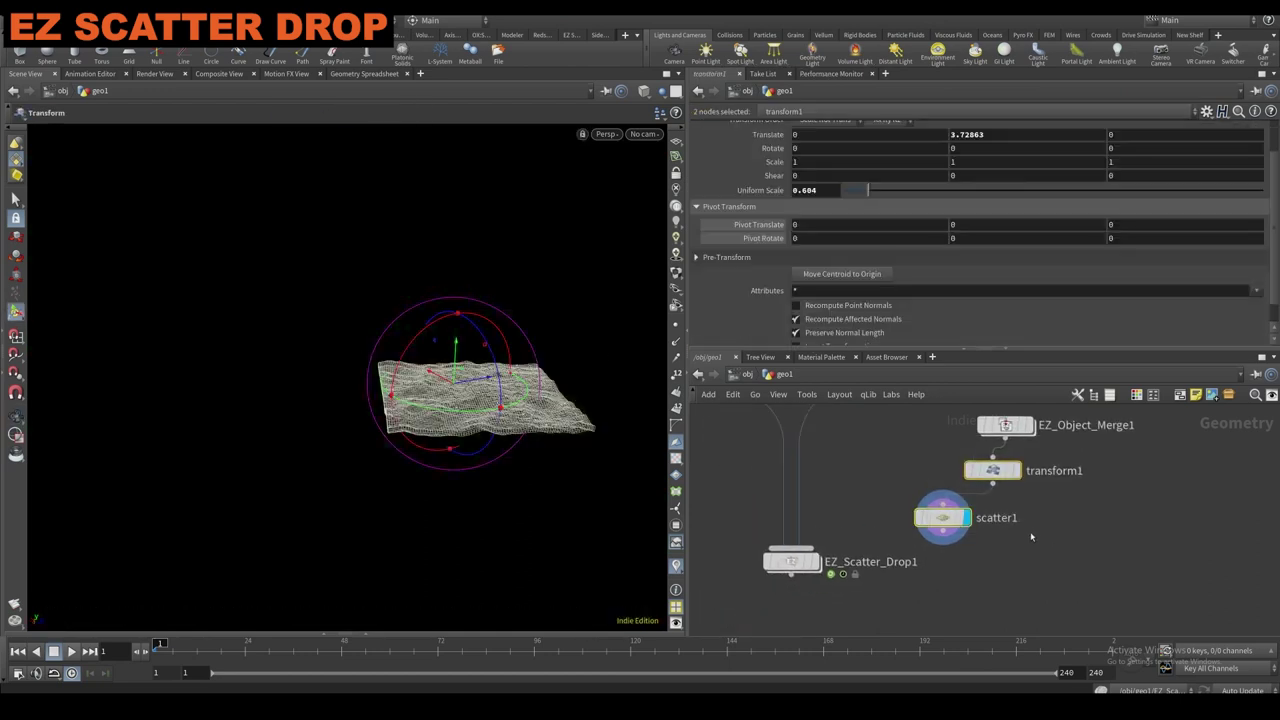
pyautogui.press('l')
pyautogui.moveTo(873, 425); pyautogui.dragTo(1091, 529)
pyautogui.press('l')
# Display EZ_Scatter_Drop1 and assign scatter1 as its Custom Scattered Points.
pyautogui.click(788, 563)
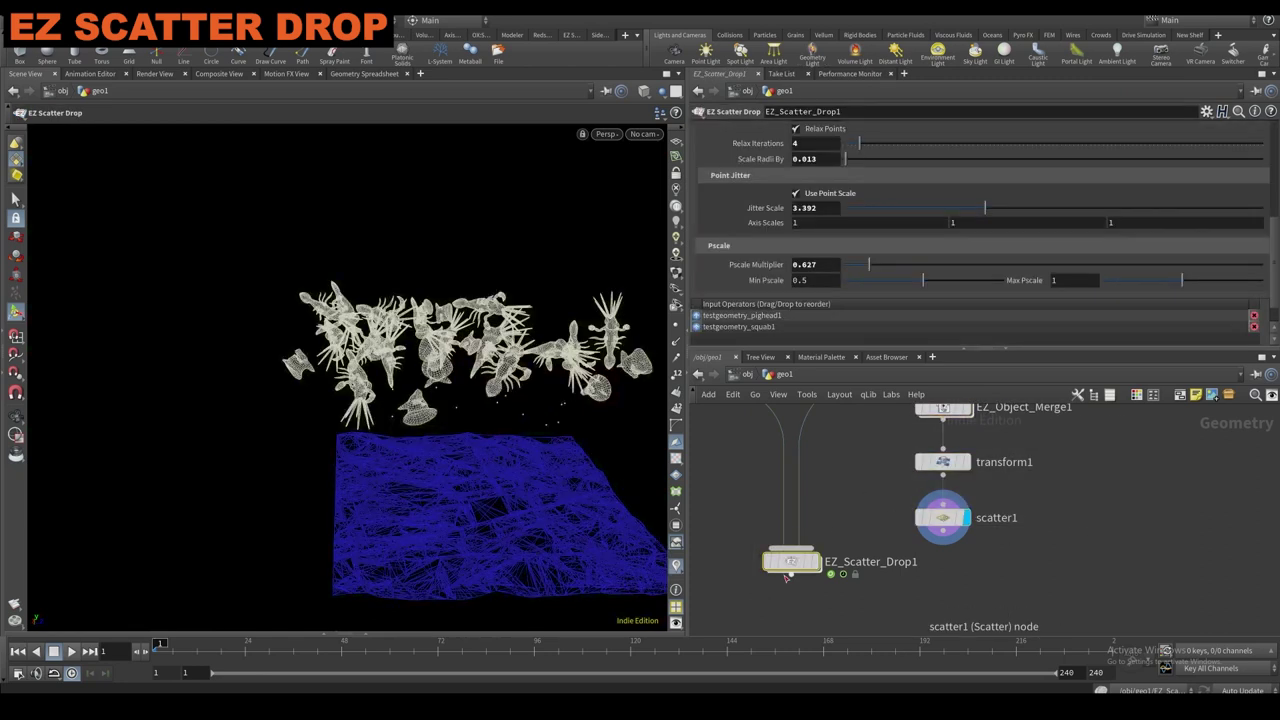
pyautogui.click(816, 562)
pyautogui.scroll(5, 871, 247)
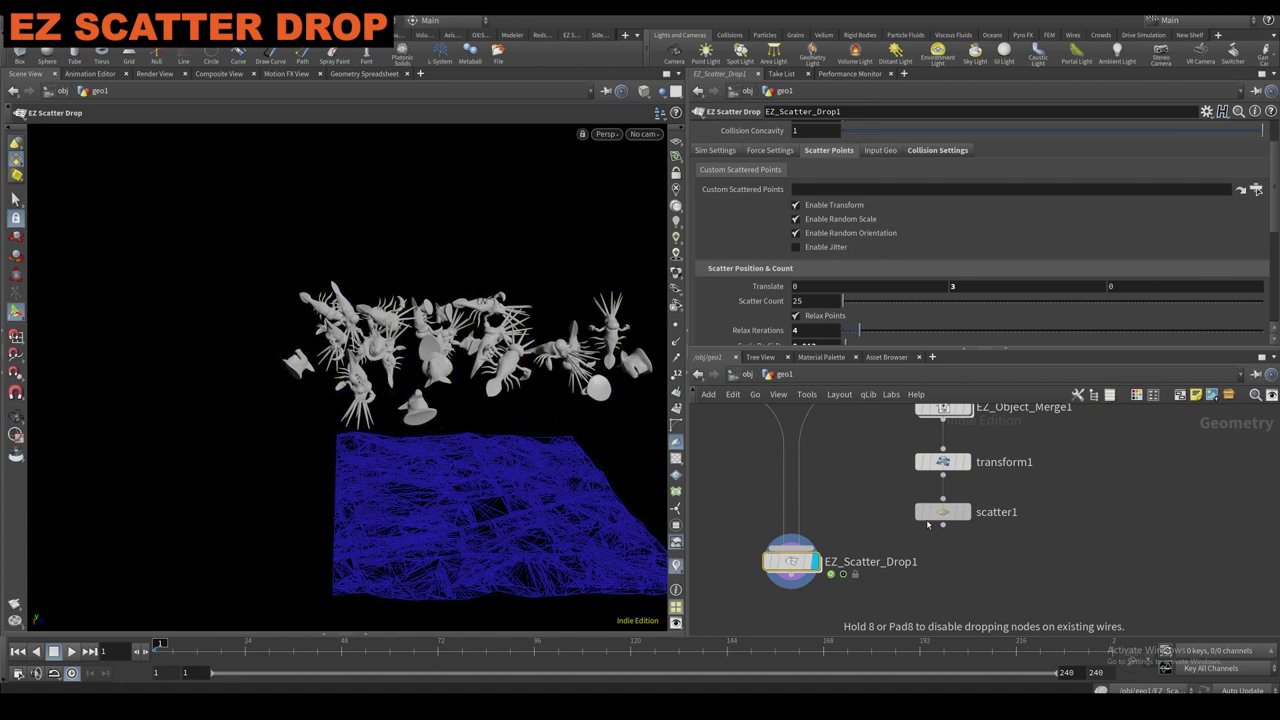
pyautogui.moveTo(830, 195); pyautogui.dragTo(829, 191)
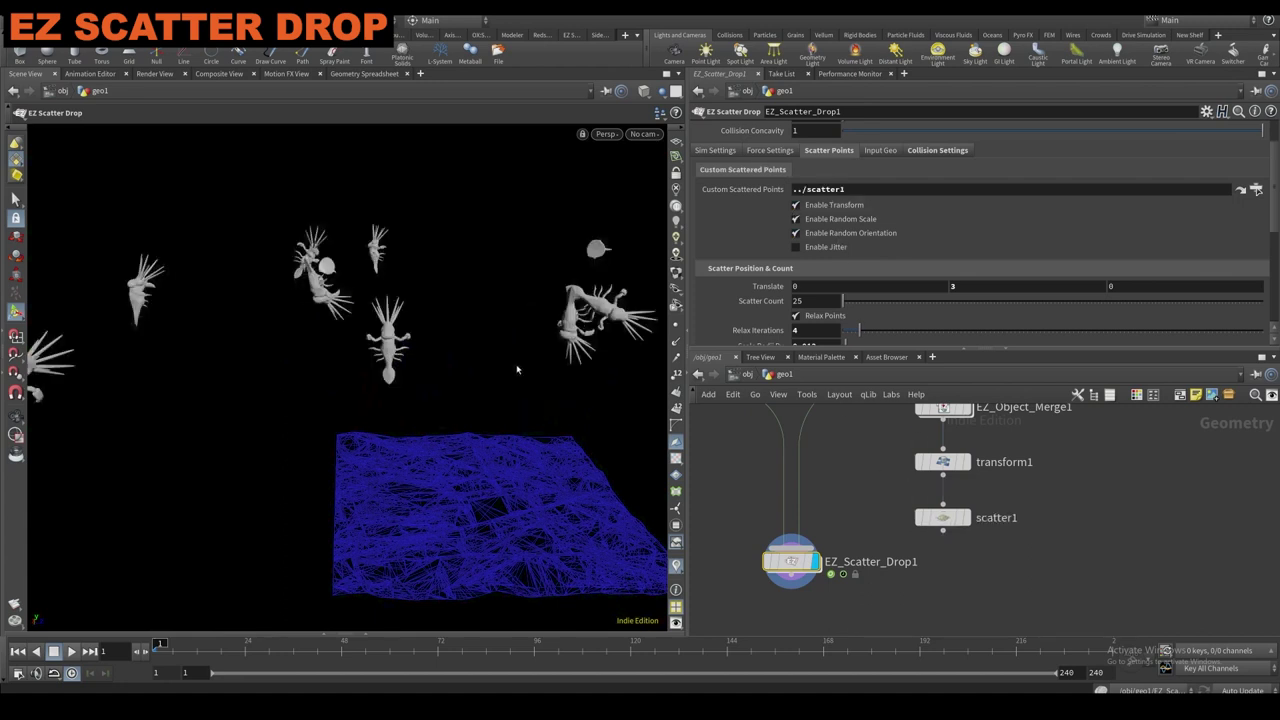
# Reset the scatter's Translate, Relax Iterations and Scale Radii By to their default values.
pyautogui.scroll(-2, 792, 291)
pyautogui.scroll(-1, 775, 299)
pyautogui.scroll(1, 770, 299)
pyautogui.keyDown('ctrl'); pyautogui.middleClick(767, 300); pyautogui.keyUp('ctrl')
pyautogui.keyDown('ctrl'); pyautogui.middleClick(760, 312); pyautogui.keyUp('ctrl')
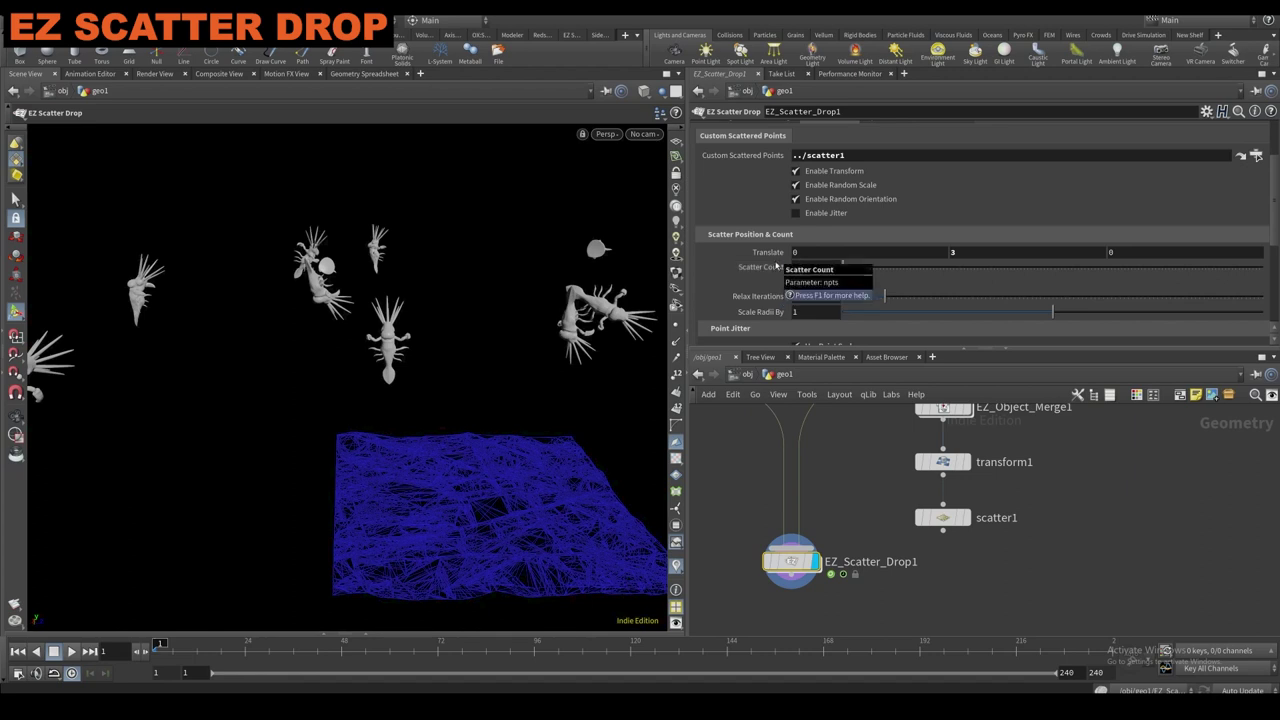
pyautogui.keyDown('ctrl'); pyautogui.middleClick(772, 253); pyautogui.keyUp('ctrl')
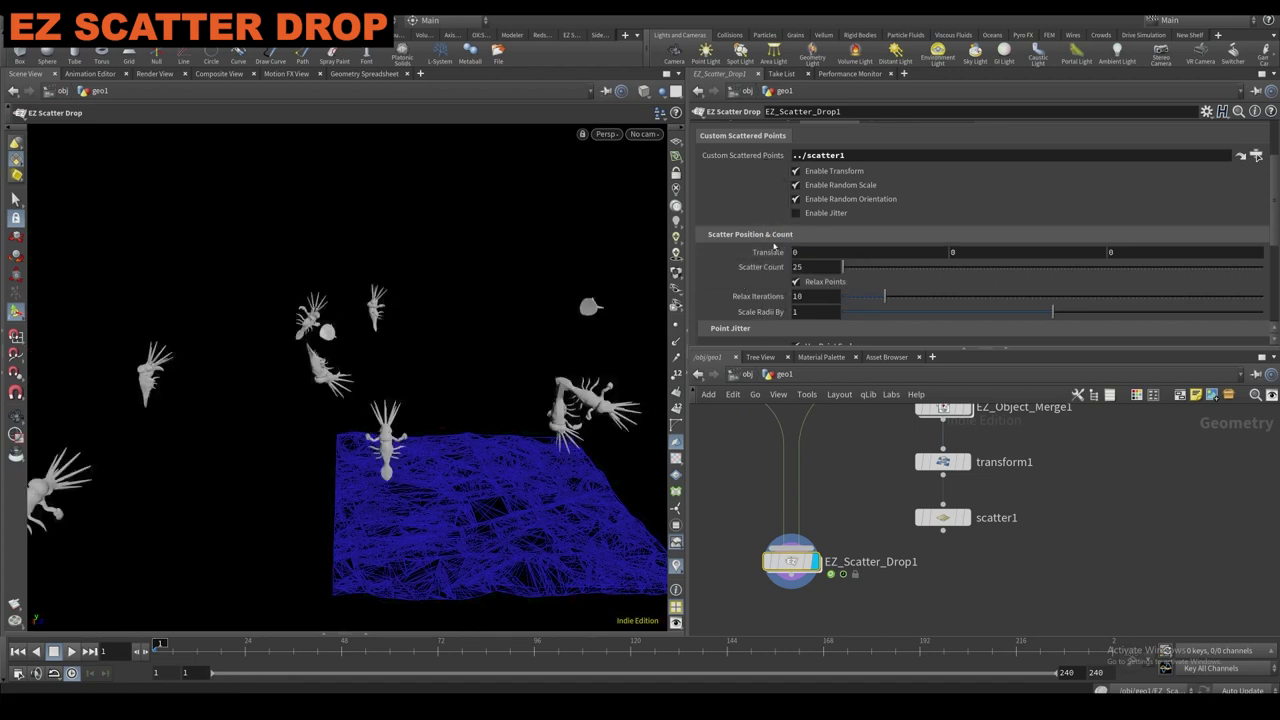
# Turn off Enable Transform for the custom scattered points.
pyautogui.click(805, 205)
pyautogui.click(812, 198)
pyautogui.keyDown('alt'); pyautogui.moveTo(506, 317); pyautogui.dragTo(405, 412); pyautogui.keyUp('alt')
pyautogui.scroll(-1, 840, 200)
pyautogui.click(807, 161)
pyautogui.keyDown('alt'); pyautogui.moveTo(531, 390); pyautogui.dragTo(412, 388); pyautogui.keyUp('alt')
# Switch random scale and random orientation off and back on to compare their effect on the custom points.
pyautogui.scroll(5, 583, 294)
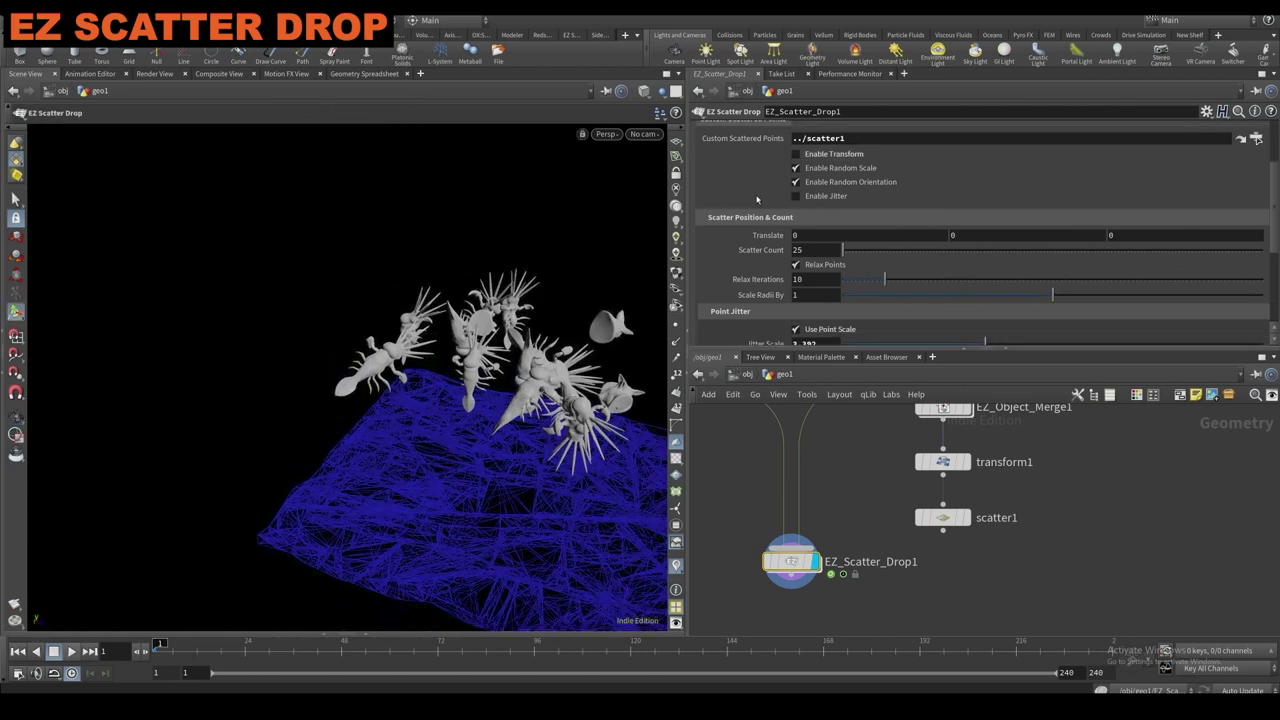
pyautogui.scroll(1, 745, 203)
pyautogui.click(826, 186)
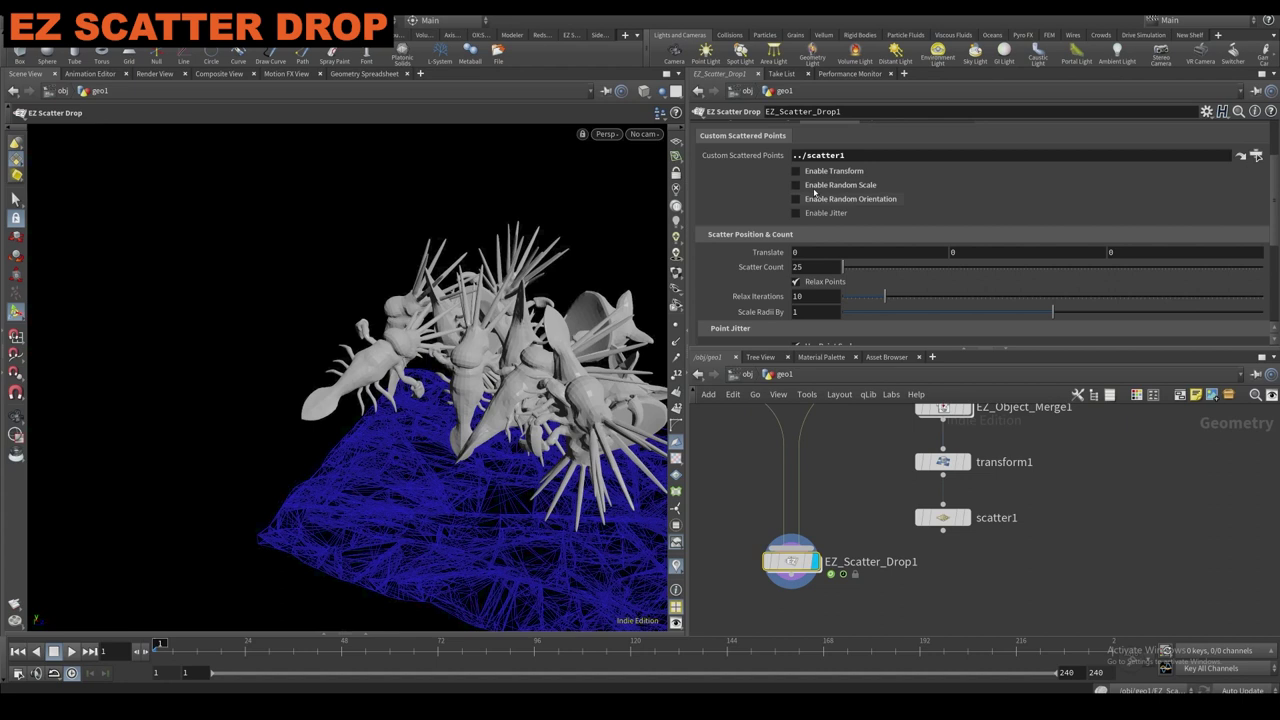
pyautogui.click(814, 196)
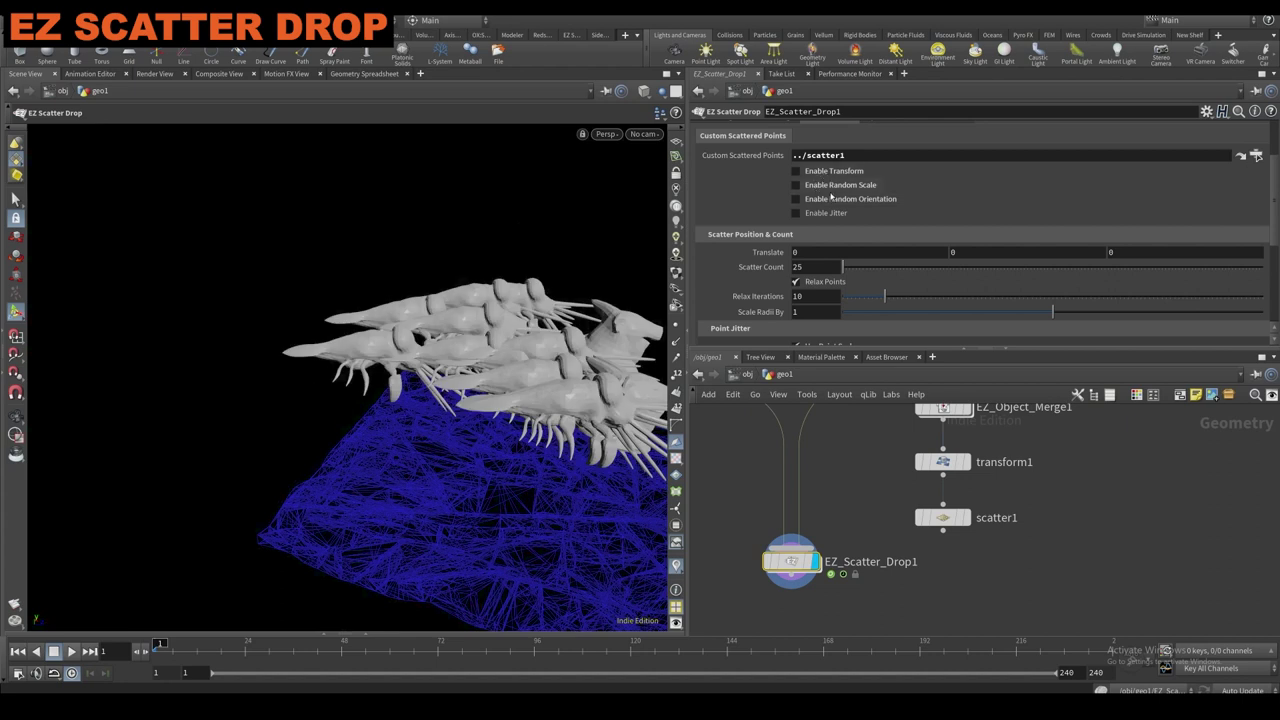
pyautogui.click(812, 185)
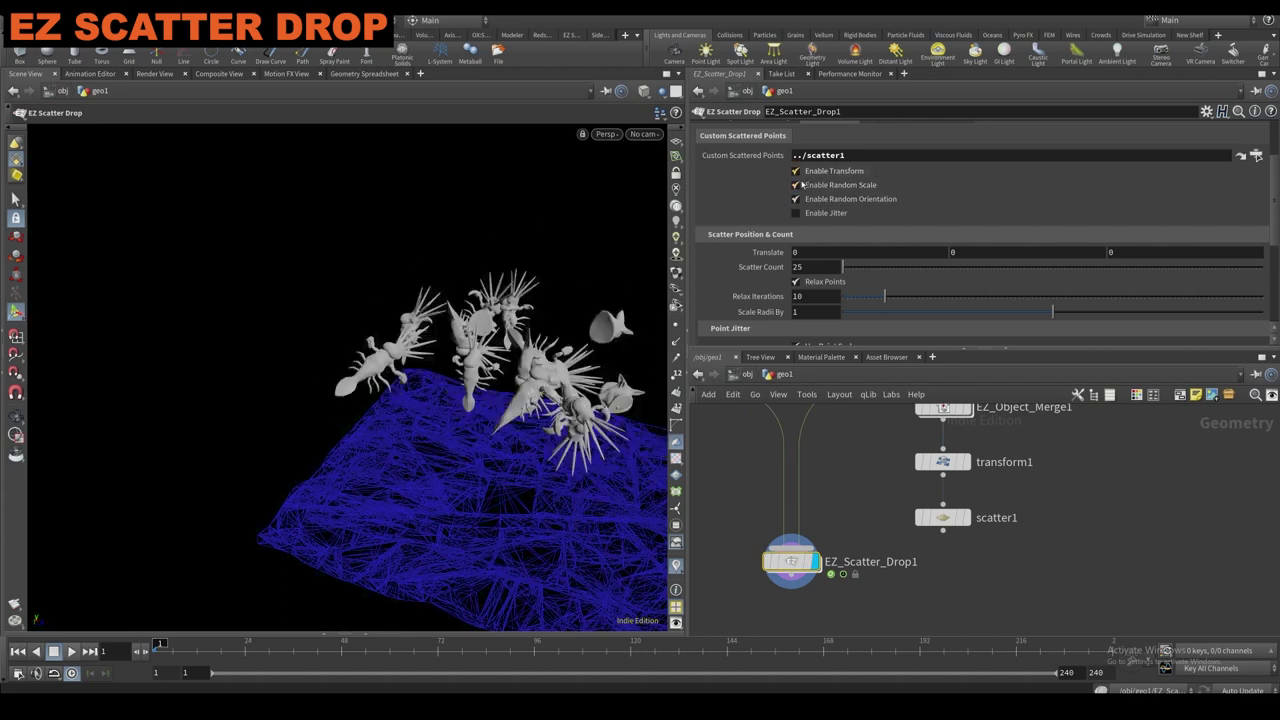
pyautogui.click(828, 177)
# Turn on Enable Jitter for the custom scattered points.
pyautogui.scroll(-1, 761, 284)
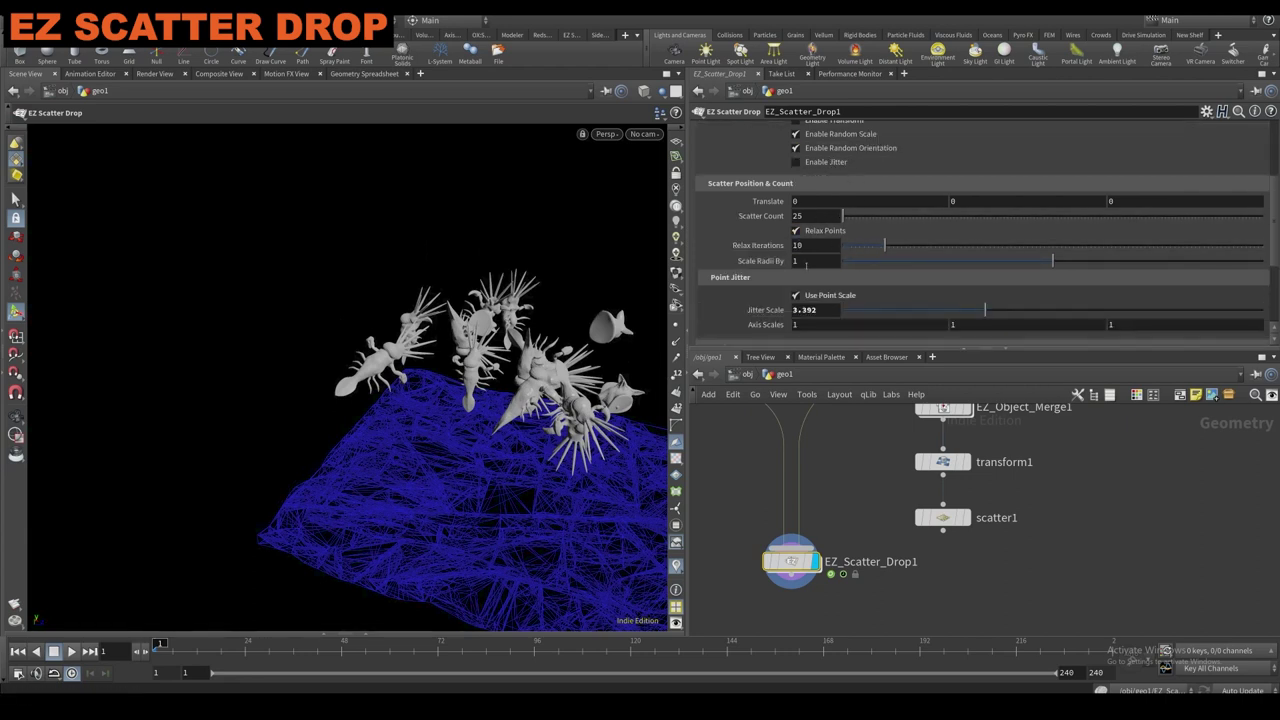
pyautogui.scroll(2, 807, 222)
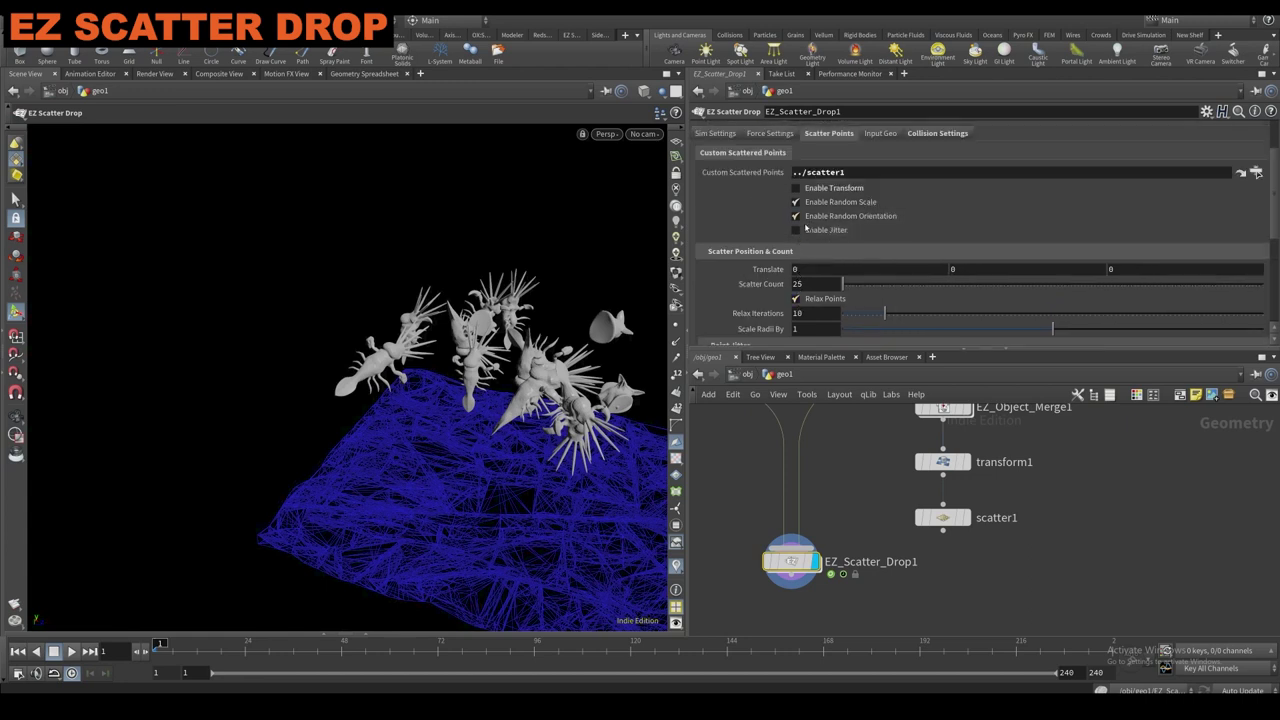
pyautogui.scroll(-3, 799, 218)
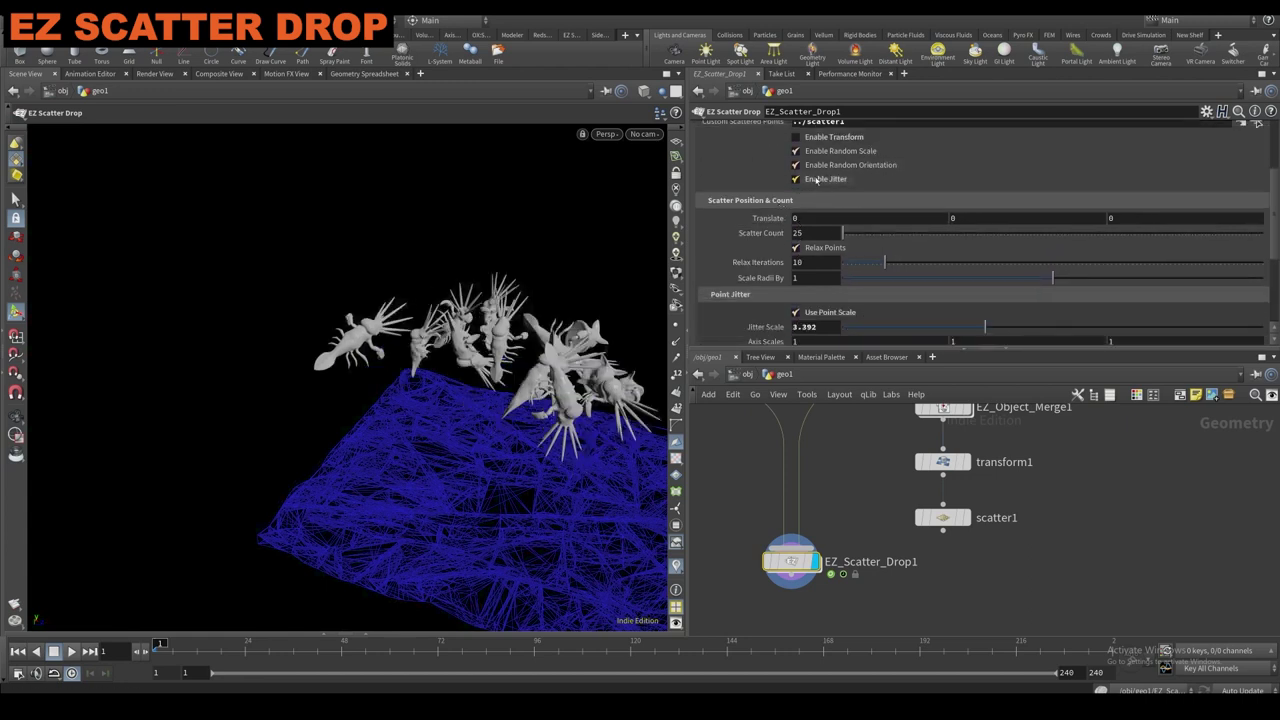
pyautogui.scroll(-4, 773, 200)
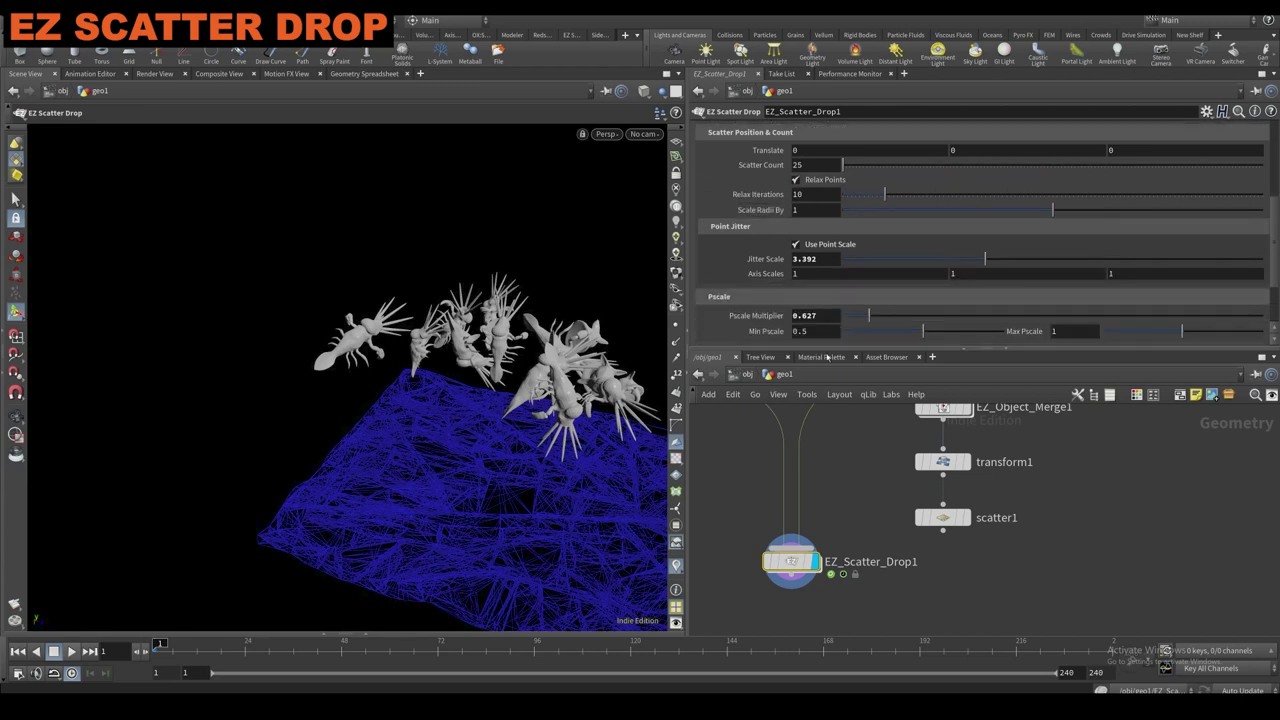
# Set the Pscale Multiplier to 0.58 and the Min Pscale to 0.293.
pyautogui.scroll(-3, 796, 297)
pyautogui.moveTo(869, 266); pyautogui.dragTo(896, 268)
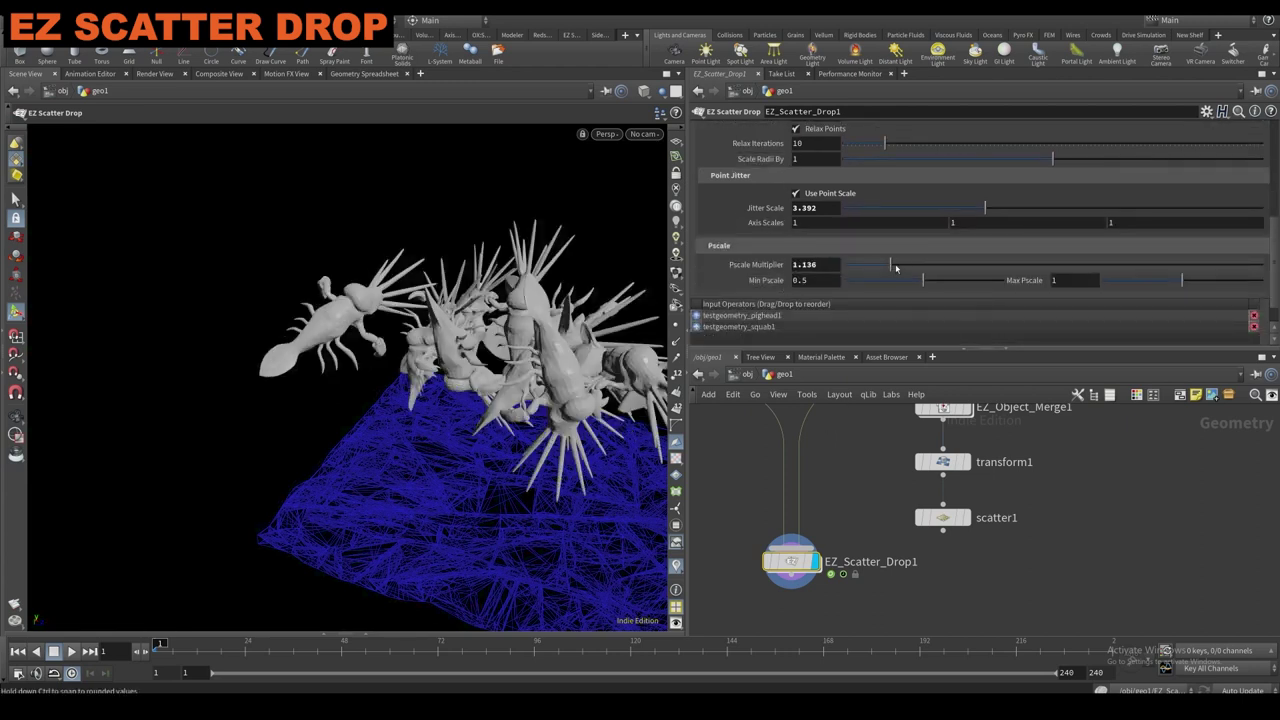
pyautogui.click(870, 266)
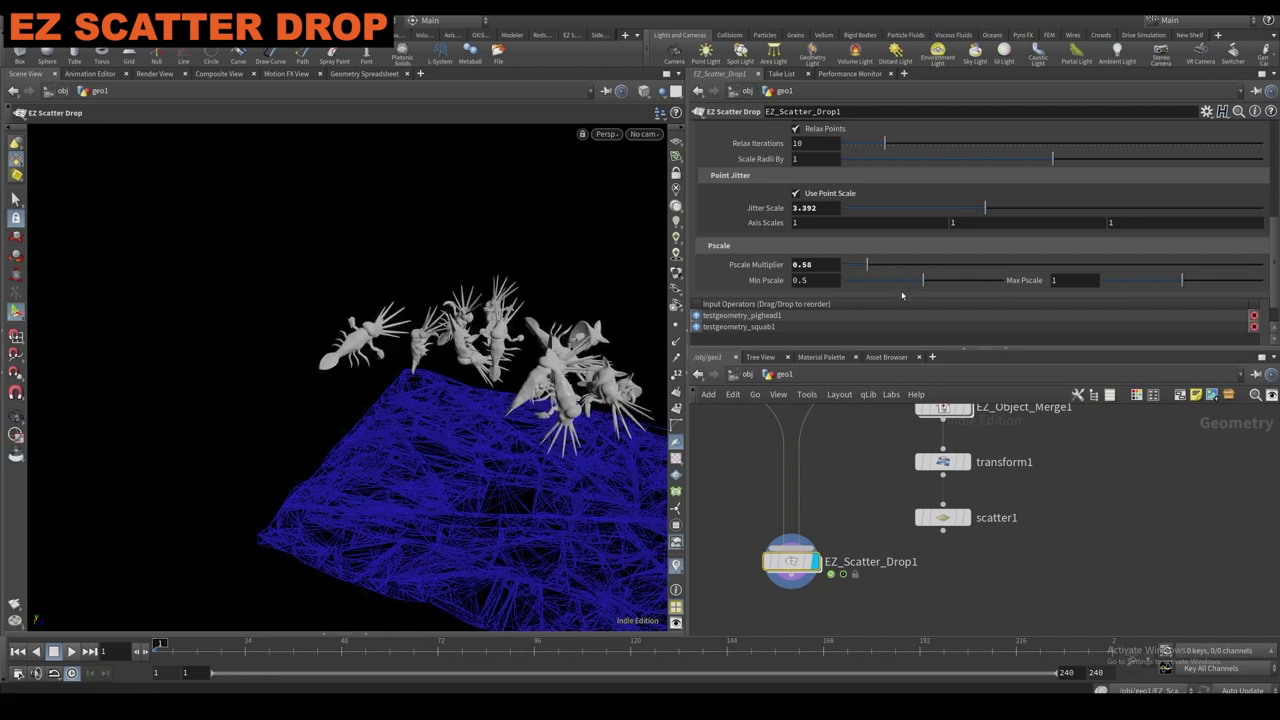
pyautogui.click(890, 282)
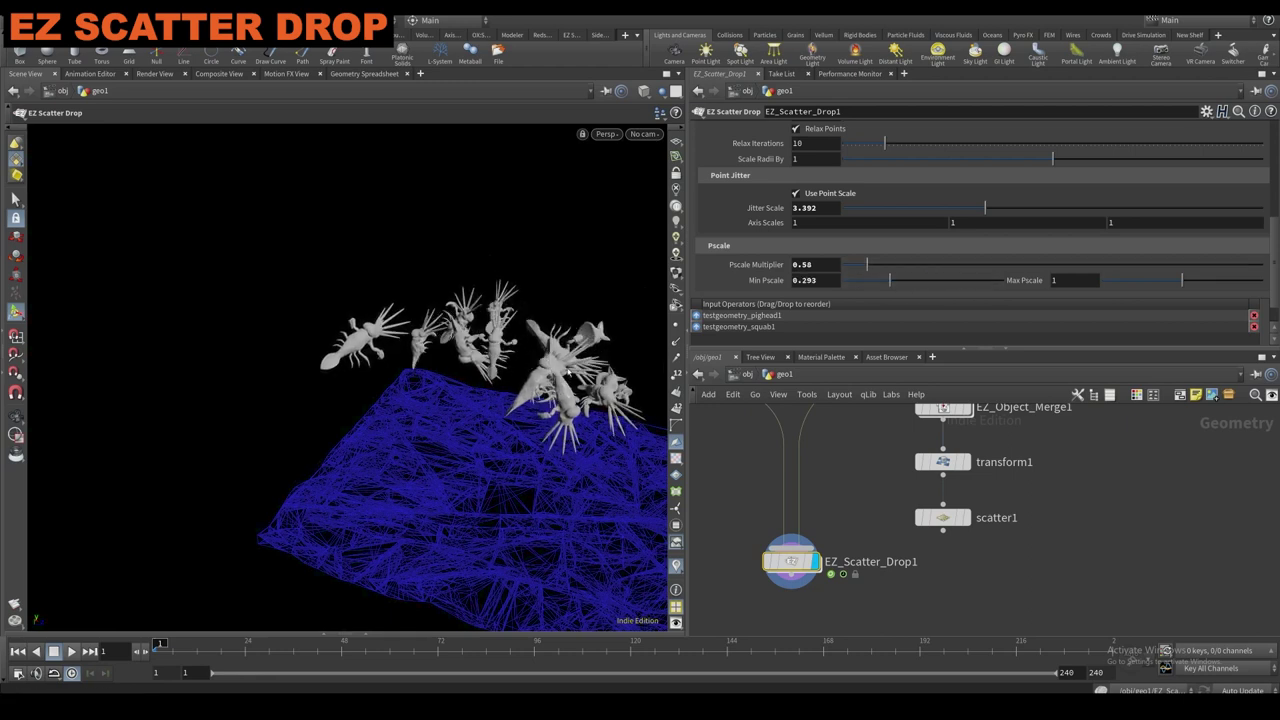
# Play the drop simulation to about frame 44 and examine how the objects land on the terrain.
pyautogui.keyDown('alt'); pyautogui.moveTo(554, 387); pyautogui.dragTo(625, 340); pyautogui.keyUp('alt')
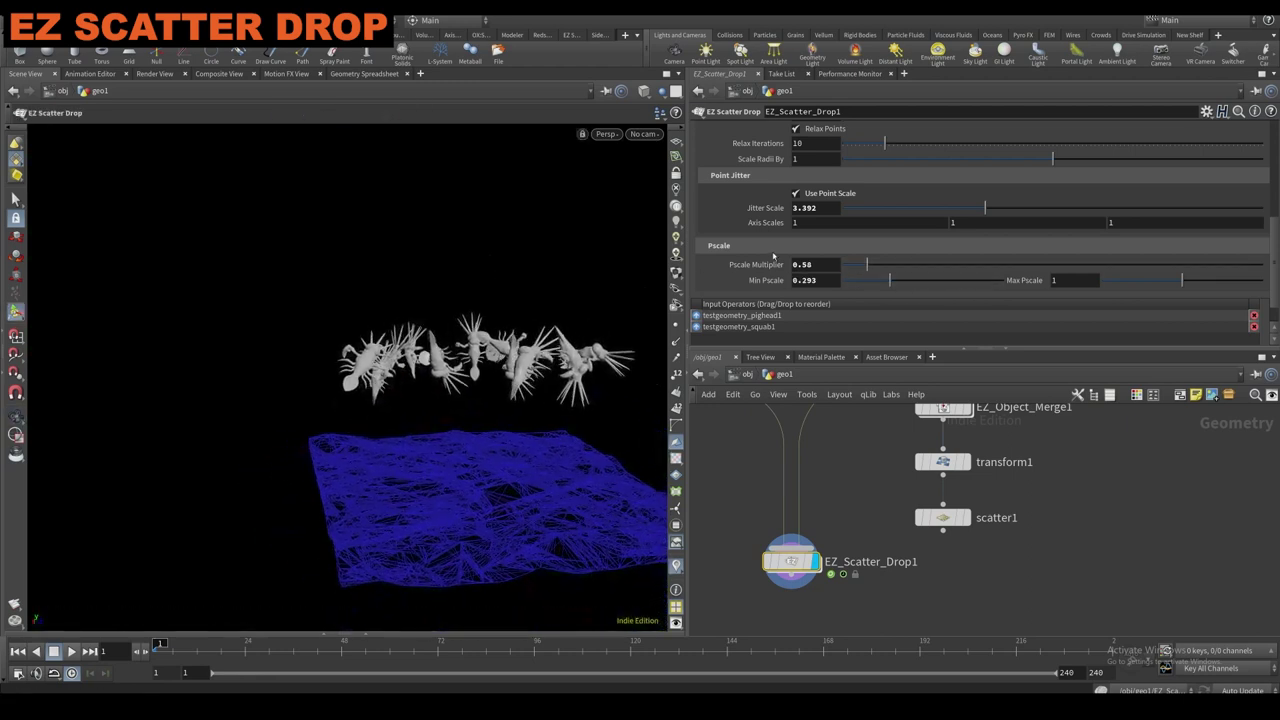
pyautogui.scroll(10, 770, 258)
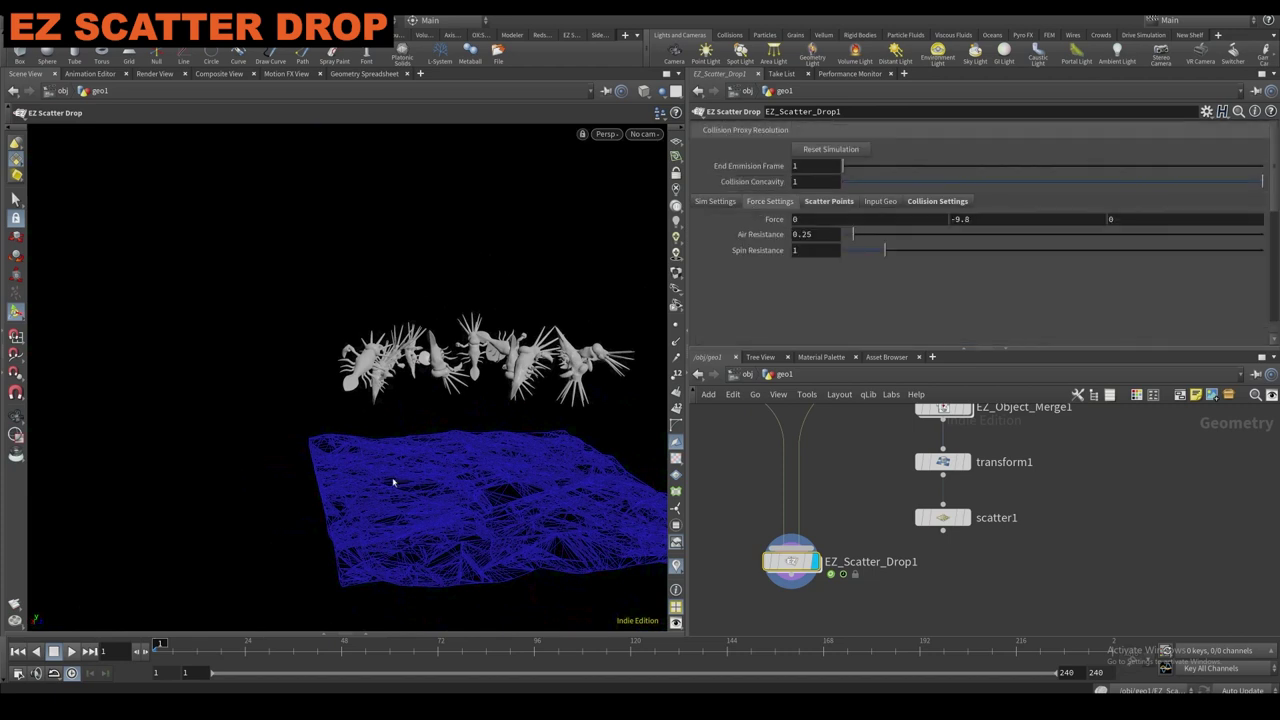
pyautogui.click(71, 652)
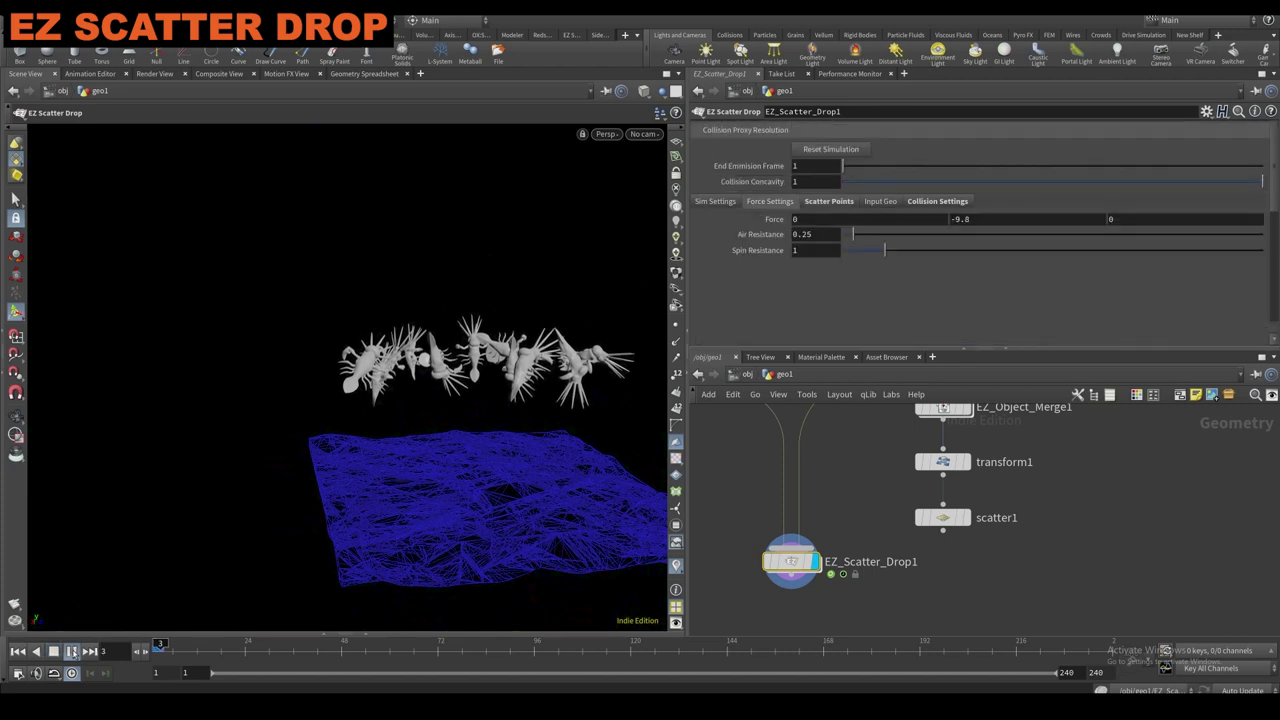
pyautogui.click(72, 653)
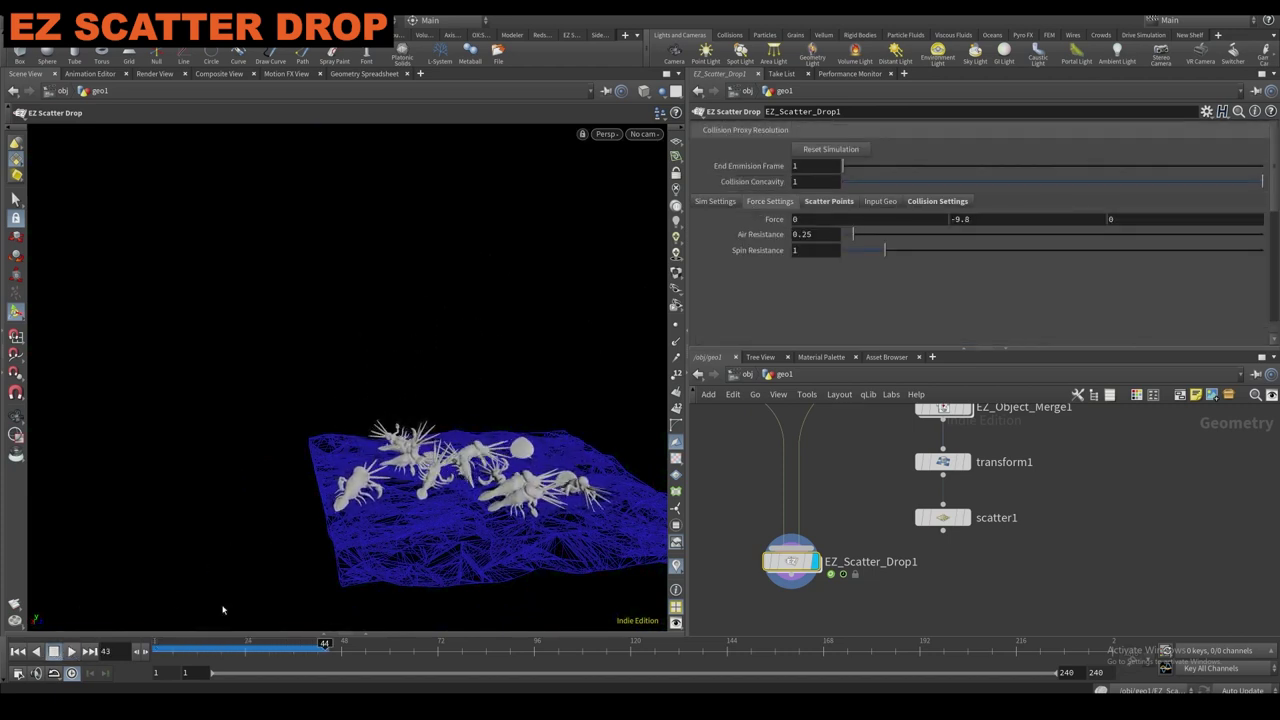
pyautogui.scroll(3, 577, 434)
pyautogui.keyDown('alt'); pyautogui.moveTo(577, 434); pyautogui.dragTo(338, 518); pyautogui.keyUp('alt')
# Reset the simulation at frame 1 and increase scatter1's Force Total Count to 150.
pyautogui.moveTo(232, 650); pyautogui.dragTo(156, 650)
pyautogui.click(831, 150)
pyautogui.click(944, 517)
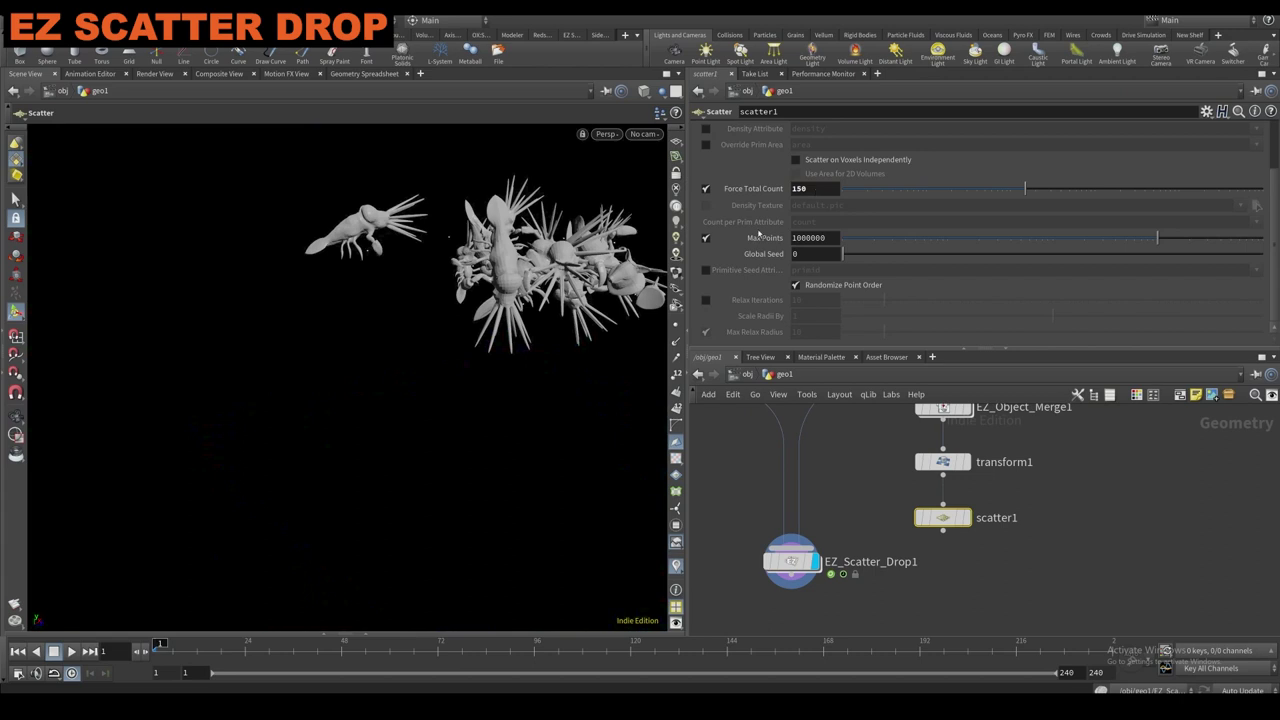
pyautogui.click(793, 565)
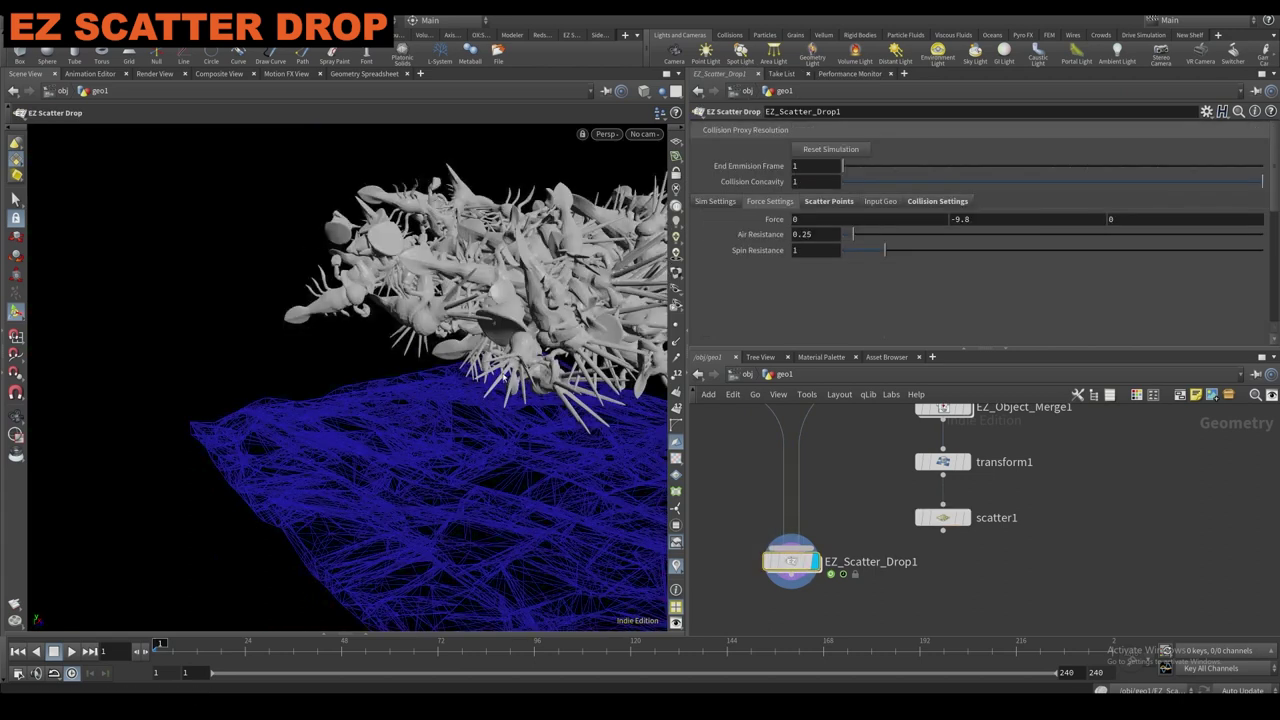
# Simulate the denser drop until the objects pile up on the terrain, stopping at about frame 35.
pyautogui.keyDown('alt'); pyautogui.moveTo(499, 380); pyautogui.dragTo(596, 384); pyautogui.keyUp('alt')
pyautogui.scroll(-5, 594, 384)
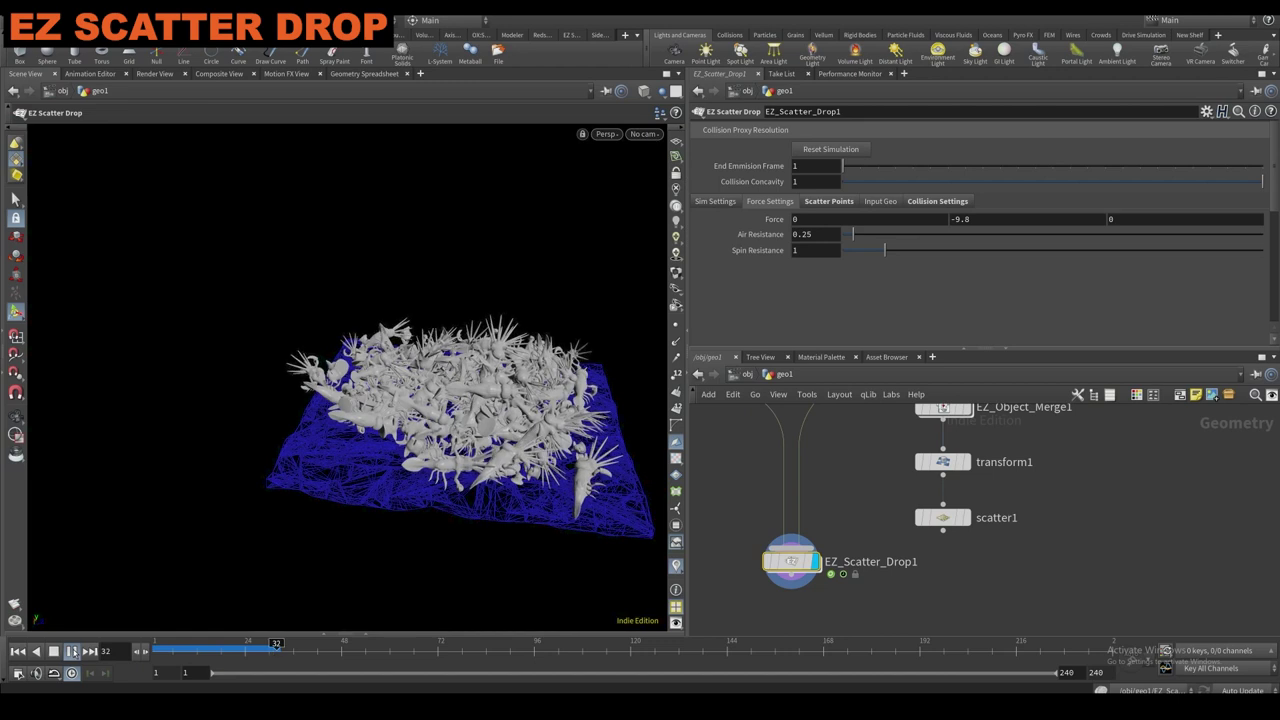
pyautogui.click(72, 651)
# Review the Sim Settings and examine the piled-up objects from different distances and angles.
pyautogui.click(715, 201)
pyautogui.scroll(-2, 752, 244)
pyautogui.scroll(3, 744, 249)
pyautogui.keyDown('alt'); pyautogui.moveTo(380, 375); pyautogui.dragTo(390, 310); pyautogui.keyUp('alt')
pyautogui.scroll(4, 408, 366)
pyautogui.scroll(-5, 727, 463)
# Set scatter1's Force Total Count to 5 and reset the EZ_Scatter_Drop1 simulation at frame 1.
pyautogui.moveTo(730, 475); pyautogui.dragTo(736, 502, button='middle')
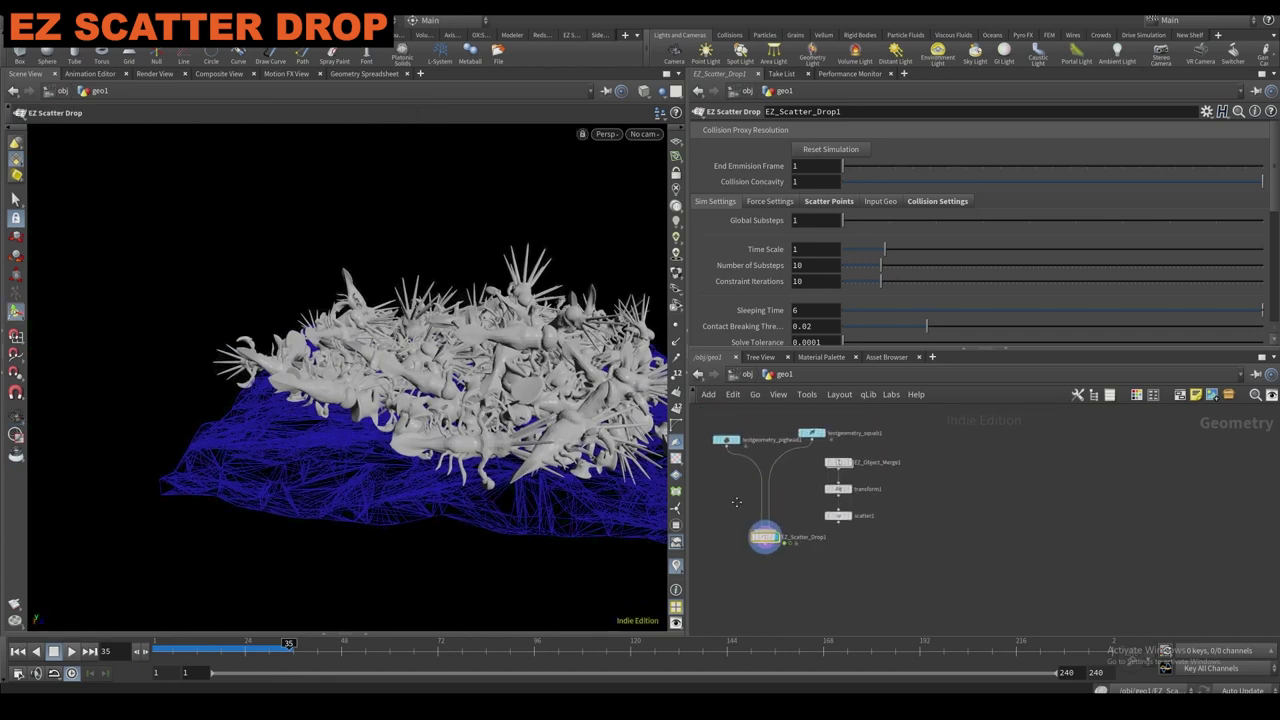
pyautogui.scroll(1, 808, 540)
pyautogui.click(838, 511)
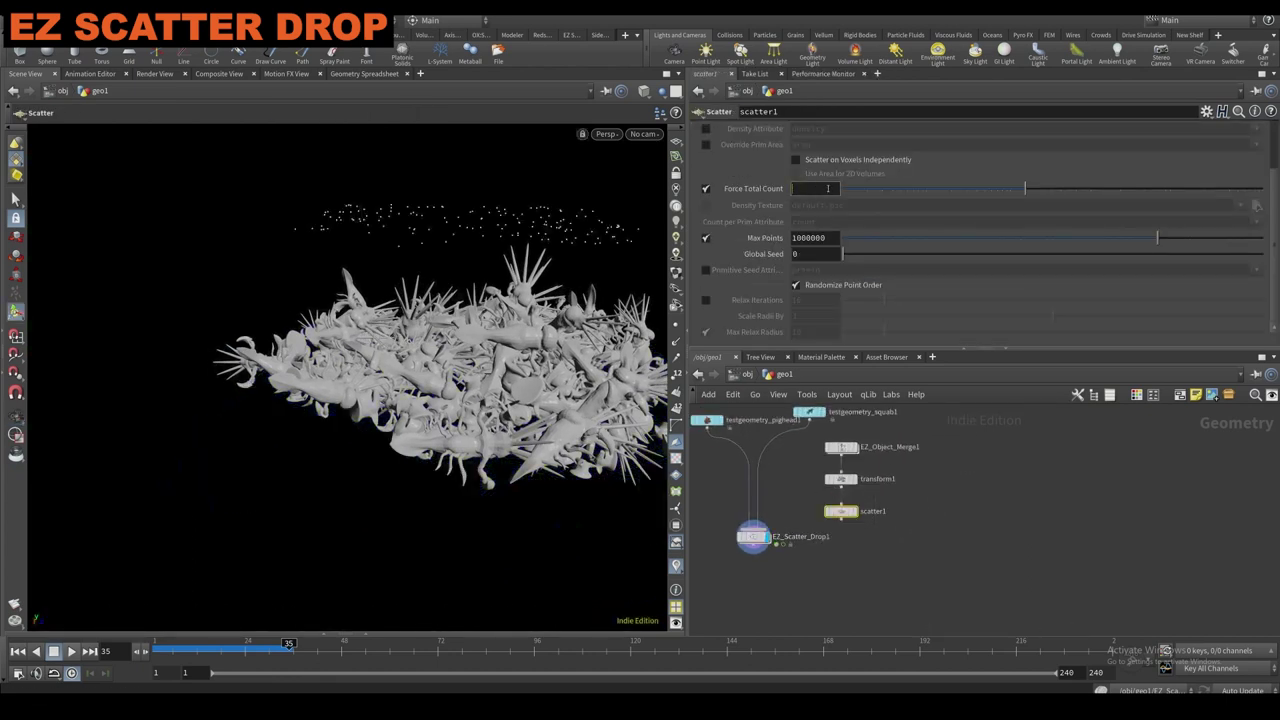
pyautogui.click(17, 651)
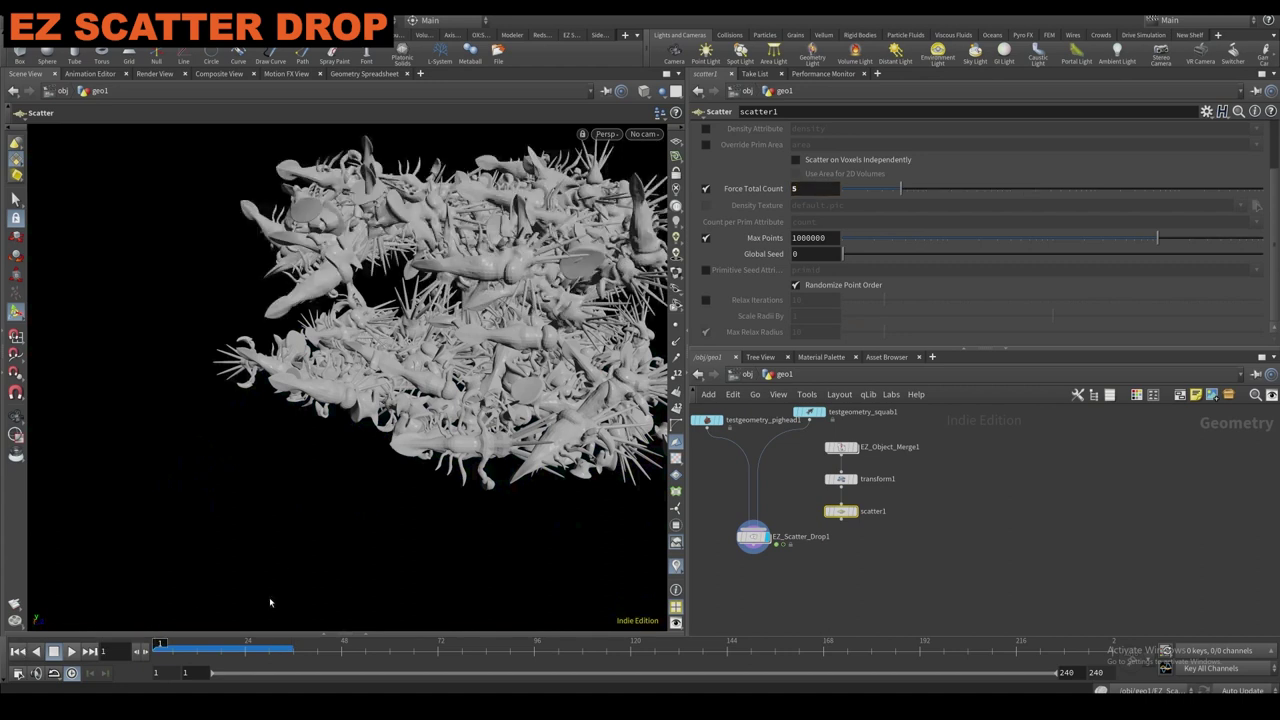
pyautogui.click(752, 537)
pyautogui.click(812, 150)
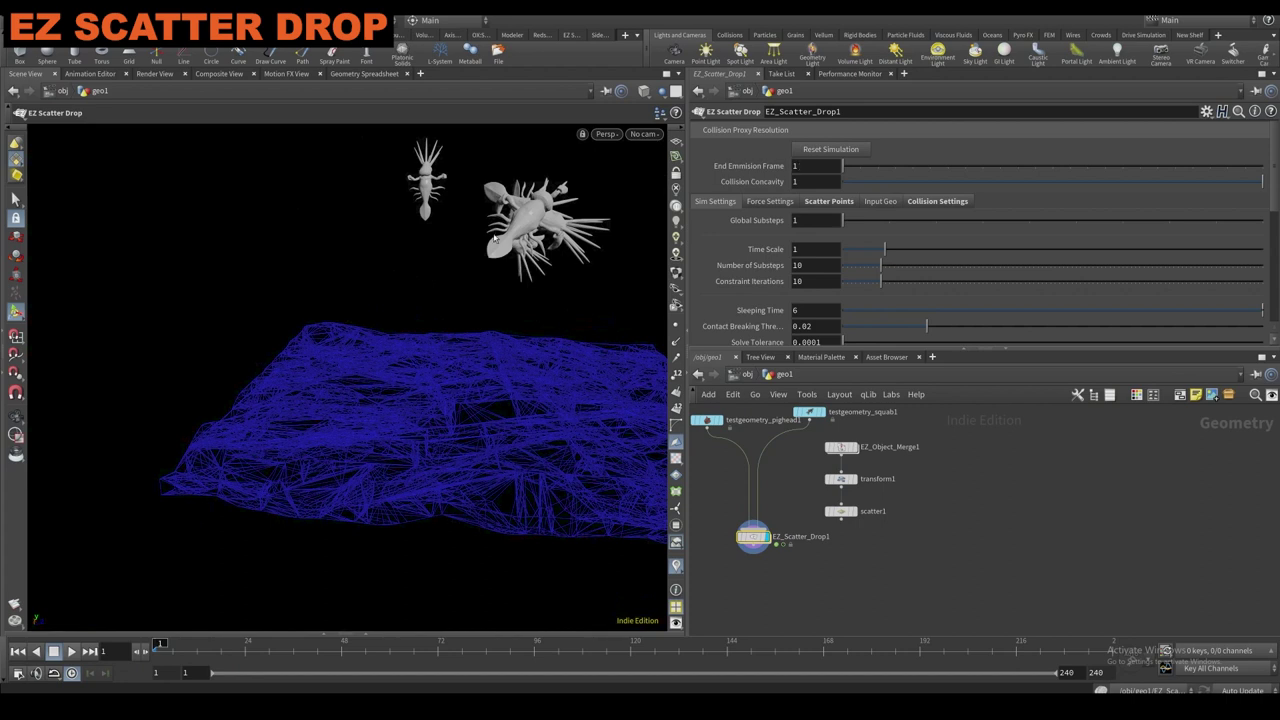
# Set EZ_Scatter_Drop1's End Emmission Frame to 5, reset and briefly play the simulation, and return to frame 1.
pyautogui.click(786, 202)
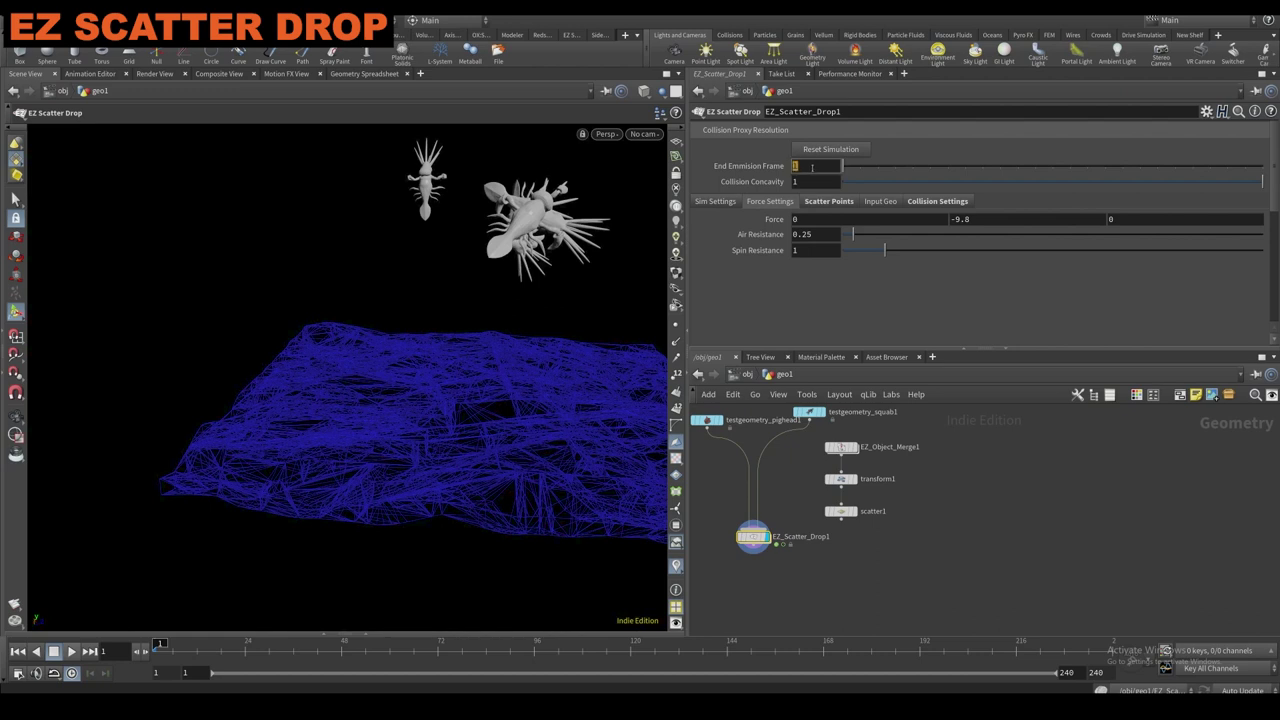
pyautogui.click(840, 150)
pyautogui.click(71, 651)
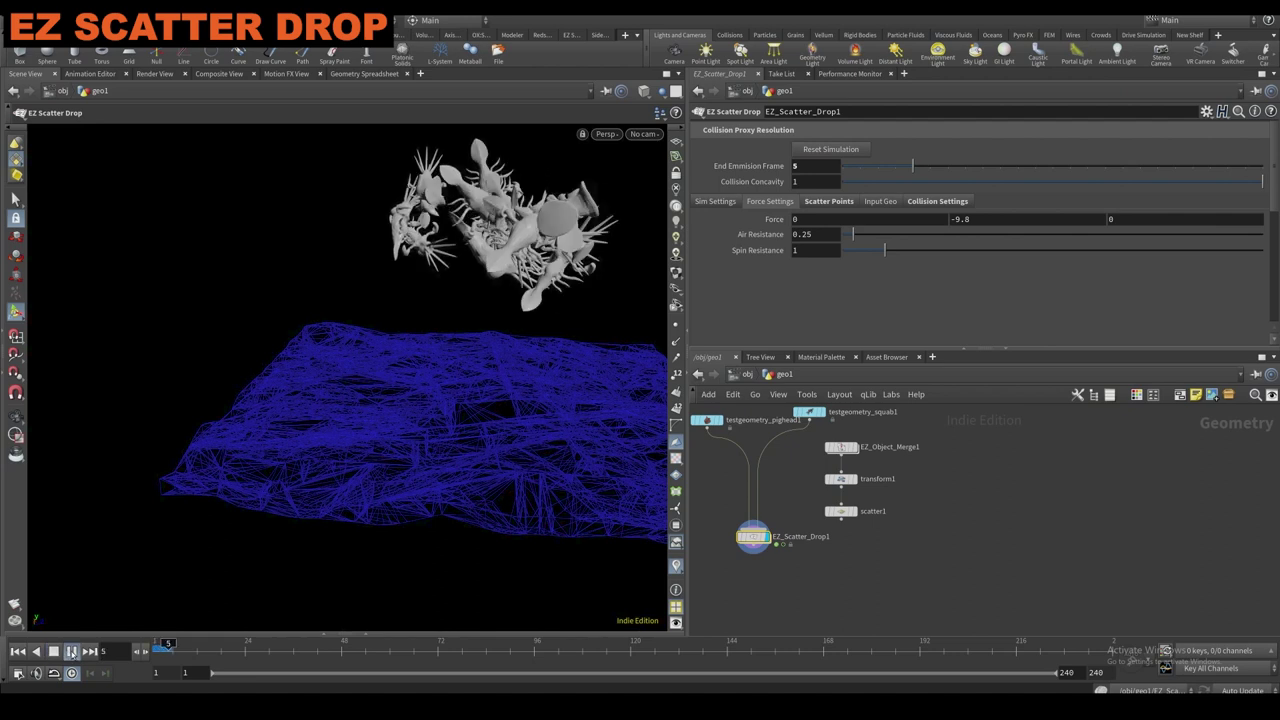
pyautogui.click(20, 652)
# Set the End Emmission Frame to 26 and reset the simulation.
pyautogui.click(815, 167)
pyautogui.write('26')
pyautogui.press('Return')
pyautogui.click(743, 283)
pyautogui.click(830, 149)
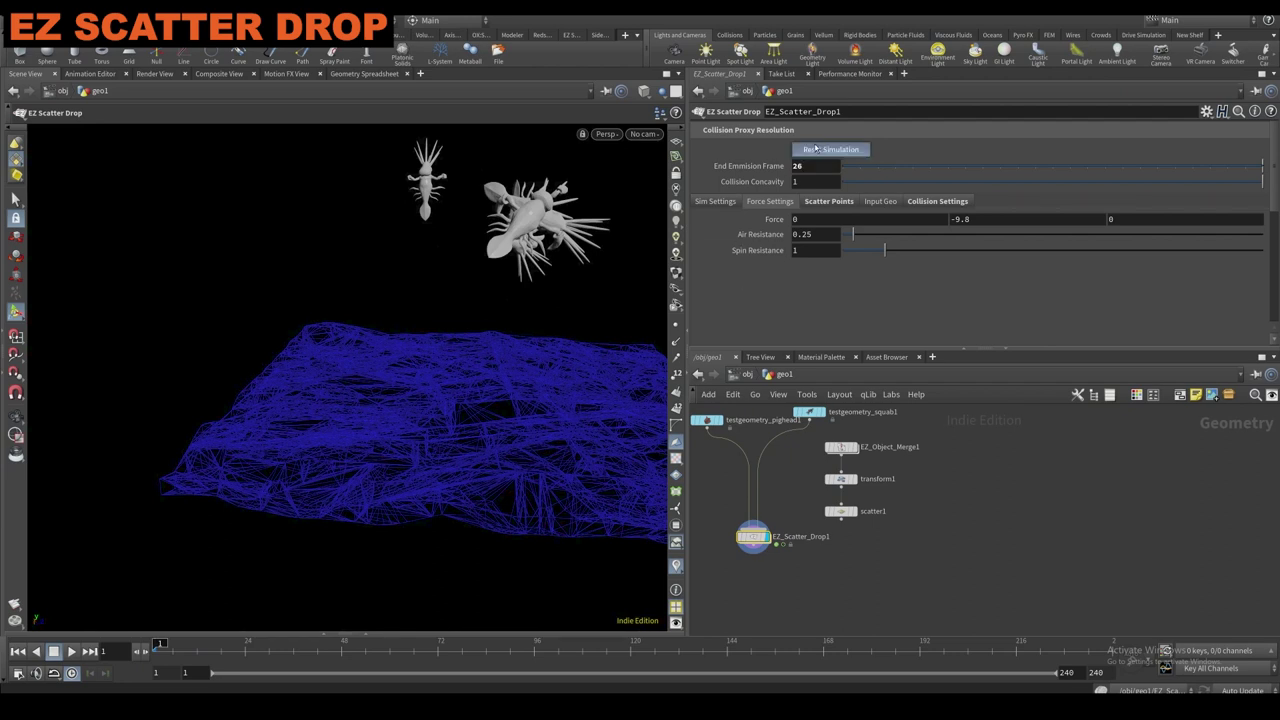
# Simulate the continuous drop past frame 58, examine the pile from another angle, and scrub back to frame 48.
pyautogui.click(73, 651)
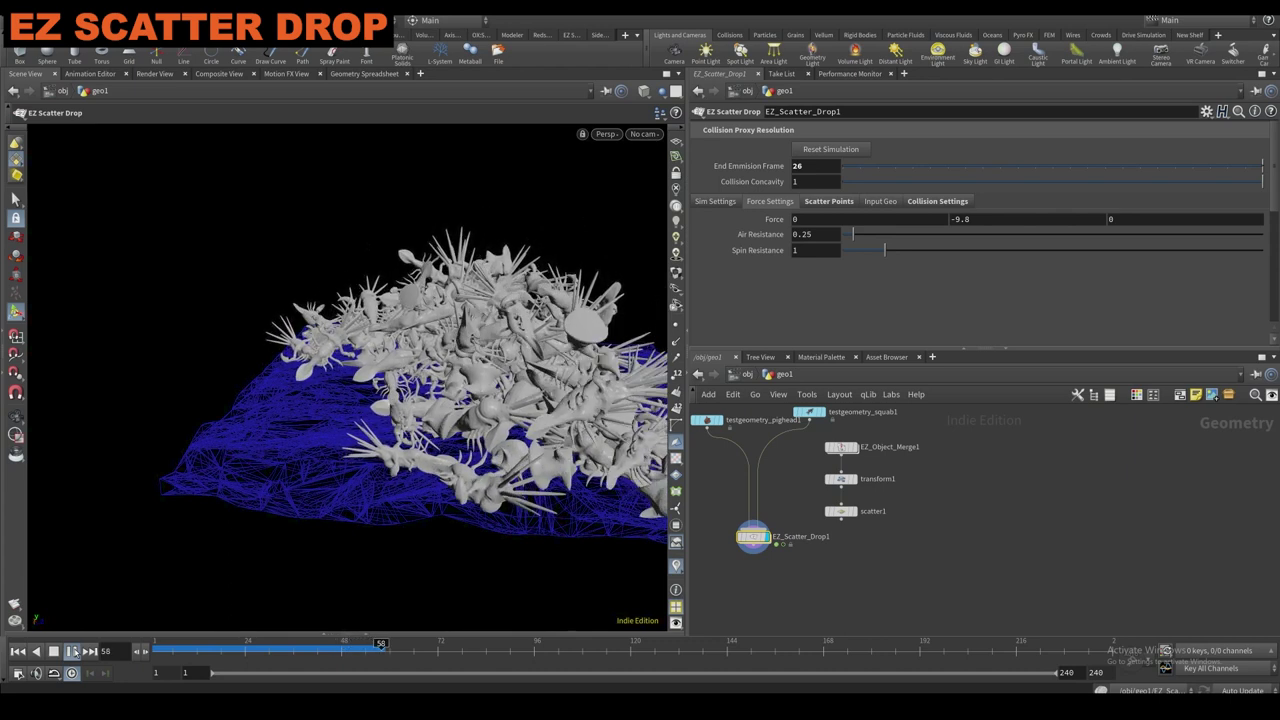
pyautogui.click(74, 653)
pyautogui.keyDown('alt'); pyautogui.moveTo(268, 411); pyautogui.dragTo(520, 395); pyautogui.keyUp('alt')
pyautogui.keyDown('alt'); pyautogui.moveTo(520, 395); pyautogui.dragTo(480, 430, button='right'); pyautogui.keyUp('alt')
pyautogui.moveTo(285, 643); pyautogui.dragTo(232, 639)
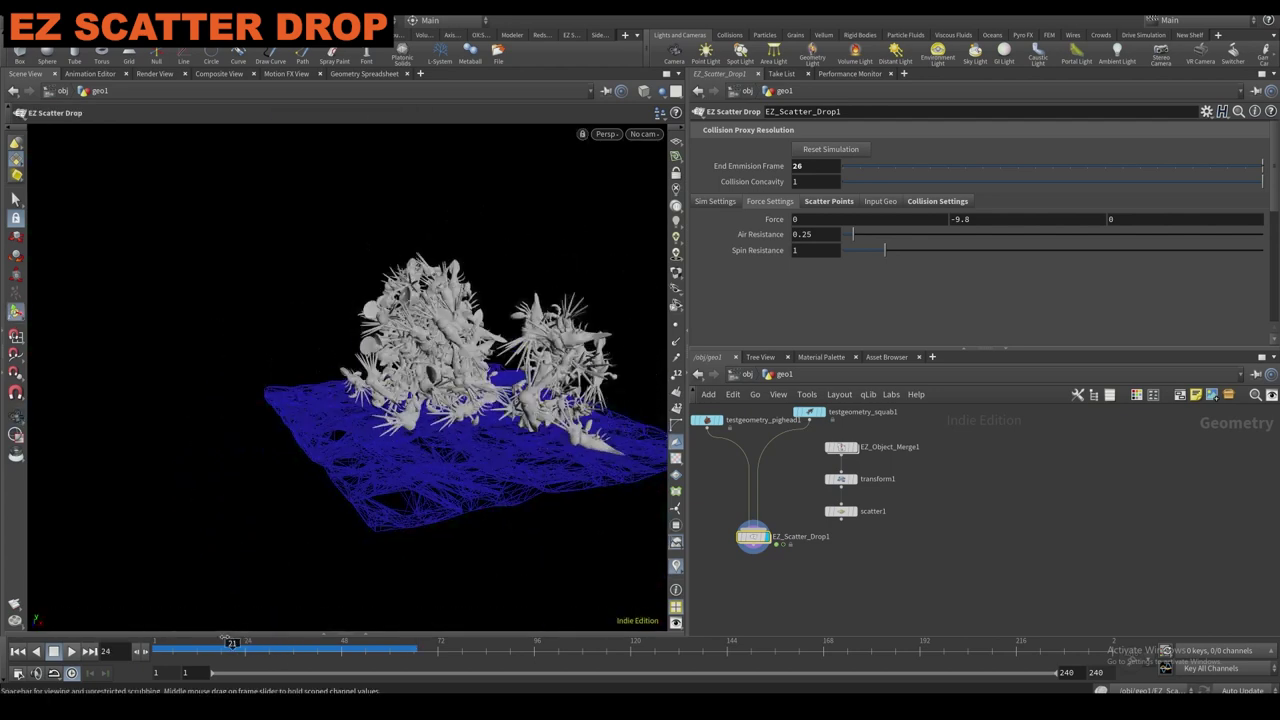
pyautogui.moveTo(316, 627); pyautogui.dragTo(341, 629)
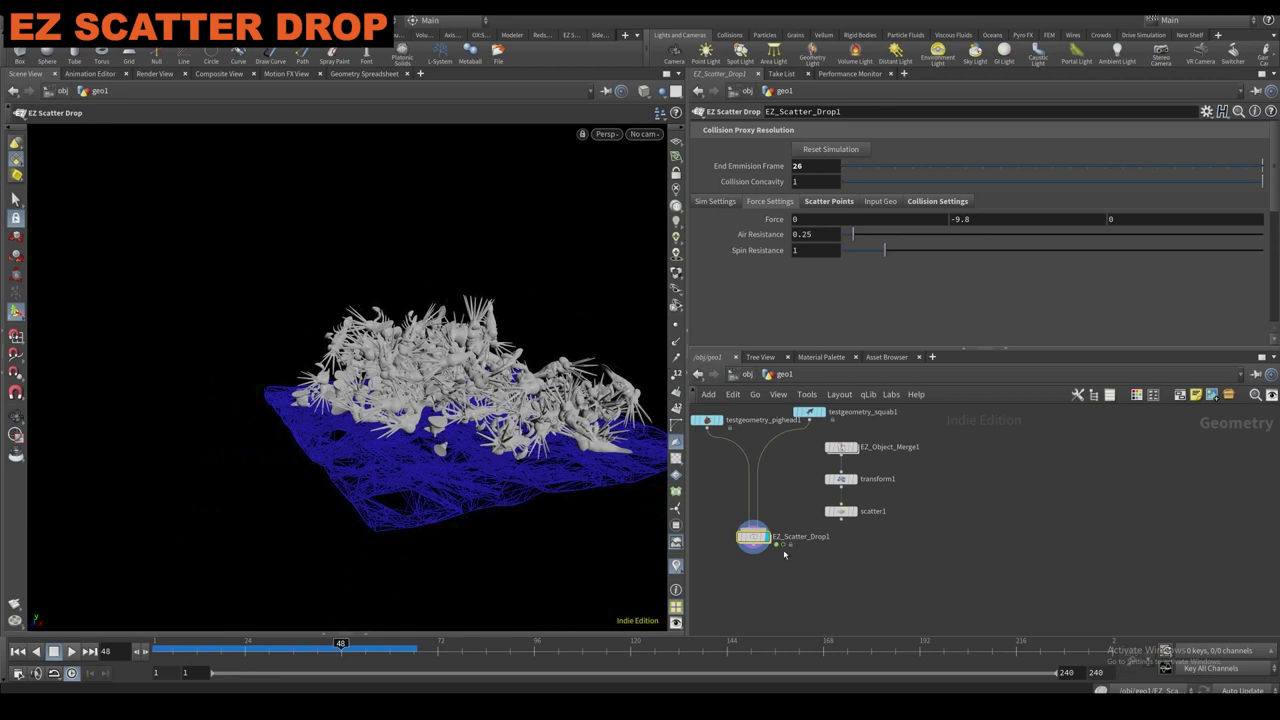
# Open EZ_Scatter_Drop1's Pop_Forces network, examine the collision proxy shapes up close, and return to geo1.
pyautogui.doubleClick(753, 540)
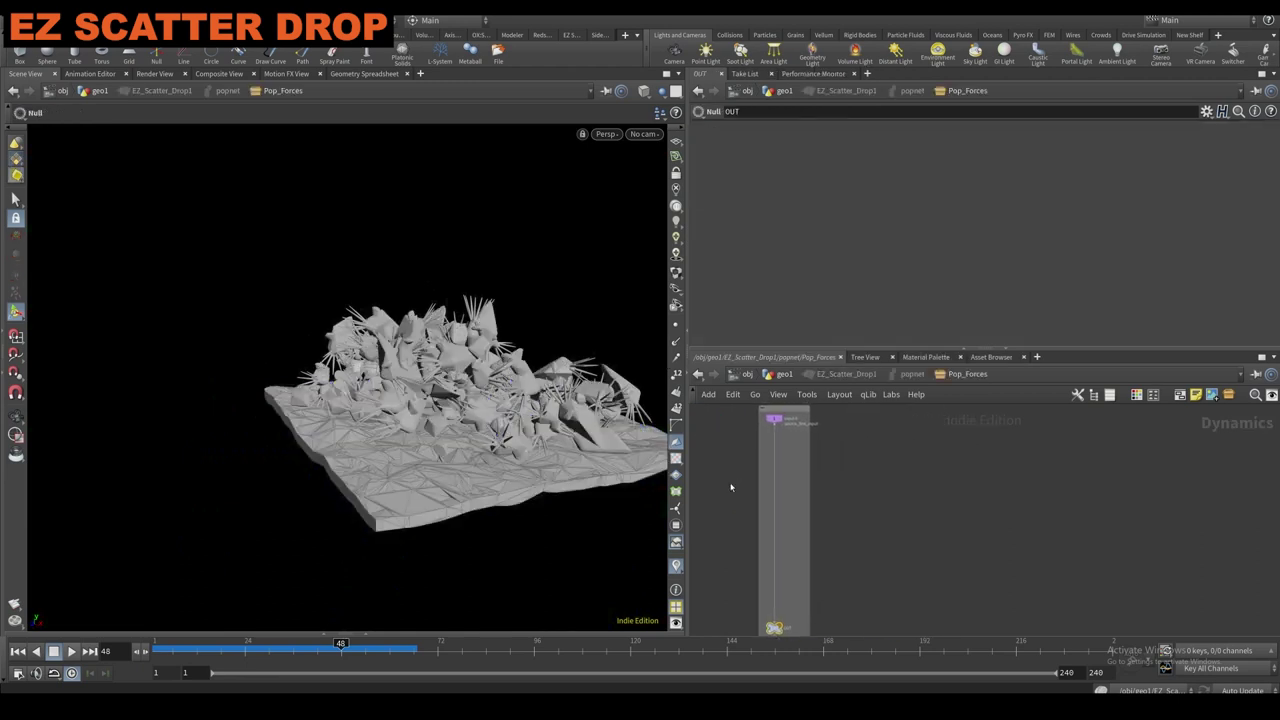
pyautogui.keyDown('alt'); pyautogui.moveTo(600, 468); pyautogui.dragTo(565, 465); pyautogui.keyUp('alt')
pyautogui.scroll(4, 555, 415)
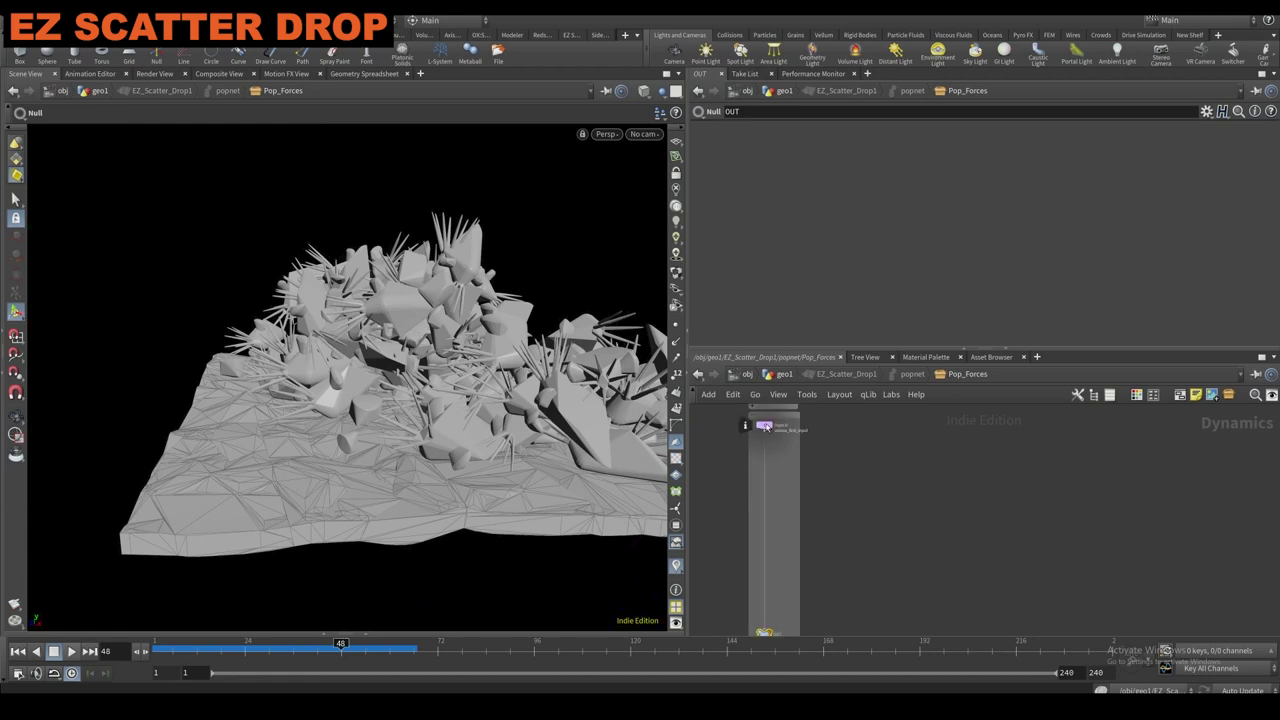
pyautogui.keyDown('alt'); pyautogui.moveTo(484, 408); pyautogui.dragTo(520, 430); pyautogui.keyUp('alt')
pyautogui.scroll(4, 595, 475)
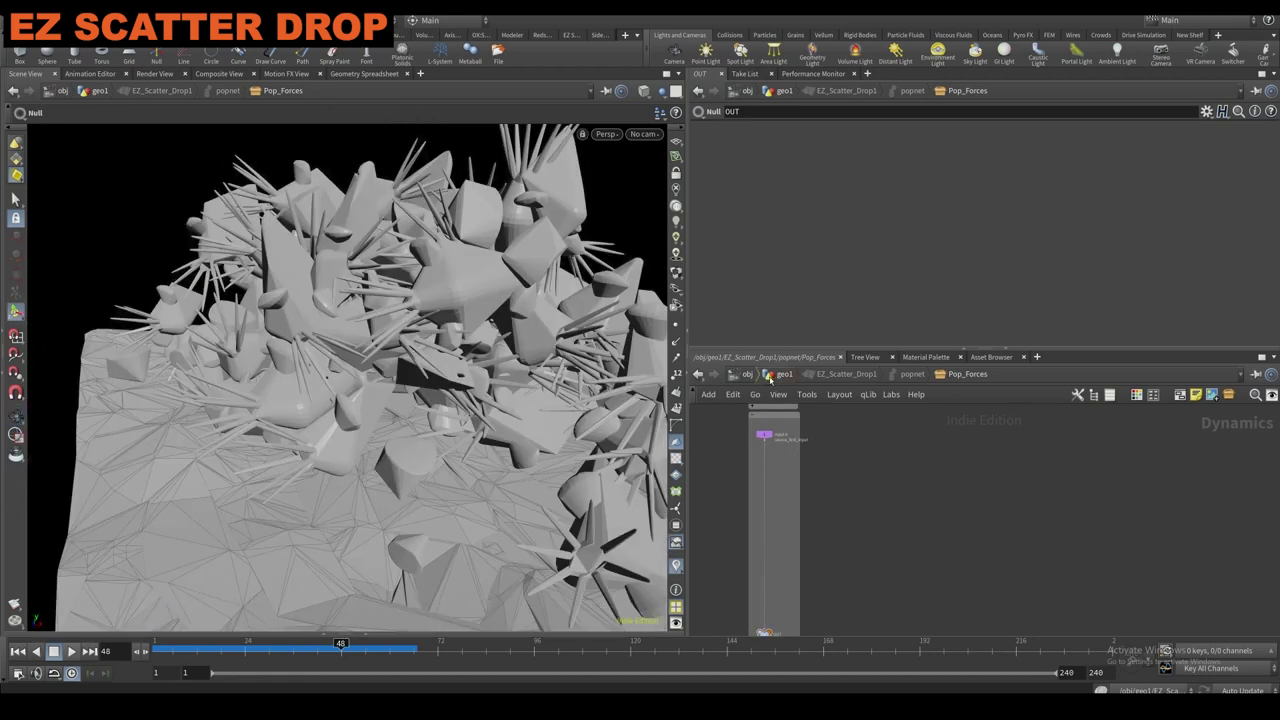
pyautogui.click(772, 375)
# Lower the Collision Concavity to 0.0524 and inspect the piled objects up close.
pyautogui.moveTo(875, 184); pyautogui.dragTo(866, 183)
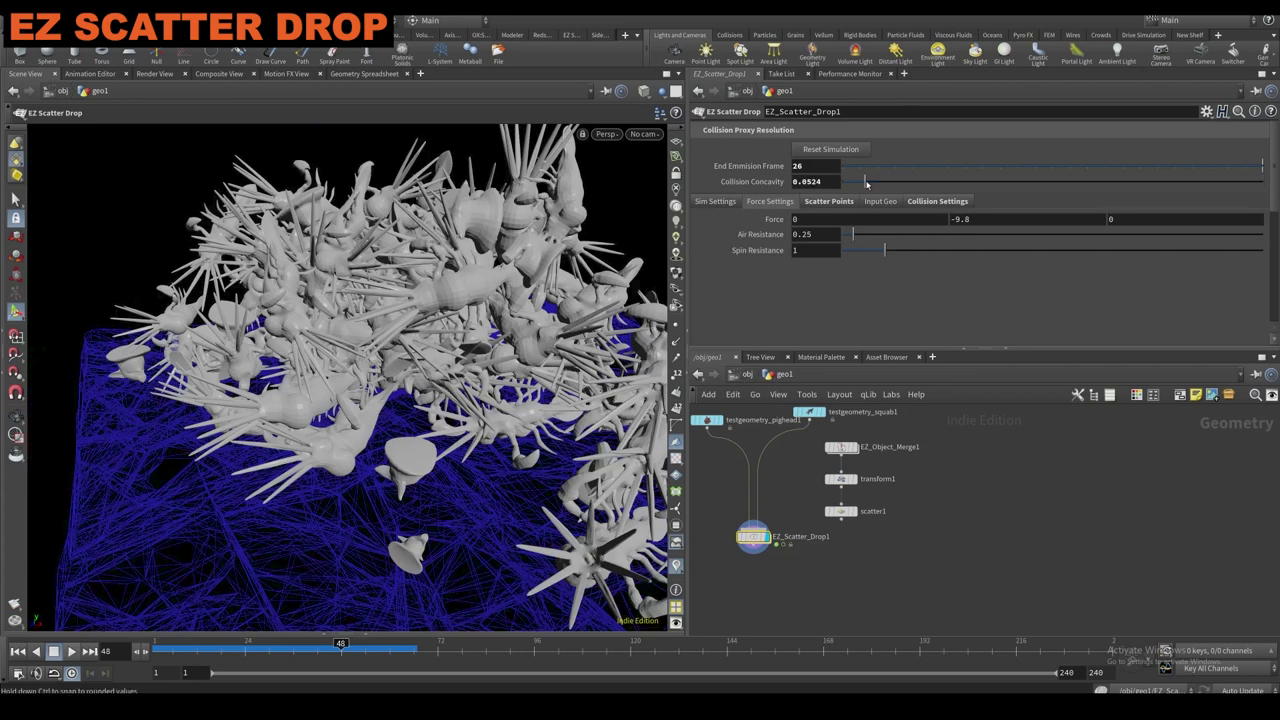
pyautogui.click(916, 201)
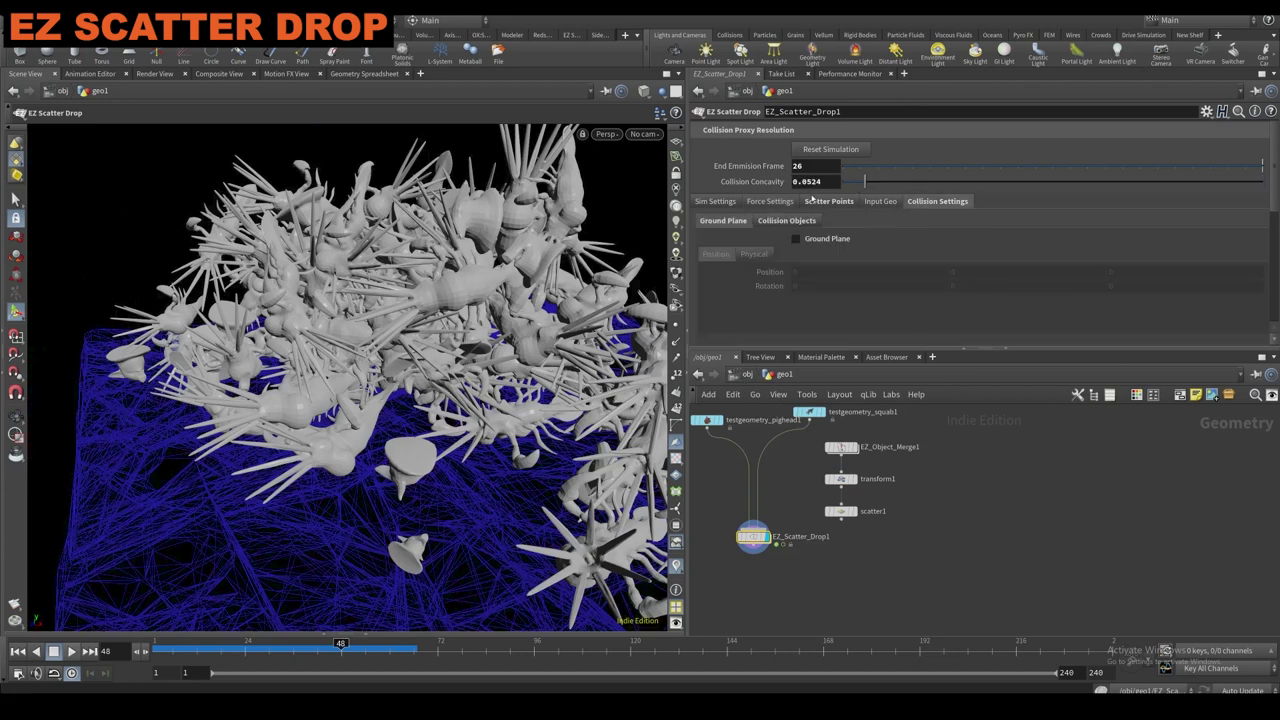
pyautogui.click(763, 184)
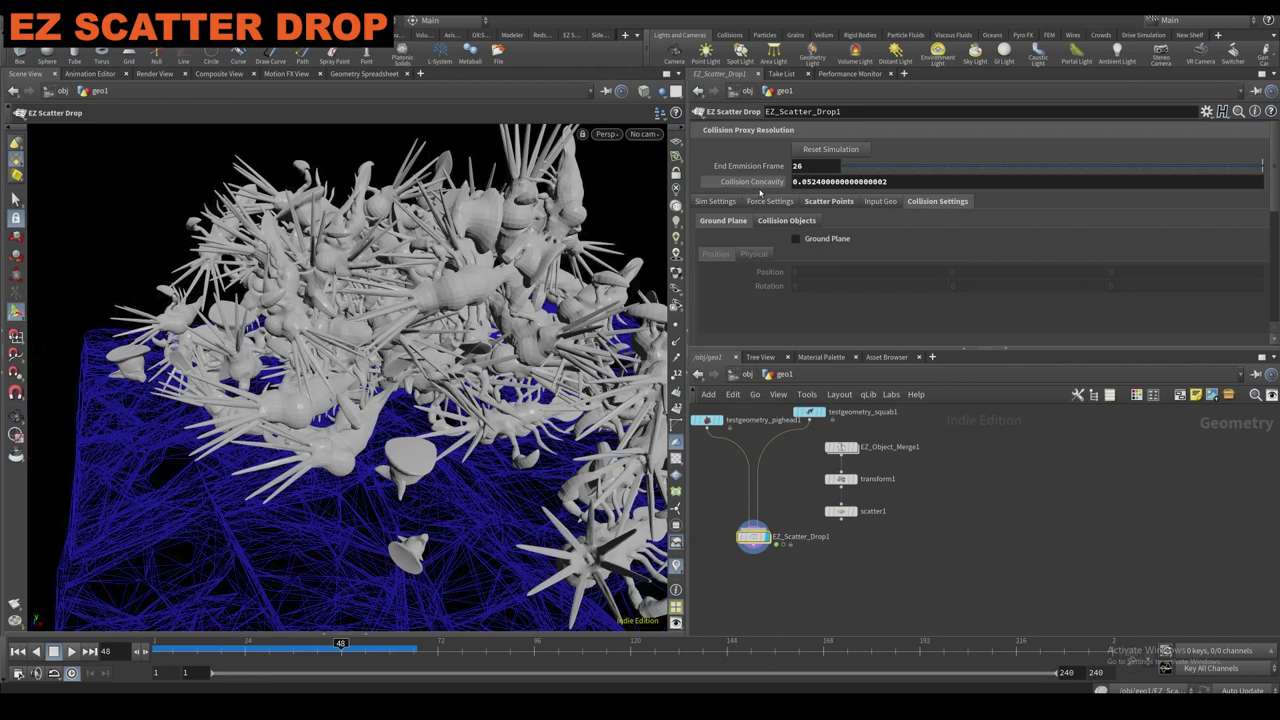
pyautogui.click(762, 183)
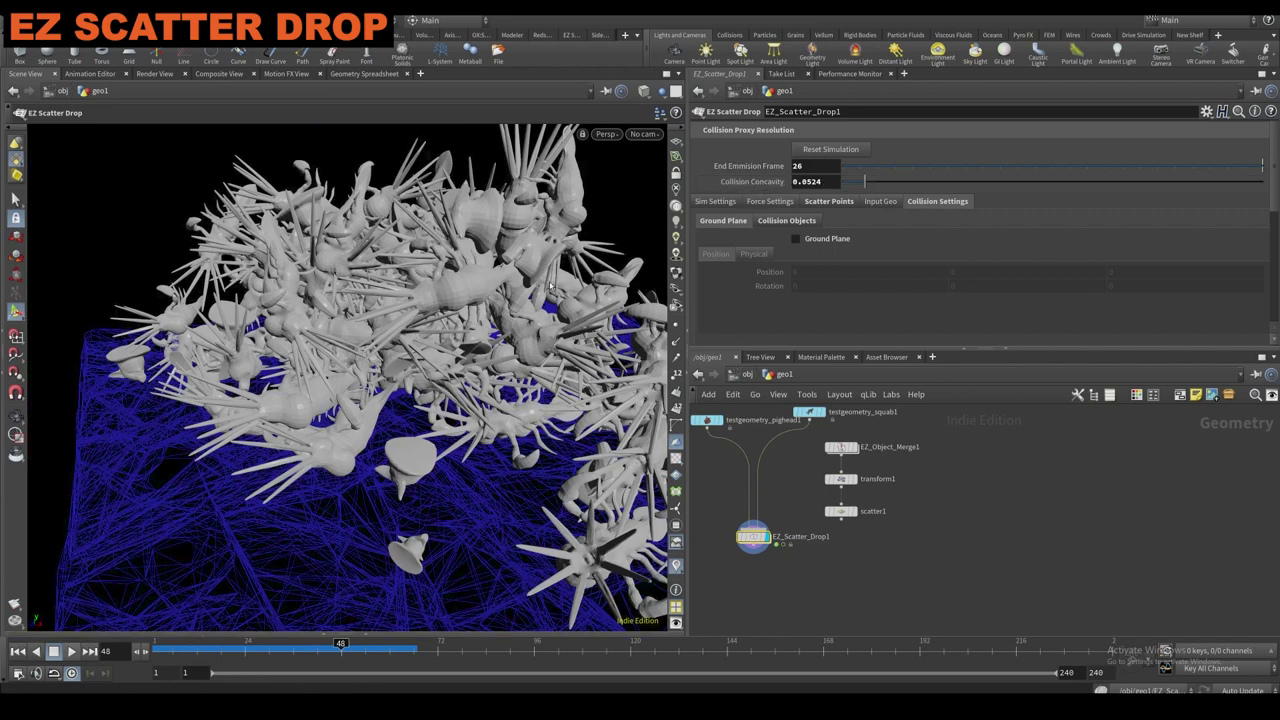
pyautogui.scroll(3, 300, 388)
pyautogui.press('Escape')
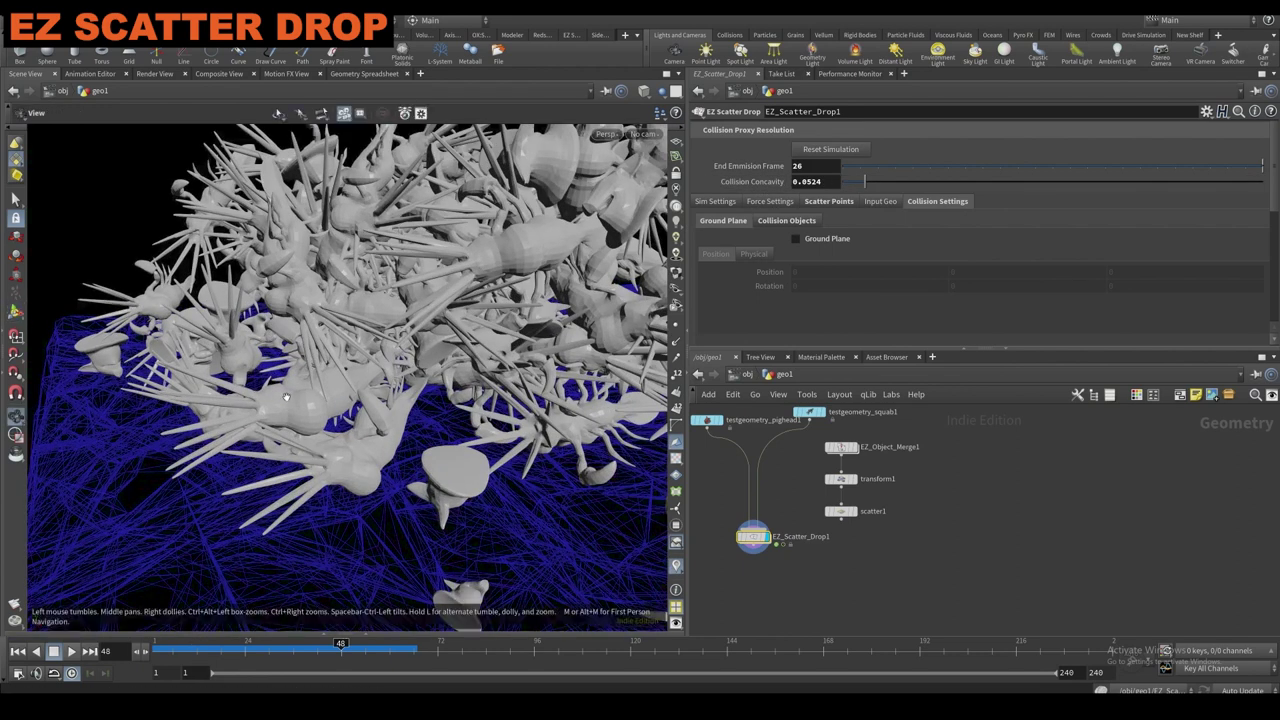
pyautogui.moveTo(222, 432); pyautogui.dragTo(656, 232)
pyautogui.press('Return')
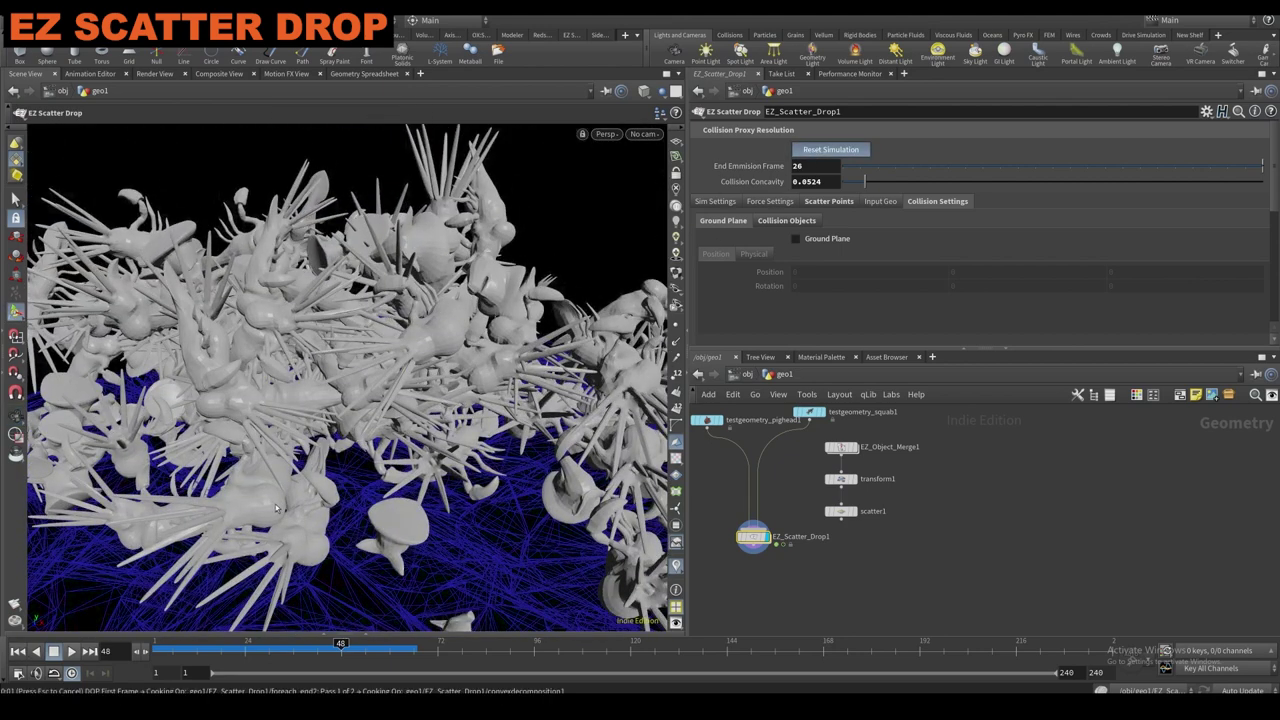
# Return to frame 1, set the End Emmission Frame to 1, and reset the simulation.
pyautogui.click(17, 651)
pyautogui.write('1')
pyautogui.press('Return')
pyautogui.click(817, 150)
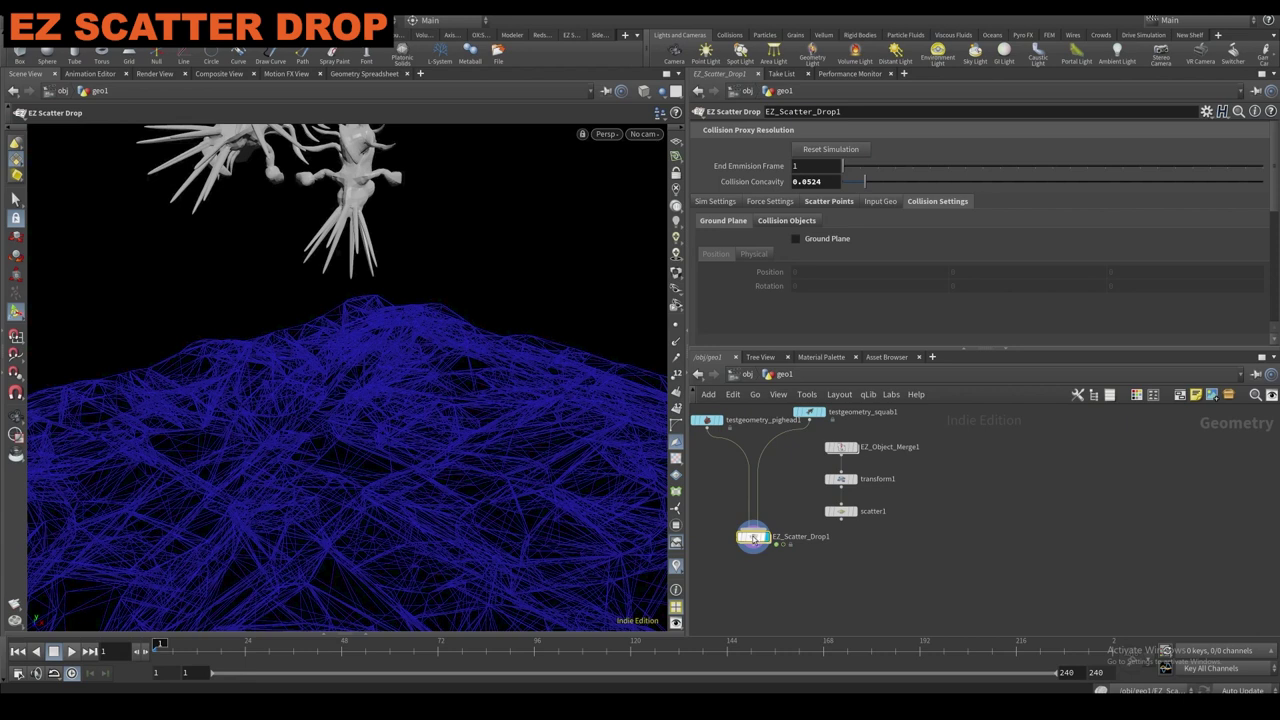
# Insert a POP Attract node between the input and OUT inside EZ_Scatter_Drop1's Pop_Forces network.
pyautogui.doubleClick(754, 538)
pyautogui.keyDown('alt'); pyautogui.moveTo(370, 172); pyautogui.dragTo(620, 290); pyautogui.keyUp('alt')
pyautogui.press('Tab')
pyautogui.press('Escape')
pyautogui.press('Tab')
pyautogui.write('pop attra')
pyautogui.press('Return')
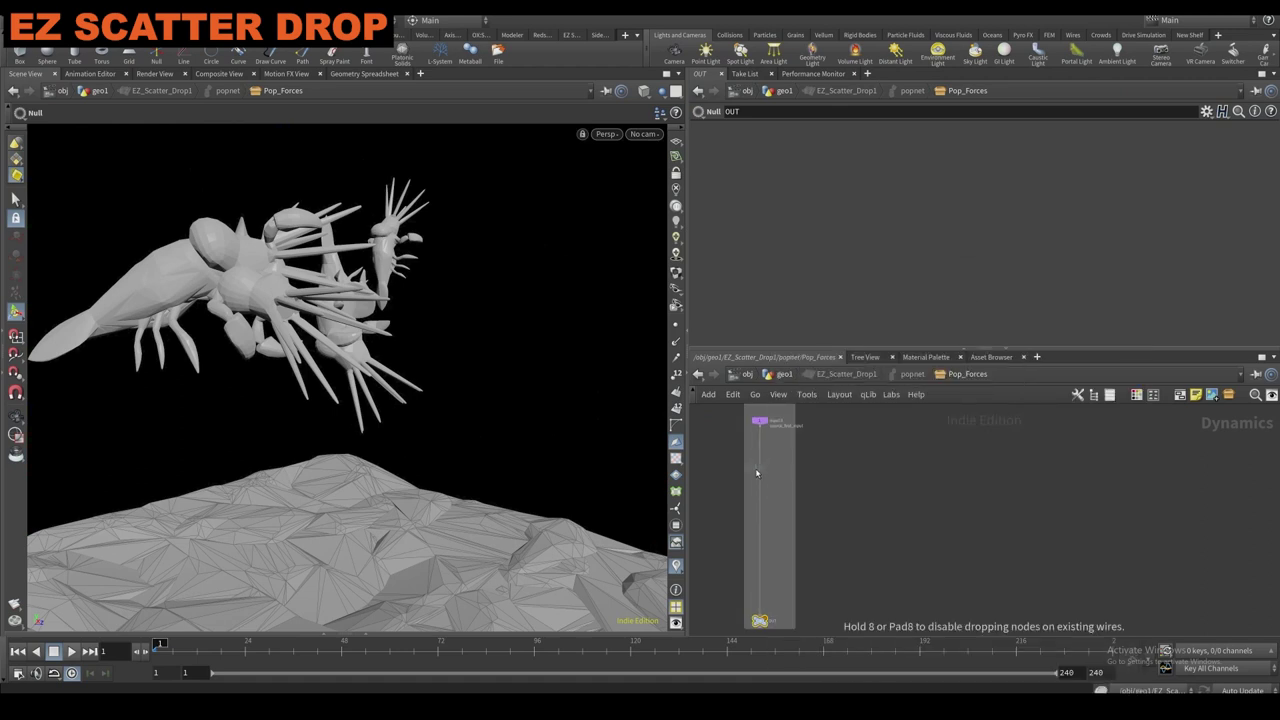
pyautogui.click(765, 475)
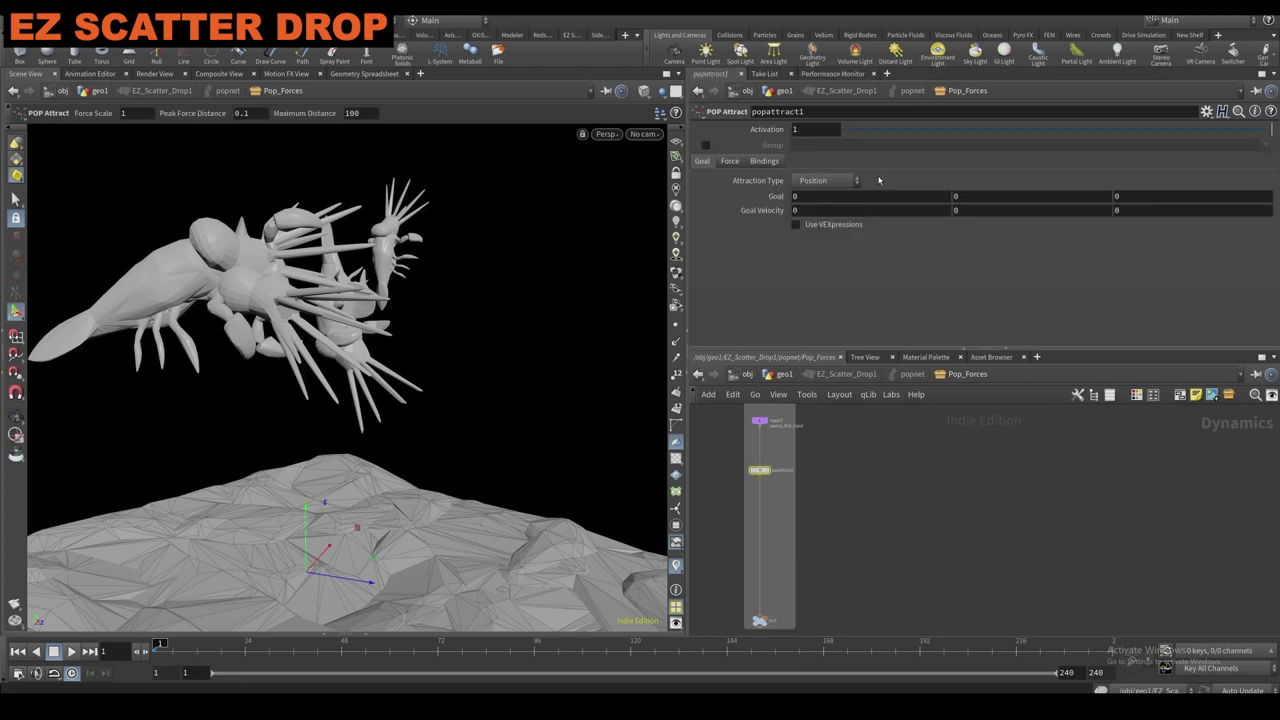
# Set the POP Attract's Force Scale to 10 and return to the geo1 network.
pyautogui.click(731, 162)
pyautogui.click(827, 200)
pyautogui.write('0')
pyautogui.press('Return')
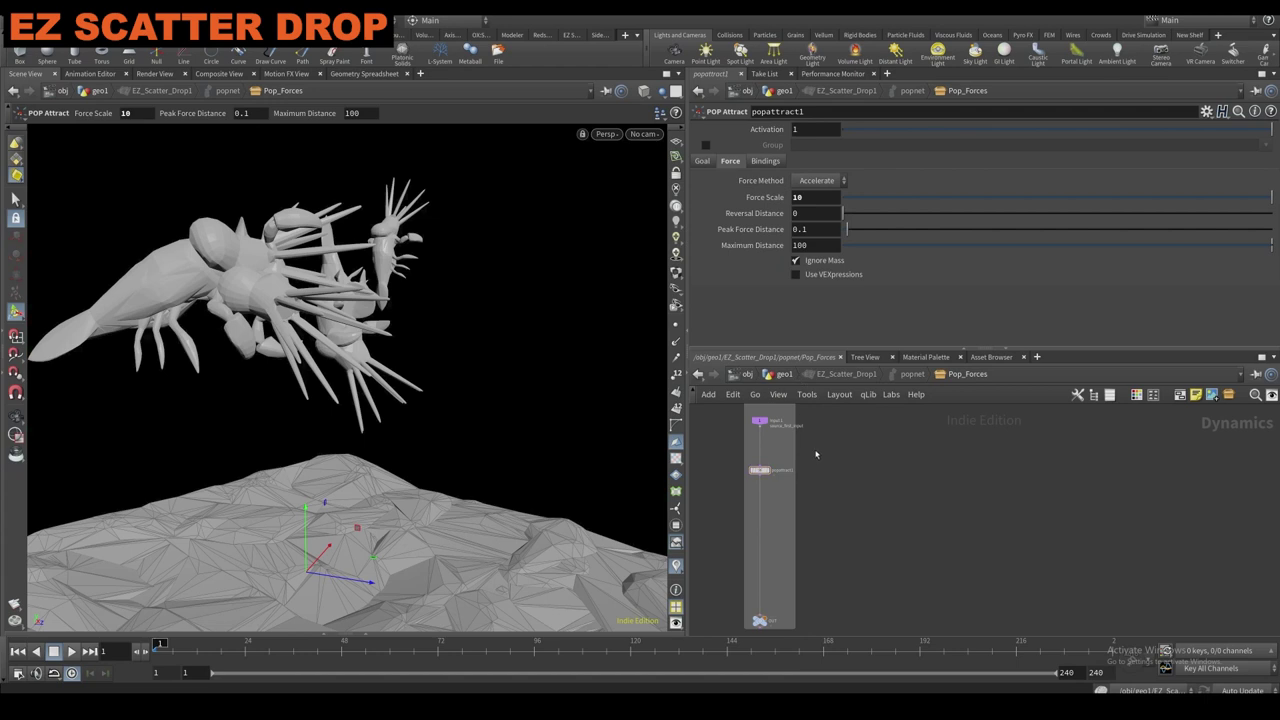
pyautogui.click(784, 374)
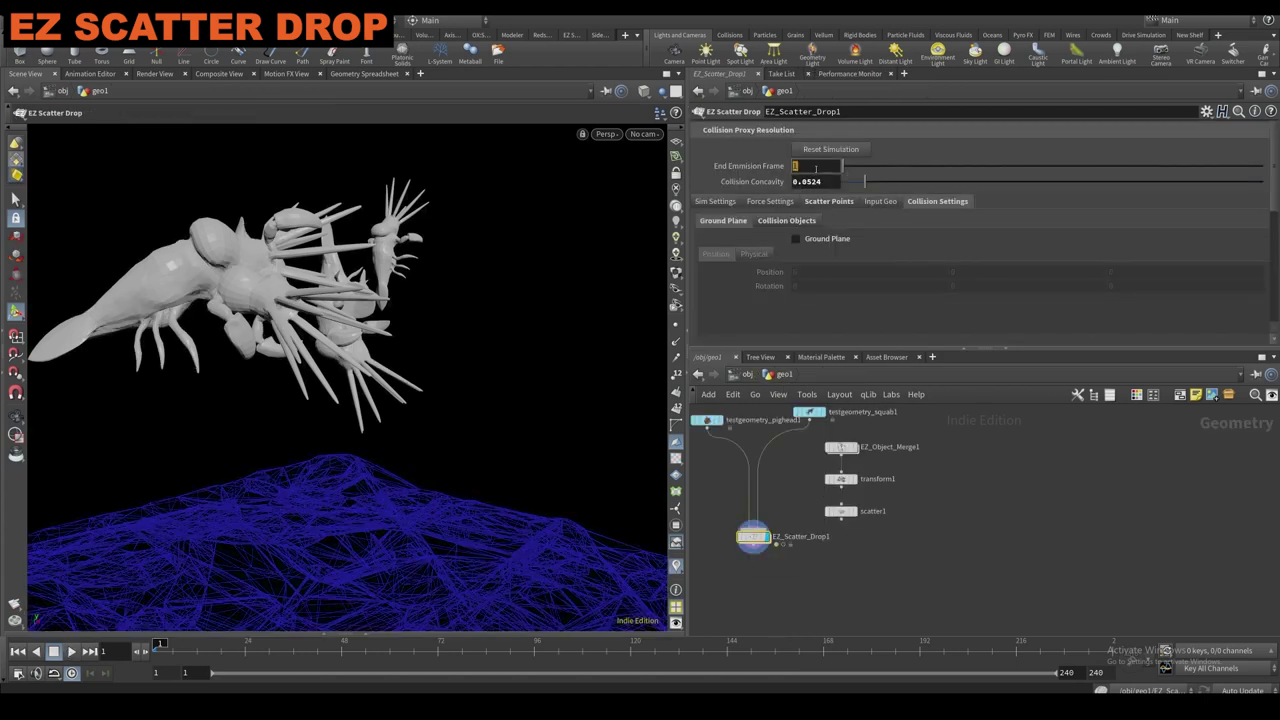
# Set the End Emmission Frame to 5, simulate the attracted objects to about frame 29, and examine how they cluster.
pyautogui.click(72, 651)
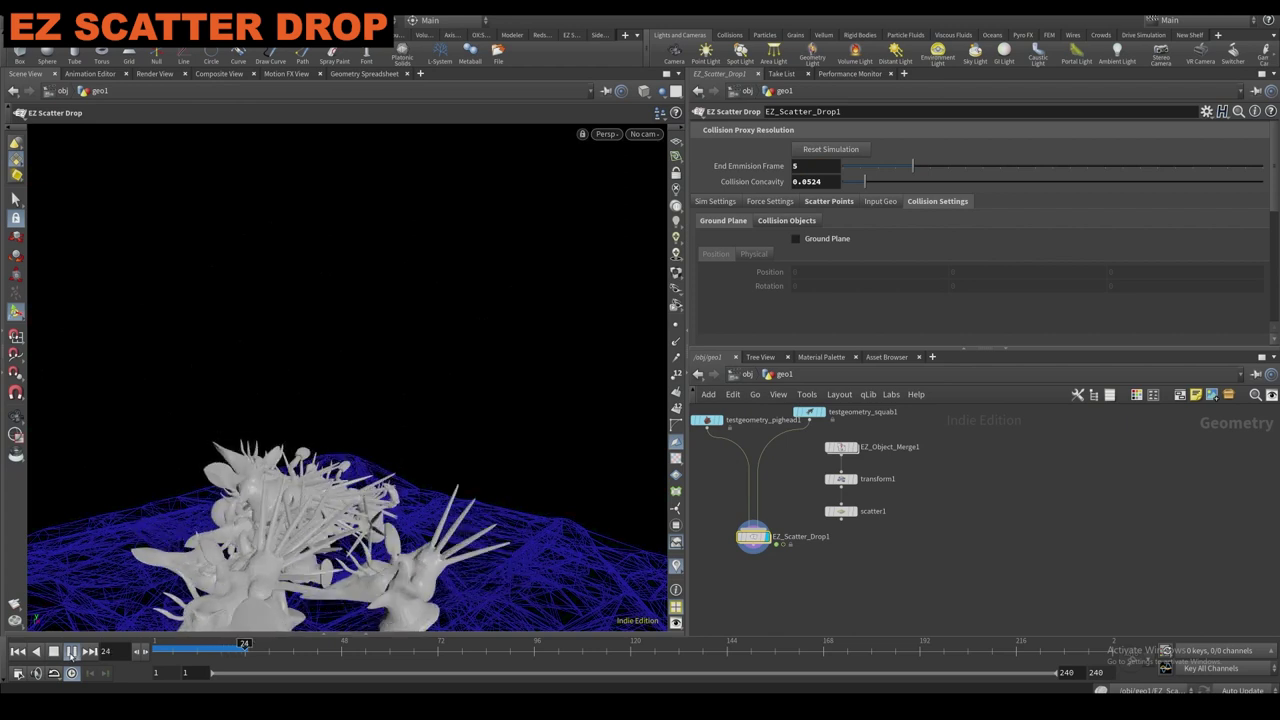
pyautogui.press('Escape')
pyautogui.scroll(-4, 312, 495)
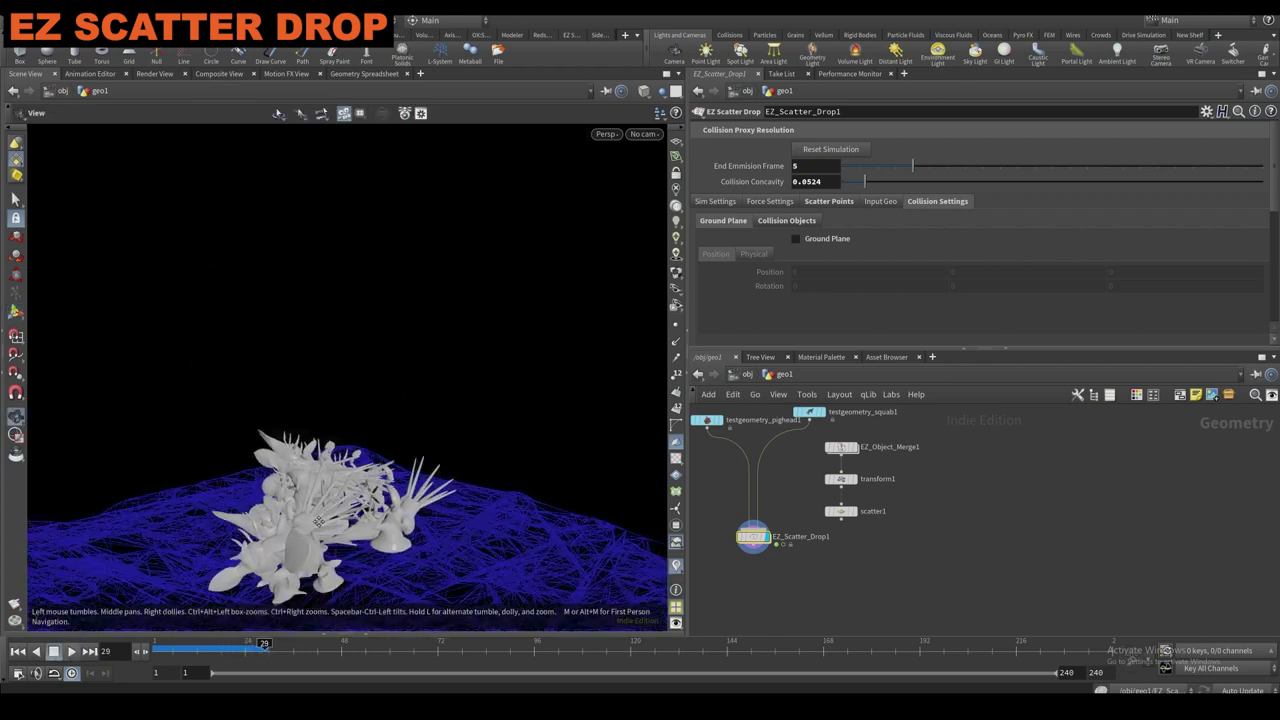
pyautogui.keyDown('alt'); pyautogui.moveTo(312, 495); pyautogui.dragTo(375, 505); pyautogui.keyUp('alt')
pyautogui.scroll(-1, 711, 477)
# Delete the pig head and squab test geometry nodes.
pyautogui.moveTo(711, 477); pyautogui.dragTo(759, 503, button='middle')
pyautogui.moveTo(738, 483); pyautogui.dragTo(844, 422)
pyautogui.press('Delete')
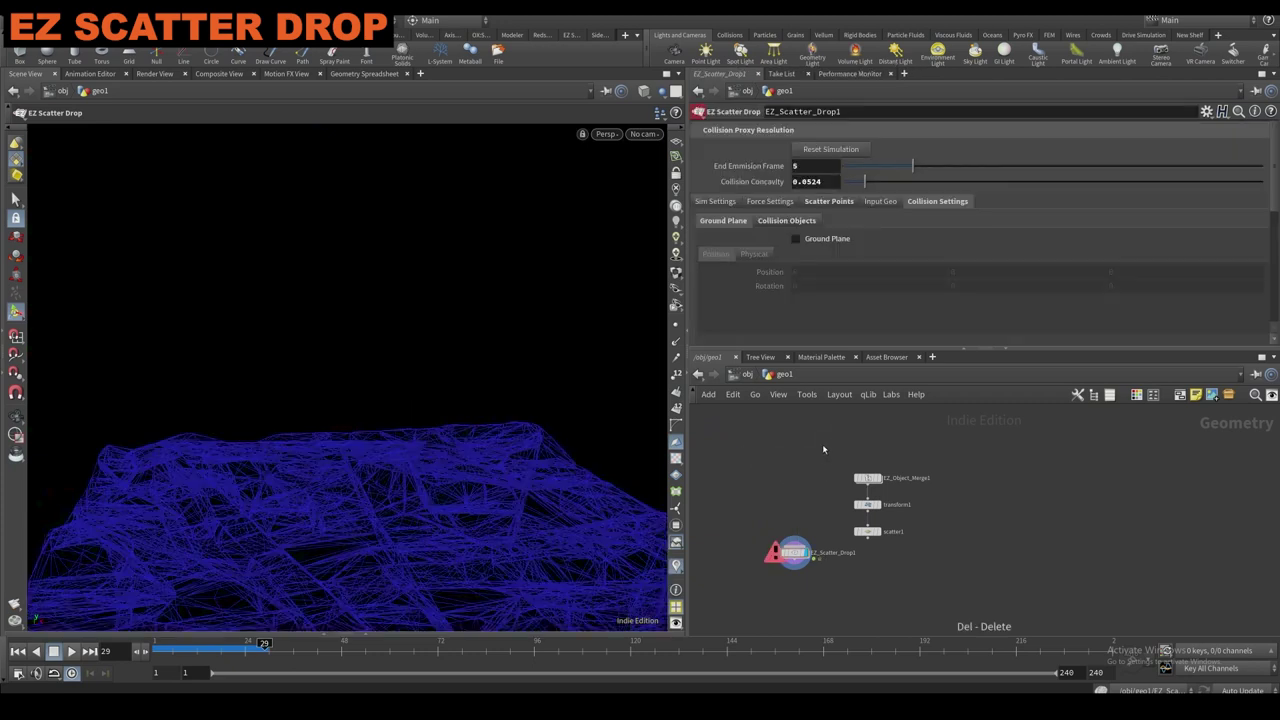
# Add a Sphere node with primitive type Polygon and a radius of 0.5.
pyautogui.press('Tab')
pyautogui.write('sphere')
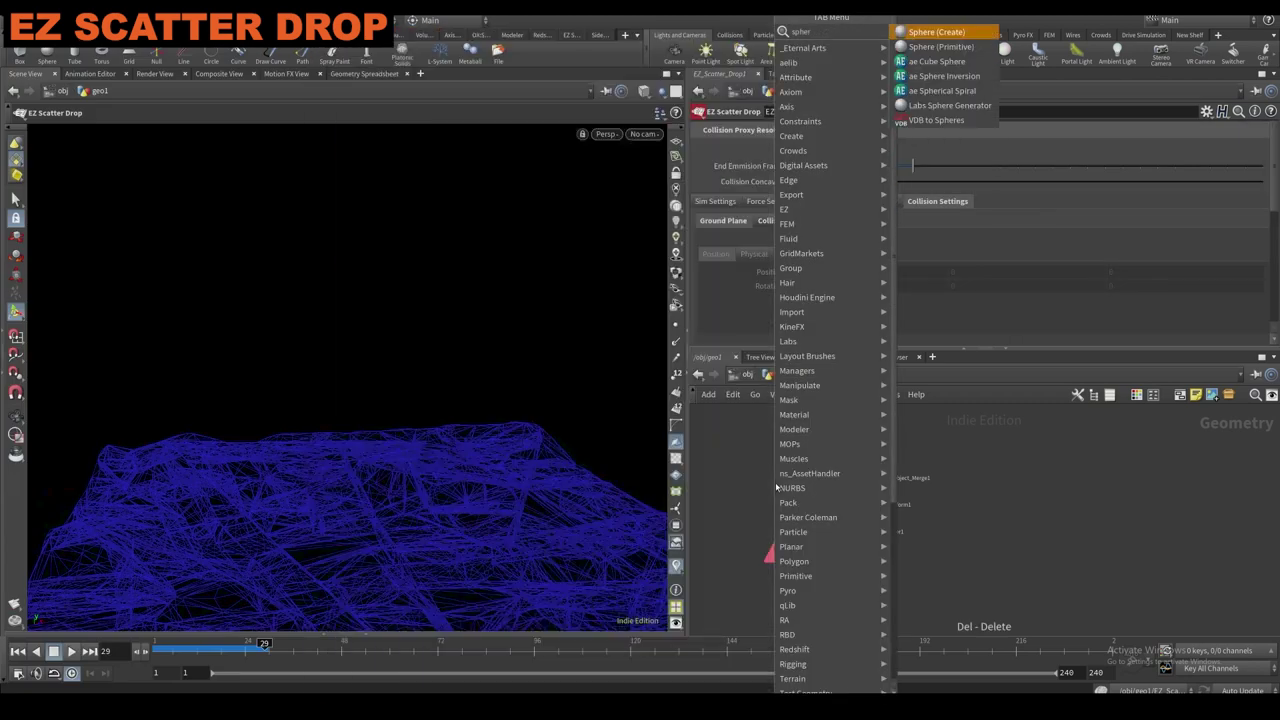
pyautogui.press('Return')
pyautogui.click(767, 471)
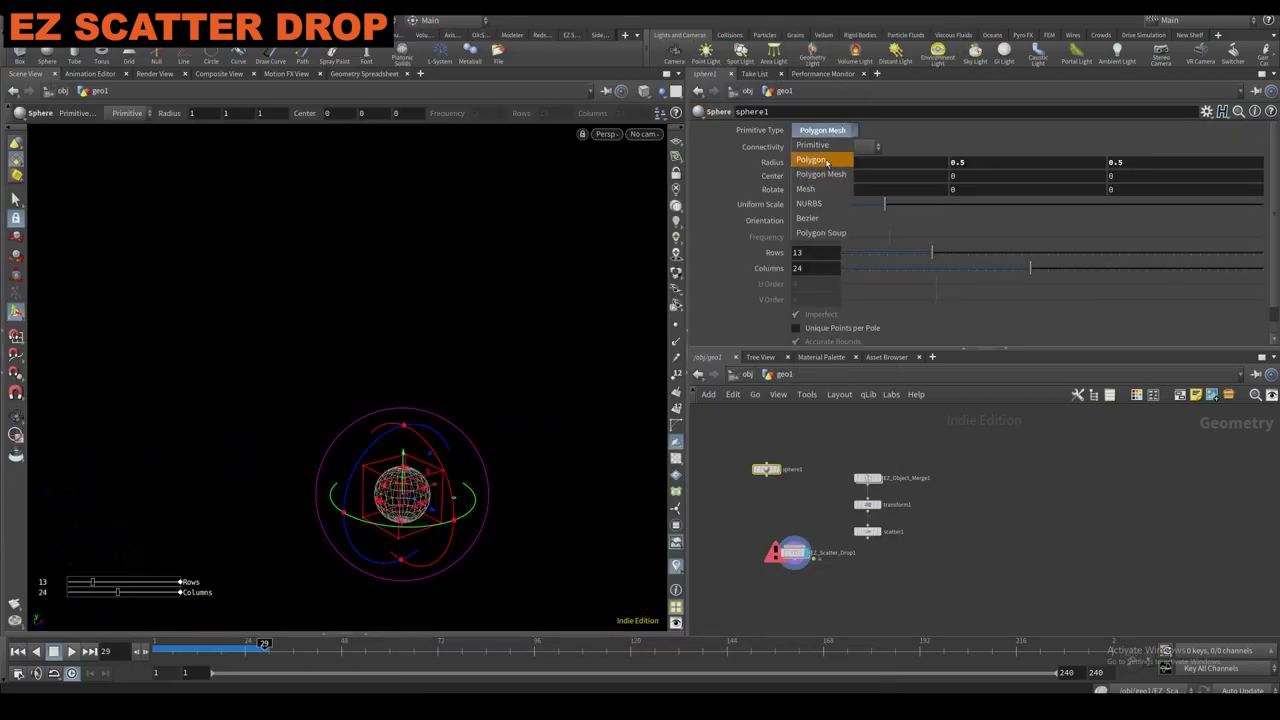
# Add a tetrahedron Platonic Solids node, duplicate it, and change the copy's solid type to Octahedron.
pyautogui.press('Tab')
pyautogui.write('plat')
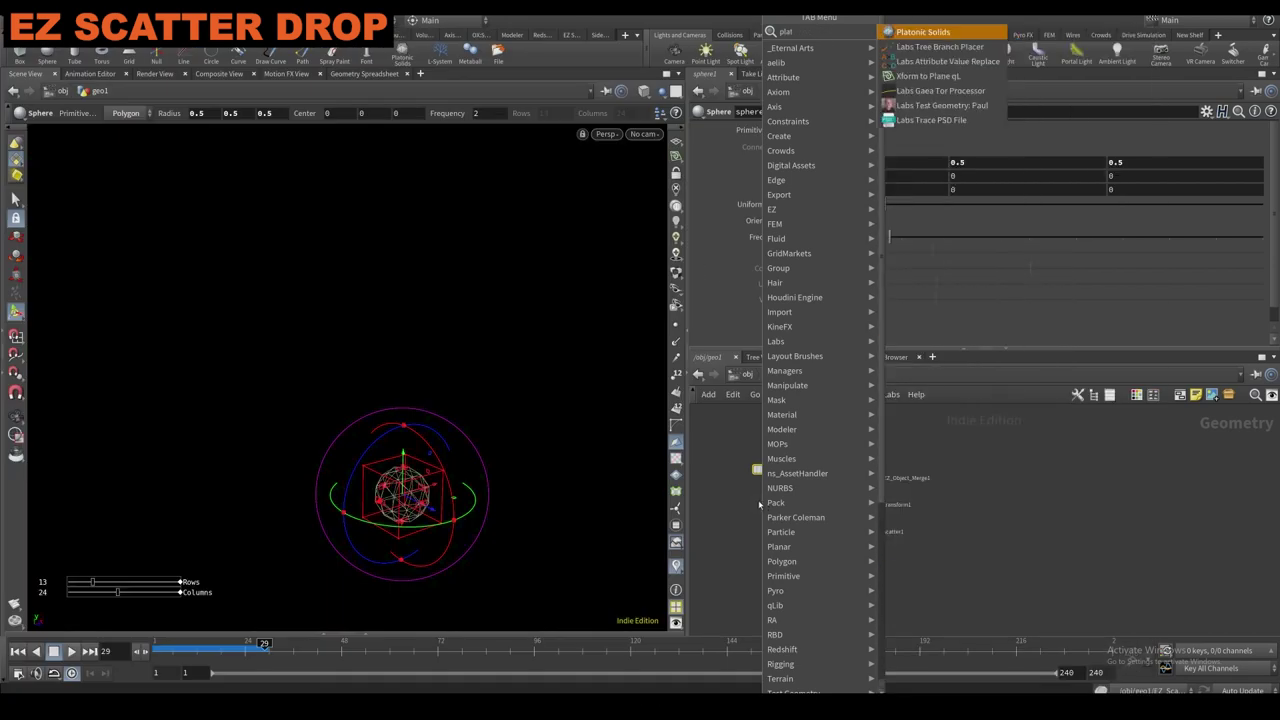
pyautogui.press('Return')
pyautogui.click(774, 438)
pyautogui.scroll(1, 776, 439)
pyautogui.moveTo(779, 441); pyautogui.dragTo(863, 448)
pyautogui.click(850, 131)
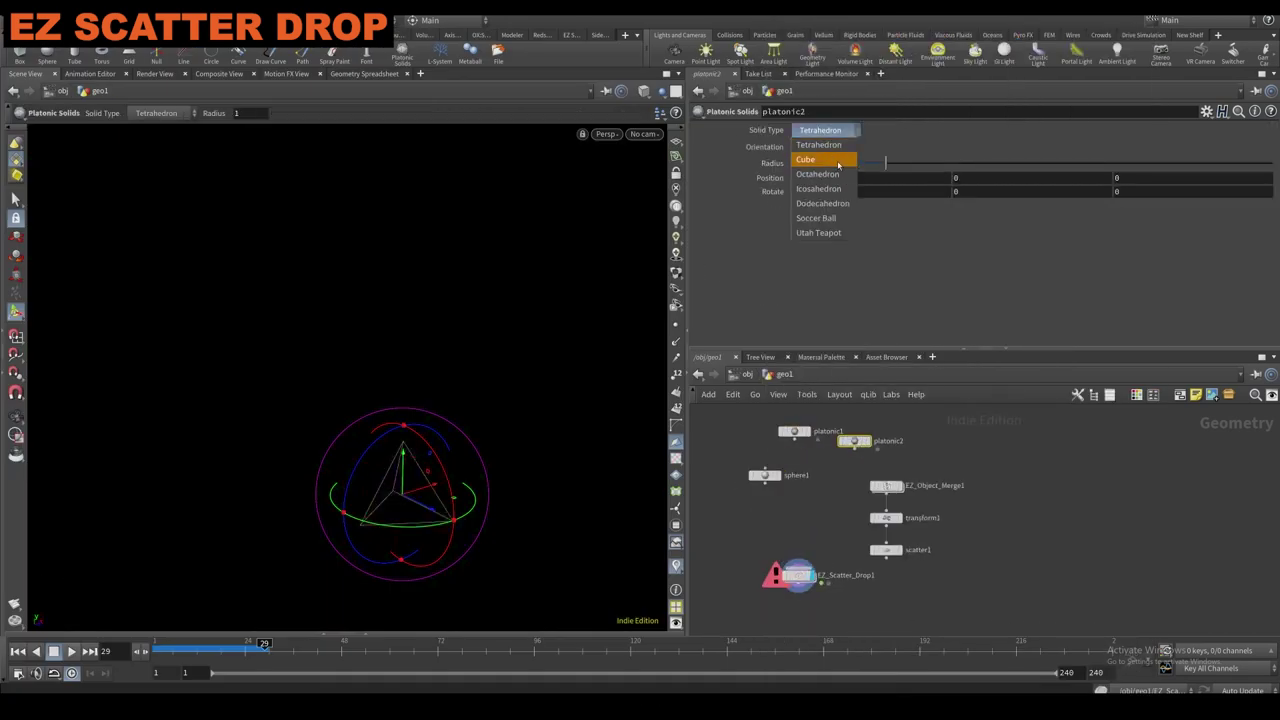
pyautogui.click(825, 173)
# Connect the sphere and both platonic solids to EZ_Scatter_Drop1's input and select the drop node.
pyautogui.moveTo(849, 437); pyautogui.dragTo(863, 428)
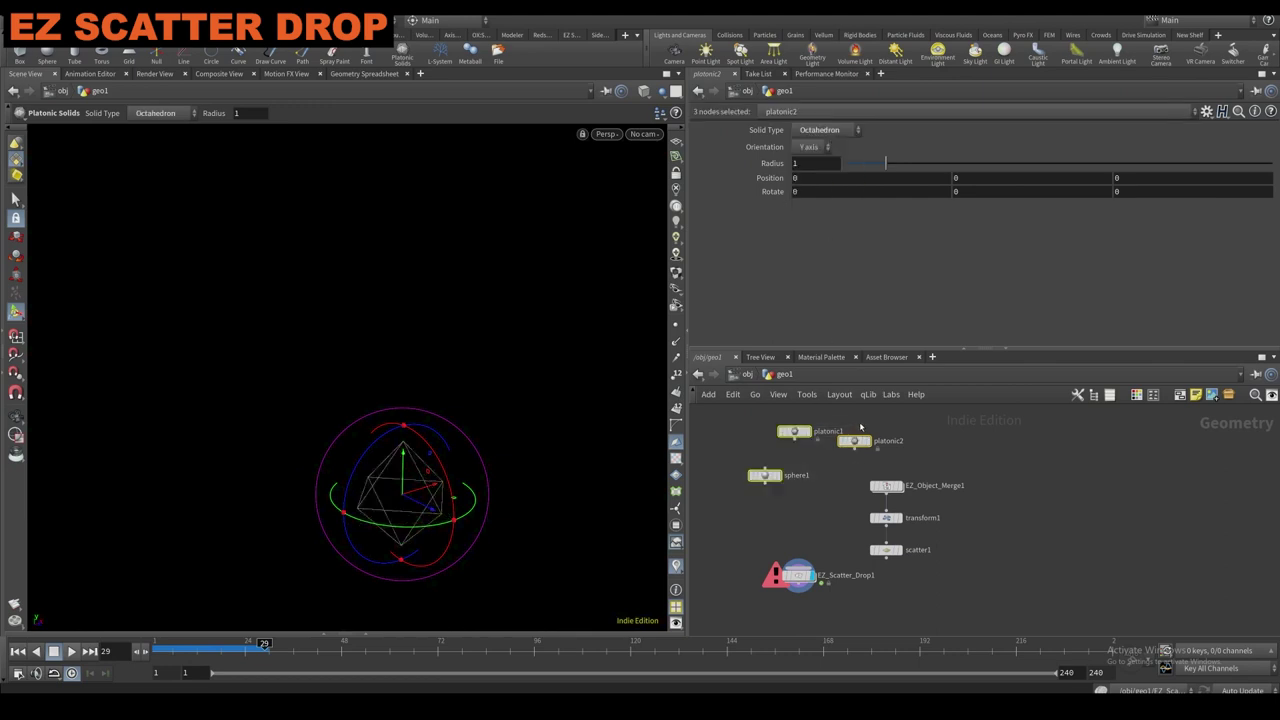
pyautogui.hotkey('ctrl', 'shift', 'd')
pyautogui.moveTo(830, 474); pyautogui.dragTo(797, 563)
pyautogui.click(797, 575)
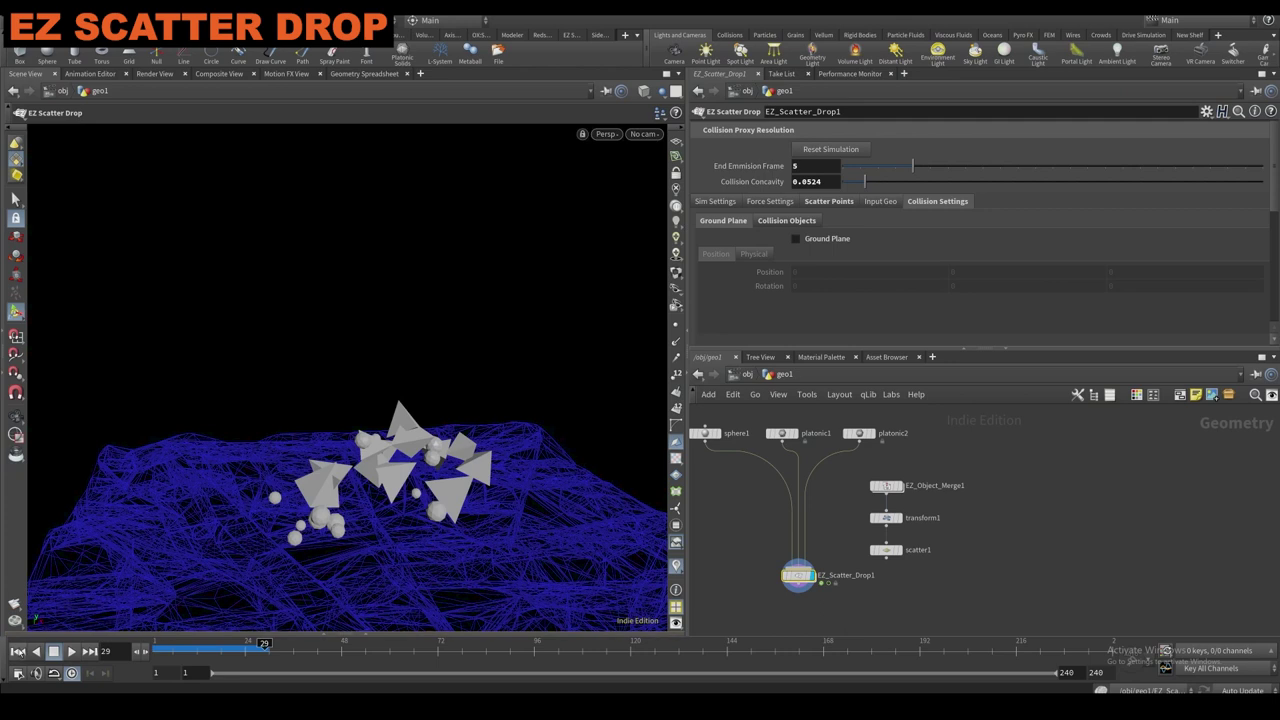
# Reset the simulation at frame 1 and simulate the dropping primitives to about frame 52.
pyautogui.click(19, 651)
pyautogui.click(820, 151)
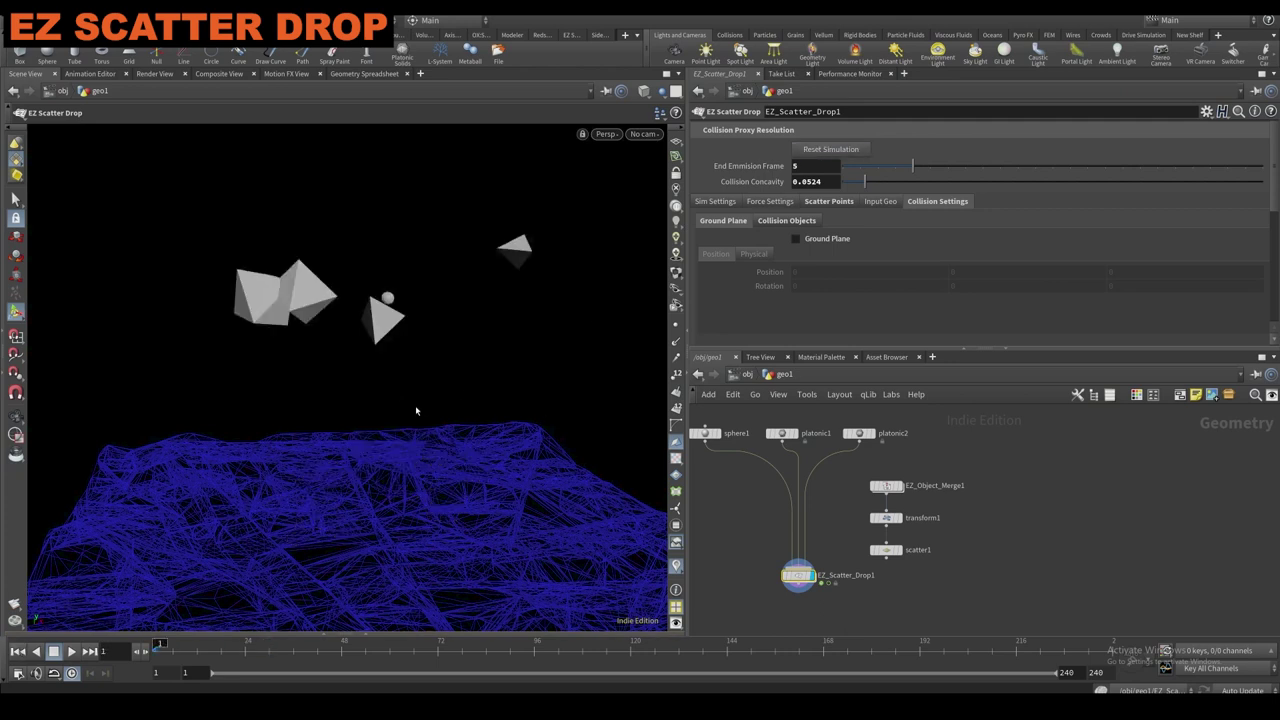
pyautogui.click(71, 651)
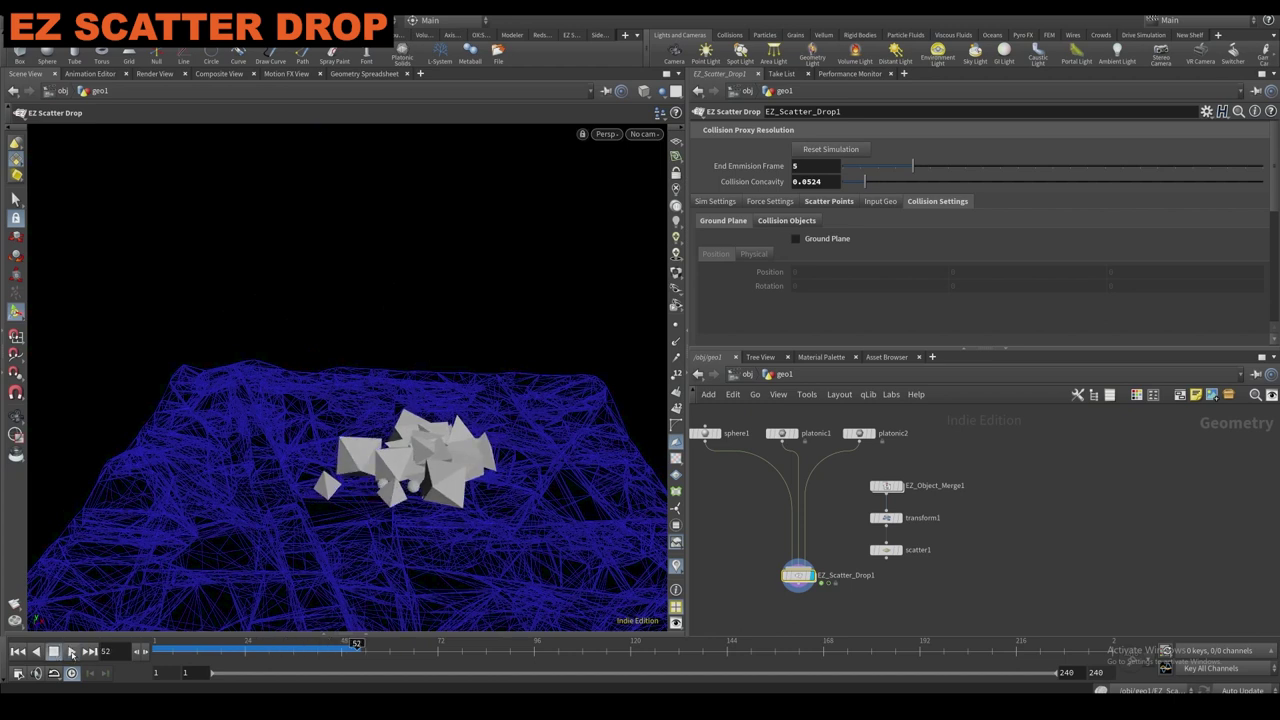
# Set EZ_Scatter_Drop1's end emission frame to 20 and simulate the drop from frame 1 to about frame 60.
pyautogui.click(18, 651)
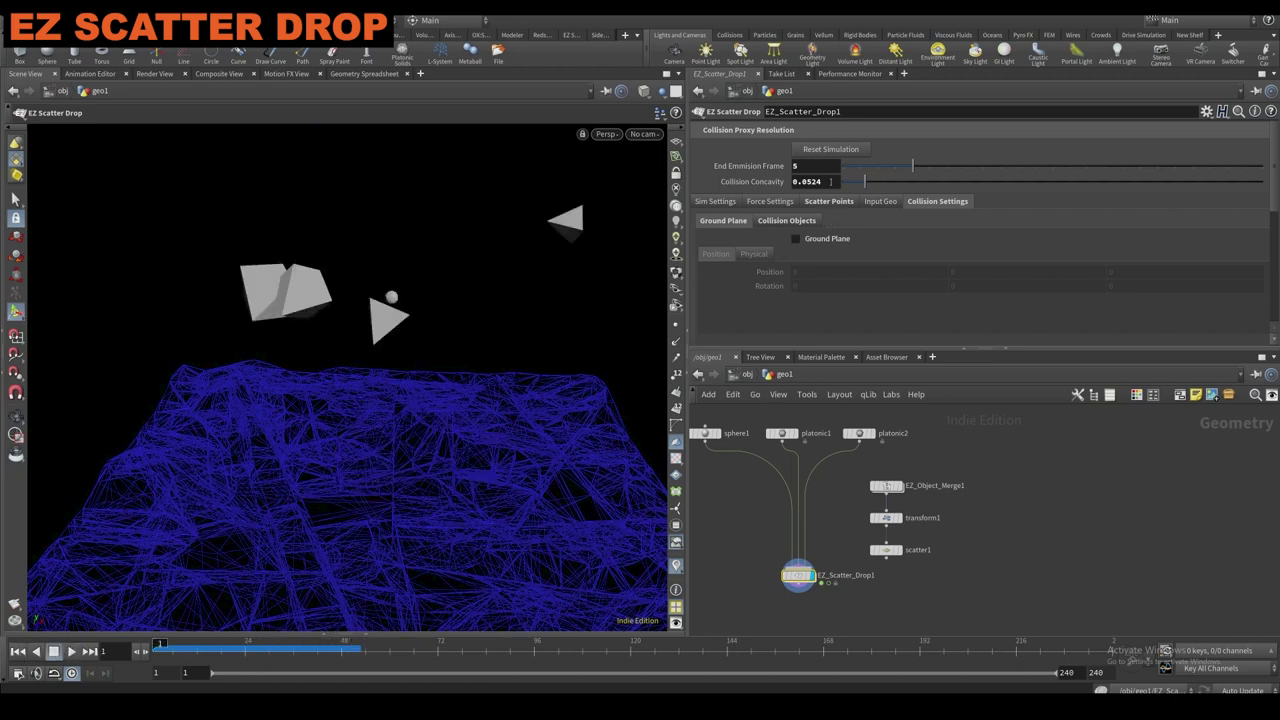
pyautogui.press('Return')
pyautogui.click(71, 651)
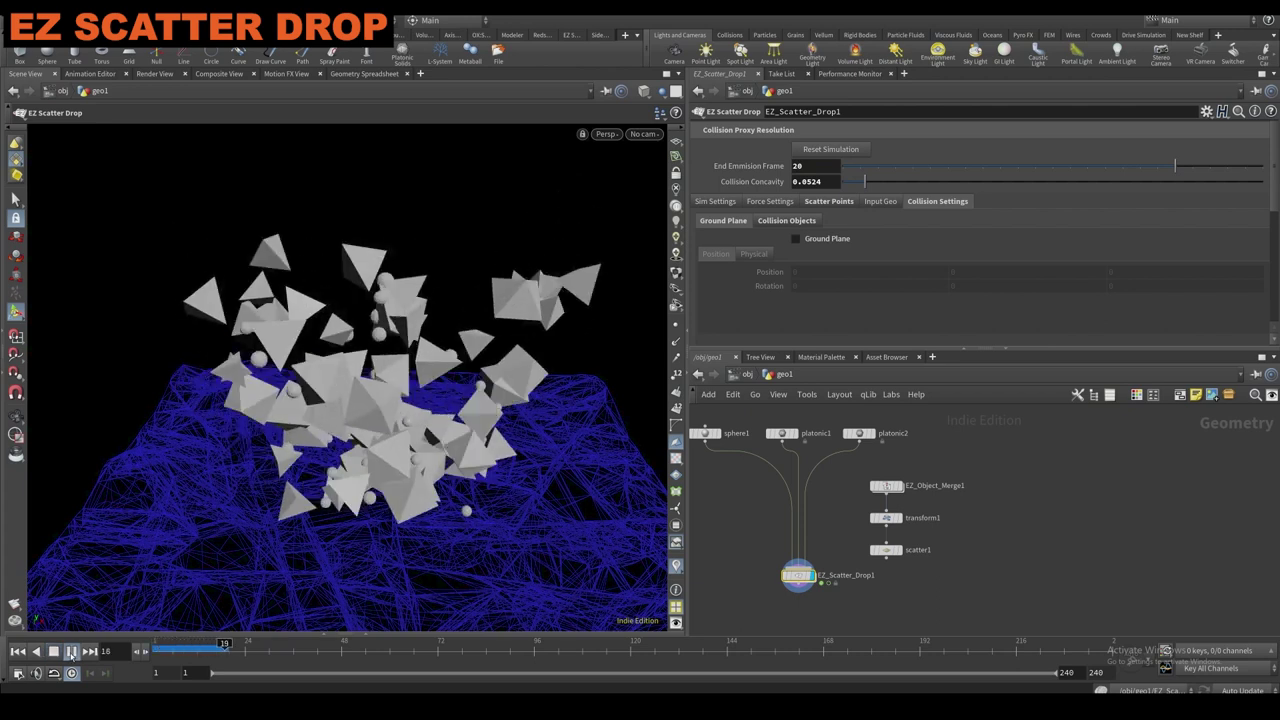
pyautogui.click(71, 654)
pyautogui.keyDown('alt'); pyautogui.moveTo(440, 422); pyautogui.dragTo(480, 455); pyautogui.keyUp('alt')
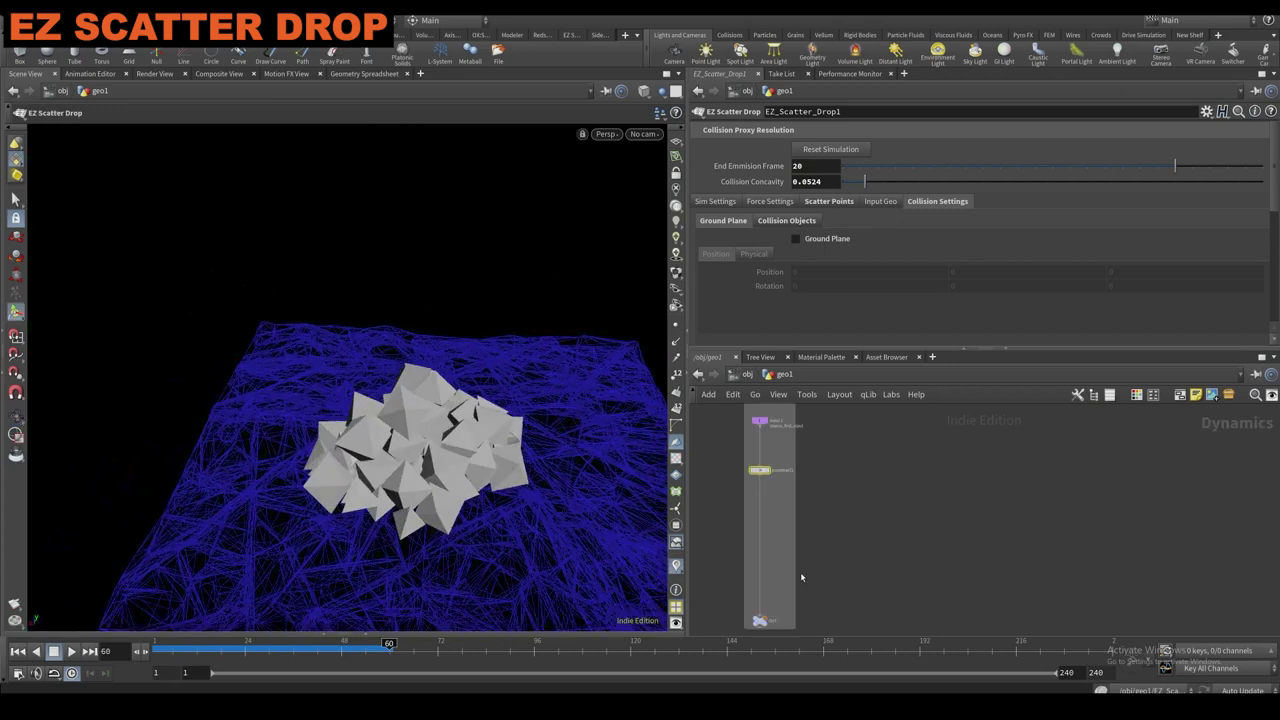
# Add a POP Axis Force node below the POP Attract node in the drop node's Pop_Forces network.
pyautogui.press('Tab')
pyautogui.write('pop ax')
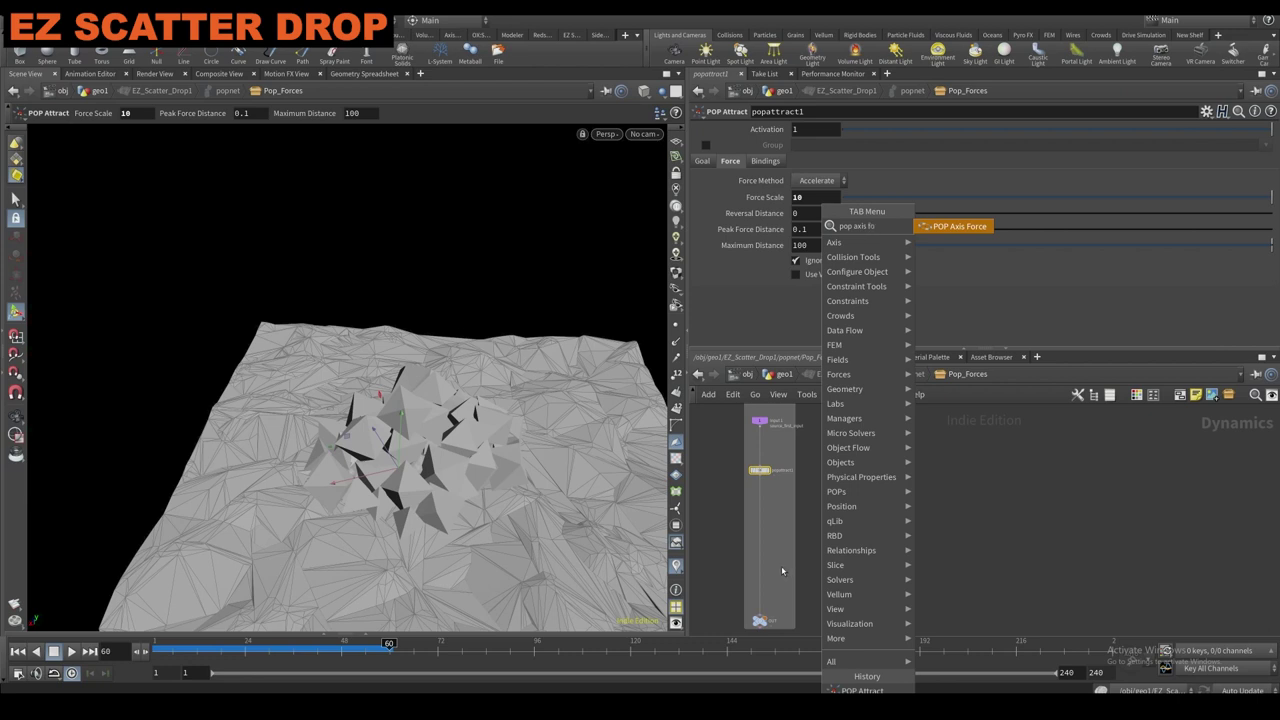
pyautogui.press('Return')
pyautogui.click(761, 531)
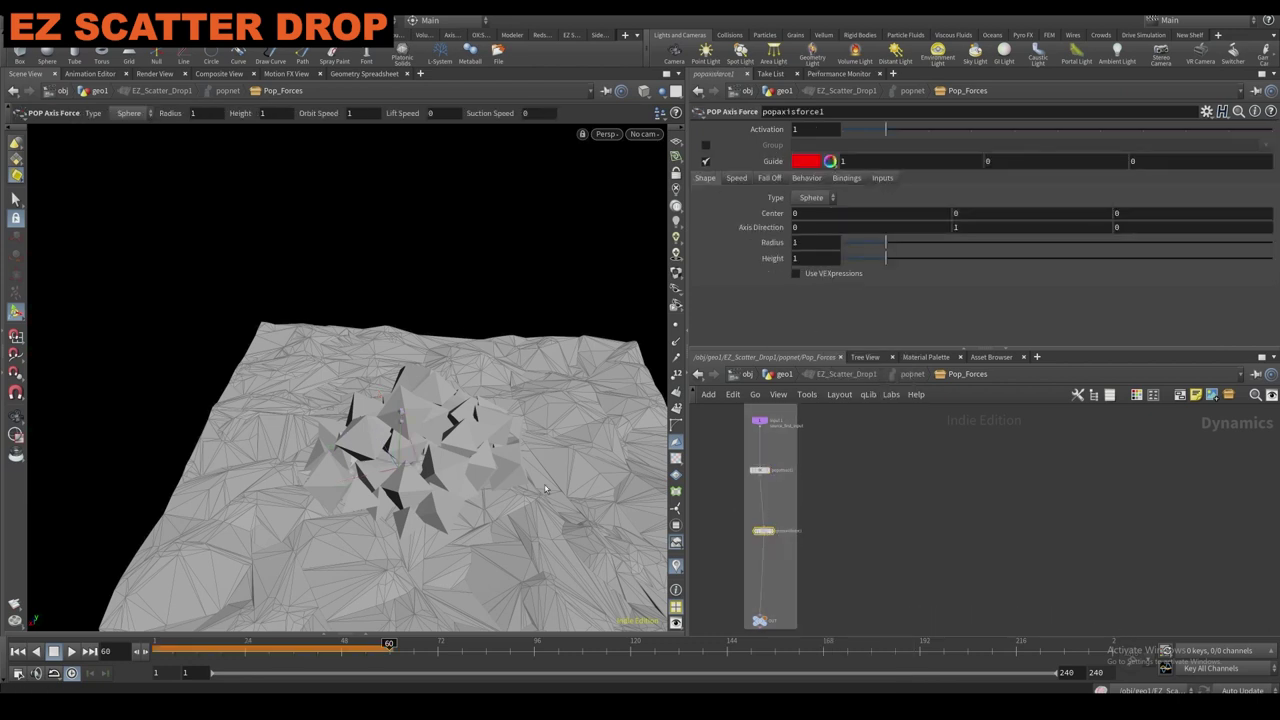
# At frame 1, give the axis force radius 4.444, height 6.503, lift speed 0.458 and suction speed 2.91.
pyautogui.hotkey('ctrl', 'Up')
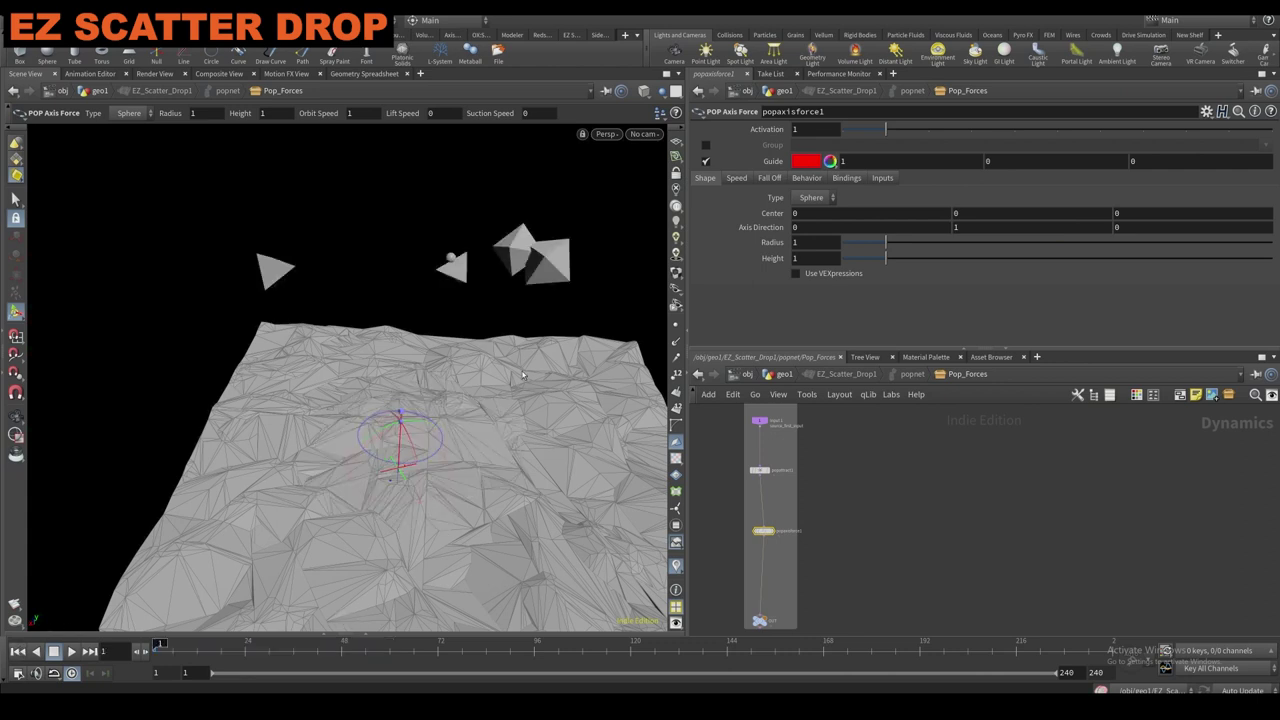
pyautogui.scroll(-3, 495, 423)
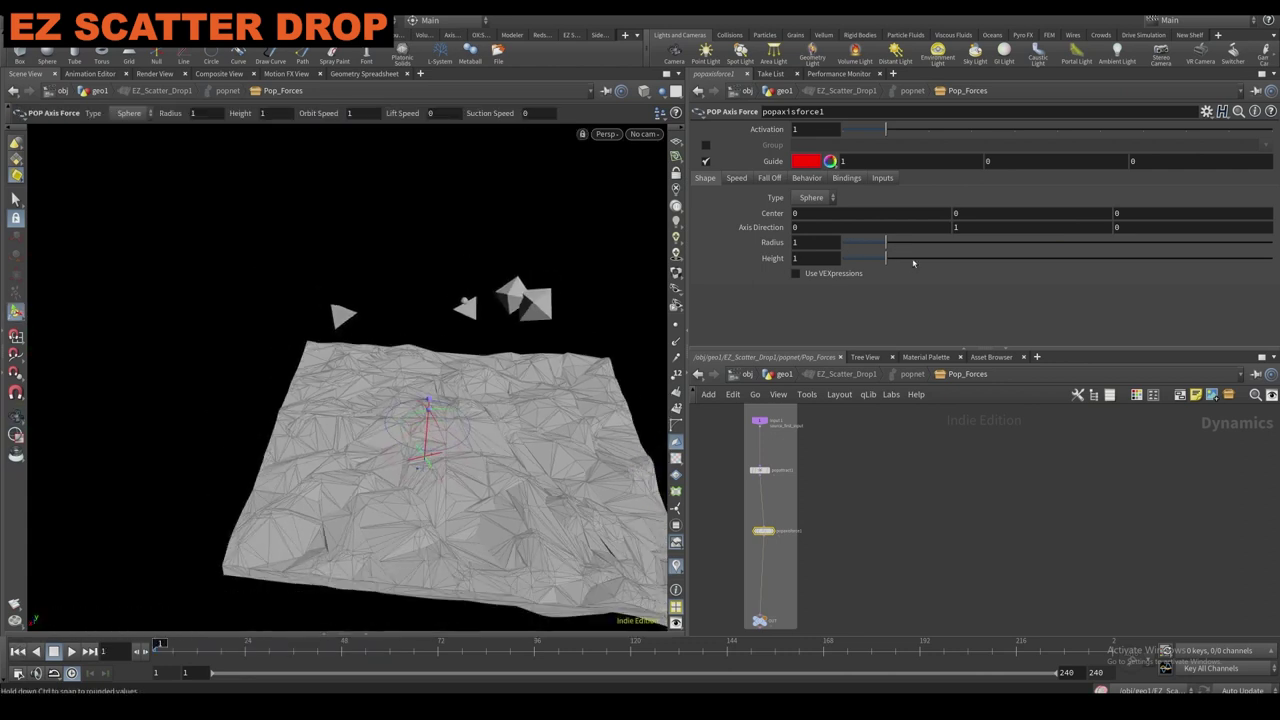
pyautogui.moveTo(1059, 244); pyautogui.dragTo(1111, 234)
pyautogui.moveTo(989, 258)
pyautogui.mouseDown()
pyautogui.moveTo(1140, 258)
pyautogui.moveTo(1005, 243)
pyautogui.mouseUp()
pyautogui.click(737, 177)
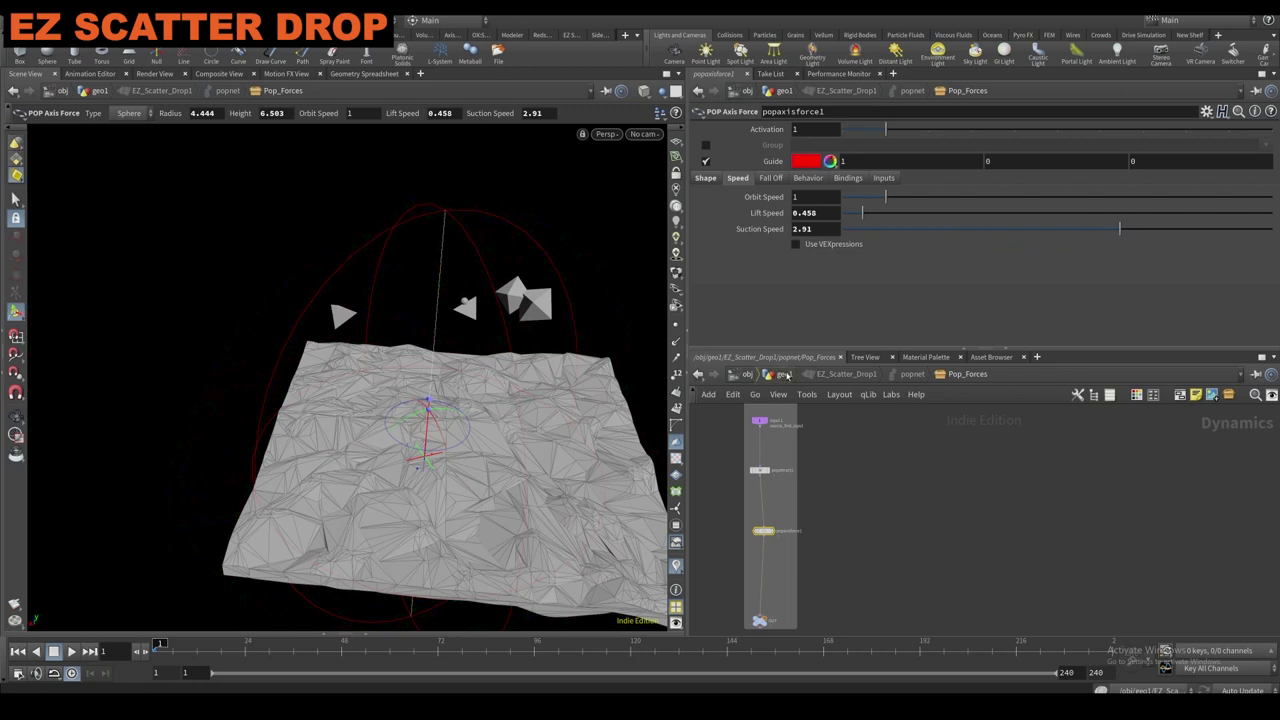
# Return to the geo1 network and simulate the drop with the axis force to about frame 60.
pyautogui.click(783, 374)
pyautogui.click(71, 651)
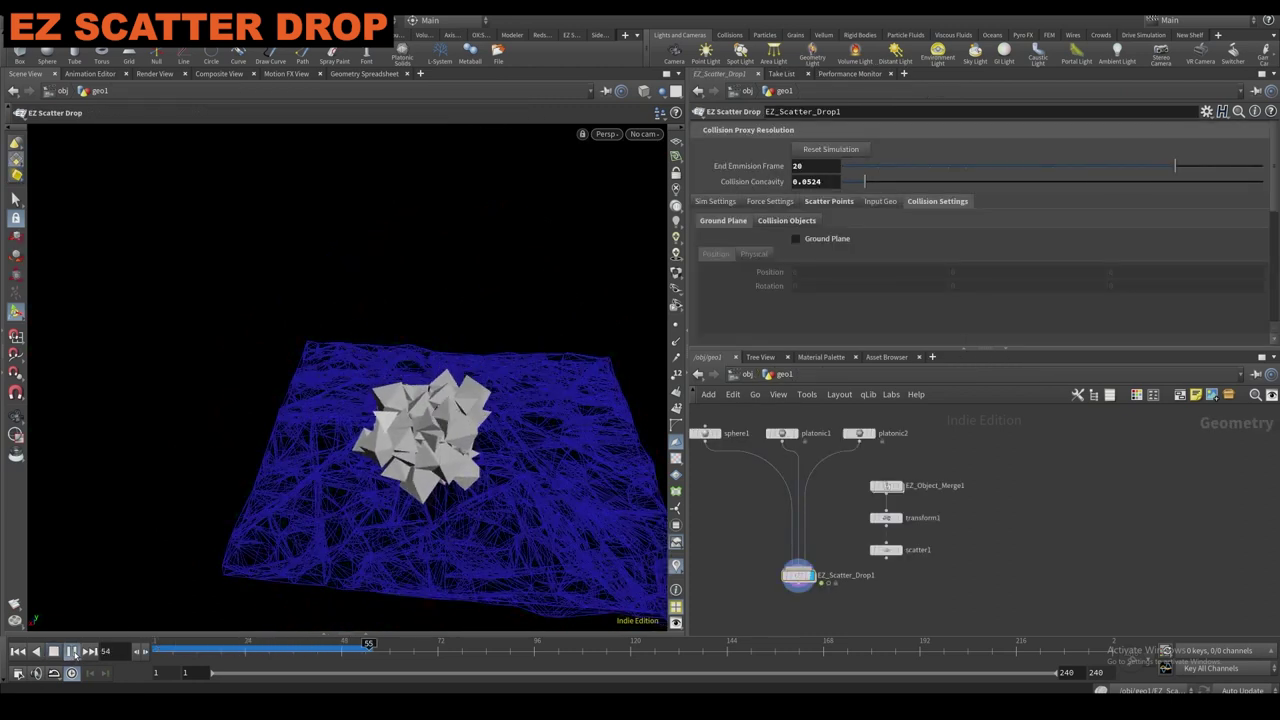
pyautogui.click(74, 653)
pyautogui.keyDown('alt'); pyautogui.moveTo(240, 480); pyautogui.dragTo(262, 430); pyautogui.keyUp('alt')
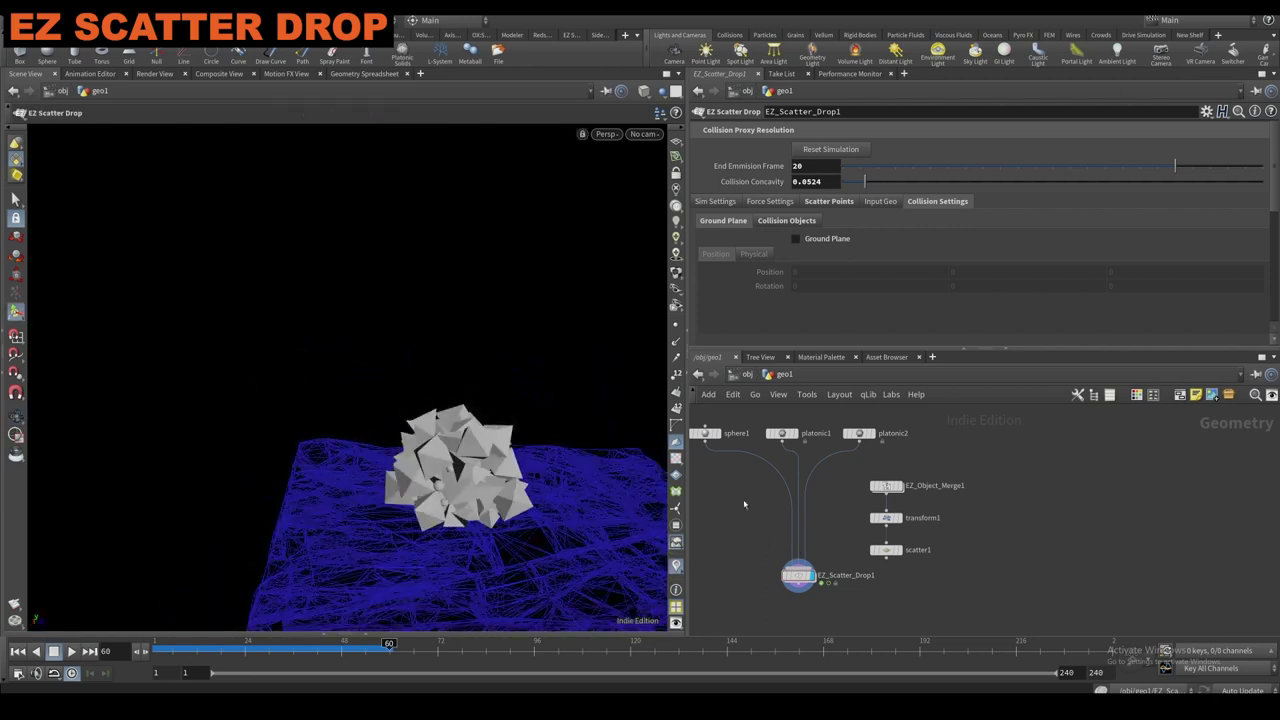
# Examine EZ_Scatter_Drop1's input geometry, initial velocity, force, scatter point and simulation settings.
pyautogui.click(868, 207)
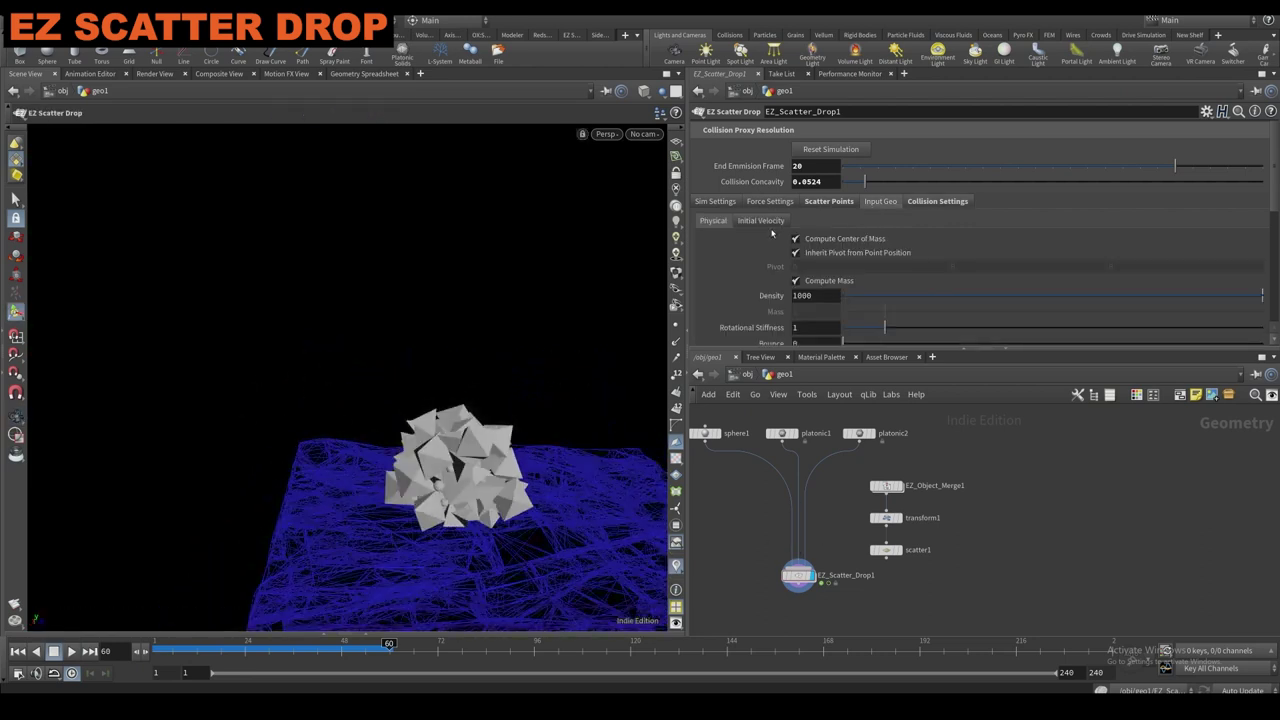
pyautogui.click(764, 221)
pyautogui.click(769, 201)
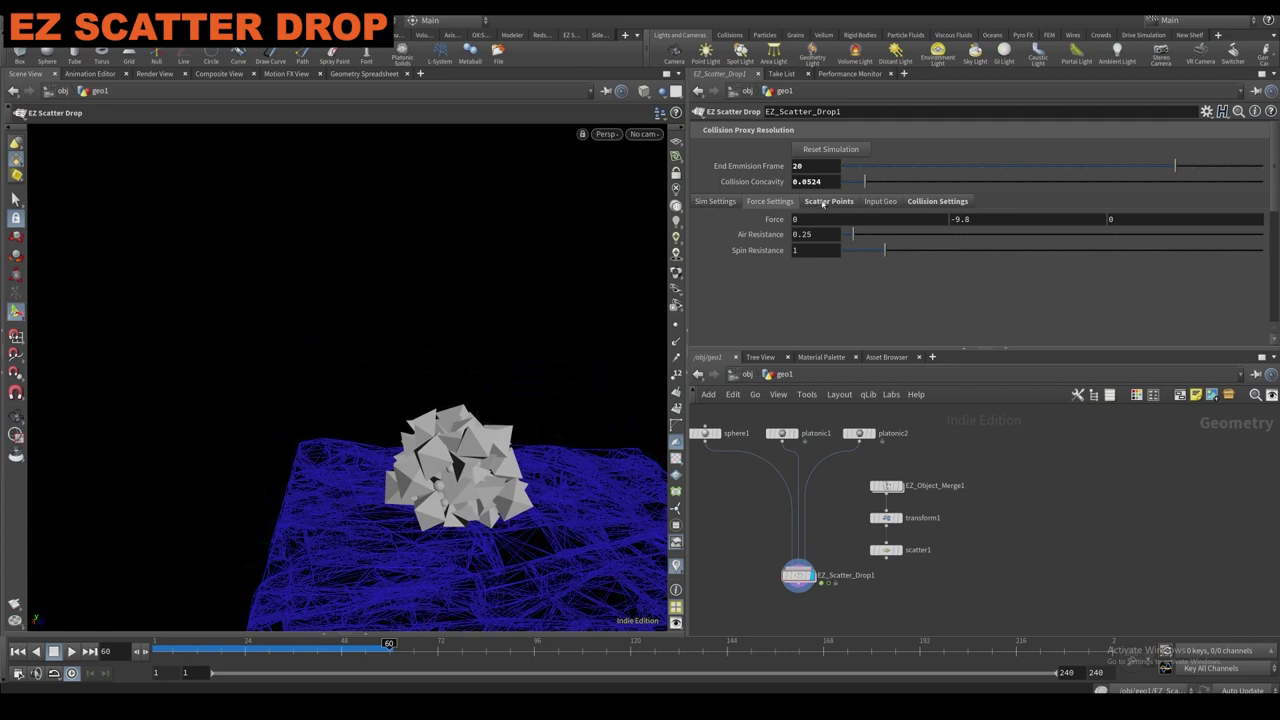
pyautogui.click(826, 201)
pyautogui.click(783, 202)
pyautogui.click(722, 201)
pyautogui.scroll(-1, 768, 246)
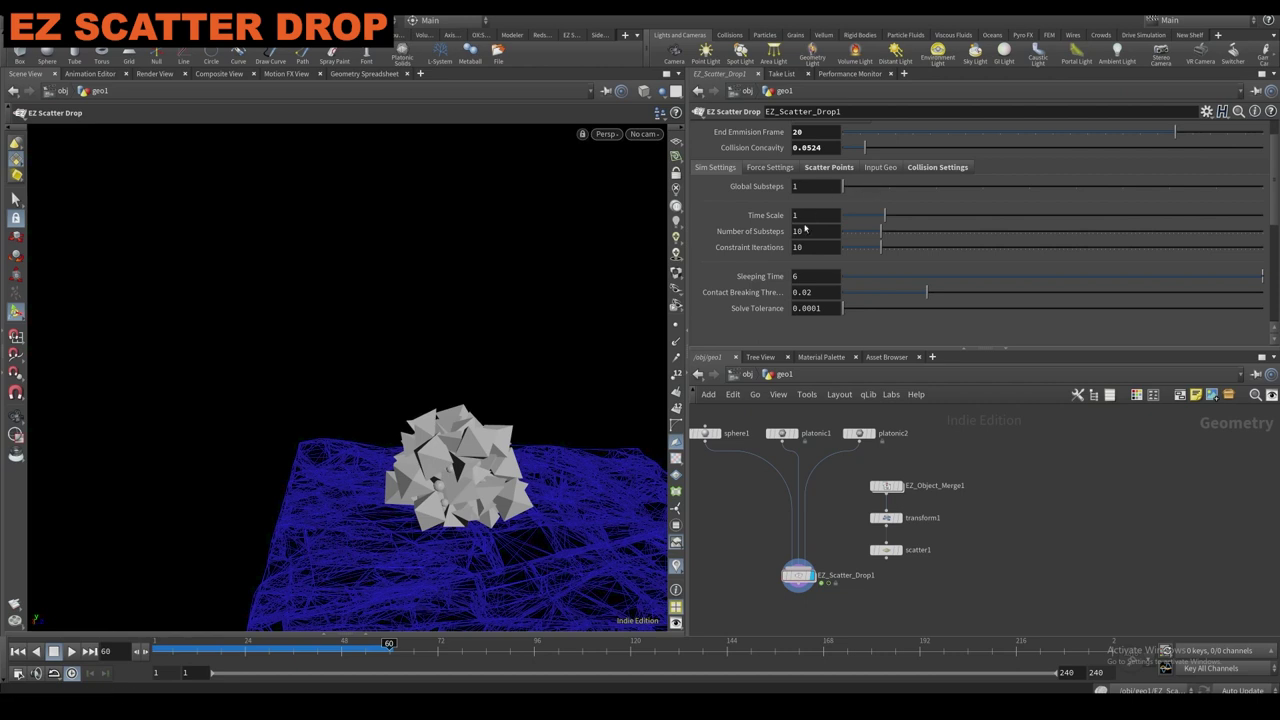
pyautogui.scroll(1, 756, 237)
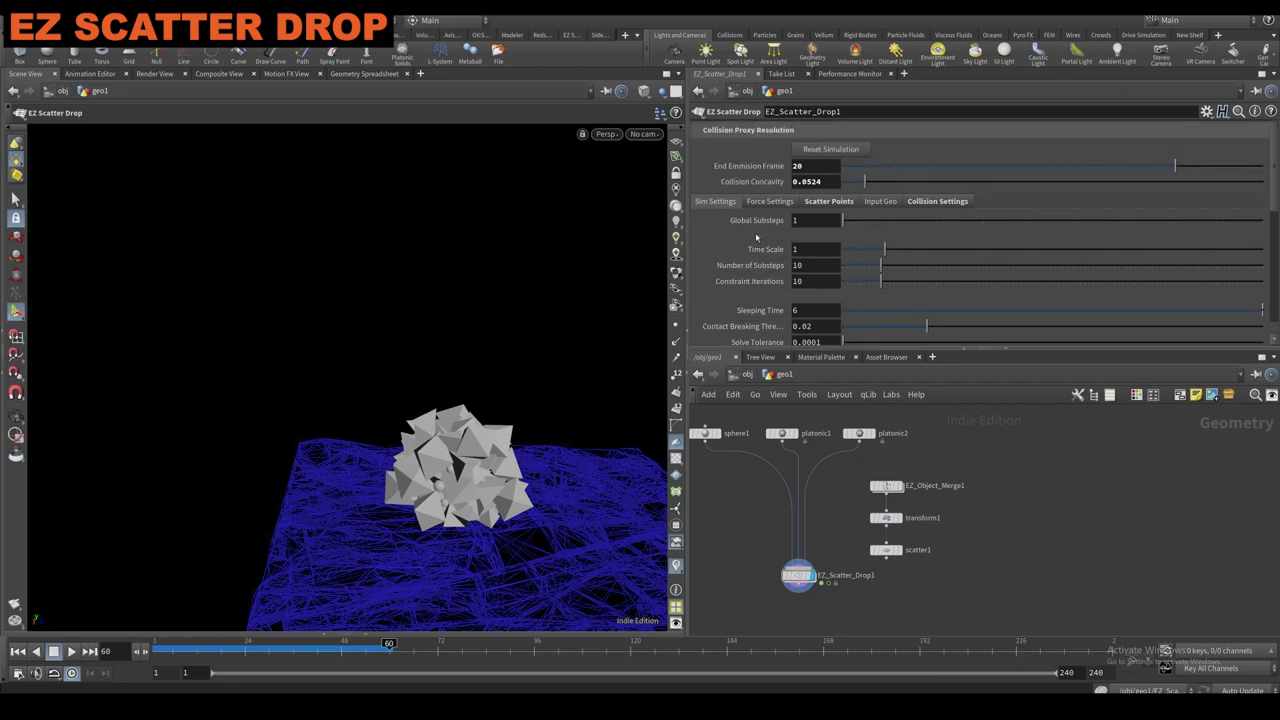
# Set the end emission frame to 2 and review the scatter count, jitter, pscale and input operator settings.
pyautogui.moveTo(885, 166); pyautogui.dragTo(857, 168)
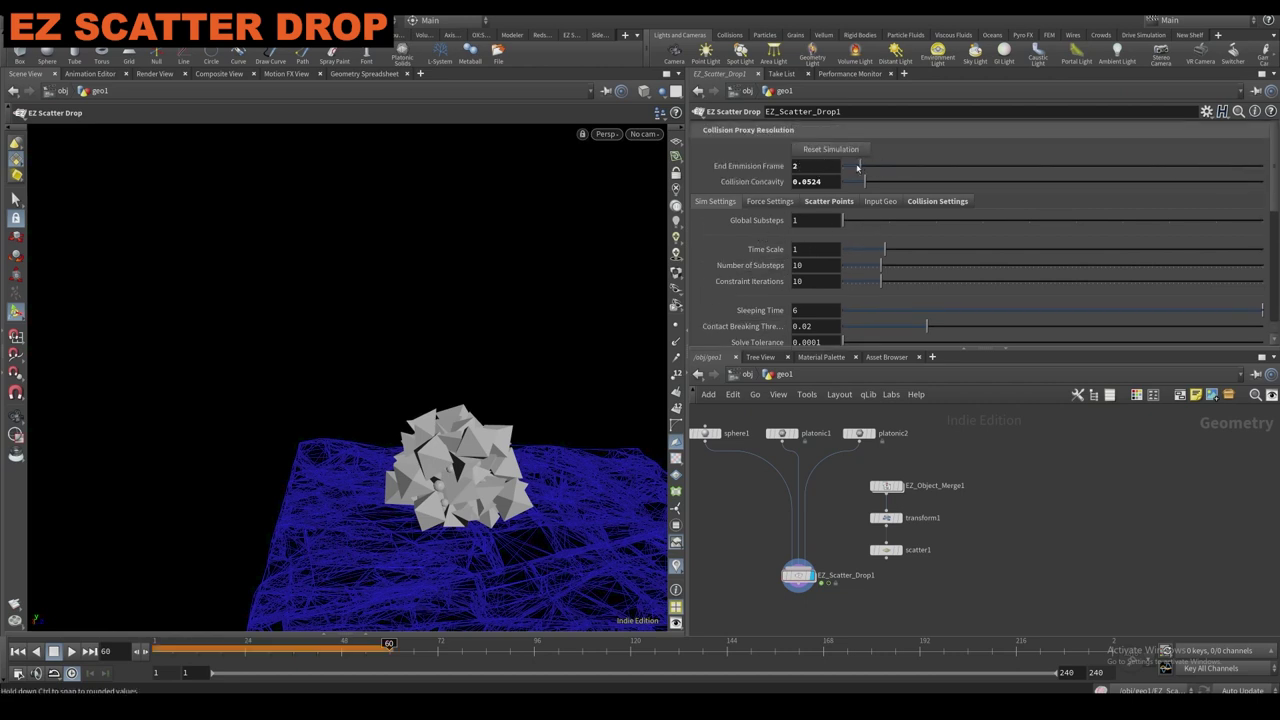
pyautogui.click(829, 201)
pyautogui.scroll(-7, 780, 277)
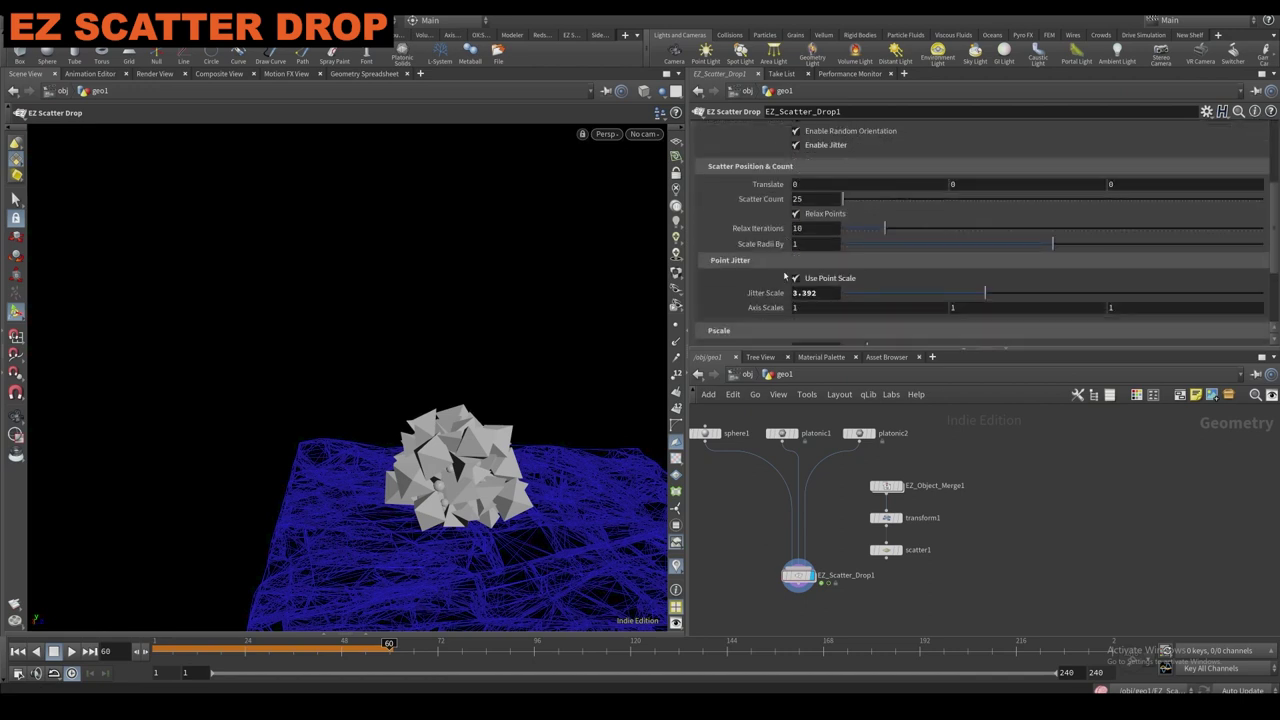
pyautogui.scroll(-1, 780, 276)
pyautogui.moveTo(757, 537); pyautogui.dragTo(745, 479, button='middle')
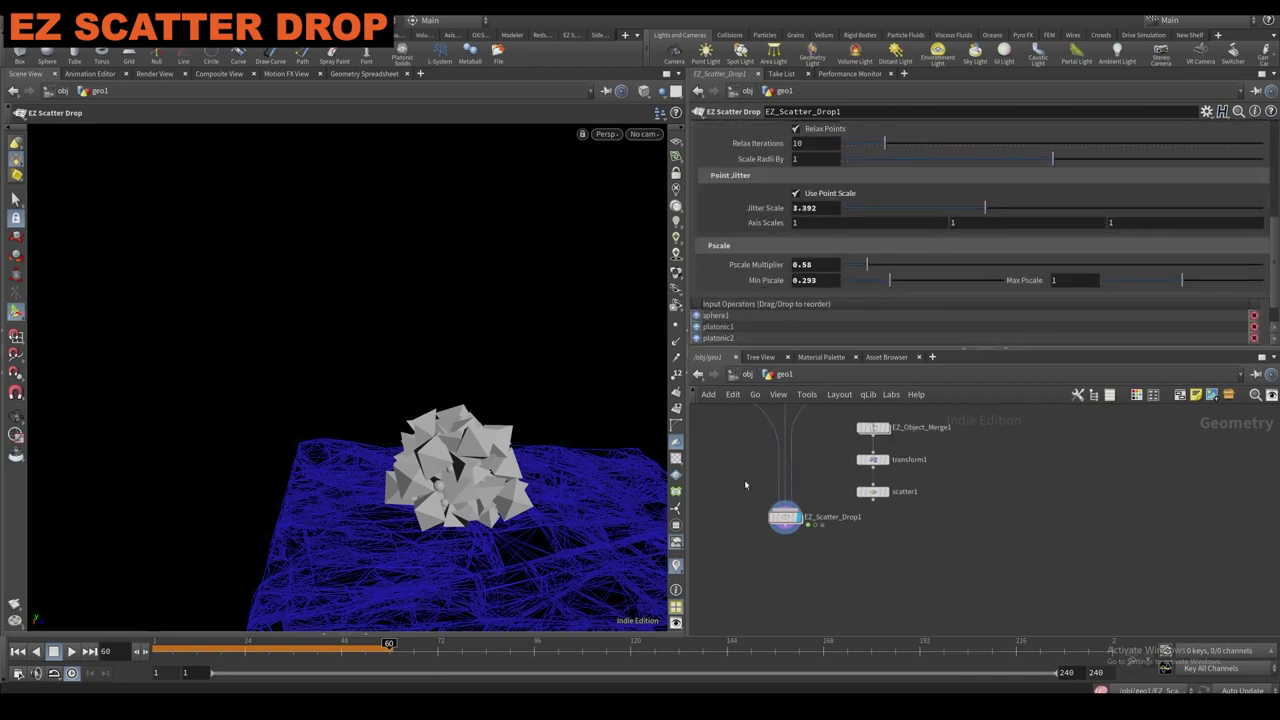
pyautogui.scroll(1, 785, 517)
pyautogui.middleClick(786, 518)
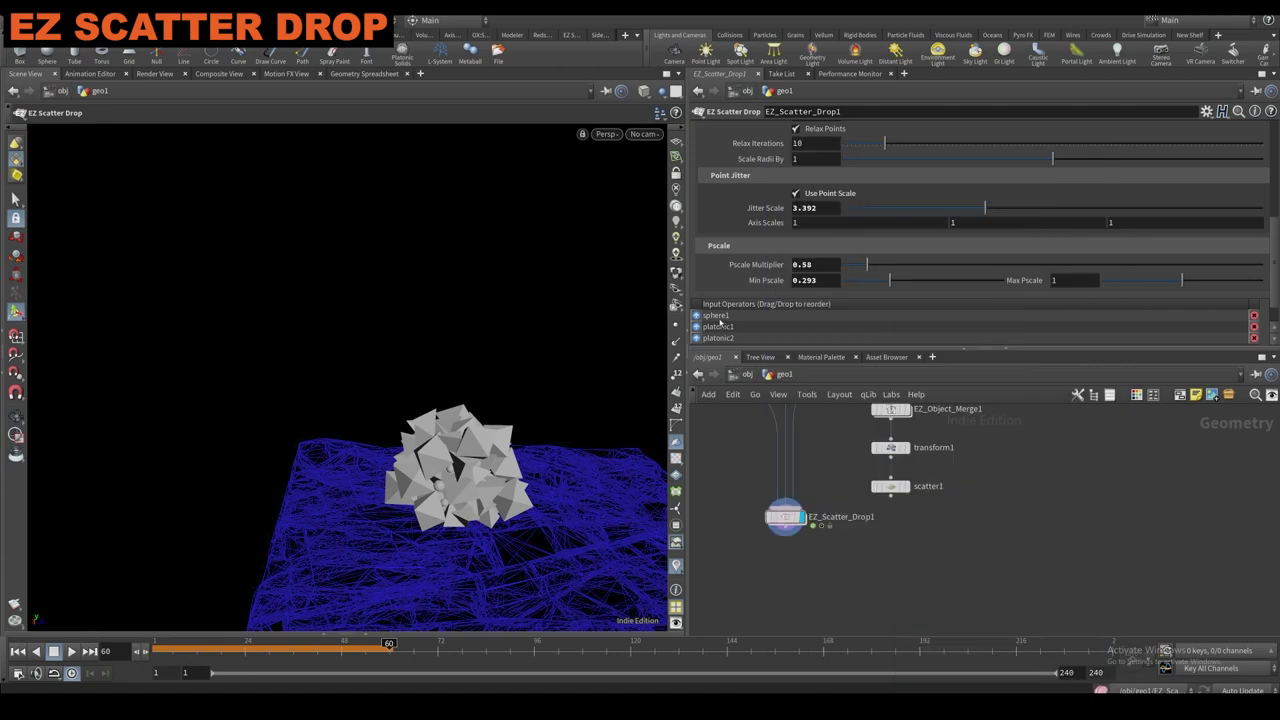
# Move the EZ_Dynamic_Transform1 node out of the network box into an empty area of geo1 and return to frame 1.
pyautogui.click(753, 516)
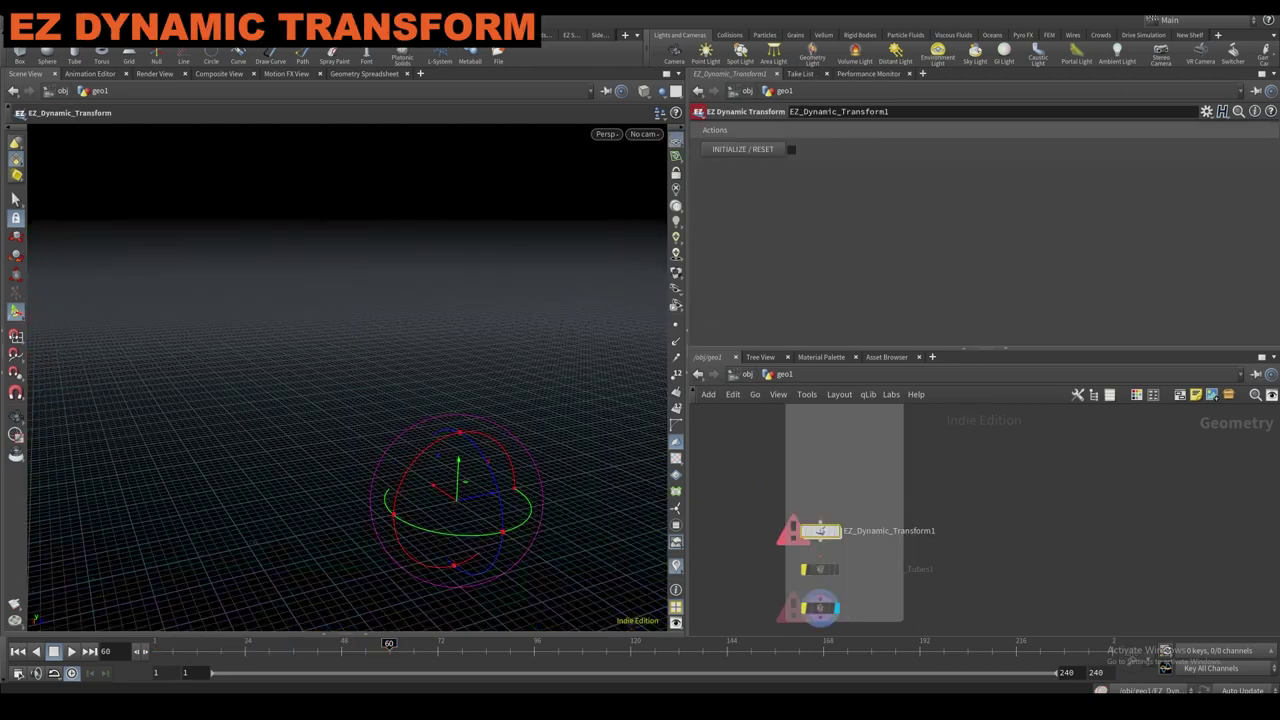
pyautogui.scroll(-4, 742, 503)
pyautogui.moveTo(752, 548); pyautogui.dragTo(926, 548)
pyautogui.scroll(4, 915, 545)
pyautogui.moveTo(923, 508); pyautogui.dragTo(822, 540, button='middle')
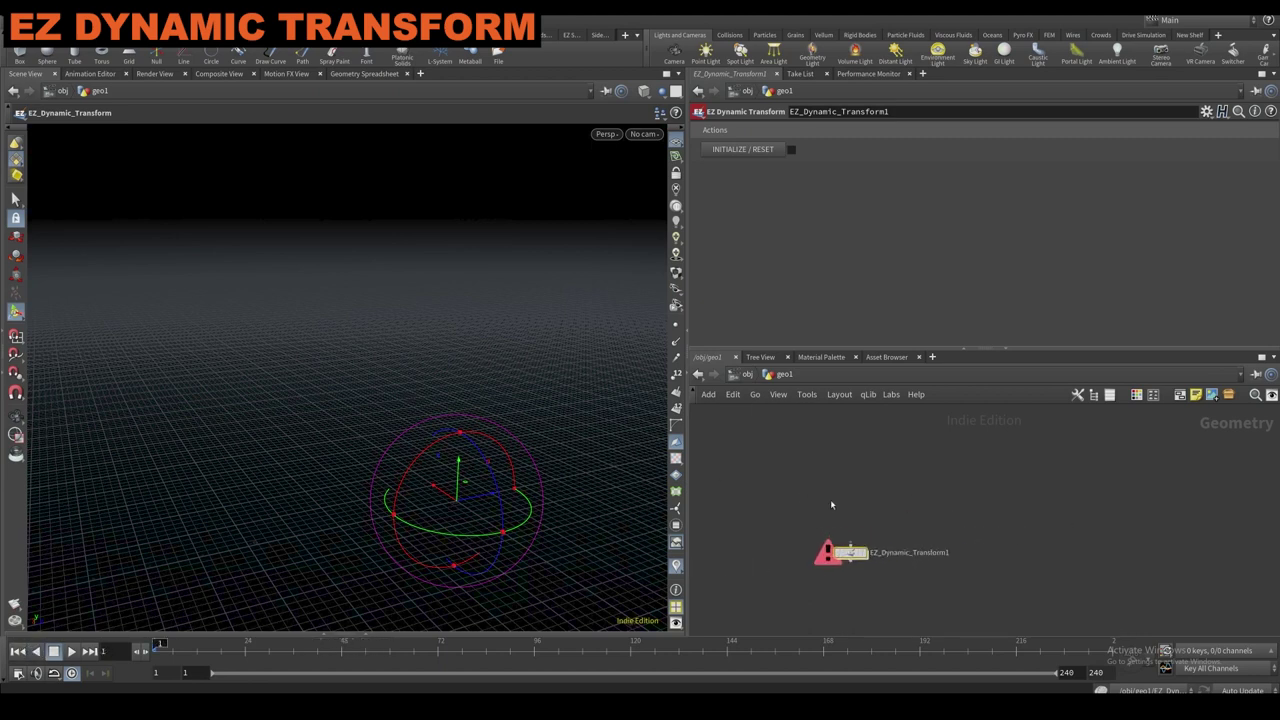
pyautogui.scroll(3, 818, 503)
pyautogui.press('Tab')
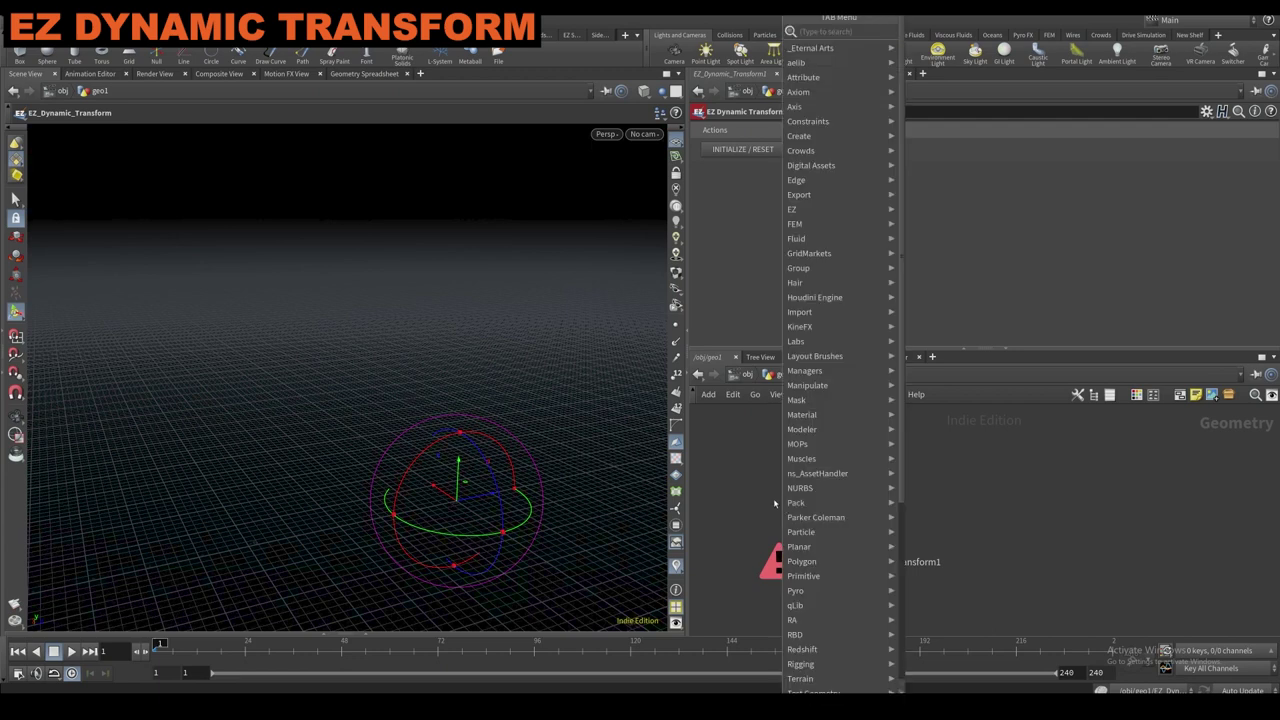
pyautogui.press('Escape')
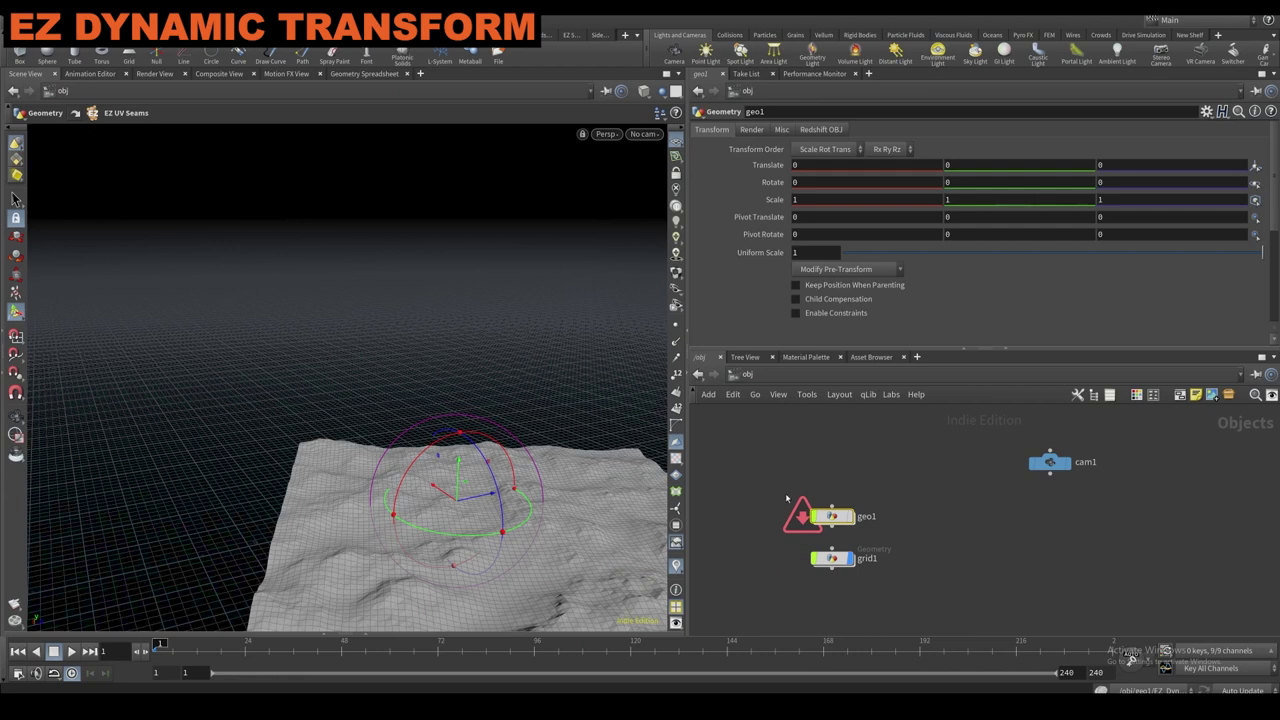
# Add a Box object at object level and move it onto the terrain at about 0.04, 0.16, -1.87.
pyautogui.keyDown('alt'); pyautogui.moveTo(557, 514); pyautogui.dragTo(506, 456); pyautogui.keyUp('alt')
pyautogui.click(840, 470)
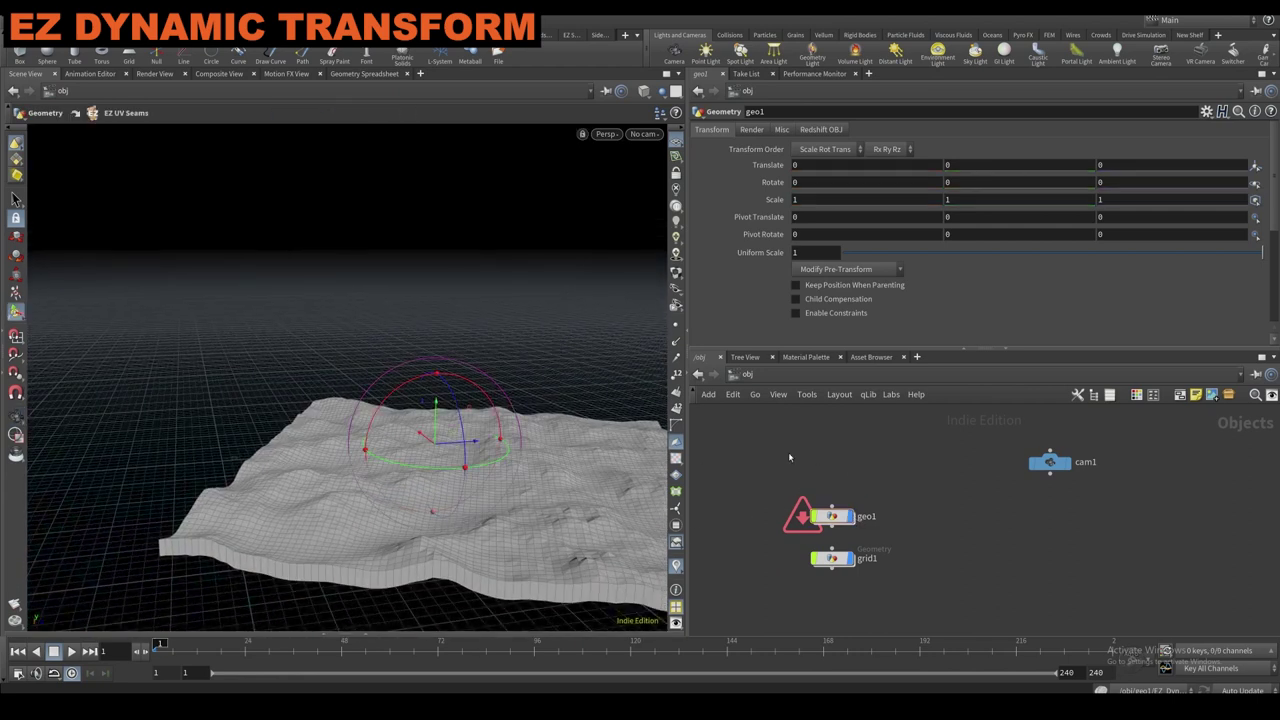
pyautogui.press('Tab')
pyautogui.write('box')
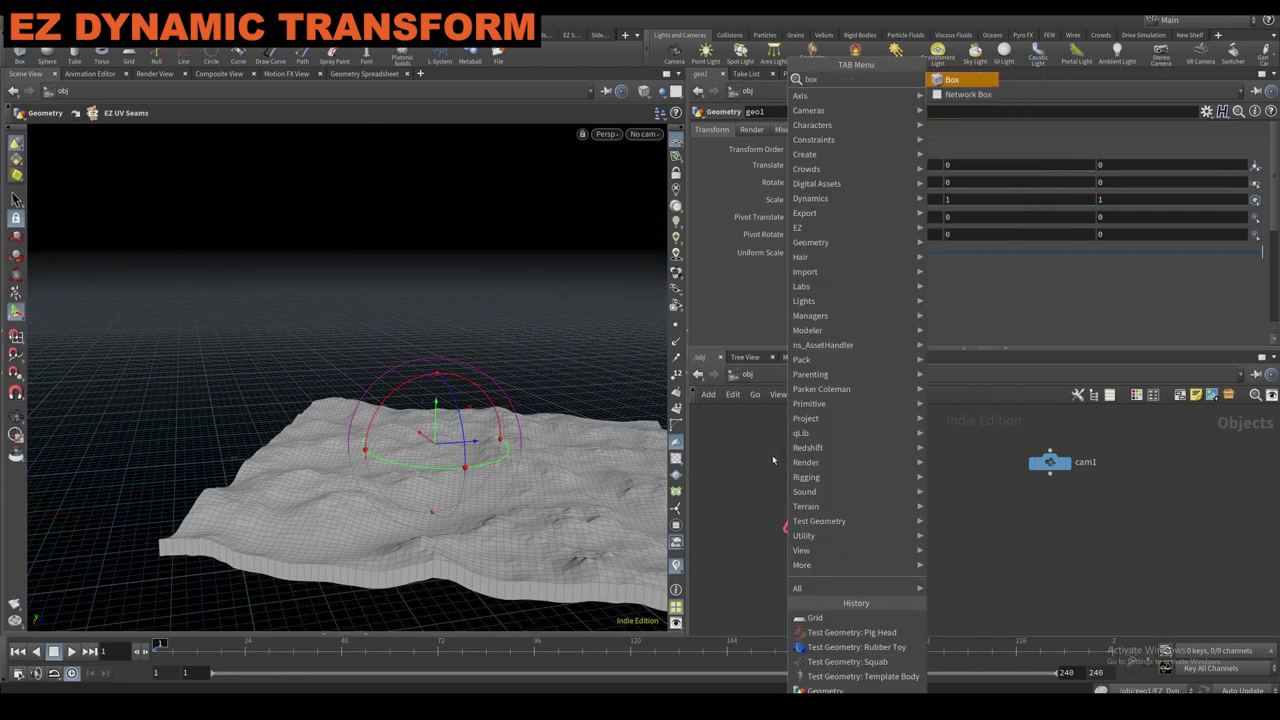
pyautogui.press('Return')
pyautogui.click(767, 455)
pyautogui.moveTo(458, 449); pyautogui.dragTo(364, 424)
# Duplicate the box twice, spread the copies over the terrain, and enlarge the last copy with its uniform scale.
pyautogui.keyDown('alt'); pyautogui.moveTo(766, 451); pyautogui.dragTo(860, 446); pyautogui.keyUp('alt')
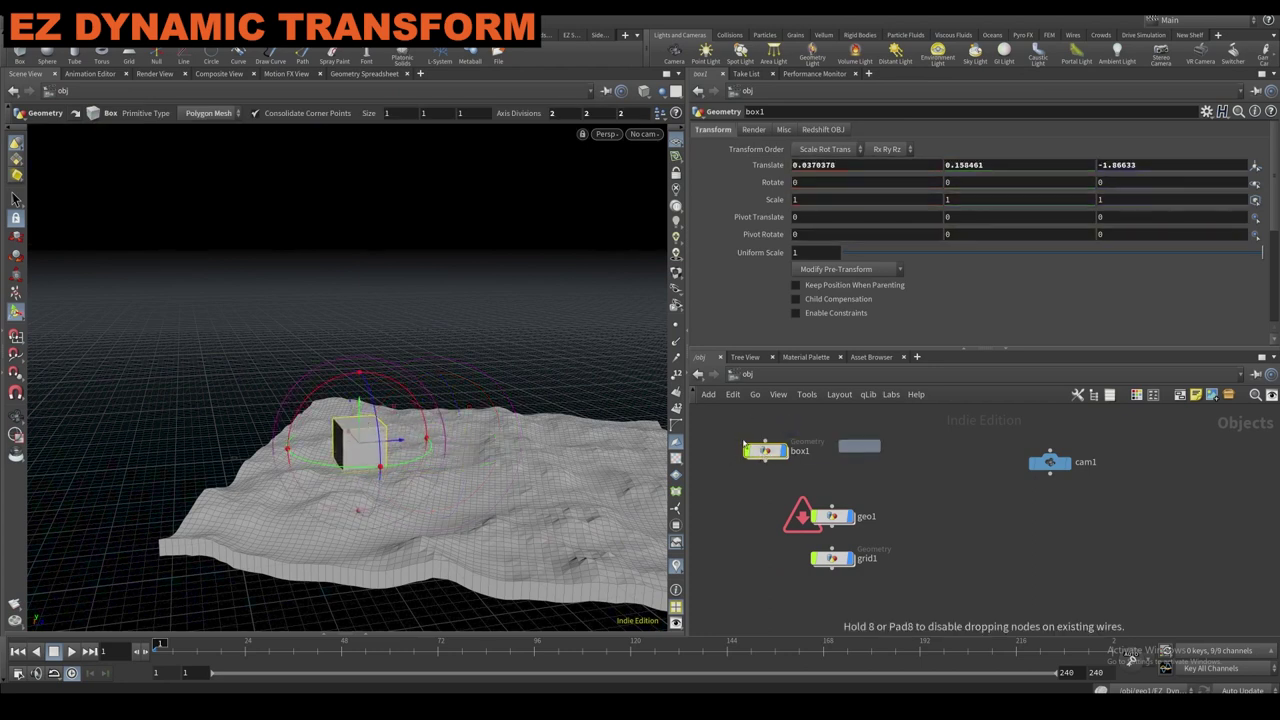
pyautogui.moveTo(355, 434); pyautogui.dragTo(382, 469)
pyautogui.keyDown('alt'); pyautogui.moveTo(860, 446); pyautogui.dragTo(920, 475); pyautogui.keyUp('alt')
pyautogui.moveTo(372, 452); pyautogui.dragTo(540, 455)
pyautogui.moveTo(550, 502); pyautogui.dragTo(580, 498)
pyautogui.keyDown('alt'); pyautogui.moveTo(560, 470); pyautogui.dragTo(470, 520); pyautogui.keyUp('alt')
pyautogui.moveTo(814, 253); pyautogui.dragTo(819, 258, button='middle')
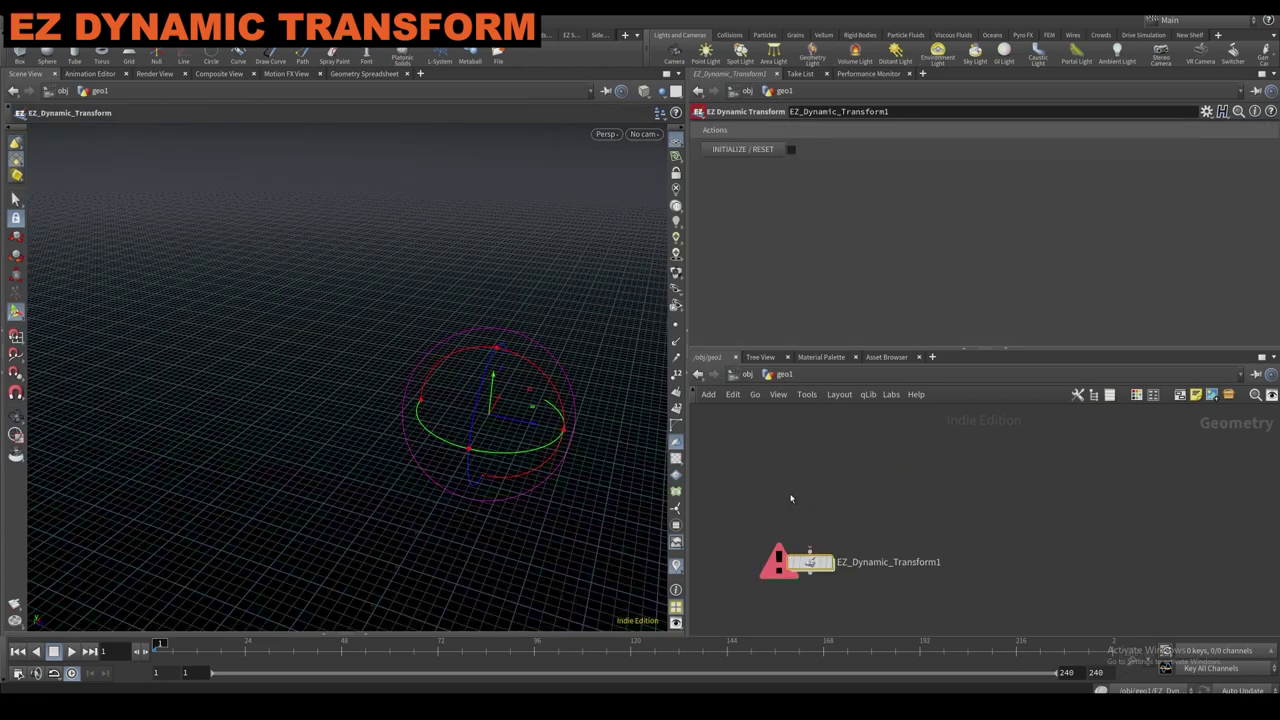
# Add a Platonic Solids node inside geo1 and set its solid type to Octahedron.
pyautogui.press('Tab')
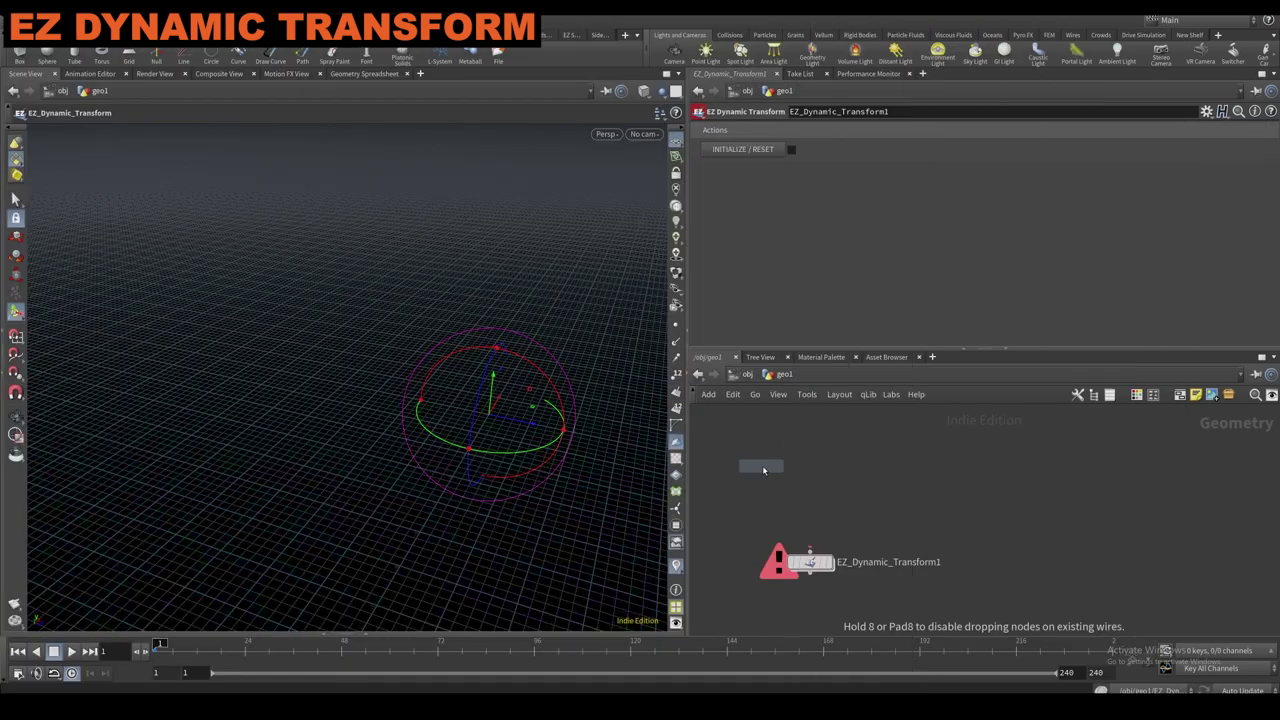
pyautogui.click(792, 470)
pyautogui.keyDown('alt'); pyautogui.moveTo(580, 450); pyautogui.dragTo(490, 445); pyautogui.keyUp('alt')
pyautogui.click(825, 130)
pyautogui.click(822, 163)
# Connect the octahedron to EZ_Dynamic_Transform1, display that node, and initialize it with the scene collisions imported.
pyautogui.click(793, 482)
pyautogui.click(812, 566)
pyautogui.click(814, 580)
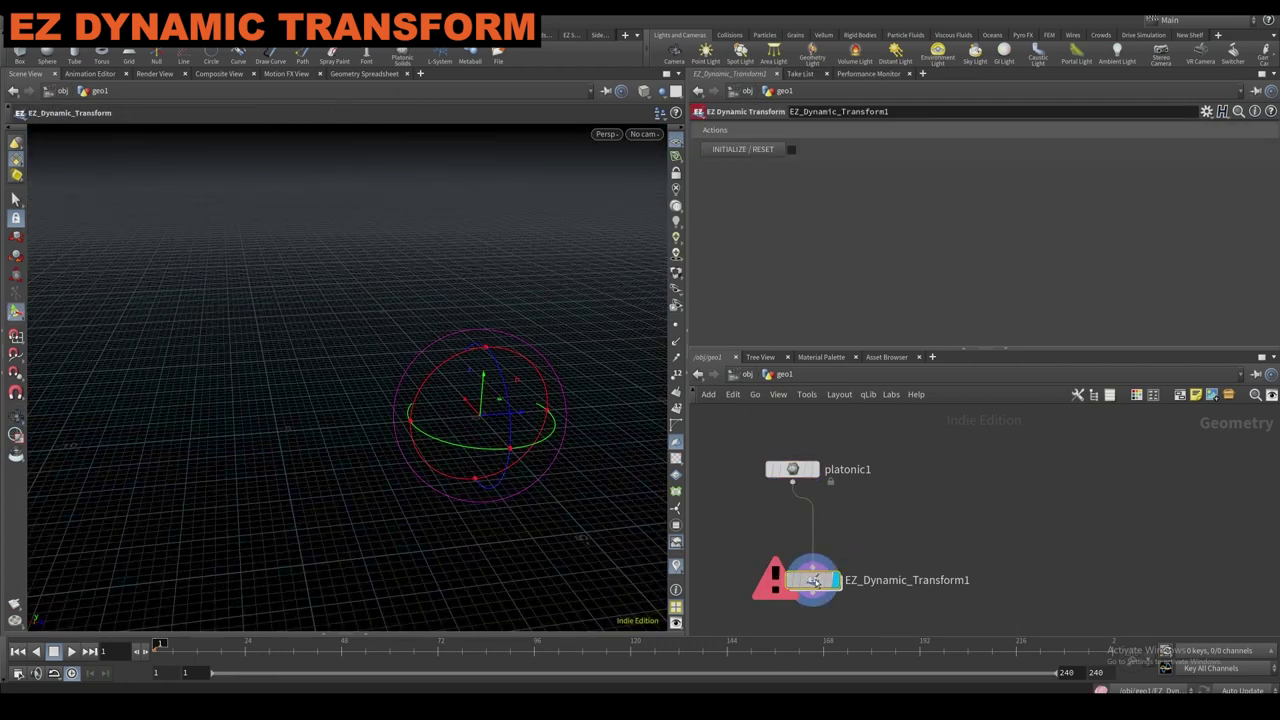
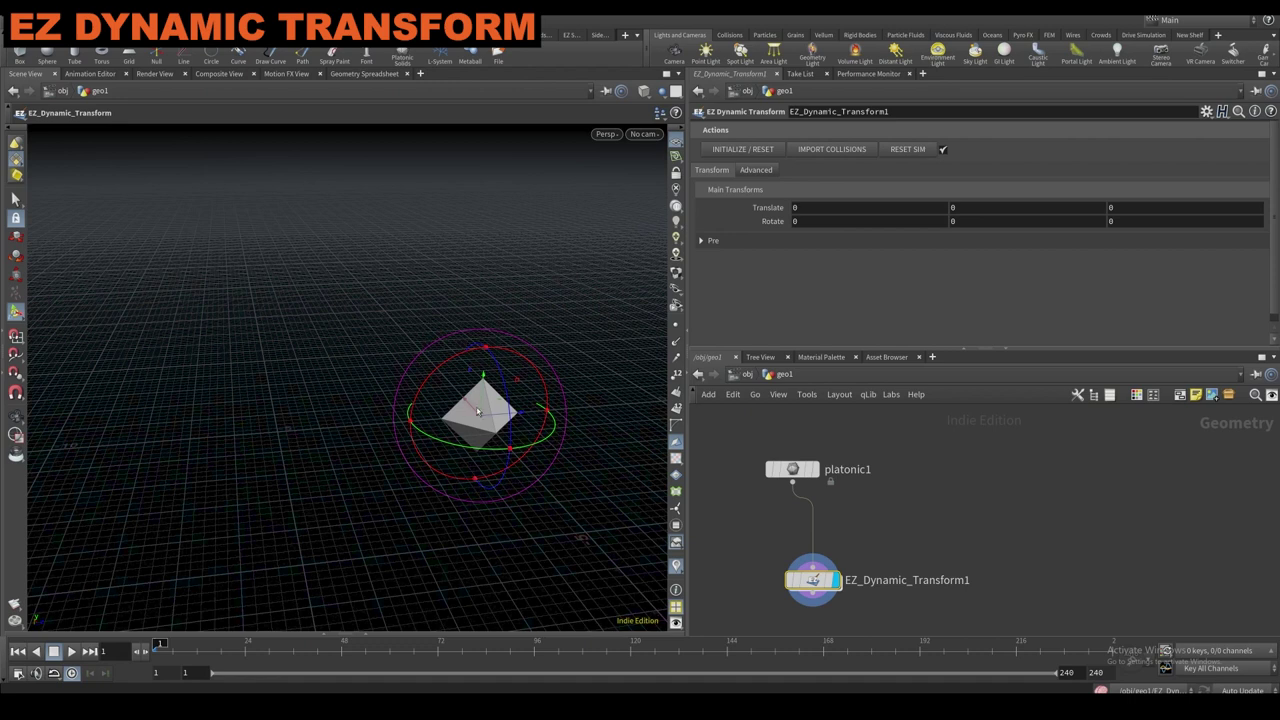
pyautogui.click(822, 150)
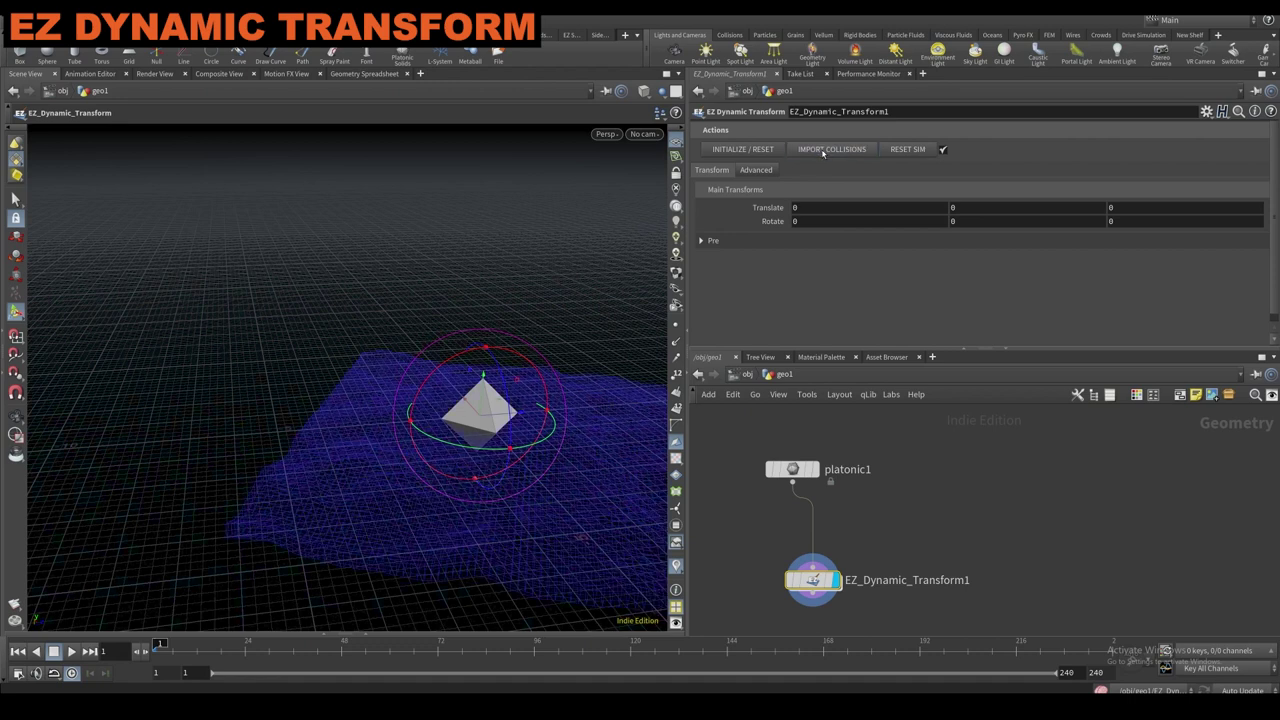
pyautogui.keyDown('alt'); pyautogui.moveTo(490, 420); pyautogui.dragTo(528, 376); pyautogui.keyUp('alt')
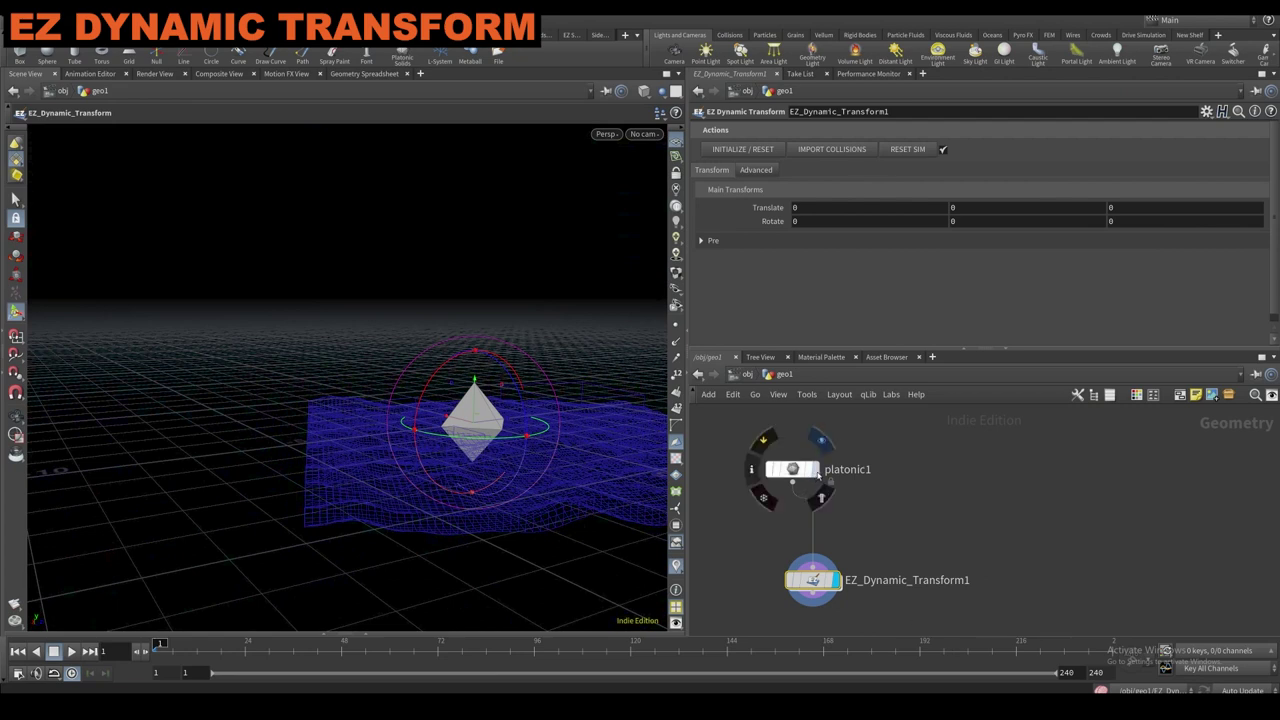
# Display the platonic1 node and make the other scene objects visible in the viewport.
pyautogui.click(815, 469)
pyautogui.click(660, 91)
pyautogui.click(701, 107)
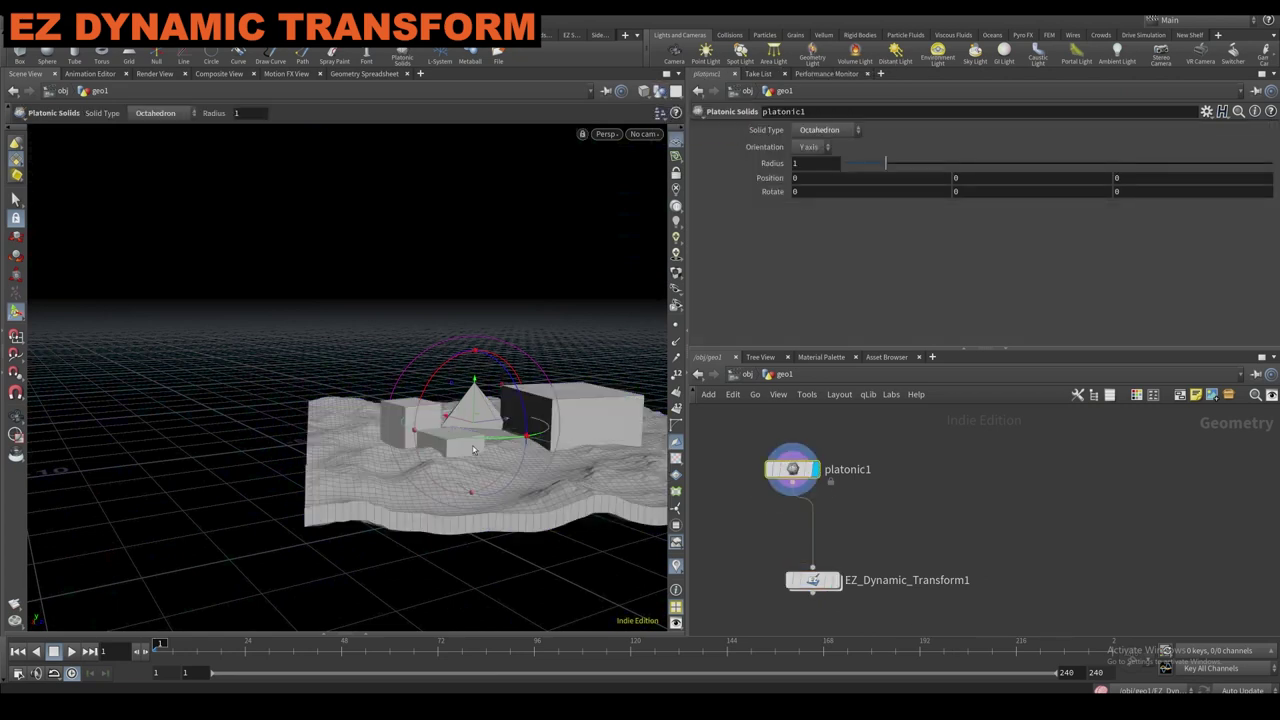
# Reduce the octahedron's radius to 0.458 and raise it above the terrain to a Y position of about 0.73.
pyautogui.moveTo(885, 163); pyautogui.dragTo(862, 163)
pyautogui.moveTo(476, 390); pyautogui.dragTo(482, 360)
pyautogui.keyDown('alt'); pyautogui.moveTo(490, 360); pyautogui.dragTo(600, 330, button='right'); pyautogui.keyUp('alt')
pyautogui.keyDown('alt'); pyautogui.moveTo(600, 330); pyautogui.dragTo(580, 350); pyautogui.keyUp('alt')
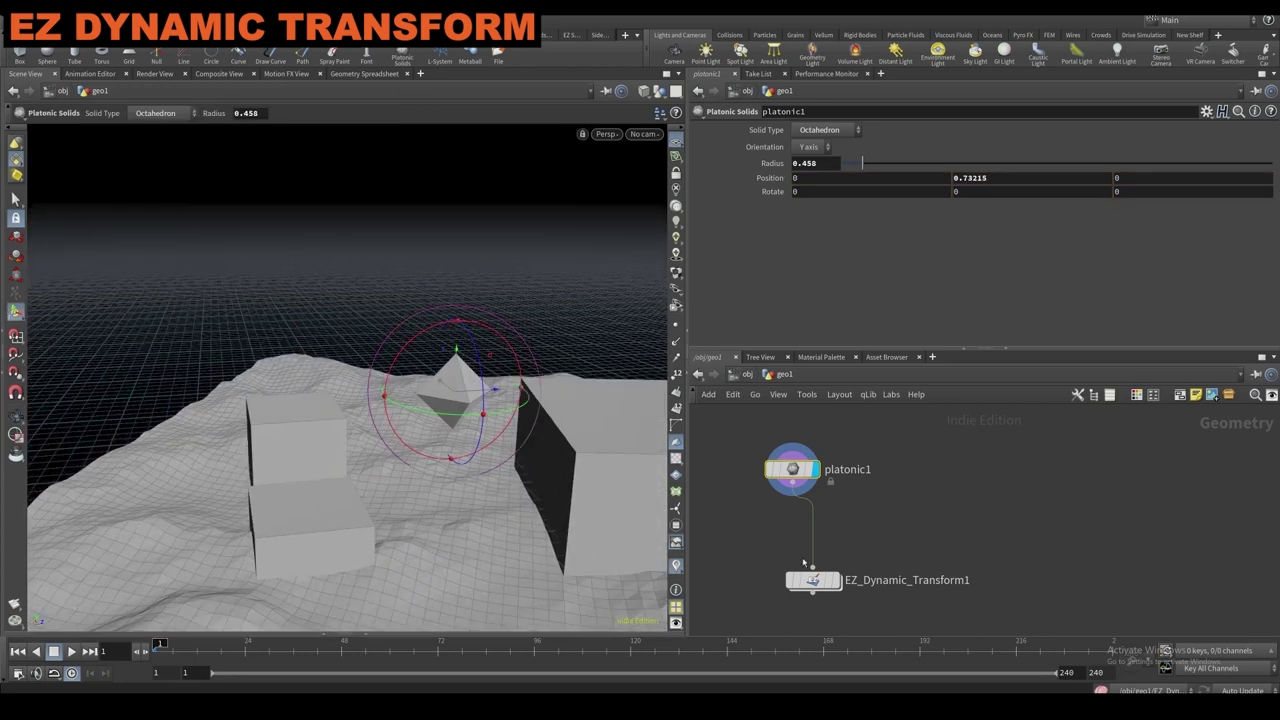
# Display EZ_Dynamic_Transform1, reset it for the resized octahedron, and import the collisions again.
pyautogui.click(836, 580)
pyautogui.click(812, 580)
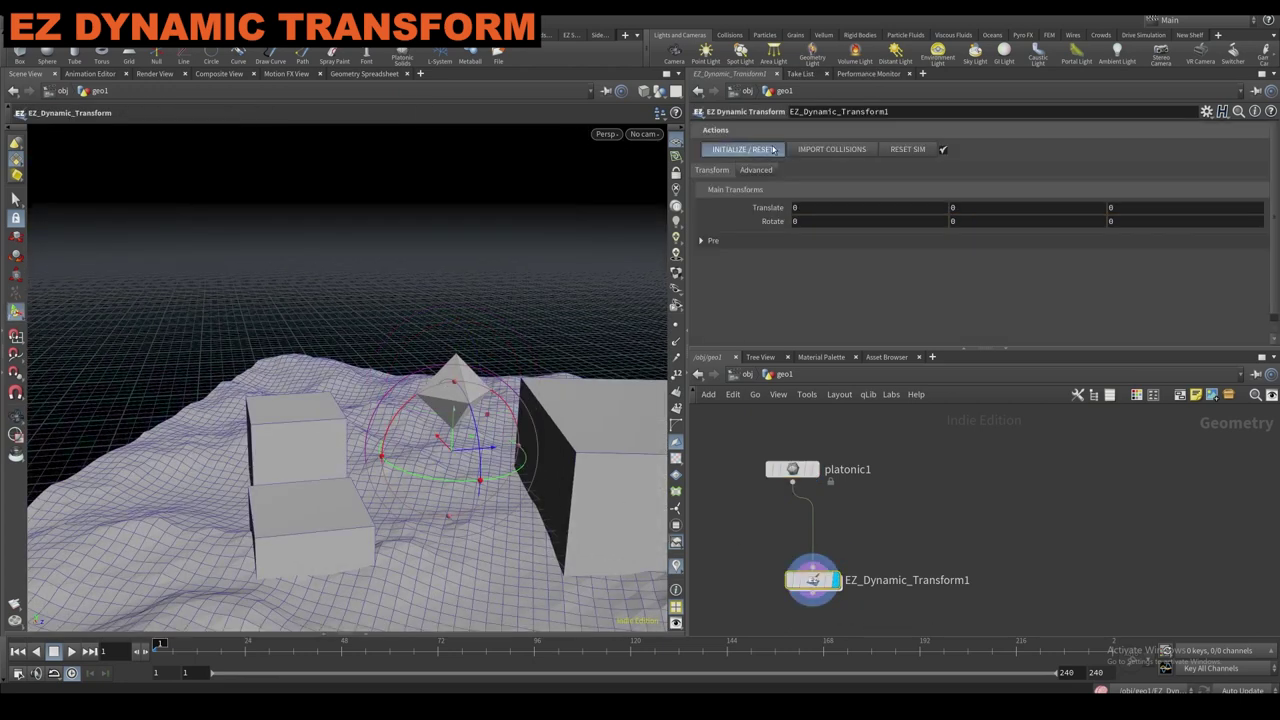
pyautogui.click(826, 154)
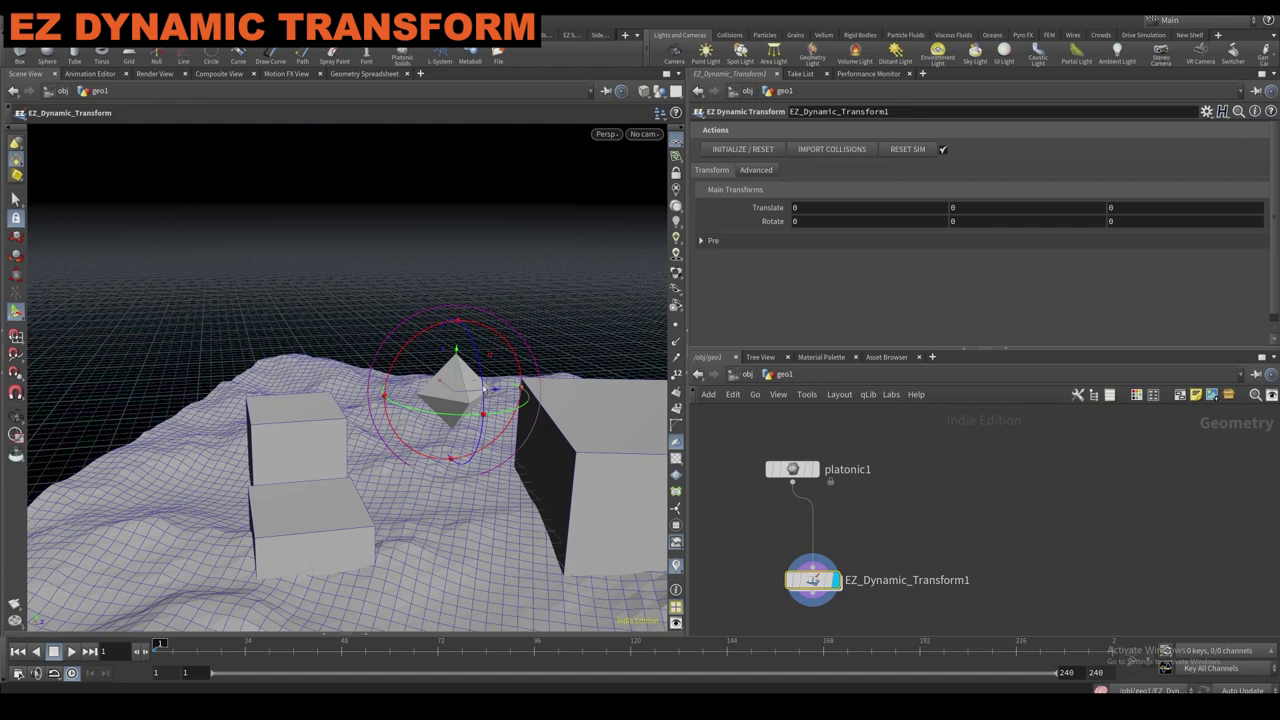
# Move the octahedron down onto the terrain between the boxes to test how it collides with them.
pyautogui.keyDown('alt'); pyautogui.moveTo(500, 388); pyautogui.dragTo(550, 510); pyautogui.keyUp('alt')
pyautogui.keyDown('alt'); pyautogui.moveTo(508, 422); pyautogui.dragTo(489, 447); pyautogui.keyUp('alt')
pyautogui.keyDown('alt'); pyautogui.moveTo(493, 447); pyautogui.dragTo(592, 604); pyautogui.keyUp('alt')
pyautogui.keyDown('alt'); pyautogui.moveTo(528, 486); pyautogui.dragTo(471, 400, button='middle'); pyautogui.keyUp('alt')
pyautogui.keyDown('alt'); pyautogui.moveTo(510, 449); pyautogui.dragTo(500, 425); pyautogui.keyUp('alt')
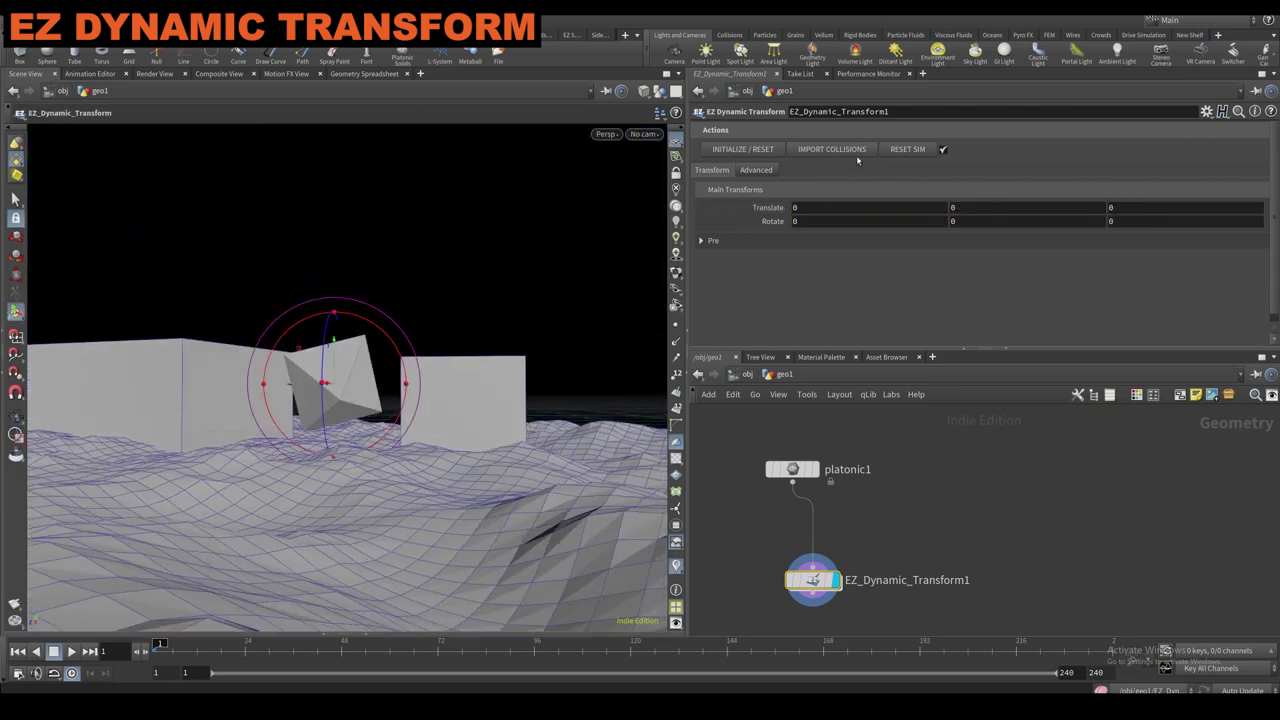
# Set the Collision Concavity of EZ_Dynamic_Transform1 to 0.1, re-import the collisions and reset the simulation.
pyautogui.click(757, 170)
pyautogui.scroll(-1, 795, 220)
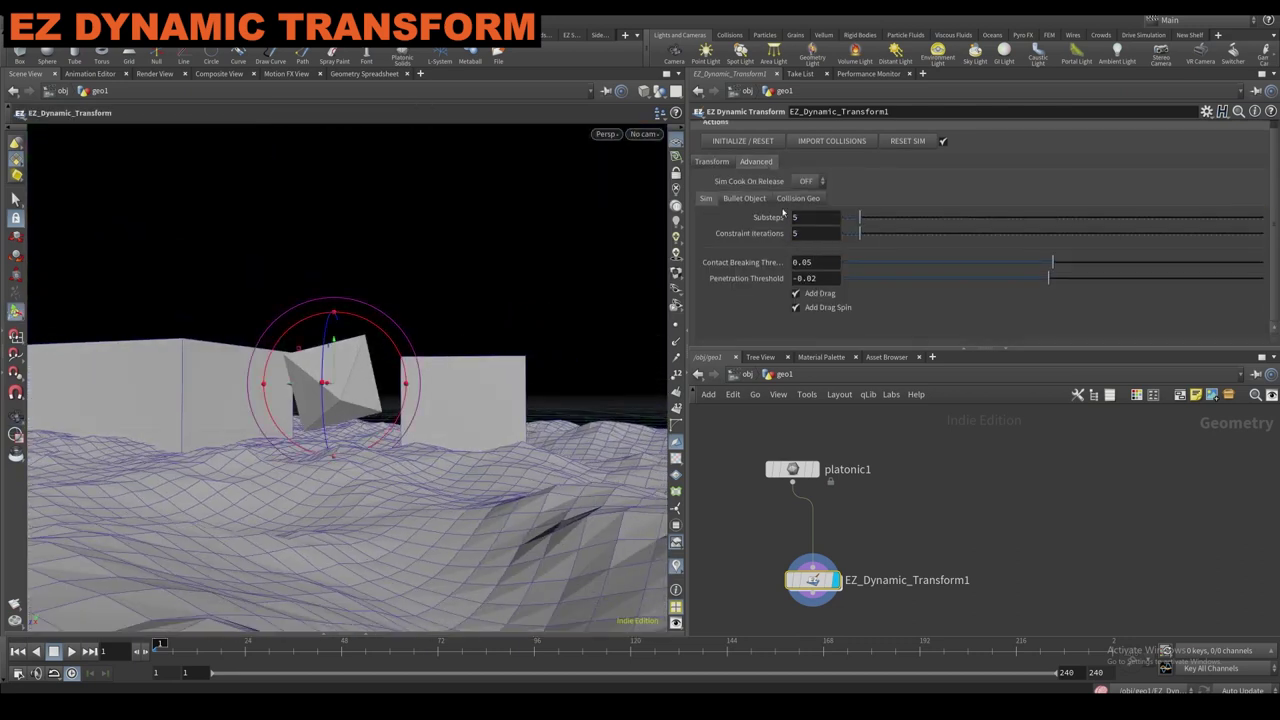
pyautogui.click(799, 198)
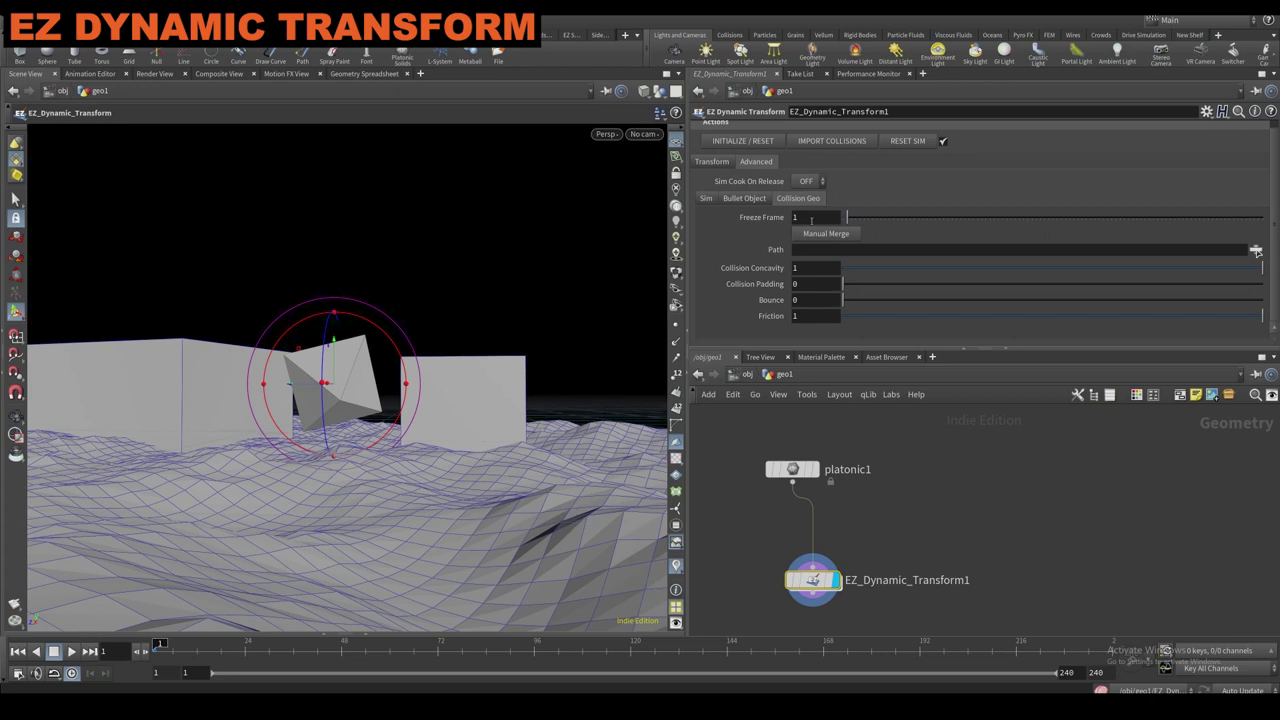
pyautogui.click(815, 270)
pyautogui.write('0.1')
pyautogui.press('Return')
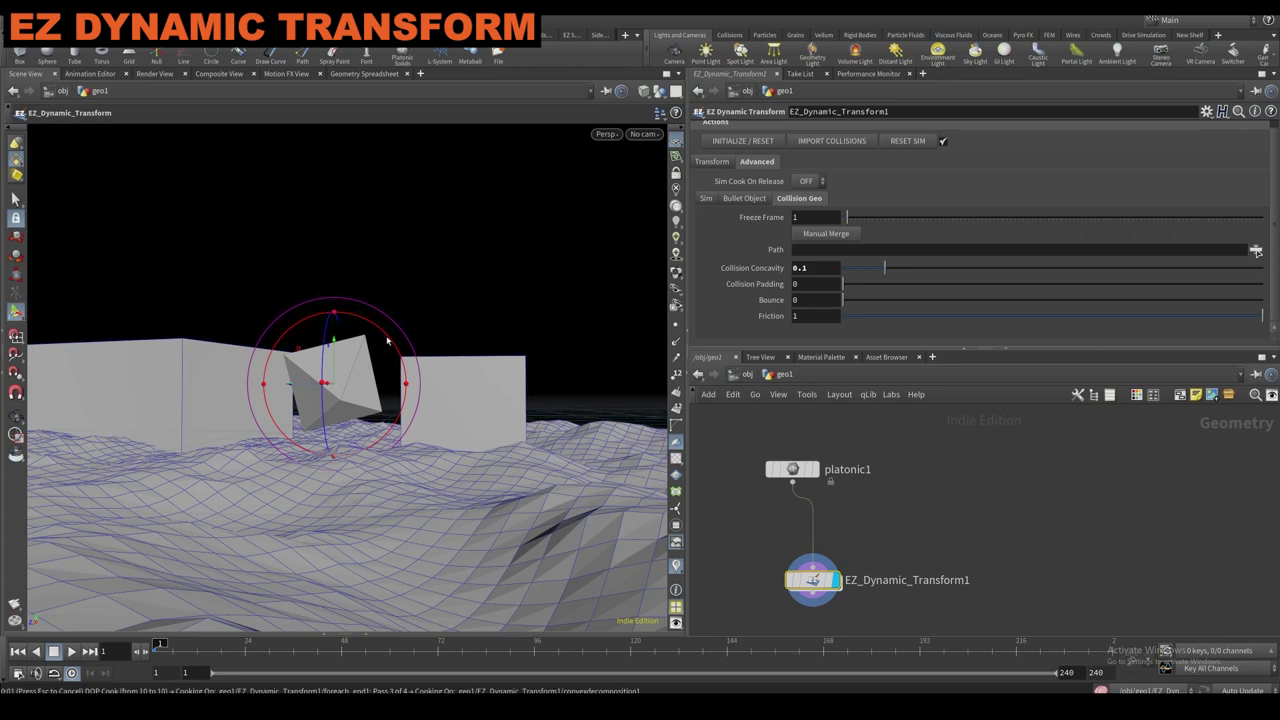
pyautogui.click(831, 140)
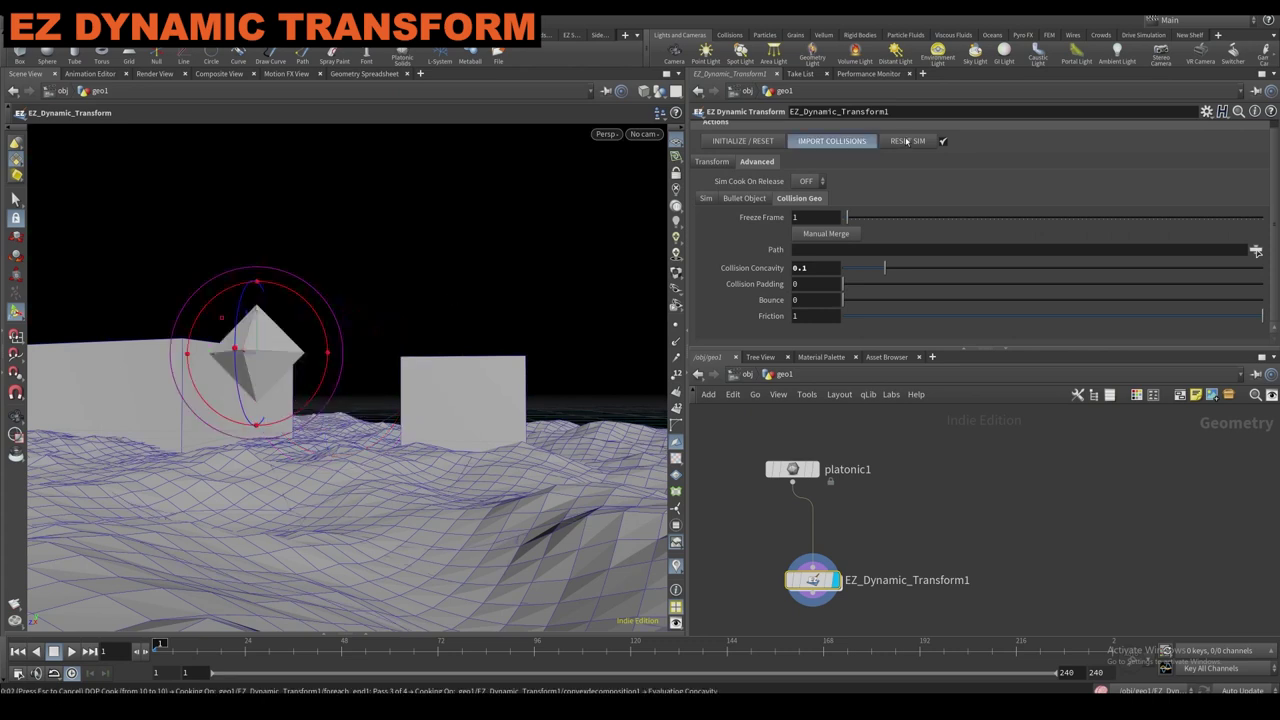
pyautogui.click(907, 140)
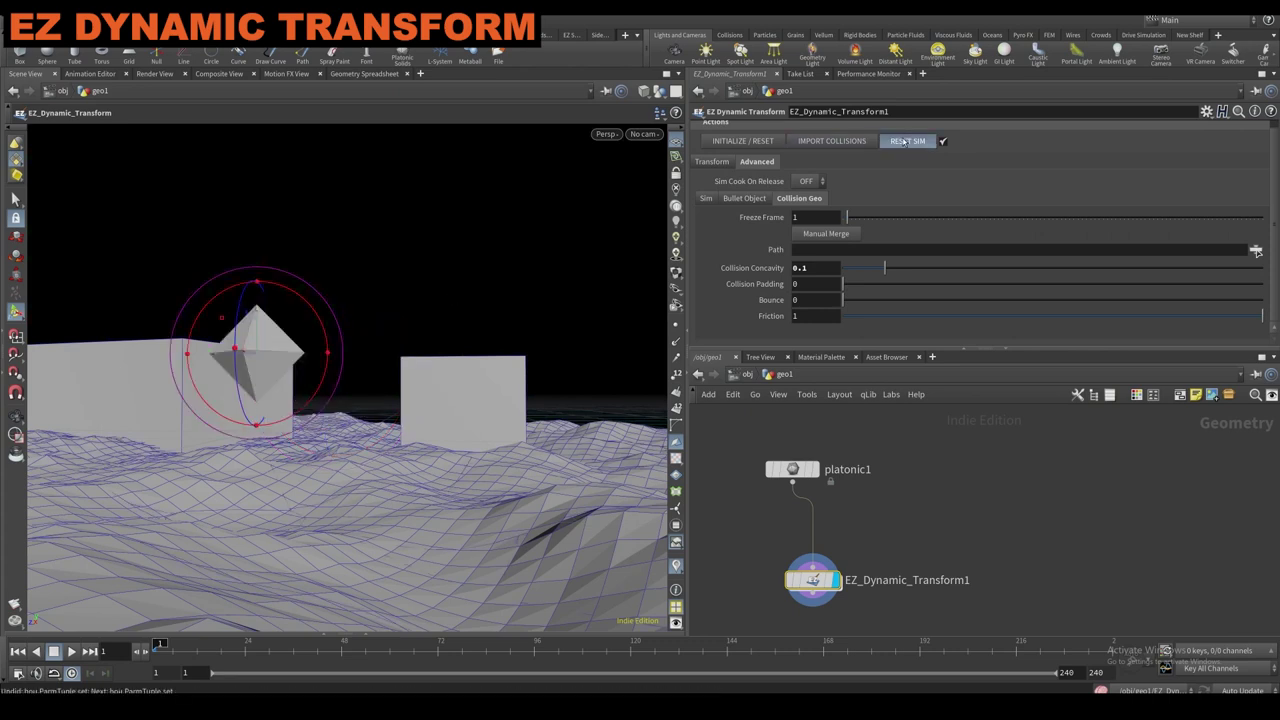
# Move the octahedron down against the terrain and boxes to test the more detailed collision geometry.
pyautogui.moveTo(257, 333); pyautogui.dragTo(528, 458)
pyautogui.moveTo(338, 381); pyautogui.dragTo(287, 471)
pyautogui.moveTo(376, 409); pyautogui.dragTo(384, 475)
pyautogui.keyDown('alt'); pyautogui.moveTo(446, 431); pyautogui.dragTo(414, 491); pyautogui.keyUp('alt')
pyautogui.moveTo(484, 470); pyautogui.dragTo(397, 508)
pyautogui.keyDown('alt'); pyautogui.moveTo(400, 500); pyautogui.dragTo(390, 476); pyautogui.keyUp('alt')
# Set the simulation's Substeps and Constraint Iterations both to 15.
pyautogui.click(744, 199)
pyautogui.click(706, 198)
pyautogui.moveTo(446, 409)
pyautogui.mouseDown()
pyautogui.moveTo(466, 408)
pyautogui.moveTo(447, 385)
pyautogui.mouseUp()
pyautogui.keyDown('alt'); pyautogui.moveTo(447, 385); pyautogui.dragTo(380, 331, button='middle'); pyautogui.keyUp('alt')
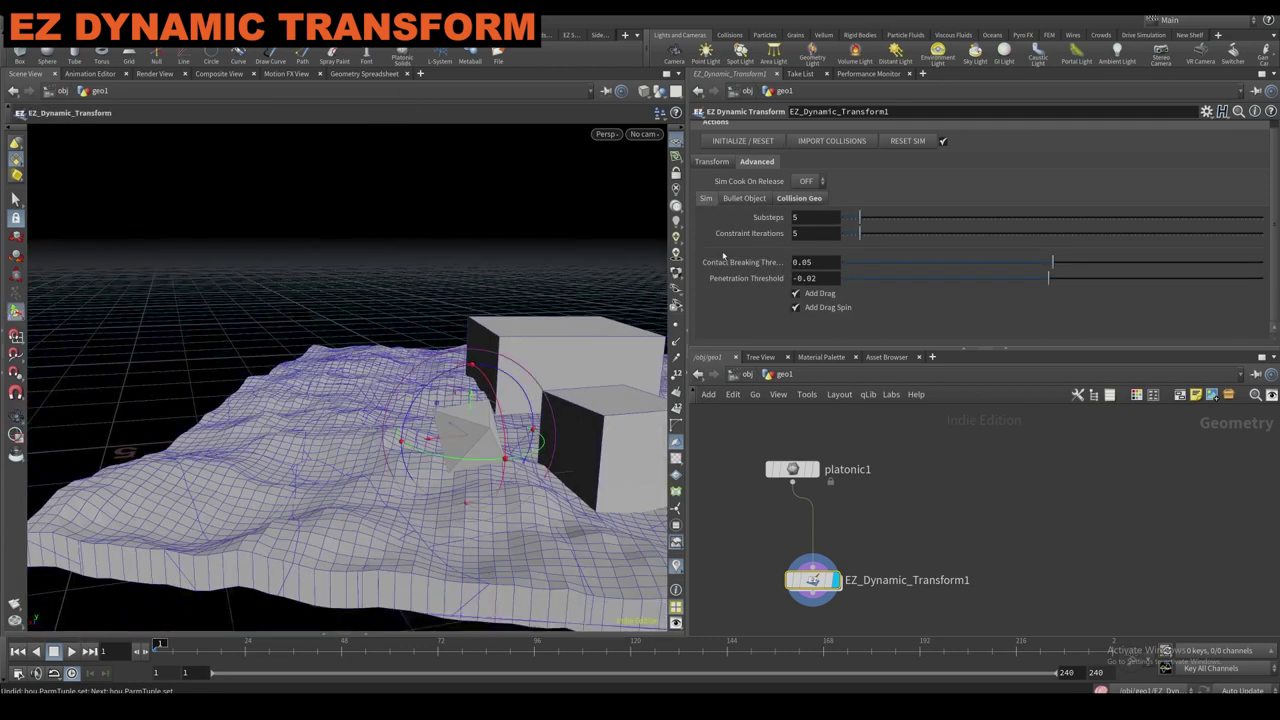
pyautogui.click(822, 218)
pyautogui.write('15')
pyautogui.press('Tab')
pyautogui.write('15')
pyautogui.press('Return')
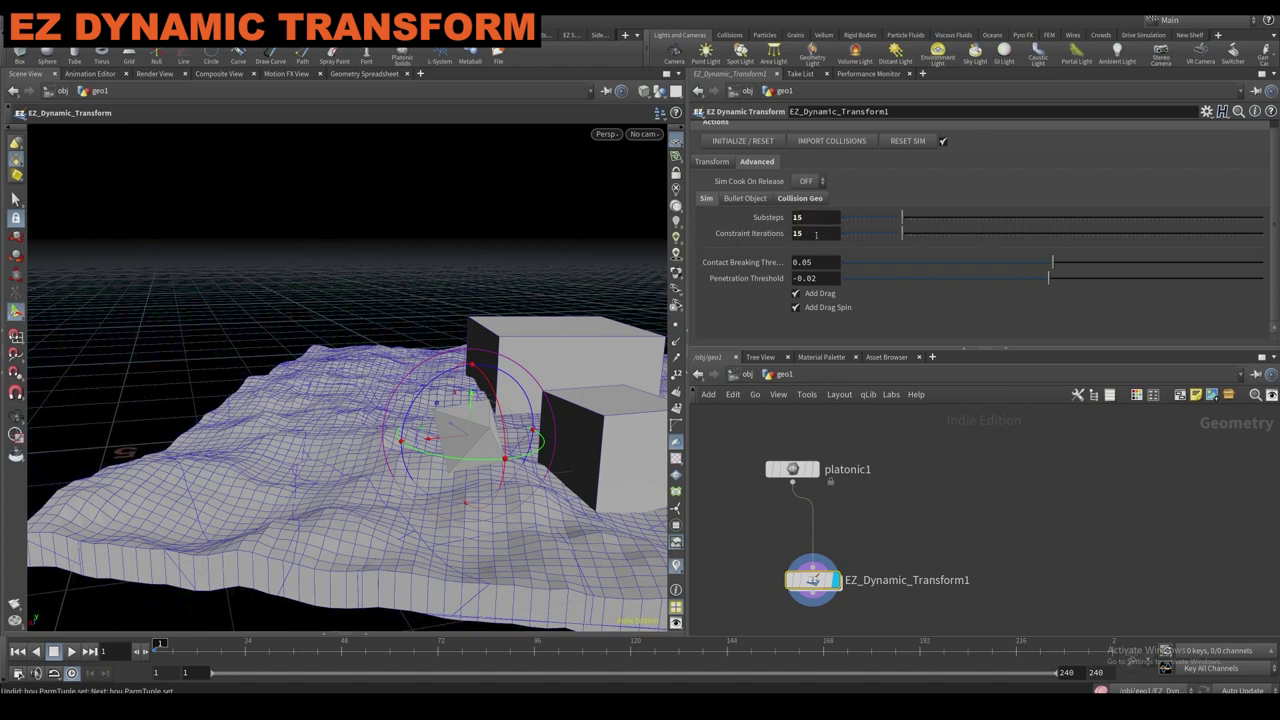
# Move and rotate the octahedron along the terrain to test the refined simulation settings.
pyautogui.moveTo(471, 420); pyautogui.dragTo(580, 425)
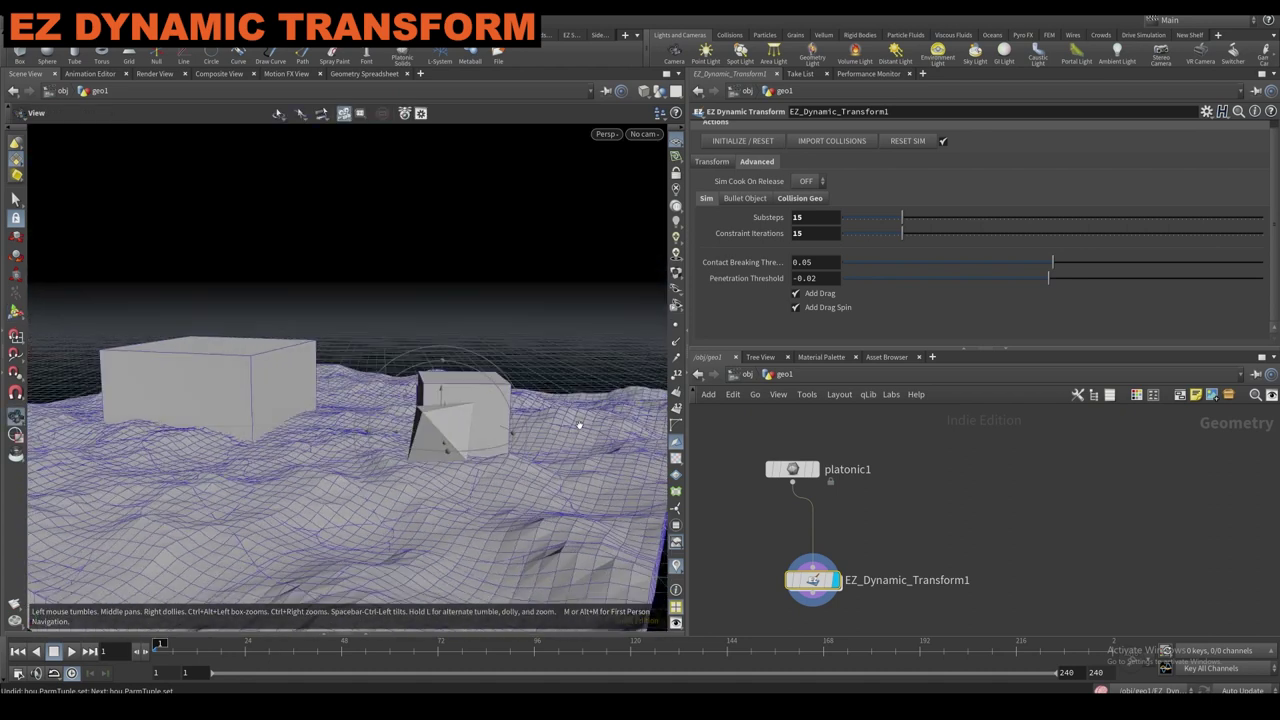
pyautogui.press('Return')
pyautogui.moveTo(415, 447); pyautogui.dragTo(419, 409)
pyautogui.press('Escape')
pyautogui.press('Return')
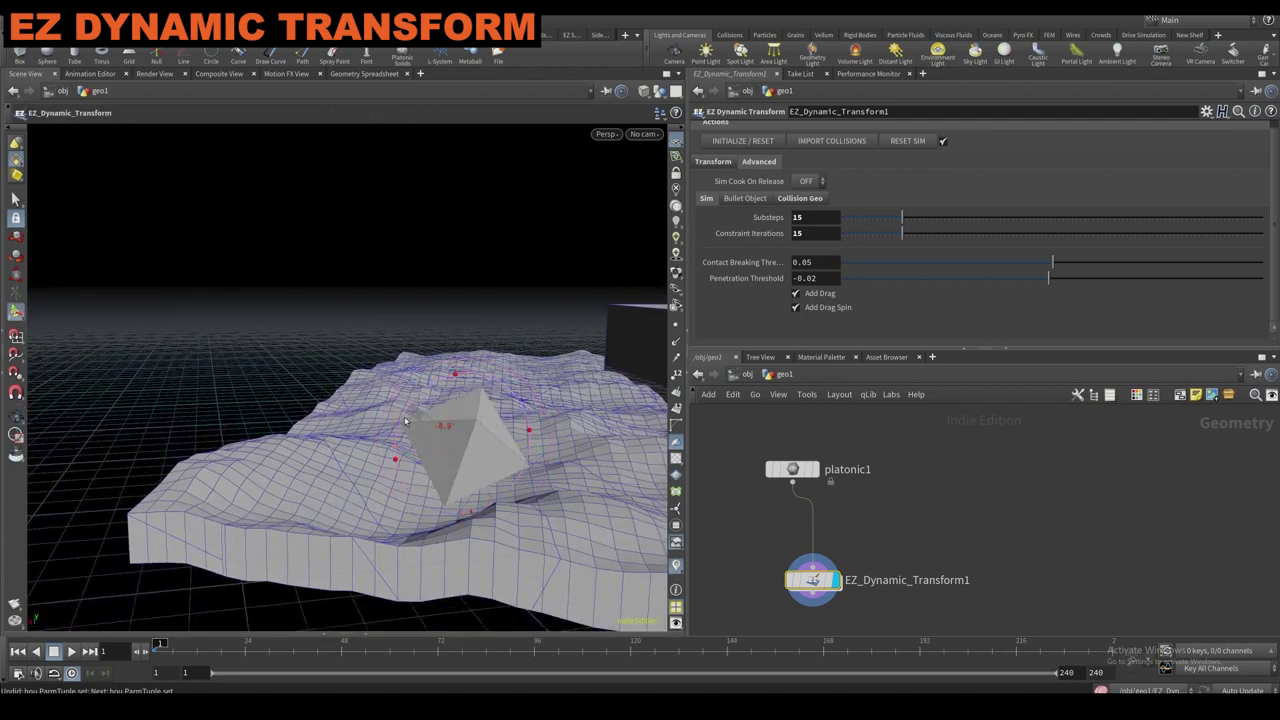
pyautogui.scroll(-2, 745, 558)
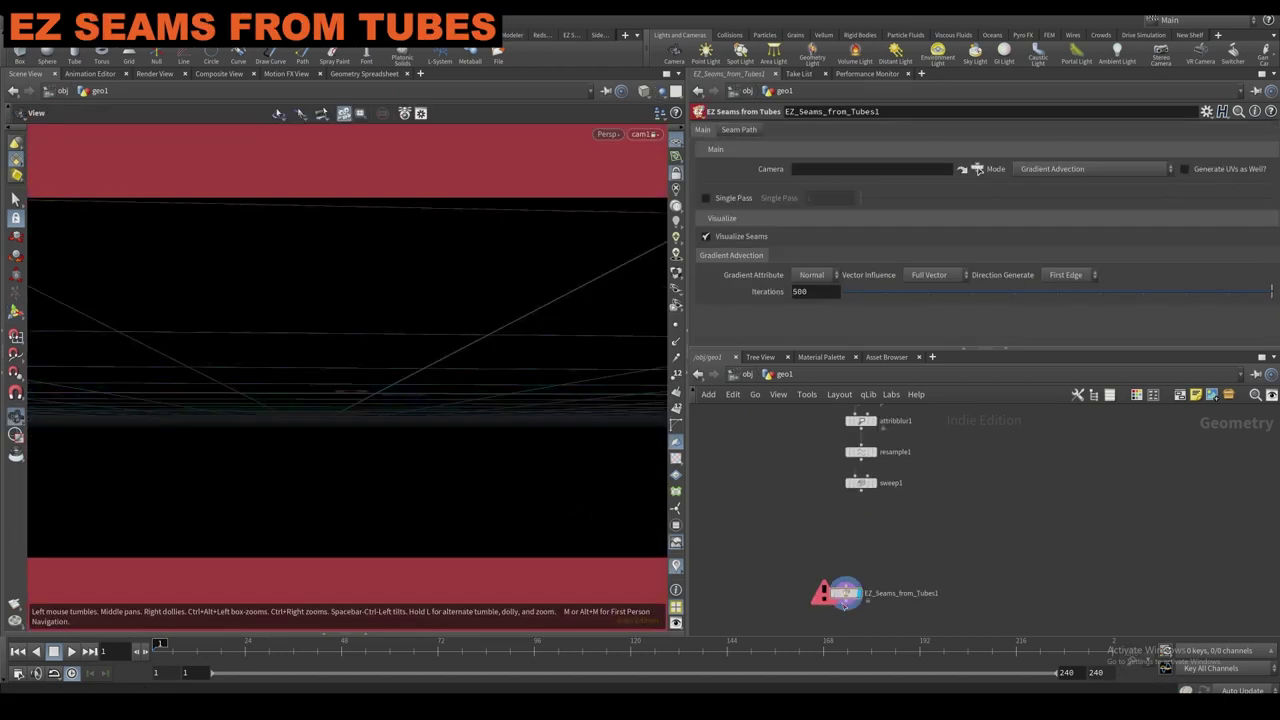
# Display the tubes from sweep1 in the EZ Seams from Tubes scene and select that node to show its parameters.
pyautogui.moveTo(845, 605); pyautogui.dragTo(833, 589, button='middle')
pyautogui.scroll(3, 854, 584)
pyautogui.scroll(-4, 854, 584)
pyautogui.moveTo(837, 578); pyautogui.dragTo(848, 531)
pyautogui.scroll(3, 848, 532)
pyautogui.moveTo(848, 532); pyautogui.dragTo(819, 575, button='middle')
pyautogui.scroll(-3, 819, 575)
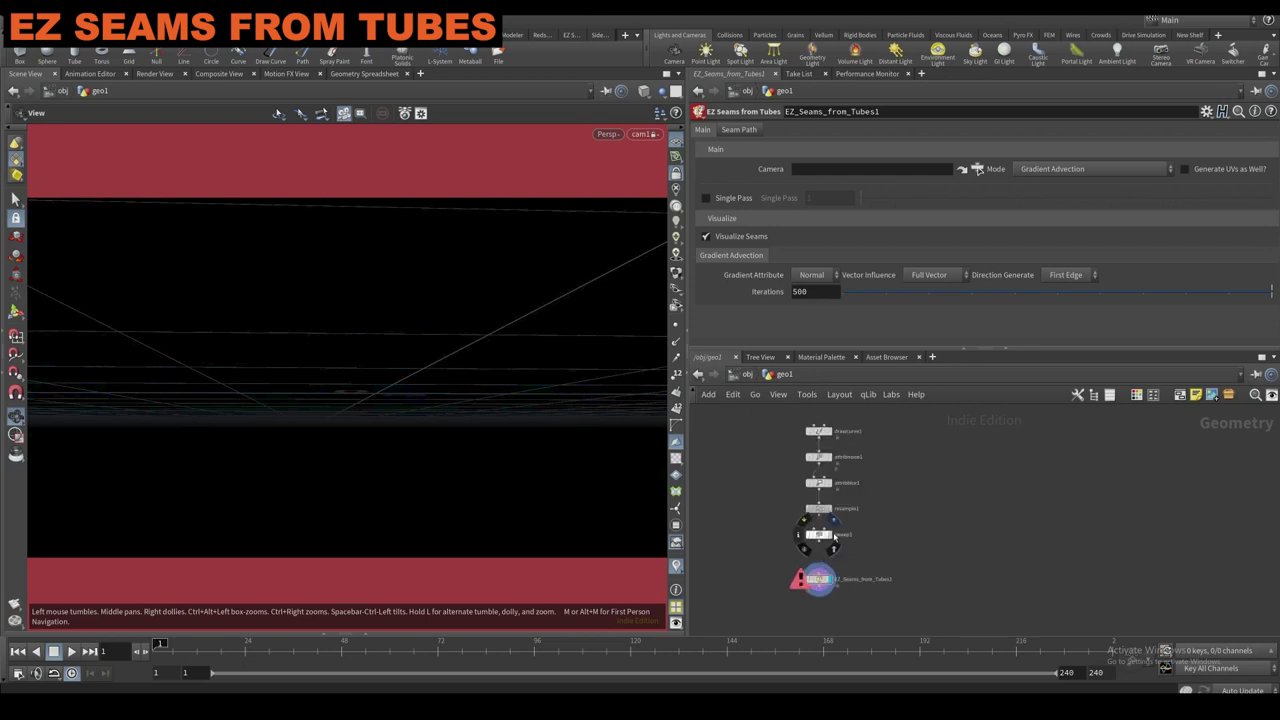
pyautogui.click(834, 537)
pyautogui.click(815, 535)
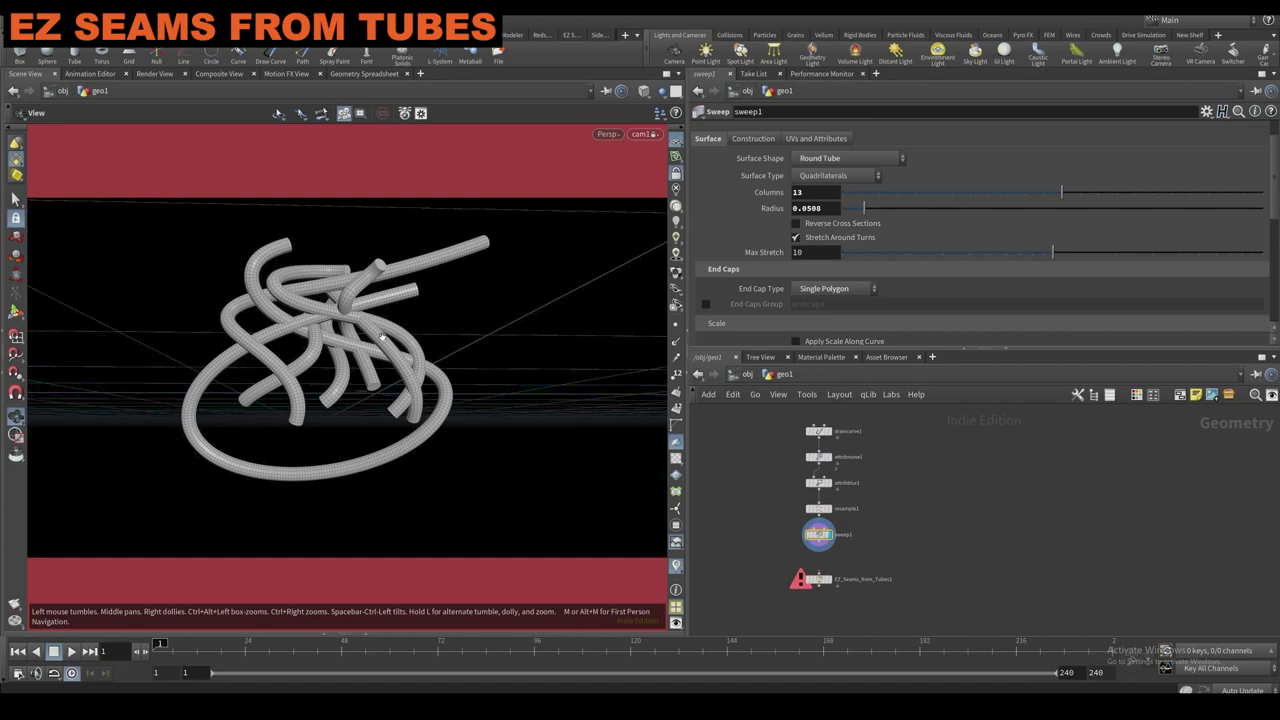
# Inspect the tubes from several angles and check the UV settings of the sweep node.
pyautogui.moveTo(490, 400); pyautogui.dragTo(453, 387)
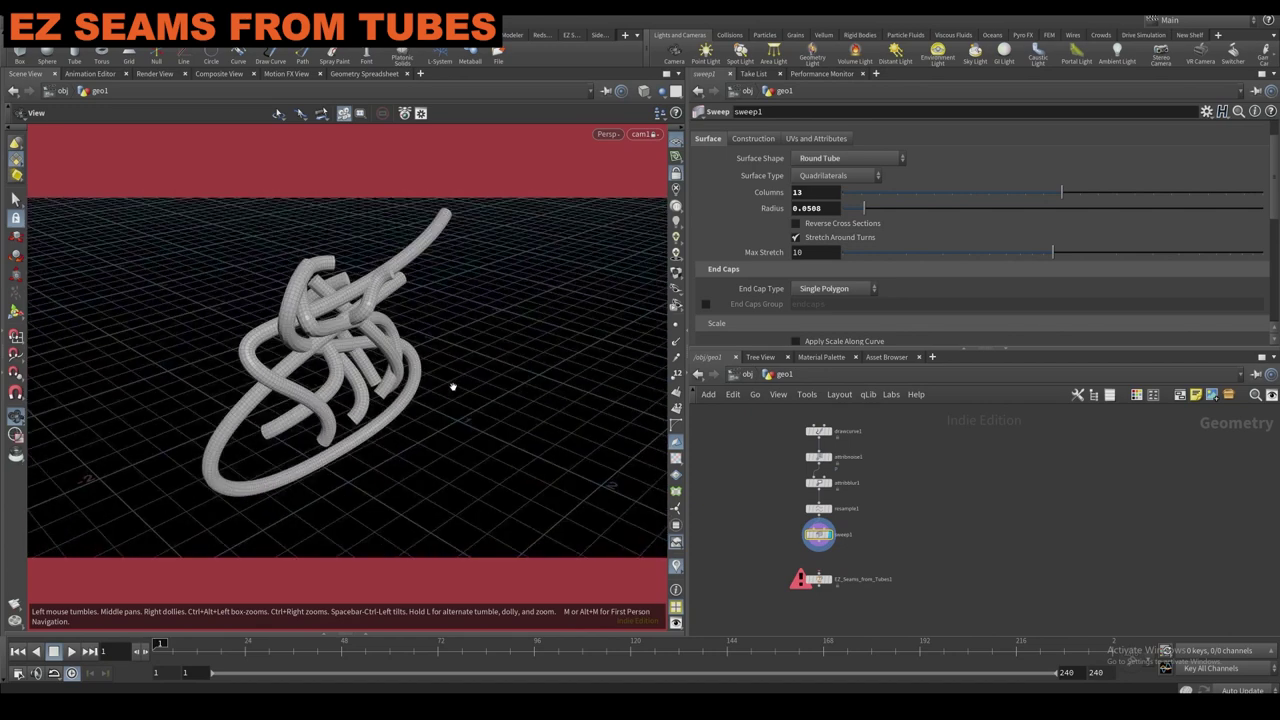
pyautogui.moveTo(310, 417); pyautogui.dragTo(305, 352)
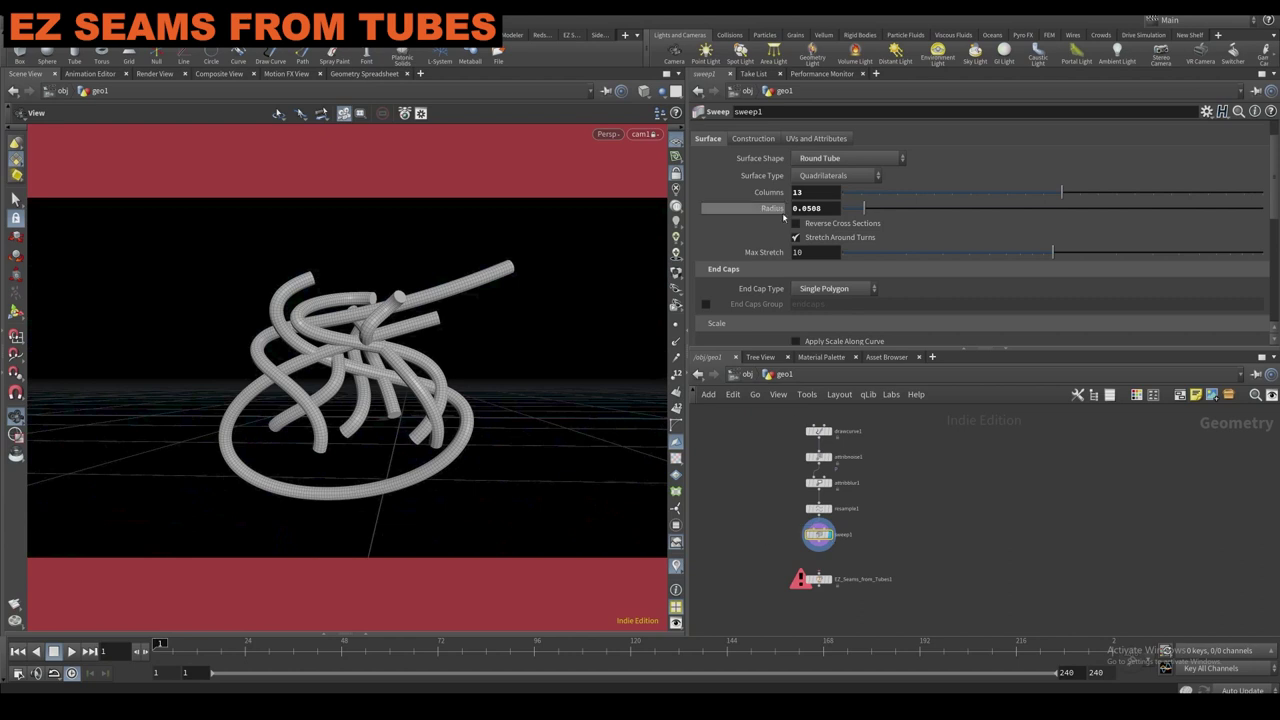
pyautogui.click(789, 140)
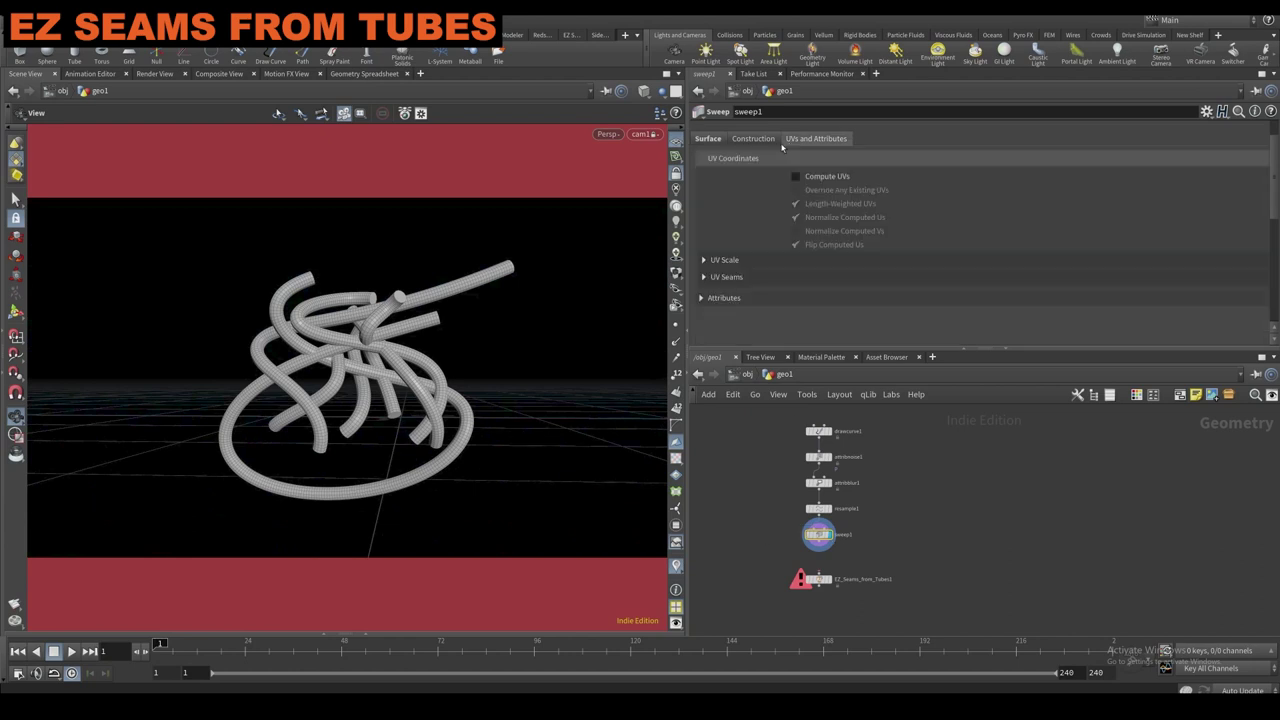
# Move EZ_Seams_from_Tubes1 further below sweep1, connect sweep1 to its input and display it.
pyautogui.moveTo(767, 527); pyautogui.dragTo(762, 489, button='middle')
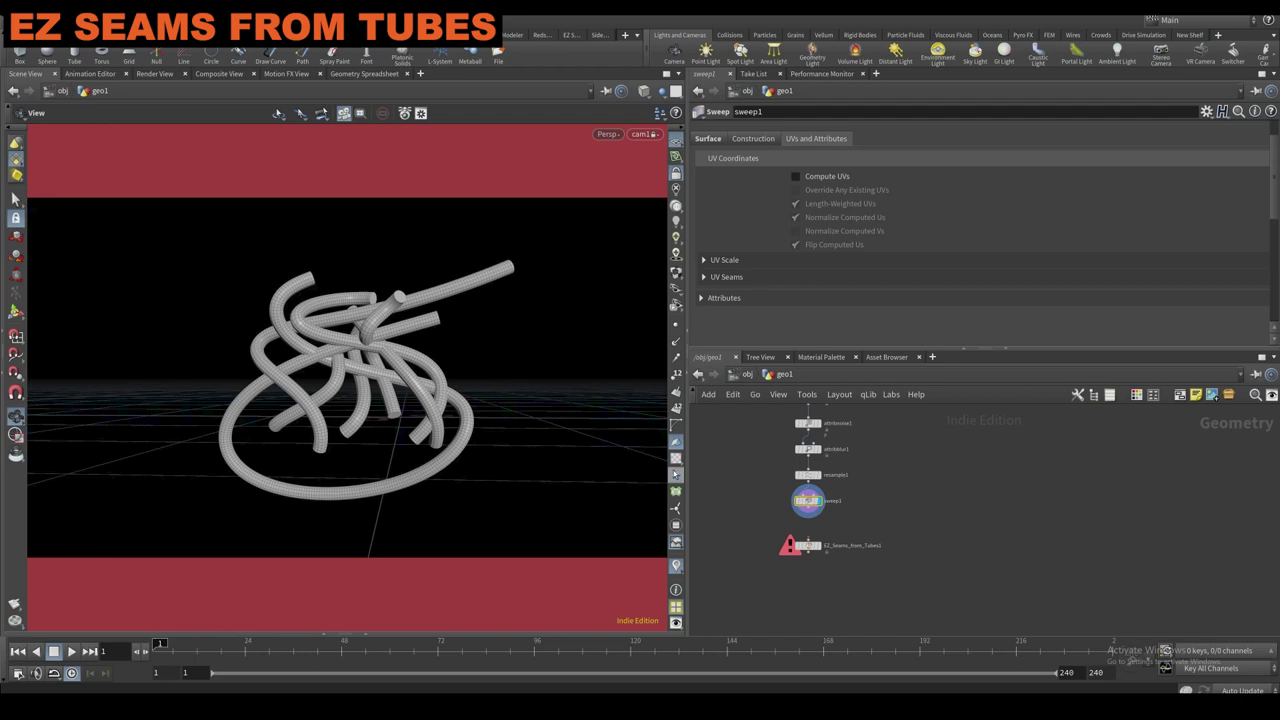
pyautogui.scroll(1, 770, 508)
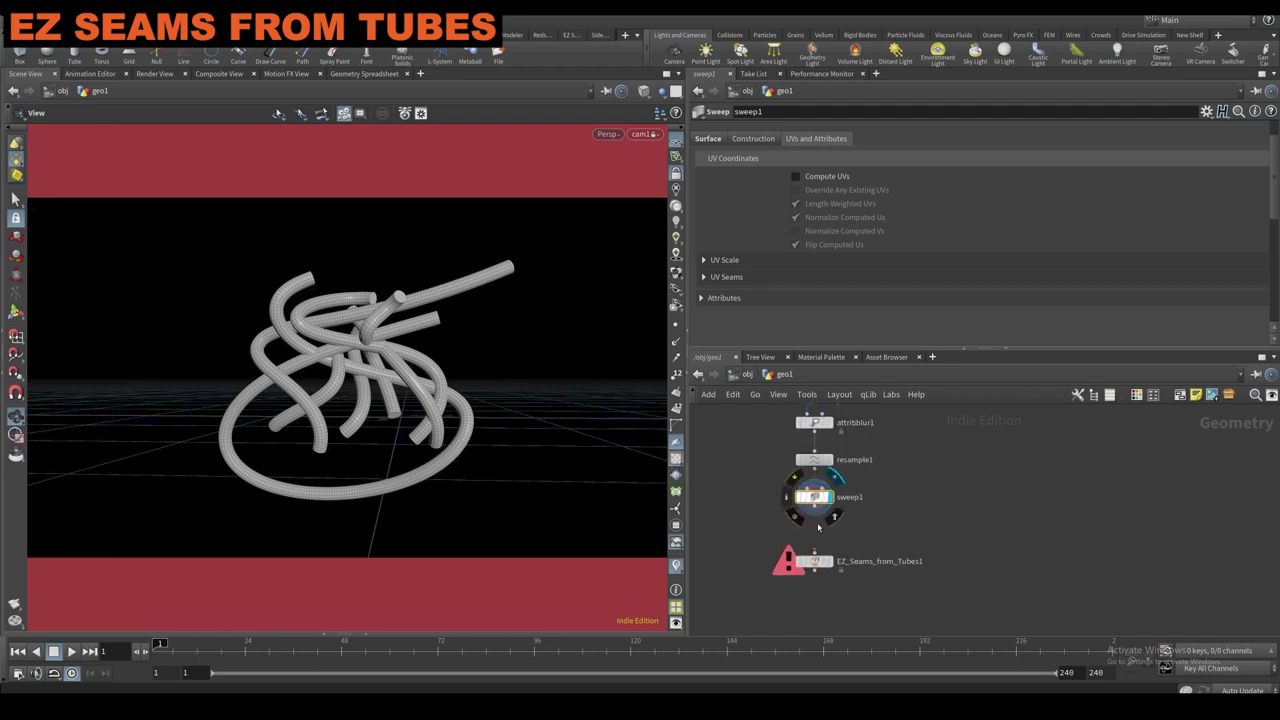
pyautogui.scroll(2, 805, 510)
pyautogui.moveTo(805, 519); pyautogui.dragTo(805, 565)
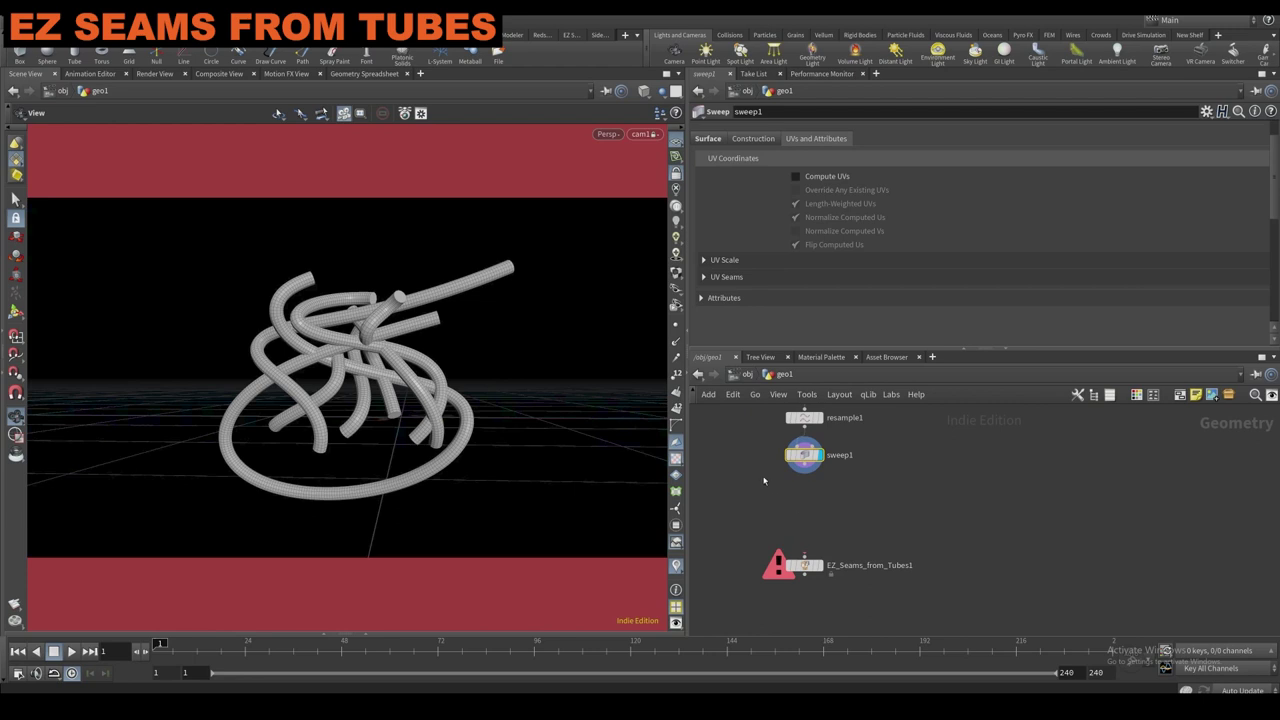
pyautogui.scroll(-1, 767, 493)
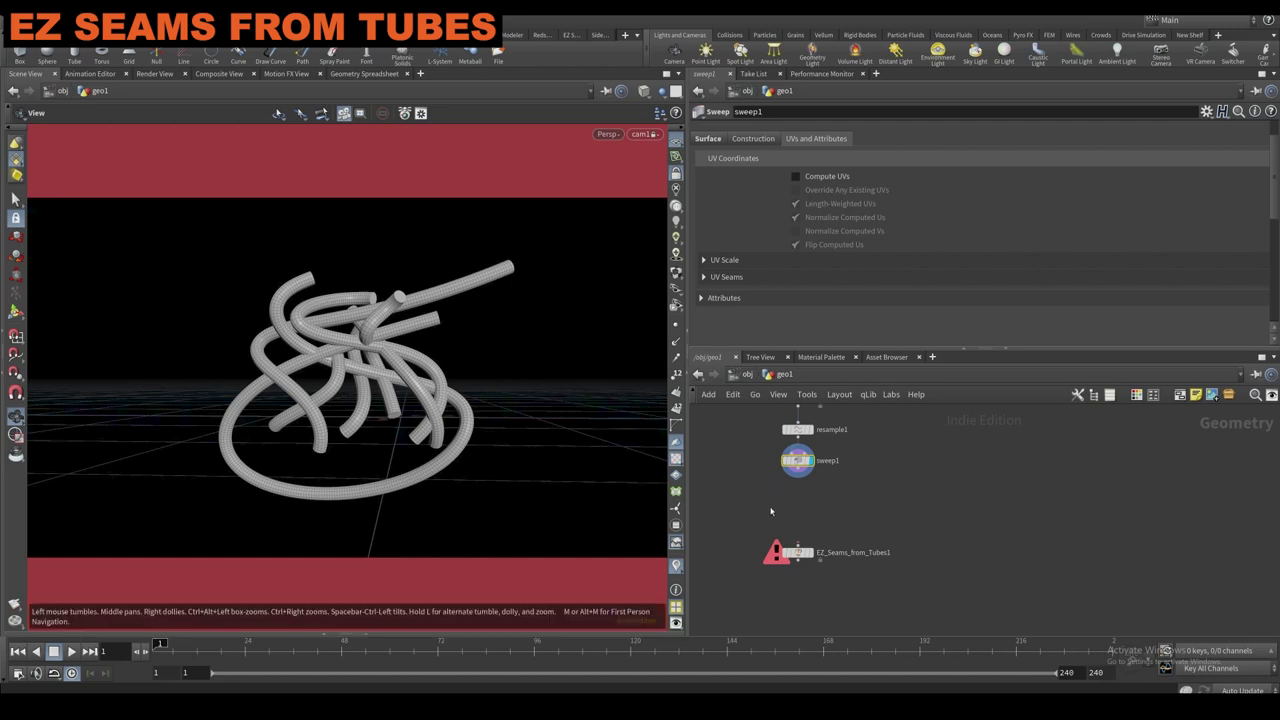
pyautogui.click(797, 477)
pyautogui.click(797, 545)
pyautogui.click(806, 555)
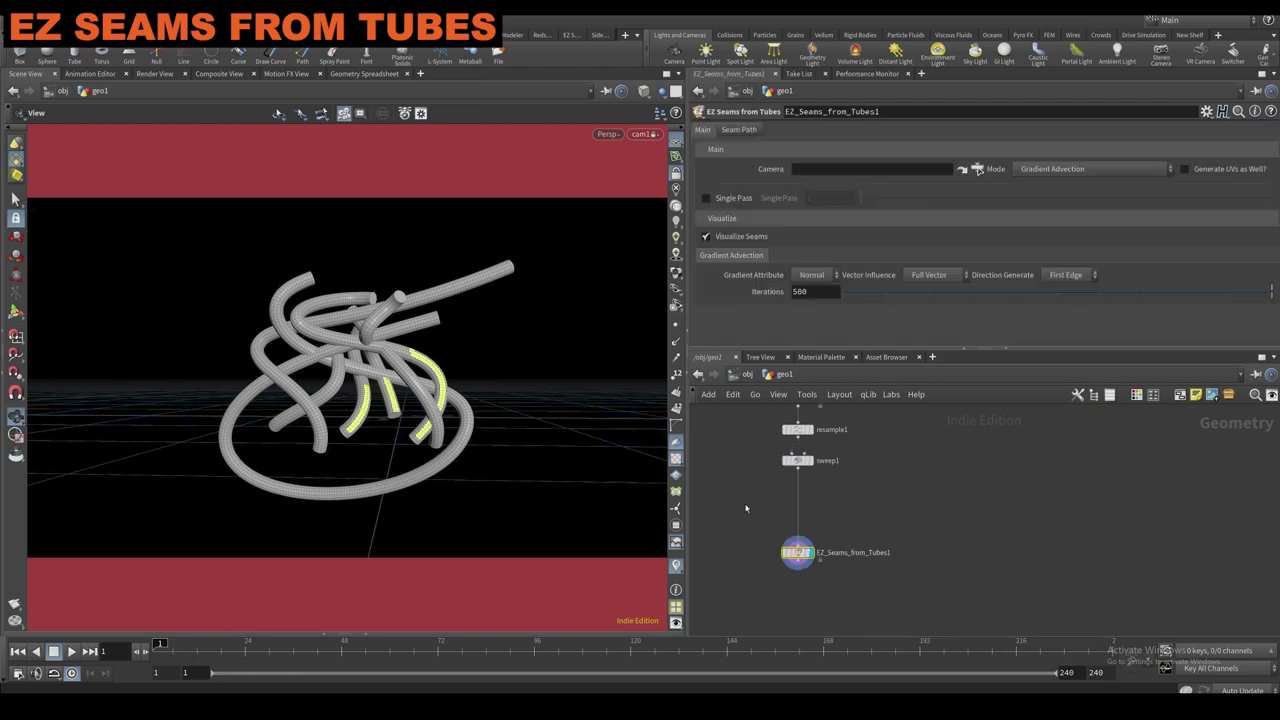
# Assign /obj/cam1 as the camera of EZ_Seams_from_Tubes1 and inspect the seams from a free viewpoint.
pyautogui.click(977, 169)
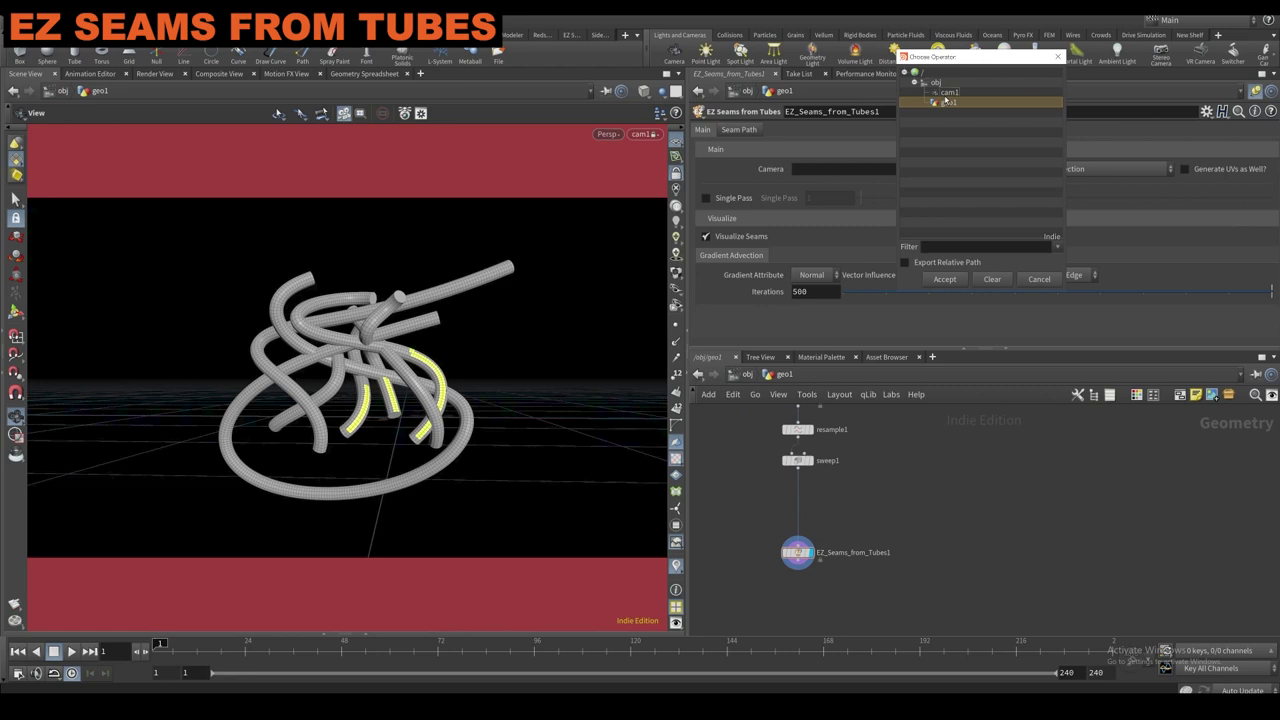
pyautogui.doubleClick(948, 93)
pyautogui.moveTo(465, 289); pyautogui.dragTo(175, 348)
pyautogui.moveTo(553, 314); pyautogui.dragTo(674, 115)
pyautogui.scroll(2, 493, 352)
pyautogui.moveTo(493, 352); pyautogui.dragTo(540, 372)
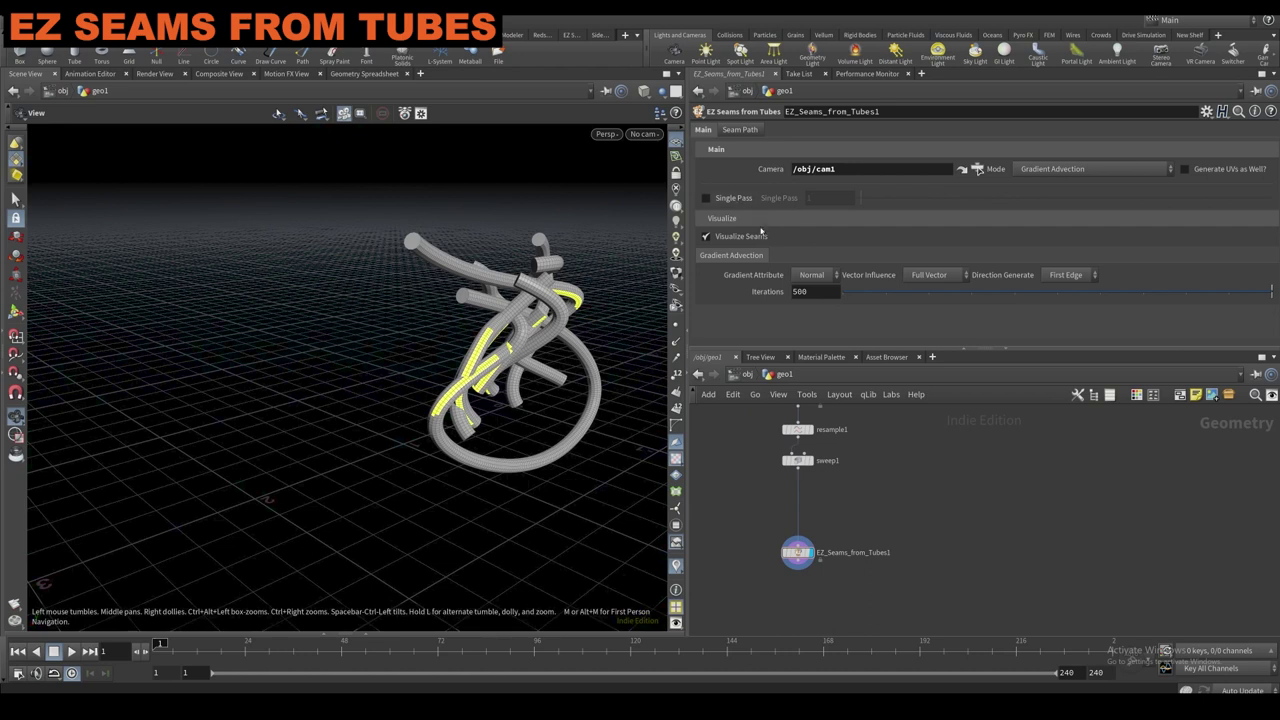
# Switch the seam mode to Labs Skeleton Curve and enable UV generation.
pyautogui.click(1050, 169)
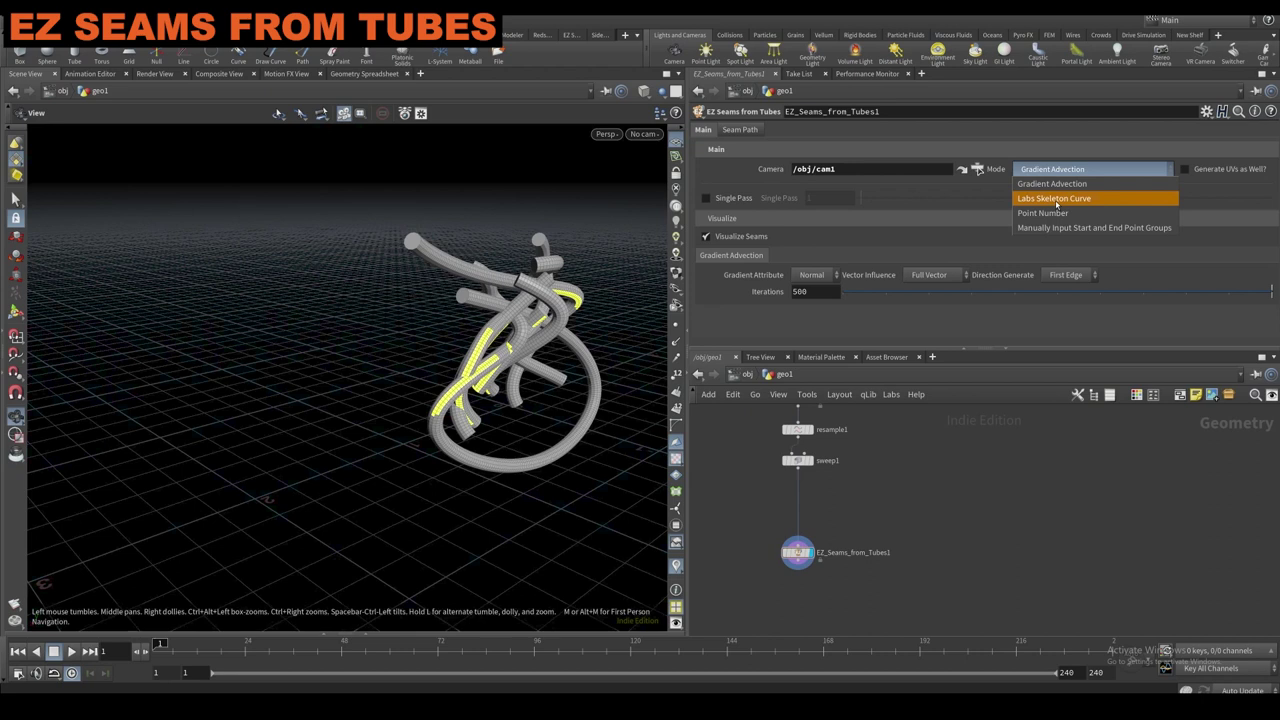
pyautogui.click(1056, 200)
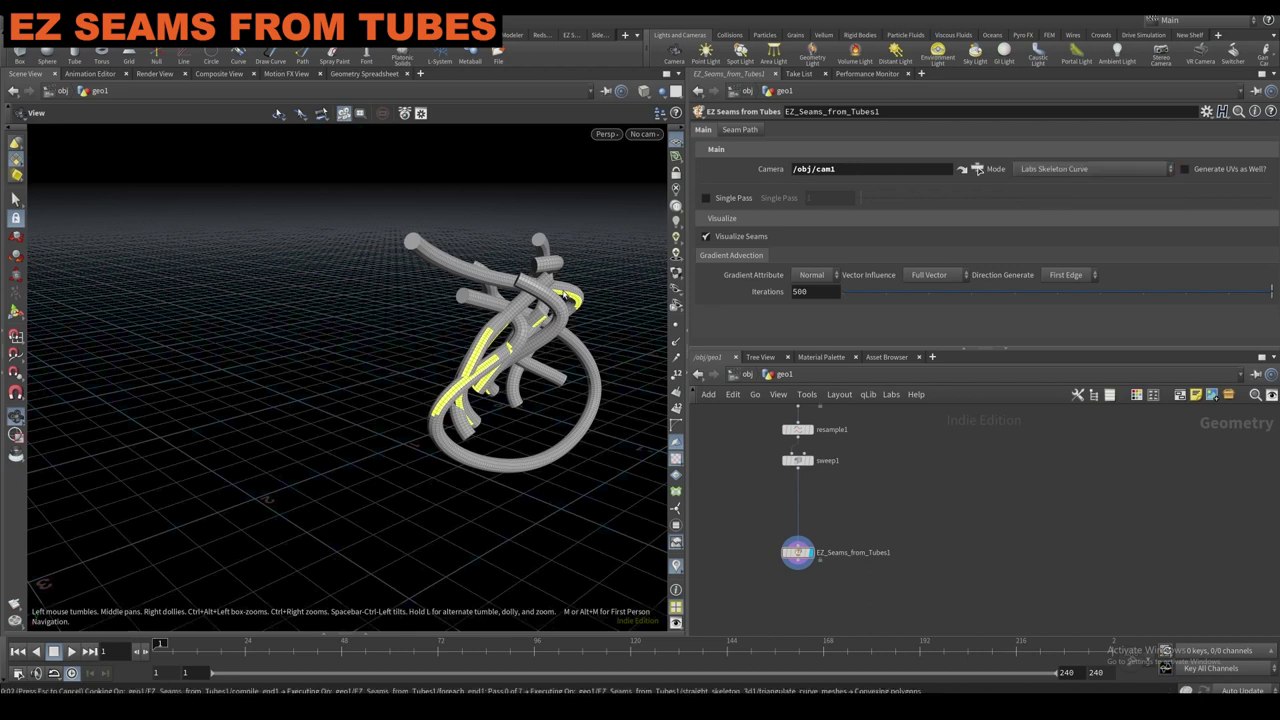
pyautogui.moveTo(560, 302); pyautogui.dragTo(1110, 338)
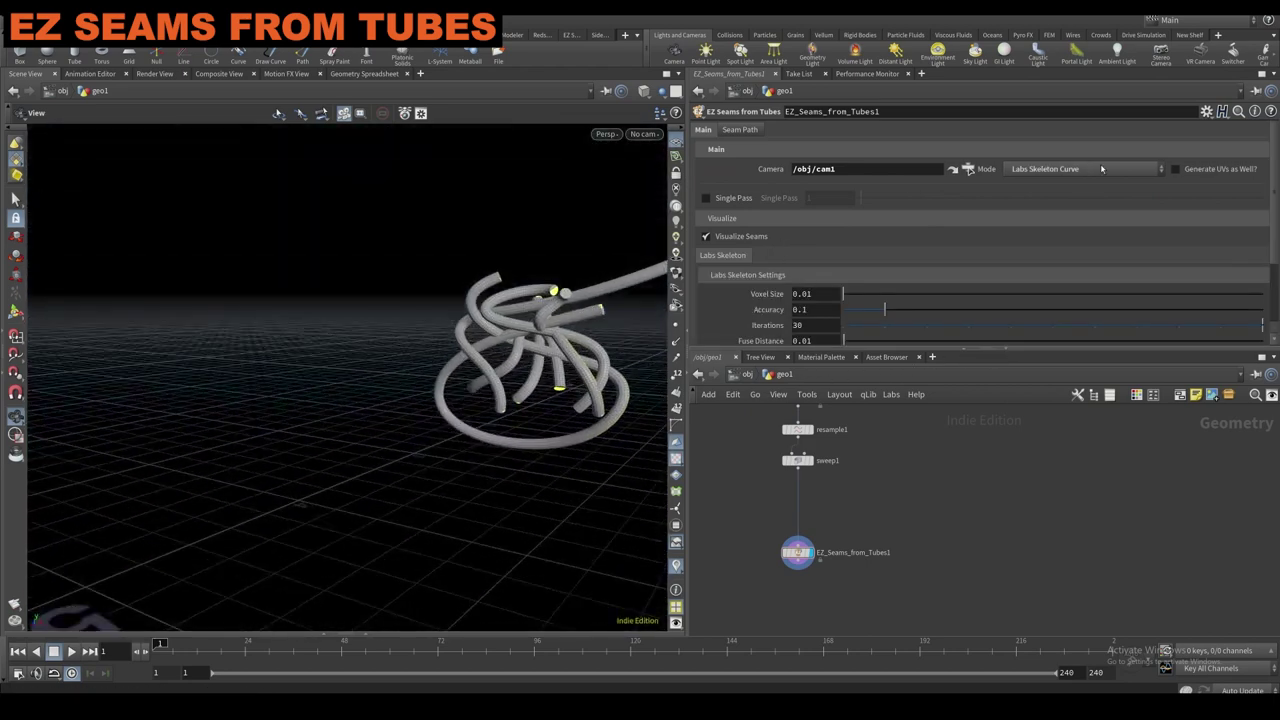
pyautogui.click(1176, 170)
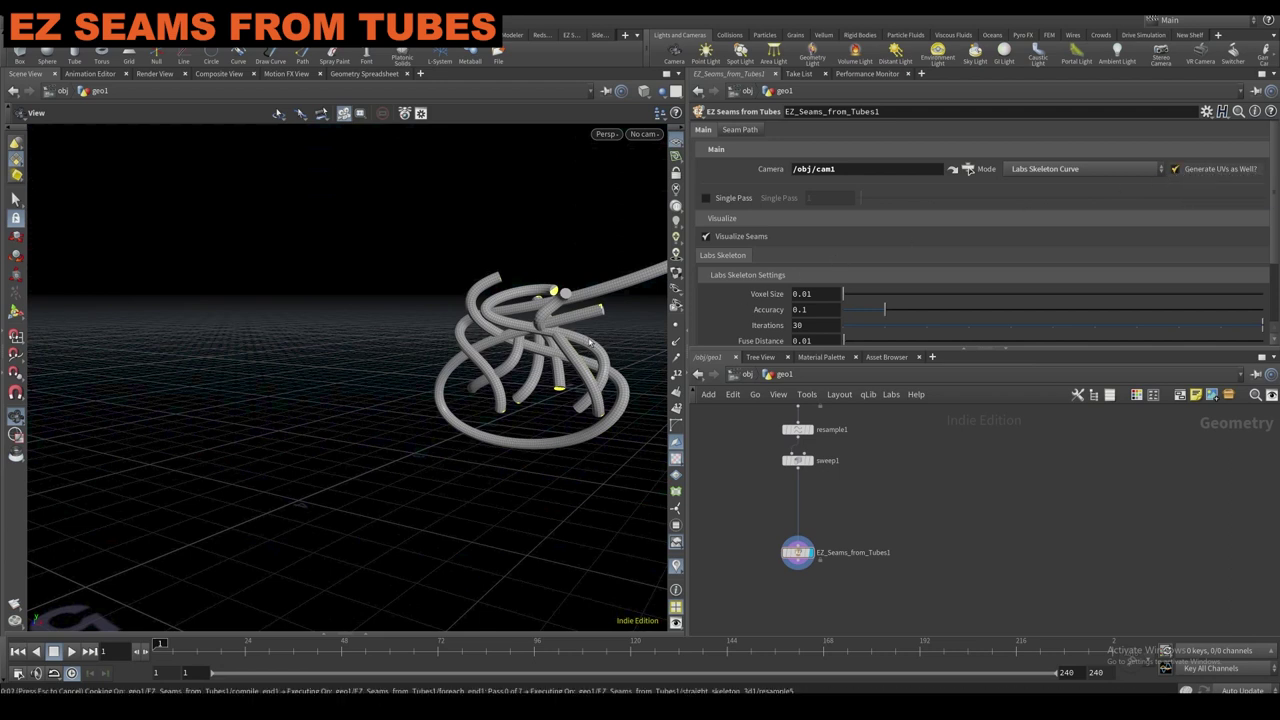
pyautogui.scroll(5, 567, 354)
pyautogui.moveTo(566, 355); pyautogui.dragTo(440, 370)
# Set the Direction For Ray method to Project Rays.
pyautogui.scroll(-5, 789, 230)
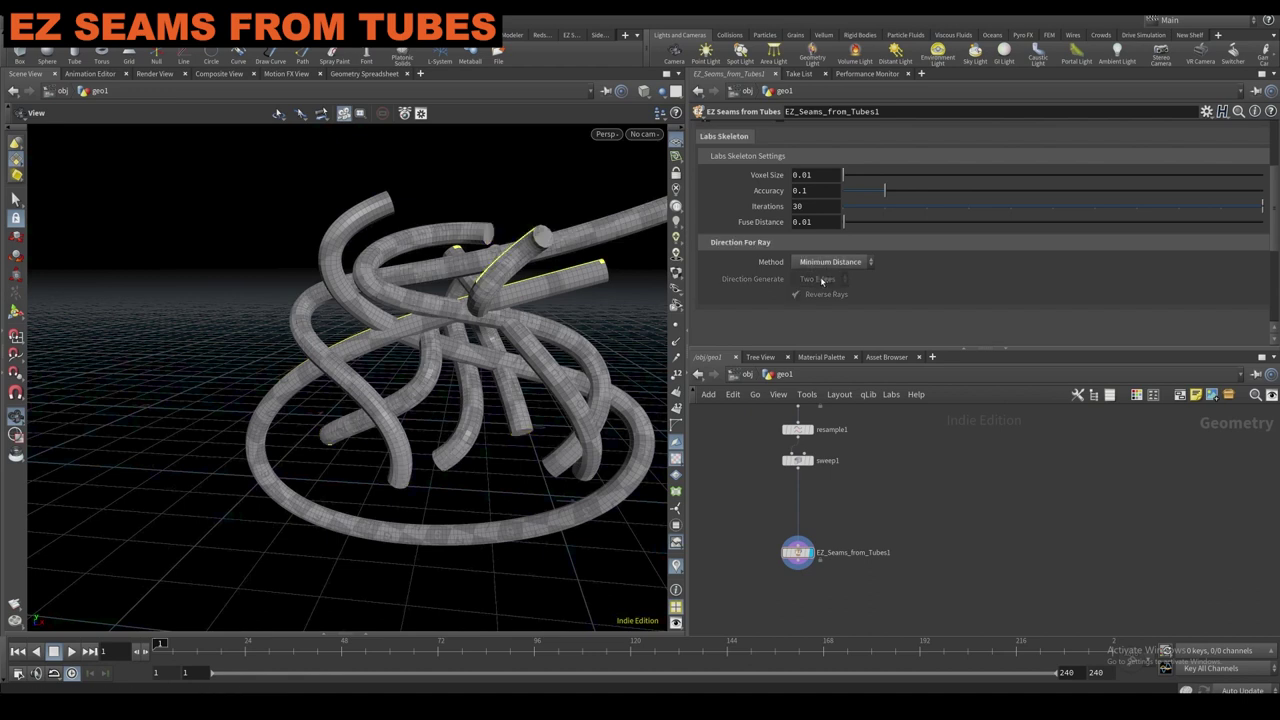
pyautogui.click(830, 262)
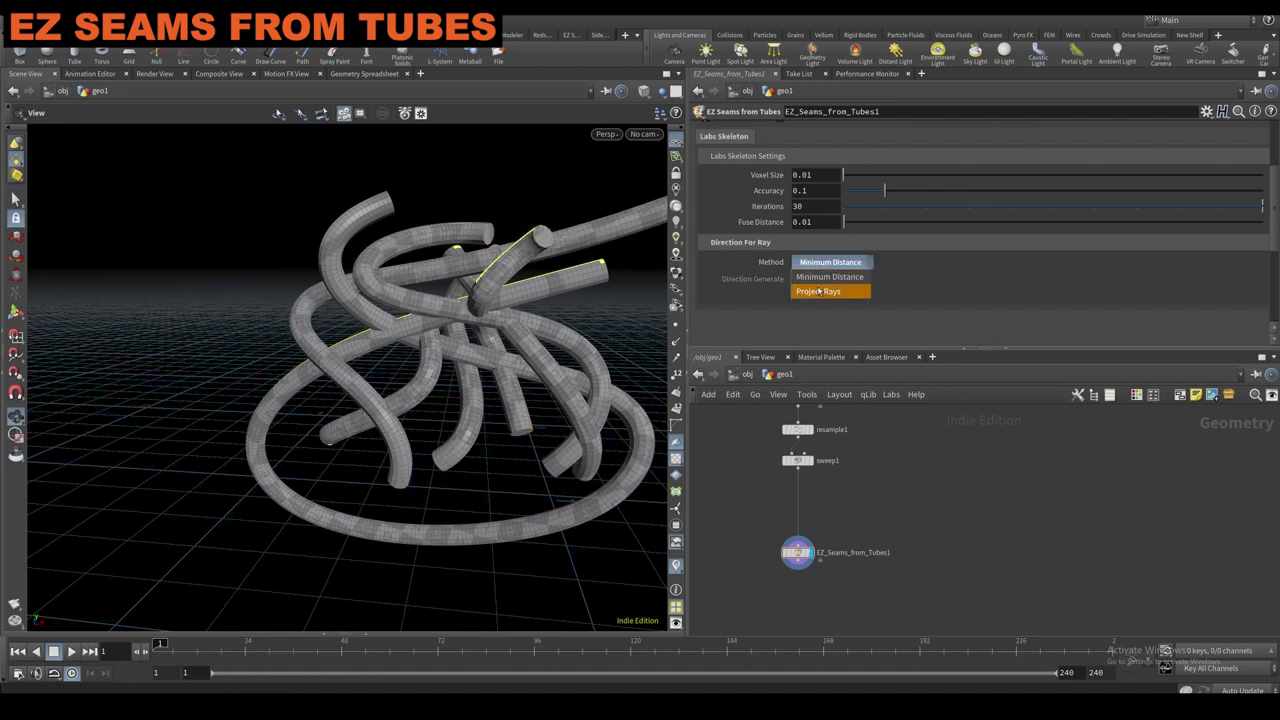
pyautogui.click(830, 287)
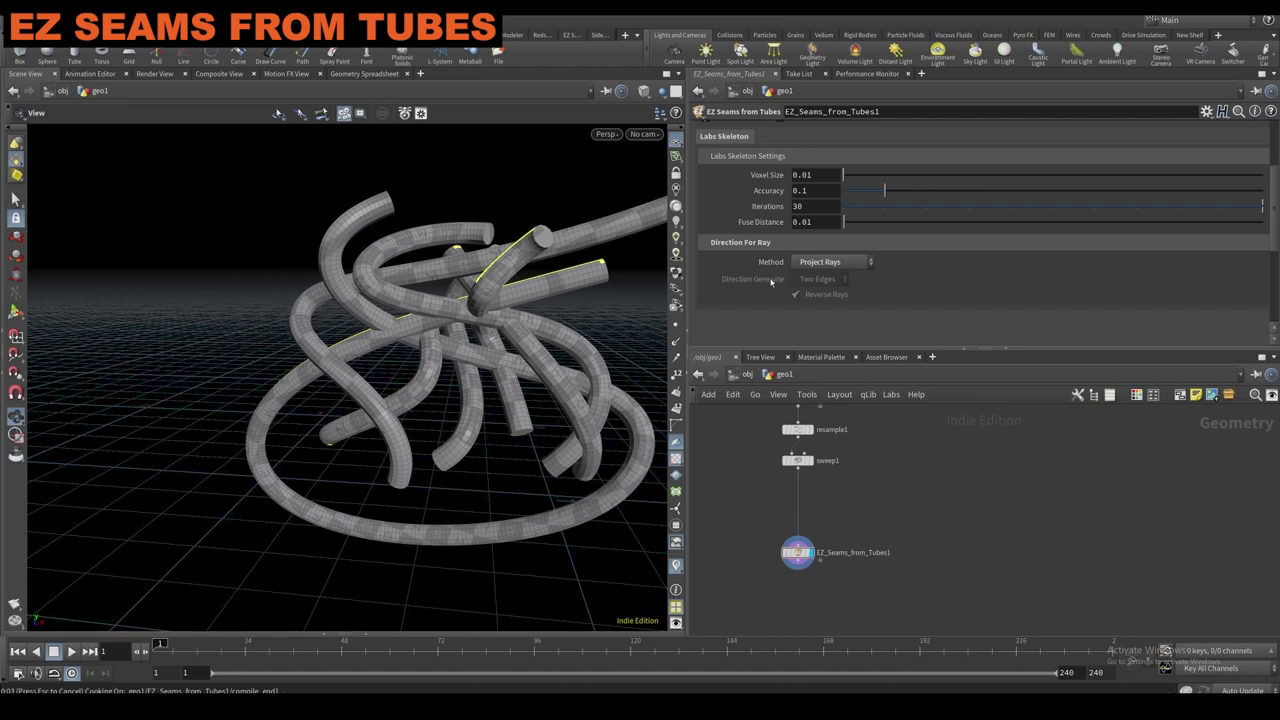
# Try the Spectral (SCP) flattening method in the node's UV Flatten settings.
pyautogui.scroll(3, 777, 262)
pyautogui.click(742, 130)
pyautogui.click(785, 130)
pyautogui.click(818, 211)
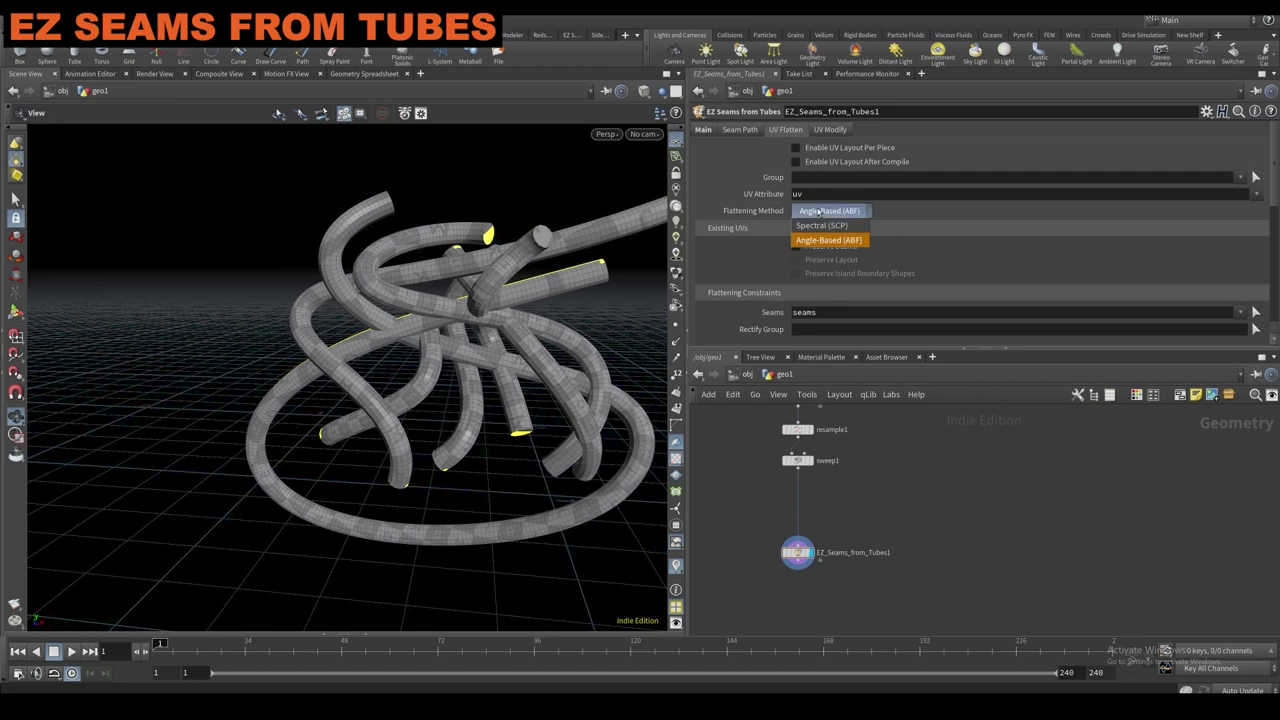
pyautogui.click(820, 225)
pyautogui.click(815, 211)
pyautogui.click(813, 222)
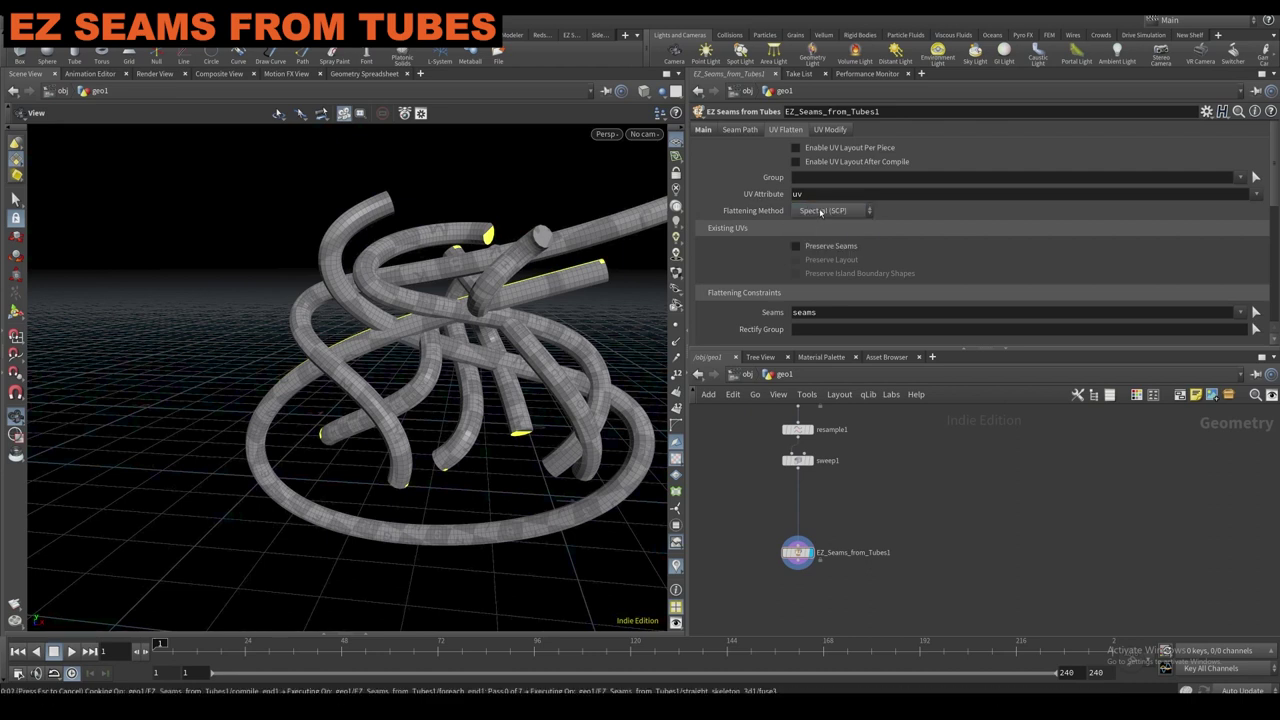
# Check the seams on the tubes and the Seam Path options, and return to the node's main settings.
pyautogui.moveTo(632, 290); pyautogui.dragTo(724, 263)
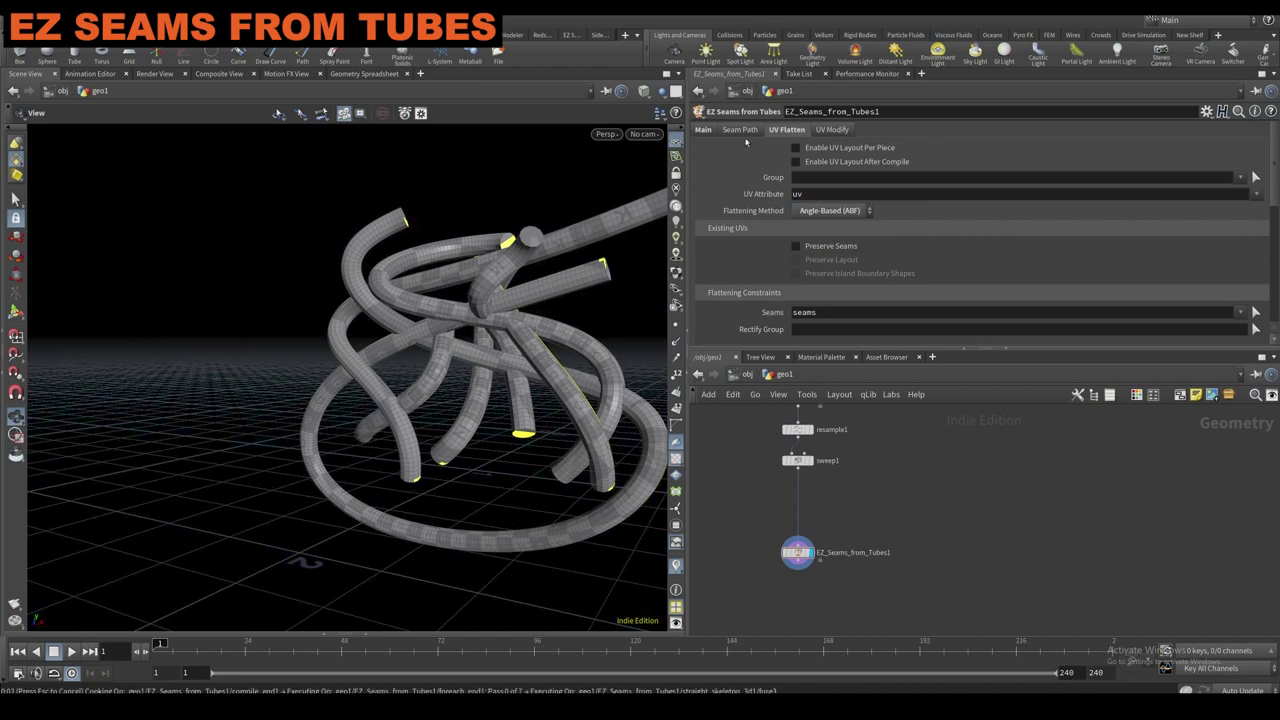
pyautogui.click(740, 129)
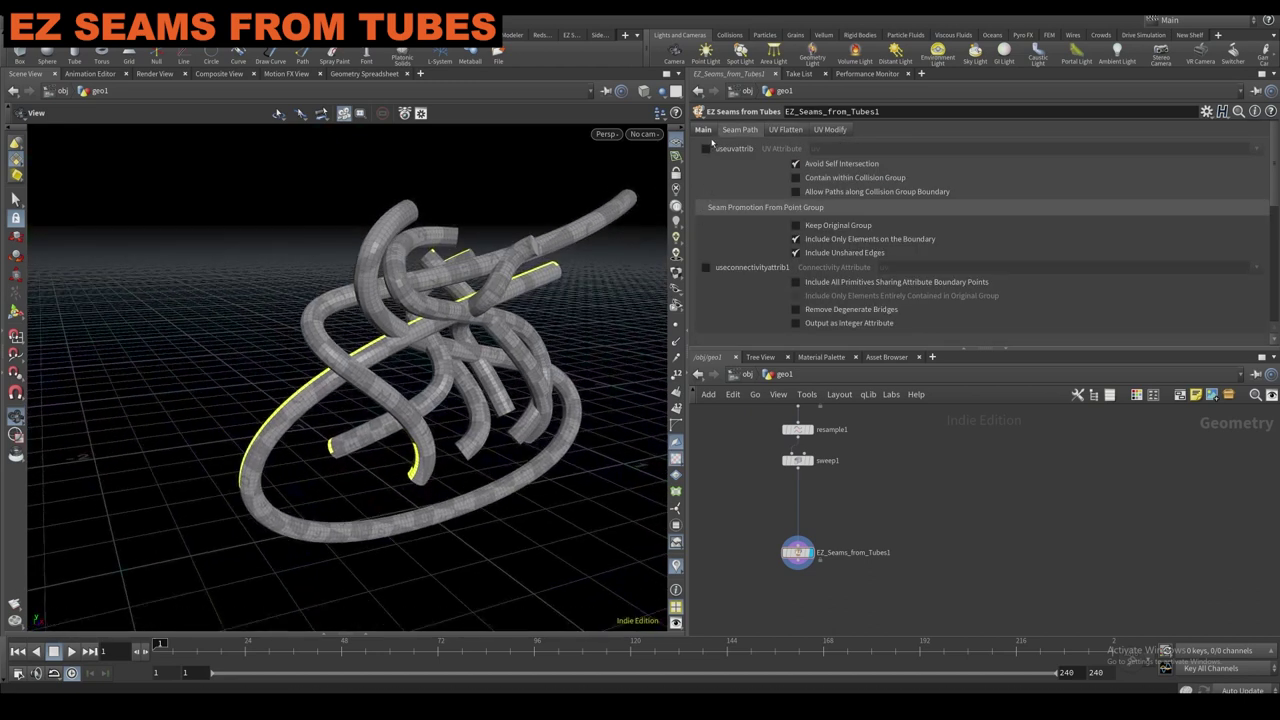
pyautogui.click(703, 129)
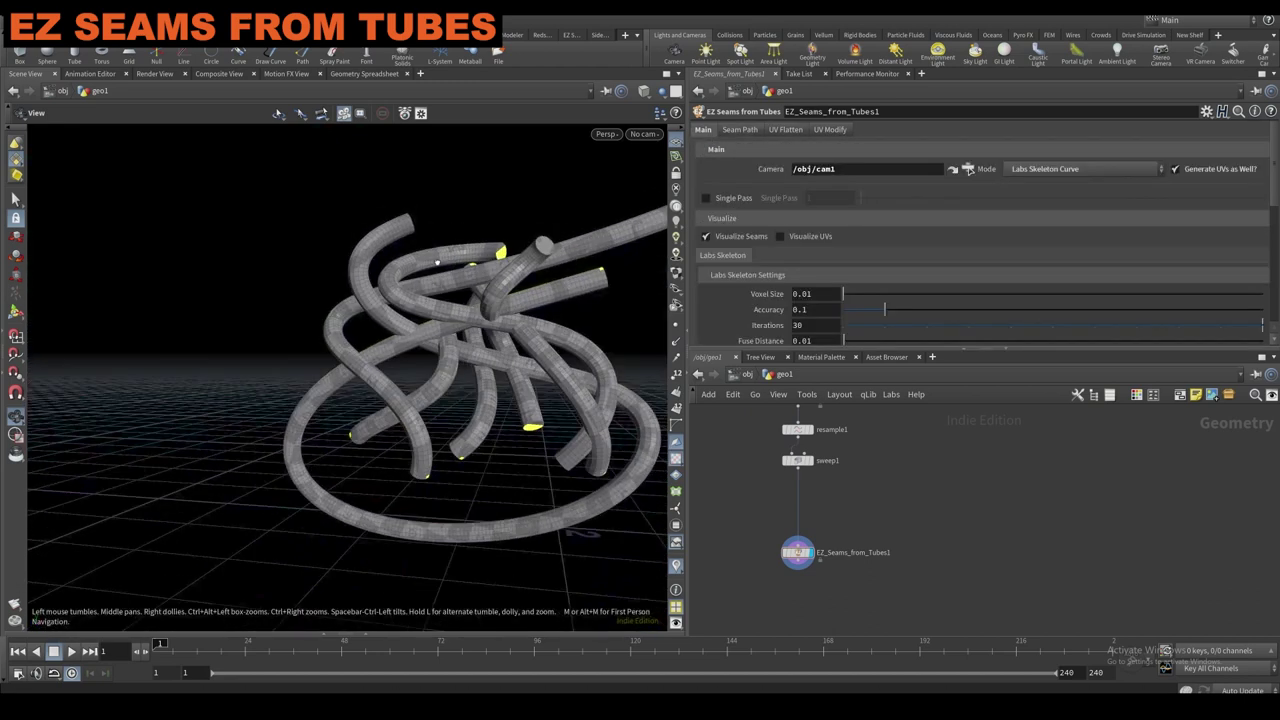
# Look over the tube network and its surroundings for the next EZ tool node.
pyautogui.scroll(-2, 437, 262)
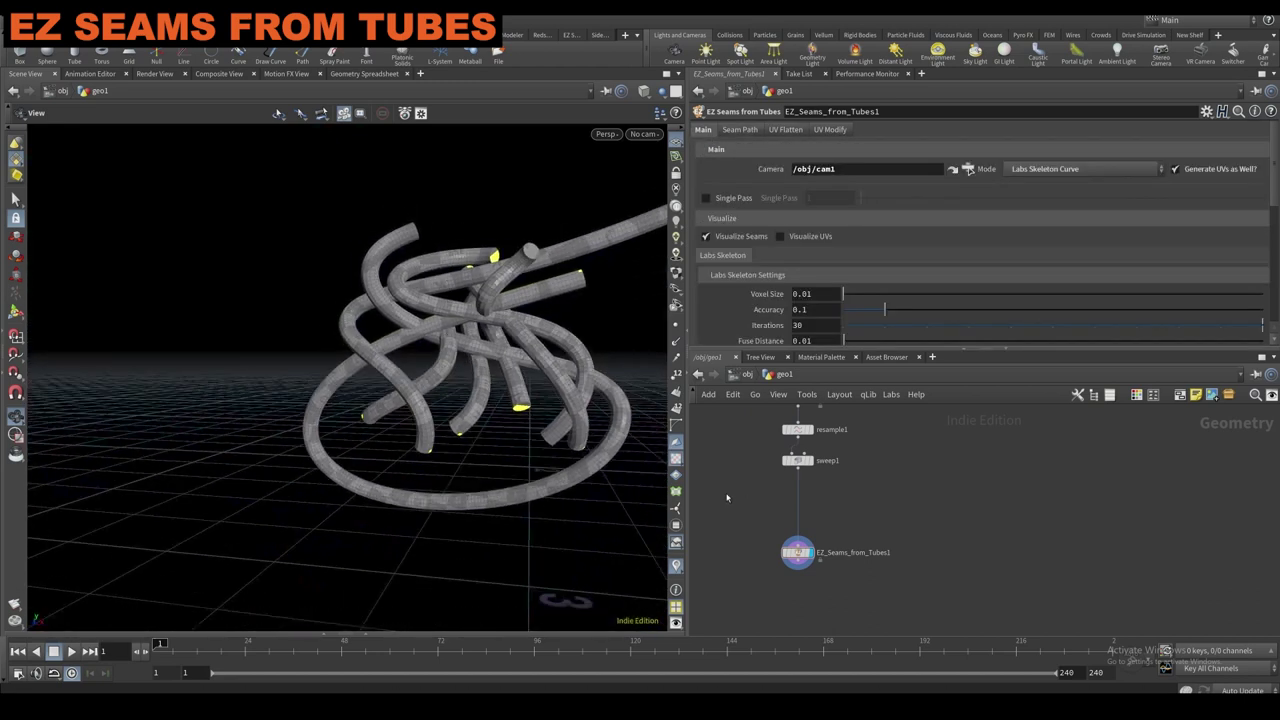
pyautogui.moveTo(726, 497); pyautogui.dragTo(765, 489, button='middle')
pyautogui.scroll(-5, 765, 489)
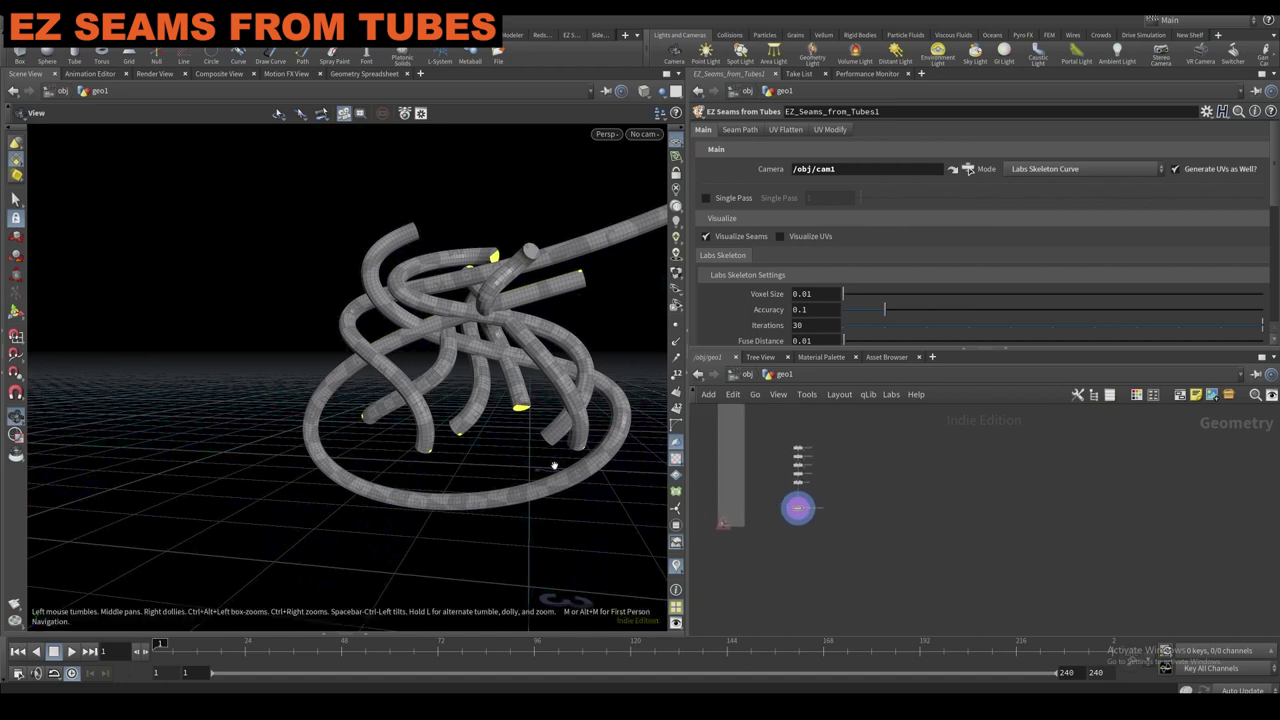
pyautogui.scroll(4, 752, 533)
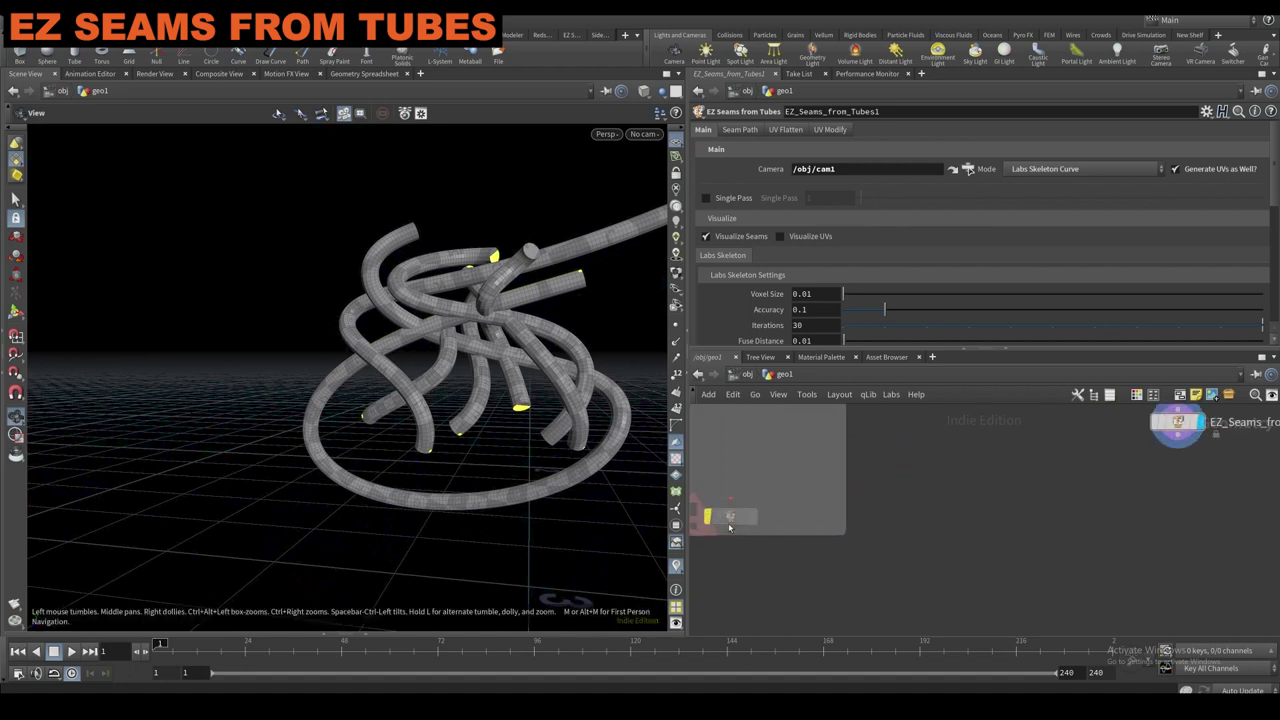
pyautogui.moveTo(704, 493)
pyautogui.scroll(-4, 747, 497)
pyautogui.moveTo(741, 507); pyautogui.dragTo(887, 550)
pyautogui.scroll(-4, 900, 530)
pyautogui.moveTo(902, 529); pyautogui.dragTo(858, 537, button='middle')
pyautogui.scroll(-2, 857, 538)
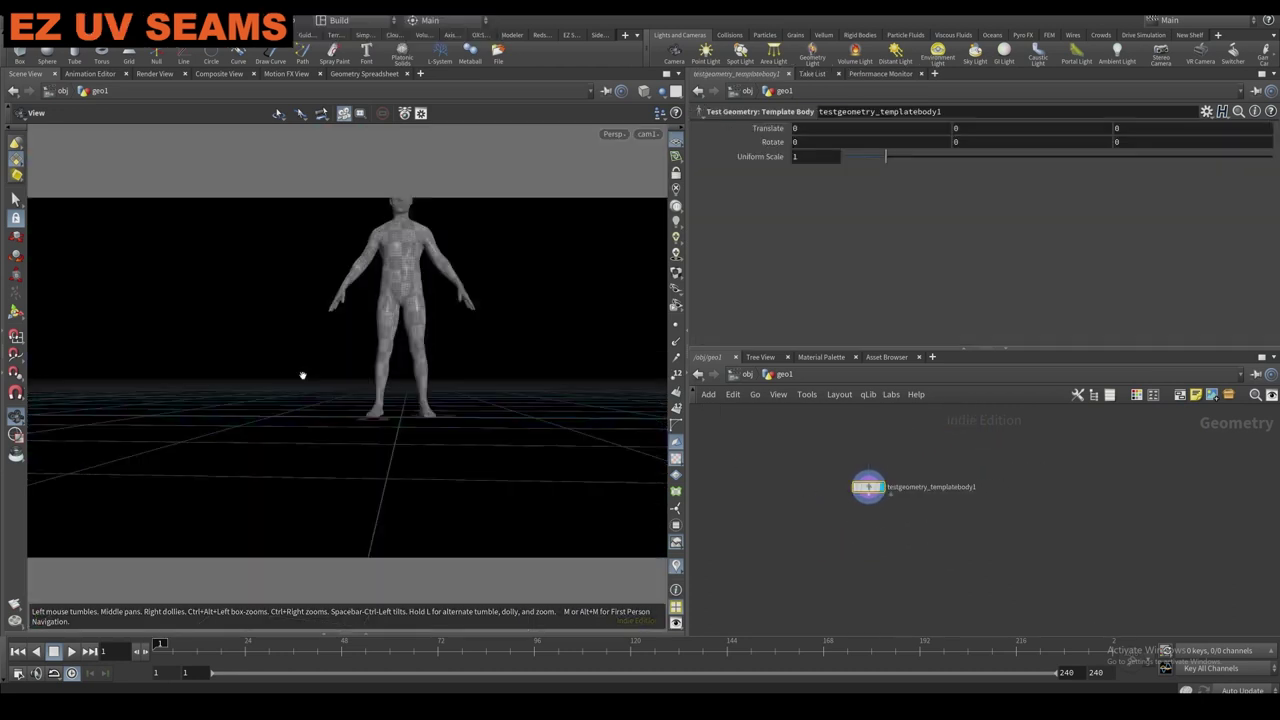
# Lock the camera to the view and frame the whole template body through cam1.
pyautogui.click(675, 172)
pyautogui.scroll(5, 524, 376)
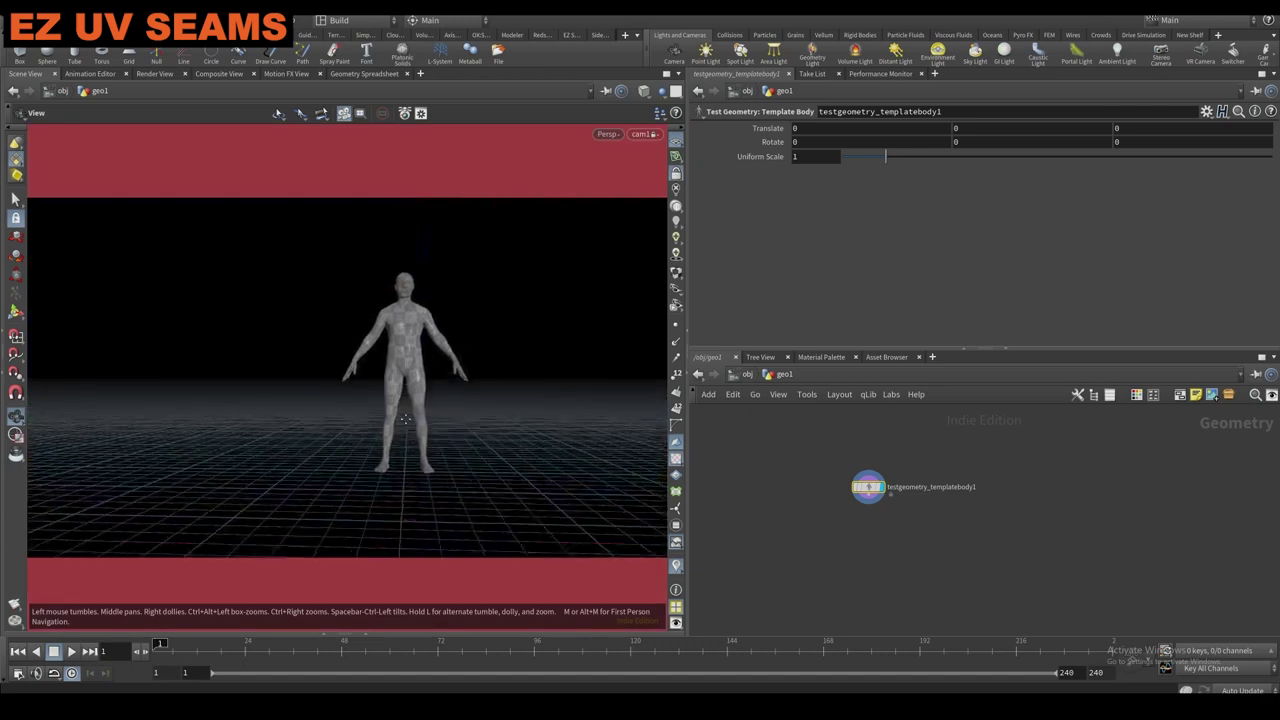
pyautogui.moveTo(524, 376); pyautogui.dragTo(386, 337)
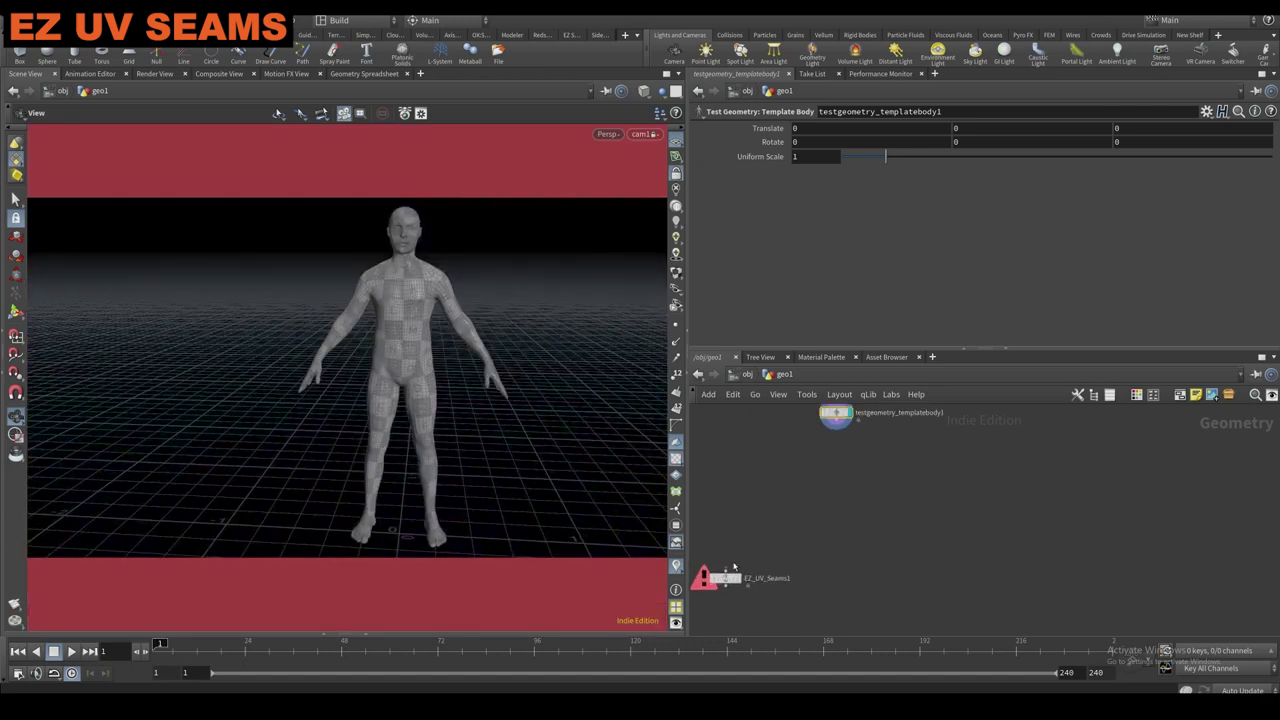
# Place the EZ UV Seams node below the template body and insert an Attribute Delete node between them.
pyautogui.moveTo(776, 573); pyautogui.dragTo(868, 528)
pyautogui.press('Tab')
pyautogui.write('attrib')
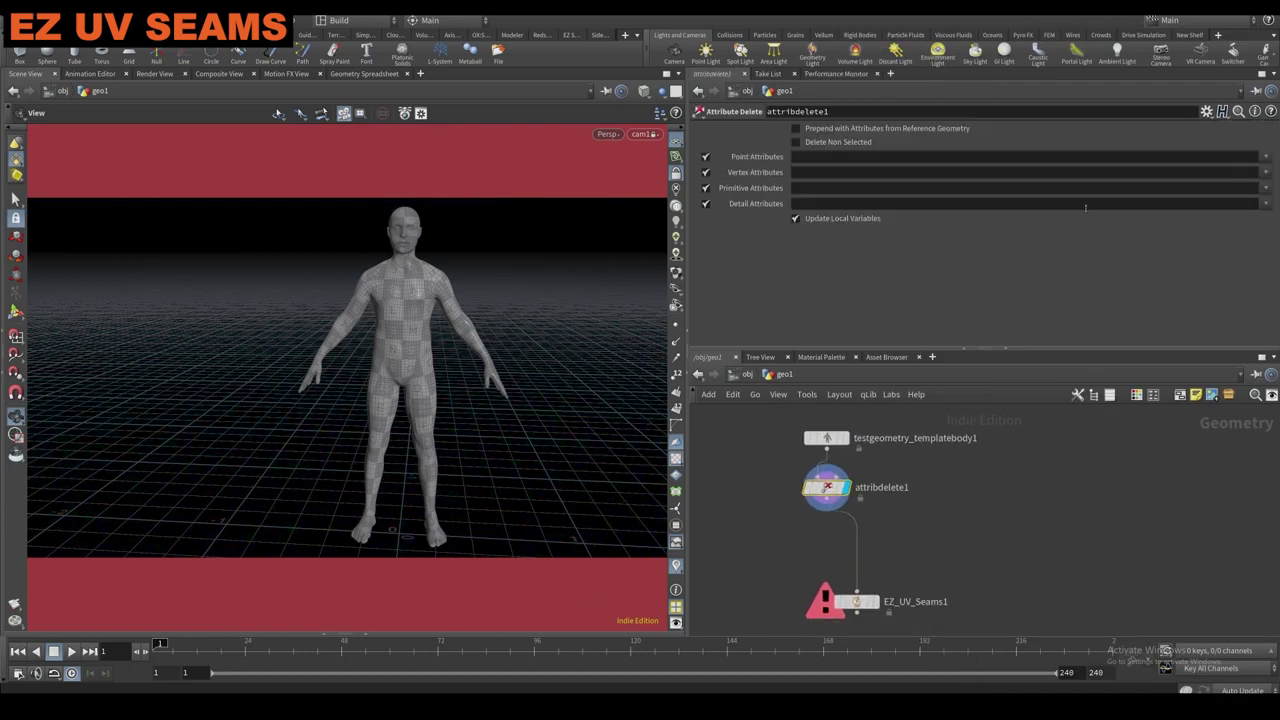
# Display the EZ UV Seams node and set its Camera to /obj/cam1.
pyautogui.click(858, 602)
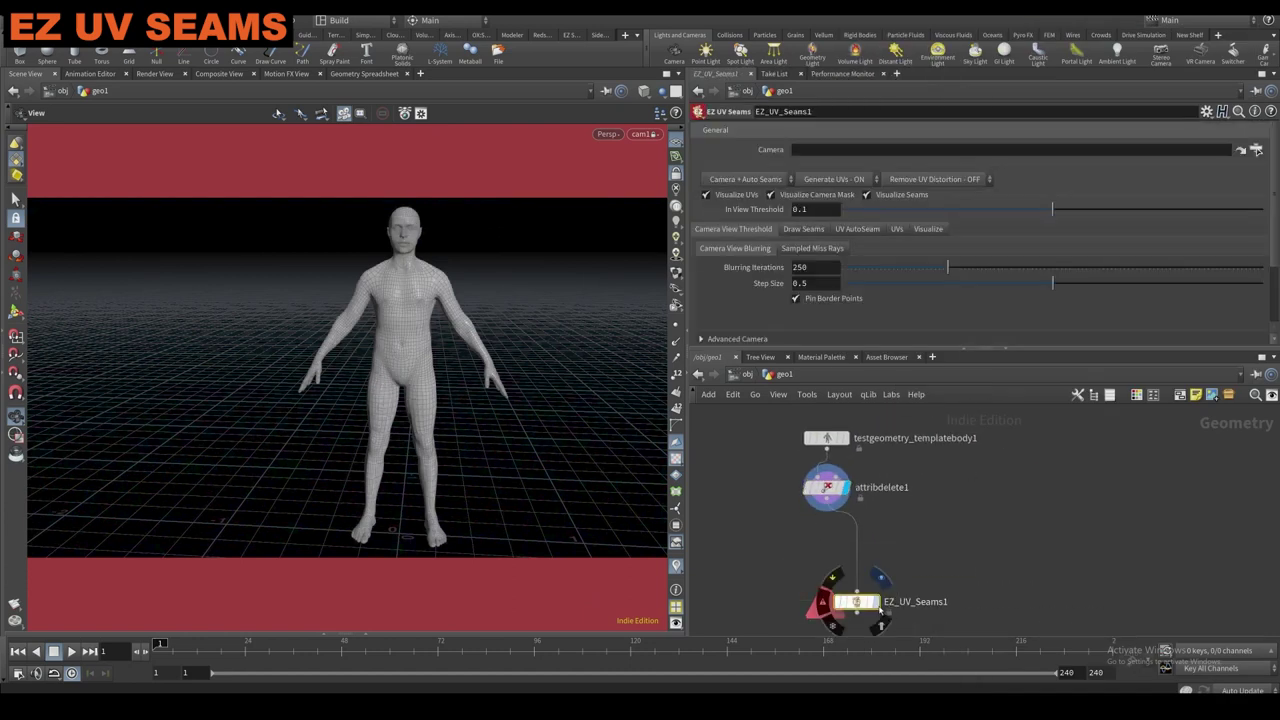
pyautogui.moveTo(856, 601); pyautogui.dragTo(849, 573)
pyautogui.click(1241, 150)
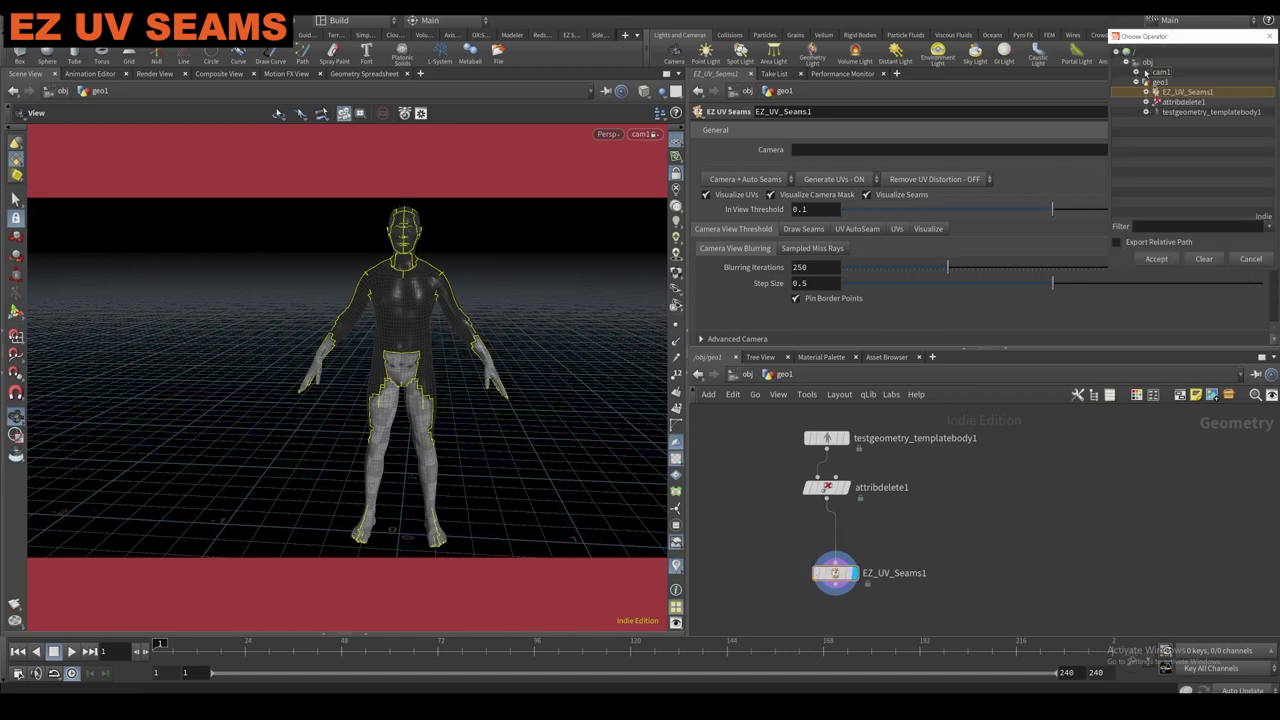
pyautogui.doubleClick(1146, 73)
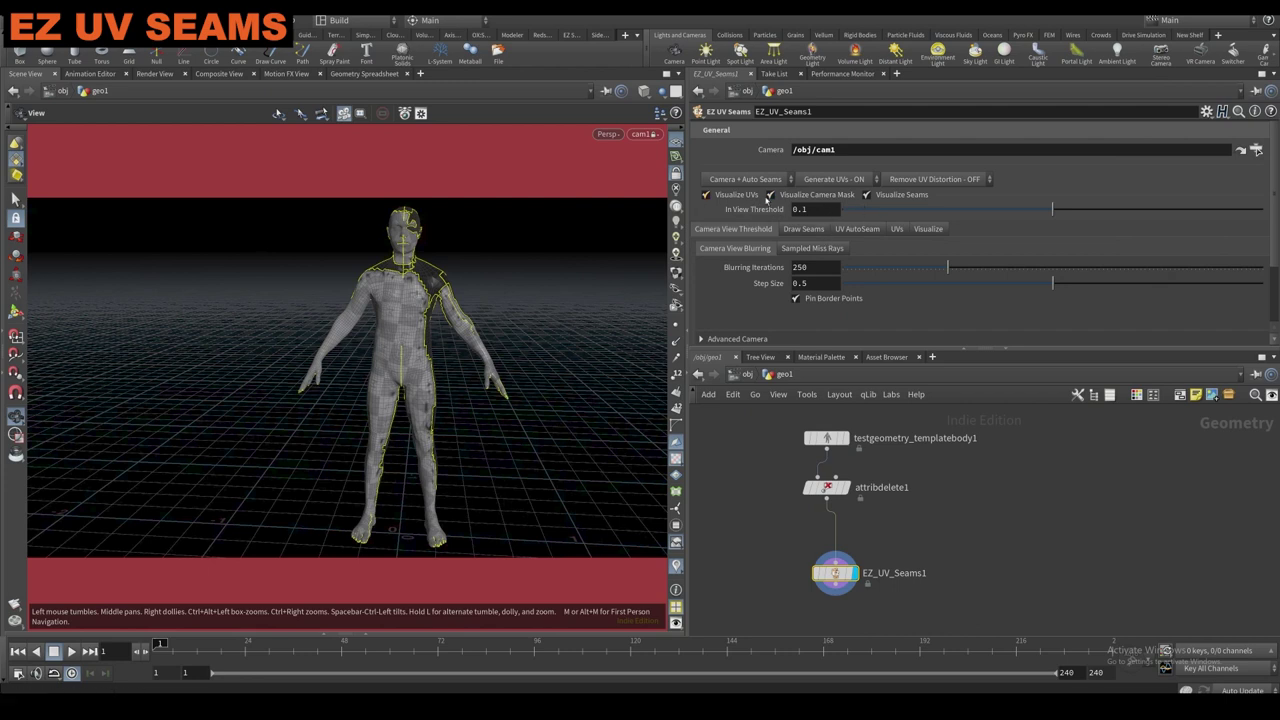
# Turn UV generation off and try different In View Threshold values, ending at 0.1333.
pyautogui.click(872, 180)
pyautogui.click(858, 199)
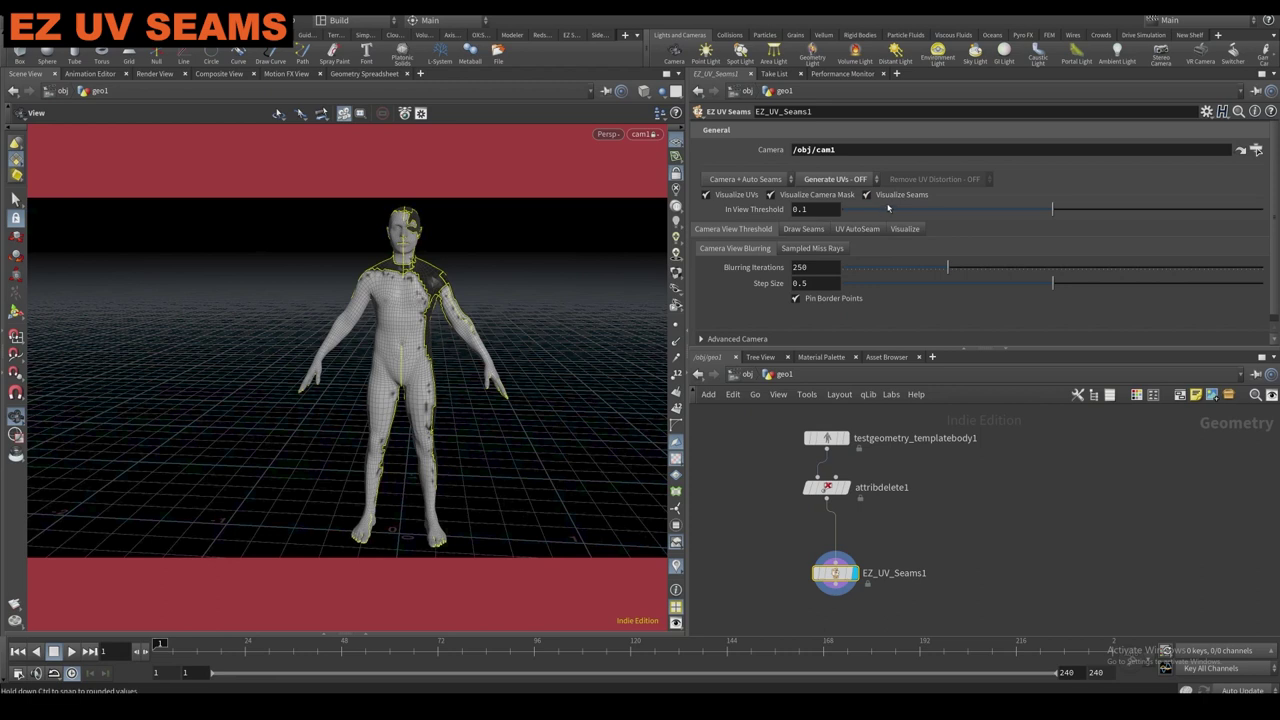
pyautogui.click(881, 210)
pyautogui.moveTo(916, 211); pyautogui.dragTo(1205, 204)
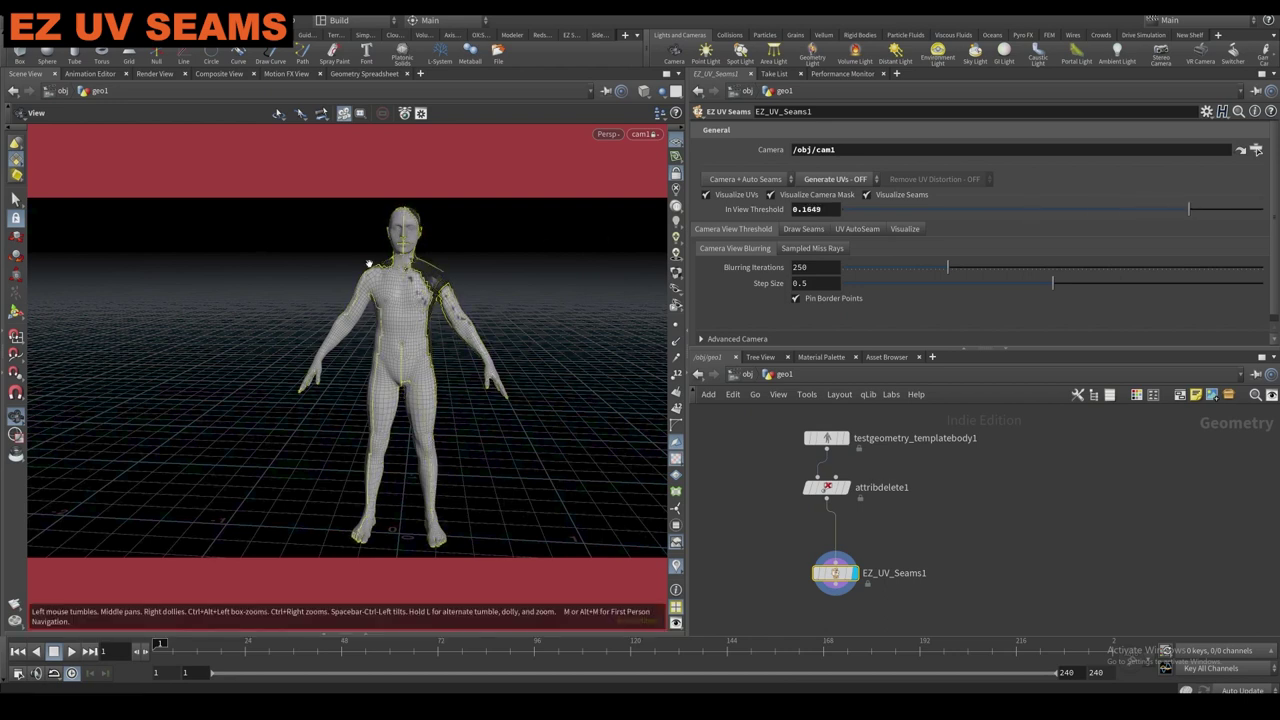
pyautogui.click(883, 209)
pyautogui.moveTo(955, 207); pyautogui.dragTo(1032, 205)
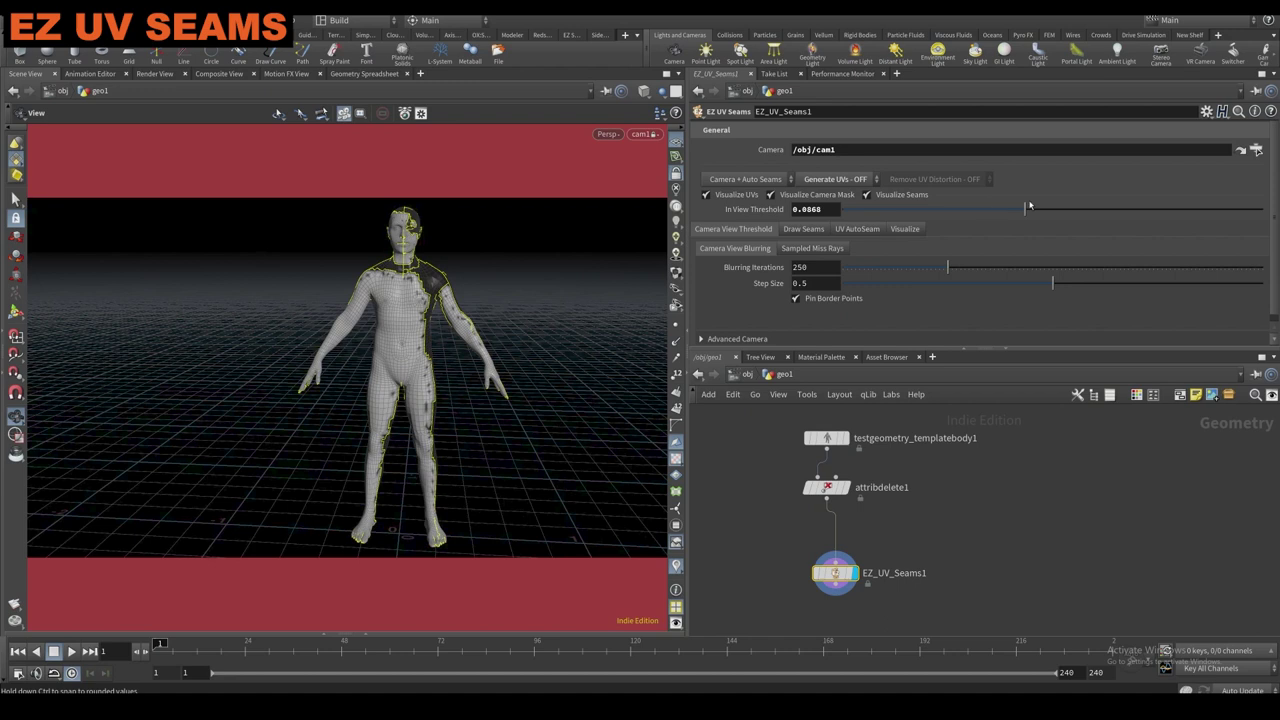
pyautogui.click(1122, 208)
# Show the UV AutoSeam settings and set the In View Threshold to 0.2.
pyautogui.click(866, 228)
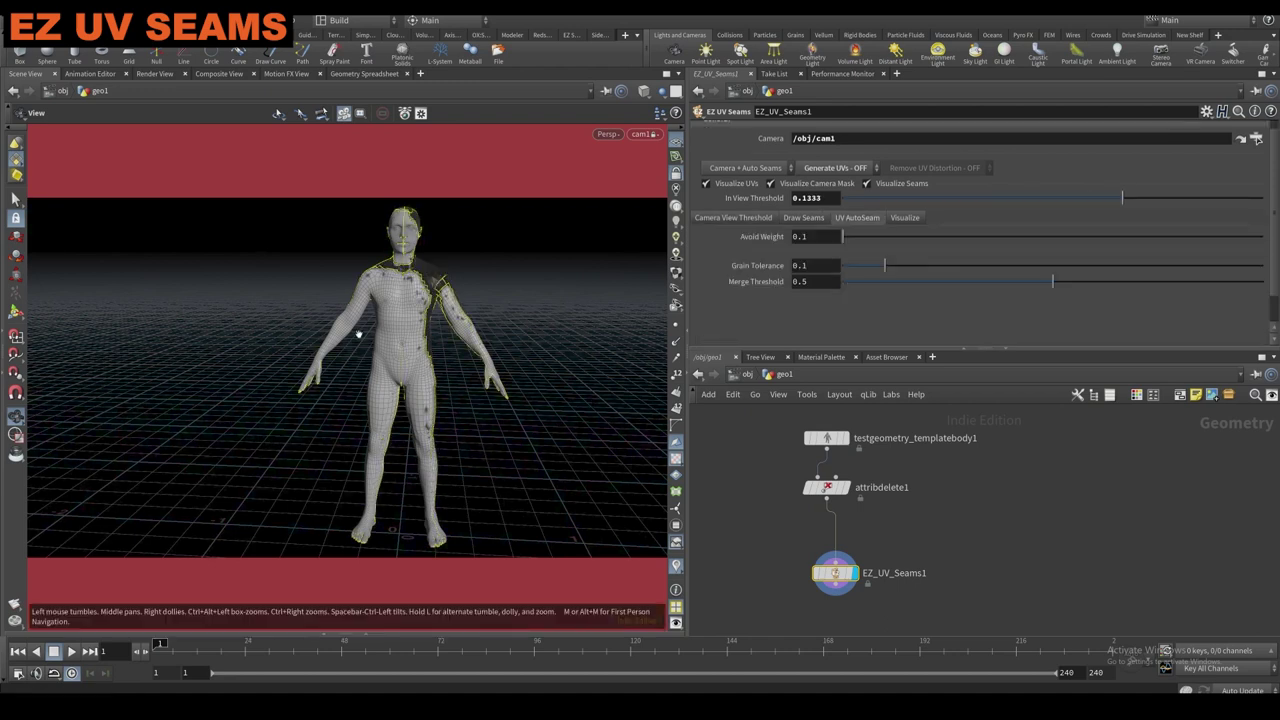
pyautogui.click(1216, 200)
pyautogui.click(1250, 200)
pyautogui.doubleClick(828, 197)
pyautogui.write('0.2')
pyautogui.press('Return')
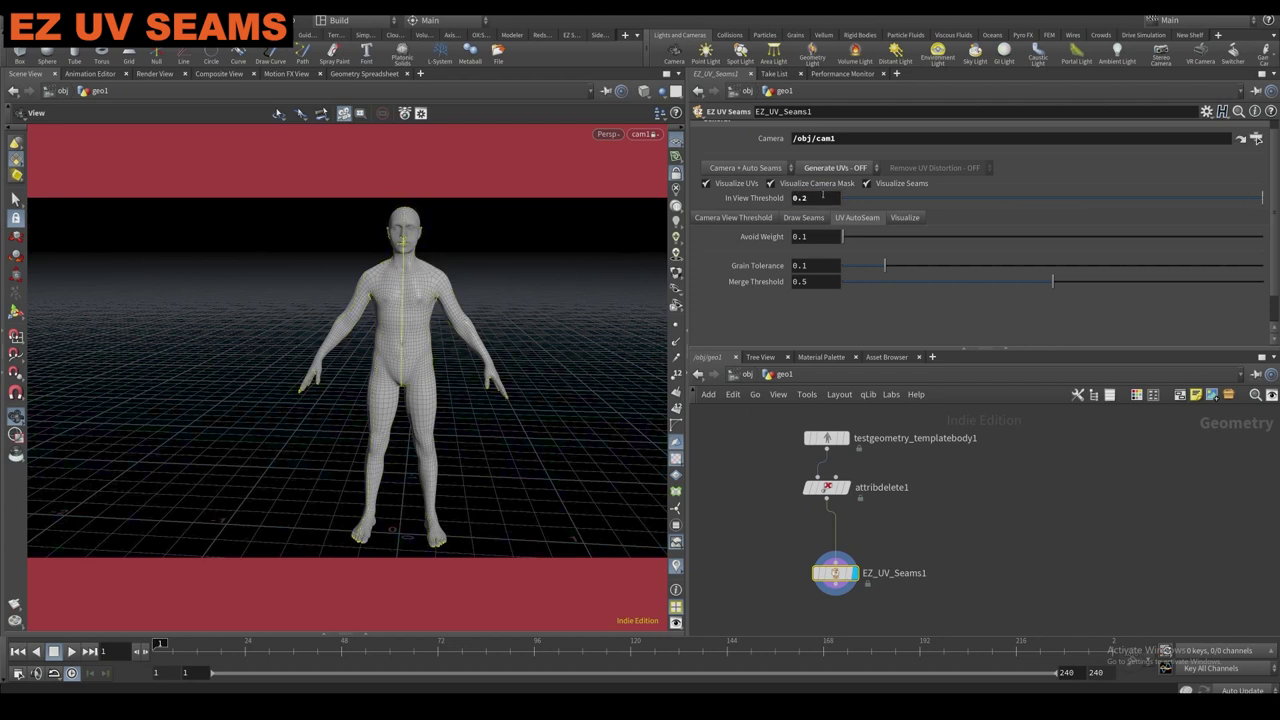
# Split the viewport into two views side by side and orbit the free view to the body's side.
pyautogui.click(659, 113)
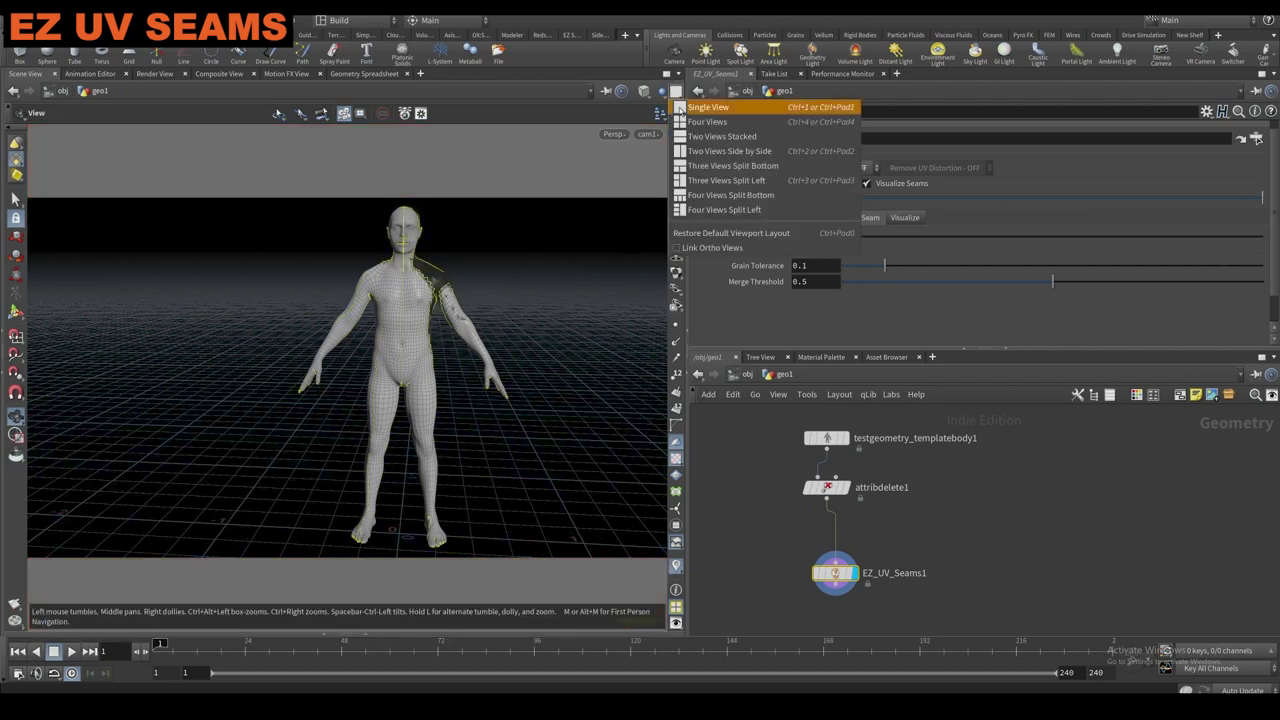
pyautogui.click(765, 151)
pyautogui.moveTo(494, 300); pyautogui.dragTo(467, 316)
pyautogui.scroll(3, 467, 316)
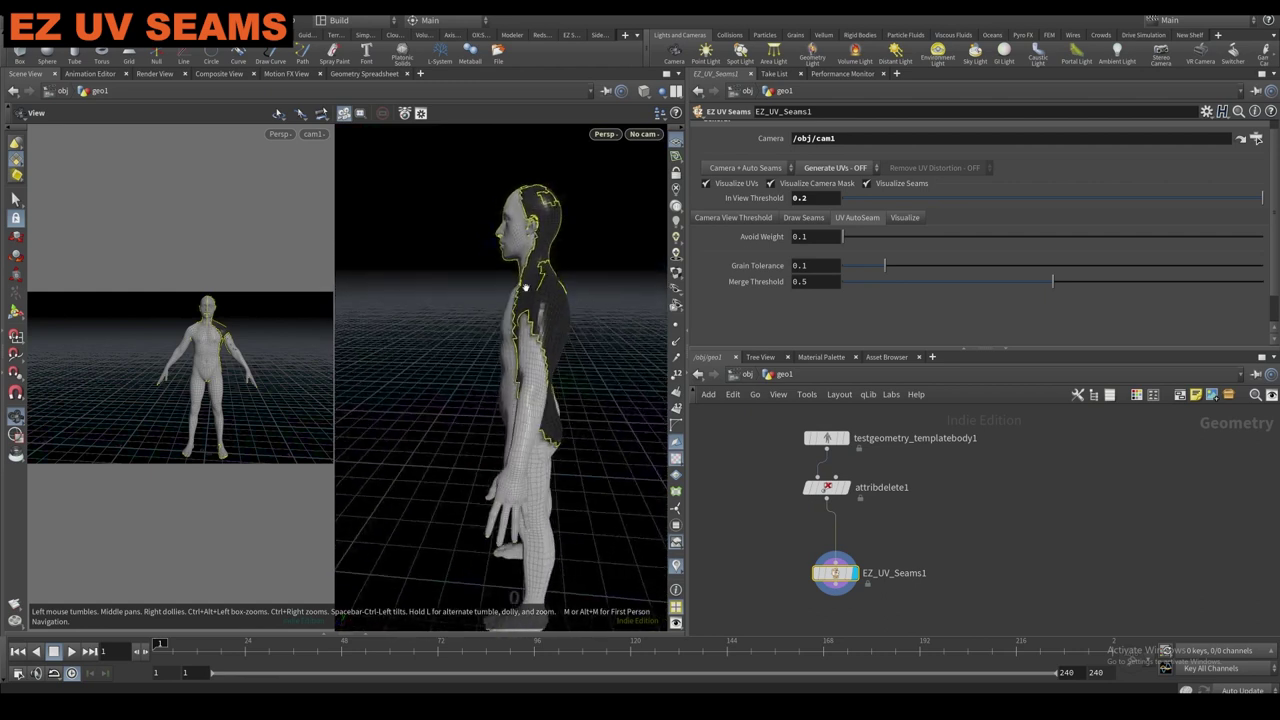
# Set the In View Threshold to 0.35.
pyautogui.click(816, 196)
pyautogui.write('0.35')
pyautogui.press('Return')
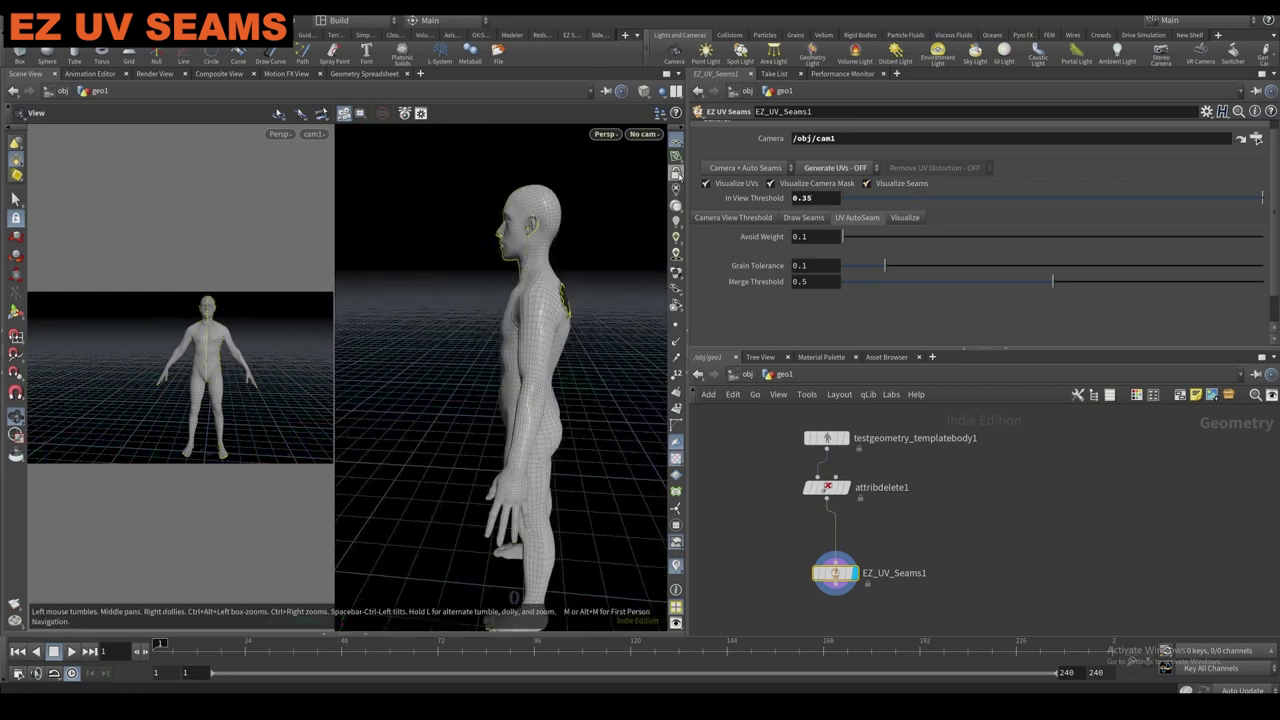
# Reframe cam1 closer on the figure's head and chest with the camera locked to the view.
pyautogui.scroll(3, 207, 345)
pyautogui.scroll(4, 207, 345)
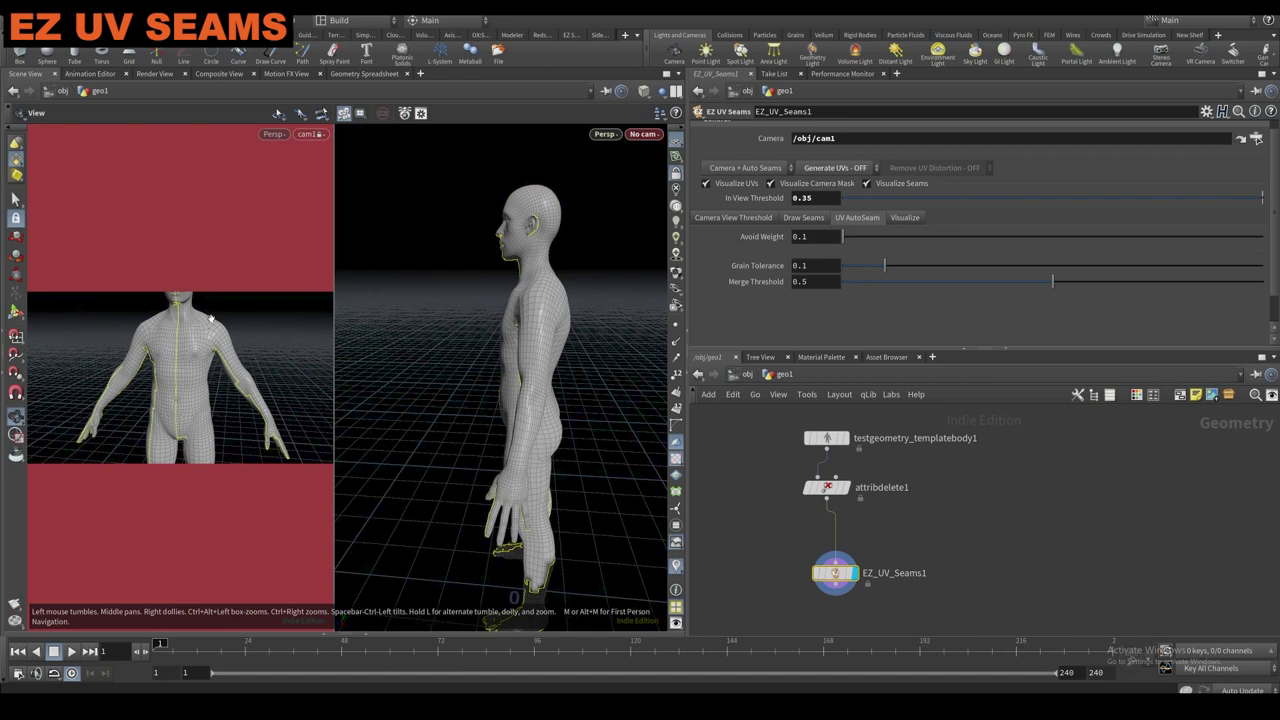
pyautogui.moveTo(205, 393); pyautogui.dragTo(207, 455, button='middle')
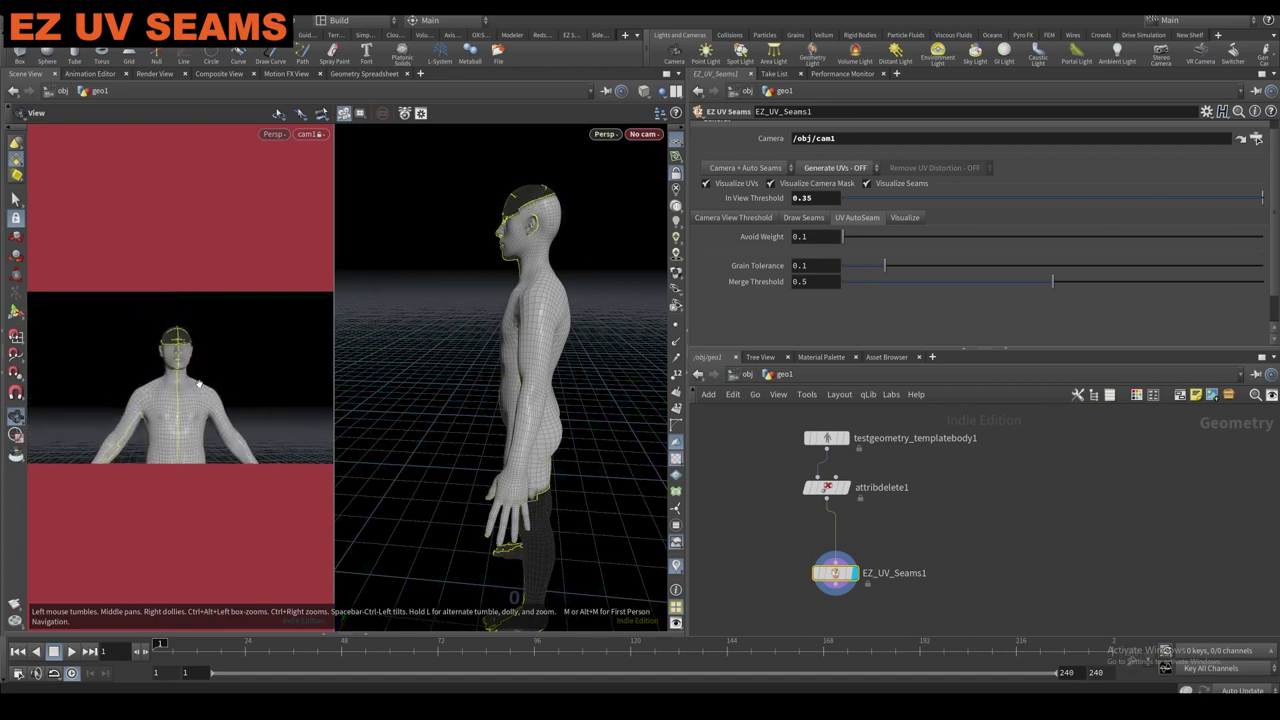
pyautogui.moveTo(186, 391); pyautogui.dragTo(172, 404)
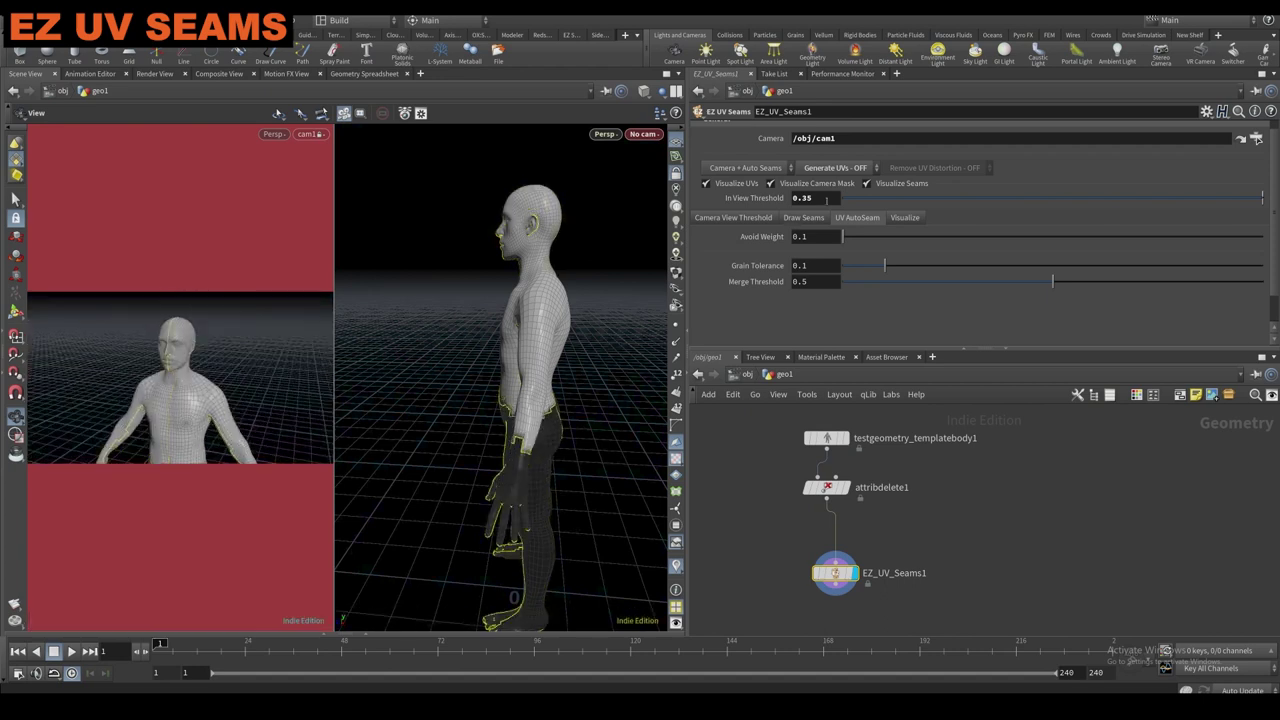
# Try a lower In View Threshold of 0.1212 and inspect the seams around the body.
pyautogui.write('1')
pyautogui.press('Return')
pyautogui.moveTo(560, 293); pyautogui.dragTo(624, 280)
pyautogui.moveTo(1053, 198); pyautogui.dragTo(1098, 199)
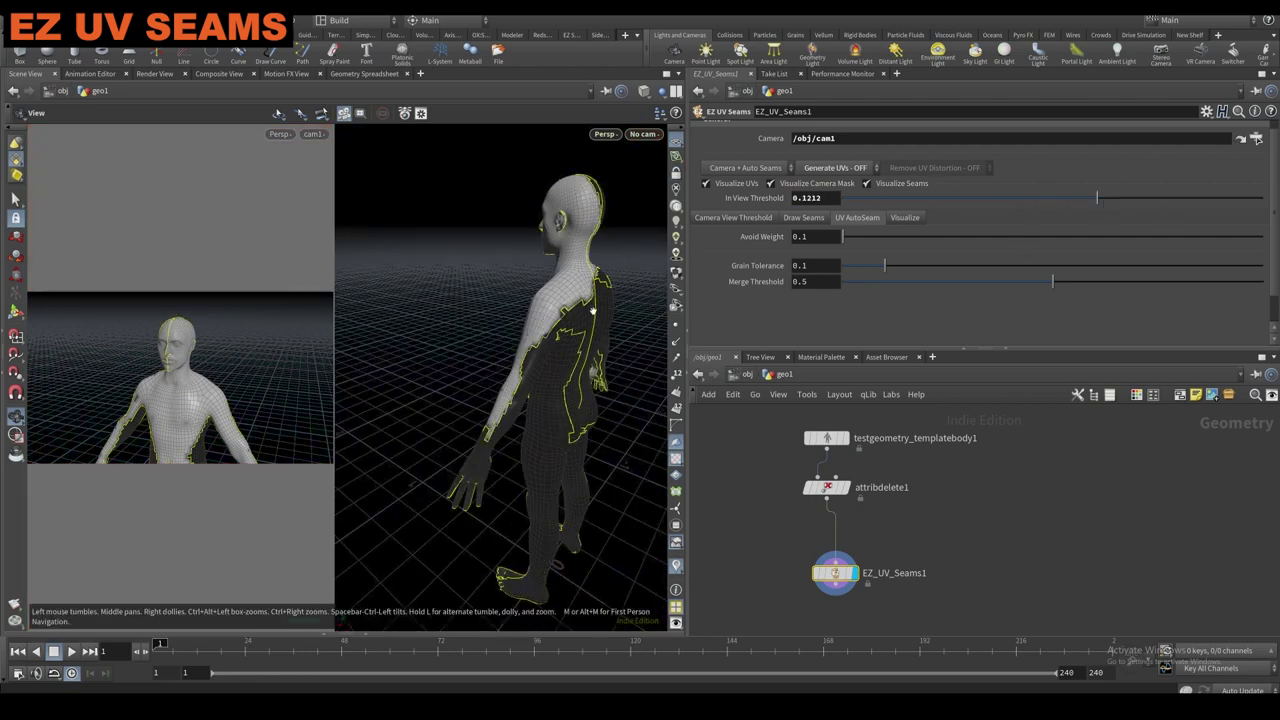
pyautogui.moveTo(505, 447); pyautogui.dragTo(594, 390)
# Raise the In View Threshold to 0.25.
pyautogui.moveTo(1098, 199); pyautogui.dragTo(1236, 198)
pyautogui.doubleClick(831, 198)
pyautogui.write('0.25')
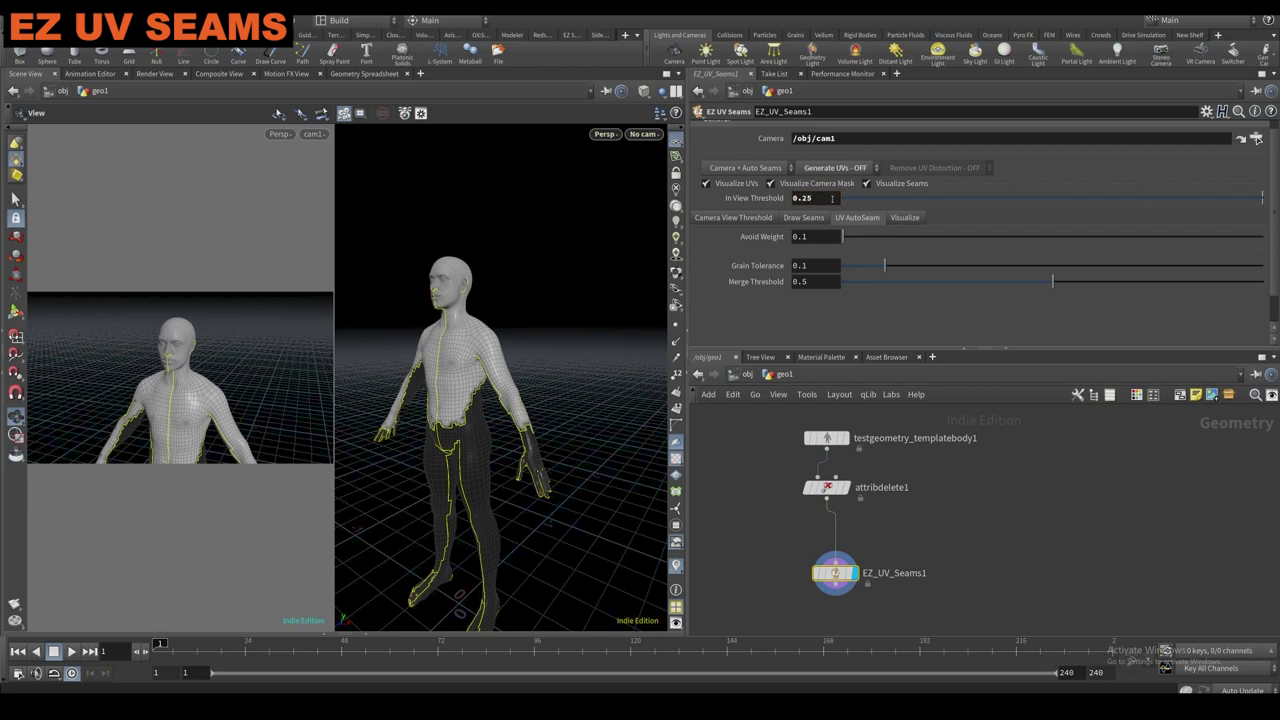
pyautogui.press('Return')
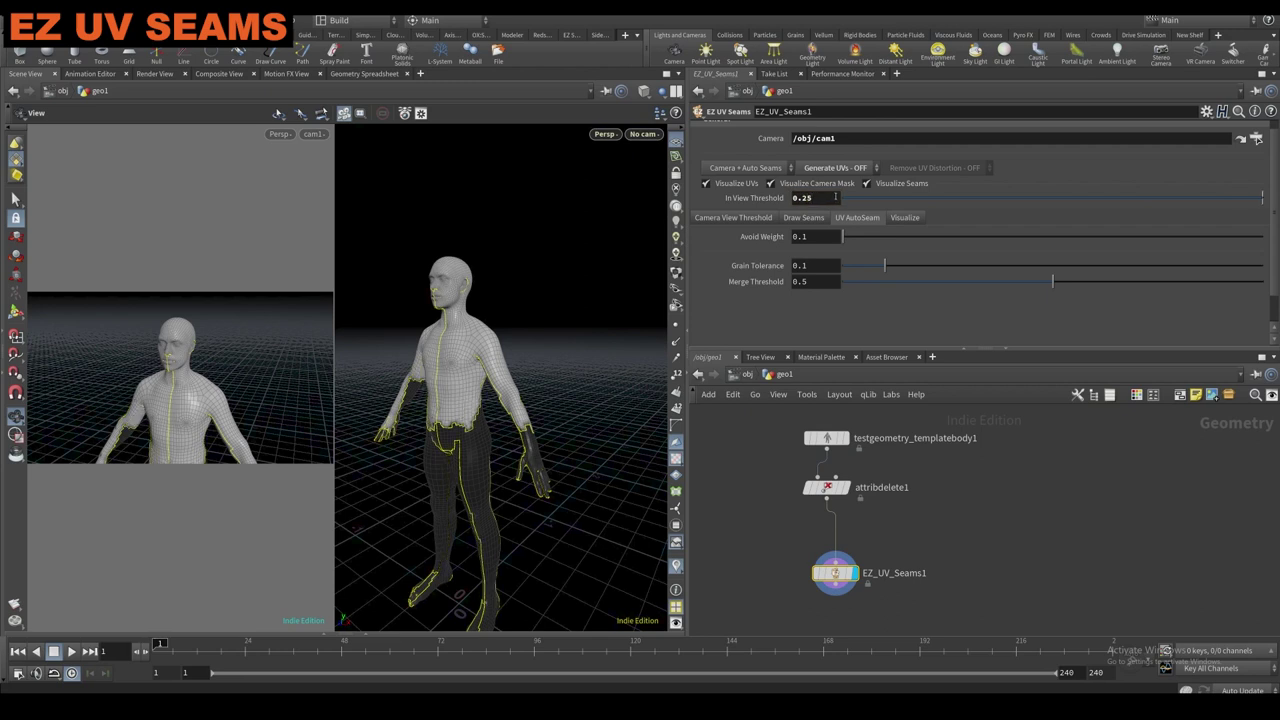
# Set the In View Threshold to 0.3 and examine the seams from the body's front.
pyautogui.doubleClick(836, 197)
pyautogui.write('0.3')
pyautogui.press('Return')
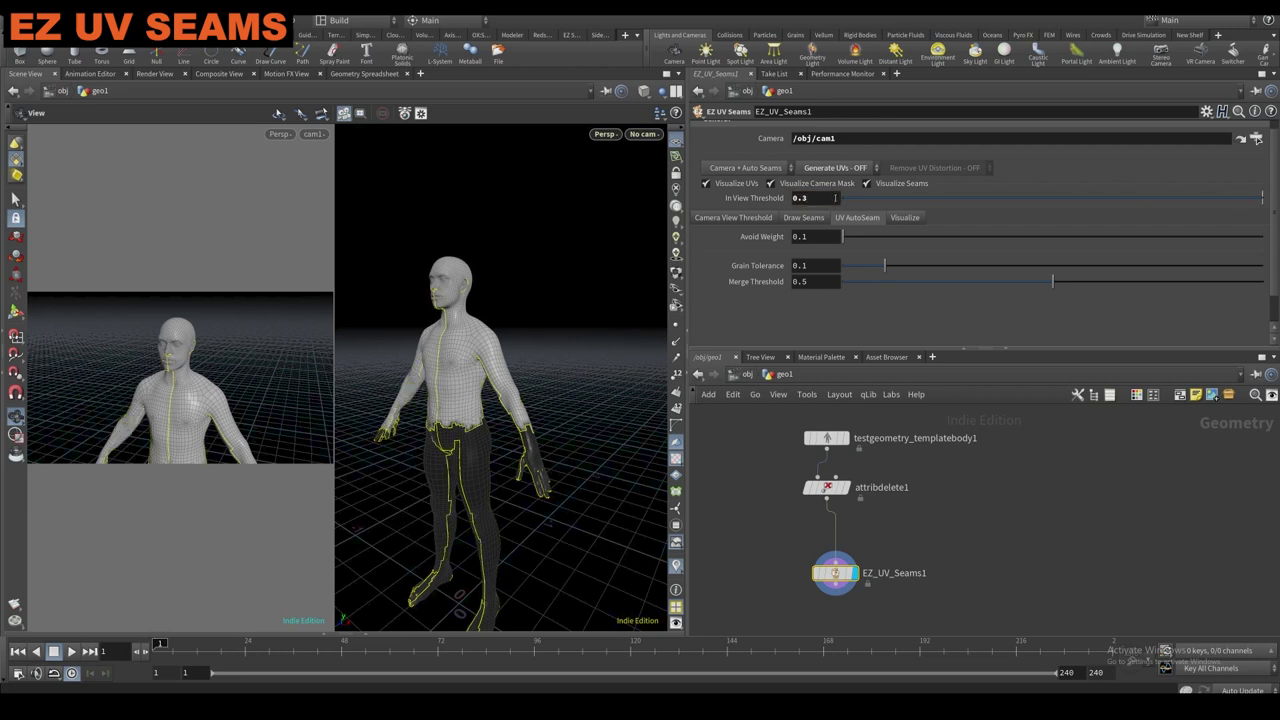
pyautogui.moveTo(484, 337); pyautogui.dragTo(510, 337)
pyautogui.moveTo(510, 337); pyautogui.dragTo(569, 345, button='middle')
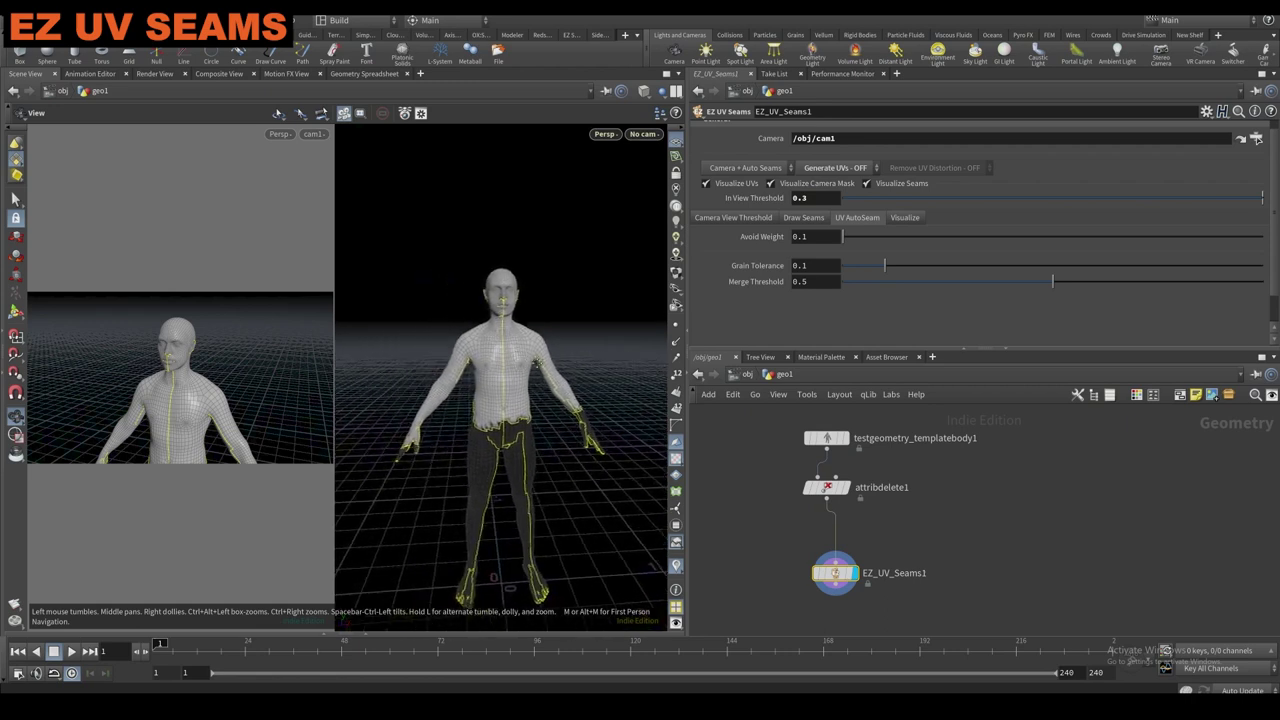
pyautogui.scroll(4, 569, 340)
# Keep the Camera + Auto Seams mode and set the Avoid Weight to 1.
pyautogui.click(750, 168)
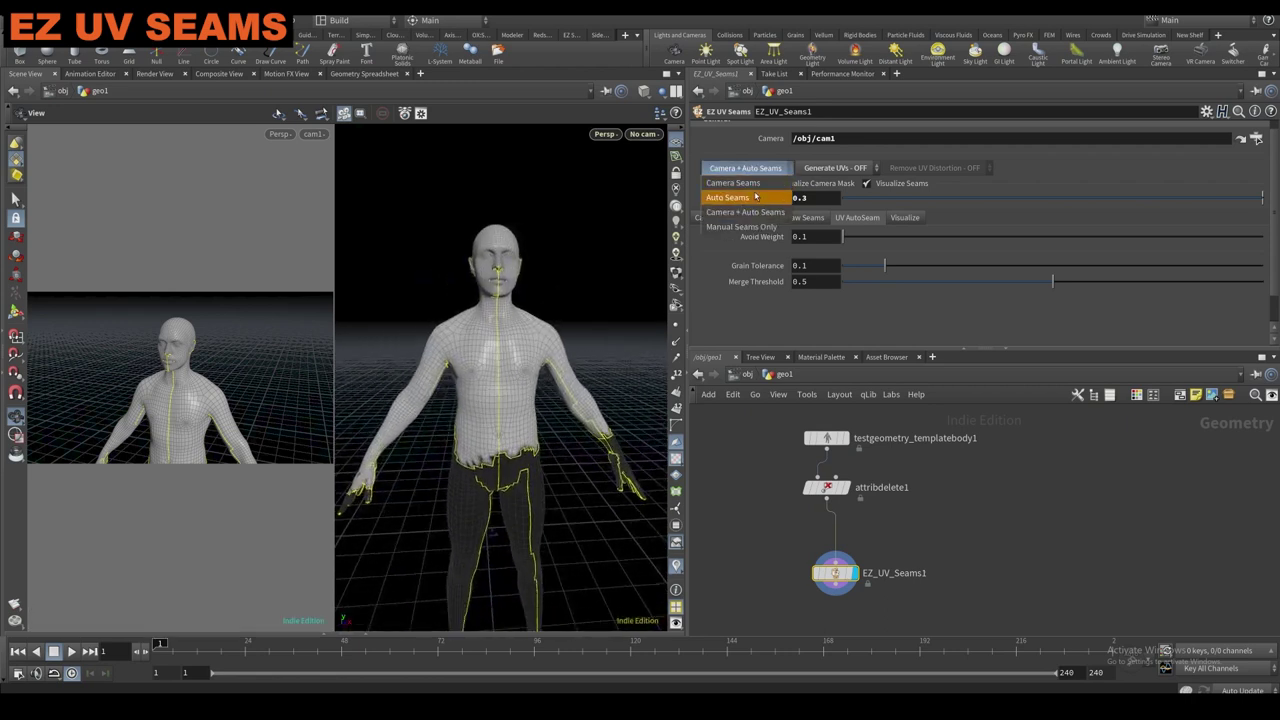
pyautogui.click(731, 160)
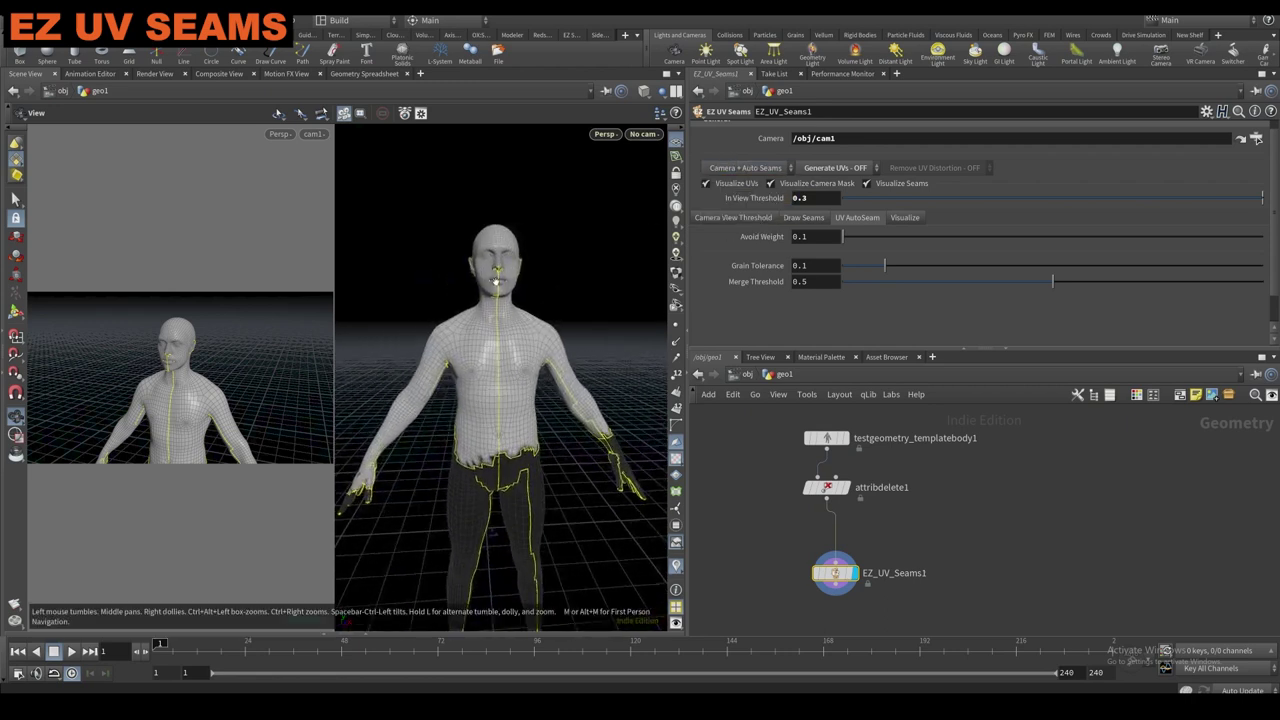
pyautogui.click(829, 238)
pyautogui.write('1')
pyautogui.press('Return')
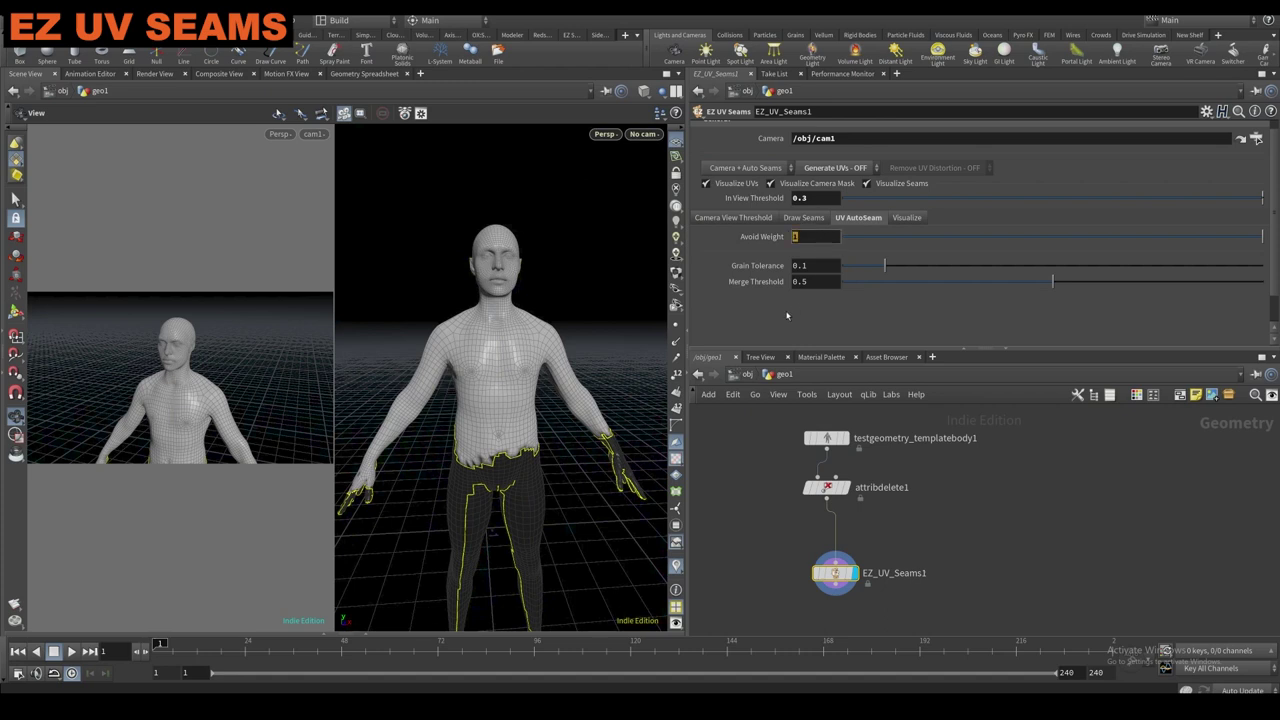
# Lower the Avoid Weight to 0.1086 and inspect the seams on the face and torso.
pyautogui.moveTo(575, 430); pyautogui.dragTo(470, 430)
pyautogui.moveTo(956, 239); pyautogui.dragTo(851, 239)
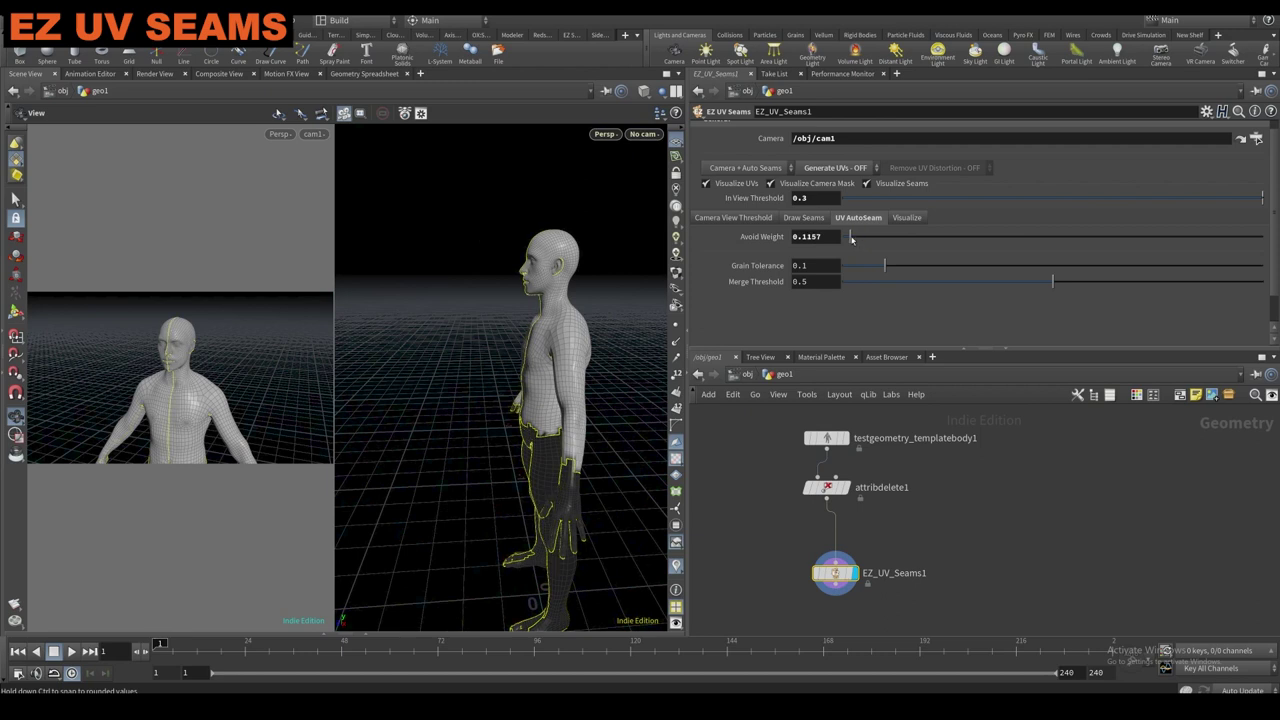
pyautogui.moveTo(530, 322); pyautogui.dragTo(610, 300)
pyautogui.moveTo(610, 300); pyautogui.dragTo(647, 207, button='right')
pyautogui.moveTo(647, 207); pyautogui.dragTo(690, 236)
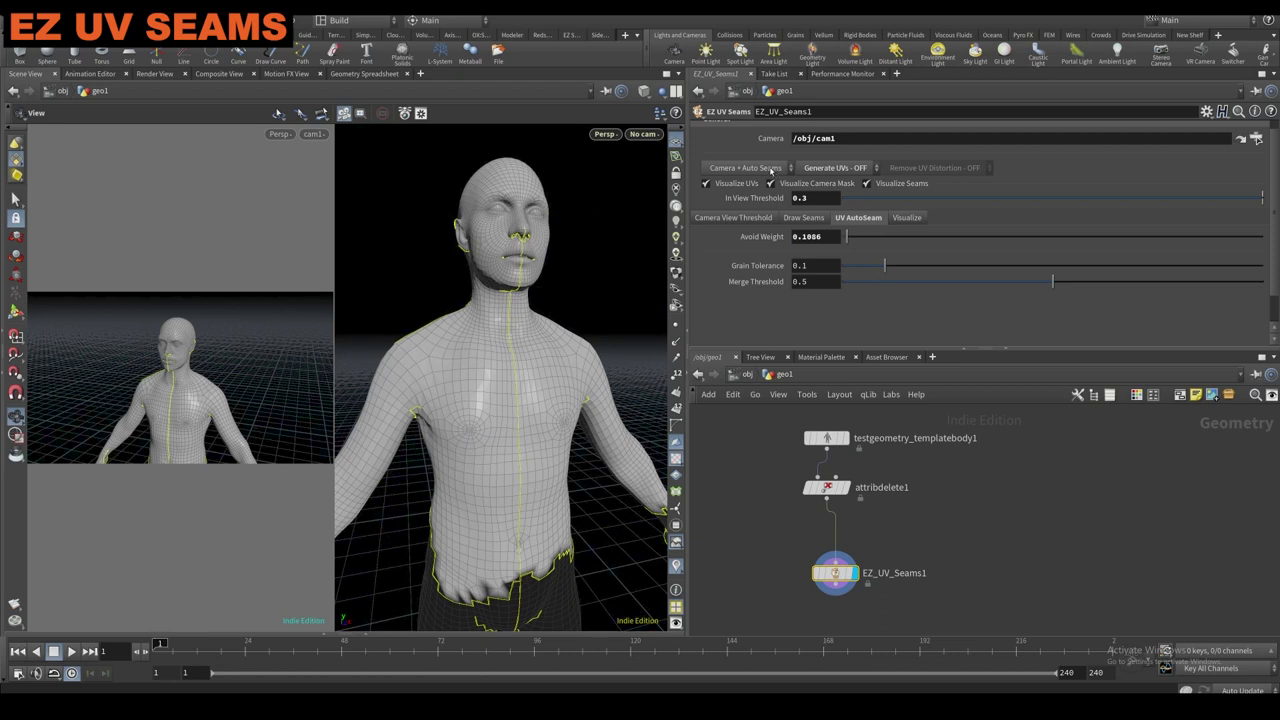
# Switch the seam mode to Camera Seams and turn UV generation on.
pyautogui.click(743, 170)
pyautogui.click(740, 183)
pyautogui.moveTo(531, 337)
pyautogui.mouseDown()
pyautogui.moveTo(515, 325)
pyautogui.moveTo(491, 354)
pyautogui.moveTo(523, 337)
pyautogui.mouseUp()
pyautogui.click(848, 168)
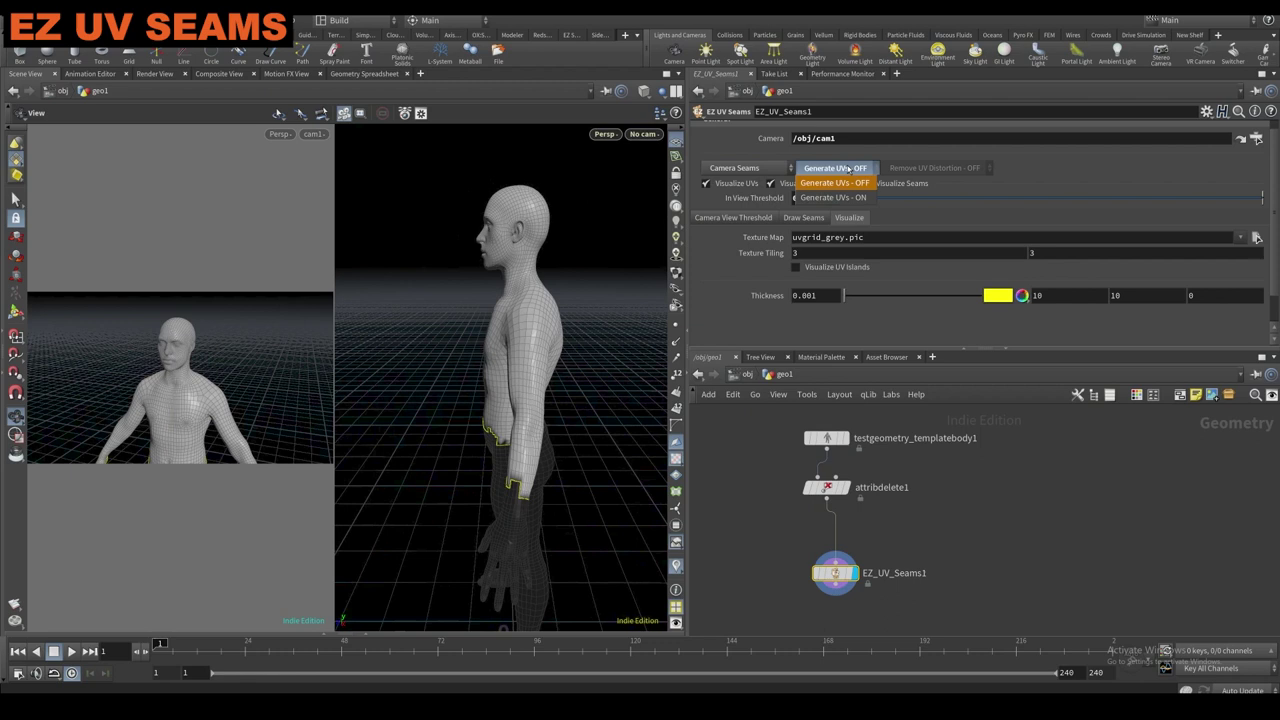
pyautogui.click(843, 197)
pyautogui.moveTo(510, 381); pyautogui.dragTo(595, 355)
# Switch the seam mode back to Camera + Auto Seams and inspect the UVs from the body's side.
pyautogui.click(775, 170)
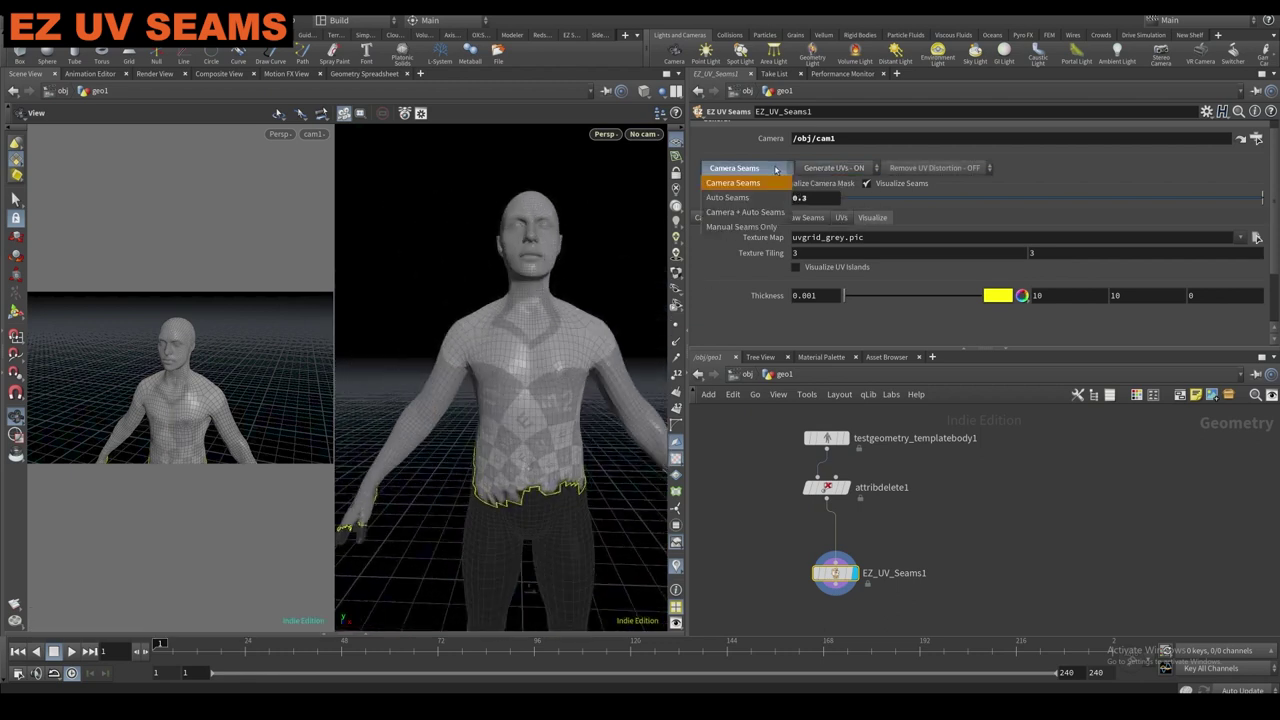
pyautogui.click(752, 213)
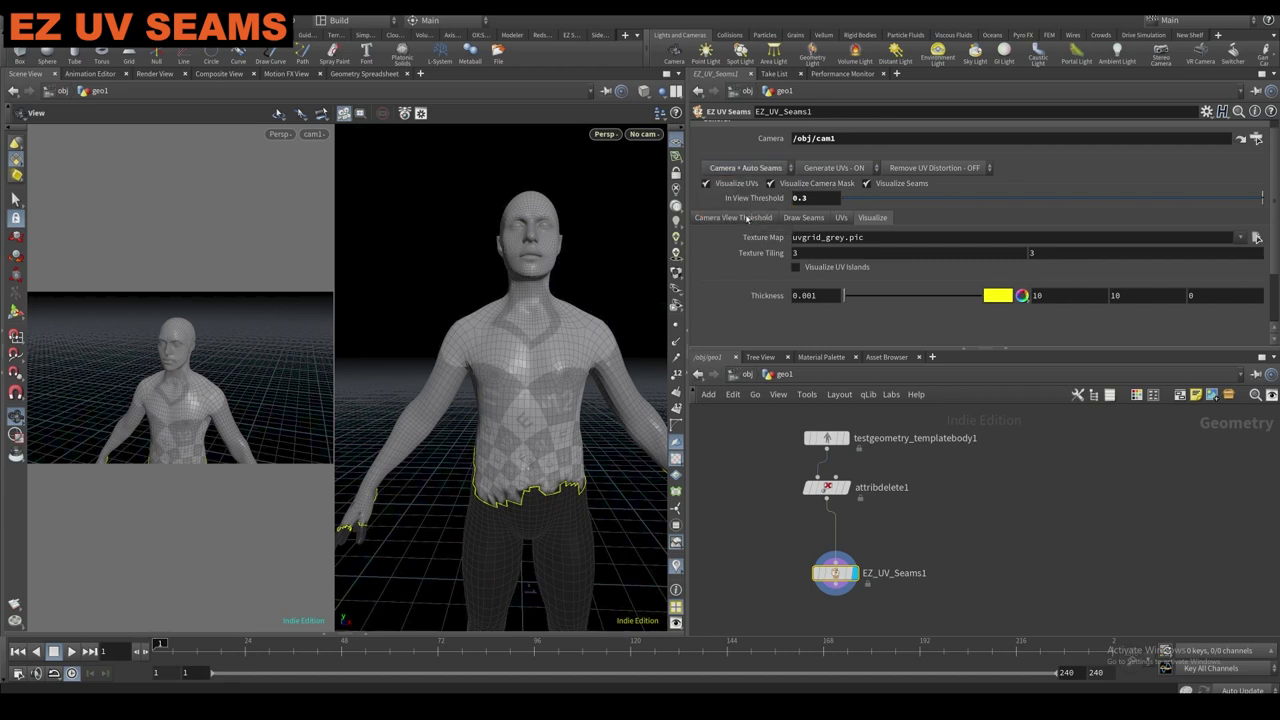
pyautogui.moveTo(613, 281); pyautogui.dragTo(514, 340)
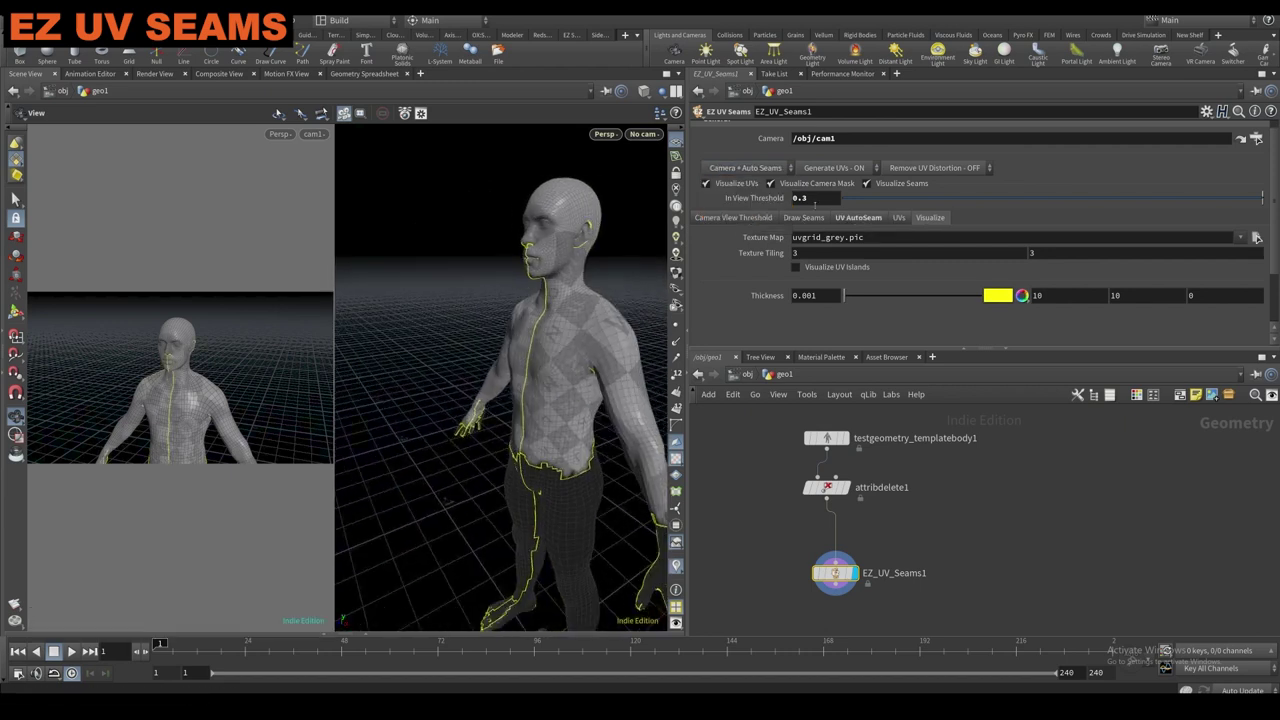
# Set the Avoid Weight to 0.05 and inspect the seams from the front of the body.
pyautogui.click(797, 219)
pyautogui.click(875, 217)
pyautogui.doubleClick(831, 240)
pyautogui.write('0.05')
pyautogui.press('Return')
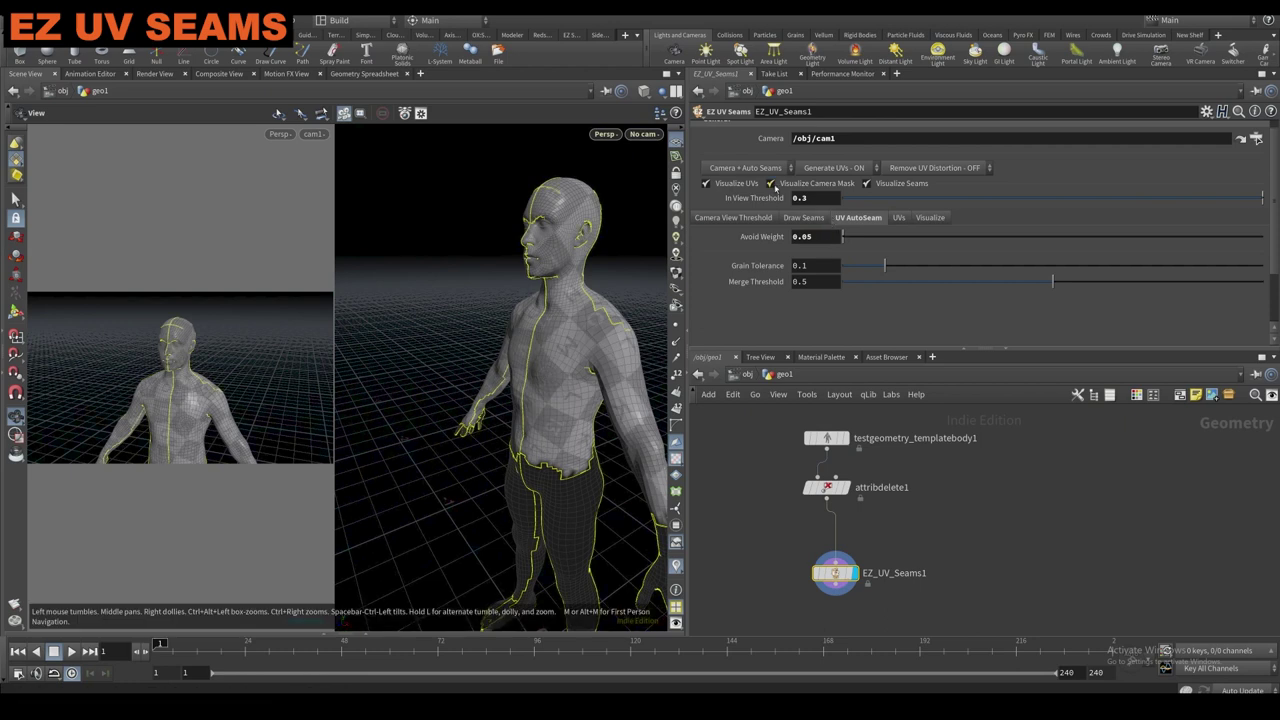
pyautogui.keyDown('alt'); pyautogui.moveTo(609, 364); pyautogui.dragTo(649, 240); pyautogui.keyUp('alt')
# Start drawing seams by hand with Draw Seams and stroke a seam across the arm.
pyautogui.click(806, 217)
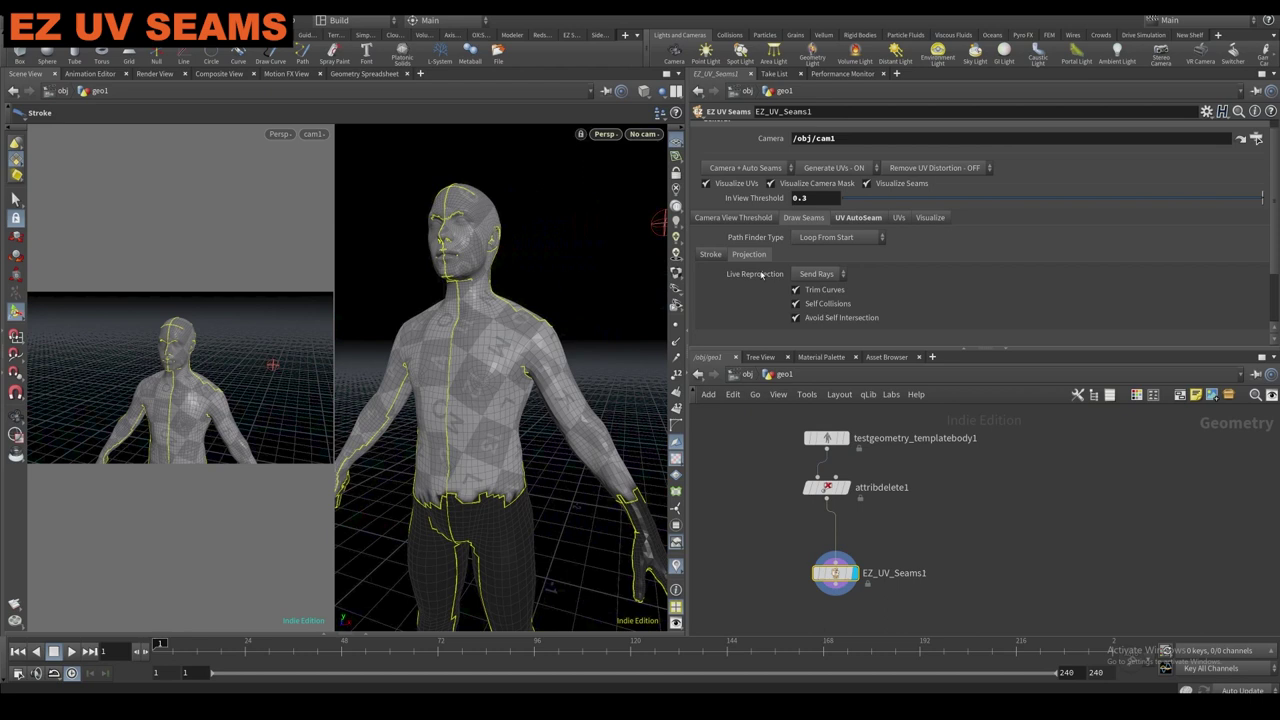
pyautogui.moveTo(560, 403)
pyautogui.keyDown('alt'); pyautogui.mouseDown()
pyautogui.moveTo(514, 377)
pyautogui.moveTo(502, 408)
pyautogui.moveTo(532, 395)
pyautogui.moveTo(512, 404)
pyautogui.moveTo(421, 370)
pyautogui.mouseUp(); pyautogui.keyUp('alt')
pyautogui.press('Escape')
pyautogui.press('Return')
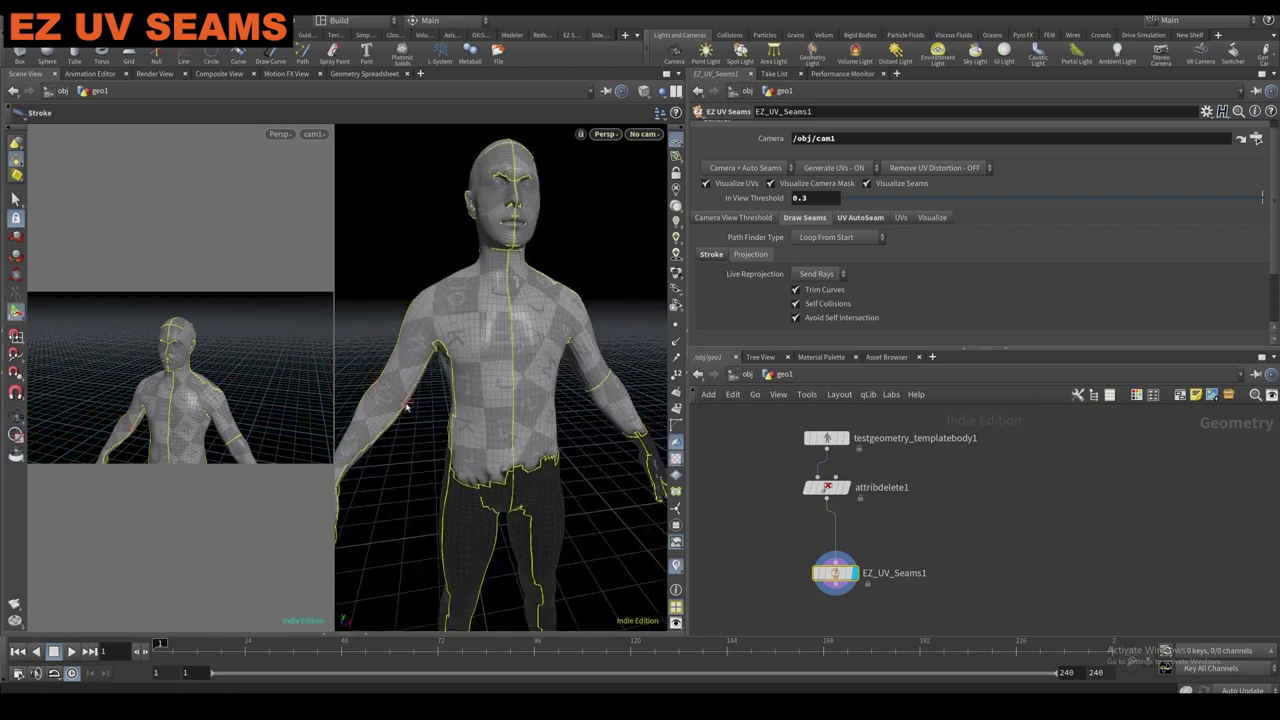
pyautogui.moveTo(387, 389)
pyautogui.mouseDown()
pyautogui.moveTo(460, 364)
pyautogui.moveTo(463, 375)
pyautogui.moveTo(449, 326)
pyautogui.mouseUp()
# Draw seam strokes around the base of the neck.
pyautogui.scroll(5, 539, 276)
pyautogui.moveTo(539, 276)
pyautogui.mouseDown()
pyautogui.moveTo(494, 318)
pyautogui.moveTo(586, 352)
pyautogui.mouseUp()
pyautogui.press('Return')
pyautogui.press('Escape')
pyautogui.moveTo(465, 355)
pyautogui.mouseDown()
pyautogui.moveTo(500, 310)
pyautogui.moveTo(510, 321)
pyautogui.moveTo(397, 338)
pyautogui.mouseUp()
pyautogui.press('Return')
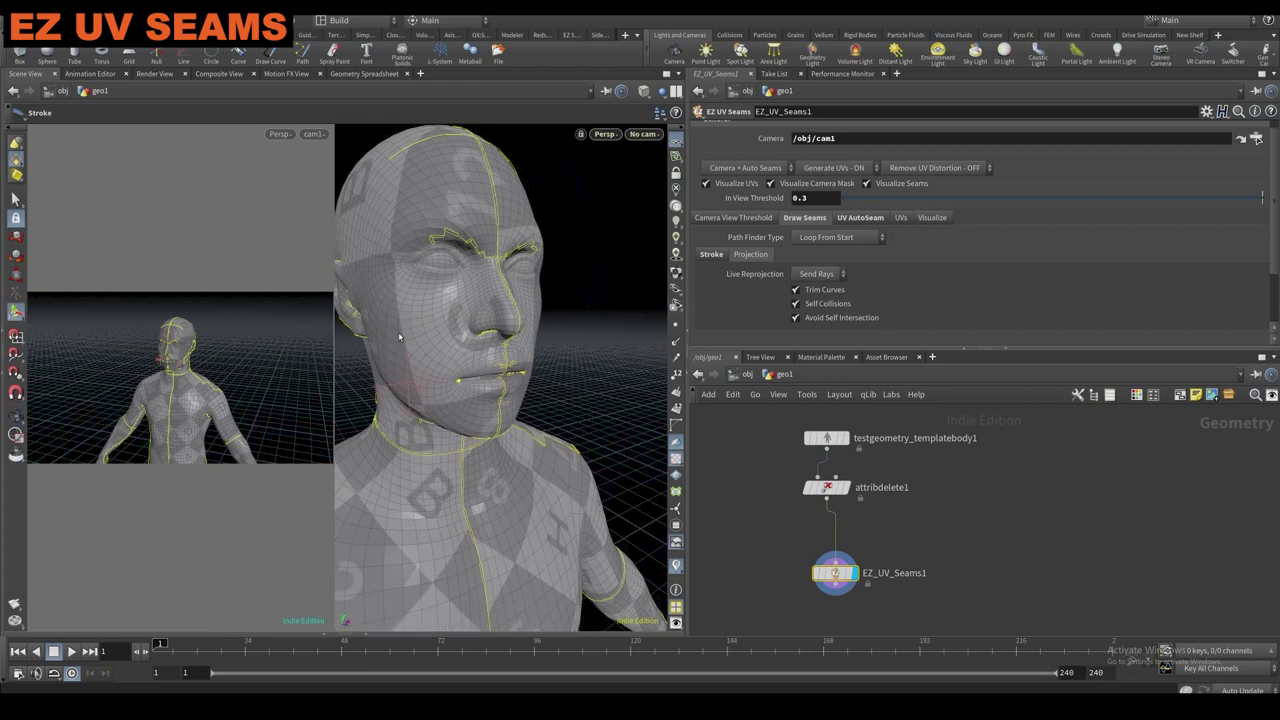
# Draw more seams across the cheek and the side of the head.
pyautogui.click(414, 297)
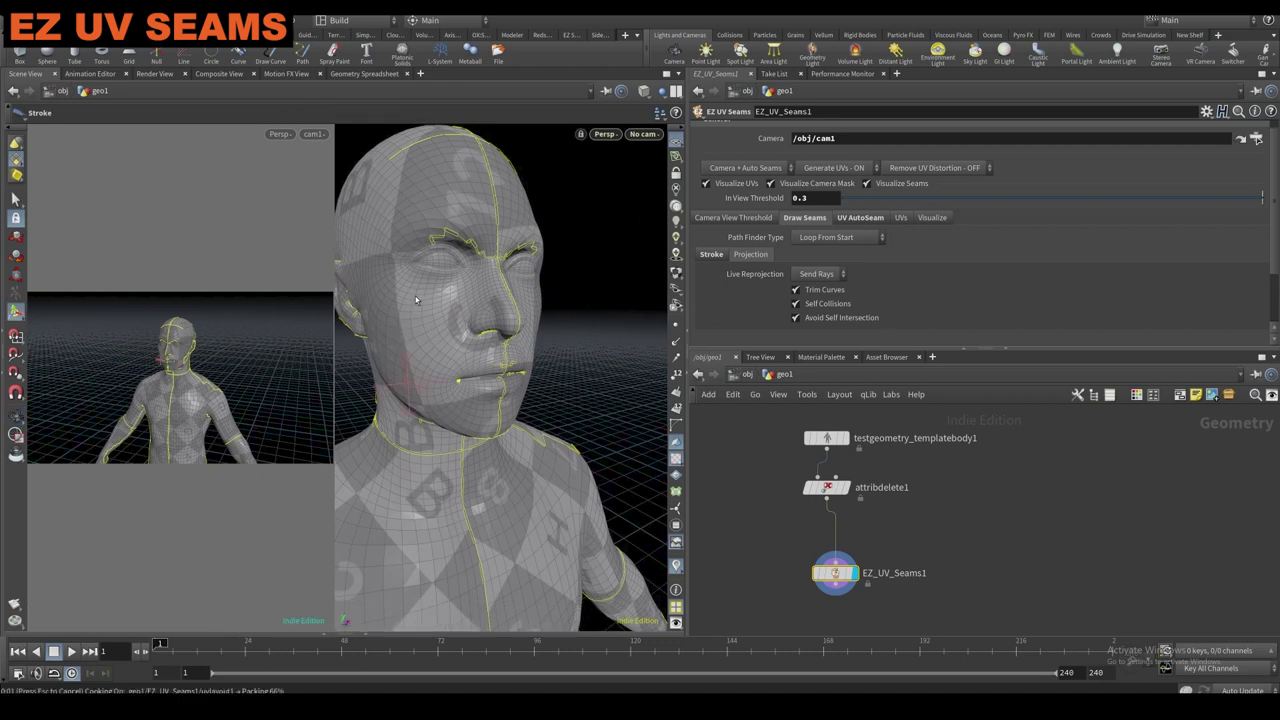
pyautogui.moveTo(465, 340)
pyautogui.keyDown('alt'); pyautogui.mouseDown()
pyautogui.moveTo(386, 289)
pyautogui.moveTo(440, 300)
pyautogui.moveTo(522, 347)
pyautogui.mouseUp(); pyautogui.keyUp('alt')
pyautogui.keyDown('alt'); pyautogui.moveTo(522, 349); pyautogui.dragTo(552, 379, button='middle'); pyautogui.keyUp('alt')
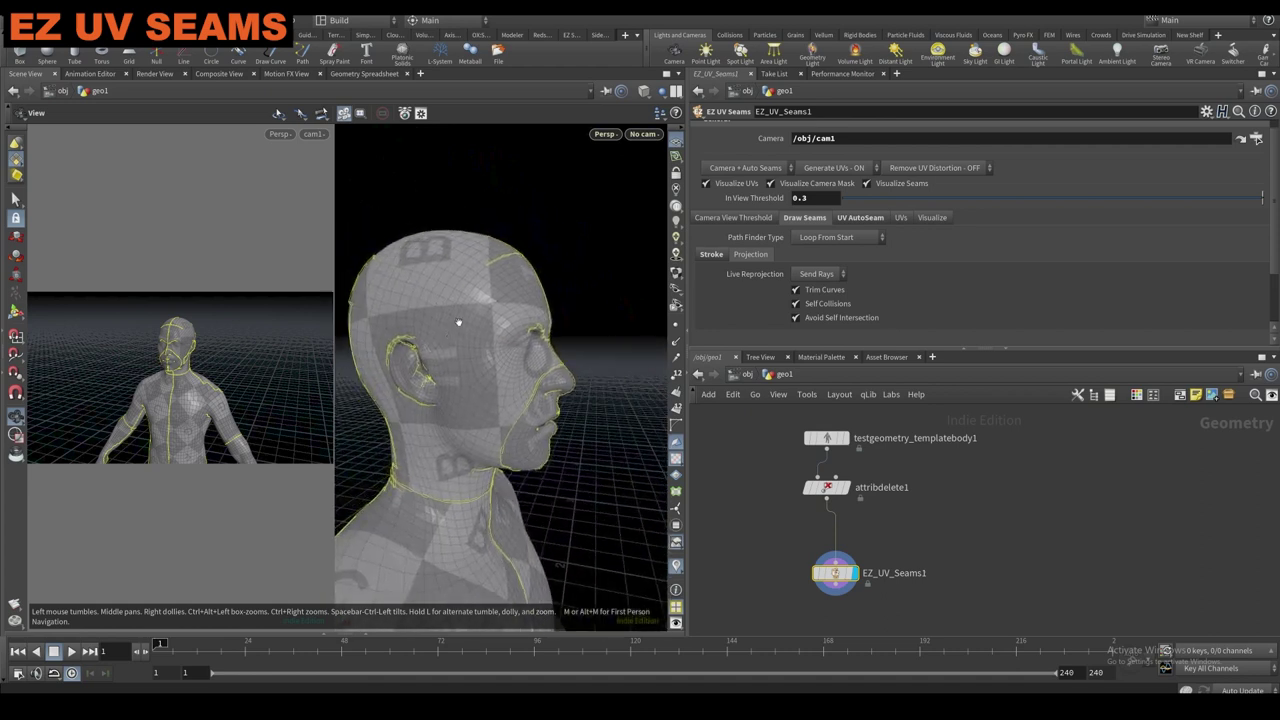
pyautogui.click(470, 286)
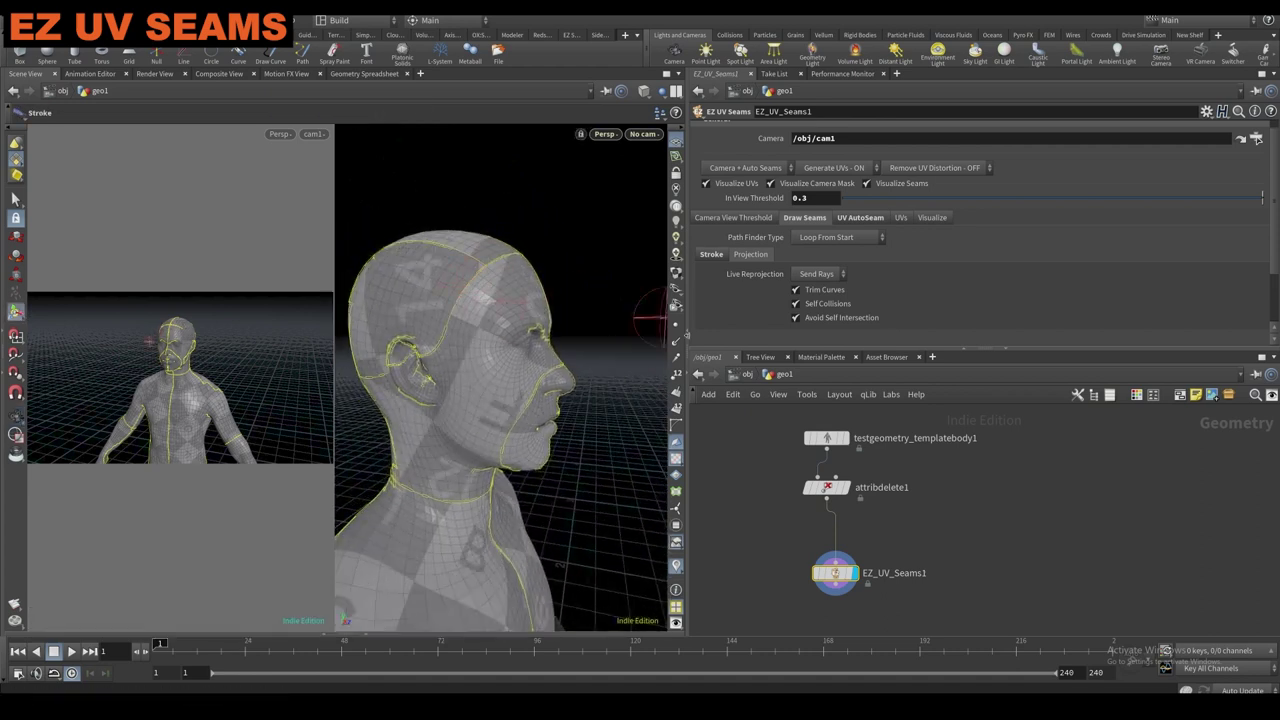
# Turn off the UV, camera mask and seam visualizations and view the body from the front.
pyautogui.click(771, 184)
pyautogui.moveTo(768, 554); pyautogui.dragTo(867, 600)
pyautogui.moveTo(640, 302)
pyautogui.keyDown('alt'); pyautogui.mouseDown()
pyautogui.moveTo(517, 323)
pyautogui.moveTo(476, 368)
pyautogui.moveTo(531, 371)
pyautogui.mouseUp(); pyautogui.keyUp('alt')
pyautogui.keyDown('alt'); pyautogui.moveTo(531, 371); pyautogui.dragTo(516, 337, button='right'); pyautogui.keyUp('alt')
pyautogui.keyDown('alt'); pyautogui.moveTo(516, 337); pyautogui.dragTo(514, 311, button='middle'); pyautogui.keyUp('alt')
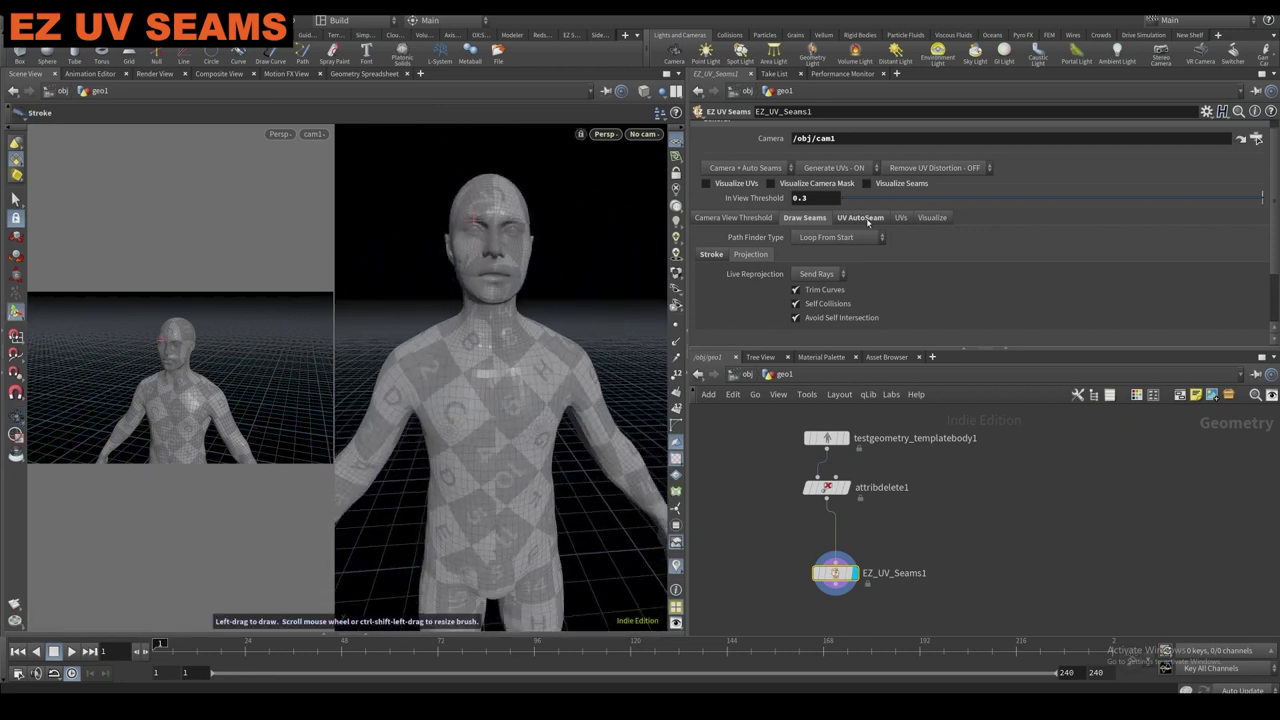
# Bring up the UVs settings and switch Remove UV Distortion on.
pyautogui.click(918, 168)
pyautogui.click(905, 168)
pyautogui.click(876, 220)
pyautogui.click(910, 167)
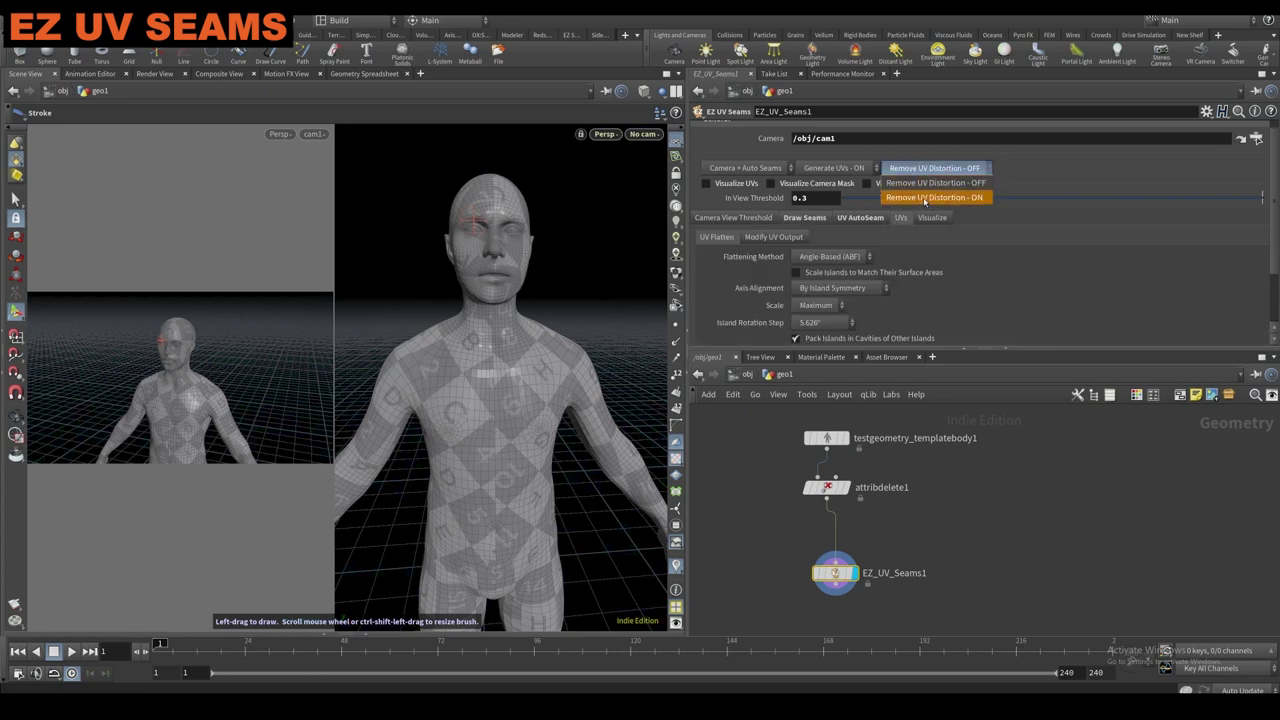
pyautogui.click(924, 199)
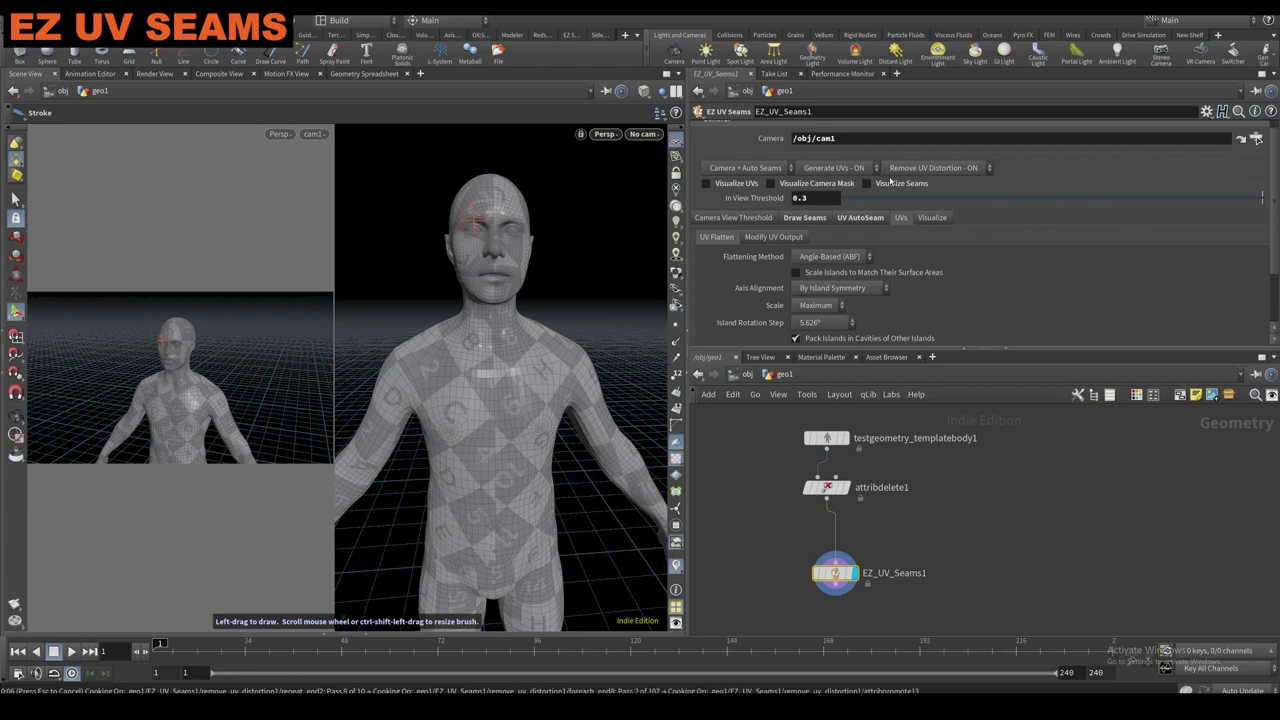
# Check the relaxed UVs on the body, move the EZ UV Seams node closer to attribdelete1 and open its Visualize settings.
pyautogui.keyDown('alt'); pyautogui.moveTo(510, 312); pyautogui.dragTo(515, 340); pyautogui.keyUp('alt')
pyautogui.press('Return')
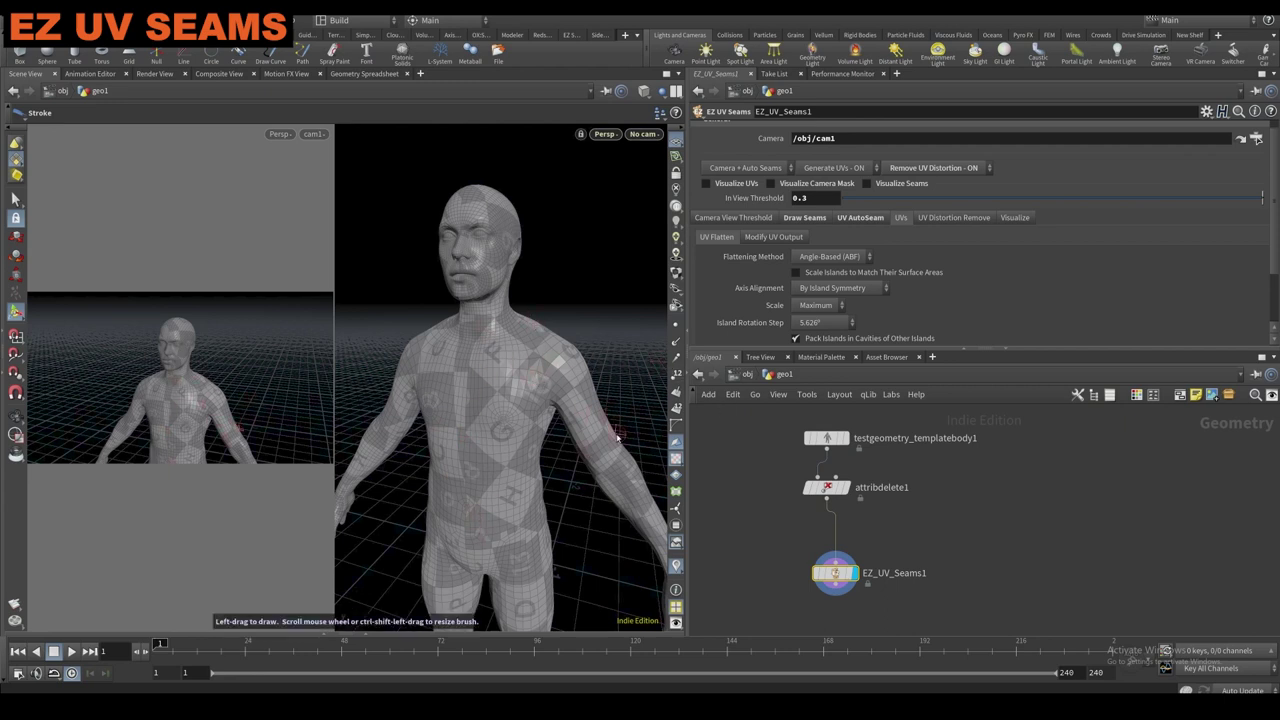
pyautogui.moveTo(835, 573); pyautogui.dragTo(830, 537)
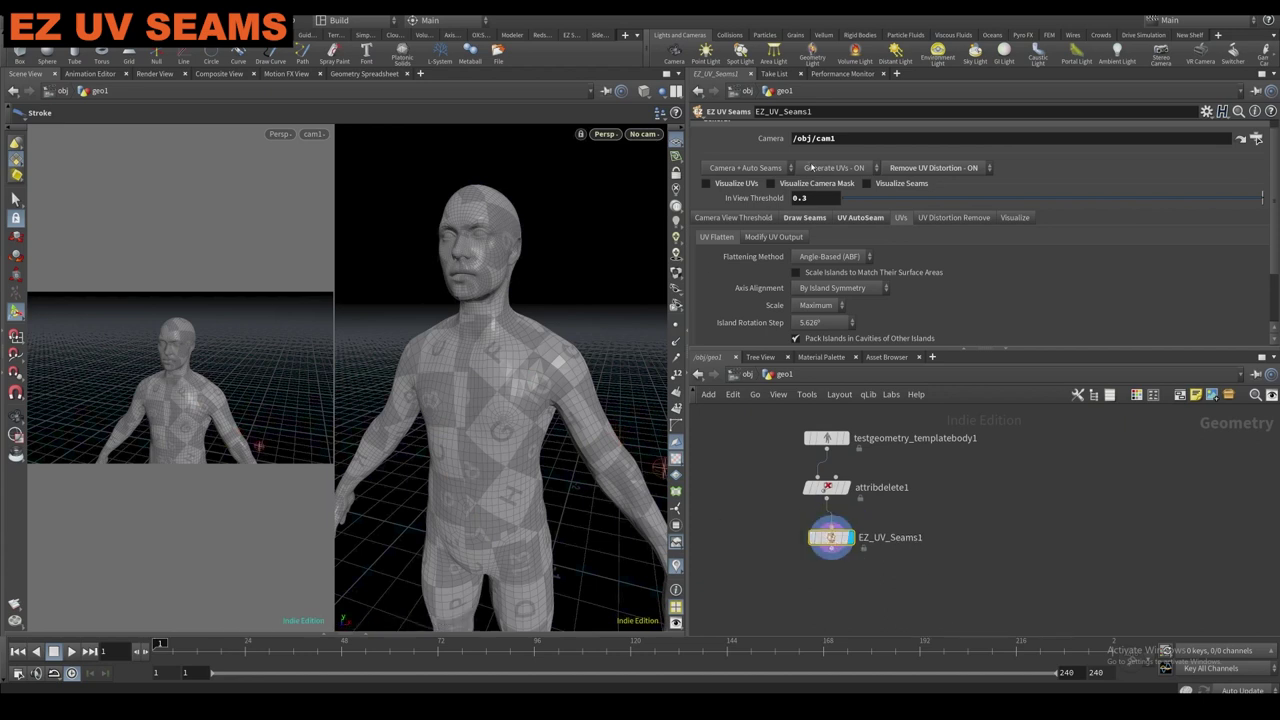
pyautogui.click(1012, 218)
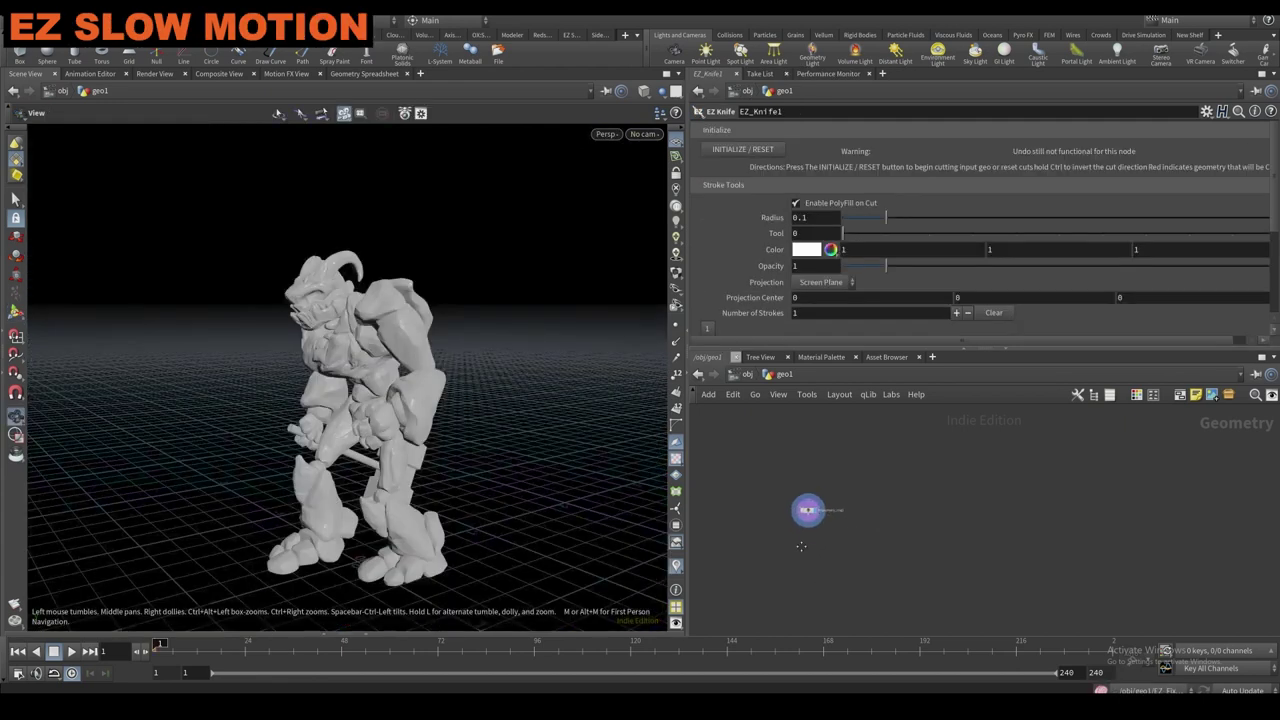
# Add an EZ Slow Motion node below the crag test geometry and scrub the start of the animation.
pyautogui.scroll(-4, 746, 488)
pyautogui.moveTo(731, 569)
pyautogui.press('l')
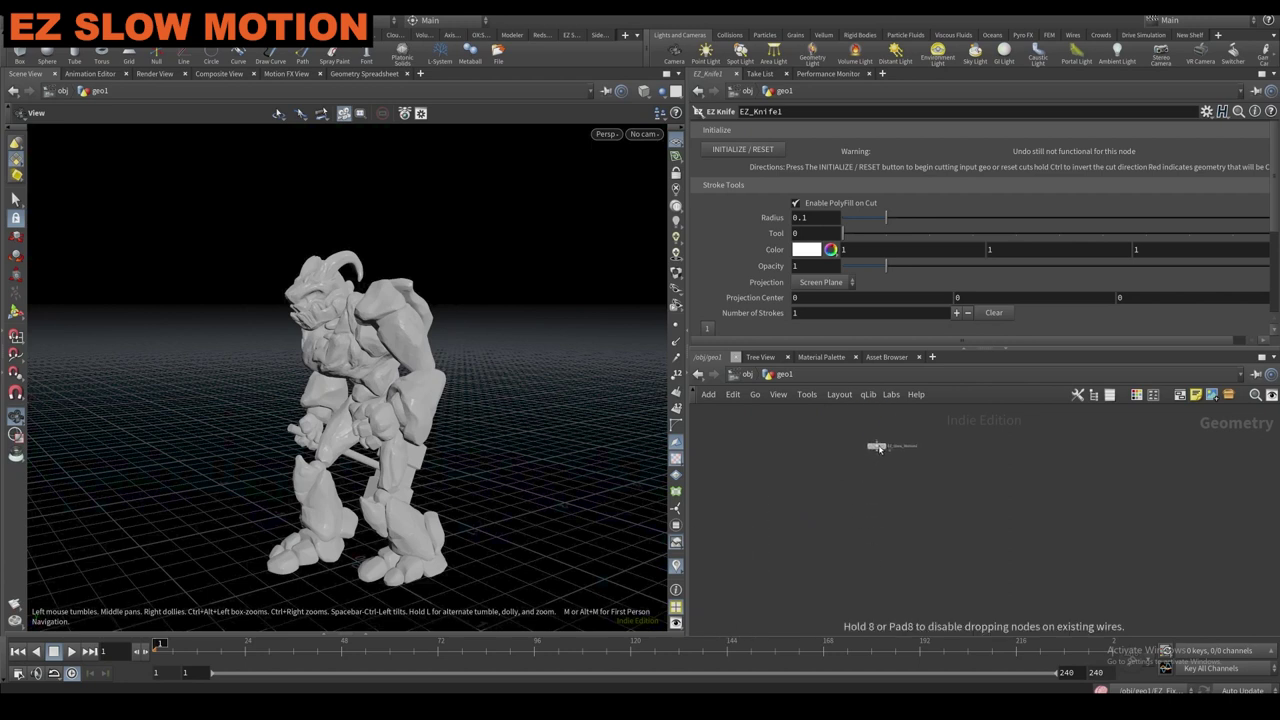
pyautogui.moveTo(308, 646); pyautogui.dragTo(159, 644)
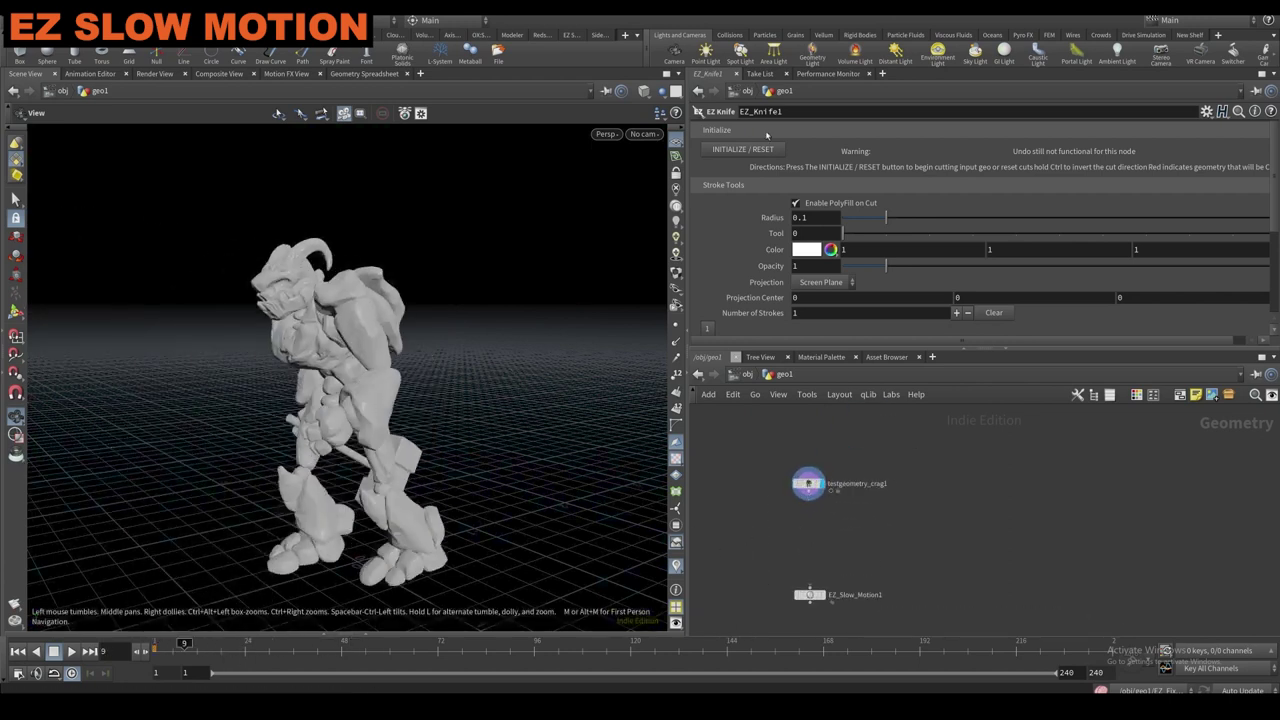
# Create a new camera from the current view of the crag.
pyautogui.moveTo(488, 432); pyautogui.dragTo(465, 324)
pyautogui.click(645, 134)
pyautogui.click(665, 180)
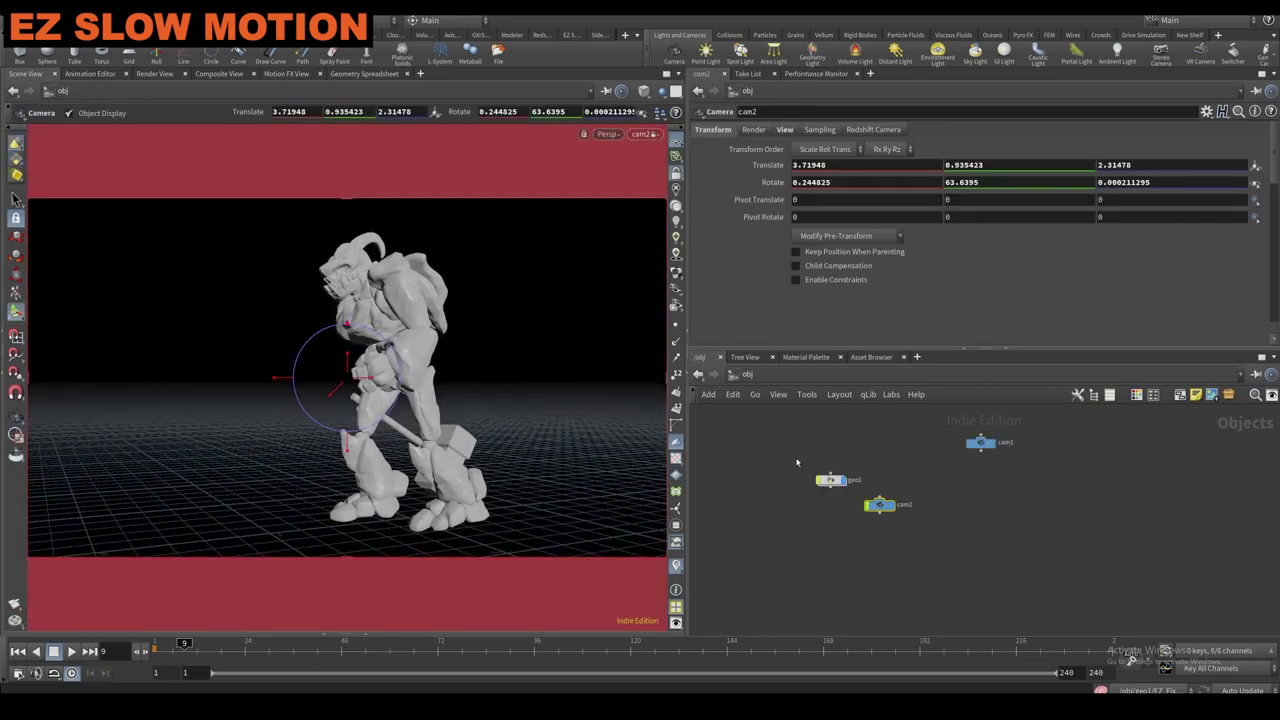
# Reframe the locked camera around the moving crag while scrubbing the animation, stopping at frame 225.
pyautogui.scroll(-2, 446, 400)
pyautogui.keyDown('alt'); pyautogui.moveTo(446, 400); pyautogui.dragTo(520, 384, button='middle'); pyautogui.keyUp('alt')
pyautogui.moveTo(246, 645); pyautogui.dragTo(437, 648)
pyautogui.keyDown('alt'); pyautogui.moveTo(316, 428); pyautogui.dragTo(488, 437, button='middle'); pyautogui.keyUp('alt')
pyautogui.keyDown('alt'); pyautogui.moveTo(488, 437); pyautogui.dragTo(472, 436); pyautogui.keyUp('alt')
pyautogui.moveTo(437, 645); pyautogui.dragTo(899, 645)
pyautogui.keyDown('alt'); pyautogui.moveTo(300, 435); pyautogui.dragTo(410, 425, button='middle'); pyautogui.keyUp('alt')
pyautogui.keyDown('alt'); pyautogui.moveTo(410, 425); pyautogui.dragTo(470, 430); pyautogui.keyUp('alt')
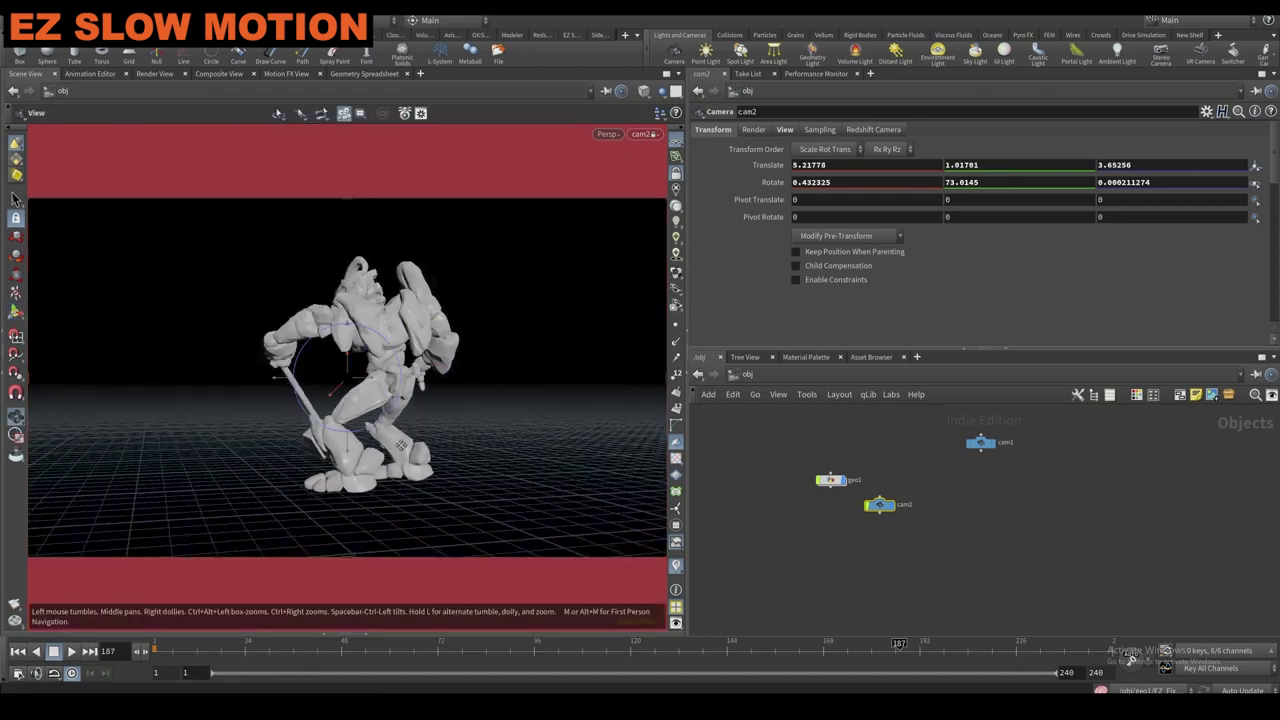
pyautogui.moveTo(899, 645); pyautogui.dragTo(664, 645)
pyautogui.keyDown('alt'); pyautogui.moveTo(457, 423); pyautogui.dragTo(452, 390); pyautogui.keyUp('alt')
pyautogui.moveTo(800, 645)
pyautogui.mouseDown()
pyautogui.moveTo(1112, 645)
pyautogui.moveTo(787, 645)
pyautogui.mouseUp()
# Set the timeline's end frame to 340.
pyautogui.doubleClick(1097, 673)
pyautogui.write('340')
pyautogui.press('Return')
pyautogui.click(825, 508)
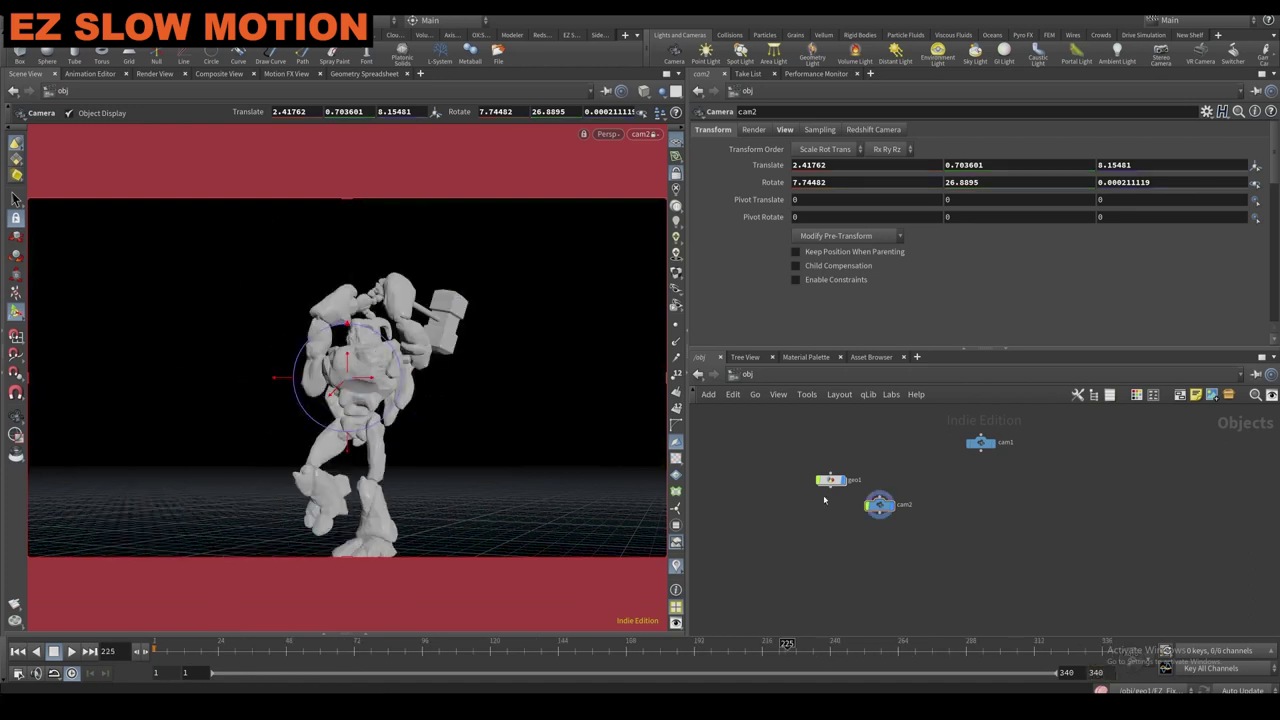
# Go inside geo1, connect the crag test geometry to the EZ Slow Motion node, display that node and move it closer.
pyautogui.doubleClick(829, 481)
pyautogui.click(806, 594)
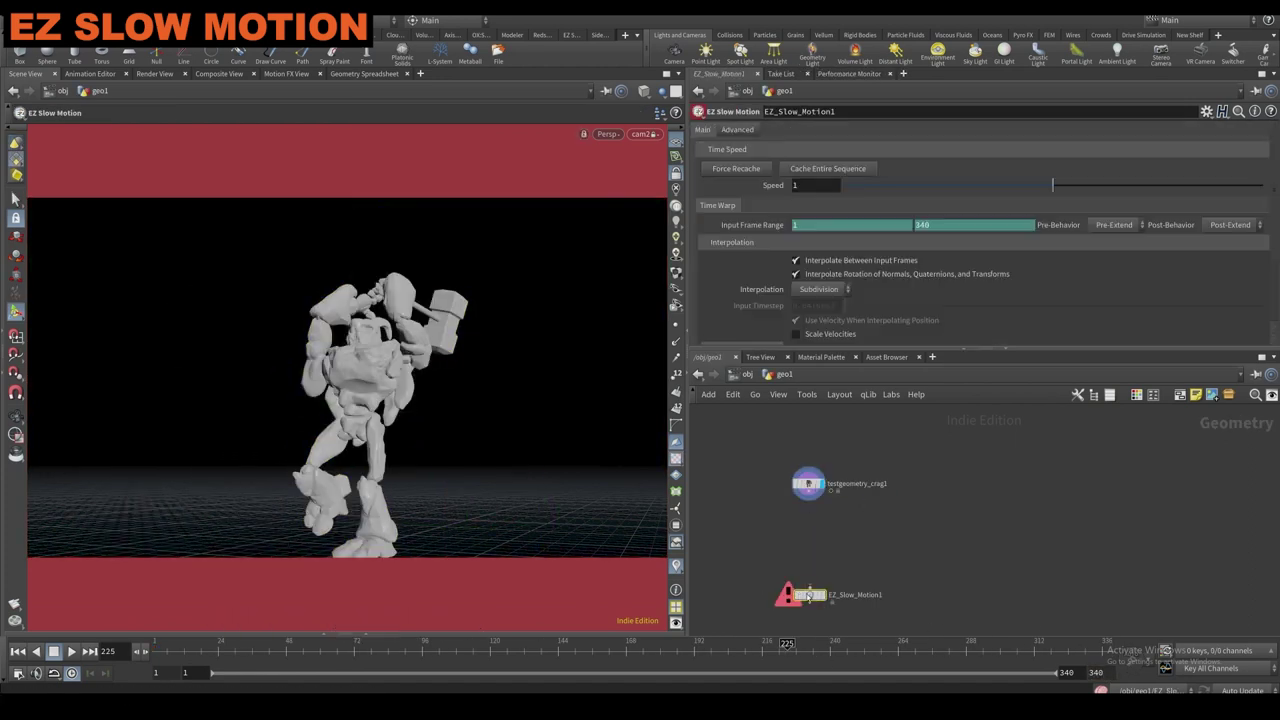
pyautogui.click(809, 586)
pyautogui.click(808, 494)
pyautogui.click(826, 595)
pyautogui.moveTo(809, 594); pyautogui.dragTo(808, 550)
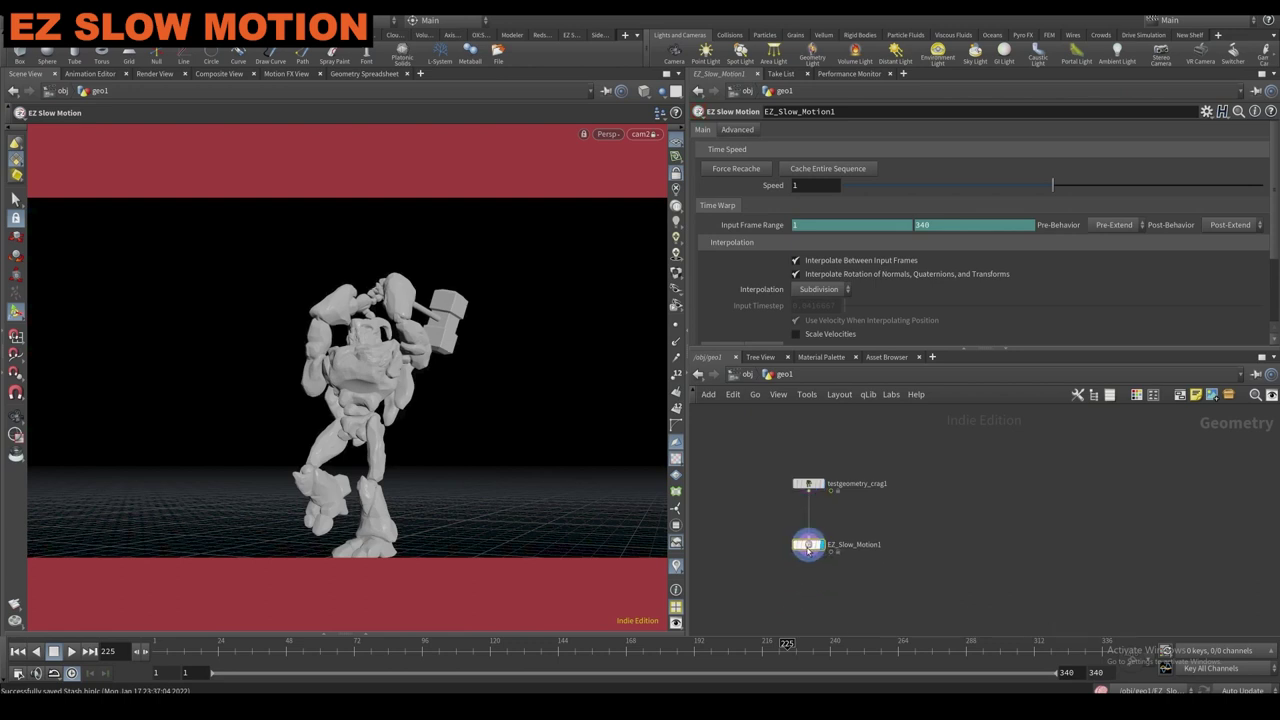
# Return to frame 1, cache the entire sequence in EZ Slow Motion and scrub the animation to frame 183.
pyautogui.click(19, 651)
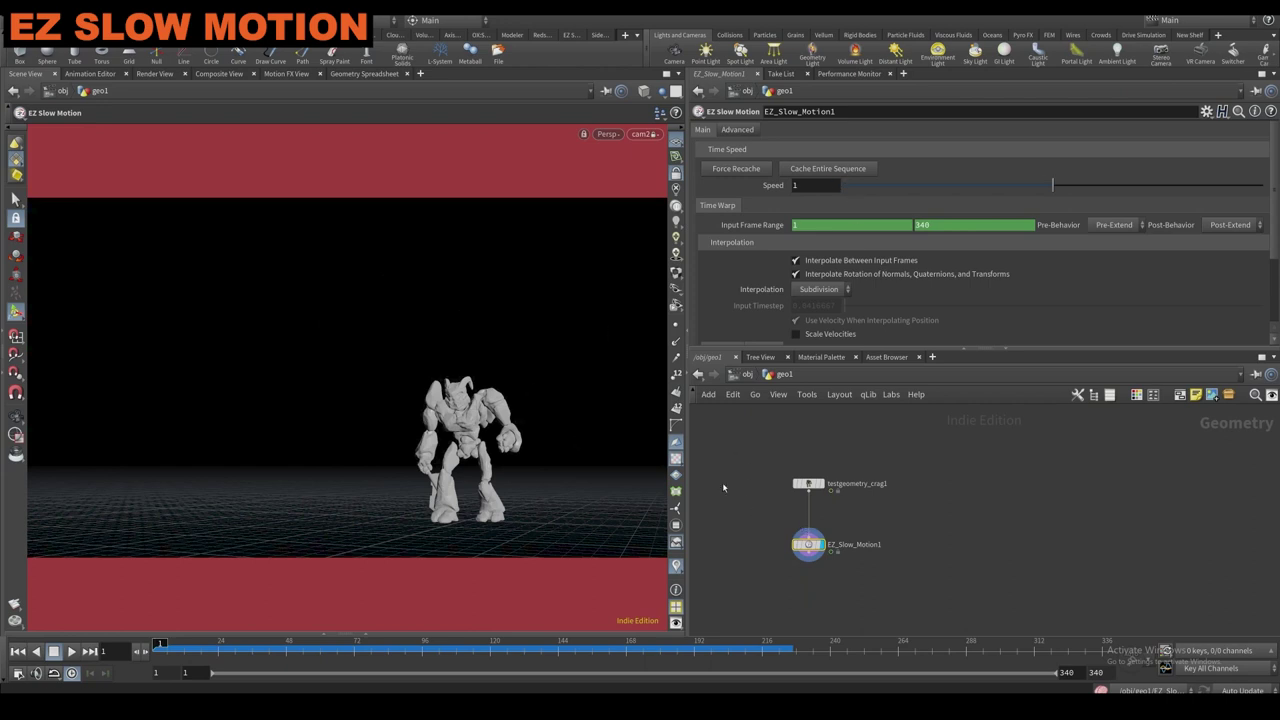
pyautogui.moveTo(808, 546)
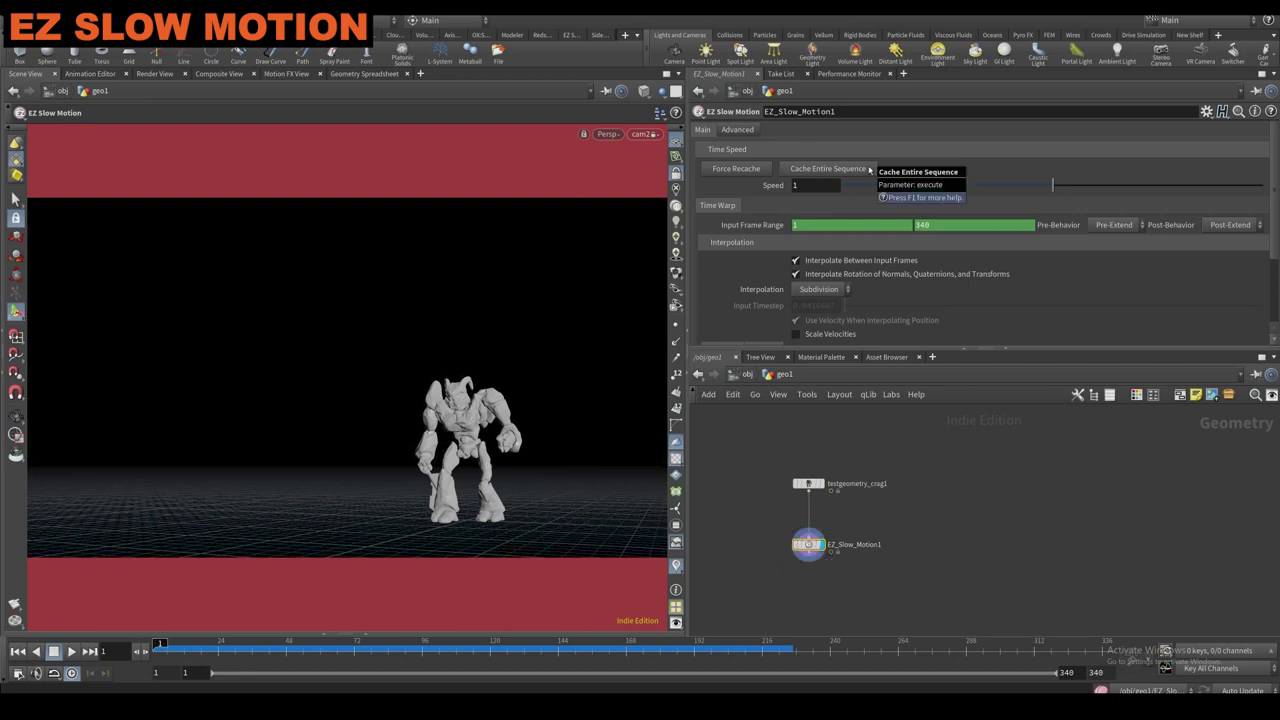
pyautogui.click(820, 169)
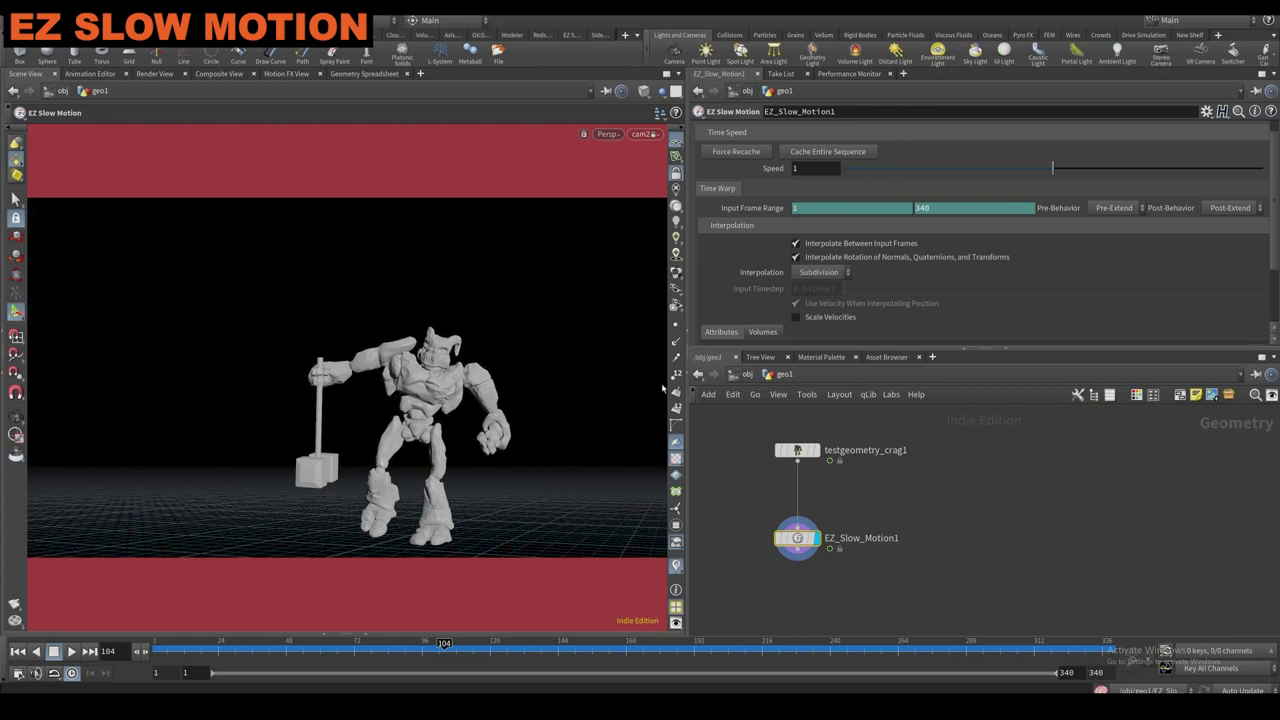
pyautogui.moveTo(569, 648); pyautogui.dragTo(668, 649)
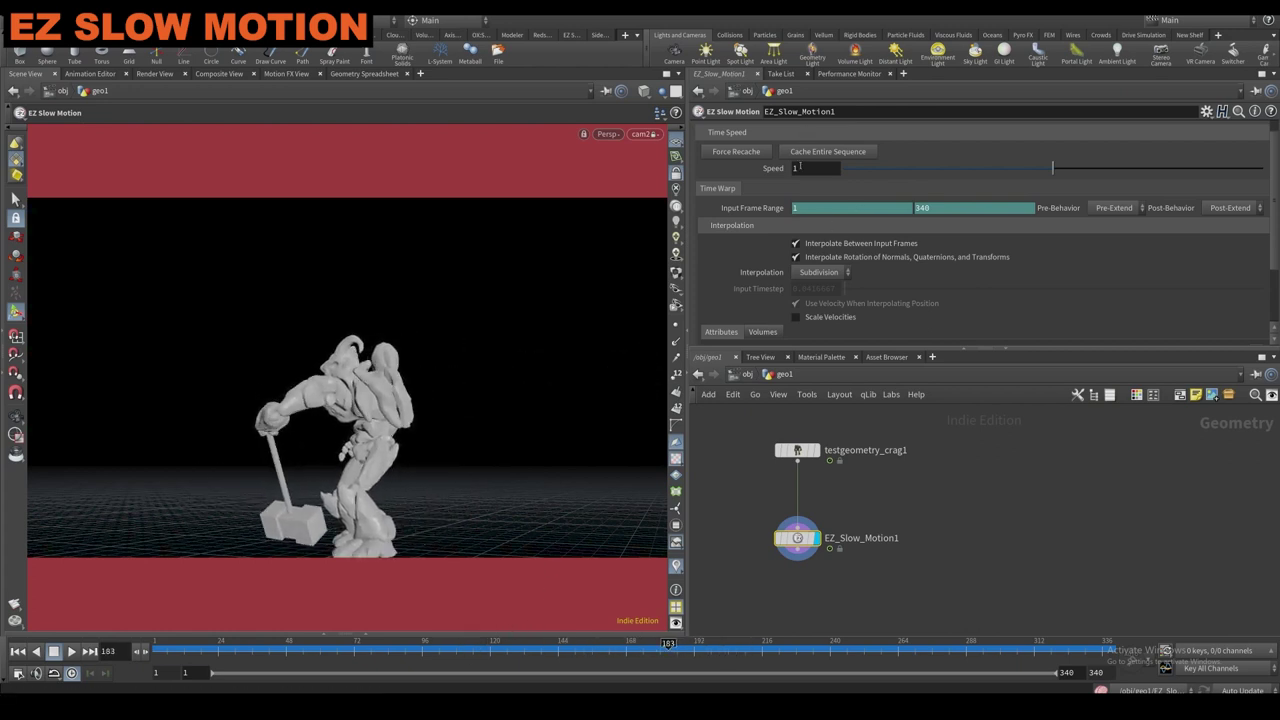
# Keyframe the EZ Slow Motion node's Speed at 1 on frame 183 and at 0.2 on frame 188.
pyautogui.keyDown('alt'); pyautogui.click(786, 168); pyautogui.keyUp('alt')
pyautogui.click(710, 648)
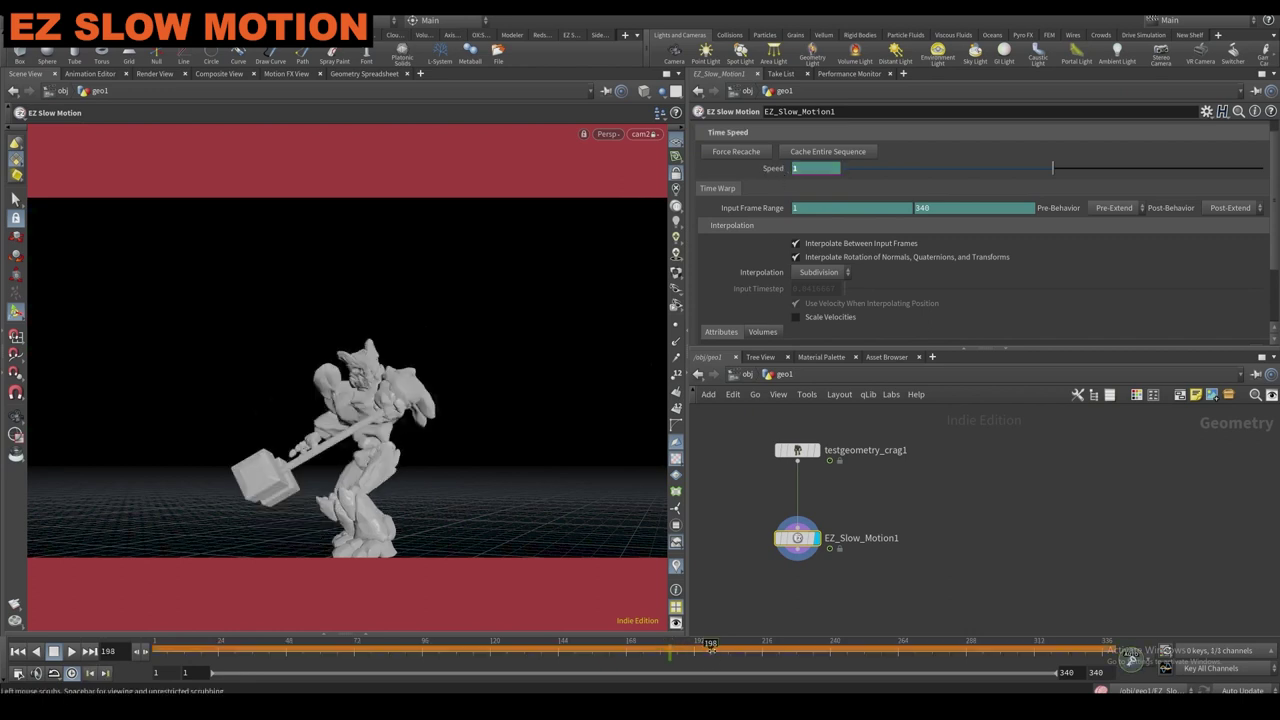
pyautogui.click(683, 649)
pyautogui.click(822, 170)
pyautogui.write('0.2')
pyautogui.press('Return')
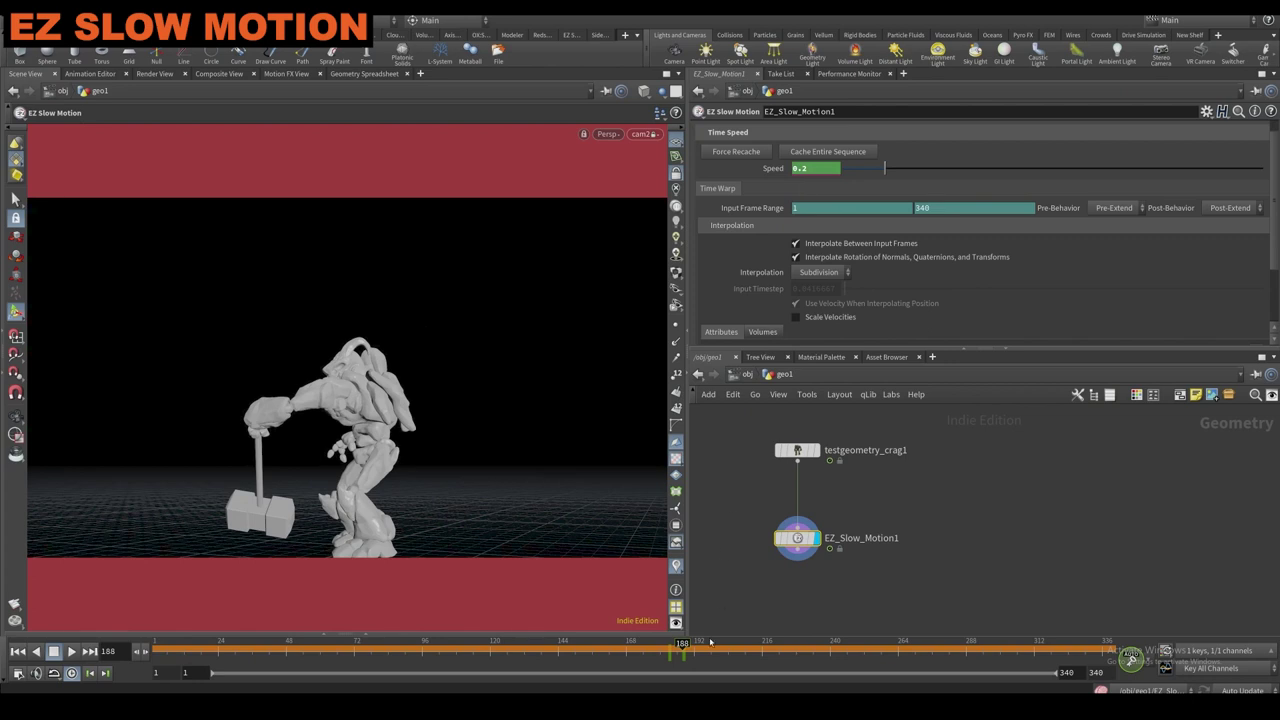
# Force a recache at frame 202 and play the slowed hammer swing through to frame 255.
pyautogui.click(723, 652)
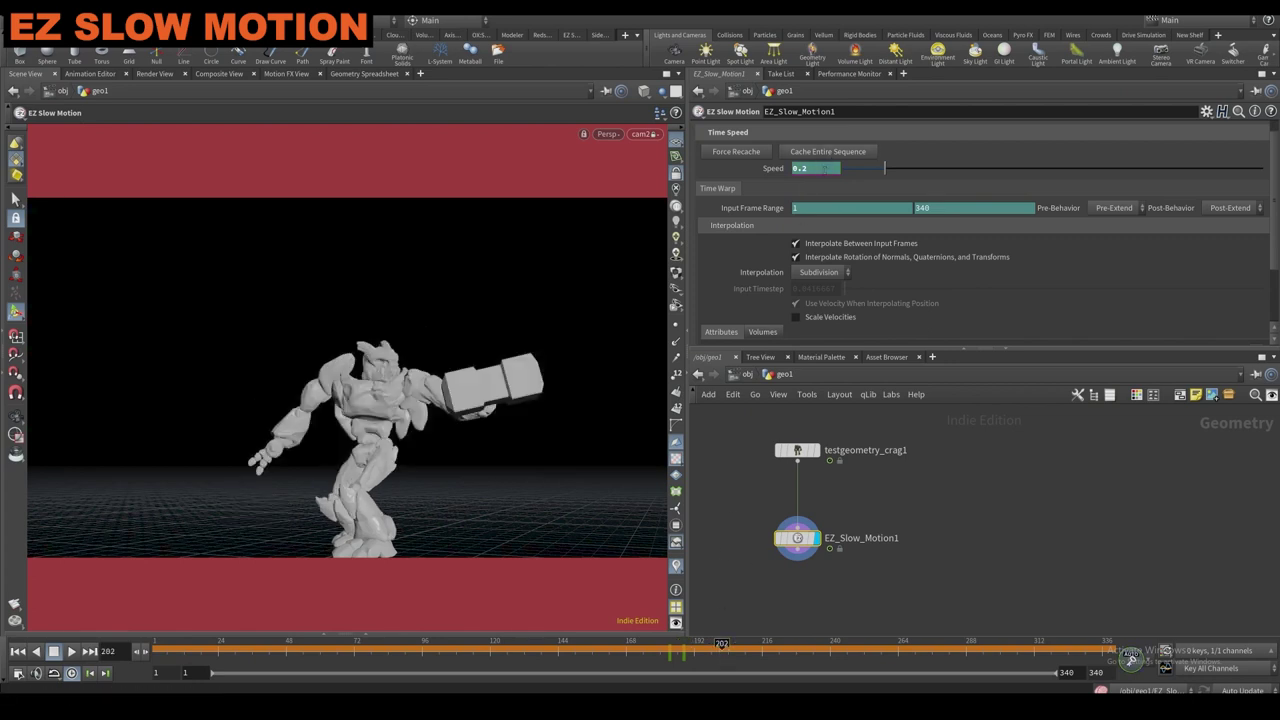
pyautogui.click(762, 154)
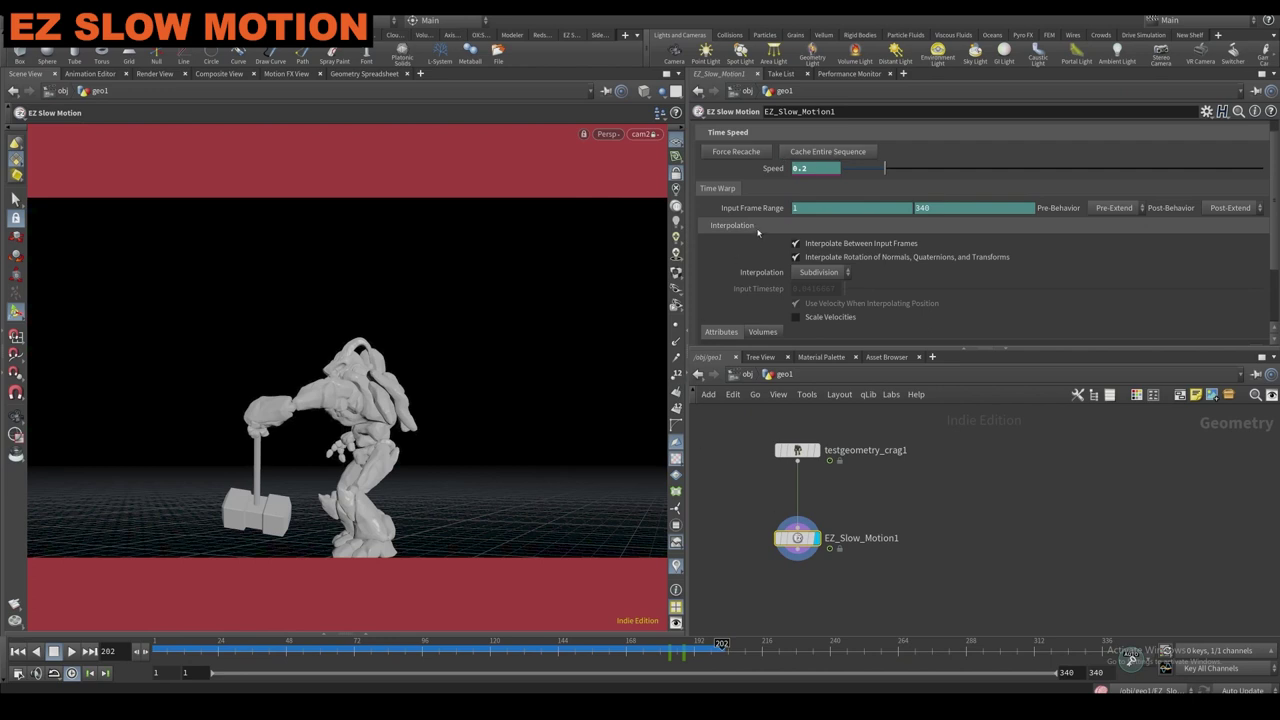
pyautogui.click(70, 651)
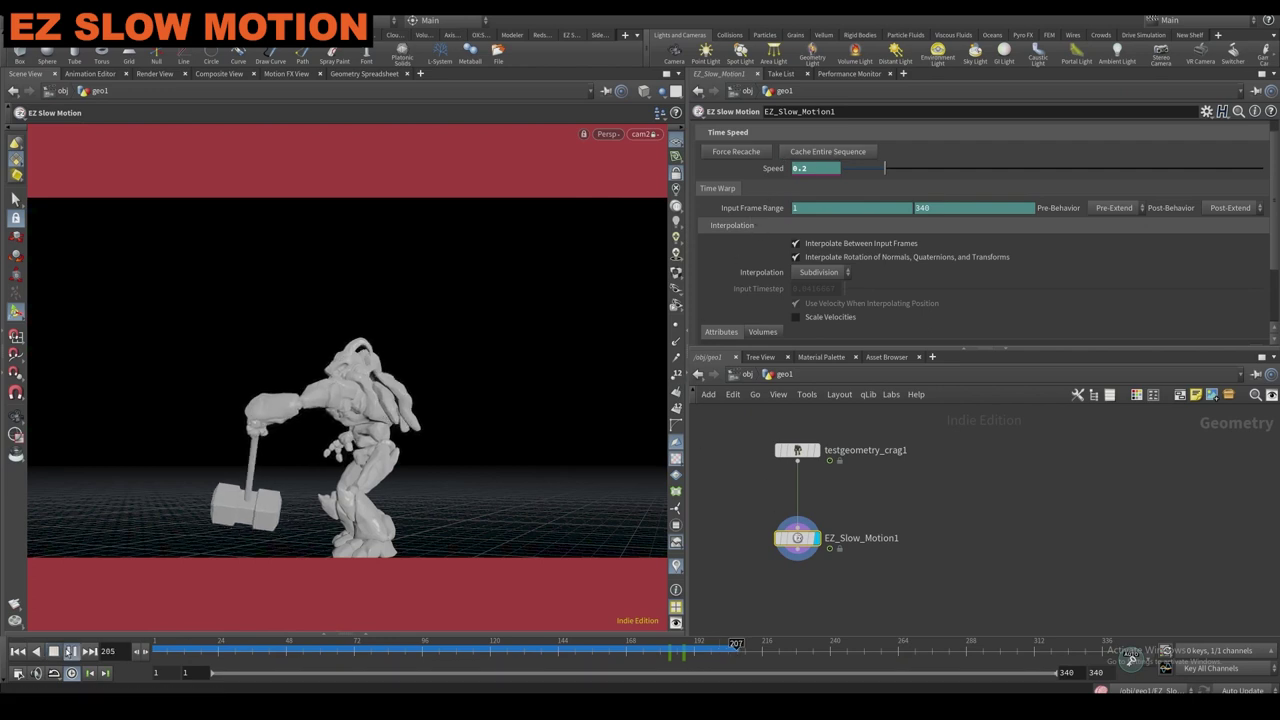
pyautogui.click(70, 651)
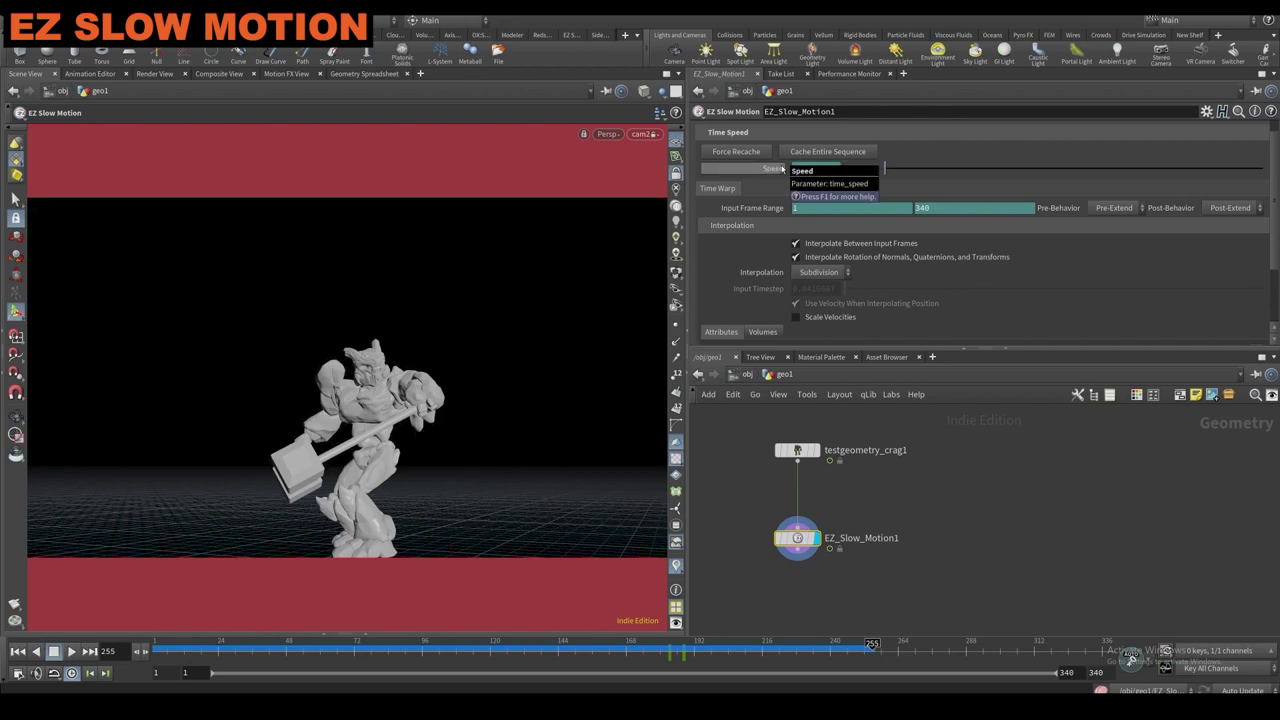
# Keyframe Speed at 0.2 on frame 255 and at 1 on frame 260.
pyautogui.keyDown('alt'); pyautogui.click(777, 168); pyautogui.keyUp('alt')
pyautogui.press('Right')
pyautogui.press('Right')
pyautogui.press('Right')
pyautogui.press('Right')
pyautogui.press('Right')
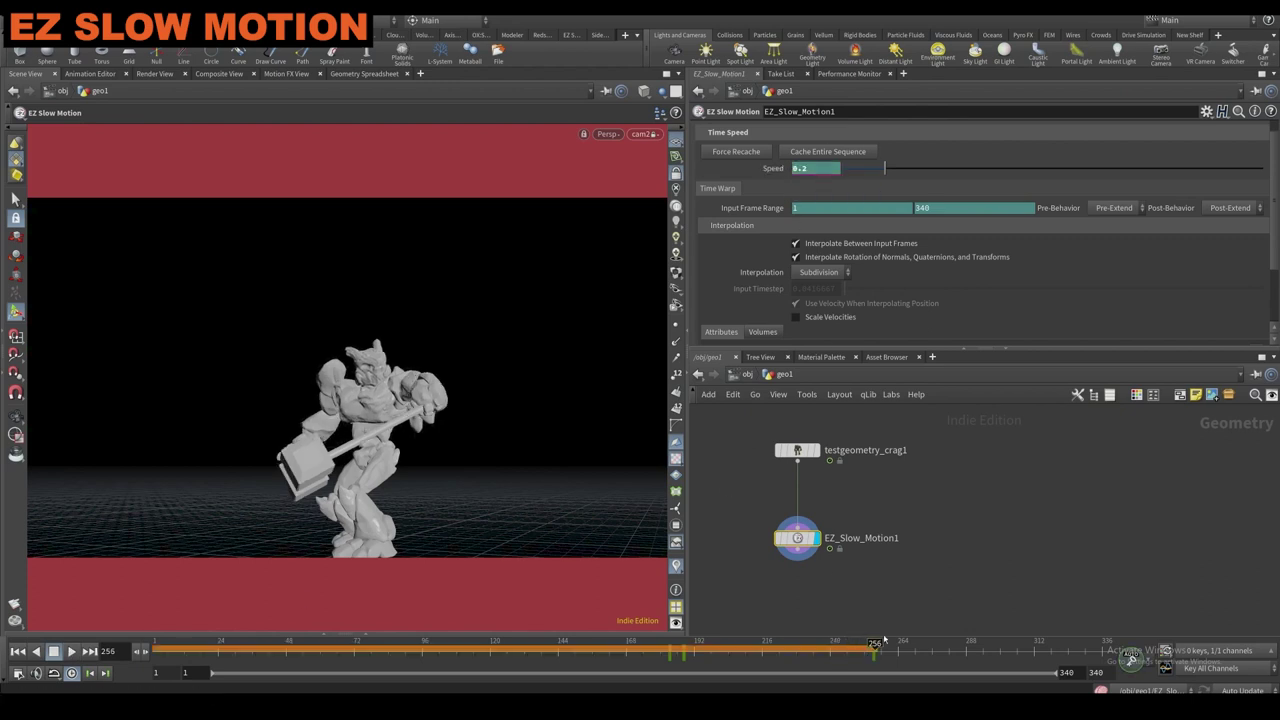
pyautogui.write('1')
pyautogui.press('Return')
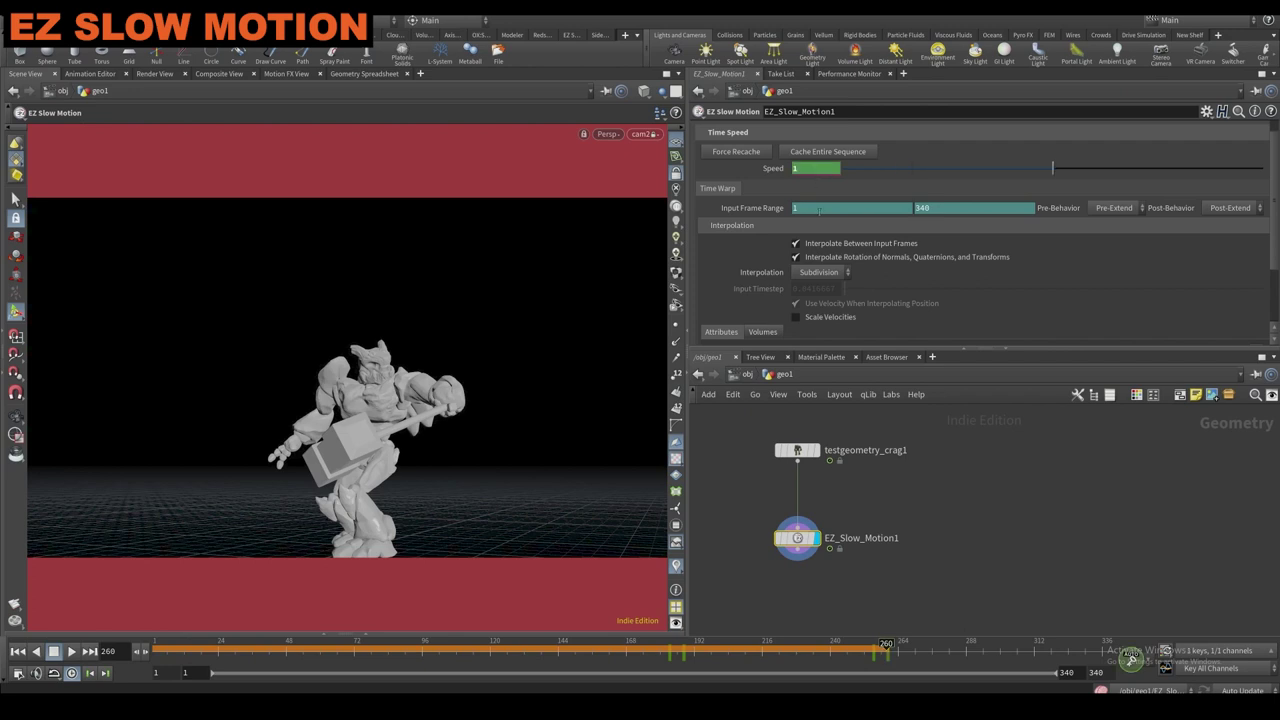
# Force a recache, dismiss the console window, and play the retimed animation from frame 122 to frame 292.
pyautogui.click(753, 157)
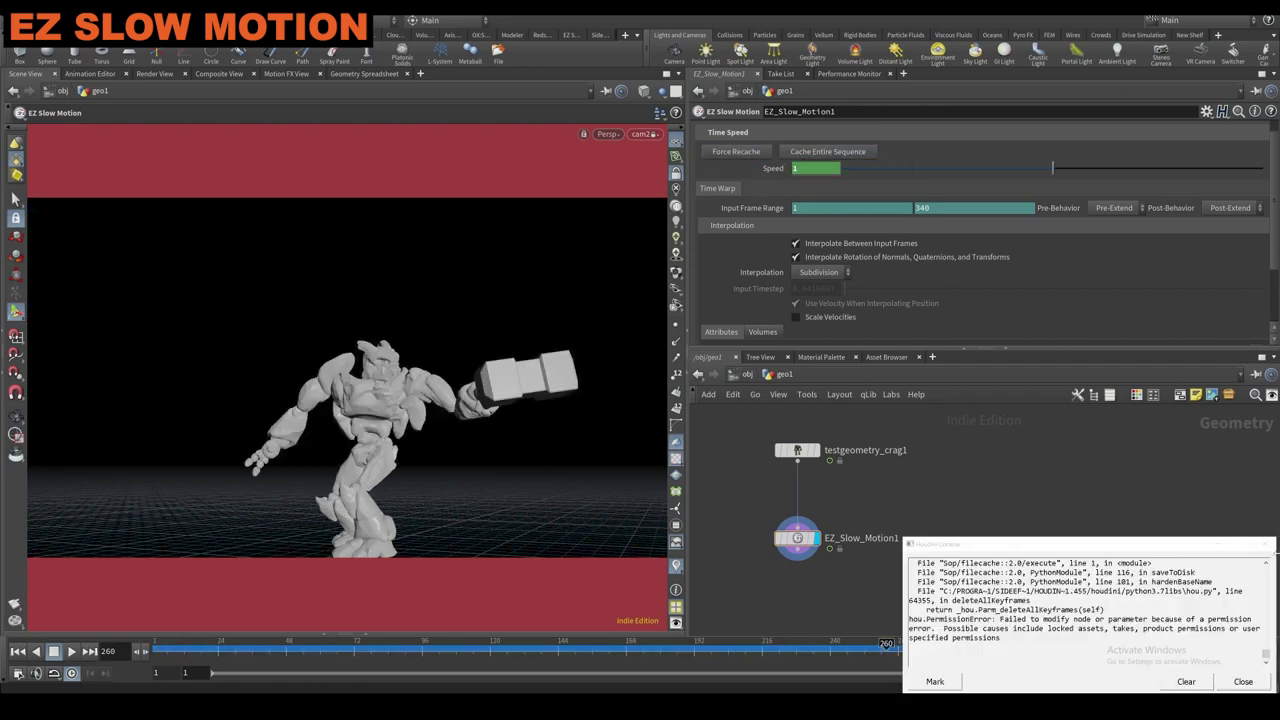
pyautogui.click(1270, 546)
pyautogui.click(799, 541)
pyautogui.moveTo(797, 645); pyautogui.dragTo(495, 643)
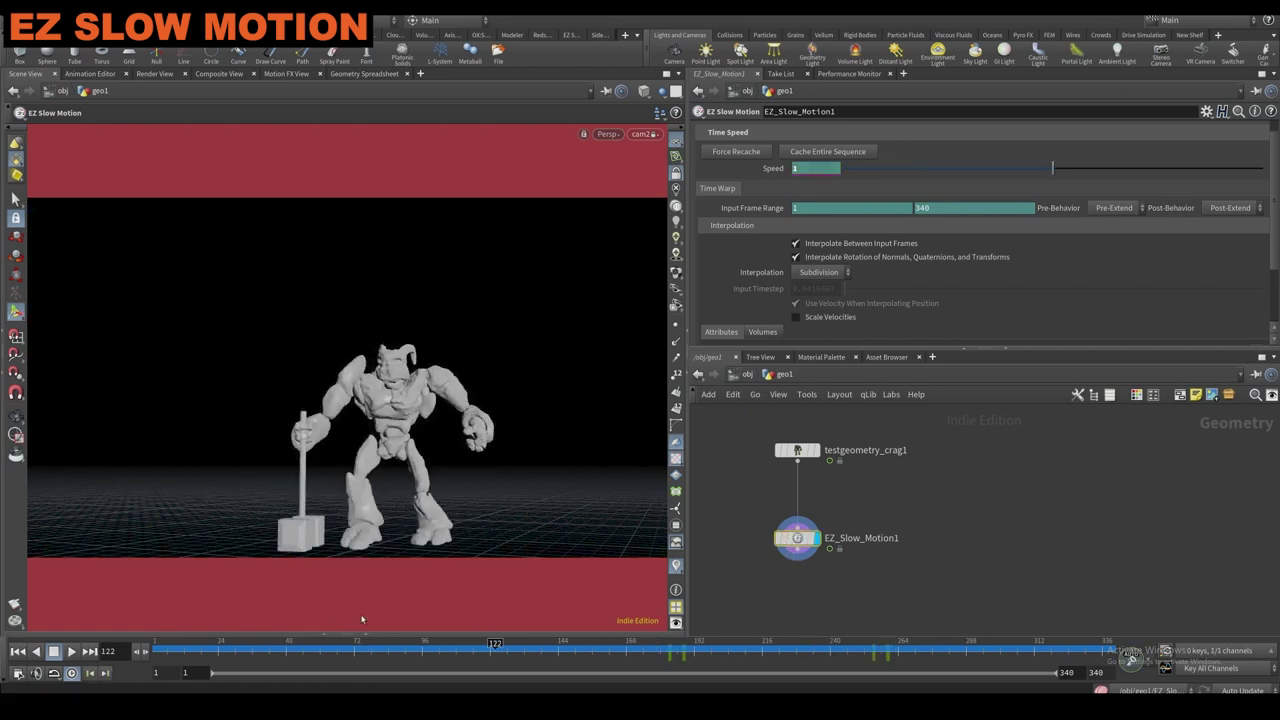
pyautogui.click(71, 651)
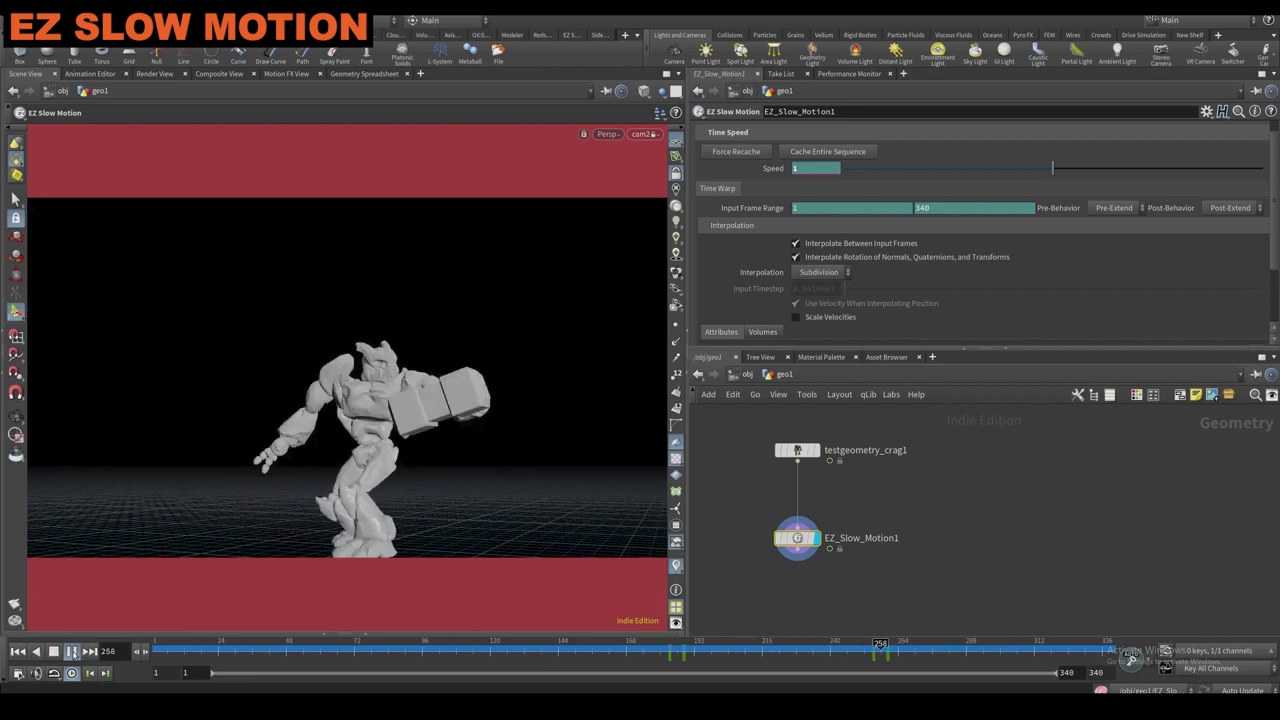
pyautogui.click(71, 651)
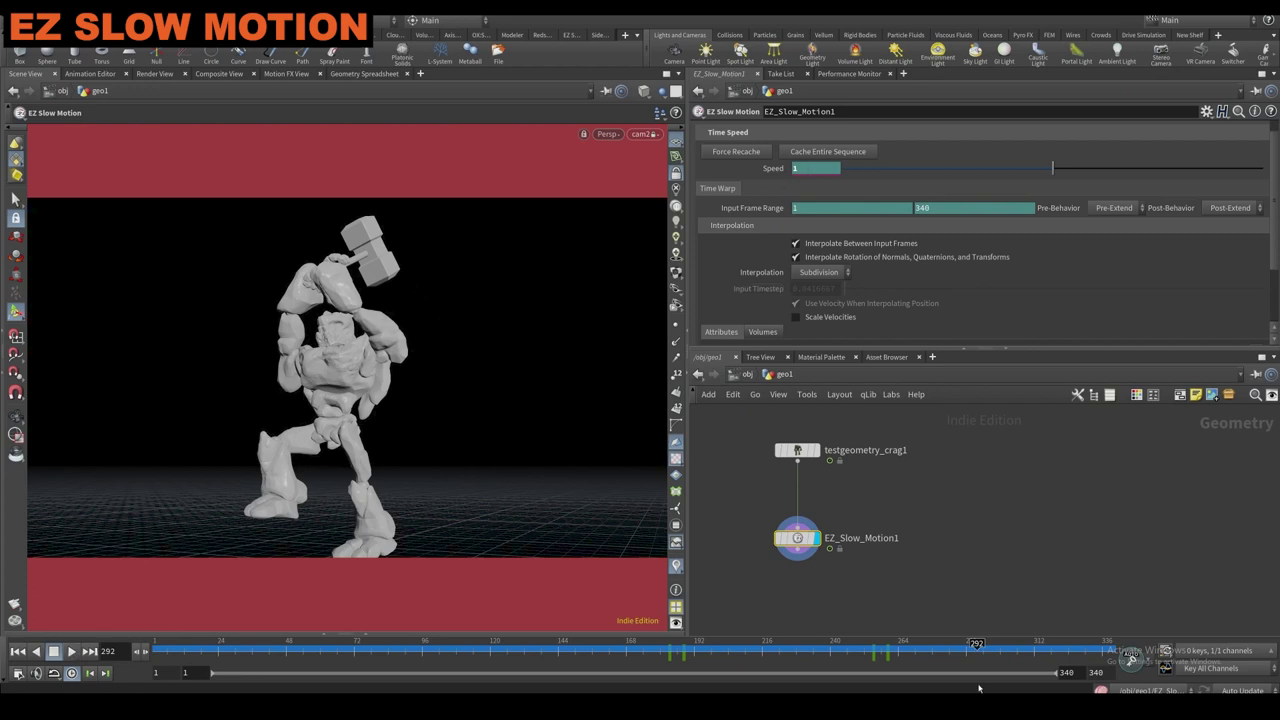
# Keyframe Speed at 1 on frame 287 and at 0.05 on frame 292, and force a recache.
pyautogui.click(964, 651)
pyautogui.keyDown('alt'); pyautogui.click(774, 169); pyautogui.keyUp('alt')
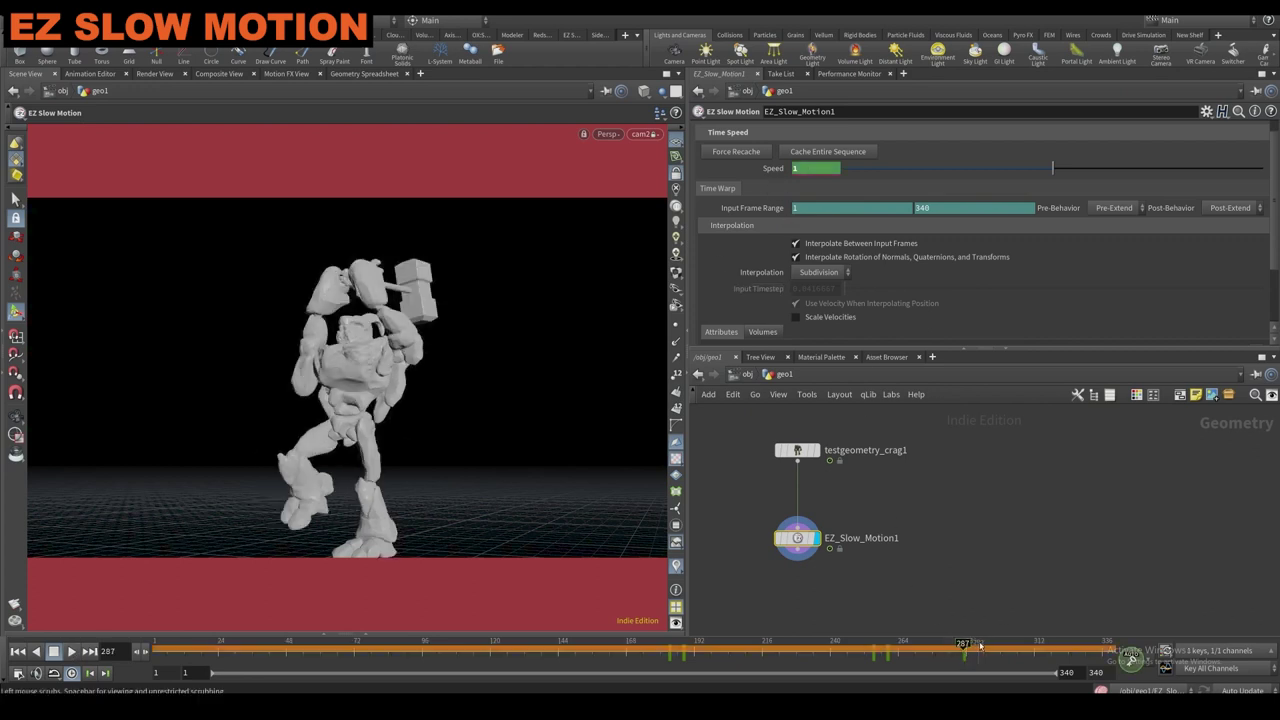
pyautogui.click(978, 648)
pyautogui.click(836, 166)
pyautogui.write('0.05')
pyautogui.press('Return')
pyautogui.click(736, 151)
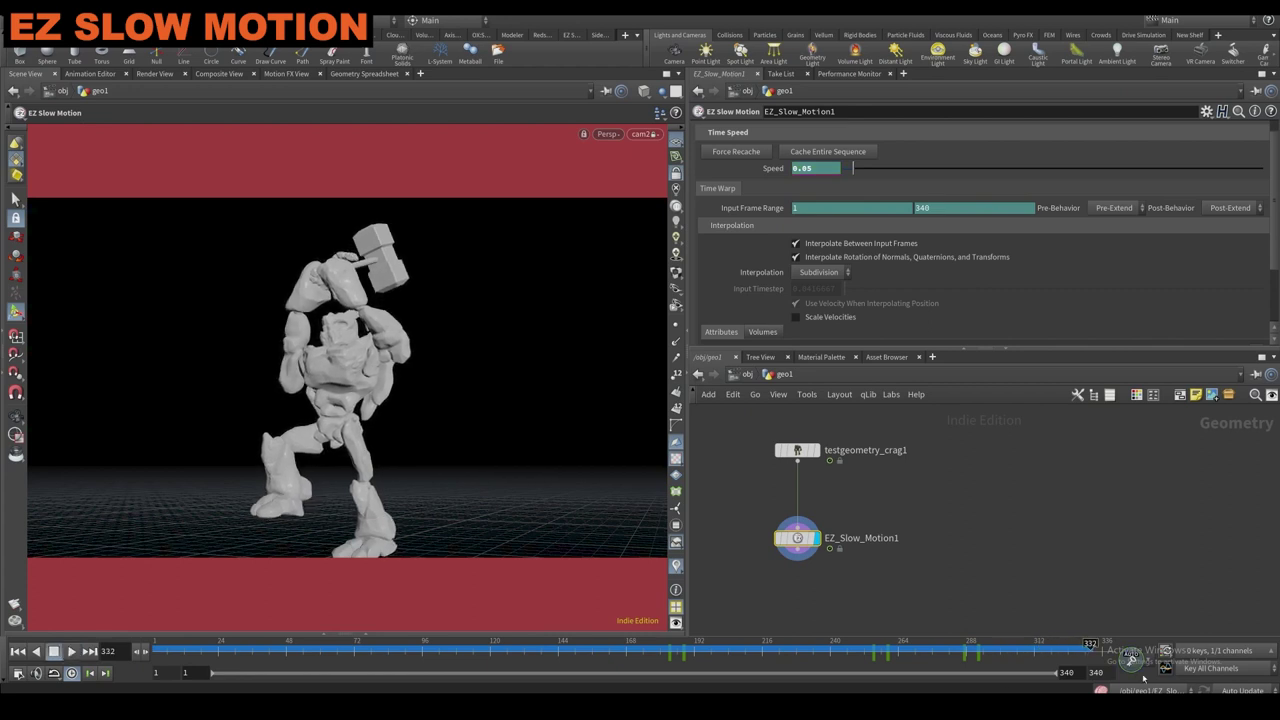
# Extend the timeline's end to frame 500, and recache with Speed keyed at 0.01 on frame 409.
pyautogui.write('500')
pyautogui.press('Return')
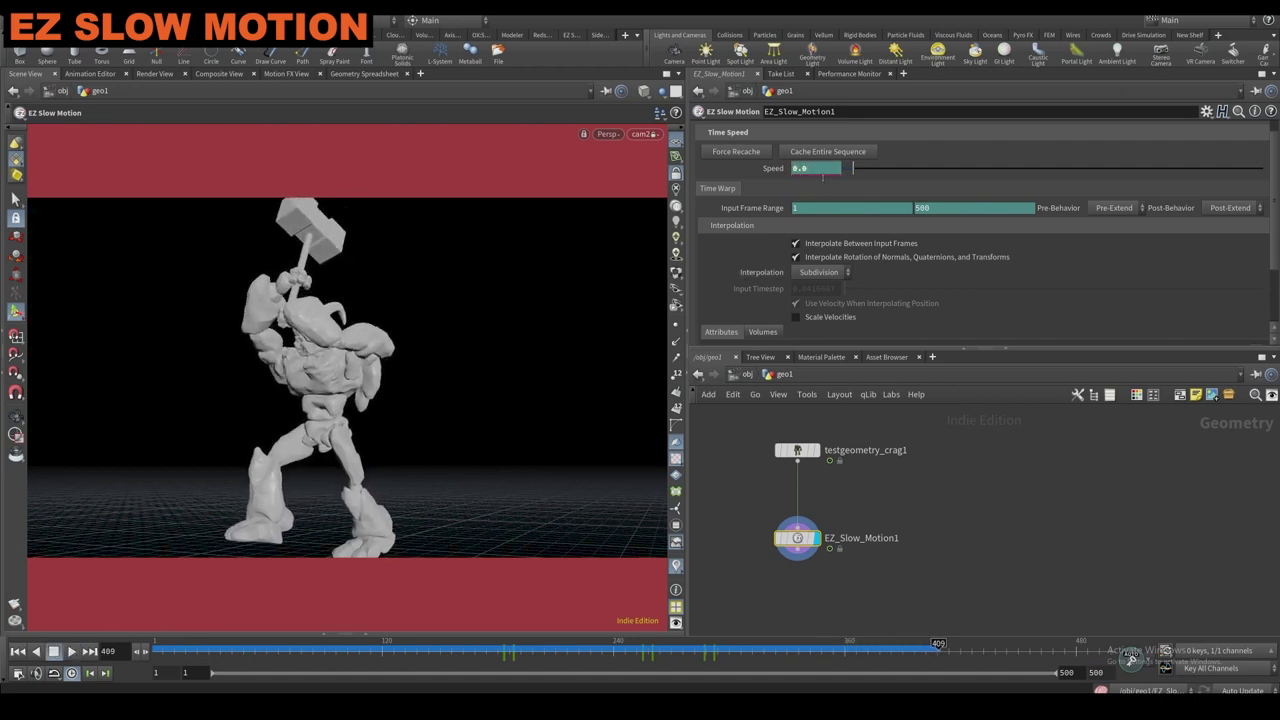
pyautogui.click(759, 153)
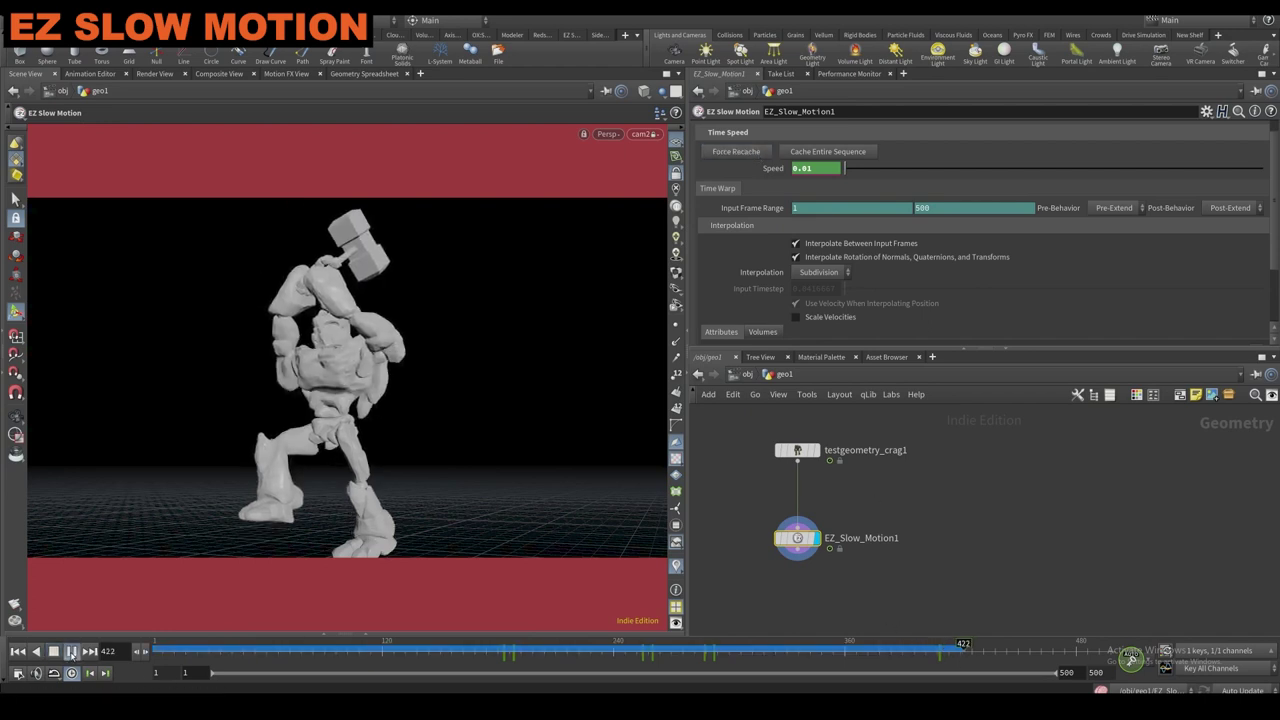
pyautogui.click(70, 652)
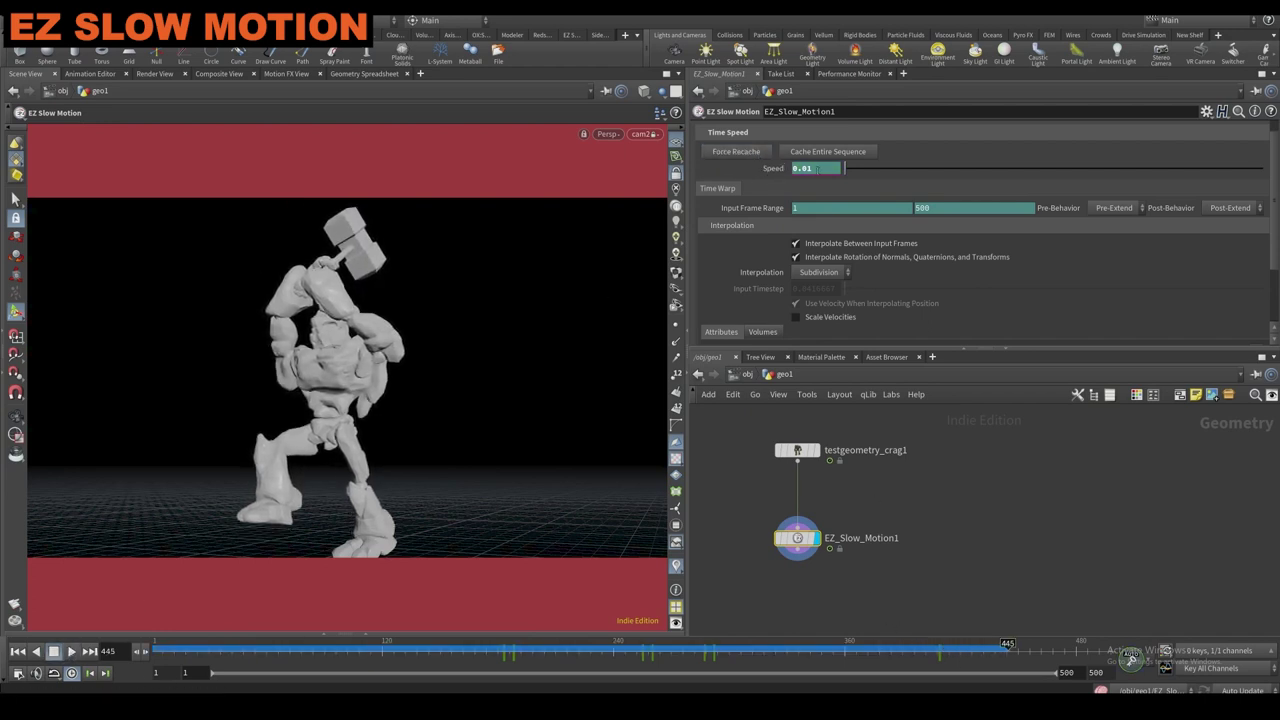
# Keyframe Speed at 0.01 on frame 421 and at 1 on frame 426, and recache and play the result.
pyautogui.click(961, 645)
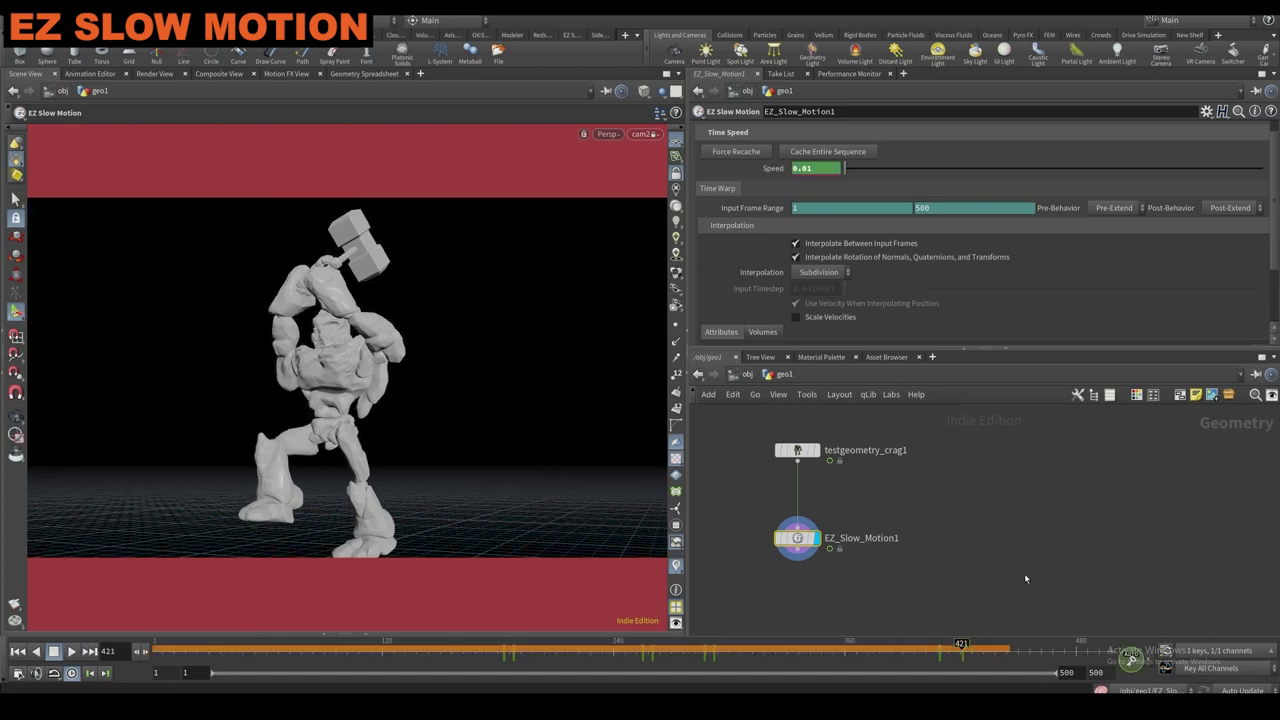
pyautogui.moveTo(961, 645); pyautogui.dragTo(966, 636)
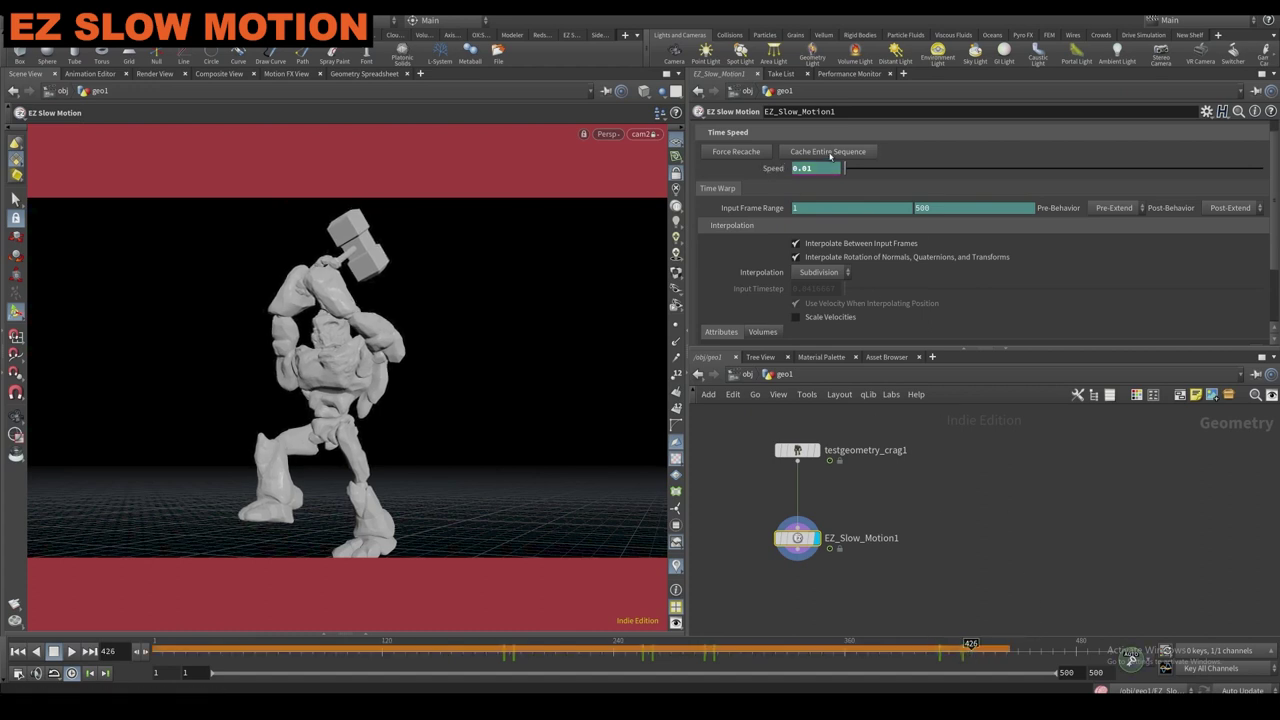
pyautogui.write('1')
pyautogui.press('Return')
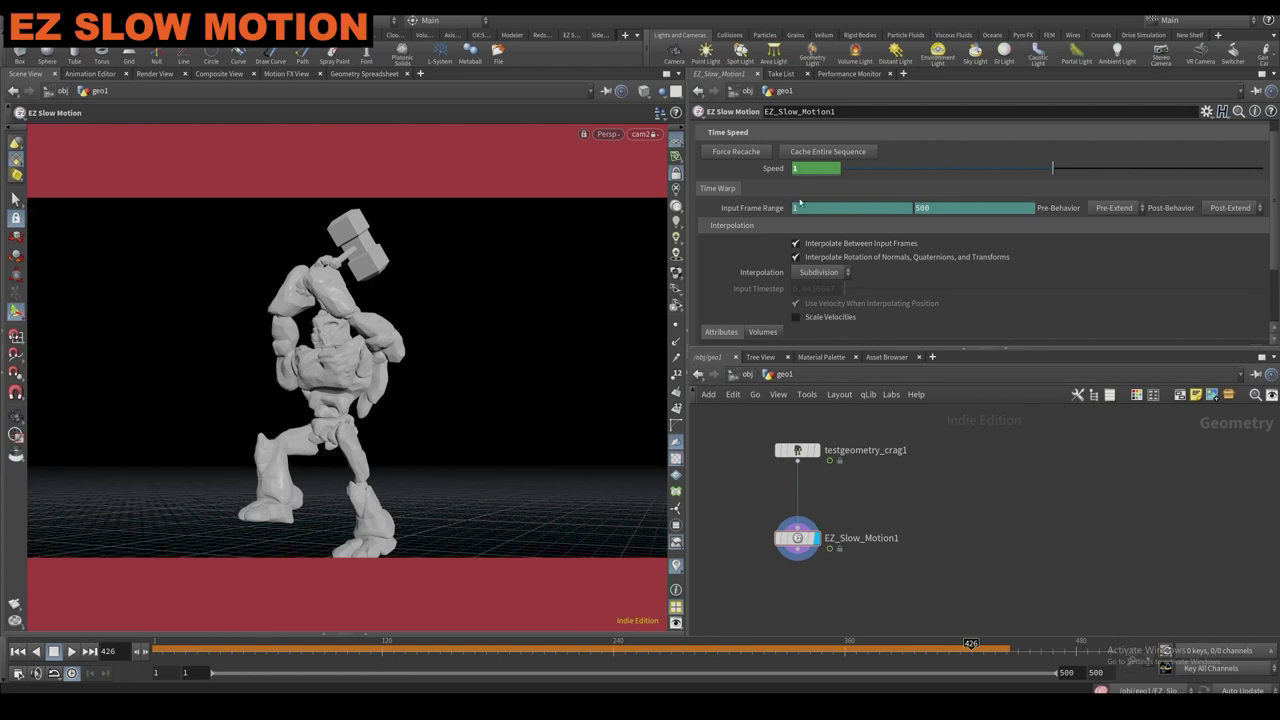
pyautogui.click(764, 153)
pyautogui.click(57, 653)
pyautogui.click(72, 651)
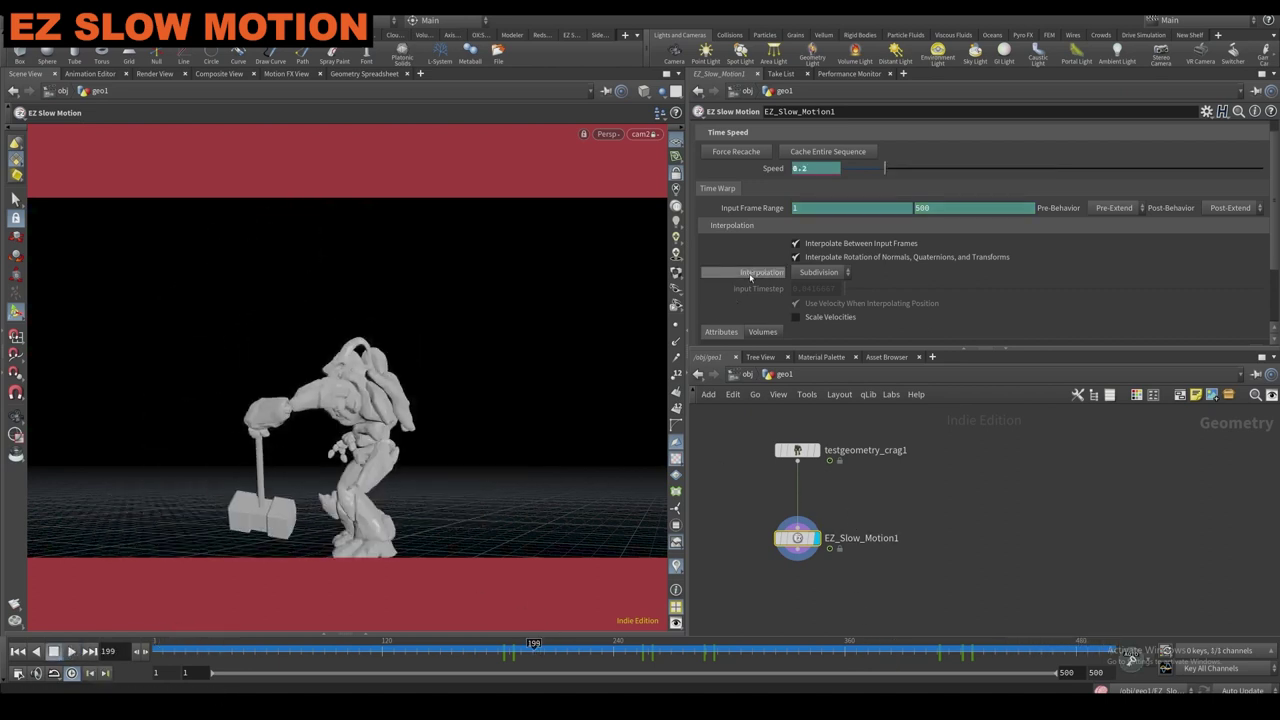
# Examine the interpolation methods offered for the time warp.
pyautogui.click(805, 273)
pyautogui.click(805, 273)
pyautogui.click(803, 275)
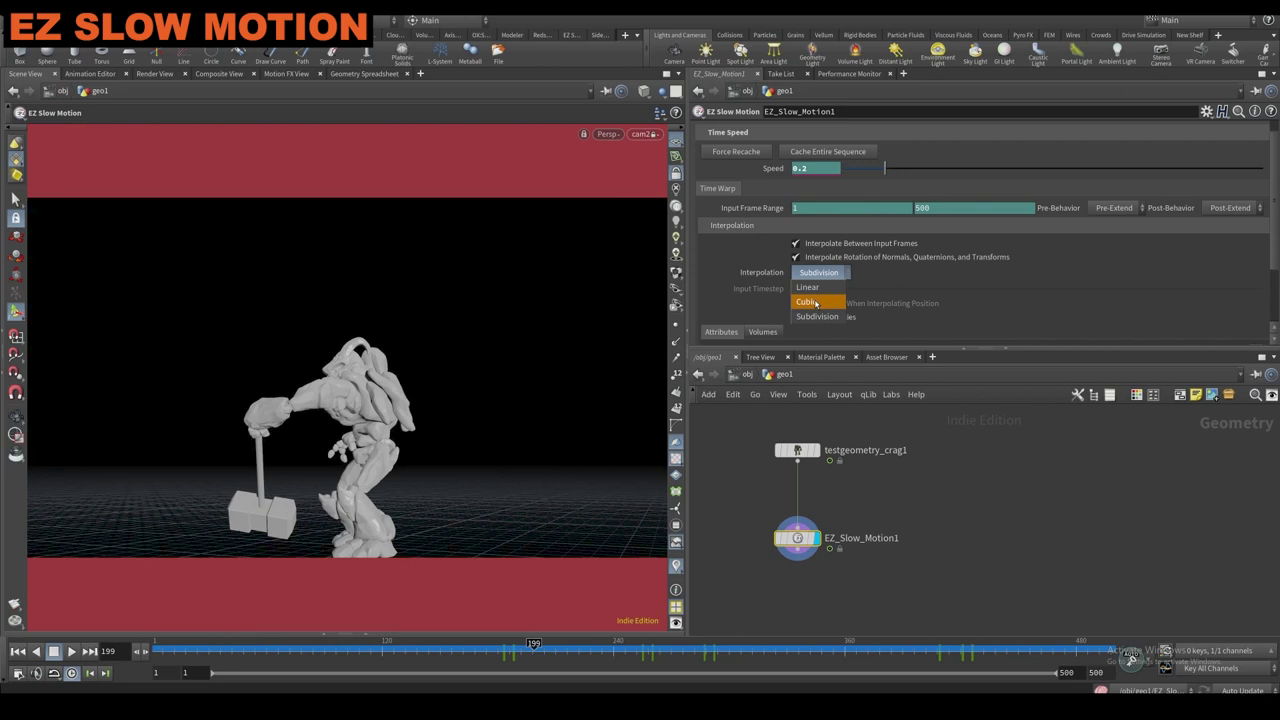
pyautogui.click(770, 286)
# Try the Advected blend mode in the time warp's volume settings.
pyautogui.scroll(-2, 780, 300)
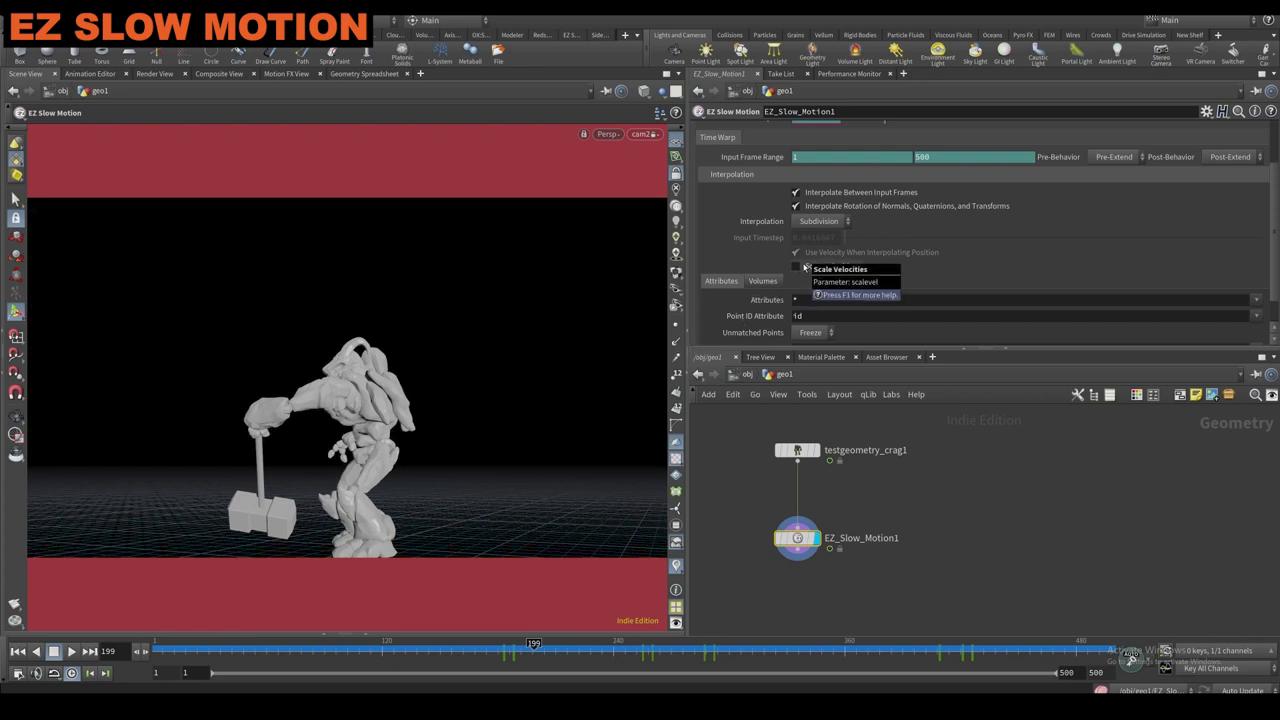
pyautogui.click(762, 281)
pyautogui.scroll(-1, 760, 288)
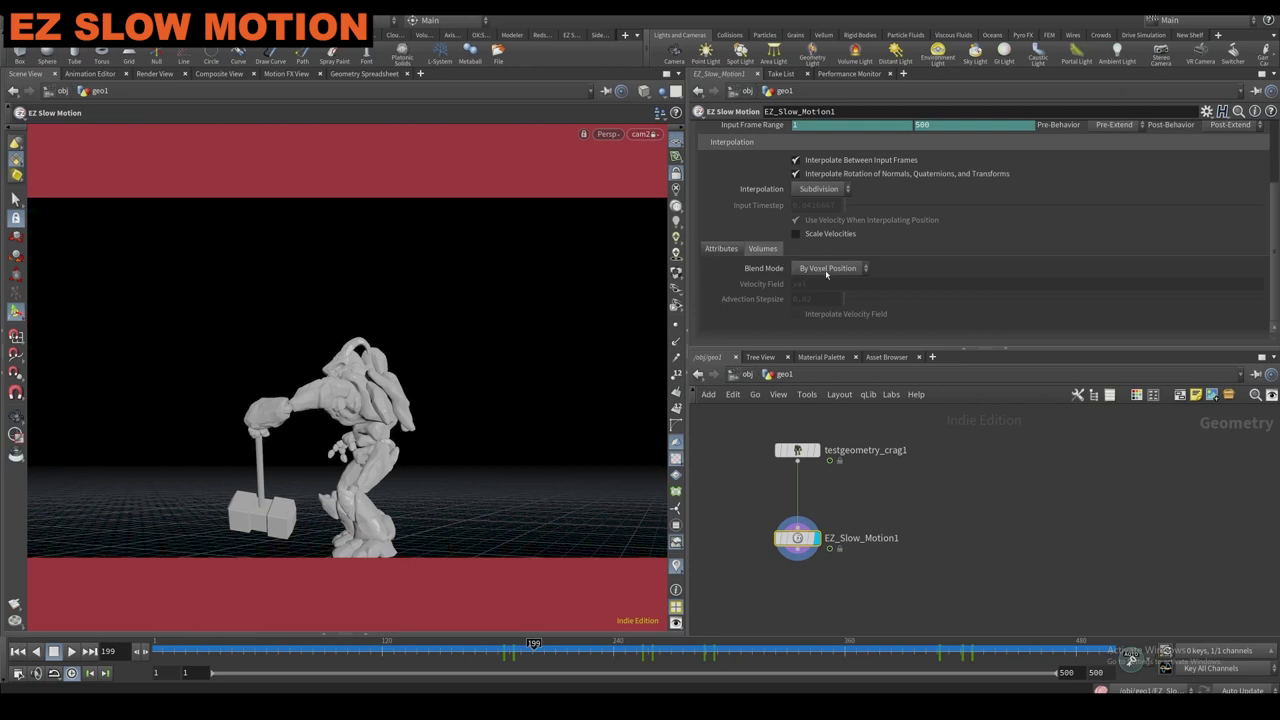
pyautogui.moveTo(814, 456)
pyautogui.click(805, 270)
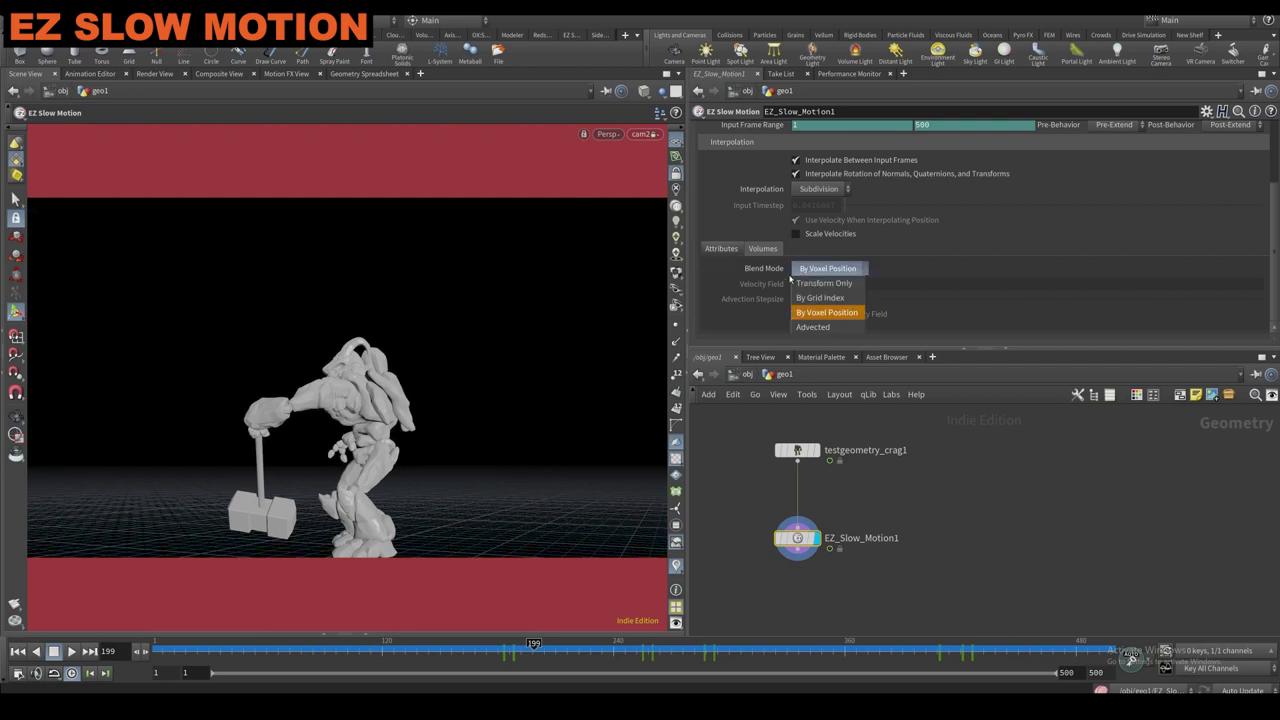
pyautogui.click(824, 327)
pyautogui.click(818, 268)
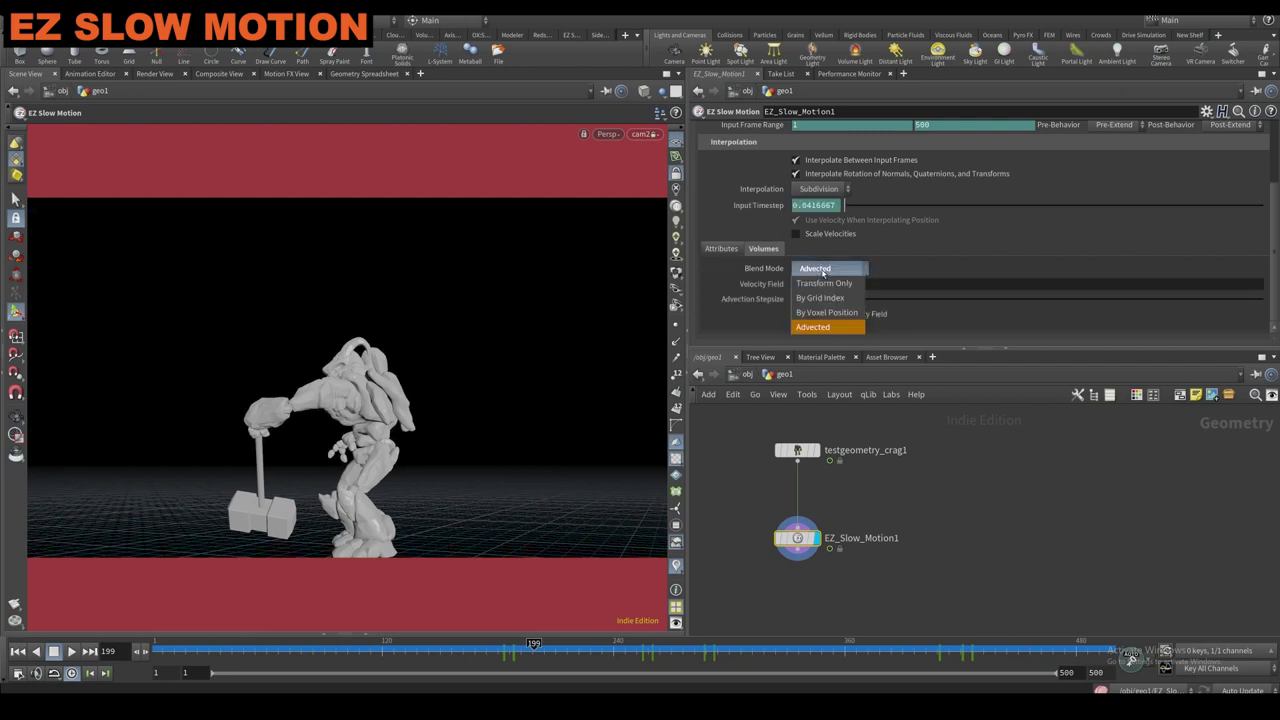
pyautogui.click(770, 283)
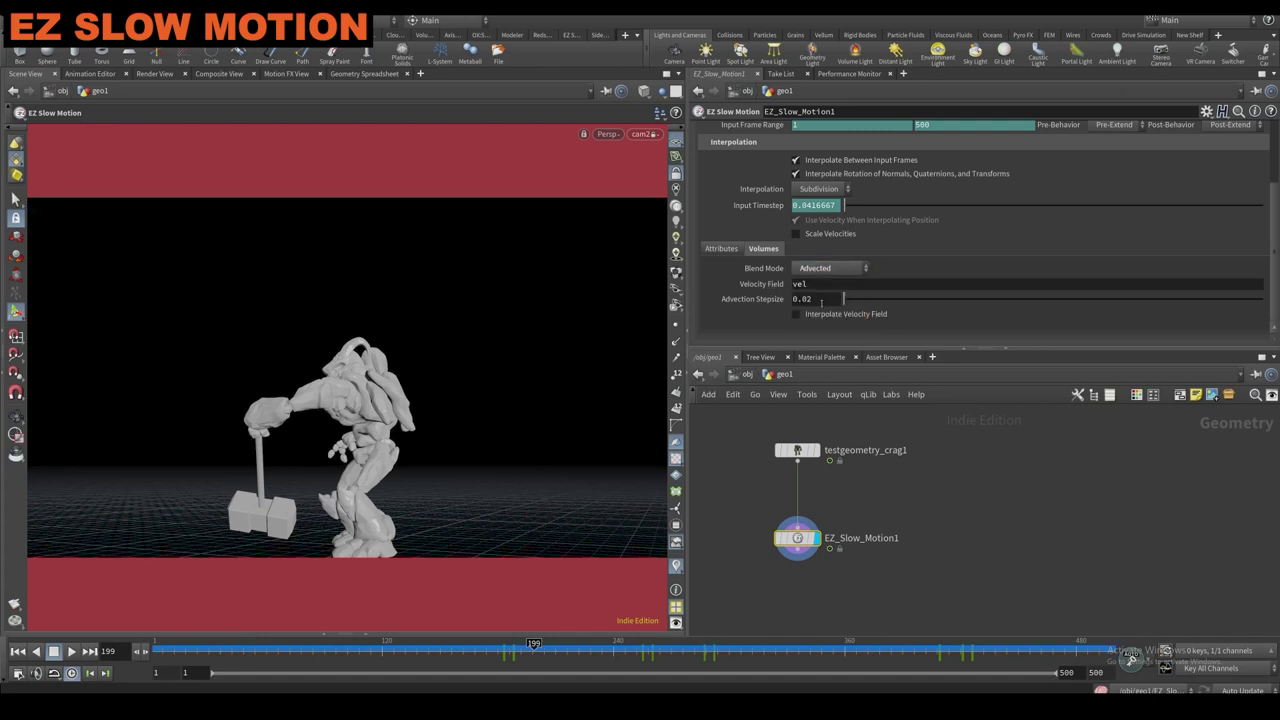
# Try the By Grid Index and Transform Only volume blend modes, and return to By Voxel Position.
pyautogui.click(820, 269)
pyautogui.click(822, 299)
pyautogui.click(820, 269)
pyautogui.click(825, 297)
pyautogui.click(822, 269)
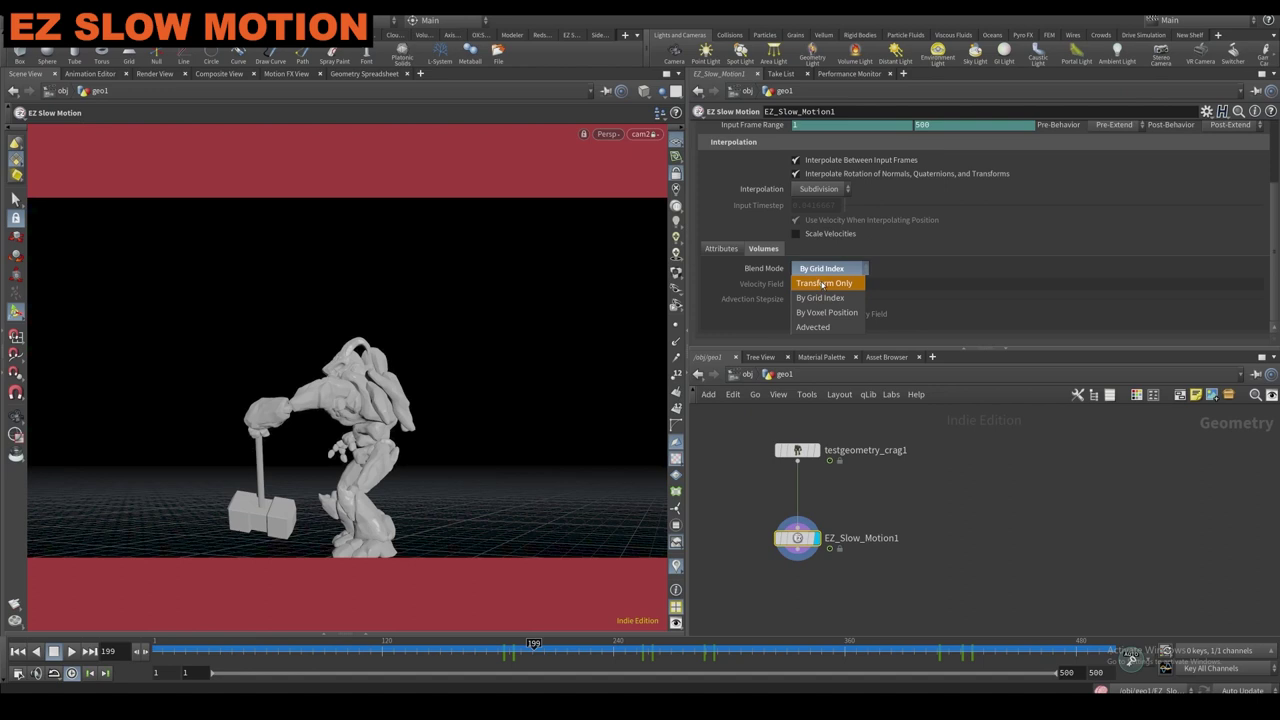
pyautogui.click(822, 285)
pyautogui.click(820, 268)
pyautogui.click(806, 312)
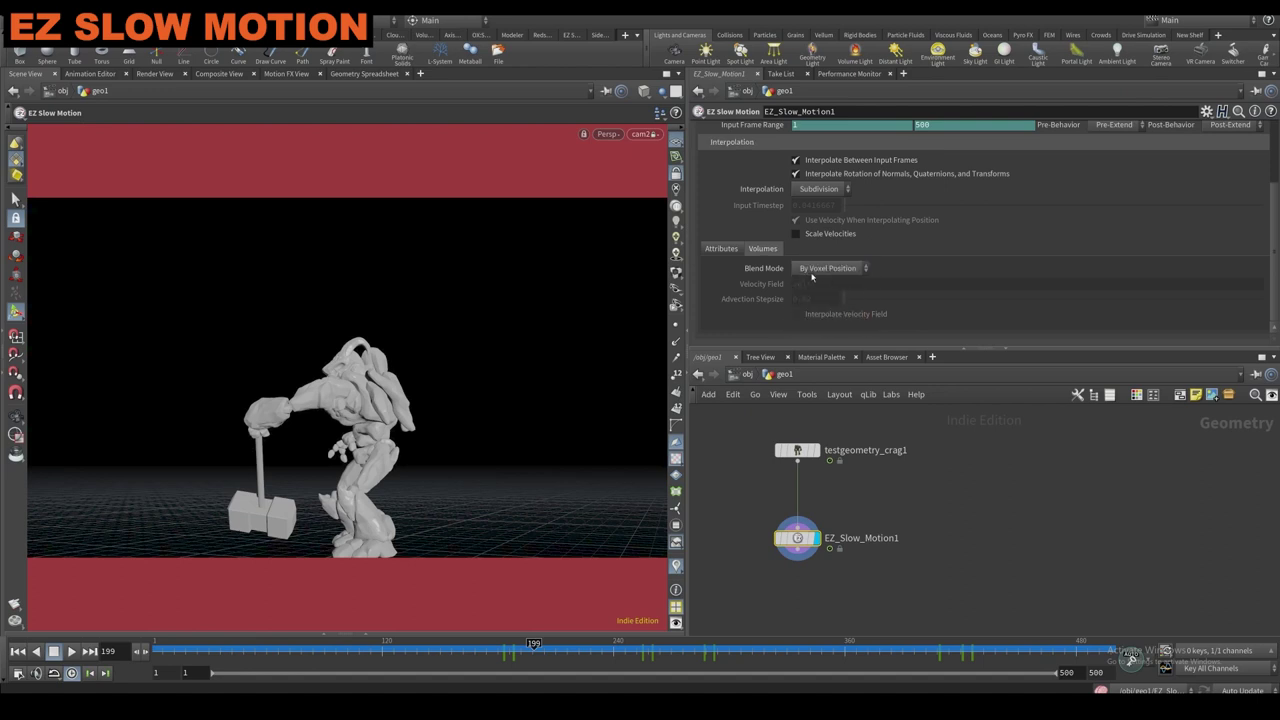
# Examine the node's advanced simulation settings and the time warp's attribute settings.
pyautogui.scroll(3, 758, 287)
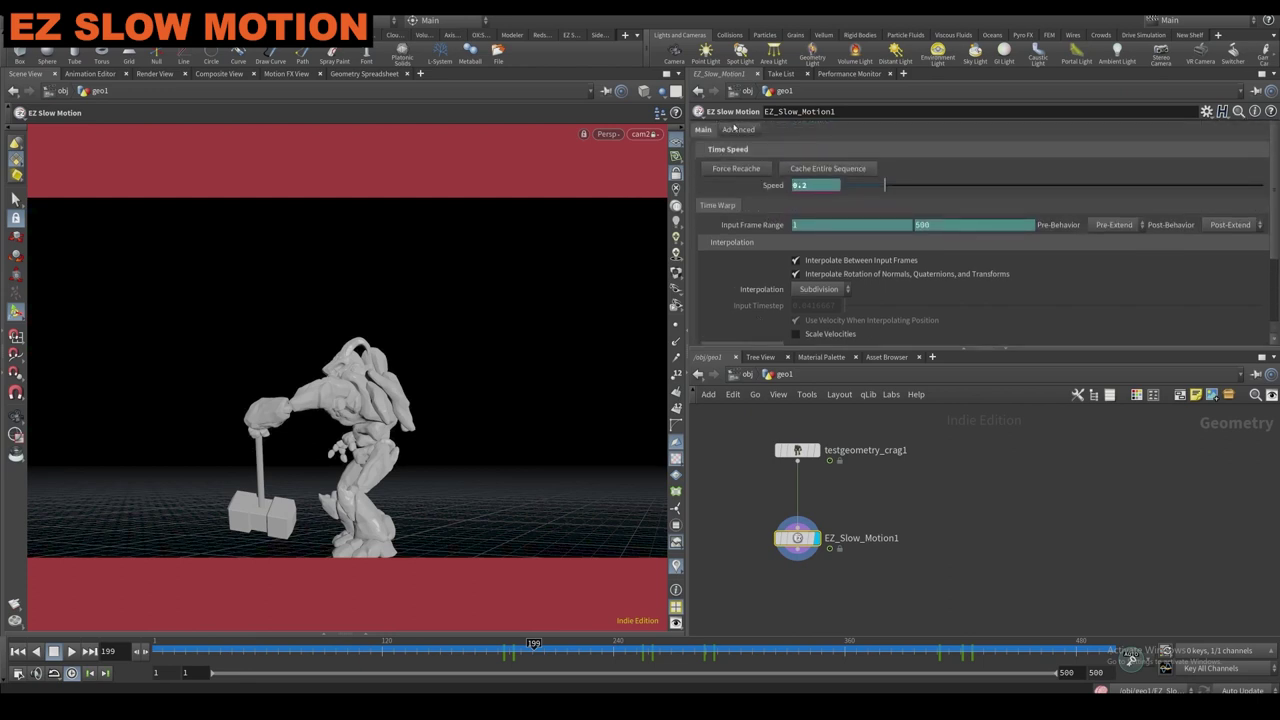
pyautogui.click(737, 129)
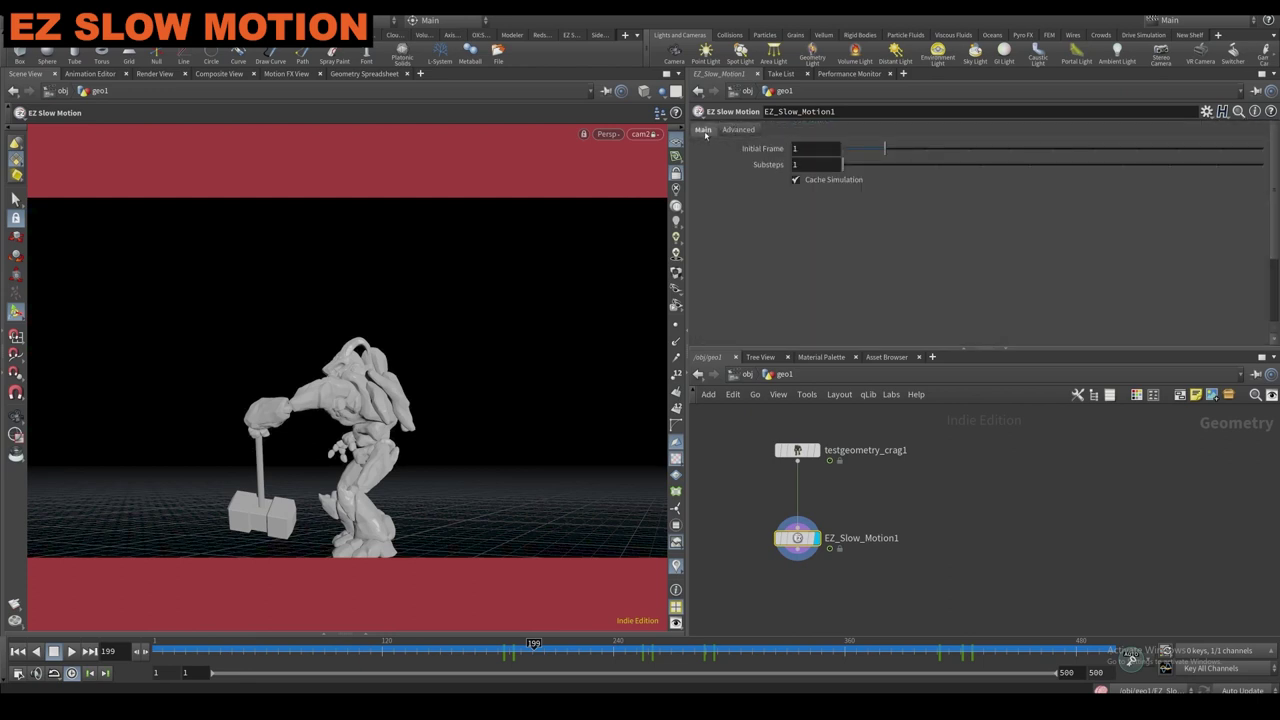
pyautogui.click(704, 131)
pyautogui.scroll(-2, 729, 274)
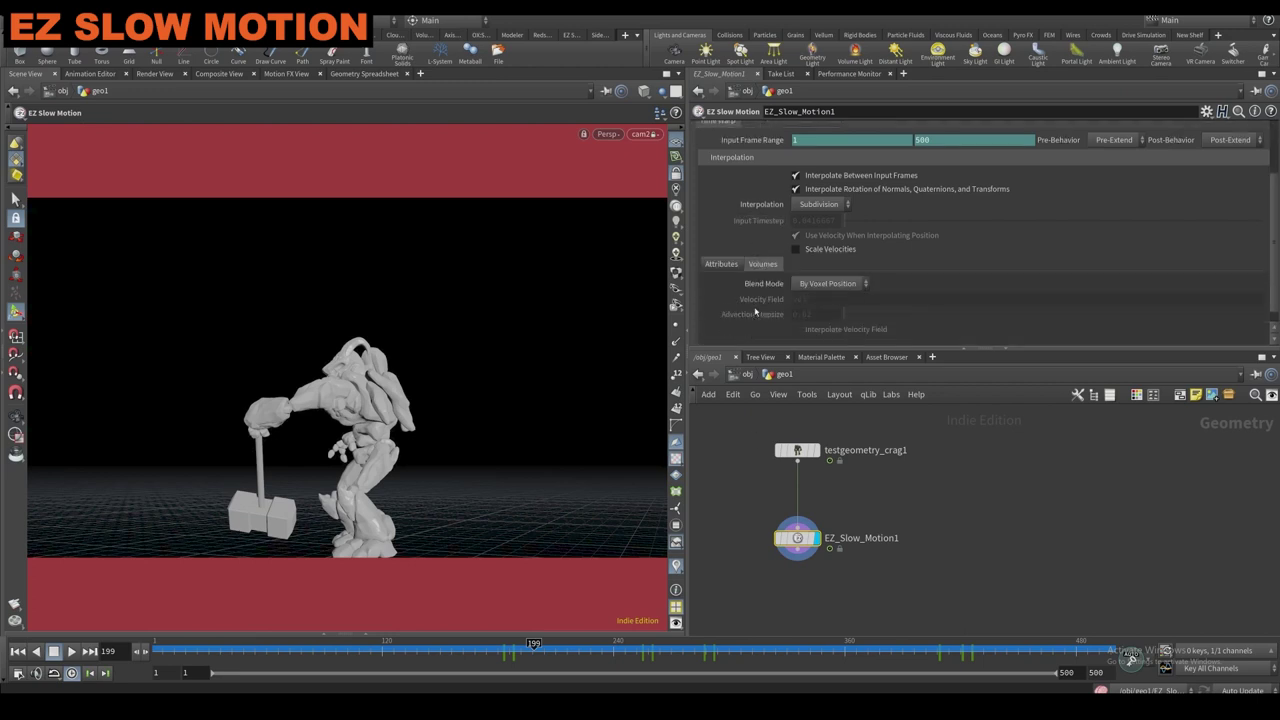
pyautogui.click(724, 265)
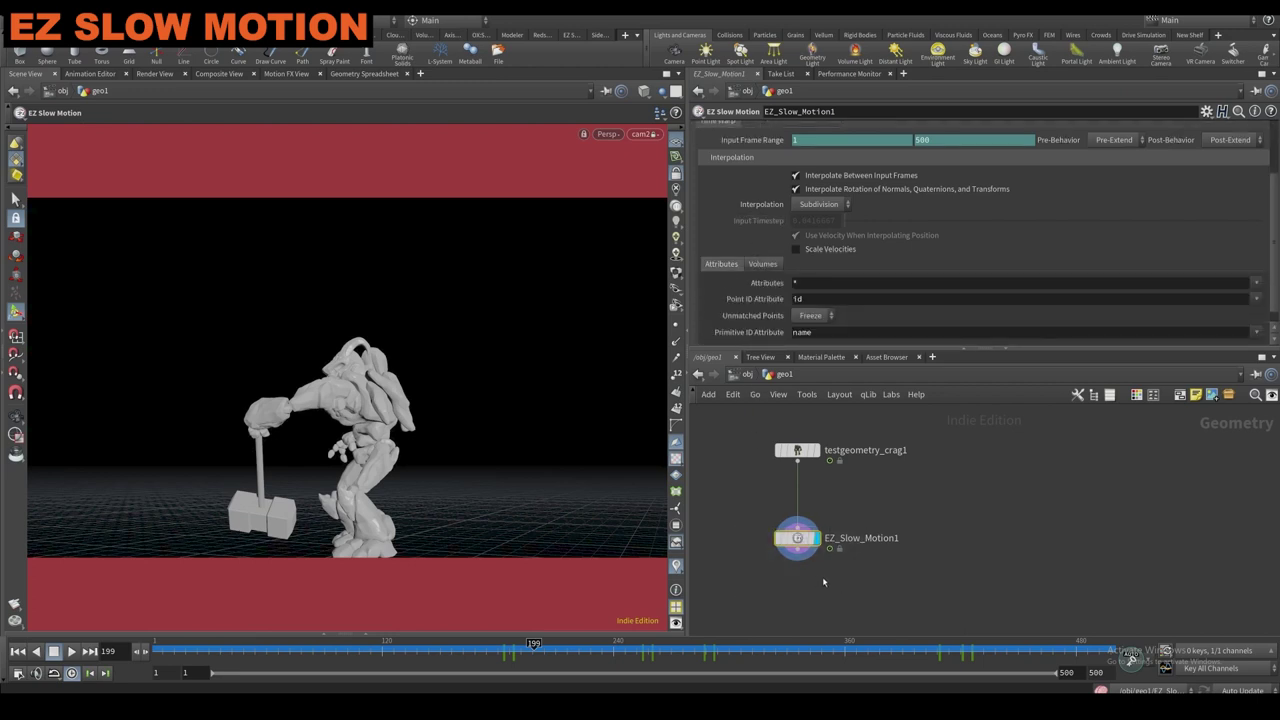
# Scrub through the retimed animation and inspect the EZ_Slow_Motion1 node's information.
pyautogui.moveTo(310, 650); pyautogui.dragTo(1046, 610)
pyautogui.click(754, 648)
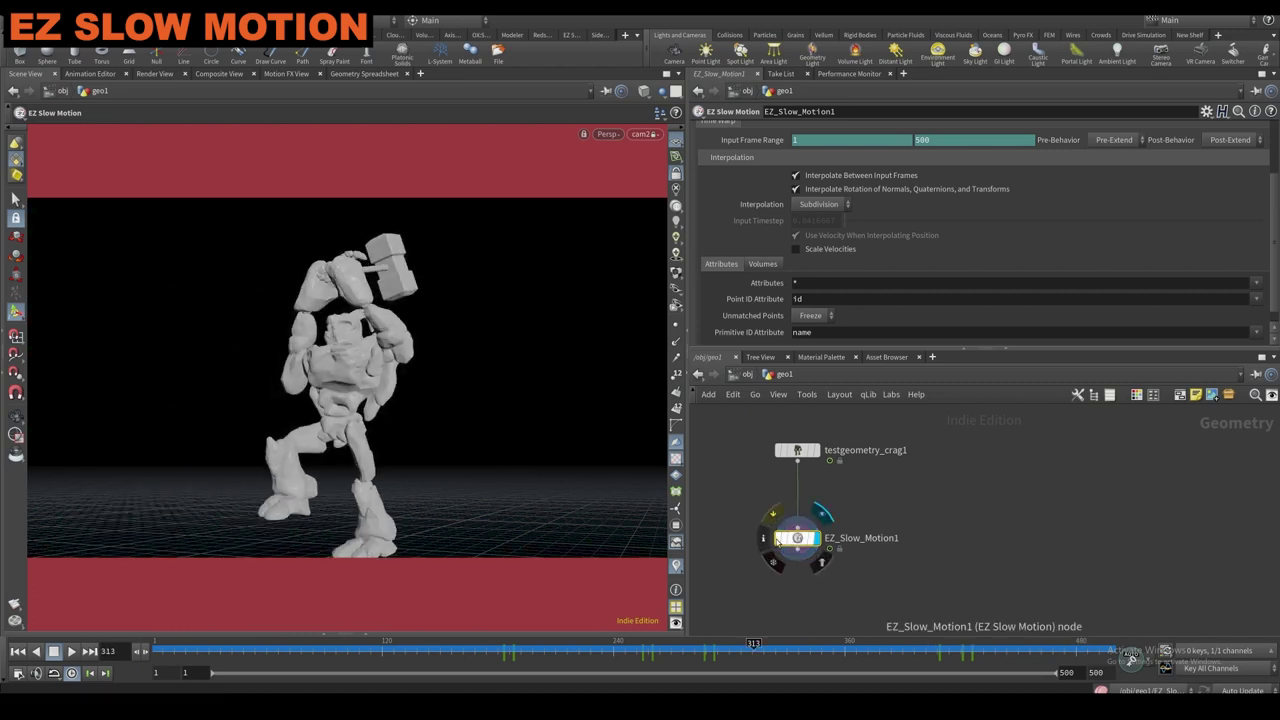
pyautogui.middleClick(768, 540)
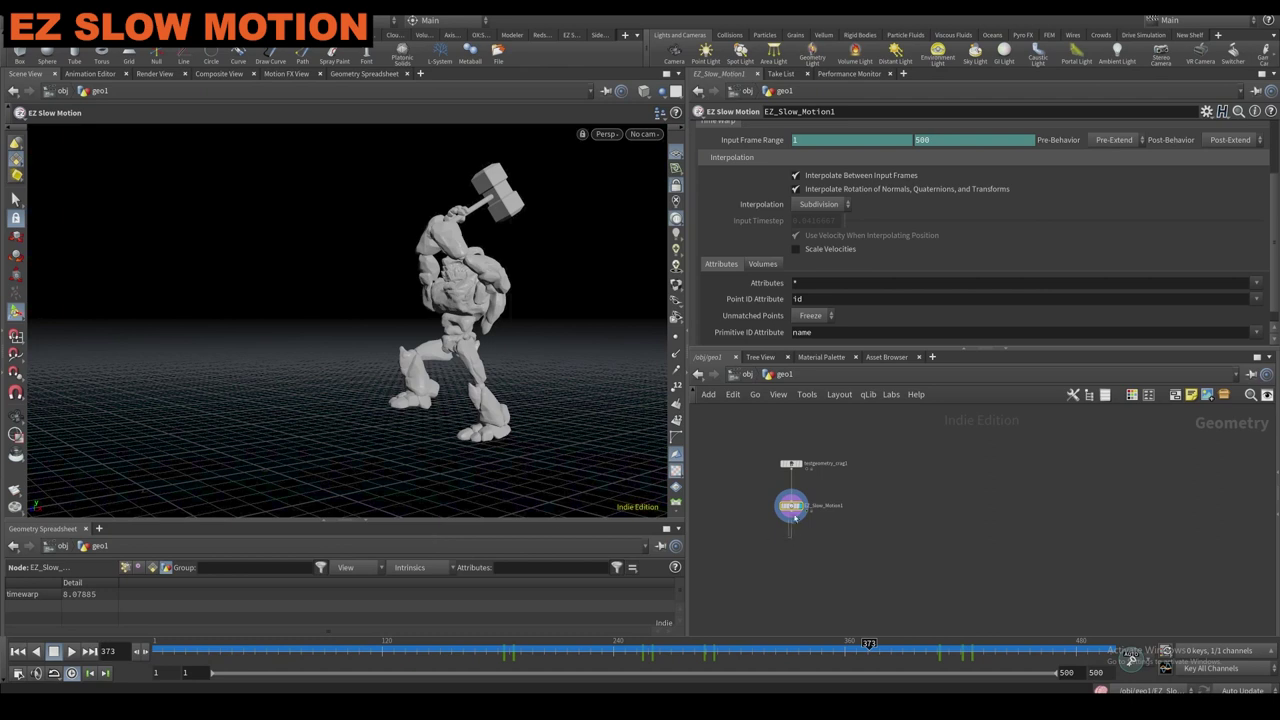
# Scrub the retimed Crag animation from about frame 25 to frame 483 while checking its timewarp value.
pyautogui.moveTo(404, 650); pyautogui.dragTo(196, 651)
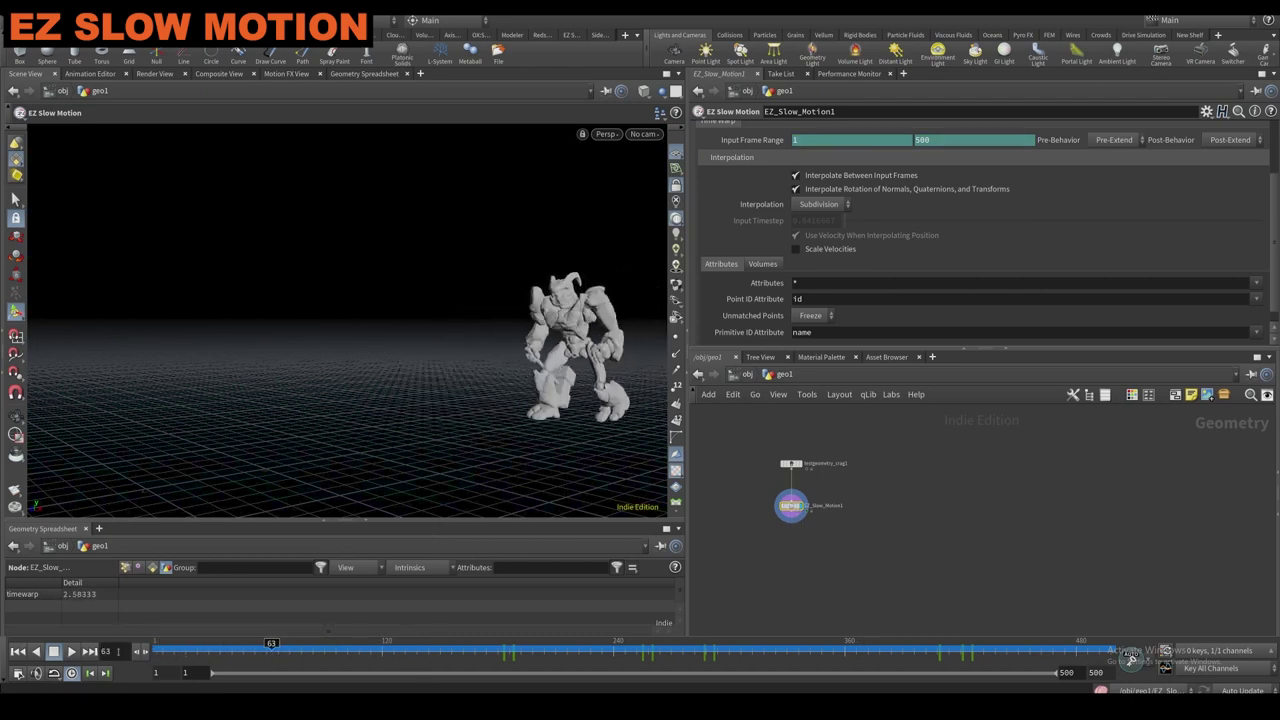
pyautogui.write('24')
pyautogui.press('Return')
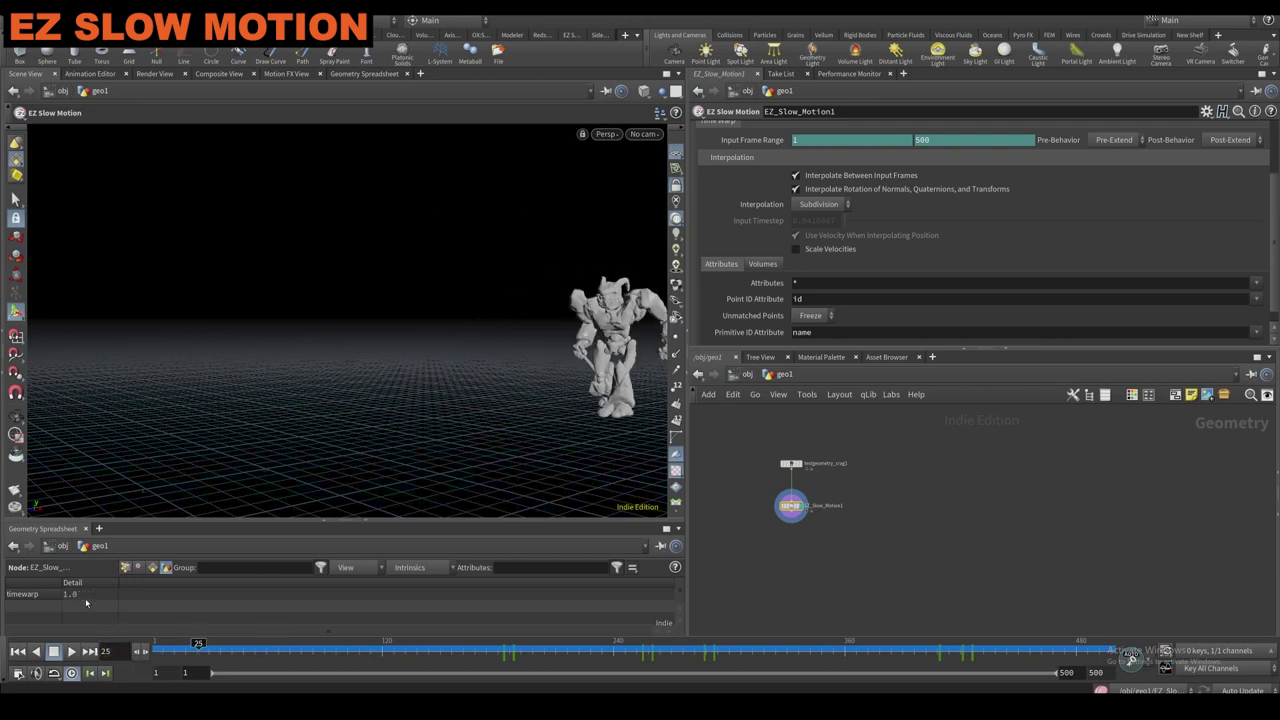
pyautogui.moveTo(200, 648); pyautogui.dragTo(870, 643)
pyautogui.moveTo(959, 636); pyautogui.dragTo(1081, 643)
pyautogui.scroll(4, 820, 554)
pyautogui.scroll(-2, 808, 555)
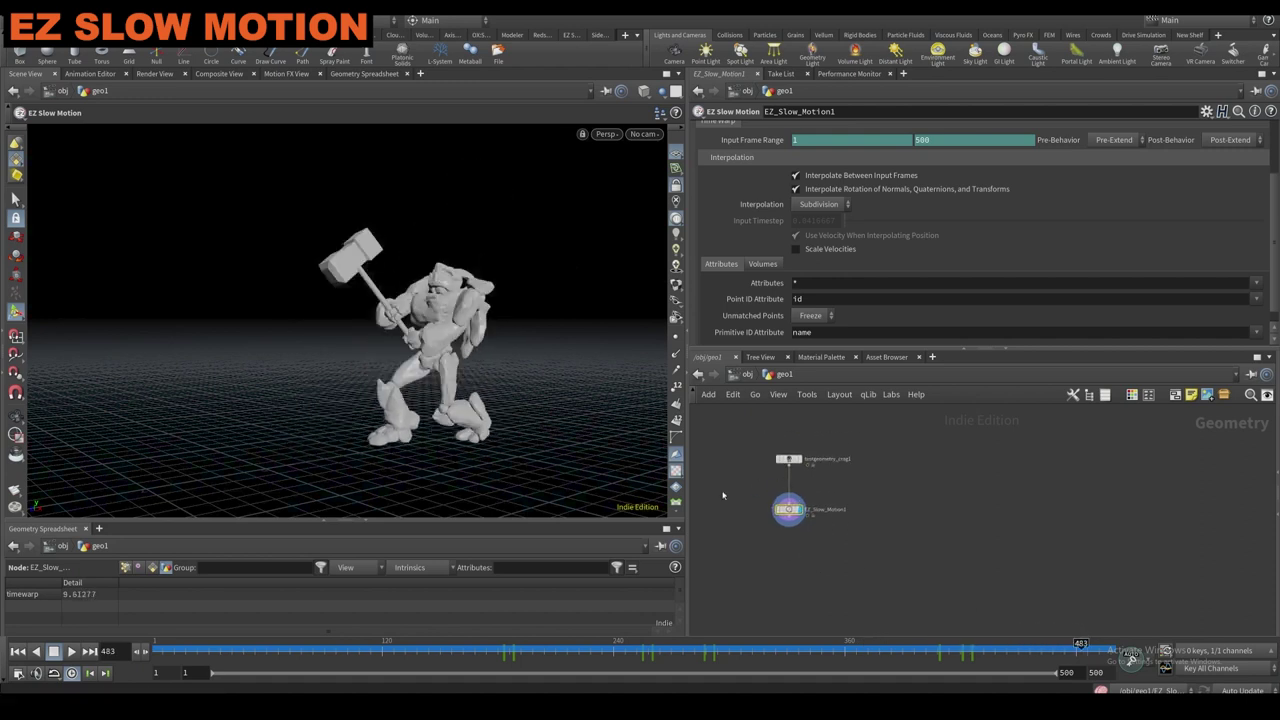
# Go up to the object level, return inside geo1, and delete the EZ Slow Motion node.
pyautogui.click(737, 375)
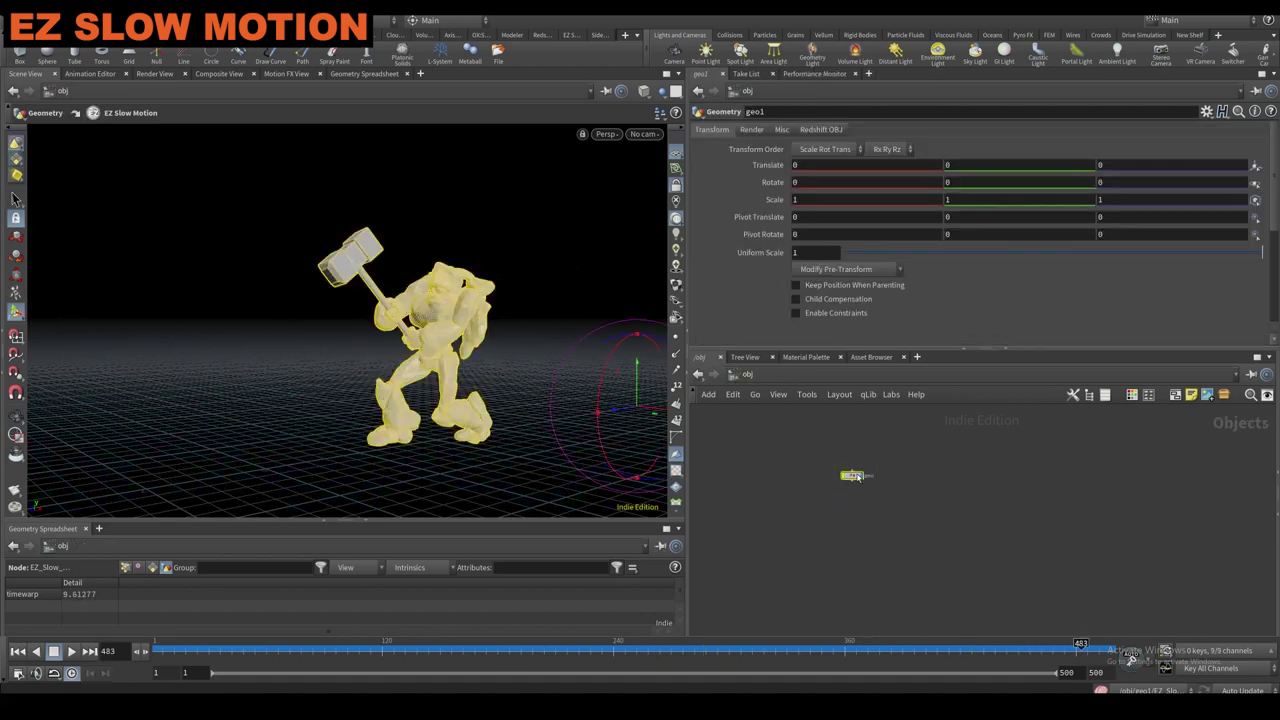
pyautogui.doubleClick(853, 476)
pyautogui.press('Delete')
# Pull the EZ Spiral node out of the stored node group and connect a sphere to its input.
pyautogui.moveTo(777, 500); pyautogui.dragTo(838, 456, button='middle')
pyautogui.scroll(-1, 836, 446)
pyautogui.scroll(5, 714, 553)
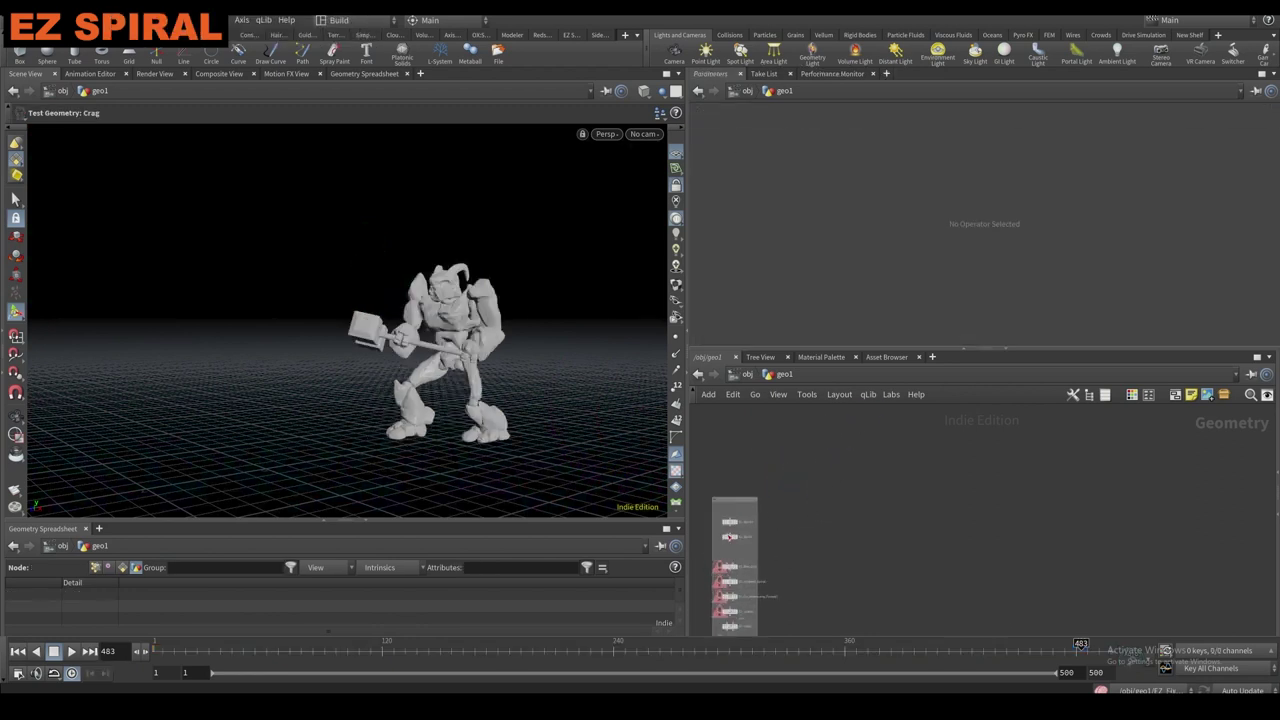
pyautogui.scroll(-3, 731, 527)
pyautogui.moveTo(731, 525); pyautogui.dragTo(814, 530)
pyautogui.click(885, 430)
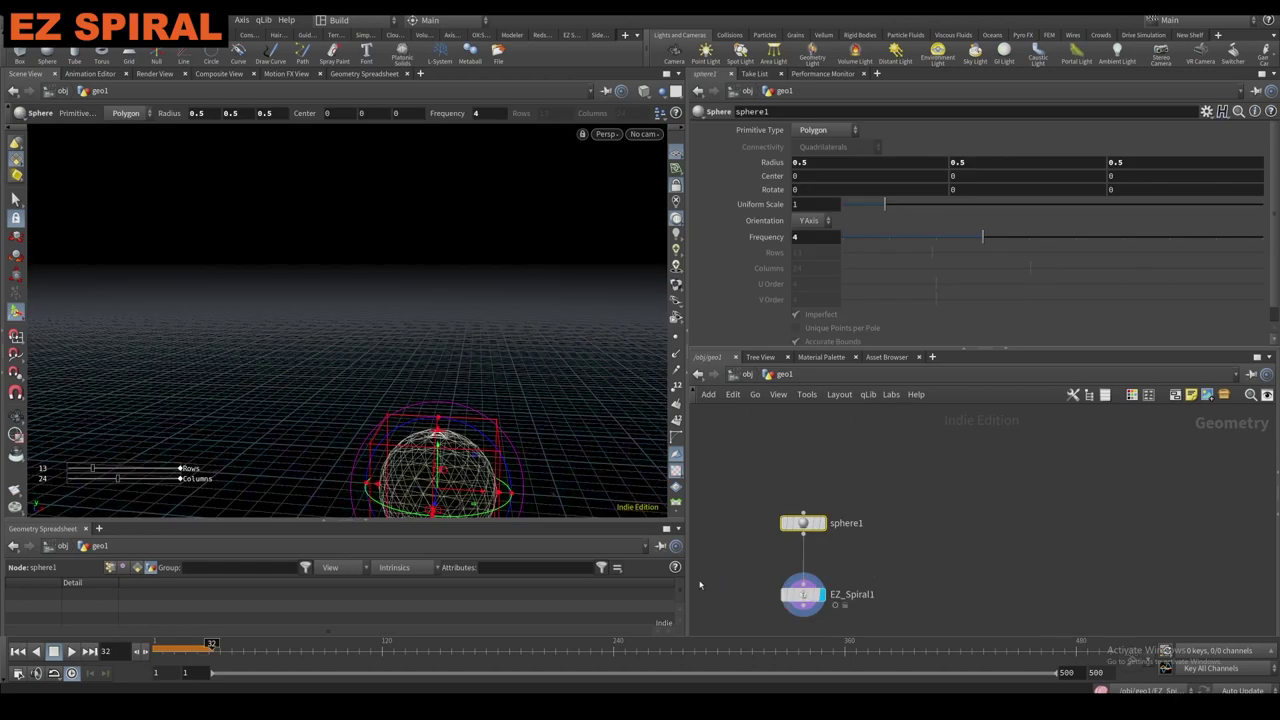
# Reset EZ_Spiral1's Remesh Div Size to 0.2, set Push to 0.002, and play the spiral from the first frame.
pyautogui.click(17, 653)
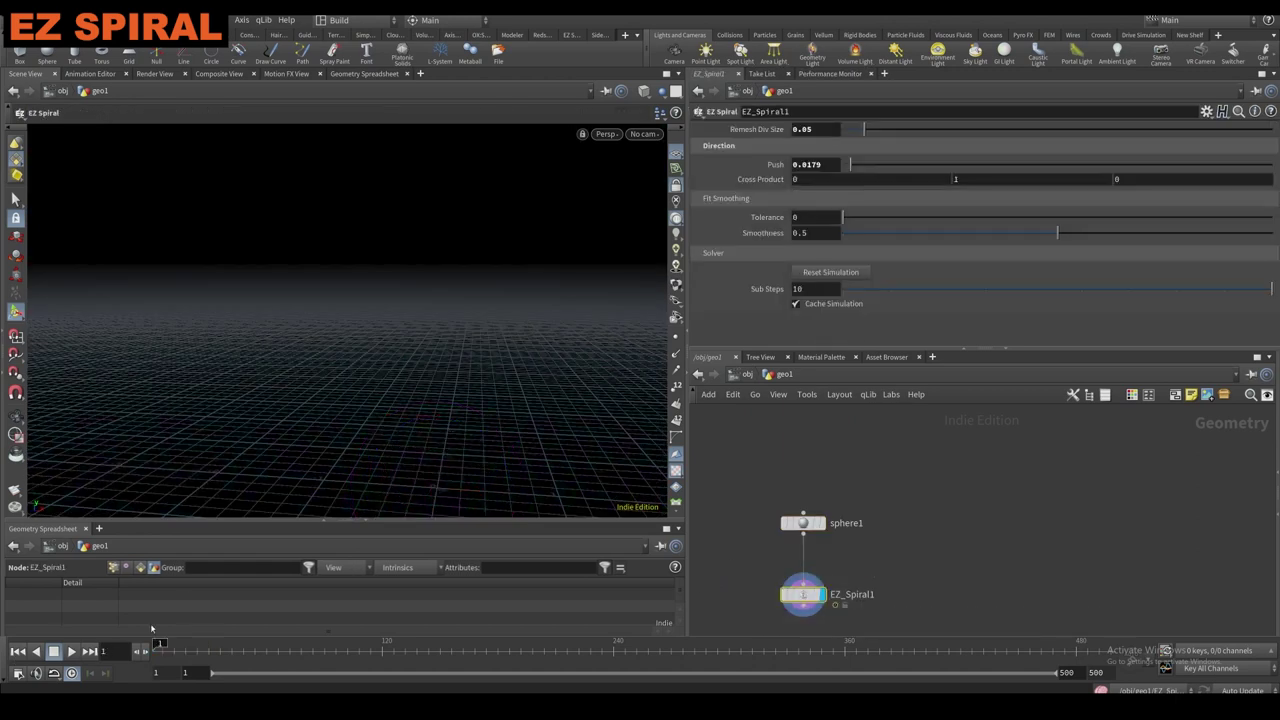
pyautogui.keyDown('ctrl'); pyautogui.middleClick(777, 165); pyautogui.keyUp('ctrl')
pyautogui.keyDown('ctrl'); pyautogui.middleClick(771, 131); pyautogui.keyUp('ctrl')
pyautogui.keyDown('alt'); pyautogui.moveTo(446, 414); pyautogui.dragTo(420, 351, button='middle'); pyautogui.keyUp('alt')
pyautogui.keyDown('alt'); pyautogui.moveTo(385, 435); pyautogui.dragTo(369, 386); pyautogui.keyUp('alt')
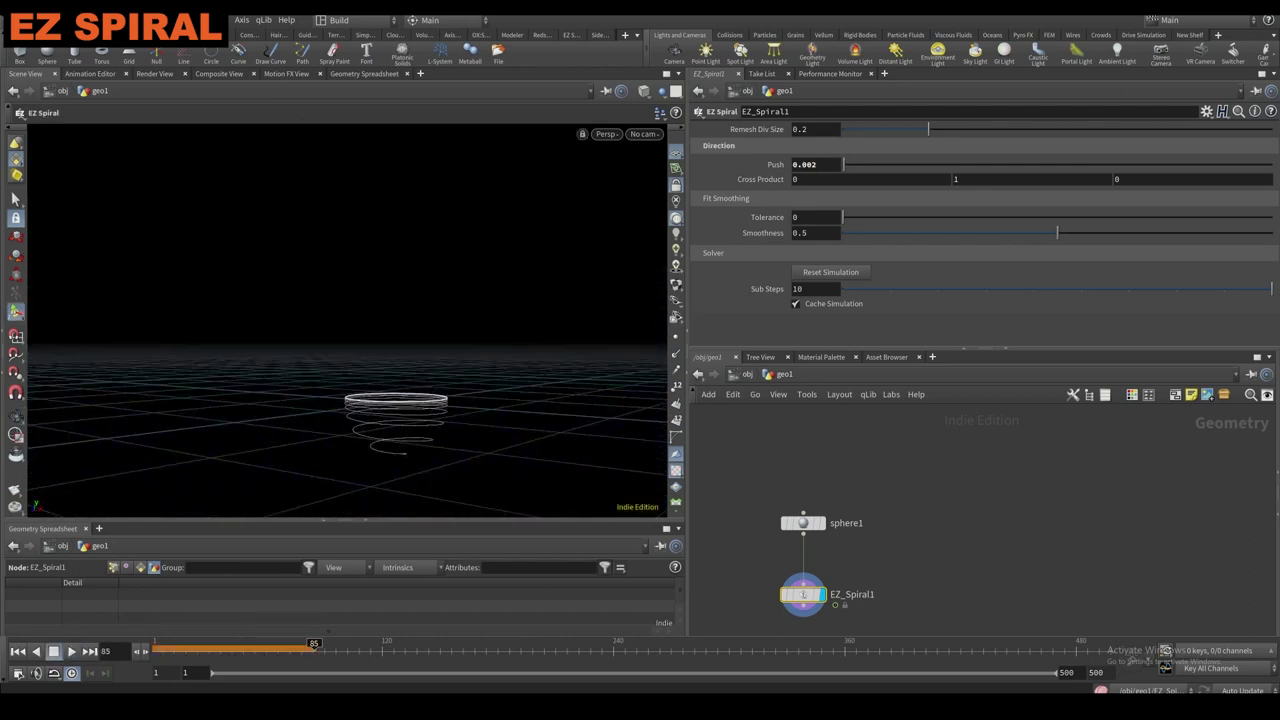
# Replay the spiral and set its Tolerance to 0.179, Smoothness to 0.1554 and Sub Steps to 15.
pyautogui.click(17, 651)
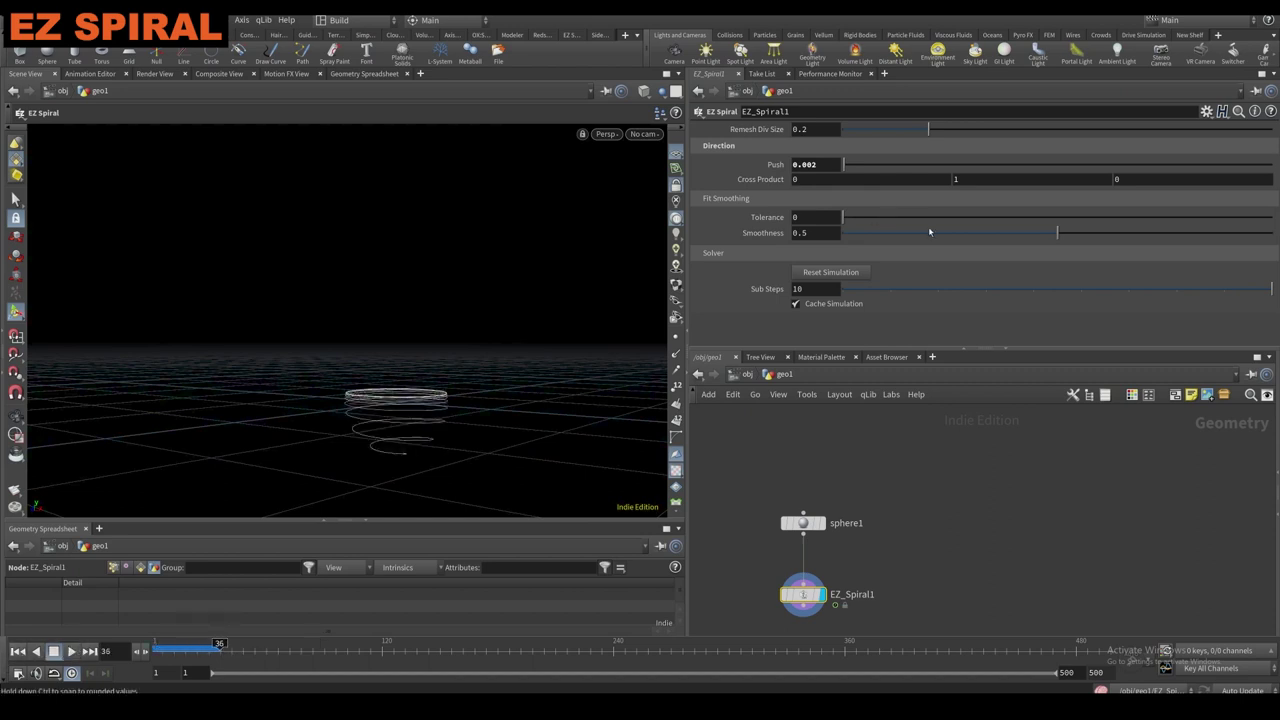
pyautogui.moveTo(880, 217); pyautogui.dragTo(909, 233)
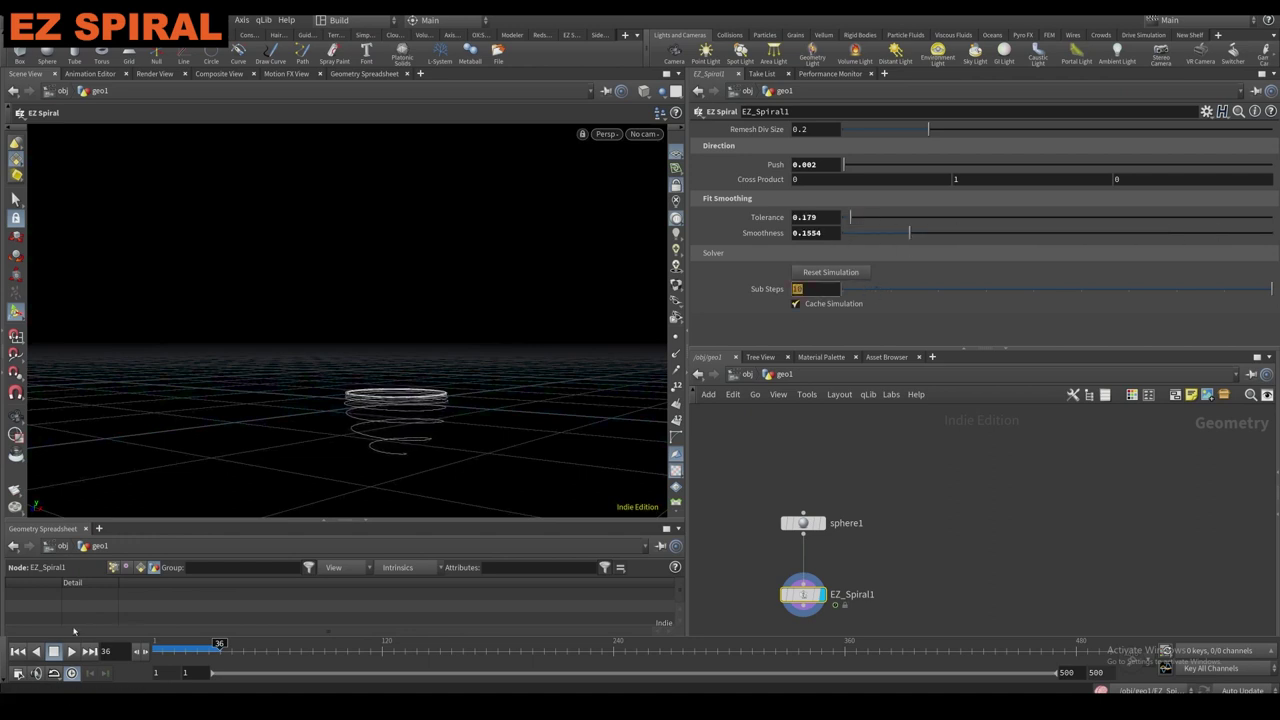
pyautogui.click(18, 651)
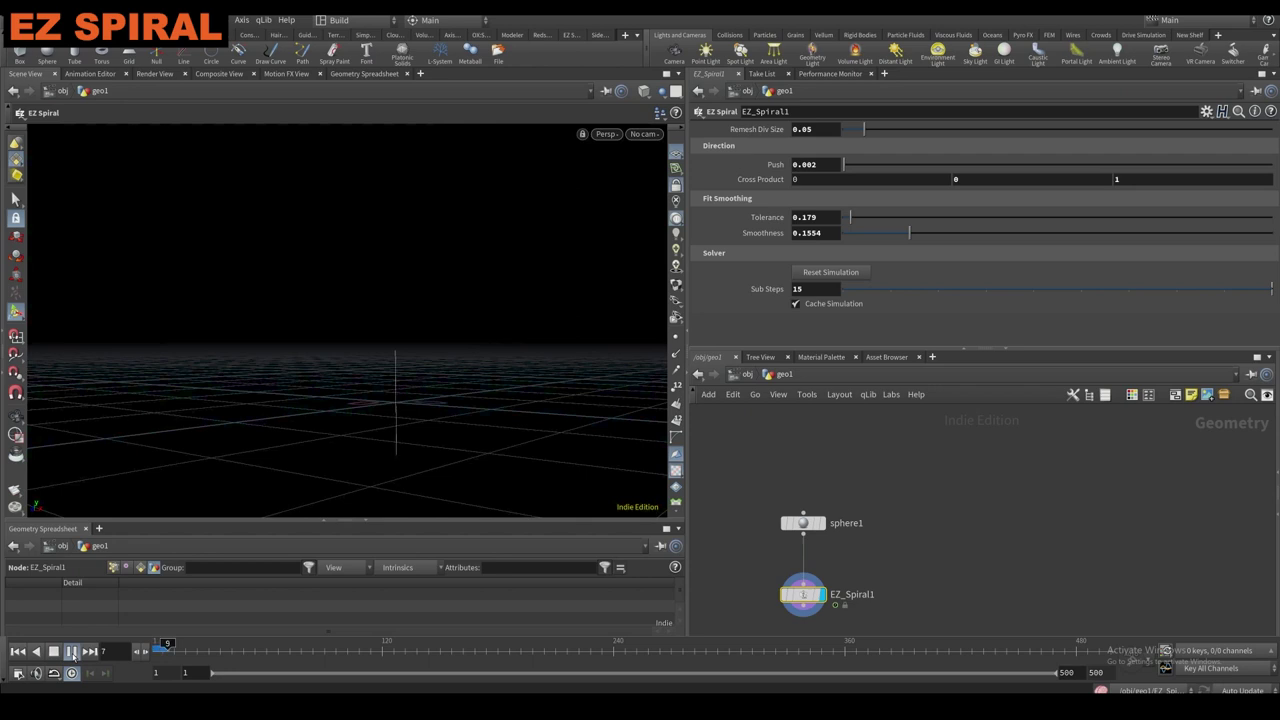
# Set EZ_Spiral1's Cross Product to 1, 1, 1 and replay the simulation from the first frame.
pyautogui.keyDown('ctrl'); pyautogui.middleClick(998, 177); pyautogui.keyUp('ctrl')
pyautogui.click(70, 651)
pyautogui.click(70, 651)
pyautogui.doubleClick(800, 179)
pyautogui.write('1')
pyautogui.keyDown('alt'); pyautogui.moveTo(350, 430); pyautogui.dragTo(380, 450); pyautogui.keyUp('alt')
pyautogui.click(18, 651)
pyautogui.click(71, 652)
pyautogui.click(71, 652)
pyautogui.keyDown('alt'); pyautogui.moveTo(410, 400); pyautogui.dragTo(668, 402); pyautogui.keyUp('alt')
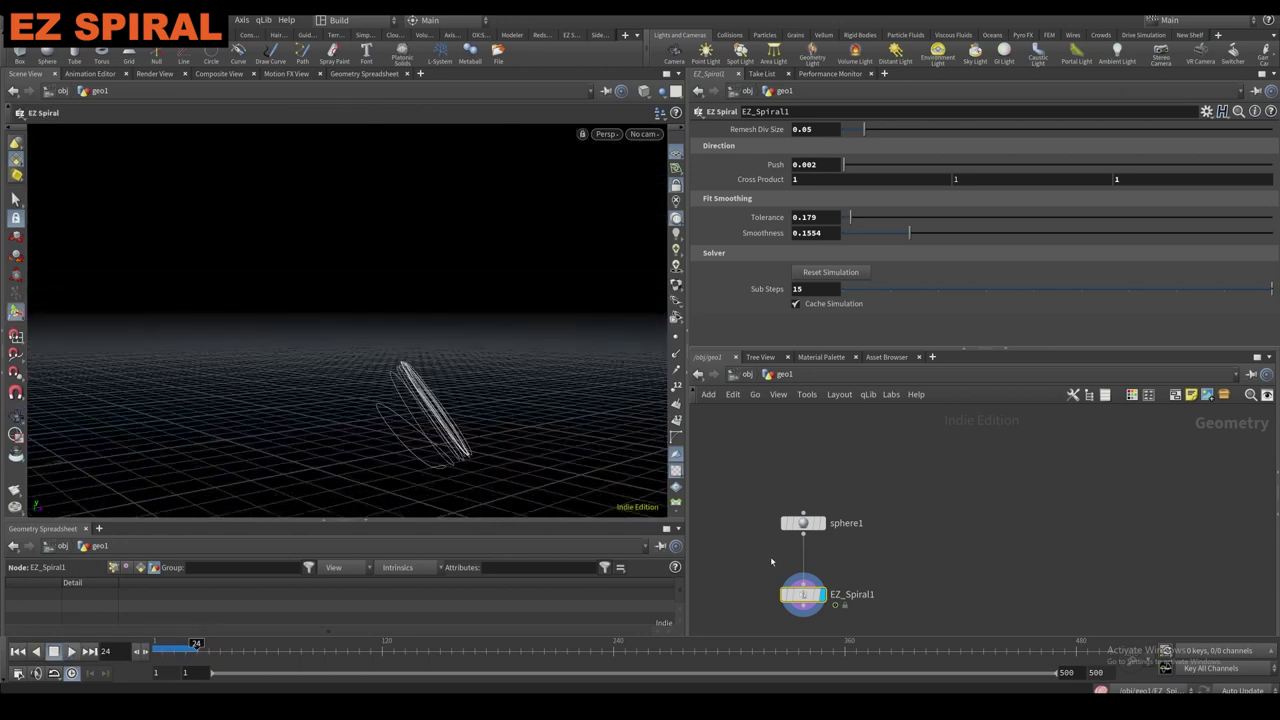
# Delete the EZ_Spiral1 node and pull the EZ Box Clip node out of the stored node group.
pyautogui.press('Delete')
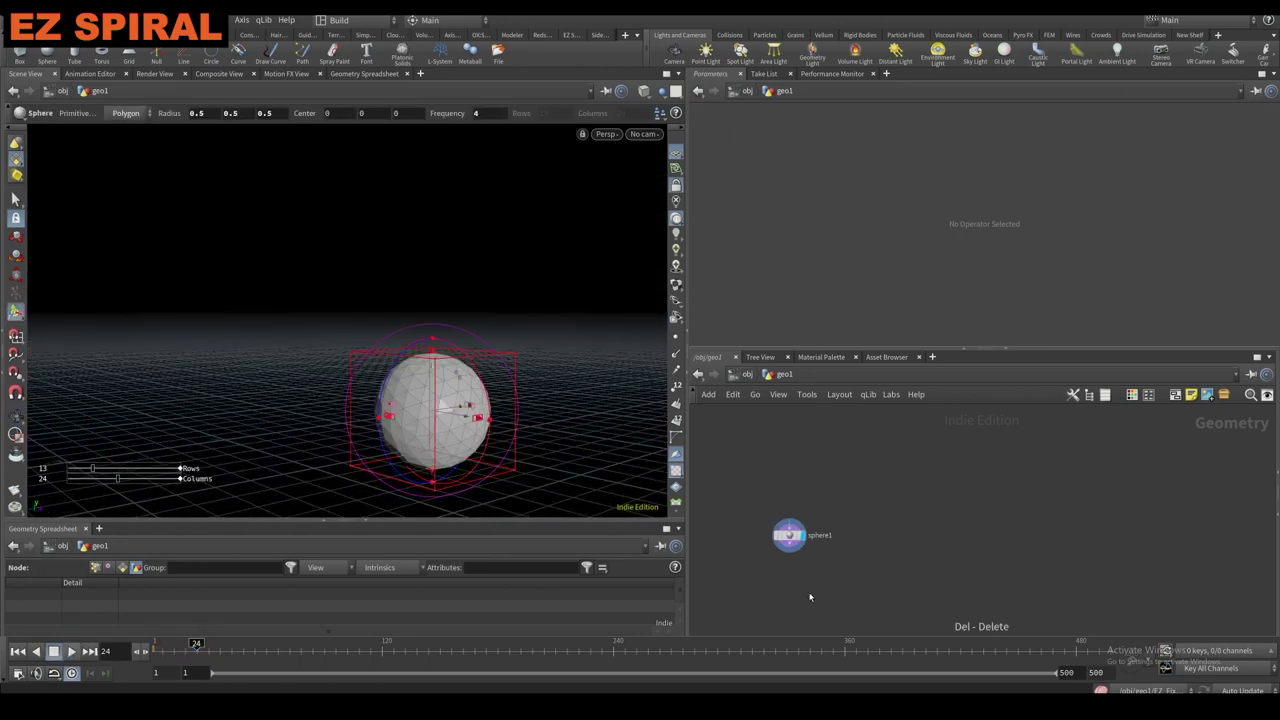
pyautogui.moveTo(815, 536); pyautogui.dragTo(817, 536)
pyautogui.moveTo(780, 566); pyautogui.dragTo(995, 480, button='middle')
pyautogui.scroll(-3, 880, 505)
pyautogui.moveTo(823, 563); pyautogui.dragTo(799, 529, button='middle')
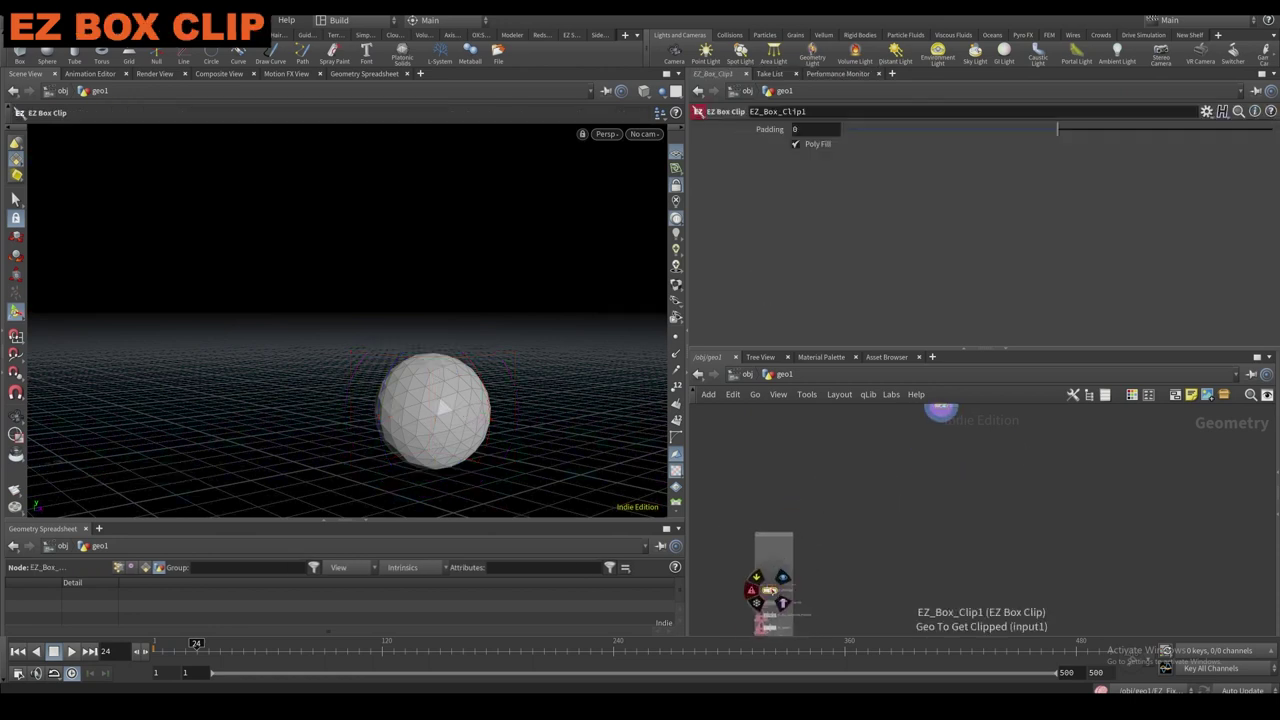
pyautogui.press('h')
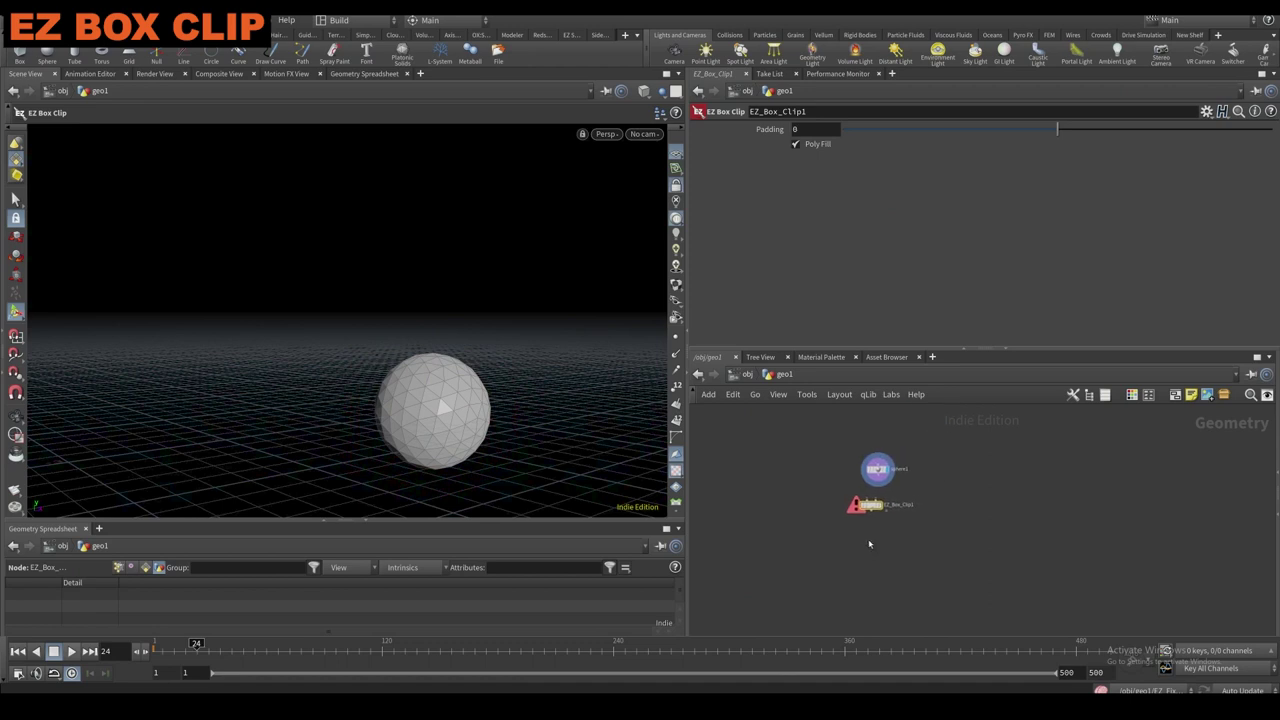
# Connect sphere1 to the first input of EZ_Box_Clip1 and display the clip node.
pyautogui.moveTo(887, 462); pyautogui.dragTo(859, 459)
pyautogui.scroll(3, 856, 476)
pyautogui.moveTo(856, 476); pyautogui.dragTo(823, 513, button='middle')
pyautogui.moveTo(814, 498); pyautogui.dragTo(839, 567)
pyautogui.click(856, 562)
# Add a Box node beside the sphere and connect it to the second input of EZ_Box_Clip1.
pyautogui.press('Tab')
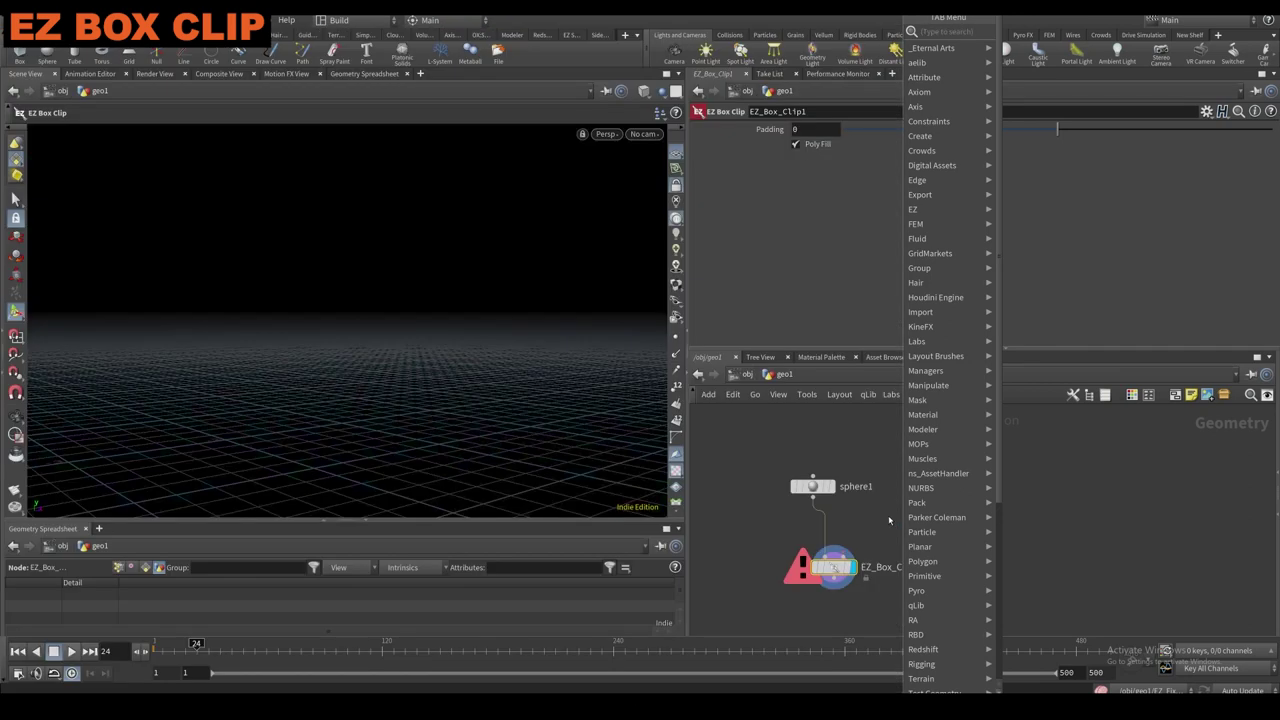
pyautogui.write('box')
pyautogui.press('Return')
pyautogui.click(888, 517)
pyautogui.click(884, 528)
pyautogui.click(844, 557)
pyautogui.click(838, 568)
# Resize box1 with its viewport handles to about 0.67 × 0.28 × 0.50 so it clips part of the sphere.
pyautogui.click(884, 517)
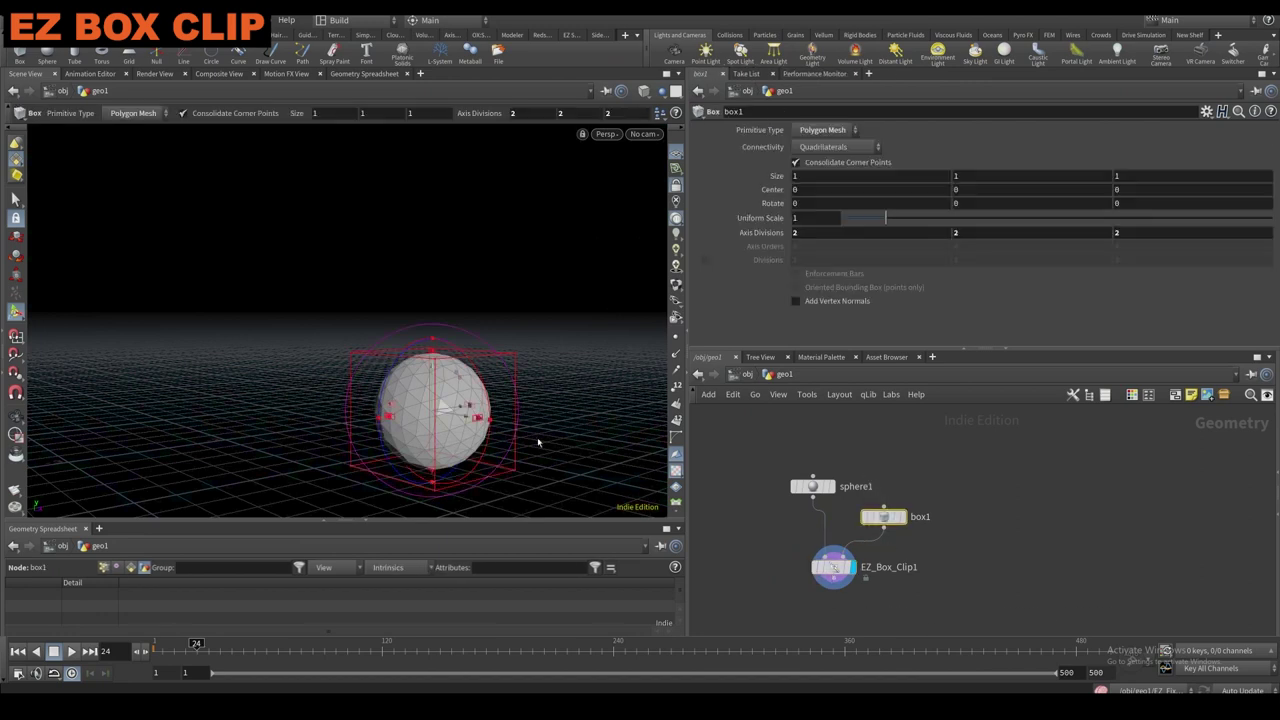
pyautogui.moveTo(434, 351); pyautogui.dragTo(408, 457)
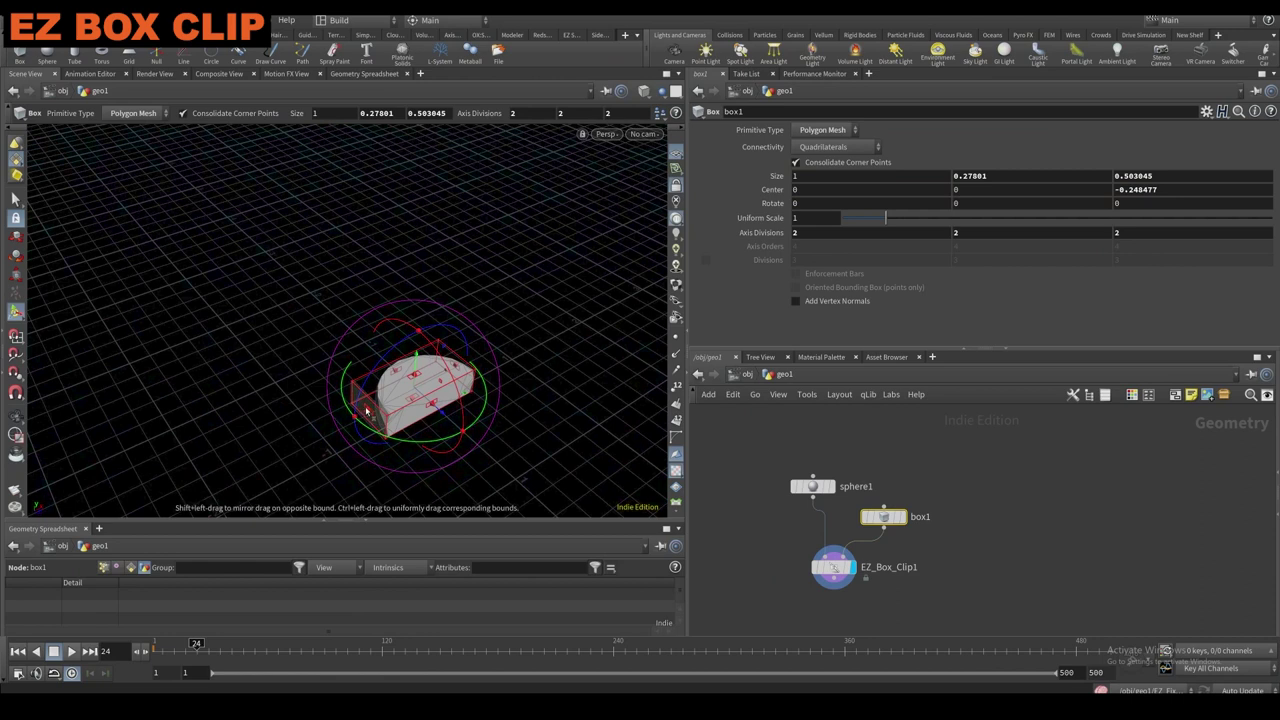
pyautogui.moveTo(368, 414); pyautogui.dragTo(397, 396)
# Unlock EZ_Box_Clip1, examine the clip and polyfill network inside it, return to geo1, and lock the node again.
pyautogui.rightClick(828, 567)
pyautogui.click(861, 637)
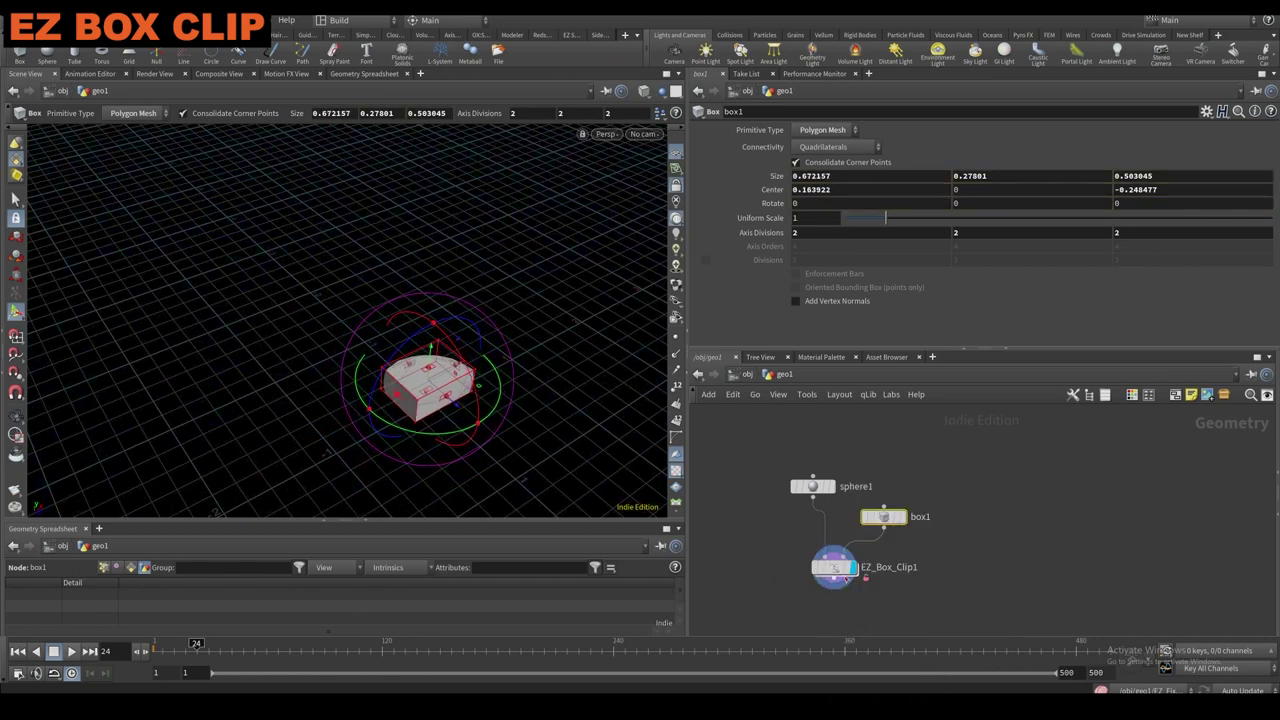
pyautogui.doubleClick(841, 566)
pyautogui.scroll(5, 872, 460)
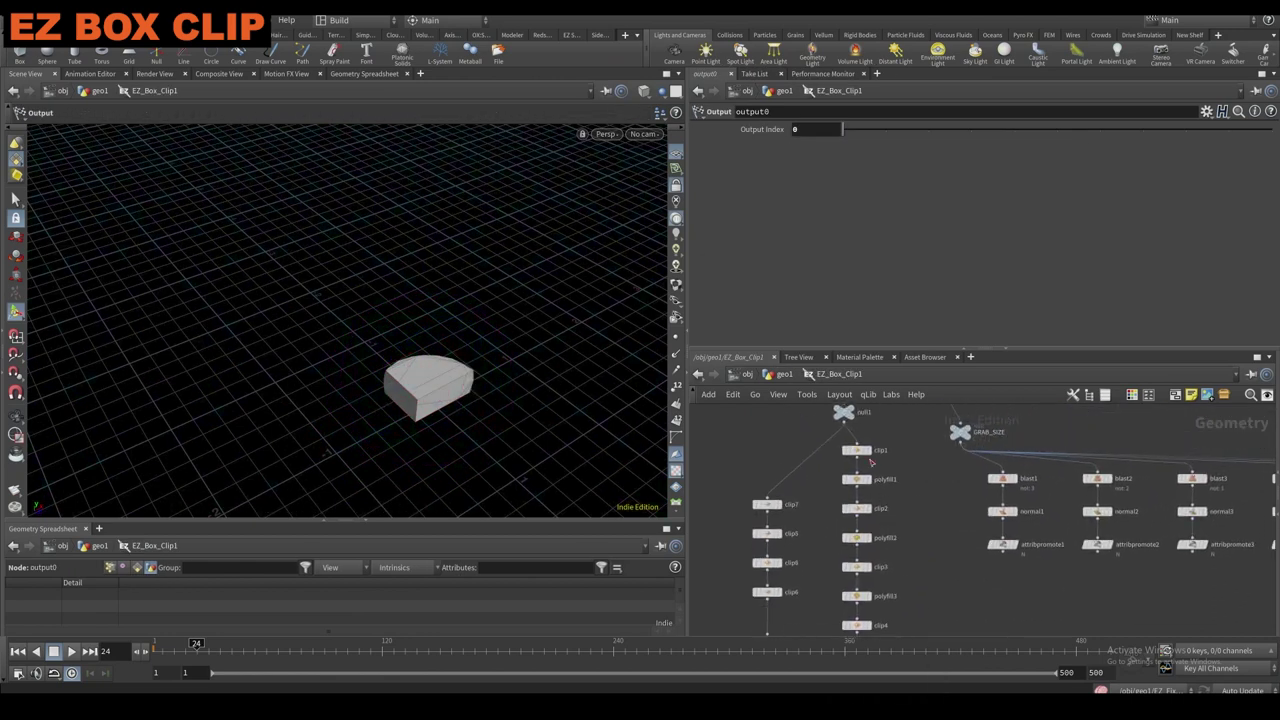
pyautogui.scroll(-3, 813, 563)
pyautogui.click(785, 374)
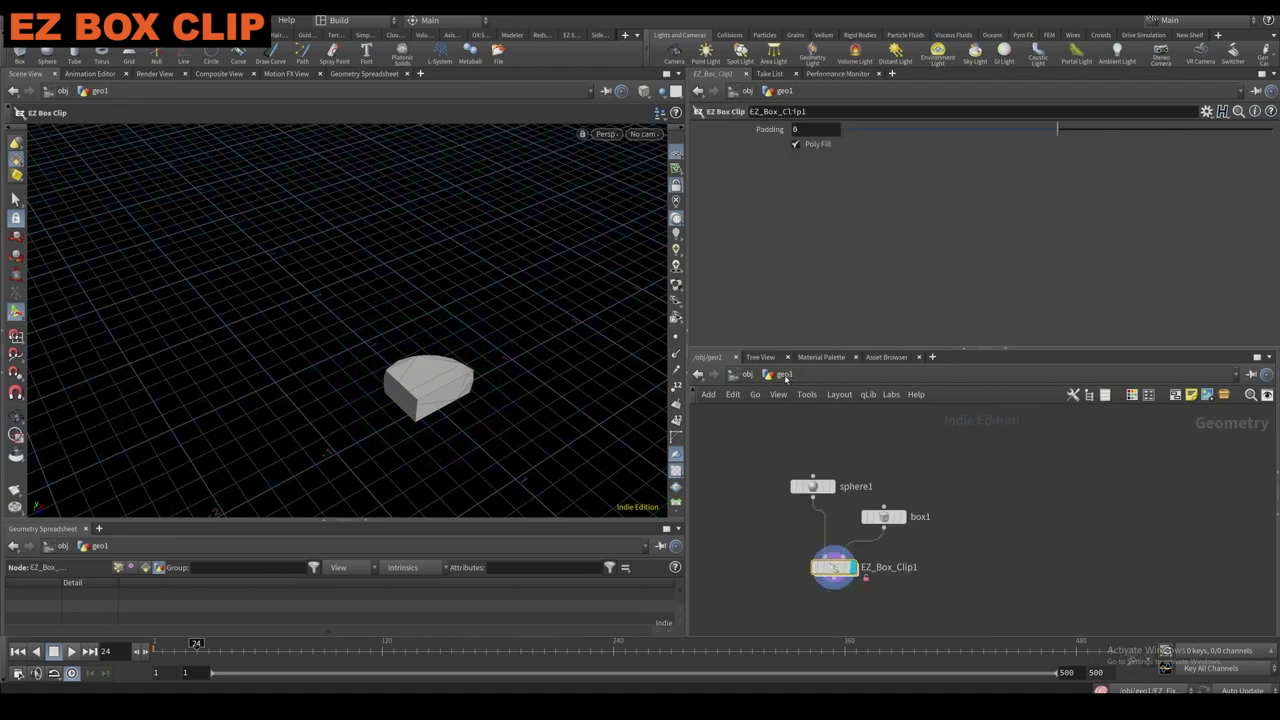
pyautogui.rightClick(845, 575)
pyautogui.click(852, 623)
# Display sphere1 and set its Frequency to 15.
pyautogui.keyDown('alt'); pyautogui.moveTo(600, 405); pyautogui.dragTo(526, 411); pyautogui.keyUp('alt')
pyautogui.scroll(4, 556, 308)
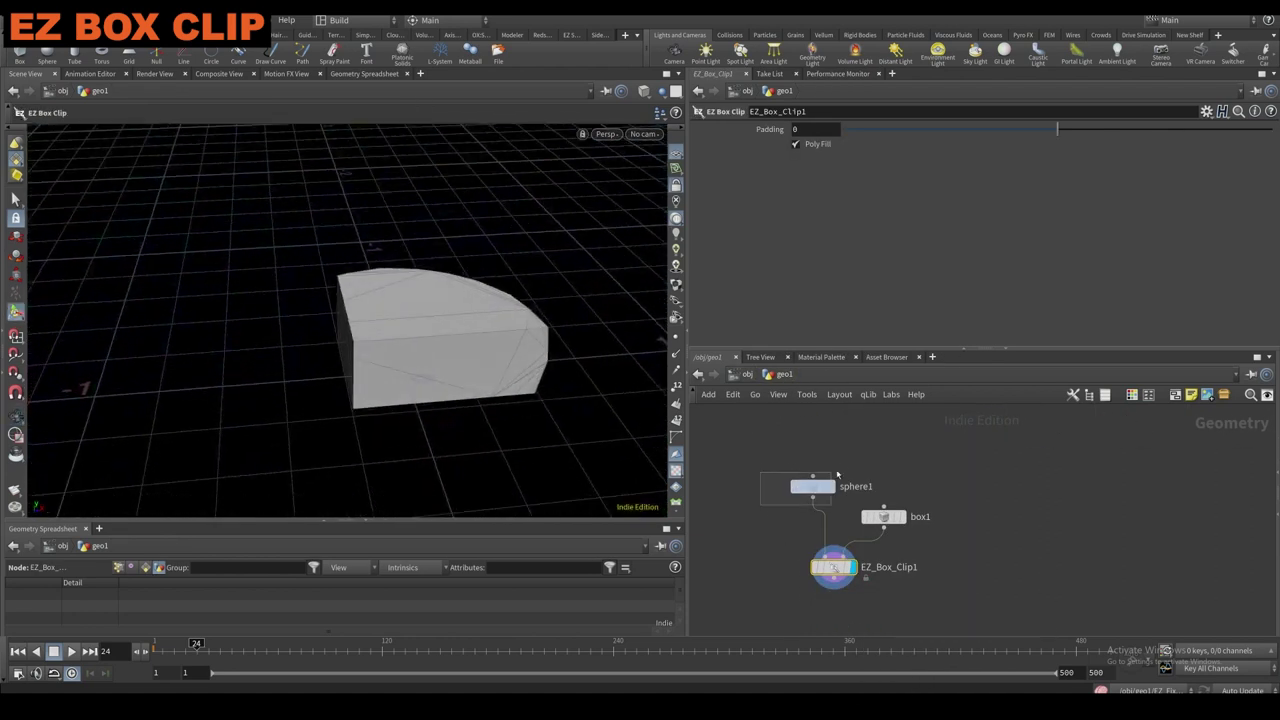
pyautogui.click(812, 487)
pyautogui.click(831, 486)
pyautogui.moveTo(963, 237); pyautogui.dragTo(1216, 237)
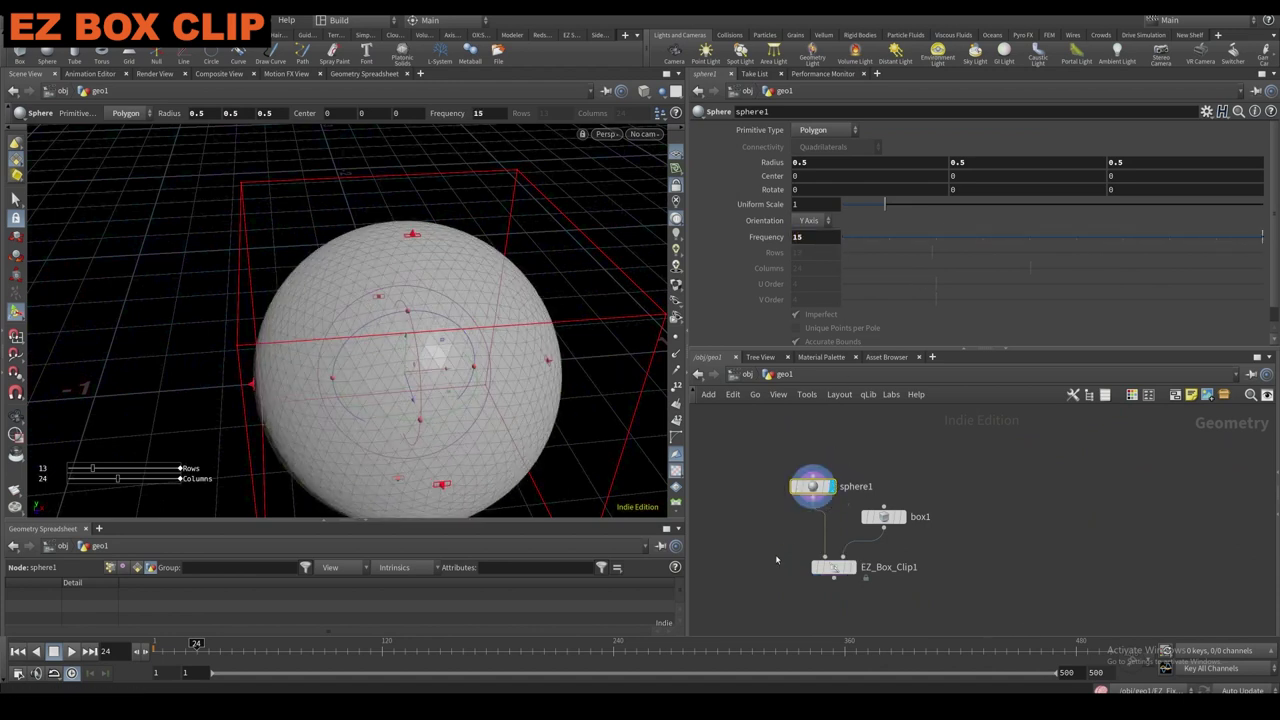
# Add a Mountain node between sphere1 and EZ_Box_Clip1 to deform the sphere with noise.
pyautogui.press('Tab')
pyautogui.write('mount')
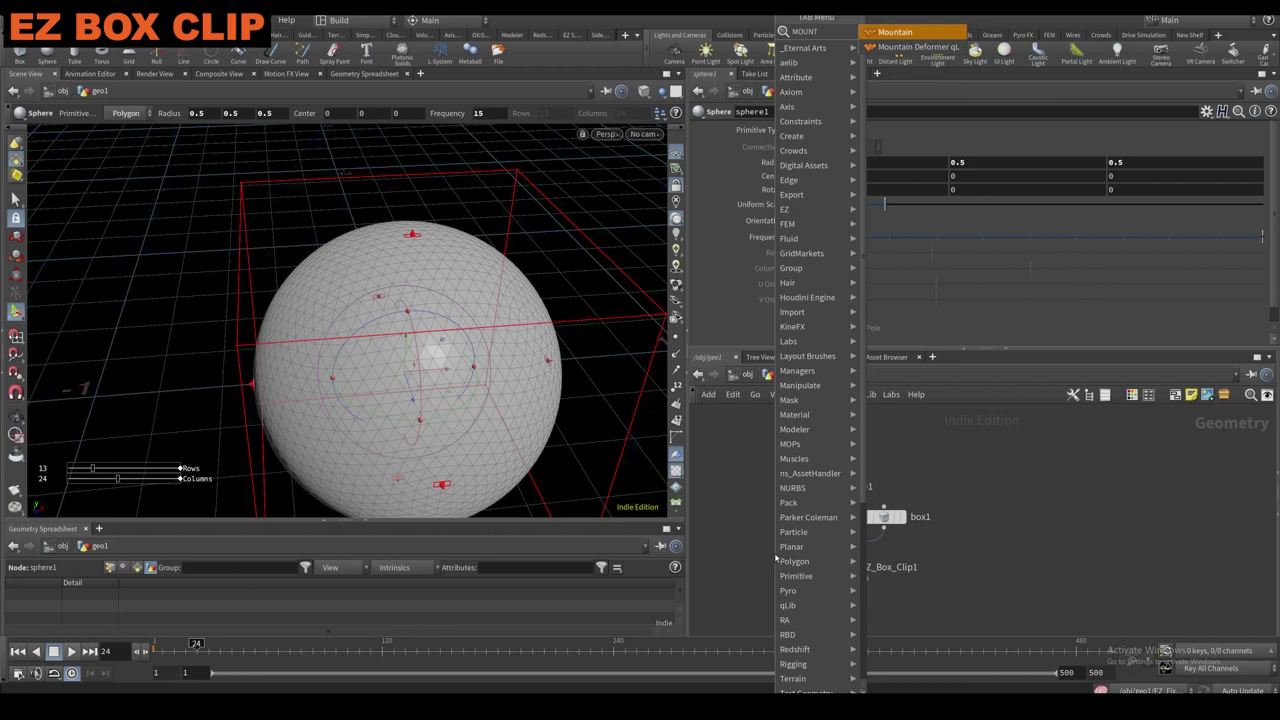
pyautogui.press('Return')
pyautogui.click(827, 518)
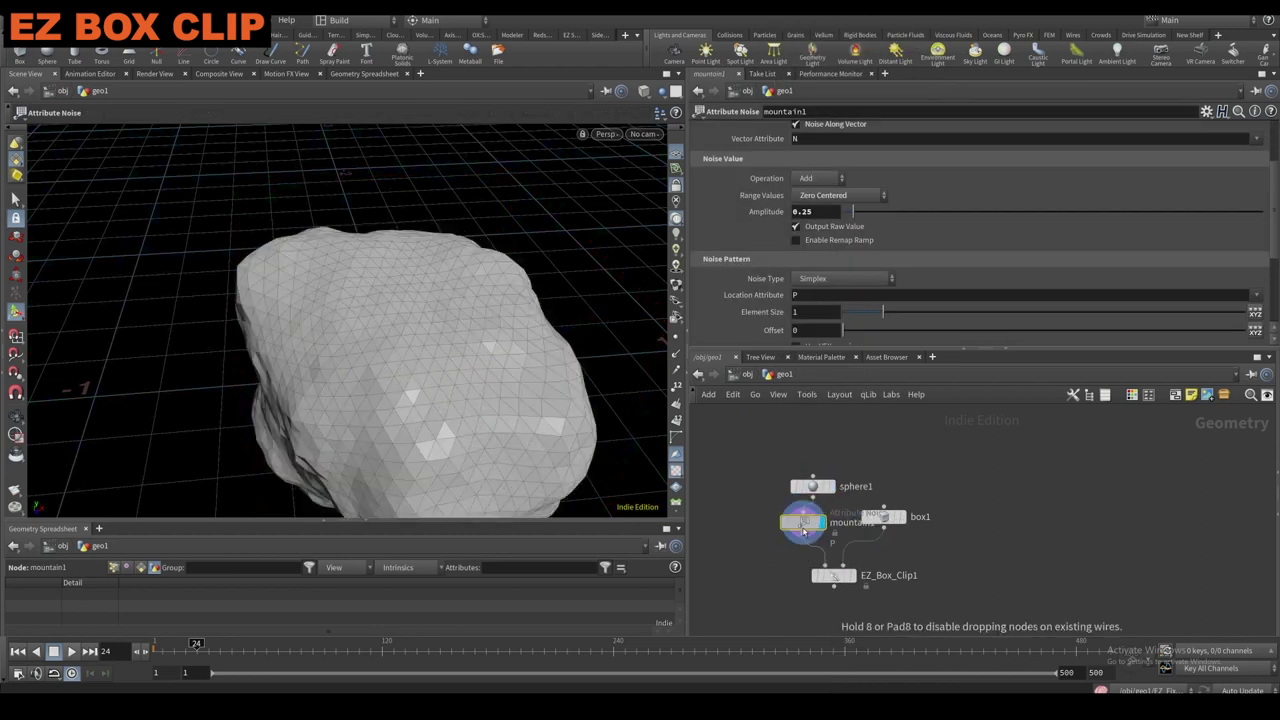
# Set sphere1's Frequency to 25 and display the EZ_Box_Clip1 result.
pyautogui.click(812, 486)
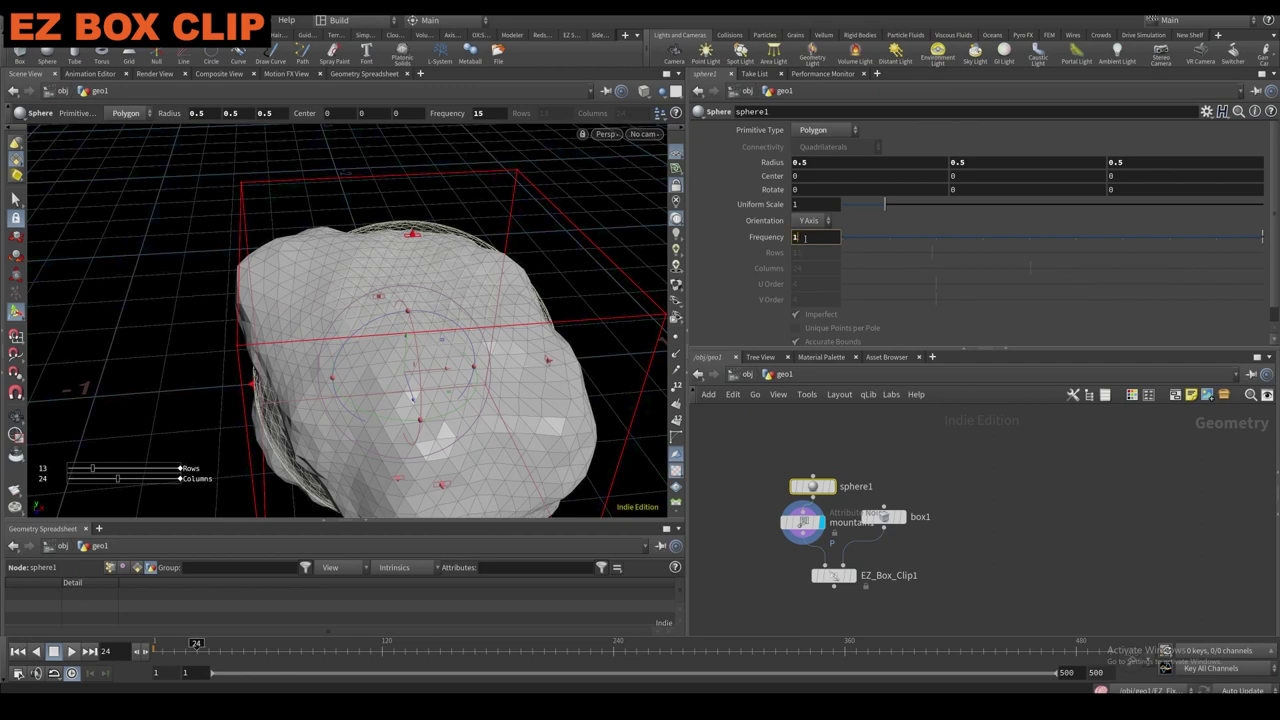
pyautogui.write('25')
pyautogui.press('Return')
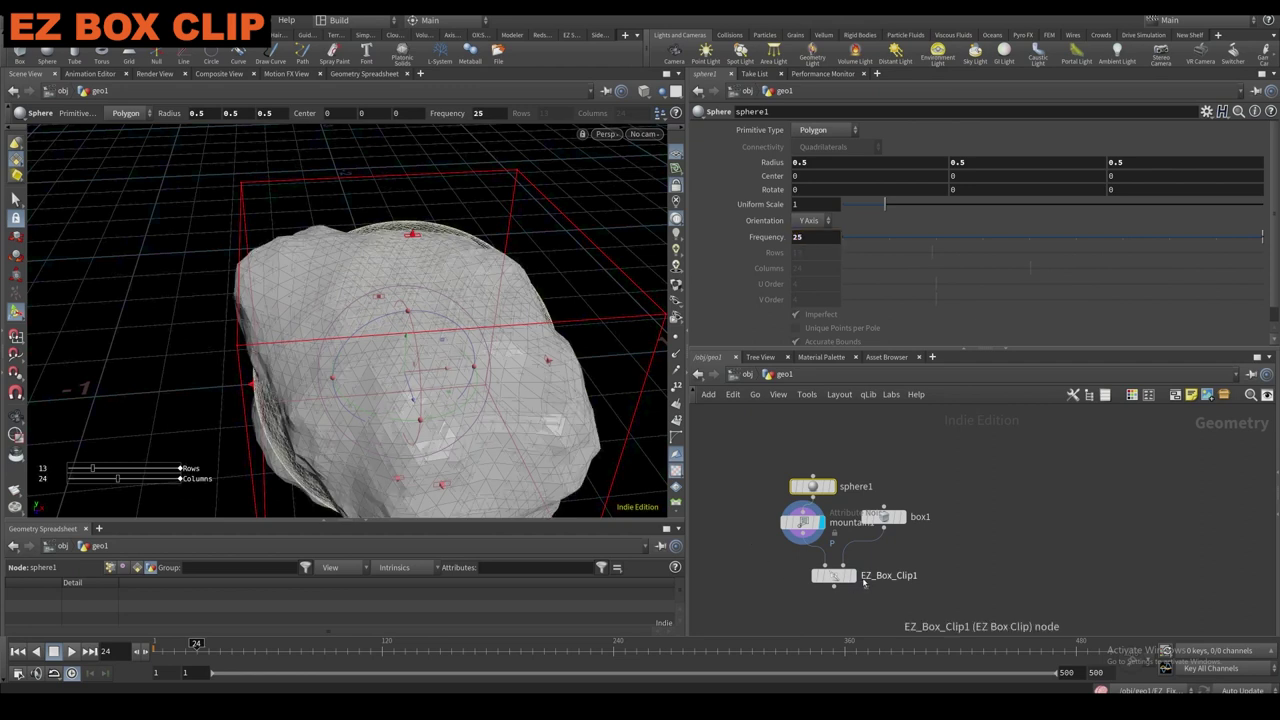
pyautogui.click(852, 576)
pyautogui.click(834, 576)
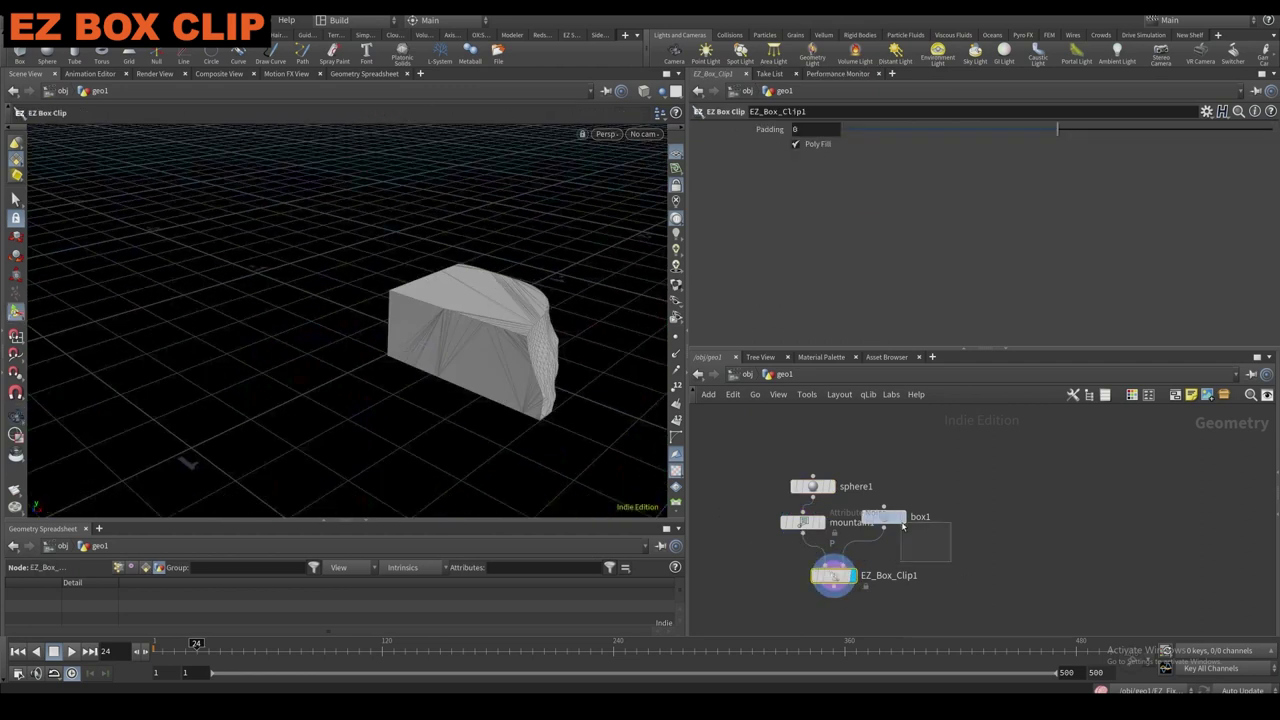
# Resize box1 to about 0.56 × 0.70 × 0.50 and move its center to about 0.20, 0.25, 0.01.
pyautogui.click(885, 516)
pyautogui.moveTo(494, 331); pyautogui.dragTo(490, 319)
pyautogui.moveTo(487, 312); pyautogui.dragTo(489, 205)
pyautogui.keyDown('alt'); pyautogui.moveTo(502, 252); pyautogui.dragTo(532, 331); pyautogui.keyUp('alt')
pyautogui.moveTo(623, 363); pyautogui.dragTo(592, 354)
pyautogui.keyDown('alt'); pyautogui.moveTo(590, 350); pyautogui.dragTo(529, 368); pyautogui.keyUp('alt')
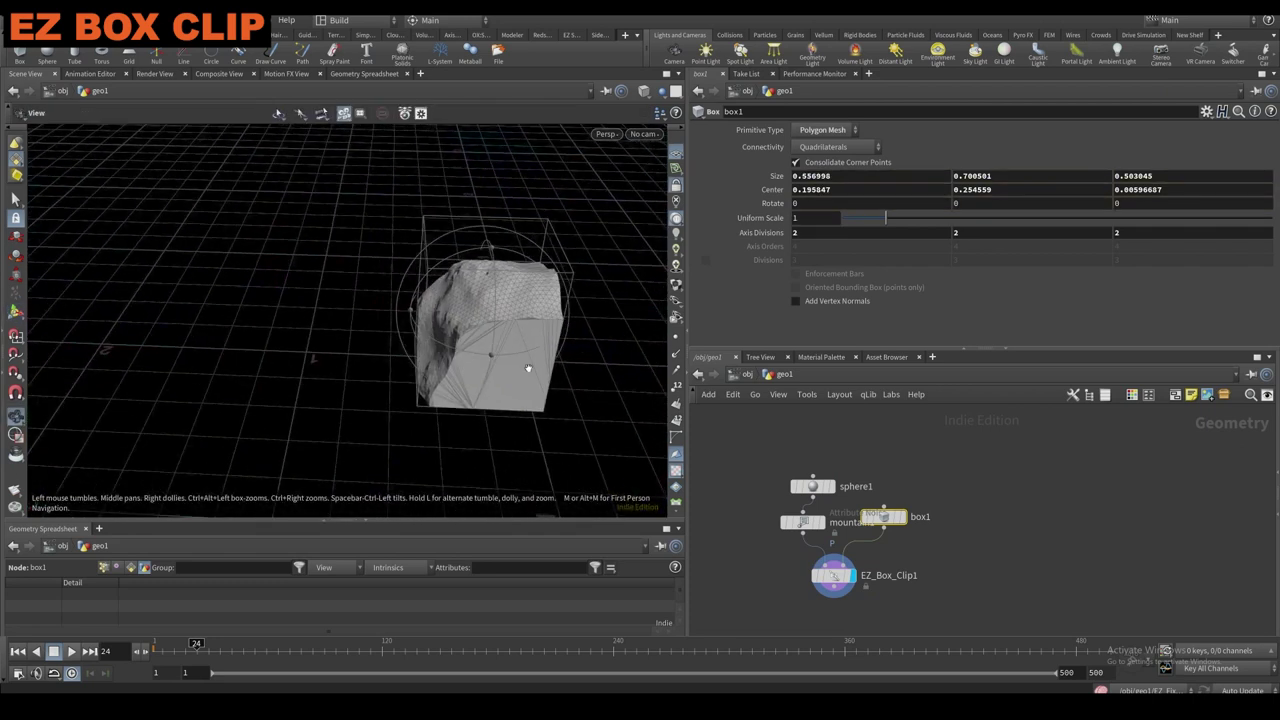
# Rotate box1 freehand to about 23, -8 and 29 degrees to clip the noisy sphere at an angle.
pyautogui.moveTo(491, 318); pyautogui.dragTo(492, 336)
pyautogui.keyDown('alt'); pyautogui.moveTo(494, 334); pyautogui.dragTo(419, 296); pyautogui.keyUp('alt')
pyautogui.moveTo(507, 385); pyautogui.dragTo(177, 426)
pyautogui.press('Escape')
pyautogui.keyDown('alt'); pyautogui.moveTo(177, 426); pyautogui.dragTo(286, 486, button='right'); pyautogui.keyUp('alt')
pyautogui.keyDown('alt'); pyautogui.moveTo(286, 486); pyautogui.dragTo(480, 360); pyautogui.keyUp('alt')
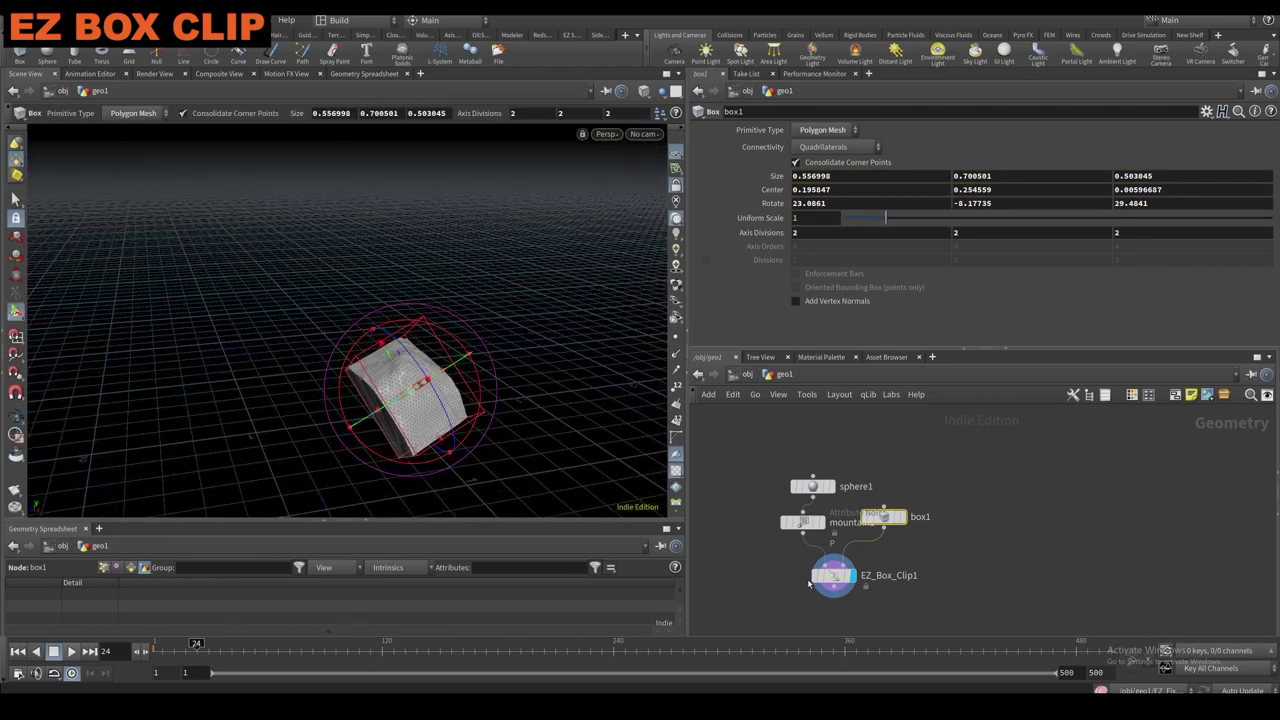
# Delete the box clip setup and pull the EZ Gradient Spiral node out of the stored node group.
pyautogui.scroll(-2, 810, 585)
pyautogui.press('Delete')
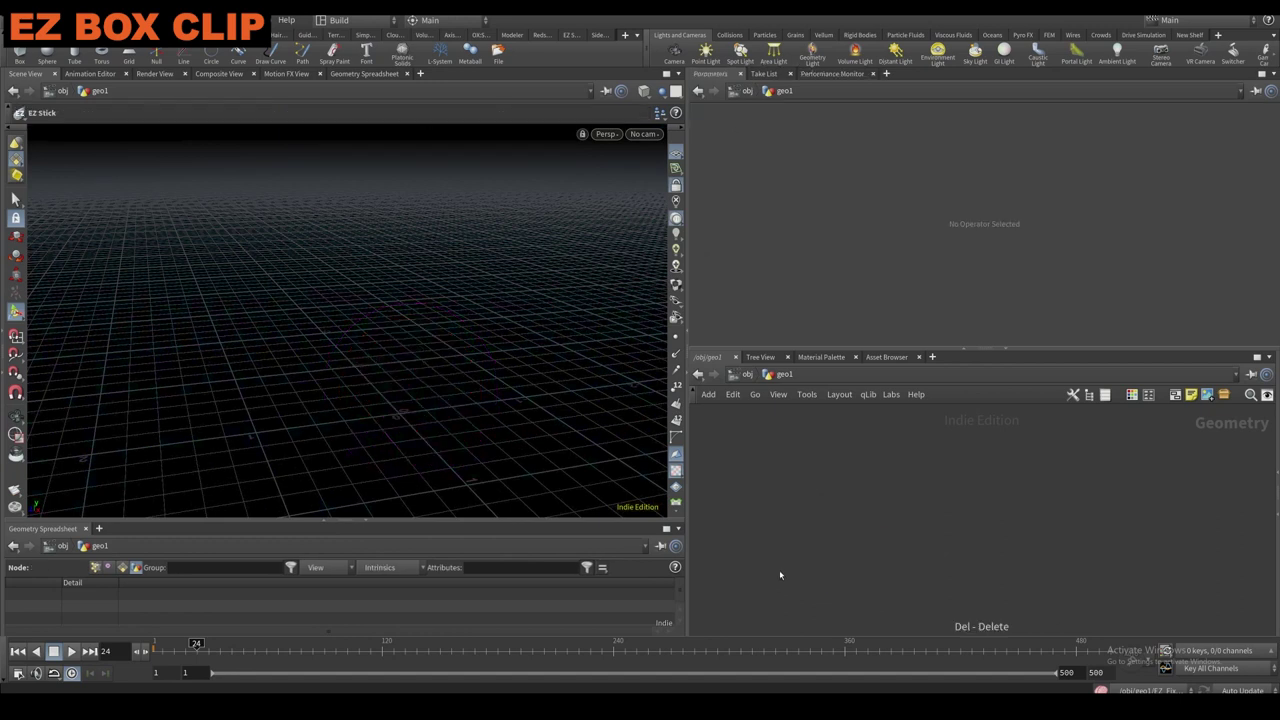
pyautogui.scroll(-5, 1021, 479)
pyautogui.scroll(5, 830, 528)
pyautogui.moveTo(874, 577); pyautogui.dragTo(770, 532, button='middle')
pyautogui.scroll(-1, 770, 532)
pyautogui.moveTo(769, 530); pyautogui.dragTo(957, 521)
pyautogui.moveTo(946, 549); pyautogui.dragTo(884, 561, button='middle')
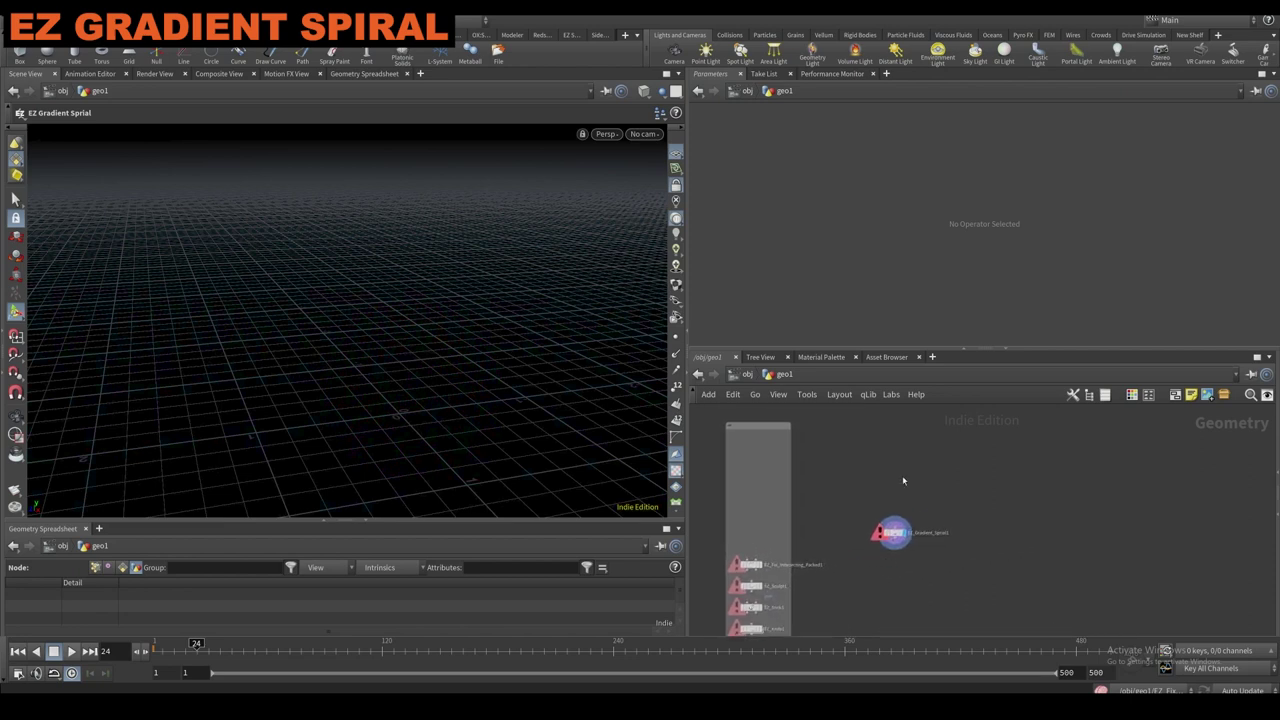
# Add a Pig Head test geometry and connect it to the EZ Gradient Spiral node.
pyautogui.press('Tab')
pyautogui.write('pigh')
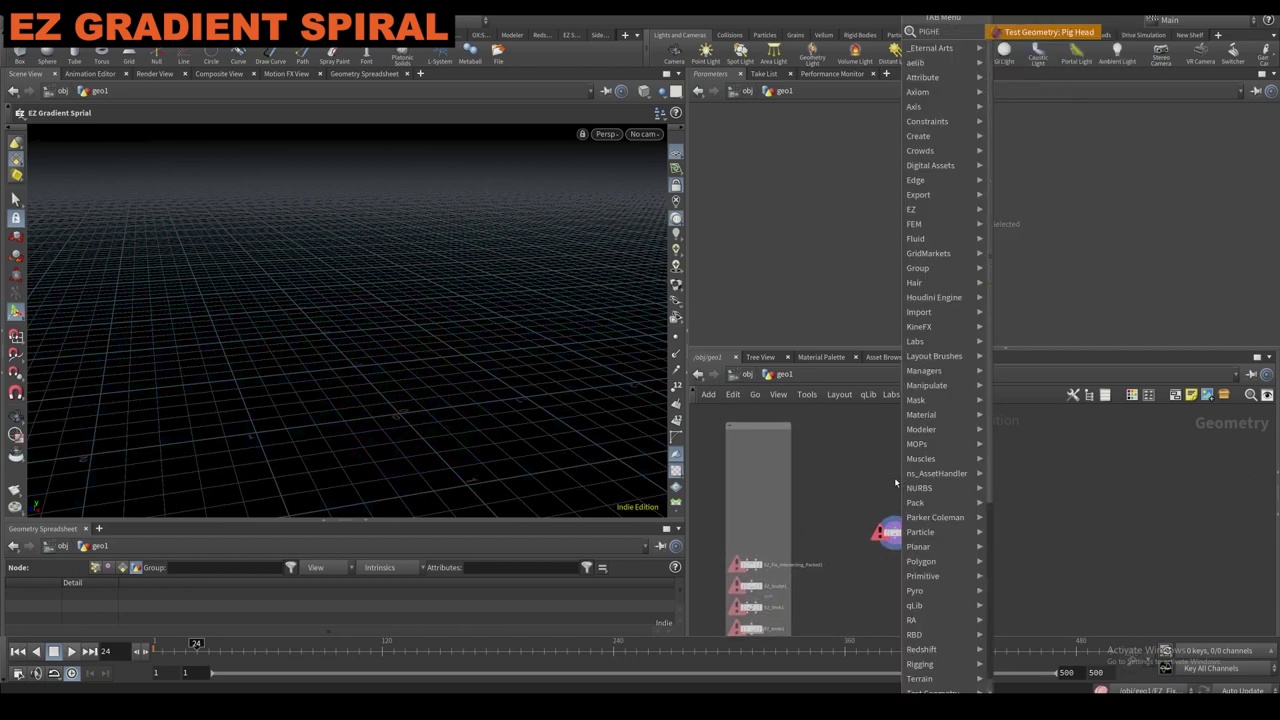
pyautogui.press('Return')
pyautogui.click(894, 483)
pyautogui.moveTo(891, 488); pyautogui.dragTo(897, 551)
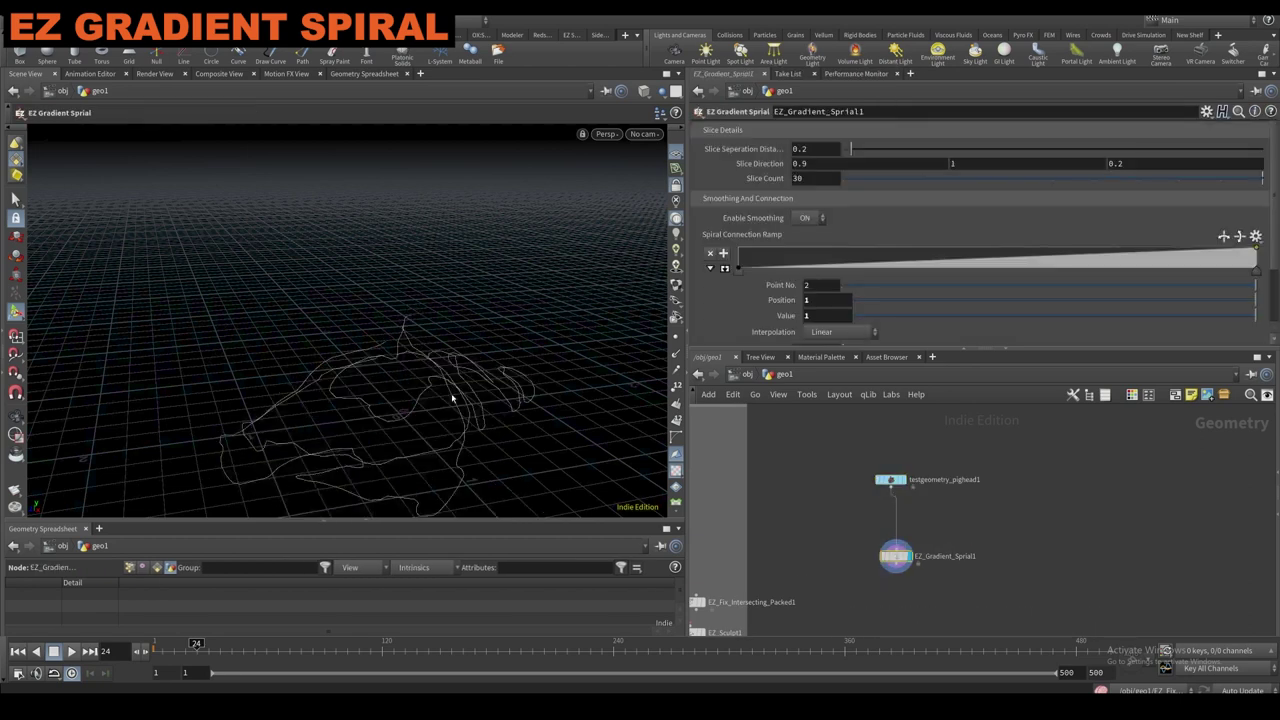
pyautogui.keyDown('alt'); pyautogui.moveTo(511, 394); pyautogui.dragTo(571, 294); pyautogui.keyUp('alt')
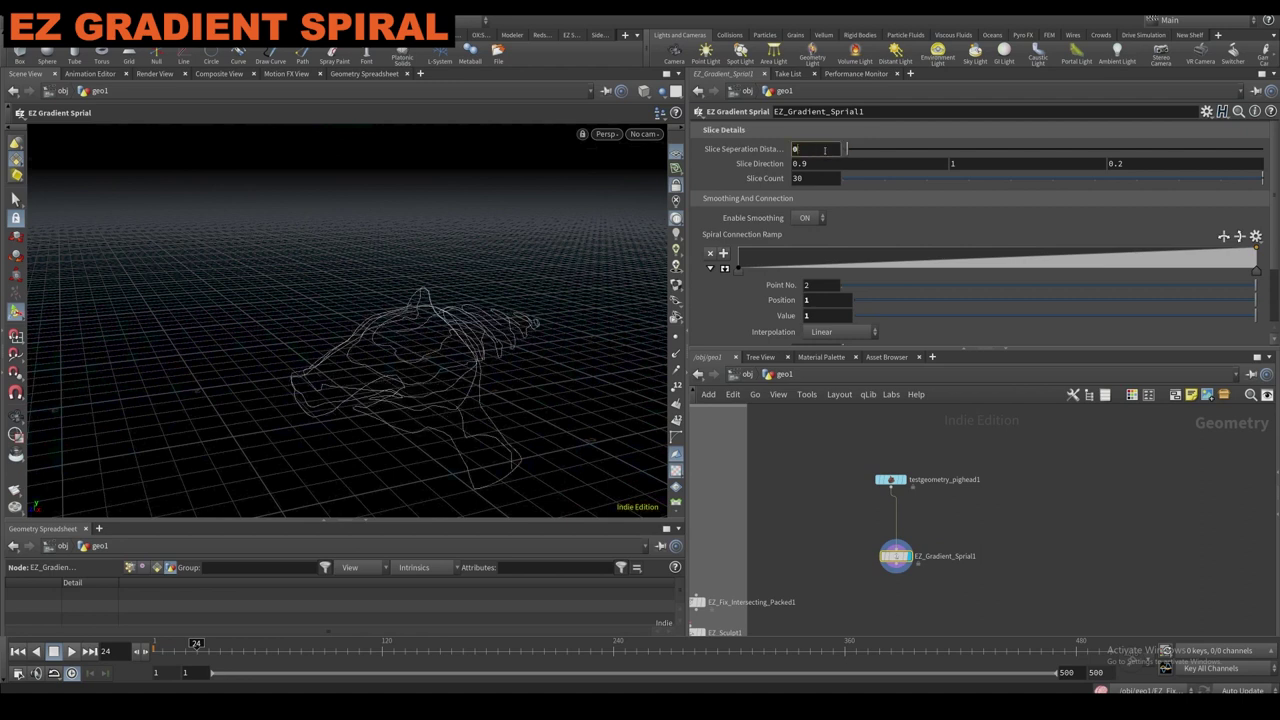
# Try slice separation distances of 0.05 and 0.01 on the gradient spiral, and set the distance to 0.02.
pyautogui.write('5')
pyautogui.press('Return')
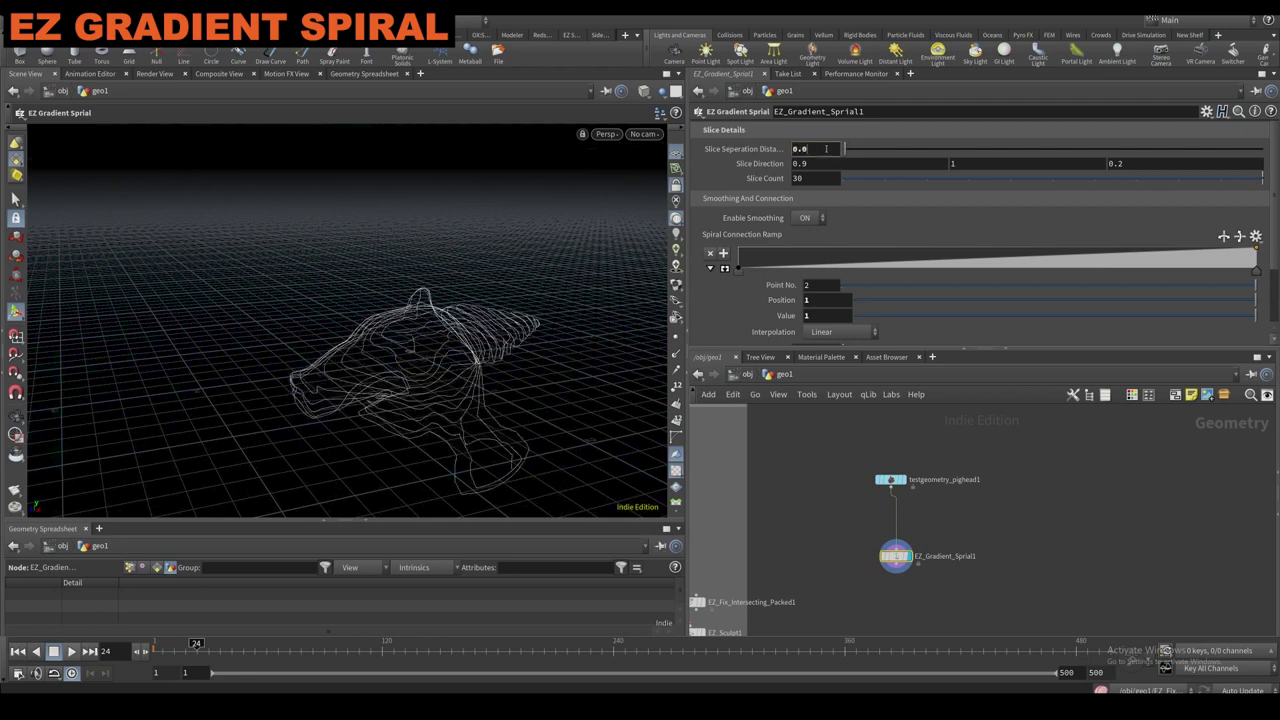
pyautogui.write('1')
pyautogui.press('Return')
pyautogui.keyDown('alt'); pyautogui.moveTo(448, 368); pyautogui.dragTo(332, 346); pyautogui.keyUp('alt')
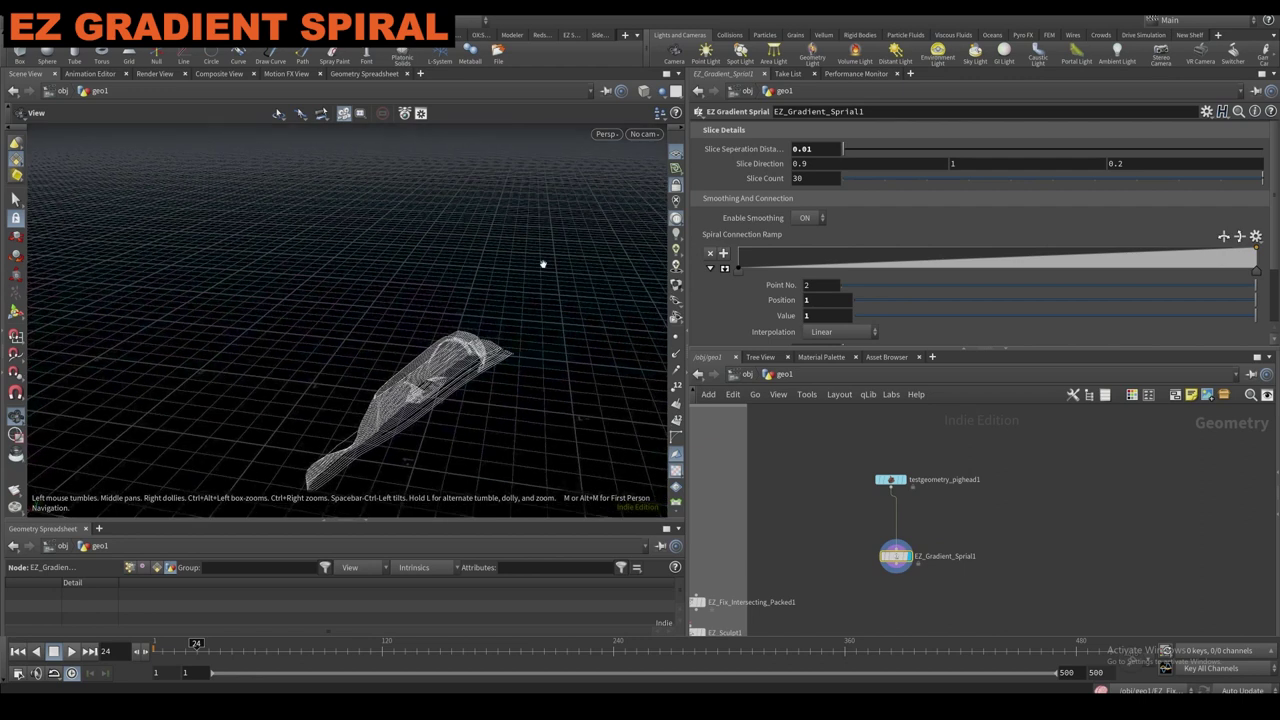
pyautogui.press('Return')
pyautogui.keyDown('alt'); pyautogui.moveTo(436, 379); pyautogui.dragTo(660, 390); pyautogui.keyUp('alt')
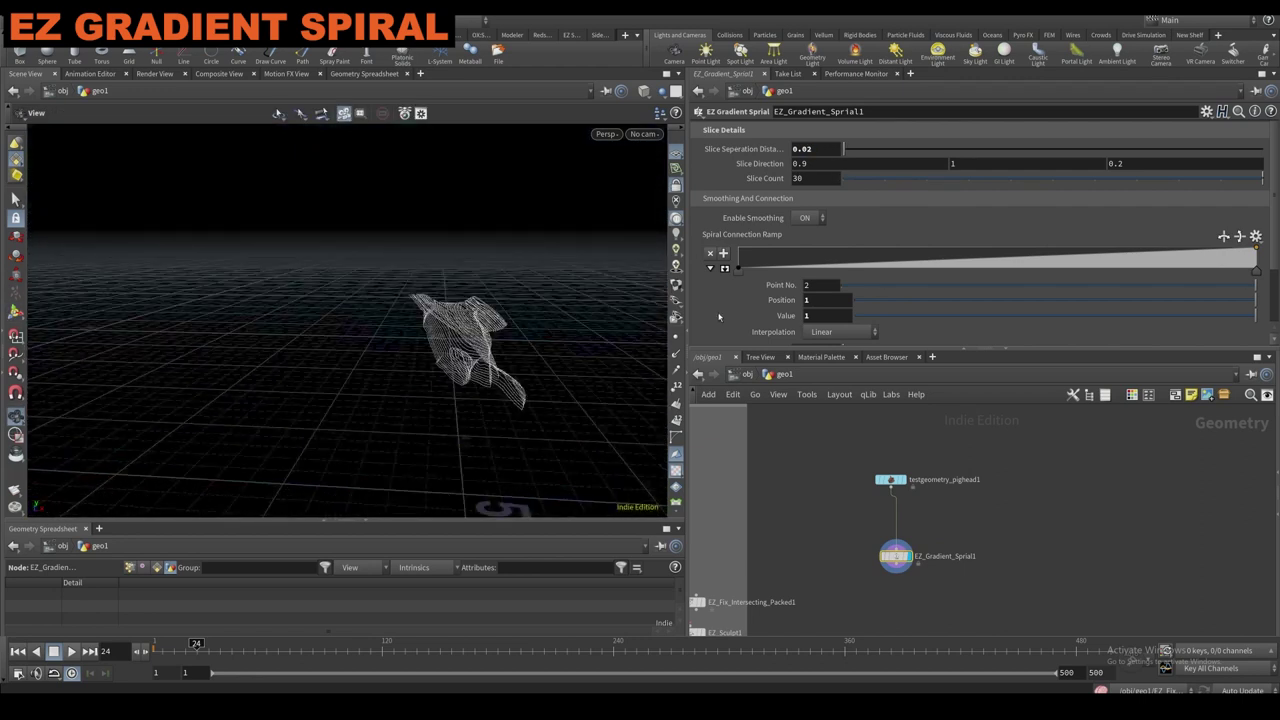
# Set the Z component of the Slice Direction to 0.3 and the Slice Count to 50.
pyautogui.scroll(-4, 846, 284)
pyautogui.scroll(4, 807, 305)
pyautogui.moveTo(1117, 163); pyautogui.dragTo(1066, 164, button='middle')
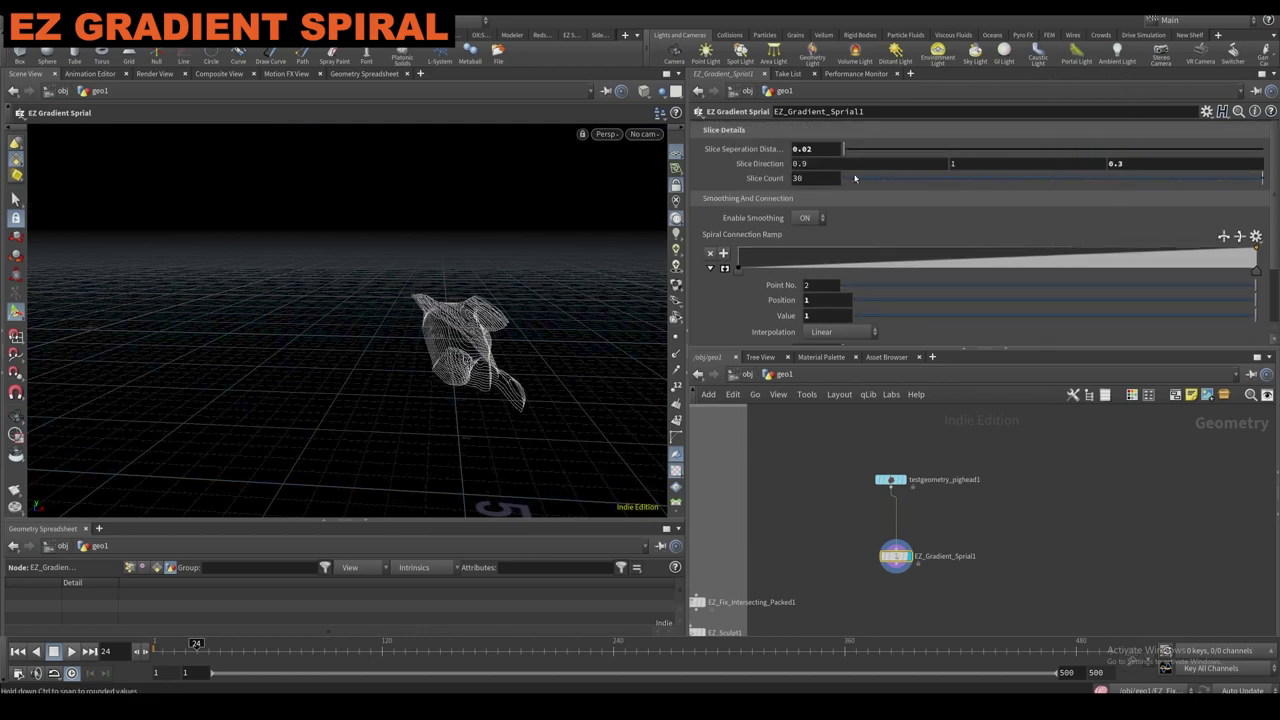
pyautogui.scroll(-2, 783, 220)
pyautogui.press('Escape')
pyautogui.moveTo(330, 300); pyautogui.dragTo(240, 300)
pyautogui.scroll(5, 783, 156)
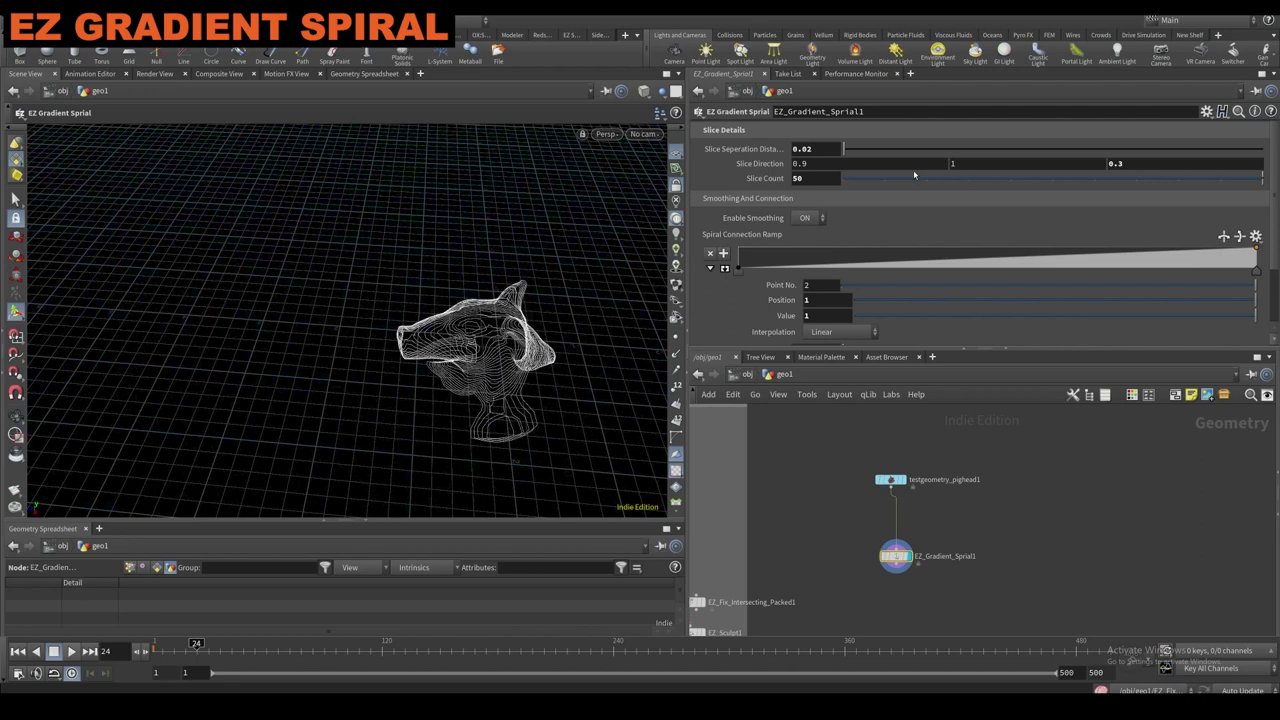
pyautogui.scroll(-2, 913, 175)
pyautogui.scroll(2, 781, 290)
pyautogui.click(802, 248)
pyautogui.click(803, 233)
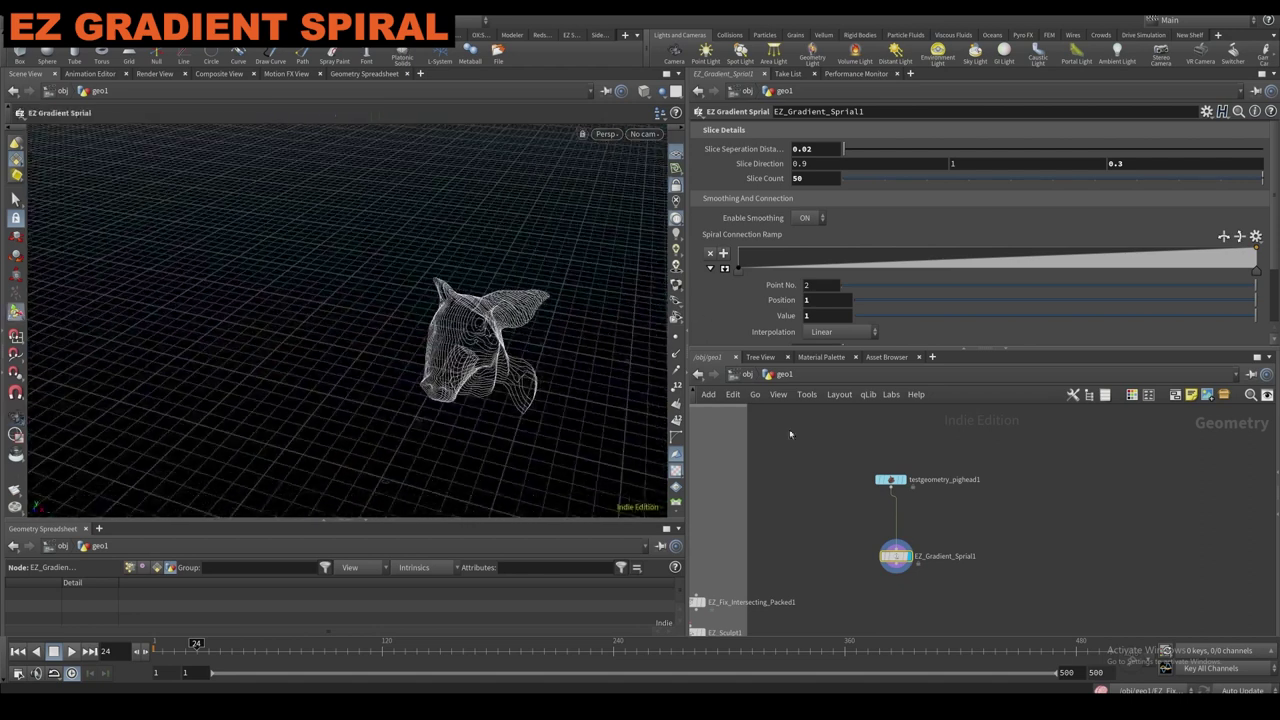
# Delete the EZ Gradient Spiral node and its Pig Head test geometry.
pyautogui.scroll(-2, 873, 547)
pyautogui.press('Delete')
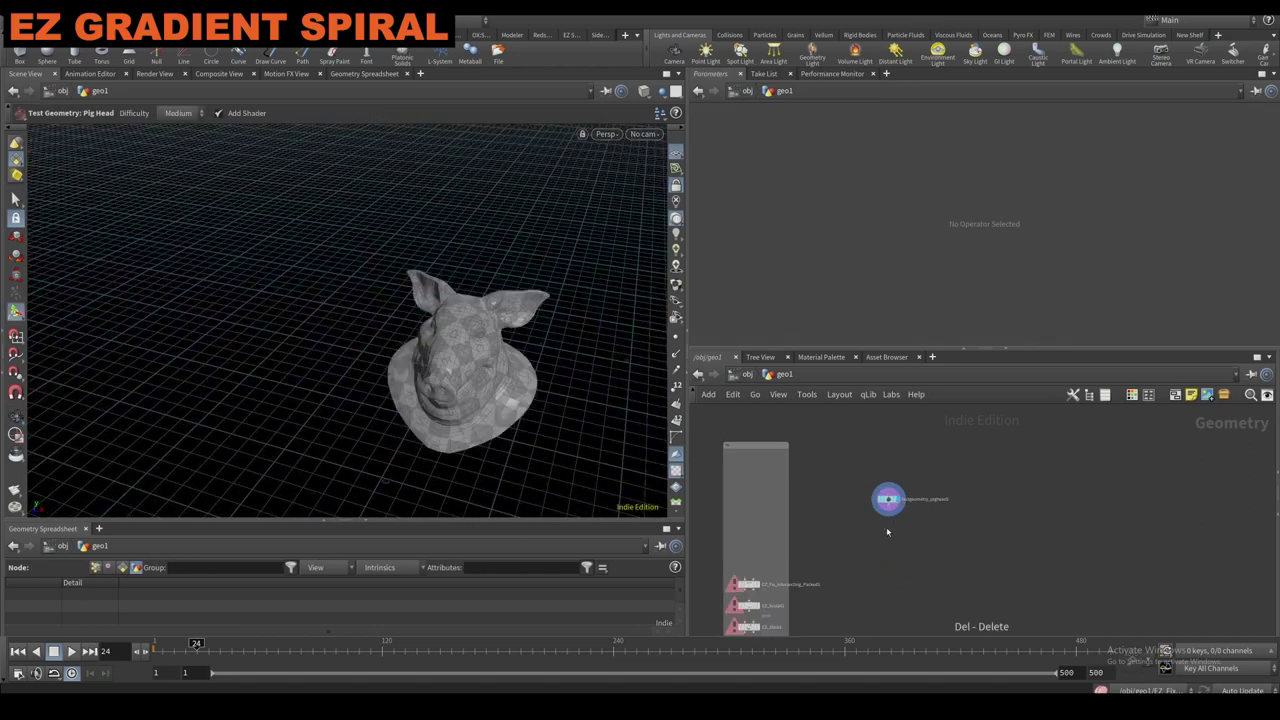
pyautogui.click(888, 500)
pyautogui.press('Delete')
# Pull the EZ Fix Intersecting Packed node out of the stored node group into empty network space.
pyautogui.scroll(2, 763, 591)
pyautogui.scroll(-2, 737, 580)
pyautogui.moveTo(737, 580); pyautogui.dragTo(960, 550)
pyautogui.scroll(3, 953, 569)
pyautogui.moveTo(951, 574); pyautogui.dragTo(889, 586, button='middle')
pyautogui.scroll(2, 905, 524)
pyautogui.moveTo(888, 526); pyautogui.dragTo(850, 538, button='middle')
pyautogui.scroll(-1, 850, 537)
# Add a Scatter node above the EZ Fix Intersecting Packed node.
pyautogui.press('Tab')
pyautogui.click(818, 513)
pyautogui.press('Tab')
pyautogui.press('Escape')
pyautogui.press('Tab')
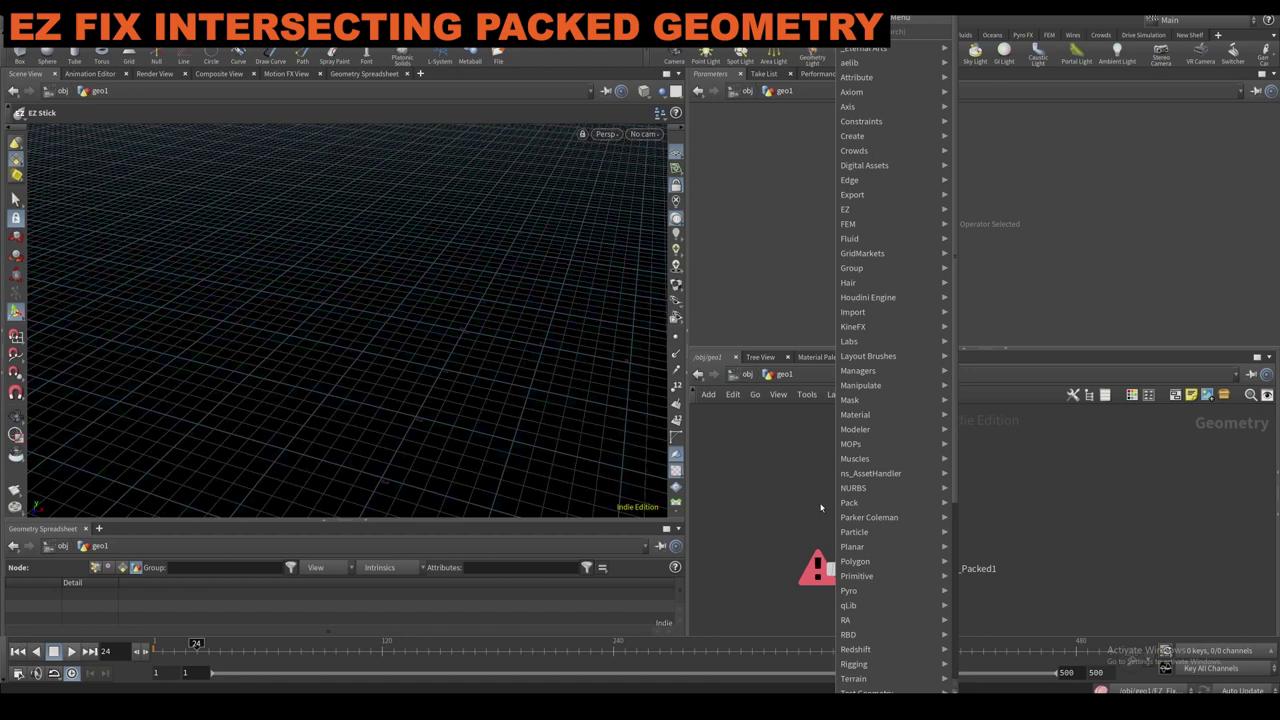
pyautogui.write('scat')
pyautogui.press('Return')
pyautogui.click(802, 492)
pyautogui.scroll(2, 899, 476)
pyautogui.moveTo(899, 476); pyautogui.dragTo(895, 493, button='middle')
# Add a Sphere node above the Scatter node and connect it to the Scatter input.
pyautogui.press('Tab')
pyautogui.write('sphere')
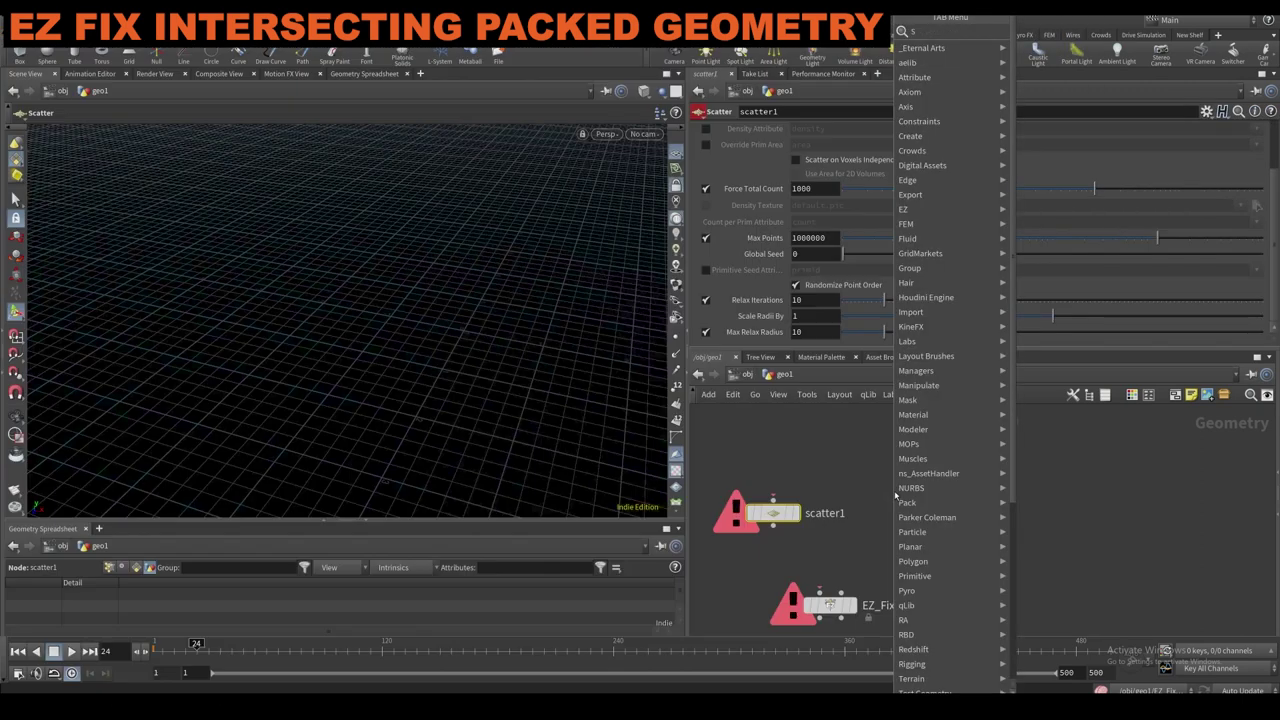
pyautogui.press('Return')
pyautogui.click(770, 467)
pyautogui.click(752, 462)
pyautogui.click(773, 497)
pyautogui.click(795, 513)
# Display the Scatter node's points and set Force Total Count to 50.
pyautogui.moveTo(774, 514); pyautogui.dragTo(753, 515)
pyautogui.click(764, 522)
pyautogui.click(830, 194)
pyautogui.write('50')
pyautogui.press('Return')
# Copy a Pig Head test geometry onto the scattered points and add an Attribute Randomize for one-dimensional pscale before the copy.
pyautogui.press('Tab')
pyautogui.write('copy')
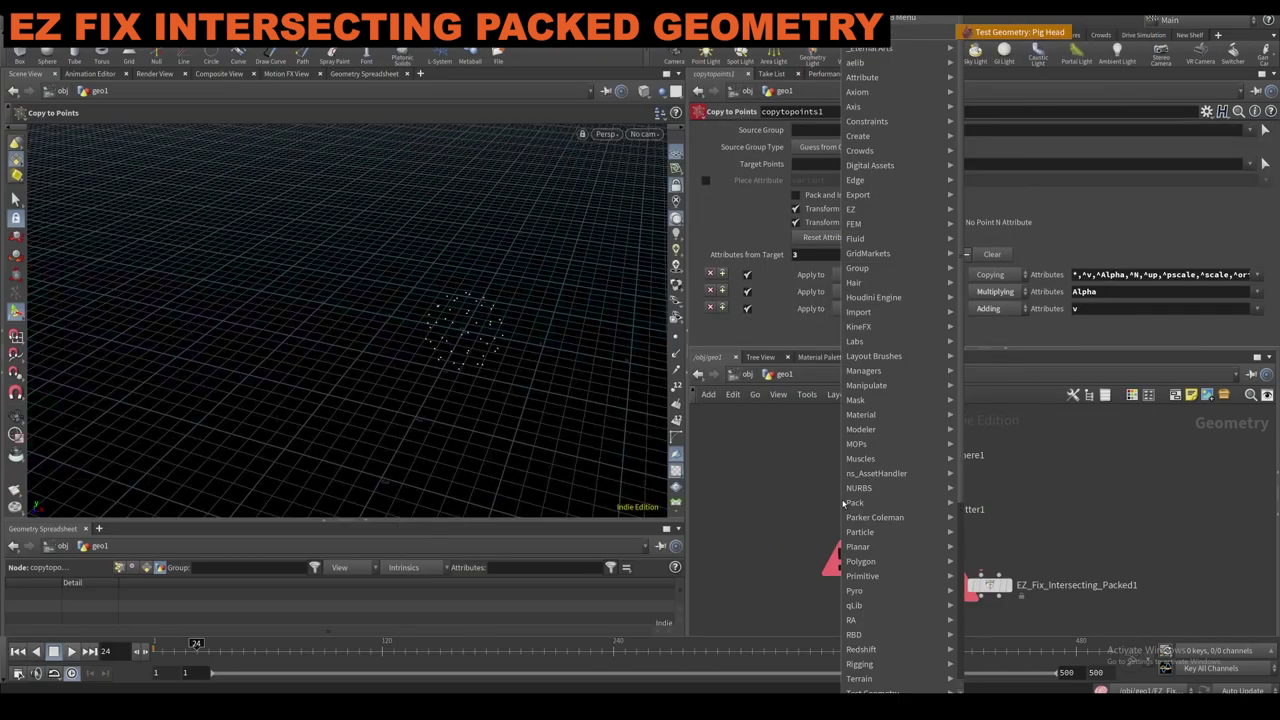
pyautogui.press('Tab')
pyautogui.write('rand')
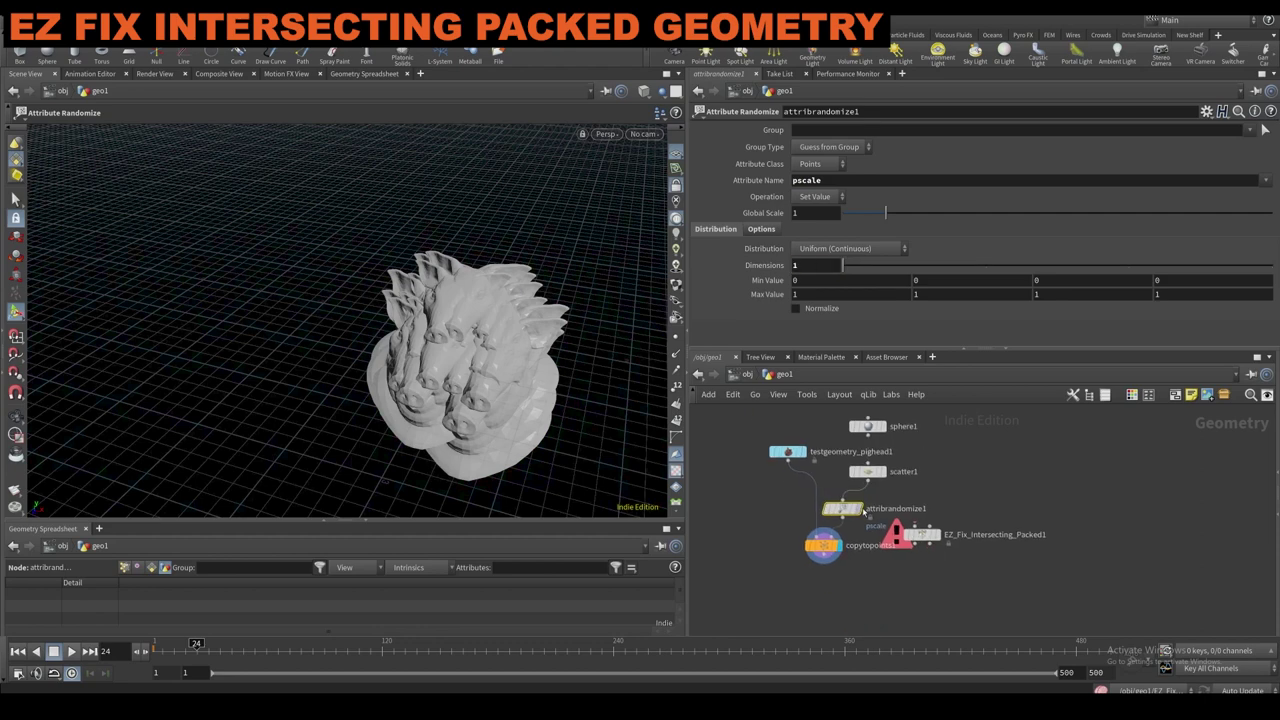
# Add a second Attribute Randomize node that randomizes orient before the copy.
pyautogui.press('Return')
pyautogui.click(848, 248)
pyautogui.click(835, 365)
# Set the pscale randomization's first minimum value to 0.2 and its Global Scale to 0.311.
pyautogui.click(842, 509)
pyautogui.moveTo(885, 213); pyautogui.dragTo(856, 213)
pyautogui.keyDown('alt'); pyautogui.moveTo(470, 330); pyautogui.dragTo(541, 335); pyautogui.keyUp('alt')
pyautogui.scroll(6, 448, 370)
pyautogui.moveTo(396, 447); pyautogui.dragTo(480, 345)
pyautogui.scroll(-1, 955, 540)
# Place EZ Fix Intersecting Packed below the Copy to Points node, connect the two and display the de-intersected heads.
pyautogui.moveTo(960, 538); pyautogui.dragTo(921, 512, button='middle')
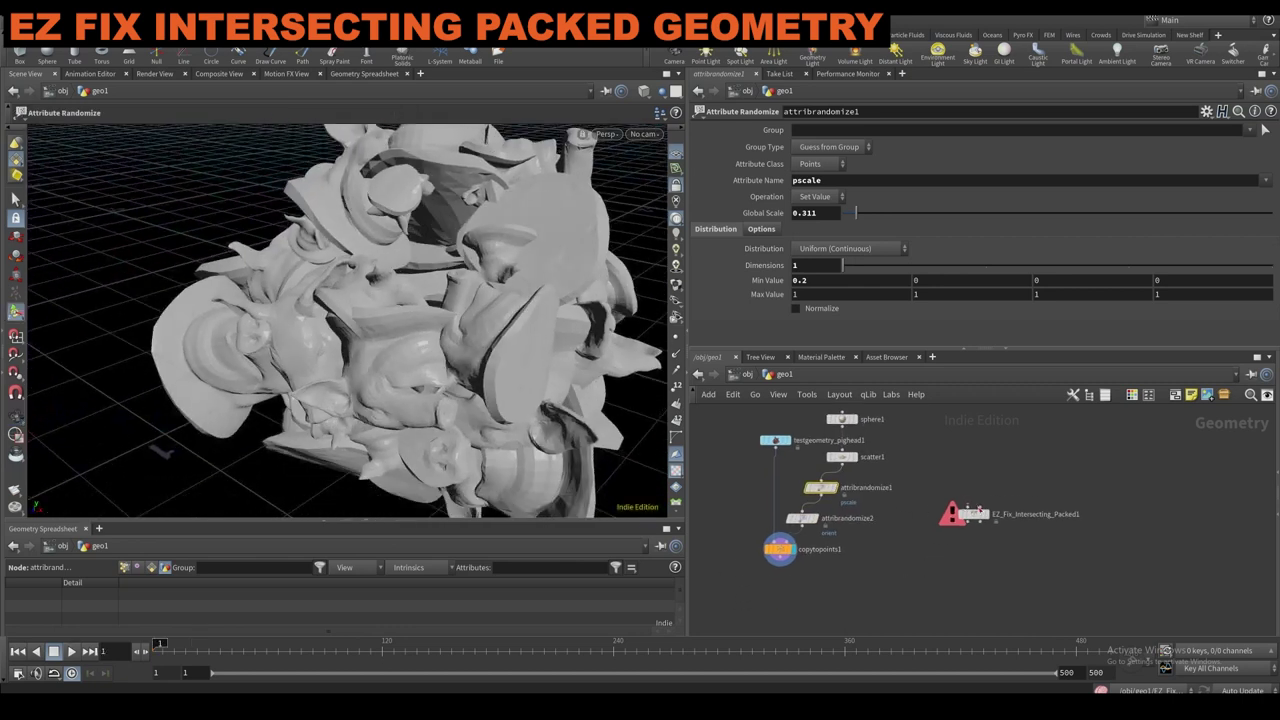
pyautogui.moveTo(975, 513); pyautogui.dragTo(785, 611)
pyautogui.moveTo(465, 383); pyautogui.dragTo(505, 360)
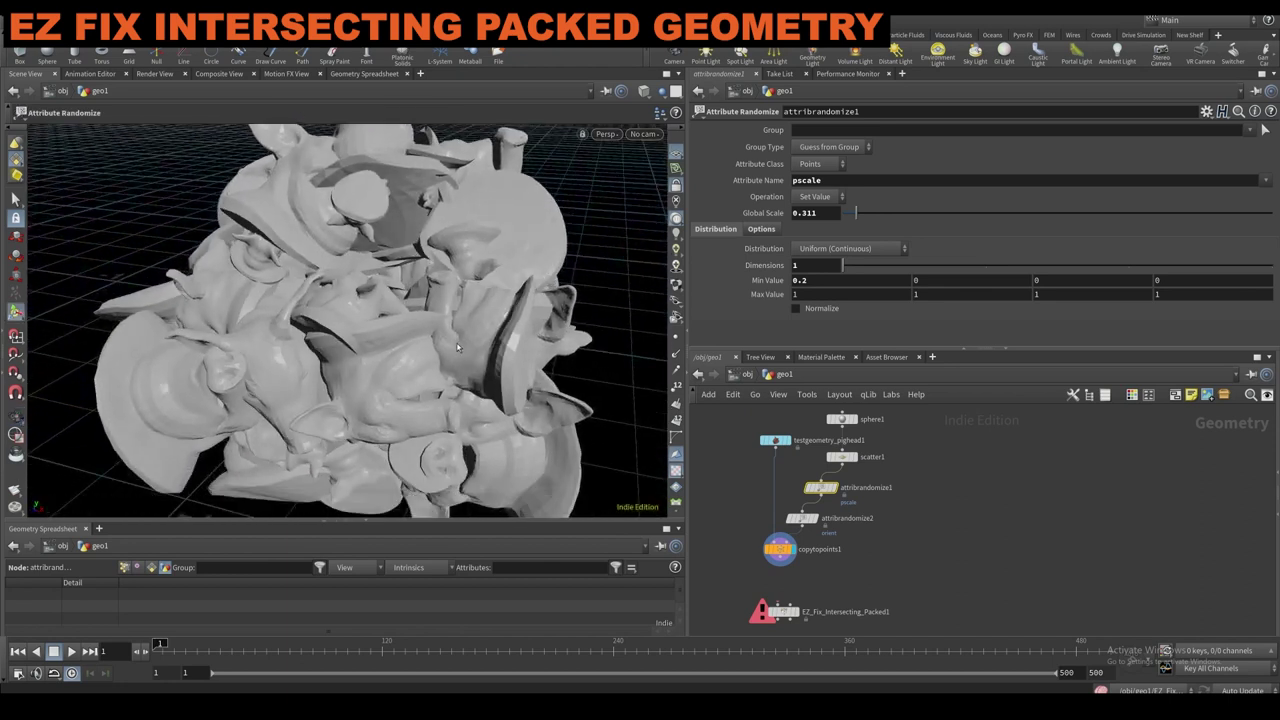
pyautogui.press('Escape')
pyautogui.scroll(10, 480, 330)
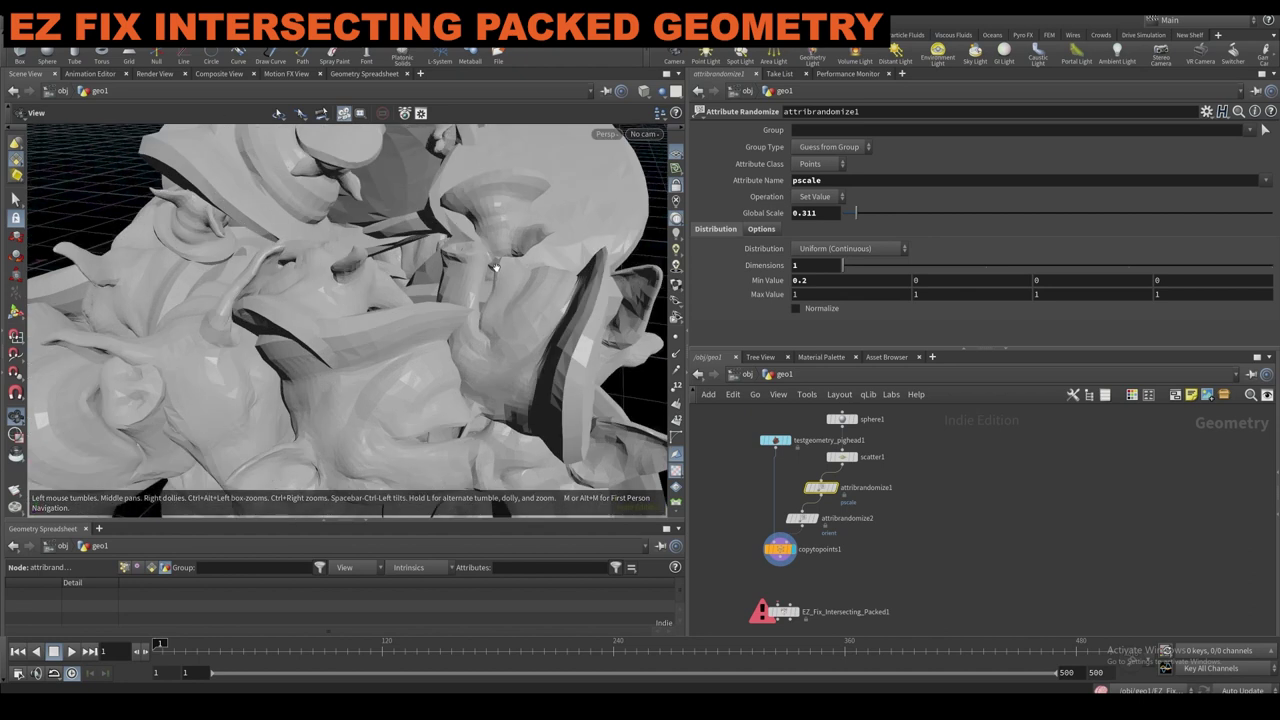
pyautogui.press('Return')
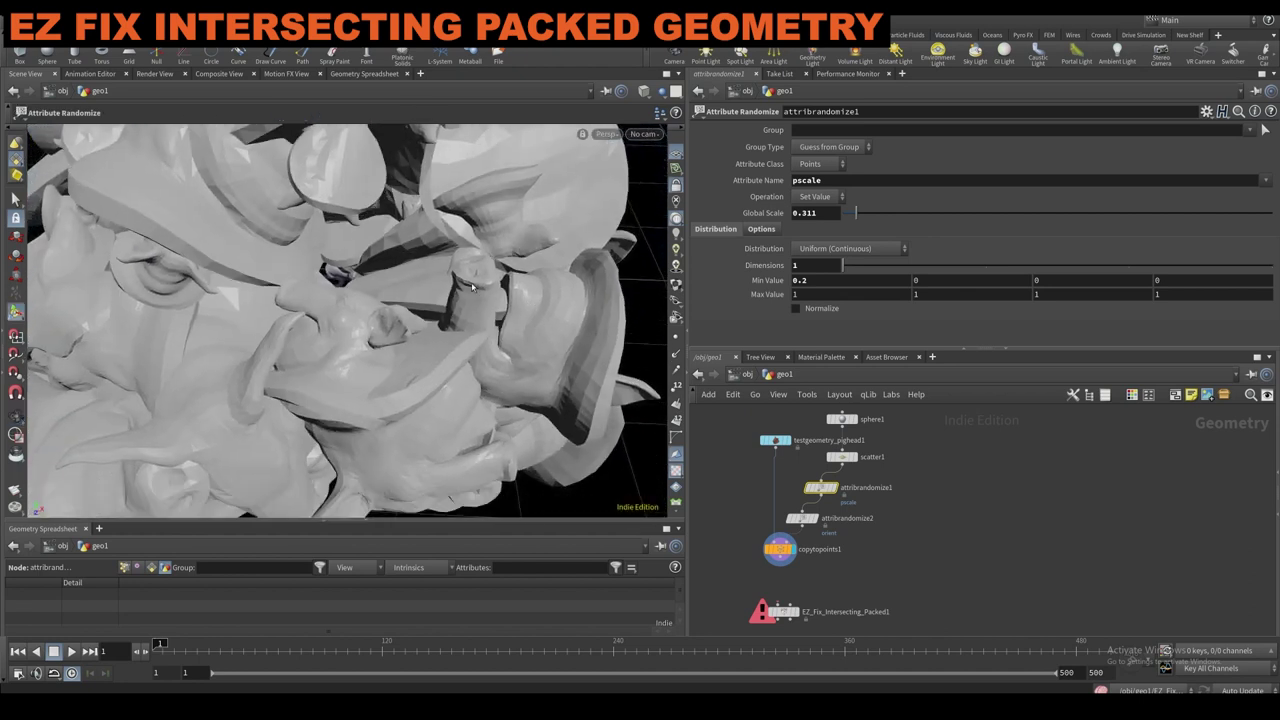
pyautogui.keyDown('alt'); pyautogui.moveTo(481, 351); pyautogui.dragTo(346, 363); pyautogui.keyUp('alt')
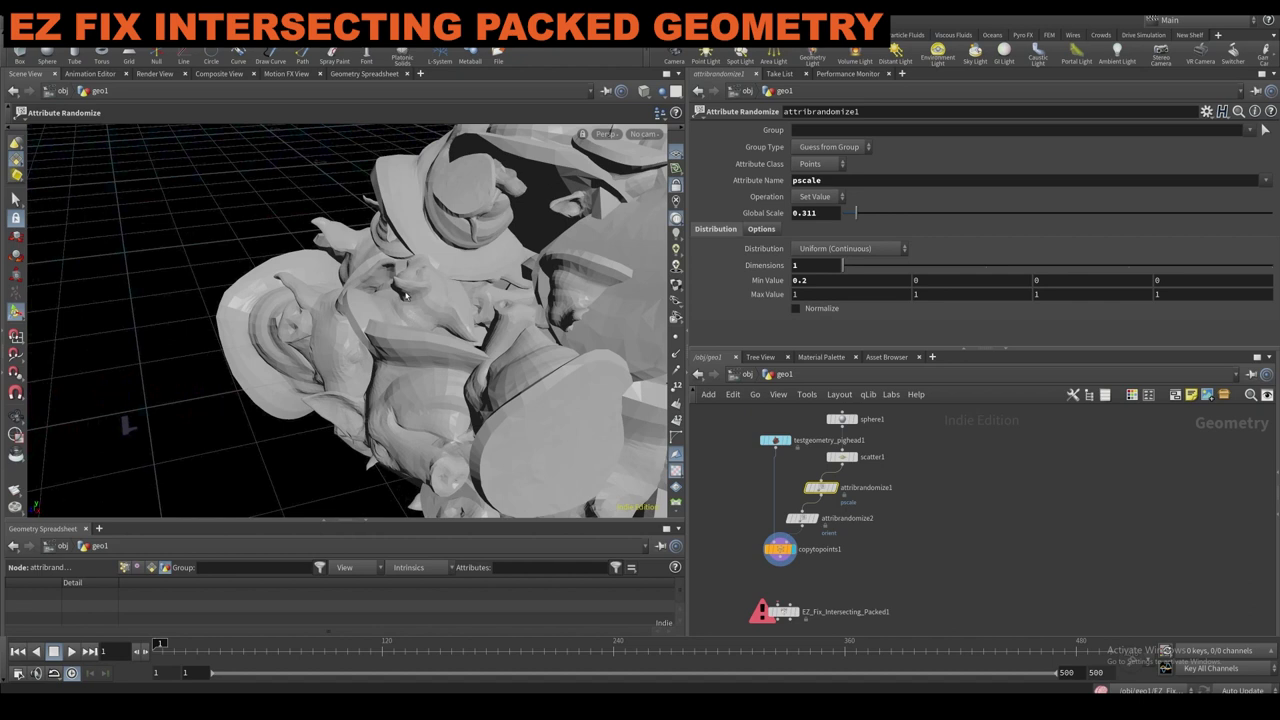
pyautogui.keyDown('alt'); pyautogui.moveTo(441, 347); pyautogui.dragTo(530, 345); pyautogui.keyUp('alt')
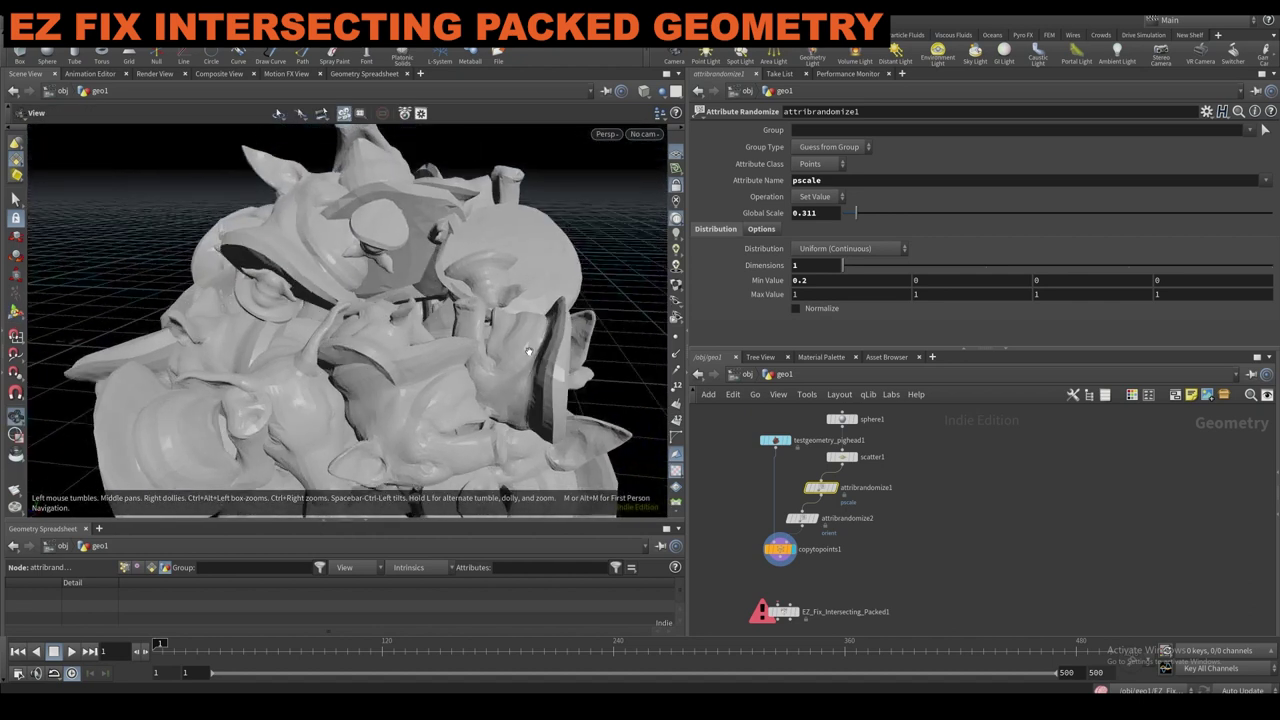
pyautogui.click(782, 560)
pyautogui.click(778, 604)
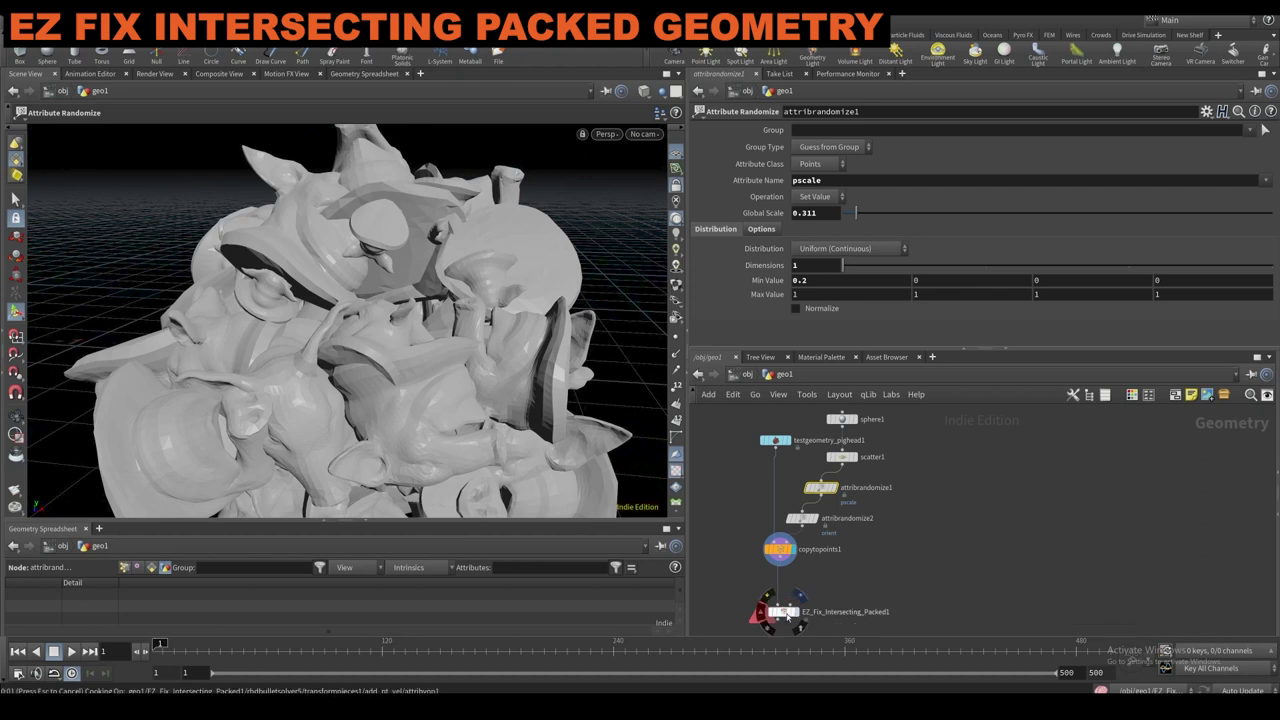
pyautogui.click(790, 610)
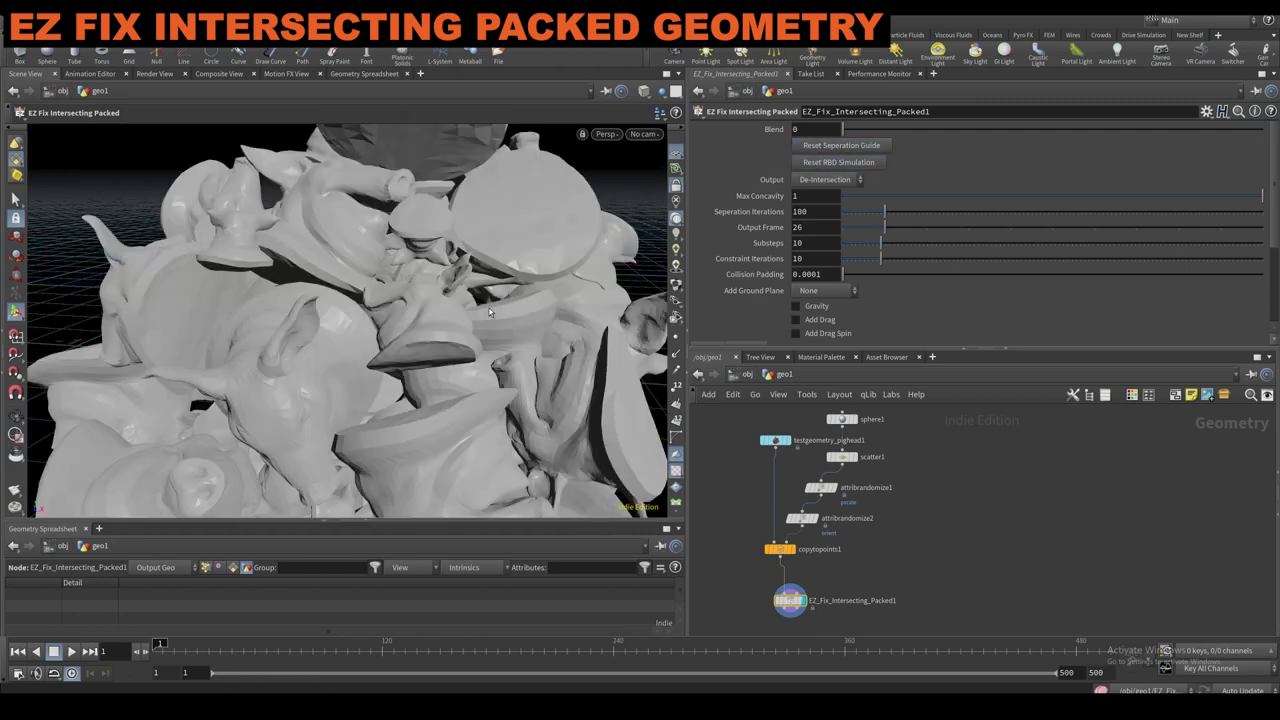
# Try 80 separation iterations on EZ Fix Intersecting Packed and reset the value to its default.
pyautogui.moveTo(449, 328); pyautogui.dragTo(557, 308)
pyautogui.moveTo(884, 212)
pyautogui.mouseDown()
pyautogui.moveTo(935, 216)
pyautogui.moveTo(869, 214)
pyautogui.mouseUp()
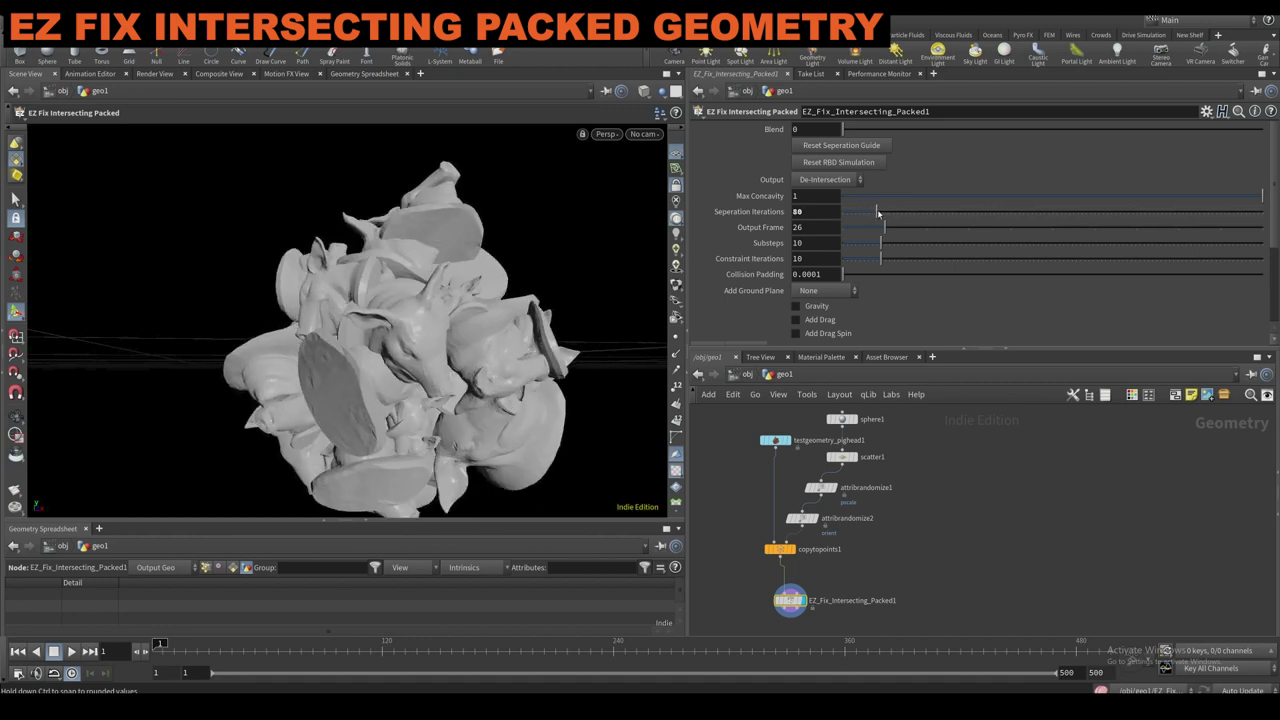
pyautogui.keyDown('ctrl'); pyautogui.middleClick(780, 214); pyautogui.keyUp('ctrl')
pyautogui.keyDown('alt'); pyautogui.moveTo(450, 300); pyautogui.dragTo(610, 400); pyautogui.keyUp('alt')
pyautogui.keyDown('alt'); pyautogui.moveTo(480, 260); pyautogui.dragTo(423, 247); pyautogui.keyUp('alt')
pyautogui.scroll(5, 390, 280)
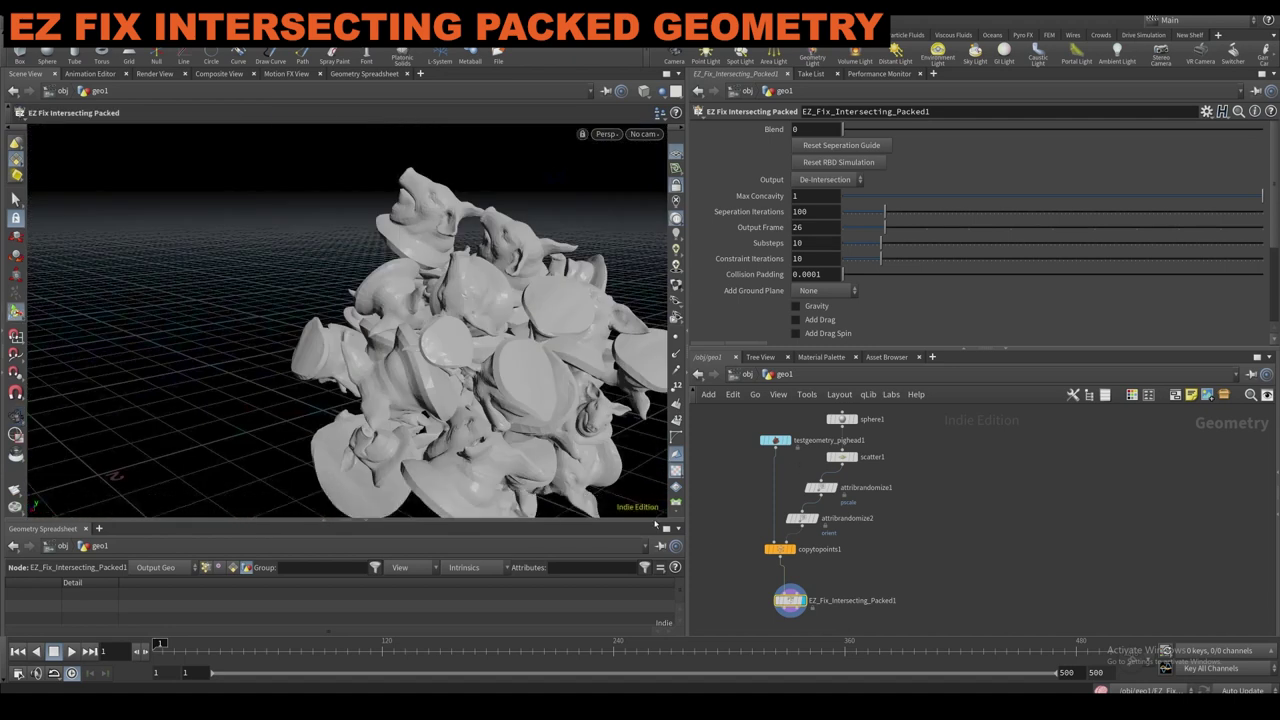
# Pull the EZ Sculpt node out of the stored group, connect it to the Pig Head test geometry and display it.
pyautogui.scroll(-3, 793, 488)
pyautogui.moveTo(764, 517); pyautogui.dragTo(846, 467, button='middle')
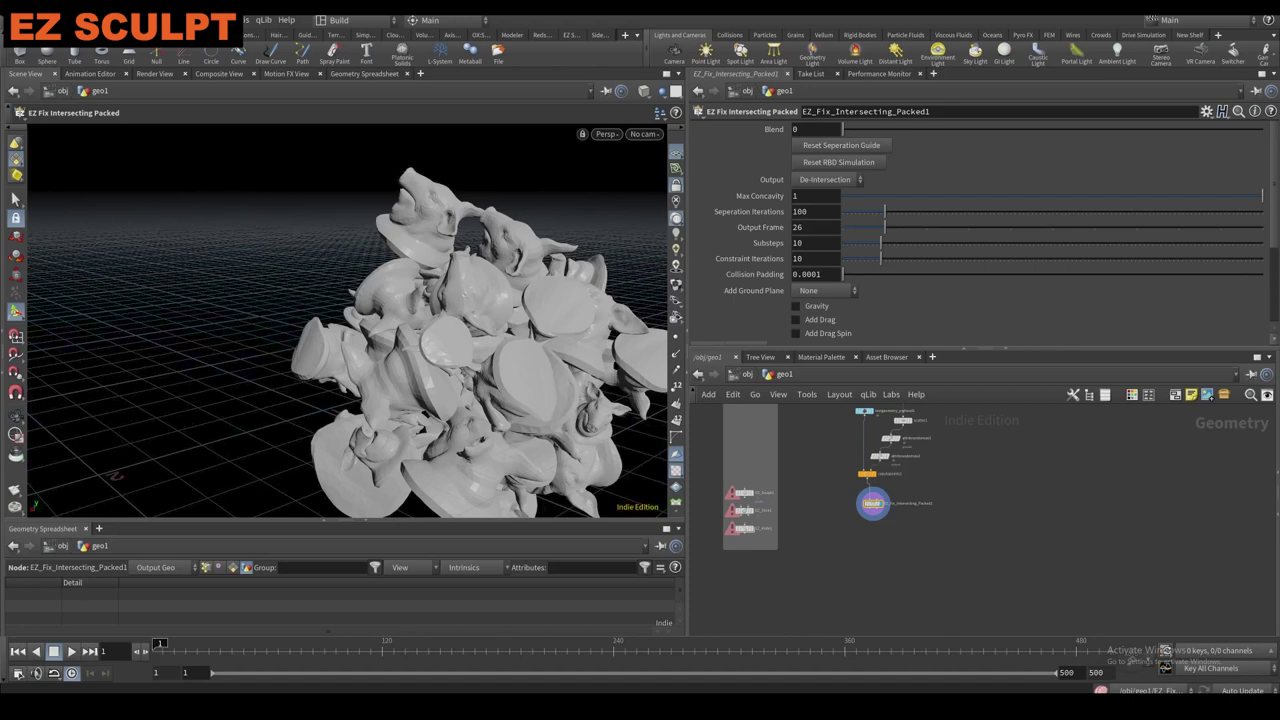
pyautogui.moveTo(740, 490); pyautogui.dragTo(903, 565)
pyautogui.click(901, 555)
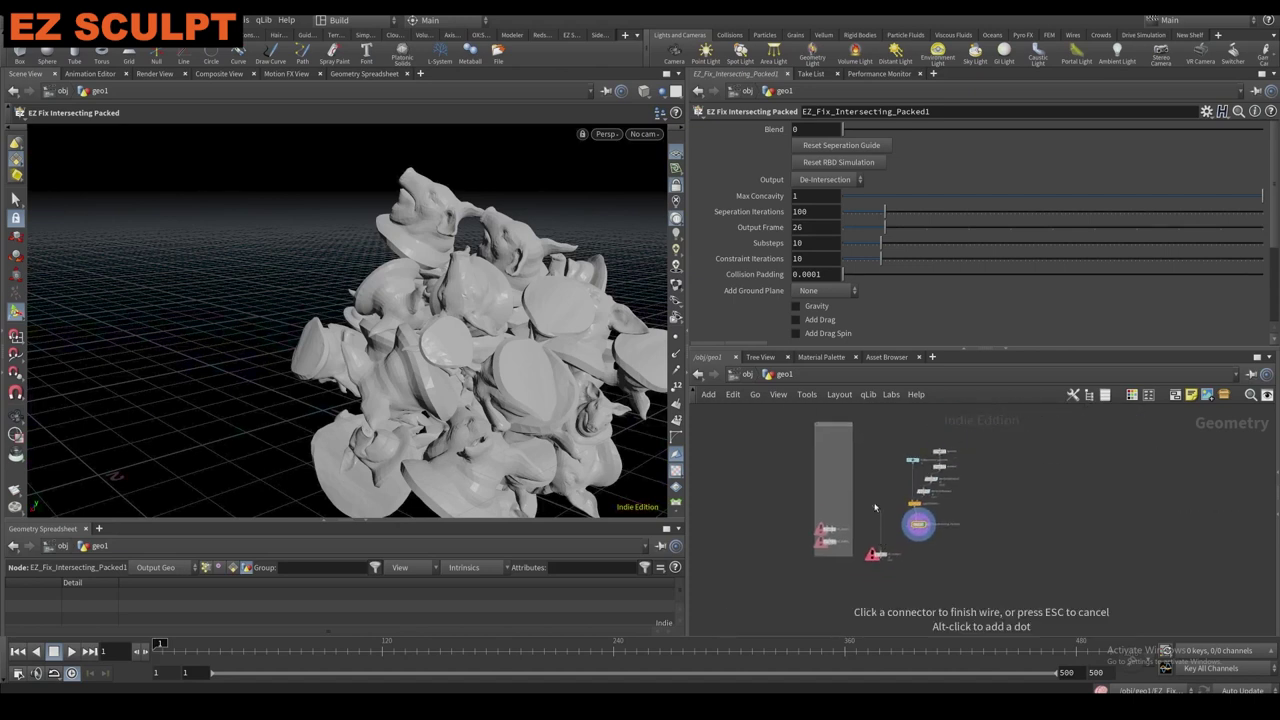
pyautogui.click(913, 467)
pyautogui.click(884, 590)
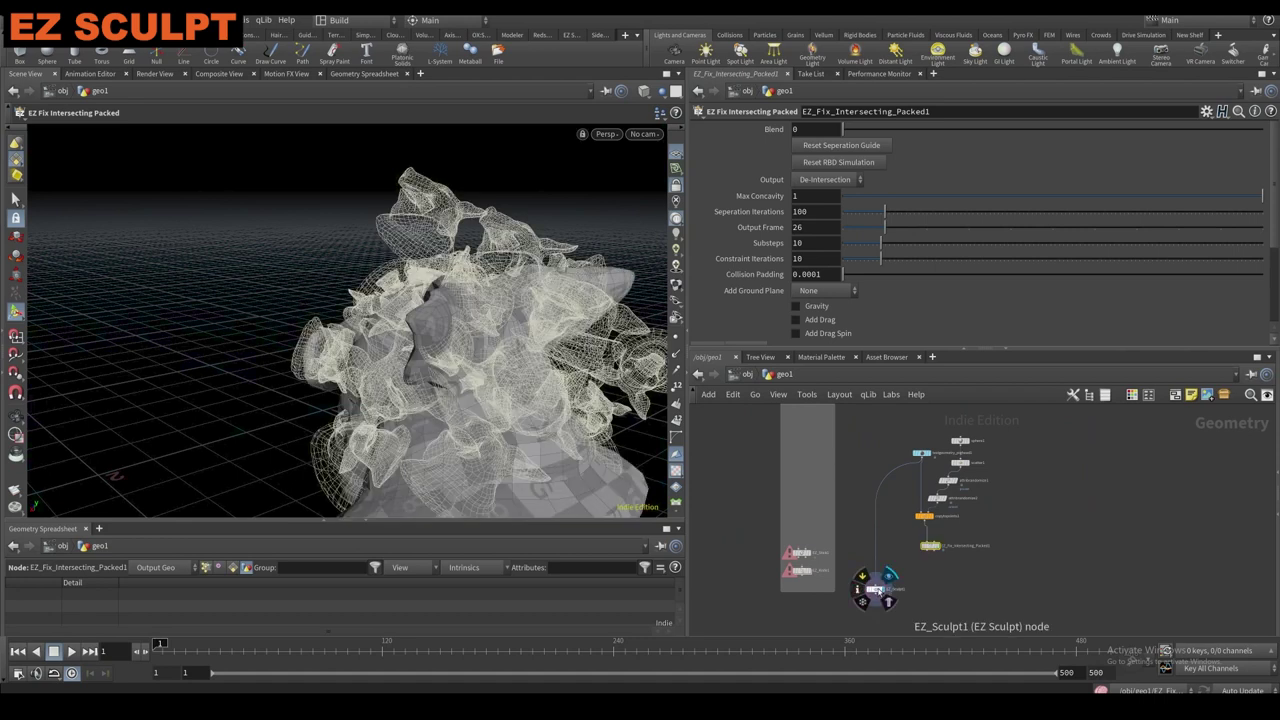
# Select EZ Sculpt, hide the viewport's reference grid and enlarge the sculpting brush to a radius of about 66.73.
pyautogui.click(875, 589)
pyautogui.keyDown('alt'); pyautogui.moveTo(606, 430); pyautogui.dragTo(590, 330); pyautogui.keyUp('alt')
pyautogui.click(675, 153)
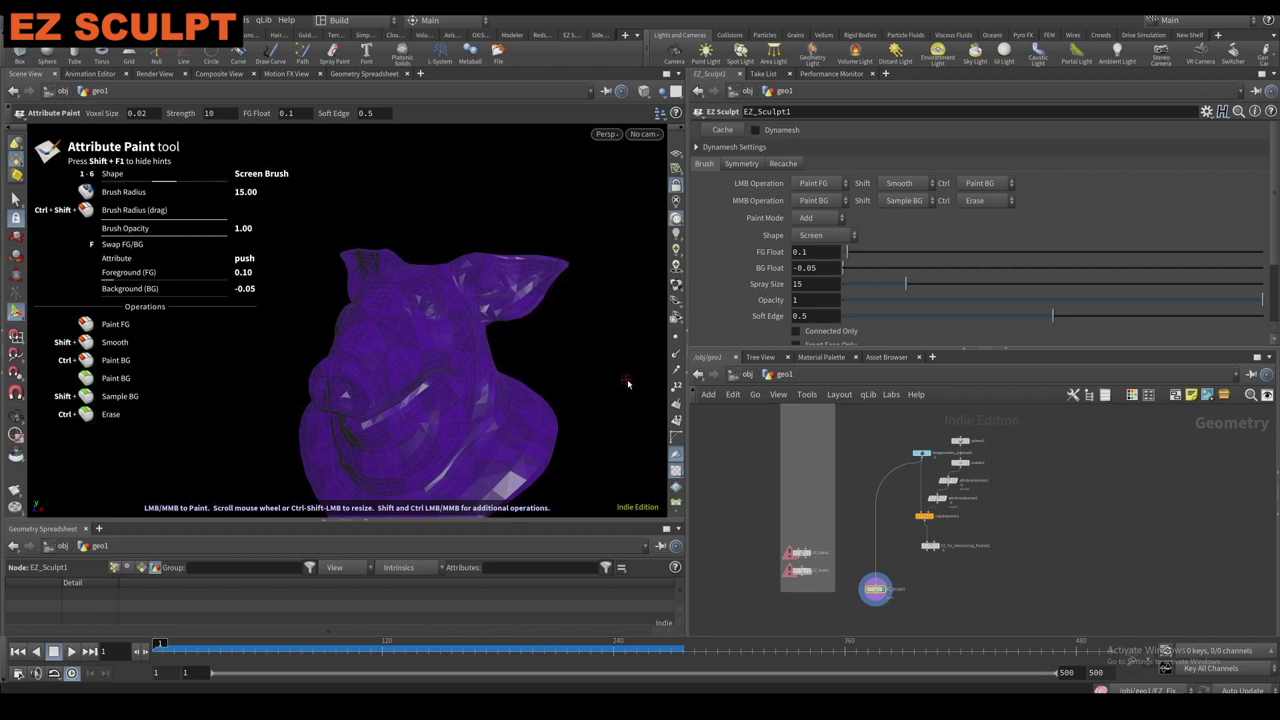
pyautogui.scroll(3, 540, 407)
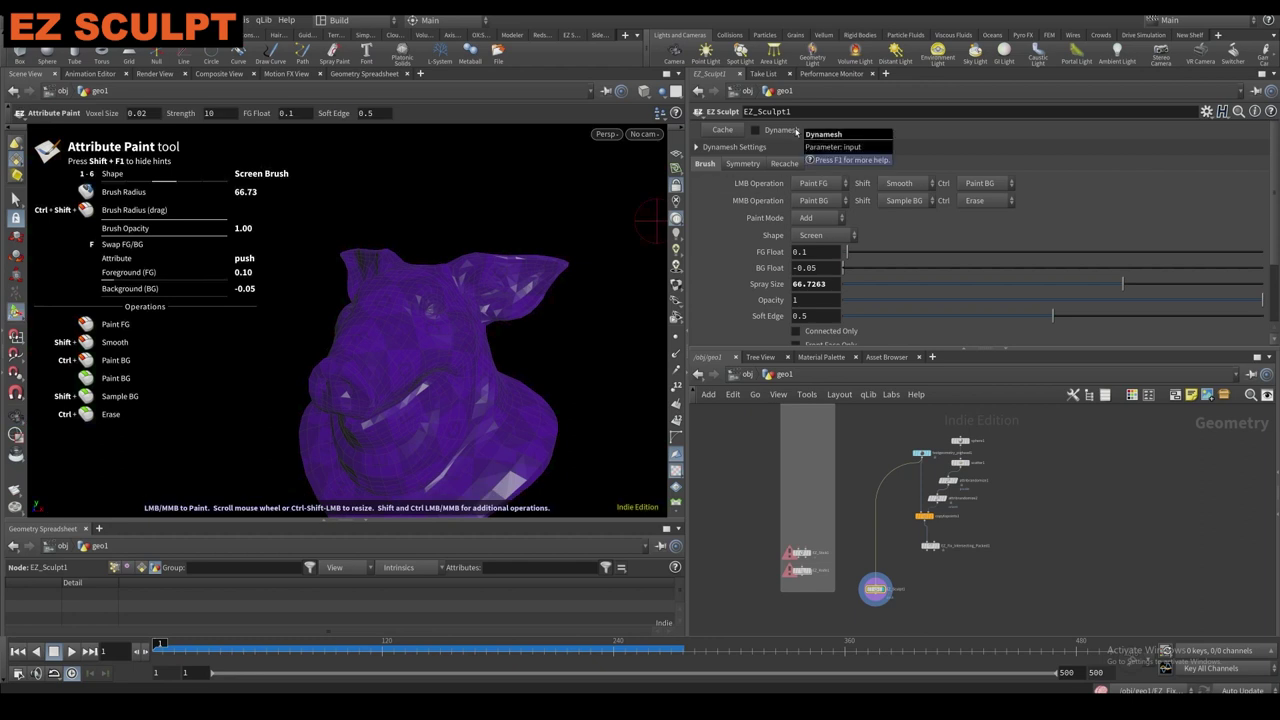
# Enable Dynamesh on EZ Sculpt and compare the remeshed pig head with the original mesh.
pyautogui.click(796, 131)
pyautogui.press('Escape')
pyautogui.moveTo(414, 343); pyautogui.dragTo(360, 362)
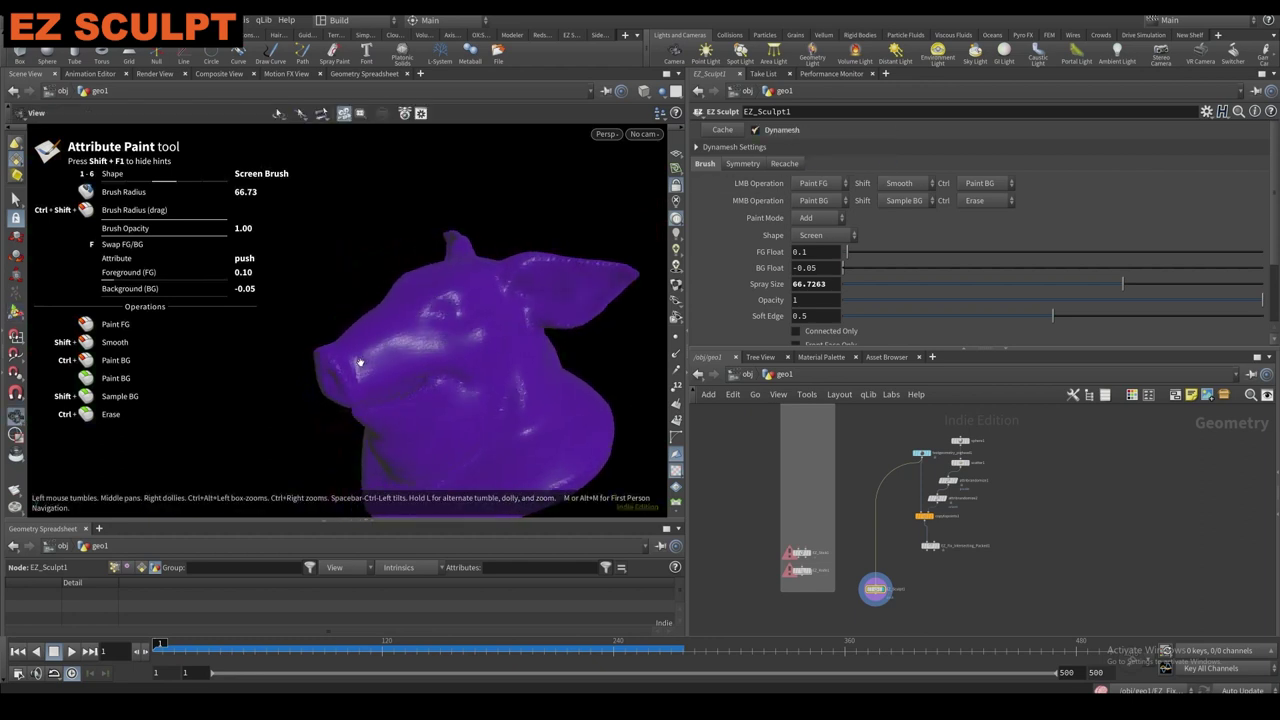
pyautogui.press('Return')
pyautogui.click(755, 131)
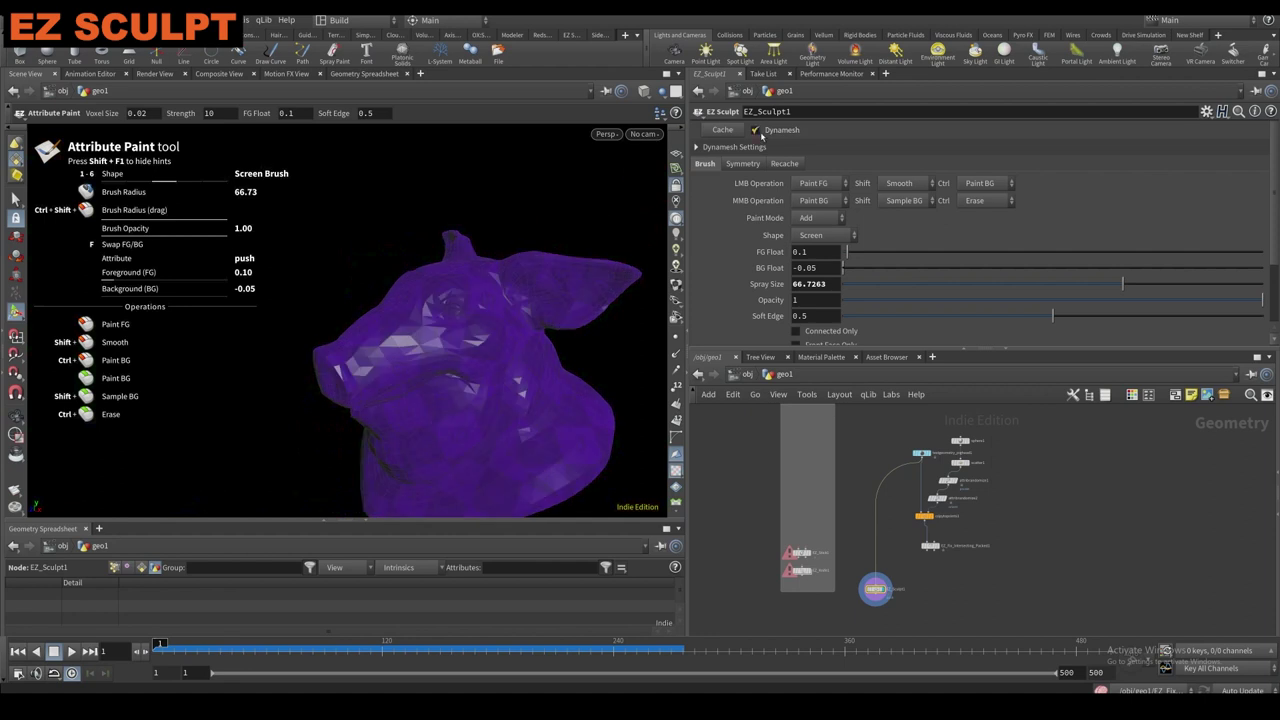
# Sculpt outward strokes along the pig's snout to inflate it.
pyautogui.moveTo(384, 366)
pyautogui.mouseDown()
pyautogui.moveTo(378, 342)
pyautogui.moveTo(340, 360)
pyautogui.moveTo(426, 353)
pyautogui.mouseUp()
pyautogui.moveTo(318, 366)
pyautogui.mouseDown()
pyautogui.moveTo(284, 350)
pyautogui.moveTo(335, 328)
pyautogui.moveTo(323, 326)
pyautogui.mouseUp()
pyautogui.keyDown('alt'); pyautogui.moveTo(345, 327); pyautogui.dragTo(312, 305); pyautogui.keyUp('alt')
pyautogui.keyDown('alt'); pyautogui.moveTo(340, 300); pyautogui.dragTo(436, 237, button='right'); pyautogui.keyUp('alt')
pyautogui.moveTo(436, 237)
pyautogui.keyDown('alt'); pyautogui.mouseDown()
pyautogui.moveTo(391, 303)
pyautogui.moveTo(436, 295)
pyautogui.moveTo(438, 280)
pyautogui.mouseUp(); pyautogui.keyUp('alt')
pyautogui.moveTo(437, 331)
pyautogui.keyDown('alt'); pyautogui.mouseDown()
pyautogui.moveTo(500, 322)
pyautogui.moveTo(470, 310)
pyautogui.moveTo(491, 300)
pyautogui.moveTo(450, 300)
pyautogui.mouseUp(); pyautogui.keyUp('alt')
pyautogui.press('Return')
# Expand the Dynamesh settings and set the smoothing Strength to 100.
pyautogui.click(735, 147)
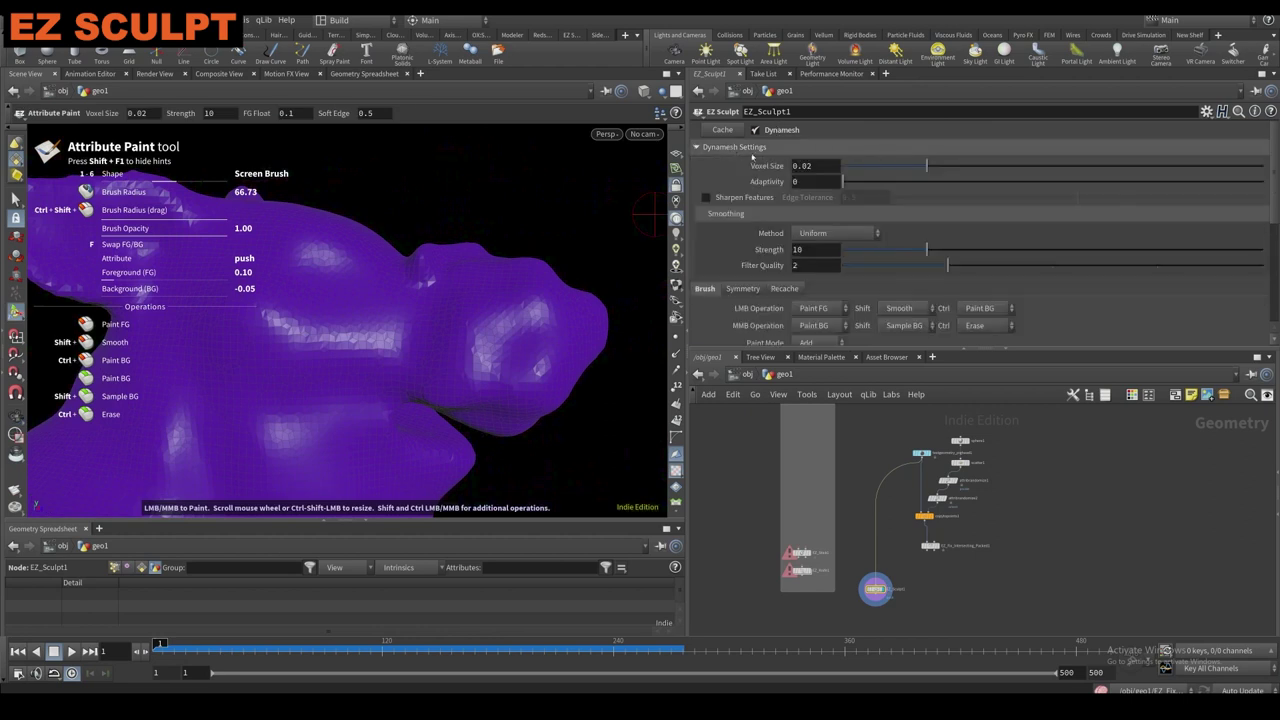
pyautogui.moveTo(959, 256); pyautogui.dragTo(1210, 250)
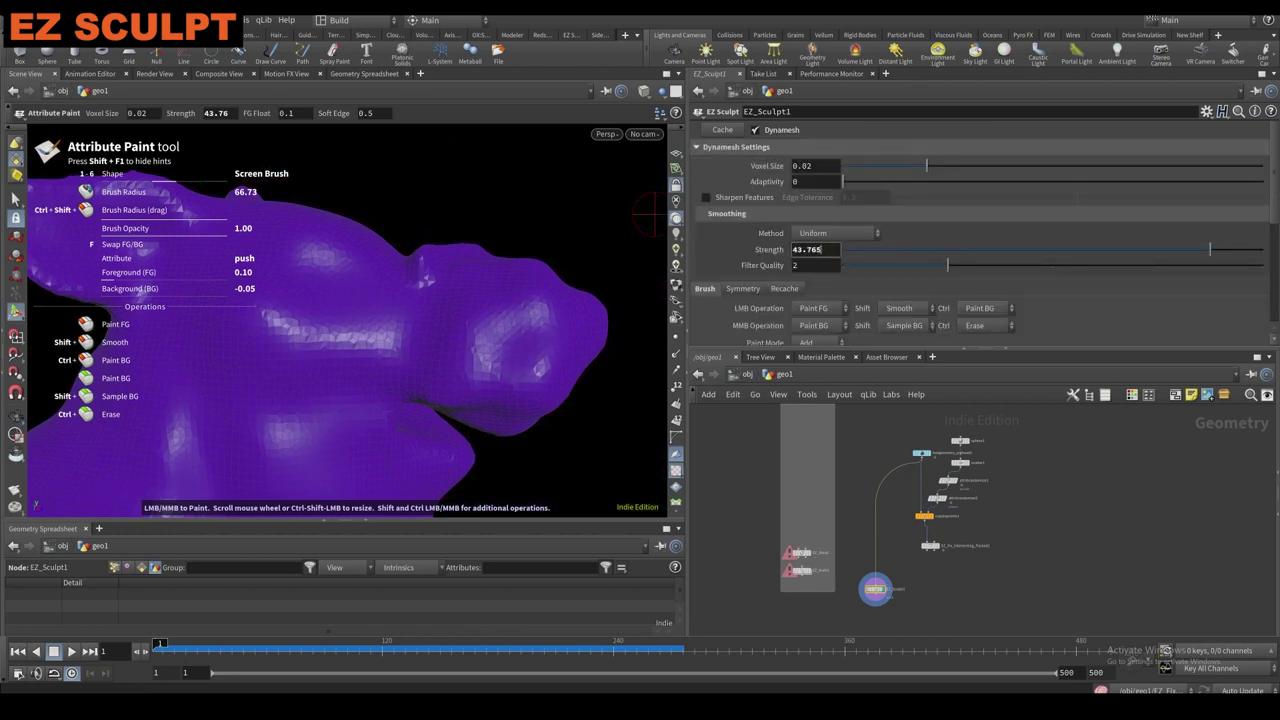
pyautogui.press('Return')
# Sculpt further freehand strokes over the pig's snout and face with the stronger smoothing.
pyautogui.moveTo(421, 276); pyautogui.dragTo(349, 268)
pyautogui.moveTo(423, 291)
pyautogui.keyDown('alt'); pyautogui.mouseDown()
pyautogui.moveTo(406, 317)
pyautogui.moveTo(368, 238)
pyautogui.moveTo(434, 232)
pyautogui.mouseUp(); pyautogui.keyUp('alt')
pyautogui.keyDown('alt'); pyautogui.moveTo(356, 308); pyautogui.dragTo(398, 318); pyautogui.keyUp('alt')
pyautogui.moveTo(366, 283)
pyautogui.mouseDown()
pyautogui.moveTo(403, 249)
pyautogui.moveTo(335, 280)
pyautogui.mouseUp()
pyautogui.moveTo(338, 284)
pyautogui.keyDown('alt'); pyautogui.mouseDown()
pyautogui.moveTo(443, 283)
pyautogui.moveTo(492, 253)
pyautogui.mouseUp(); pyautogui.keyUp('alt')
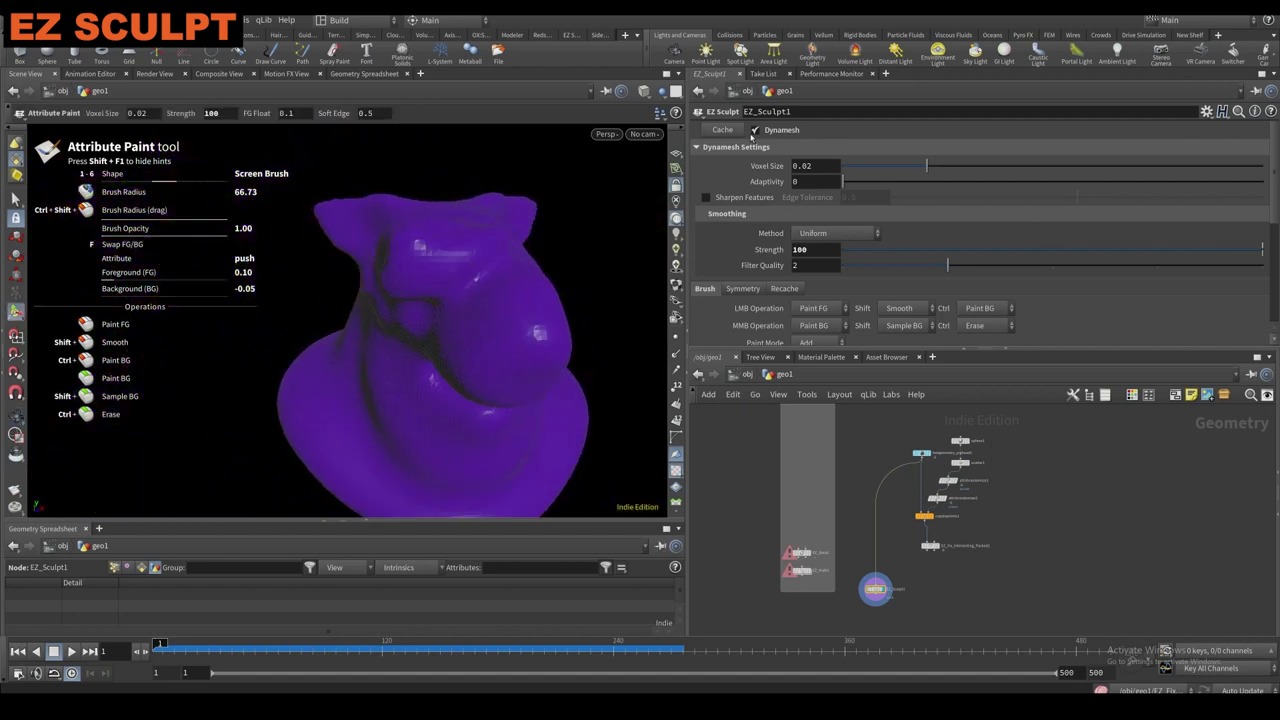
# Toggle Dynamesh off and on again, and add another raised brush stroke on the pig's face.
pyautogui.click(754, 130)
pyautogui.click(757, 131)
pyautogui.keyDown('alt'); pyautogui.moveTo(466, 283); pyautogui.dragTo(352, 283); pyautogui.keyUp('alt')
pyautogui.keyDown('alt'); pyautogui.moveTo(500, 345); pyautogui.dragTo(366, 286, button='middle'); pyautogui.keyUp('alt')
pyautogui.keyDown('alt'); pyautogui.moveTo(366, 286); pyautogui.dragTo(420, 314, button='right'); pyautogui.keyUp('alt')
pyautogui.keyDown('alt'); pyautogui.moveTo(530, 165); pyautogui.dragTo(538, 204, button='middle'); pyautogui.keyUp('alt')
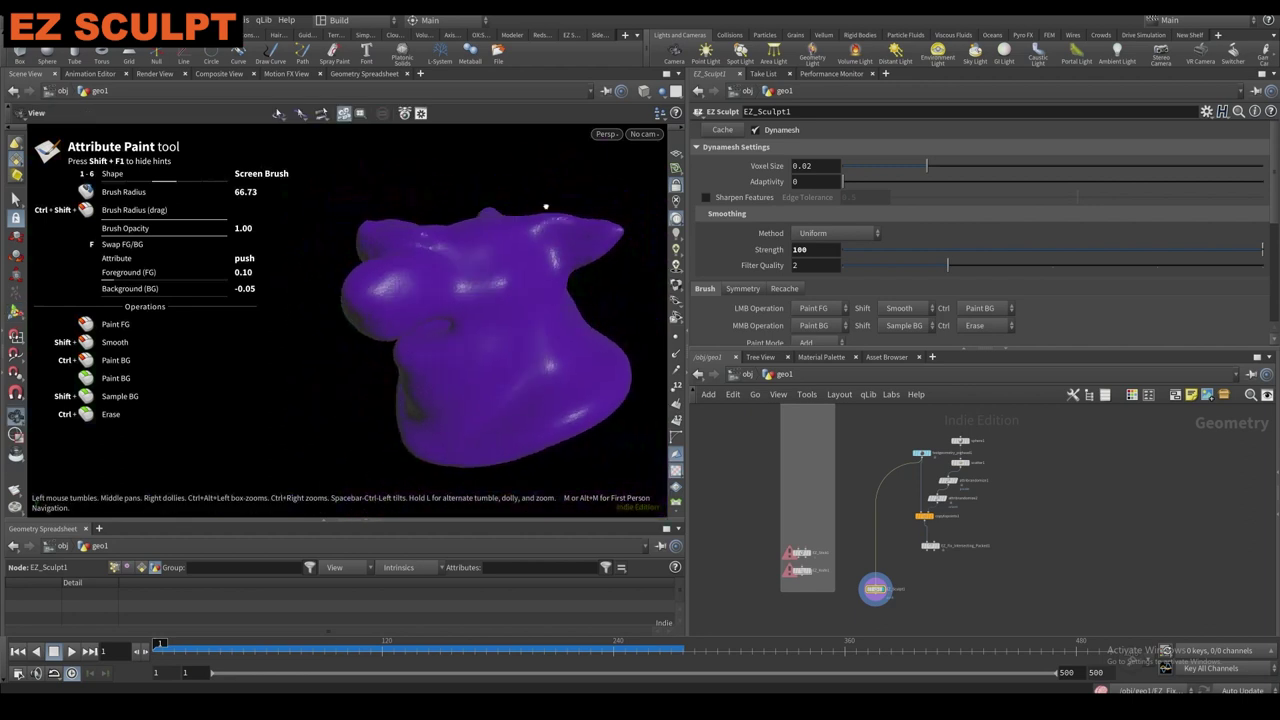
pyautogui.moveTo(538, 204); pyautogui.dragTo(447, 294)
pyautogui.keyDown('alt'); pyautogui.moveTo(420, 253); pyautogui.dragTo(518, 252); pyautogui.keyUp('alt')
# Set the Dynamesh Voxel Size to 0.01.
pyautogui.scroll(-2, 771, 281)
pyautogui.scroll(2, 771, 281)
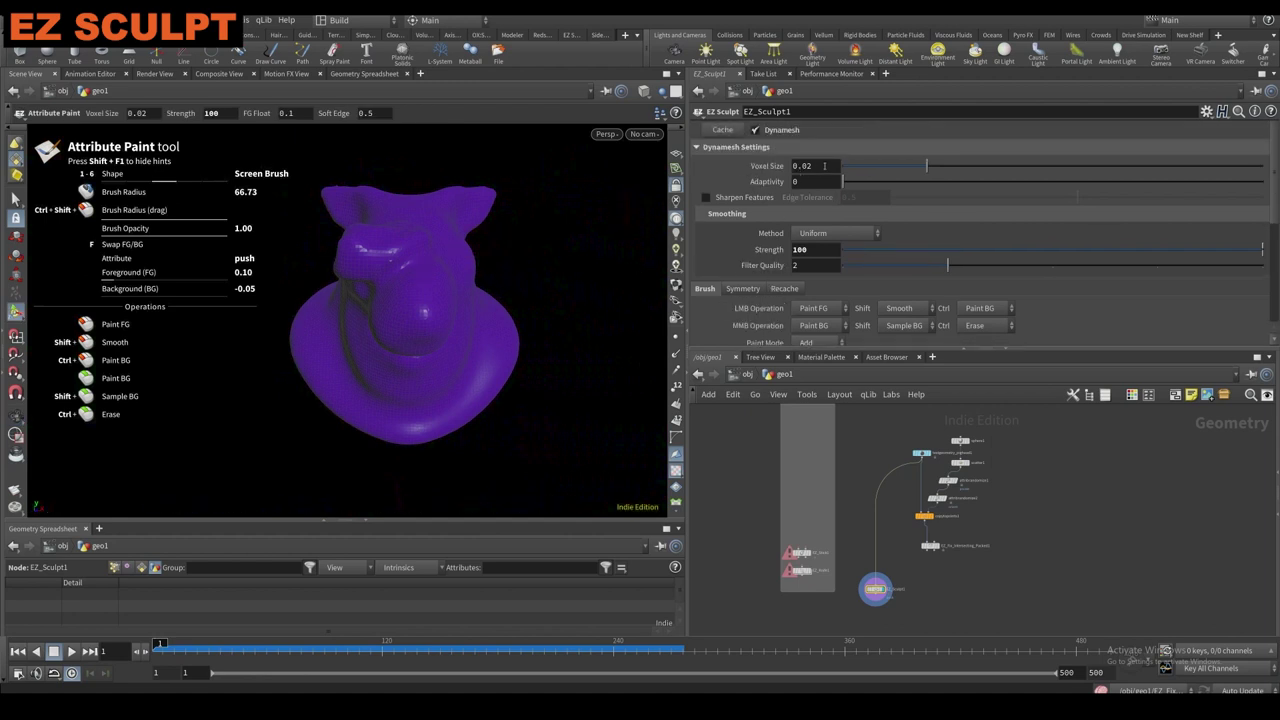
pyautogui.write('1')
pyautogui.press('Return')
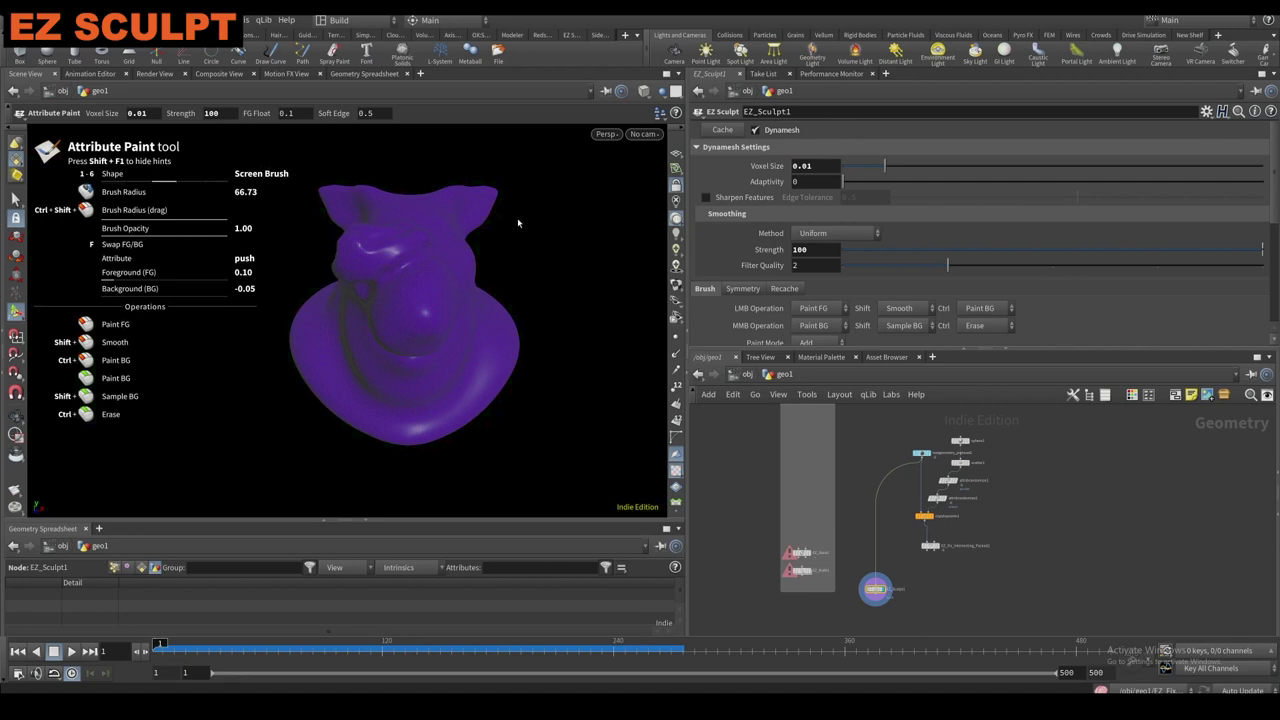
# Sculpt a raised stroke along the side of the pig's head at the finer resolution.
pyautogui.keyDown('alt'); pyautogui.moveTo(449, 237); pyautogui.dragTo(462, 178, button='right'); pyautogui.keyUp('alt')
pyautogui.keyDown('alt'); pyautogui.moveTo(462, 178); pyautogui.dragTo(376, 205); pyautogui.keyUp('alt')
pyautogui.moveTo(402, 318)
pyautogui.mouseDown()
pyautogui.moveTo(534, 286)
pyautogui.moveTo(513, 316)
pyautogui.mouseUp()
pyautogui.scroll(-2, 760, 258)
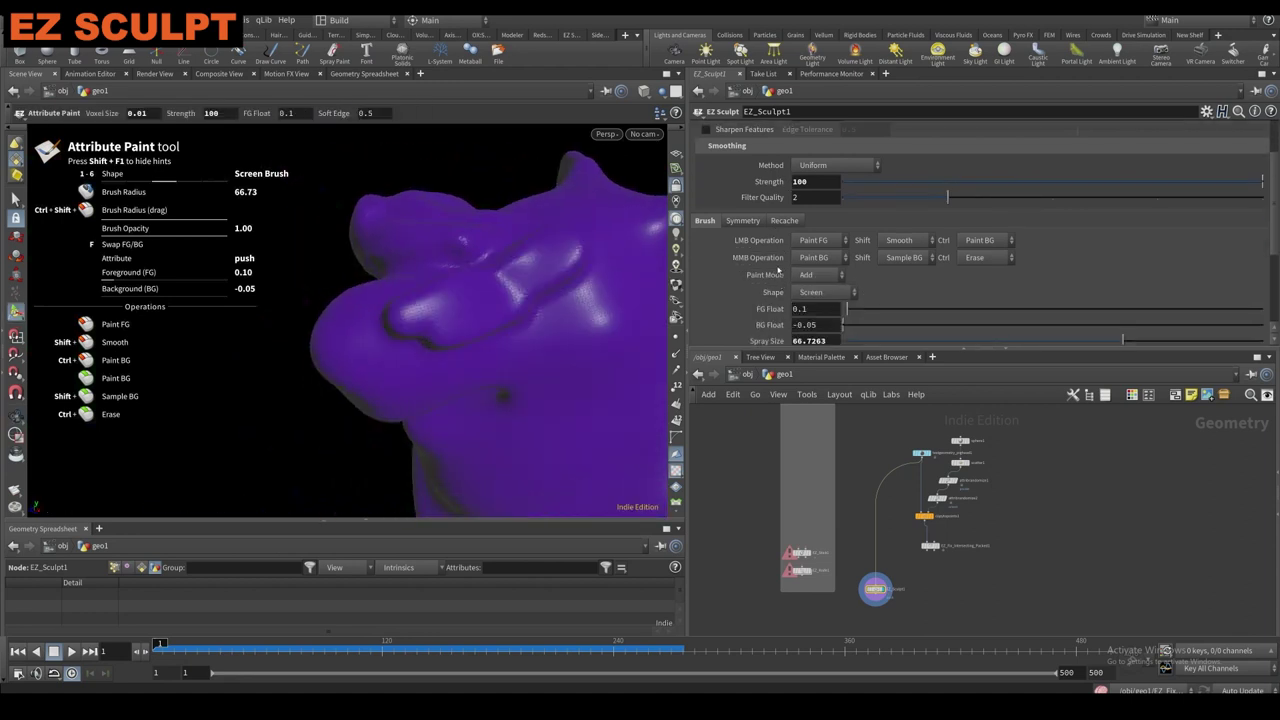
# Look over the EZ Sculpt's Dynamesh, Smoothing and Brush settings and the sculpted pig head.
pyautogui.scroll(2, 732, 207)
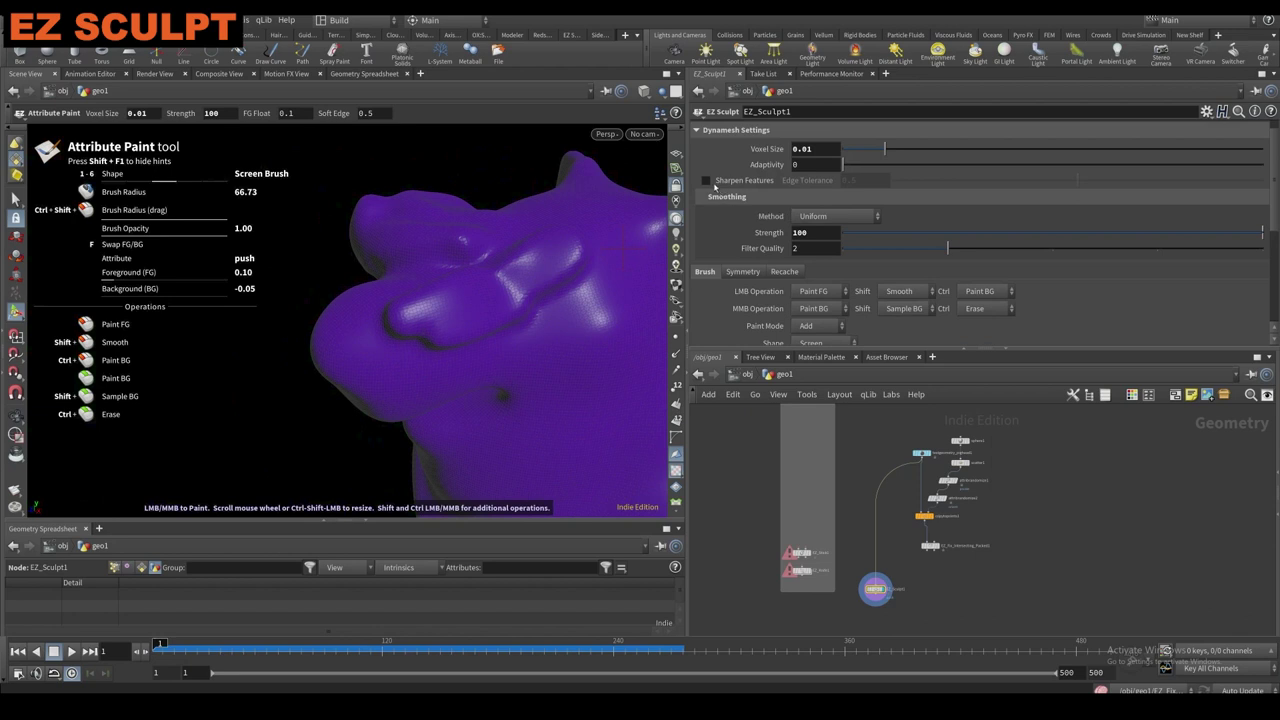
pyautogui.scroll(-2, 838, 272)
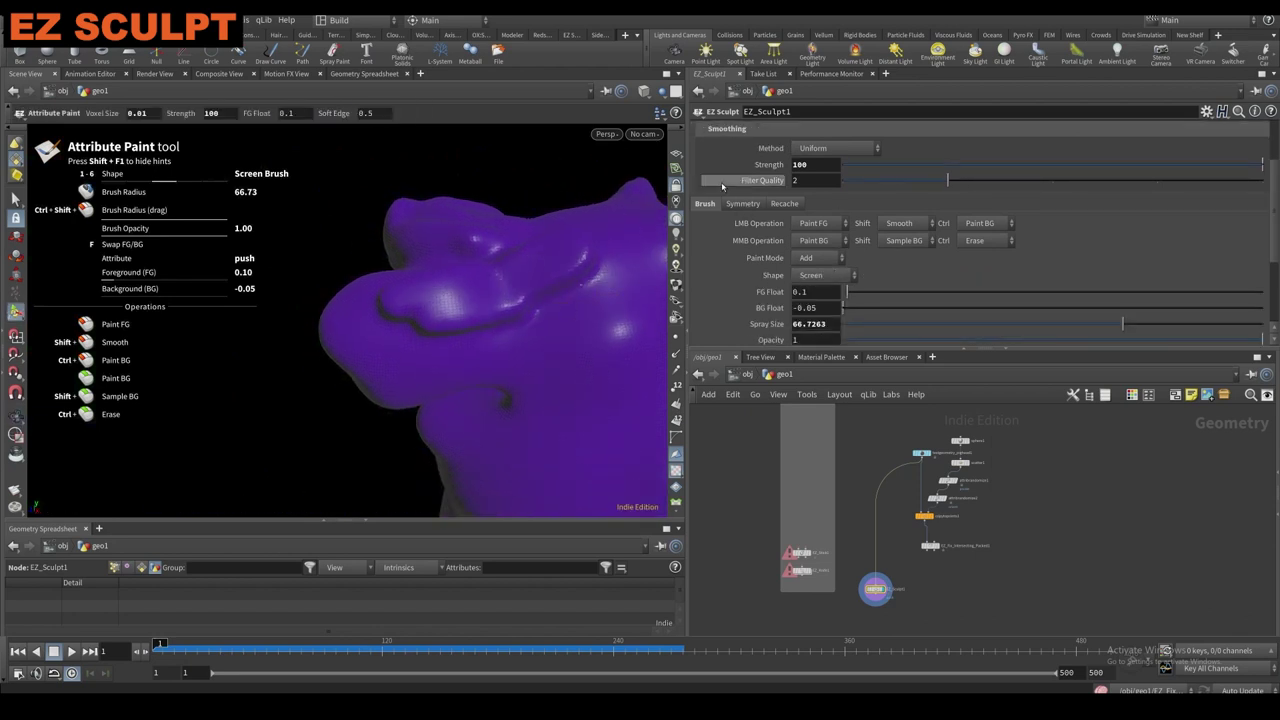
pyautogui.scroll(1, 787, 183)
pyautogui.scroll(2, 787, 183)
pyautogui.moveTo(551, 257)
pyautogui.keyDown('alt'); pyautogui.mouseDown()
pyautogui.moveTo(592, 270)
pyautogui.moveTo(552, 285)
pyautogui.mouseUp(); pyautogui.keyUp('alt')
pyautogui.press('Return')
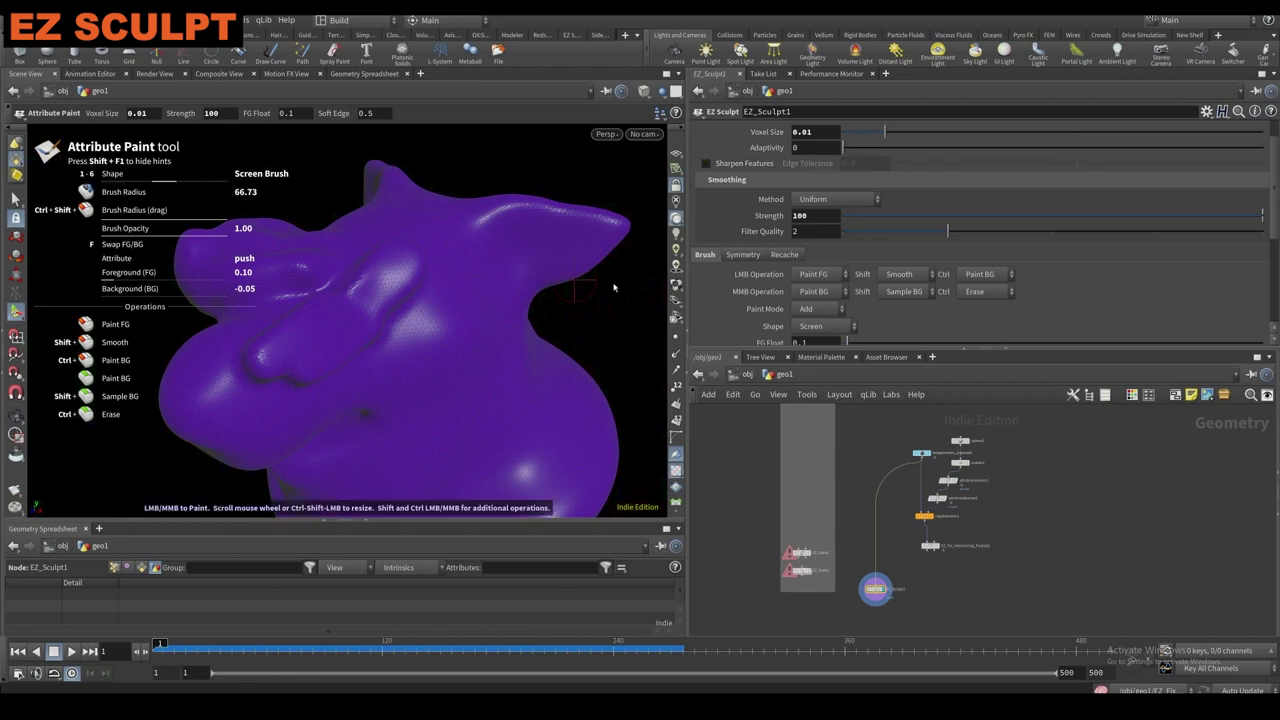
pyautogui.scroll(-2, 734, 286)
pyautogui.scroll(-1, 850, 567)
# Move the EZ Knife node beneath the pig head network, wire the pig head test geometry into it, and display it.
pyautogui.moveTo(850, 567); pyautogui.dragTo(841, 554, button='middle')
pyautogui.scroll(3, 841, 555)
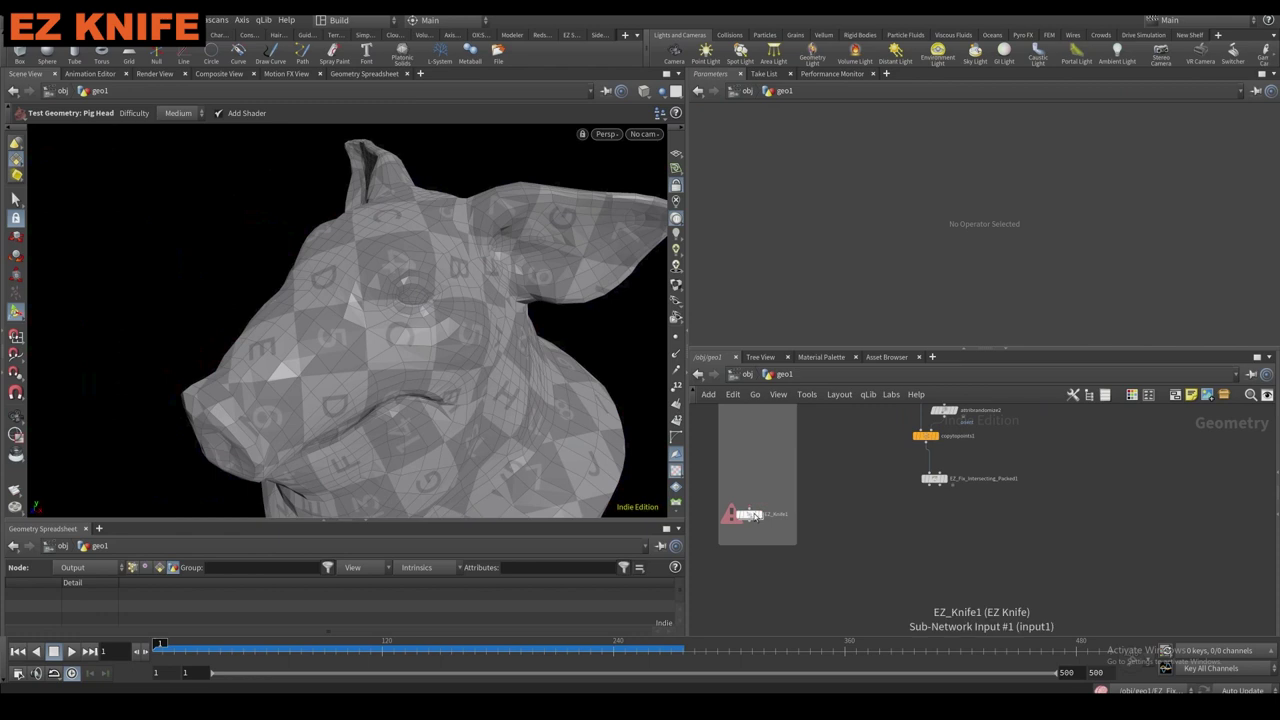
pyautogui.moveTo(755, 515); pyautogui.dragTo(871, 555)
pyautogui.scroll(2, 870, 554)
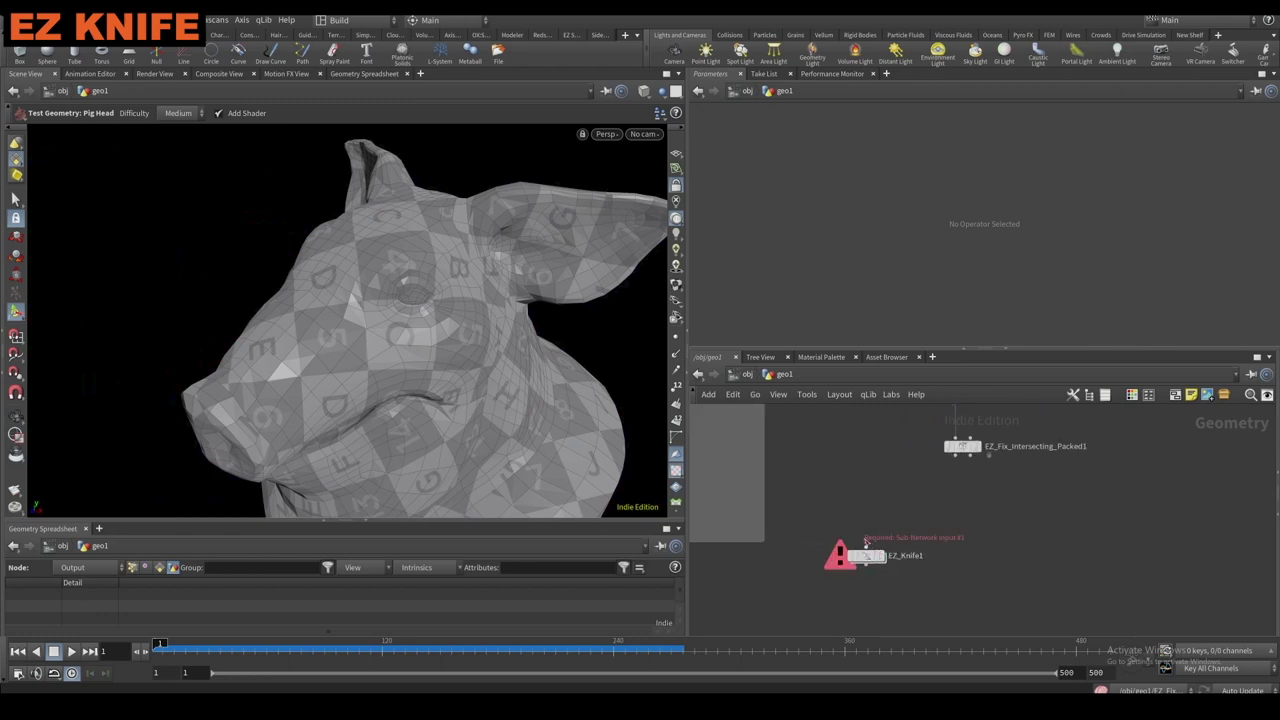
pyautogui.scroll(-5, 812, 563)
pyautogui.click(818, 572)
pyautogui.scroll(1, 844, 464)
pyautogui.click(845, 465)
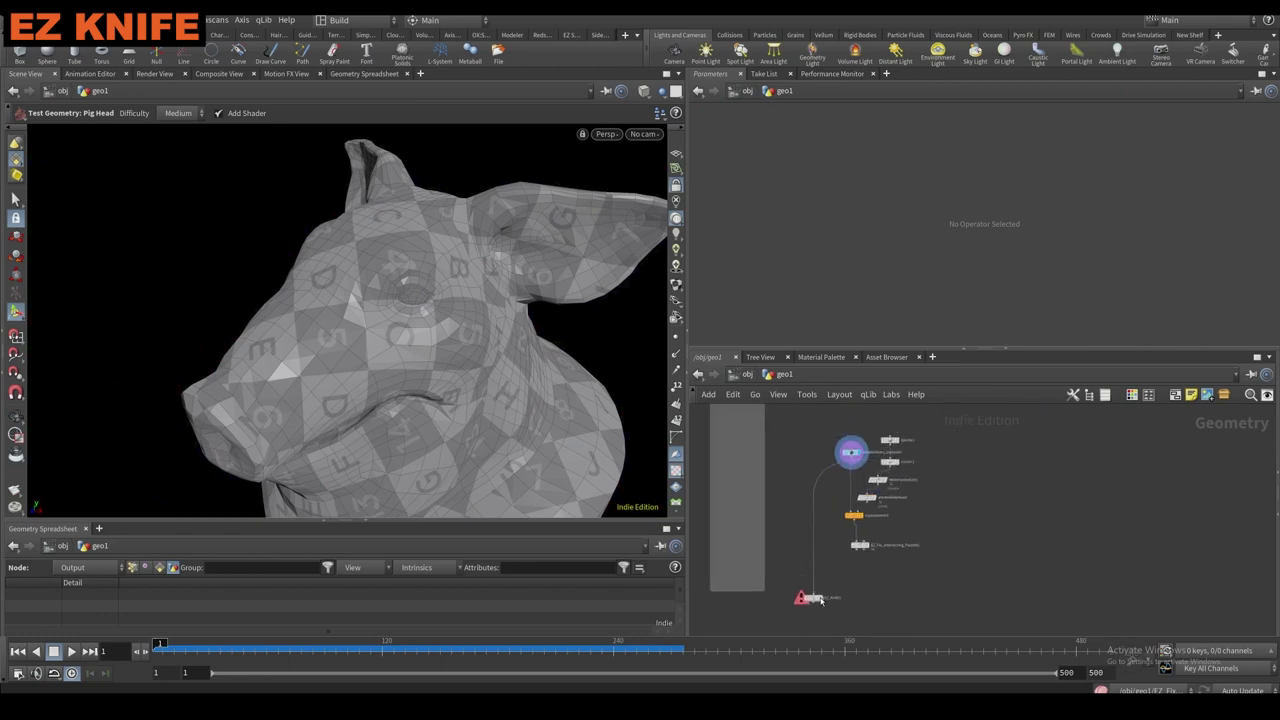
pyautogui.click(812, 597)
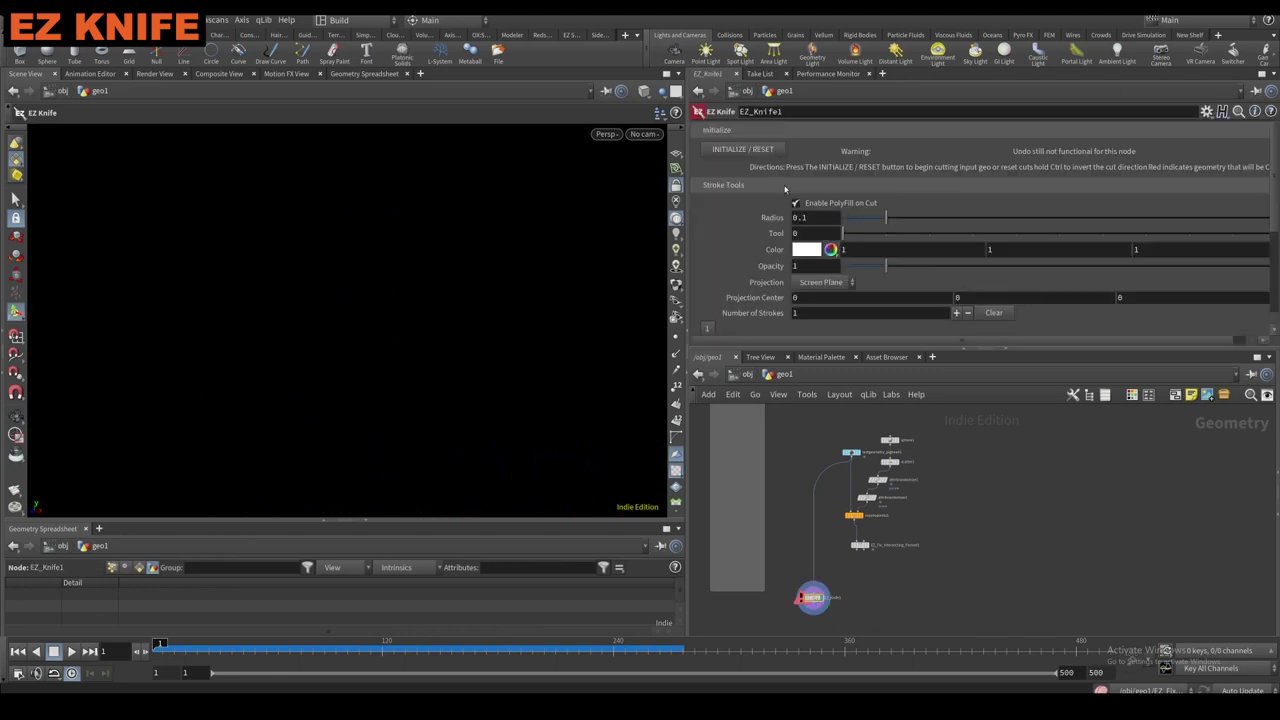
# Initialize the EZ Knife and draw a cut across the pig's snout, trying the inverted cut direction.
pyautogui.click(750, 149)
pyautogui.moveTo(310, 371)
pyautogui.keyDown('alt'); pyautogui.mouseDown()
pyautogui.moveTo(283, 429)
pyautogui.moveTo(348, 310)
pyautogui.mouseUp(); pyautogui.keyUp('alt')
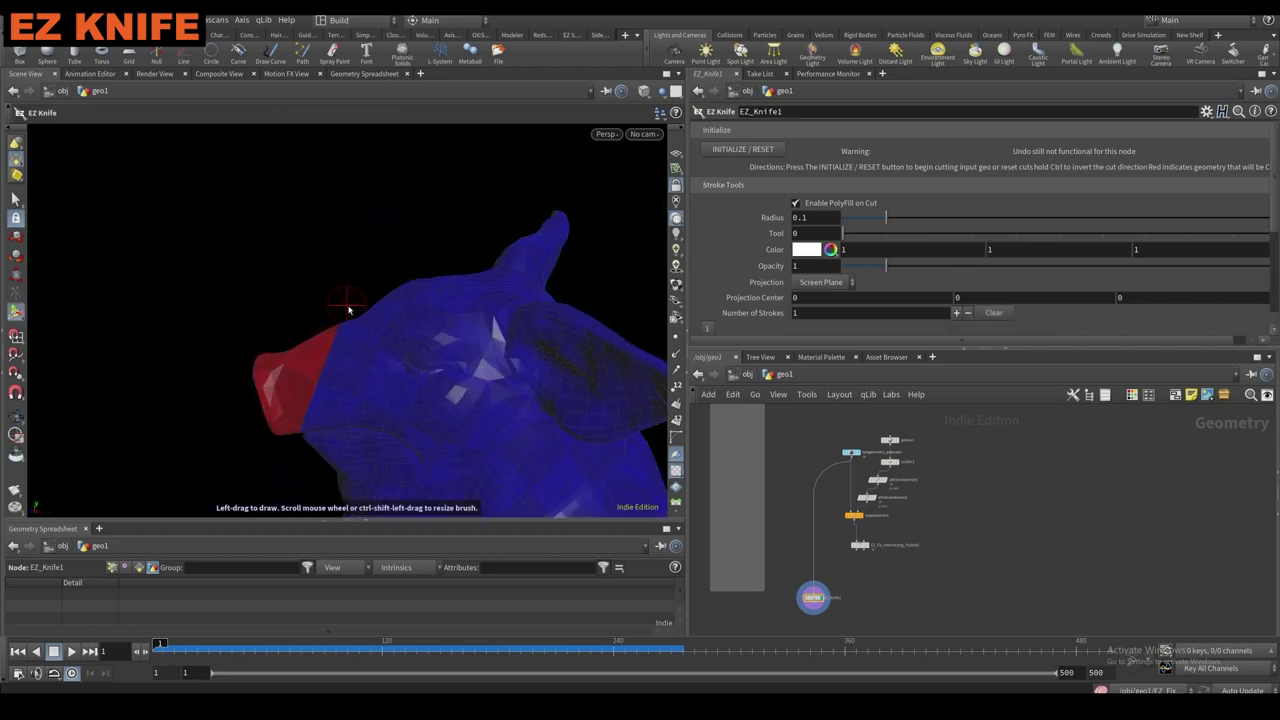
pyautogui.moveTo(340, 299)
pyautogui.mouseDown()
pyautogui.moveTo(354, 281)
pyautogui.moveTo(474, 314)
pyautogui.moveTo(337, 287)
pyautogui.moveTo(306, 266)
pyautogui.mouseUp()
pyautogui.press('ctrl')
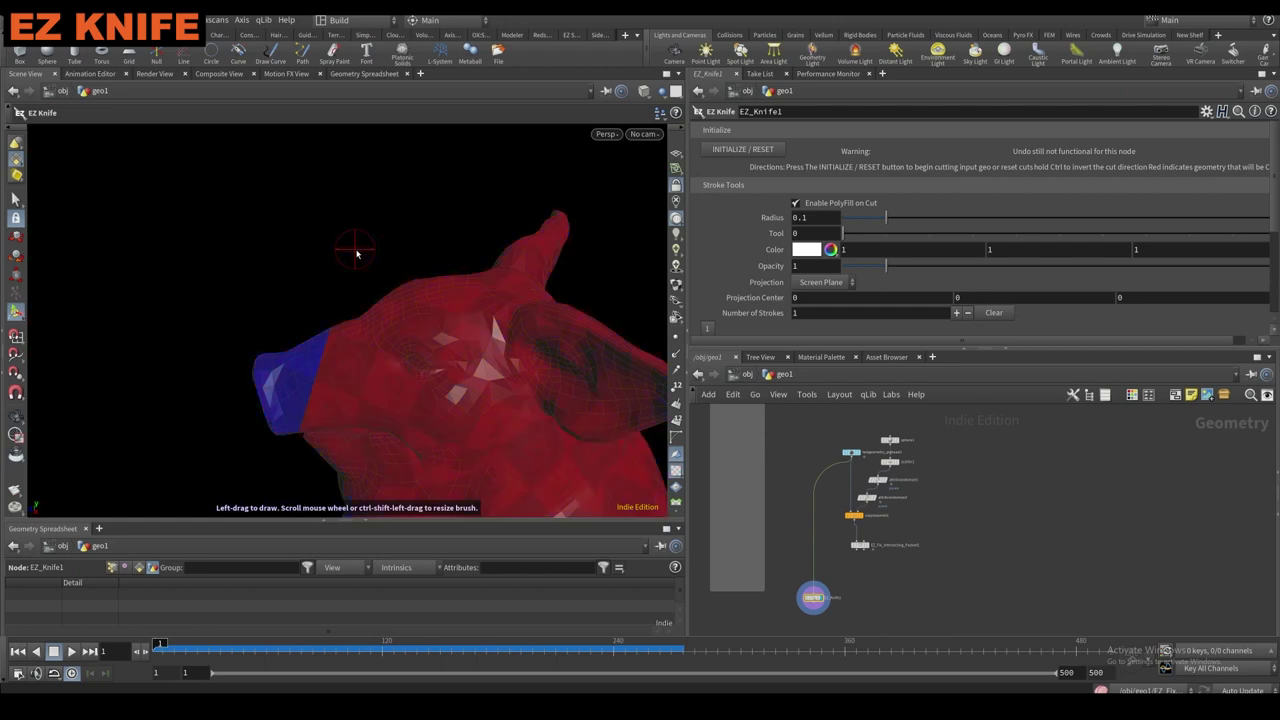
pyautogui.press('ctrl')
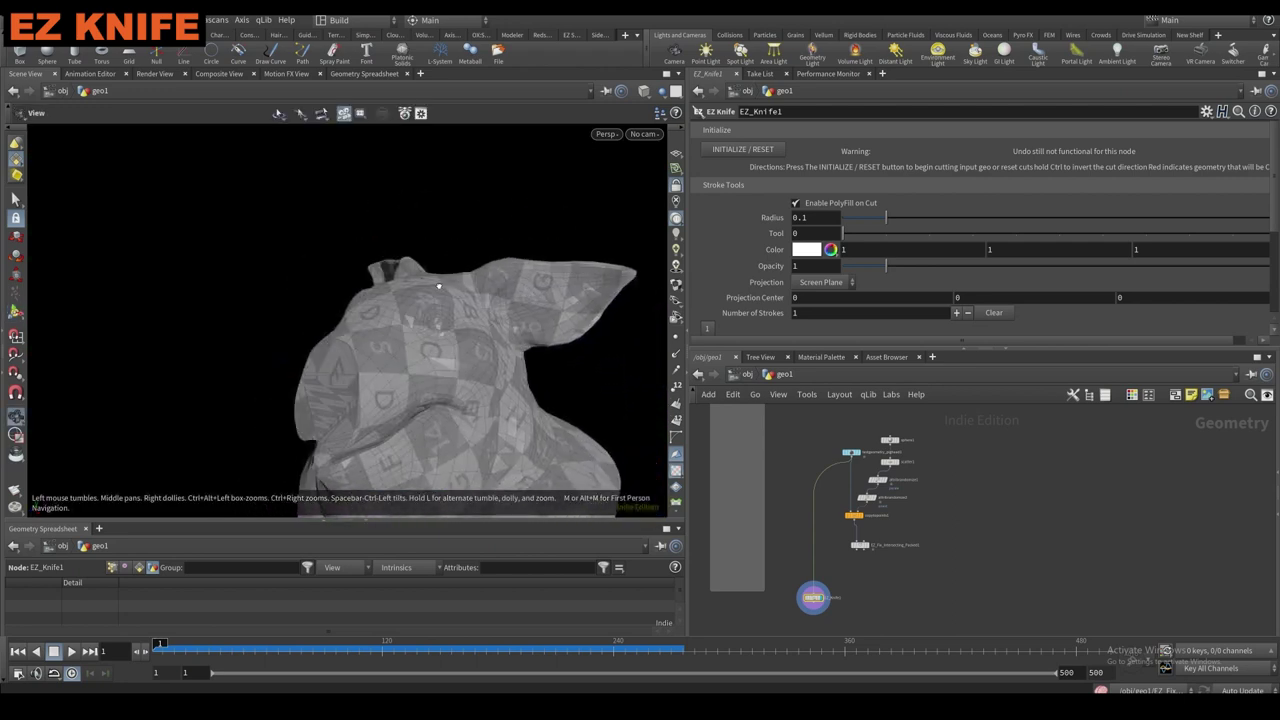
# Slice the remaining pig head with several more knife strokes from different angles, and reset the cuts.
pyautogui.moveTo(346, 273)
pyautogui.mouseDown()
pyautogui.moveTo(293, 276)
pyautogui.moveTo(326, 247)
pyautogui.mouseUp()
pyautogui.moveTo(520, 250); pyautogui.dragTo(570, 310)
pyautogui.moveTo(445, 256)
pyautogui.mouseDown()
pyautogui.moveTo(551, 312)
pyautogui.moveTo(500, 303)
pyautogui.moveTo(517, 321)
pyautogui.mouseUp()
pyautogui.moveTo(281, 310); pyautogui.dragTo(347, 246)
pyautogui.keyDown('alt'); pyautogui.moveTo(347, 250); pyautogui.dragTo(440, 266); pyautogui.keyUp('alt')
pyautogui.moveTo(280, 346)
pyautogui.mouseDown()
pyautogui.moveTo(326, 271)
pyautogui.moveTo(361, 275)
pyautogui.moveTo(173, 220)
pyautogui.moveTo(117, 241)
pyautogui.moveTo(144, 240)
pyautogui.mouseUp()
pyautogui.press('Escape')
pyautogui.moveTo(215, 264)
pyautogui.mouseDown()
pyautogui.moveTo(229, 286)
pyautogui.moveTo(200, 314)
pyautogui.moveTo(222, 312)
pyautogui.moveTo(251, 247)
pyautogui.moveTo(266, 250)
pyautogui.mouseUp()
pyautogui.moveTo(190, 265)
pyautogui.mouseDown()
pyautogui.moveTo(283, 226)
pyautogui.moveTo(301, 187)
pyautogui.mouseUp()
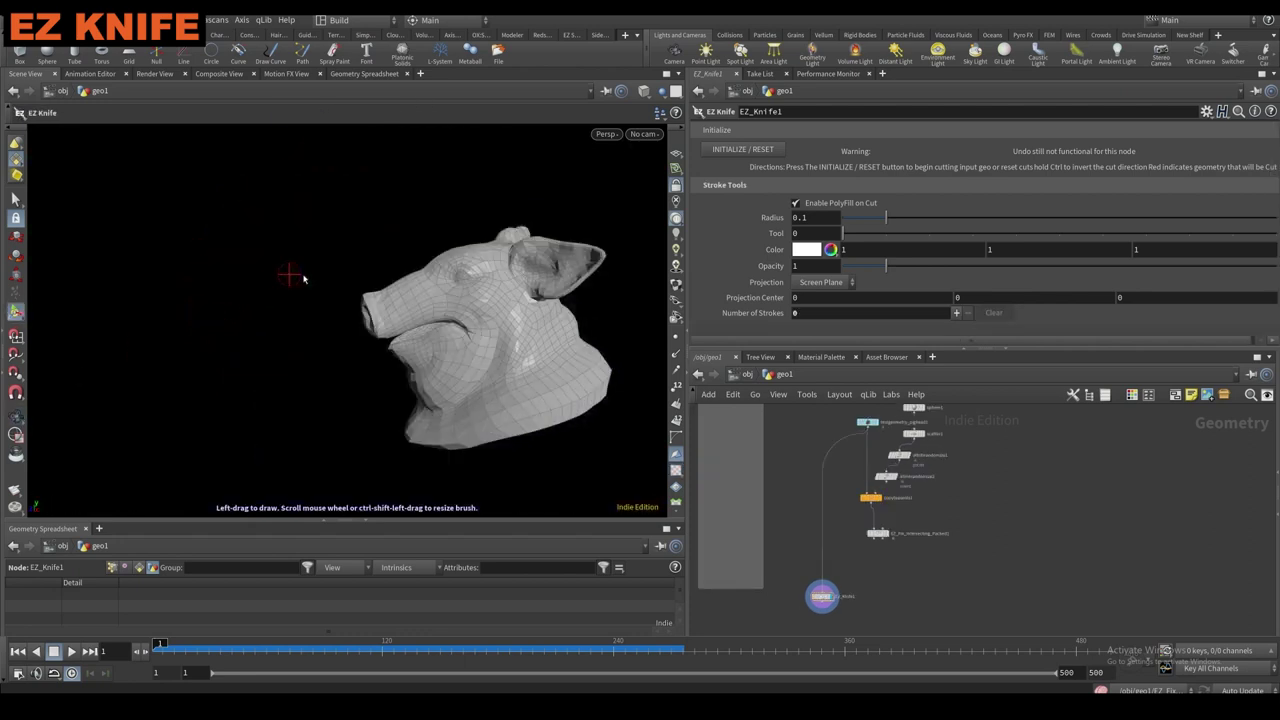
# Cut away everything but the snout tip, trim that piece with further strokes, and disable PolyFill on Cut.
pyautogui.moveTo(391, 263); pyautogui.dragTo(374, 390)
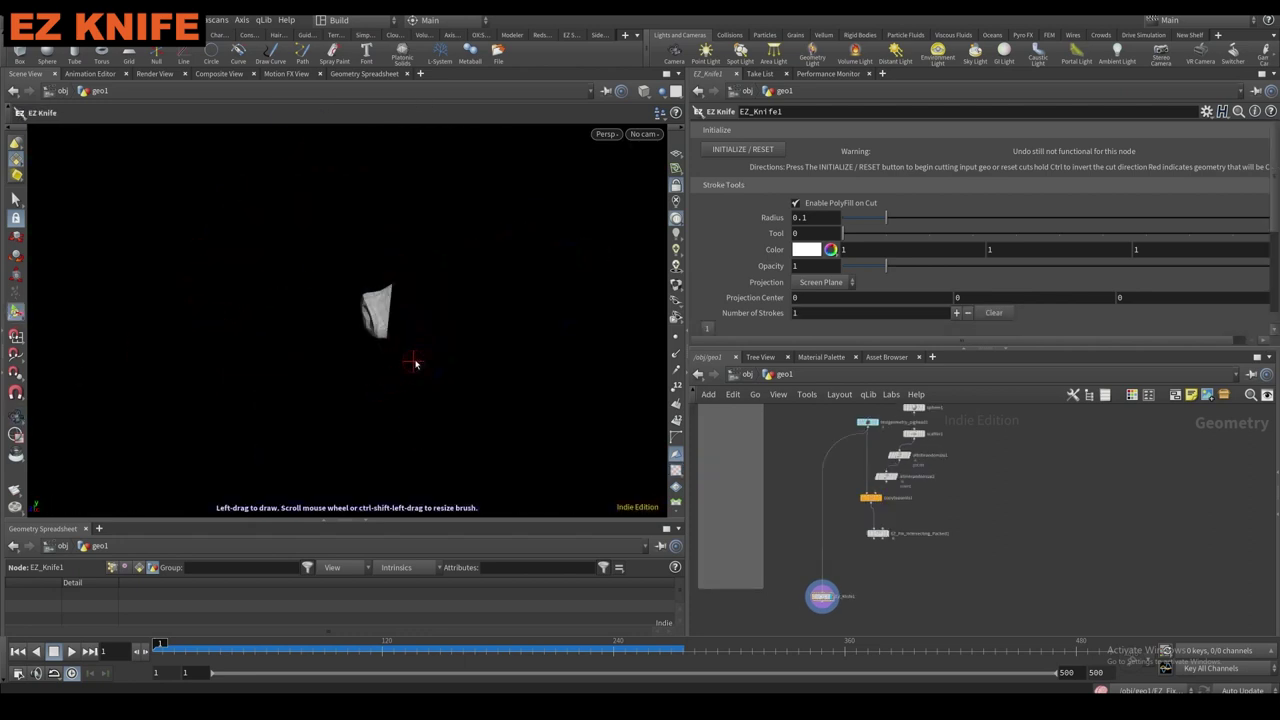
pyautogui.moveTo(401, 330)
pyautogui.keyDown('alt'); pyautogui.mouseDown()
pyautogui.moveTo(336, 311)
pyautogui.moveTo(418, 366)
pyautogui.mouseUp(); pyautogui.keyUp('alt')
pyautogui.keyDown('alt'); pyautogui.moveTo(419, 324); pyautogui.dragTo(406, 317); pyautogui.keyUp('alt')
pyautogui.press('Return')
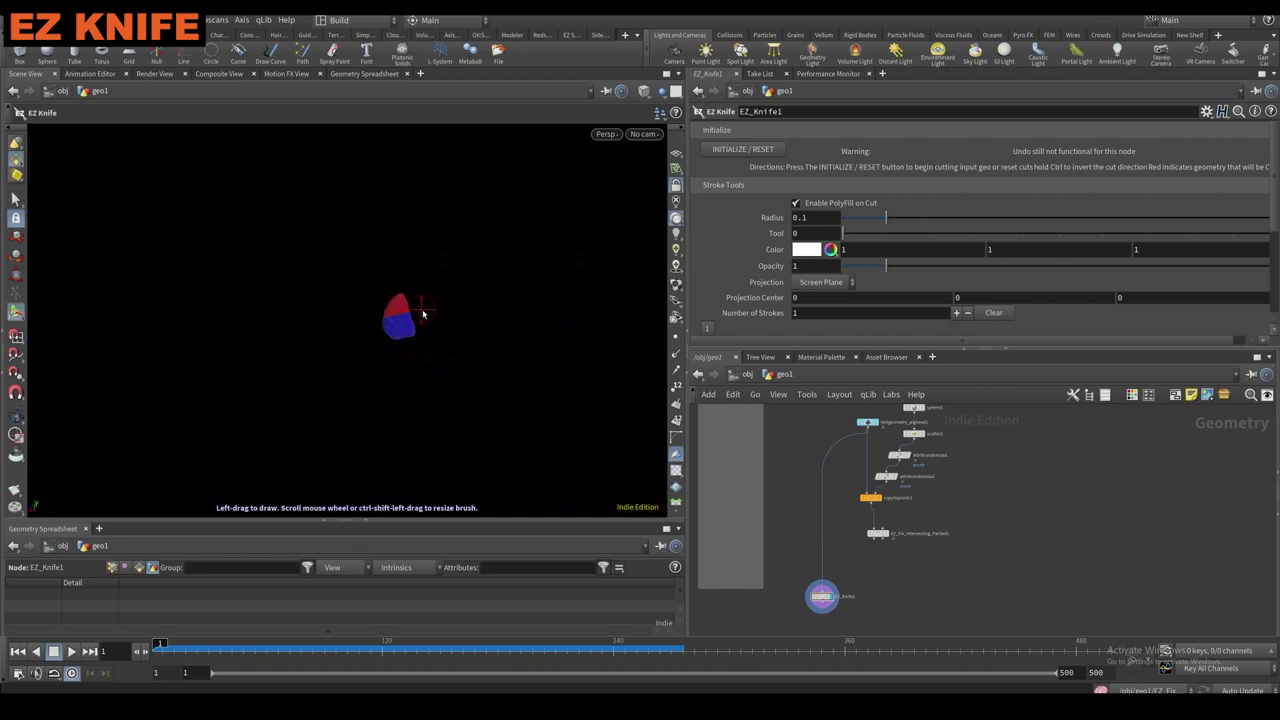
pyautogui.keyDown('alt'); pyautogui.moveTo(440, 311); pyautogui.dragTo(490, 265, button='right'); pyautogui.keyUp('alt')
pyautogui.moveTo(490, 265)
pyautogui.keyDown('alt'); pyautogui.mouseDown()
pyautogui.moveTo(420, 337)
pyautogui.moveTo(406, 330)
pyautogui.mouseUp(); pyautogui.keyUp('alt')
pyautogui.moveTo(349, 276)
pyautogui.mouseDown()
pyautogui.moveTo(383, 340)
pyautogui.moveTo(186, 303)
pyautogui.moveTo(331, 337)
pyautogui.moveTo(317, 331)
pyautogui.mouseUp()
pyautogui.moveTo(320, 331)
pyautogui.mouseDown()
pyautogui.moveTo(367, 386)
pyautogui.moveTo(283, 340)
pyautogui.moveTo(494, 275)
pyautogui.moveTo(530, 240)
pyautogui.moveTo(501, 379)
pyautogui.mouseUp()
pyautogui.moveTo(524, 389)
pyautogui.mouseDown()
pyautogui.moveTo(541, 392)
pyautogui.moveTo(330, 367)
pyautogui.mouseUp()
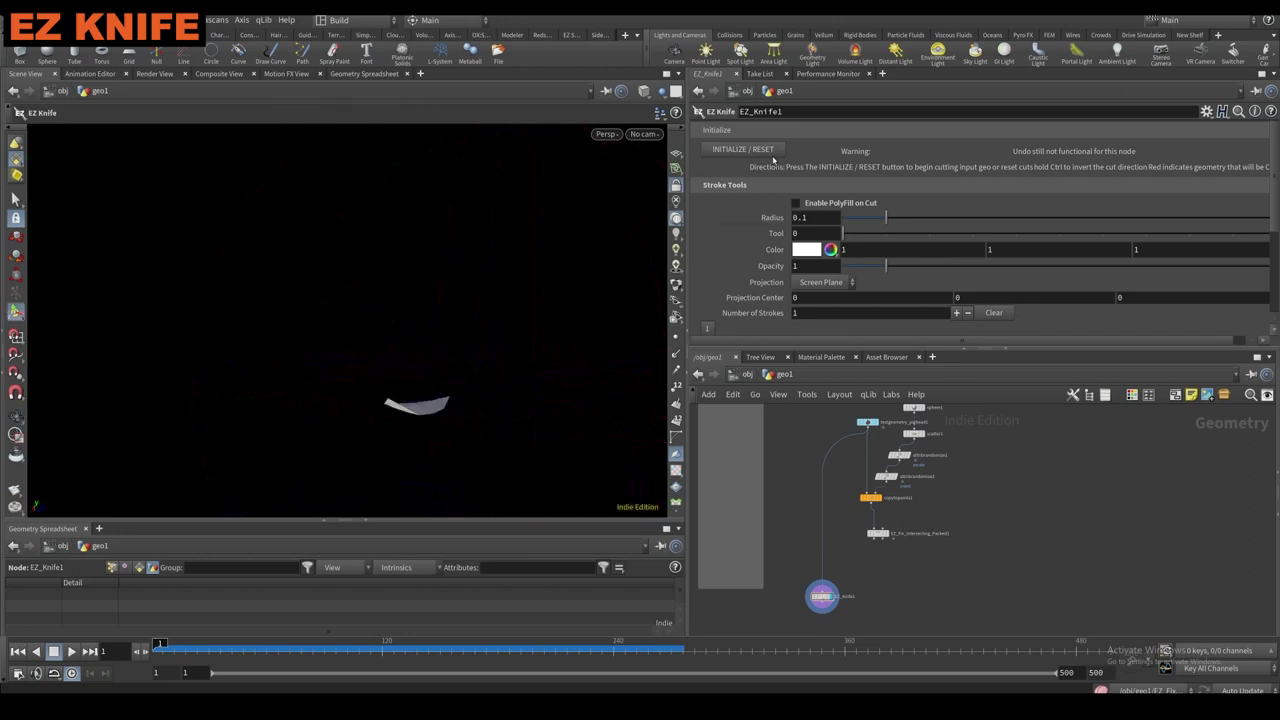
# Reset the knife to the whole pig head and cut across the snout with PolyFill on Cut disabled.
pyautogui.click(766, 152)
pyautogui.keyDown('alt'); pyautogui.moveTo(452, 416); pyautogui.dragTo(449, 314, button='right'); pyautogui.keyUp('alt')
pyautogui.keyDown('alt'); pyautogui.moveTo(449, 314); pyautogui.dragTo(298, 411); pyautogui.keyUp('alt')
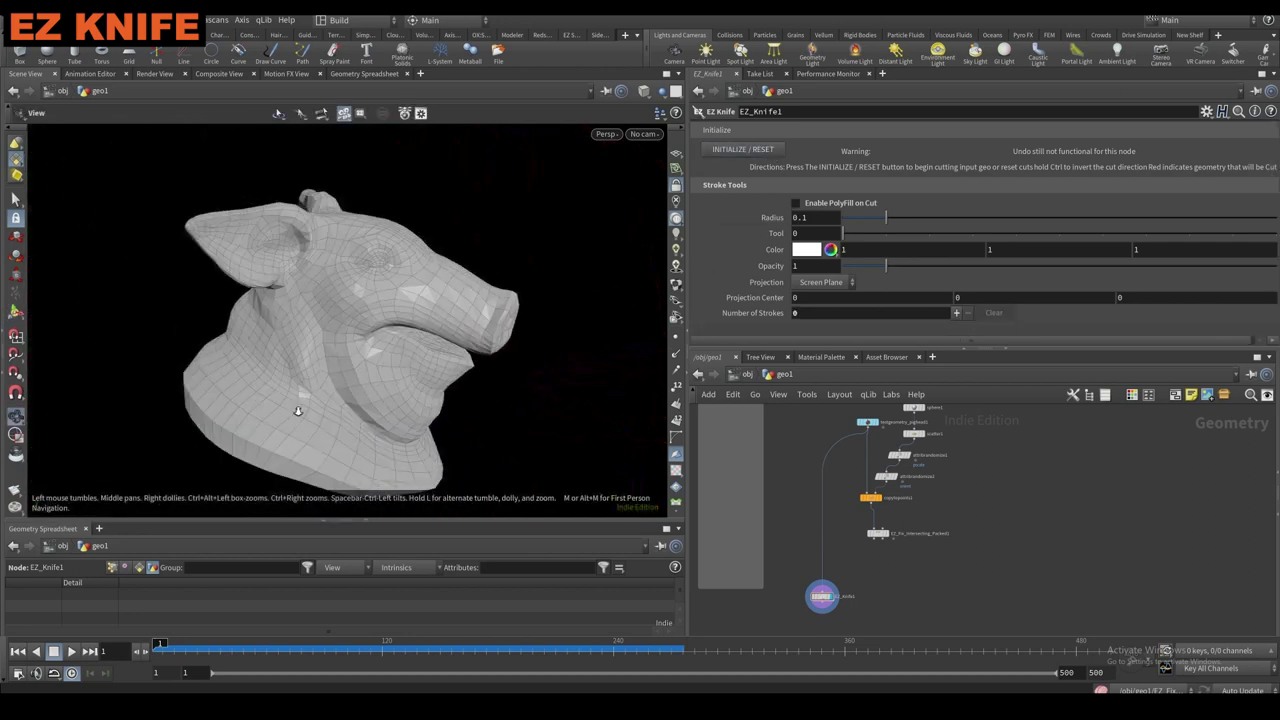
pyautogui.keyDown('alt'); pyautogui.moveTo(298, 411); pyautogui.dragTo(299, 388, button='right'); pyautogui.keyUp('alt')
pyautogui.scroll(1, 803, 577)
pyautogui.moveTo(802, 578); pyautogui.dragTo(842, 621)
pyautogui.moveTo(462, 328); pyautogui.dragTo(491, 374)
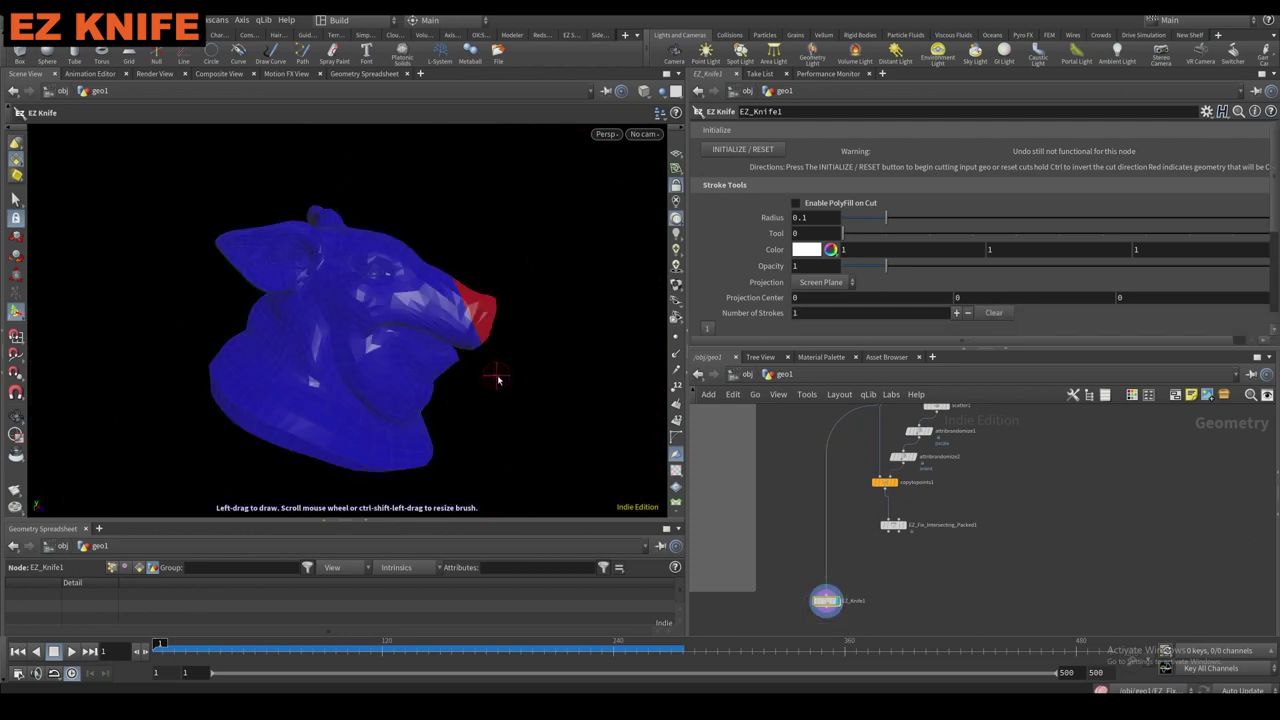
# Reset the pig head, make a new cut through it, and enable PolyFill on Cut to cap the open cut.
pyautogui.click(745, 150)
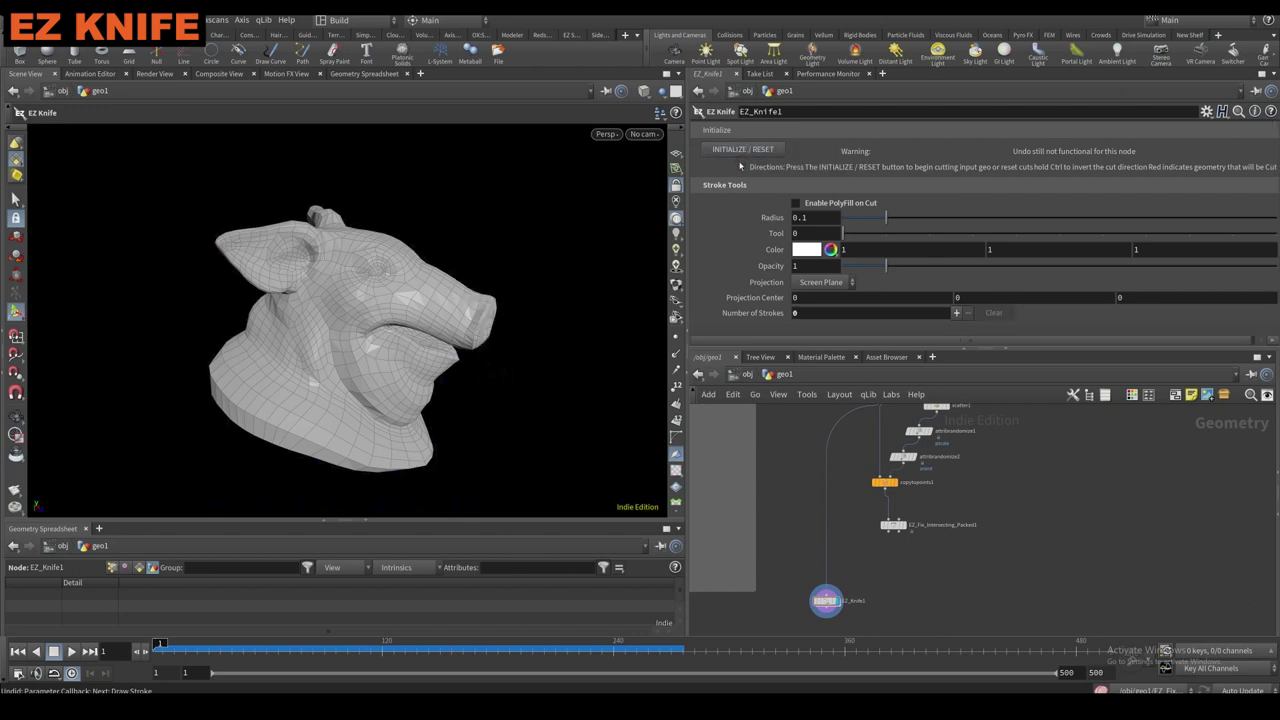
pyautogui.keyDown('alt'); pyautogui.moveTo(467, 302); pyautogui.dragTo(122, 291); pyautogui.keyUp('alt')
pyautogui.moveTo(512, 287)
pyautogui.mouseDown()
pyautogui.moveTo(446, 358)
pyautogui.moveTo(455, 375)
pyautogui.mouseUp()
pyautogui.moveTo(492, 320)
pyautogui.keyDown('alt'); pyautogui.mouseDown()
pyautogui.moveTo(532, 332)
pyautogui.moveTo(396, 304)
pyautogui.moveTo(571, 359)
pyautogui.moveTo(346, 346)
pyautogui.moveTo(474, 317)
pyautogui.mouseUp(); pyautogui.keyUp('alt')
pyautogui.click(797, 204)
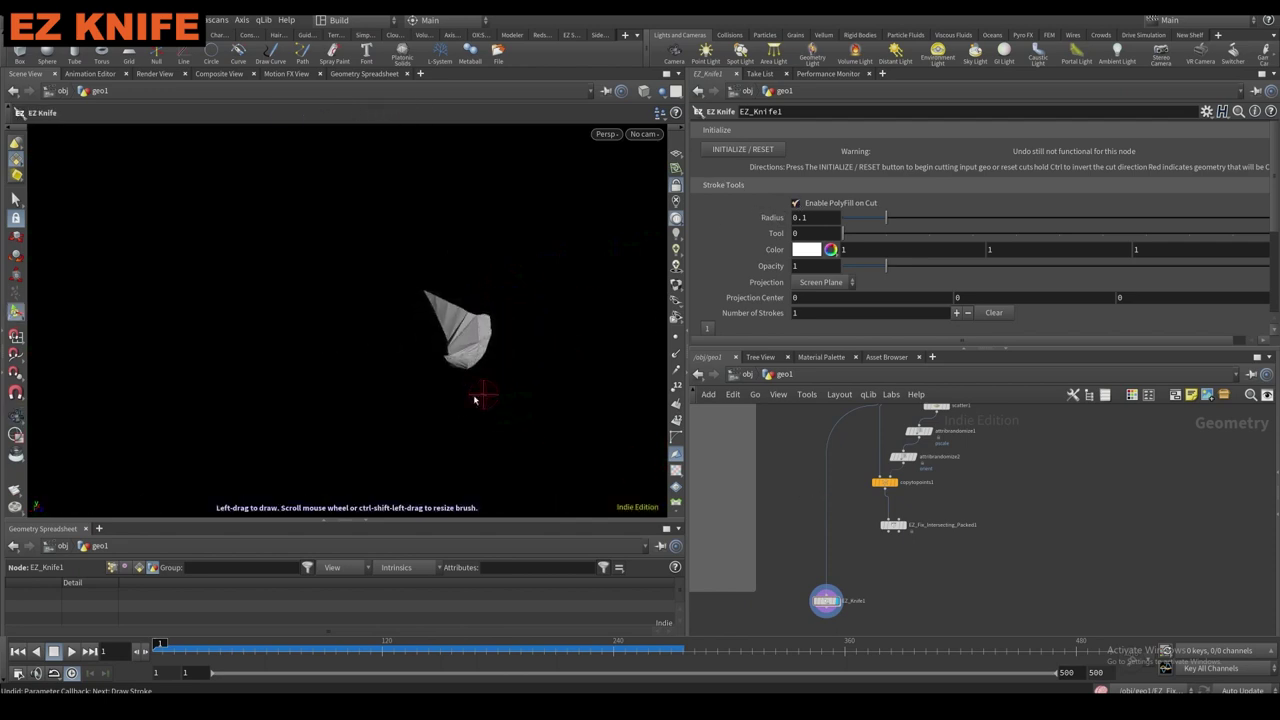
pyautogui.scroll(-2, 783, 533)
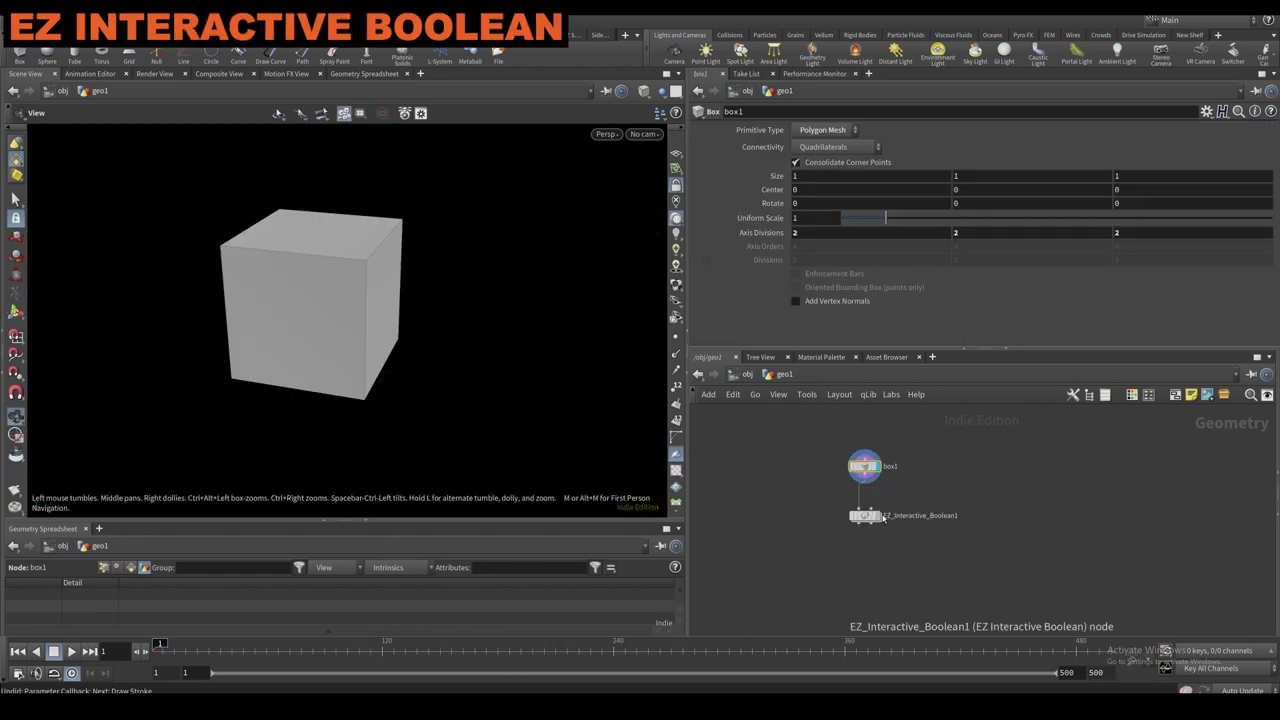
# Display and initialize the EZ Interactive Boolean node on the box, and try placing a shape with the Subtract operation.
pyautogui.click(880, 517)
pyautogui.click(866, 517)
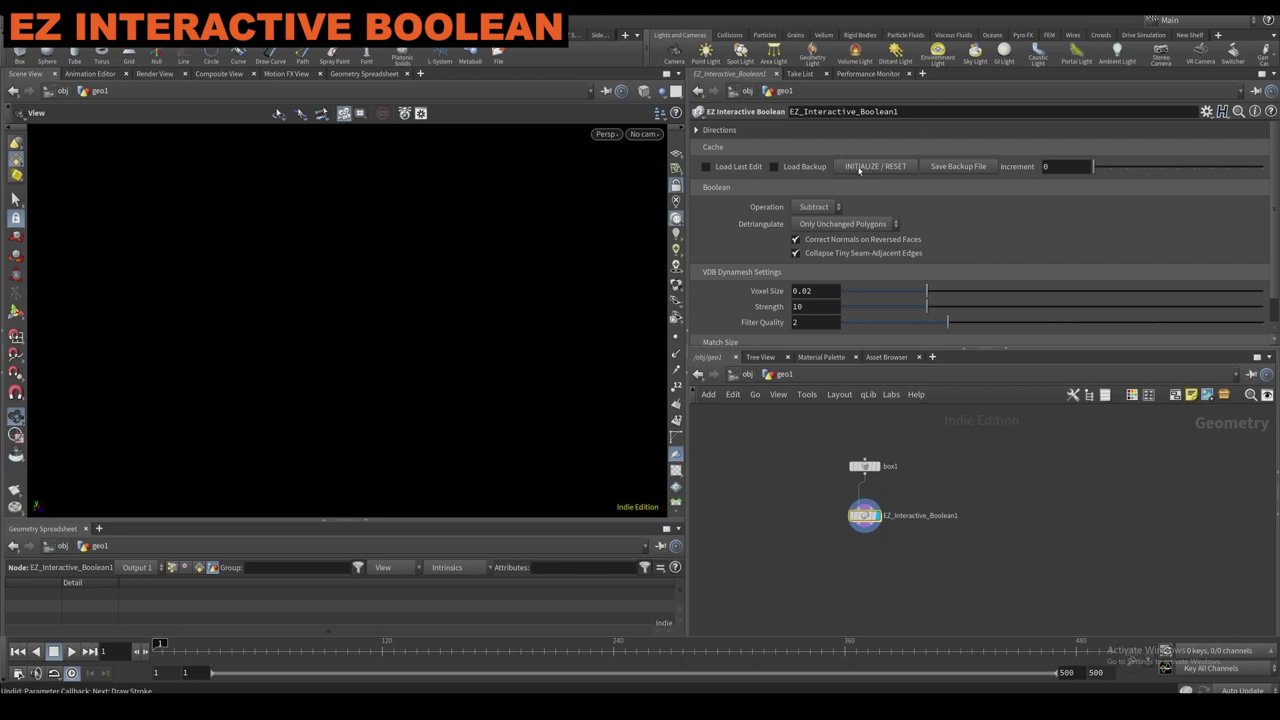
pyautogui.click(858, 168)
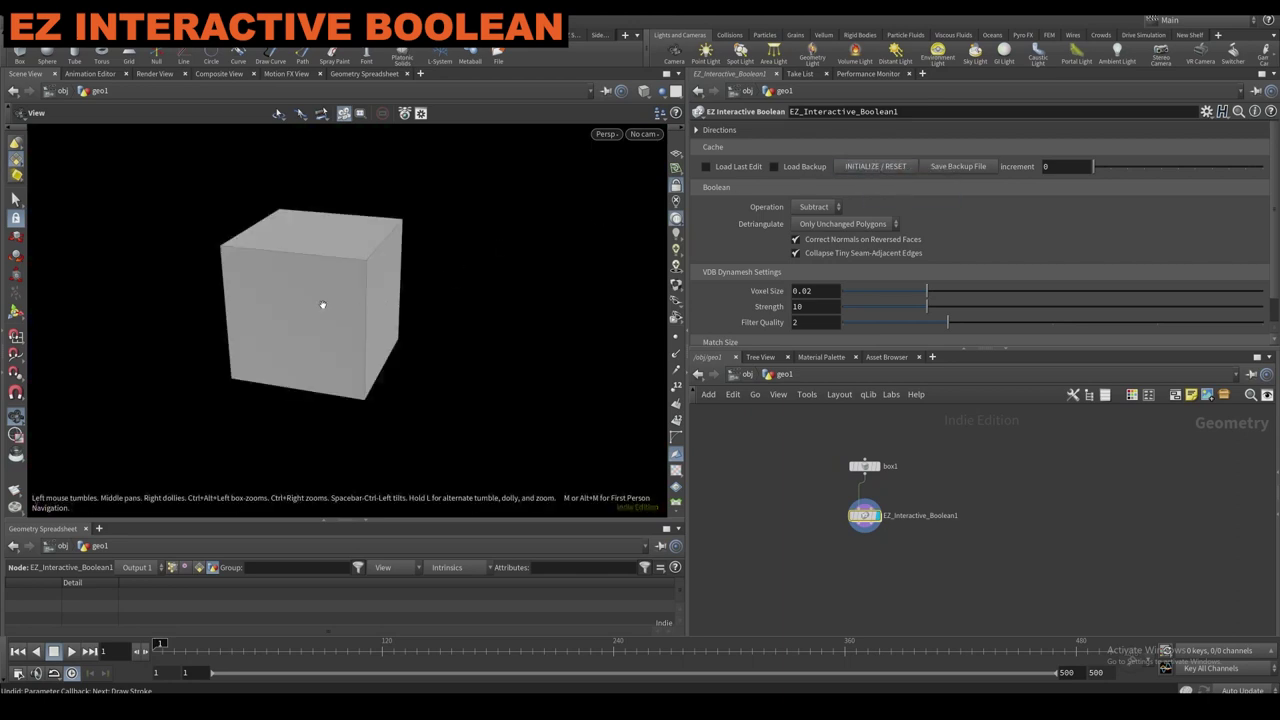
pyautogui.press('Return')
pyautogui.moveTo(286, 291); pyautogui.dragTo(405, 320)
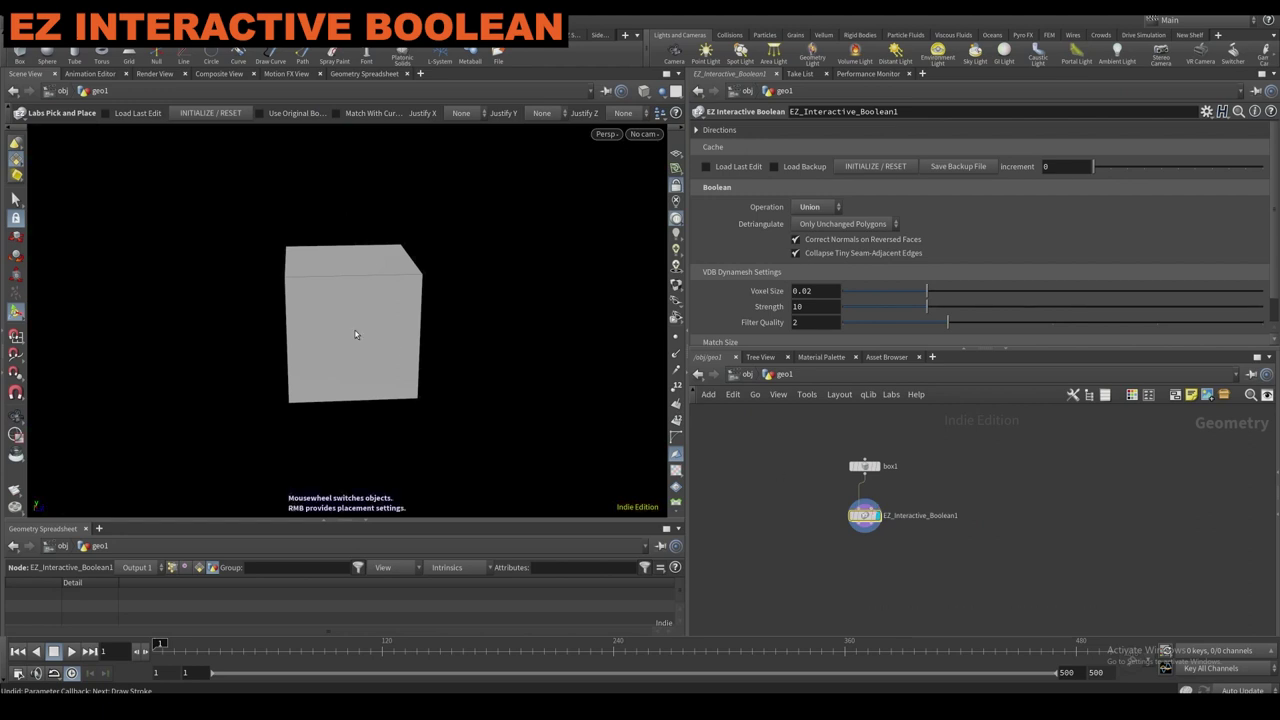
# Build nested box shapes on the cube's side, starting with the Union operation, and Dynamesh the result.
pyautogui.moveTo(361, 336)
pyautogui.mouseDown()
pyautogui.moveTo(437, 323)
pyautogui.moveTo(444, 334)
pyautogui.moveTo(306, 318)
pyautogui.mouseUp()
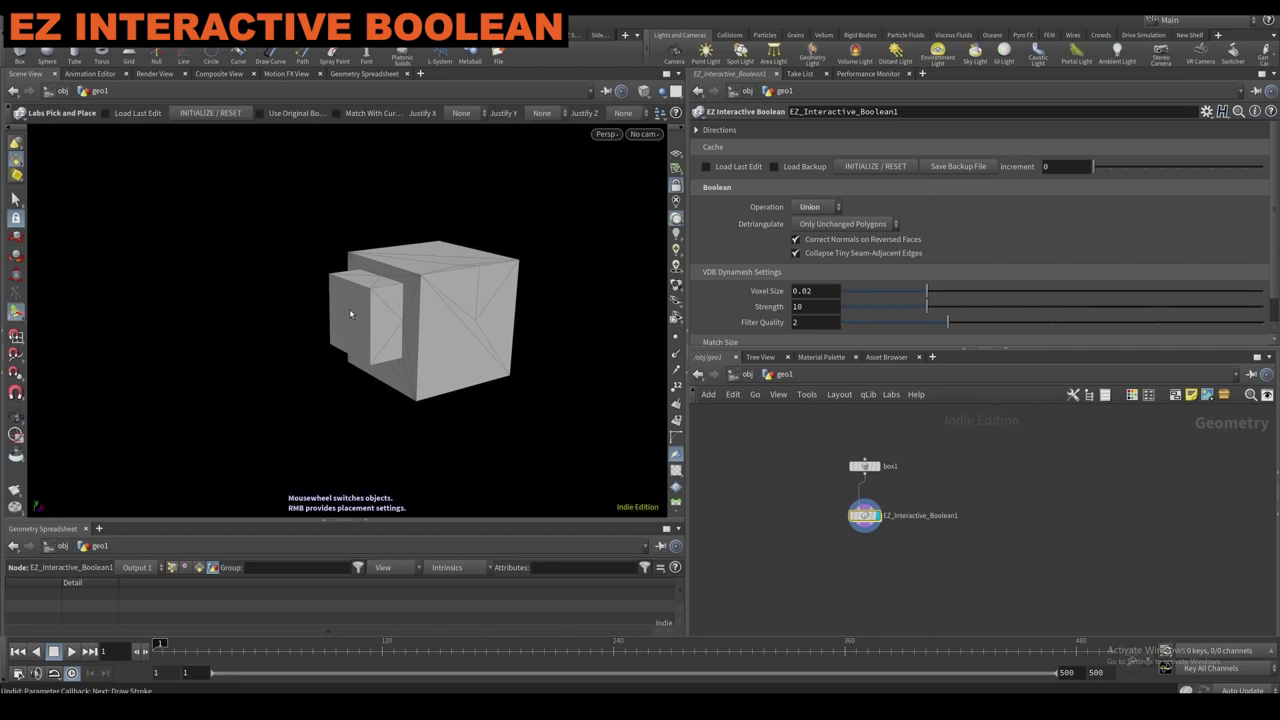
pyautogui.scroll(-1, 379, 317)
pyautogui.keyDown('ctrl'); pyautogui.click(378, 320); pyautogui.keyUp('ctrl')
pyautogui.moveTo(380, 318)
pyautogui.keyDown('alt'); pyautogui.mouseDown()
pyautogui.moveTo(443, 286)
pyautogui.moveTo(414, 243)
pyautogui.moveTo(455, 285)
pyautogui.moveTo(393, 327)
pyautogui.moveTo(434, 318)
pyautogui.moveTo(440, 301)
pyautogui.moveTo(422, 284)
pyautogui.moveTo(380, 306)
pyautogui.moveTo(475, 319)
pyautogui.moveTo(371, 327)
pyautogui.mouseUp(); pyautogui.keyUp('alt')
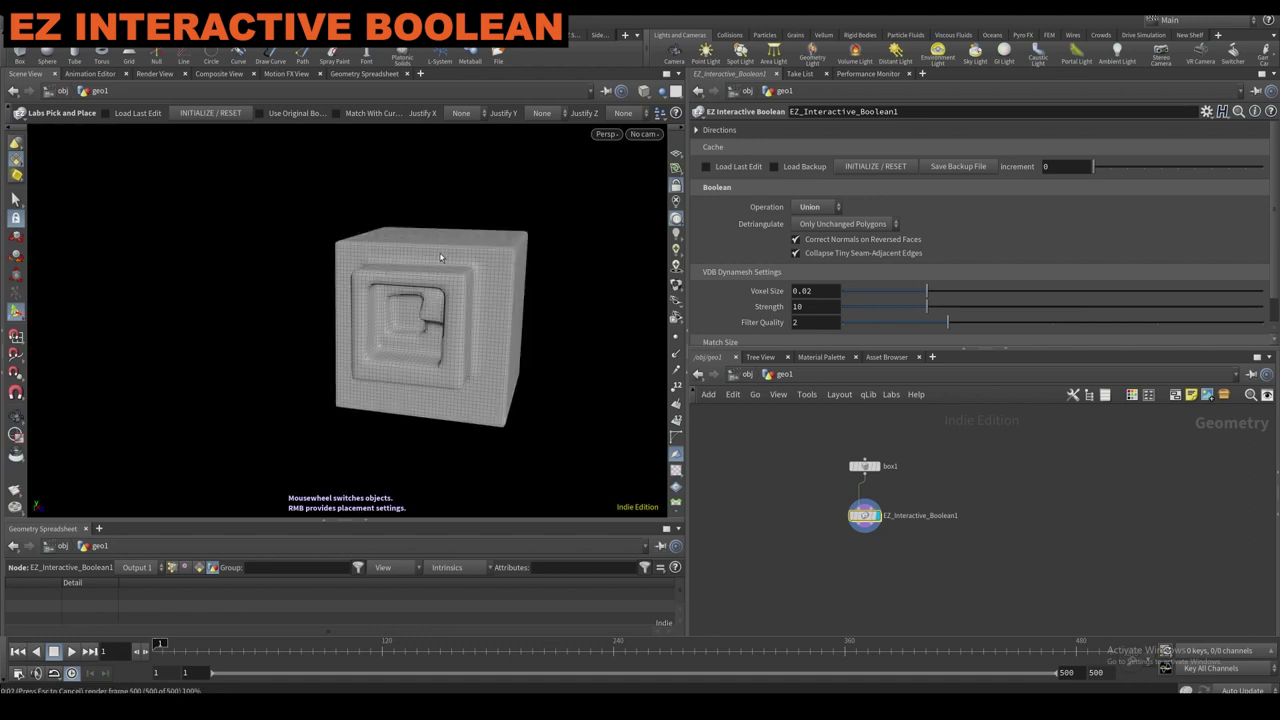
# Cycle through the placement shapes and union a faceted polyhedron and a tetrahedron onto the cube's top.
pyautogui.keyDown('alt'); pyautogui.moveTo(421, 244); pyautogui.dragTo(401, 264); pyautogui.keyUp('alt')
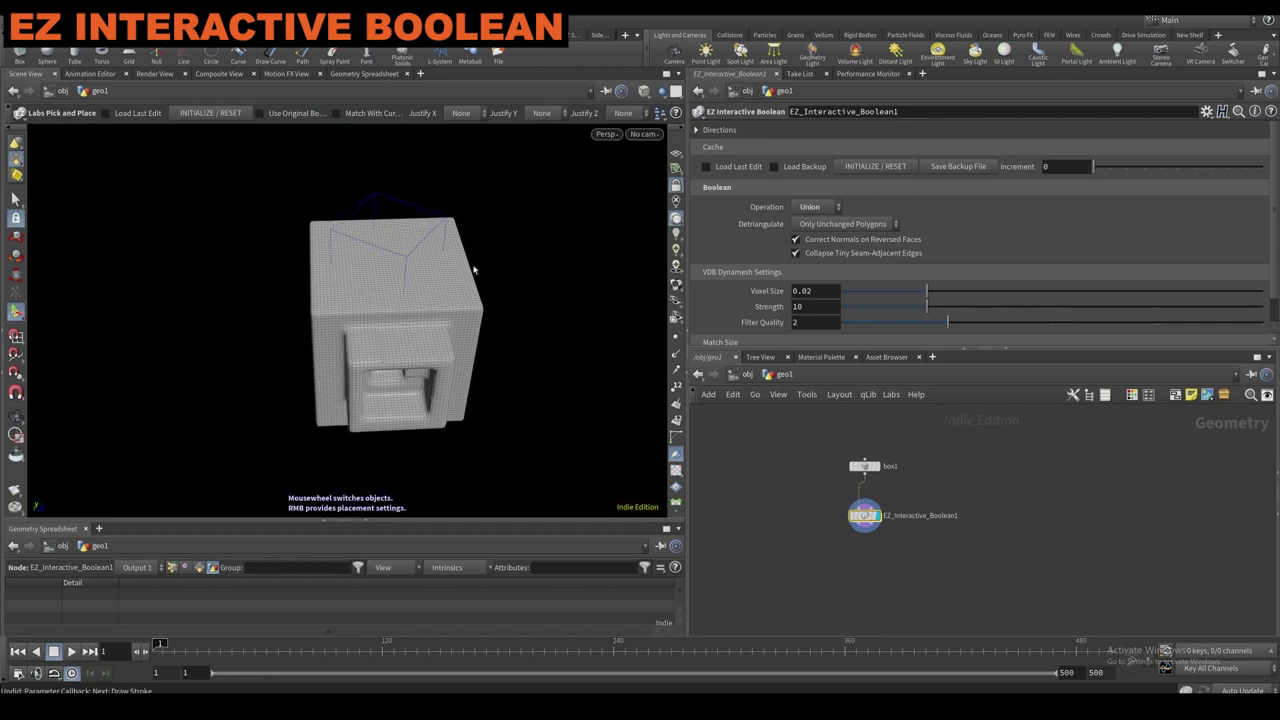
pyautogui.scroll(-1, 477, 276)
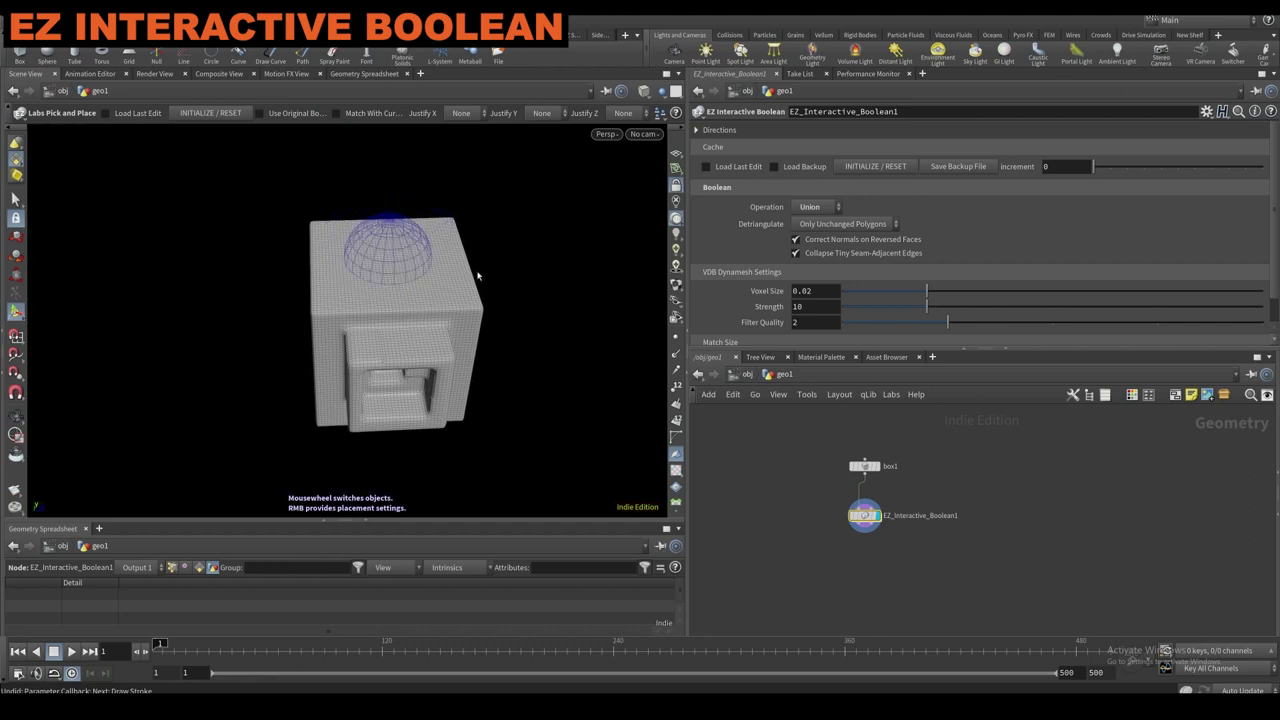
pyautogui.scroll(-1, 480, 276)
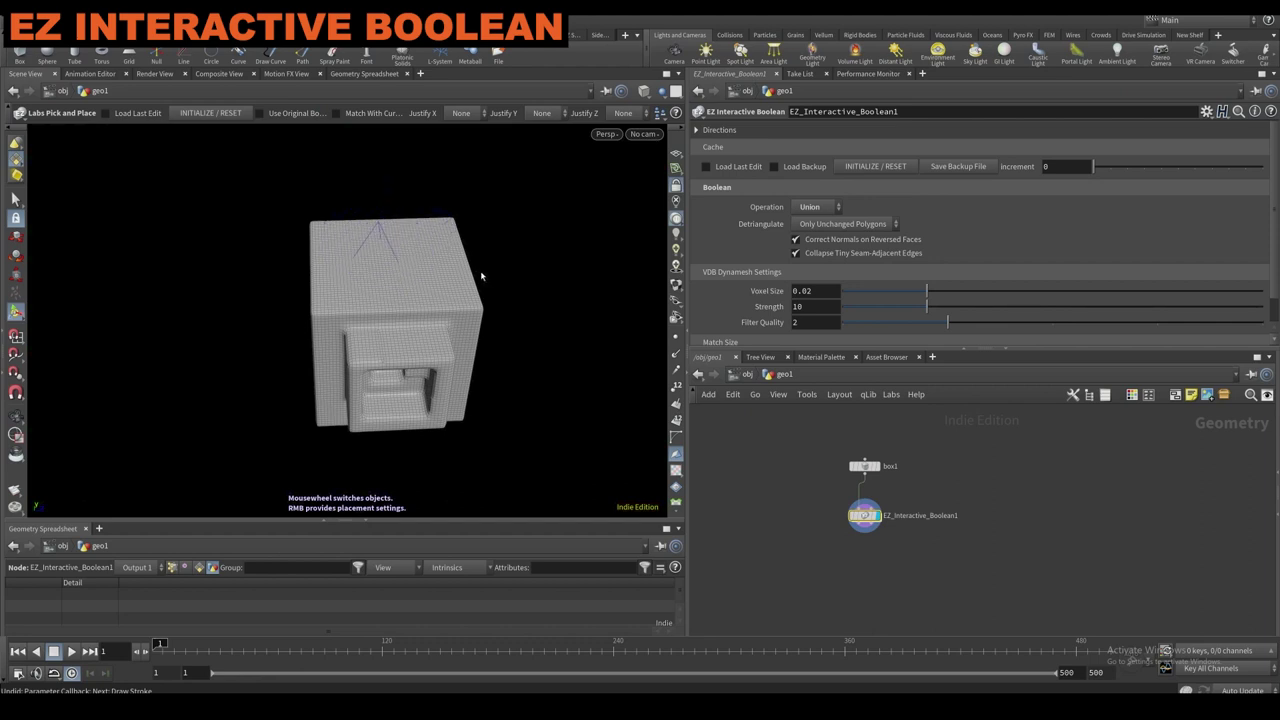
pyautogui.scroll(-1, 484, 271)
pyautogui.scroll(-1, 487, 280)
pyautogui.click(494, 272)
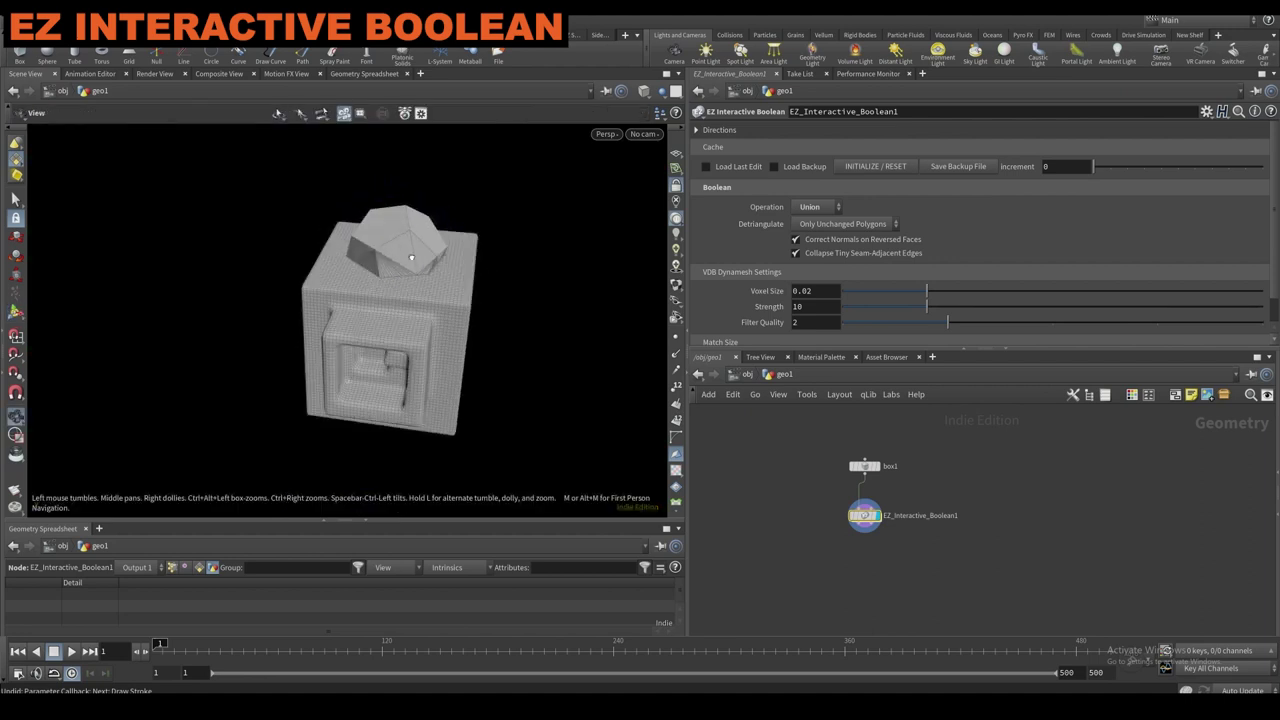
pyautogui.keyDown('alt'); pyautogui.moveTo(494, 272); pyautogui.dragTo(471, 273); pyautogui.keyUp('alt')
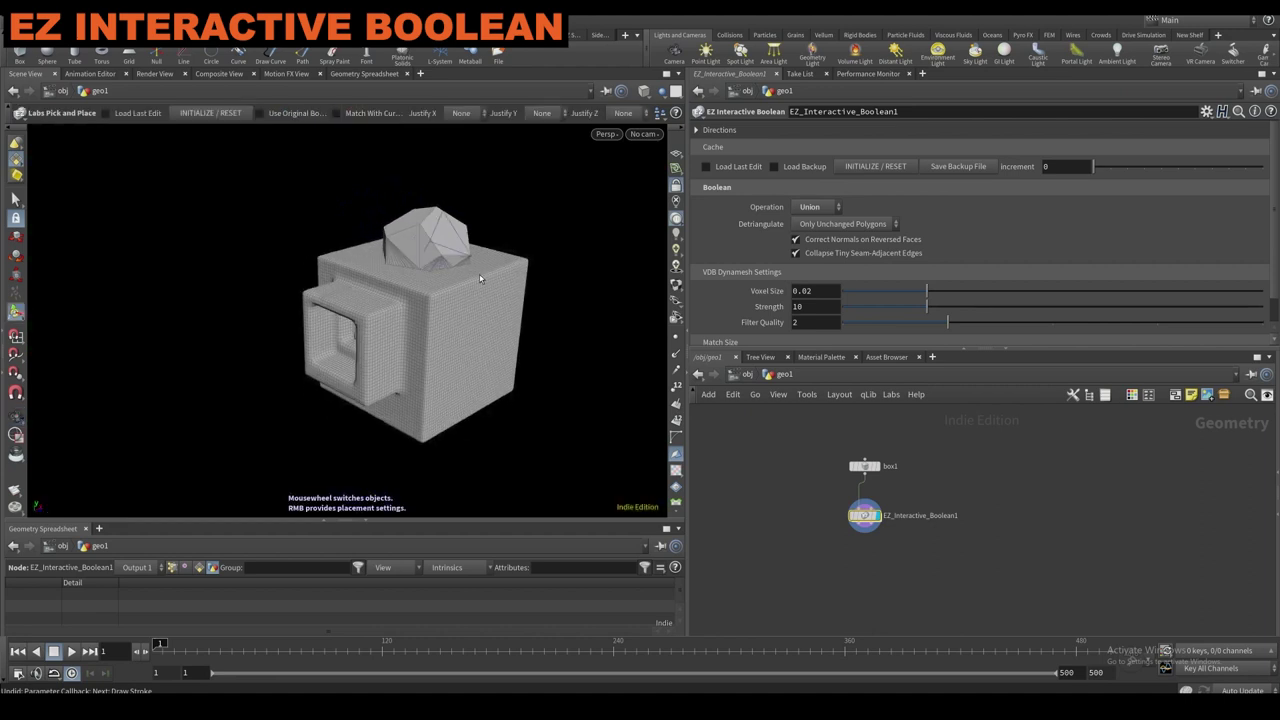
pyautogui.keyDown('alt'); pyautogui.moveTo(514, 294); pyautogui.dragTo(184, 268); pyautogui.keyUp('alt')
pyautogui.keyDown('alt'); pyautogui.moveTo(614, 351); pyautogui.dragTo(470, 295); pyautogui.keyUp('alt')
# Add a Test Geometry: Pig Head node and connect it to the EZ Interactive Boolean as a custom placement shape.
pyautogui.press('Tab')
pyautogui.write('pighe')
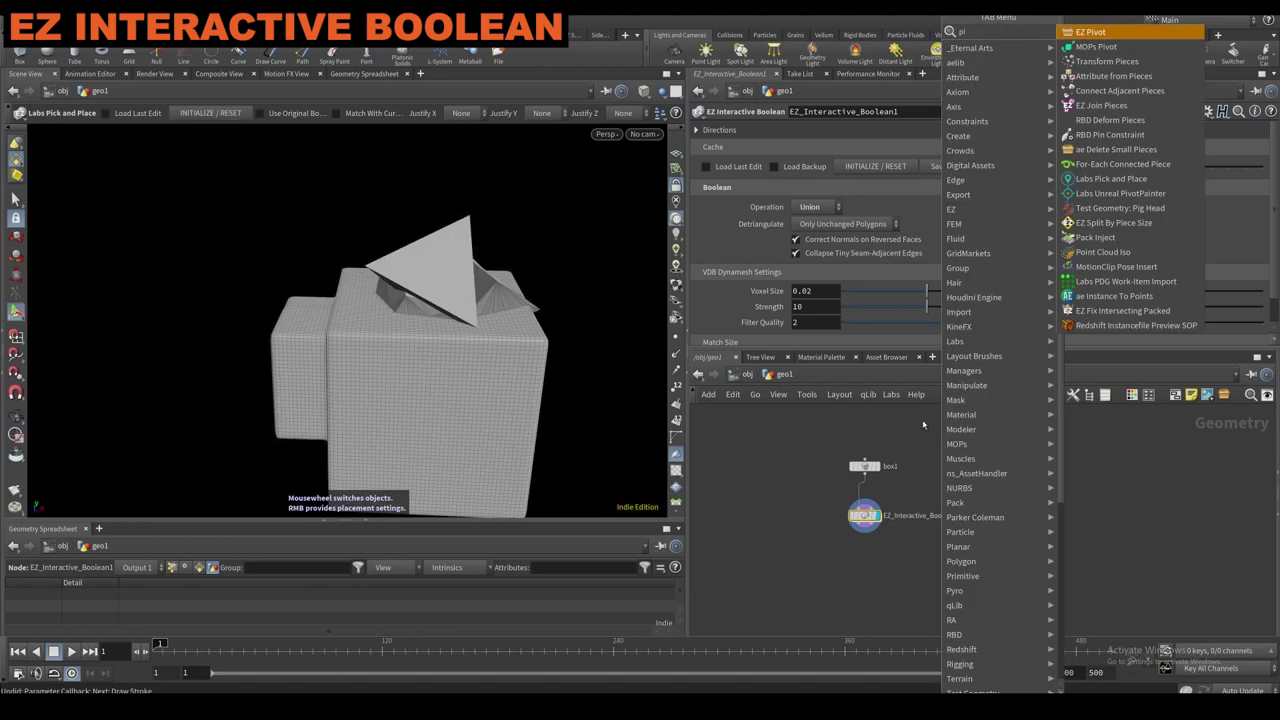
pyautogui.press('Return')
pyautogui.click(918, 444)
pyautogui.click(918, 452)
pyautogui.click(872, 506)
pyautogui.moveTo(819, 510); pyautogui.dragTo(905, 538)
# Union pig heads onto the top and a side face of the cube.
pyautogui.keyDown('alt'); pyautogui.moveTo(431, 311); pyautogui.dragTo(586, 315); pyautogui.keyUp('alt')
pyautogui.moveTo(388, 322); pyautogui.dragTo(396, 402)
pyautogui.keyDown('alt'); pyautogui.moveTo(598, 436); pyautogui.dragTo(486, 411); pyautogui.keyUp('alt')
pyautogui.keyDown('alt'); pyautogui.moveTo(486, 411); pyautogui.dragTo(400, 305, button='middle'); pyautogui.keyUp('alt')
pyautogui.moveTo(487, 377); pyautogui.dragTo(361, 362)
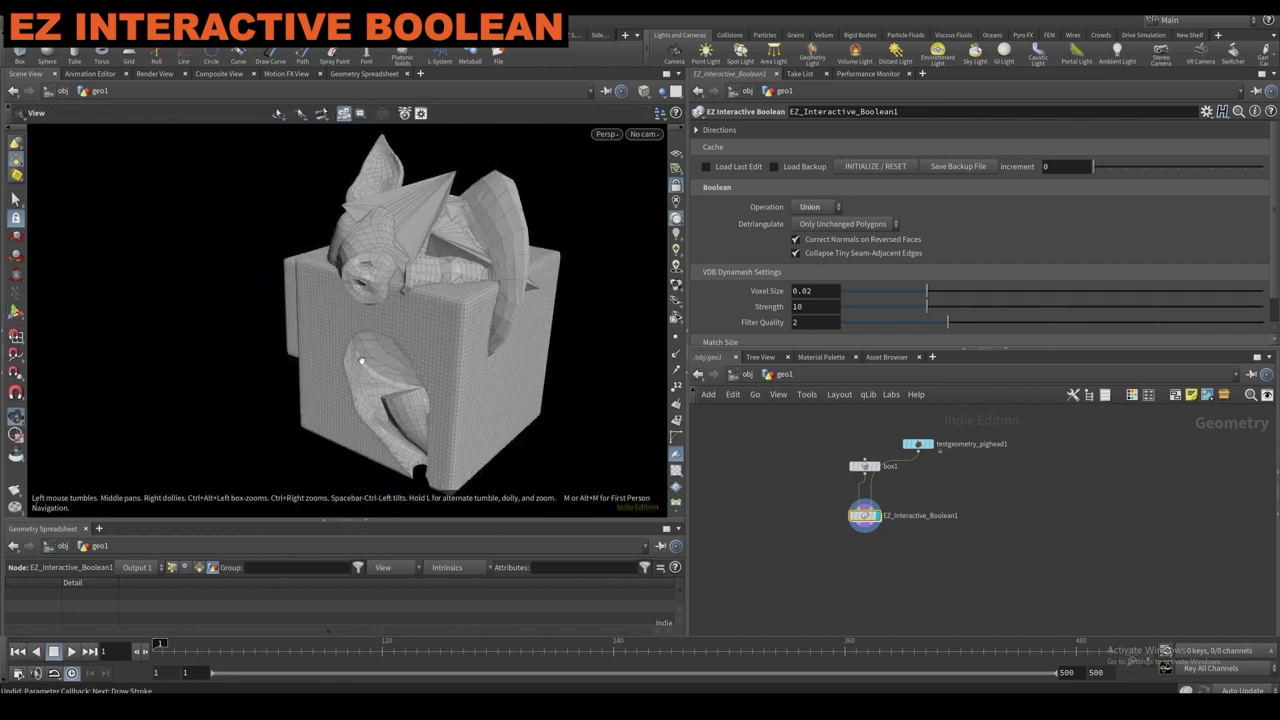
# Reset the boolean, set the Rotation Step Size to 45, and place a pig head on the cube's face.
pyautogui.click(876, 166)
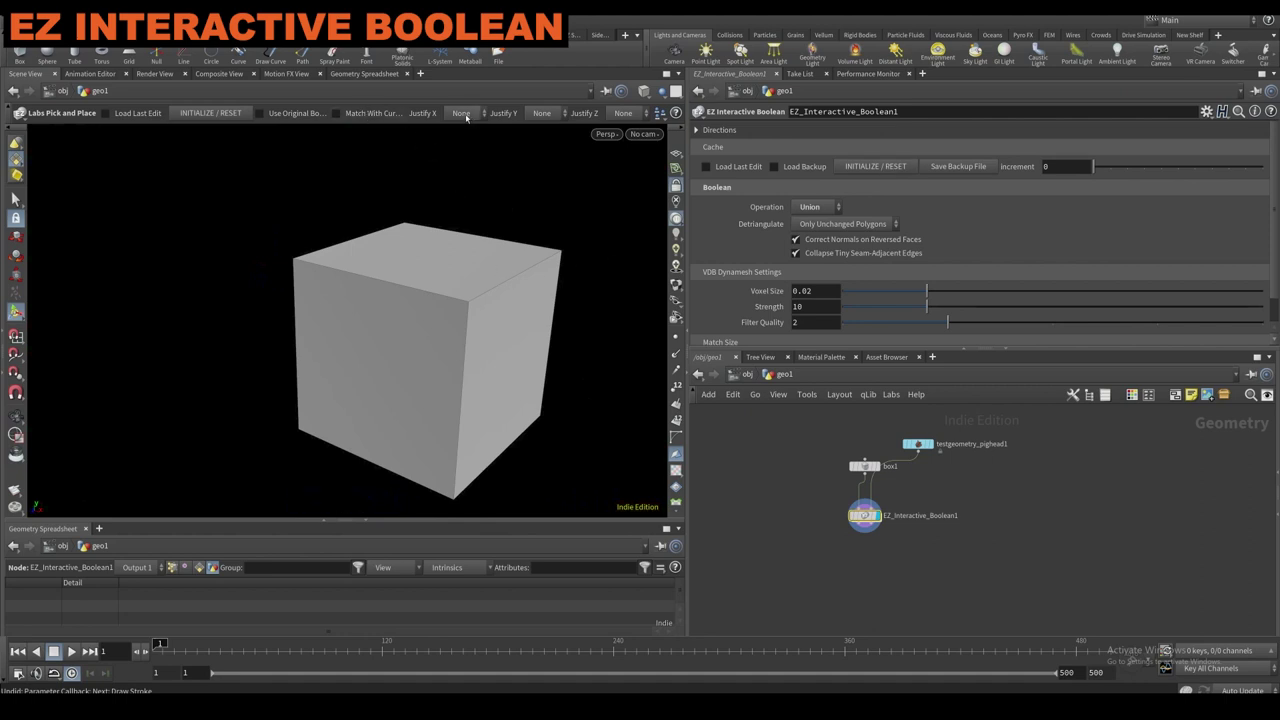
pyautogui.rightClick(390, 325)
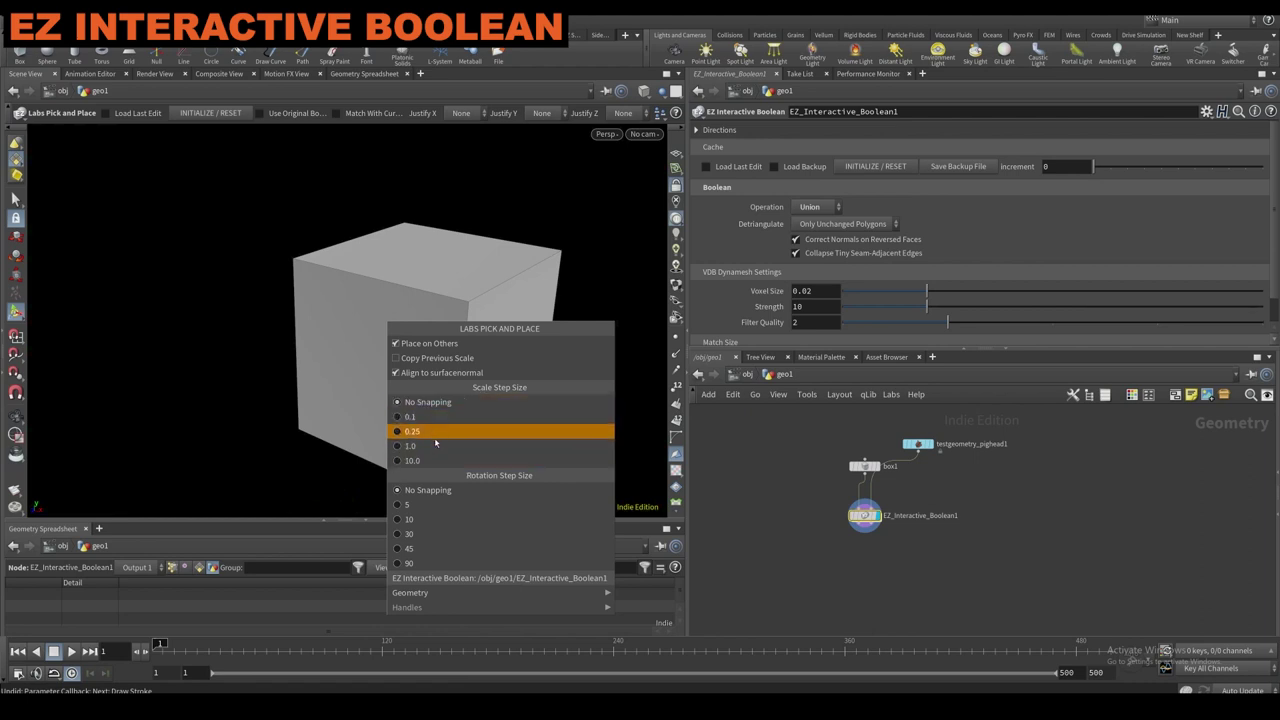
pyautogui.click(424, 549)
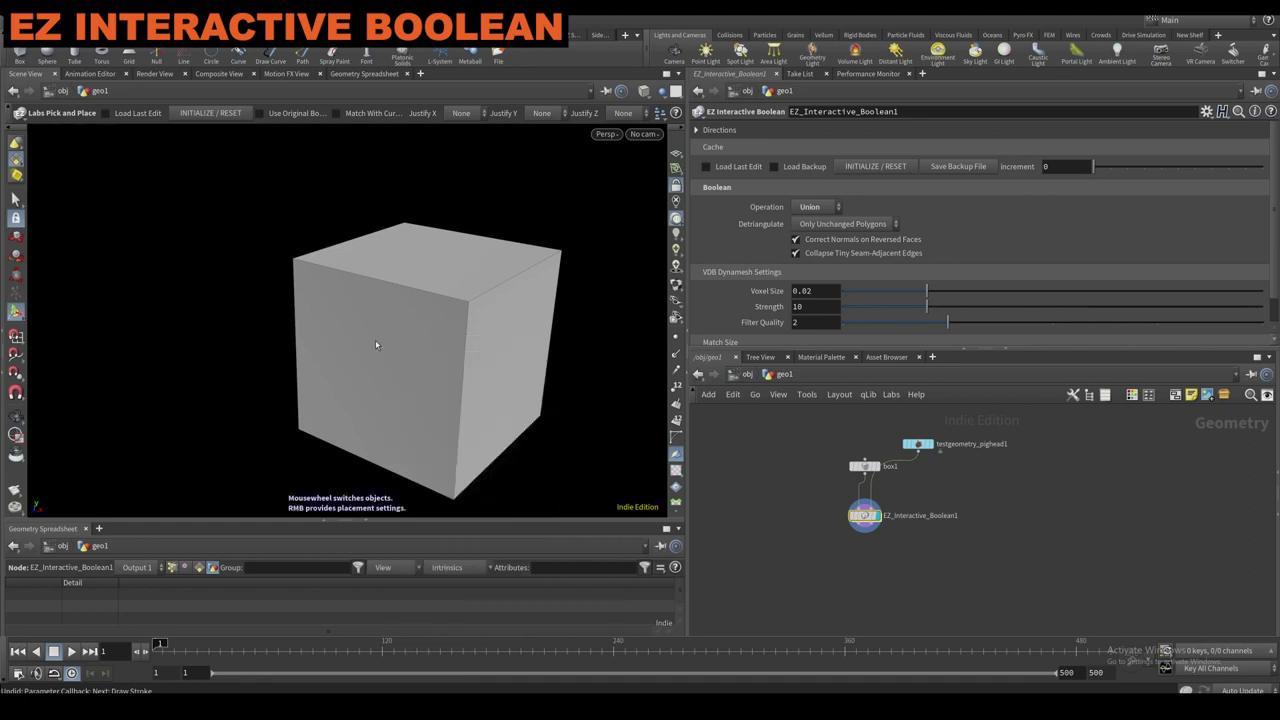
pyautogui.moveTo(375, 369); pyautogui.dragTo(429, 384)
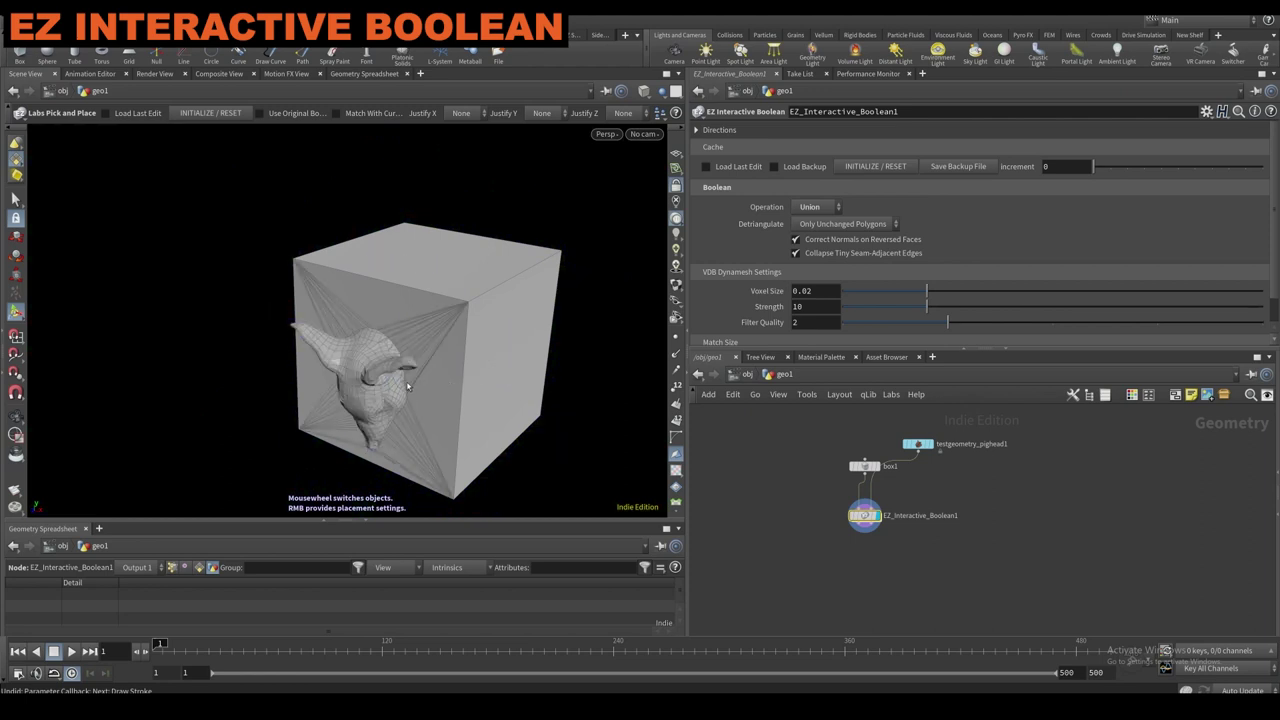
# Set Justify X and Justify Z to Center and union a pig head onto the cube's top.
pyautogui.press('Escape')
pyautogui.moveTo(365, 340); pyautogui.dragTo(418, 307)
pyautogui.press('Return')
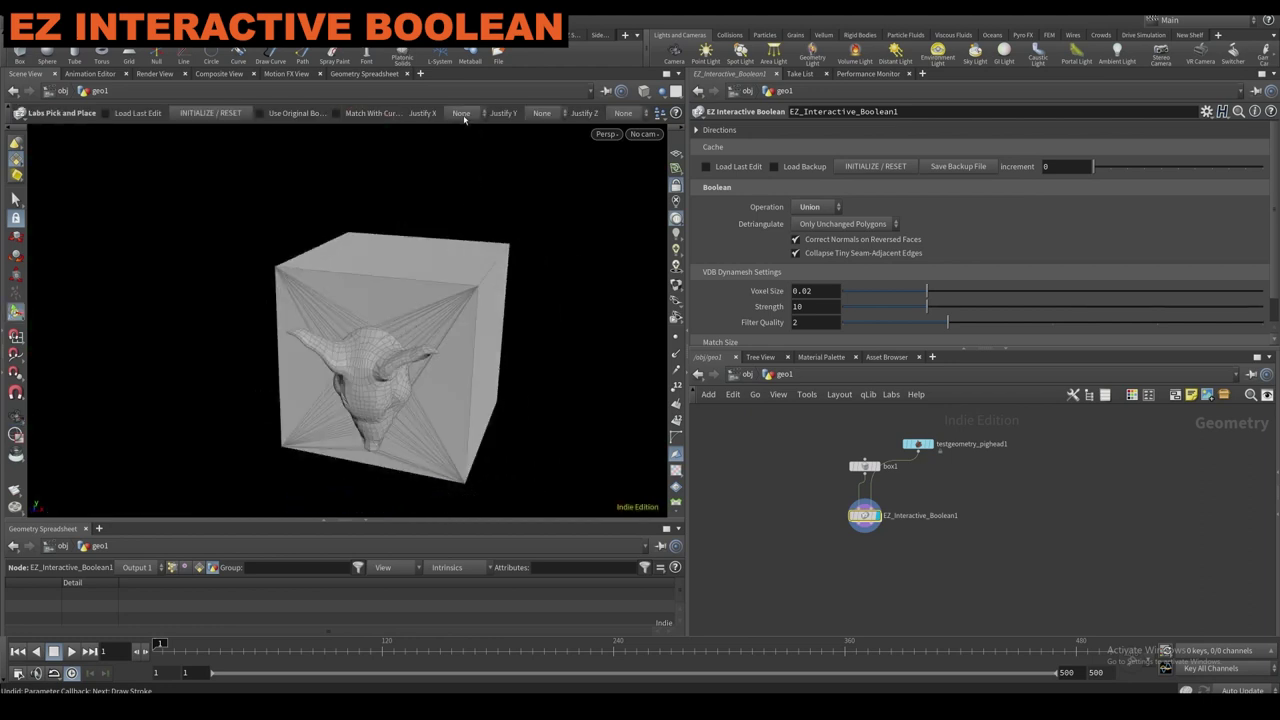
pyautogui.click(465, 113)
pyautogui.click(426, 116)
pyautogui.scroll(-2, 774, 263)
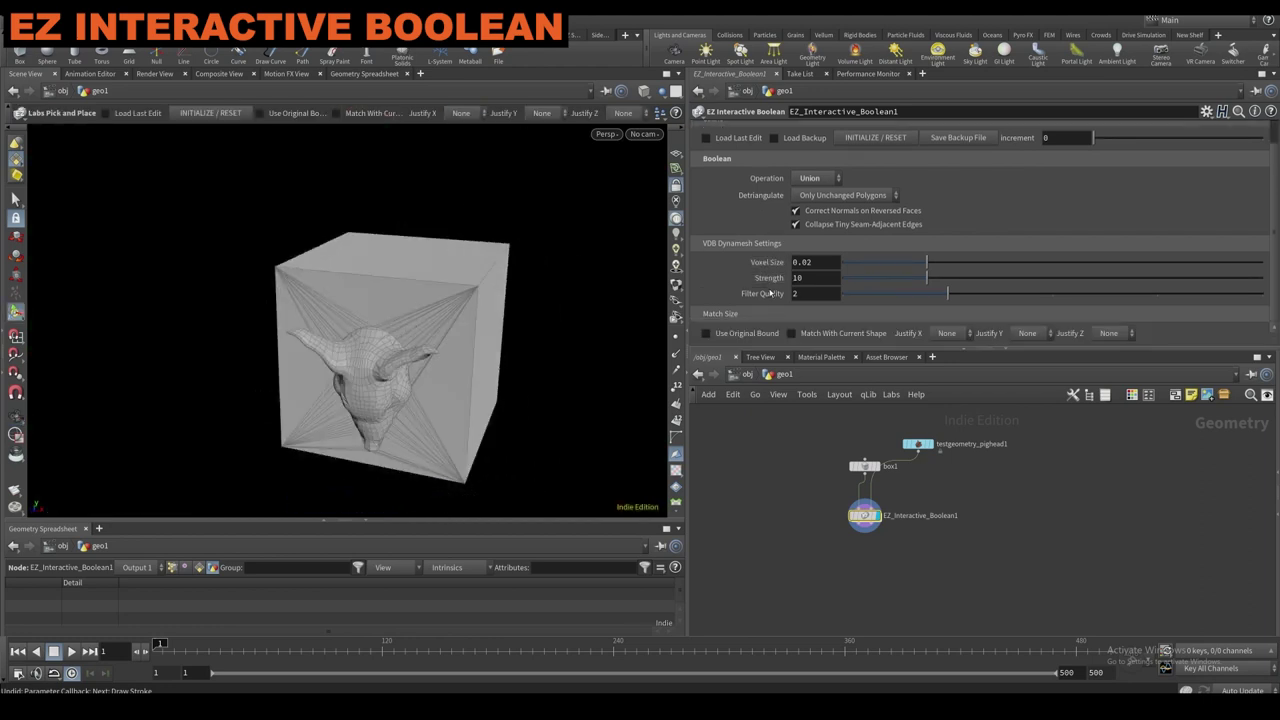
pyautogui.click(465, 113)
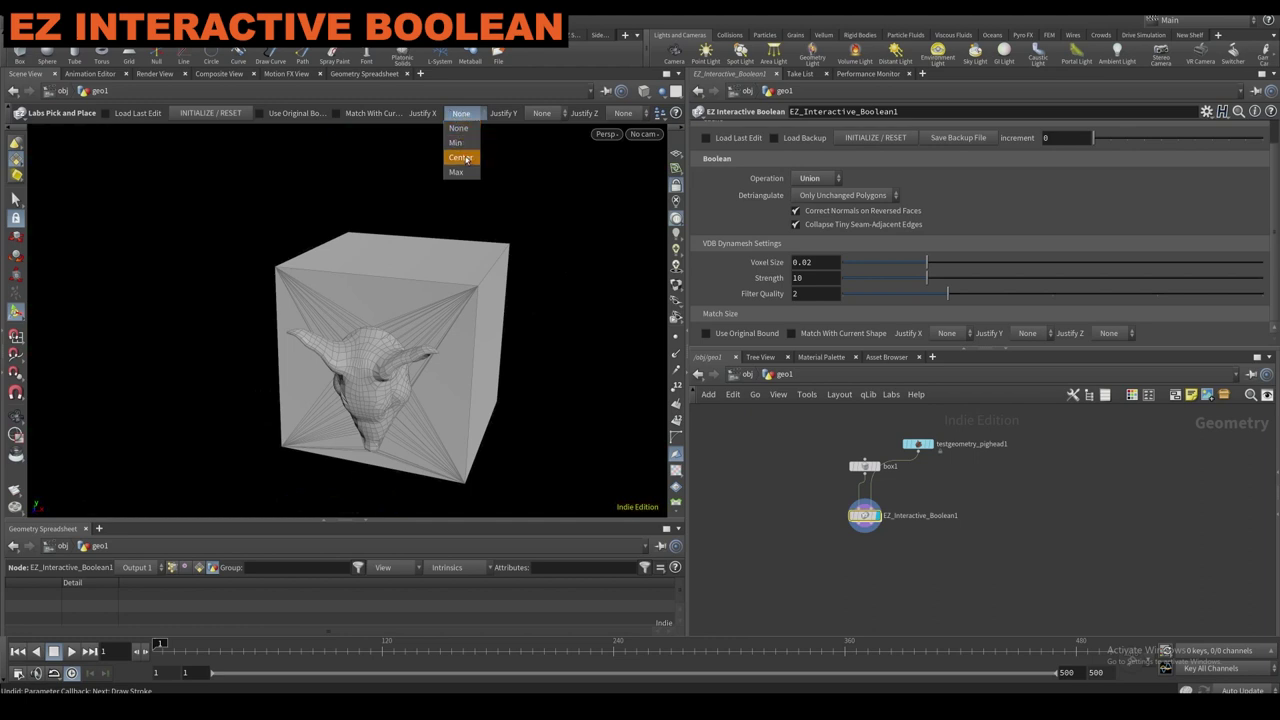
pyautogui.click(460, 157)
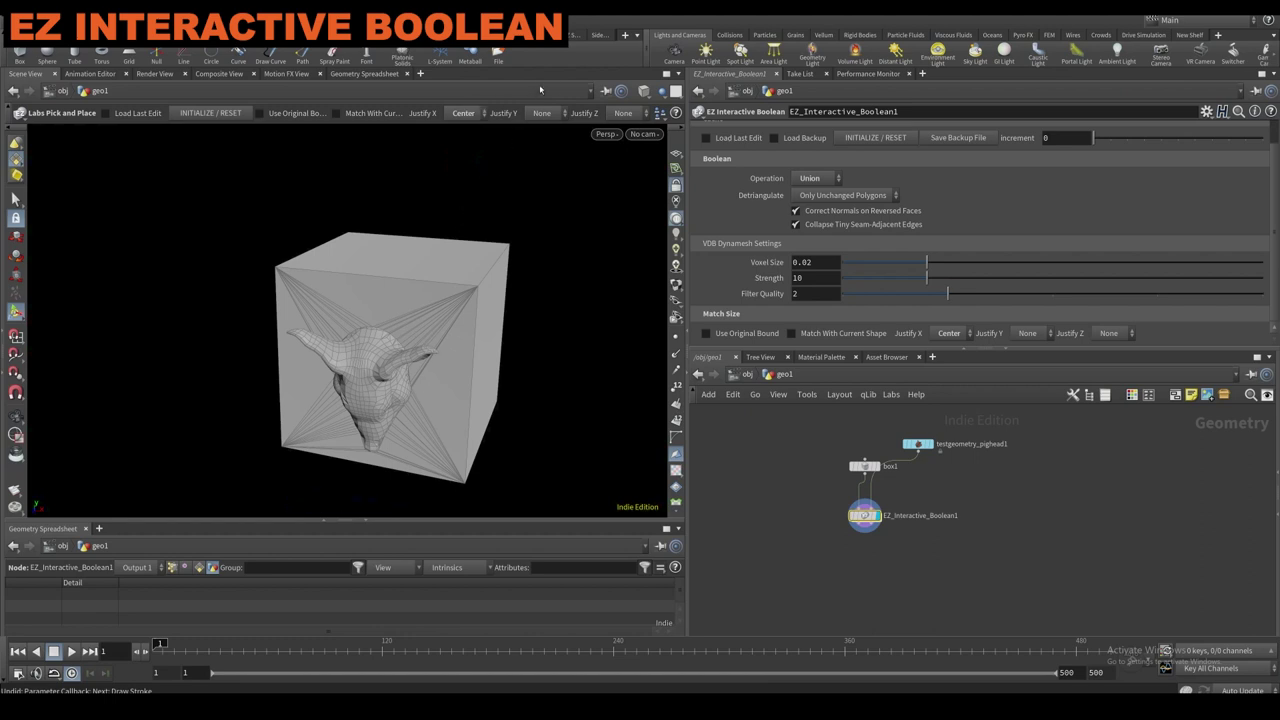
pyautogui.click(623, 113)
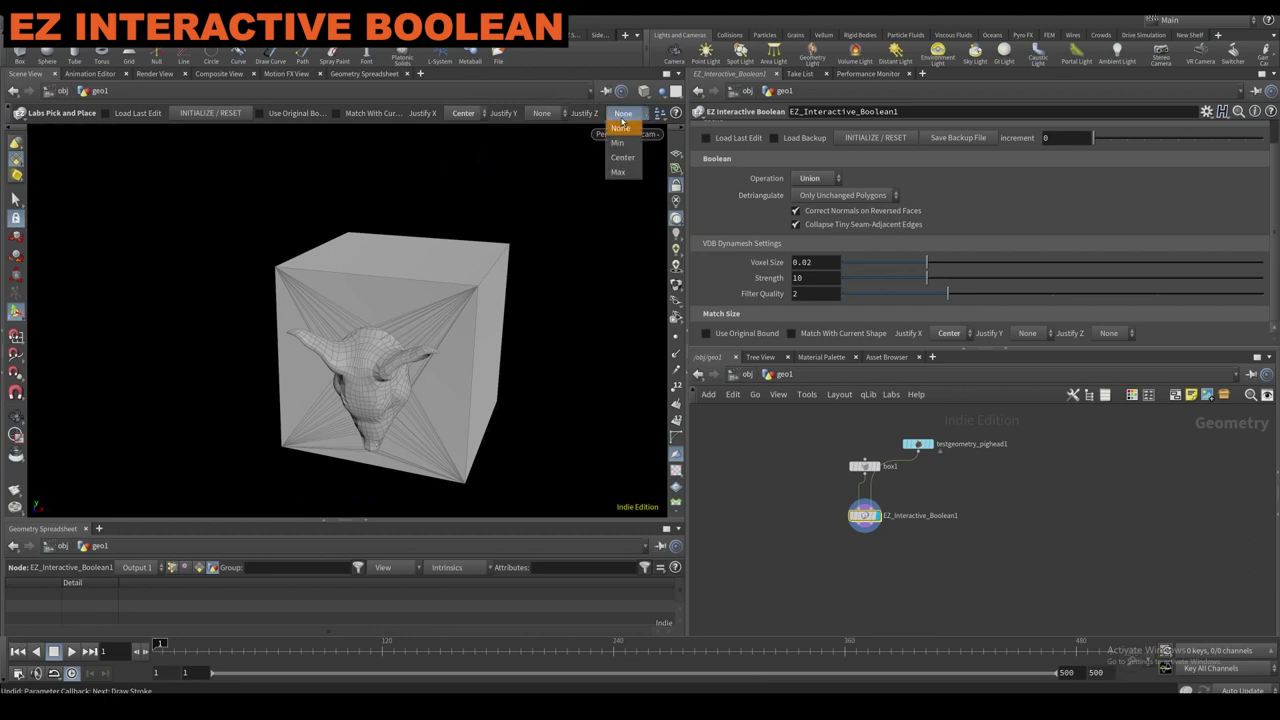
pyautogui.click(622, 158)
pyautogui.keyDown('alt'); pyautogui.moveTo(399, 249); pyautogui.dragTo(276, 283); pyautogui.keyUp('alt')
pyautogui.press('Return')
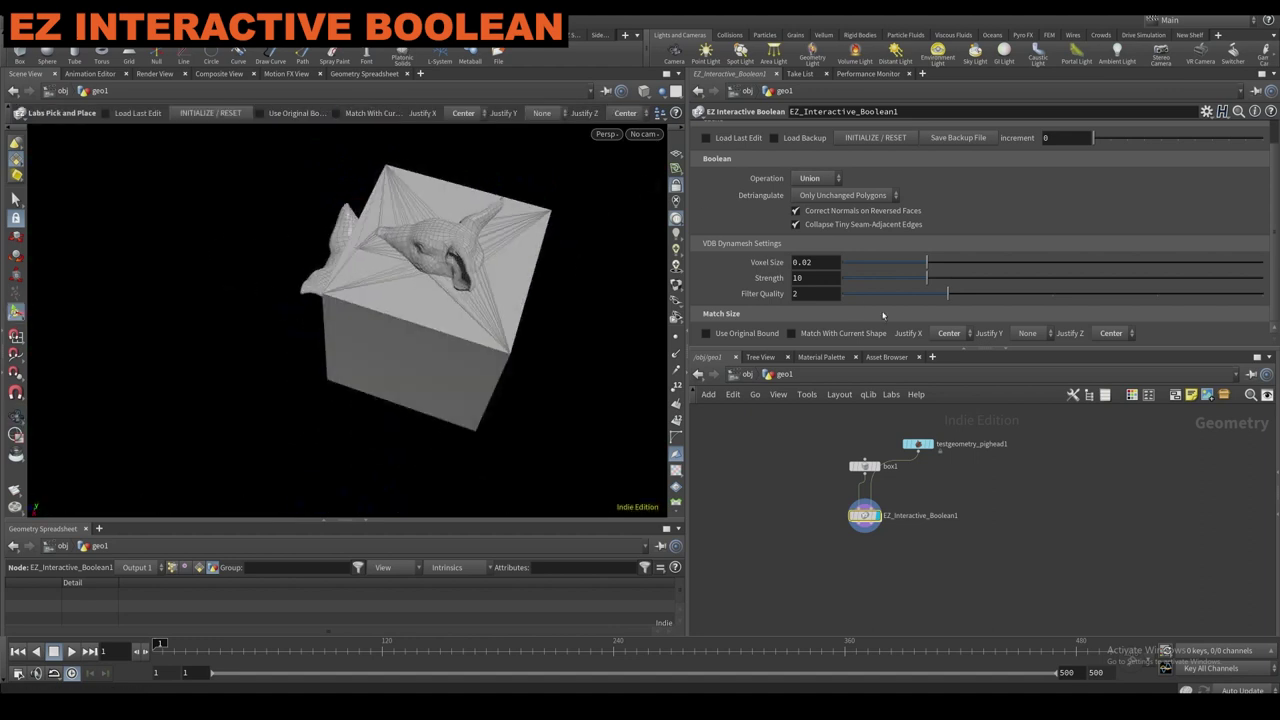
# Reset the boolean, switch the placement shape to a box, and union stacked boxes onto the cube's top.
pyautogui.click(875, 137)
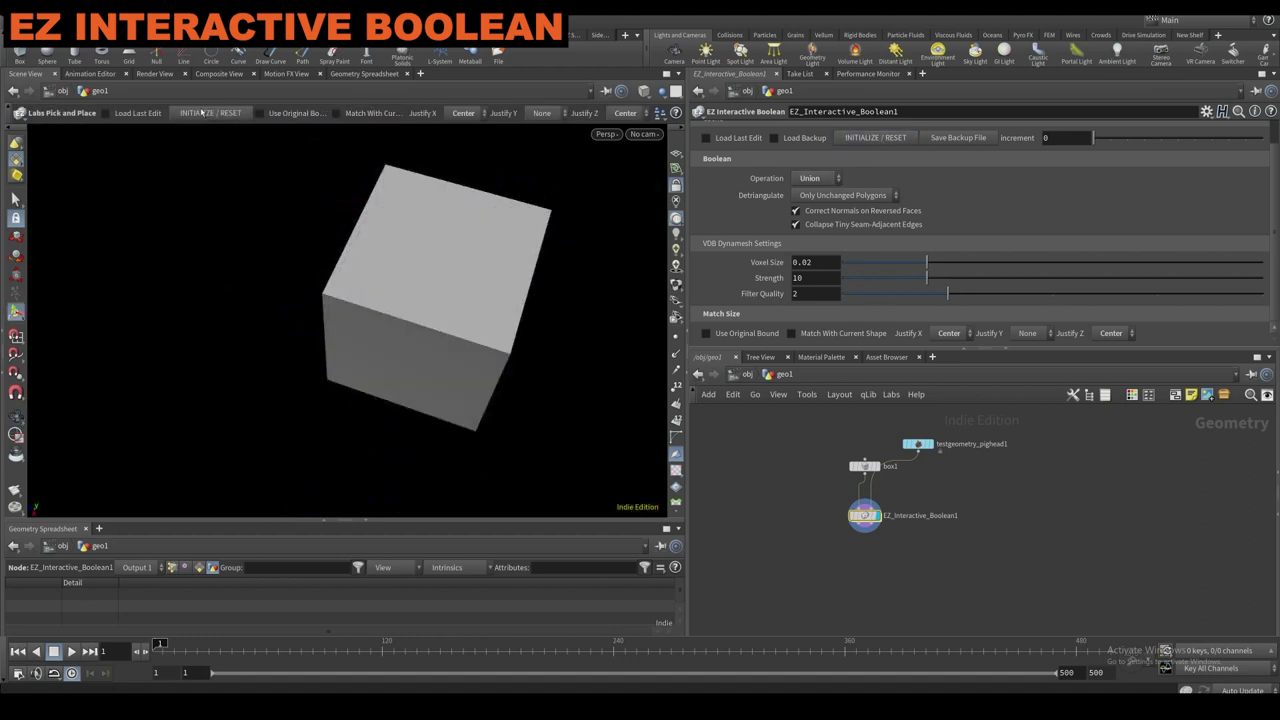
pyautogui.scroll(-1, 492, 254)
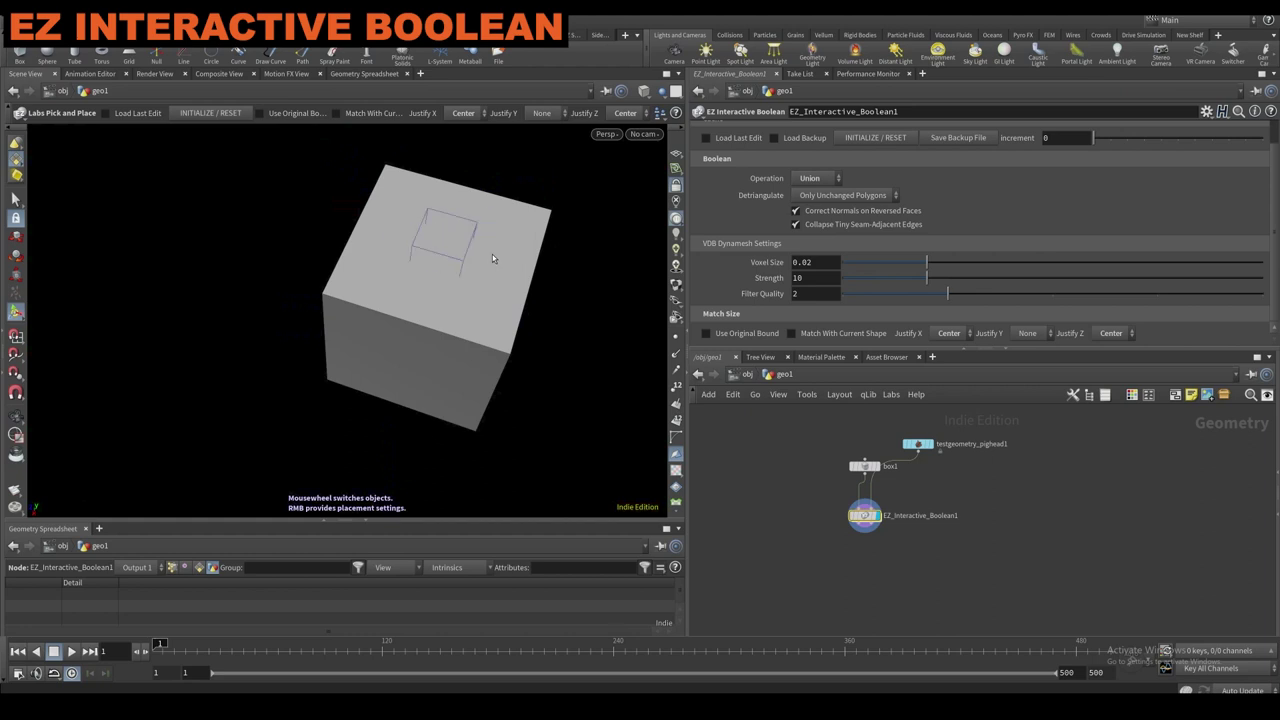
pyautogui.click(477, 229)
pyautogui.moveTo(467, 222); pyautogui.dragTo(512, 224)
pyautogui.keyDown('alt'); pyautogui.moveTo(460, 210); pyautogui.dragTo(396, 199); pyautogui.keyUp('alt')
pyautogui.keyDown('alt'); pyautogui.moveTo(402, 197); pyautogui.dragTo(331, 291); pyautogui.keyUp('alt')
pyautogui.keyDown('alt'); pyautogui.moveTo(331, 291); pyautogui.dragTo(332, 335, button='middle'); pyautogui.keyUp('alt')
pyautogui.keyDown('alt'); pyautogui.moveTo(332, 335); pyautogui.dragTo(371, 286); pyautogui.keyUp('alt')
pyautogui.press('Return')
# Set Justify X and Justify Y to Center and Justify Z to None.
pyautogui.click(463, 113)
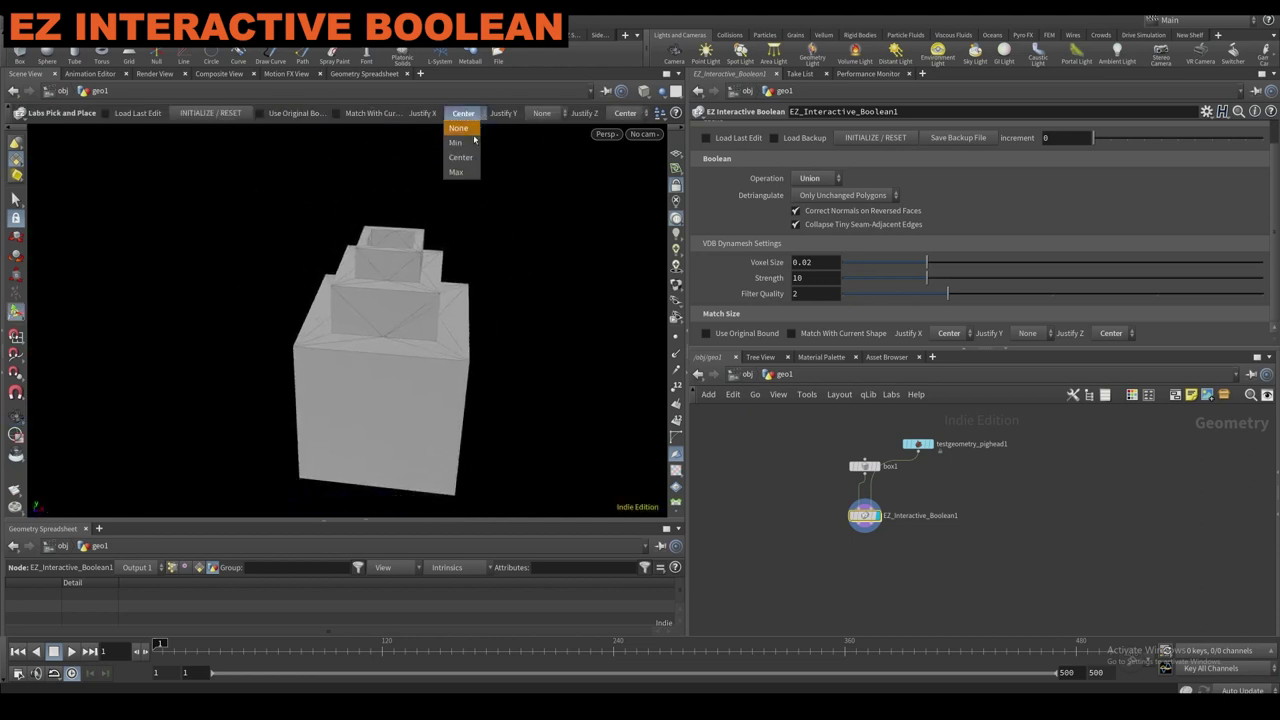
pyautogui.click(458, 128)
pyautogui.click(625, 113)
pyautogui.click(620, 128)
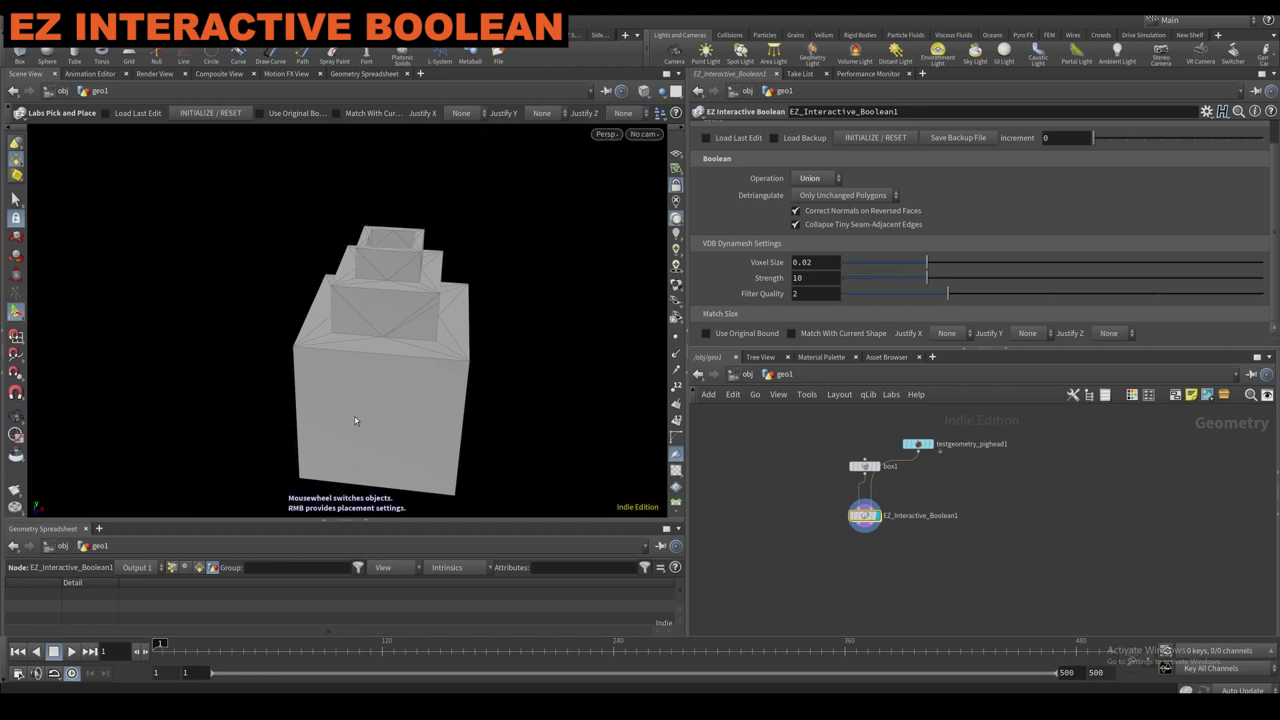
pyautogui.click(461, 113)
pyautogui.click(458, 157)
pyautogui.click(545, 116)
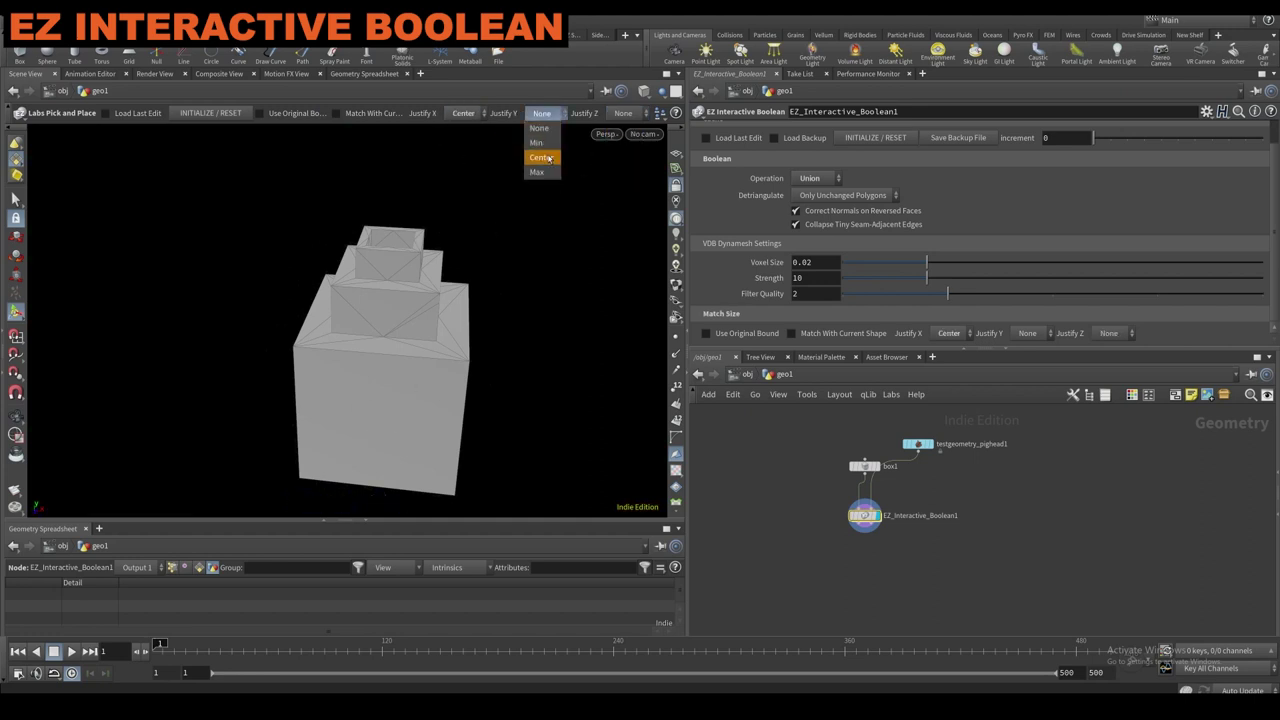
pyautogui.click(541, 157)
# Union boxes onto the side faces of the main cube using the X and Y centering.
pyautogui.moveTo(390, 398); pyautogui.dragTo(504, 411)
pyautogui.keyDown('alt'); pyautogui.moveTo(470, 352); pyautogui.dragTo(368, 356); pyautogui.keyUp('alt')
pyautogui.keyDown('ctrl'); pyautogui.moveTo(411, 392); pyautogui.dragTo(460, 406); pyautogui.keyUp('ctrl')
pyautogui.keyDown('alt'); pyautogui.moveTo(511, 346); pyautogui.dragTo(211, 320); pyautogui.keyUp('alt')
pyautogui.moveTo(461, 408); pyautogui.dragTo(566, 424)
pyautogui.moveTo(505, 350)
pyautogui.keyDown('alt'); pyautogui.mouseDown()
pyautogui.moveTo(463, 349)
pyautogui.moveTo(438, 406)
pyautogui.moveTo(343, 329)
pyautogui.moveTo(151, 340)
pyautogui.moveTo(449, 357)
pyautogui.moveTo(493, 333)
pyautogui.mouseUp(); pyautogui.keyUp('alt')
pyautogui.press('Return')
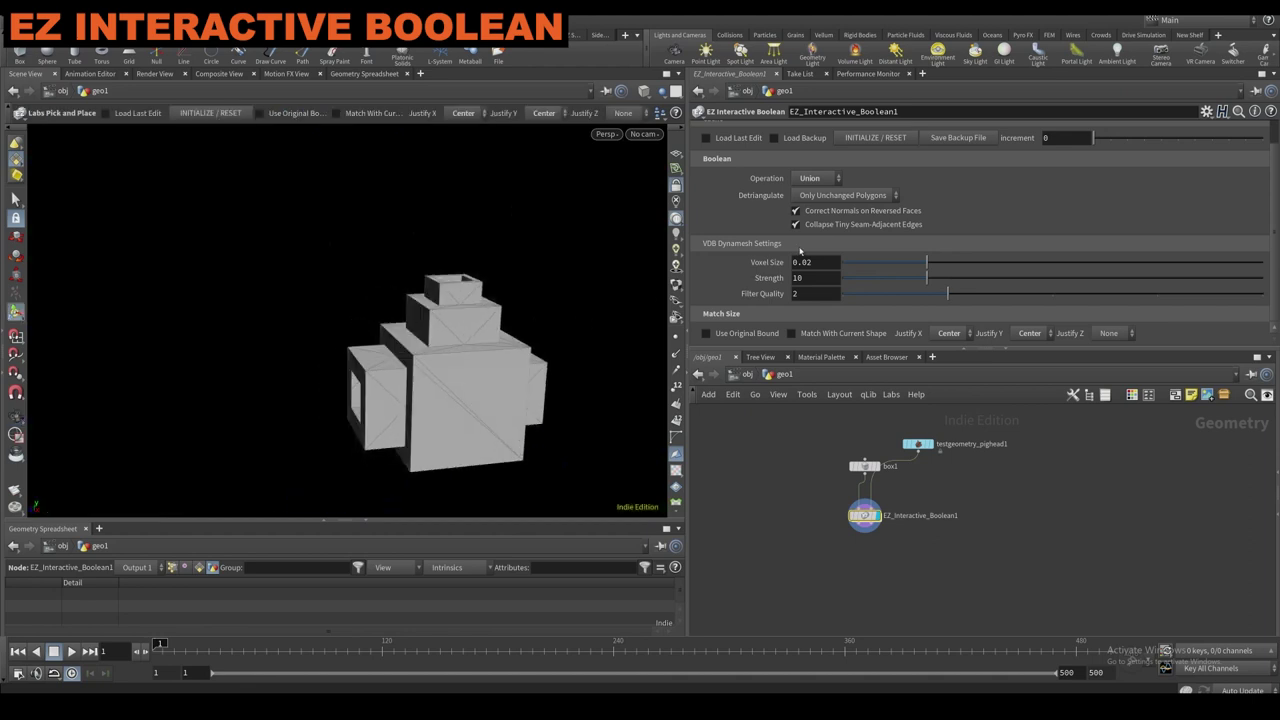
pyautogui.scroll(1, 735, 200)
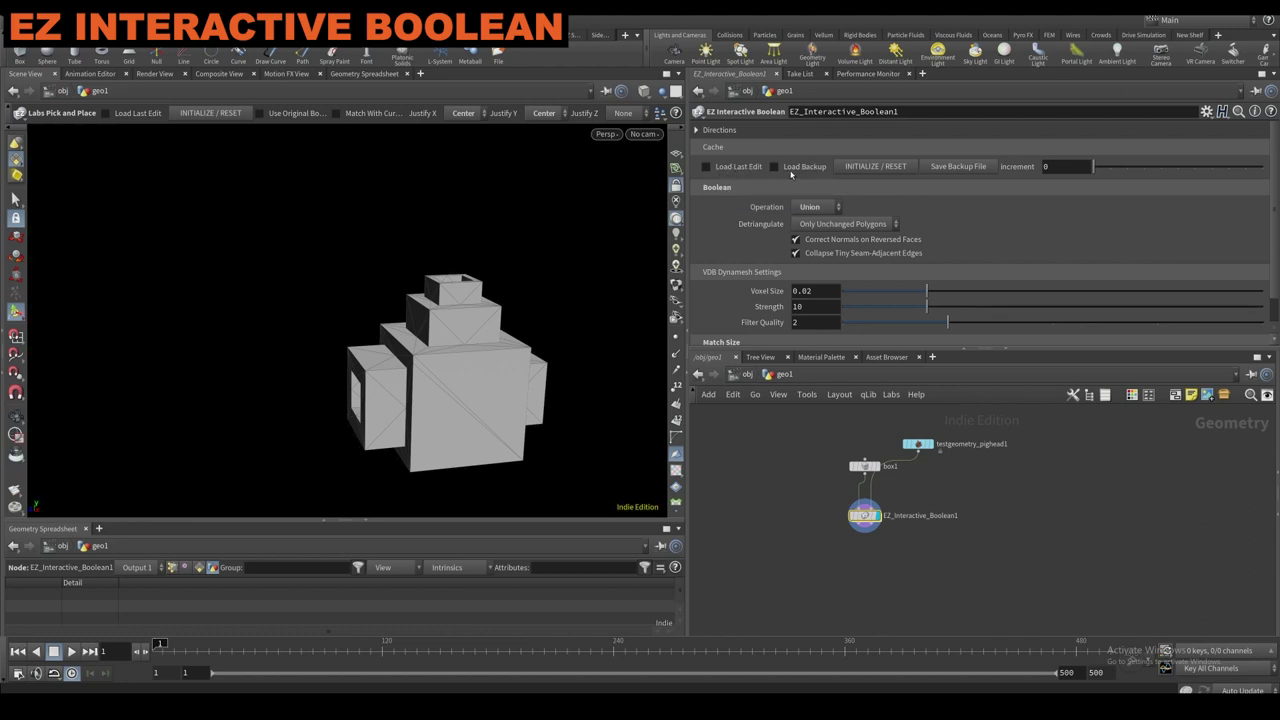
pyautogui.click(759, 168)
pyautogui.click(750, 168)
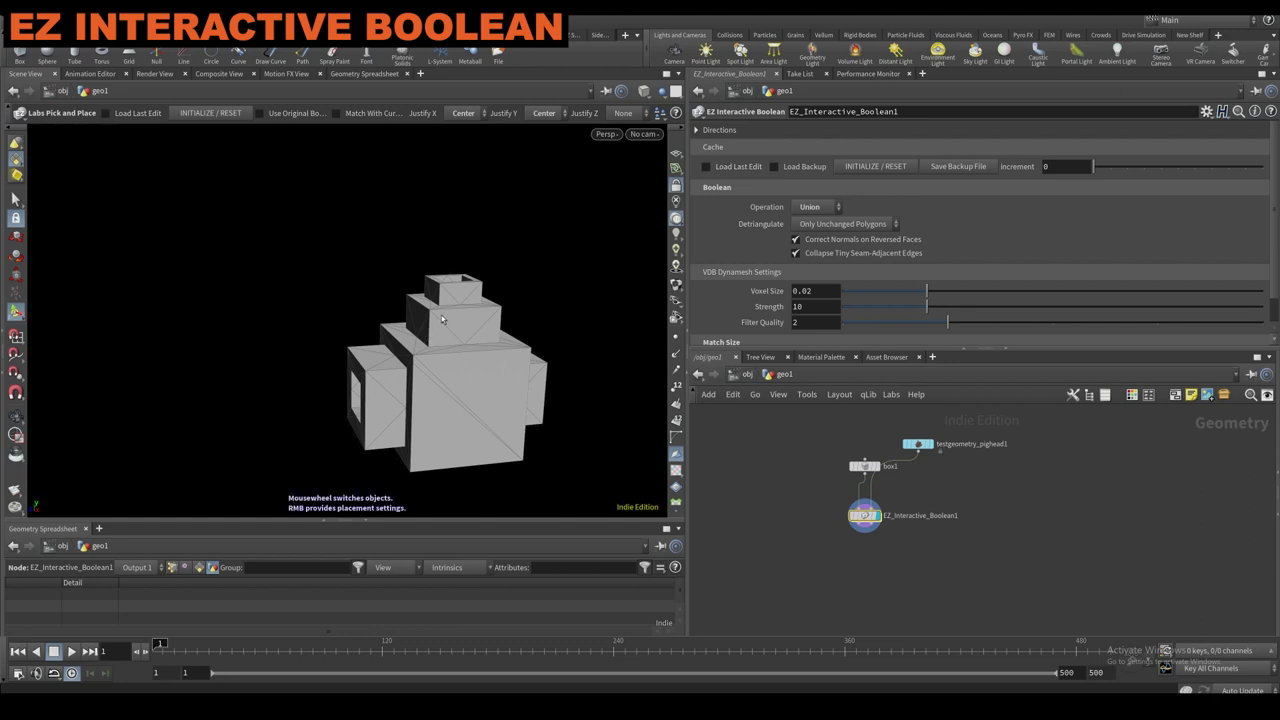
pyautogui.keyDown('alt'); pyautogui.moveTo(425, 340); pyautogui.dragTo(377, 391); pyautogui.keyUp('alt')
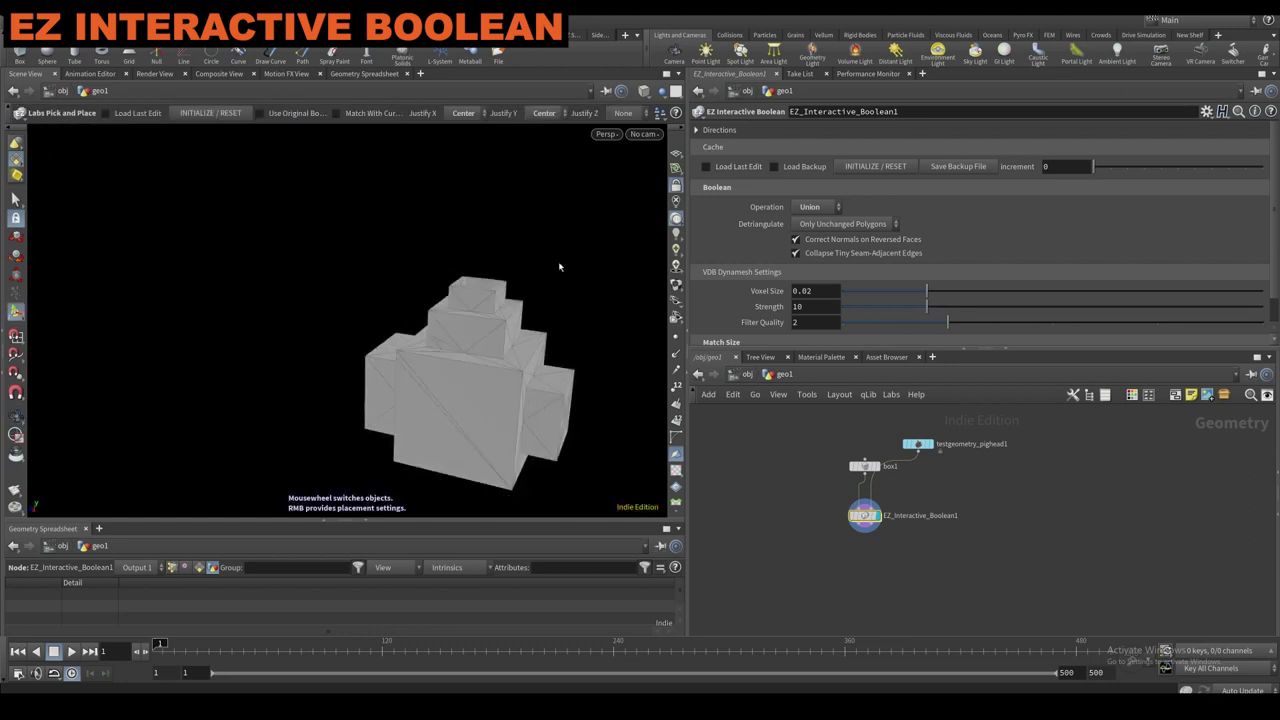
pyautogui.moveTo(817, 507); pyautogui.dragTo(899, 539)
pyautogui.hotkey('ctrl', 'z')
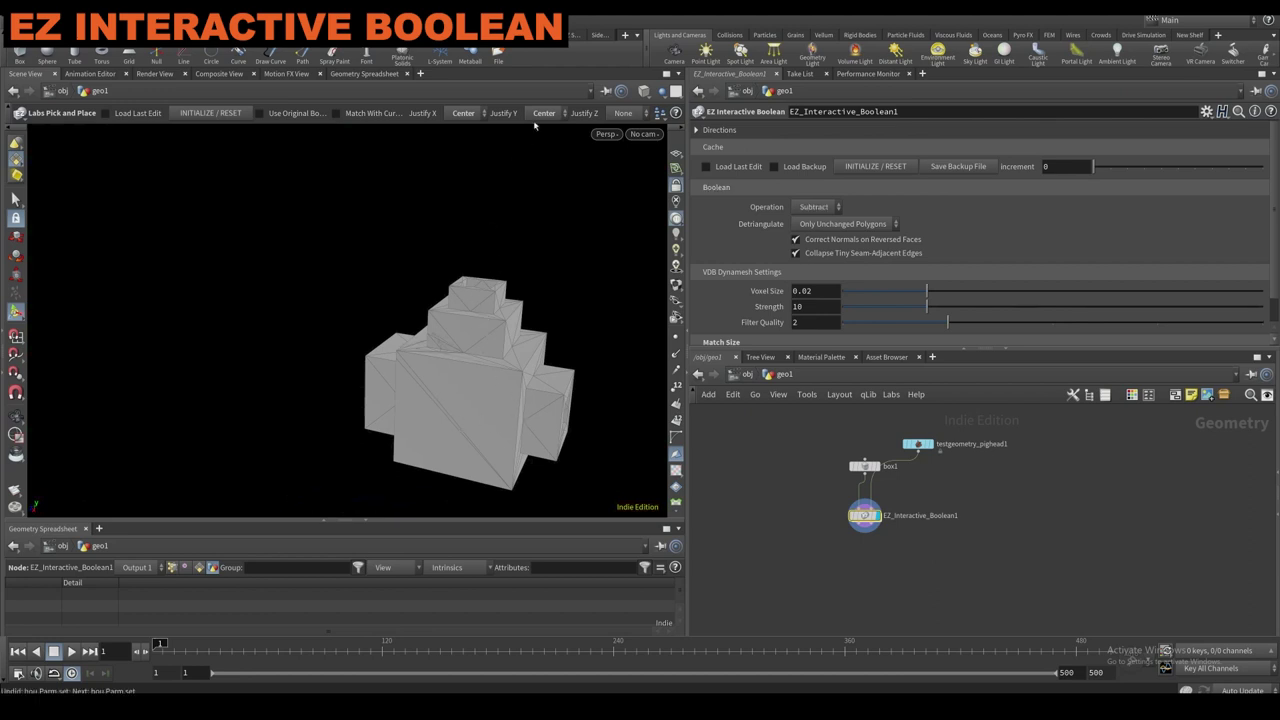
# Set Justify X and Justify Y to None and union a box onto a free side face.
pyautogui.click(544, 112)
pyautogui.click(548, 132)
pyautogui.click(463, 112)
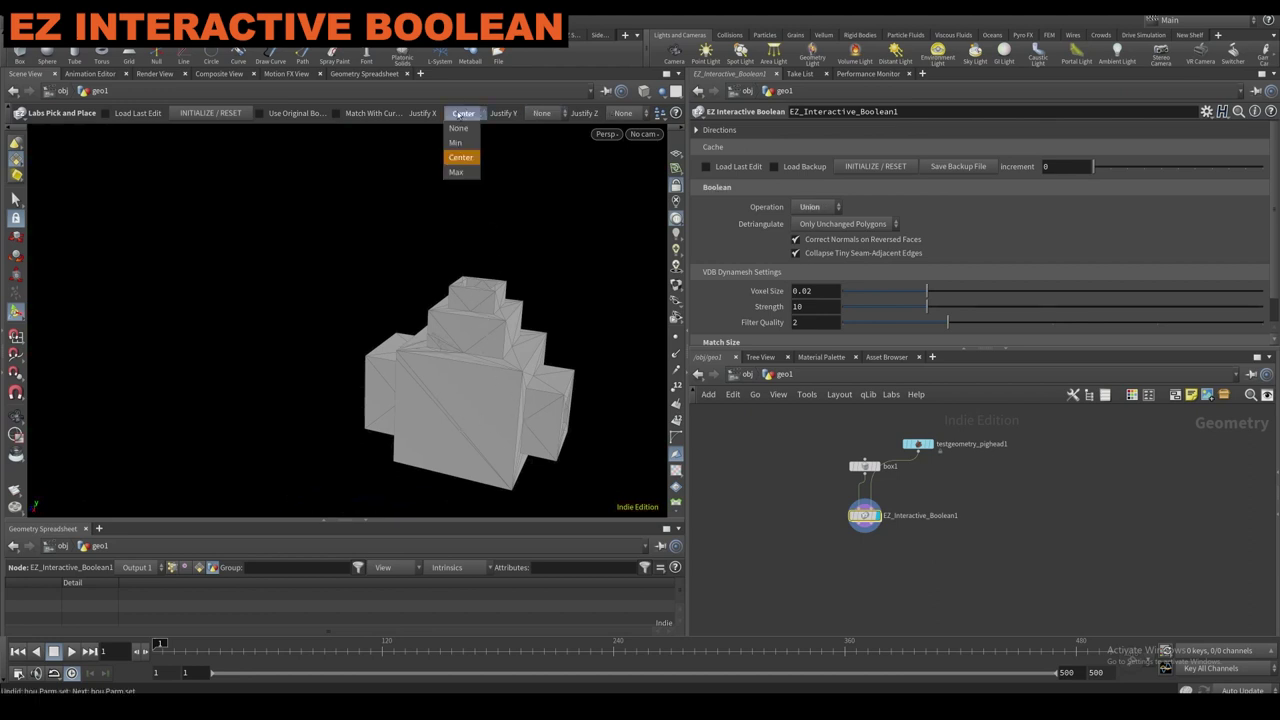
pyautogui.click(462, 128)
pyautogui.press('Escape')
pyautogui.moveTo(512, 424); pyautogui.dragTo(448, 386)
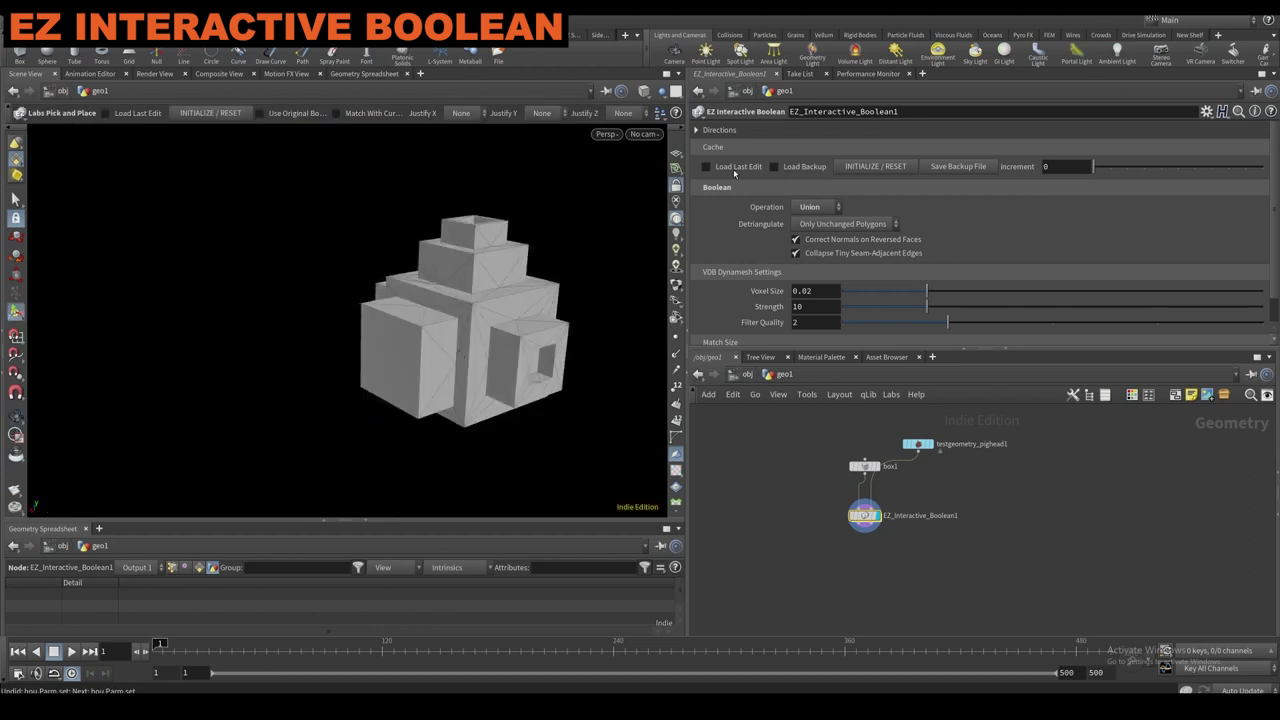
# Reset the boolean and restore the earlier geometry with Load Last Edit.
pyautogui.click(707, 167)
pyautogui.click(889, 167)
pyautogui.click(707, 167)
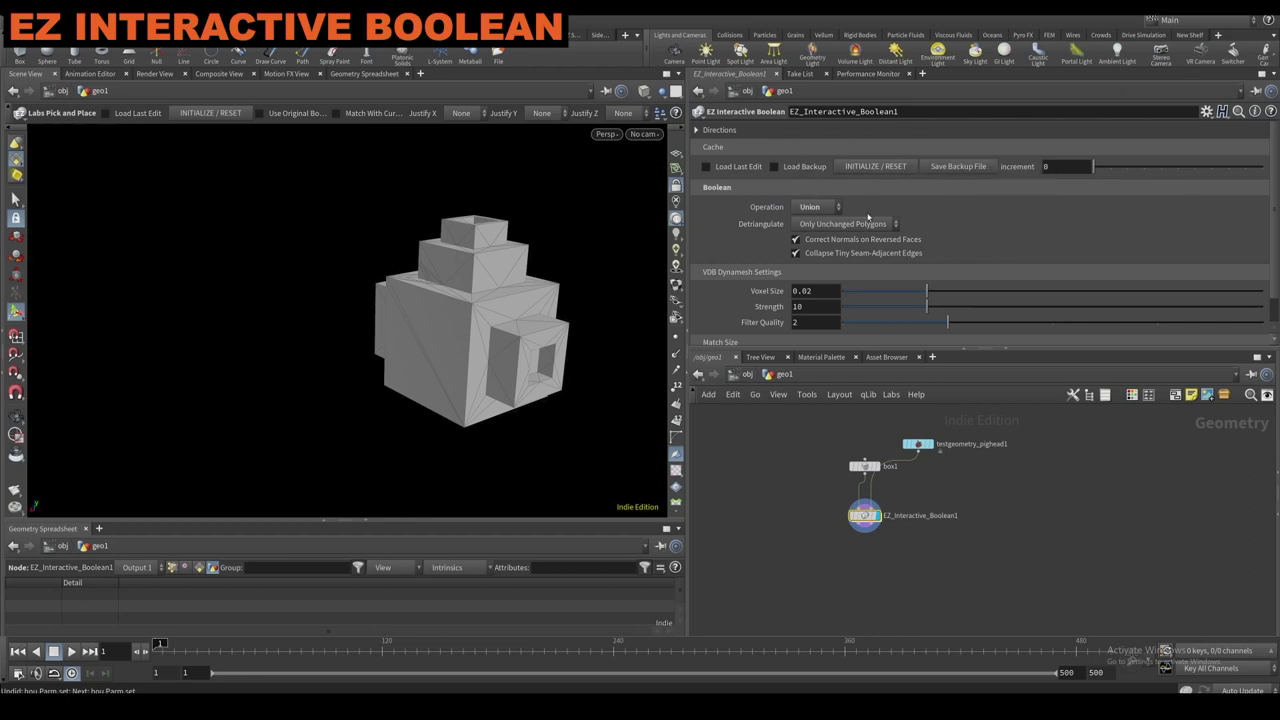
# Union several overlapping boxes onto the restored shape's side and save a backup file.
pyautogui.click(410, 365)
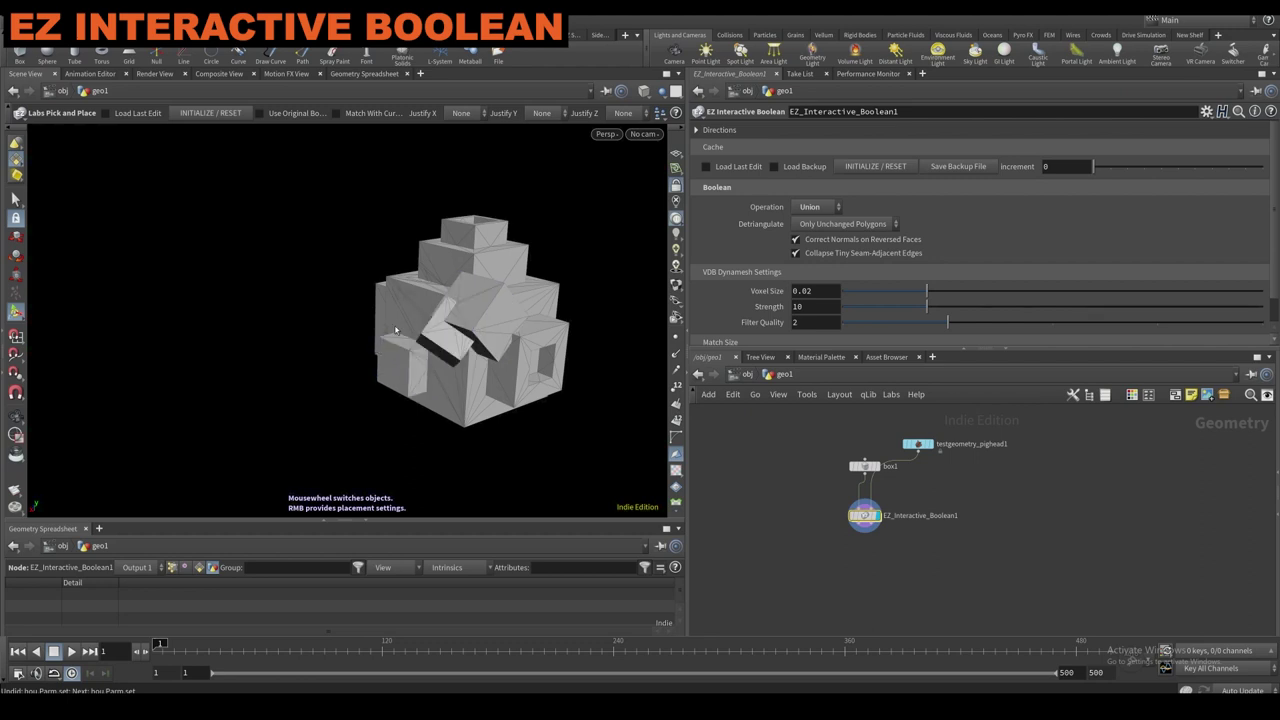
pyautogui.click(385, 331)
pyautogui.click(411, 296)
pyautogui.click(452, 292)
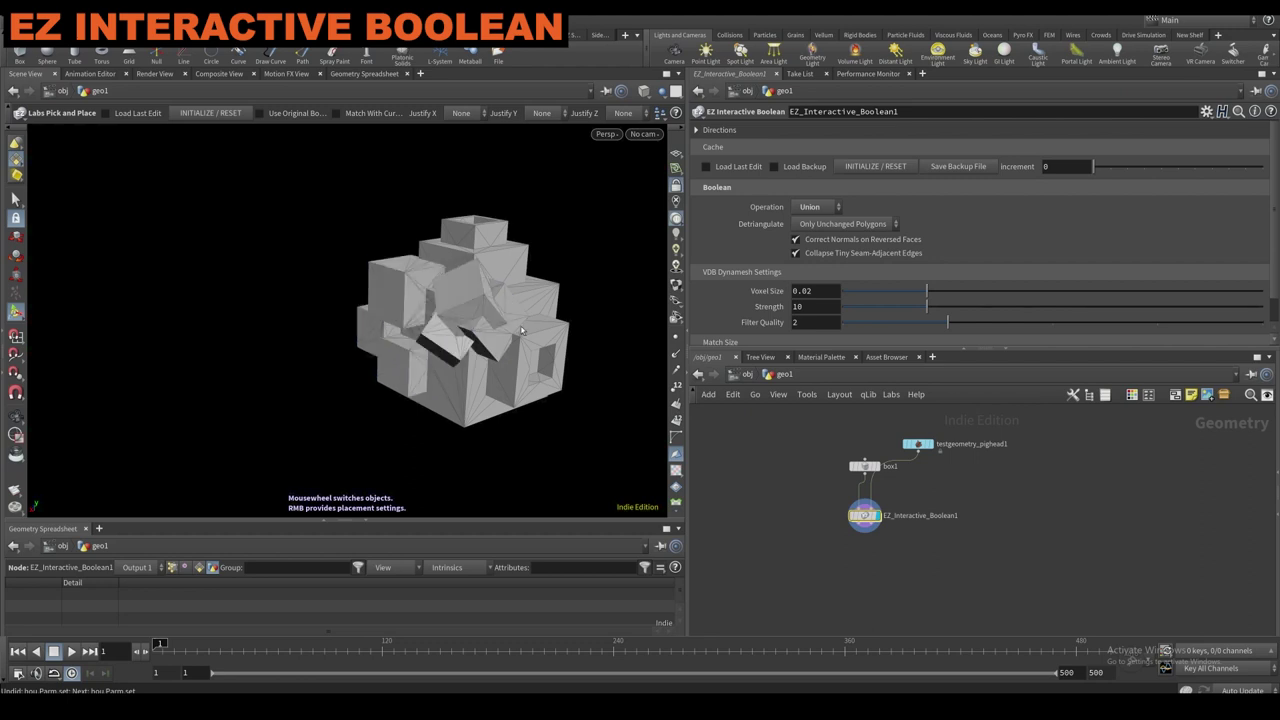
pyautogui.click(978, 167)
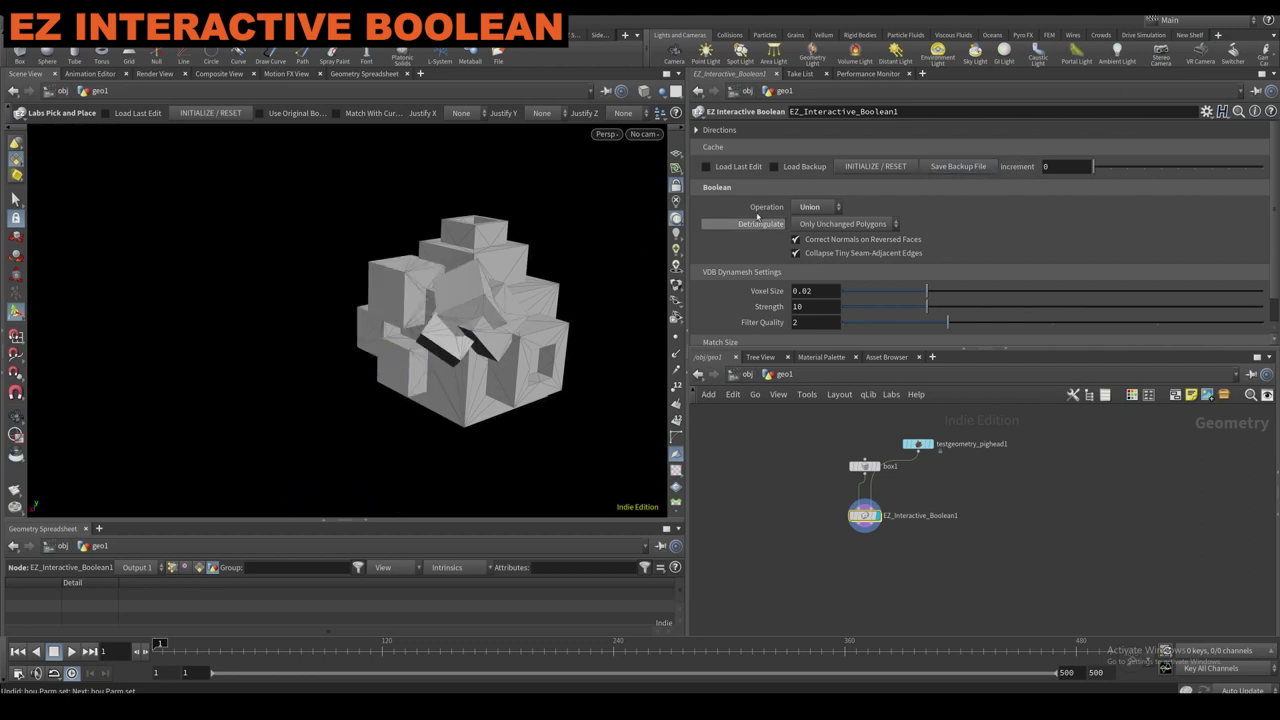
# Place test boxes on the reset cube, load the backup, and reset the boolean with the increment set to 2.
pyautogui.click(853, 168)
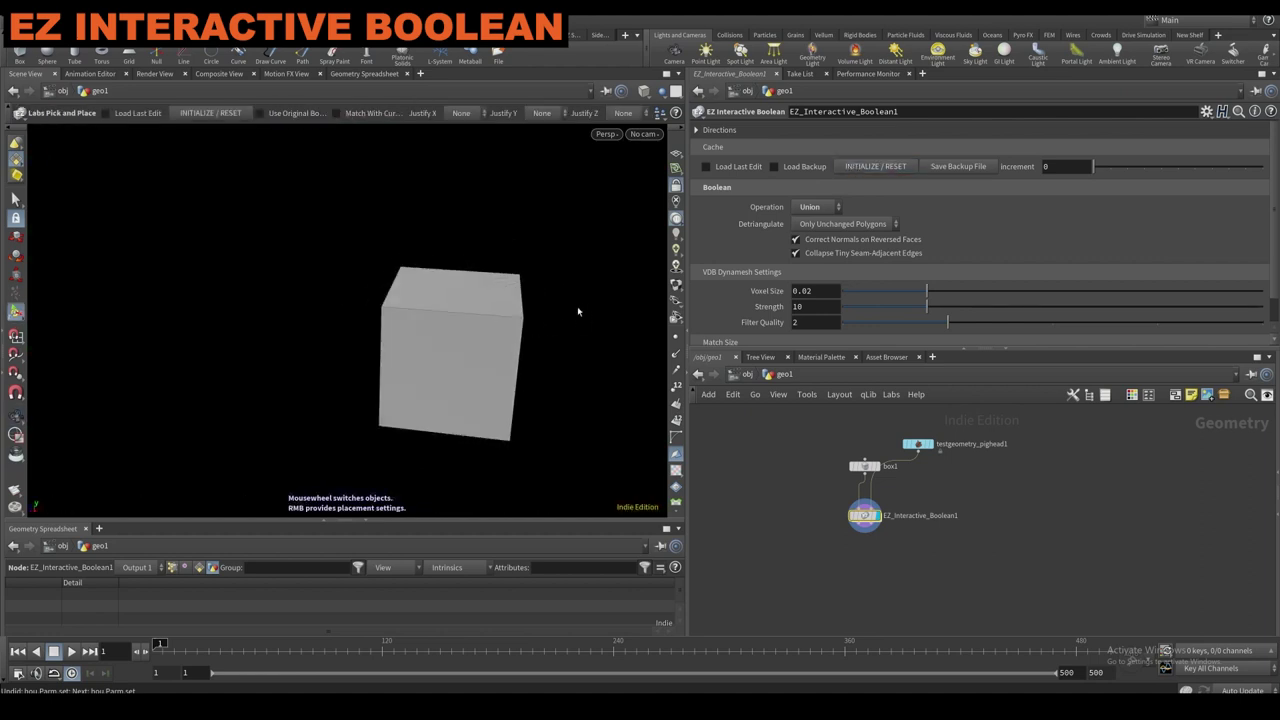
pyautogui.click(444, 337)
pyautogui.click(424, 306)
pyautogui.click(484, 312)
pyautogui.click(471, 388)
pyautogui.click(790, 167)
pyautogui.click(891, 168)
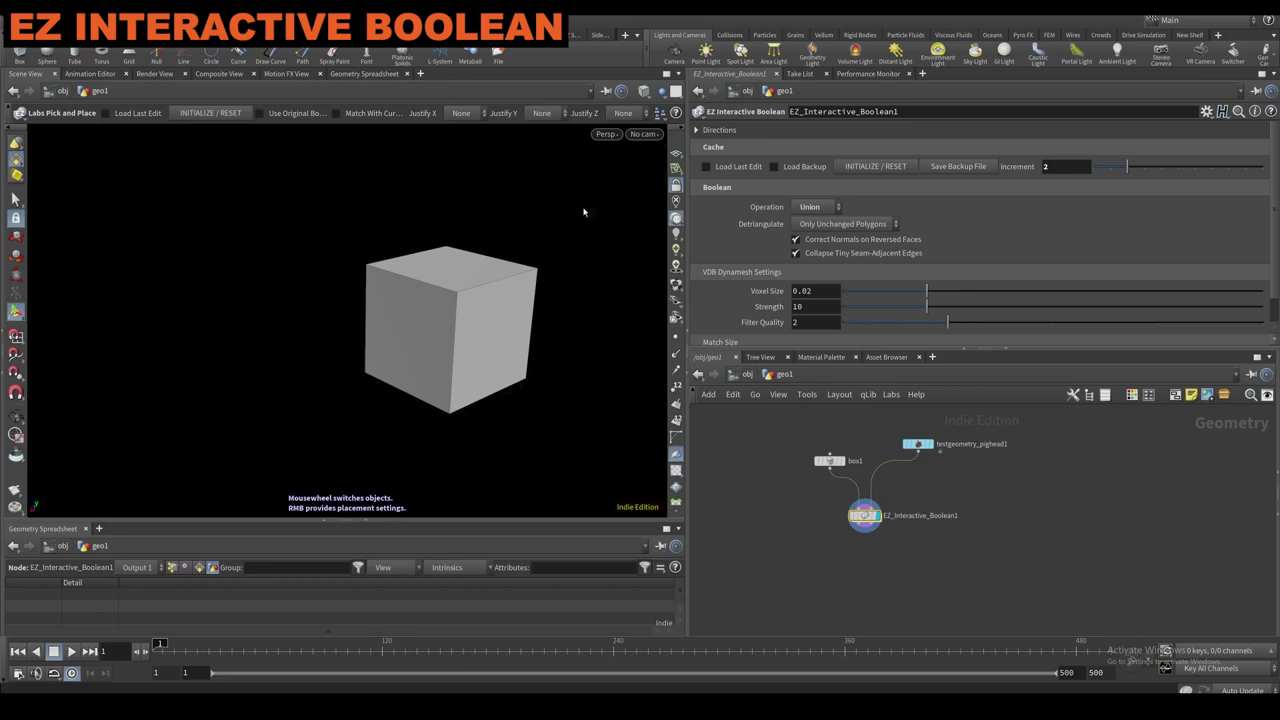
# Union a box onto the cube's face and turn off Place on Others and Align to surfacenormal.
pyautogui.keyDown('alt'); pyautogui.moveTo(410, 333); pyautogui.dragTo(448, 316); pyautogui.keyUp('alt')
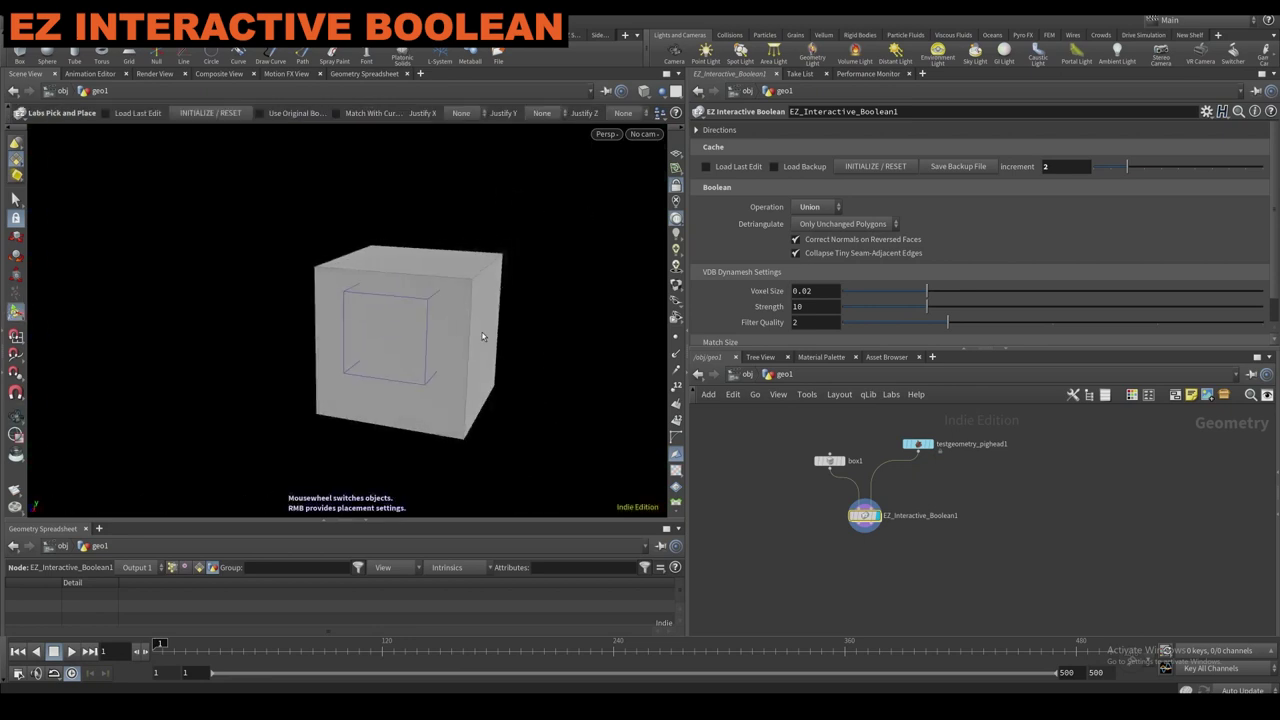
pyautogui.rightClick(415, 330)
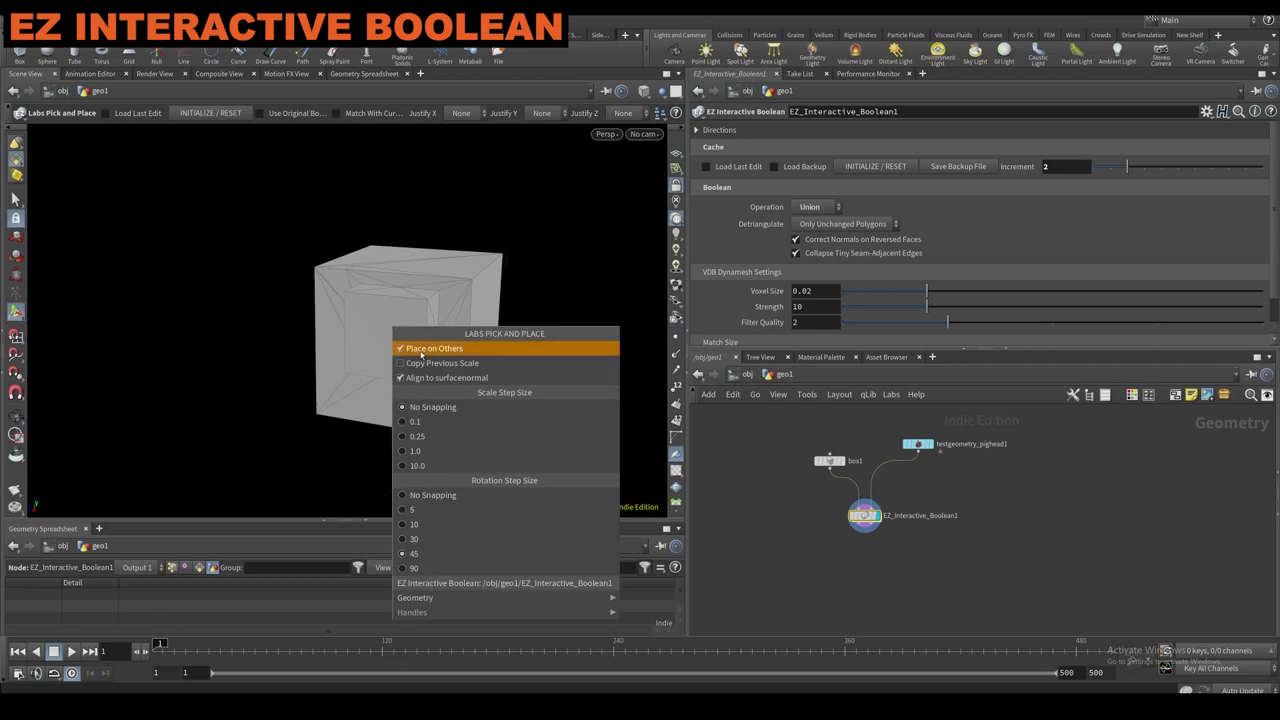
pyautogui.click(422, 353)
pyautogui.rightClick(424, 385)
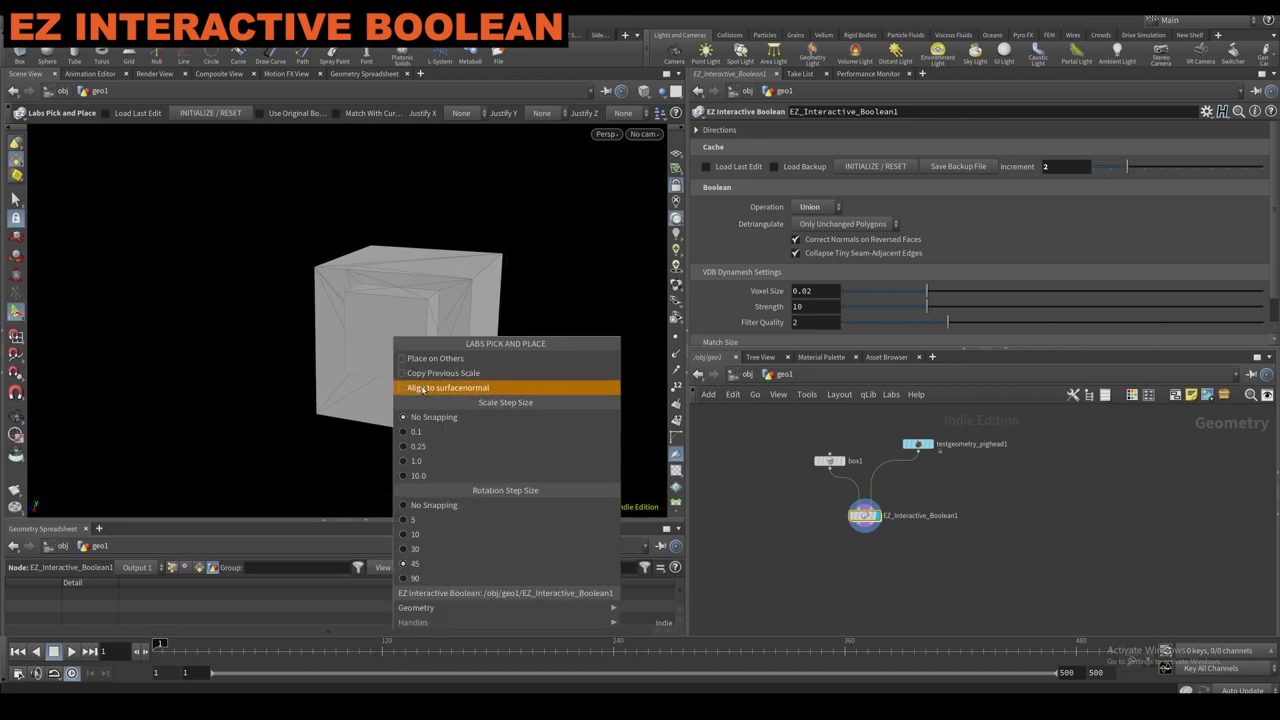
pyautogui.click(422, 388)
pyautogui.press('Escape')
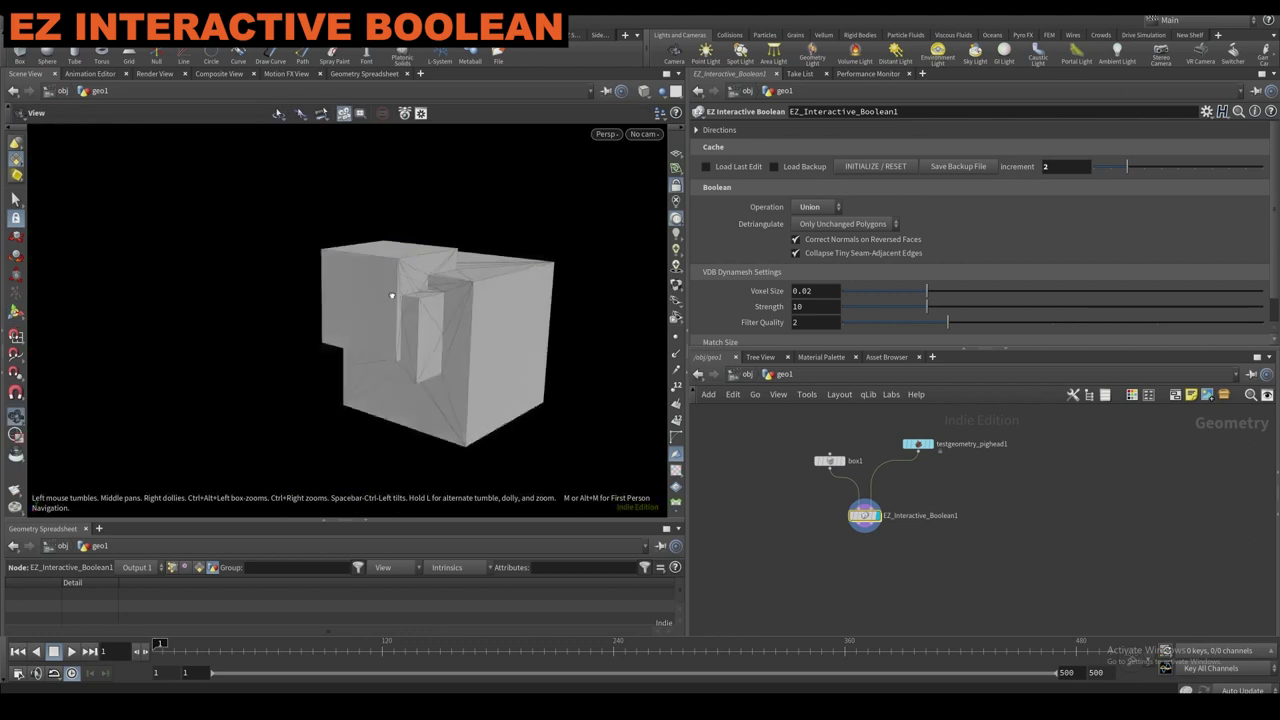
# Union more boxes around the shape's faces with surface normal alignment off.
pyautogui.keyDown('alt'); pyautogui.moveTo(392, 296); pyautogui.dragTo(374, 298); pyautogui.keyUp('alt')
pyautogui.click(488, 302)
pyautogui.keyDown('alt'); pyautogui.moveTo(488, 300); pyautogui.dragTo(436, 279); pyautogui.keyUp('alt')
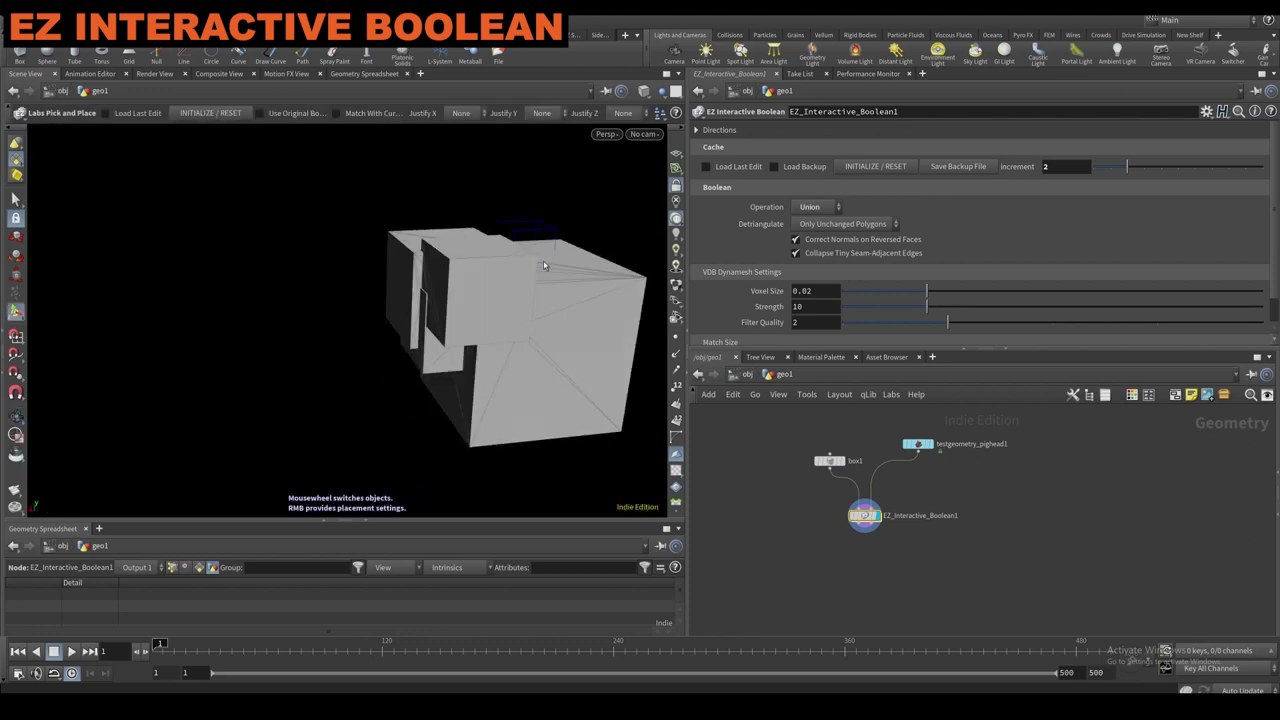
pyautogui.click(552, 266)
pyautogui.keyDown('alt'); pyautogui.moveTo(566, 271); pyautogui.dragTo(494, 283); pyautogui.keyUp('alt')
pyautogui.click(558, 294)
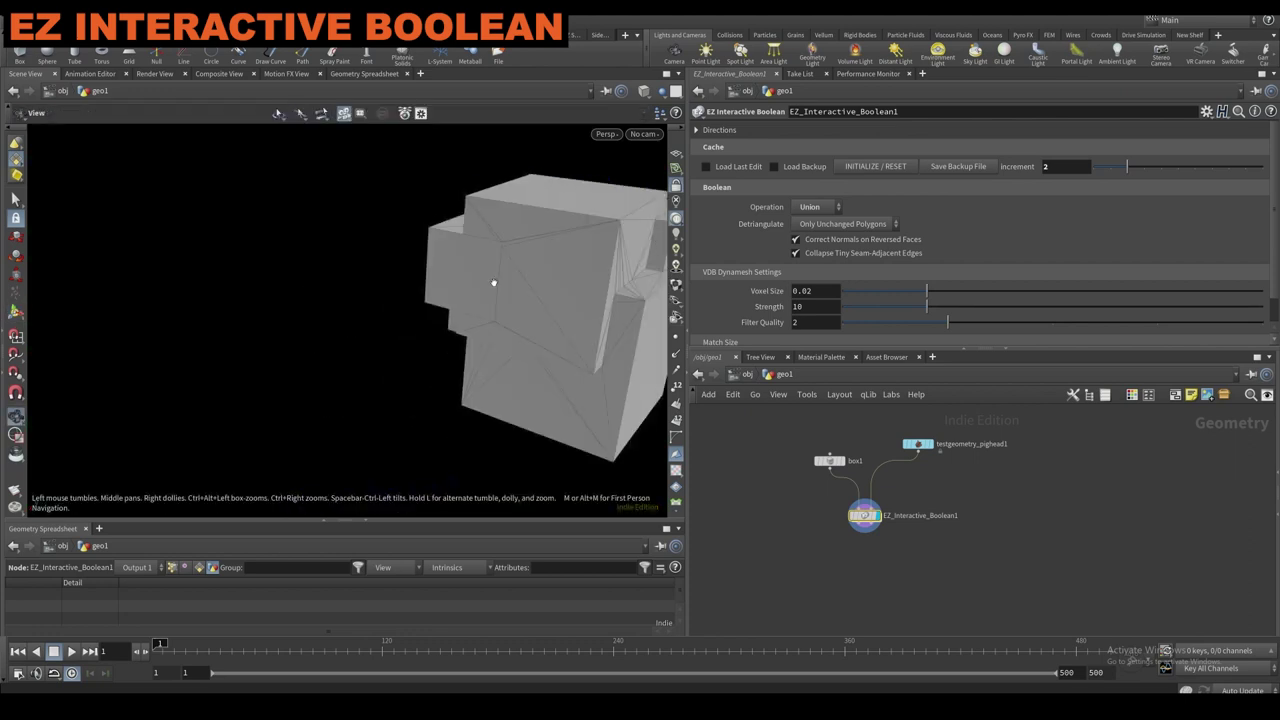
pyautogui.click(493, 286)
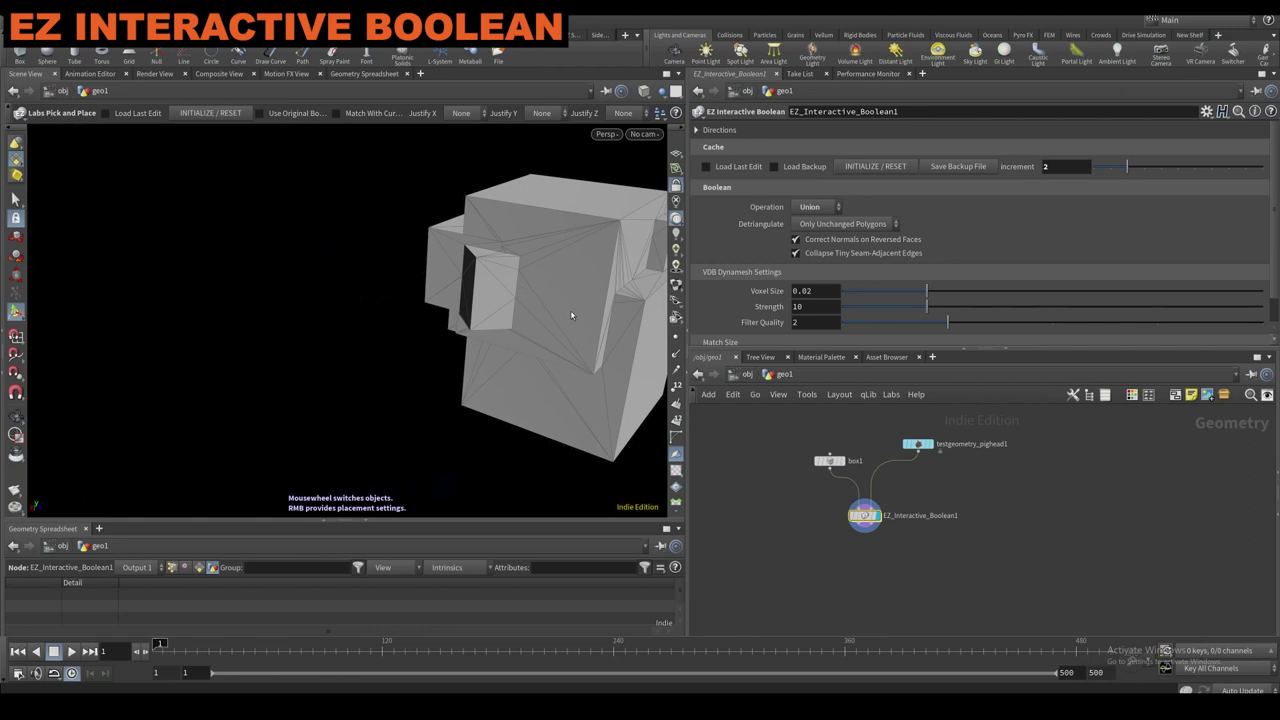
pyautogui.click(636, 358)
# Switch placement shapes to union a faceted polyhedron and a large pig head onto the box cluster.
pyautogui.keyDown('alt'); pyautogui.moveTo(543, 298); pyautogui.dragTo(387, 268, button='middle'); pyautogui.keyUp('alt')
pyautogui.moveTo(387, 268); pyautogui.dragTo(420, 214)
pyautogui.press('Return')
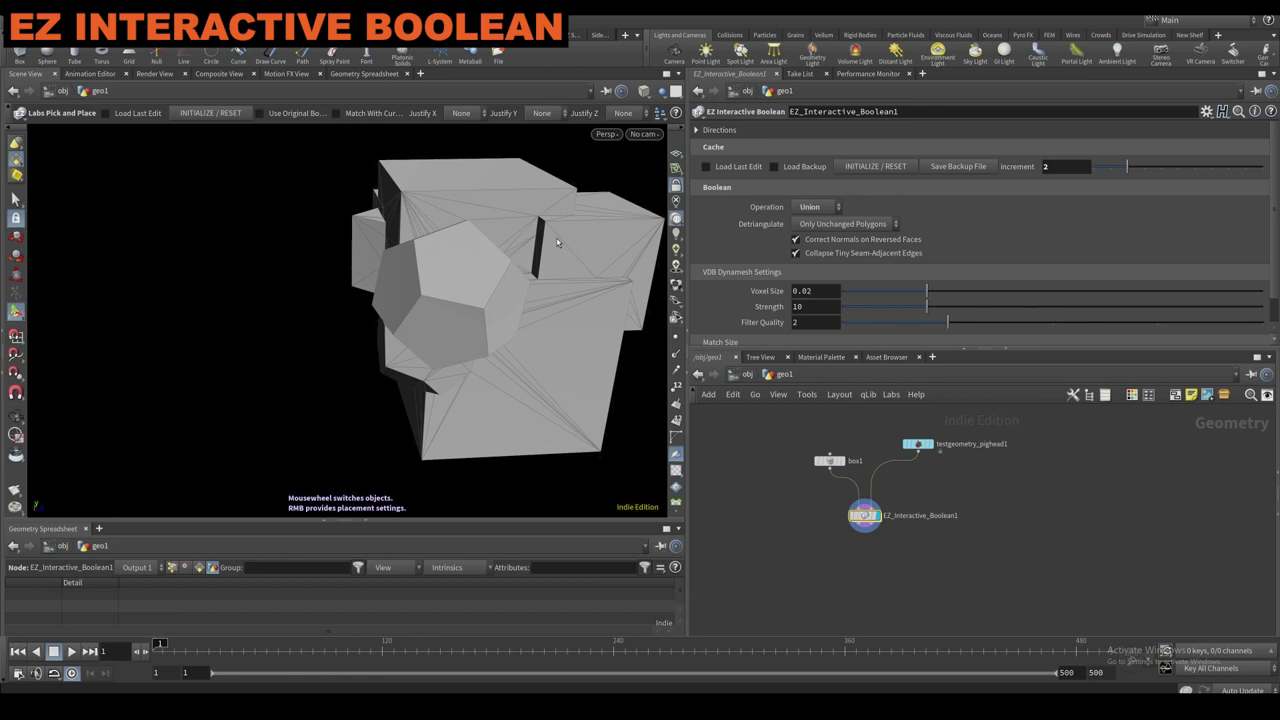
pyautogui.click(602, 267)
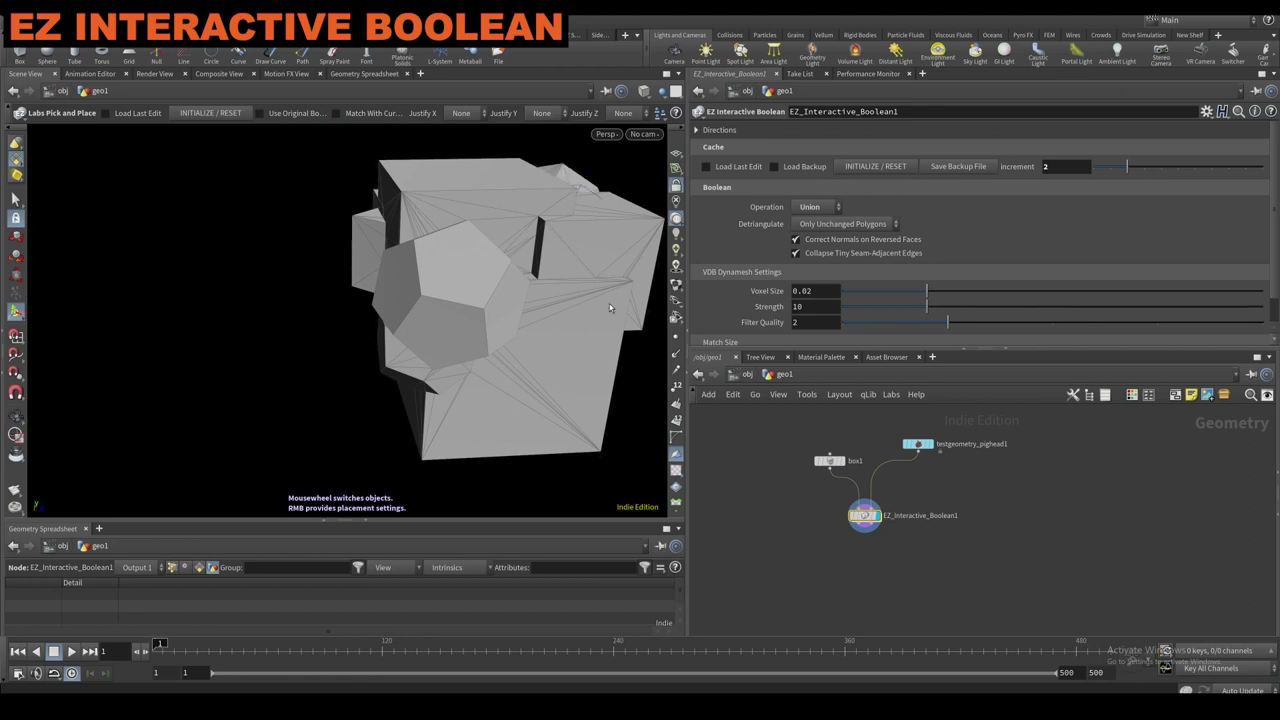
pyautogui.scroll(-1, 626, 374)
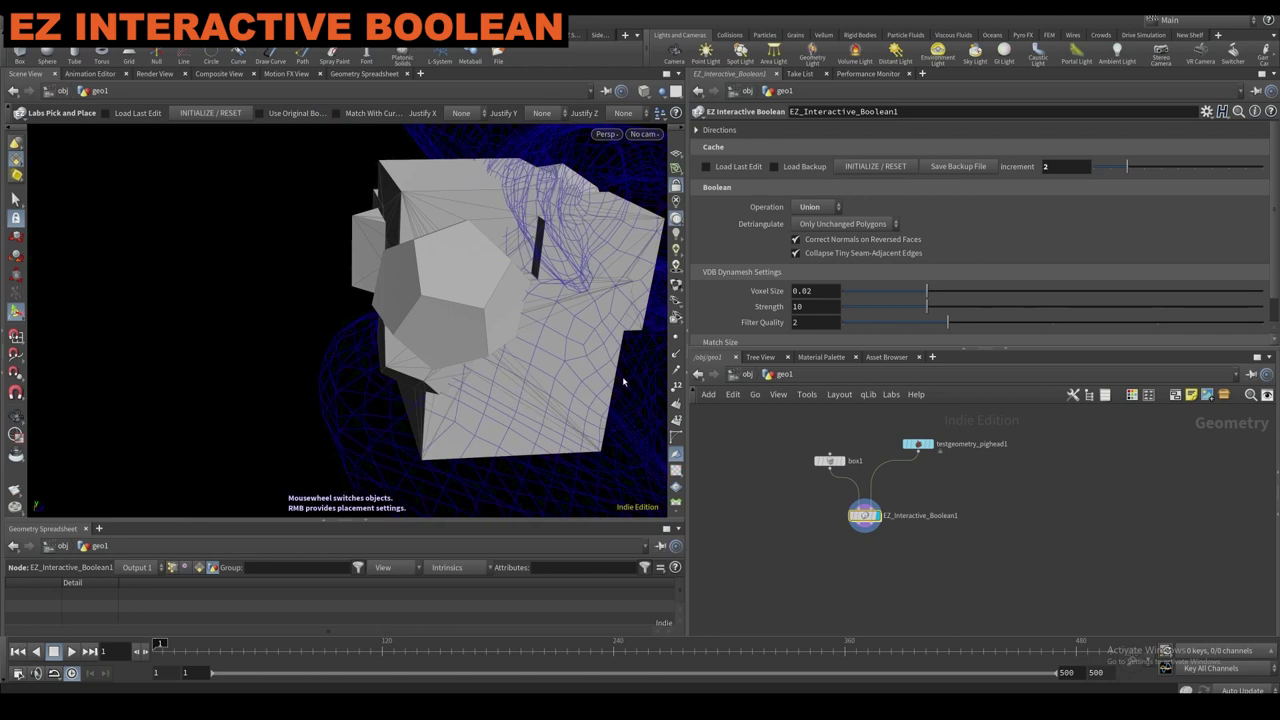
pyautogui.click(625, 378)
# Shrink the faceted placement shape over the pig head cluster and turn on Copy Previous Scale in the placement settings.
pyautogui.scroll(-4, 508, 317)
pyautogui.moveTo(466, 334)
pyautogui.mouseDown()
pyautogui.moveTo(480, 286)
pyautogui.moveTo(470, 349)
pyautogui.mouseUp()
pyautogui.rightClick(462, 291)
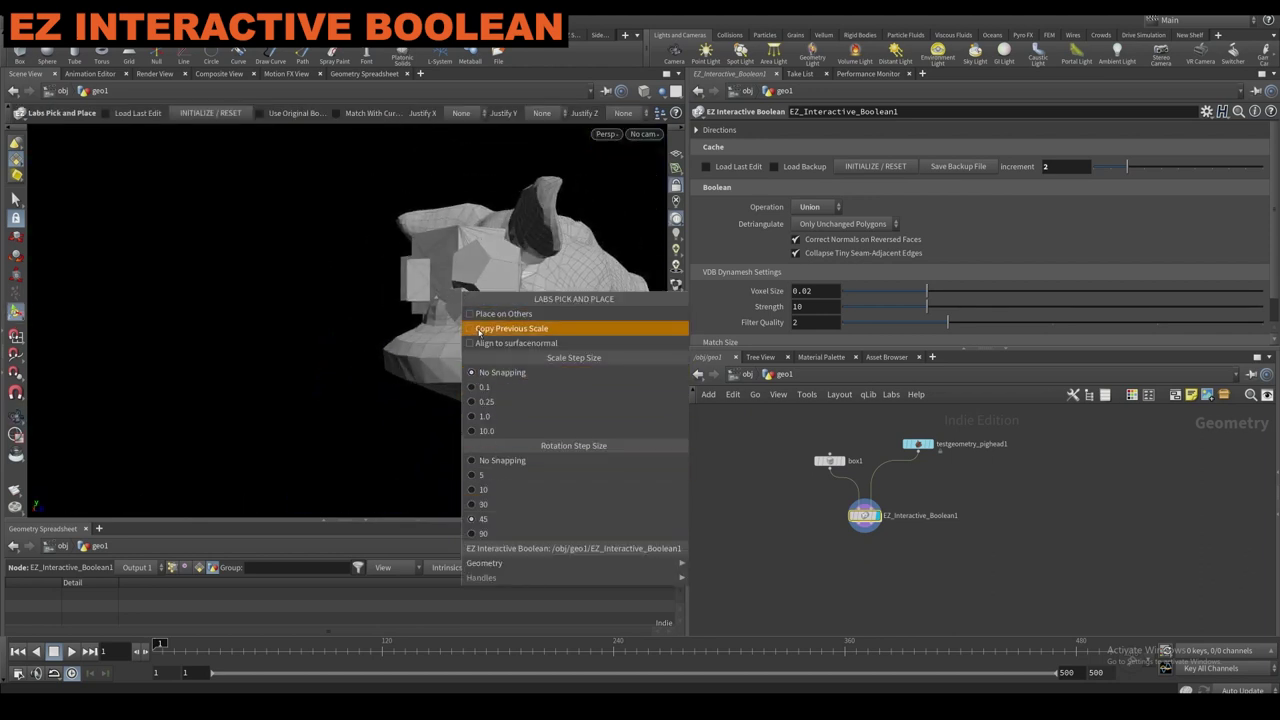
pyautogui.click(480, 330)
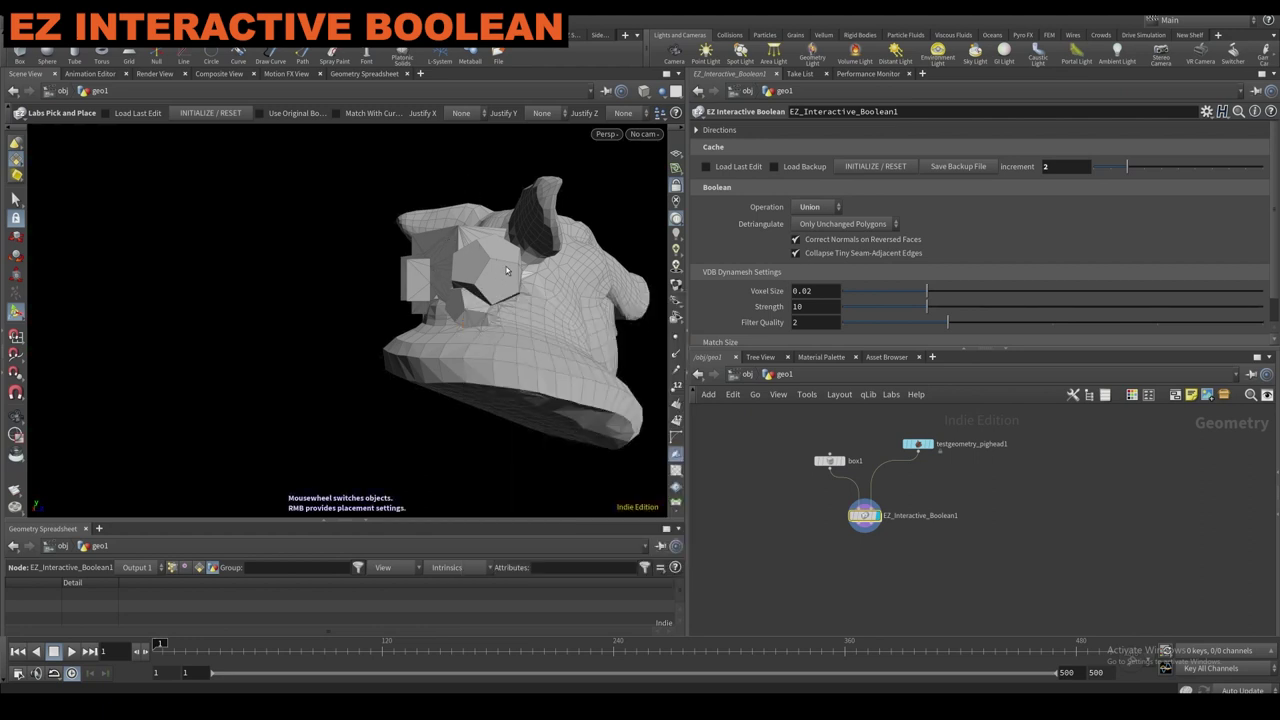
pyautogui.rightClick(510, 272)
pyautogui.click(515, 282)
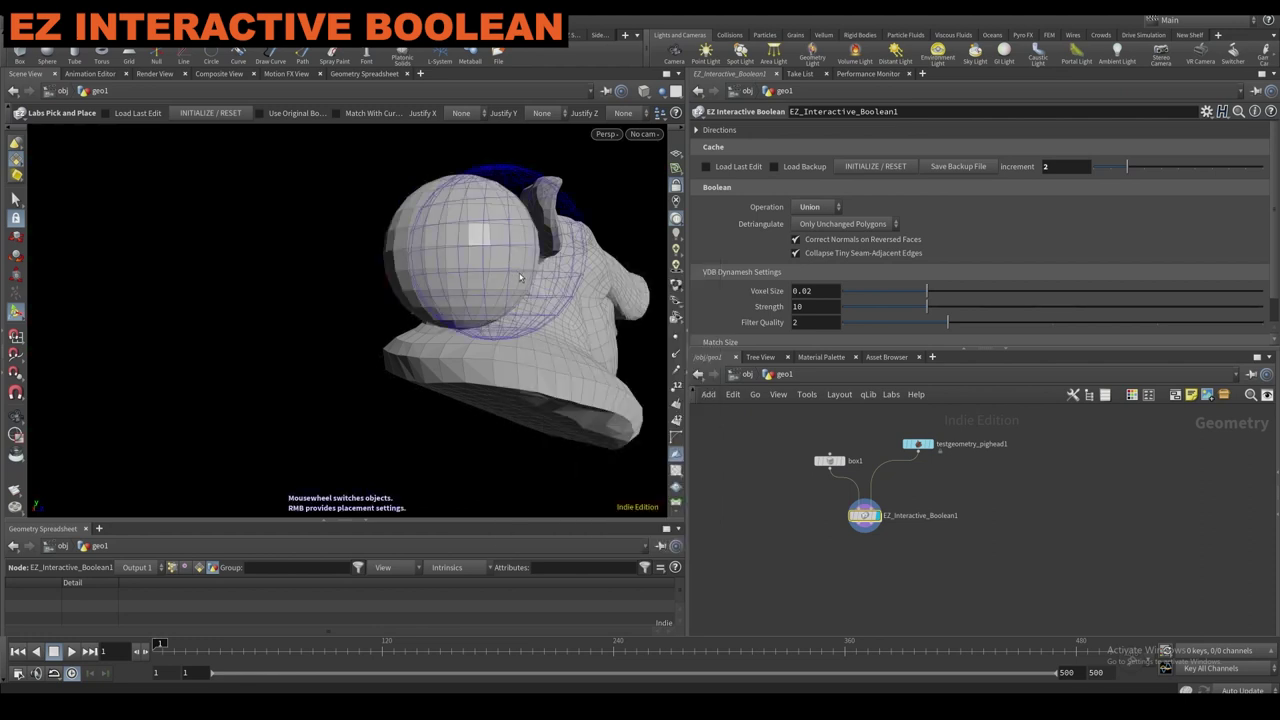
# Union several large spheres onto the back and sides of the pig head cluster.
pyautogui.click(520, 278)
pyautogui.keyDown('alt'); pyautogui.moveTo(428, 200); pyautogui.dragTo(480, 255); pyautogui.keyUp('alt')
pyautogui.click(440, 198)
pyautogui.click(473, 217)
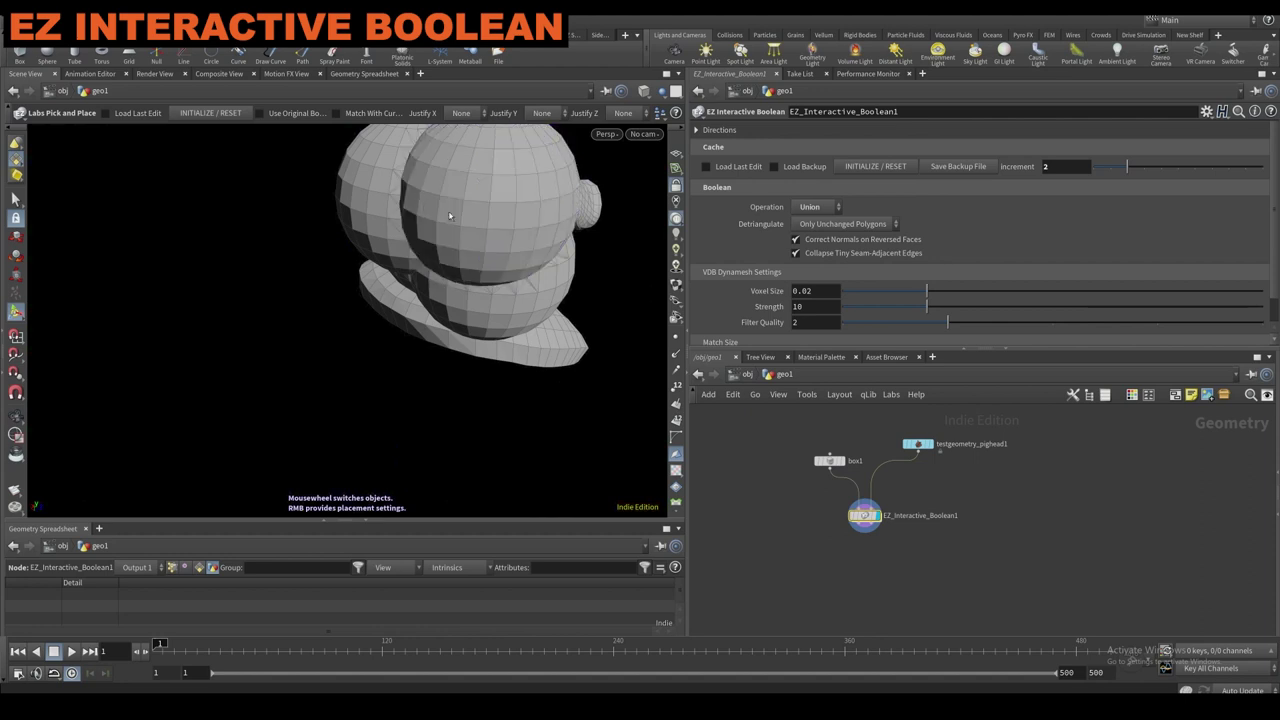
pyautogui.keyDown('alt'); pyautogui.moveTo(402, 239); pyautogui.dragTo(487, 200); pyautogui.keyUp('alt')
pyautogui.keyDown('alt'); pyautogui.moveTo(487, 200); pyautogui.dragTo(440, 303, button='right'); pyautogui.keyUp('alt')
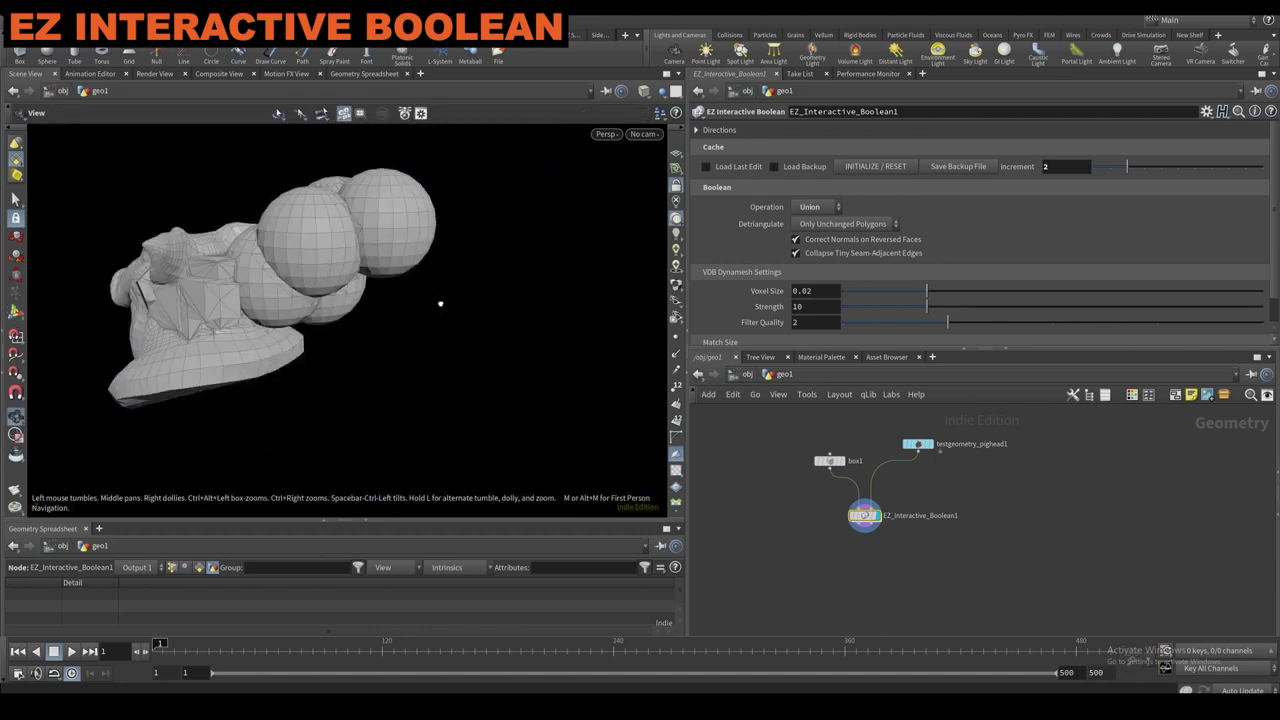
pyautogui.click(223, 262)
pyautogui.keyDown('alt'); pyautogui.moveTo(224, 240); pyautogui.dragTo(288, 268); pyautogui.keyUp('alt')
pyautogui.click(280, 225)
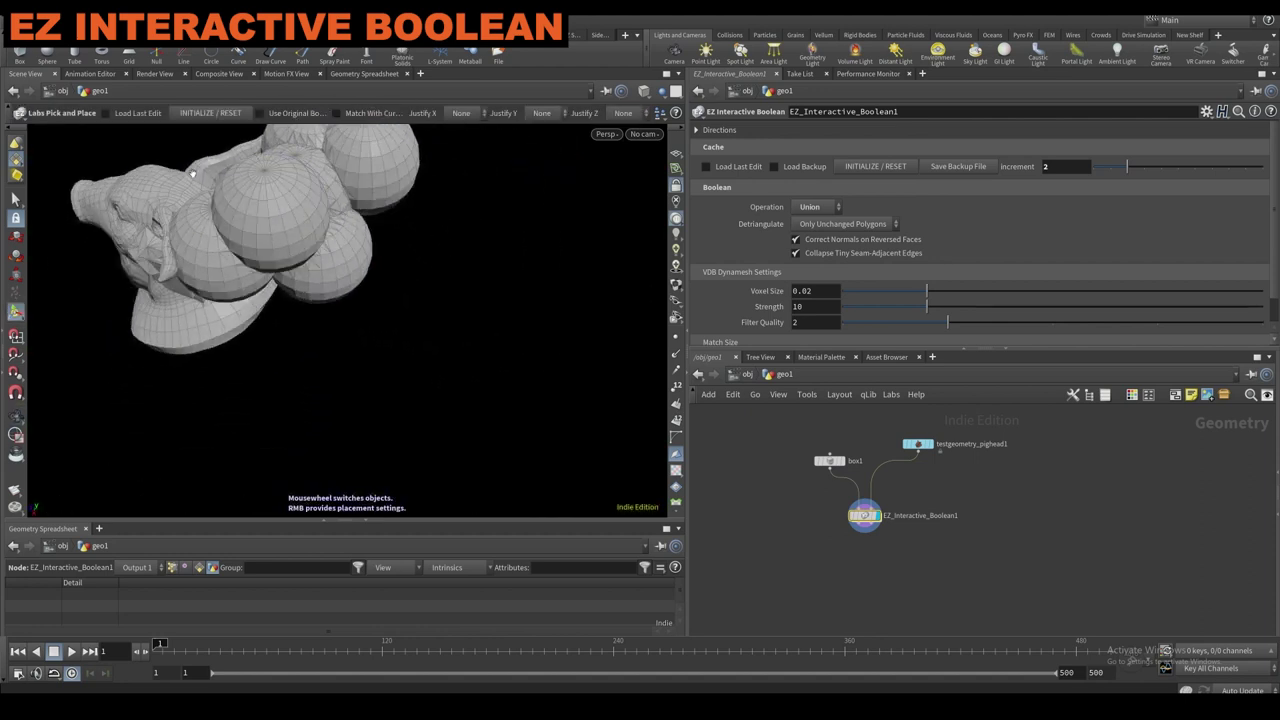
# Union another large sphere onto the top of the pig head and dynamesh the combined shape.
pyautogui.keyDown('alt'); pyautogui.moveTo(190, 177); pyautogui.dragTo(323, 174); pyautogui.keyUp('alt')
pyautogui.keyDown('alt'); pyautogui.moveTo(323, 174); pyautogui.dragTo(328, 289, button='middle'); pyautogui.keyUp('alt')
pyautogui.click(318, 286)
pyautogui.keyDown('alt'); pyautogui.moveTo(247, 261); pyautogui.dragTo(215, 342); pyautogui.keyUp('alt')
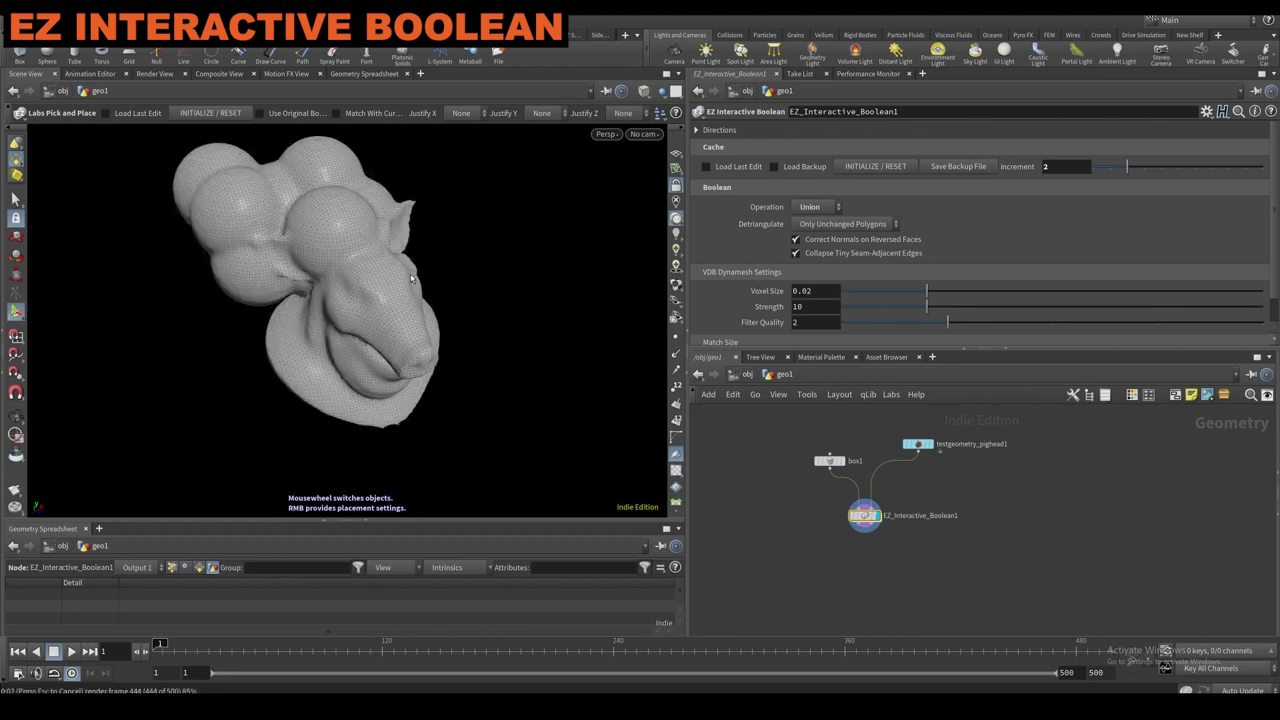
pyautogui.press('Escape')
pyautogui.keyDown('alt'); pyautogui.moveTo(395, 261); pyautogui.dragTo(362, 263); pyautogui.keyUp('alt')
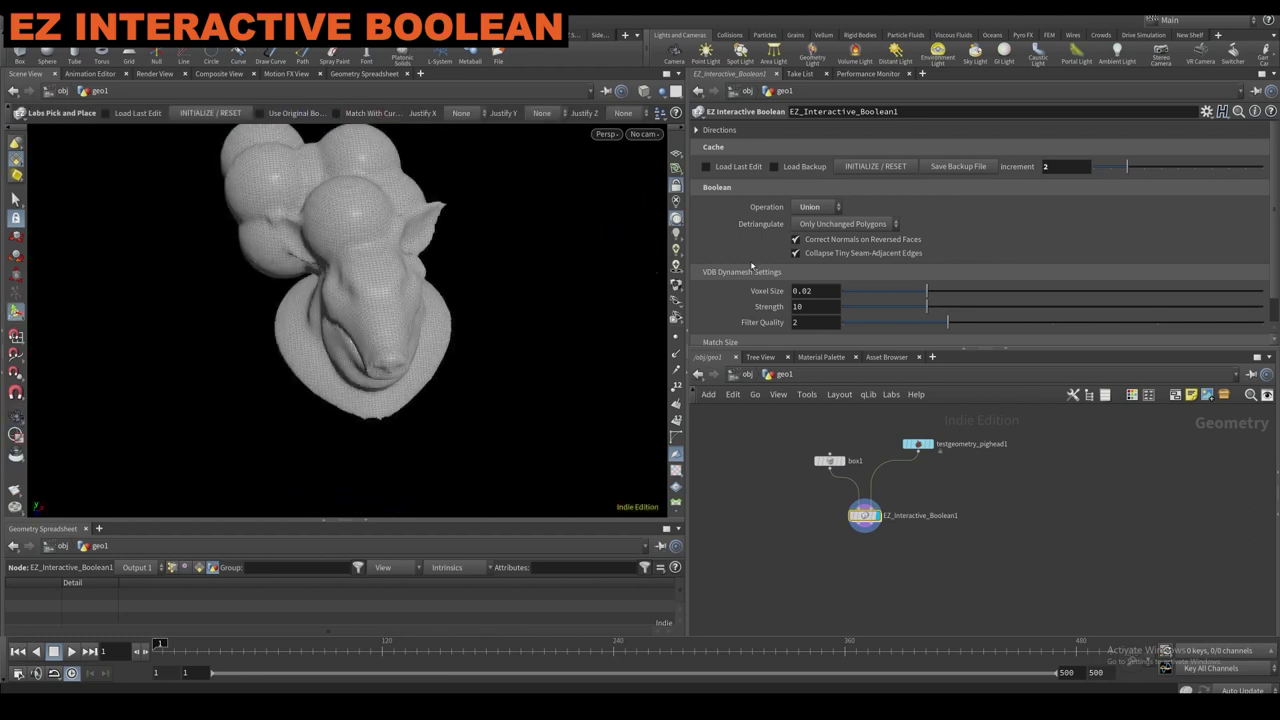
pyautogui.scroll(-1, 752, 265)
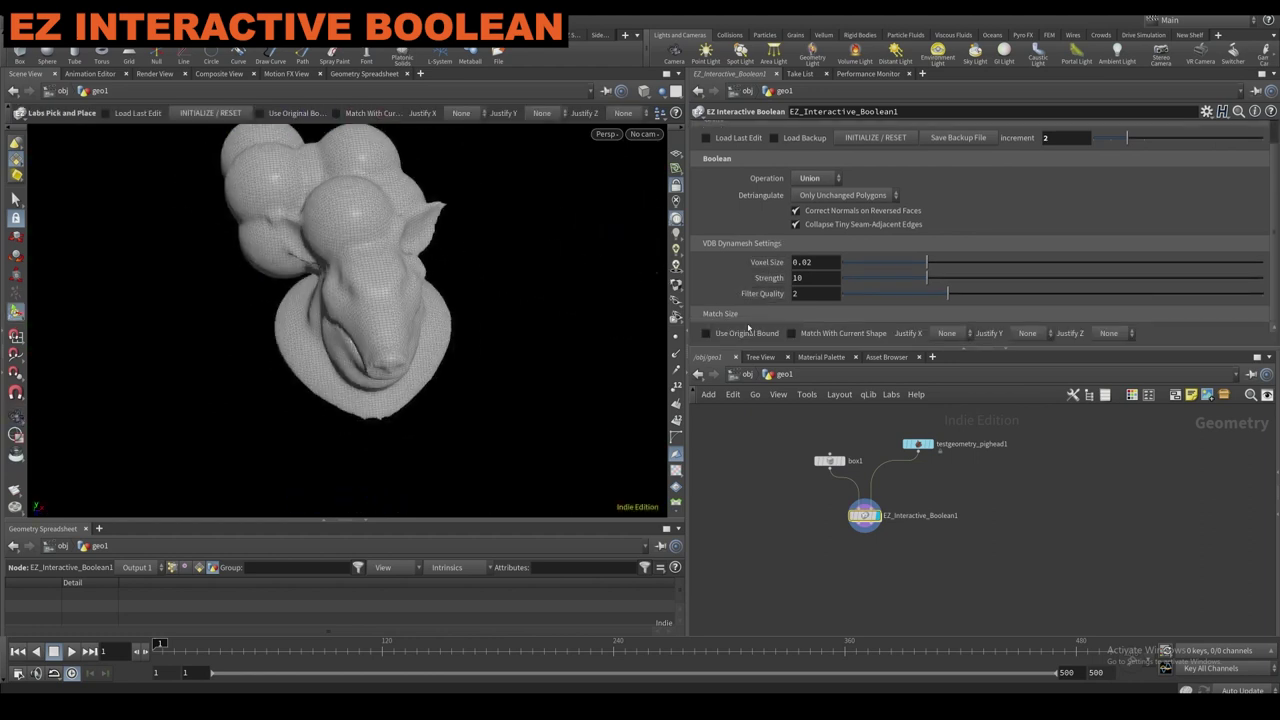
pyautogui.scroll(1, 748, 327)
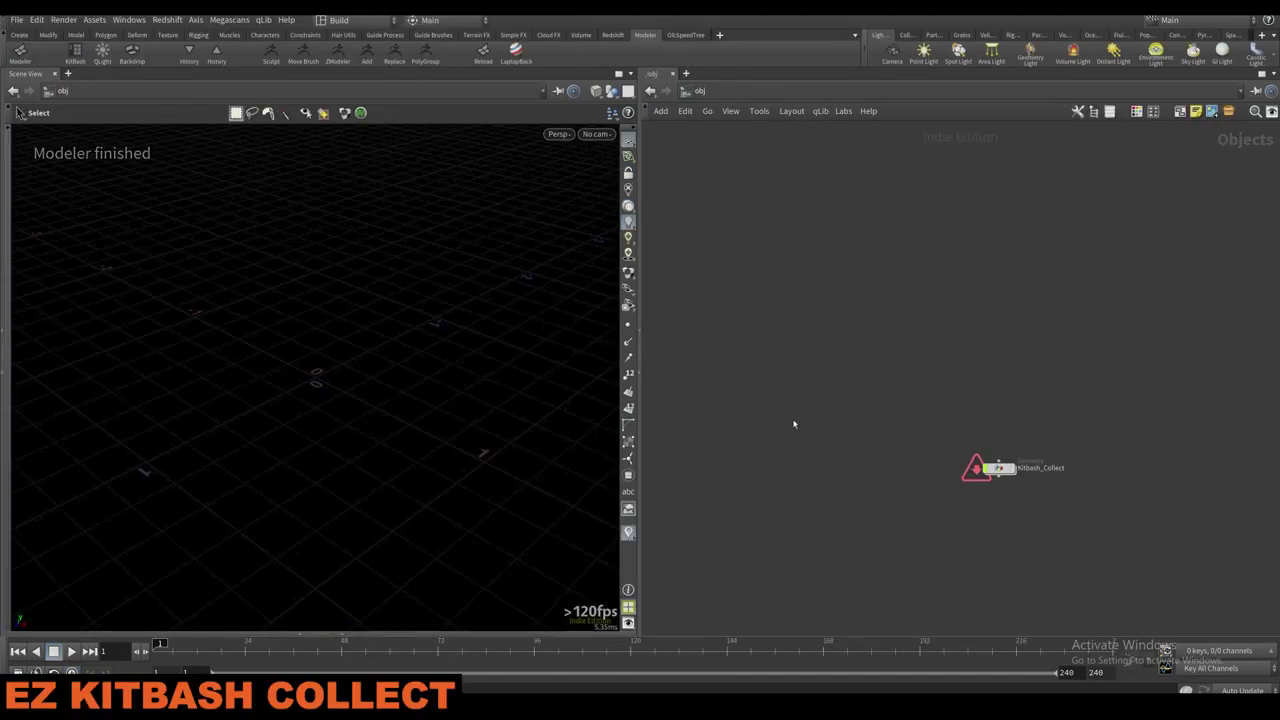
# Look inside the Kitbash_Collect object at its EZ_Kitbash_Collect node and return to object level.
pyautogui.moveTo(986, 462); pyautogui.dragTo(870, 349)
pyautogui.doubleClick(805, 443)
pyautogui.press('p')
pyautogui.press('p')
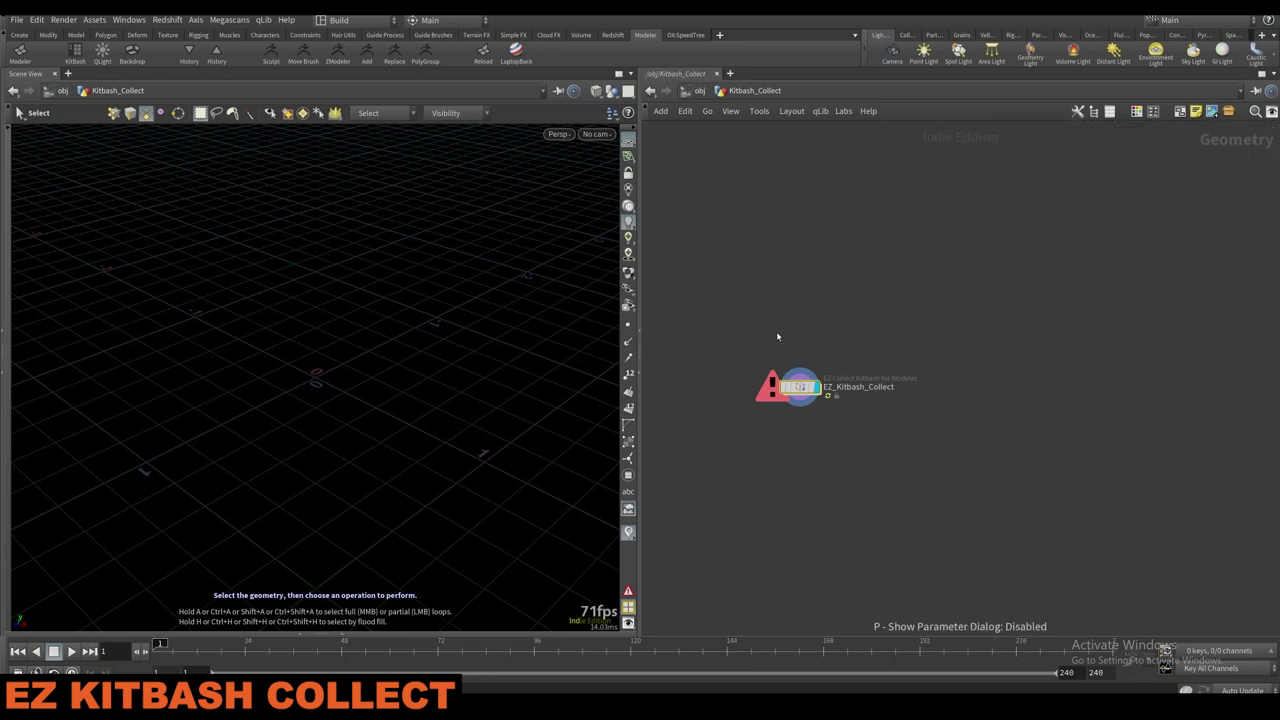
pyautogui.moveTo(758, 332); pyautogui.dragTo(815, 395, button='middle')
pyautogui.press('u')
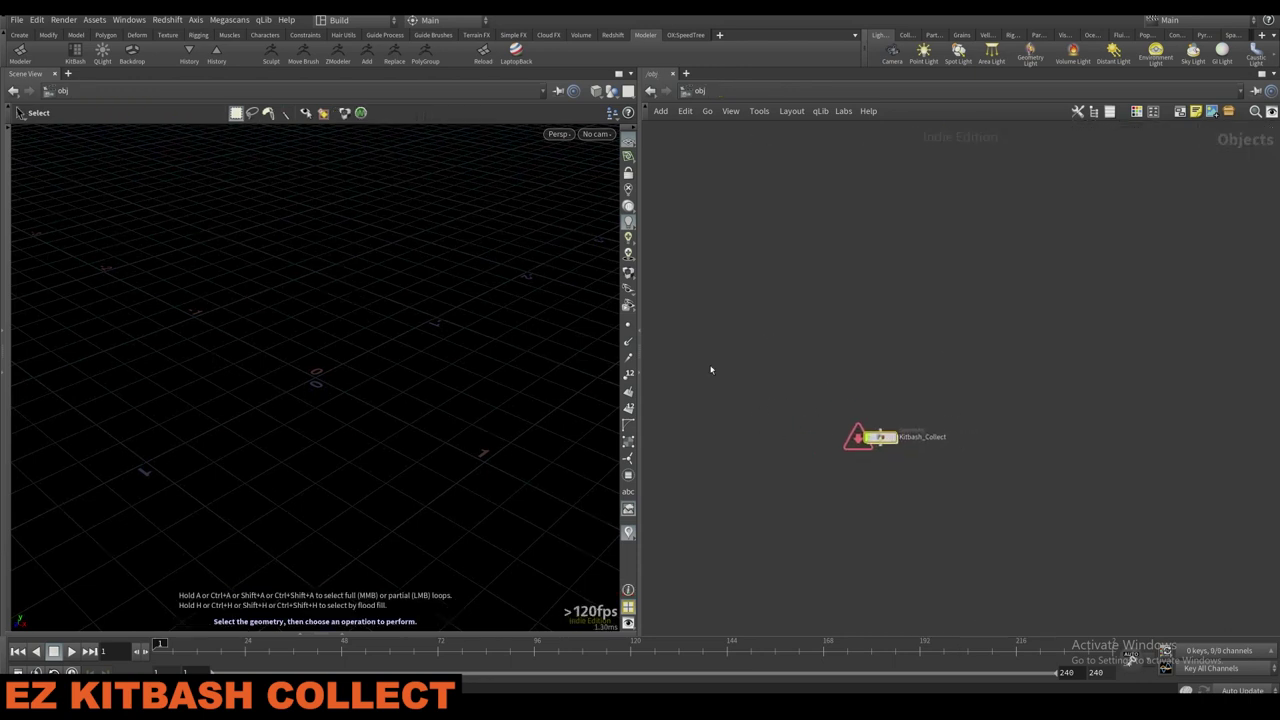
# Open the KitBash asset browser and arrange it beside the resized scene view.
pyautogui.moveTo(645, 324); pyautogui.dragTo(716, 324)
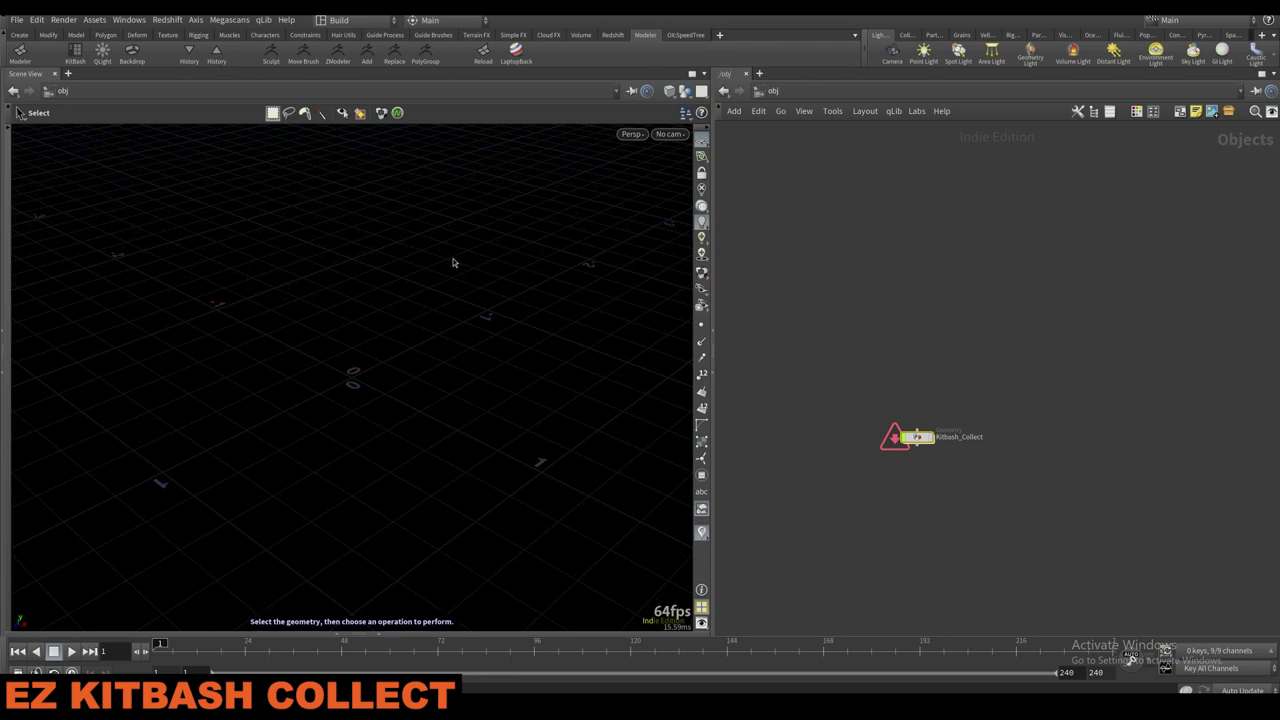
pyautogui.click(75, 55)
pyautogui.moveTo(500, 8); pyautogui.dragTo(1278, 250)
pyautogui.moveTo(645, 270); pyautogui.dragTo(396, 300)
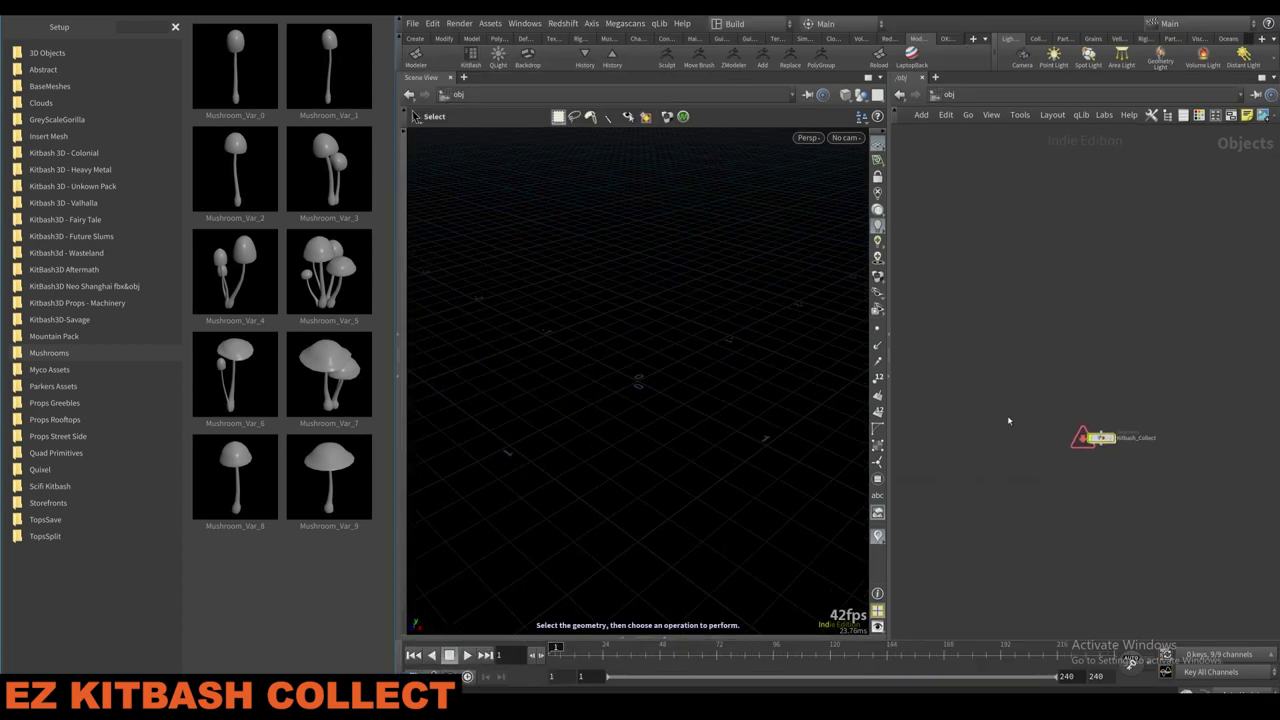
# Create a new Geometry object at object level and go inside it.
pyautogui.press('Tab')
pyautogui.write('geo')
pyautogui.press('Return')
pyautogui.click(989, 420)
pyautogui.doubleClick(989, 420)
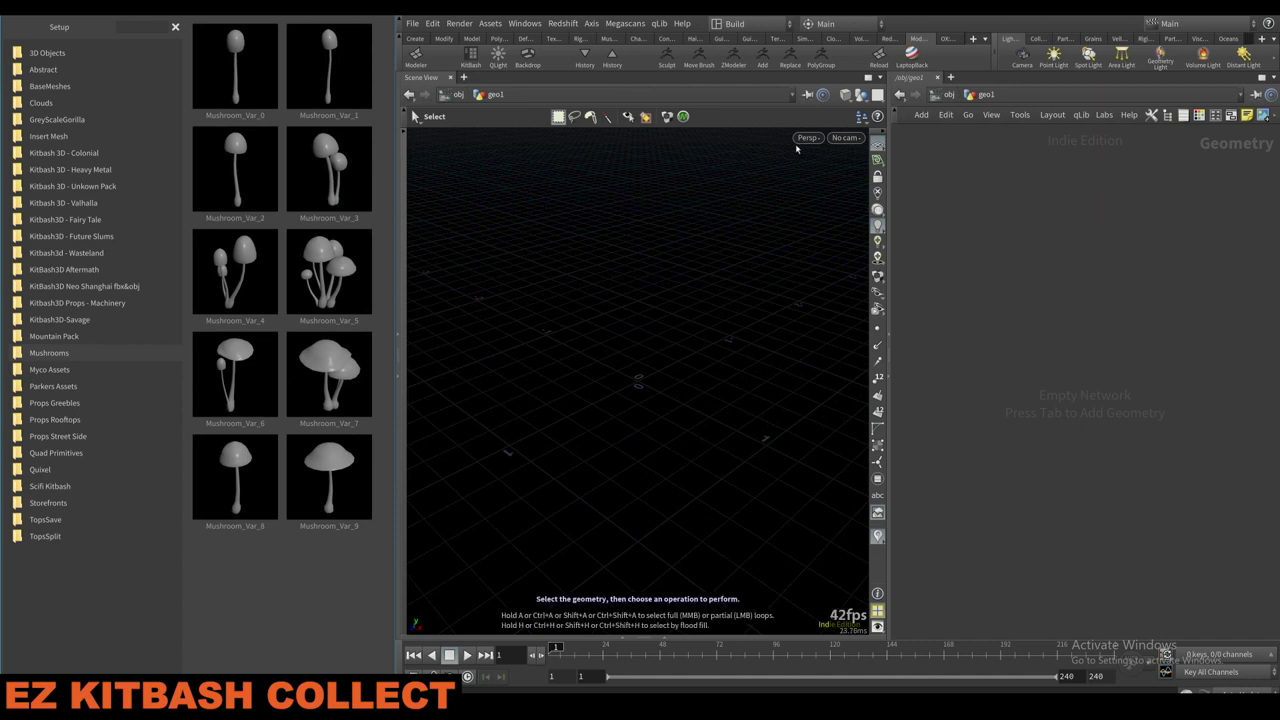
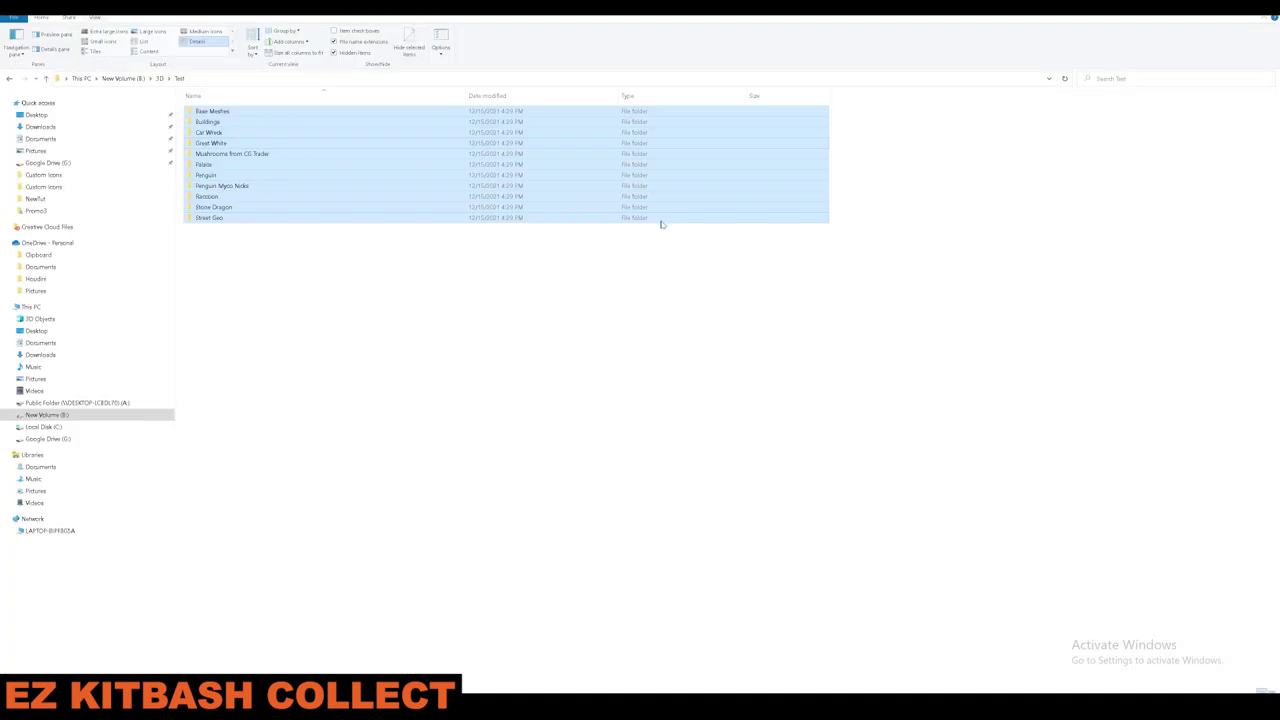
# In File Explorer, look through the Buildings and Base Meshes folders inside 3D\Test.
pyautogui.click(315, 284)
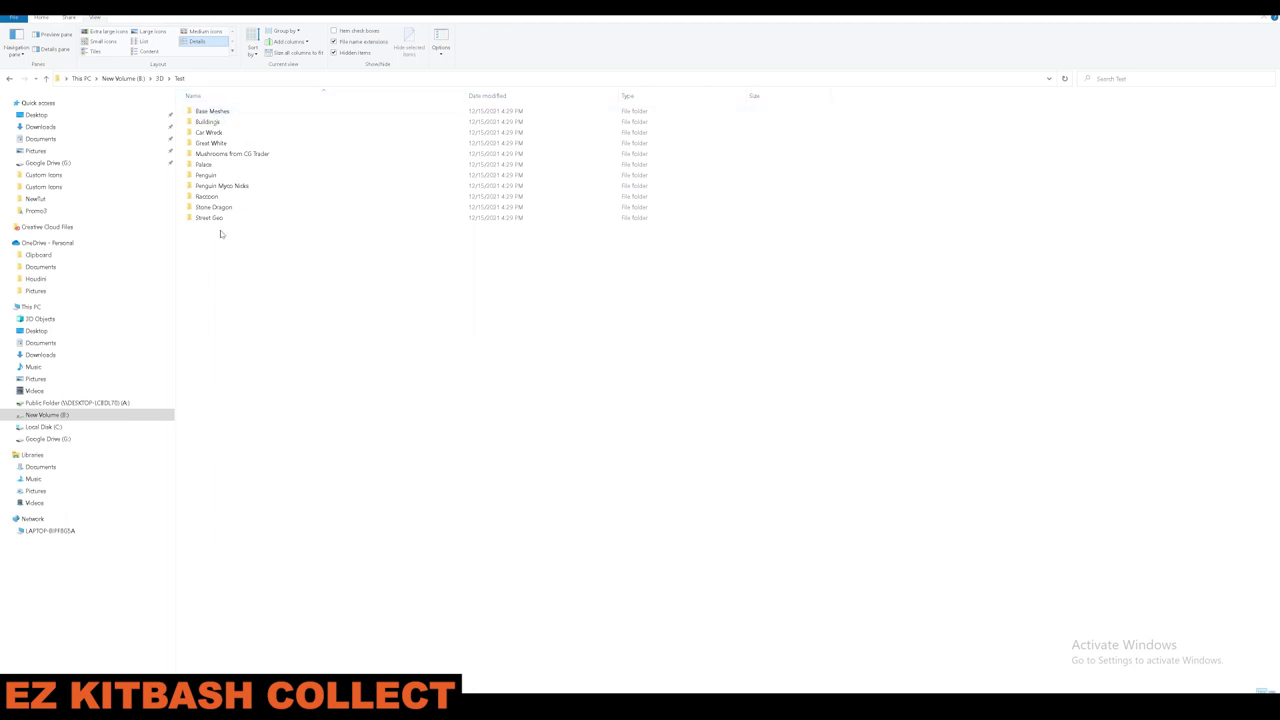
pyautogui.doubleClick(220, 122)
pyautogui.doubleClick(215, 111)
pyautogui.doubleClick(271, 112)
pyautogui.click(252, 79)
pyautogui.click(207, 79)
pyautogui.click(179, 79)
pyautogui.doubleClick(212, 112)
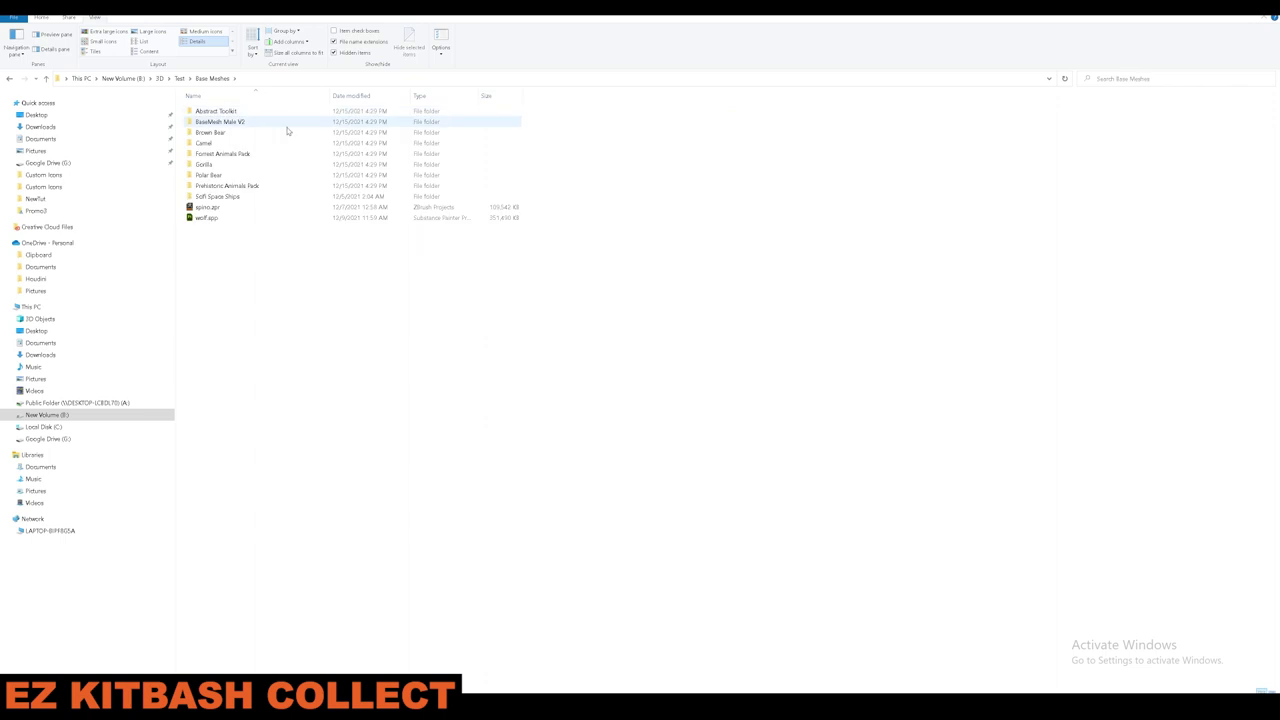
pyautogui.click(182, 79)
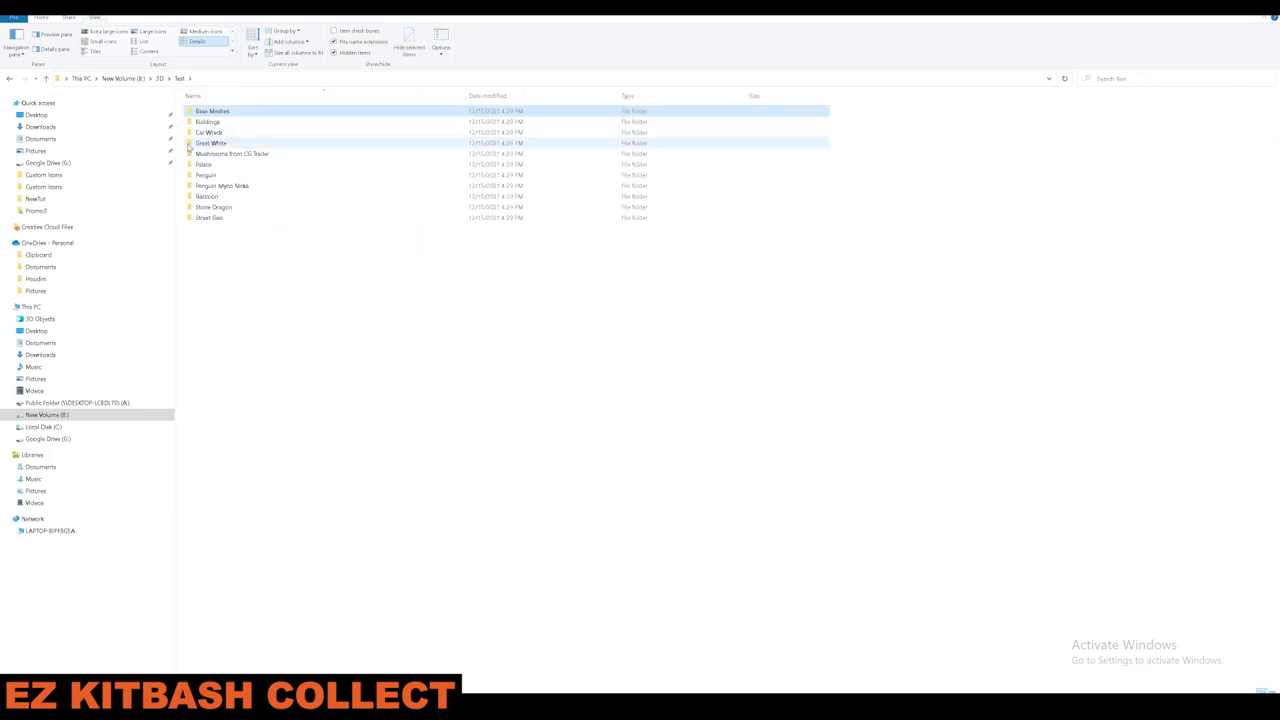
# Look through the Mushrooms from CG Trader, Penguin and Raccoon folders for their model files.
pyautogui.doubleClick(232, 153)
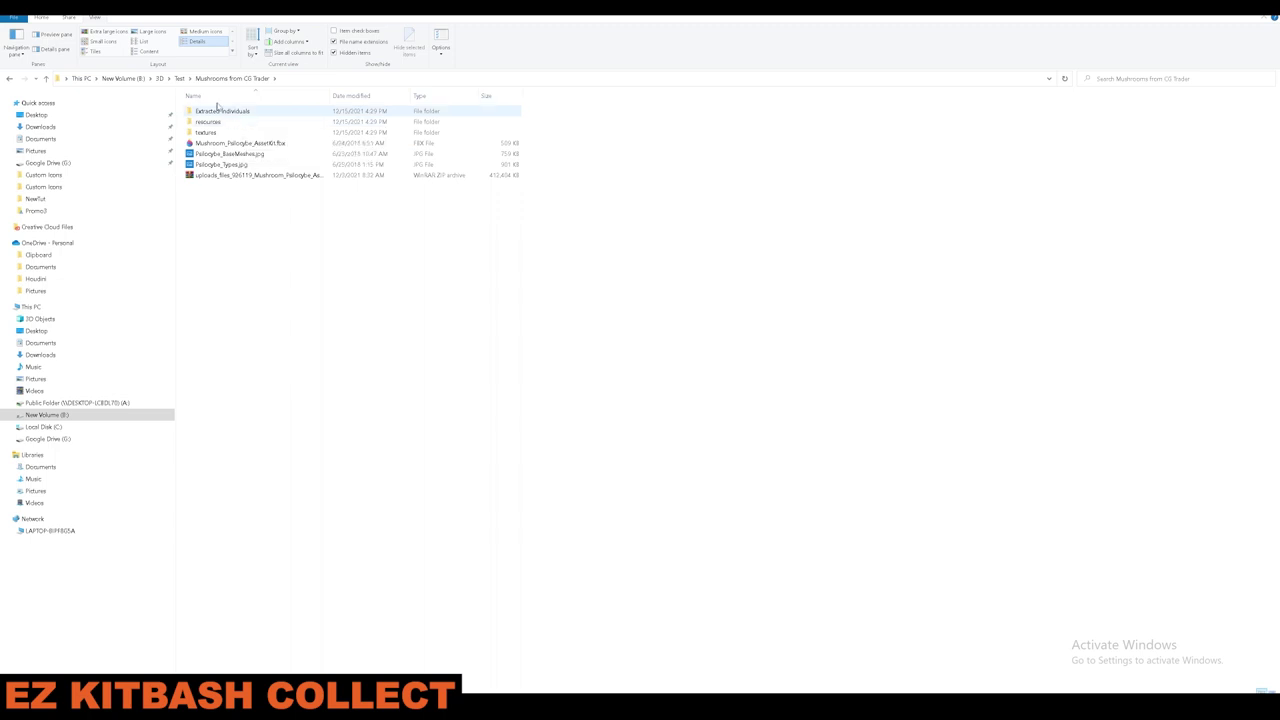
pyautogui.click(180, 78)
pyautogui.doubleClick(224, 174)
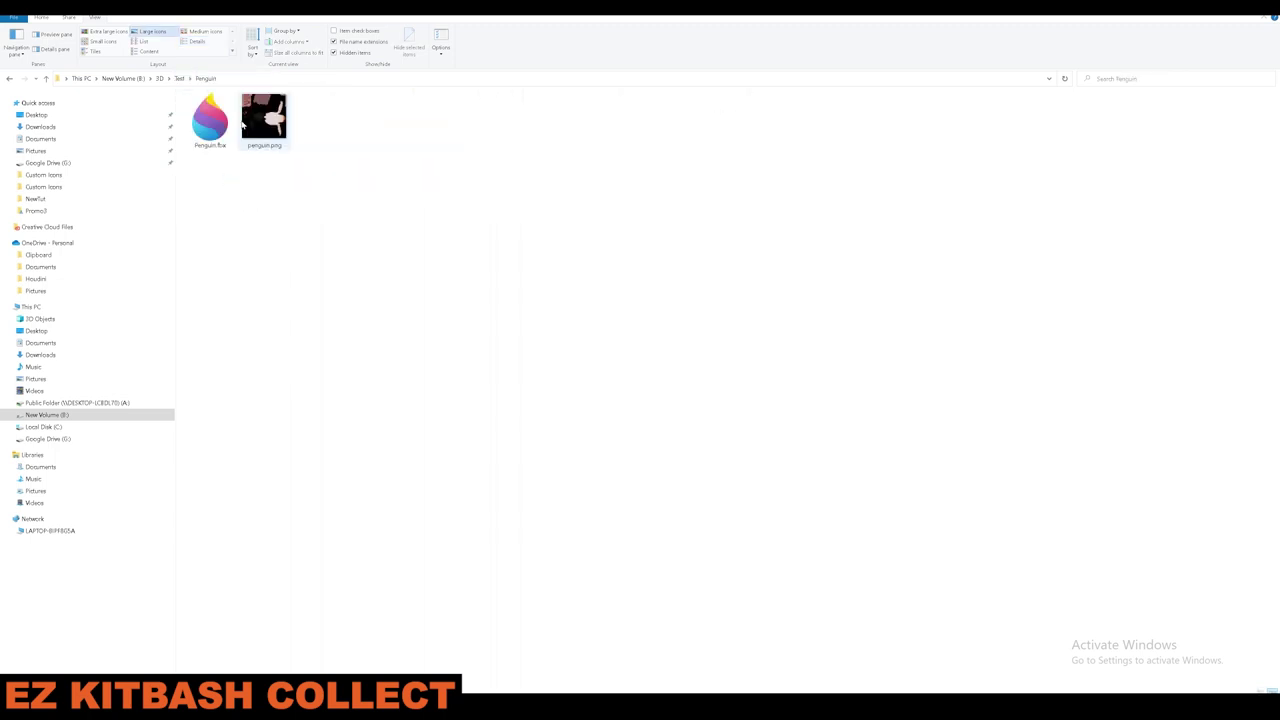
pyautogui.click(182, 78)
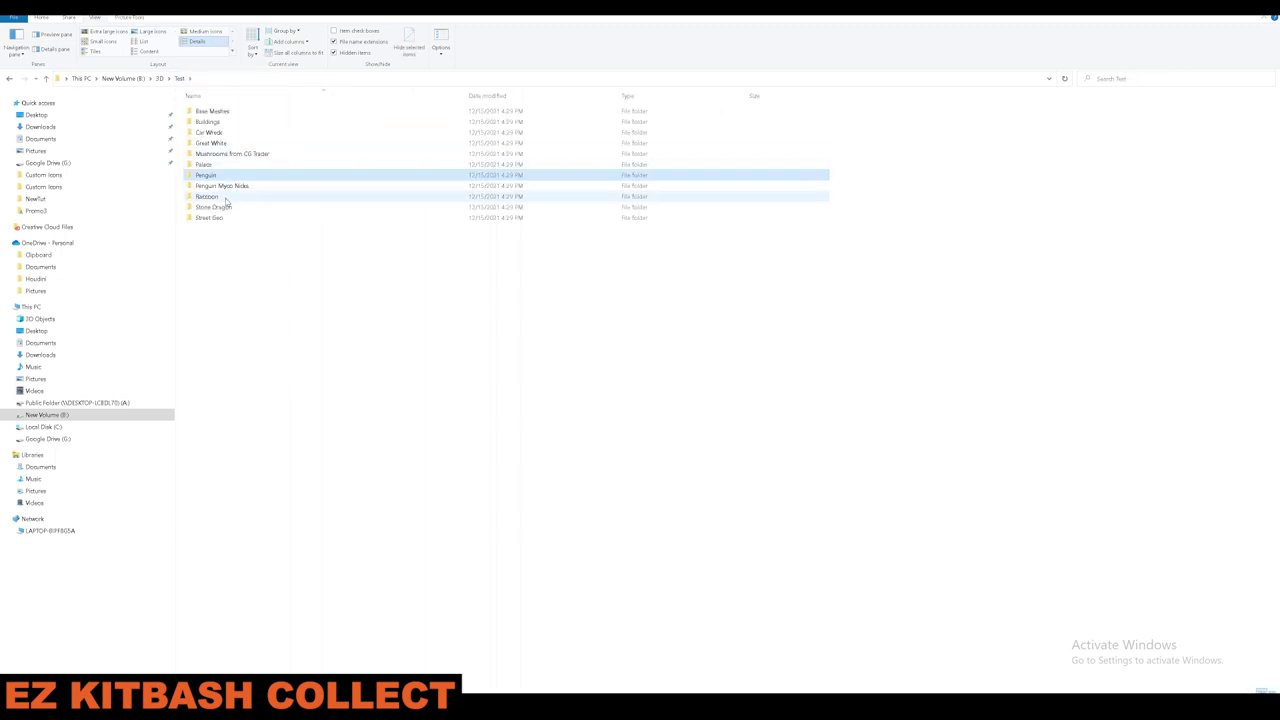
pyautogui.doubleClick(226, 197)
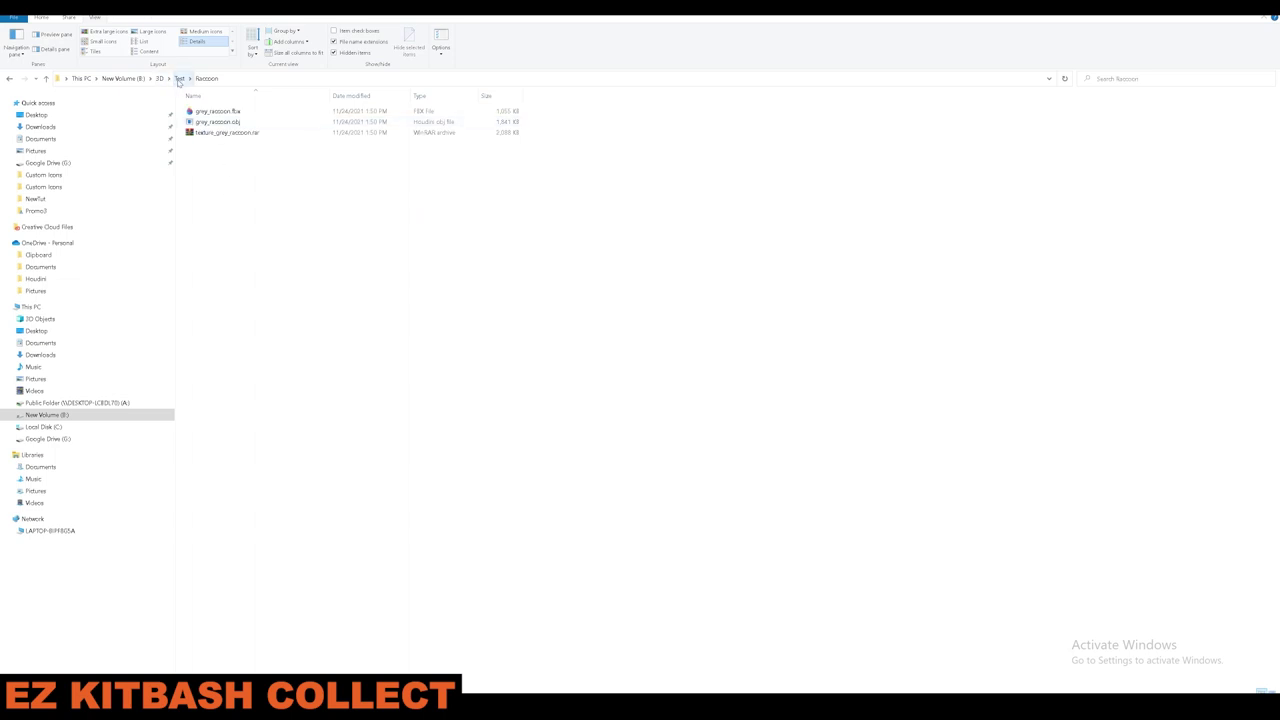
pyautogui.click(179, 78)
# Reduce the File Explorer window over Houdini to review the Test folder list, and return to Houdini.
pyautogui.moveTo(922, 109); pyautogui.dragTo(572, 218)
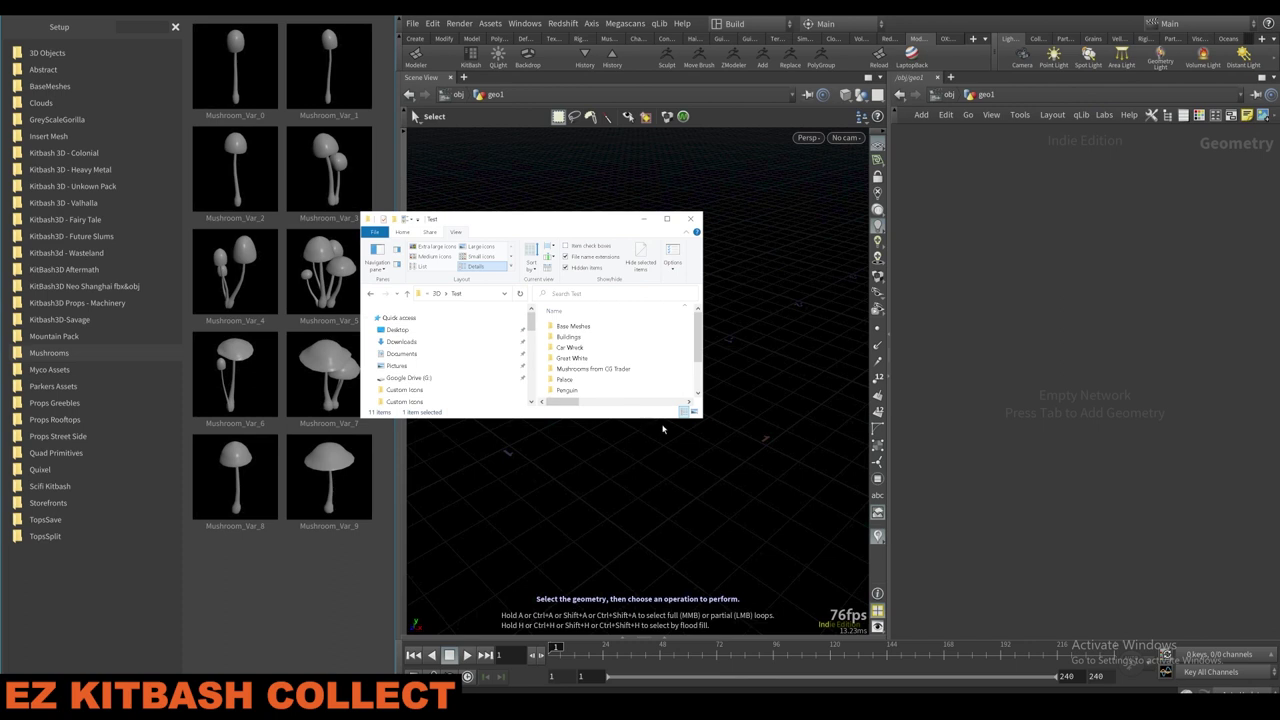
pyautogui.moveTo(702, 417); pyautogui.dragTo(756, 507)
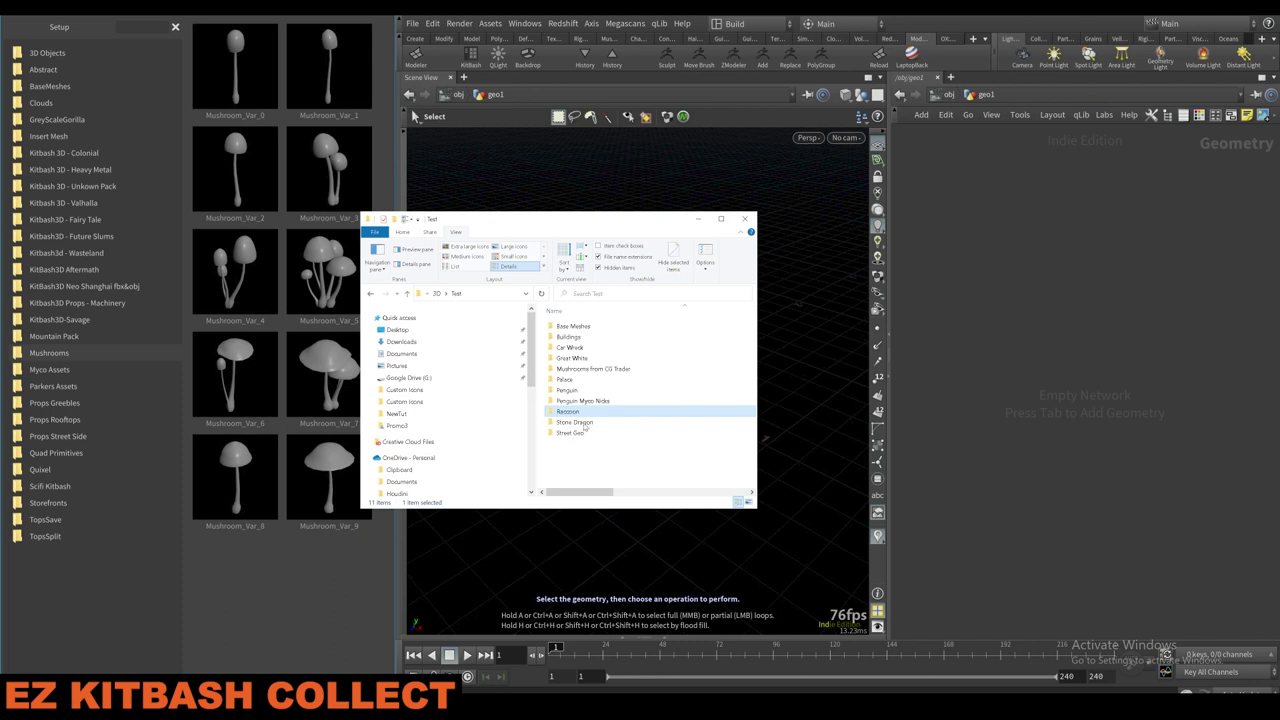
pyautogui.scroll(-3, 498, 415)
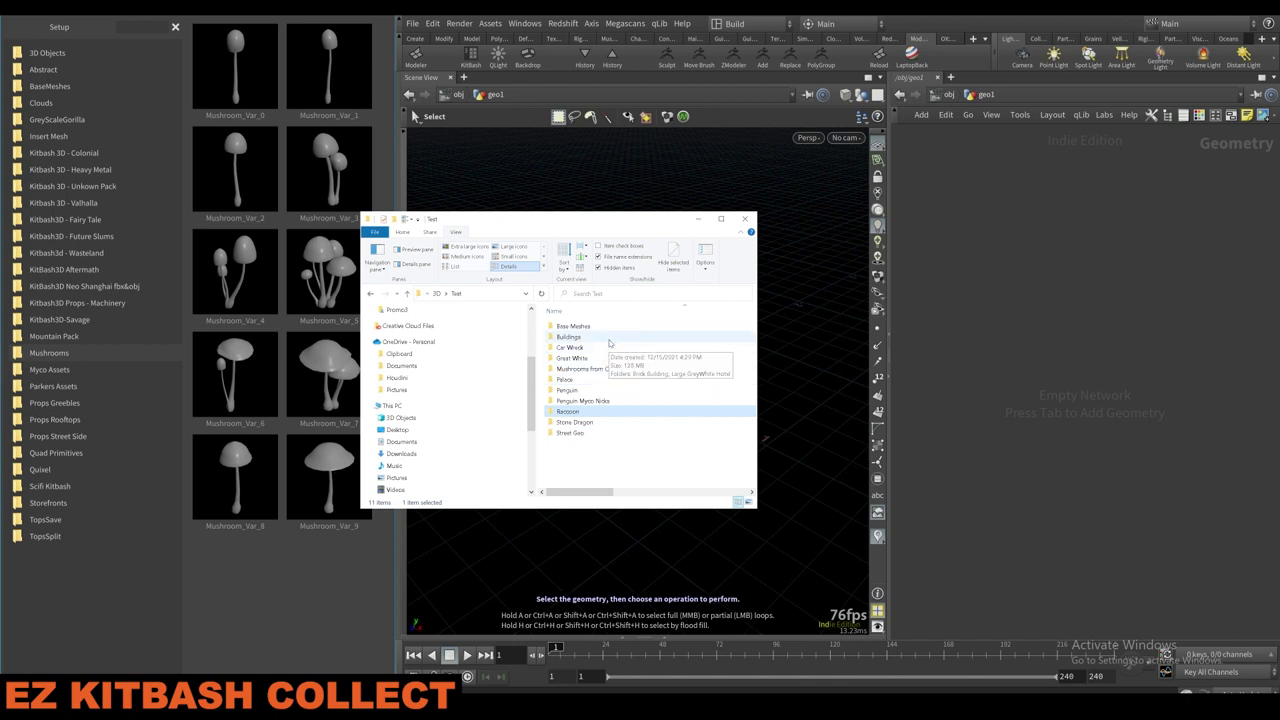
pyautogui.click(1022, 403)
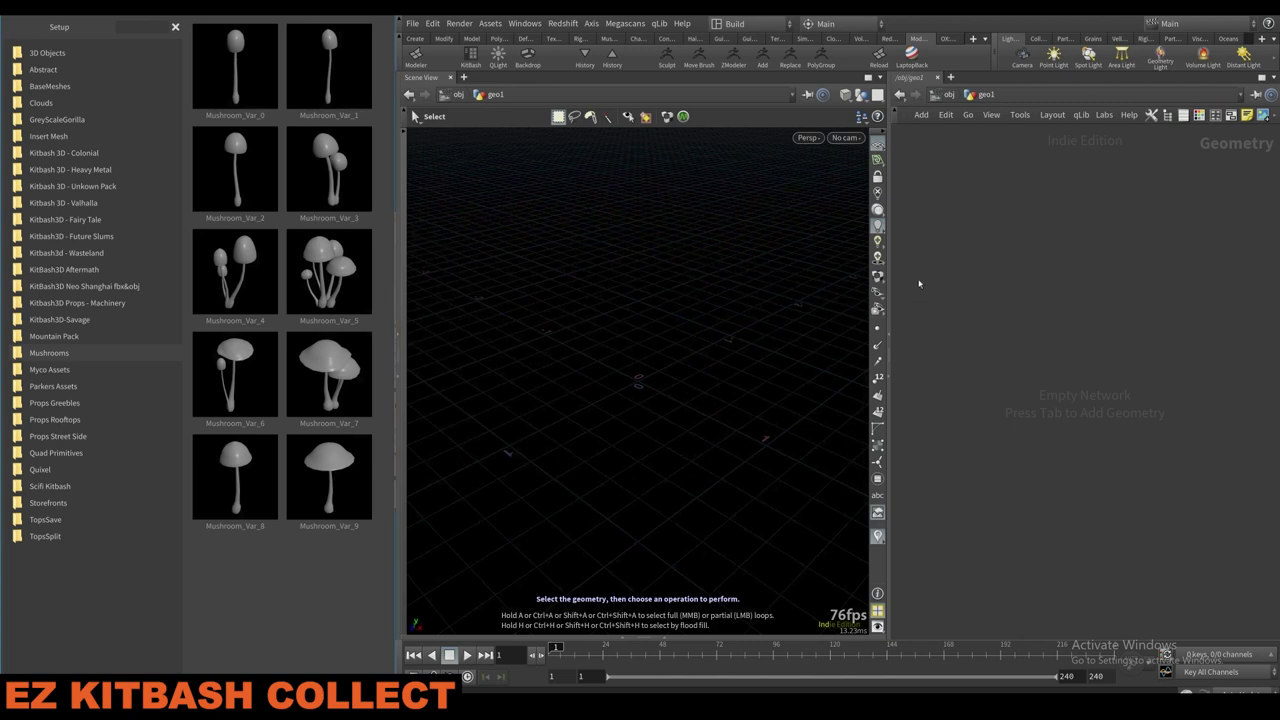
# Go up to object level and add a Test Geometry: Pig Head object.
pyautogui.click(945, 94)
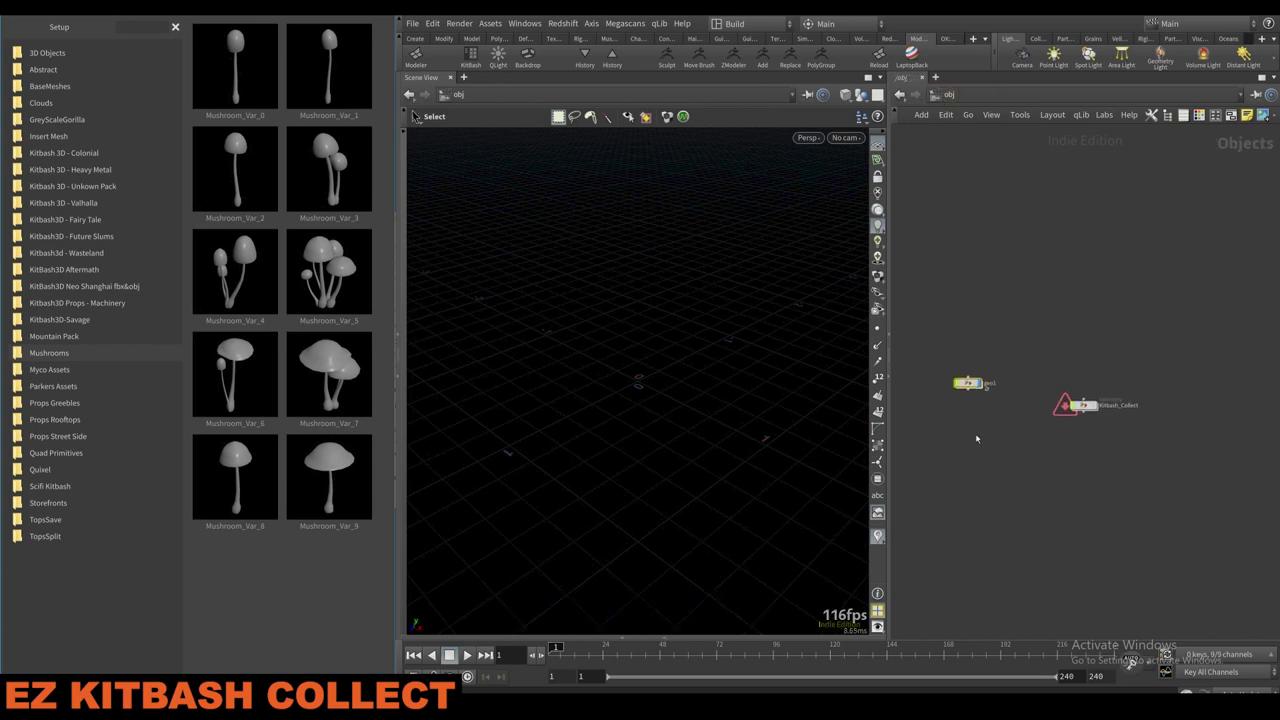
pyautogui.press('Tab')
pyautogui.write('pig')
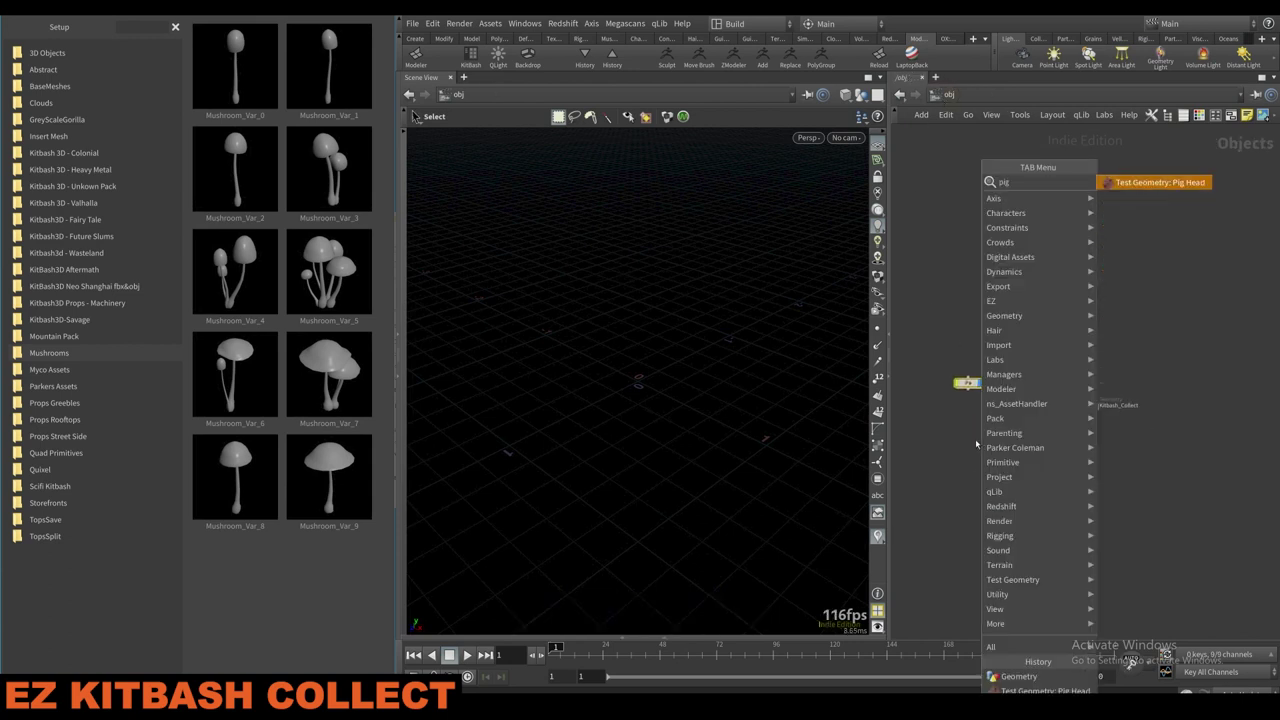
pyautogui.press('Return')
pyautogui.click(975, 438)
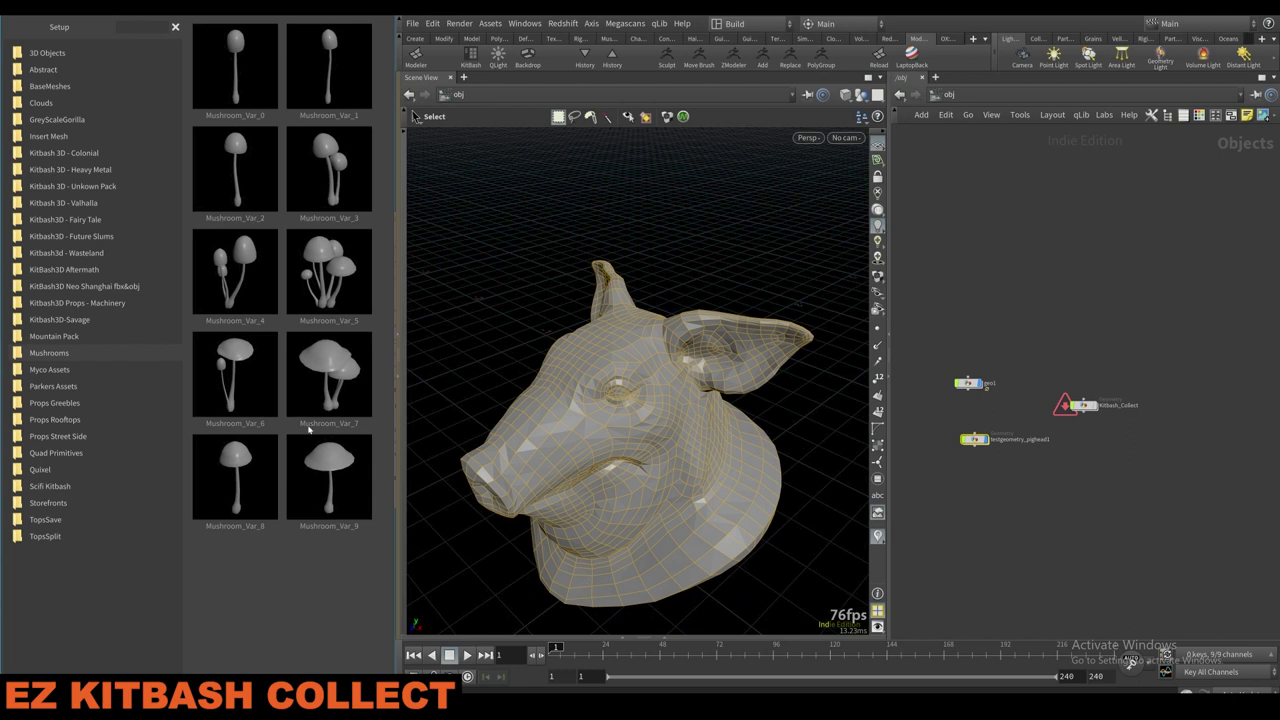
# Save the selected pig head object as a new item in the Mushrooms kitbash category.
pyautogui.rightClick(110, 353)
pyautogui.click(133, 368)
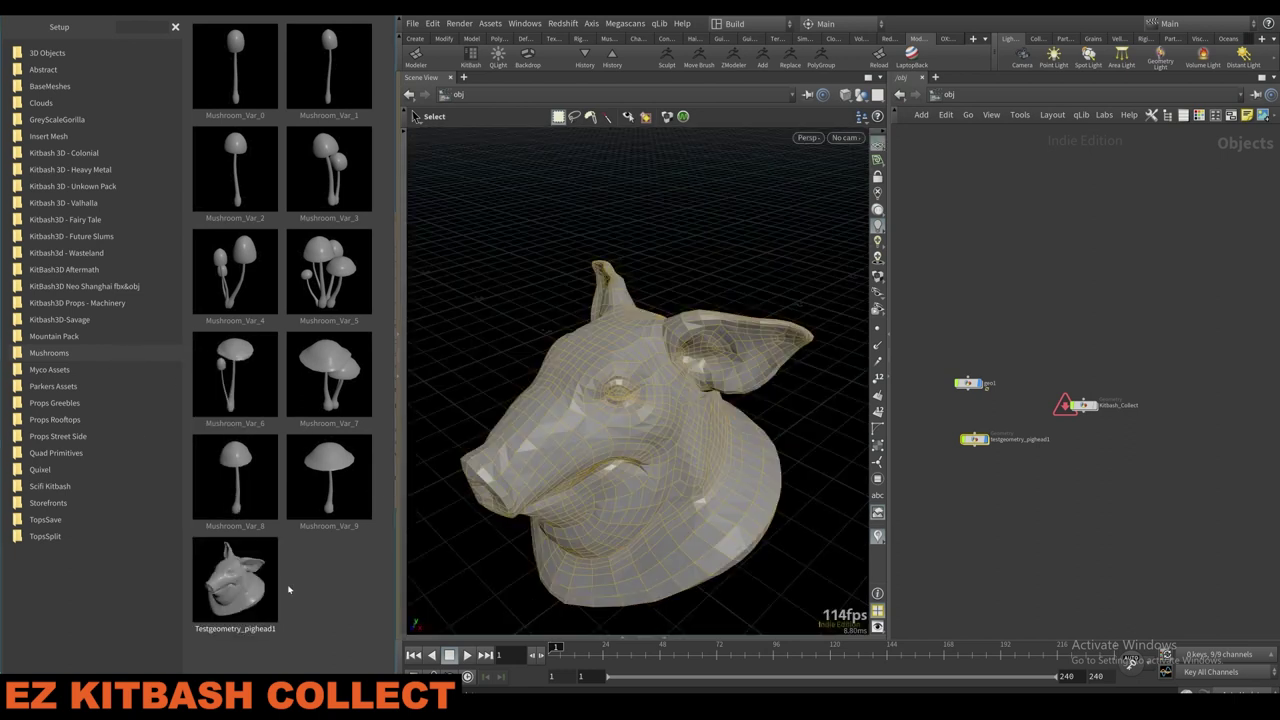
pyautogui.click(948, 456)
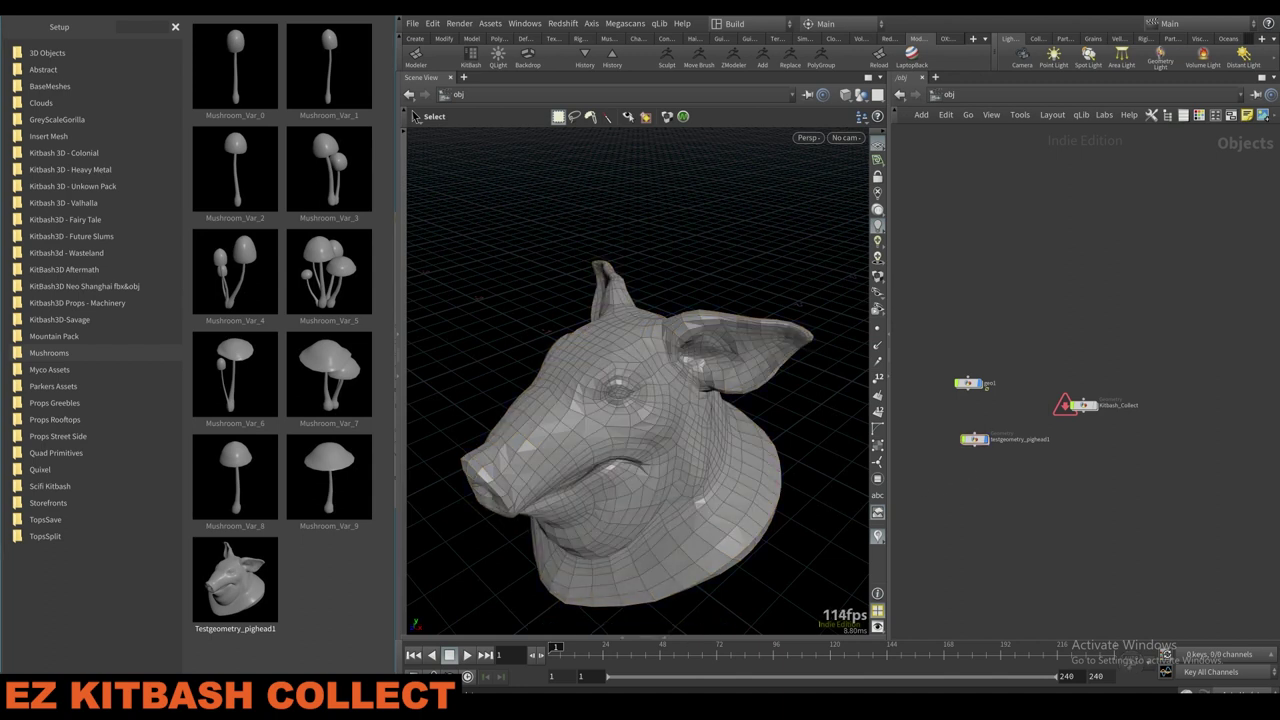
# Delete the test pig head object from the scene and remove its item from the Mushrooms kitbash category.
pyautogui.moveTo(210, 704)
pyautogui.click(169, 662)
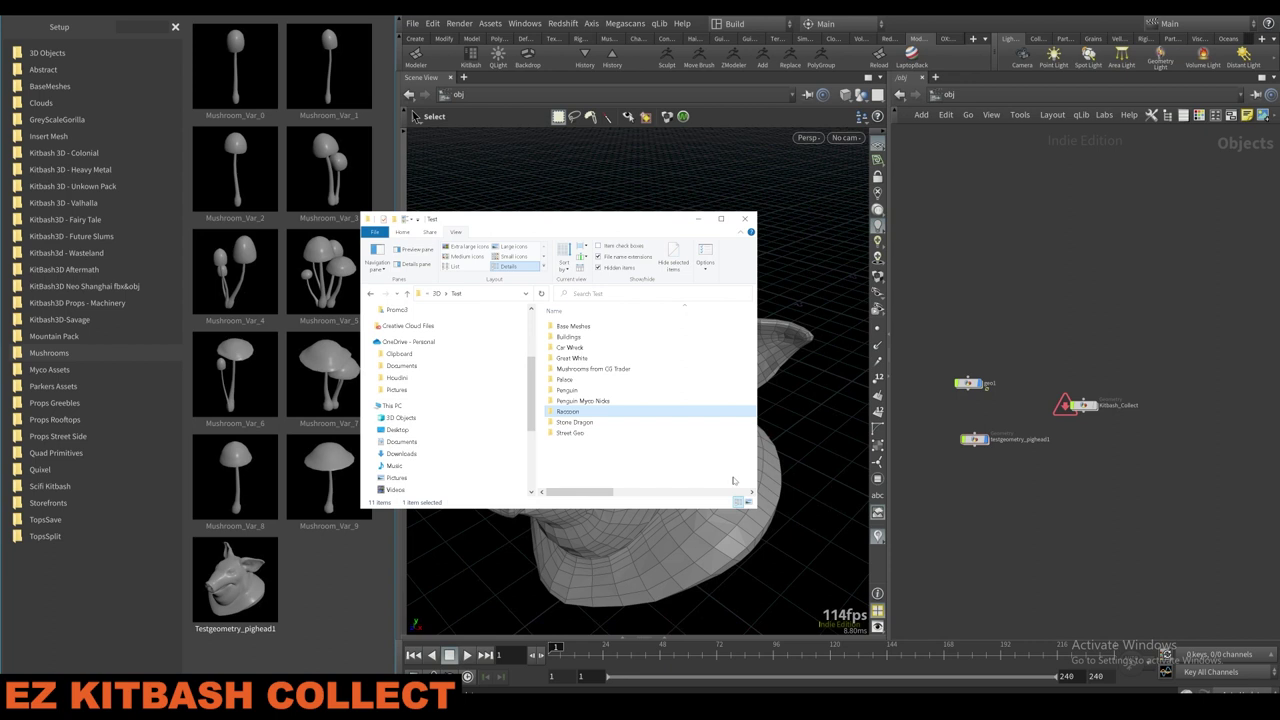
pyautogui.click(972, 439)
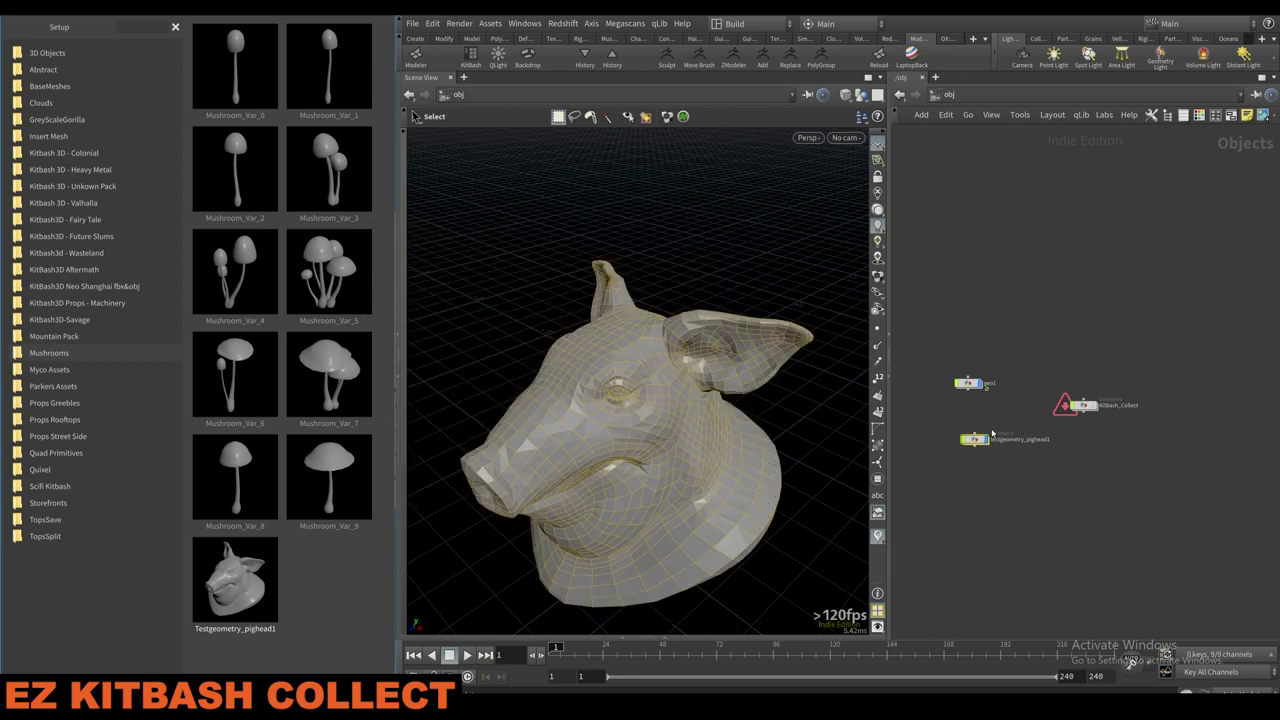
pyautogui.press('Delete')
pyautogui.rightClick(250, 590)
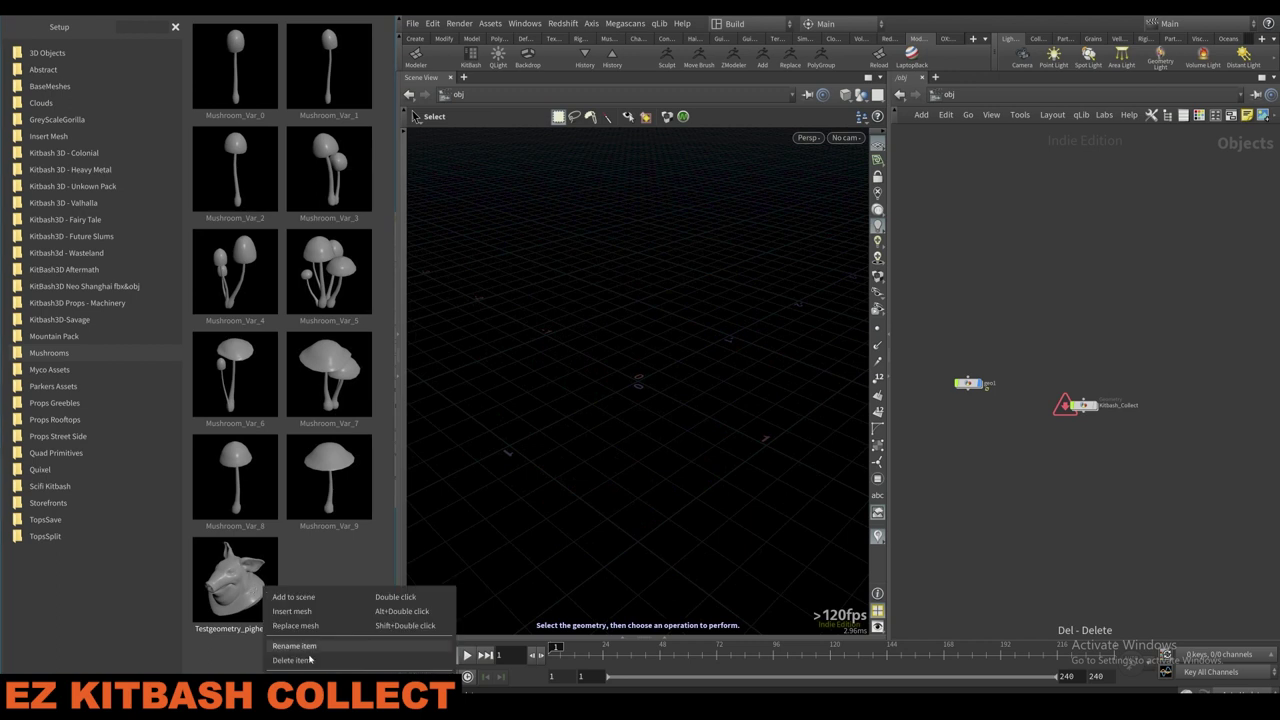
pyautogui.click(305, 661)
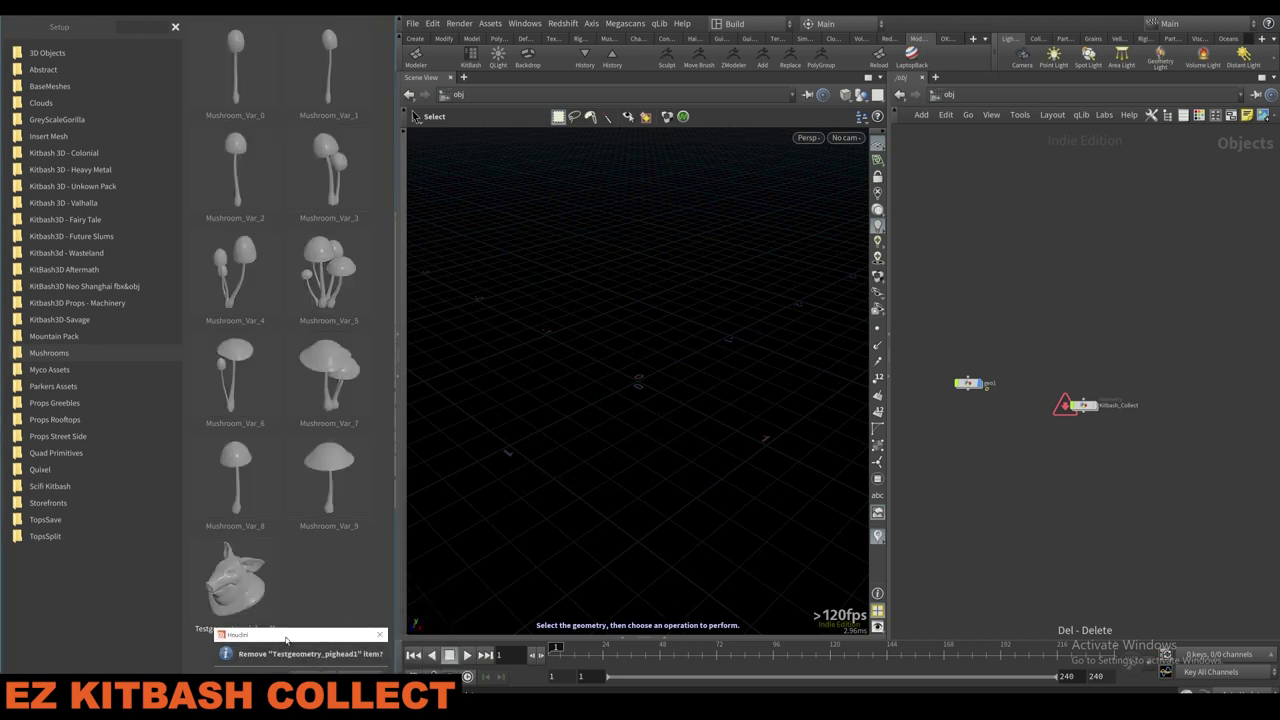
pyautogui.click(313, 675)
pyautogui.rightClick(110, 586)
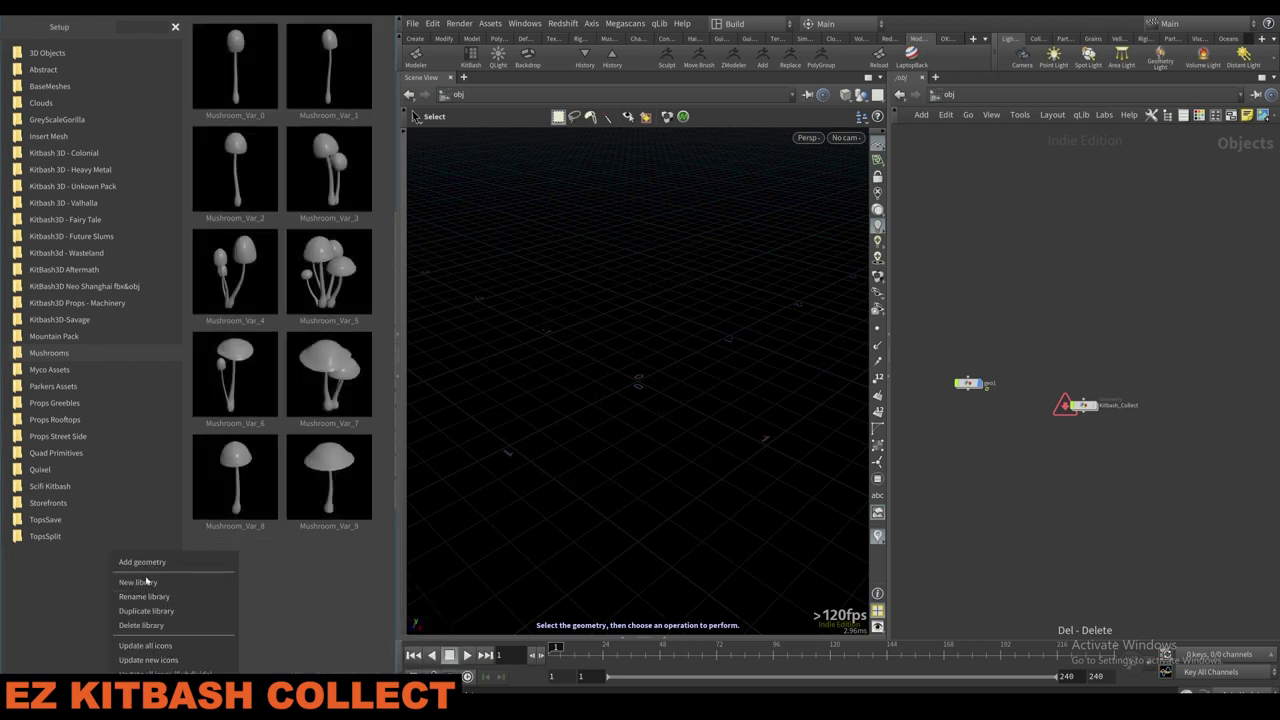
pyautogui.click(148, 583)
pyautogui.click(180, 612)
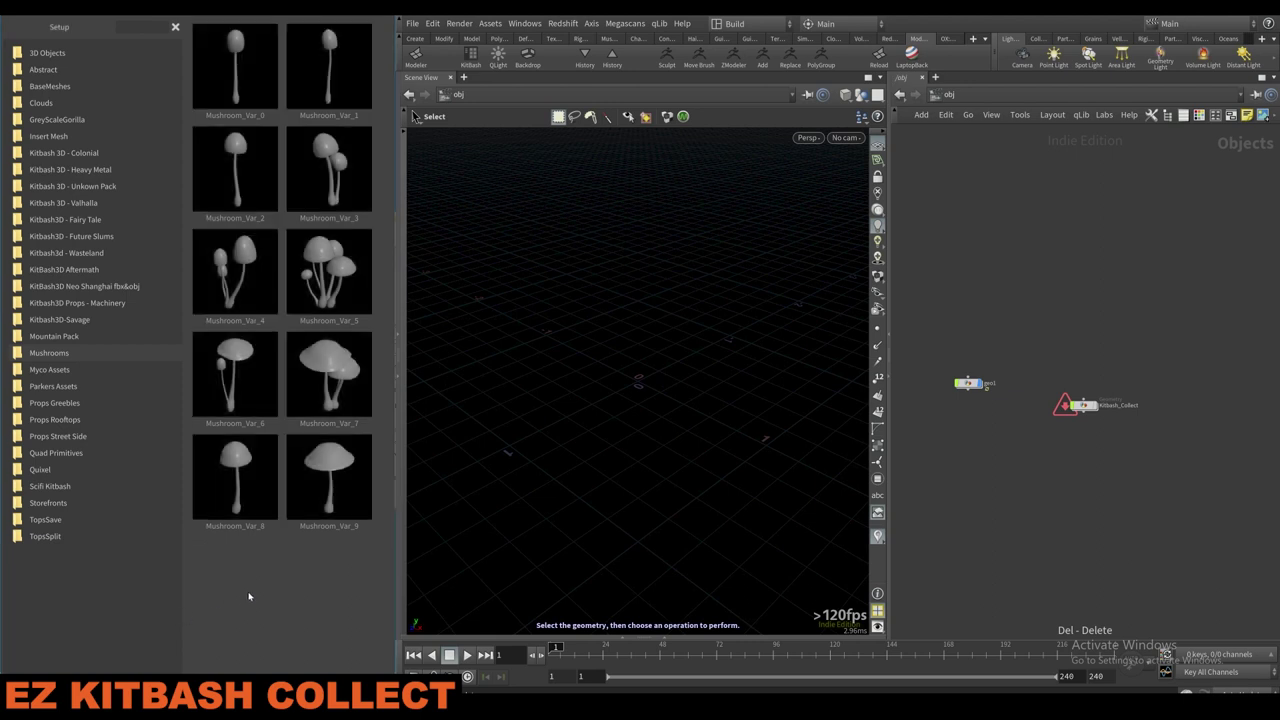
# Go inside the Kitbash_Collect object and show the parameters of the EZ_Kitbash_Collect node.
pyautogui.doubleClick(1084, 406)
pyautogui.moveTo(1038, 474); pyautogui.dragTo(1041, 530, button='middle')
pyautogui.moveTo(1041, 527); pyautogui.dragTo(1009, 471)
pyautogui.press('p')
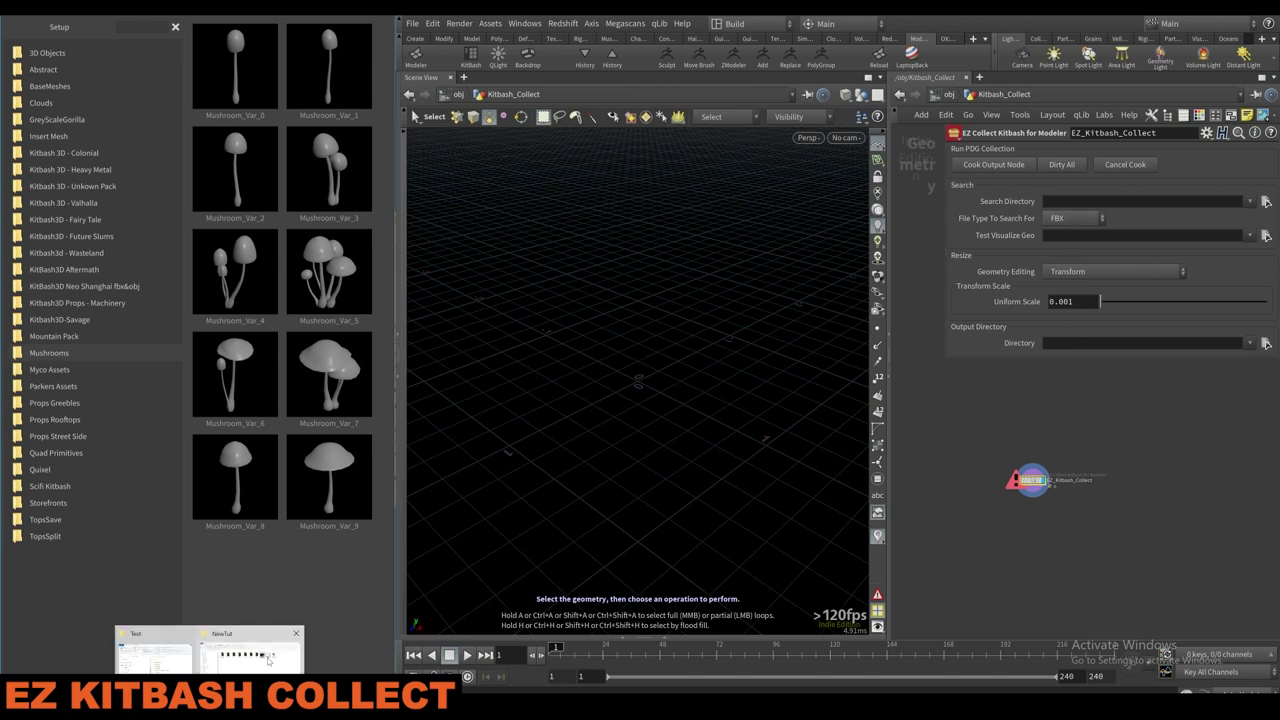
pyautogui.moveTo(420, 690); pyautogui.dragTo(687, 261)
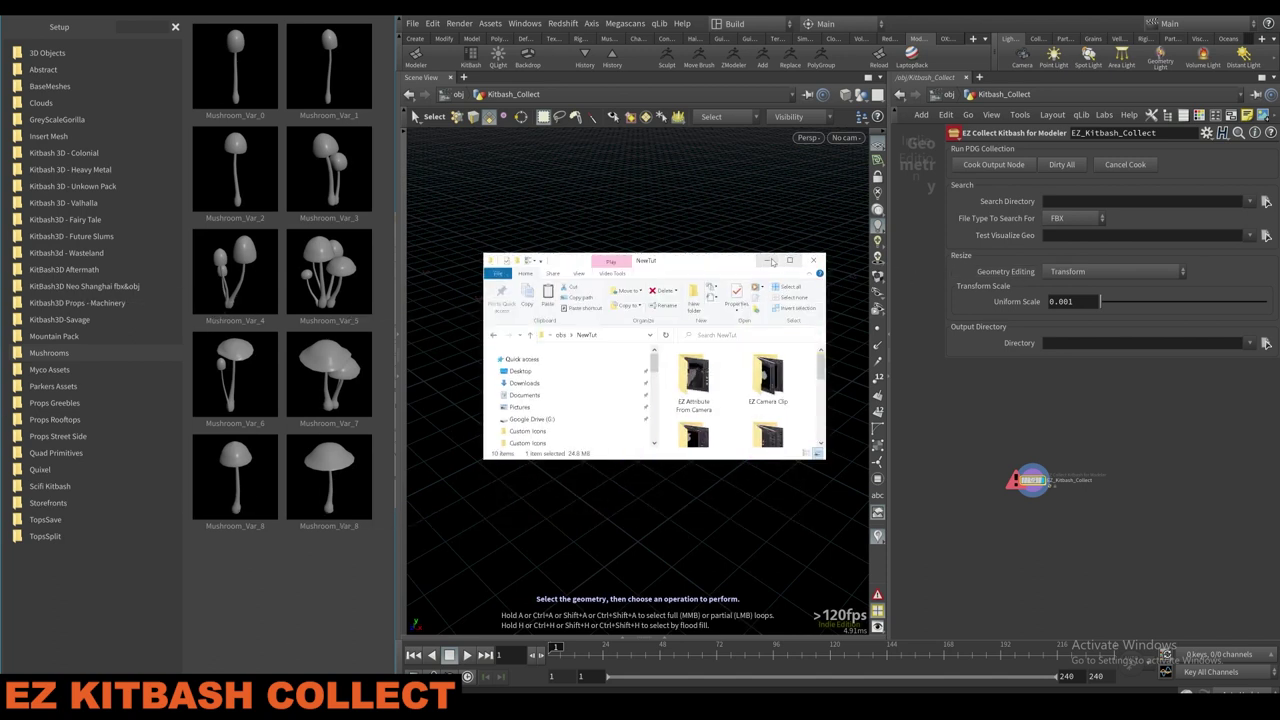
pyautogui.click(766, 260)
# Set the collect node's Search Directory to B:/3D/Test/.
pyautogui.click(1265, 201)
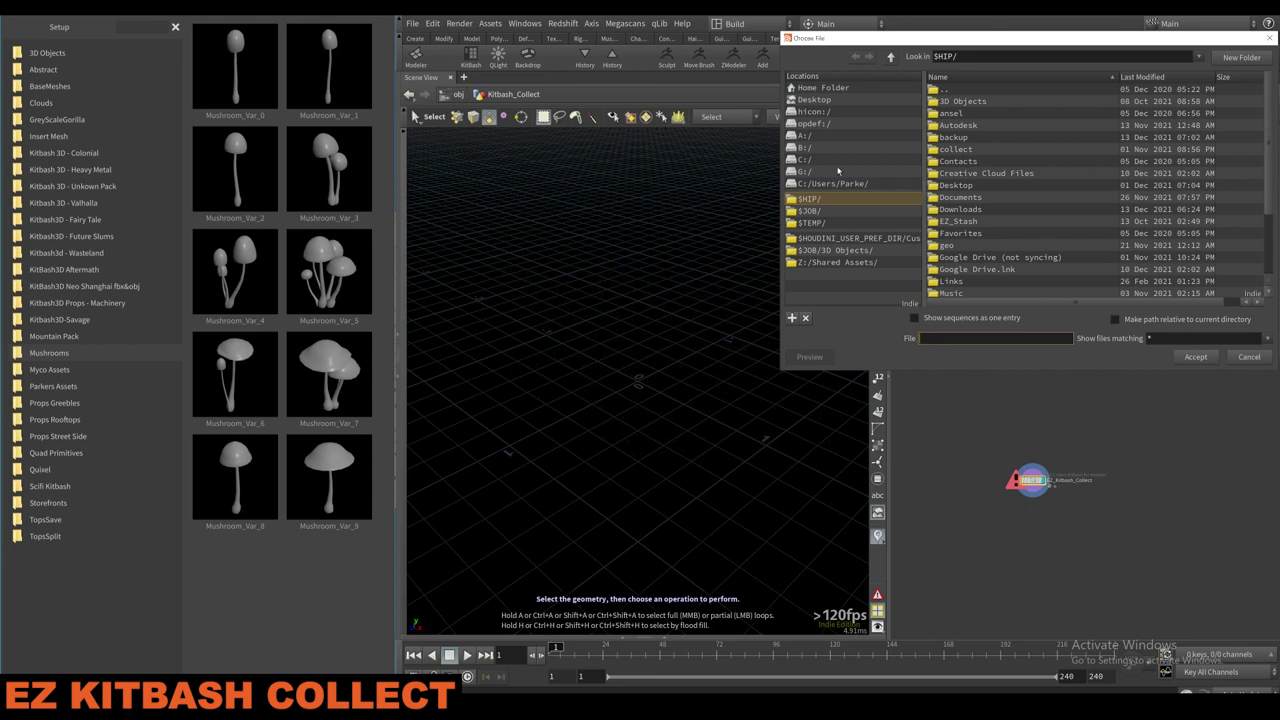
pyautogui.click(828, 150)
pyautogui.doubleClick(1000, 89)
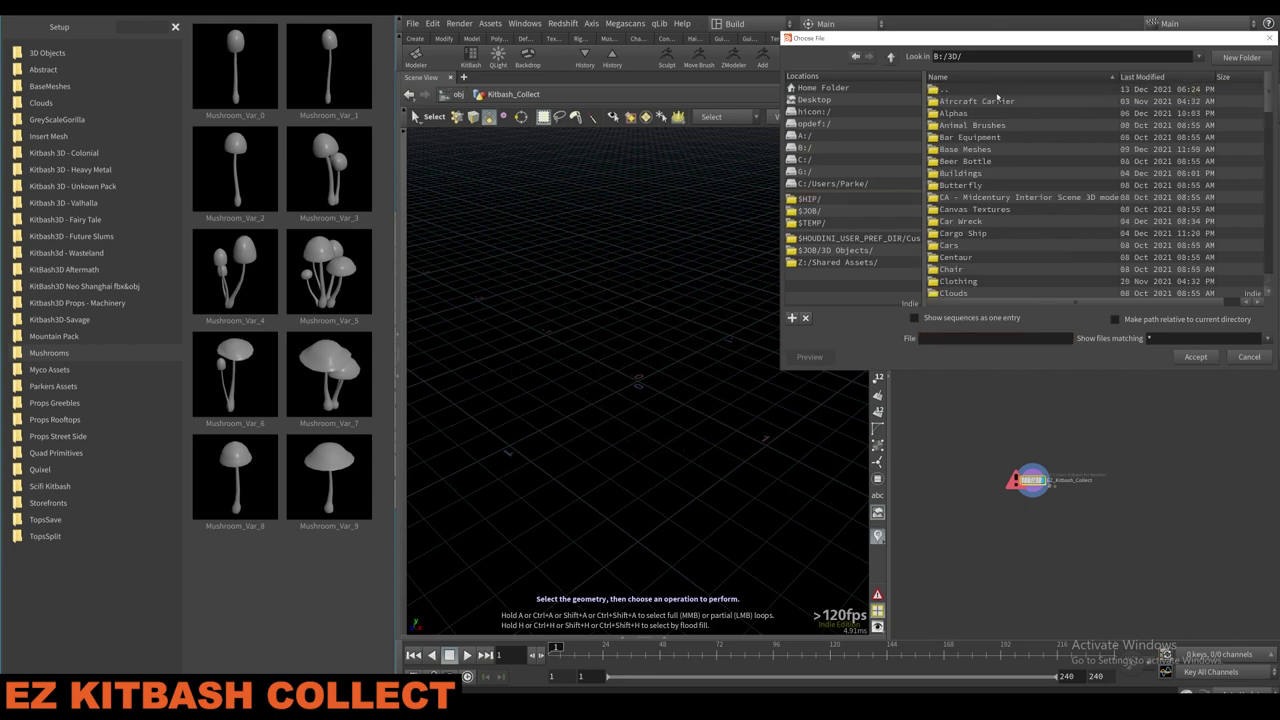
pyautogui.click(1067, 101)
pyautogui.doubleClick(1067, 102)
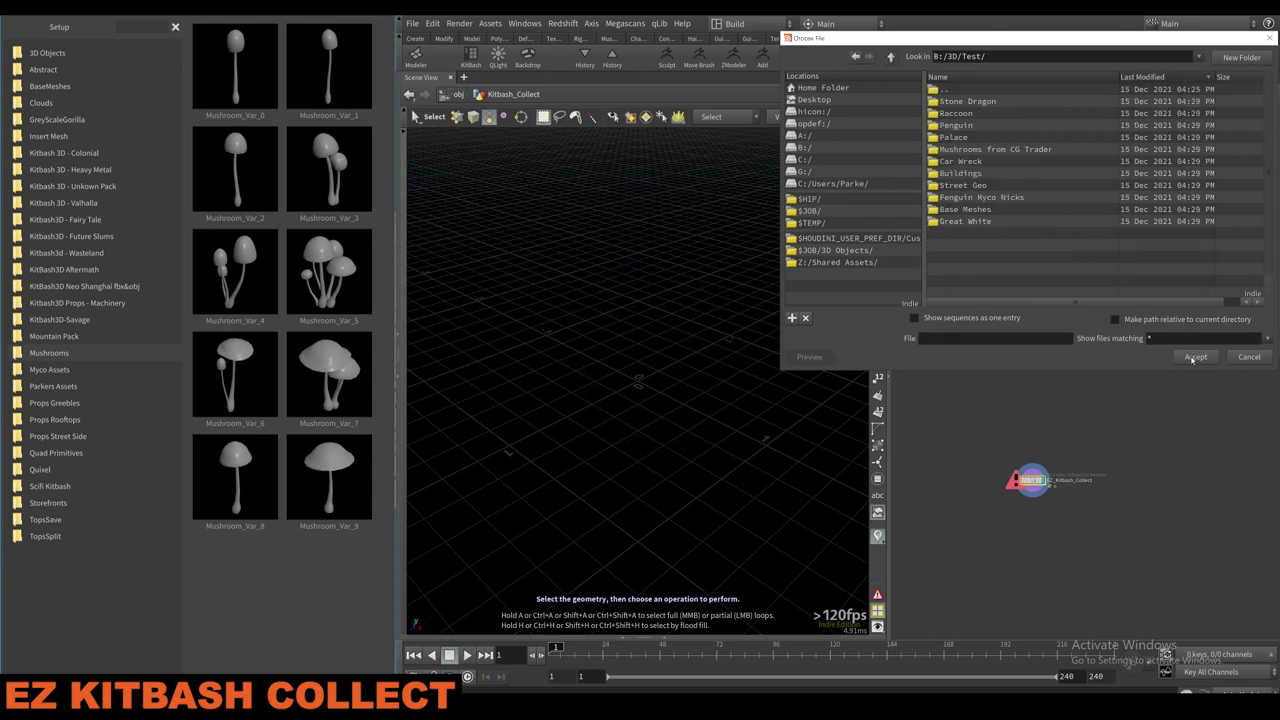
pyautogui.click(1194, 357)
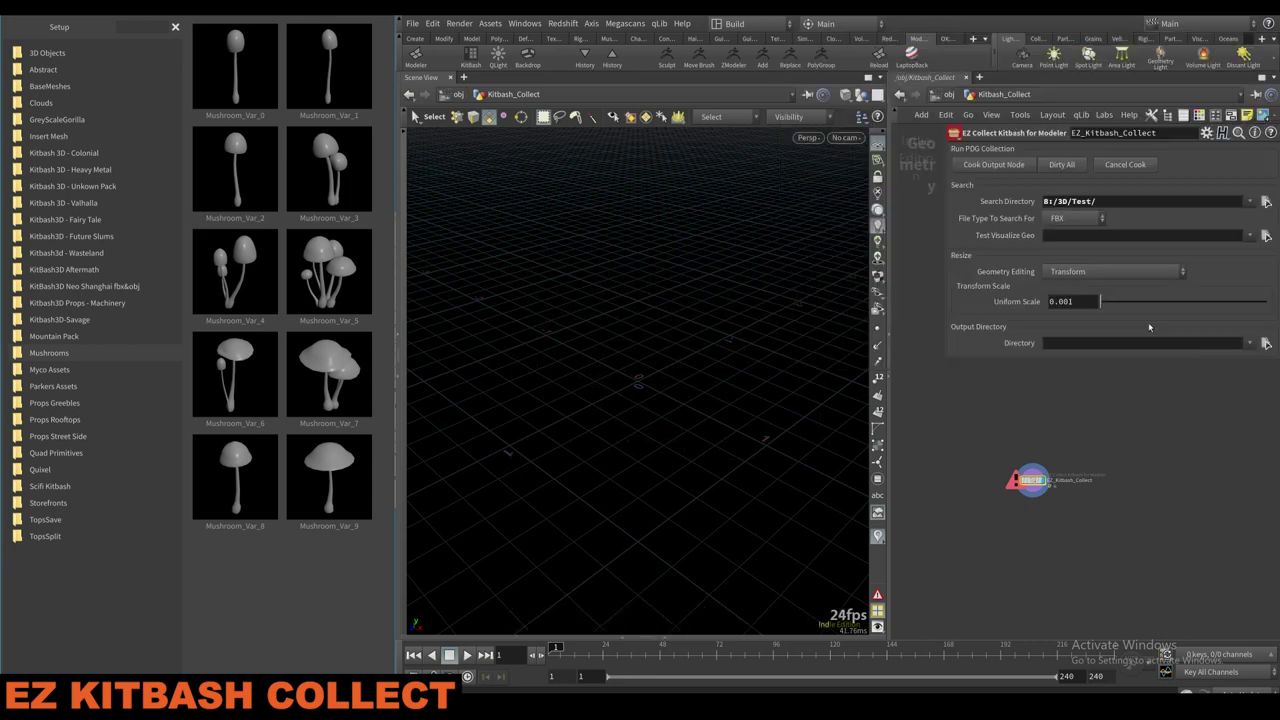
# Set the file type to search for to OBJ and browse the Penguin and Stone Dragon folders for a test model.
pyautogui.click(1052, 220)
pyautogui.click(1064, 238)
pyautogui.click(1265, 237)
pyautogui.doubleClick(945, 126)
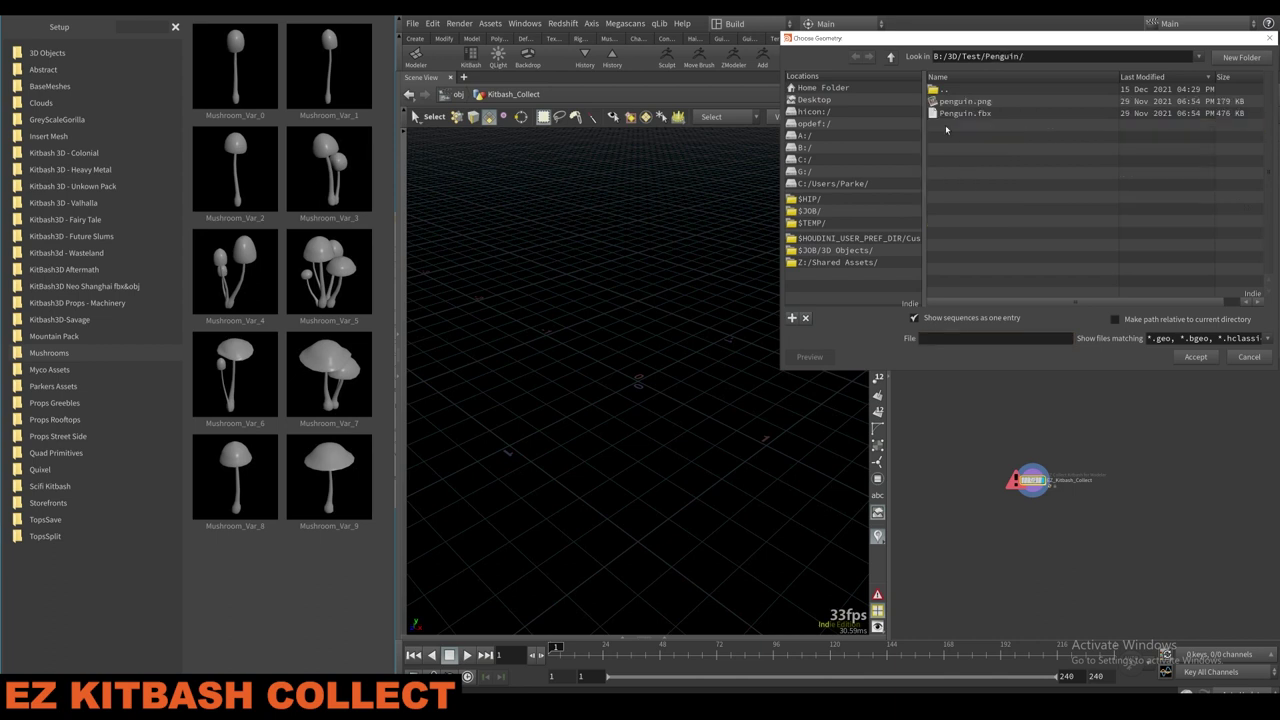
pyautogui.click(891, 57)
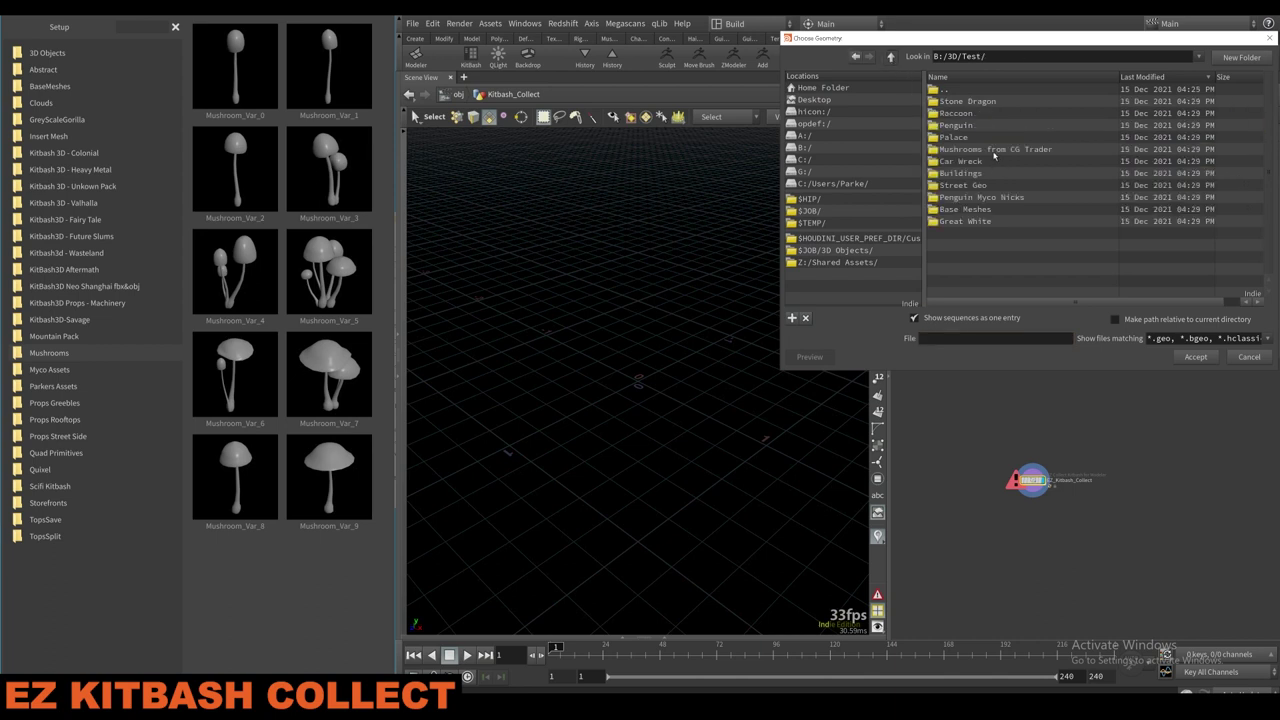
pyautogui.doubleClick(968, 104)
pyautogui.doubleClick(949, 102)
pyautogui.doubleClick(952, 102)
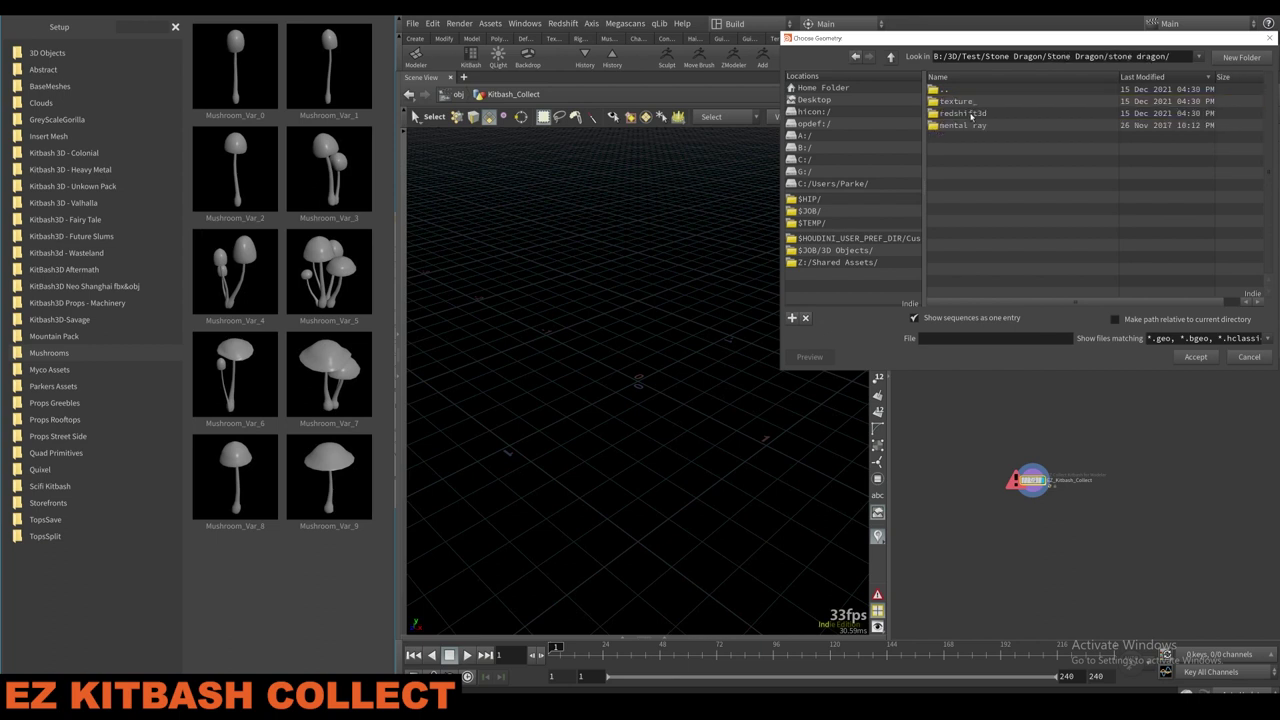
pyautogui.click(891, 57)
pyautogui.click(891, 57)
pyautogui.click(891, 57)
# Load cgaxis_models_44_30.obj from the Street Geo Manhole folder as the Test Visualize Geo.
pyautogui.doubleClick(988, 186)
pyautogui.doubleClick(962, 137)
pyautogui.doubleClick(970, 103)
pyautogui.doubleClick(979, 105)
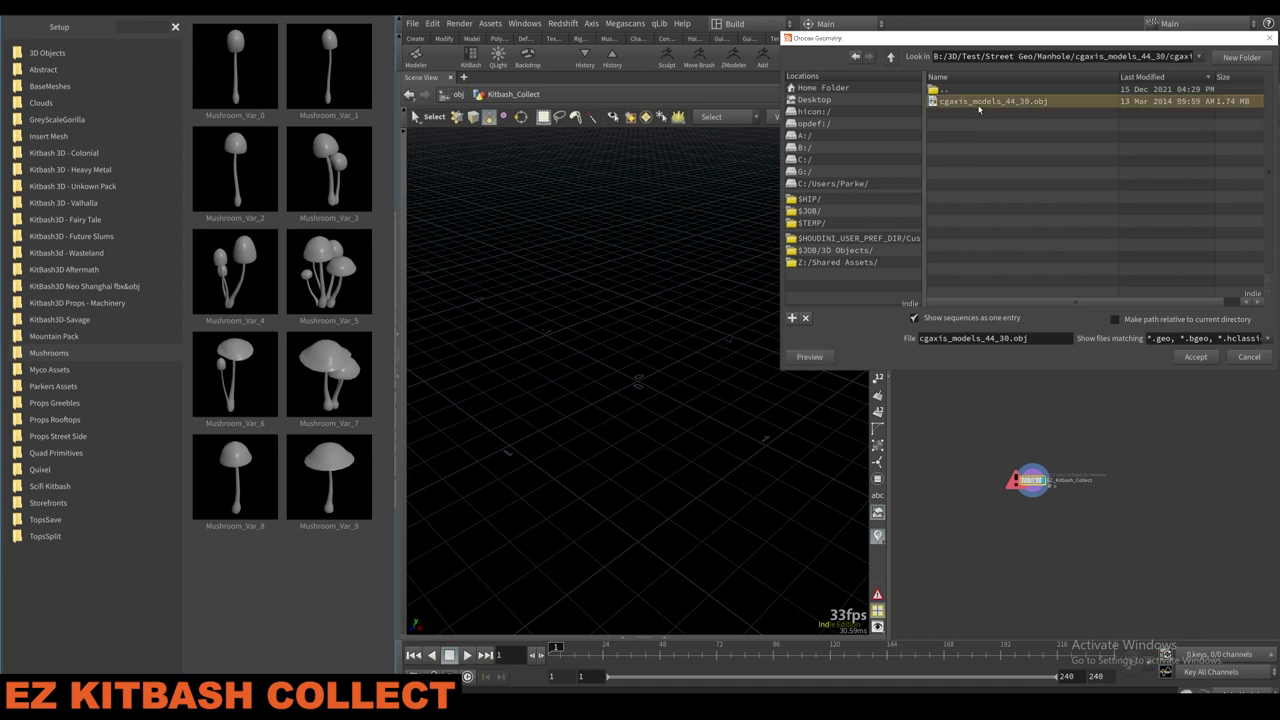
pyautogui.doubleClick(979, 104)
# Inspect the manhole cover in the viewport and set its transform Uniform Scale to 0.1.
pyautogui.rightClick(648, 366)
pyautogui.click(697, 323)
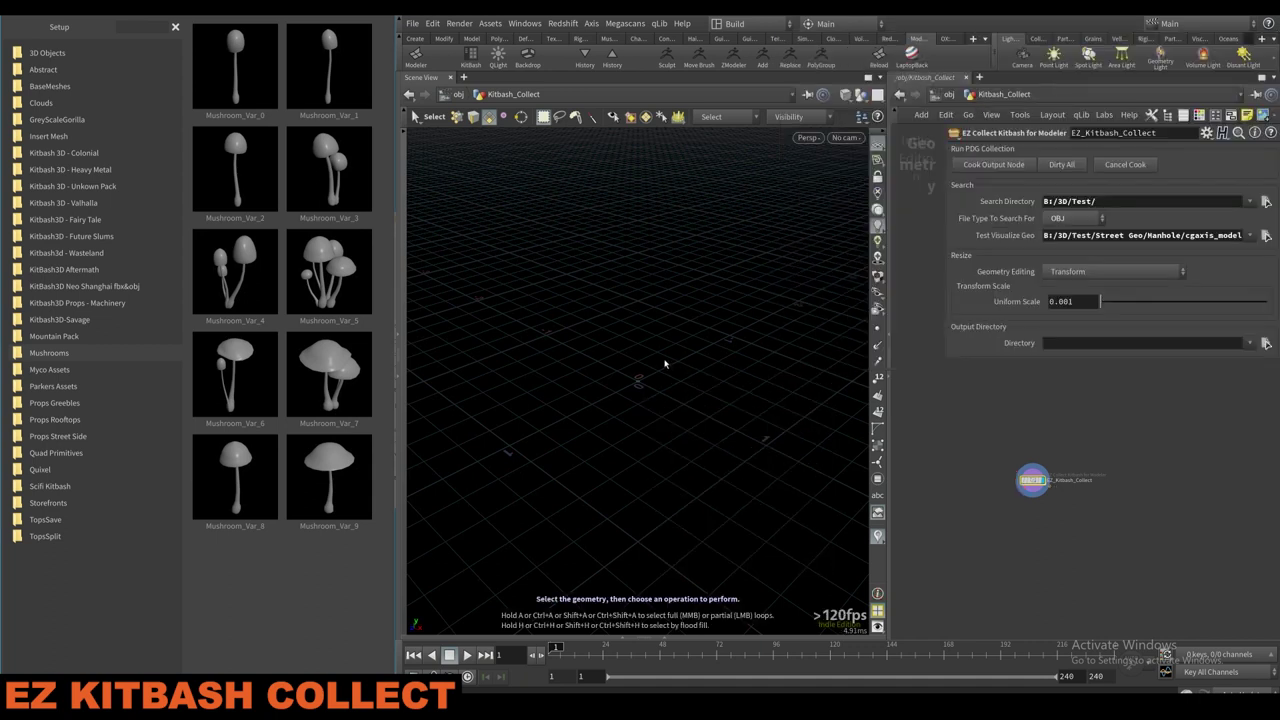
pyautogui.moveTo(640, 384)
pyautogui.keyDown('alt'); pyautogui.mouseDown(button='right')
pyautogui.moveTo(643, 360)
pyautogui.moveTo(643, 380)
pyautogui.mouseUp(button='right'); pyautogui.keyUp('alt')
pyautogui.keyDown('alt'); pyautogui.moveTo(643, 380); pyautogui.dragTo(643, 376); pyautogui.keyUp('alt')
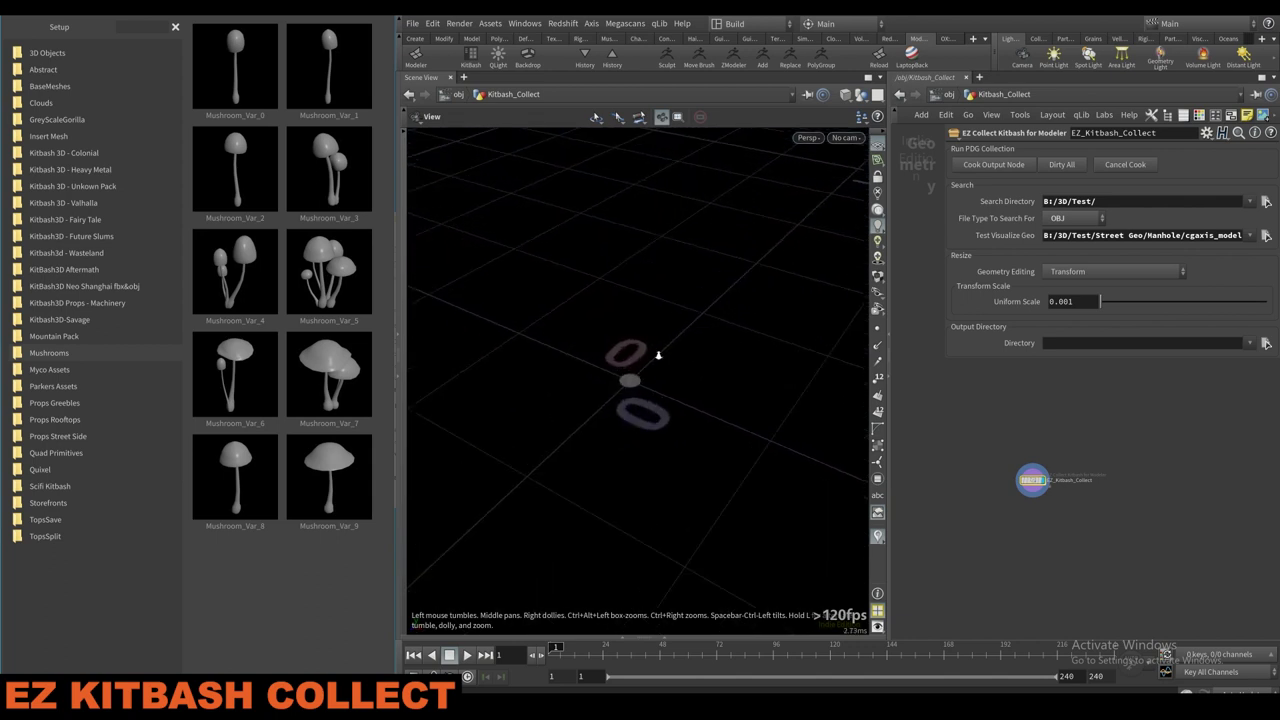
pyautogui.keyDown('alt'); pyautogui.moveTo(643, 376); pyautogui.dragTo(686, 346, button='right'); pyautogui.keyUp('alt')
pyautogui.keyDown('alt'); pyautogui.moveTo(686, 346); pyautogui.dragTo(623, 405); pyautogui.keyUp('alt')
pyautogui.press('s')
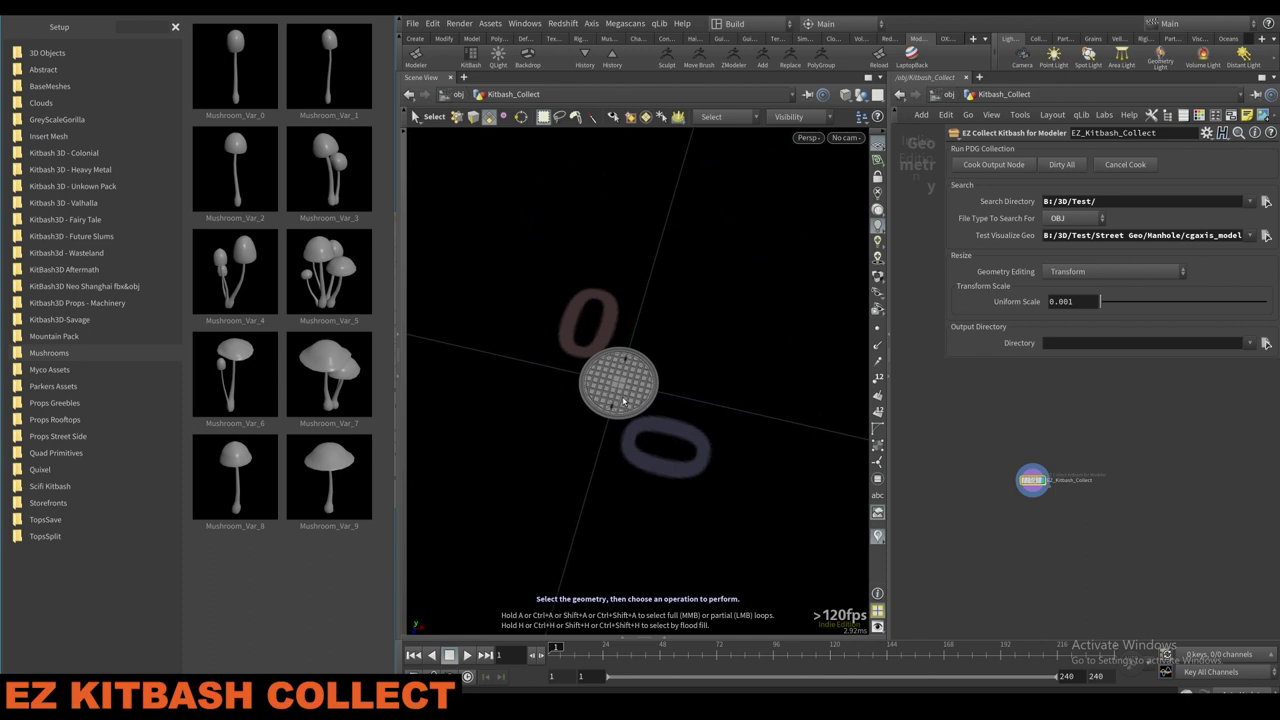
pyautogui.doubleClick(1068, 301)
pyautogui.write('0.1')
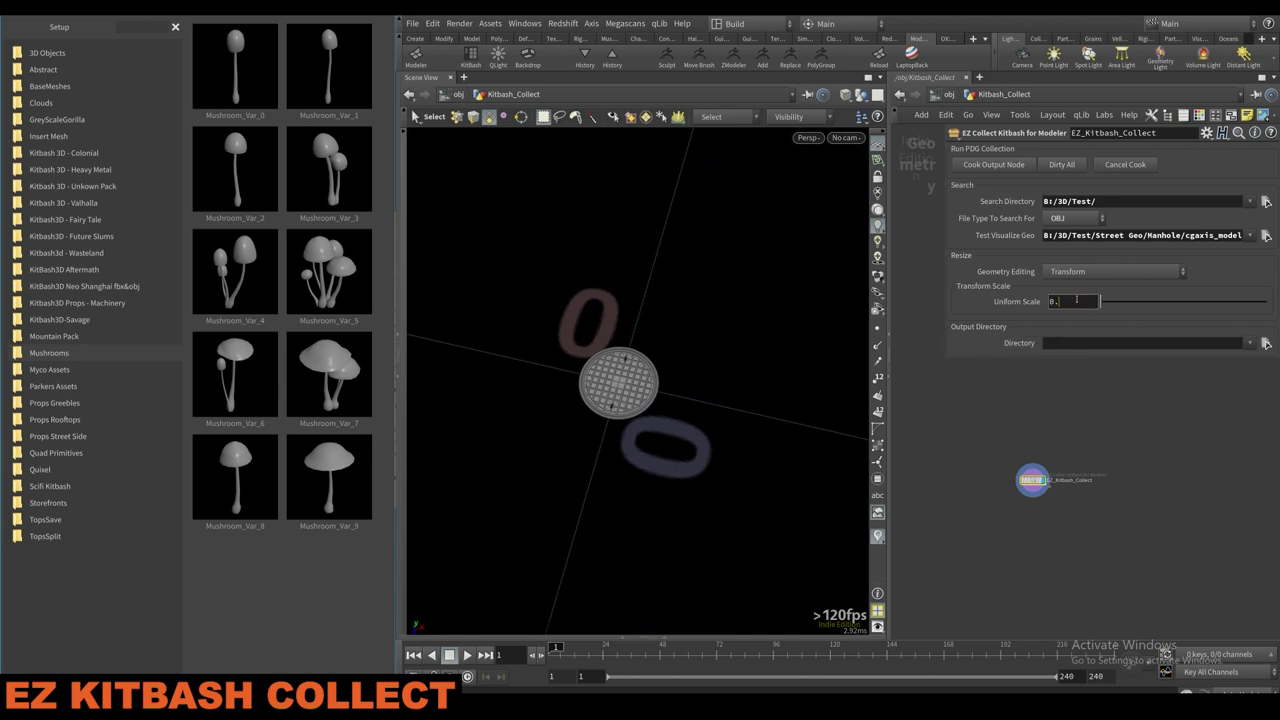
pyautogui.press('Return')
pyautogui.keyDown('alt'); pyautogui.moveTo(648, 367); pyautogui.dragTo(500, 612, button='right'); pyautogui.keyUp('alt')
pyautogui.keyDown('alt'); pyautogui.moveTo(500, 612); pyautogui.dragTo(540, 452); pyautogui.keyUp('alt')
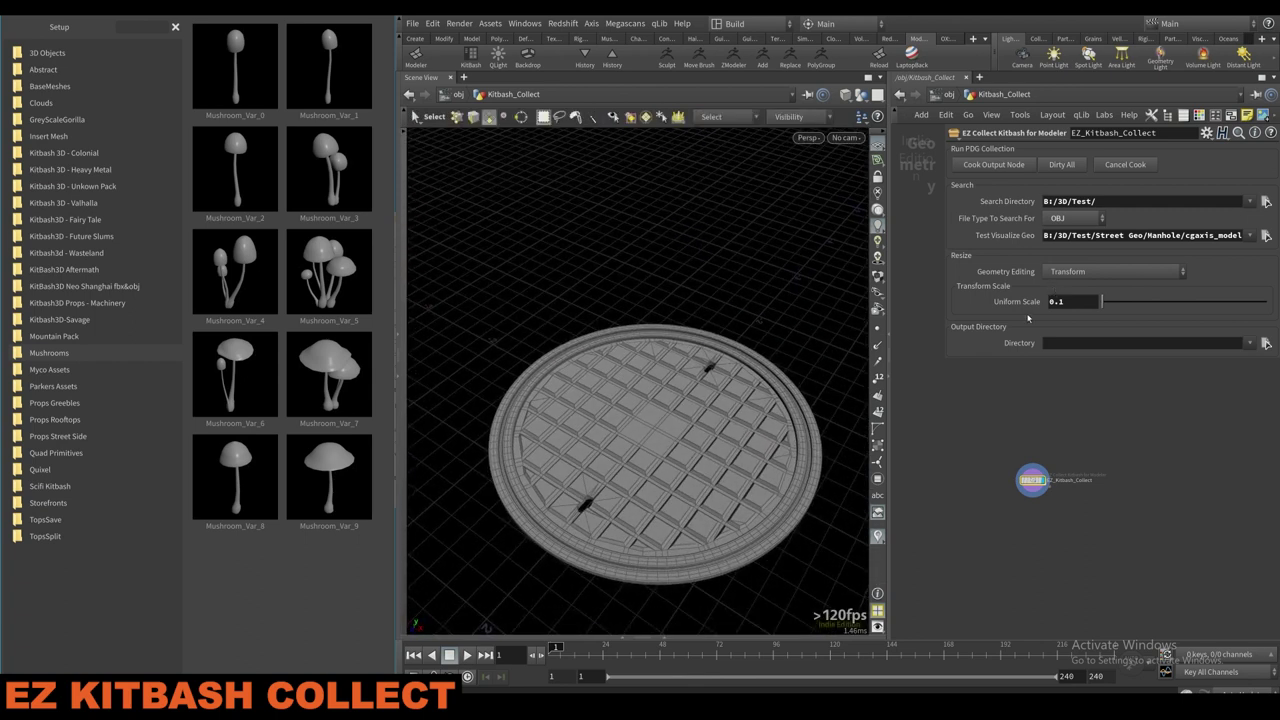
# Switch Geometry Editing to Match Size and enable Scale to Fit with Uniform Scale for the manhole cover.
pyautogui.click(1116, 280)
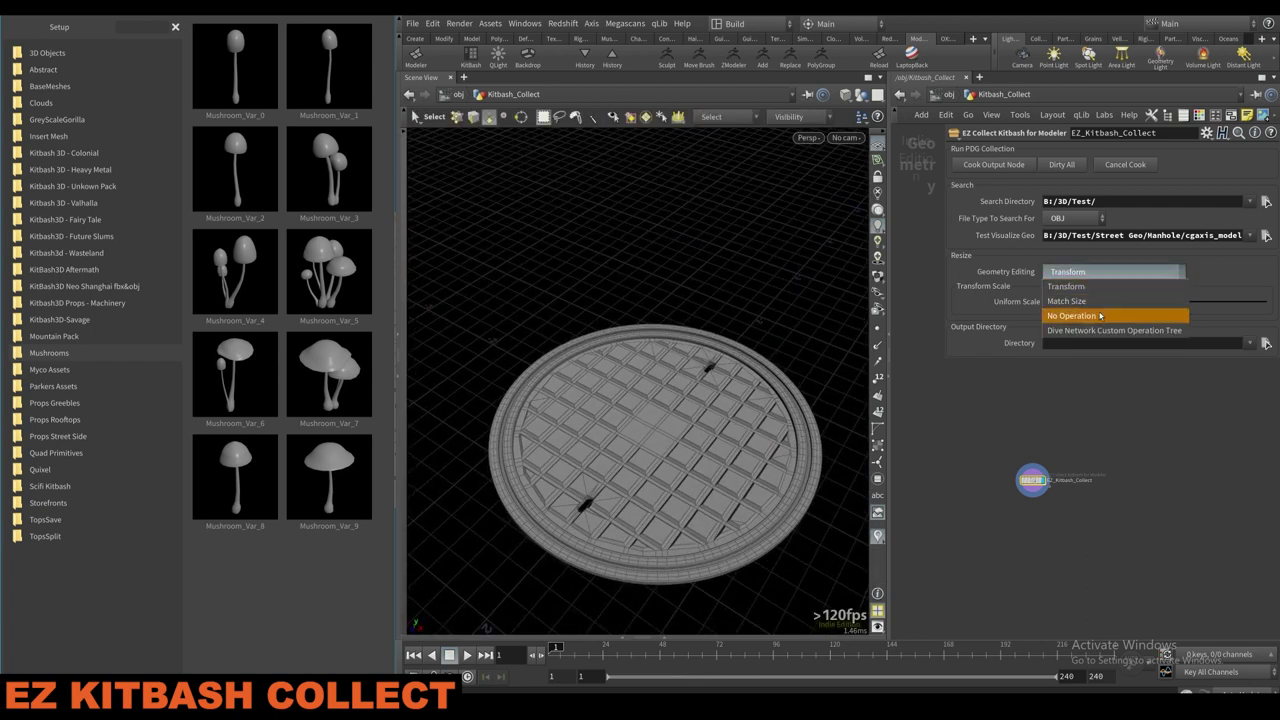
pyautogui.click(1094, 305)
pyautogui.scroll(-8, 700, 377)
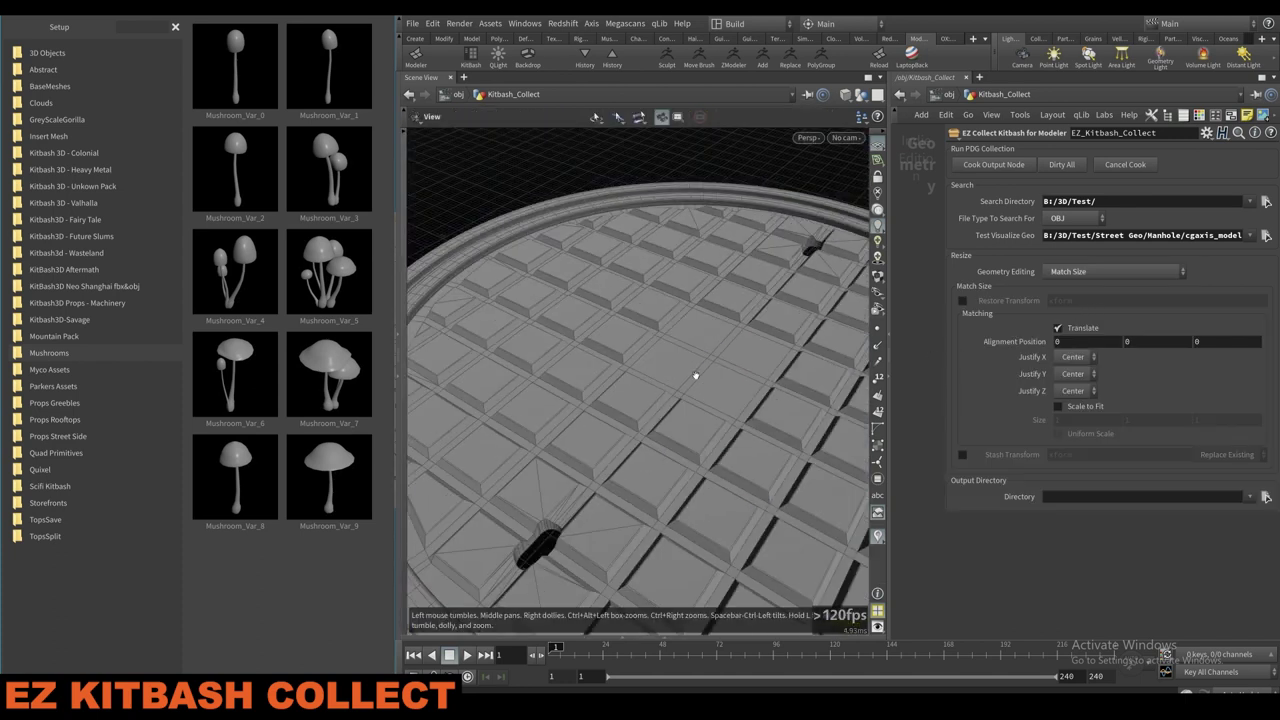
pyautogui.click(1058, 406)
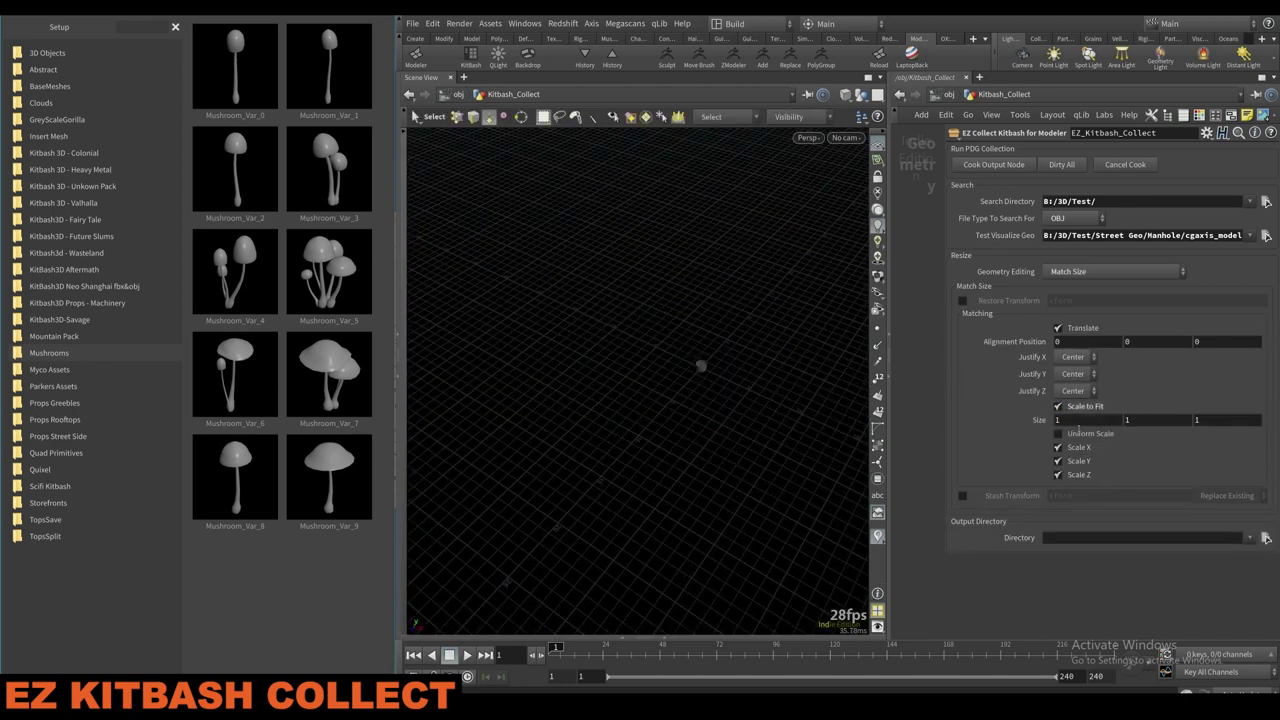
pyautogui.click(1058, 433)
pyautogui.scroll(5, 818, 245)
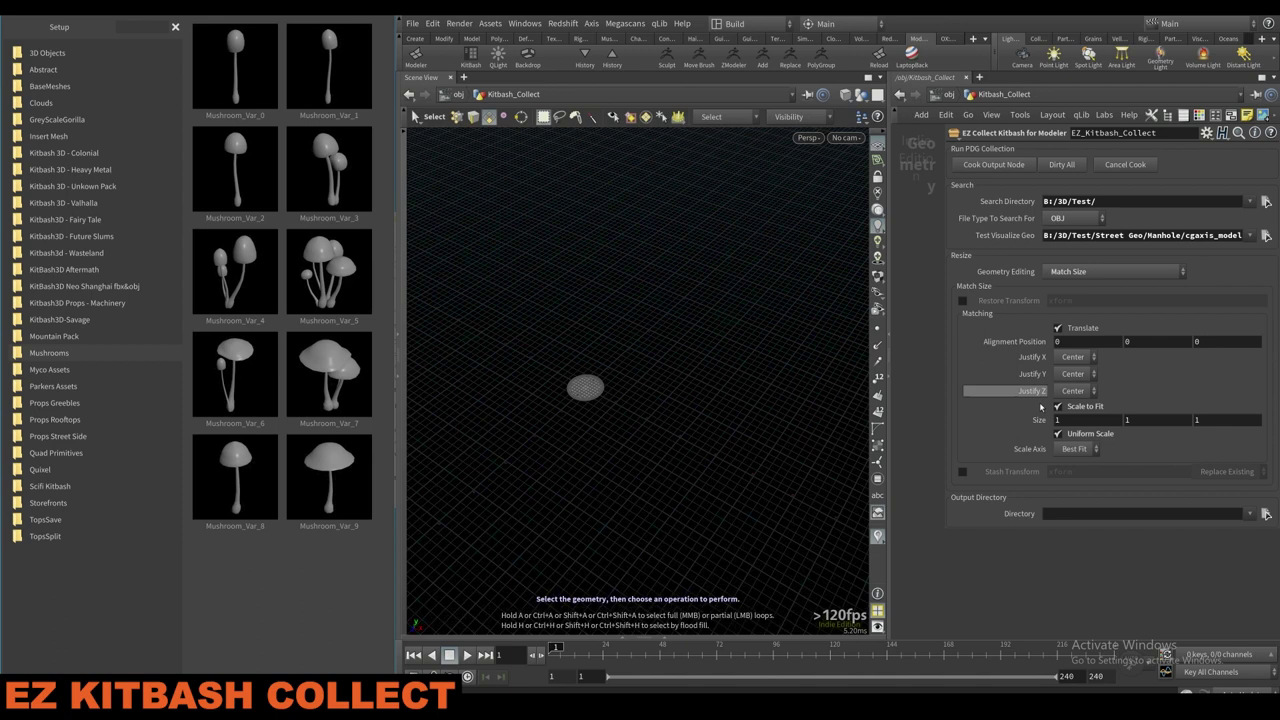
pyautogui.scroll(3, 580, 395)
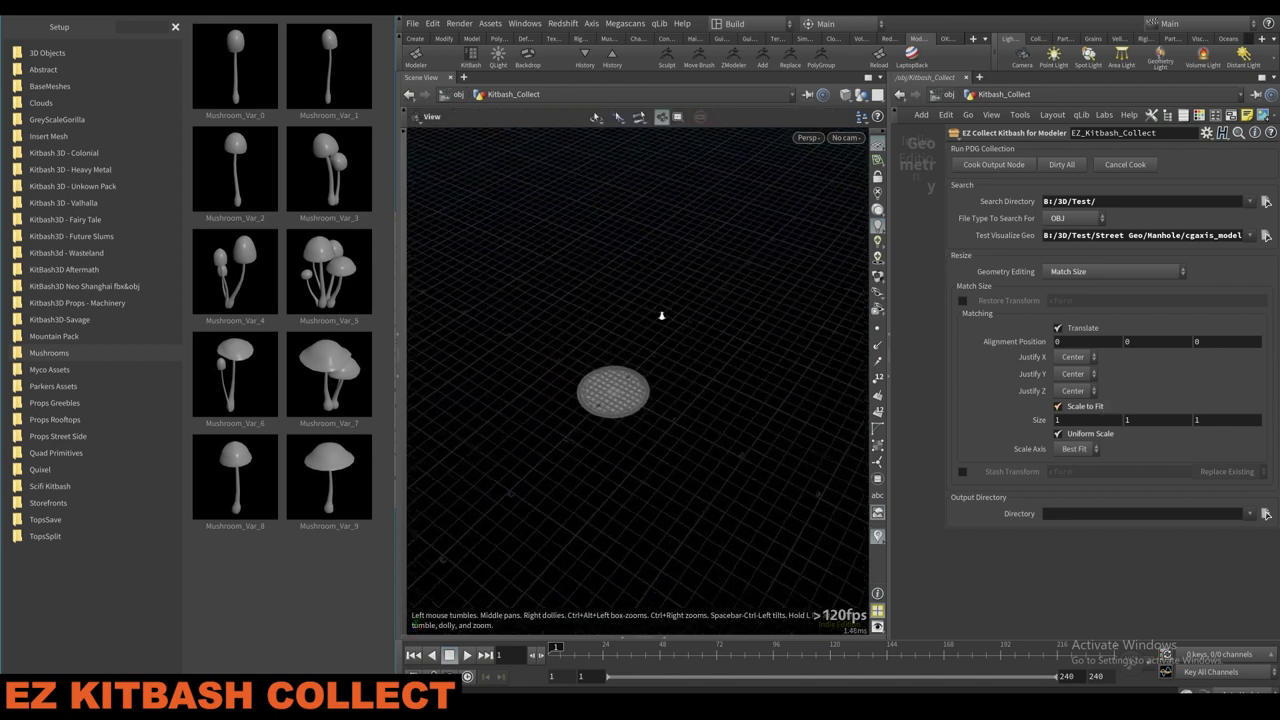
# Switch Geometry Editing to Dive Network Custom Operation Tree and frame the manhole cover.
pyautogui.click(1068, 271)
pyautogui.click(1089, 331)
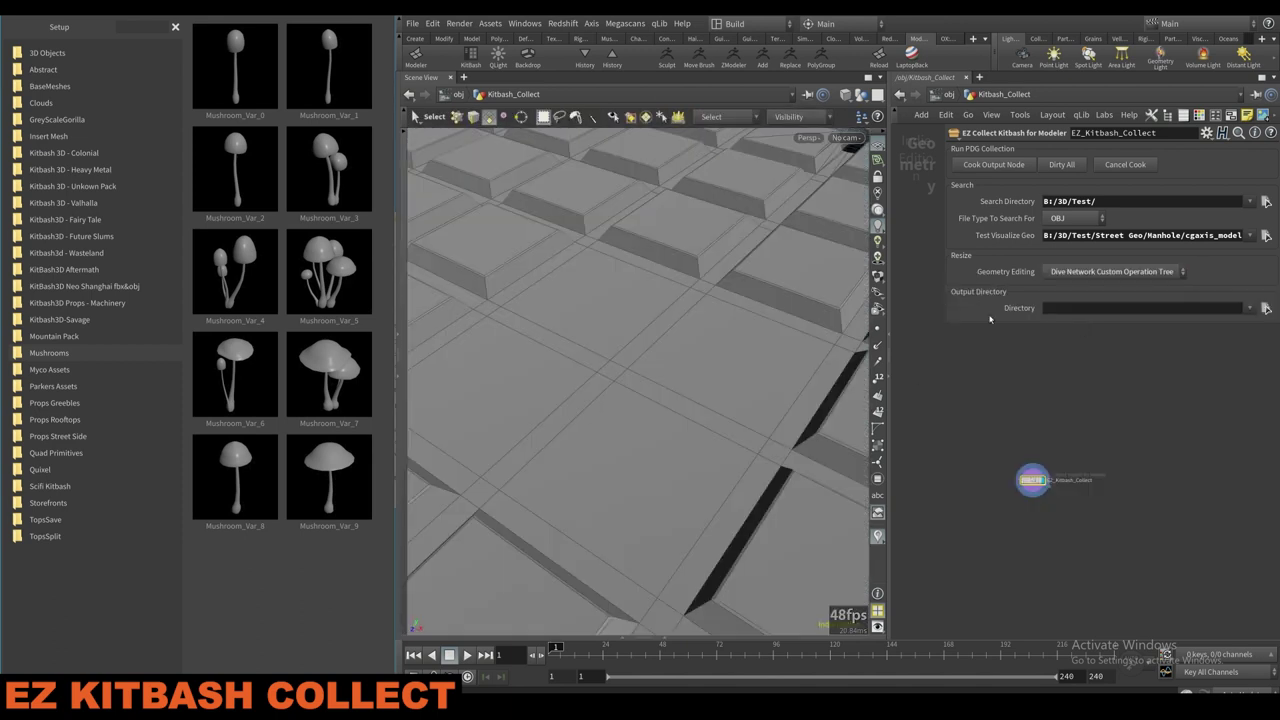
pyautogui.keyDown('alt'); pyautogui.moveTo(658, 381); pyautogui.dragTo(638, 436, button='right'); pyautogui.keyUp('alt')
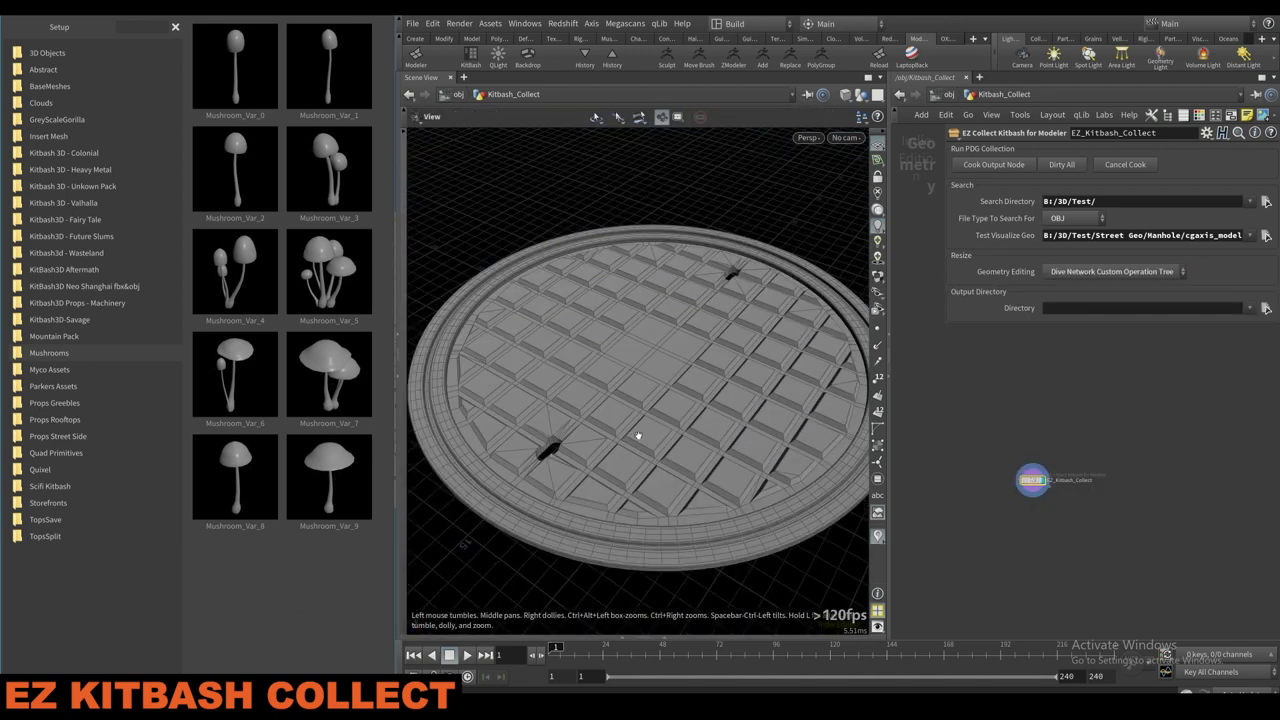
# Insert a Transform node in the custom operation dive network to rotate the manhole cover, and return to the Kitbash_Collect network.
pyautogui.doubleClick(1032, 482)
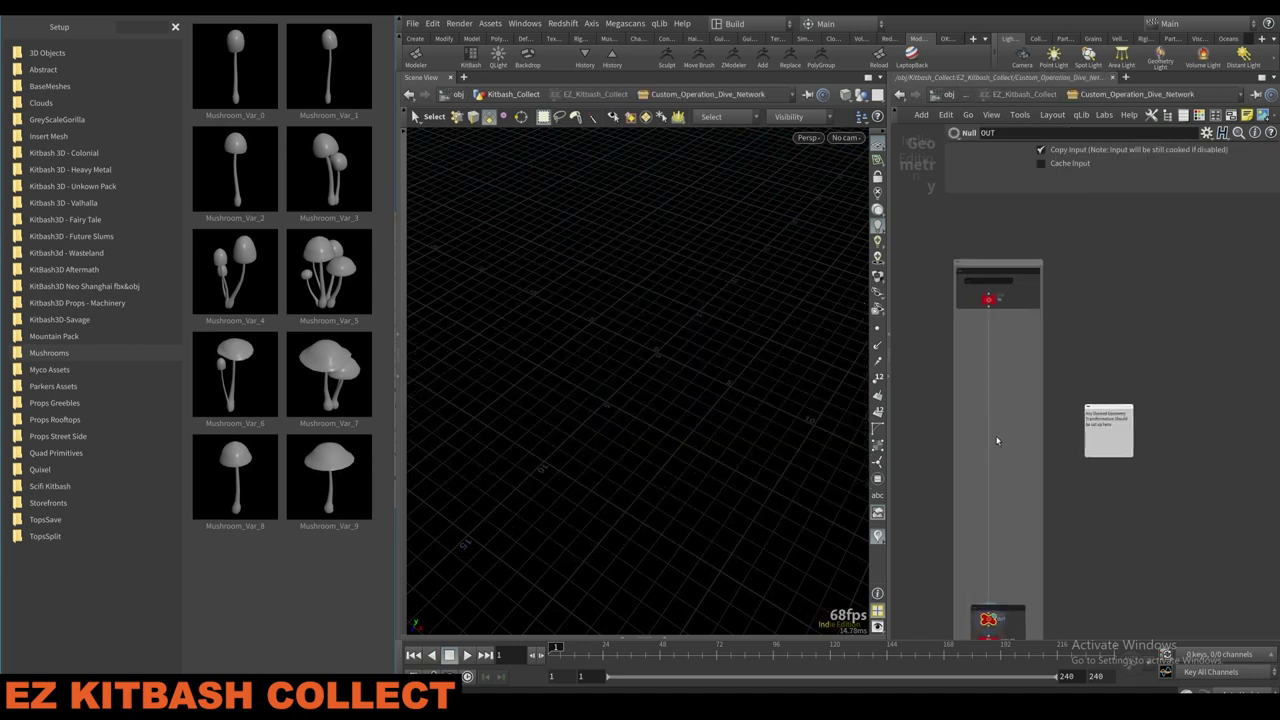
pyautogui.press('Tab')
pyautogui.write('transf')
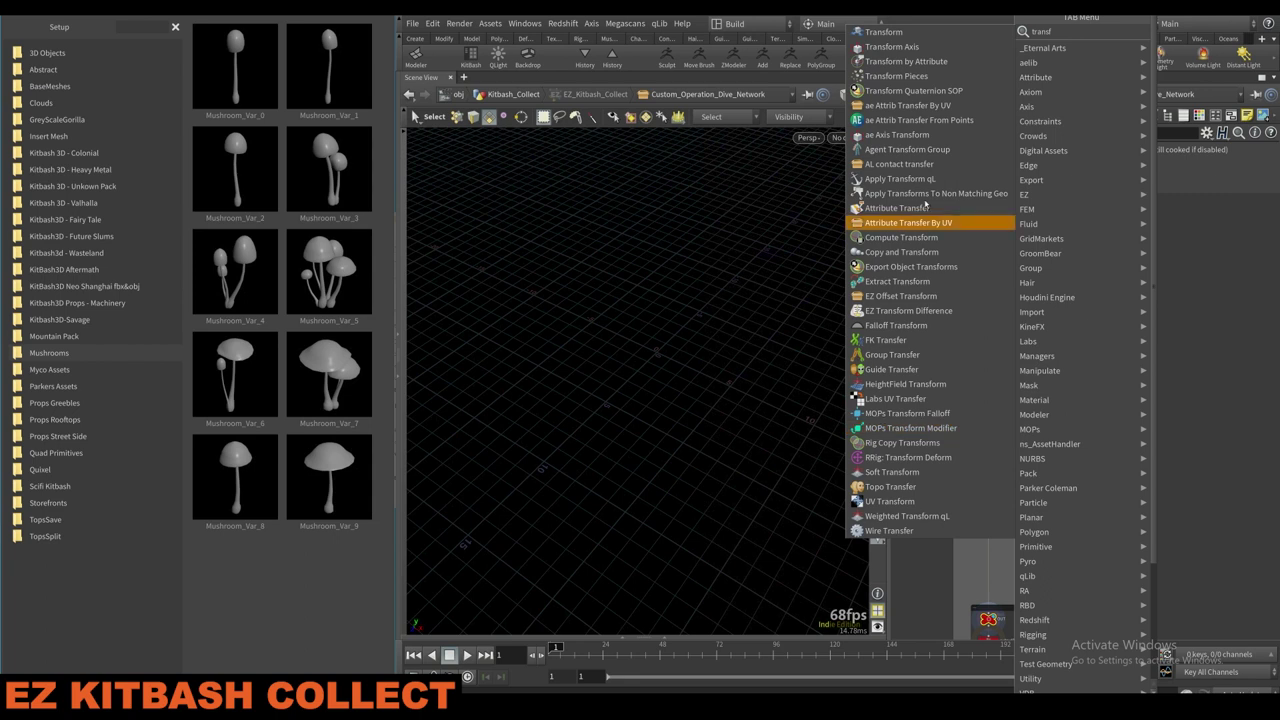
pyautogui.click(908, 32)
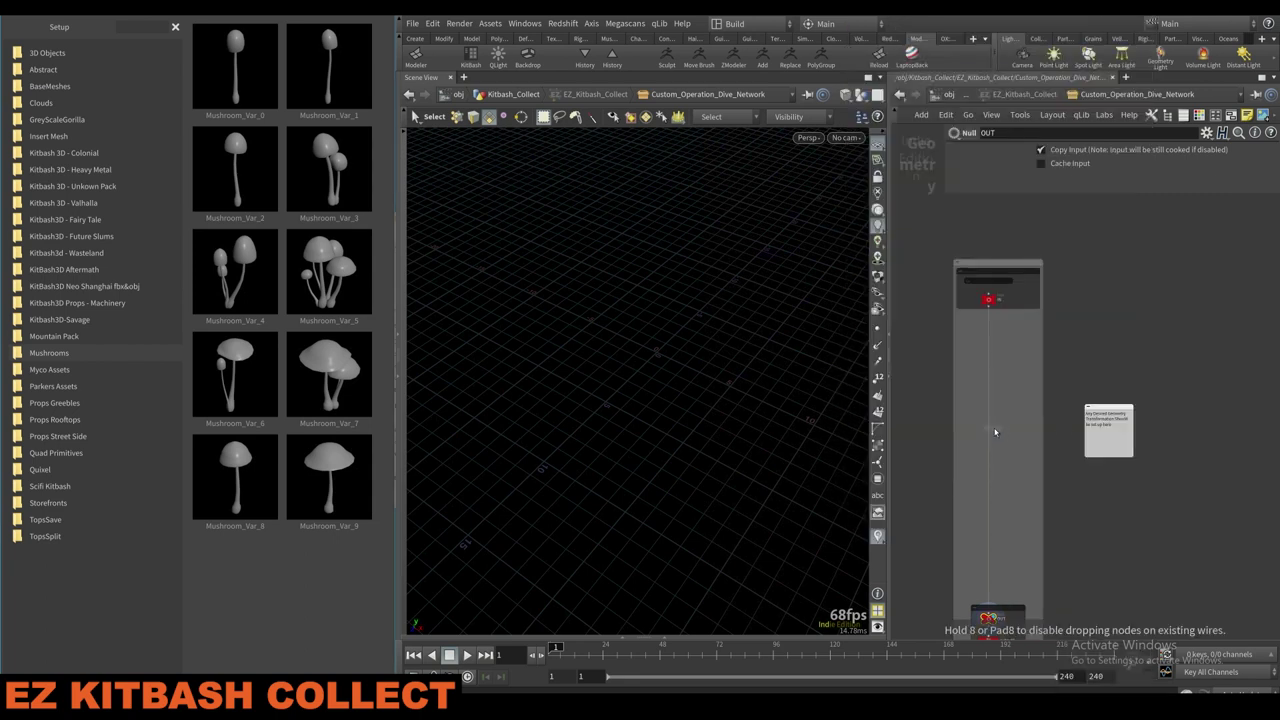
pyautogui.click(991, 432)
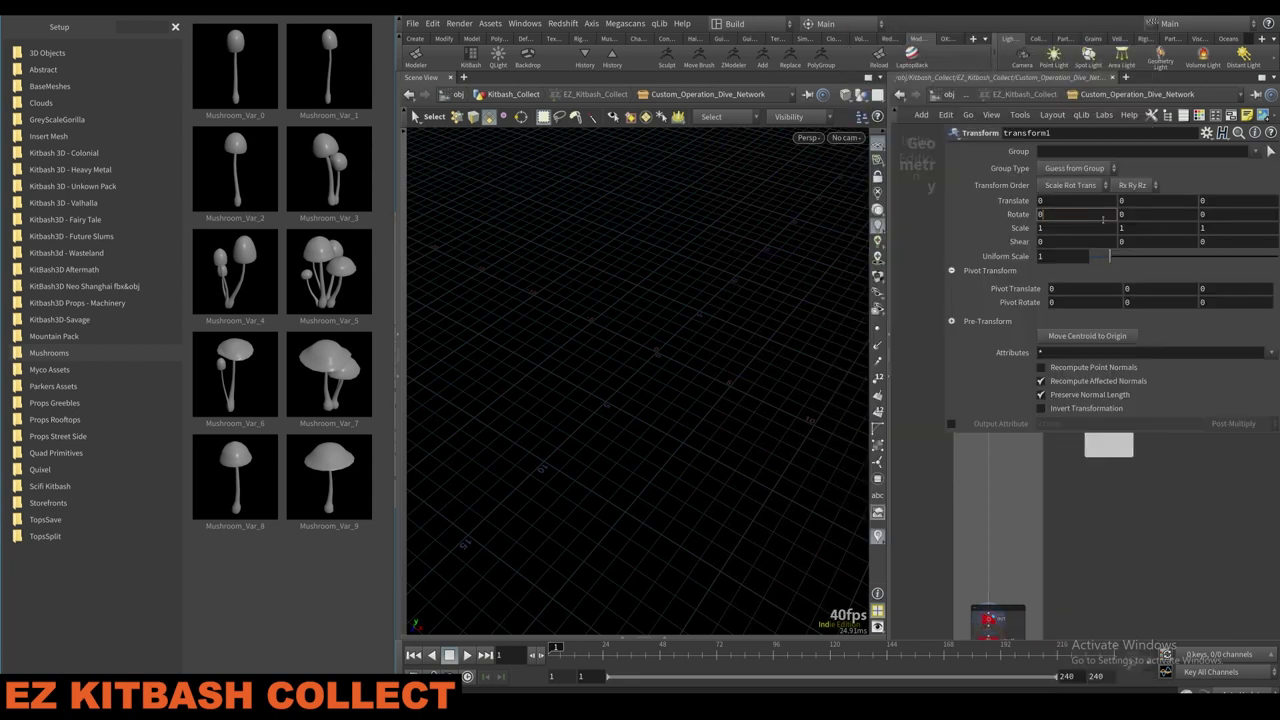
pyautogui.press('u')
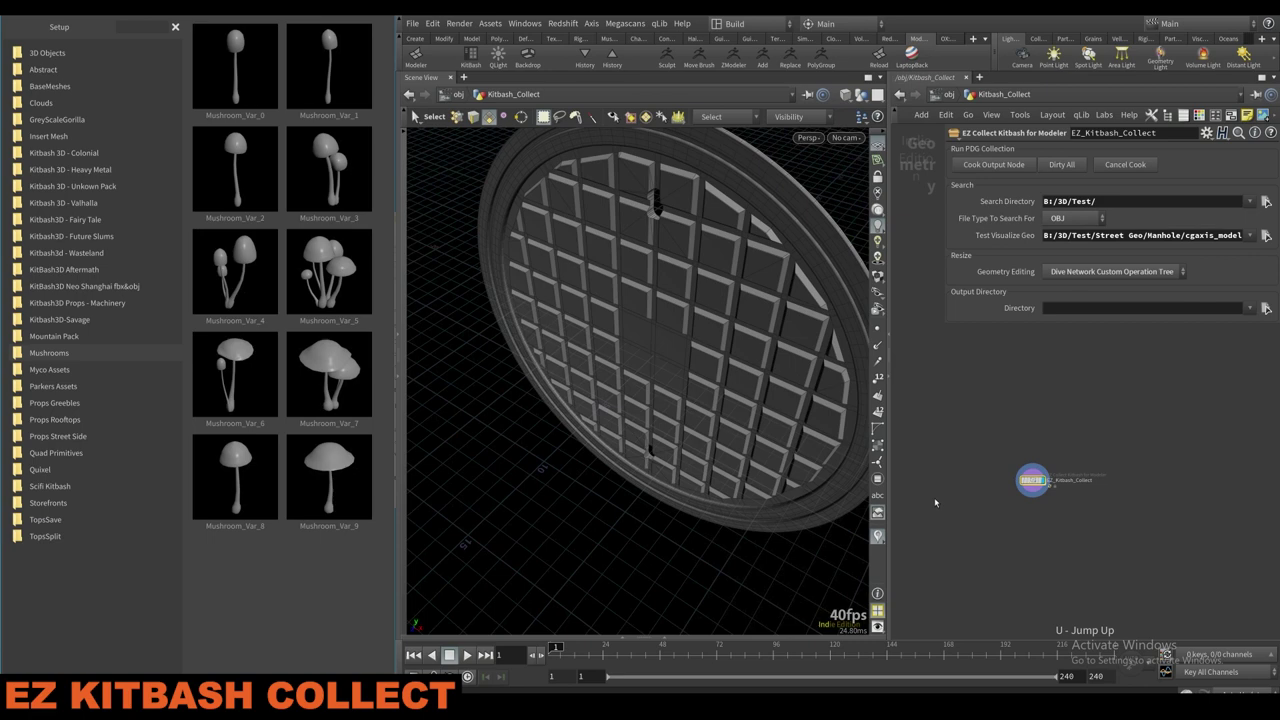
pyautogui.scroll(-5, 709, 406)
pyautogui.keyDown('alt'); pyautogui.moveTo(709, 406); pyautogui.dragTo(826, 451); pyautogui.keyUp('alt')
pyautogui.keyDown('alt'); pyautogui.moveTo(700, 370); pyautogui.dragTo(737, 343); pyautogui.keyUp('alt')
# Clear the Test Visualize Geo path, and restore the manhole model path.
pyautogui.doubleClick(1064, 239)
pyautogui.hotkey('ctrl', 'a')
pyautogui.press('BackSpace')
pyautogui.press('Return')
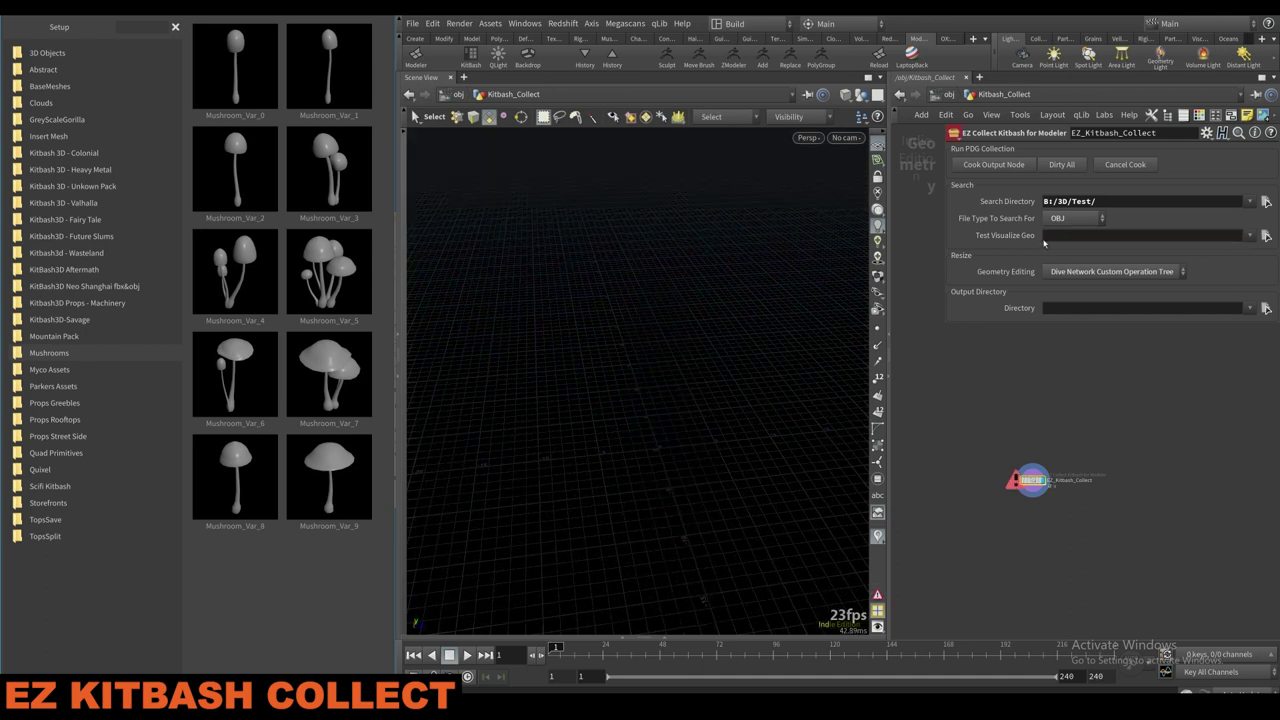
pyautogui.click(1060, 238)
pyautogui.click(992, 377)
pyautogui.moveTo(1058, 452); pyautogui.dragTo(1018, 501)
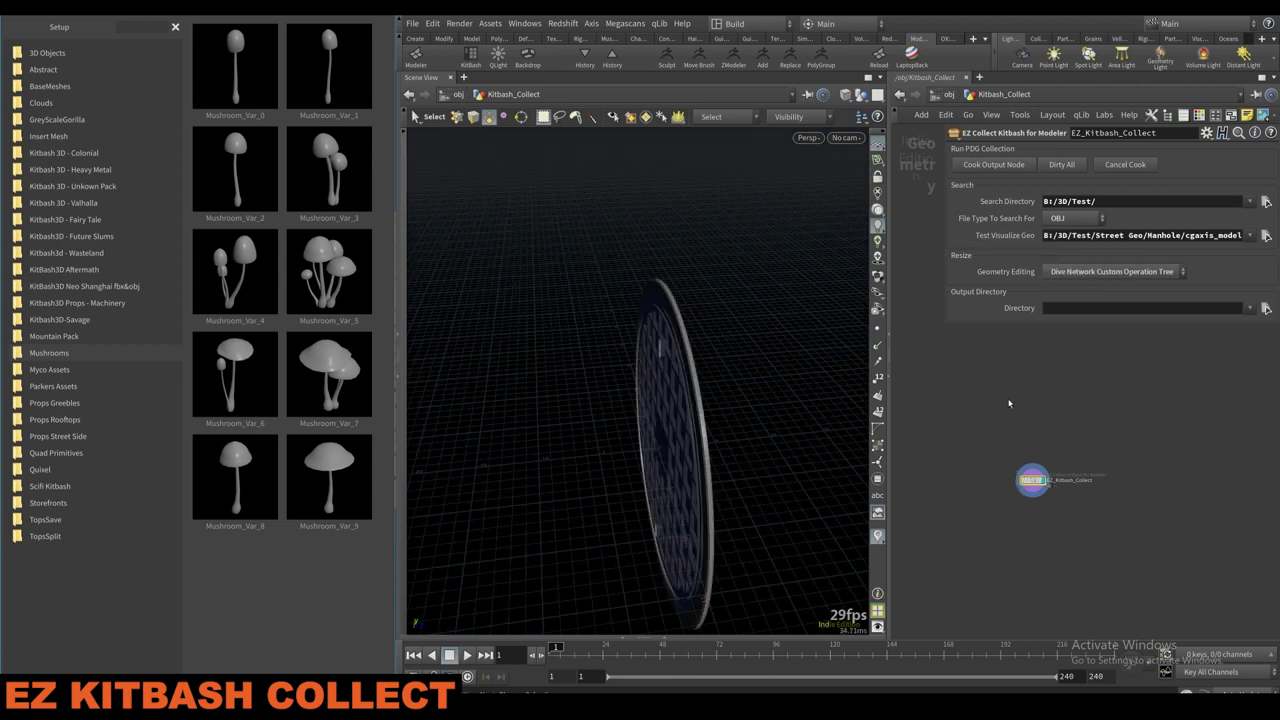
# Switch Geometry Editing to Transform for the manhole cover and frame the resized model in the viewport.
pyautogui.keyDown('alt'); pyautogui.moveTo(676, 412); pyautogui.dragTo(729, 486); pyautogui.keyUp('alt')
pyautogui.keyDown('alt'); pyautogui.moveTo(729, 486); pyautogui.dragTo(729, 326, button='right'); pyautogui.keyUp('alt')
pyautogui.moveTo(730, 326); pyautogui.dragTo(720, 350)
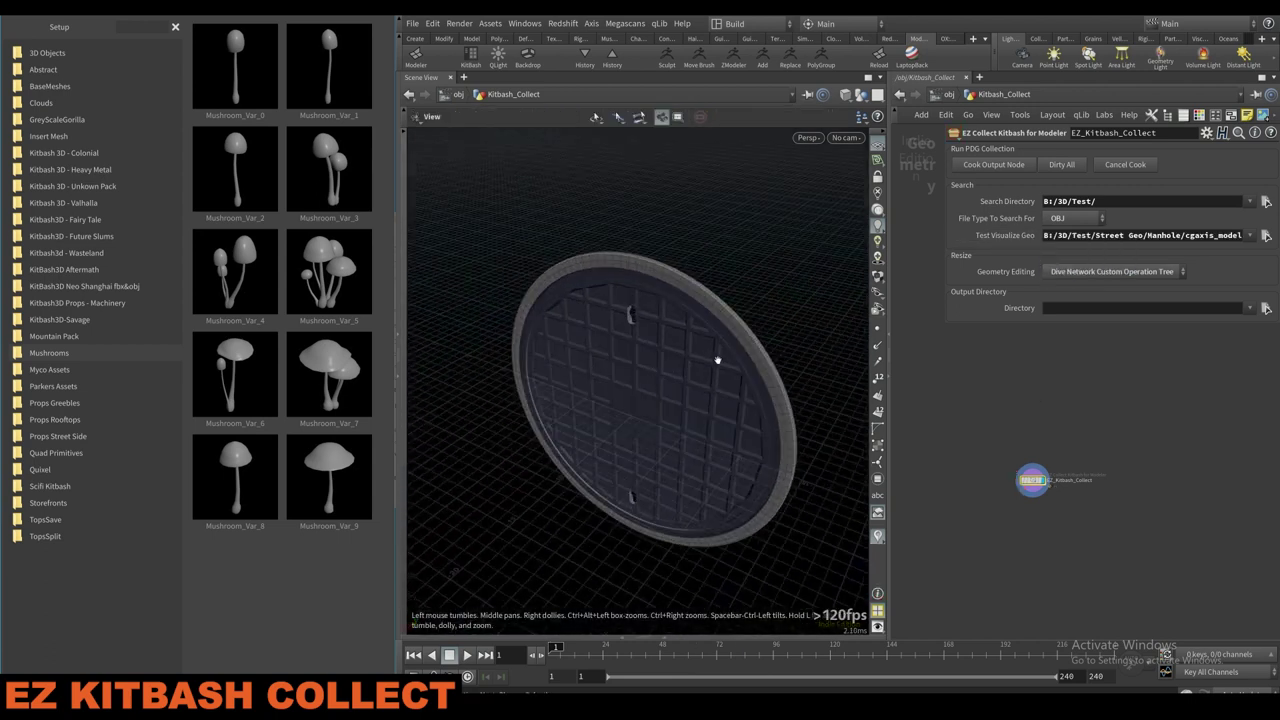
pyautogui.press('s')
pyautogui.click(1110, 271)
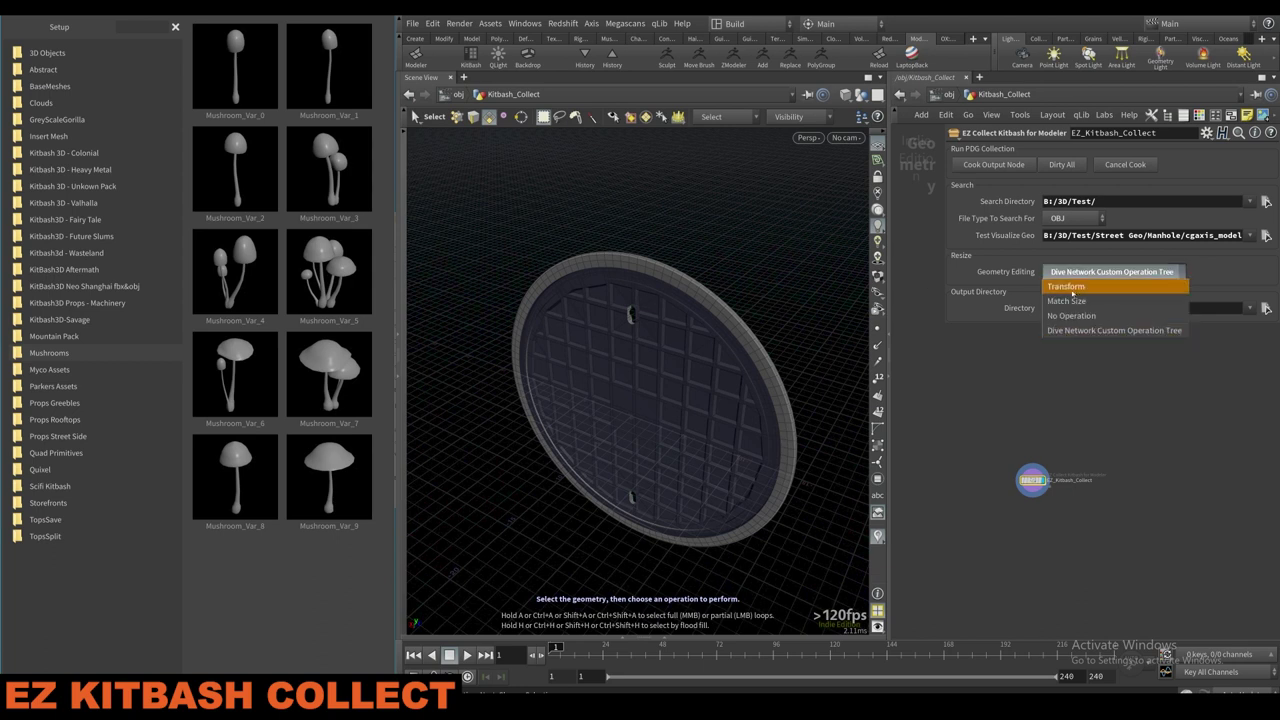
pyautogui.click(1076, 290)
pyautogui.keyDown('alt'); pyautogui.moveTo(662, 422); pyautogui.dragTo(752, 342, button='right'); pyautogui.keyUp('alt')
pyautogui.keyDown('alt'); pyautogui.moveTo(640, 398); pyautogui.dragTo(615, 438); pyautogui.keyUp('alt')
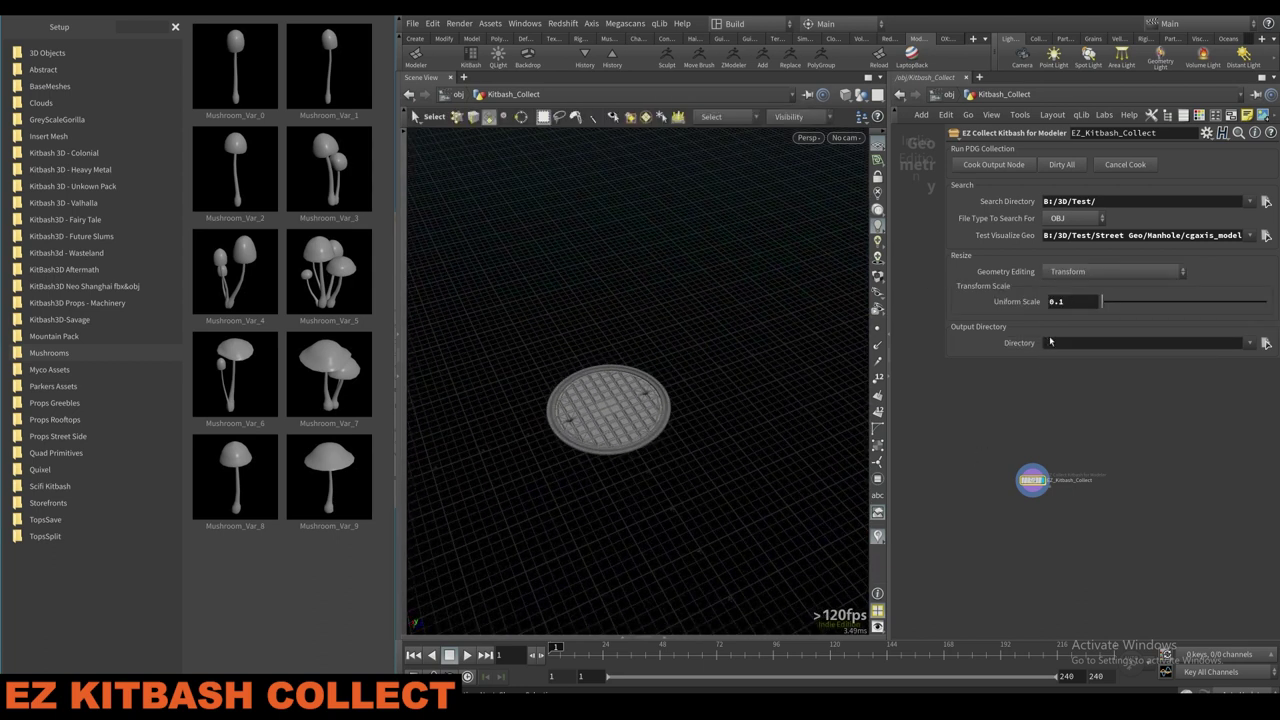
# Browse for the output directory and go to the $HOME/houdini18.5/modeler/kitbash folder.
pyautogui.click(1265, 343)
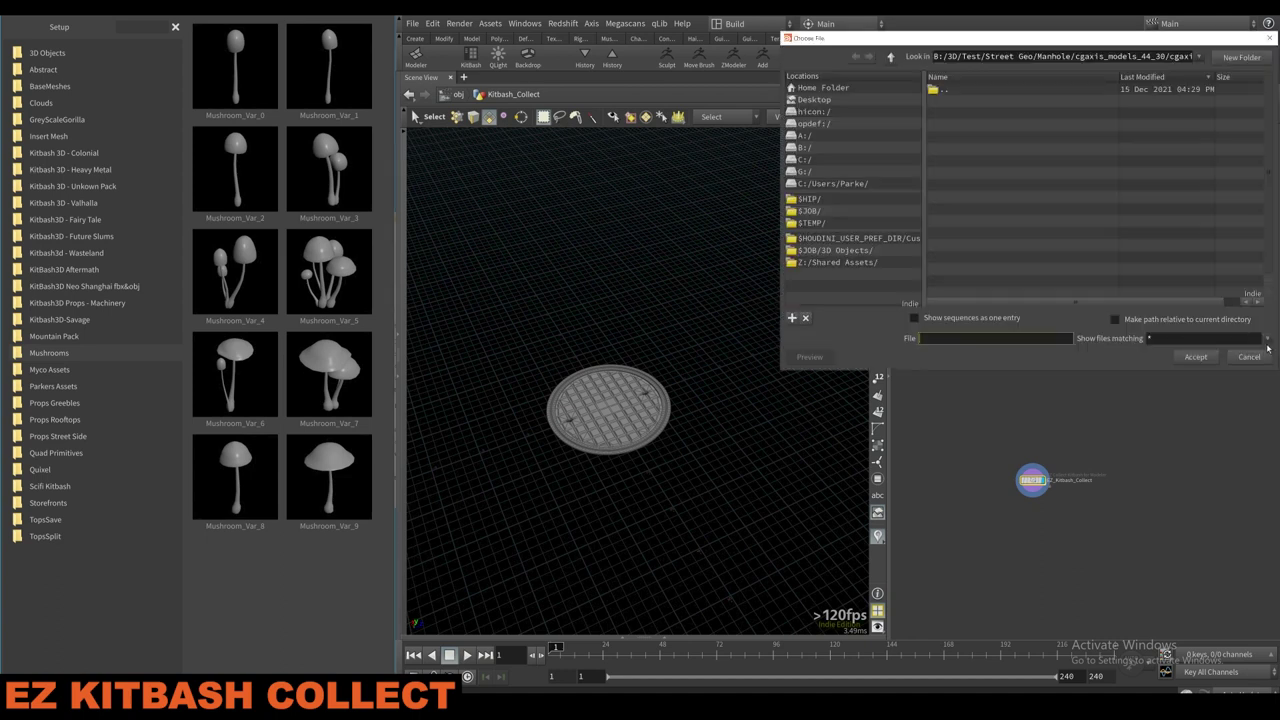
pyautogui.click(830, 88)
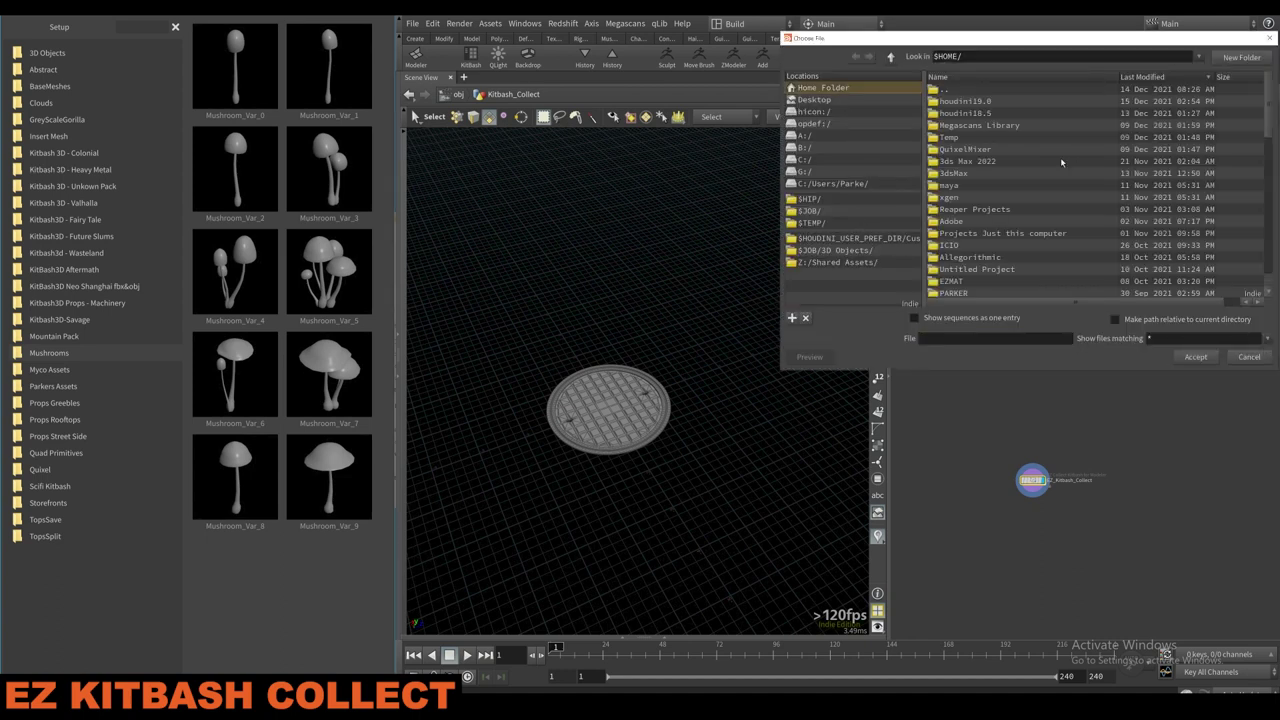
pyautogui.doubleClick(997, 113)
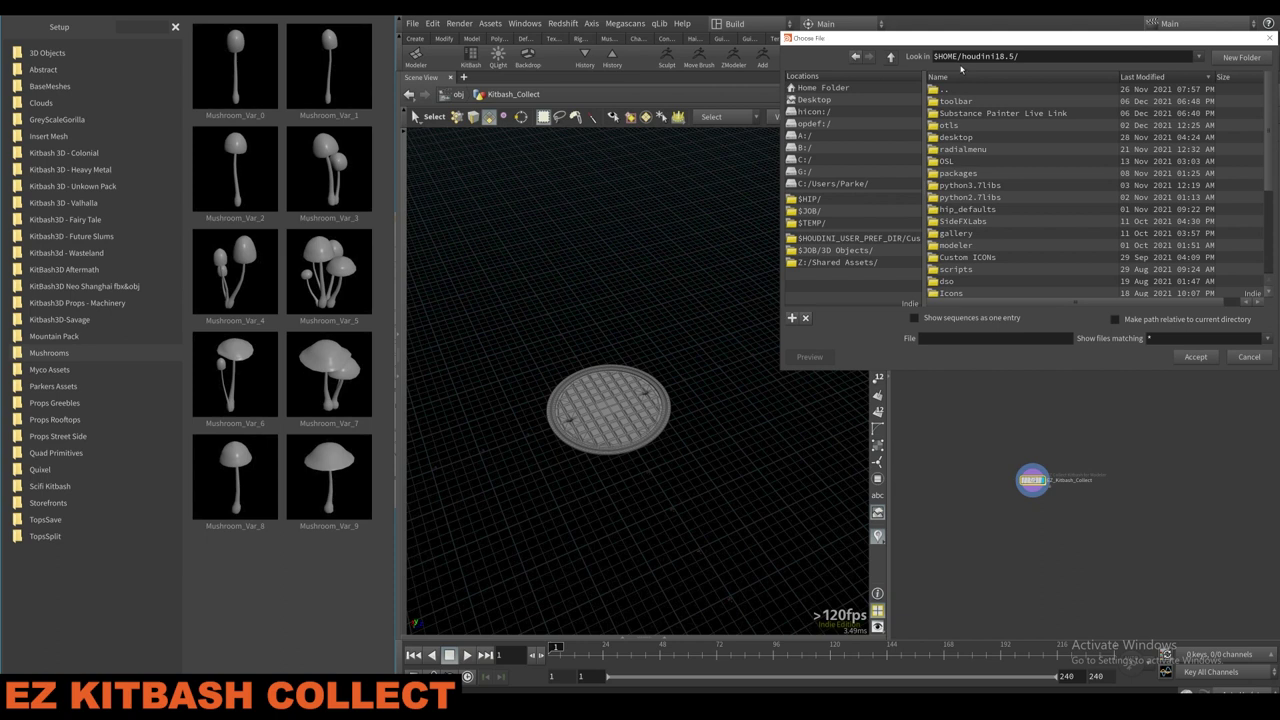
pyautogui.moveTo(946, 32); pyautogui.dragTo(510, 136)
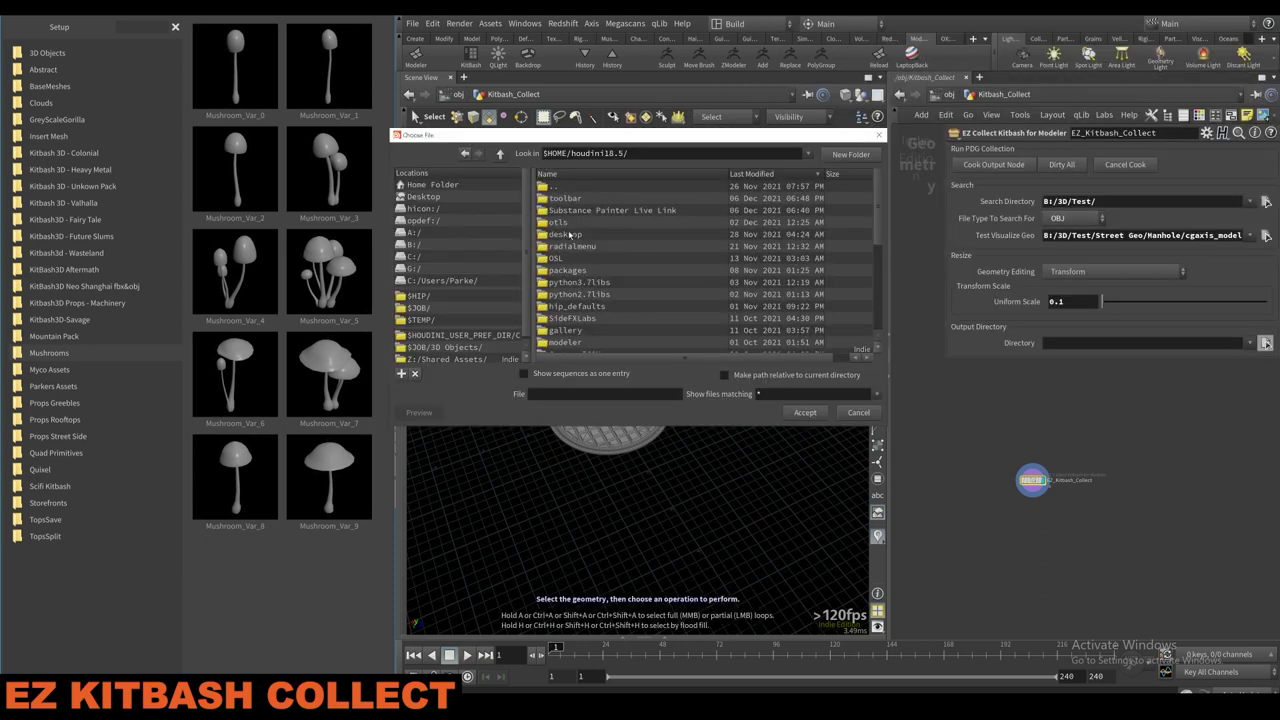
pyautogui.scroll(-2, 572, 260)
pyautogui.doubleClick(580, 295)
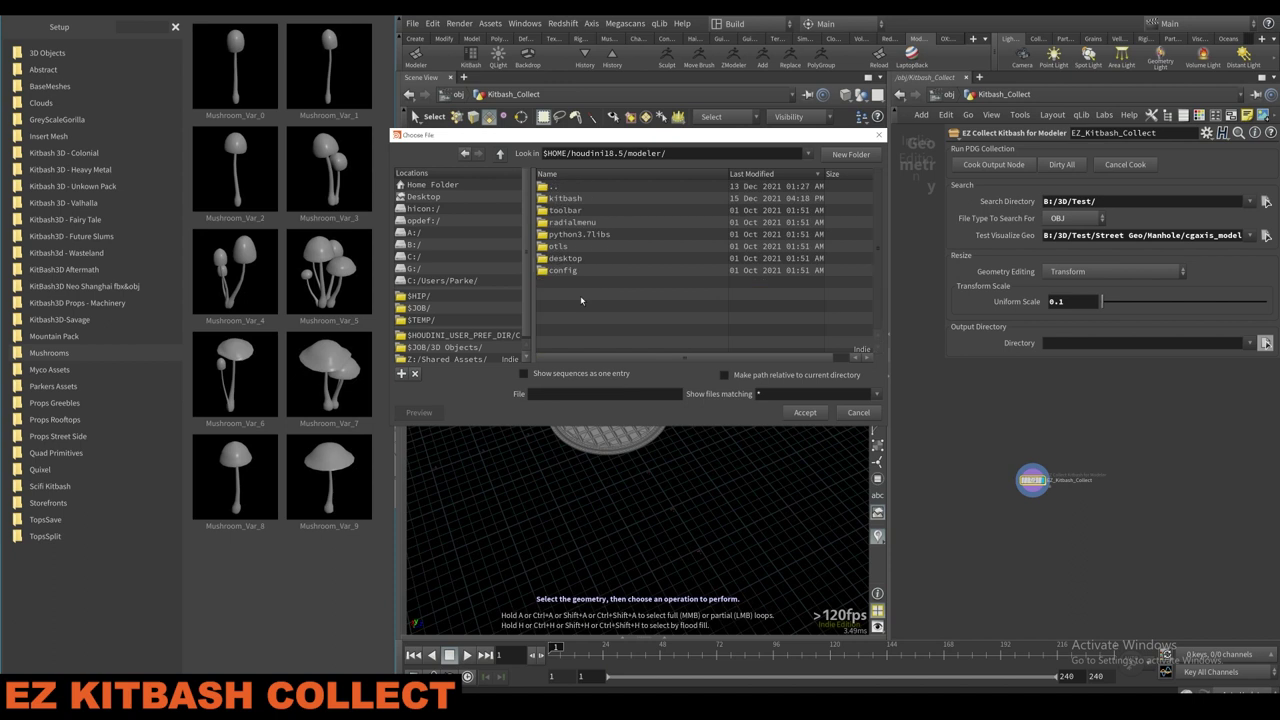
pyautogui.doubleClick(594, 197)
# Create a folder named Kitbash Collection Example, view it in the KitBash library, and accept it as the output directory.
pyautogui.click(835, 155)
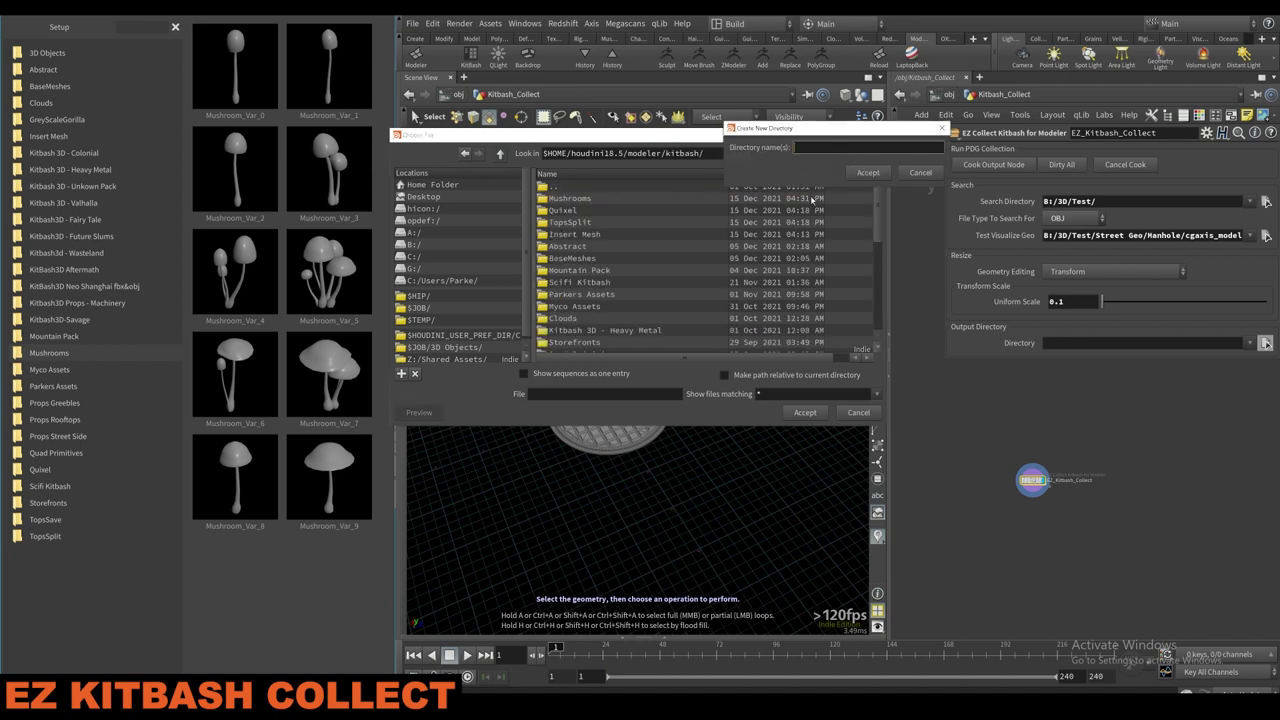
pyautogui.write('Kitbash Collection Example')
pyautogui.press('Return')
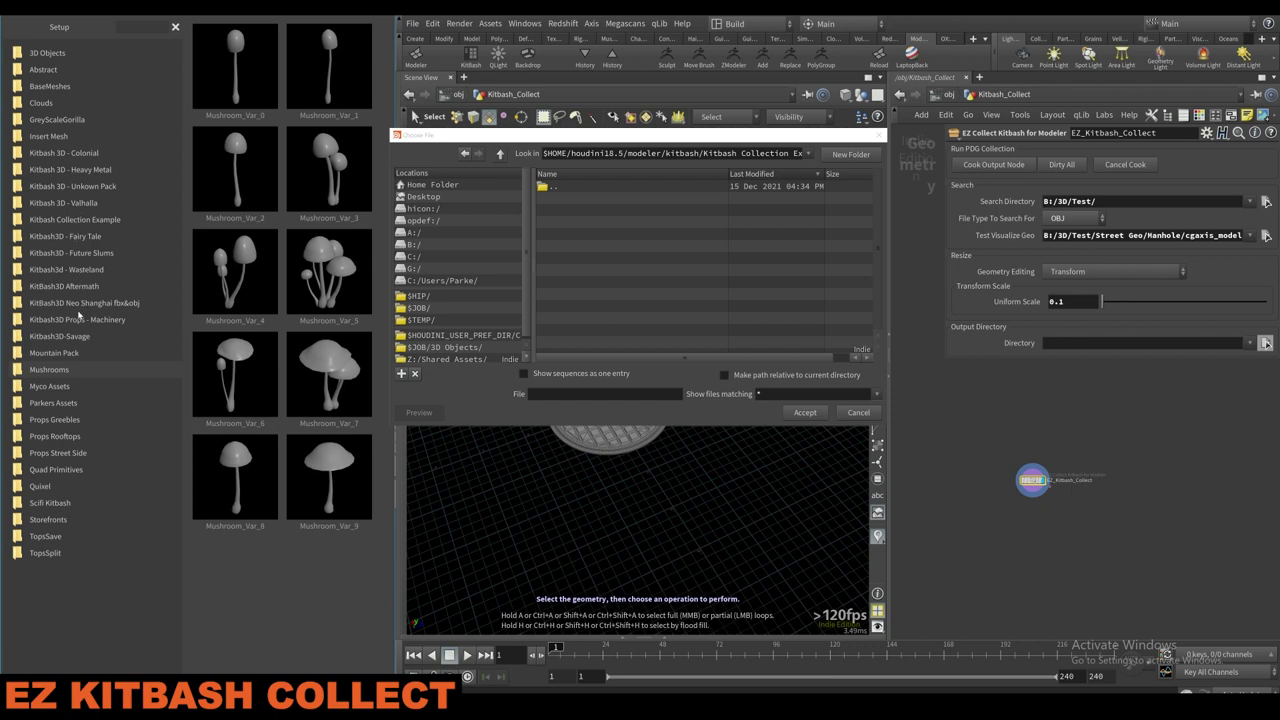
pyautogui.click(129, 219)
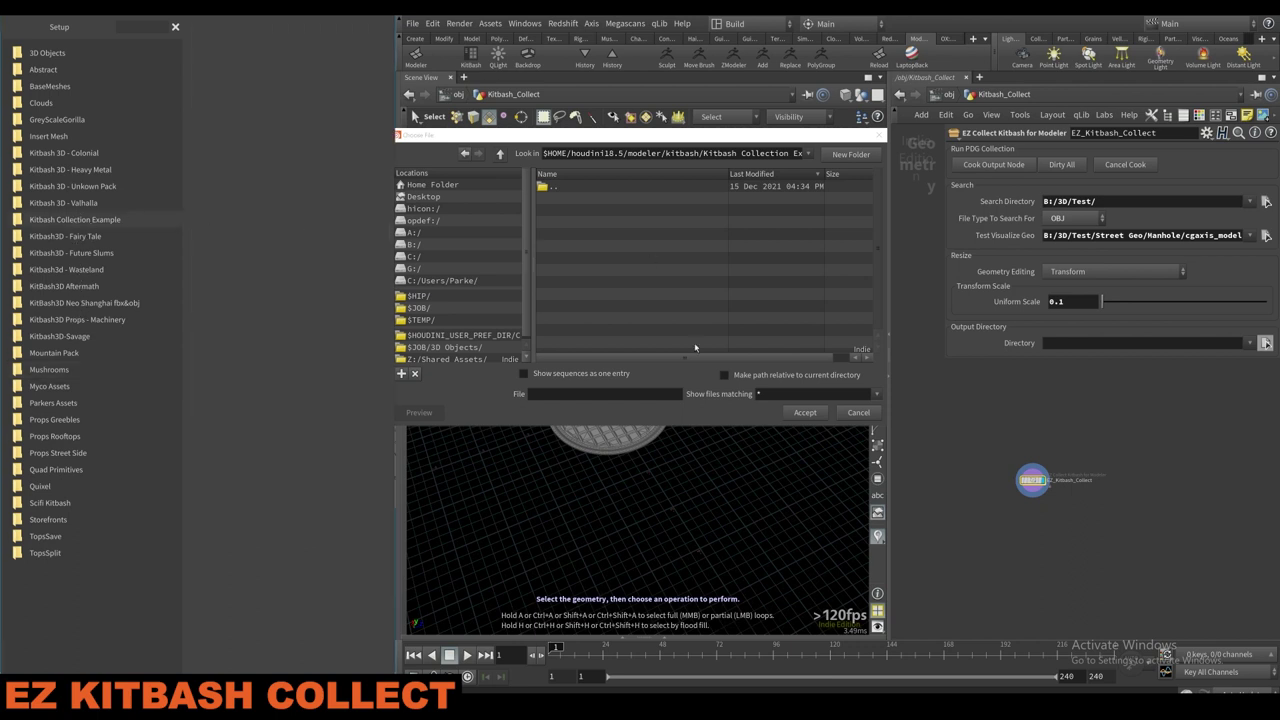
pyautogui.click(806, 412)
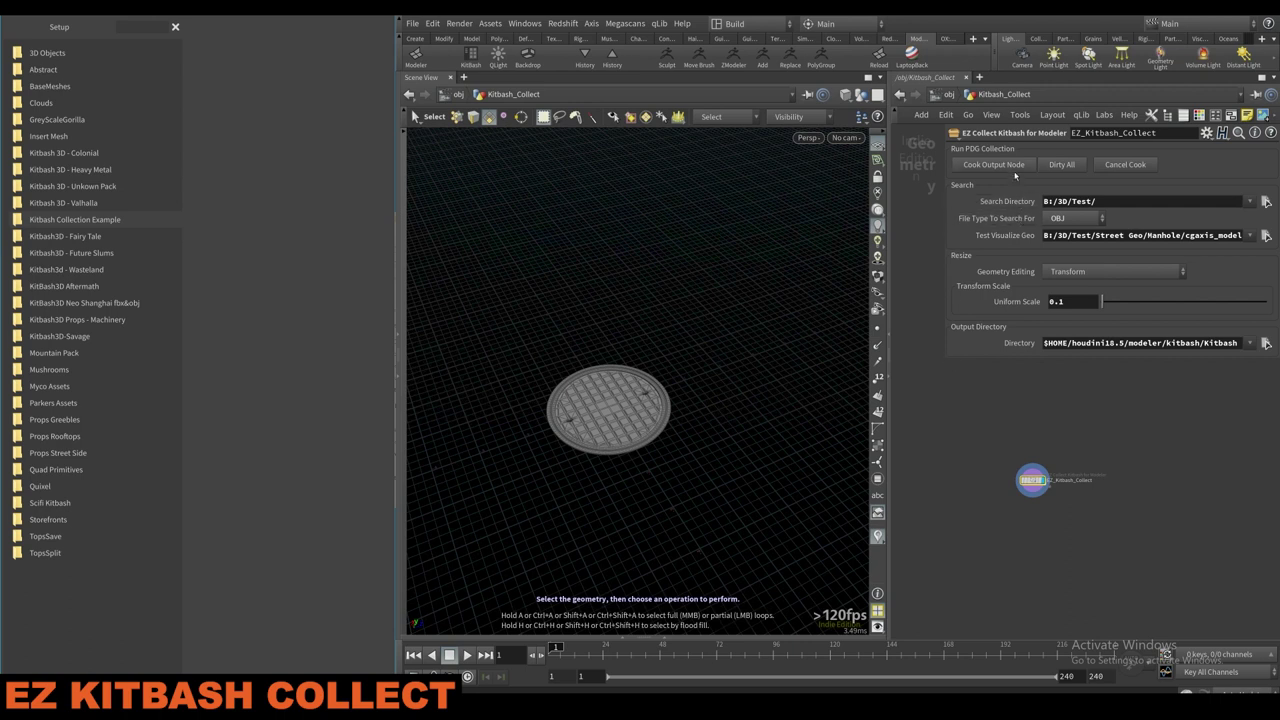
# Cook the output node of the PDG collection, and allow editing of the EZ_Kitbash_Collect contents to enter its network.
pyautogui.click(1019, 172)
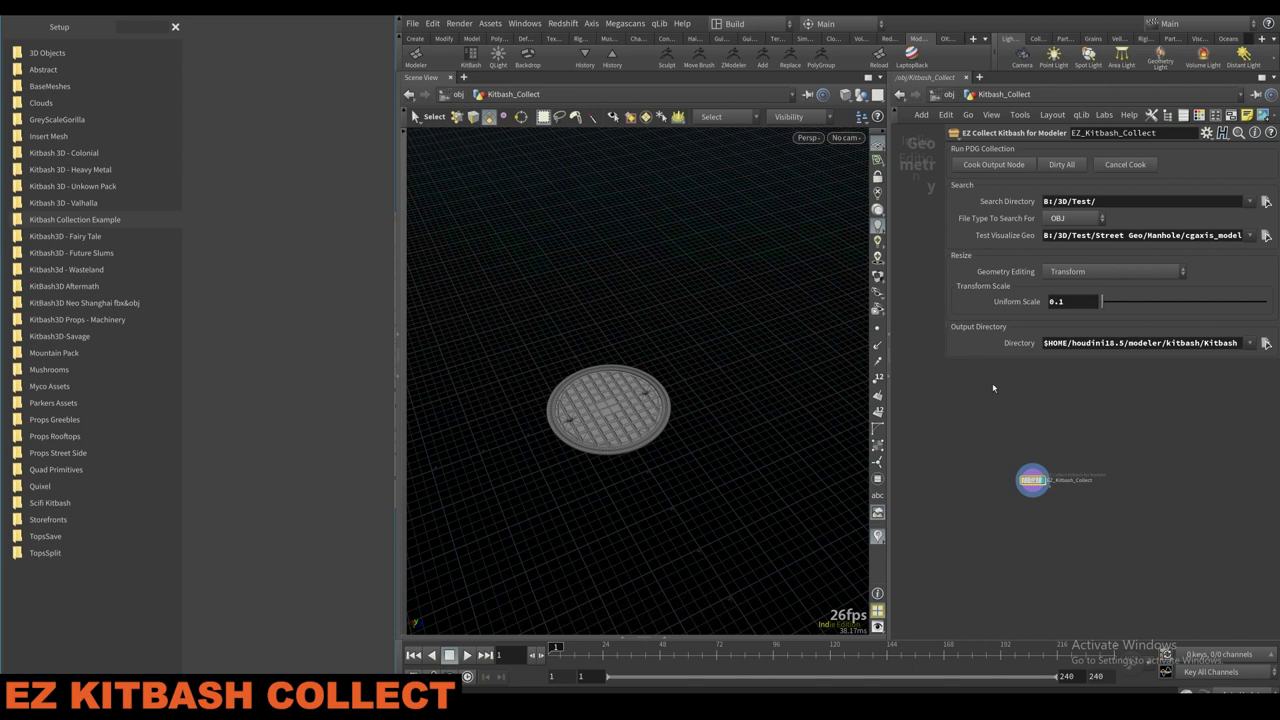
pyautogui.rightClick(1030, 480)
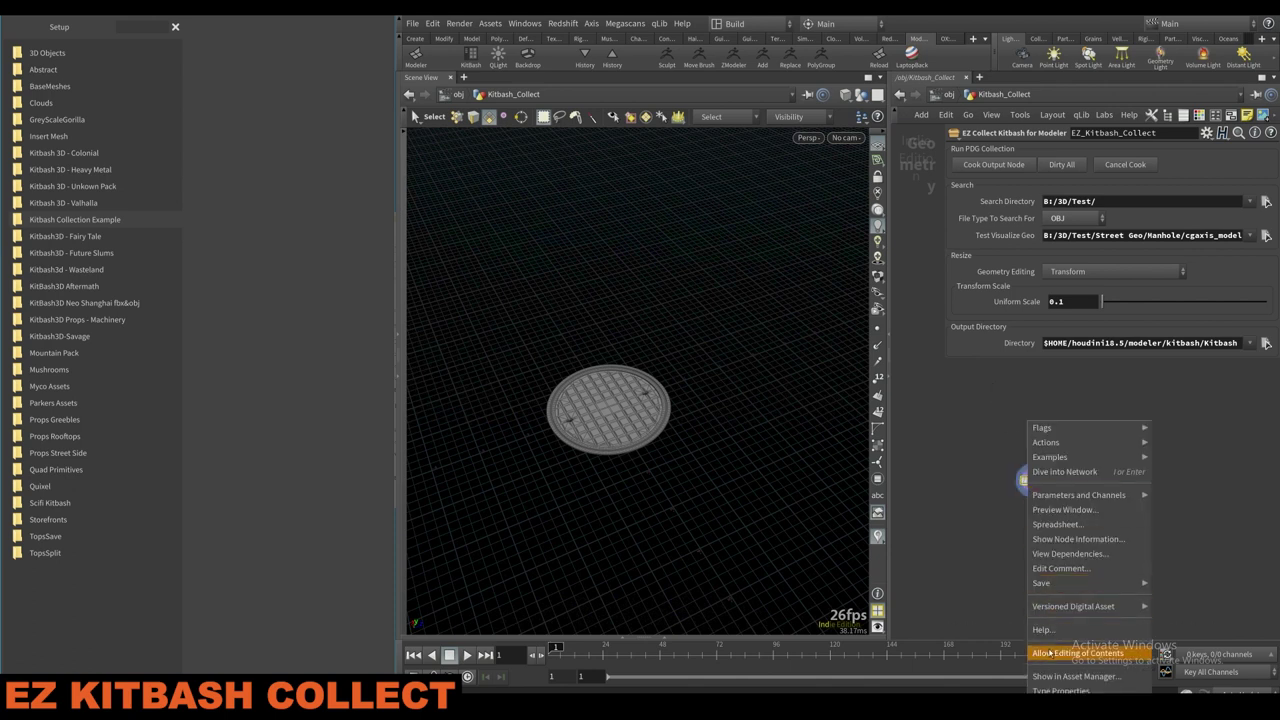
pyautogui.click(1049, 650)
pyautogui.doubleClick(1032, 484)
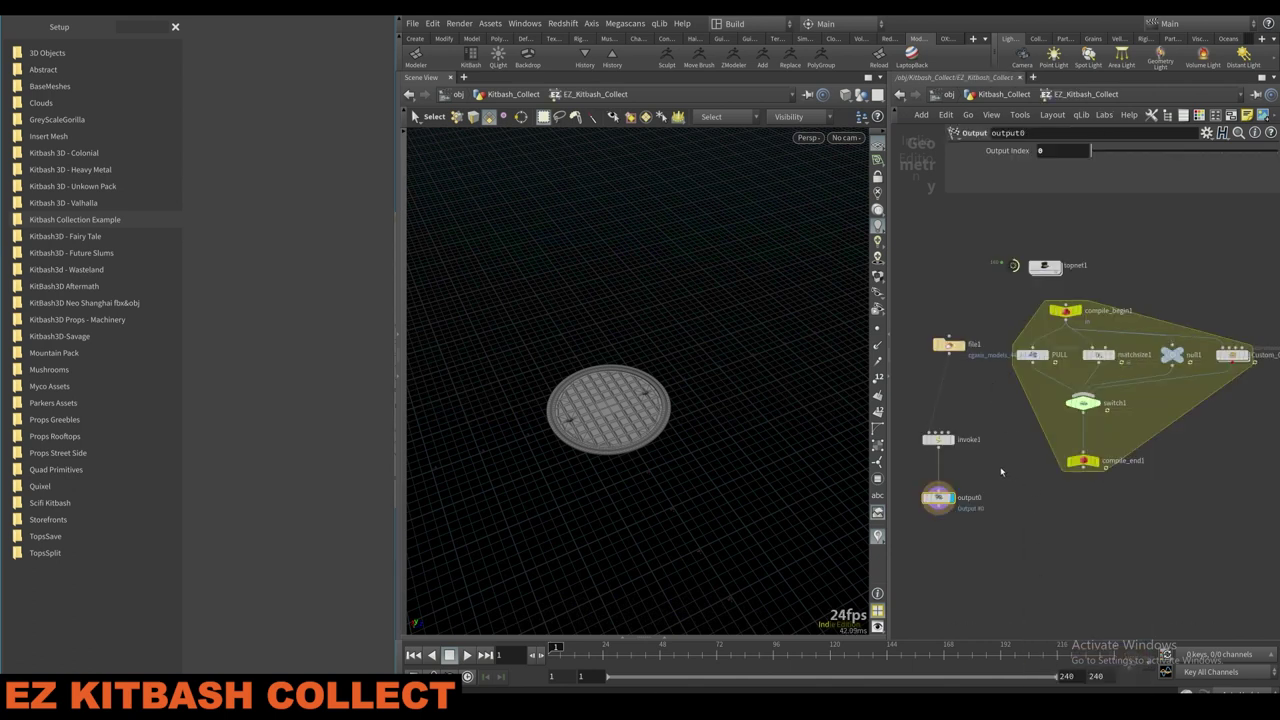
# Enter topnet1 to examine the work item progress of filepattern1 and invoke1, and return to the parent network.
pyautogui.scroll(2, 1037, 350)
pyautogui.click(1062, 319)
pyautogui.moveTo(1062, 319); pyautogui.dragTo(1002, 339)
pyautogui.doubleClick(1002, 339)
pyautogui.scroll(-2, 984, 441)
pyautogui.moveTo(984, 441); pyautogui.dragTo(996, 556, button='middle')
pyautogui.moveTo(1002, 555); pyautogui.dragTo(993, 592)
pyautogui.moveTo(953, 578); pyautogui.dragTo(946, 571, button='middle')
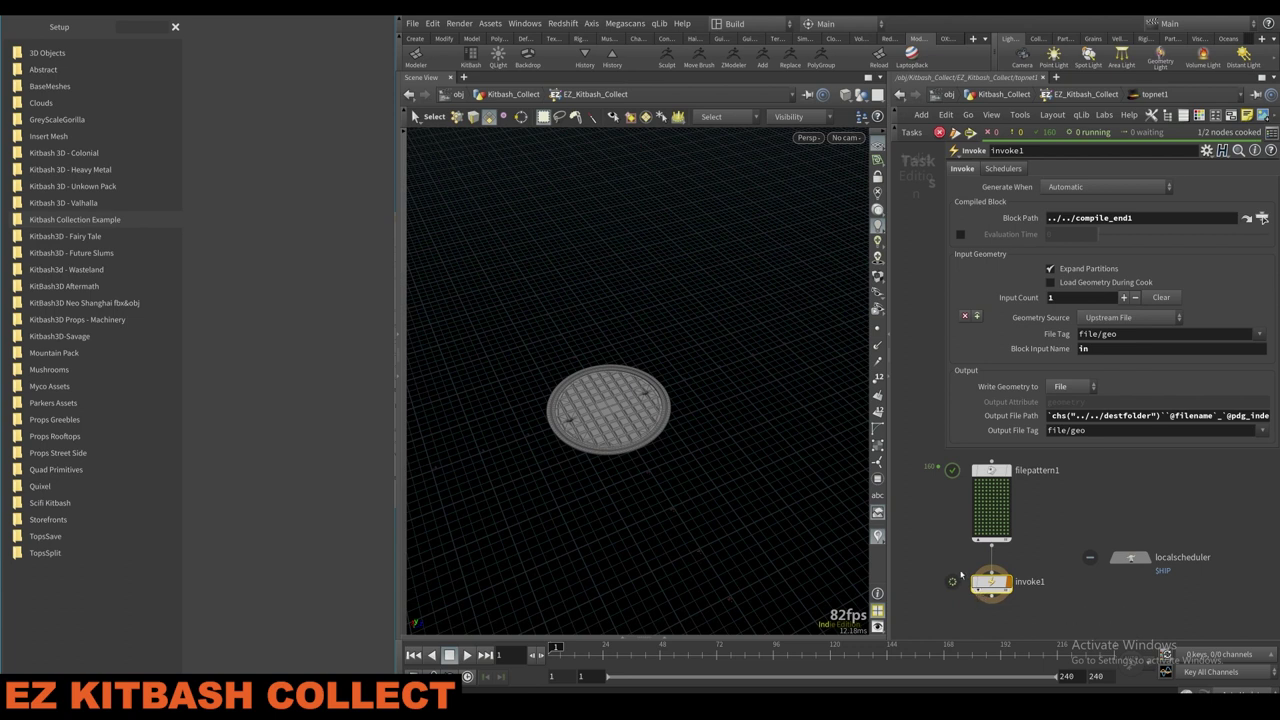
pyautogui.moveTo(959, 570); pyautogui.dragTo(953, 529, button='middle')
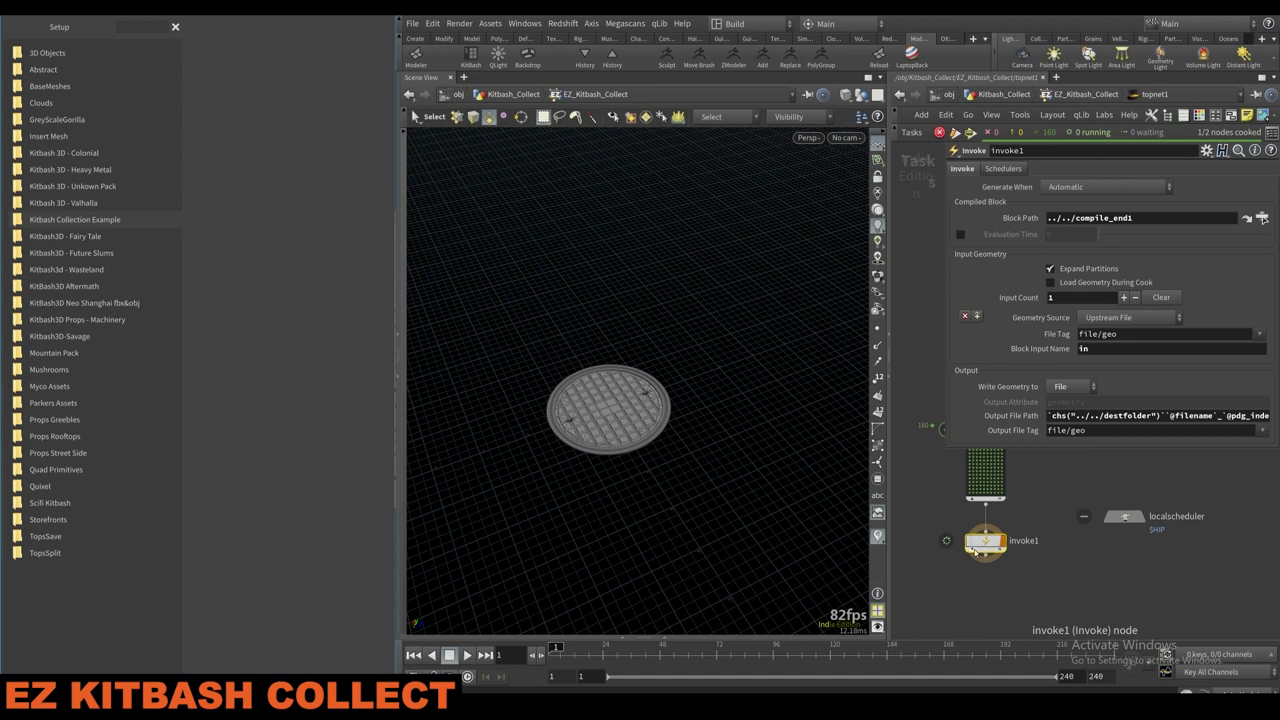
pyautogui.moveTo(950, 564); pyautogui.dragTo(946, 585, button='middle')
pyautogui.scroll(-2, 946, 585)
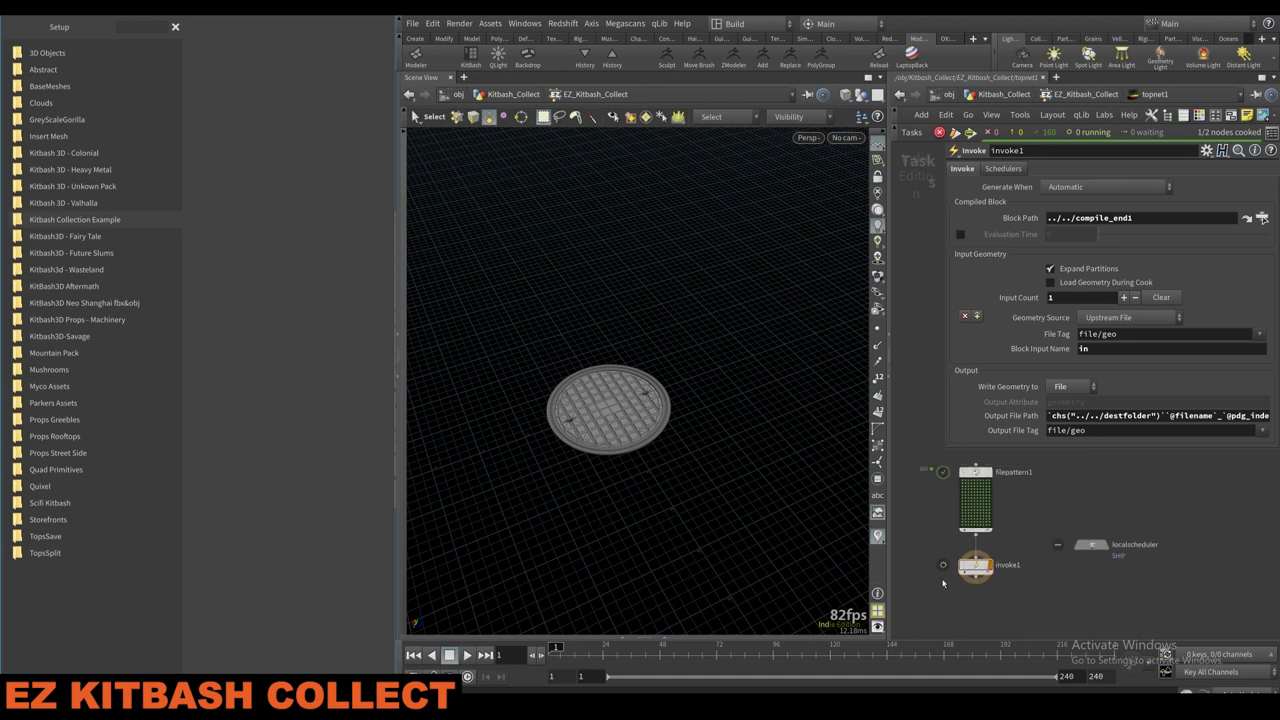
pyautogui.press('u')
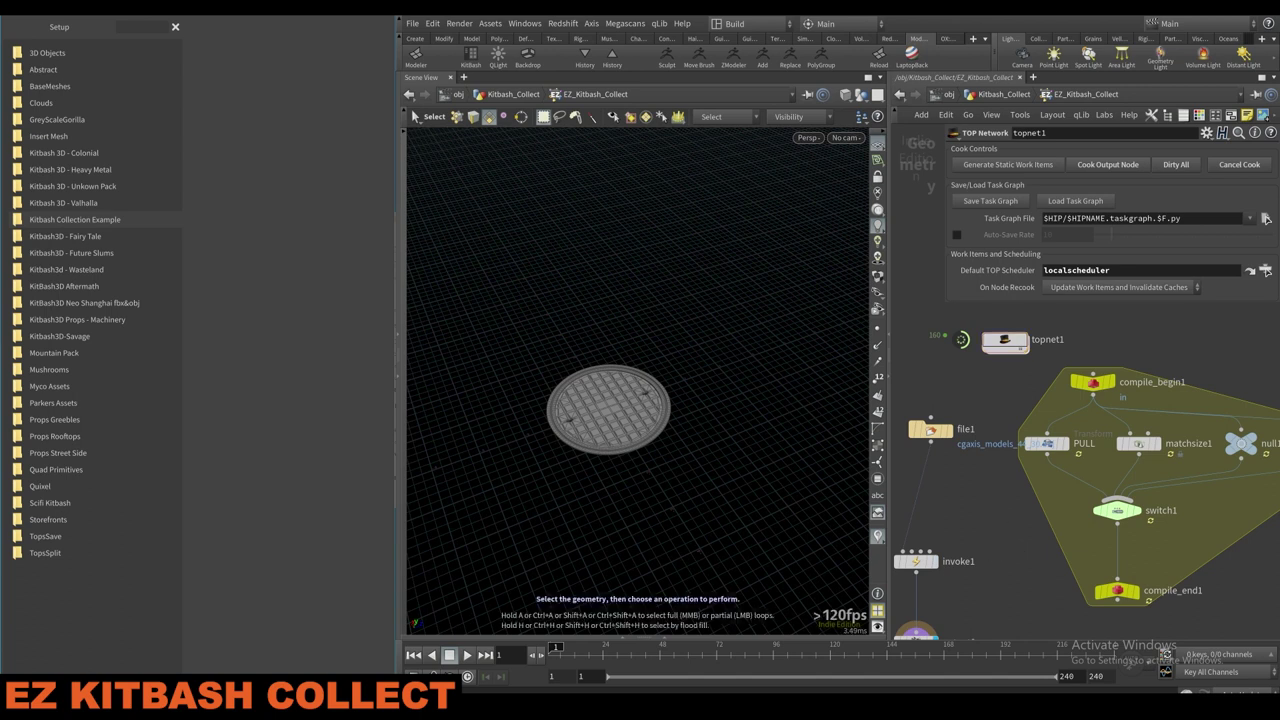
# Switch to File Explorer and open Documents/houdini18.5/modeler/kitbash/Kitbash Collection Example, repositioning and widening the window.
pyautogui.moveTo(210, 692)
pyautogui.click(166, 655)
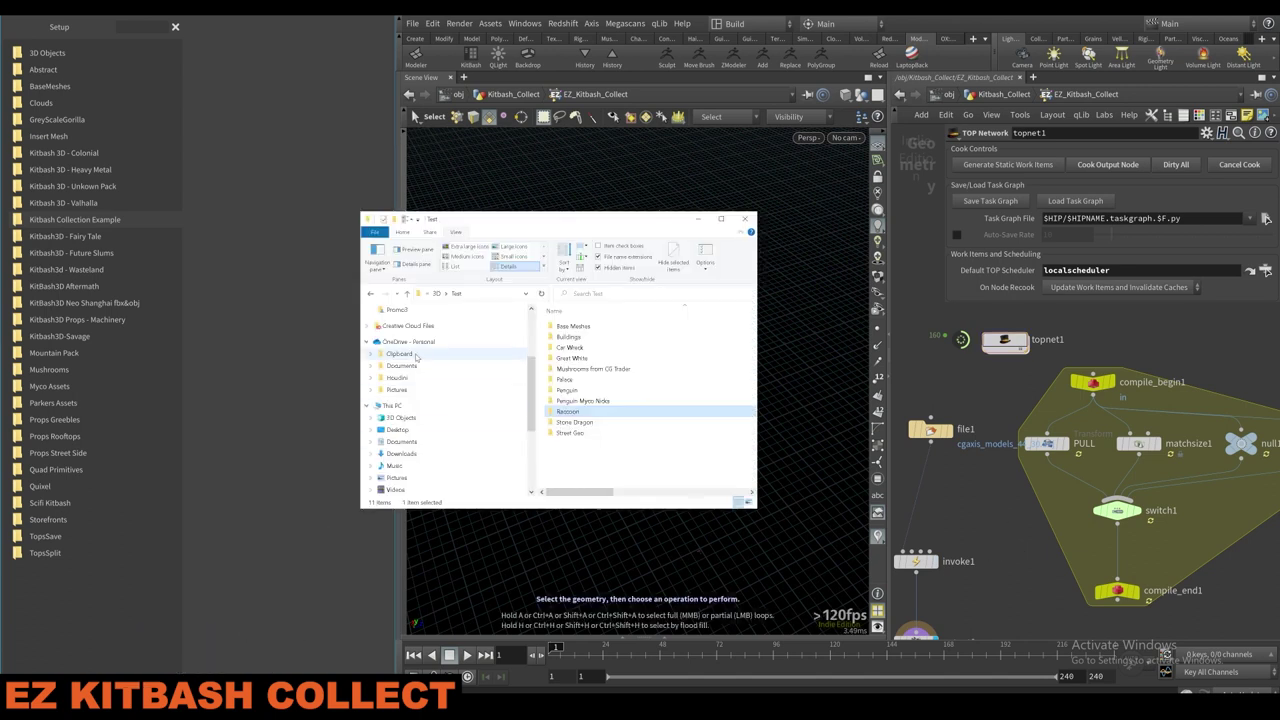
pyautogui.click(402, 441)
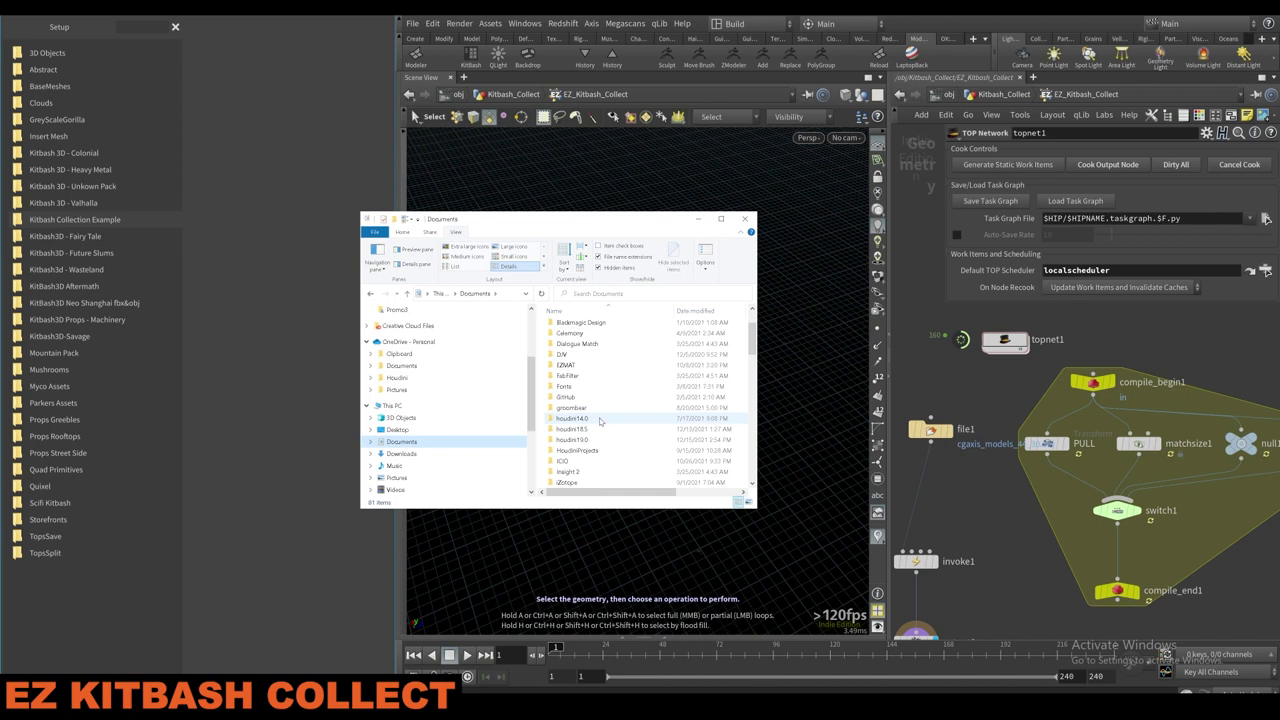
pyautogui.doubleClick(594, 430)
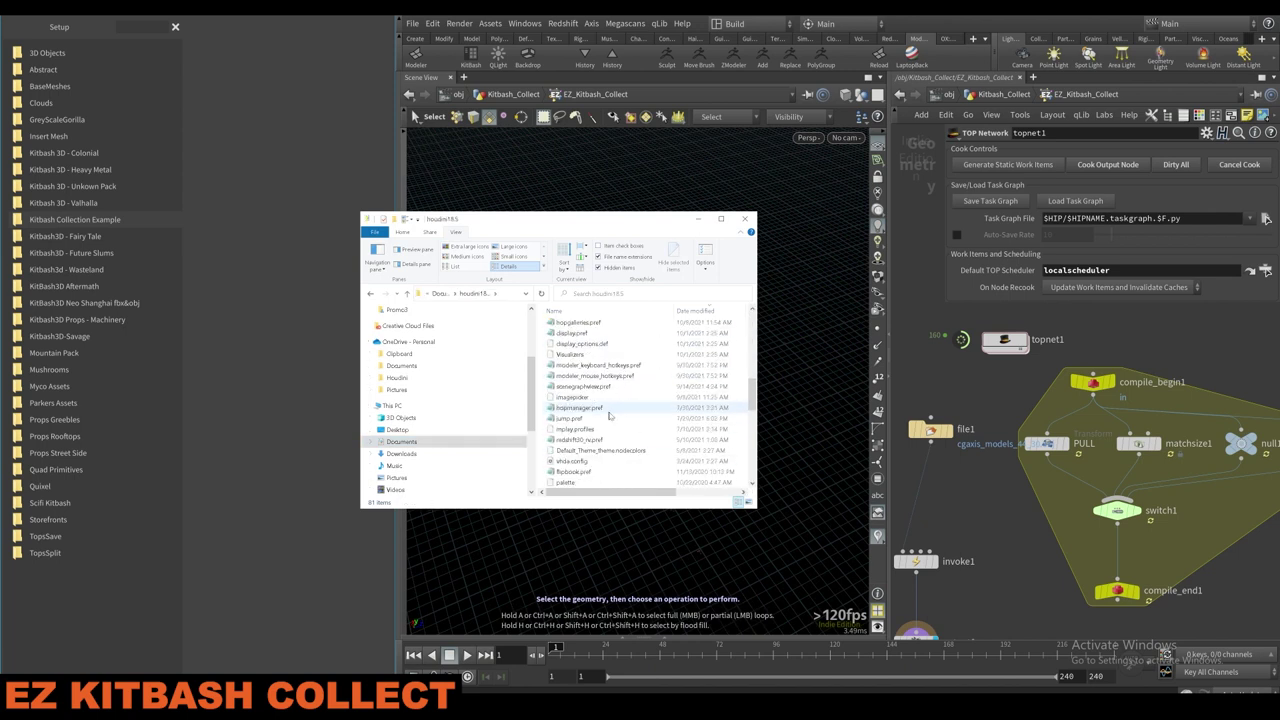
pyautogui.scroll(-2, 604, 437)
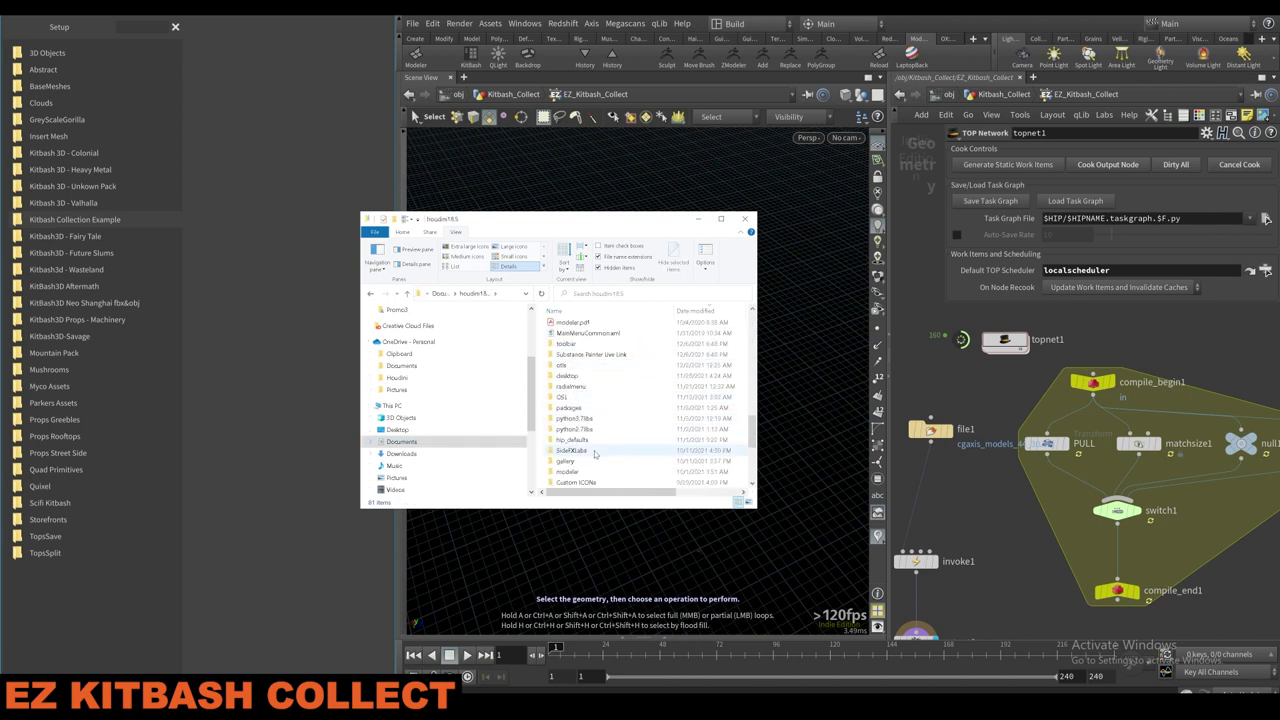
pyautogui.doubleClick(590, 471)
pyautogui.doubleClick(600, 343)
pyautogui.doubleClick(605, 327)
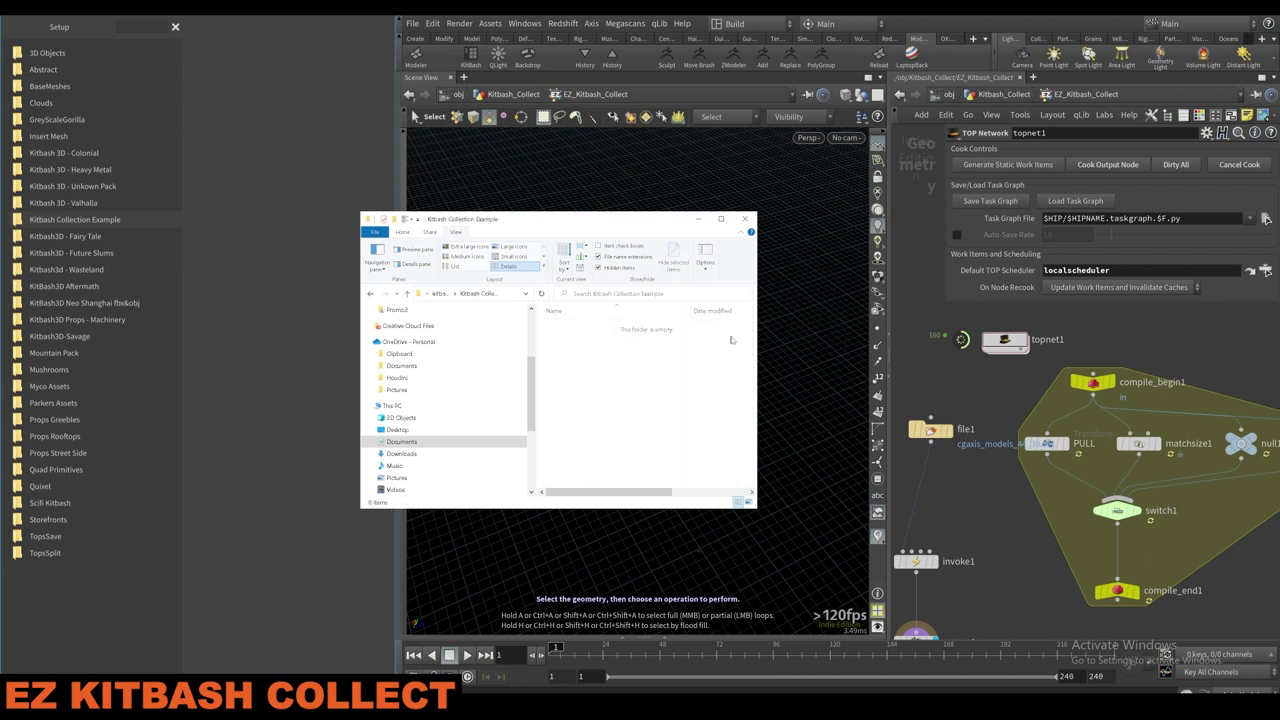
pyautogui.moveTo(590, 219); pyautogui.dragTo(537, 210)
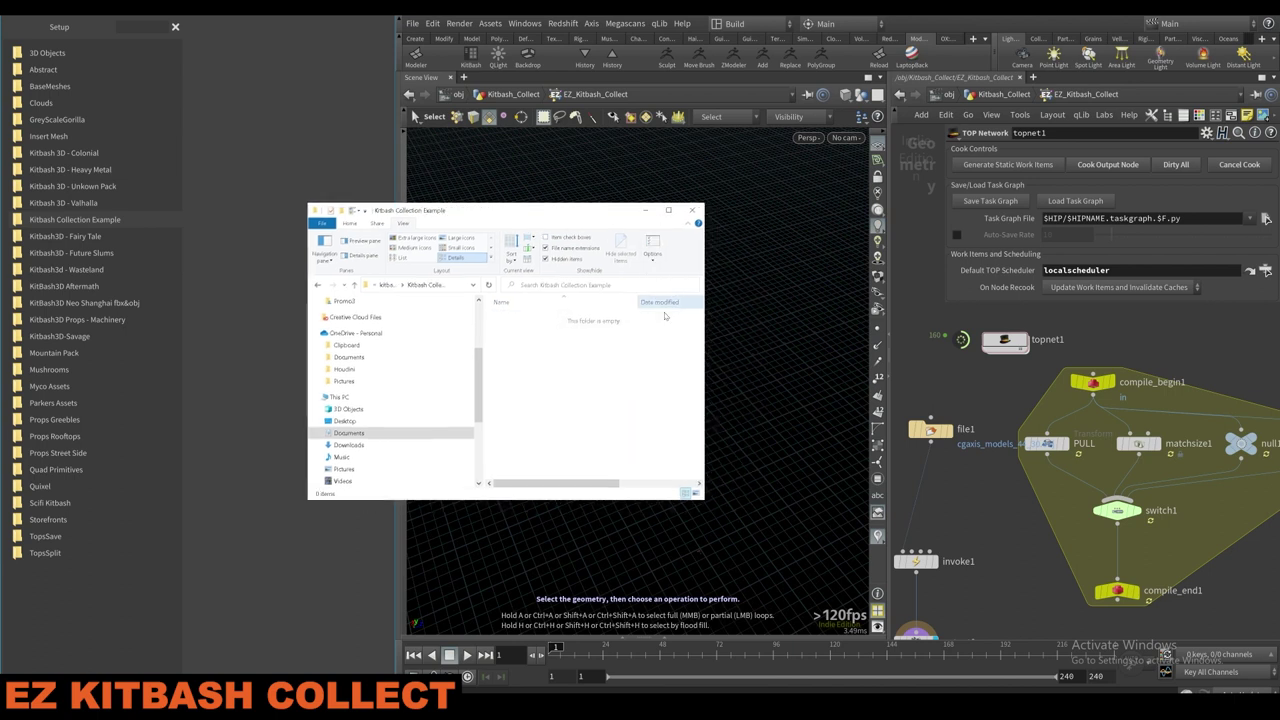
pyautogui.moveTo(703, 338); pyautogui.dragTo(754, 339)
pyautogui.moveTo(566, 210); pyautogui.dragTo(516, 204)
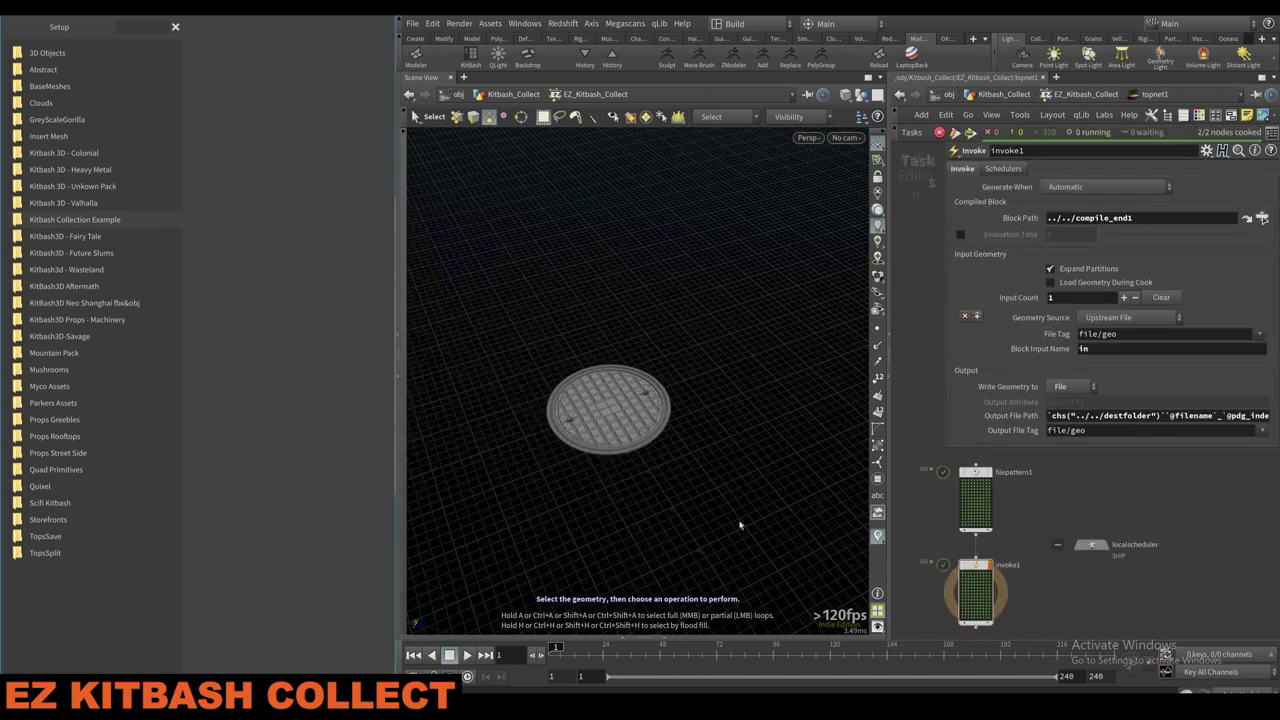
# Inspect the invoke1 work items in topnet1, and look through the bgeo files in the Kitbash Collection Example folder.
pyautogui.scroll(1, 960, 605)
pyautogui.scroll(1, 935, 590)
pyautogui.moveTo(932, 586)
pyautogui.mouseDown(button='middle')
pyautogui.moveTo(970, 614)
pyautogui.moveTo(940, 567)
pyautogui.mouseUp(button='middle')
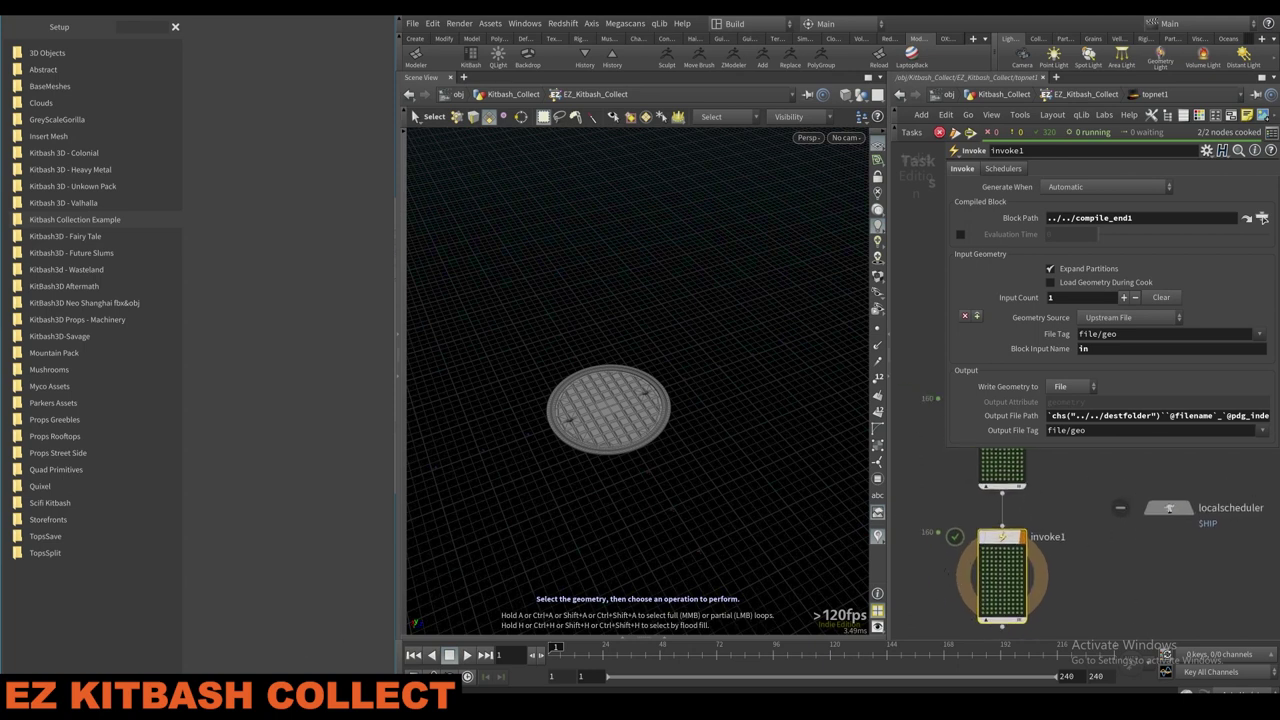
pyautogui.moveTo(209, 698)
pyautogui.click(164, 657)
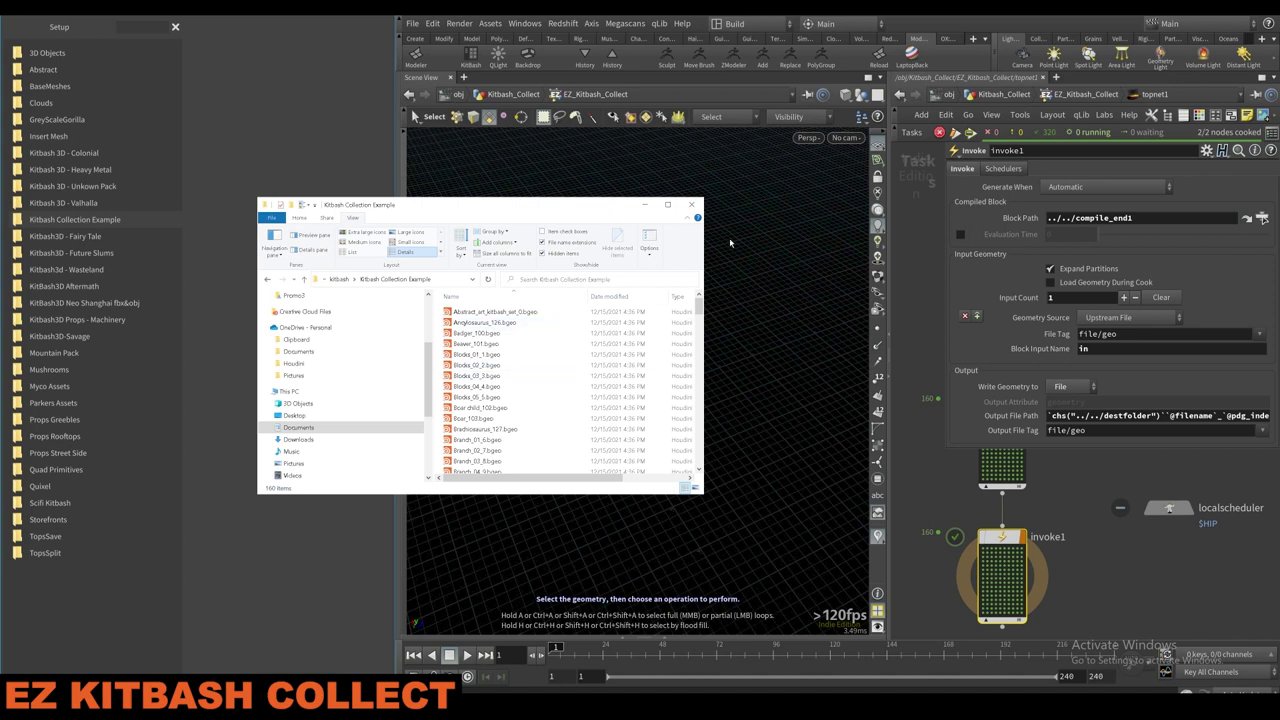
pyautogui.moveTo(704, 249); pyautogui.dragTo(1016, 249)
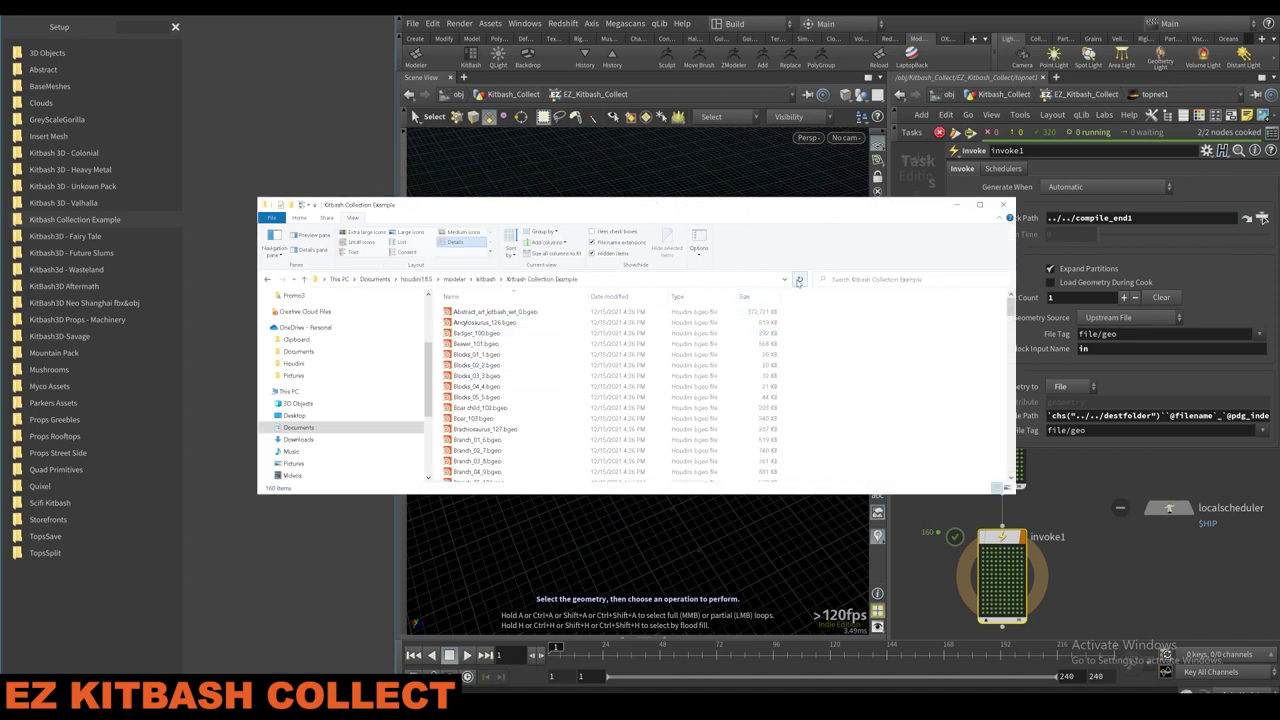
pyautogui.scroll(-10, 548, 378)
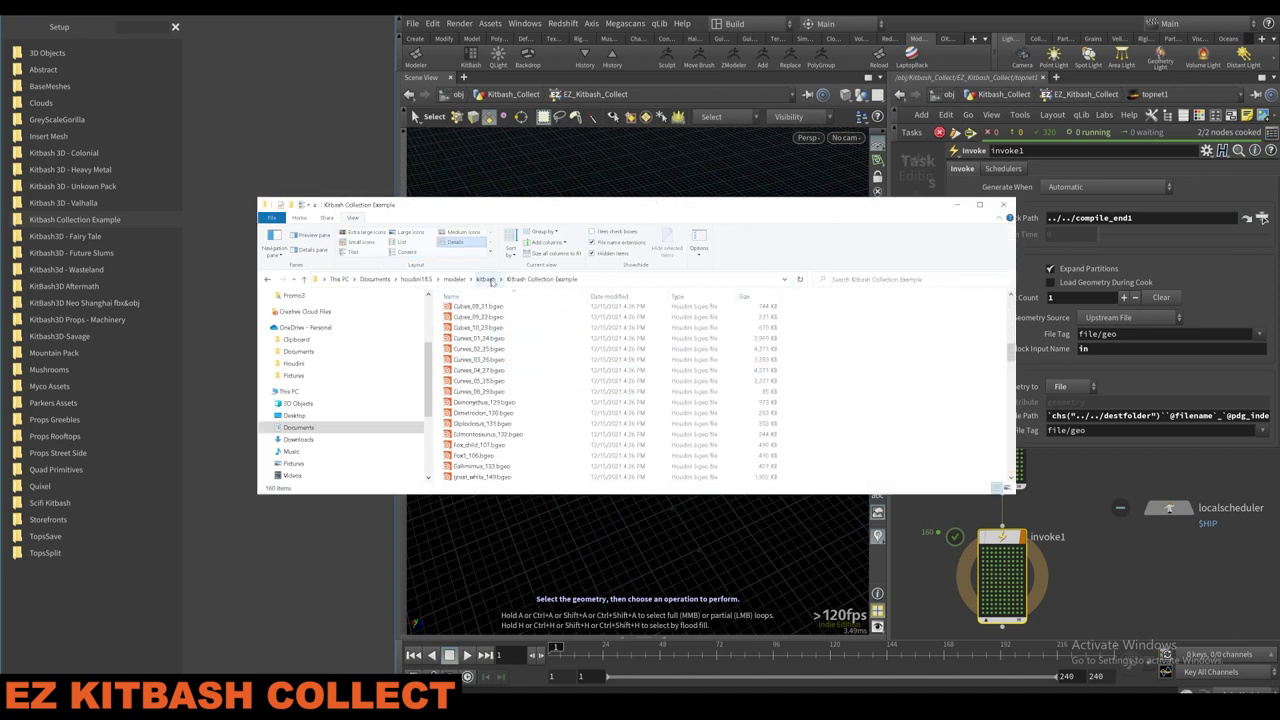
pyautogui.click(487, 280)
pyautogui.doubleClick(509, 315)
pyautogui.scroll(-20, 503, 318)
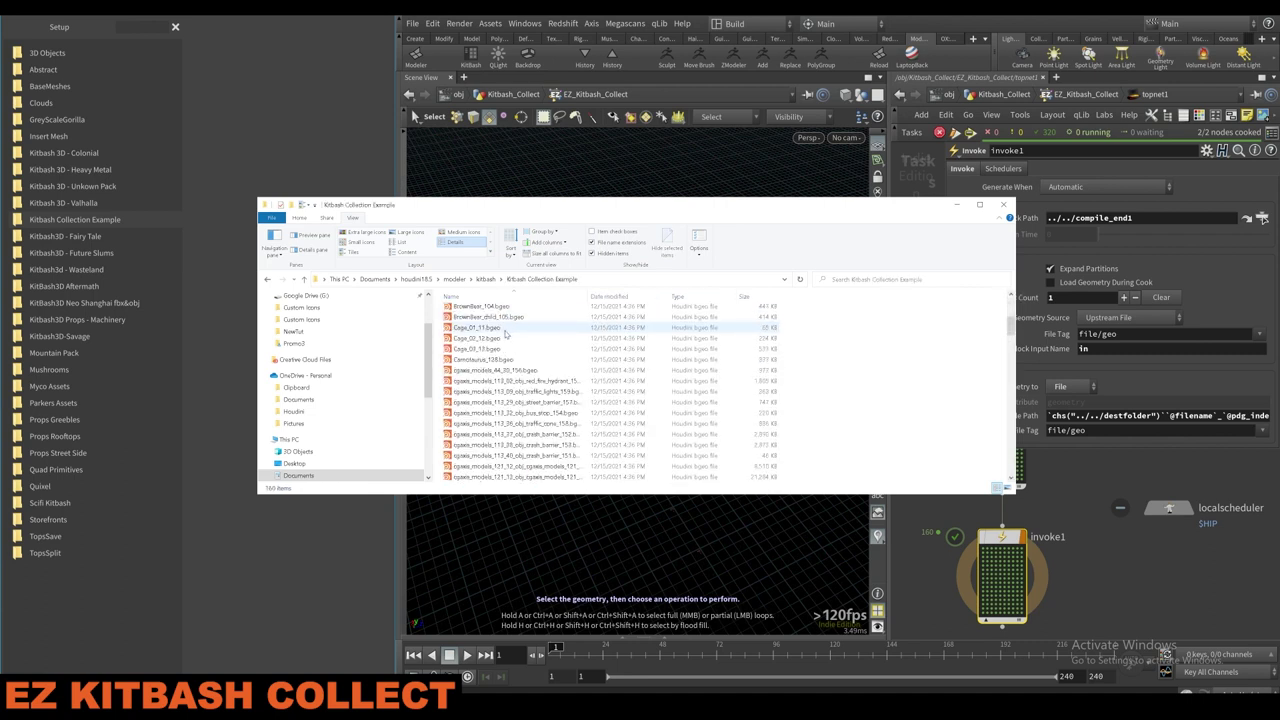
pyautogui.scroll(-10, 536, 353)
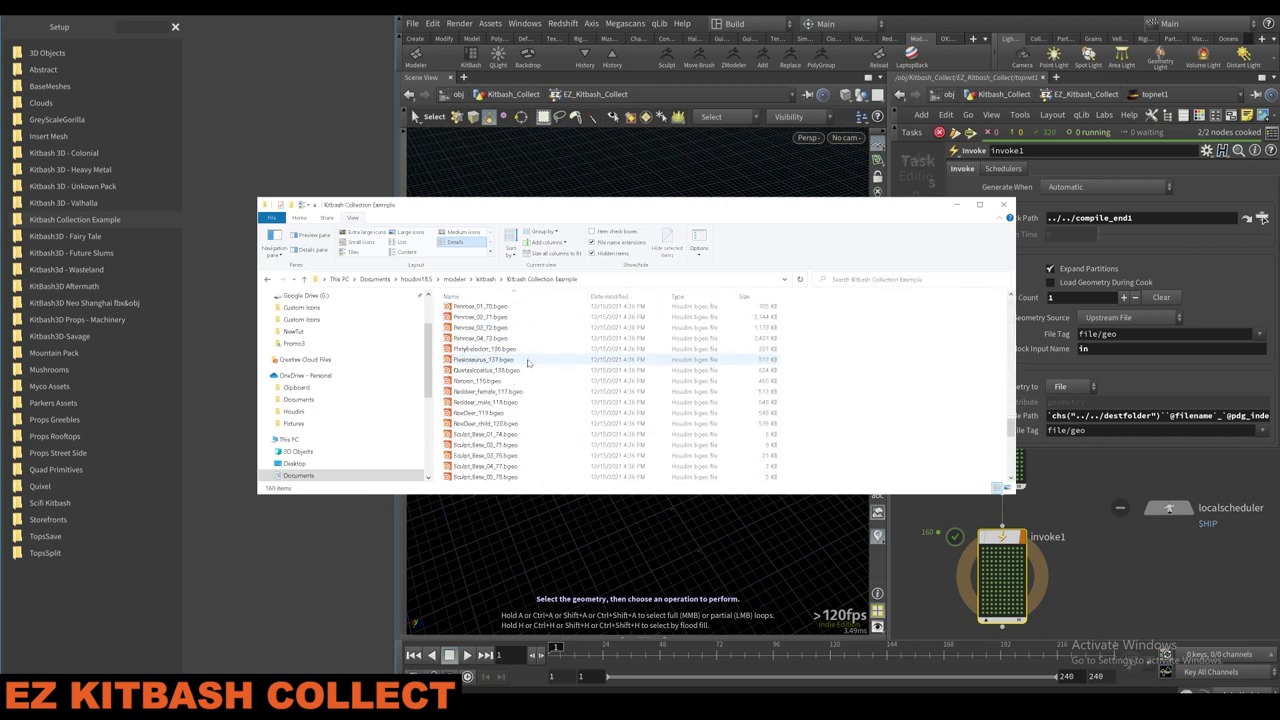
# Return from topnet1 to the obj level in Houdini.
pyautogui.click(929, 569)
pyautogui.press('u')
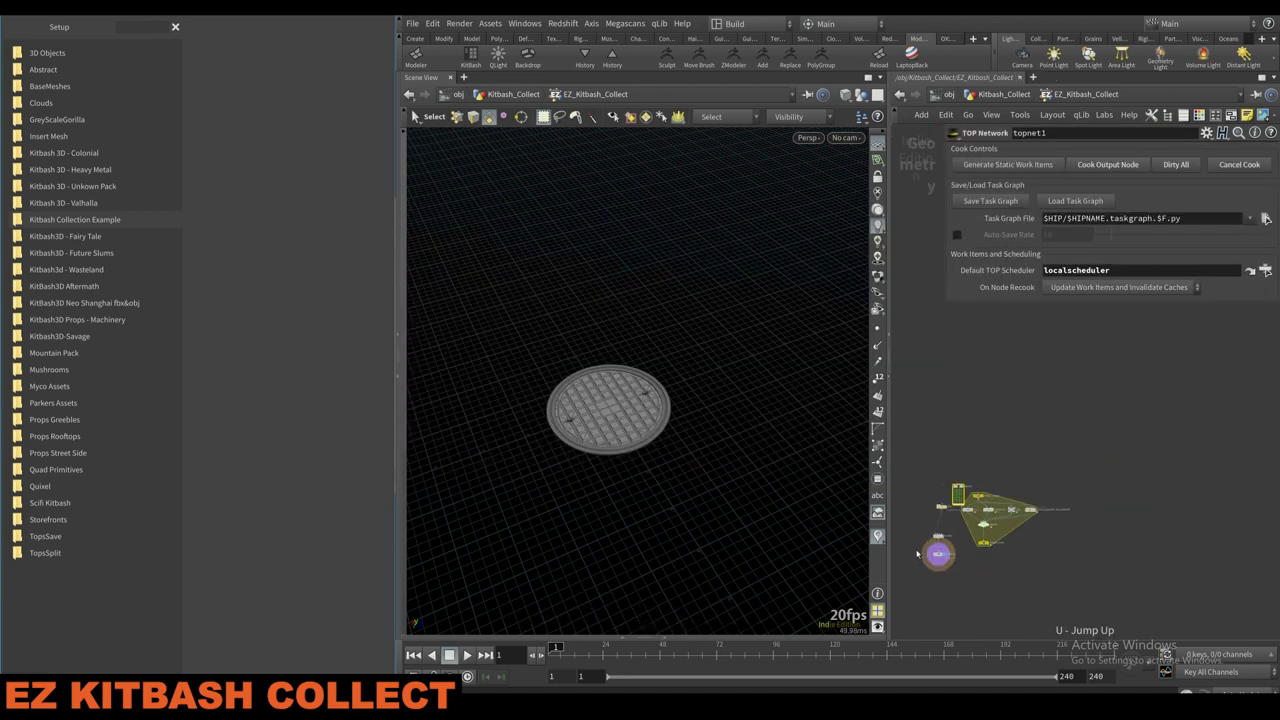
pyautogui.press('u')
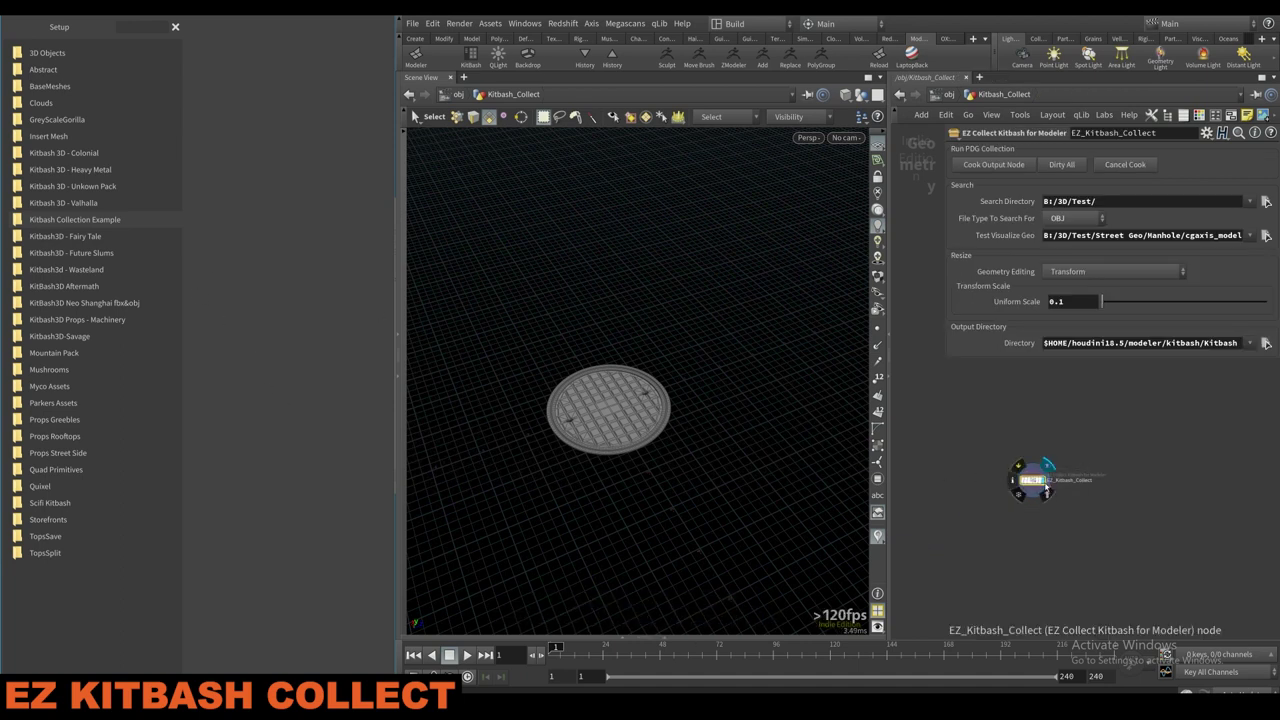
pyautogui.press('u')
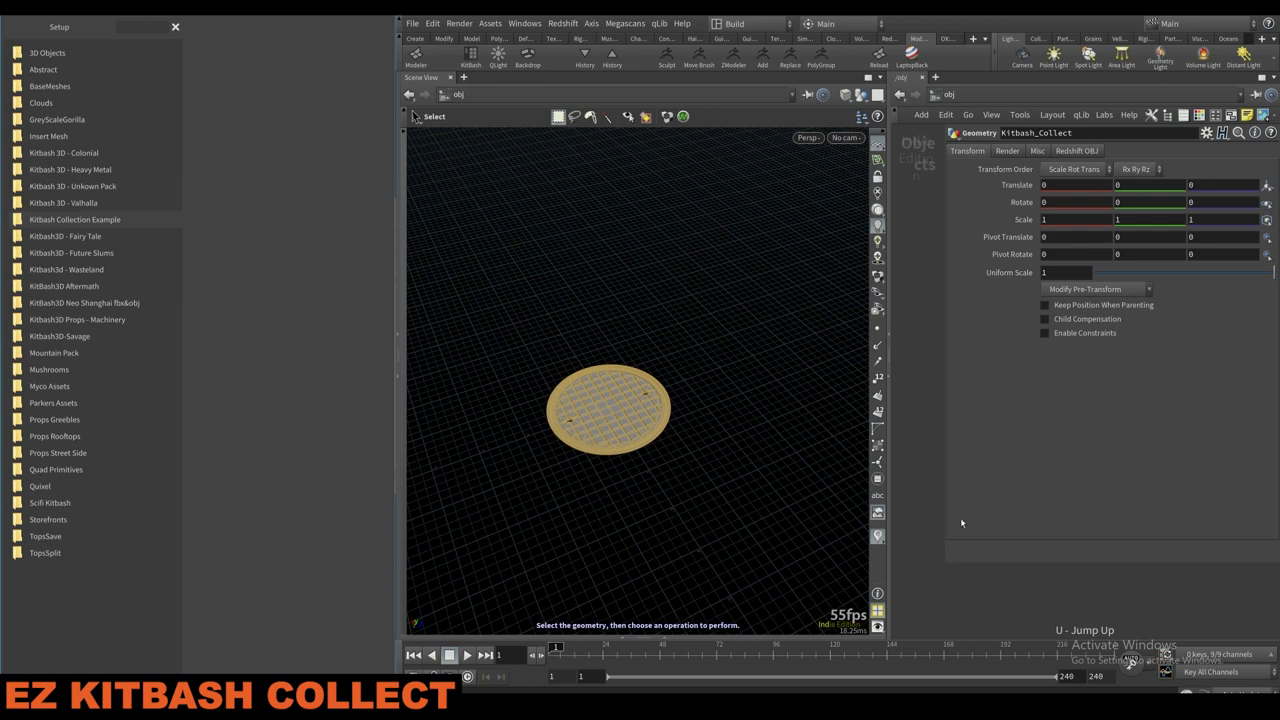
# Hide the Kitbash_Collect object's display at the obj level and select the Kitbash Collection Example library in the KitBash browser.
pyautogui.press('p')
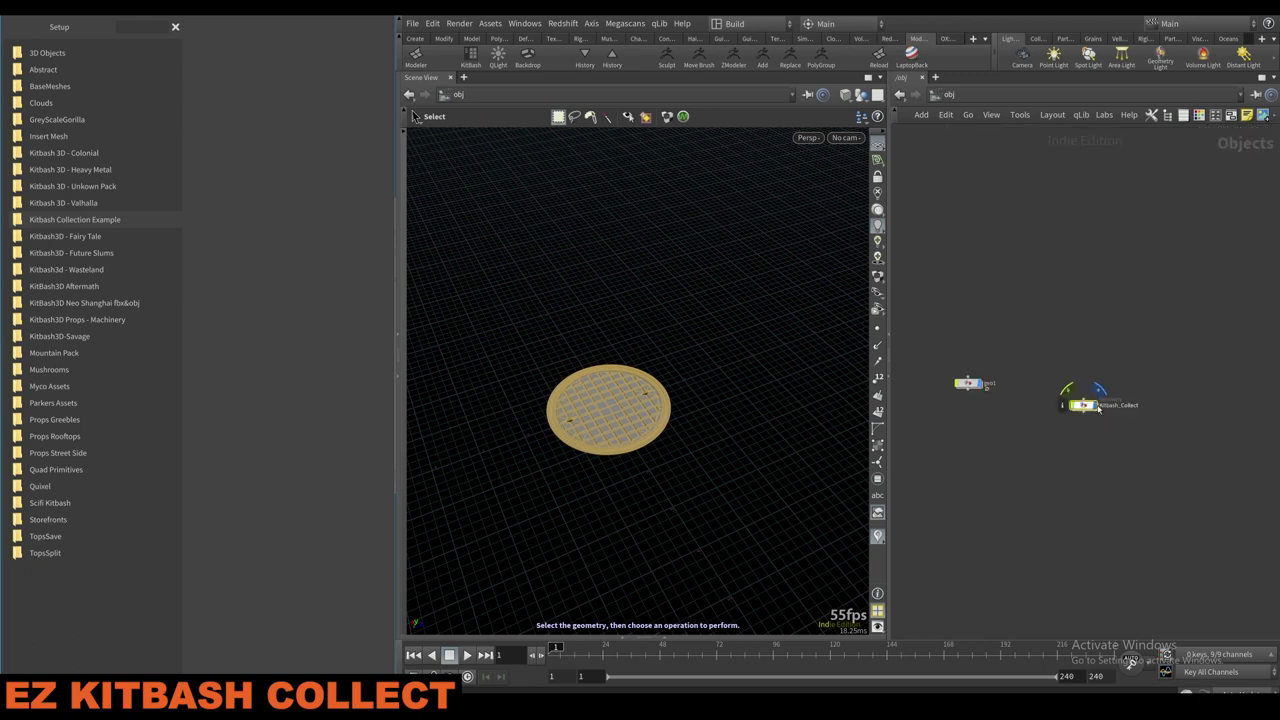
pyautogui.click(1095, 406)
pyautogui.moveTo(1017, 448); pyautogui.dragTo(1046, 481, button='middle')
pyautogui.click(104, 188)
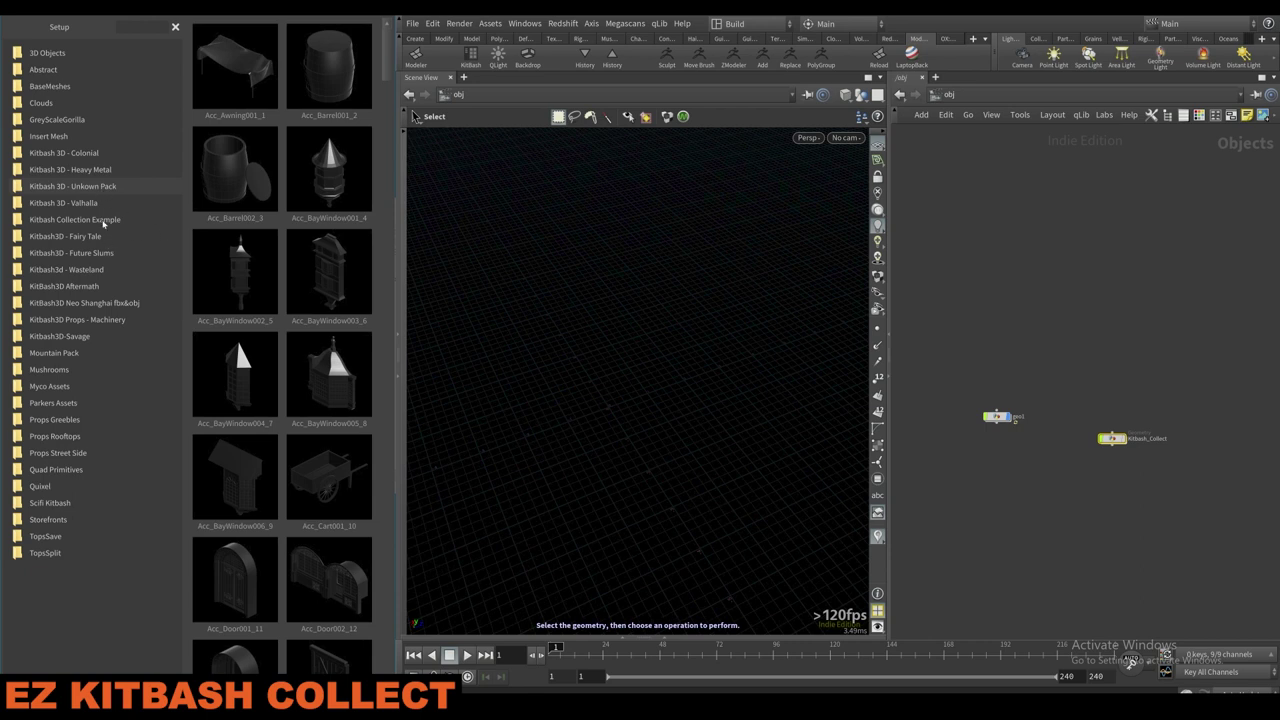
pyautogui.click(103, 222)
# Try to update all icons of the Kitbash Collection Example library, and agree to send the crash report.
pyautogui.rightClick(101, 223)
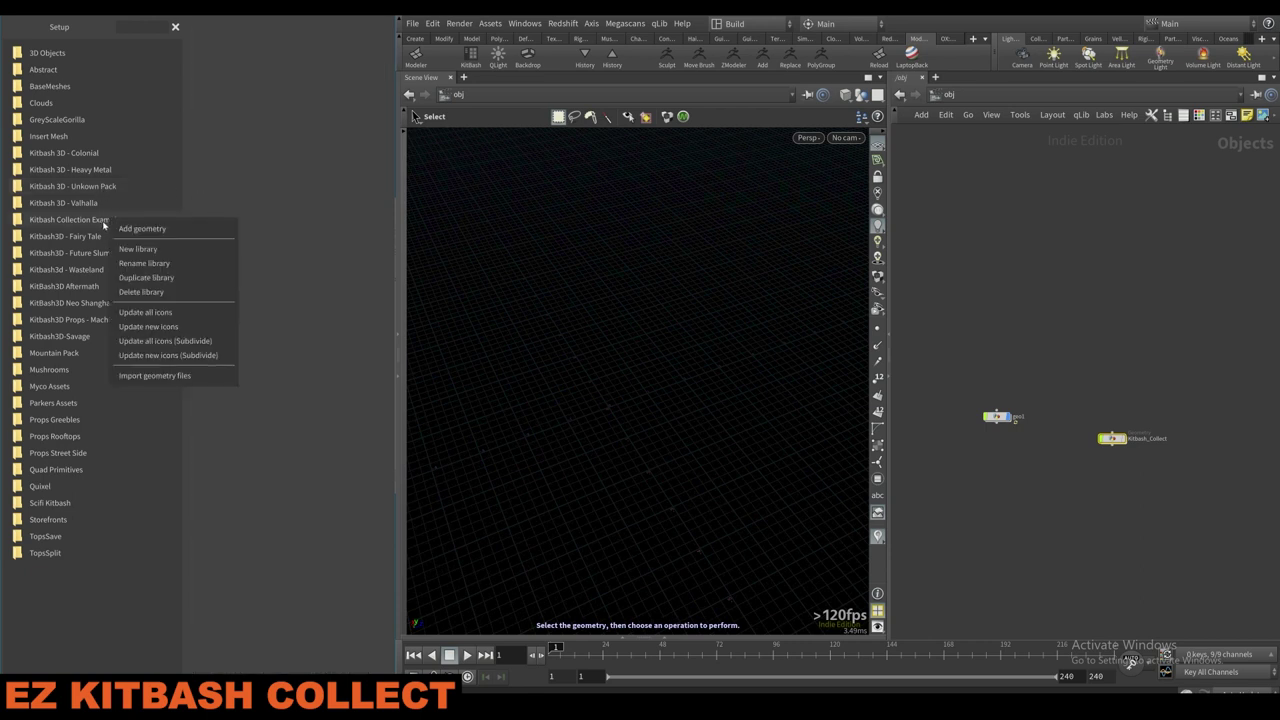
pyautogui.click(162, 313)
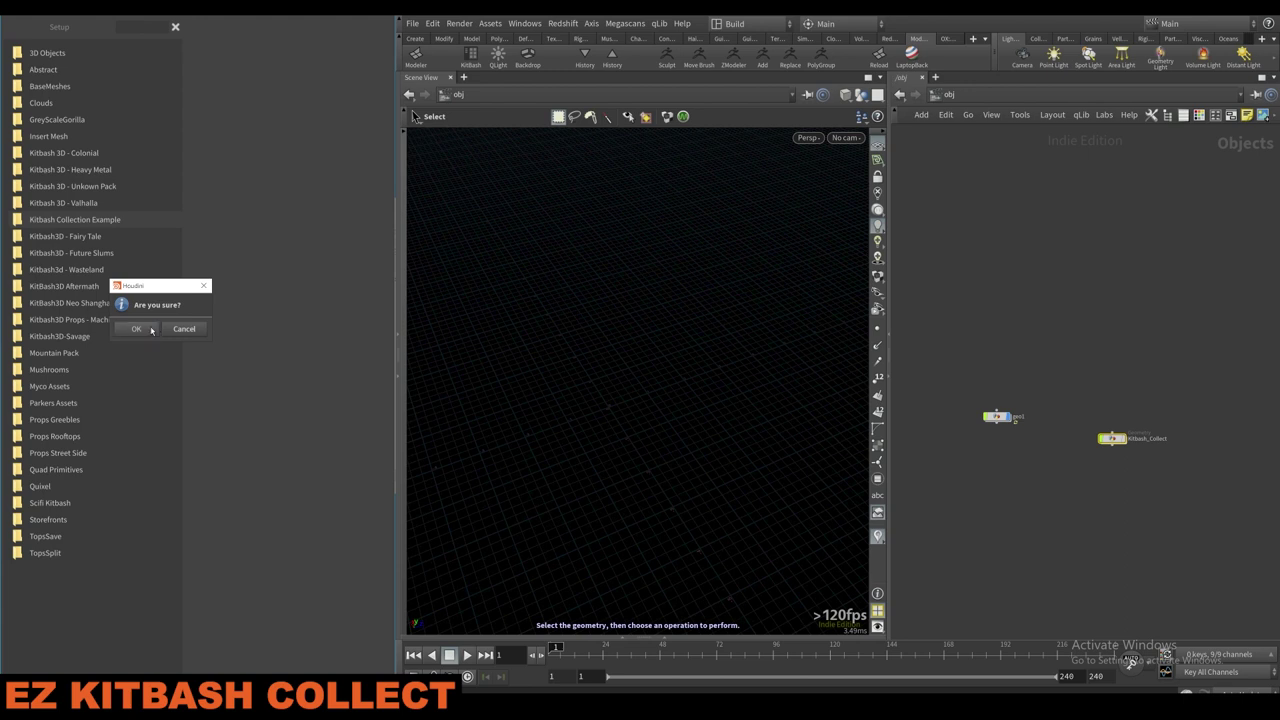
pyautogui.click(148, 329)
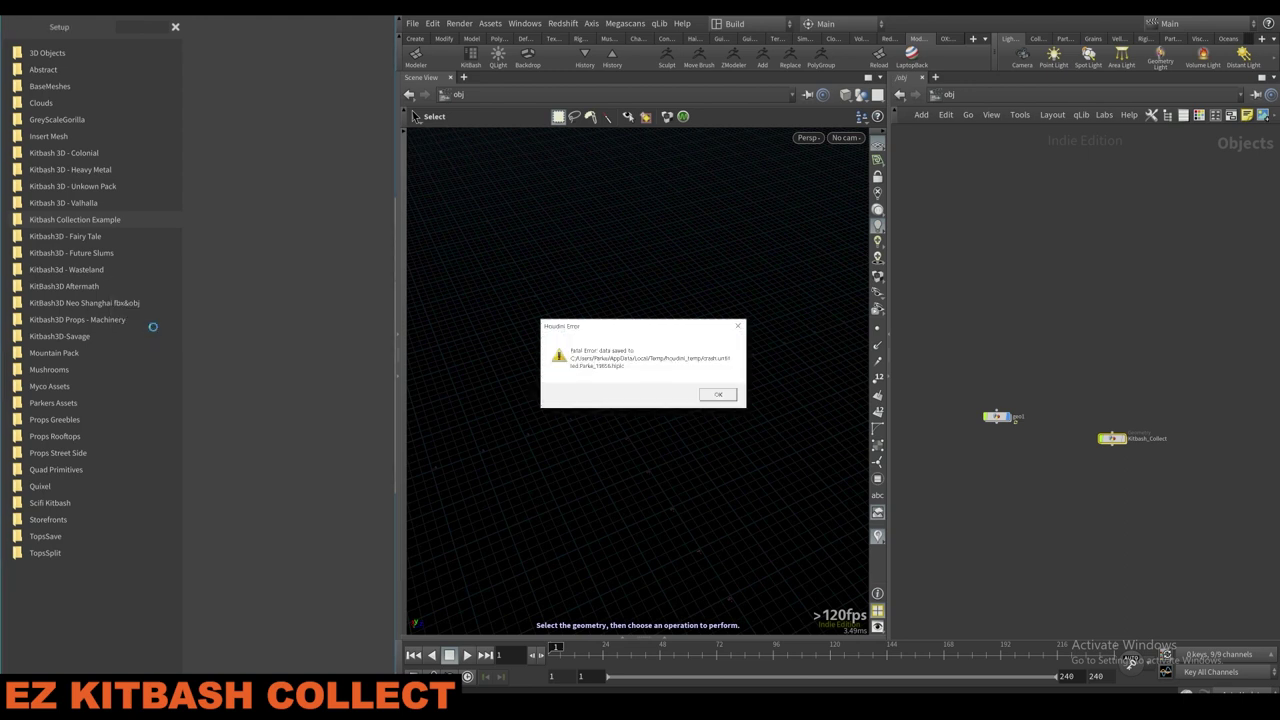
pyautogui.click(720, 396)
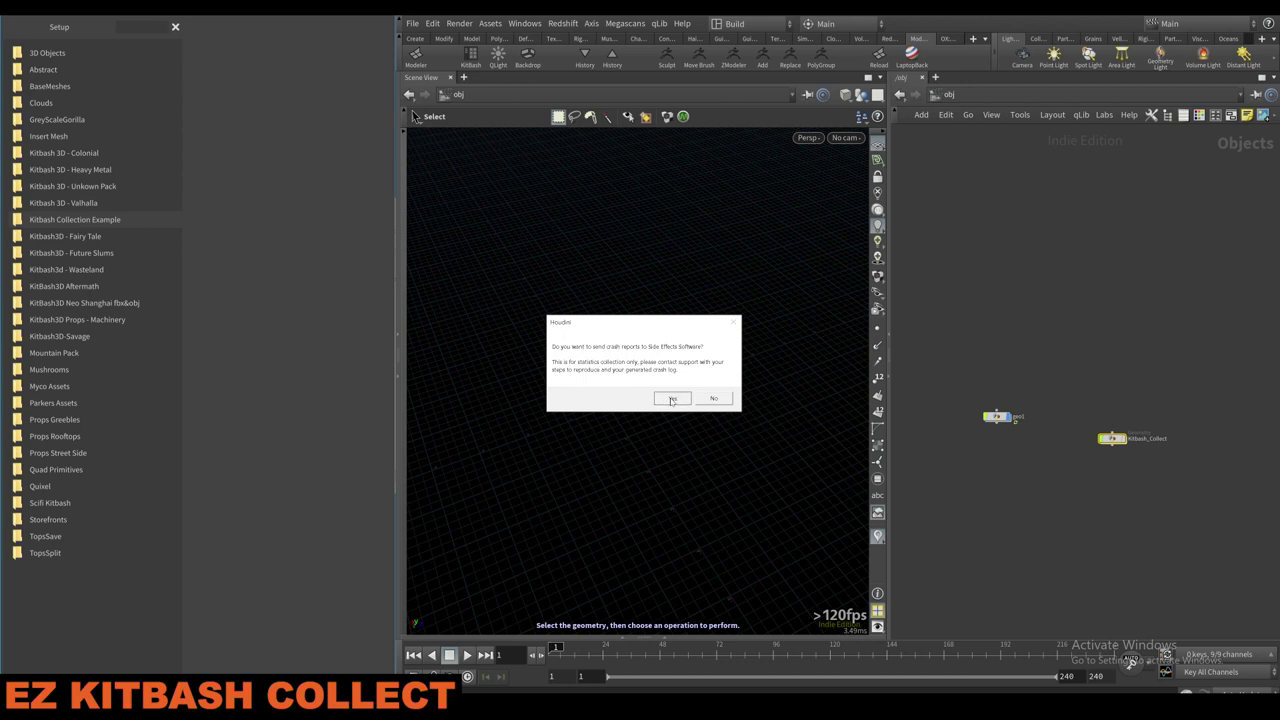
pyautogui.click(672, 399)
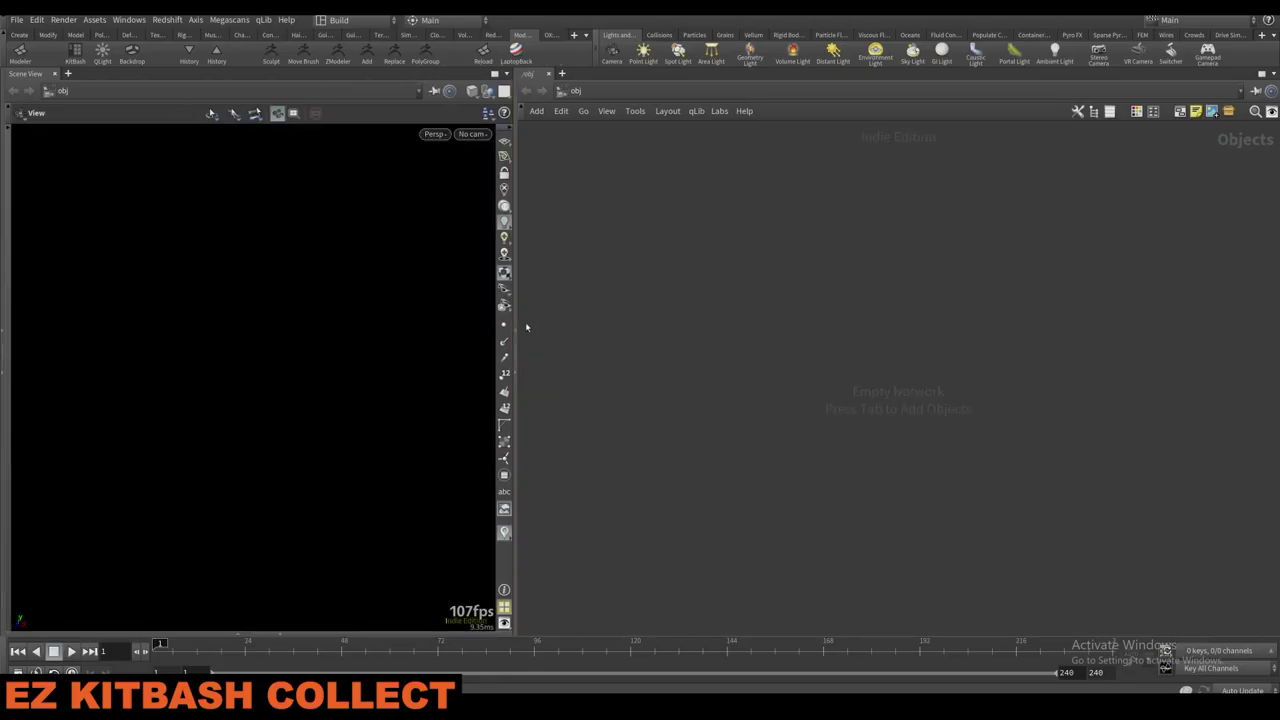
# Dock the restarted Houdini window beside free desktop space, widen it, and open the KitBash browser.
pyautogui.press('super+Right')
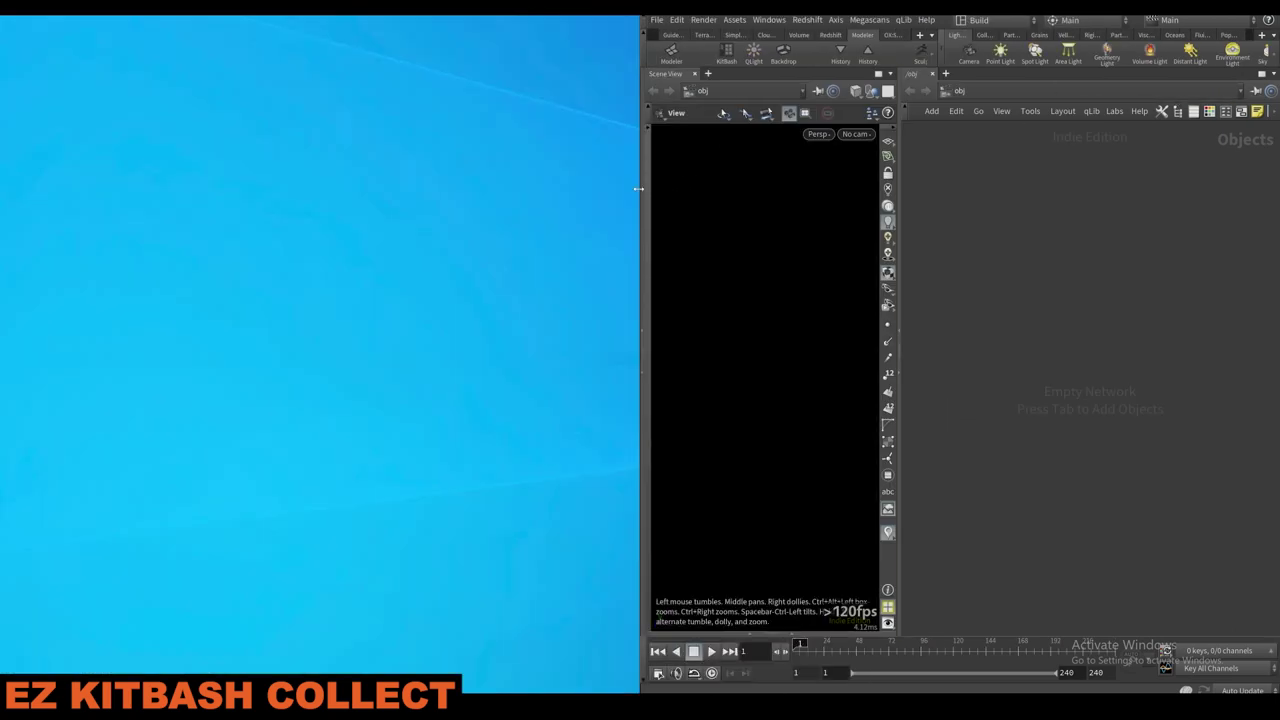
pyautogui.moveTo(638, 188); pyautogui.dragTo(490, 300)
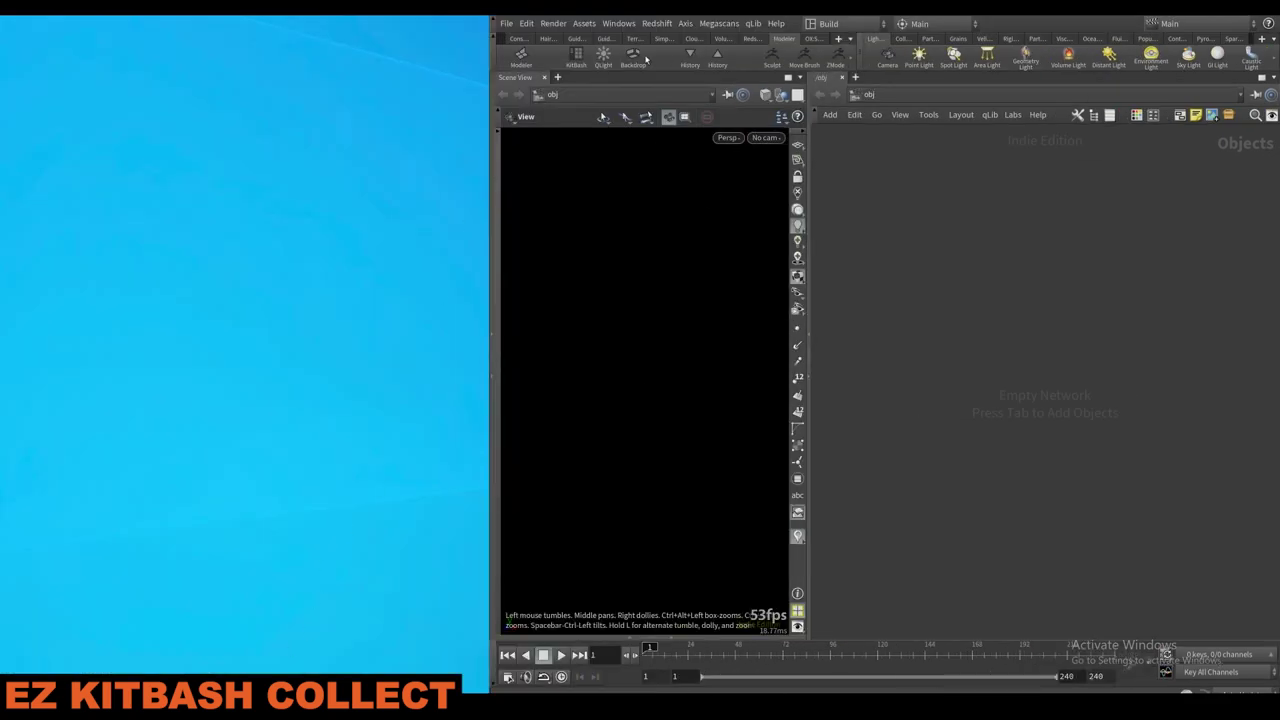
pyautogui.click(577, 56)
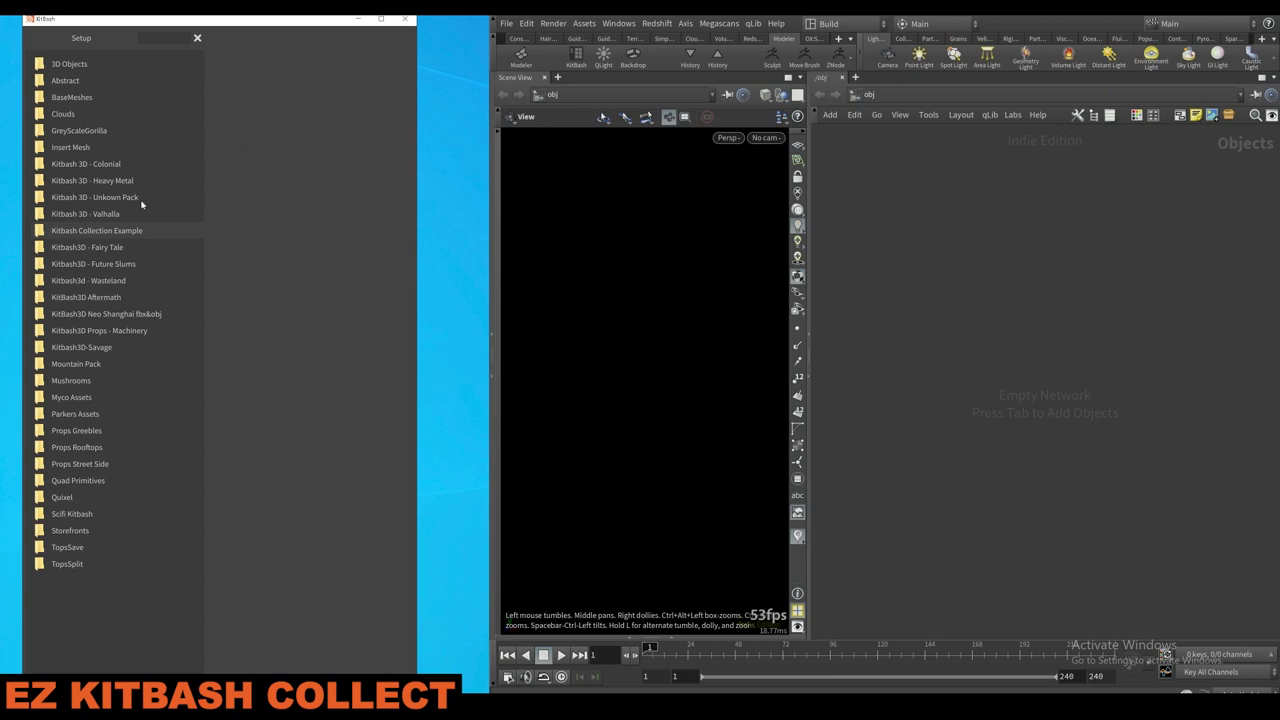
# Run Update all icons twice on the Kitbash Collection Example library, widening the Houdini window in between.
pyautogui.rightClick(122, 238)
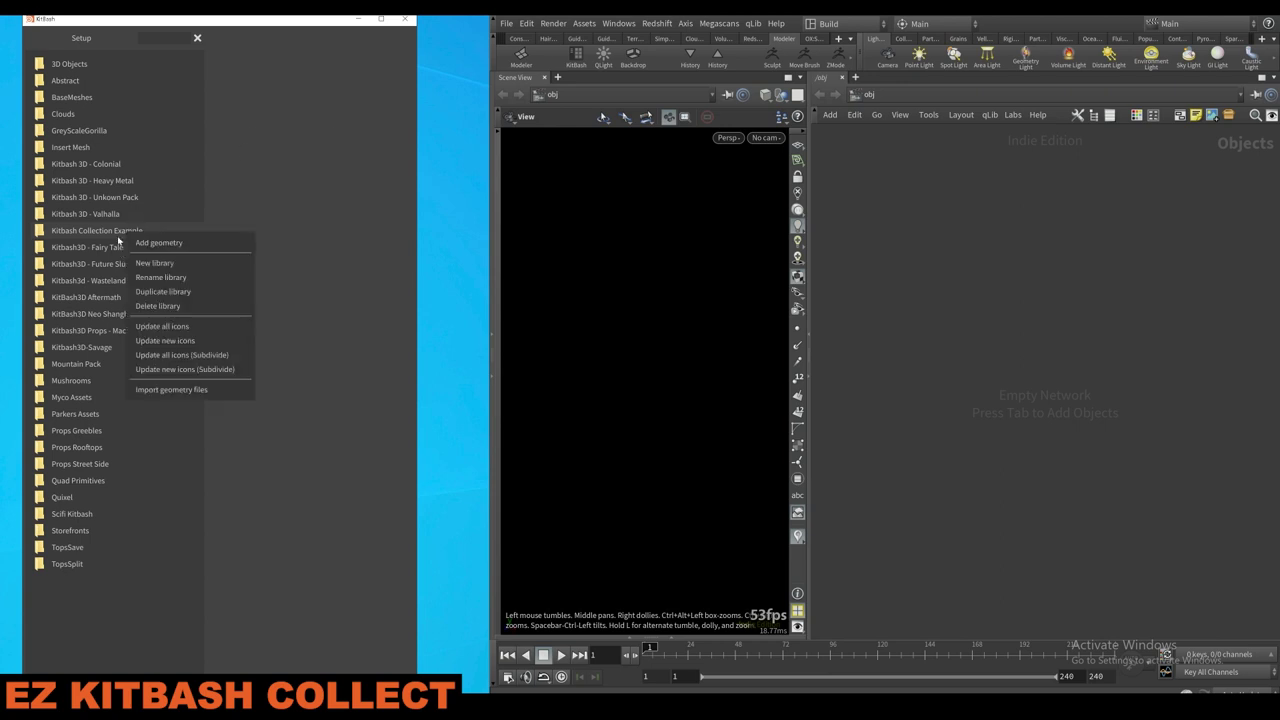
pyautogui.click(184, 326)
pyautogui.click(169, 338)
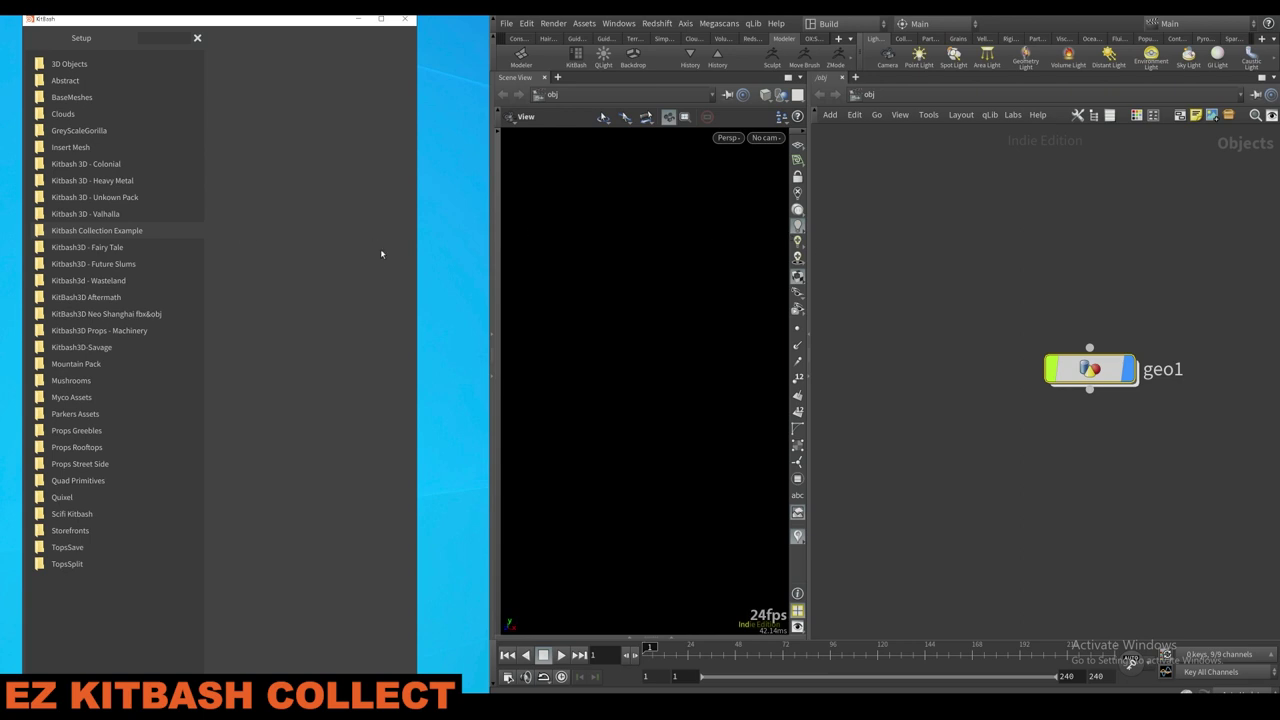
pyautogui.moveTo(494, 245); pyautogui.dragTo(433, 245)
pyautogui.rightClick(162, 233)
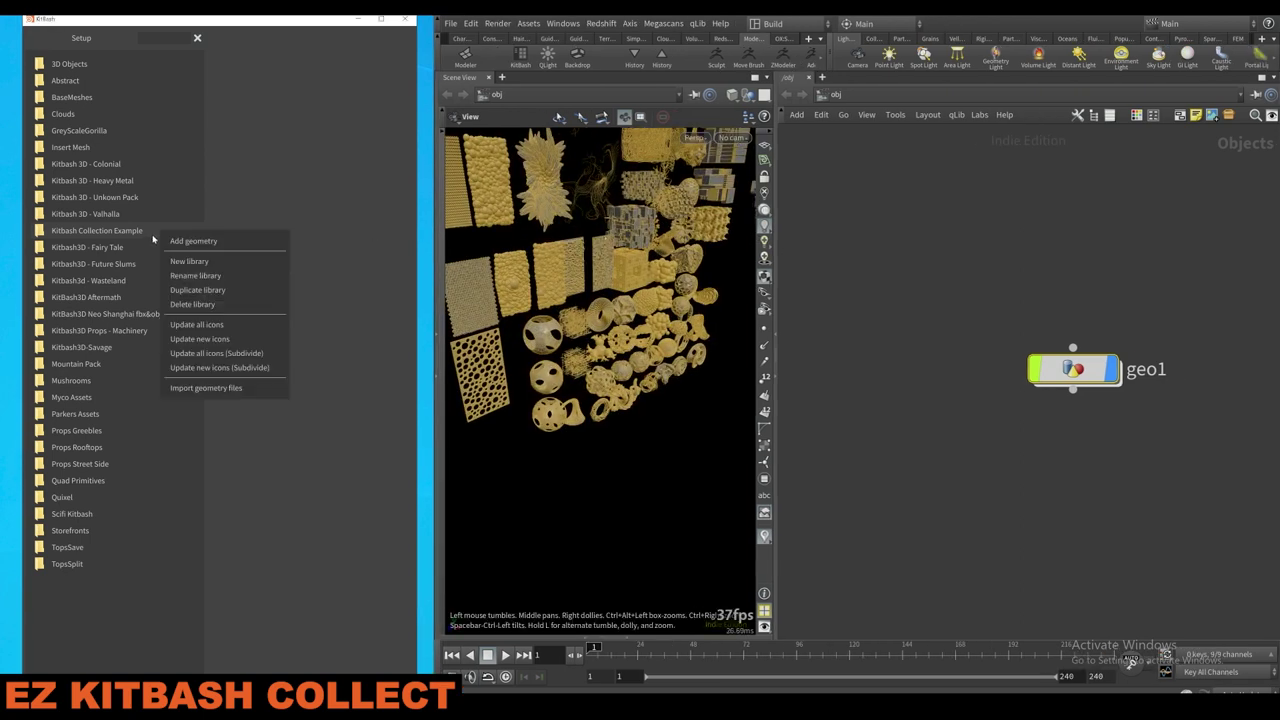
pyautogui.click(219, 328)
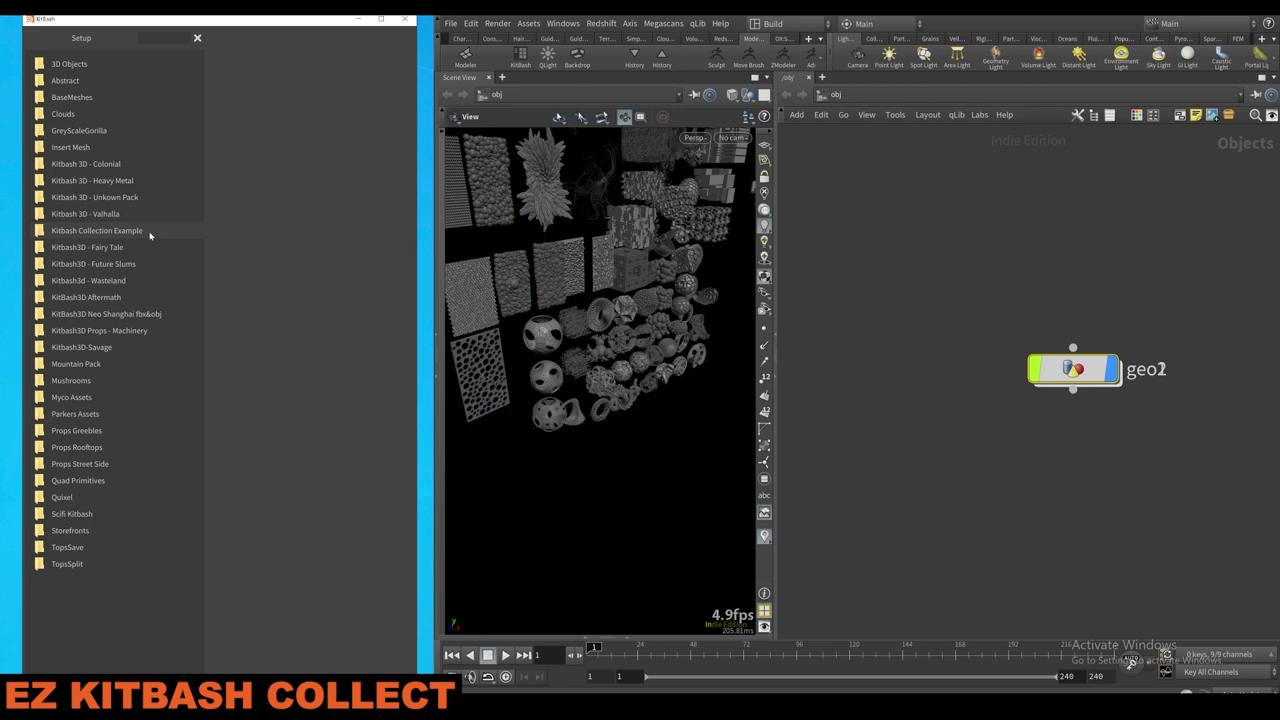
# Delete the temporary geo object from the obj network and turn on the viewport's reference grid.
pyautogui.moveTo(932, 316); pyautogui.dragTo(1111, 424)
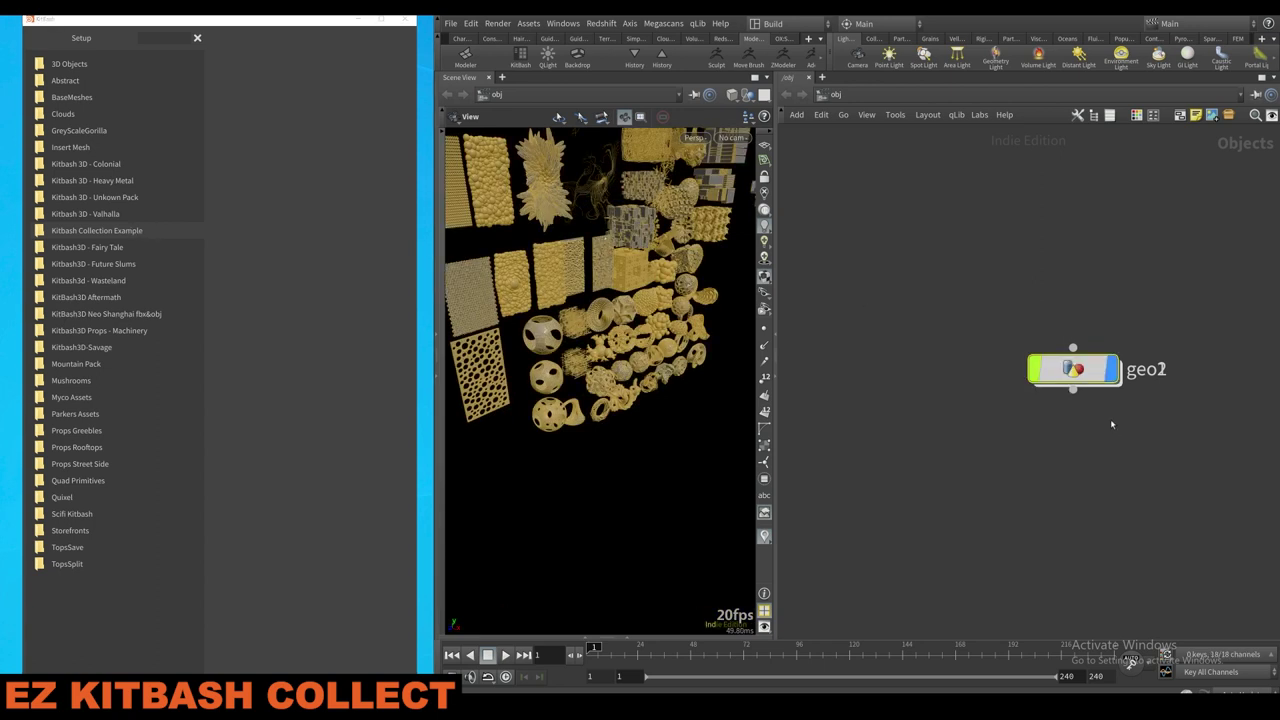
pyautogui.press('Delete')
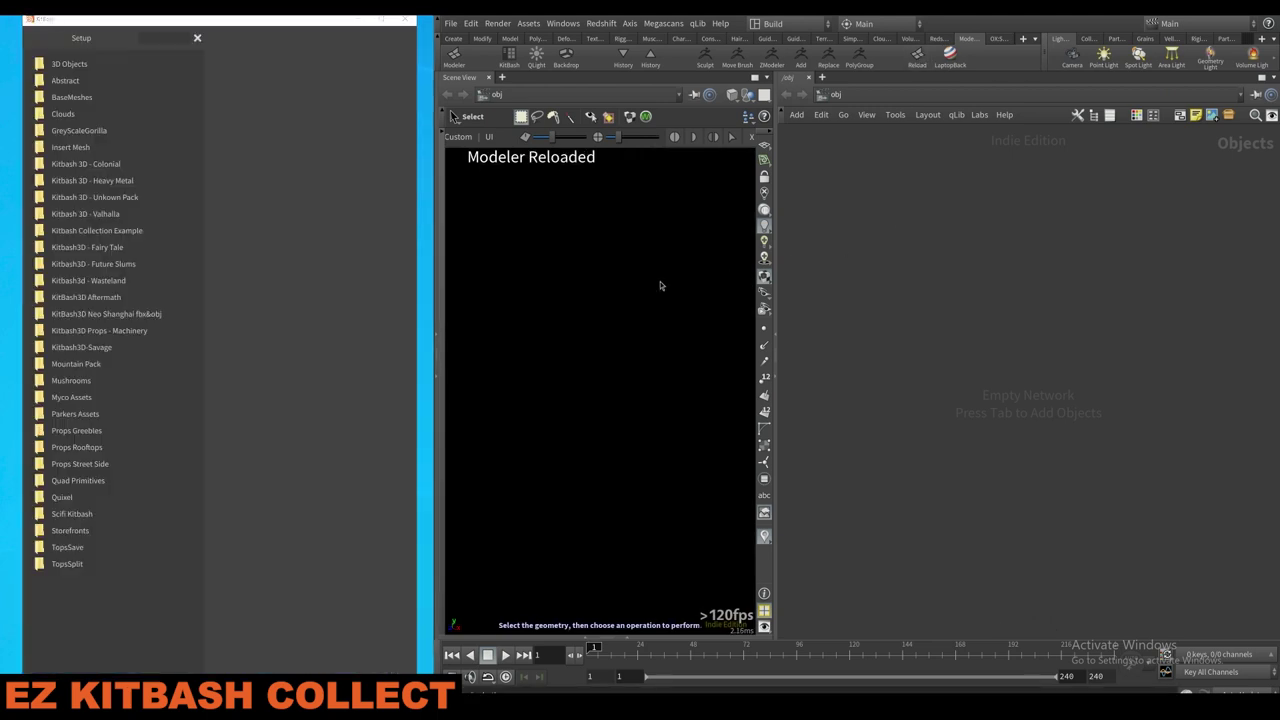
pyautogui.click(764, 145)
pyautogui.keyDown('alt'); pyautogui.moveTo(631, 326); pyautogui.dragTo(548, 329); pyautogui.keyUp('alt')
# Generate the Kitbash Collection Example library's missing thumbnails with Update new icons.
pyautogui.rightClick(133, 230)
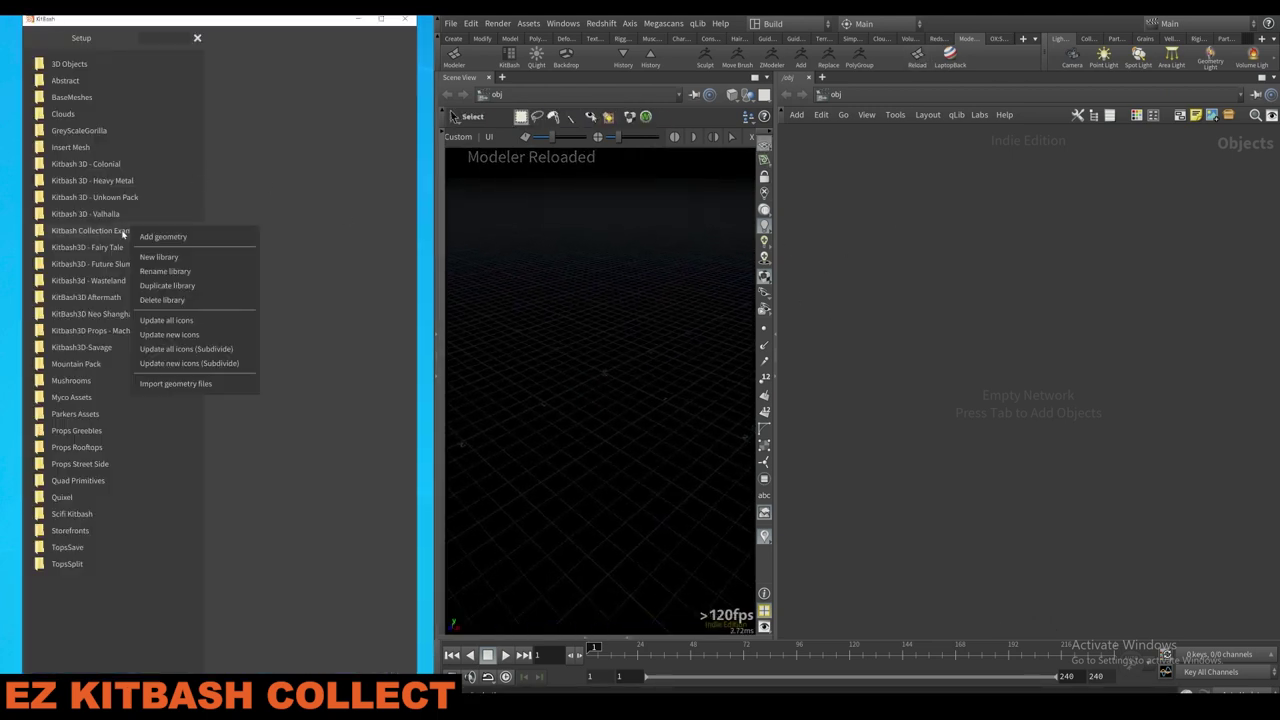
pyautogui.click(205, 334)
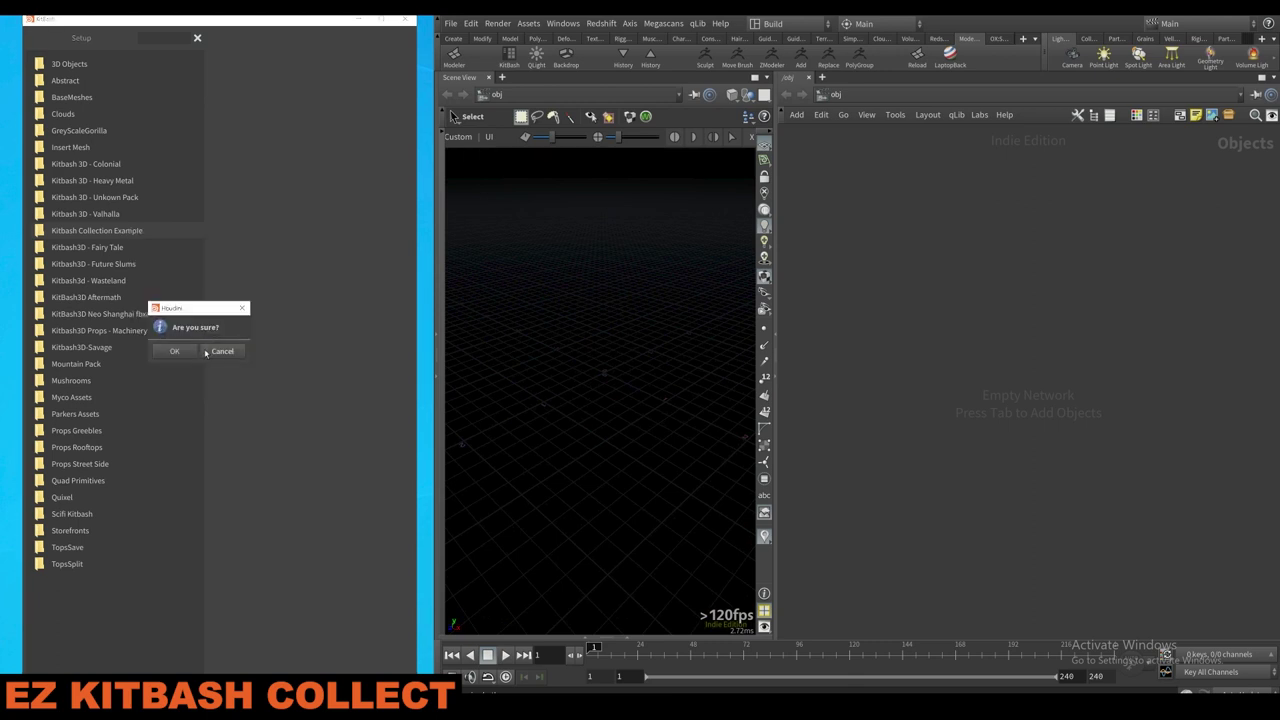
pyautogui.rightClick(131, 236)
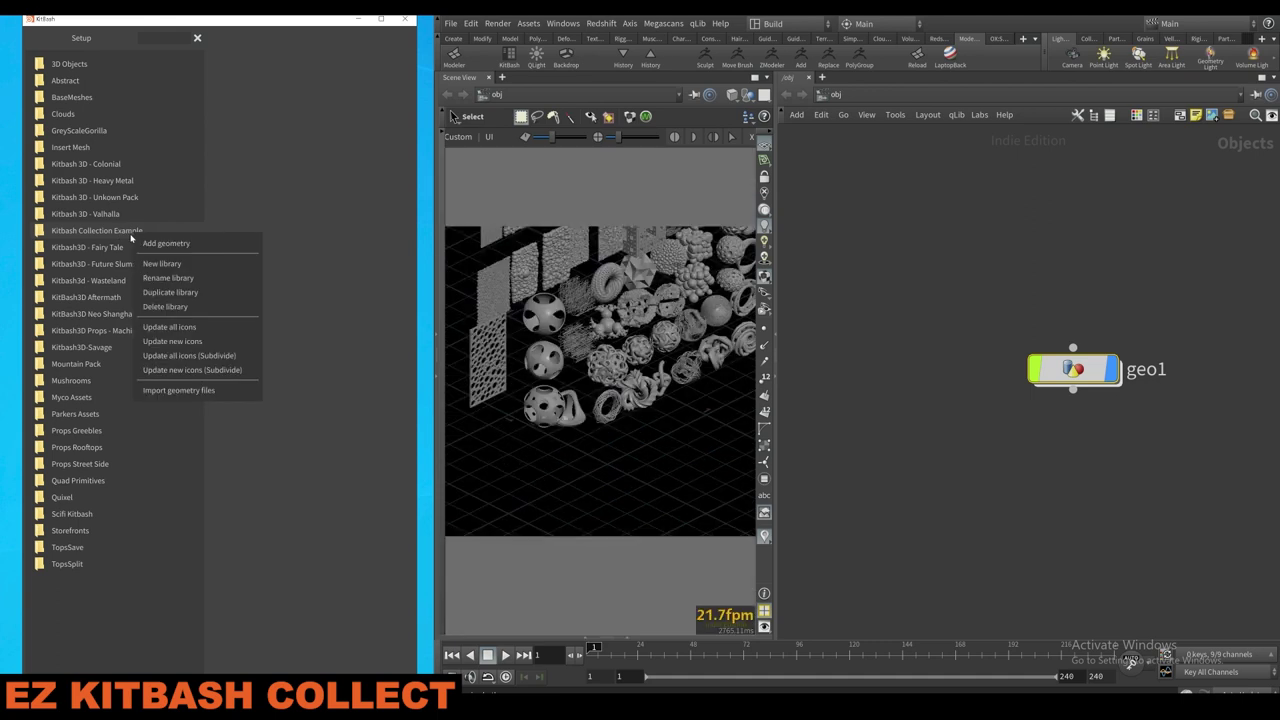
pyautogui.click(178, 244)
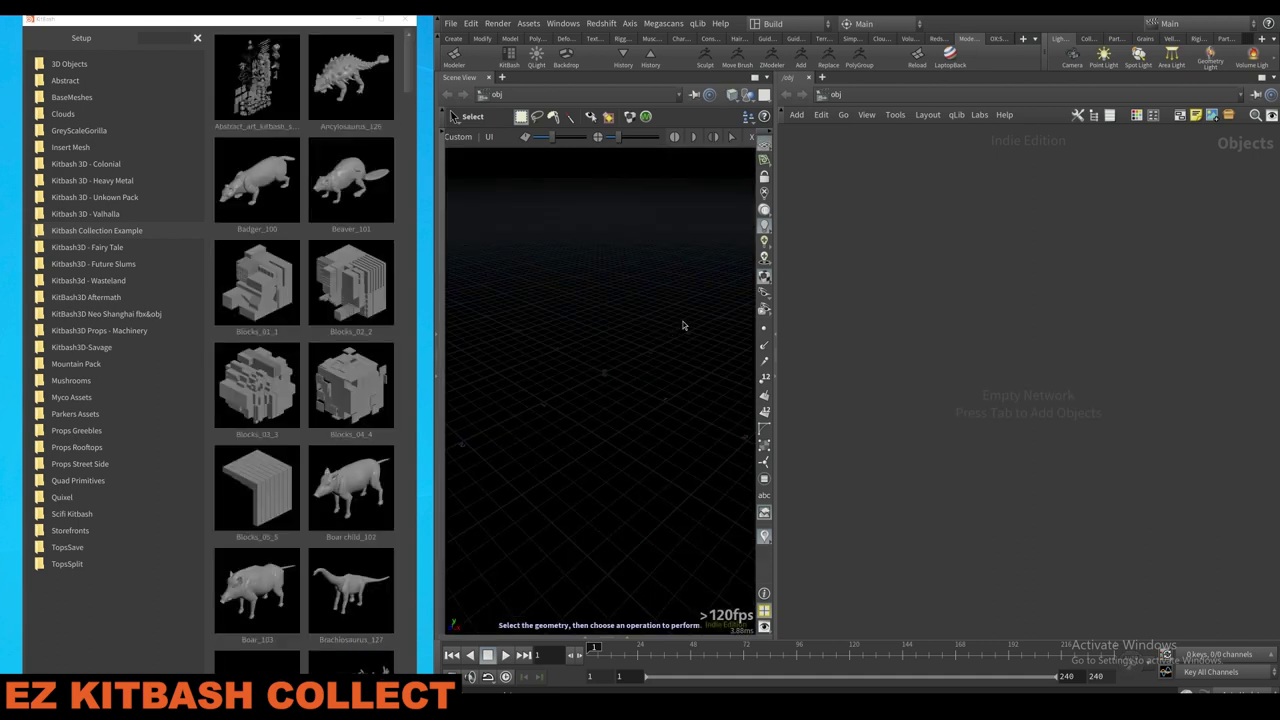
# Look through the Kitbash Collection Example thumbnails and import the cgaxis_models_113_37 crash barrier into the scene.
pyautogui.scroll(-15, 350, 230)
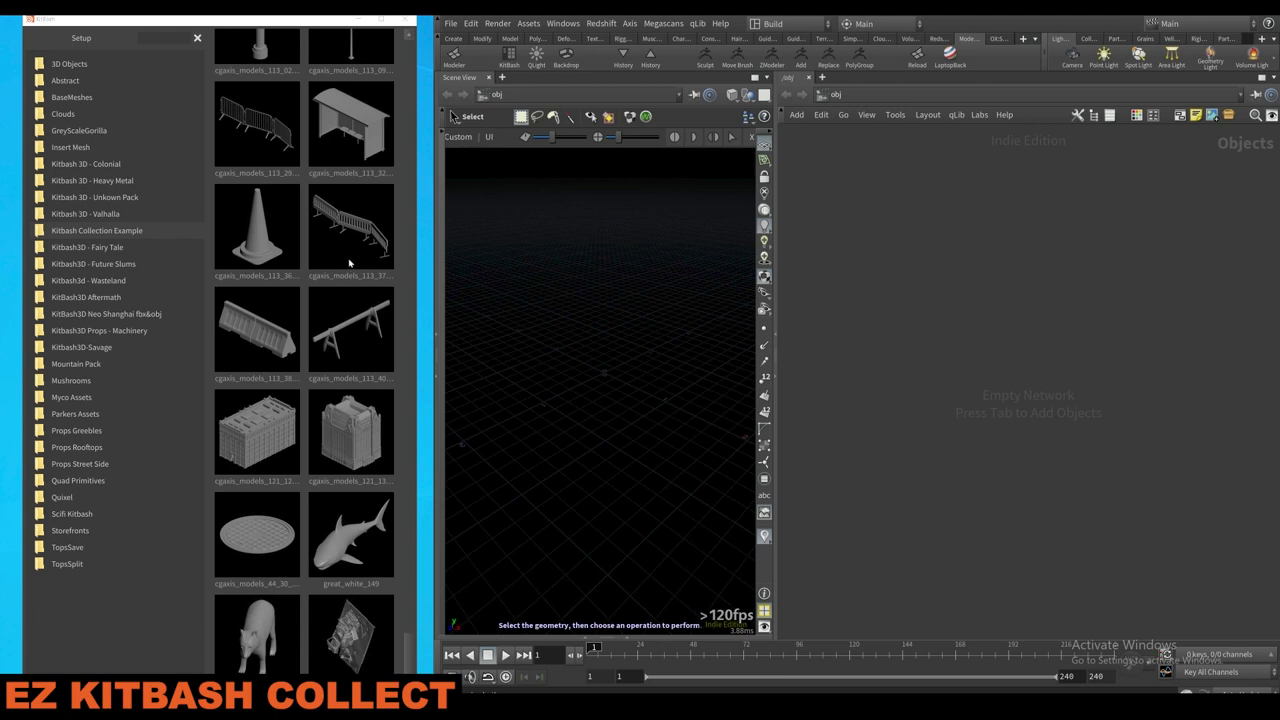
pyautogui.click(350, 259)
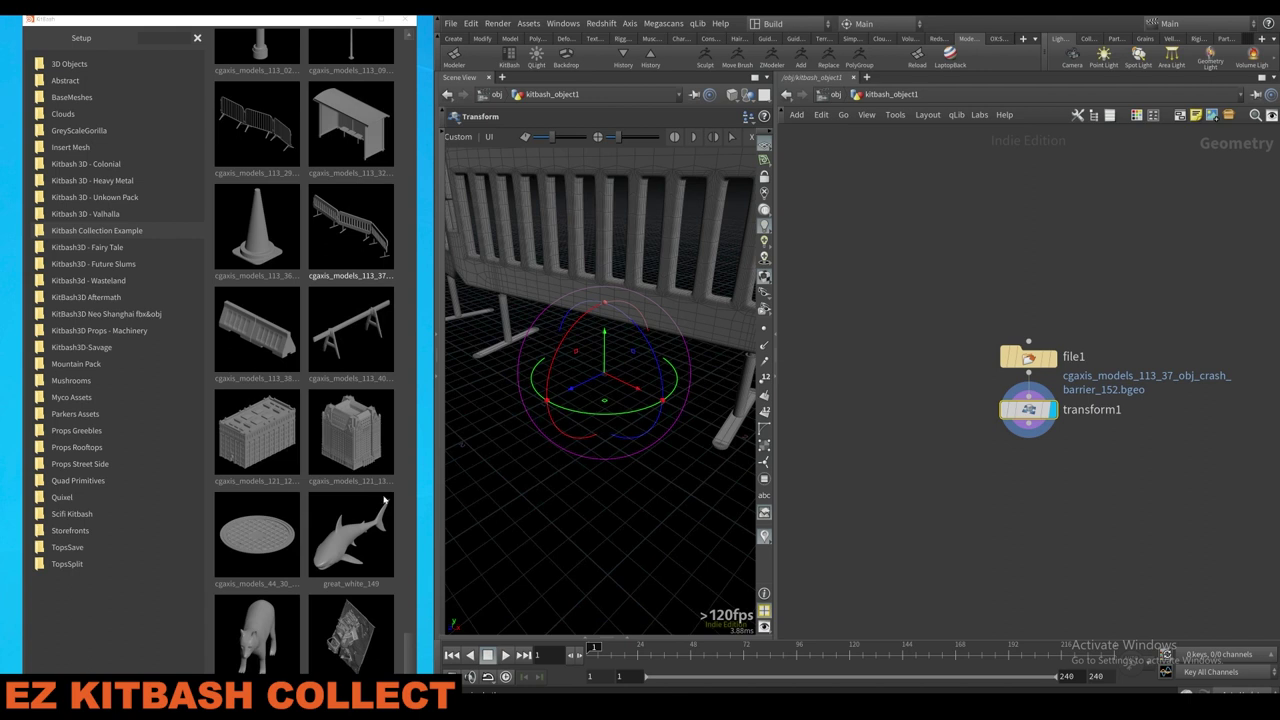
pyautogui.scroll(10, 341, 486)
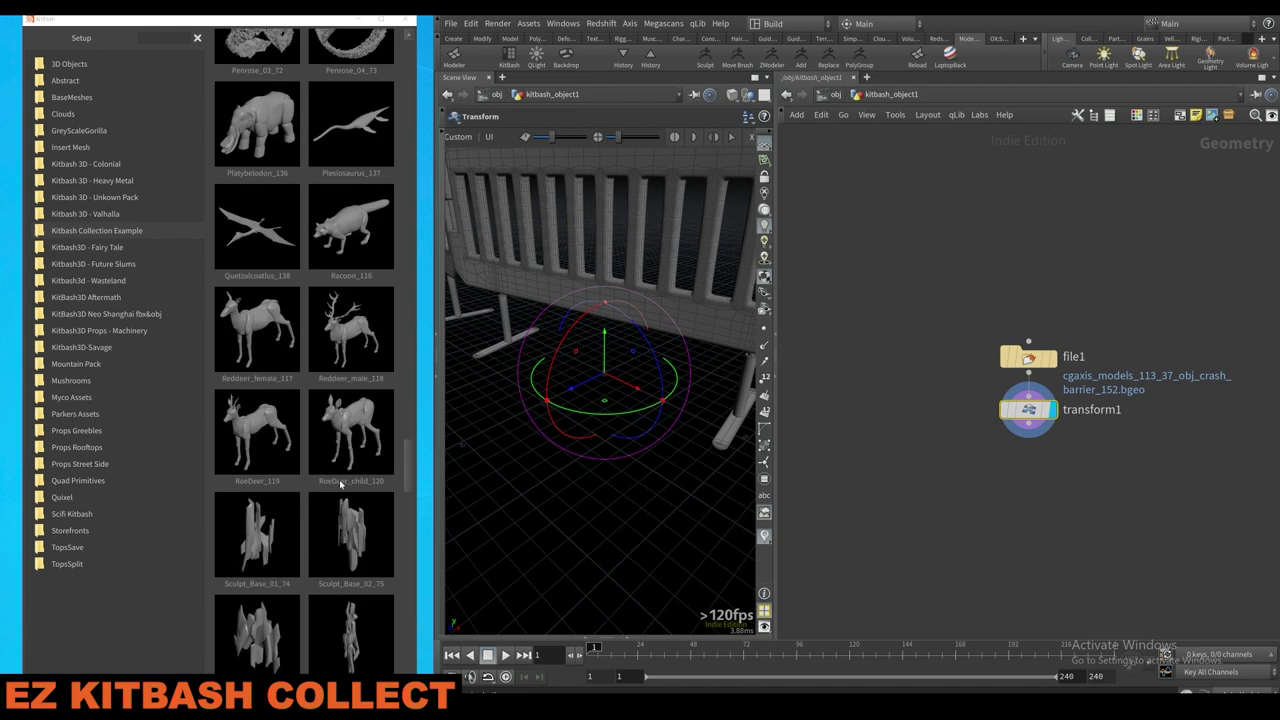
pyautogui.scroll(5, 341, 484)
pyautogui.scroll(15, 320, 486)
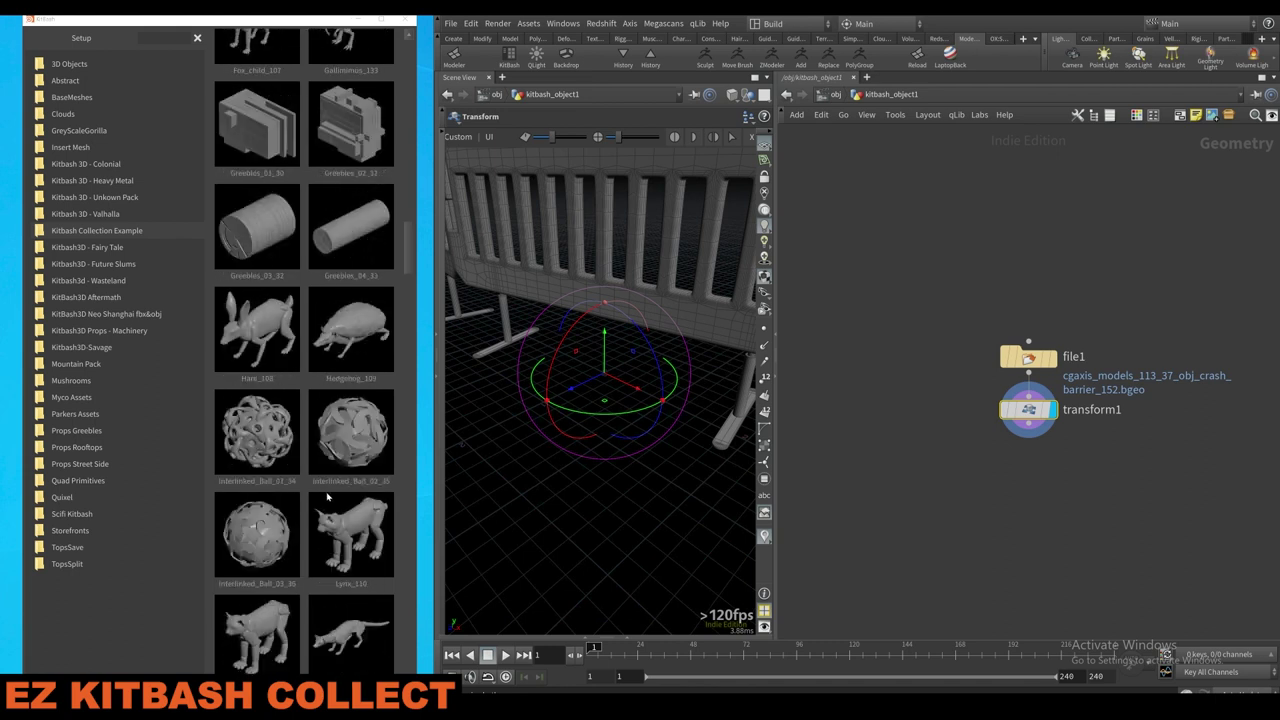
pyautogui.scroll(5, 300, 462)
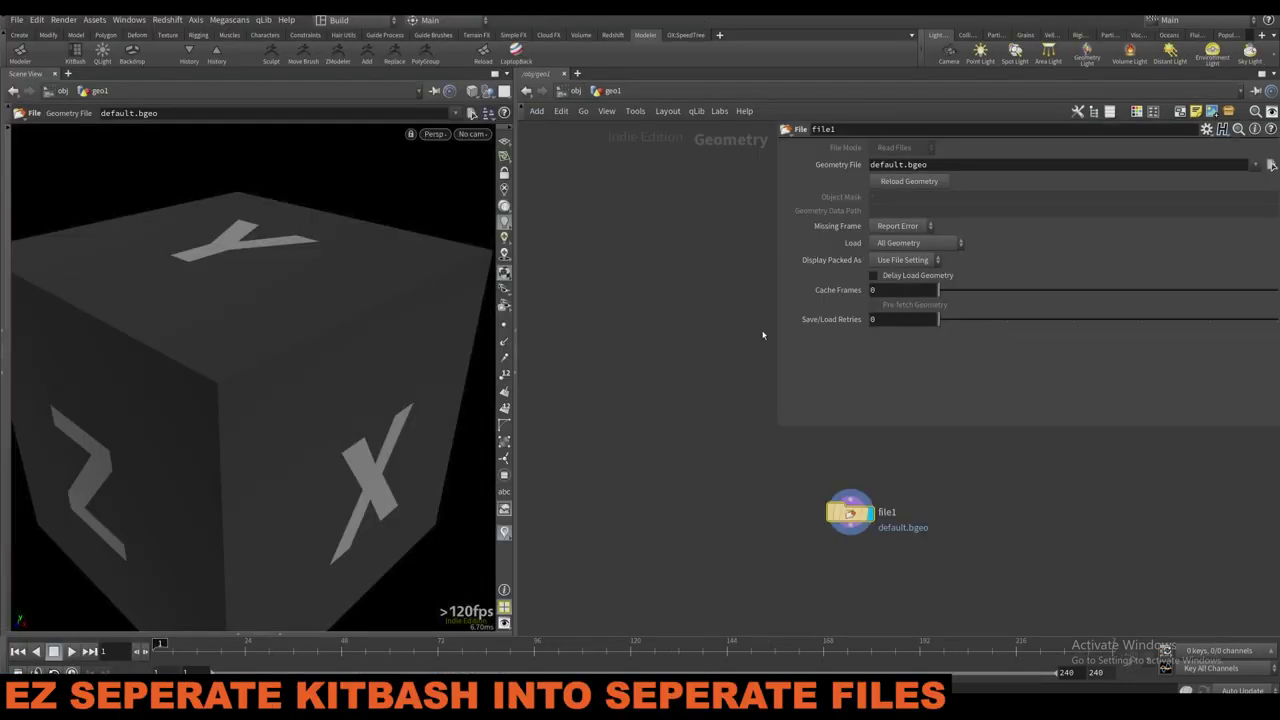
# Set the file1 node's geometry file to "B:/3D/Scifi Kitbashes/Robot Kitbash 250 Pieces FBX/Robot kitbash .fbx".
pyautogui.click(947, 166)
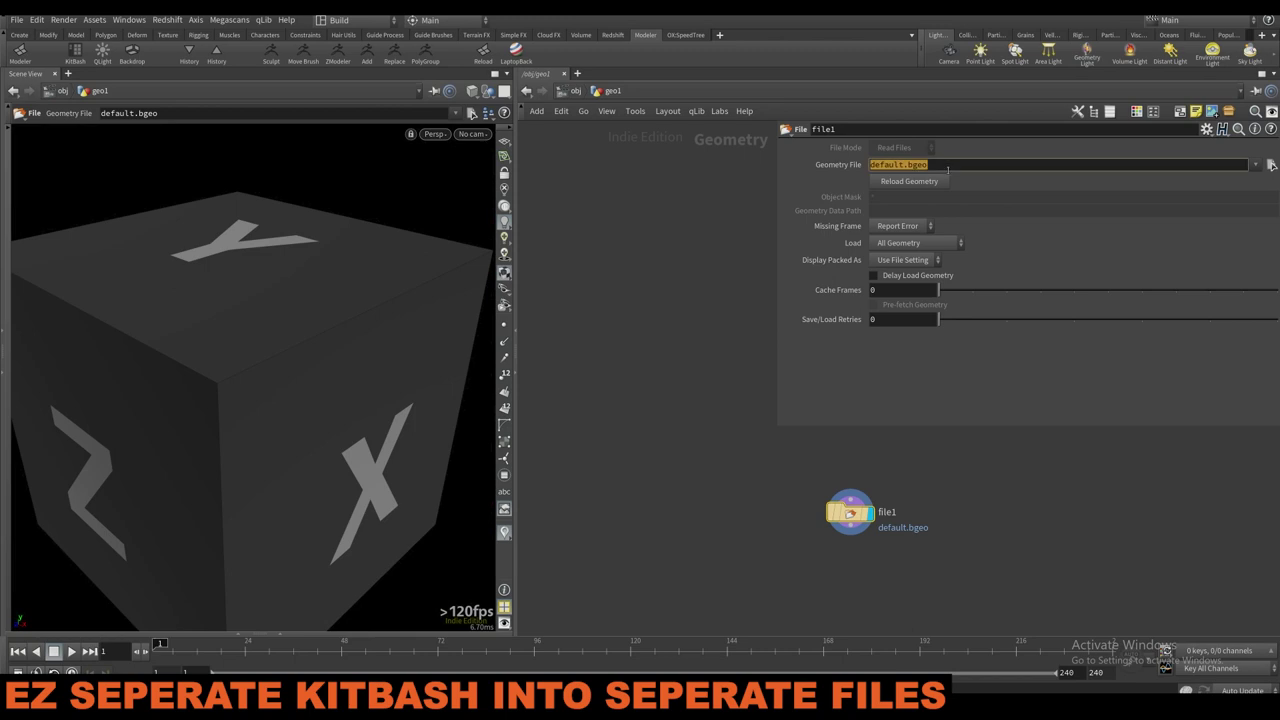
pyautogui.write('B:/3D/Scifi Kitbashes/Robot Kitbash 250 Pieces FBX/Robot kitbash .fbx')
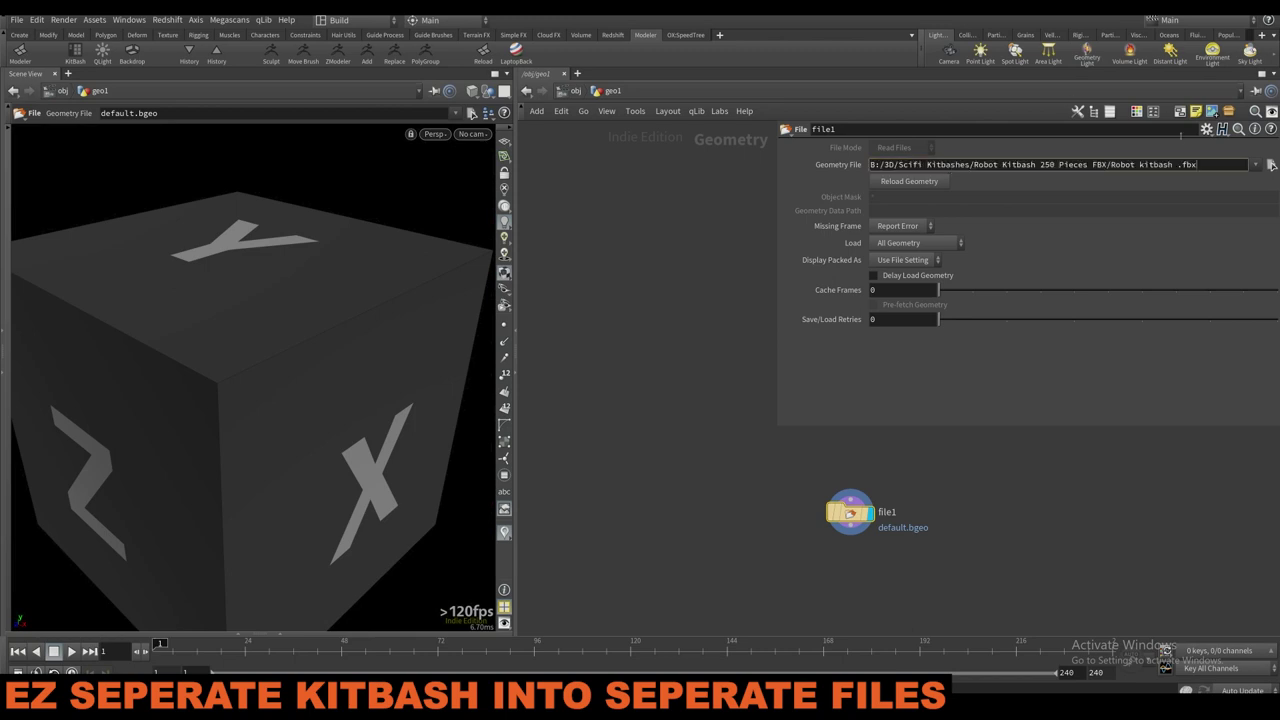
pyautogui.click(1180, 166)
pyautogui.press('BackSpace')
pyautogui.press('Return')
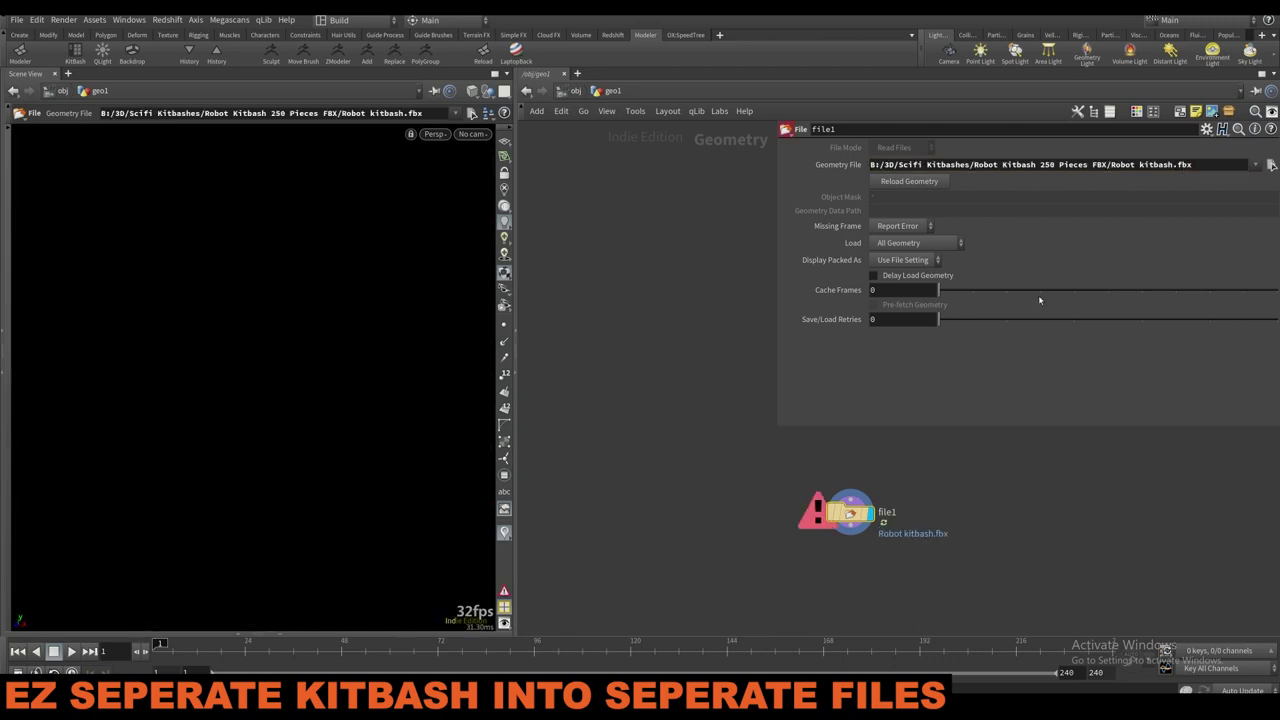
pyautogui.click(1174, 166)
pyautogui.click(1204, 319)
pyautogui.scroll(-1, 729, 466)
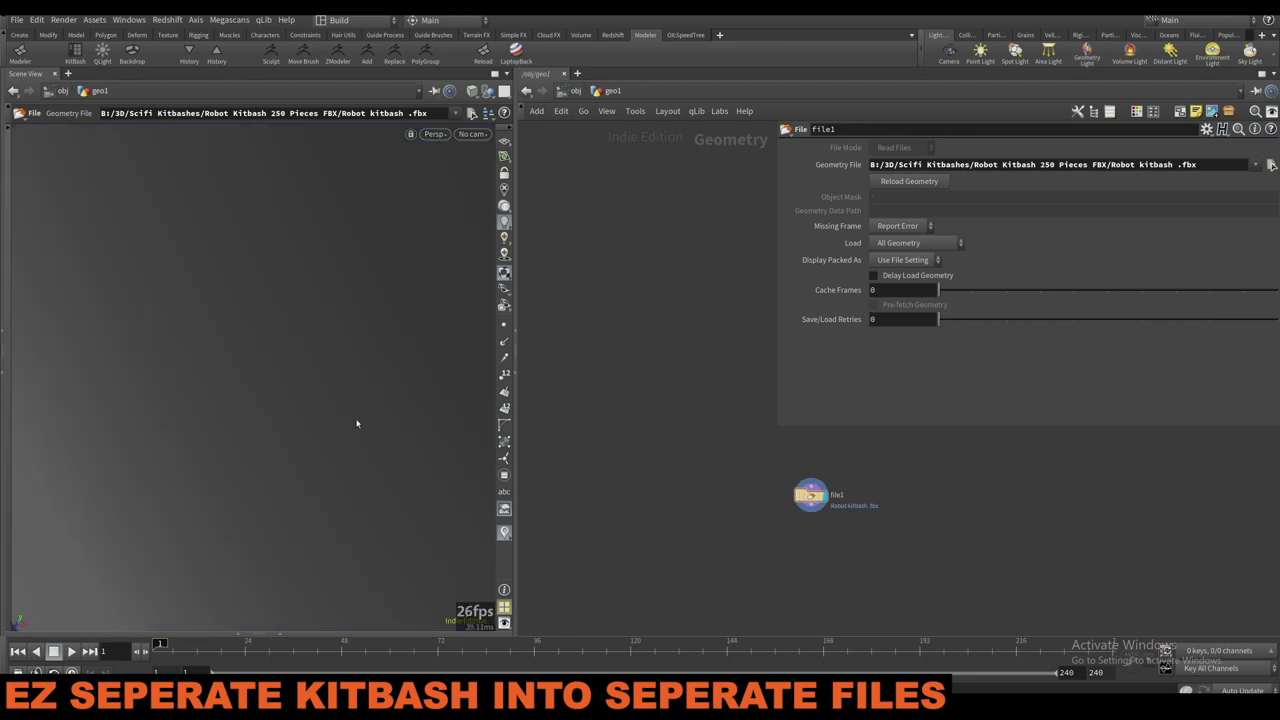
# Show the reference grid and examine the loaded robot kitbash model and its source FBX folder.
pyautogui.press('Escape')
pyautogui.moveTo(361, 409); pyautogui.dragTo(306, 454)
pyautogui.moveTo(306, 454); pyautogui.dragTo(284, 502, button='right')
pyautogui.moveTo(284, 502); pyautogui.dragTo(355, 338)
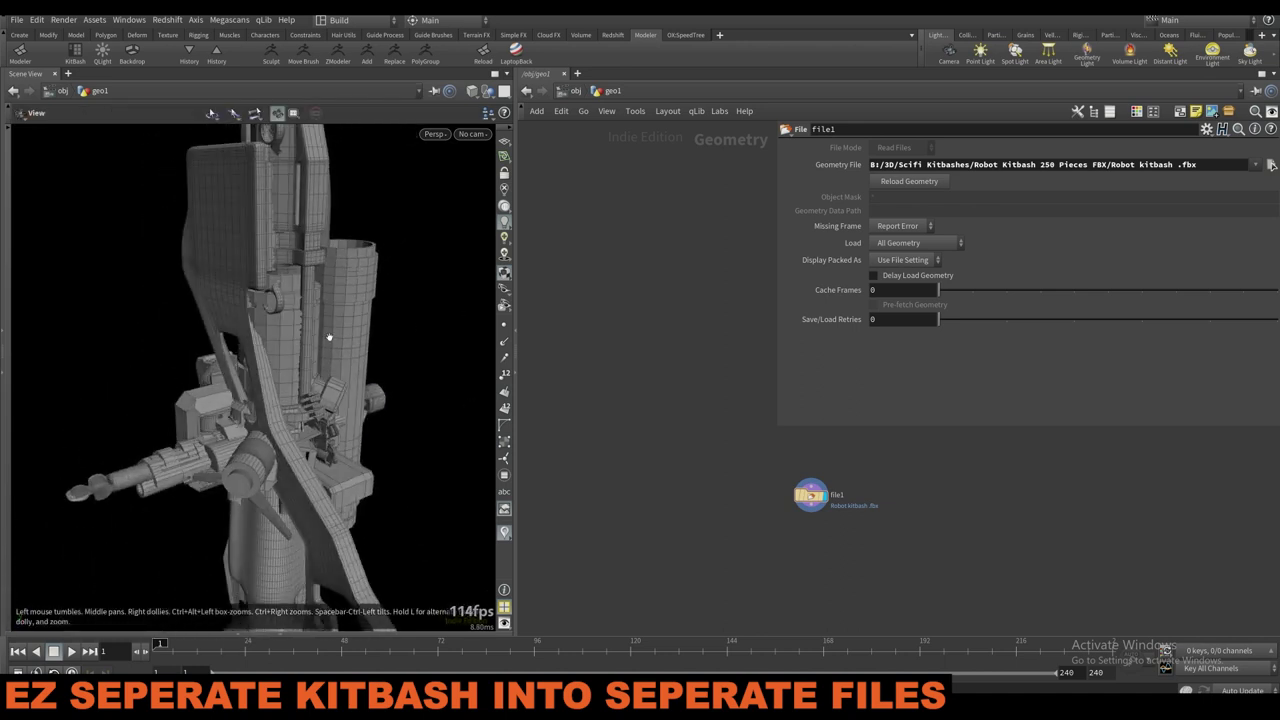
pyautogui.click(504, 141)
pyautogui.moveTo(272, 348); pyautogui.dragTo(372, 290)
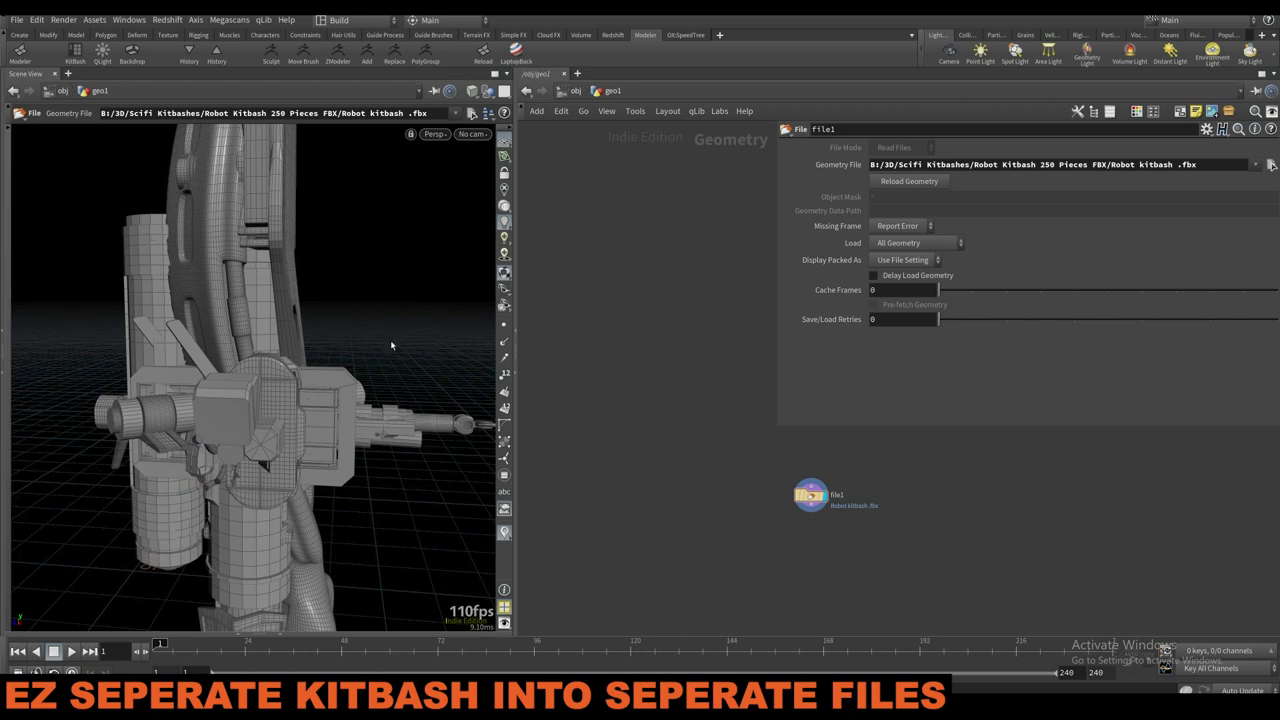
pyautogui.click(1270, 164)
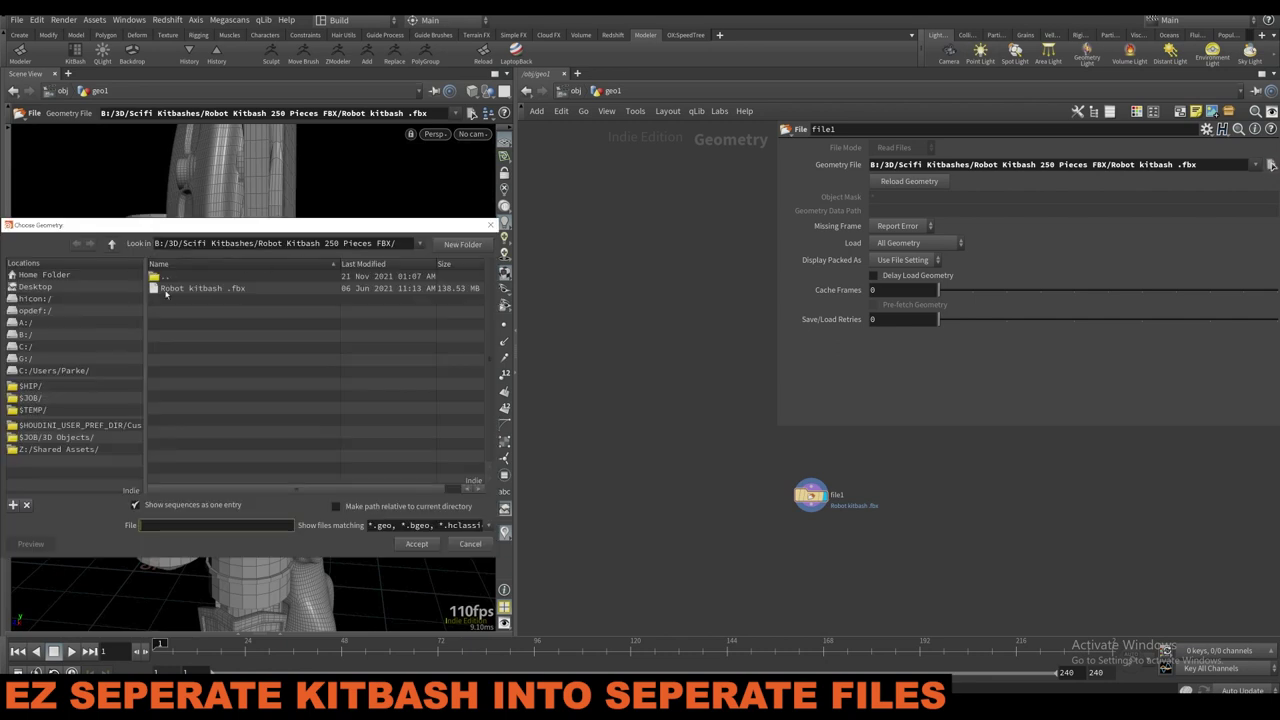
pyautogui.click(490, 224)
# Add a For-Each Connected Piece loop beneath the file1 node and feed the robot kitbash geometry into it.
pyautogui.moveTo(810, 495); pyautogui.dragTo(734, 457)
pyautogui.press('Tab')
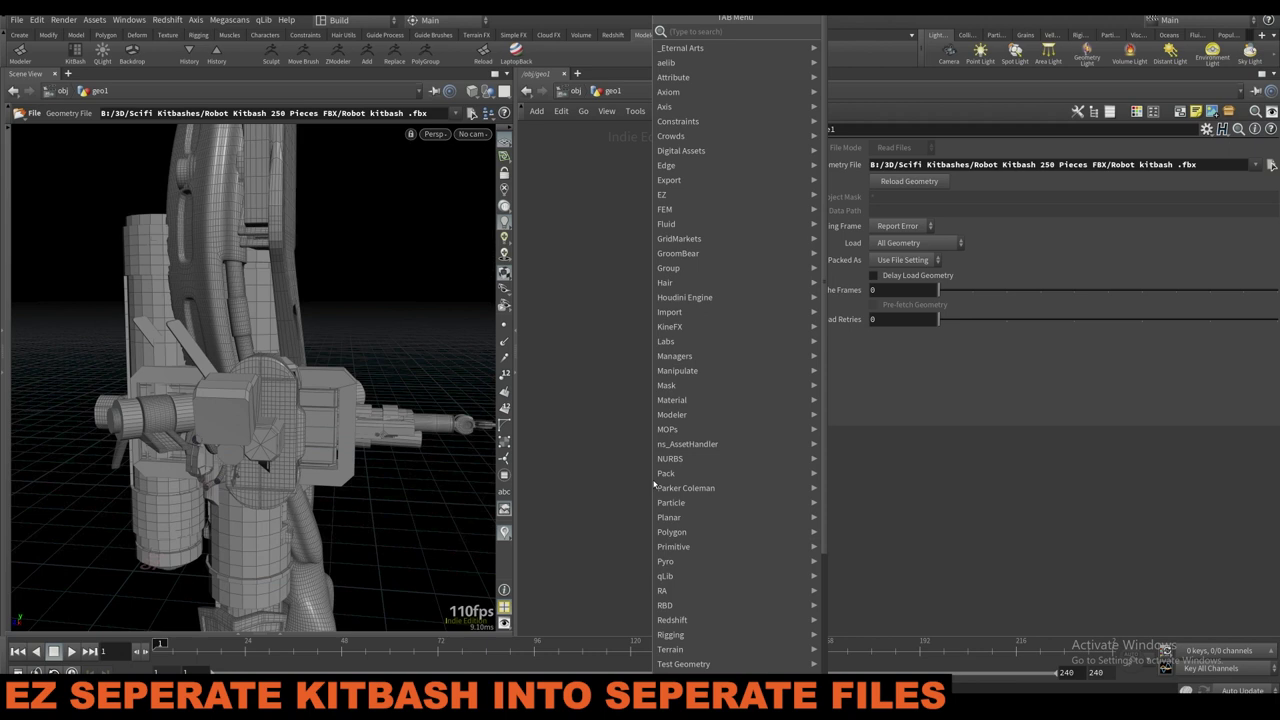
pyautogui.write('sep')
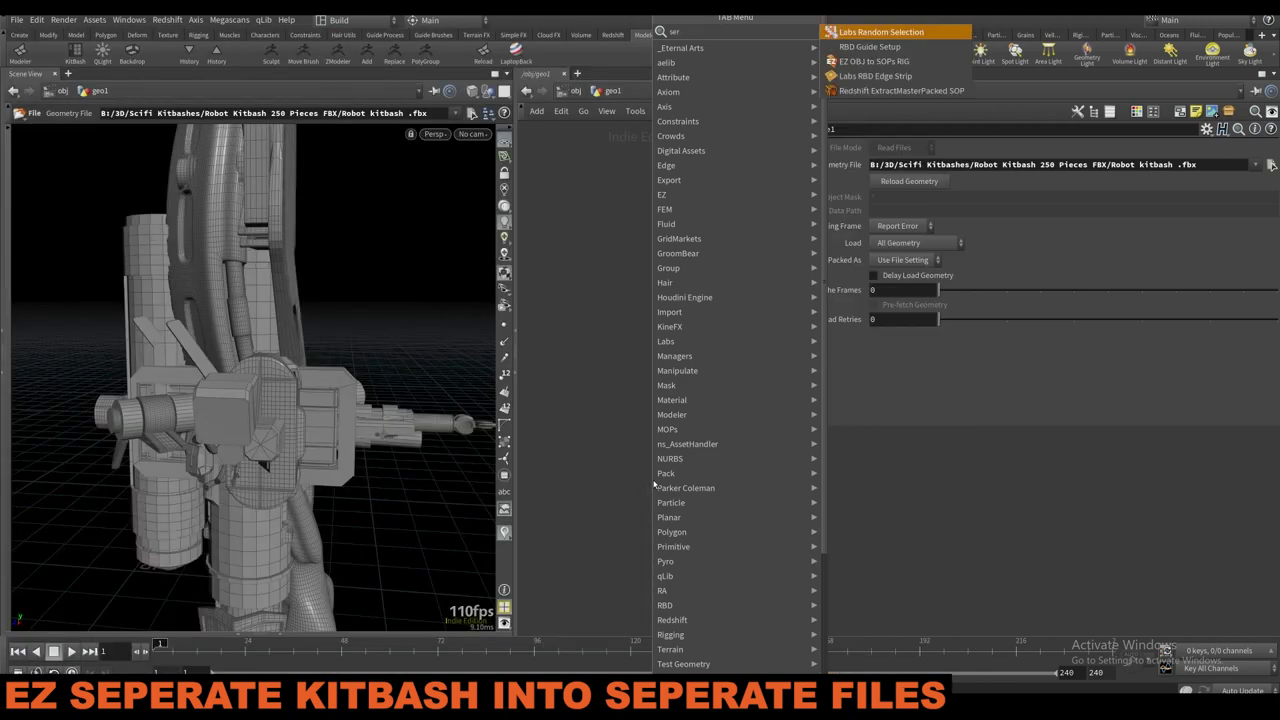
pyautogui.press('BackSpace')
pyautogui.write('p')
pyautogui.press('BackSpace')
pyautogui.press('BackSpace')
pyautogui.press('BackSpace')
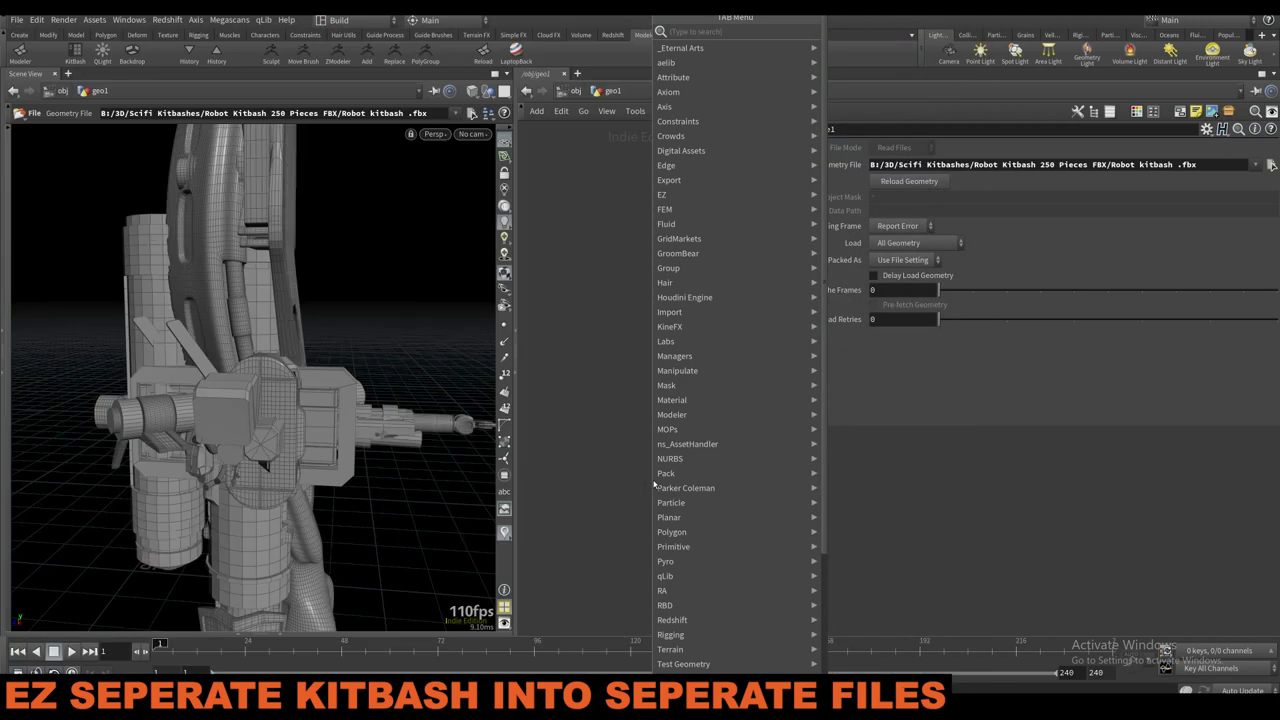
pyautogui.write('fo')
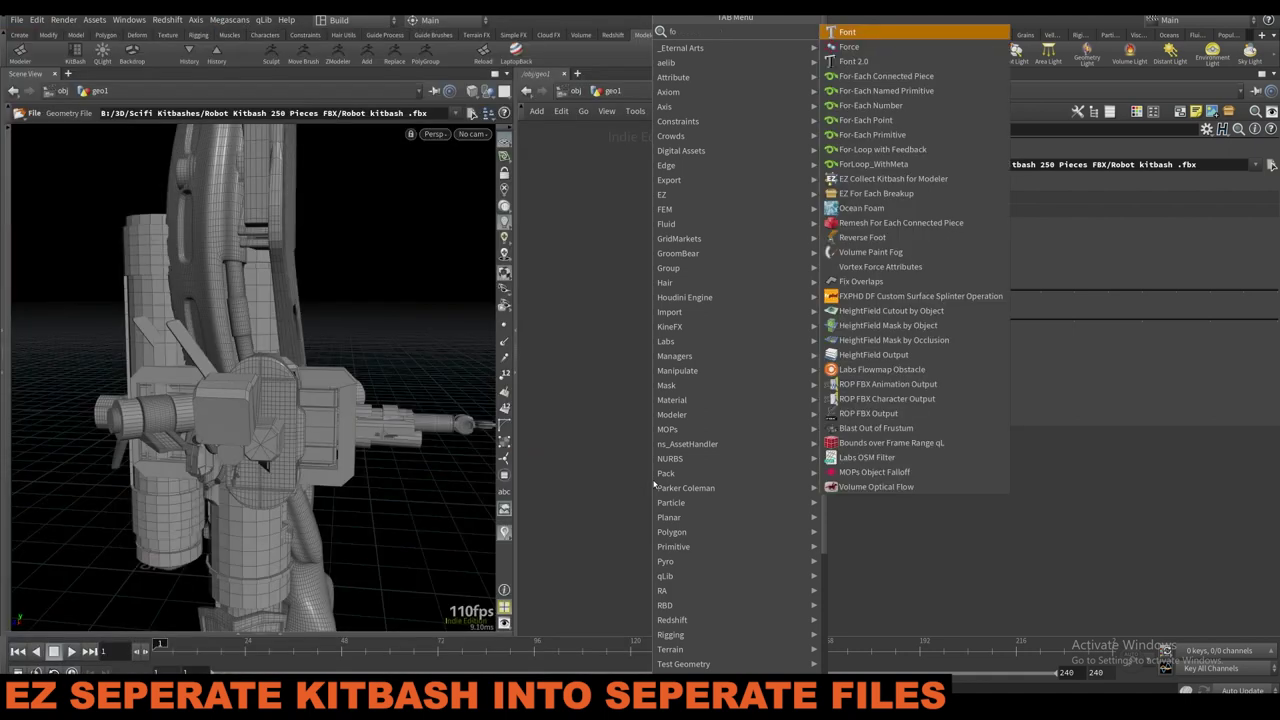
pyautogui.write('reach')
pyautogui.press('Return')
pyautogui.click(704, 512)
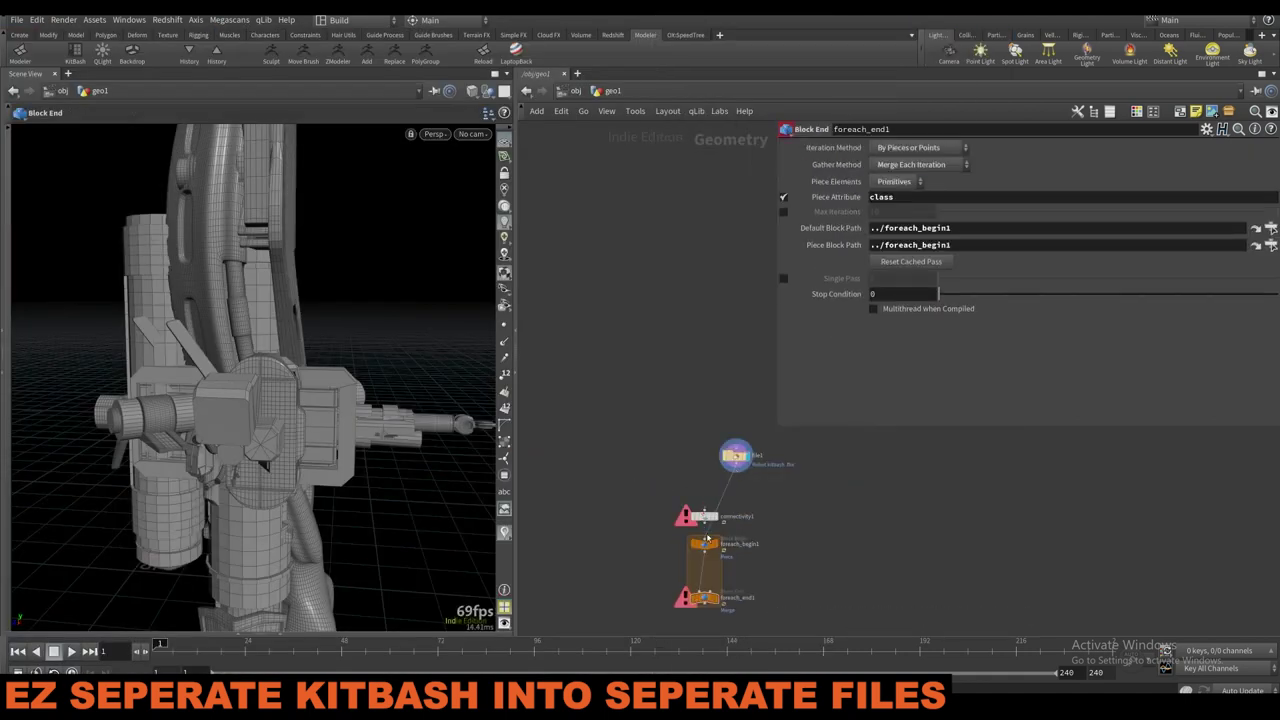
pyautogui.moveTo(704, 509); pyautogui.dragTo(736, 472)
# Enable Single Pass on foreach_end1, run through individual pieces up to 33, and delete the connectivity and loop nodes.
pyautogui.moveTo(766, 571); pyautogui.dragTo(760, 538, button='middle')
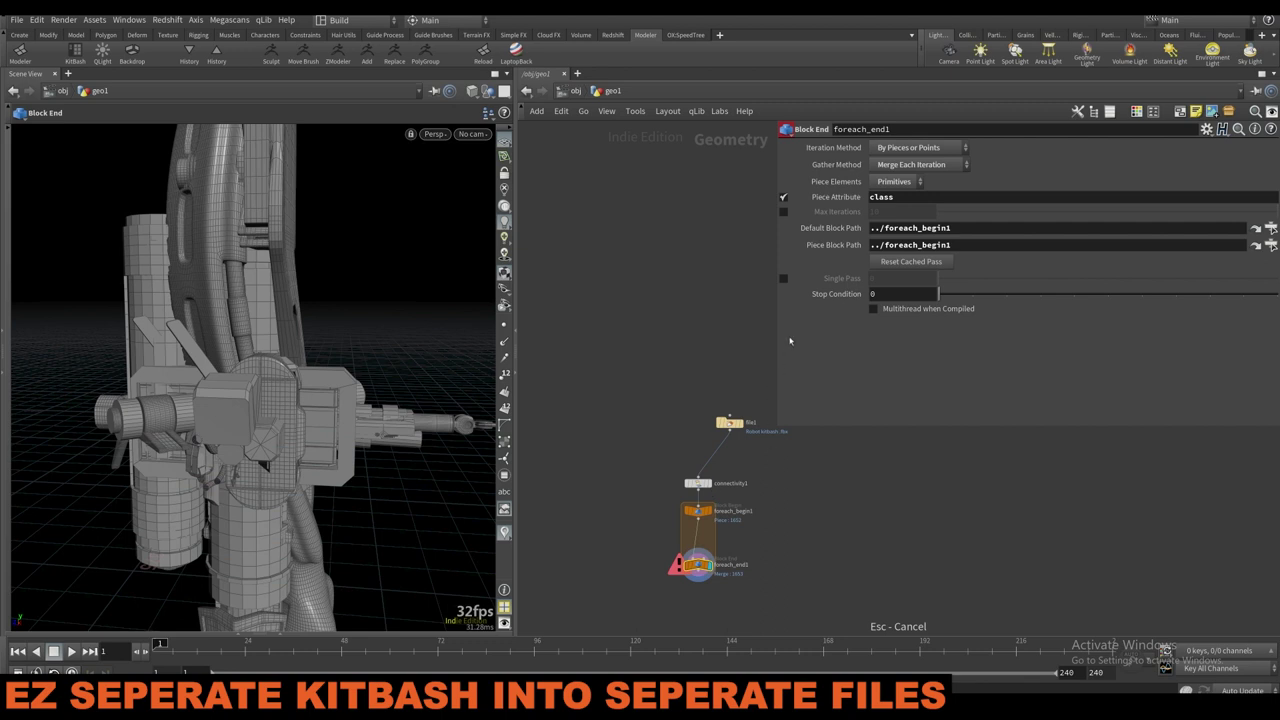
pyautogui.click(783, 278)
pyautogui.keyDown('alt'); pyautogui.moveTo(308, 491); pyautogui.dragTo(271, 374, button='right'); pyautogui.keyUp('alt')
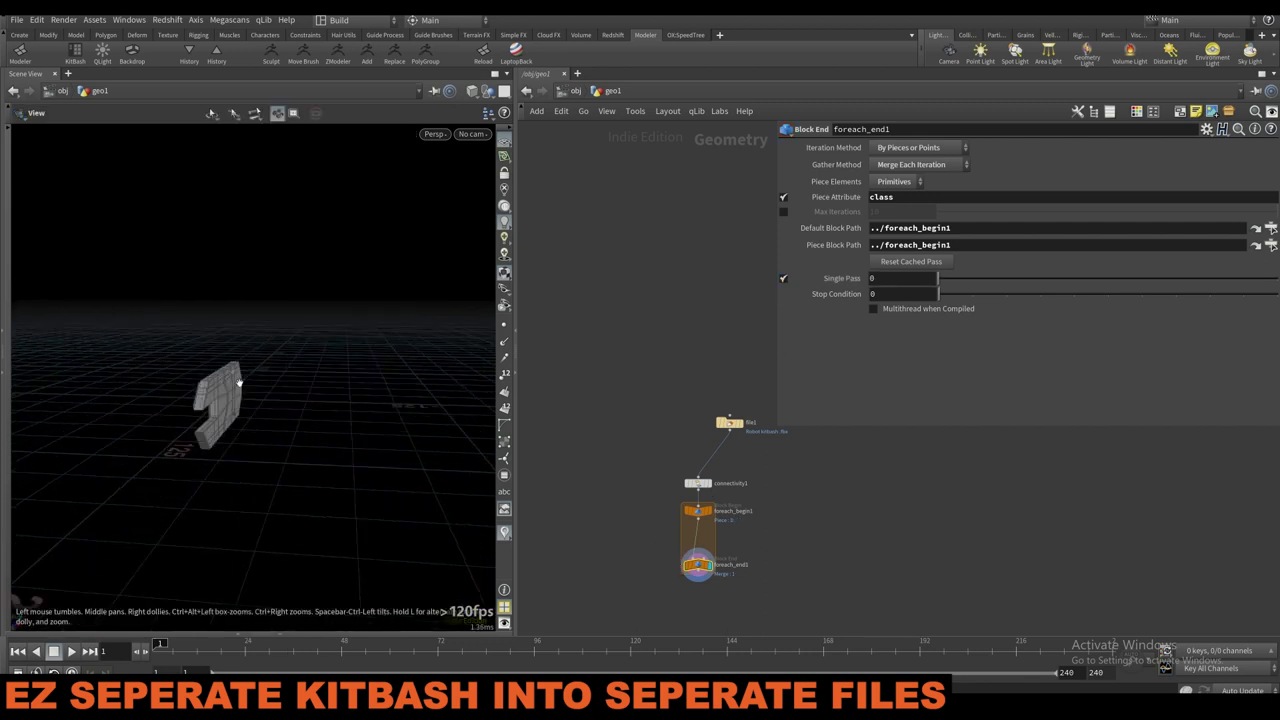
pyautogui.keyDown('alt'); pyautogui.moveTo(271, 374); pyautogui.dragTo(186, 400); pyautogui.keyUp('alt')
pyautogui.keyDown('alt'); pyautogui.moveTo(186, 400); pyautogui.dragTo(282, 405, button='middle'); pyautogui.keyUp('alt')
pyautogui.moveTo(955, 281); pyautogui.dragTo(1276, 279)
pyautogui.moveTo(858, 287); pyautogui.dragTo(1002, 279, button='middle')
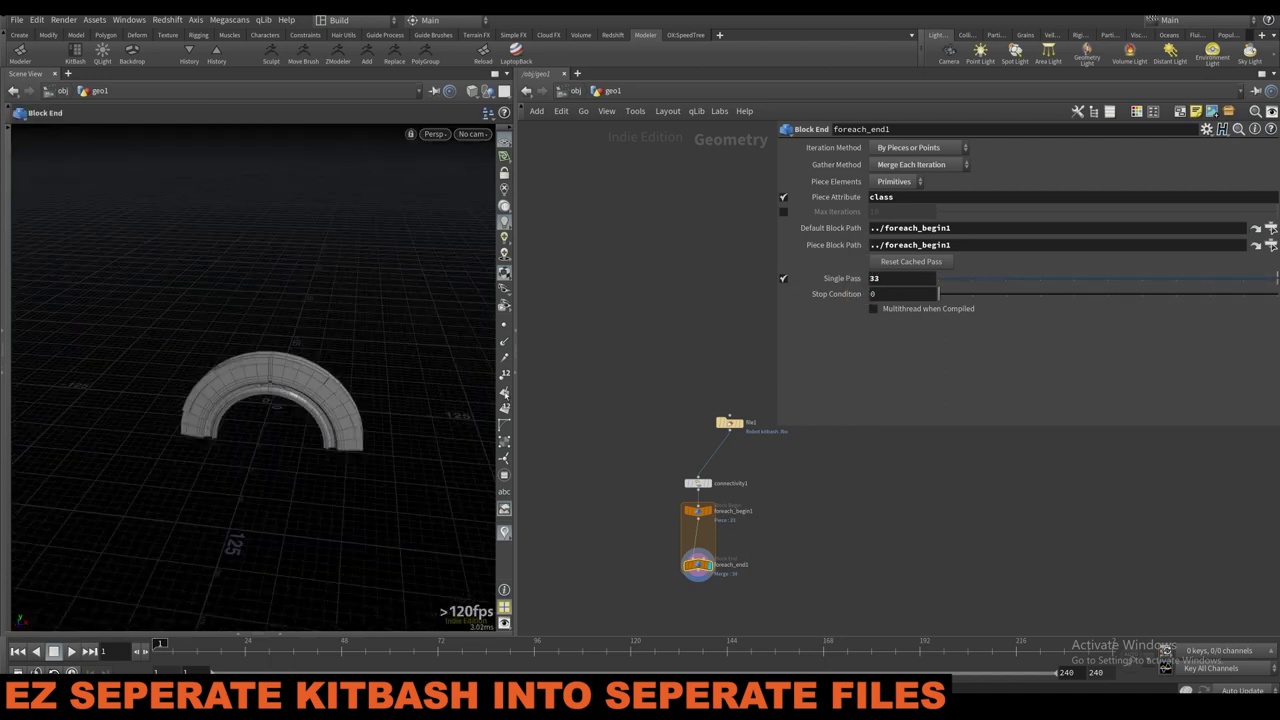
pyautogui.moveTo(631, 473); pyautogui.dragTo(748, 586)
pyautogui.press('Delete')
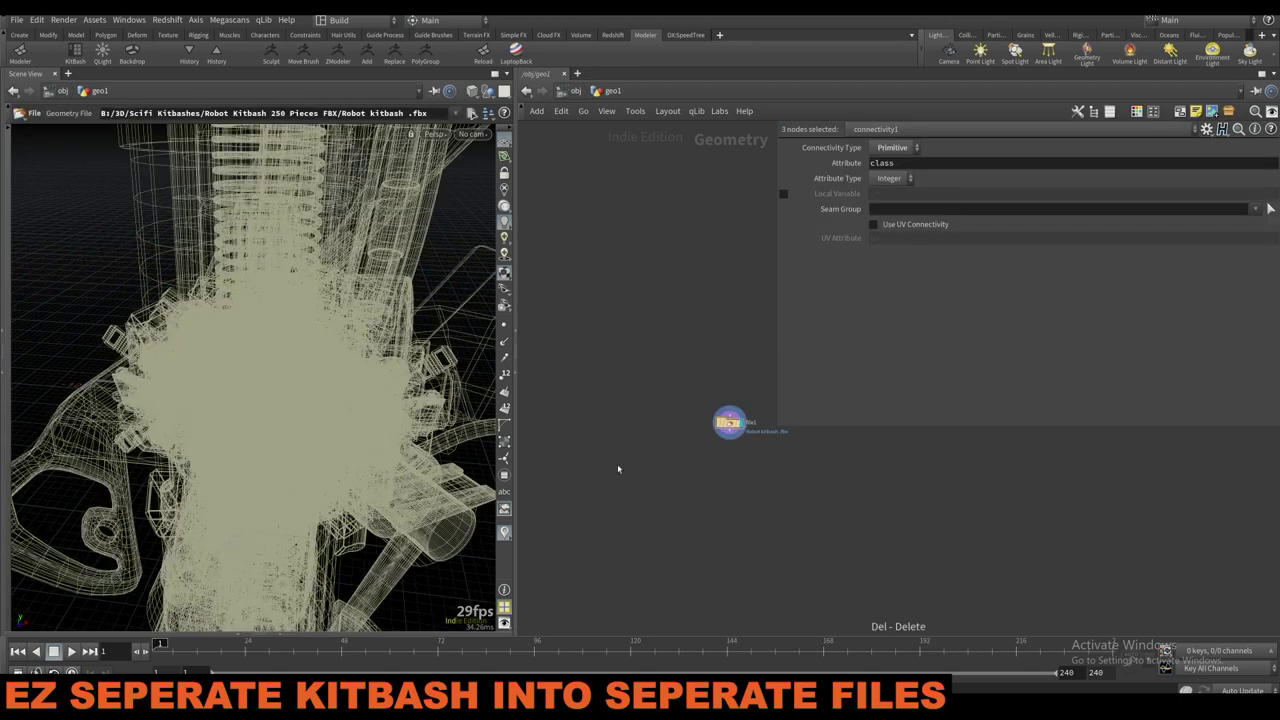
# Open the KitBash browser and resize the main Houdini window so both sit side by side.
pyautogui.click(85, 53)
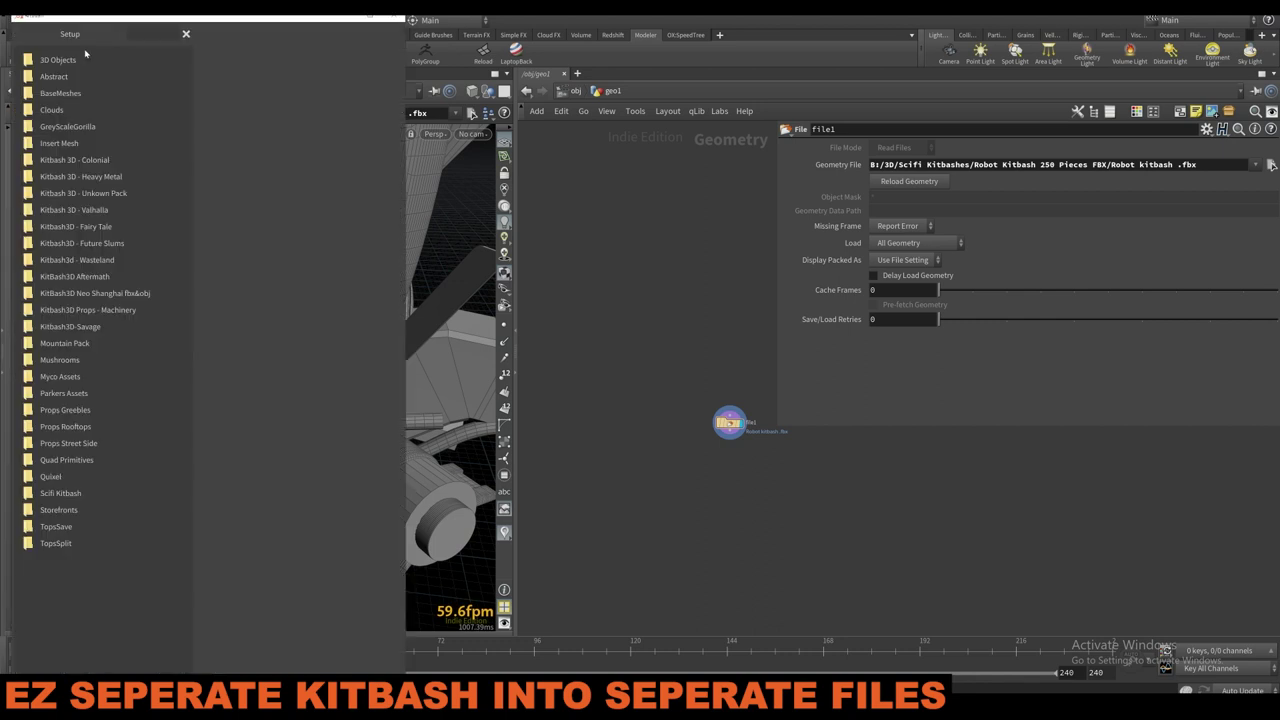
pyautogui.moveTo(509, 8); pyautogui.dragTo(1279, 44)
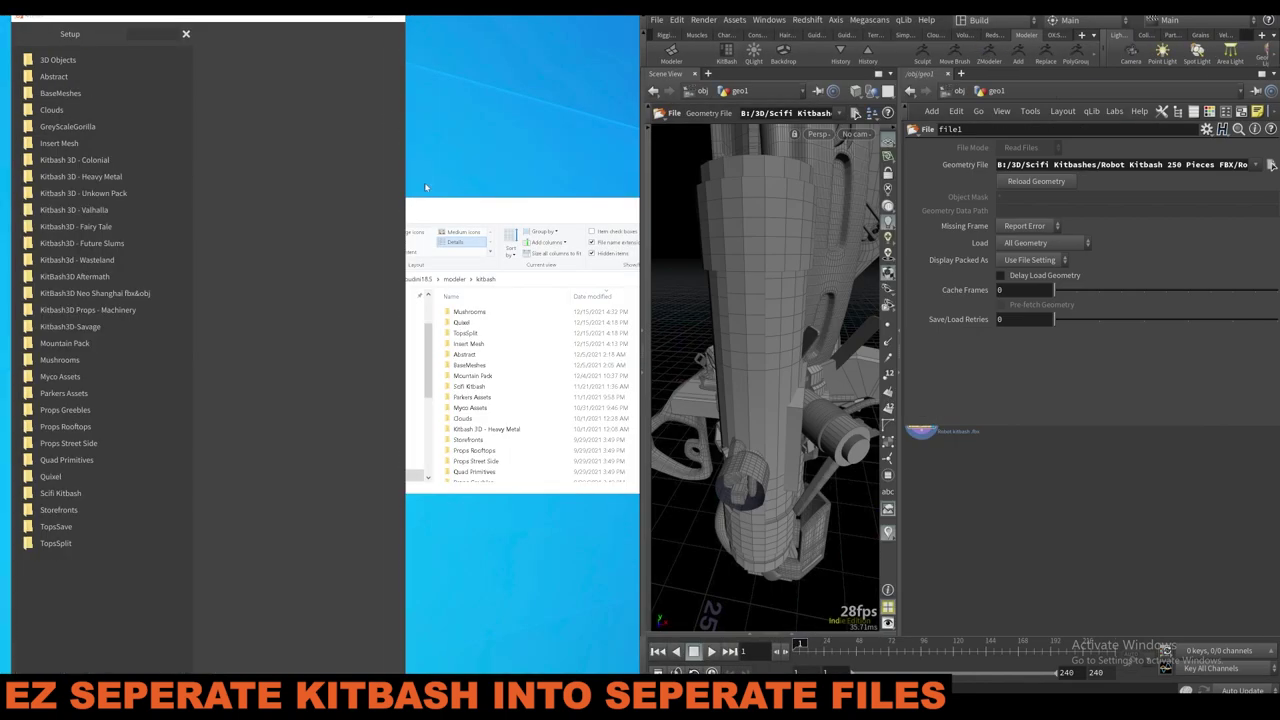
pyautogui.moveTo(277, 21)
pyautogui.mouseDown()
pyautogui.moveTo(243, 20)
pyautogui.moveTo(268, 17)
pyautogui.mouseUp()
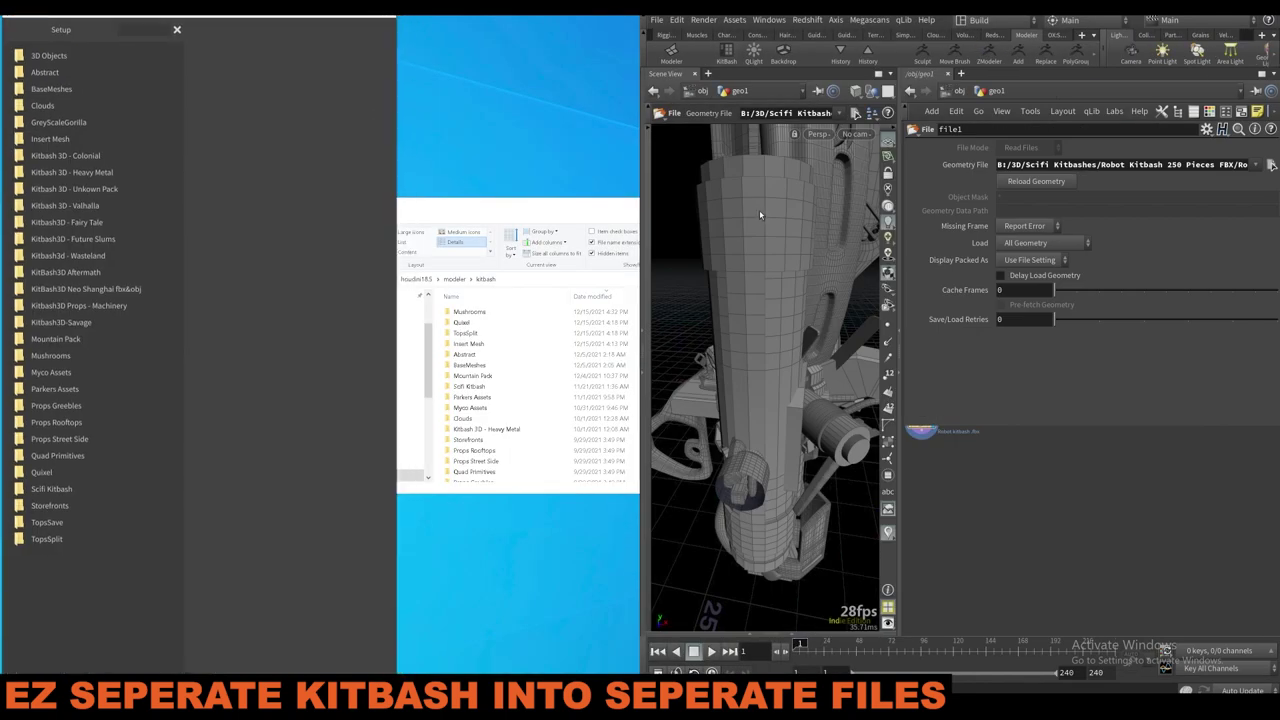
pyautogui.moveTo(641, 230); pyautogui.dragTo(414, 230)
# Add an EZ Seperate Kitbash into Seperate Files node near file1 and make it the displayed node.
pyautogui.press('p')
pyautogui.press('Tab')
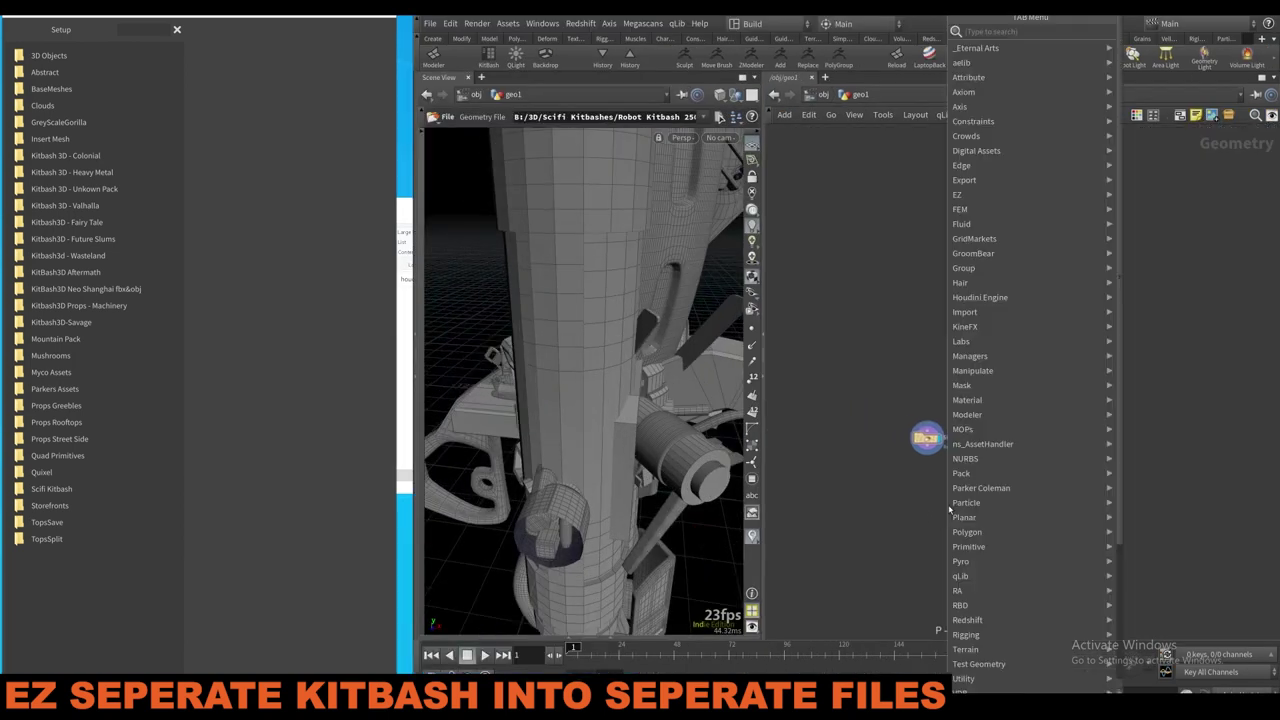
pyautogui.write('kitbash')
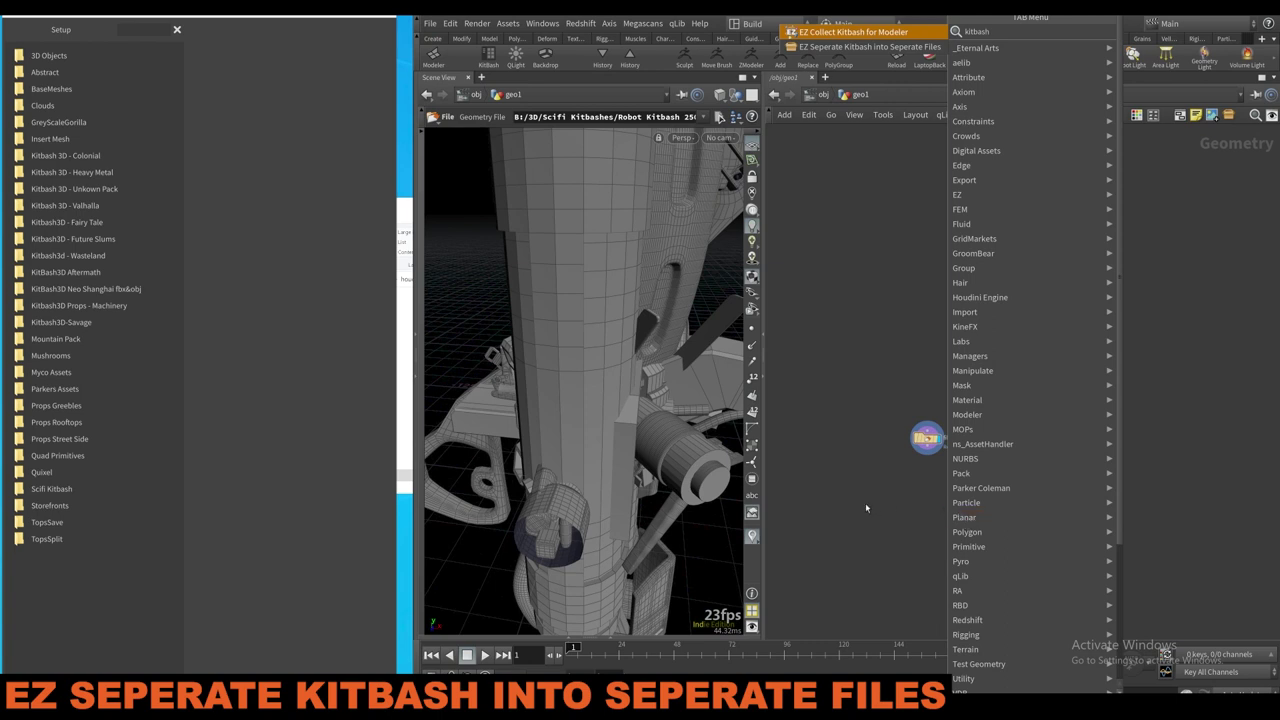
pyautogui.press('Down')
pyautogui.press('Return')
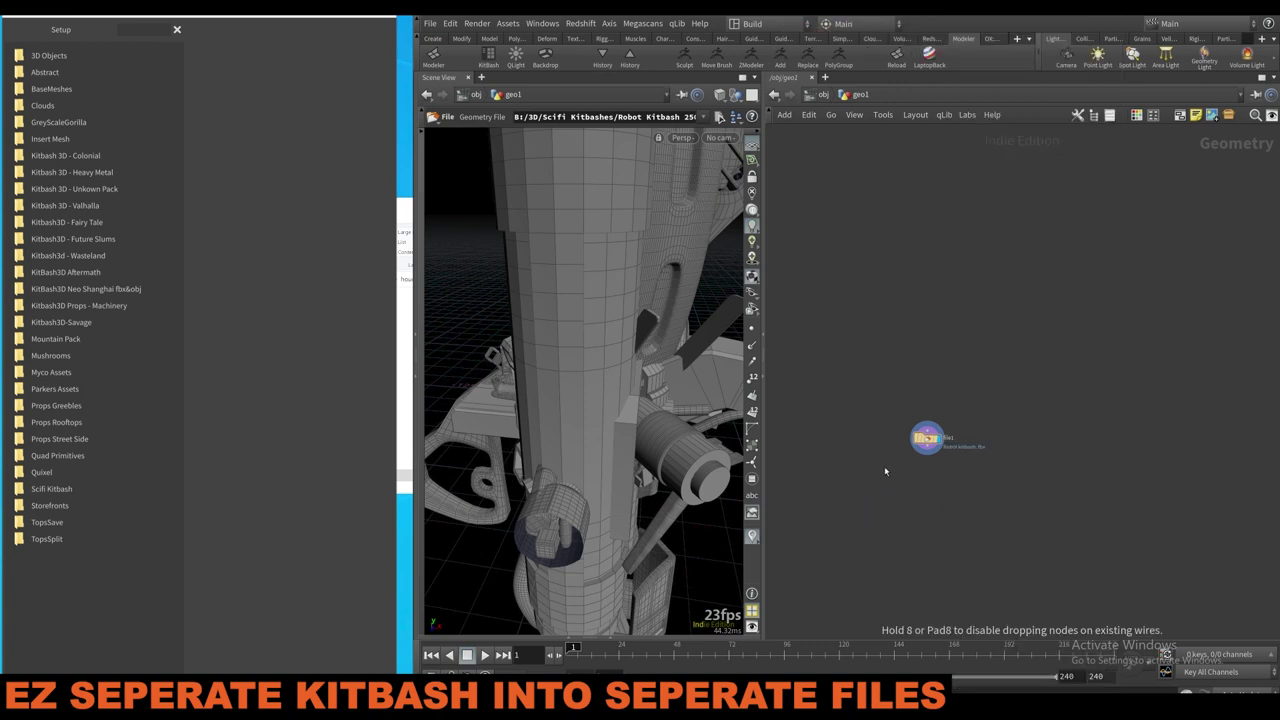
pyautogui.click(887, 462)
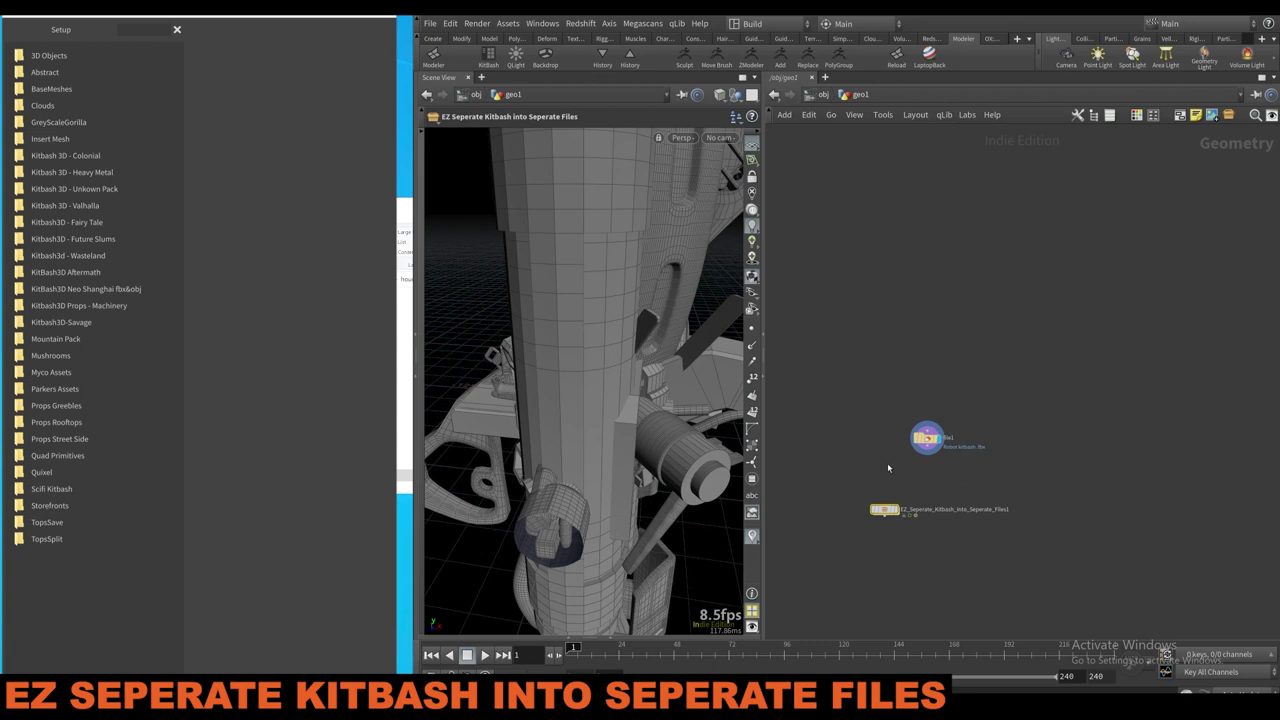
pyautogui.click(897, 510)
pyautogui.moveTo(885, 510)
pyautogui.mouseDown()
pyautogui.moveTo(853, 481)
pyautogui.moveTo(972, 417)
pyautogui.mouseUp()
# Copy file1's geometry path, "B:/3D/Scifi Kitbashes/Robot Kitbash 250 Pieces FBX/Robot kitbash .fbx", into the EZ Seperate node's Kitbash File.
pyautogui.press('p')
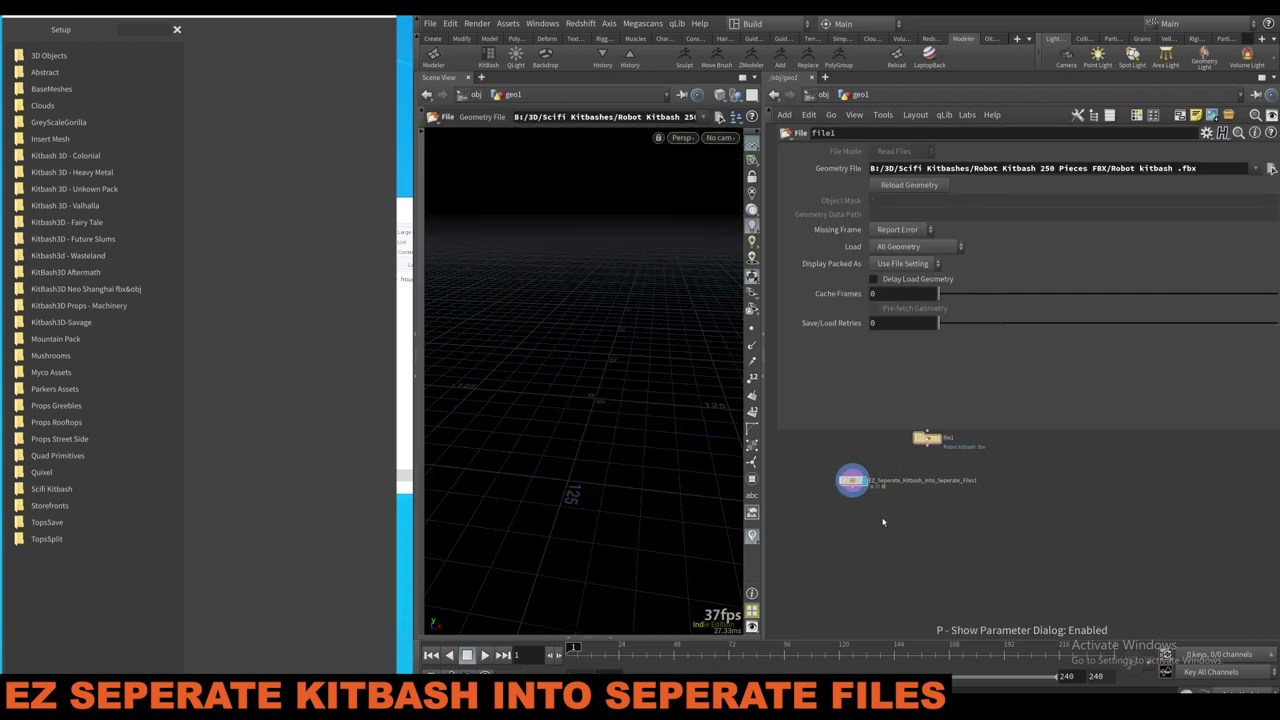
pyautogui.click(1103, 167)
pyautogui.hotkey('ctrl', 'a')
pyautogui.hotkey('ctrl', 'c')
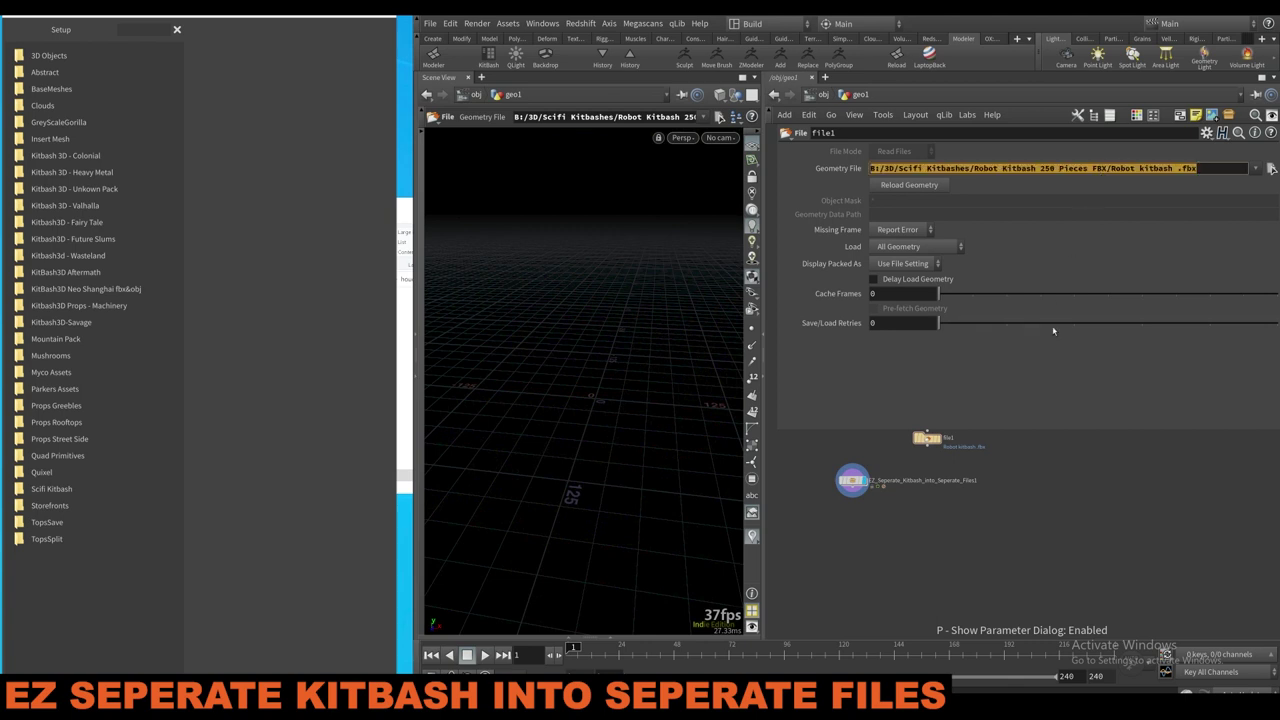
pyautogui.moveTo(892, 523); pyautogui.dragTo(836, 462)
pyautogui.click(944, 166)
pyautogui.hotkey('ctrl', 'a')
pyautogui.hotkey('ctrl', 'v')
pyautogui.hotkey('ctrl', 'a')
pyautogui.click(944, 166)
pyautogui.hotkey('ctrl', 'a')
pyautogui.hotkey('ctrl', 'a')
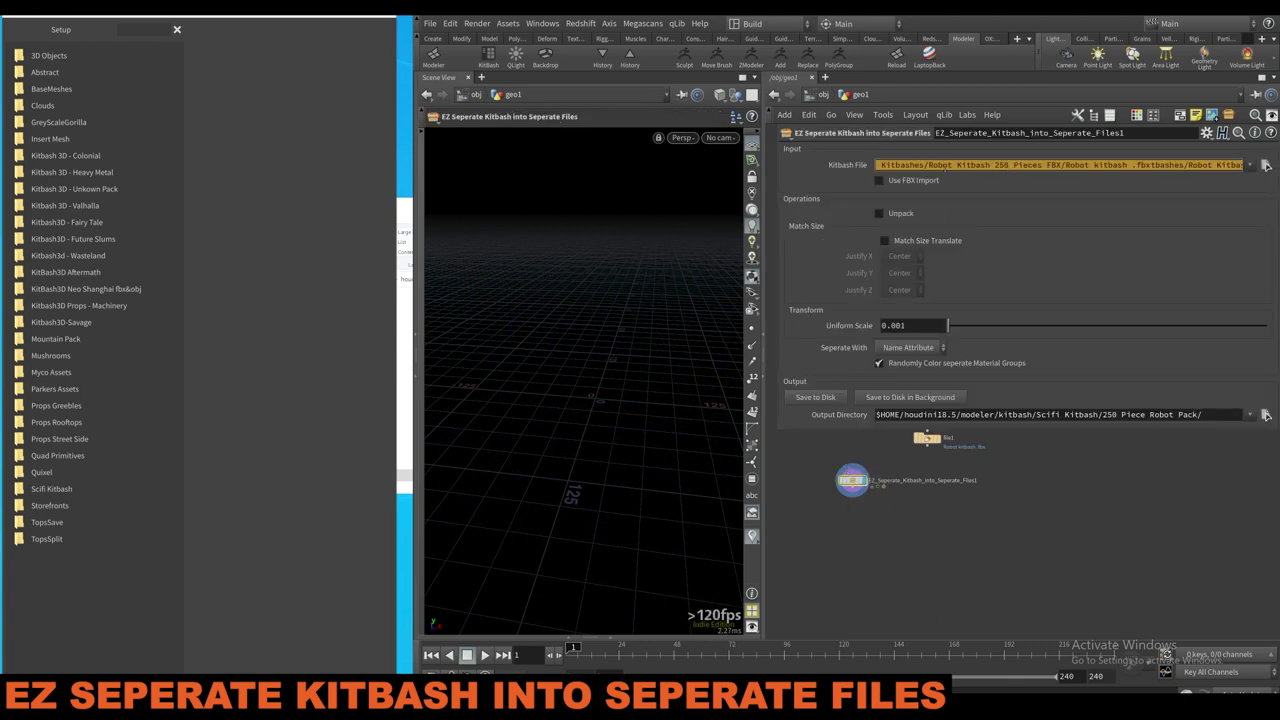
pyautogui.hotkey('ctrl', 'v')
pyautogui.click(994, 209)
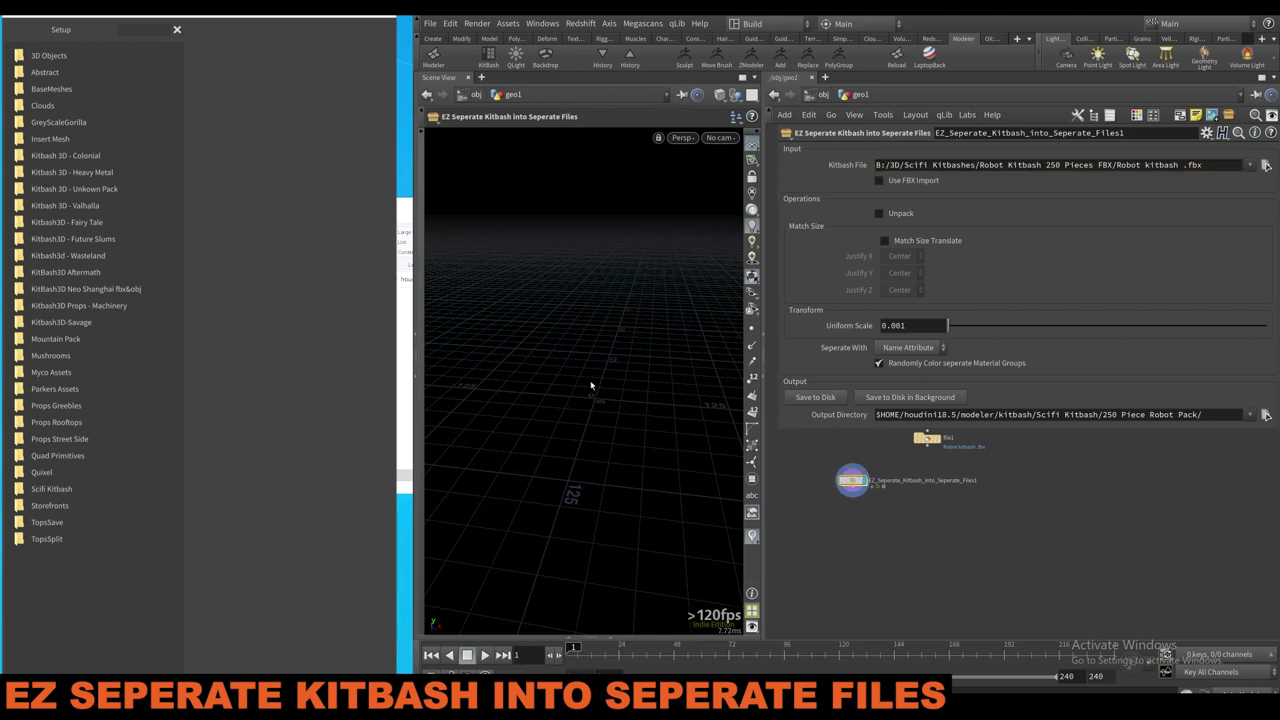
# Frame the separated robot piece in the viewport and scrub the timeline to frame 151 to view other pieces.
pyautogui.hotkey('space', 'g')
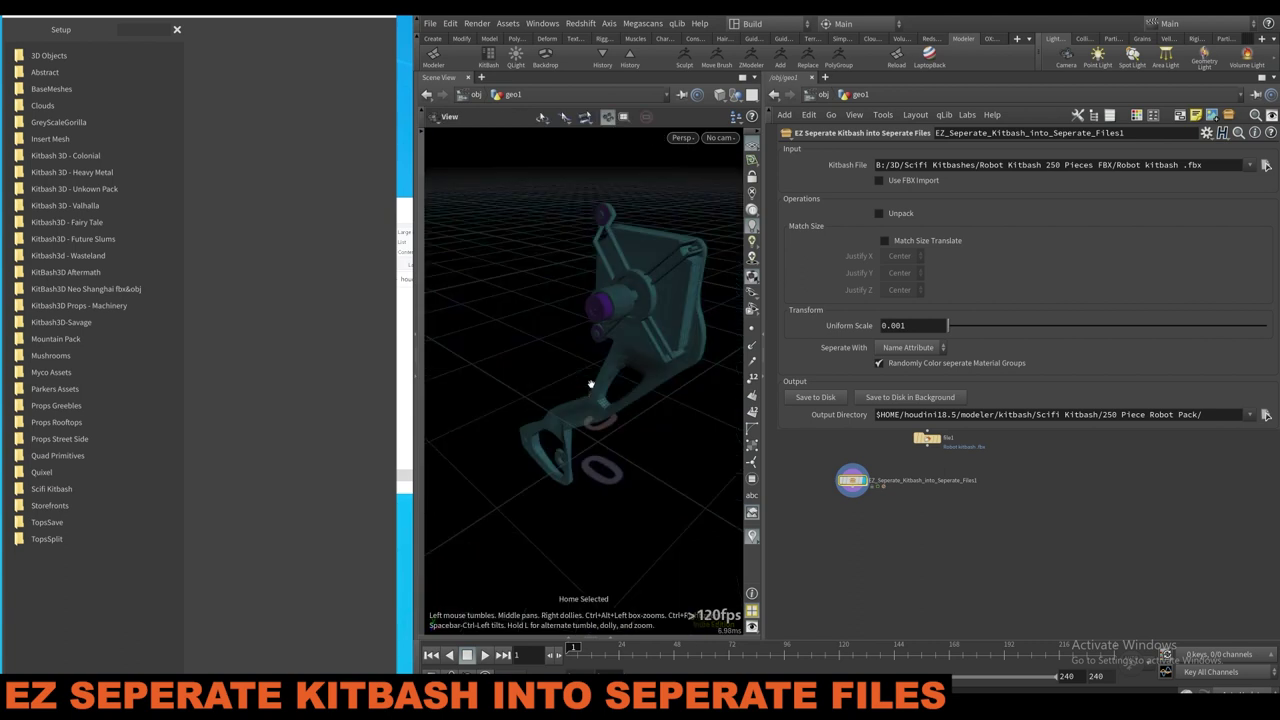
pyautogui.keyDown('alt'); pyautogui.moveTo(600, 380); pyautogui.dragTo(630, 370); pyautogui.keyUp('alt')
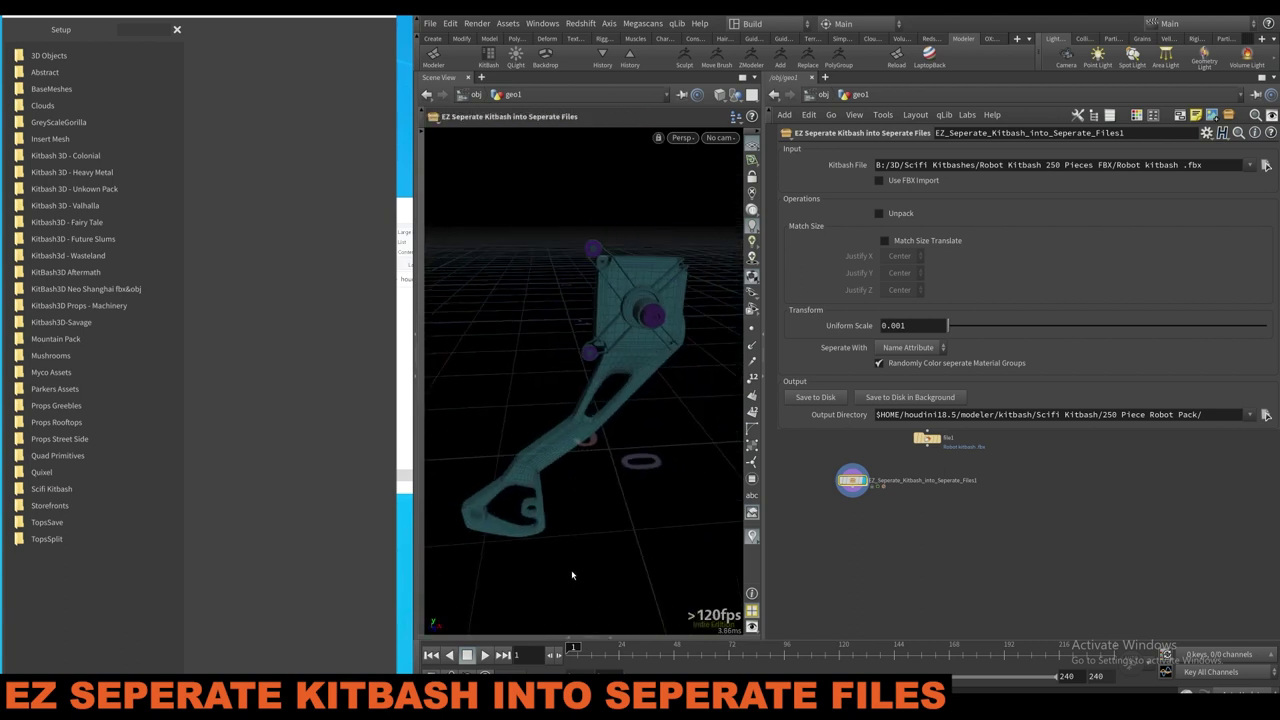
pyautogui.moveTo(588, 646); pyautogui.dragTo(681, 631)
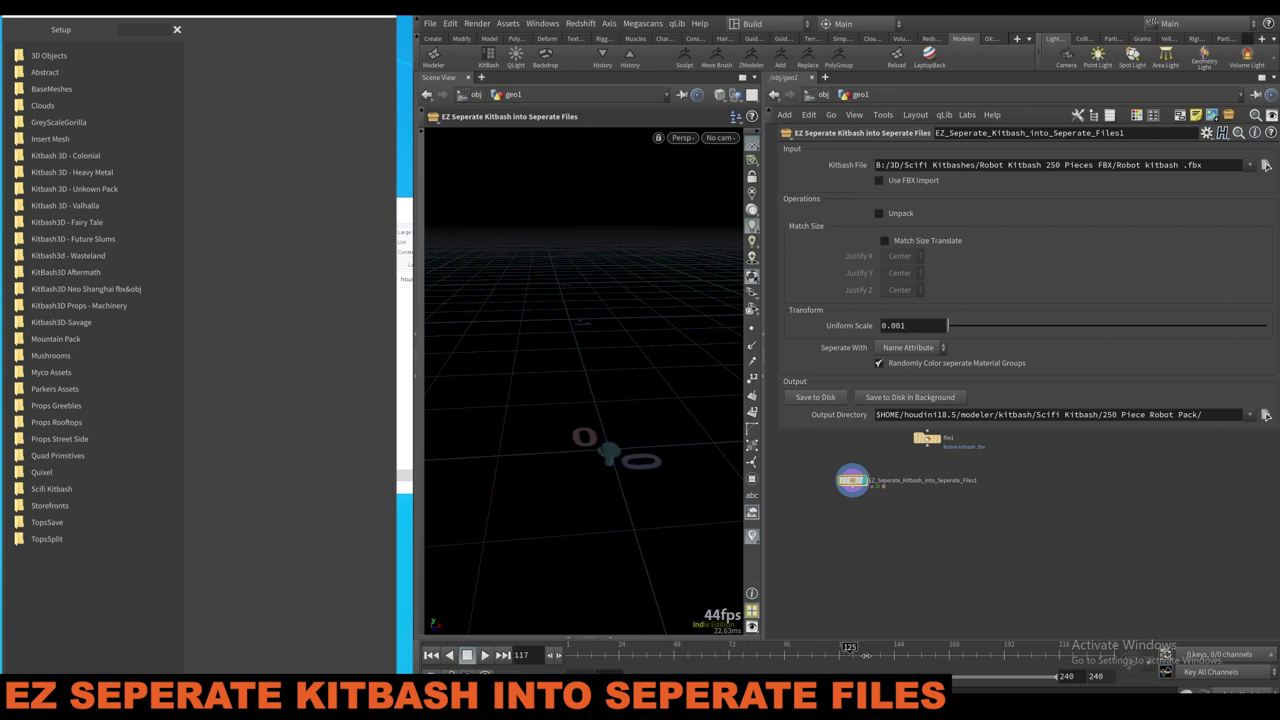
pyautogui.press('Escape')
pyautogui.keyDown('alt'); pyautogui.moveTo(646, 443); pyautogui.dragTo(646, 394); pyautogui.keyUp('alt')
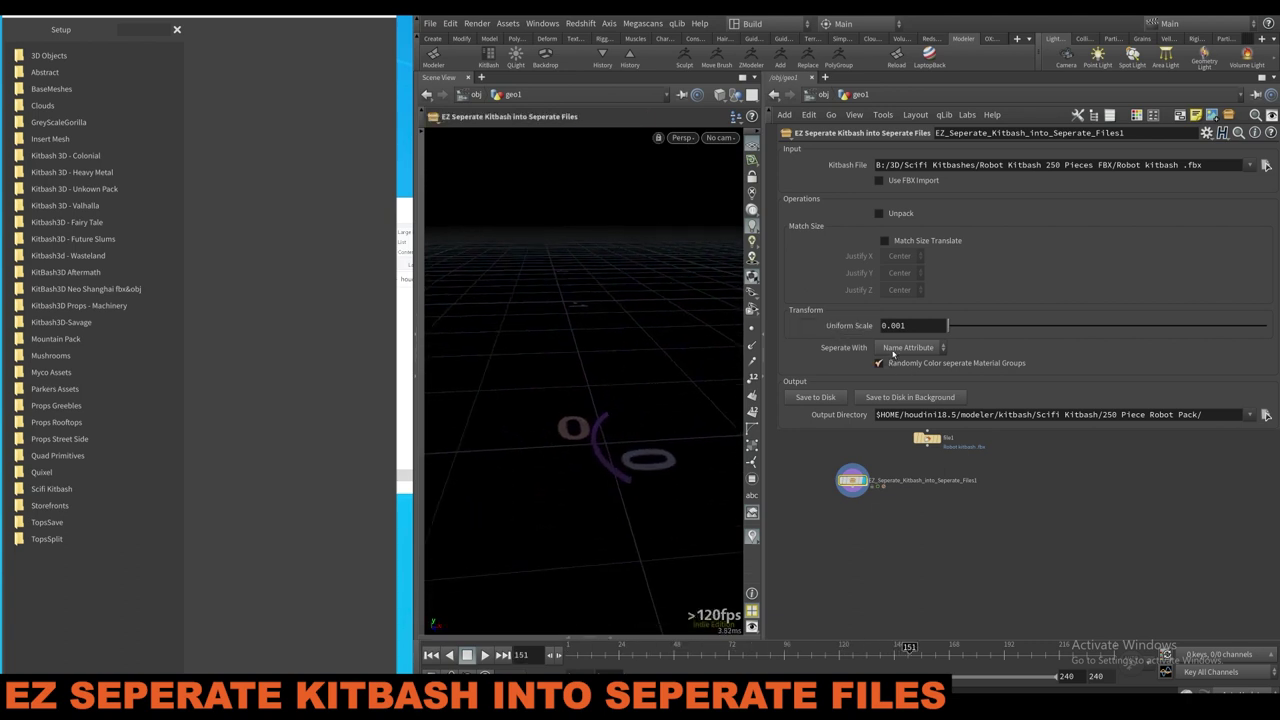
# Turn off Randomly Color seperate Material Groups and inspect the uncolored piece up close in the viewport.
pyautogui.click(421, 408)
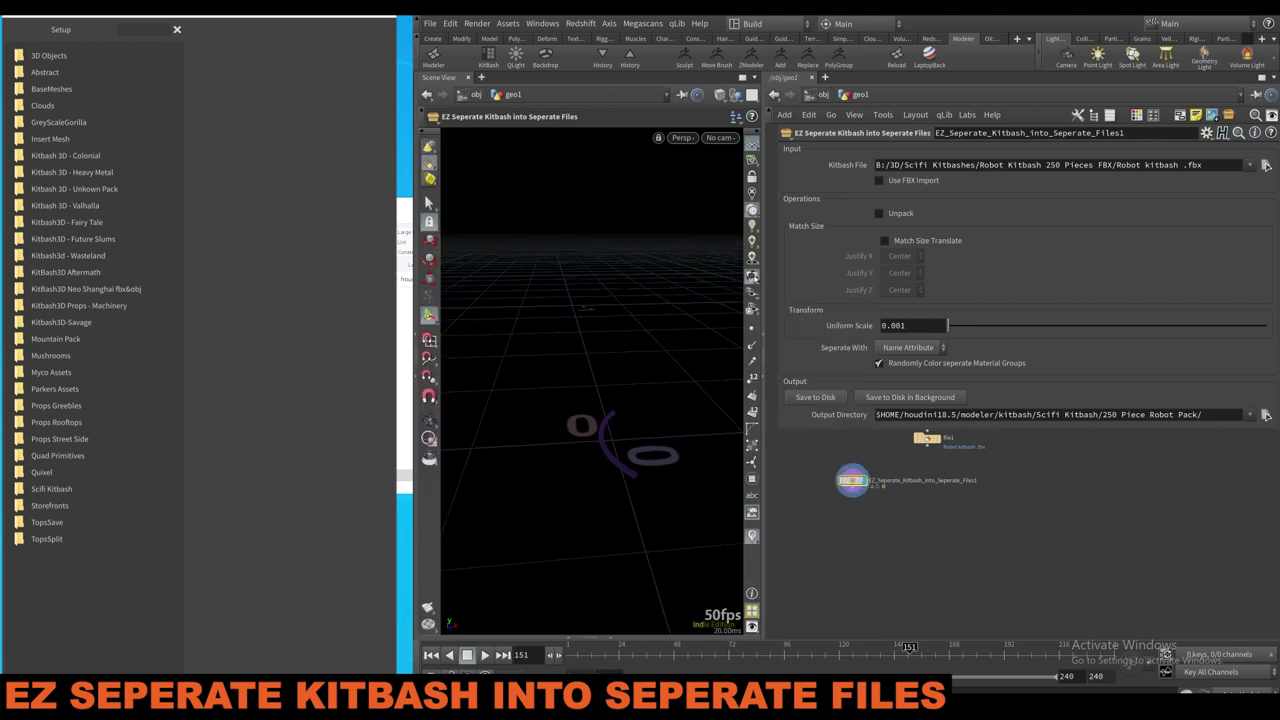
pyautogui.click(894, 369)
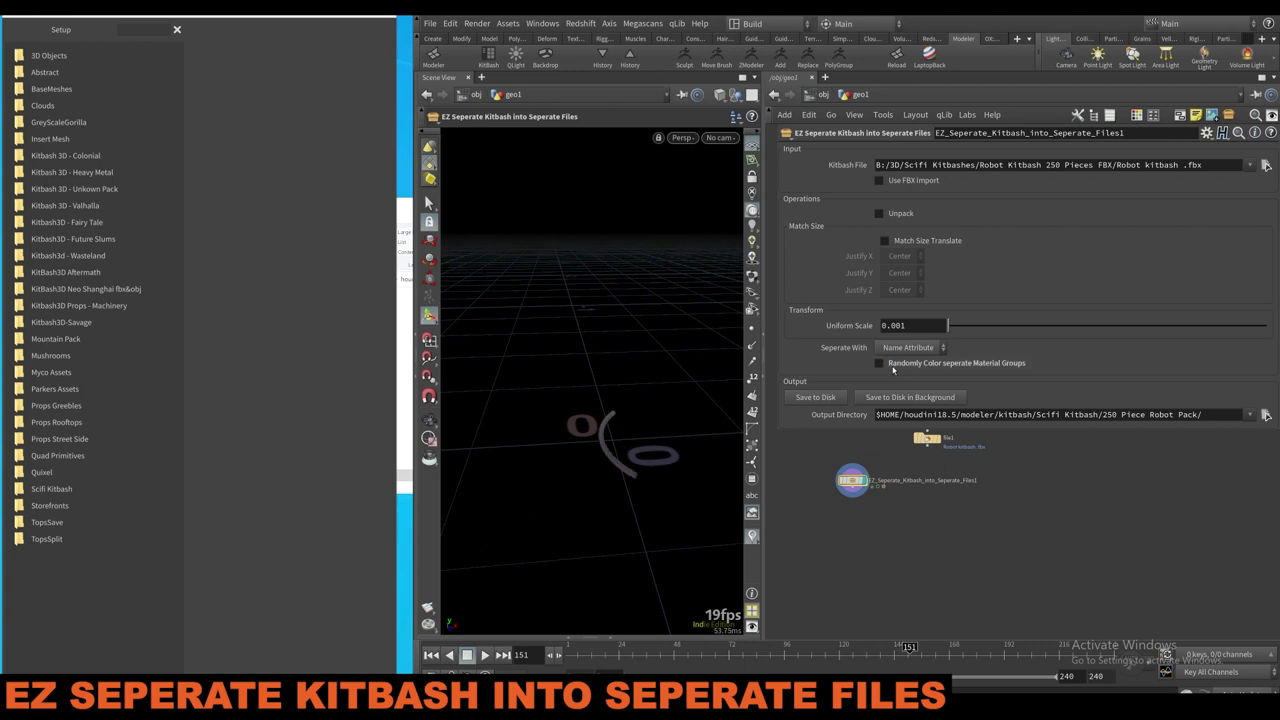
pyautogui.keyDown('alt'); pyautogui.moveTo(575, 457); pyautogui.dragTo(639, 436, button='right'); pyautogui.keyUp('alt')
pyautogui.moveTo(638, 436); pyautogui.dragTo(686, 334)
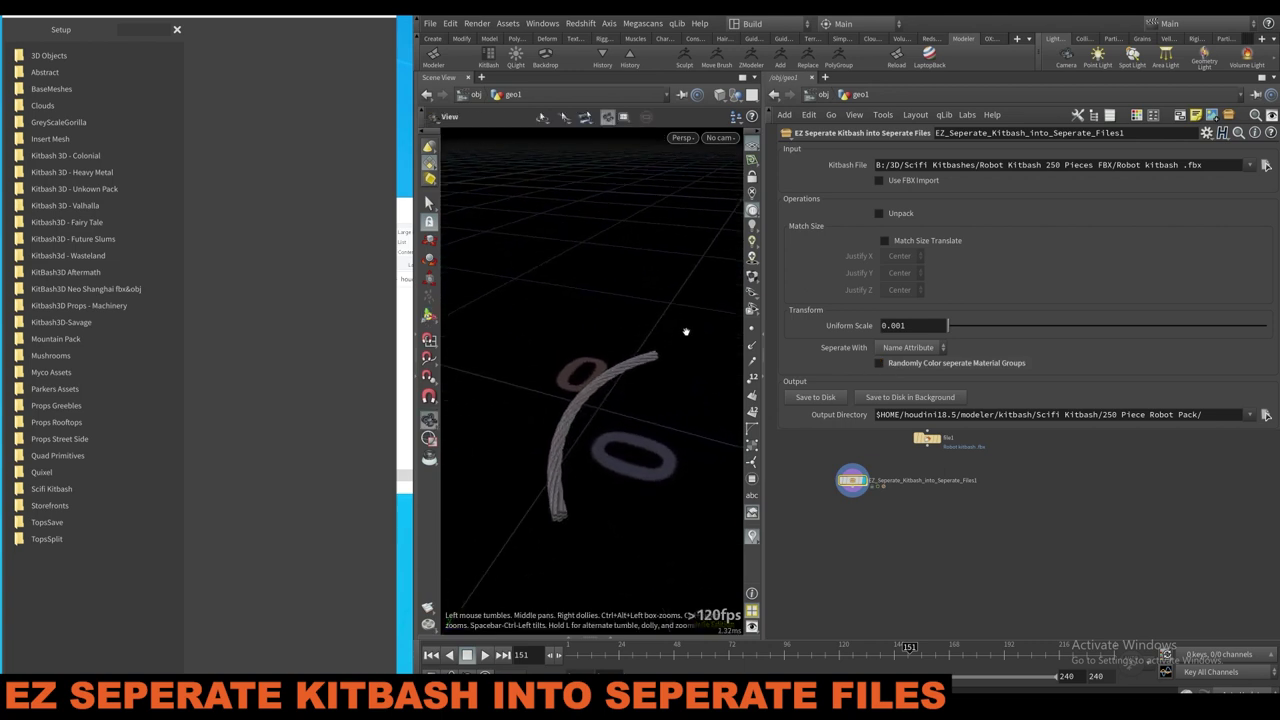
pyautogui.press('Return')
# Set Seperate With to Connectivity and scrub the timeline to frame 38 to check the resulting pieces.
pyautogui.click(908, 347)
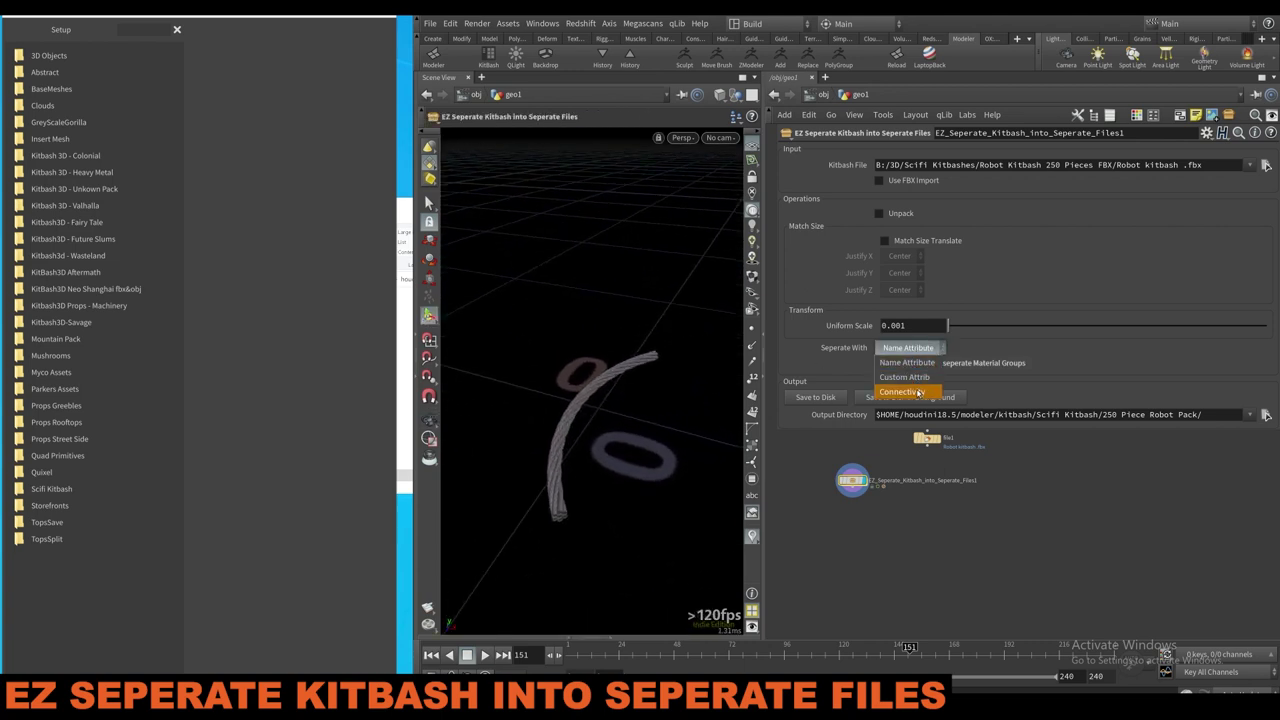
pyautogui.click(904, 391)
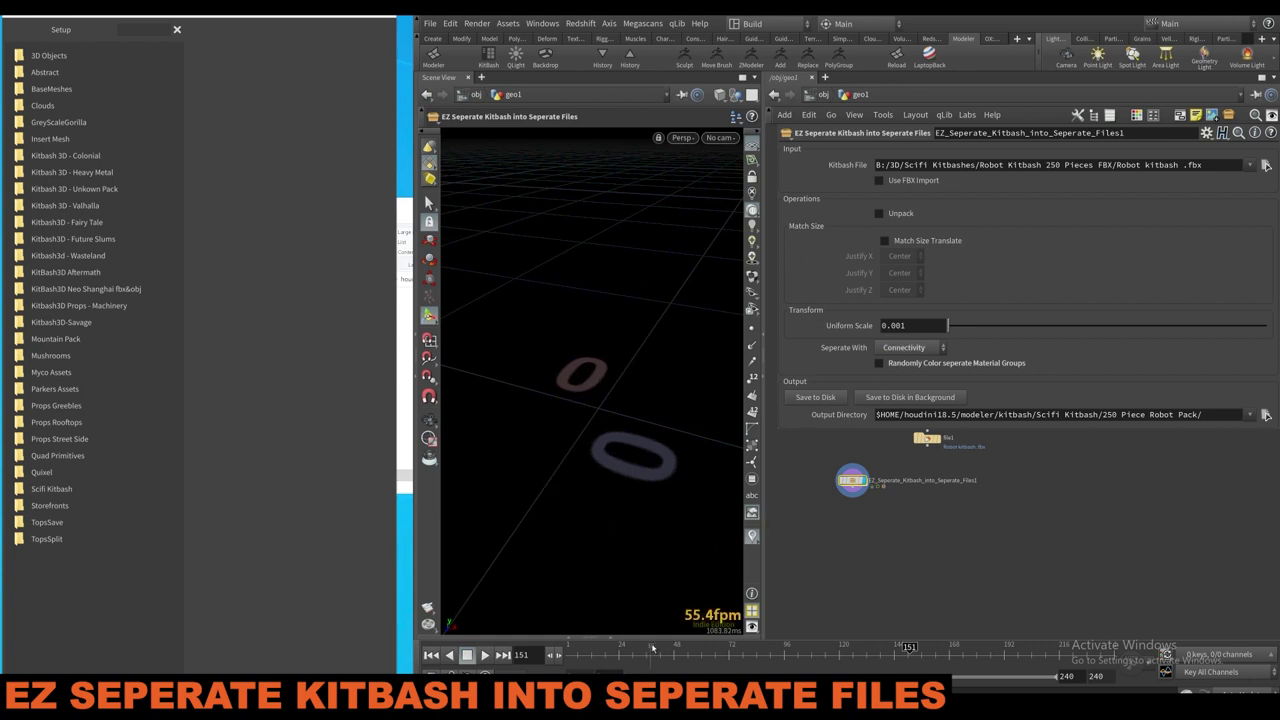
pyautogui.click(597, 647)
pyautogui.moveTo(597, 647); pyautogui.dragTo(650, 647)
# Display the file1 node and show its primitive attributes in the Geometry Spreadsheet beneath the viewport.
pyautogui.click(927, 438)
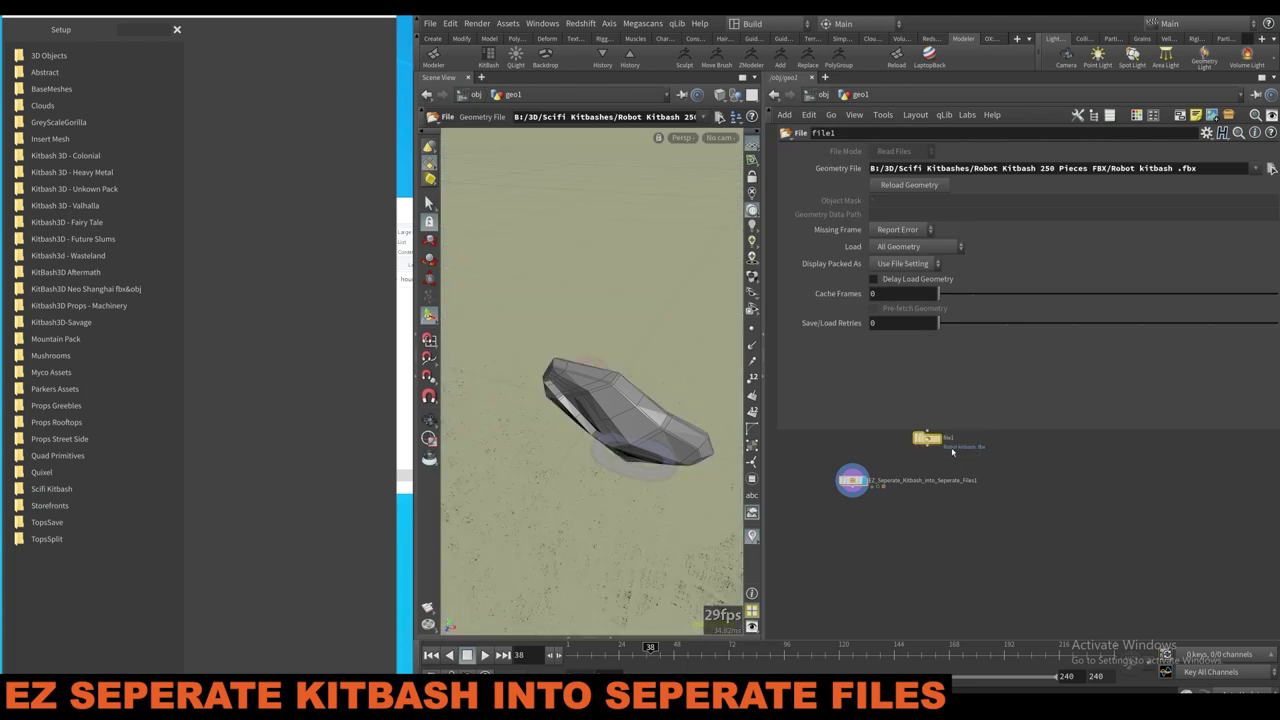
pyautogui.click(935, 440)
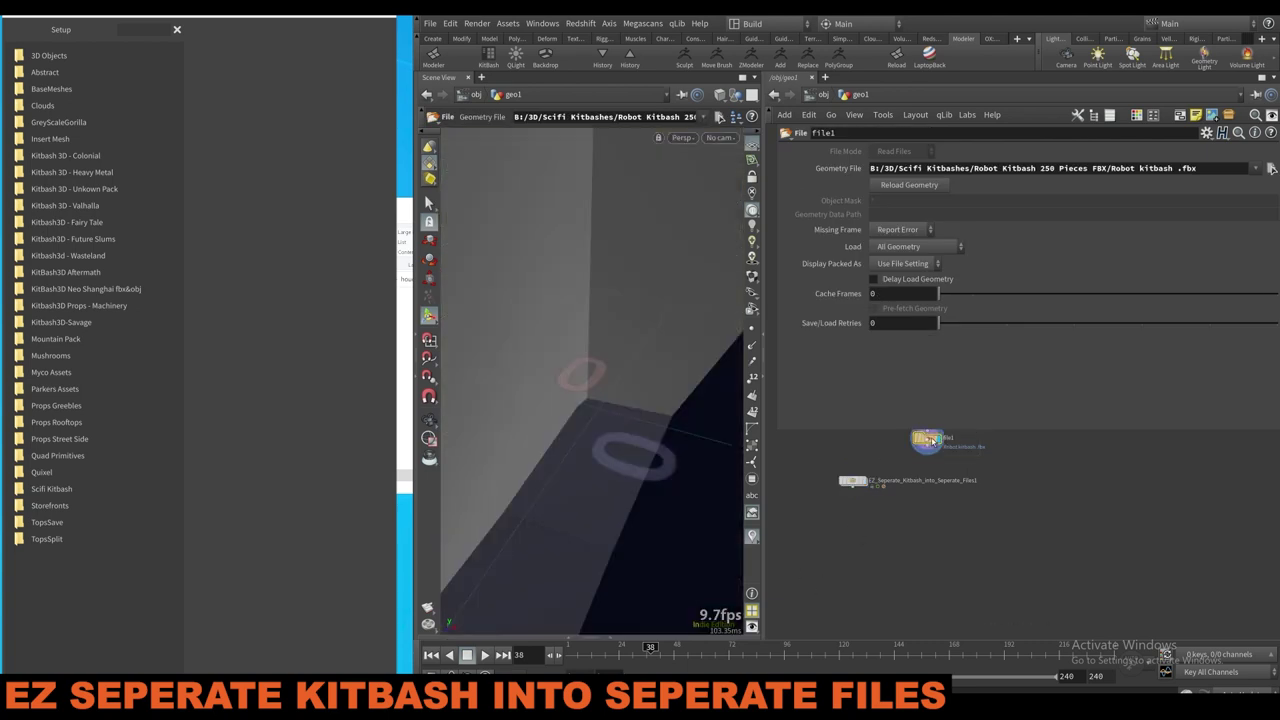
pyautogui.click(611, 637)
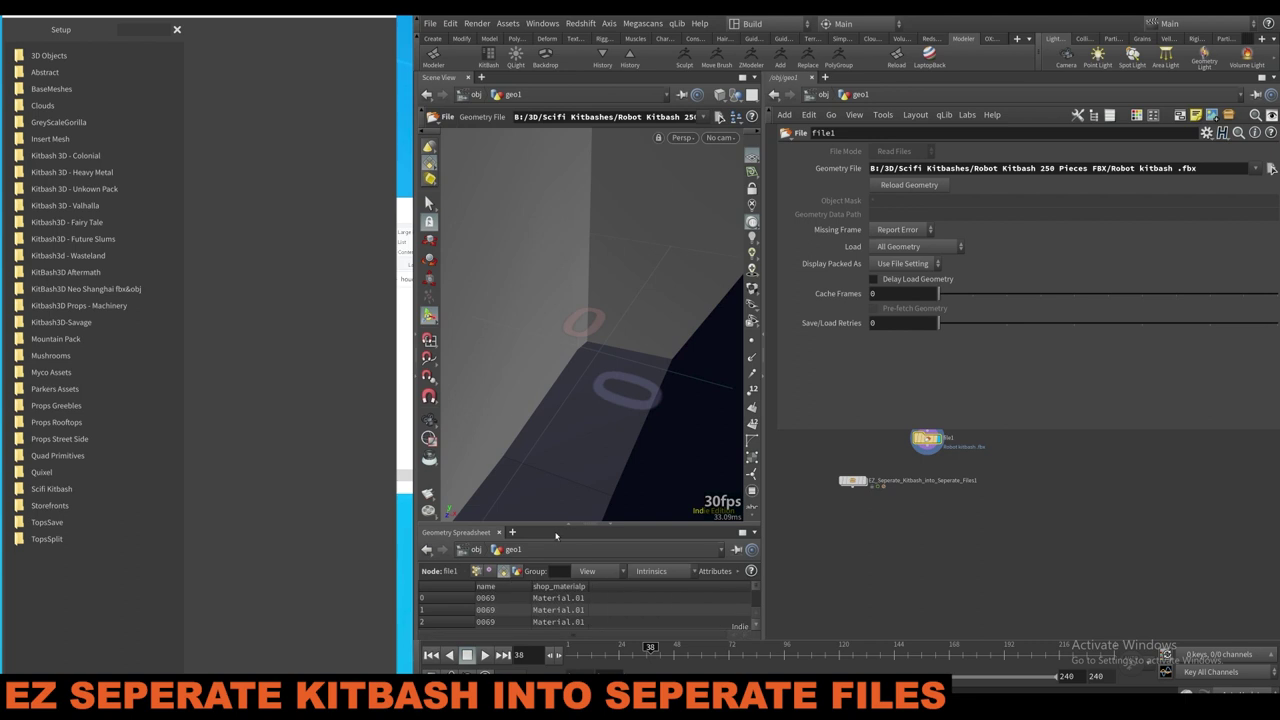
pyautogui.click(503, 571)
# Frame the whole robot kitbash and examine the name values across its primitives in the Geometry Spreadsheet.
pyautogui.scroll(-4, 510, 534)
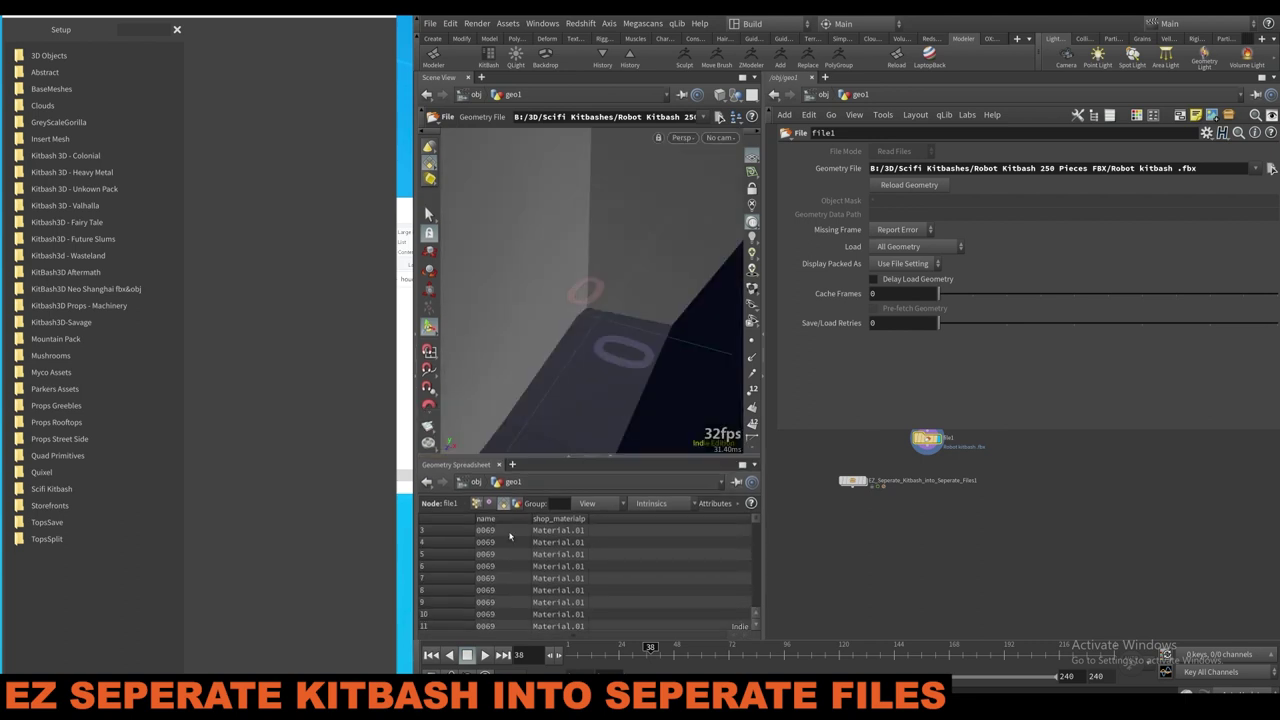
pyautogui.keyDown('alt'); pyautogui.moveTo(614, 323); pyautogui.dragTo(534, 466, button='right'); pyautogui.keyUp('alt')
pyautogui.press('h')
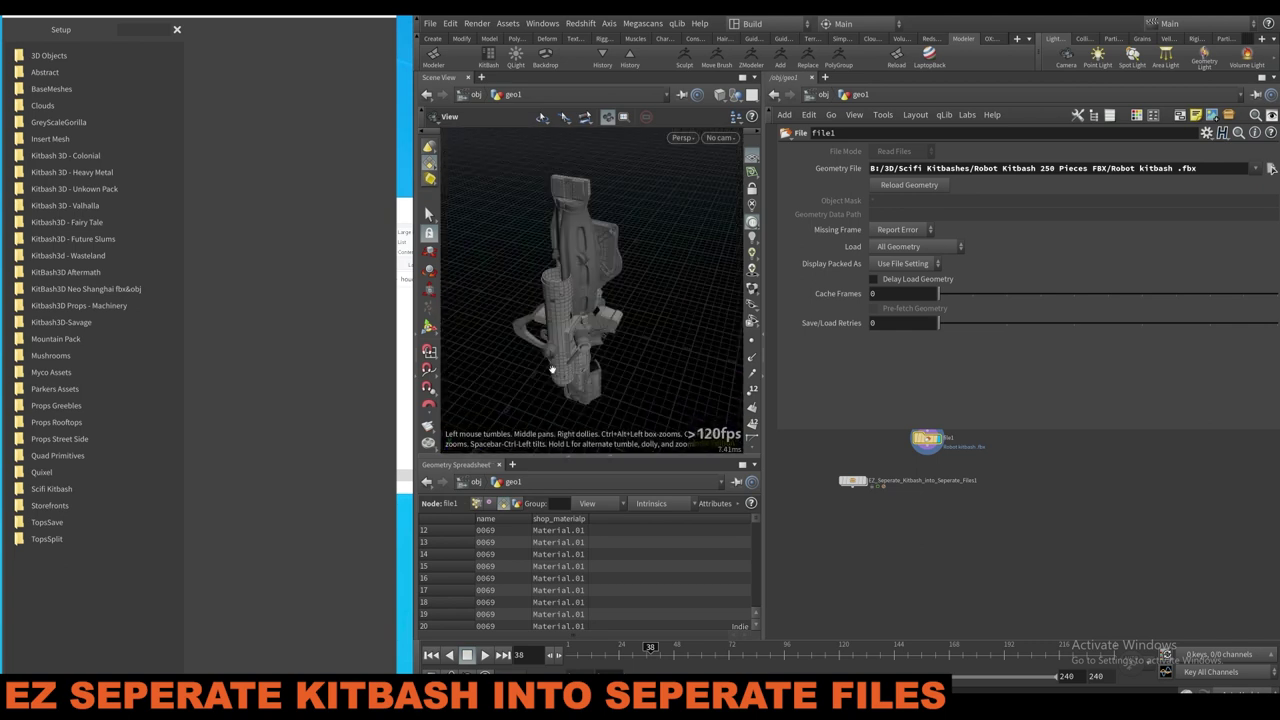
pyautogui.press('Return')
pyautogui.scroll(-3, 526, 571)
pyautogui.scroll(-4, 712, 541)
pyautogui.moveTo(752, 521); pyautogui.dragTo(773, 566)
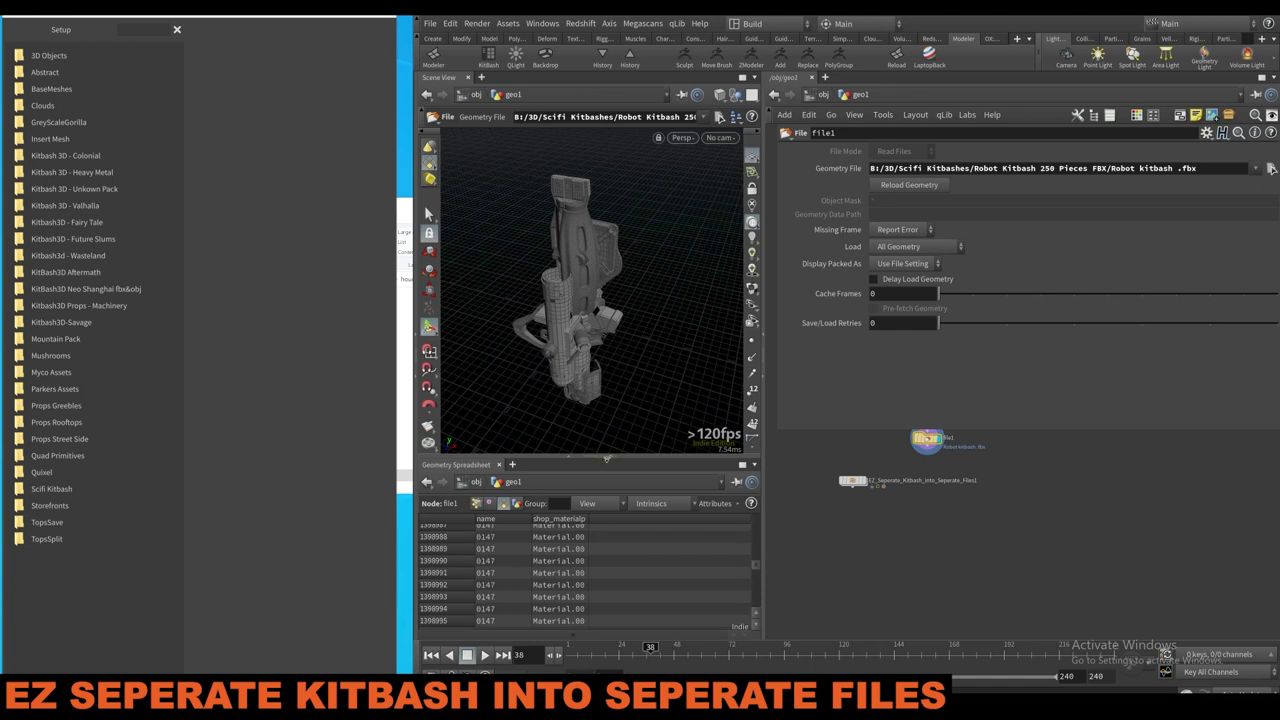
# Hide the Geometry Spreadsheet, display the EZ Seperate Kitbash node and set its Seperate With option to Name Attribute.
pyautogui.click(606, 458)
pyautogui.click(852, 480)
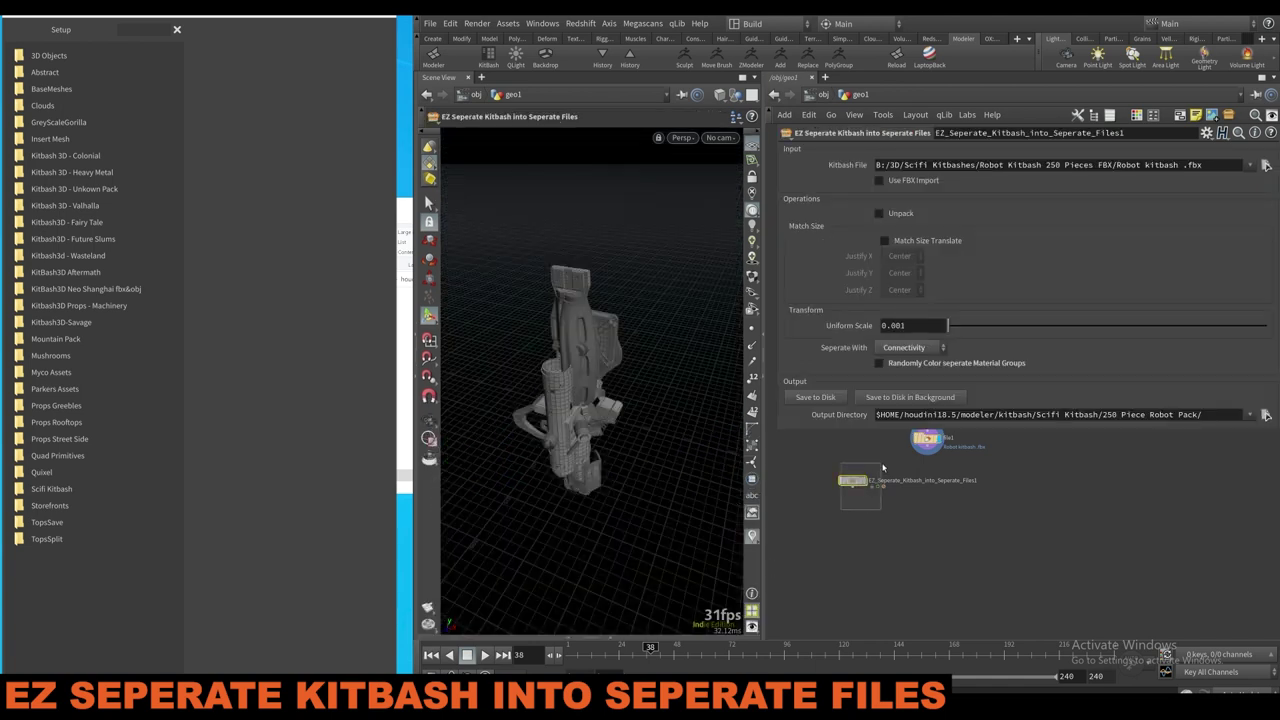
pyautogui.click(886, 347)
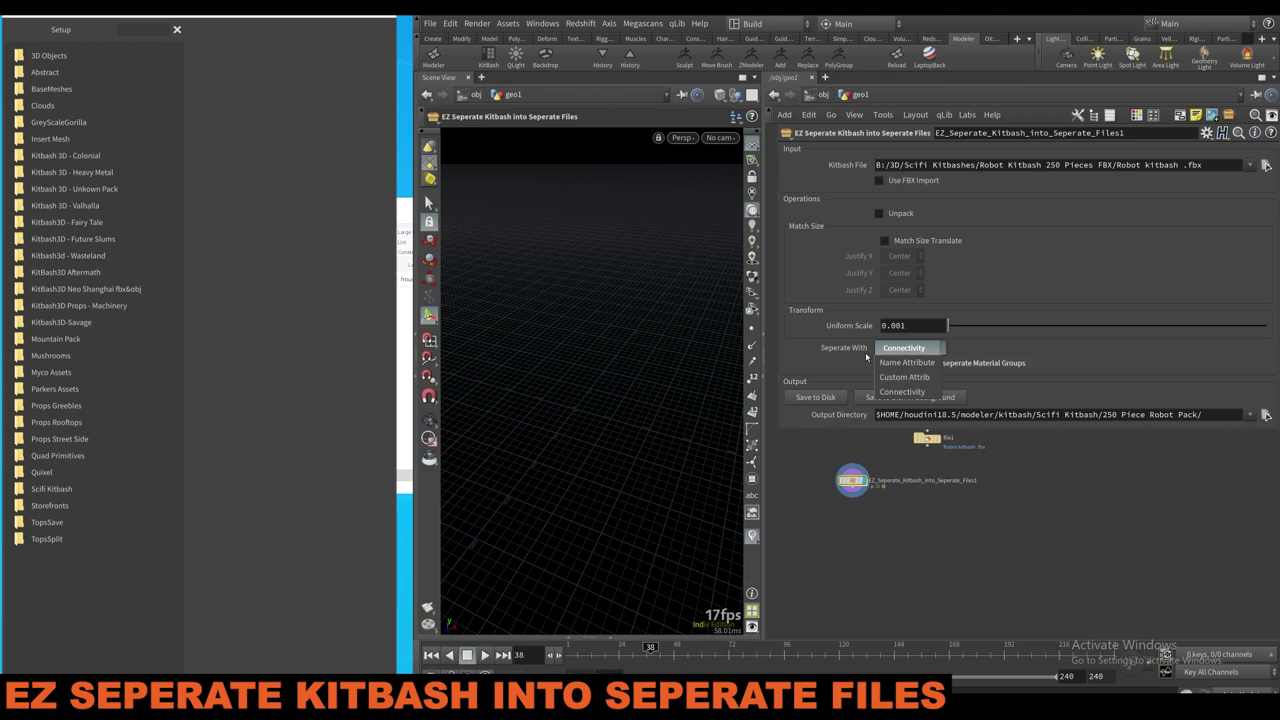
pyautogui.click(904, 363)
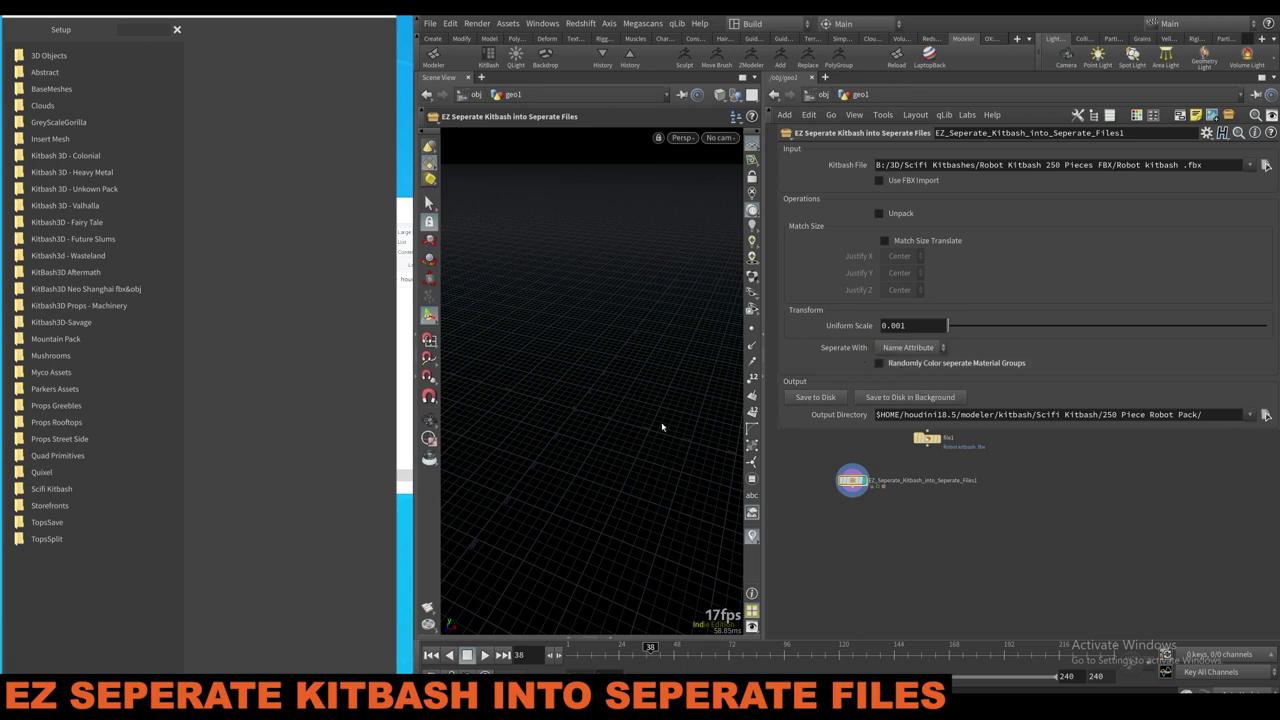
pyautogui.hotkey('space', 'g')
pyautogui.keyDown('alt'); pyautogui.moveTo(597, 400); pyautogui.dragTo(646, 397); pyautogui.keyUp('alt')
pyautogui.keyDown('alt'); pyautogui.moveTo(646, 397); pyautogui.dragTo(676, 450, button='right'); pyautogui.keyUp('alt')
# Set the Uniform Scale of the EZ Seperate Kitbash node to 0.01 and check the enlarged piece in the viewport.
pyautogui.moveTo(908, 326); pyautogui.dragTo(898, 326)
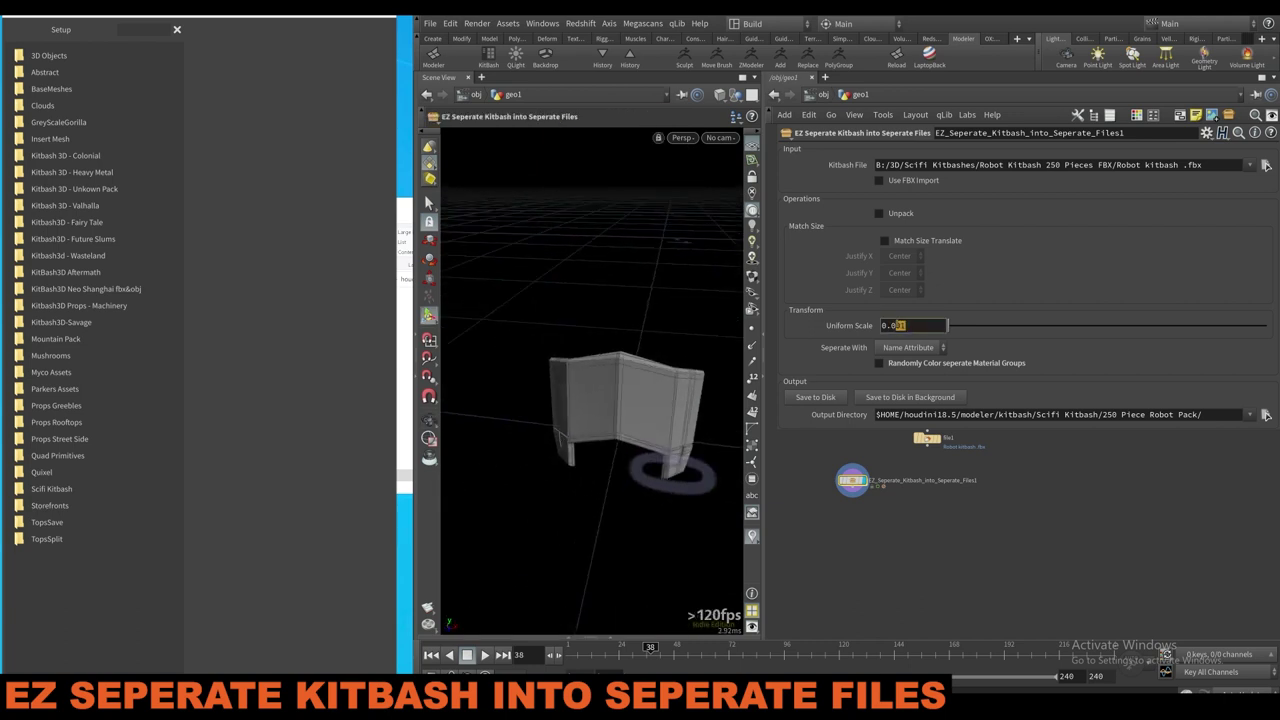
pyautogui.write('1')
pyautogui.press('Return')
pyautogui.moveTo(632, 362)
pyautogui.keyDown('alt'); pyautogui.mouseDown(button='right')
pyautogui.moveTo(568, 508)
pyautogui.moveTo(596, 570)
pyautogui.mouseUp(button='right'); pyautogui.keyUp('alt')
pyautogui.keyDown('alt'); pyautogui.moveTo(622, 405); pyautogui.dragTo(685, 350); pyautogui.keyUp('alt')
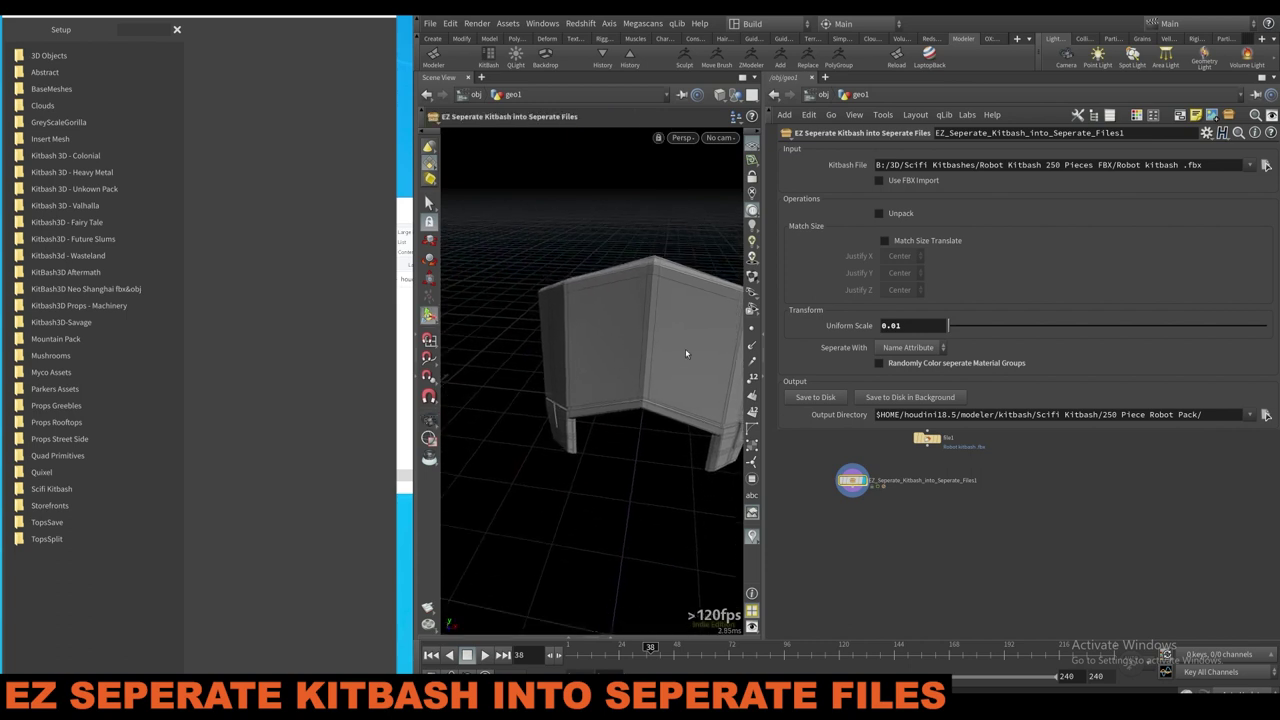
# Look inside the EZ Seperate Kitbash node's Dive_Net at the area for per-piece geometry changes and return to geo1.
pyautogui.doubleClick(845, 481)
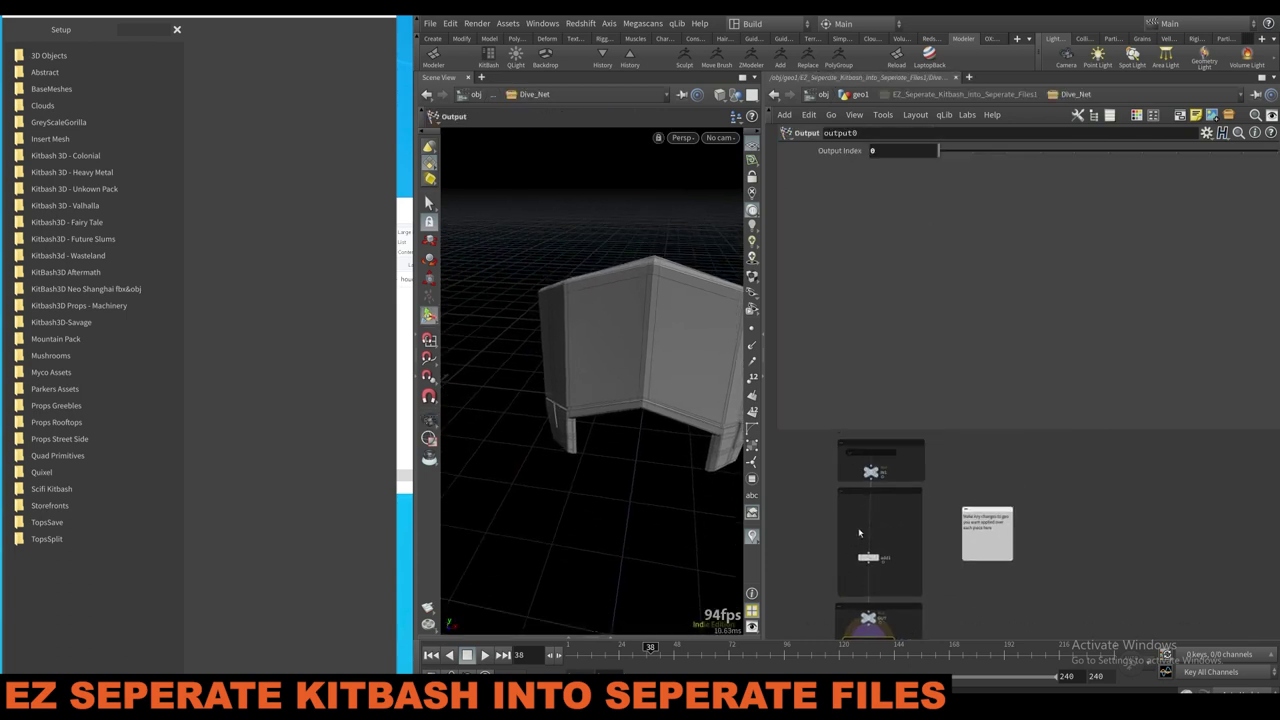
pyautogui.scroll(1, 905, 535)
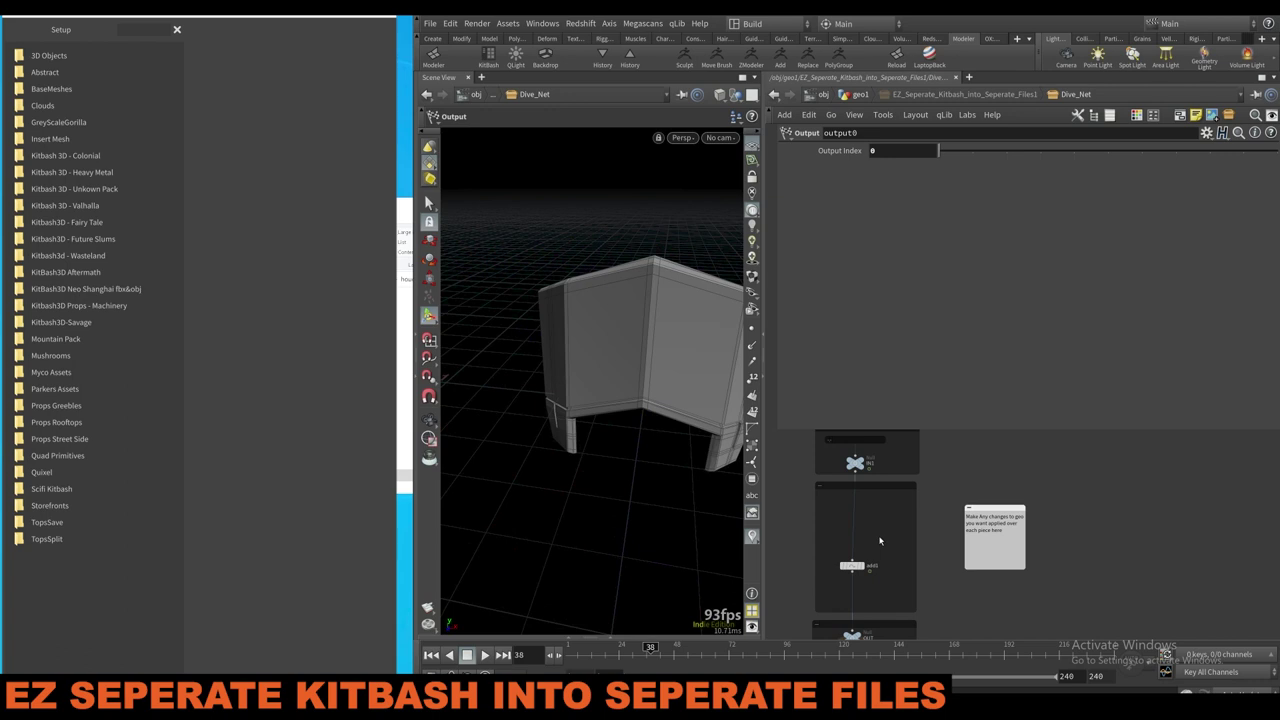
pyautogui.rightClick(875, 535)
pyautogui.press('Escape')
pyautogui.press('u')
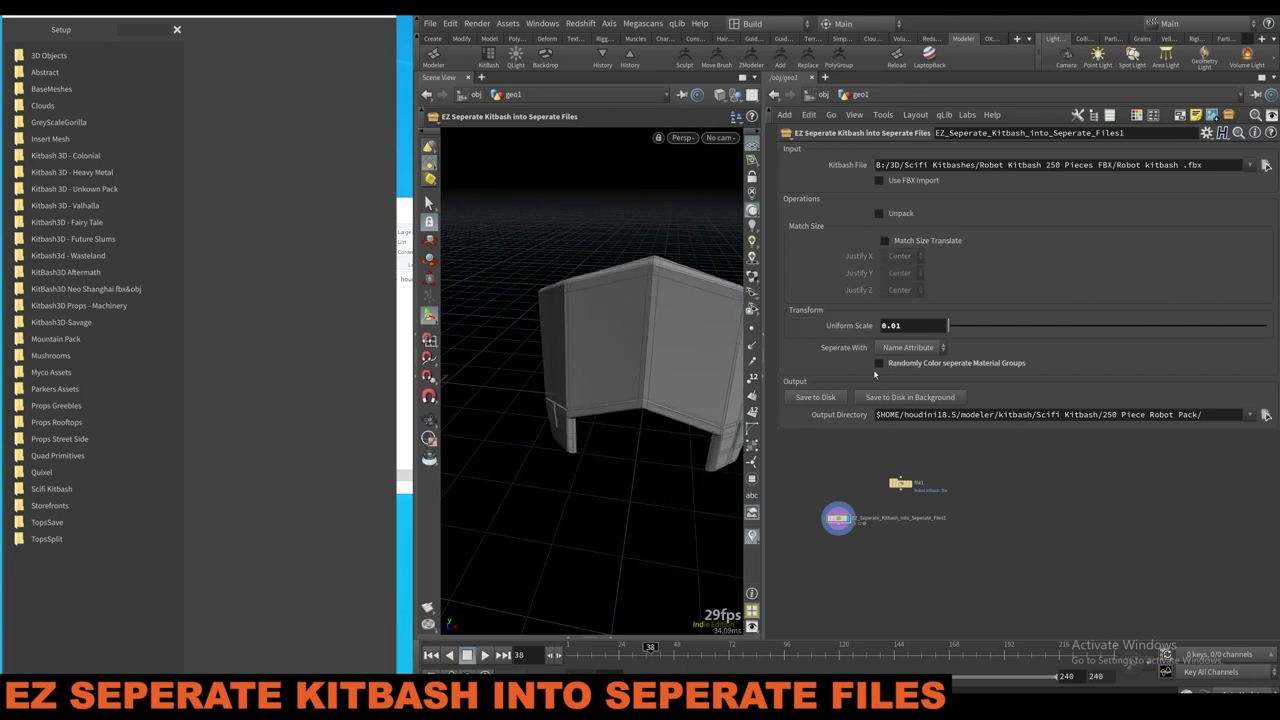
# Create a NewOutput folder in $HOME/houdini18.5/modeler/kitbash/ and use it as the node's Output Directory.
pyautogui.click(1265, 414)
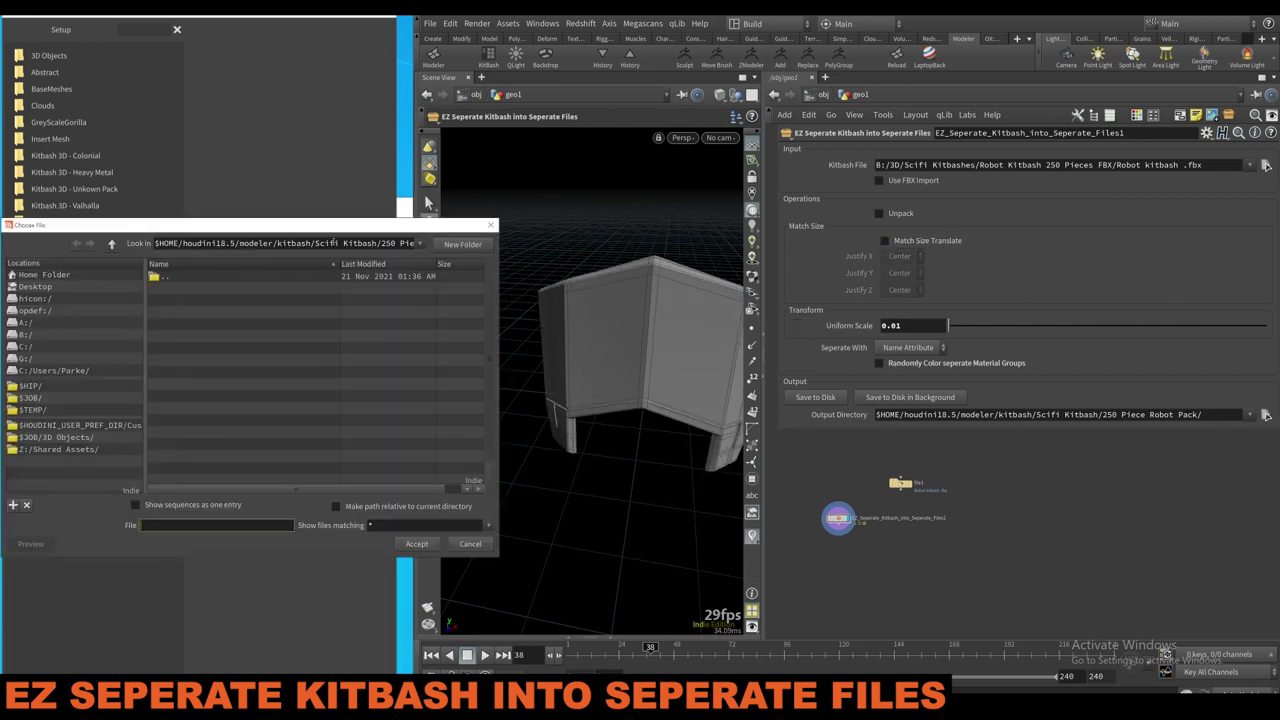
pyautogui.moveTo(410, 220); pyautogui.dragTo(593, 202)
pyautogui.click(295, 227)
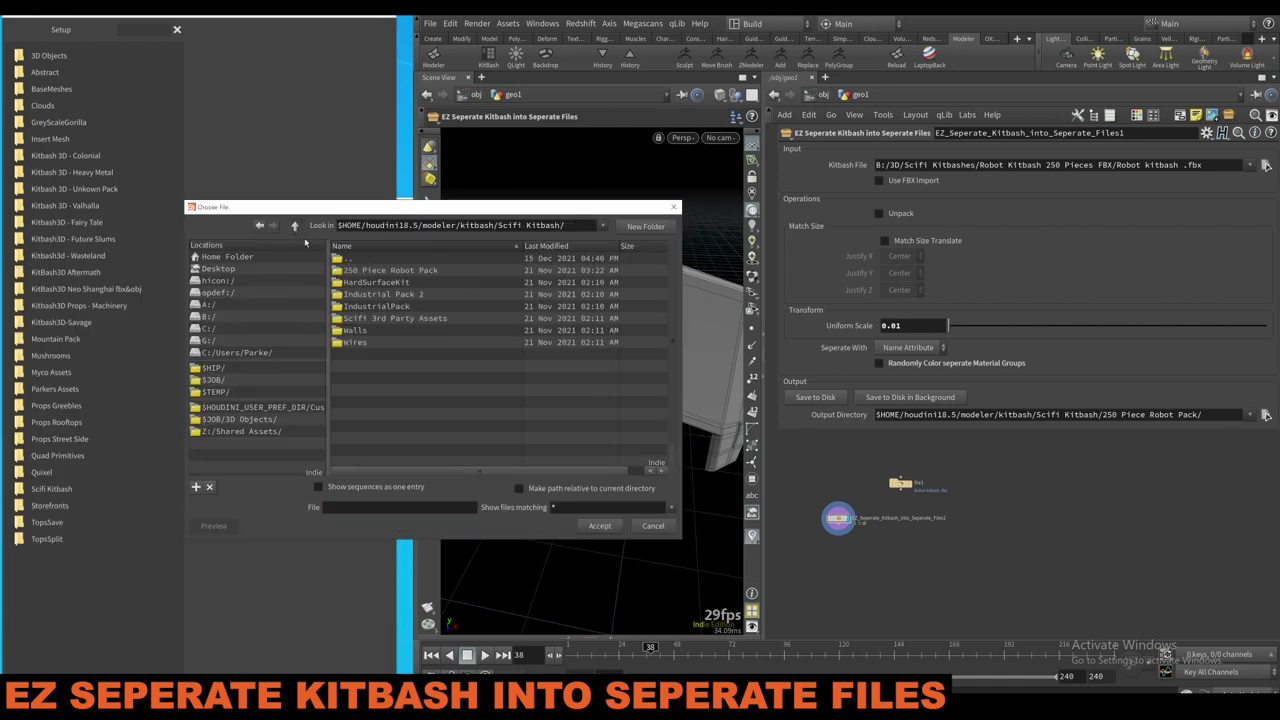
pyautogui.click(295, 227)
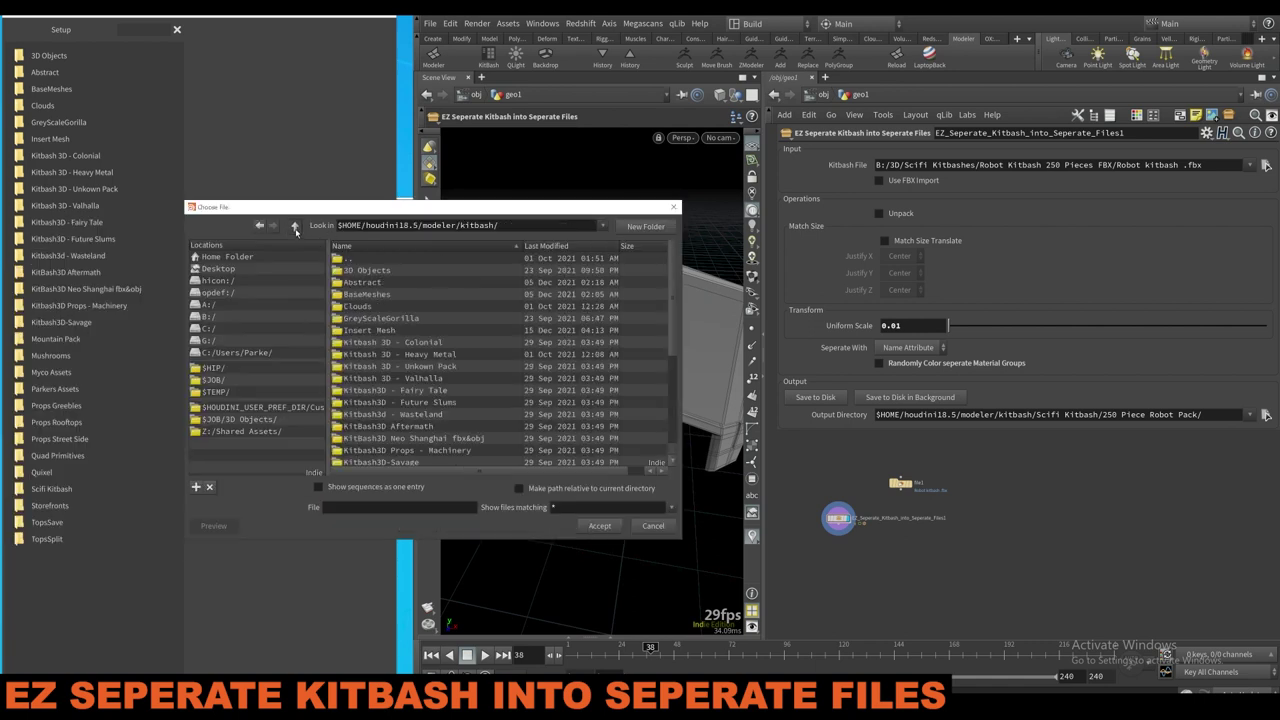
pyautogui.click(645, 227)
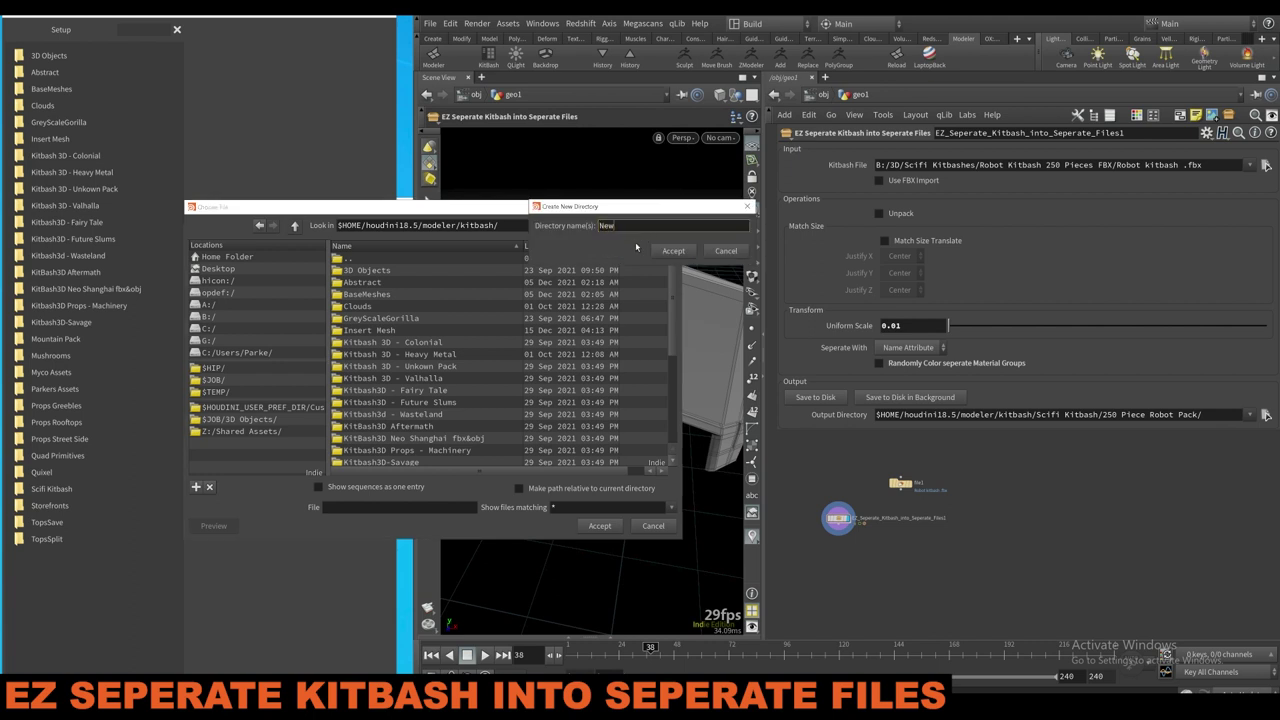
pyautogui.write('NewOutput')
pyautogui.press('Return')
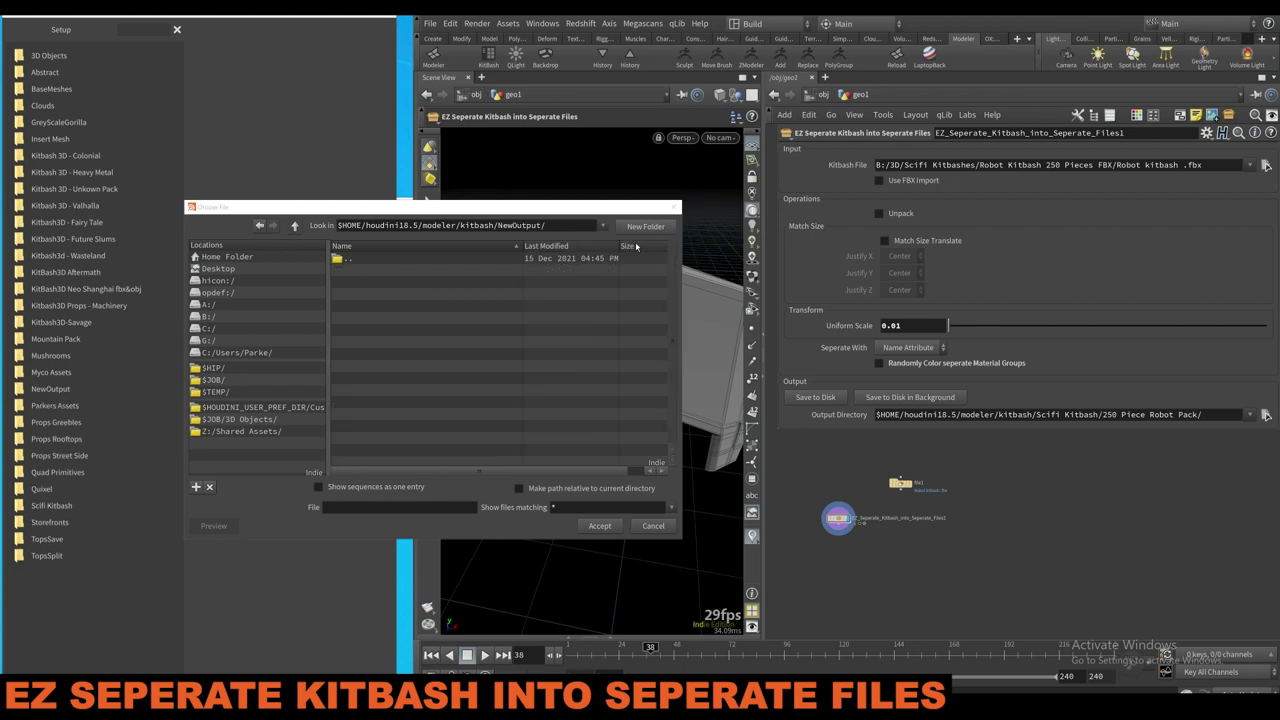
pyautogui.click(617, 526)
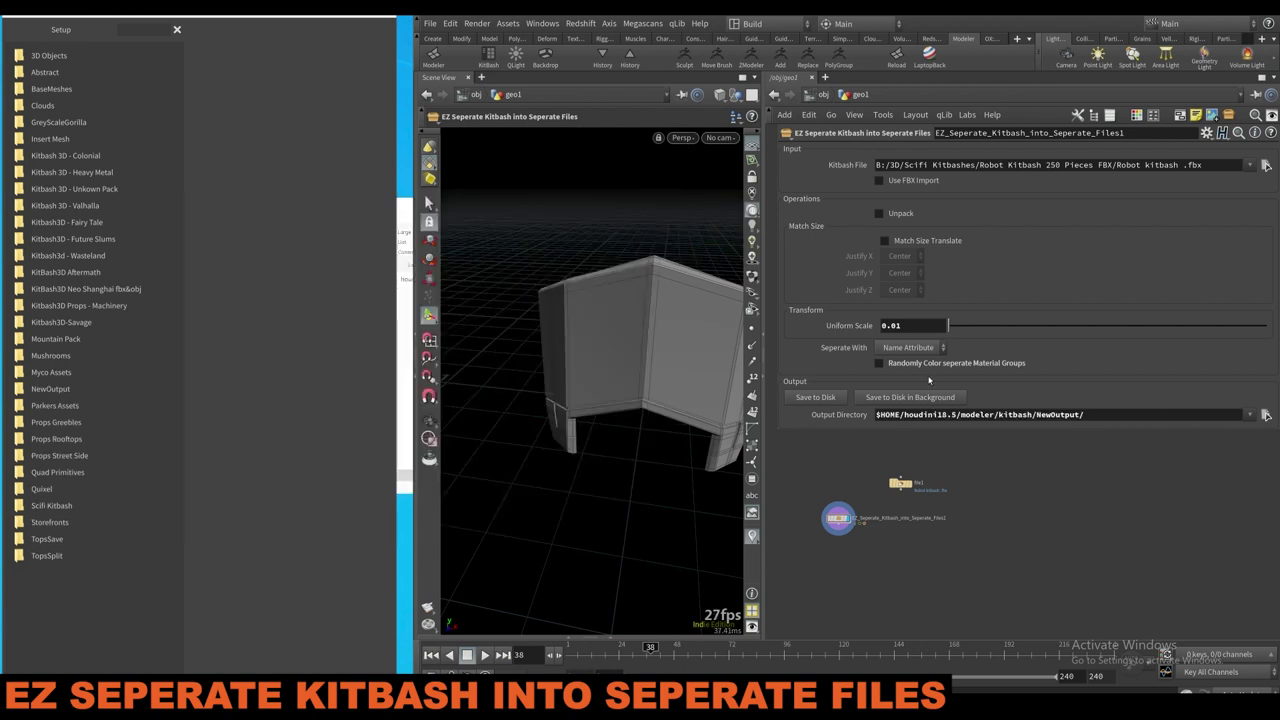
# Save the separated pieces to disk and update all icons of the NewOutput kitbash library.
pyautogui.click(837, 398)
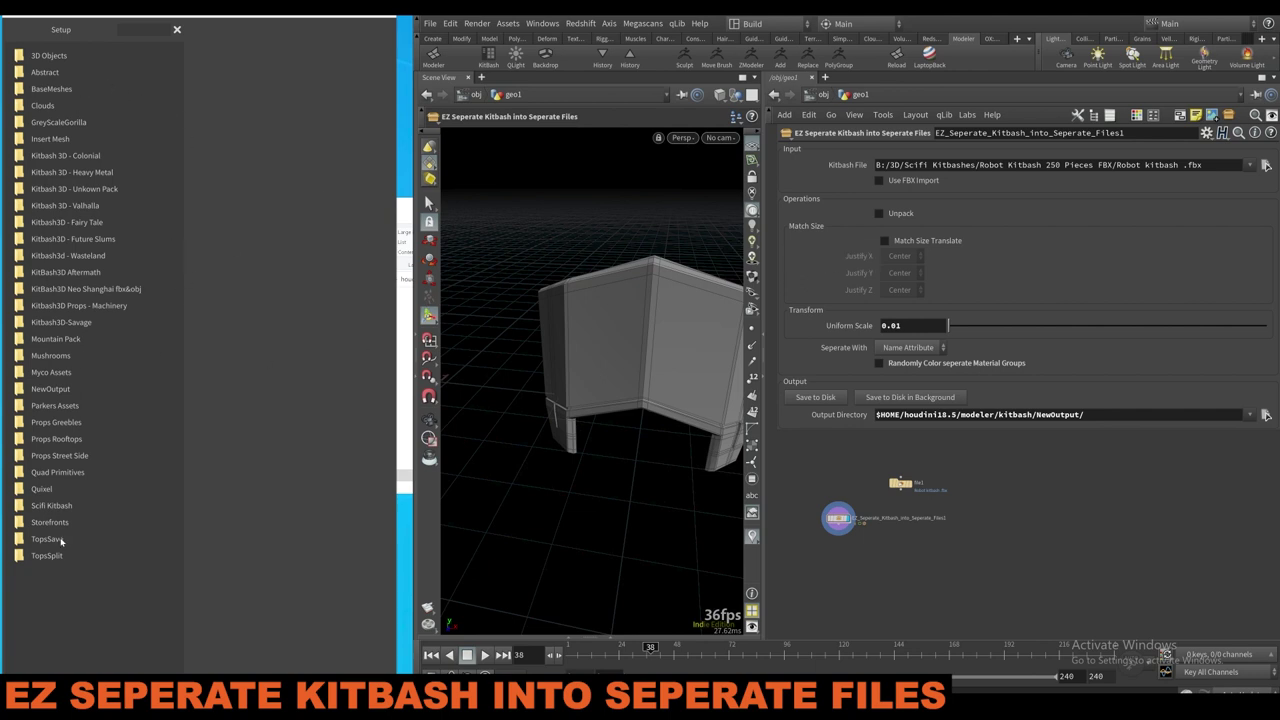
pyautogui.rightClick(55, 393)
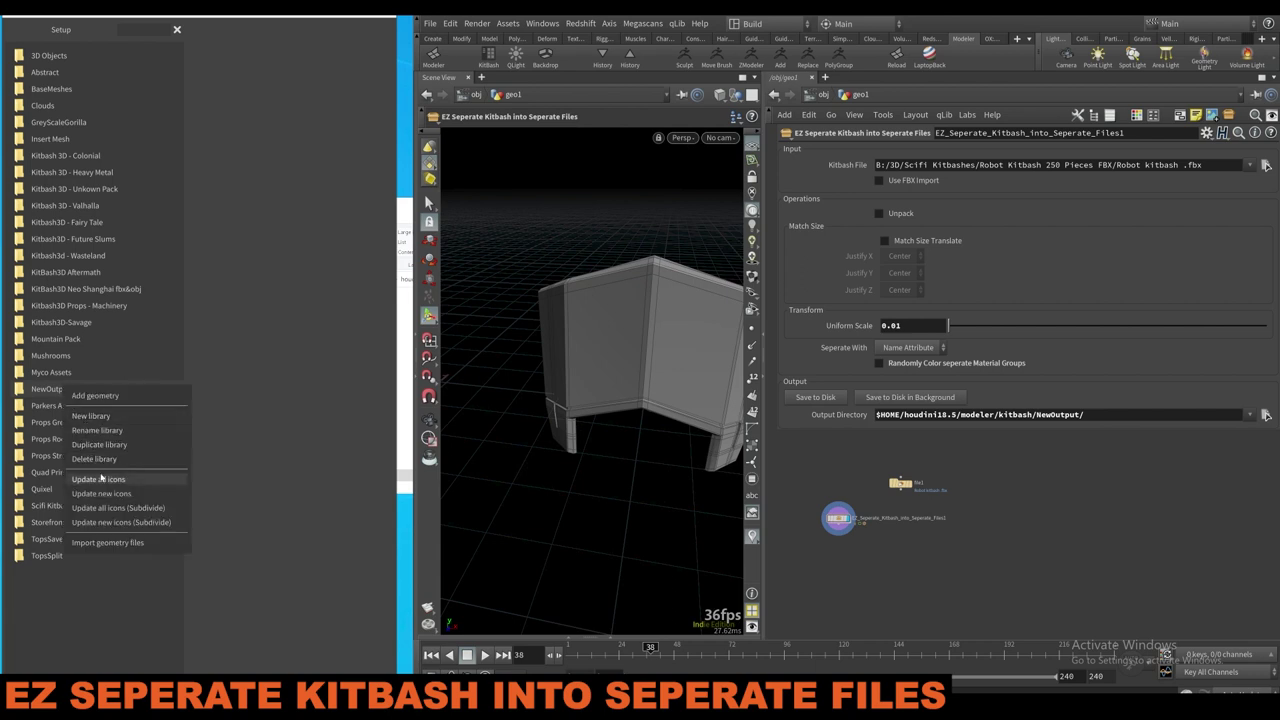
pyautogui.click(104, 478)
pyautogui.click(76, 494)
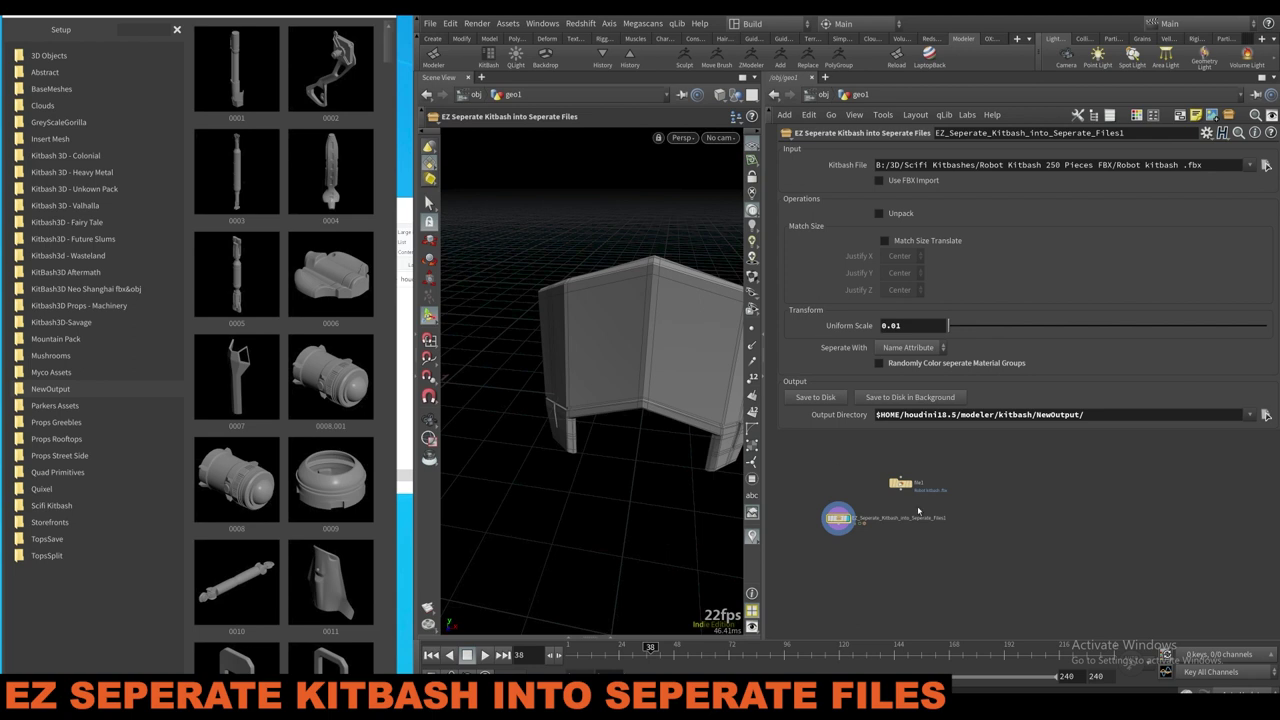
# Go up to the object level and insert piece 0008.001 from the NewOutput library into the scene.
pyautogui.press('u')
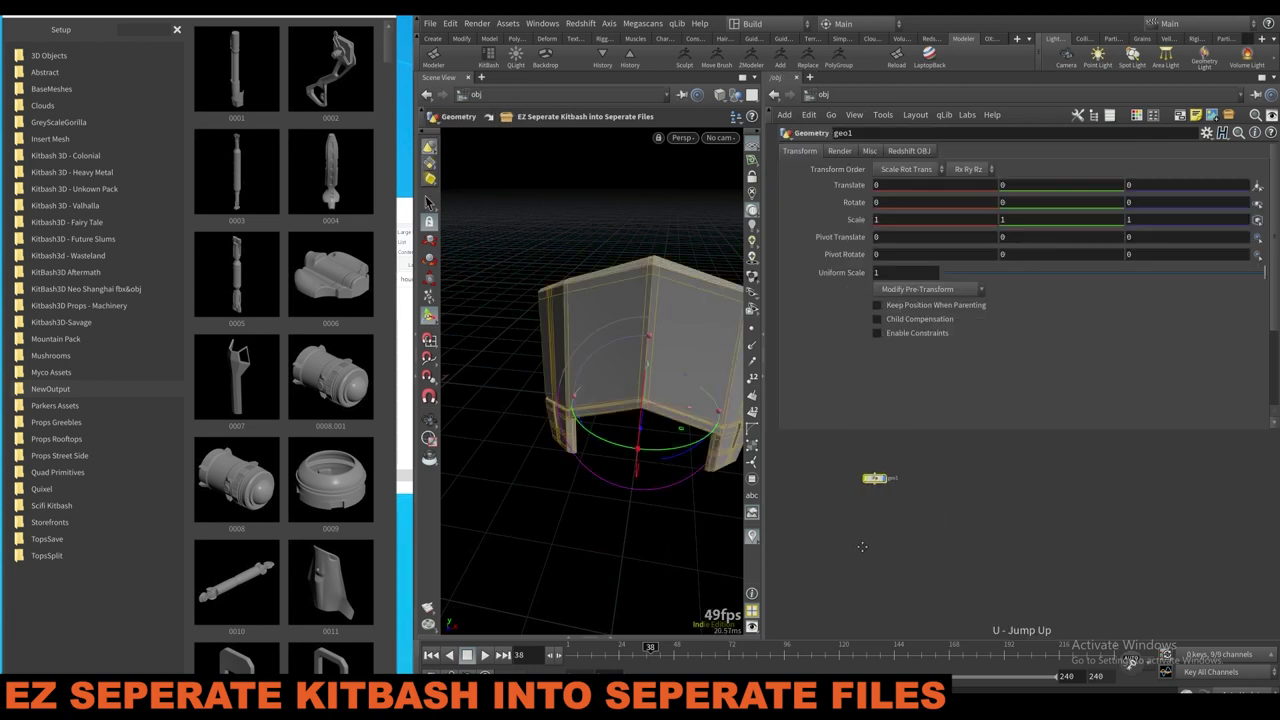
pyautogui.click(884, 497)
pyautogui.moveTo(879, 498); pyautogui.dragTo(896, 526)
pyautogui.doubleClick(334, 370)
pyautogui.keyDown('alt'); pyautogui.moveTo(573, 440); pyautogui.dragTo(494, 350); pyautogui.keyUp('alt')
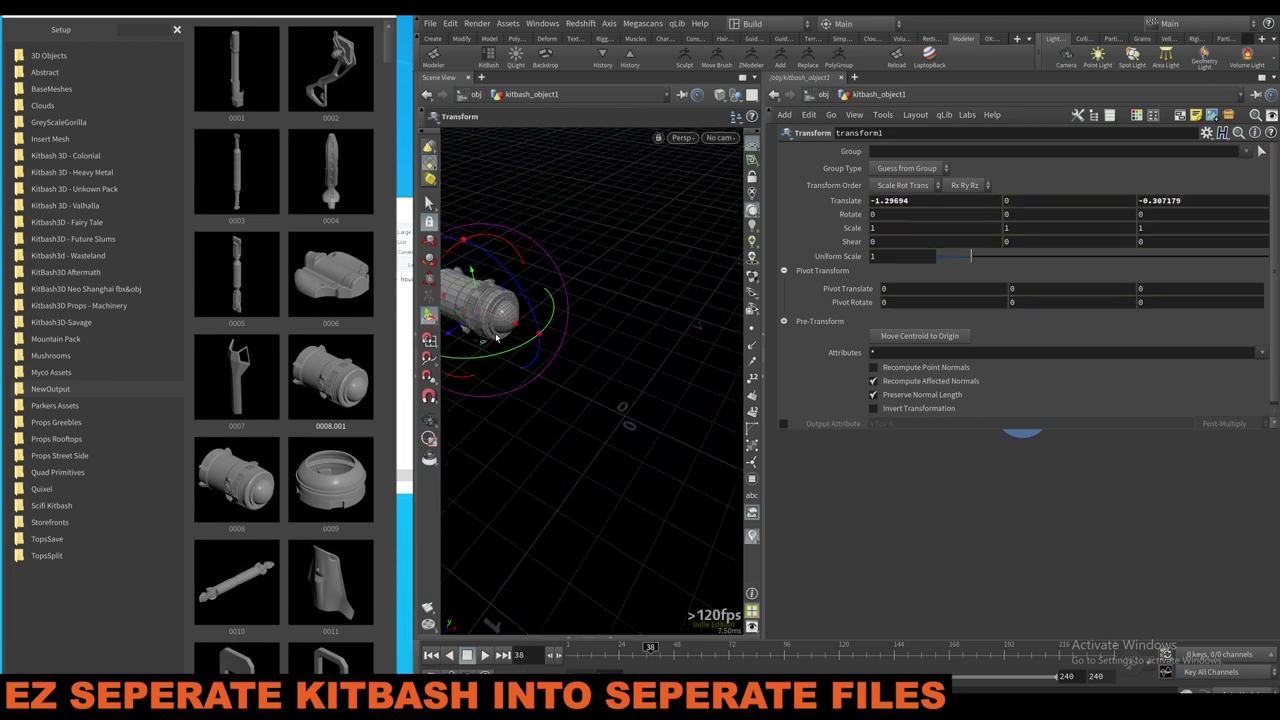
# Start Modeler and align a construction plane to the surface of the inserted cylindrical piece.
pyautogui.click(434, 57)
pyautogui.keyDown('alt'); pyautogui.moveTo(490, 230); pyautogui.dragTo(680, 309, button='middle'); pyautogui.keyUp('alt')
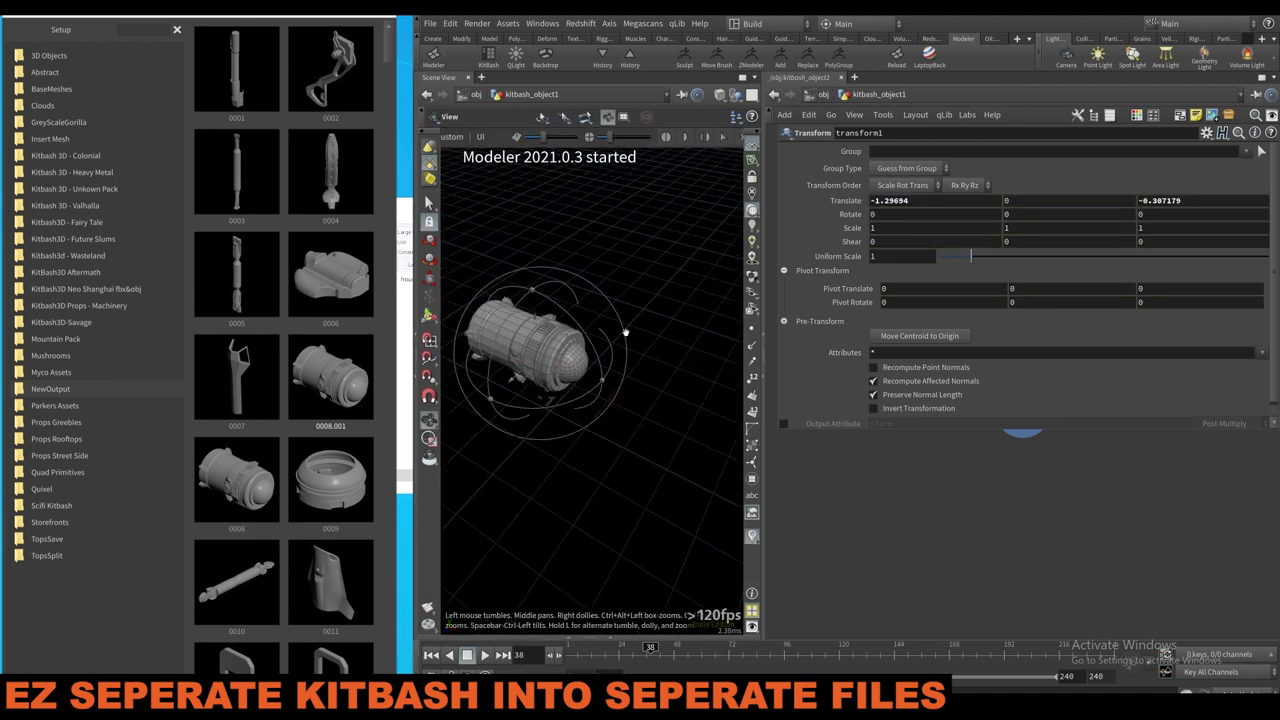
pyautogui.keyDown('alt'); pyautogui.moveTo(680, 309); pyautogui.dragTo(577, 249, button='right'); pyautogui.keyUp('alt')
pyautogui.press('c')
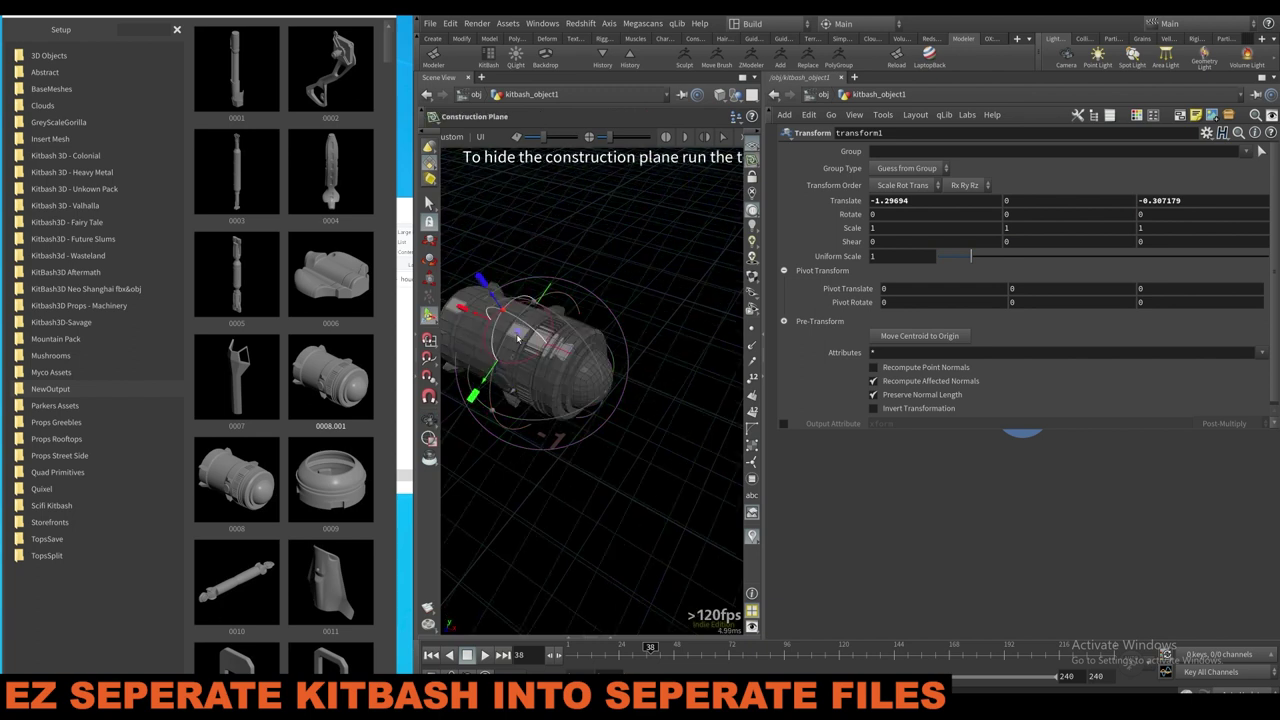
# Place piece 0009 on the cylindrical piece and align the construction plane to the new piece's surface.
pyautogui.moveTo(356, 452); pyautogui.dragTo(556, 380)
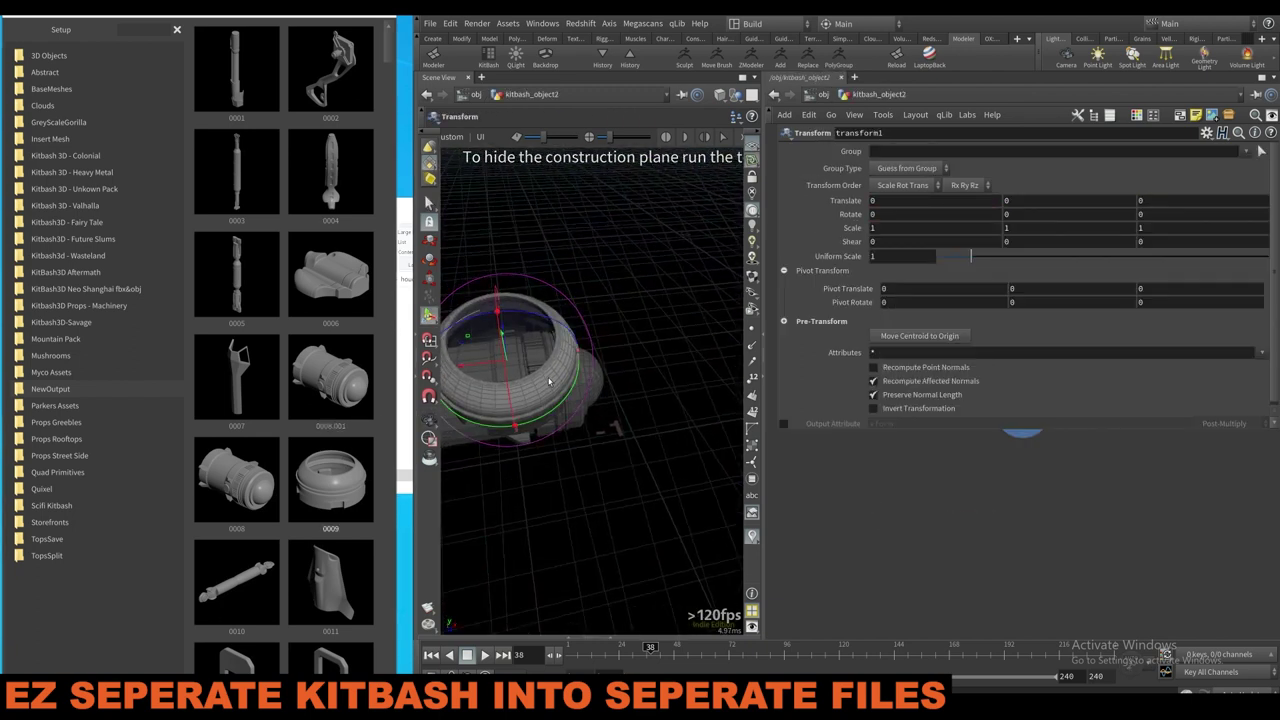
pyautogui.press('c')
pyautogui.click(555, 386)
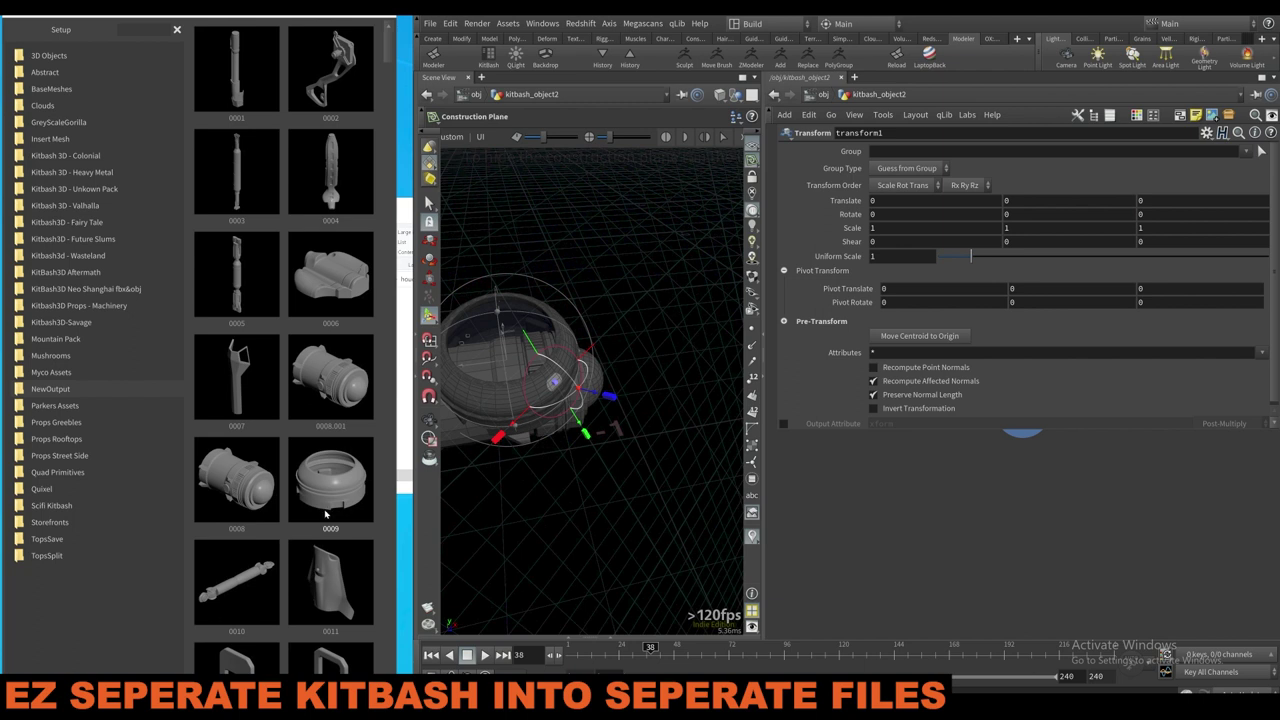
# Attach piece 0036 to the assembly, rotated 90 degrees around Z, and reposition the construction plane on the assembly.
pyautogui.scroll(-5, 254, 608)
pyautogui.moveTo(262, 586); pyautogui.dragTo(567, 443)
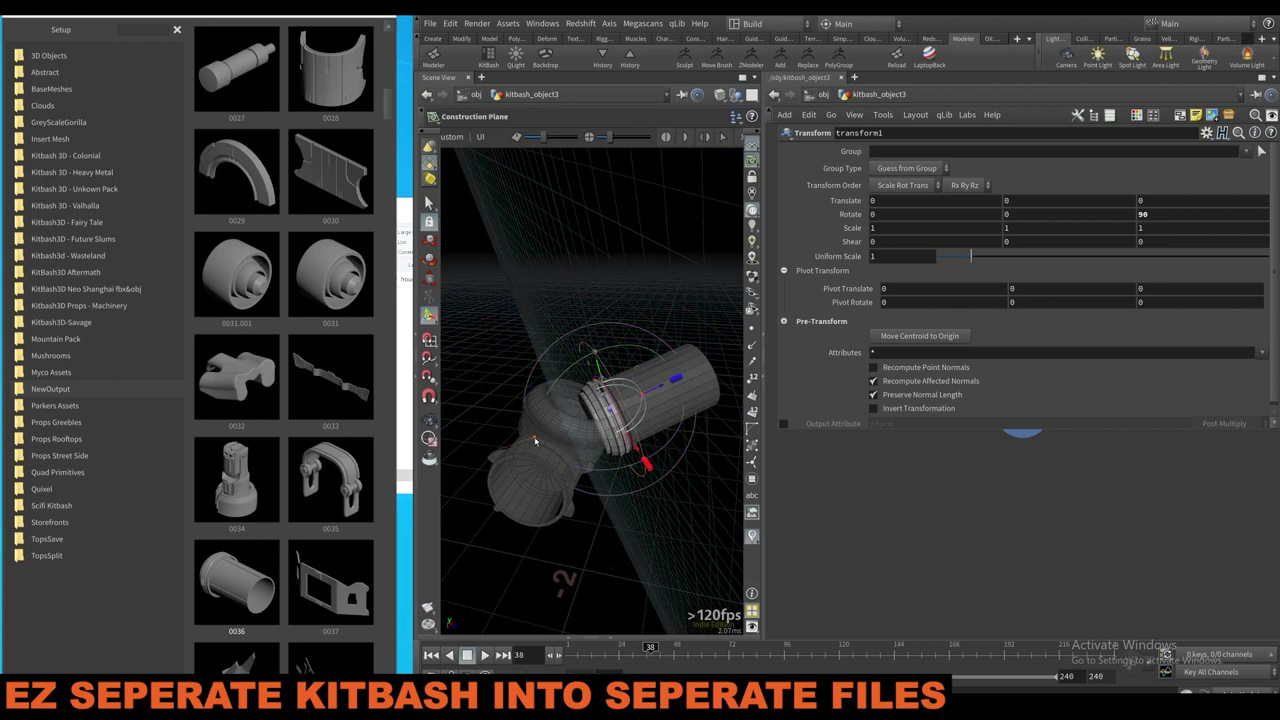
pyautogui.click(544, 430)
# Attach the handle-like piece 0035 to the assembly on the construction plane.
pyautogui.moveTo(350, 484); pyautogui.dragTo(696, 400)
pyautogui.press('Return')
pyautogui.click(737, 95)
pyautogui.click(750, 122)
pyautogui.moveTo(876, 485); pyautogui.dragTo(866, 521, button='middle')
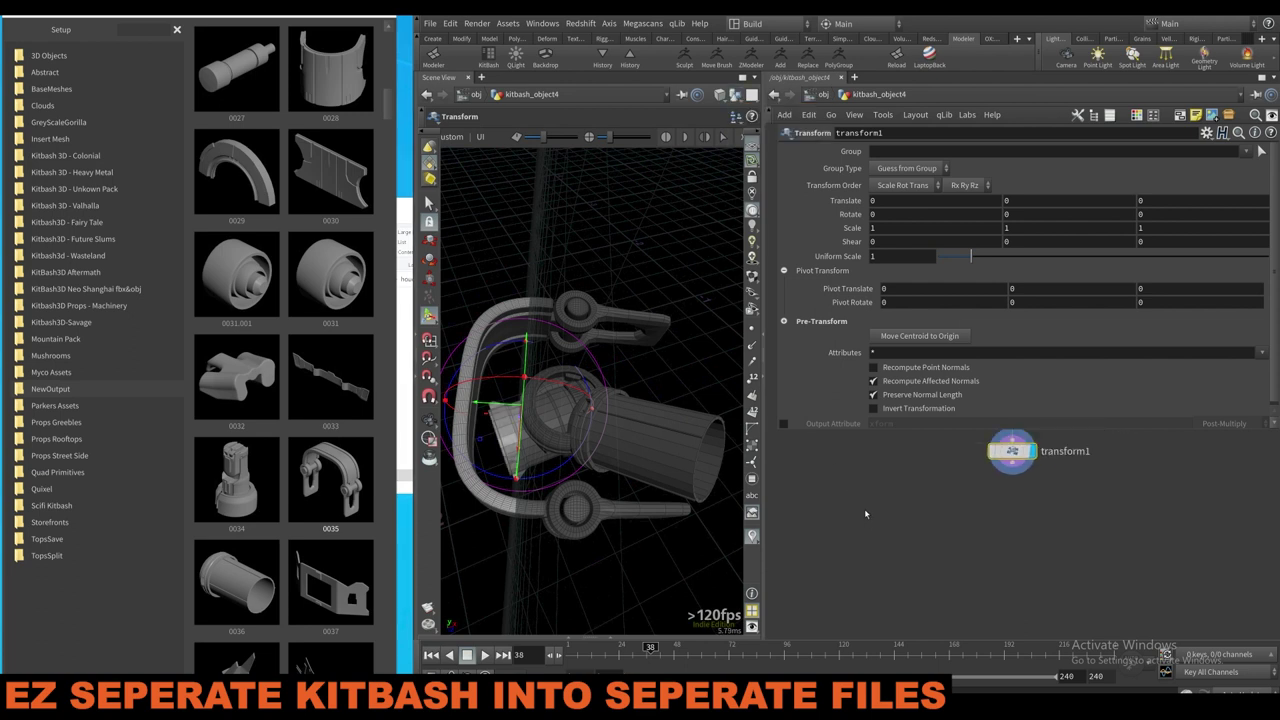
# Hide the network editor's parameter area and delete all objects at the object level.
pyautogui.press('p')
pyautogui.moveTo(915, 385); pyautogui.dragTo(919, 396)
pyautogui.press('u')
pyautogui.scroll(-3, 938, 518)
pyautogui.moveTo(954, 554); pyautogui.dragTo(826, 466)
pyautogui.press('Delete')
pyautogui.moveTo(811, 492); pyautogui.dragTo(880, 509, button='middle')
pyautogui.moveTo(880, 508); pyautogui.dragTo(874, 463)
pyautogui.press('Delete')
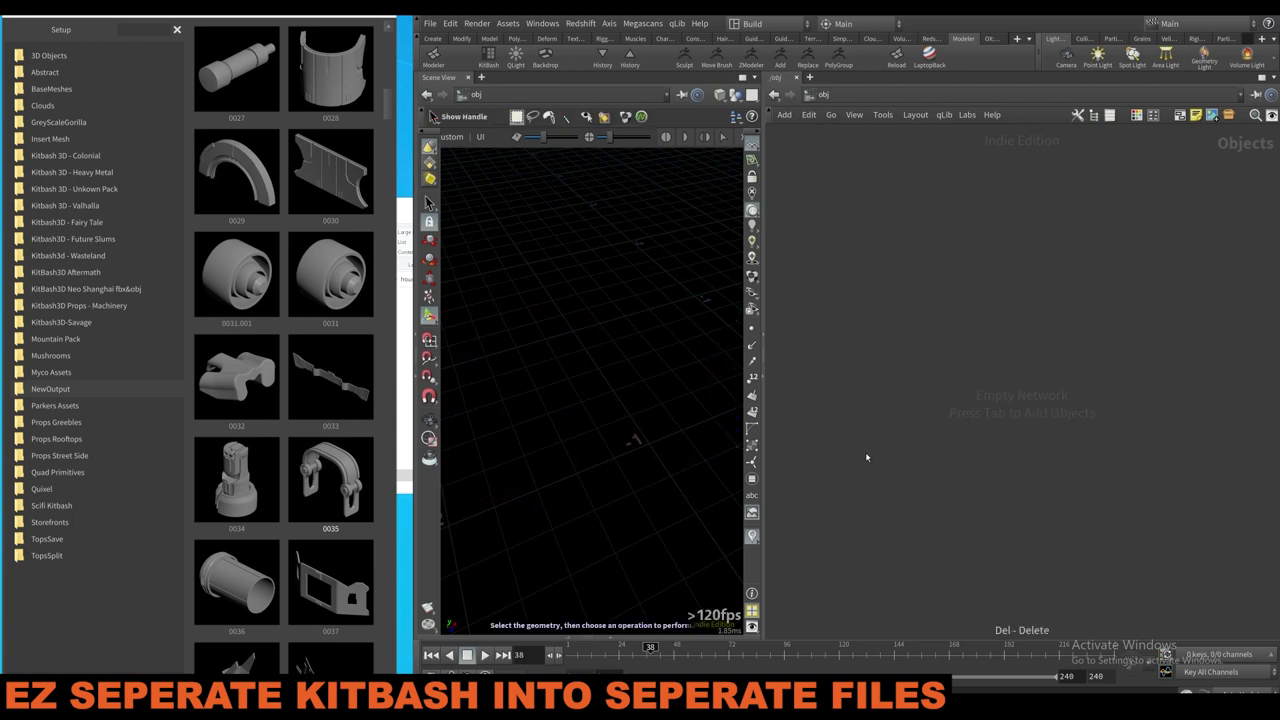